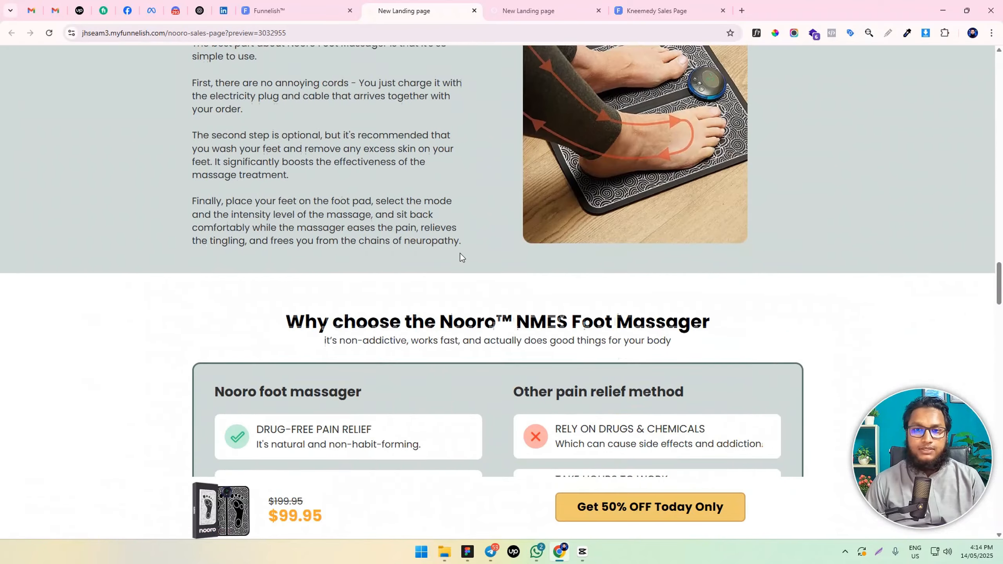
# Review the Nooro sales page from the product comparison through reviews, FAQ and footer, and return to its hero section
pyautogui.scroll(-20, 463, 246)
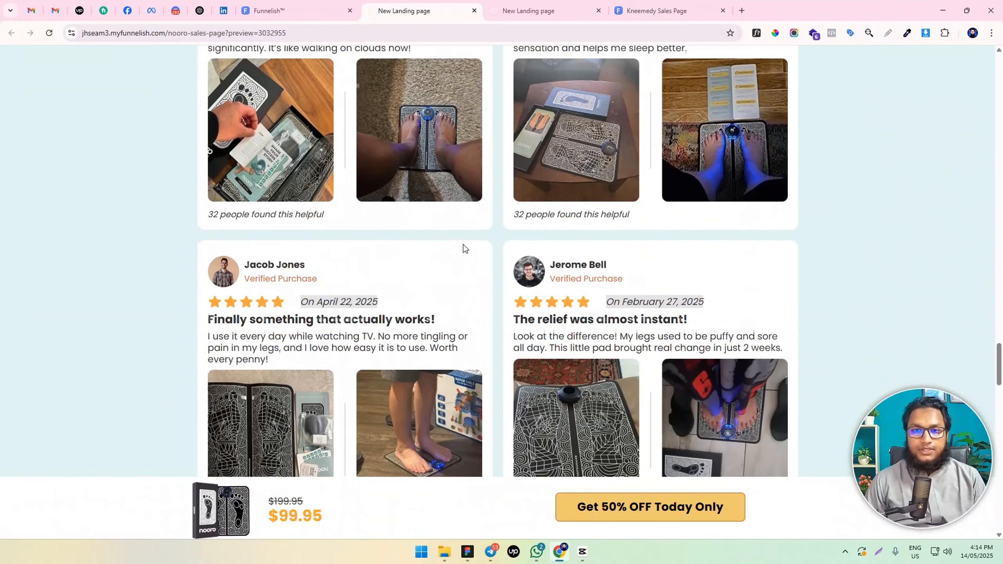
pyautogui.scroll(-20, 463, 249)
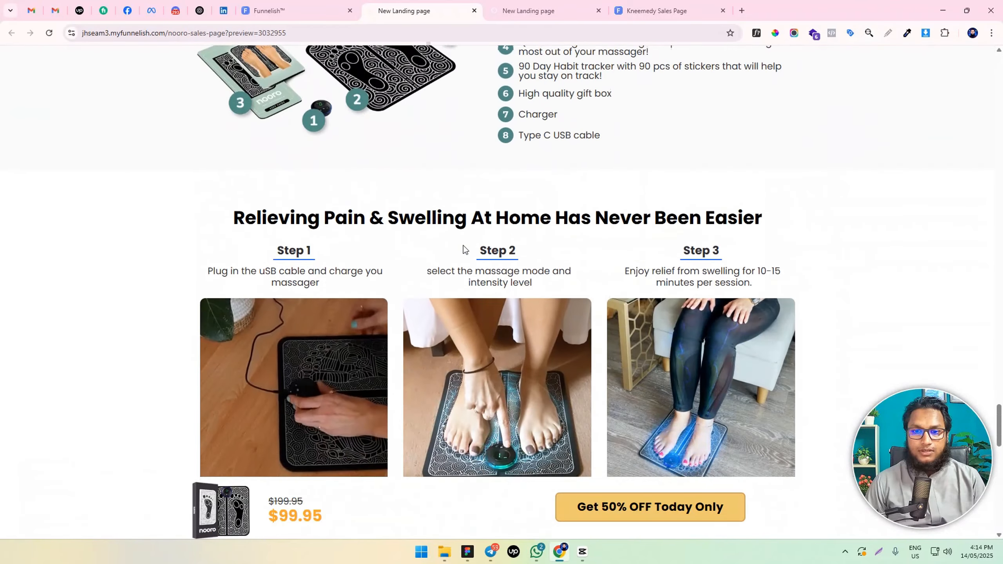
pyautogui.scroll(-8, 462, 252)
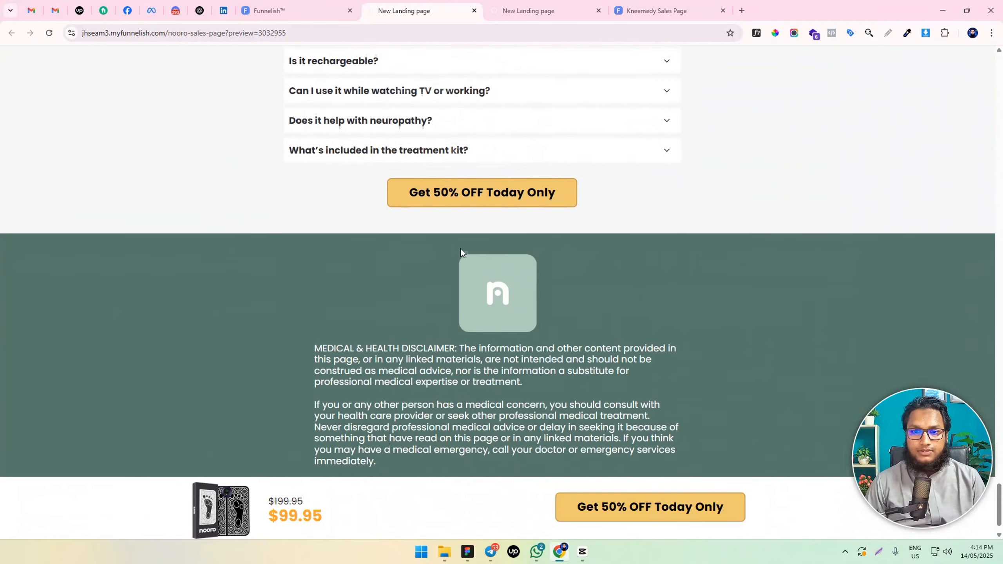
pyautogui.scroll(20, 449, 260)
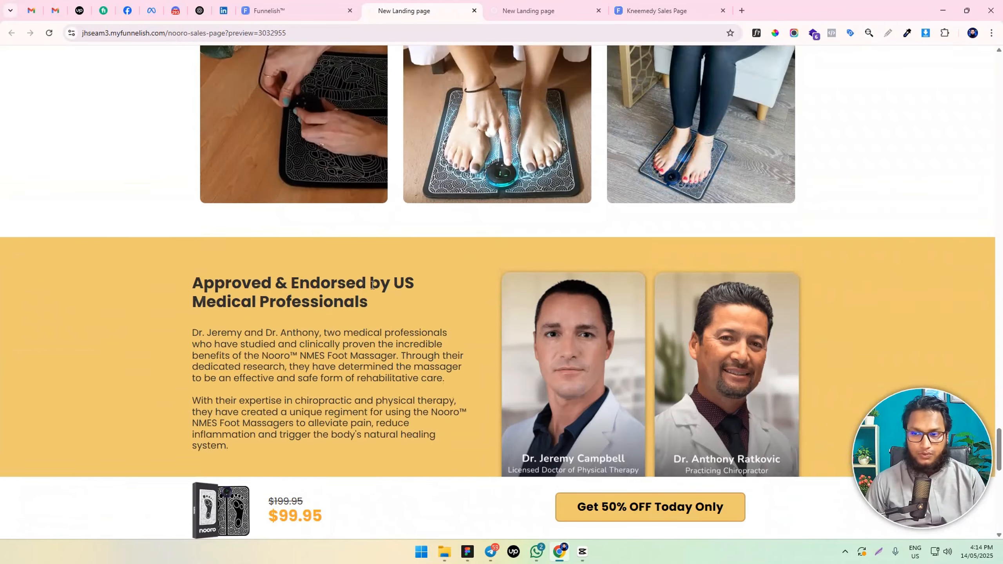
pyautogui.scroll(15, 373, 278)
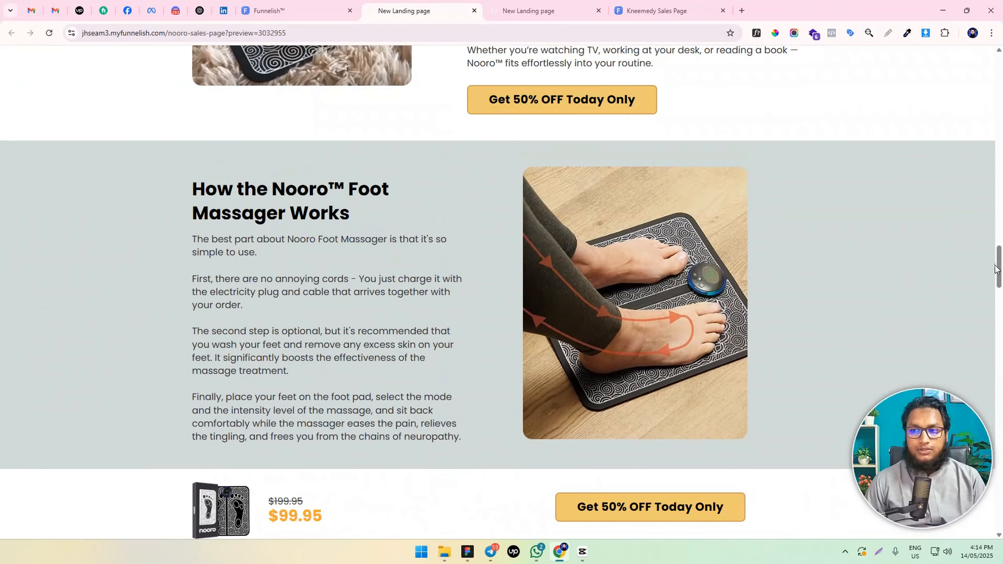
pyautogui.moveTo(995, 270); pyautogui.dragTo(995, 61)
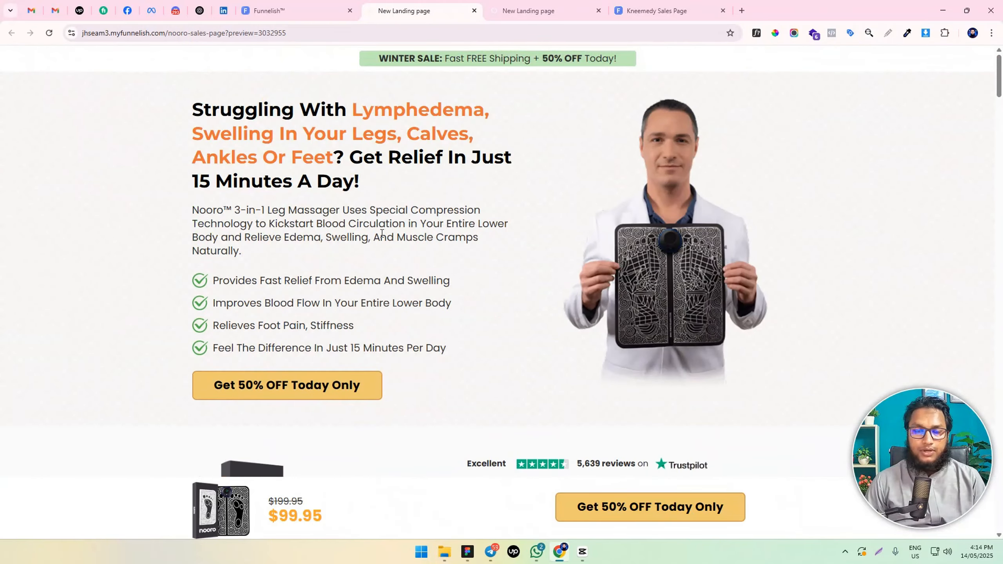
# Examine the sales page's hero section, including its headline, description, benefit list and call-to-action
pyautogui.moveTo(195, 103); pyautogui.dragTo(544, 318)
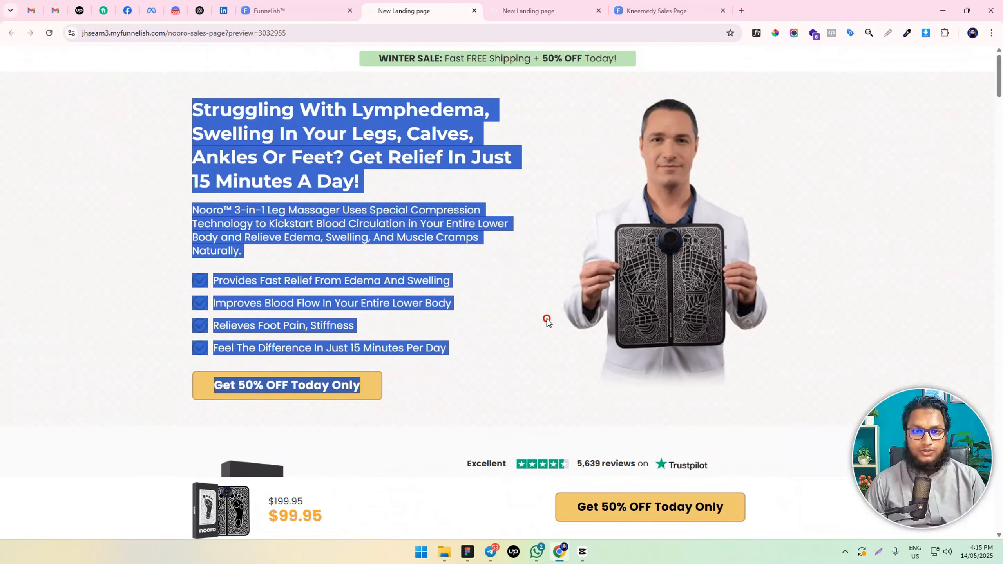
pyautogui.click(410, 338)
pyautogui.scroll(-5, 440, 324)
pyautogui.scroll(5, 440, 325)
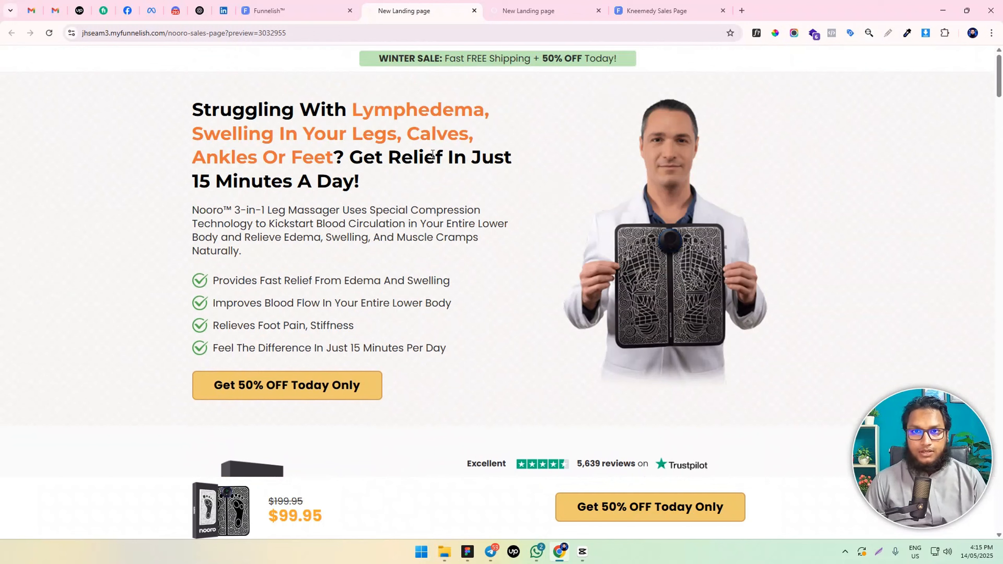
pyautogui.moveTo(194, 109); pyautogui.dragTo(410, 184)
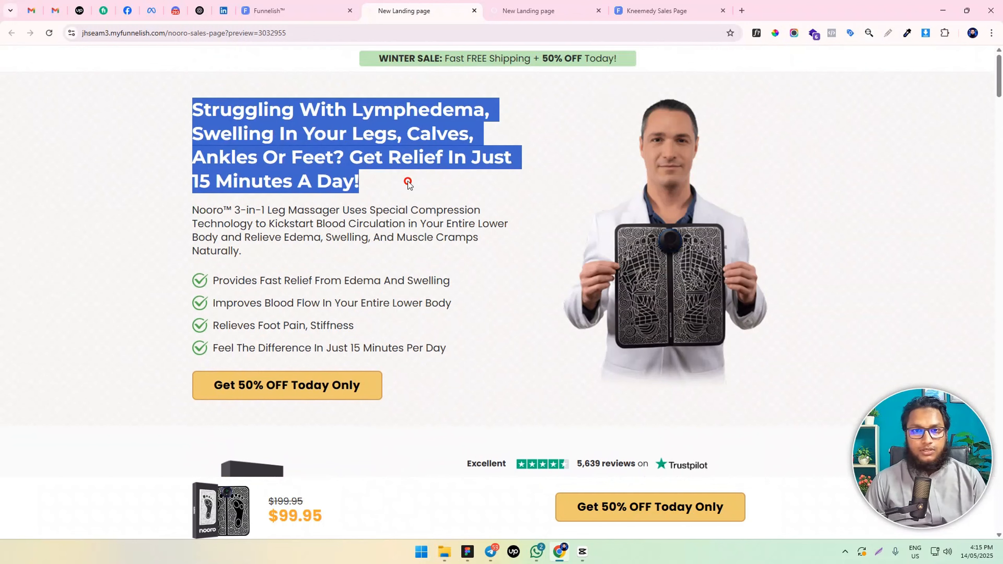
pyautogui.click(397, 183)
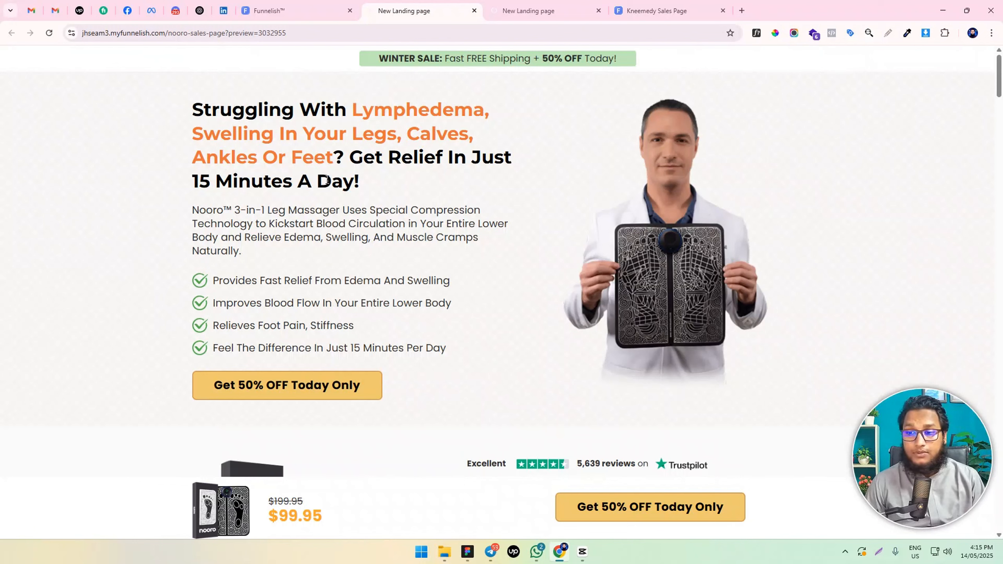
pyautogui.moveTo(193, 113); pyautogui.dragTo(390, 212)
pyautogui.click(402, 216)
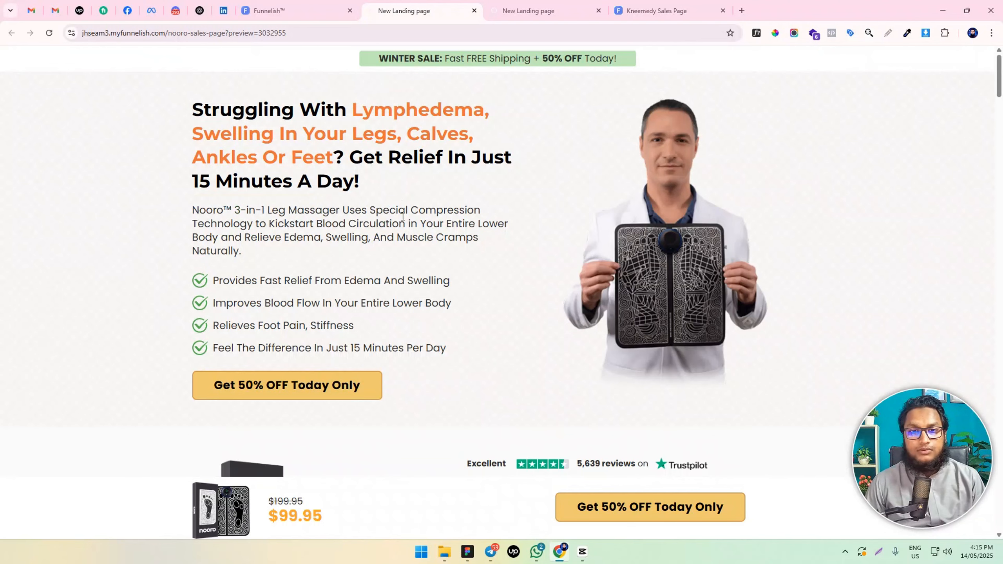
pyautogui.scroll(-2, 365, 233)
pyautogui.scroll(3, 582, 84)
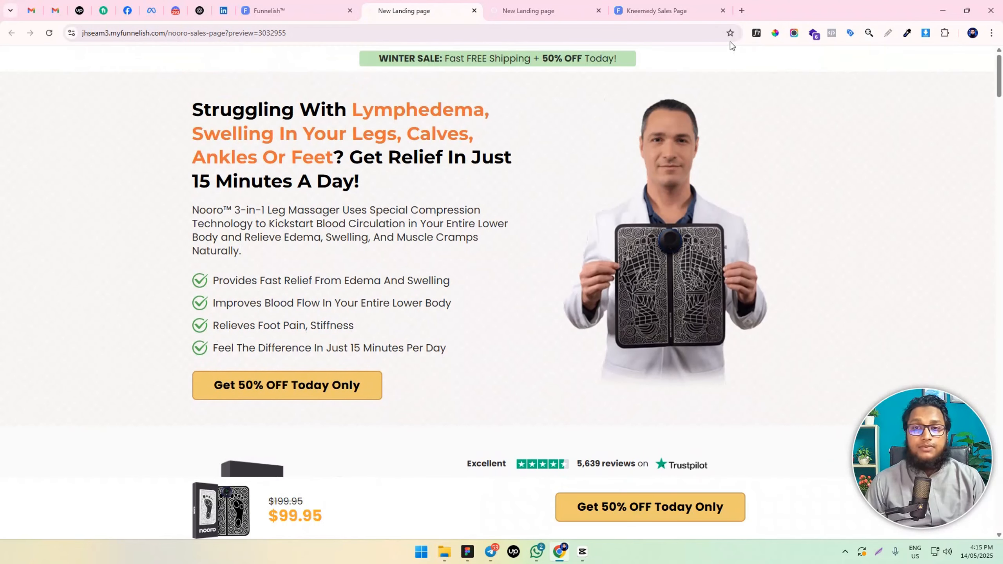
# Open premiumfunneltemplate.com in a new browser tab
pyautogui.click(741, 11)
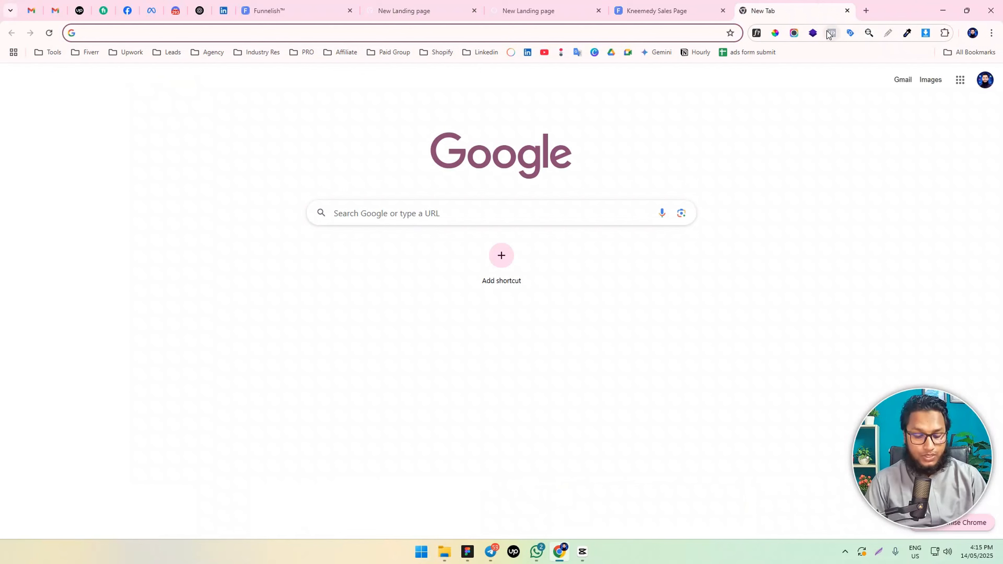
pyautogui.write('pre')
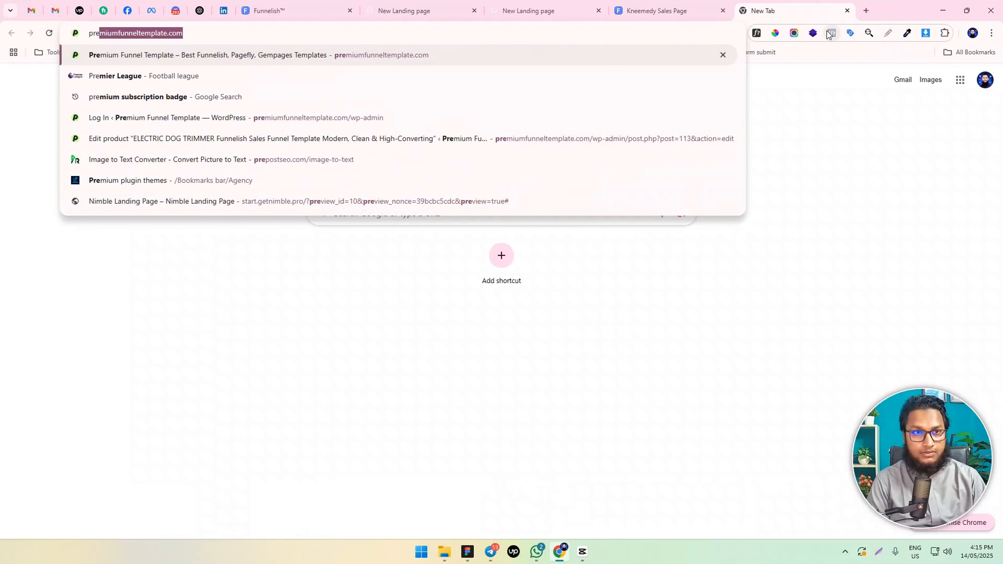
pyautogui.write('miumf')
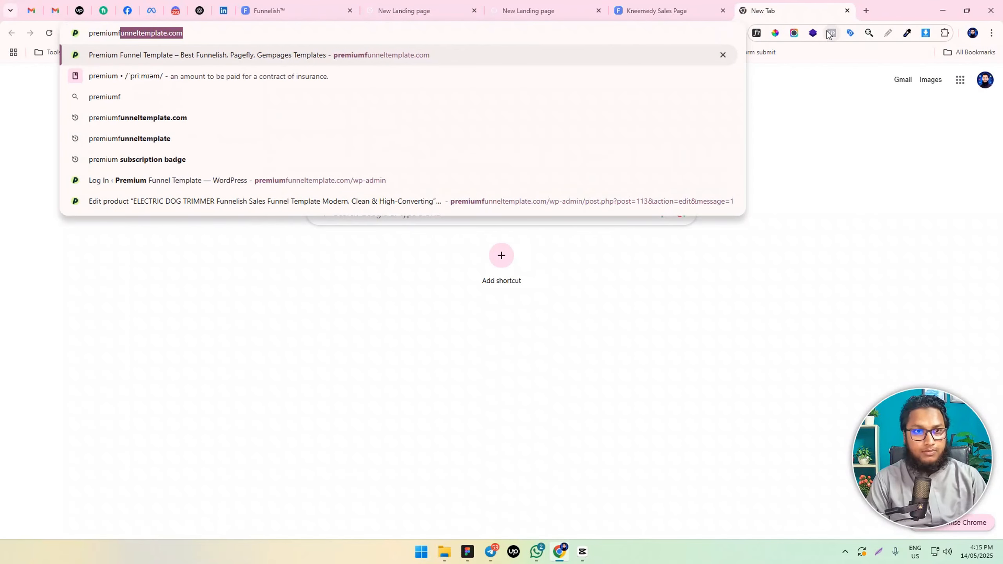
pyautogui.write('u')
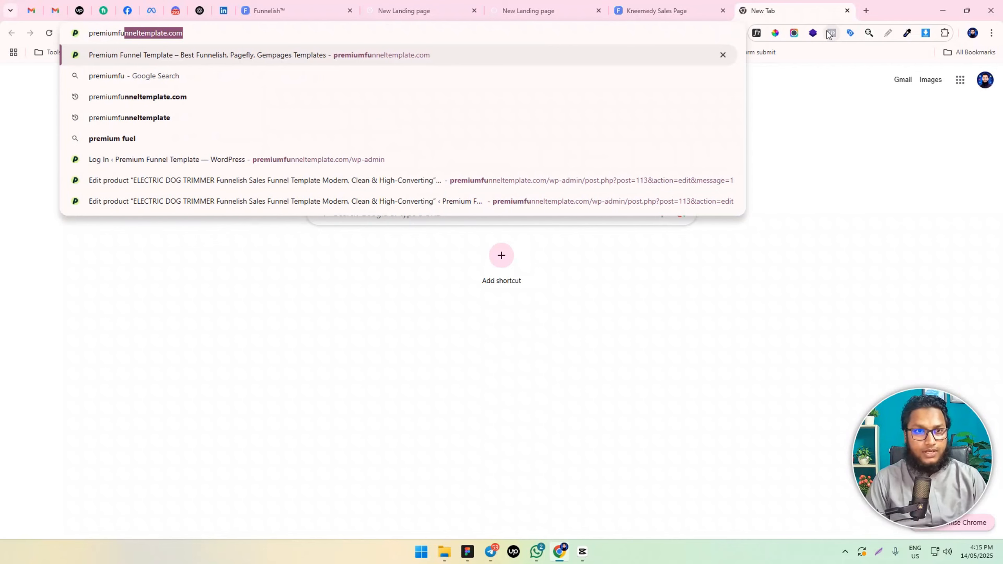
pyautogui.press('Right')
pyautogui.press('Return')
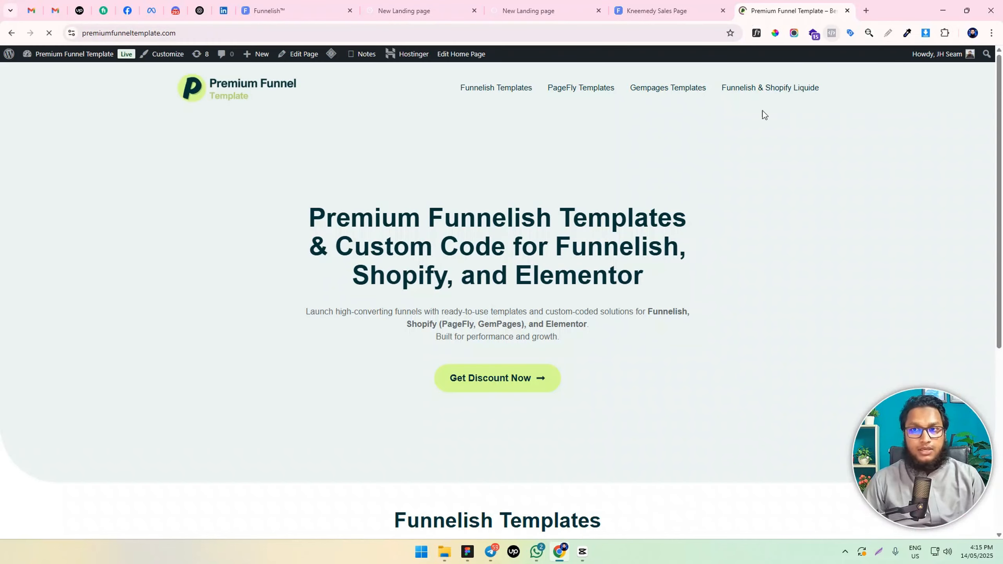
# Examine the Funnelish Templates section, including the Nooro Foot Massager sales funnel offer
pyautogui.scroll(-2, 383, 261)
pyautogui.scroll(-3, 383, 261)
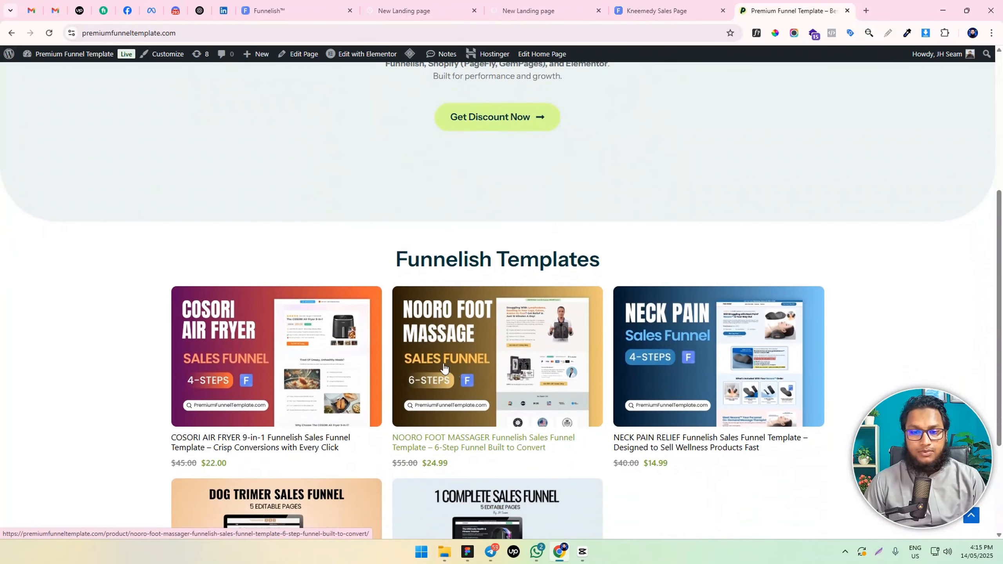
pyautogui.scroll(-1, 513, 425)
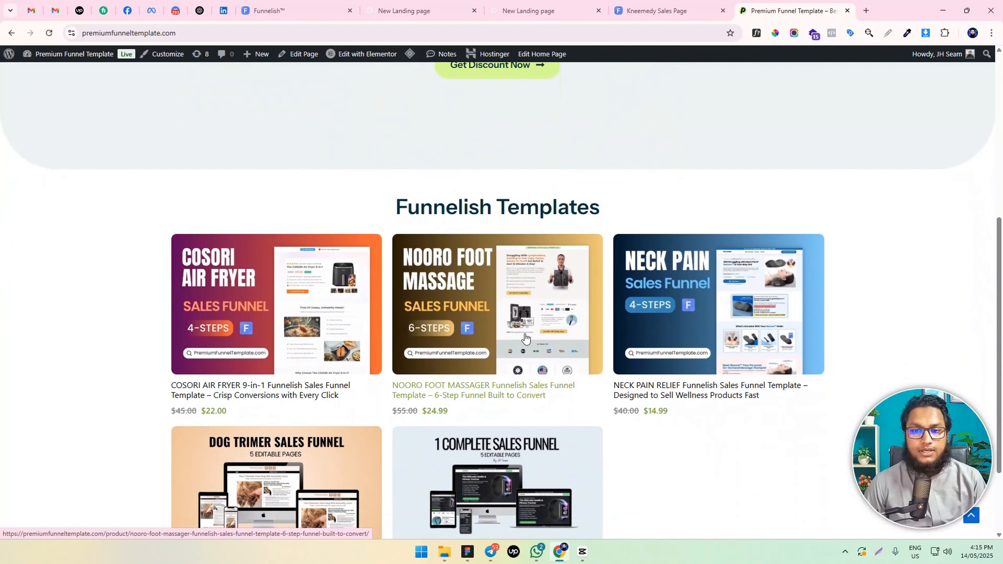
pyautogui.scroll(1, 524, 340)
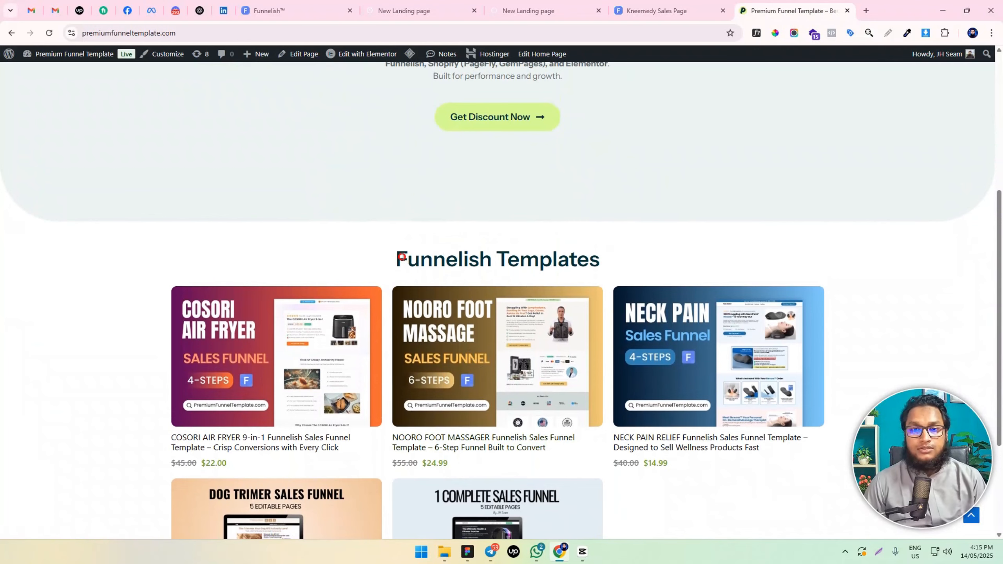
pyautogui.moveTo(407, 259); pyautogui.dragTo(645, 255)
pyautogui.scroll(-2, 618, 264)
pyautogui.scroll(3, 604, 257)
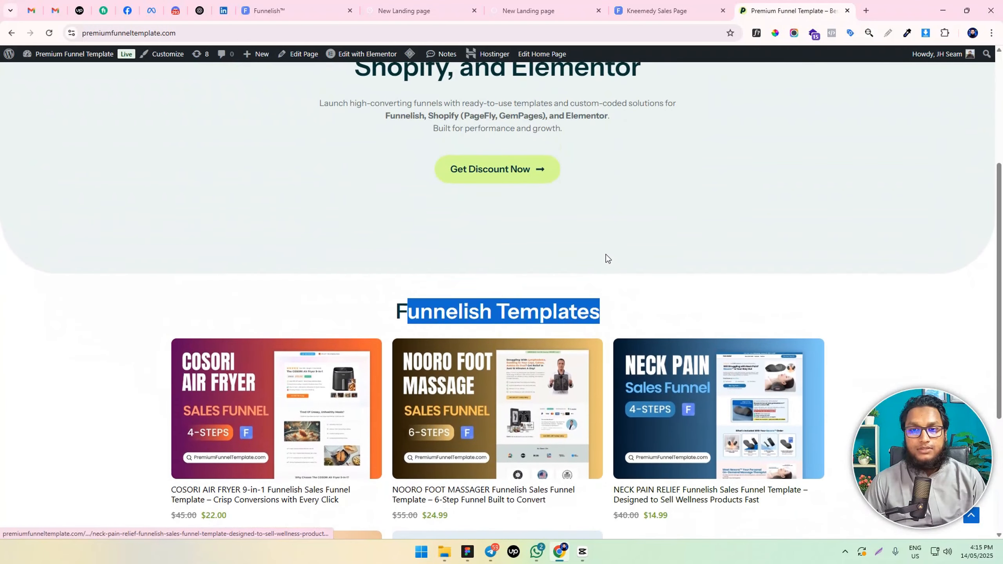
pyautogui.click(604, 257)
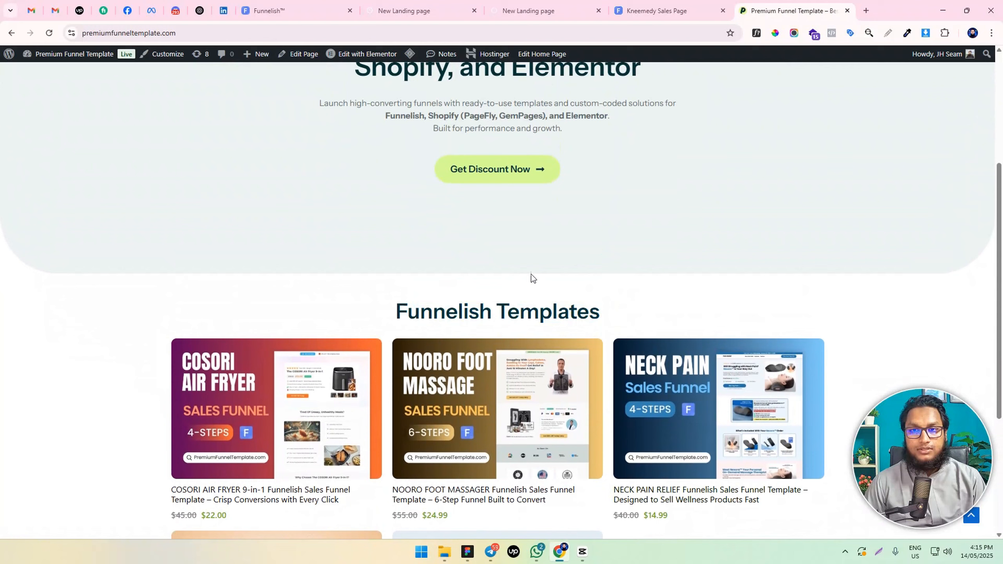
# Return to the Nooro sales page preview and look over the doctor review, media logos and guarantee sections
pyautogui.click(416, 4)
pyautogui.scroll(-5, 510, 309)
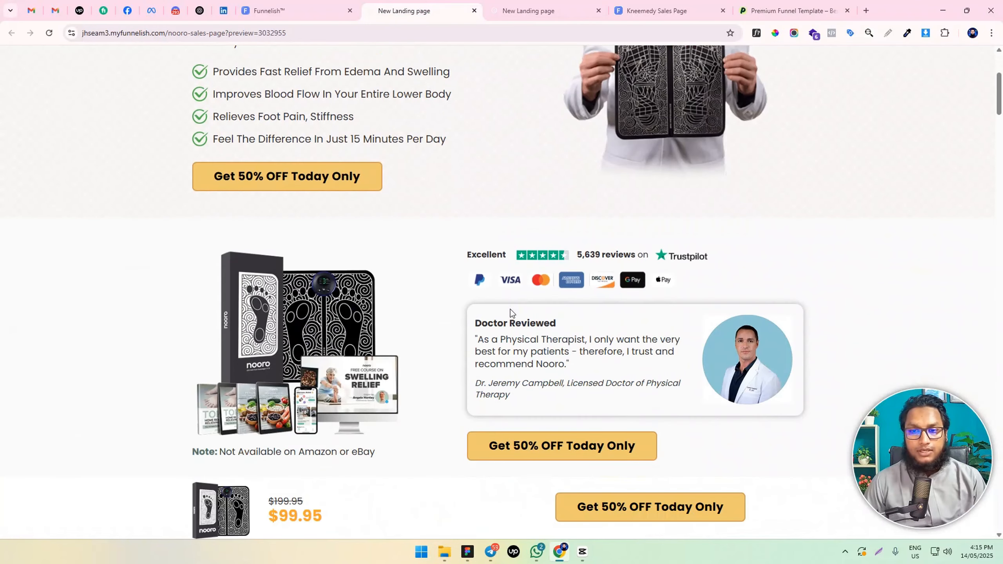
pyautogui.scroll(-2, 492, 309)
pyautogui.scroll(-2, 485, 330)
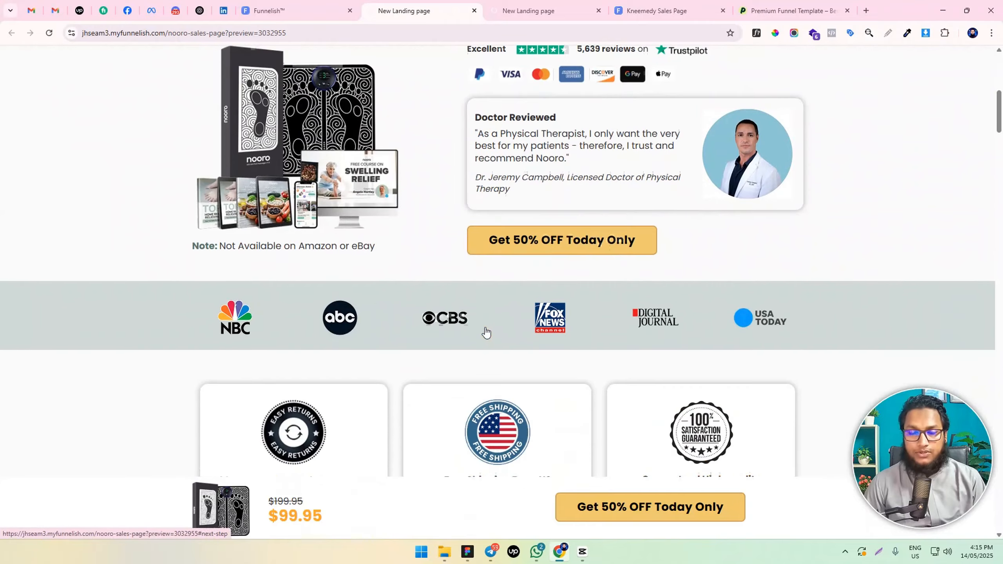
pyautogui.scroll(5, 485, 330)
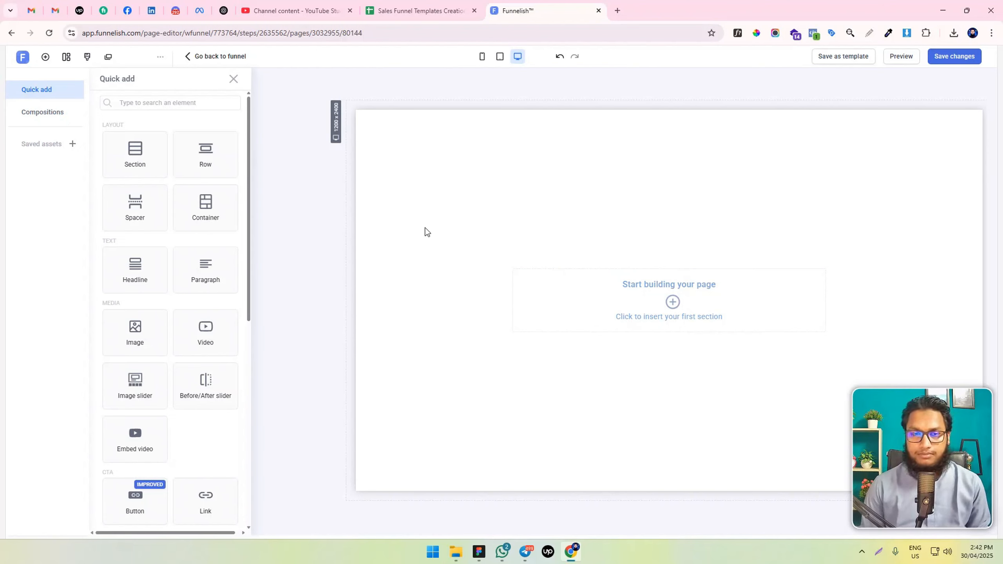
# Set the page's padding to 0 px on all sides and leave individual side padding enabled
pyautogui.click(87, 57)
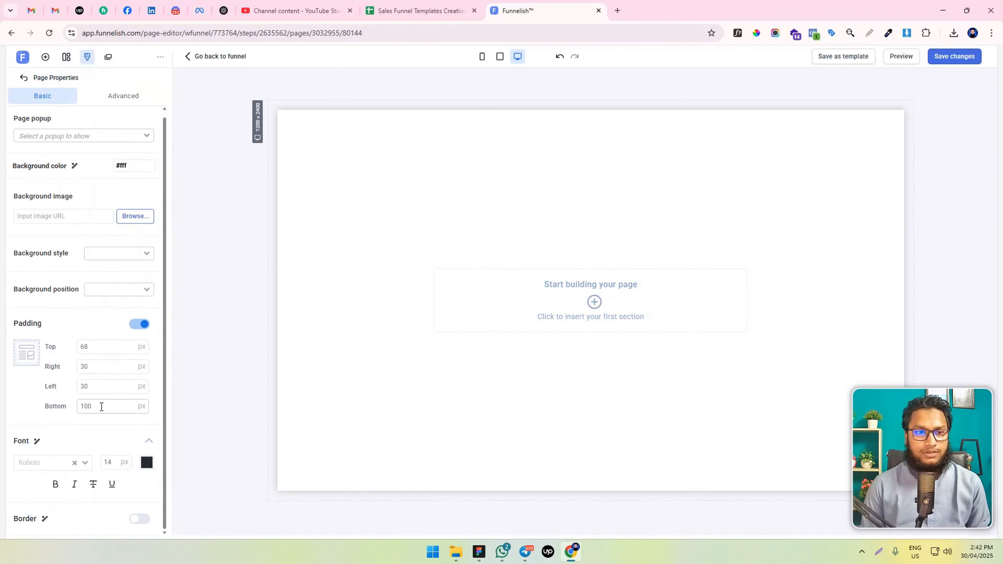
pyautogui.moveTo(101, 407); pyautogui.dragTo(66, 403)
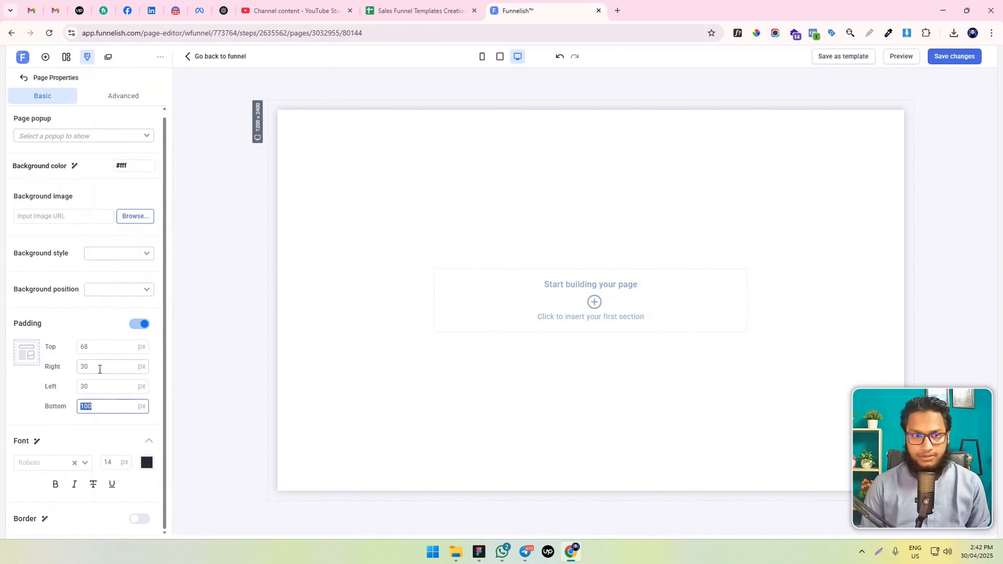
pyautogui.click(139, 326)
pyautogui.moveTo(96, 374); pyautogui.dragTo(46, 377)
pyautogui.write('0')
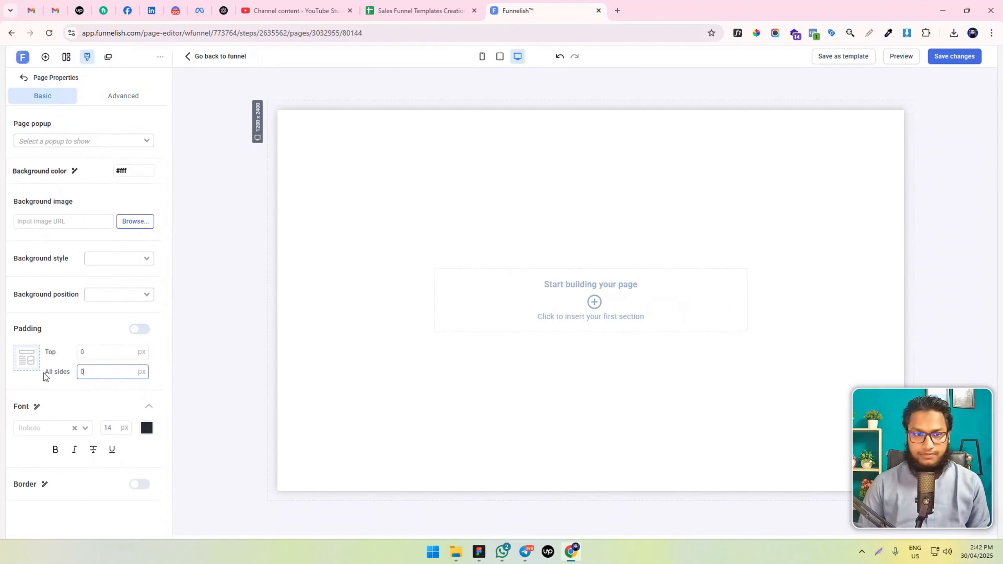
pyautogui.click(140, 332)
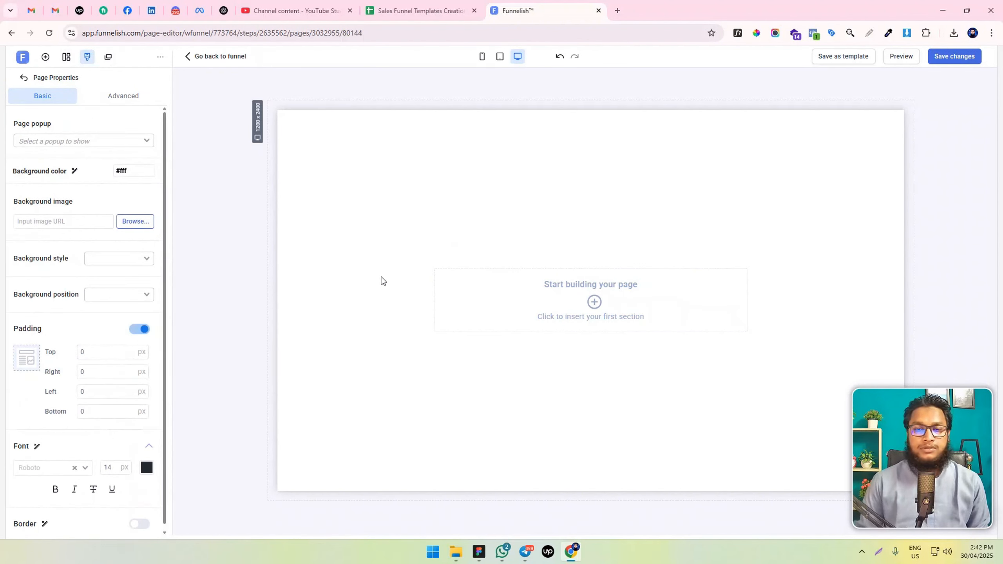
# Insert a full-width section as the page's first section and add a single-column row to it
pyautogui.click(539, 301)
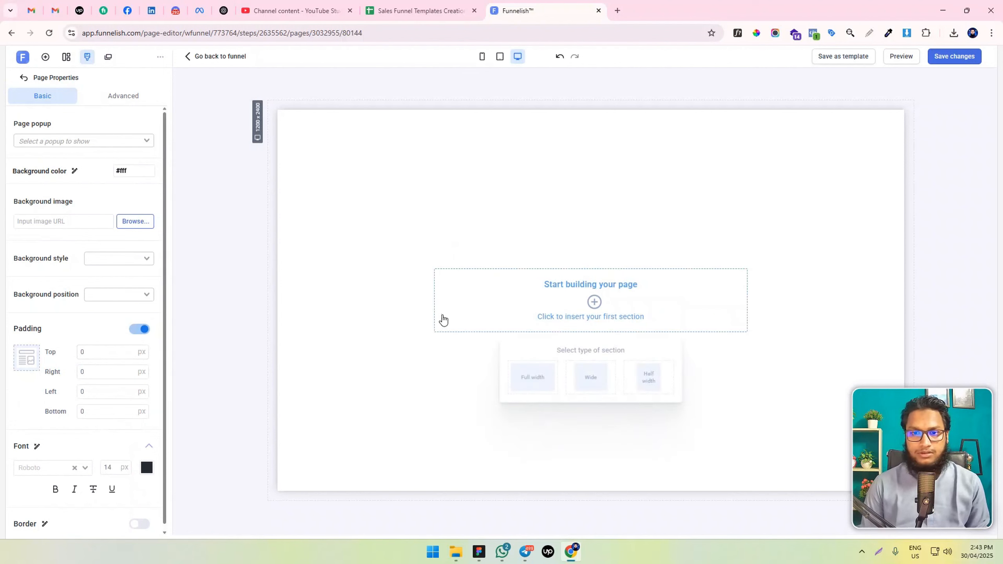
pyautogui.click(530, 375)
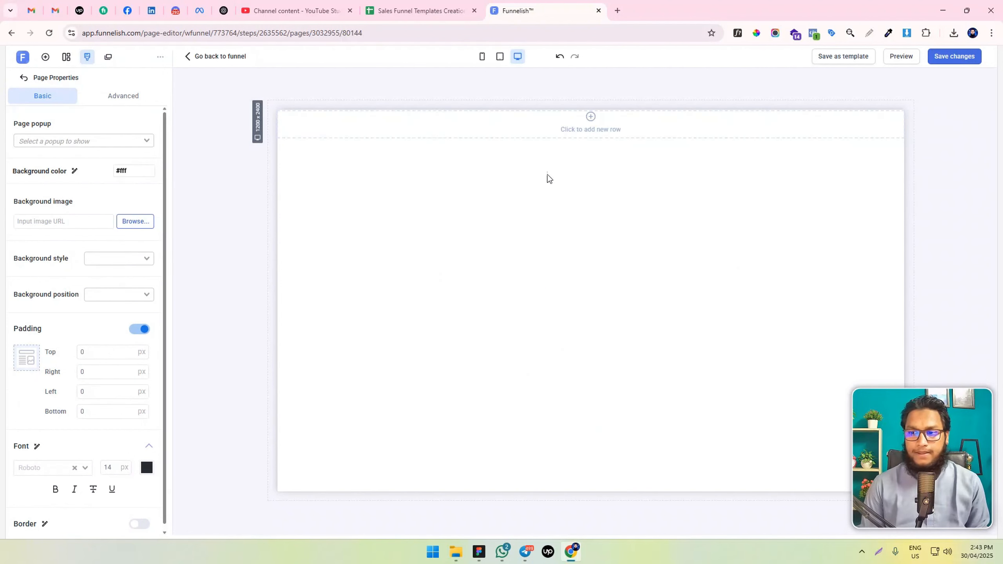
pyautogui.click(589, 129)
pyautogui.click(549, 176)
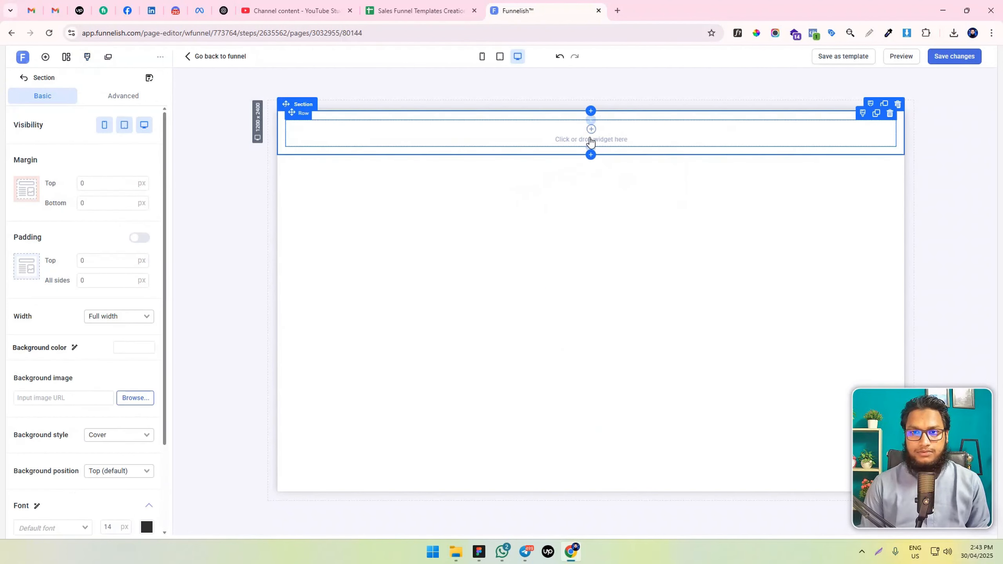
# Add a Paragraph element inside the new row
pyautogui.click(45, 56)
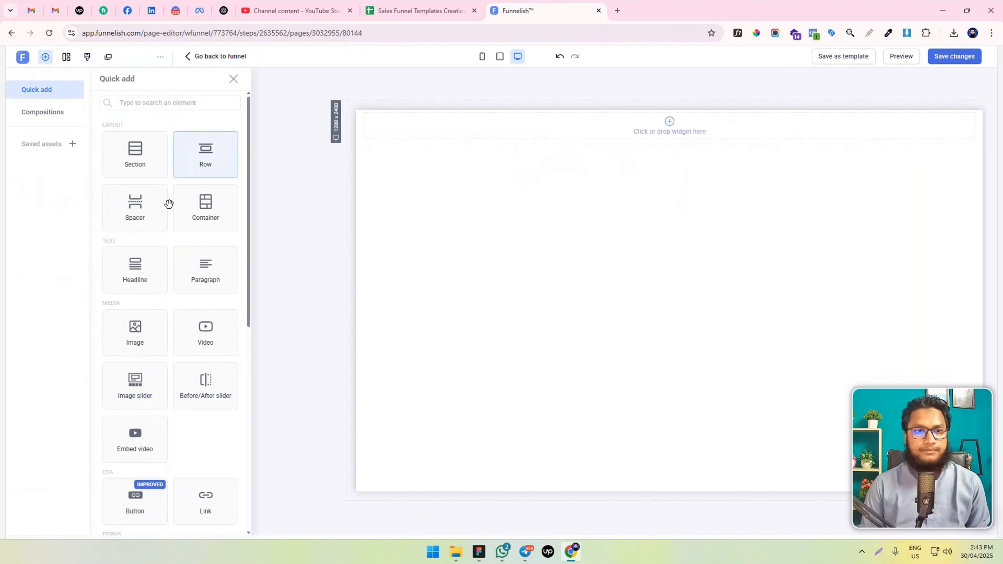
pyautogui.scroll(-3, 205, 269)
pyautogui.scroll(3, 188, 288)
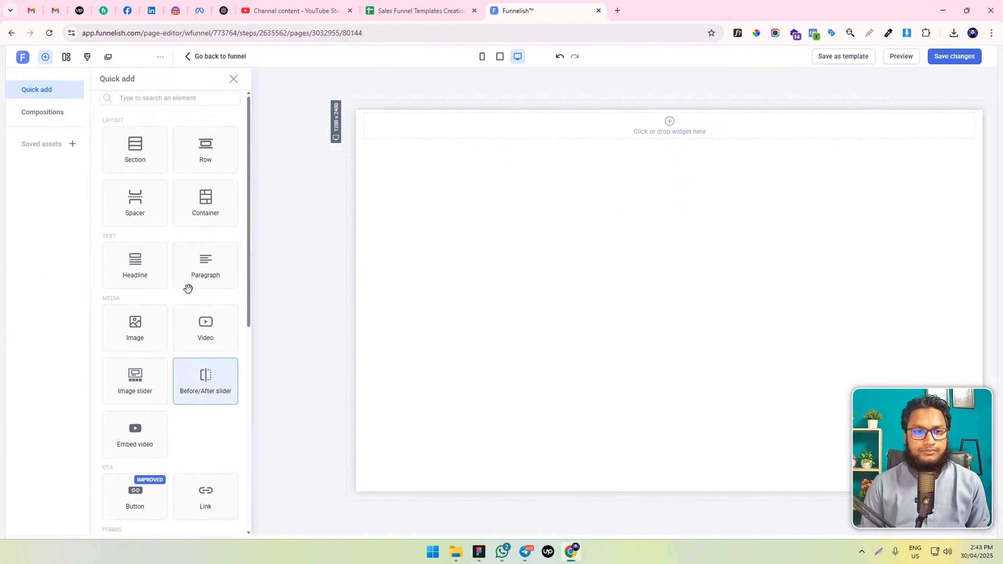
pyautogui.moveTo(205, 265); pyautogui.dragTo(660, 141)
# Set the new paragraph's margin and padding to 0 px on all sides
pyautogui.click(105, 180)
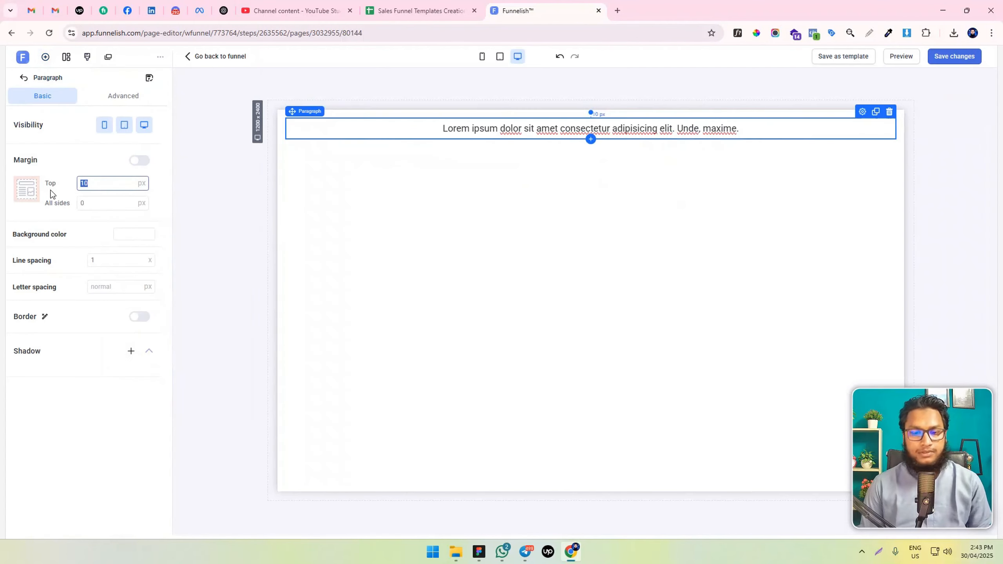
pyautogui.click(136, 96)
pyautogui.click(101, 277)
pyautogui.press('BackSpace')
pyautogui.press('BackSpace')
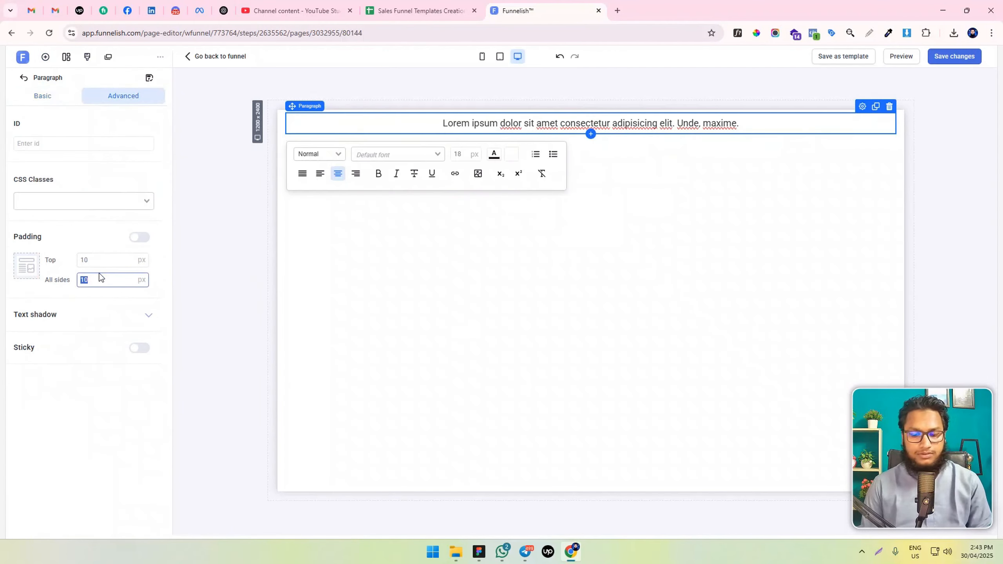
pyautogui.write('0')
# Replace the paragraph's placeholder text with "Winter sale: Fast FREE Shipping + 50% OFF Today!" copied in two parts from the reference design
pyautogui.hotkey('alt', 'Tab')
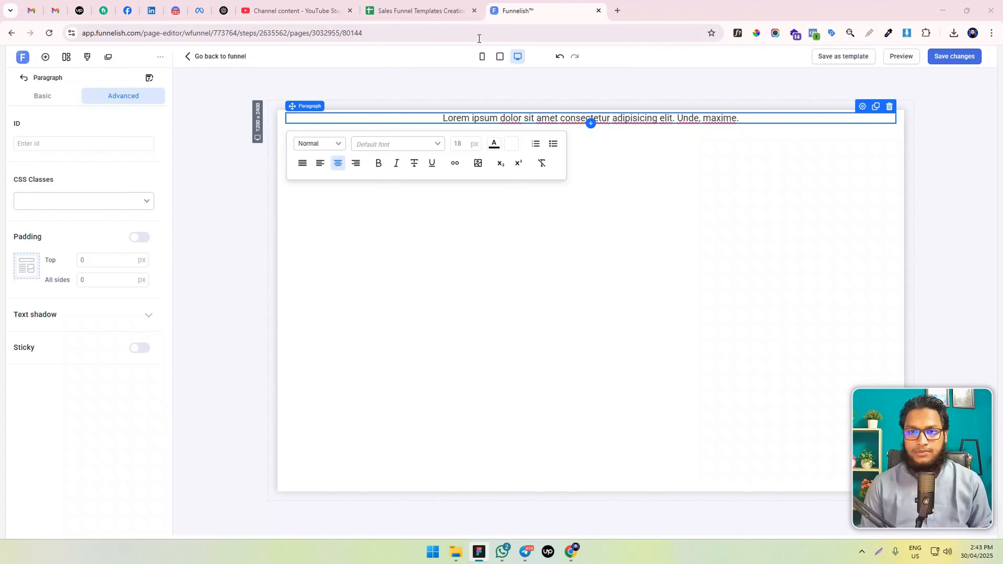
pyautogui.click(511, 118)
pyautogui.hotkey('ctrl', 'a')
pyautogui.write('Winter sale:')
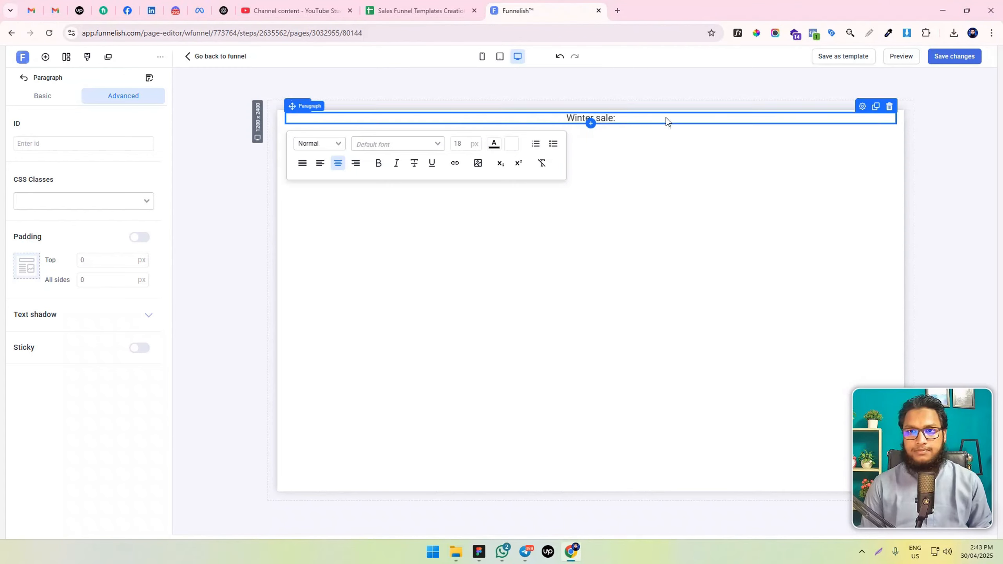
pyautogui.hotkey('alt', 'Tab')
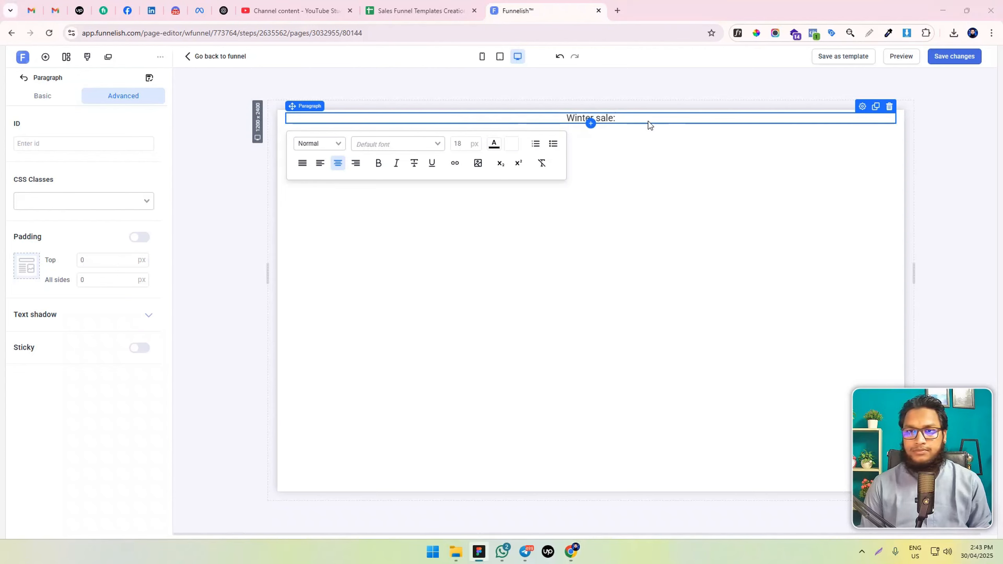
pyautogui.click(629, 116)
pyautogui.write('Fast FREE Shipping + 50% OFF Today!')
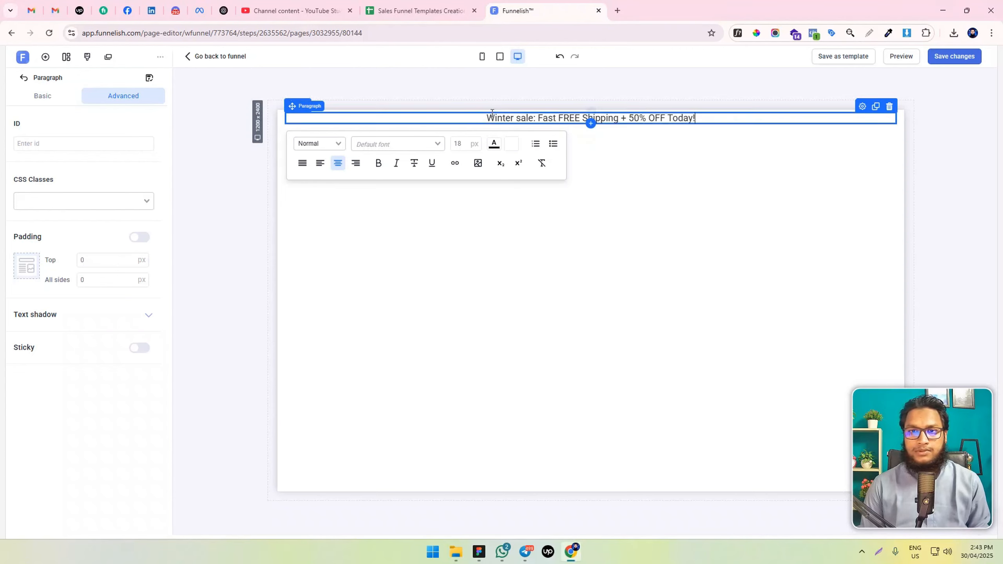
# Rewrite "Winter sale" at the start of the announcement text in capitals as "WINTER SALE"
pyautogui.moveTo(487, 118); pyautogui.dragTo(532, 116)
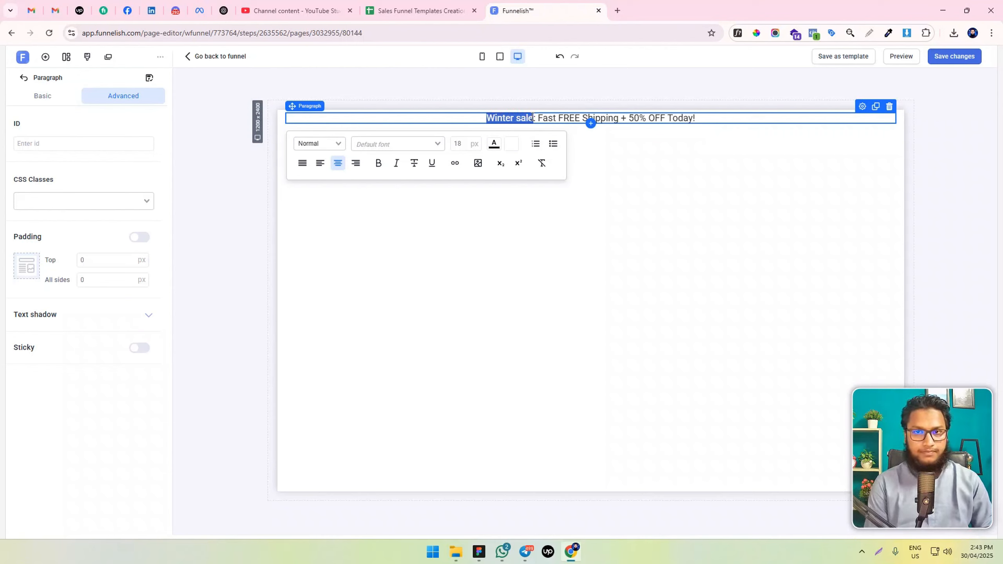
pyautogui.write('WINTER SALE')
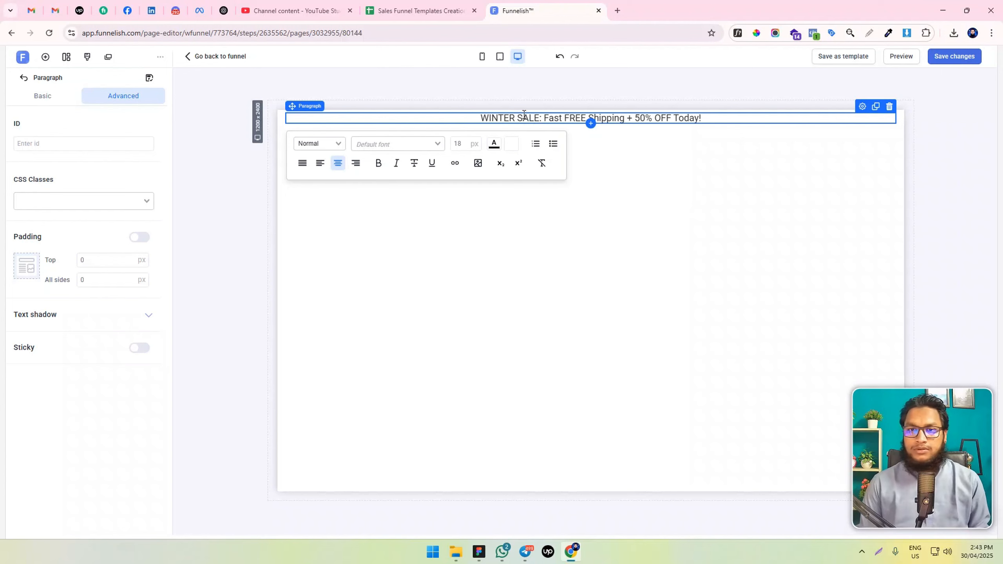
# Make "WINTER SALE:" and "50% OFF" bold in the announcement paragraph
pyautogui.moveTo(543, 117); pyautogui.dragTo(484, 112)
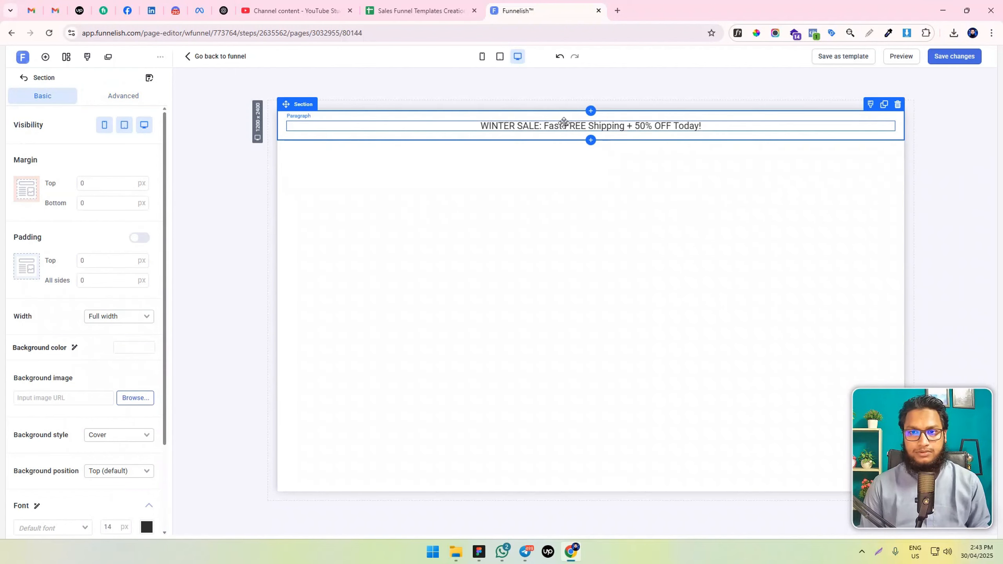
pyautogui.click(528, 129)
pyautogui.click(500, 117)
pyautogui.click(486, 122)
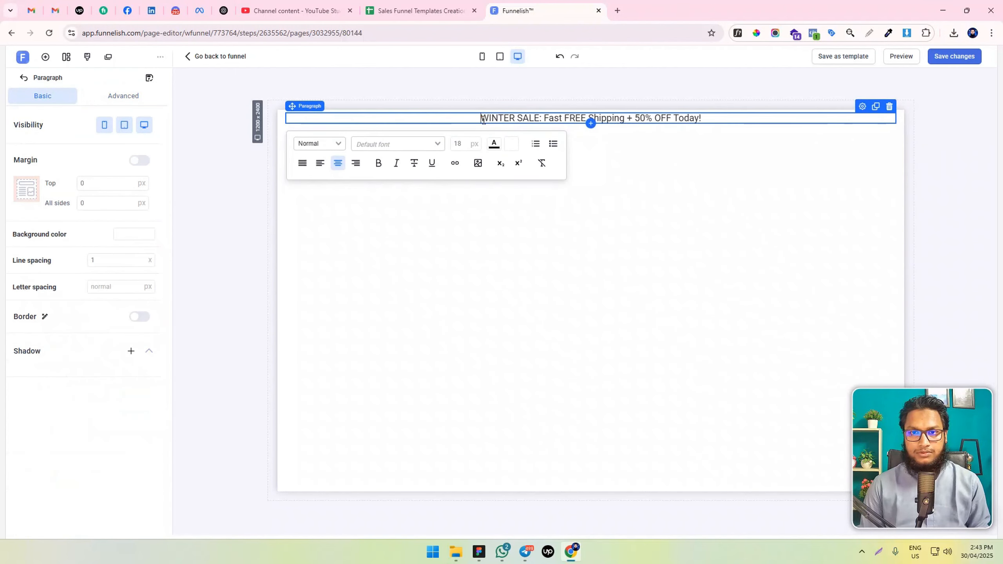
pyautogui.moveTo(481, 118); pyautogui.dragTo(544, 117)
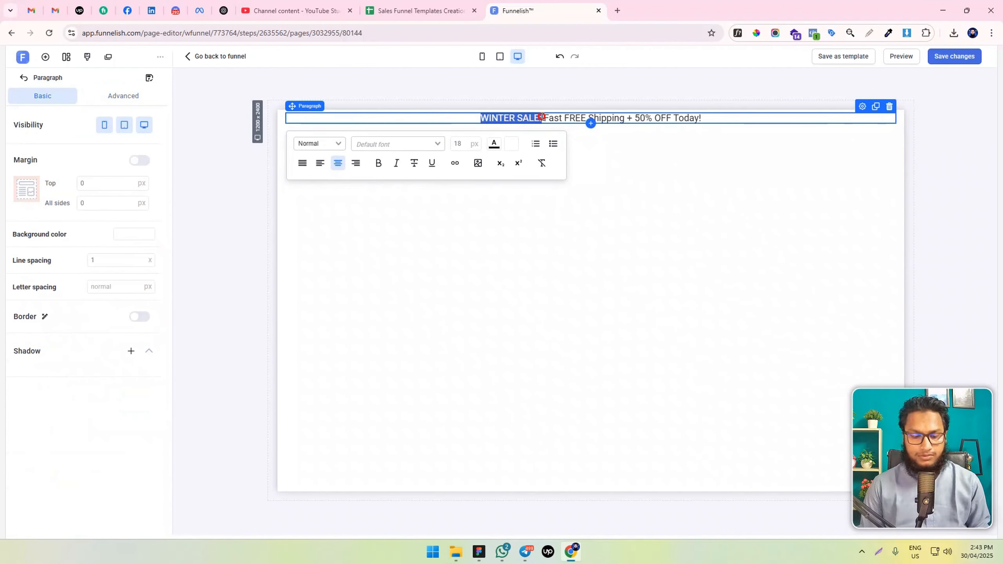
pyautogui.hotkey('ctrl', 'b')
pyautogui.click(641, 117)
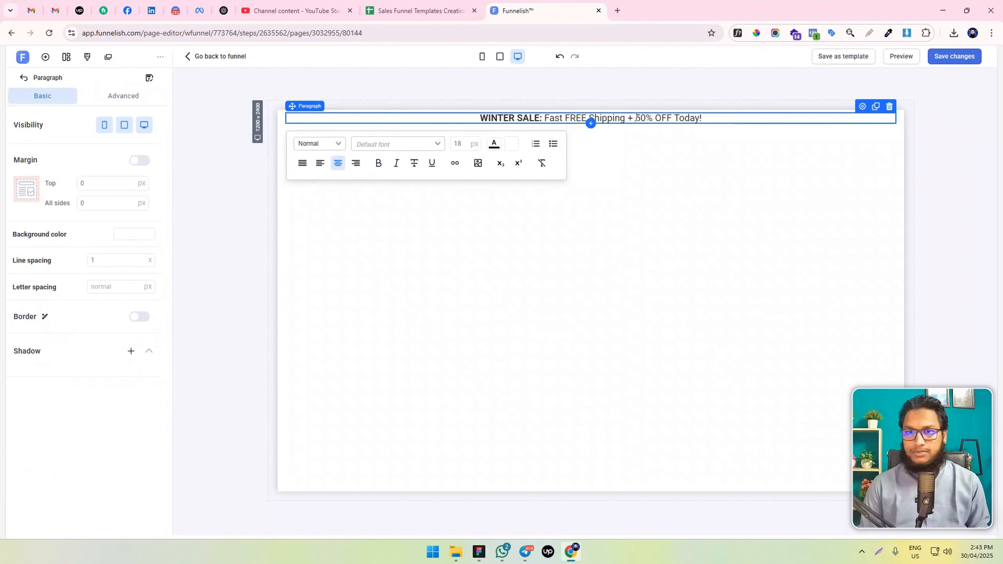
pyautogui.moveTo(635, 118); pyautogui.dragTo(660, 118)
pyautogui.hotkey('ctrl', 'b')
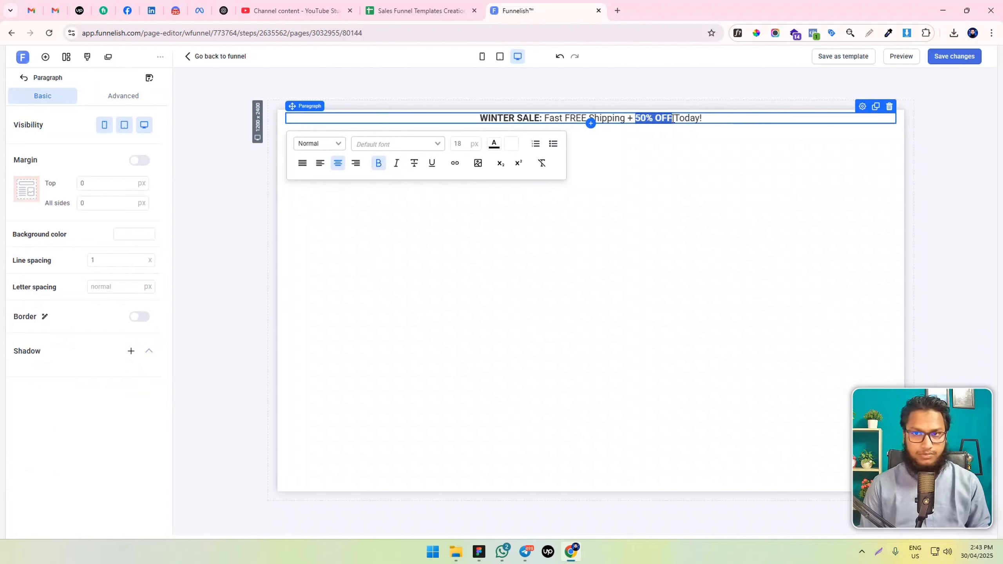
pyautogui.click(737, 118)
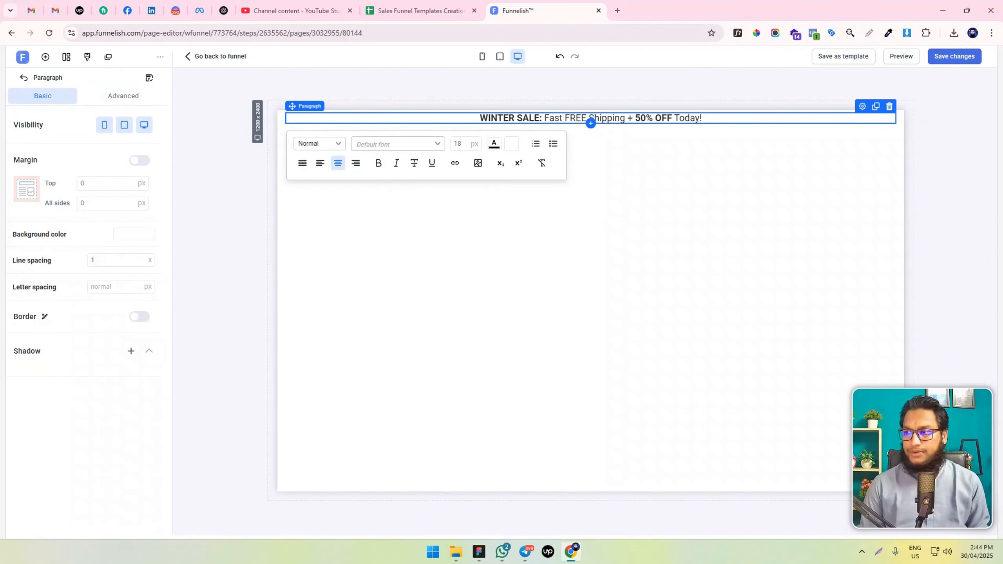
# Check the reference design and set the page's default font to Montserrat
pyautogui.hotkey('alt', 'Tab')
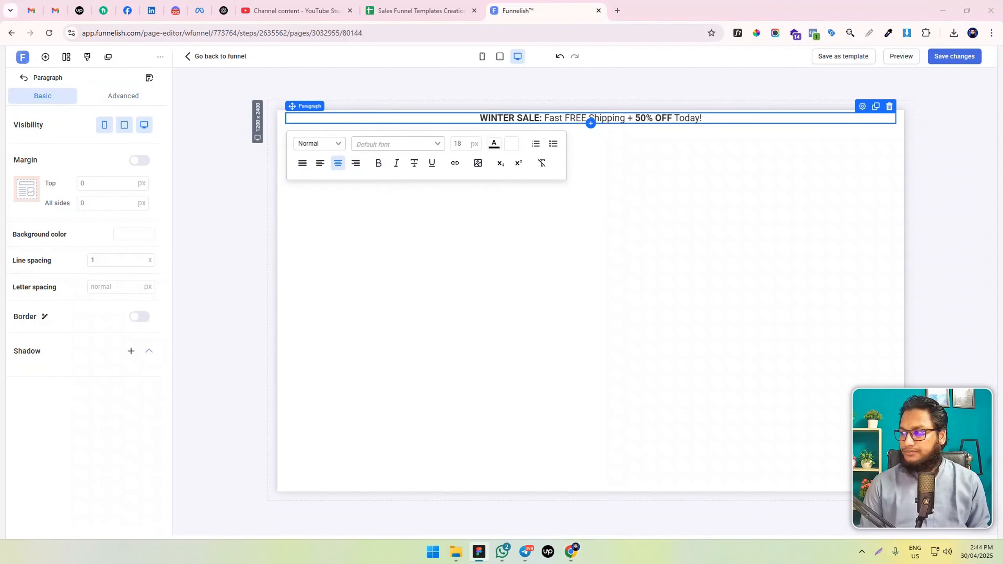
pyautogui.click(87, 56)
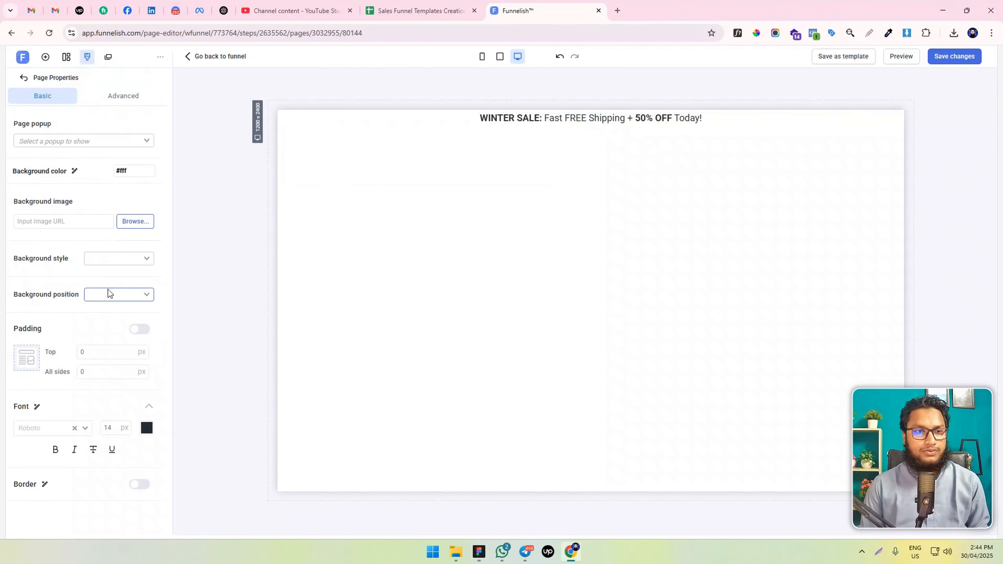
pyautogui.click(50, 426)
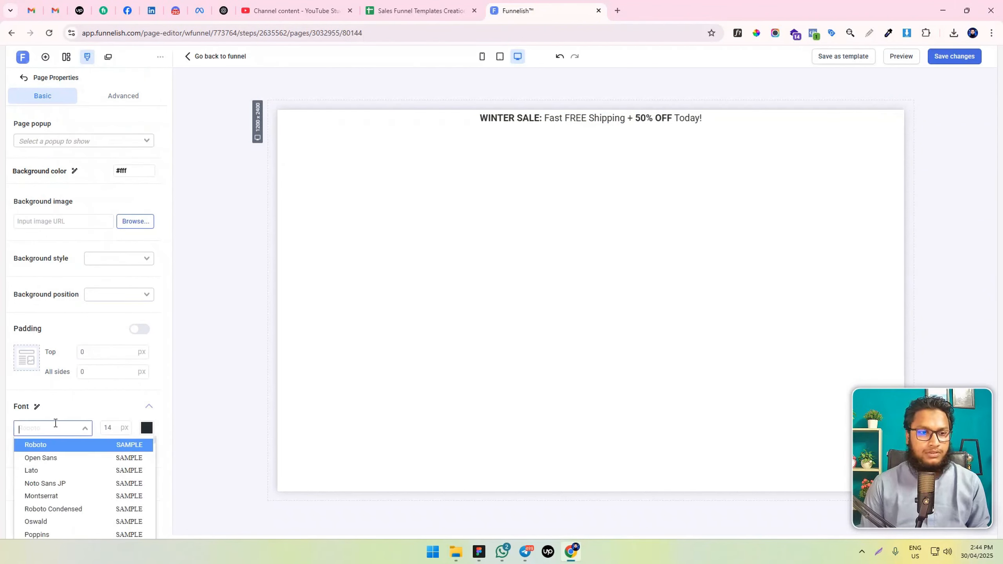
pyautogui.write('MON')
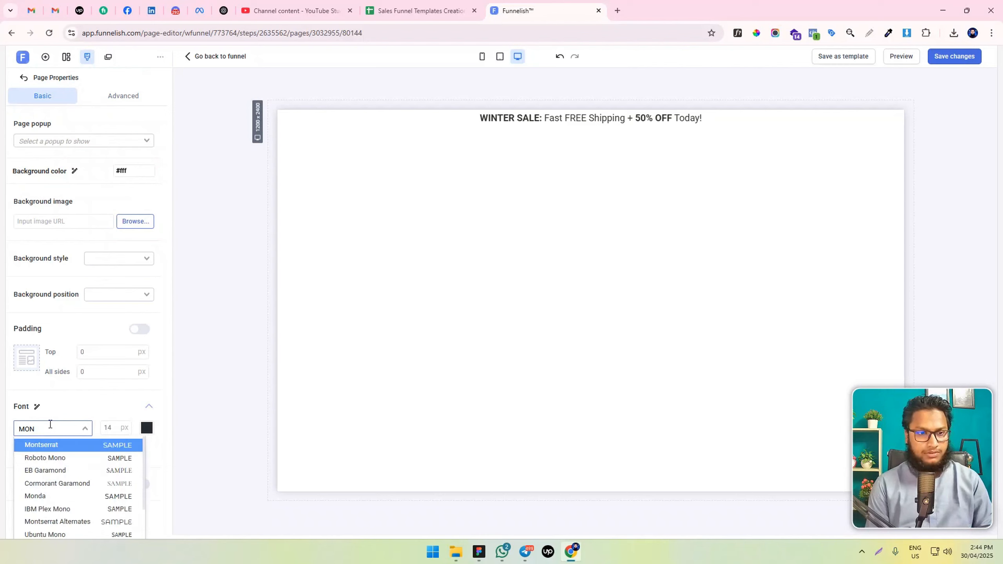
pyautogui.press('Return')
pyautogui.click(36, 383)
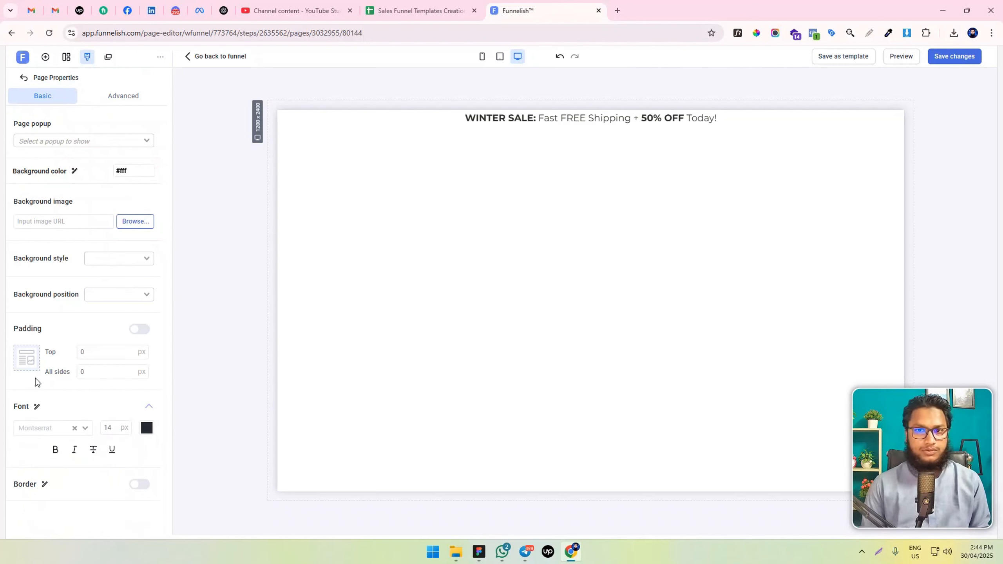
# Insert a Container element above the announcement paragraph in the same row
pyautogui.hotkey('alt', 'Tab')
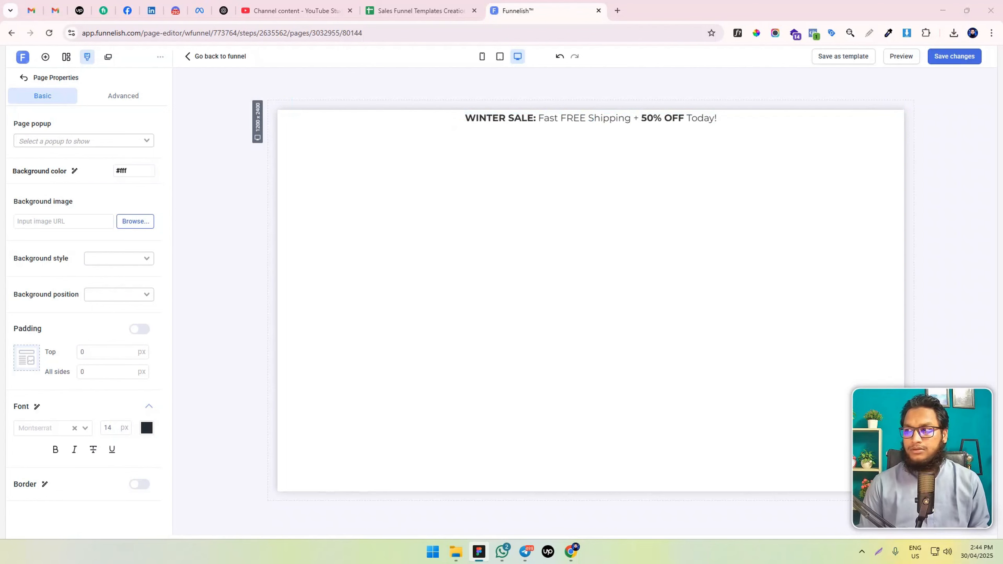
pyautogui.click(584, 118)
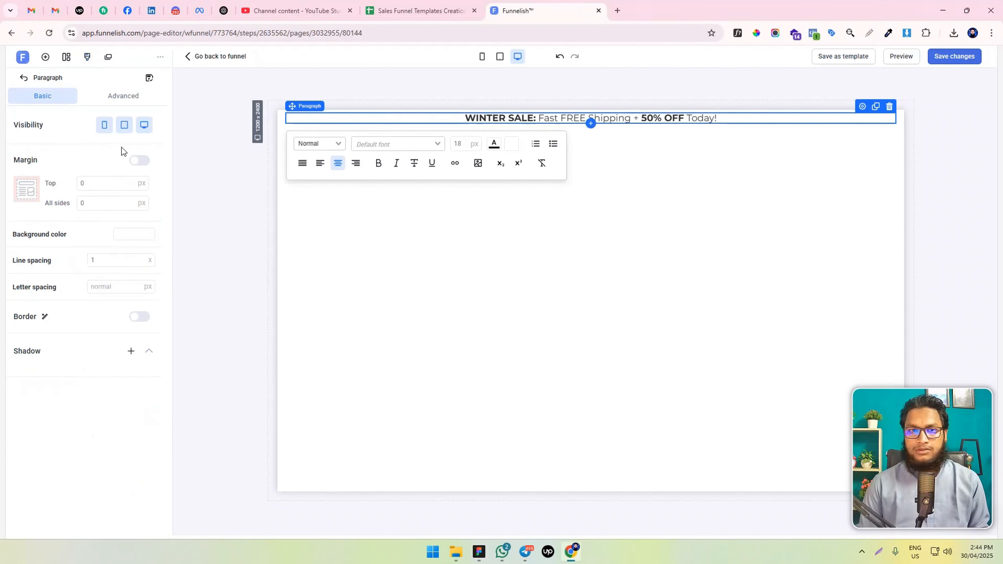
pyautogui.click(45, 57)
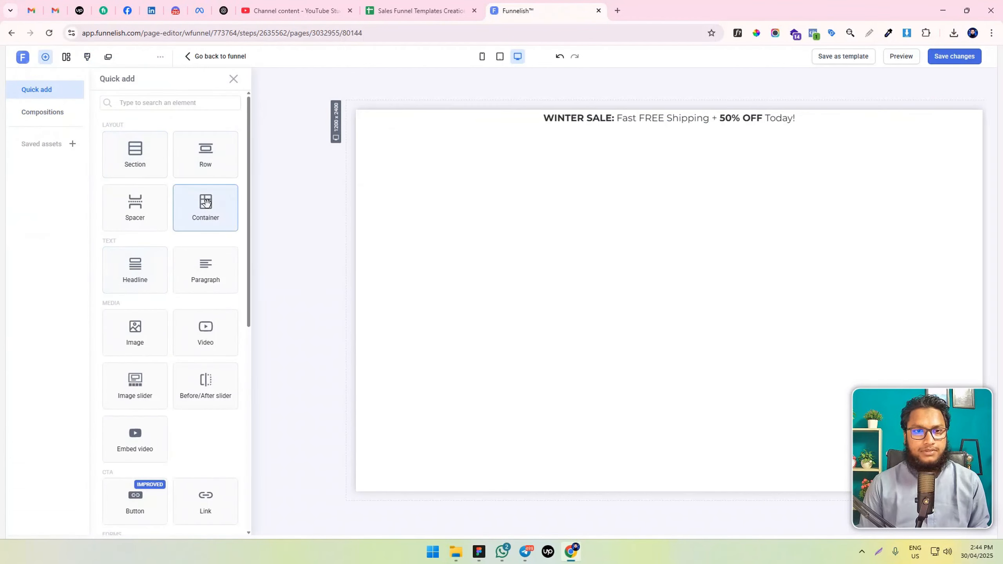
pyautogui.moveTo(205, 203); pyautogui.dragTo(659, 121)
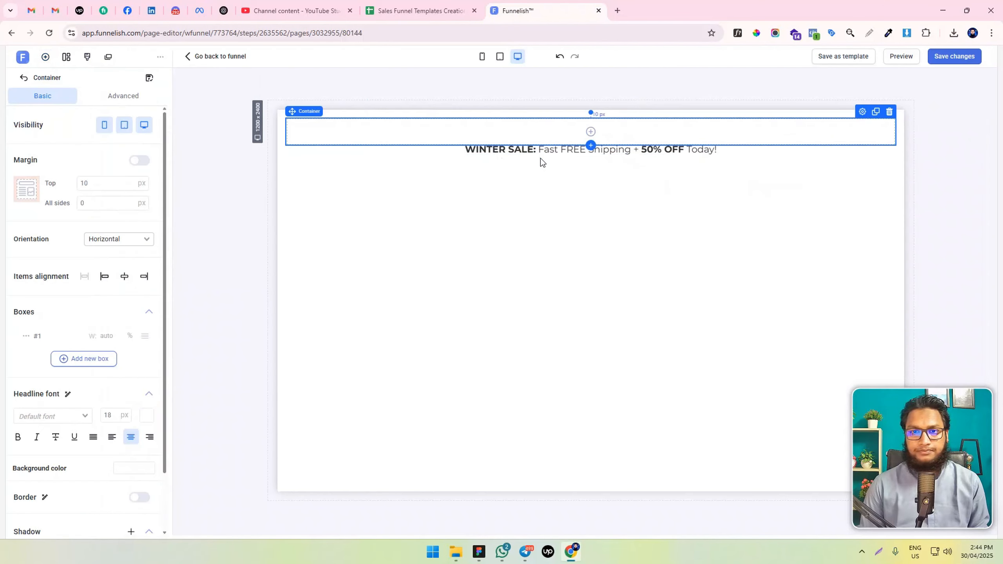
# Add two new boxes to the horizontal container to divide it into three
pyautogui.moveTo(547, 148); pyautogui.dragTo(549, 137)
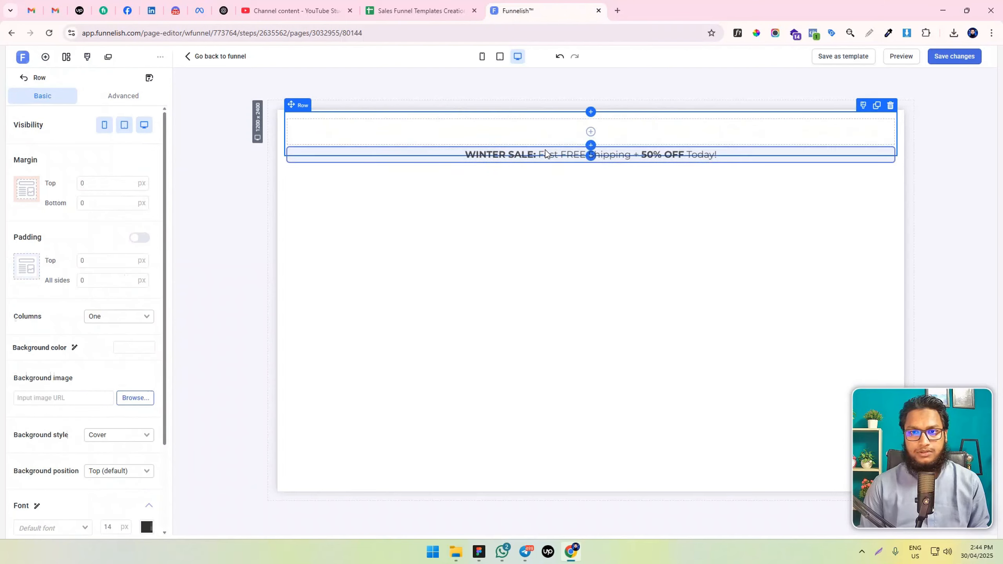
pyautogui.click(552, 130)
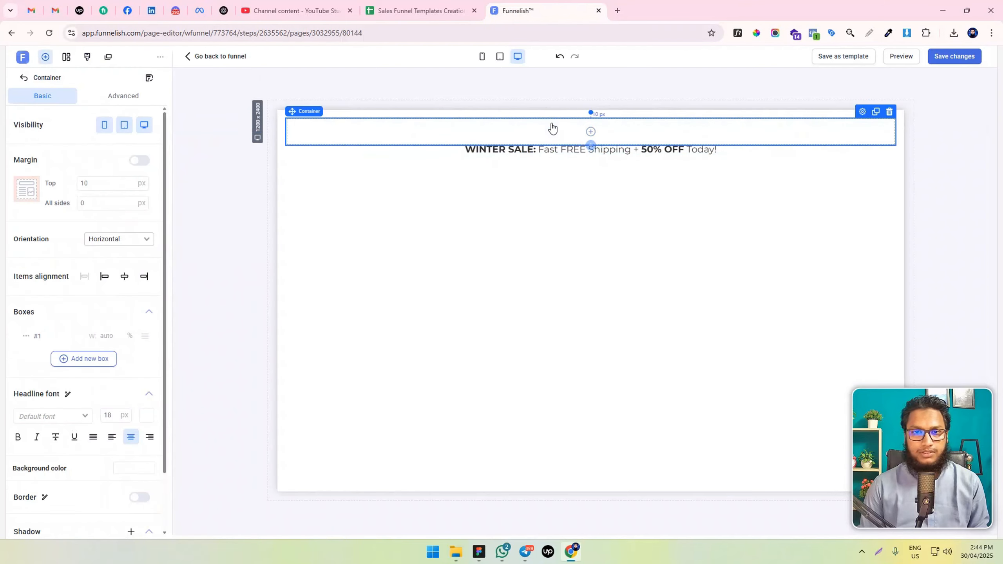
pyautogui.click(81, 359)
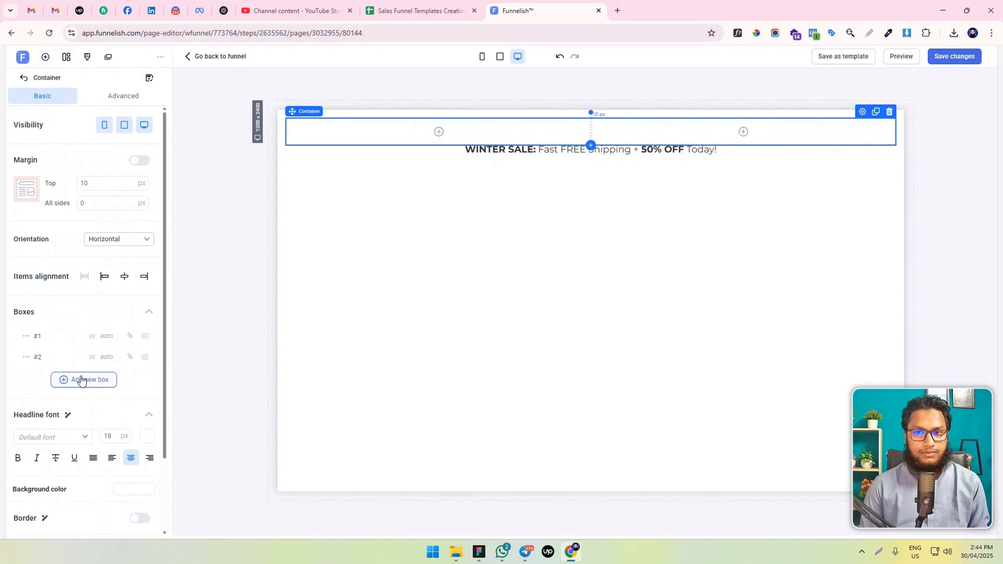
pyautogui.click(675, 148)
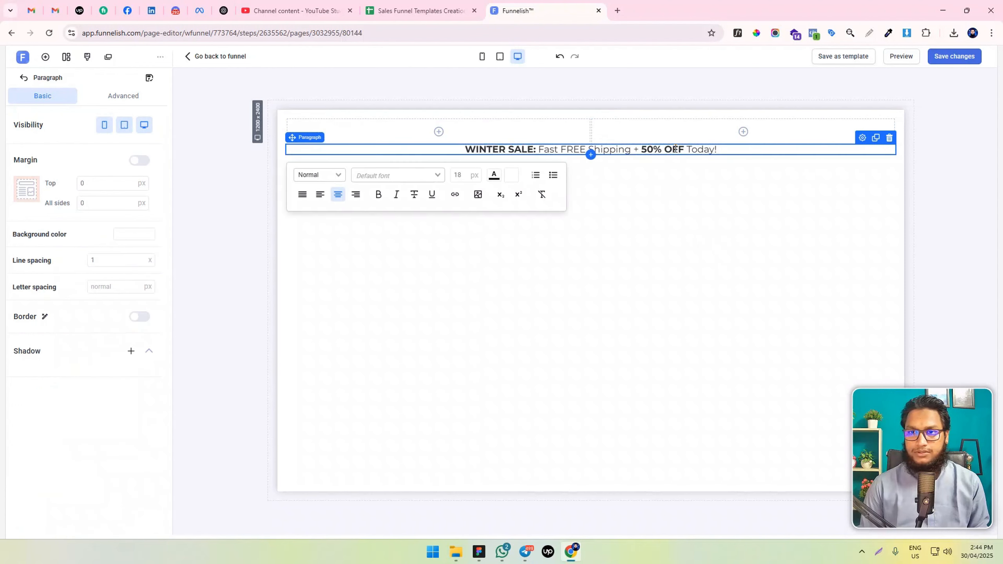
pyautogui.click(410, 133)
pyautogui.click(411, 137)
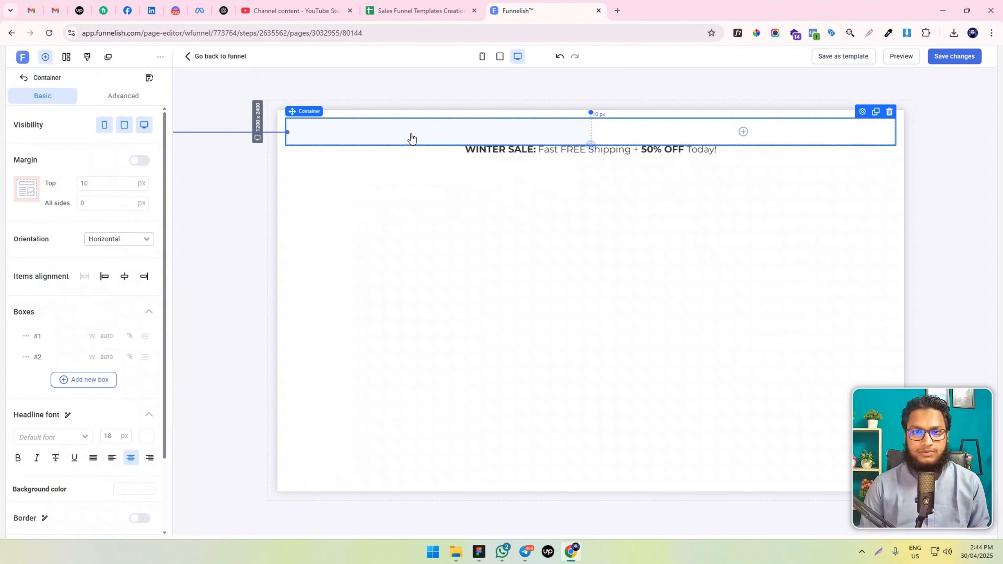
pyautogui.click(84, 380)
pyautogui.click(104, 356)
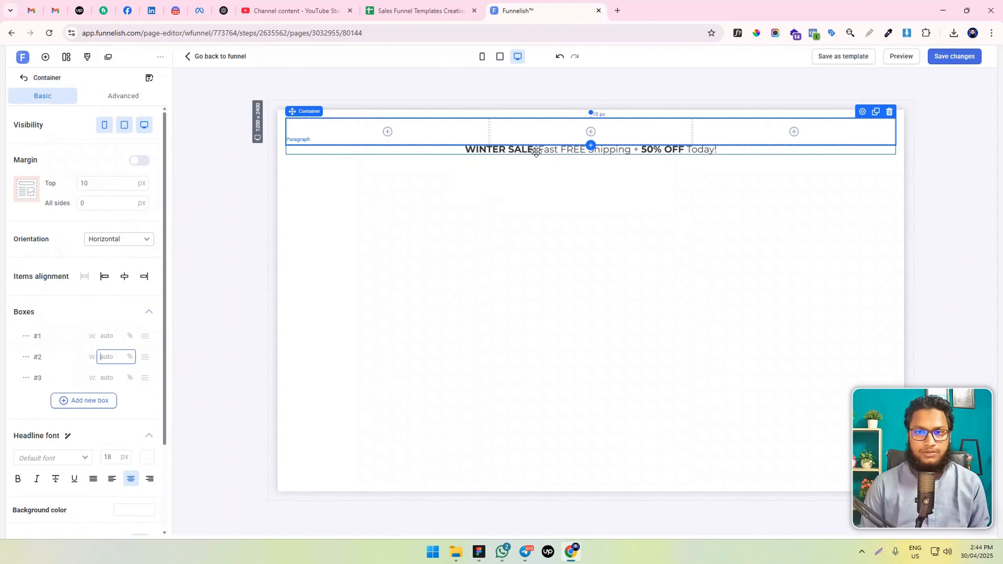
# Move the announcement paragraph into the container's middle box
pyautogui.click(569, 149)
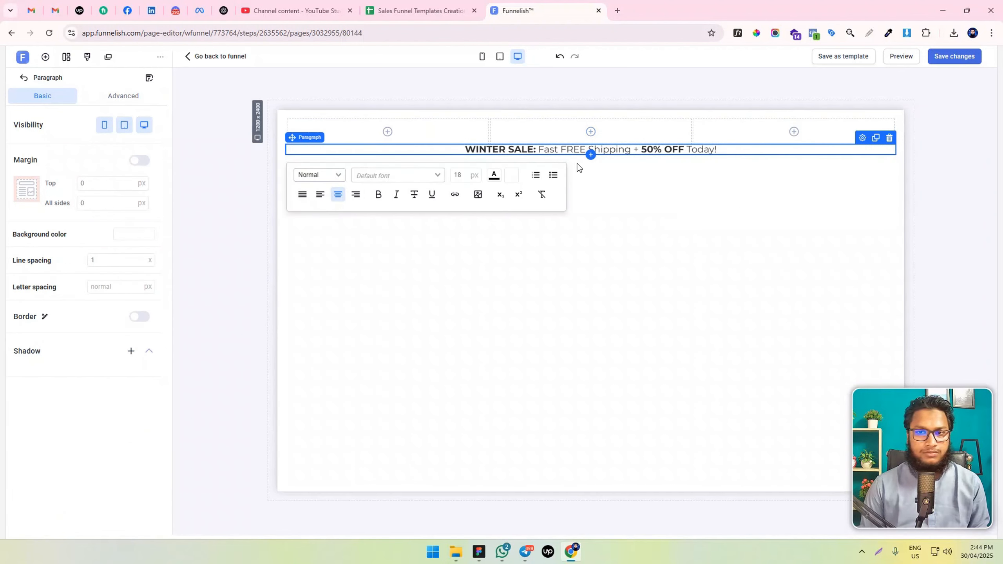
pyautogui.click(538, 131)
pyautogui.click(514, 158)
pyautogui.moveTo(508, 149); pyautogui.dragTo(524, 134)
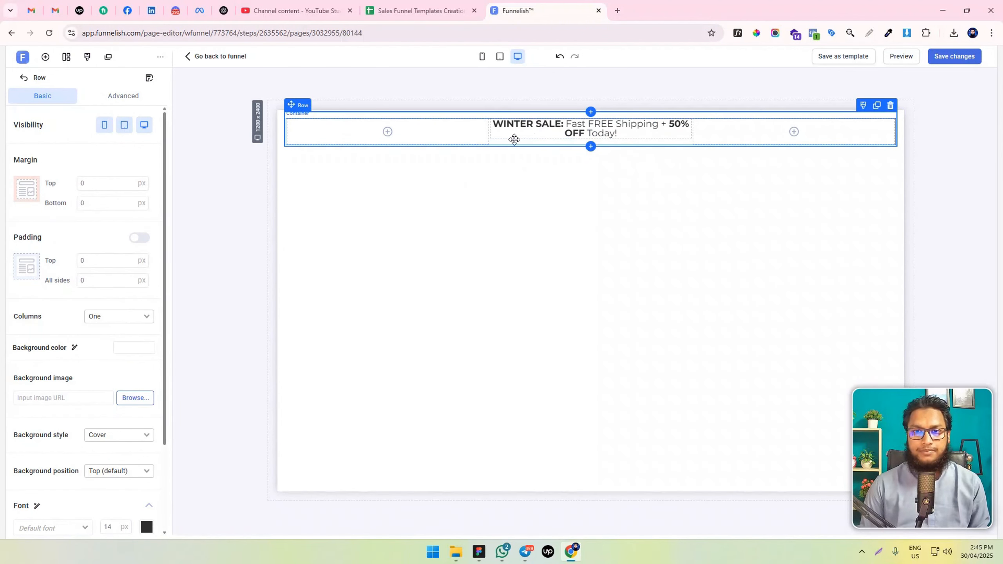
# Give the container's box #2 a fixed width of 530 px
pyautogui.click(497, 141)
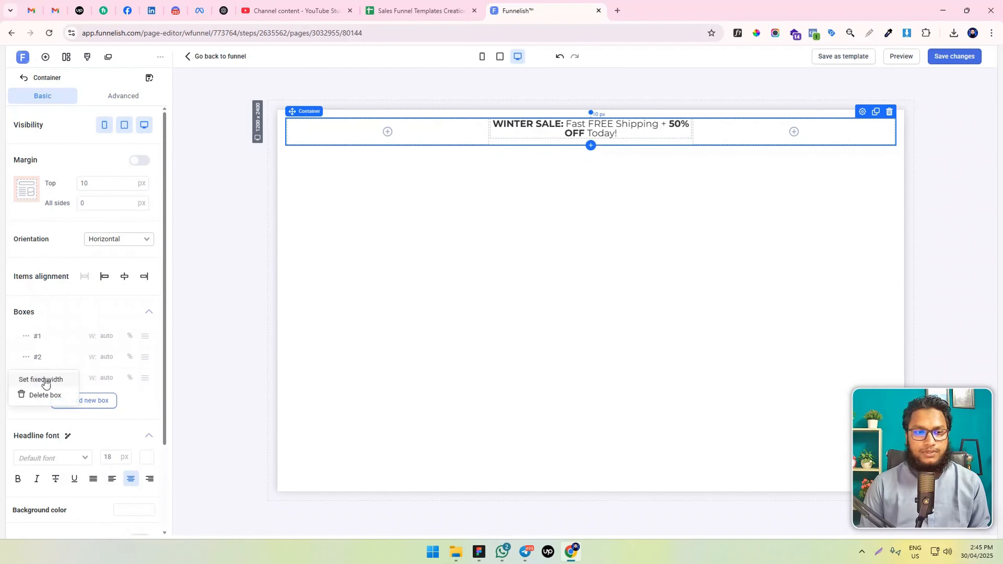
pyautogui.click(111, 356)
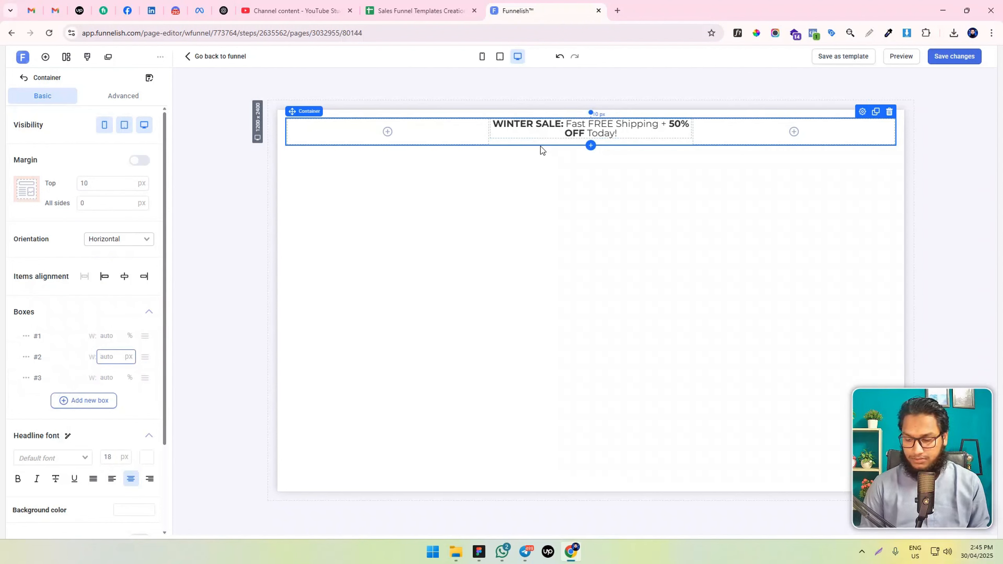
pyautogui.write('500')
pyautogui.press('BackSpace')
pyautogui.press('BackSpace')
pyautogui.write('30')
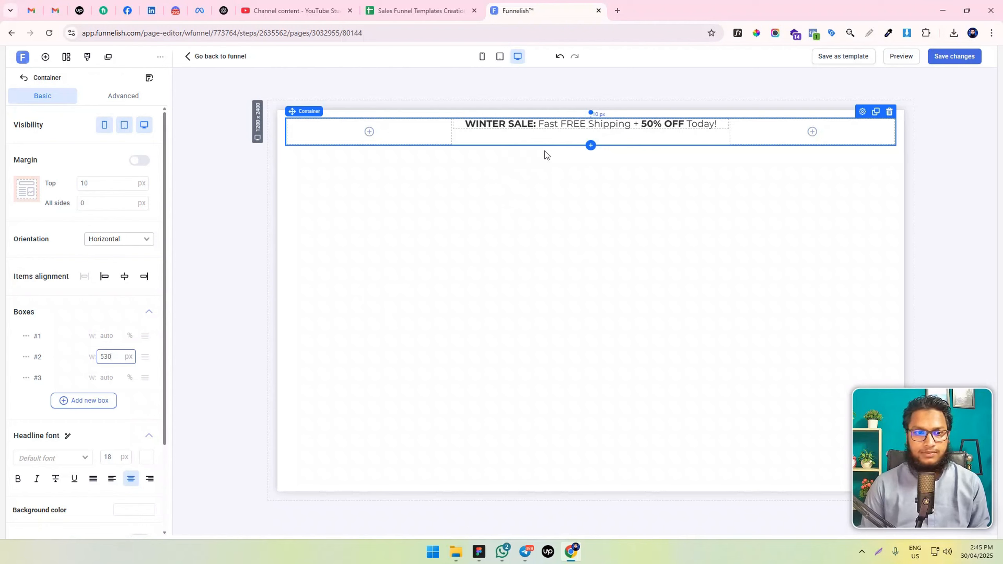
# Select the announcement paragraph inside the container's middle box for editing
pyautogui.click(459, 139)
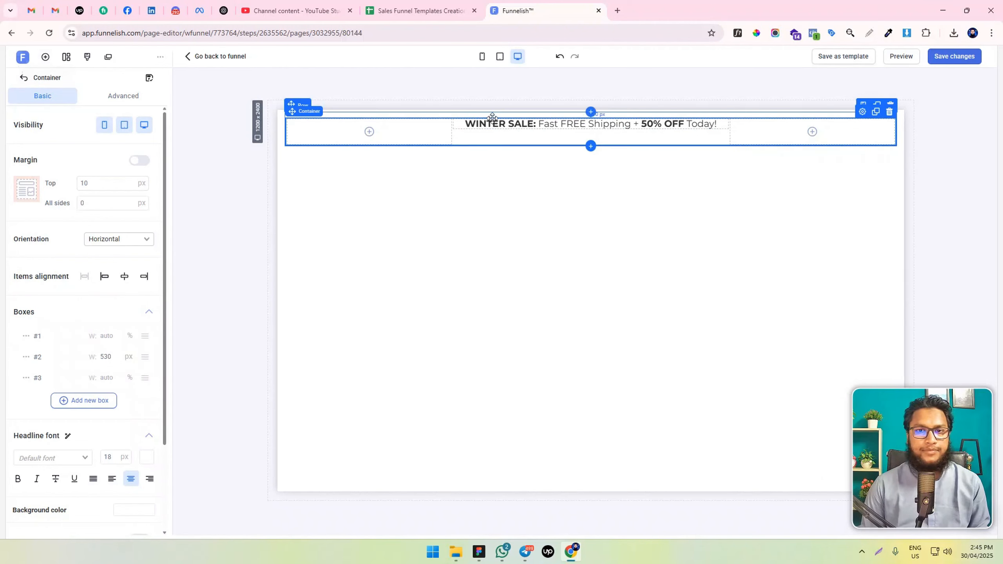
pyautogui.click(523, 130)
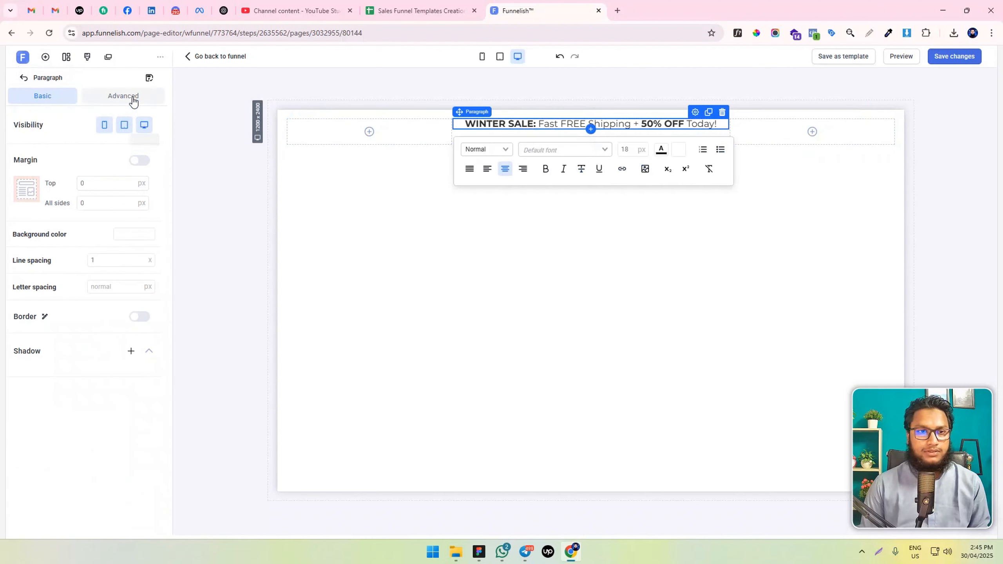
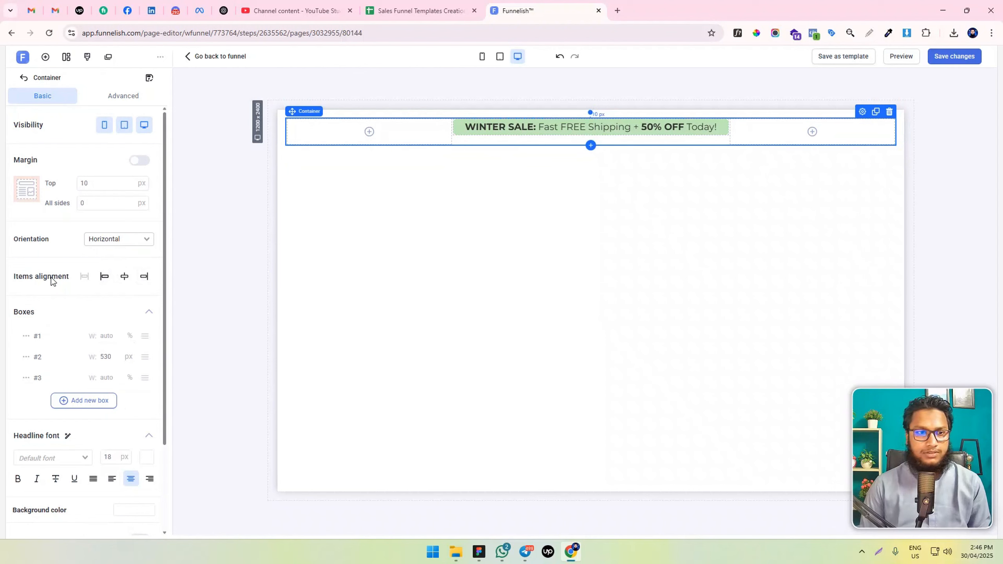
# Centre the items in the announcement container and set the container's top margin to 0 px
pyautogui.click(125, 276)
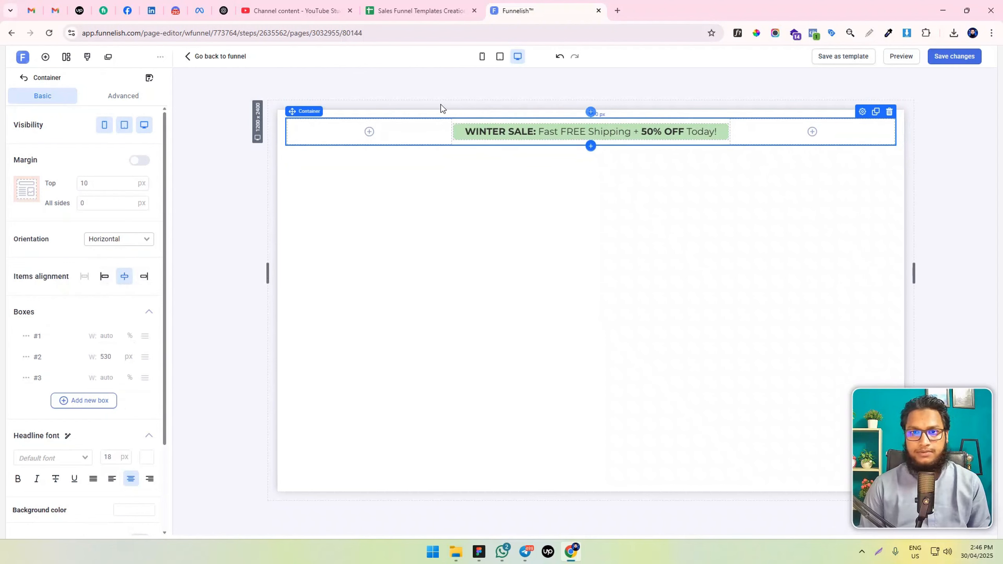
pyautogui.click(404, 116)
pyautogui.click(404, 118)
pyautogui.doubleClick(85, 183)
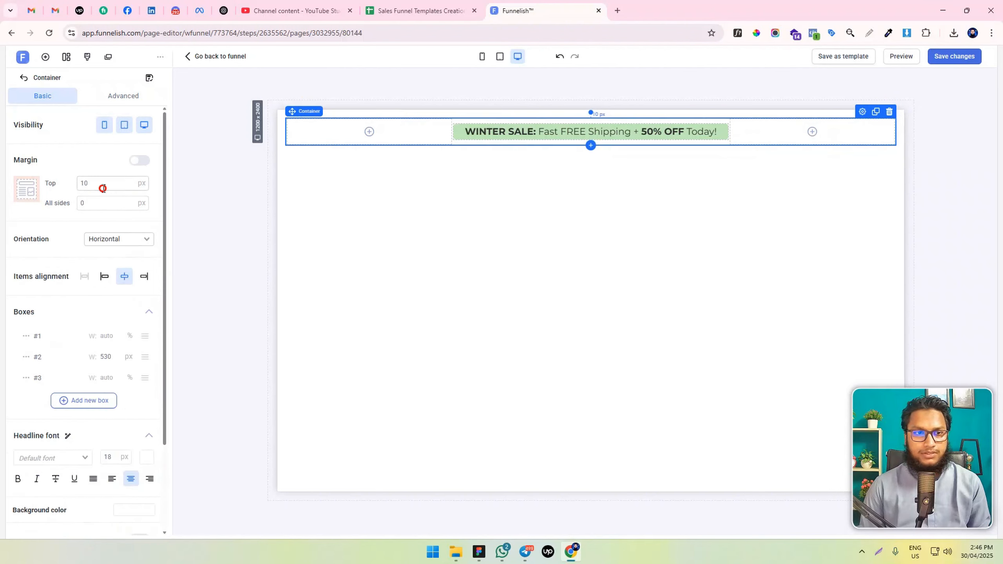
pyautogui.write('0')
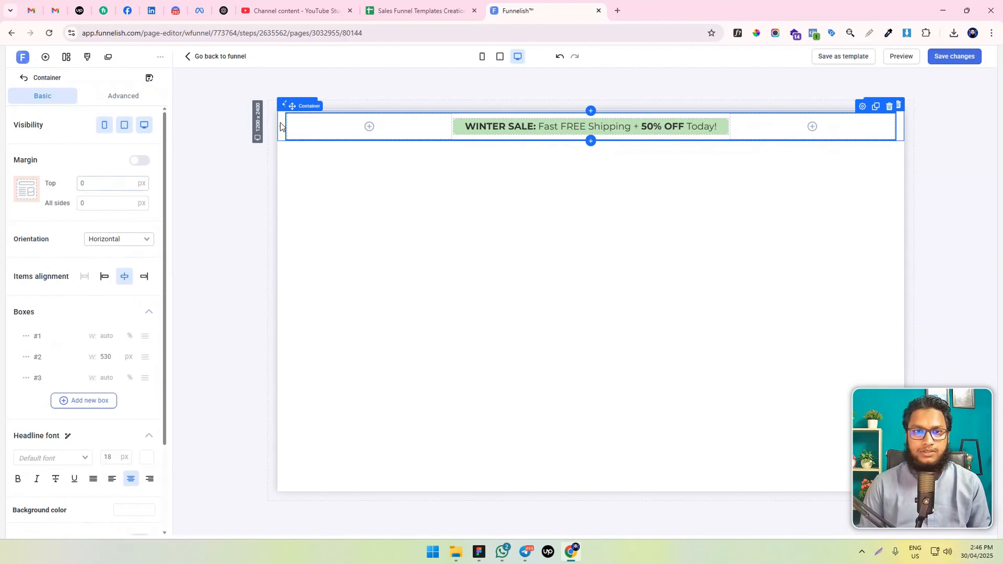
# Give the announcement section 5 px of padding on top and all sides, and save the page changes
pyautogui.click(281, 122)
pyautogui.click(475, 140)
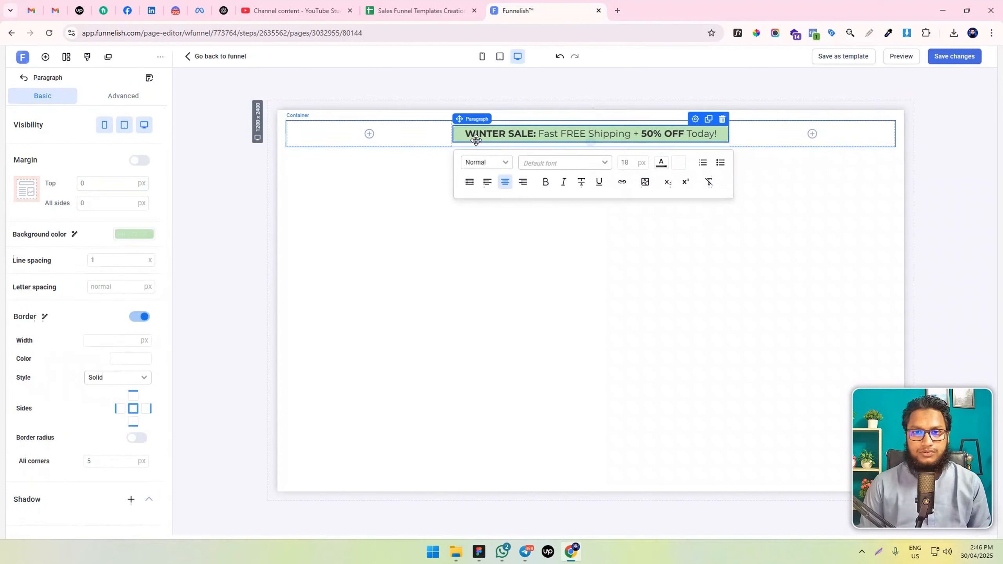
pyautogui.click(280, 118)
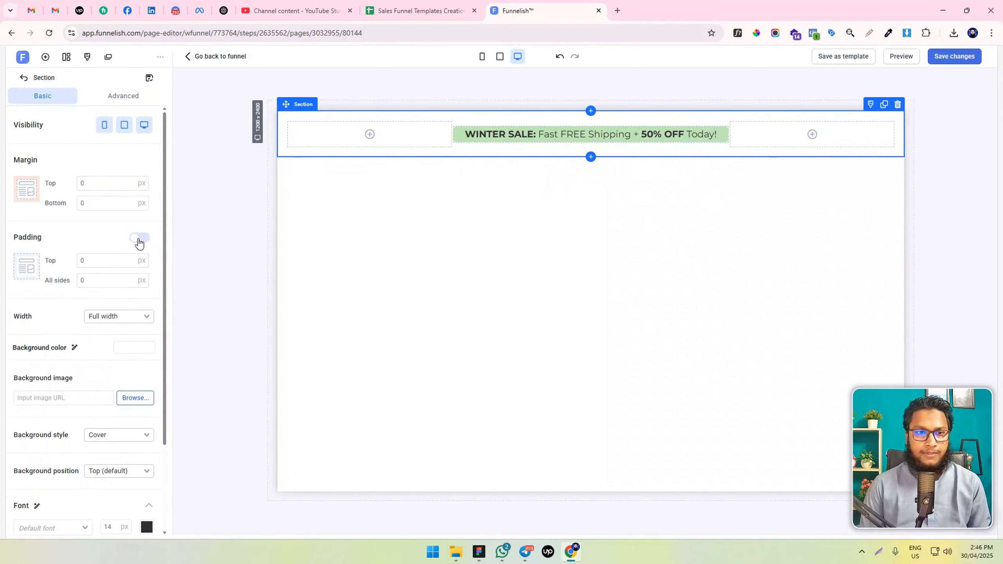
pyautogui.click(101, 280)
pyautogui.write('5')
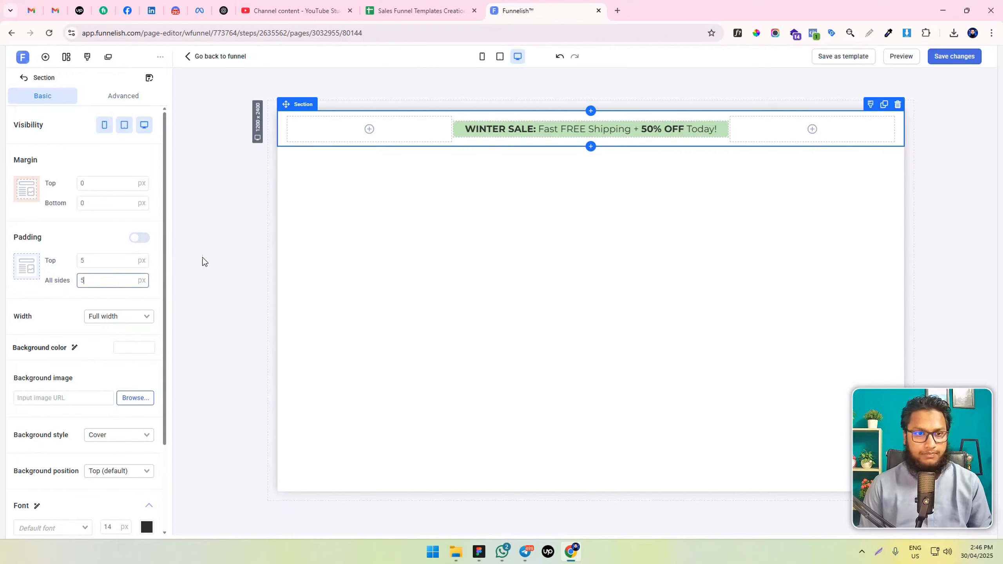
pyautogui.click(951, 57)
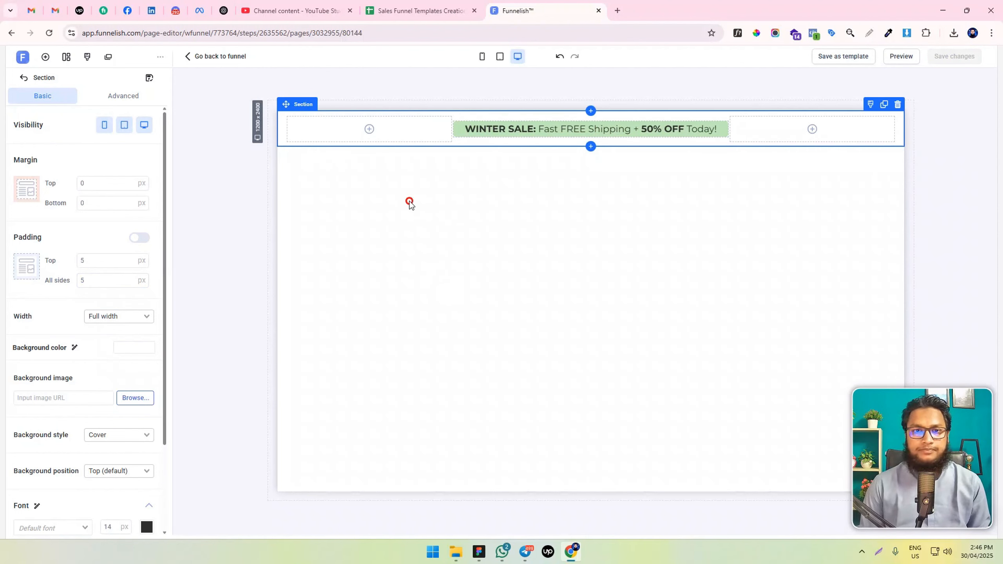
# Add a new empty section directly below the announcement bar section
pyautogui.click(46, 57)
pyautogui.moveTo(146, 161); pyautogui.dragTo(504, 174)
pyautogui.click(685, 156)
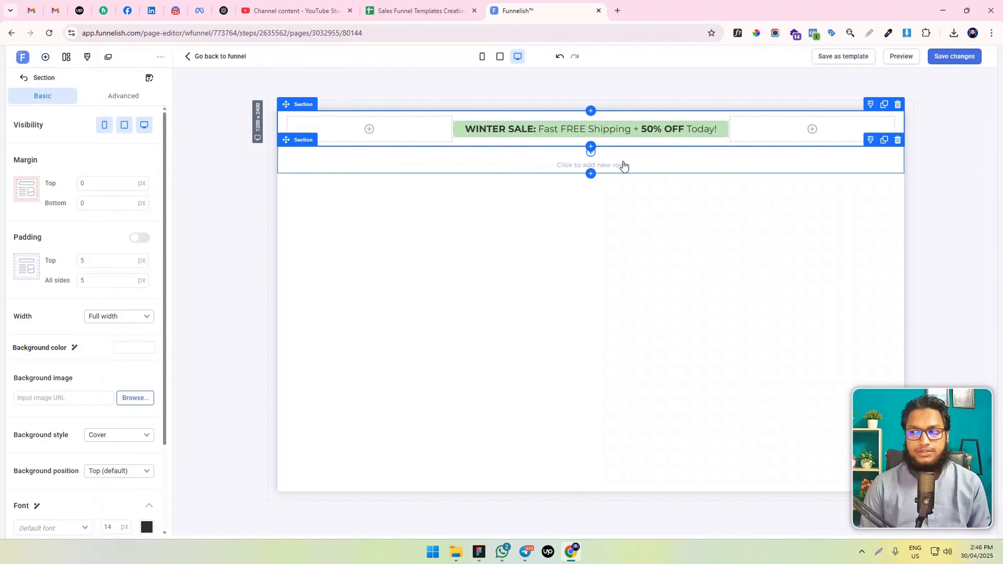
# Insert a two-column row in the new section and make its first column slightly wider than the second
pyautogui.click(623, 165)
pyautogui.click(590, 210)
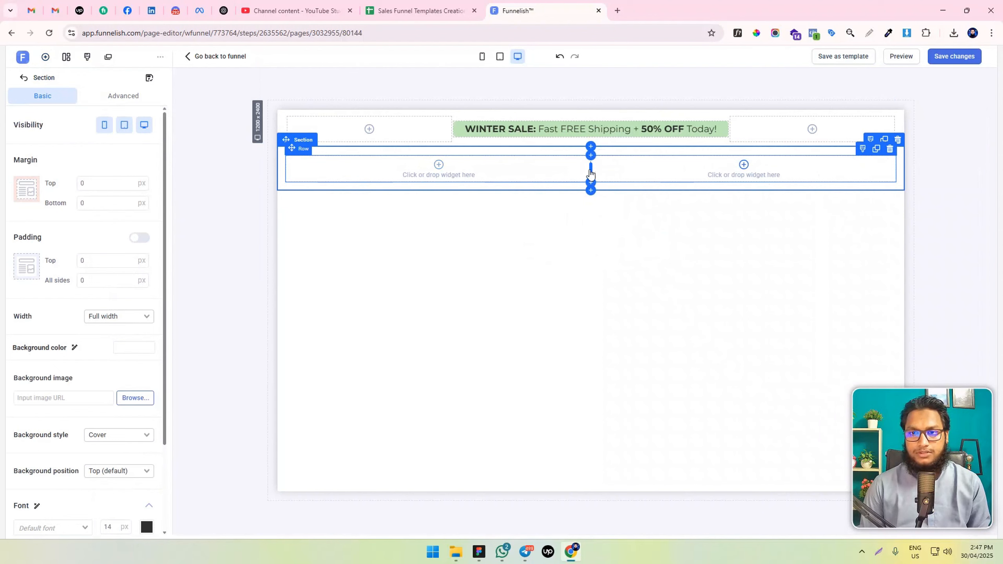
pyautogui.moveTo(591, 172); pyautogui.dragTo(635, 172)
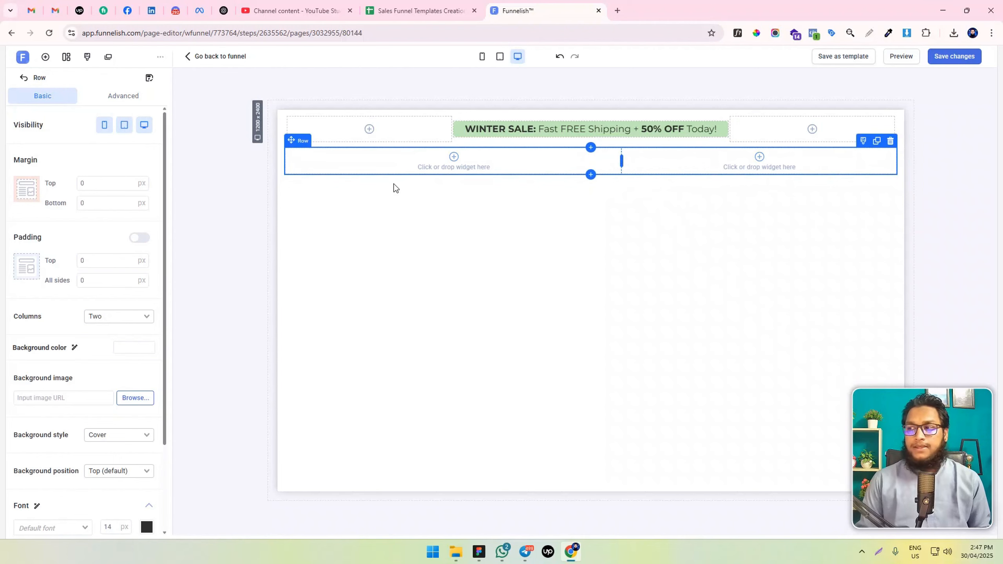
# Copy the headline text from the reference design and add a Headline element to the row's first column
pyautogui.hotkey('alt', 'Tab')
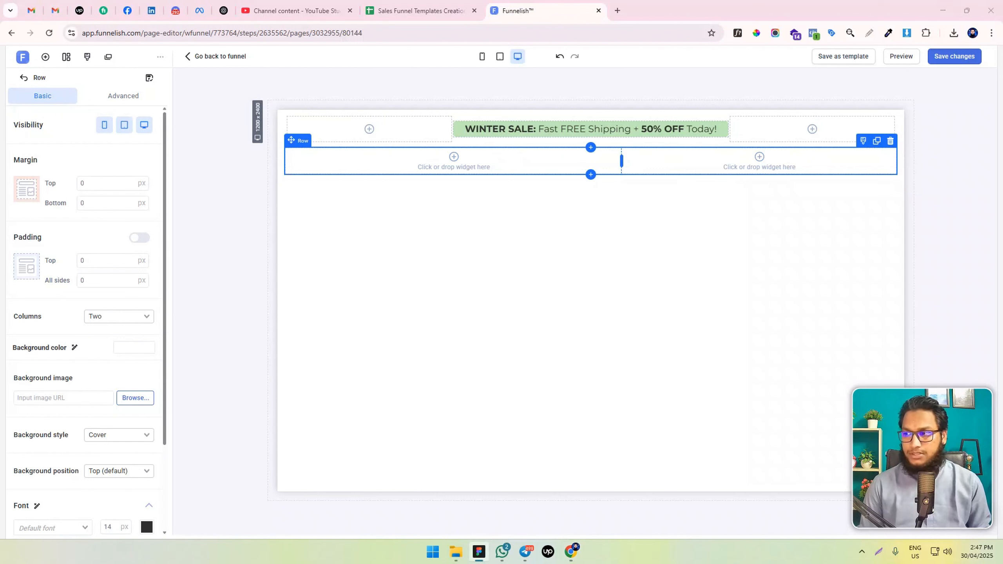
pyautogui.click(453, 156)
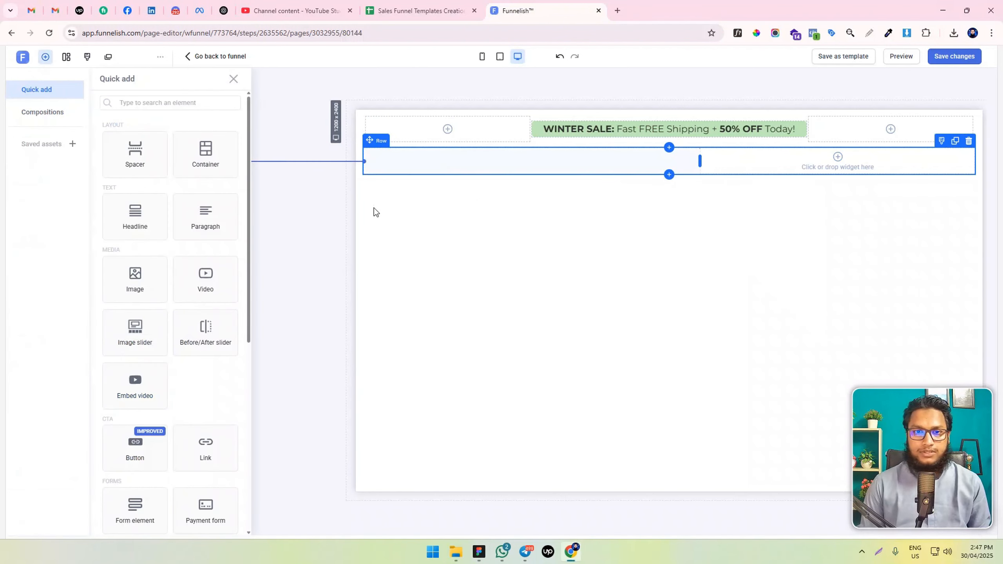
pyautogui.click(496, 168)
pyautogui.click(454, 158)
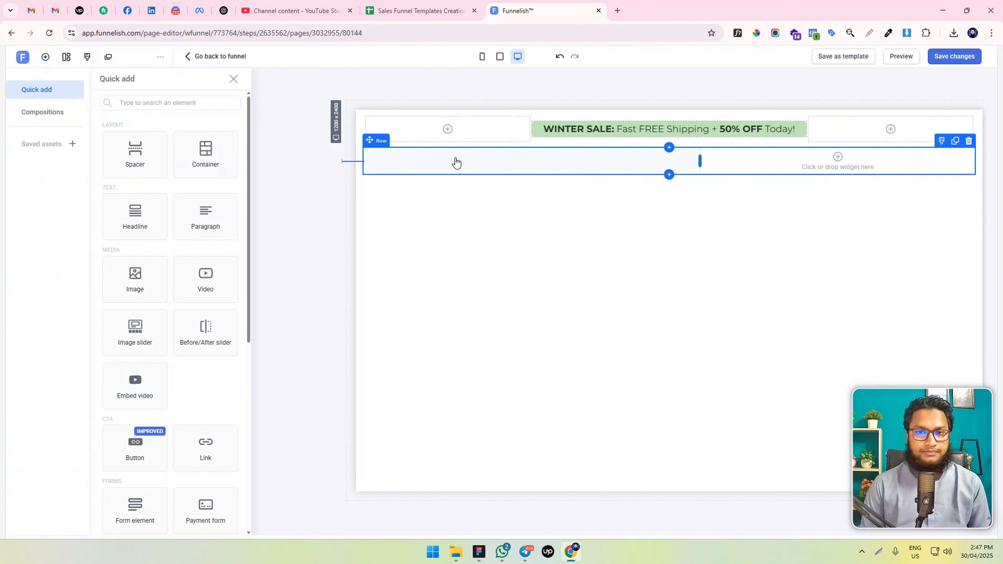
pyautogui.click(149, 218)
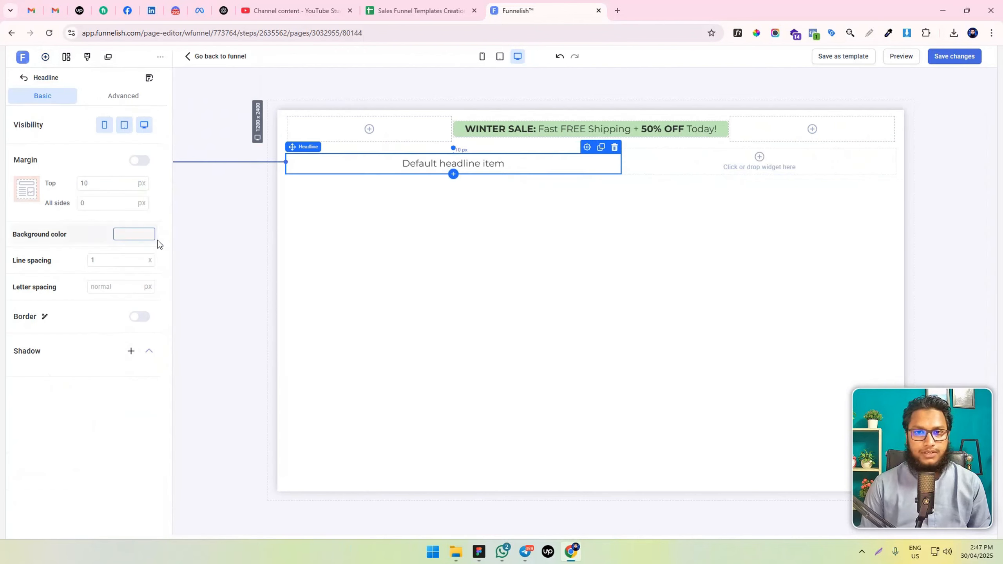
# Set the headline's top margin to 0 px and its padding to 0 px on all sides
pyautogui.click(91, 183)
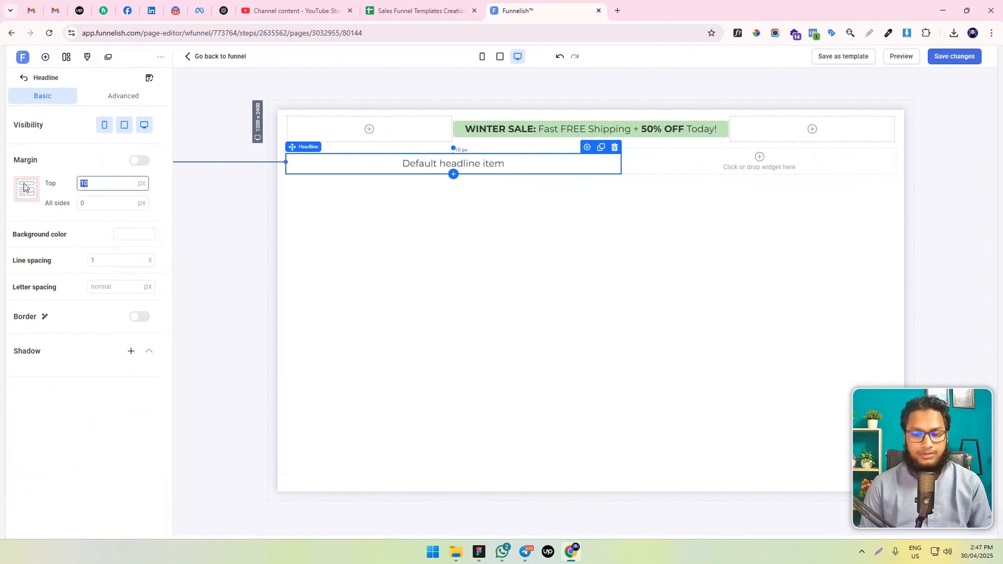
pyautogui.click(127, 98)
pyautogui.click(103, 276)
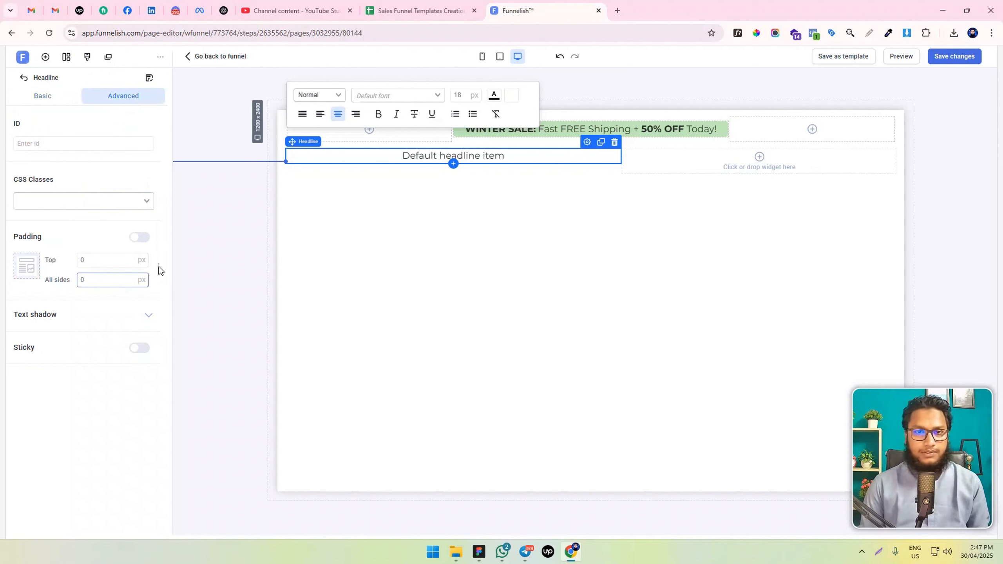
# Replace the headline's text with "Struggling With Lymphedema, Swelling In Your Legs, Calves, Ankles Or Feet? Get Relief In Just 15 Minutes A Day!"
pyautogui.tripleClick(411, 156)
pyautogui.write('Struggling With Lymphedema, Swelling In Your Legs, Calves, Ankles Or Feet? Get Relief In Just 15 Minutes A Day!')
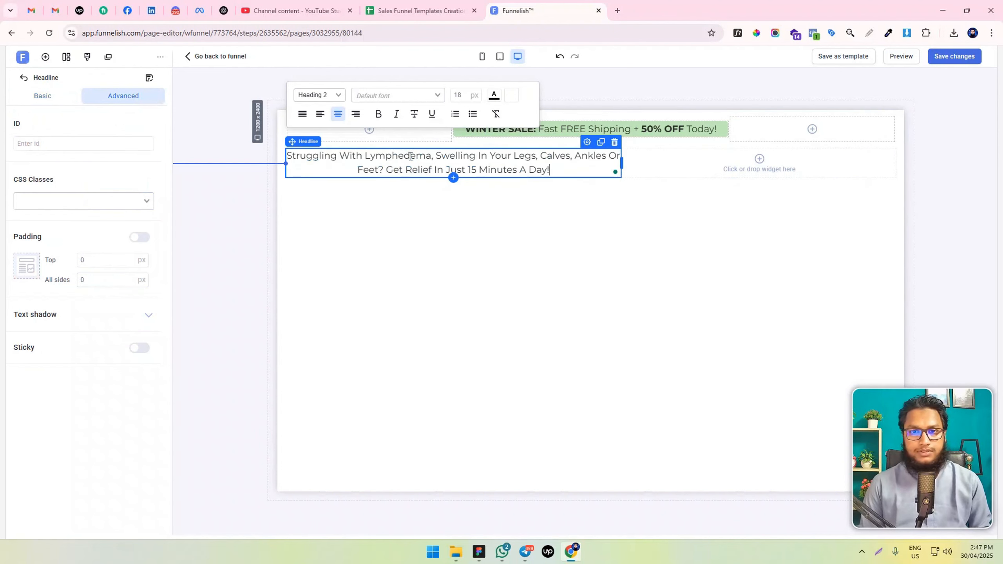
# Set the whole headline's font size to 35 px and align its text to the left
pyautogui.hotkey('ctrl', 'a')
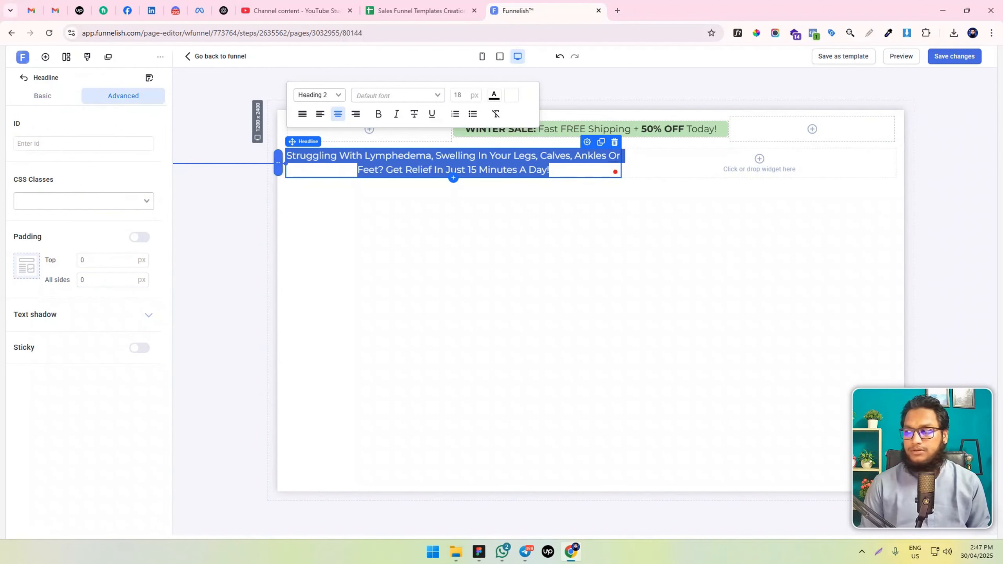
pyautogui.hotkey('alt', 'Tab')
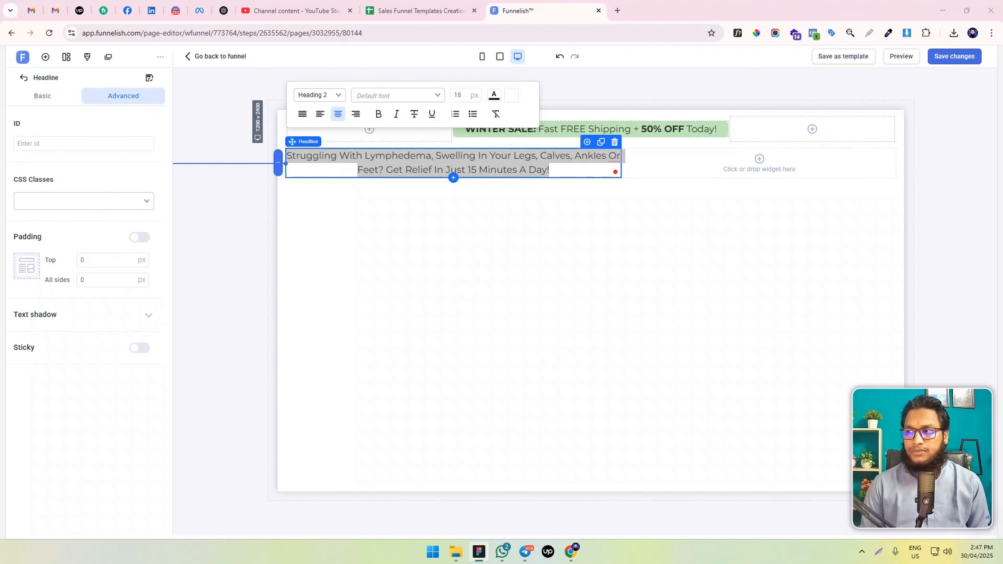
pyautogui.doubleClick(465, 95)
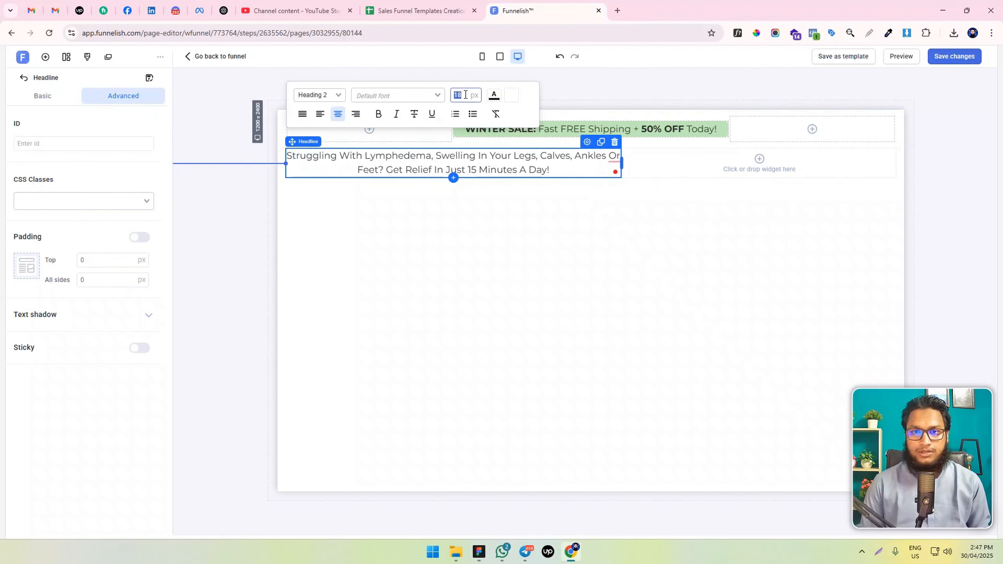
pyautogui.write('35')
pyautogui.press('Return')
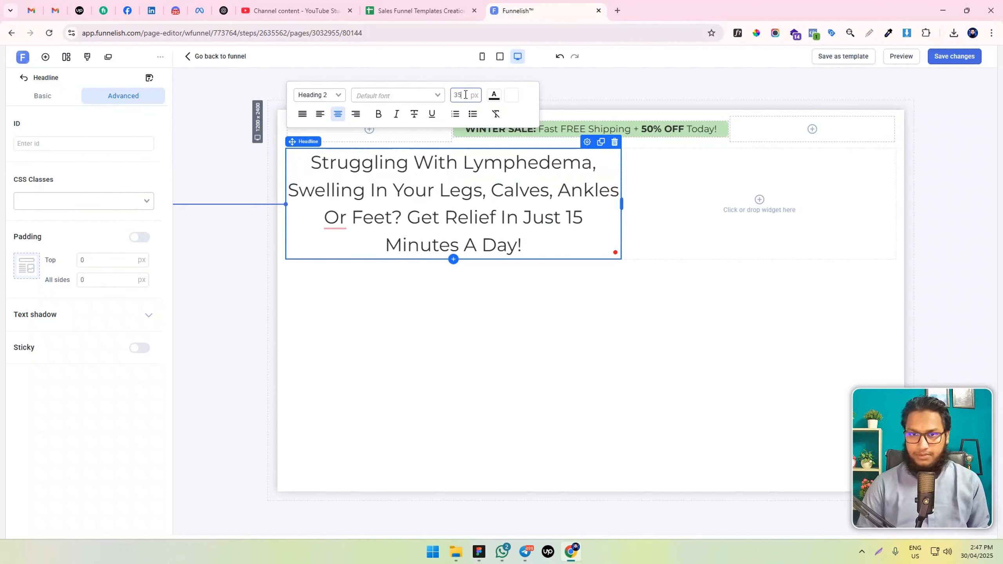
pyautogui.click(320, 114)
# Format the headline text as Heading 1 and make it bold
pyautogui.click(319, 95)
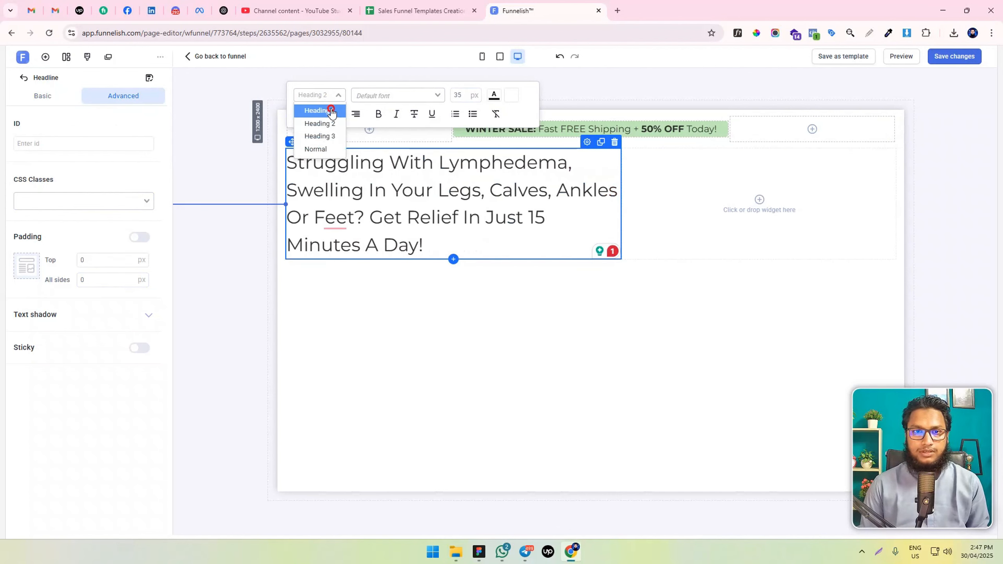
pyautogui.click(329, 107)
pyautogui.click(379, 114)
pyautogui.click(432, 212)
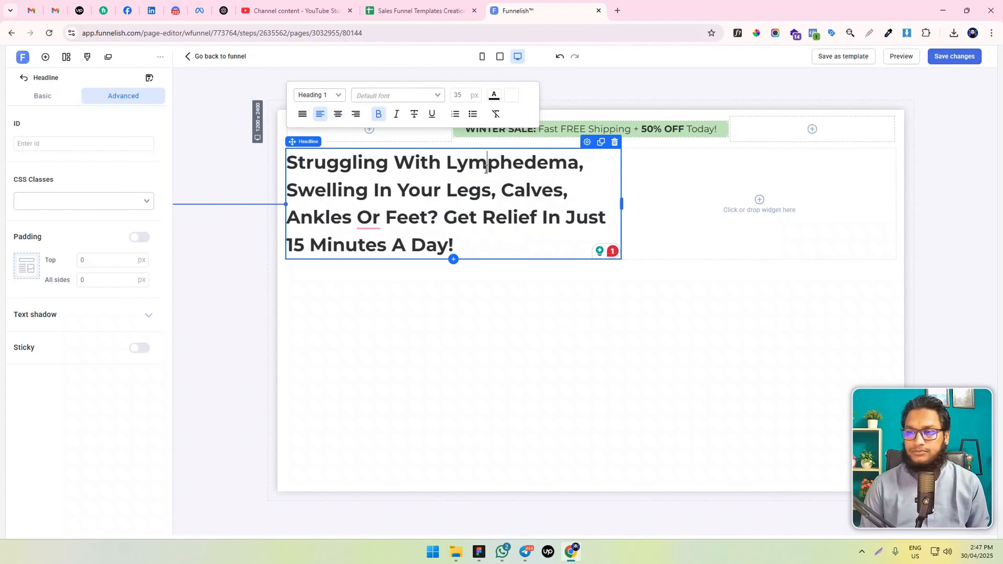
# Select "Lymphedema, Swelling In Your Legs, Calves, Ankles Or Feet" in the headline and copy the orange colour code from the reference design
pyautogui.moveTo(448, 162); pyautogui.dragTo(433, 213)
pyautogui.click(468, 189)
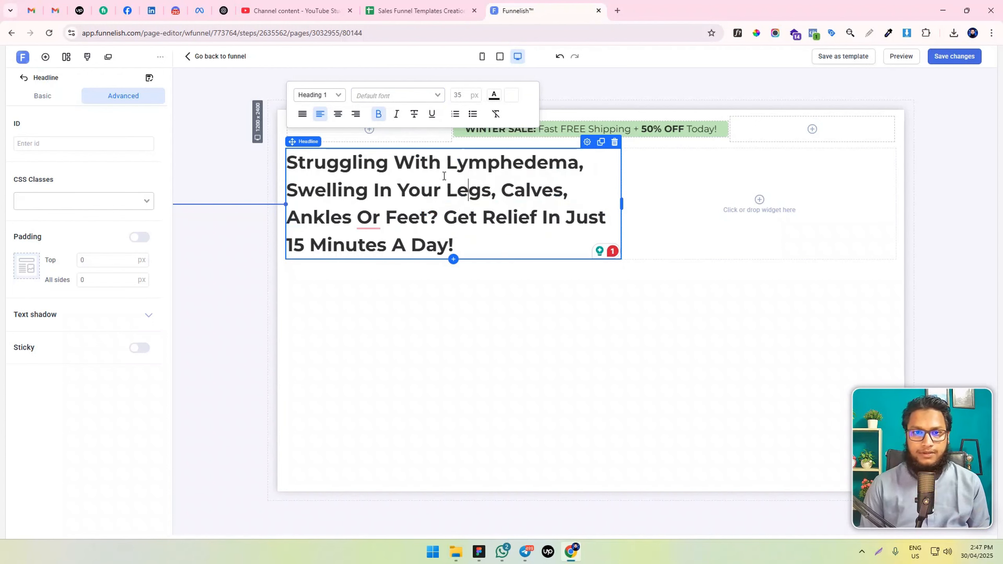
pyautogui.moveTo(448, 162); pyautogui.dragTo(433, 215)
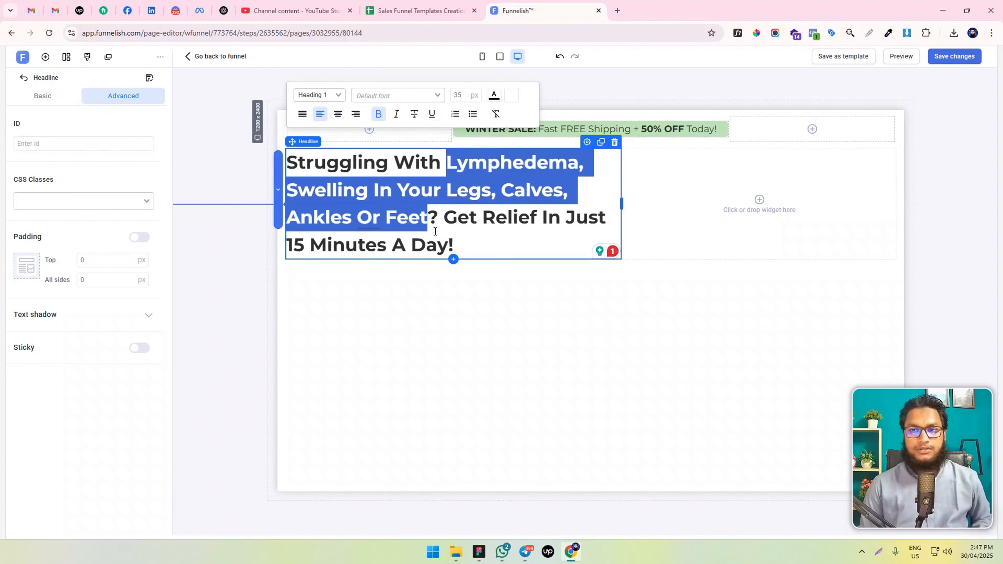
pyautogui.hotkey('alt', 'Tab')
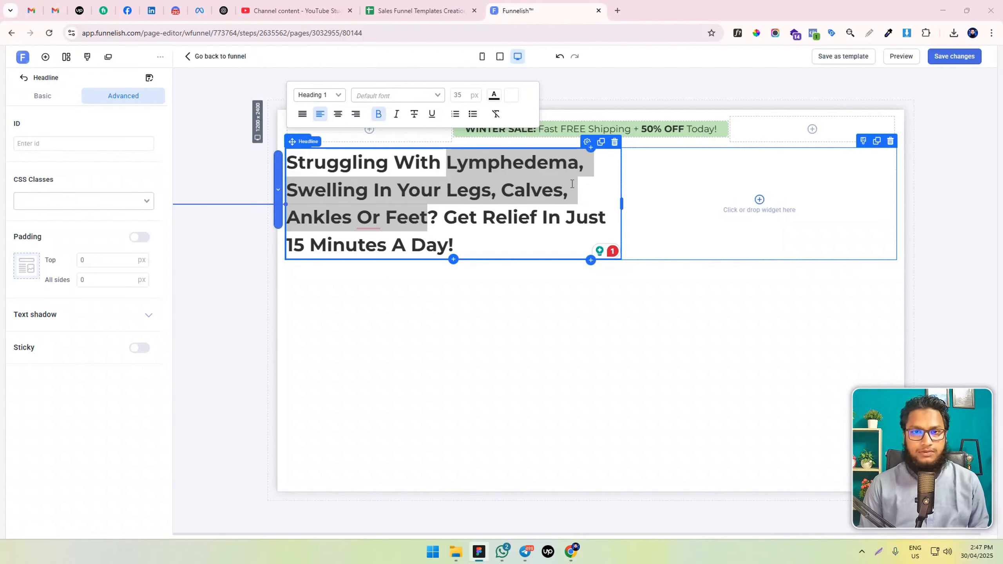
# Try the copied orange as the highlight colour behind the selected headline phrase and undo it
pyautogui.click(511, 95)
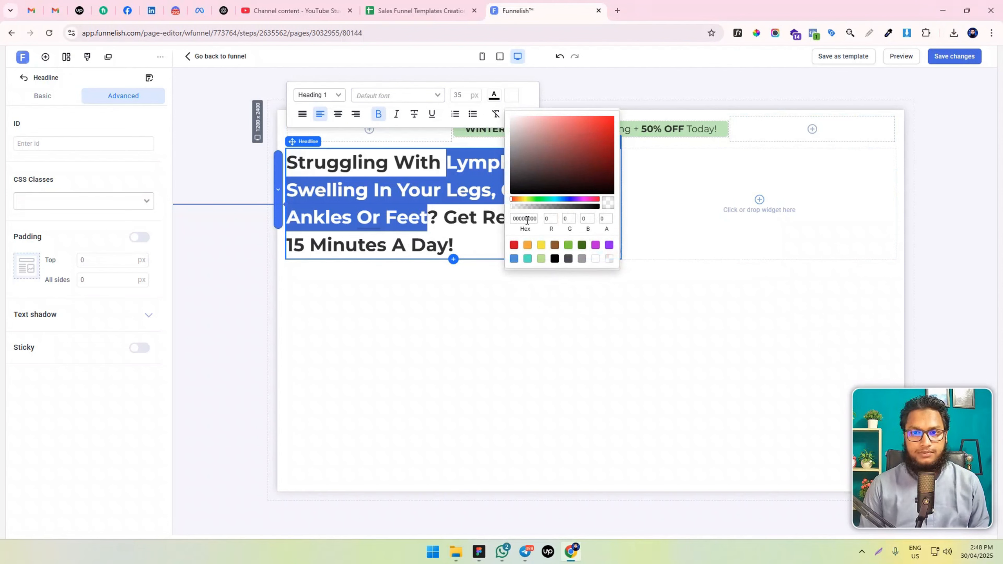
pyautogui.doubleClick(527, 220)
pyautogui.hotkey('ctrl', 'v')
pyautogui.click(396, 219)
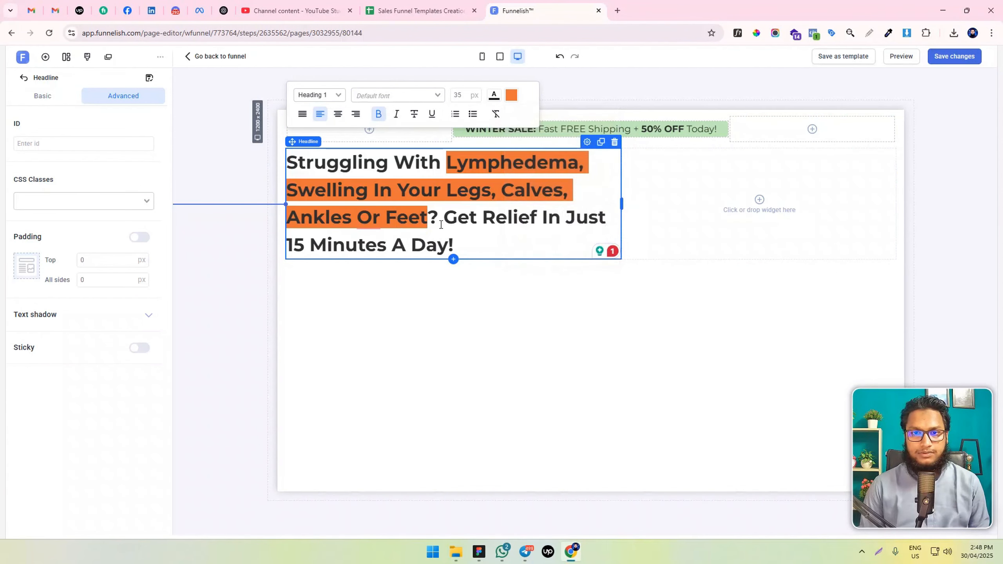
pyautogui.hotkey('ctrl', 'z')
# Try the copied orange as the headline's text colour and revert the text to black (000000)
pyautogui.click(494, 95)
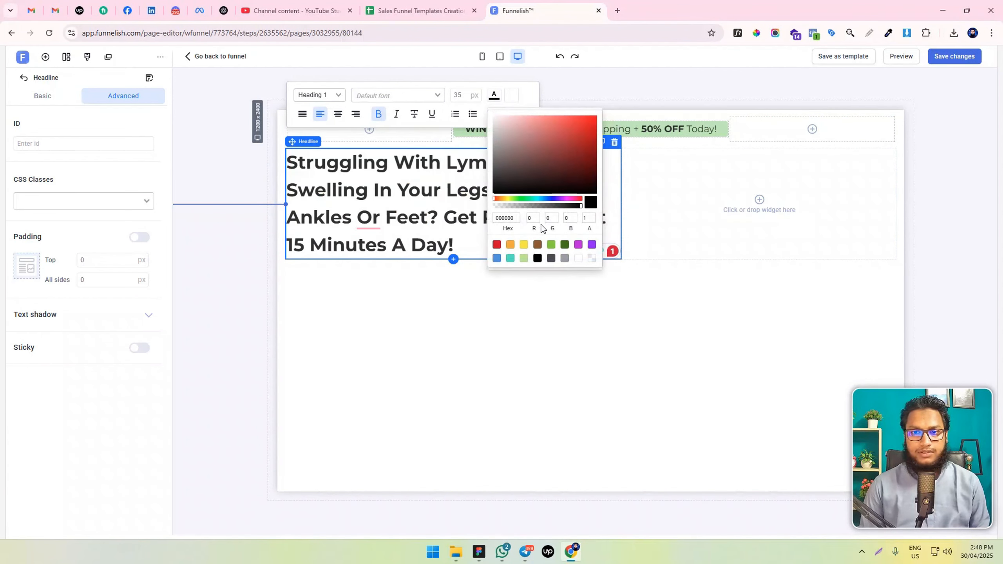
pyautogui.doubleClick(506, 222)
pyautogui.hotkey('ctrl', 'v')
pyautogui.hotkey('ctrl', 'z')
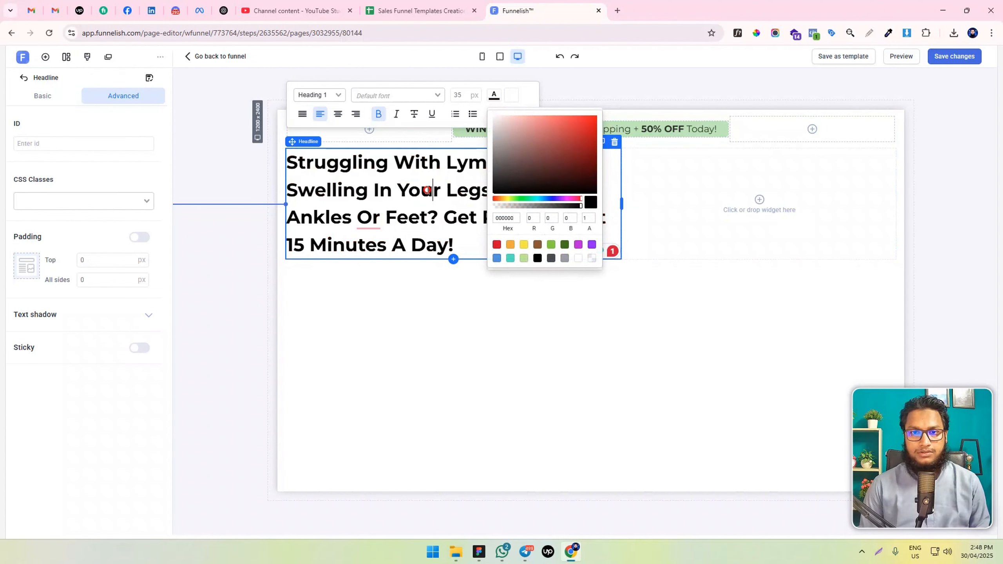
# Apply the copied orange as text colour to "Lymphedema, Swelling In Your Legs, Calves, Ankles Or Feet" in the headline
pyautogui.click(434, 188)
pyautogui.moveTo(452, 165); pyautogui.dragTo(427, 219)
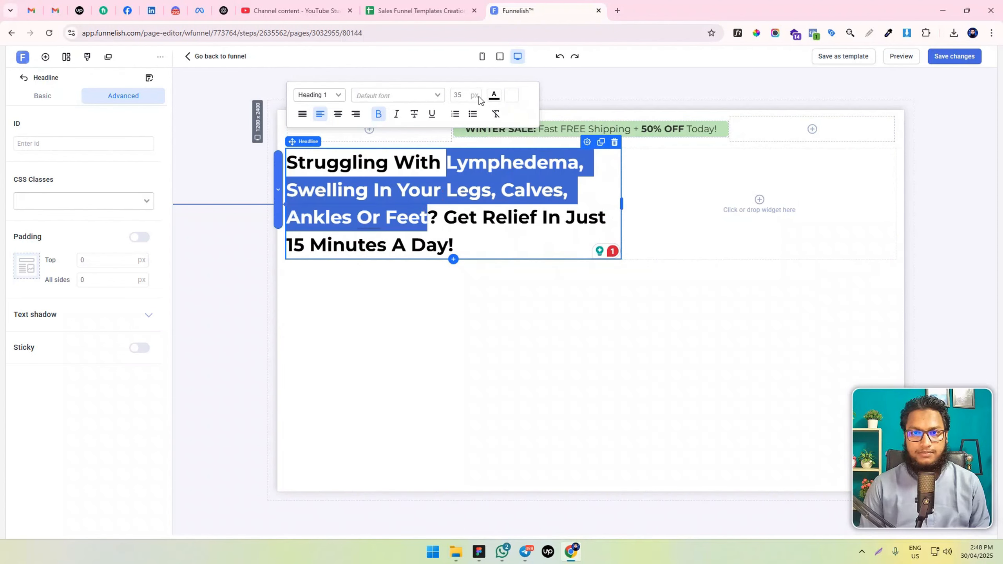
pyautogui.click(493, 95)
pyautogui.doubleClick(506, 218)
pyautogui.hotkey('ctrl', 'v')
pyautogui.click(414, 240)
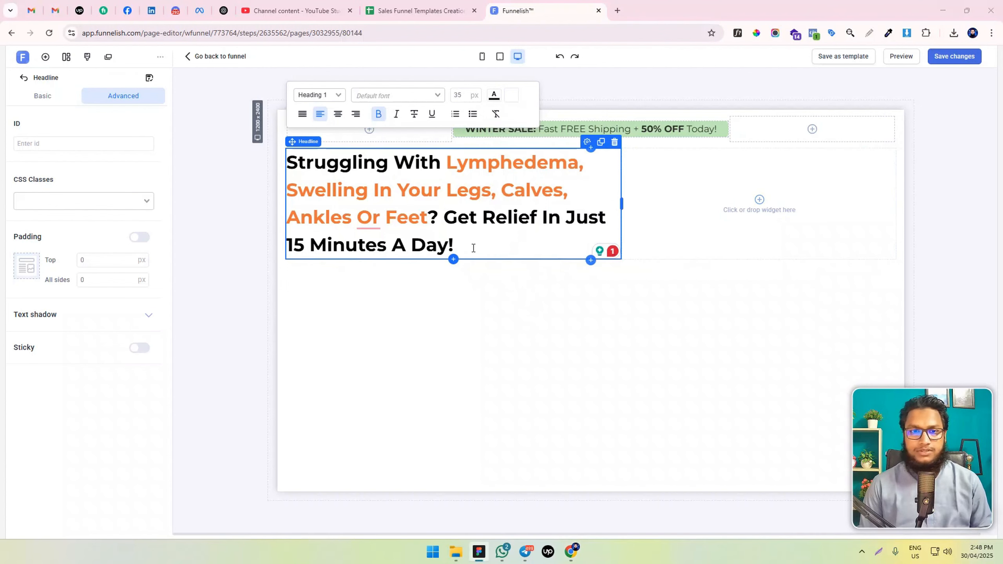
# Try a line spacing of 0.4 on the whole headline and clear the value back to normal
pyautogui.tripleClick(458, 195)
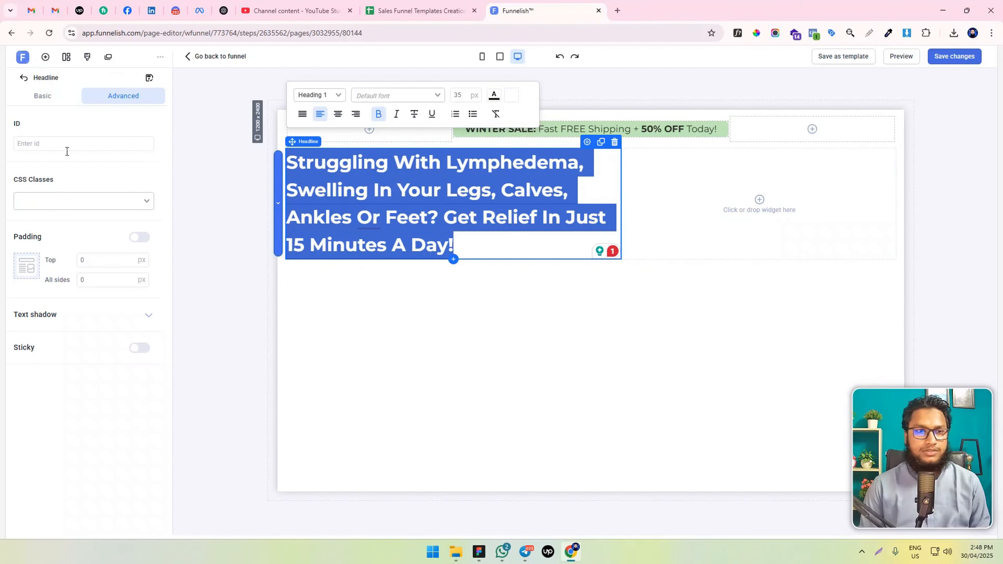
pyautogui.click(42, 97)
pyautogui.click(104, 261)
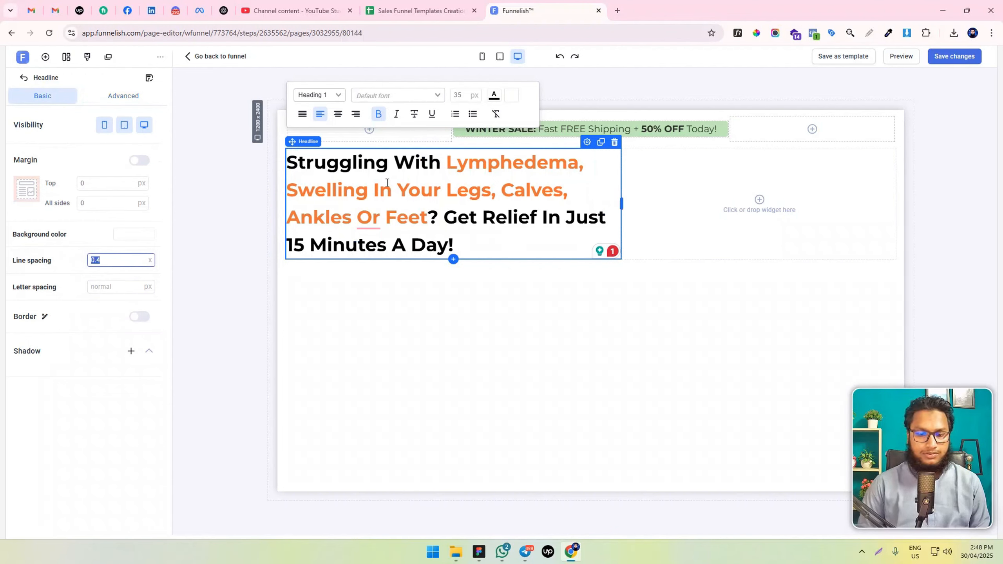
# Change the headline's text style from Heading 1 to Normal and set its line spacing to 1.3
pyautogui.click(319, 95)
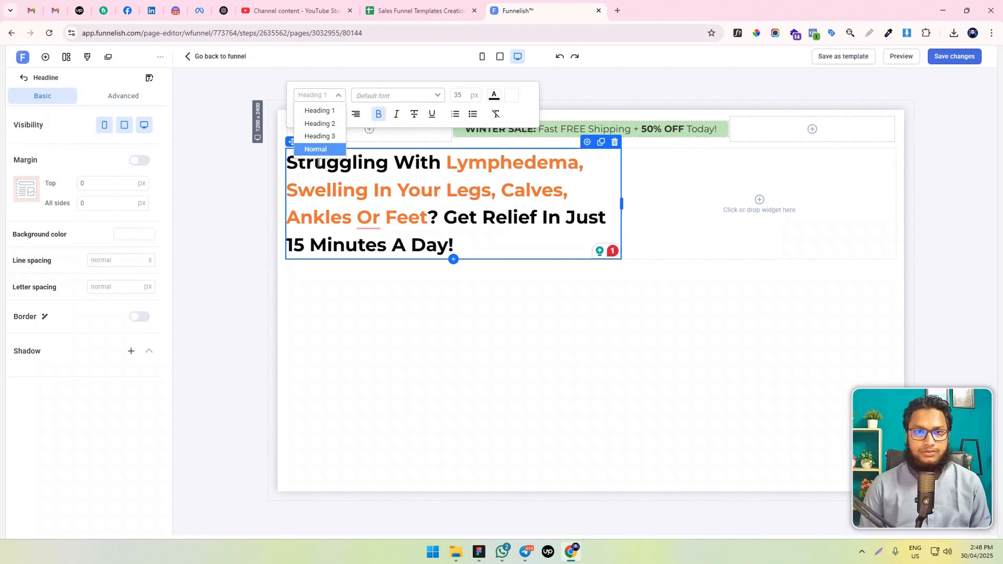
pyautogui.click(319, 149)
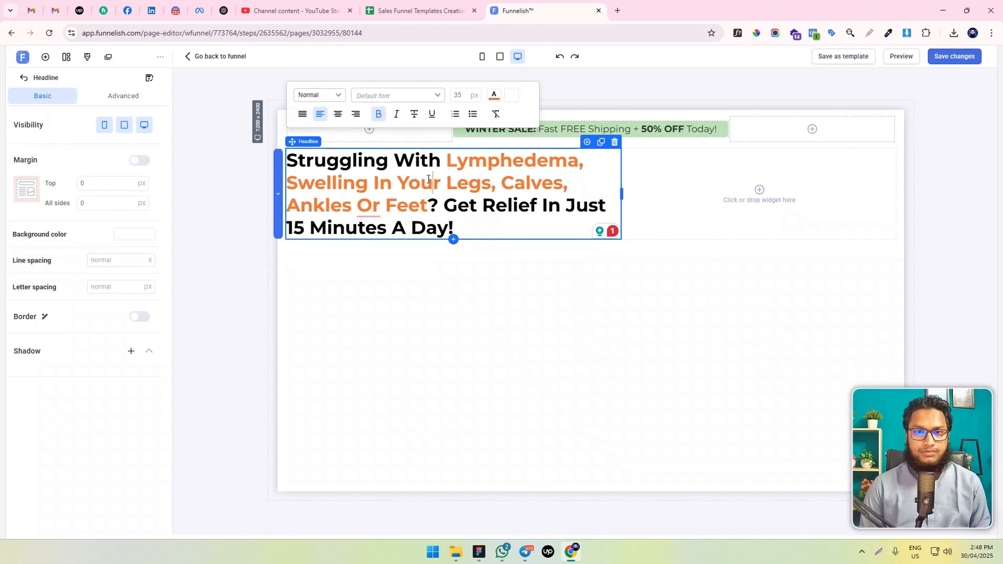
pyautogui.click(116, 261)
pyautogui.write('1.3')
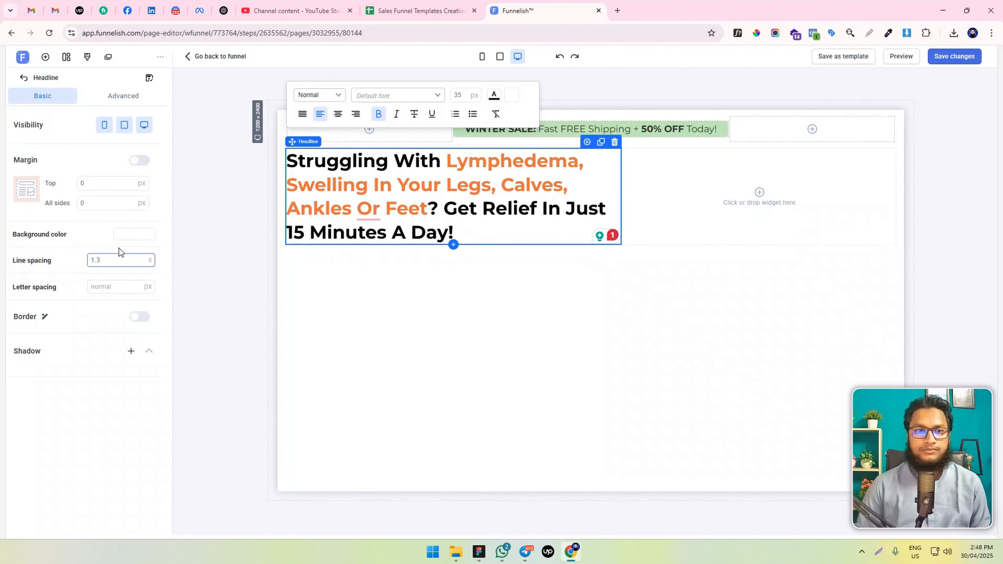
pyautogui.click(450, 268)
# Add a paragraph below the headline with a top margin of 0 px and padding of 0 px on all sides
pyautogui.click(45, 57)
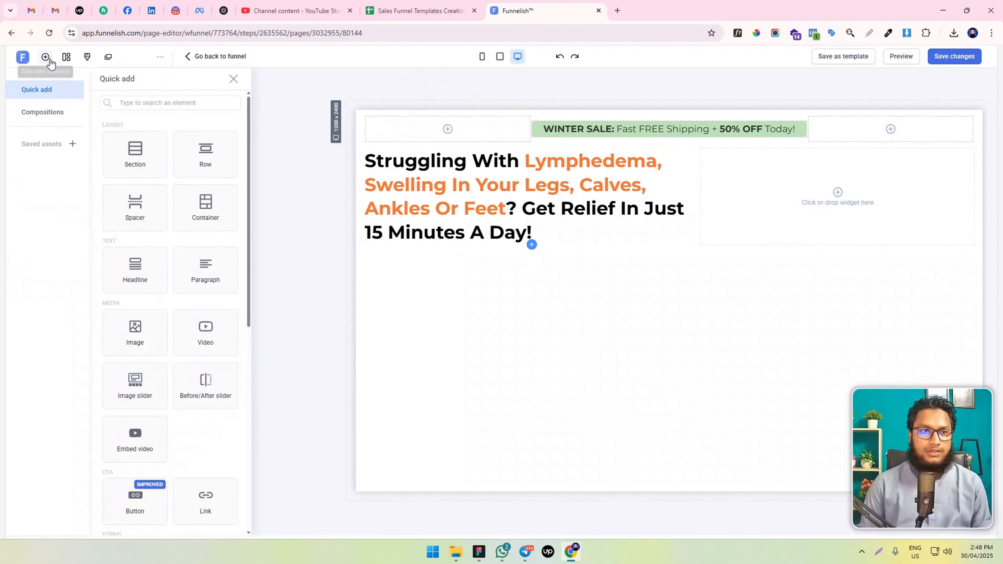
pyautogui.moveTo(204, 271); pyautogui.dragTo(438, 273)
pyautogui.moveTo(94, 183); pyautogui.dragTo(60, 184)
pyautogui.write('0')
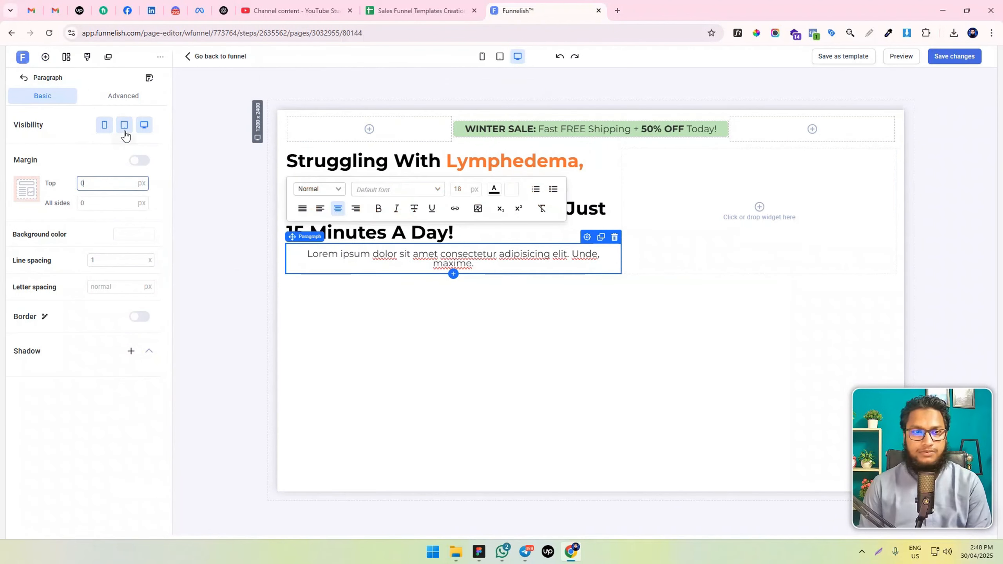
pyautogui.click(125, 99)
pyautogui.moveTo(95, 280); pyautogui.dragTo(40, 280)
pyautogui.write('0')
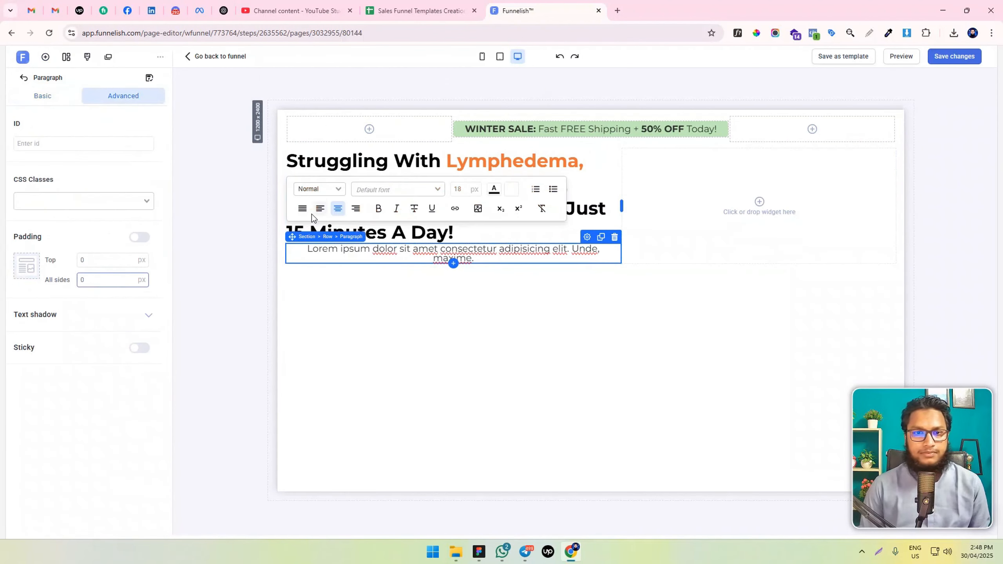
# Left-align the paragraph and replace its placeholder with the copied text beginning "Nooro™ 3-in-1 Leg Massager Uses Special Compression Technology"
pyautogui.click(320, 209)
pyautogui.hotkey('ctrl', 'a')
pyautogui.write('Nooro™ 3-in-1 Leg Massager Uses Special Compression Technology to Kickstart Blood Circulation in Your Entire Lower Body and Relieve Edema, Swelling, And Muscle Cramps Naturally.')
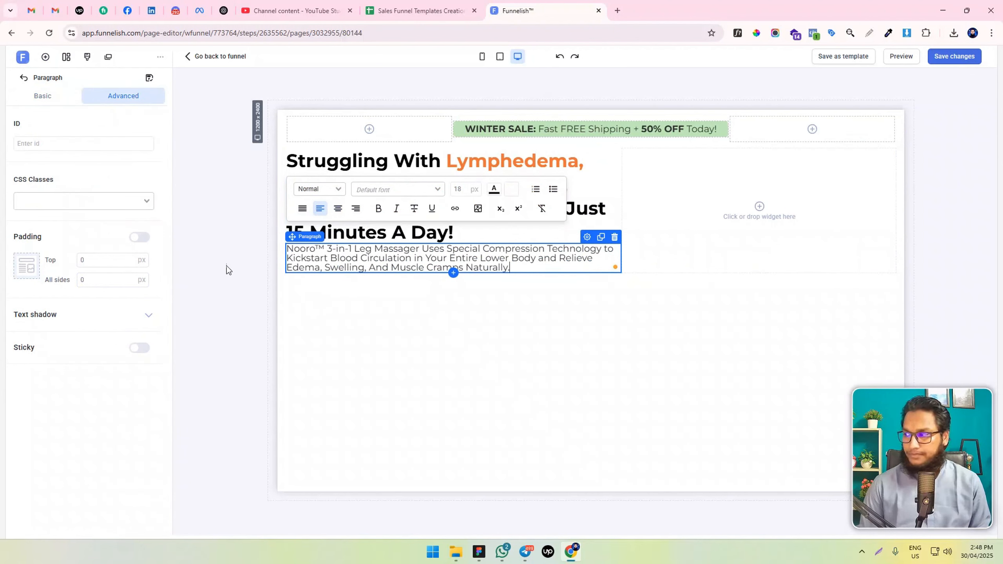
# Set the font size of the whole Nooro paragraph to 20 px
pyautogui.tripleClick(438, 259)
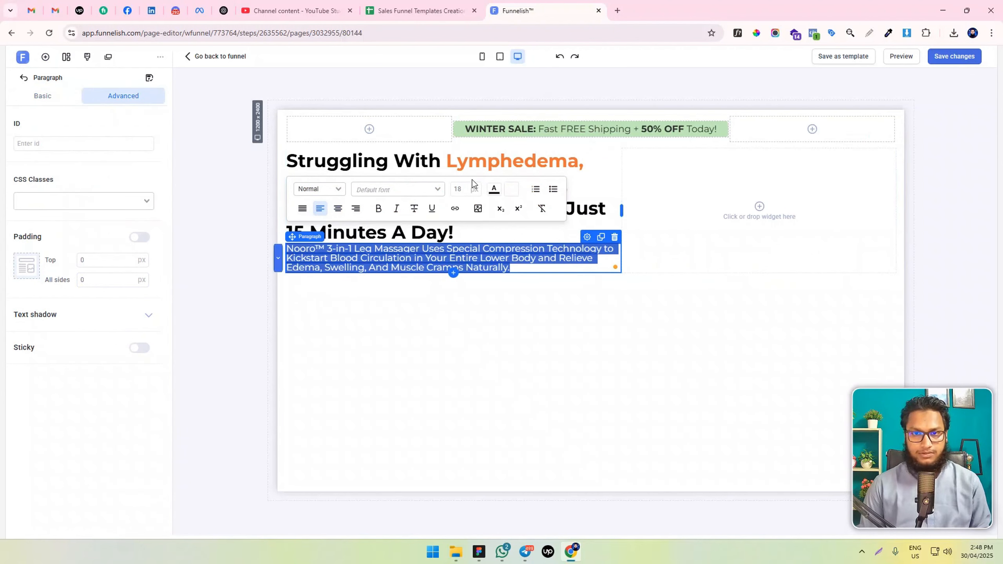
pyautogui.click(465, 183)
pyautogui.press('Up')
pyautogui.press('Up')
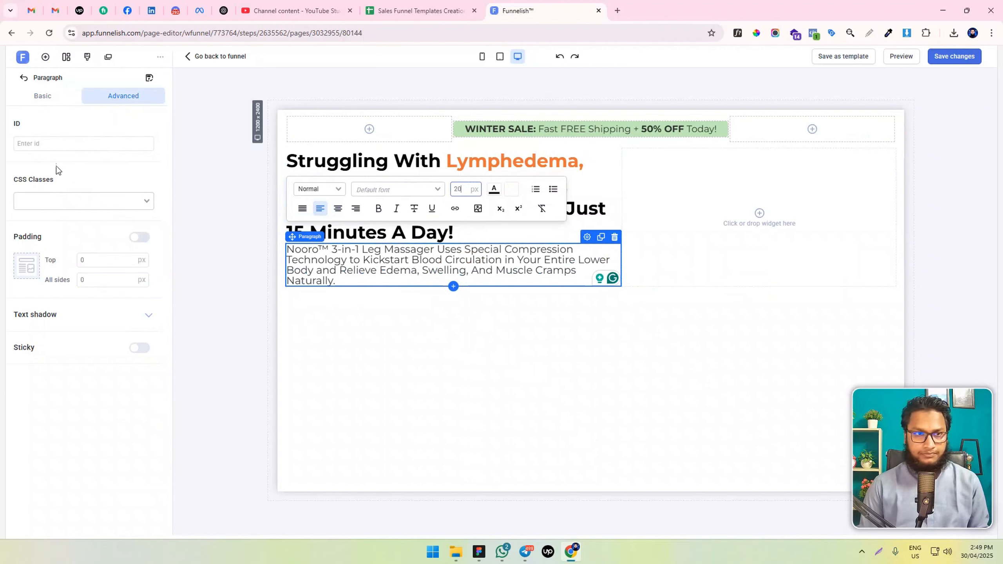
# Set the Nooro paragraph's line spacing to 1.3
pyautogui.click(42, 96)
pyautogui.doubleClick(118, 261)
pyautogui.press('Up')
pyautogui.press('Up')
pyautogui.press('Up')
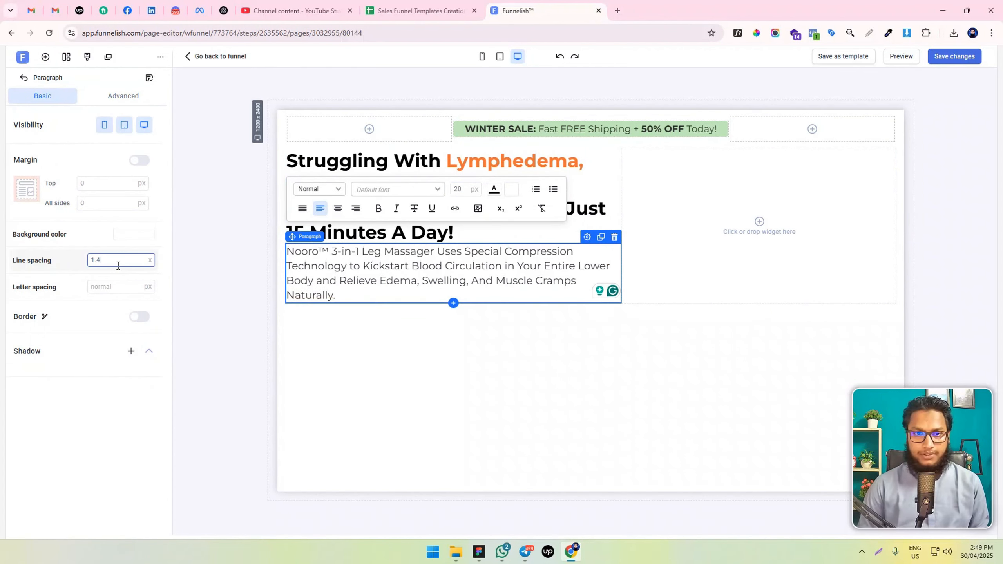
pyautogui.press('Down')
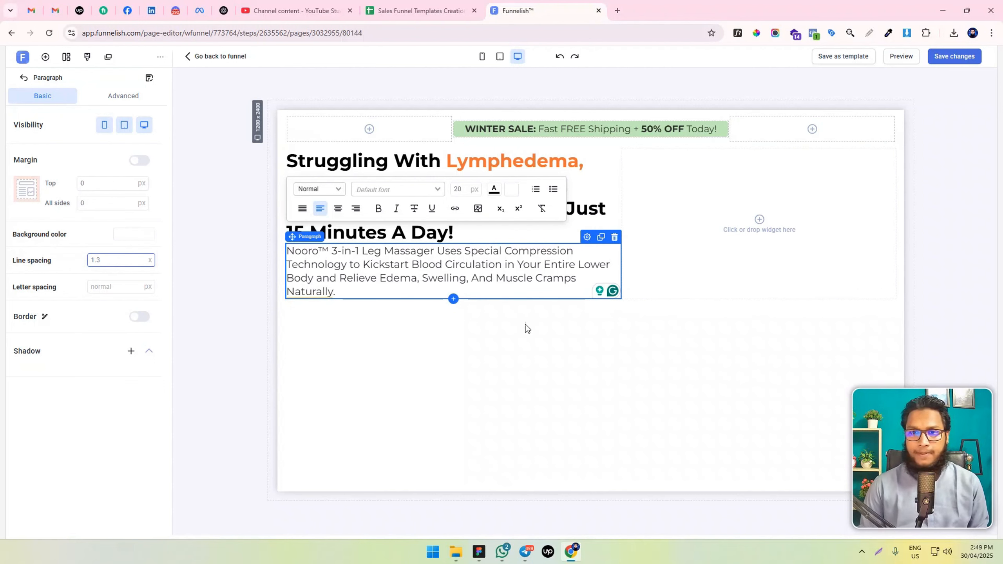
pyautogui.click(587, 270)
pyautogui.click(507, 317)
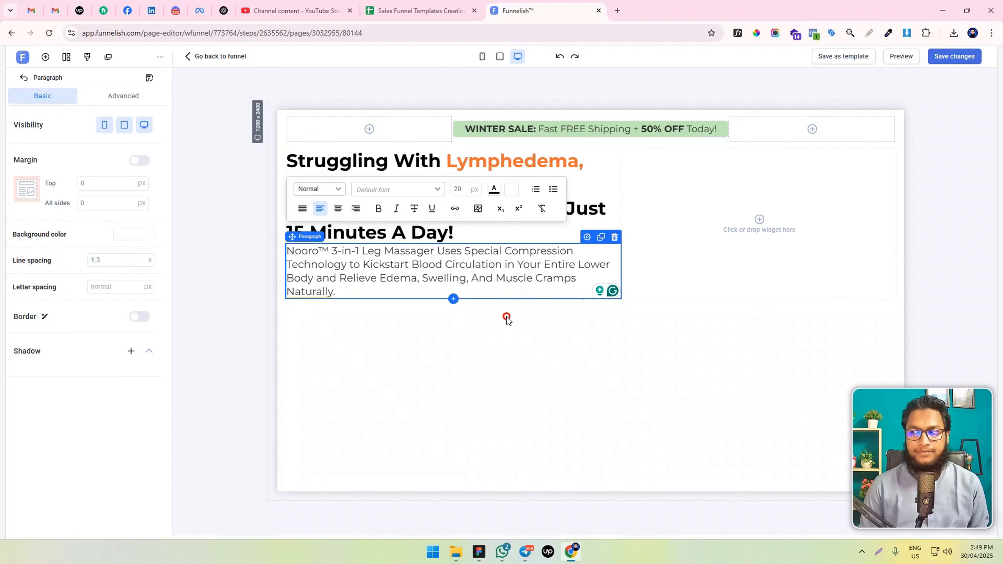
# Switch the Nooro paragraph to individual margins, with 20 px at the top and 20 px at the bottom
pyautogui.click(542, 228)
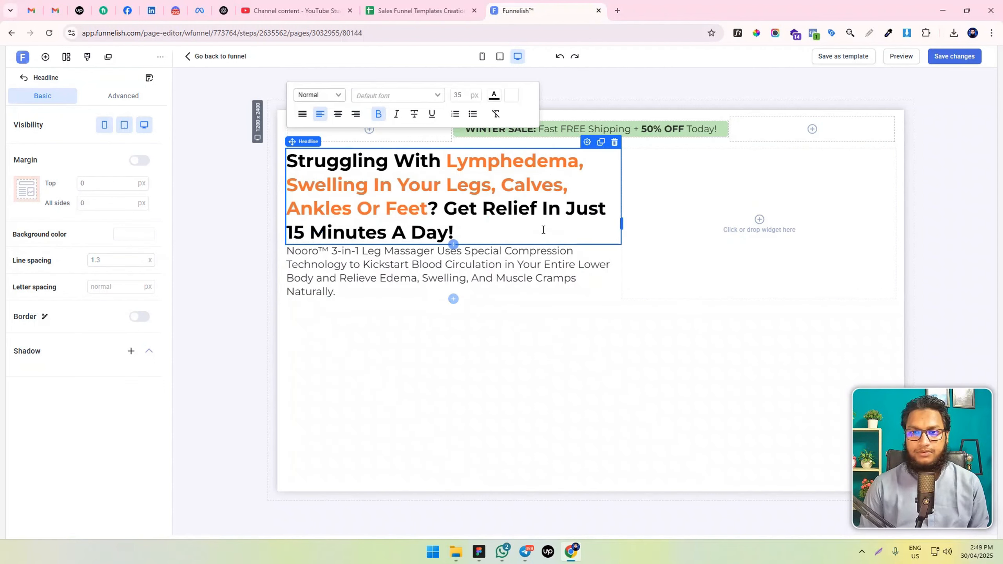
pyautogui.click(437, 272)
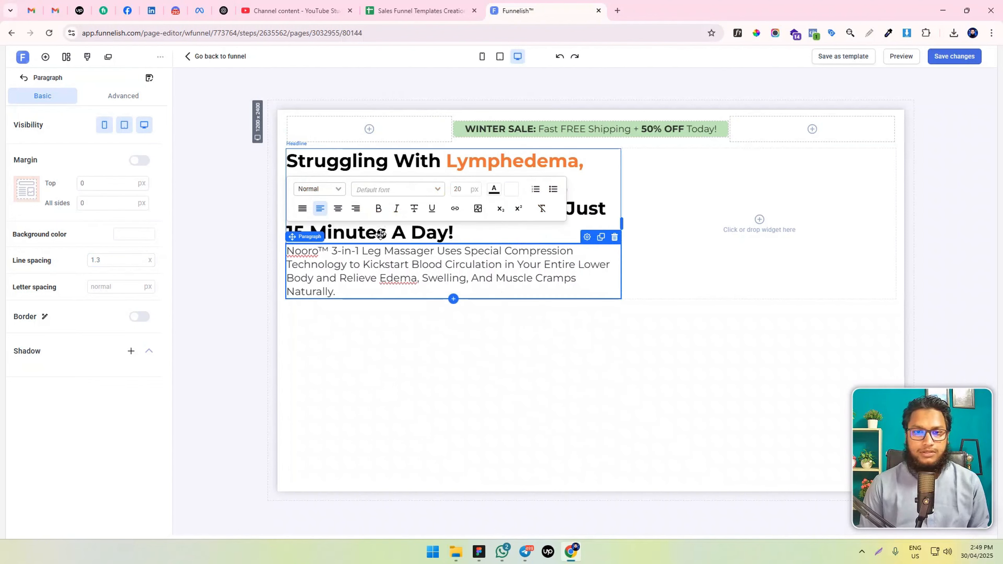
pyautogui.click(80, 184)
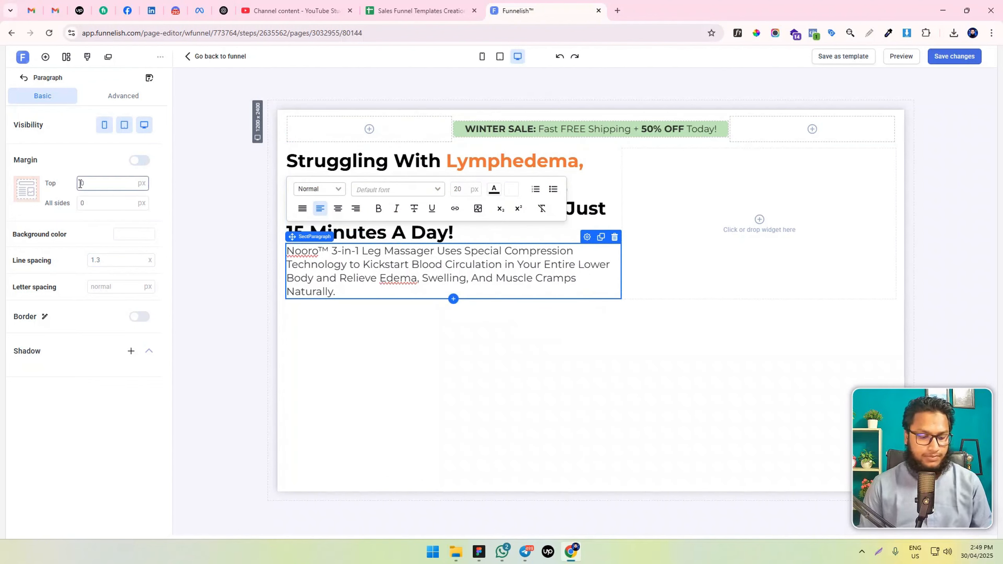
pyautogui.write('2')
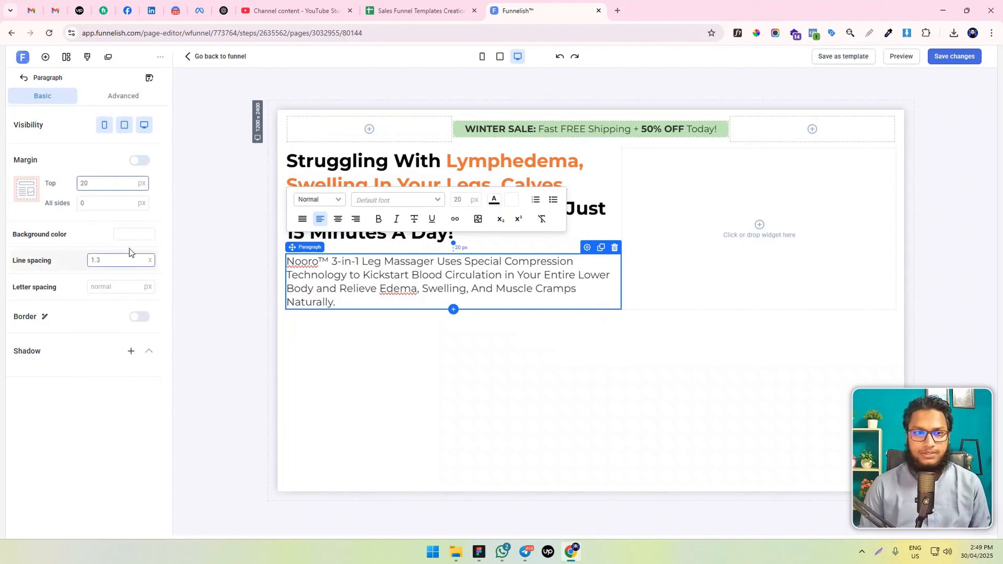
pyautogui.press('Tab')
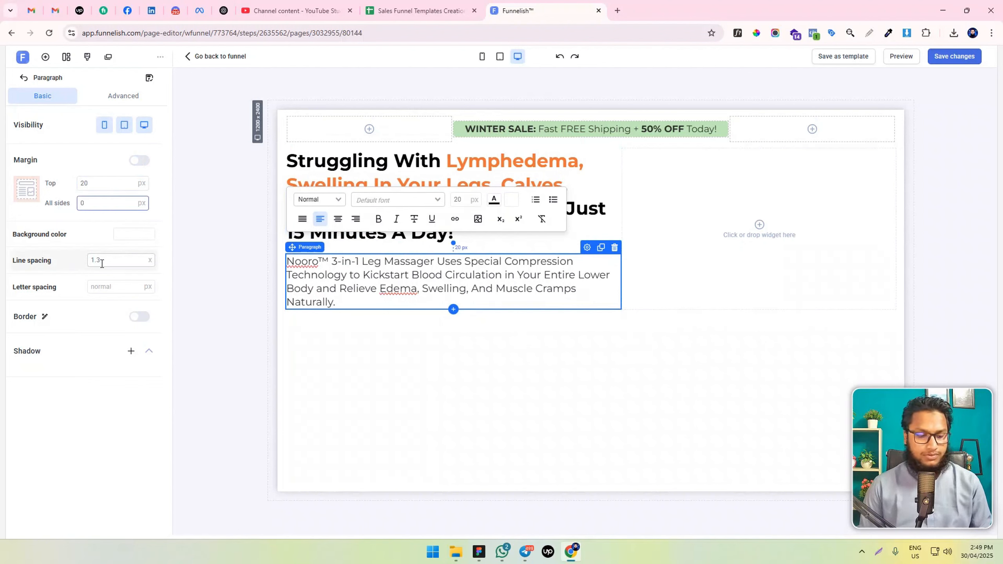
pyautogui.write('20')
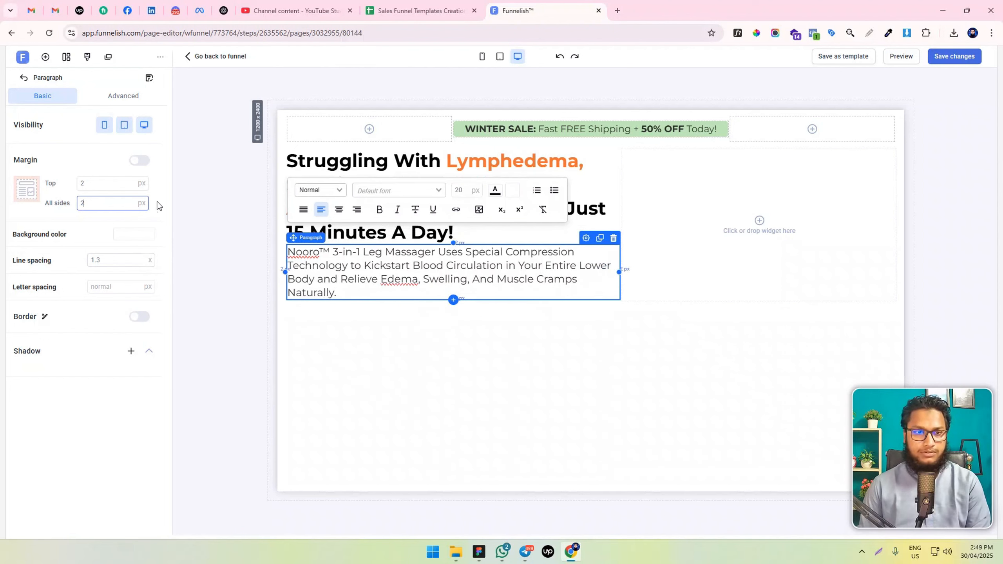
pyautogui.click(143, 160)
pyautogui.click(81, 183)
pyautogui.write('2')
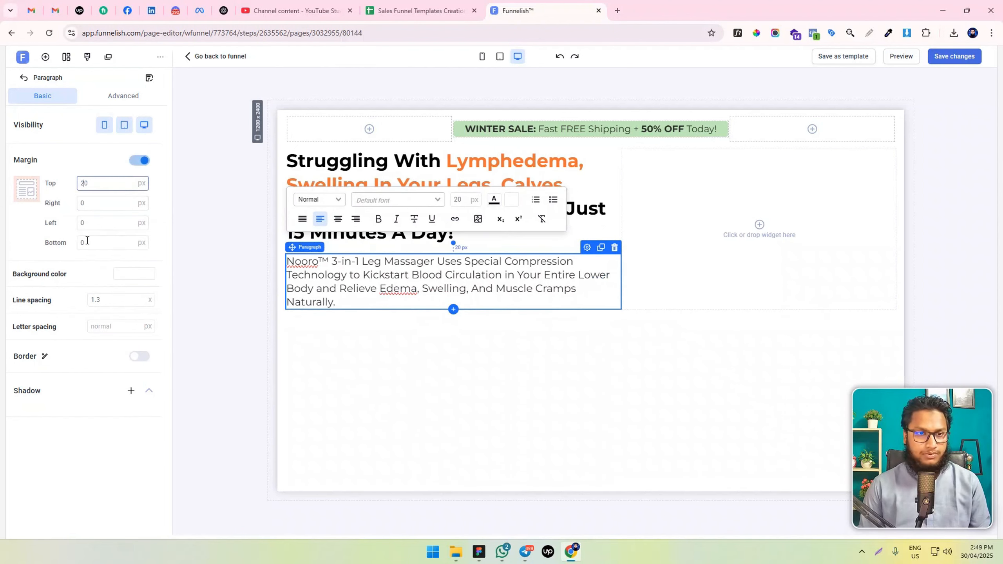
pyautogui.click(81, 243)
pyautogui.write('2')
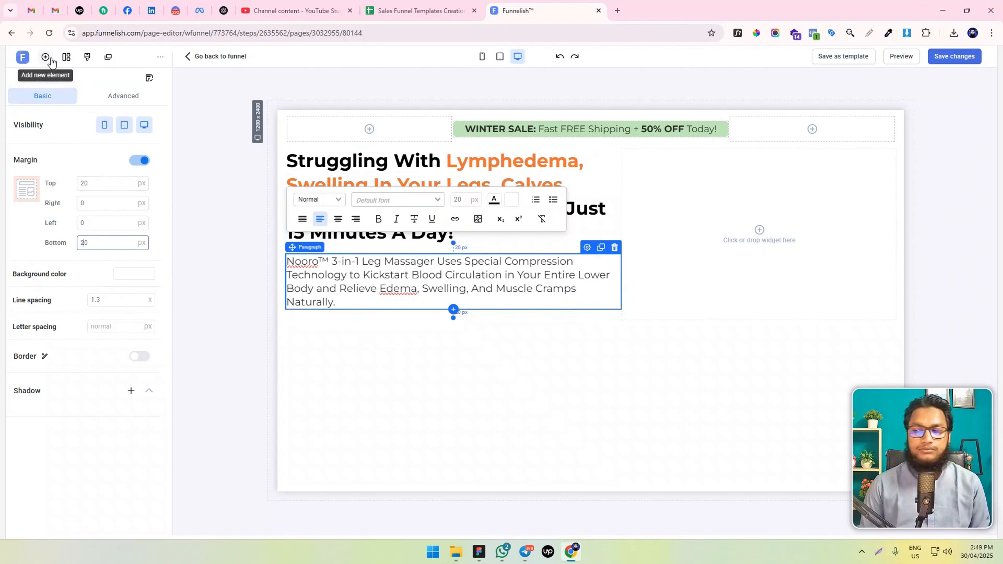
# Duplicate the Nooro paragraph below the headline
pyautogui.click(370, 318)
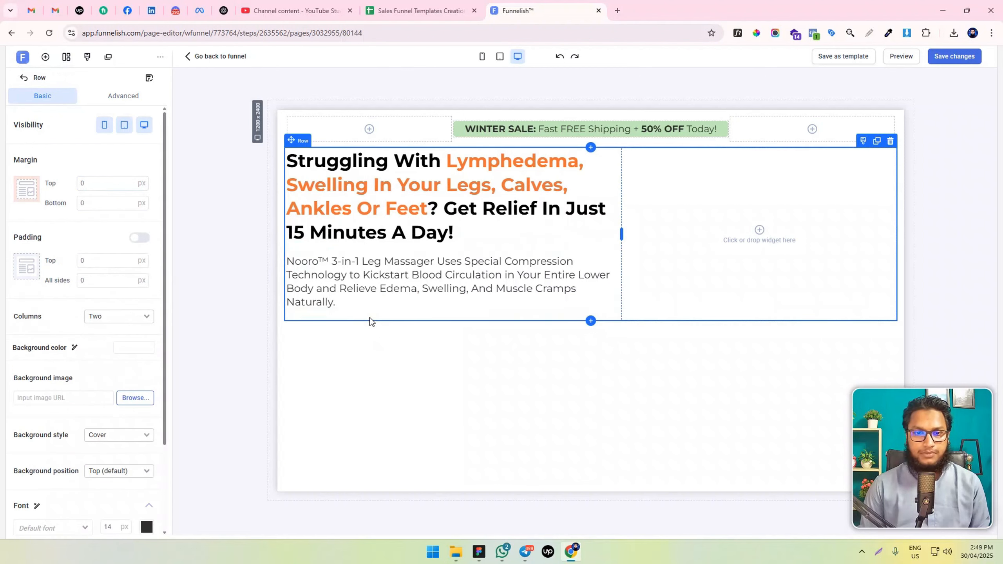
pyautogui.click(45, 57)
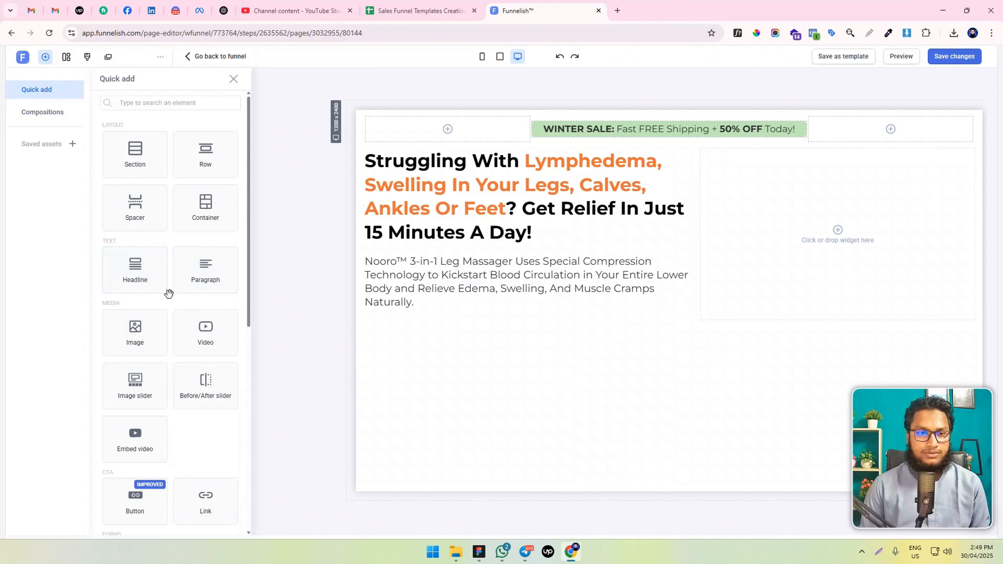
pyautogui.click(478, 275)
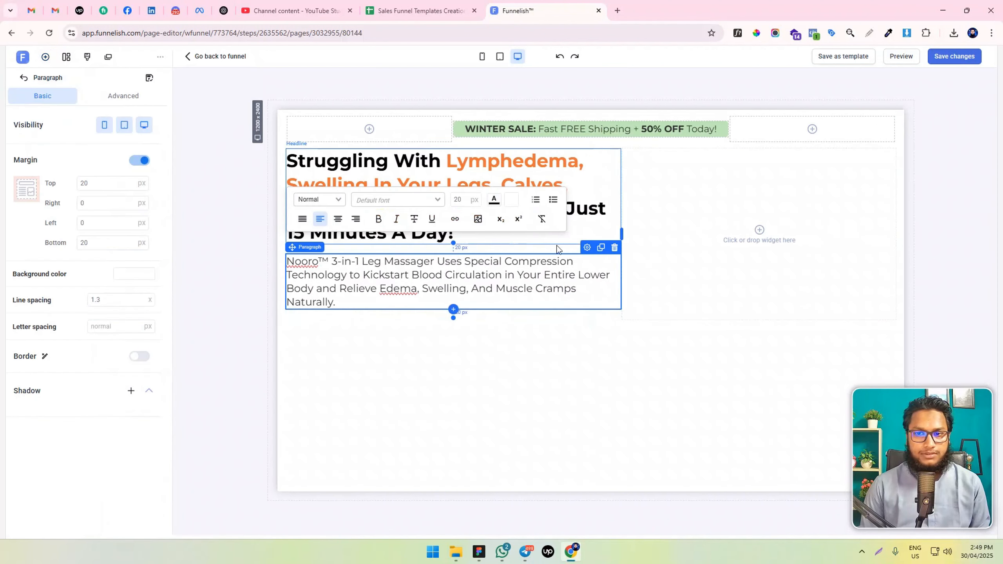
pyautogui.click(600, 247)
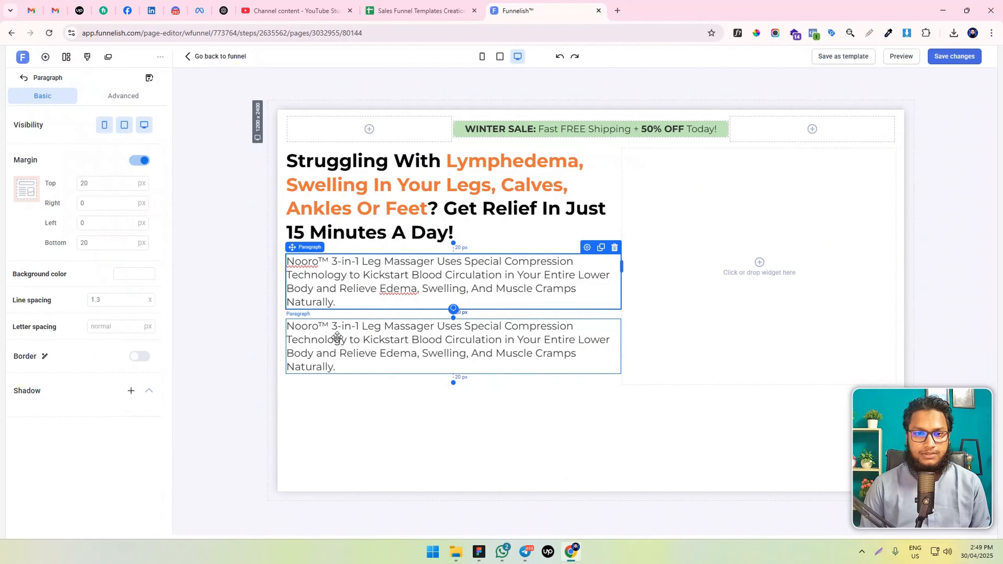
# Insert a container between the two Nooro paragraphs and add a second box to it
pyautogui.click(47, 56)
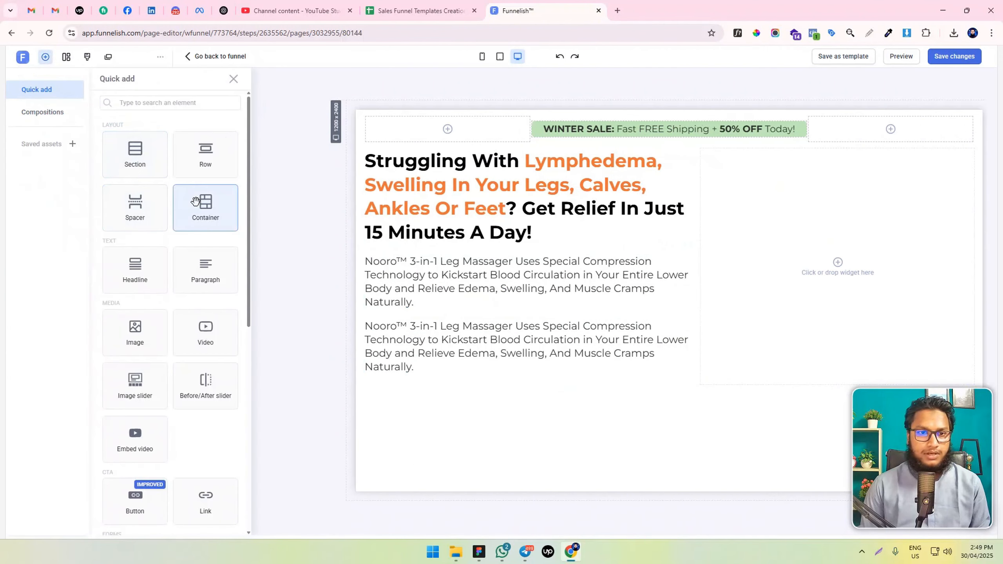
pyautogui.moveTo(206, 206); pyautogui.dragTo(441, 341)
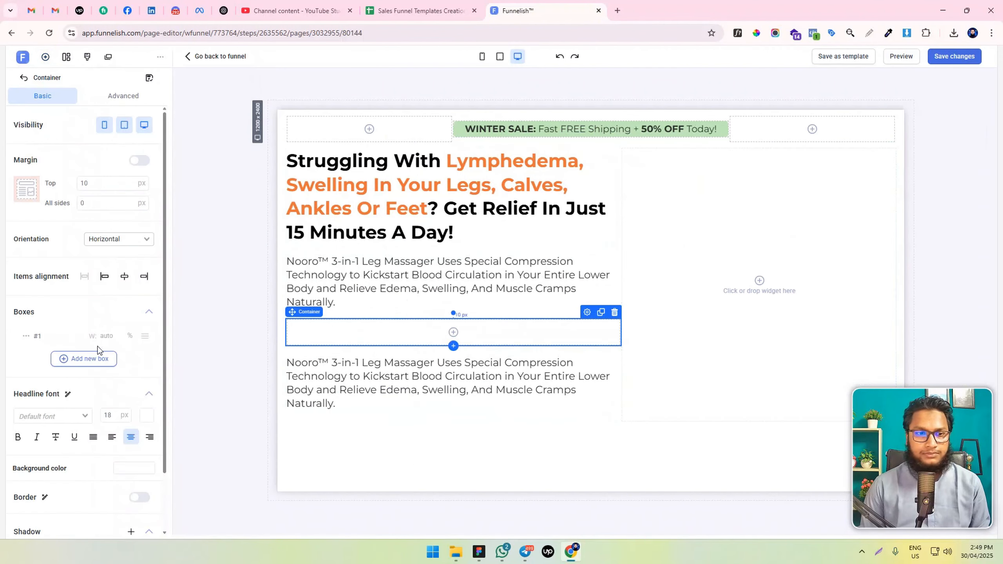
pyautogui.click(86, 359)
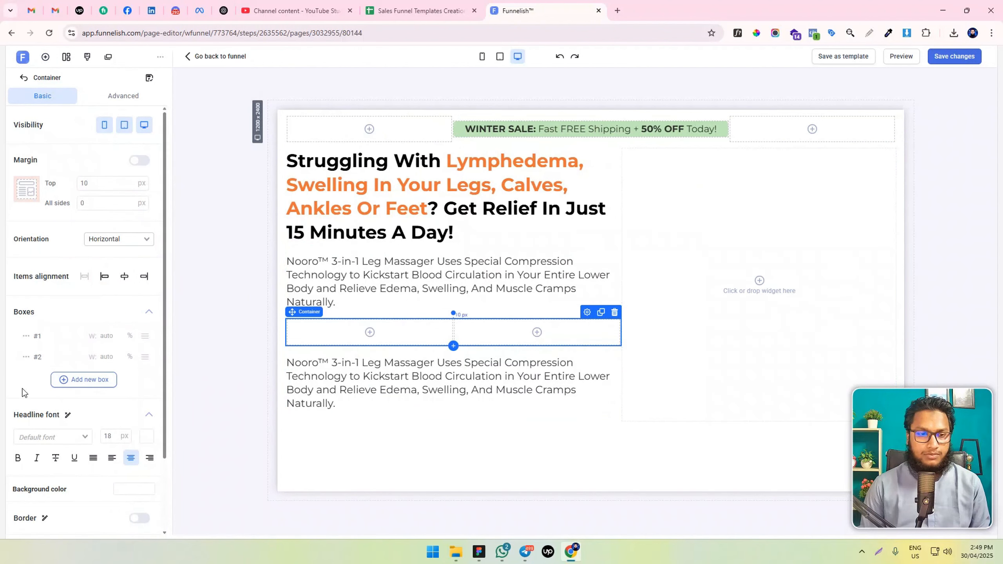
# Give the container's box #1 a fixed width of 50 px
pyautogui.click(109, 337)
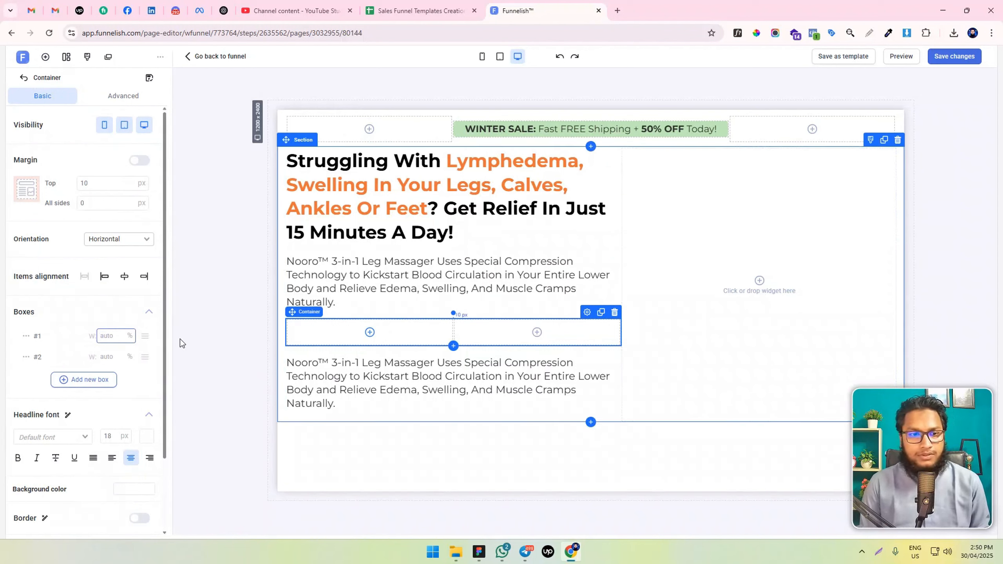
pyautogui.click(26, 336)
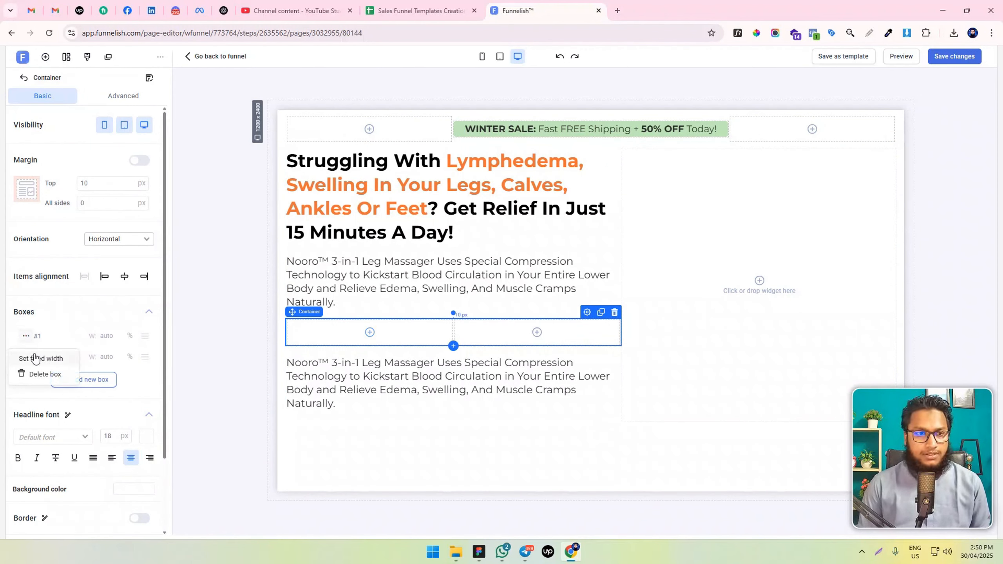
pyautogui.click(35, 359)
pyautogui.click(110, 335)
pyautogui.write('50')
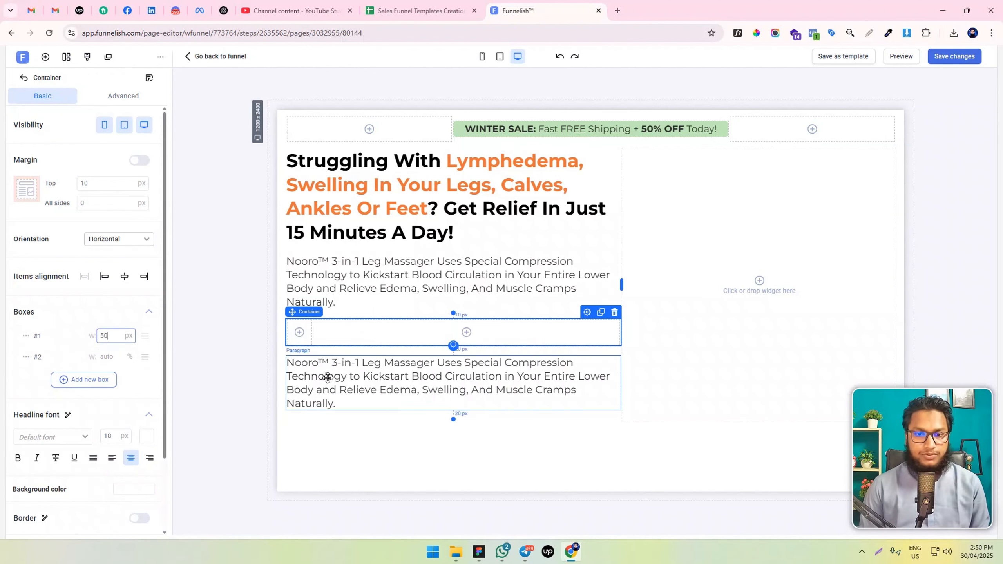
# Move the duplicate paragraph into the container's second box, reading "Provides Fast Relief From Edema And Swelling", with top and bottom margins of 0 px
pyautogui.moveTo(328, 377); pyautogui.dragTo(374, 340)
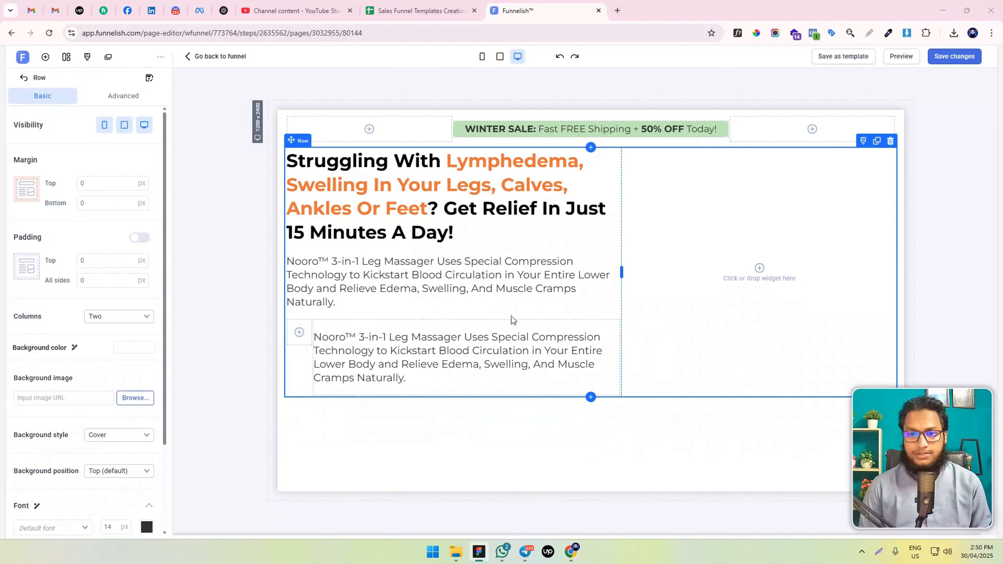
pyautogui.click(392, 351)
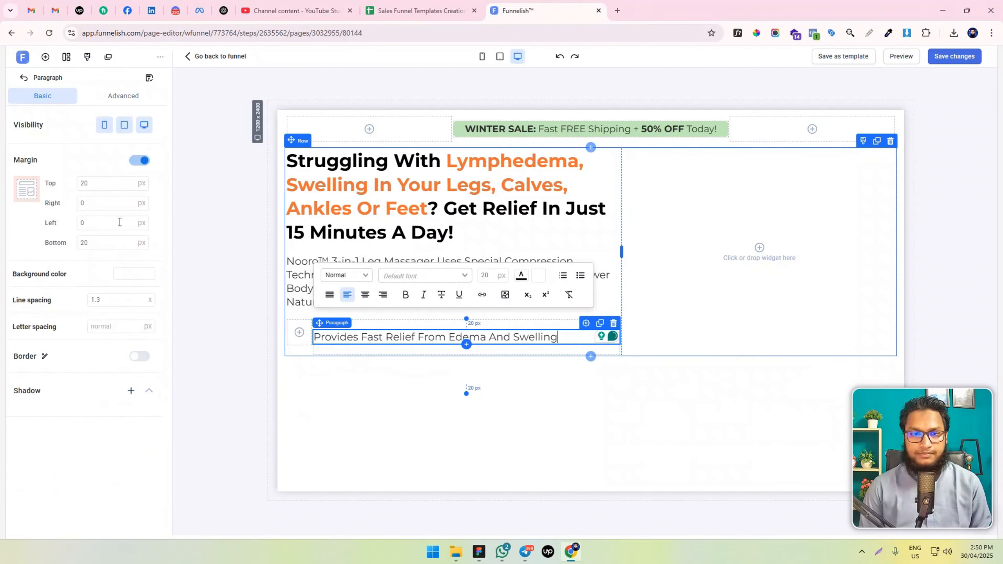
pyautogui.doubleClick(84, 183)
pyautogui.click(124, 241)
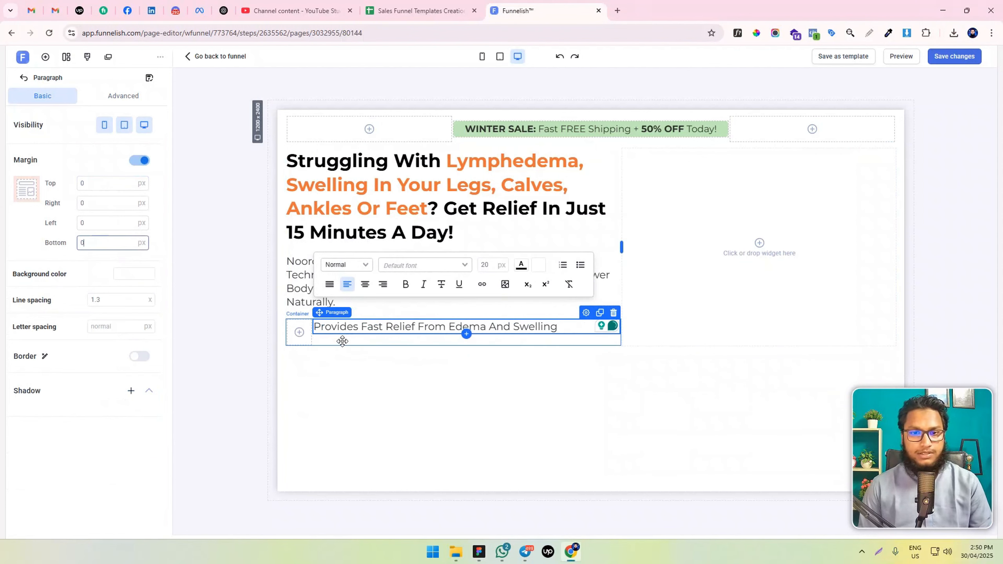
# Align the container's items to the center and add an image element to its narrow first box
pyautogui.click(362, 338)
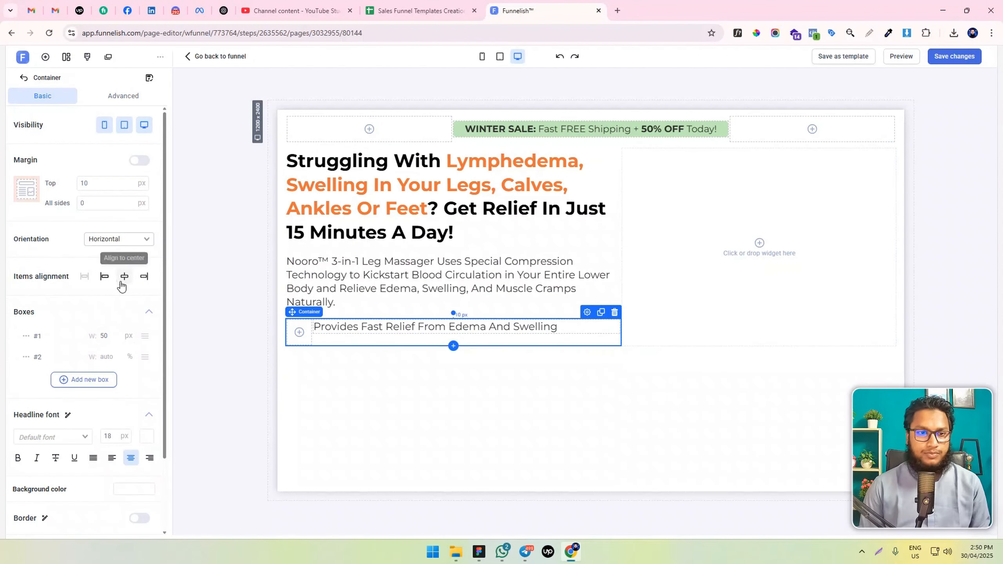
pyautogui.click(124, 276)
pyautogui.click(144, 280)
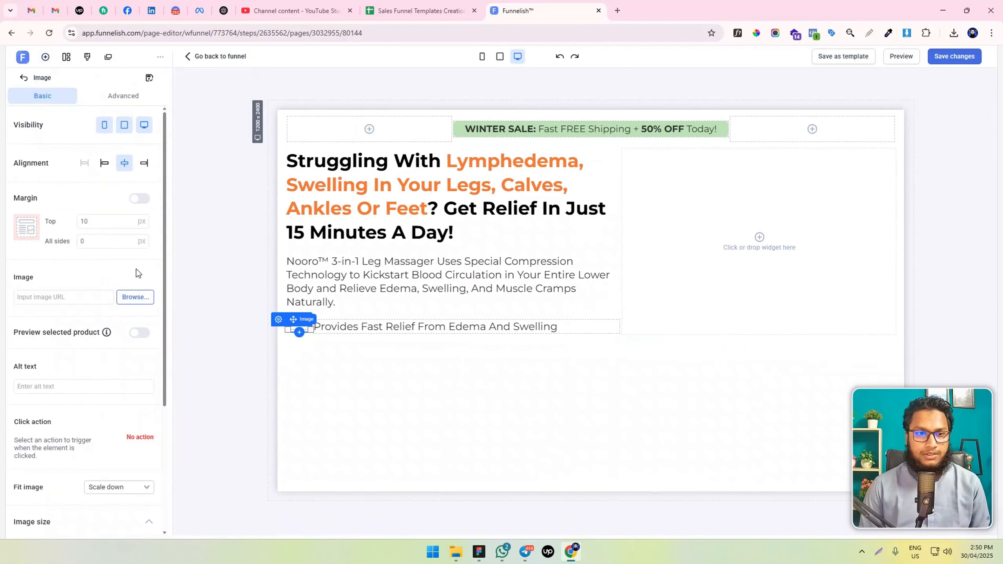
# Upload Vector.svg as the picture of the narrow box's image element, left-aligned with a top margin of 0 px
pyautogui.write('0')
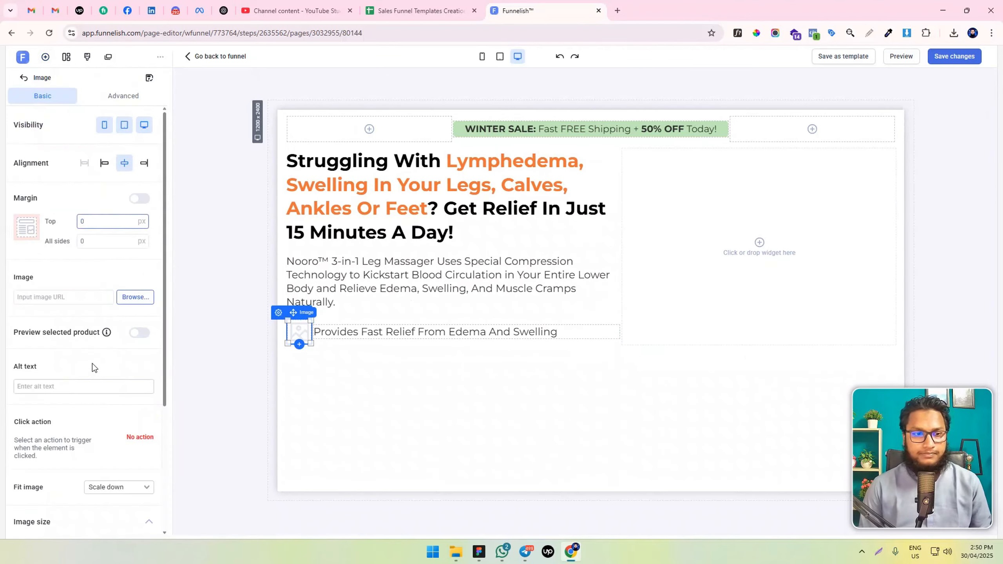
pyautogui.click(129, 305)
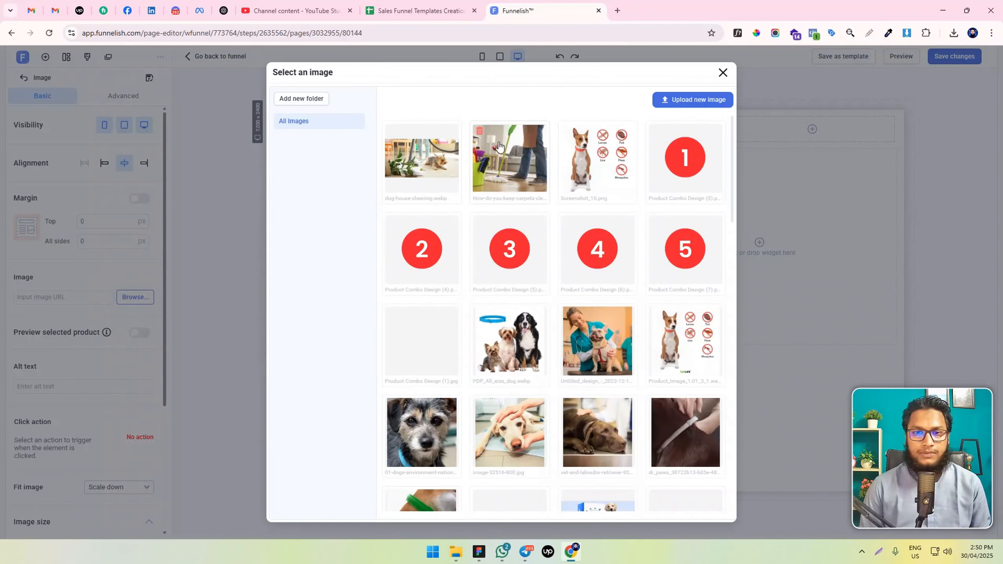
pyautogui.click(694, 100)
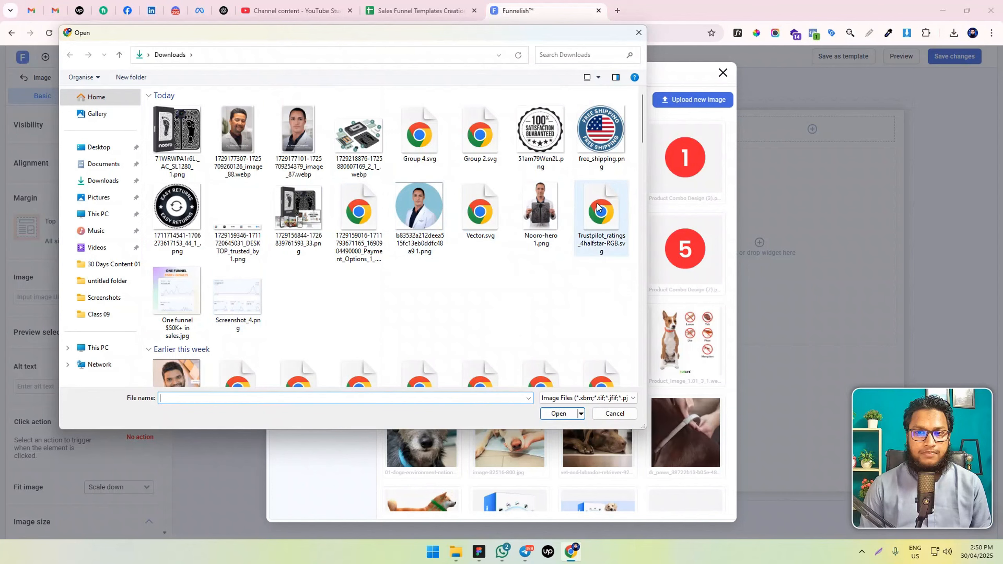
pyautogui.doubleClick(490, 211)
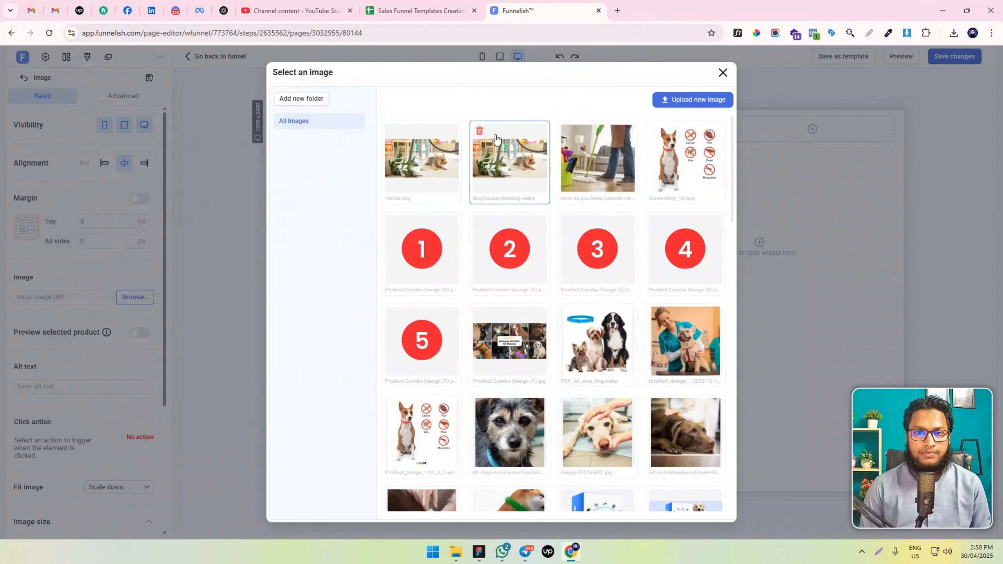
pyautogui.click(402, 162)
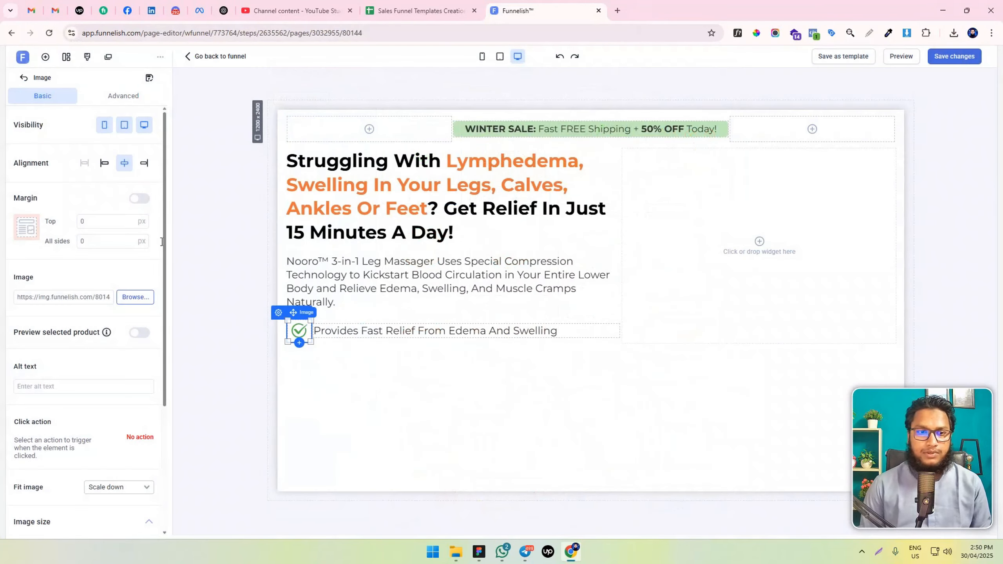
pyautogui.click(104, 167)
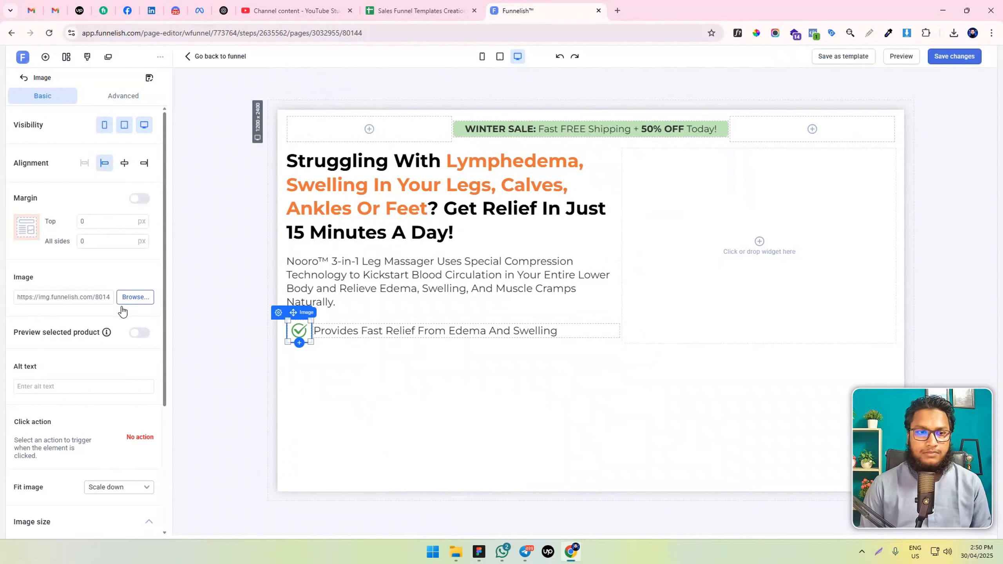
pyautogui.scroll(-4, 123, 312)
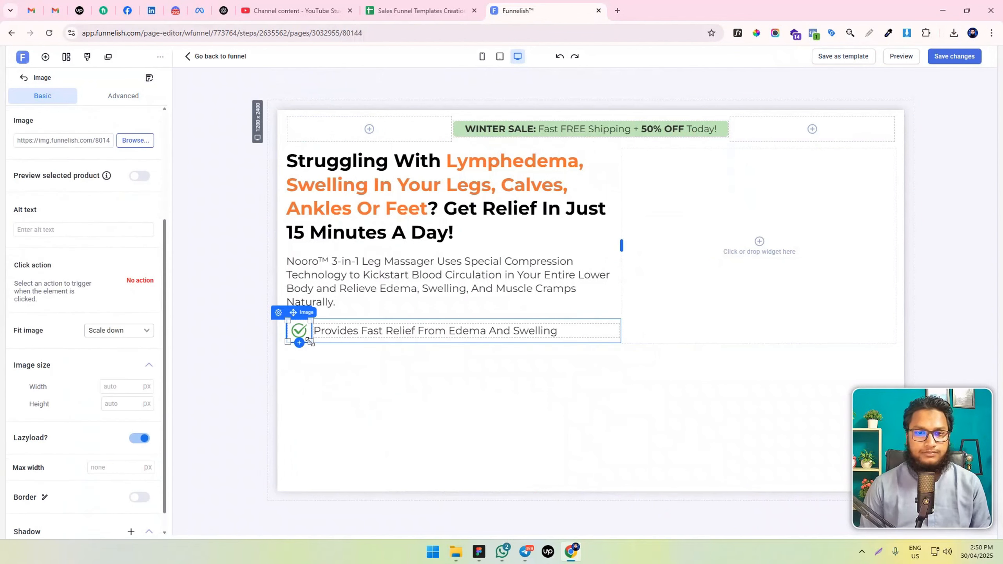
pyautogui.moveTo(311, 341); pyautogui.dragTo(303, 335)
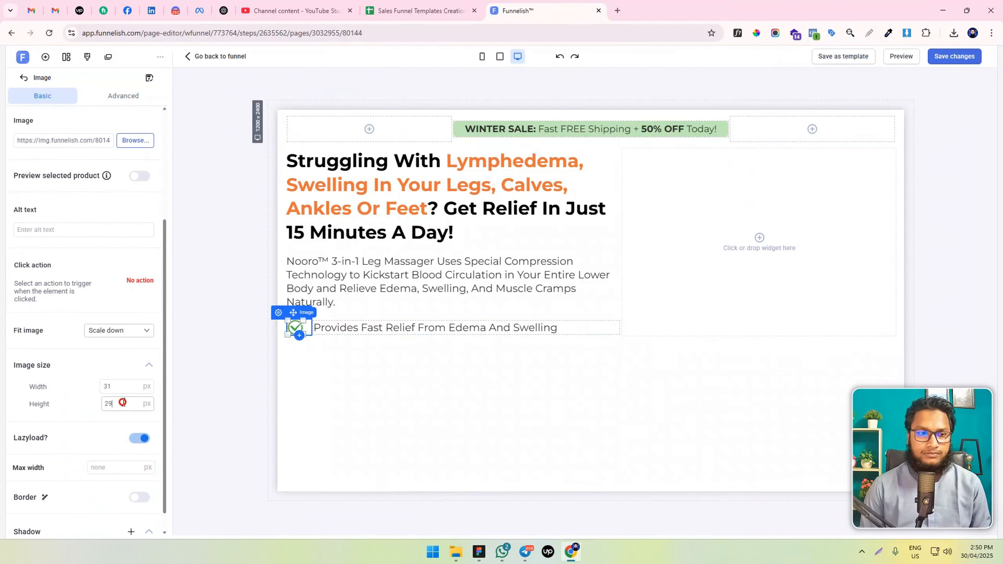
pyautogui.press('BackSpace')
pyautogui.click(106, 387)
# Limit the check icon's max width to 30 px
pyautogui.click(100, 462)
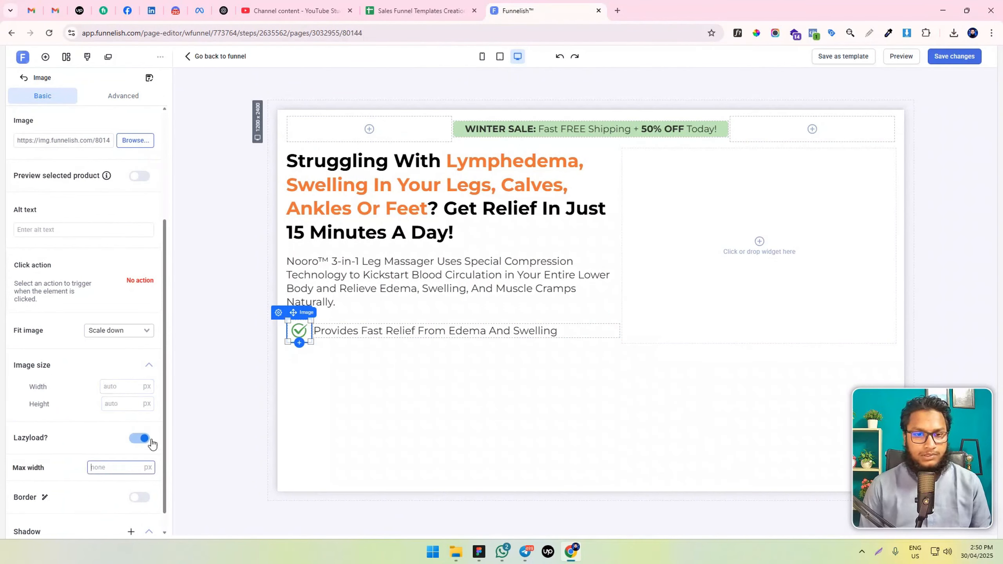
pyautogui.write('20')
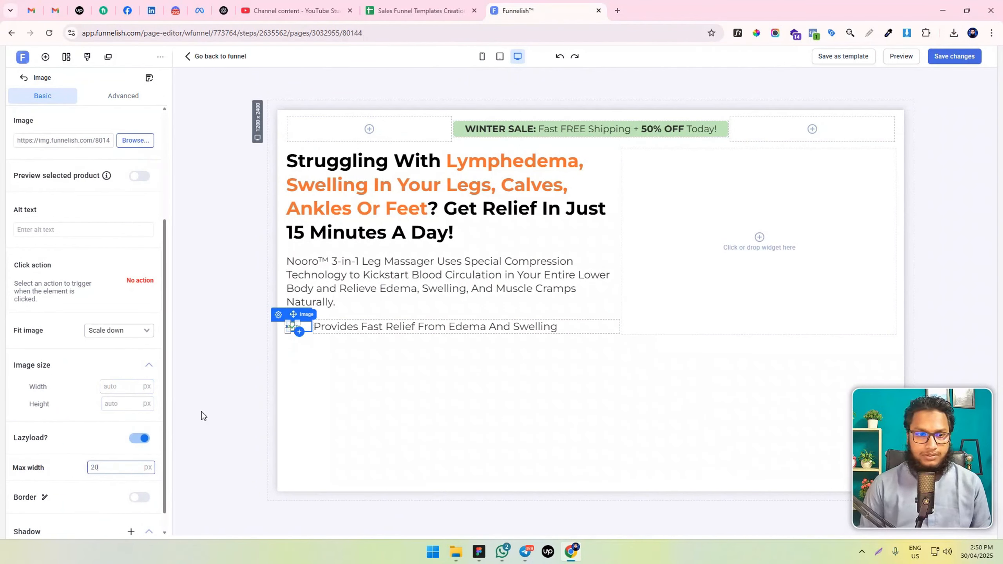
pyautogui.press('BackSpace')
pyautogui.press('BackSpace')
pyautogui.write('30')
pyautogui.click(387, 384)
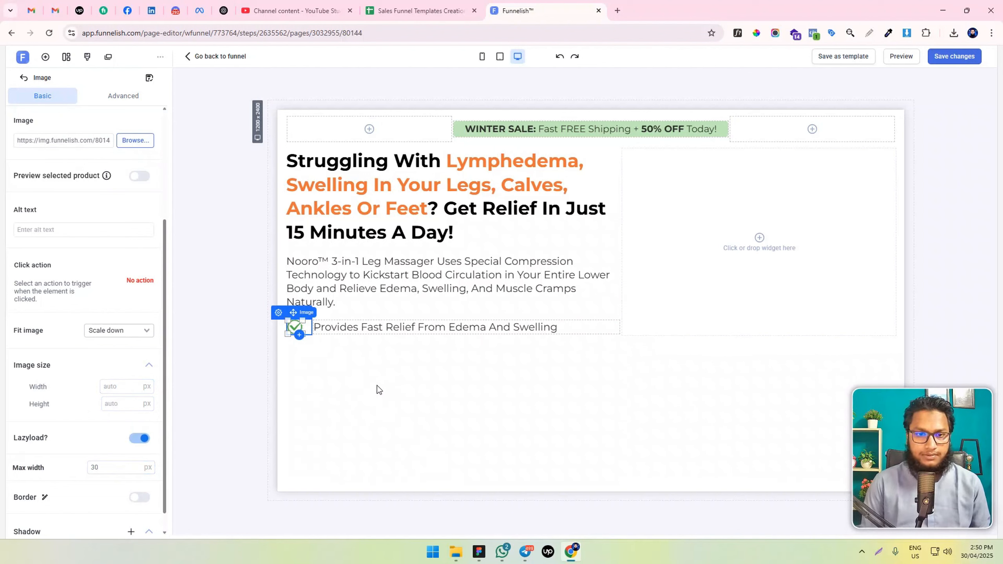
# Switch to the mobile layout and set the "Provides Fast Relief From Edema And Swelling" text to a 16 px font size
pyautogui.click(374, 316)
pyautogui.click(336, 327)
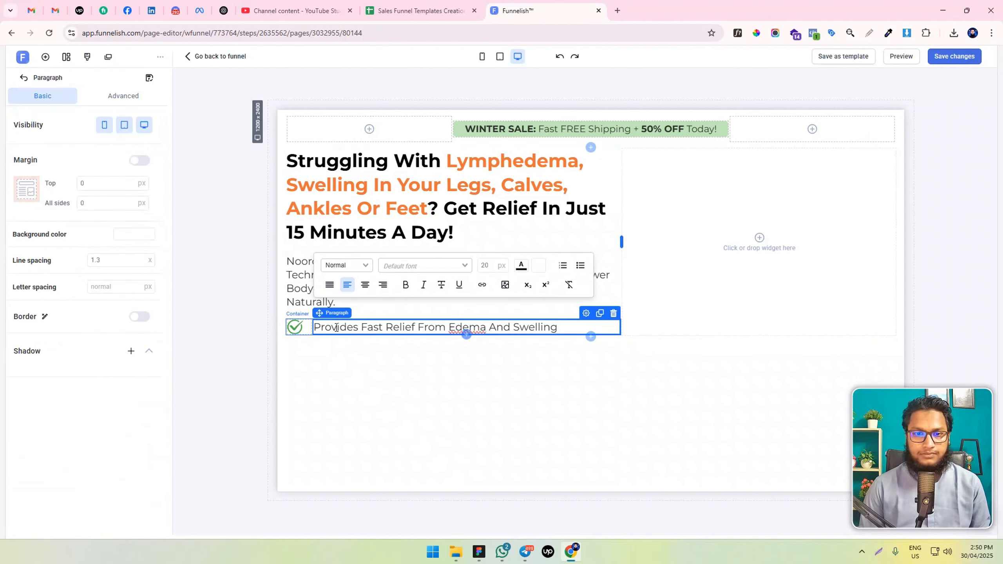
pyautogui.click(481, 56)
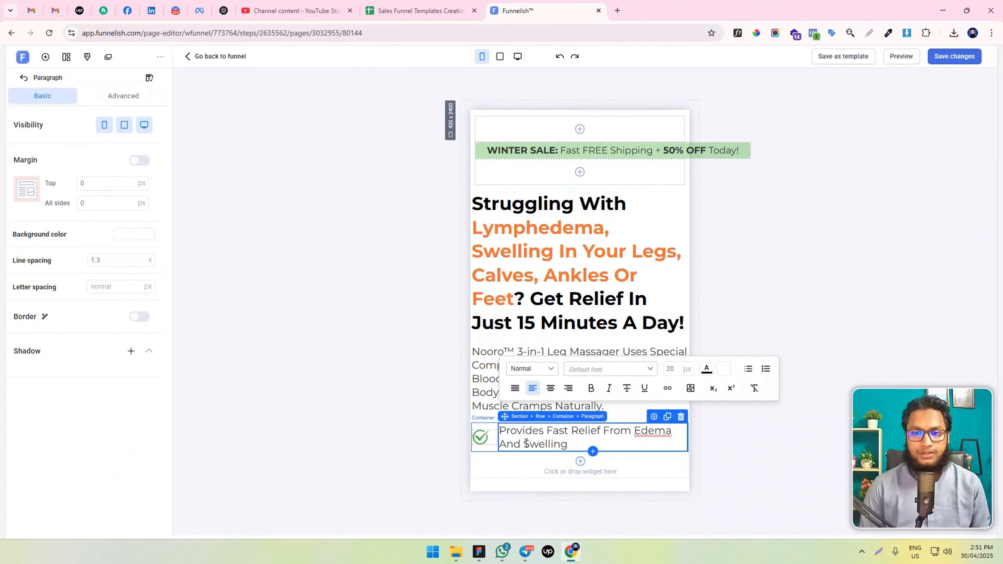
pyautogui.tripleClick(558, 443)
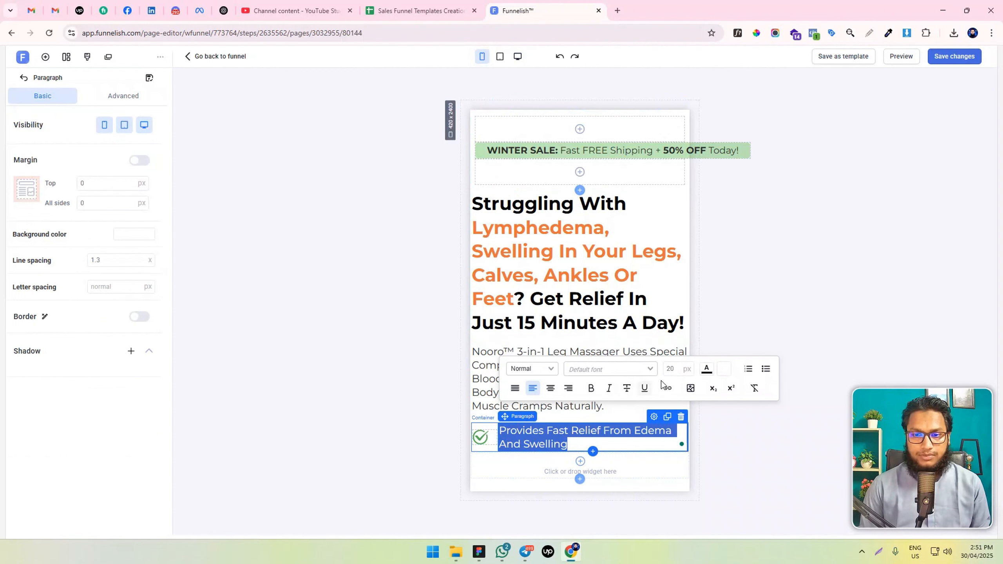
pyautogui.click(670, 371)
pyautogui.press('Down')
pyautogui.press('Down')
pyautogui.press('Down')
pyautogui.press('Down')
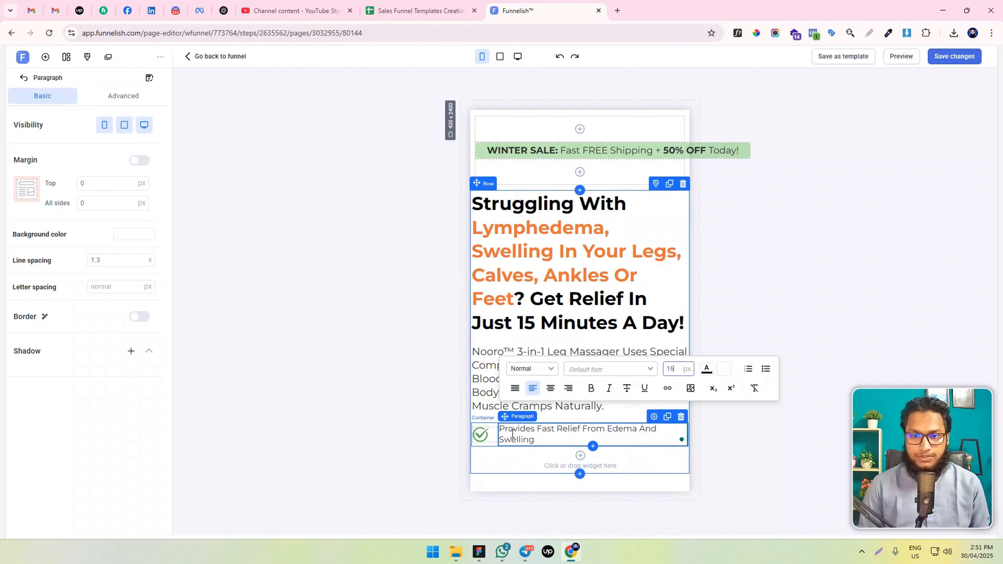
# Reduce the check icon's max width to 25 px and the width of its container's box #1 to 40 px
pyautogui.click(479, 435)
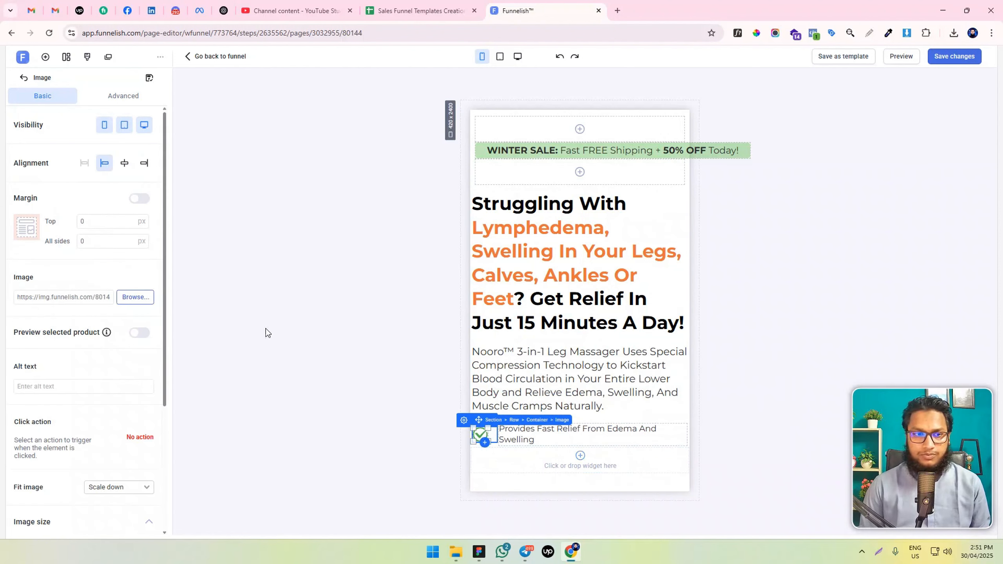
pyautogui.scroll(-5, 76, 418)
pyautogui.doubleClick(106, 446)
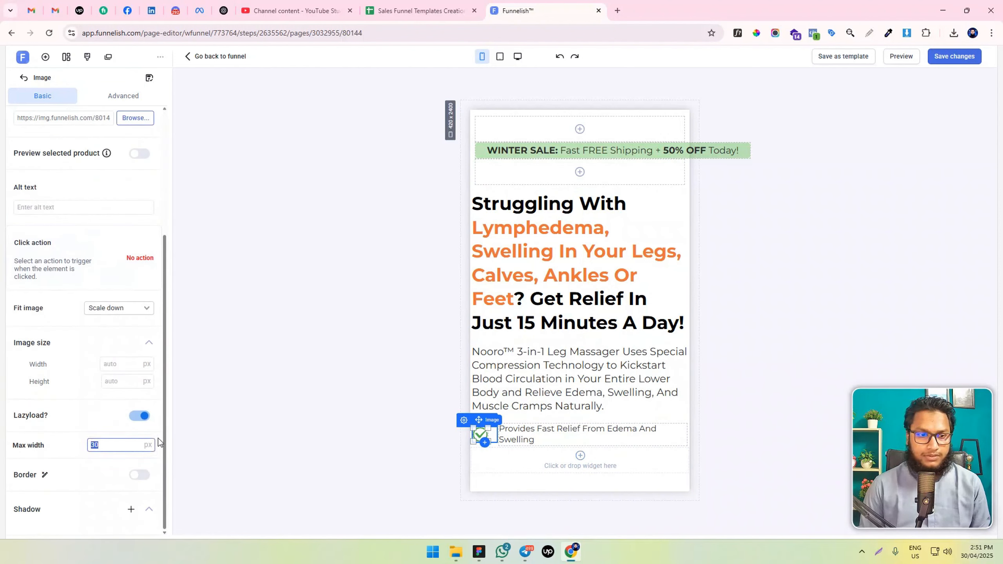
pyautogui.write('2')
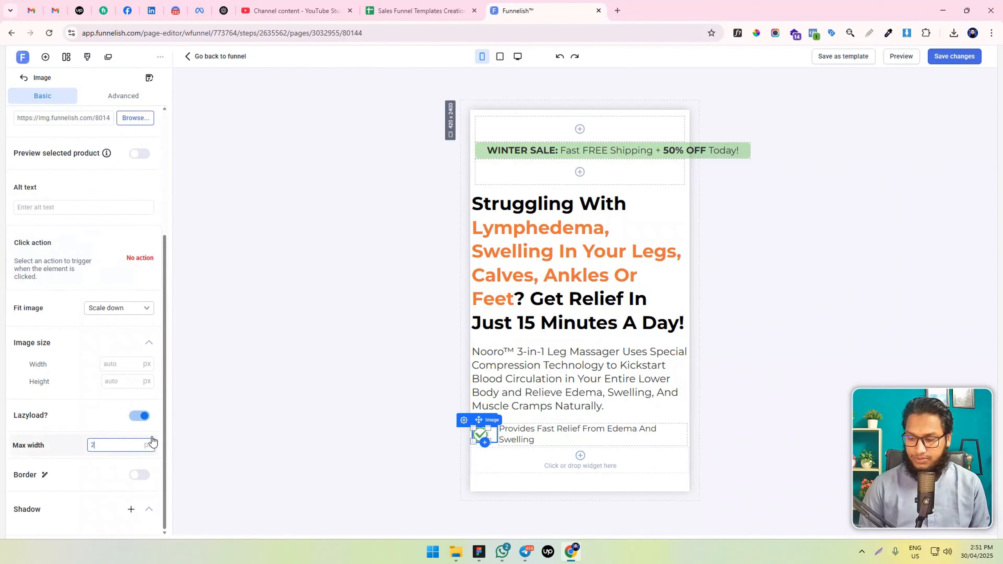
pyautogui.write('5')
pyautogui.click(442, 441)
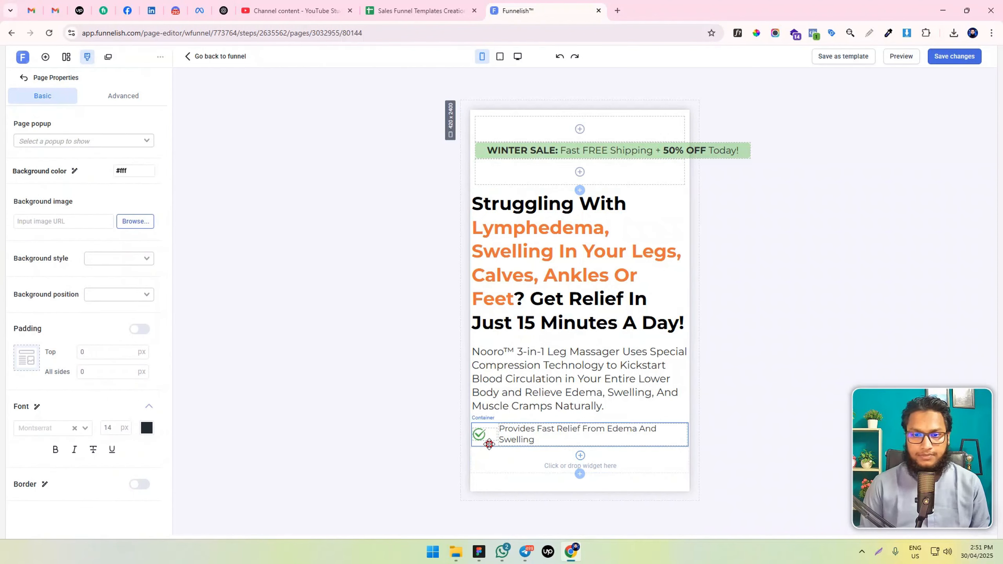
pyautogui.click(489, 443)
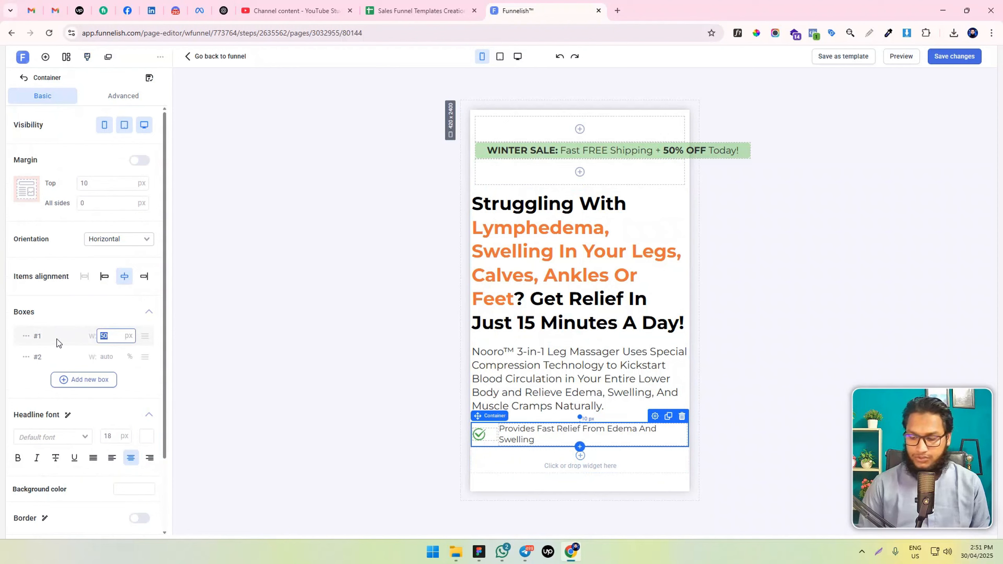
pyautogui.write('40')
# Set the Nooro description paragraph's mobile font size to 16 px
pyautogui.doubleClick(531, 354)
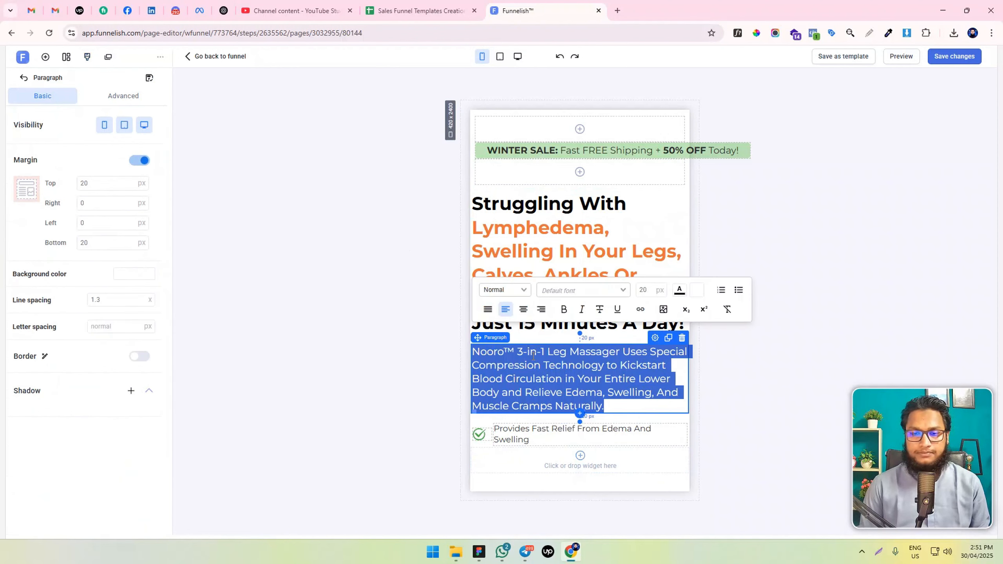
pyautogui.doubleClick(648, 290)
pyautogui.write('18')
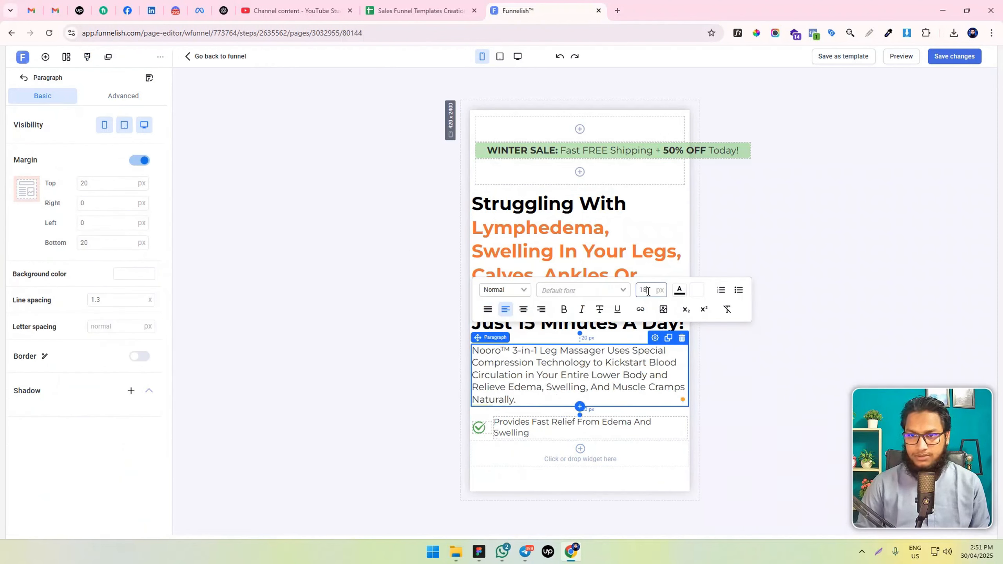
pyautogui.press('Down')
pyautogui.press('Down')
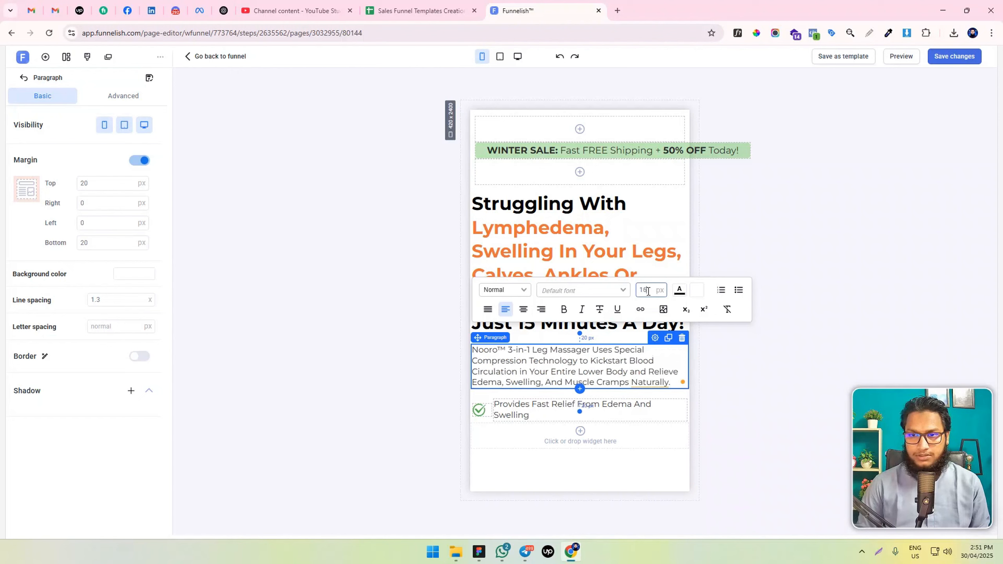
# Set the "Struggling With Lymphedema" headline's mobile font size to 25 px
pyautogui.doubleClick(567, 251)
pyautogui.click(648, 136)
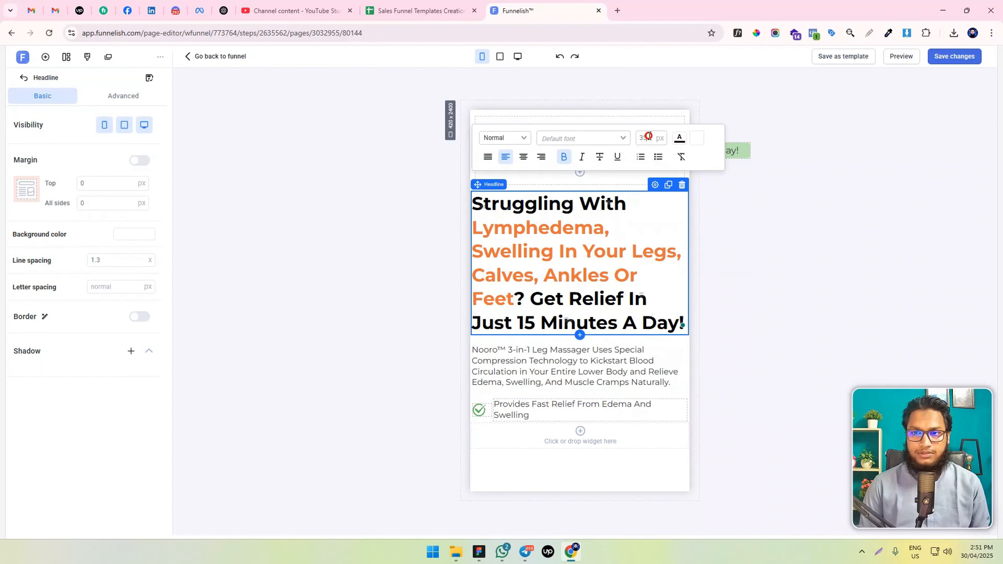
pyautogui.press('Down')
pyautogui.press('Down')
pyautogui.press('Down')
pyautogui.press('Down')
pyautogui.press('Down')
pyautogui.press('Down')
pyautogui.press('Down')
pyautogui.press('Down')
pyautogui.press('Down')
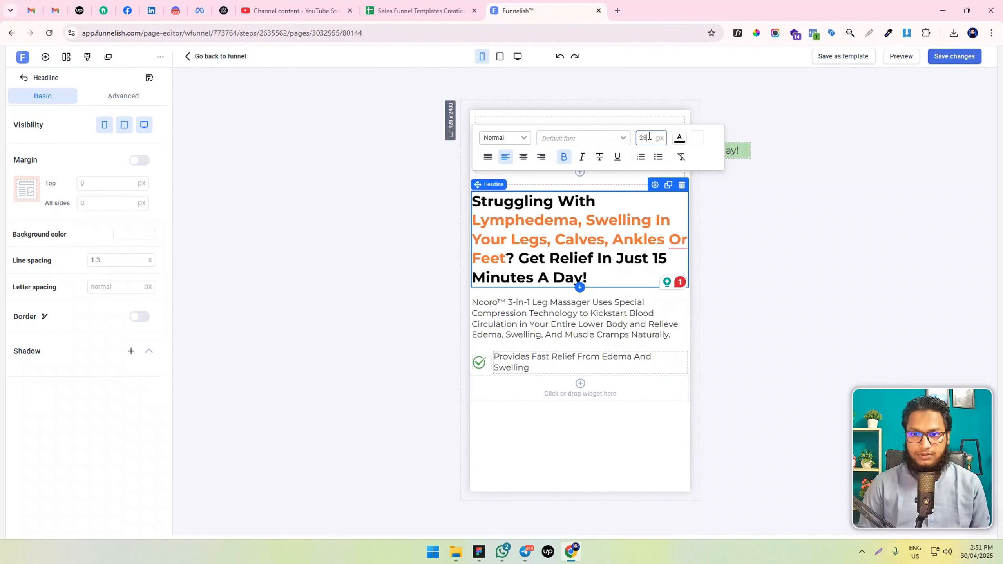
pyautogui.press('Down')
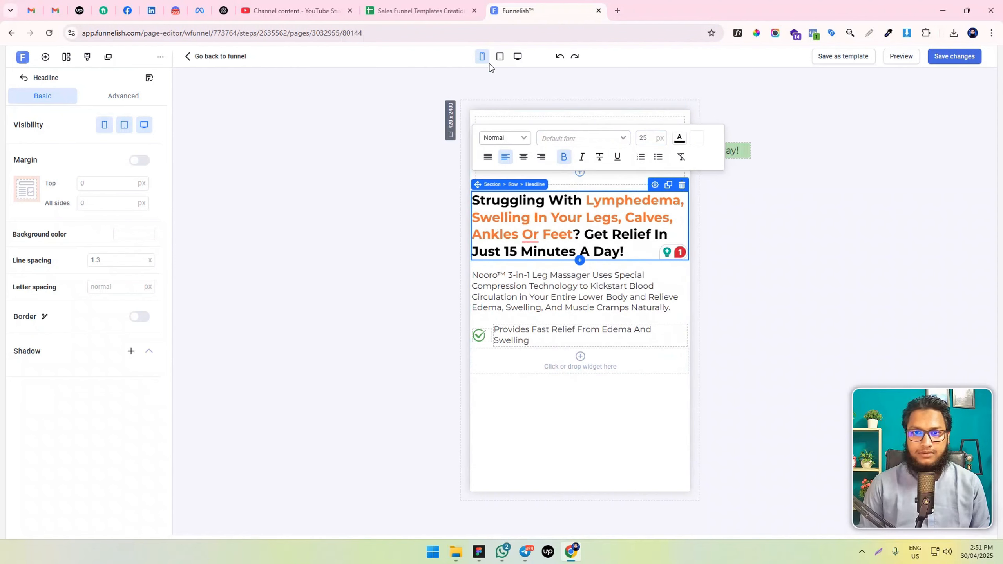
# Give the hero section 10 px of padding on all sides from the desktop layout, check the mobile layout and save the page
pyautogui.click(517, 56)
pyautogui.click(285, 152)
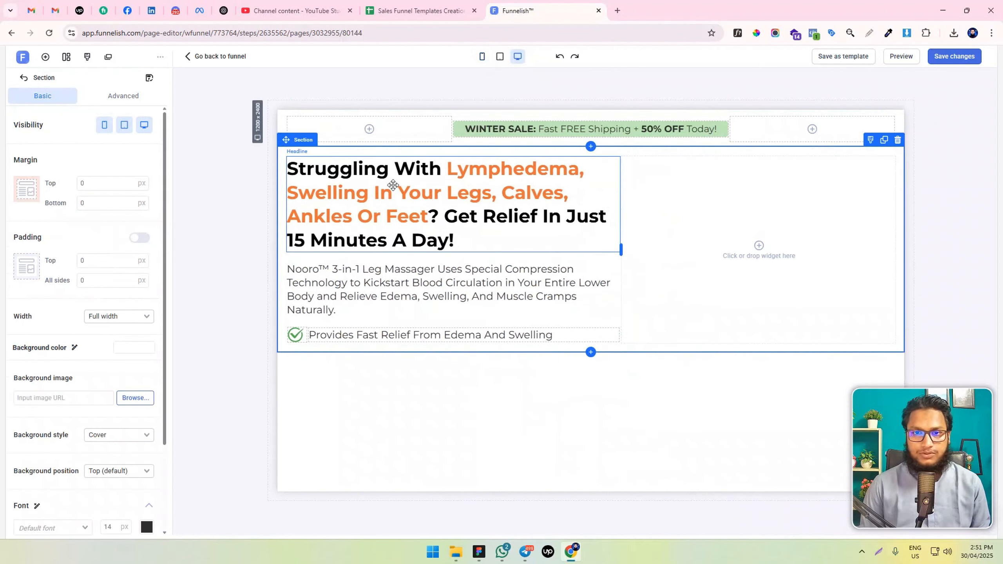
pyautogui.write('10')
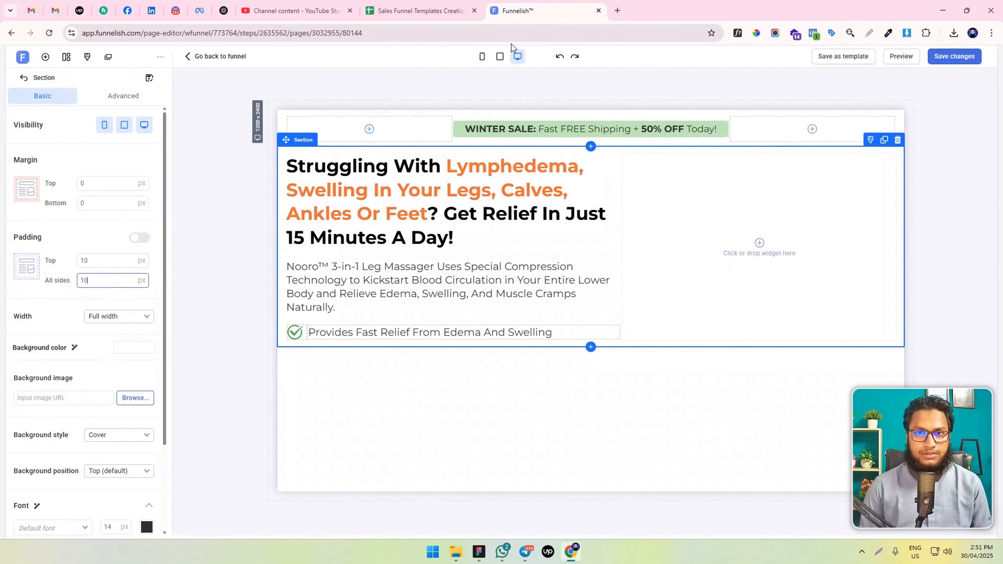
pyautogui.click(482, 56)
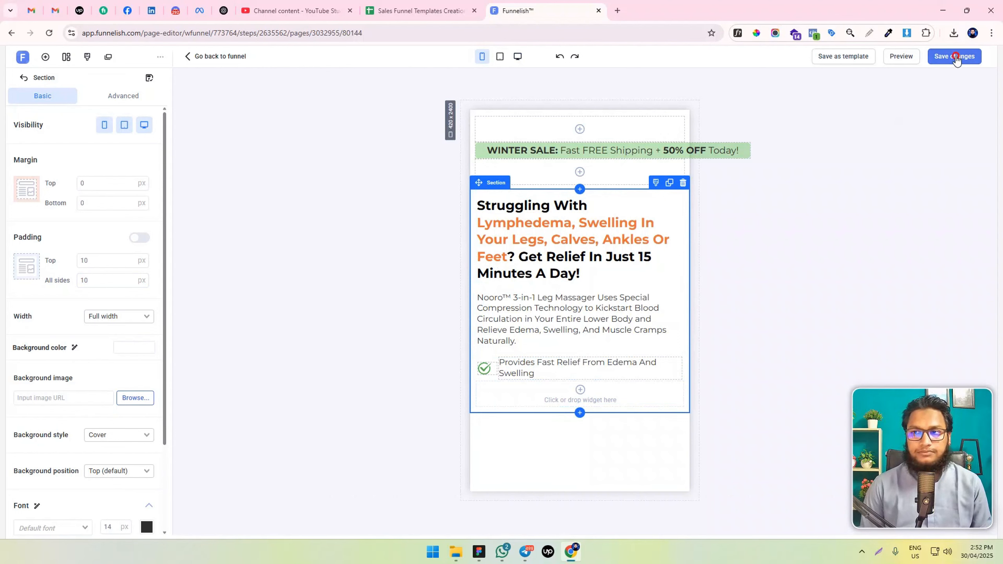
pyautogui.click(954, 56)
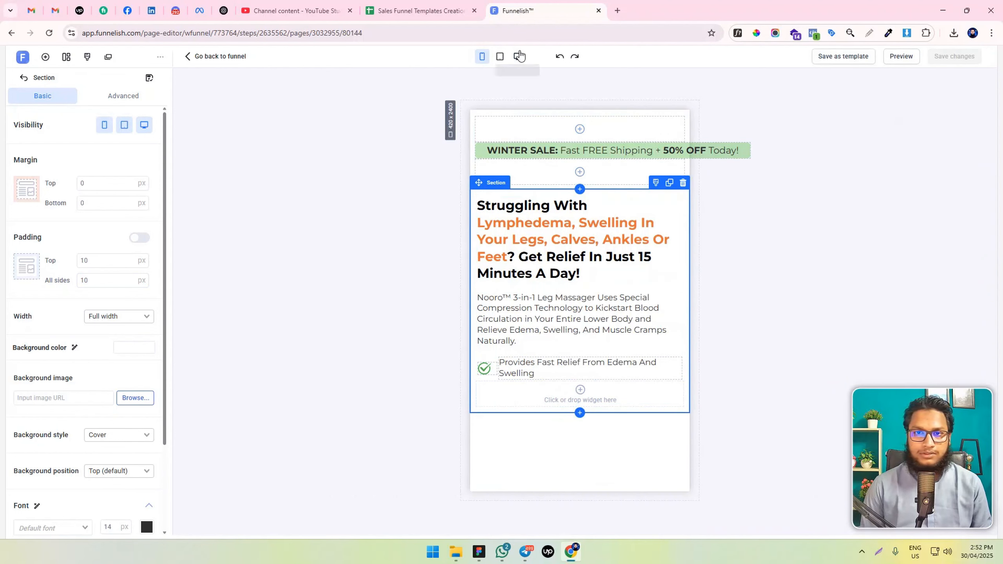
# Return to the desktop layout and duplicate the check-icon benefit container three times
pyautogui.click(517, 56)
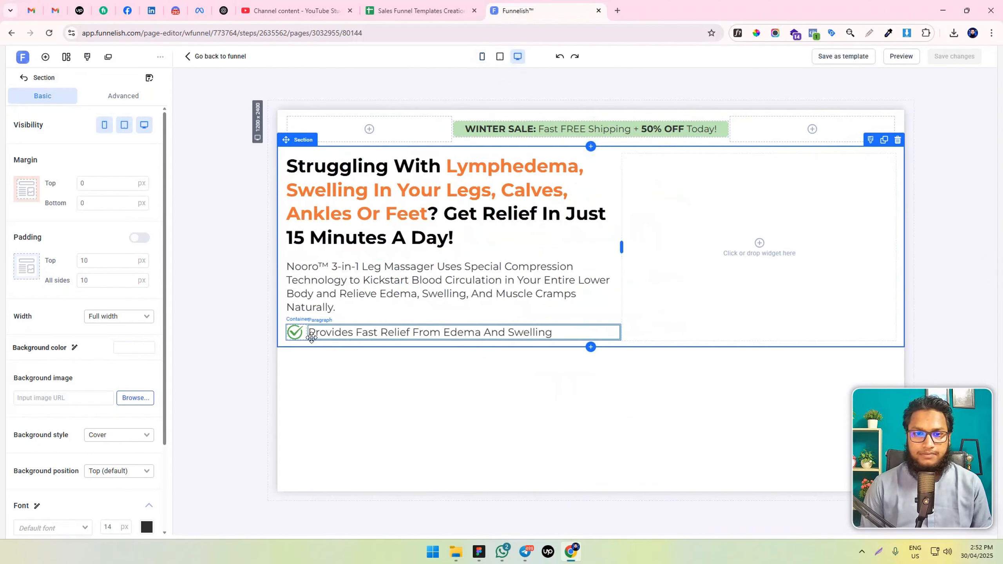
pyautogui.click(307, 339)
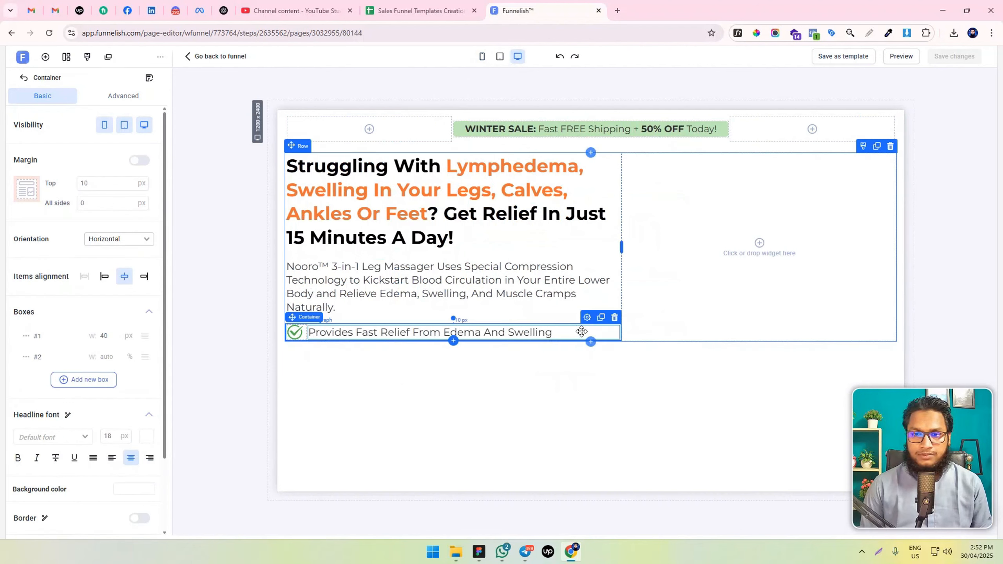
pyautogui.click(600, 318)
pyautogui.click(601, 318)
pyautogui.click(600, 318)
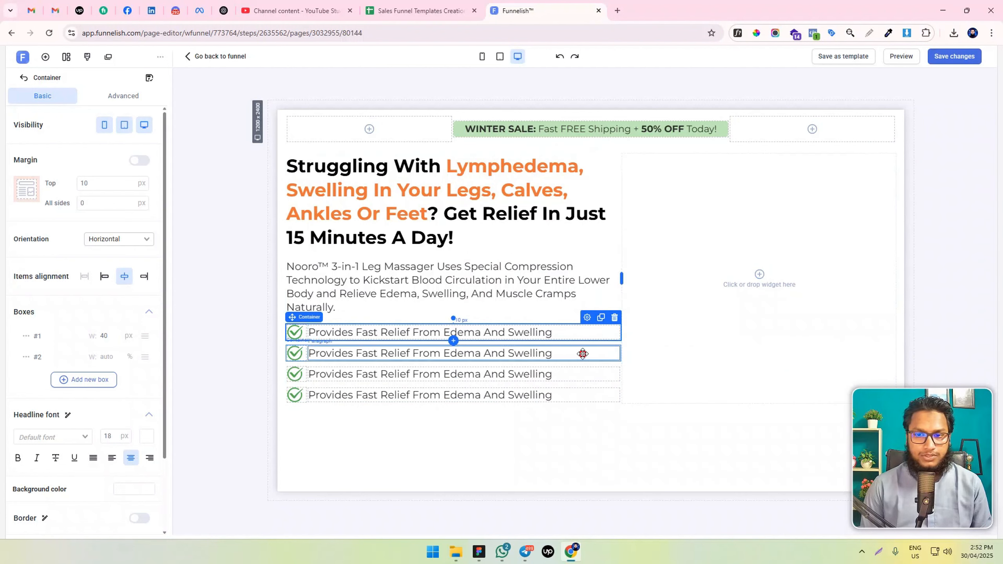
# Set the second benefit container's top margin to 25 px
pyautogui.click(399, 344)
pyautogui.click(374, 339)
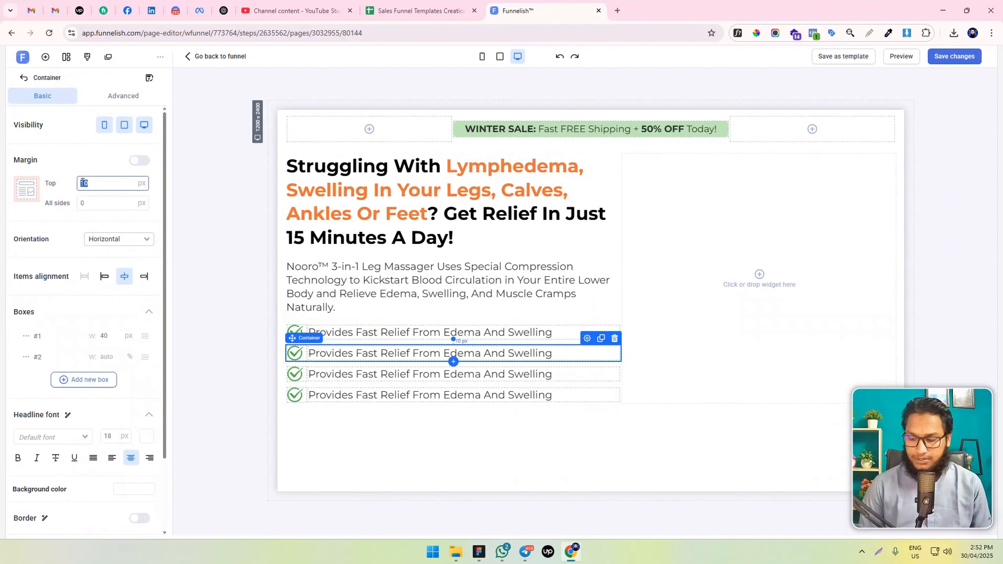
pyautogui.write('25')
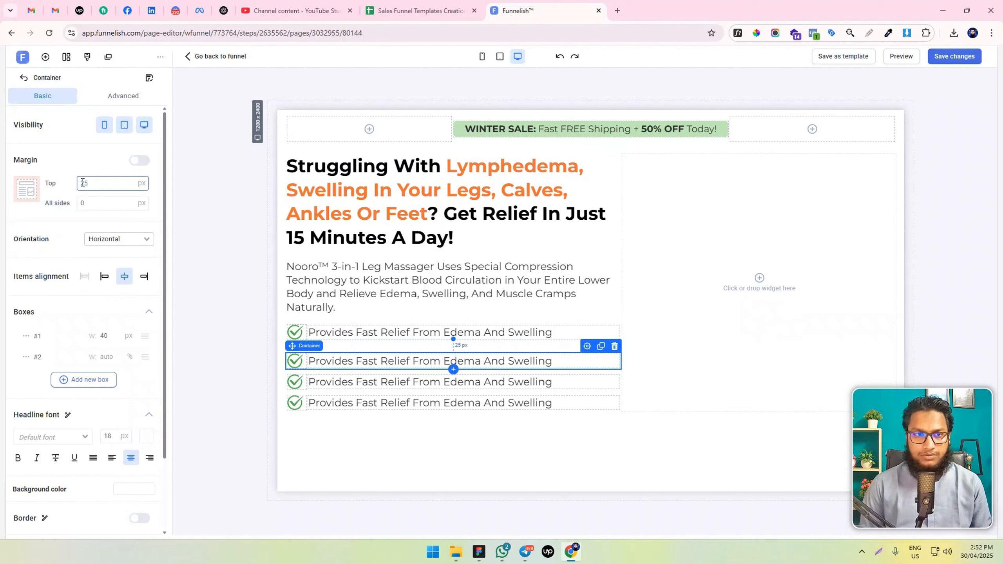
# Set the top margin of the second, third and fourth benefit containers to 20 px
pyautogui.press('BackSpace')
pyautogui.write('0')
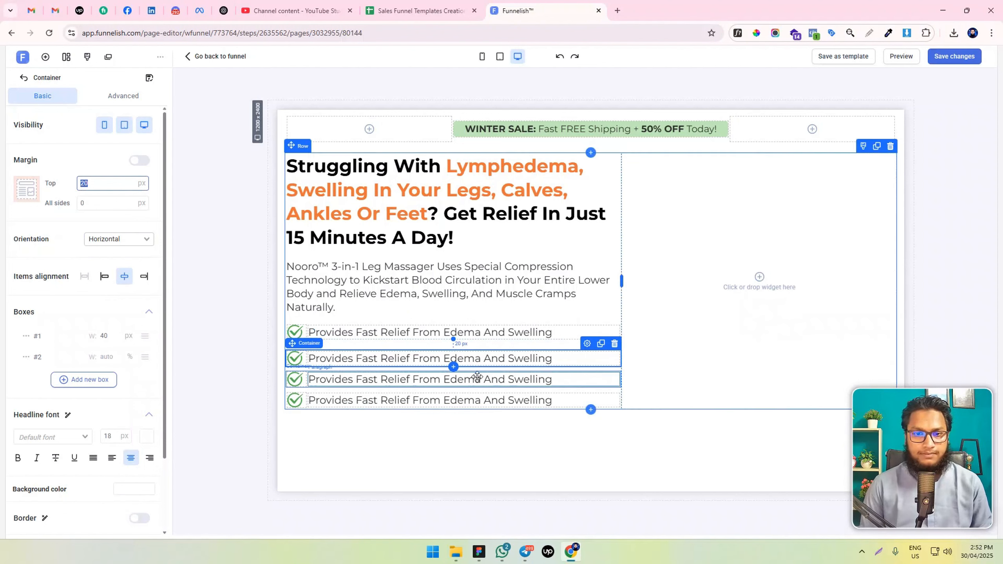
pyautogui.click(508, 371)
pyautogui.moveTo(336, 366)
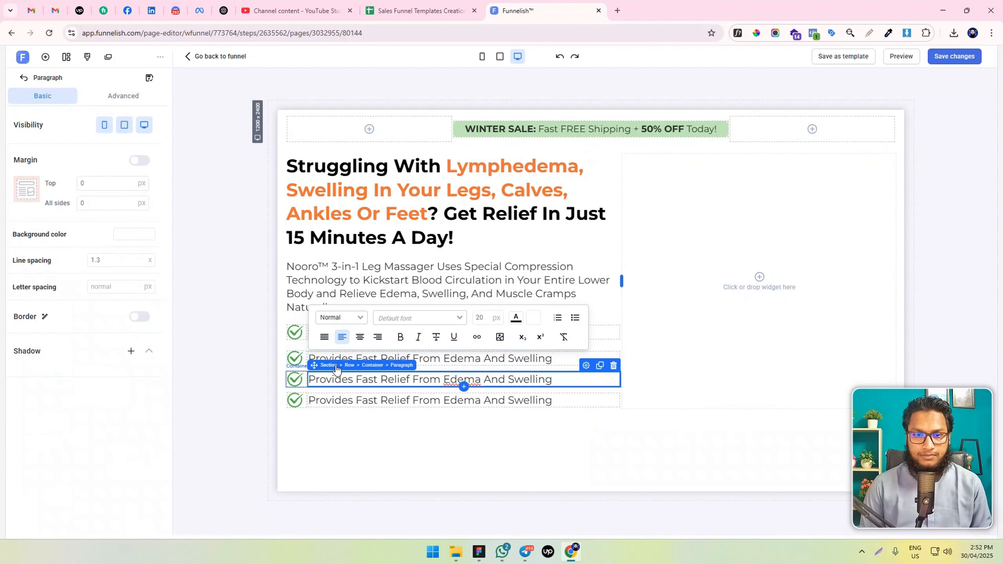
pyautogui.click(380, 365)
pyautogui.doubleClick(105, 182)
pyautogui.write('20')
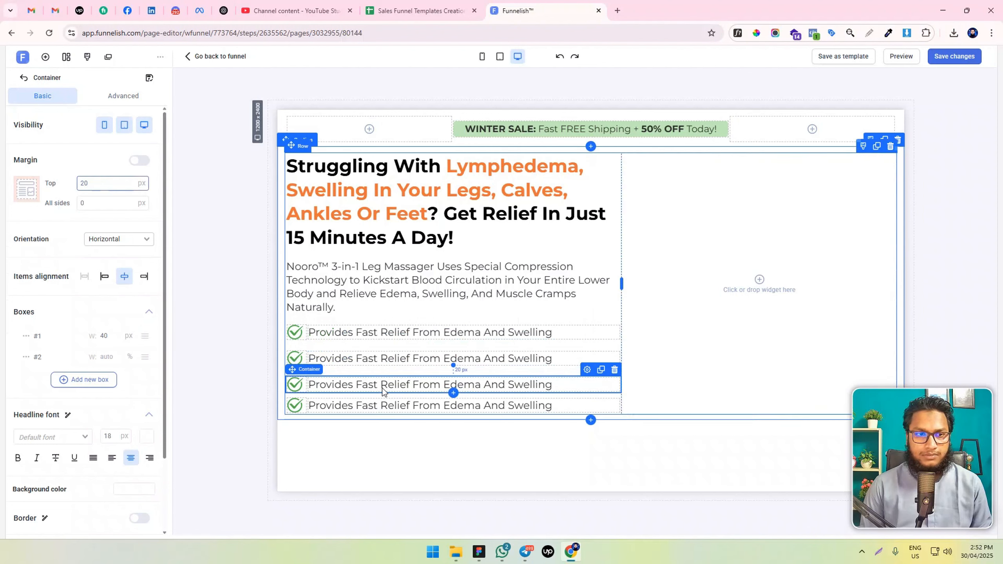
pyautogui.click(317, 405)
pyautogui.moveTo(331, 391)
pyautogui.click(371, 390)
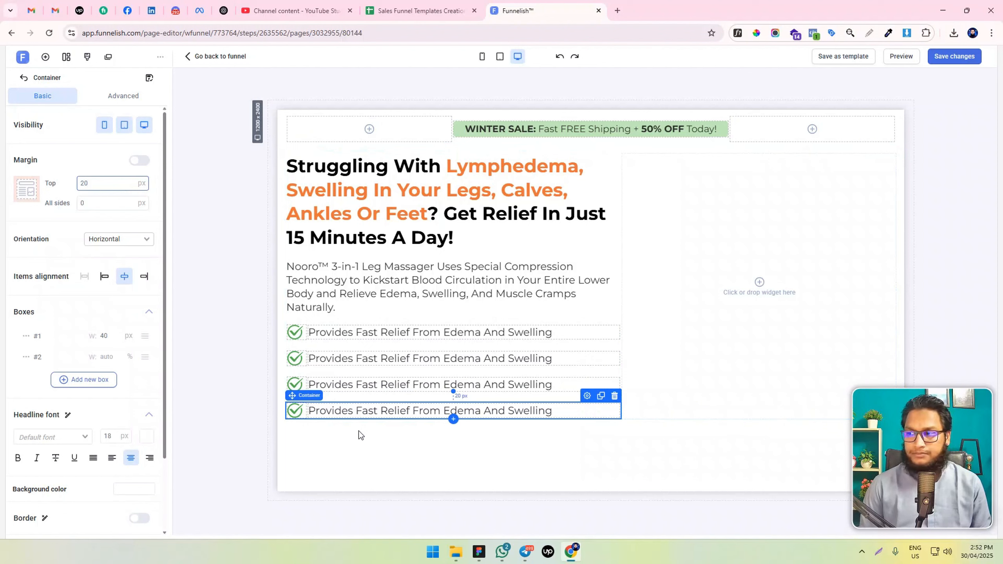
# Set the top margin of the fourth, third and second benefit containers to 15 px
pyautogui.doubleClick(118, 190)
pyautogui.write('15')
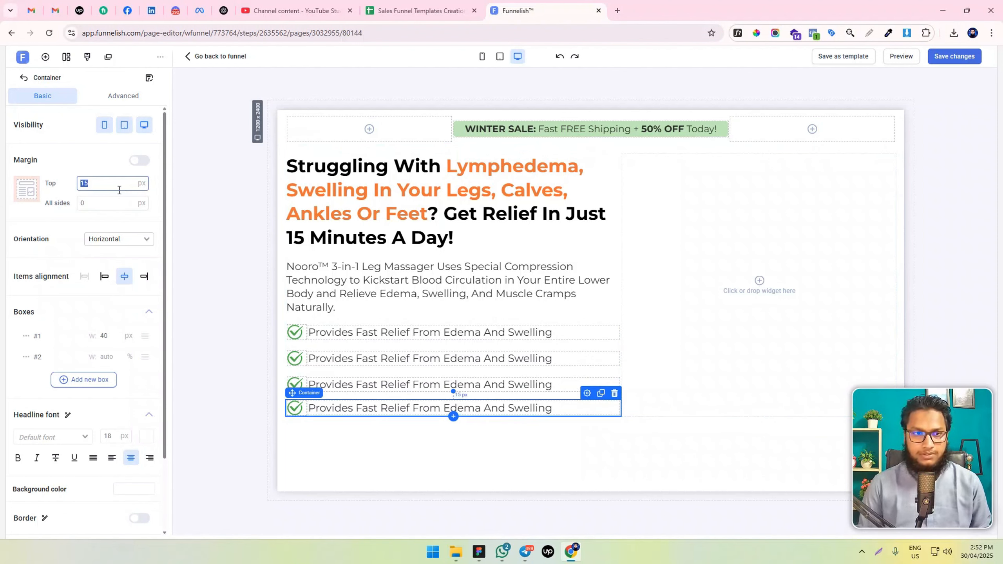
pyautogui.click(397, 385)
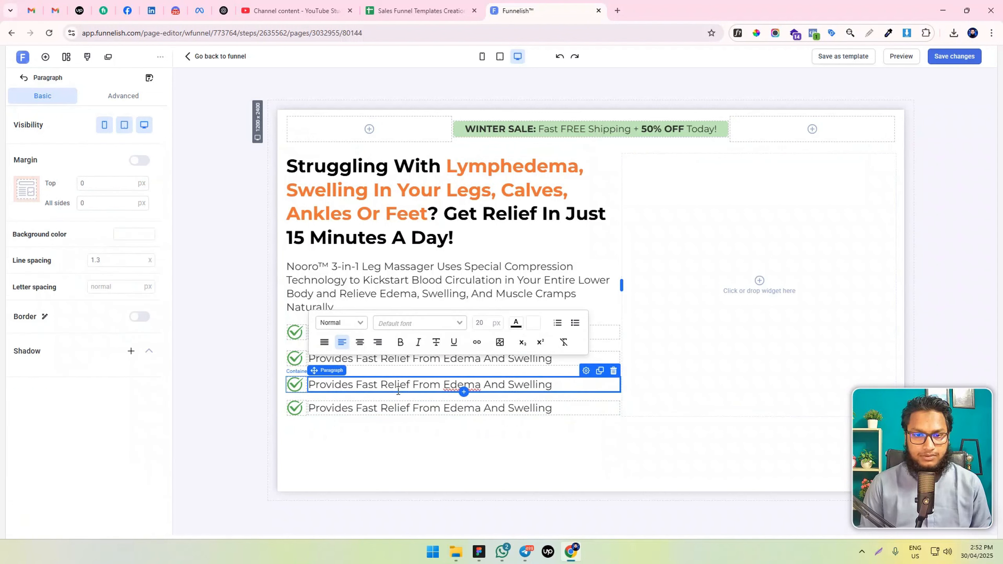
pyautogui.click(296, 381)
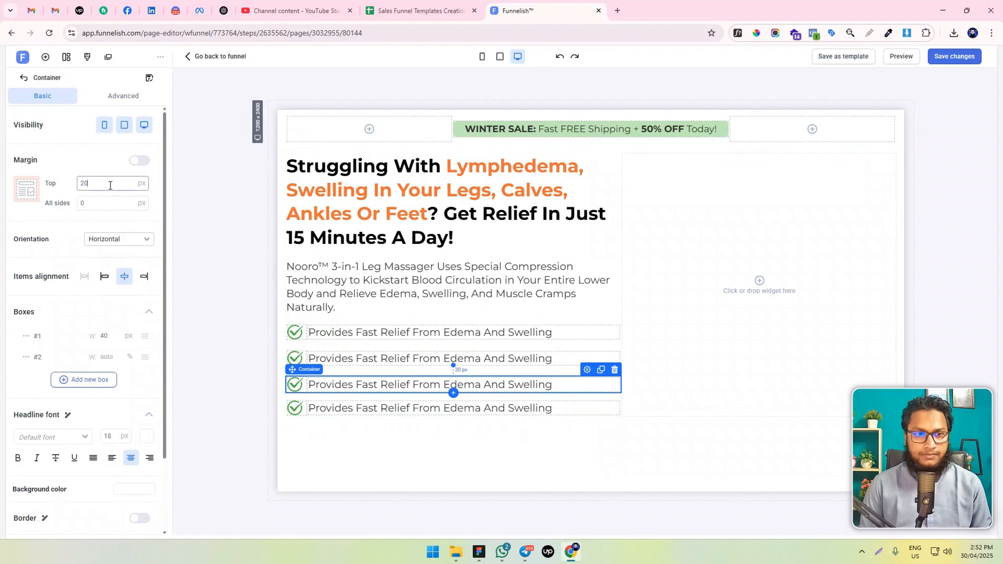
pyautogui.click(109, 185)
pyautogui.click(358, 360)
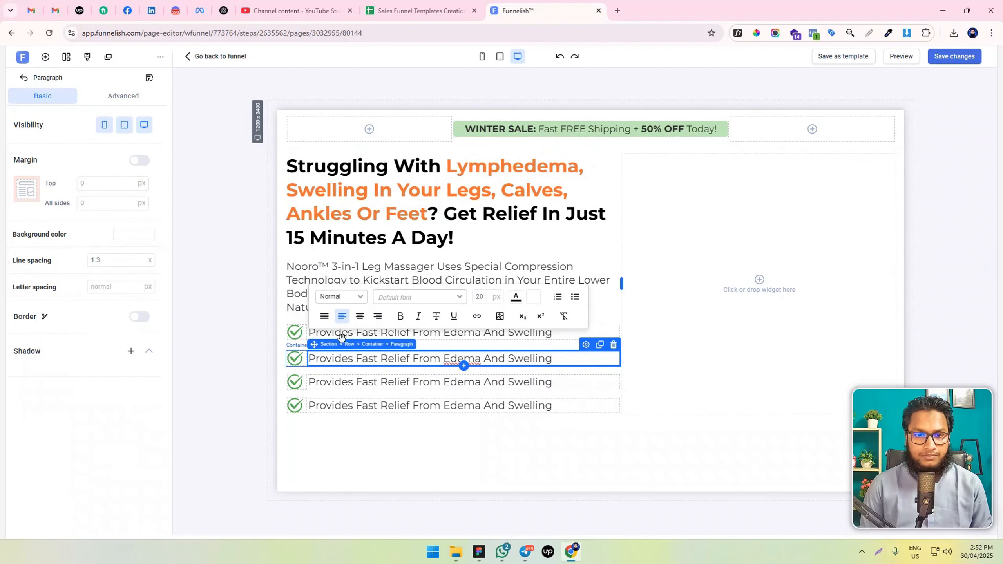
pyautogui.click(373, 344)
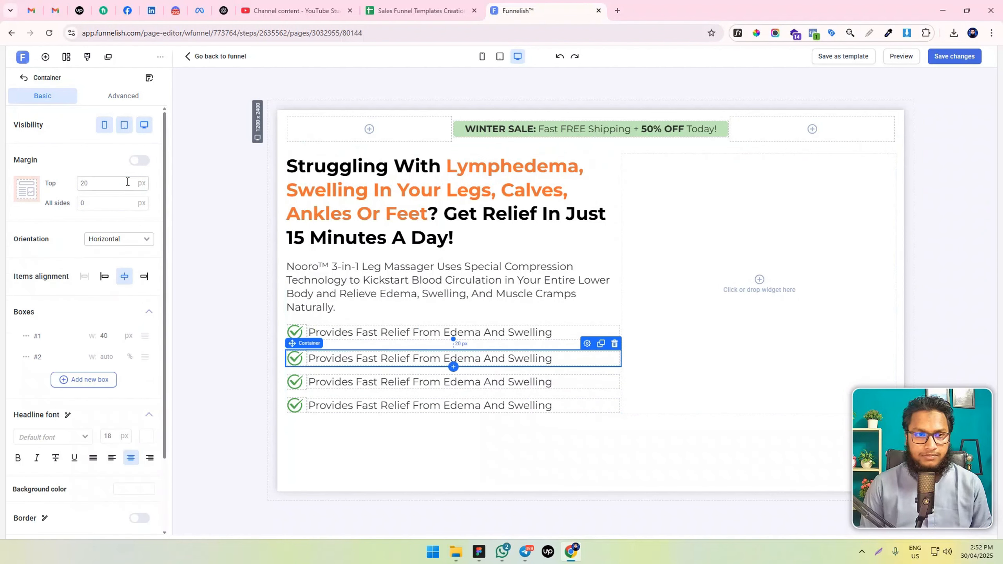
pyautogui.click(245, 380)
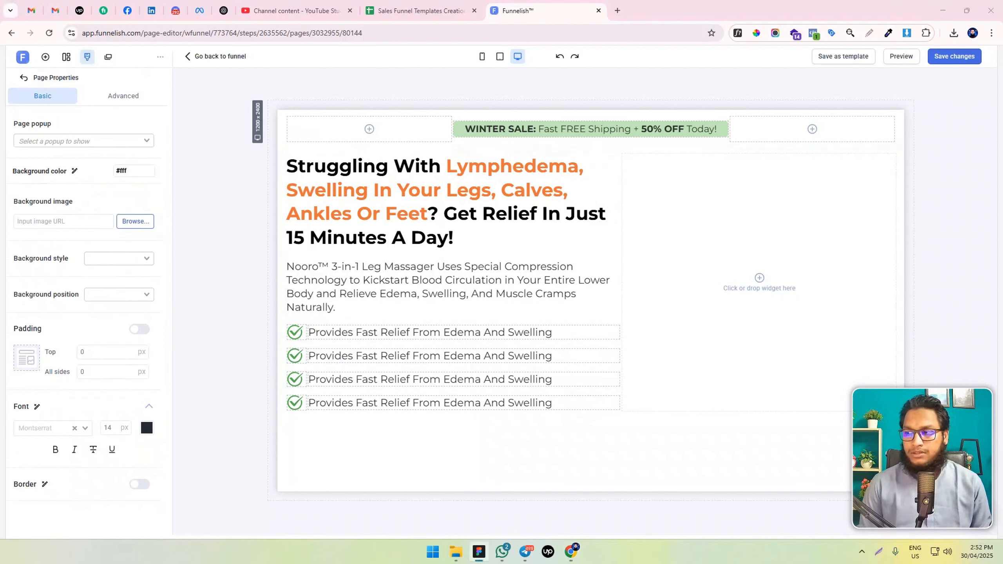
# Replace the second benefit text with "Improves Blood Flow In Your Entire Lower Body" and the third with "Relieves Foot Pain, Stiffness"
pyautogui.click(421, 356)
pyautogui.hotkey('ctrl', 'a')
pyautogui.write('Improves Blood Flow In Your Entire Lower Body')
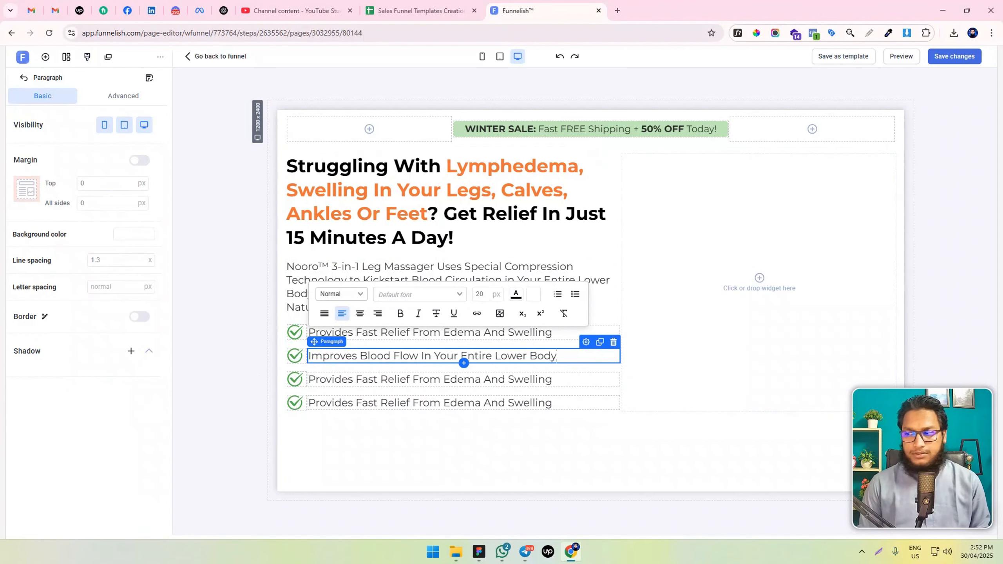
pyautogui.doubleClick(397, 379)
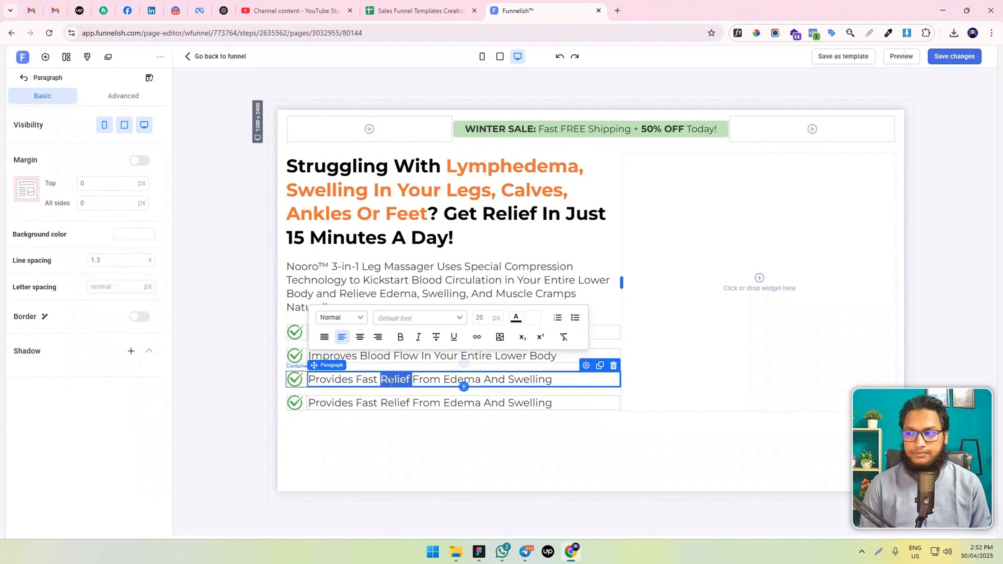
pyautogui.hotkey('ctrl', 'a')
pyautogui.write('Relieves Foot Pain, Stiffness')
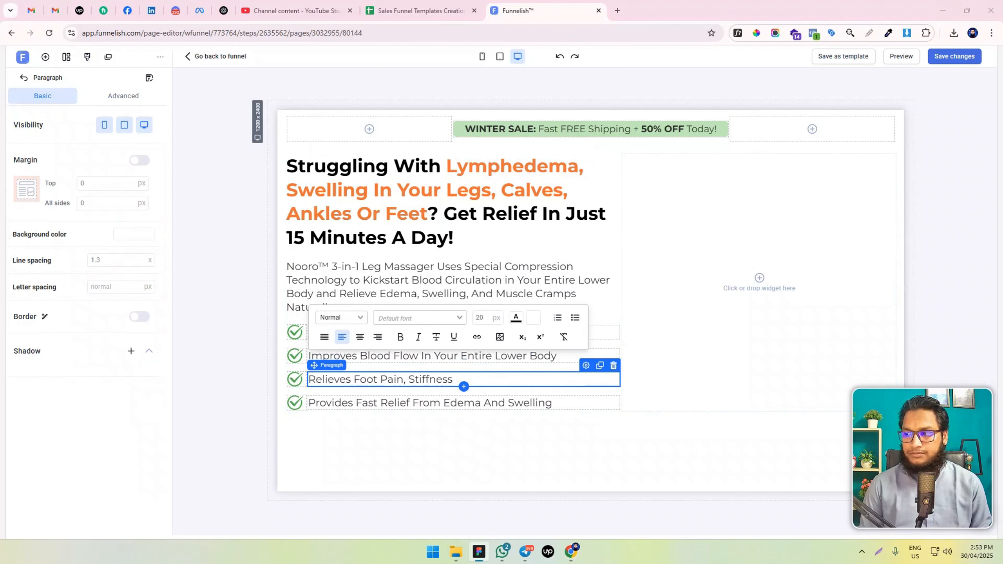
# Replace the fourth benefit text with "Feel The Difference In Just 15 Minutes Per Day"
pyautogui.doubleClick(330, 402)
pyautogui.hotkey('ctrl', 'a')
pyautogui.write('Feel The Difference In Just 15 Minutes Per Day')
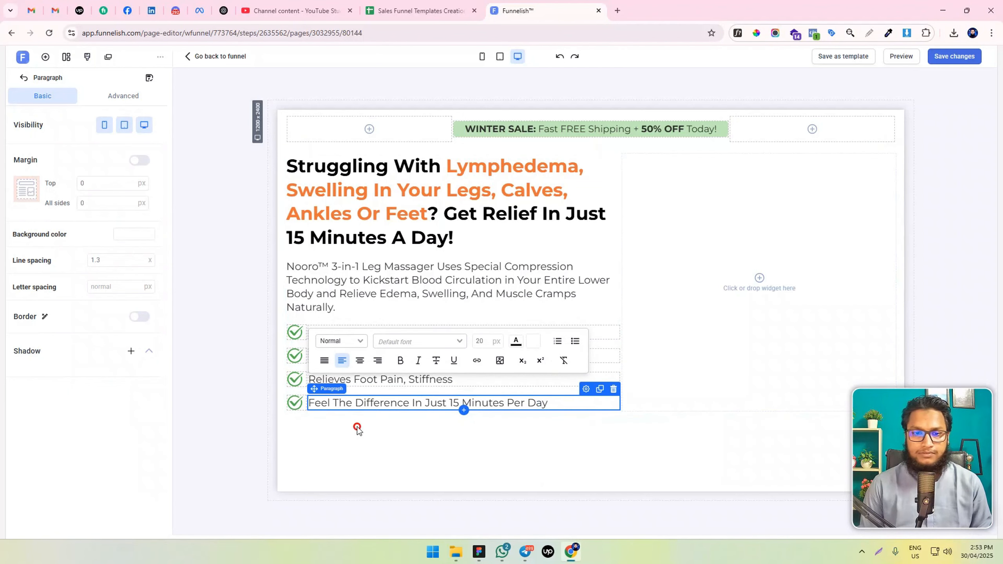
# Change the font of the "Nooro™ 3-in-1 Leg Massager" description paragraph to Poppins
pyautogui.click(334, 306)
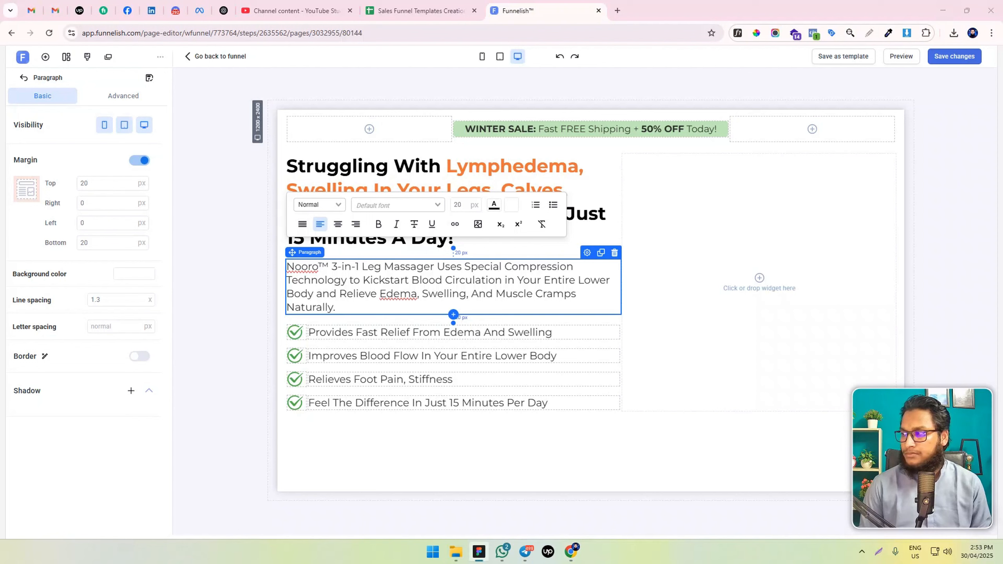
pyautogui.tripleClick(346, 331)
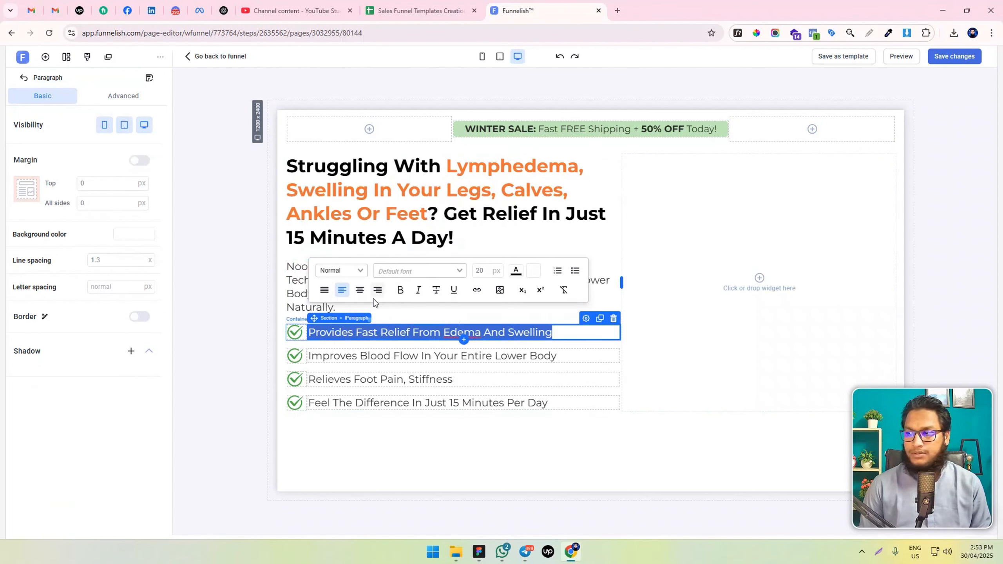
pyautogui.hotkey('alt', 'Tab')
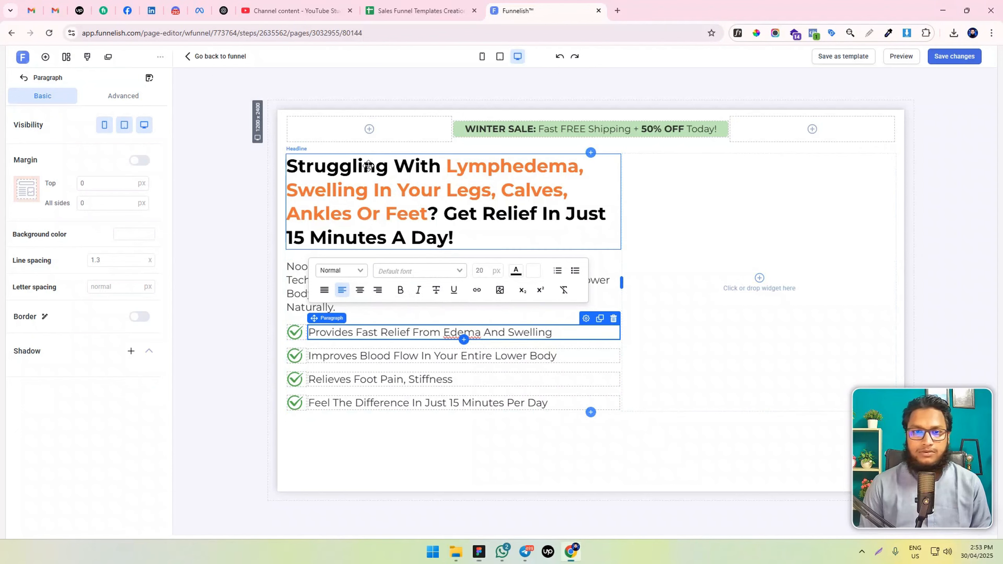
pyautogui.click(405, 192)
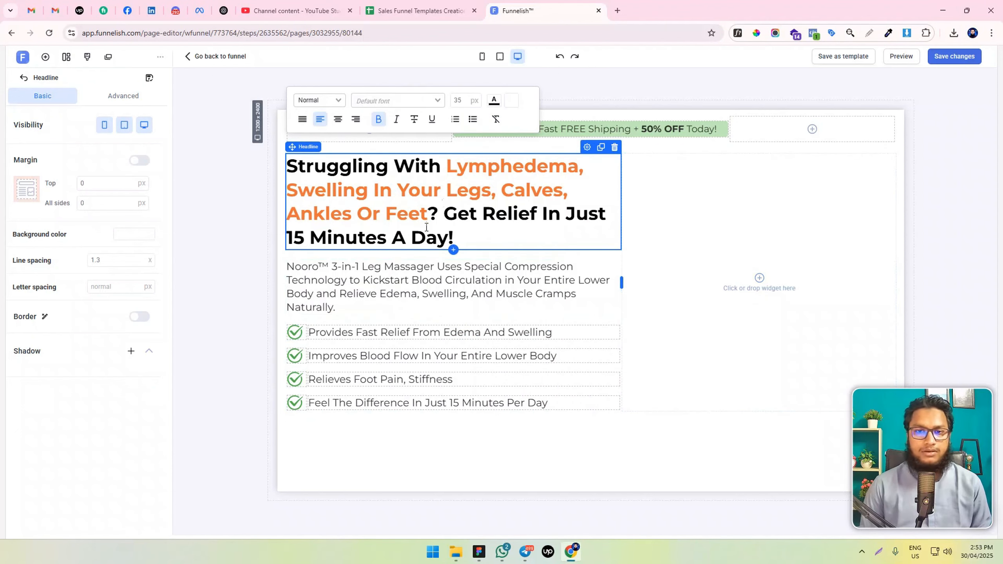
pyautogui.tripleClick(377, 279)
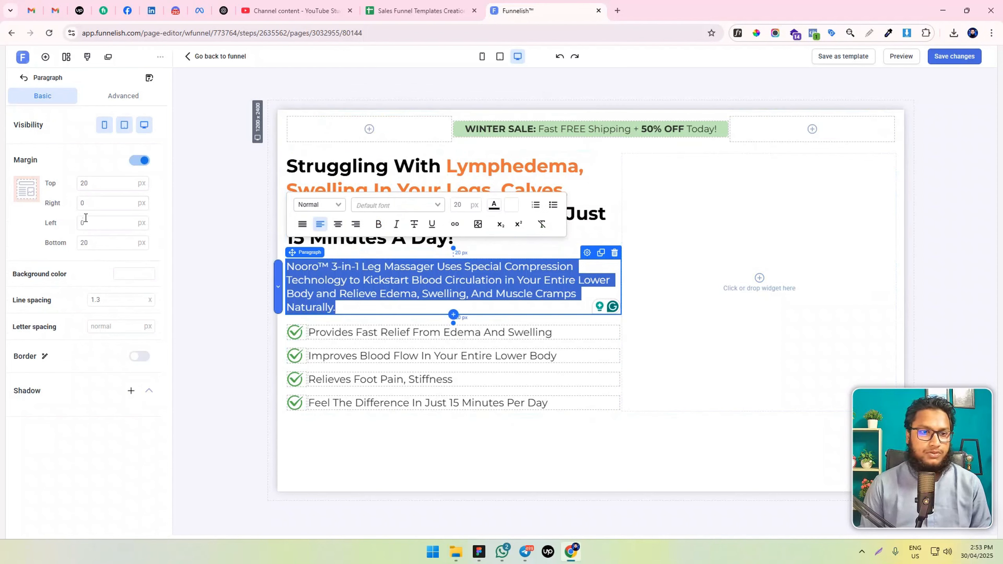
pyautogui.click(389, 204)
pyautogui.write('popp')
pyautogui.press('Return')
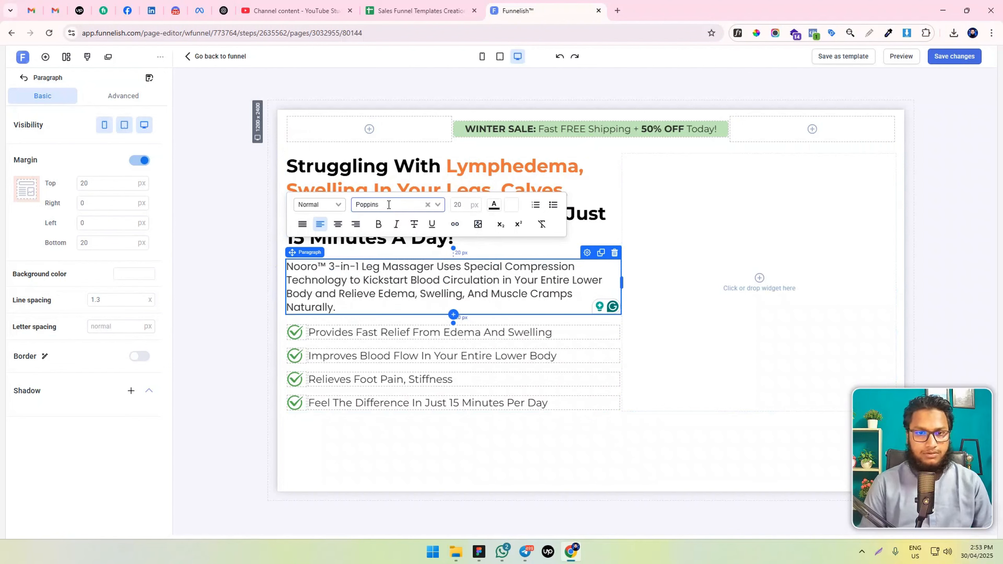
# Change the font of the first and second benefit texts to Poppins
pyautogui.doubleClick(394, 330)
pyautogui.tripleClick(395, 330)
pyautogui.click(405, 271)
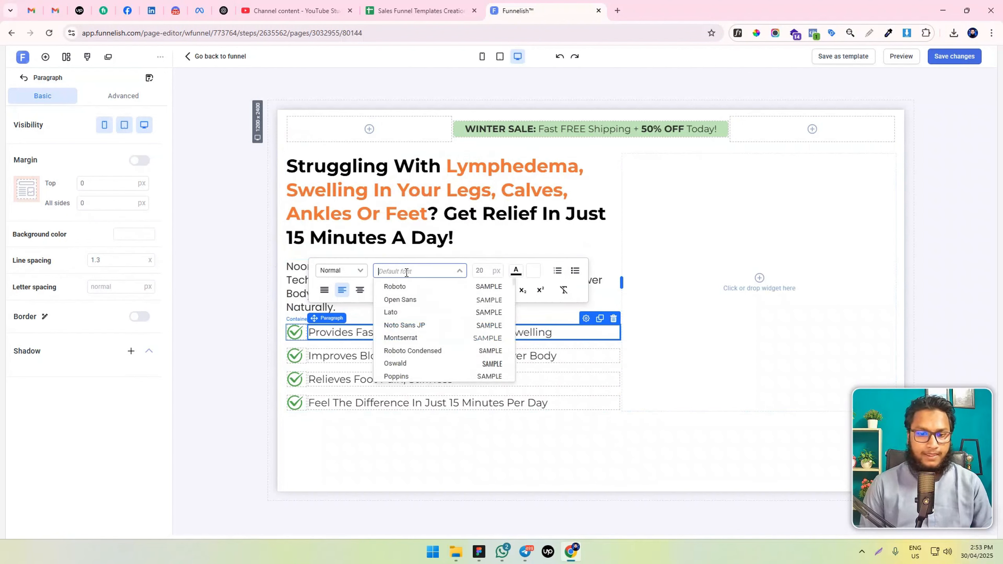
pyautogui.write('popp')
pyautogui.press('Return')
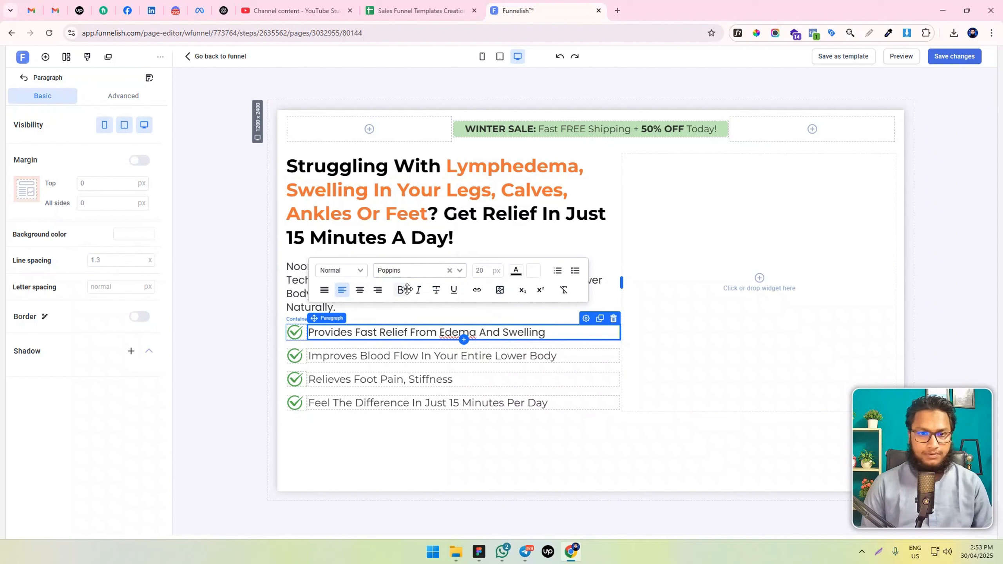
pyautogui.tripleClick(351, 355)
pyautogui.click(404, 293)
pyautogui.write('popp')
pyautogui.press('Return')
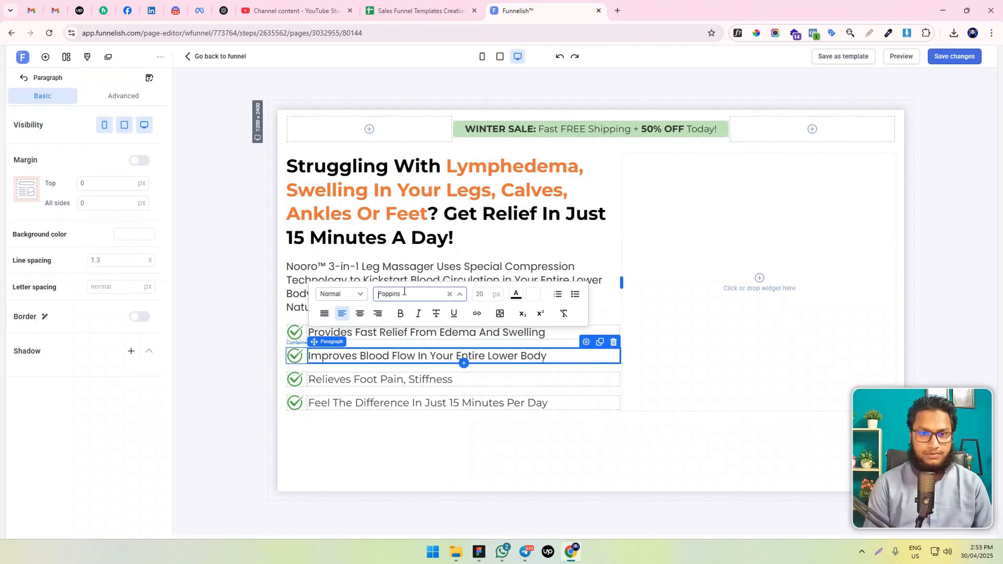
# Change the font of the third and fourth benefit texts to Poppins and save the page
pyautogui.tripleClick(360, 379)
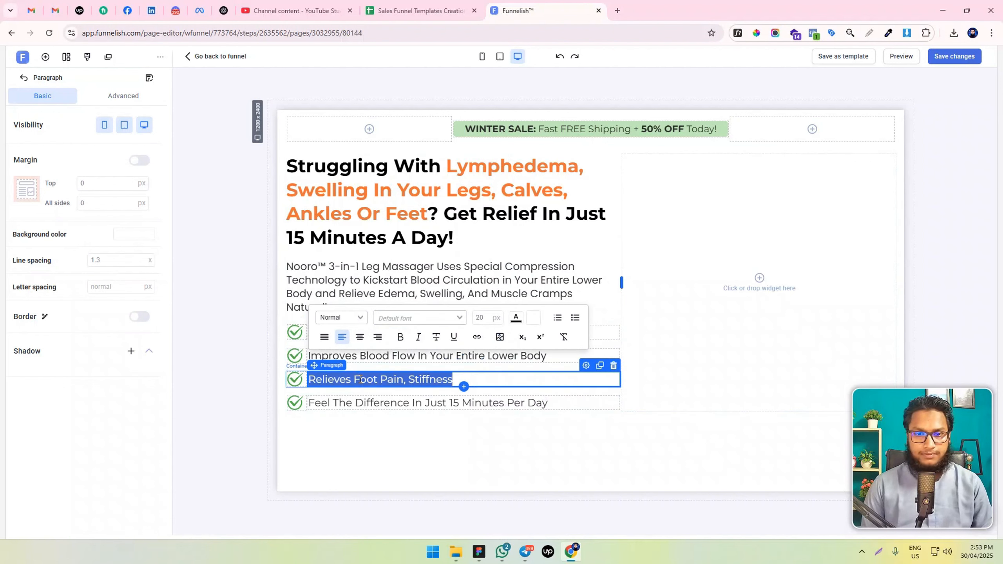
pyautogui.click(394, 318)
pyautogui.write('popp')
pyautogui.press('Return')
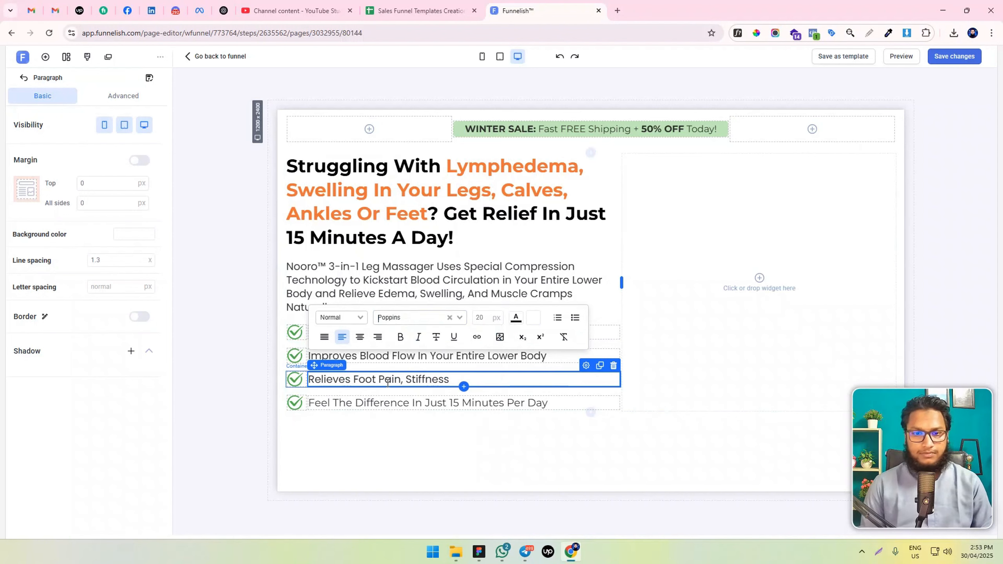
pyautogui.tripleClick(359, 403)
pyautogui.click(389, 341)
pyautogui.write('po')
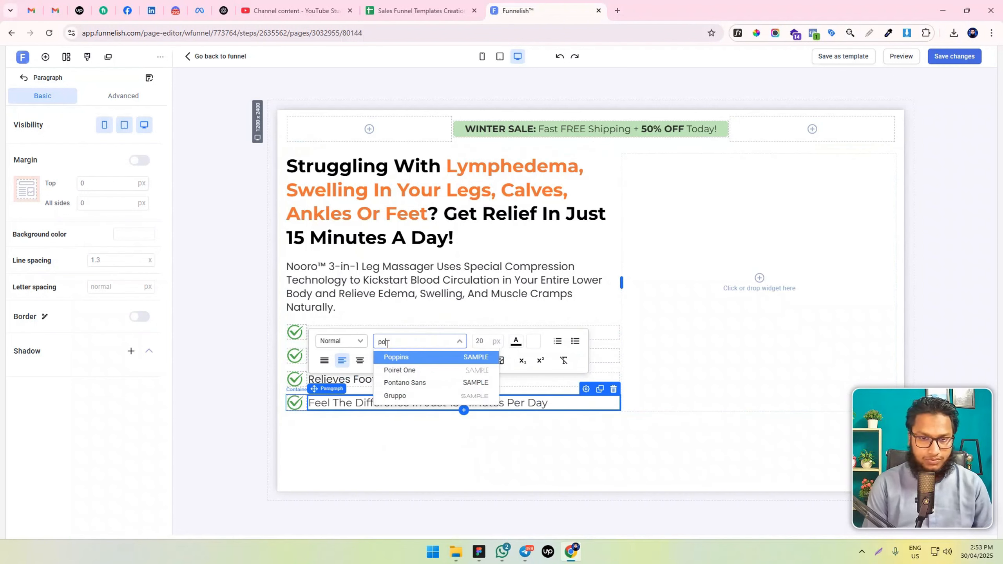
pyautogui.press('Return')
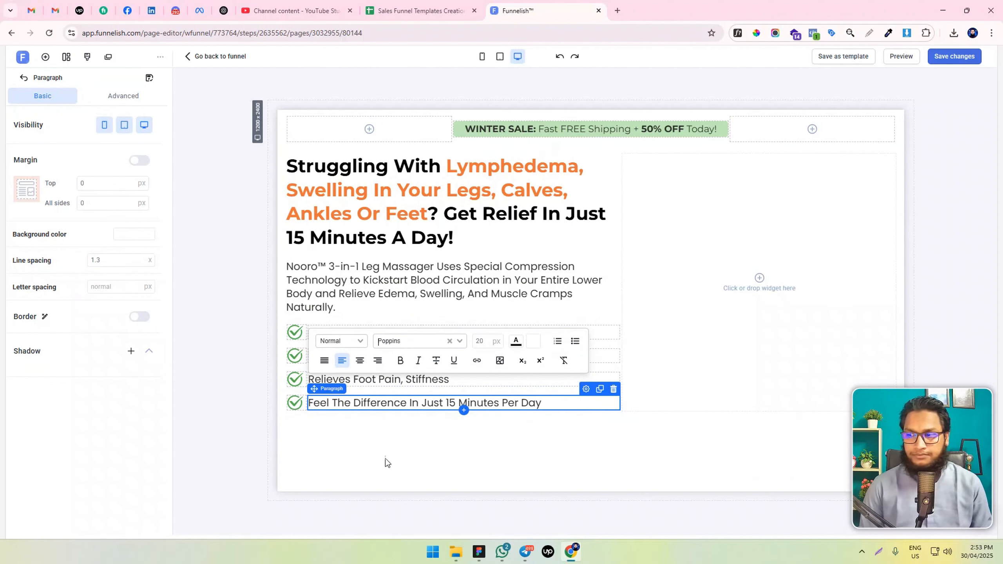
pyautogui.click(503, 287)
pyautogui.hotkey('ctrl', 's')
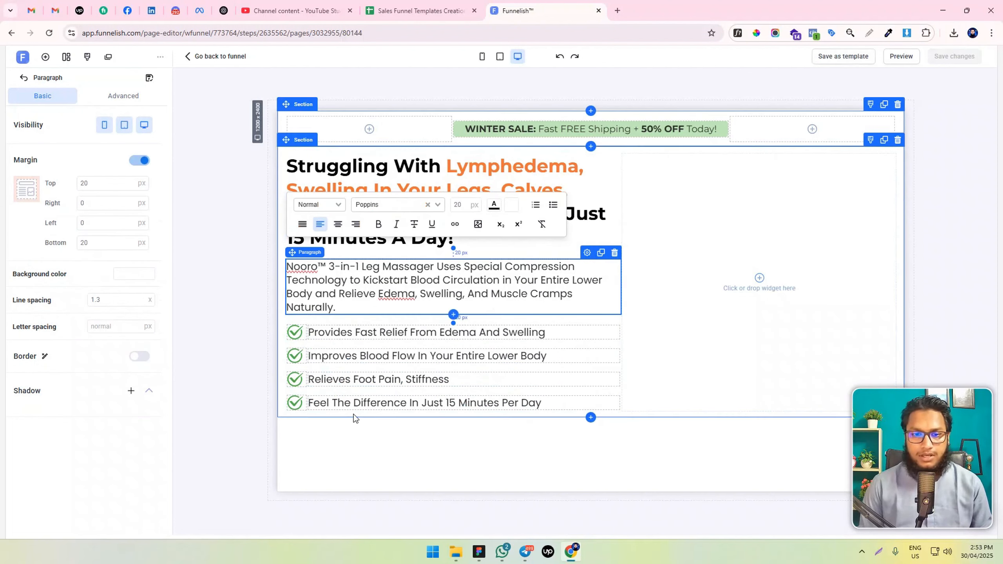
# Add a button element below the fourth benefit row and align it to the left
pyautogui.click(46, 57)
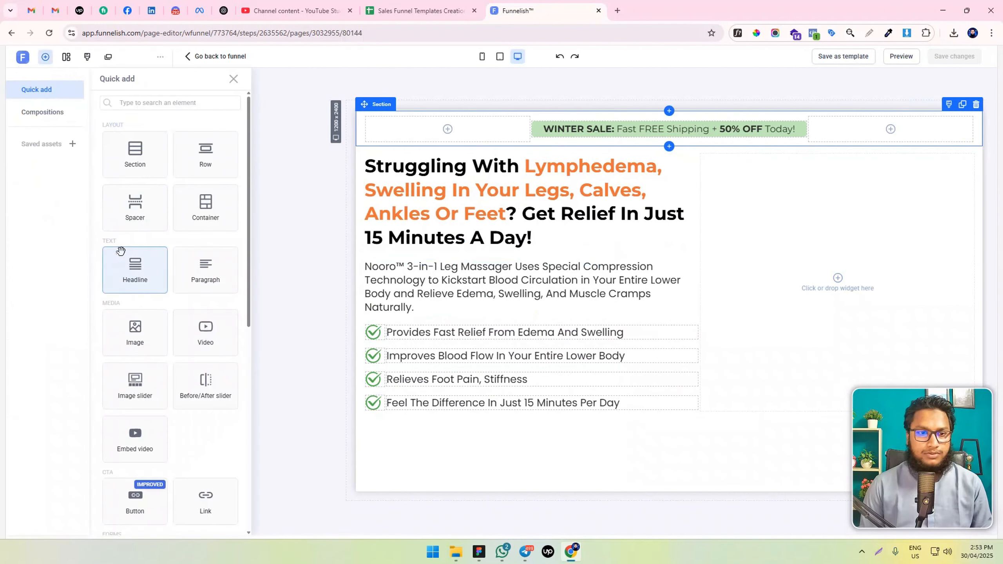
pyautogui.scroll(-2, 180, 298)
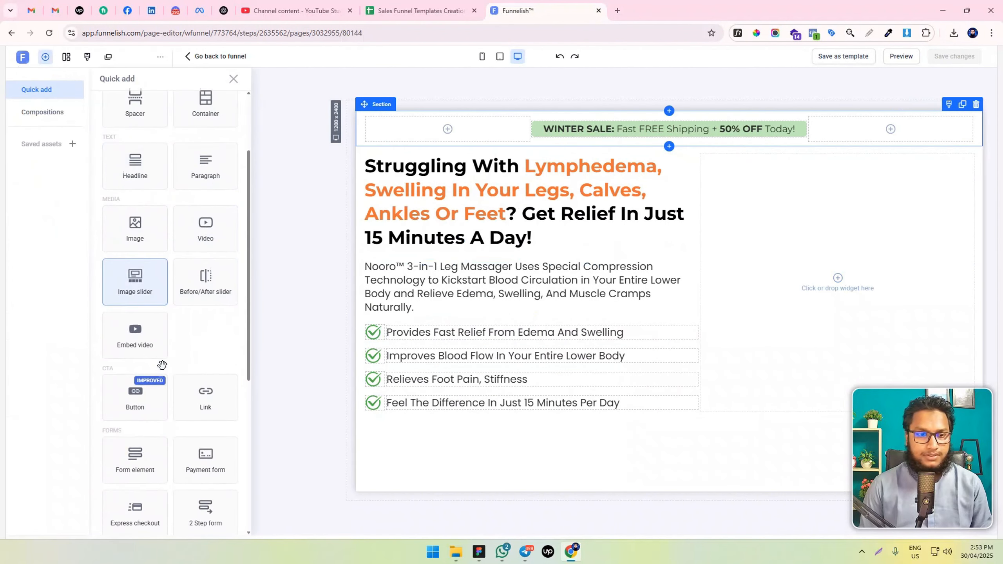
pyautogui.scroll(2, 173, 384)
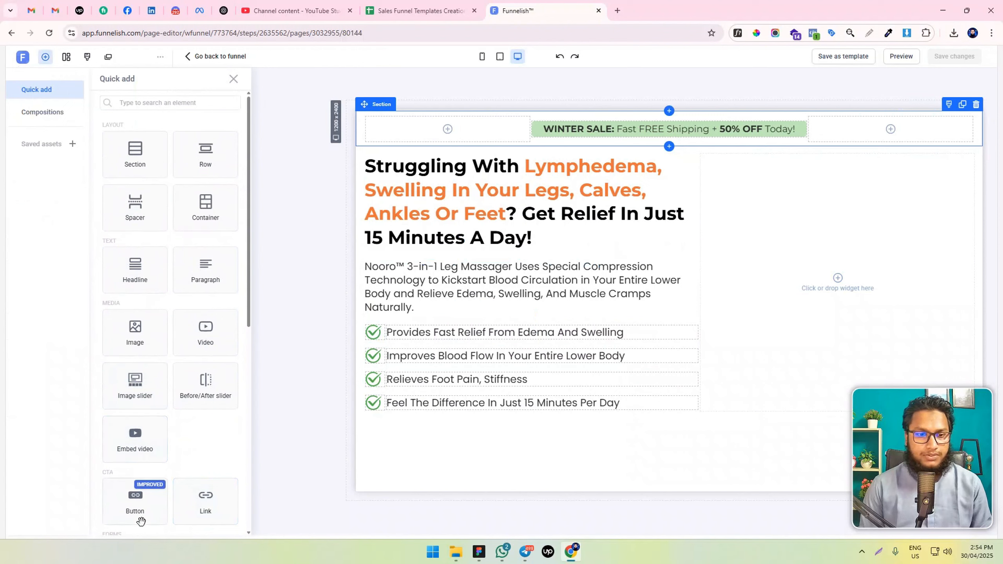
pyautogui.moveTo(141, 522); pyautogui.dragTo(421, 470)
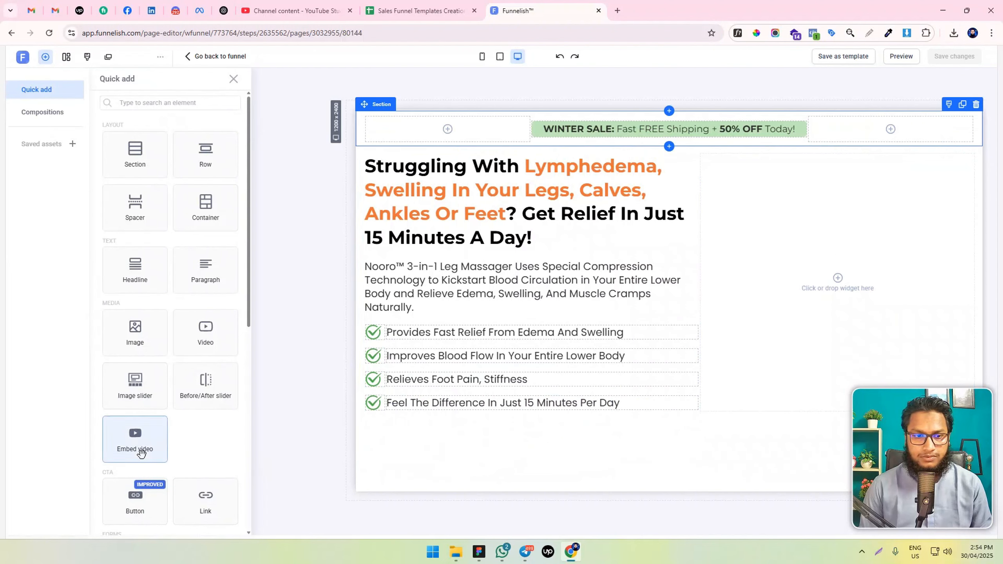
pyautogui.moveTo(138, 506); pyautogui.dragTo(493, 404)
pyautogui.moveTo(406, 420); pyautogui.dragTo(402, 440)
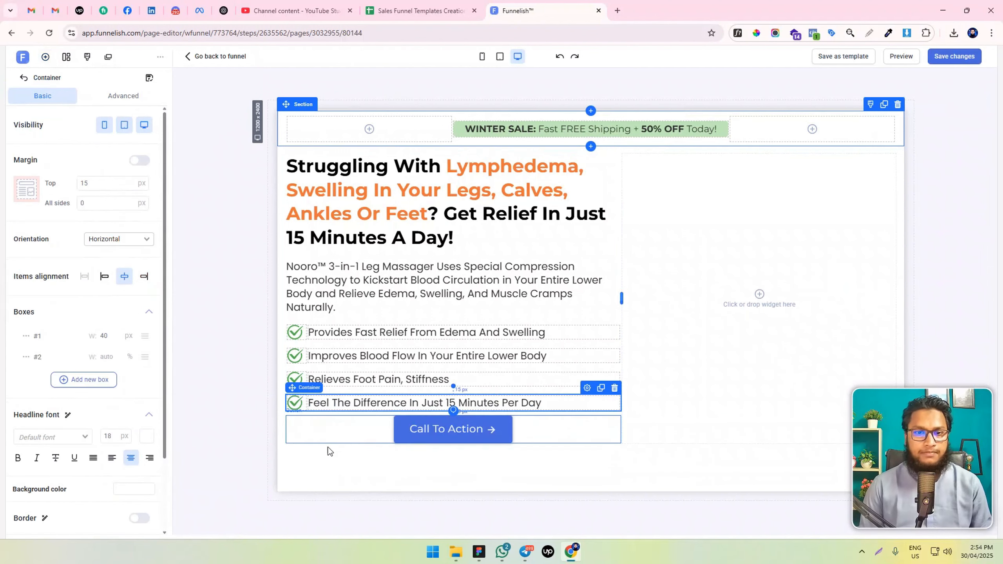
pyautogui.click(343, 423)
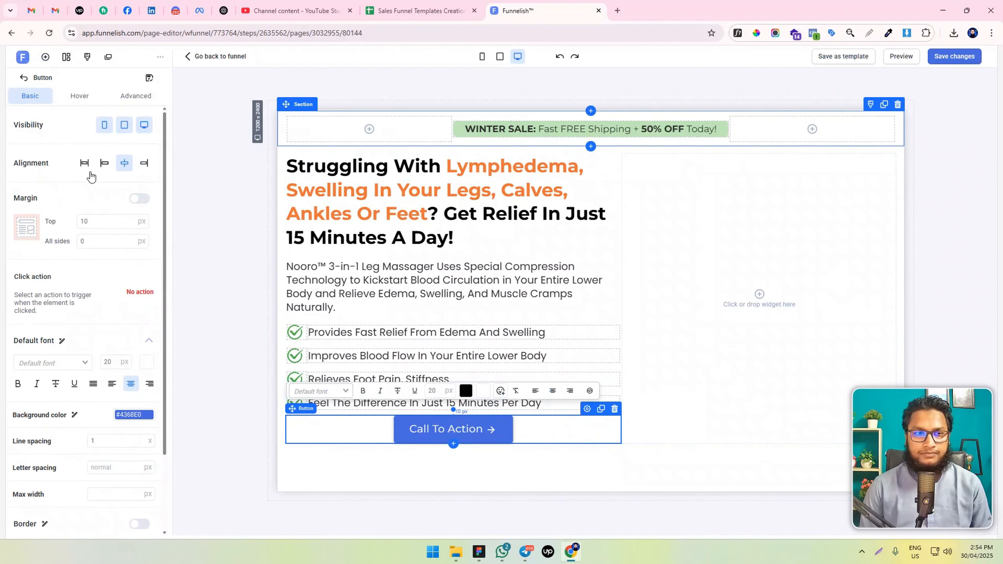
pyautogui.click(104, 161)
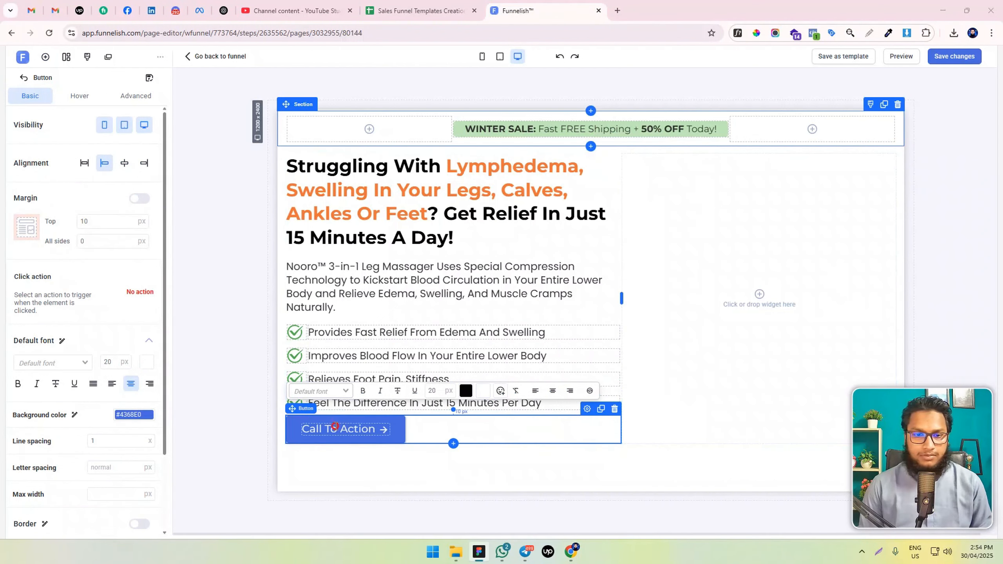
# Change the button text to "Get 50% off today only" and set its font to Poppins
pyautogui.tripleClick(335, 426)
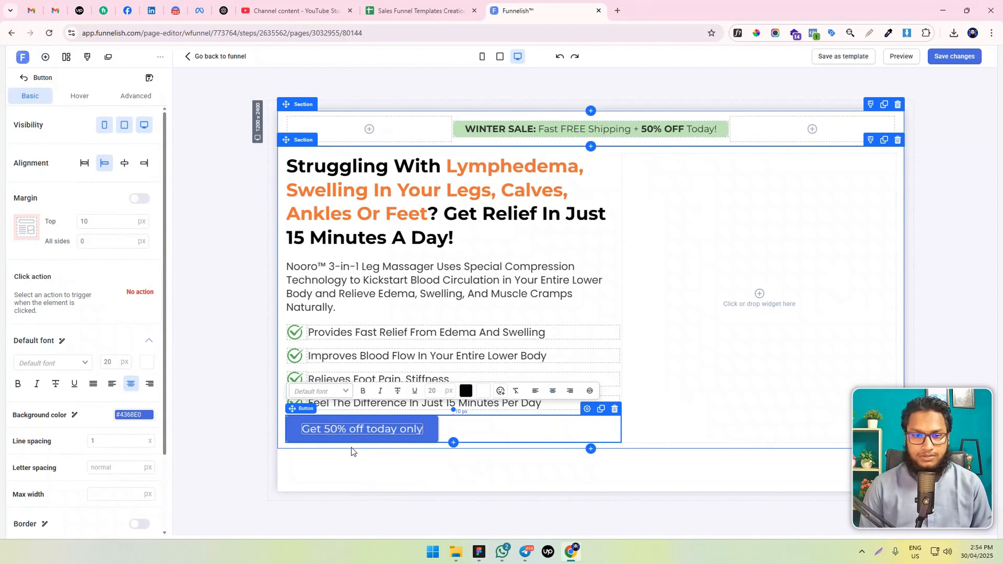
pyautogui.hotkey('ctrl', 'a')
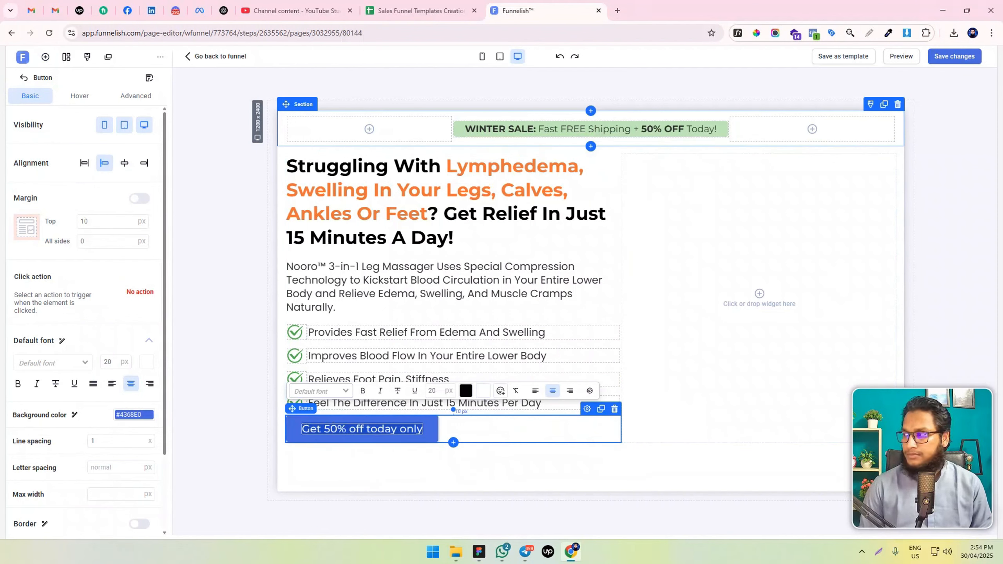
pyautogui.click(45, 362)
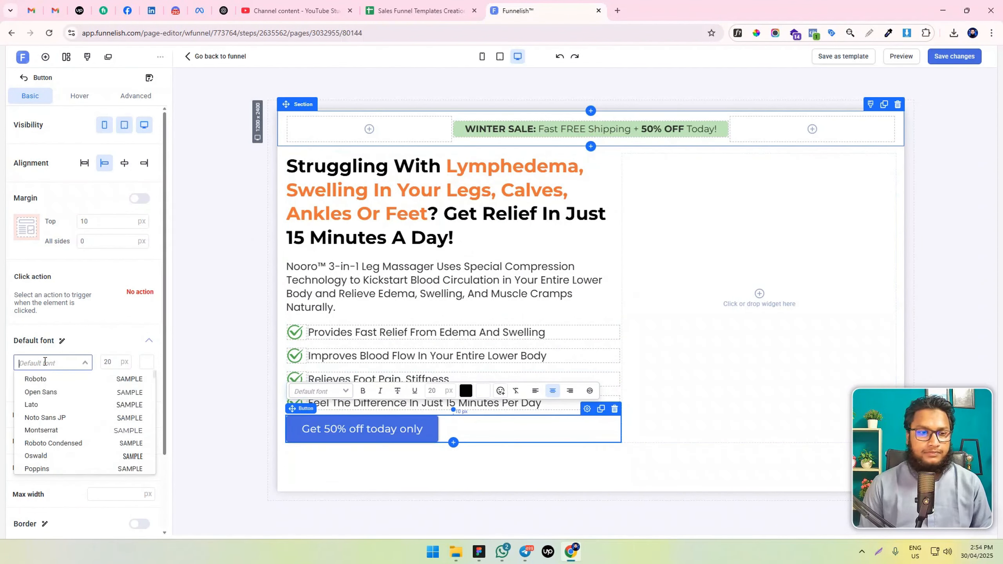
pyautogui.write('popp')
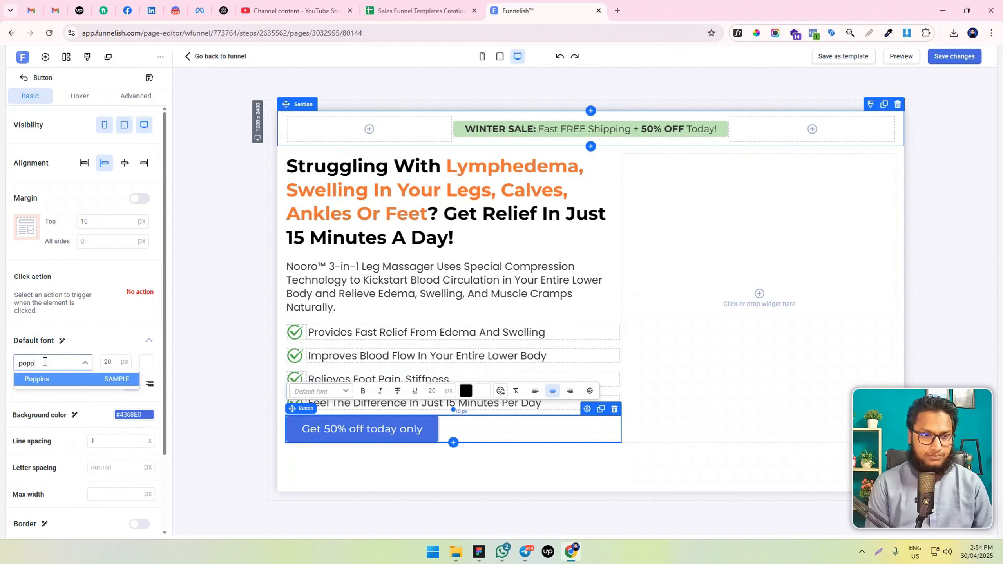
pyautogui.press('Return')
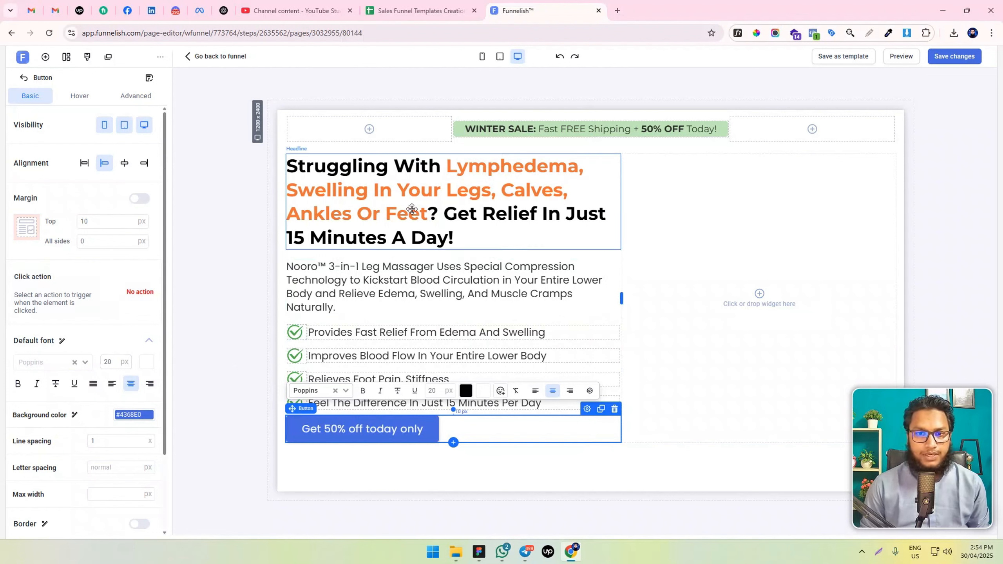
# Change the page's default font to Poppins in the page properties
pyautogui.click(88, 57)
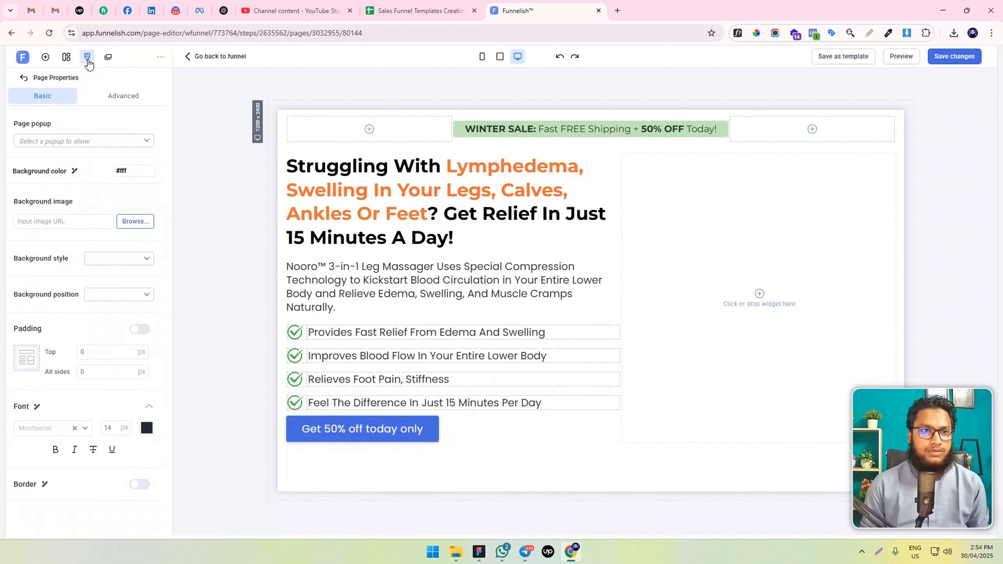
pyautogui.click(38, 428)
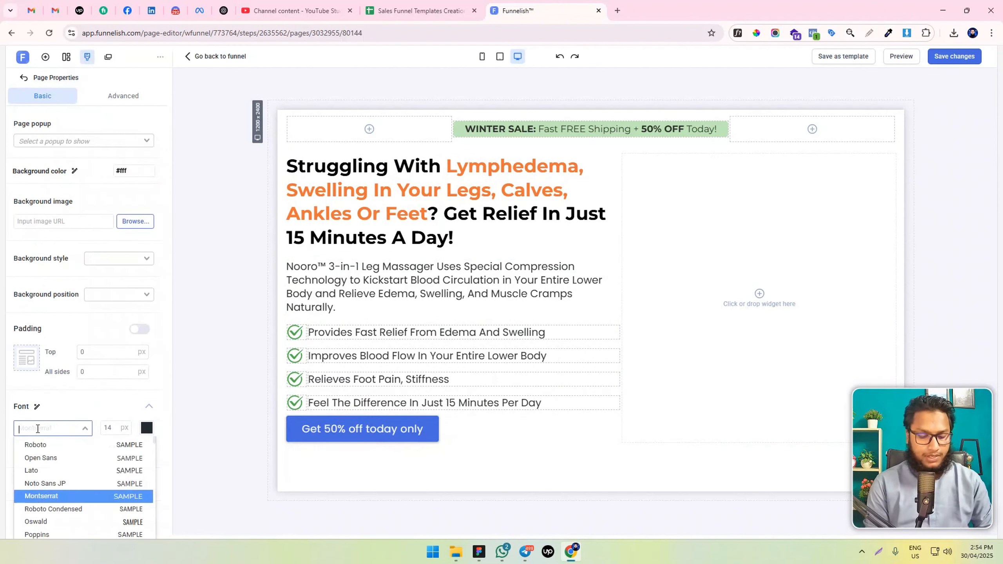
pyautogui.write('po')
pyautogui.press('Return')
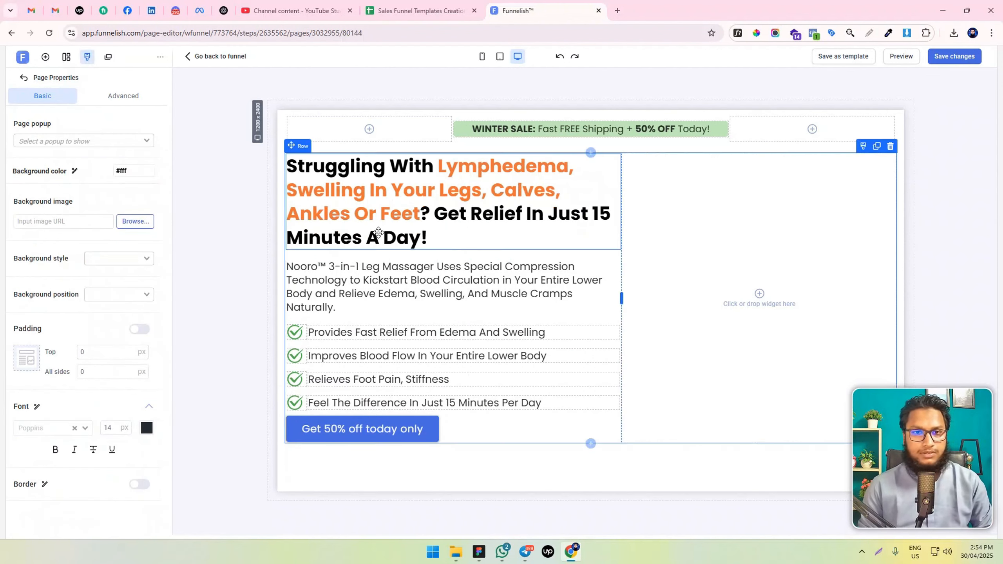
# Set the font of the "Struggling With Lymphedema" headline to Montserrat
pyautogui.tripleClick(378, 232)
pyautogui.click(372, 100)
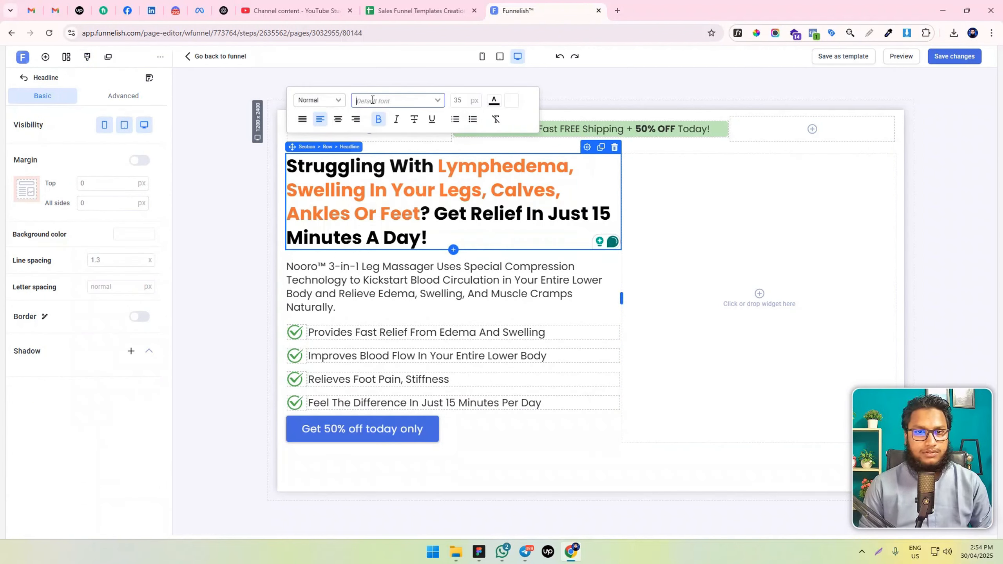
pyautogui.write('mont')
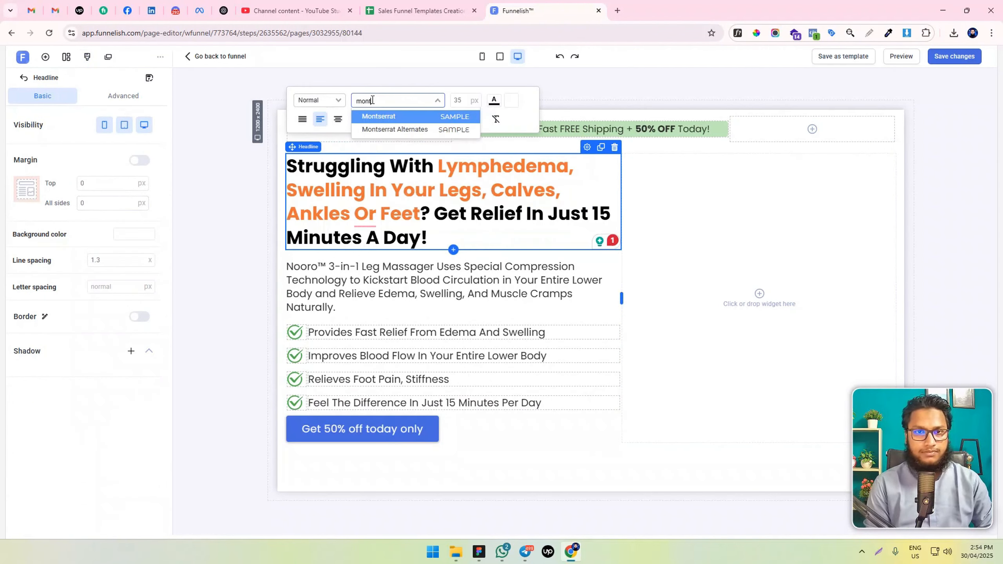
pyautogui.press('Return')
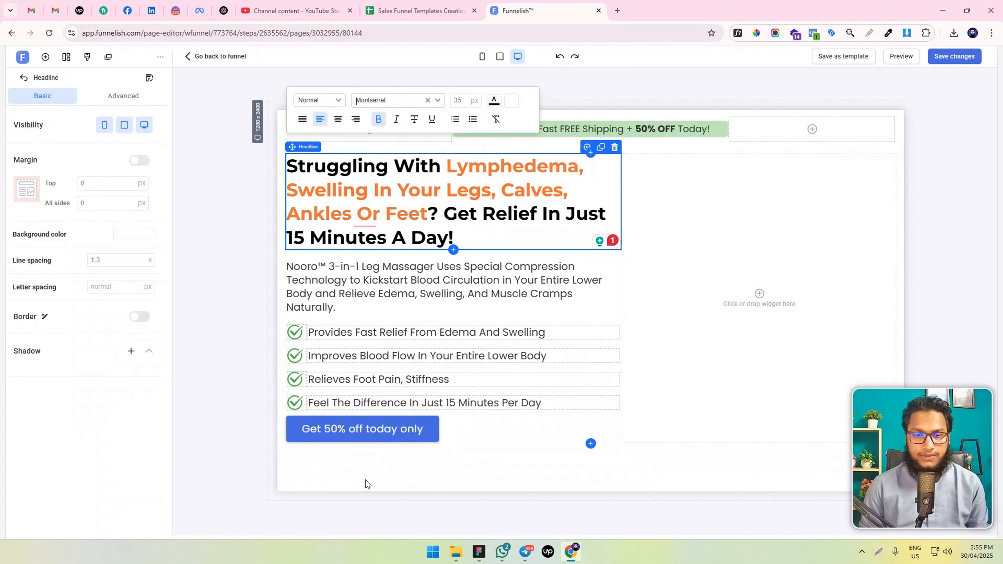
# Set the background color of the "Get 50% off today only" button to #F0C967
pyautogui.click(362, 431)
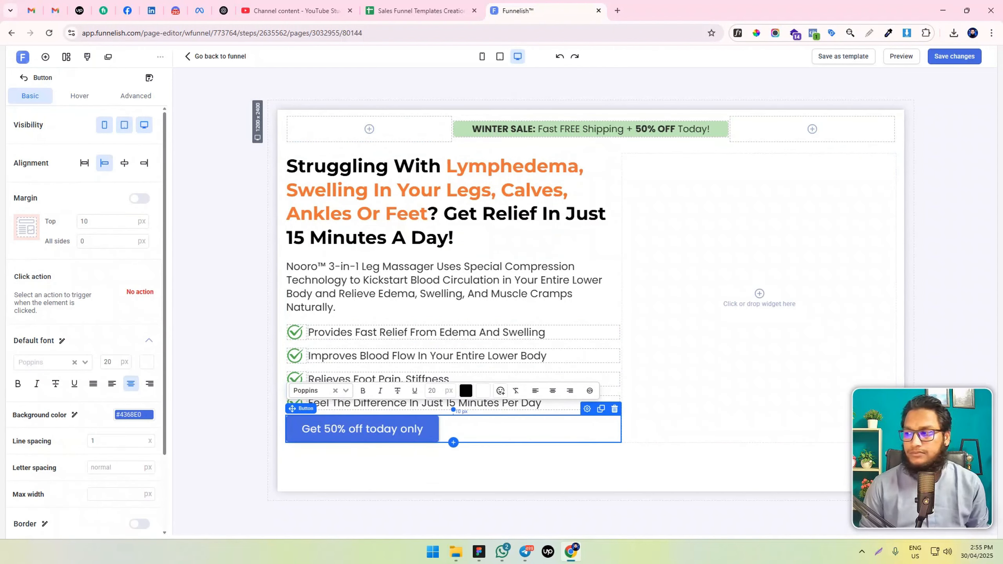
pyautogui.hotkey('alt', 'Tab')
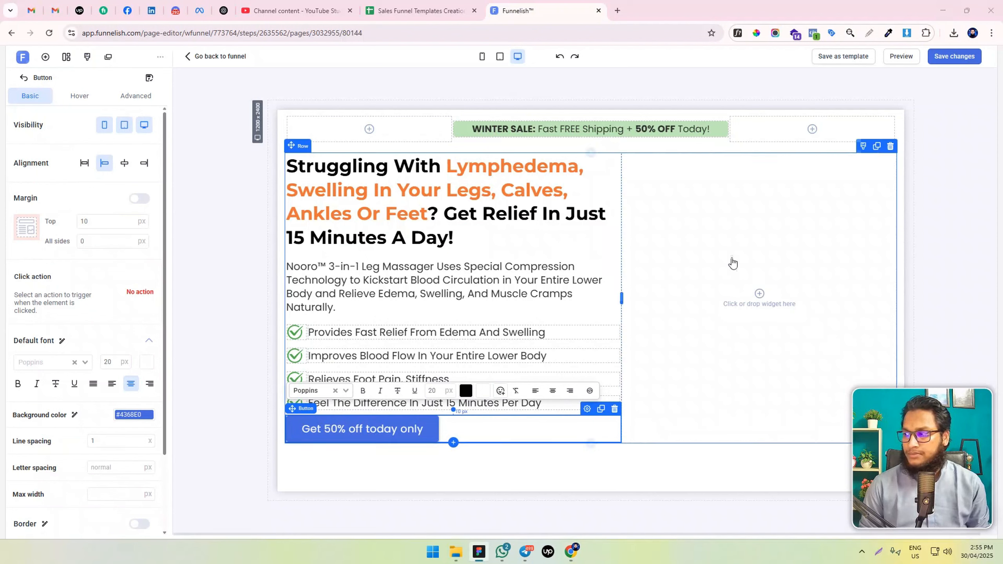
pyautogui.click(123, 415)
pyautogui.hotkey('ctrl', 'a')
pyautogui.write('F0C967')
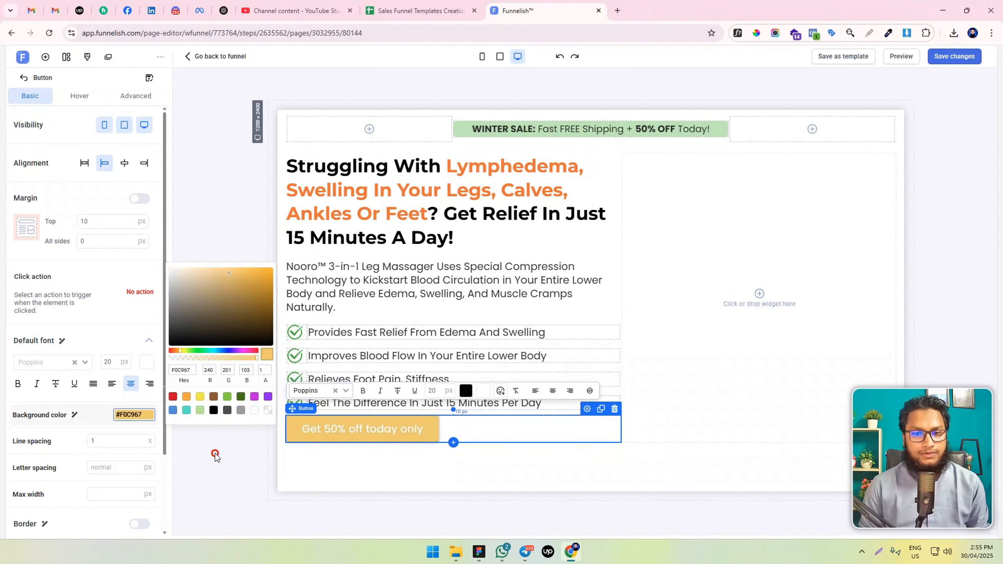
pyautogui.click(214, 454)
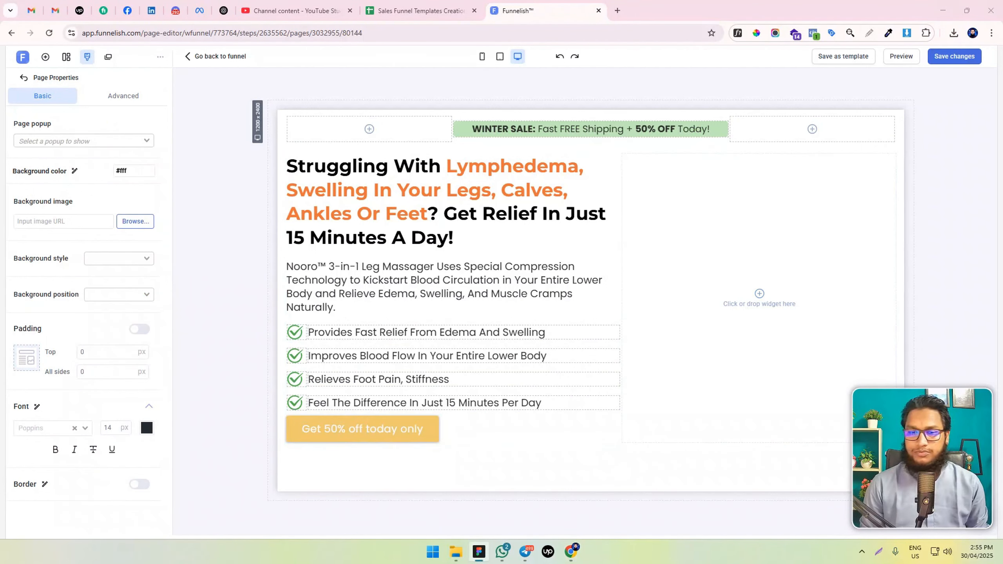
# Set the page's default font size and the call-to-action button's font size to 22 px
pyautogui.click(117, 428)
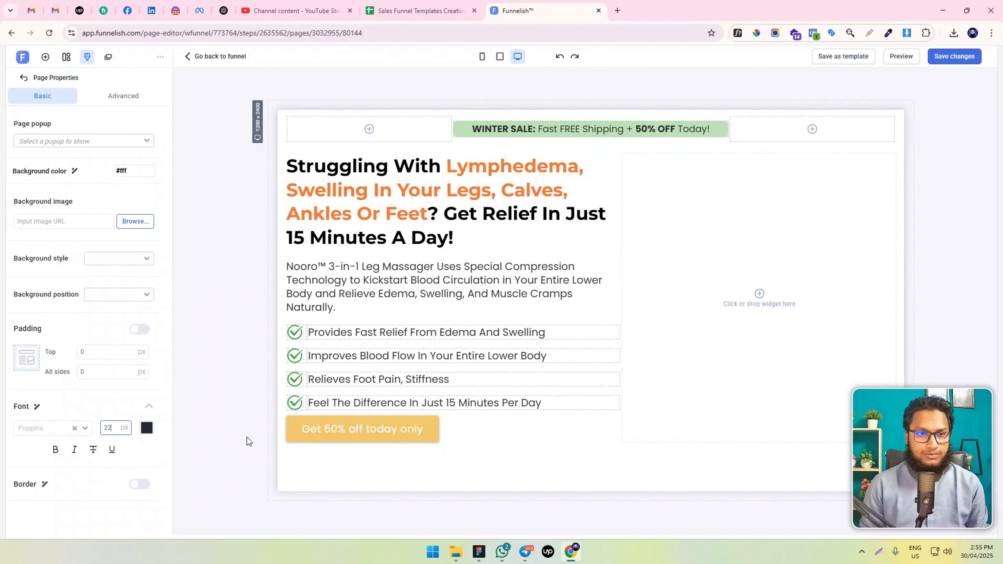
pyautogui.click(454, 423)
pyautogui.scroll(-2, 113, 414)
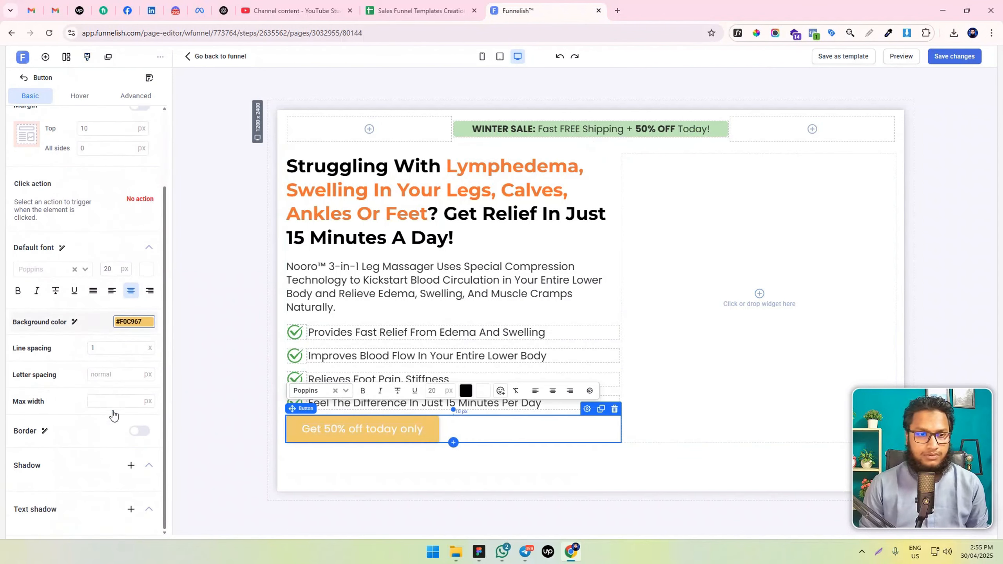
pyautogui.scroll(1, 83, 312)
pyautogui.scroll(-1, 95, 293)
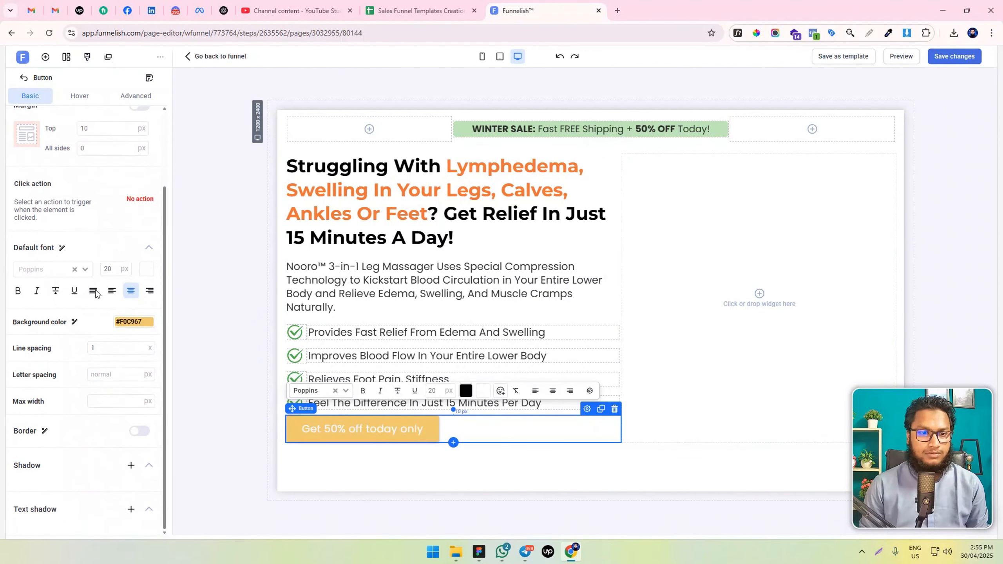
pyautogui.click(110, 267)
pyautogui.press('Up')
pyautogui.press('Up')
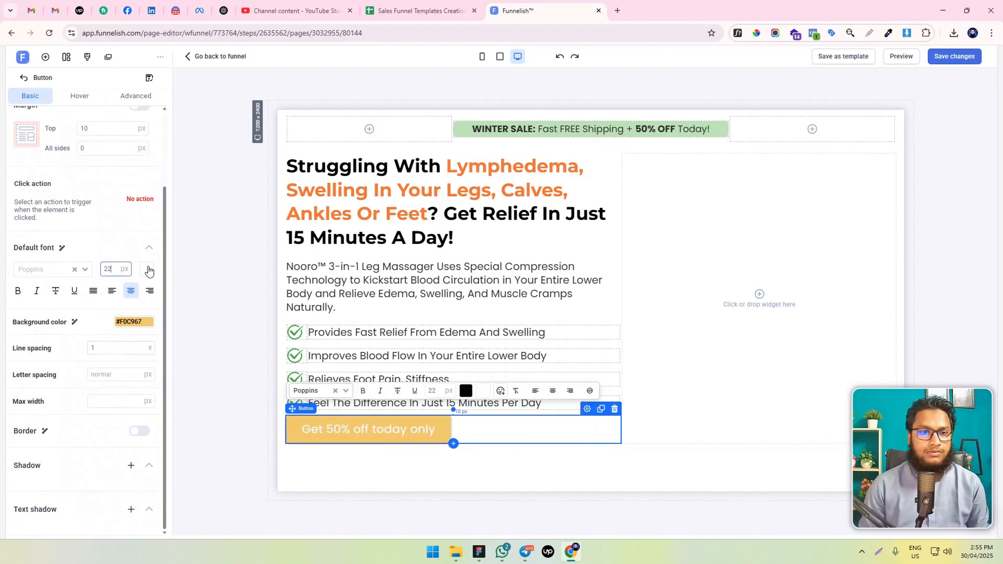
# Make the call-to-action button's text black (000000) and bold
pyautogui.click(147, 270)
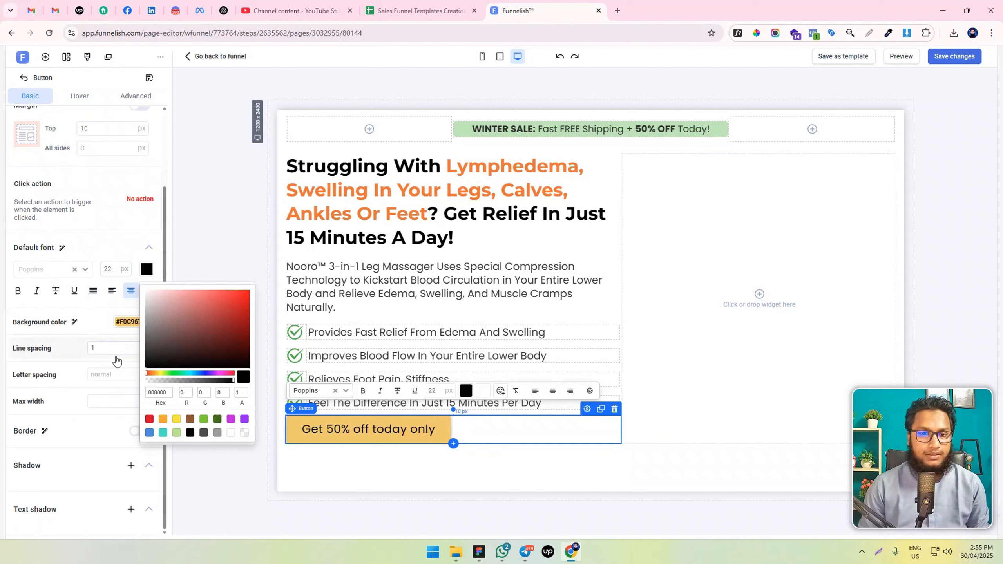
pyautogui.click(20, 293)
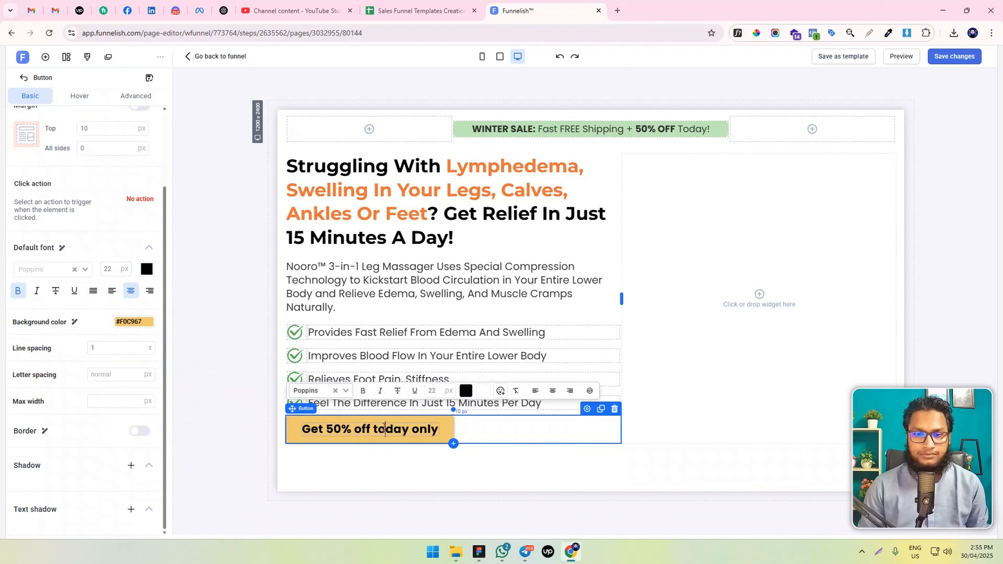
# Correct the capitalization of the button text so it reads "Get 50% OFF Today Only"
pyautogui.doubleClick(382, 431)
pyautogui.click(378, 432)
pyautogui.press('BackSpace')
pyautogui.write('T')
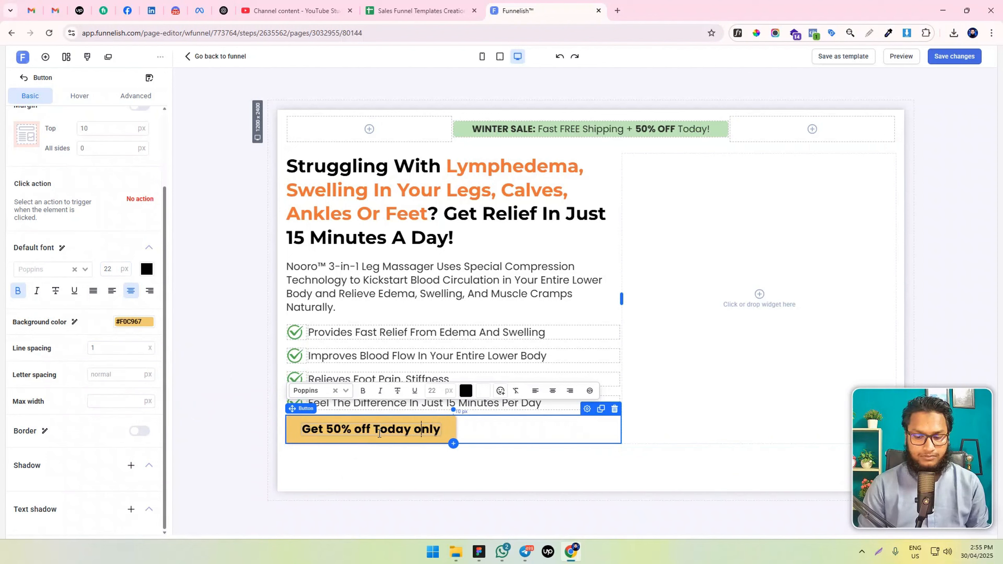
pyautogui.press('BackSpace')
pyautogui.write('O')
pyautogui.click(358, 430)
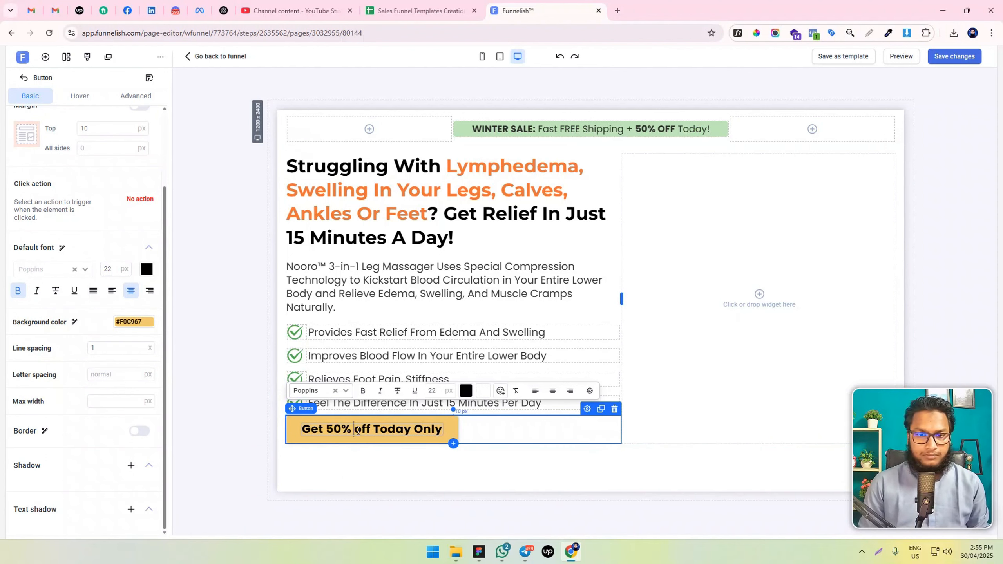
pyautogui.moveTo(358, 430); pyautogui.dragTo(369, 430)
pyautogui.write('OFF')
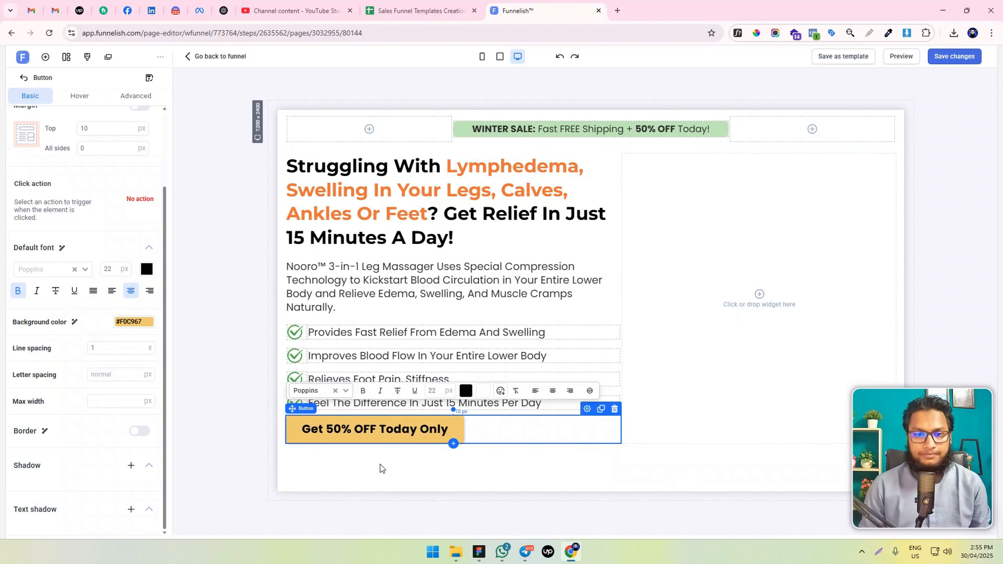
# Give the button a 2 px solid border in #D29D4A with an 8 px radius on every corner
pyautogui.click(479, 552)
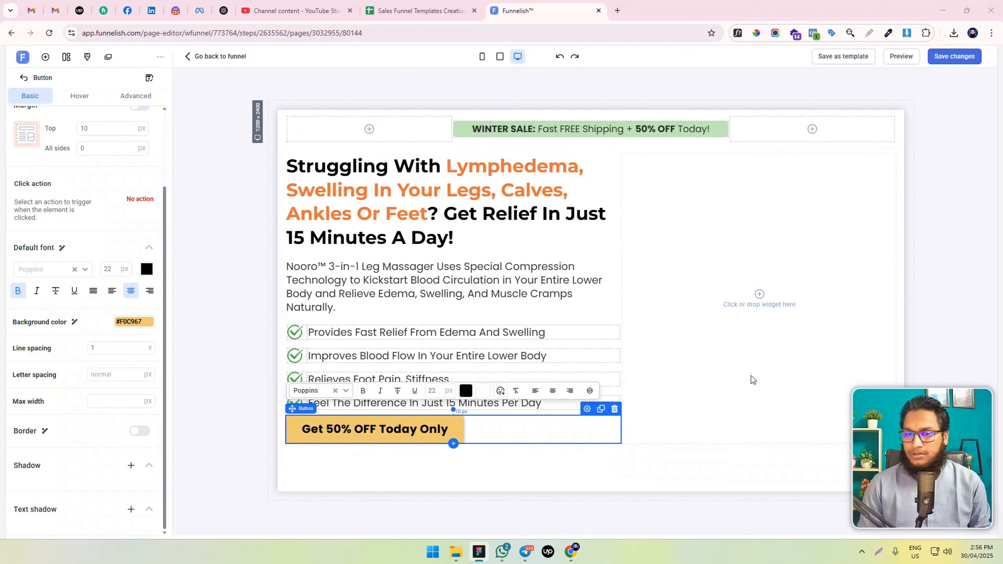
pyautogui.click(137, 434)
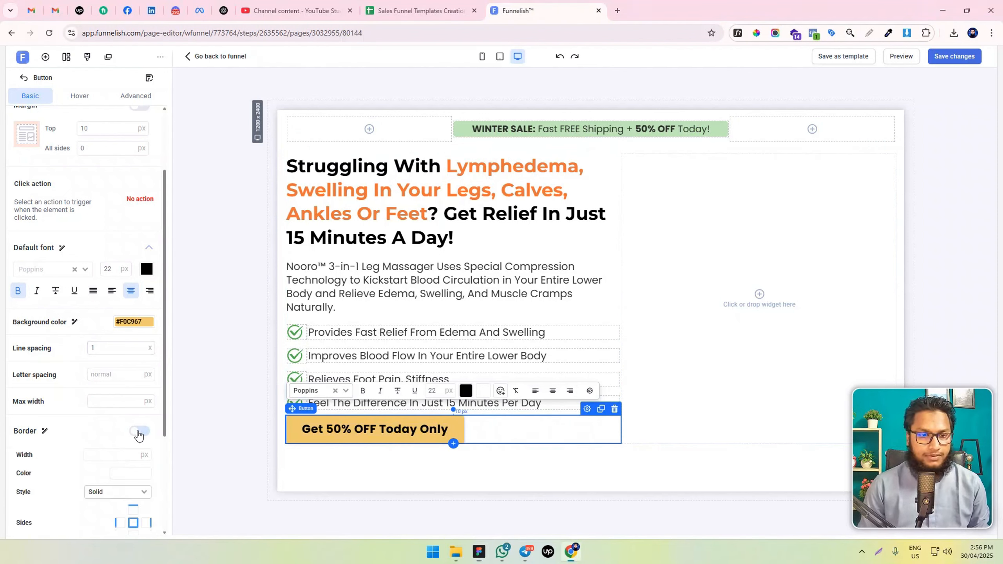
pyautogui.scroll(-4, 118, 442)
pyautogui.click(111, 307)
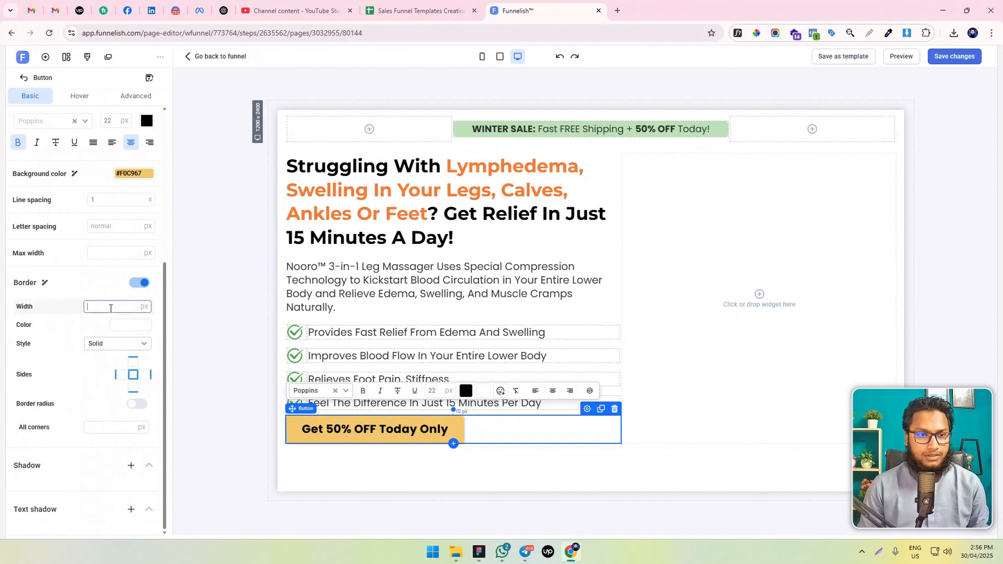
pyautogui.click(121, 325)
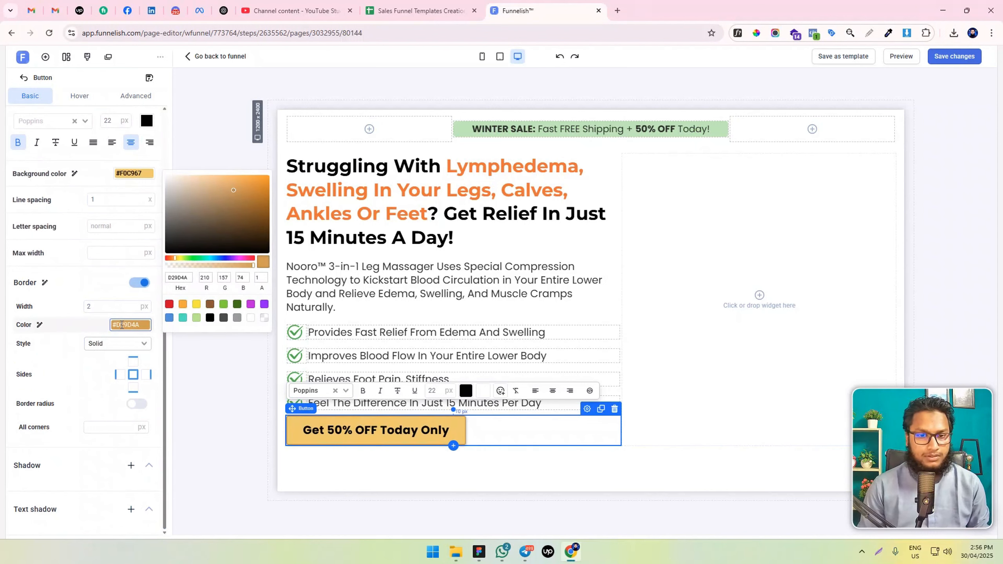
pyautogui.click(111, 426)
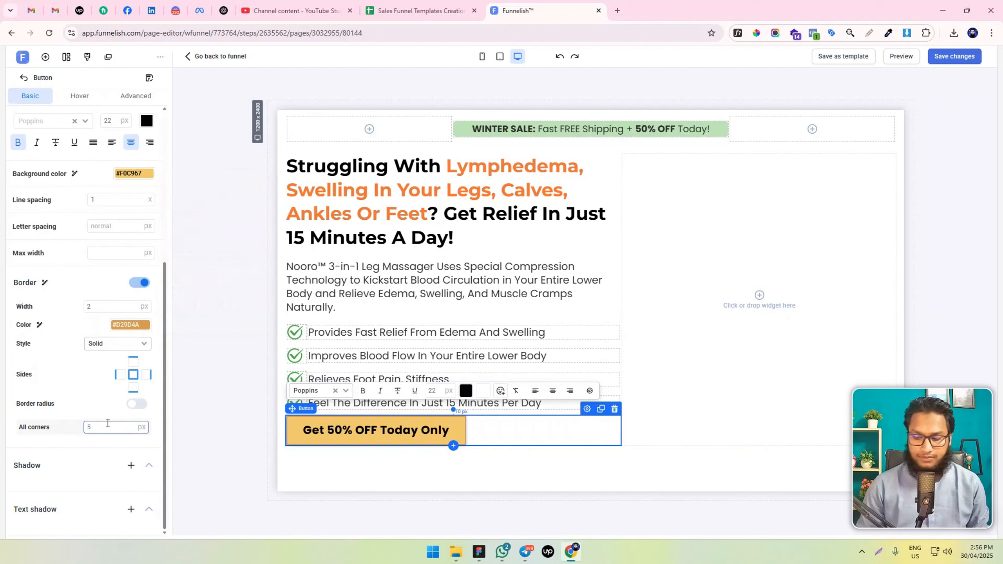
pyautogui.click(135, 404)
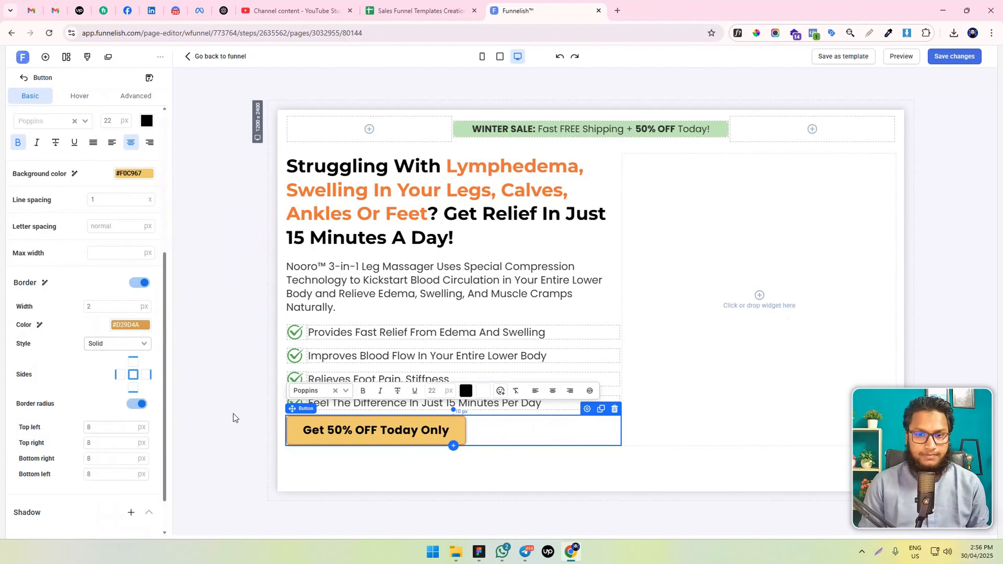
# Add a drop shadow to the call-to-action button and open its shadow color setting
pyautogui.scroll(-1, 131, 434)
pyautogui.click(131, 465)
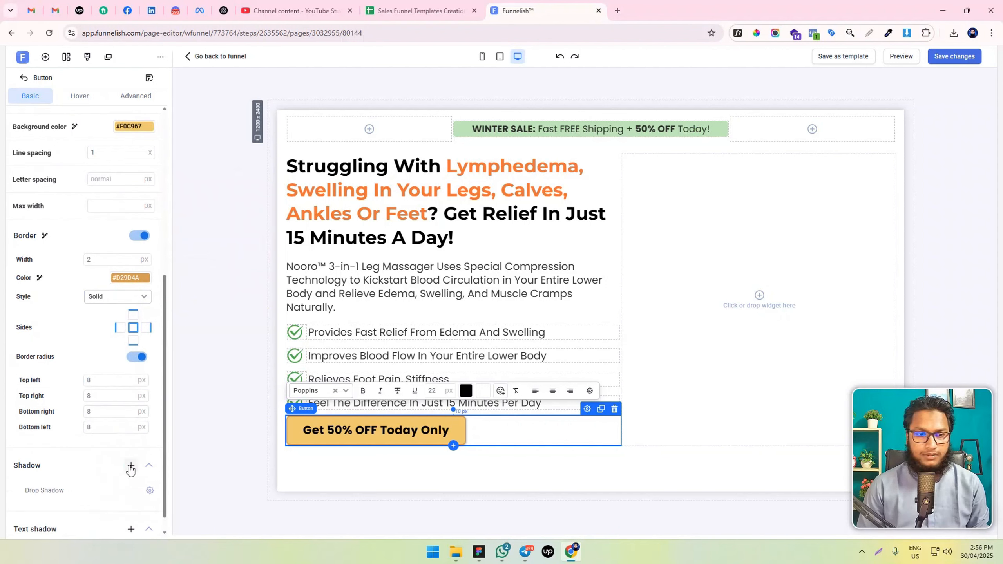
pyautogui.click(16, 490)
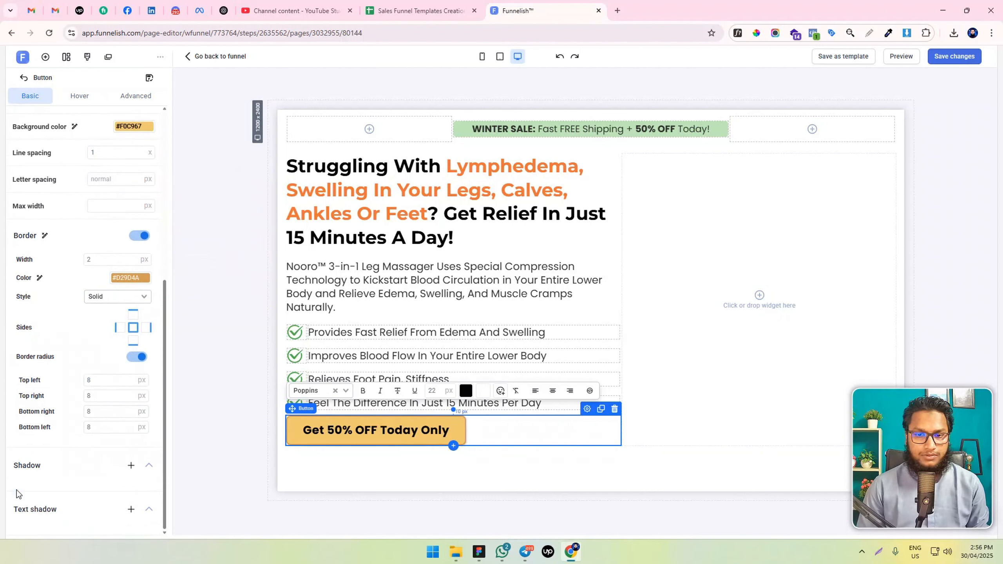
pyautogui.click(131, 466)
pyautogui.click(150, 490)
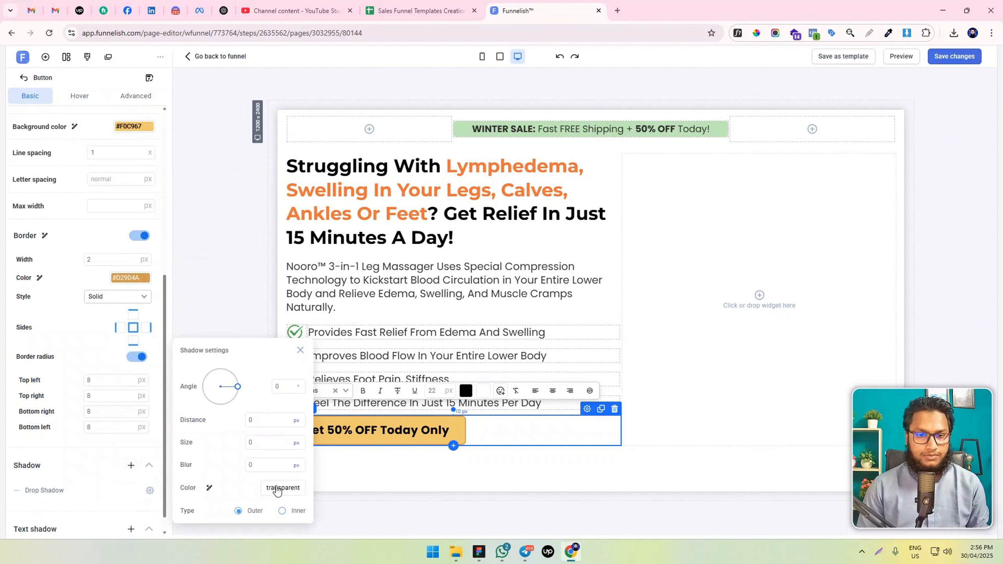
pyautogui.click(278, 489)
pyautogui.click(377, 475)
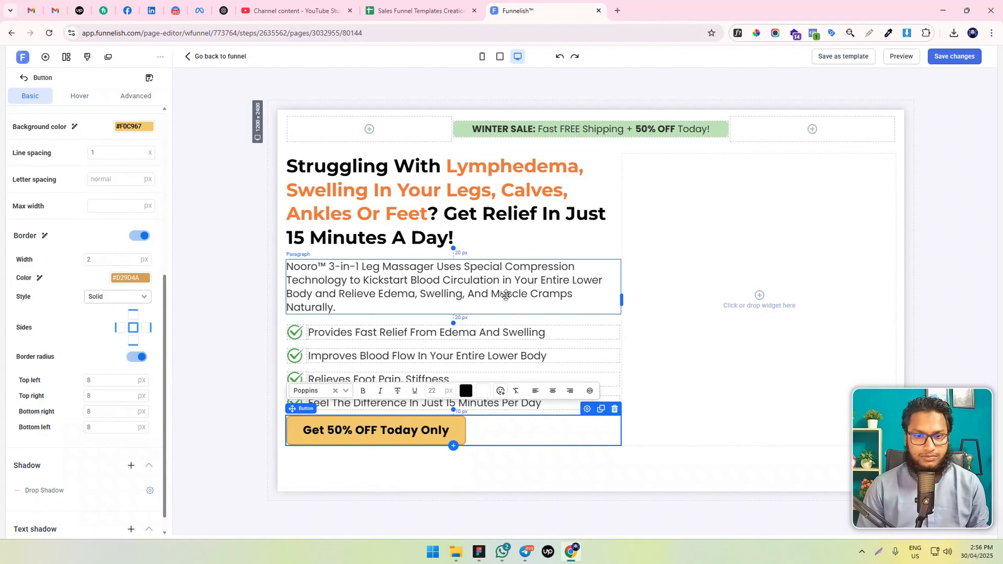
pyautogui.scroll(7, 128, 144)
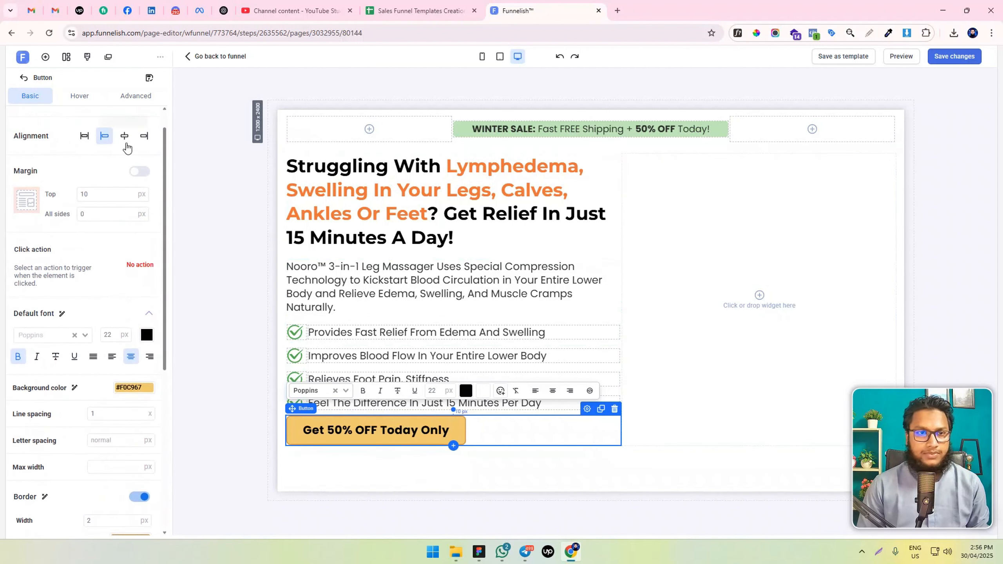
# Set the call-to-action button's top margin to 30 px and save the page changes
pyautogui.moveTo(92, 222); pyautogui.dragTo(53, 224)
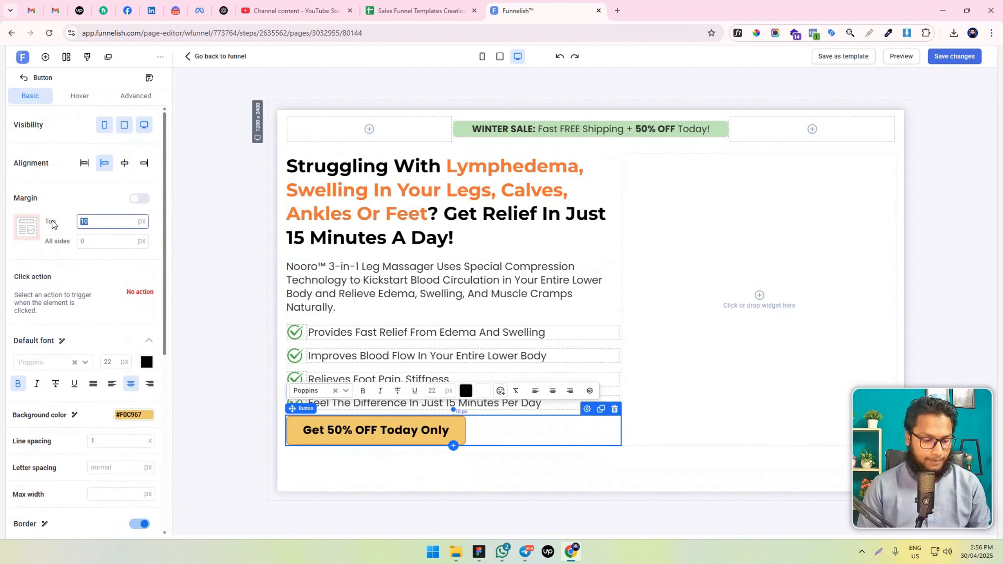
pyautogui.write('30')
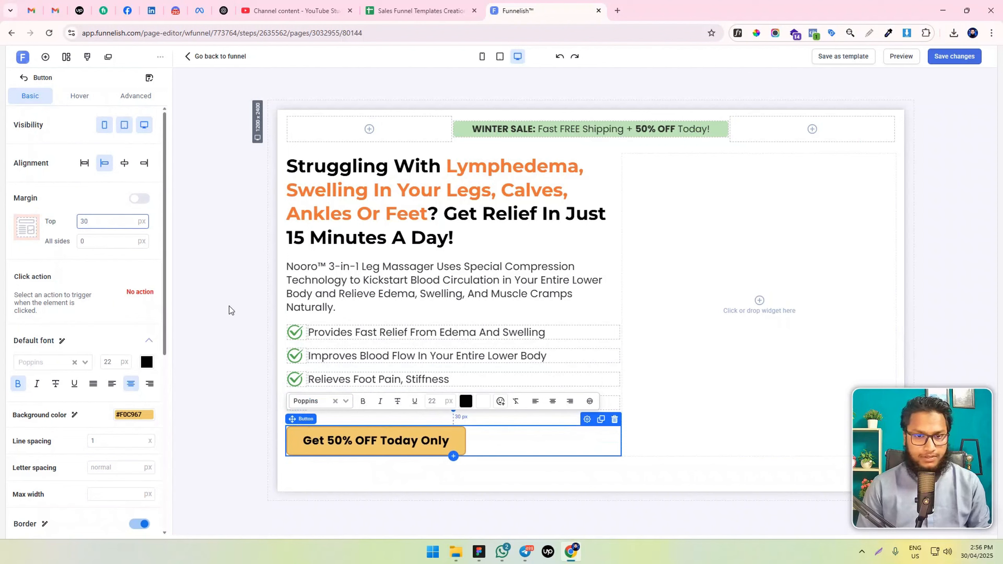
pyautogui.click(213, 304)
pyautogui.click(944, 58)
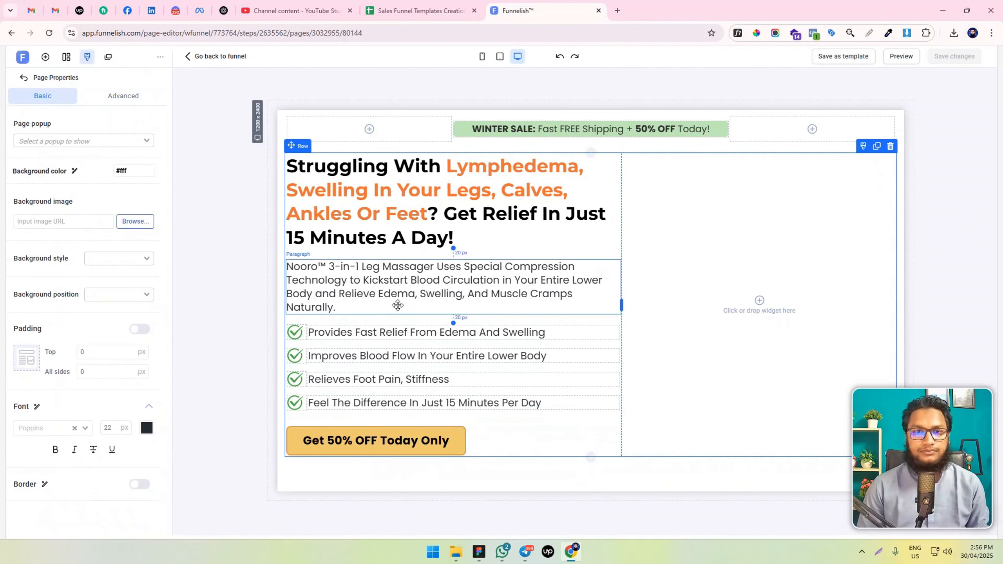
# Give the hero section the Hero.svg background image from the image library
pyautogui.hotkey('alt', 'Tab')
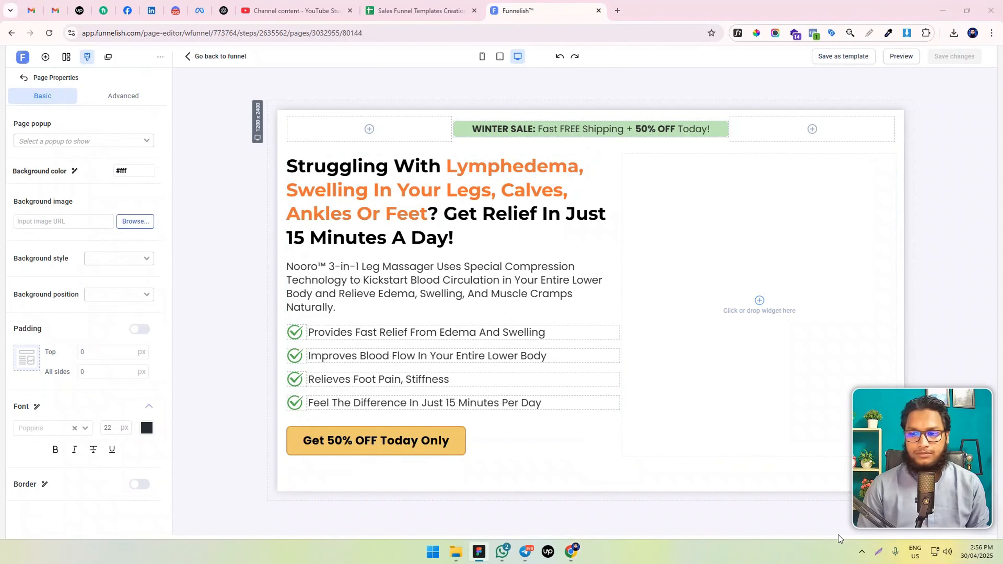
pyautogui.click(294, 332)
pyautogui.click(281, 158)
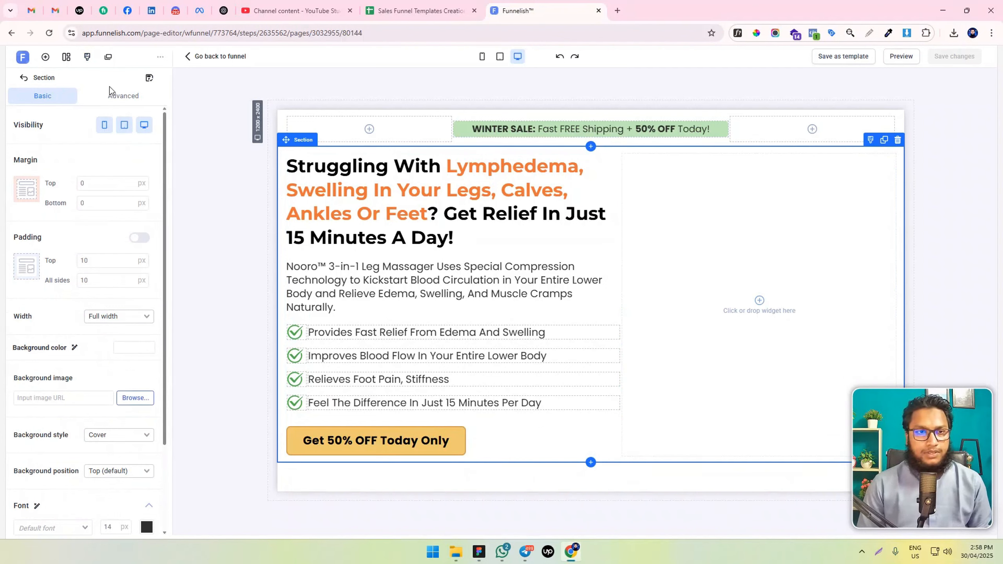
pyautogui.scroll(-3, 91, 337)
pyautogui.scroll(3, 91, 340)
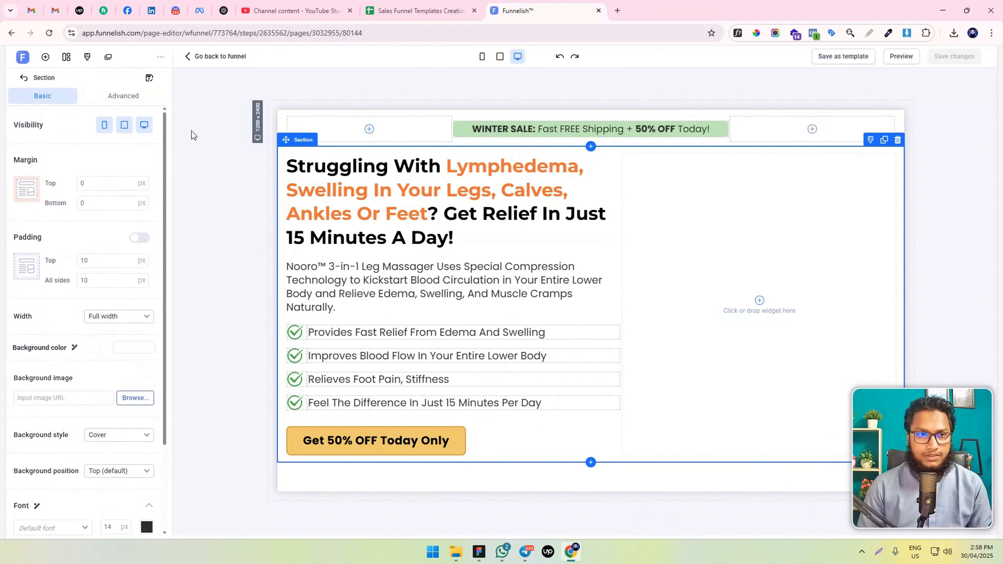
pyautogui.scroll(-3, 44, 288)
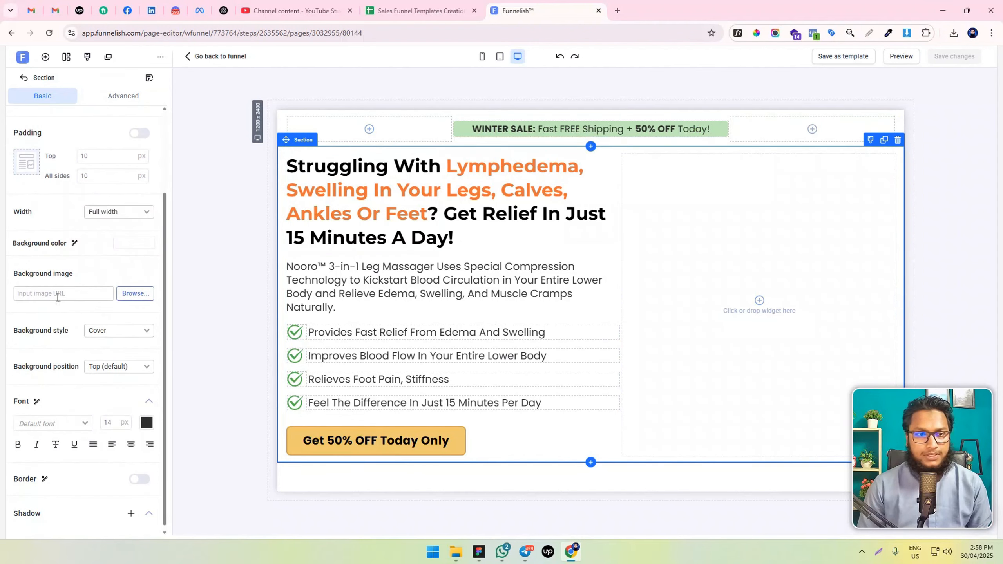
pyautogui.click(135, 294)
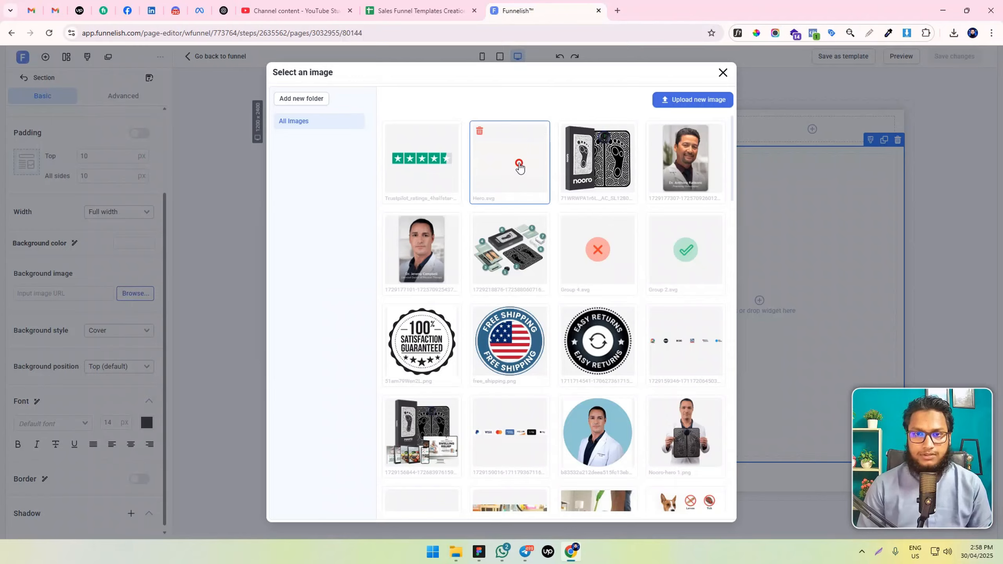
pyautogui.click(518, 168)
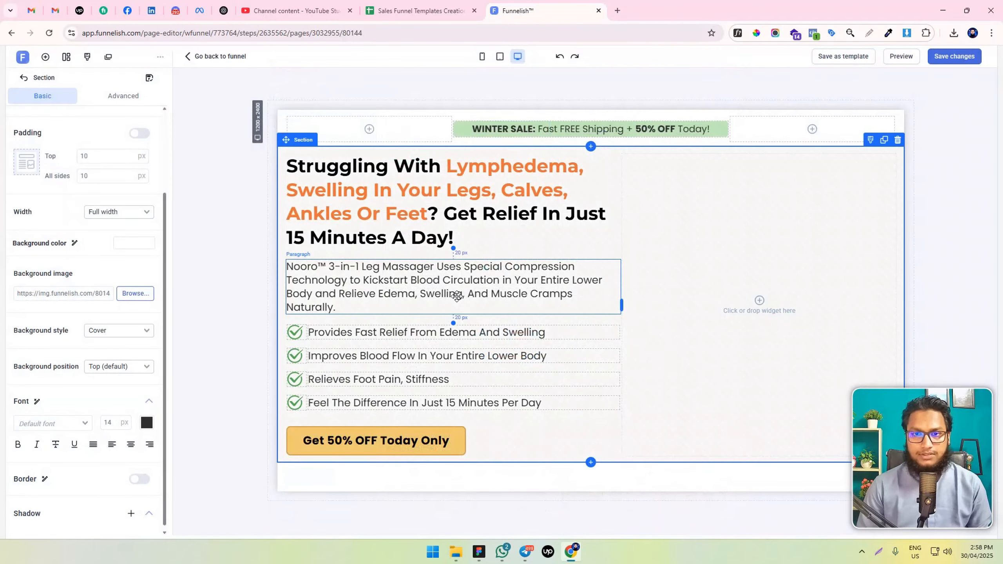
pyautogui.scroll(-1, 63, 391)
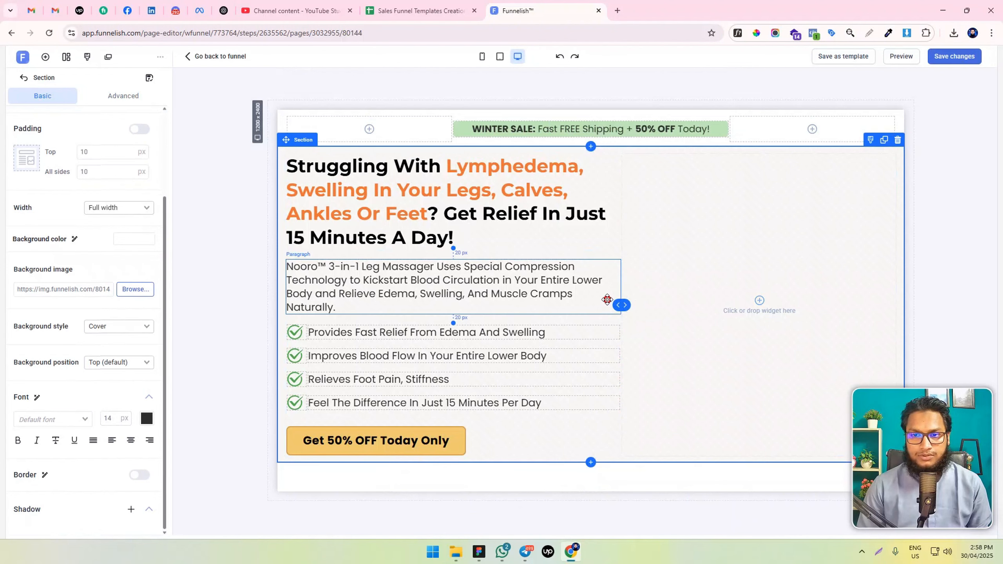
# Add an image element to the empty column beside the hero text
pyautogui.moveTo(621, 304)
pyautogui.mouseDown()
pyautogui.moveTo(595, 296)
pyautogui.moveTo(623, 297)
pyautogui.mouseUp()
pyautogui.click(764, 306)
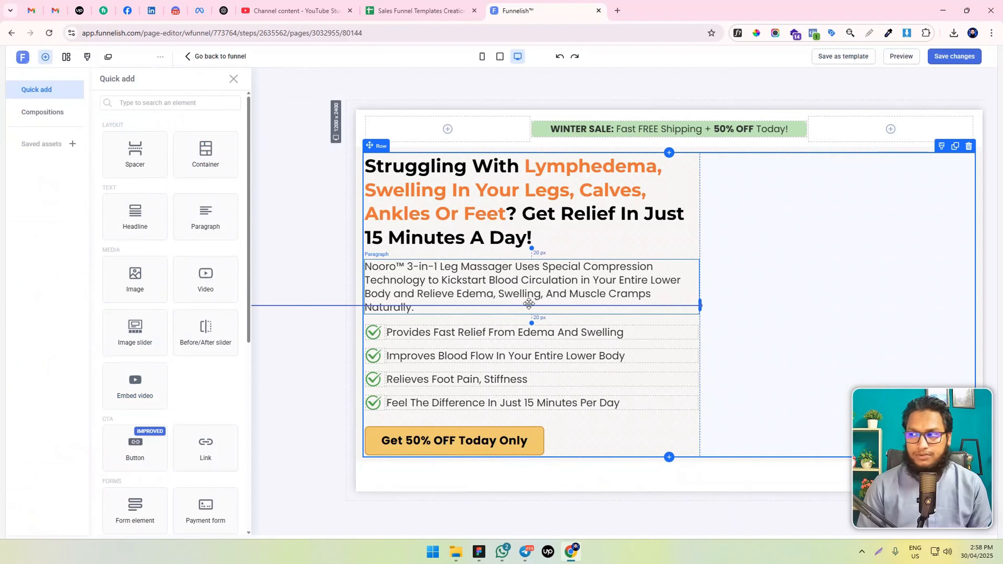
pyautogui.moveTo(134, 283); pyautogui.dragTo(786, 283)
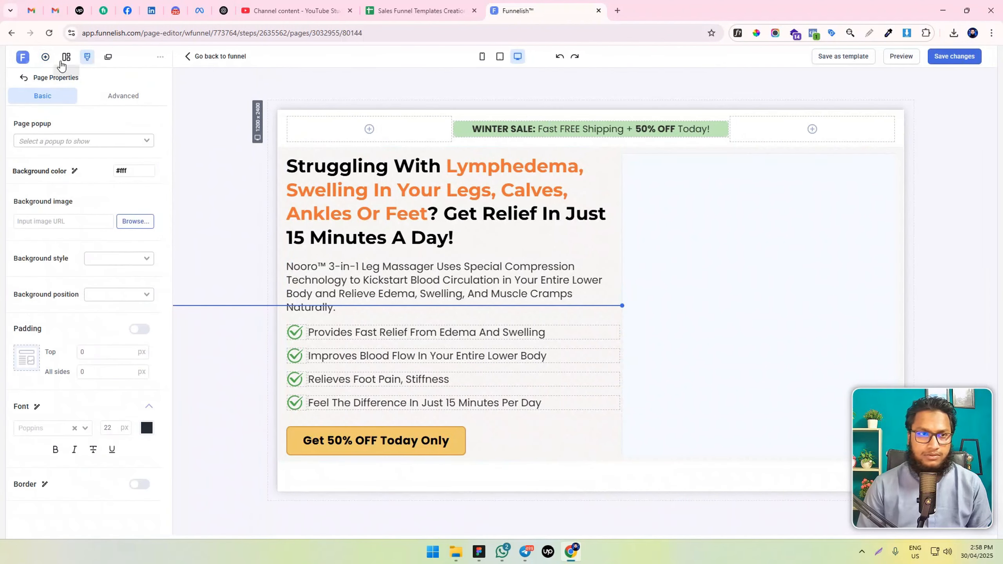
pyautogui.click(45, 56)
pyautogui.moveTo(135, 332); pyautogui.dragTo(825, 309)
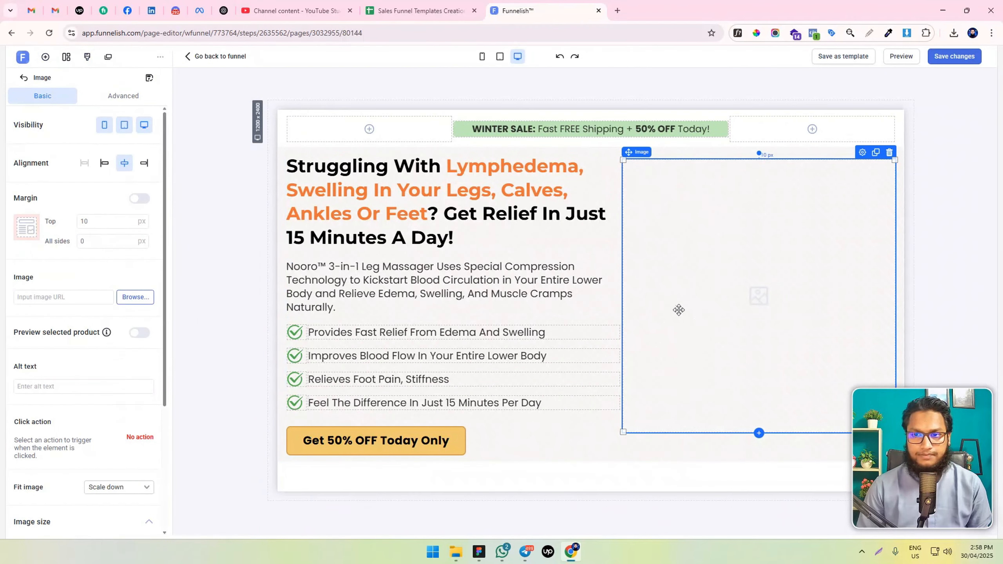
# Set the image element's top margin to 0 and fill it with the doctor picture Nooro hero 1.png from the library
pyautogui.doubleClick(98, 227)
pyautogui.write('0')
pyautogui.click(139, 298)
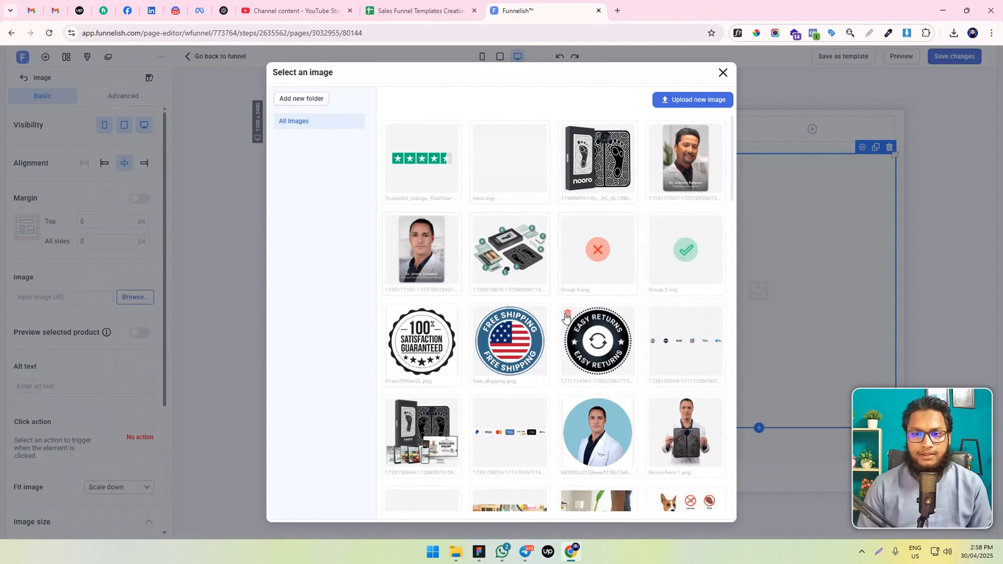
pyautogui.click(695, 444)
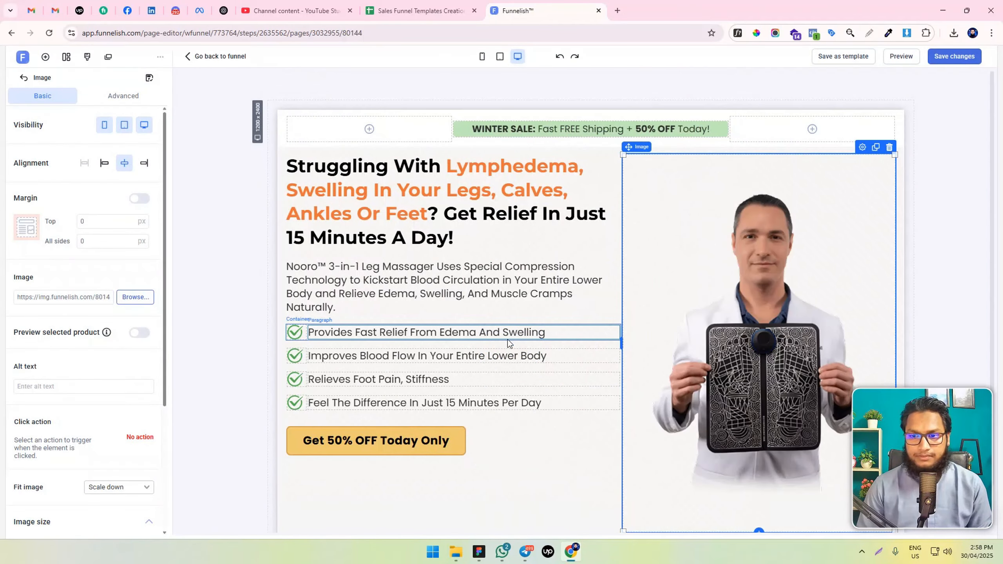
# Keep the hero image's fit at Scale down and limit its maximum width to 400 px
pyautogui.scroll(-1, 652, 304)
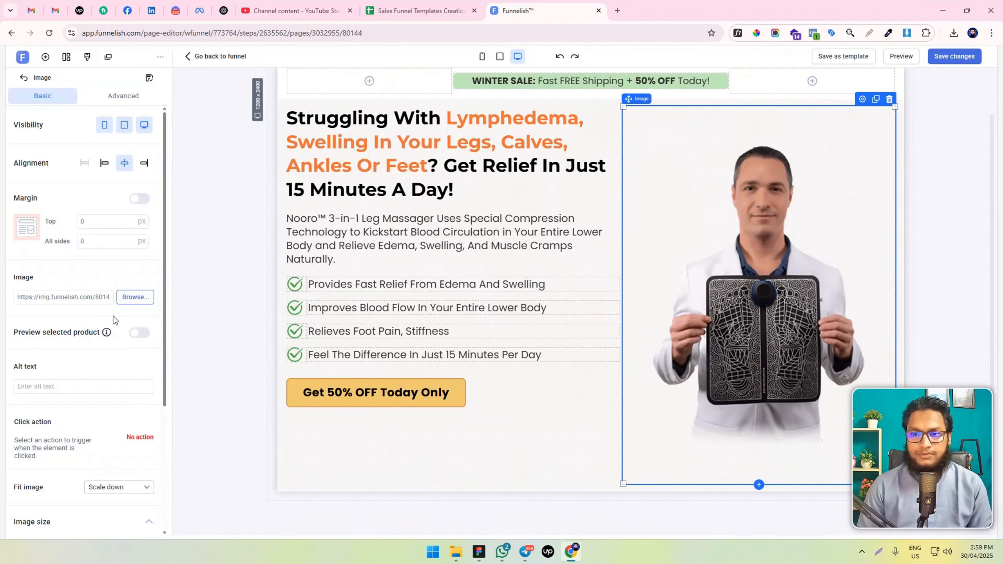
pyautogui.scroll(-5, 112, 355)
pyautogui.click(131, 307)
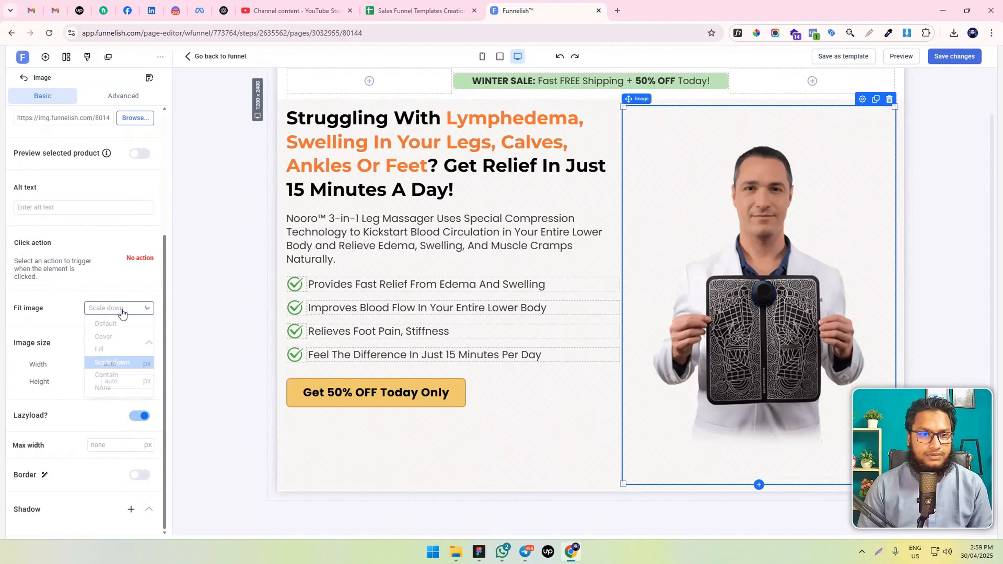
pyautogui.click(85, 361)
pyautogui.click(113, 445)
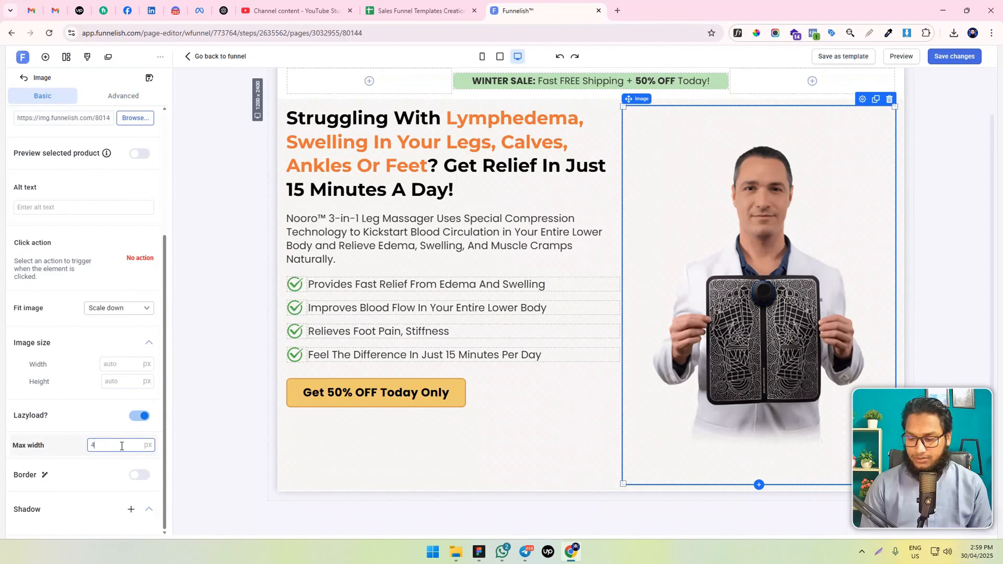
pyautogui.write('00')
pyautogui.press('BackSpace')
pyautogui.press('BackSpace')
pyautogui.write('90')
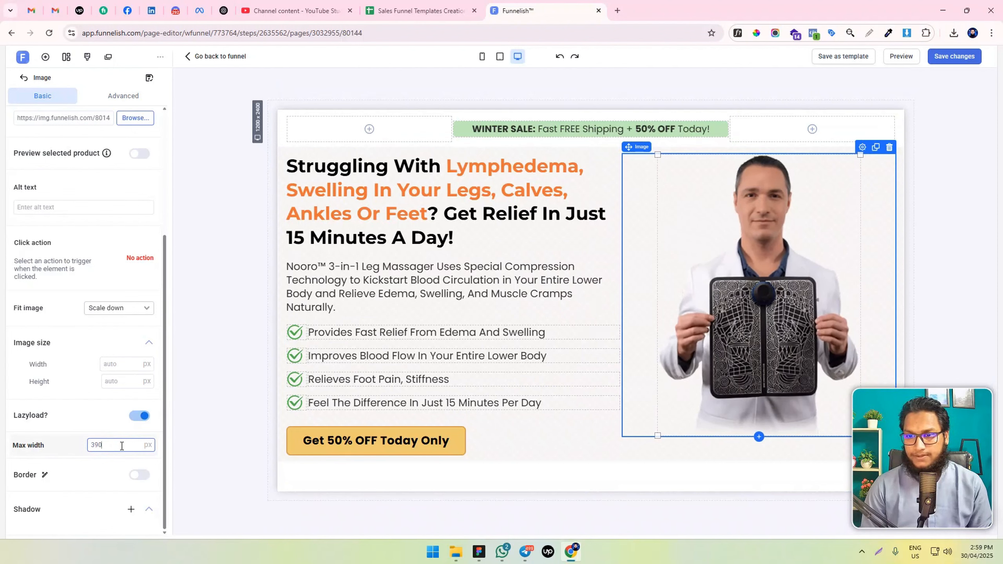
pyautogui.hotkey('shift', 'Up')
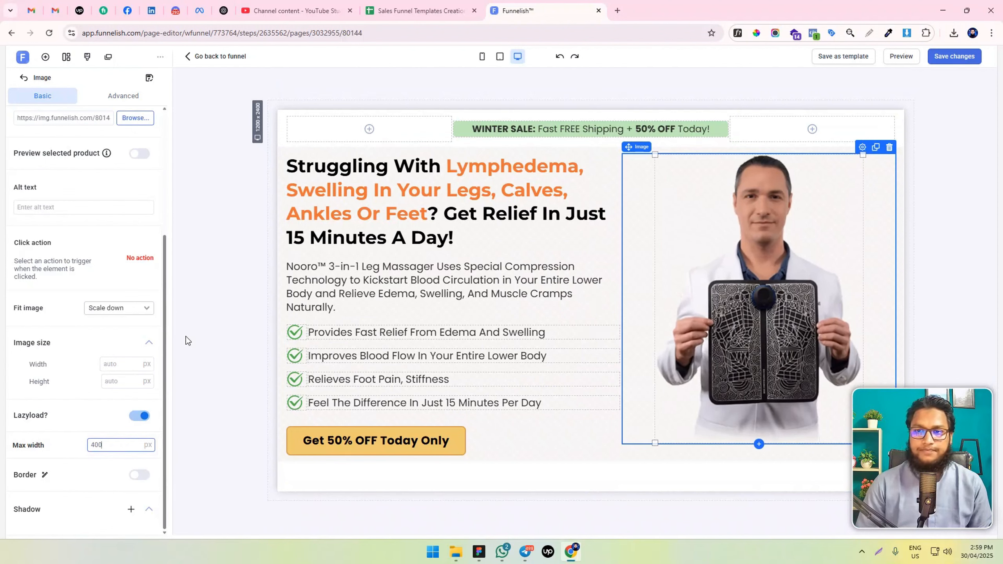
# Give the hero section individual padding of 50 px at the top and bottom, and save the page changes
pyautogui.click(282, 158)
pyautogui.click(139, 237)
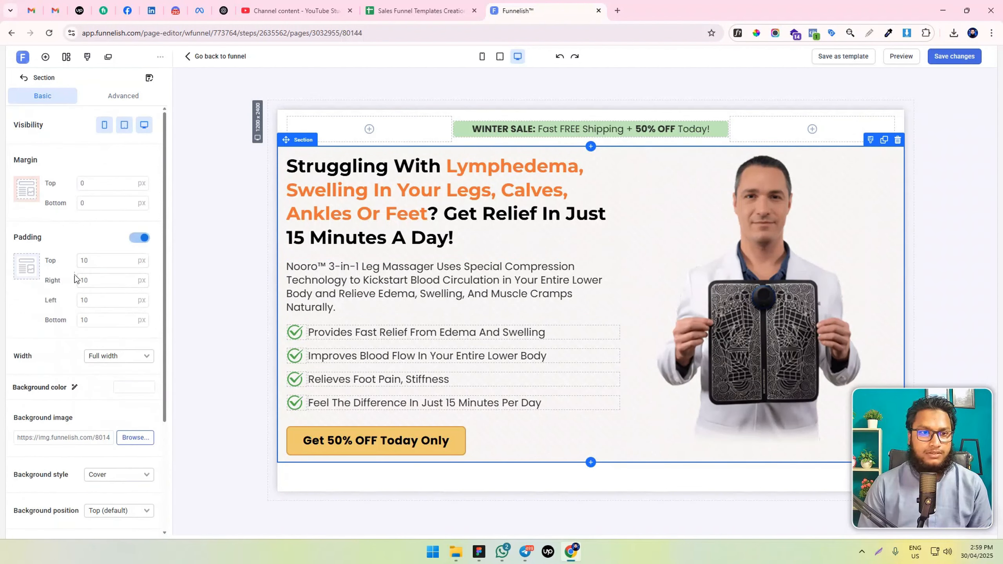
pyautogui.doubleClick(85, 260)
pyautogui.write('50')
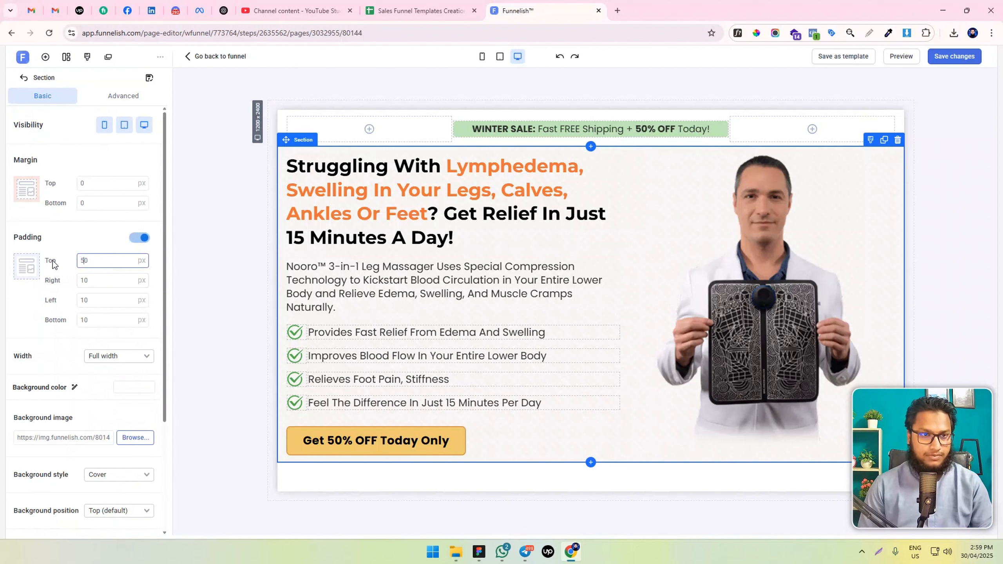
pyautogui.click(82, 316)
pyautogui.press('BackSpace')
pyautogui.write('5')
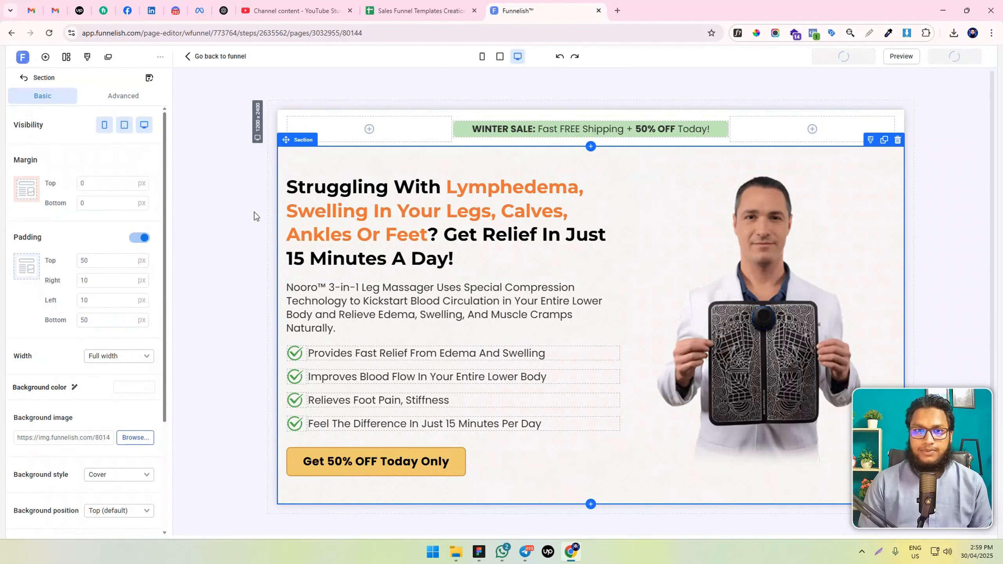
pyautogui.click(226, 172)
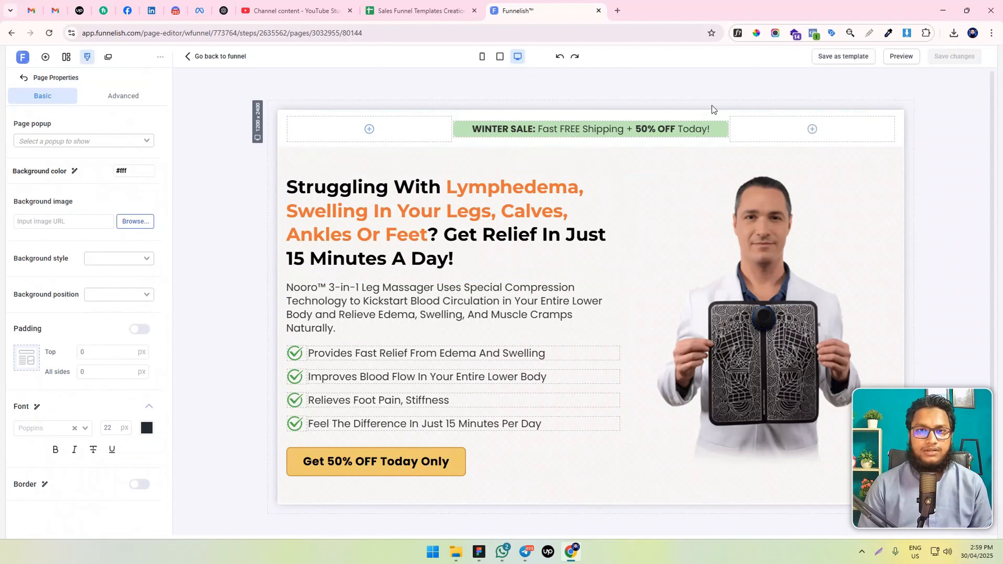
# Preview the landing page and compare the hero section with its version in the editor
pyautogui.click(901, 56)
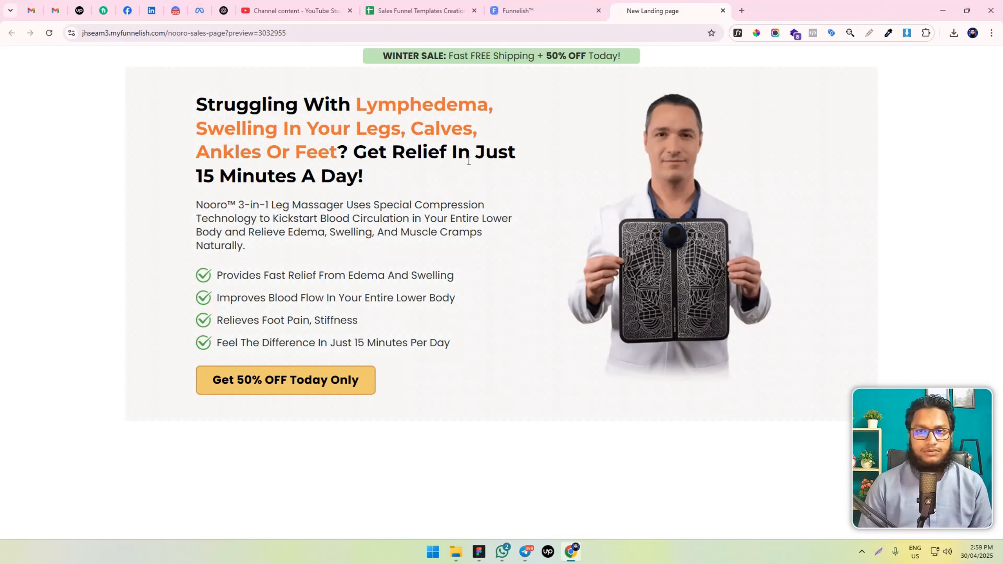
pyautogui.click(545, 10)
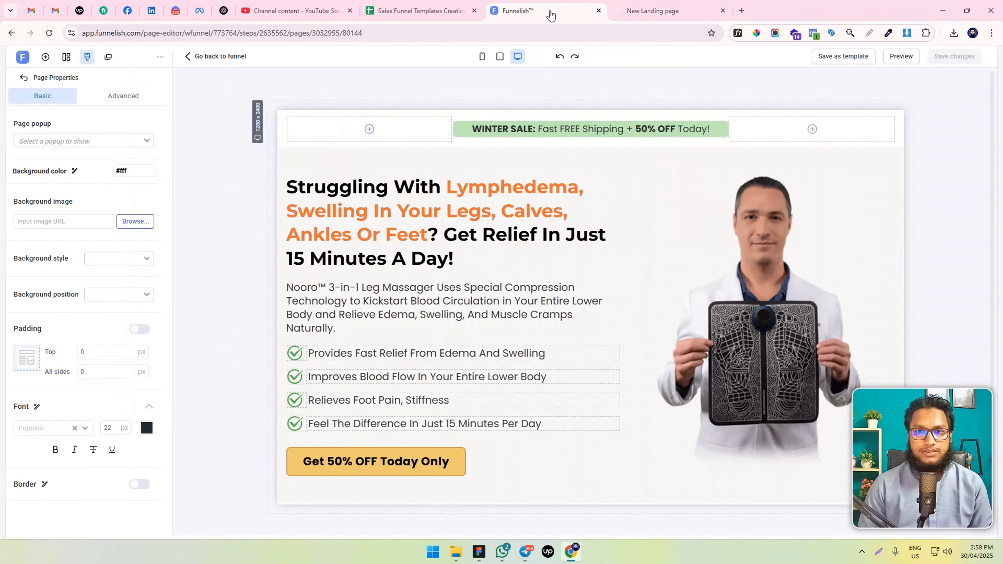
pyautogui.click(654, 3)
pyautogui.click(545, 10)
# Examine the hero section's background style and position options against how its background renders in the page preview
pyautogui.click(302, 168)
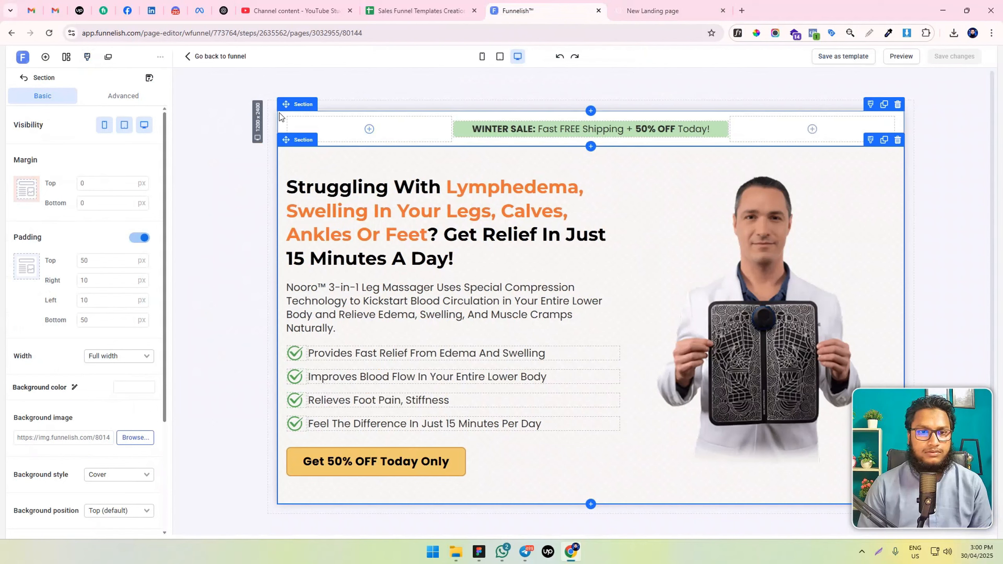
pyautogui.scroll(-3, 120, 361)
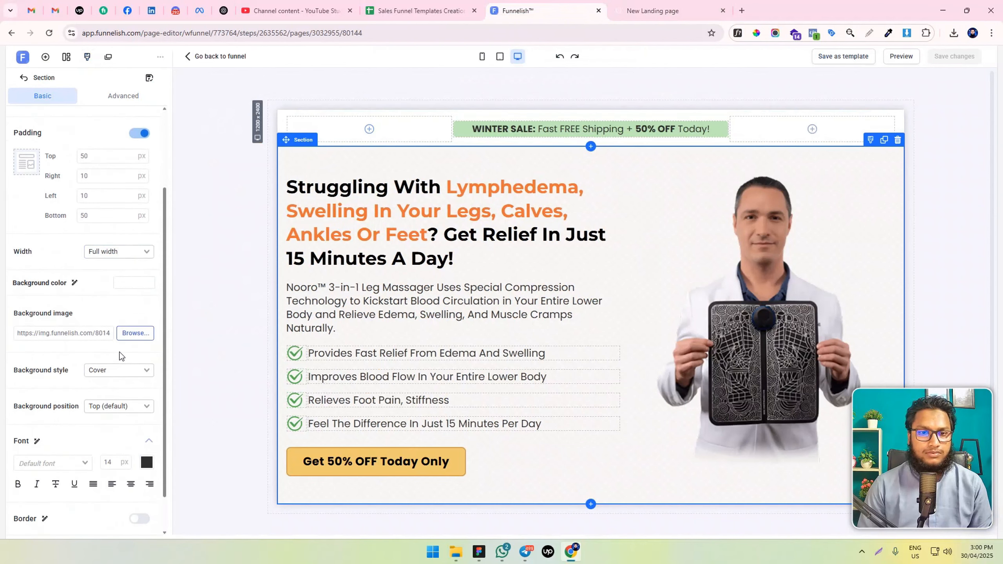
pyautogui.scroll(3, 130, 343)
pyautogui.scroll(-4, 118, 340)
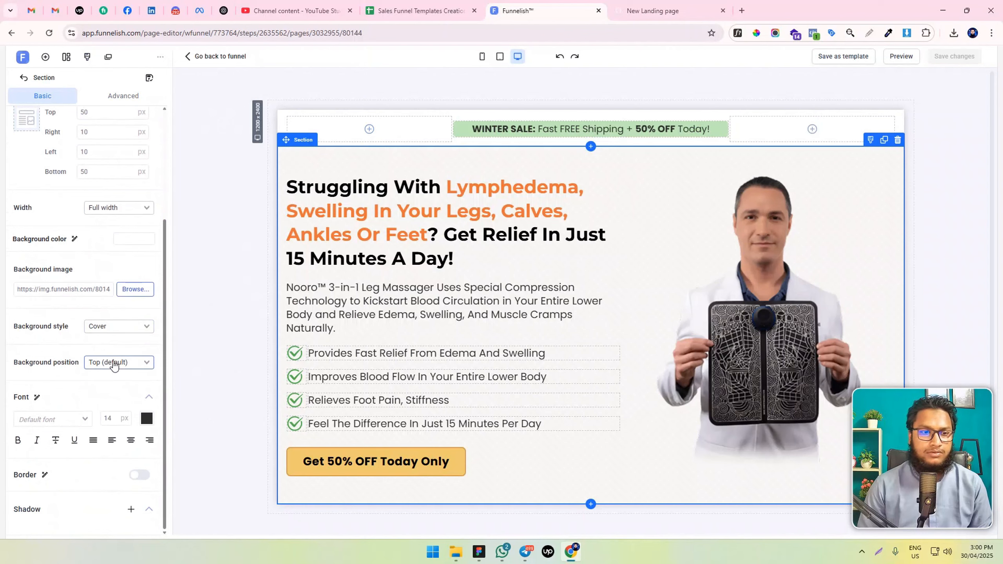
pyautogui.click(114, 365)
pyautogui.click(636, 13)
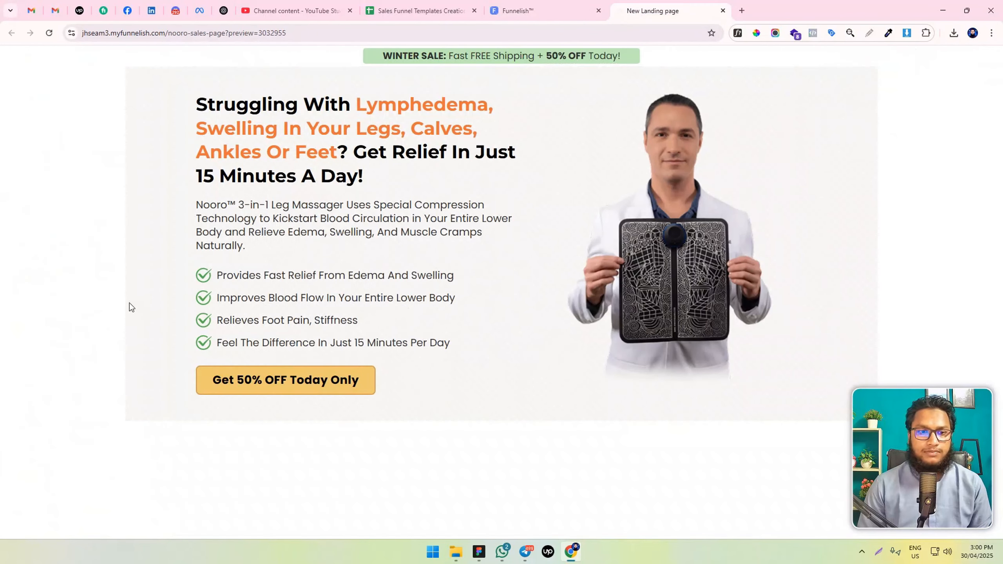
pyautogui.click(545, 10)
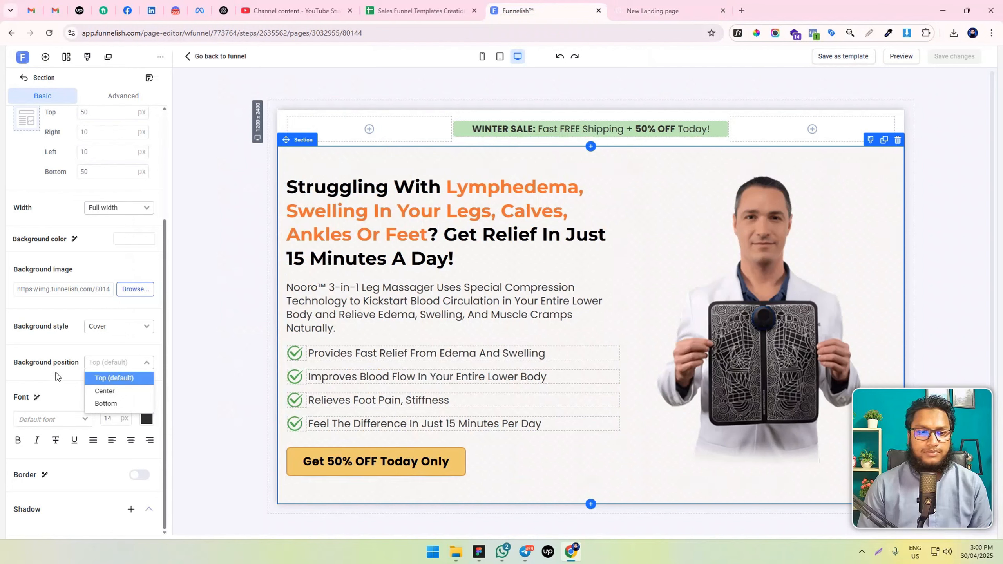
pyautogui.click(55, 372)
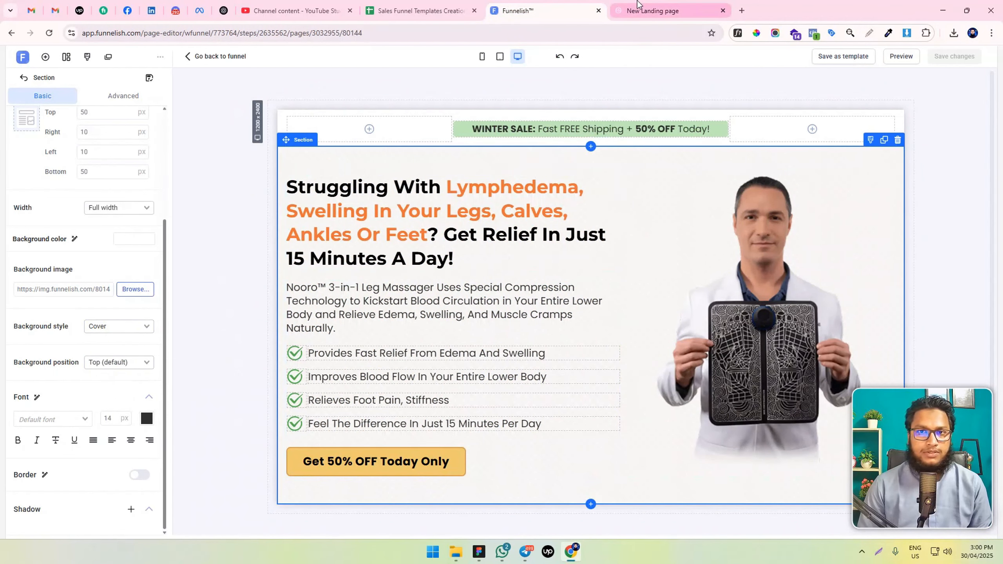
pyautogui.click(651, 10)
pyautogui.click(568, 11)
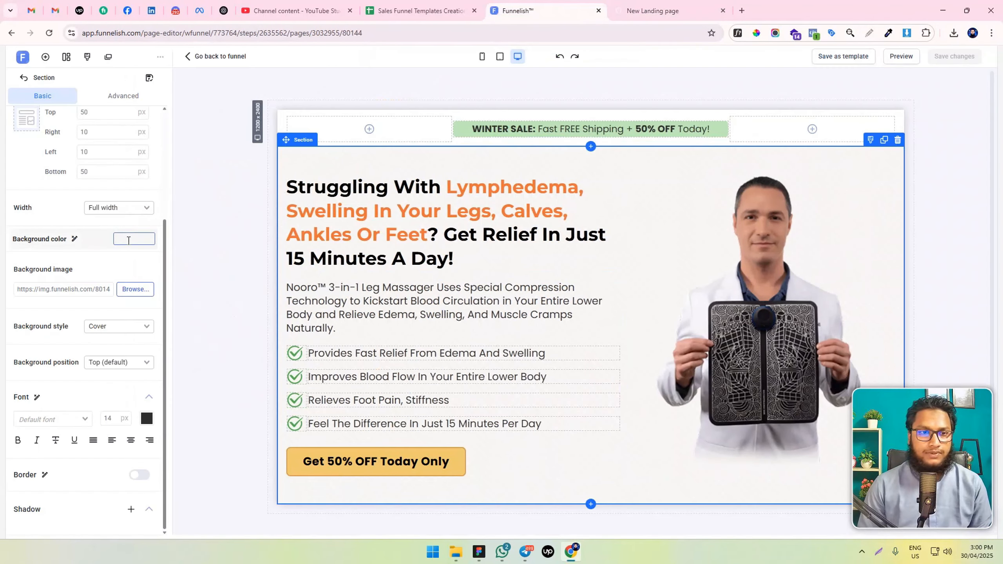
# Set the hero section's background color to red #D0021B and save the page changes
pyautogui.click(134, 238)
pyautogui.click(173, 221)
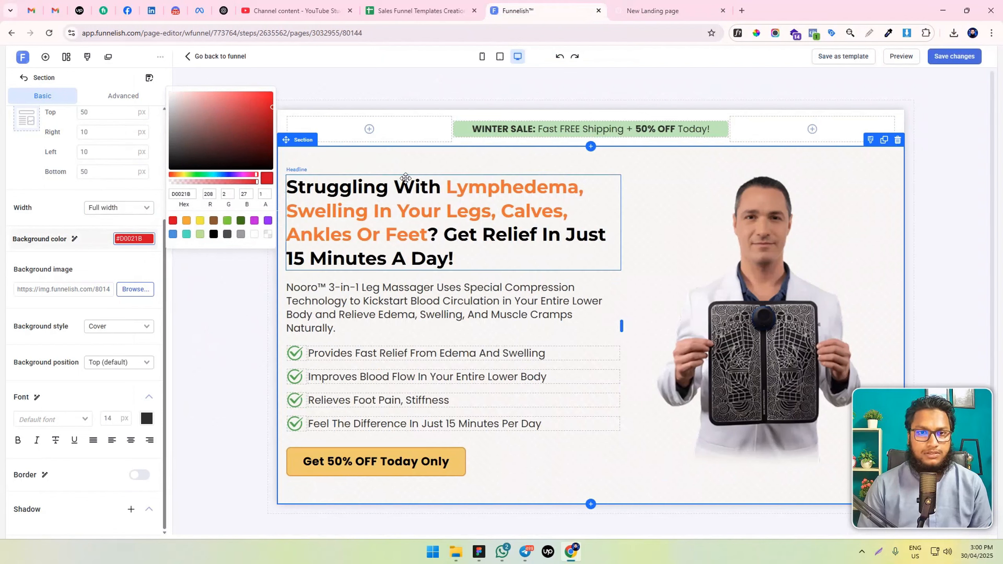
pyautogui.click(972, 59)
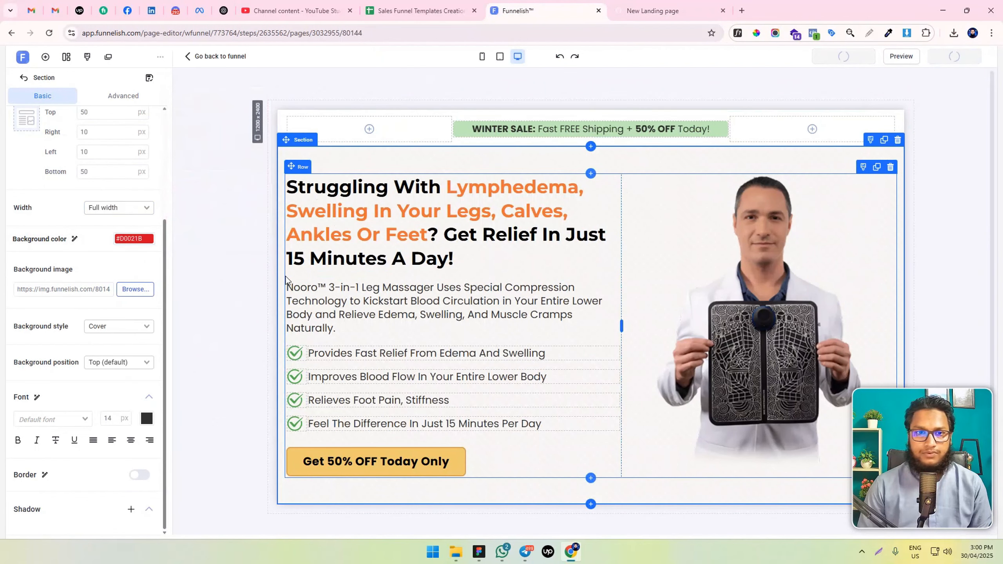
# Check the red hero background in the page preview, and change the section's background color to #000000 in the editor
pyautogui.click(683, 5)
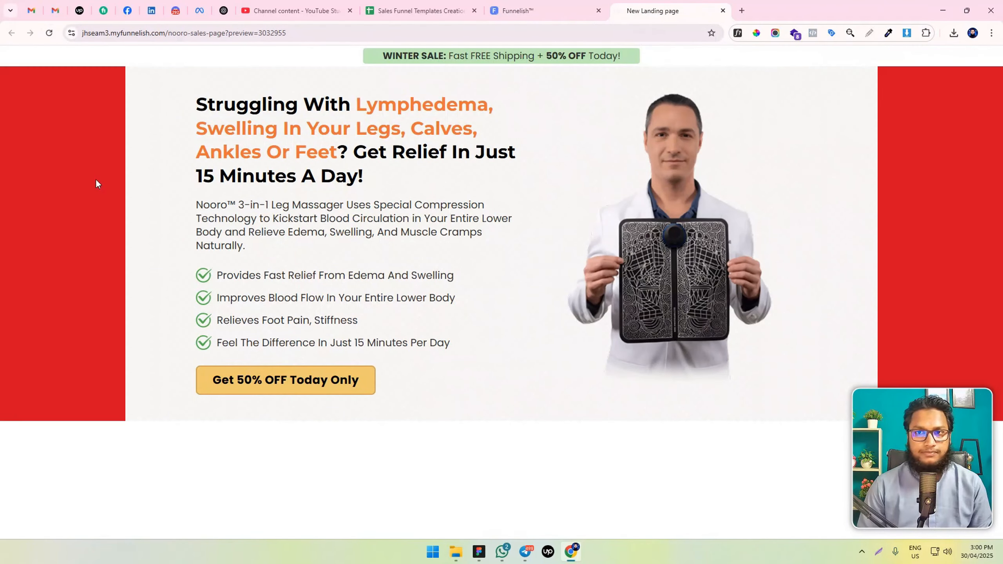
pyautogui.click(517, 10)
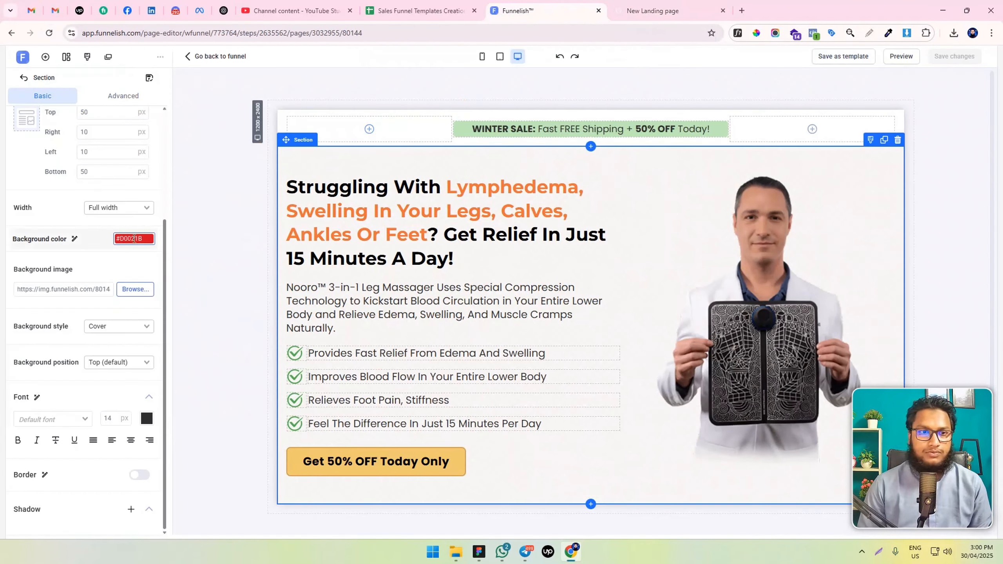
pyautogui.click(134, 239)
pyautogui.click(267, 235)
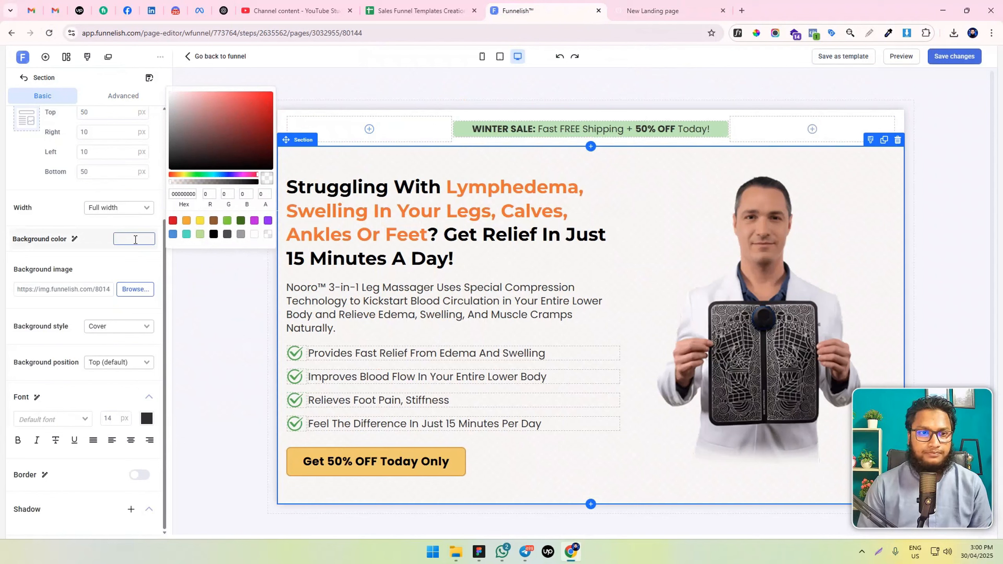
pyautogui.click(144, 239)
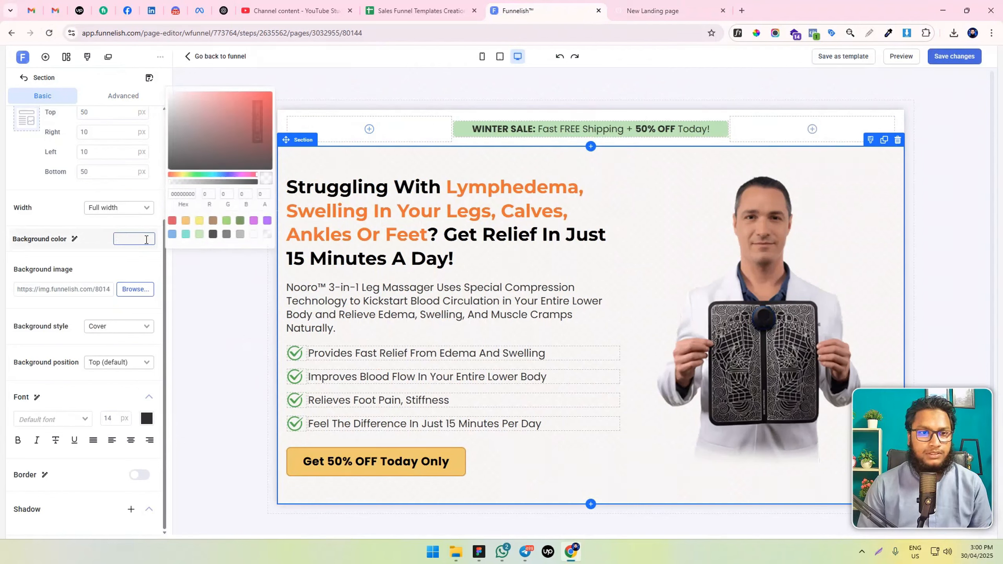
pyautogui.click(176, 269)
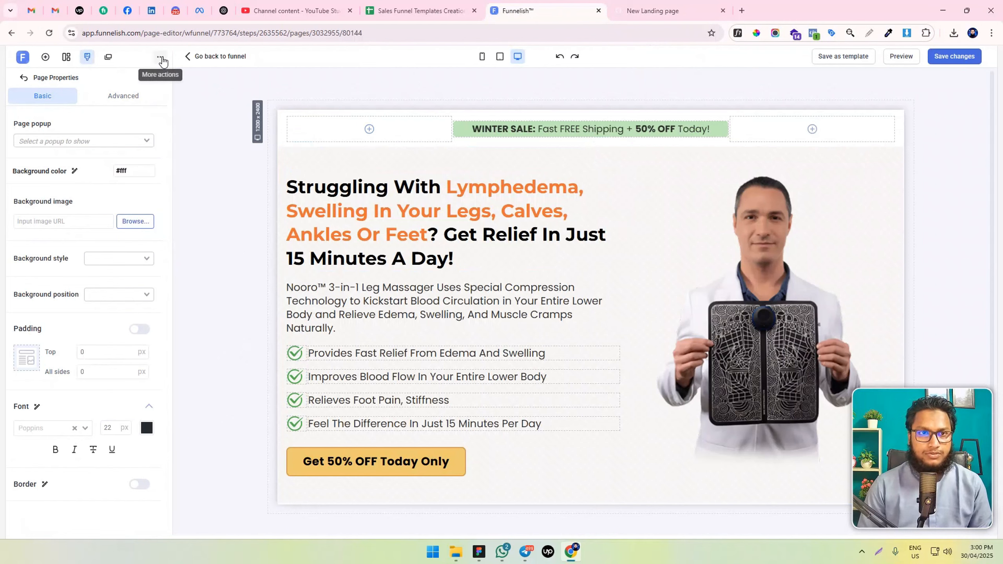
# Inspect the previewed landing page's code and select the hero section element and its id
pyautogui.click(667, 11)
pyautogui.rightClick(257, 189)
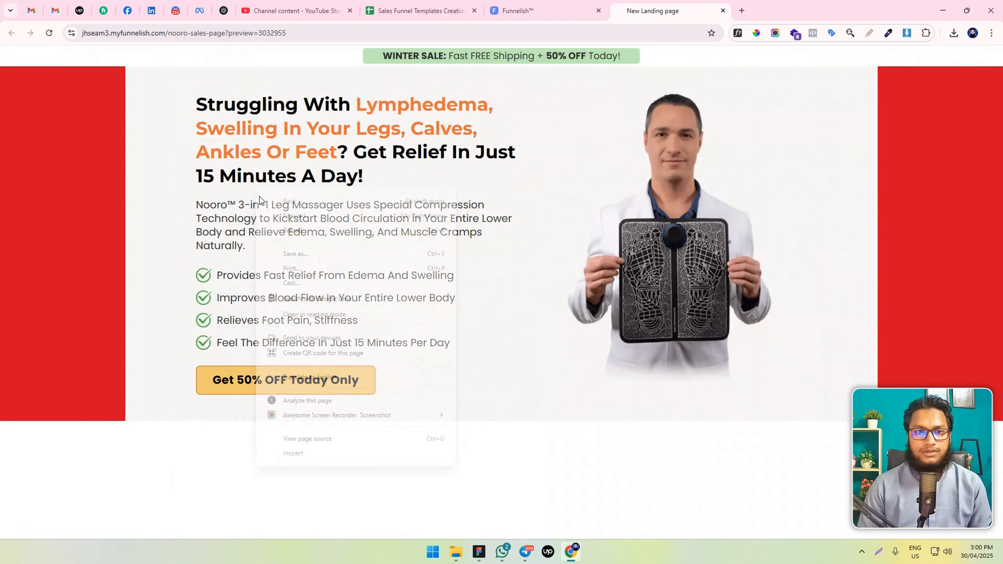
pyautogui.click(306, 450)
pyautogui.click(9, 380)
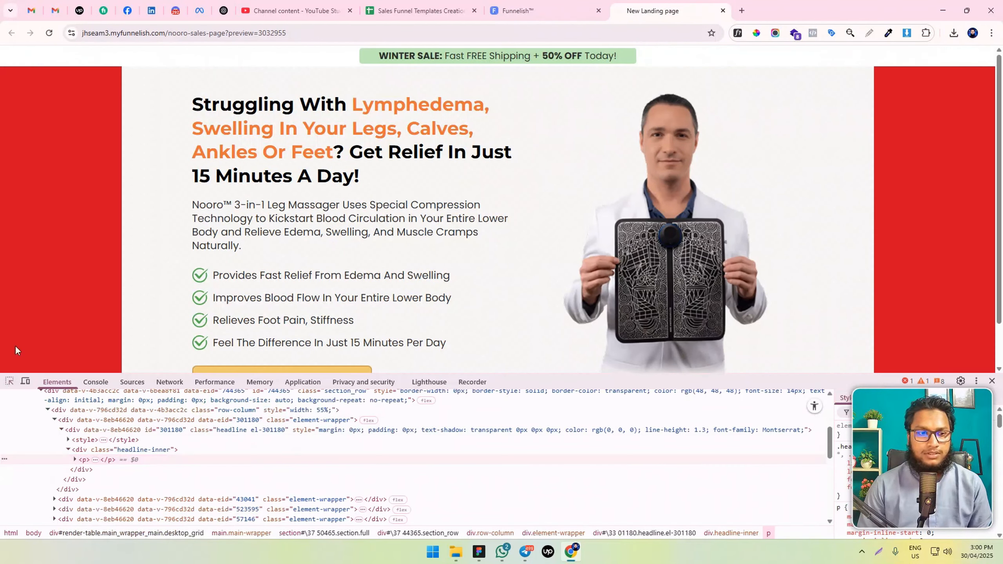
pyautogui.click(58, 90)
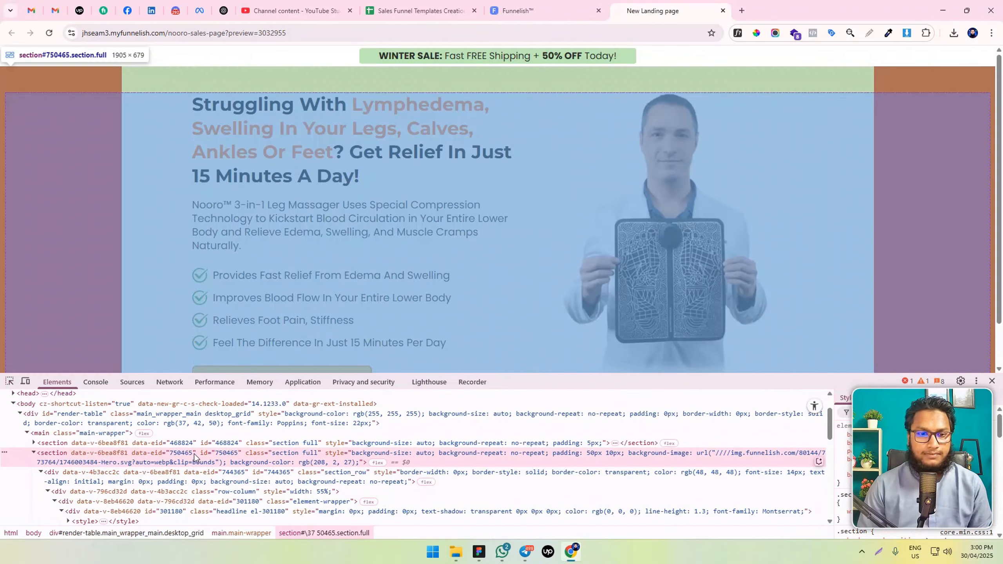
pyautogui.doubleClick(226, 453)
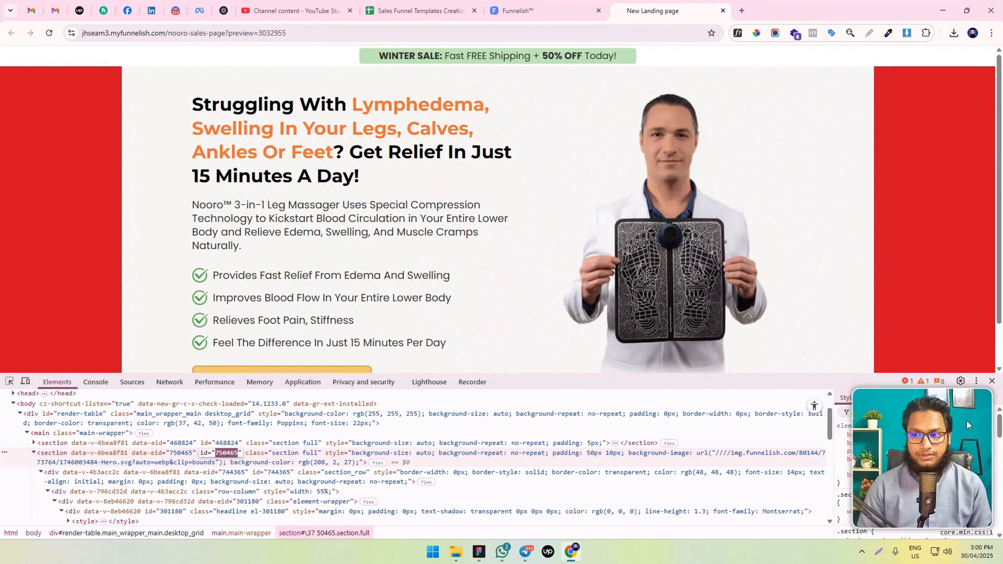
# Add a style rule for the inspected hero section with background-size: cover !important
pyautogui.click(954, 412)
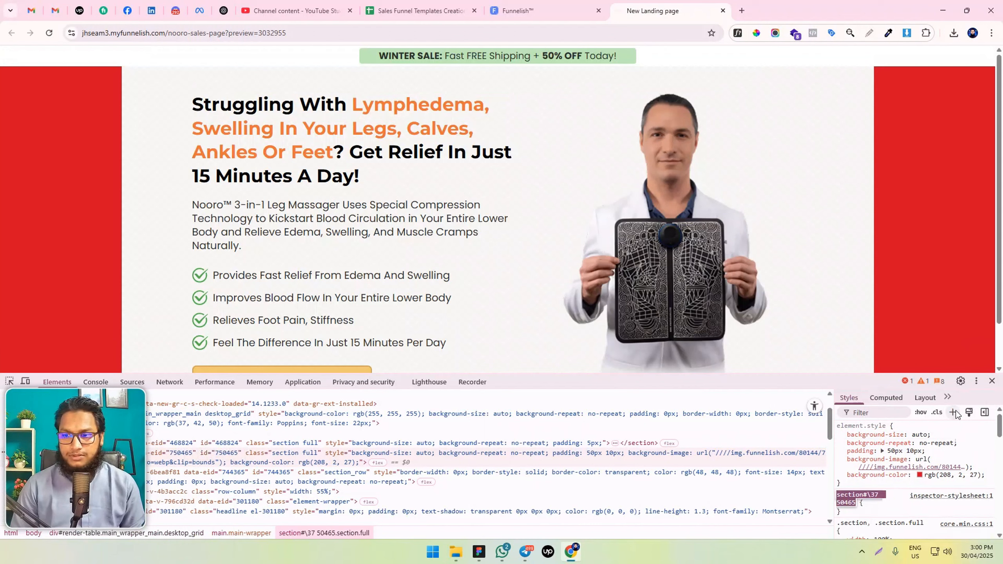
pyautogui.click(884, 505)
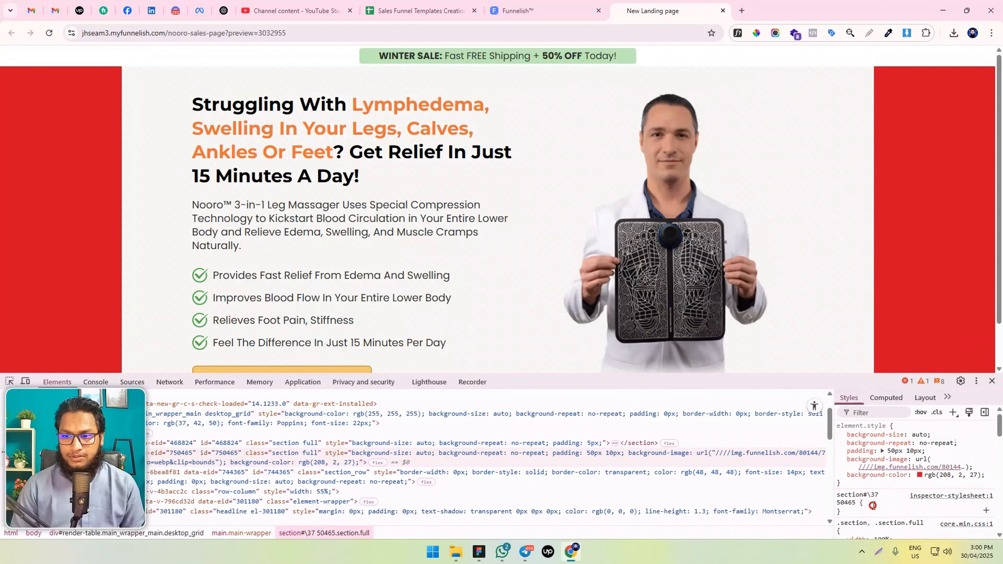
pyautogui.click(860, 512)
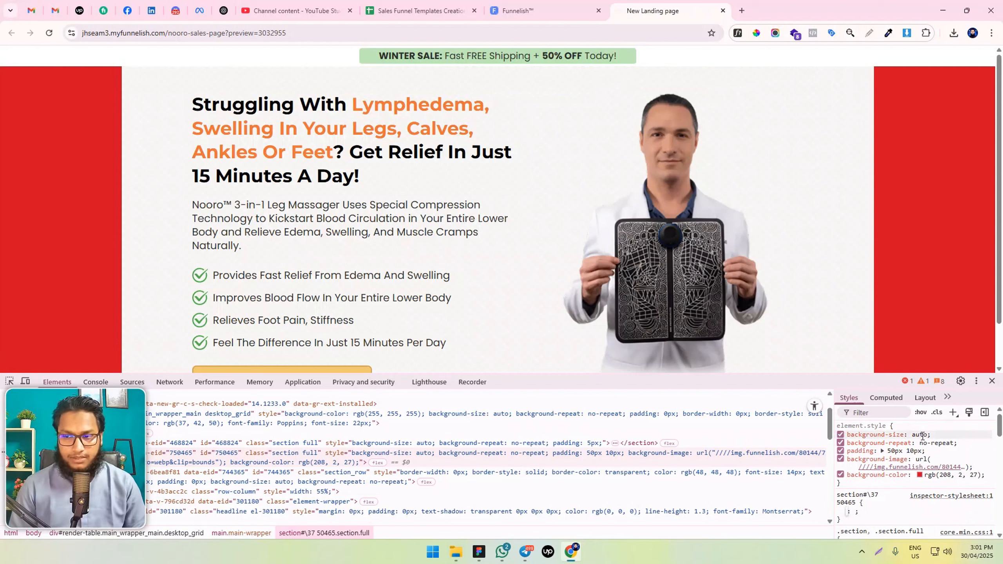
pyautogui.write('bac')
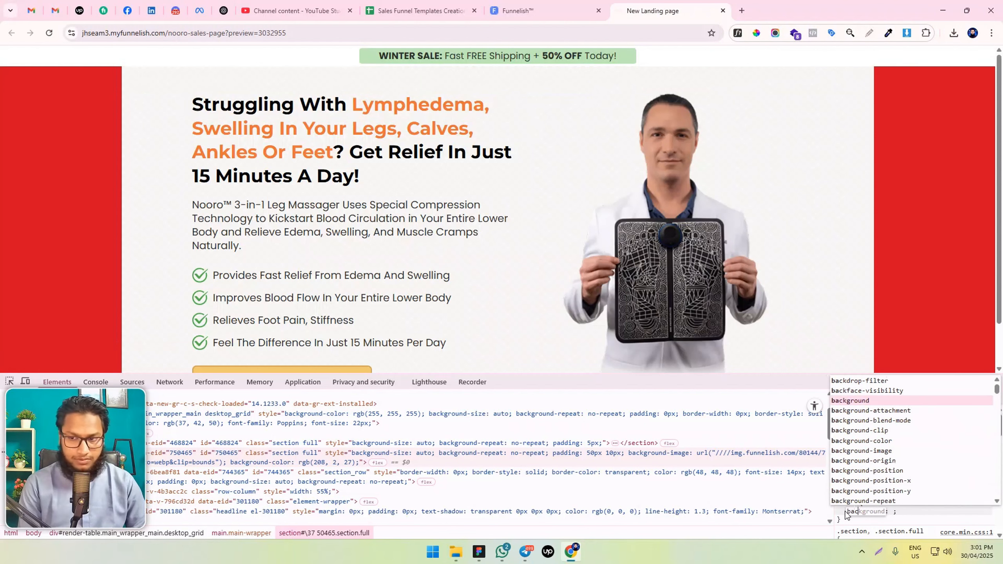
pyautogui.write('kground-size')
pyautogui.press('Tab')
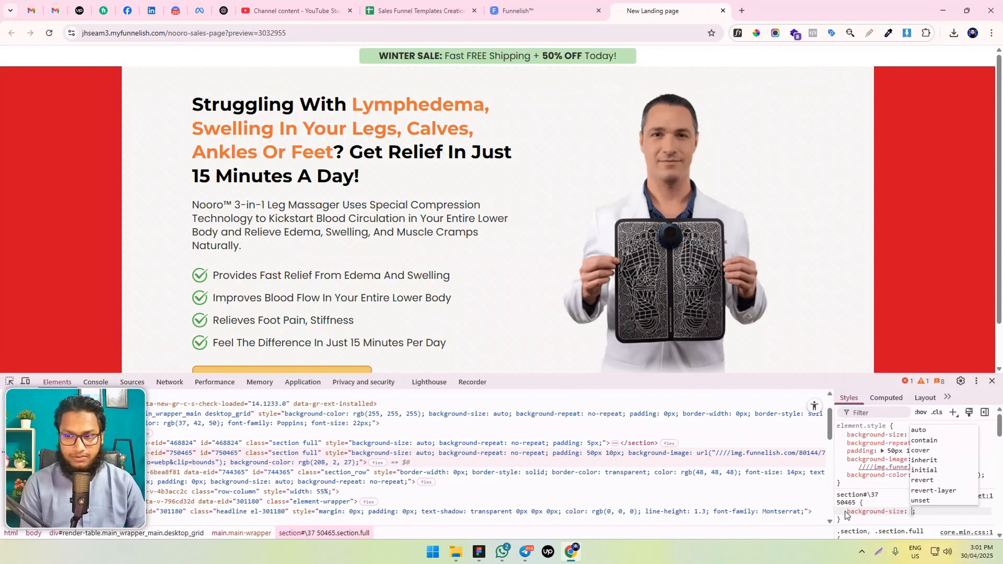
pyautogui.write('cover ')
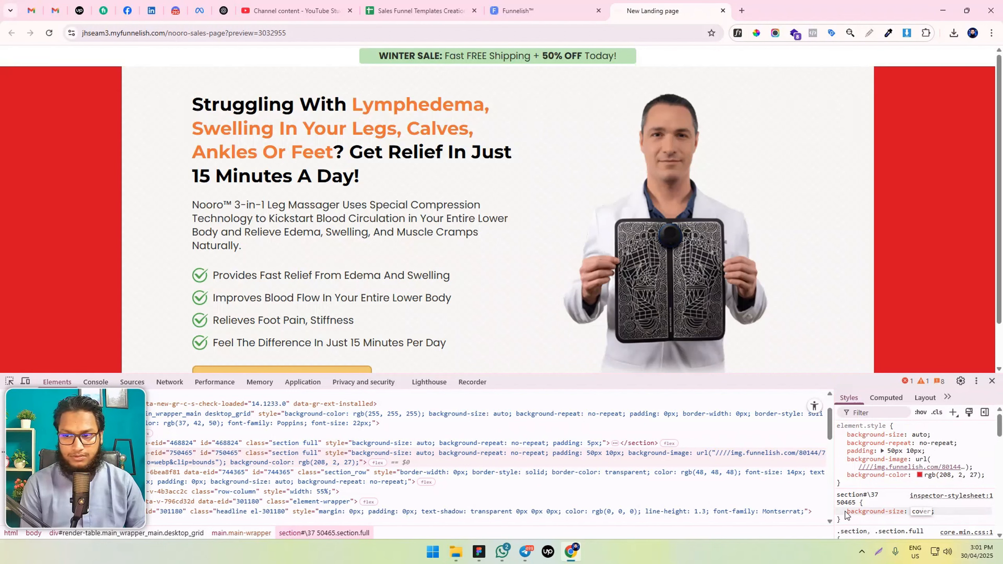
pyautogui.write('!important')
pyautogui.press('Return')
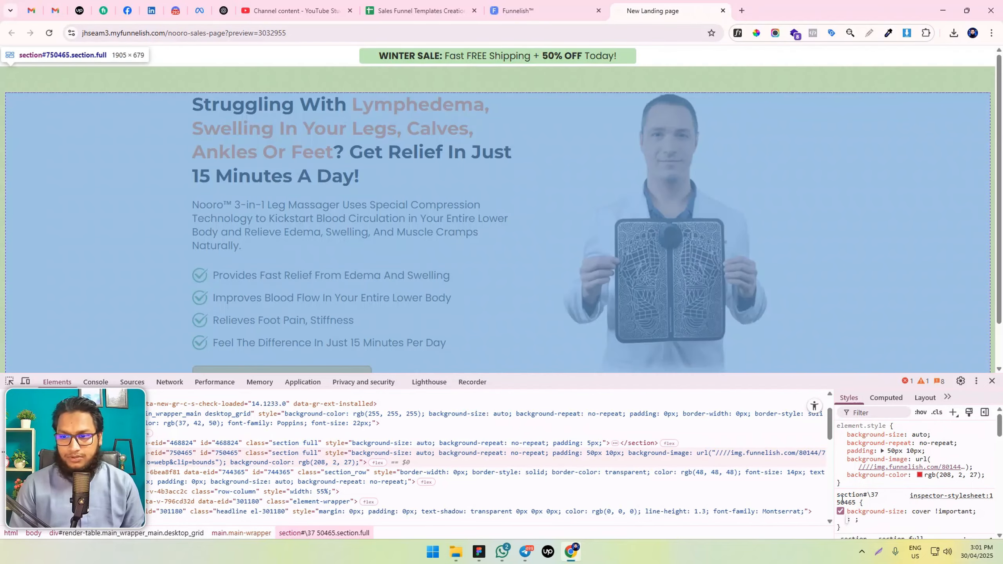
# Copy the hero section's background-size rule into the page's custom CSS in the editor and save the changes
pyautogui.rightClick(866, 499)
pyautogui.click(865, 456)
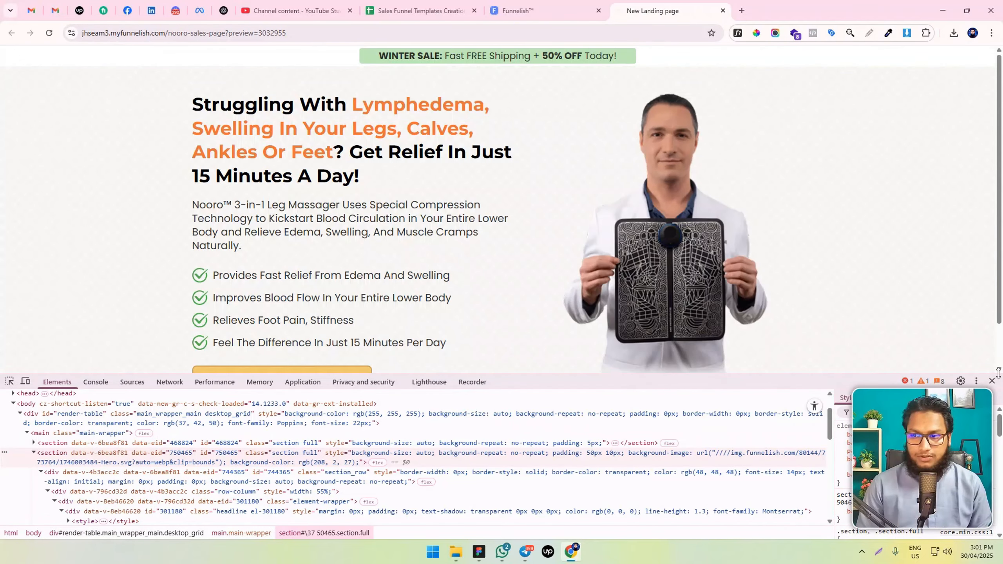
pyautogui.click(993, 381)
pyautogui.click(541, 12)
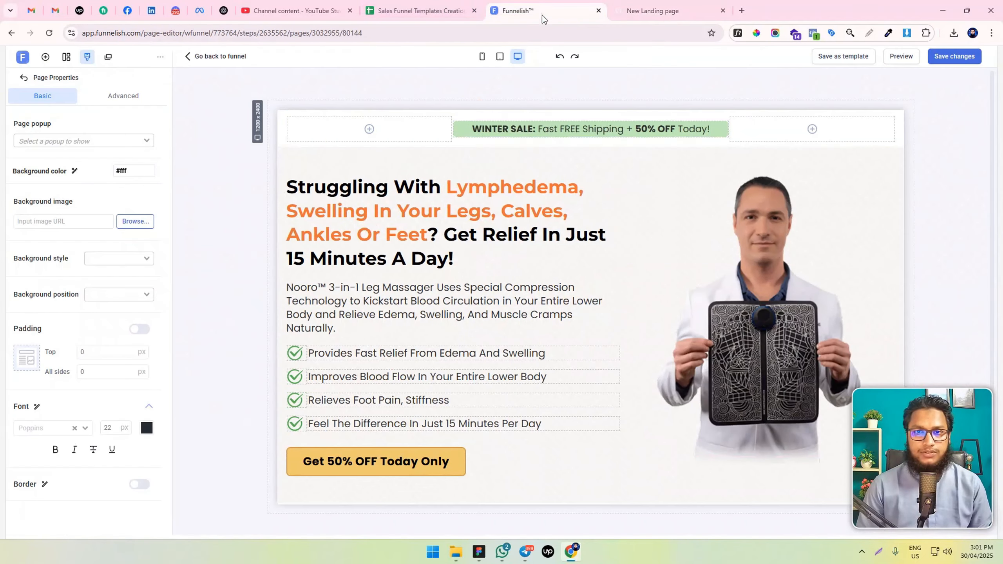
pyautogui.click(160, 57)
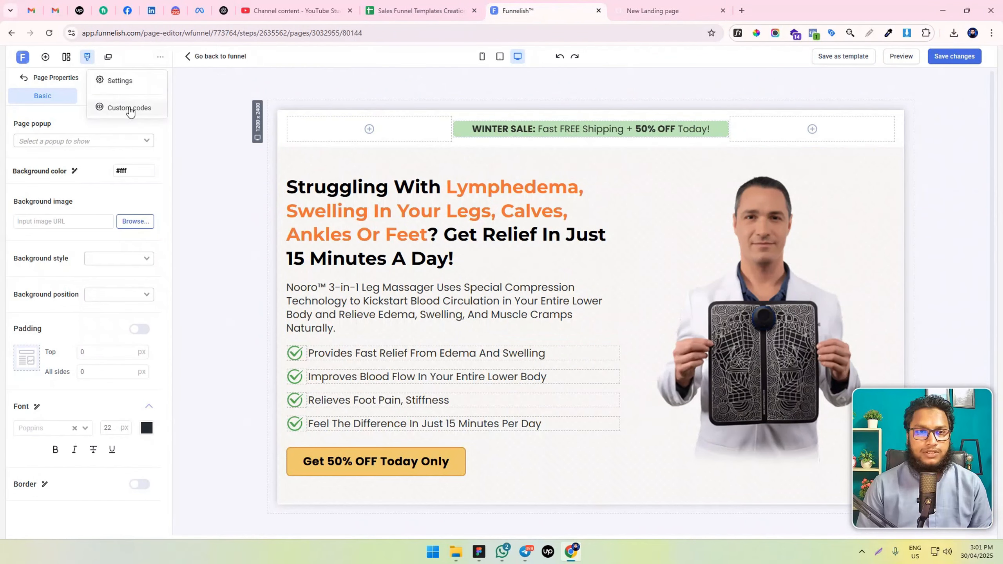
pyautogui.click(131, 109)
pyautogui.click(293, 149)
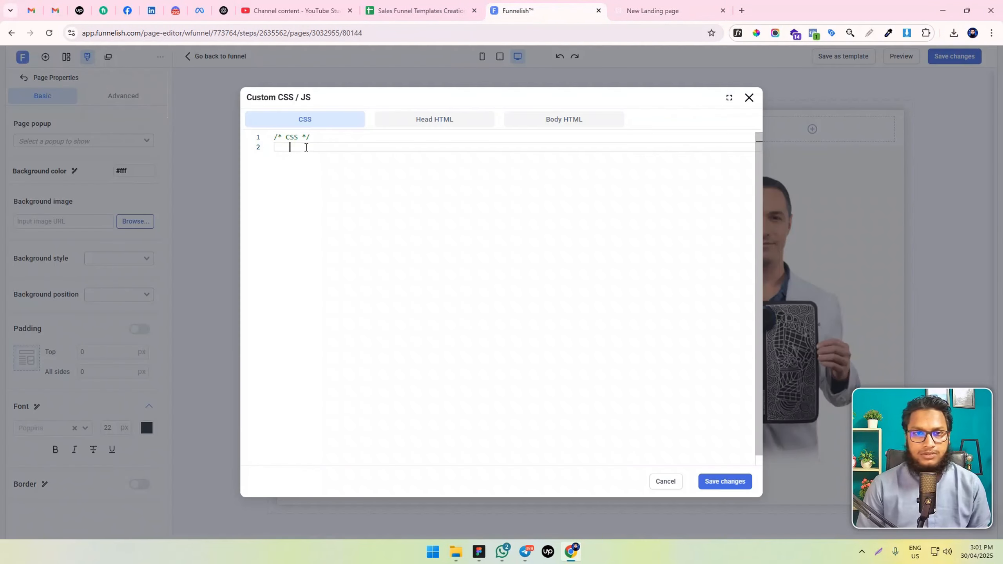
pyautogui.hotkey('ctrl', 'v')
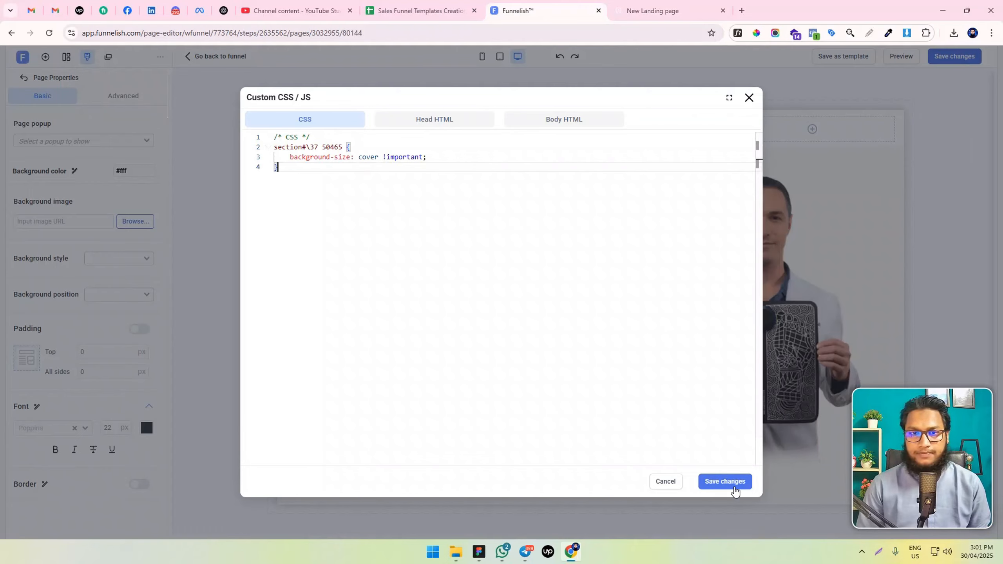
pyautogui.click(734, 491)
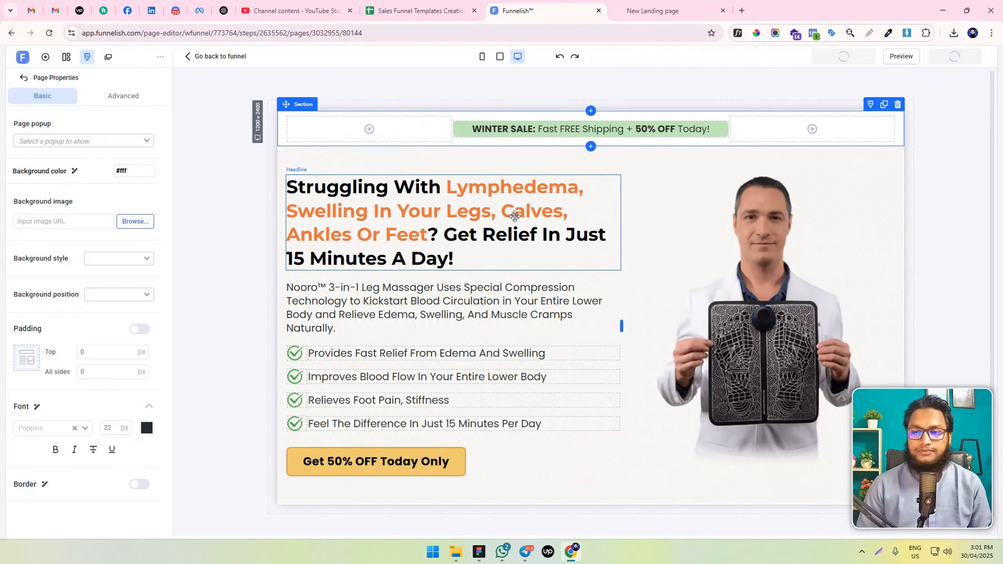
# Check the hero background and the winter sale banner in the page preview
pyautogui.click(667, 10)
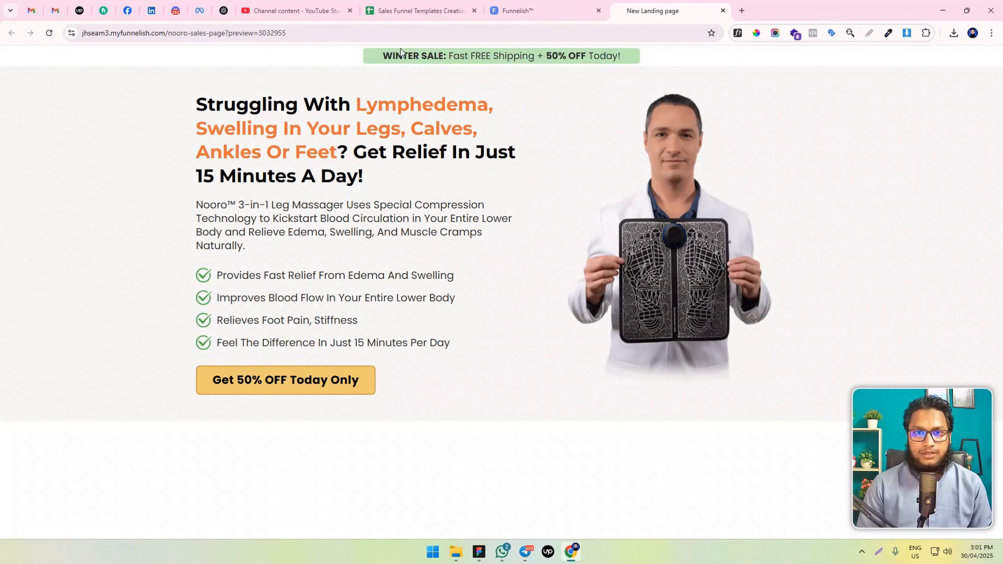
pyautogui.moveTo(438, 56); pyautogui.dragTo(612, 58)
pyautogui.click(555, 11)
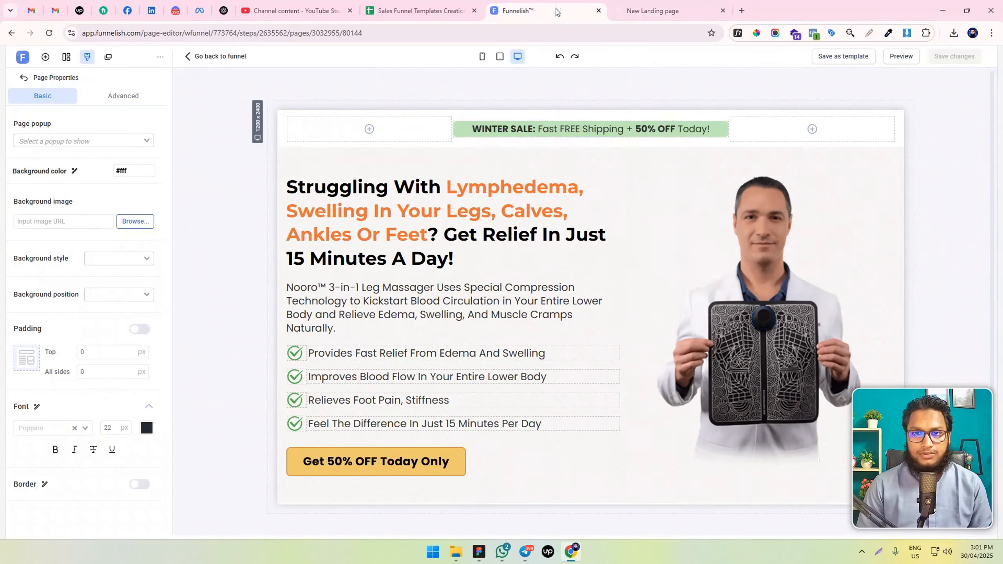
# Set the winter sale banner section's padding to 10 px on all sides and switch the editor to the mobile layout
pyautogui.click(282, 124)
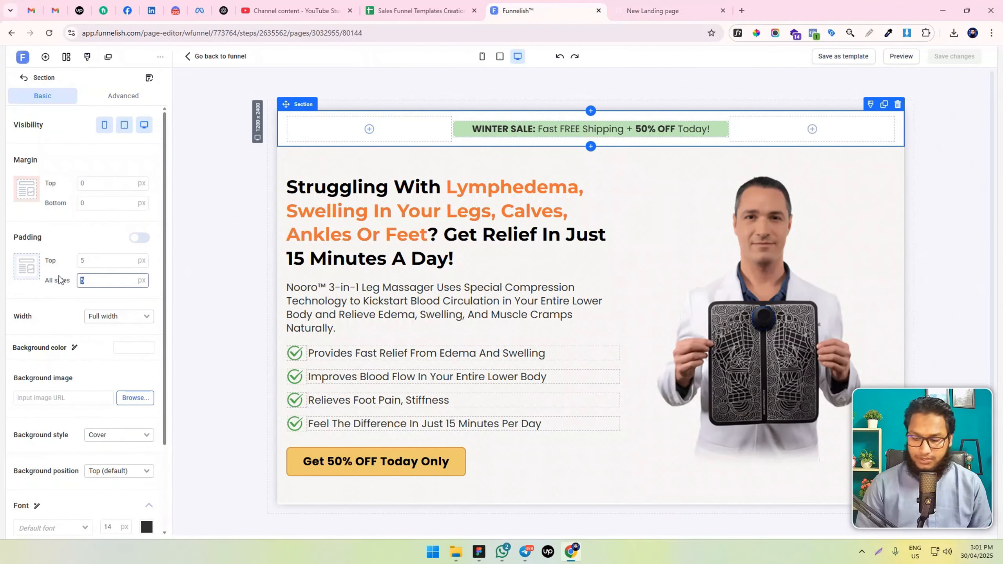
pyautogui.write('10')
pyautogui.click(482, 56)
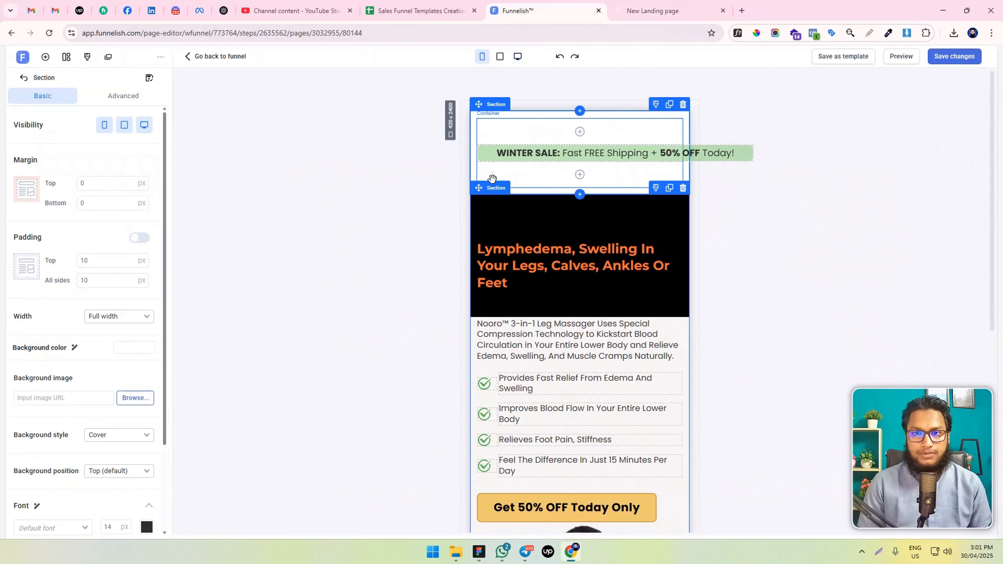
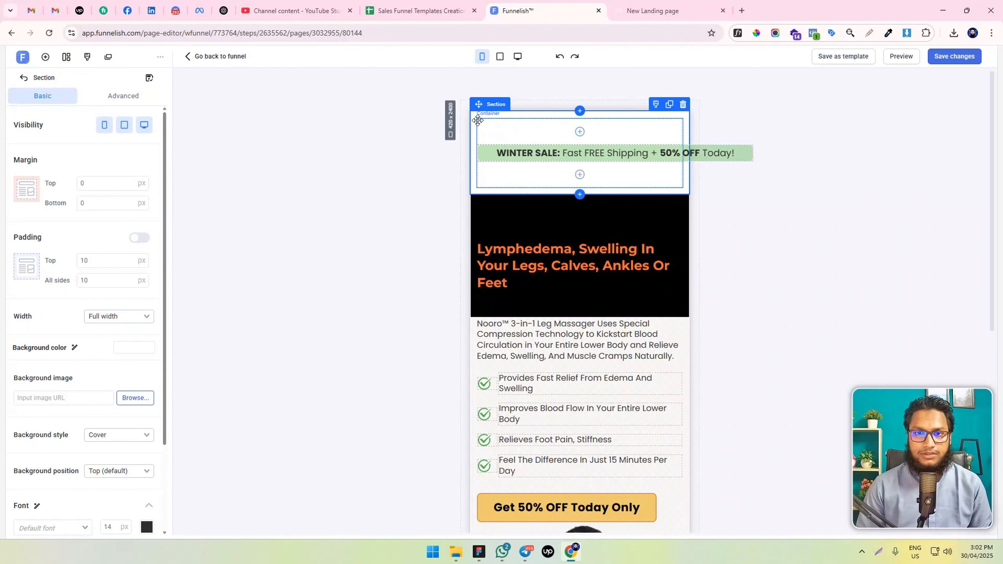
# Duplicate the winter sale banner container, hide one copy on mobile, and show the other copy on mobile only
pyautogui.click(479, 122)
pyautogui.click(663, 114)
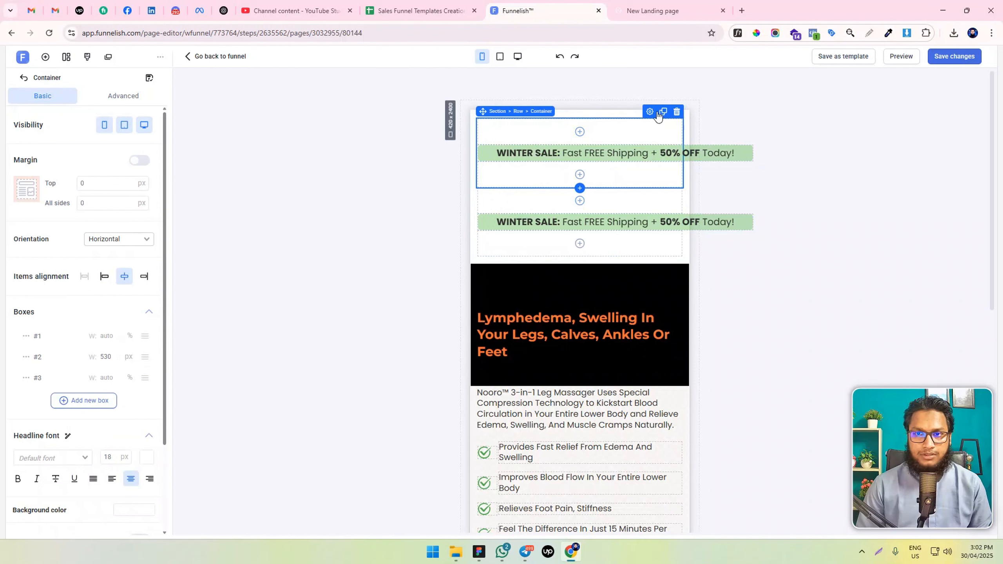
pyautogui.click(104, 125)
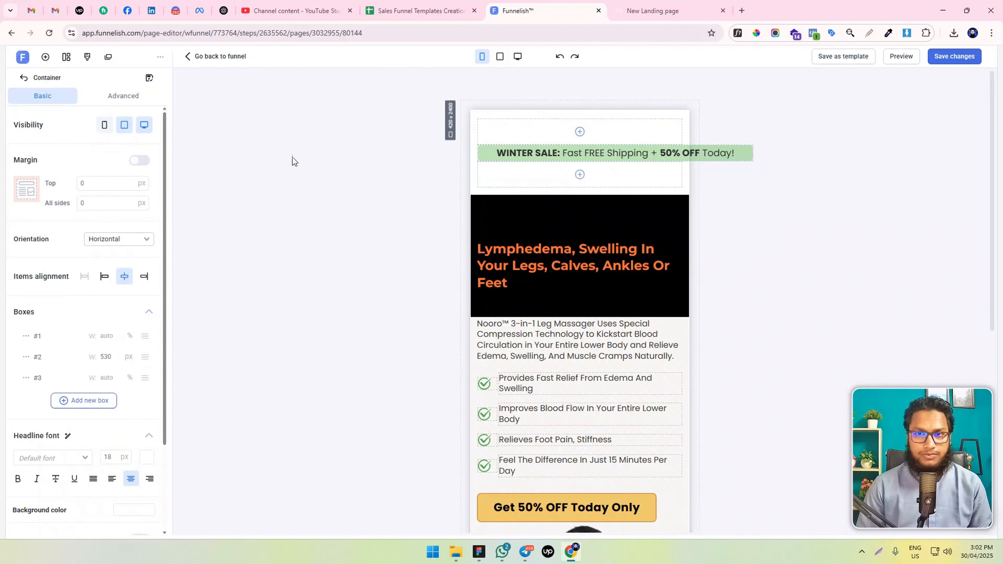
pyautogui.click(491, 132)
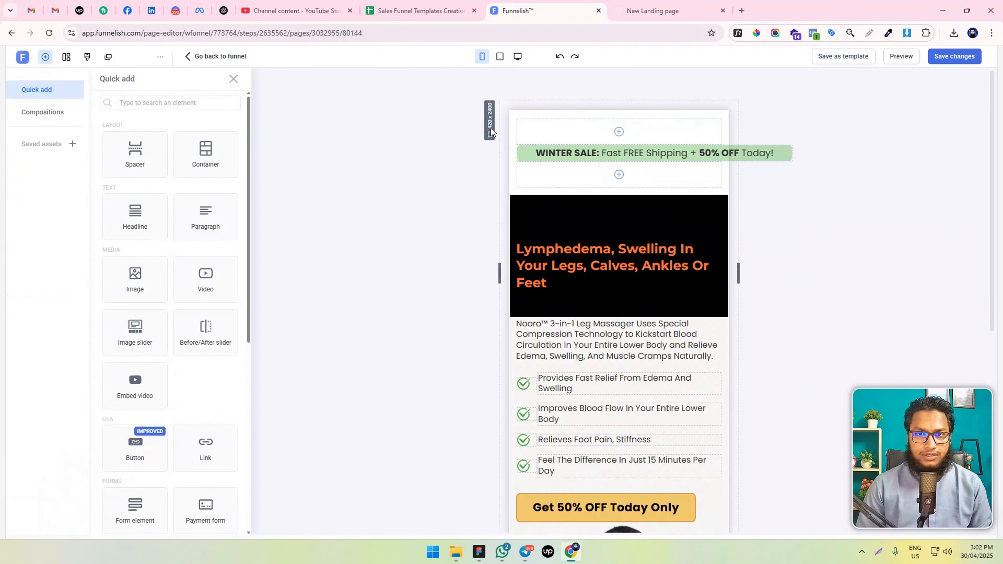
pyautogui.click(600, 128)
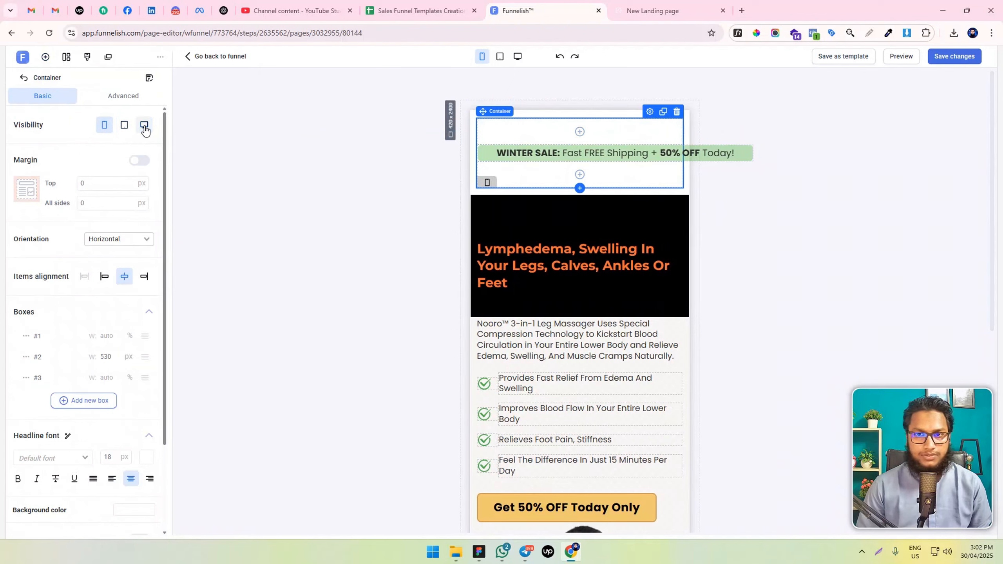
# Clear the middle box's width in the mobile banner container and delete the empty boxes on both sides of the text
pyautogui.scroll(-1, 66, 419)
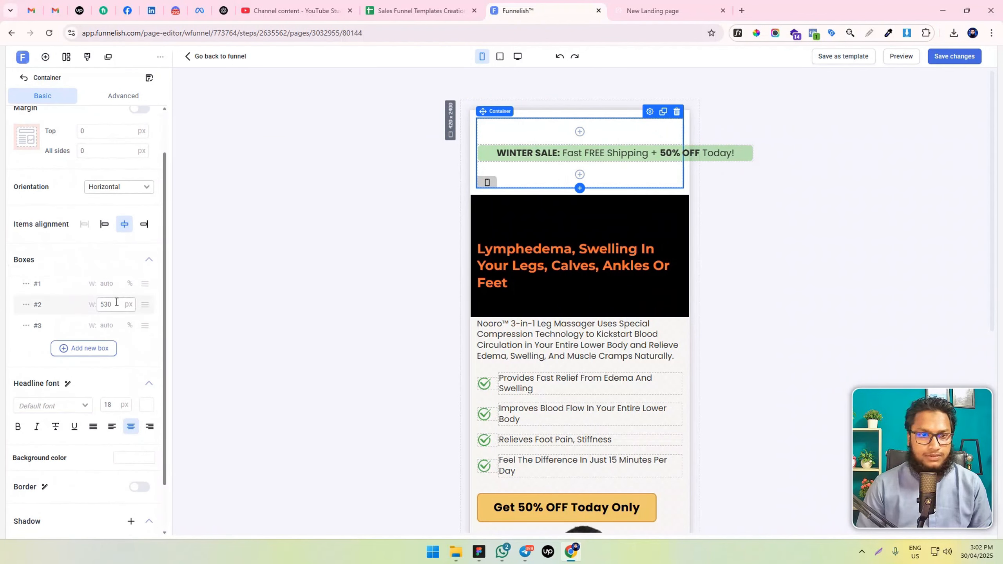
pyautogui.press('BackSpace')
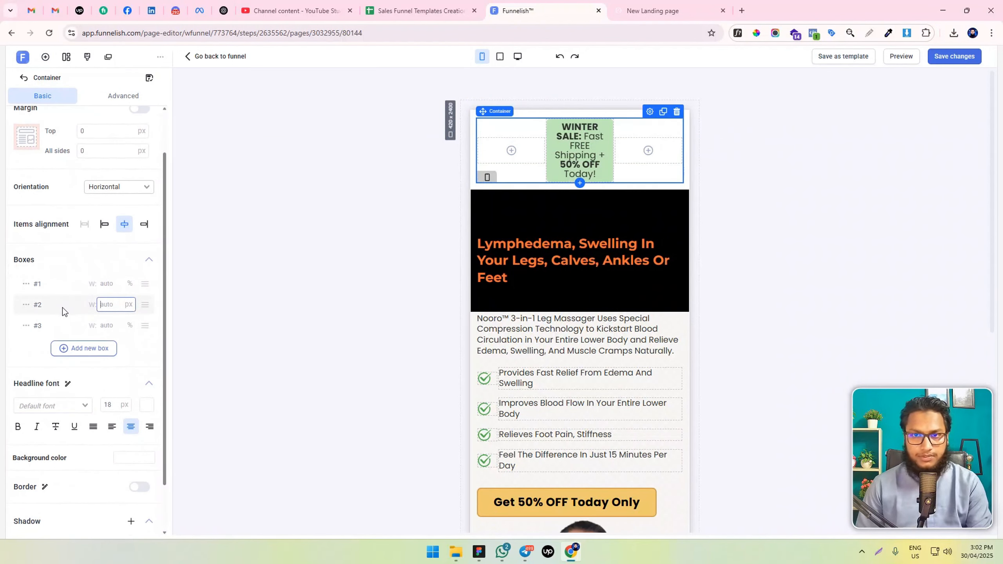
pyautogui.click(28, 288)
pyautogui.click(41, 323)
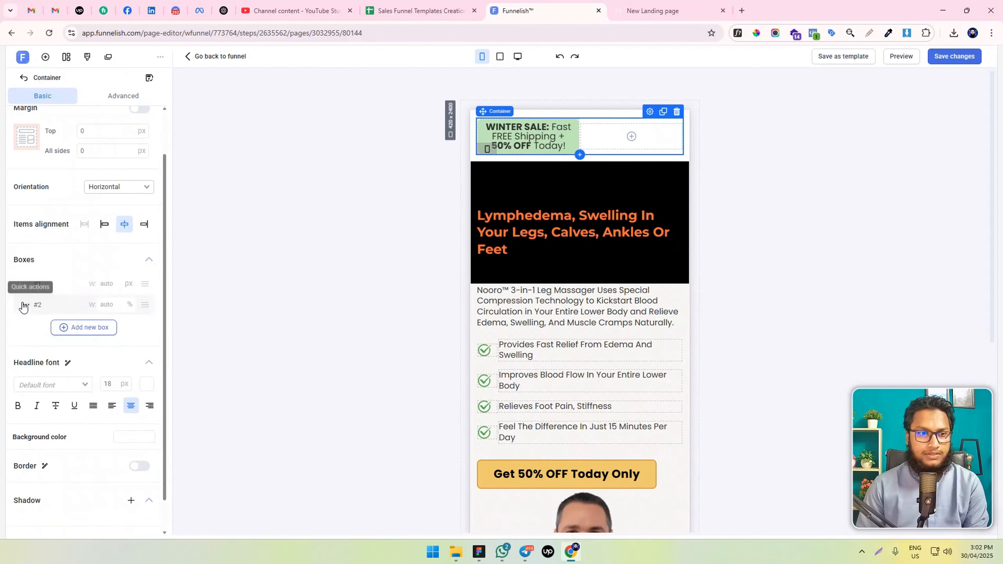
pyautogui.click(36, 342)
# Reduce the mobile winter sale text's font size until it fits on one line, and save the changes
pyautogui.doubleClick(600, 152)
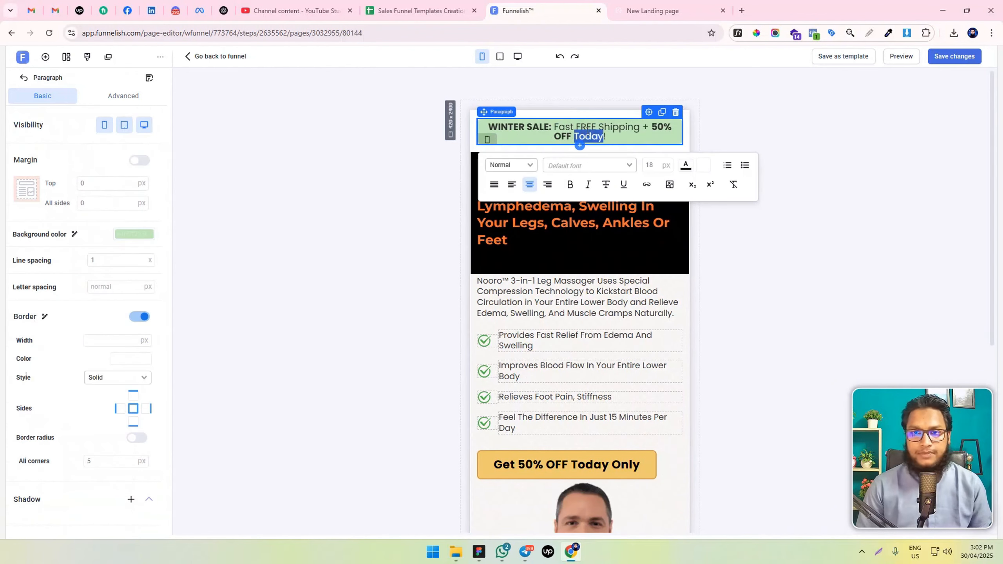
pyautogui.click(651, 166)
pyautogui.press('Down')
pyautogui.press('Down')
pyautogui.press('Down')
pyautogui.press('Down')
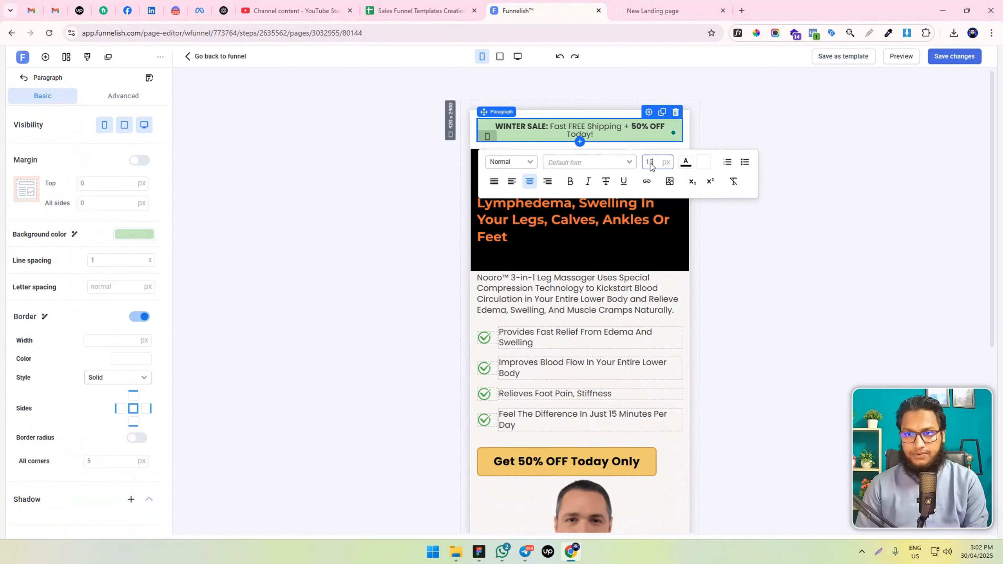
pyautogui.click(833, 199)
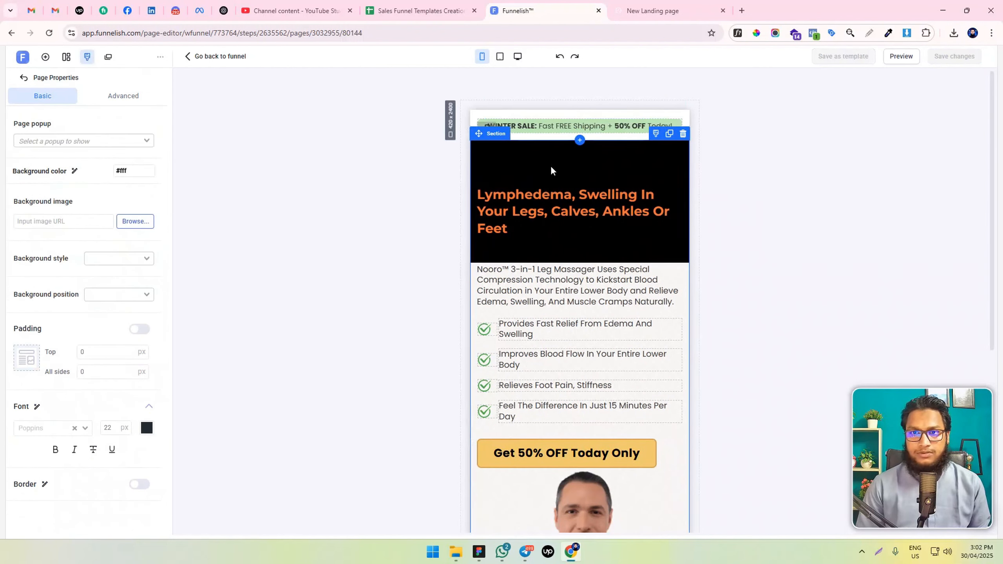
# Reload the page preview to check the winter sale banner on desktop, then return to the editor
pyautogui.hotkey('ctrl', 'Tab')
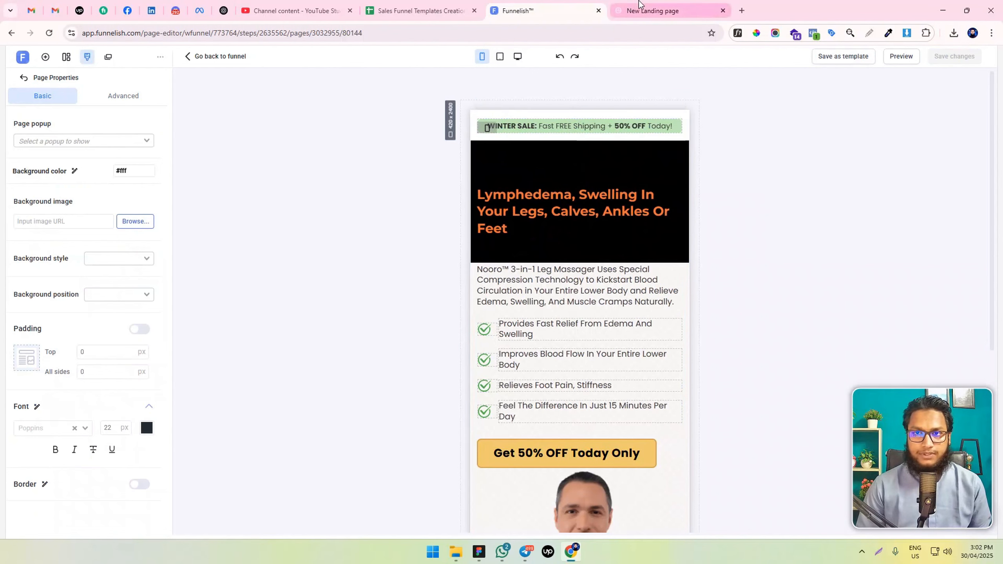
pyautogui.click(52, 34)
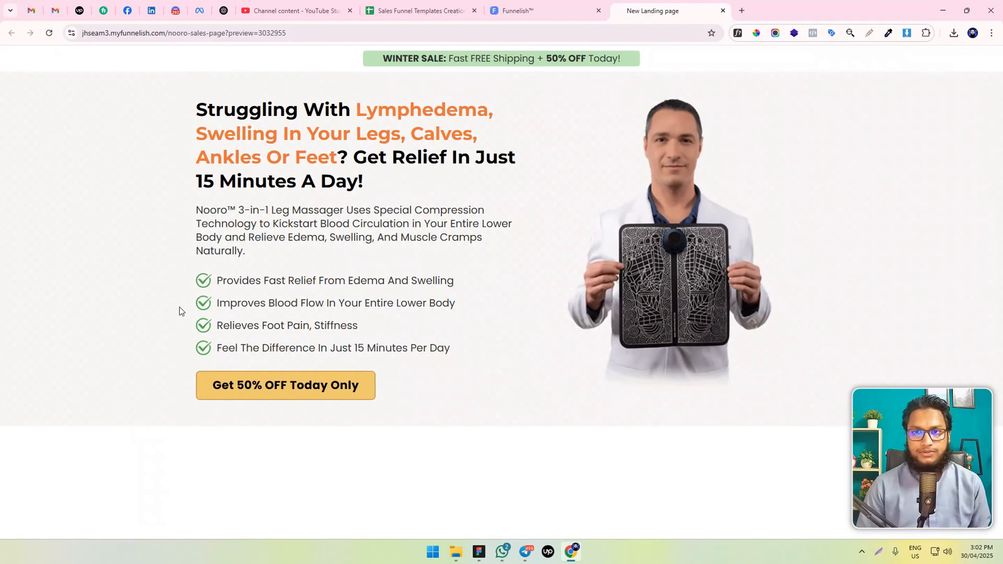
pyautogui.click(546, 9)
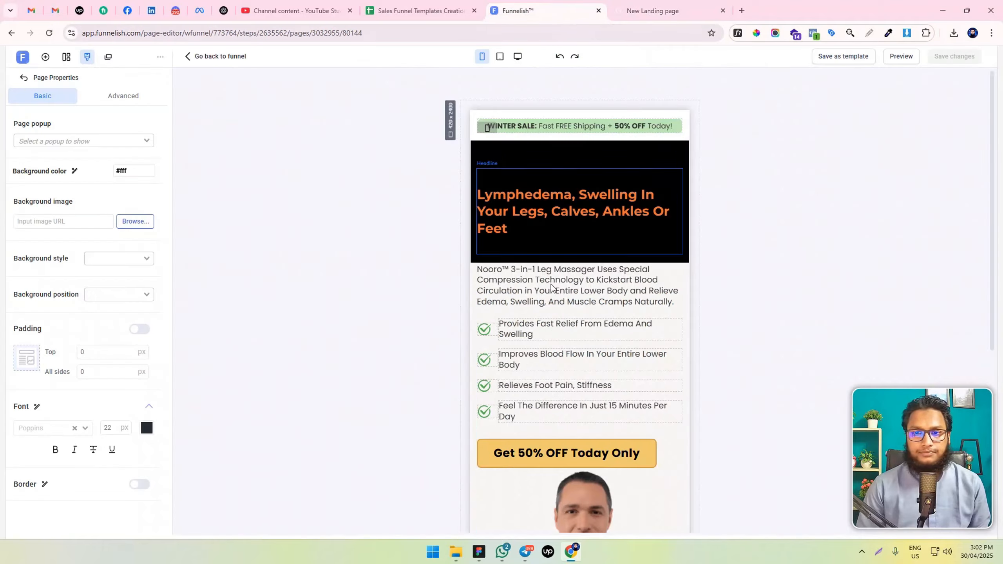
# Center-align the "Get 50% OFF Today Only" button in the mobile layout and save the changes
pyautogui.scroll(-5, 526, 320)
pyautogui.scroll(-6, 552, 312)
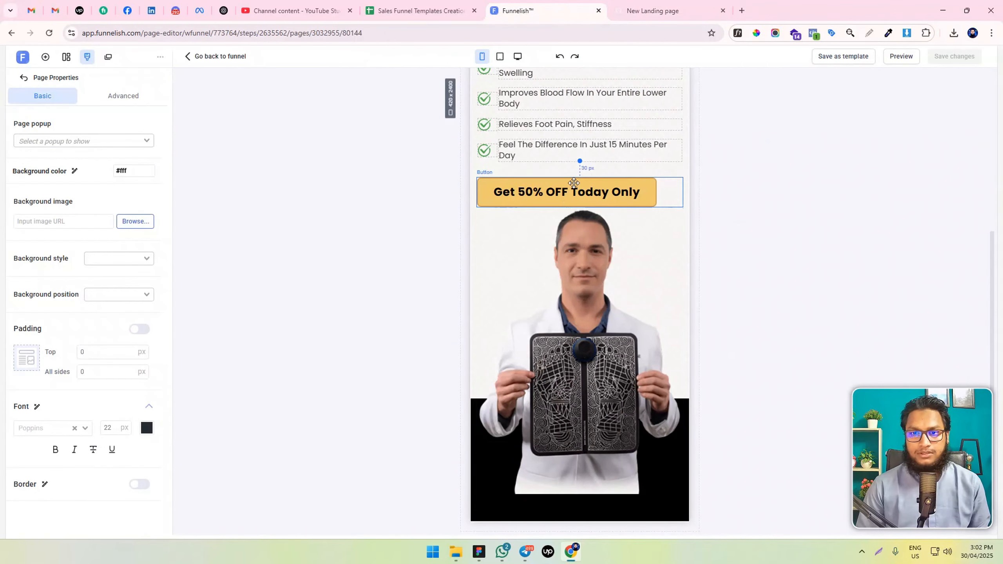
pyautogui.click(568, 203)
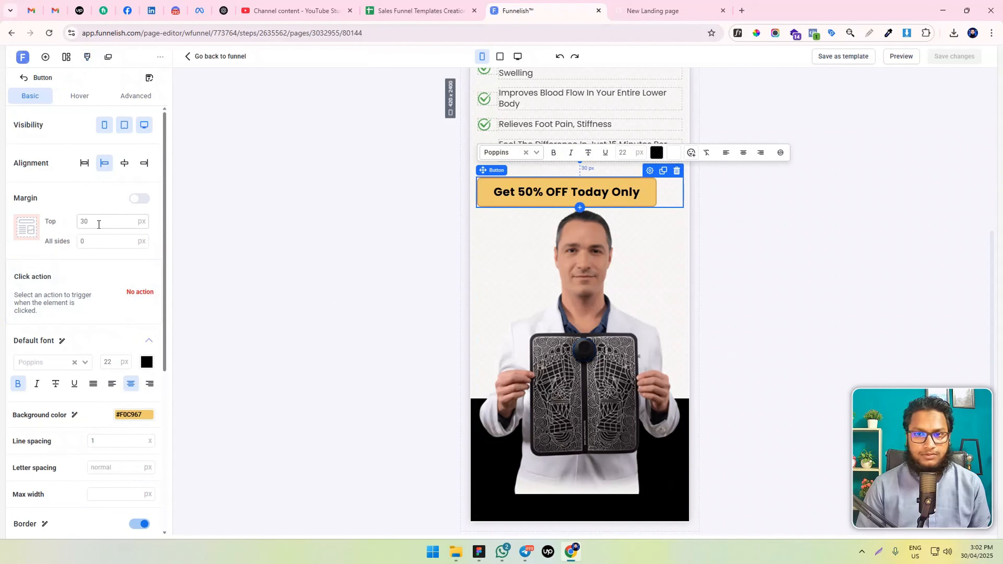
pyautogui.click(123, 163)
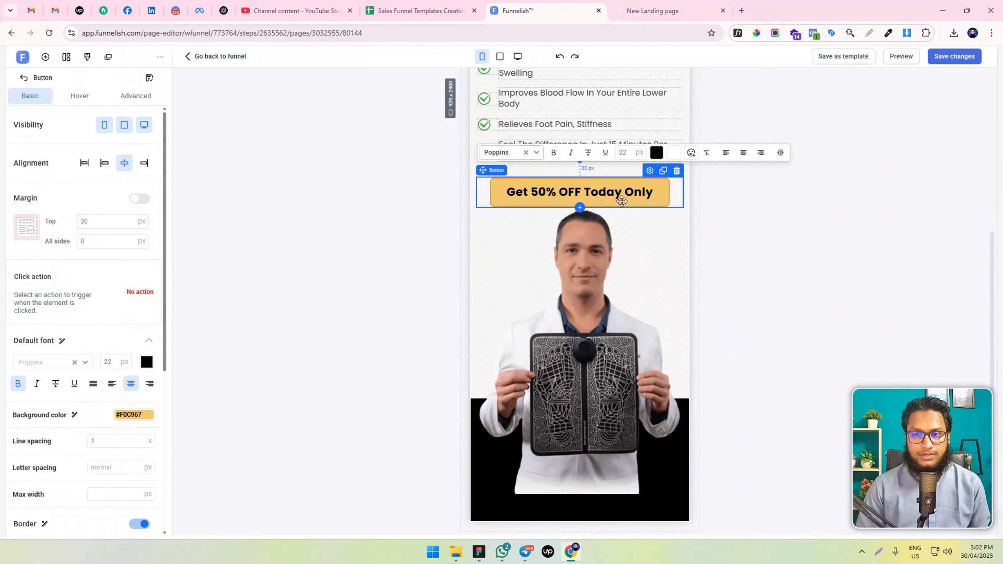
pyautogui.click(794, 168)
pyautogui.click(973, 57)
# Remove the black background color from the hero section and save the changes
pyautogui.scroll(4, 647, 186)
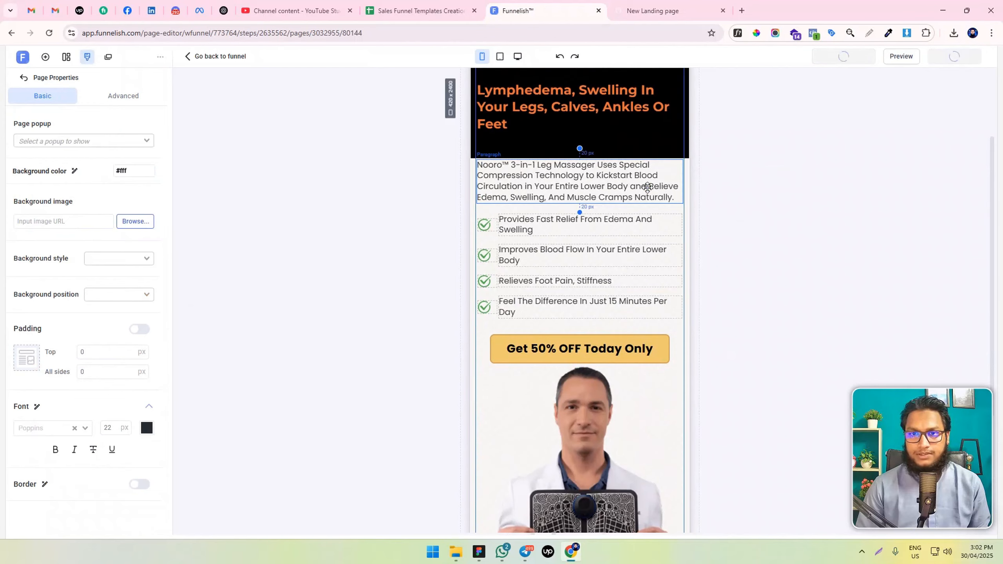
pyautogui.scroll(-3, 647, 187)
pyautogui.scroll(5, 552, 231)
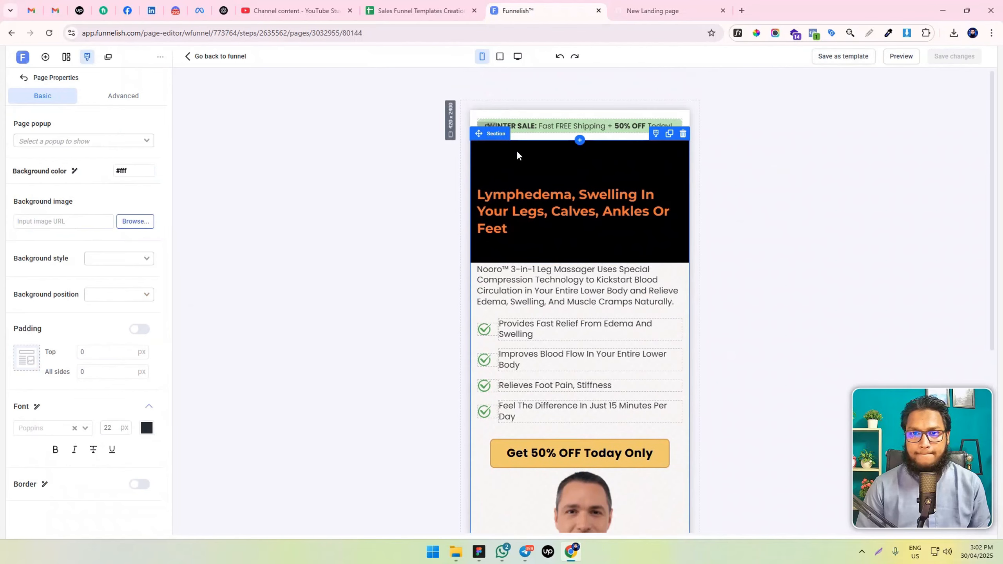
pyautogui.click(513, 165)
pyautogui.click(129, 387)
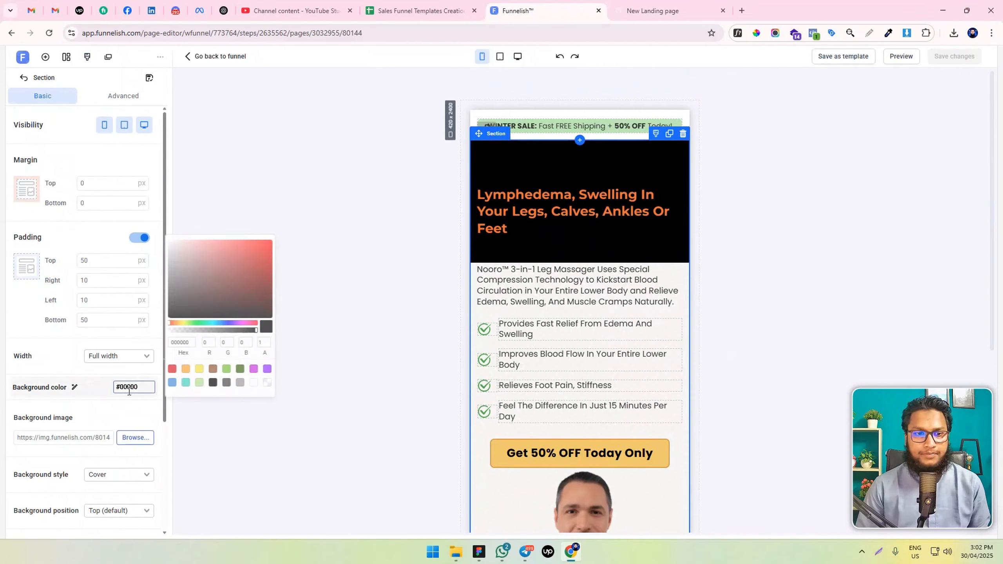
pyautogui.hotkey('ctrl', 'a')
pyautogui.press('BackSpace')
pyautogui.click(312, 402)
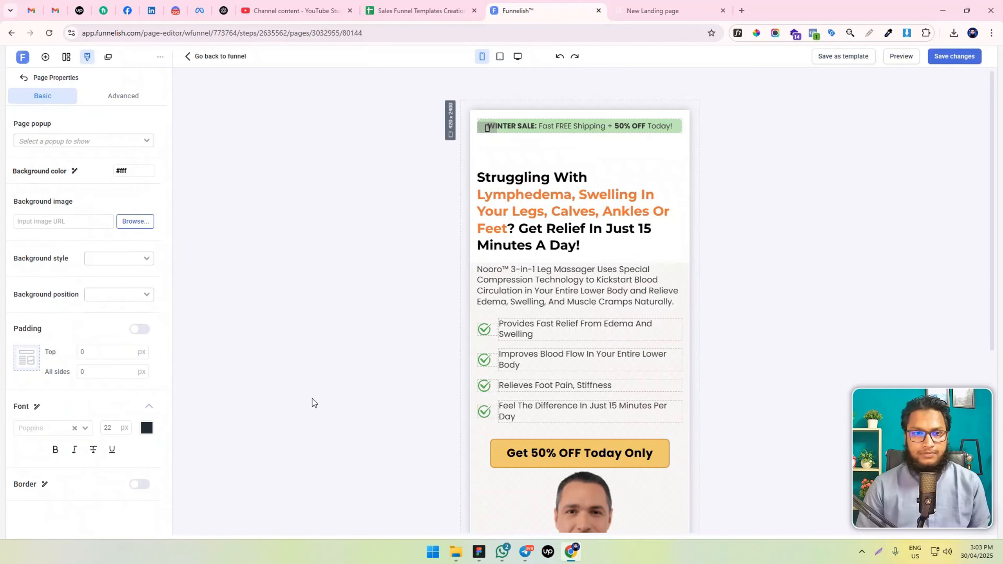
pyautogui.click(962, 54)
# Refresh the preview to check the hero section without its background color, and return to the editor
pyautogui.scroll(-2, 556, 264)
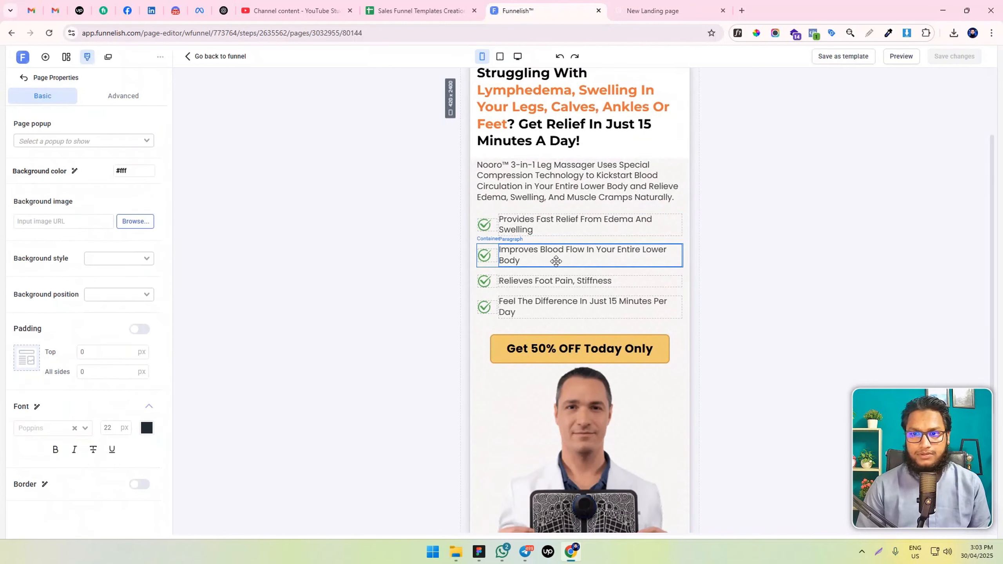
pyautogui.click(652, 11)
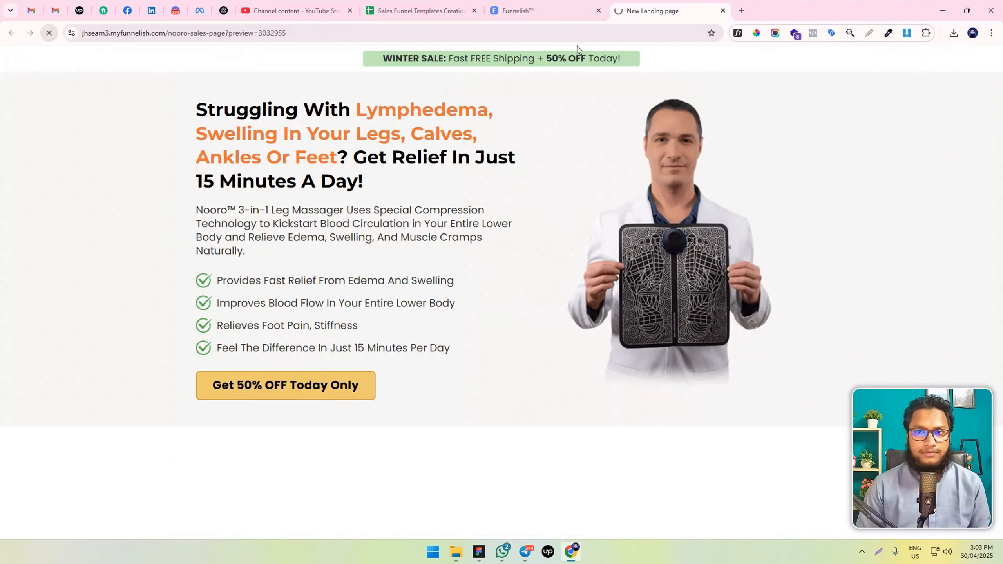
pyautogui.click(549, 11)
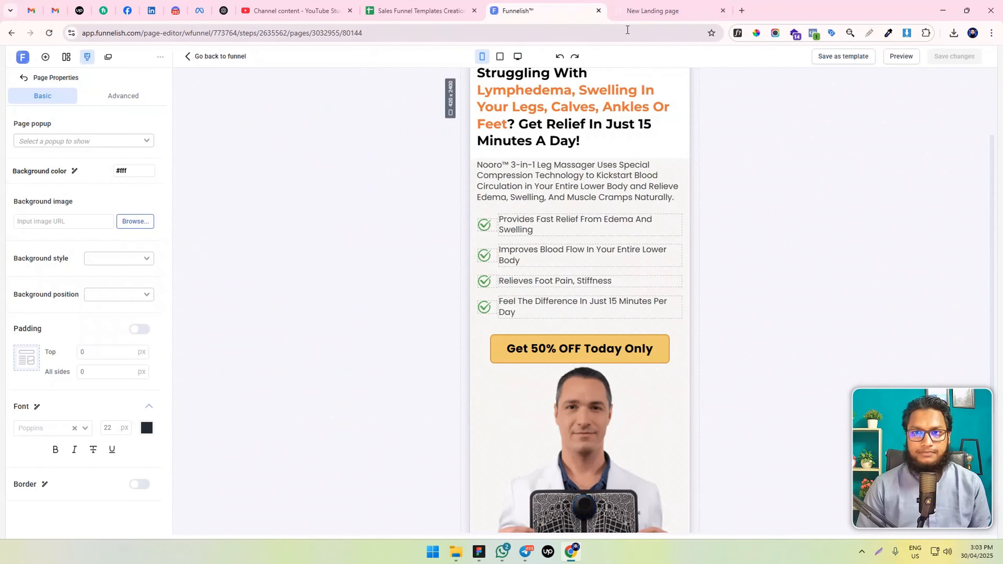
# Switch to the desktop layout and add a new section with a two-column row below the hero section
pyautogui.click(518, 56)
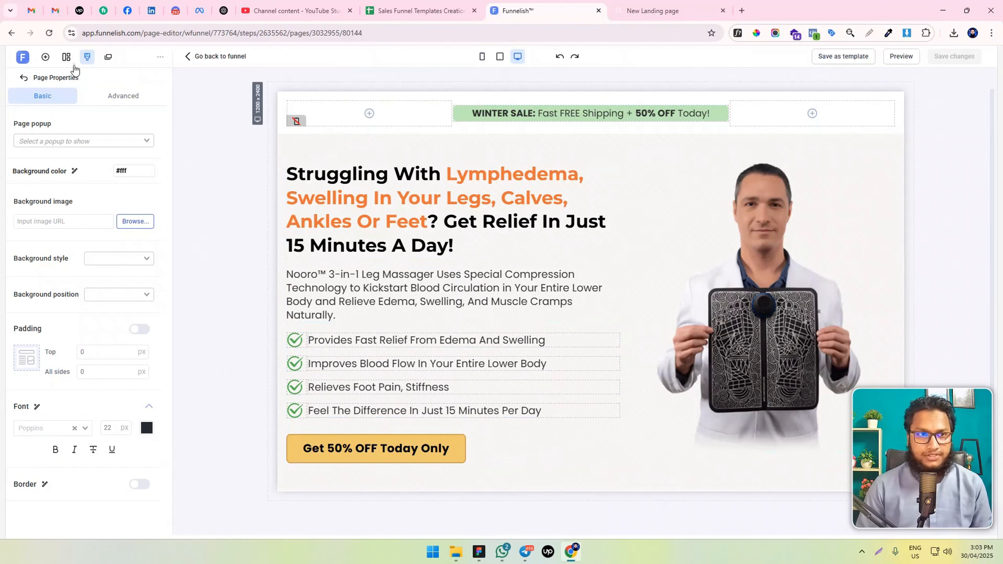
pyautogui.click(46, 58)
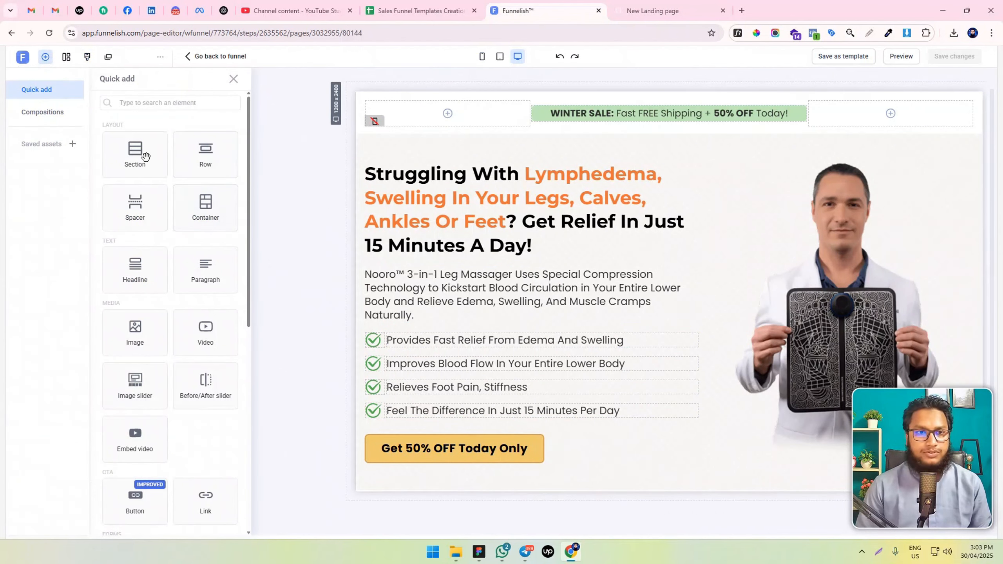
pyautogui.moveTo(135, 152); pyautogui.dragTo(620, 489)
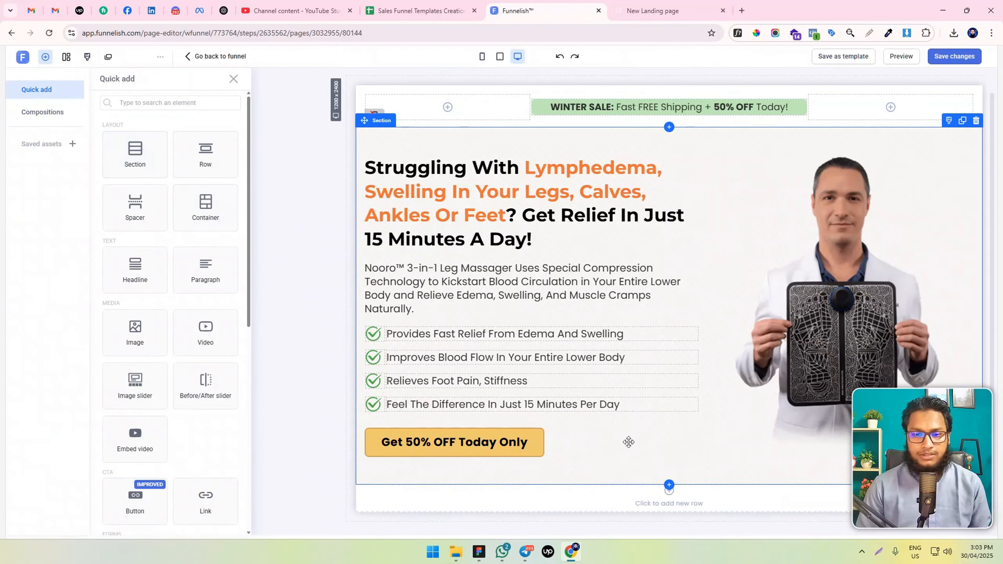
pyautogui.click(591, 415)
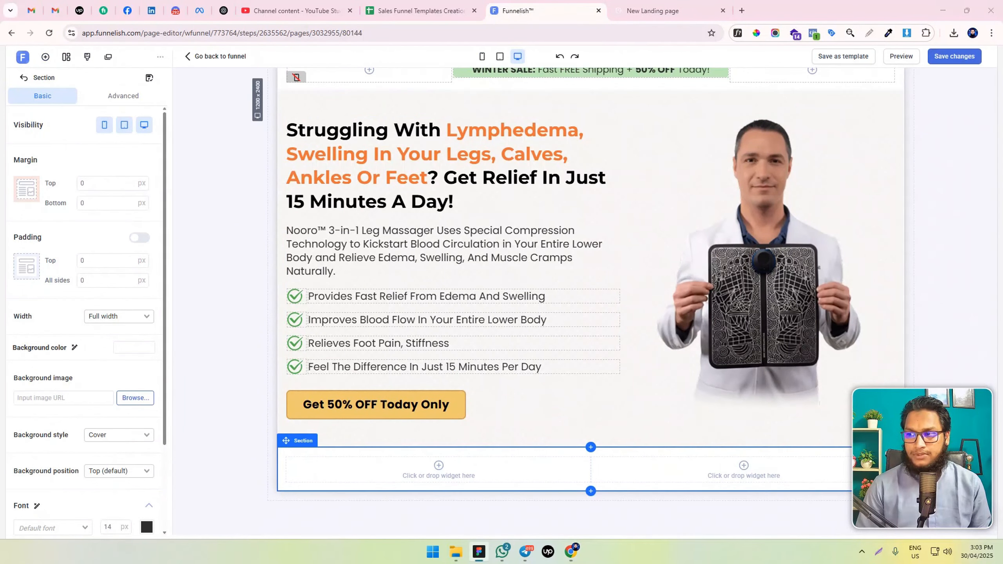
# Add an image element to the new row's first column and choose the Nooro massager bundle picture from the image library
pyautogui.click(442, 475)
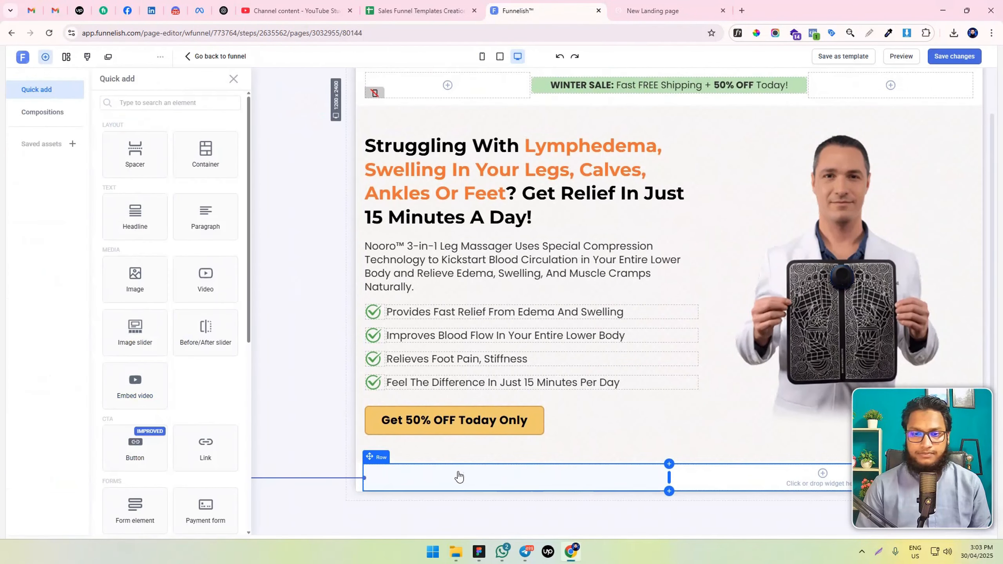
pyautogui.click(517, 478)
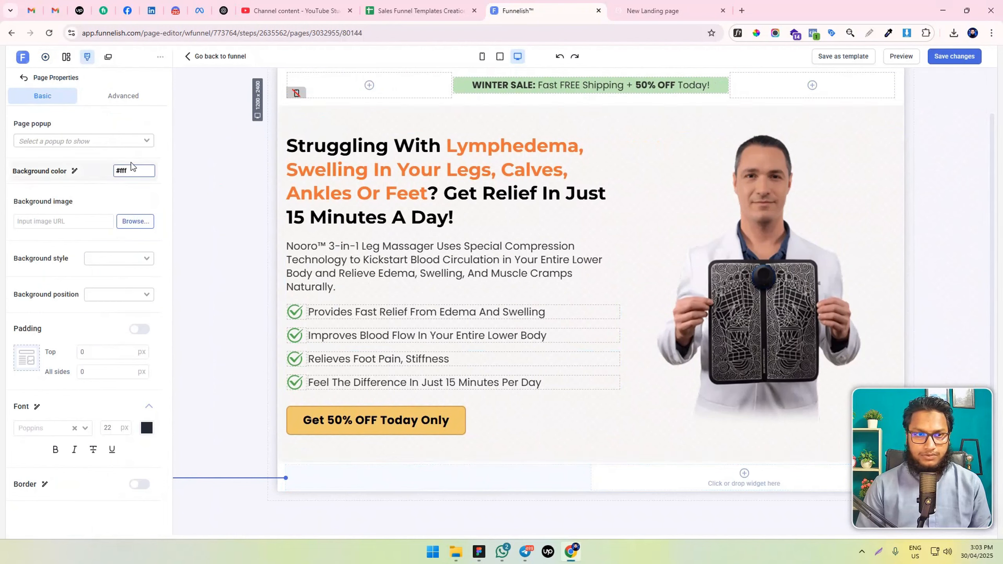
pyautogui.click(441, 483)
pyautogui.click(133, 300)
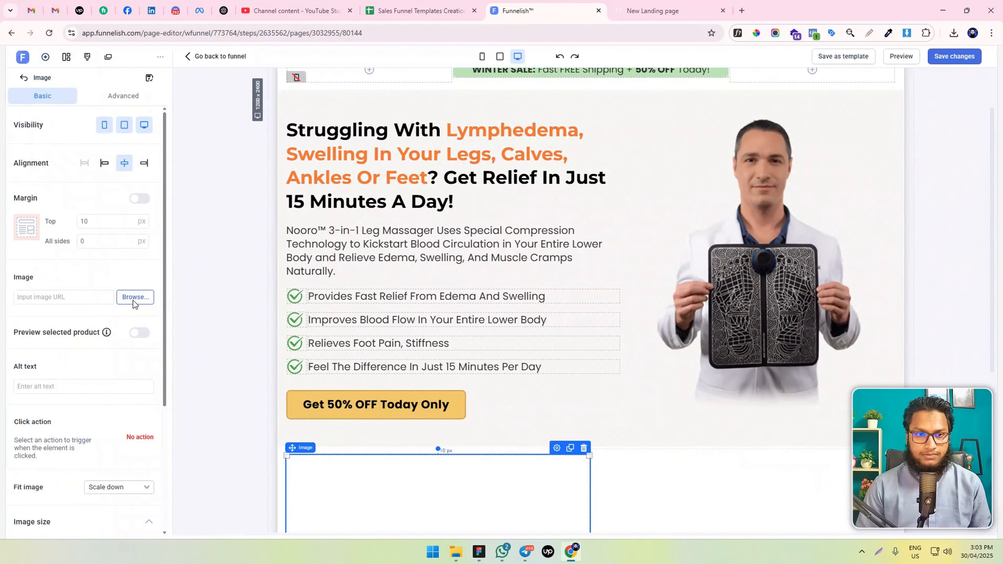
pyautogui.click(131, 298)
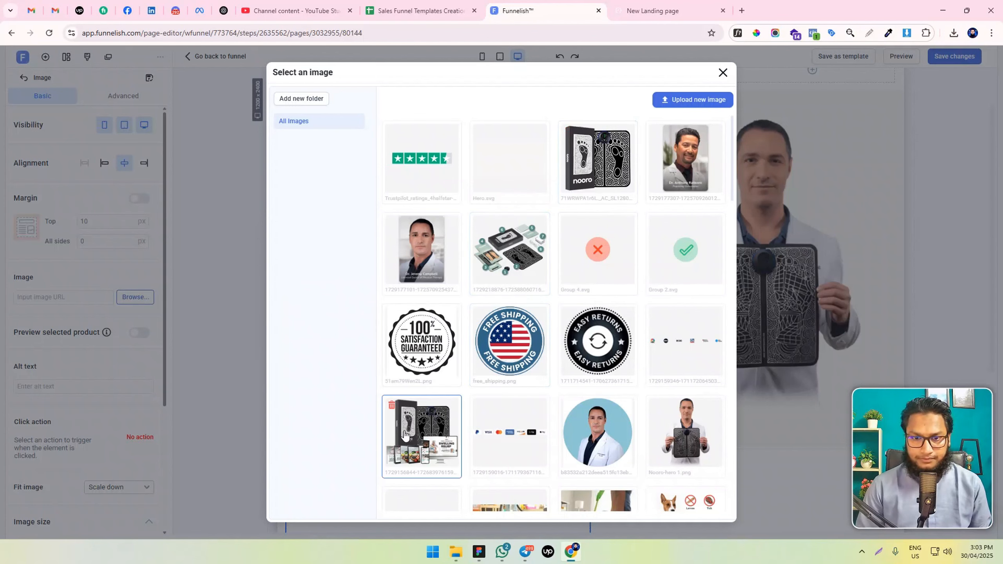
pyautogui.click(404, 434)
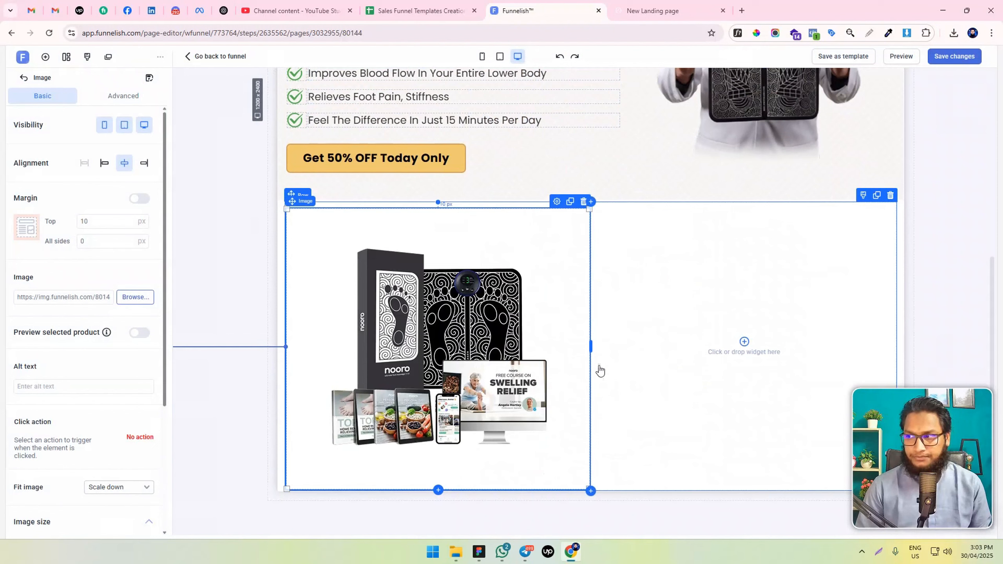
# Set the bundle image's fit to Fill and narrow its column to about 40% of the row's width
pyautogui.scroll(-5, 99, 336)
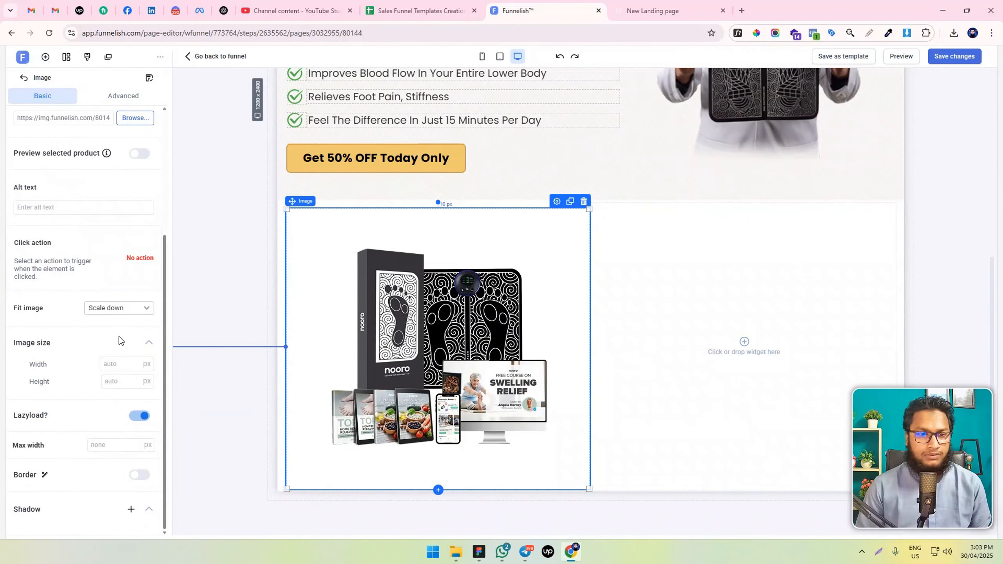
pyautogui.click(118, 308)
pyautogui.click(116, 348)
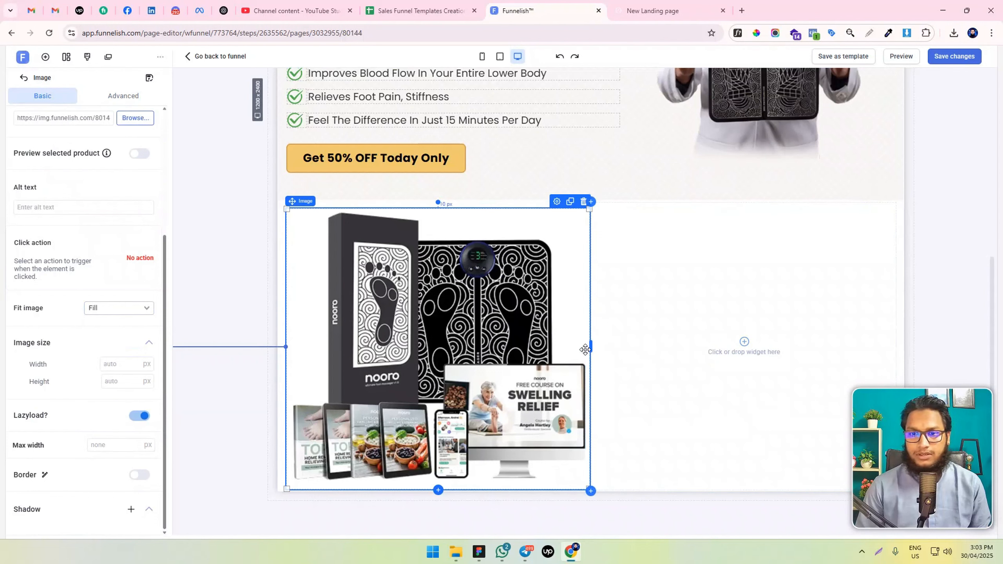
pyautogui.moveTo(591, 346); pyautogui.dragTo(523, 340)
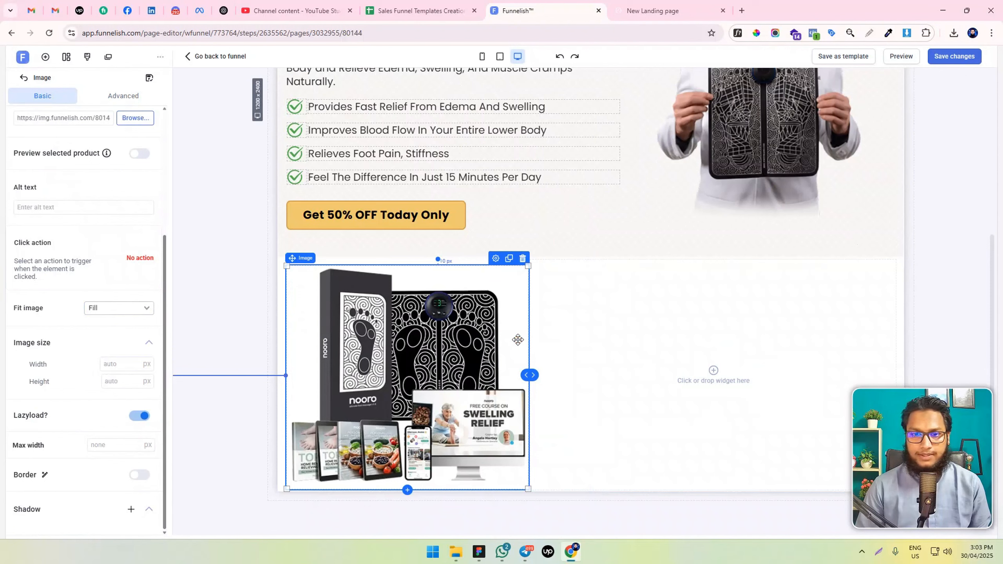
# Add a headline below the bundle image in the first column reading "Note: Not Available on Amazon or eBay"
pyautogui.click(531, 340)
pyautogui.scroll(-3, 102, 405)
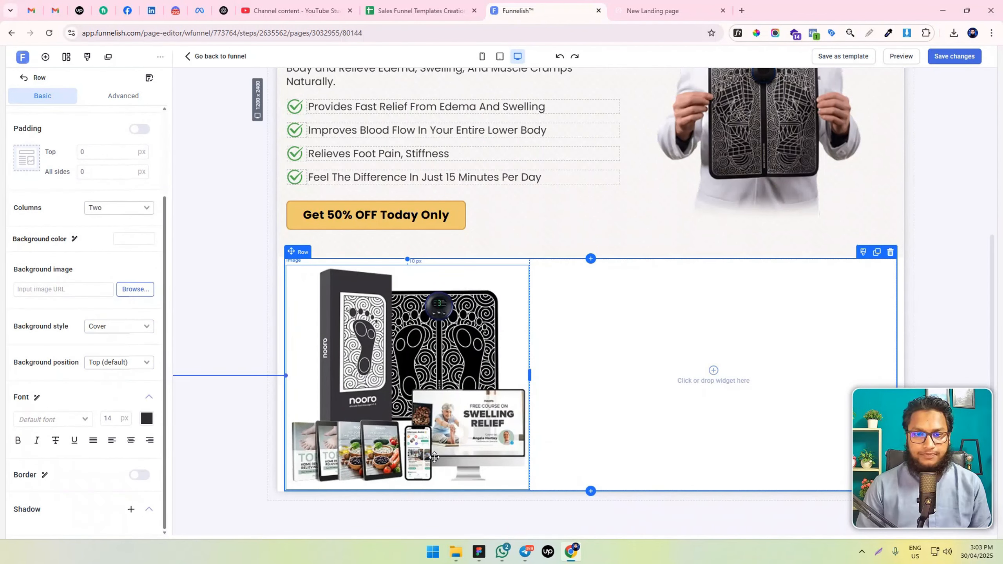
pyautogui.scroll(3, 90, 163)
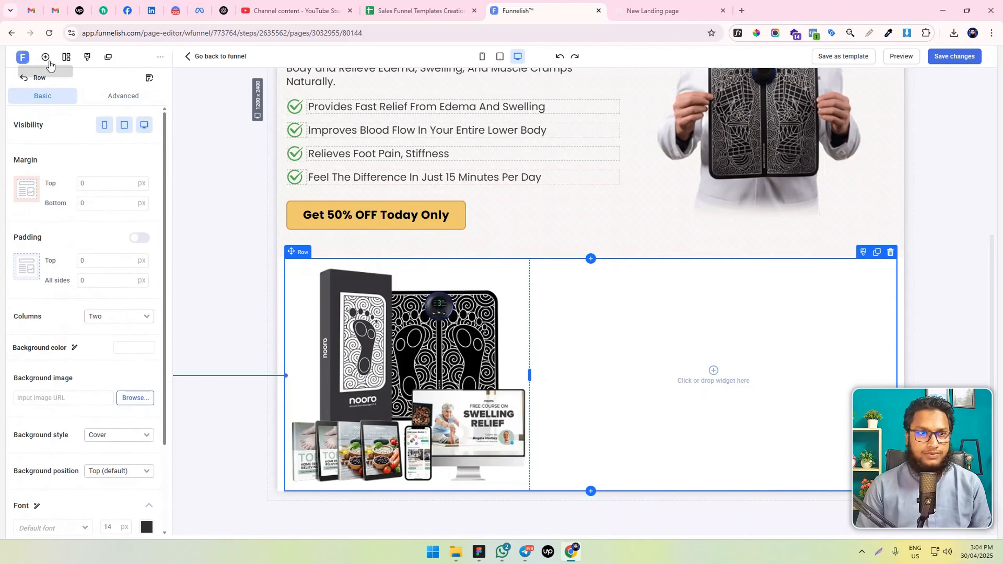
pyautogui.click(45, 57)
pyautogui.moveTo(135, 269); pyautogui.dragTo(508, 470)
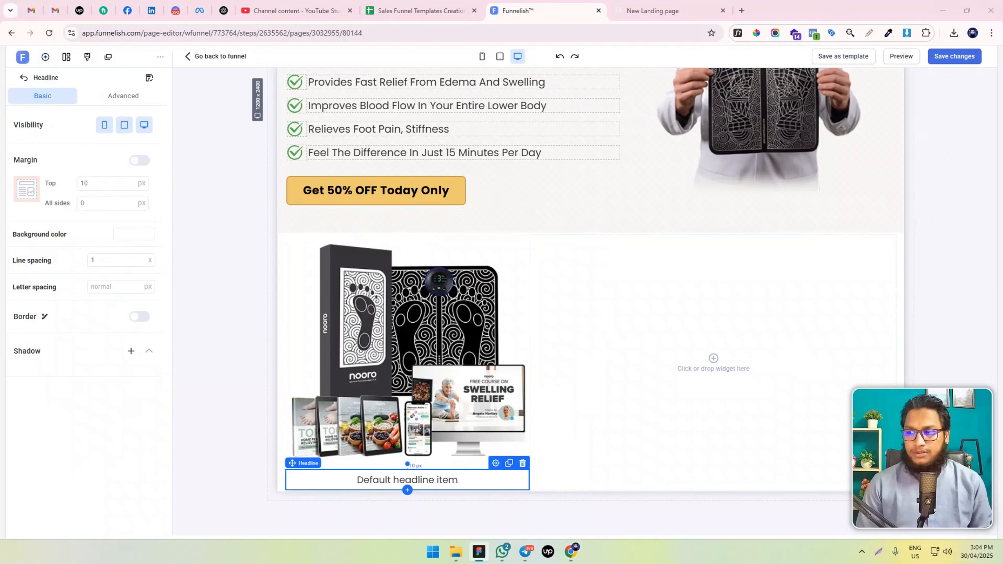
pyautogui.tripleClick(374, 479)
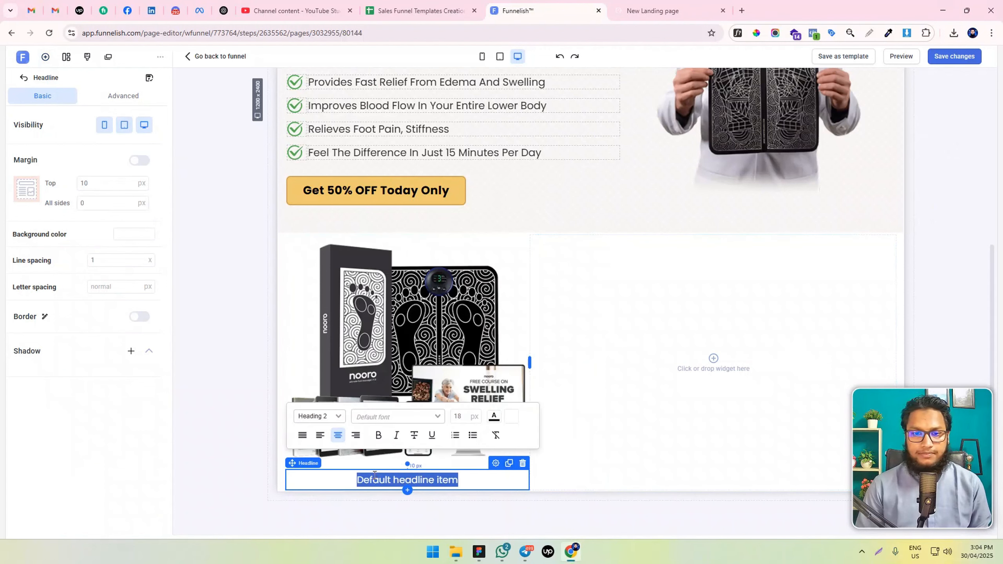
pyautogui.write('Note: Not Available on Amazon or eBay')
# Make the word "Note:" in the headline bold and set its text color to hex 56766B
pyautogui.moveTo(318, 476); pyautogui.dragTo(343, 477)
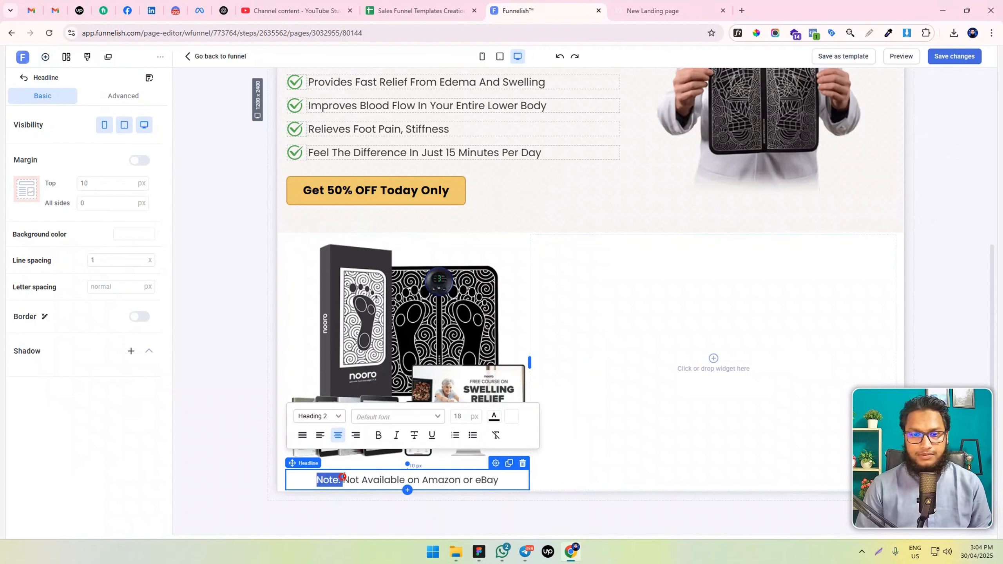
pyautogui.click(379, 434)
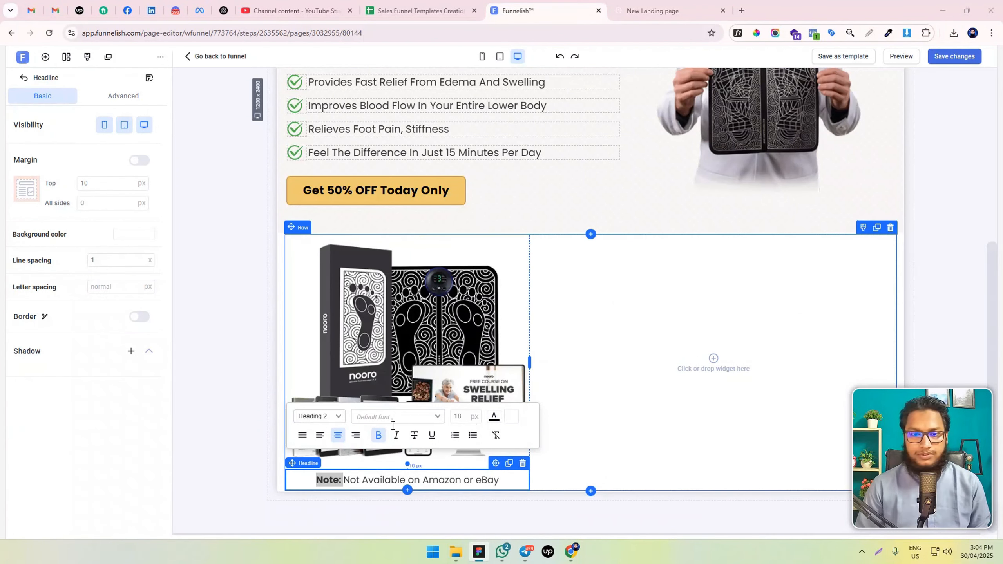
pyautogui.click(493, 416)
pyautogui.doubleClick(511, 351)
pyautogui.hotkey('ctrl', 'v')
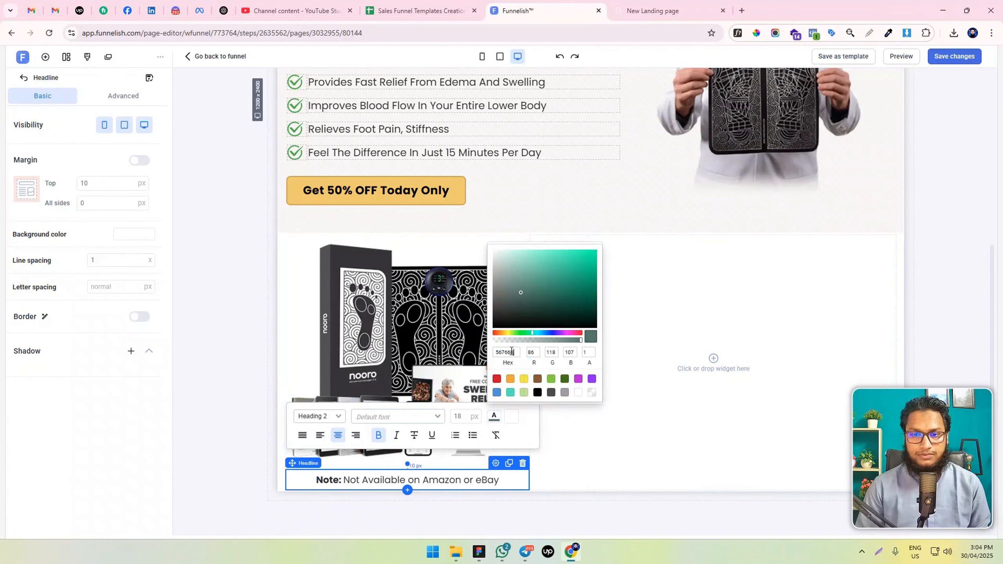
pyautogui.click(507, 475)
pyautogui.click(637, 475)
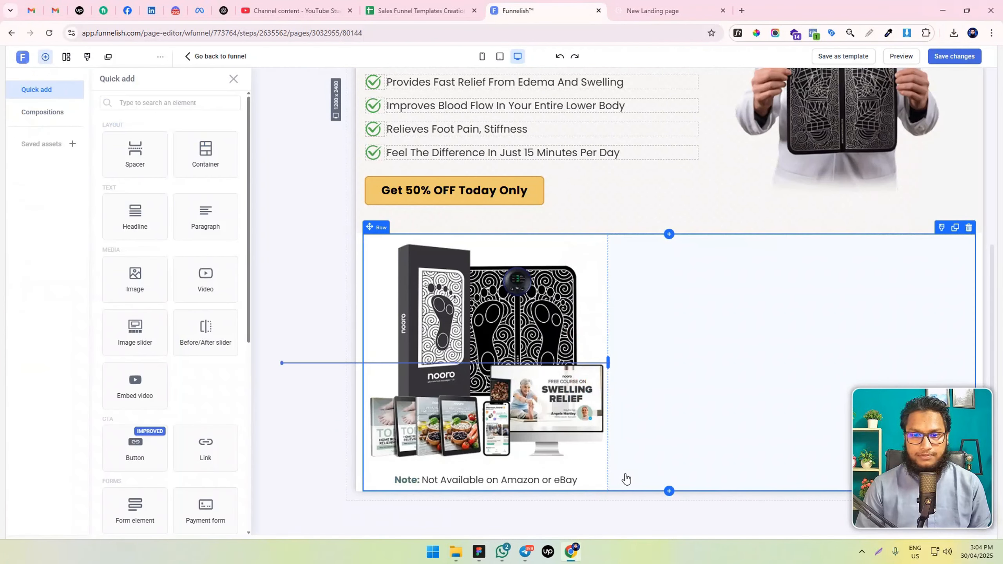
# Set the note headline's padding to 0 px at the top and on all sides
pyautogui.tripleClick(488, 480)
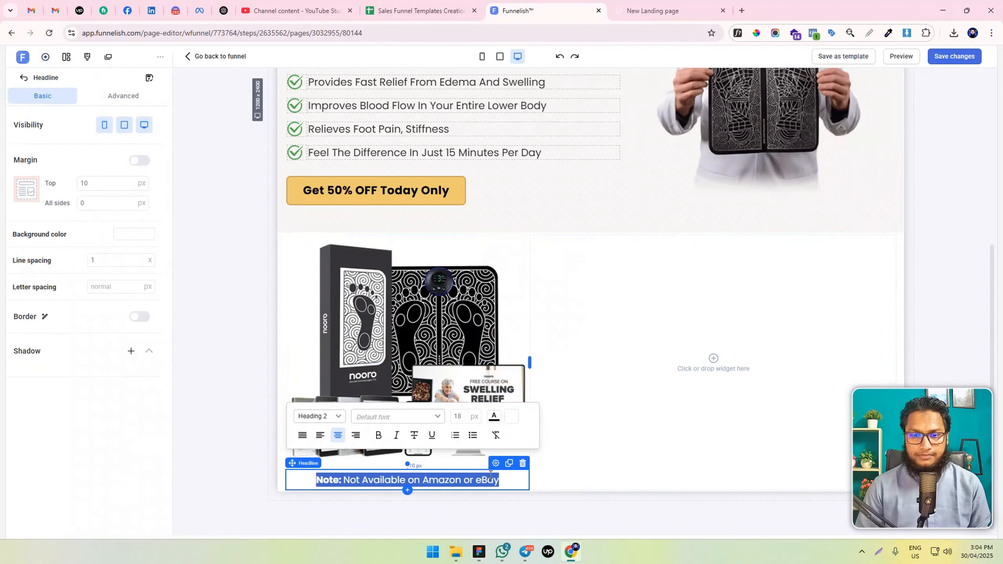
pyautogui.click(118, 184)
pyautogui.click(123, 96)
pyautogui.click(57, 281)
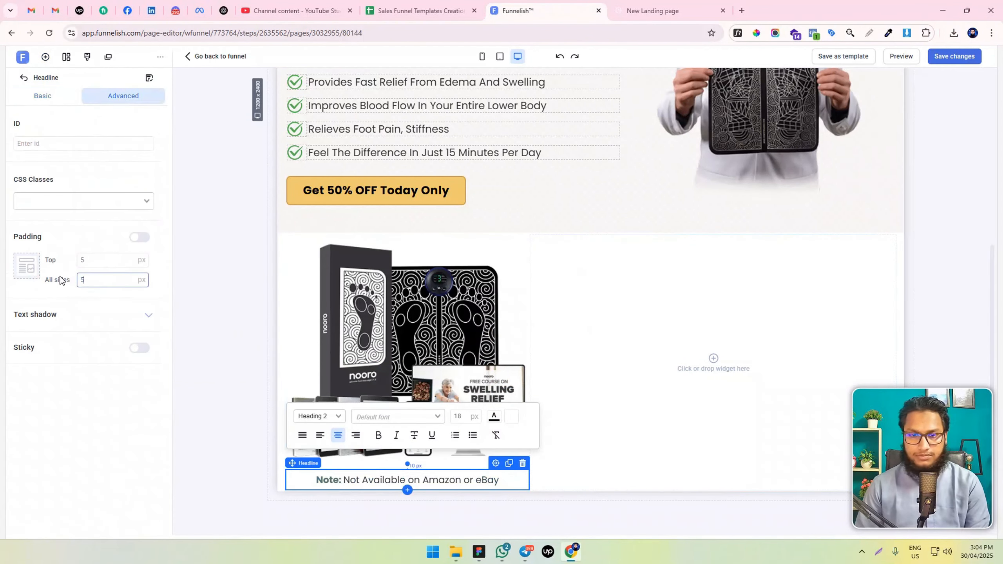
pyautogui.press('BackSpace')
pyautogui.write('0')
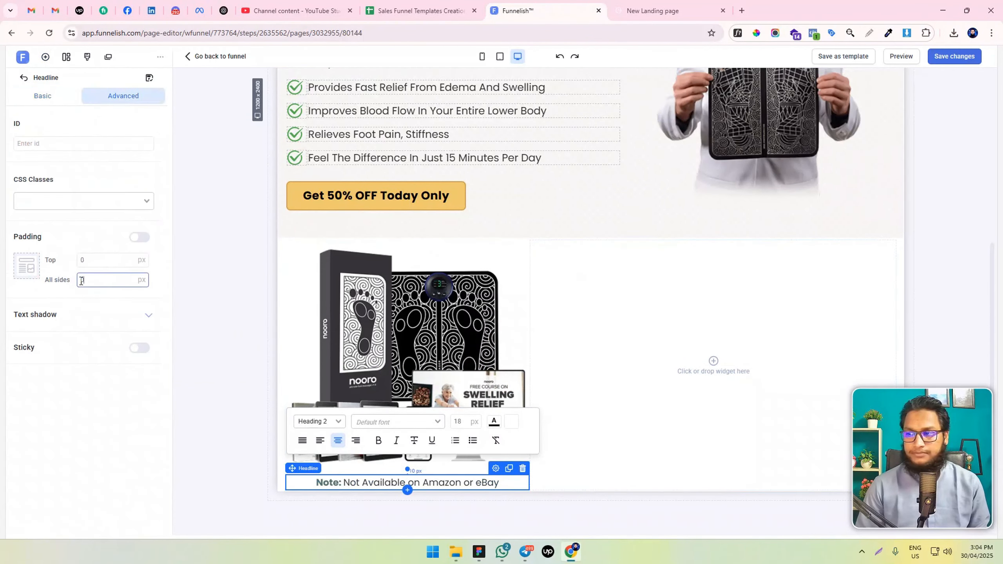
pyautogui.click(227, 432)
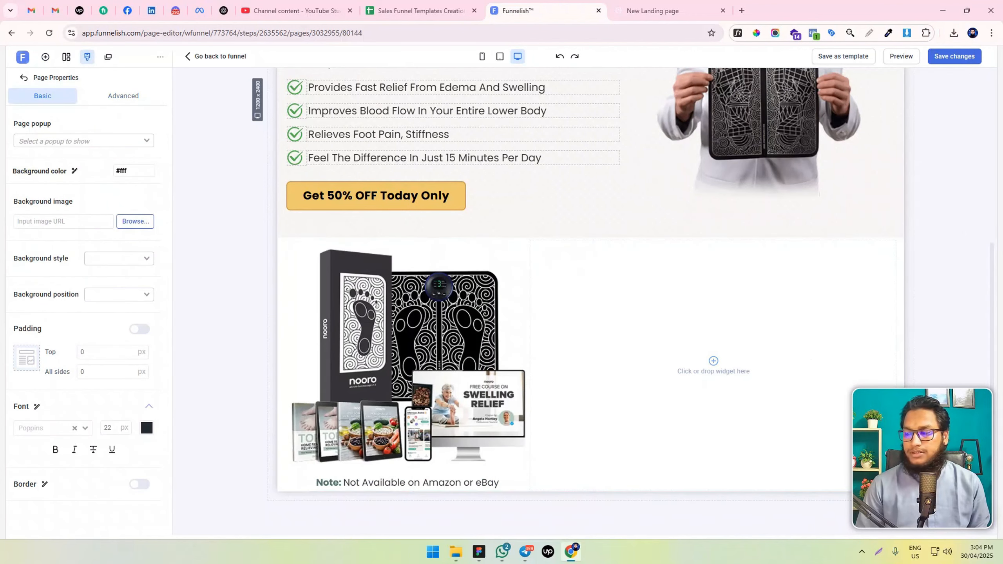
# Align the bundle image to the right and left-align the note headline beneath it
pyautogui.click(667, 323)
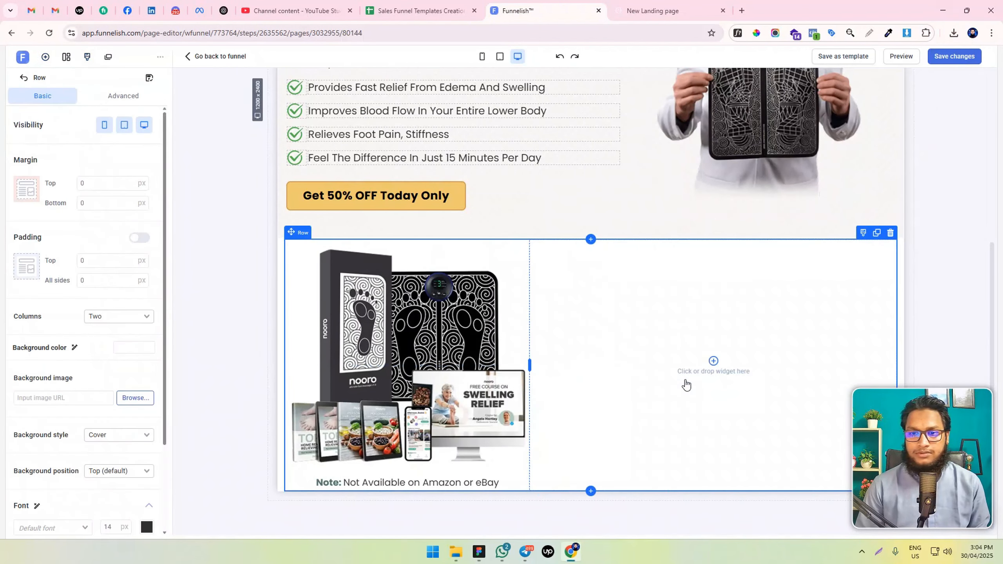
pyautogui.click(397, 385)
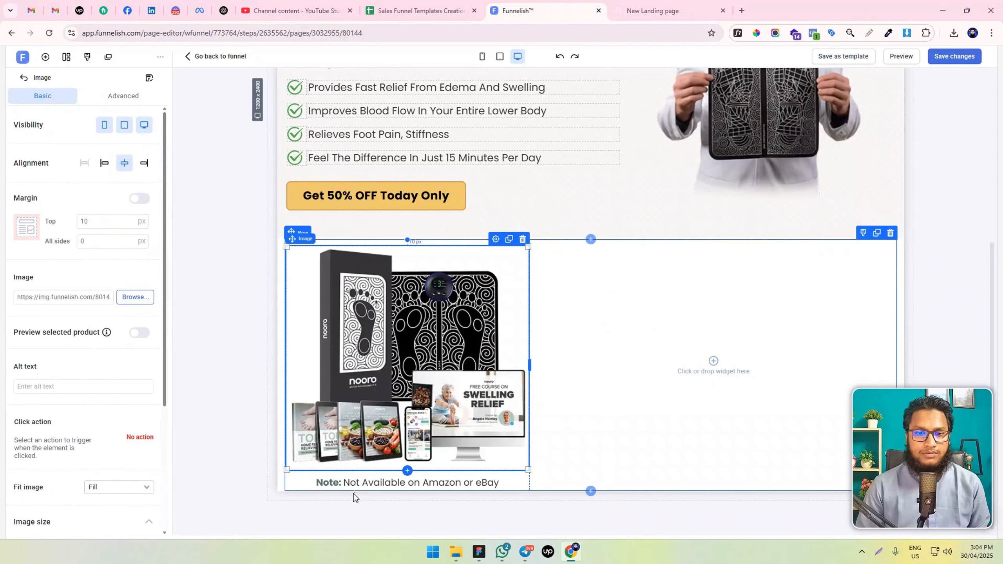
pyautogui.click(144, 164)
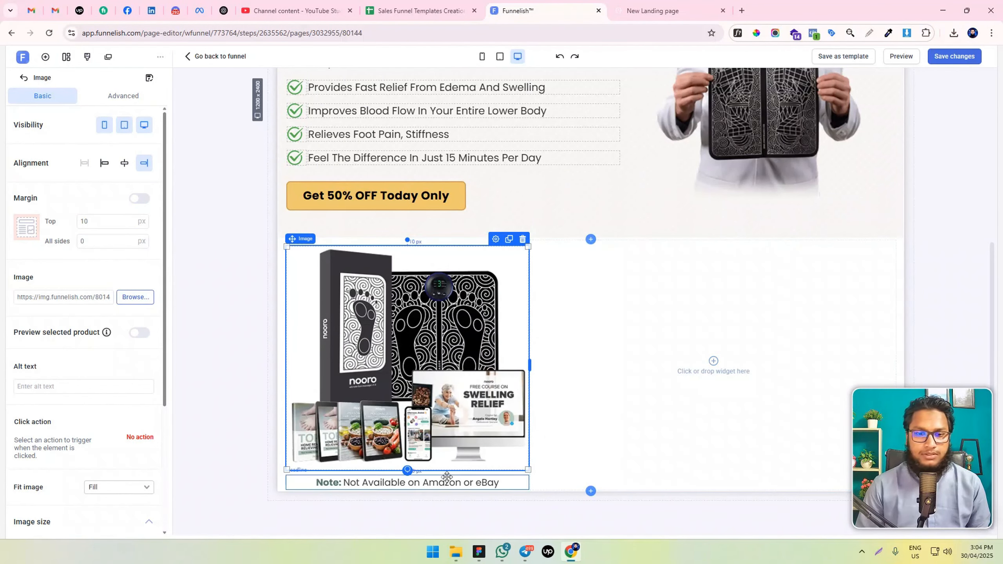
pyautogui.click(381, 482)
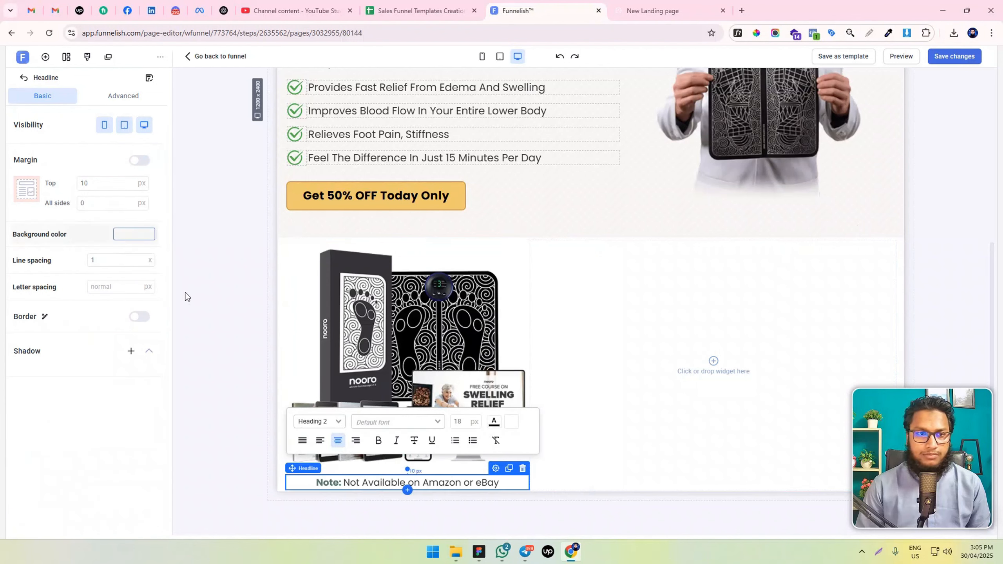
pyautogui.click(319, 441)
# Enable individual margins for the bundle image and set its right margin to 60 px
pyautogui.click(416, 350)
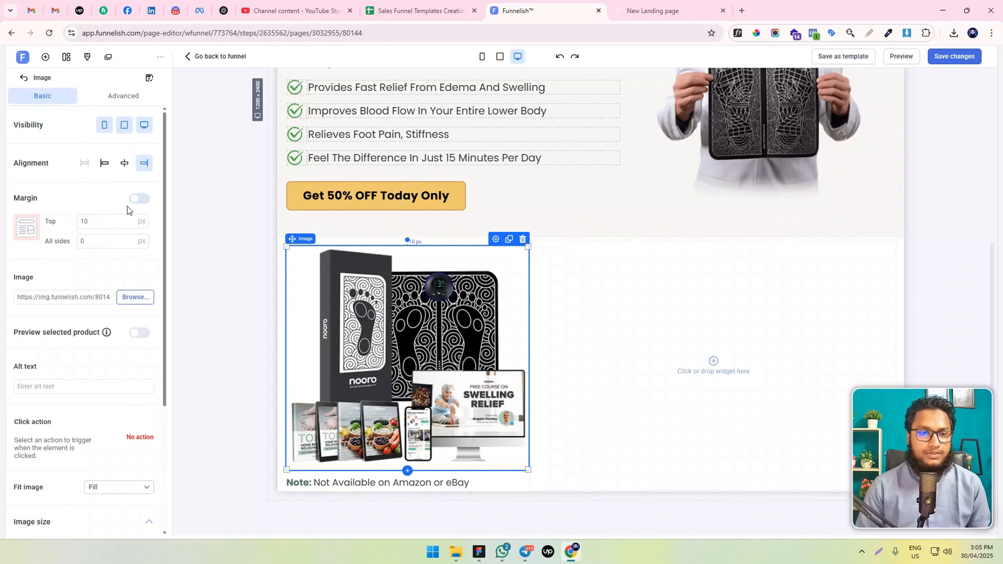
pyautogui.click(90, 223)
pyautogui.click(139, 198)
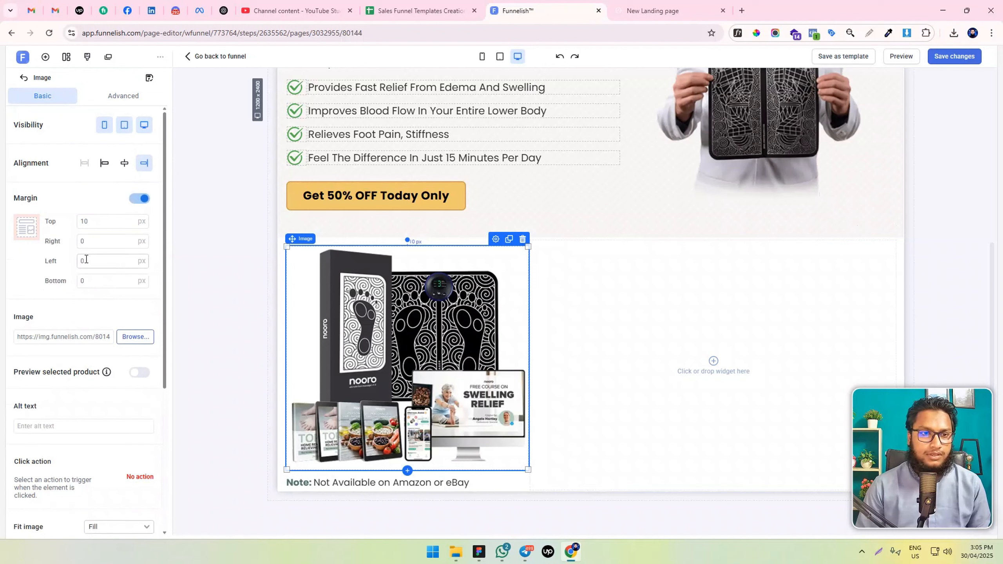
pyautogui.click(82, 241)
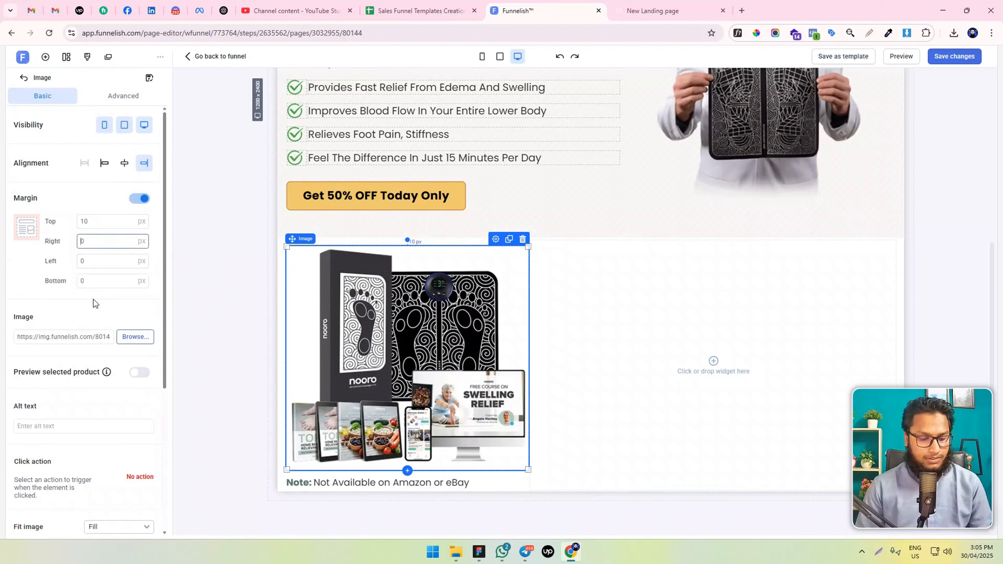
pyautogui.write('4')
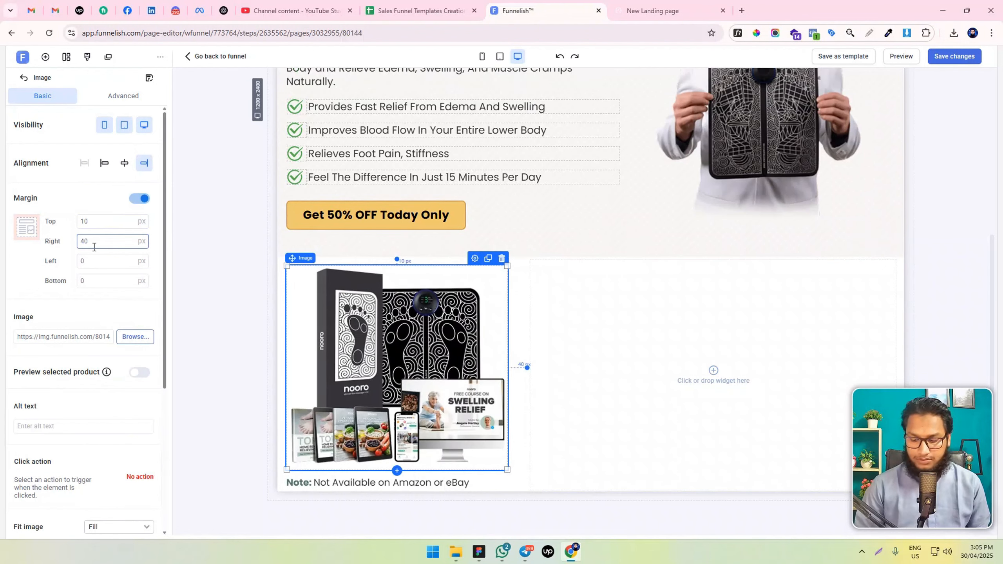
pyautogui.press('BackSpace')
pyautogui.write('5')
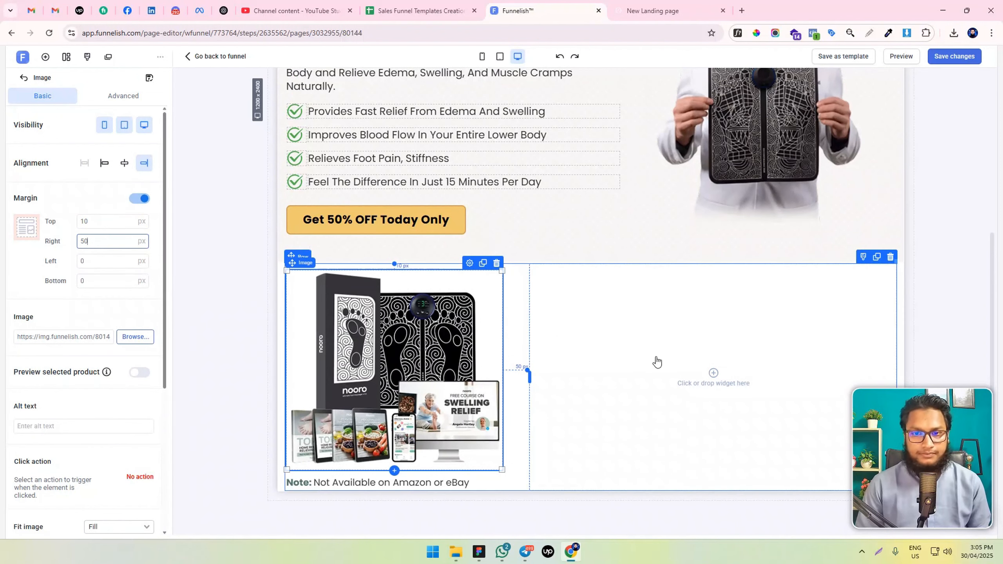
pyautogui.hotkey('ctrl', 'a')
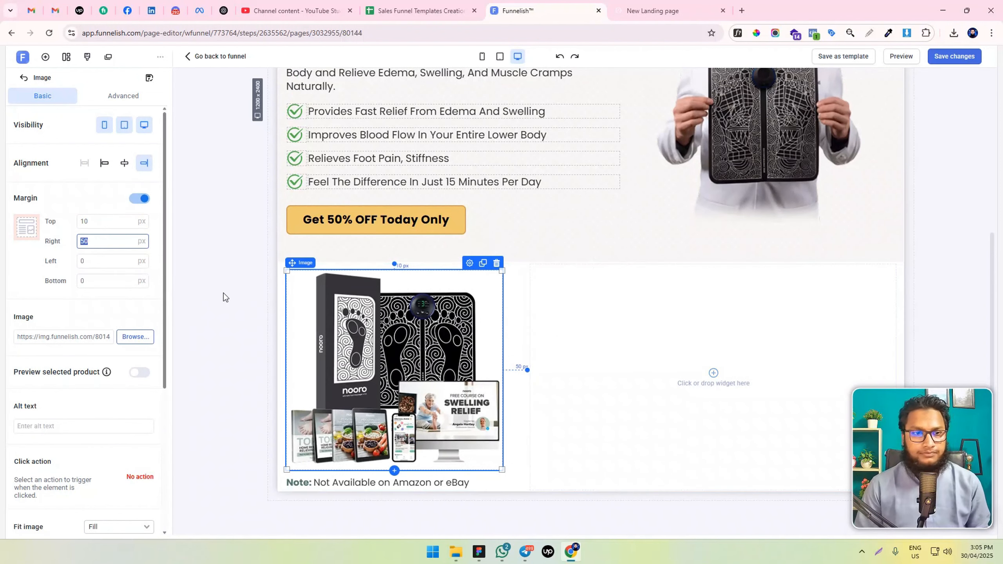
pyautogui.write('60')
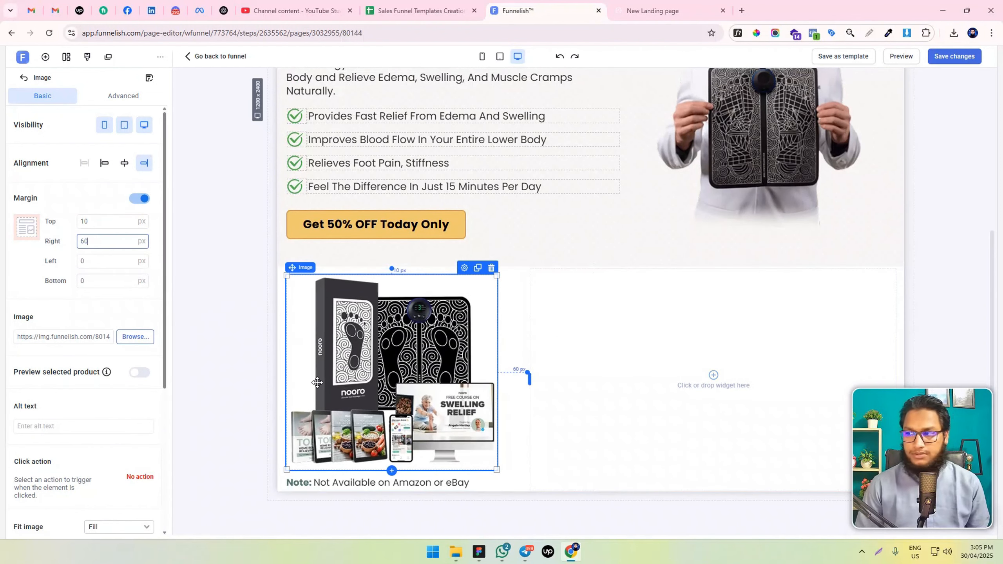
pyautogui.click(638, 376)
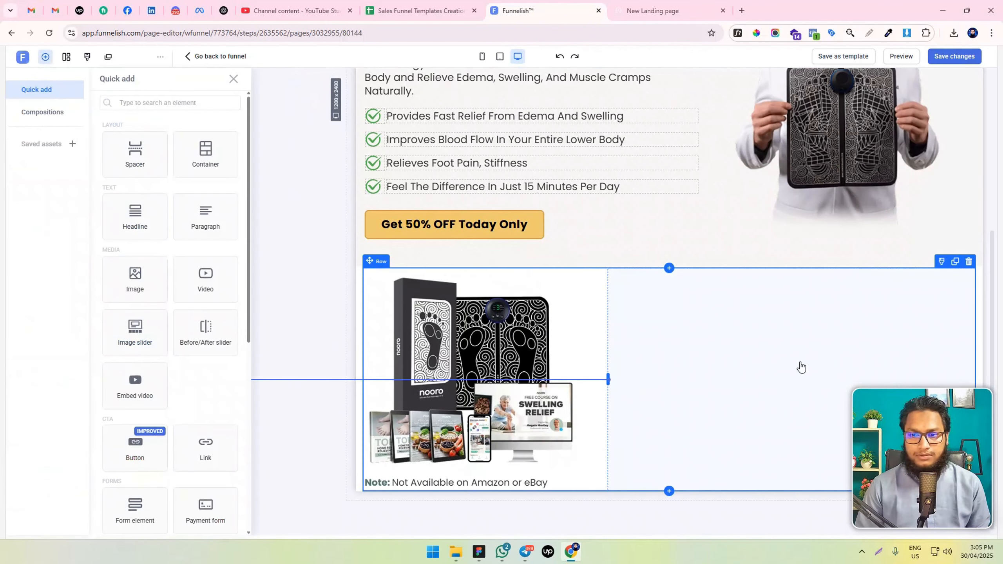
pyautogui.click(762, 350)
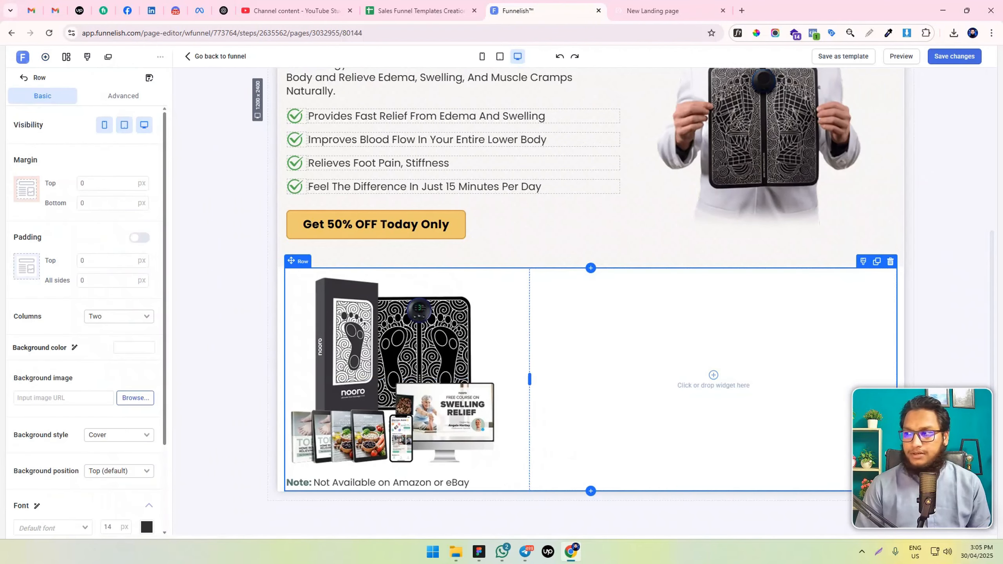
pyautogui.hotkey('alt', 'Tab')
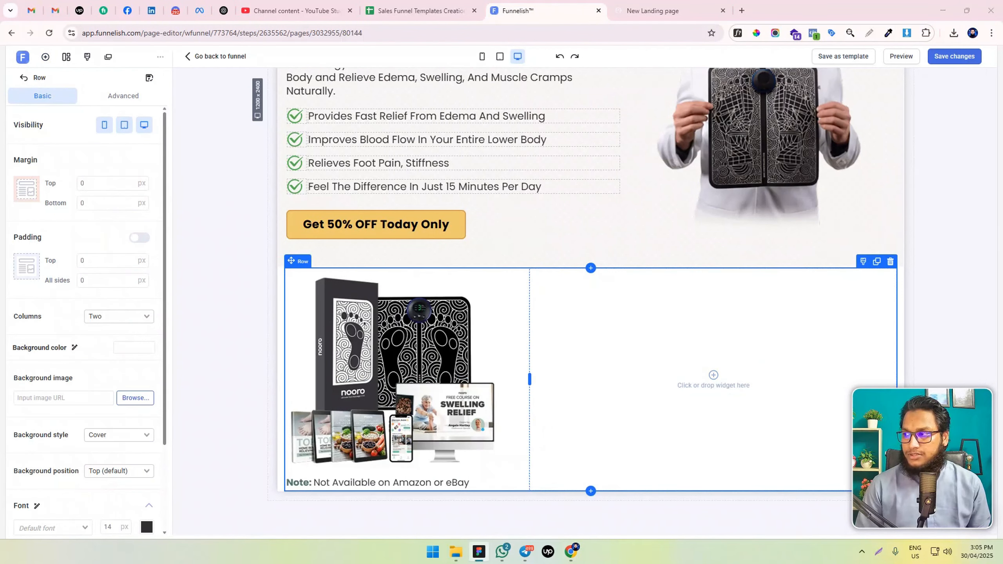
pyautogui.click(707, 372)
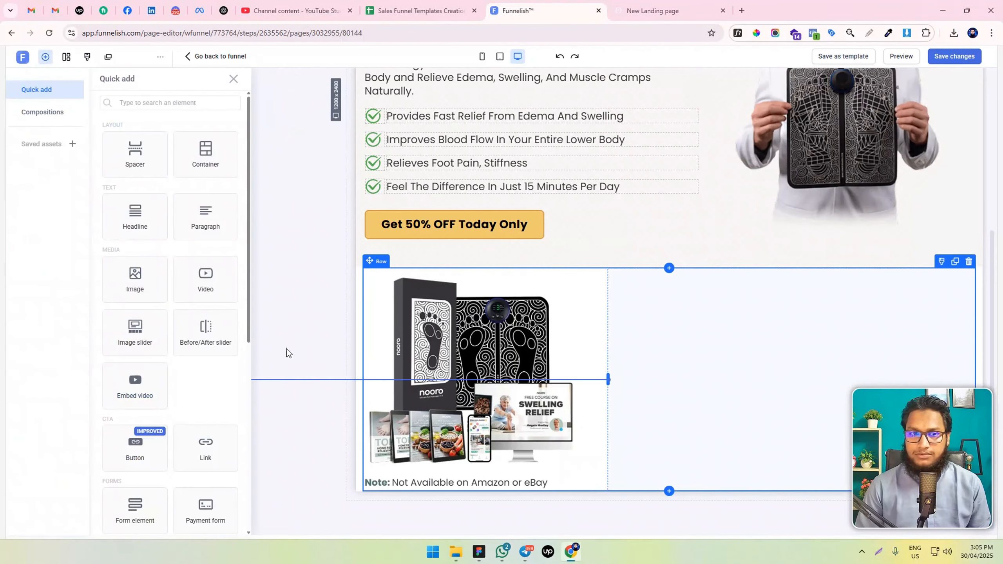
pyautogui.click(352, 219)
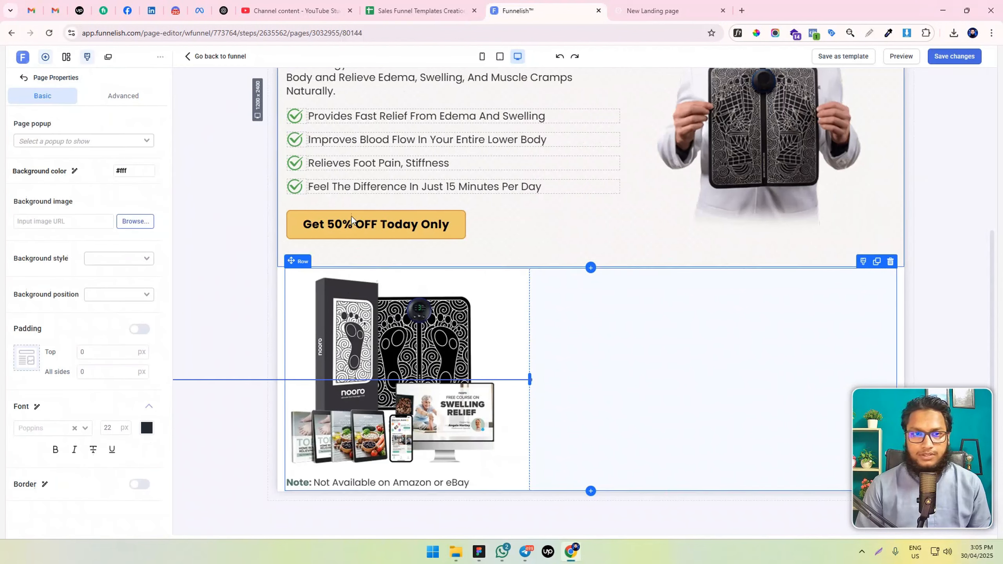
pyautogui.click(692, 353)
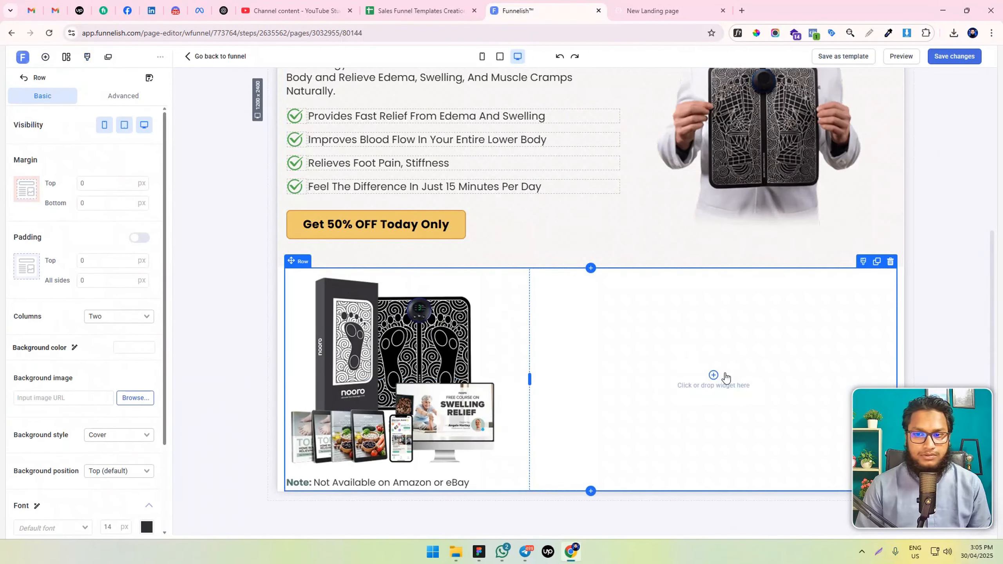
# Add a horizontal container to the row's empty second column and split it into four boxes
pyautogui.click(713, 376)
pyautogui.click(203, 158)
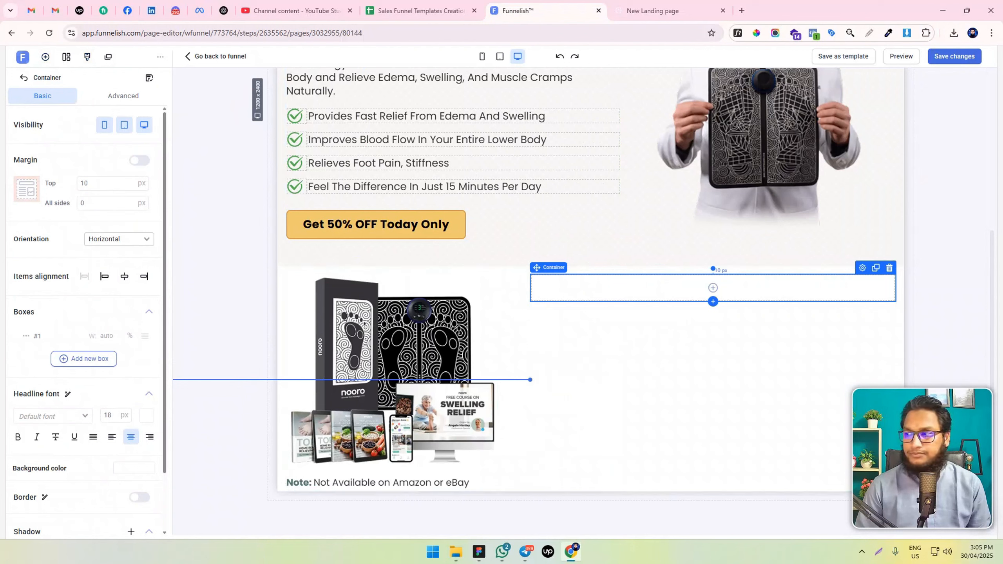
pyautogui.hotkey('alt', 'Tab')
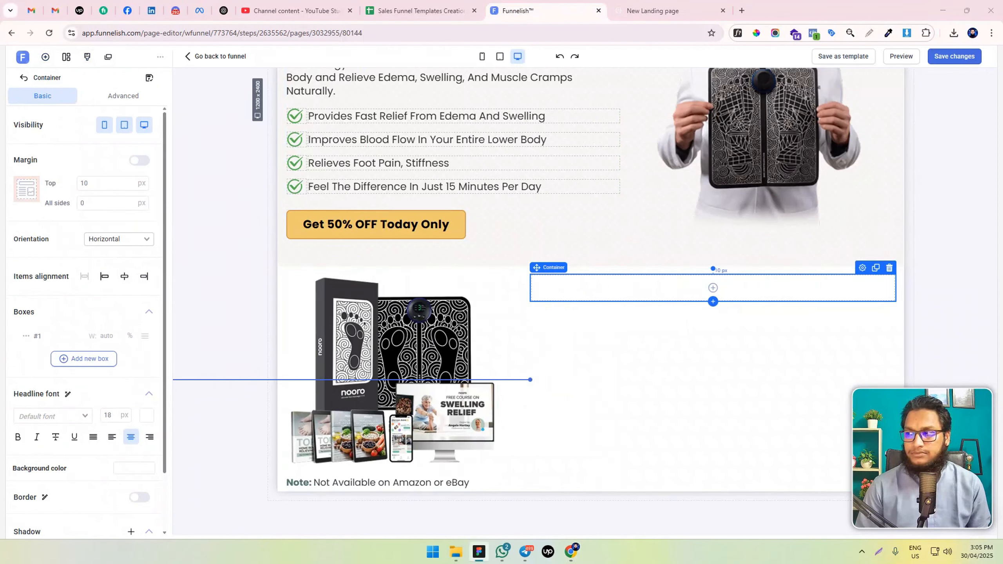
pyautogui.click(70, 360)
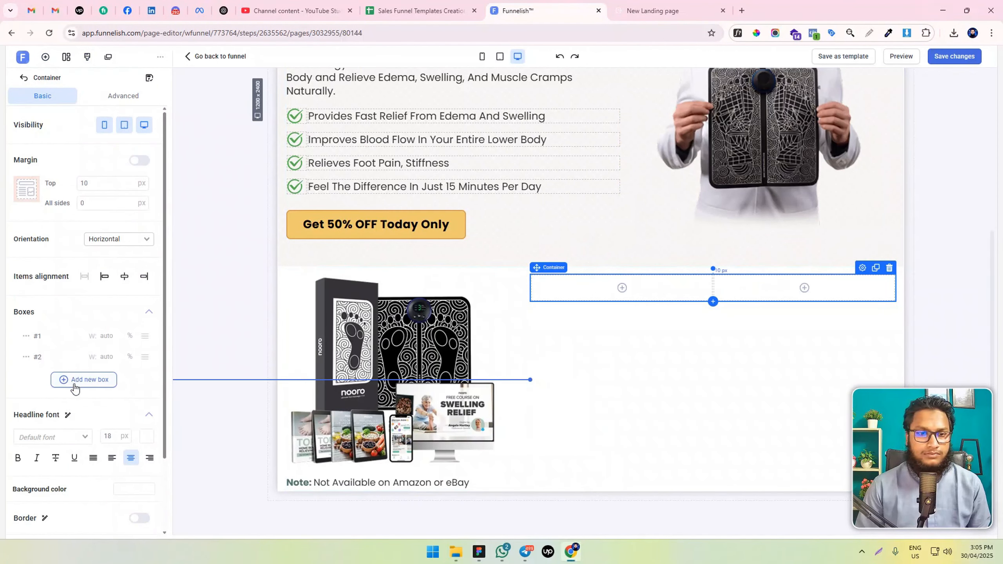
pyautogui.click(74, 389)
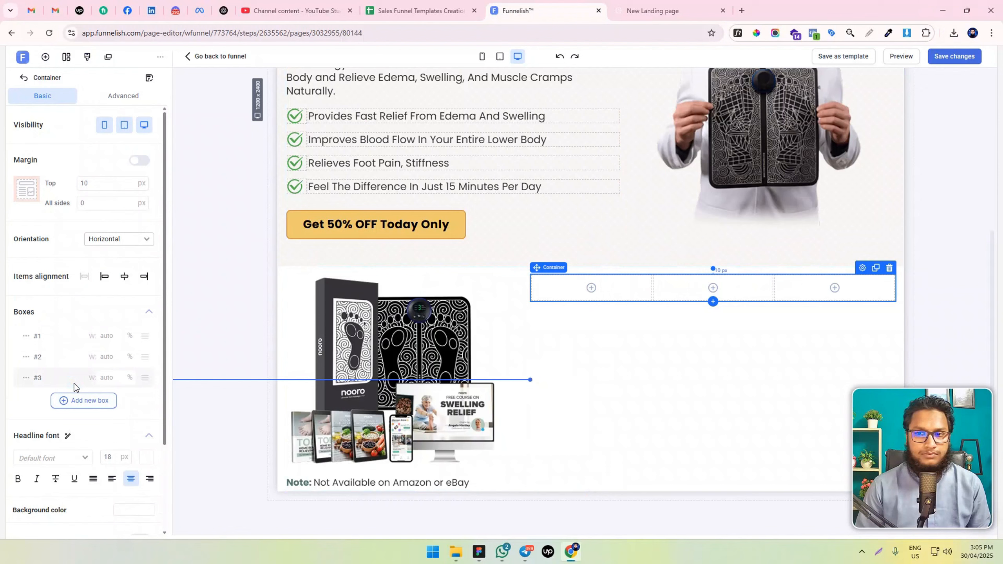
pyautogui.click(90, 401)
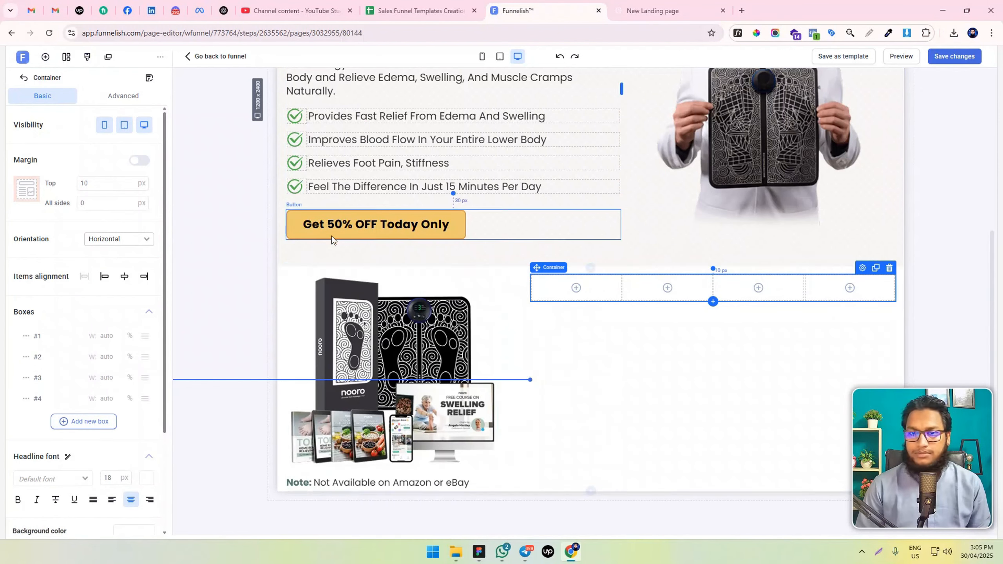
# Add a paragraph to the container's first box and set its top margin and all its padding to 0 px
pyautogui.click(576, 287)
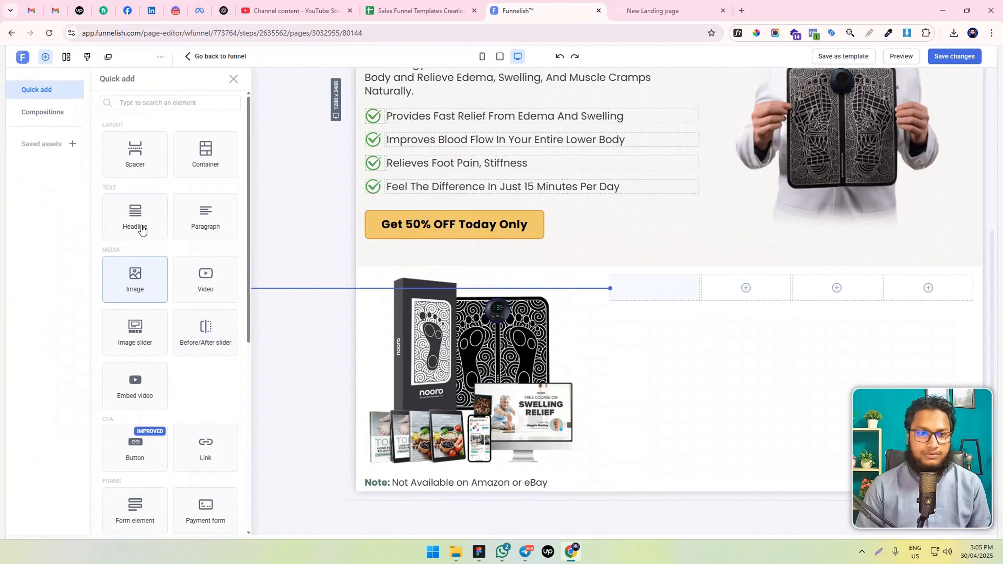
pyautogui.click(204, 216)
pyautogui.doubleClick(86, 183)
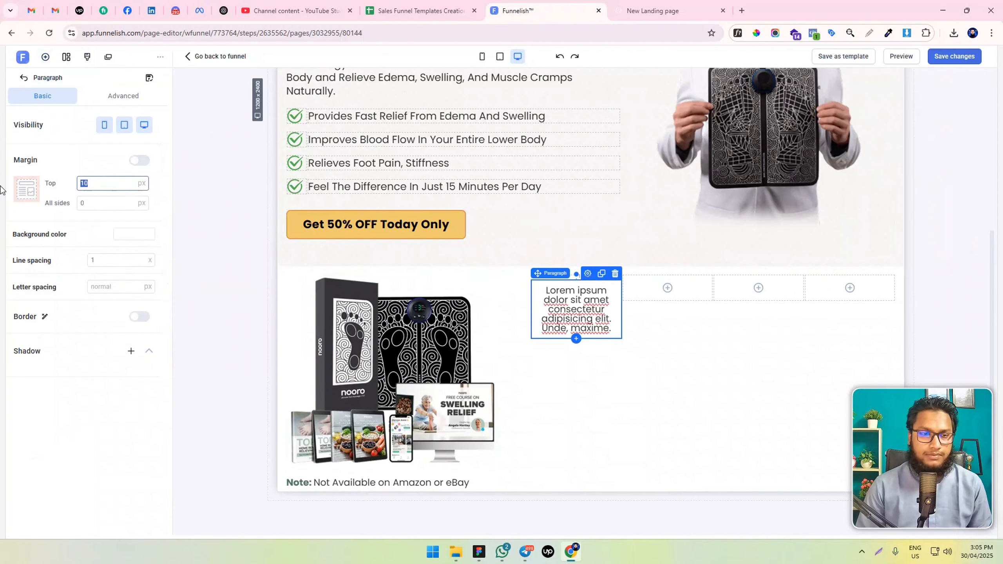
pyautogui.write('0')
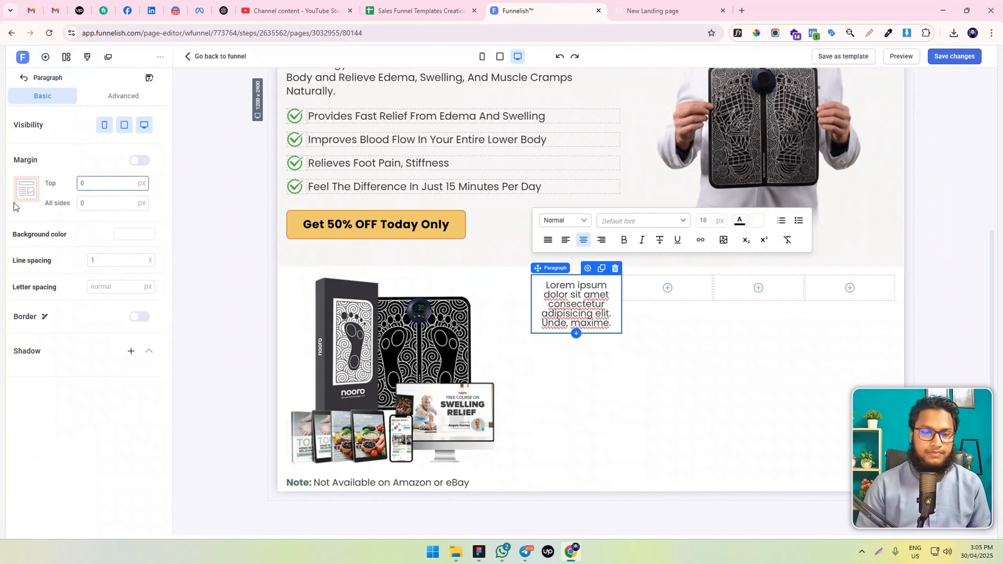
pyautogui.click(130, 103)
pyautogui.doubleClick(95, 280)
pyautogui.write('0')
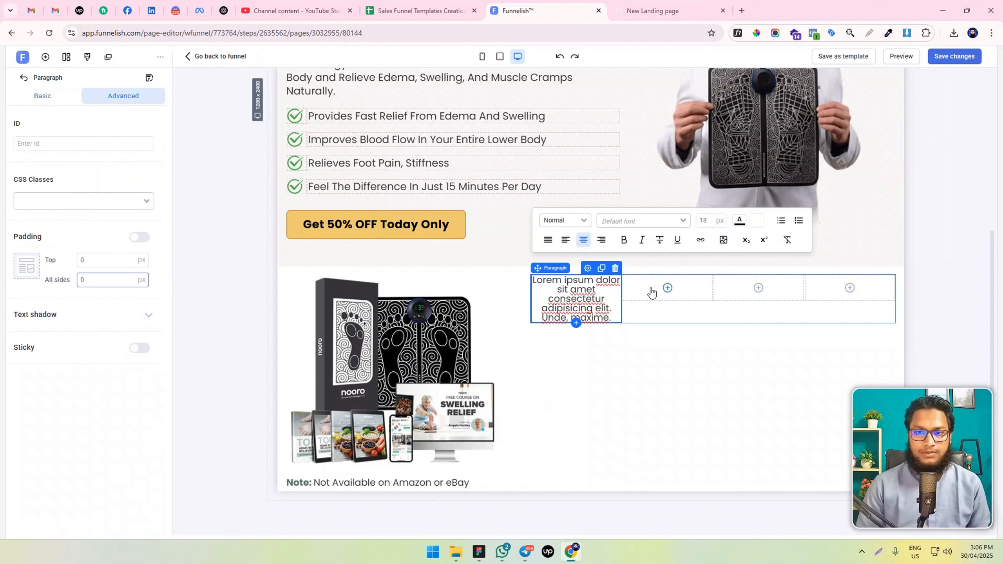
# Replace the placeholder paragraph text with "Excellent" and set its font size to 16 px
pyautogui.hotkey('ctrl', 'a')
pyautogui.write('Excellent')
pyautogui.hotkey('ctrl', 'a')
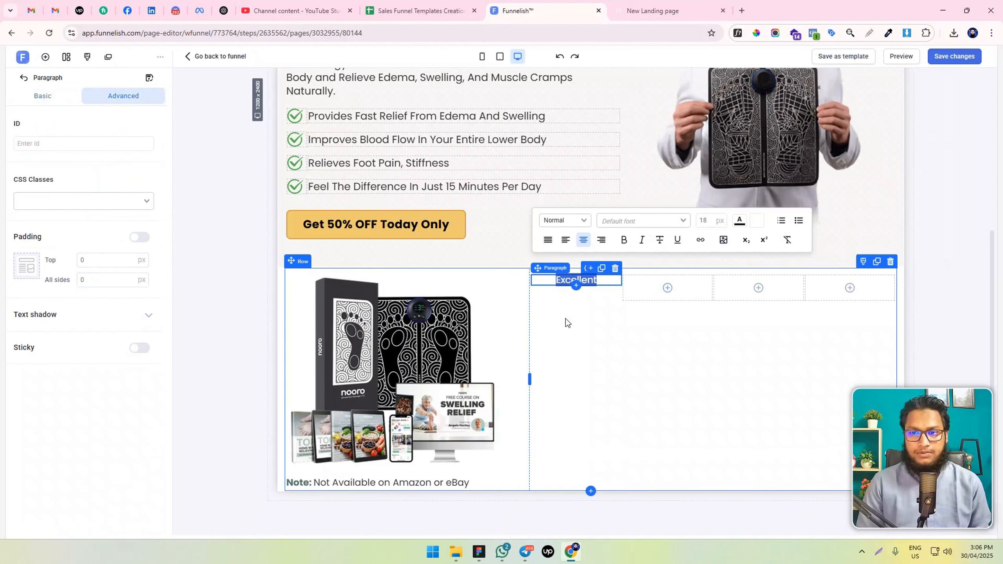
pyautogui.click(707, 220)
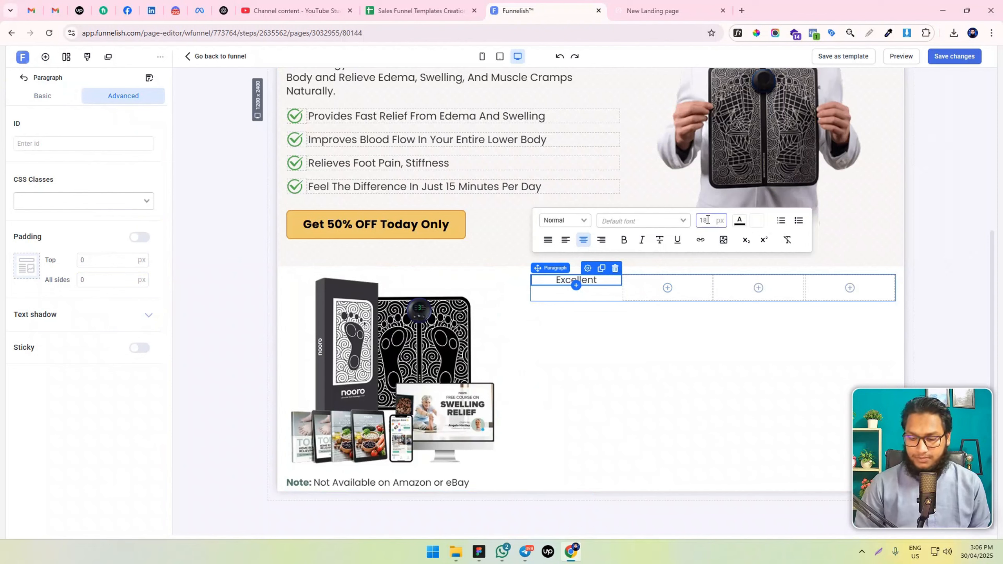
pyautogui.press('BackSpace')
pyautogui.write('6')
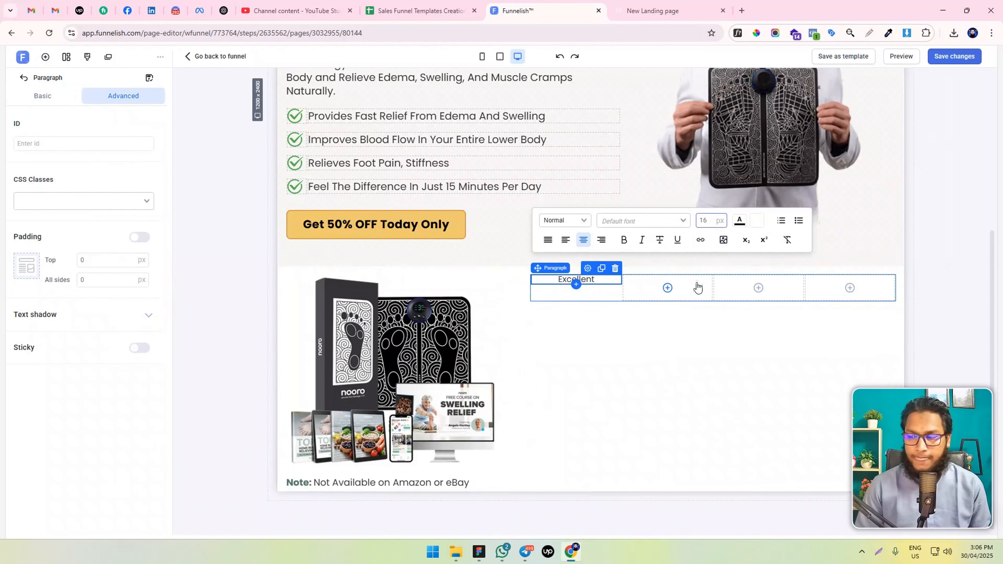
# Left-align the "Excellent" paragraph in the first box
pyautogui.click(479, 552)
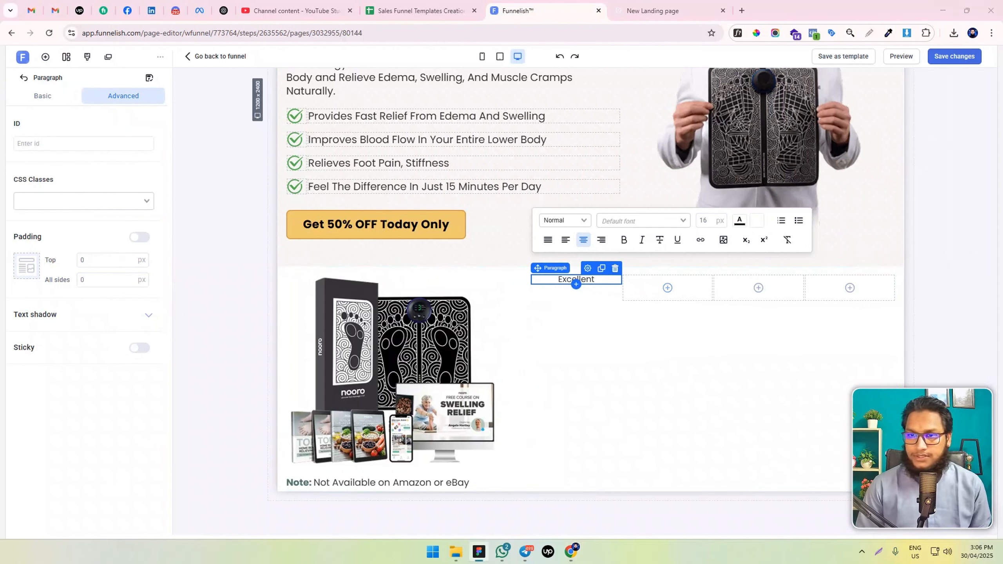
pyautogui.click(593, 292)
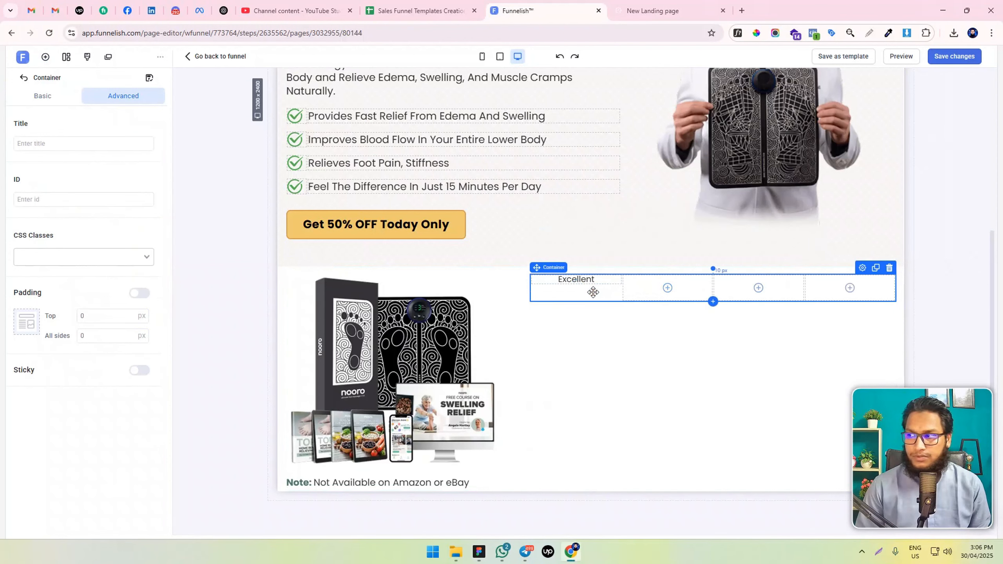
pyautogui.click(576, 280)
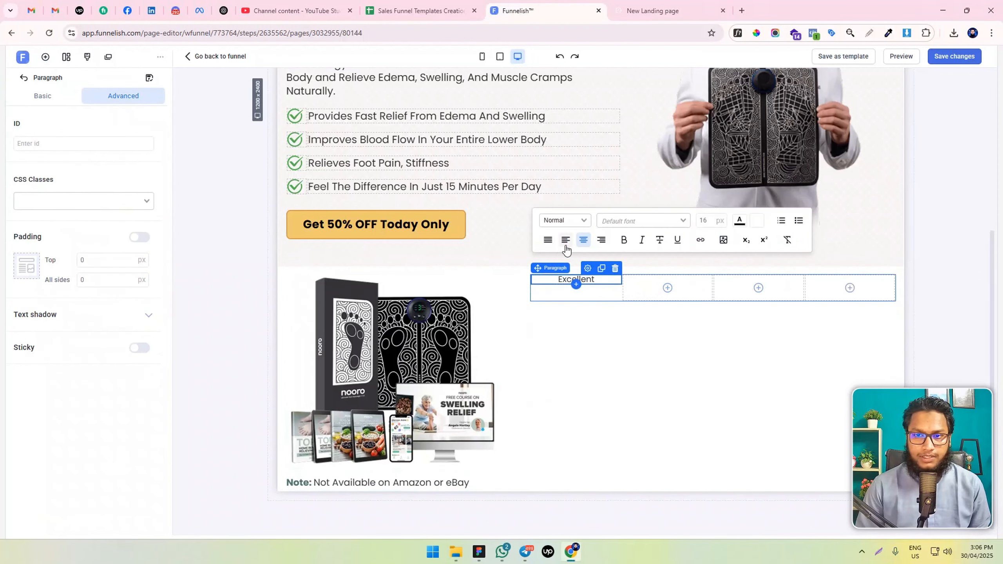
pyautogui.click(566, 239)
# Give the container's first box a fixed width of 80 px
pyautogui.click(595, 292)
pyautogui.click(42, 96)
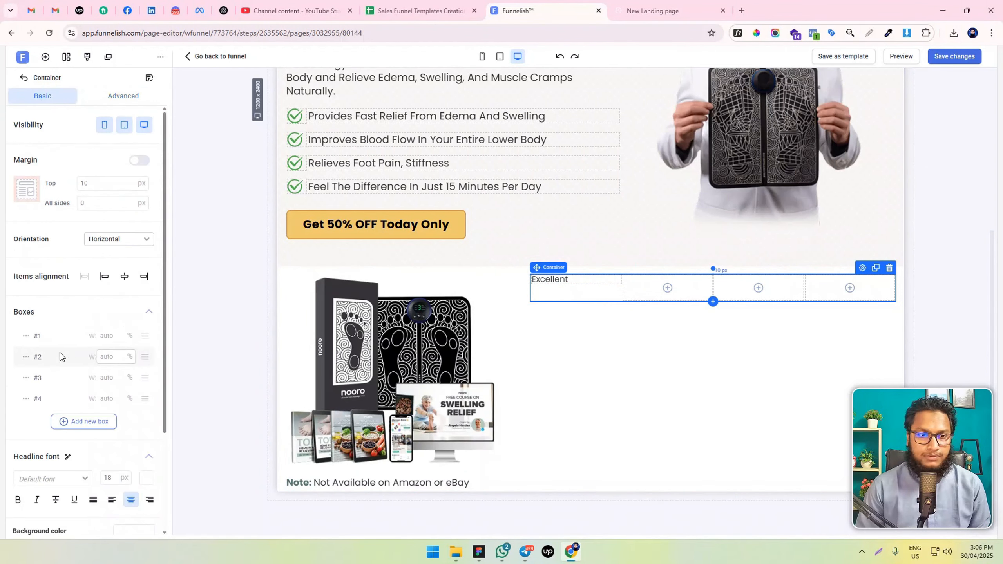
pyautogui.click(25, 335)
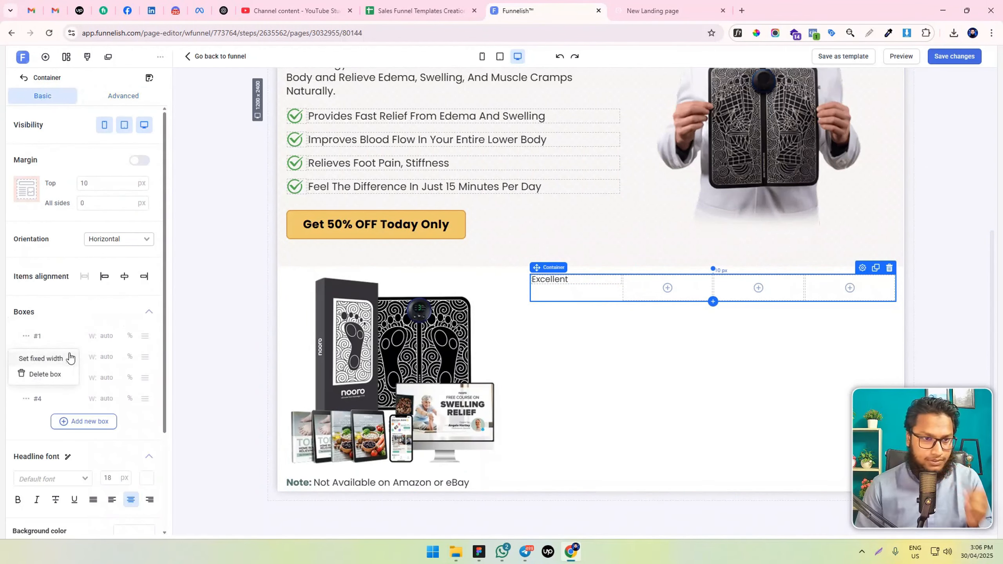
pyautogui.click(46, 359)
pyautogui.write('100')
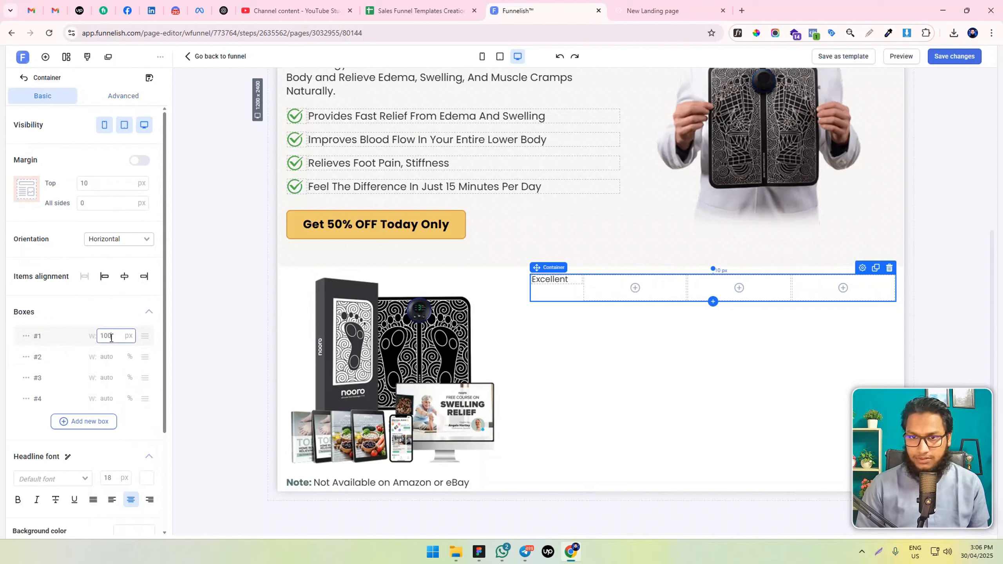
pyautogui.press('BackSpace')
pyautogui.press('BackSpace')
pyautogui.press('BackSpace')
pyautogui.write('80')
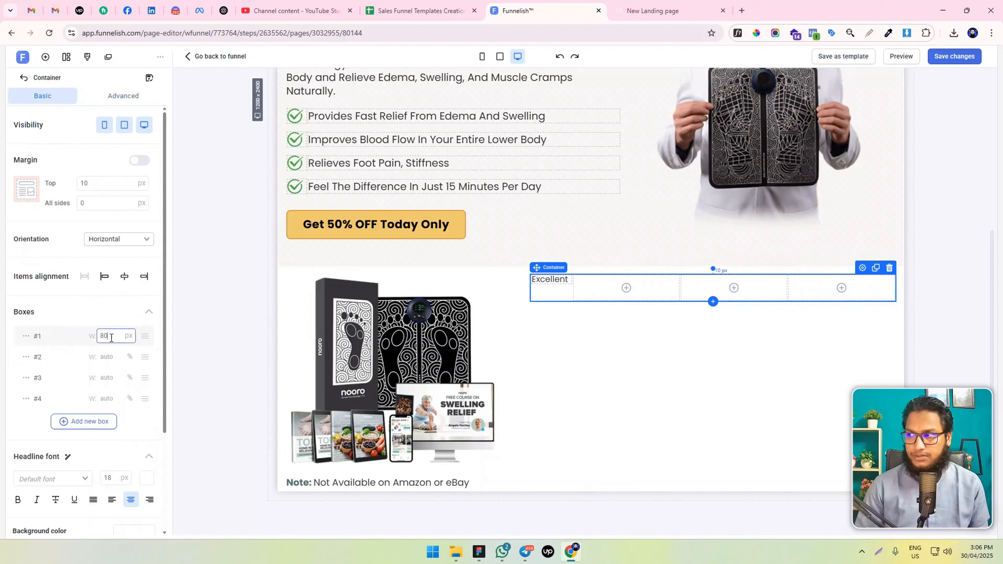
# Add an image to the second box, set its top margin to 0 px, and choose the green star rating picture
pyautogui.click(623, 289)
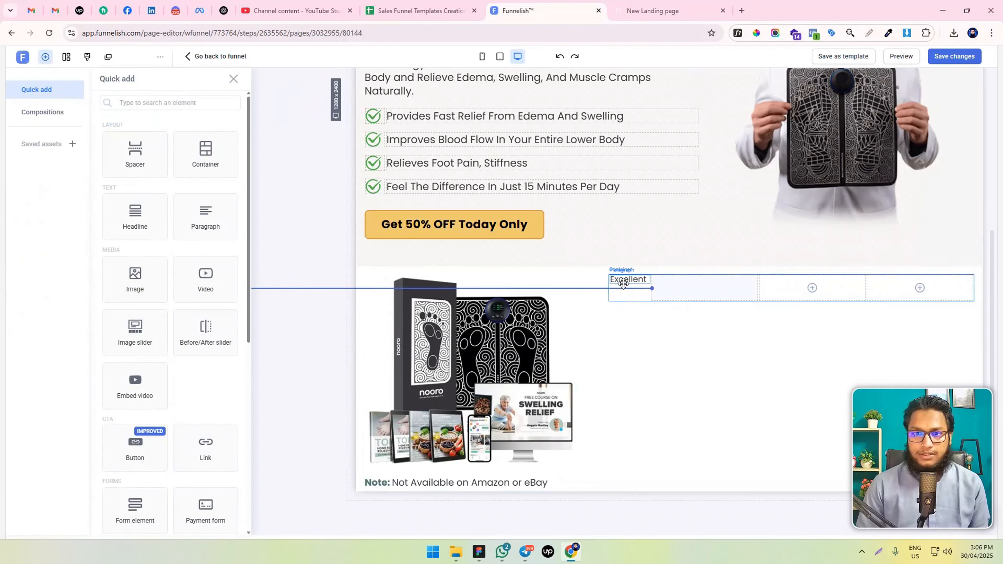
pyautogui.click(141, 294)
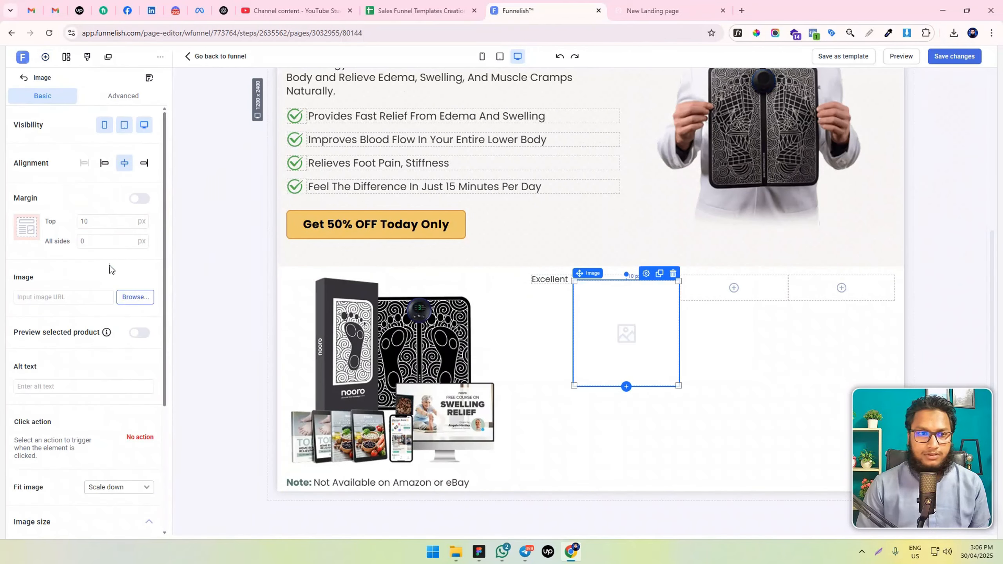
pyautogui.doubleClick(84, 221)
pyautogui.write('0')
pyautogui.click(135, 296)
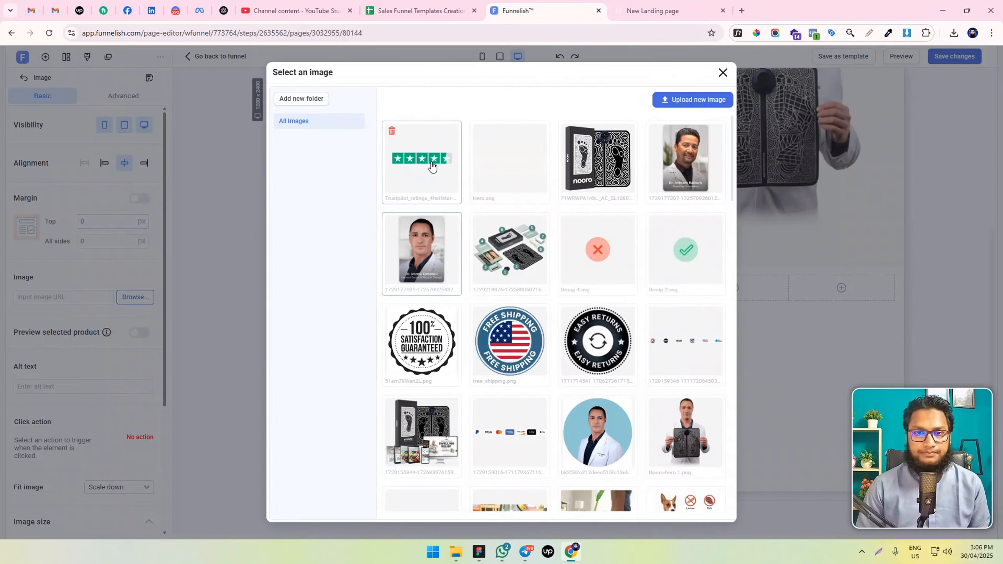
pyautogui.click(425, 161)
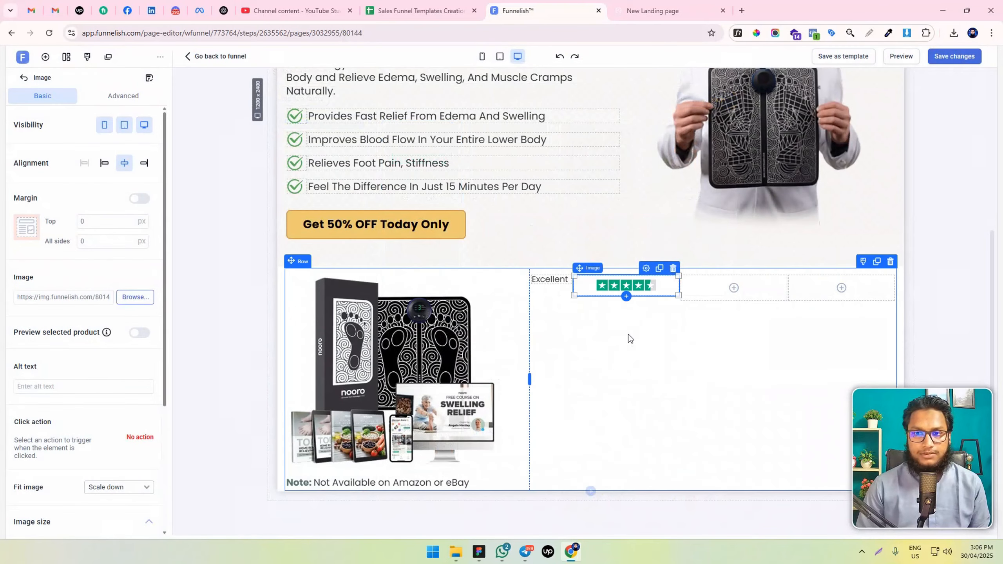
# Set the star rating image's maximum width to 100 px
pyautogui.scroll(-4, 116, 278)
pyautogui.click(118, 330)
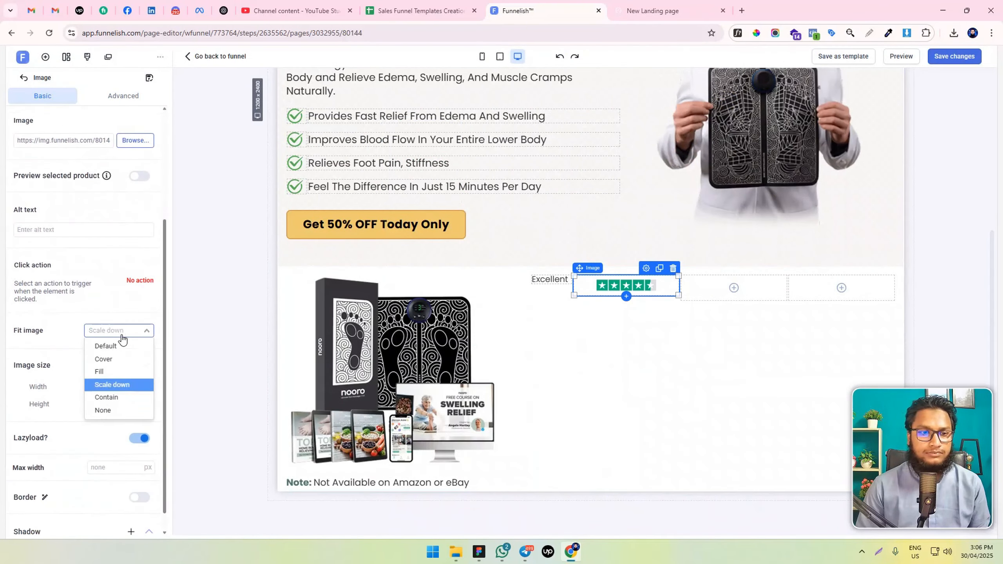
pyautogui.scroll(-1, 67, 455)
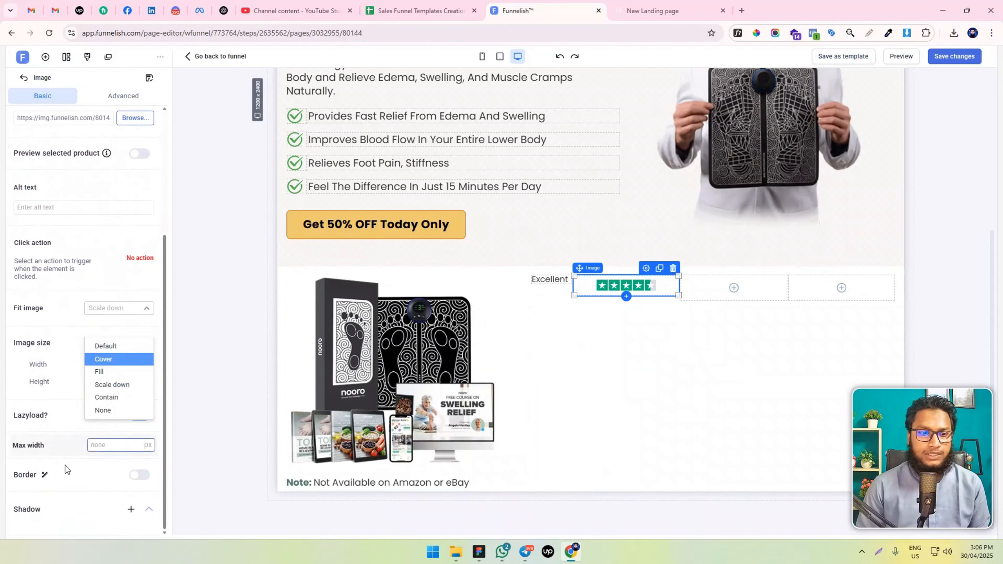
pyautogui.click(99, 443)
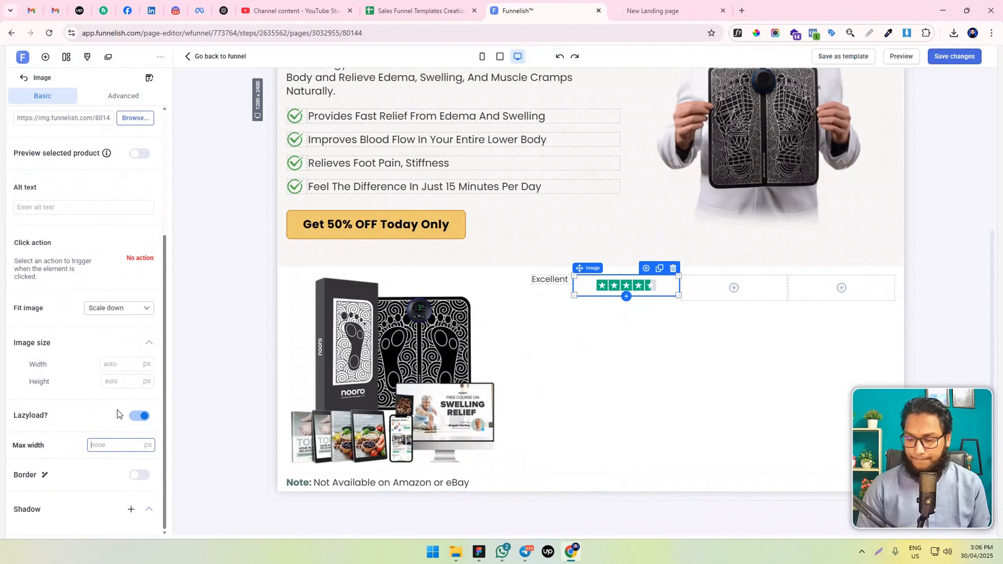
pyautogui.write('100')
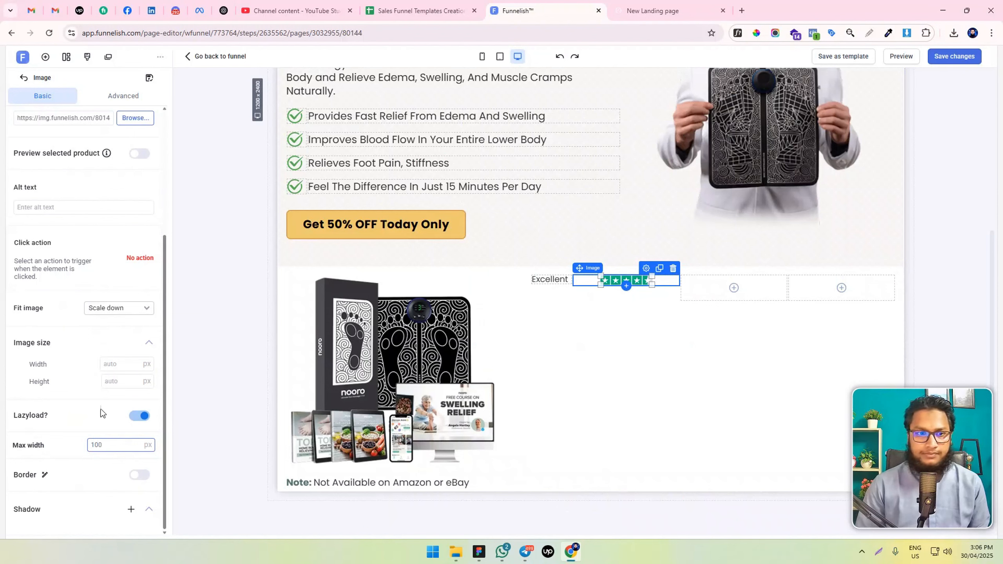
# Left-align the star rating image, enable individual margins and set its left margin to 20 px
pyautogui.scroll(5, 92, 301)
pyautogui.click(105, 163)
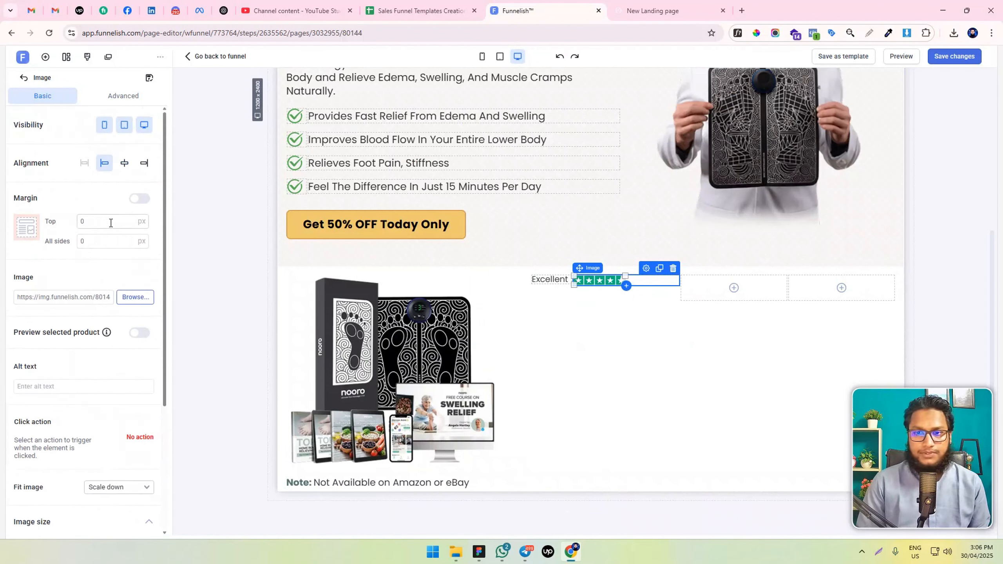
pyautogui.click(140, 198)
pyautogui.click(81, 247)
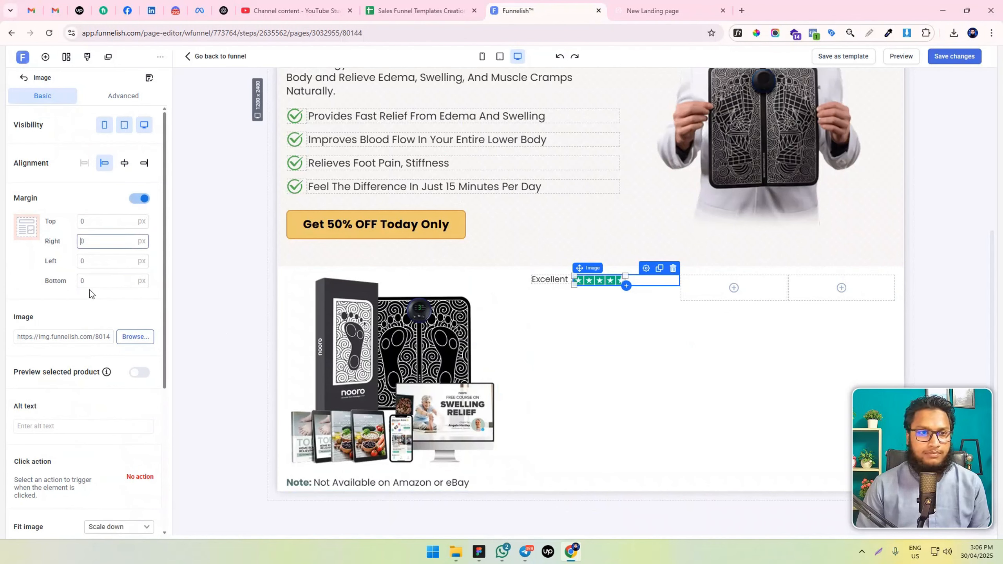
pyautogui.click(80, 260)
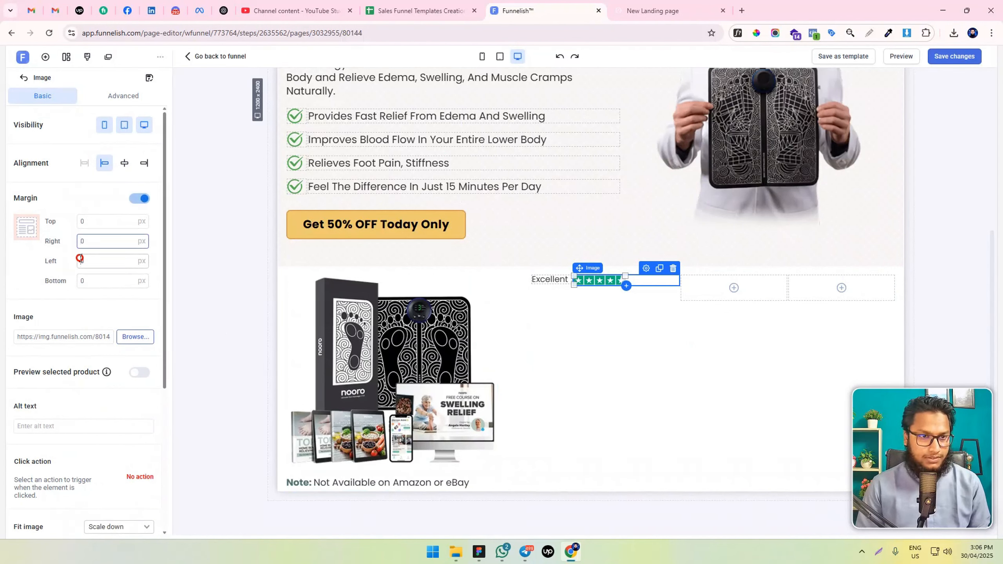
pyautogui.write('2')
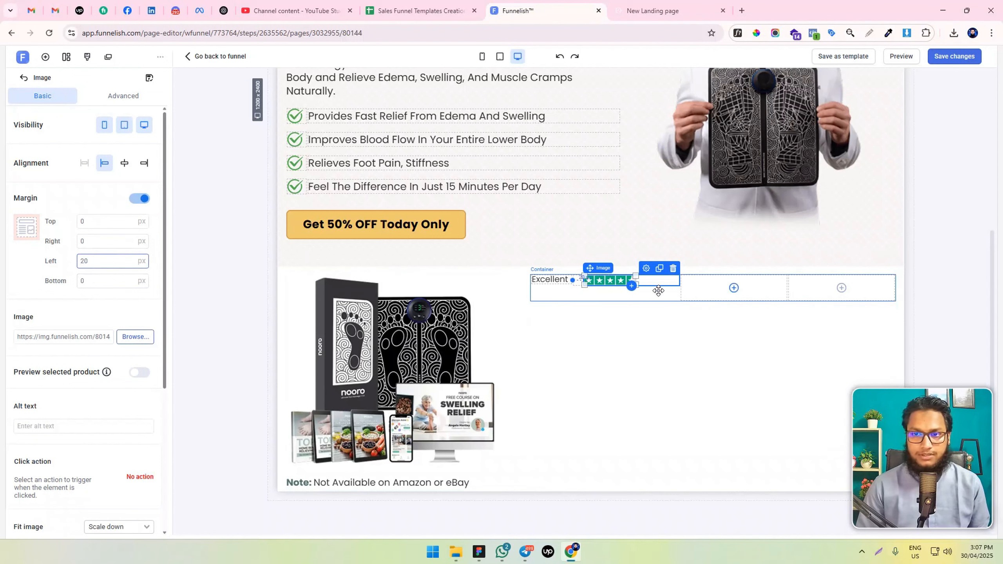
# Place a copy of the "Excellent" paragraph in the third box and replace its text with "5,639 reviews on"
pyautogui.click(646, 292)
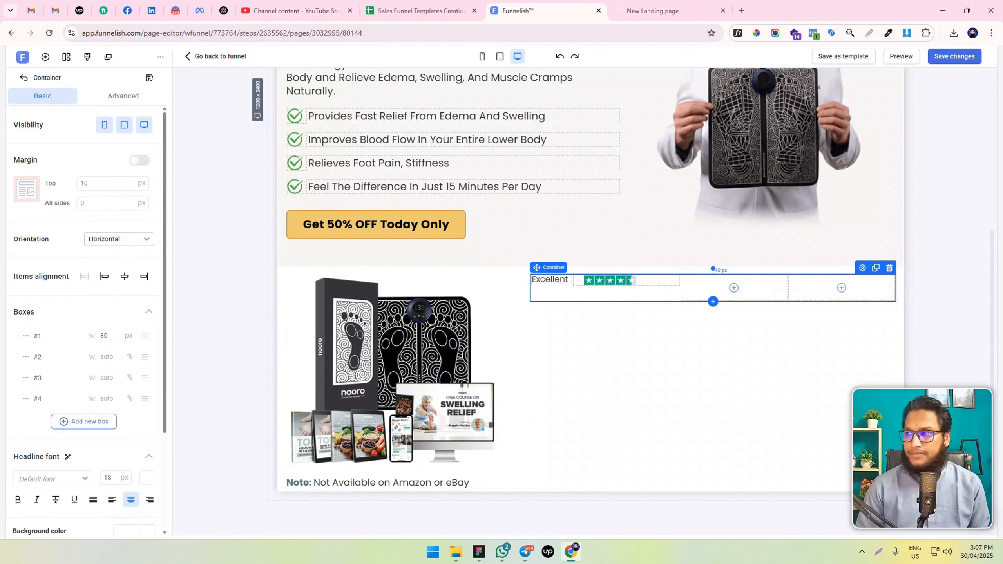
pyautogui.hotkey('alt', 'Tab')
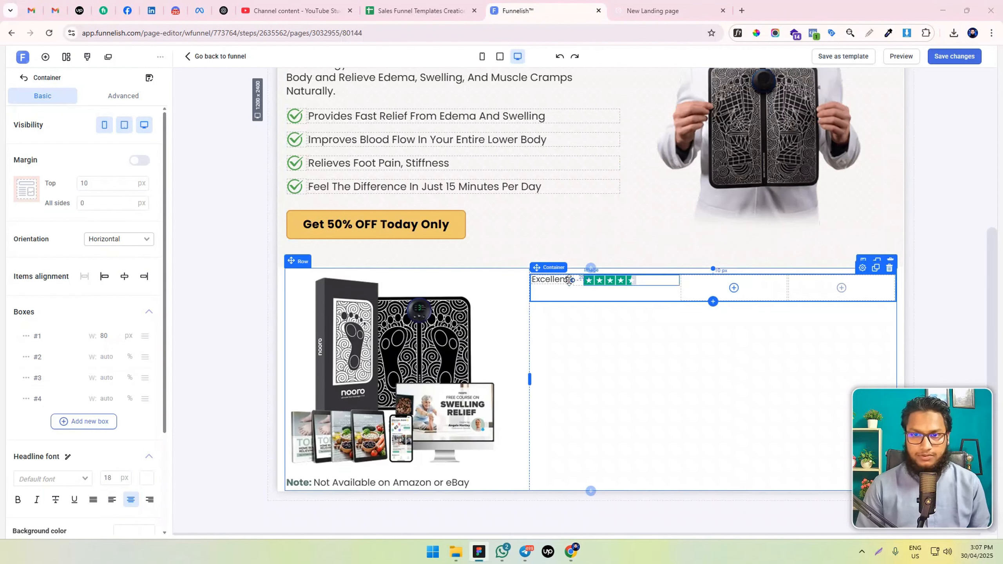
pyautogui.click(556, 279)
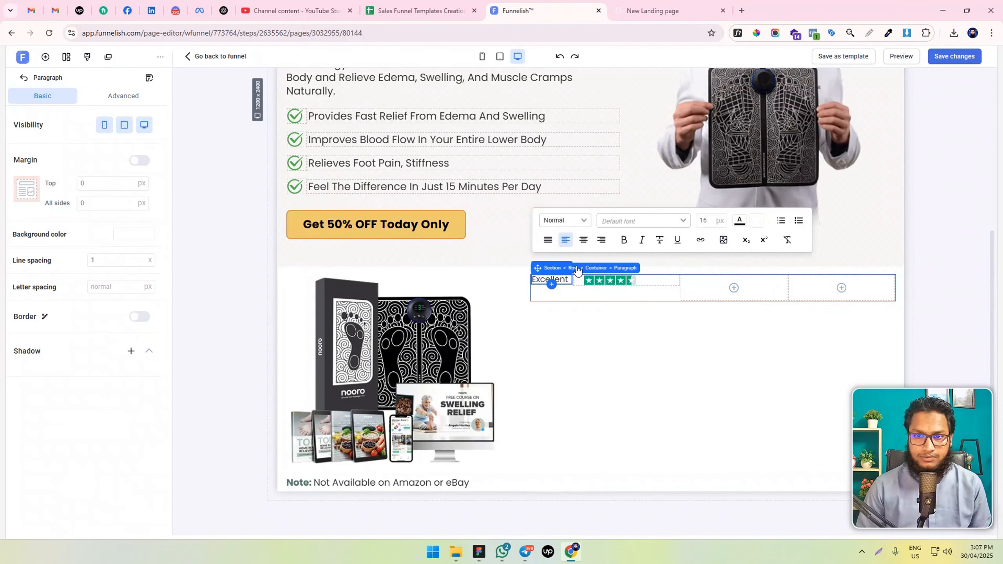
pyautogui.moveTo(566, 279)
pyautogui.mouseDown()
pyautogui.moveTo(569, 294)
pyautogui.moveTo(561, 283)
pyautogui.moveTo(729, 287)
pyautogui.moveTo(571, 285)
pyautogui.mouseUp()
pyautogui.click(726, 282)
pyautogui.doubleClick(704, 281)
pyautogui.write('5,639 reviews on')
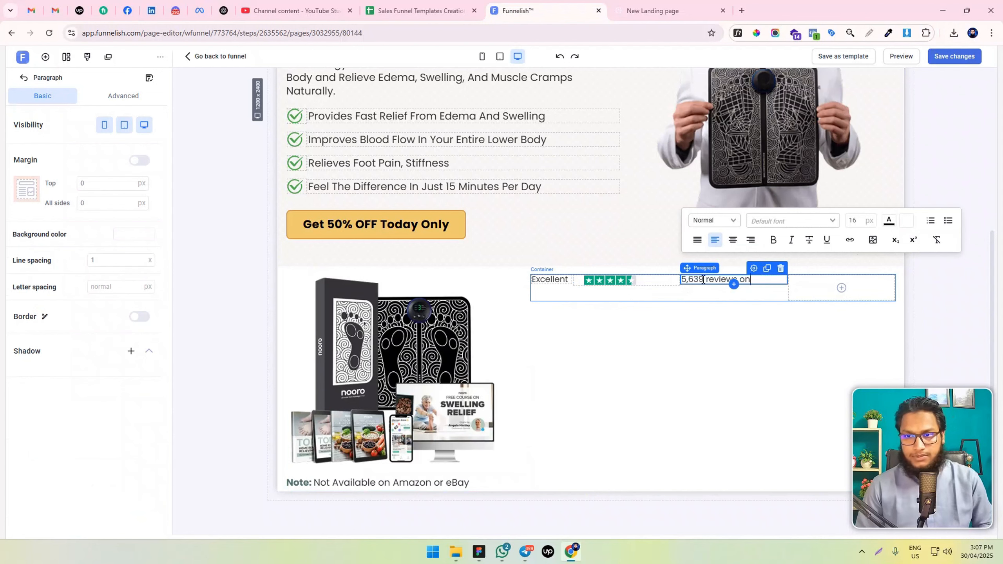
# Duplicate the star rating image and move the copy into the container's empty fourth box
pyautogui.click(698, 293)
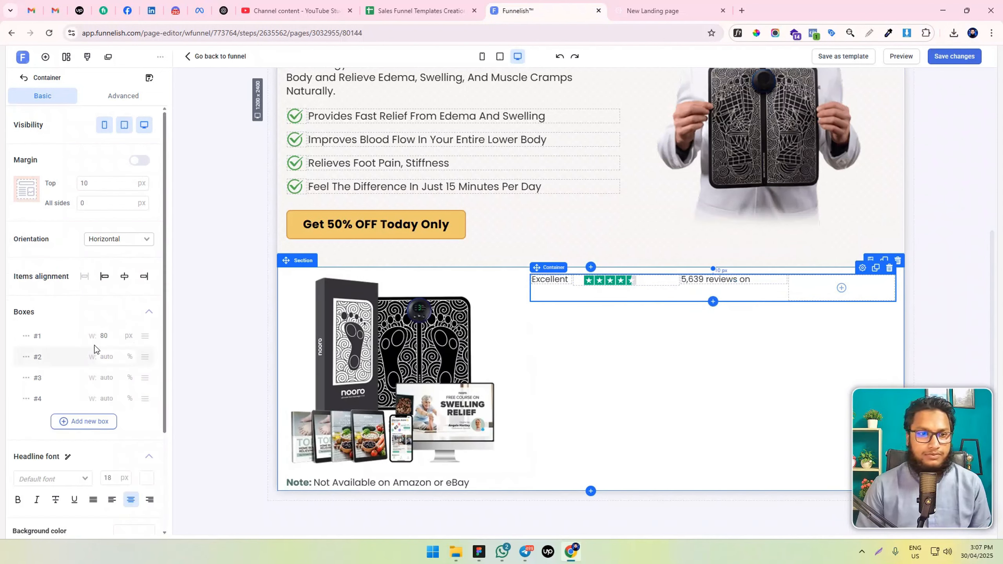
pyautogui.click(46, 63)
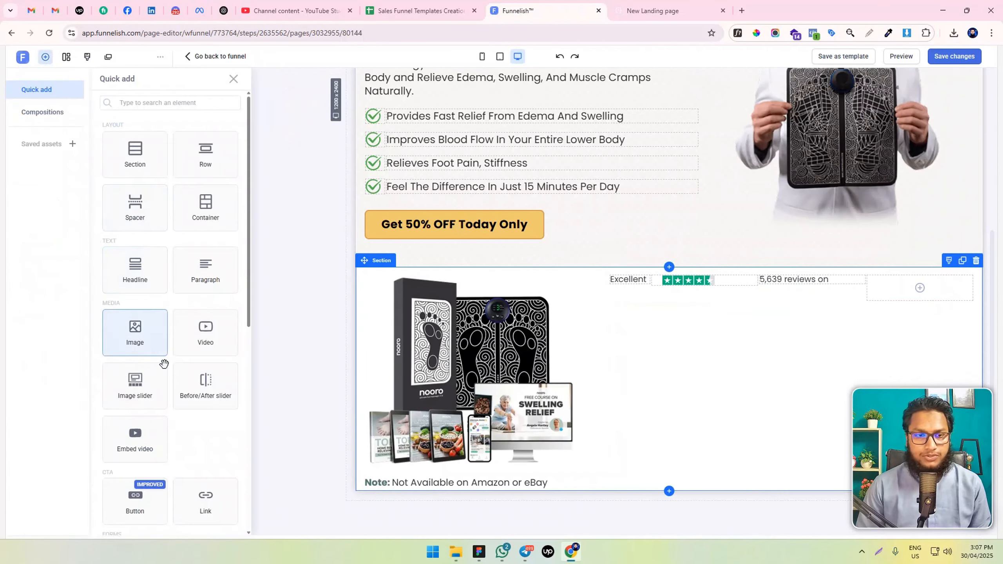
pyautogui.click(661, 280)
pyautogui.click(659, 269)
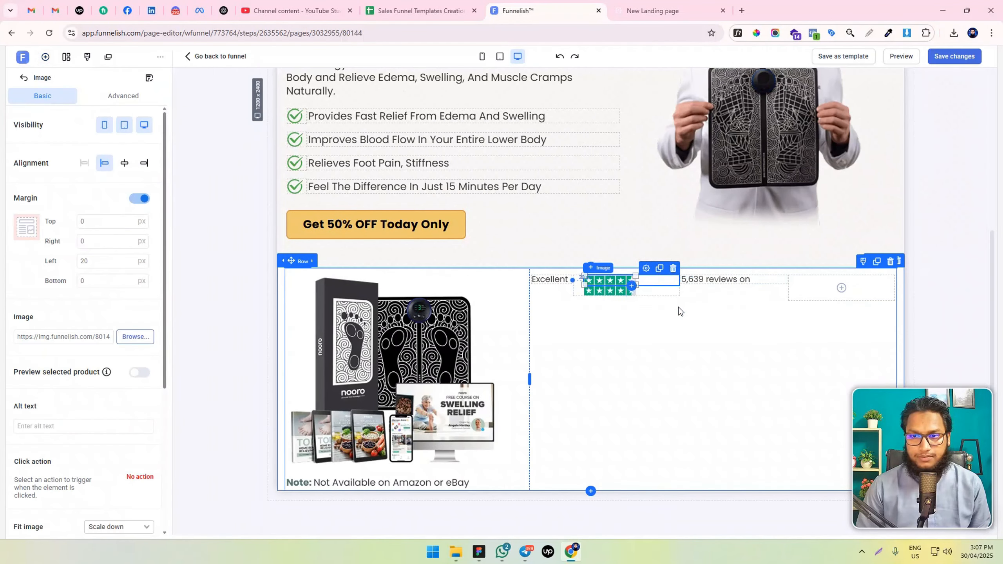
pyautogui.moveTo(602, 290); pyautogui.dragTo(774, 298)
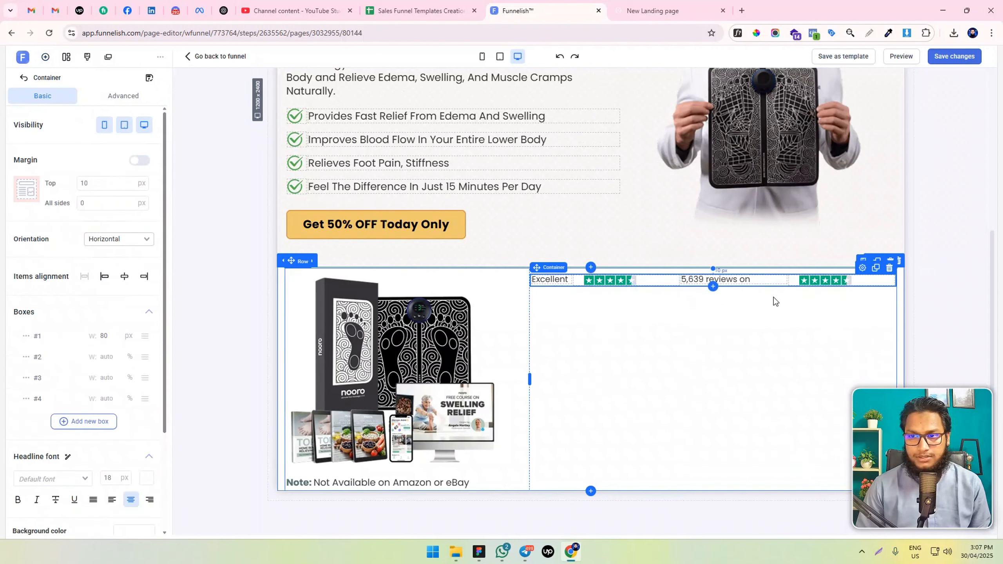
# Replace the copied star rating image in the container's fourth box with the Trustpilot logo from the image library
pyautogui.click(135, 336)
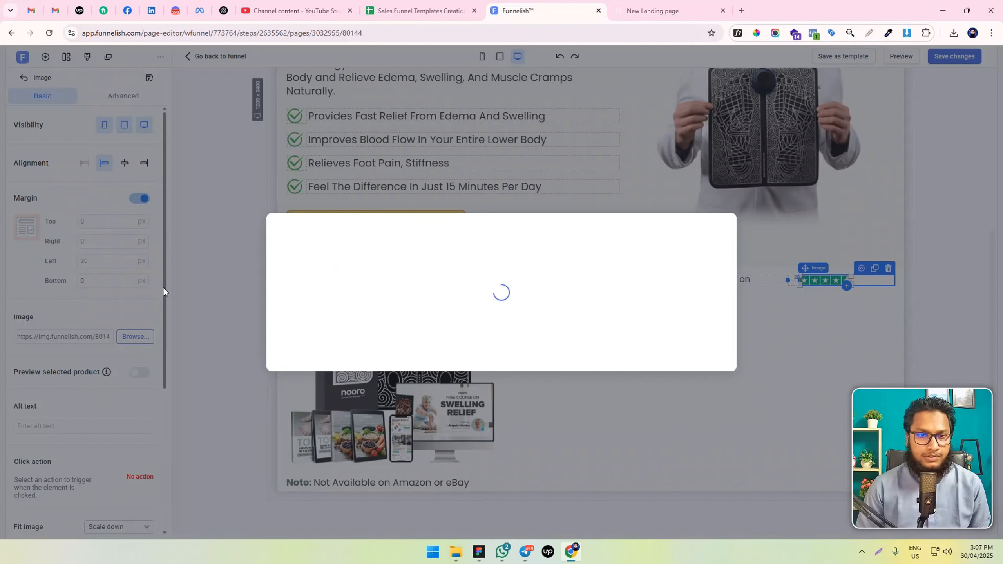
pyautogui.scroll(-5, 573, 245)
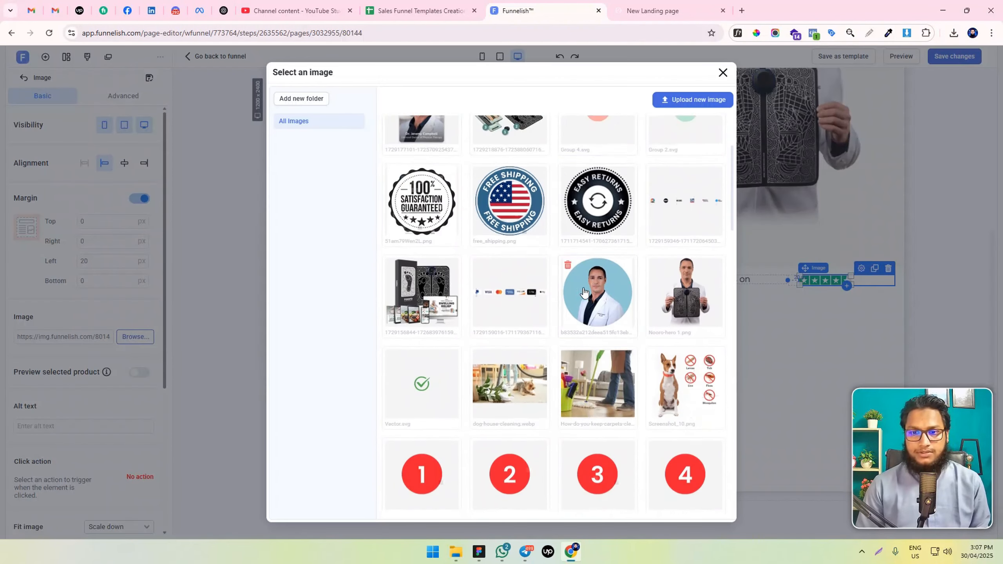
pyautogui.scroll(5, 583, 290)
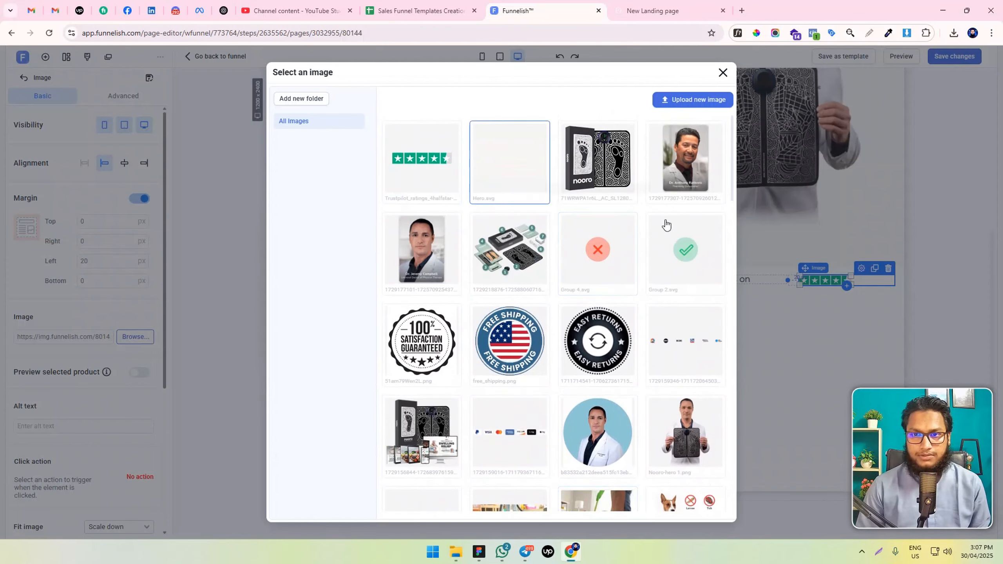
pyautogui.scroll(-7, 647, 287)
pyautogui.scroll(7, 646, 289)
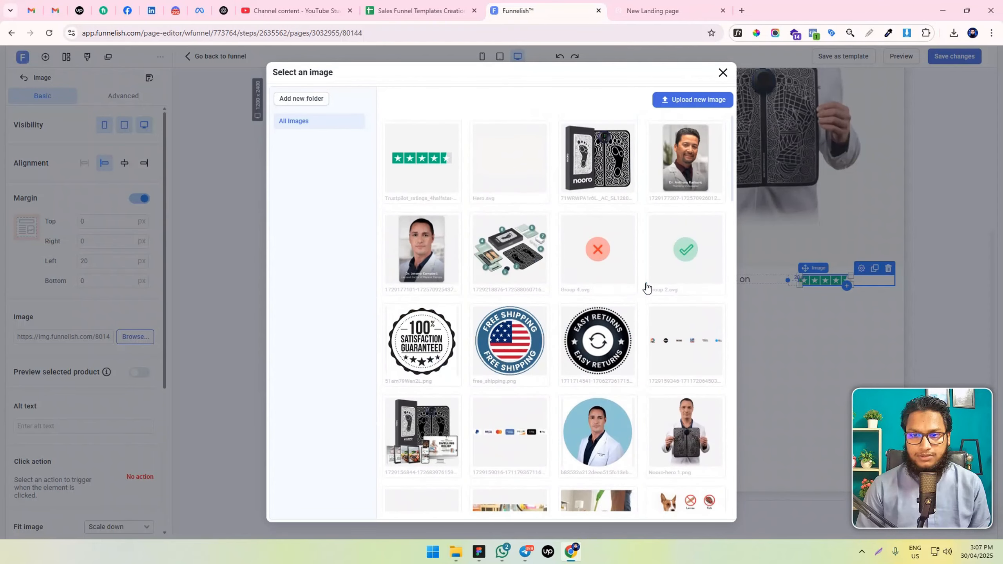
pyautogui.click(414, 166)
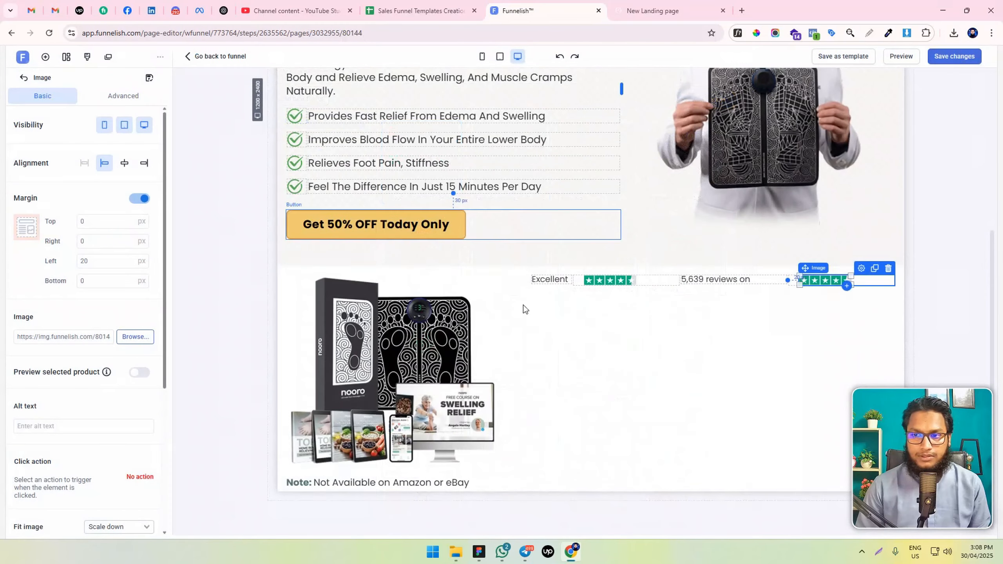
# Center the rating container's items and set its second box's width to 130 px
pyautogui.click(754, 285)
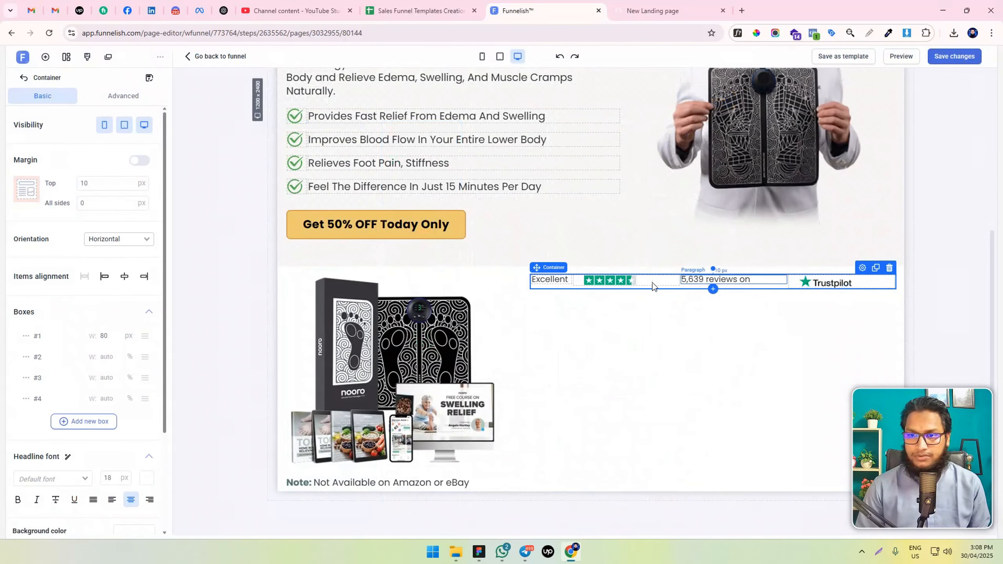
pyautogui.click(124, 276)
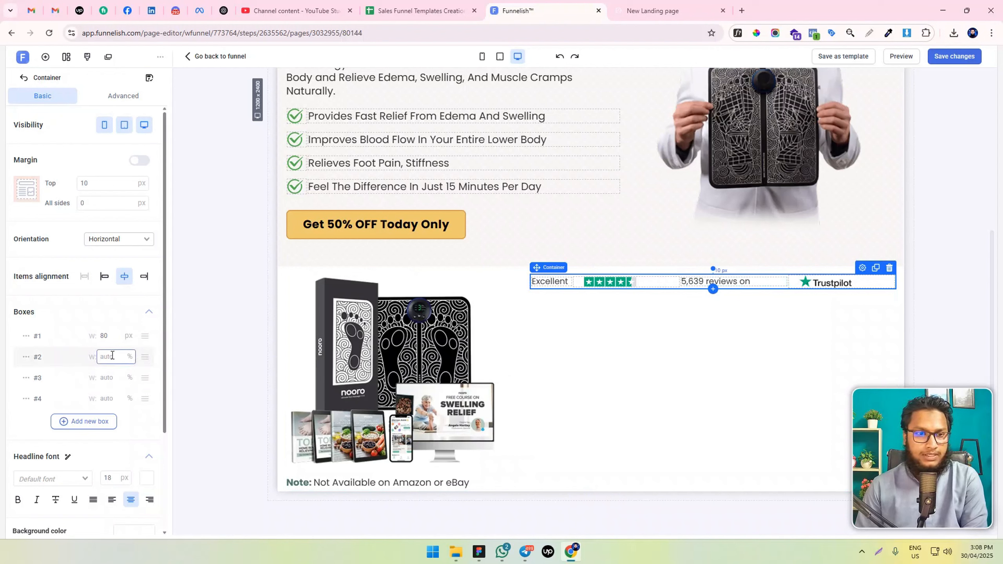
pyautogui.click(27, 357)
pyautogui.click(34, 380)
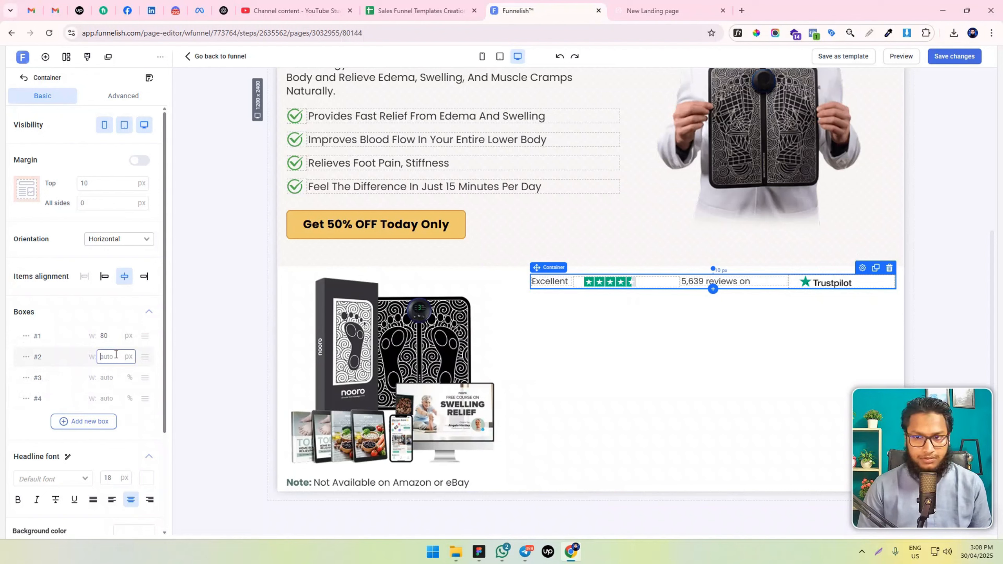
pyautogui.write('100')
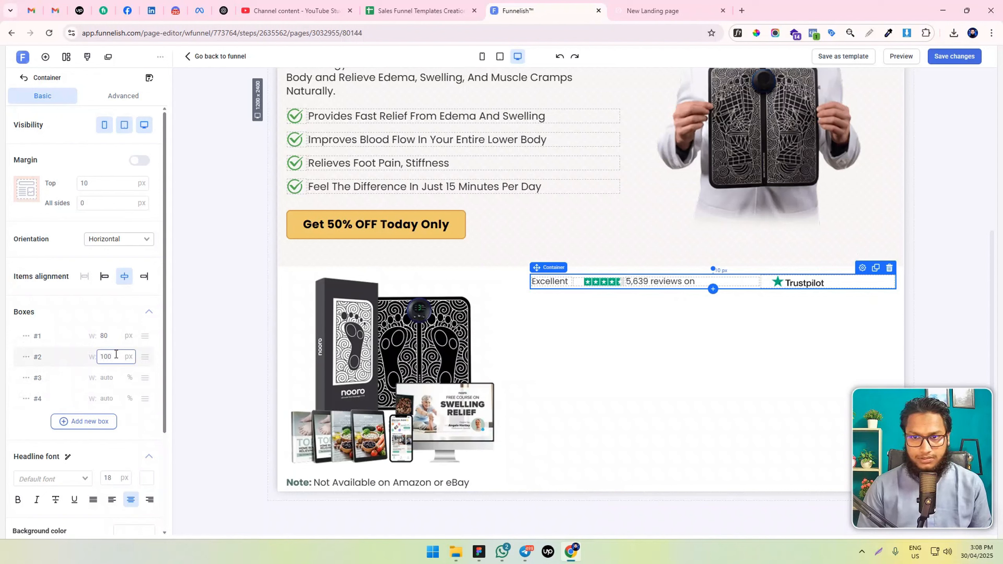
pyautogui.hotkey('shift', 'Up')
pyautogui.hotkey('shift', 'Up')
pyautogui.hotkey('shift', 'Up')
pyautogui.hotkey('shift', 'Up')
pyautogui.hotkey('shift', 'Up')
pyautogui.hotkey('shift', 'Down')
pyautogui.hotkey('shift', 'Down')
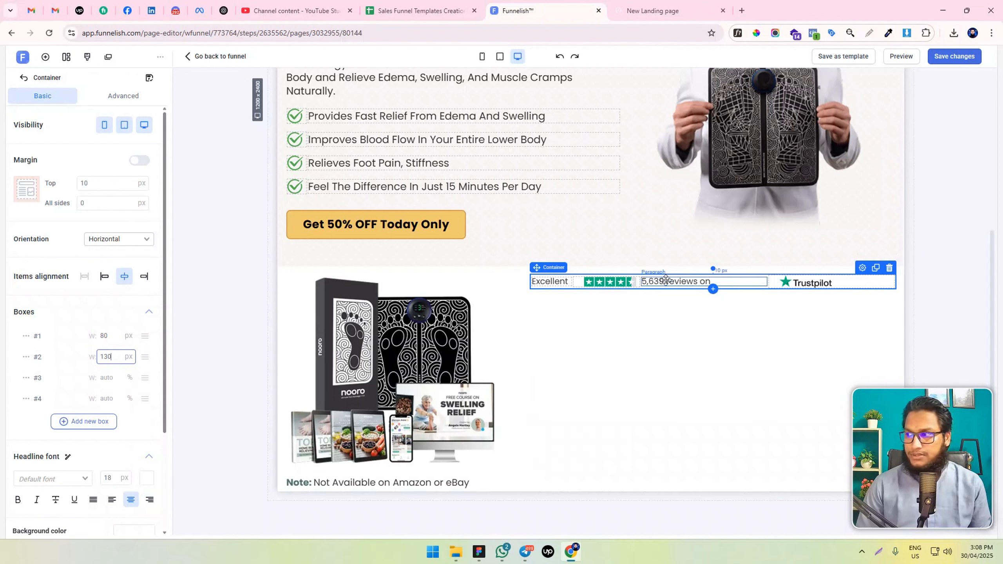
# Switch the container's third box to pixel units and set its width to 150 px
pyautogui.click(113, 377)
pyautogui.click(26, 379)
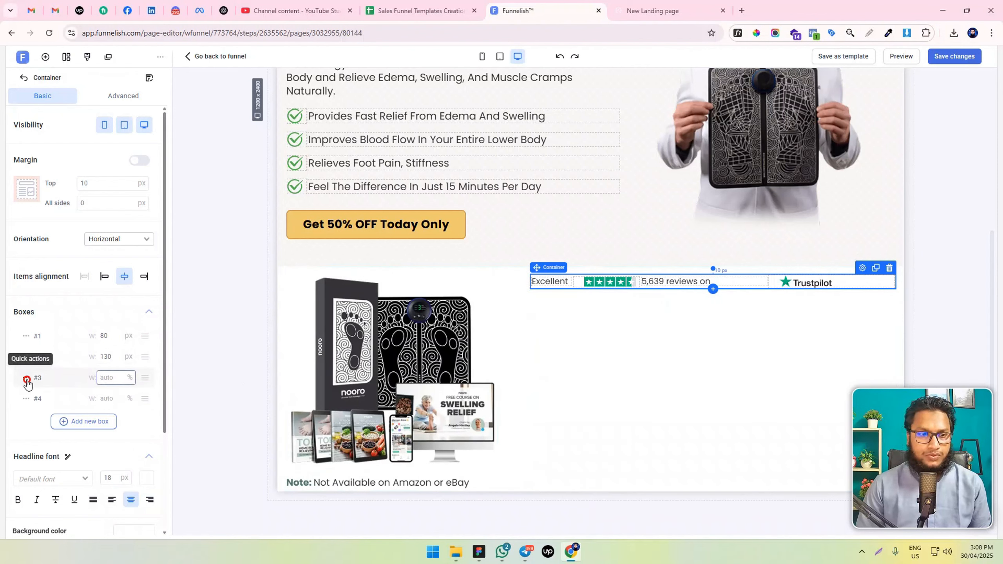
pyautogui.click(42, 400)
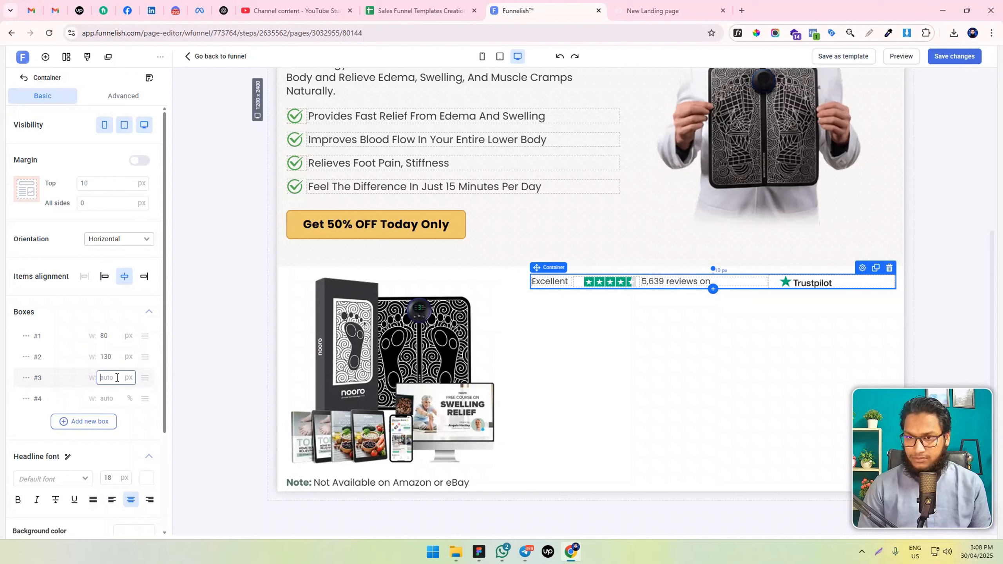
pyautogui.write('150')
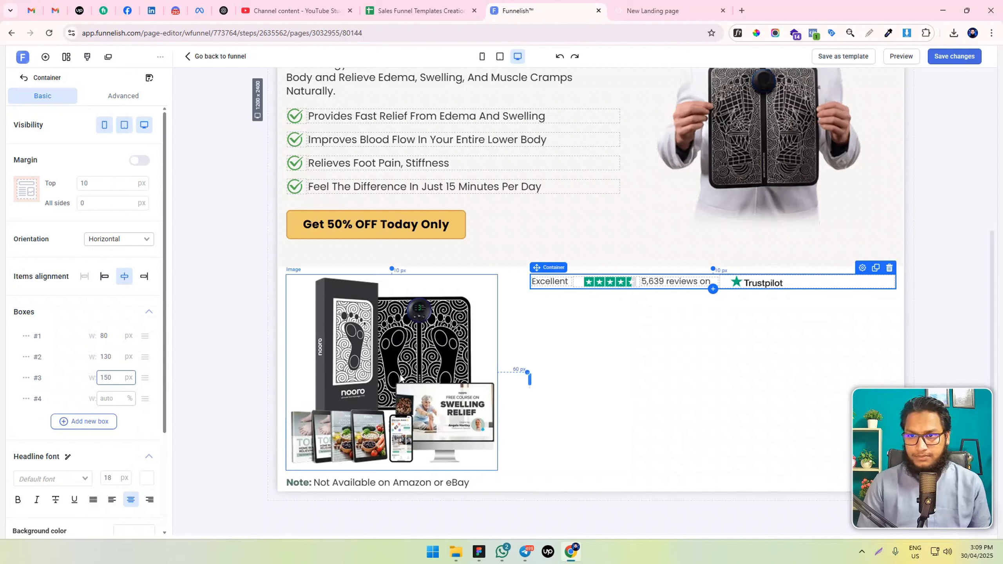
# Set the Trustpilot logo's left margin to 0 px
pyautogui.click(736, 283)
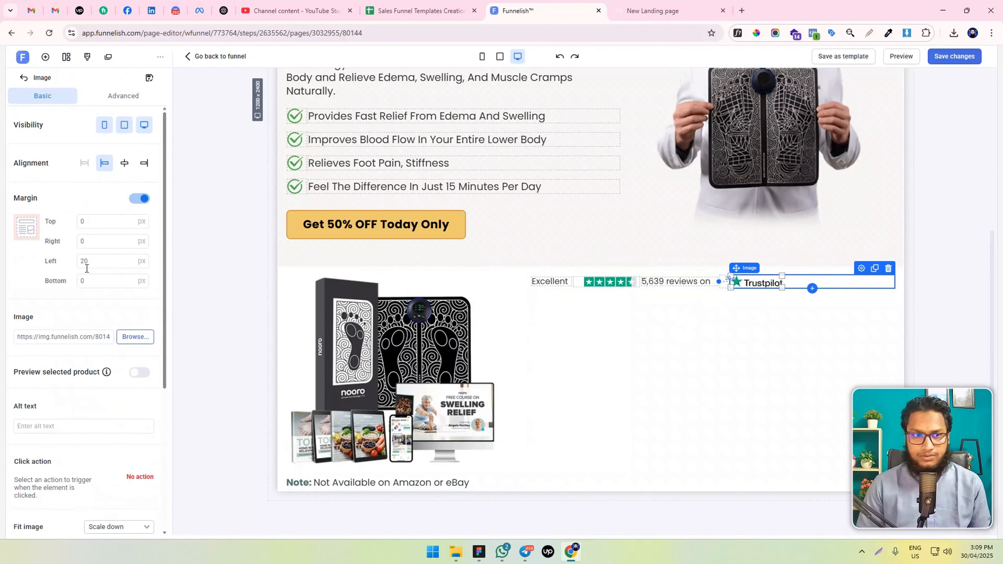
pyautogui.write('0')
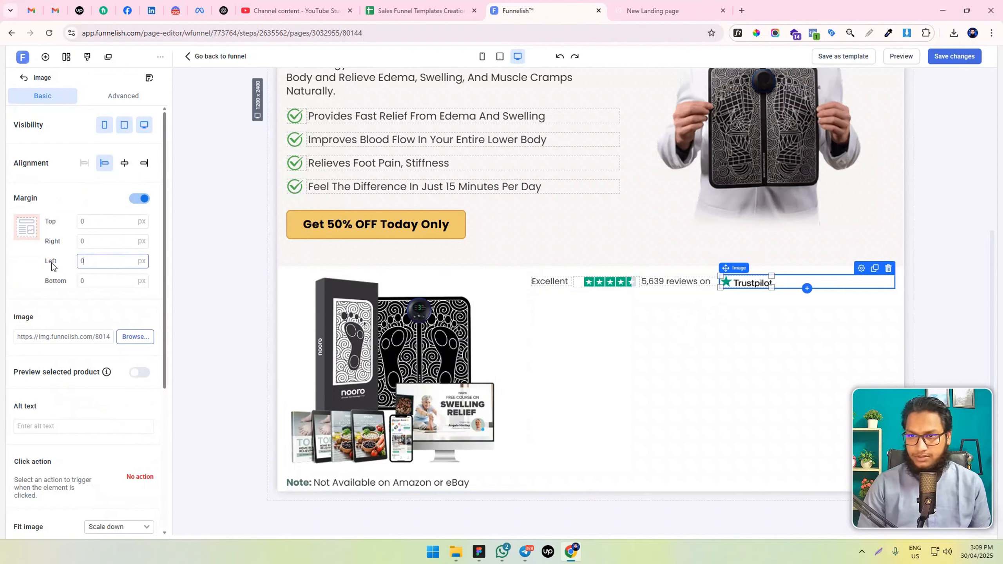
pyautogui.click(691, 299)
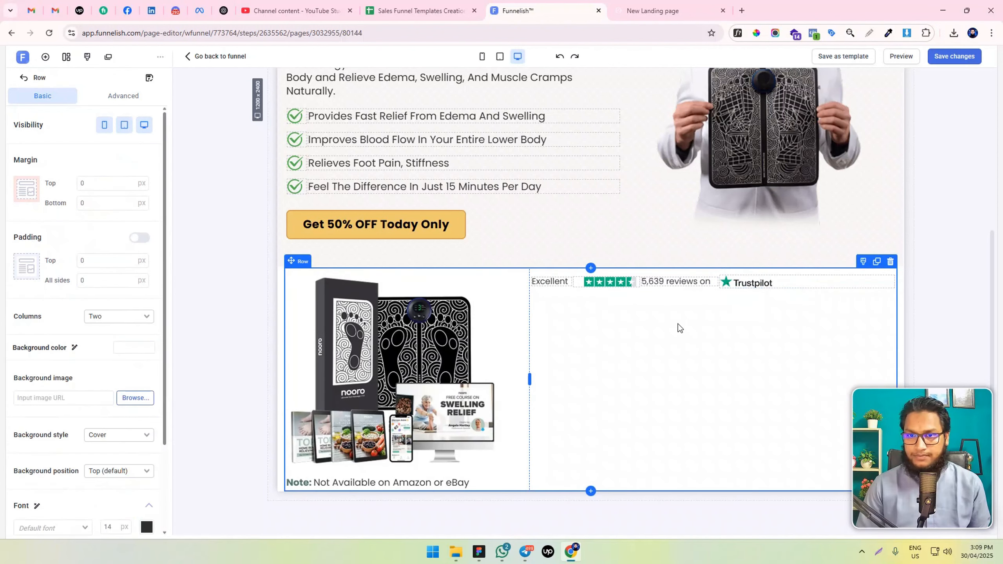
# Set the star rating image's left margin to 10 px
pyautogui.click(609, 281)
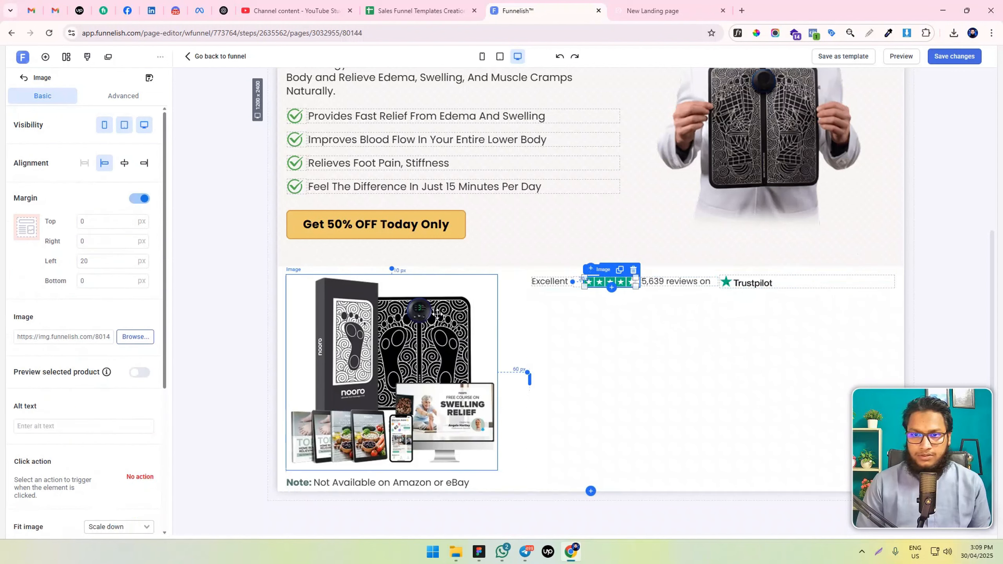
pyautogui.click(84, 260)
pyautogui.write('10')
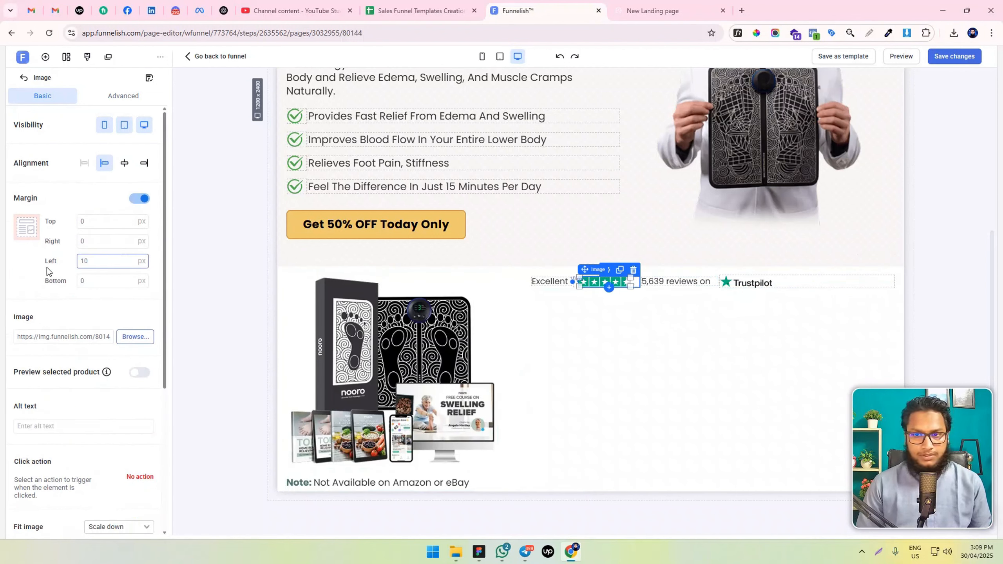
# Check the rating container's layout in the mobile view, then return to the desktop view
pyautogui.click(665, 283)
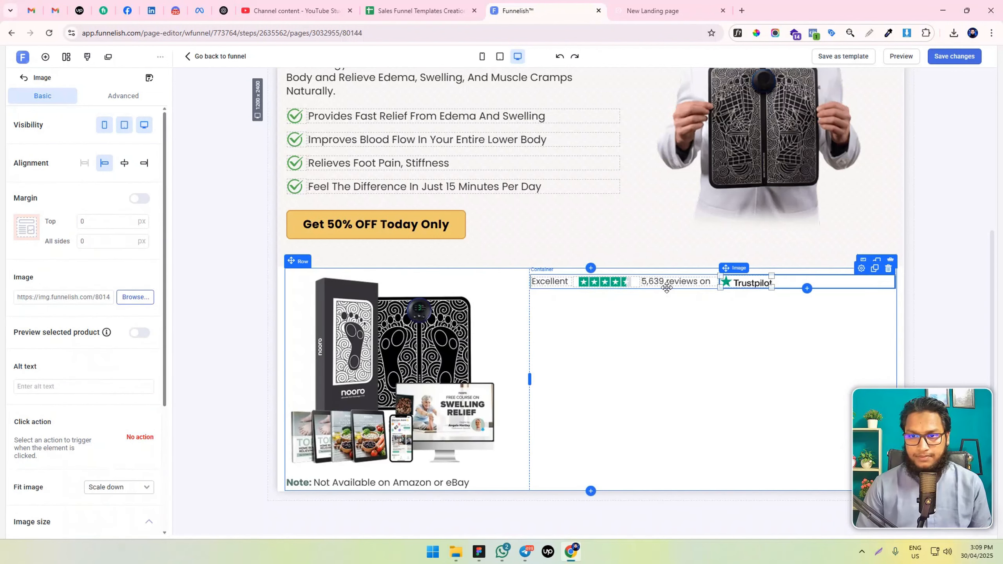
pyautogui.click(482, 56)
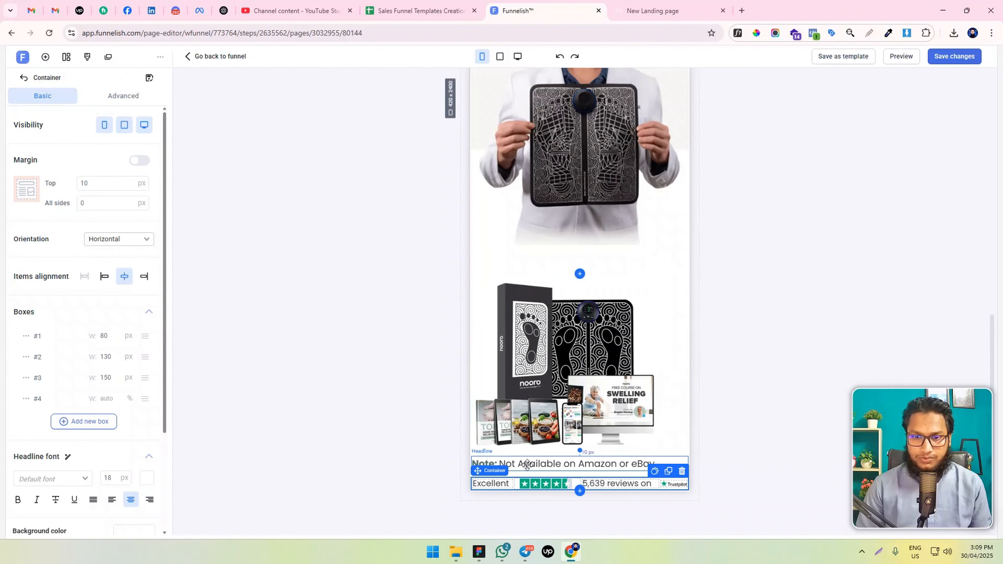
pyautogui.click(519, 56)
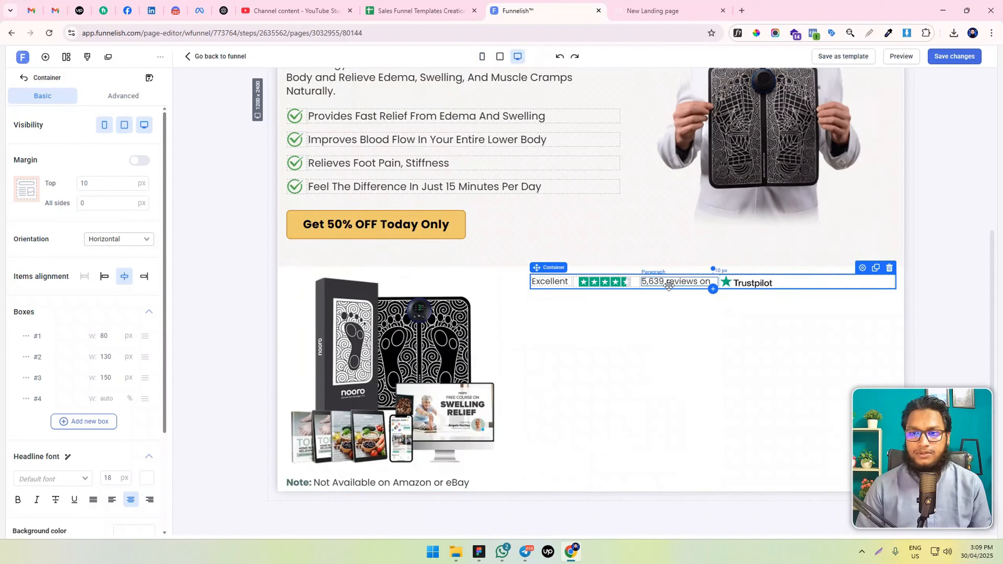
# Make "5,639 reviews" and "Excellent" bold in the rating line
pyautogui.click(656, 282)
pyautogui.moveTo(645, 281); pyautogui.dragTo(697, 281)
pyautogui.hotkey('ctrl', 'b')
pyautogui.click(667, 318)
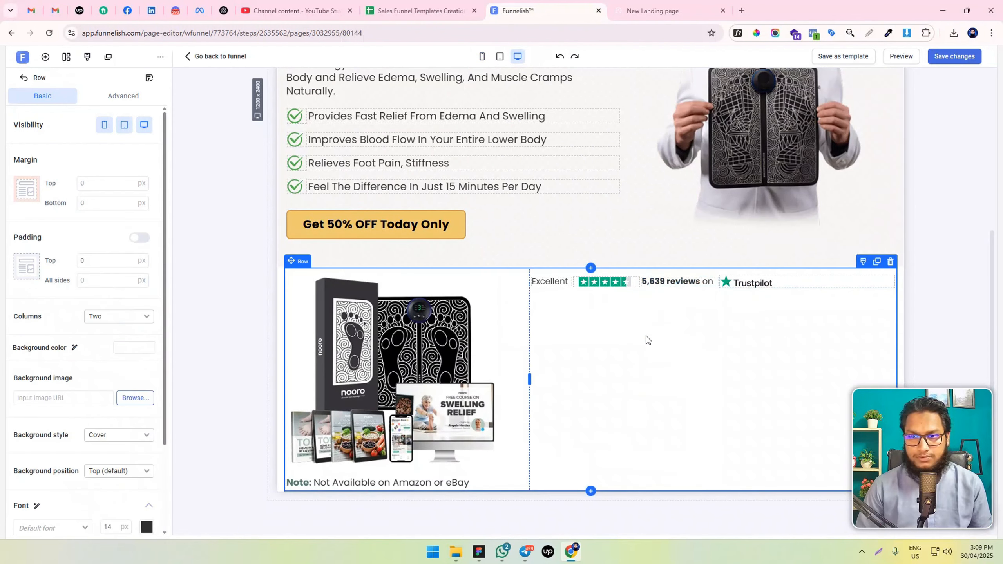
pyautogui.doubleClick(550, 281)
pyautogui.hotkey('ctrl', 'b')
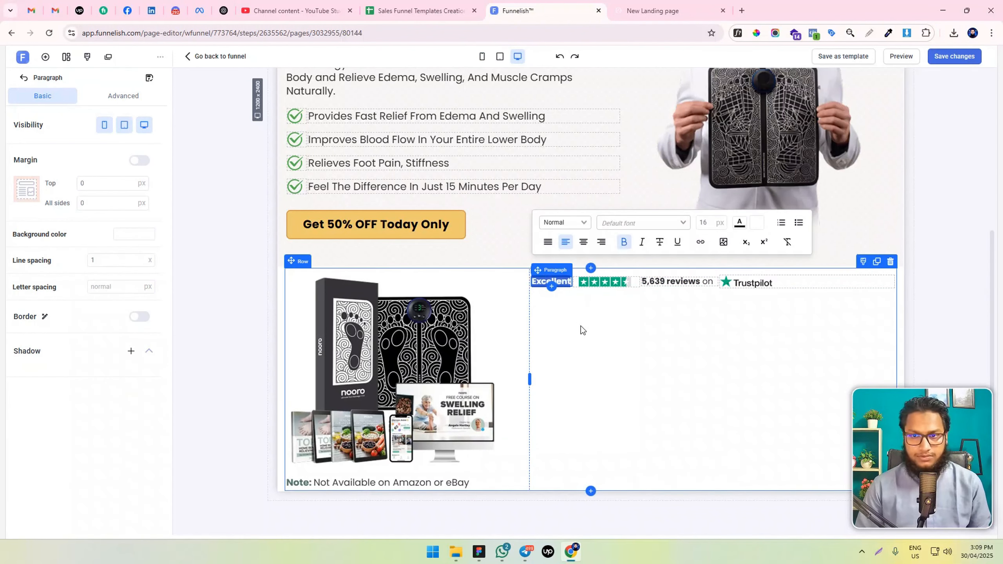
pyautogui.click(580, 334)
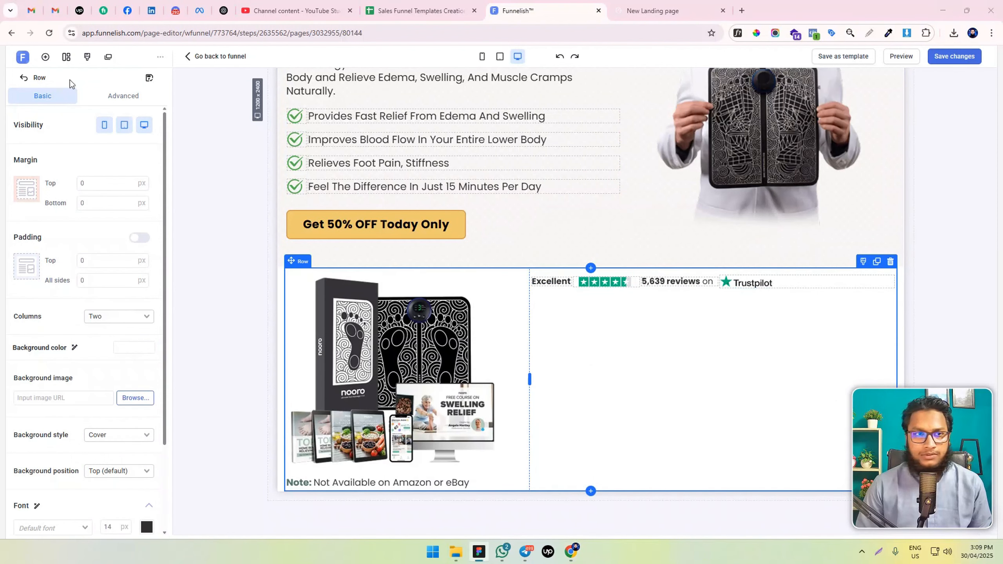
# Add an image element below the rating line and fill it with the payment method logos from the image library
pyautogui.click(45, 58)
pyautogui.moveTo(134, 335); pyautogui.dragTo(643, 313)
pyautogui.click(136, 297)
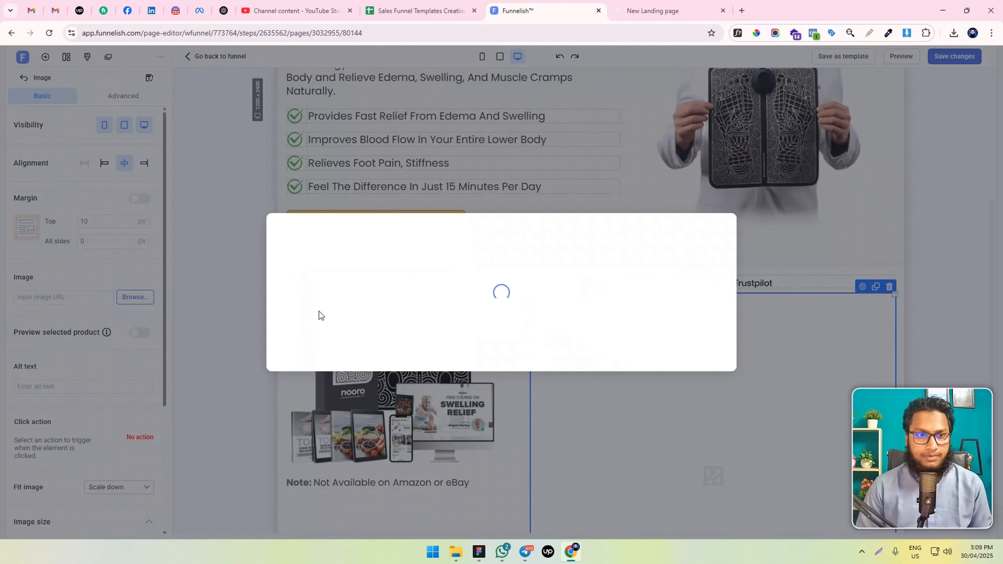
pyautogui.scroll(-2, 549, 270)
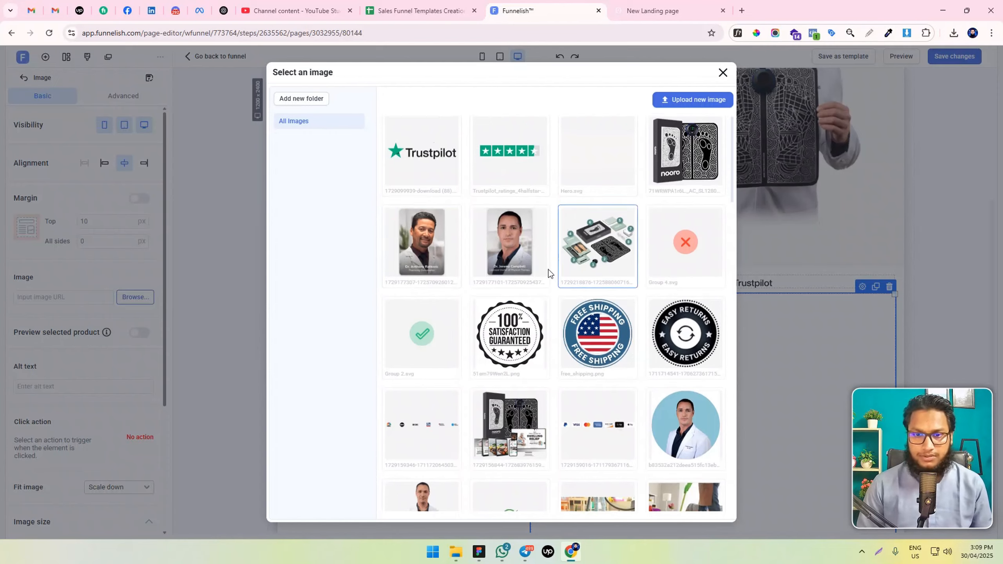
pyautogui.click(600, 348)
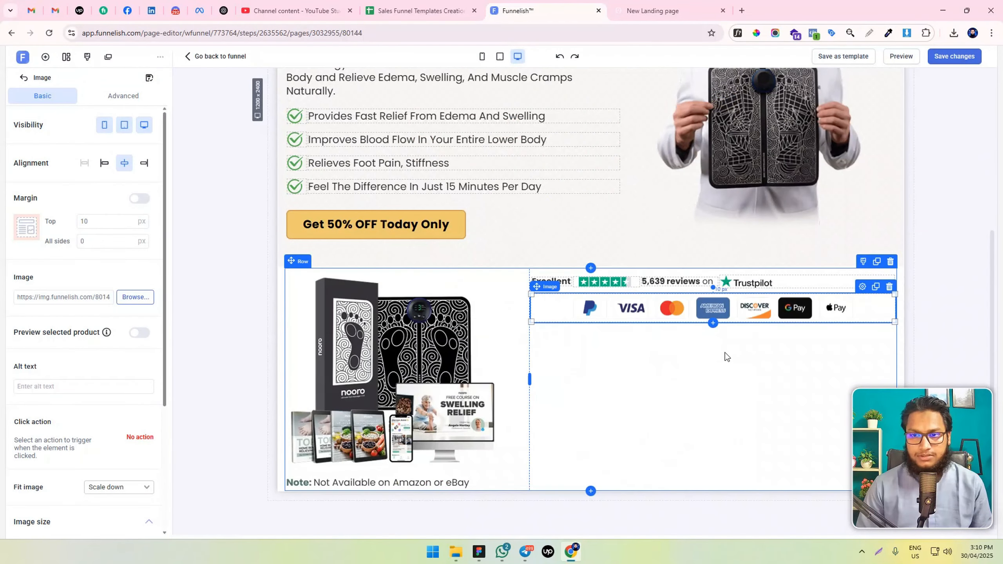
# Set the payment logos image's maximum width to 400 px and align it left
pyautogui.scroll(-5, 53, 342)
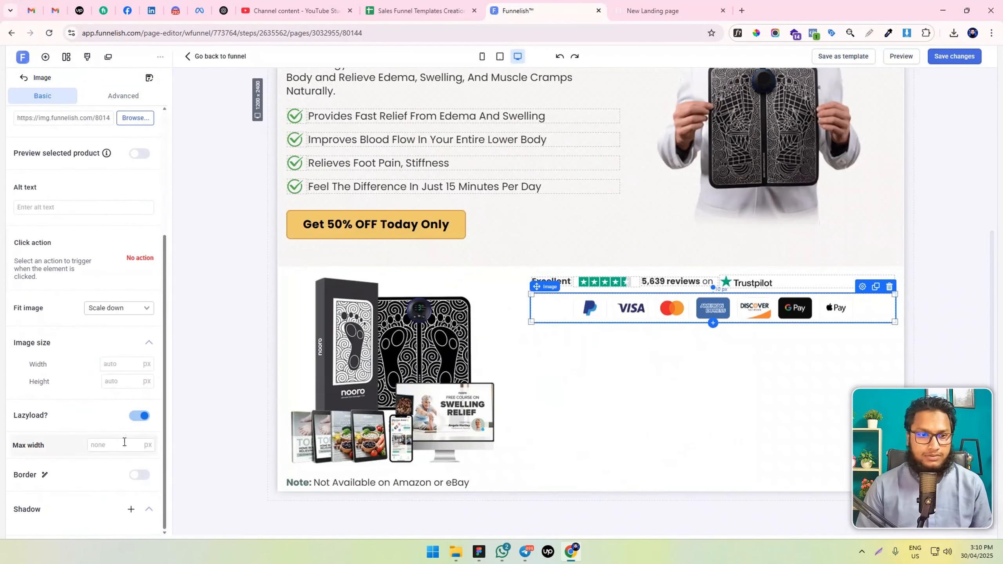
pyautogui.click(123, 443)
pyautogui.write('300')
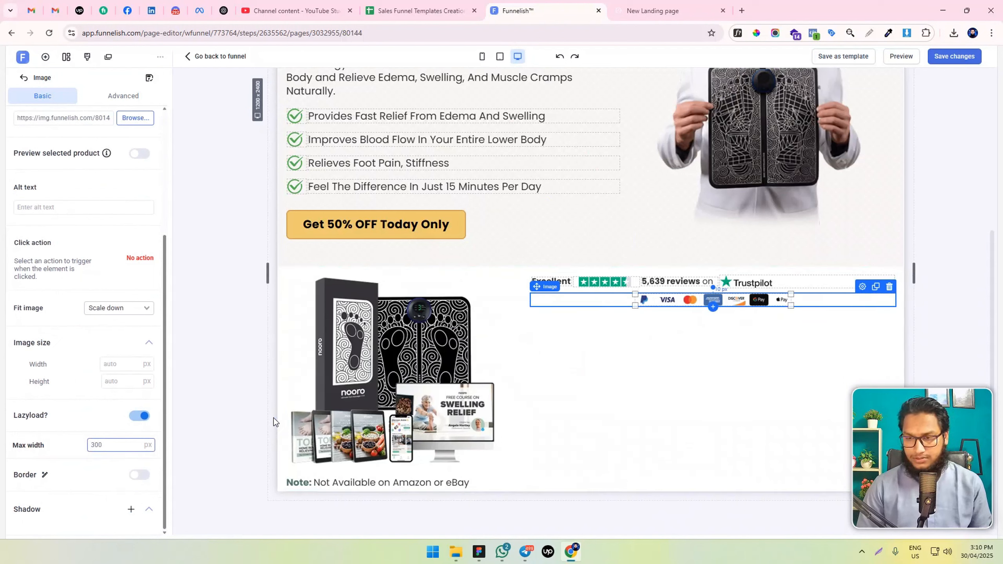
pyautogui.hotkey('ctrl', 'a')
pyautogui.write('400')
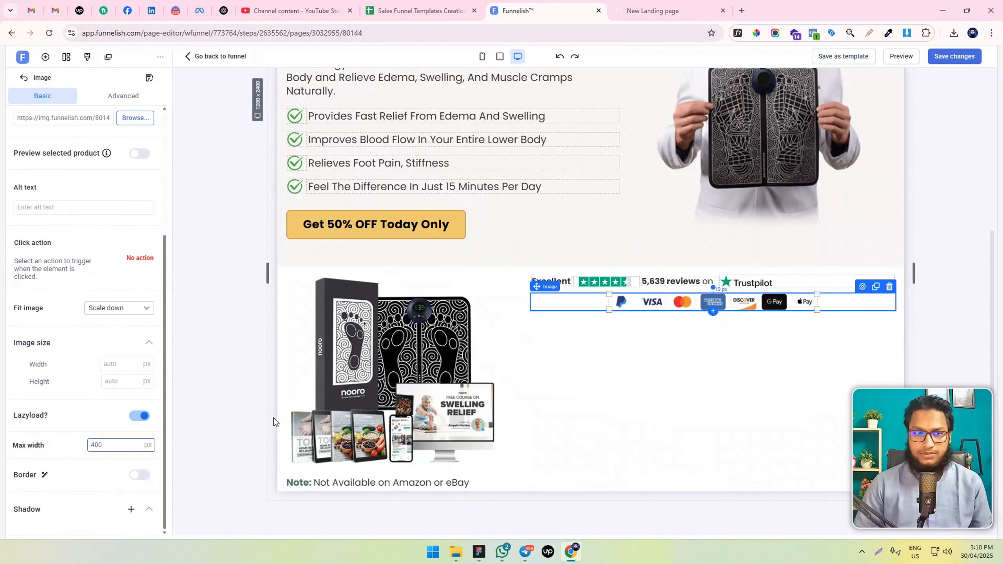
pyautogui.scroll(1, 12, 196)
pyautogui.scroll(4, 12, 196)
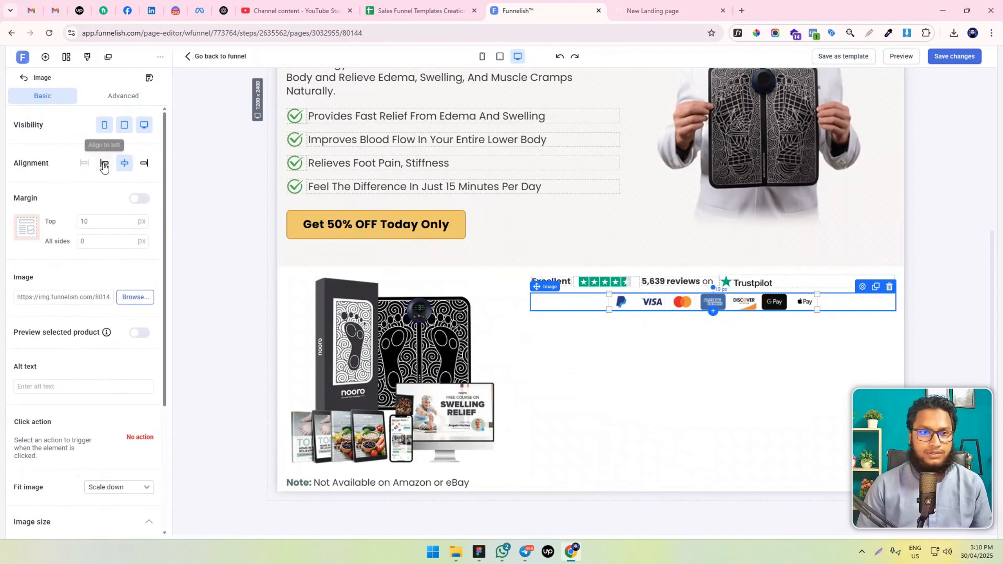
pyautogui.click(104, 162)
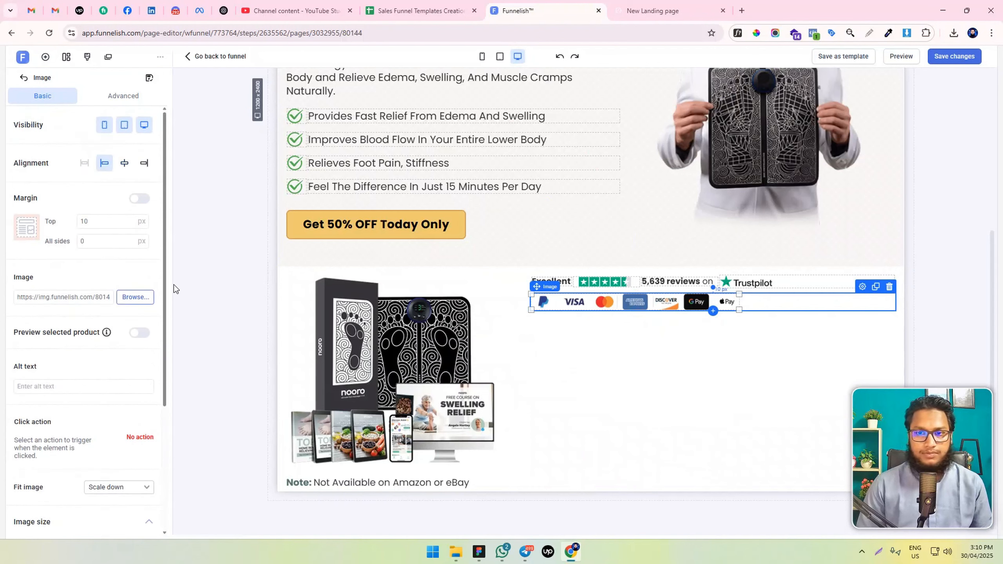
# Widen the bundle row's product image column slightly by shifting the divider between its two columns
pyautogui.click(706, 334)
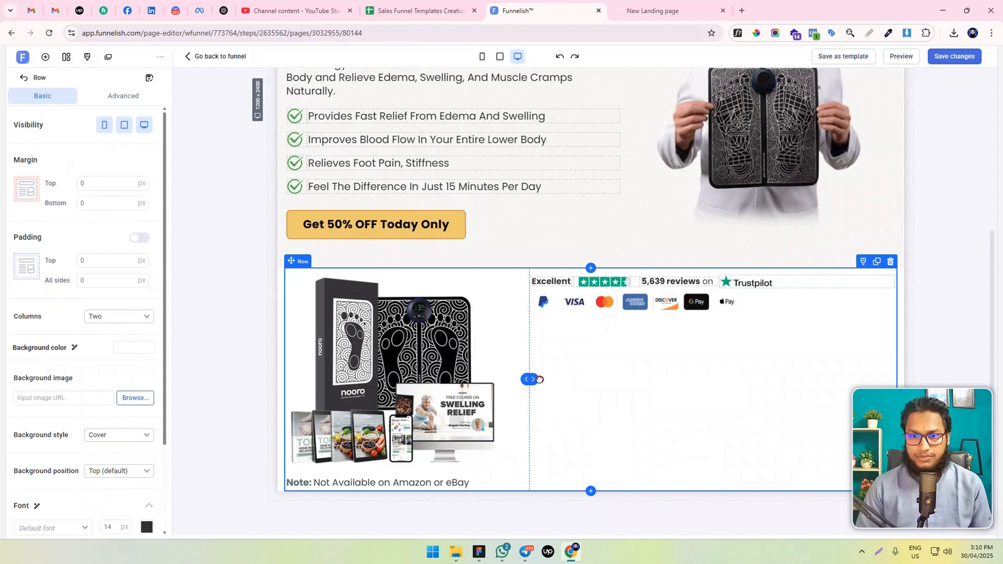
pyautogui.moveTo(559, 379); pyautogui.dragTo(565, 380)
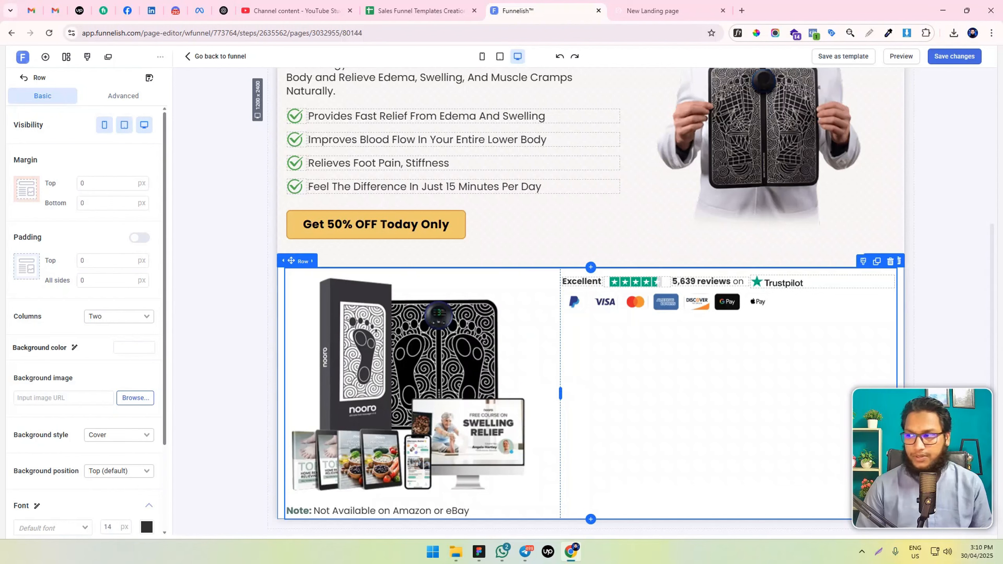
# Set the right margin of the bundle row's product image to 0 px
pyautogui.scroll(-1, 592, 336)
pyautogui.click(441, 359)
pyautogui.scroll(-5, 100, 403)
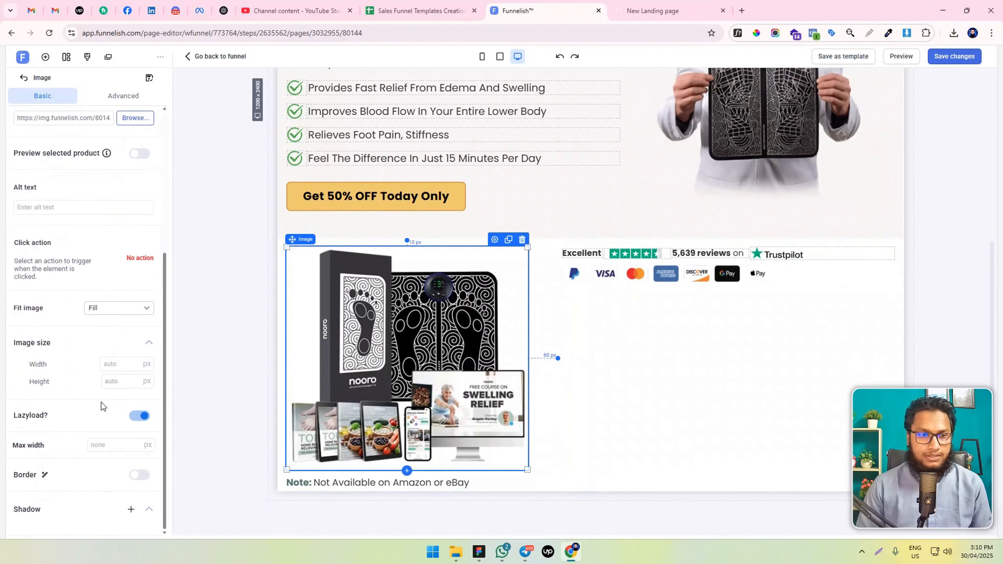
pyautogui.scroll(5, 116, 298)
pyautogui.click(113, 217)
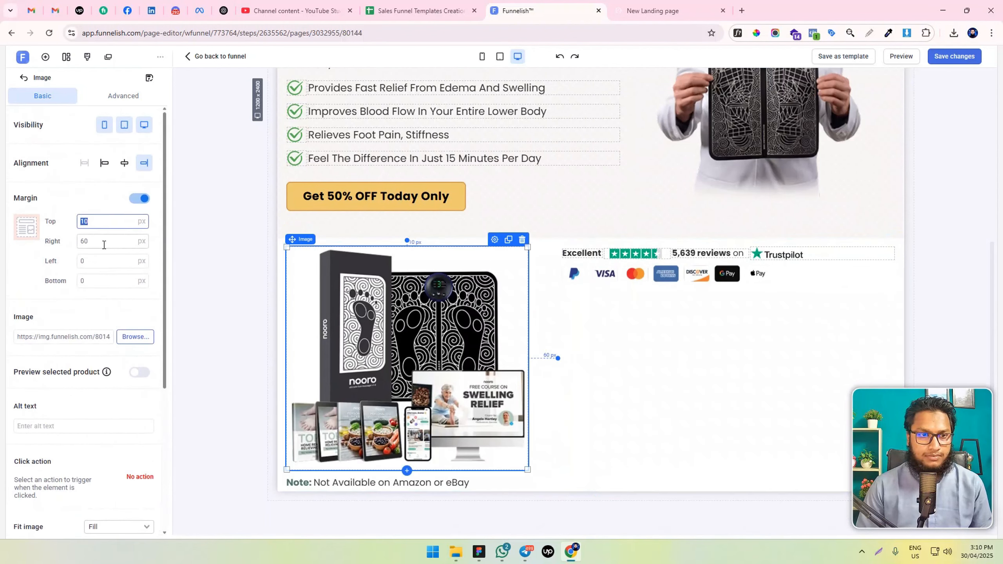
pyautogui.click(103, 242)
pyautogui.press('BackSpace')
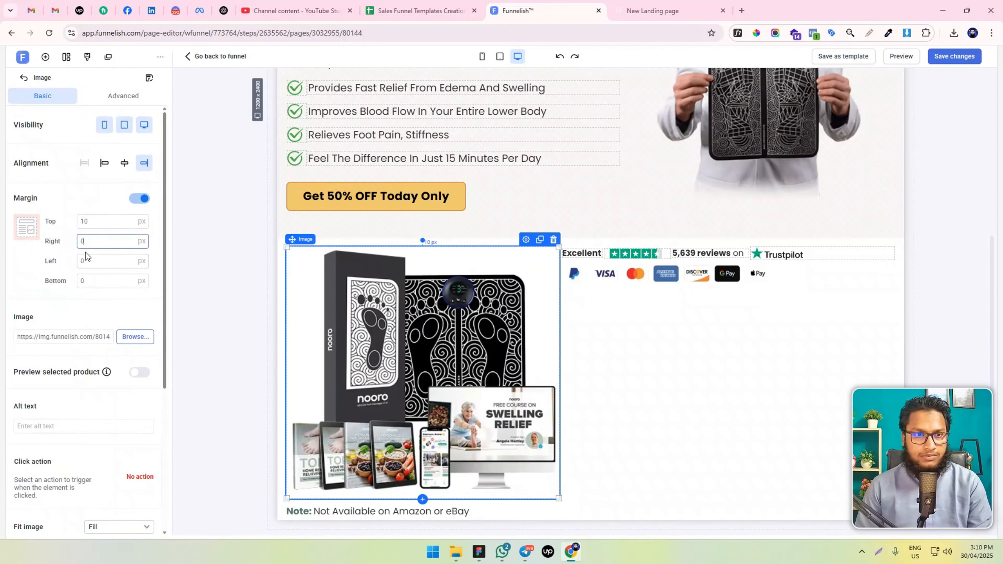
# Set the product image's maximum width to 400 px and align it left
pyautogui.scroll(-5, 111, 297)
pyautogui.scroll(-1, 108, 308)
pyautogui.click(111, 445)
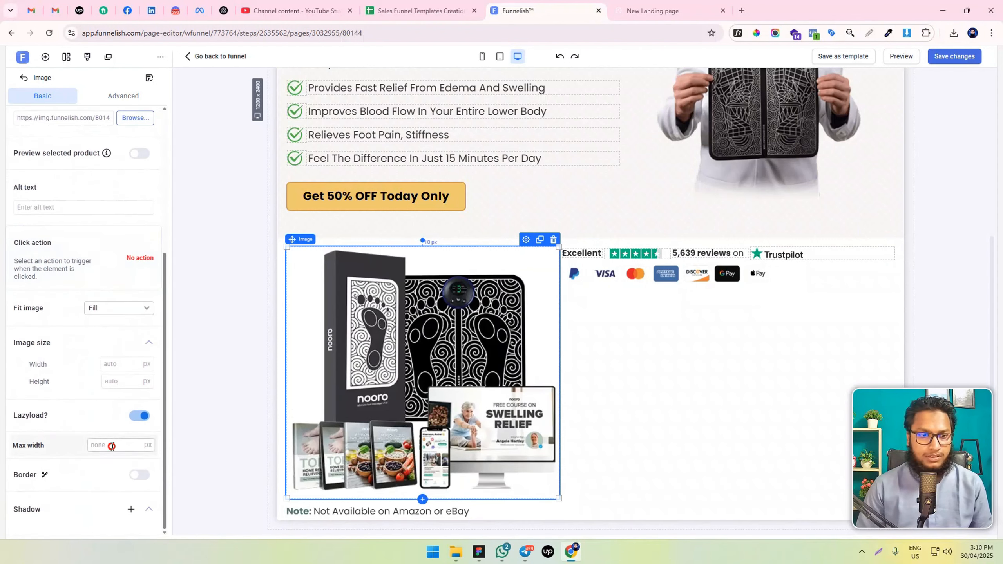
pyautogui.write('400')
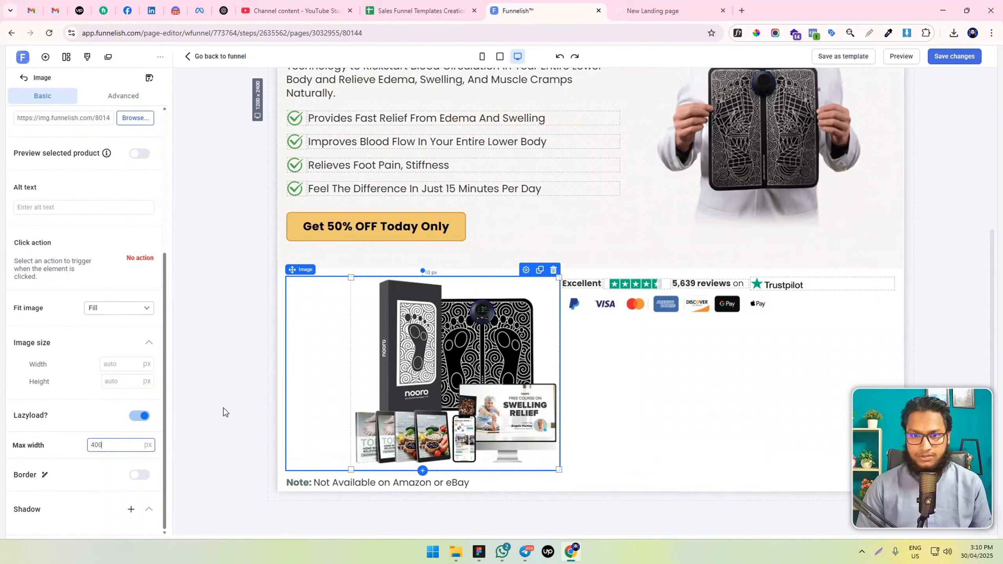
pyautogui.scroll(5, 117, 253)
pyautogui.click(103, 162)
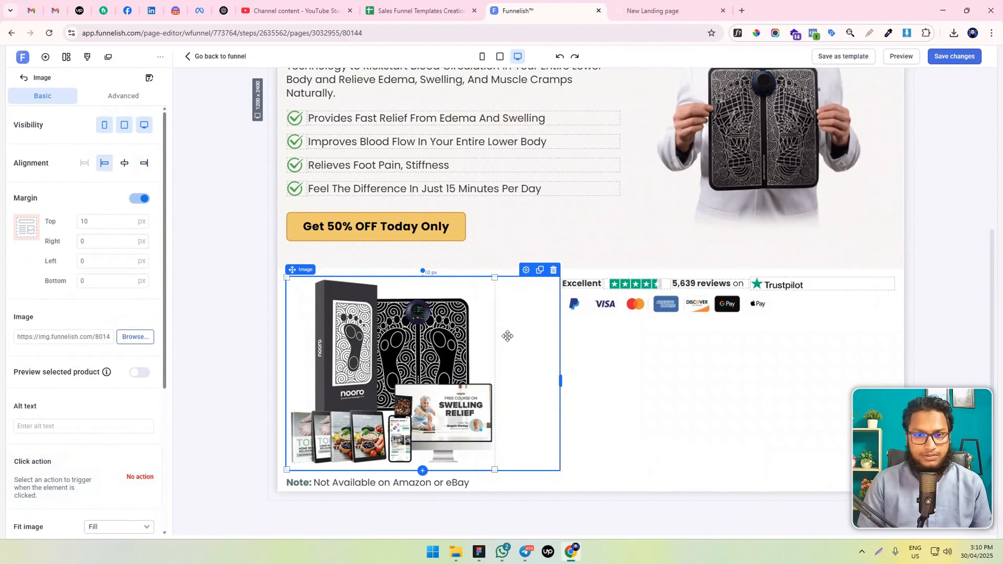
# Add a container below the payment logos in the bundle row's second column
pyautogui.click(633, 390)
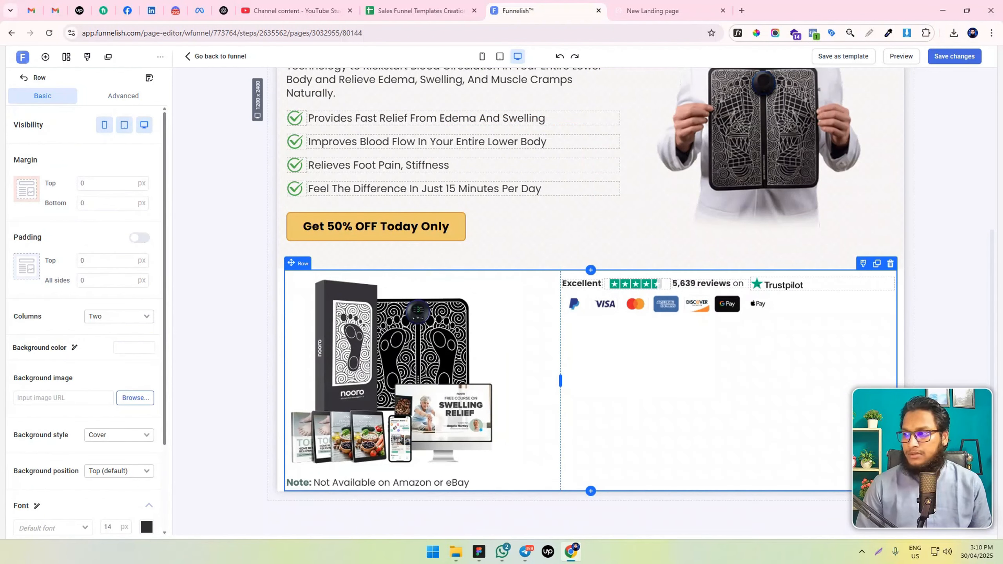
pyautogui.click(45, 56)
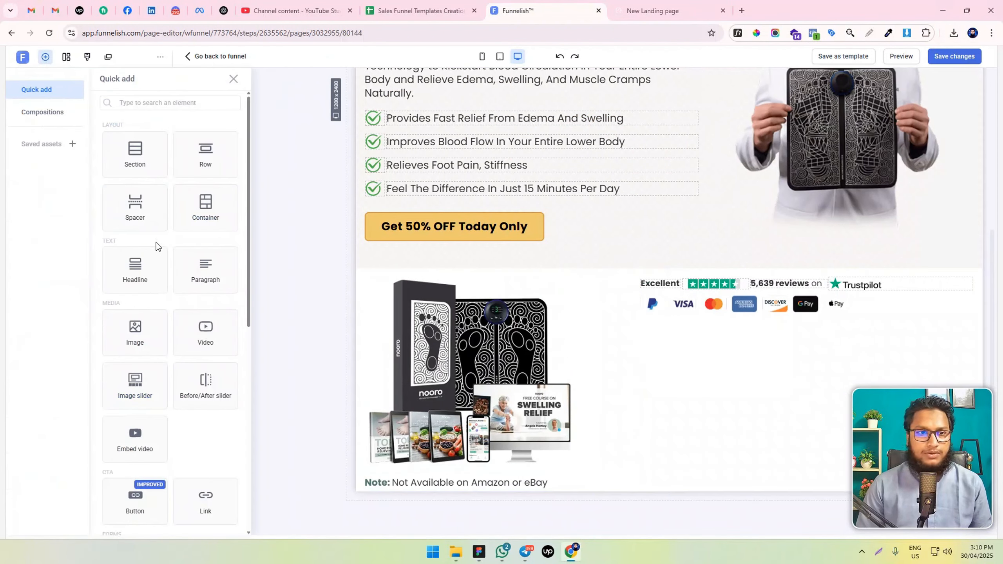
pyautogui.moveTo(206, 206); pyautogui.dragTo(746, 322)
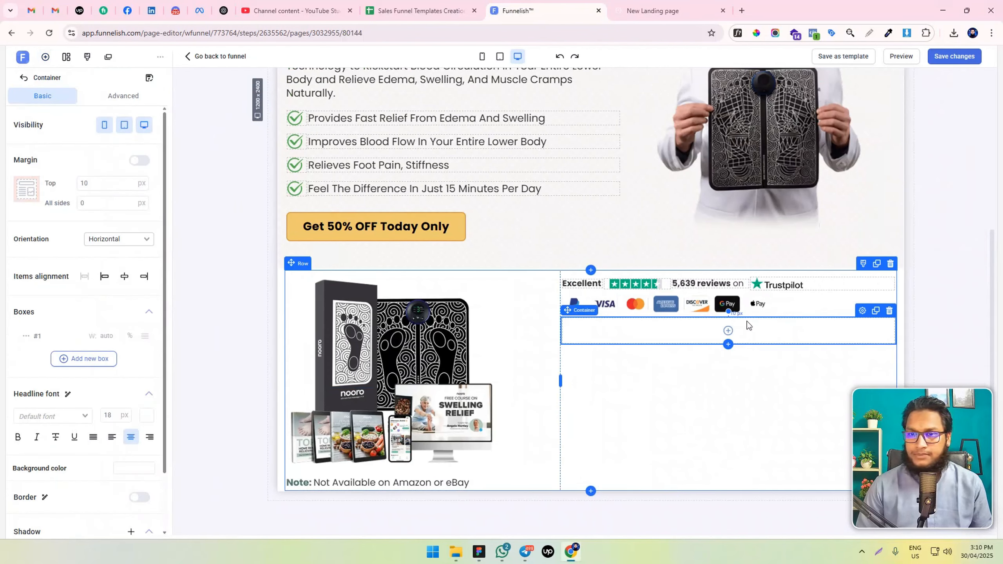
# Set the payment logos image's top and bottom margins to 20 px each
pyautogui.click(685, 307)
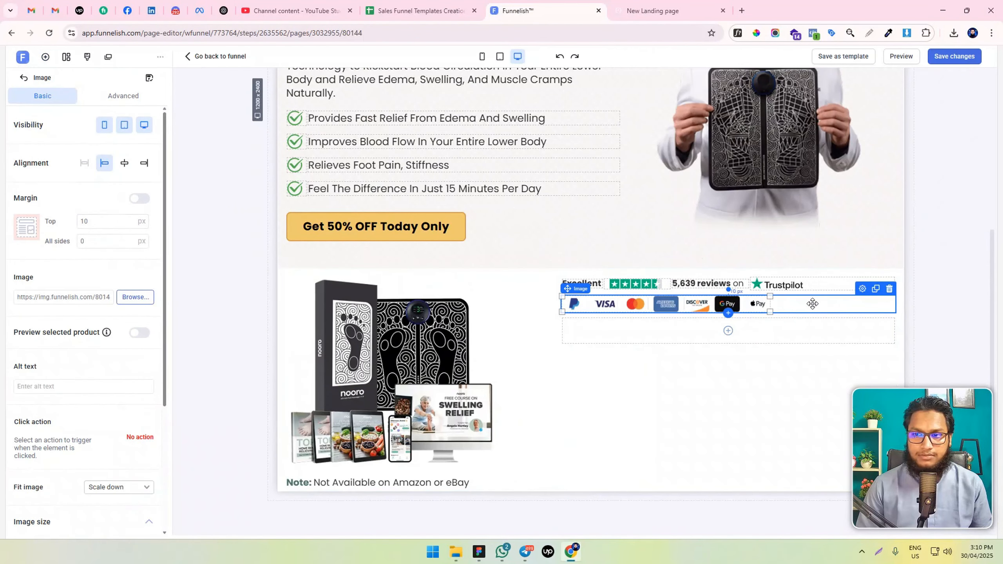
pyautogui.click(83, 221)
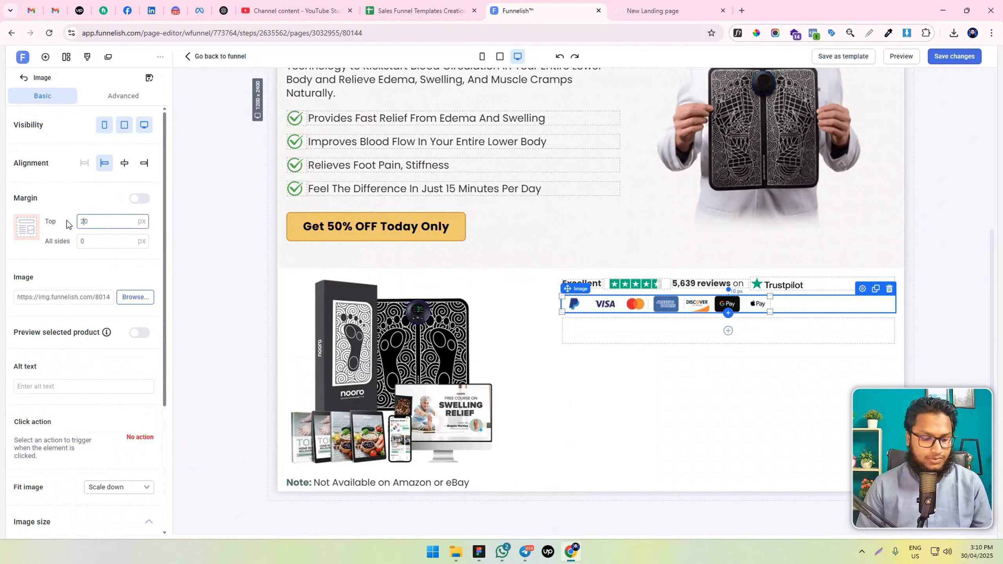
pyautogui.click(135, 205)
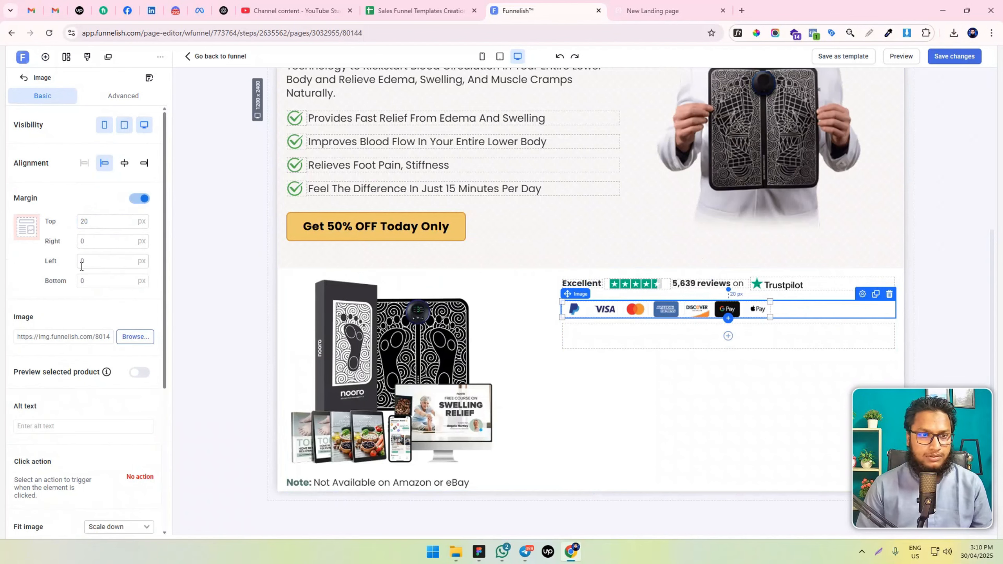
pyautogui.click(84, 281)
pyautogui.write('2')
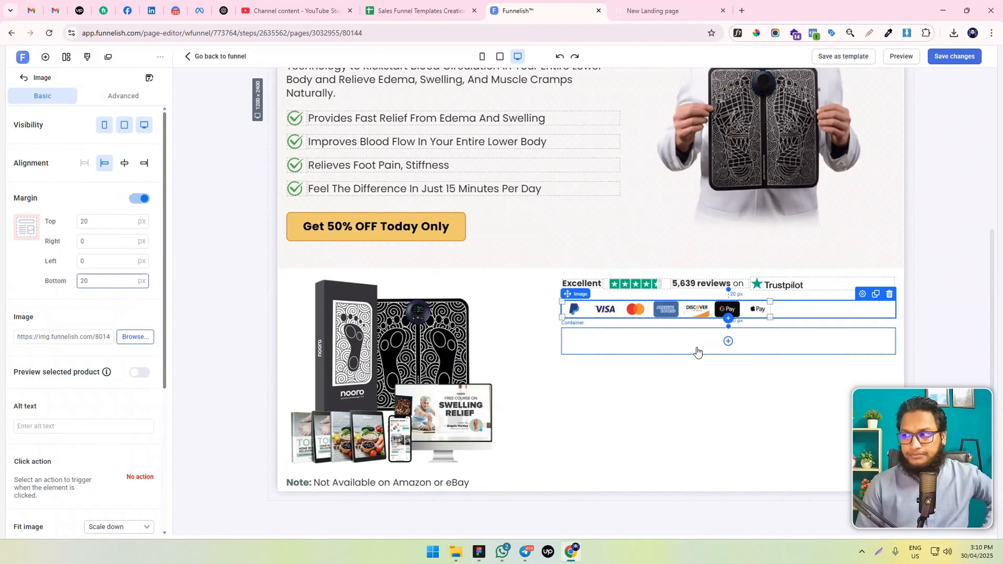
# Add a headline reading "Doctor Reviewed" inside the empty container below the payment logos
pyautogui.click(669, 339)
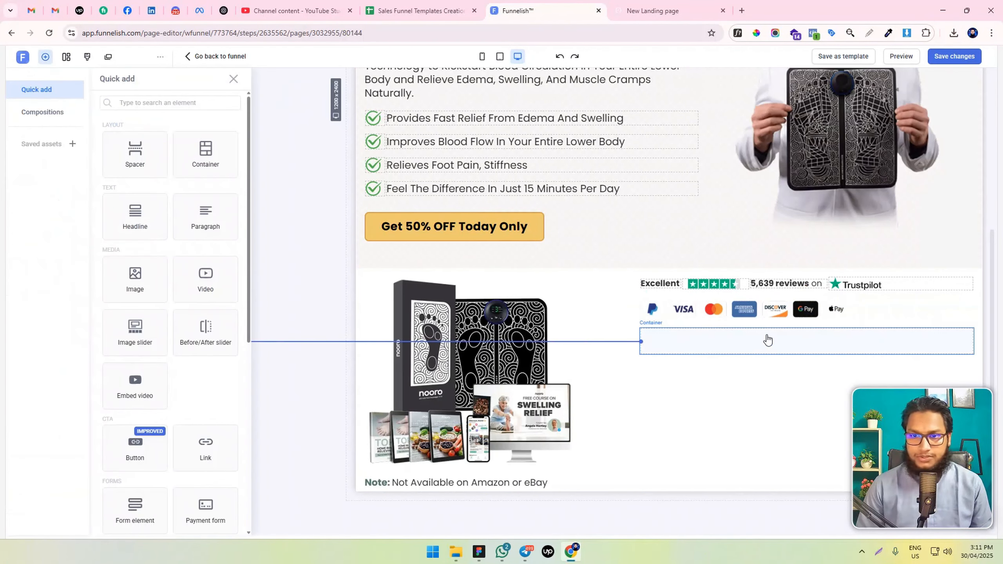
pyautogui.click(698, 345)
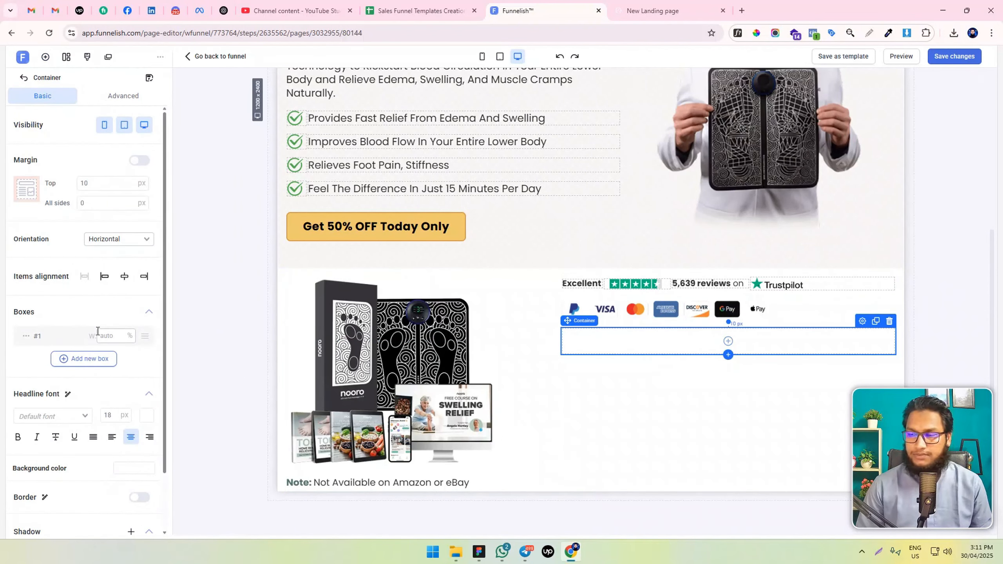
pyautogui.scroll(-2, 92, 292)
pyautogui.scroll(2, 93, 291)
pyautogui.click(45, 56)
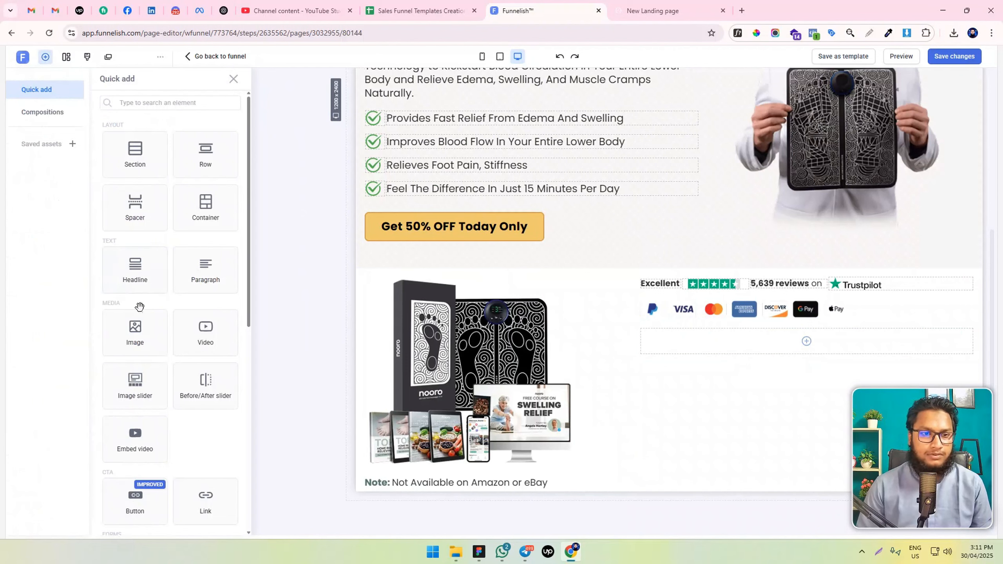
pyautogui.moveTo(124, 263); pyautogui.dragTo(764, 356)
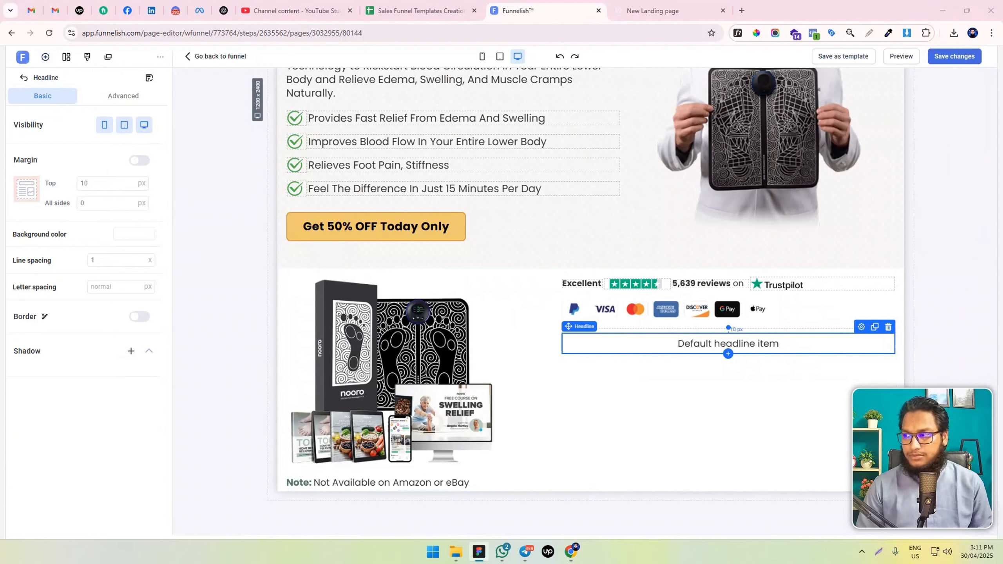
pyautogui.doubleClick(739, 343)
pyautogui.hotkey('ctrl', 'a')
pyautogui.write('Doctor Reviewed')
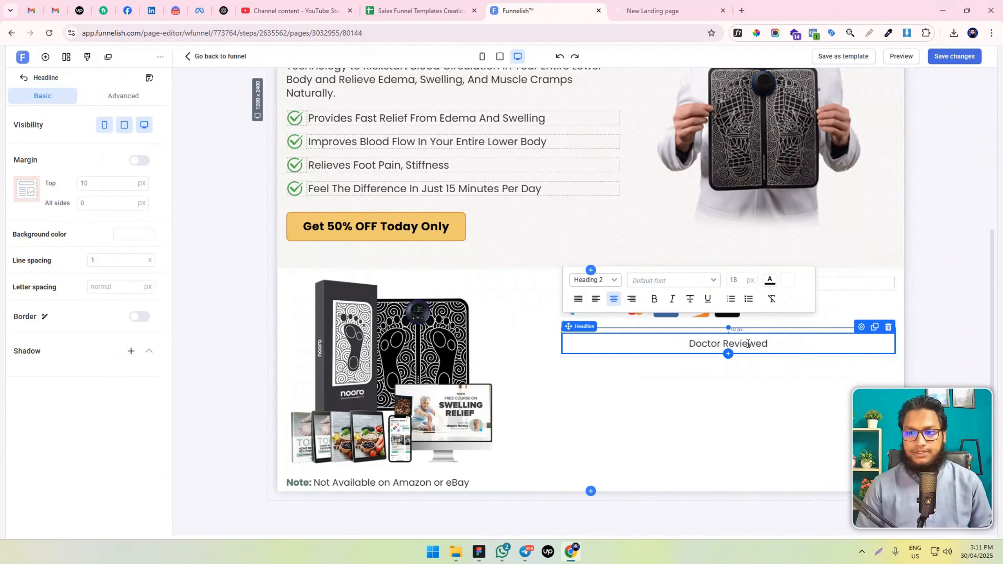
# Make the "Doctor Reviewed" headline bold, left-aligned and Normal style
pyautogui.hotkey('ctrl', 'a')
pyautogui.click(654, 298)
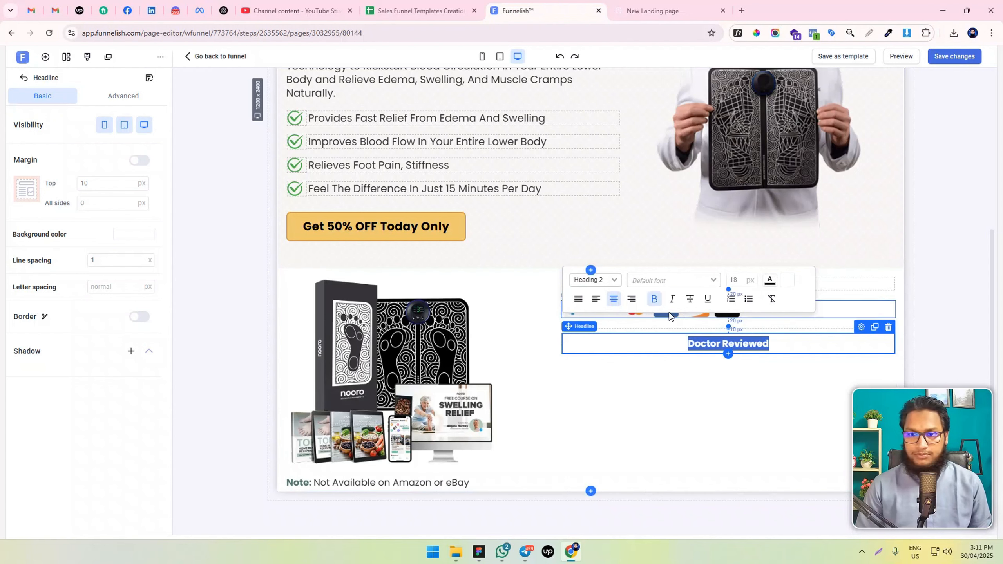
pyautogui.click(596, 298)
pyautogui.click(606, 280)
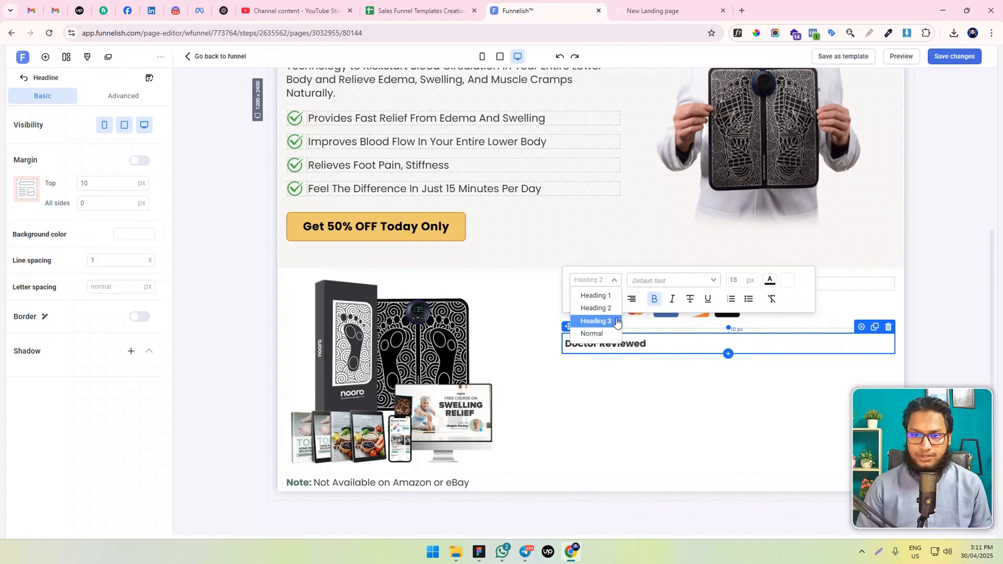
pyautogui.click(612, 333)
pyautogui.click(648, 333)
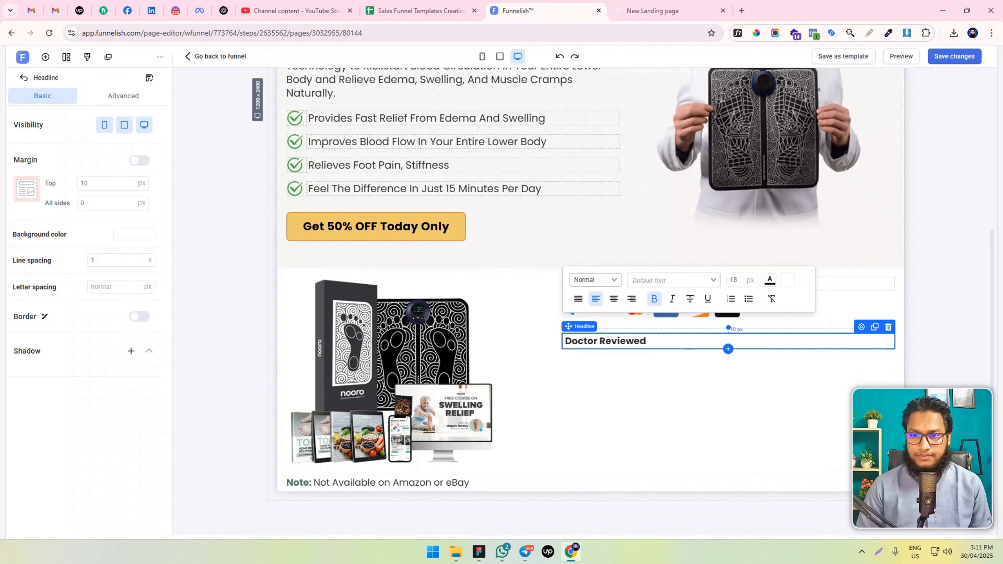
# Duplicate the "5,639 reviews on" paragraph, place the copy under "Doctor Reviewed", and replace its text with the physical therapist's quote recommending Nooro
pyautogui.click(642, 361)
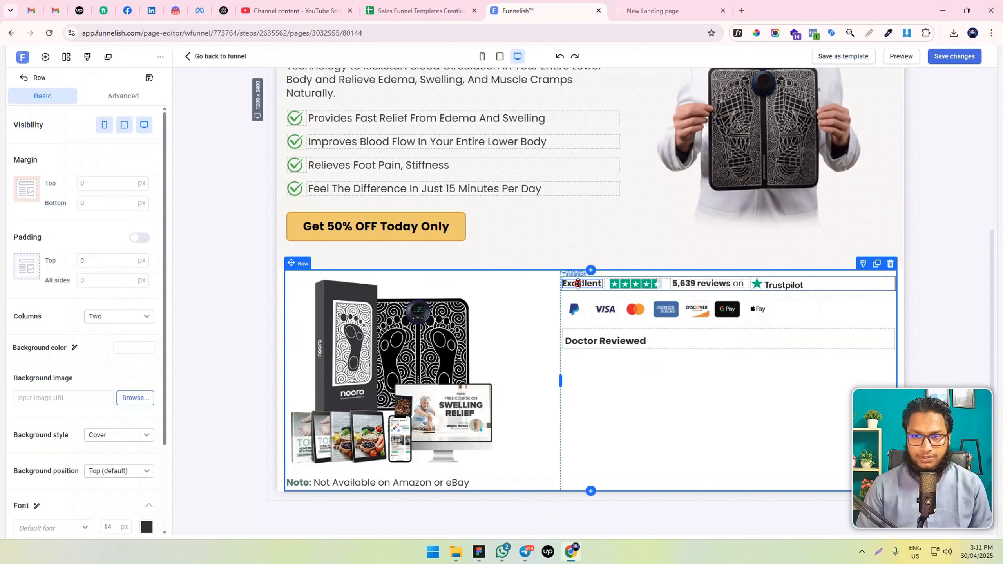
pyautogui.click(584, 284)
pyautogui.click(708, 289)
pyautogui.click(729, 270)
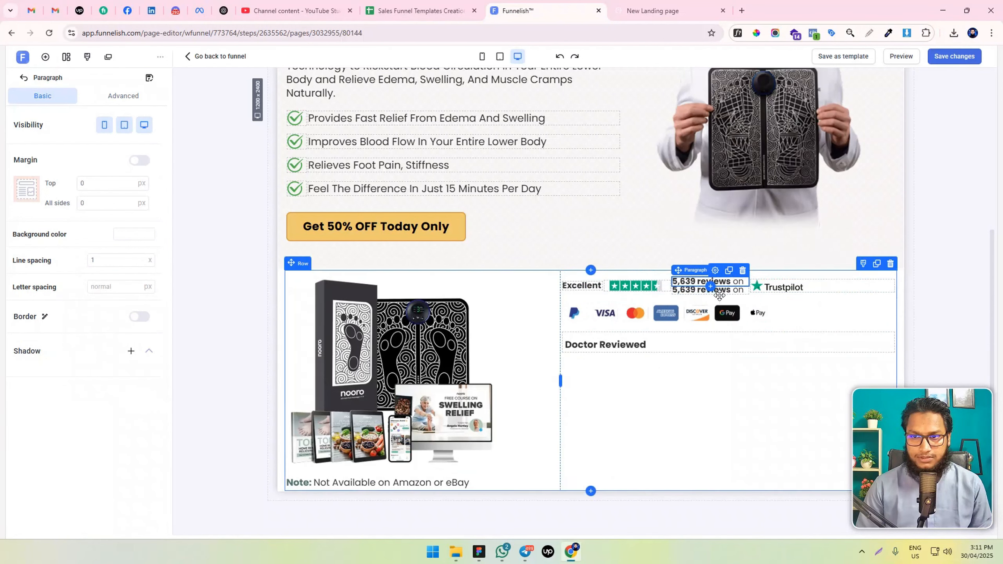
pyautogui.moveTo(691, 270); pyautogui.dragTo(659, 342)
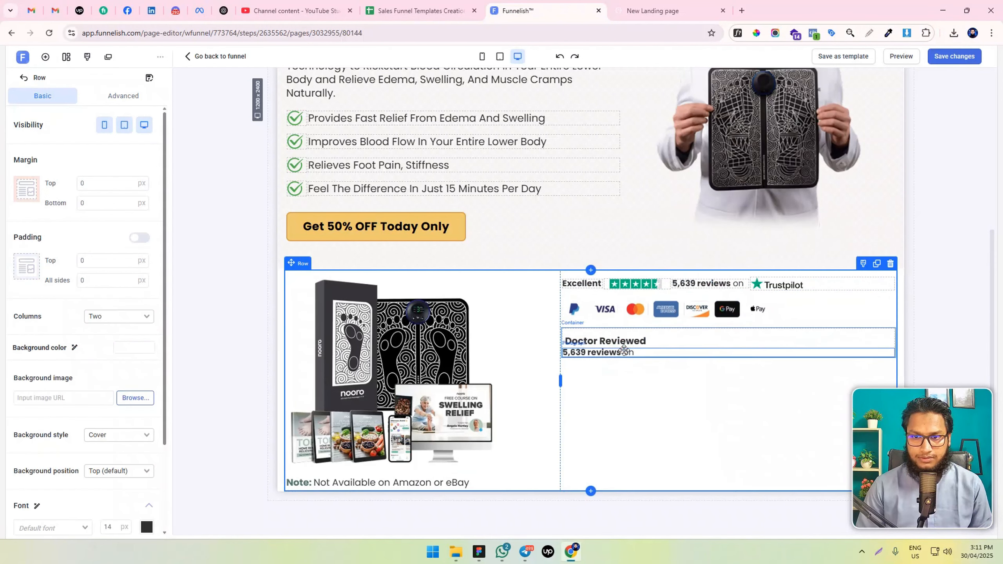
pyautogui.tripleClick(624, 351)
pyautogui.write('"As a Physical Therapist, I only want the very best for my patients - therefore, I trust and recommend Nooro."')
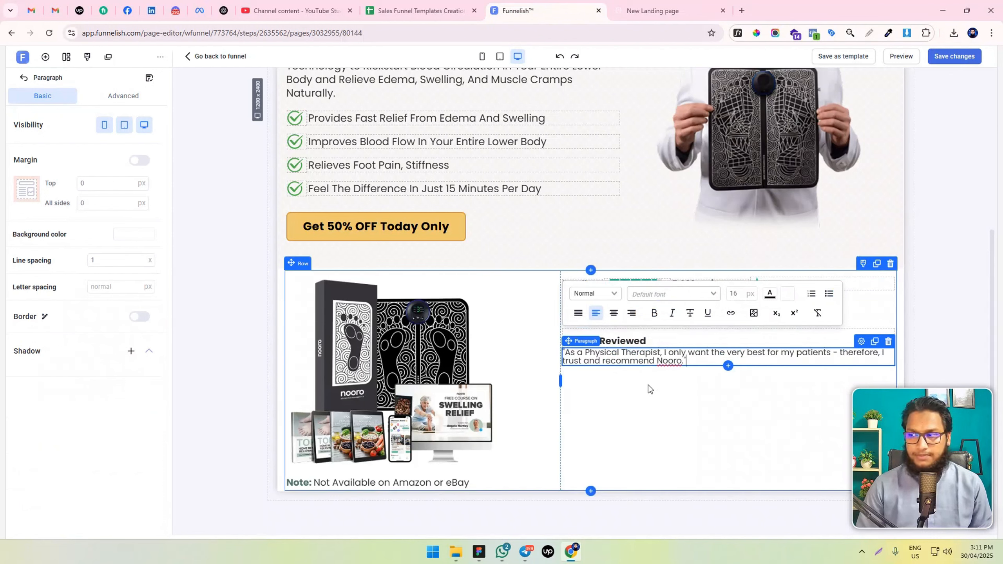
# Add a second box to the "Doctor Reviewed" container and set the first box's width to 70%
pyautogui.moveTo(583, 341)
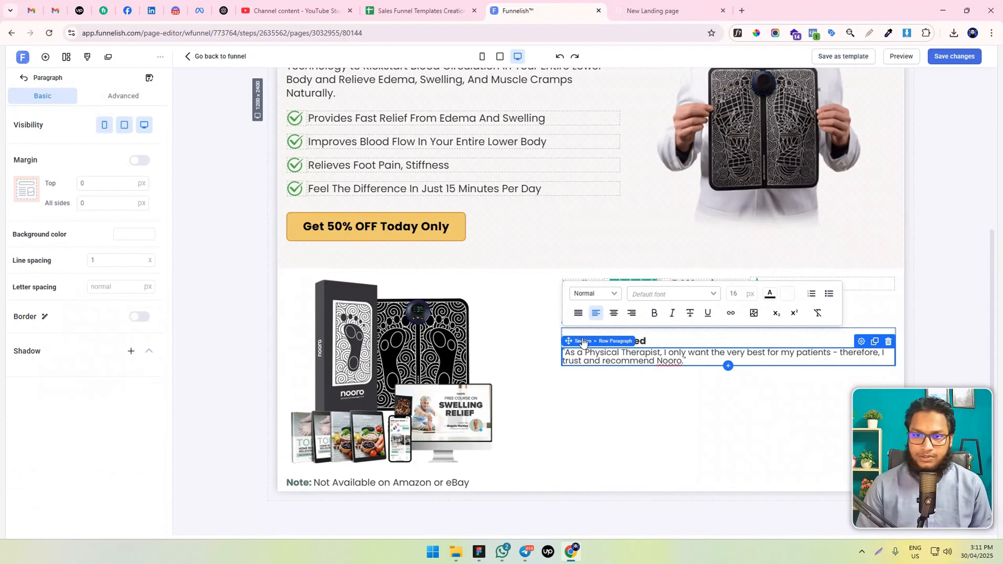
pyautogui.click(686, 328)
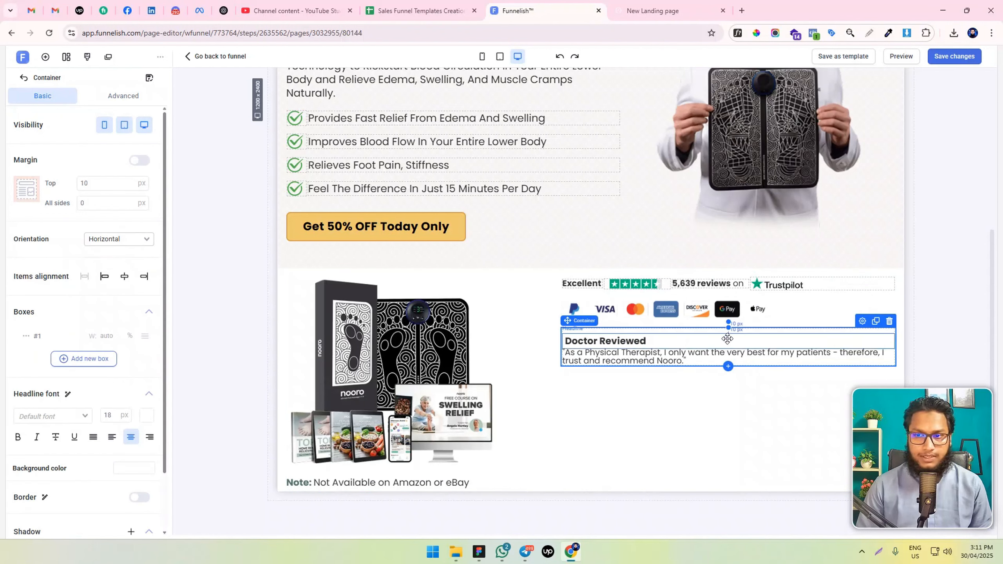
pyautogui.click(60, 359)
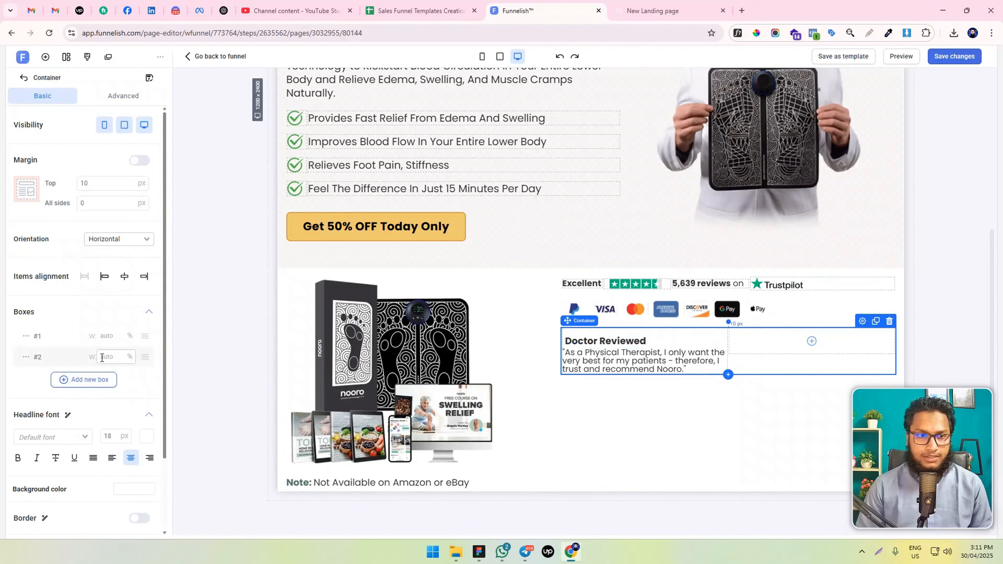
pyautogui.click(113, 336)
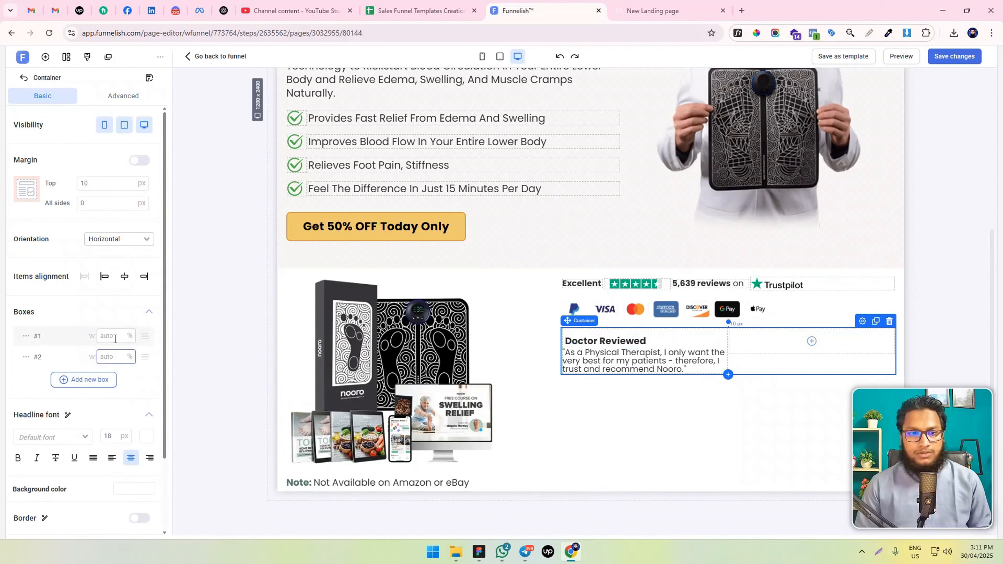
pyautogui.write('70')
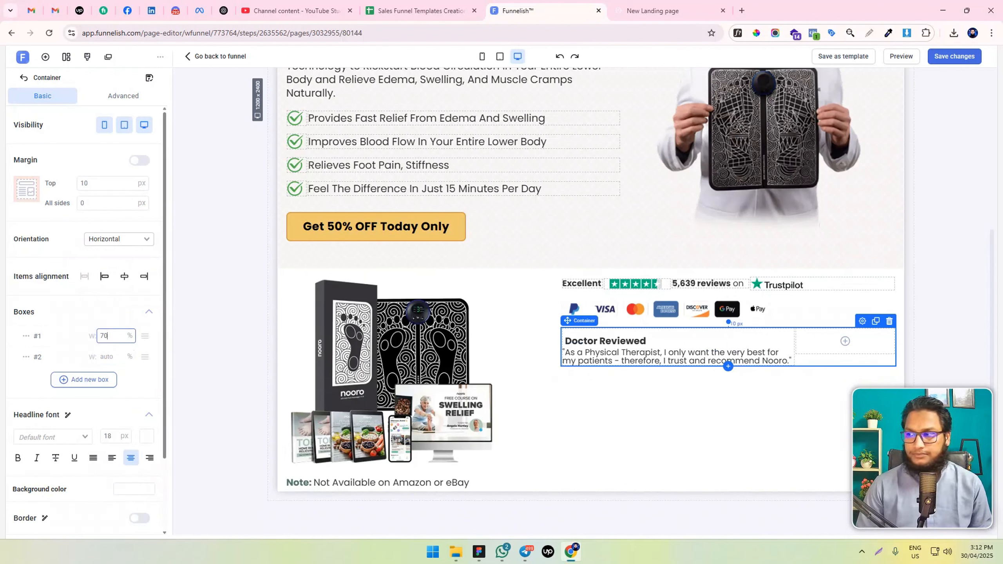
# Duplicate the quote paragraph and replace the lower copy's text with the doctor's name and "Licensed Doctor of Physical Therapy"
pyautogui.hotkey('alt', 'Tab')
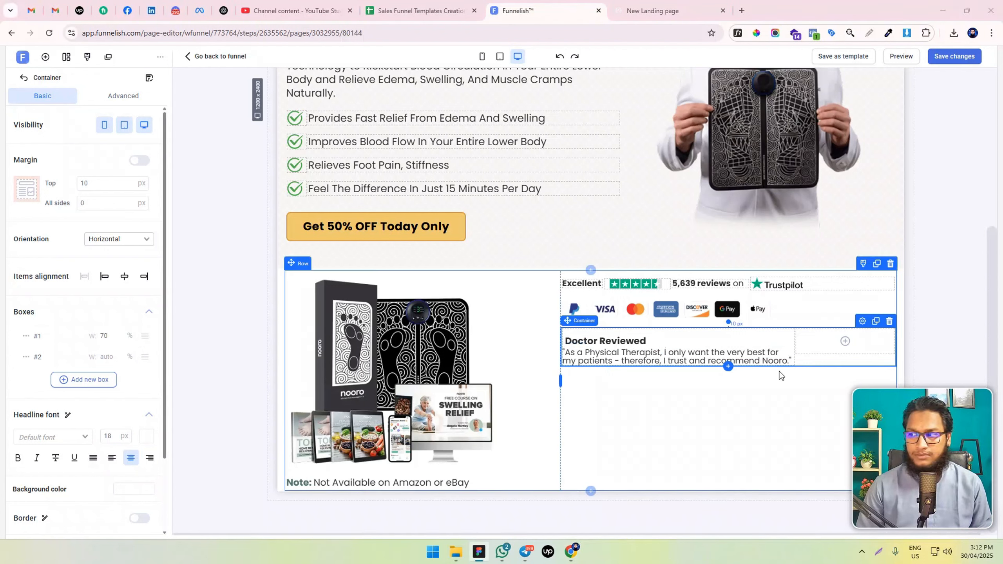
pyautogui.click(764, 351)
pyautogui.click(773, 342)
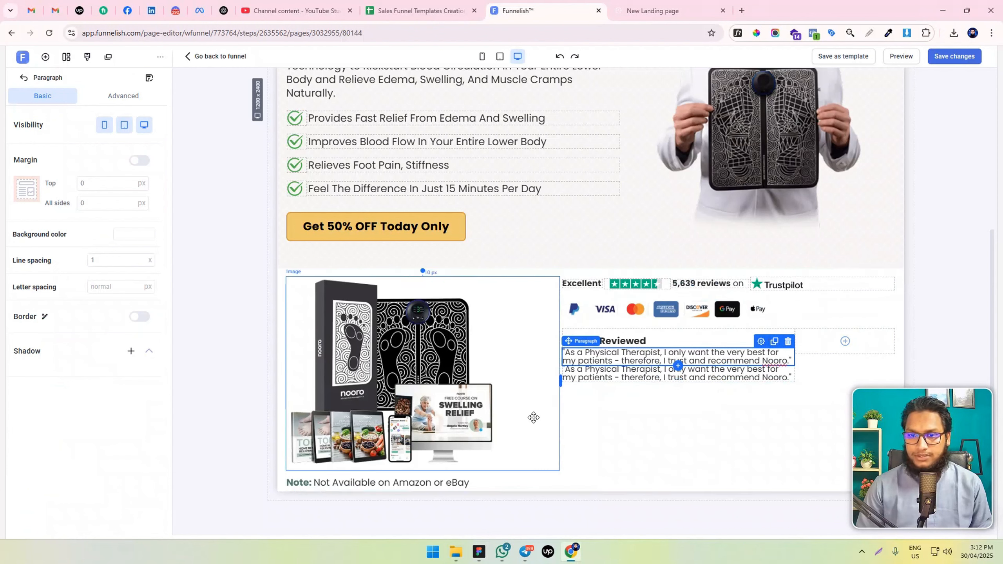
pyautogui.tripleClick(593, 378)
pyautogui.hotkey('ctrl', 'v')
# Italicize the doctor's name and title line and set its font size to 14 px
pyautogui.tripleClick(596, 376)
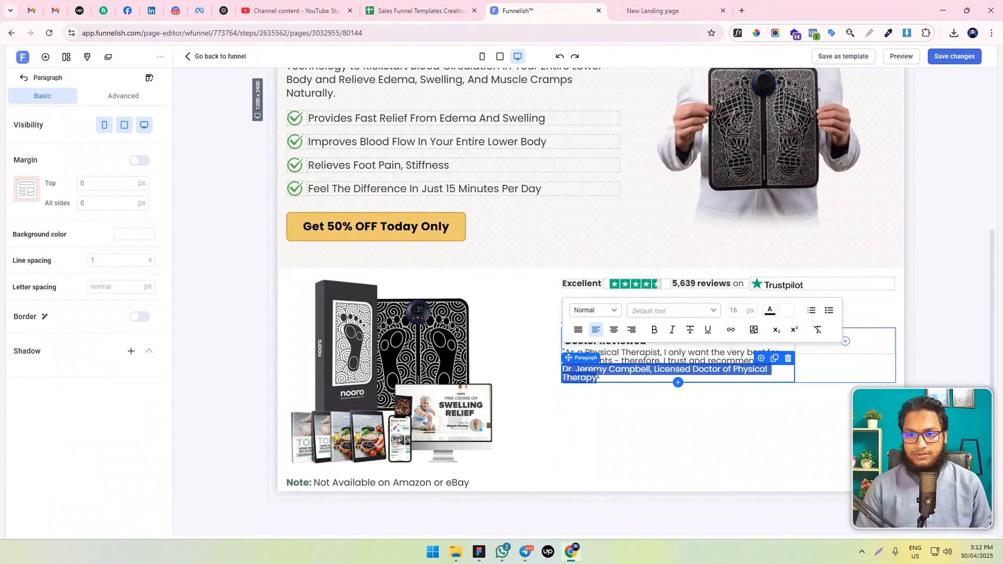
pyautogui.click(672, 330)
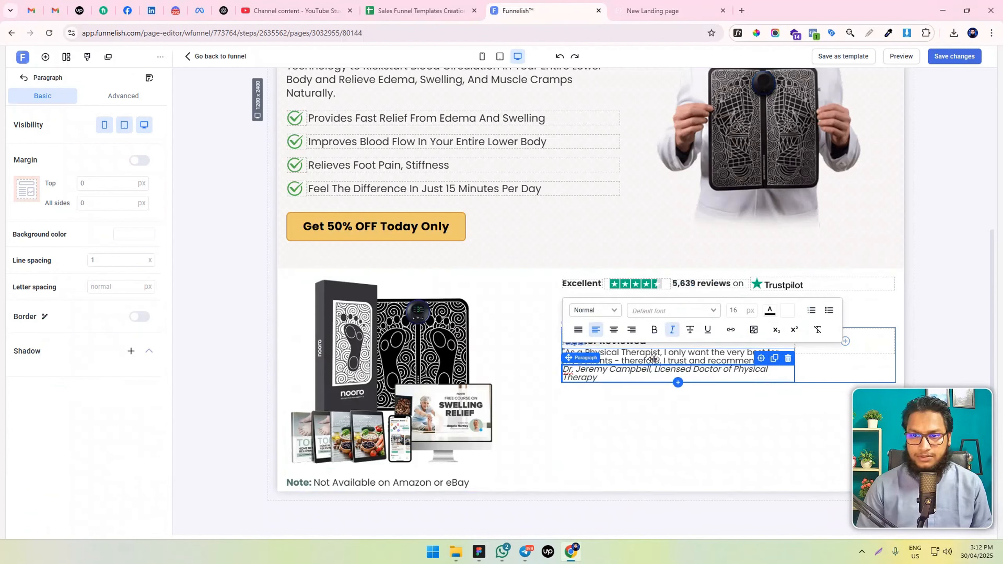
pyautogui.tripleClick(667, 357)
pyautogui.tripleClick(619, 378)
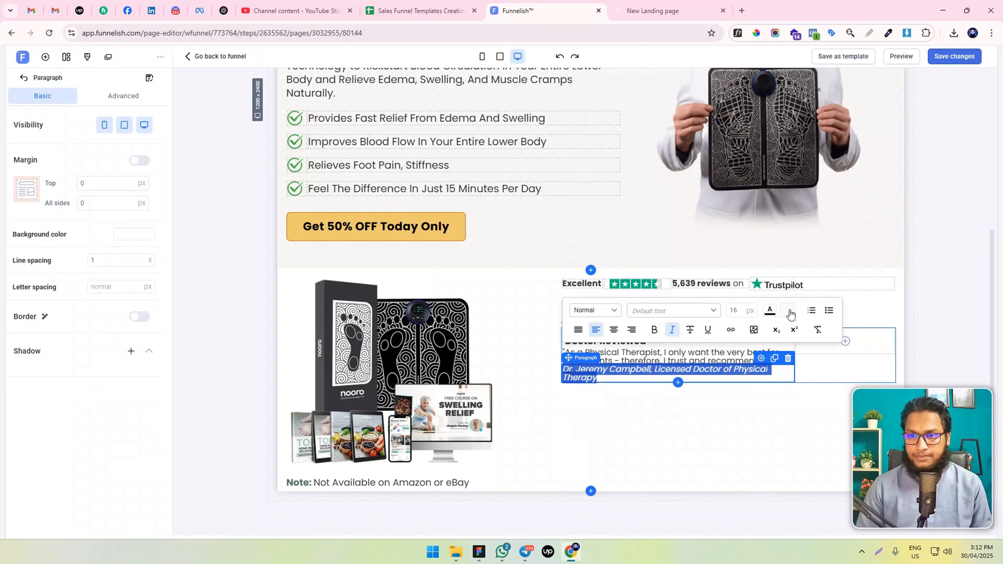
pyautogui.click(741, 306)
pyautogui.press('Down')
pyautogui.press('Down')
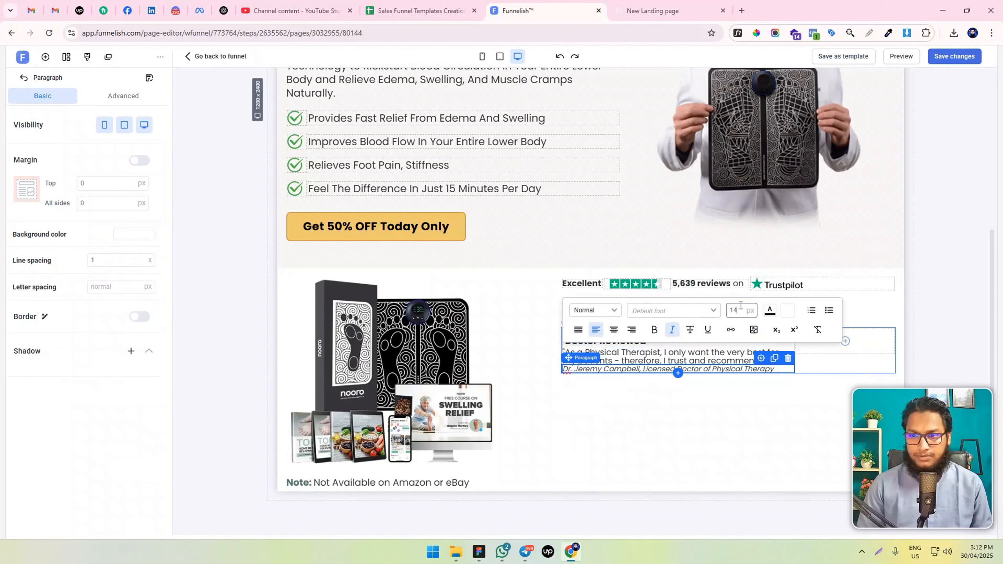
pyautogui.click(622, 455)
# Set the physical therapist quote's font size to 18 px and check the size of the "Doctor Reviewed" headline
pyautogui.tripleClick(633, 352)
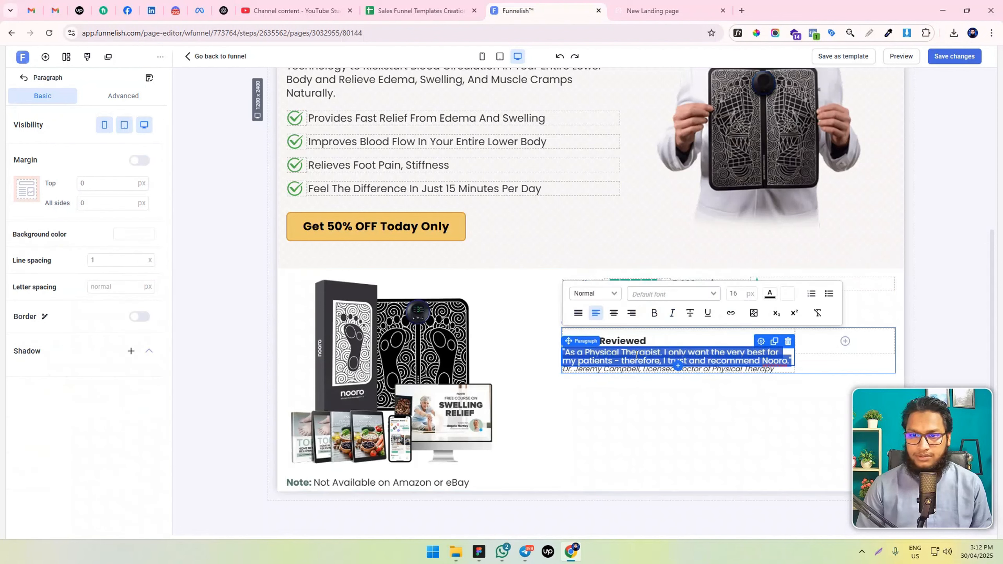
pyautogui.click(741, 291)
pyautogui.press('BackSpace')
pyautogui.write('8')
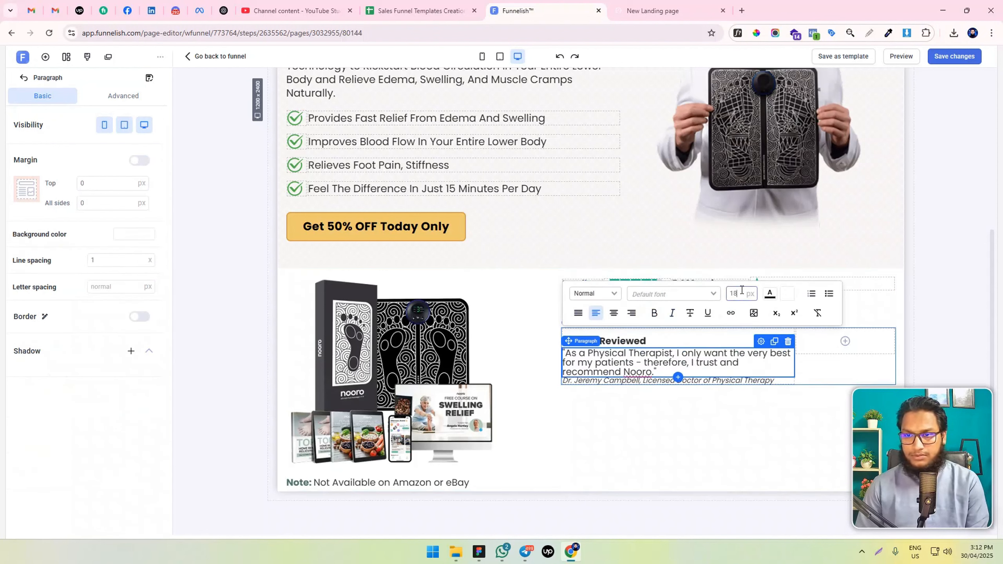
pyautogui.tripleClick(617, 340)
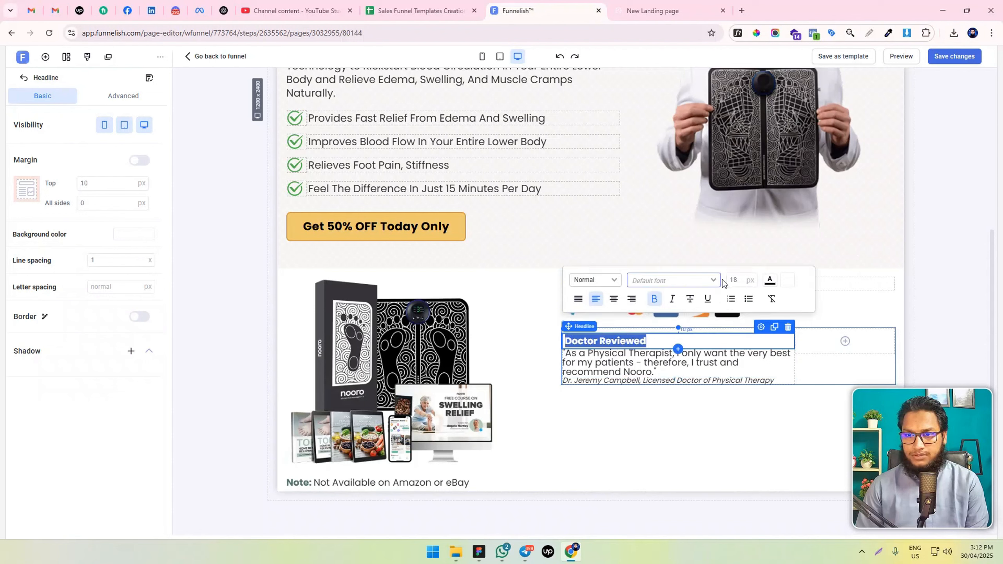
pyautogui.click(734, 283)
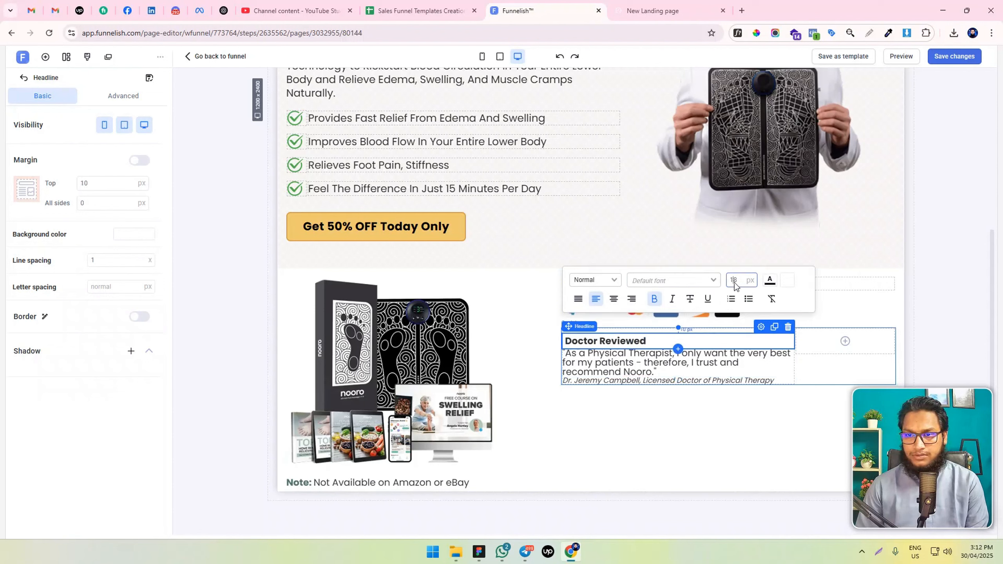
# Set the font size of the doctor's name and title line to 16 px
pyautogui.click(642, 378)
pyautogui.tripleClick(641, 379)
pyautogui.click(735, 322)
pyautogui.write('16')
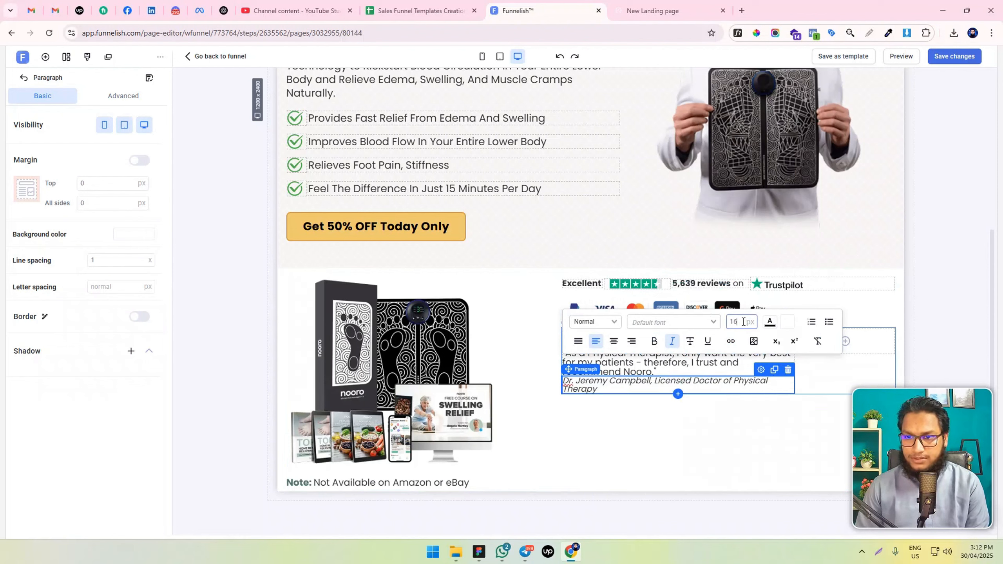
pyautogui.click(632, 422)
# Give the quote paragraph a 10 px top margin, a 15 px bottom margin and a line spacing of 1.2
pyautogui.click(671, 362)
pyautogui.tripleClick(670, 363)
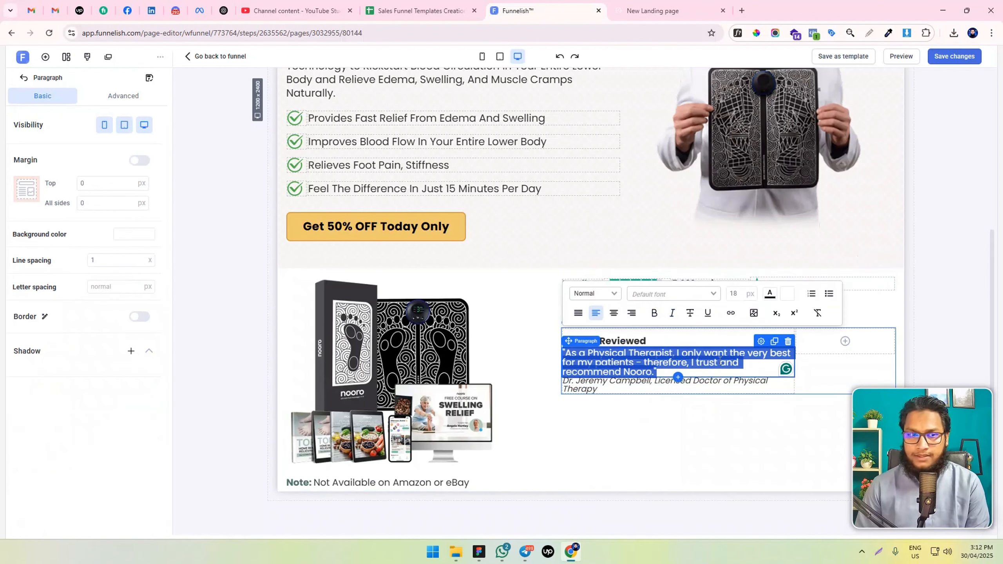
pyautogui.click(141, 161)
pyautogui.click(82, 185)
pyautogui.write('10')
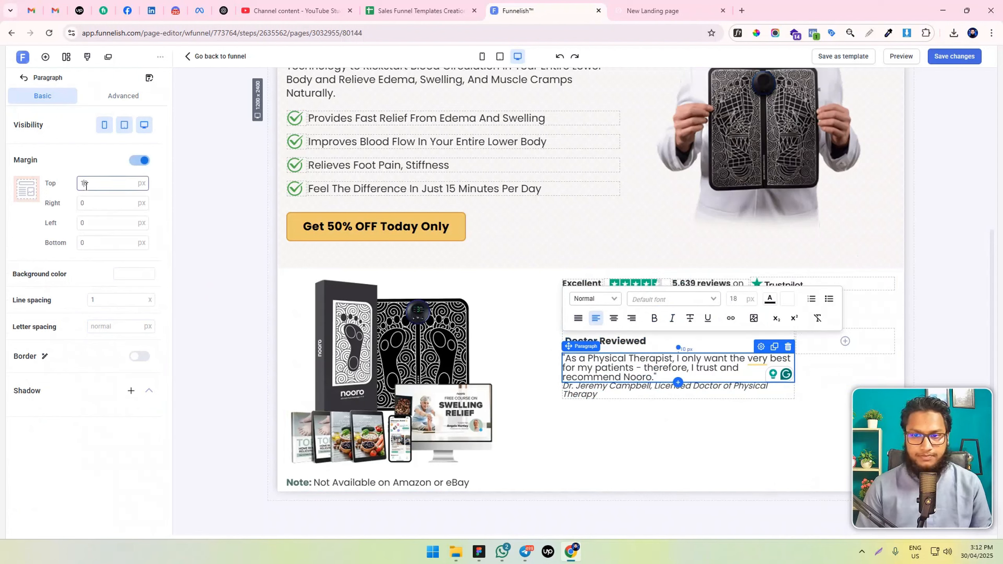
pyautogui.click(80, 202)
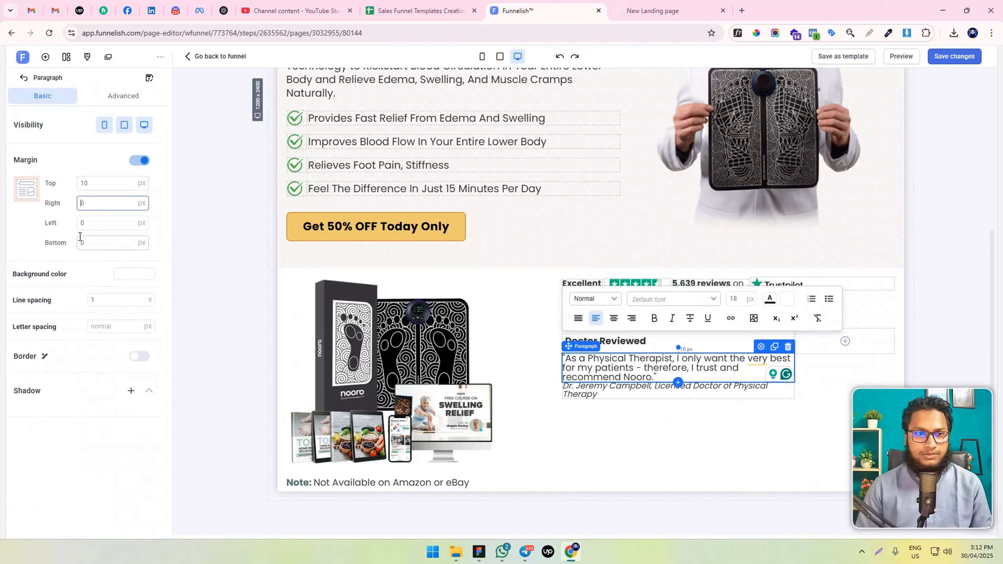
pyautogui.click(83, 242)
pyautogui.write('15')
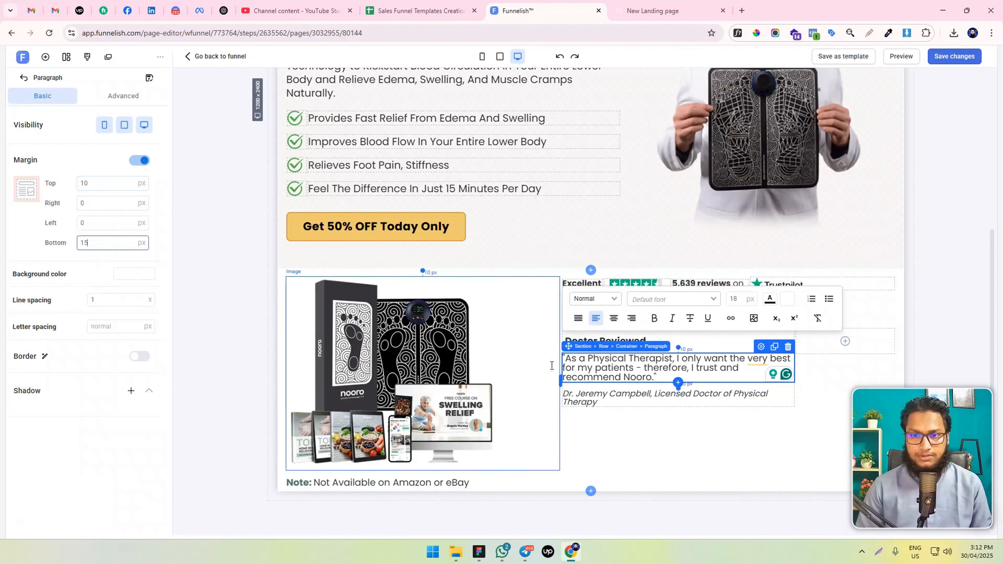
pyautogui.click(97, 297)
pyautogui.write('1.2')
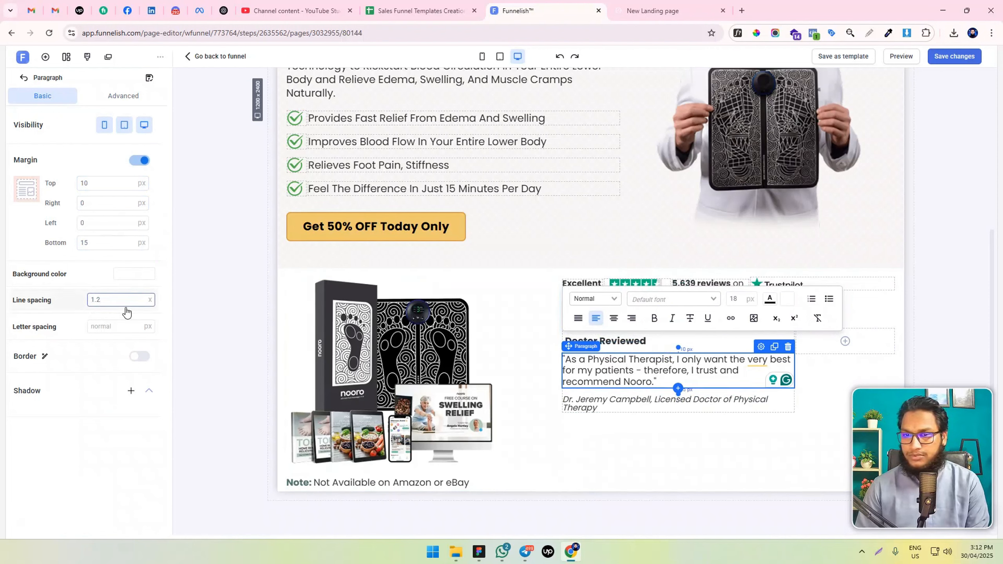
pyautogui.click(633, 438)
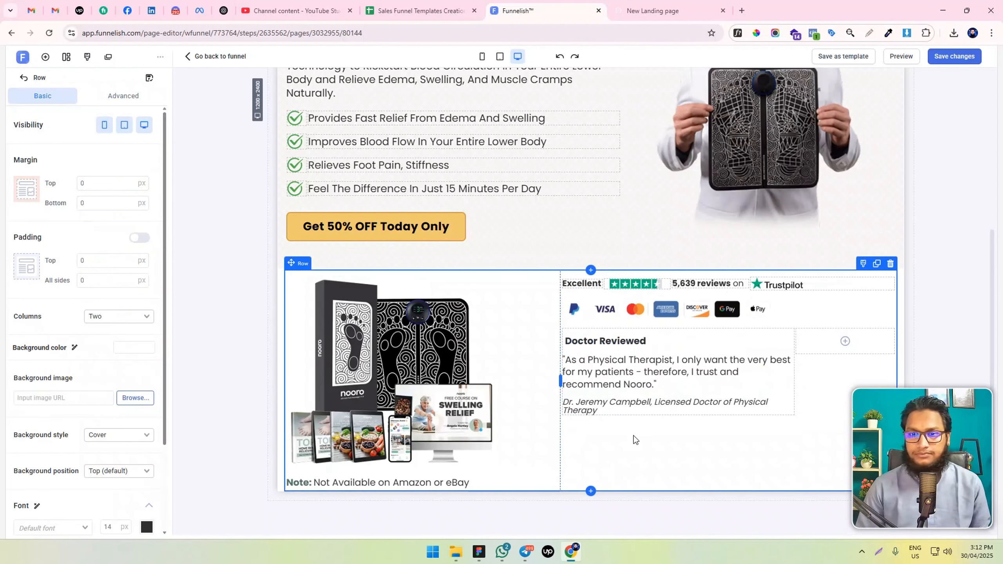
# Insert the round doctor portrait image in the empty second box and set its top margin to 0
pyautogui.click(845, 340)
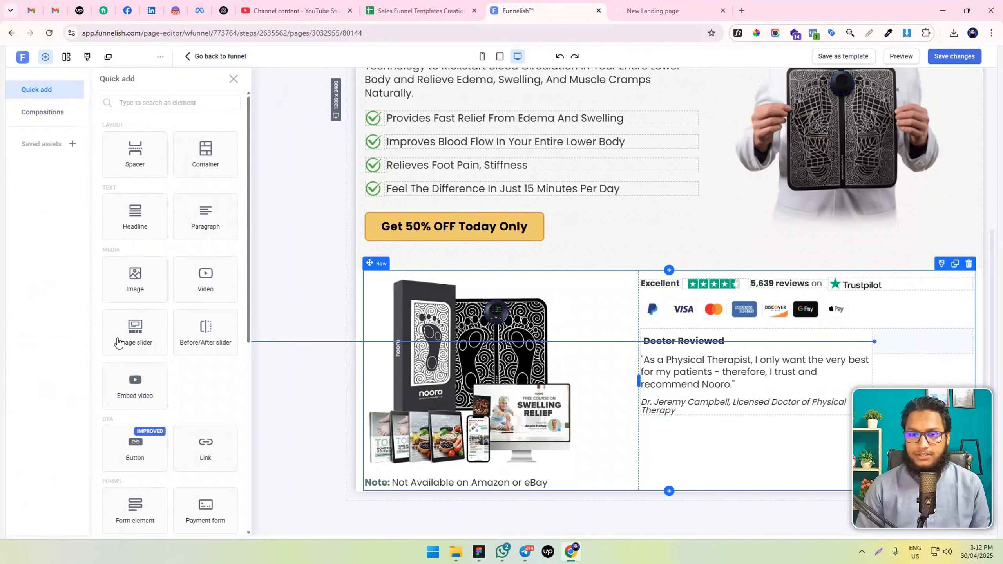
pyautogui.click(131, 281)
pyautogui.click(135, 297)
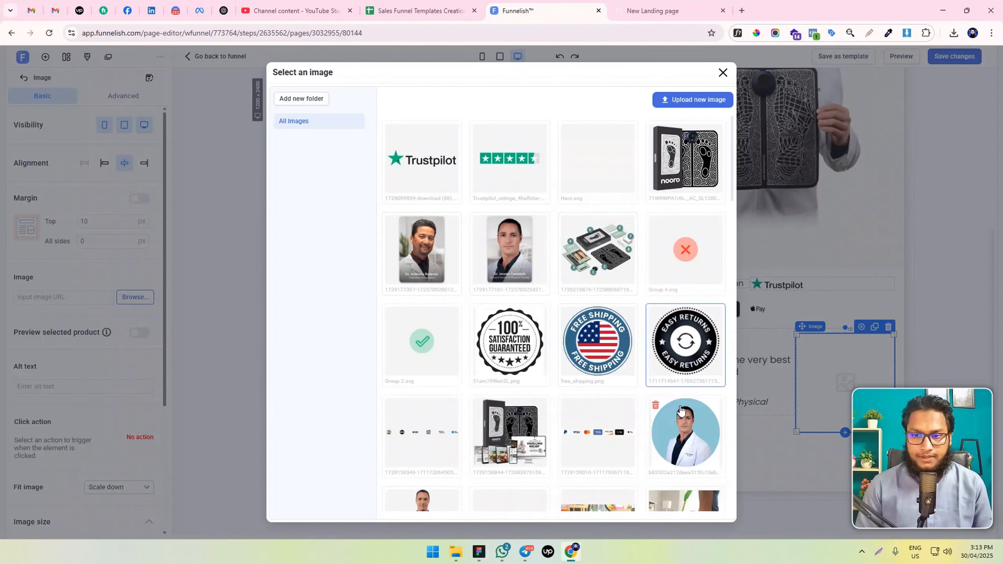
pyautogui.click(684, 432)
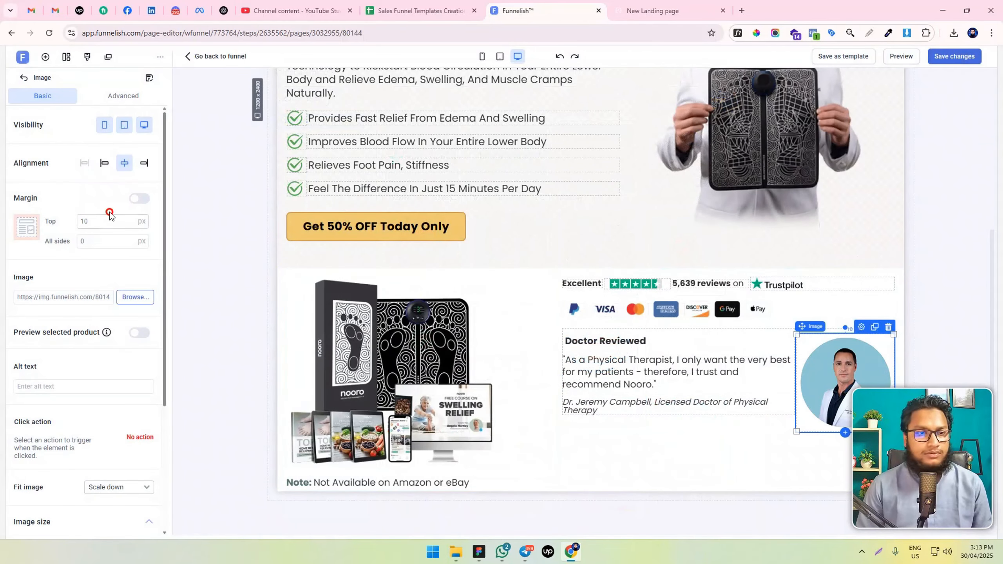
pyautogui.press('BackSpace')
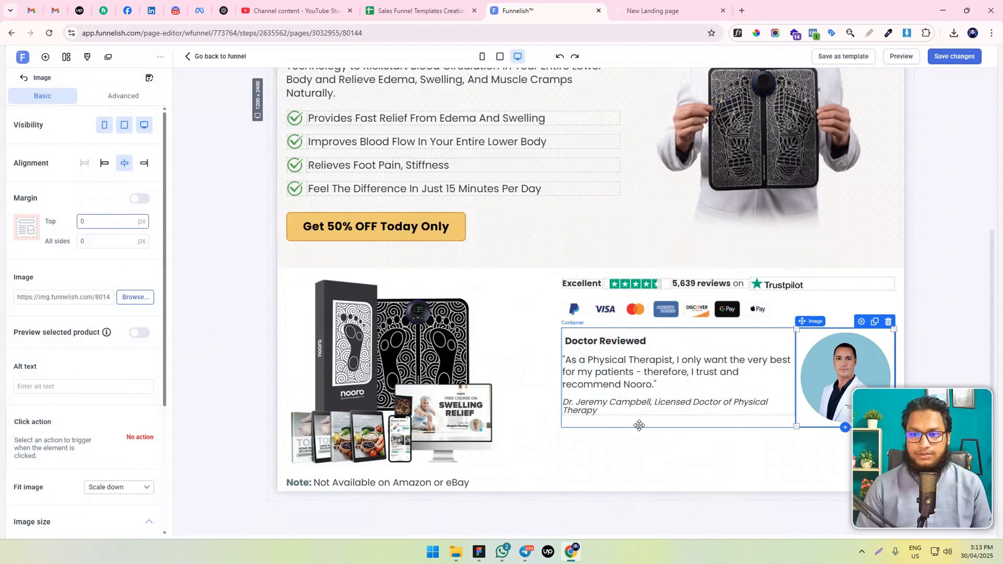
# Set the "Doctor Reviewed" container's padding to 20 px at the top and on all sides
pyautogui.click(639, 421)
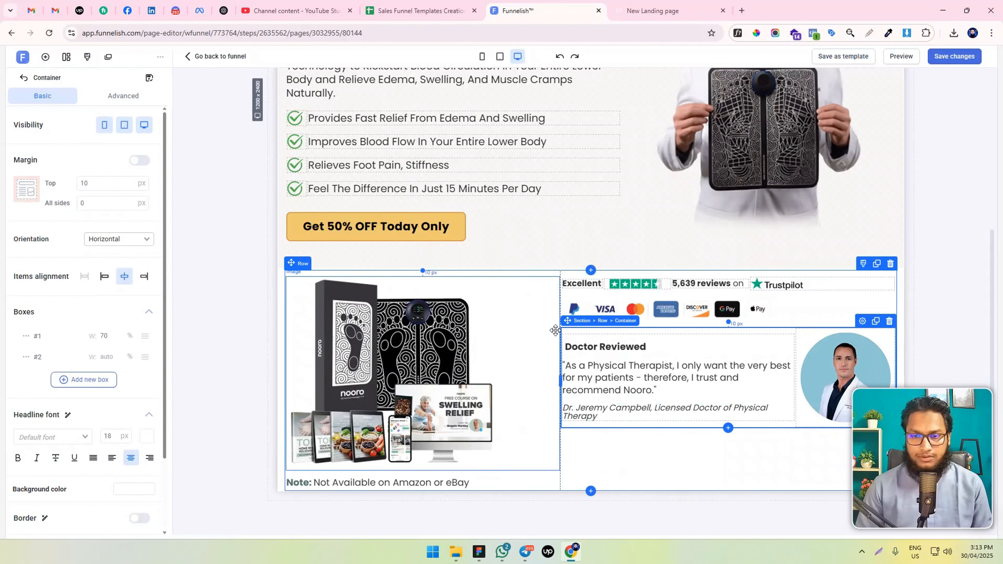
pyautogui.click(127, 88)
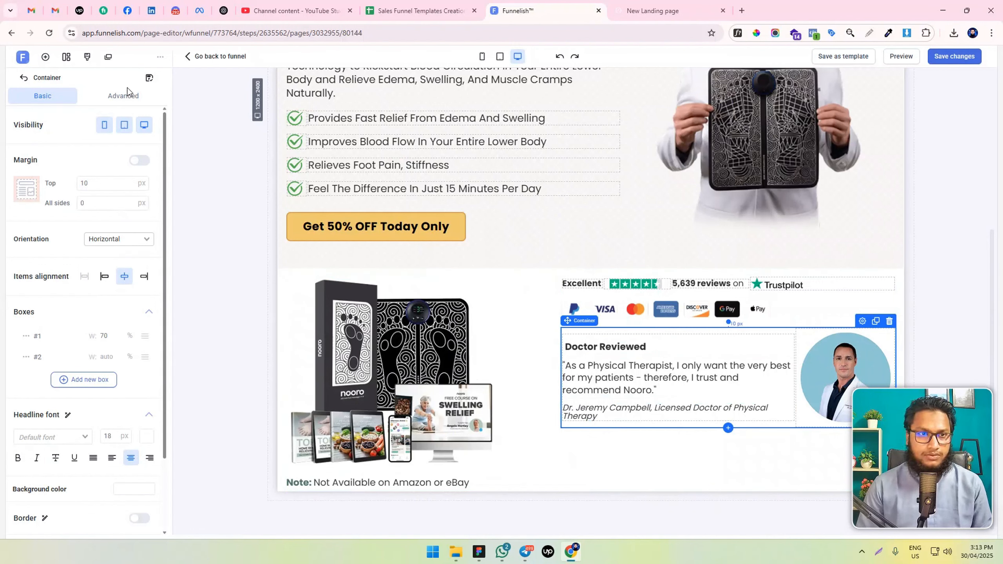
pyautogui.click(127, 89)
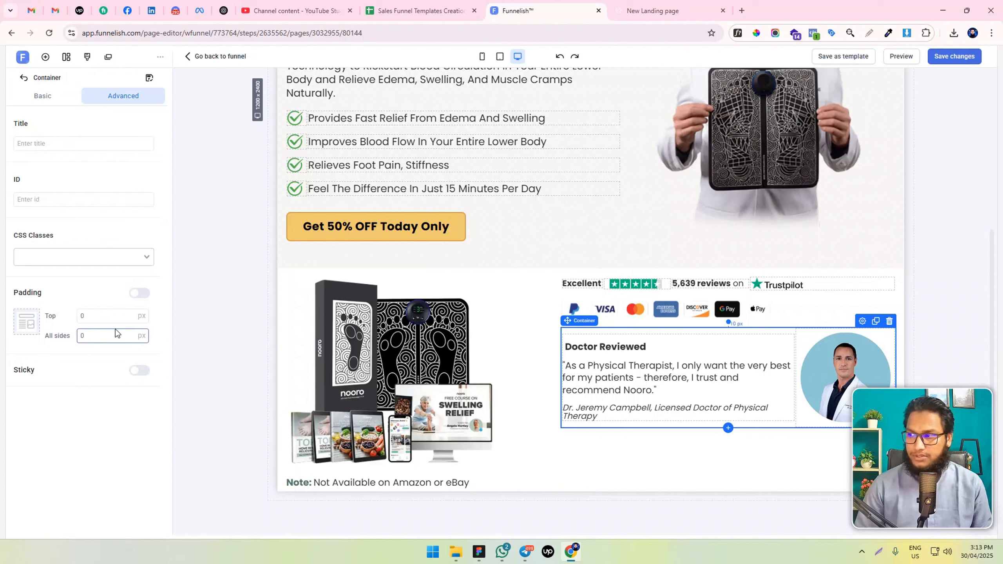
pyautogui.write('2')
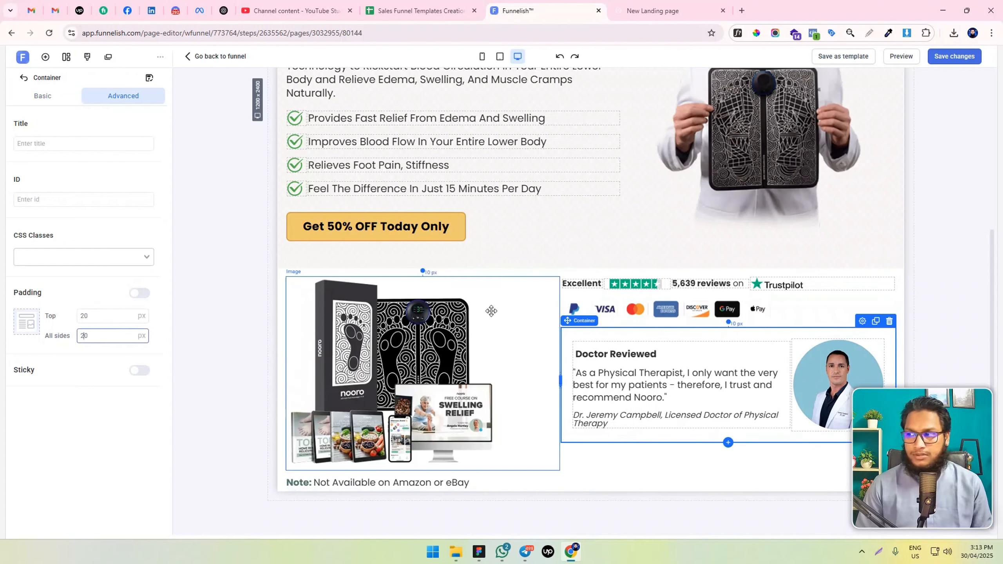
# Add a drop shadow in black (#000000) to the "Doctor Reviewed" container
pyautogui.click(43, 95)
pyautogui.scroll(-5, 92, 436)
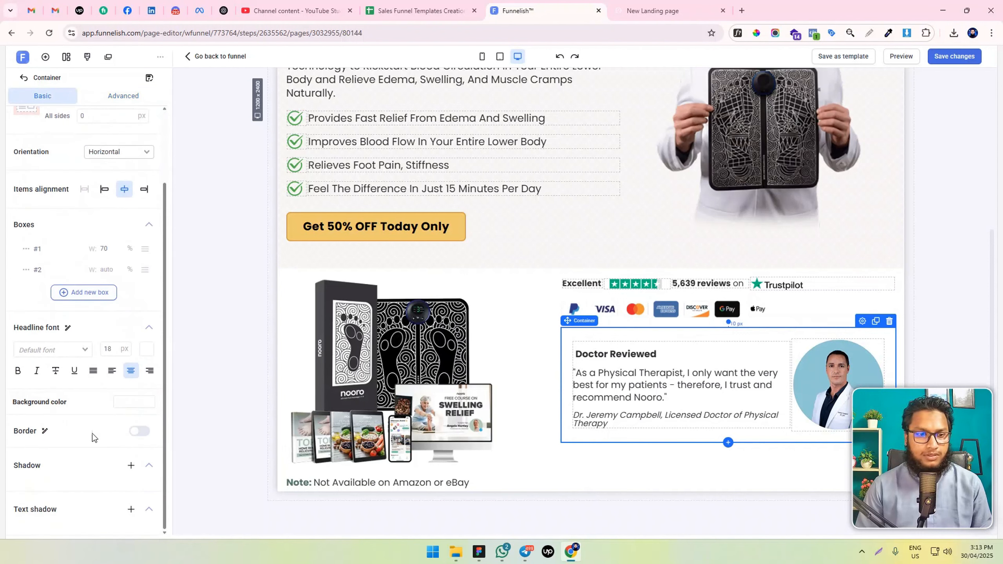
pyautogui.click(129, 467)
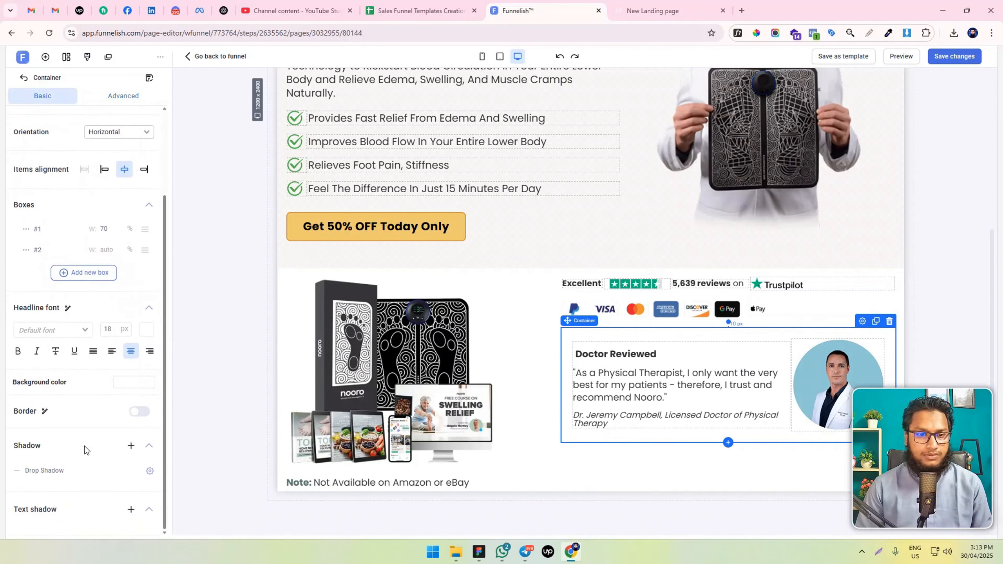
pyautogui.click(150, 470)
pyautogui.click(279, 488)
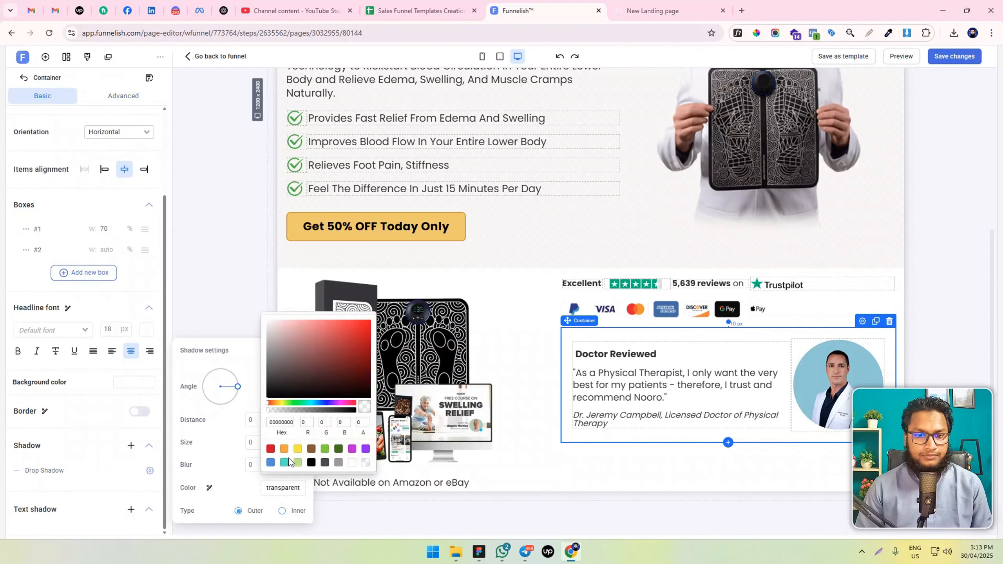
pyautogui.click(311, 463)
# Set the container's drop shadow size to 1 px and its blur to 10 px
pyautogui.click(149, 471)
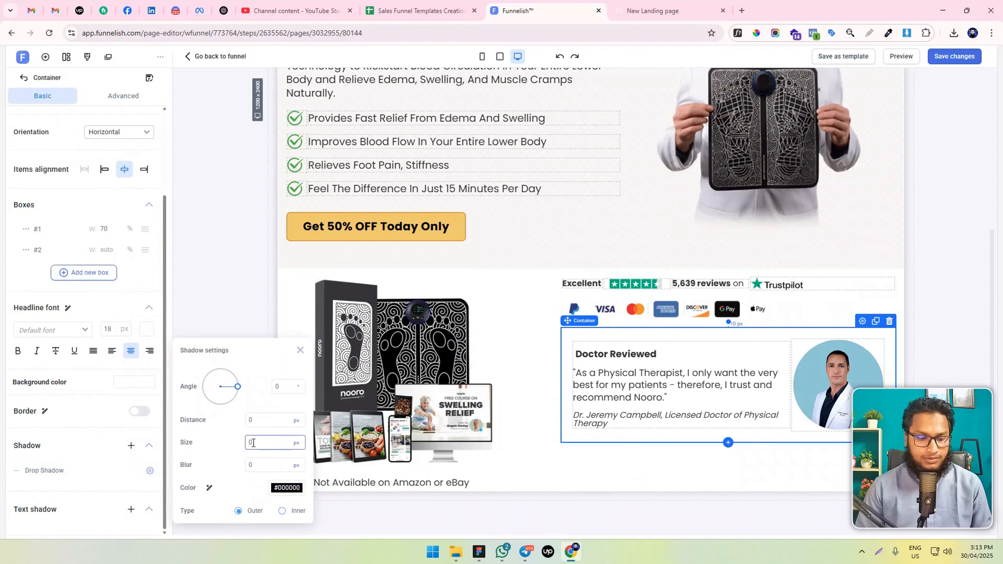
pyautogui.write('1')
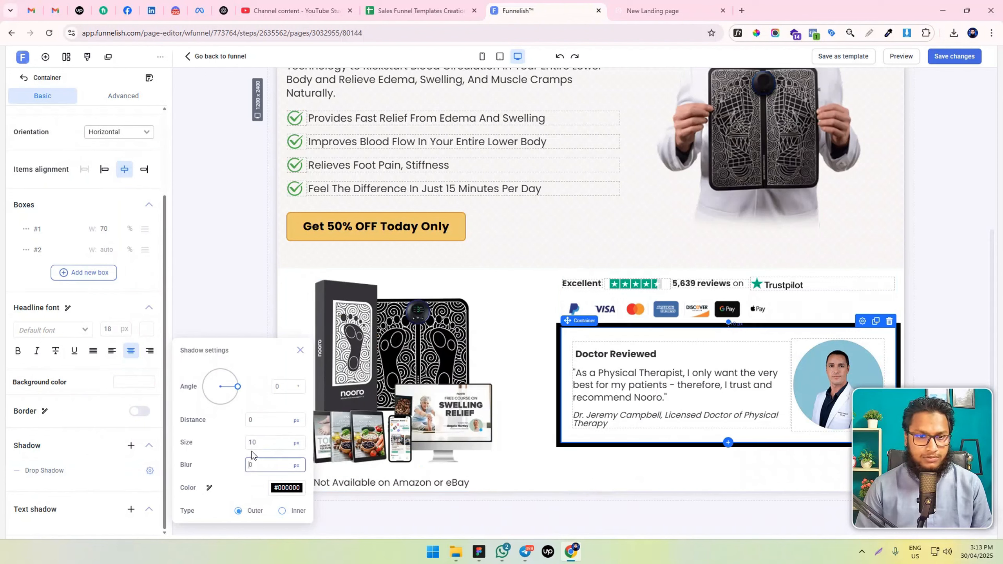
pyautogui.press('Delete')
pyautogui.click(249, 463)
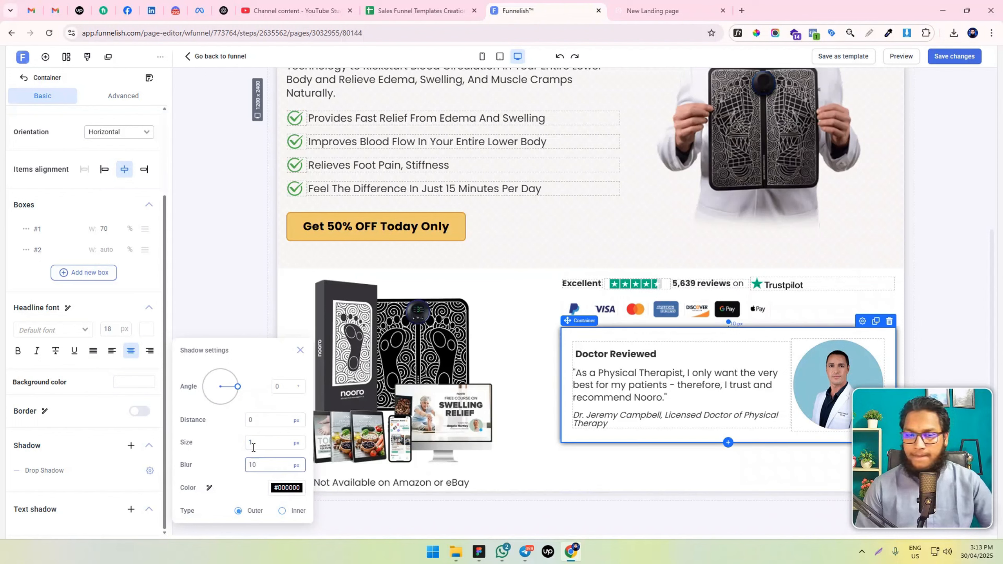
# Lower the opacity of the black drop shadow color on the "Doctor Reviewed" container
pyautogui.click(286, 487)
pyautogui.click(306, 409)
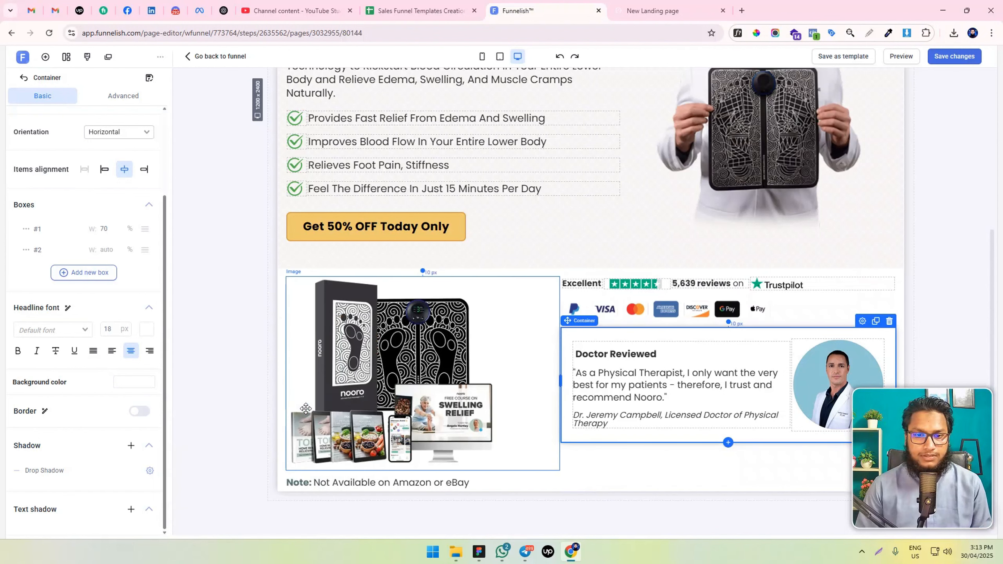
pyautogui.click(149, 470)
pyautogui.click(275, 490)
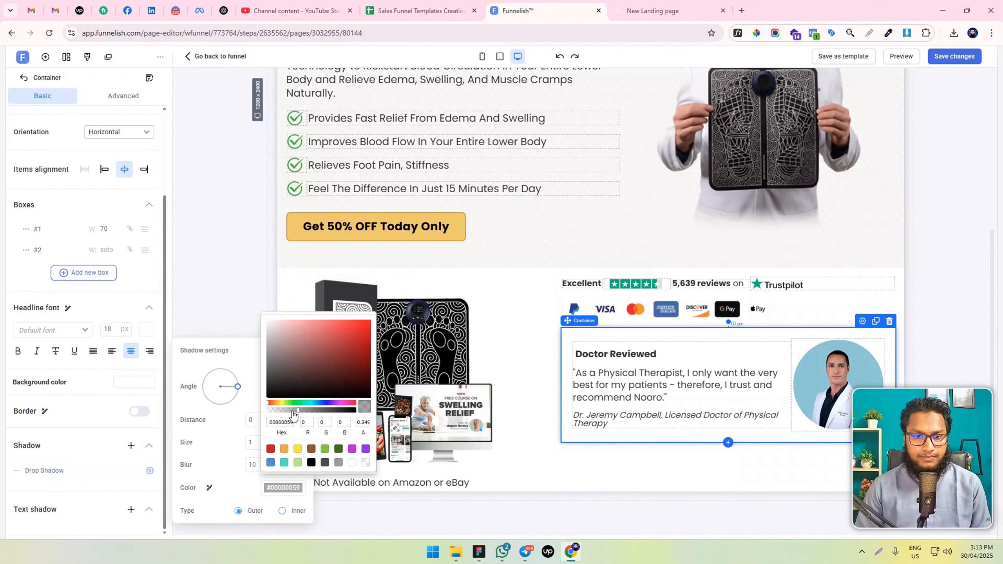
pyautogui.click(293, 413)
pyautogui.click(233, 313)
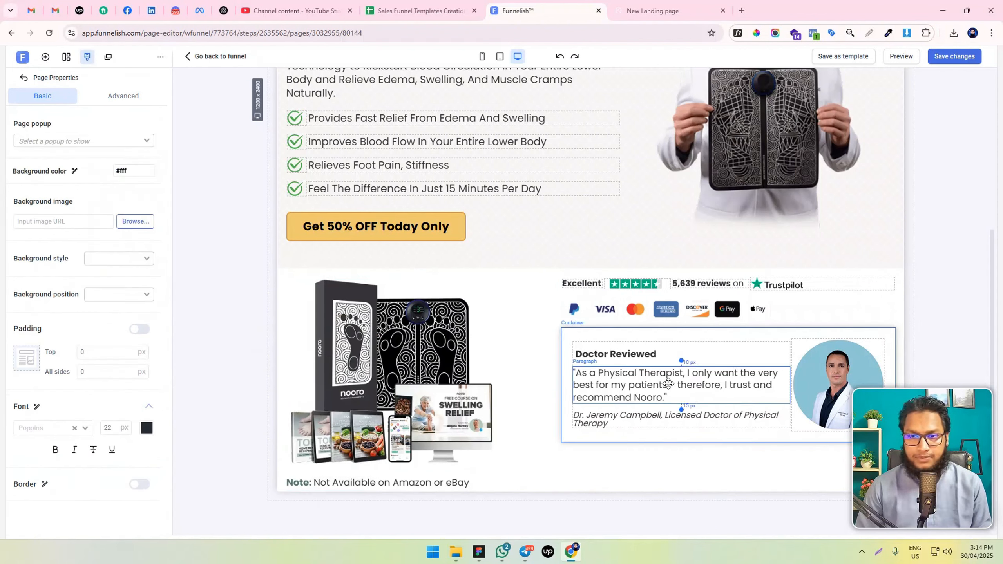
# Enable the border settings on the "Doctor Reviewed" container and round all its corners
pyautogui.click(574, 337)
pyautogui.scroll(-1, 56, 423)
pyautogui.scroll(-2, 56, 422)
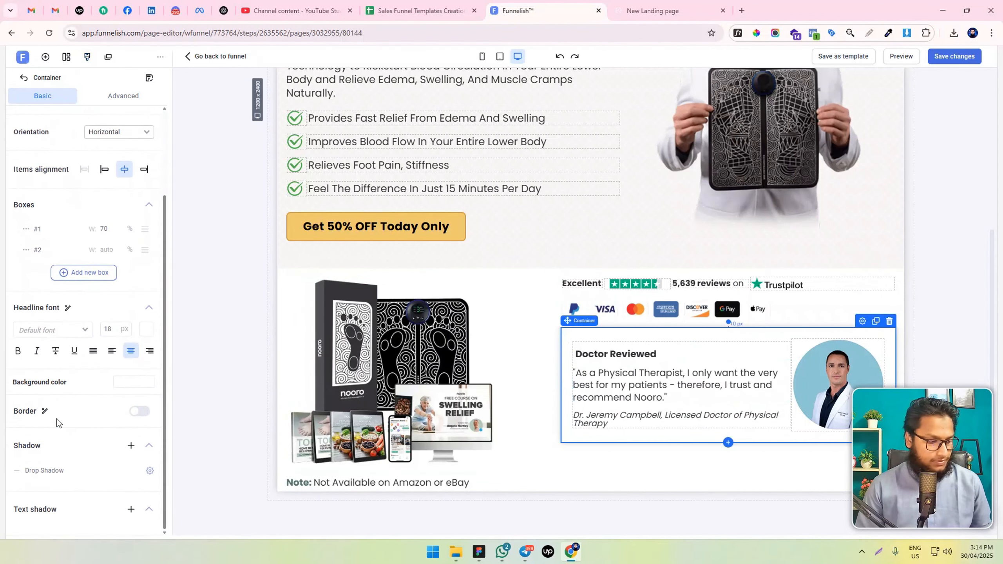
pyautogui.click(139, 411)
pyautogui.scroll(-4, 92, 459)
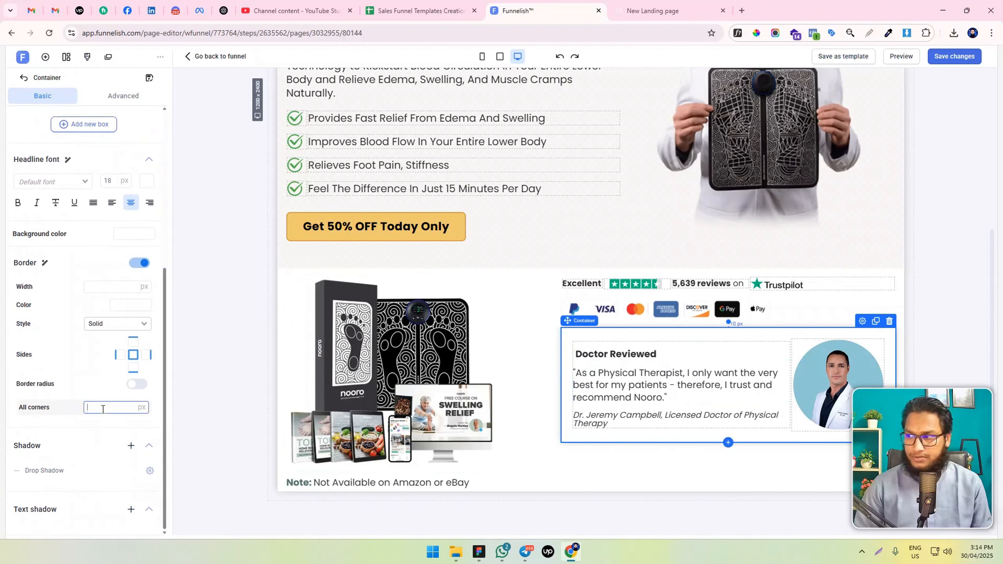
pyautogui.click(137, 384)
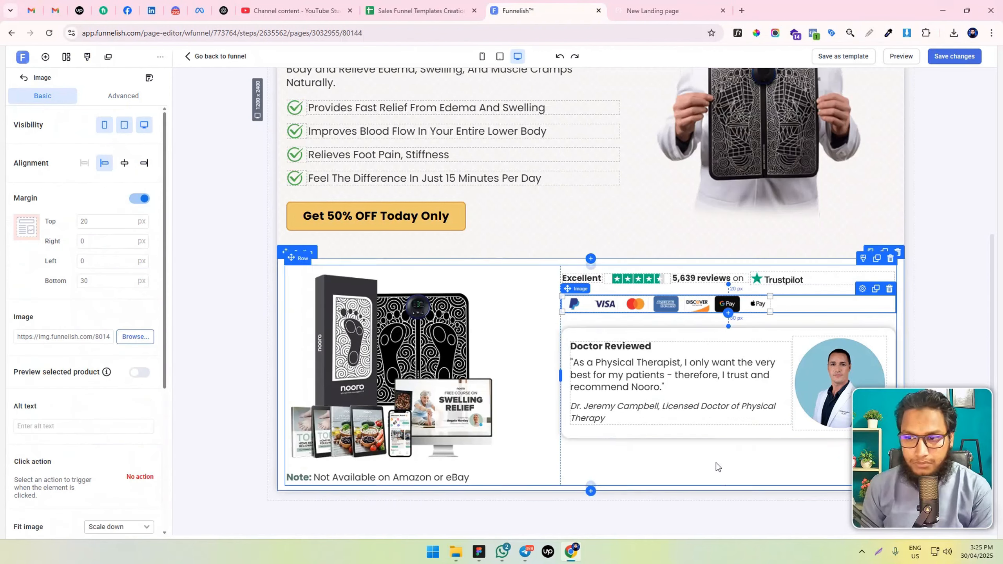
# Set the product bundle section's padding to 50 px at the top and 50 px at the bottom
pyautogui.scroll(1, 494, 339)
pyautogui.scroll(-1, 395, 300)
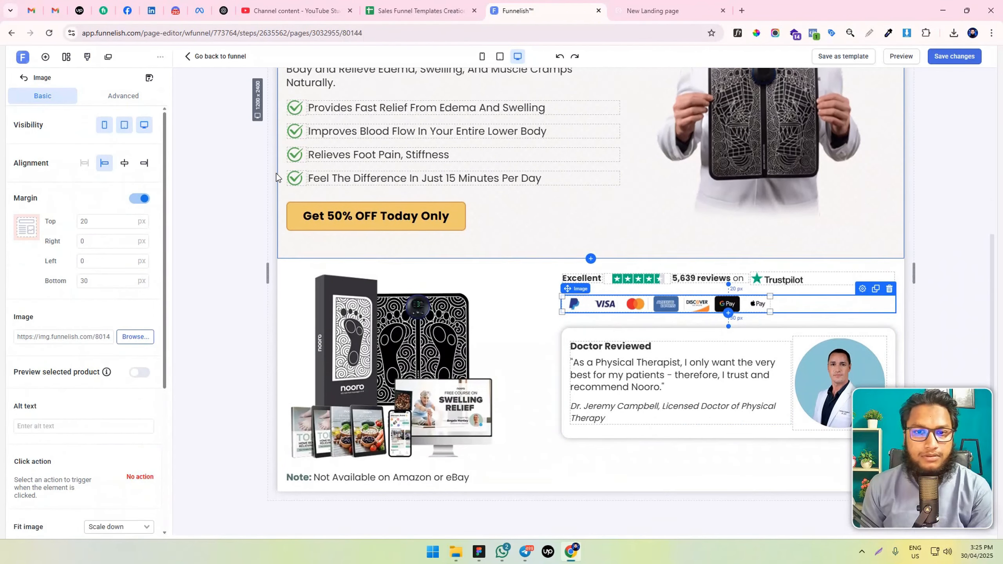
pyautogui.click(285, 270)
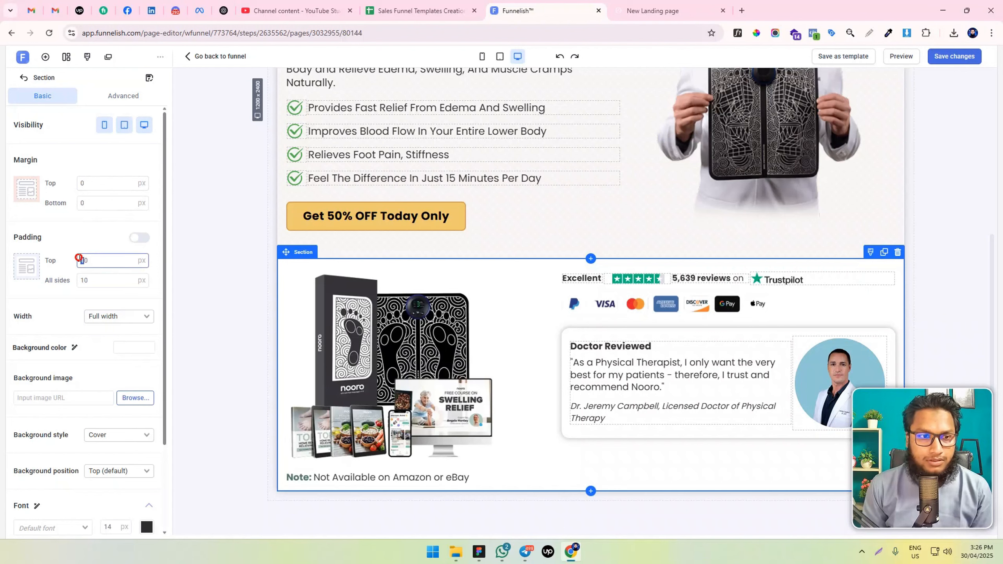
pyautogui.click(141, 239)
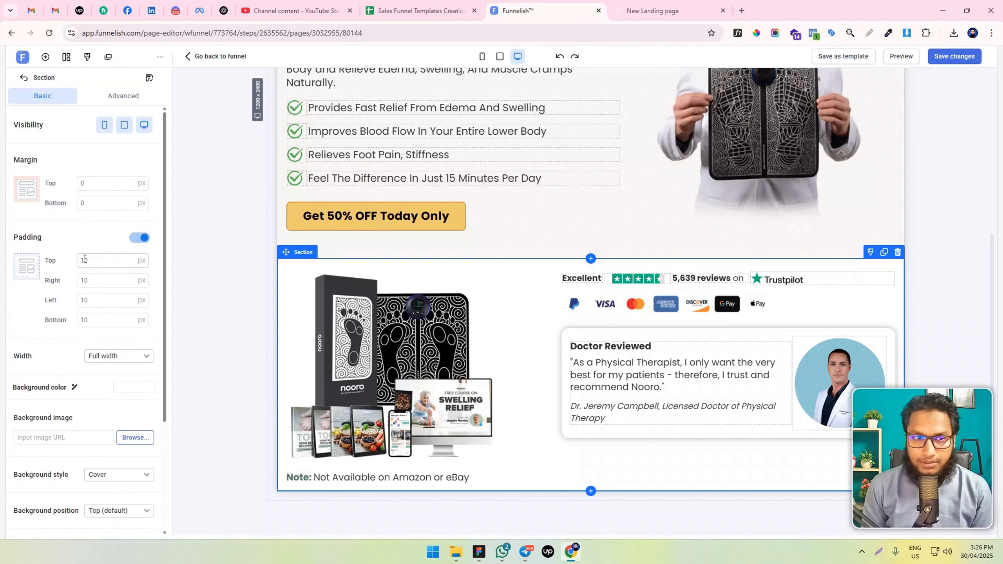
pyautogui.click(82, 320)
pyautogui.press('BackSpace')
pyautogui.write('5')
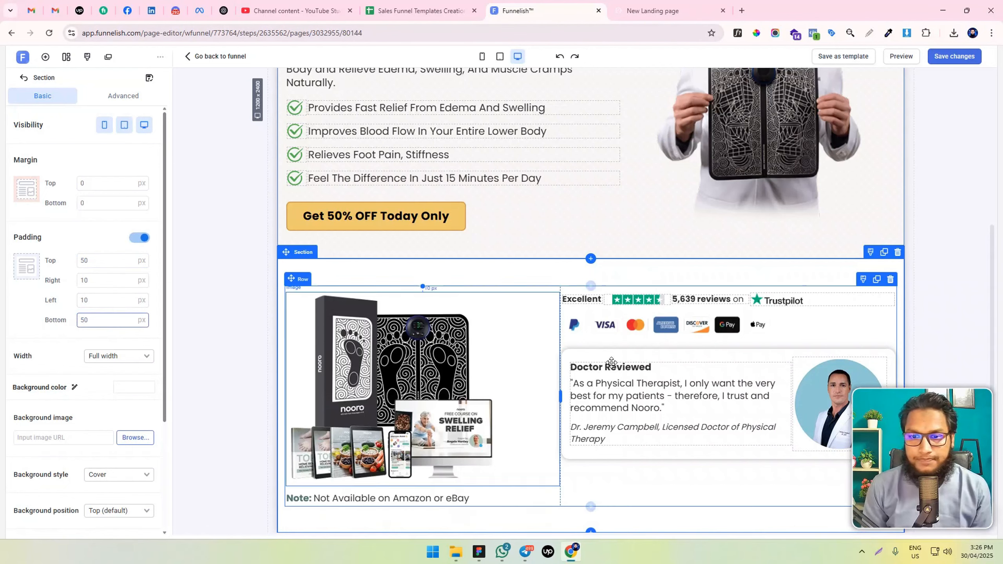
# Duplicate the "Get 50% OFF Today Only" button, place the copy below the "Doctor Reviewed" card, and save the page
pyautogui.scroll(-1, 318, 163)
pyautogui.click(318, 163)
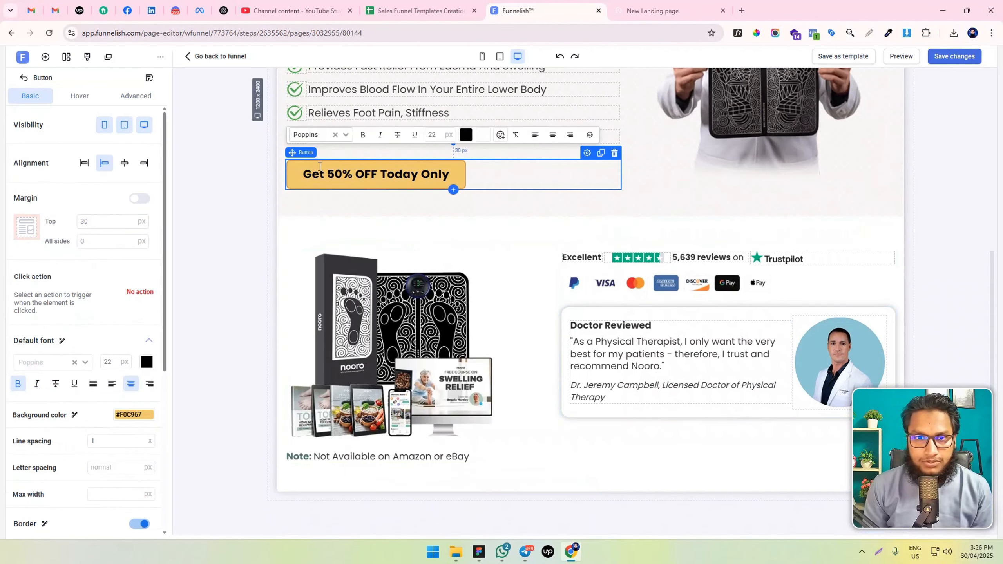
pyautogui.click(600, 153)
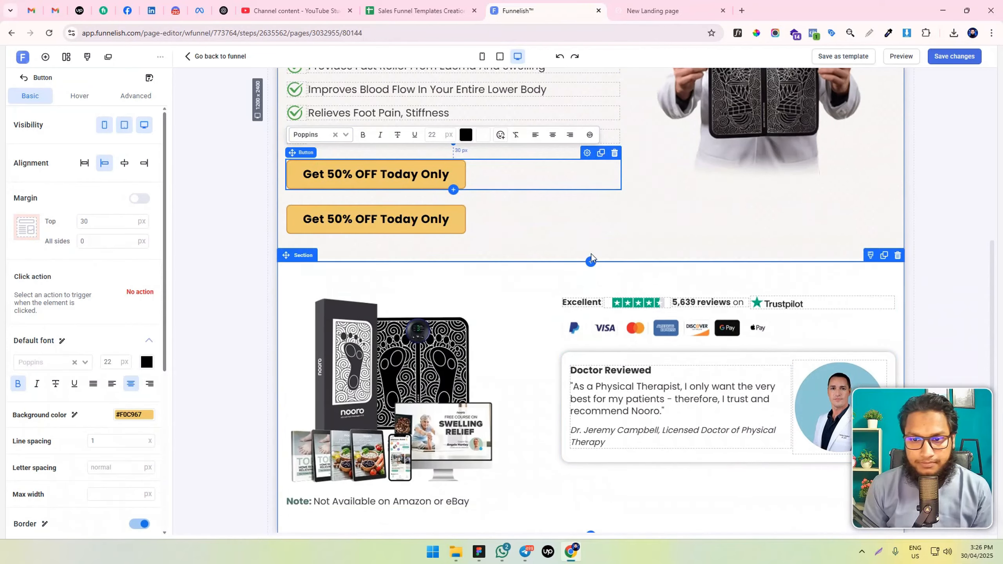
pyautogui.scroll(-1, 398, 163)
pyautogui.moveTo(397, 163); pyautogui.dragTo(663, 434)
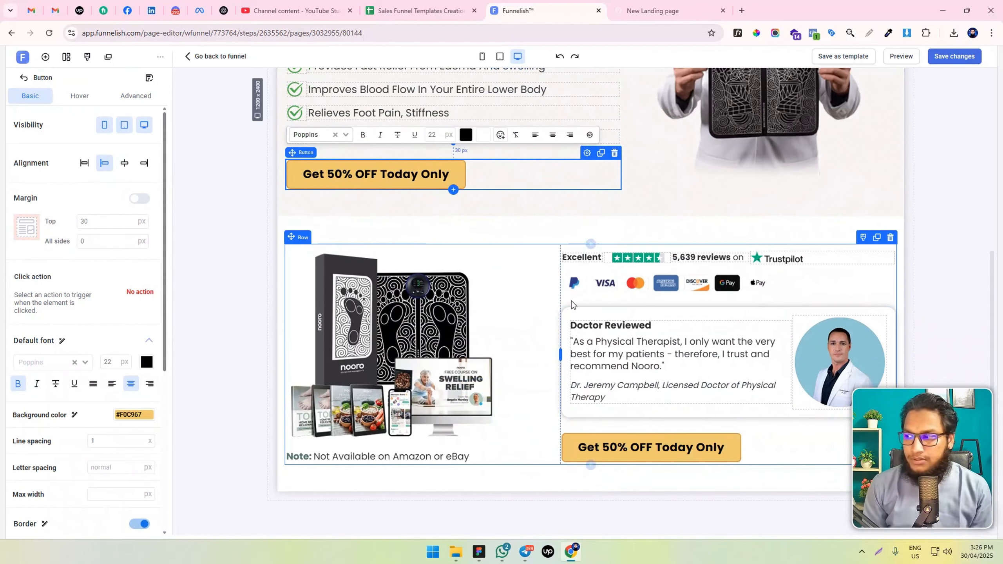
pyautogui.click(771, 448)
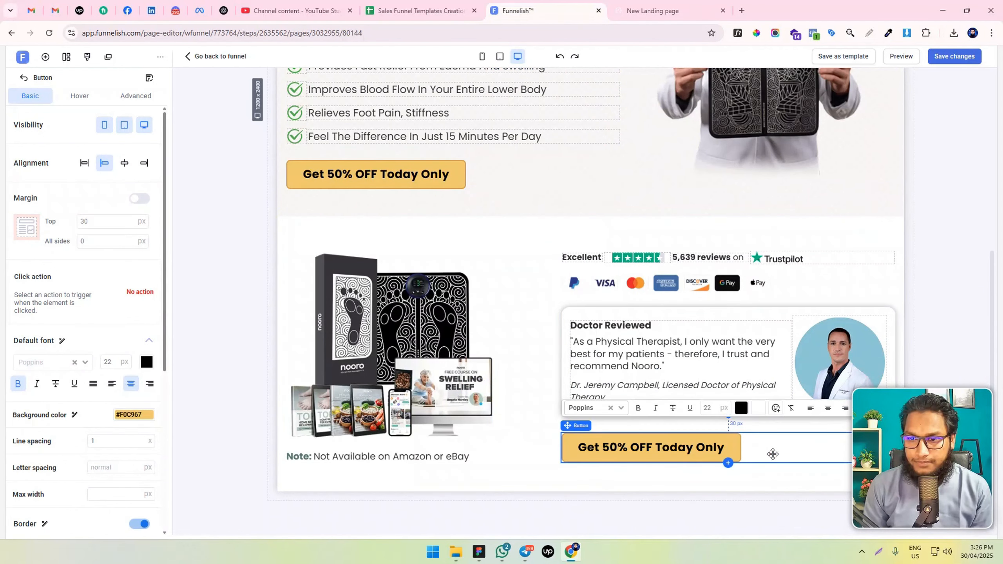
pyautogui.click(968, 56)
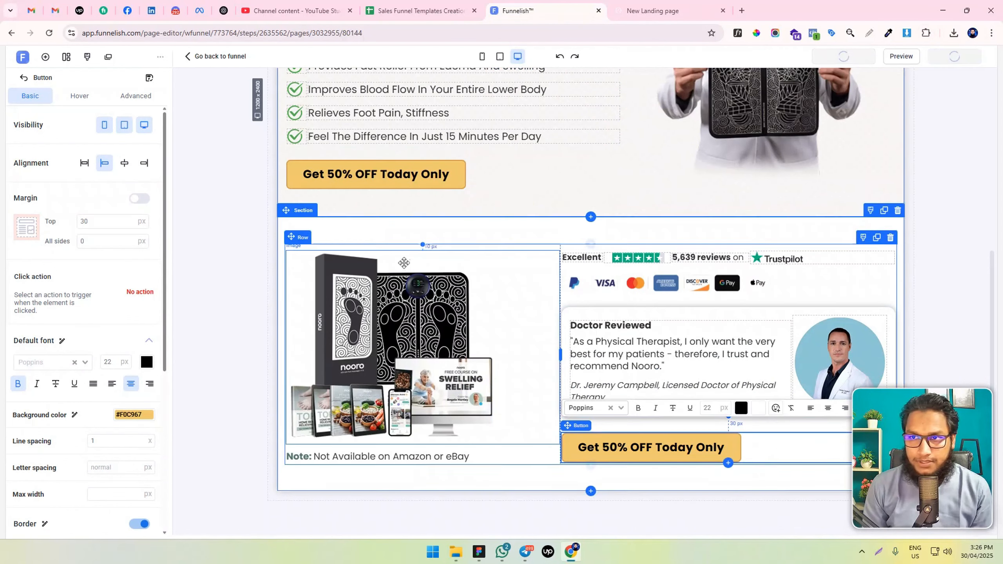
# Set the hero section button's left and right padding to 40 px each
pyautogui.click(392, 174)
pyautogui.scroll(-5, 55, 381)
pyautogui.scroll(5, 59, 387)
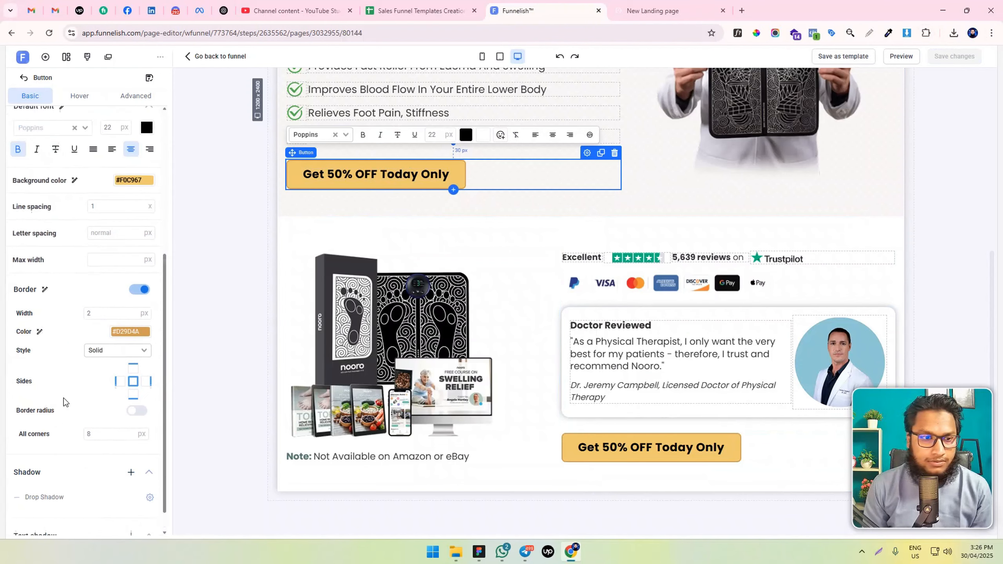
pyautogui.click(136, 96)
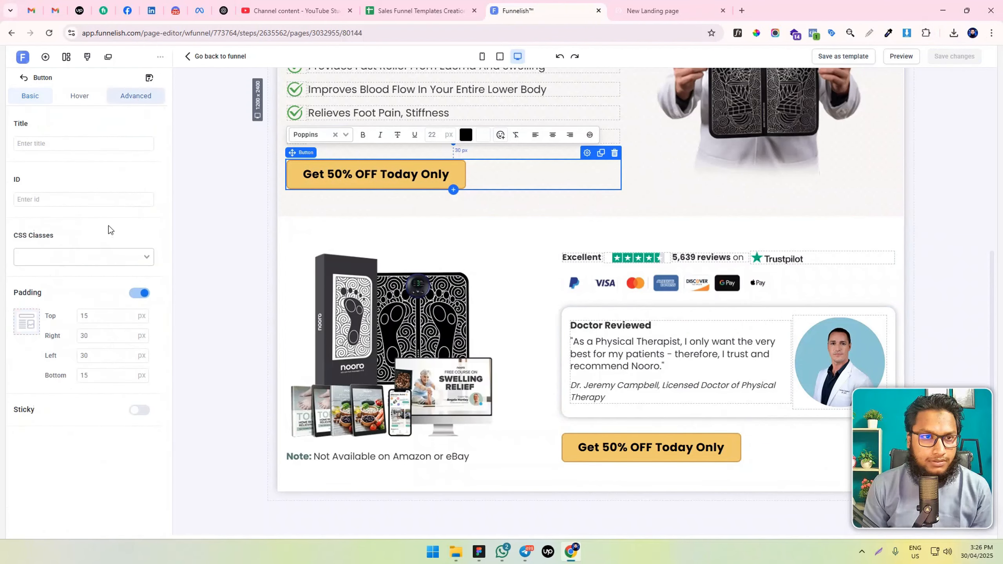
pyautogui.scroll(2, 435, 229)
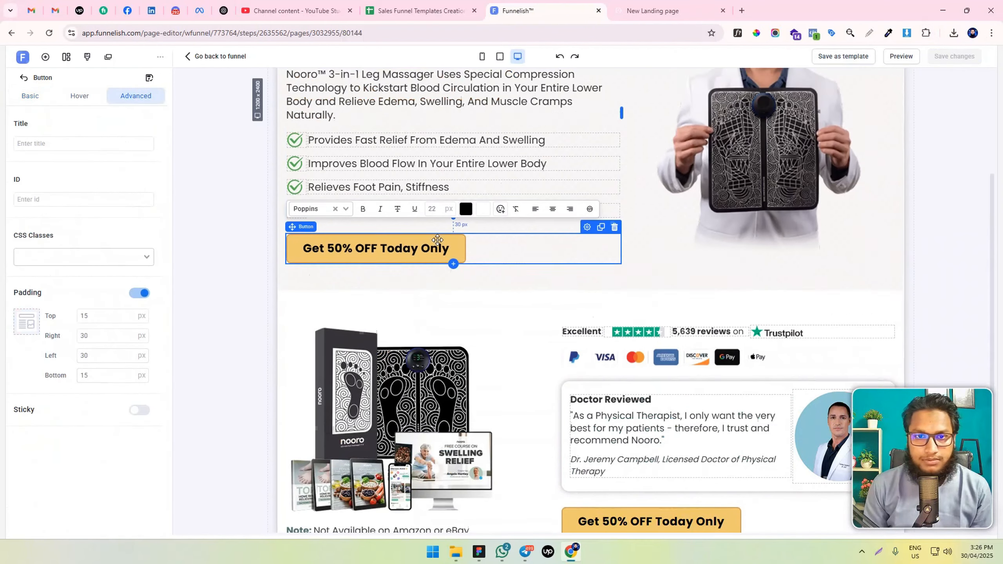
pyautogui.scroll(-1, 436, 247)
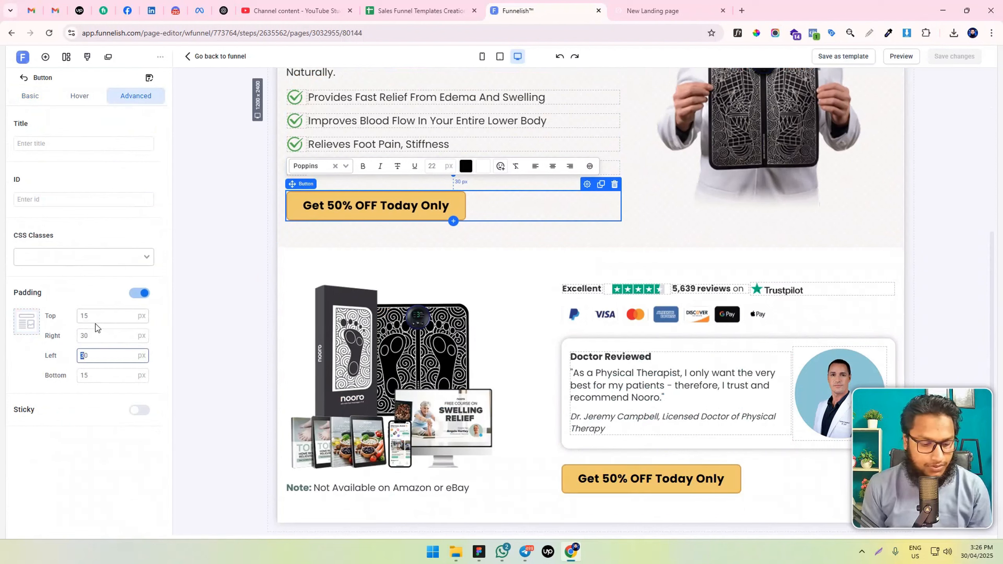
pyautogui.write('4')
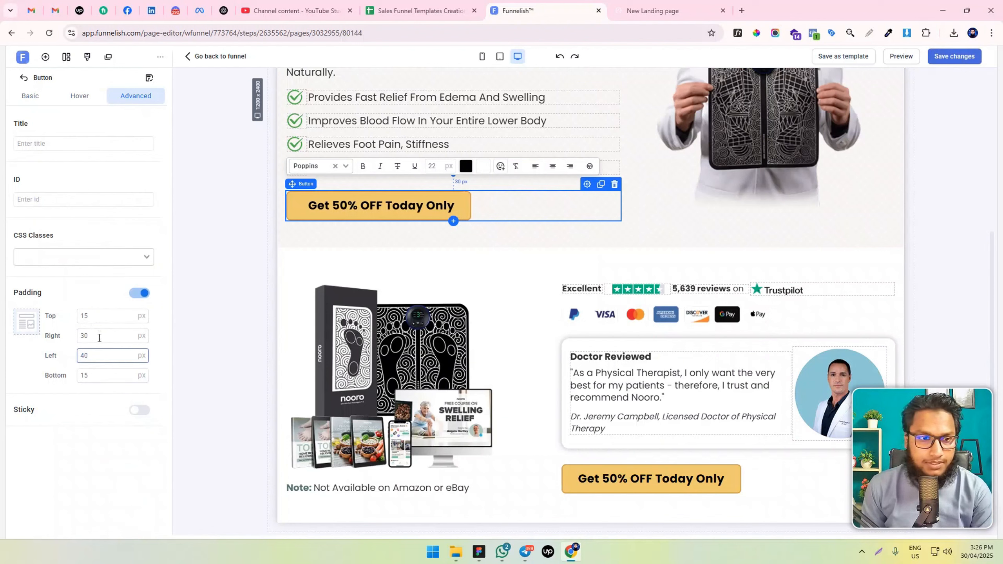
pyautogui.doubleClick(96, 336)
pyautogui.write('40')
# Set the left and right padding of the button below the doctor card to 40 px each and save the page
pyautogui.click(651, 478)
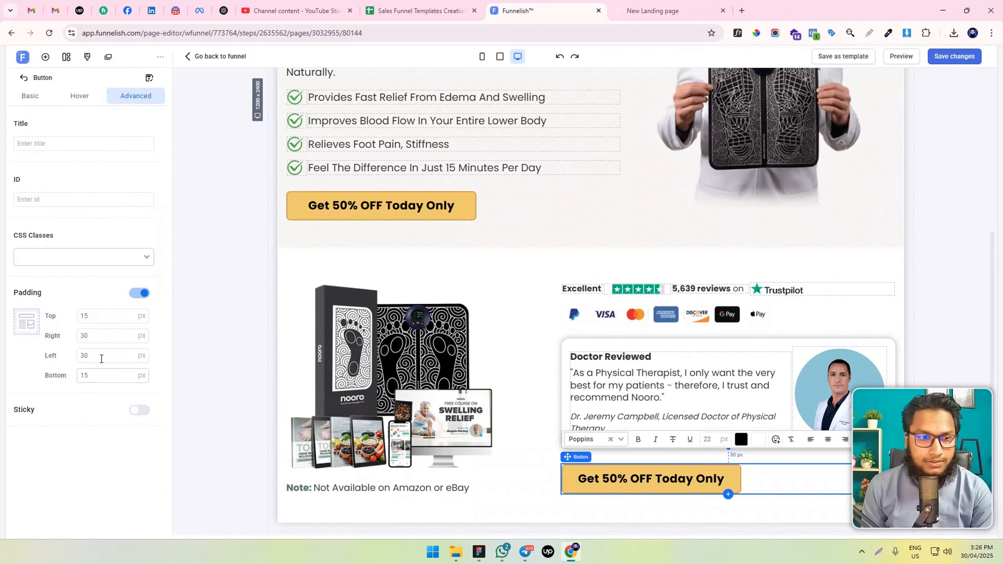
pyautogui.doubleClick(101, 357)
pyautogui.write('40')
pyautogui.click(100, 338)
pyautogui.doubleClick(99, 336)
pyautogui.write('40')
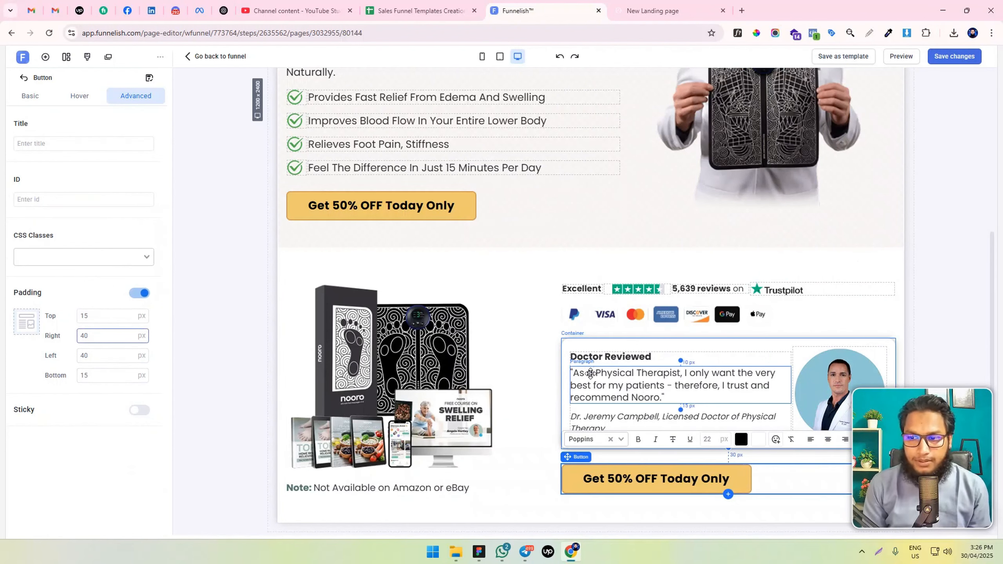
pyautogui.click(954, 56)
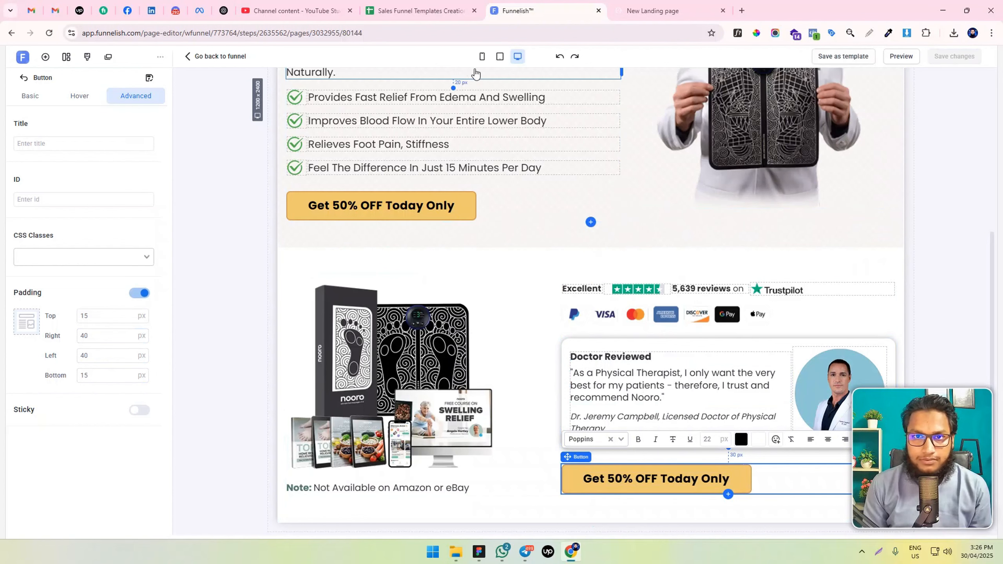
# Check the mobile layout of the hero and bundle sections, including the doctor card and button, then return to the desktop layout
pyautogui.click(482, 56)
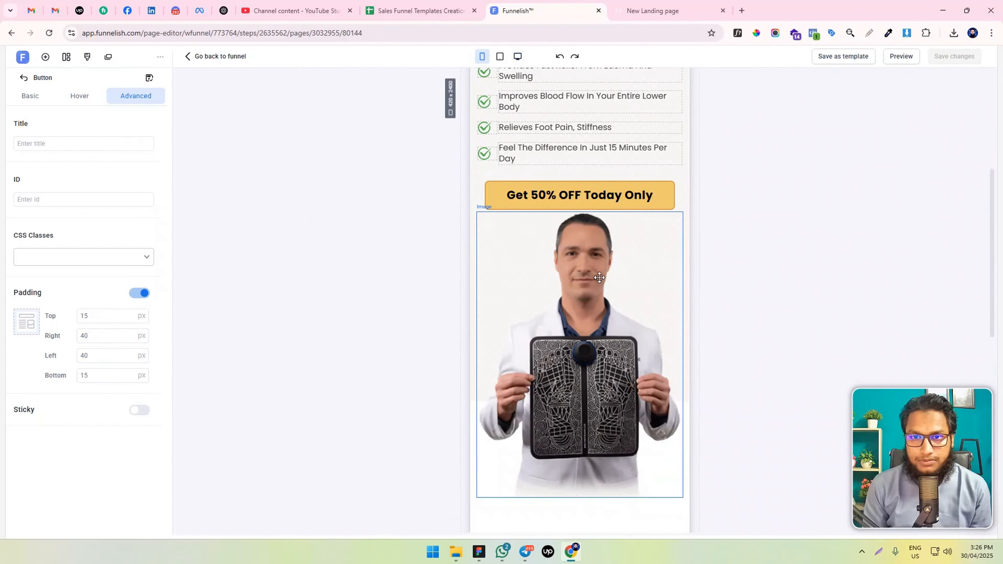
pyautogui.scroll(-3, 608, 284)
pyautogui.scroll(-8, 599, 277)
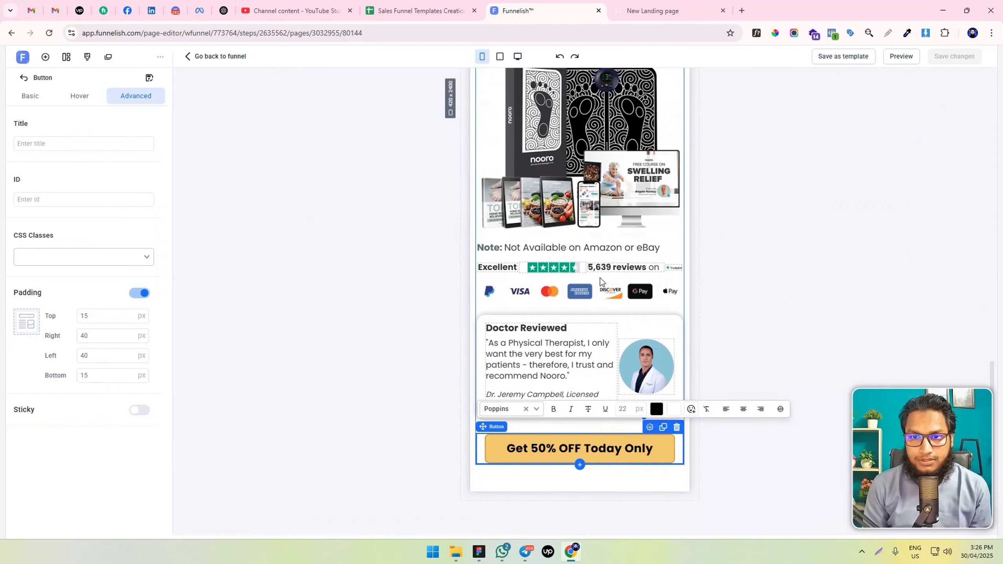
pyautogui.scroll(6, 600, 277)
pyautogui.scroll(-4, 626, 300)
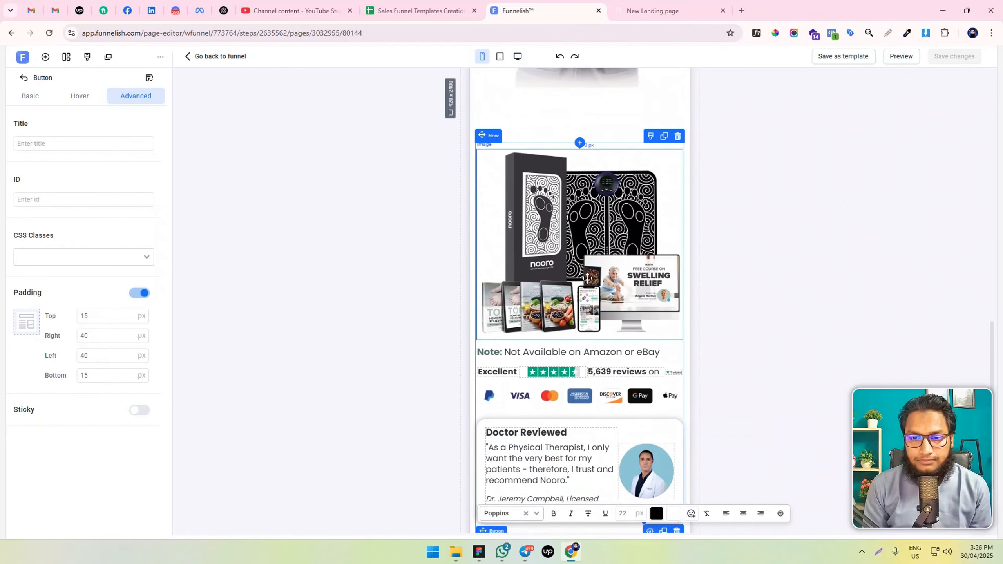
pyautogui.scroll(-3, 586, 245)
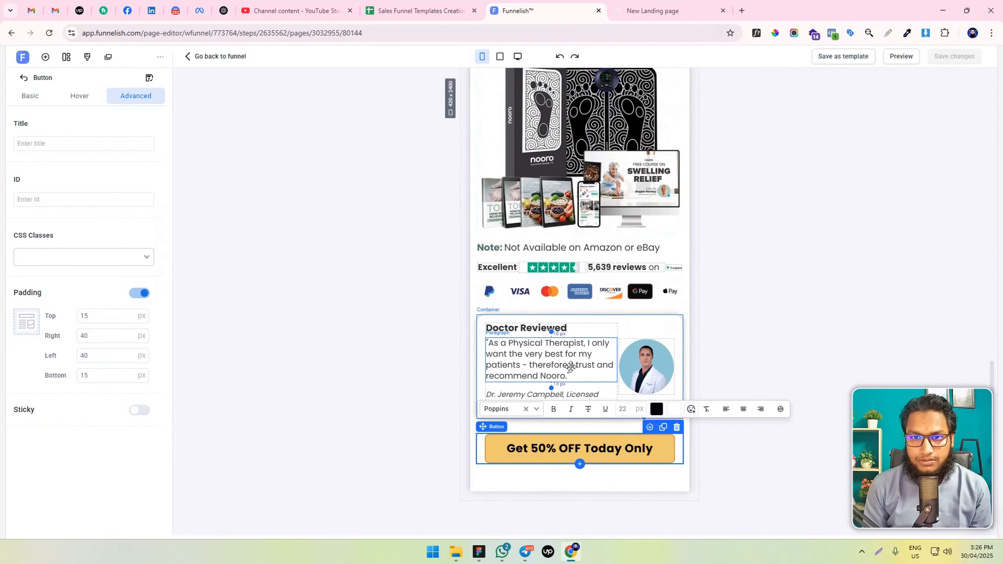
pyautogui.scroll(3, 568, 332)
pyautogui.scroll(6, 570, 332)
pyautogui.scroll(-9, 569, 331)
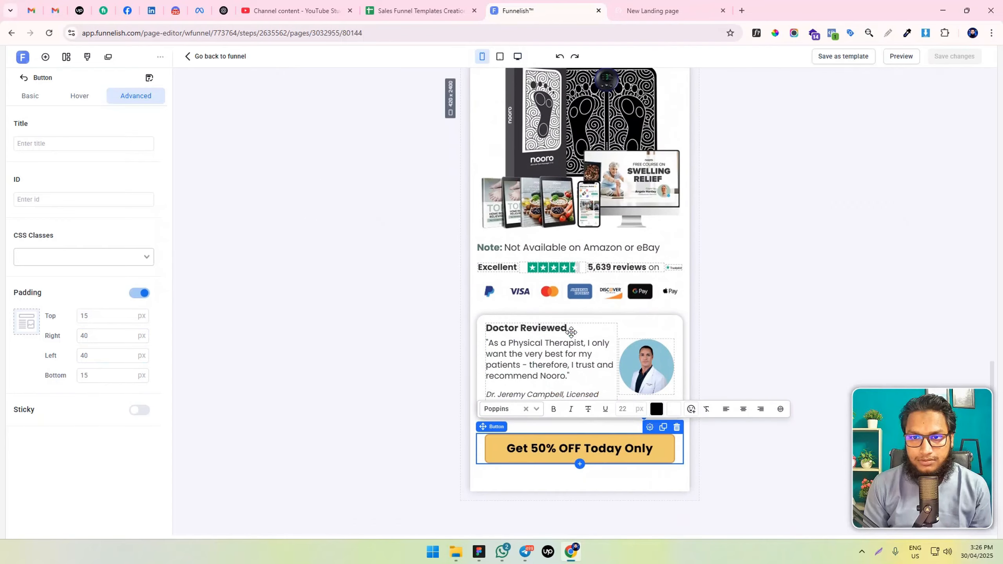
pyautogui.scroll(7, 528, 306)
pyautogui.click(521, 290)
pyautogui.scroll(-6, 523, 292)
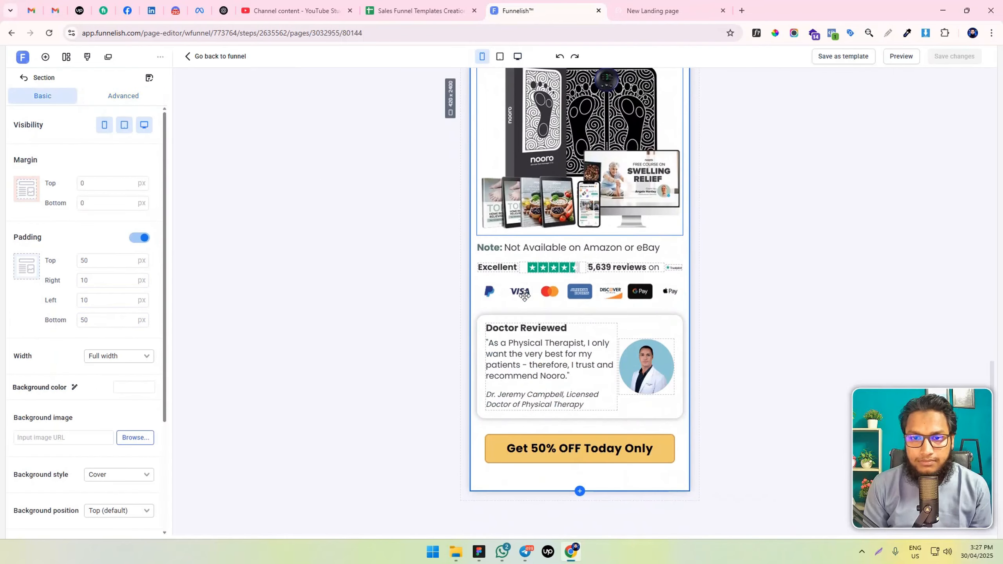
pyautogui.click(516, 56)
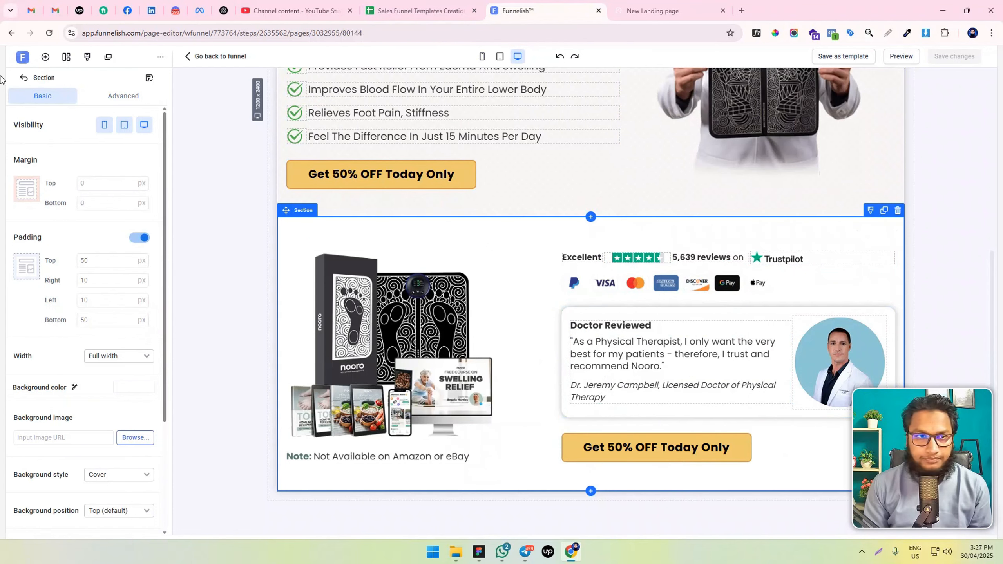
# Add a new section below the bundle section and insert a one-column row in it
pyautogui.click(46, 57)
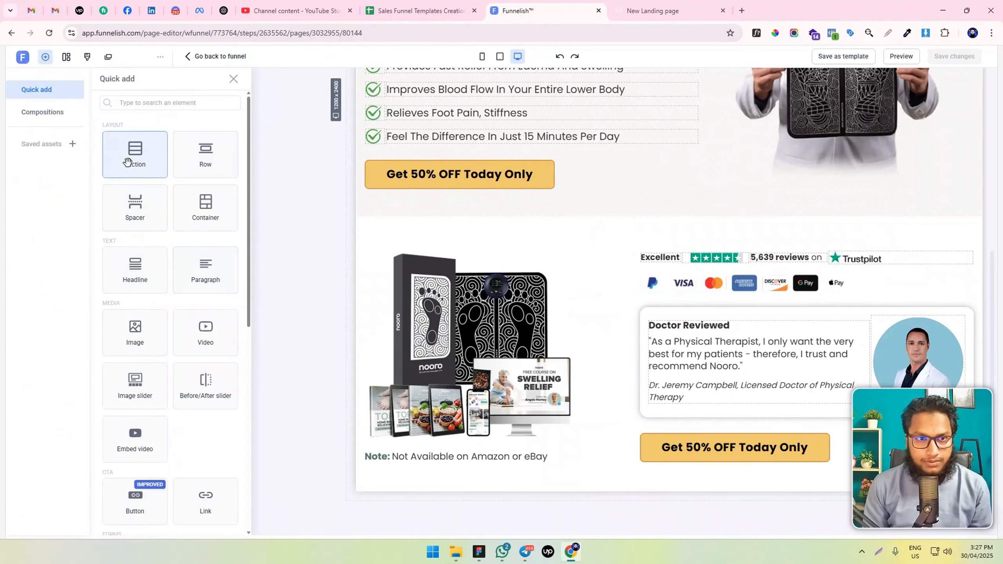
pyautogui.moveTo(134, 164); pyautogui.dragTo(655, 480)
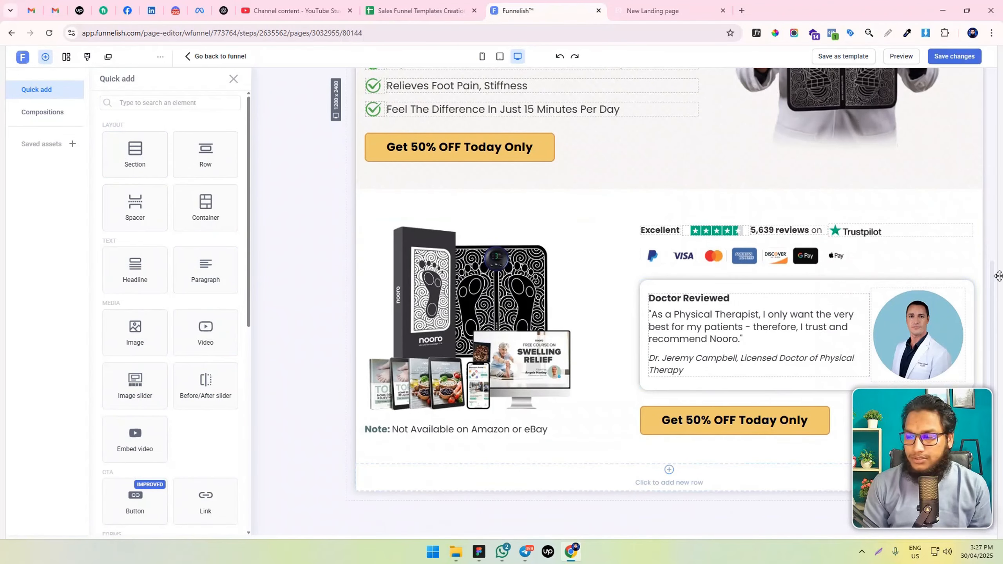
pyautogui.click(669, 474)
pyautogui.click(591, 470)
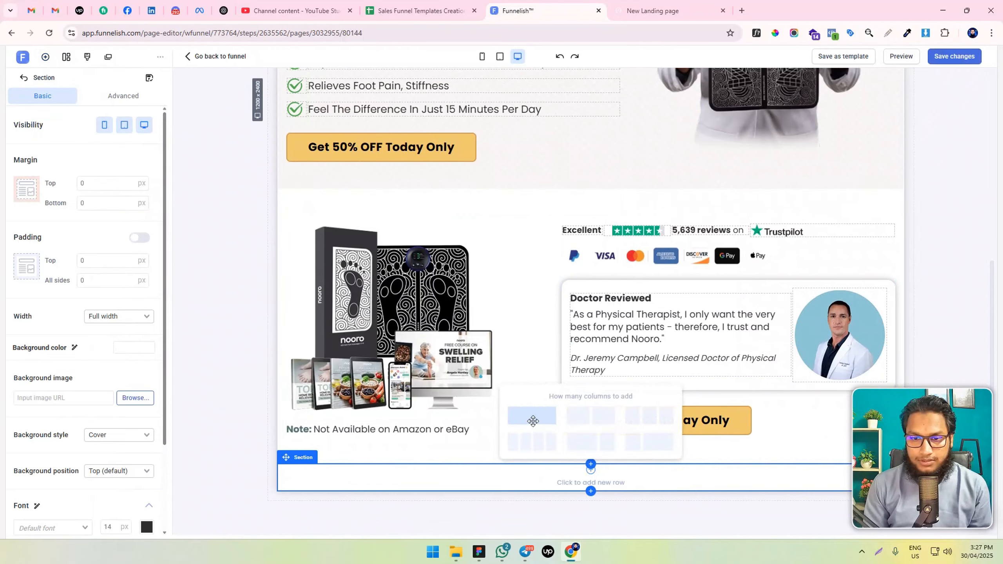
pyautogui.click(533, 421)
# Add an image element to the new row and fill it with the news-outlet logo strip from the image library
pyautogui.click(581, 480)
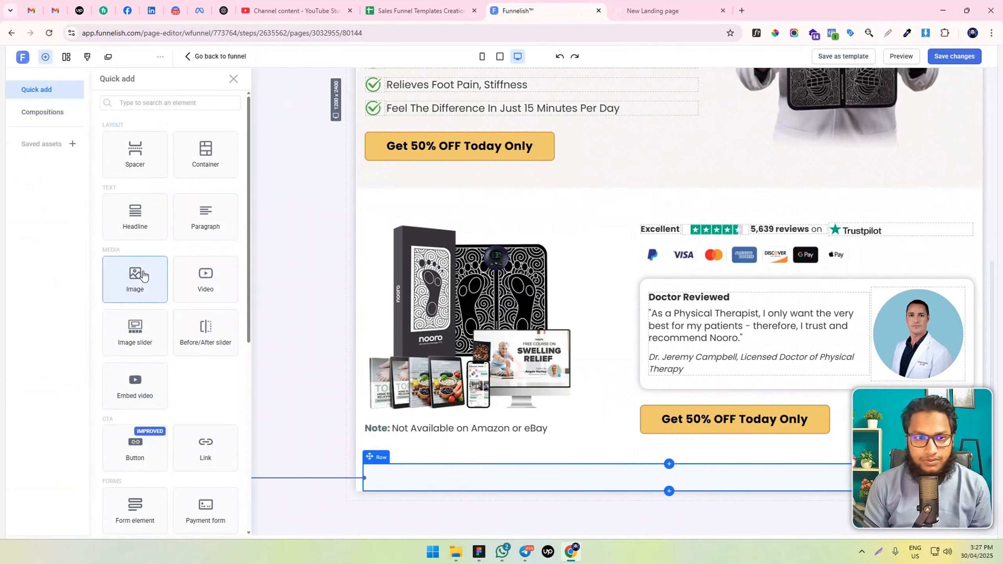
pyautogui.click(143, 276)
pyautogui.click(126, 299)
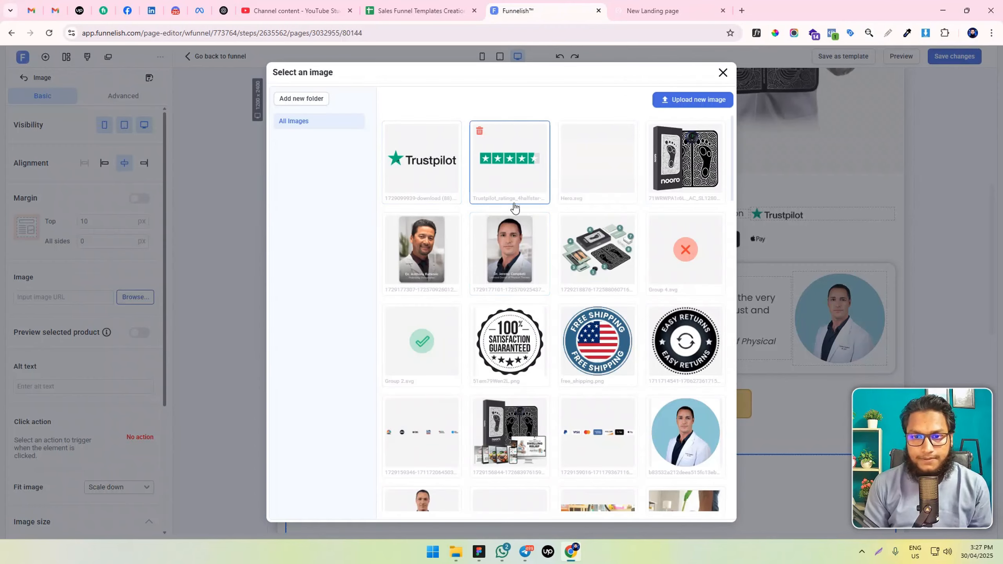
pyautogui.scroll(-4, 587, 318)
pyautogui.click(421, 277)
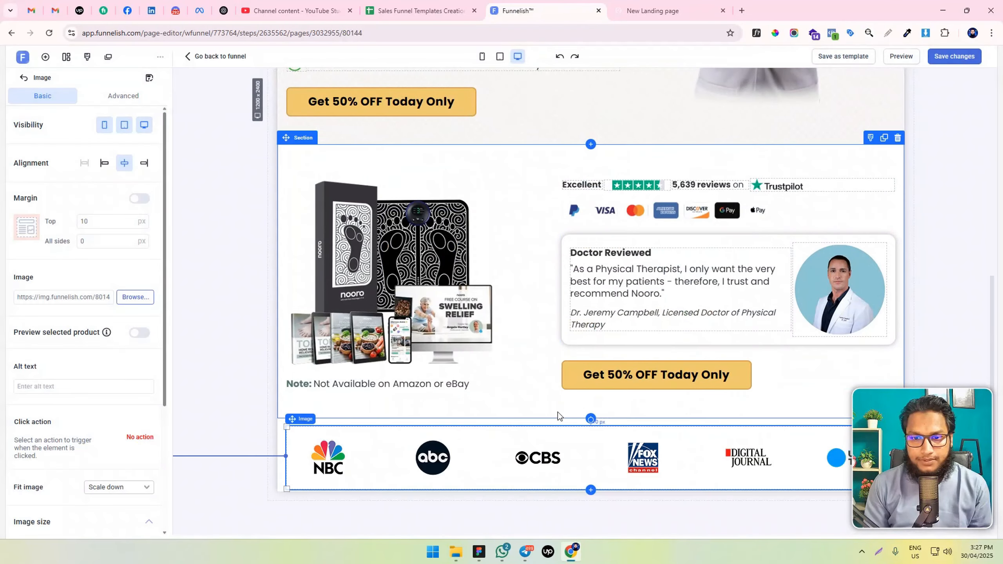
pyautogui.hotkey('alt', 'Tab')
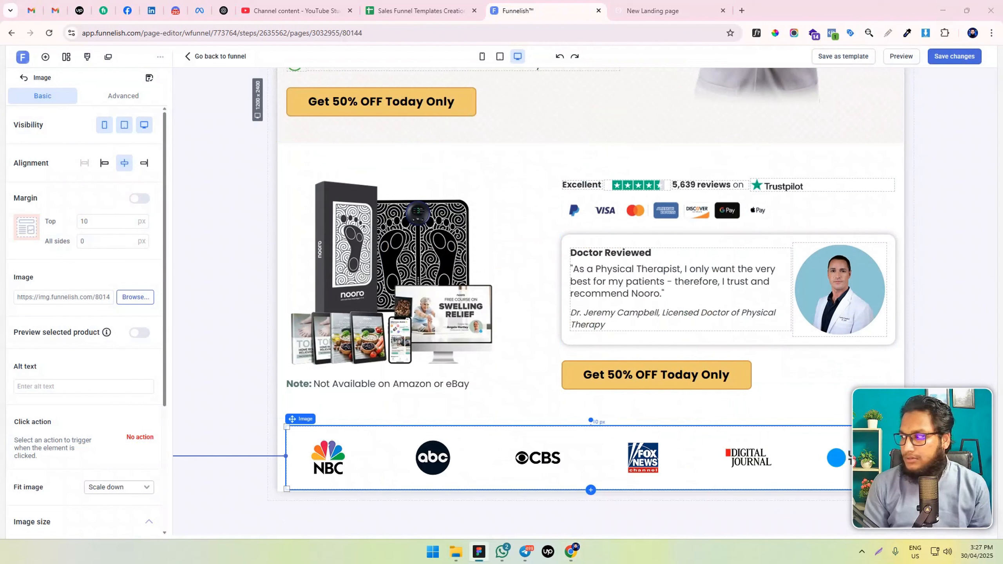
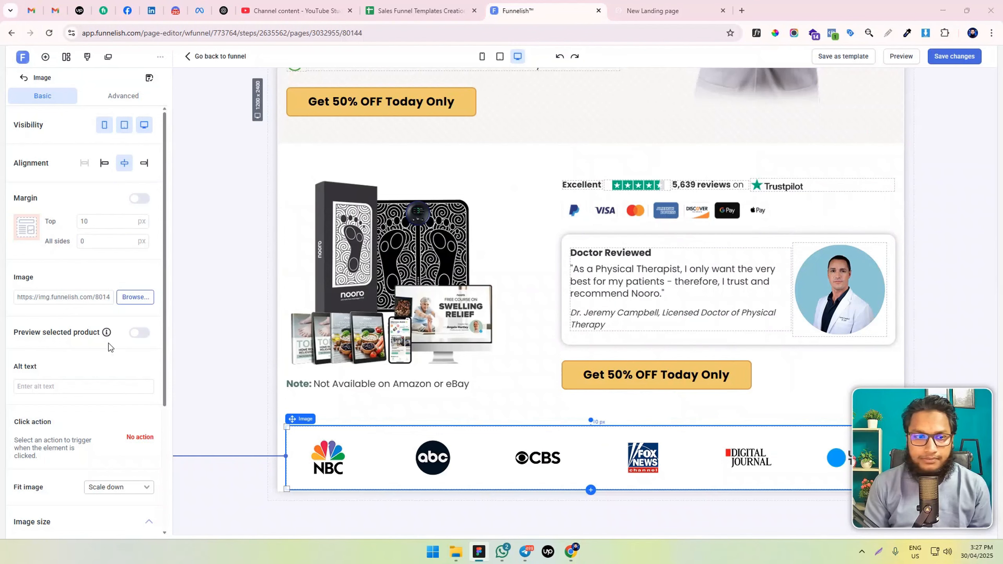
# Set the logo strip section's background color to #56766B with an opacity of 0.28
pyautogui.click(280, 425)
pyautogui.click(134, 347)
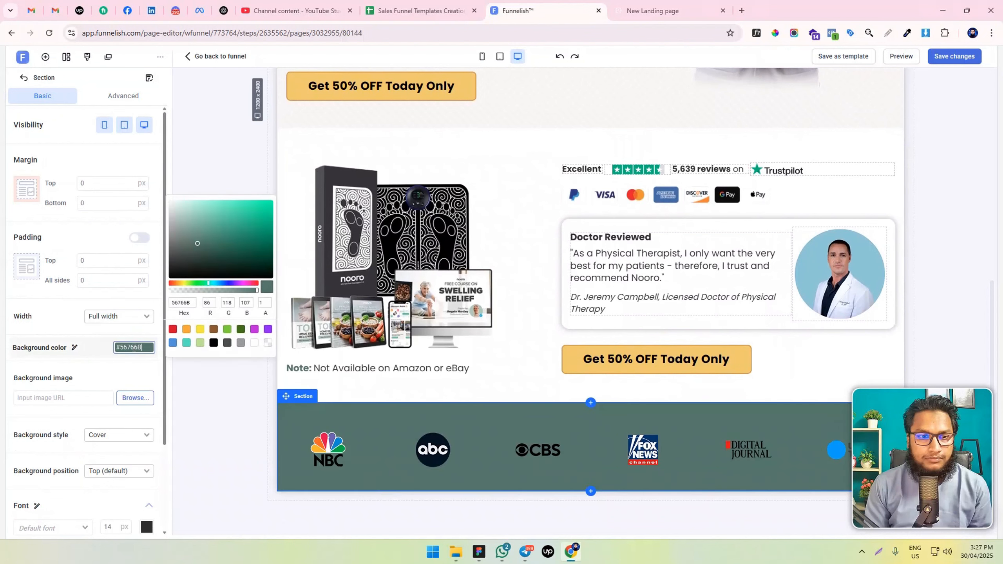
pyautogui.click(218, 291)
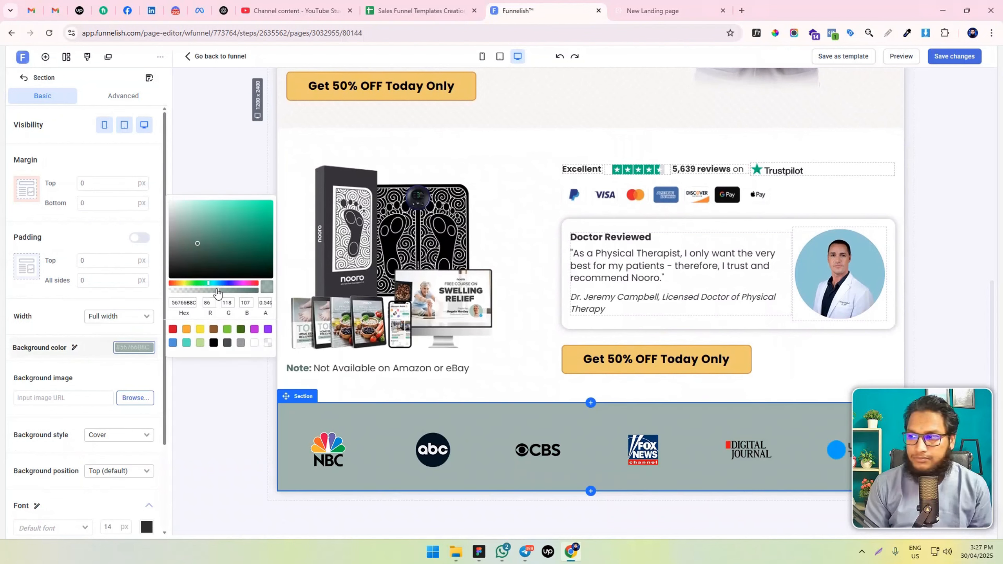
pyautogui.moveTo(224, 292); pyautogui.dragTo(261, 293)
pyautogui.click(195, 290)
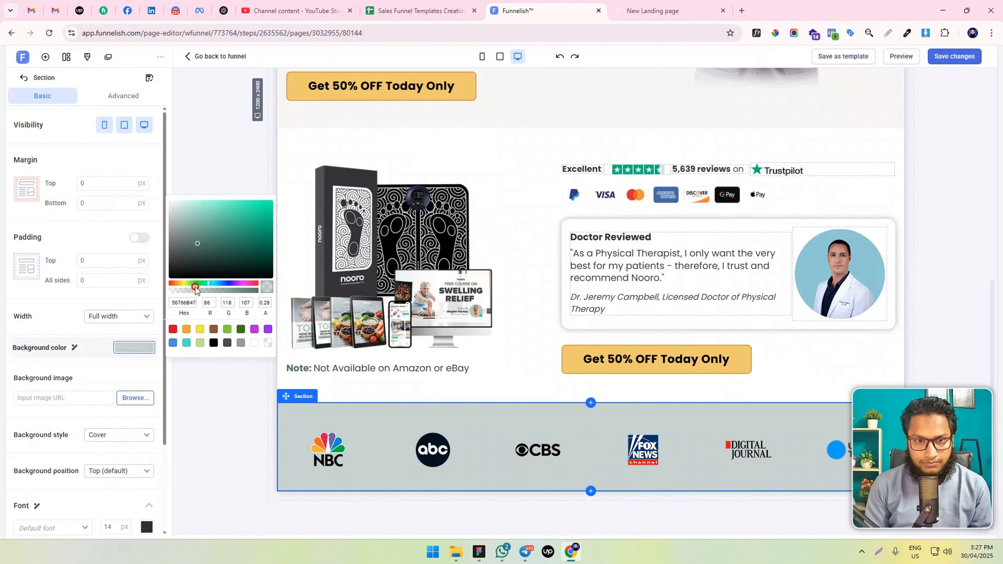
pyautogui.click(247, 381)
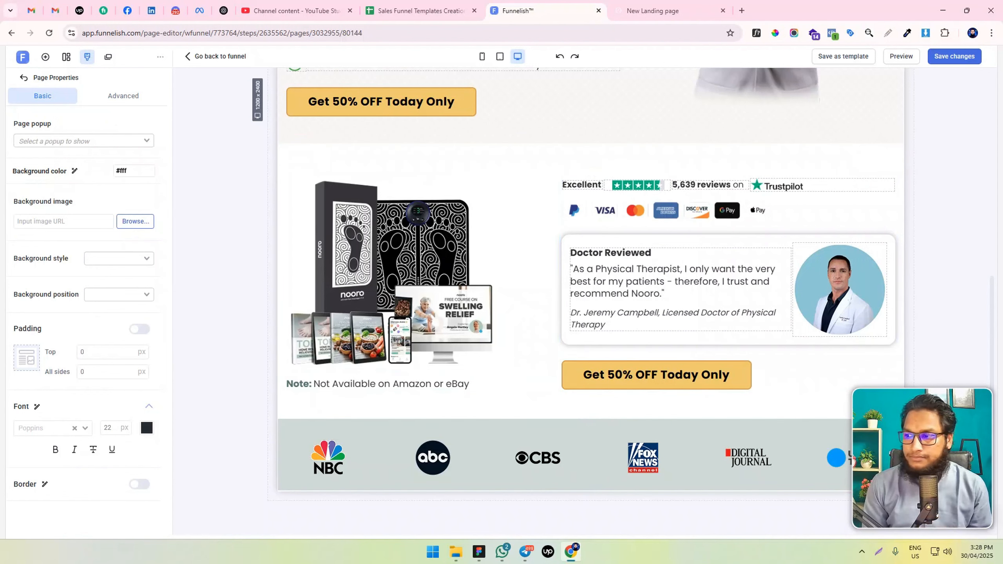
# Add a new section below the logo strip section and insert a row with three equal columns in it
pyautogui.hotkey('alt', 'Tab')
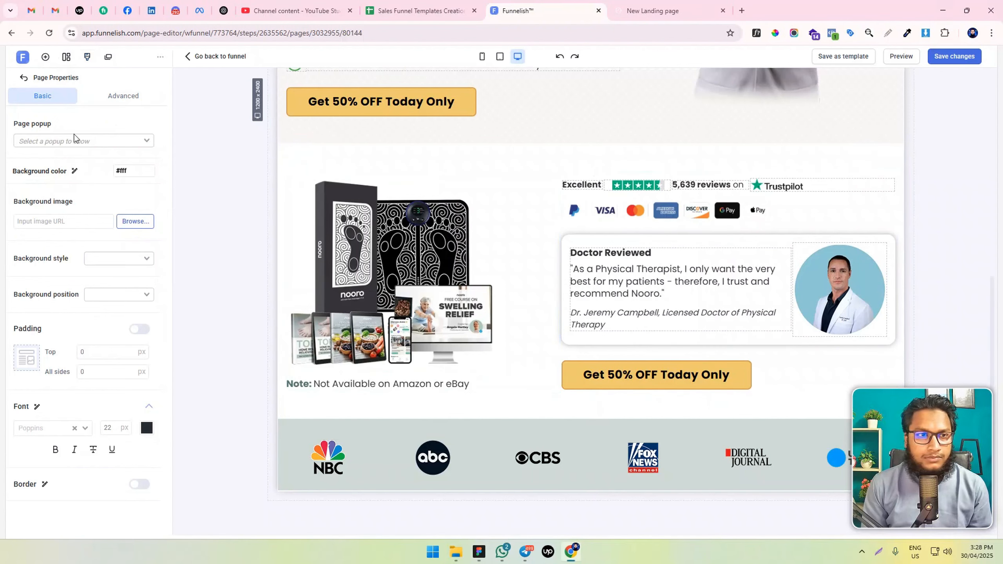
pyautogui.click(45, 56)
pyautogui.moveTo(135, 154); pyautogui.dragTo(573, 421)
pyautogui.click(625, 485)
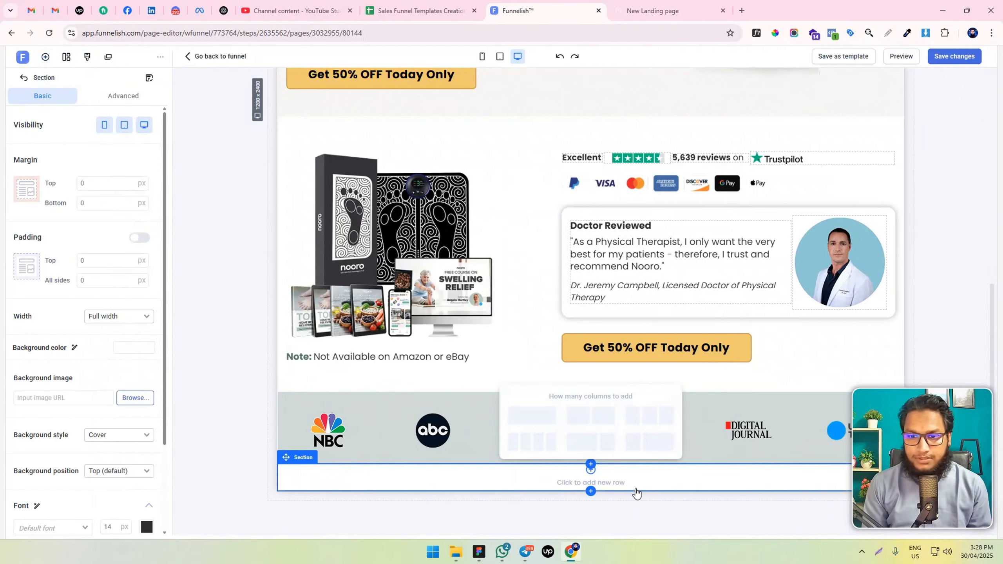
pyautogui.click(658, 430)
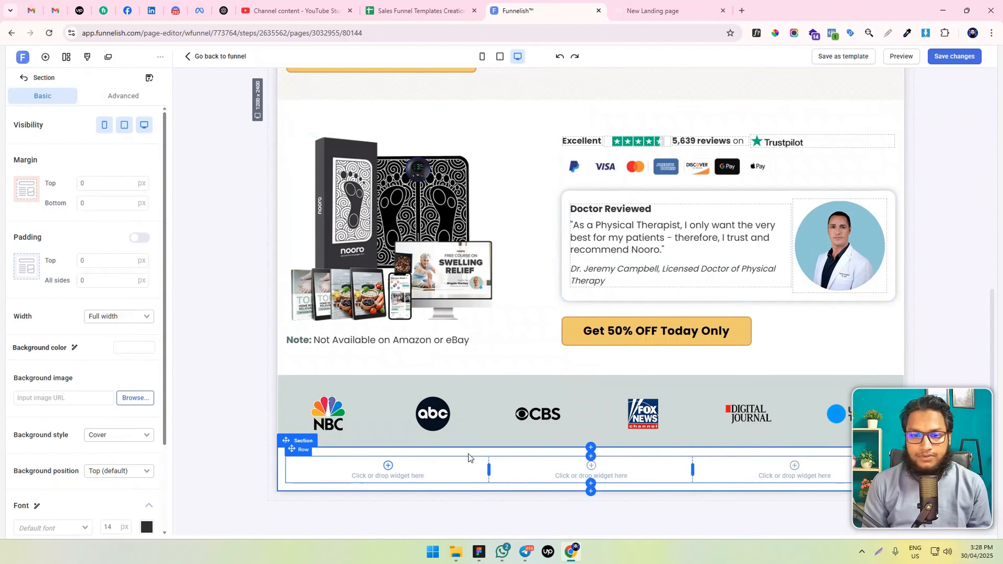
# Duplicate the Doctor Reviewed card and move the copy into the first column of the new three-column row
pyautogui.click(588, 195)
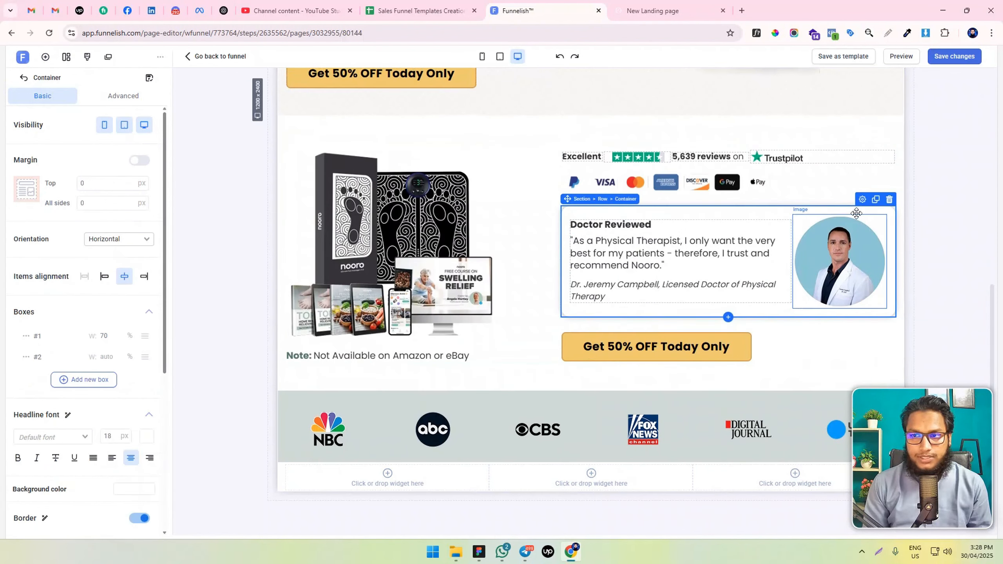
pyautogui.click(876, 194)
pyautogui.scroll(-3, 848, 237)
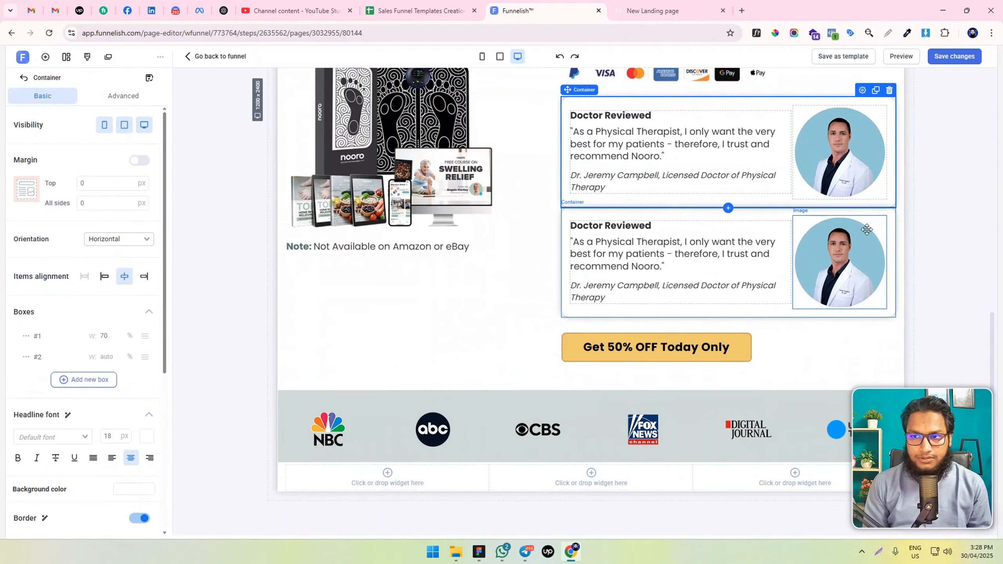
pyautogui.moveTo(884, 215); pyautogui.dragTo(533, 437)
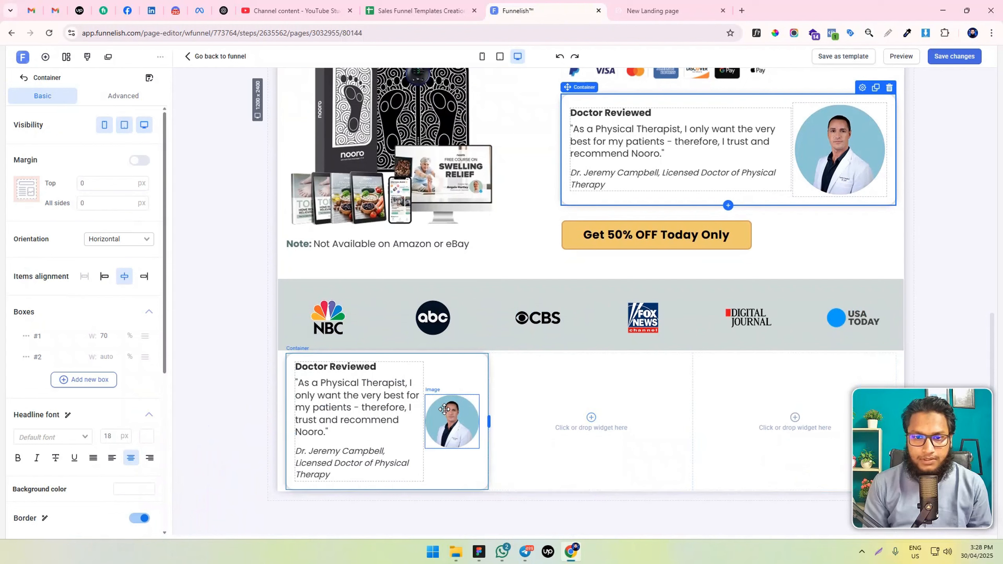
# Move the copied card's headline and the doctor's name and title paragraph below the photo in the second box
pyautogui.click(447, 423)
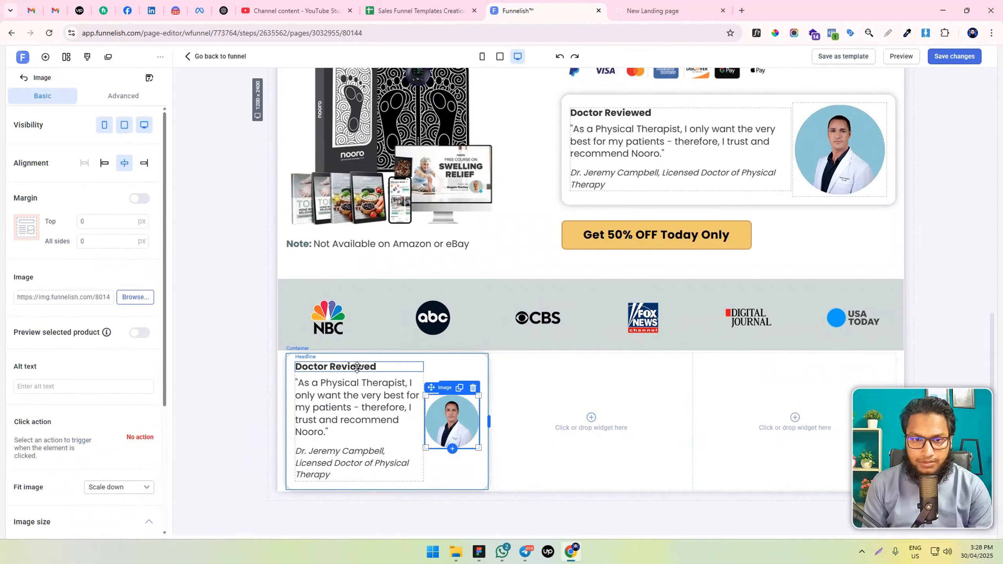
pyautogui.moveTo(338, 372); pyautogui.dragTo(447, 448)
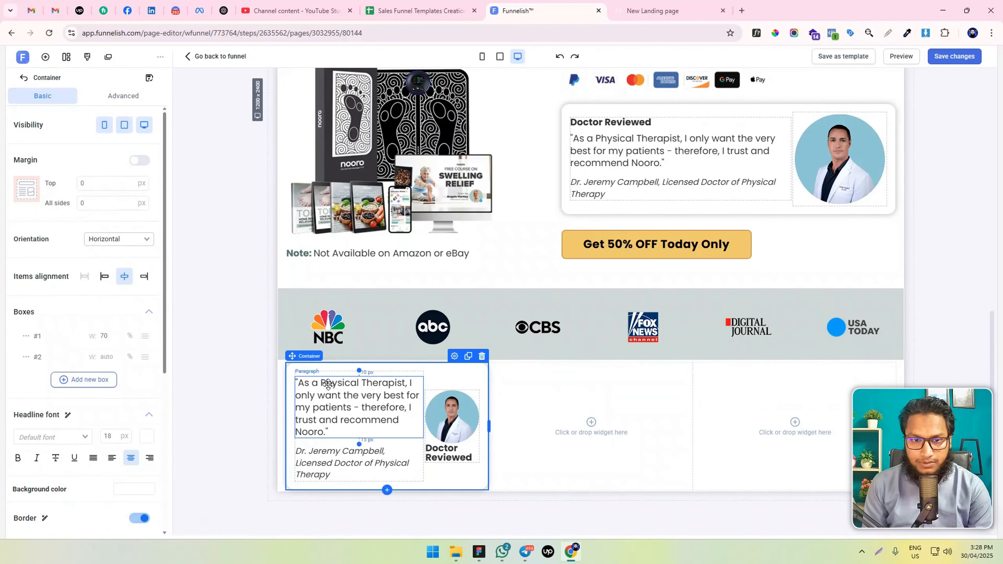
pyautogui.moveTo(328, 384); pyautogui.dragTo(436, 467)
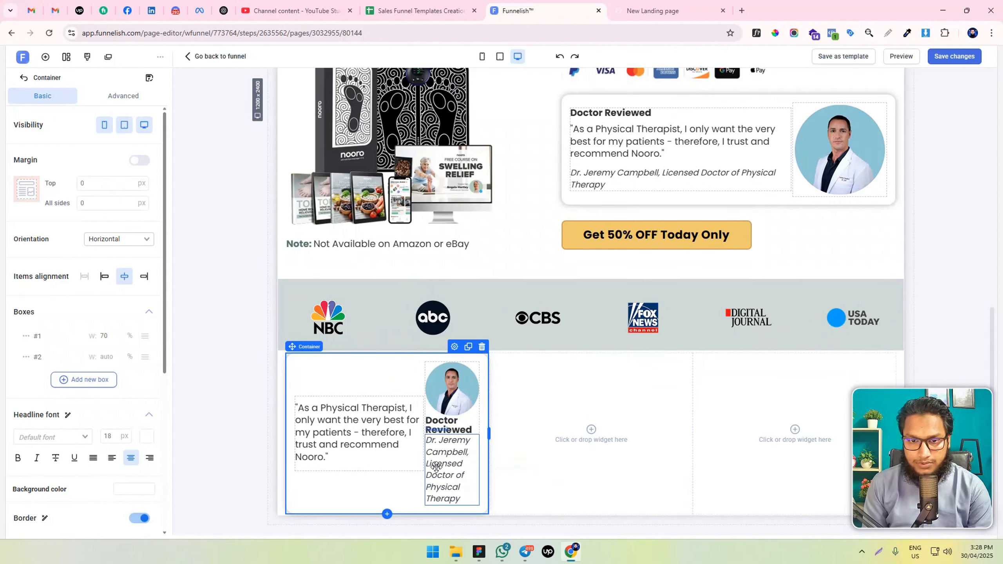
# Delete the quote paragraph from the copied card and remove the container's empty first box
pyautogui.click(360, 425)
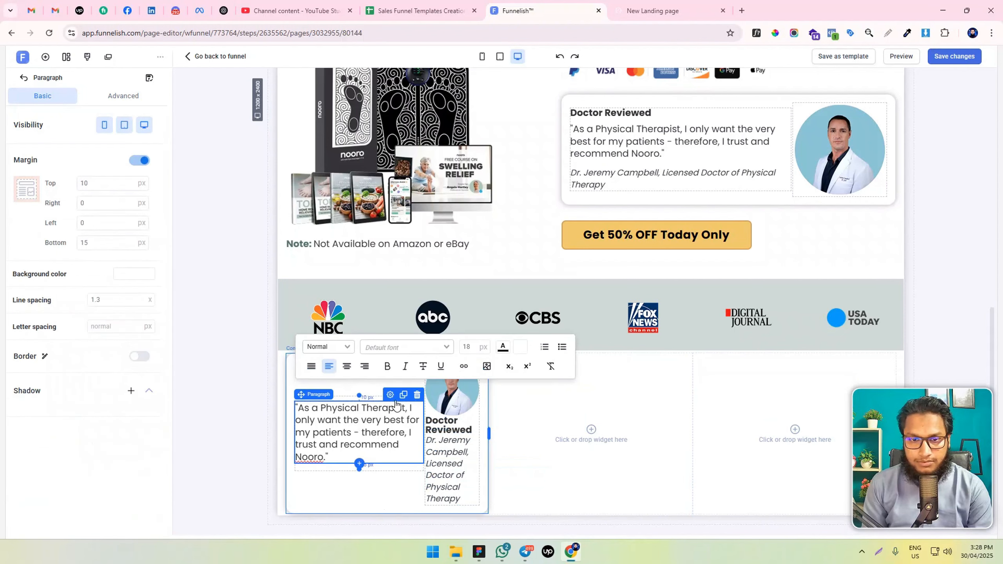
pyautogui.click(416, 394)
pyautogui.click(405, 464)
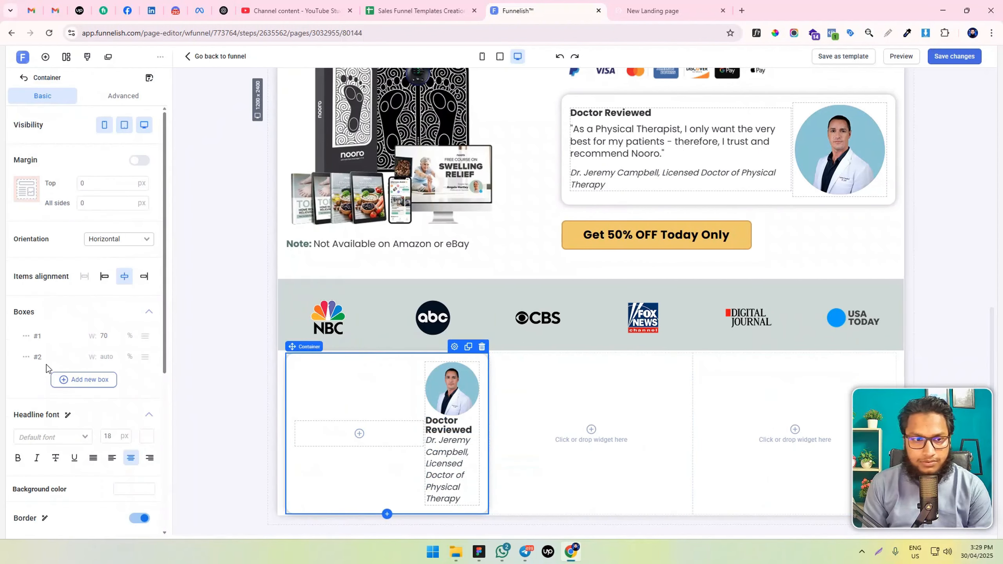
pyautogui.click(26, 335)
pyautogui.click(34, 375)
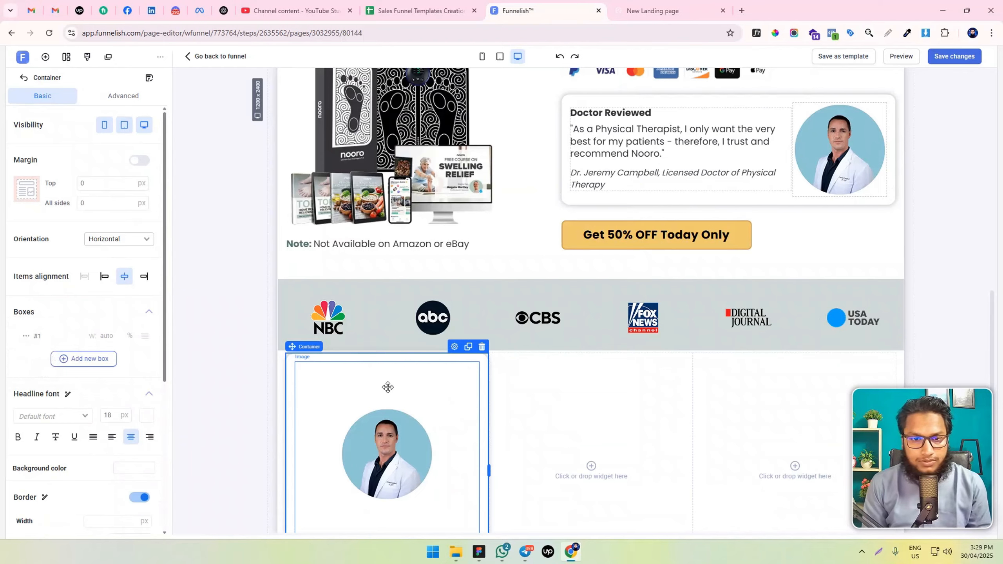
# Set the max width of the photo in the copied card to 130 px
pyautogui.scroll(-2, 370, 375)
pyautogui.click(357, 363)
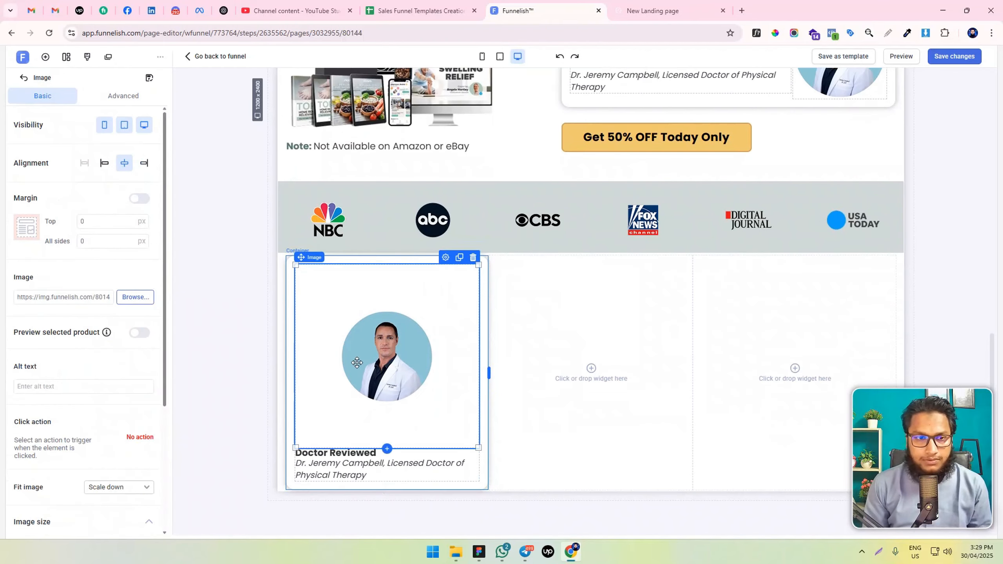
pyautogui.click(344, 451)
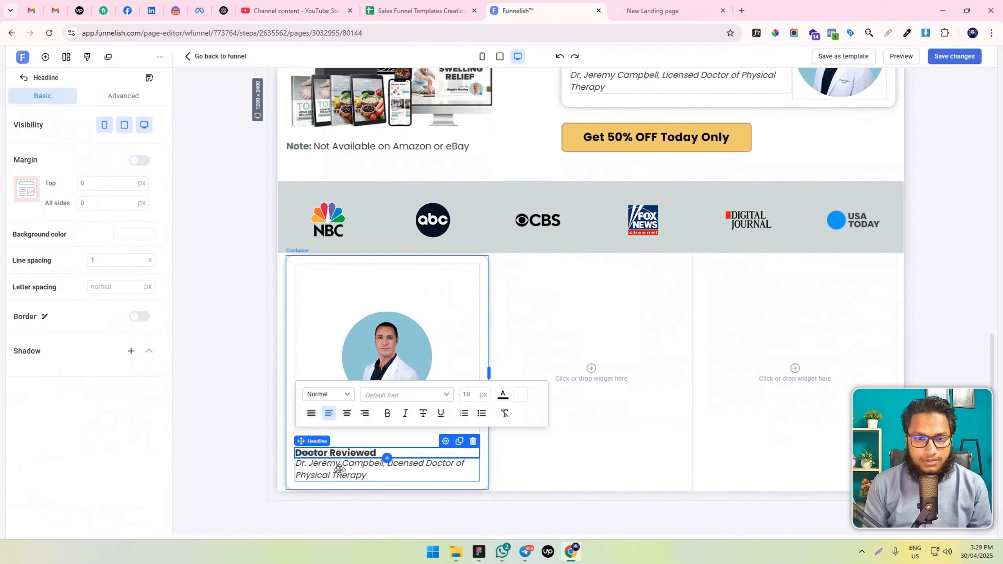
pyautogui.click(384, 341)
pyautogui.scroll(-5, 69, 277)
pyautogui.click(99, 444)
pyautogui.write('1')
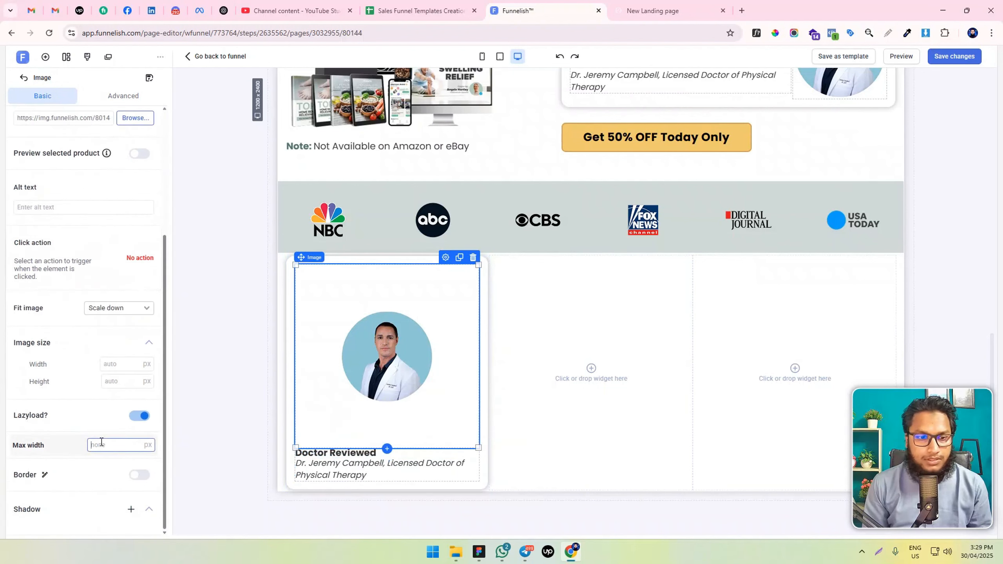
pyautogui.write('00')
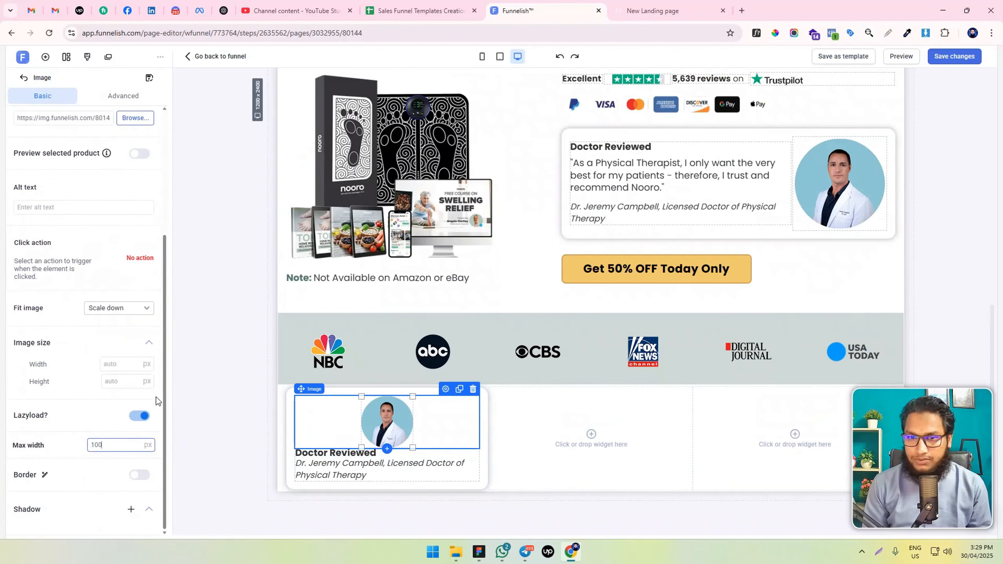
pyautogui.hotkey('ctrl', 'a')
pyautogui.write('150')
pyautogui.hotkey('ctrl', 'a')
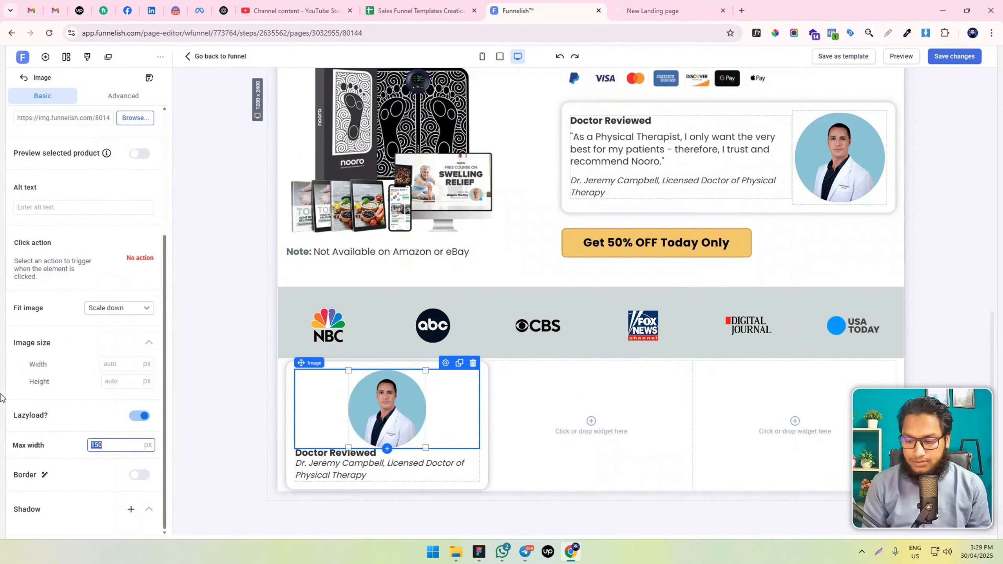
pyautogui.write('130')
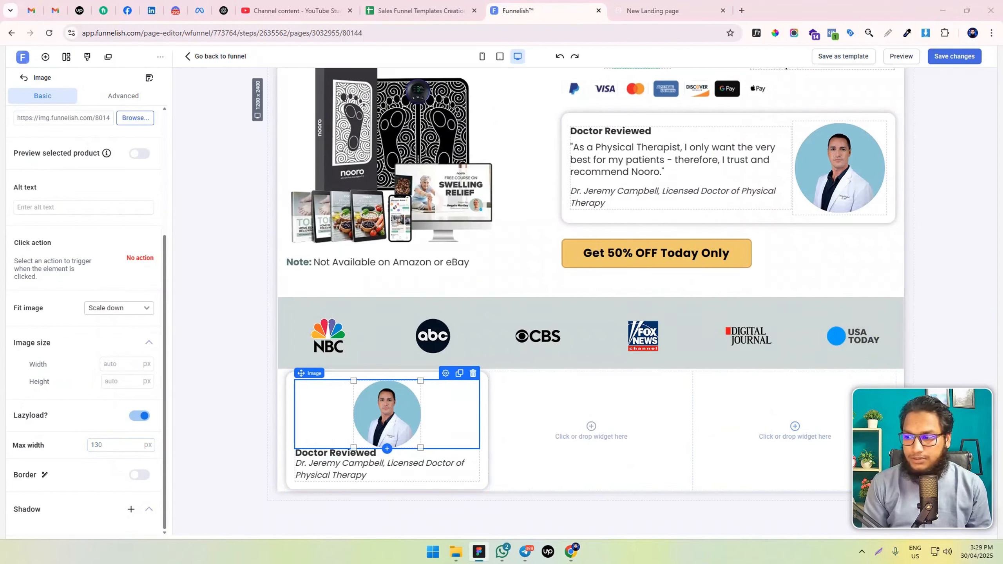
# Replace the copied card's headline with "90-Day Money Back Guarantee" and make it bold
pyautogui.tripleClick(342, 452)
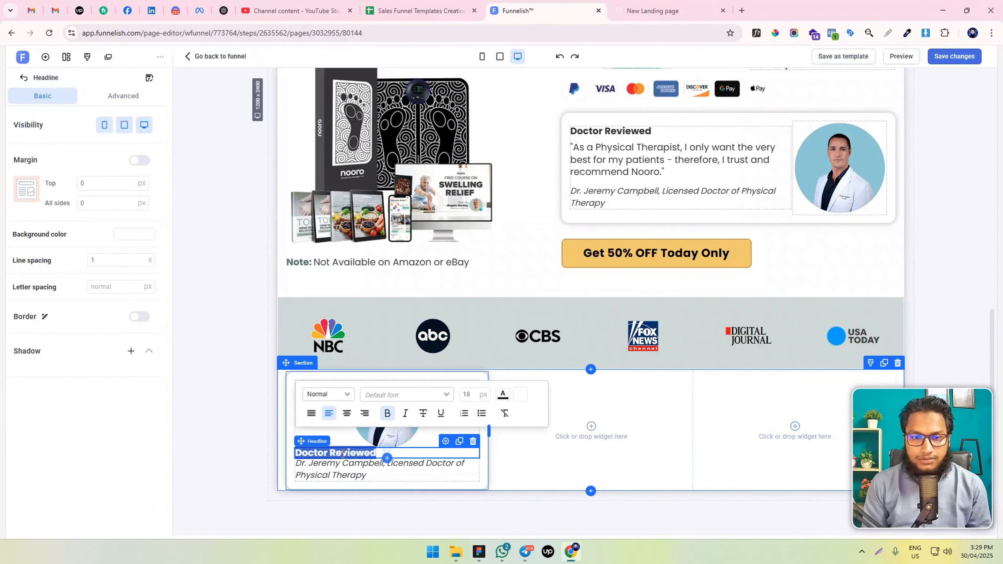
pyautogui.write('90-Day Money Back Guarantee')
pyautogui.tripleClick(342, 453)
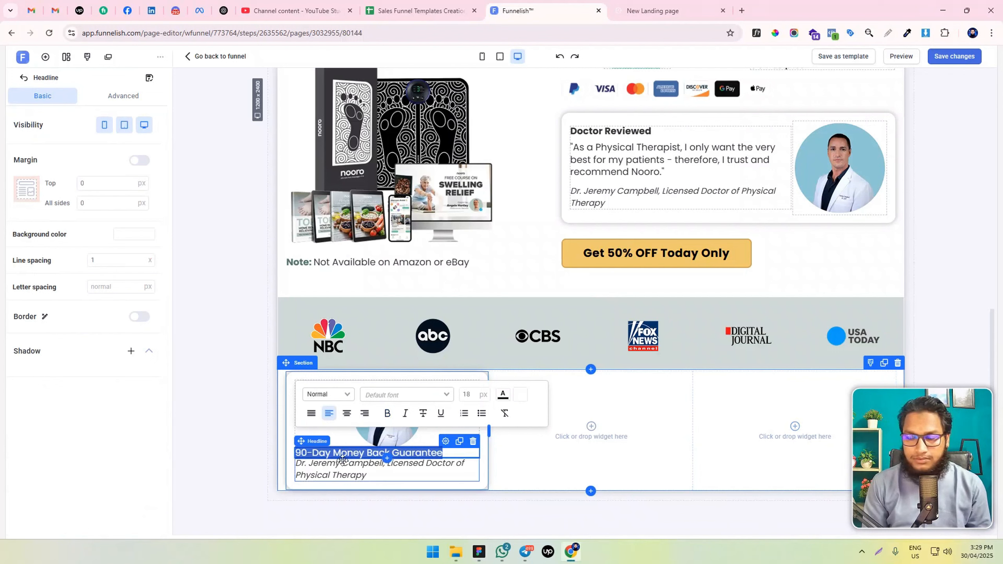
pyautogui.click(387, 414)
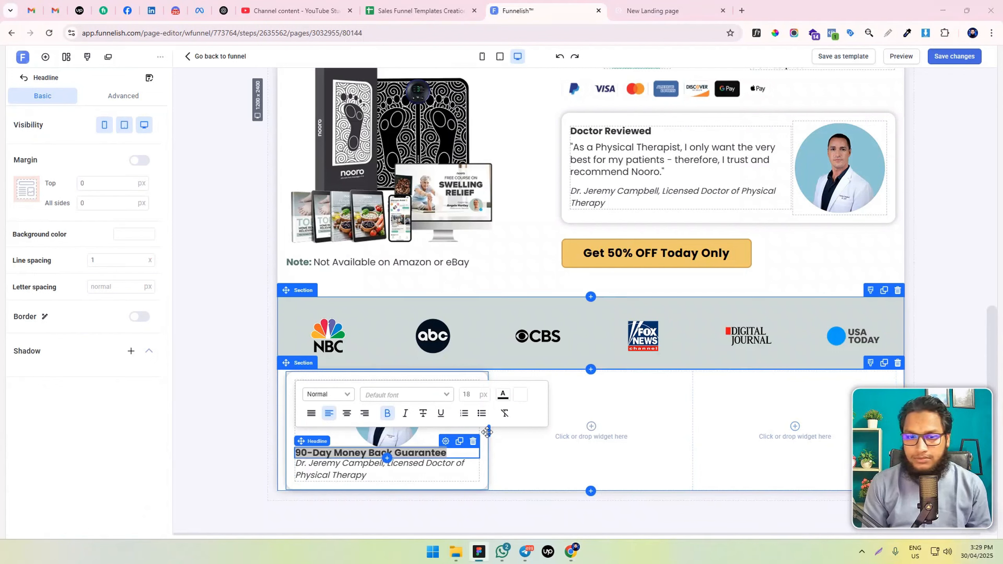
# Replace the copied card's paragraph with "If you're not absolutely thrilled with the results, we don't want your money. No hassles, no questions asked."
pyautogui.click(339, 470)
pyautogui.tripleClick(339, 470)
pyautogui.write('If you’re not absolutely thrilled with the results, we don’t want your money. No hassles, no questions asked.')
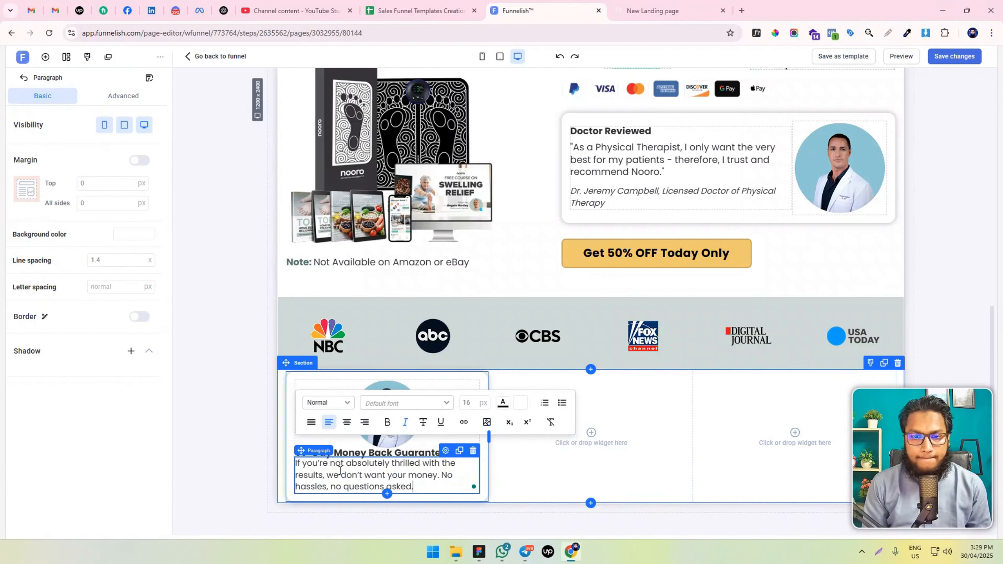
# Center-align the description and the headline of the money back guarantee card
pyautogui.tripleClick(344, 473)
pyautogui.click(346, 422)
pyautogui.tripleClick(379, 453)
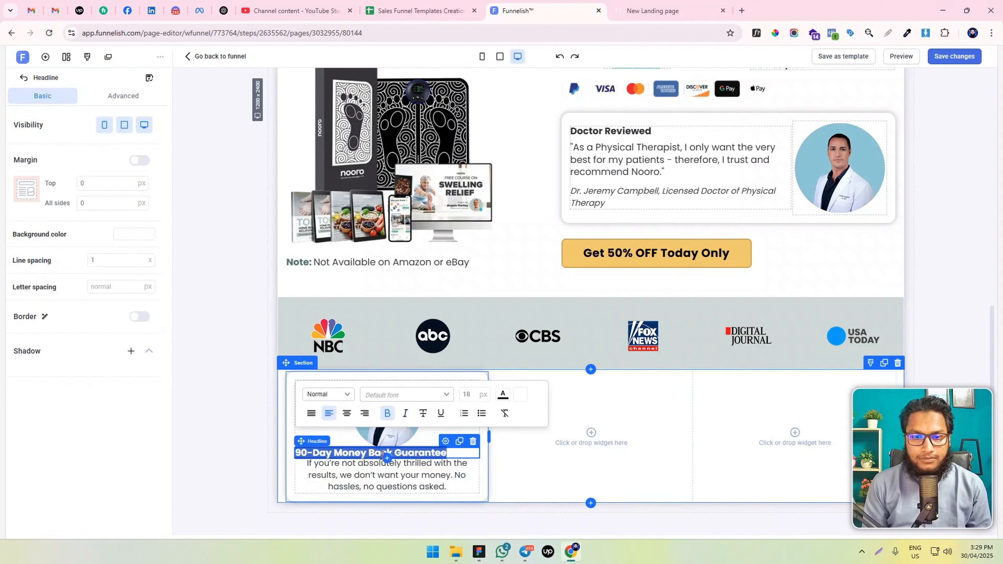
pyautogui.click(346, 413)
# Set the guarantee card's top margins to 15 px for the paragraph and 20 px for the headline
pyautogui.click(359, 479)
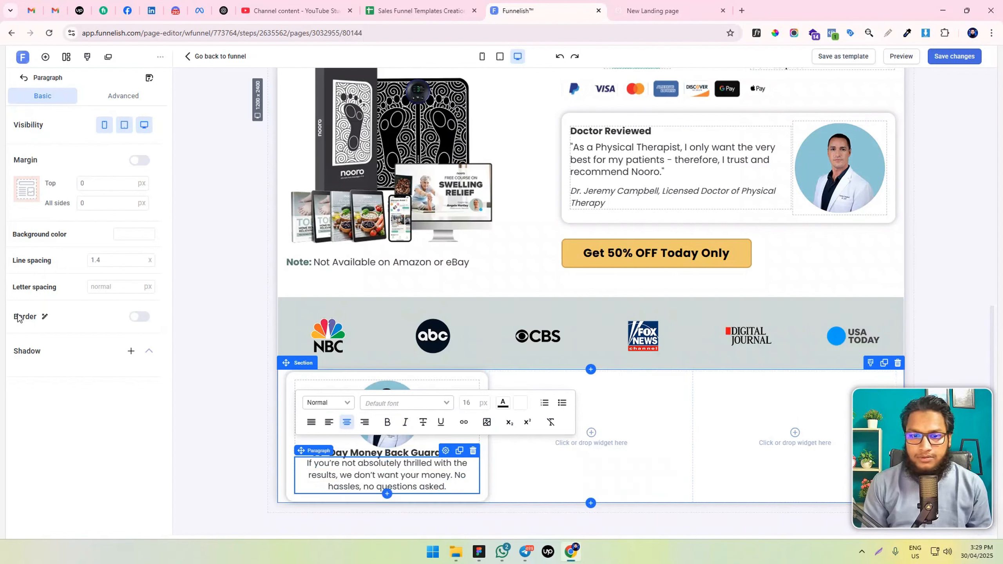
pyautogui.write('20')
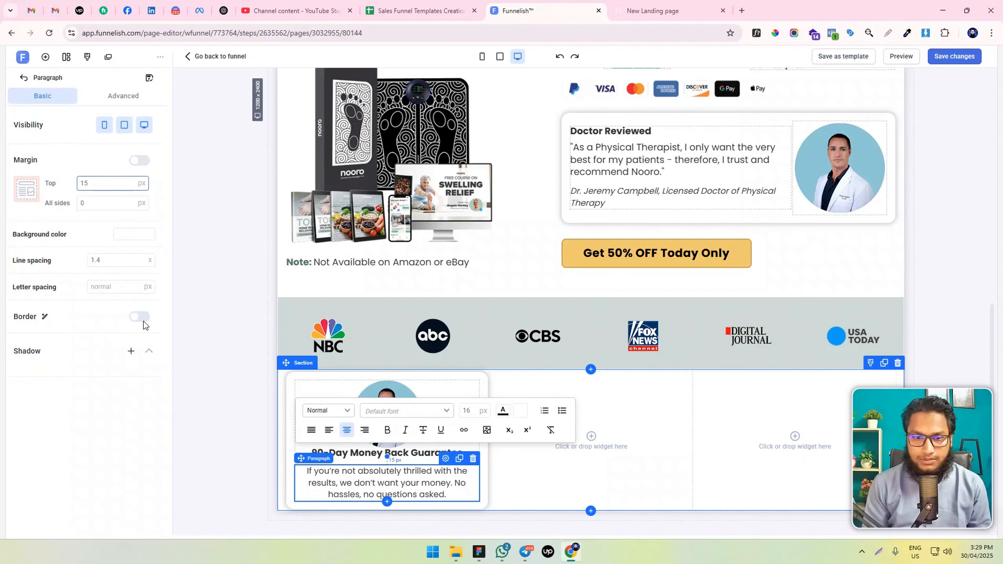
pyautogui.click(219, 437)
pyautogui.click(419, 452)
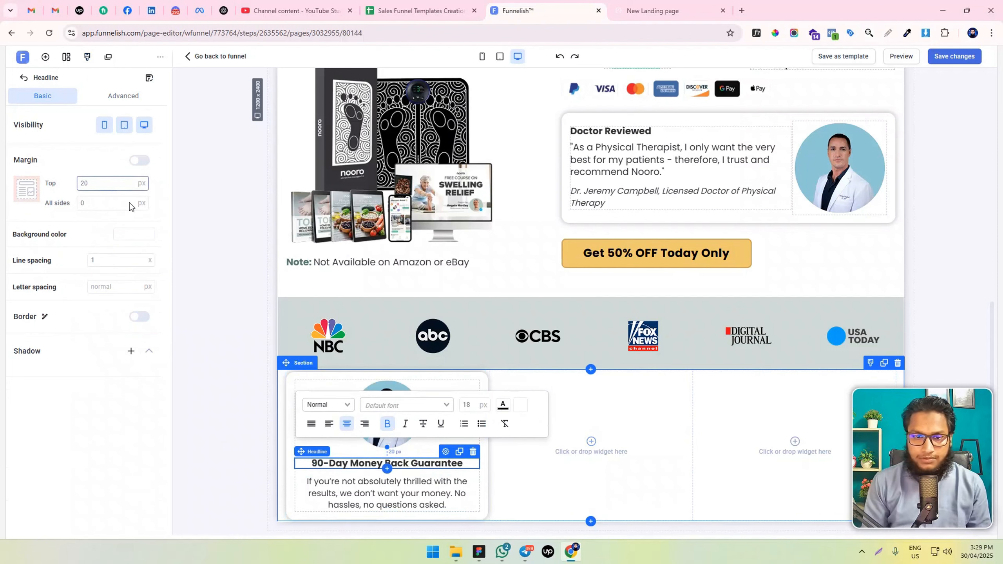
pyautogui.click(220, 362)
# Replace the doctor photo in the guarantee card with the Easy Returns badge from the image library
pyautogui.click(379, 412)
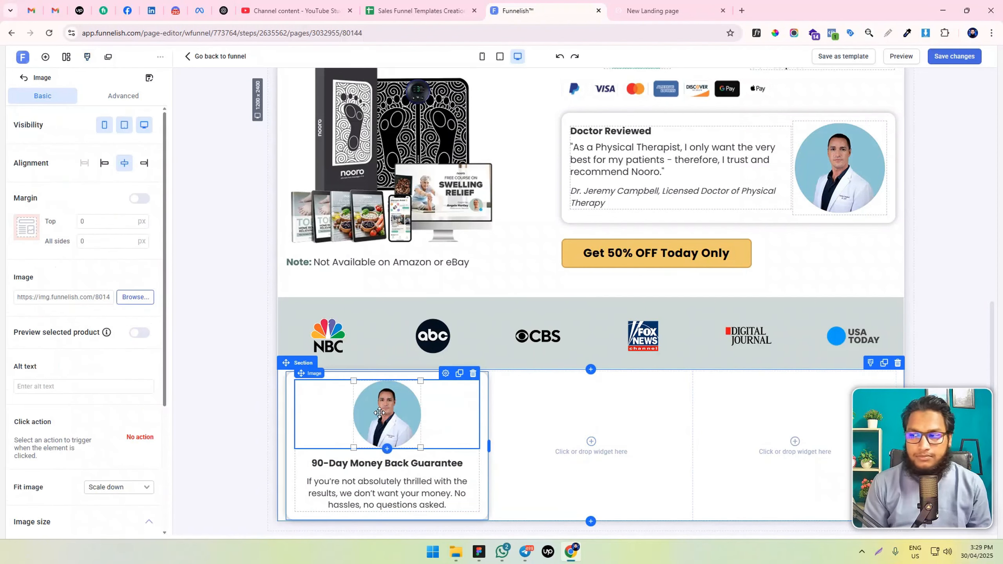
pyautogui.click(135, 297)
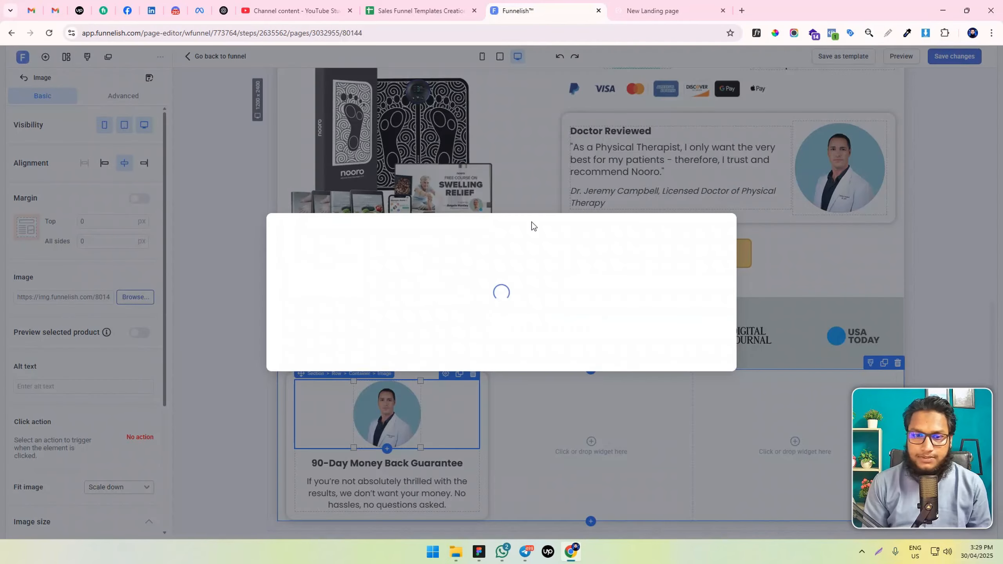
pyautogui.click(685, 345)
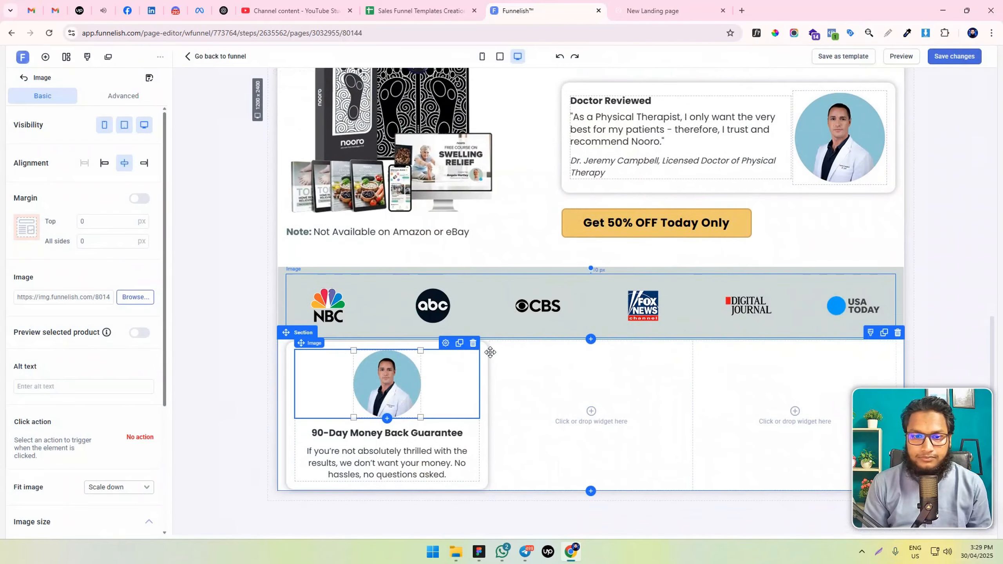
# Set the money back guarantee card's container margin to 15 px on all sides
pyautogui.click(484, 351)
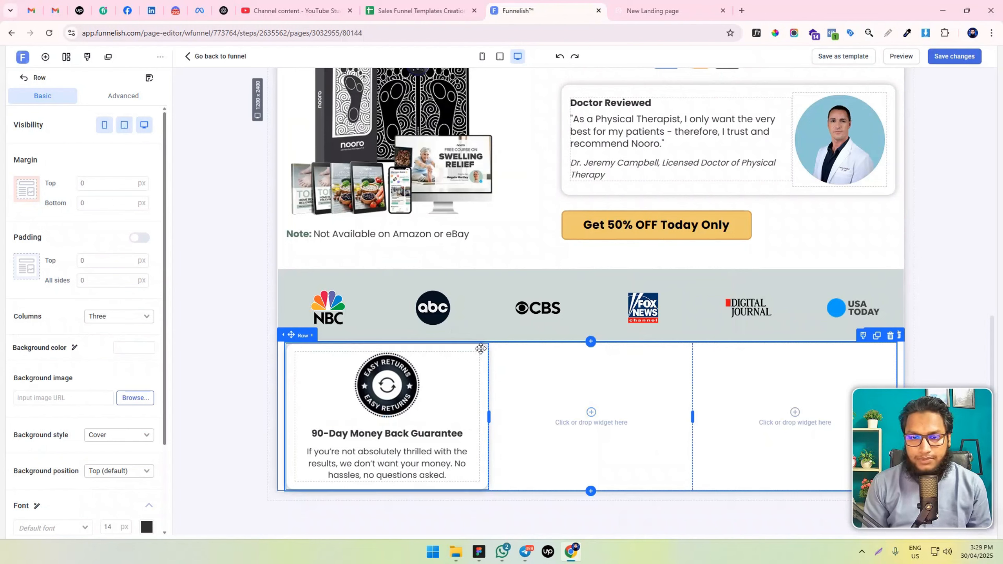
pyautogui.click(481, 349)
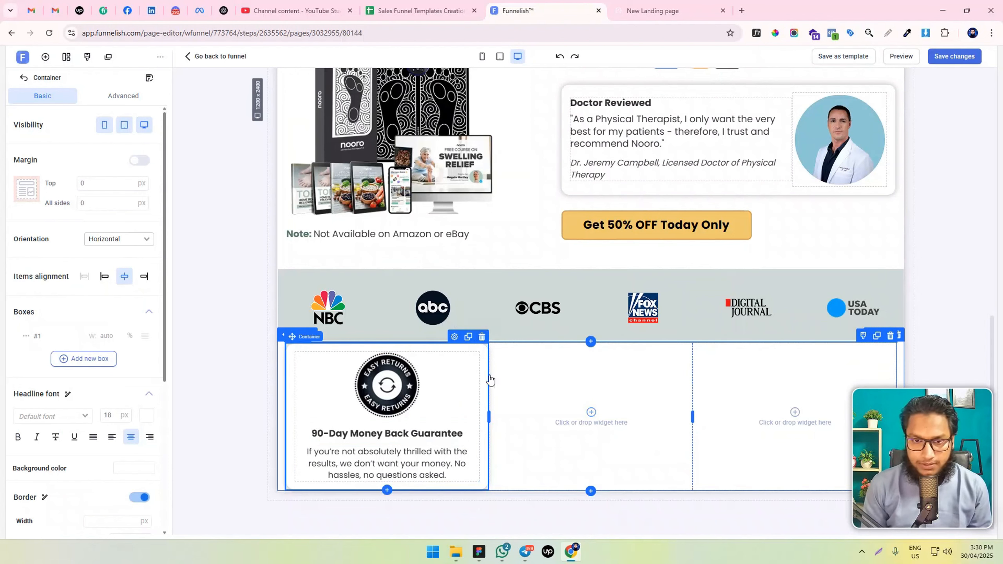
pyautogui.click(80, 201)
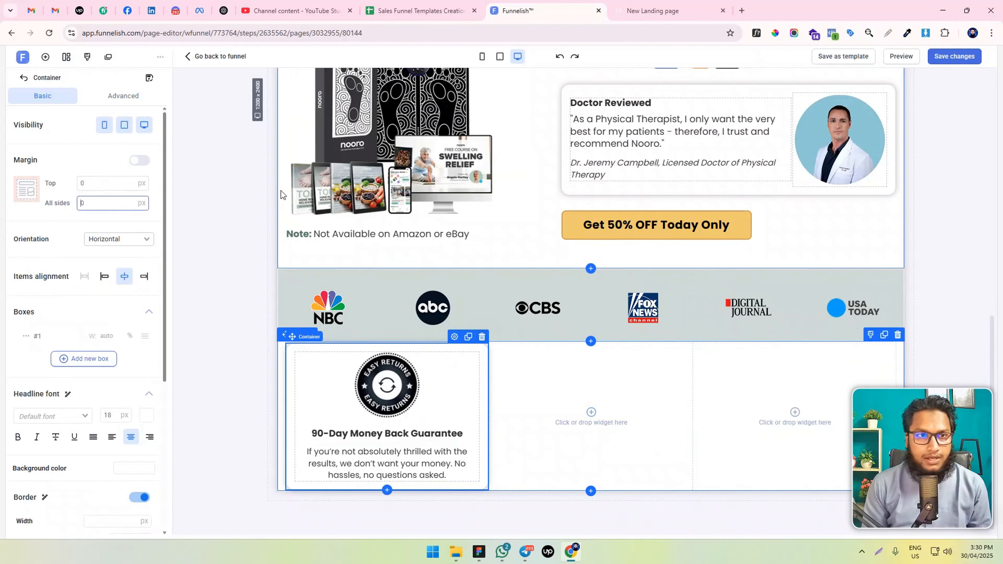
pyautogui.write('105')
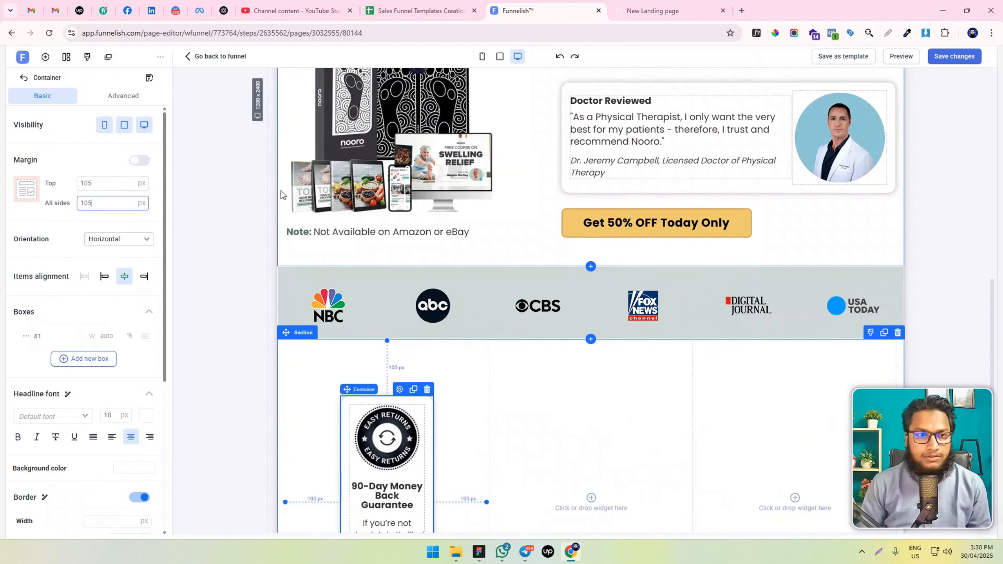
pyautogui.write('15')
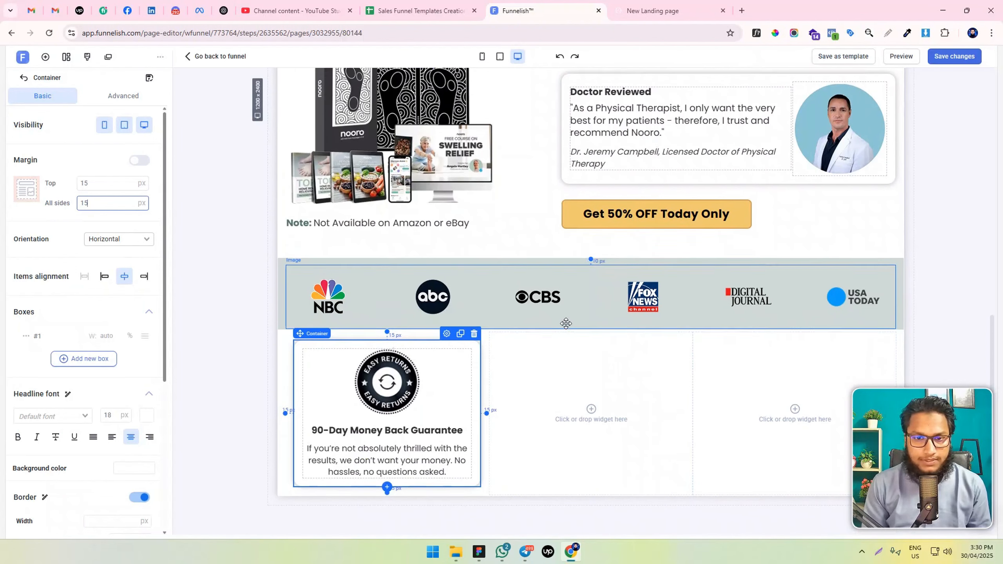
# Duplicate the guarantee card twice and place one copy in each of the row's two empty columns
pyautogui.click(460, 329)
pyautogui.scroll(-5, 459, 334)
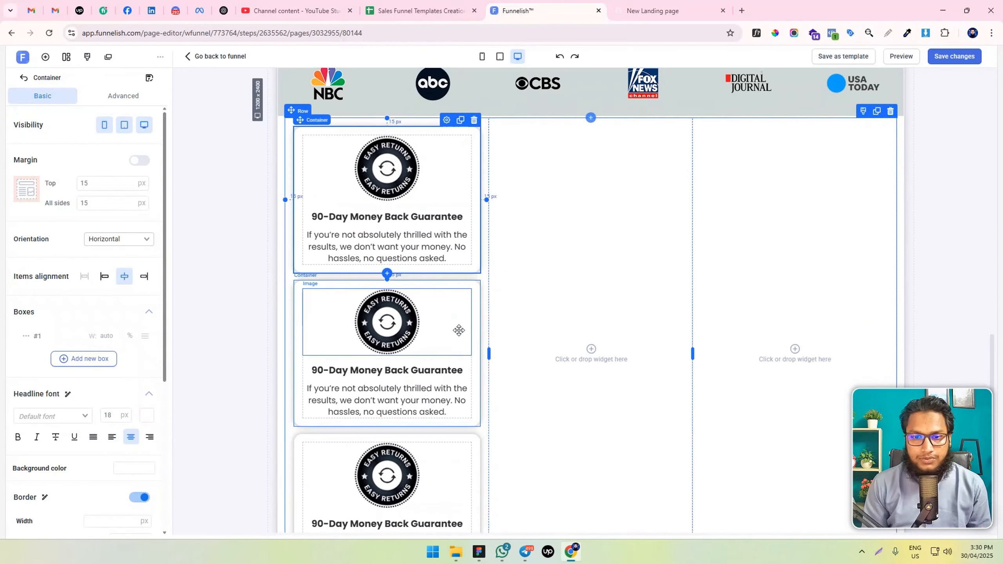
pyautogui.moveTo(468, 287); pyautogui.dragTo(632, 216)
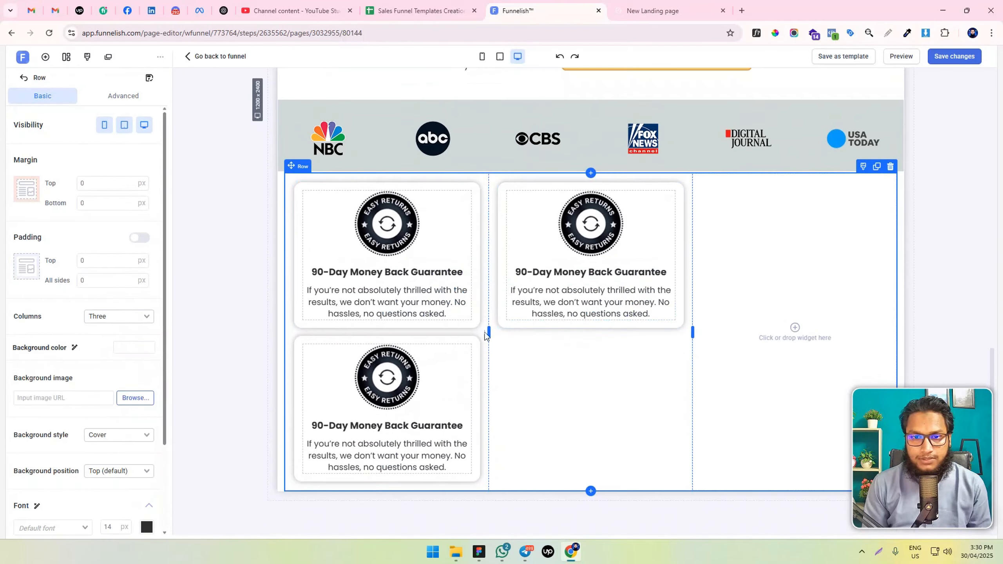
pyautogui.moveTo(470, 342); pyautogui.dragTo(872, 271)
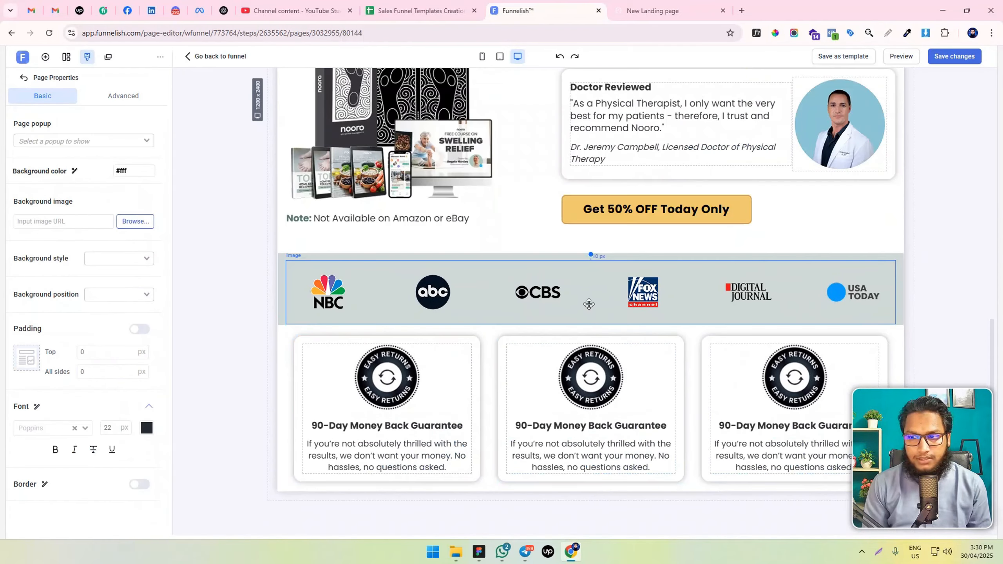
# Set the background color of the product bundle and doctor review section to #FAFAFA
pyautogui.scroll(5, 515, 307)
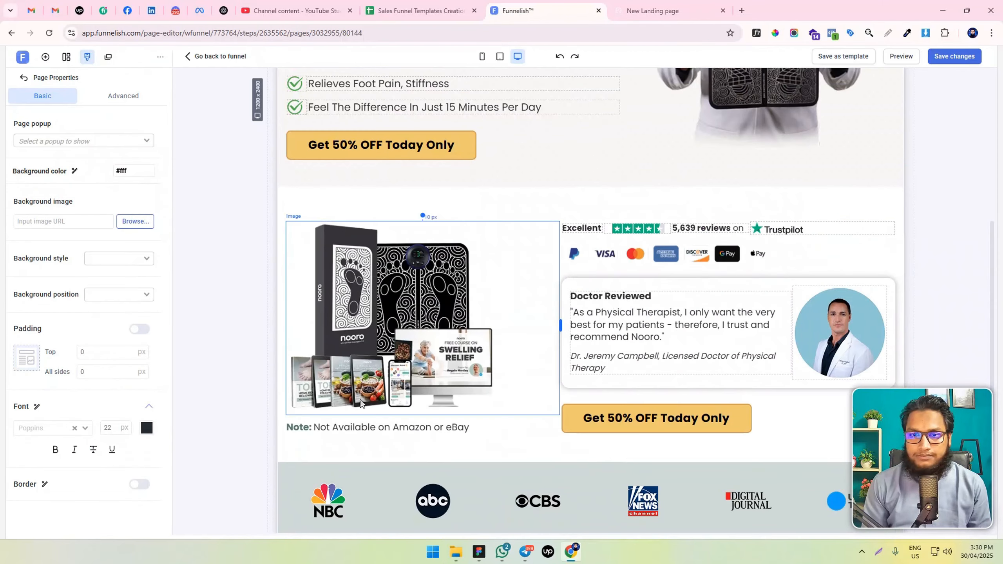
pyautogui.click(310, 196)
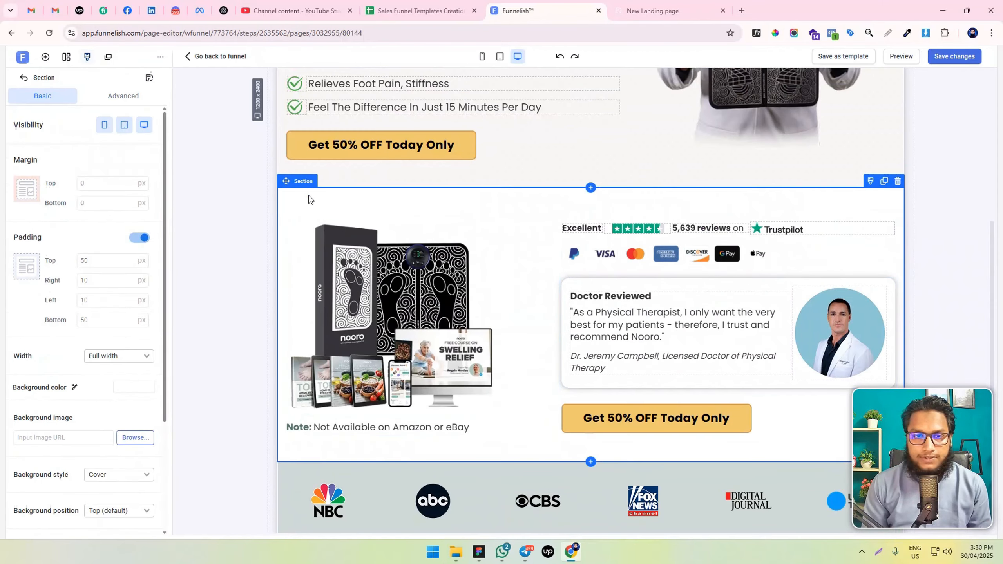
pyautogui.hotkey('alt', 'Tab')
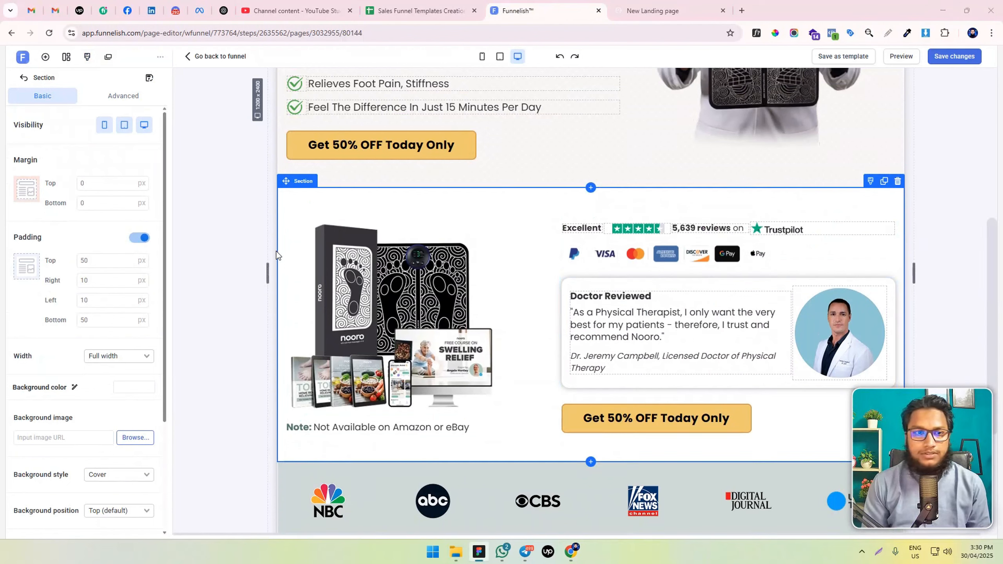
pyautogui.doubleClick(128, 388)
pyautogui.write('FAFAFA')
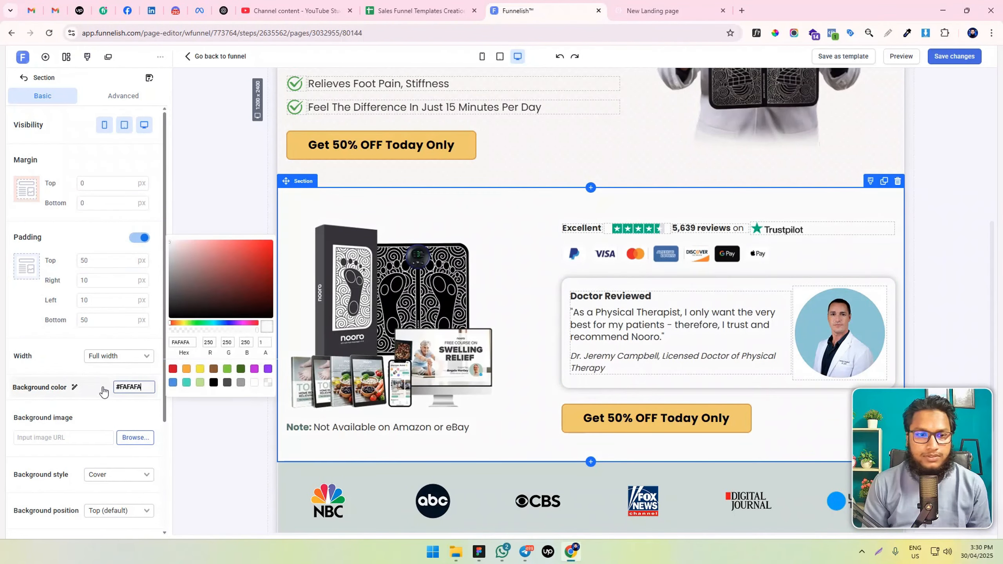
pyautogui.click(218, 414)
# Apply the copied background color to the section holding the three guarantee cards
pyautogui.scroll(-5, 194, 424)
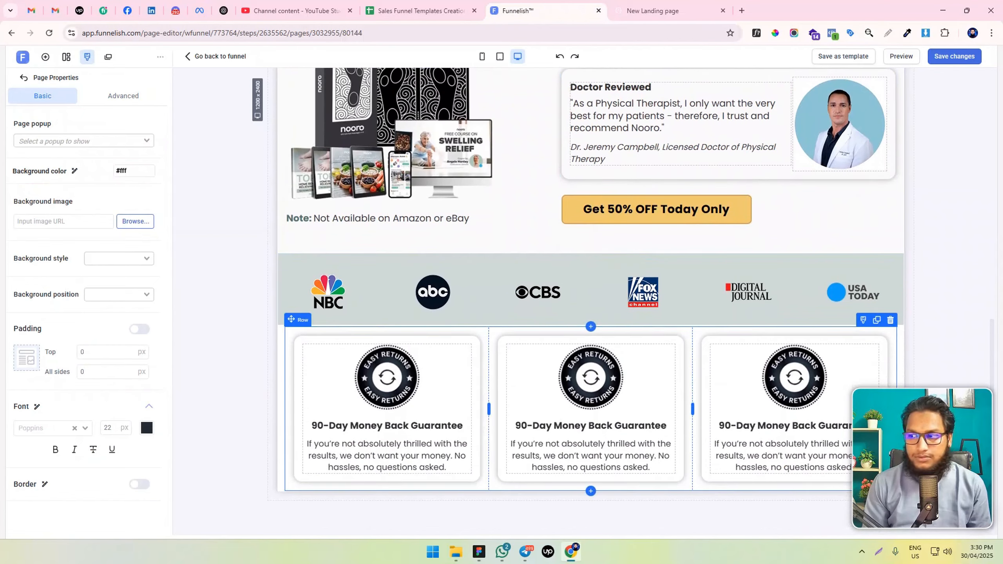
pyautogui.hotkey('alt', 'Tab')
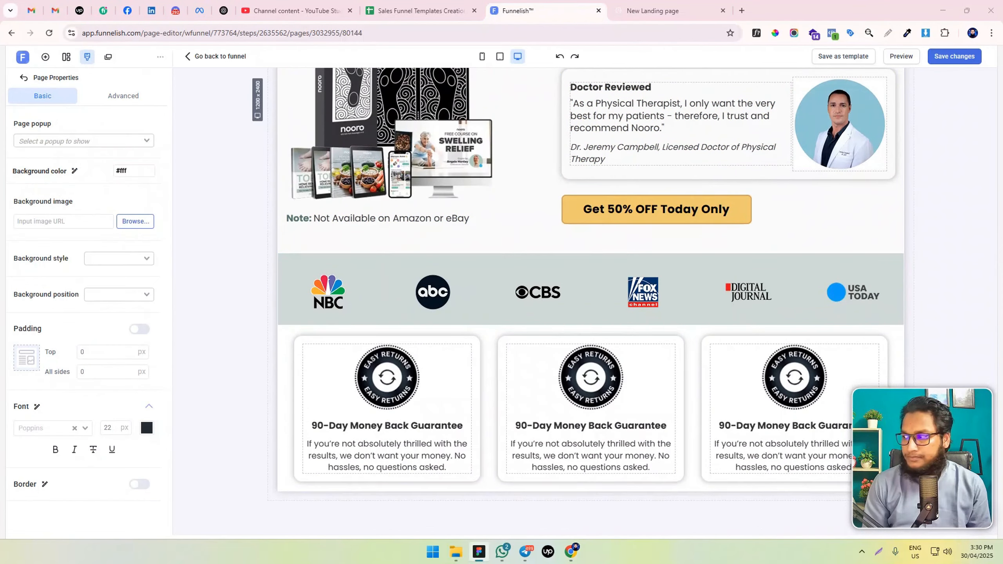
pyautogui.click(282, 340)
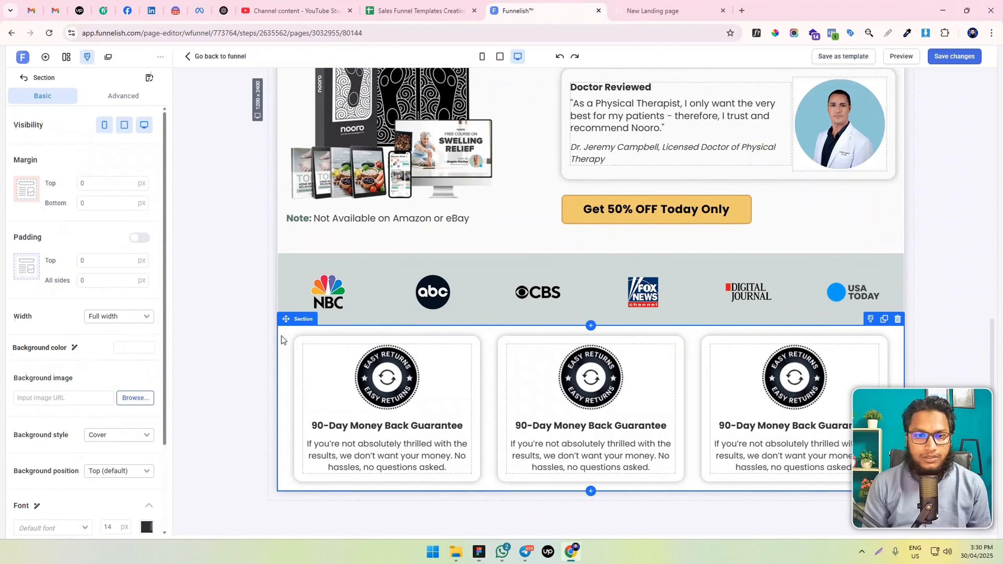
pyautogui.click(132, 347)
pyautogui.hotkey('ctrl', 'v')
pyautogui.click(217, 412)
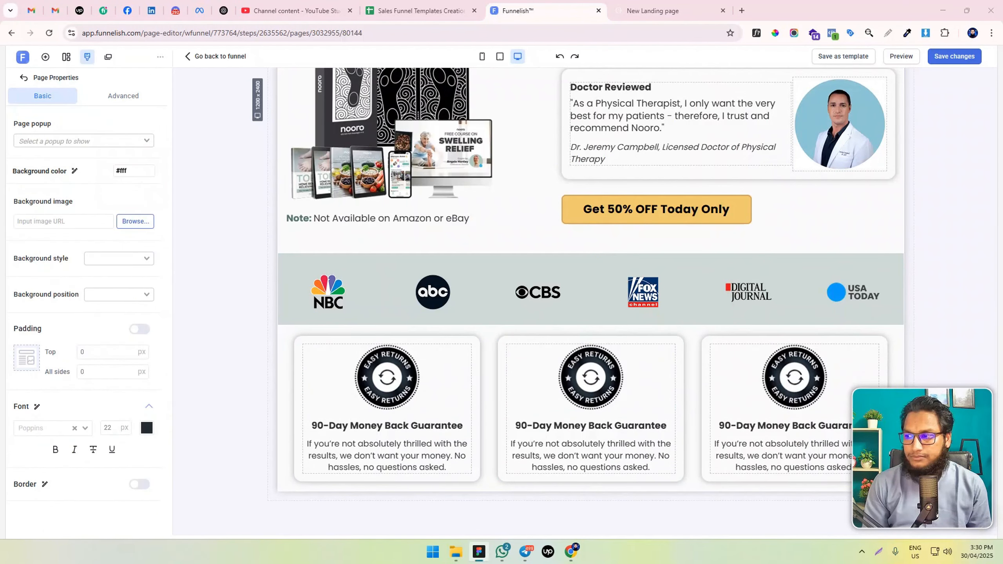
# Give all three guarantee card containers a white #FFFFFF background color
pyautogui.click(298, 339)
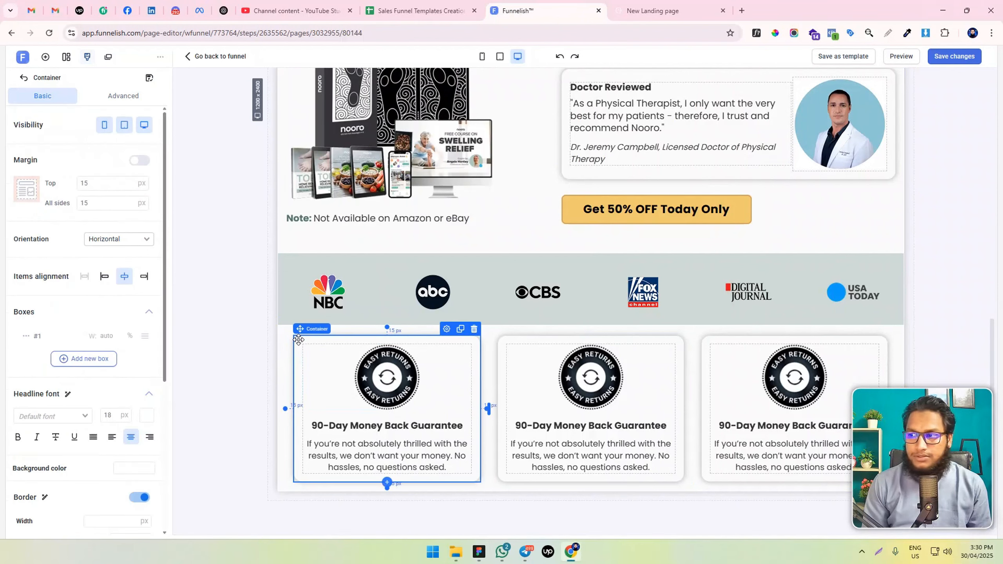
pyautogui.scroll(-5, 68, 409)
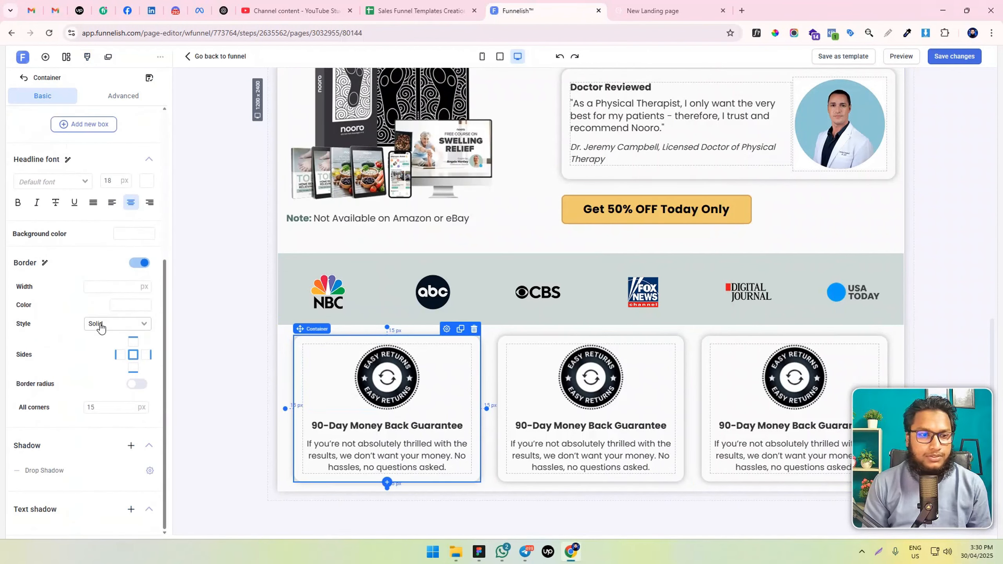
pyautogui.click(134, 234)
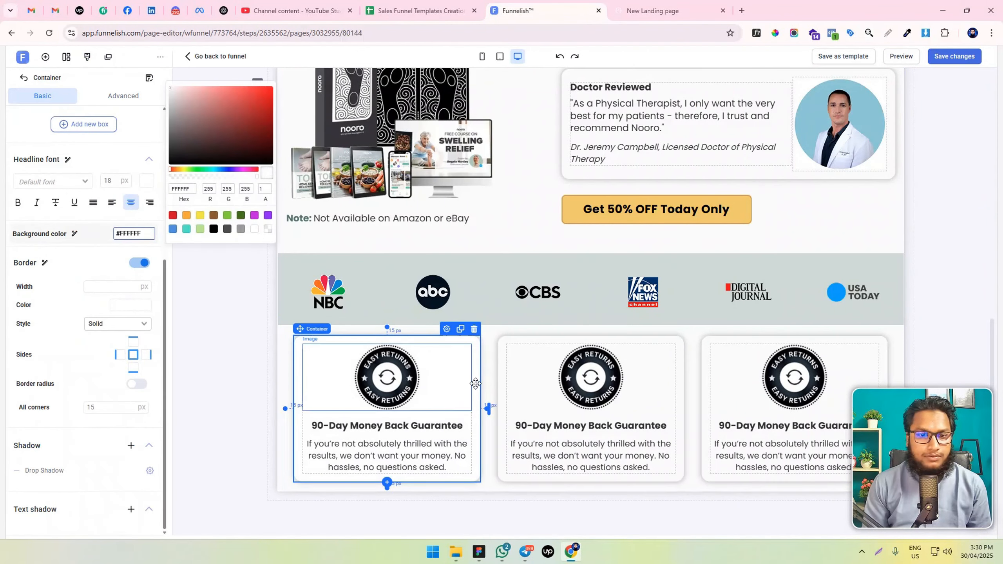
pyautogui.click(514, 335)
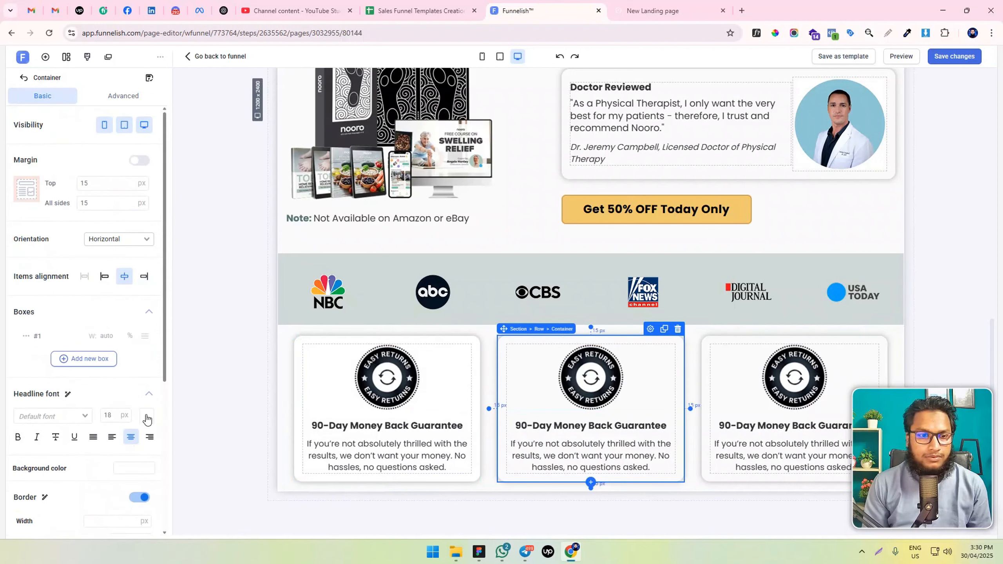
pyautogui.click(133, 467)
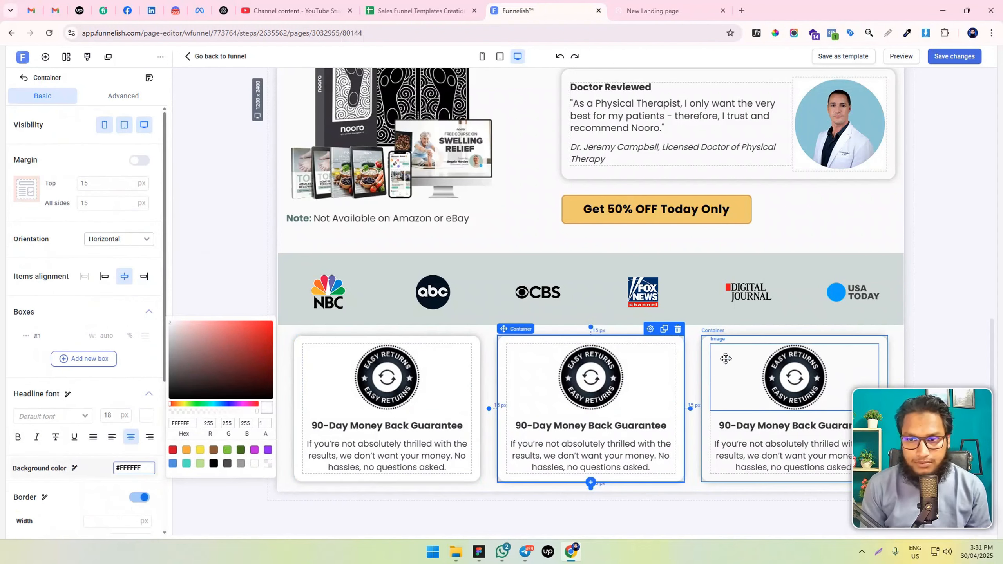
pyautogui.click(718, 335)
pyautogui.click(134, 467)
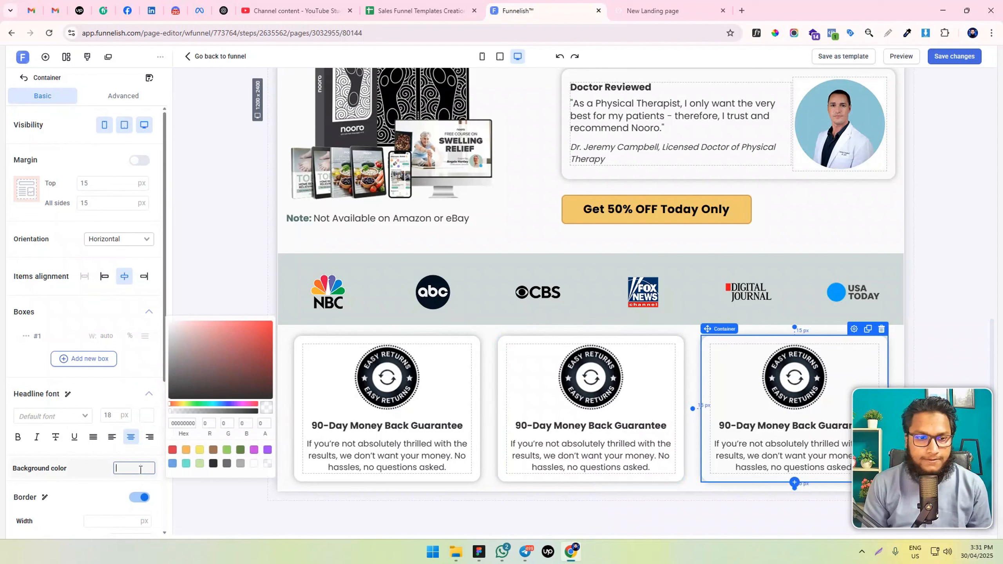
pyautogui.click(254, 463)
# Replace the badge in the second card with the Free Shipping image and in the third with the 100% Satisfaction Guaranteed image
pyautogui.click(571, 387)
pyautogui.click(136, 297)
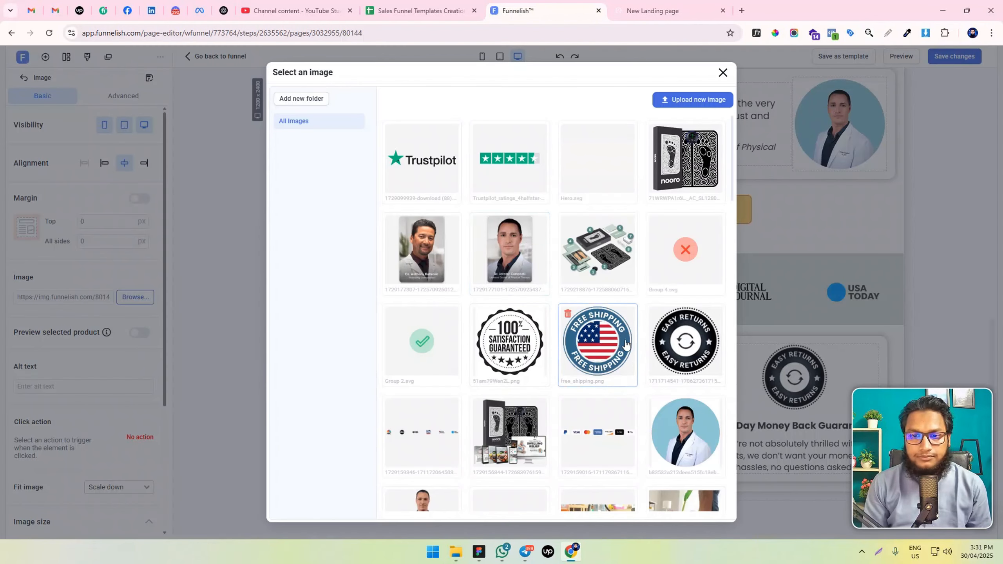
pyautogui.click(619, 343)
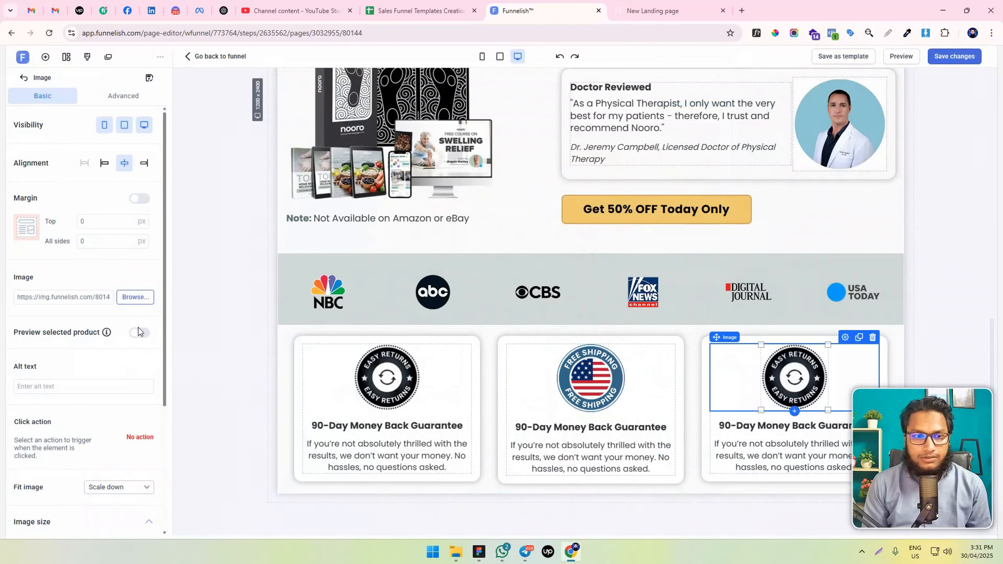
pyautogui.click(134, 299)
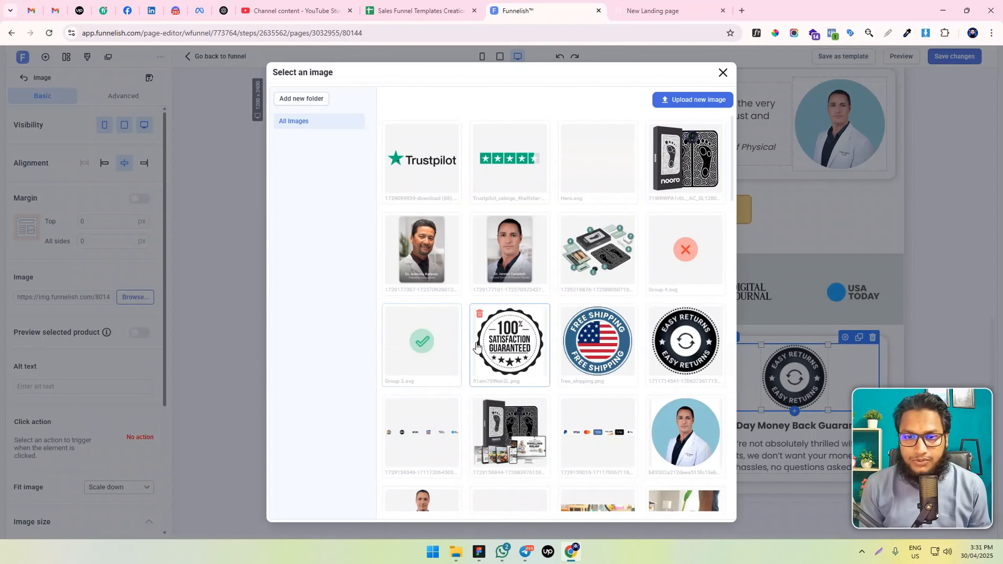
pyautogui.click(509, 344)
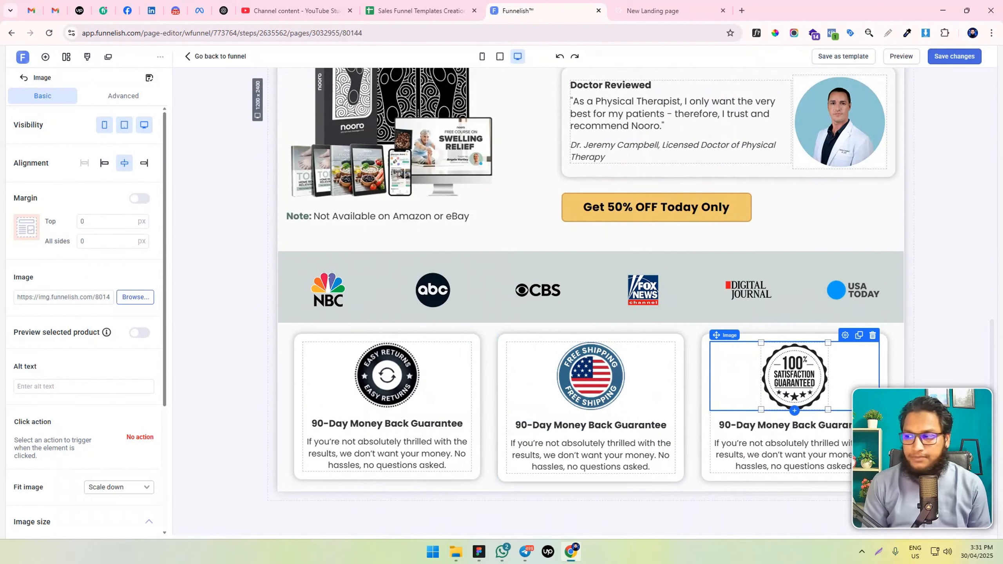
# Replace the second card's headline with "Free Shipping From US" from the design file and make it bold
pyautogui.click(479, 552)
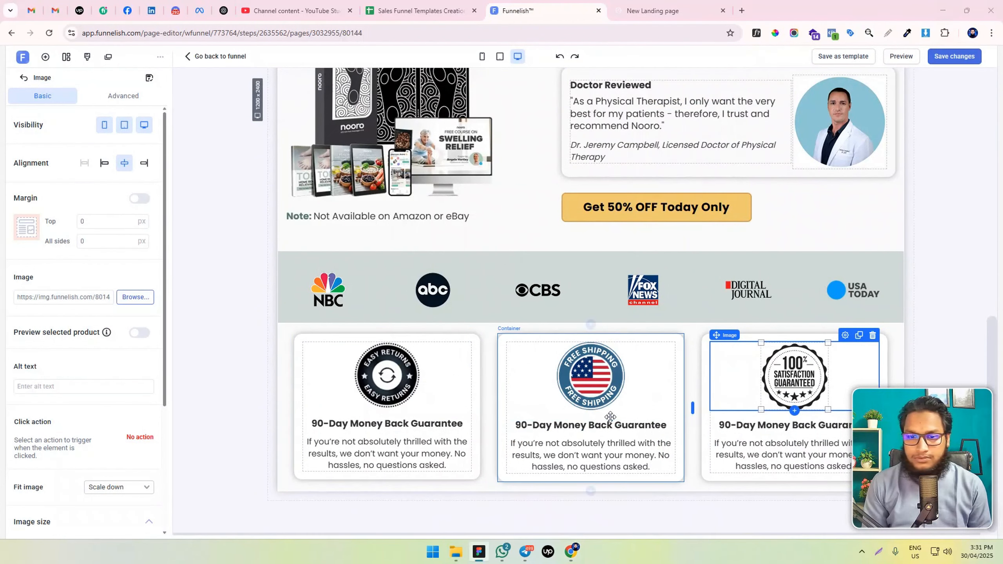
pyautogui.click(583, 426)
pyautogui.tripleClick(583, 426)
pyautogui.write('Free Shipping From US')
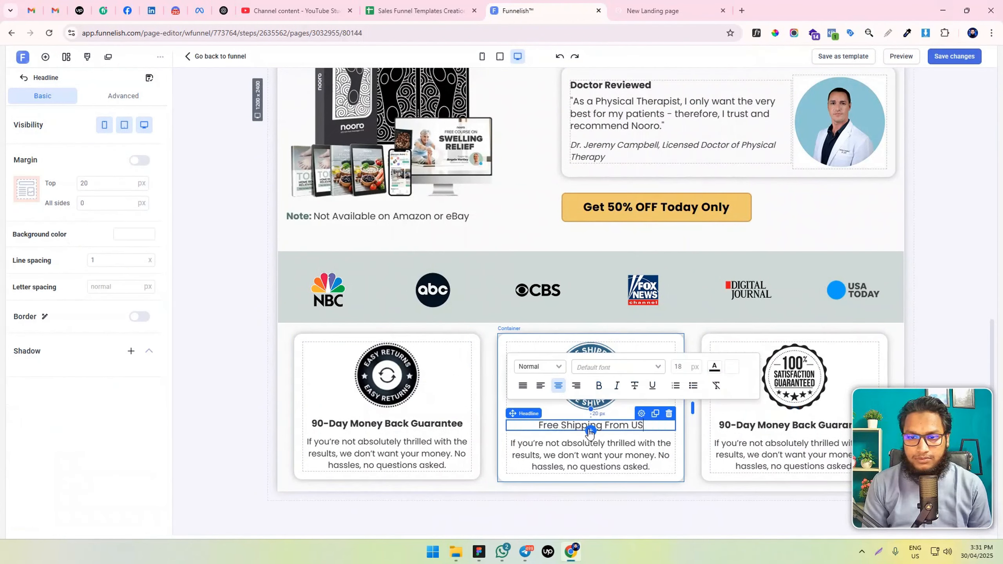
pyautogui.hotkey('ctrl', 'a')
pyautogui.write('Free Shipping From US')
pyautogui.hotkey('ctrl', 'a')
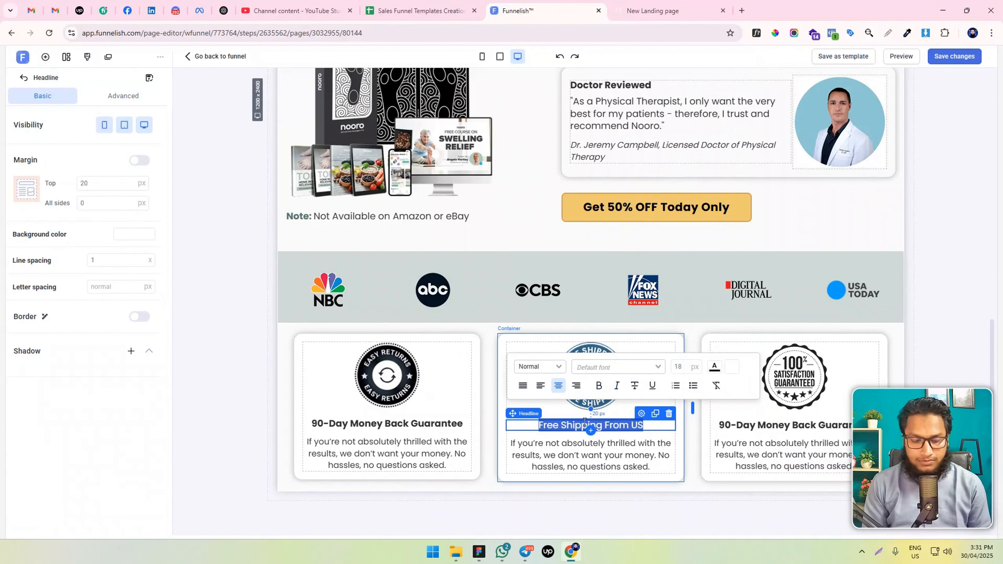
pyautogui.hotkey('ctrl', 'b')
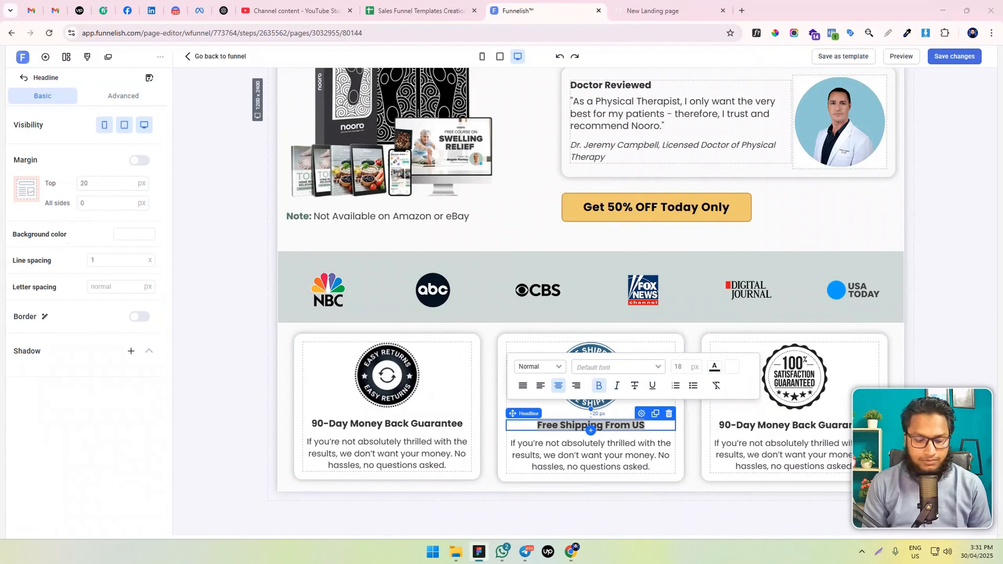
# Replace the second card's paragraph with "We provide fast free shipping and handling from US Warehouse on all orders."
pyautogui.click(550, 444)
pyautogui.tripleClick(551, 445)
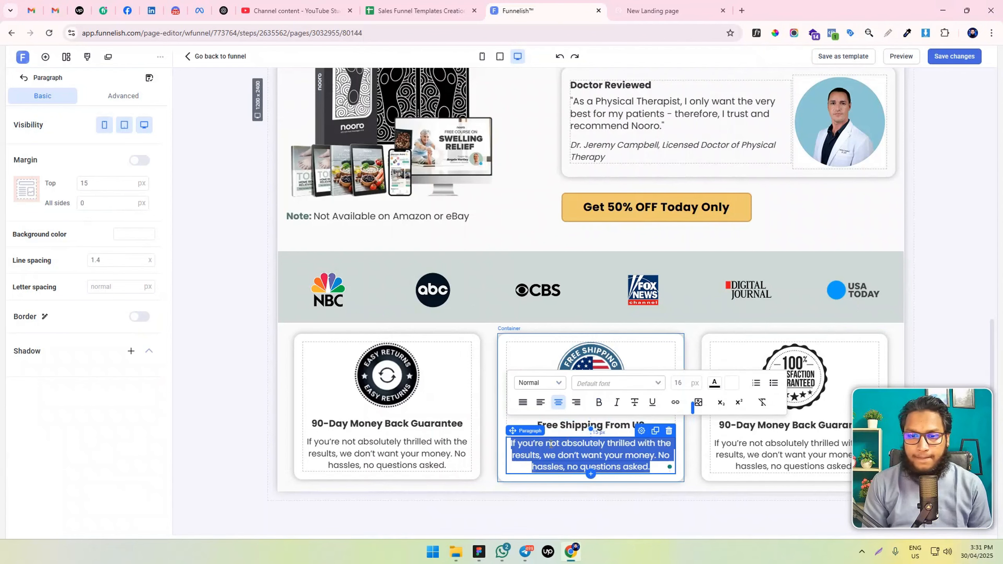
pyautogui.write('We provide fast free shipping and handling from US Warehouse on all orders.')
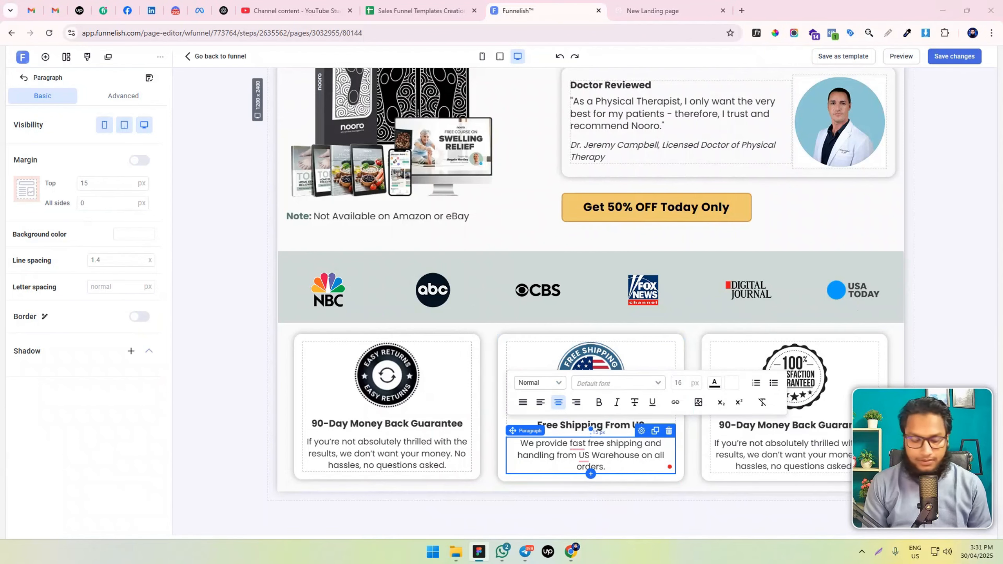
# Replace the third card's headline with bold "Guaranteed High quality" and its paragraph with the nooro™ 3-in-1 Leg Massager high quality materials text
pyautogui.tripleClick(805, 425)
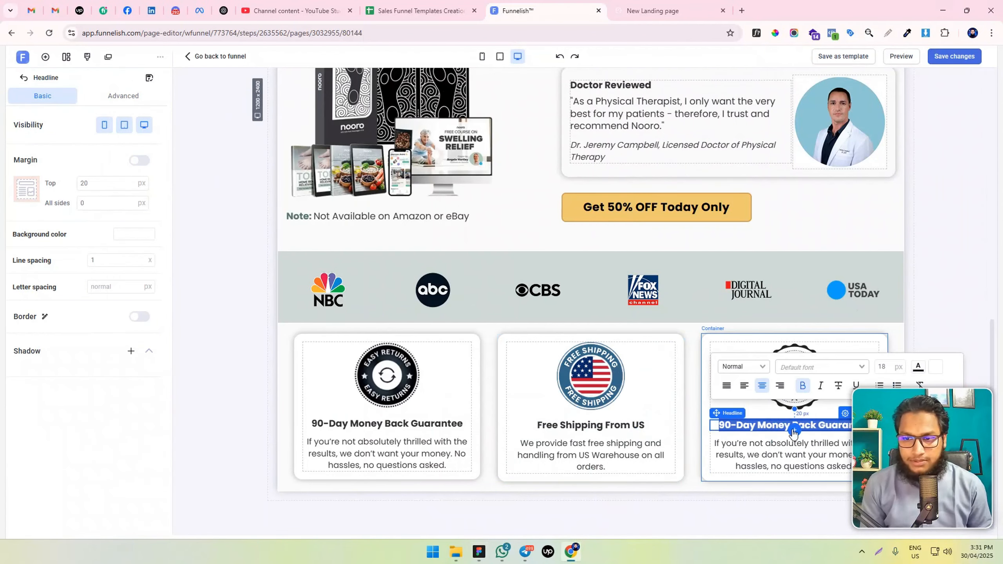
pyautogui.write('Guaranteed High quality')
pyautogui.tripleClick(806, 429)
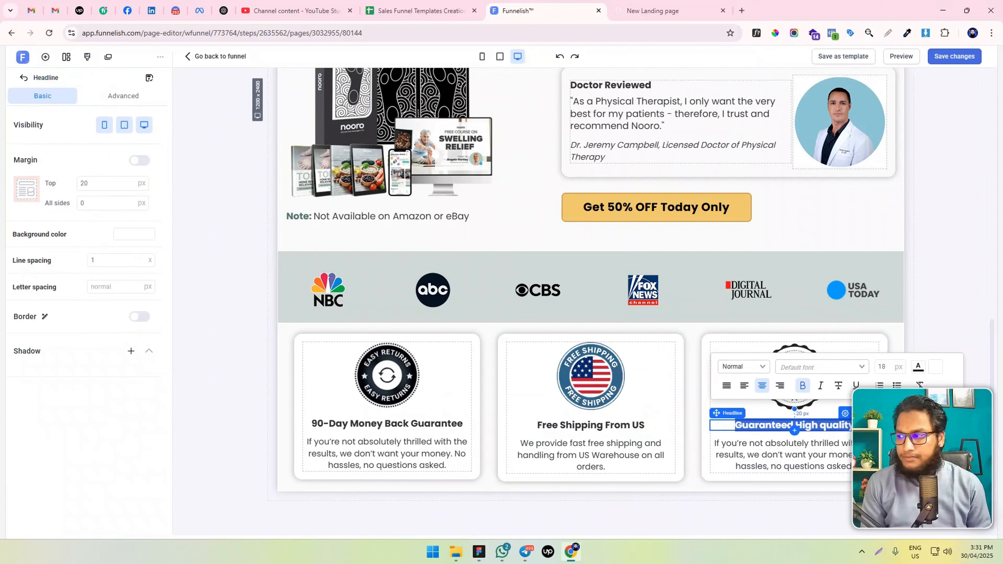
pyautogui.click(802, 386)
pyautogui.tripleClick(813, 446)
pyautogui.write('nooro™ 3-in-1 Leg Massager are made of high quality materials. Enjoy consistent, trouble-free performance for a long time.')
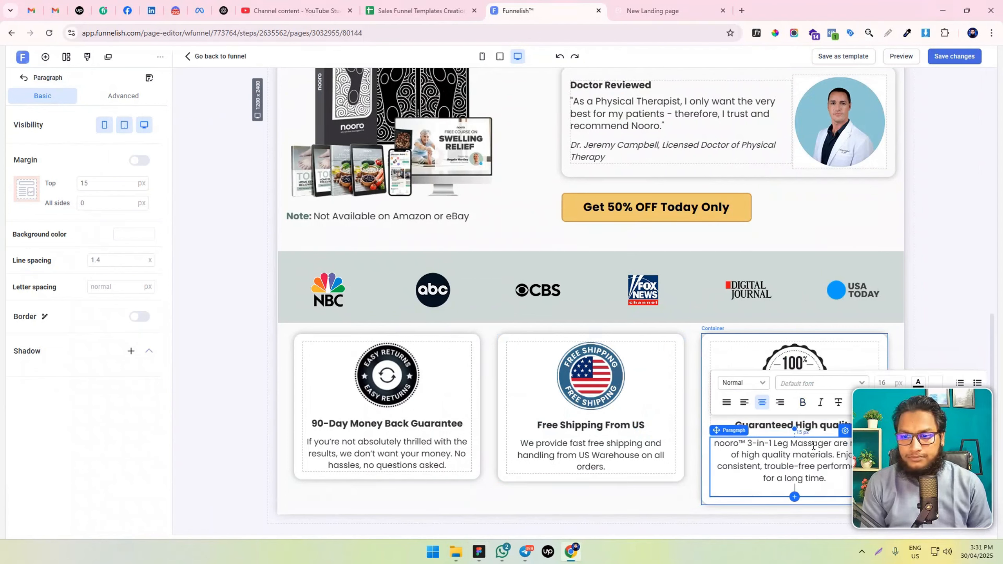
# Remove the trailing blank line from the paragraph in the third guarantee card
pyautogui.press('BackSpace')
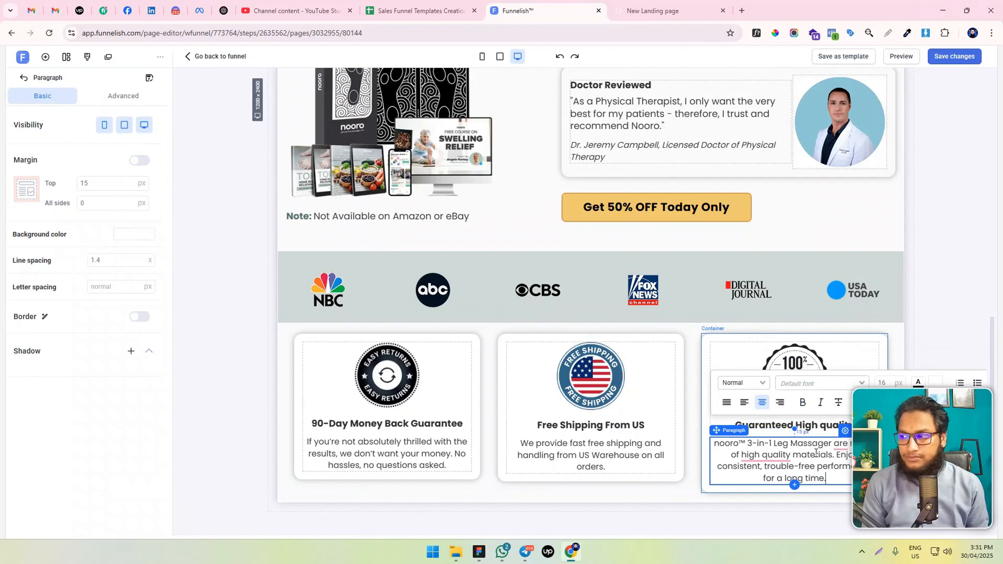
pyautogui.scroll(-1, 646, 454)
pyautogui.click(643, 482)
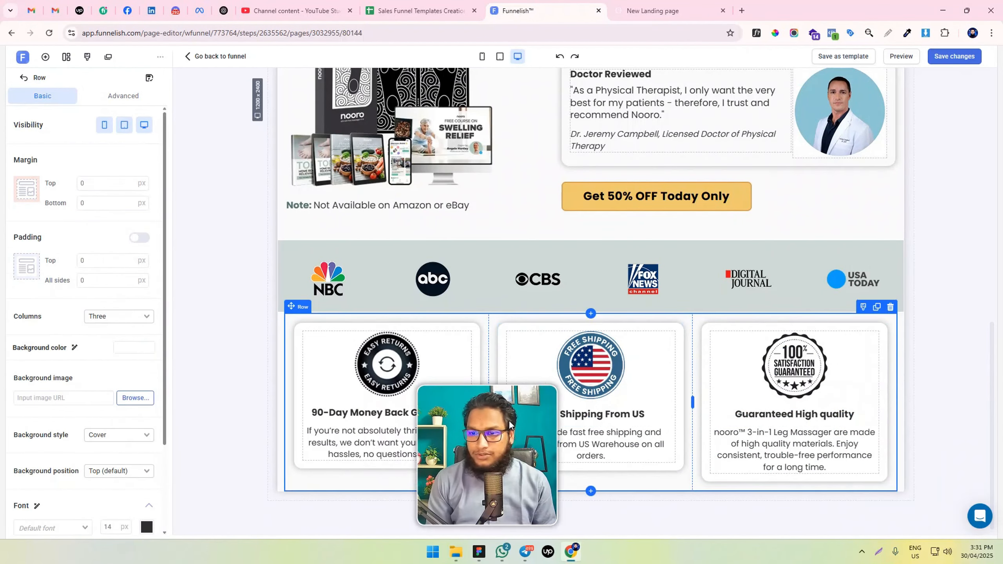
# Try a 15 px font size on the paragraphs of the third and second cards, and return both to 16 px
pyautogui.tripleClick(761, 445)
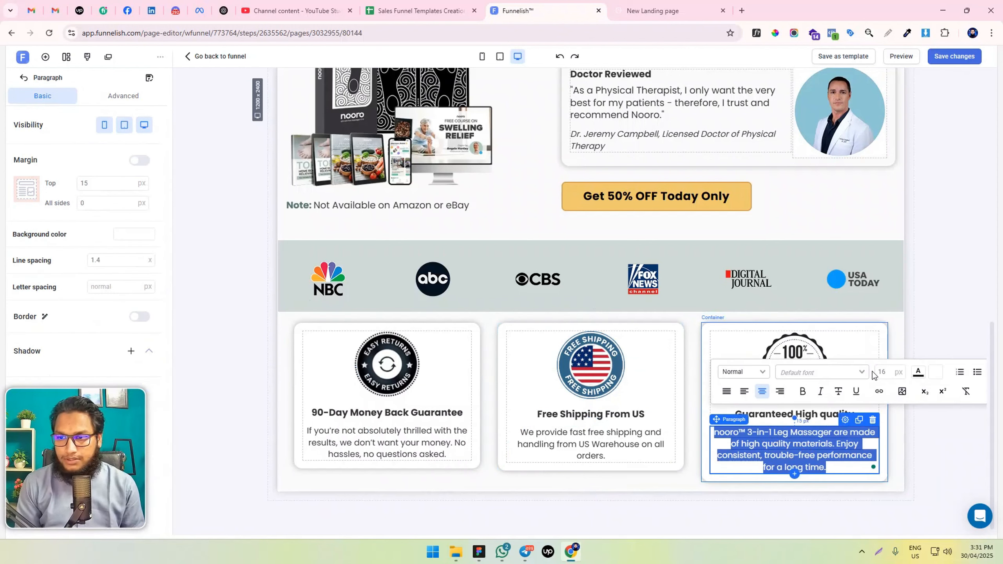
pyautogui.click(888, 368)
pyautogui.press('BackSpace')
pyautogui.write('5')
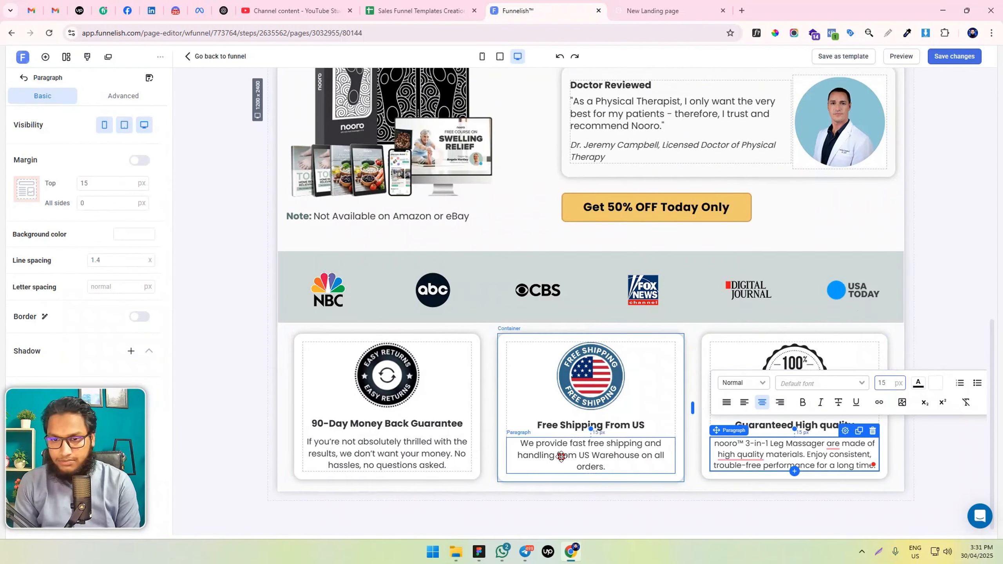
pyautogui.tripleClick(591, 455)
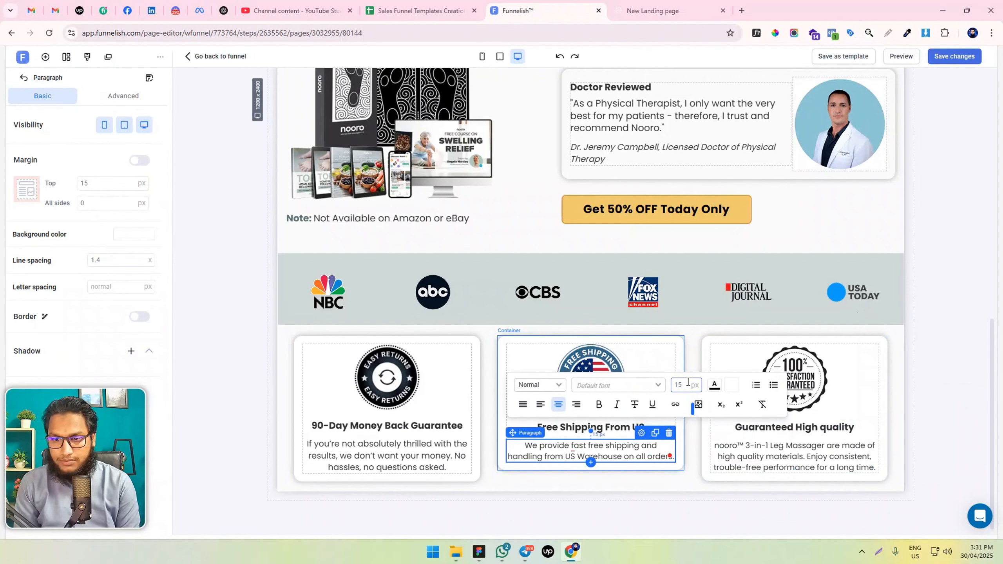
pyautogui.write('16')
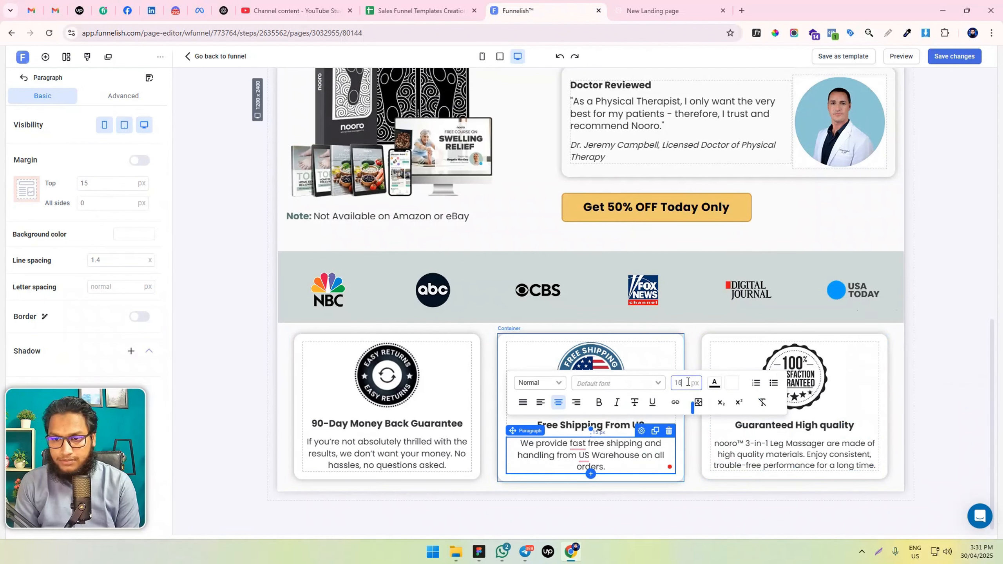
pyautogui.tripleClick(793, 457)
pyautogui.click(889, 384)
pyautogui.press('Up')
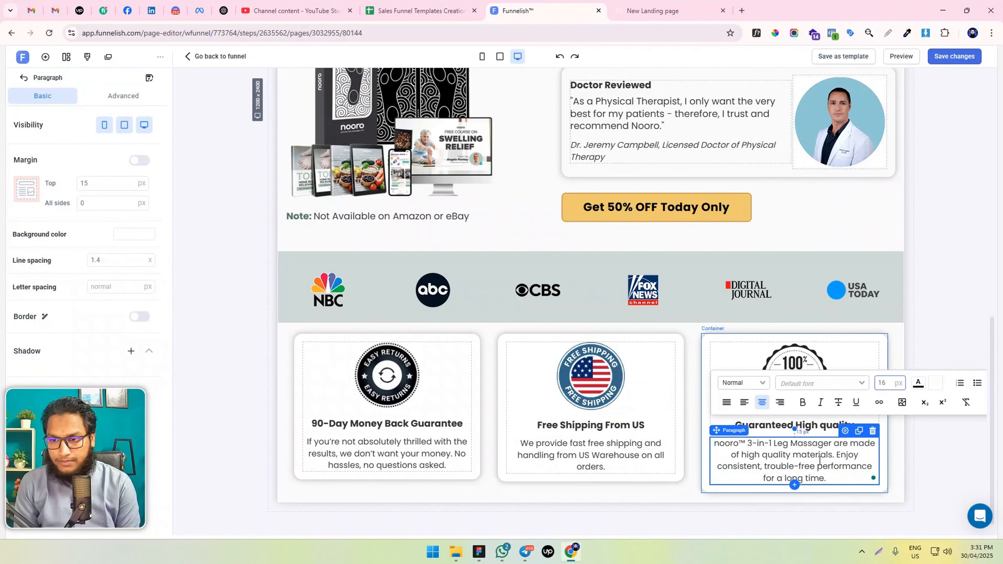
# Set the third card container's margin to 10 px on all sides and save the changes
pyautogui.click(706, 441)
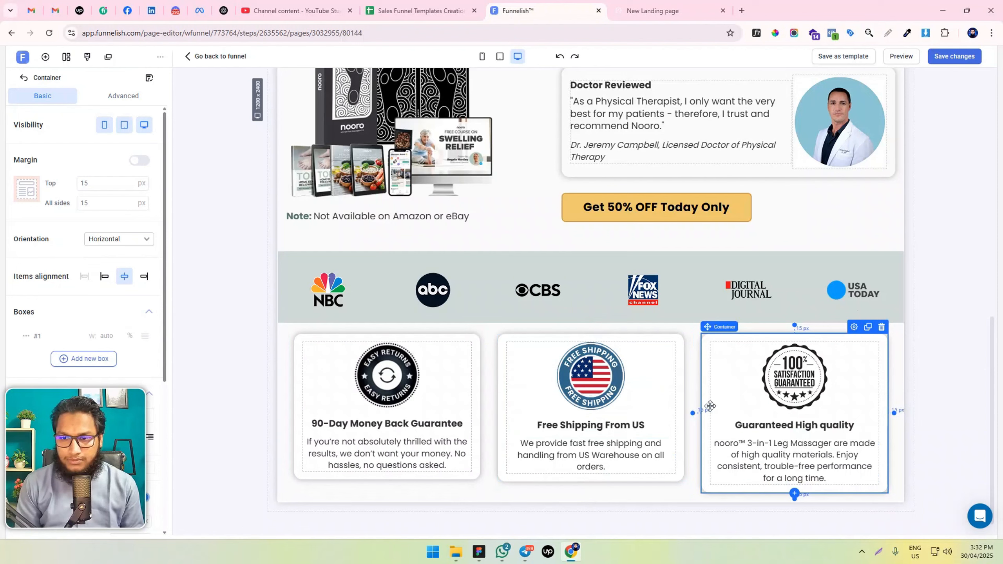
pyautogui.scroll(-3, 95, 206)
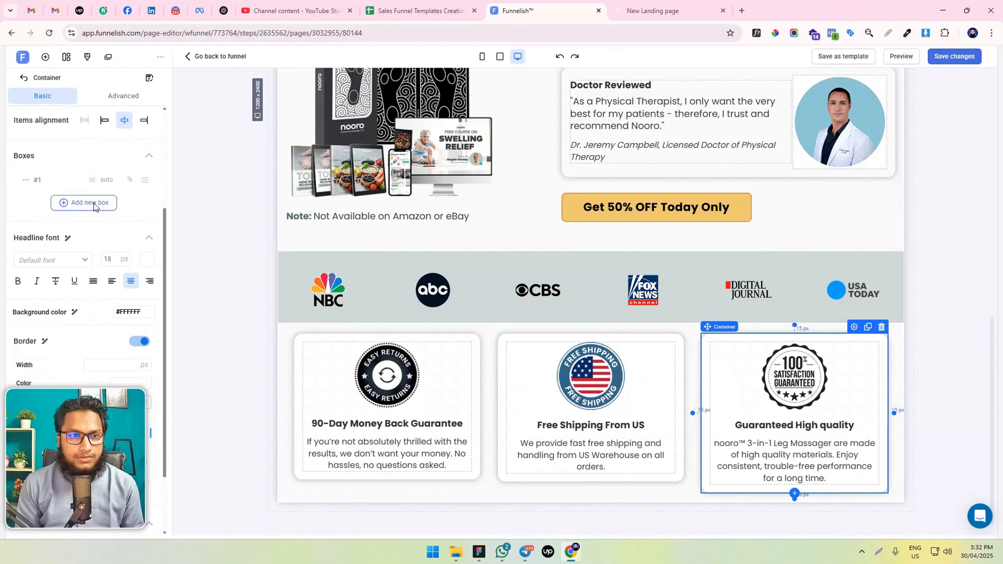
pyautogui.scroll(3, 95, 202)
pyautogui.moveTo(84, 205); pyautogui.dragTo(94, 203)
pyautogui.write('0')
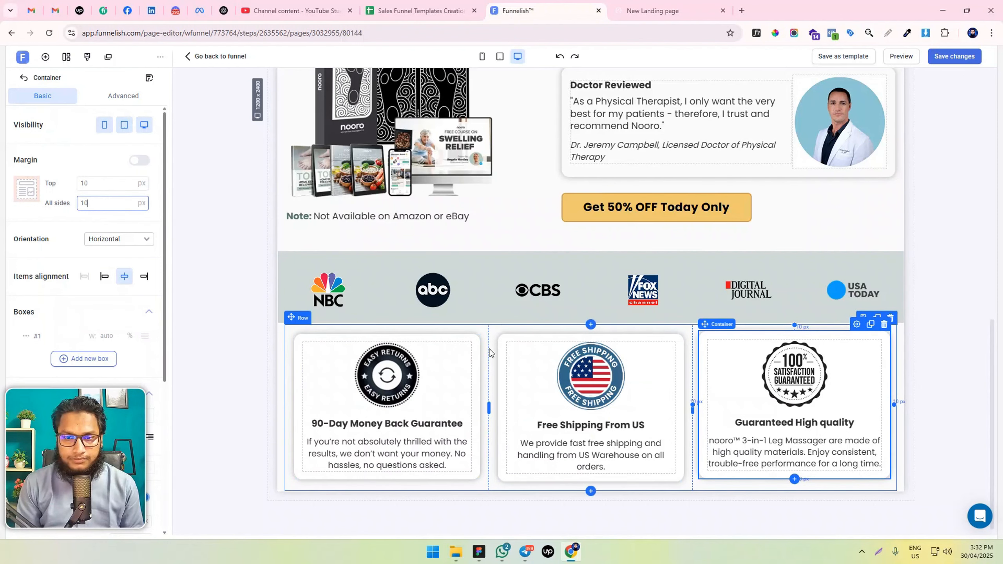
pyautogui.click(248, 344)
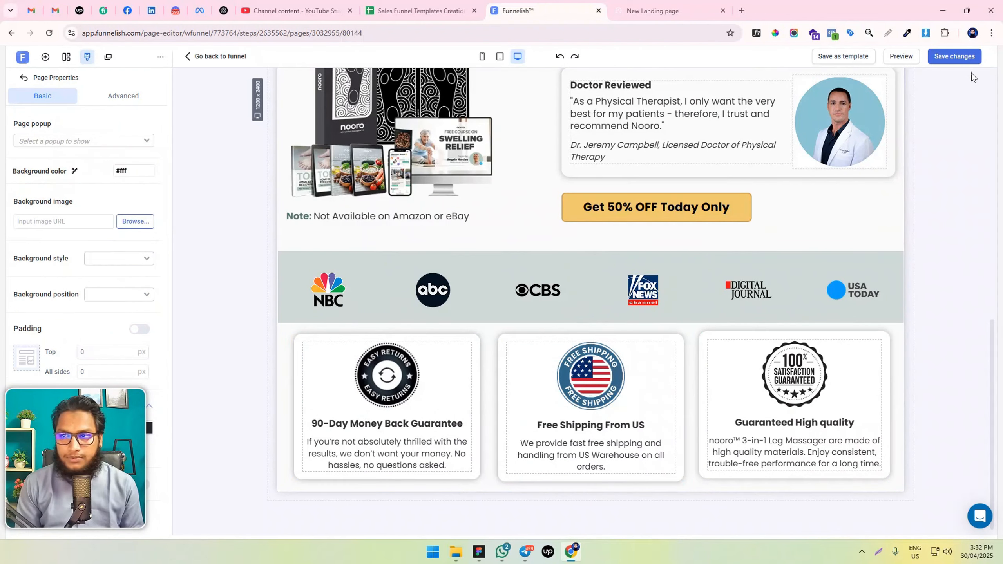
pyautogui.click(963, 59)
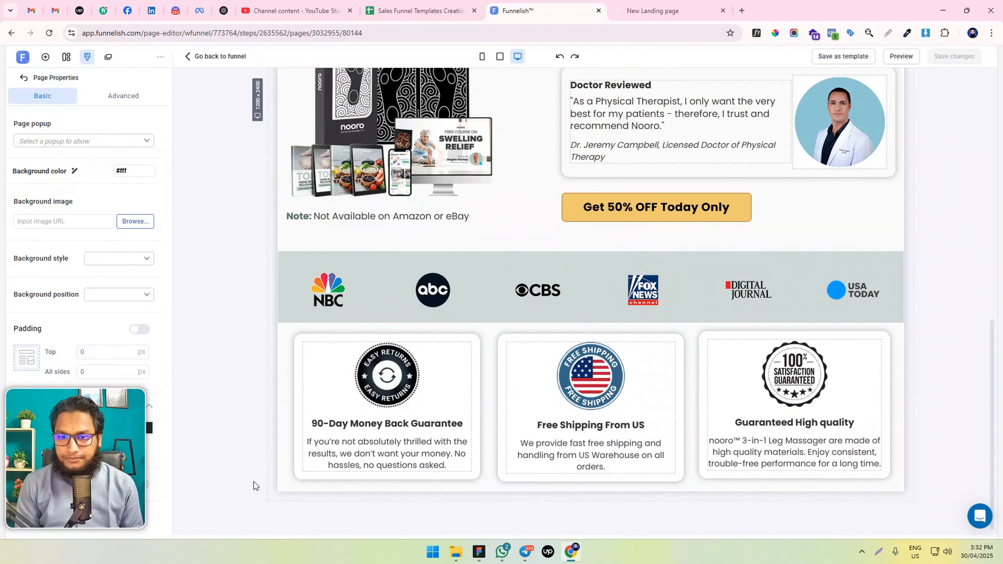
# Try a yellow #F8E71C background on the first card, restore it to white #FFFFFF, and save the changes
pyautogui.click(501, 356)
pyautogui.scroll(-5, 118, 338)
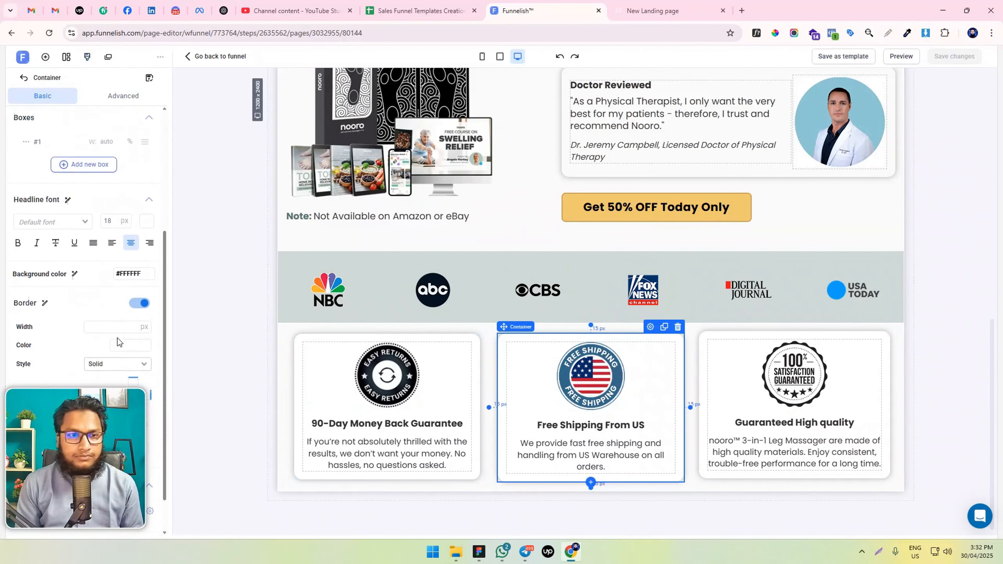
pyautogui.scroll(1, 119, 343)
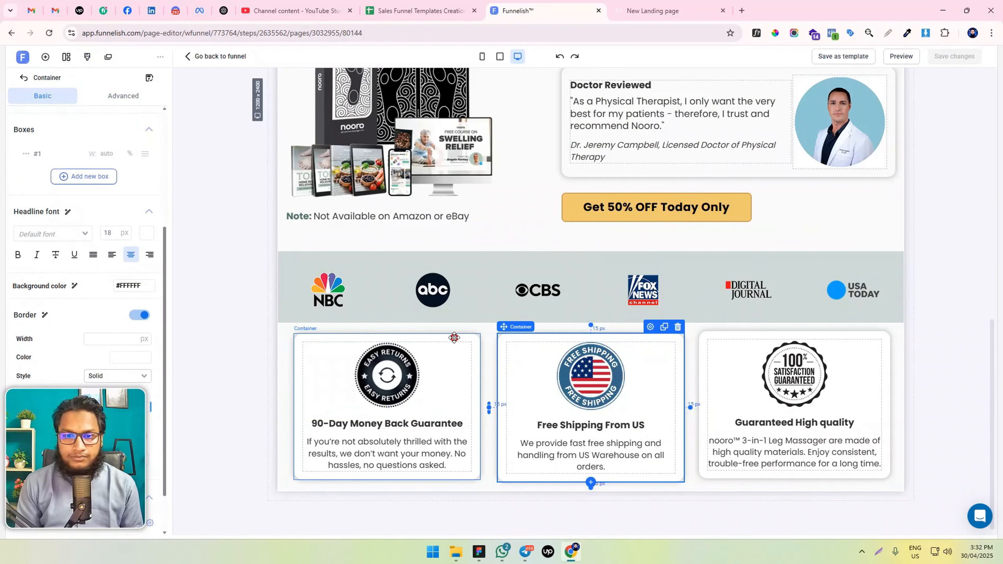
pyautogui.click(438, 355)
pyautogui.scroll(-5, 143, 197)
pyautogui.scroll(3, 142, 196)
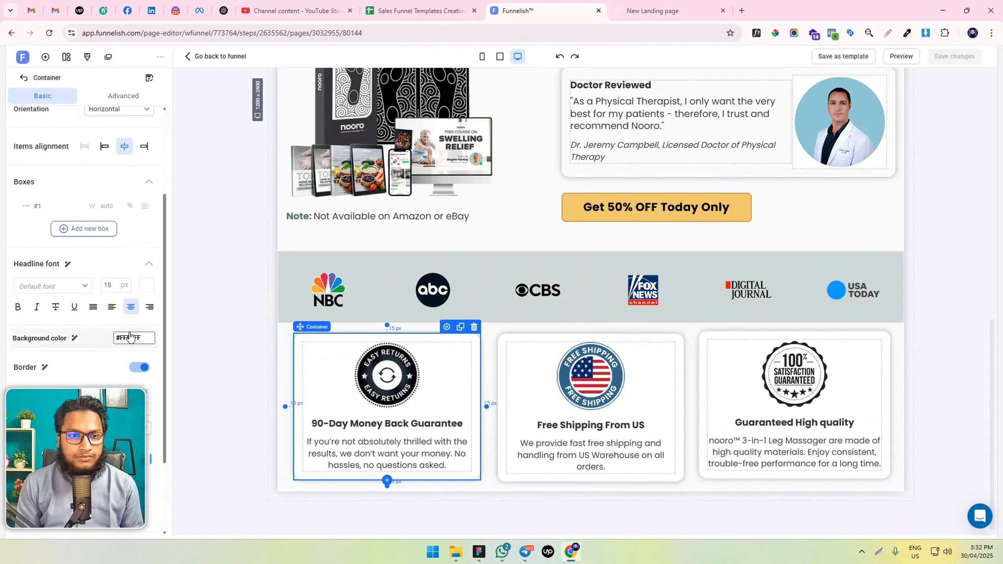
pyautogui.click(144, 337)
pyautogui.click(200, 319)
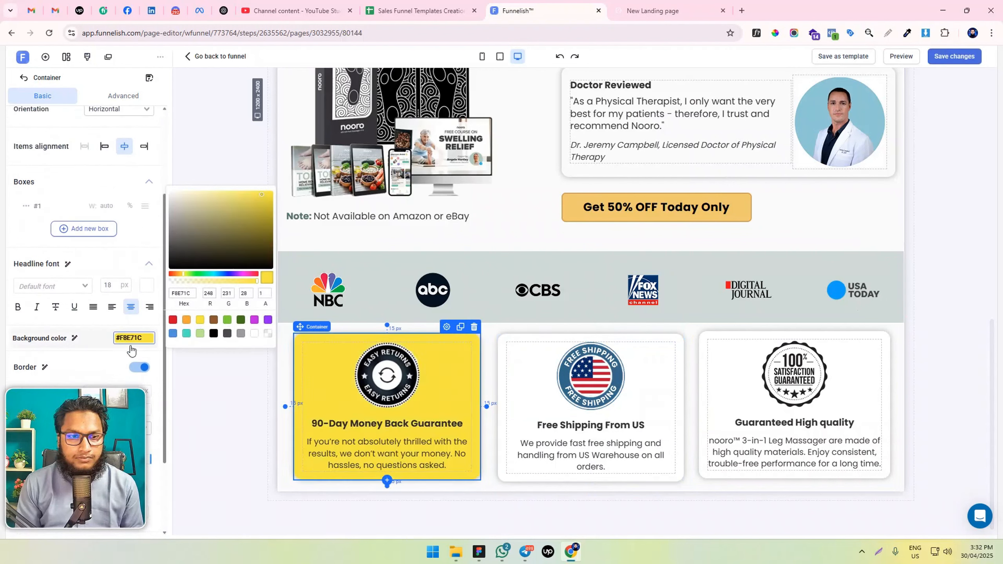
pyautogui.click(255, 334)
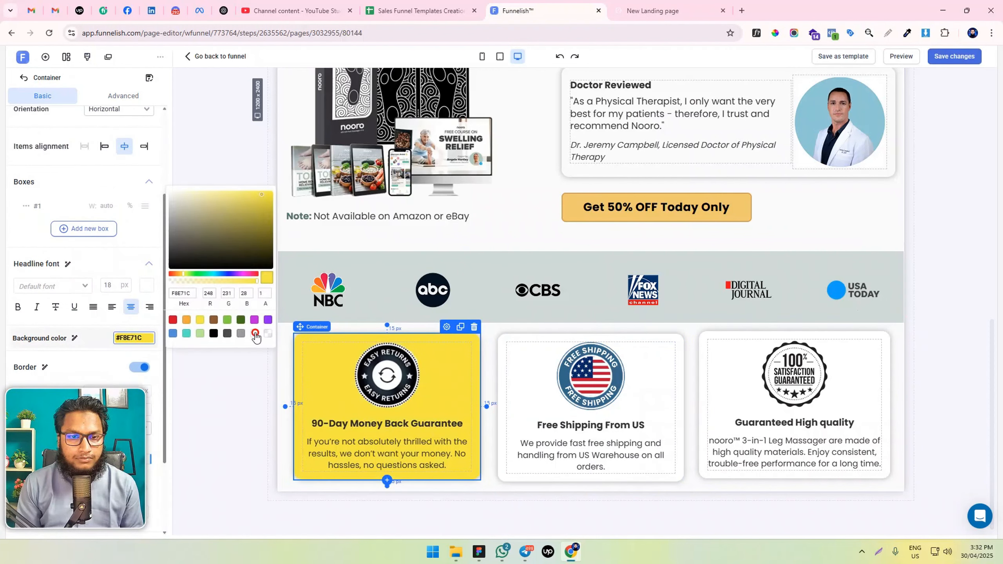
pyautogui.click(220, 414)
pyautogui.click(956, 58)
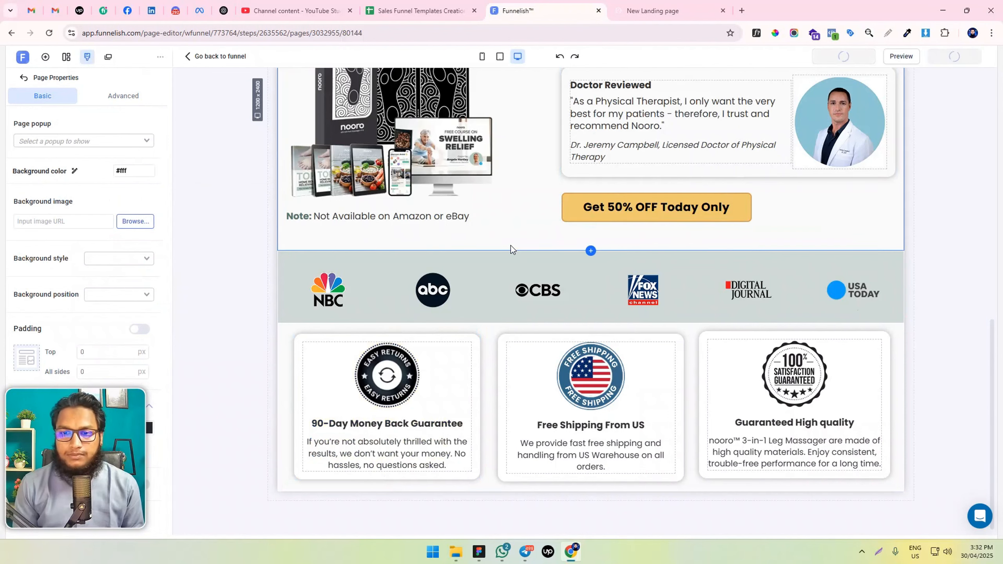
# Enable separate padding values for the guarantee section, set top and bottom to 50 px, and save the changes
pyautogui.click(280, 331)
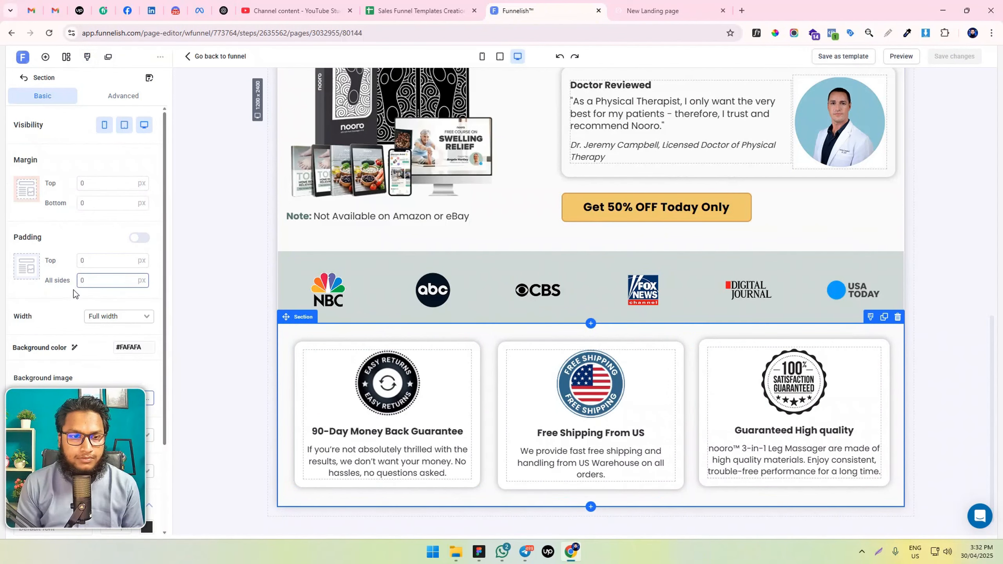
pyautogui.click(139, 237)
pyautogui.click(83, 259)
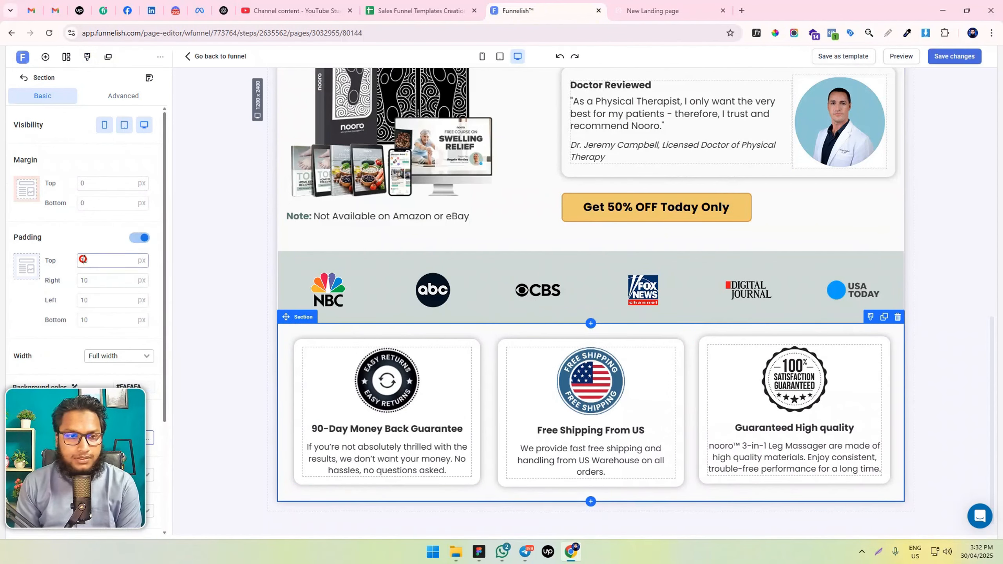
pyautogui.write('50')
pyautogui.doubleClick(81, 320)
pyautogui.write('50')
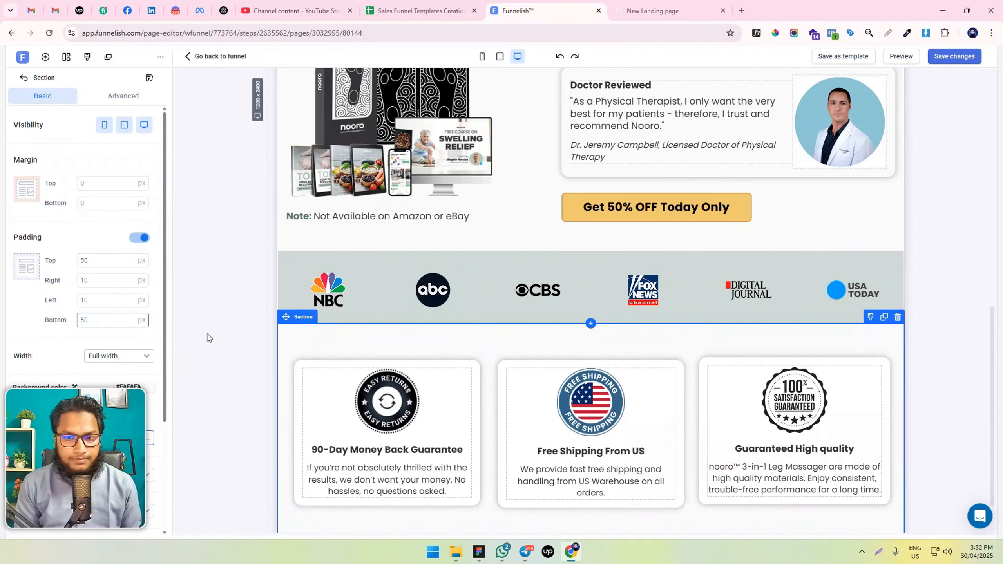
pyautogui.scroll(-1, 207, 338)
pyautogui.click(954, 56)
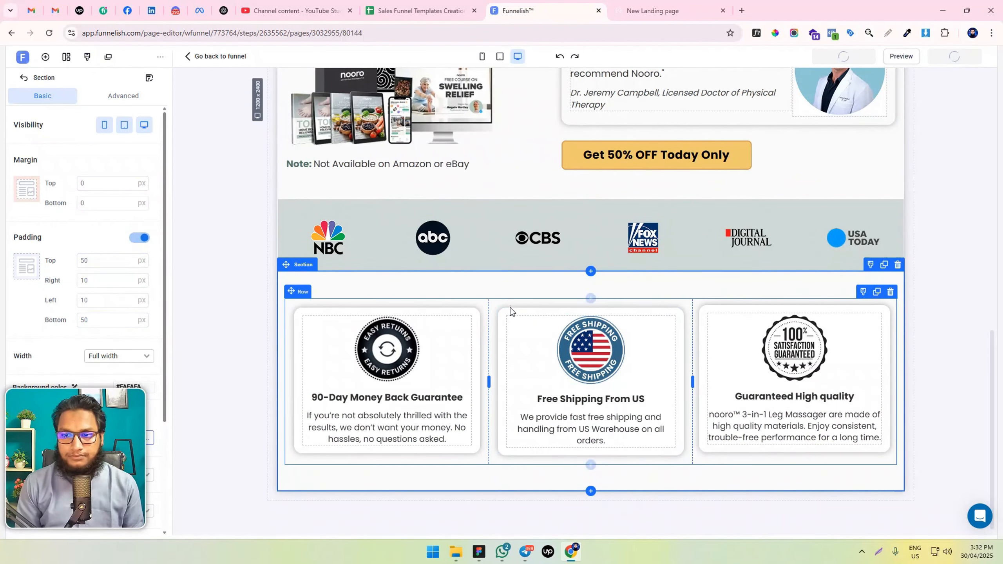
# Compare the margins of the second and third card containers, and set the third card's margin to 15 px on all sides
pyautogui.click(680, 312)
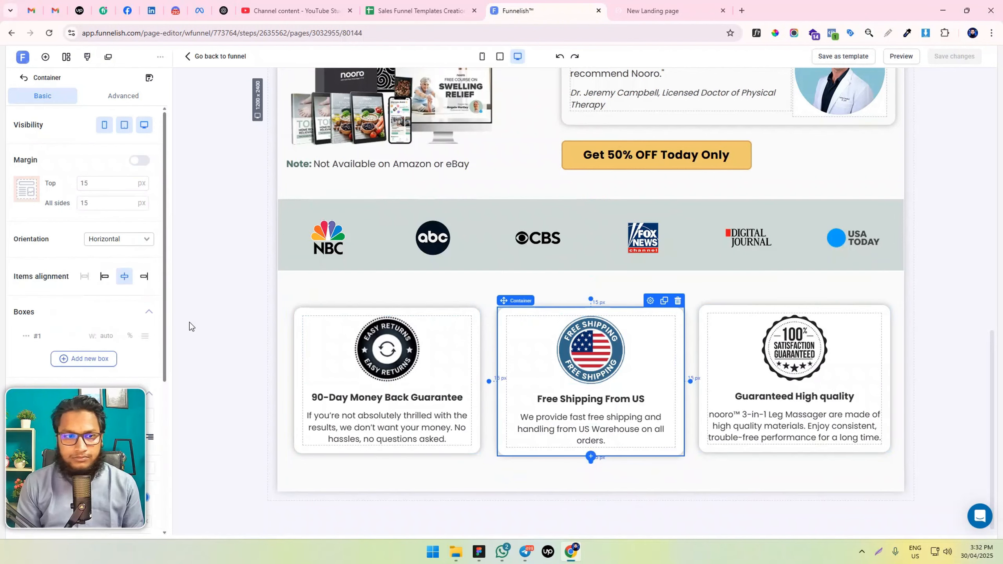
pyautogui.click(713, 306)
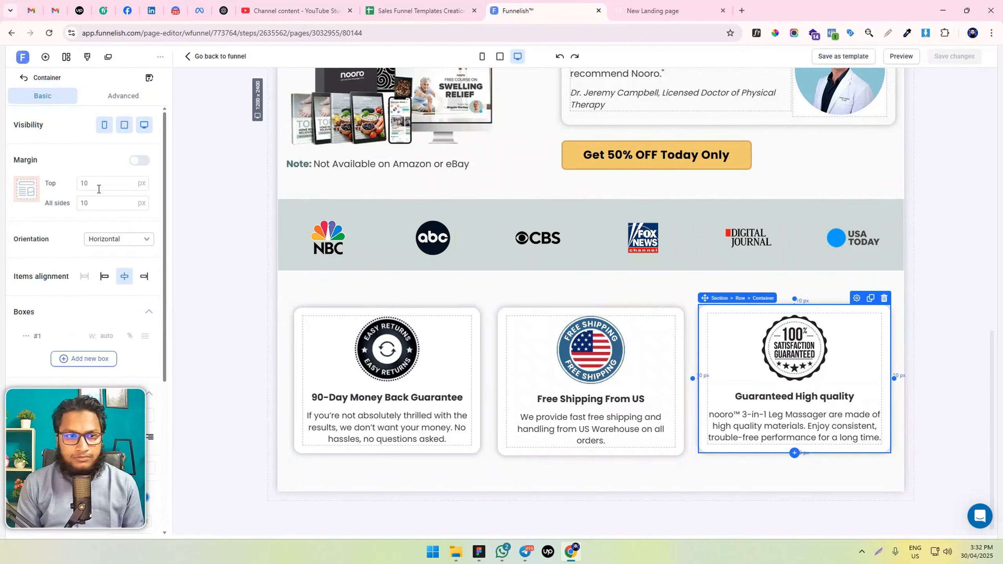
pyautogui.click(665, 308)
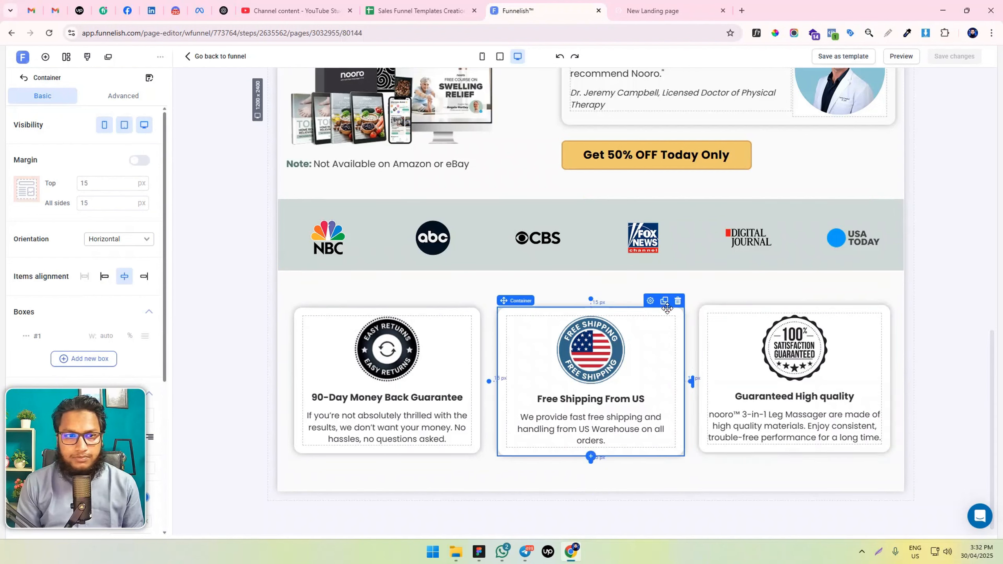
pyautogui.click(716, 306)
pyautogui.click(716, 306)
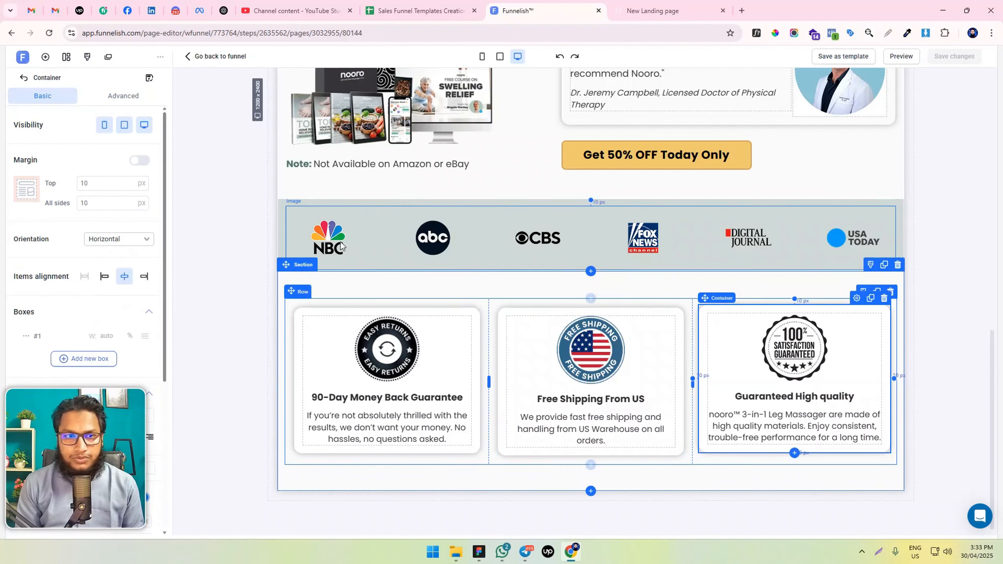
pyautogui.click(100, 203)
pyautogui.moveTo(101, 202); pyautogui.dragTo(0, 206)
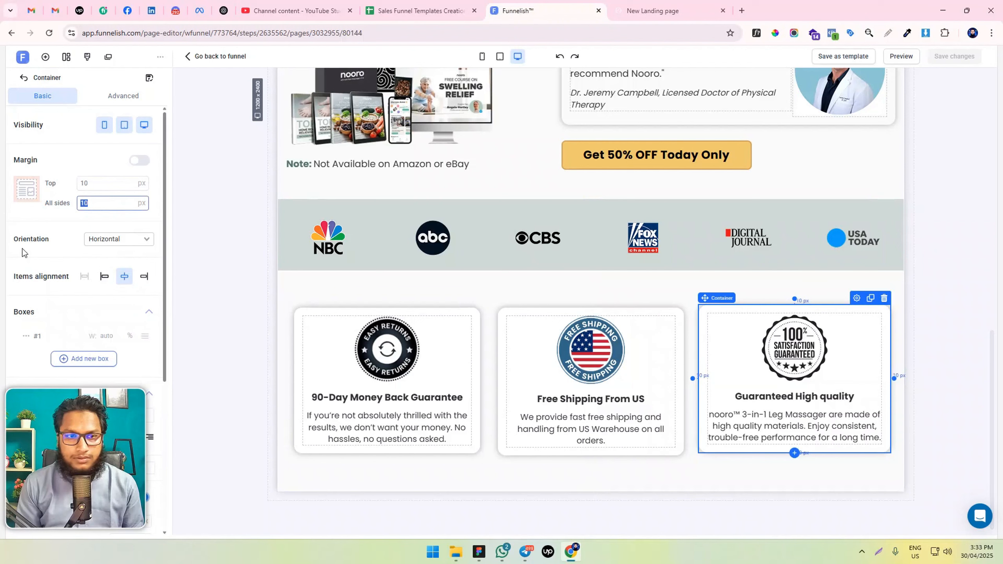
pyautogui.write('15')
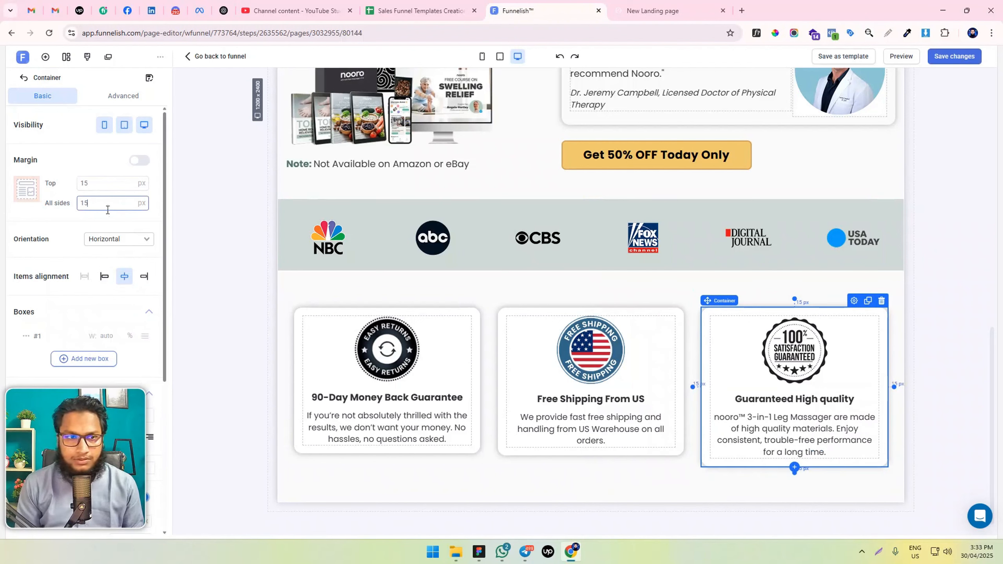
# Set the third card container's padding to 10 px on all sides
pyautogui.scroll(-3, 107, 204)
pyautogui.scroll(3, 112, 178)
pyautogui.click(125, 96)
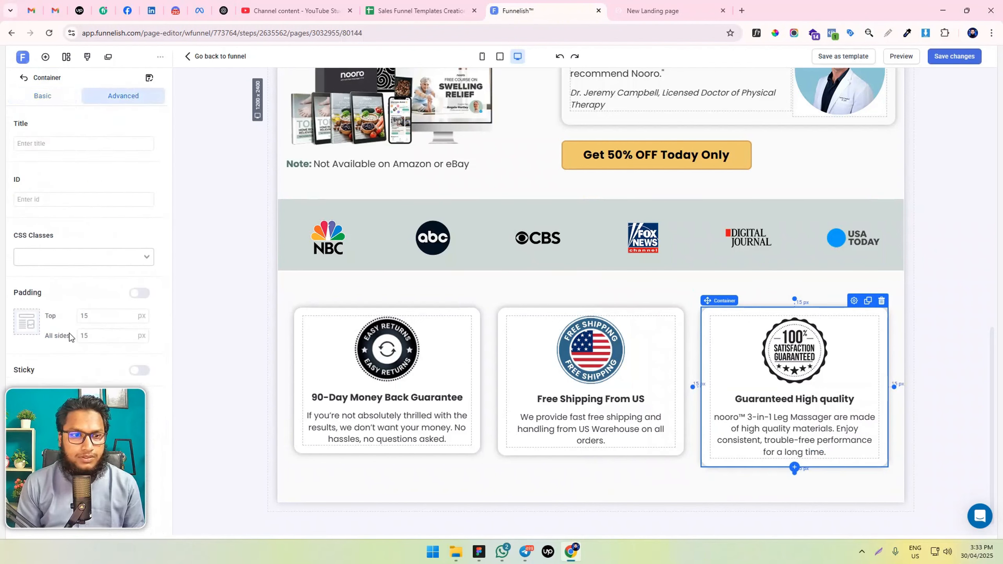
pyautogui.moveTo(100, 336); pyautogui.dragTo(19, 347)
pyautogui.write('10')
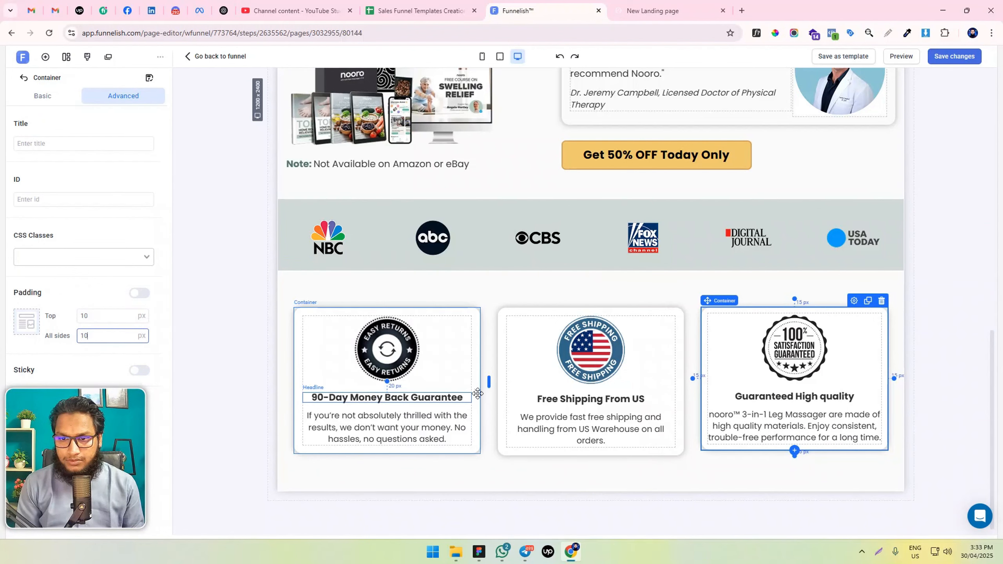
pyautogui.click(789, 396)
pyautogui.click(729, 415)
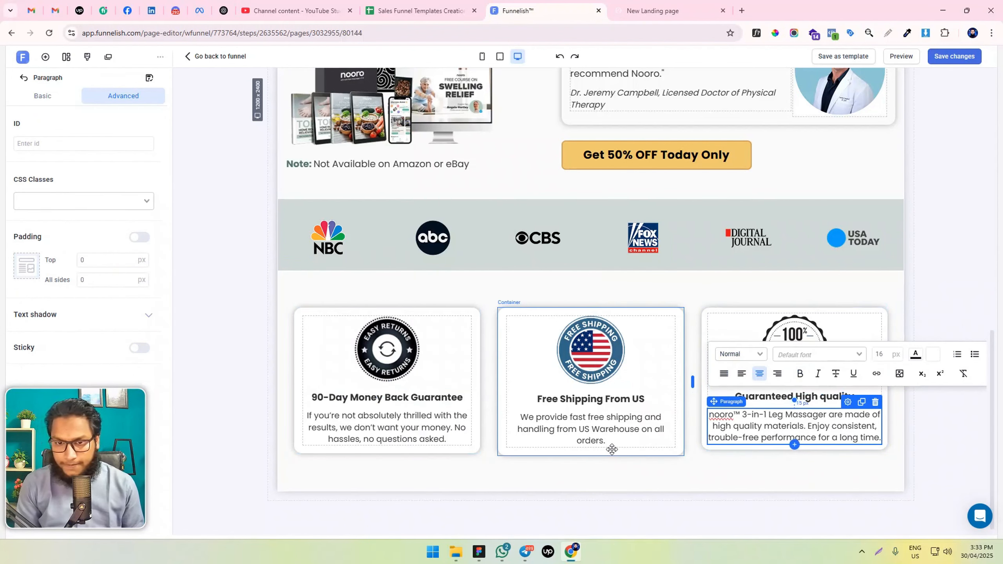
# Set the maximum width of the Free Shipping badge image in the second card to 125 px
pyautogui.click(561, 352)
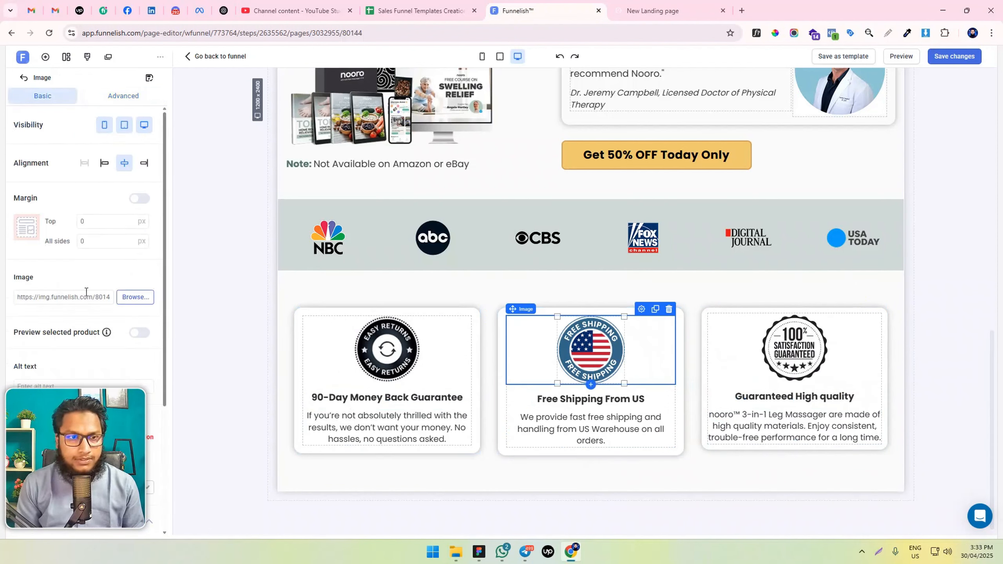
pyautogui.scroll(-5, 87, 292)
pyautogui.click(127, 441)
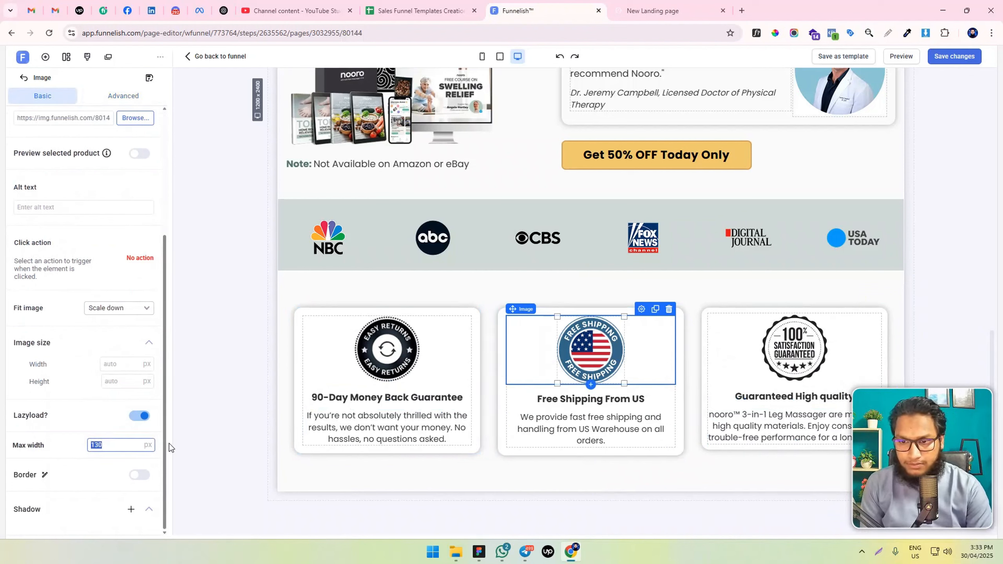
pyautogui.write('120')
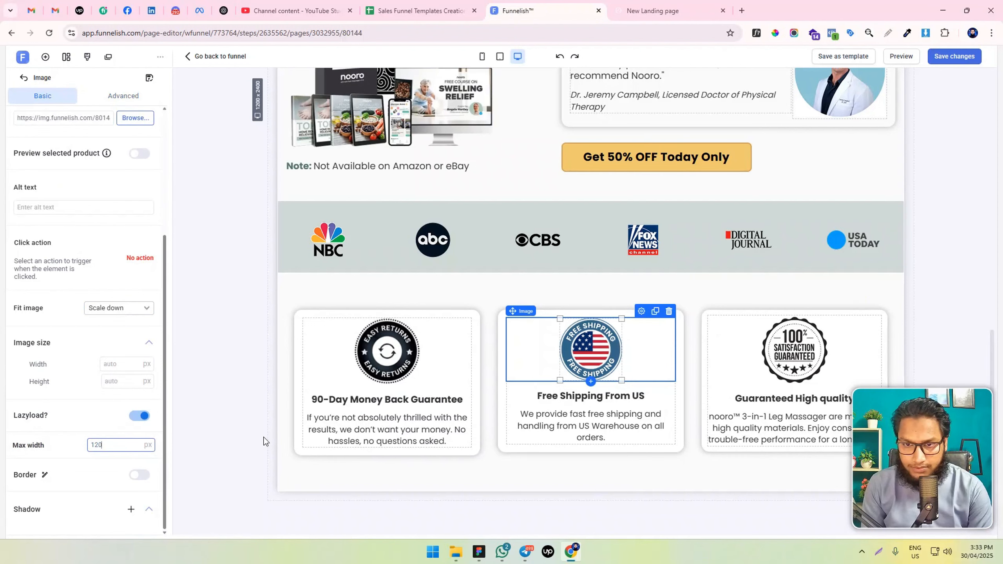
pyautogui.write('5')
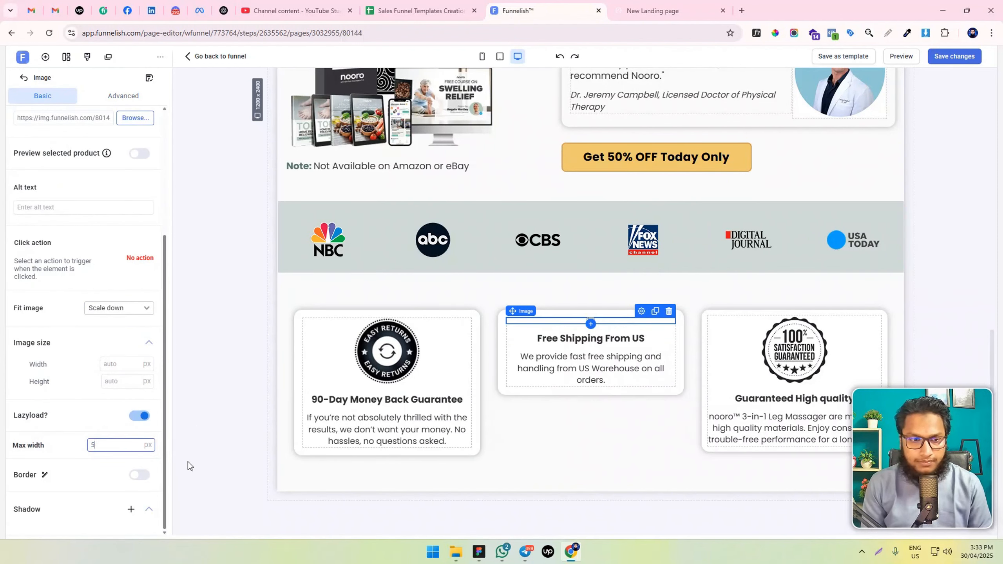
pyautogui.press('BackSpace')
pyautogui.write('125')
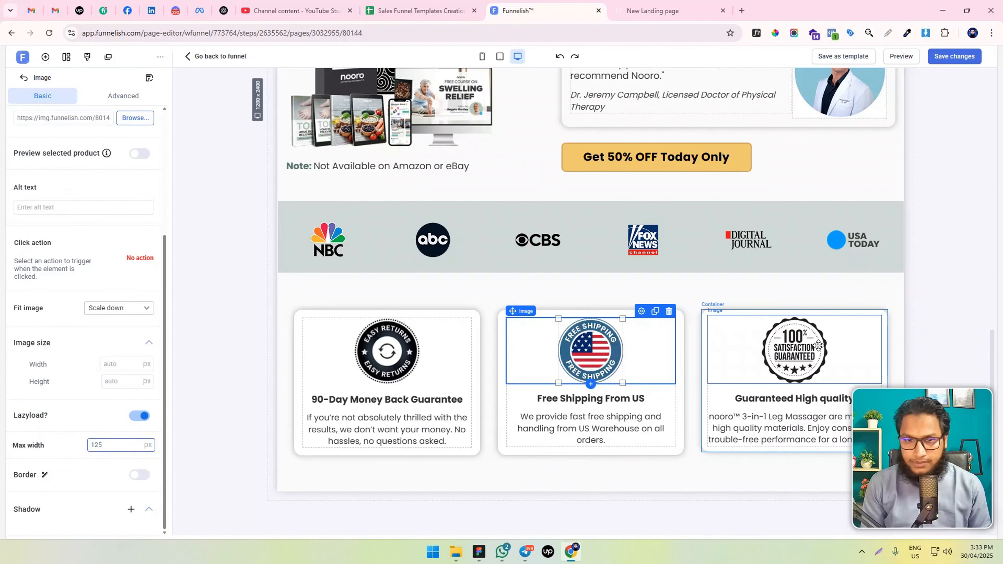
# Set the maximum width of the 100% Satisfaction Guaranteed badge in the third card to 135 px and save the changes
pyautogui.click(794, 350)
pyautogui.scroll(-5, 111, 359)
pyautogui.moveTo(100, 444); pyautogui.dragTo(110, 443)
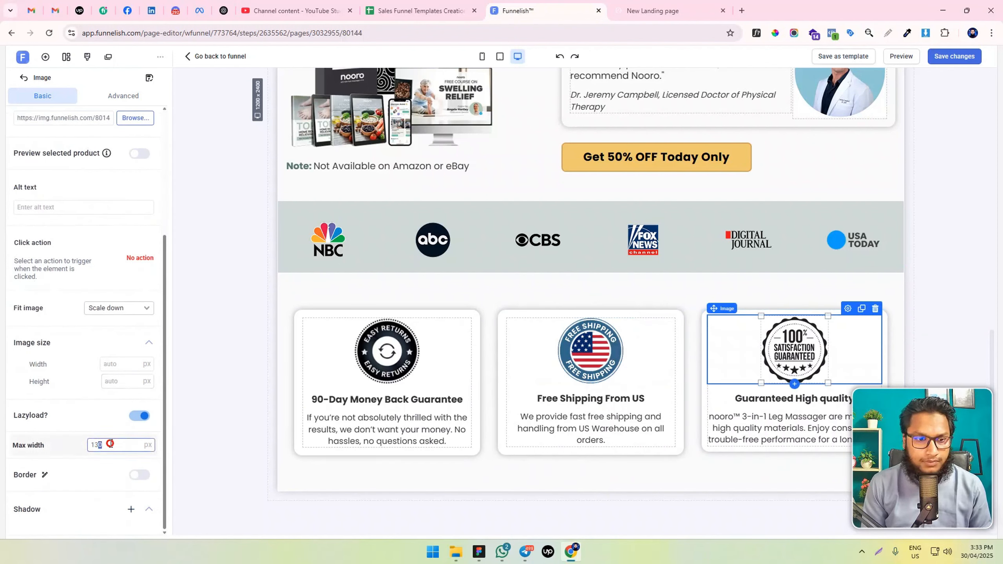
pyautogui.write('5')
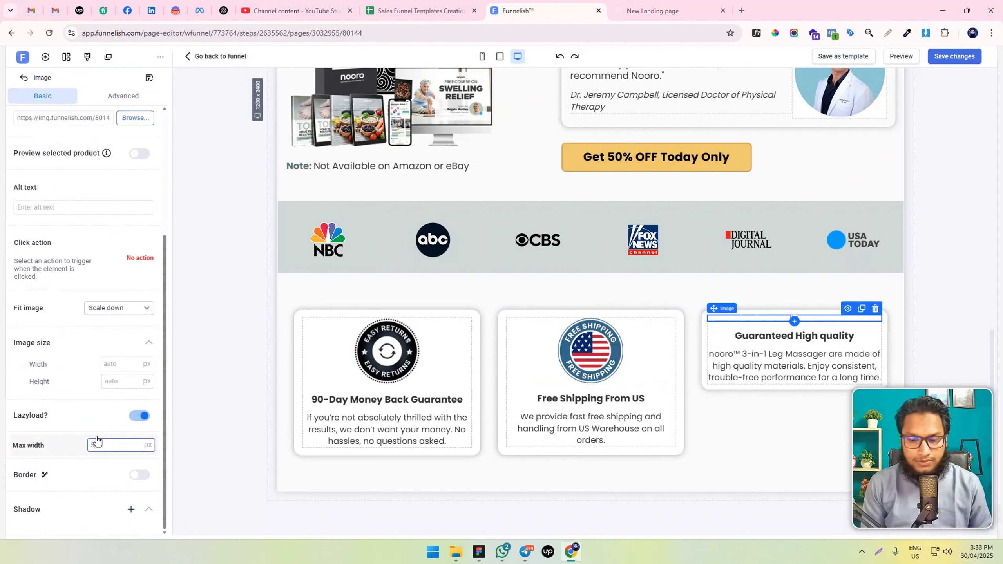
pyautogui.write('35')
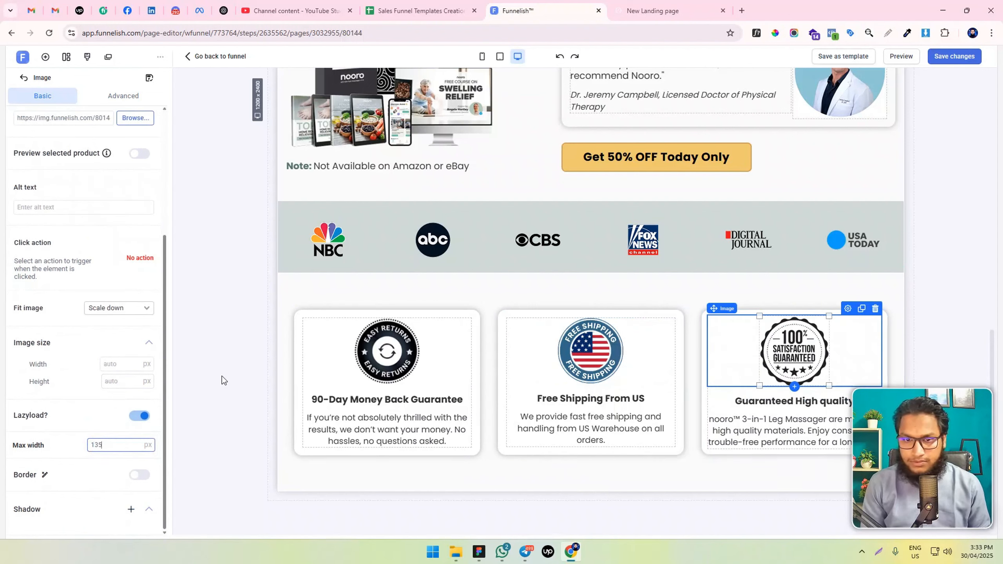
pyautogui.click(949, 59)
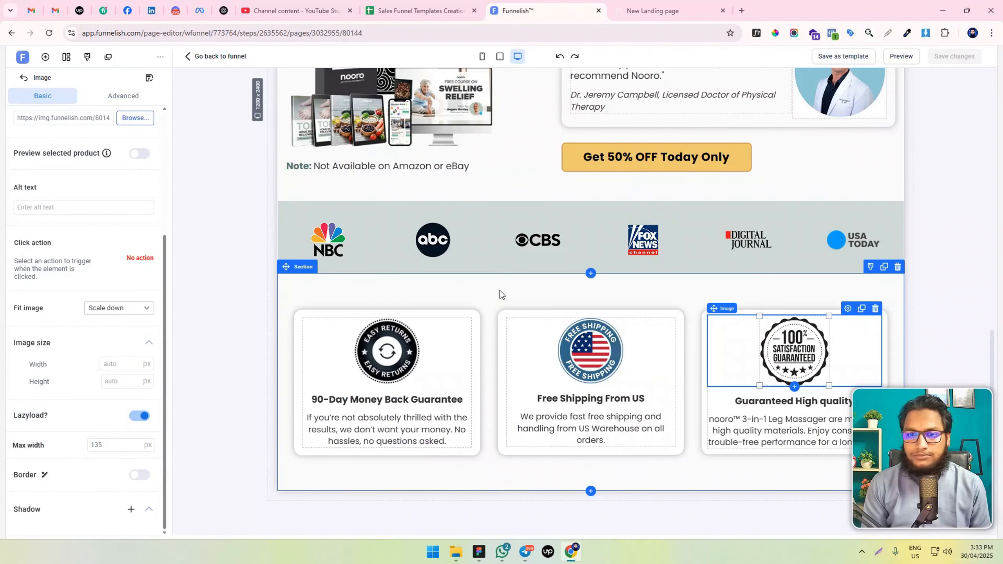
# Add a new section below the guarantee cards and give it a white #FFFFFF background
pyautogui.click(300, 475)
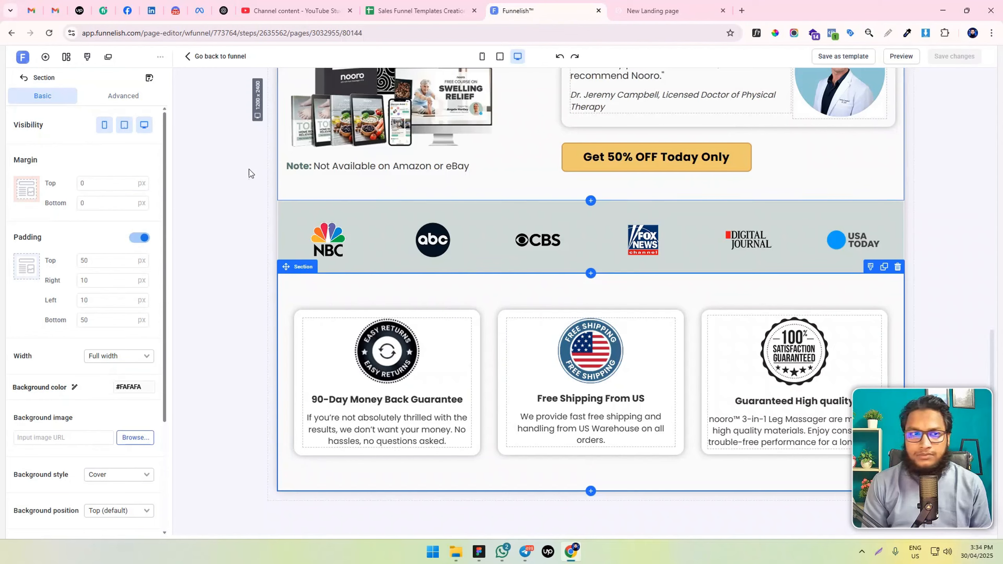
pyautogui.click(45, 56)
pyautogui.moveTo(135, 162); pyautogui.dragTo(458, 485)
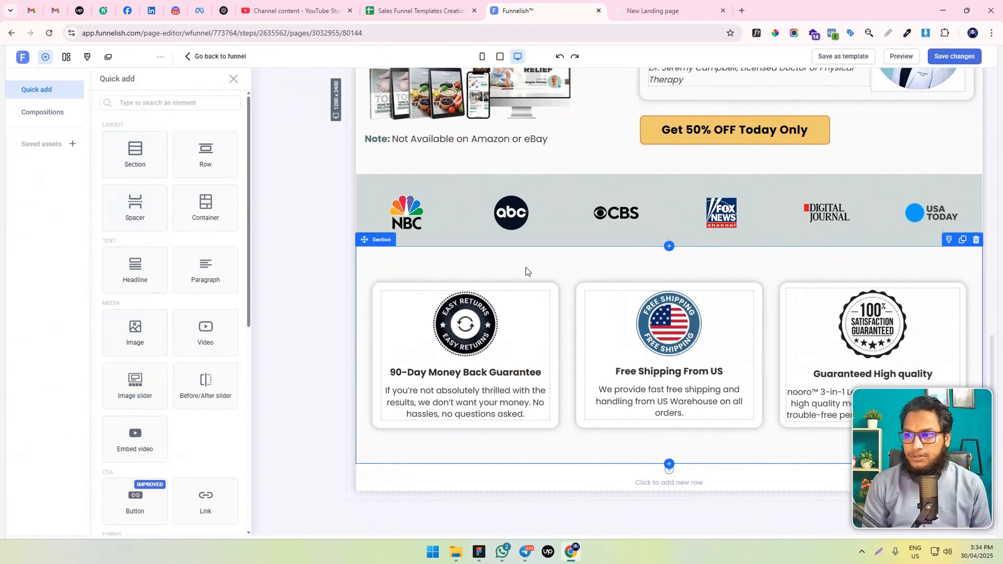
pyautogui.scroll(1, 420, 263)
pyautogui.scroll(-1, 420, 266)
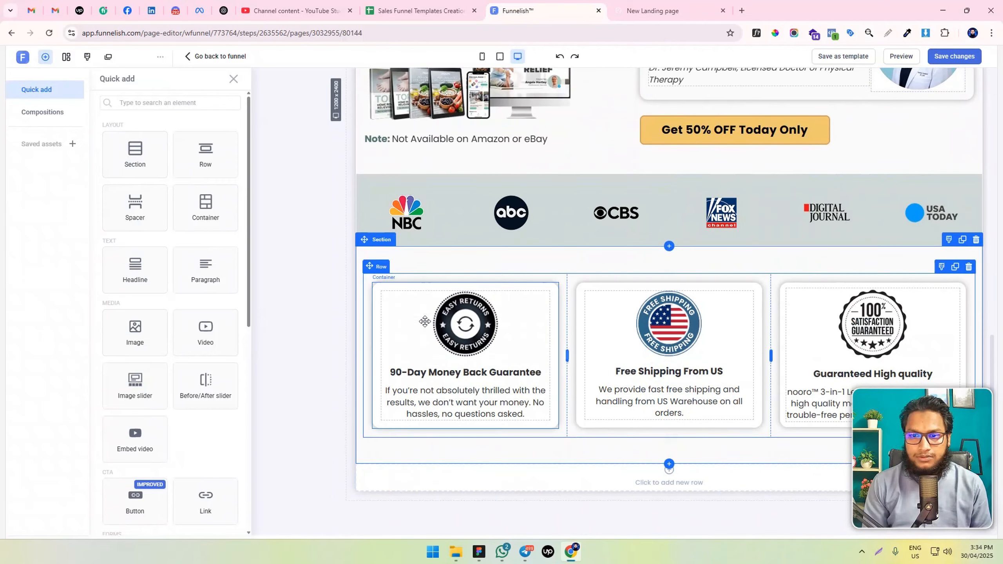
pyautogui.click(394, 481)
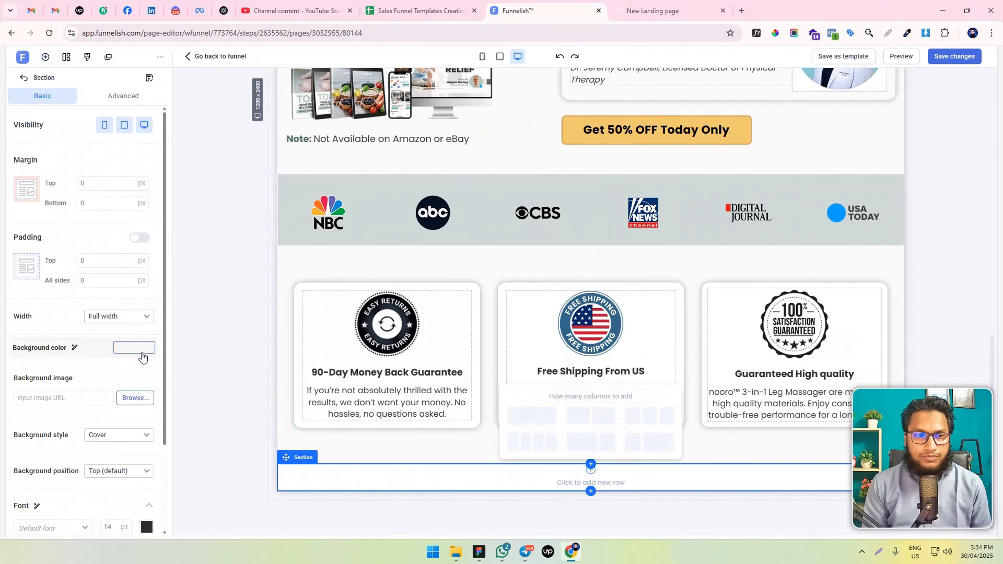
pyautogui.click(139, 348)
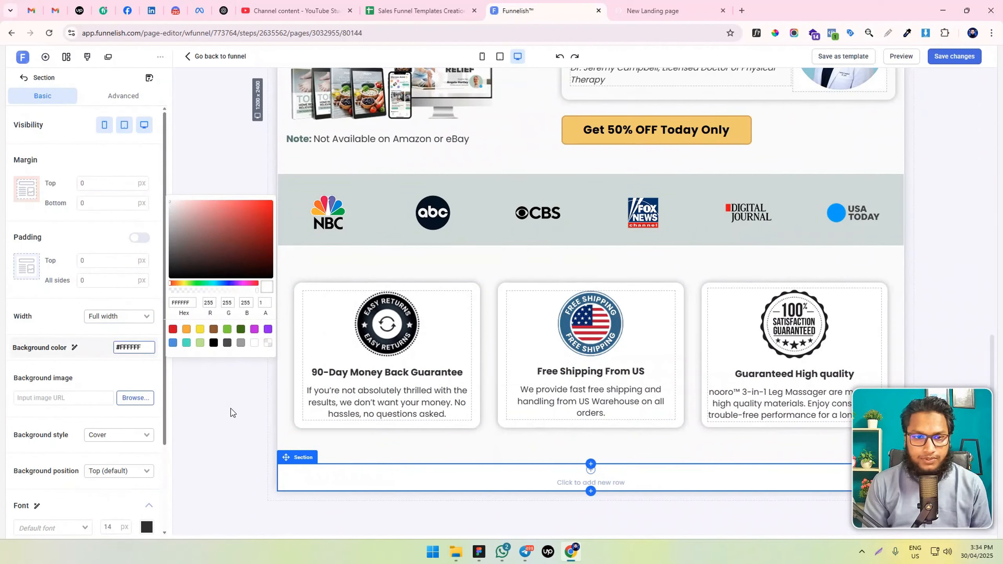
pyautogui.click(231, 412)
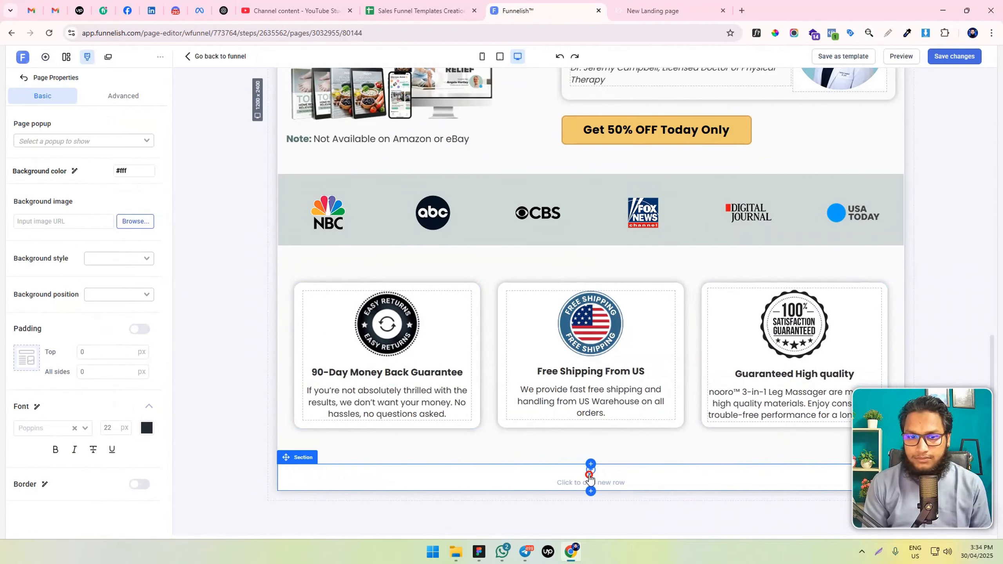
# Add a one-column row to the new section, with a three-column row below it
pyautogui.click(589, 478)
pyautogui.click(532, 412)
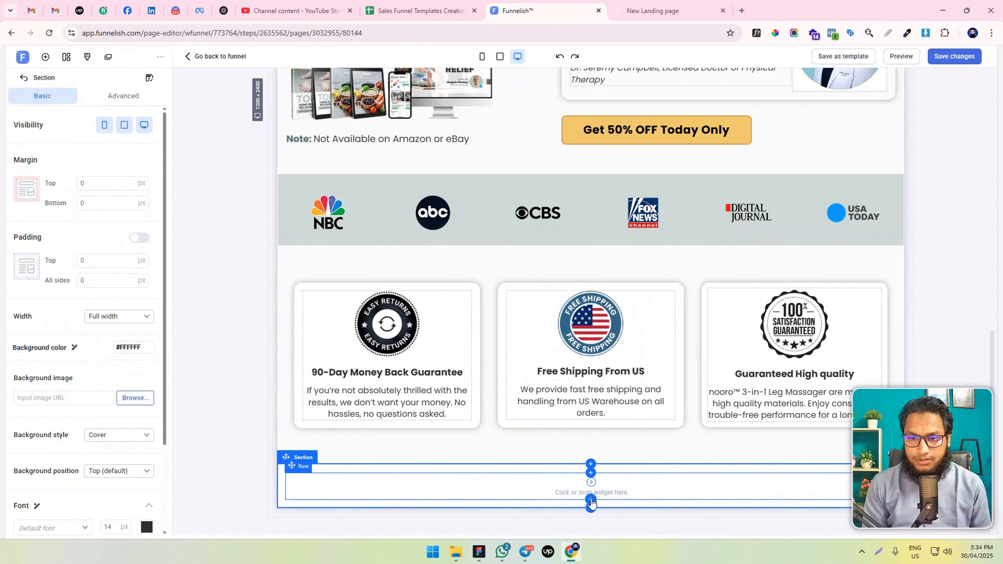
pyautogui.click(591, 502)
pyautogui.click(645, 451)
pyautogui.scroll(-1, 599, 379)
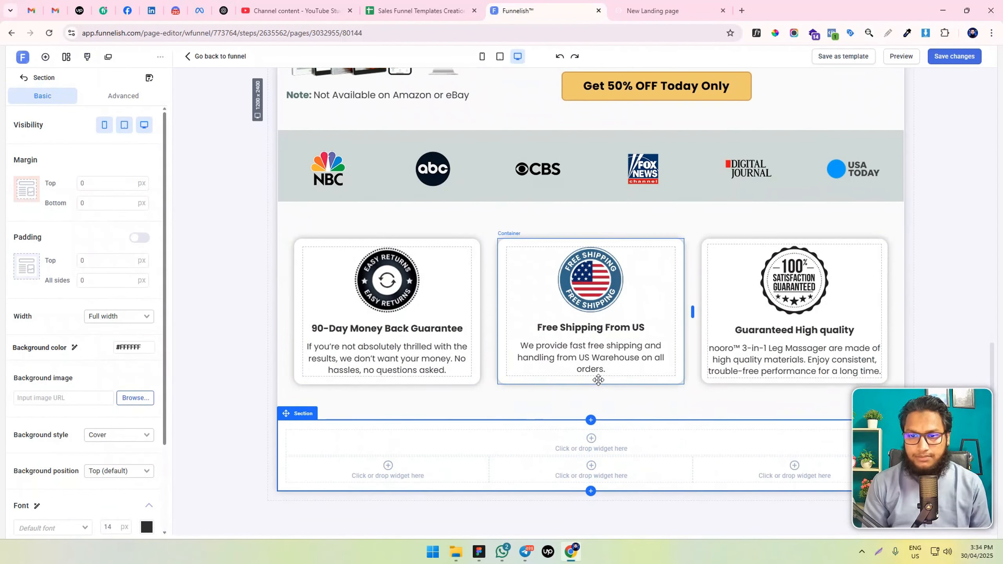
# Clone the hero headline "Struggling With Lymphedema..." and move the copy into the new section's one-column row
pyautogui.scroll(10, 584, 380)
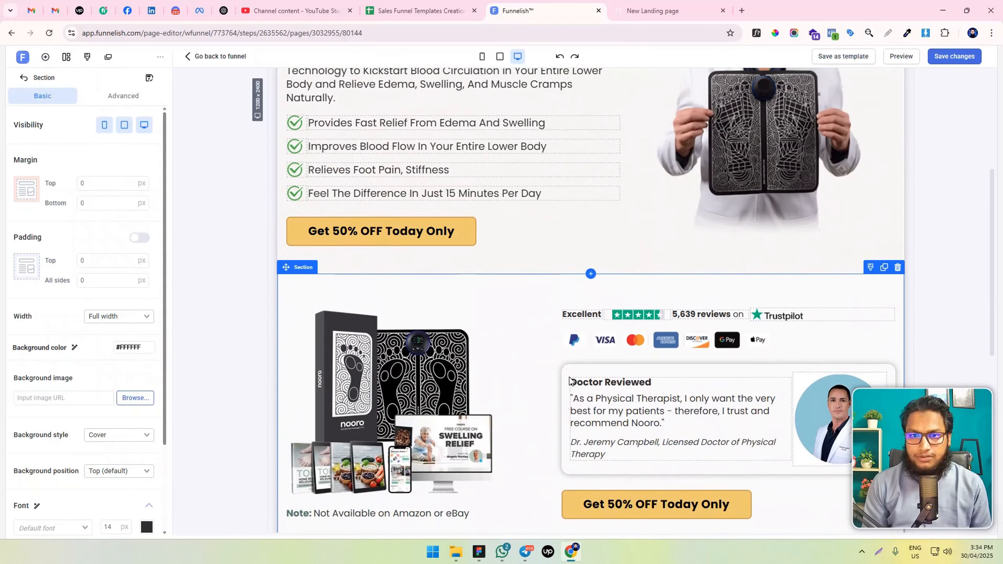
pyautogui.scroll(-4, 570, 381)
pyautogui.scroll(9, 532, 252)
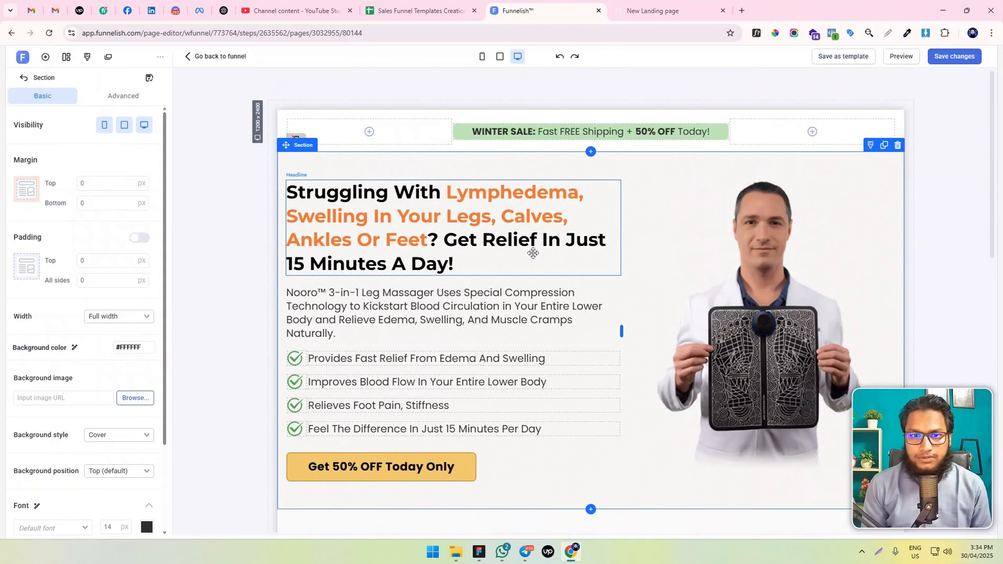
pyautogui.click(472, 246)
pyautogui.click(601, 174)
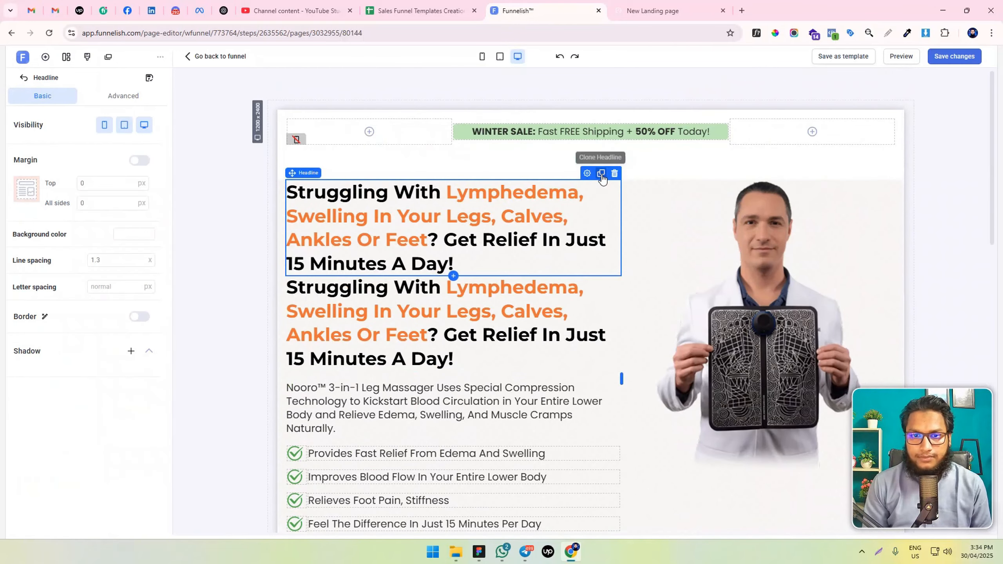
pyautogui.scroll(-4, 492, 280)
pyautogui.moveTo(511, 161)
pyautogui.mouseDown()
pyautogui.moveTo(638, 504)
pyautogui.moveTo(632, 532)
pyautogui.moveTo(650, 506)
pyautogui.moveTo(637, 489)
pyautogui.moveTo(647, 447)
pyautogui.mouseUp()
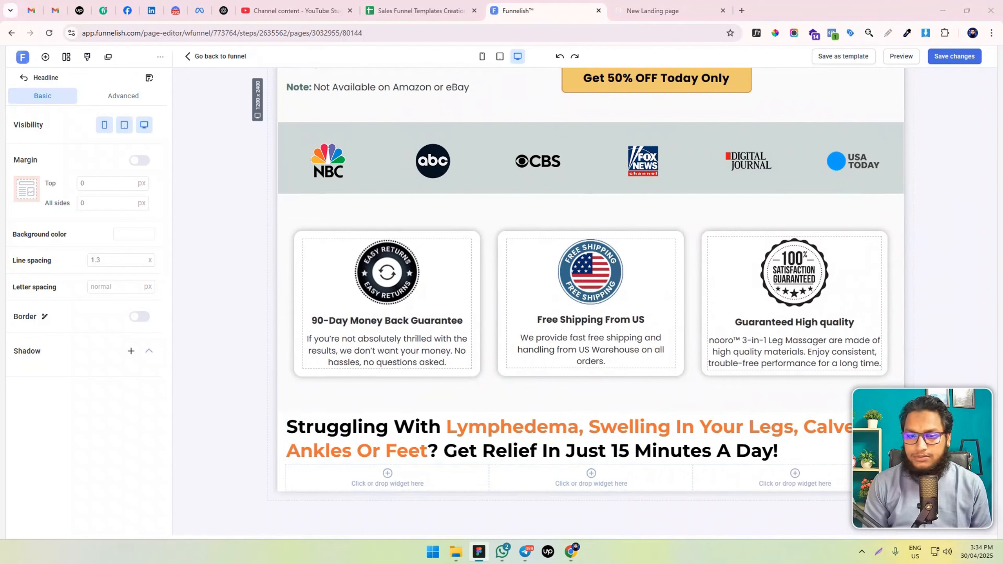
# Replace the copied headline's text with "Drug-free, lasting relief from Edema and Swelling", and make it bold and centred
pyautogui.click(561, 438)
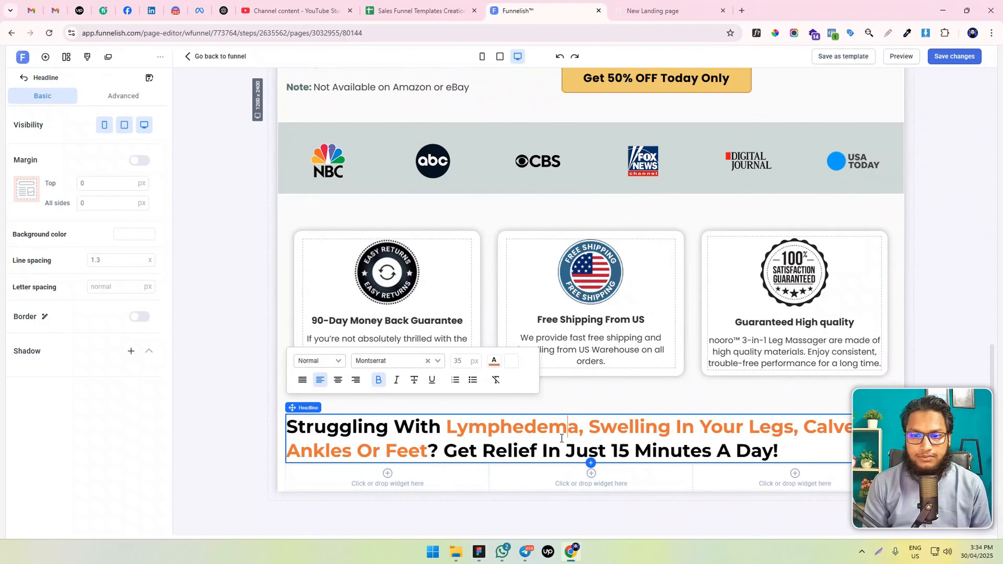
pyautogui.doubleClick(561, 438)
pyautogui.hotkey('ctrl', 'a')
pyautogui.write('Drug-free, lasting relief from Edema and Swelling')
pyautogui.hotkey('ctrl', 'a')
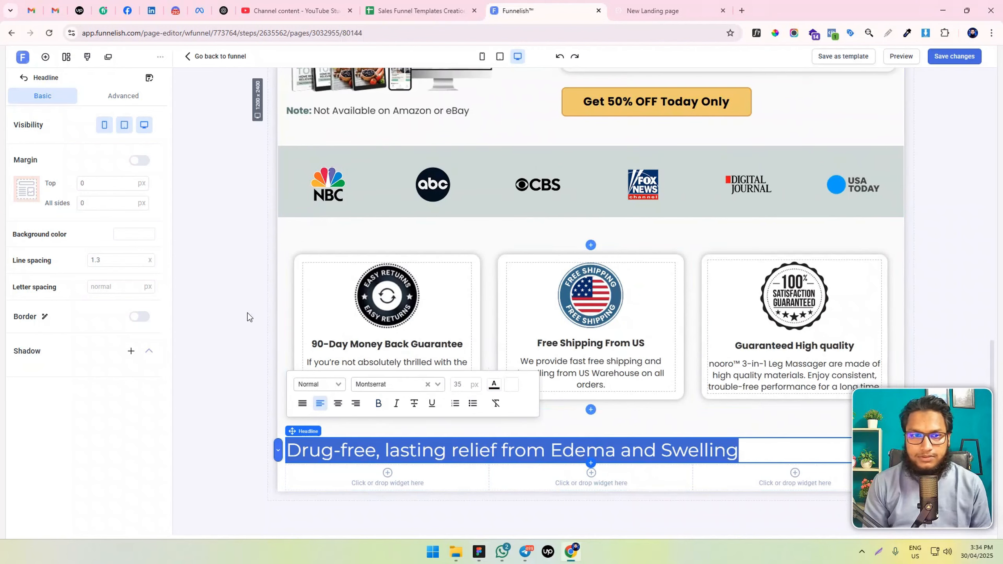
pyautogui.hotkey('ctrl', 'b')
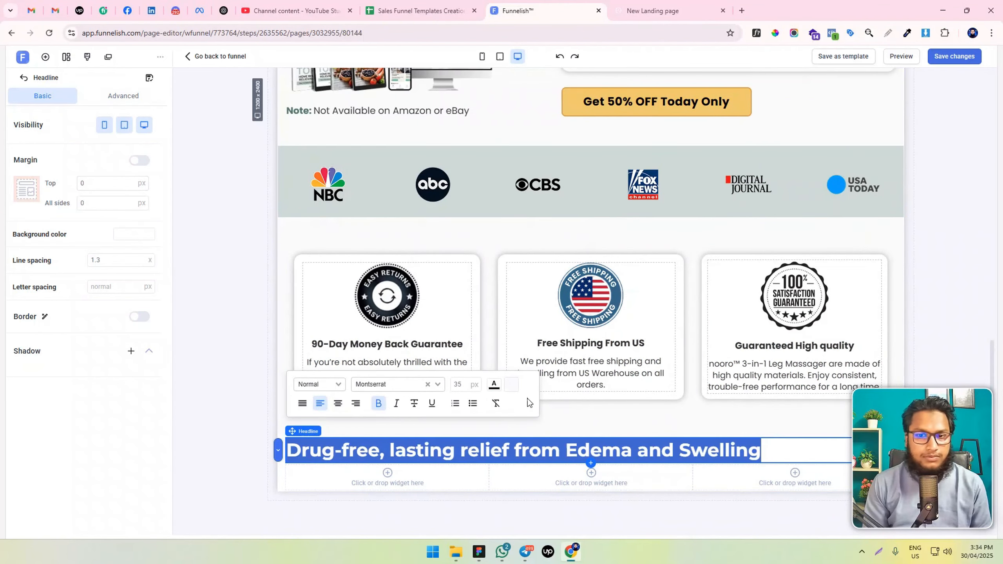
pyautogui.click(338, 403)
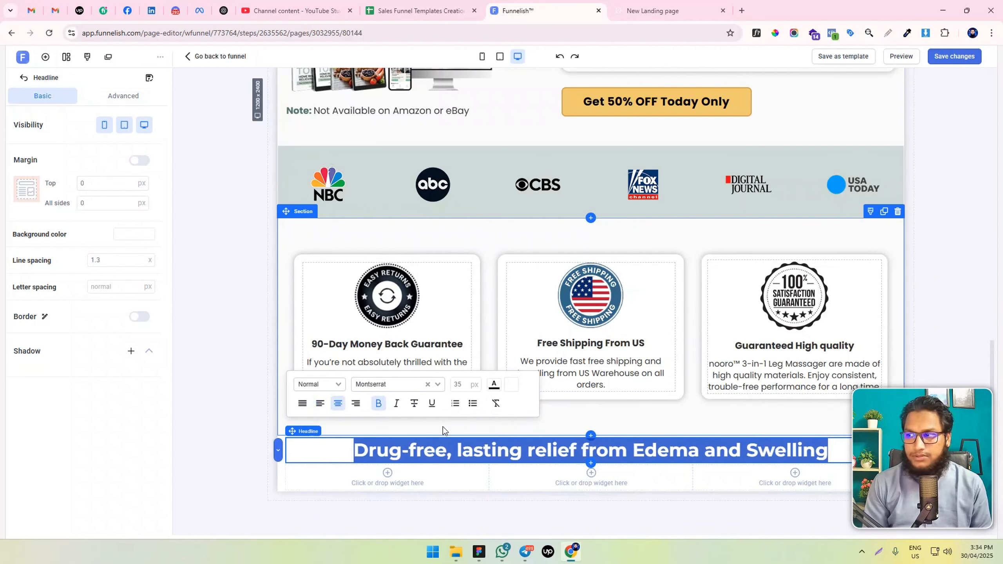
# Set the "Drug-free, lasting relief" headline's font size to 30 px and its text color to dark gray #4A4A4A
pyautogui.click(459, 384)
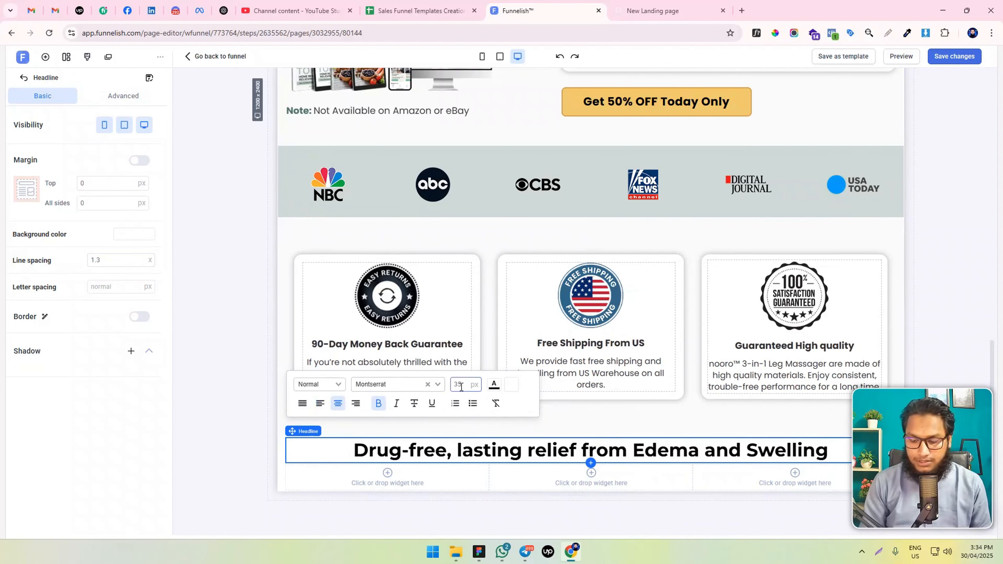
pyautogui.press('Down')
pyautogui.press('Down')
pyautogui.press('Down')
pyautogui.press('Down')
pyautogui.press('Down')
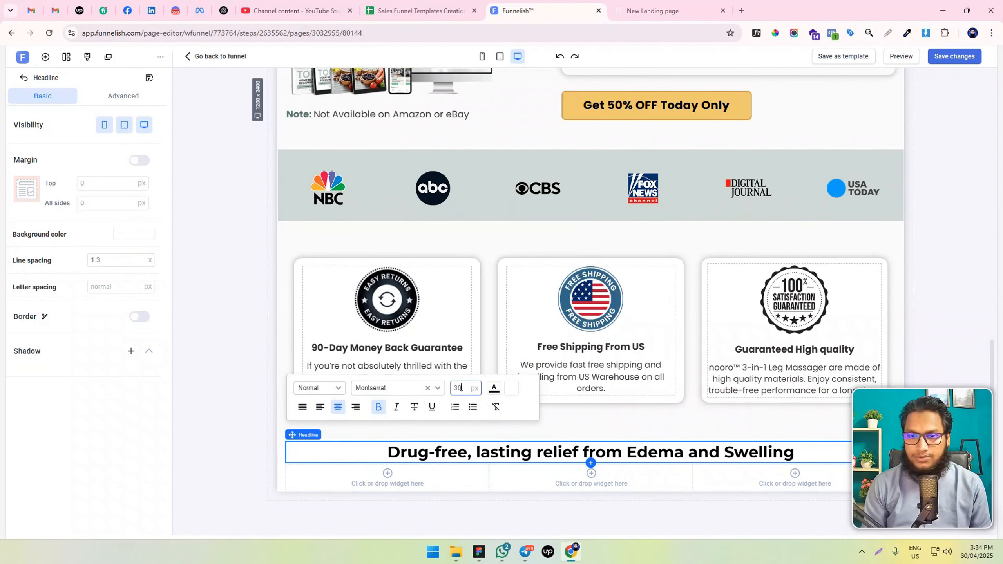
pyautogui.click(494, 391)
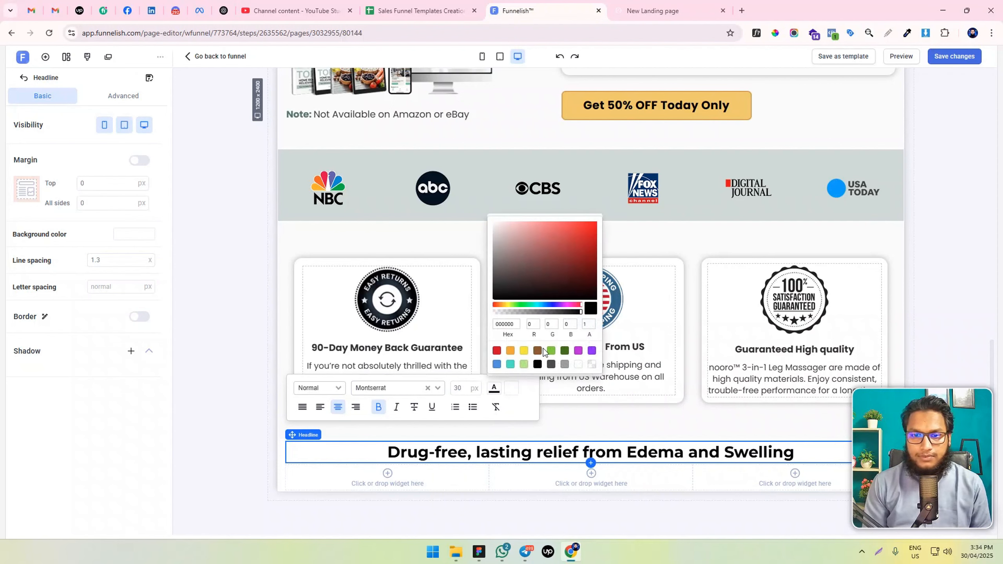
pyautogui.click(550, 364)
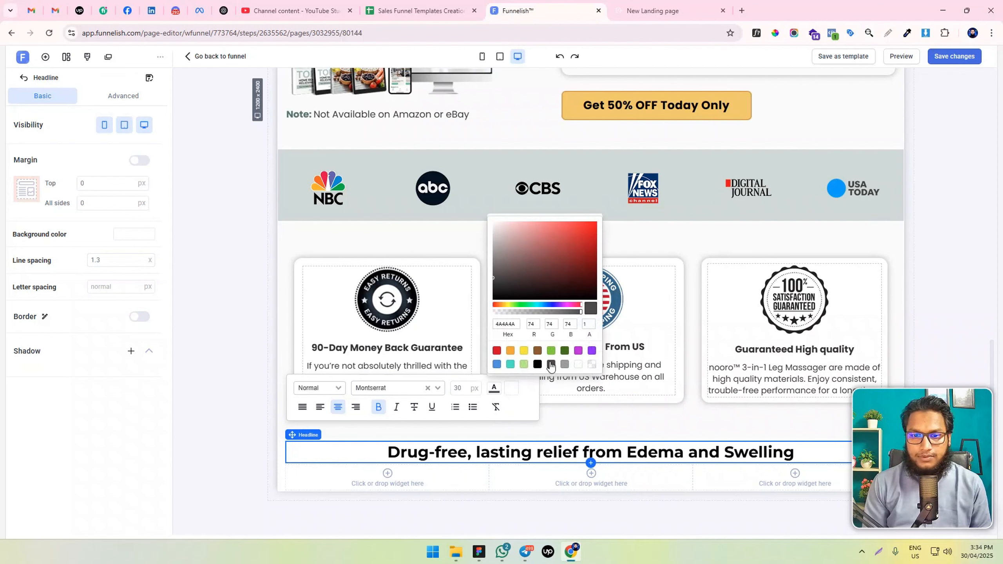
pyautogui.click(233, 458)
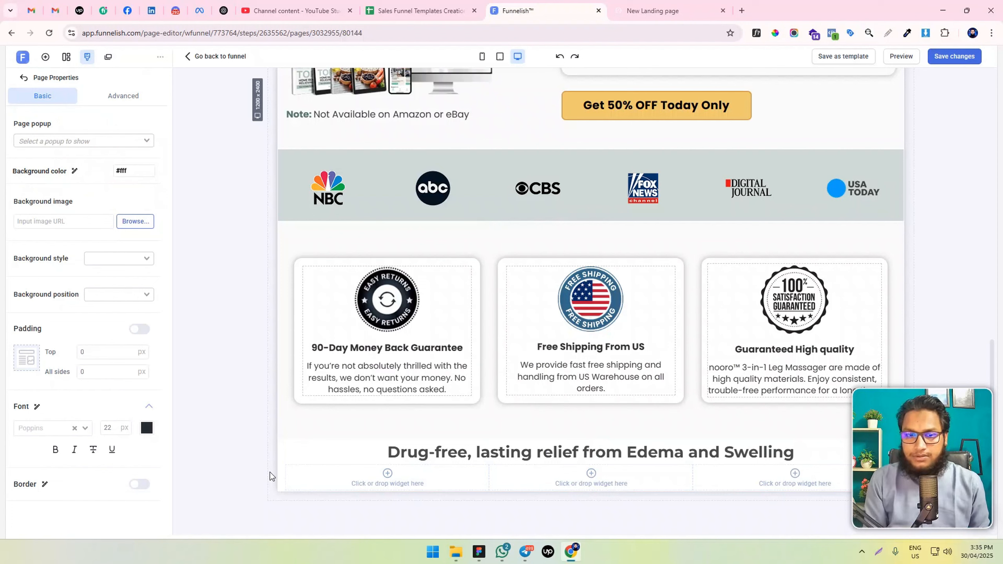
# Enable separate padding values for the new headline section and set its top and bottom padding to 50 px
pyautogui.click(281, 451)
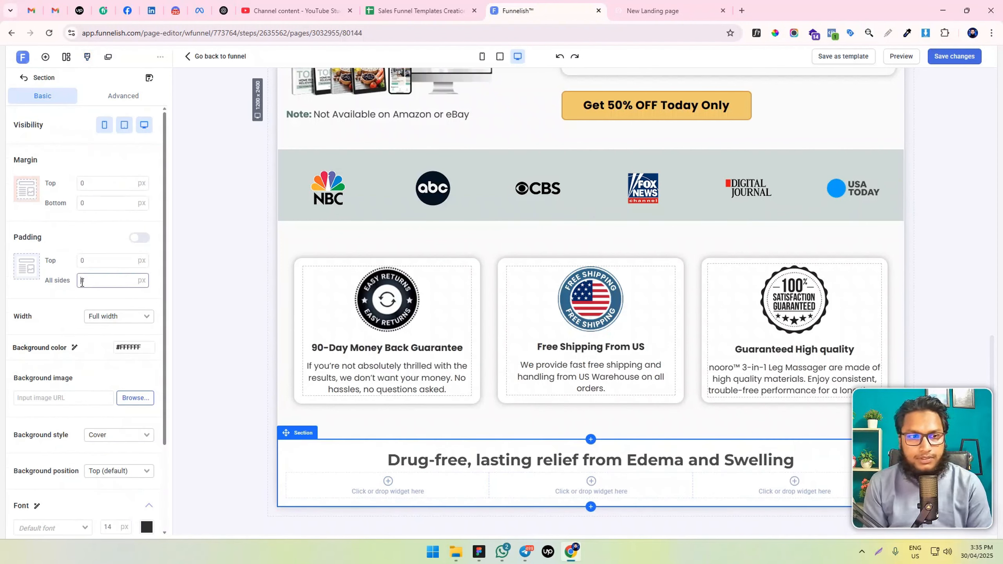
pyautogui.click(136, 238)
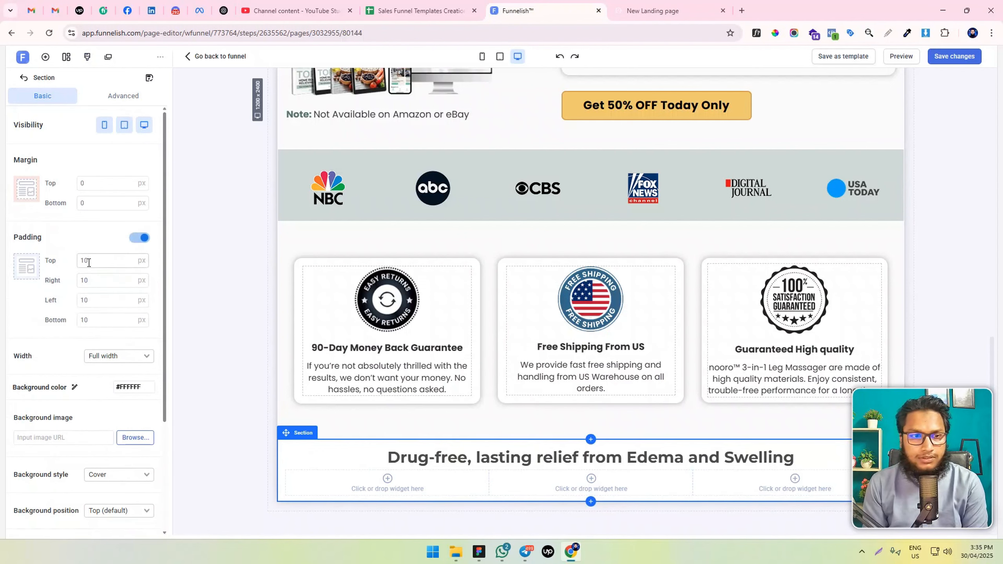
pyautogui.click(78, 261)
pyautogui.moveTo(84, 320); pyautogui.dragTo(77, 320)
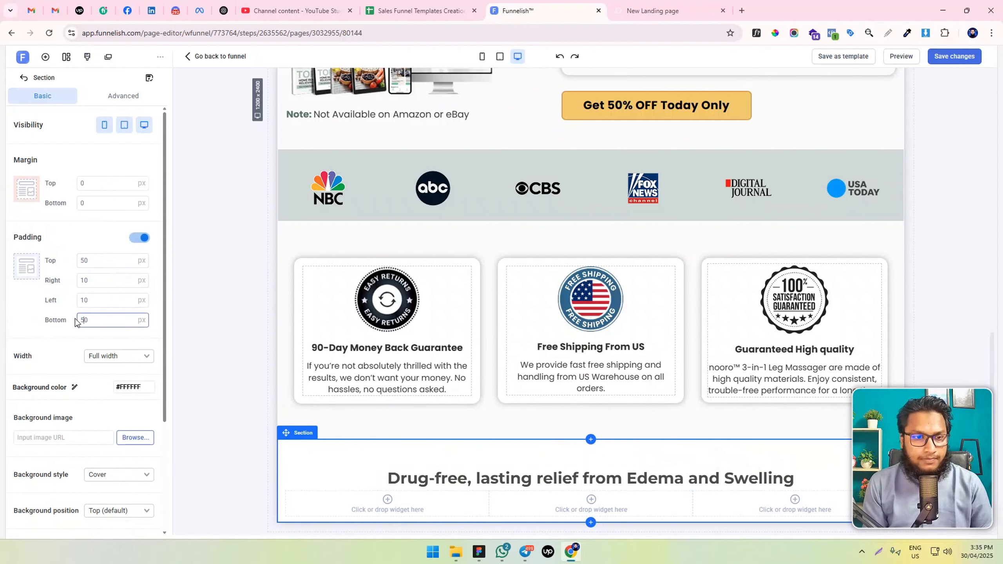
pyautogui.write('5')
# Add a container to the first column of the three-column row below the "Drug-free, lasting relief" headline
pyautogui.scroll(-1, 509, 341)
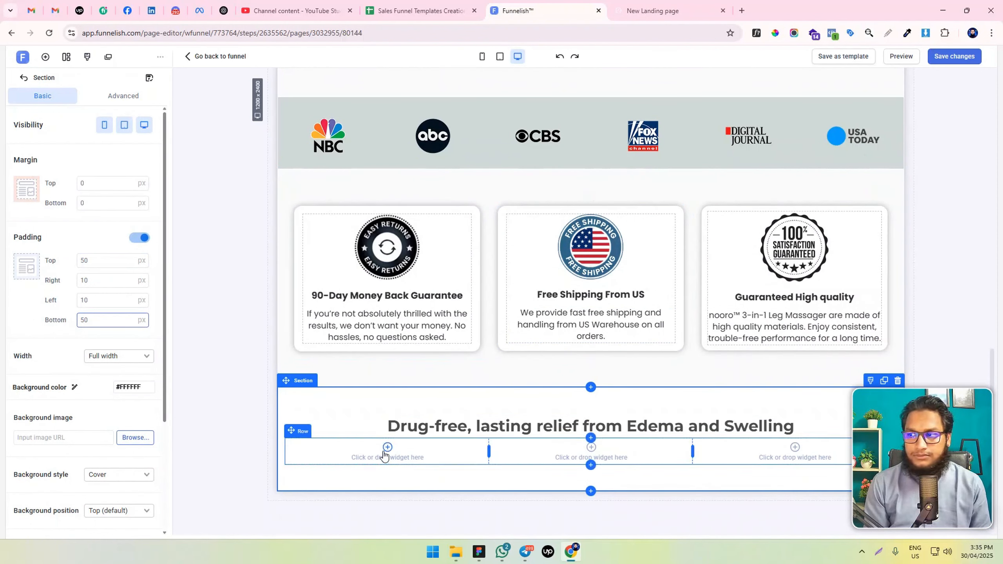
pyautogui.click(46, 57)
pyautogui.moveTo(209, 201); pyautogui.dragTo(474, 456)
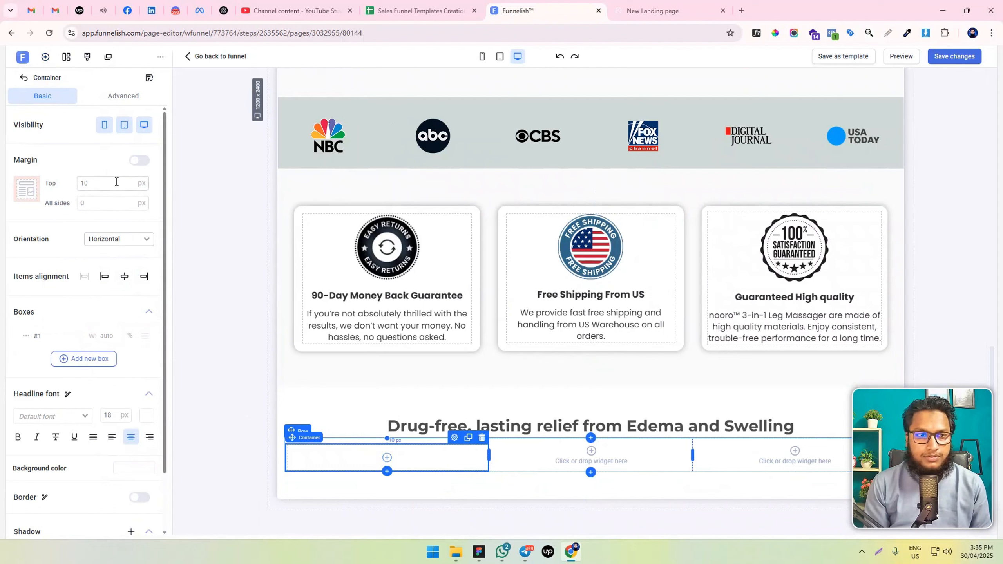
# Set the first column container's margin to 15 px on all sides, and enable its border with a 15 px radius on every corner
pyautogui.doubleClick(78, 200)
pyautogui.write('15')
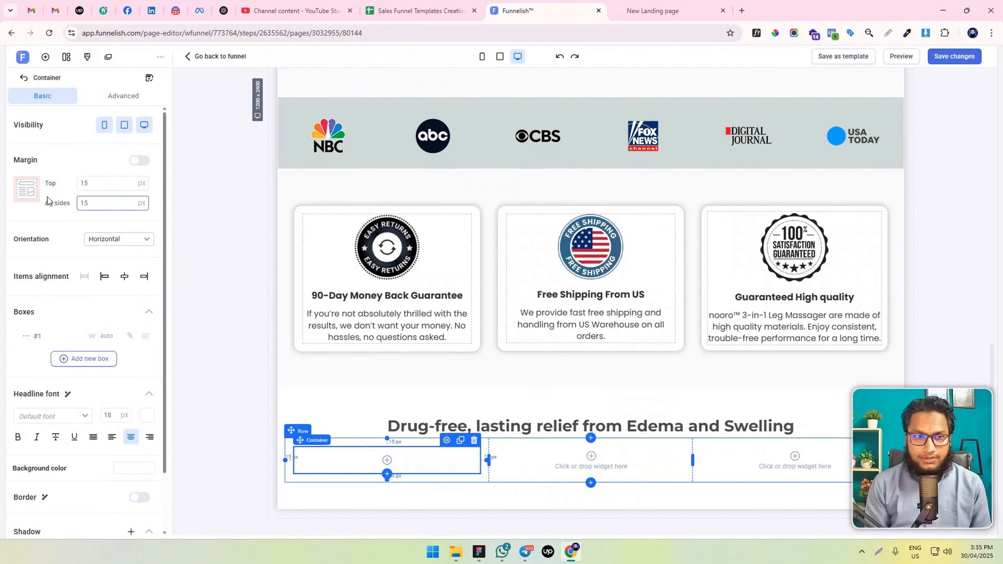
pyautogui.scroll(-2, 79, 316)
pyautogui.click(140, 430)
pyautogui.scroll(-3, 133, 418)
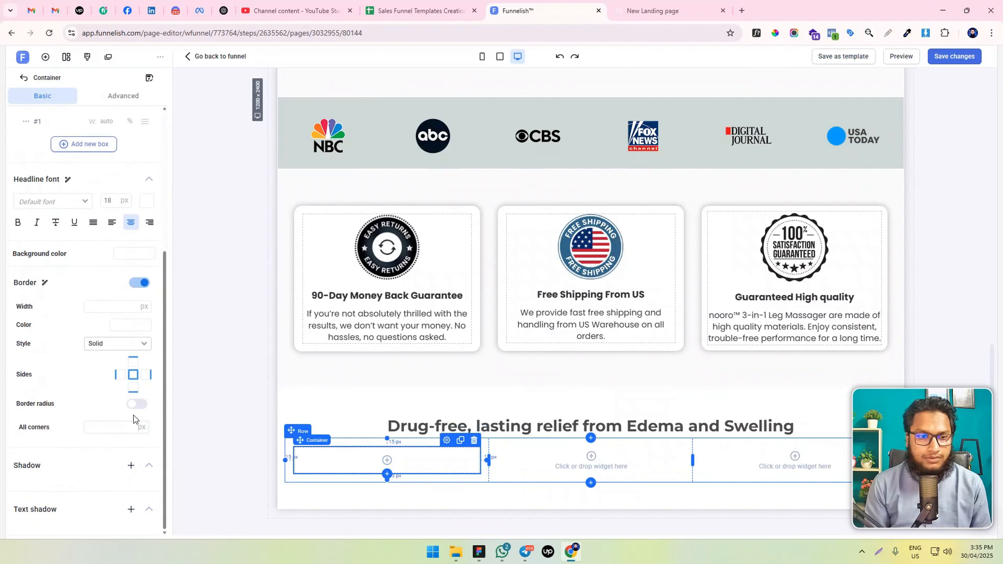
pyautogui.click(123, 424)
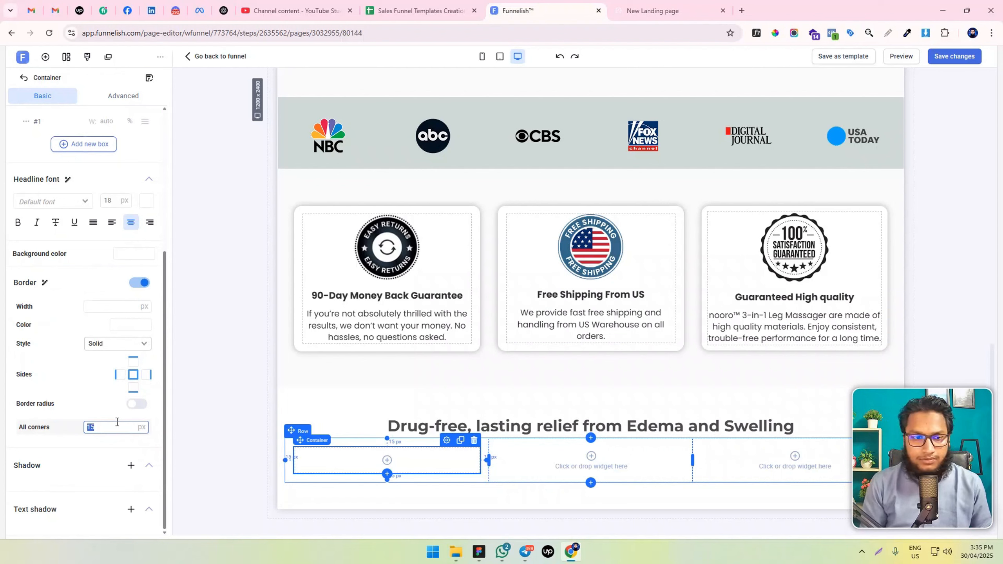
pyautogui.click(137, 405)
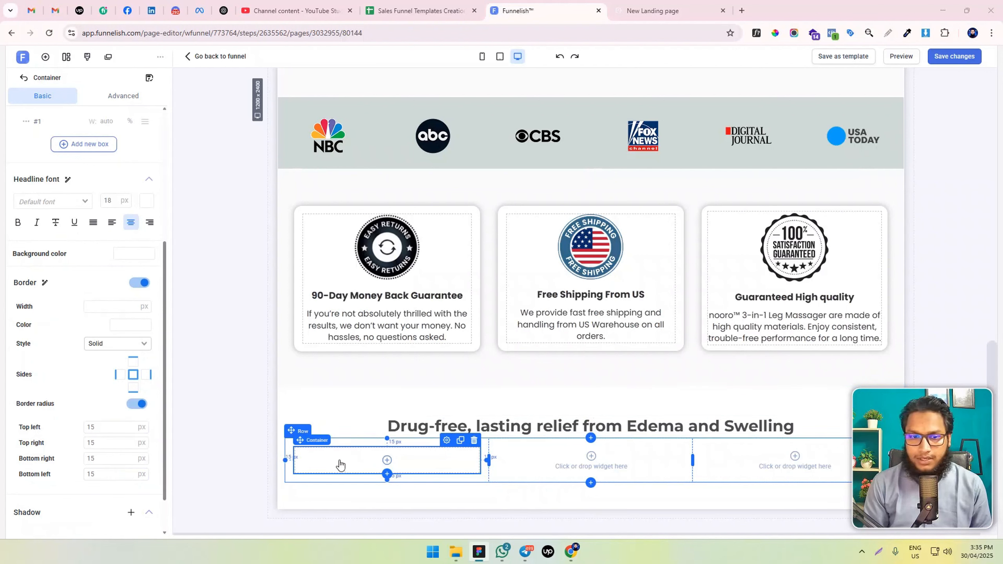
# Set the first column container's background color to #FAFAFA
pyautogui.click(134, 252)
pyautogui.write('#FAFAFA')
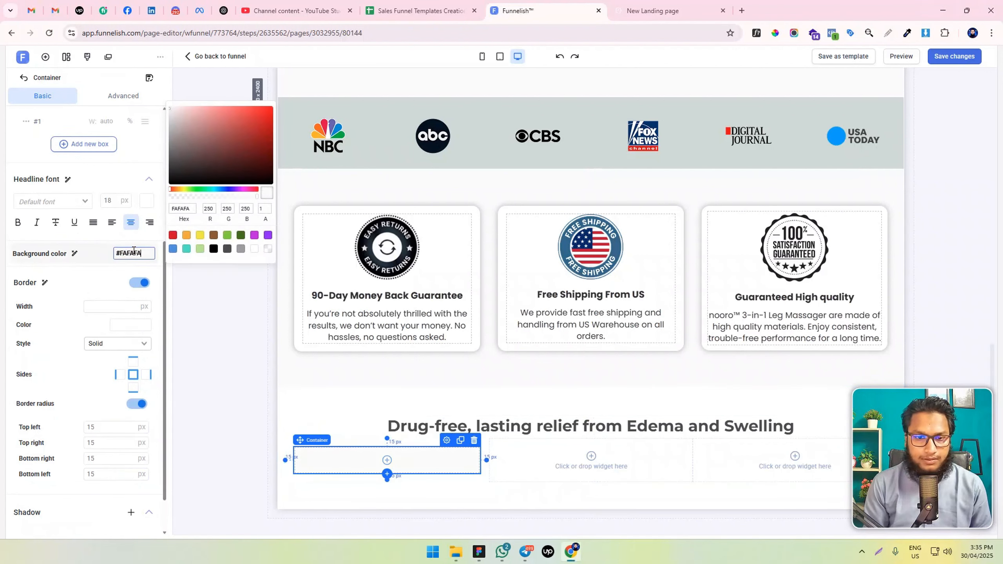
pyautogui.click(249, 421)
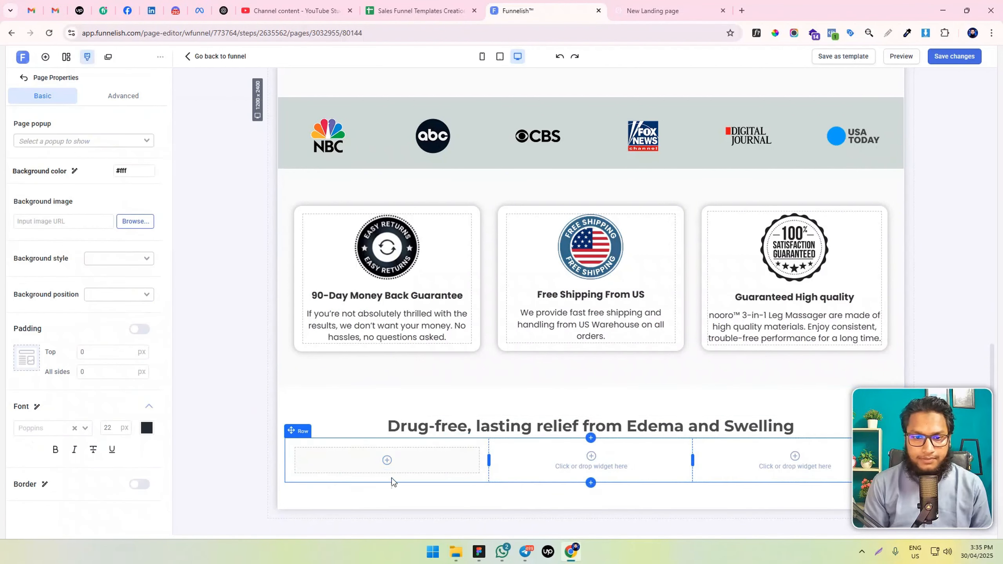
# Add a Video element inside the first column's container and open its video selection
pyautogui.click(387, 460)
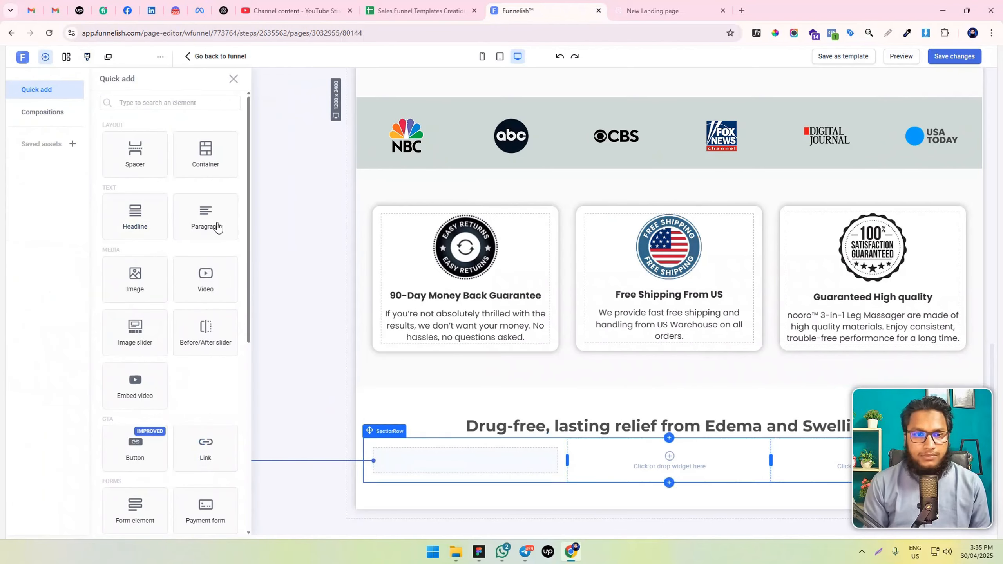
pyautogui.click(196, 279)
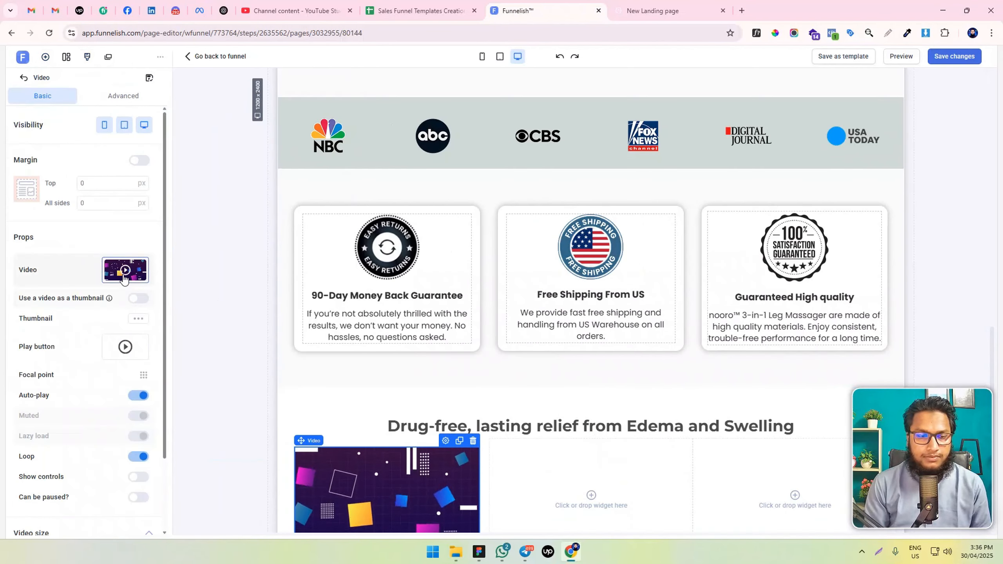
pyautogui.click(131, 281)
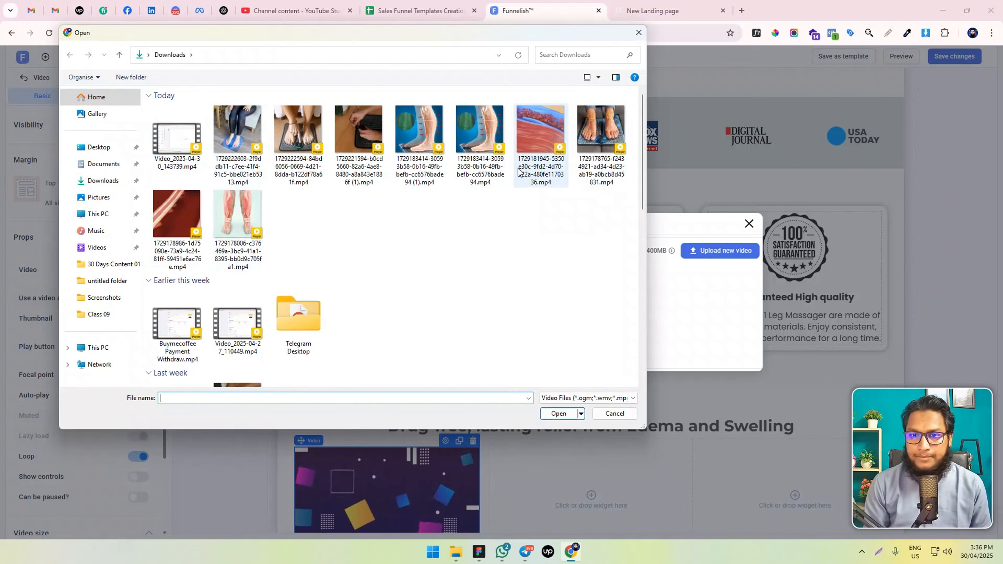
# Upload the feet-on-massager, lower-legs and blood-vessel clips from Downloads, and use the blood-vessel clip for the video
pyautogui.doubleClick(600, 166)
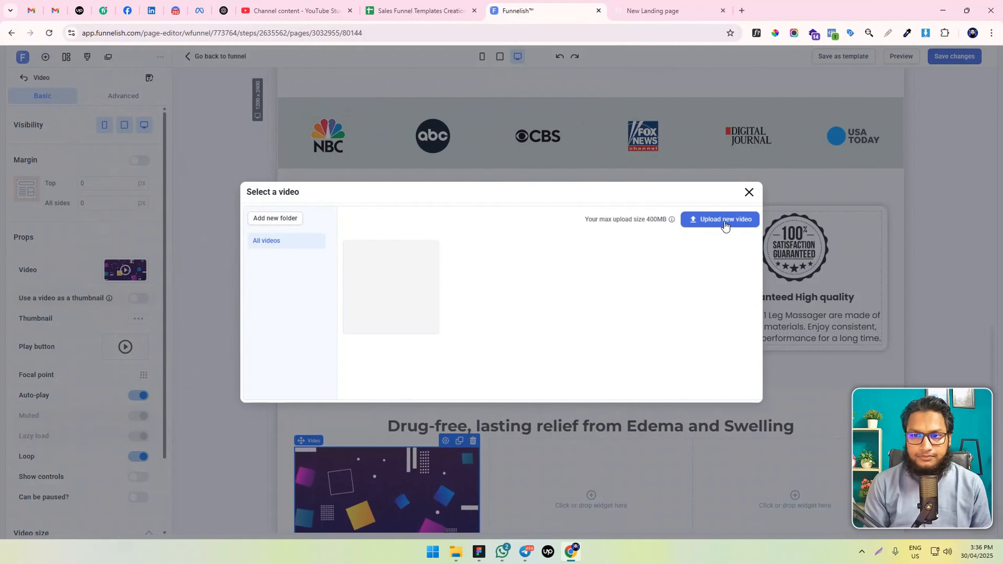
pyautogui.click(719, 219)
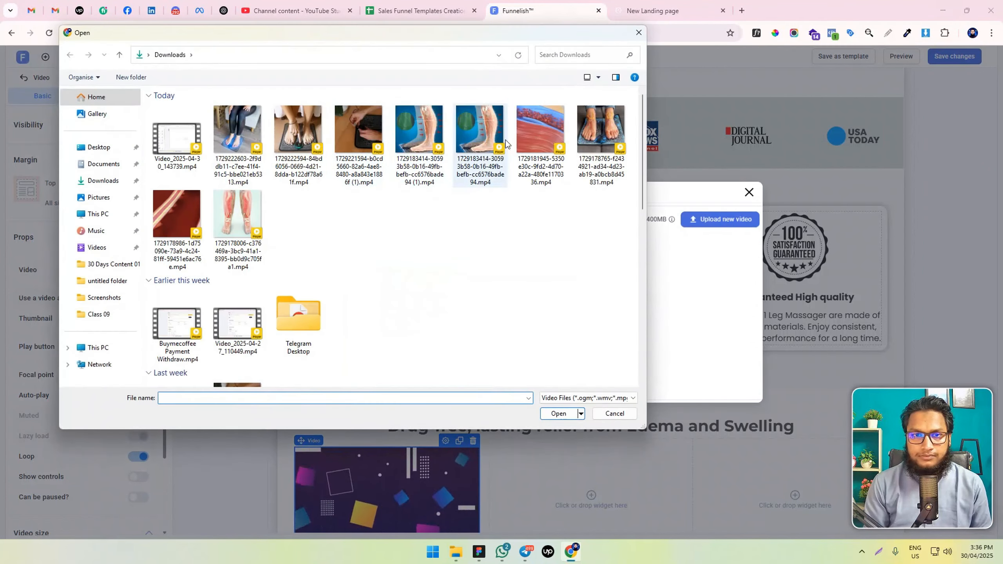
pyautogui.doubleClick(224, 225)
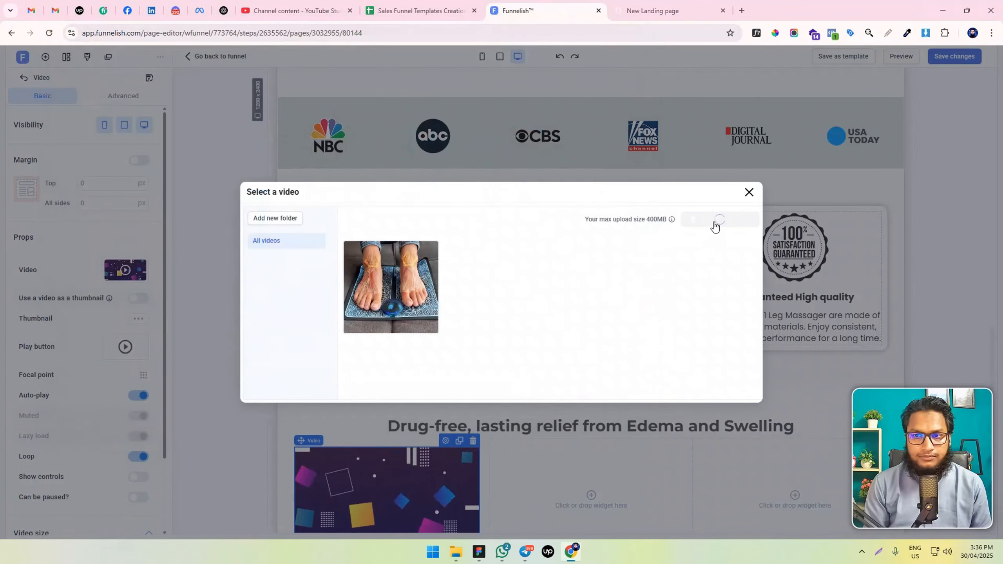
pyautogui.click(716, 225)
pyautogui.doubleClick(189, 210)
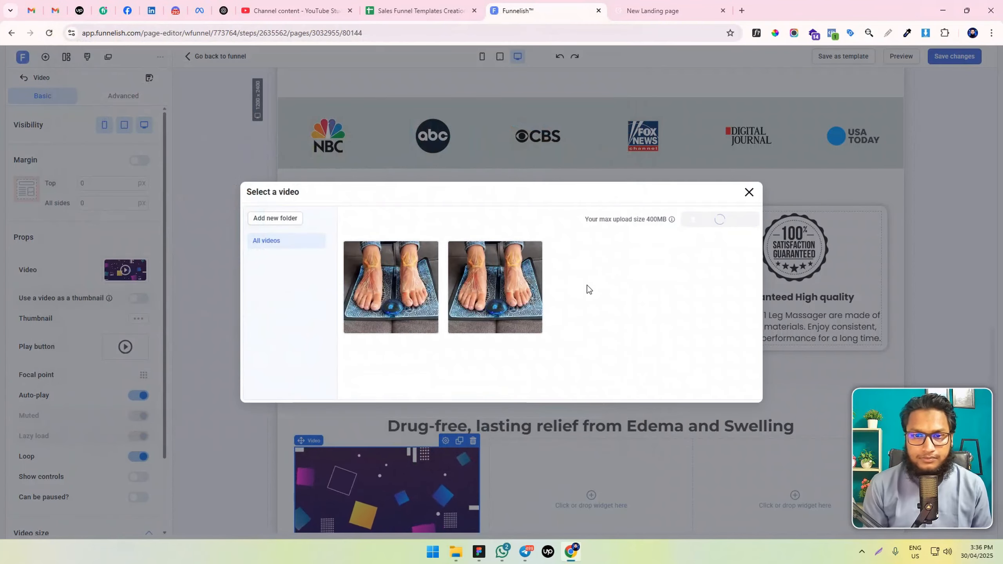
pyautogui.click(395, 293)
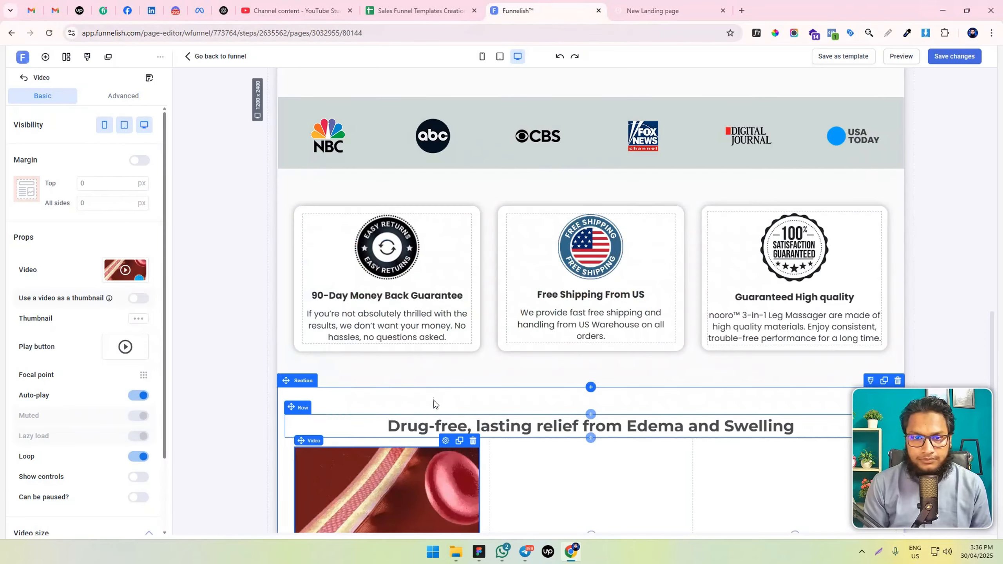
# Set the video's width to 150 px, leaving the height on auto
pyautogui.scroll(-4, 433, 400)
pyautogui.scroll(-3, 55, 344)
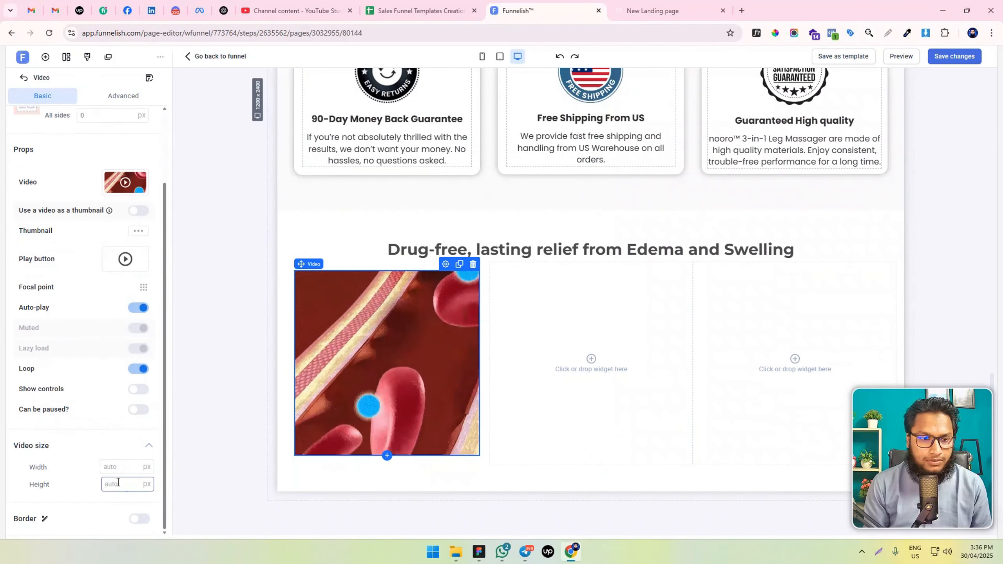
pyautogui.click(122, 467)
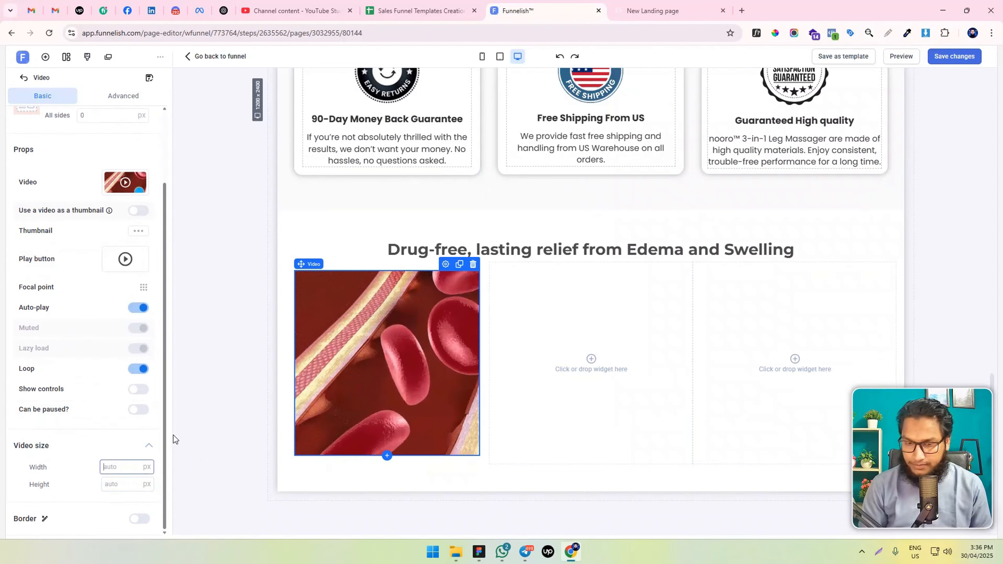
pyautogui.write('150')
# Enable the video's border and give all four corners a 500 px radius to make it circular
pyautogui.click(139, 518)
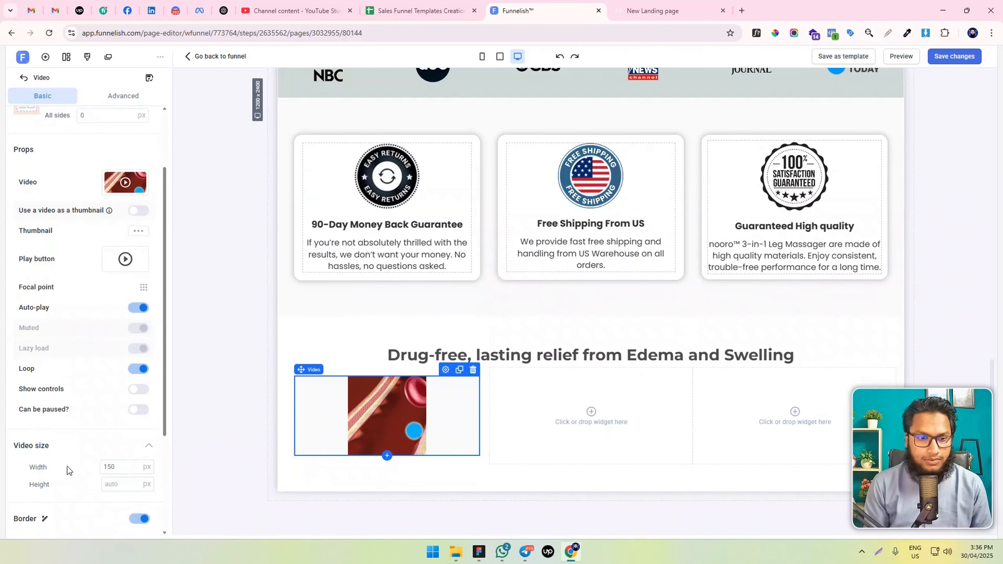
pyautogui.scroll(-5, 68, 467)
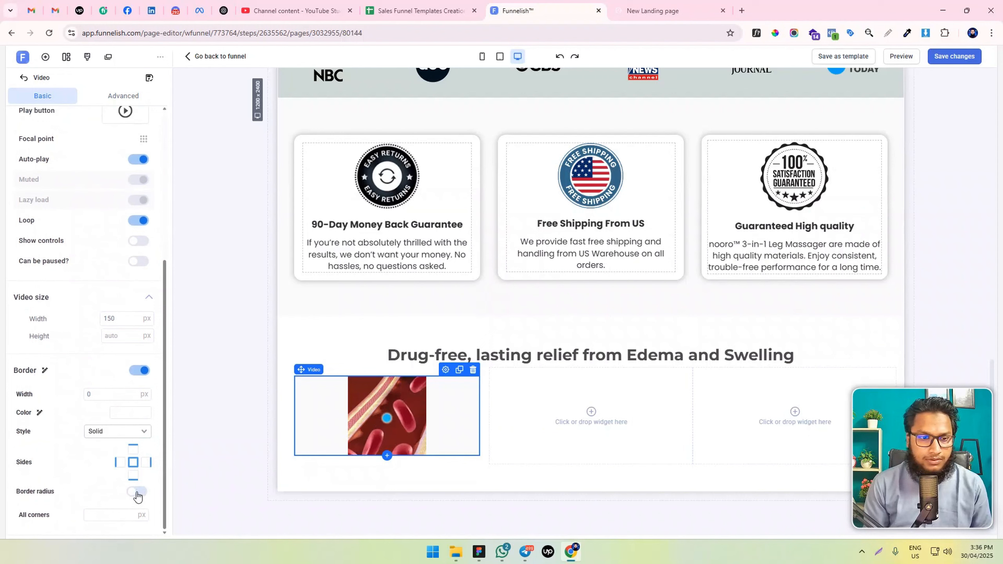
pyautogui.click(115, 514)
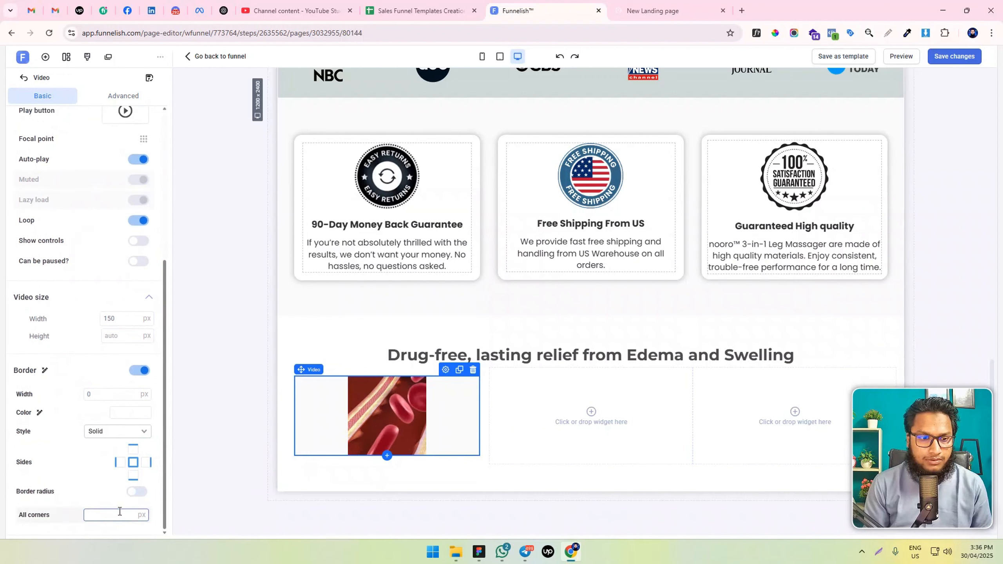
pyautogui.write('500')
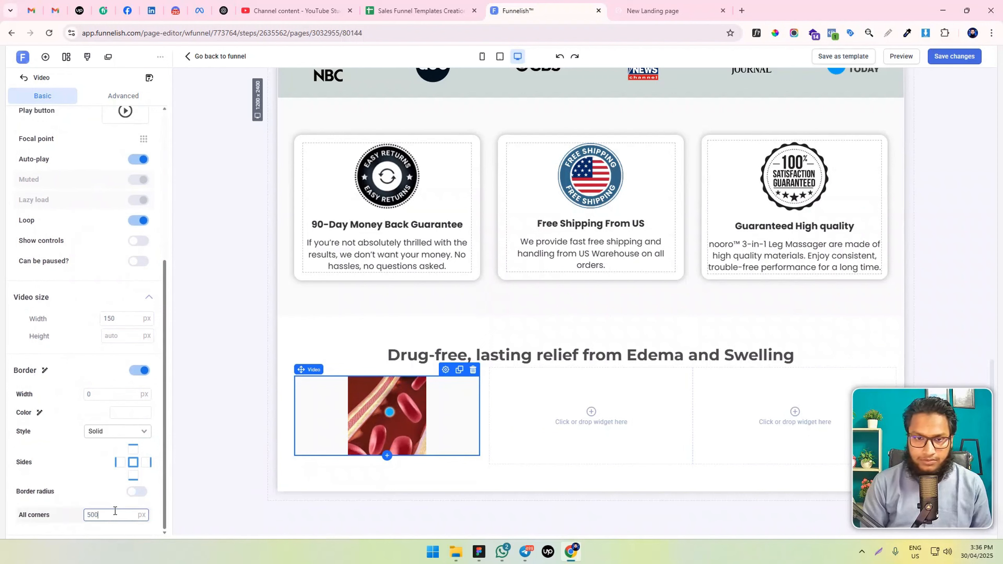
pyautogui.click(137, 491)
pyautogui.scroll(-1, 101, 467)
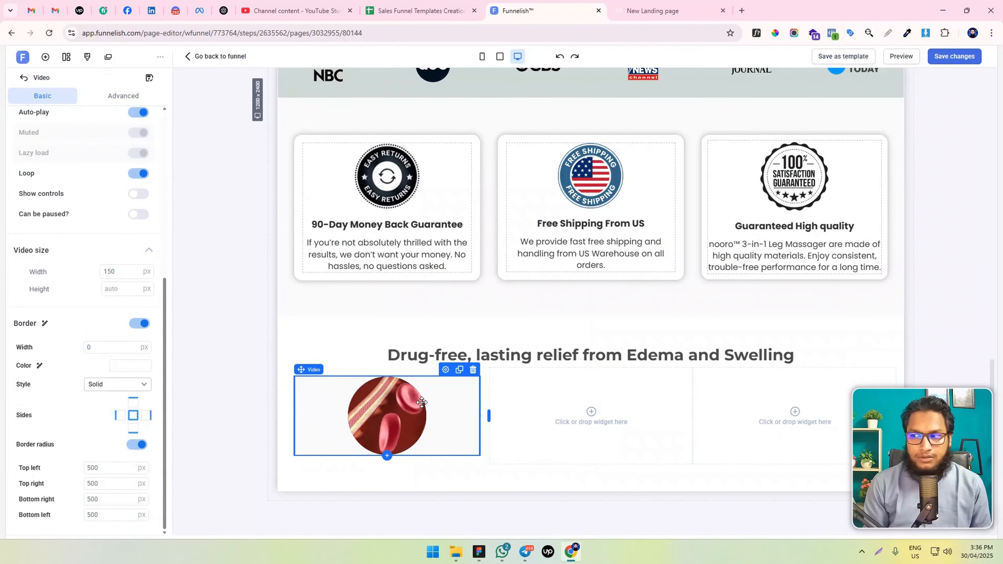
# Replace the circular video's clip with the uploaded lower-legs clip
pyautogui.scroll(6, 108, 285)
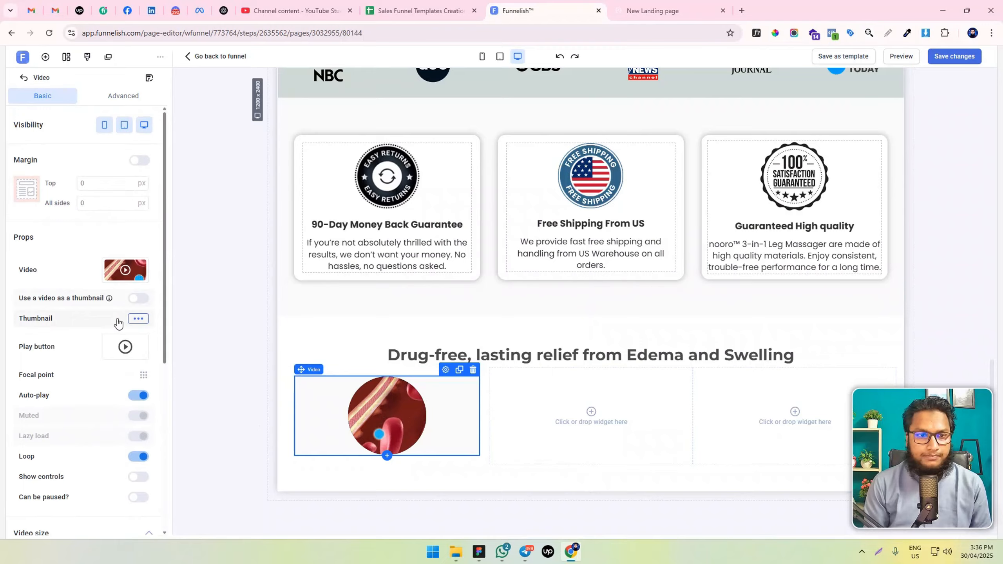
pyautogui.click(125, 269)
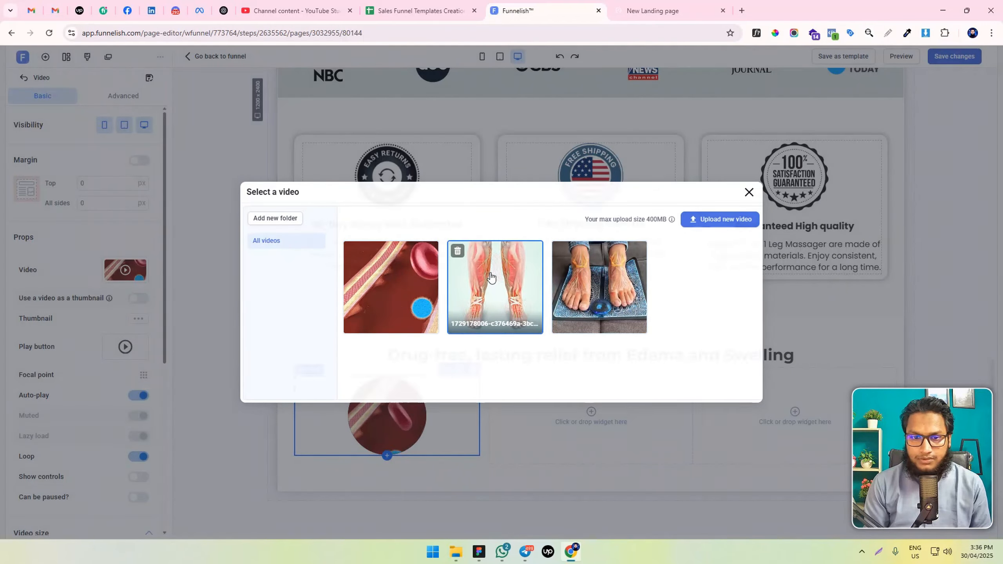
pyautogui.click(496, 312)
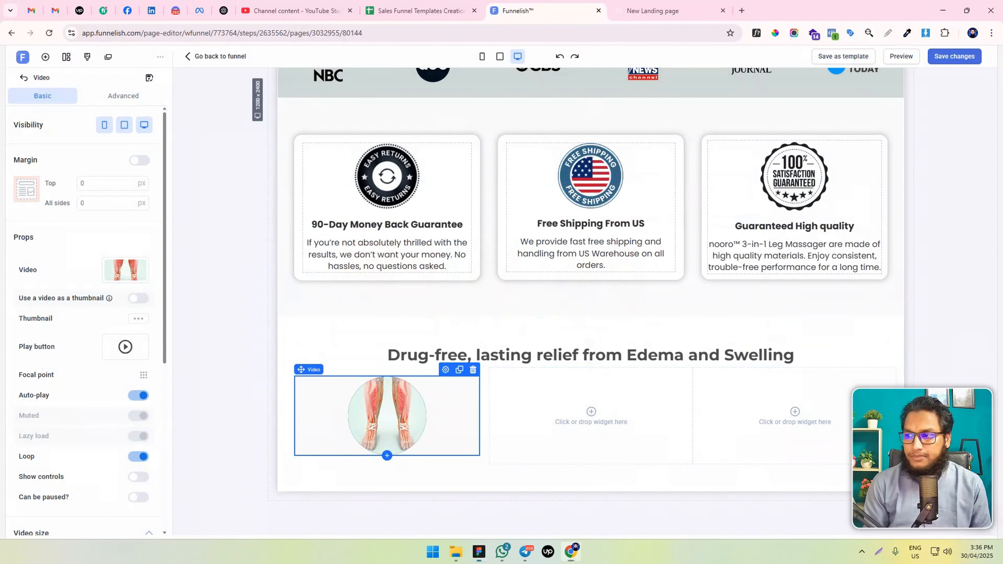
# Clone the headline and paragraph of the "90-Day Money Back Guarantee" card and move the duplicates below the legs video
pyautogui.scroll(2, 545, 312)
pyautogui.scroll(-2, 529, 310)
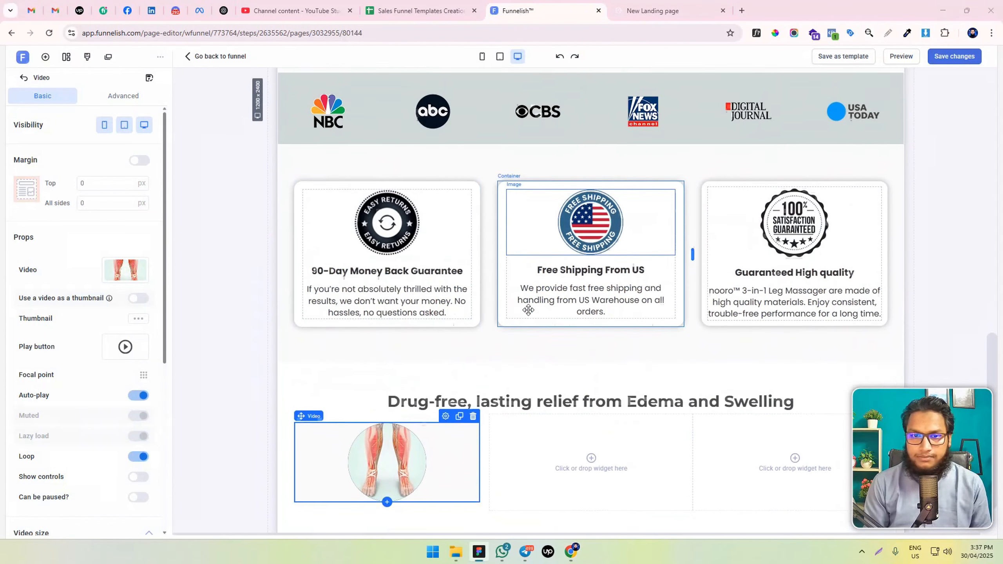
pyautogui.click(407, 228)
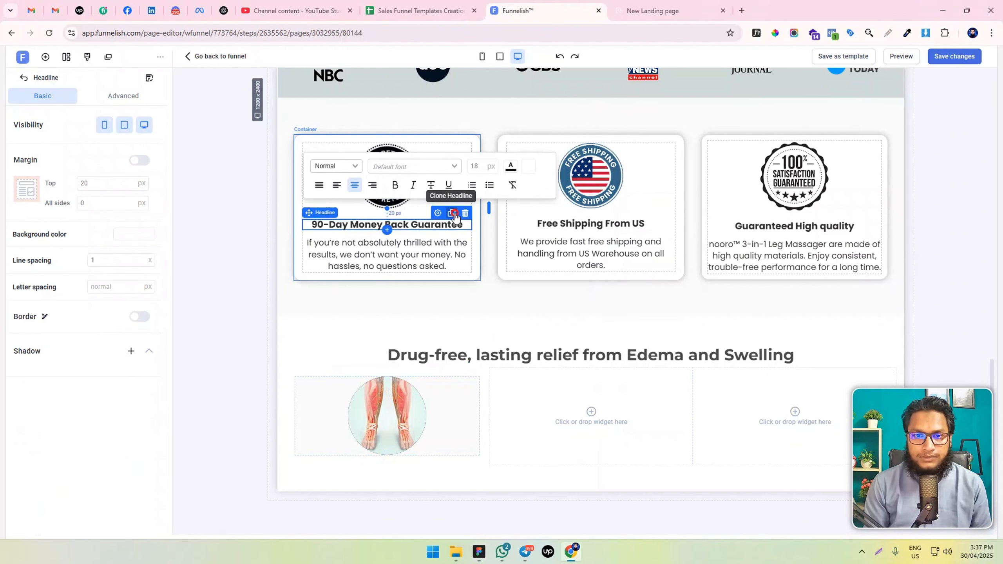
pyautogui.click(451, 214)
pyautogui.click(433, 263)
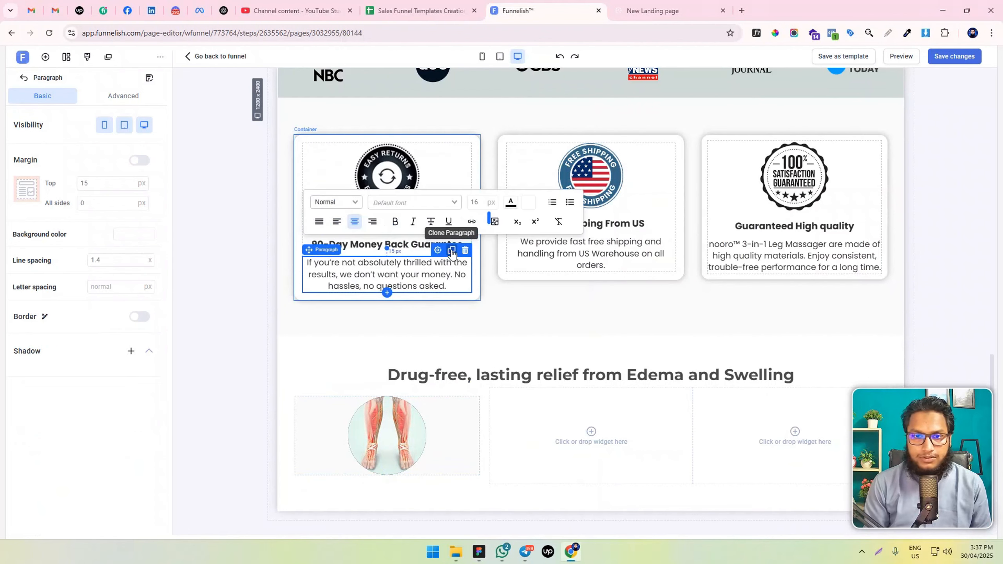
pyautogui.click(451, 249)
pyautogui.moveTo(427, 225); pyautogui.dragTo(428, 441)
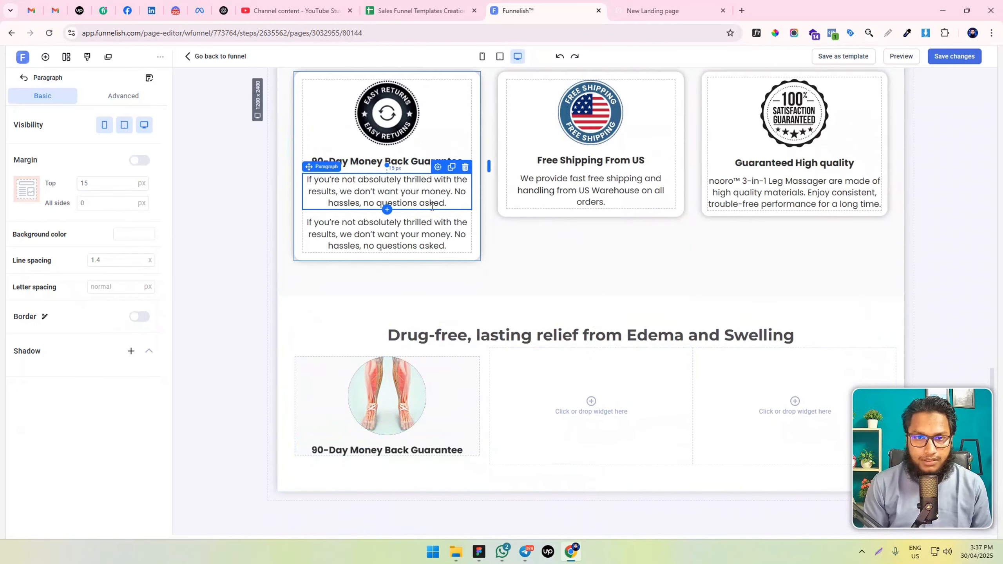
pyautogui.moveTo(421, 192); pyautogui.dragTo(419, 407)
pyautogui.doubleClick(442, 181)
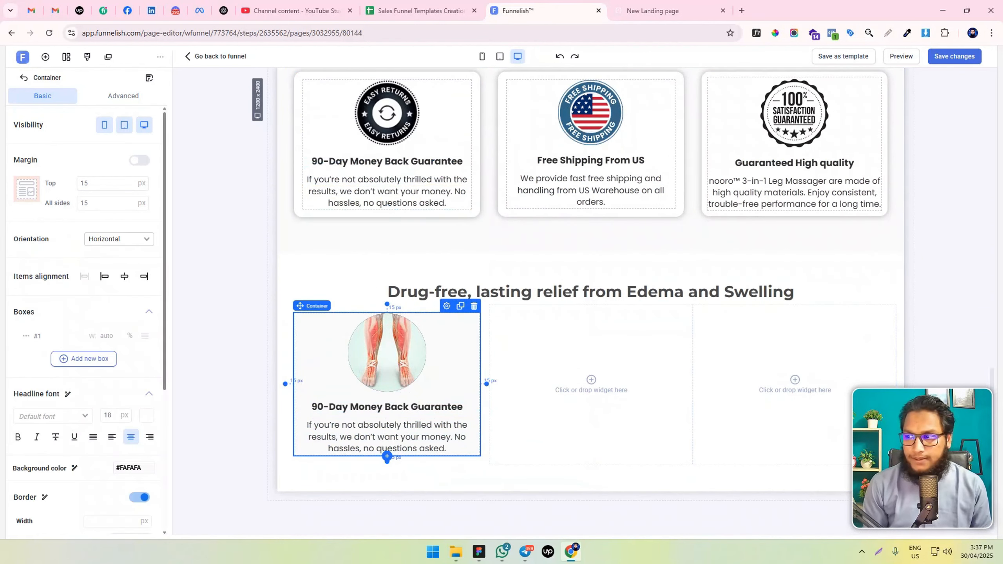
# Replace the headline text below the legs video with "Reduces Swelling"
pyautogui.doubleClick(397, 406)
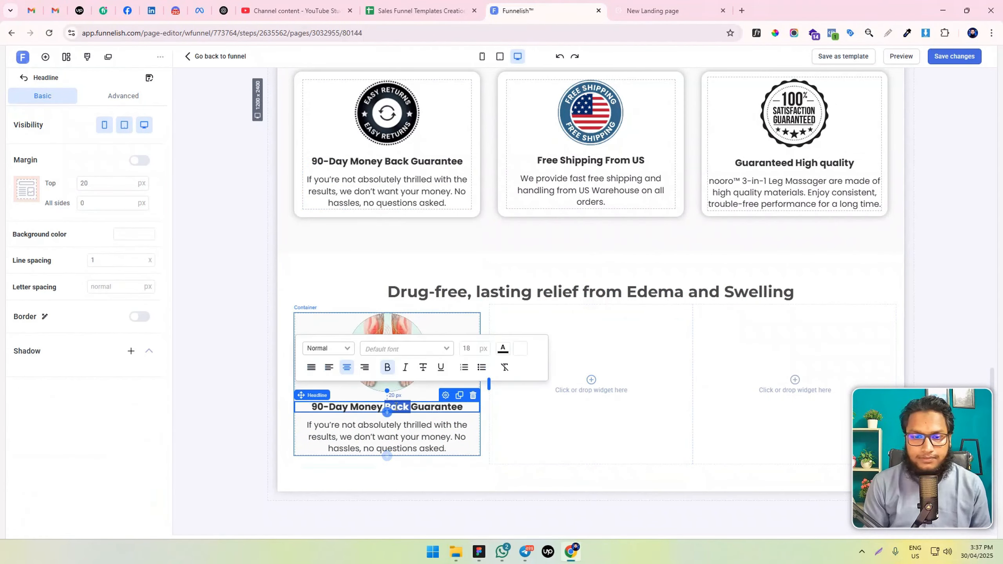
pyautogui.hotkey('ctrl', 'a')
pyautogui.write('Reduces Swelling')
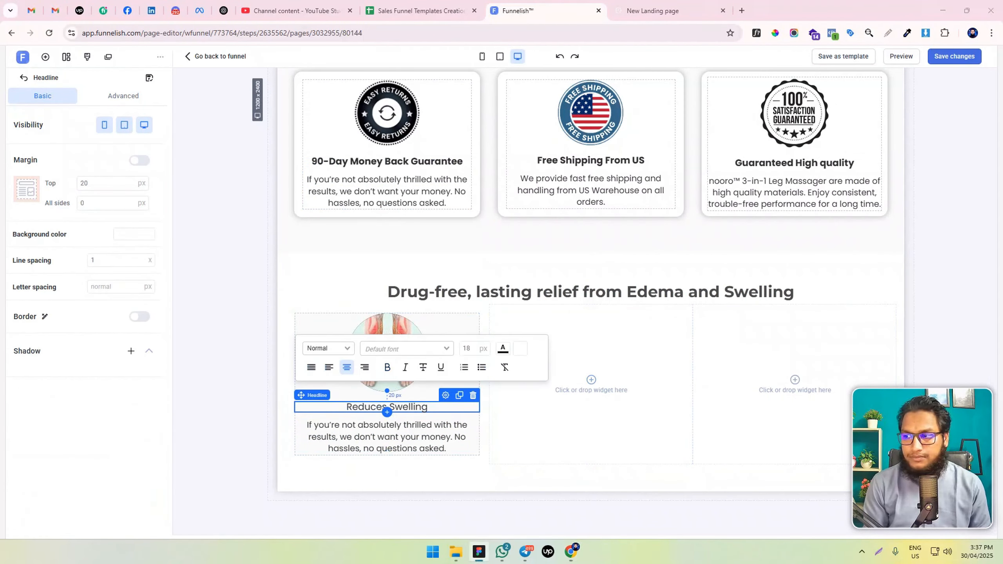
# Replace the paragraph below with "Provides Fast Relief From Lymphedema And Swelling" and make the "Reduces Swelling" headline bold
pyautogui.doubleClick(410, 425)
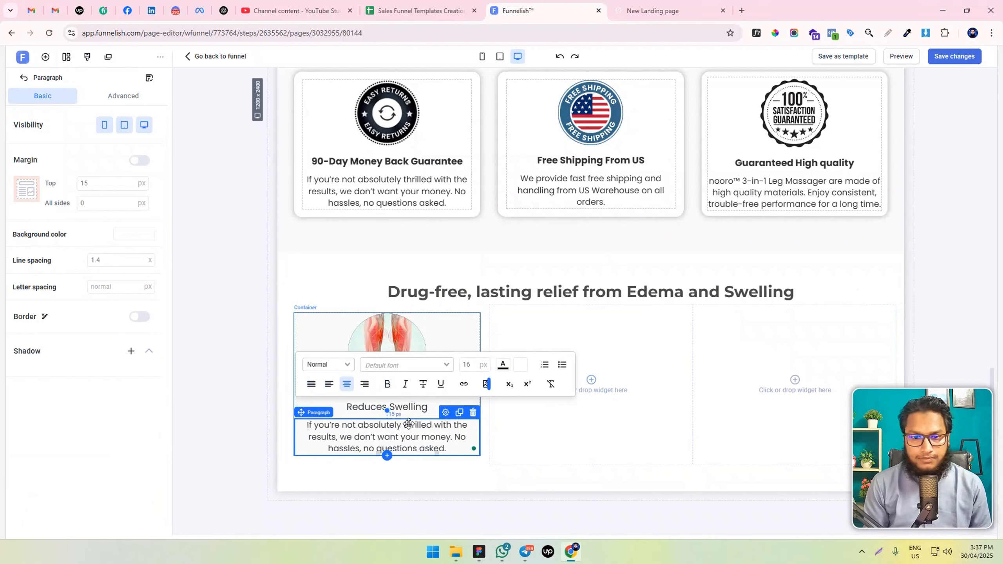
pyautogui.hotkey('ctrl', 'a')
pyautogui.write('Provides Fast Relief From Lymphedema And Swelling')
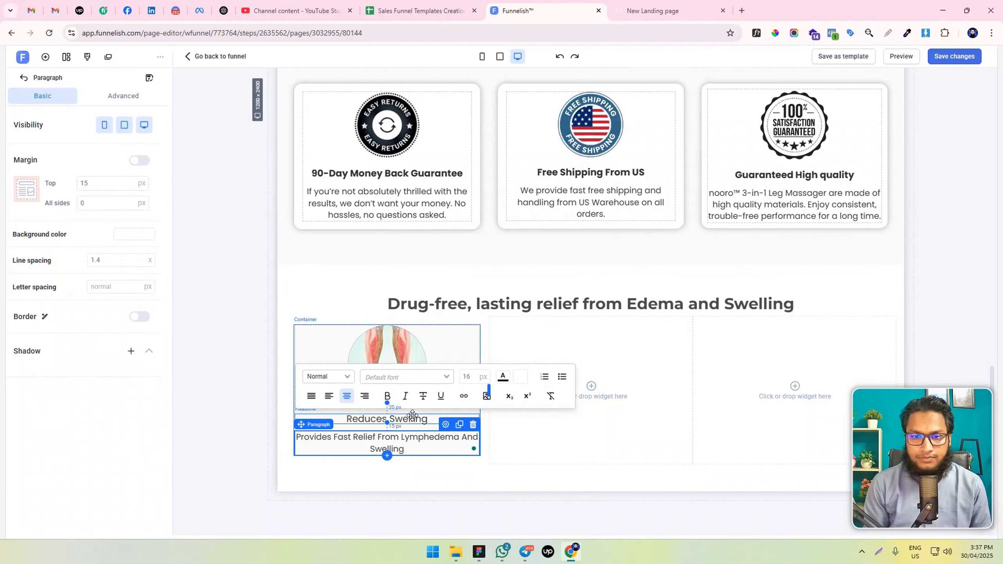
pyautogui.click(412, 417)
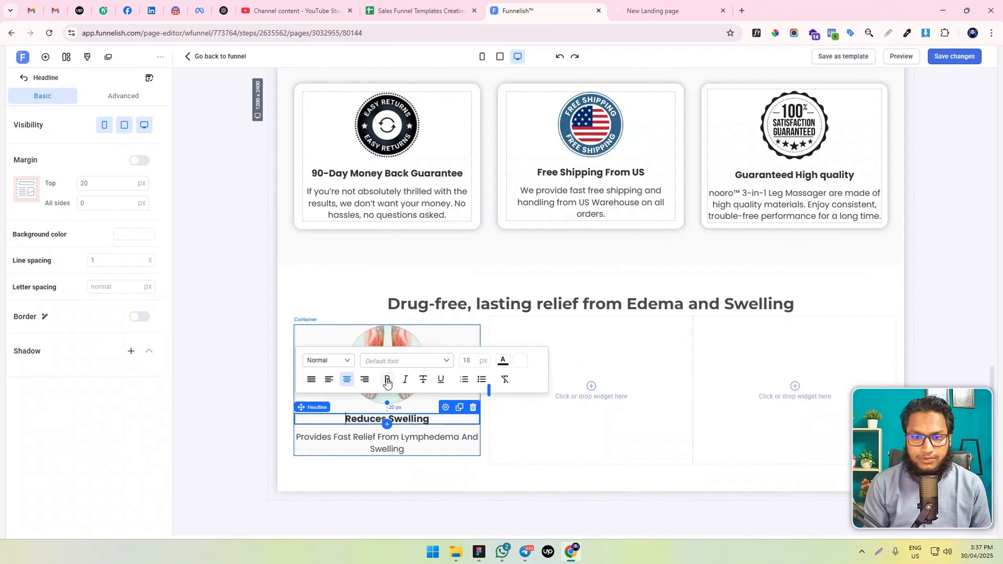
pyautogui.click(460, 447)
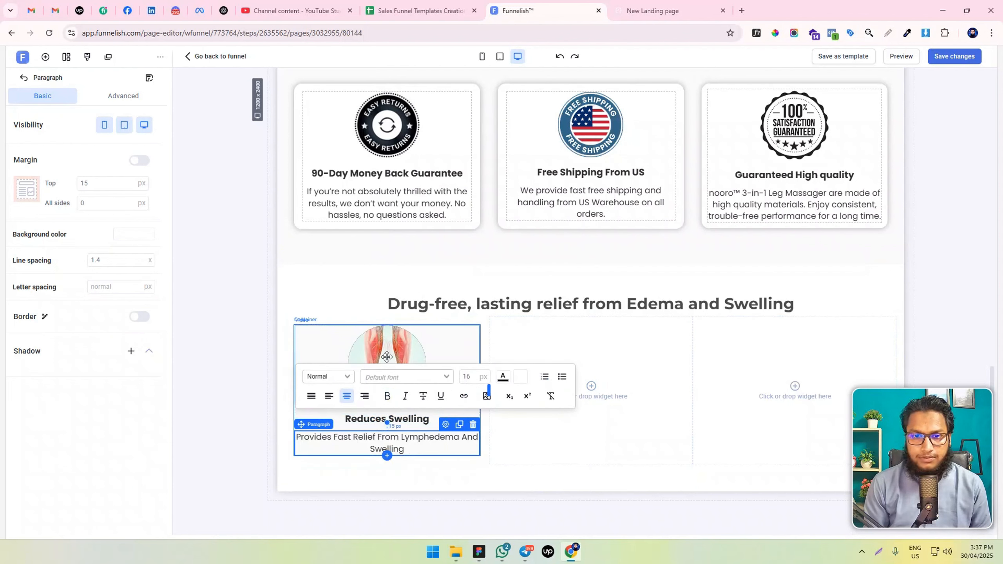
# Set the padding of the "Reduces Swelling" card's container to 20 px on all sides
pyautogui.click(312, 332)
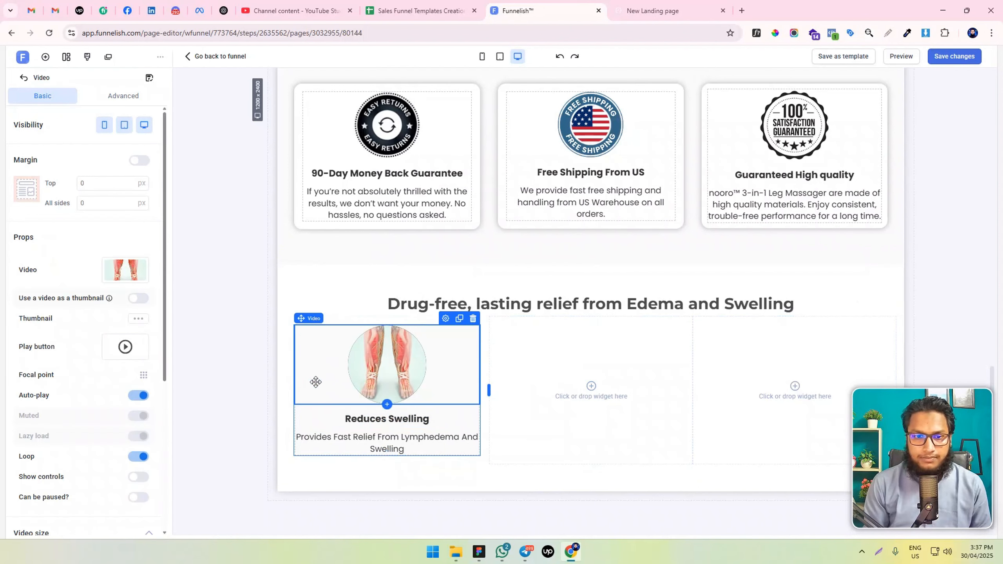
pyautogui.click(358, 319)
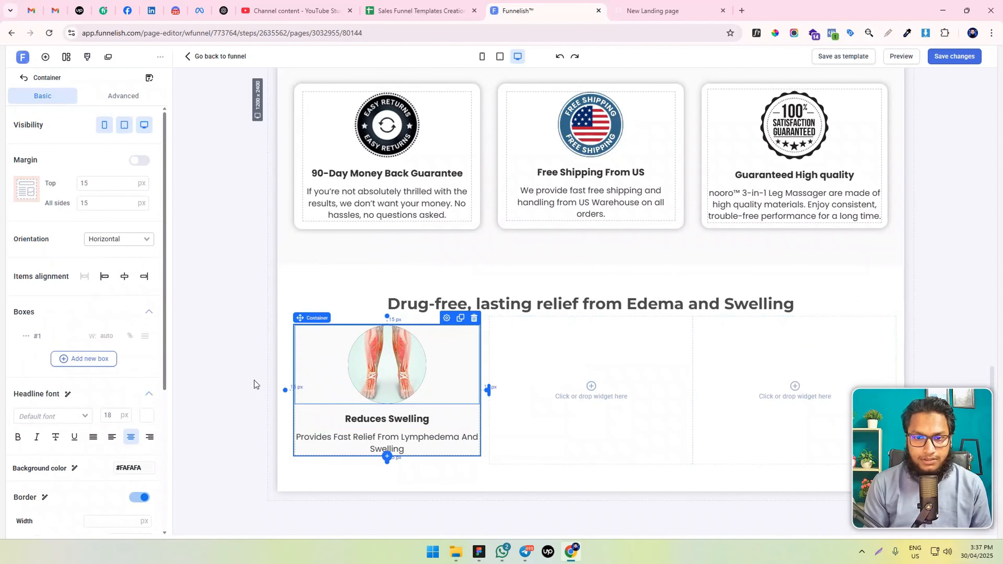
pyautogui.click(126, 96)
pyautogui.click(91, 336)
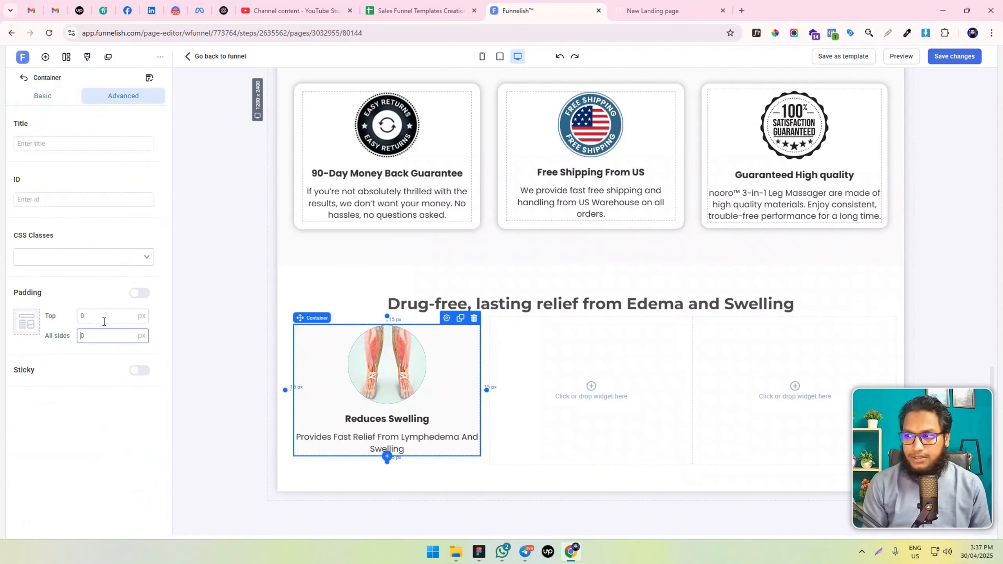
pyautogui.write('20')
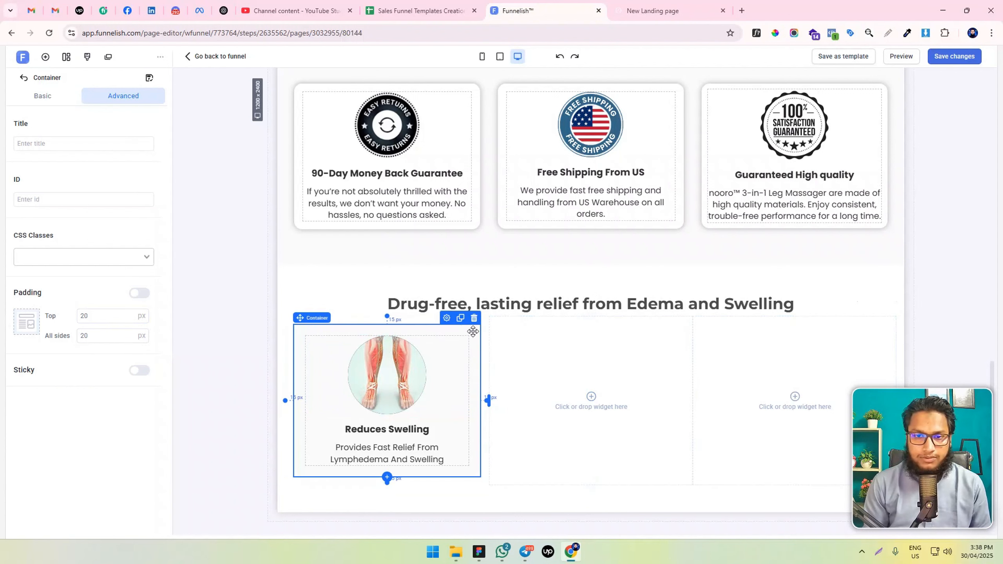
# Add an image element above the legs video in the card and assign the green checkmark corner badge from the image library
pyautogui.click(45, 57)
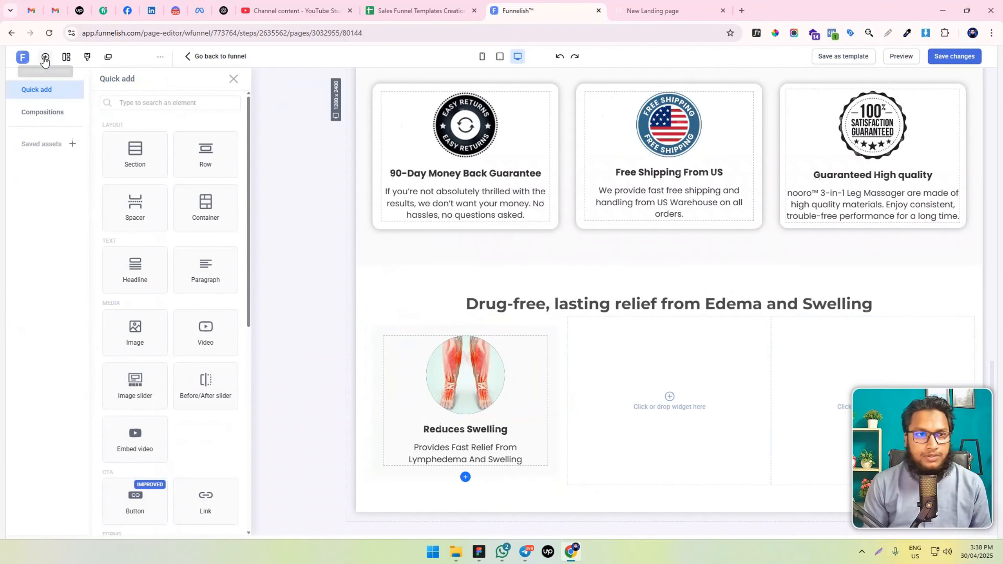
pyautogui.moveTo(161, 332); pyautogui.dragTo(496, 350)
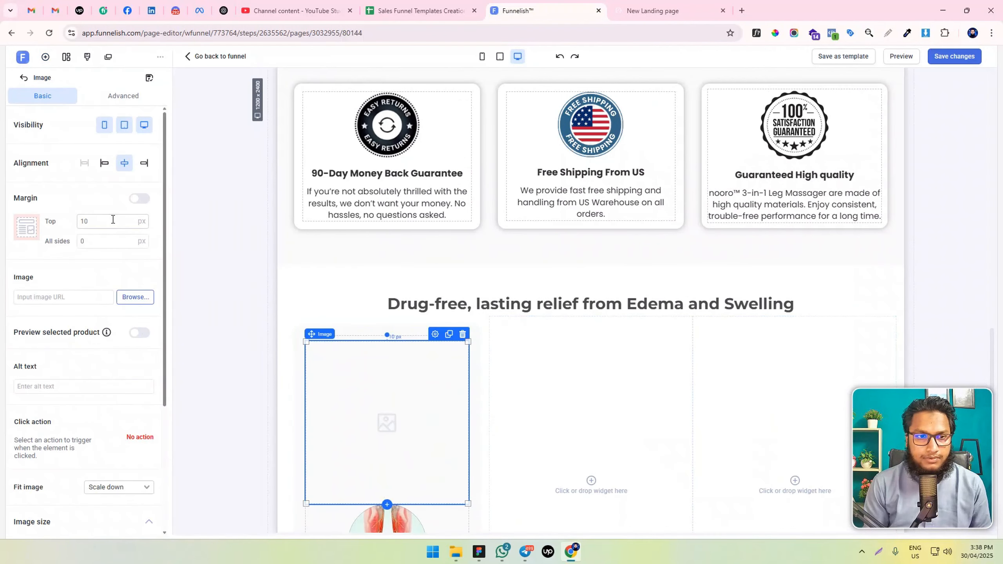
pyautogui.click(146, 296)
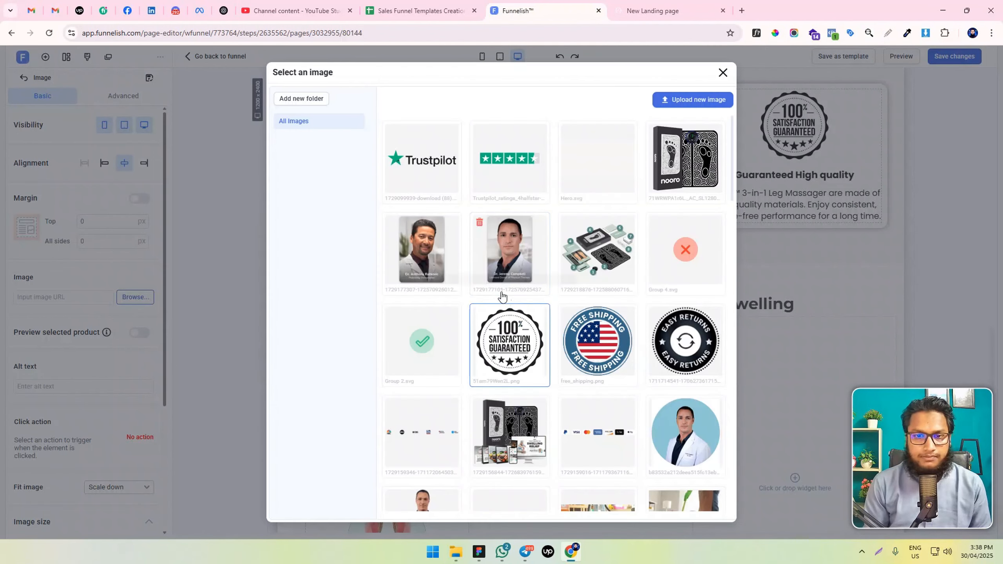
pyautogui.scroll(-5, 564, 346)
pyautogui.scroll(6, 564, 340)
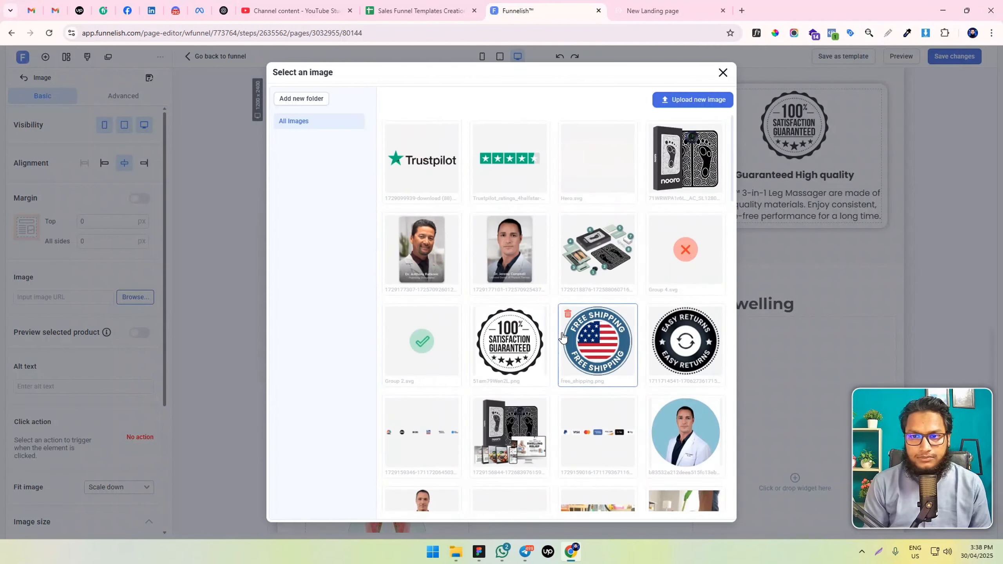
pyautogui.scroll(-8, 561, 330)
pyautogui.scroll(8, 562, 330)
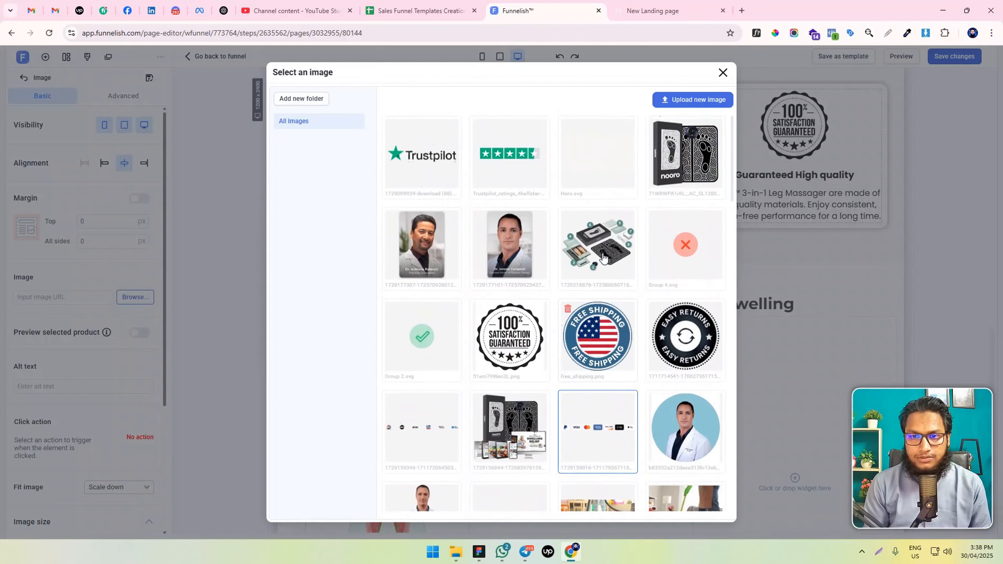
pyautogui.click(439, 184)
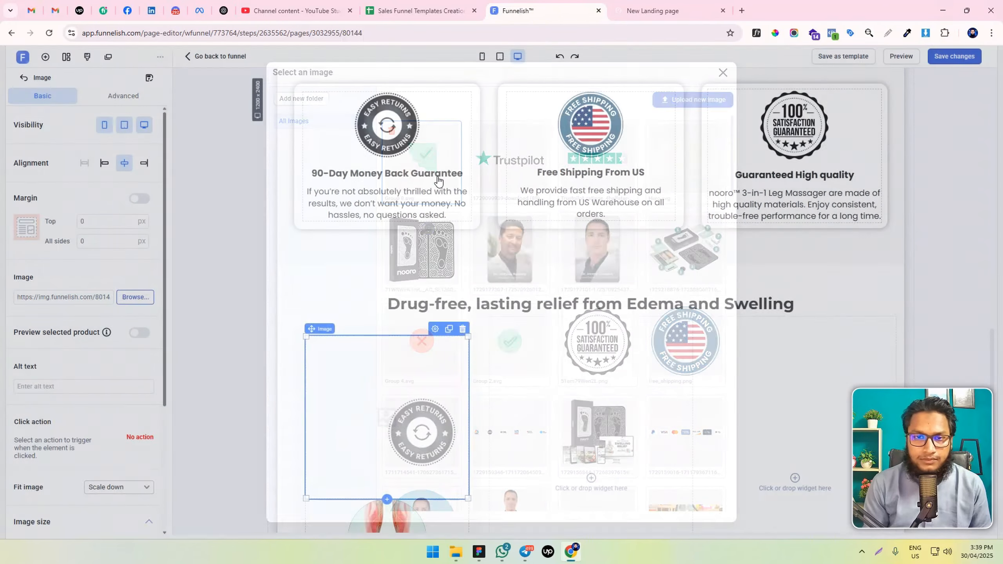
# Limit the checkmark badge's max width to 40 px and align it to the right of the card
pyautogui.scroll(-5, 75, 395)
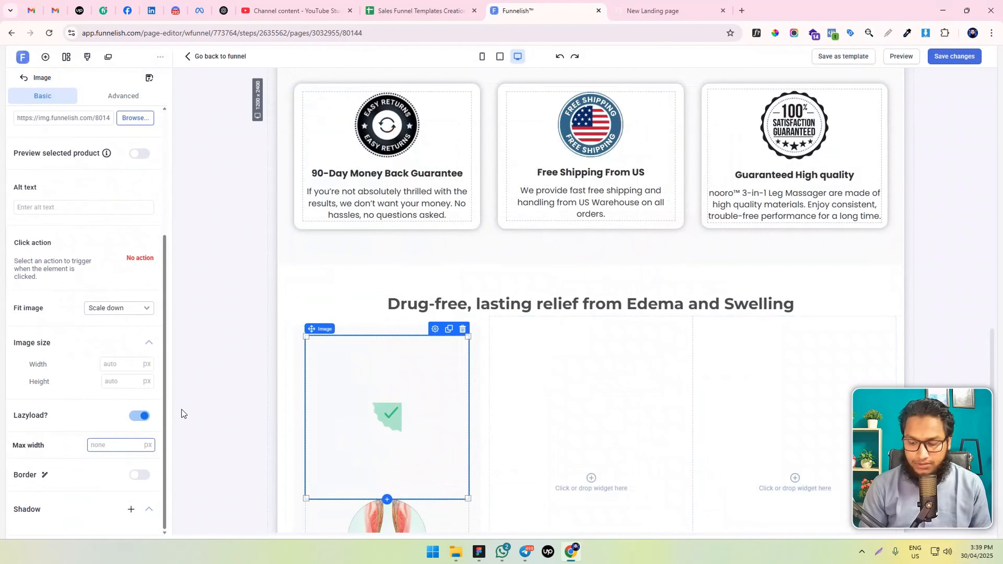
pyautogui.write('30')
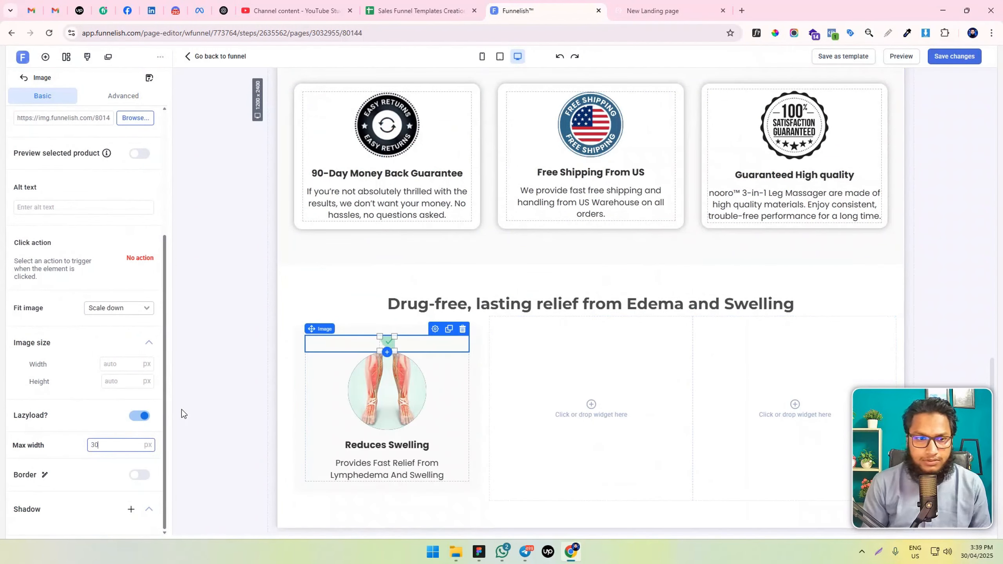
pyautogui.press('BackSpace')
pyautogui.press('BackSpace')
pyautogui.write('40')
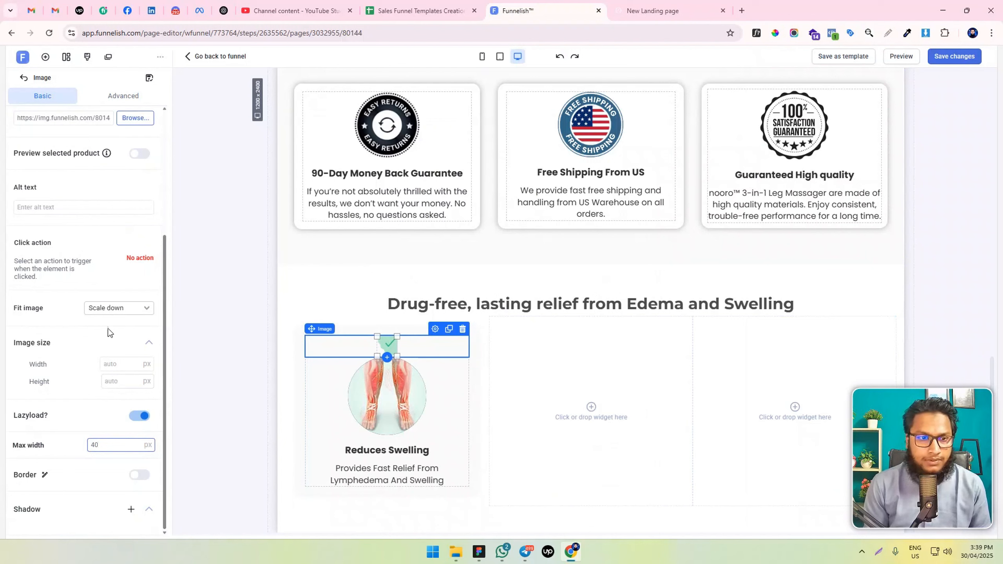
pyautogui.scroll(5, 71, 381)
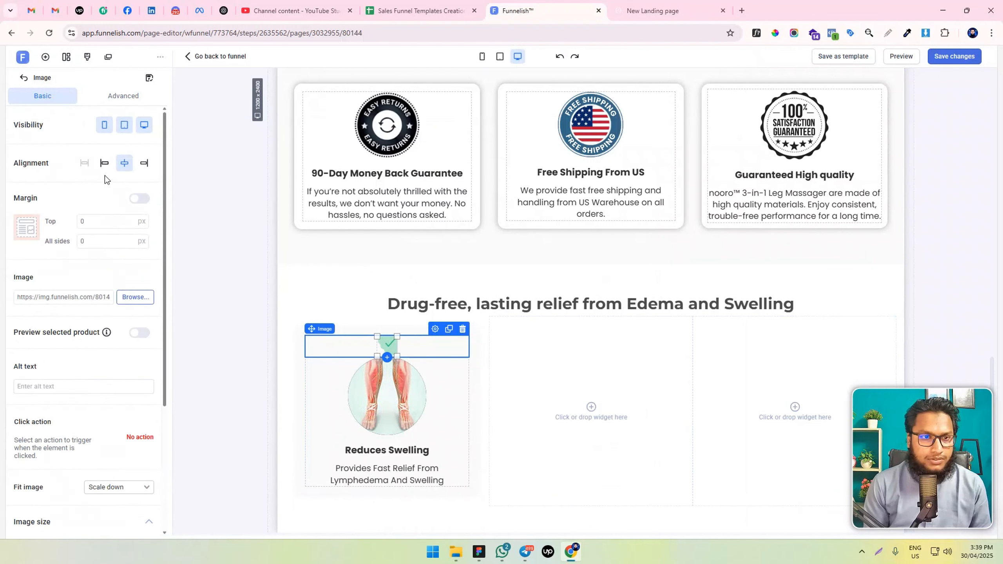
pyautogui.click(144, 164)
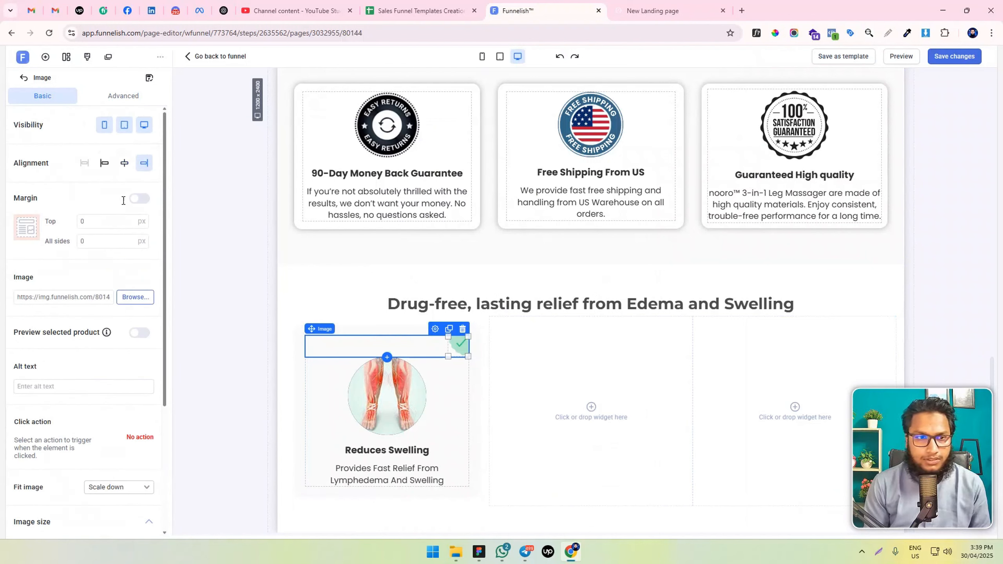
pyautogui.click(119, 96)
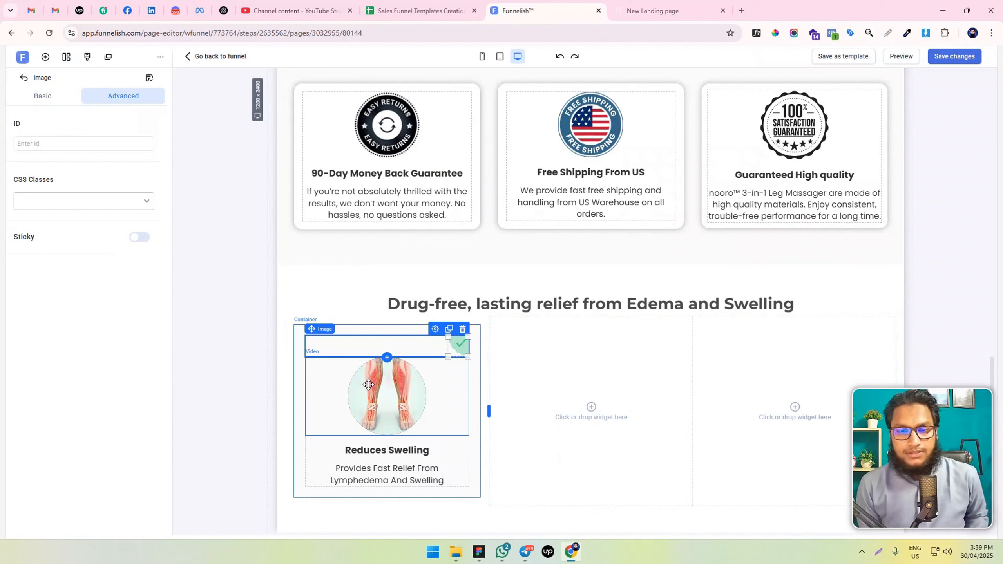
pyautogui.click(297, 334)
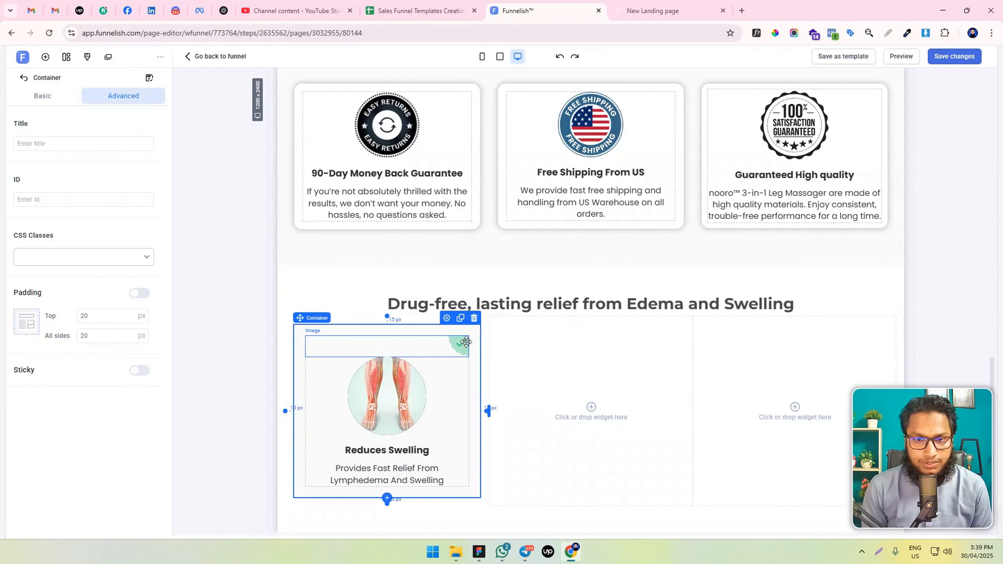
pyautogui.click(466, 342)
pyautogui.click(40, 96)
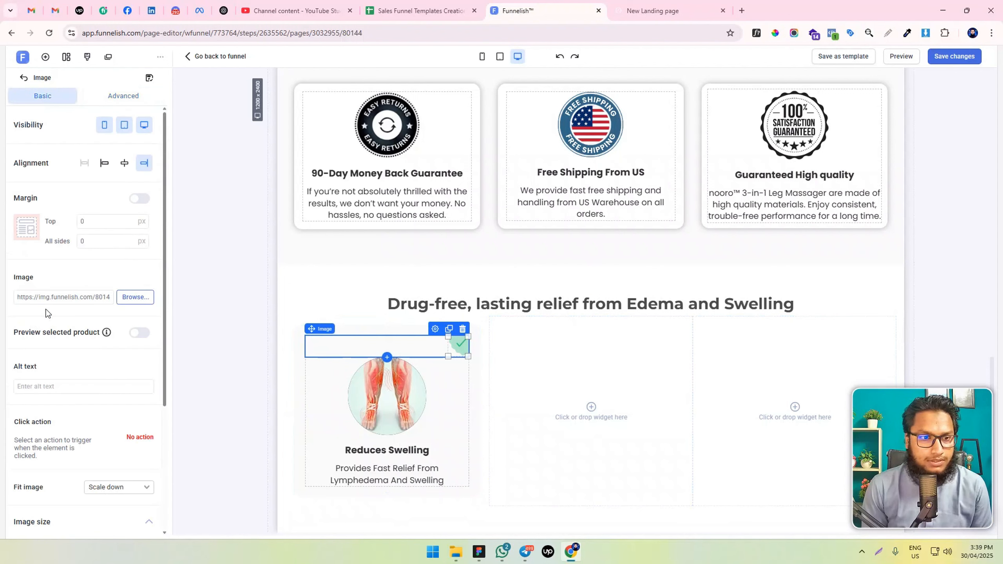
pyautogui.scroll(-4, 56, 302)
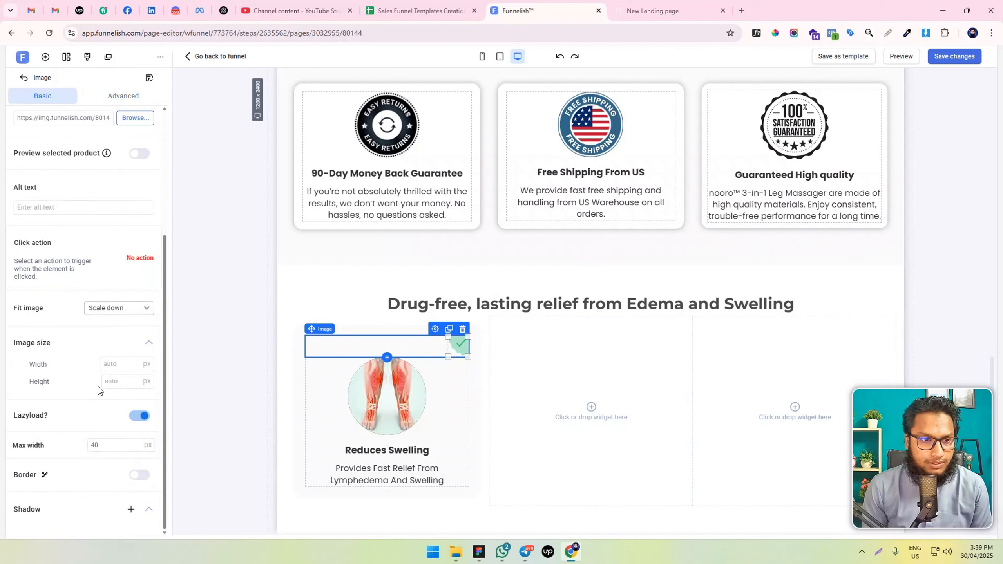
# Set the padding of the "Reduces Swelling" card's container to 0 on all sides
pyautogui.click(302, 334)
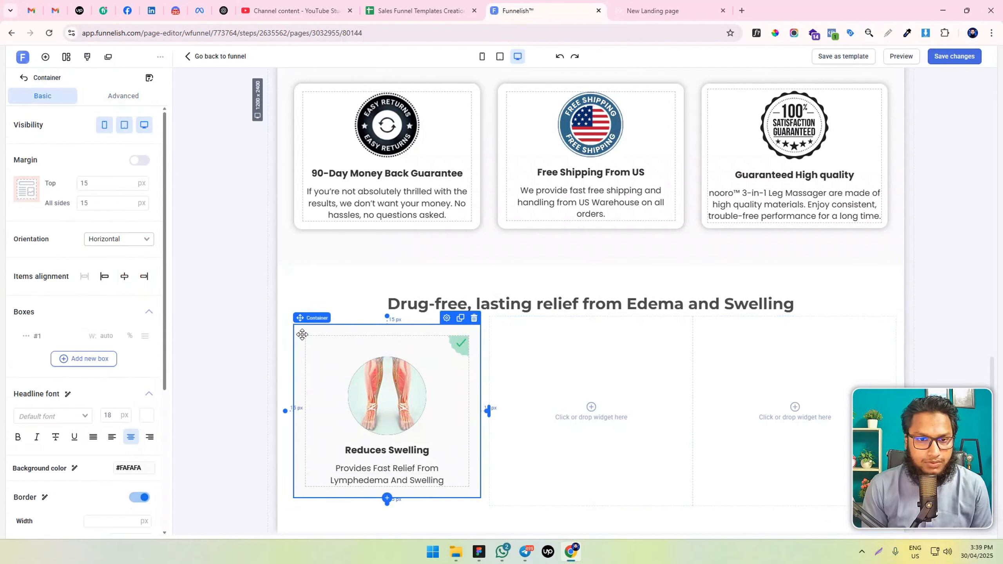
pyautogui.click(123, 97)
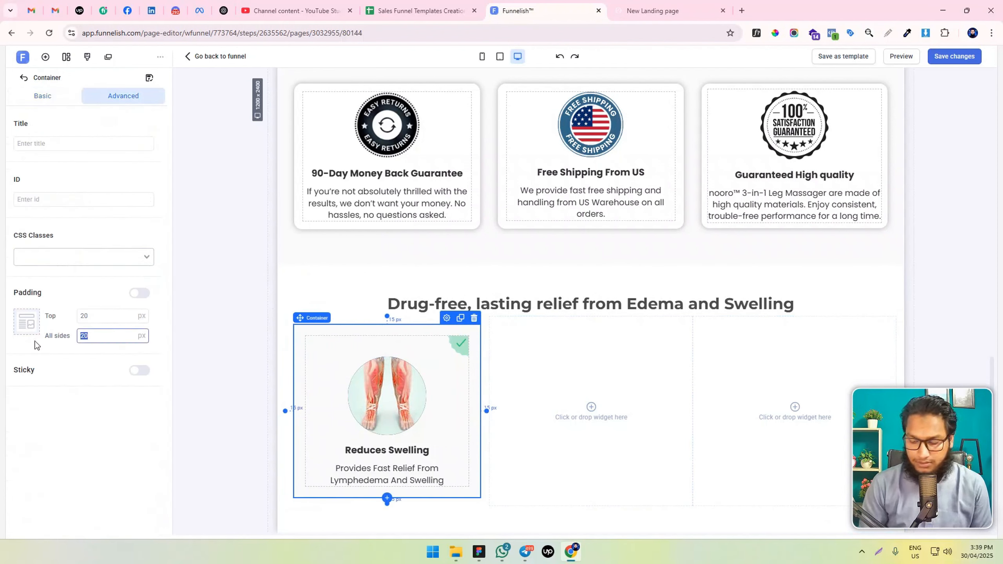
pyautogui.write('0')
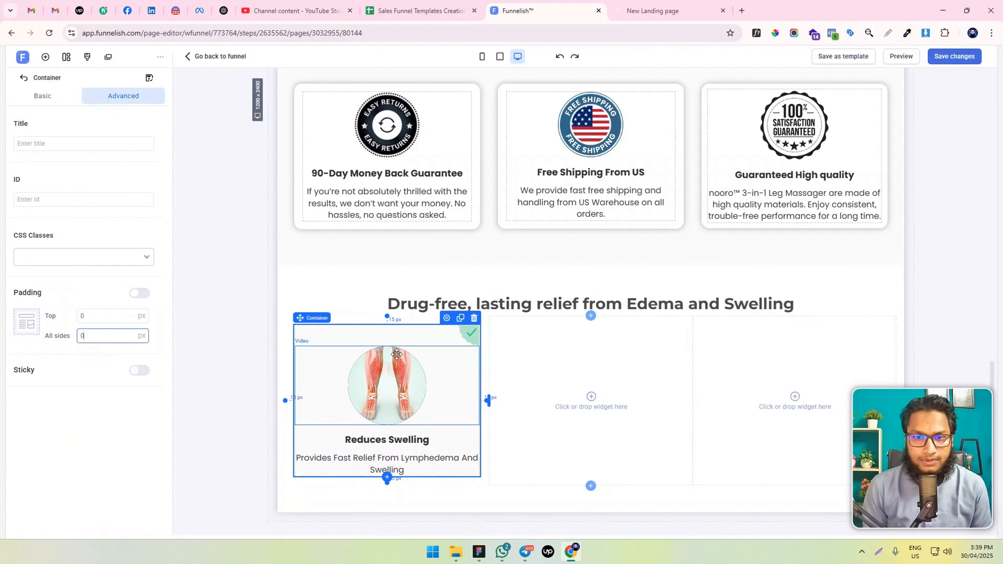
pyautogui.click(264, 366)
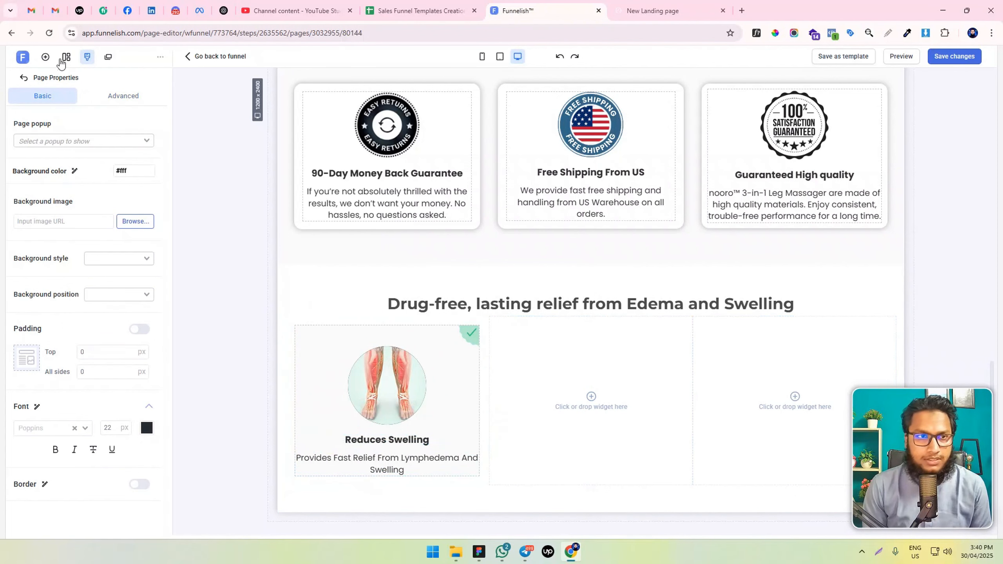
# Add a nested container below the legs video and move the "Reduces Swelling" headline and its paragraph into it
pyautogui.click(45, 57)
pyautogui.moveTo(205, 215); pyautogui.dragTo(462, 447)
pyautogui.moveTo(383, 475); pyautogui.dragTo(383, 450)
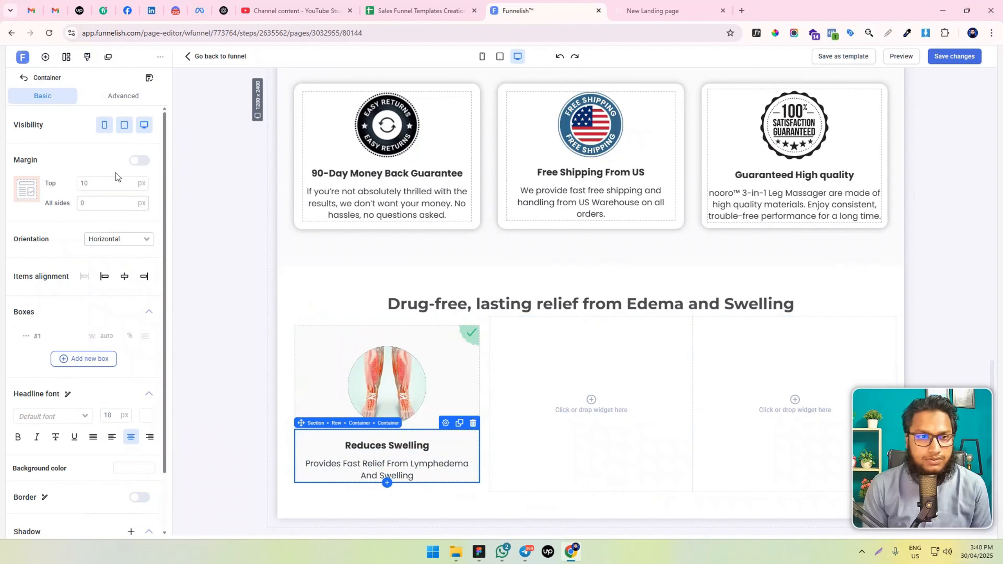
# Set the nested text container's top margin to 0 and its left and right padding to 15 px
pyautogui.moveTo(99, 182); pyautogui.dragTo(77, 187)
pyautogui.write('0')
pyautogui.click(121, 100)
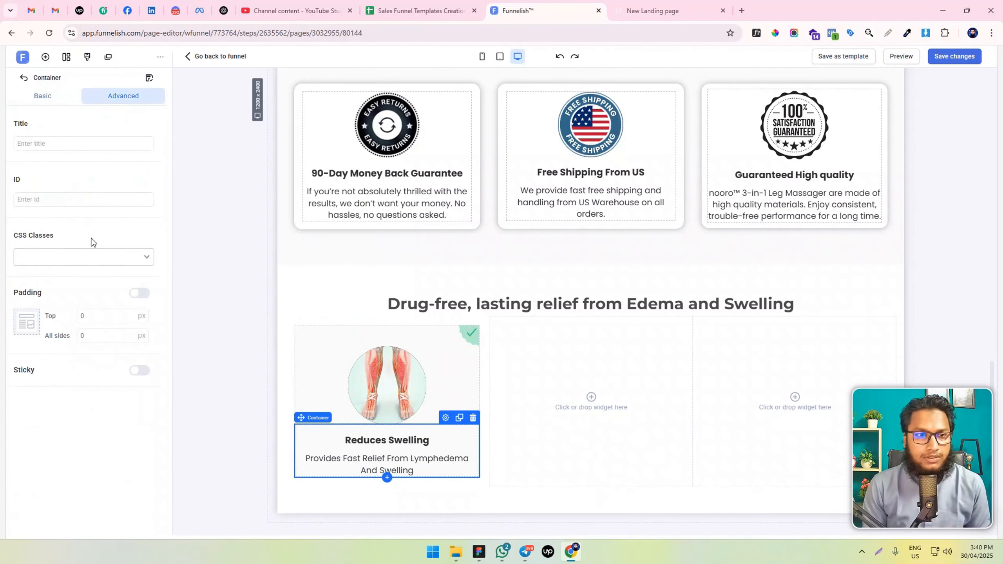
pyautogui.click(140, 294)
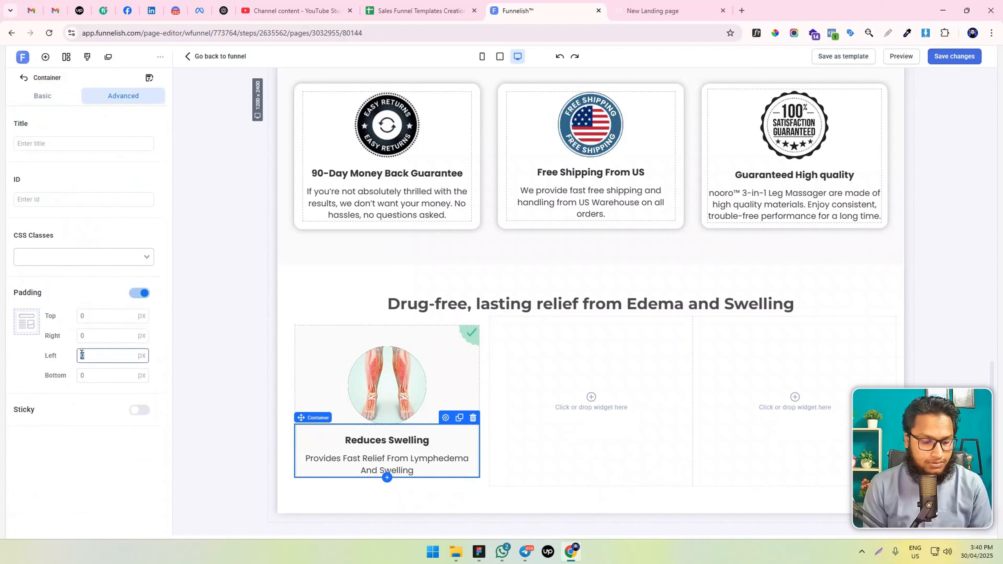
pyautogui.write('15')
pyautogui.click(78, 338)
pyautogui.write('15')
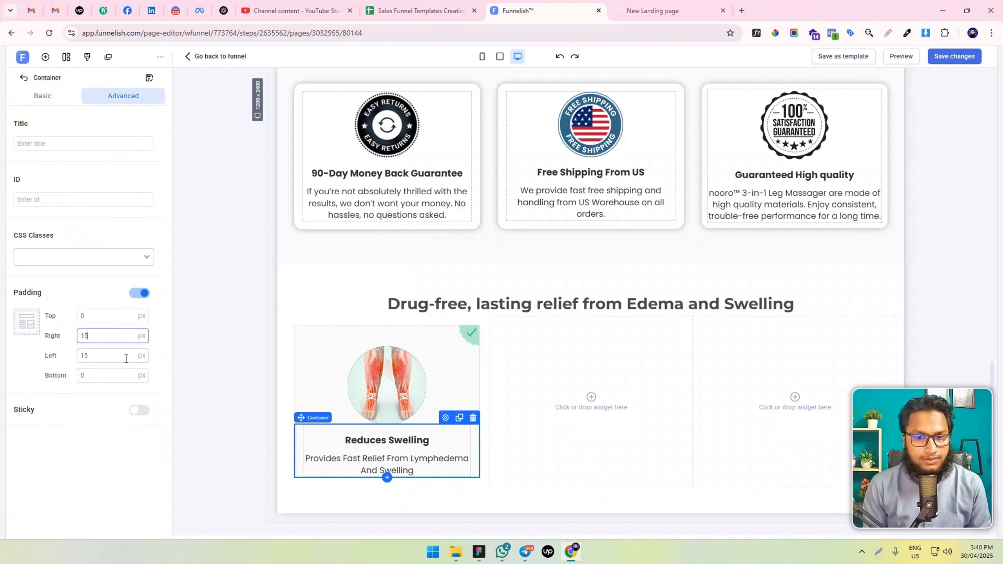
pyautogui.click(238, 443)
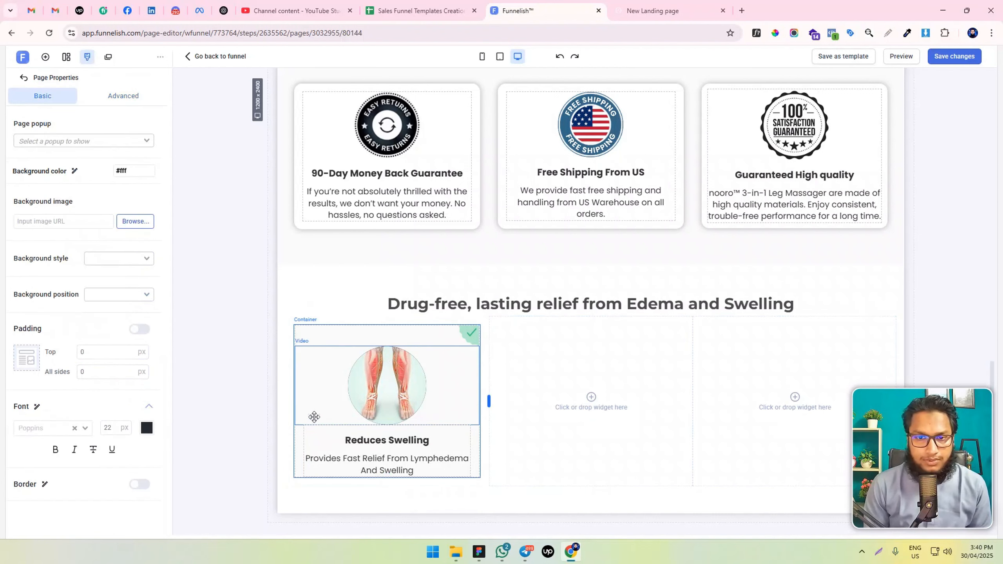
# Save the page changes and check the "Reduces Swelling" card in the live page preview
pyautogui.click(954, 57)
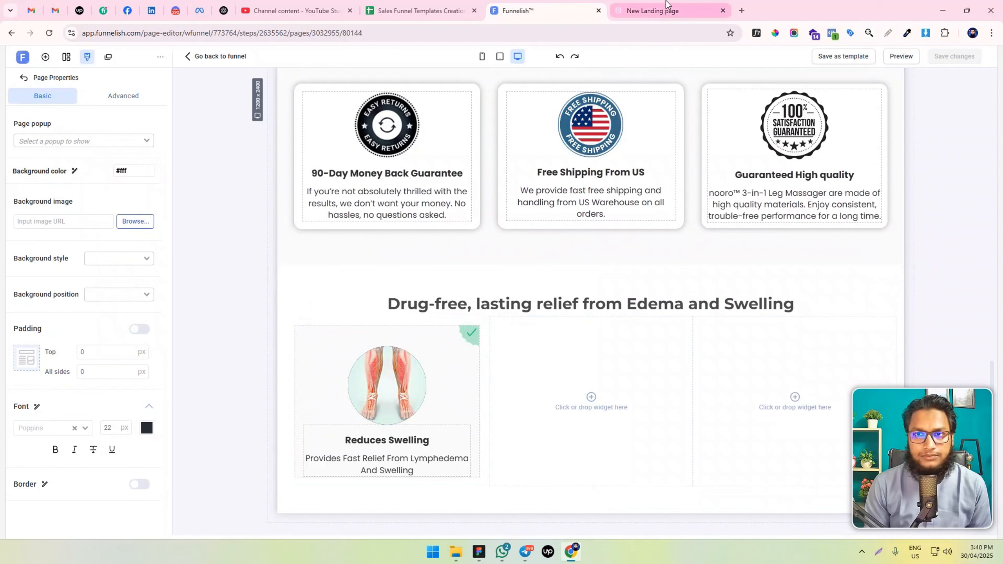
pyautogui.moveTo(666, 3)
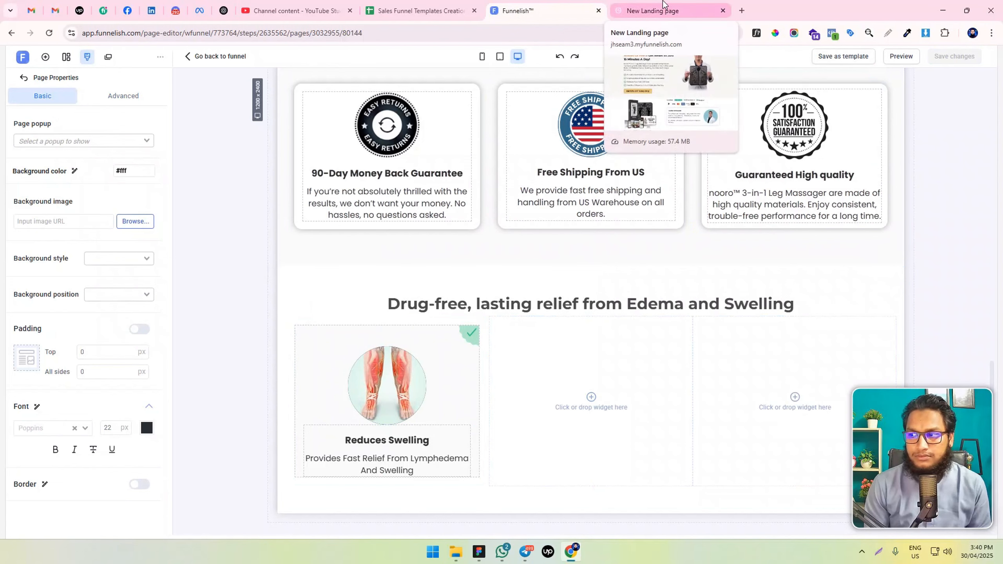
pyautogui.click(670, 9)
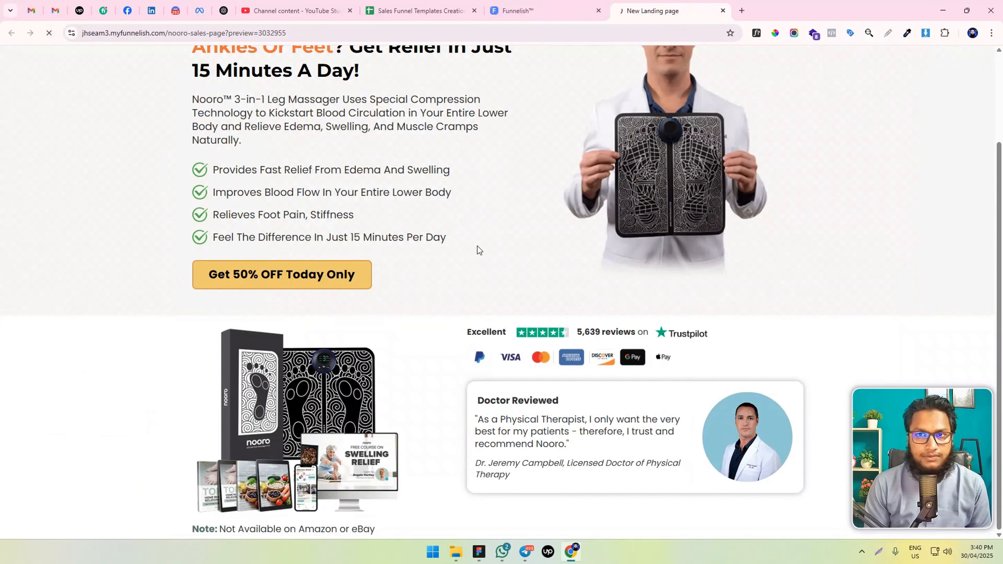
pyautogui.scroll(-10, 510, 256)
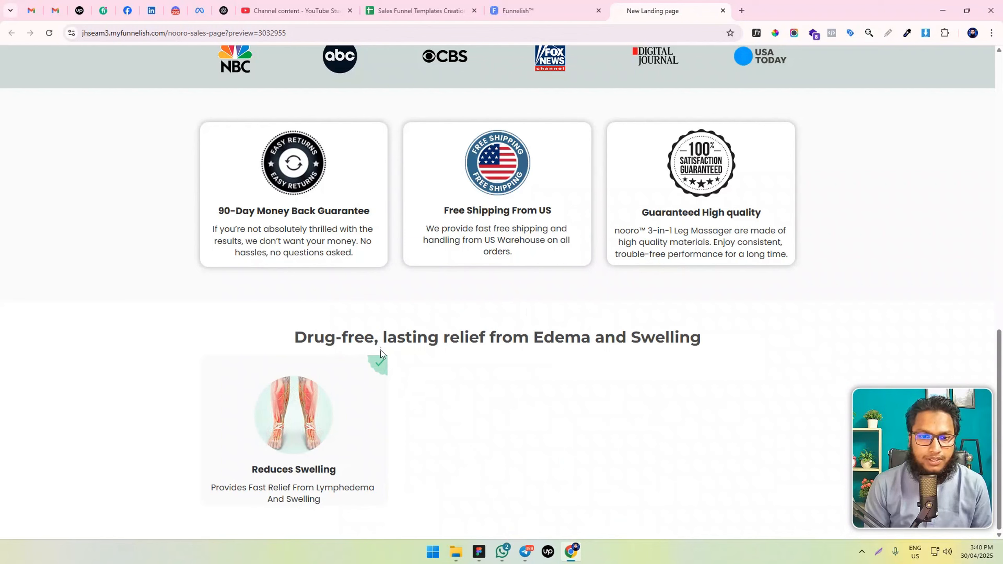
# Back in the page editor, enable the checkmark badge's border and individual corner radii, and set the top-right radius to 15 px
pyautogui.click(537, 10)
pyautogui.click(467, 333)
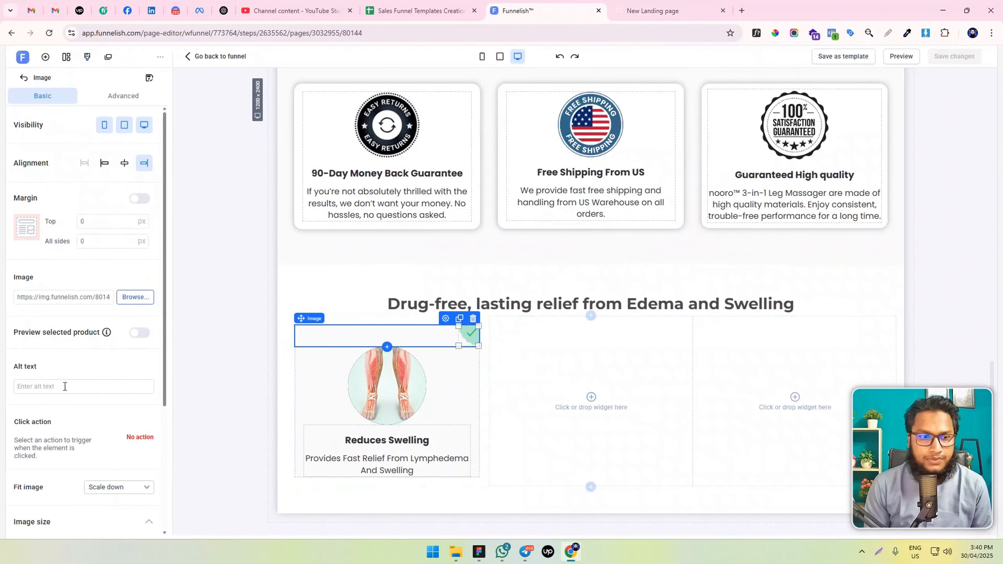
pyautogui.scroll(-5, 66, 389)
pyautogui.click(140, 472)
pyautogui.scroll(-4, 79, 434)
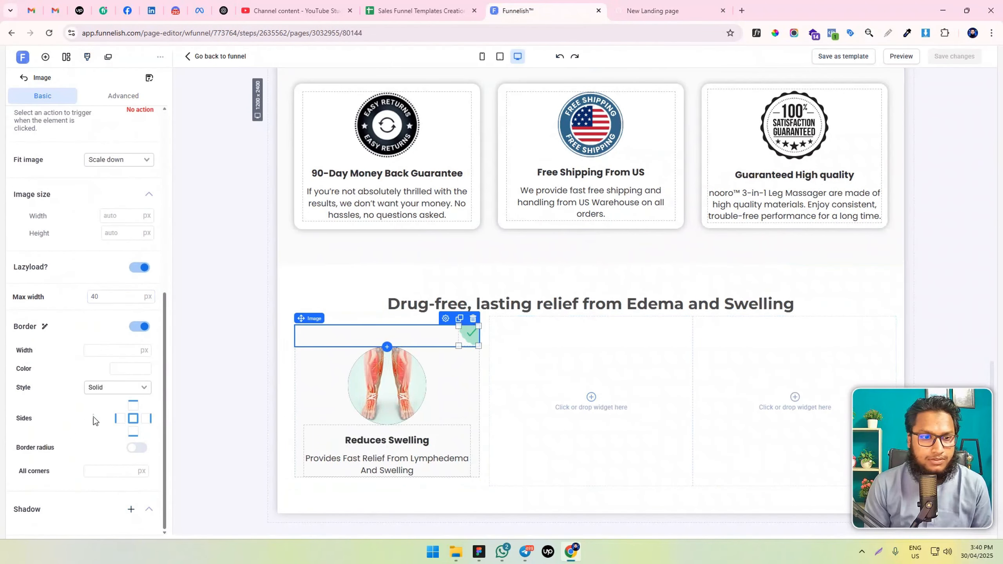
pyautogui.click(122, 446)
pyautogui.scroll(-1, 79, 434)
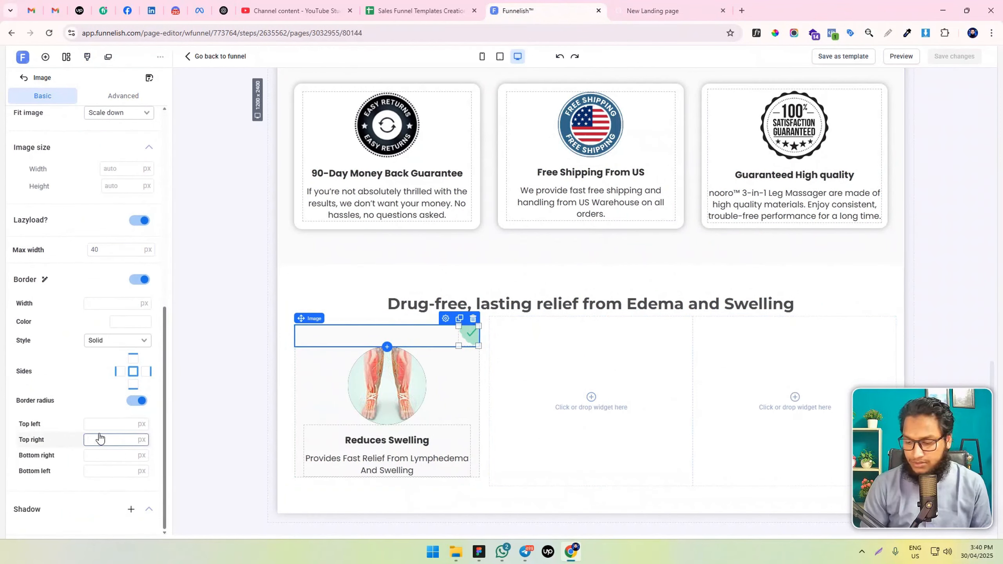
pyautogui.click(226, 413)
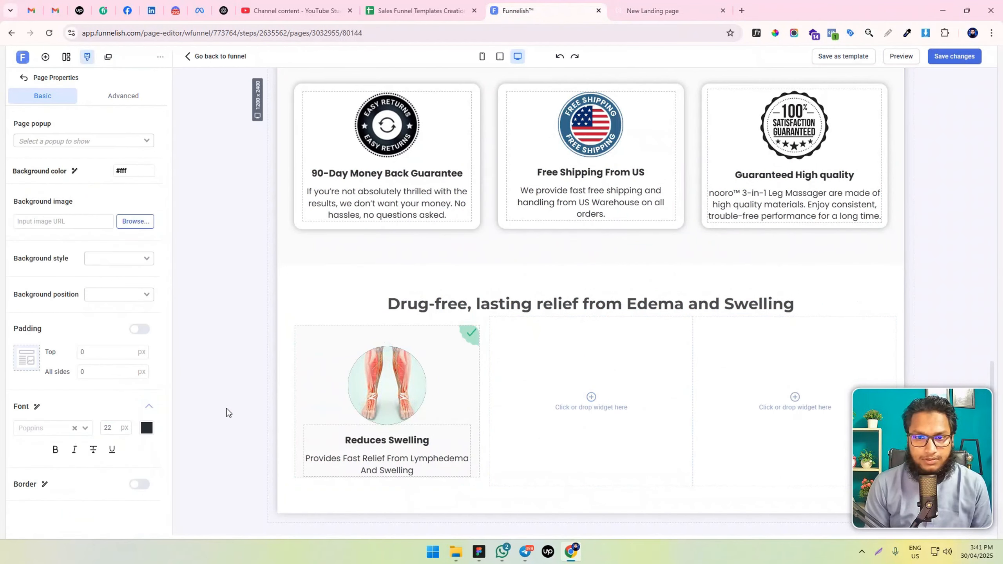
# Set the checkmark badge image's maximum width to 45 px
pyautogui.click(395, 336)
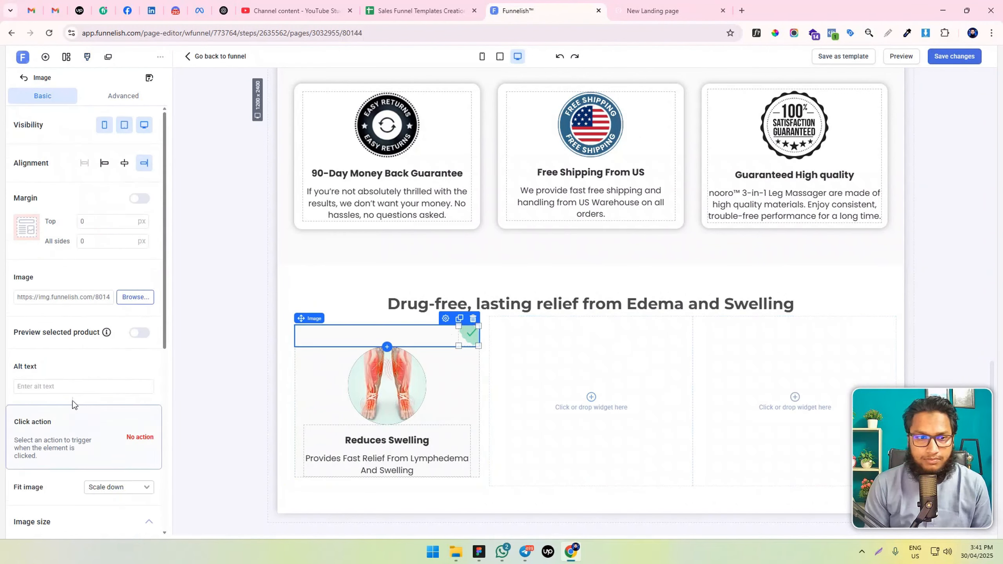
pyautogui.scroll(-6, 70, 401)
pyautogui.doubleClick(105, 310)
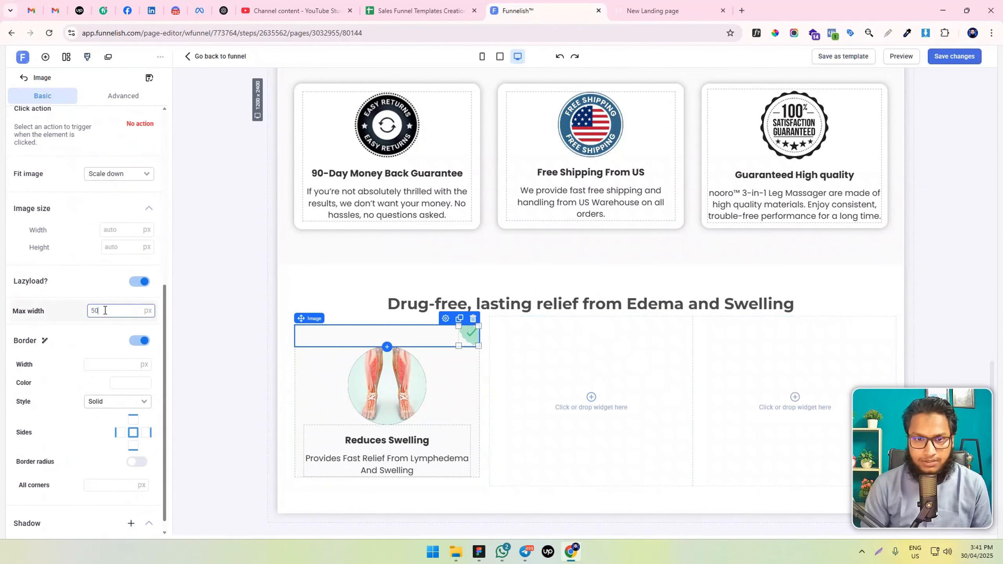
pyautogui.hotkey('ctrl', 'z')
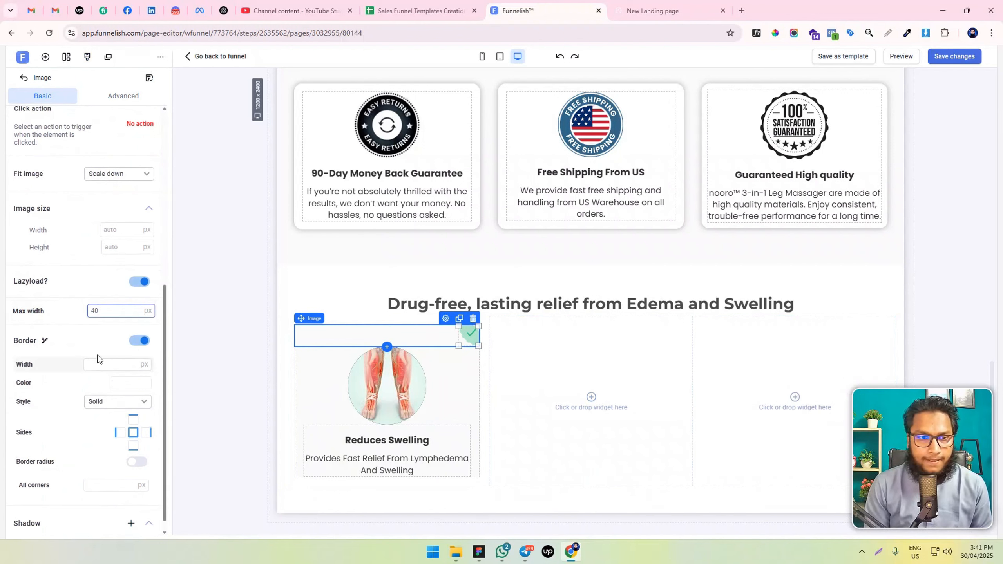
pyautogui.write('45')
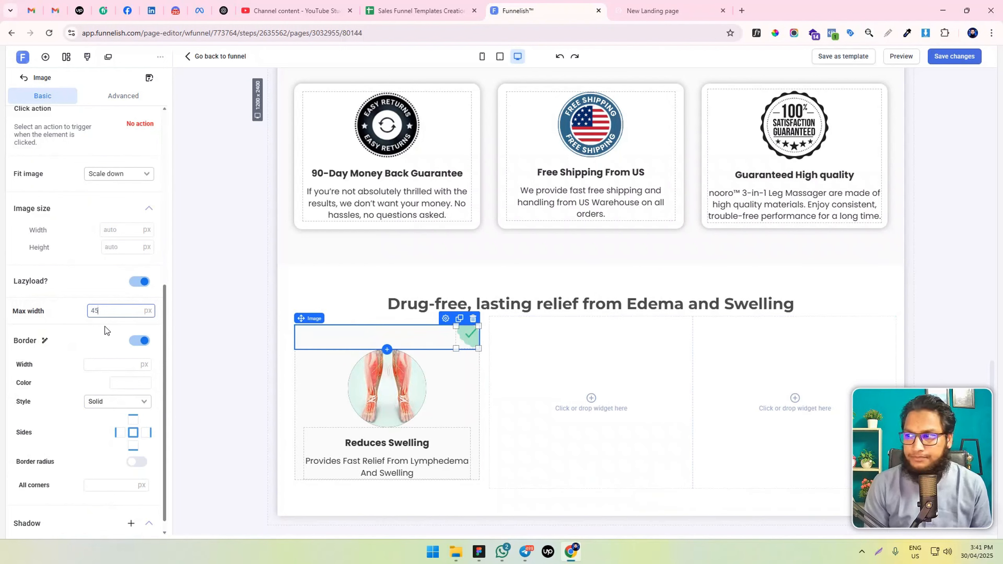
# Enable the badge's individual corner radii again and set the top-right radius to 14 px
pyautogui.scroll(-1, 100, 340)
pyautogui.click(137, 447)
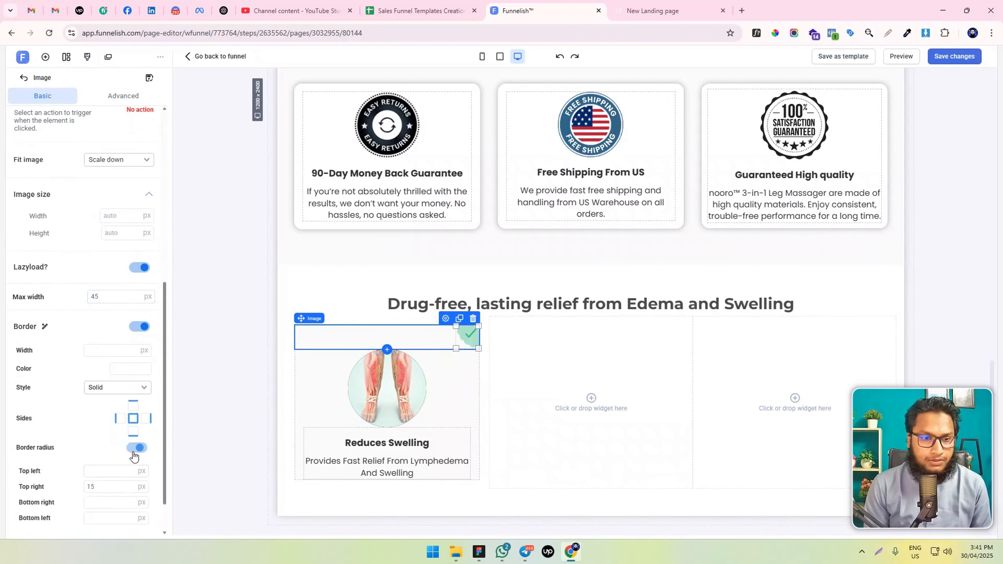
pyautogui.click(95, 486)
pyautogui.write('15')
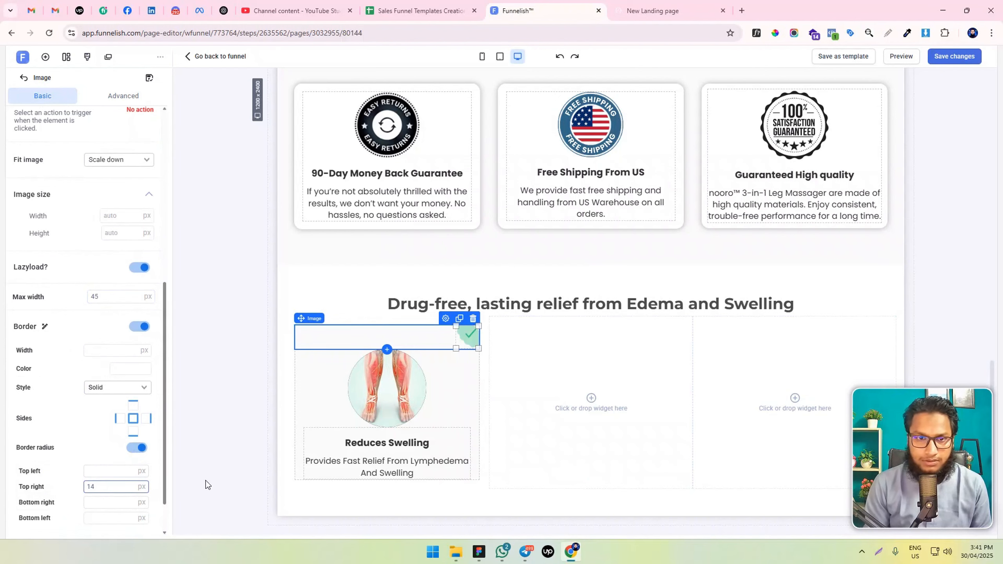
pyautogui.click(243, 393)
# Enable individual margins on the legs video and set its top margin to -10 px
pyautogui.scroll(-1, 241, 396)
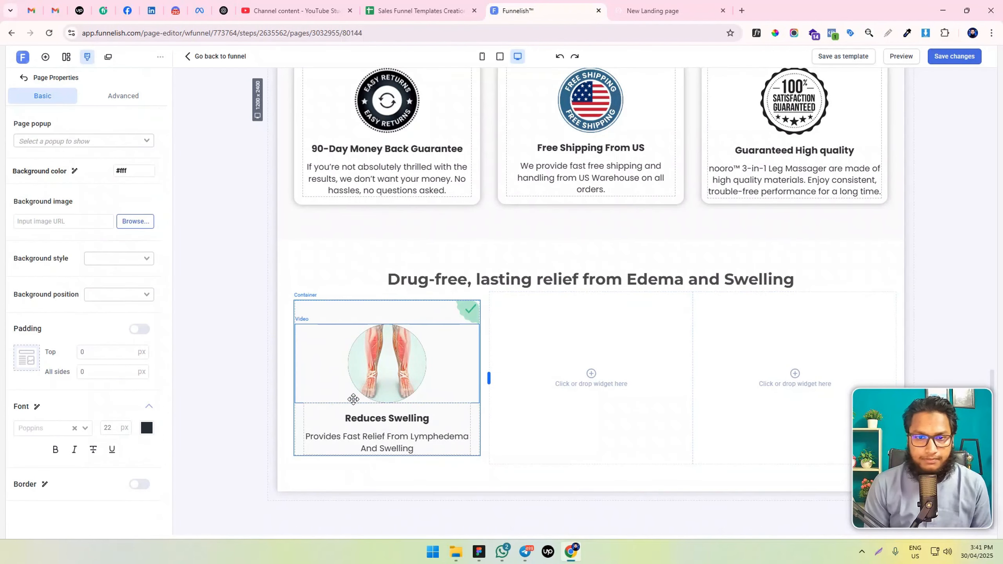
pyautogui.click(397, 340)
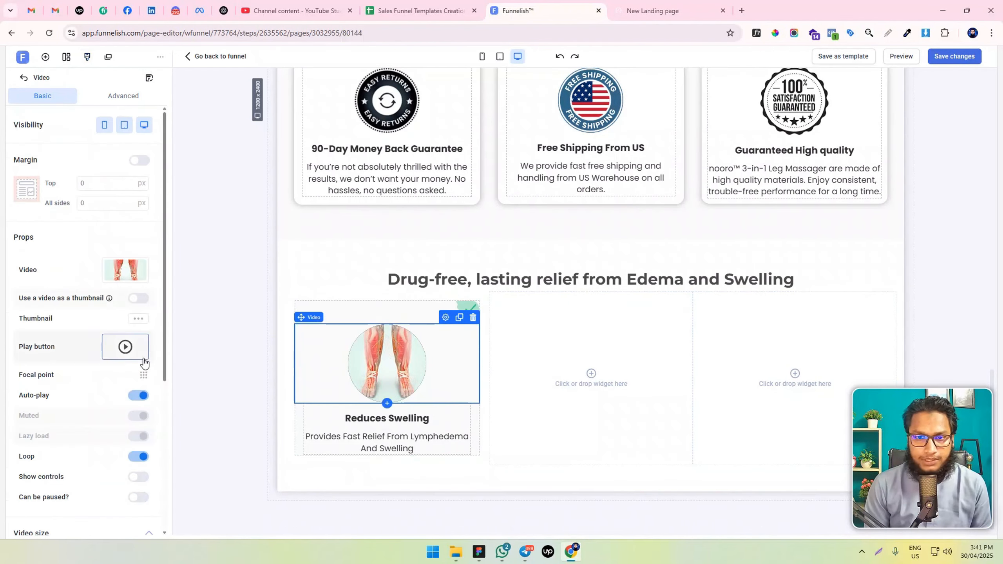
pyautogui.click(141, 162)
pyautogui.click(95, 182)
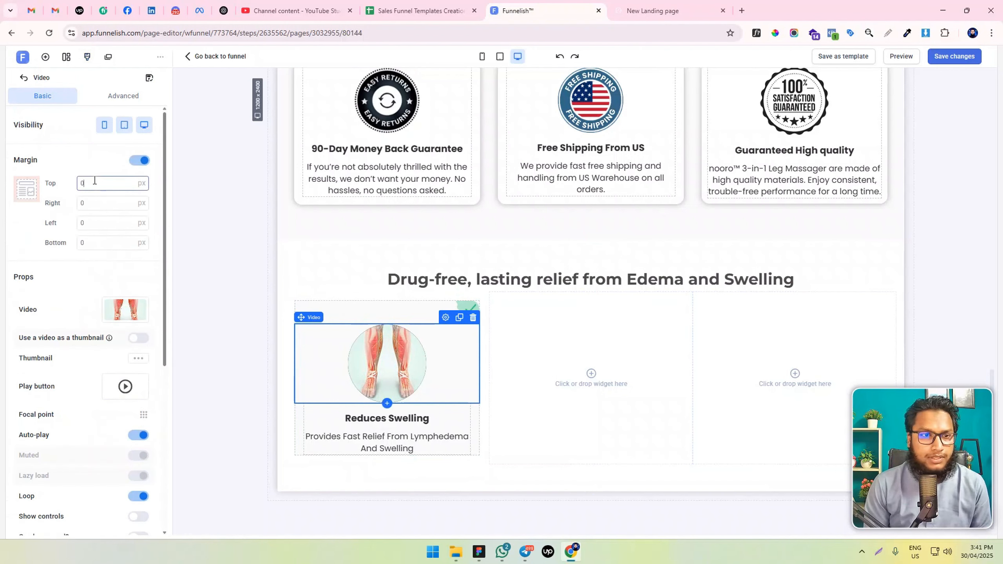
pyautogui.write('-10')
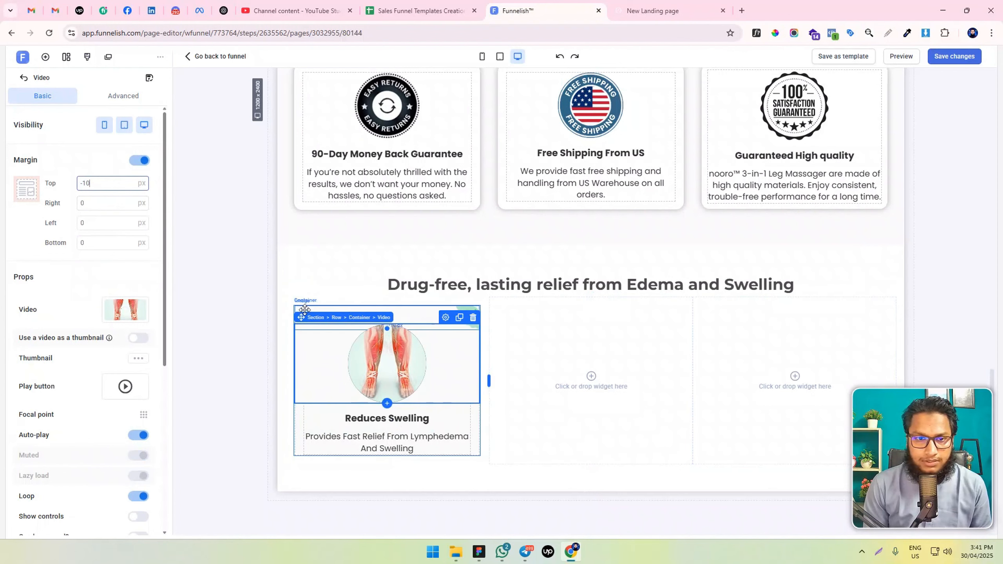
# Set the bottom, left and right padding of the "Reduces Swelling" text container to 20 px and save the page
pyautogui.click(309, 409)
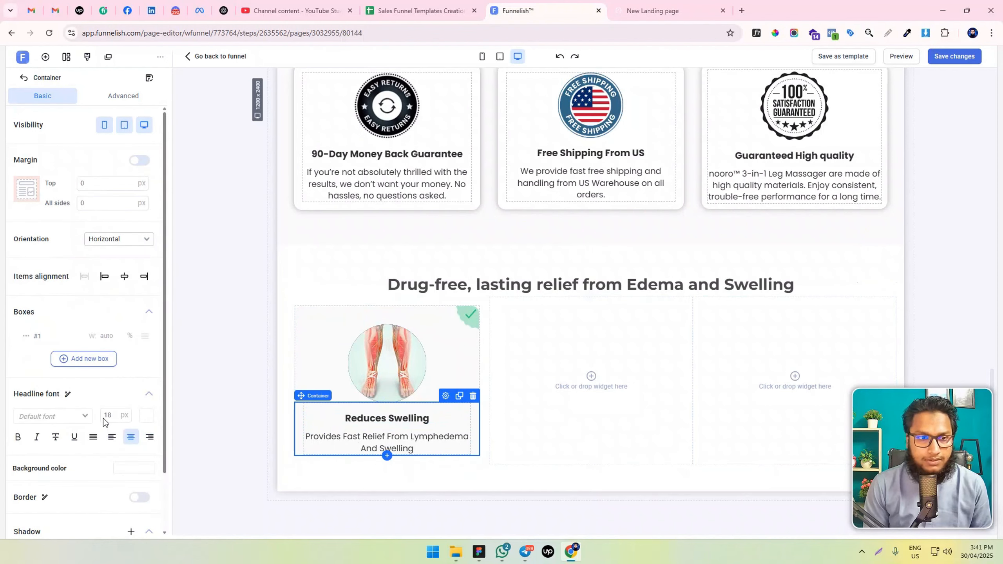
pyautogui.scroll(-2, 103, 425)
pyautogui.scroll(2, 107, 252)
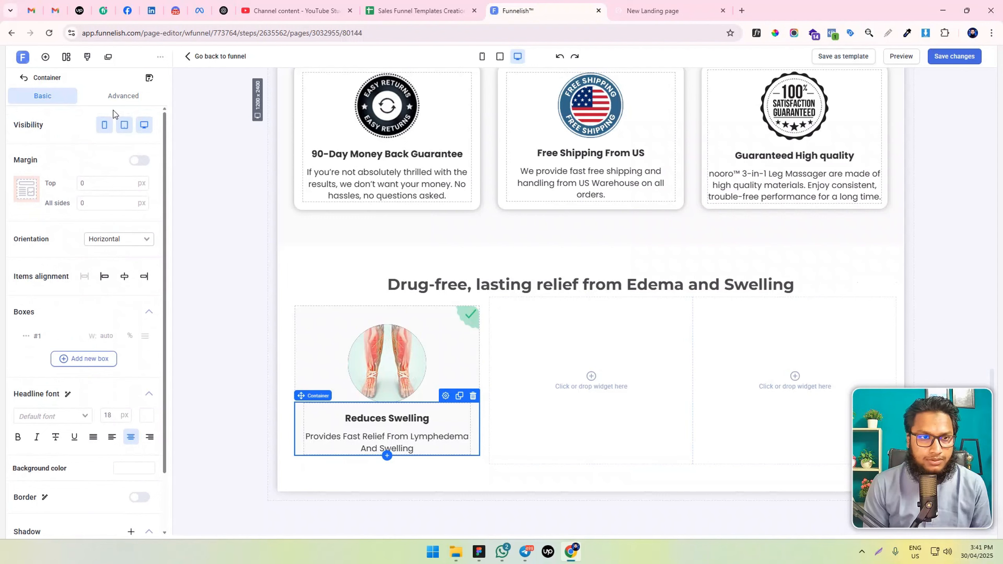
pyautogui.click(115, 97)
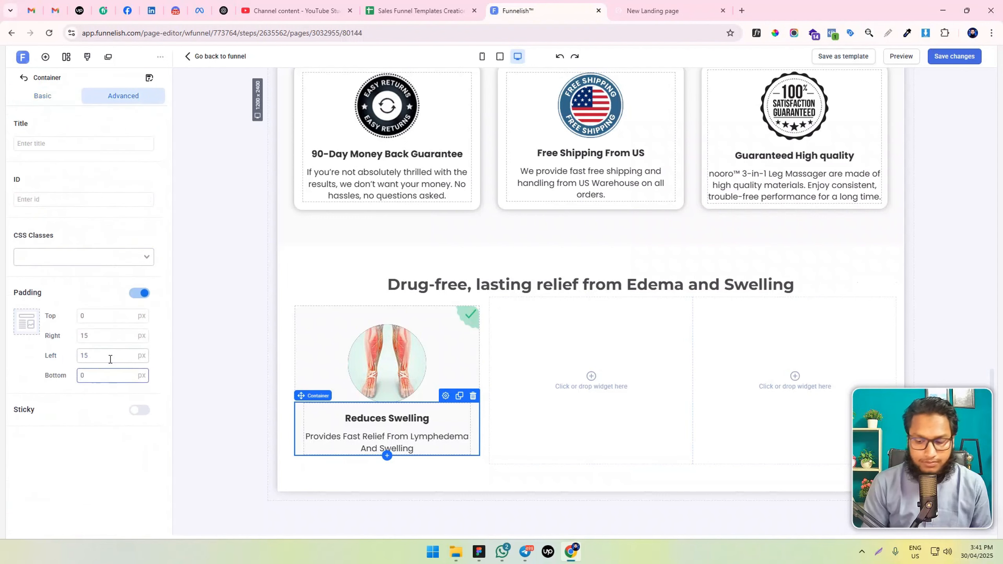
pyautogui.write('20')
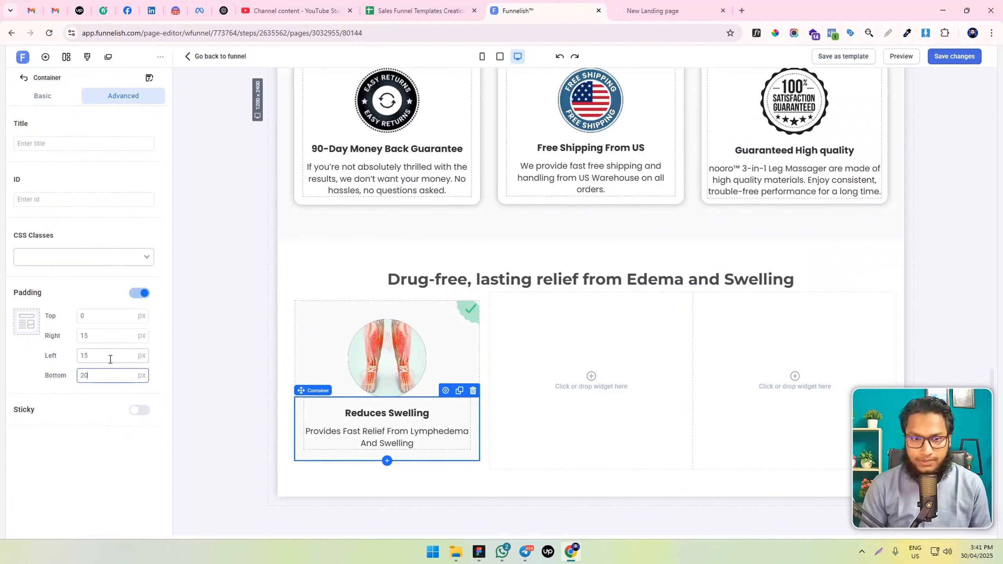
pyautogui.moveTo(90, 354); pyautogui.dragTo(35, 364)
pyautogui.write('20')
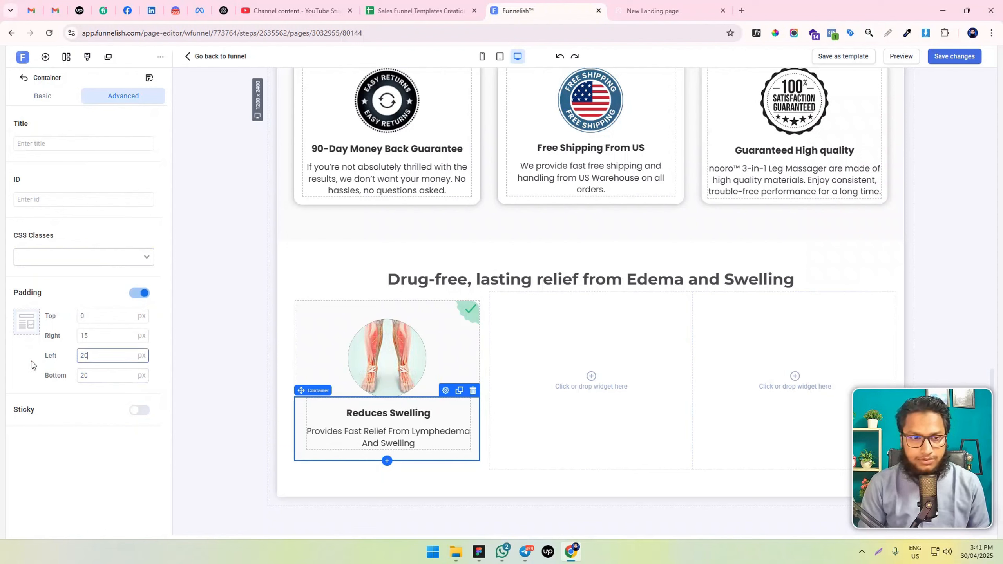
pyautogui.doubleClick(99, 338)
pyautogui.write('20')
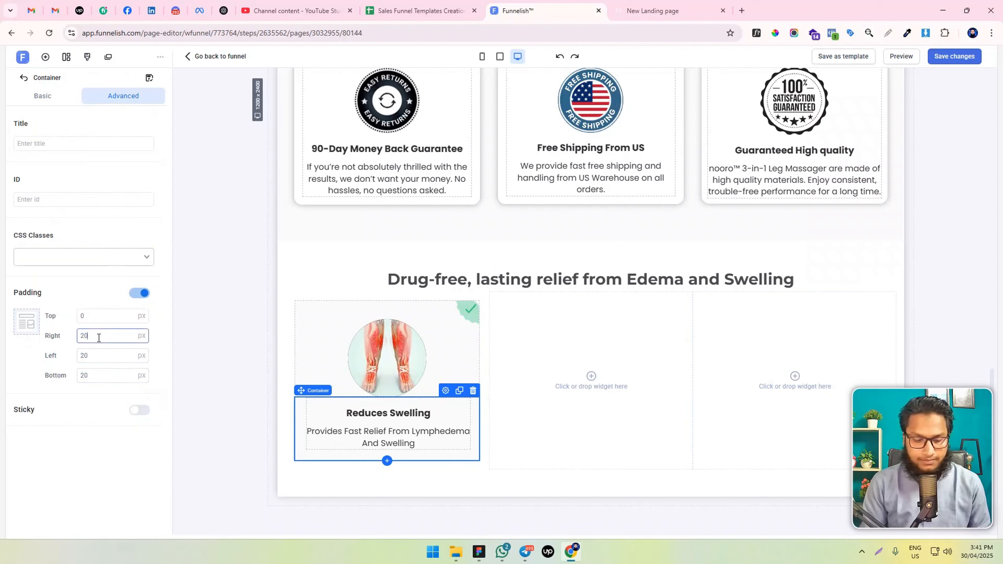
pyautogui.click(953, 59)
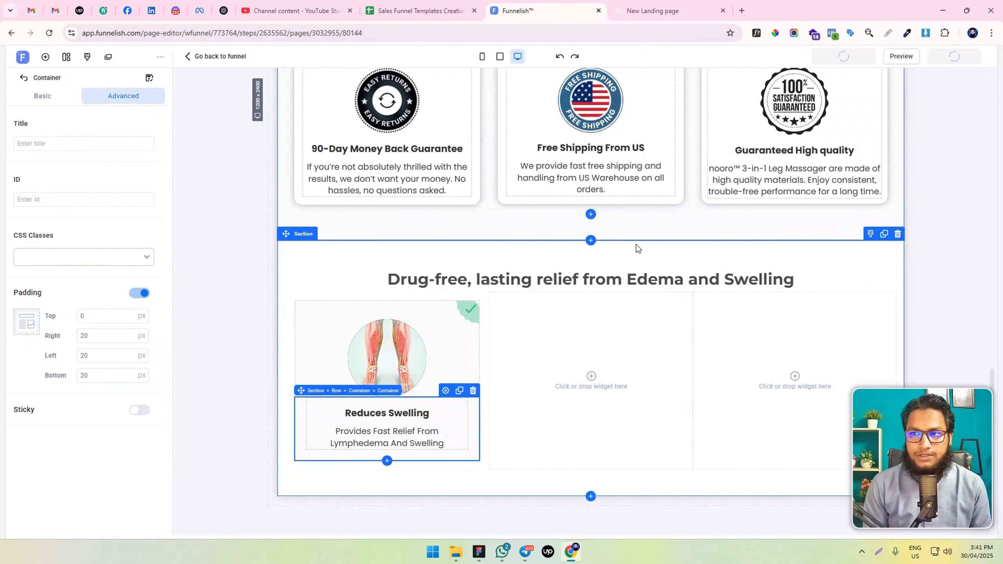
# In the mobile layout, set the font size of the "Reduces Swelling" paragraph to 16 px and check its headline's size
pyautogui.click(482, 56)
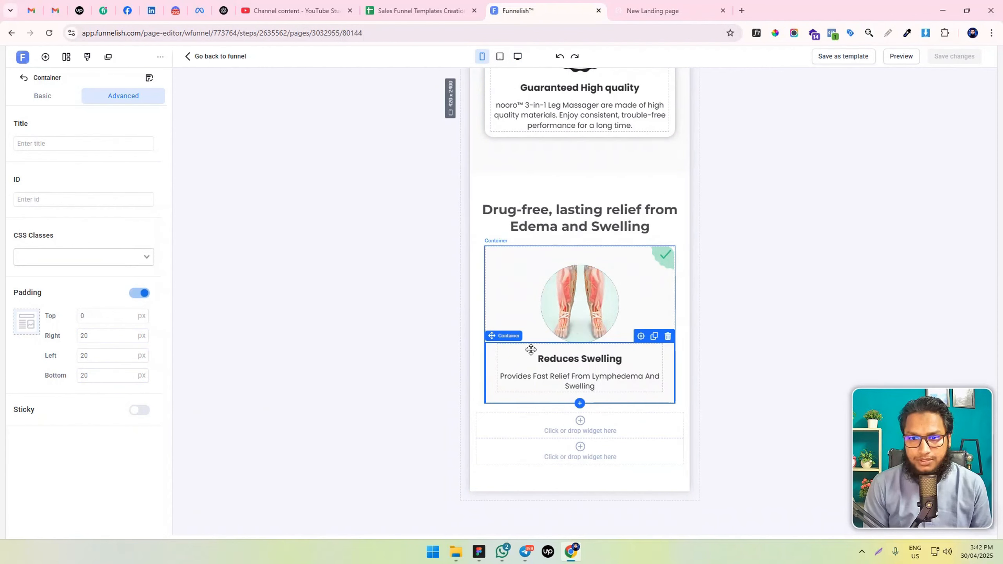
pyautogui.doubleClick(594, 379)
pyautogui.hotkey('ctrl', 'a')
pyautogui.doubleClick(670, 316)
pyautogui.write('16')
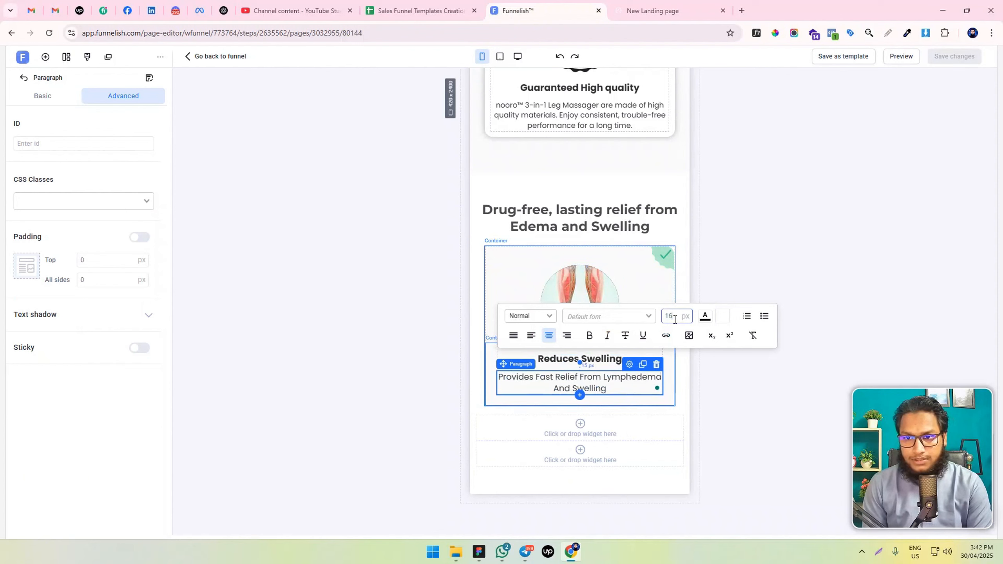
pyautogui.click(580, 345)
pyautogui.doubleClick(580, 359)
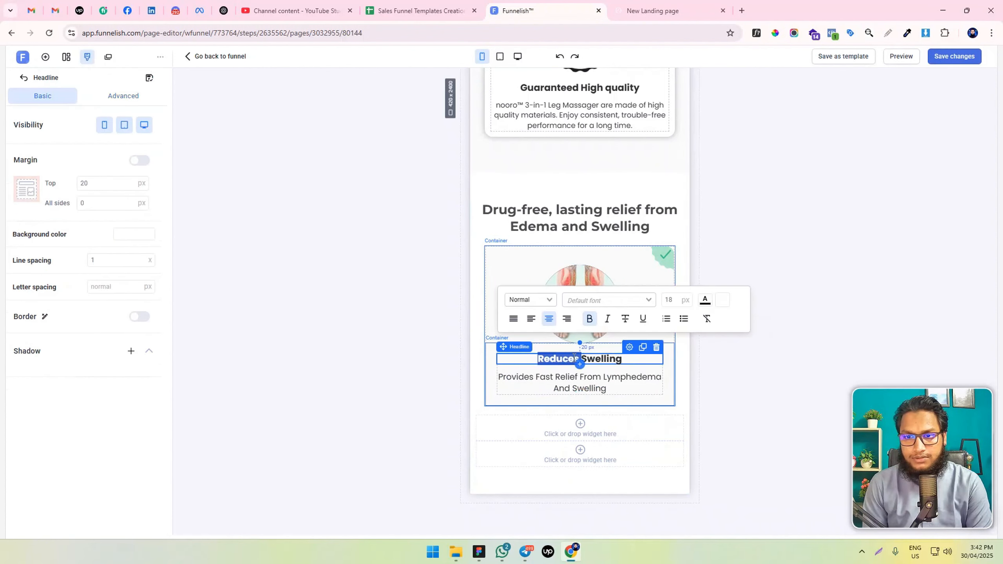
# Set the mobile font size of the "Guaranteed High quality" card's paragraph to 16 px
pyautogui.doubleClick(561, 113)
pyautogui.hotkey('ctrl', 'a')
pyautogui.doubleClick(668, 81)
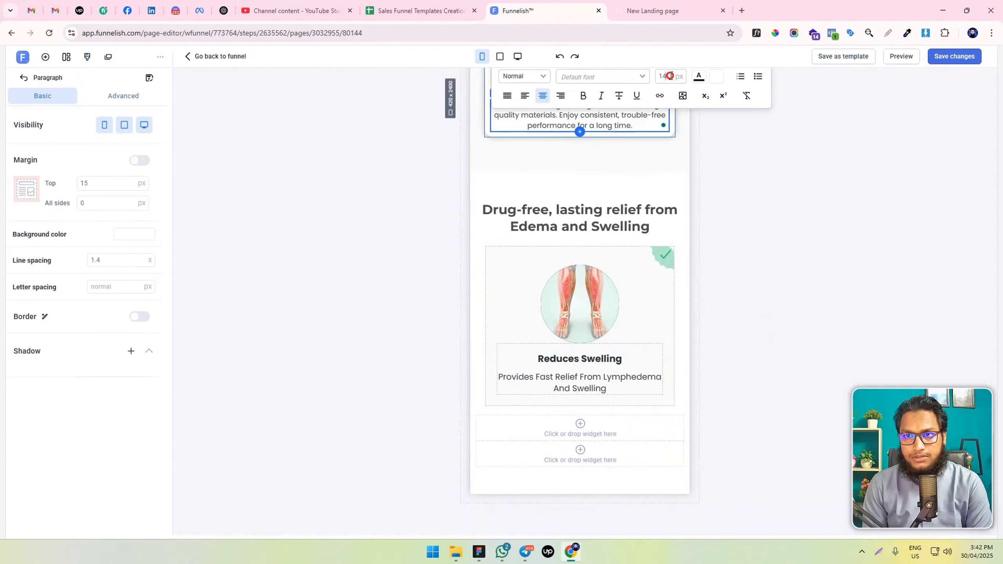
pyautogui.write('16')
# Set the mobile font size of the "Free Shipping From US" card's paragraph to 16 px
pyautogui.scroll(6, 600, 224)
pyautogui.doubleClick(595, 221)
pyautogui.hotkey('ctrl', 'a')
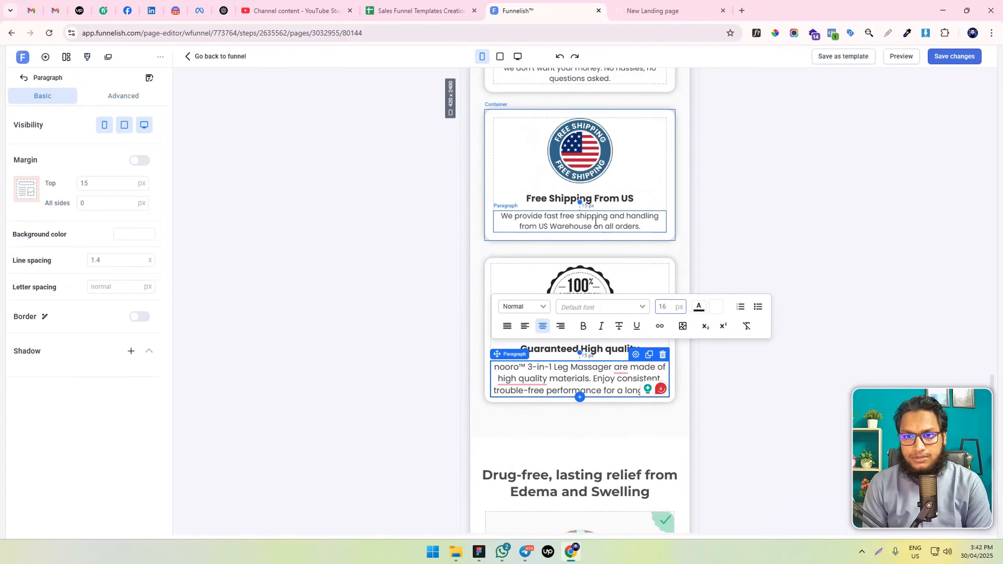
pyautogui.doubleClick(671, 157)
pyautogui.write('16')
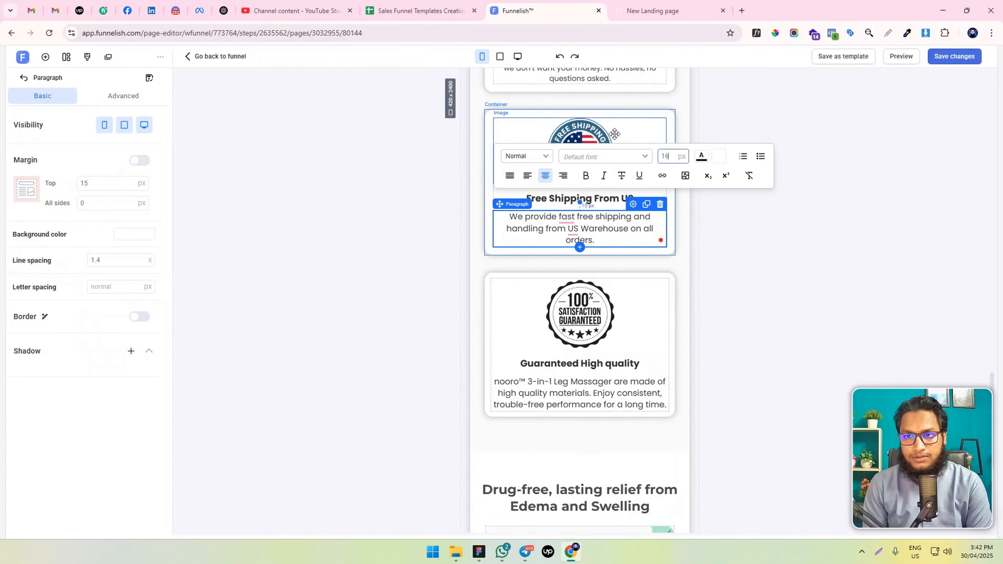
# Set the mobile font size of the "90-Day Money Back Guarantee" card's paragraph to 16 px
pyautogui.scroll(4, 568, 195)
pyautogui.doubleClick(555, 227)
pyautogui.hotkey('ctrl', 'a')
pyautogui.doubleClick(669, 155)
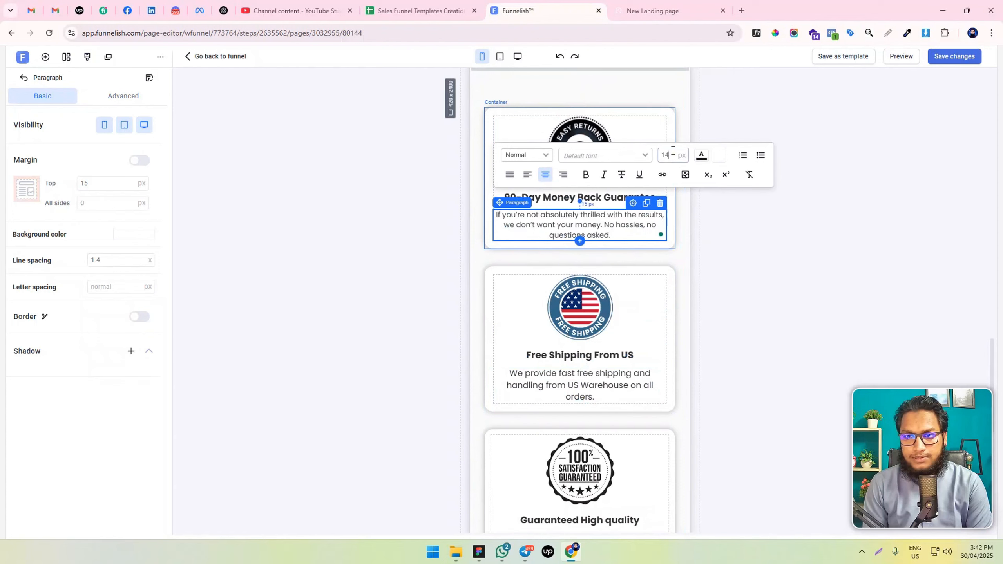
pyautogui.write('16')
pyautogui.click(730, 209)
# Return to the desktop layout, look over the cards and save the page changes
pyautogui.click(517, 56)
pyautogui.scroll(-1, 364, 309)
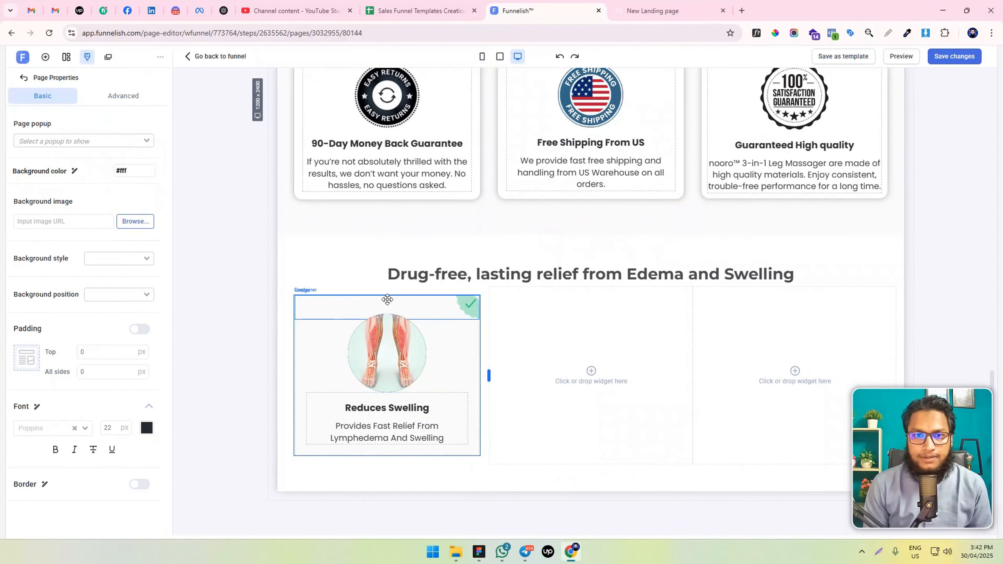
pyautogui.scroll(1, 388, 300)
pyautogui.click(949, 60)
# Clone the "Reduces Swelling" card container twice and place the copies in the row's second and third columns
pyautogui.scroll(-1, 450, 292)
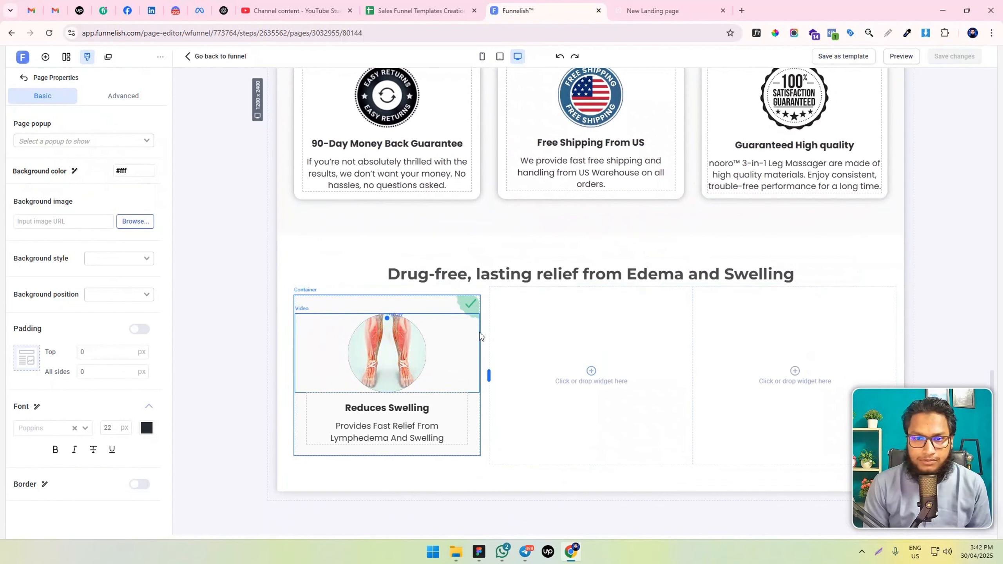
pyautogui.click(479, 297)
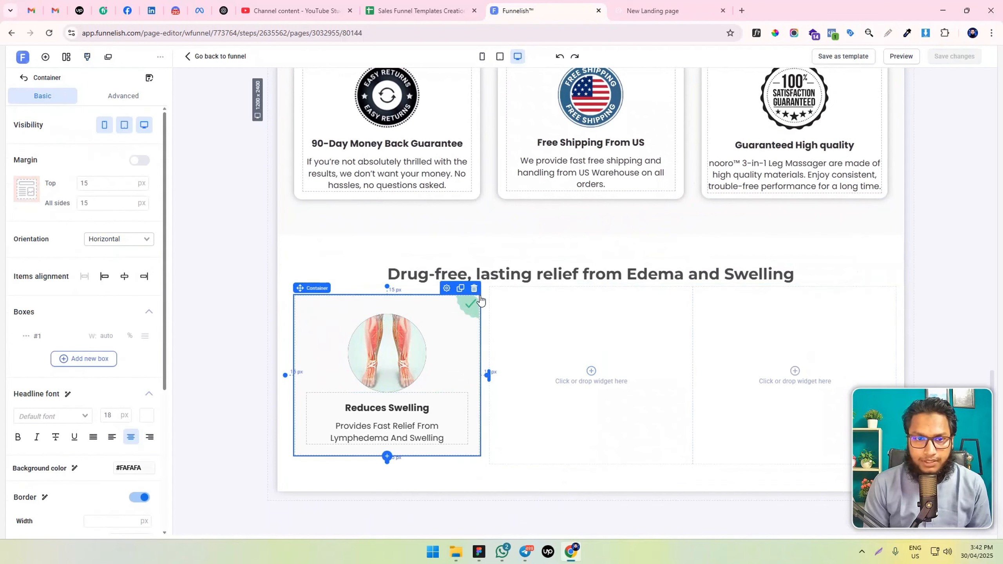
pyautogui.click(459, 289)
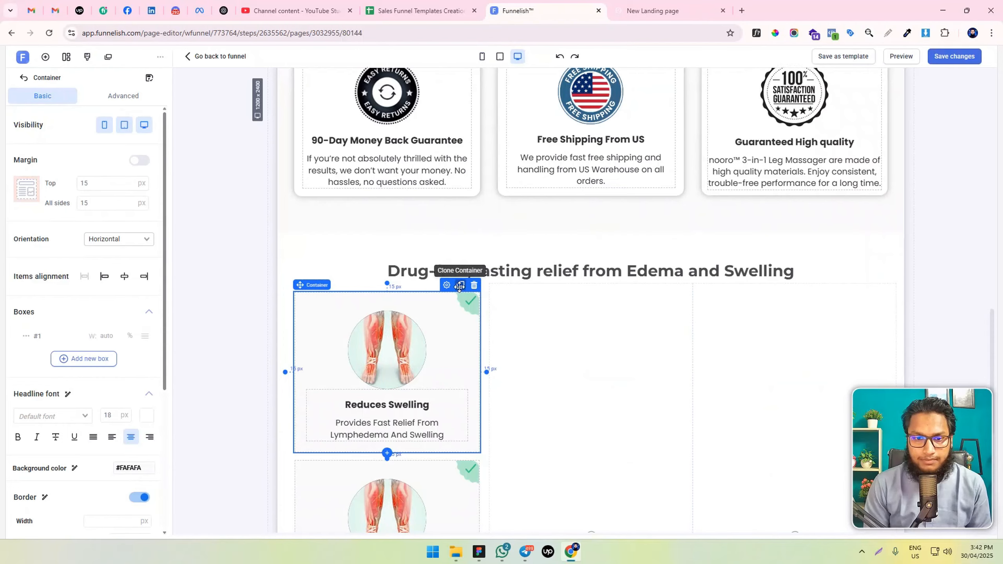
pyautogui.scroll(-3, 473, 312)
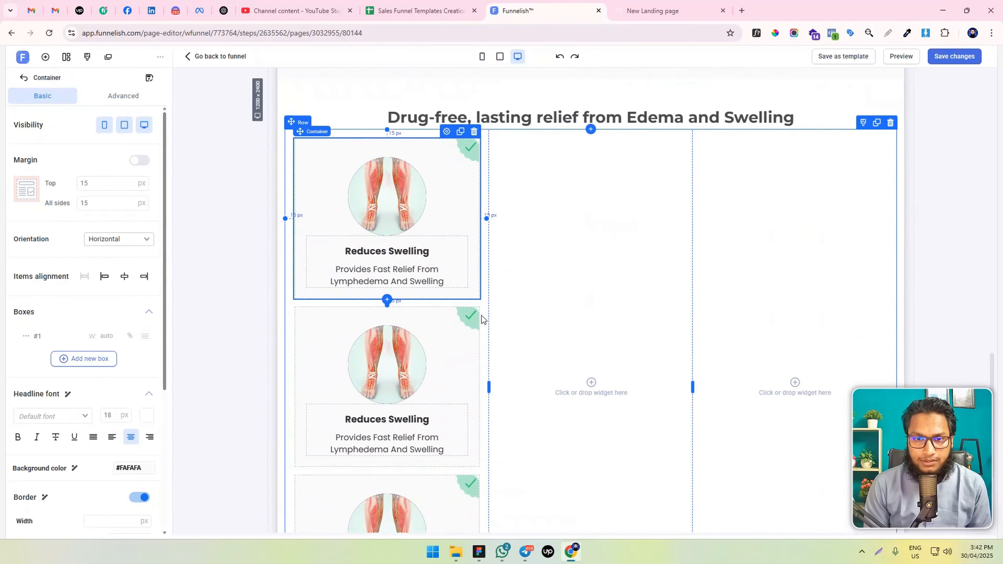
pyautogui.moveTo(478, 310); pyautogui.dragTo(615, 245)
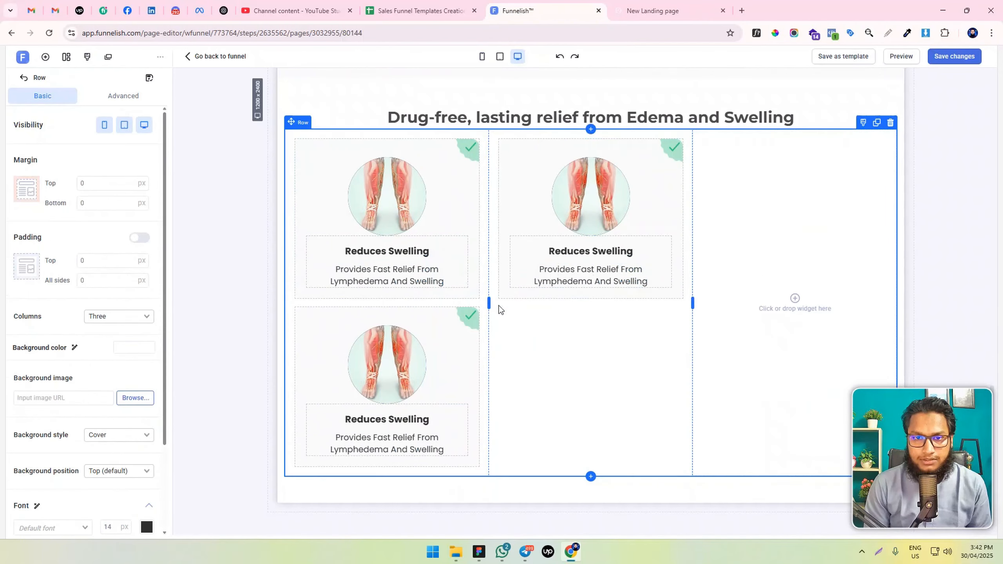
pyautogui.moveTo(480, 312)
pyautogui.mouseDown()
pyautogui.moveTo(795, 224)
pyautogui.moveTo(870, 185)
pyautogui.mouseUp()
pyautogui.scroll(4, 785, 235)
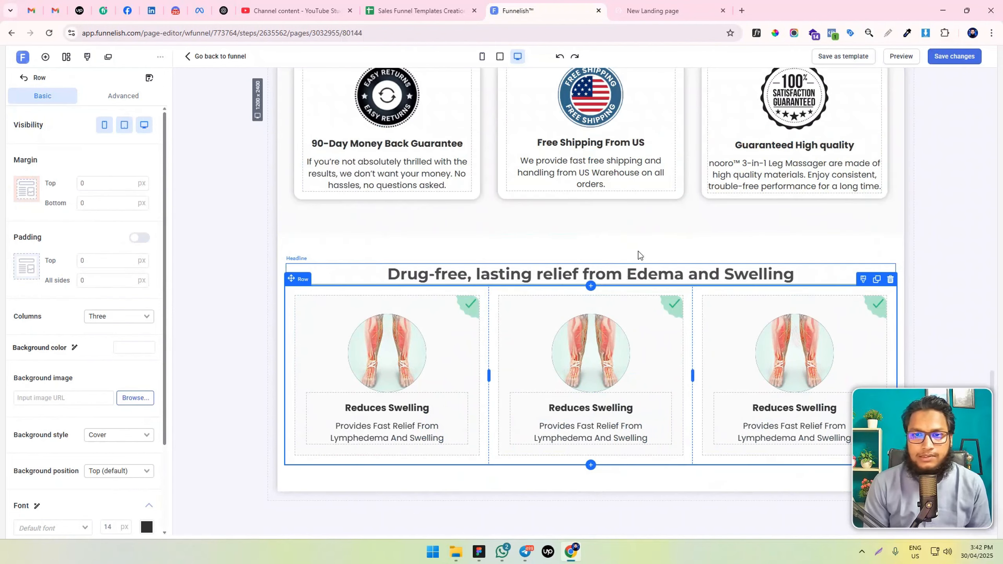
# Check the three "Reduces Swelling" cards in the mobile layout, save the page changes and return to the desktop layout
pyautogui.click(481, 56)
pyautogui.scroll(-15, 627, 346)
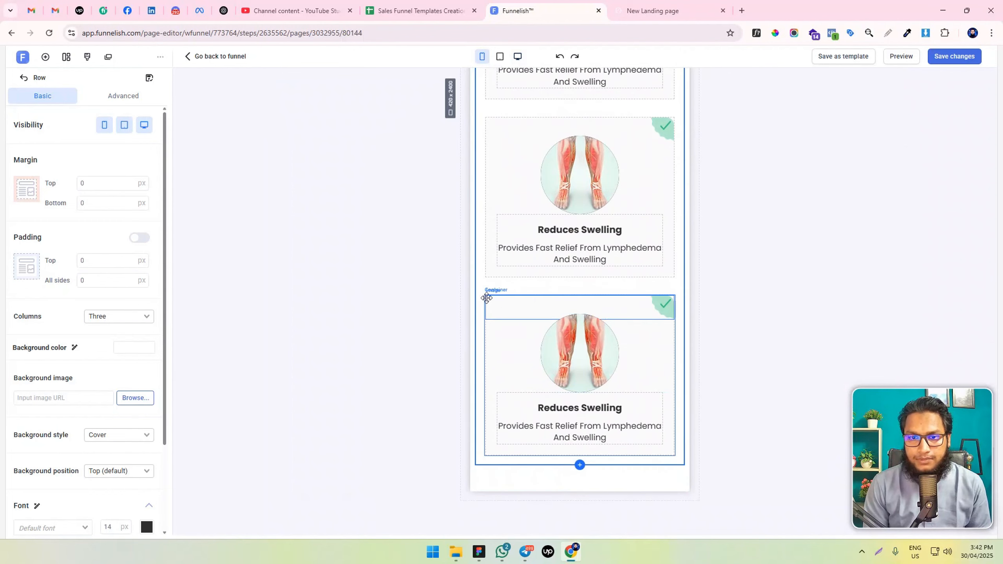
pyautogui.scroll(5, 498, 298)
pyautogui.click(963, 59)
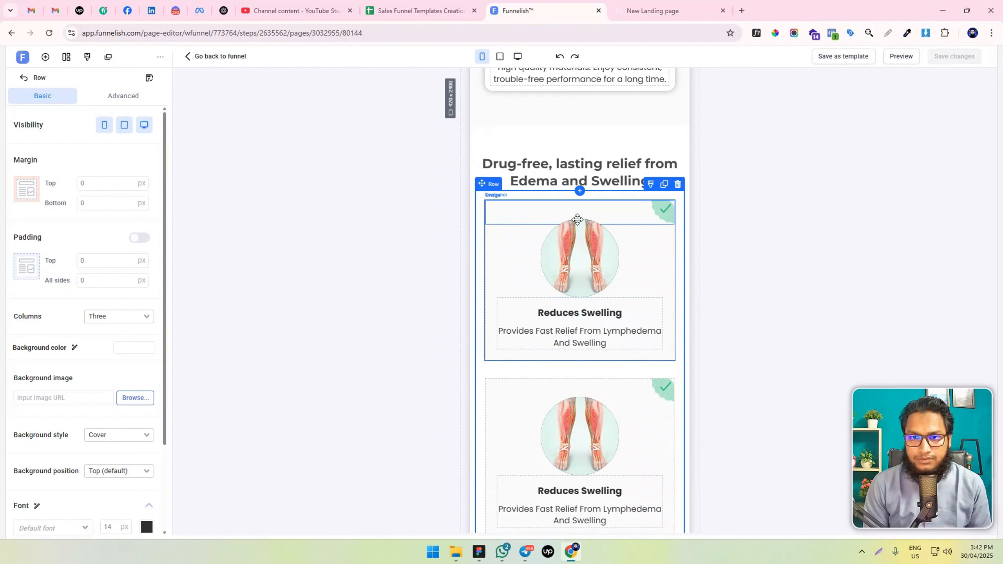
pyautogui.click(517, 56)
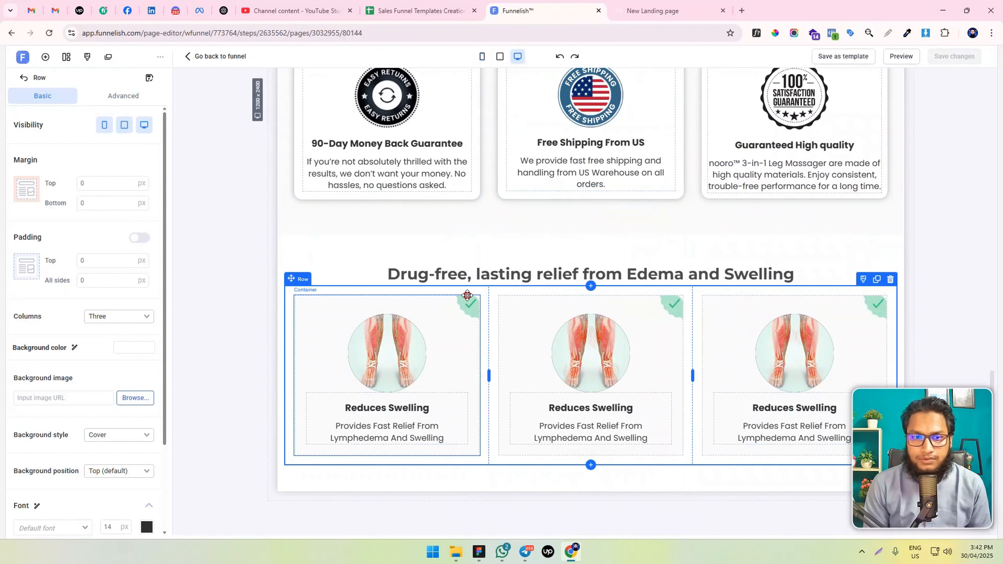
# Replace the second card's video with the blood vessel clip and the third card's with the clip of feet on the massager
pyautogui.click(466, 295)
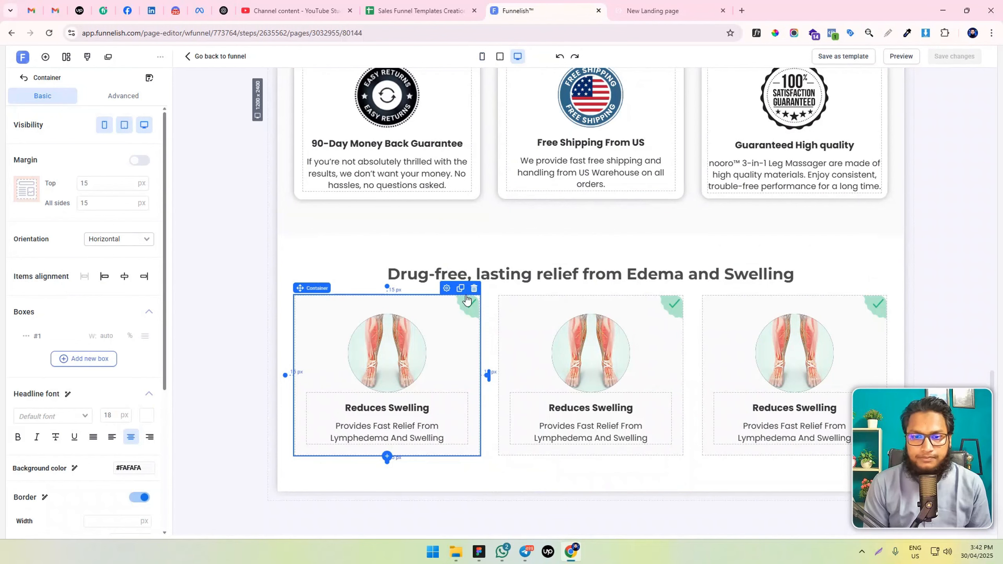
pyautogui.click(631, 354)
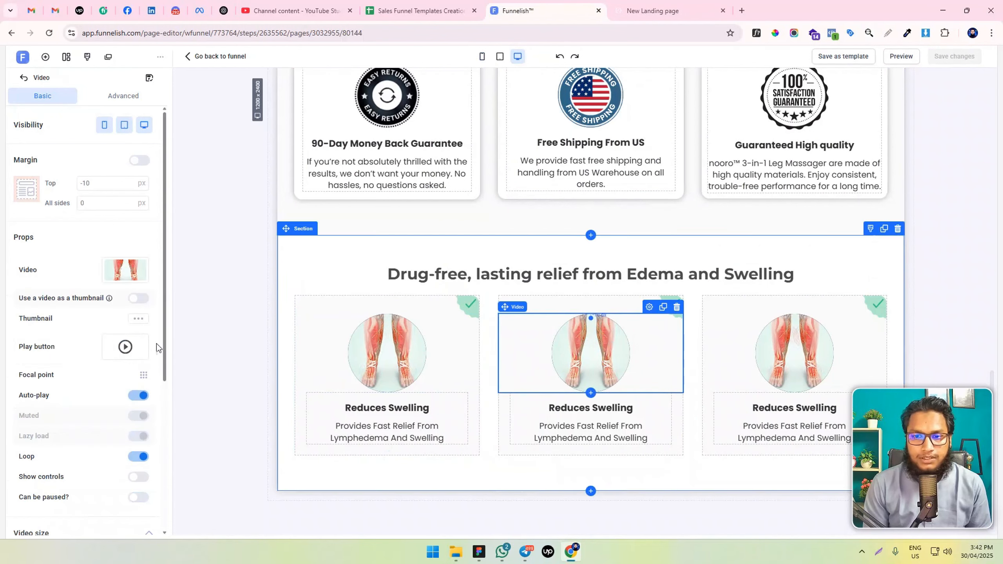
pyautogui.click(136, 269)
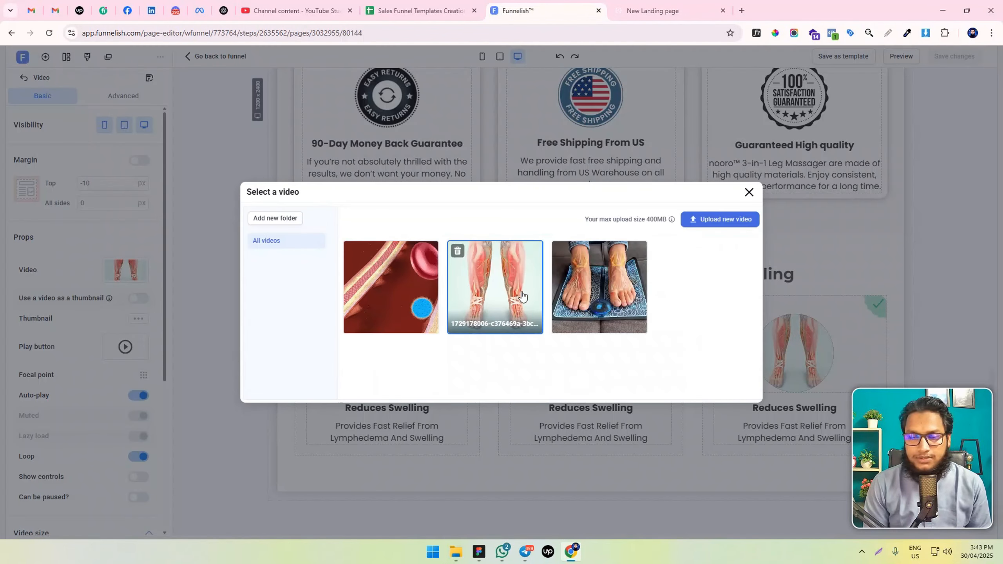
pyautogui.click(391, 285)
pyautogui.click(783, 331)
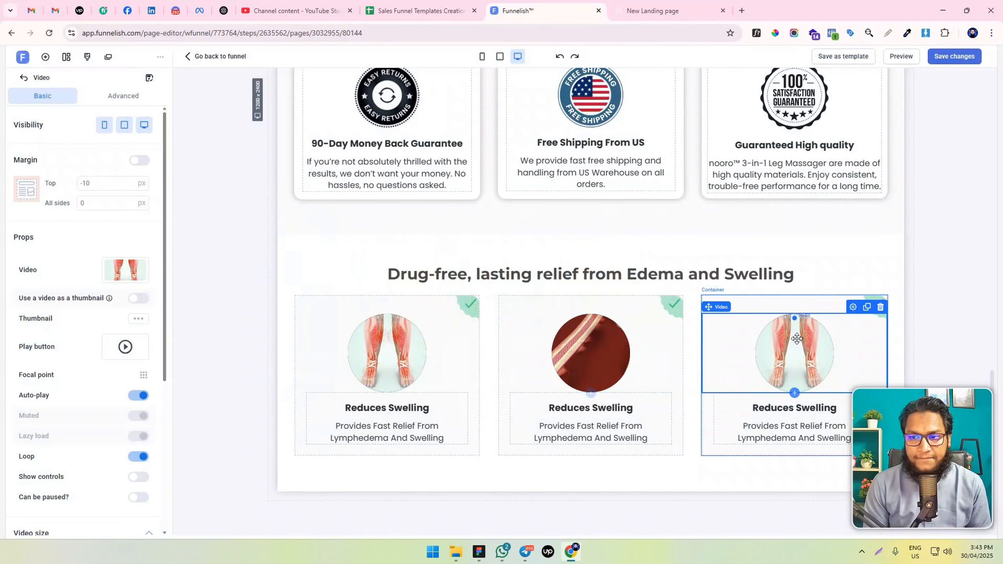
pyautogui.click(135, 269)
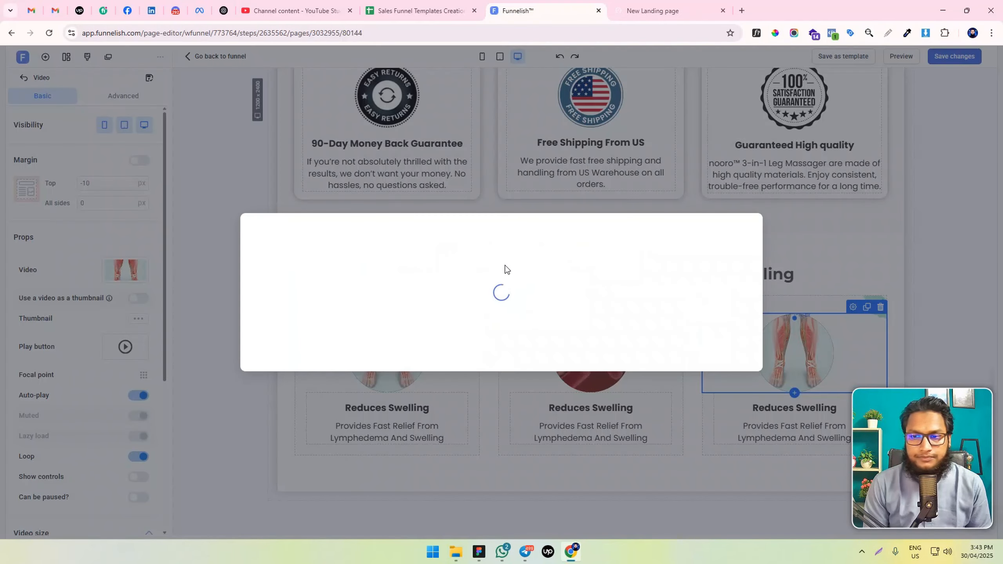
pyautogui.click(600, 309)
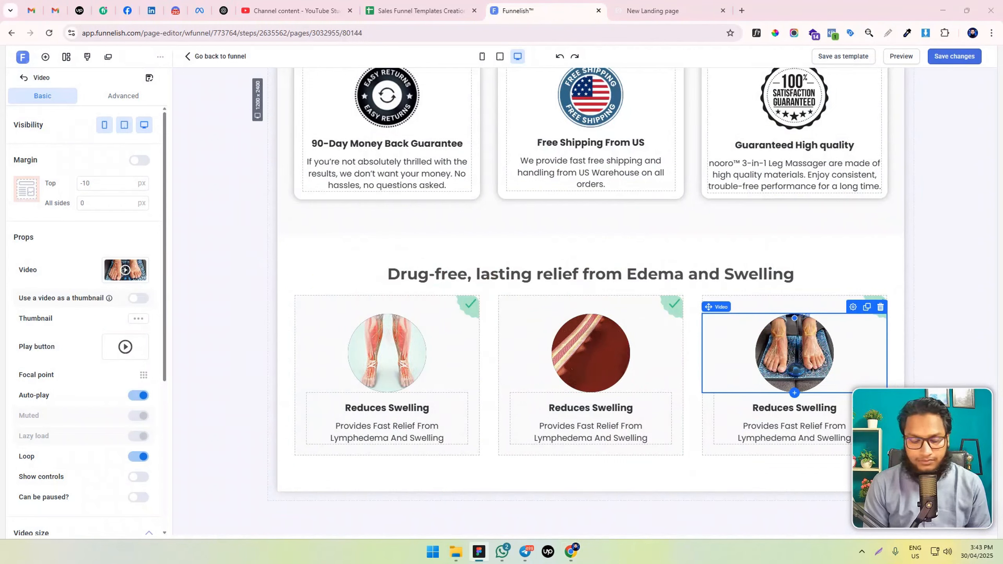
# Change the second card's headline to bold "Boosts Blood Circulation" and its paragraph to "Improves Blood Flow In Your Entire Lower Body"
pyautogui.click(570, 407)
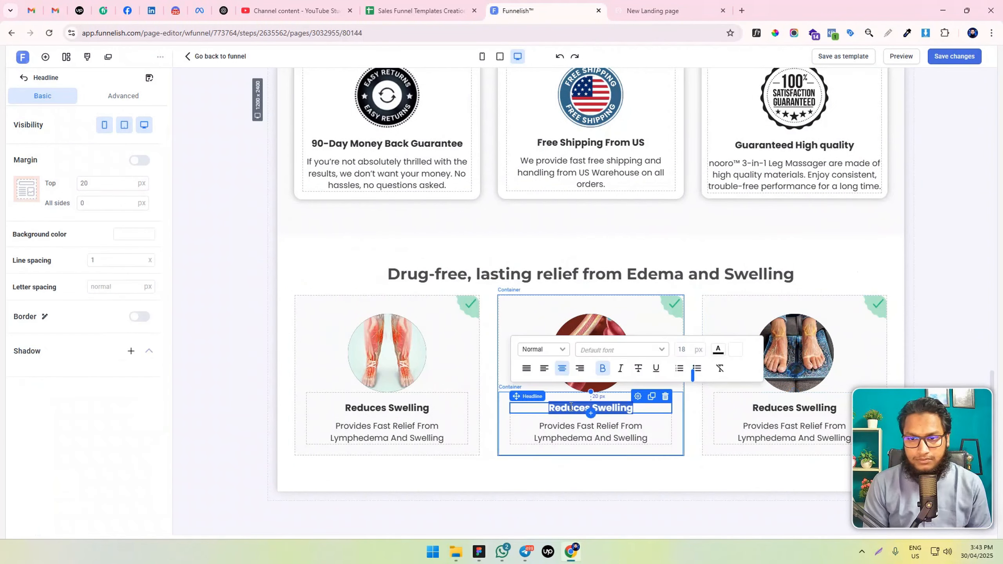
pyautogui.write('Boosts Blood Circulation')
pyautogui.hotkey('ctrl', 'b')
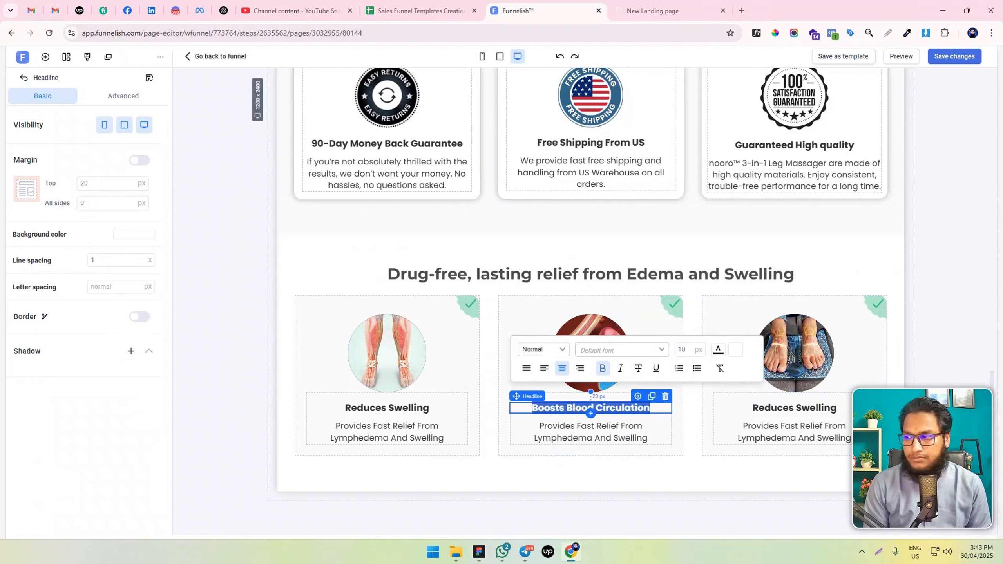
pyautogui.tripleClick(587, 432)
pyautogui.write('Improves Blood Flow In Your Entire Lower Body')
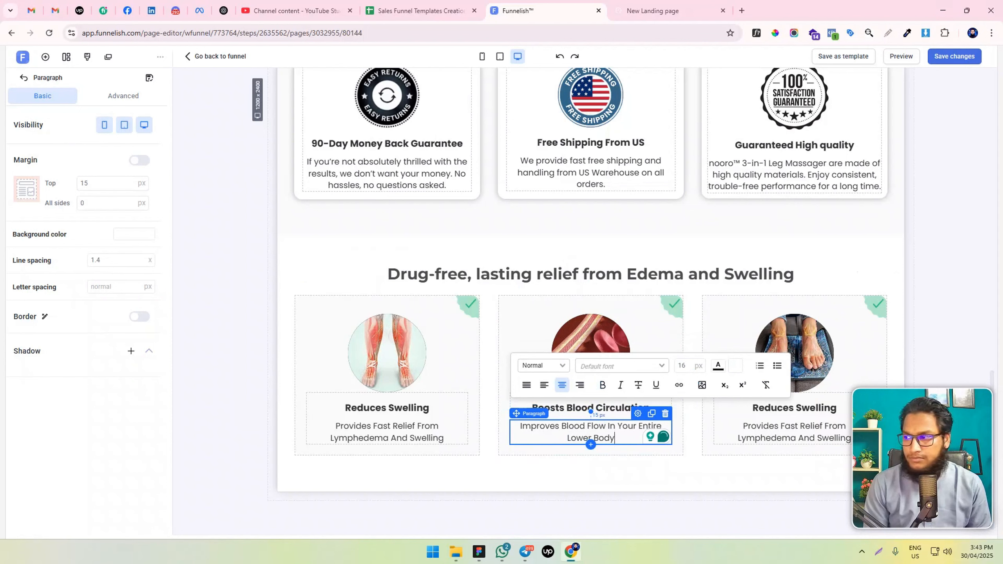
# Change the third card's headline to bold "Maximum Convenience" and its paragraph to "Your own in-home podiatrist (money back in your pocket)", and save
pyautogui.tripleClick(805, 407)
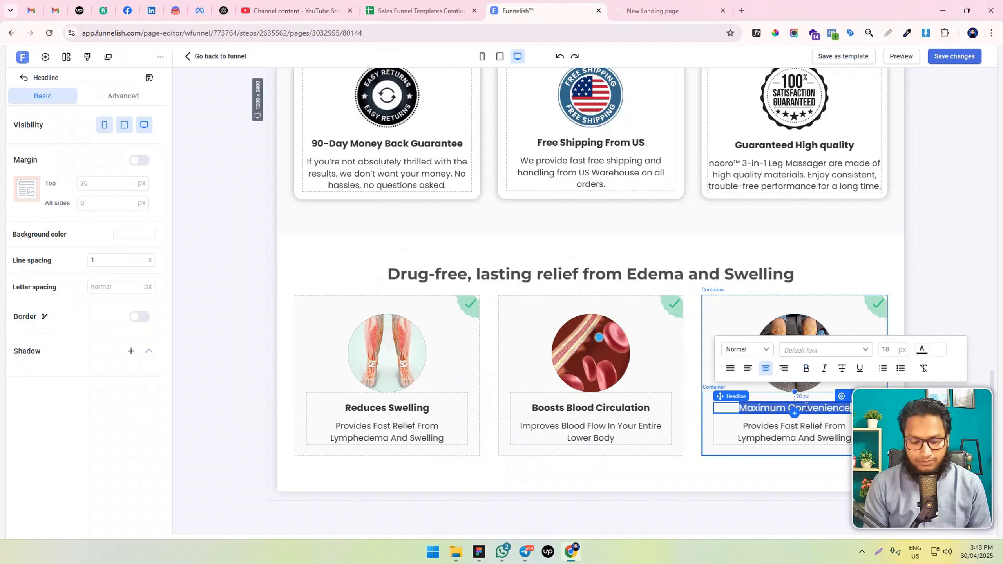
pyautogui.hotkey('ctrl', 'b')
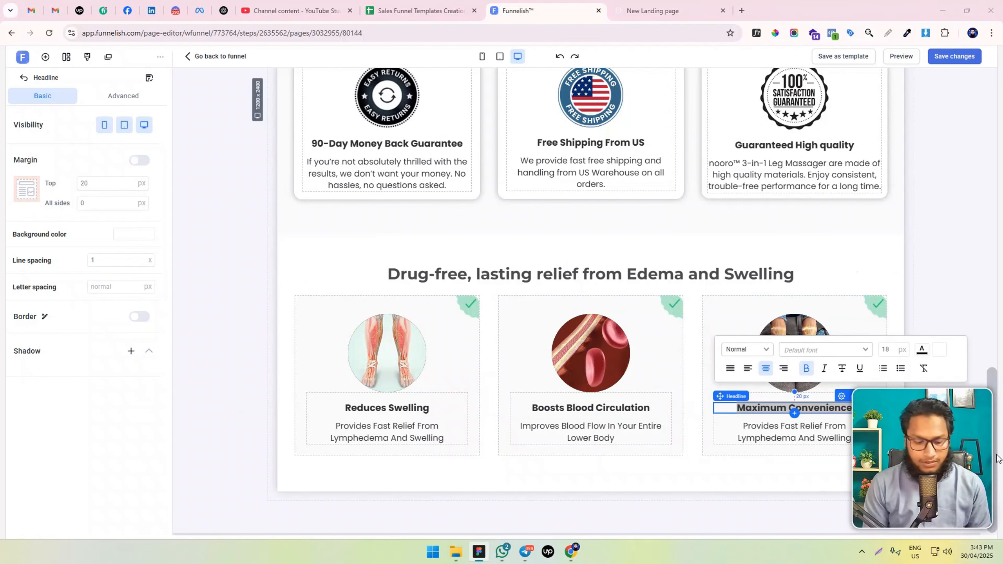
pyautogui.tripleClick(755, 428)
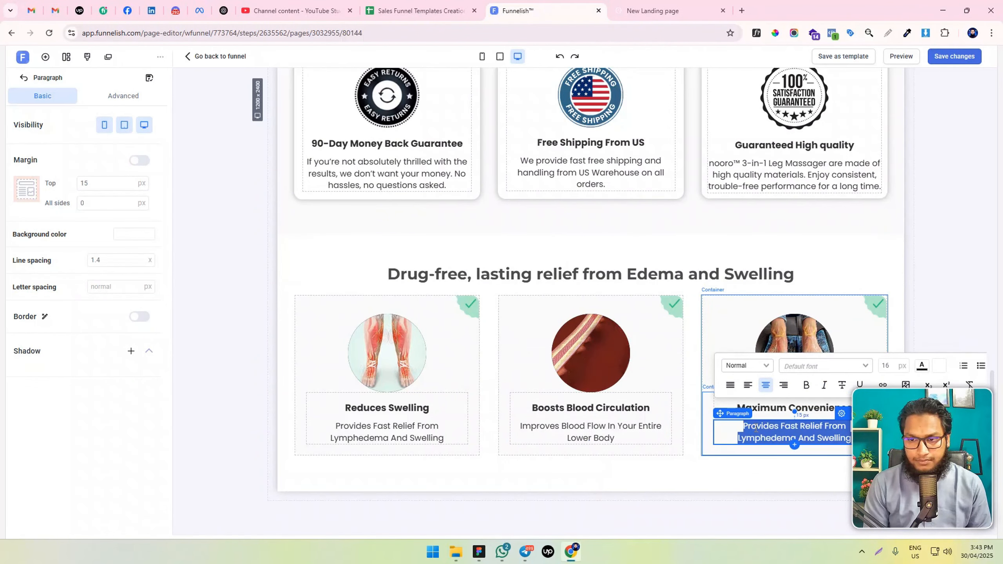
pyautogui.hotkey('ctrl', 'v')
pyautogui.click(701, 475)
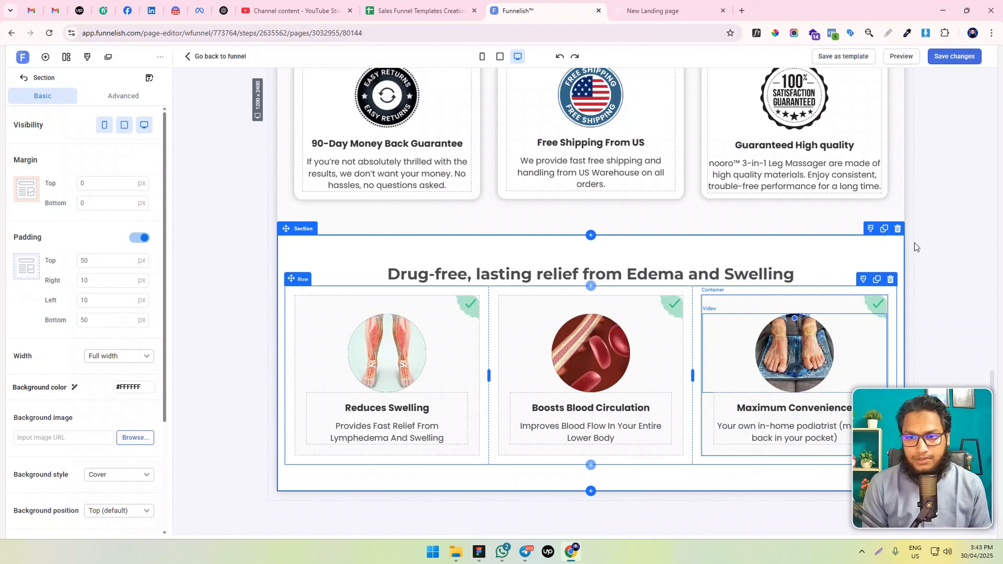
pyautogui.click(961, 60)
pyautogui.click(935, 188)
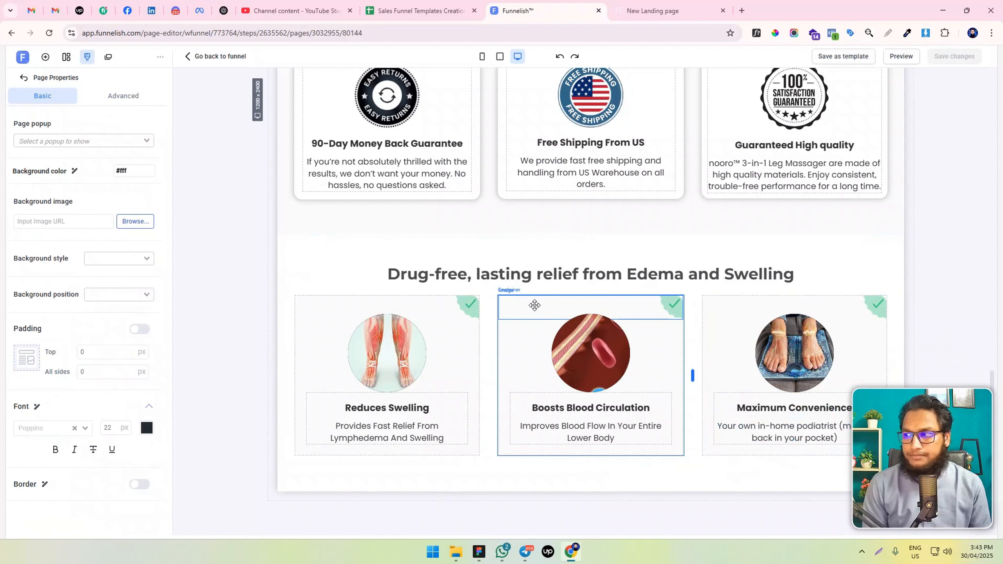
# Set the bottom margin of the "Drug-free, lasting relief from Edema and Swelling" headline to 10 px and save the changes
pyautogui.click(557, 271)
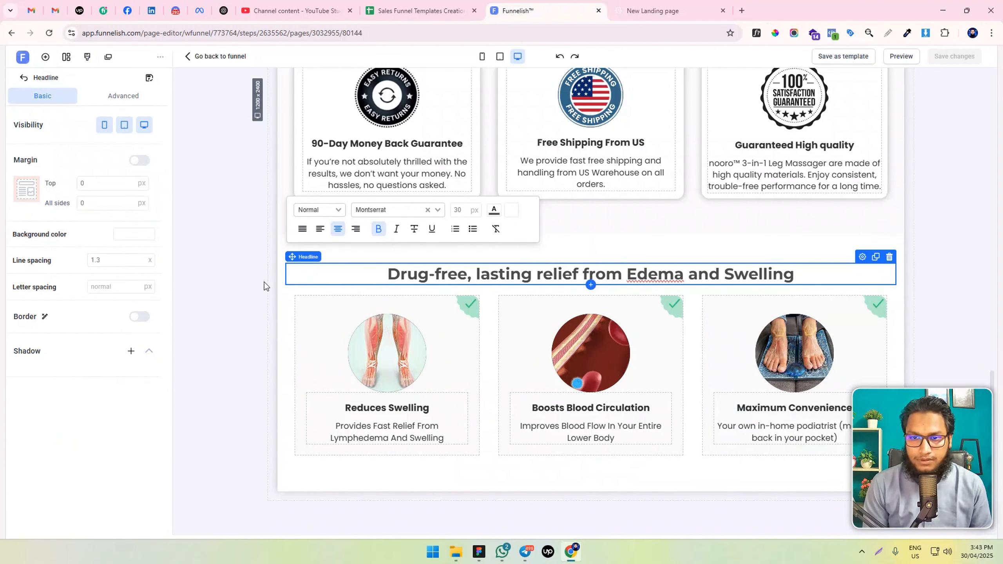
pyautogui.click(140, 160)
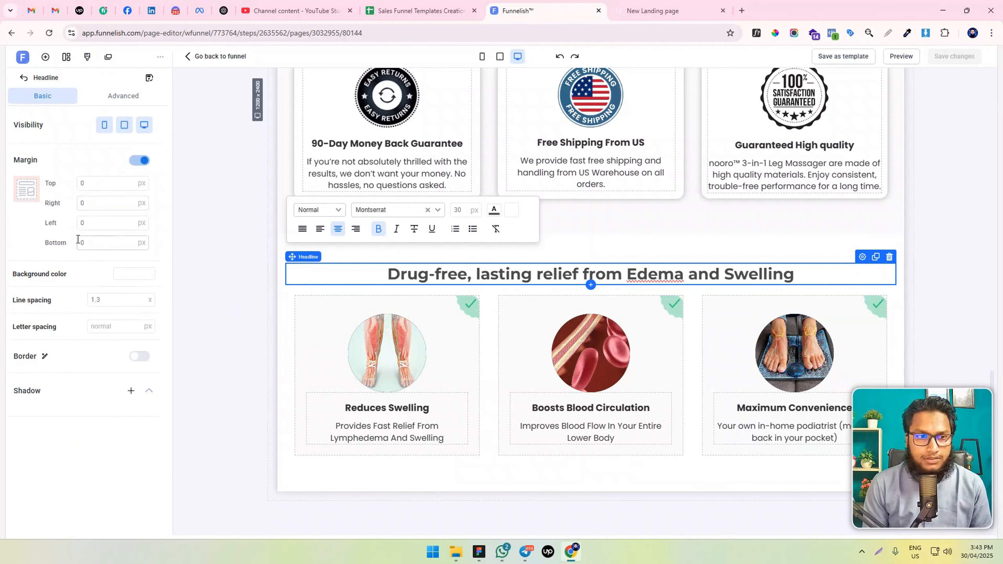
pyautogui.click(78, 239)
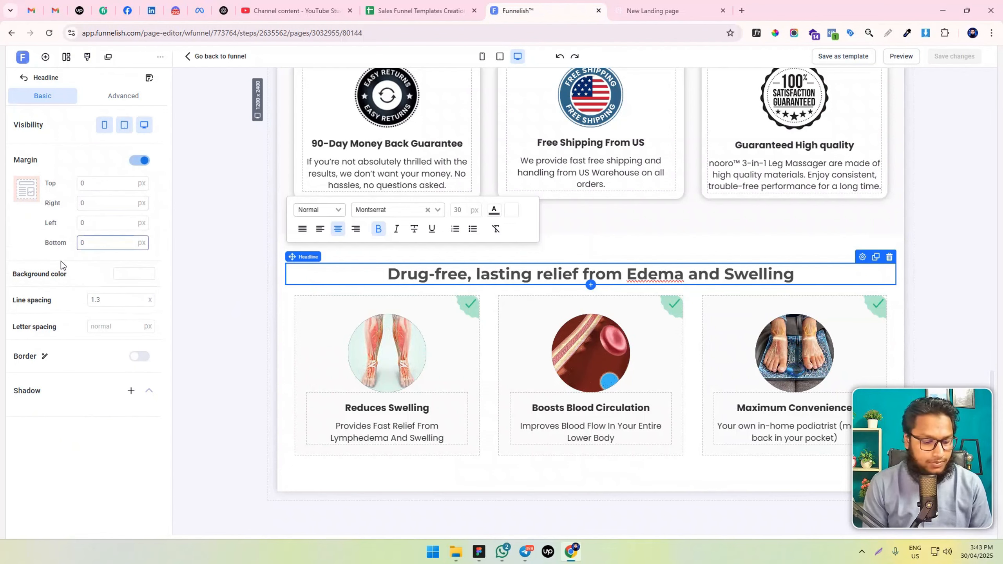
pyautogui.write('2')
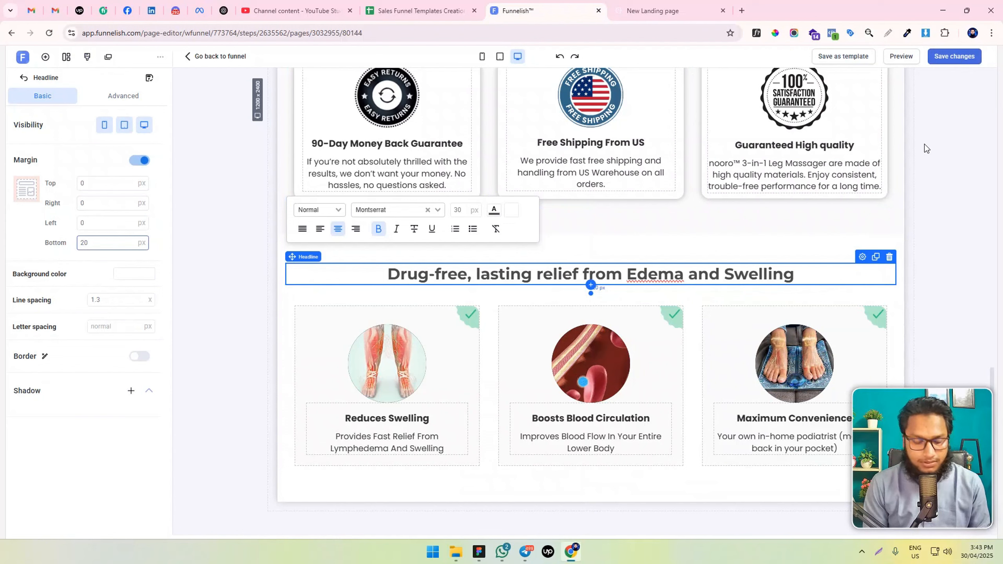
pyautogui.press('BackSpace')
pyautogui.write('1')
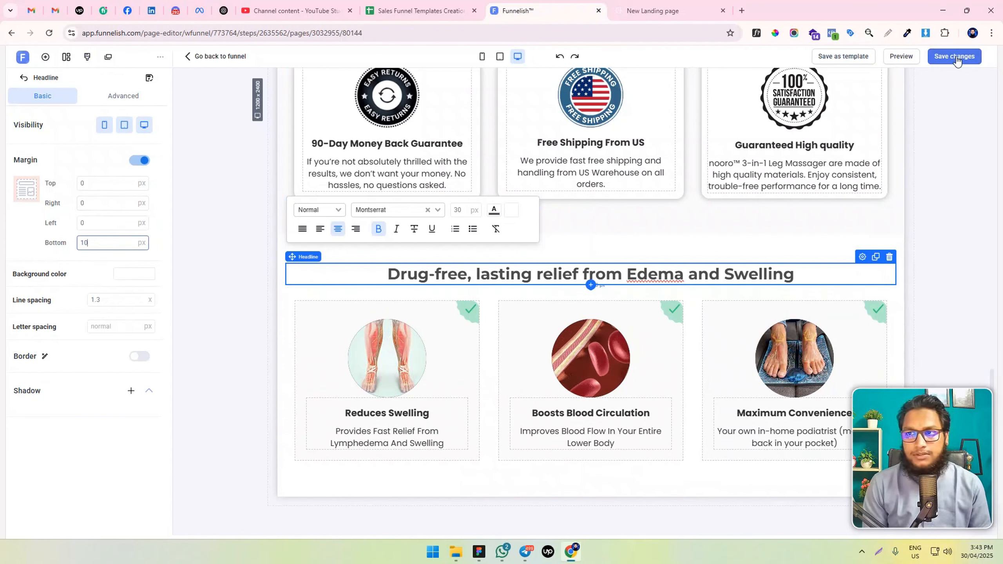
pyautogui.click(956, 57)
pyautogui.click(285, 309)
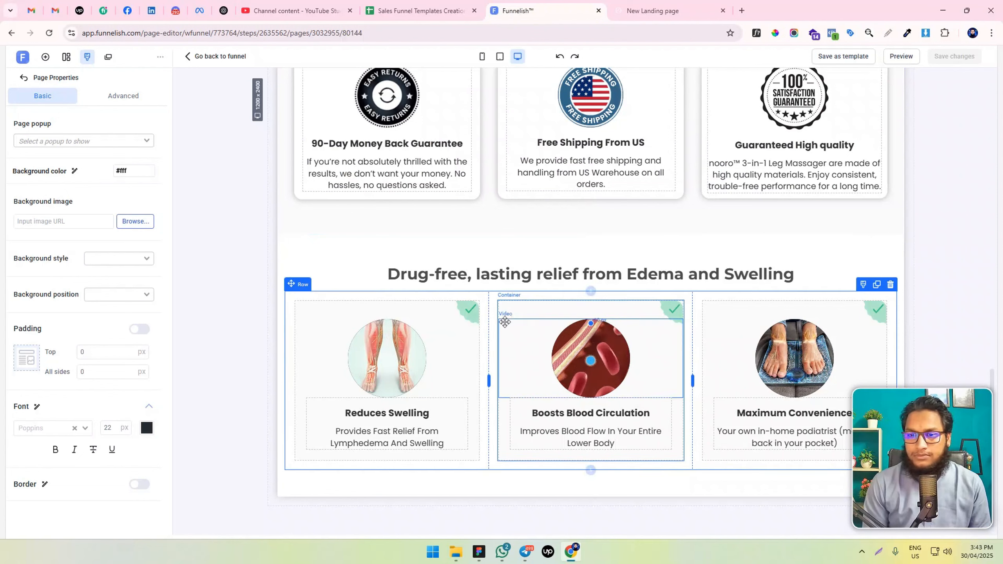
# Reload the landing page preview, review the guarantee cards and the "Drug-free, lasting relief" section, and return to the Funnelish editor
pyautogui.scroll(-1, 502, 323)
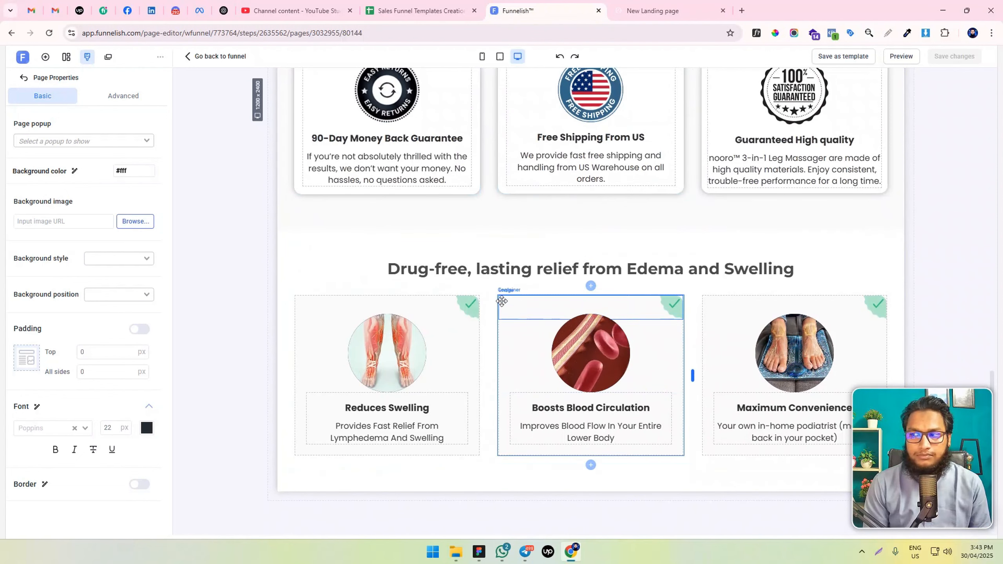
pyautogui.scroll(4, 406, 299)
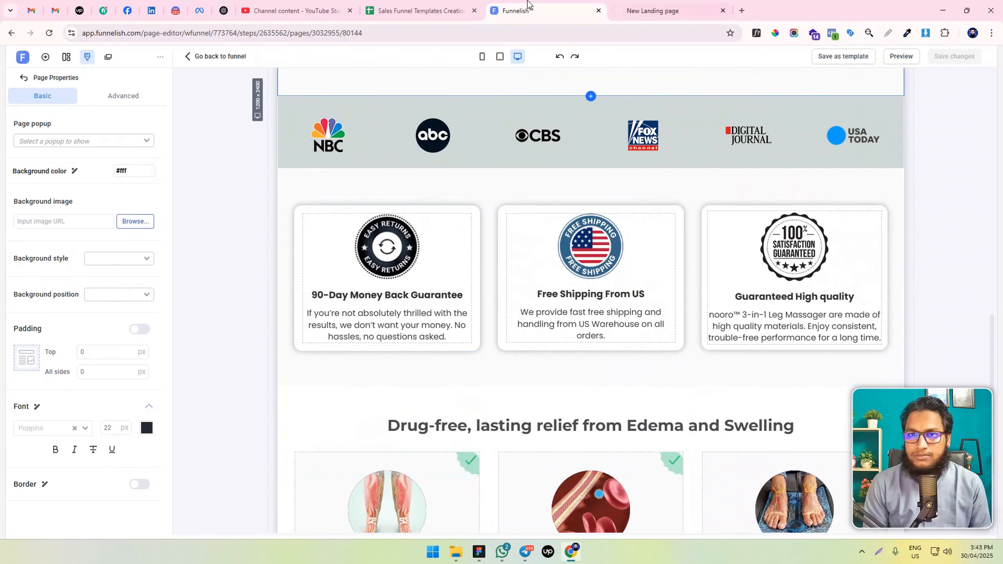
pyautogui.hotkey('ctrl', 'Tab')
pyautogui.click(48, 34)
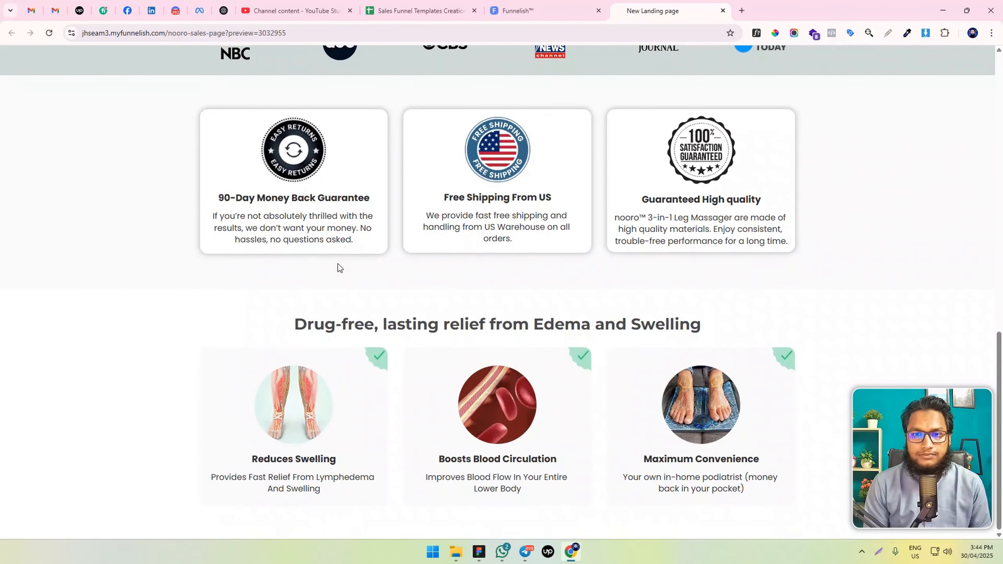
pyautogui.scroll(5, 338, 263)
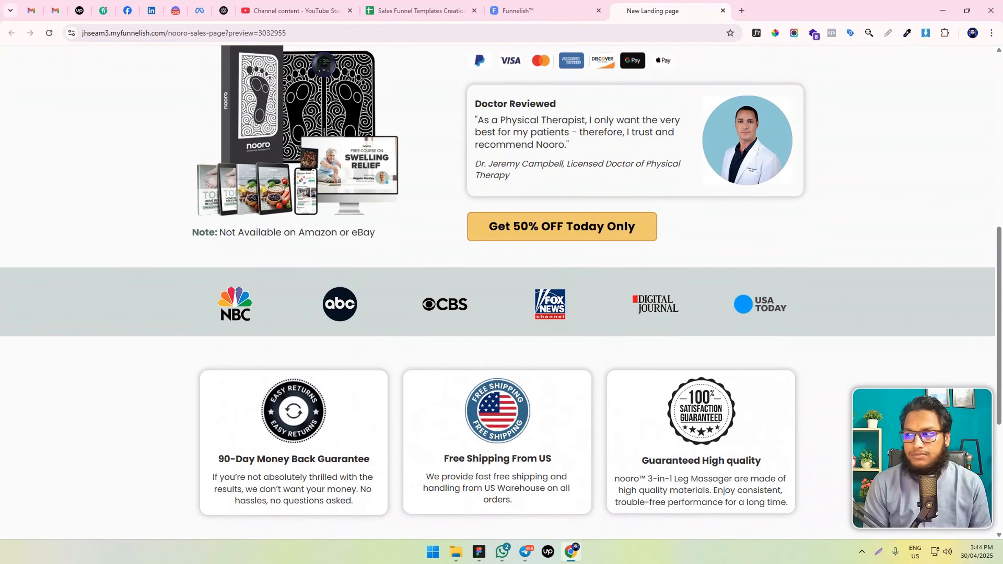
pyautogui.scroll(-5, 367, 278)
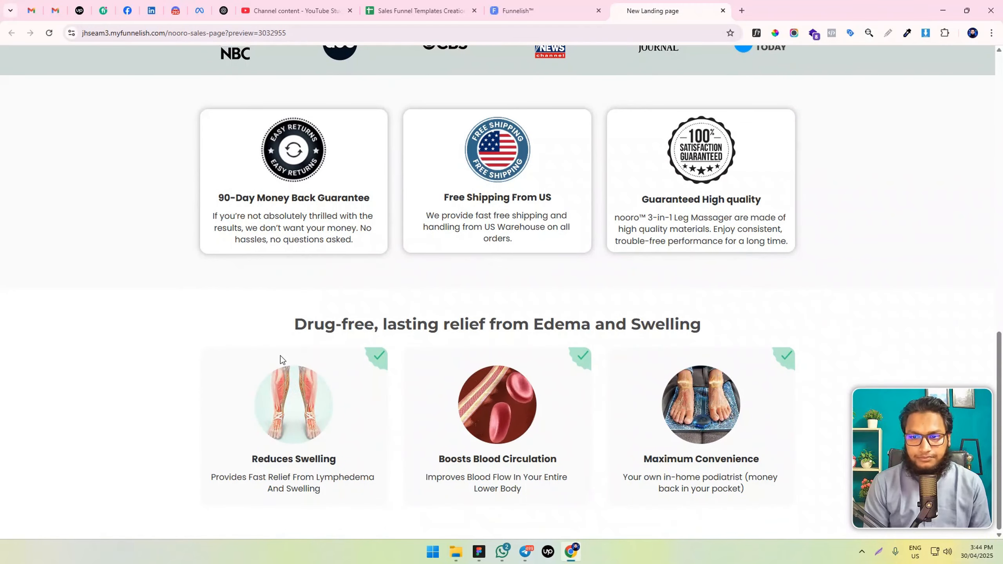
pyautogui.scroll(4, 281, 356)
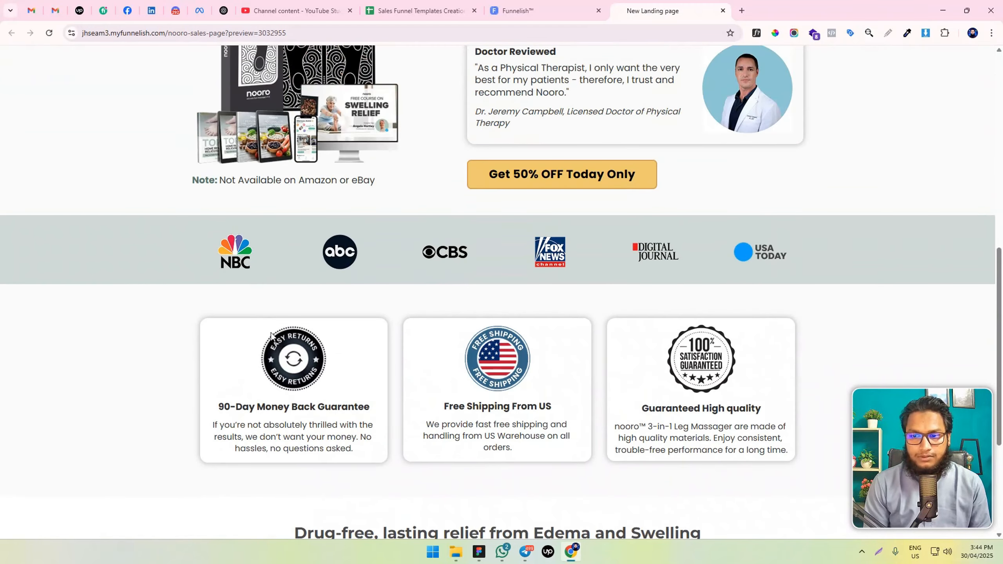
pyautogui.click(525, 11)
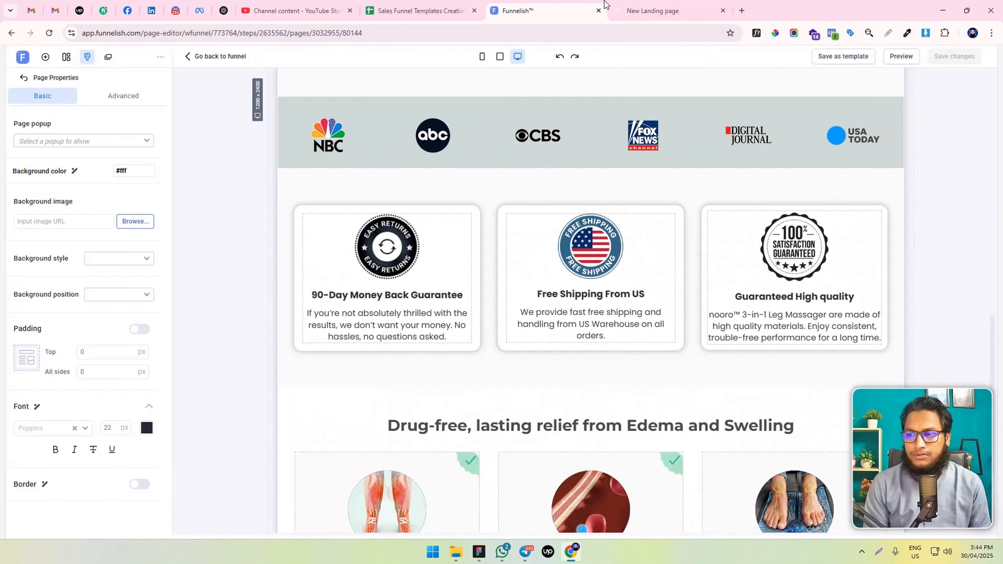
# Try a 25 px top margin on the "90-Day Money Back Guarantee" card's container and set it back to 15 px
pyautogui.click(340, 208)
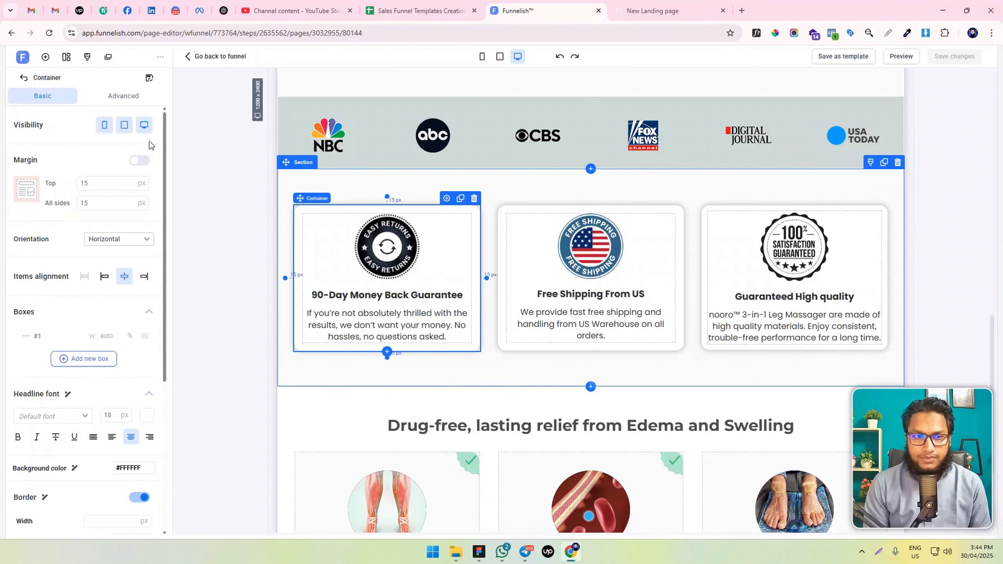
pyautogui.click(140, 160)
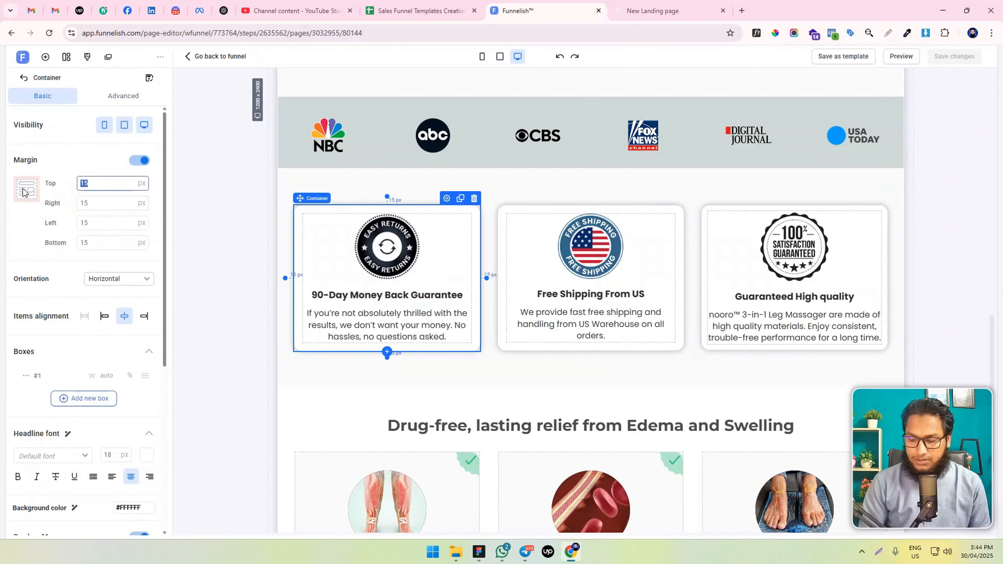
pyautogui.write('25')
pyautogui.press('BackSpace')
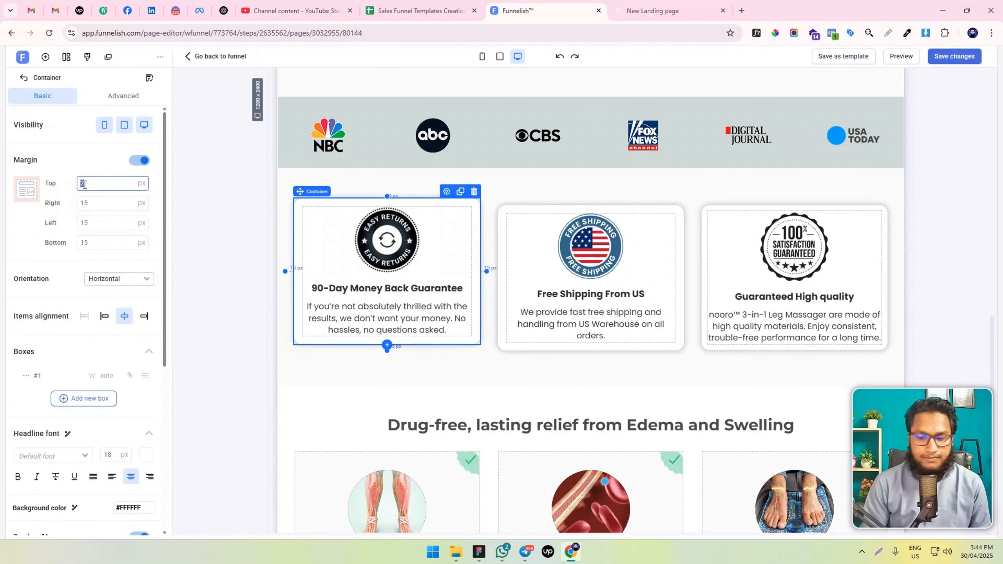
pyautogui.write('15')
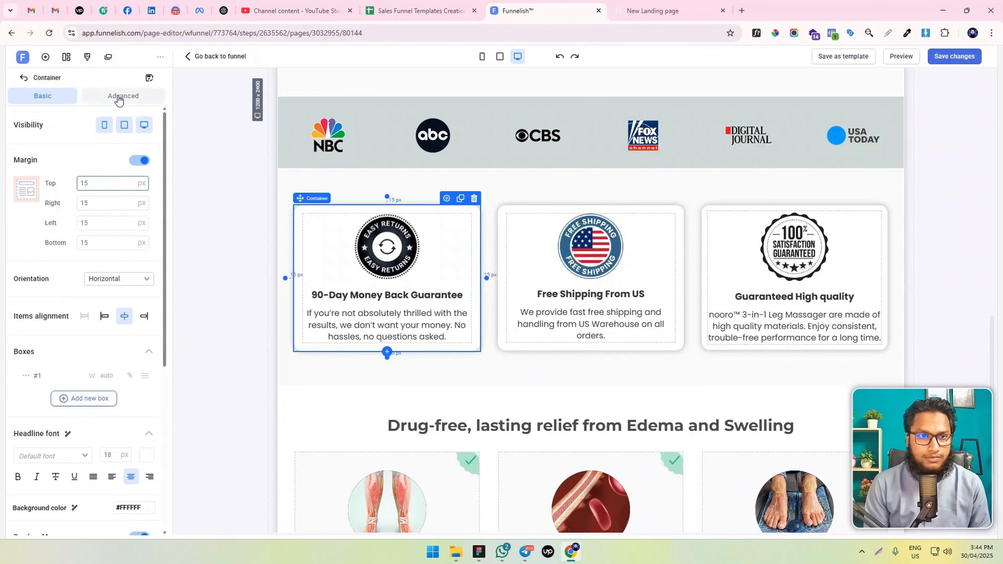
# Set the top and bottom padding of the "90-Day Money Back Guarantee" card's container to 30 px
pyautogui.click(118, 99)
pyautogui.click(139, 294)
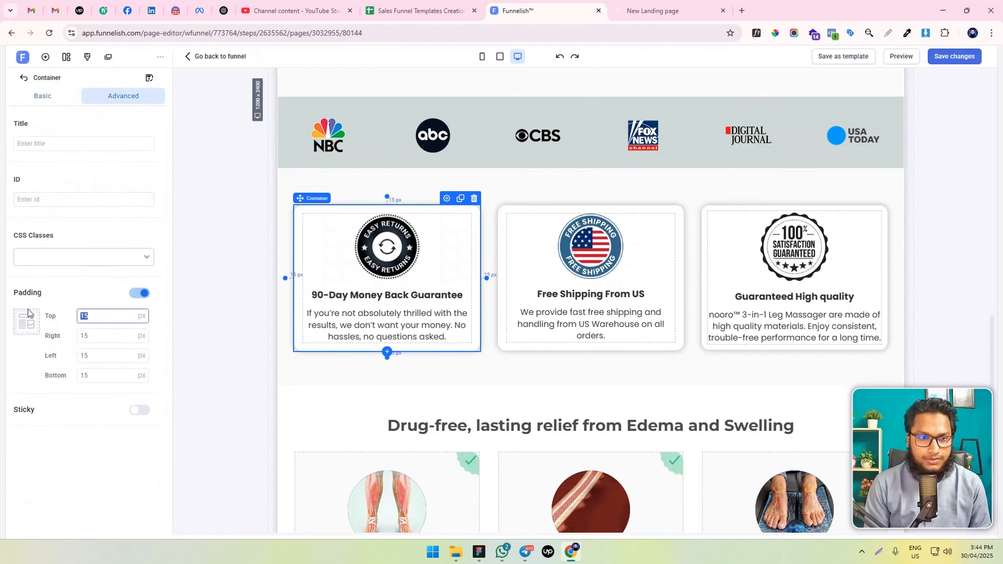
pyautogui.press('Up')
pyautogui.press('Up')
pyautogui.press('Up')
pyautogui.press('Up')
pyautogui.press('Up')
pyautogui.press('Up')
pyautogui.press('Up')
pyautogui.press('Up')
pyautogui.press('Up')
pyautogui.press('Up')
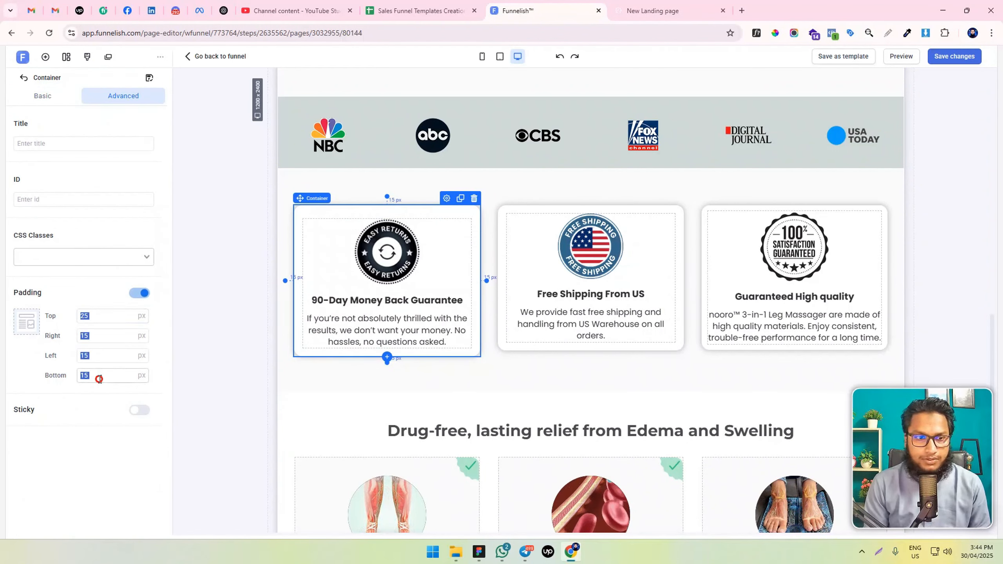
pyautogui.write('25')
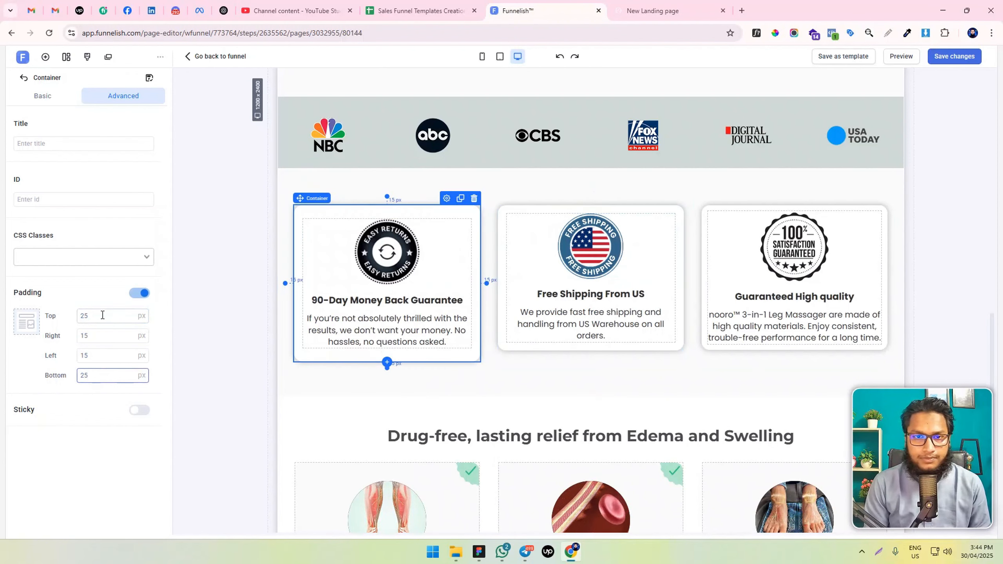
pyautogui.write('30')
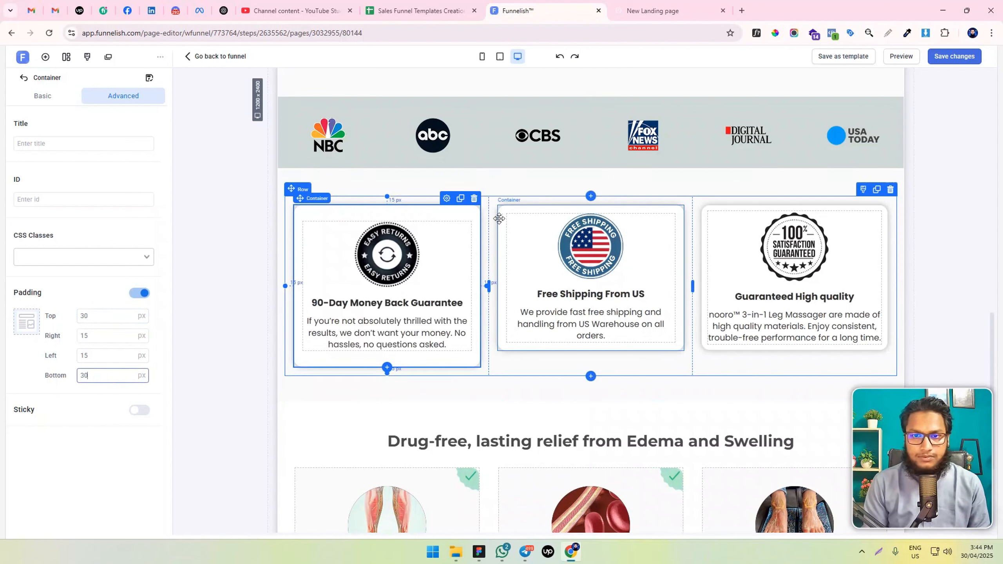
# Give the "Free Shipping From US" card's container 30 px of padding at its top and bottom
pyautogui.click(500, 219)
pyautogui.click(139, 292)
pyautogui.doubleClick(103, 316)
pyautogui.write('30')
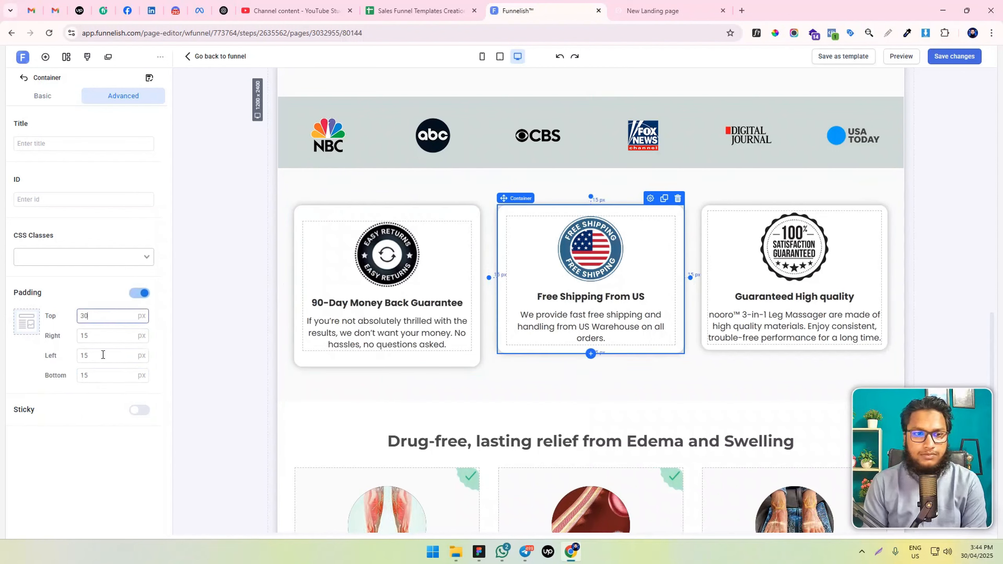
pyautogui.doubleClick(104, 375)
pyautogui.write('30')
# Set the "Guaranteed High quality" card container's top and bottom padding to 30 px and save the changes
pyautogui.click(717, 209)
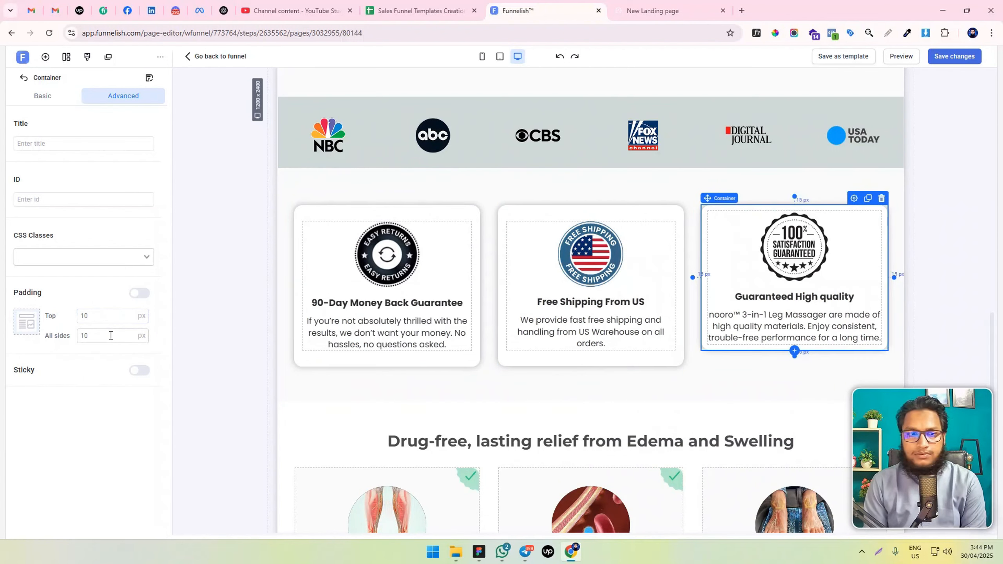
pyautogui.doubleClick(97, 316)
pyautogui.write('30')
pyautogui.doubleClick(104, 376)
pyautogui.write('30')
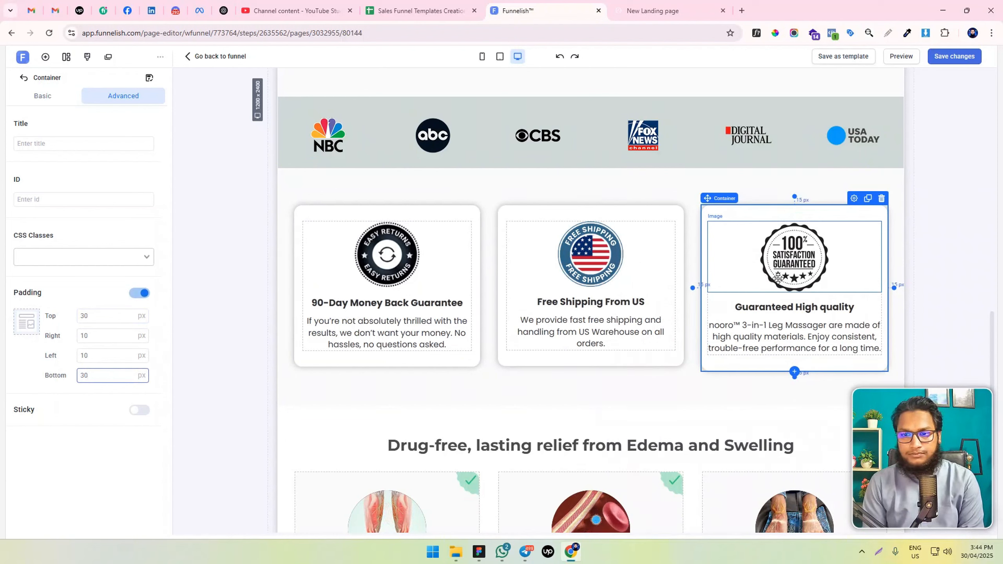
pyautogui.click(954, 56)
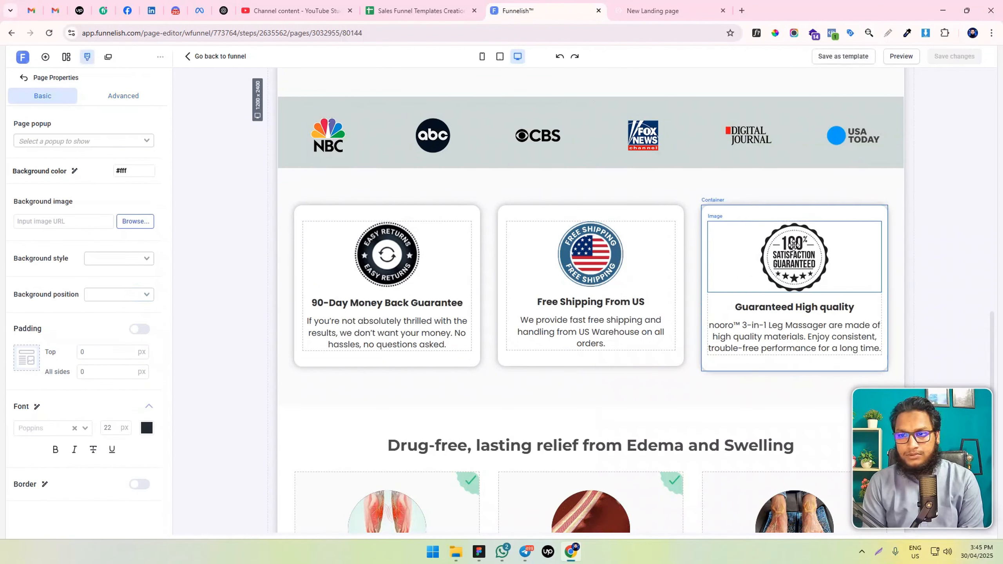
# Reduce the max width of the "100% Satisfaction Guaranteed" badge image to 125 px and save the page
pyautogui.click(794, 257)
pyautogui.scroll(-5, 113, 351)
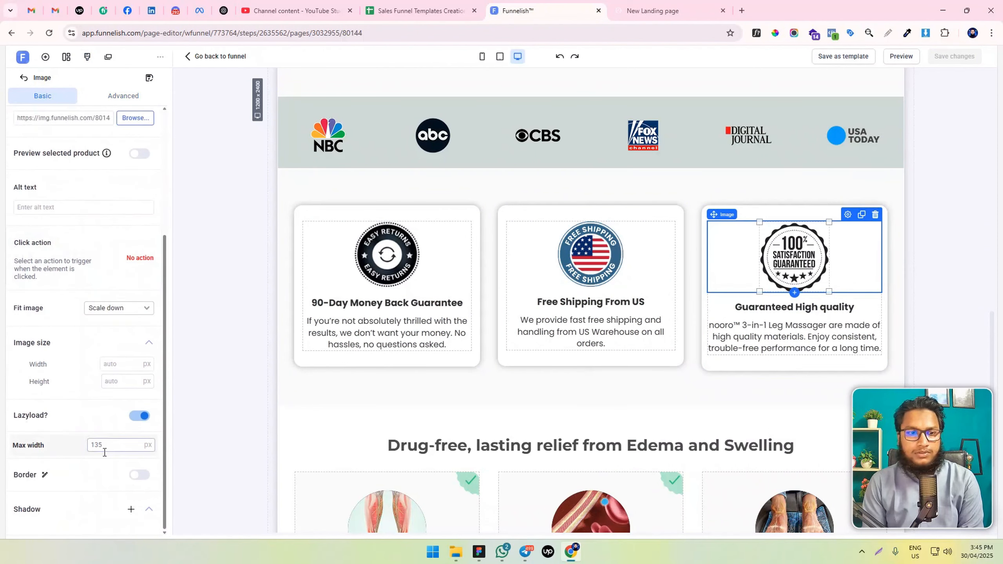
pyautogui.write('130')
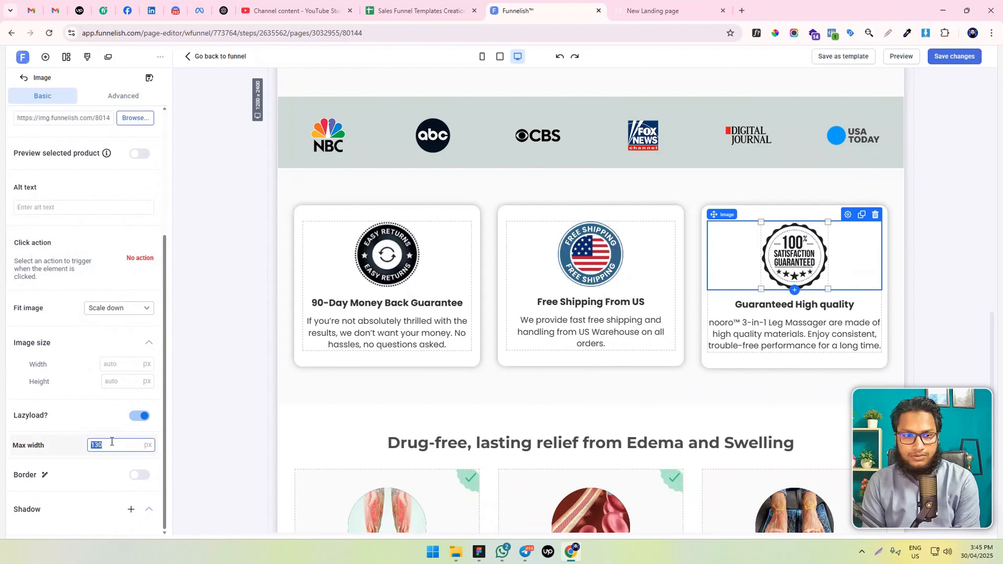
pyautogui.write('125')
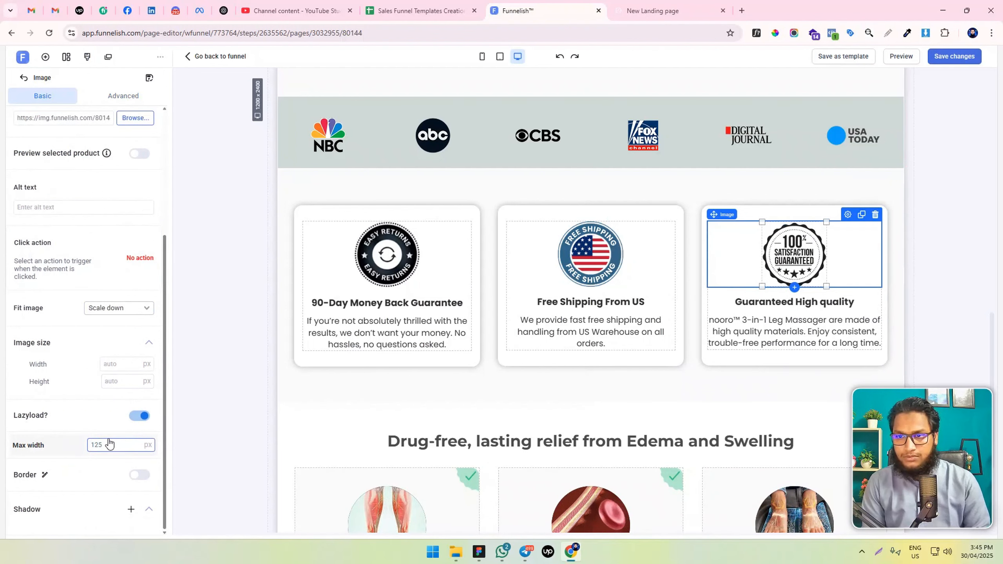
pyautogui.click(953, 56)
# Reload the landing page preview and check the spacing and badge sizes of the three guarantee cards
pyautogui.hotkey('ctrl', 'Tab')
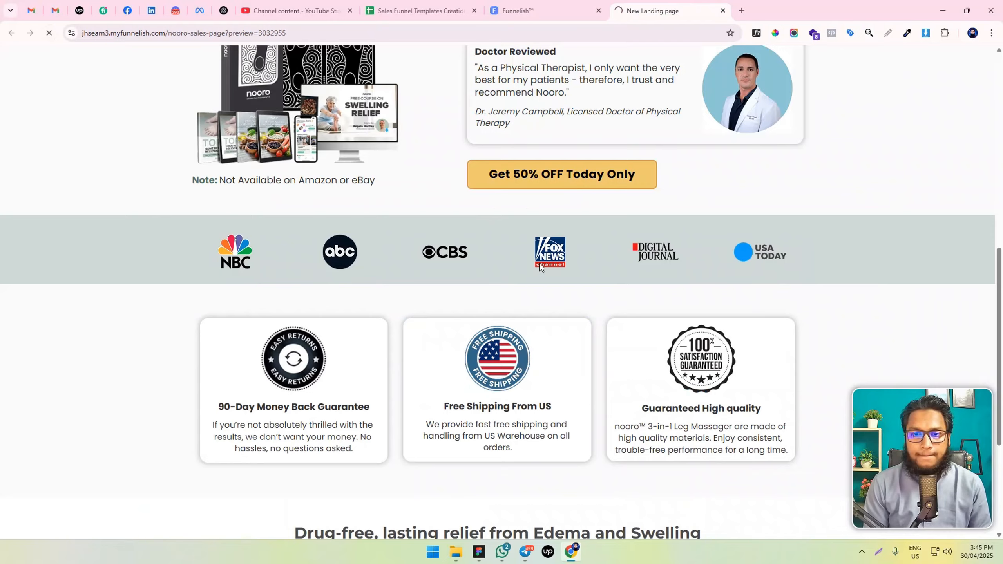
pyautogui.scroll(-5, 540, 263)
pyautogui.scroll(5, 540, 266)
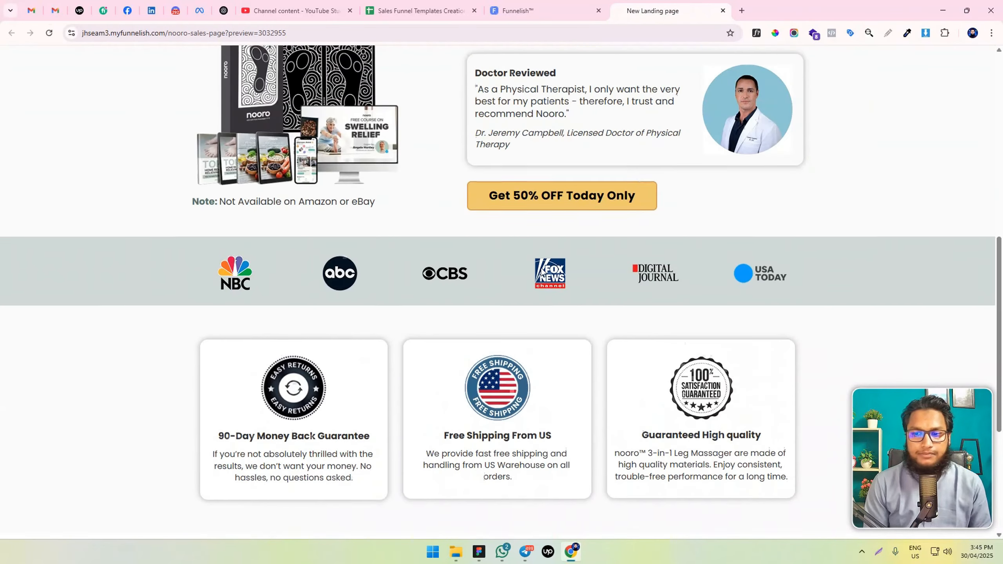
pyautogui.scroll(1, 541, 273)
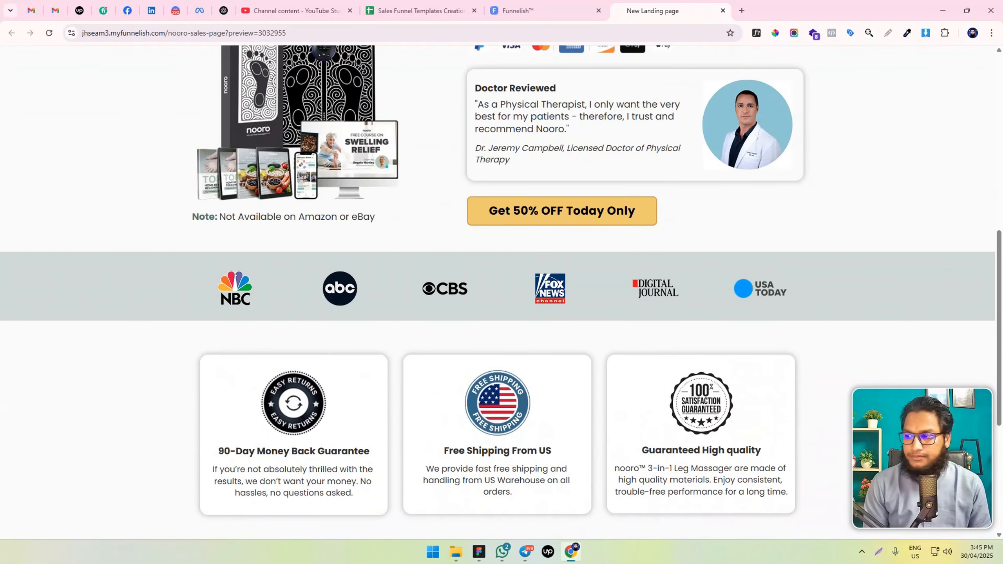
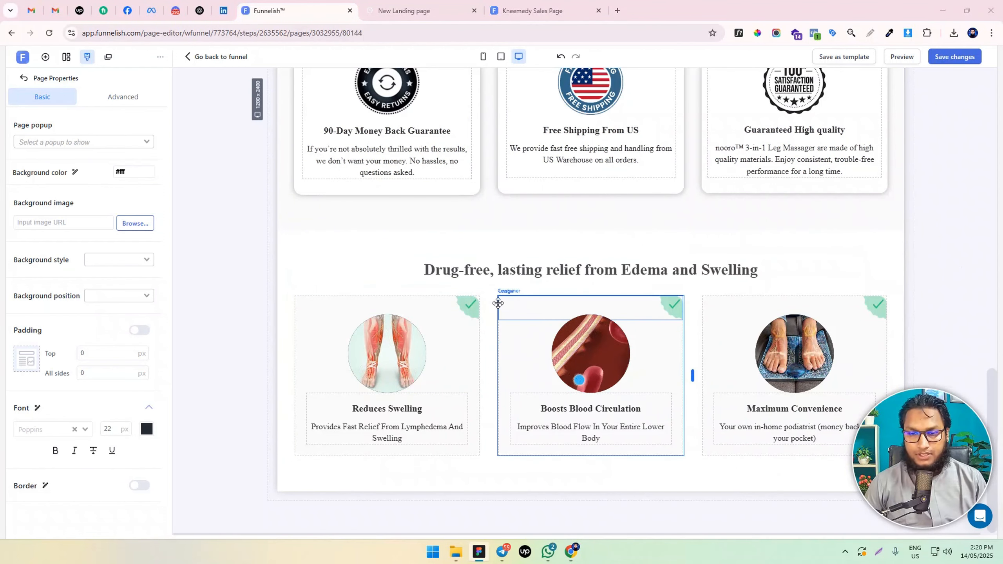
# Add a new section below the "Drug-free, lasting relief from Edema and Swelling" section and insert a two-column row in it
pyautogui.click(441, 484)
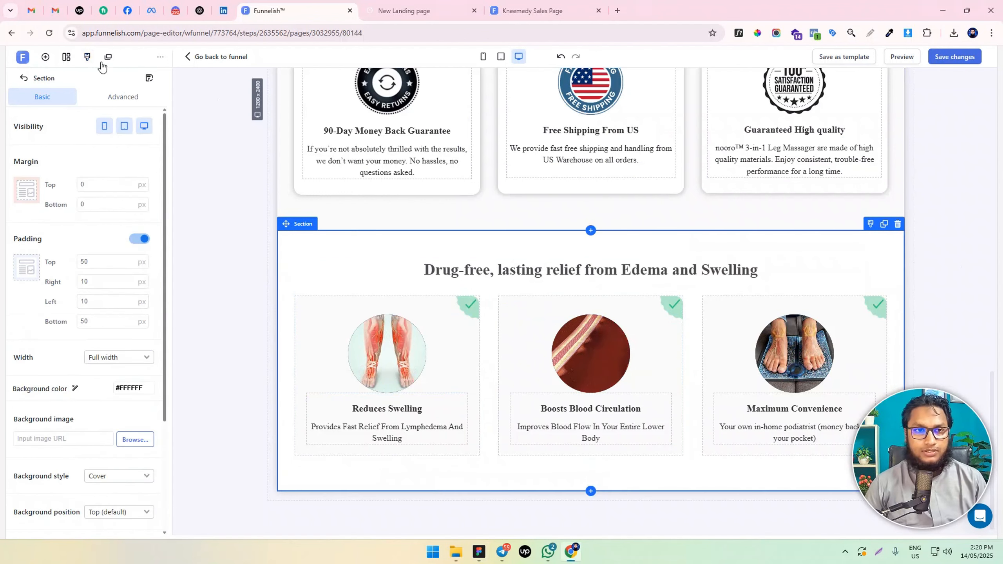
pyautogui.click(46, 56)
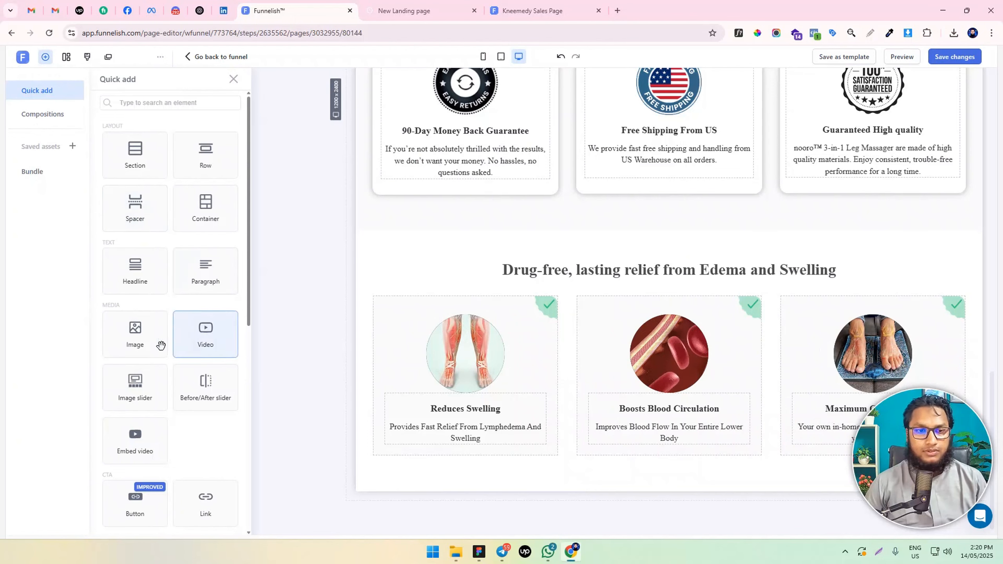
pyautogui.moveTo(152, 148); pyautogui.dragTo(606, 473)
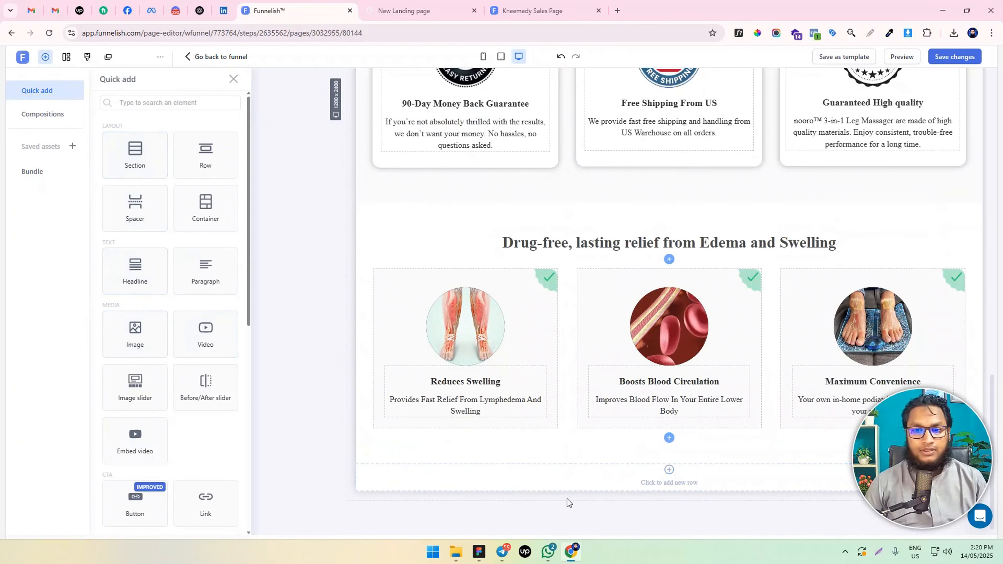
pyautogui.click(568, 486)
pyautogui.click(590, 470)
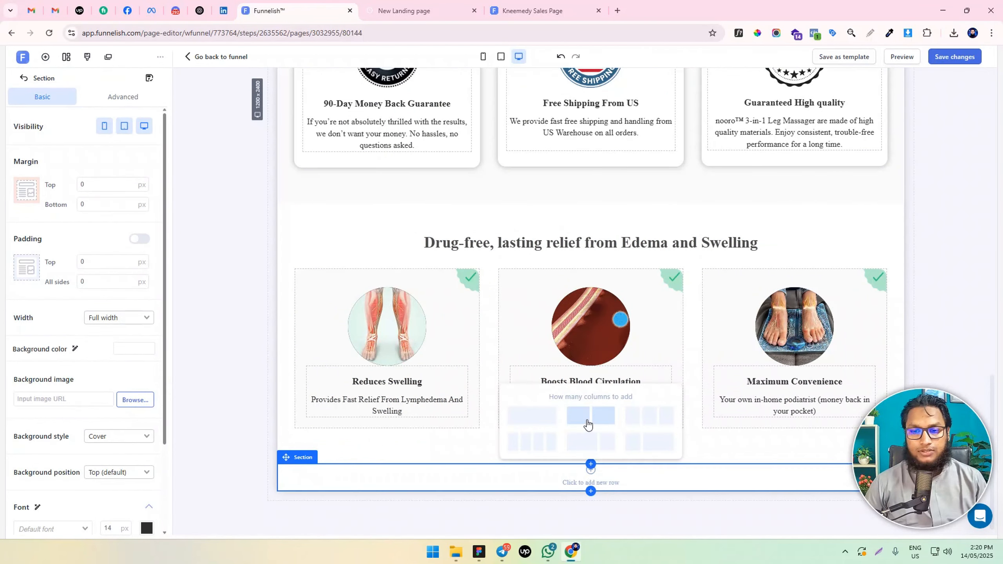
pyautogui.click(587, 423)
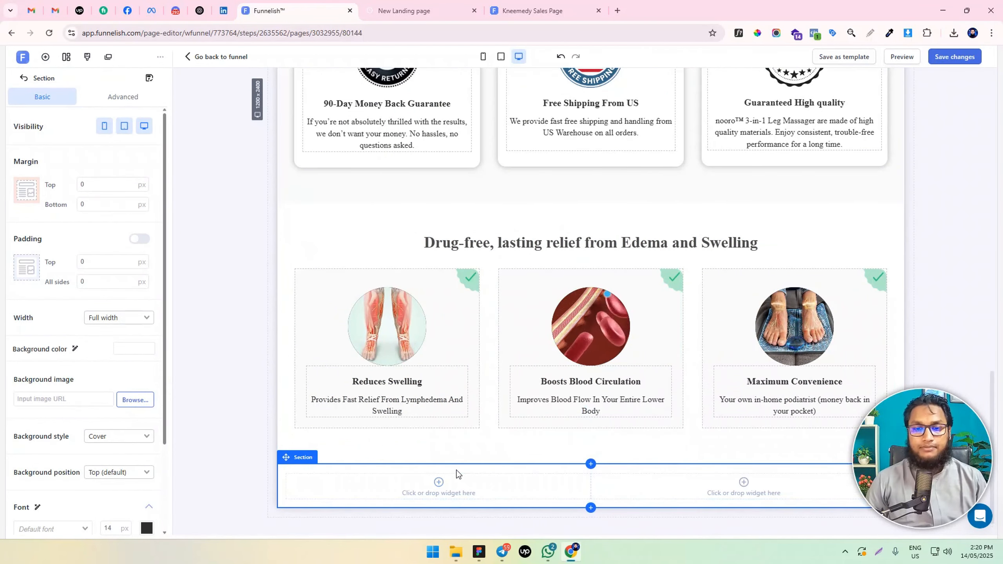
# Insert a video in the new row's left column and set its source to the library clip of the leg on the blue background
pyautogui.scroll(-1, 456, 473)
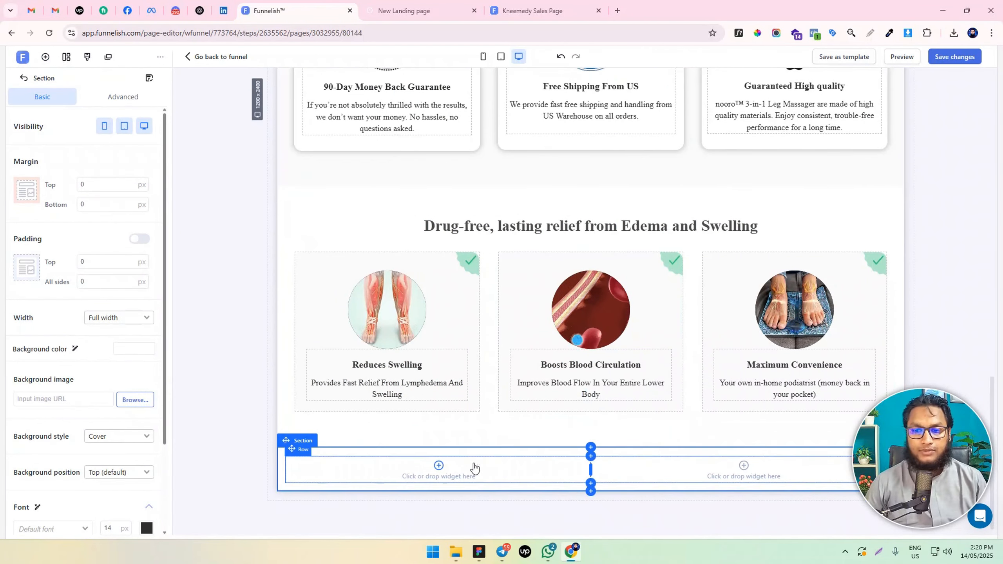
pyautogui.click(439, 466)
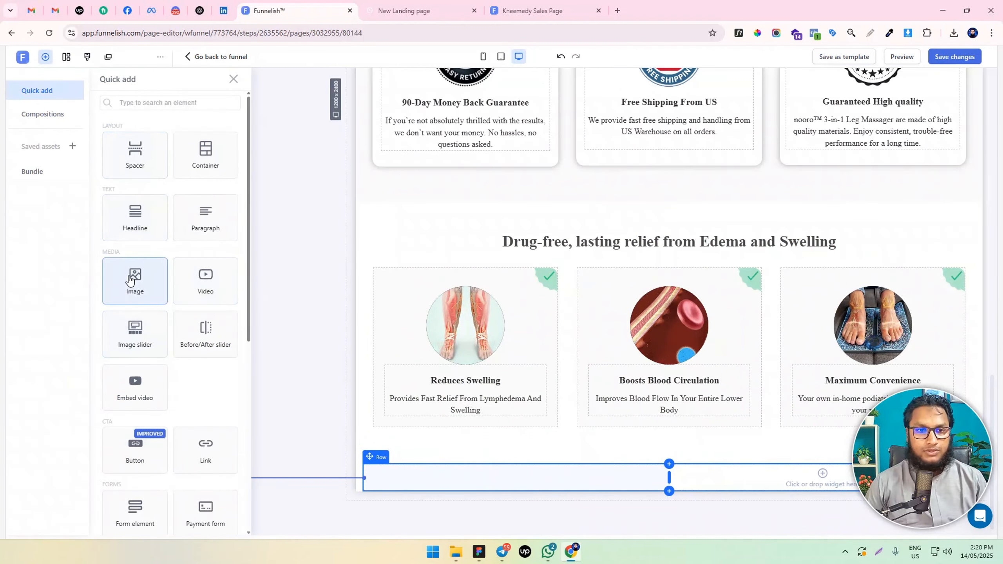
pyautogui.click(205, 280)
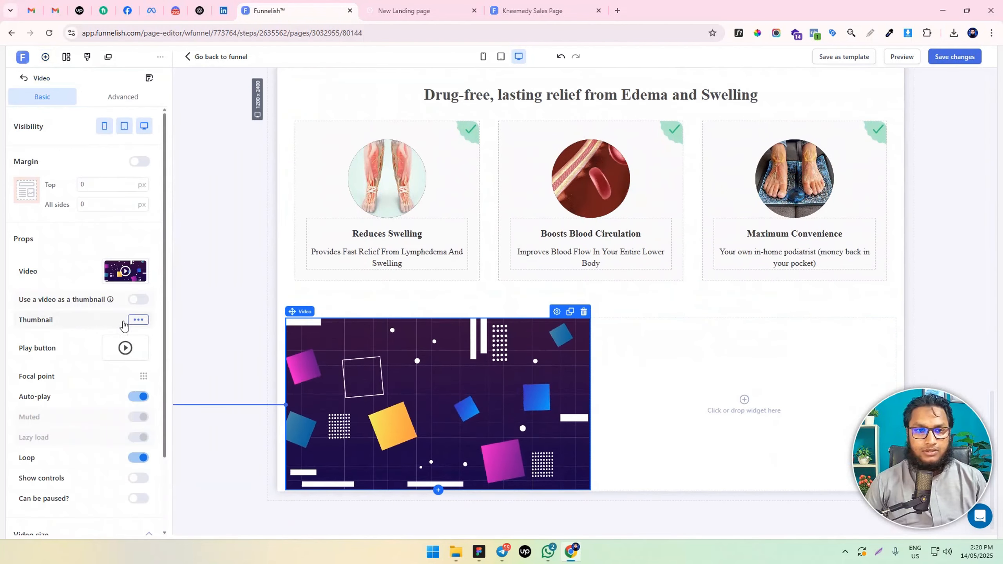
pyautogui.click(125, 271)
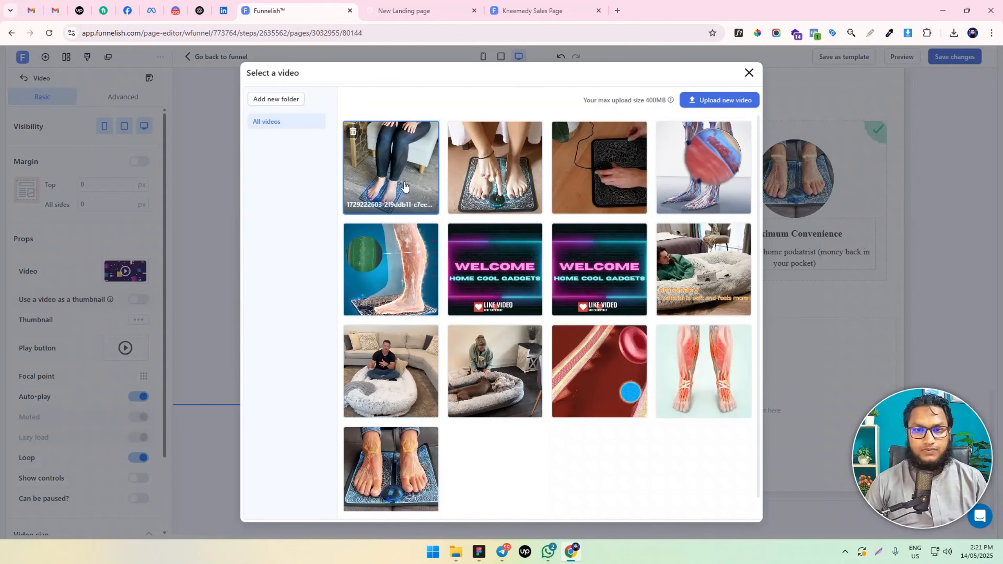
pyautogui.click(417, 274)
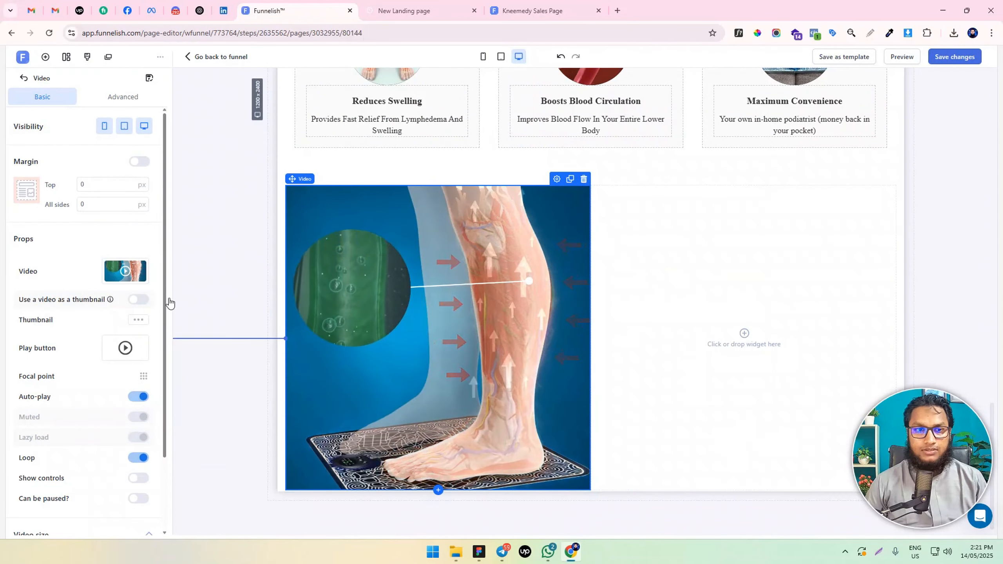
# Give the leg video a 10 px margin on all sides and a 15 px border radius on all corners
pyautogui.click(79, 203)
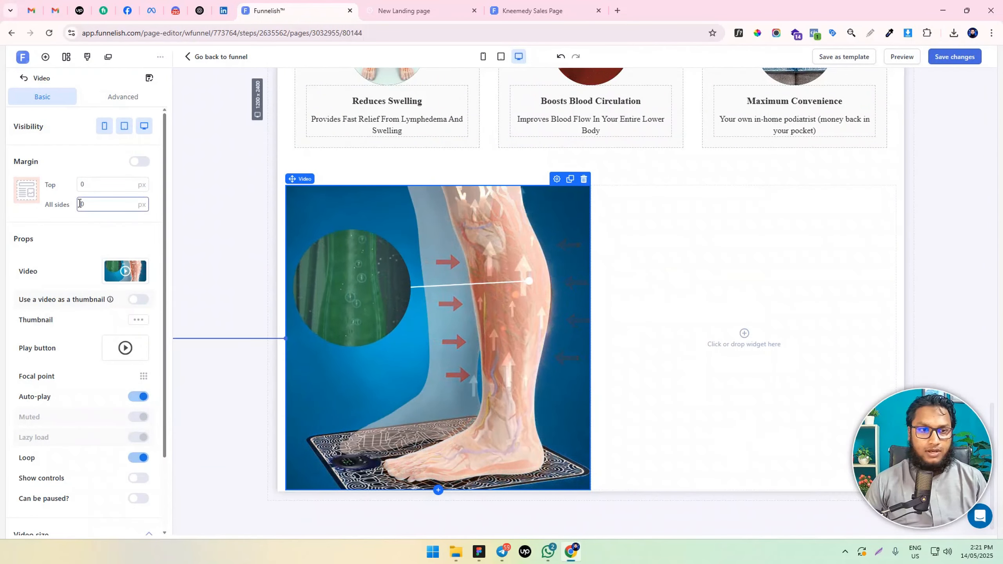
pyautogui.write('10')
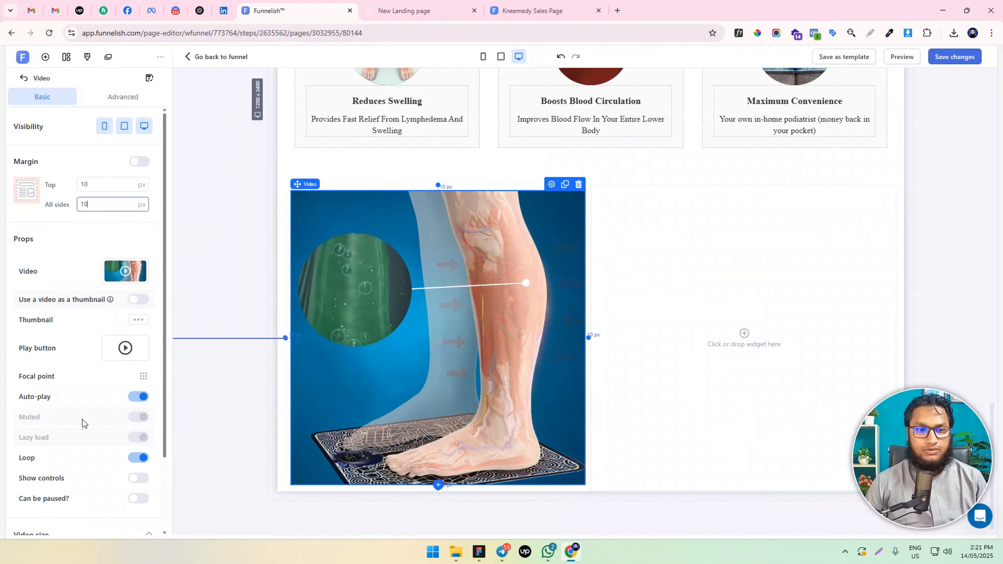
pyautogui.scroll(-2, 83, 420)
pyautogui.click(139, 519)
pyautogui.scroll(-3, 91, 490)
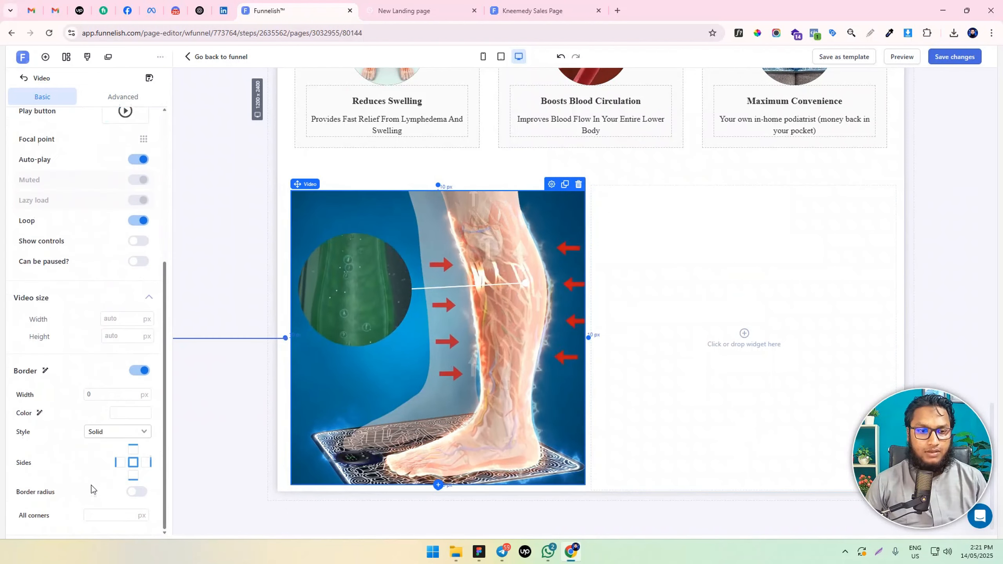
pyautogui.click(104, 515)
pyautogui.write('15')
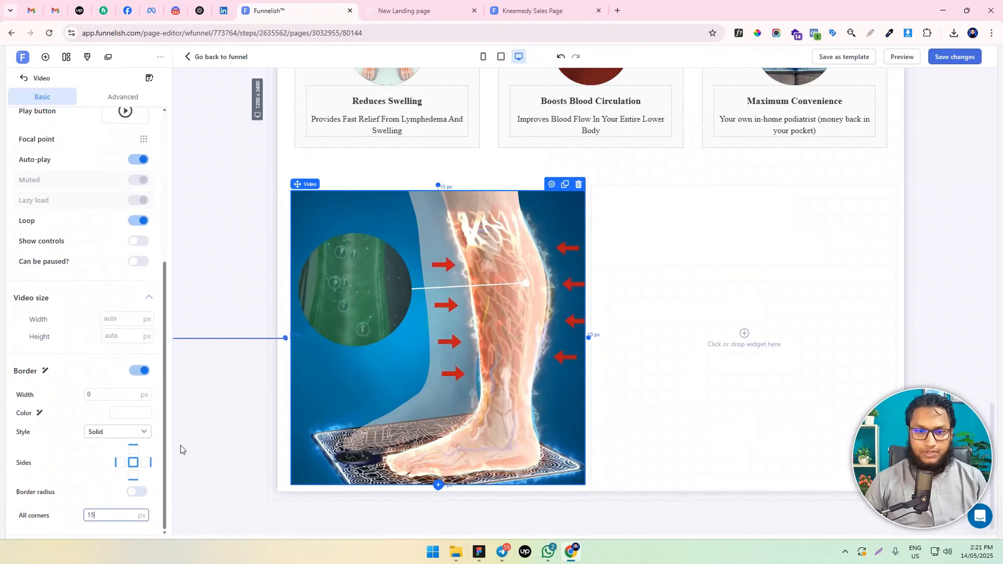
pyautogui.click(139, 494)
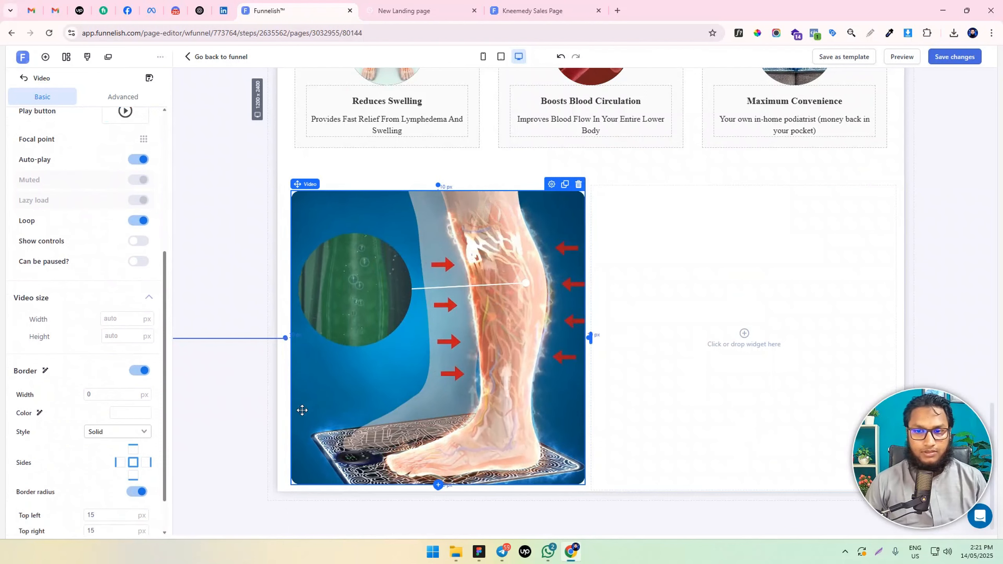
# Clone the hero headline "Struggling With Lymphedema, Swelling..." and place the copy in the new row's empty right column
pyautogui.click(743, 335)
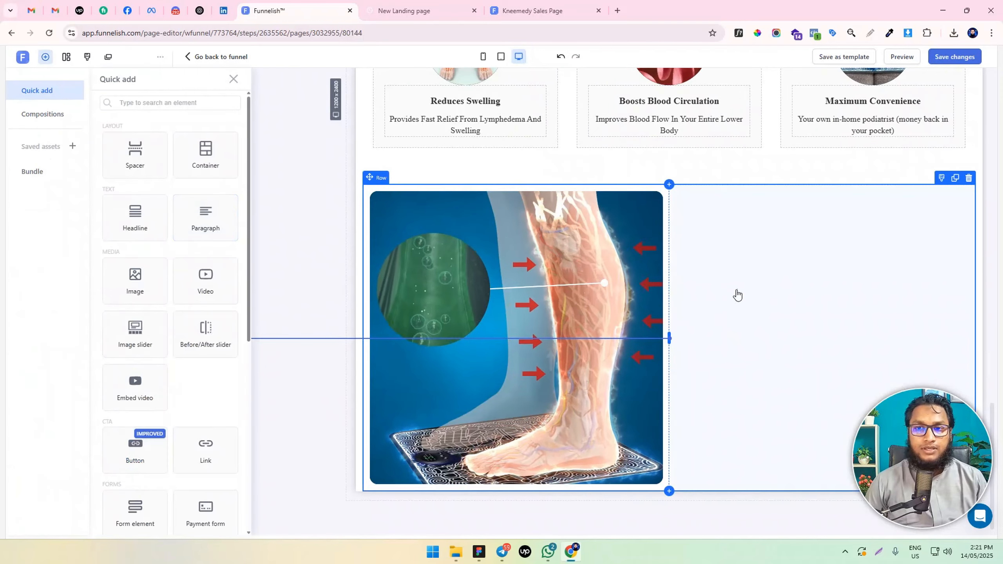
pyautogui.scroll(1, 742, 277)
pyautogui.scroll(10, 822, 331)
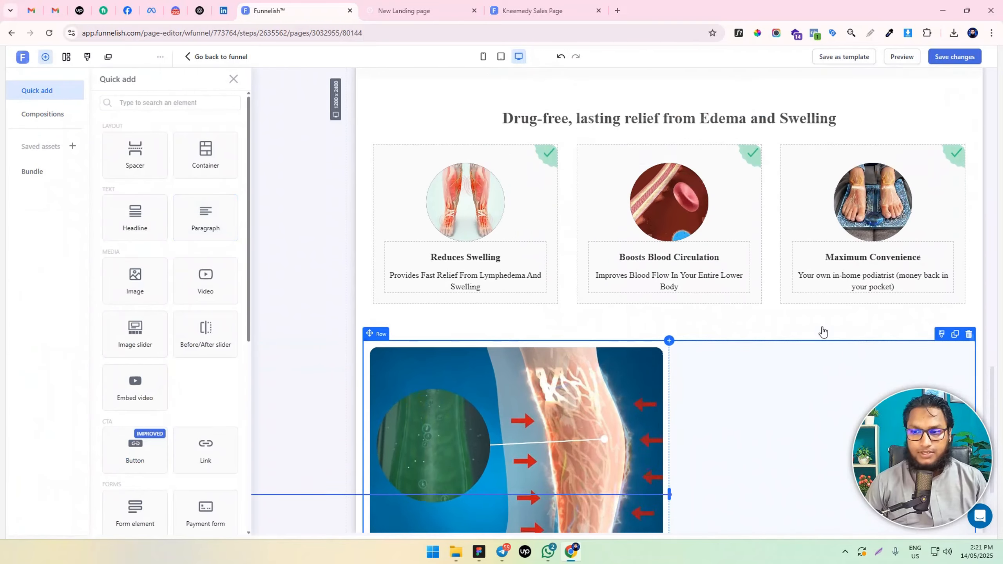
pyautogui.scroll(5, 821, 325)
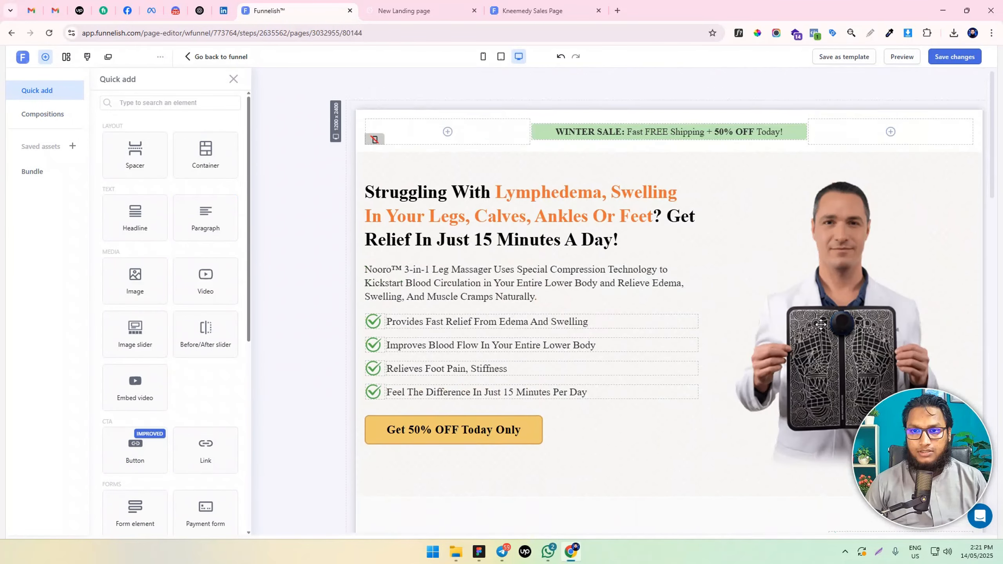
pyautogui.scroll(-15, 696, 255)
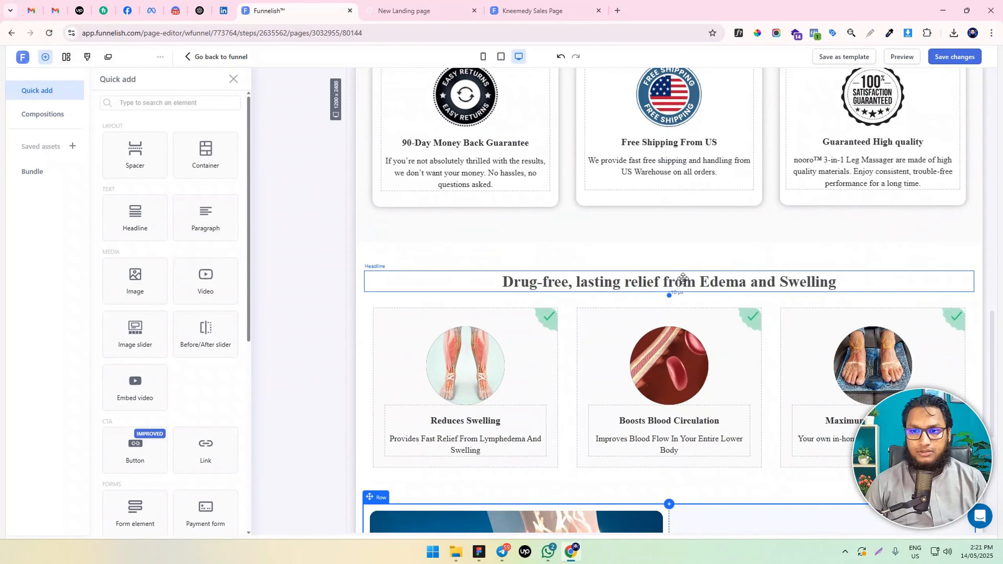
pyautogui.scroll(15, 683, 276)
pyautogui.scroll(2, 680, 276)
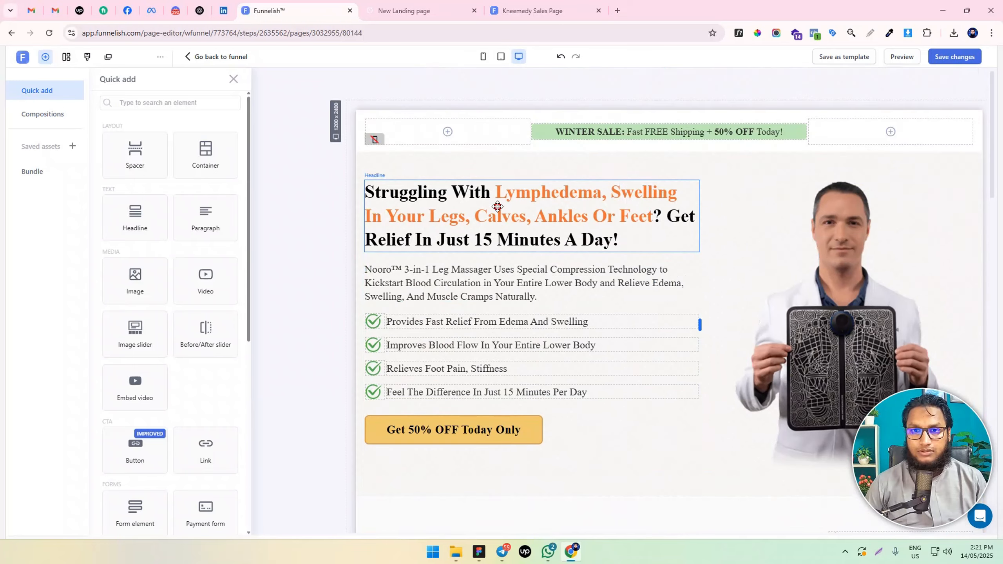
pyautogui.click(495, 199)
pyautogui.moveTo(550, 215); pyautogui.dragTo(734, 267)
# Replace the cloned headline's text with "What's Really Causing Your Swelling and Discomfort?"
pyautogui.doubleClick(704, 222)
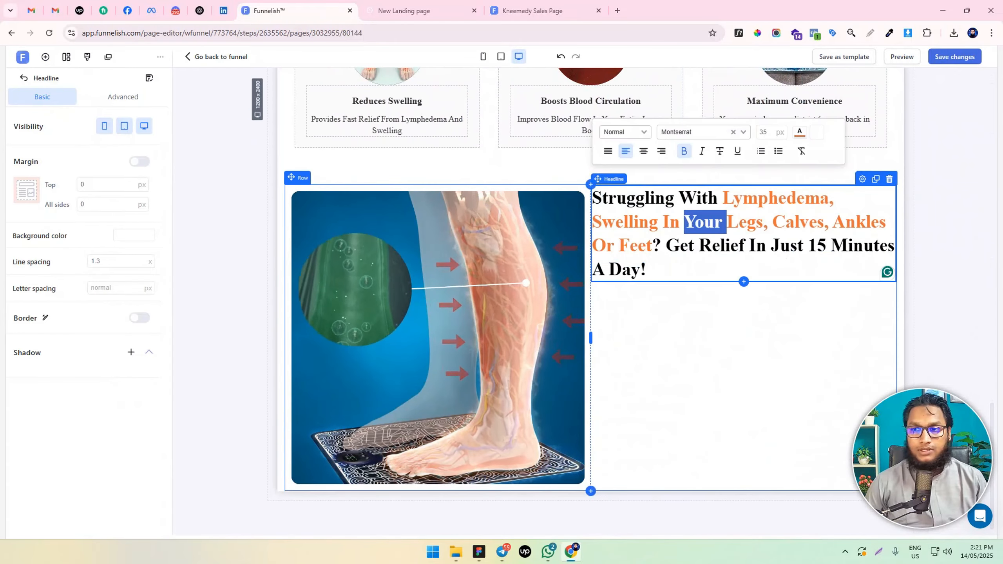
pyautogui.hotkey('alt', 'Tab')
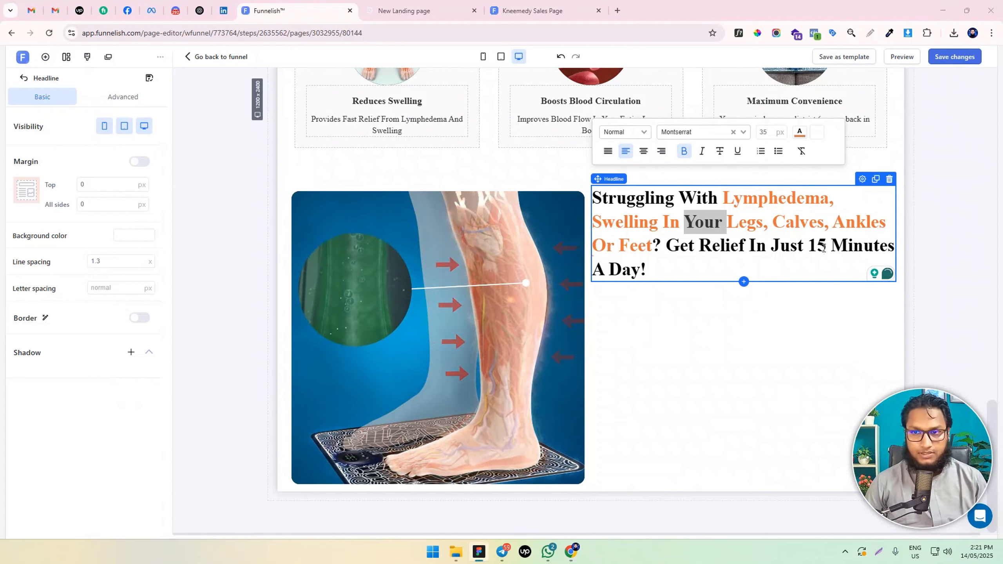
pyautogui.hotkey('alt', 'Tab')
pyautogui.hotkey('ctrl', 'a')
pyautogui.write('What’s Really Causing Your Swelling and Discomfort?')
# Change the font of the whole headline beside the video to Poppins
pyautogui.hotkey('ctrl', 'a')
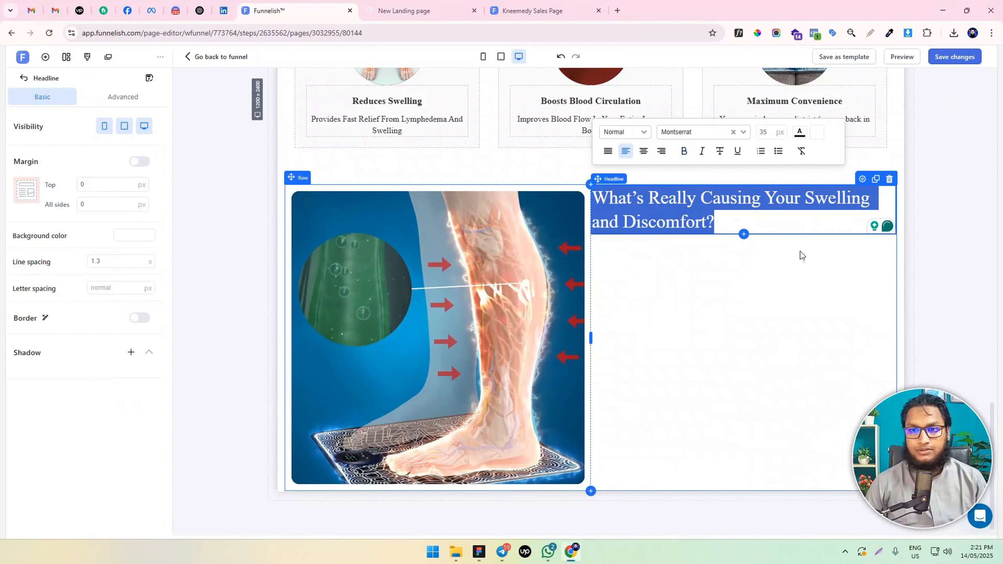
pyautogui.click(664, 137)
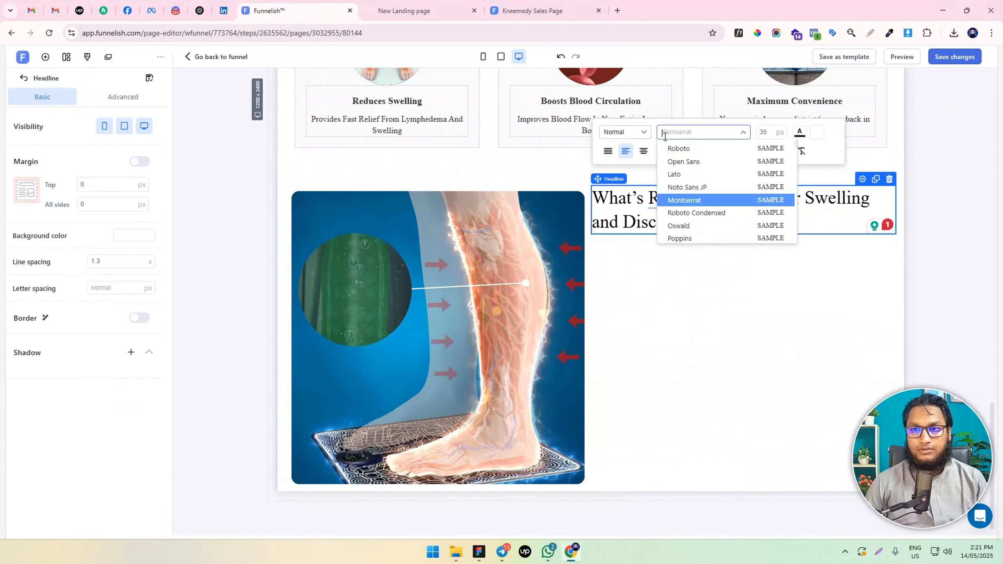
pyautogui.write('popp')
pyautogui.click(689, 148)
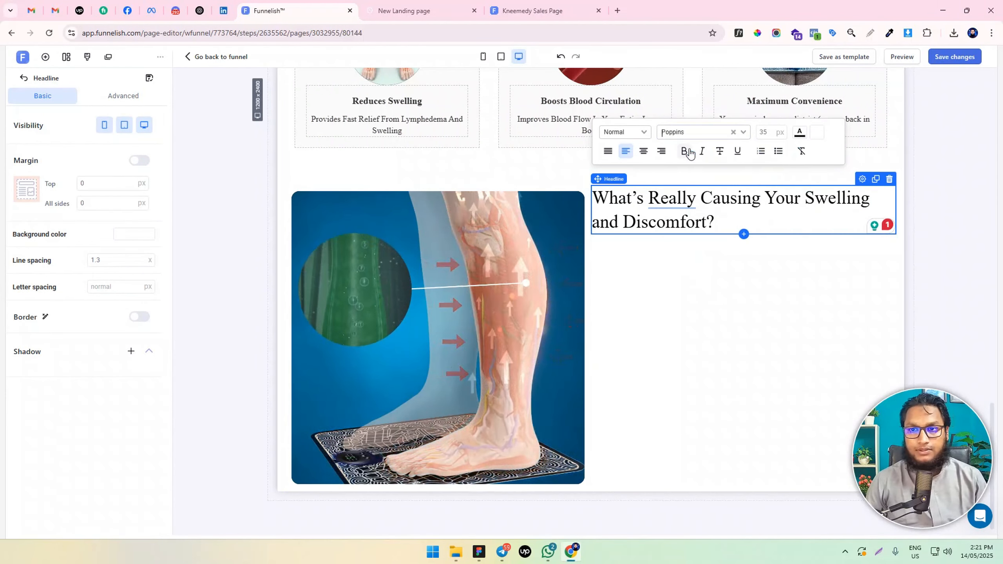
pyautogui.click(713, 237)
pyautogui.click(706, 213)
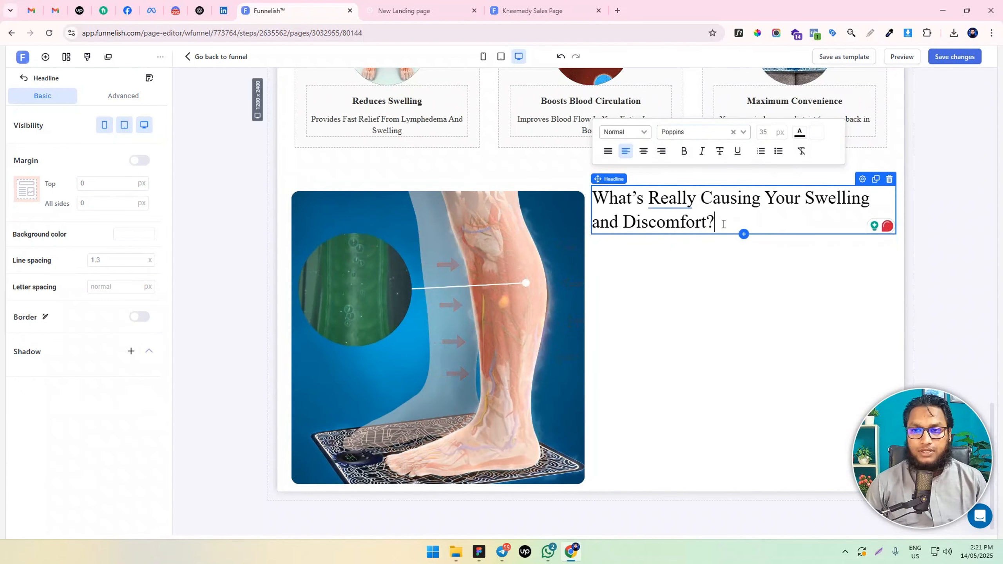
pyautogui.moveTo(596, 194); pyautogui.dragTo(668, 213)
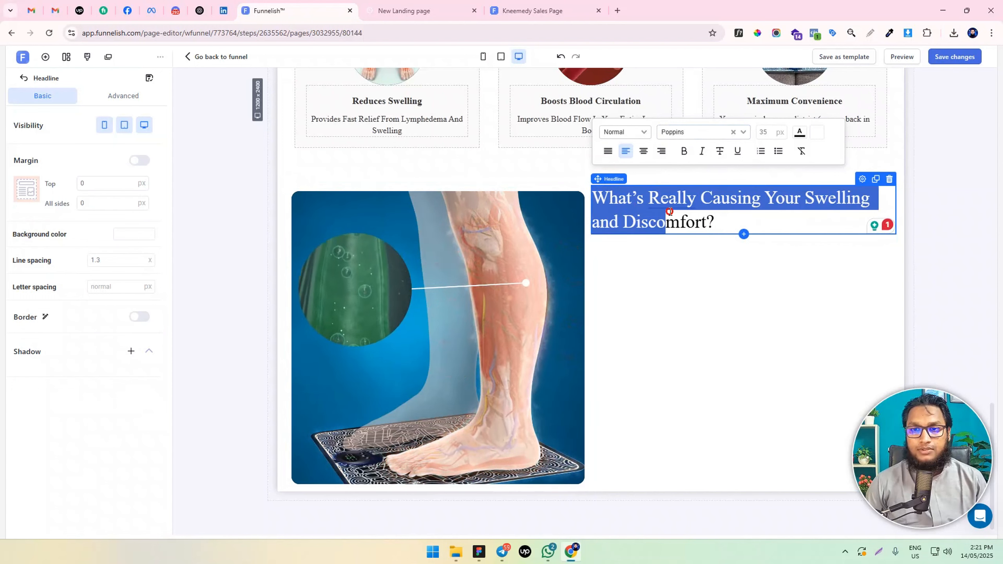
pyautogui.click(723, 220)
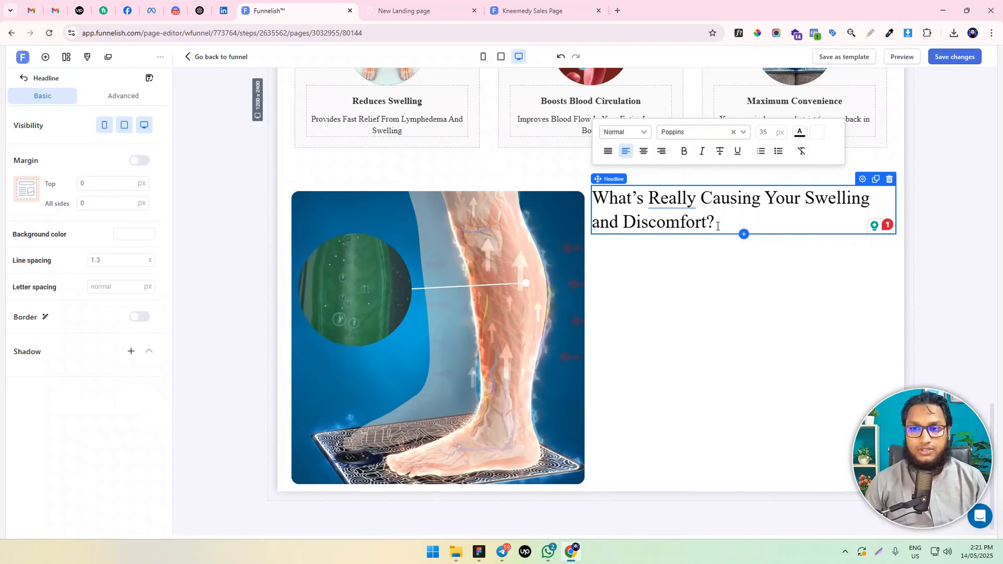
pyautogui.click(674, 267)
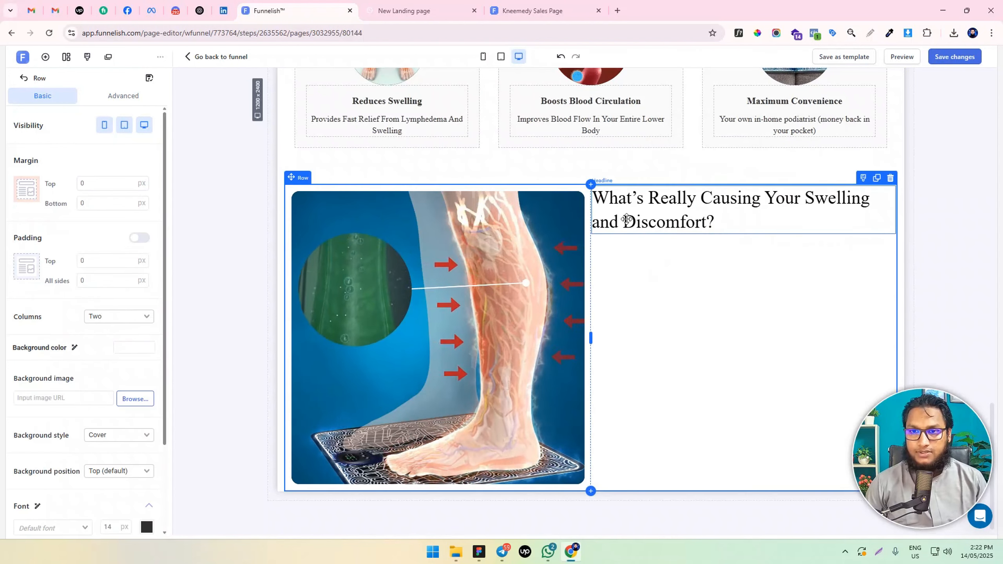
pyautogui.click(701, 222)
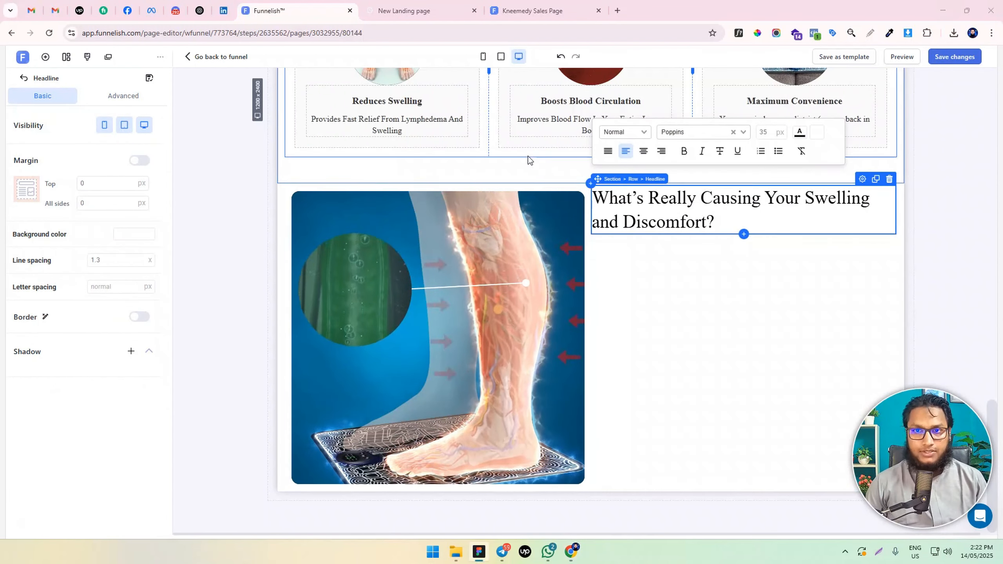
# Clone the paragraph under "Boosts Blood Circulation" and place the copy beneath the headline beside the video
pyautogui.click(573, 128)
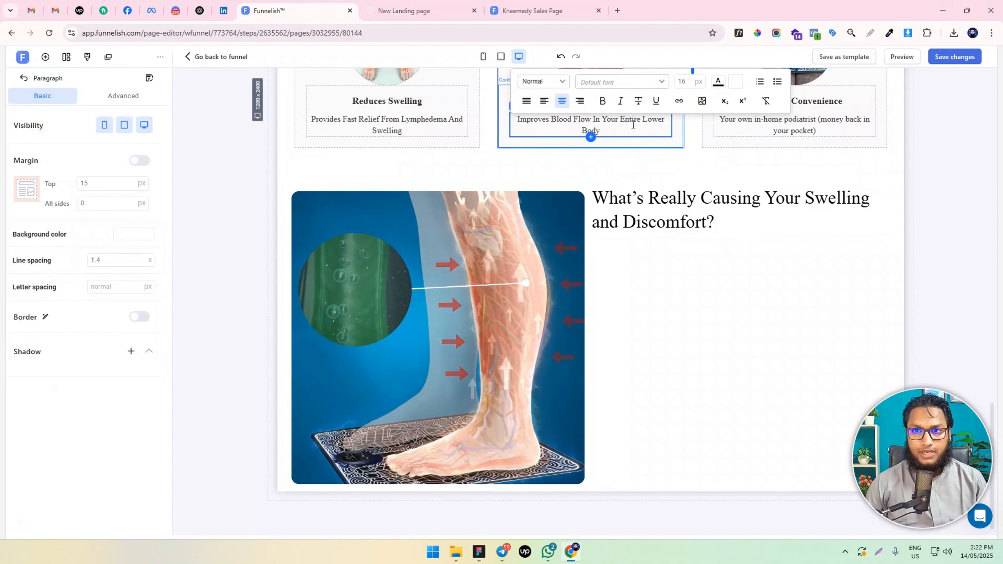
pyautogui.scroll(1, 643, 126)
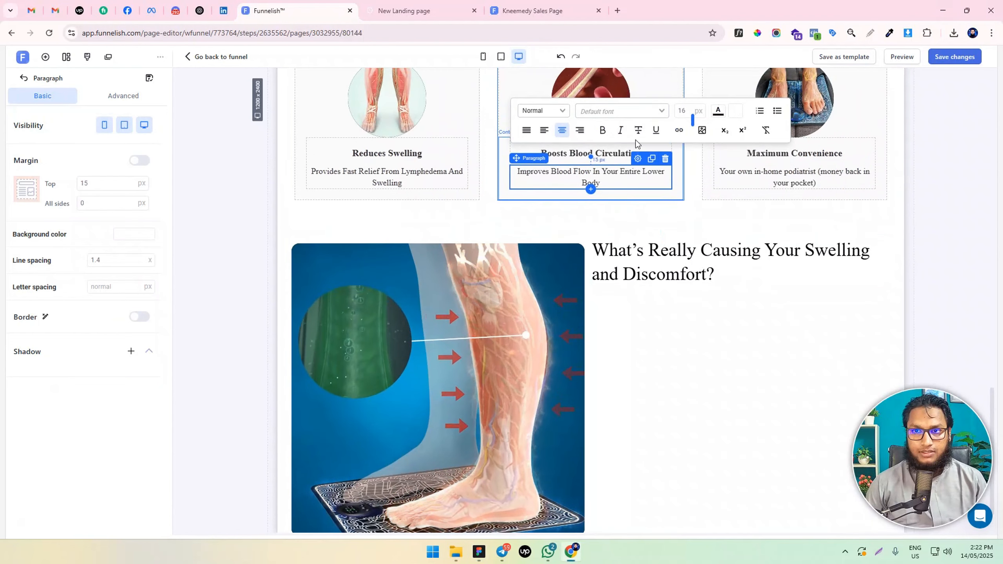
pyautogui.click(652, 159)
pyautogui.scroll(-2, 651, 161)
pyautogui.moveTo(616, 124); pyautogui.dragTo(718, 256)
# Left-align the cloned paragraph and replace its text with the copied passage beginning "Your lymphatic system plays a vital role"
pyautogui.doubleClick(674, 247)
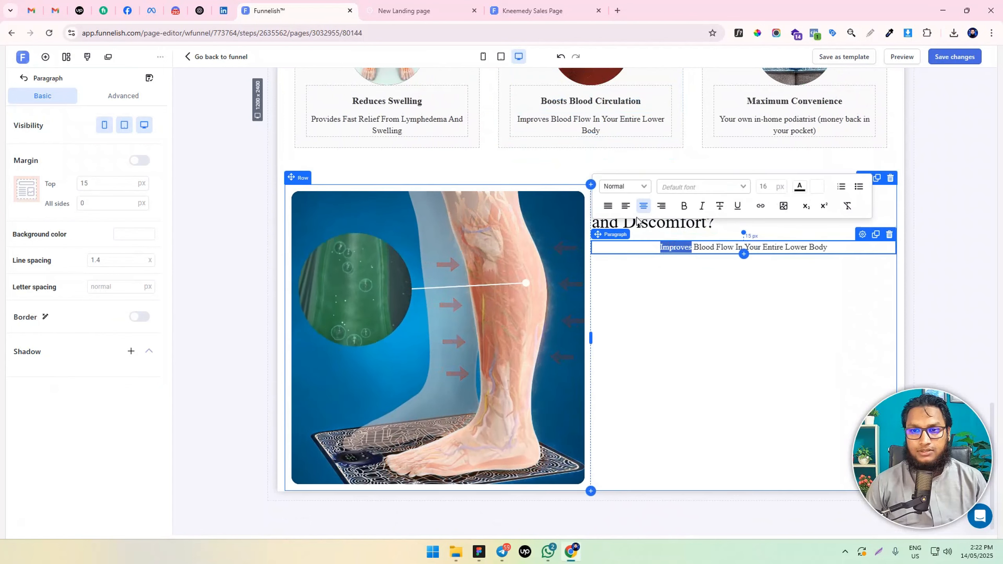
pyautogui.click(625, 206)
pyautogui.tripleClick(660, 246)
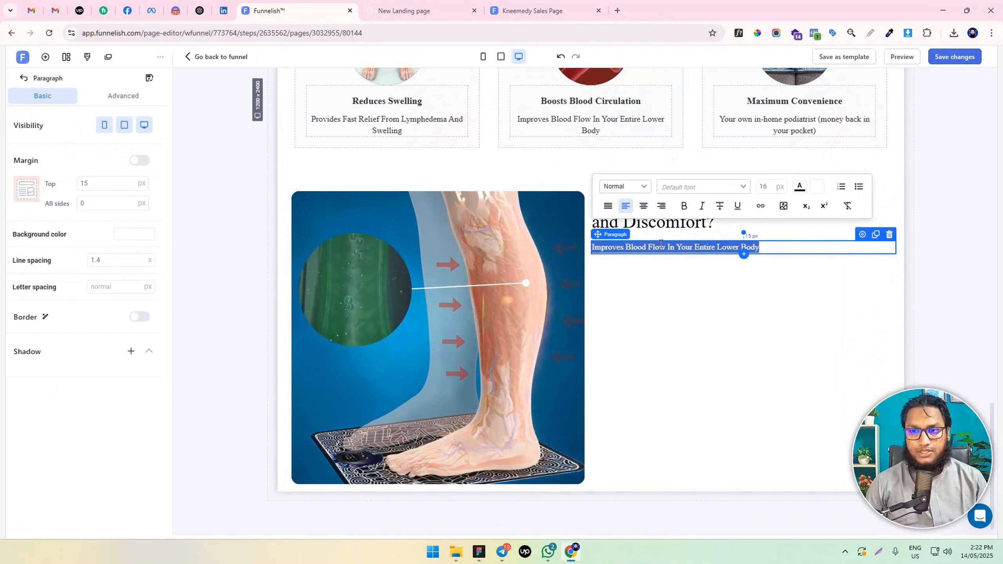
pyautogui.write('Your lymphatic system plays a vital role in keeping your body balanced and healthy. It helps regulate fluid levels, absorbs fats and nutrients, supports immunity, and clears toxins.  But here’s the catch: unlike your heart, your lymphatic system doesn’t have a pump. It relies on calf muscle movement to keep everything flowing.  When your calves are inactive or weakened — due to aging, injury, or a sedentary lifestyle — the lymphatic flow slows down.  This can cause blockages, leading to fluid buildup, leg pain, and lymphedema.  The result? Swollen legs, tired feet, and a constant feeling of heaviness that gets worse over time.')
pyautogui.hotkey('ctrl', 'a')
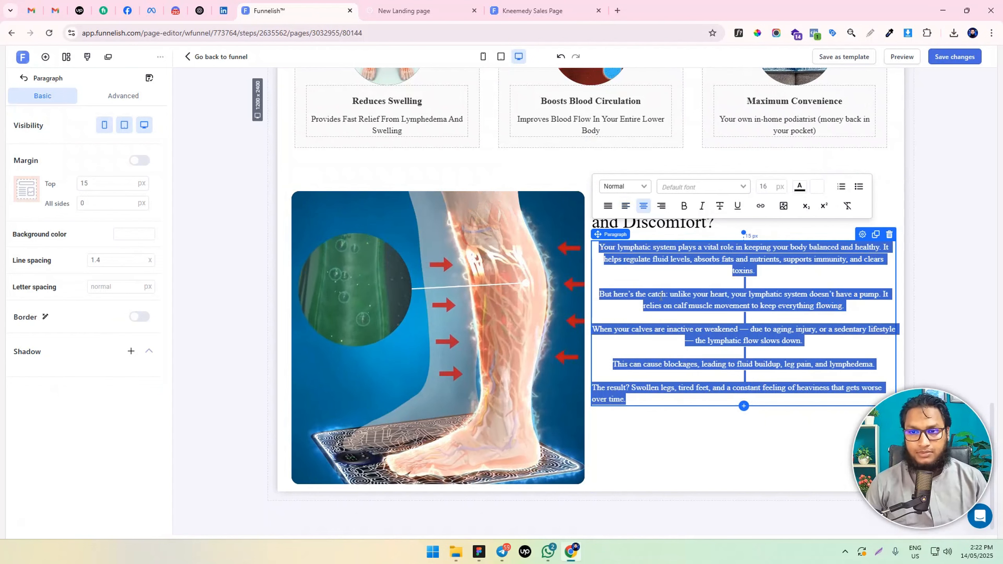
# Left-align the paragraph beneath the headline beside the leg video and set its font size to 18 px
pyautogui.click(626, 206)
pyautogui.click(652, 419)
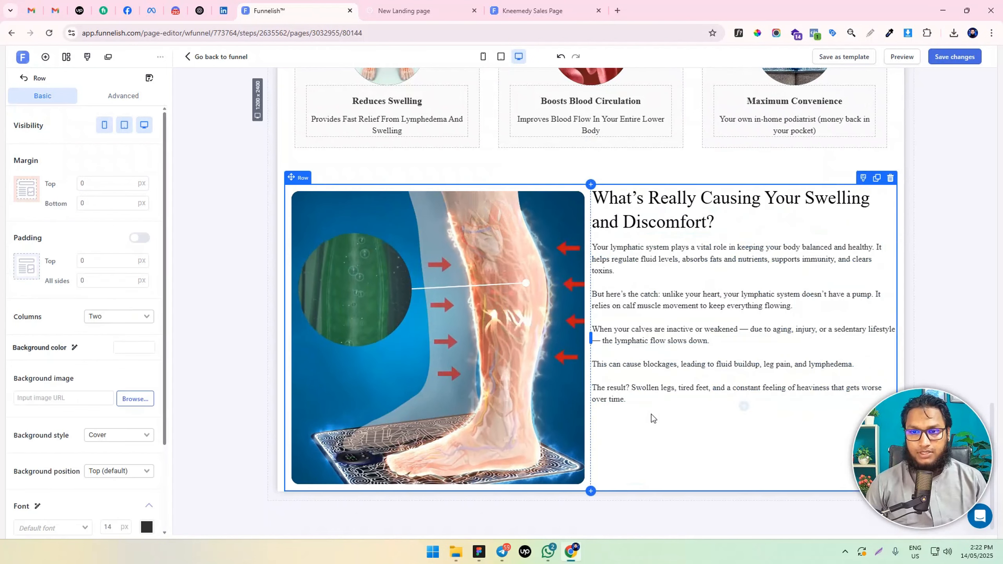
pyautogui.click(656, 340)
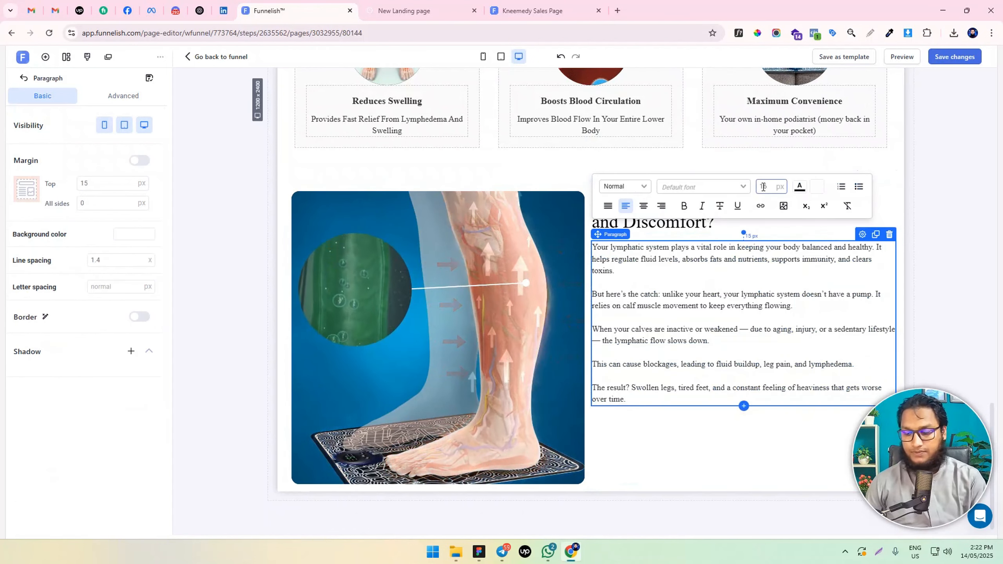
pyautogui.write('18')
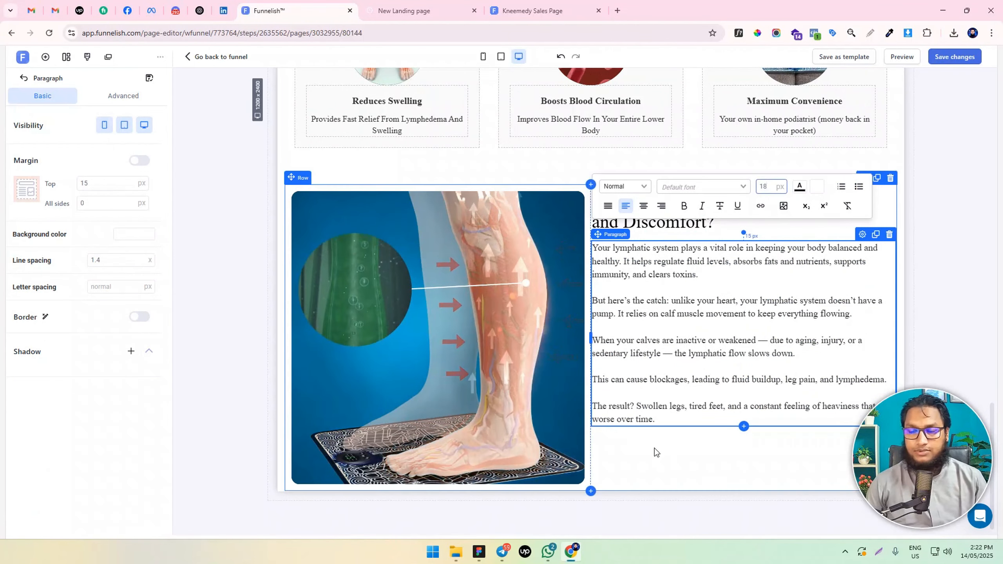
pyautogui.click(654, 448)
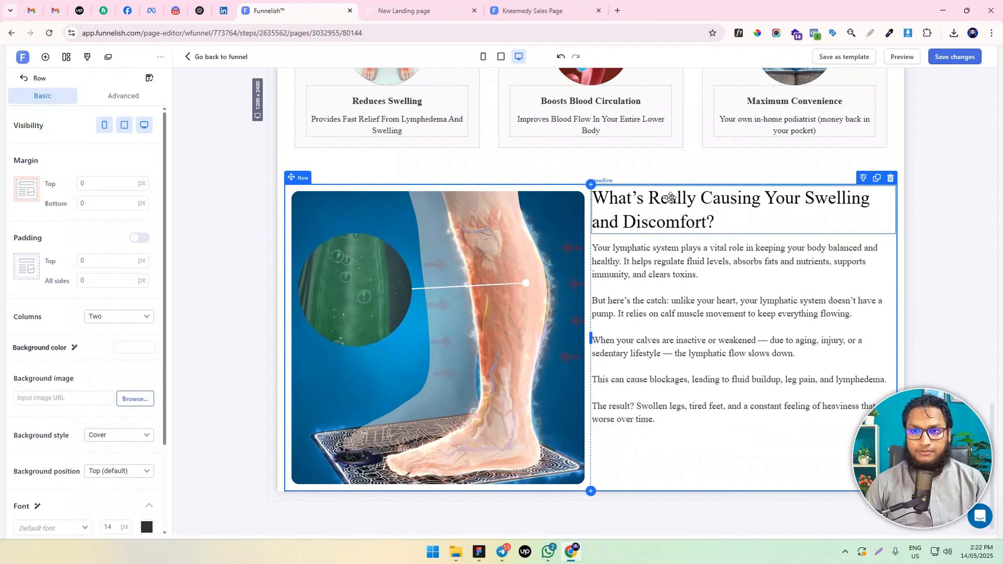
# Try to narrow the leg video's column by shifting the divider between the video and the text
pyautogui.click(512, 294)
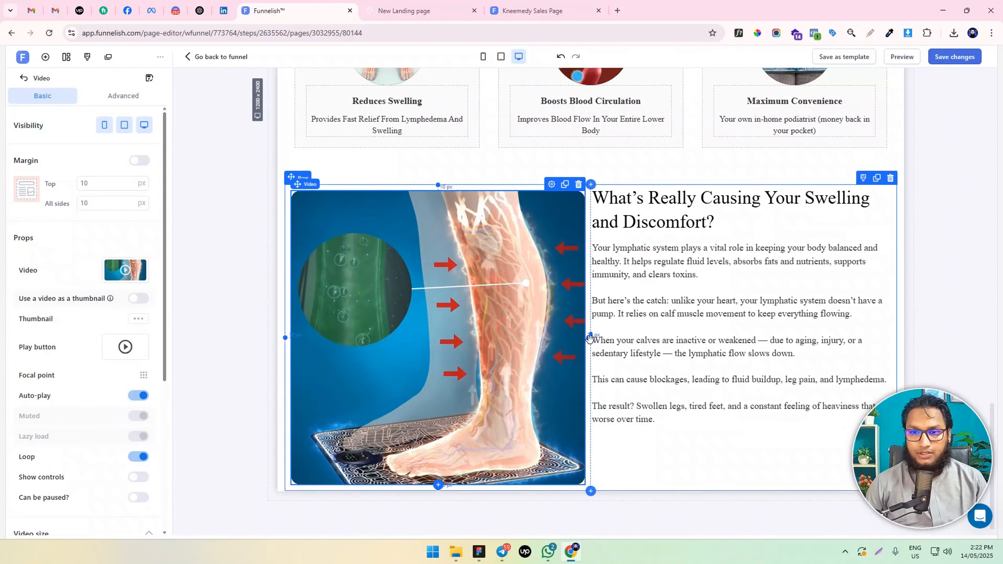
pyautogui.moveTo(573, 339); pyautogui.dragTo(556, 339)
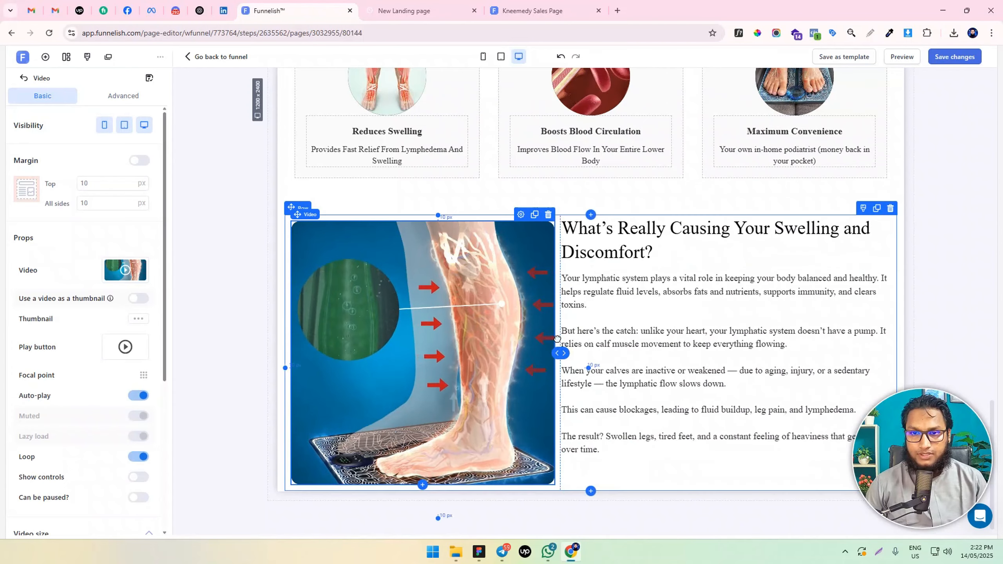
pyautogui.click(529, 359)
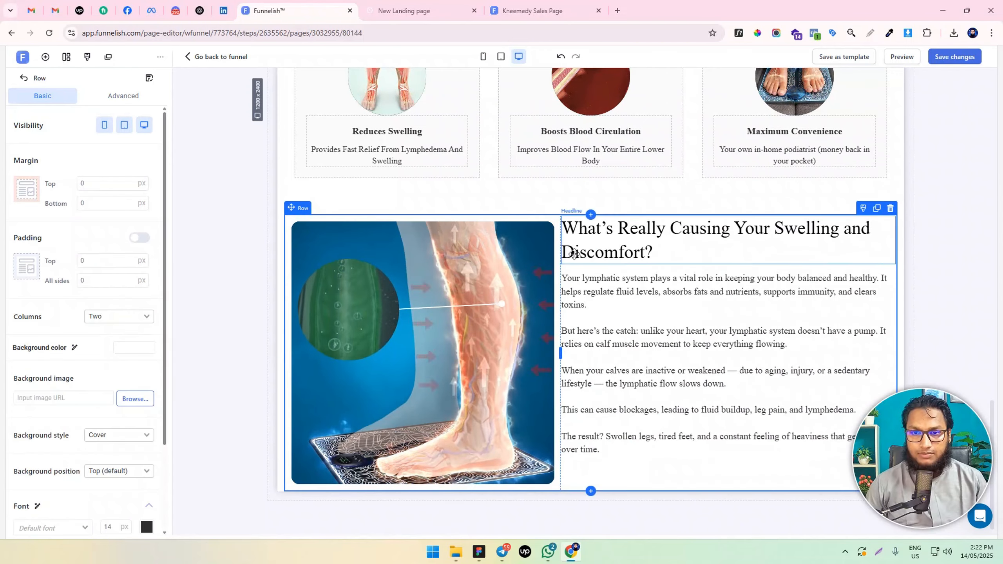
pyautogui.scroll(2, 509, 300)
pyautogui.scroll(-2, 510, 301)
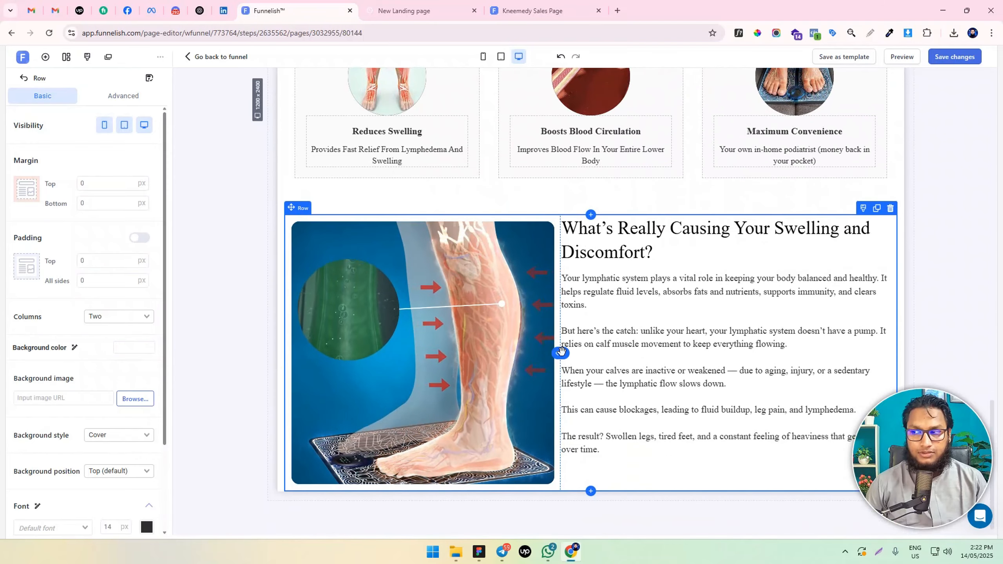
# Return the divider between the leg video and the text to its original place
pyautogui.click(609, 253)
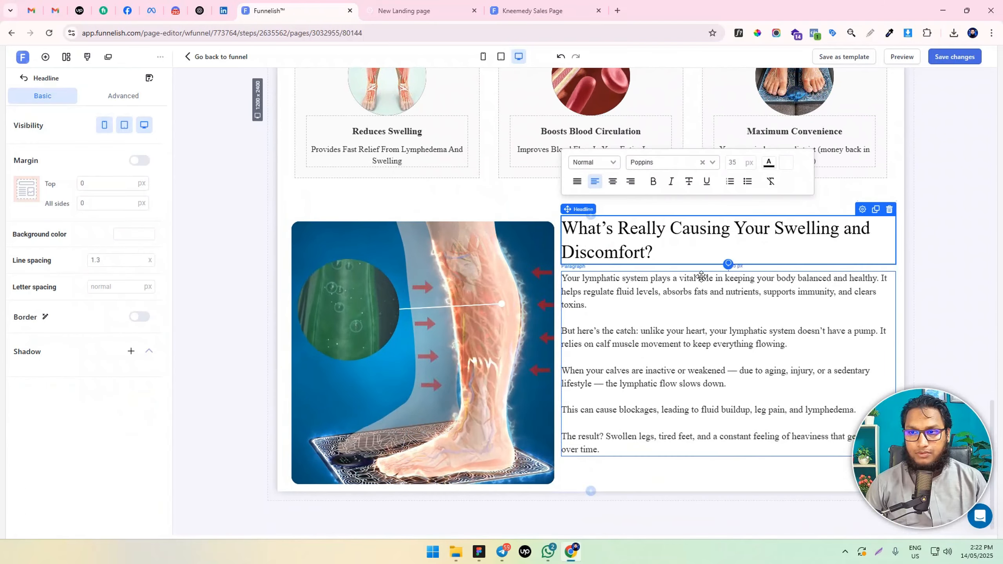
pyautogui.click(558, 281)
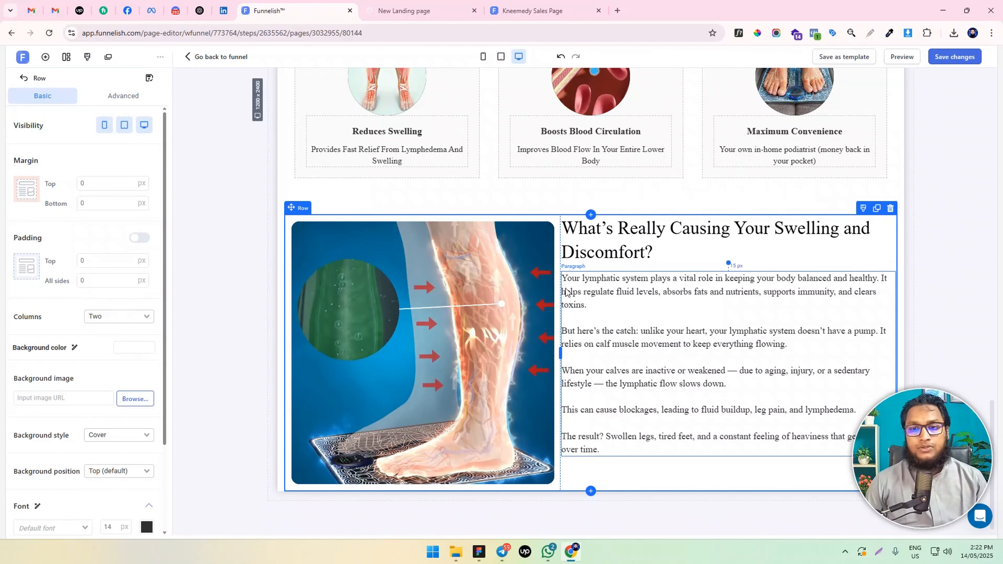
pyautogui.click(45, 57)
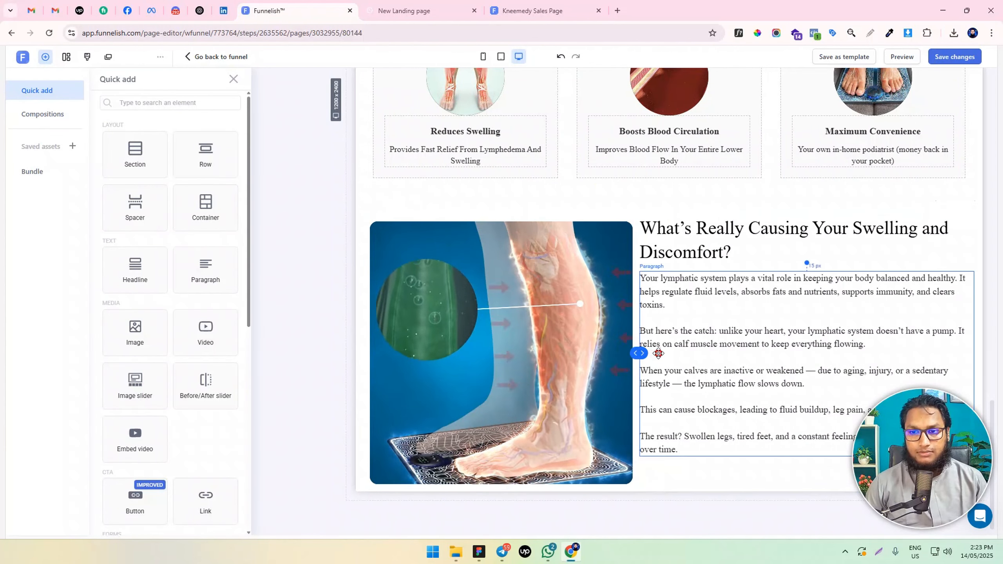
pyautogui.click(673, 351)
pyautogui.scroll(-1, 564, 312)
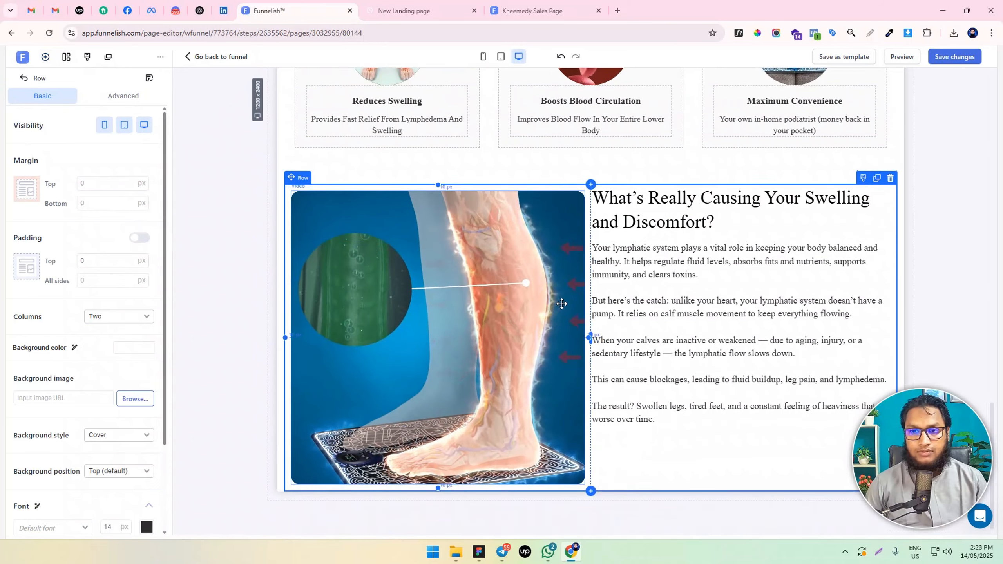
# Enable individual margins for the leg video and set its right margin to 80 px
pyautogui.click(551, 289)
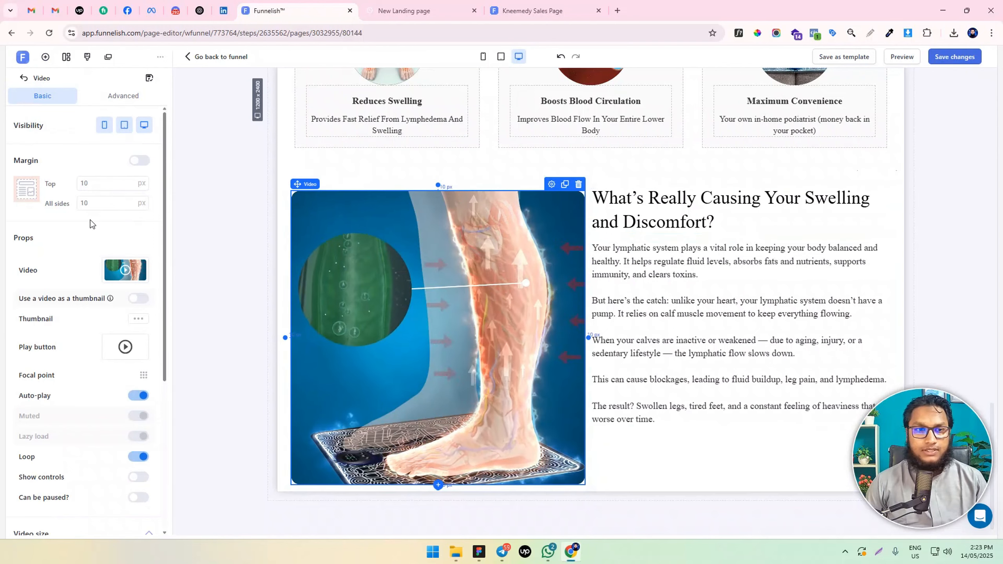
pyautogui.click(41, 204)
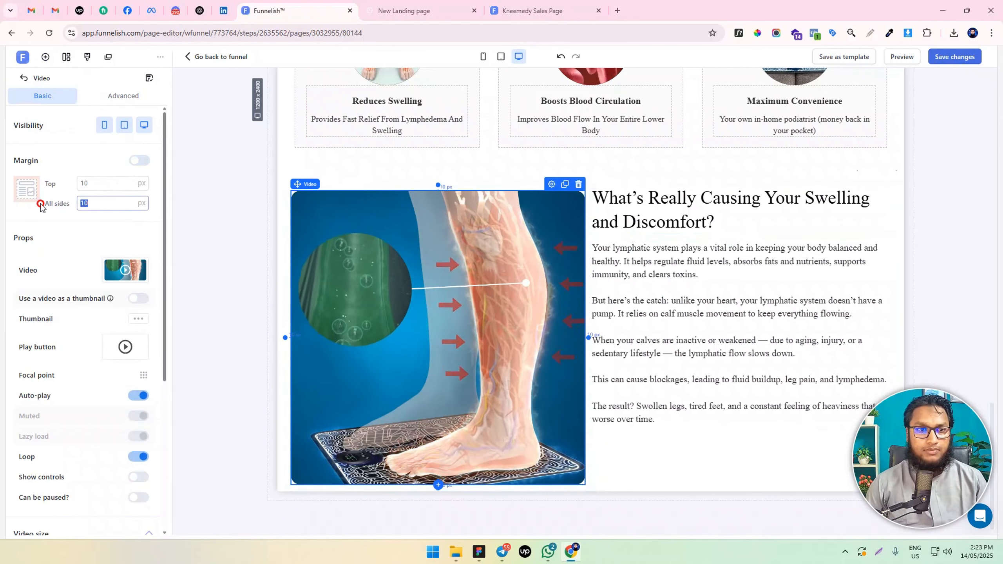
pyautogui.click(138, 161)
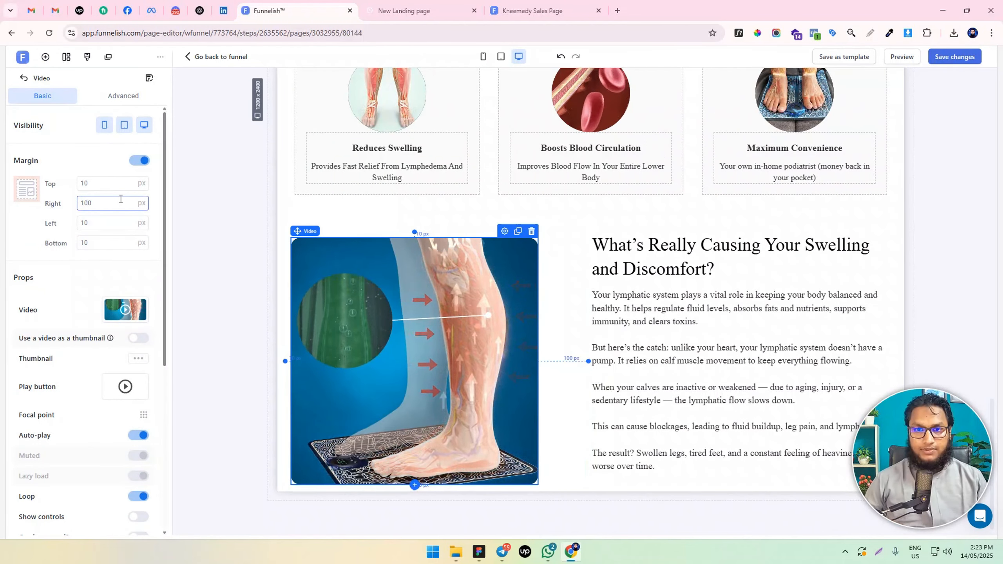
pyautogui.write('80')
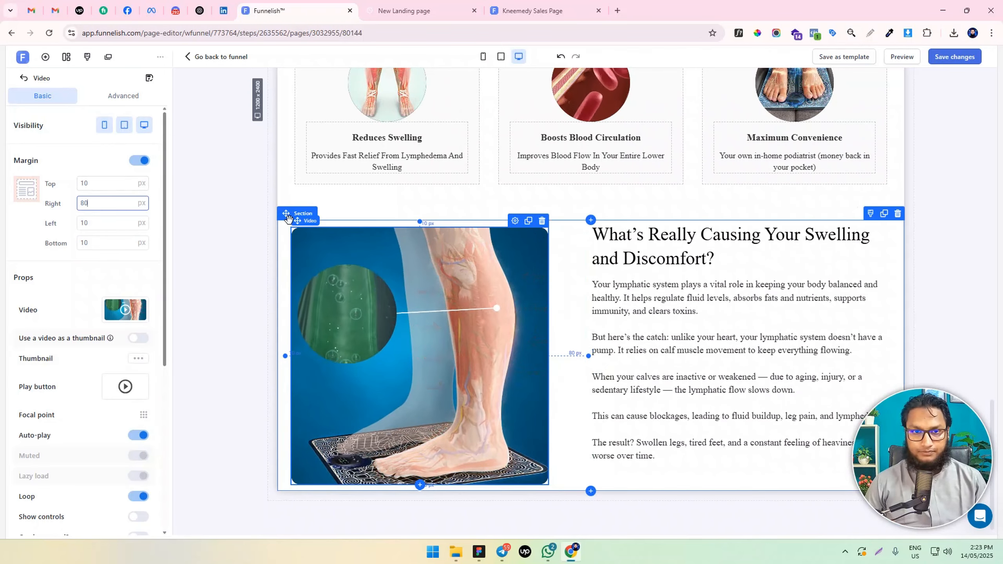
pyautogui.click(387, 276)
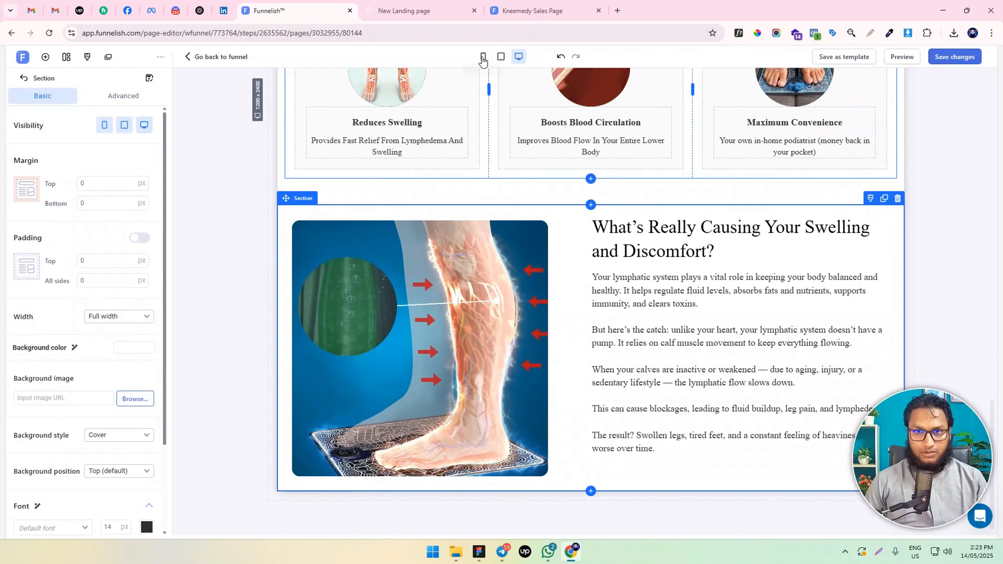
# In the mobile view, clone the leg video and hide one of the two copies on mobile
pyautogui.click(483, 58)
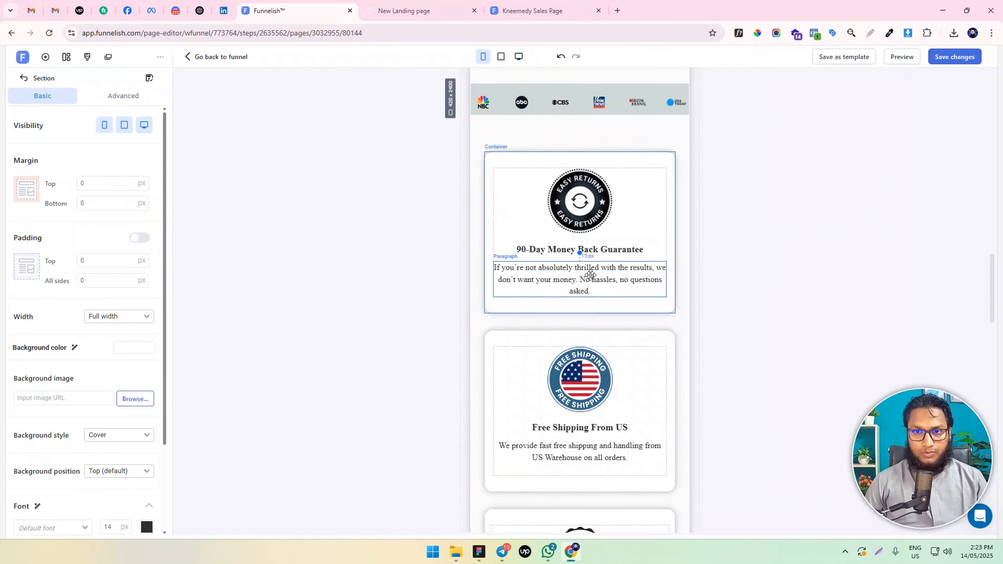
pyautogui.scroll(-20, 544, 270)
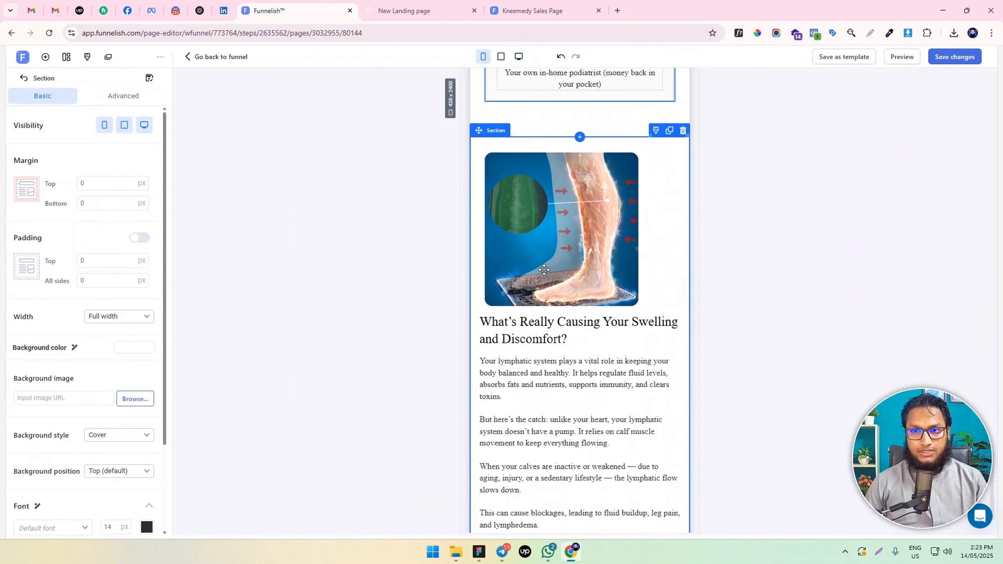
pyautogui.click(544, 269)
pyautogui.scroll(2, 544, 272)
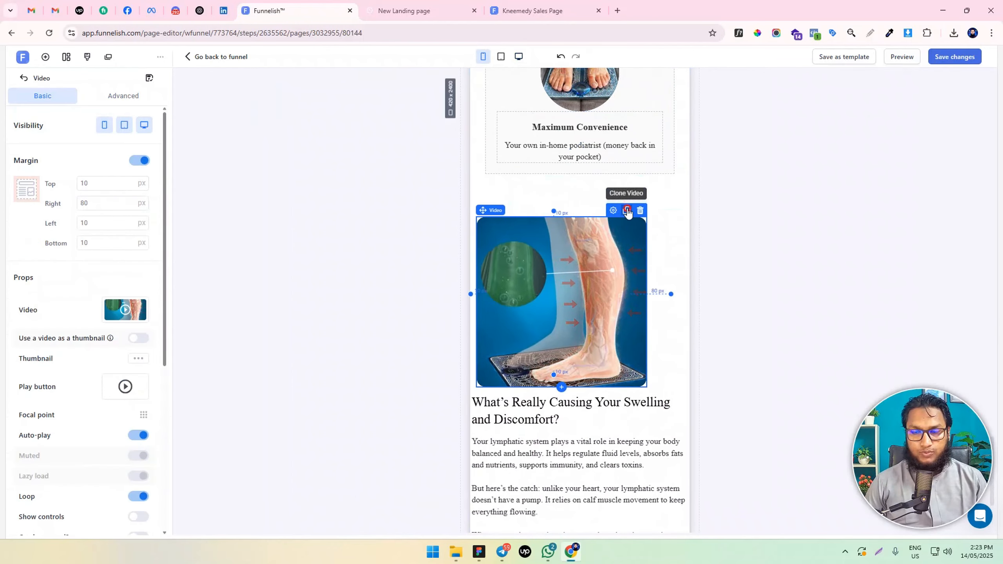
pyautogui.click(627, 210)
pyautogui.scroll(-3, 555, 361)
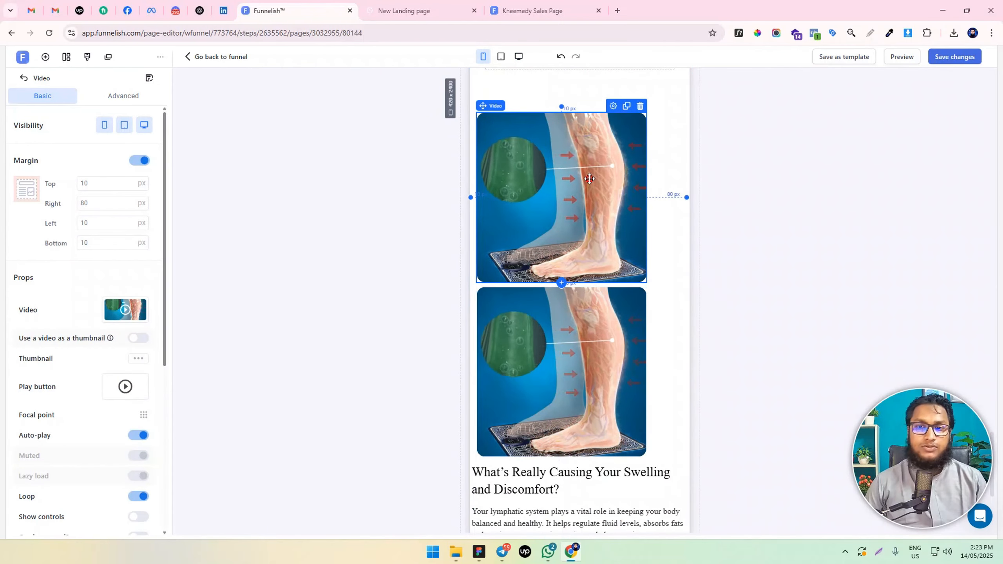
pyautogui.click(106, 126)
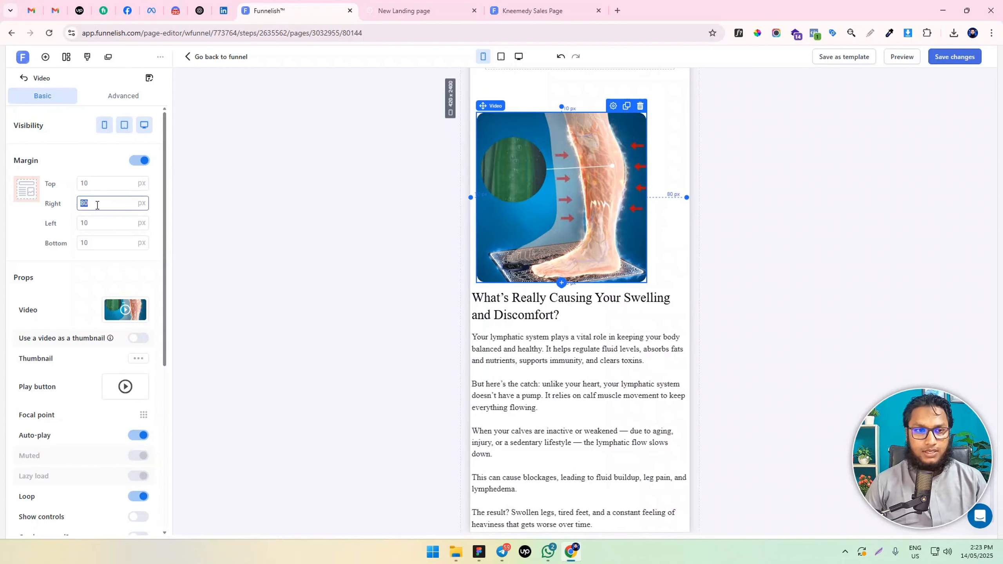
# Set the right margin of the video copy shown on mobile to 10 px and hide that copy on tablet and desktop
pyautogui.write('10')
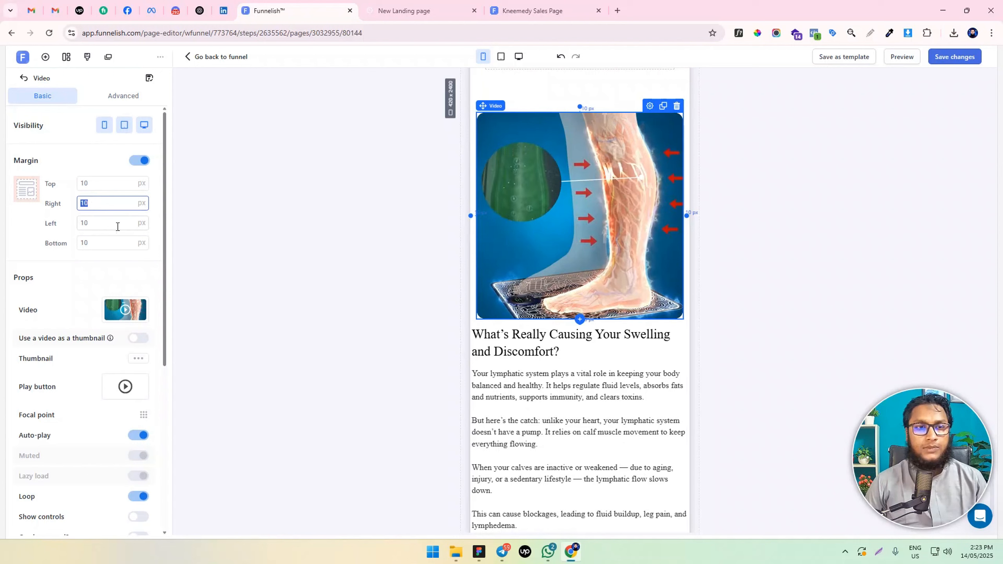
pyautogui.scroll(1, 432, 240)
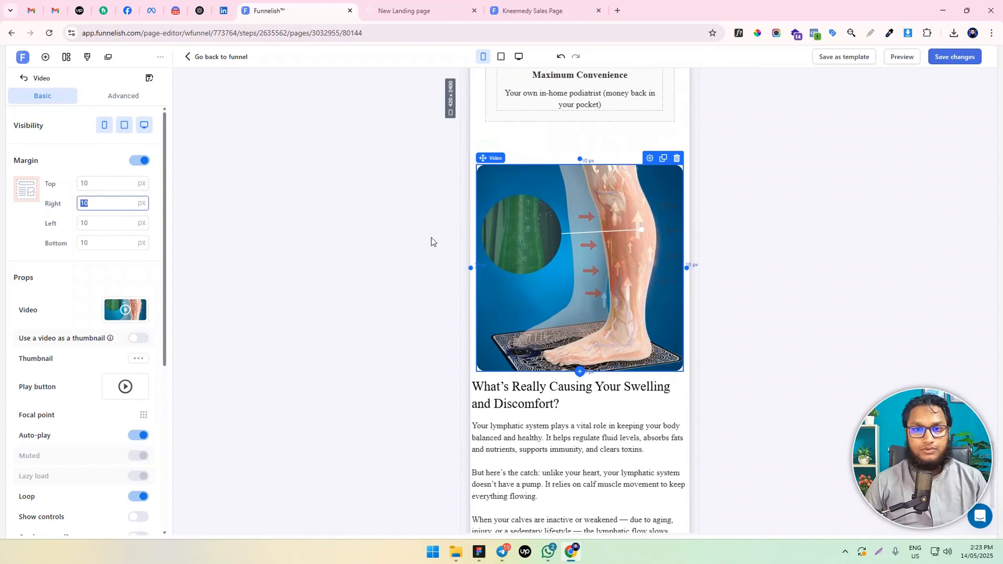
pyautogui.click(120, 224)
pyautogui.moveTo(119, 244); pyautogui.dragTo(58, 254)
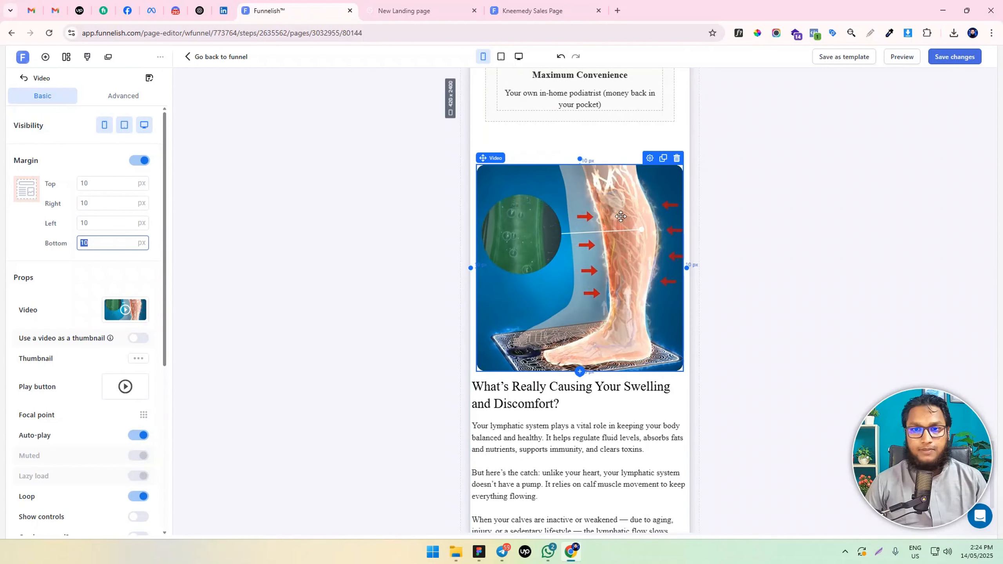
pyautogui.click(124, 128)
pyautogui.click(145, 129)
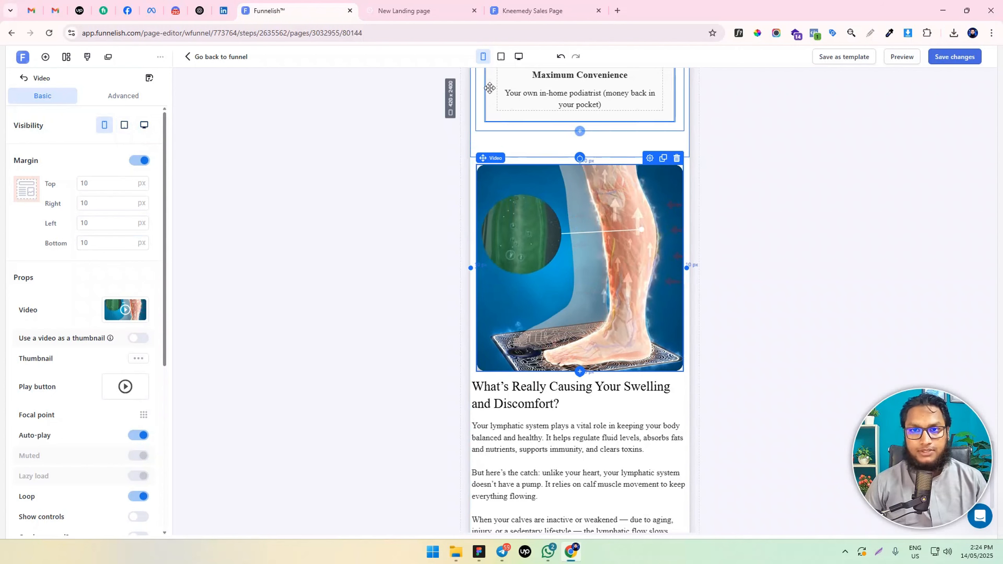
# Check the video section's layout in the desktop view and in the mobile view
pyautogui.click(519, 57)
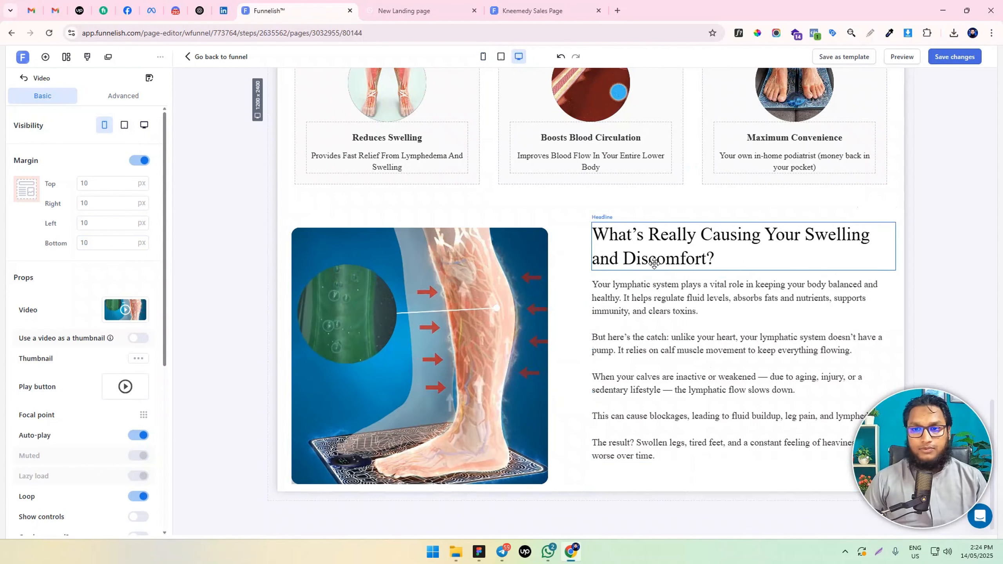
pyautogui.click(483, 57)
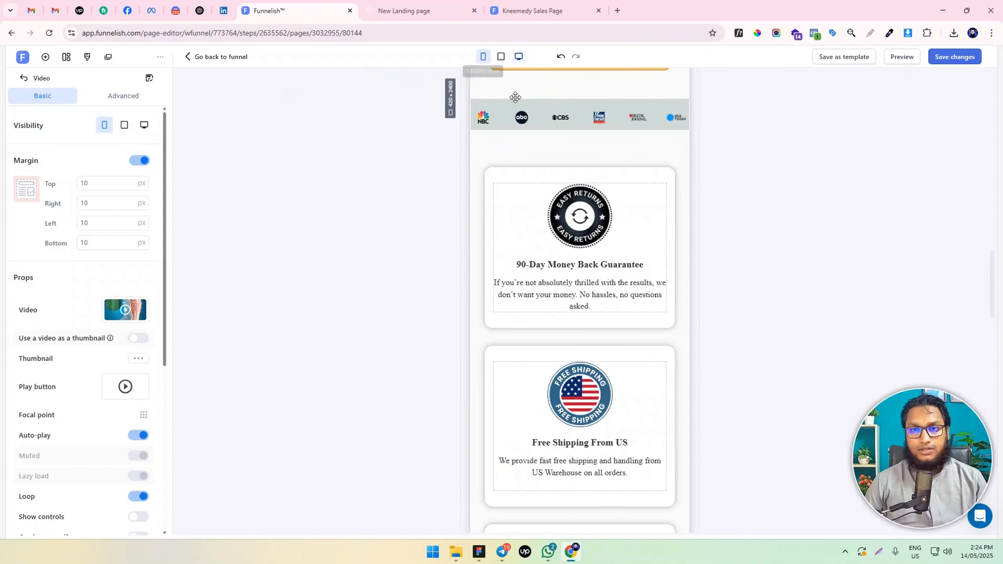
pyautogui.scroll(-20, 573, 346)
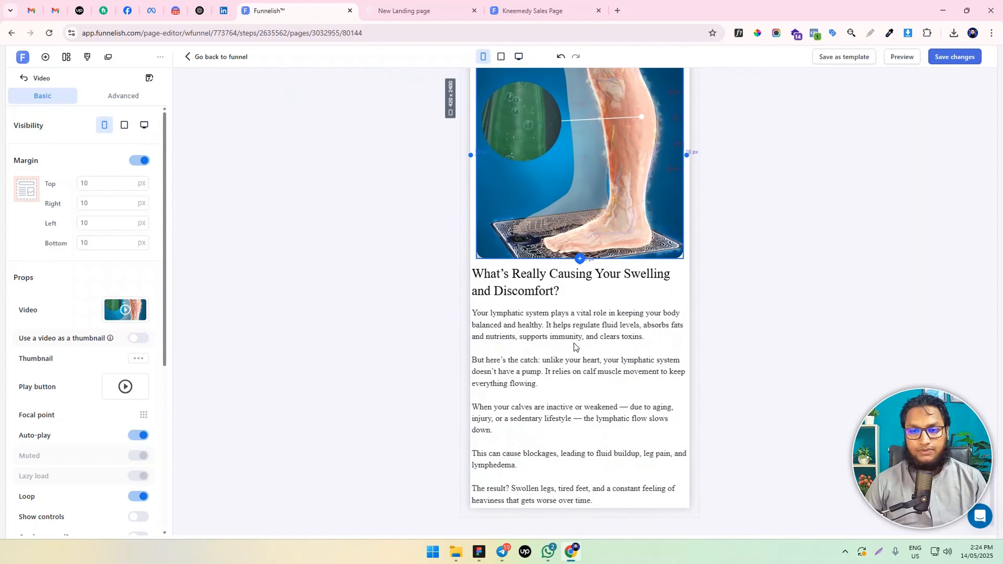
pyautogui.scroll(5, 573, 341)
pyautogui.scroll(-5, 572, 340)
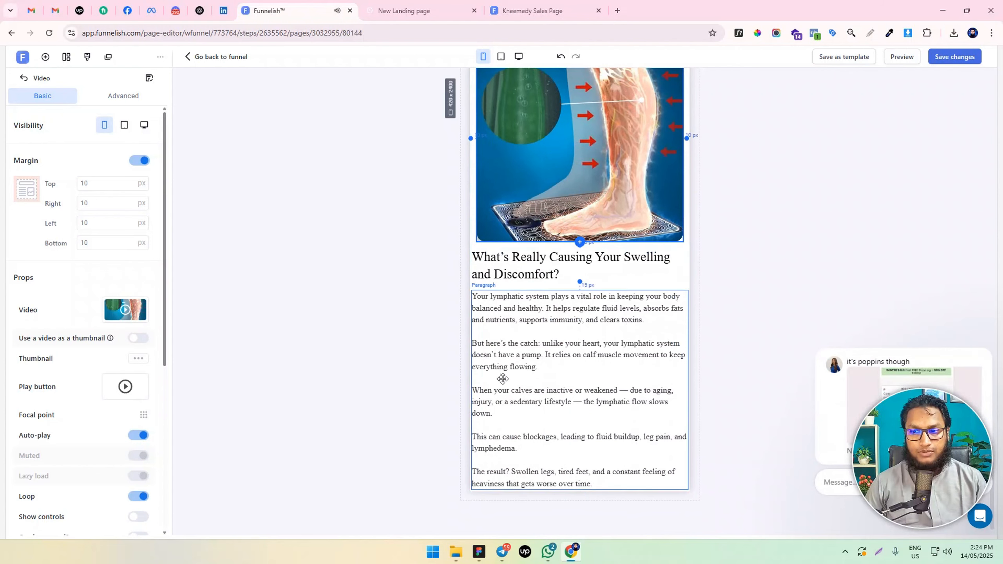
pyautogui.scroll(6, 508, 236)
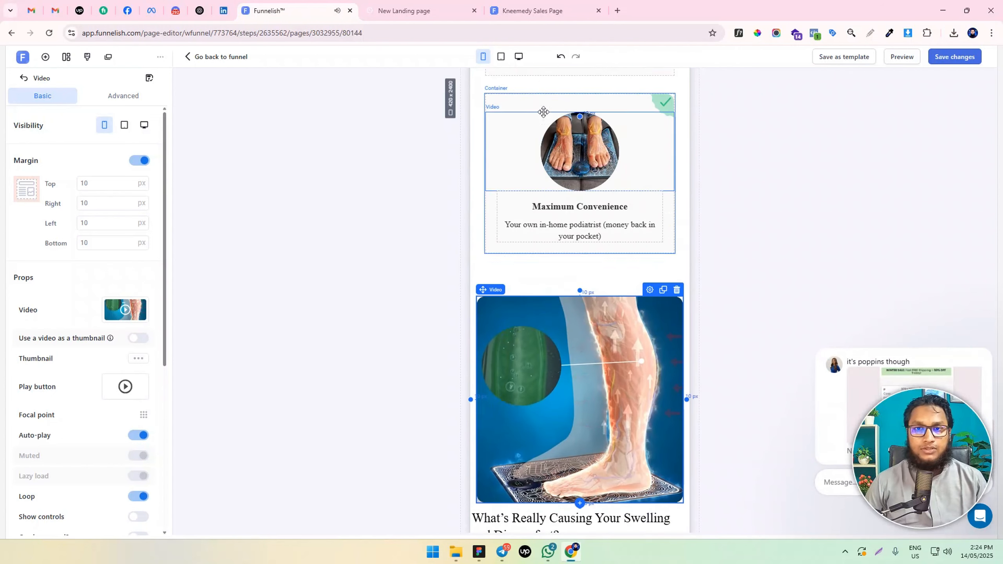
# In the desktop view, set the padding of the row with the leg video and text to 10 px on all sides
pyautogui.click(518, 56)
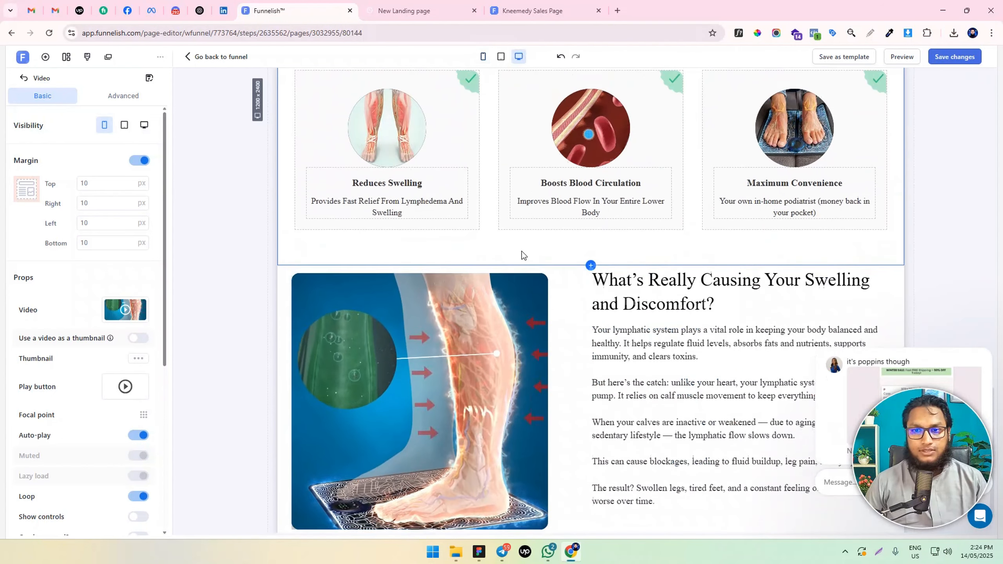
pyautogui.click(283, 285)
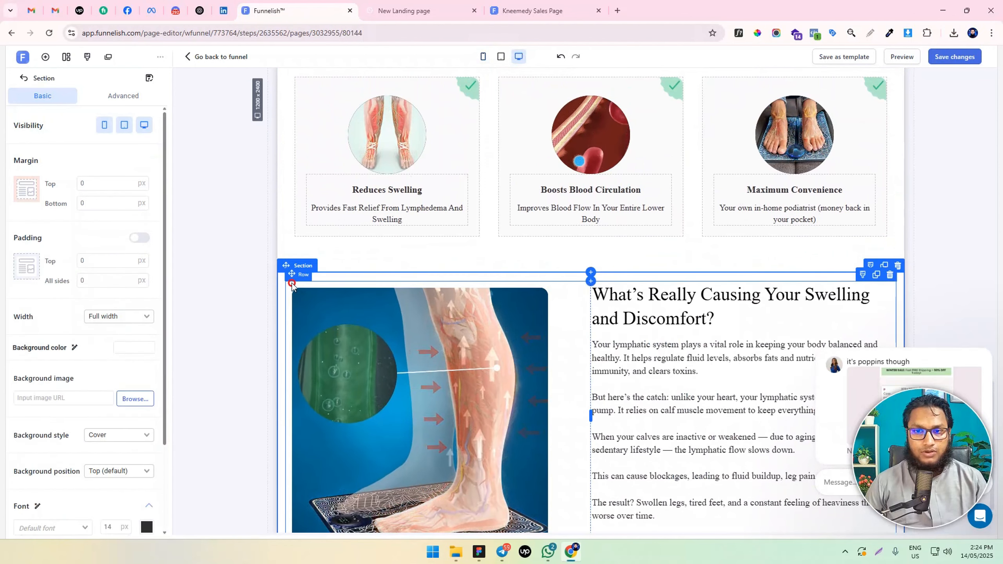
pyautogui.click(291, 280)
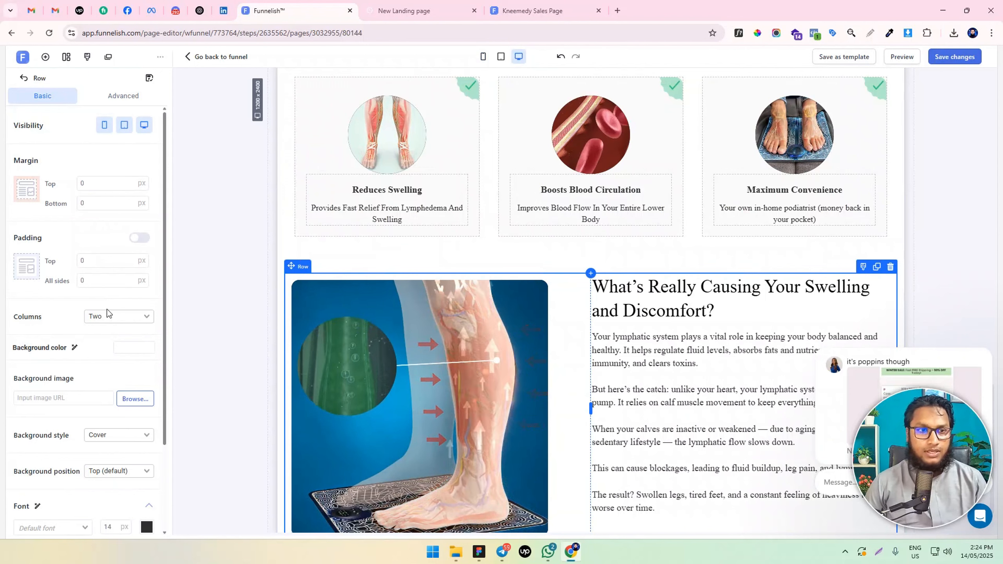
pyautogui.click(83, 278)
pyautogui.write('10')
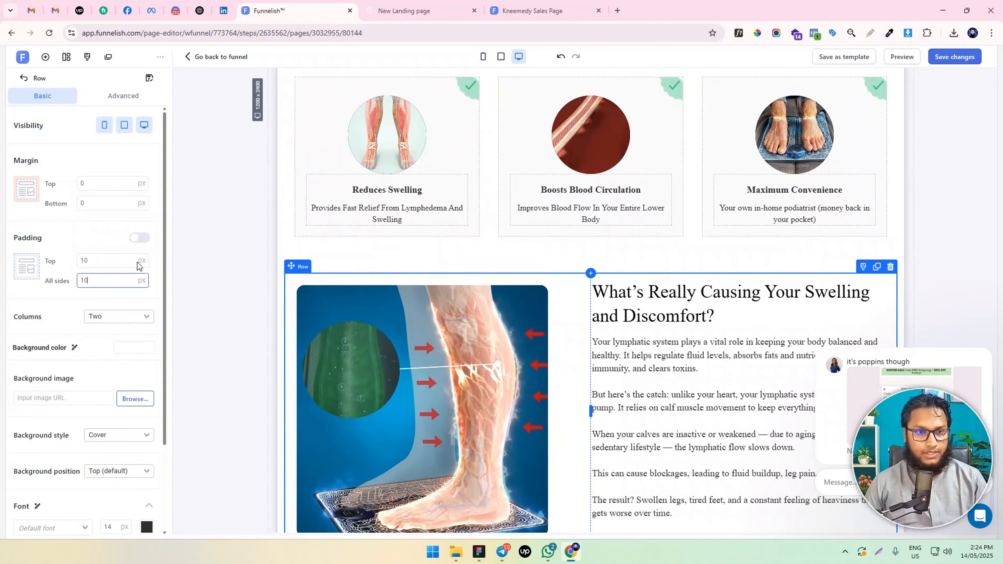
# Set the top, left and bottom margins of the leg video copy shown on tablet and desktop to 0 px
pyautogui.scroll(-1, 530, 296)
pyautogui.click(410, 312)
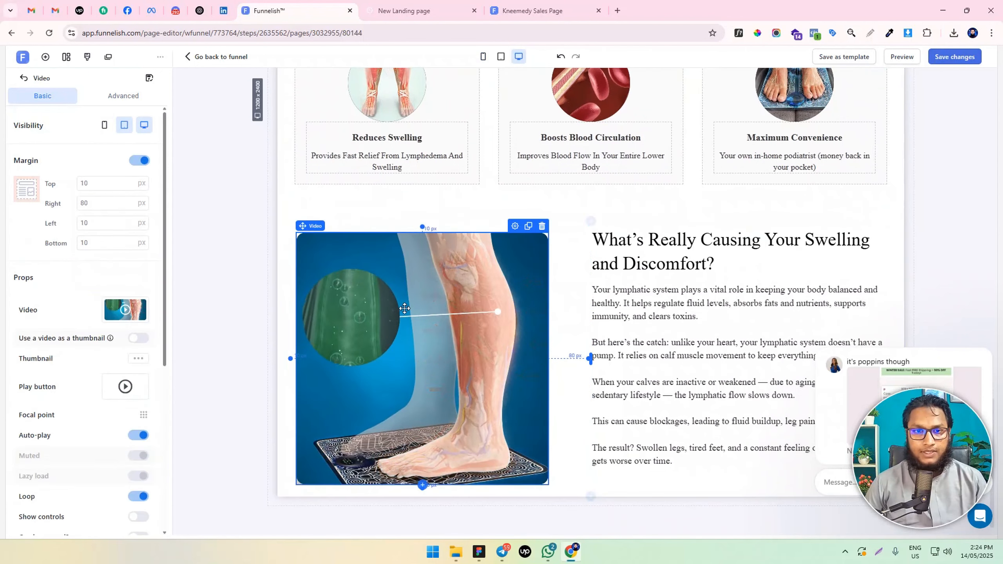
pyautogui.moveTo(97, 242); pyautogui.dragTo(53, 236)
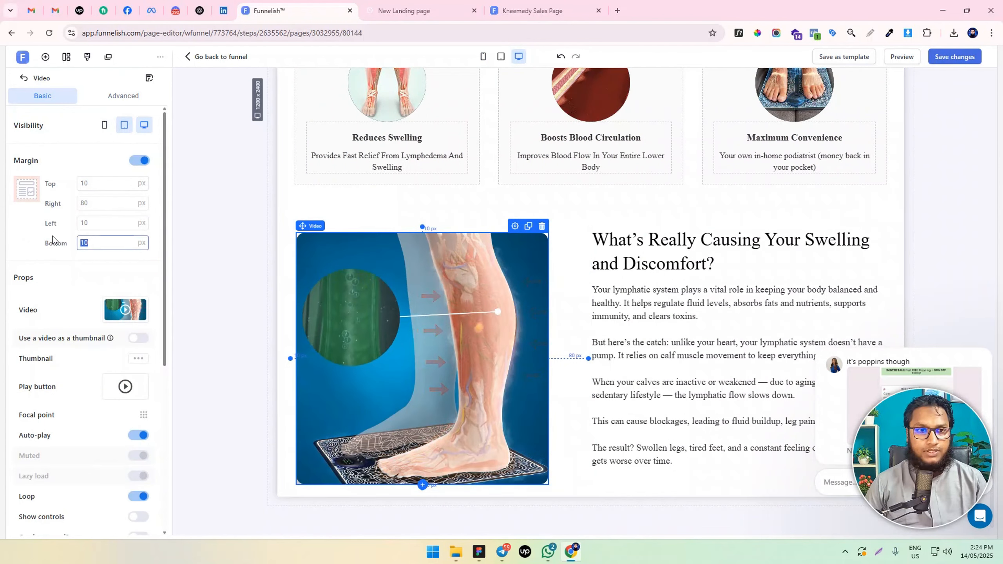
pyautogui.write('0')
pyautogui.moveTo(116, 224); pyautogui.dragTo(73, 226)
pyautogui.write('0')
pyautogui.moveTo(98, 184); pyautogui.dragTo(50, 178)
pyautogui.write('0')
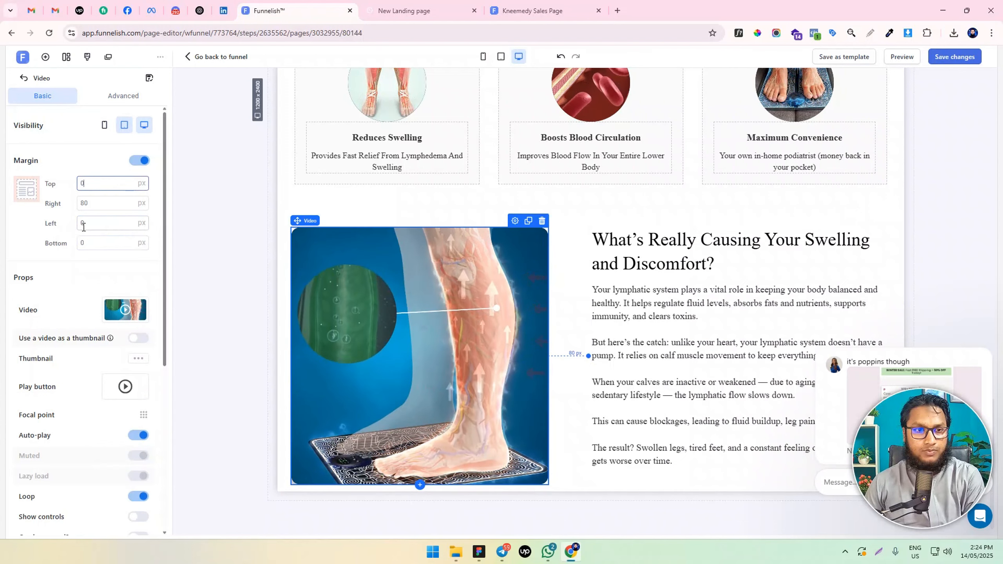
pyautogui.moveTo(91, 205); pyautogui.dragTo(37, 219)
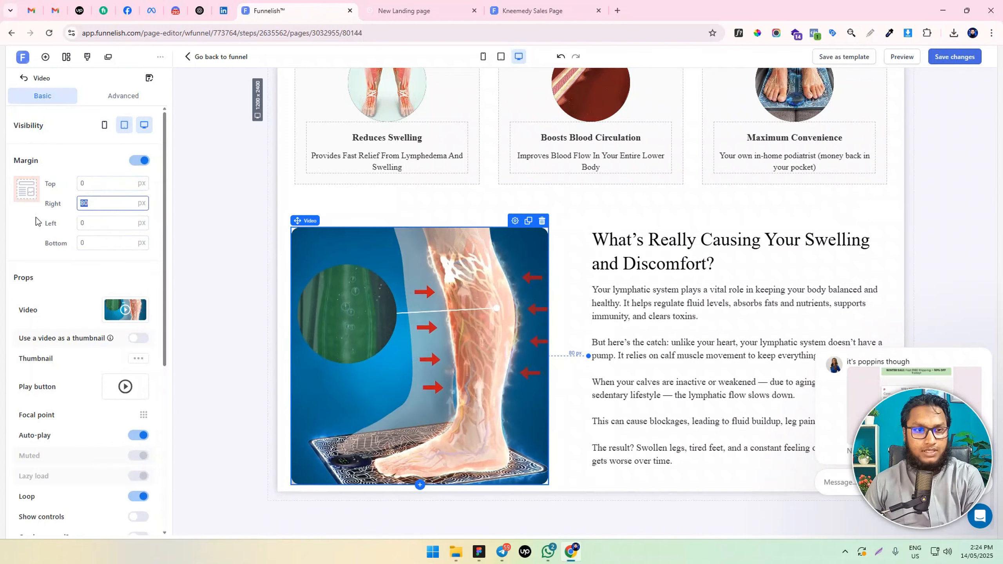
pyautogui.click(95, 205)
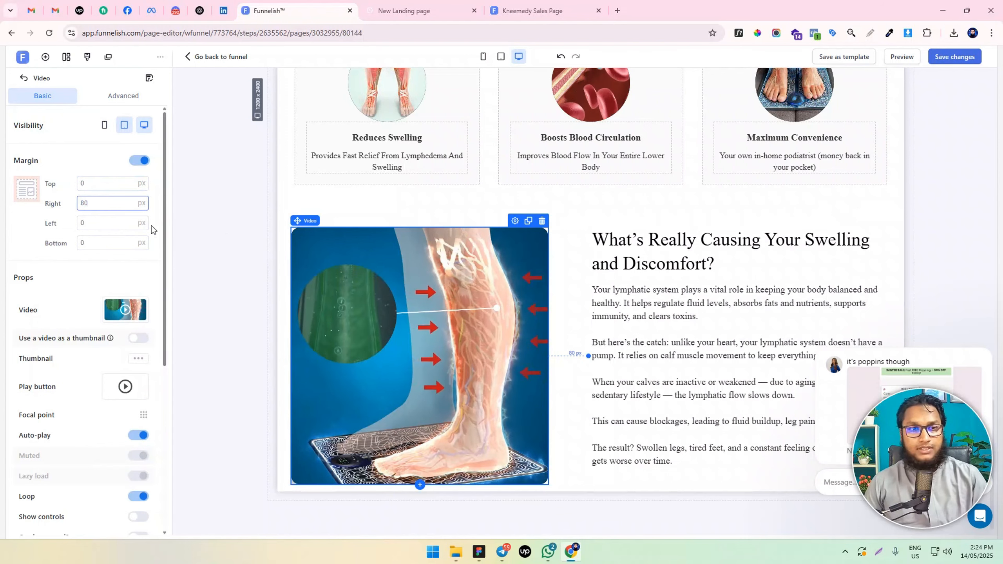
# In the mobile view, set the margin of the mobile copy of the leg video to 0 px on all sides
pyautogui.click(483, 56)
pyautogui.scroll(-15, 611, 318)
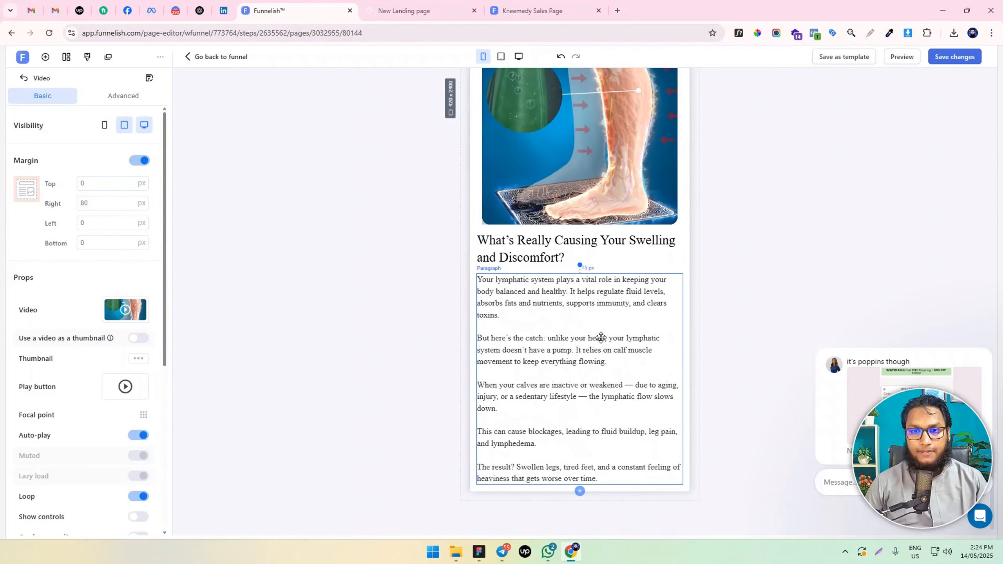
pyautogui.scroll(2, 600, 337)
pyautogui.scroll(1, 600, 337)
pyautogui.click(551, 259)
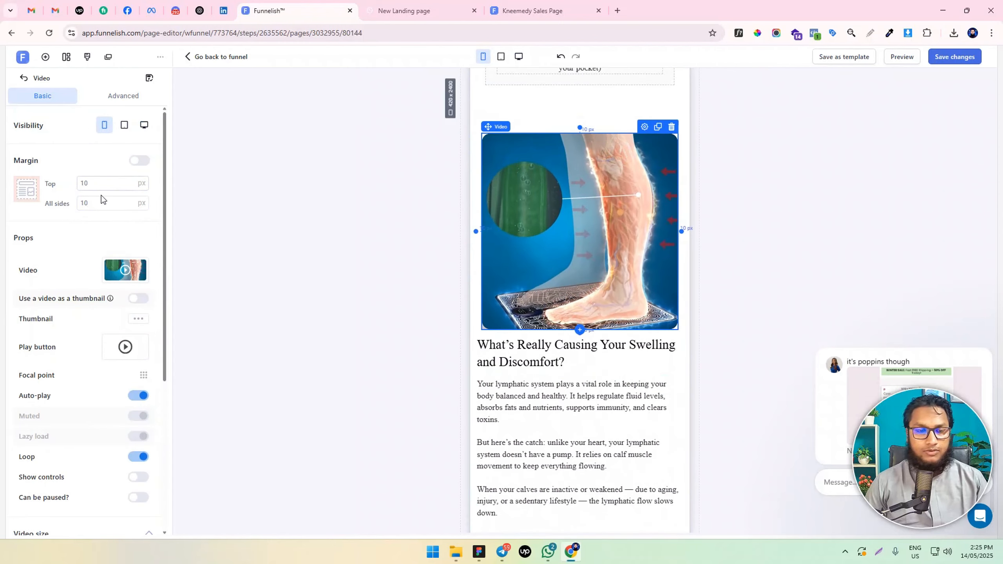
pyautogui.moveTo(101, 203); pyautogui.dragTo(2, 214)
pyautogui.write('0')
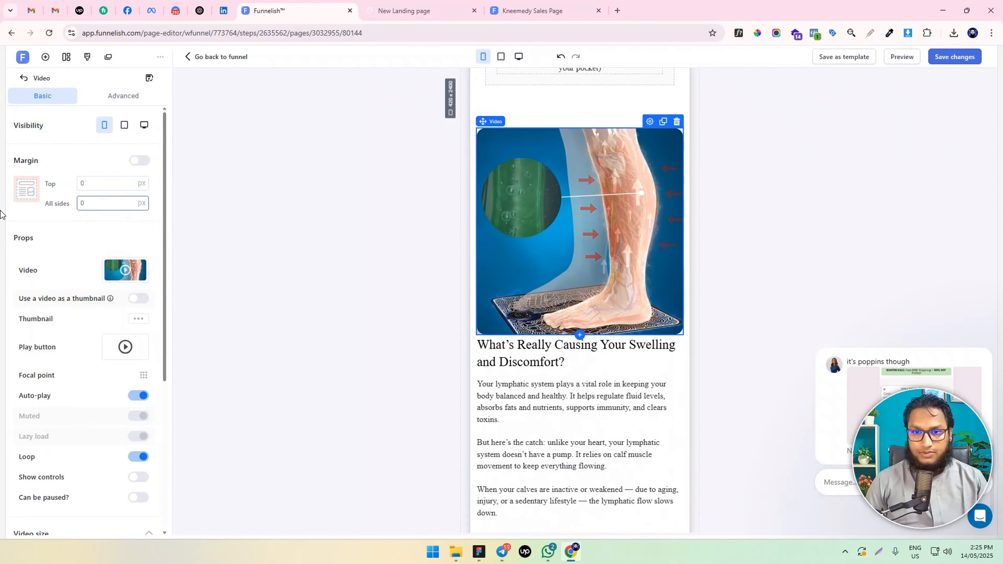
# Set the top margin of the "What's Really Causing Your Swelling and Discomfort?" headline to 10 px
pyautogui.click(379, 253)
pyautogui.click(571, 344)
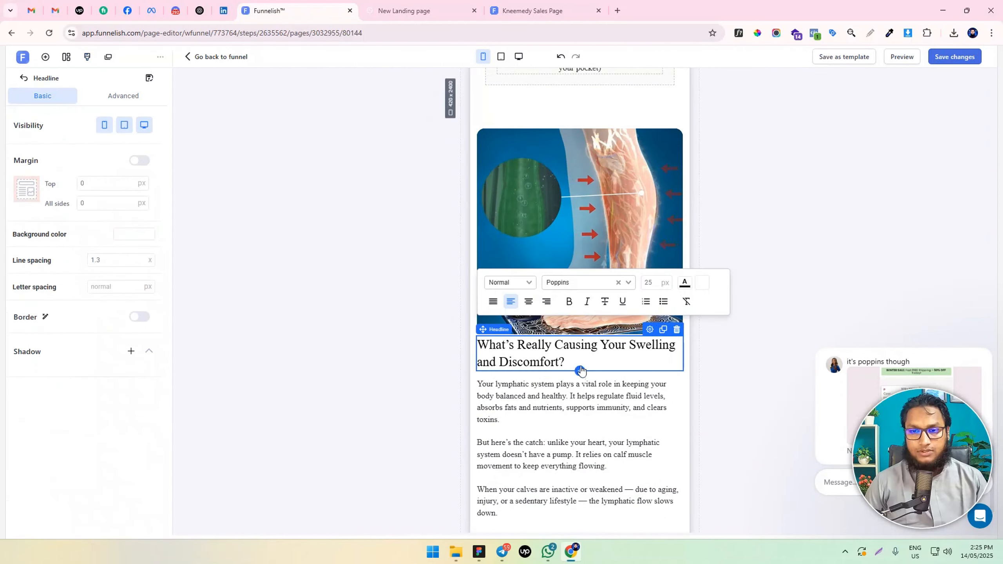
pyautogui.click(79, 185)
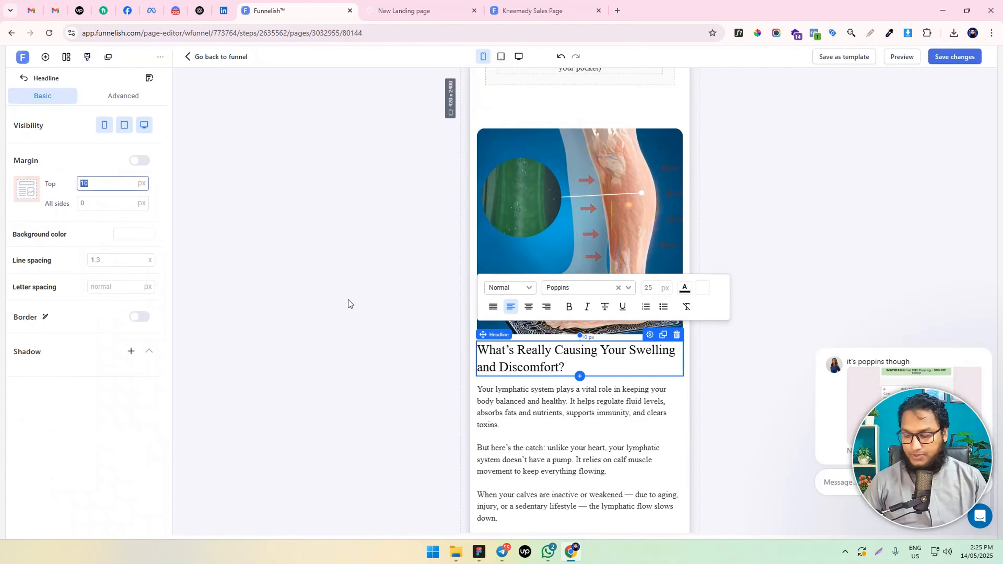
# In the desktop view, set the top and bottom padding of the section holding the leg video and text to 50 px
pyautogui.click(518, 57)
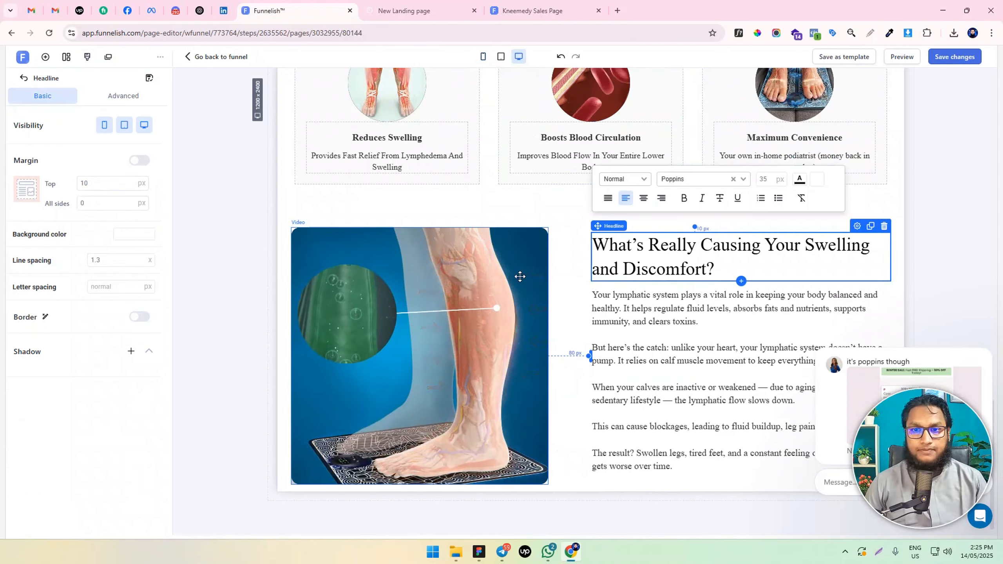
pyautogui.click(218, 304)
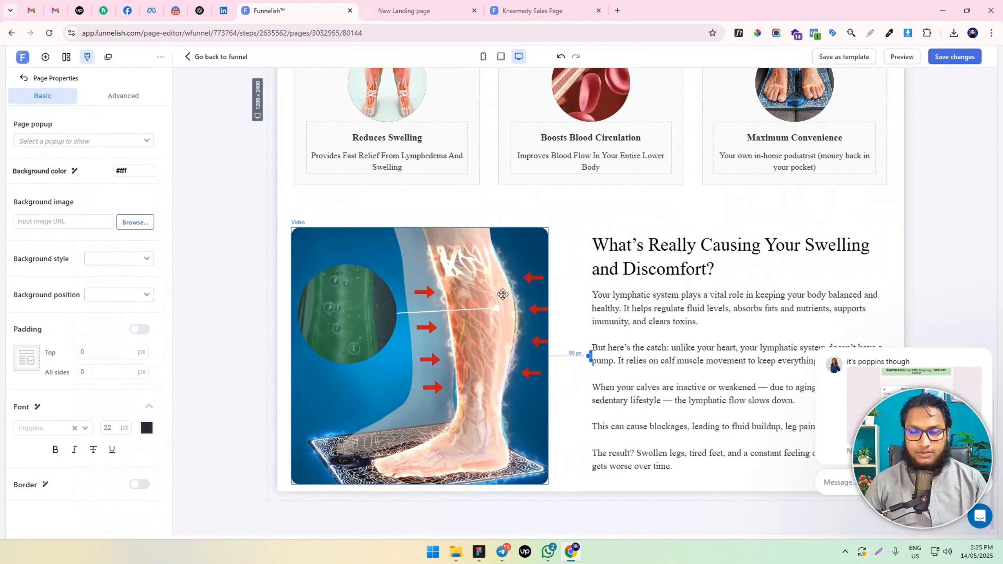
pyautogui.click(282, 231)
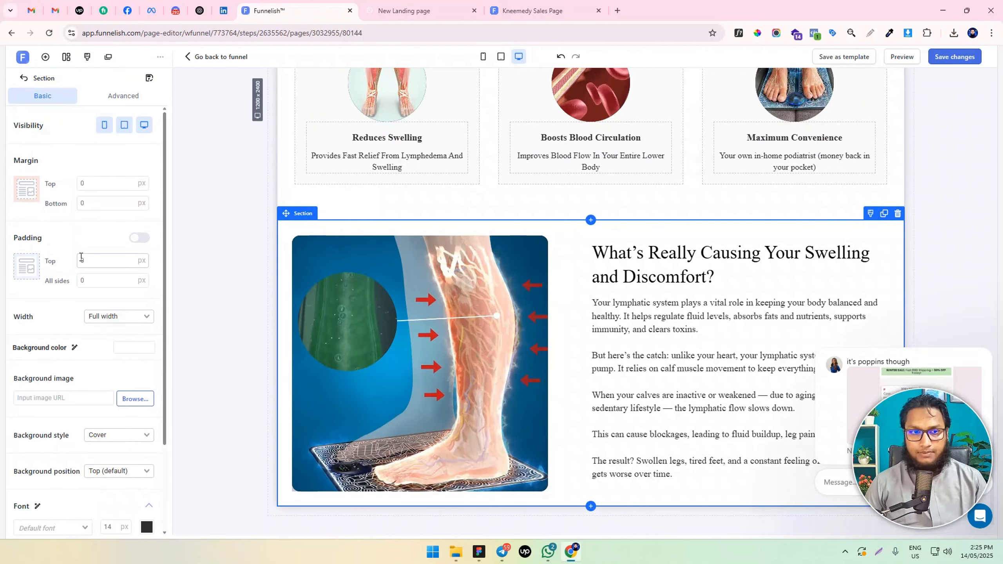
pyautogui.write('50')
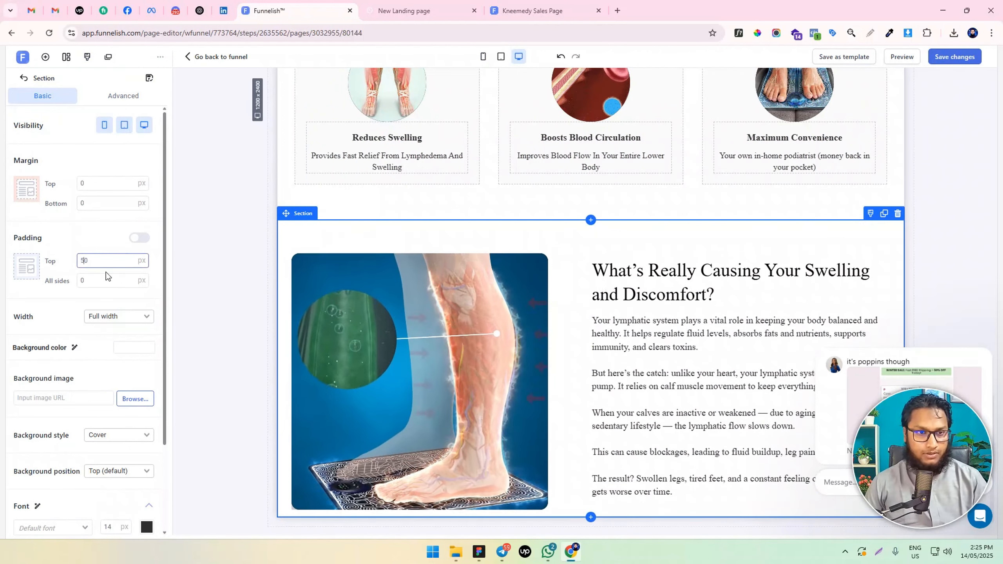
pyautogui.click(138, 238)
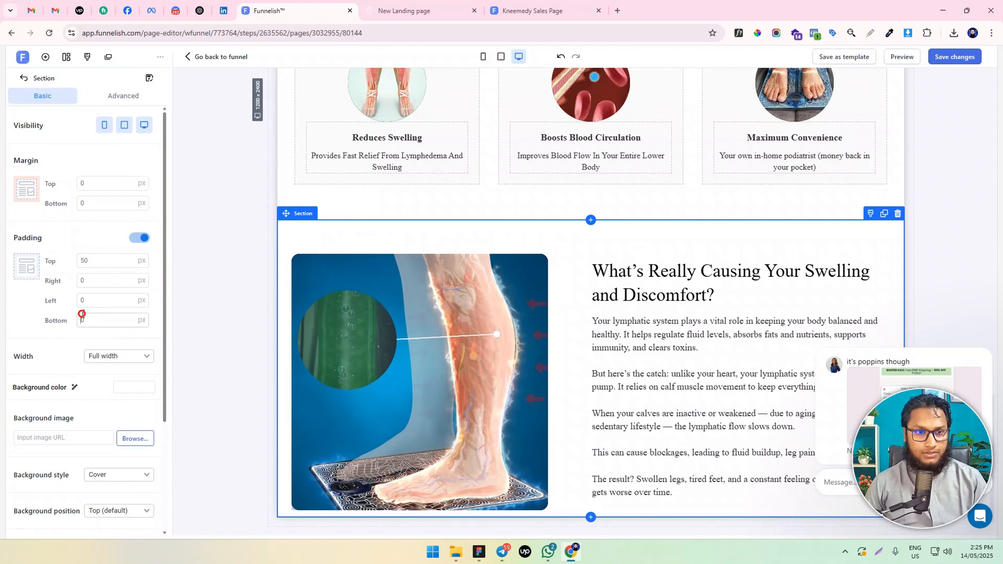
pyautogui.write('5')
pyautogui.scroll(-1, 205, 241)
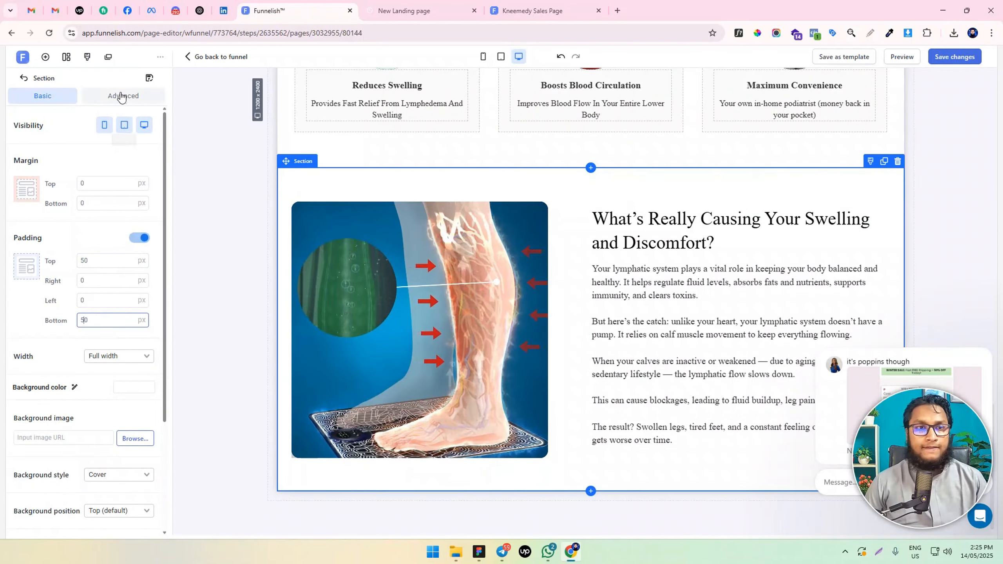
# Upload problems.svg from the Downloads folder and use it as the background image of the leg video section
pyautogui.scroll(-3, 112, 264)
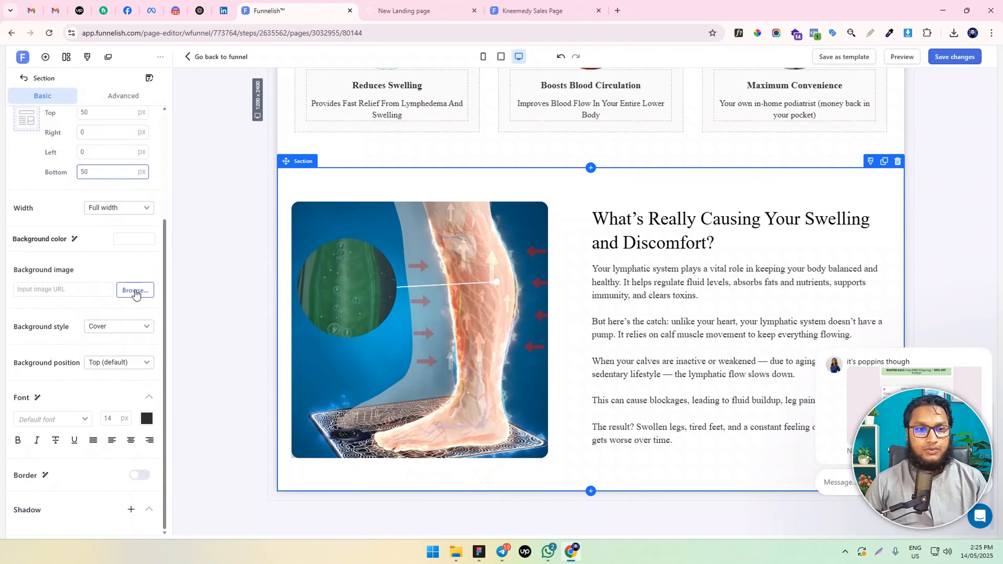
pyautogui.click(136, 290)
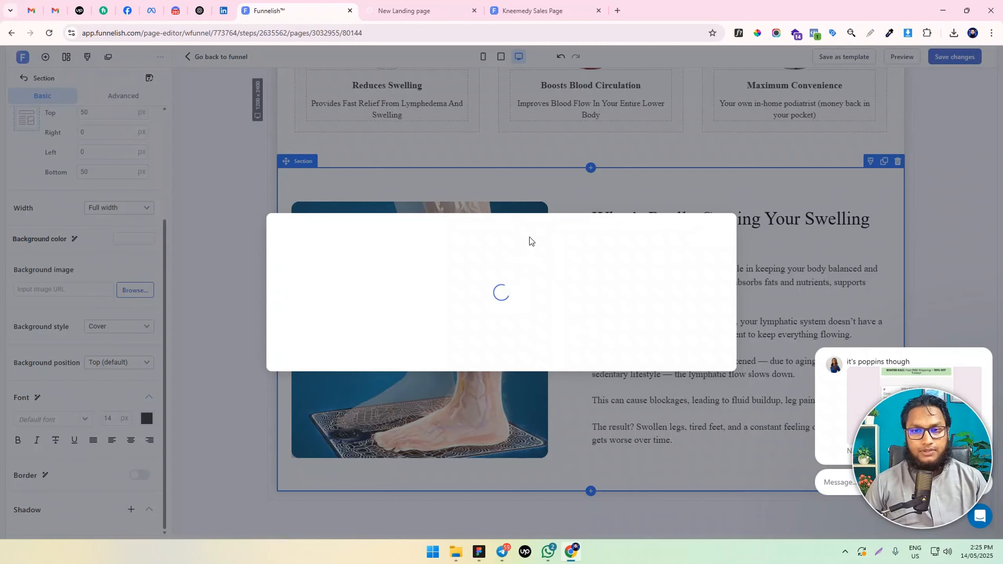
pyautogui.scroll(-4, 568, 279)
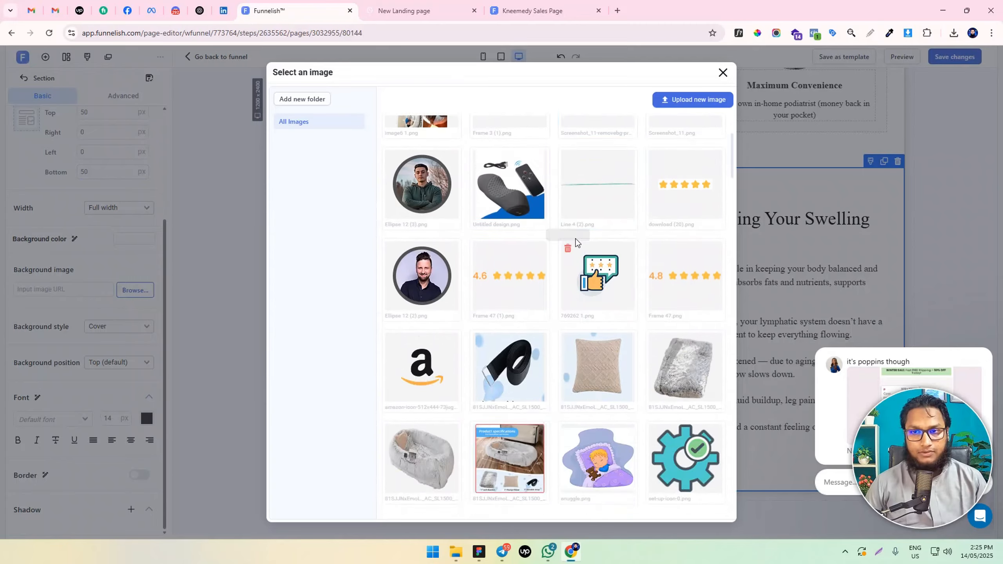
pyautogui.scroll(4, 571, 233)
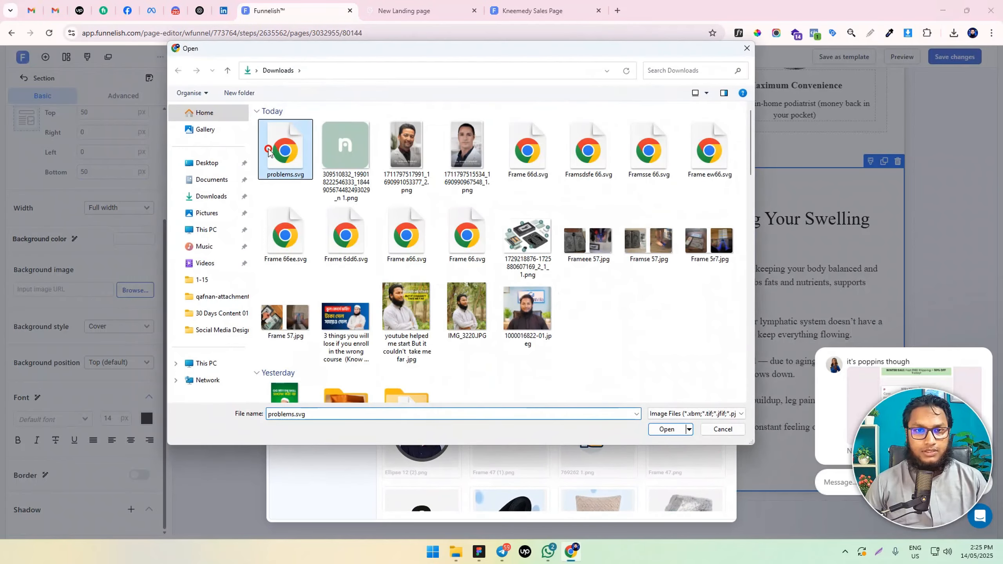
pyautogui.doubleClick(268, 151)
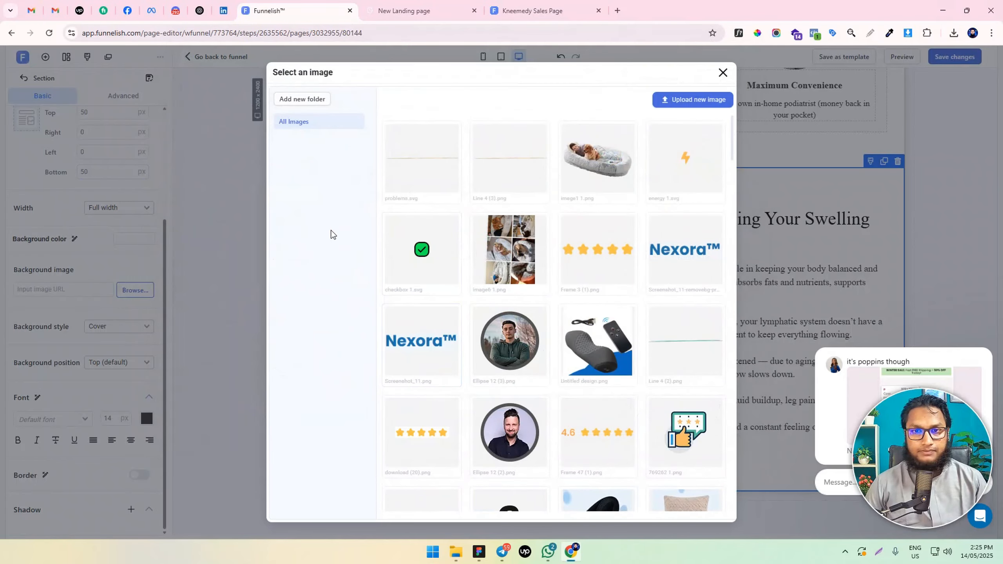
pyautogui.click(441, 147)
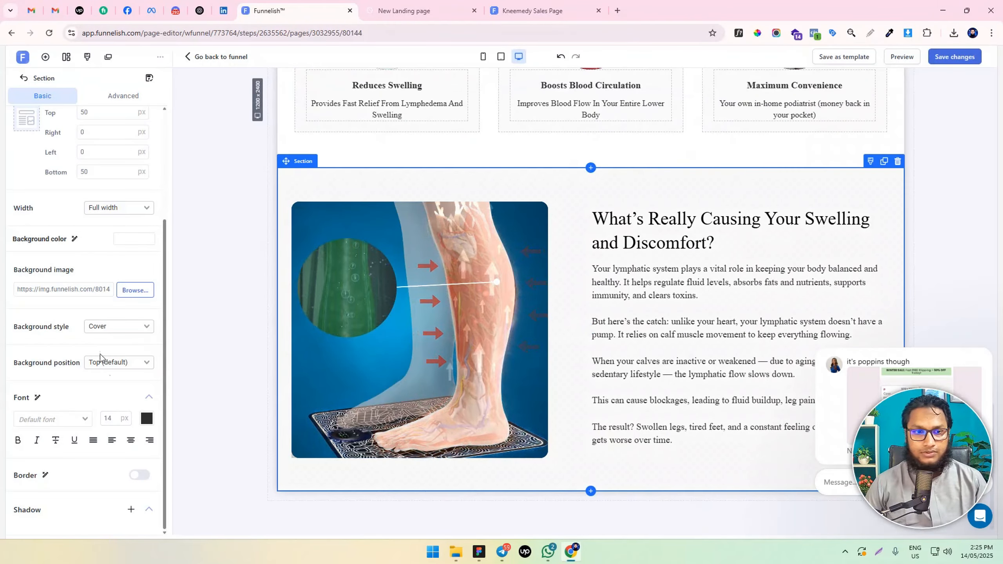
# Keep the section's background style as Cover and set the background position to Center
pyautogui.click(113, 327)
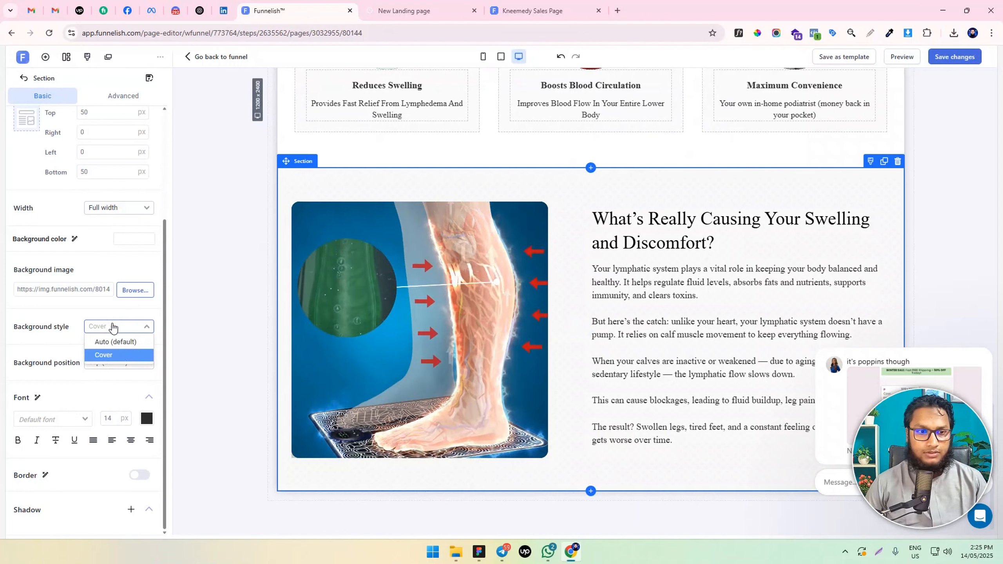
pyautogui.click(100, 366)
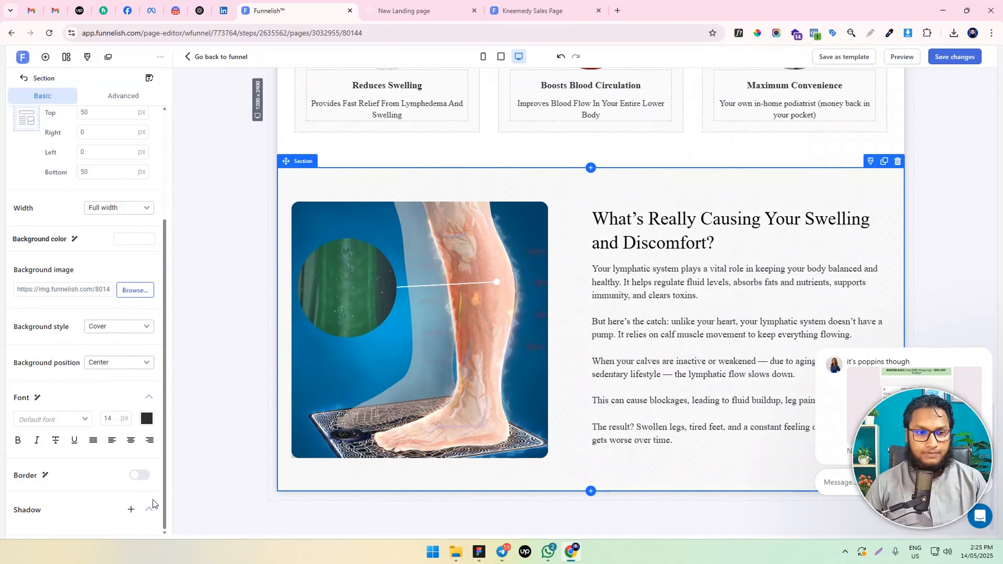
pyautogui.scroll(3, 126, 220)
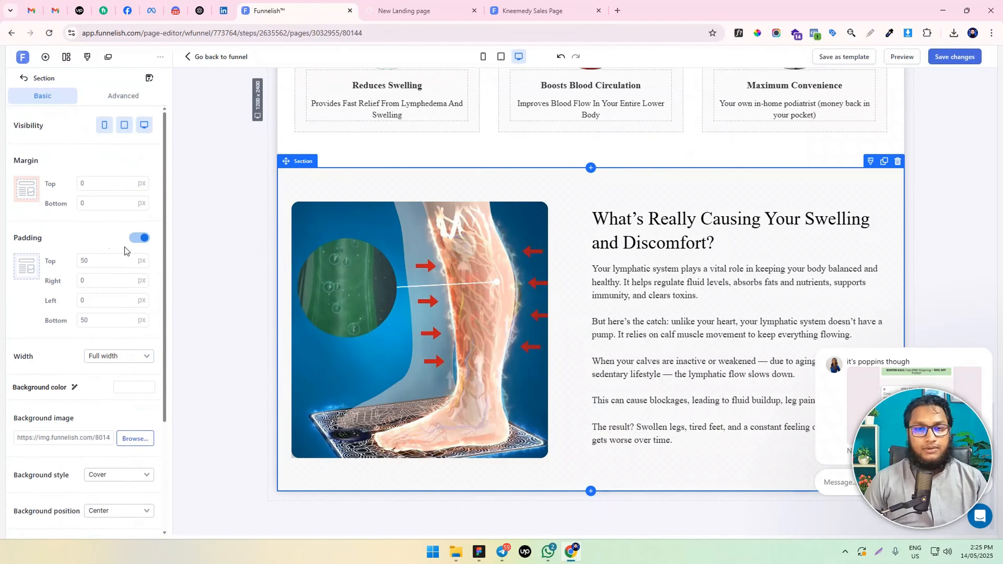
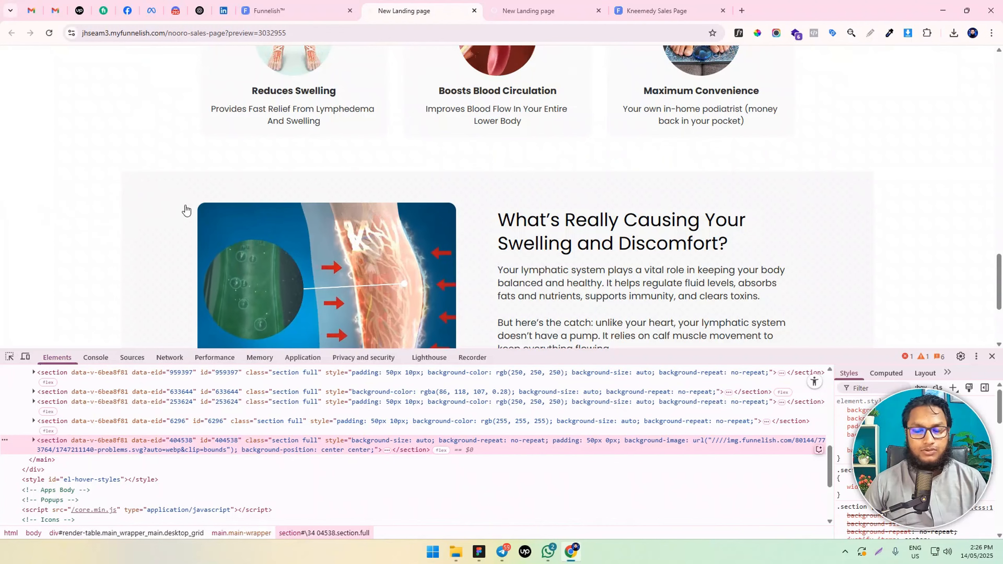
# Create a new inspector style rule for the leg video section in the preview page to obtain its selector
pyautogui.scroll(-4, 116, 204)
pyautogui.scroll(5, 882, 213)
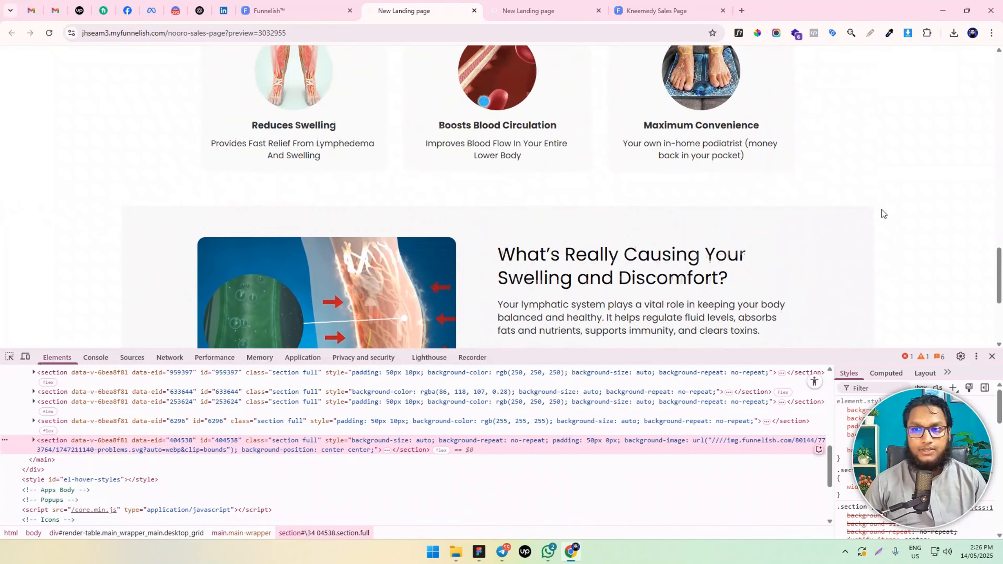
pyautogui.scroll(-3, 105, 242)
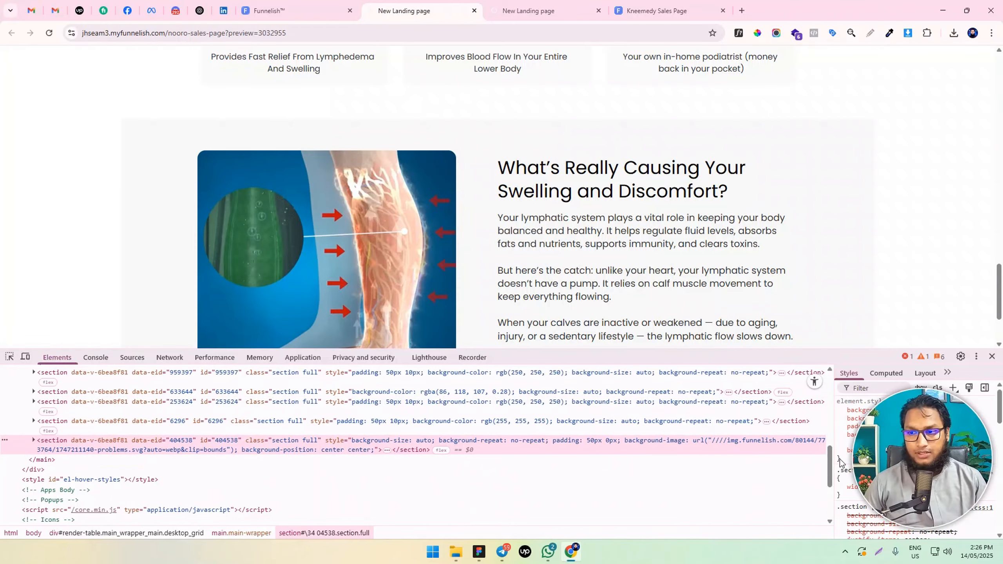
pyautogui.click(952, 389)
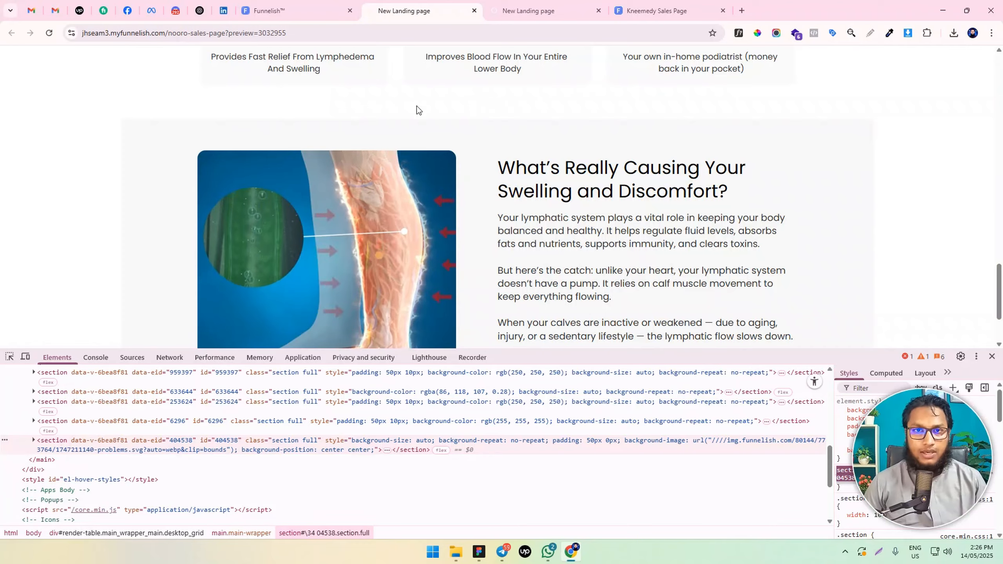
# In the Funnelish page's custom CSS, add section#\34 04538 to the selector of the background-size: cover !important rule and save the code
pyautogui.click(284, 11)
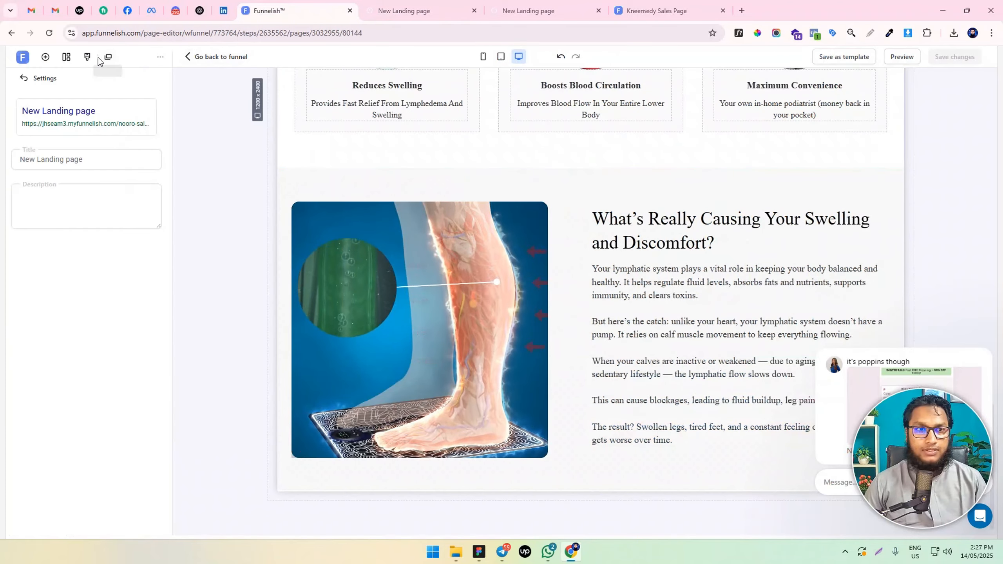
pyautogui.click(167, 58)
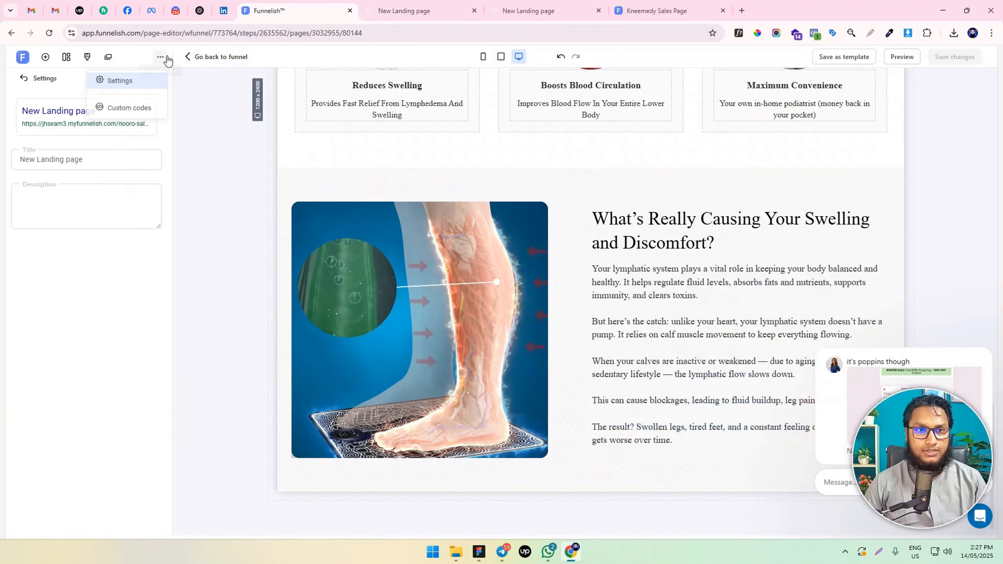
pyautogui.click(125, 107)
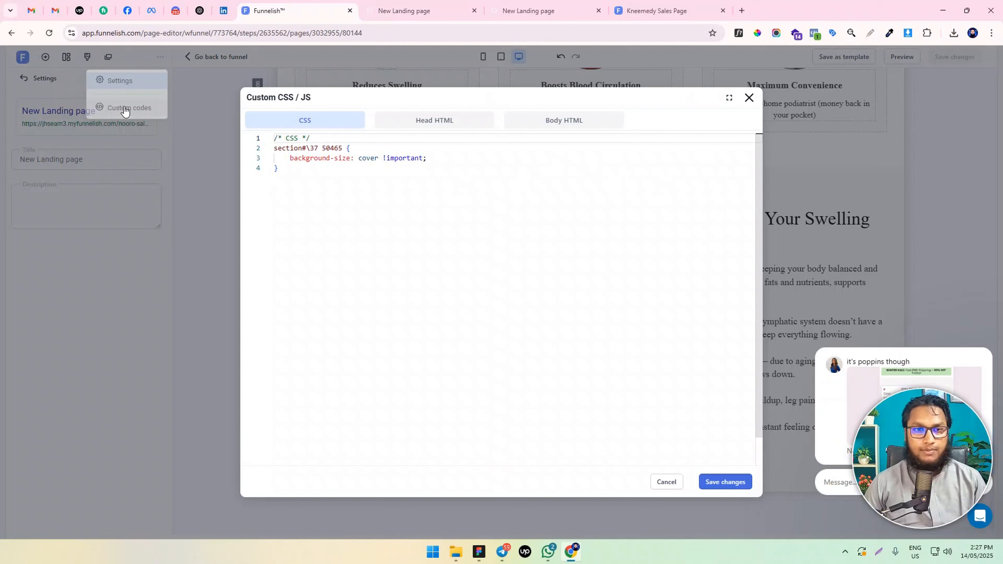
pyautogui.click(343, 147)
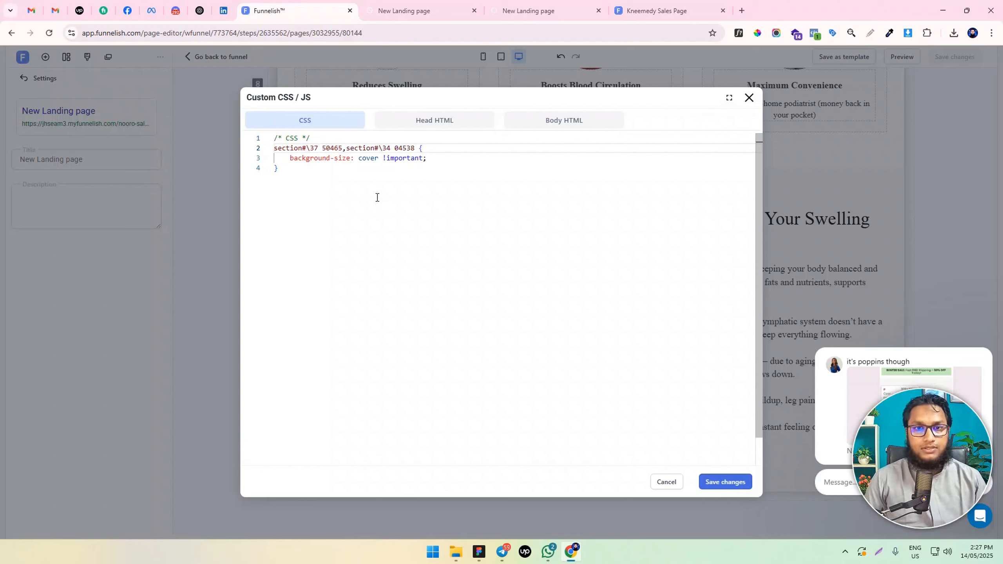
pyautogui.moveTo(346, 149); pyautogui.dragTo(399, 148)
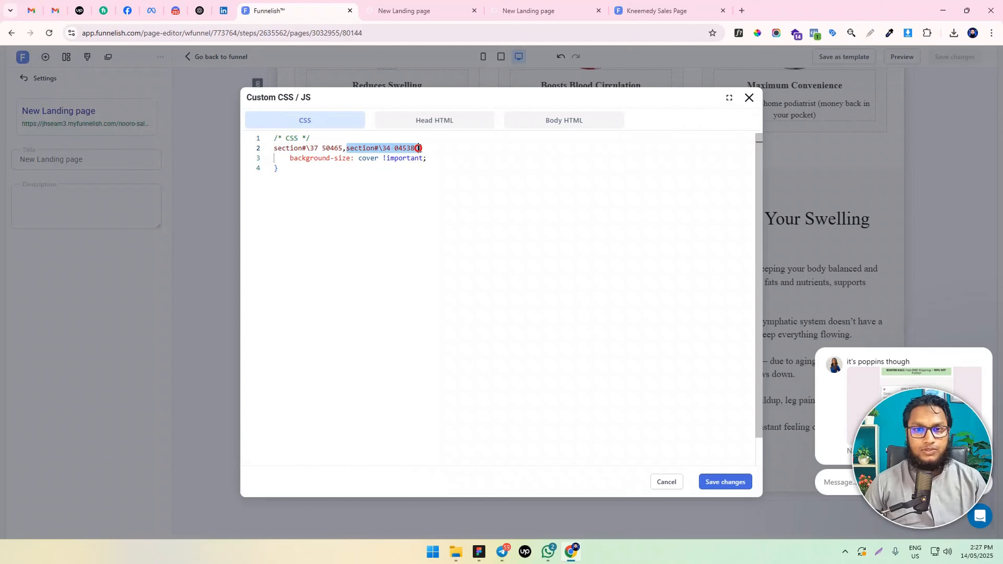
pyautogui.click(726, 482)
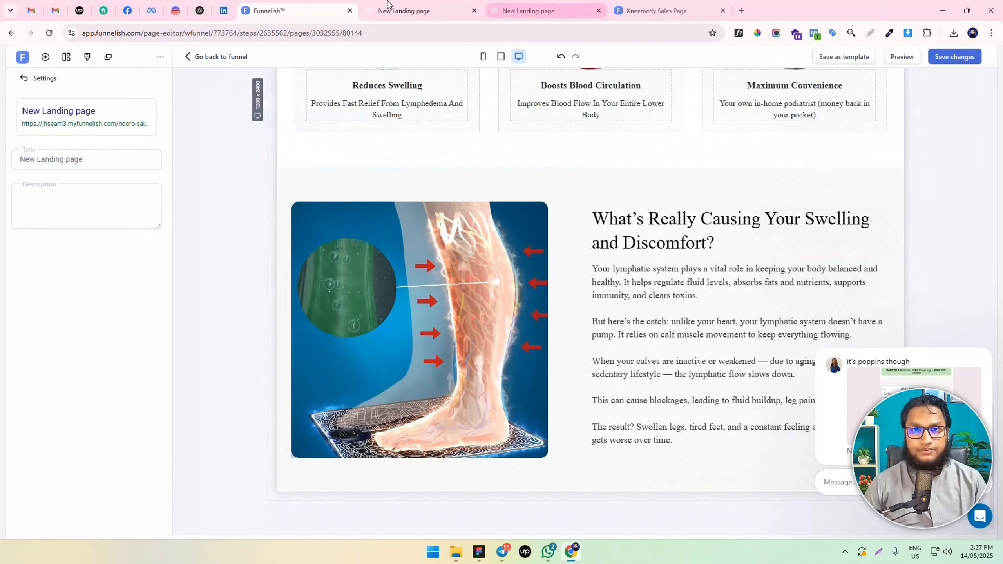
# Reload the preview page and inspect the styles applied to the leg video section, enlarging the inspector area
pyautogui.click(407, 10)
pyautogui.click(49, 33)
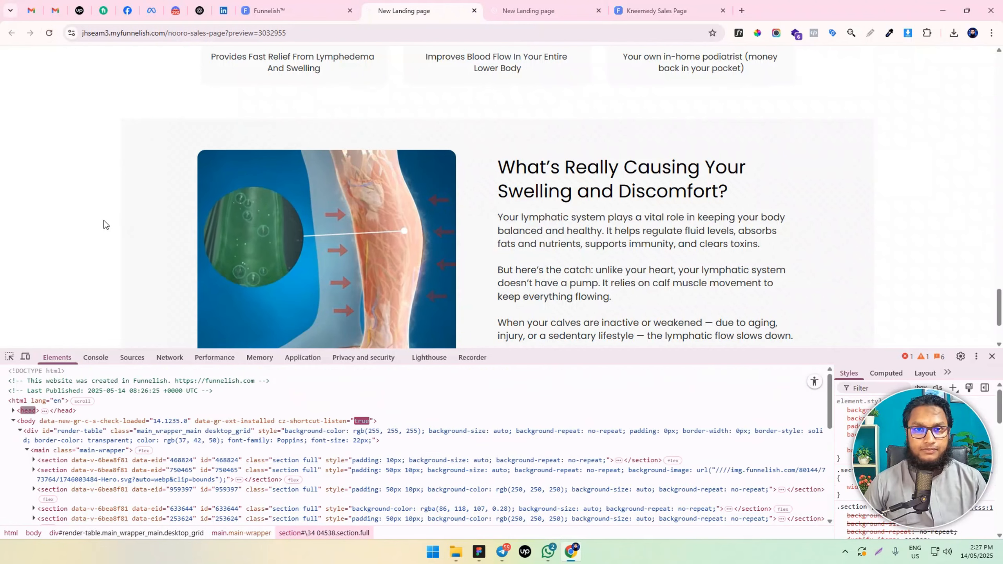
pyautogui.click(272, 11)
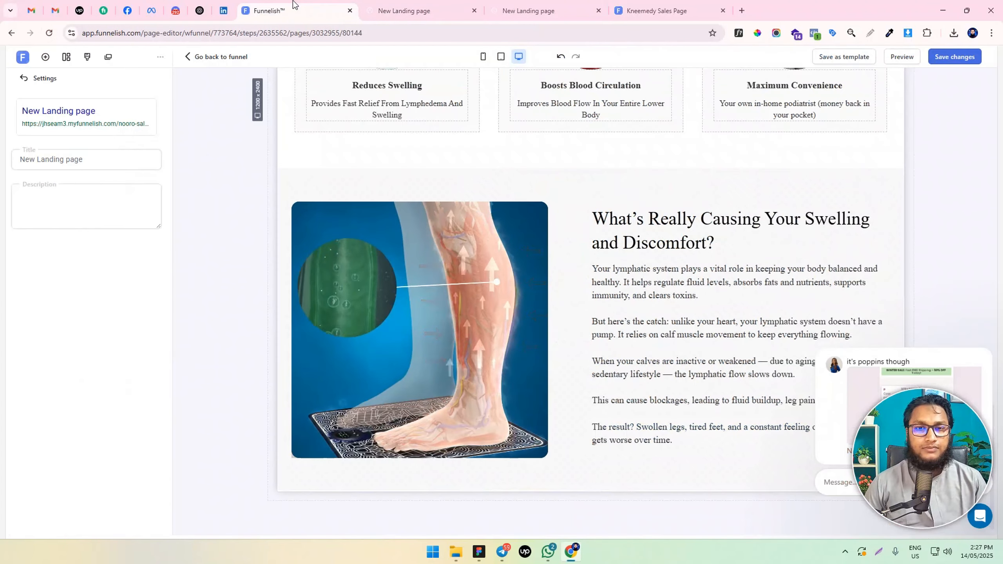
pyautogui.click(311, 175)
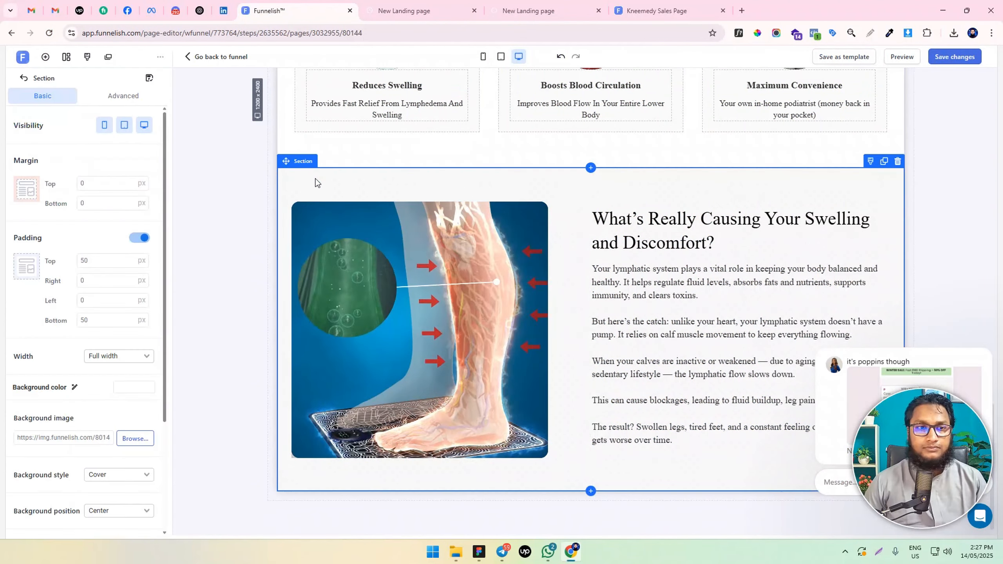
pyautogui.click(405, 8)
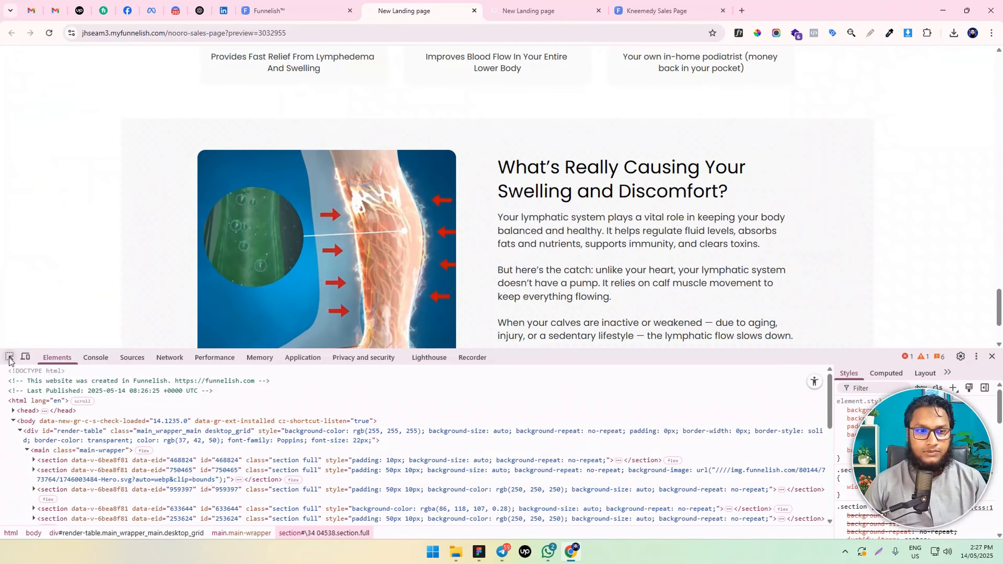
pyautogui.click(9, 357)
pyautogui.click(22, 247)
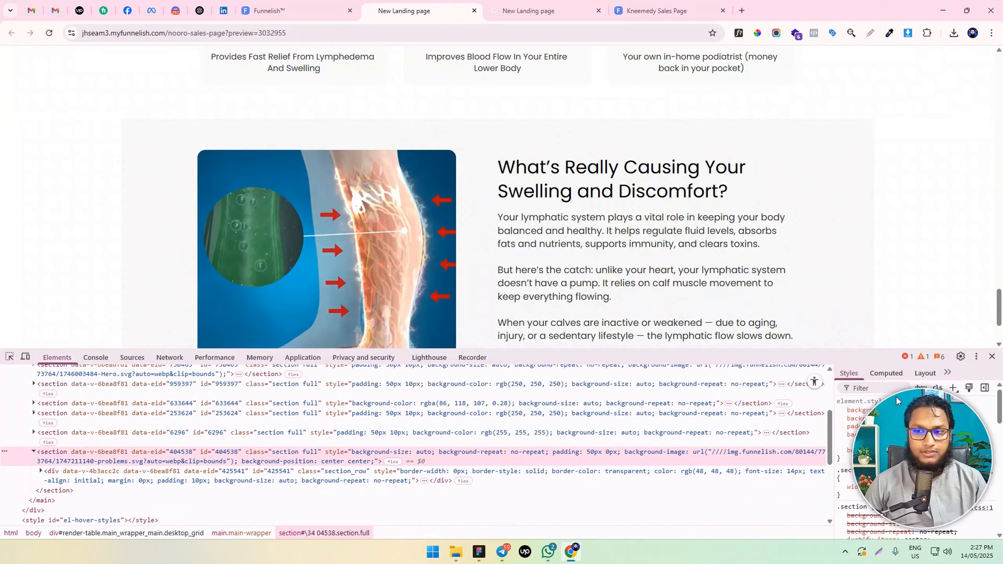
pyautogui.moveTo(708, 356); pyautogui.dragTo(707, 322)
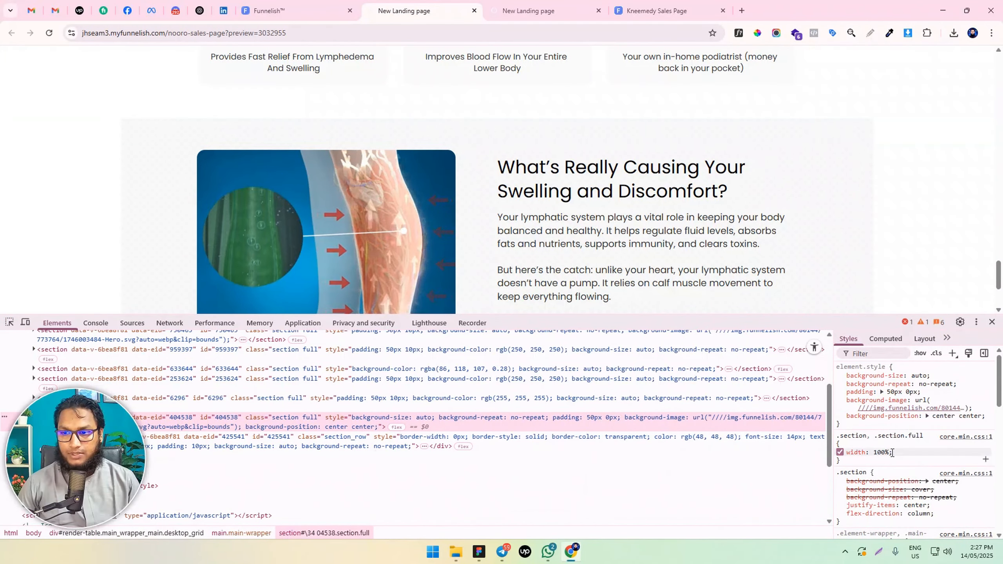
# Create a temporary inspector style rule for the leg video section containing a background-size property
pyautogui.click(953, 355)
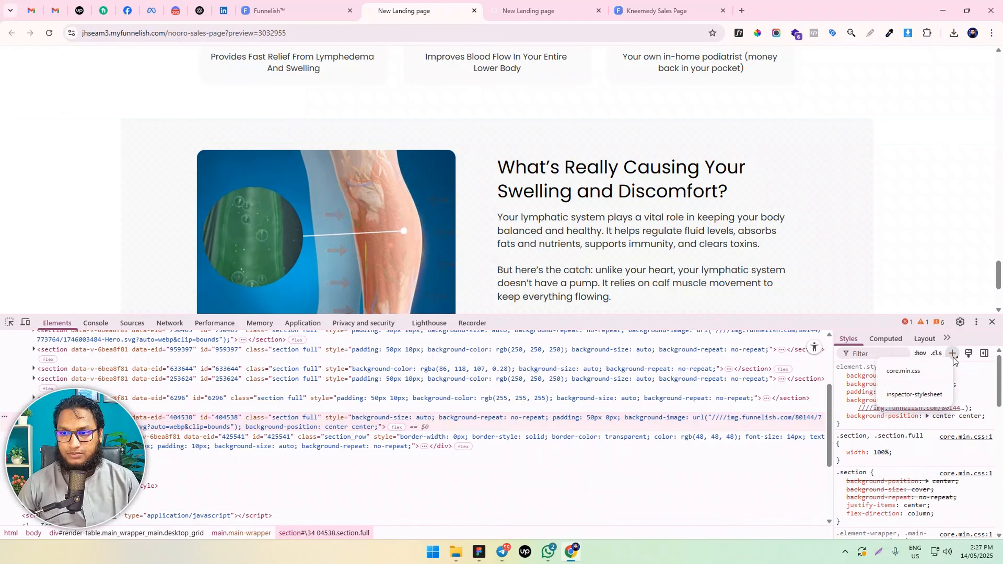
pyautogui.click(953, 357)
pyautogui.press('Return')
pyautogui.write('background')
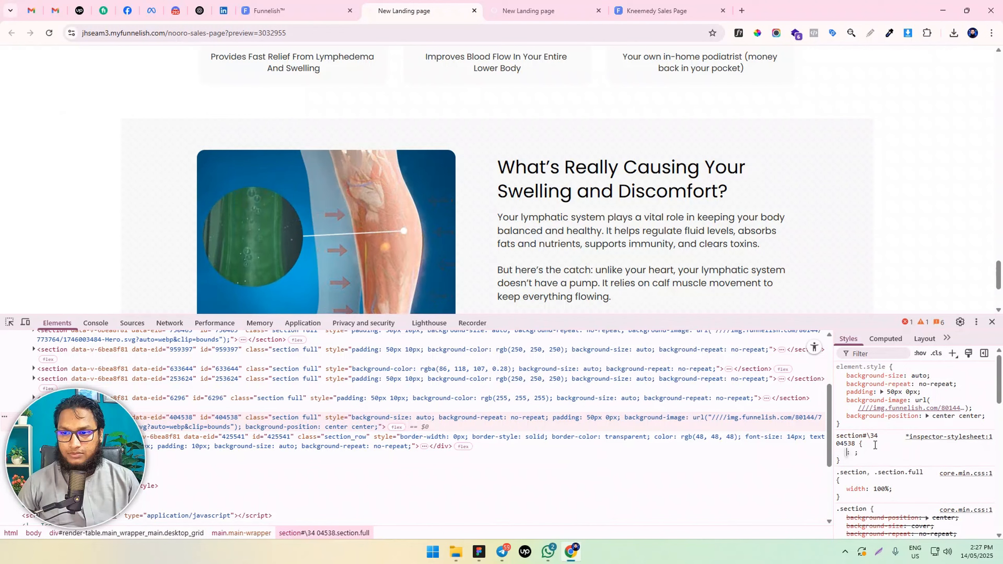
pyautogui.press('Tab')
pyautogui.write('si')
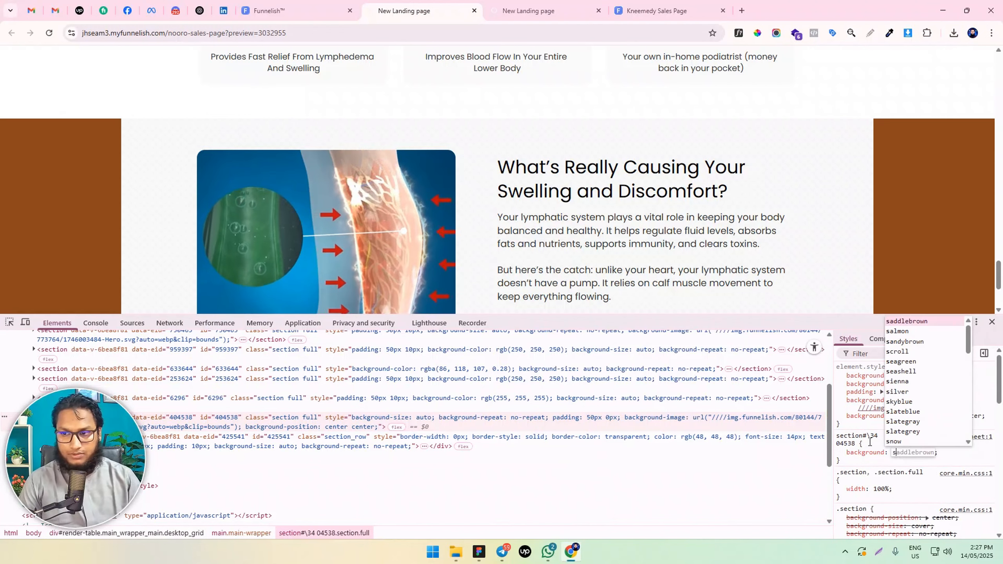
pyautogui.press('BackSpace')
pyautogui.press('BackSpace')
pyautogui.hotkey('shift', 'Tab')
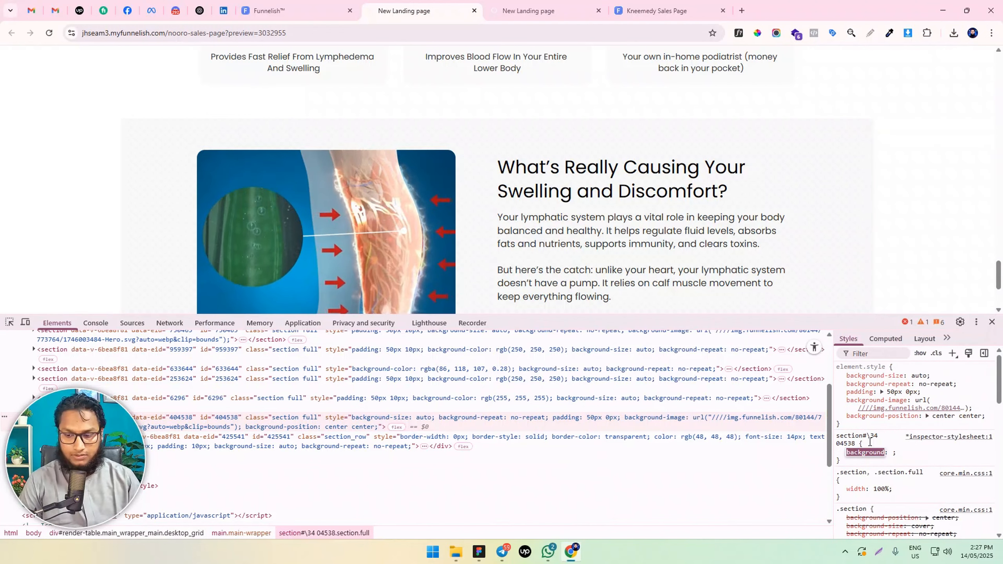
pyautogui.write('-size')
pyautogui.press('Tab')
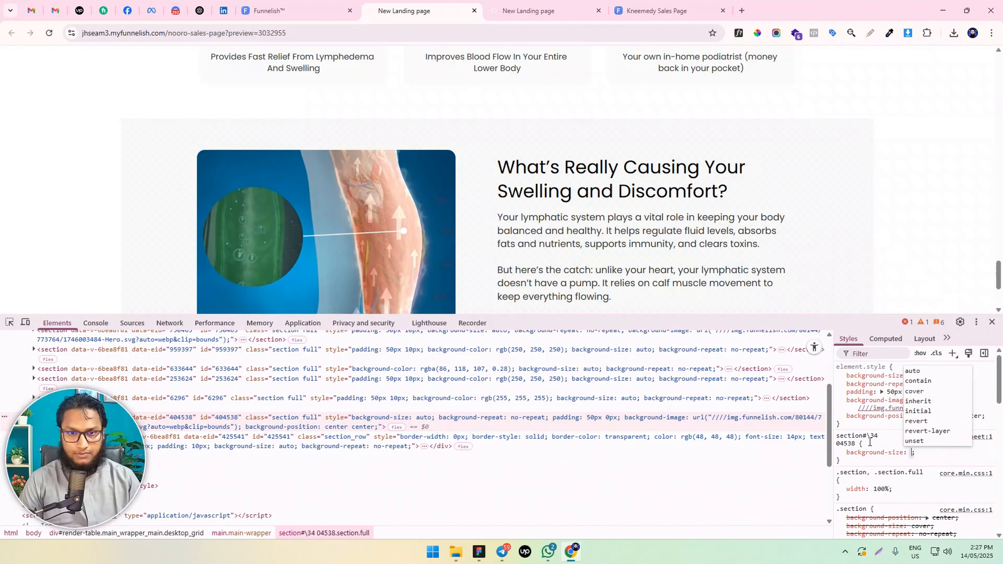
# Try cover !important as the temporary rule's background-size value, then clear it
pyautogui.write('cov')
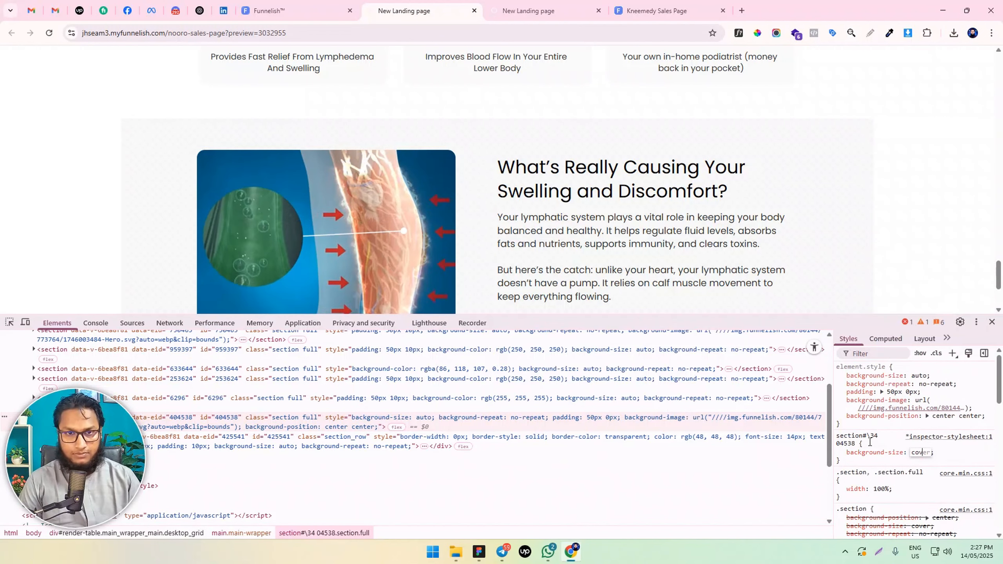
pyautogui.write('er !im')
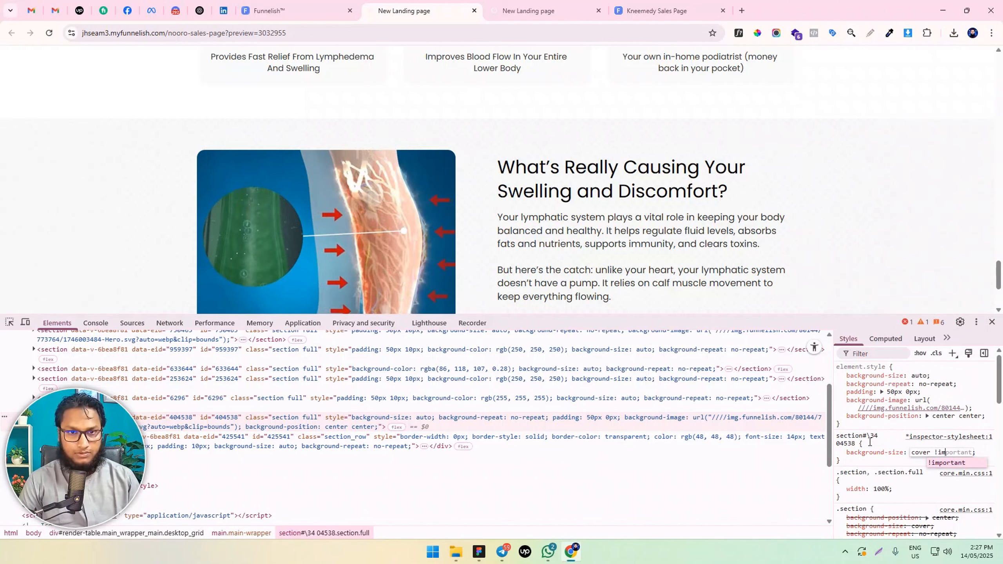
pyautogui.hotkey('ctrl', 'a')
pyautogui.press('BackSpace')
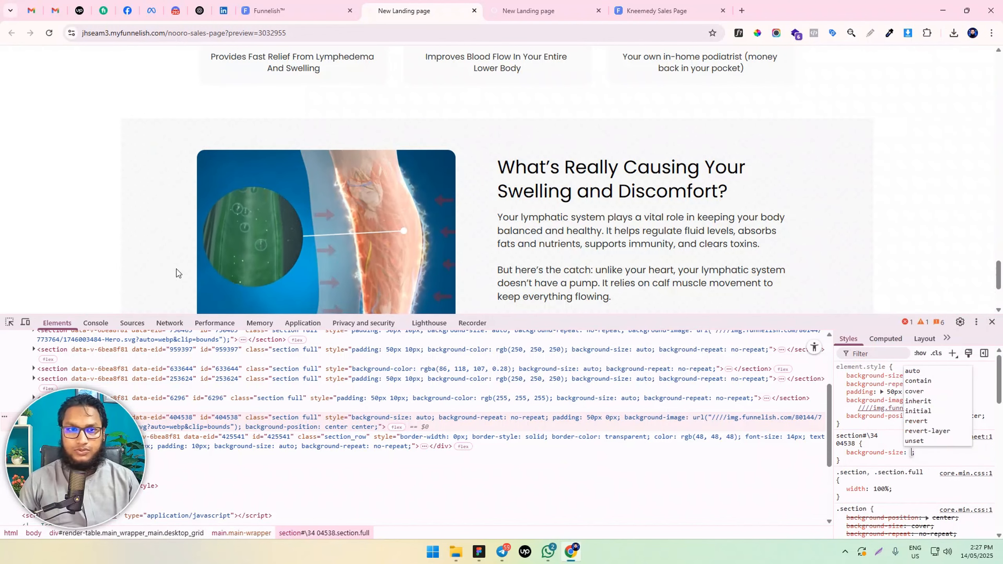
# In the Funnelish custom CSS, insert a space after the comma between the two section selectors, then save the code and the page
pyautogui.click(276, 11)
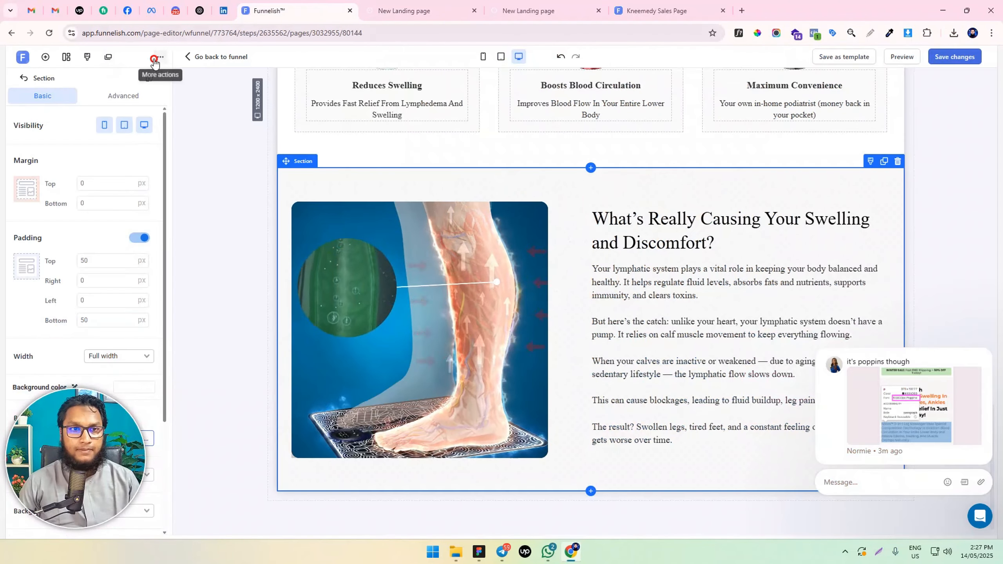
pyautogui.click(154, 59)
pyautogui.click(129, 107)
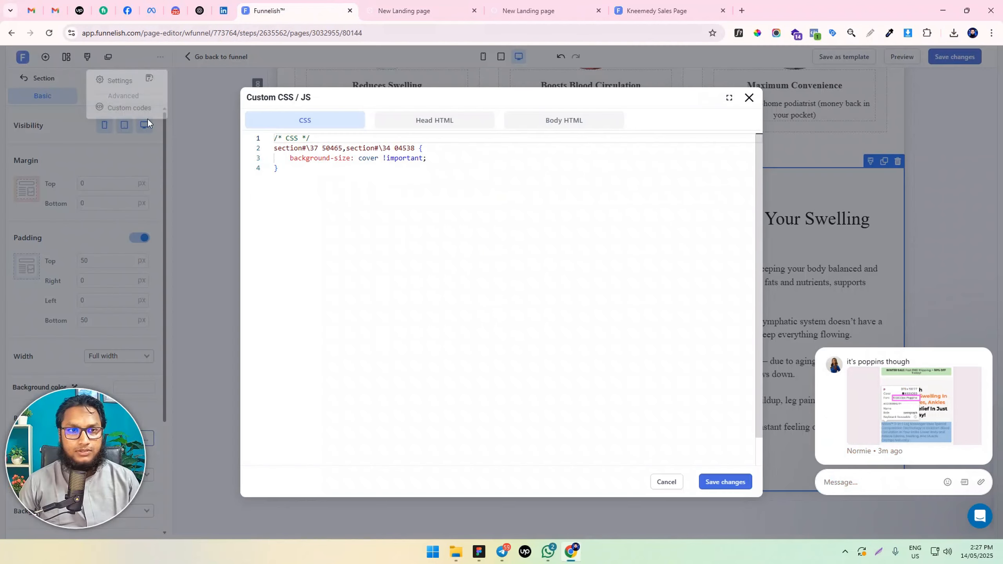
pyautogui.click(372, 164)
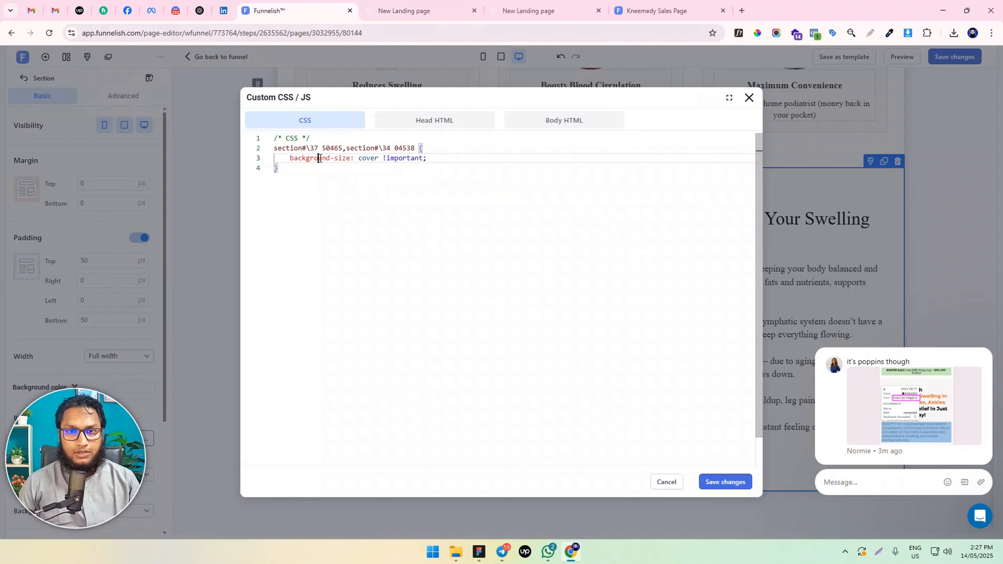
pyautogui.click(346, 148)
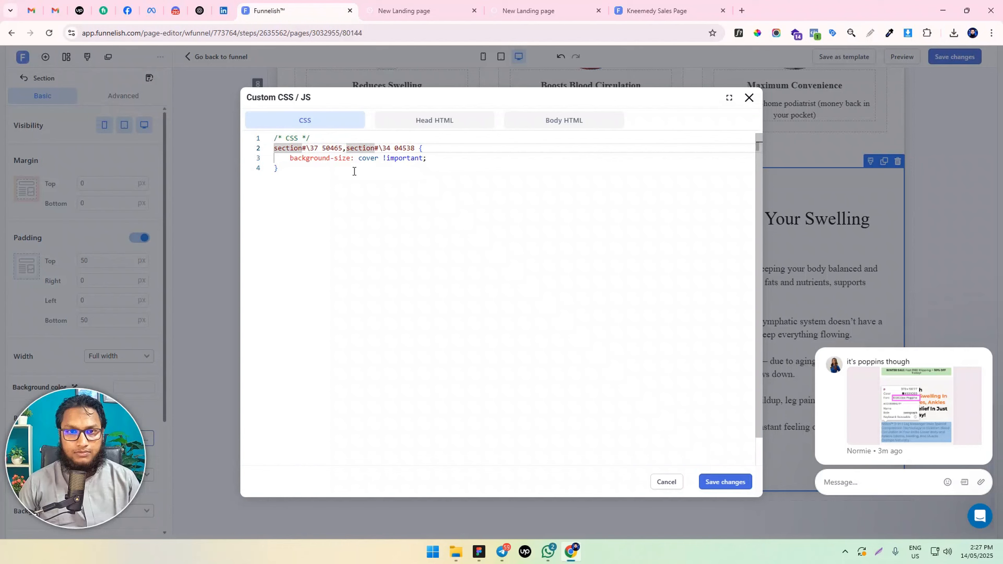
pyautogui.click(310, 166)
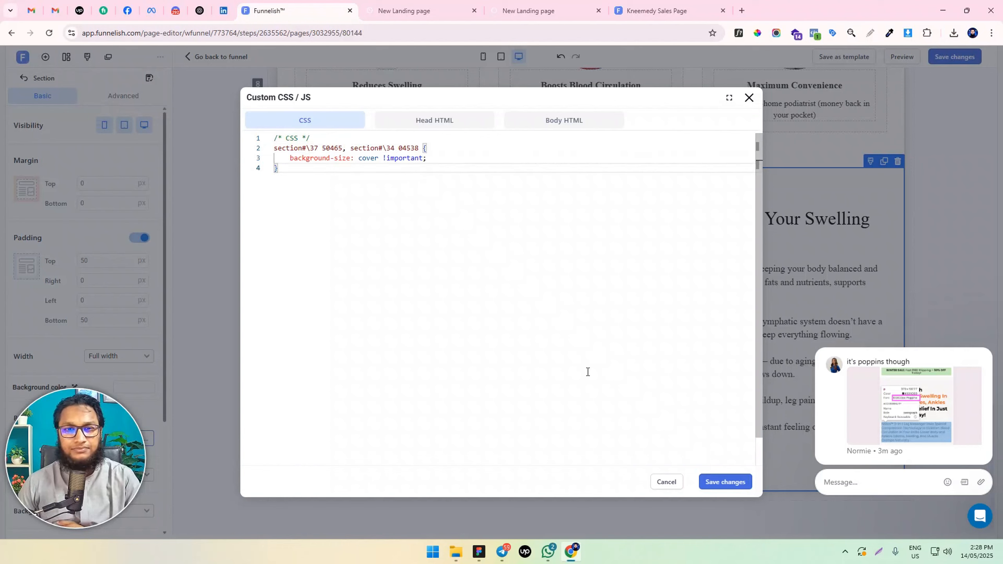
pyautogui.click(717, 479)
pyautogui.click(949, 65)
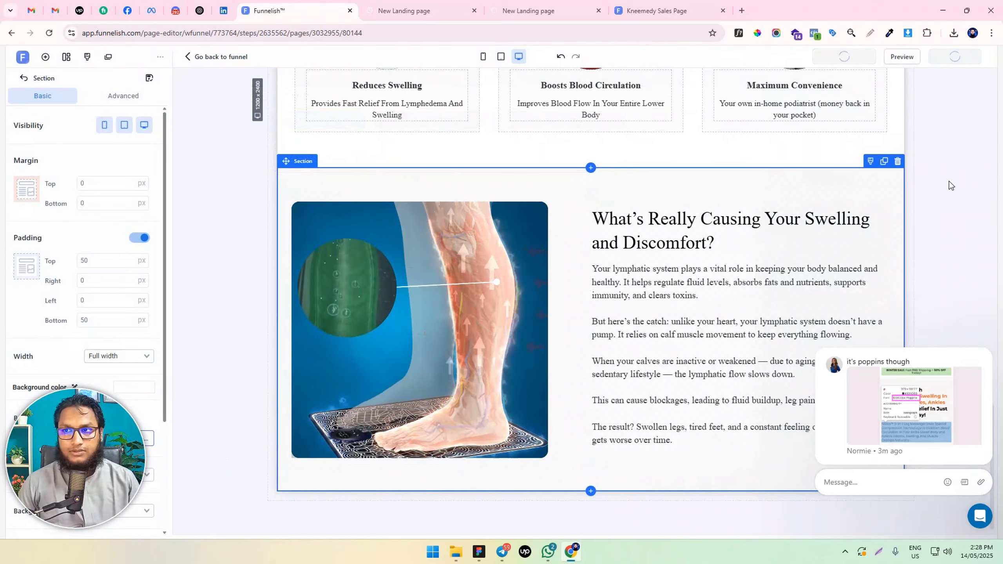
# Reload the preview page, close the inspector and check how the leg video section's background spans the page
pyautogui.click(948, 181)
pyautogui.click(454, 12)
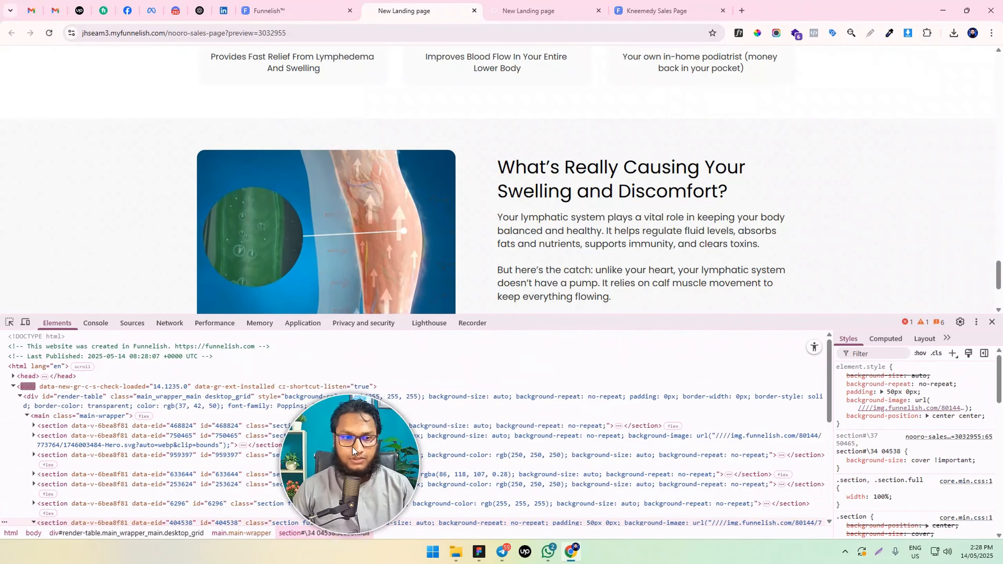
pyautogui.press('F12')
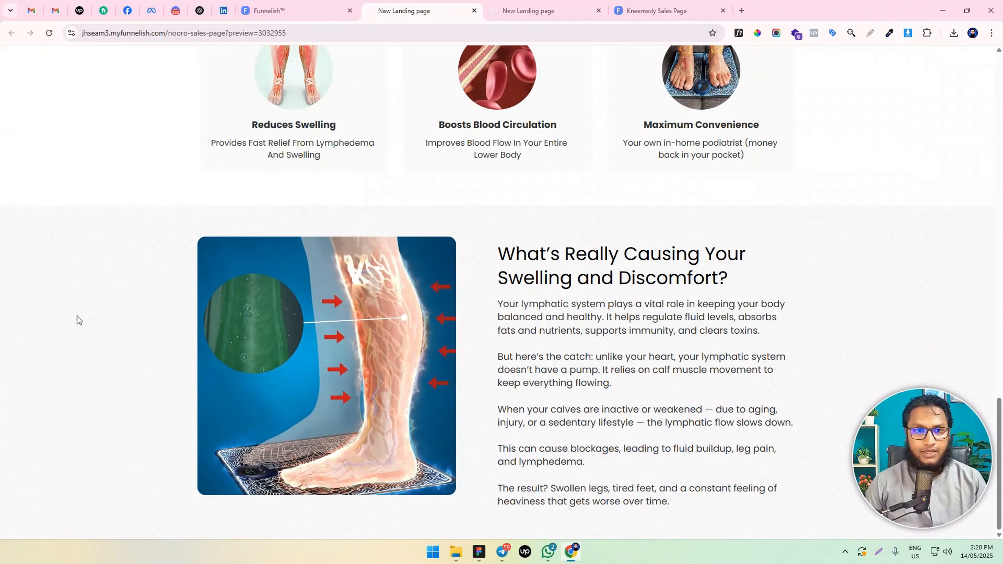
pyautogui.scroll(5, 111, 284)
pyautogui.scroll(-6, 114, 282)
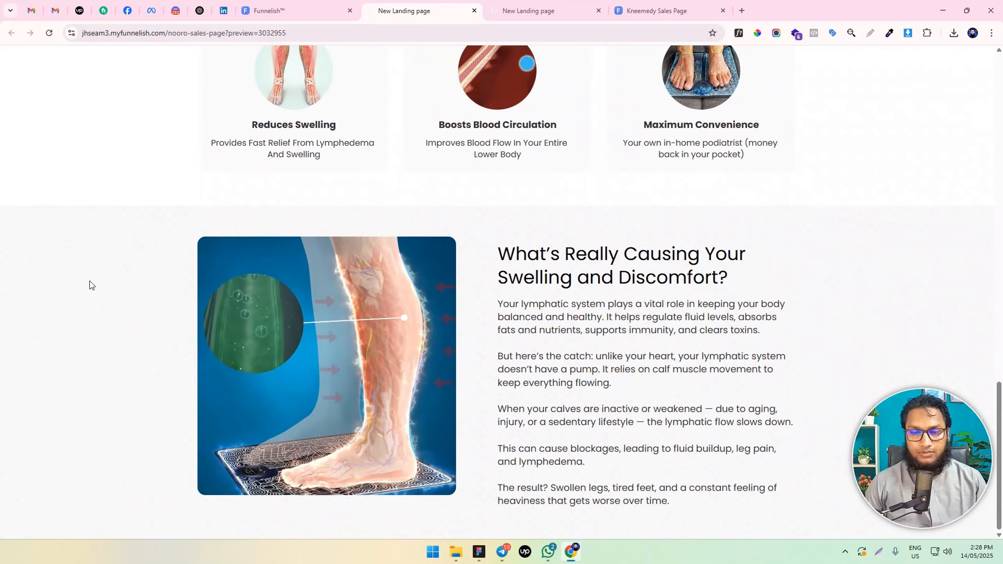
# Back in the Funnelish editor, duplicate the two-column row holding the leg video and explanatory text
pyautogui.hotkey('ctrl', 'shift', 'Tab')
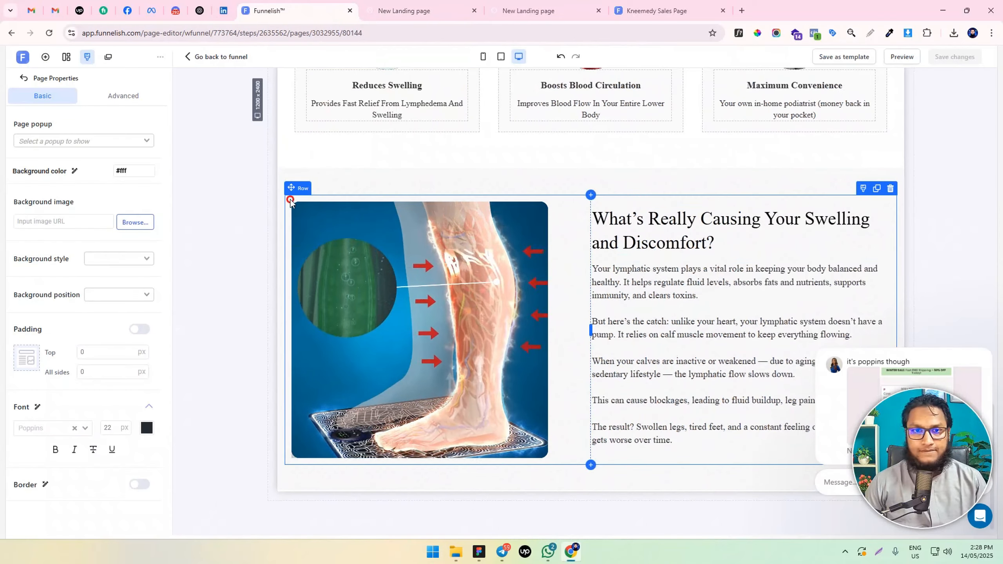
pyautogui.click(290, 201)
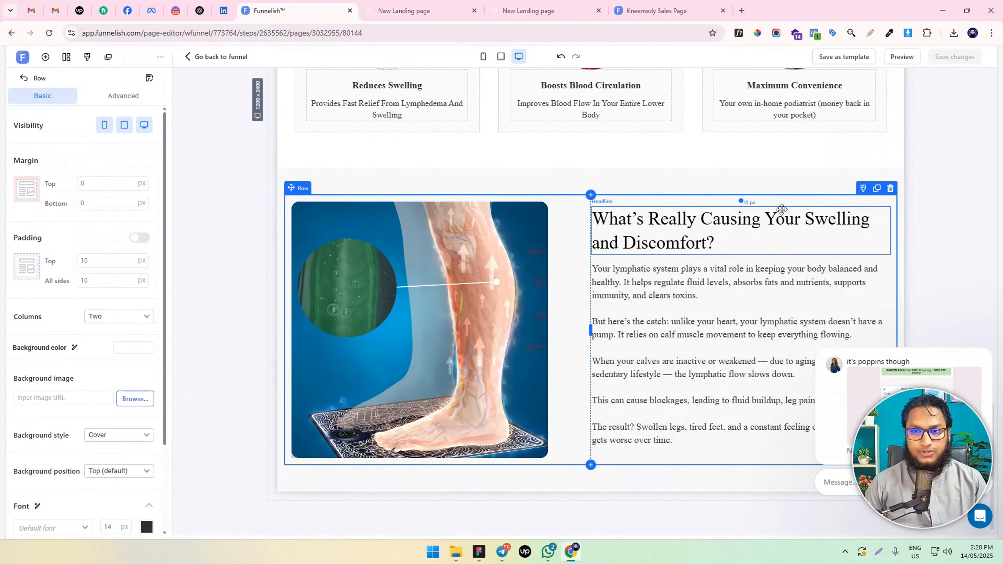
pyautogui.click(876, 189)
pyautogui.scroll(-6, 529, 224)
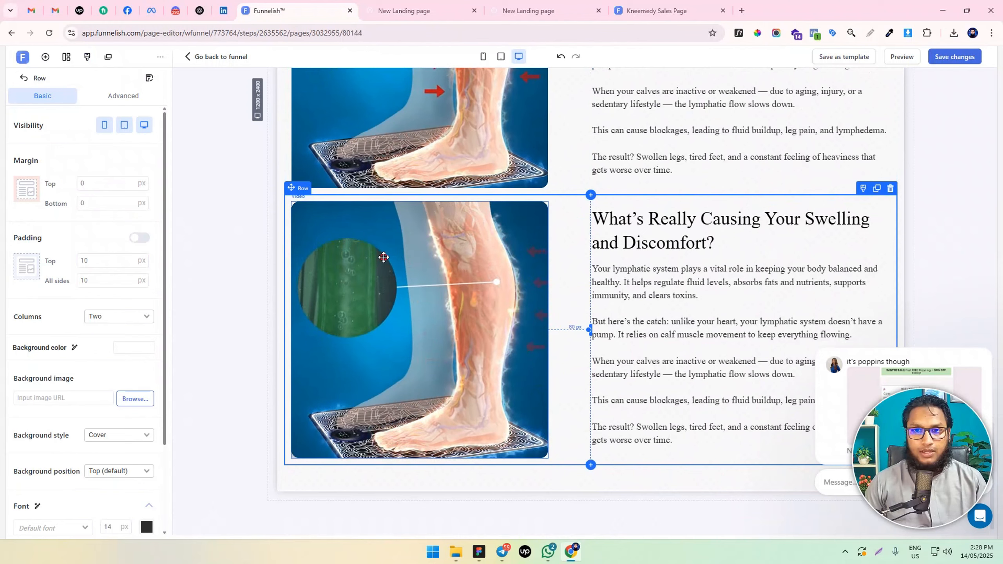
# In the duplicated row, move the headline and paragraph into the first column, leaving the video in the second
pyautogui.moveTo(383, 257); pyautogui.dragTo(453, 246)
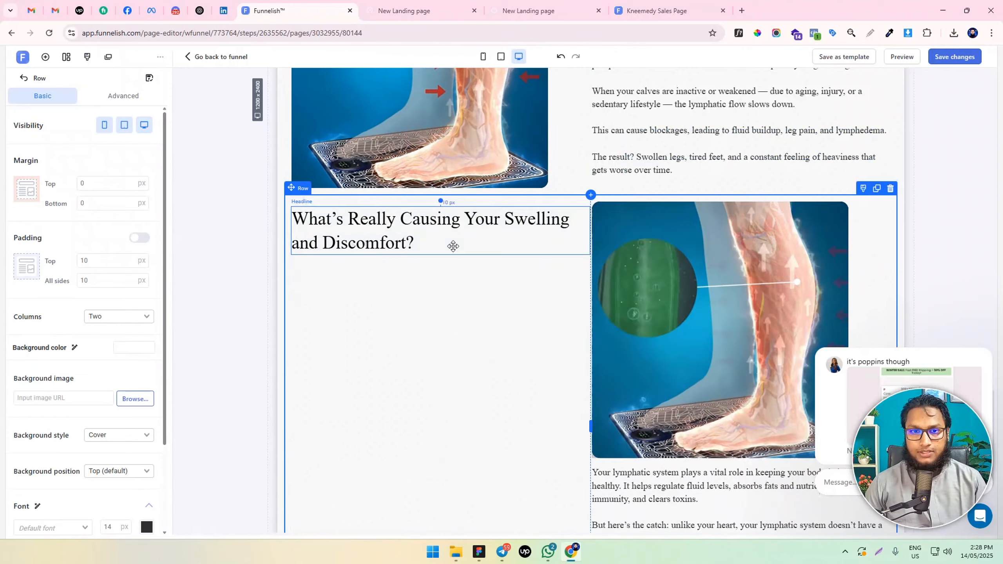
pyautogui.scroll(-4, 453, 246)
pyautogui.moveTo(692, 361); pyautogui.dragTo(426, 241)
pyautogui.scroll(4, 502, 271)
pyautogui.scroll(-4, 355, 281)
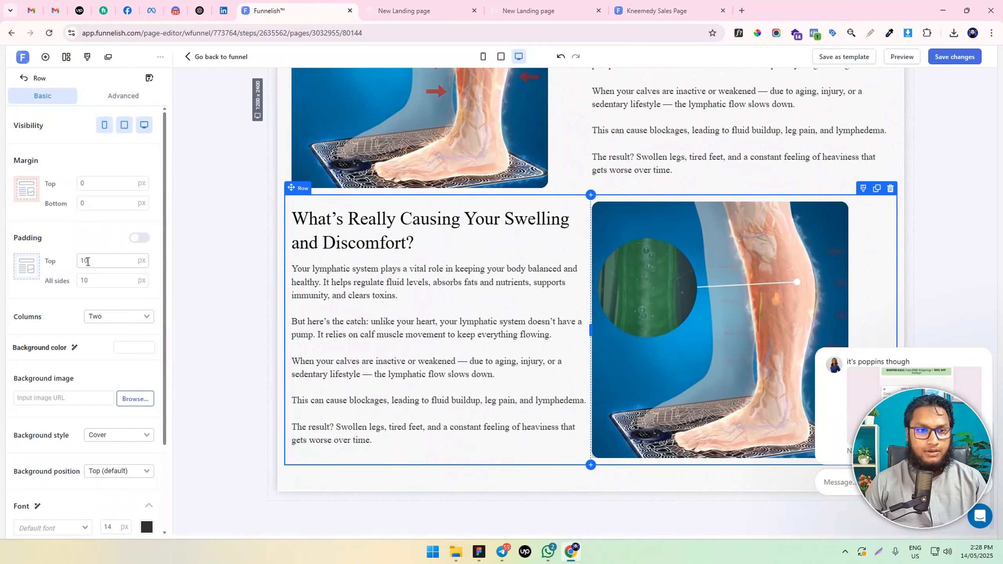
# Set the duplicated row's top padding to 50 px and its video's margins to 0 px right and 80 px left
pyautogui.click(141, 238)
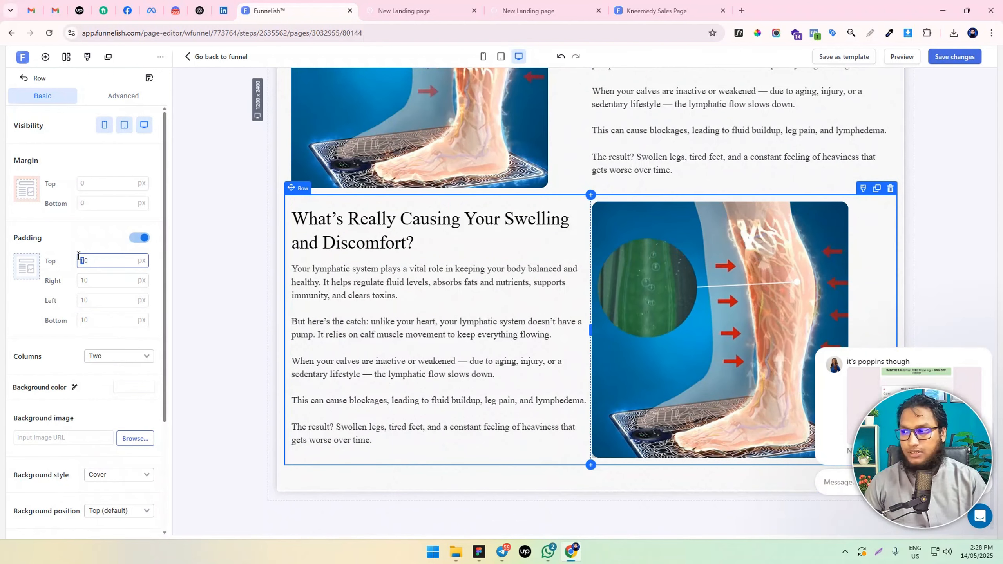
pyautogui.write('5')
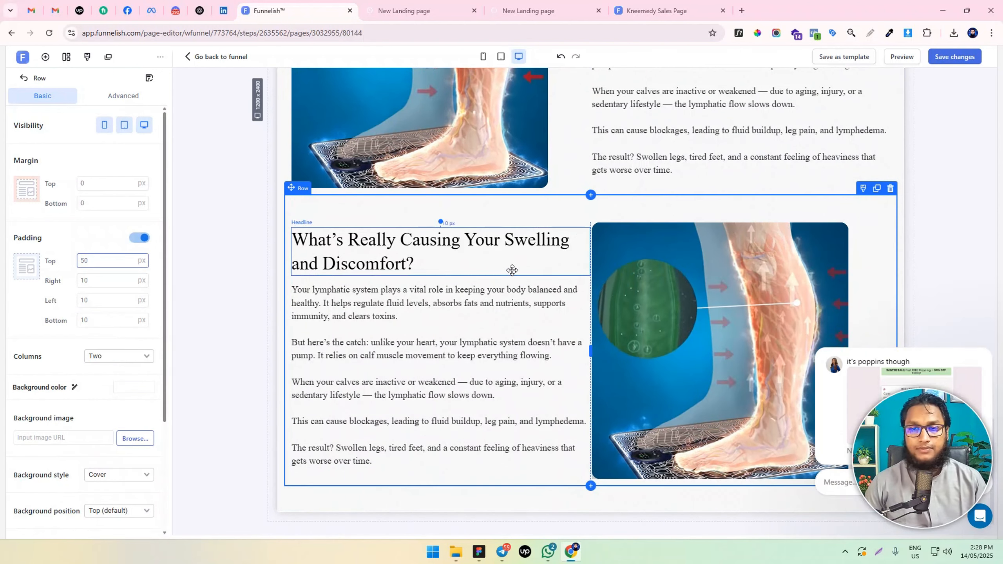
pyautogui.click(669, 294)
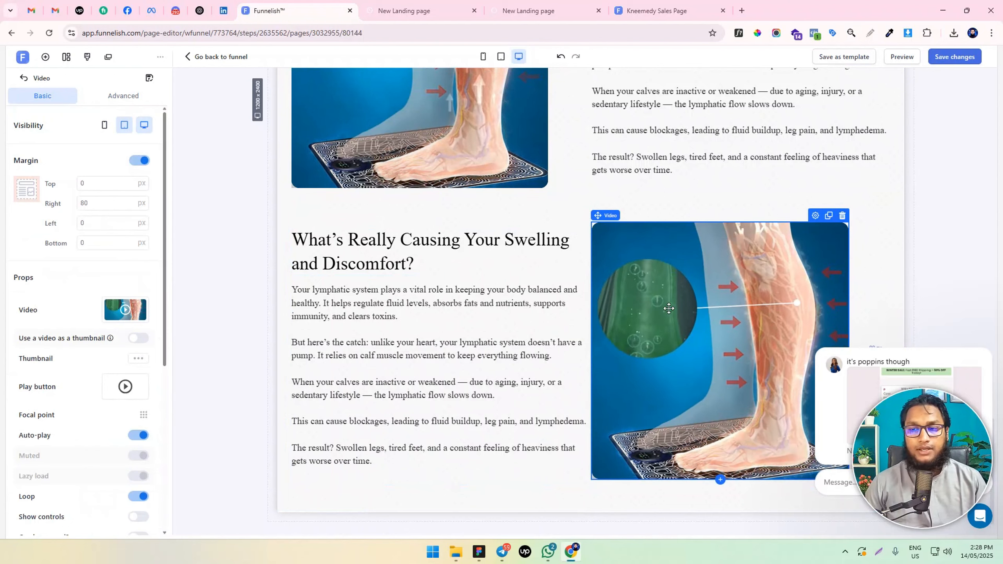
pyautogui.scroll(-1, 704, 310)
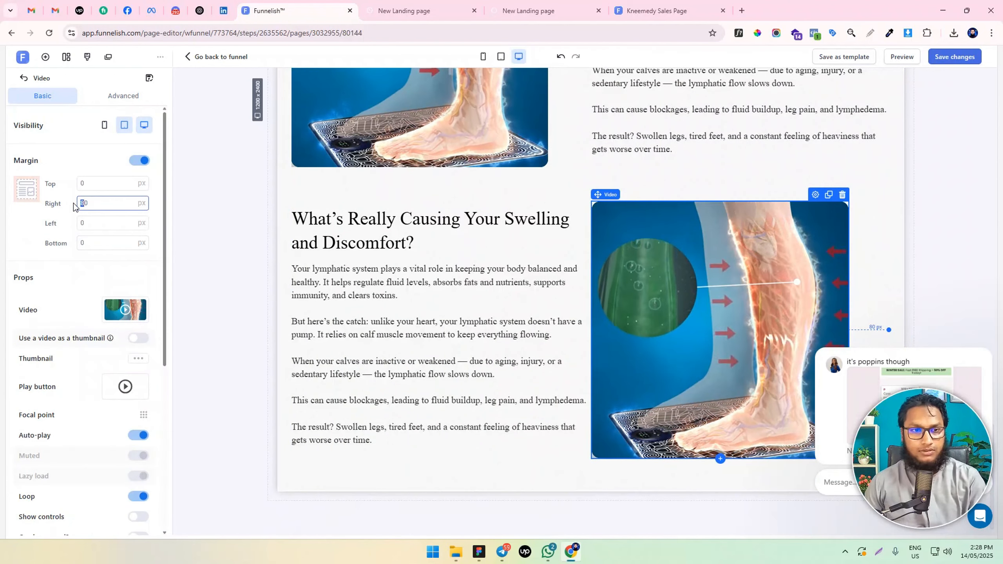
pyautogui.press('BackSpace')
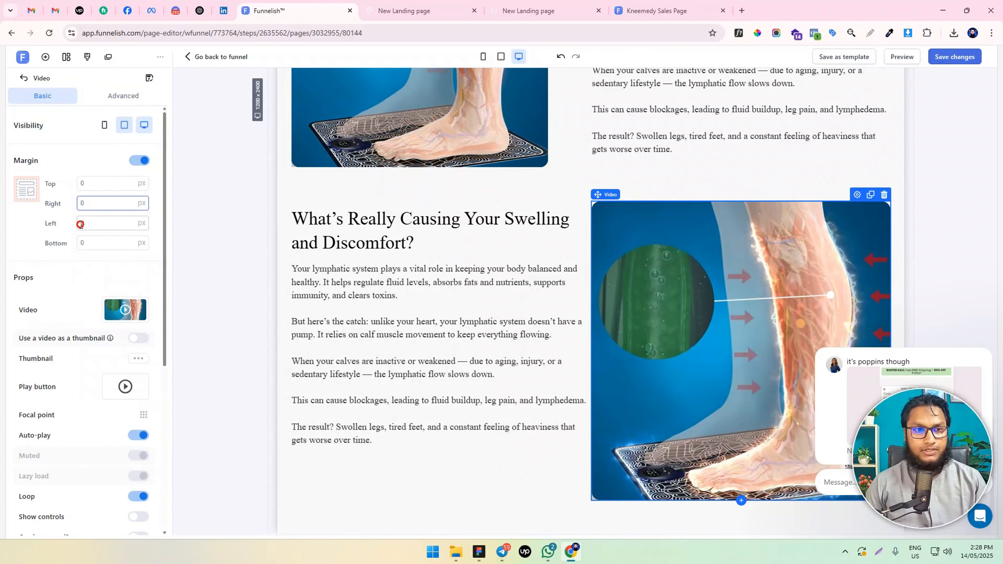
pyautogui.write('8')
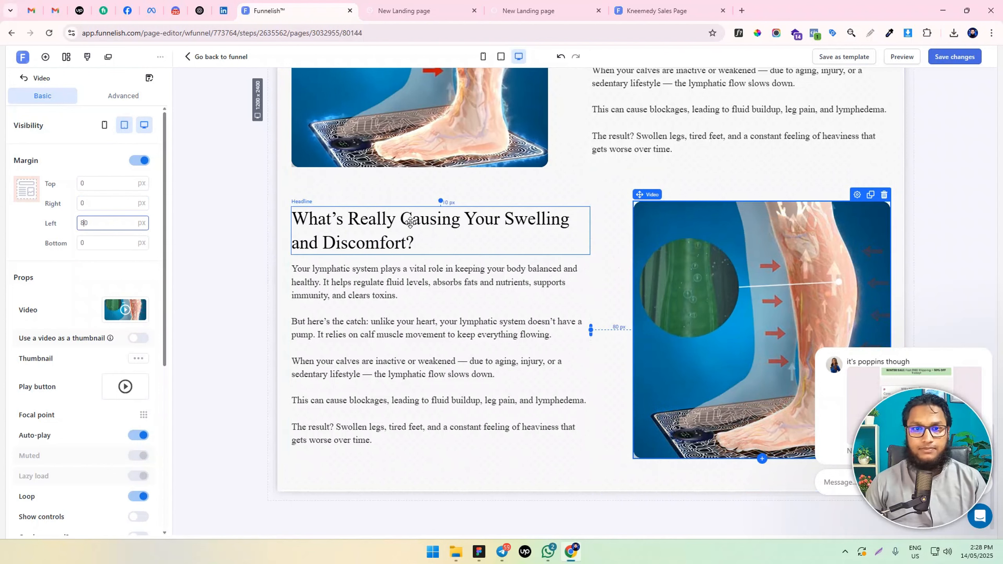
# Replace the duplicated row's headline with the "Nooro™ NMES Foot Massager Reactivates Calf Muscles" copy and its paragraph with the matching text from the design file
pyautogui.hotkey('alt', 'Tab')
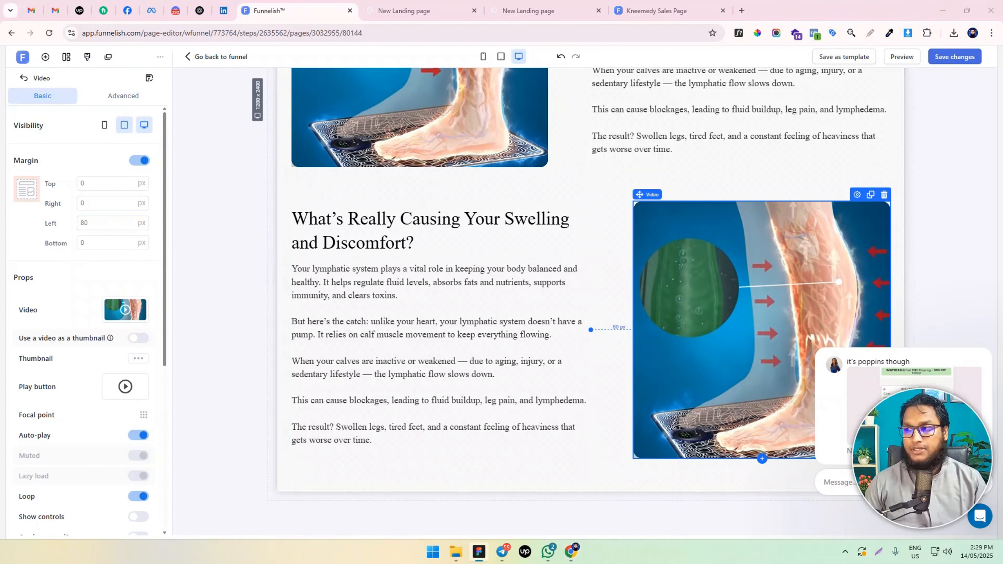
pyautogui.tripleClick(395, 233)
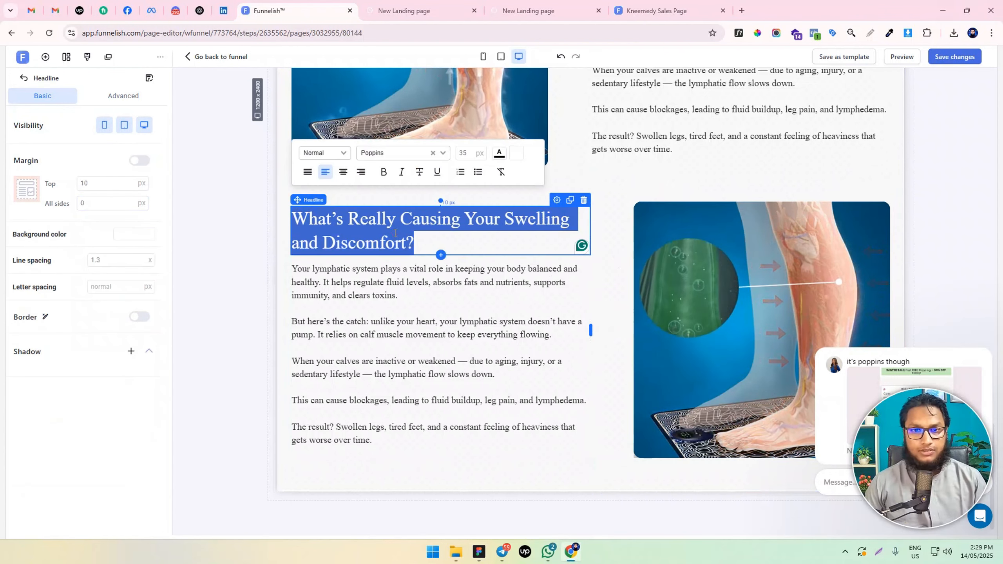
pyautogui.write('Nooro™ NMES Foot Massager Reactivates Calf Muscles to Boost Circulation and Relieve Swelling')
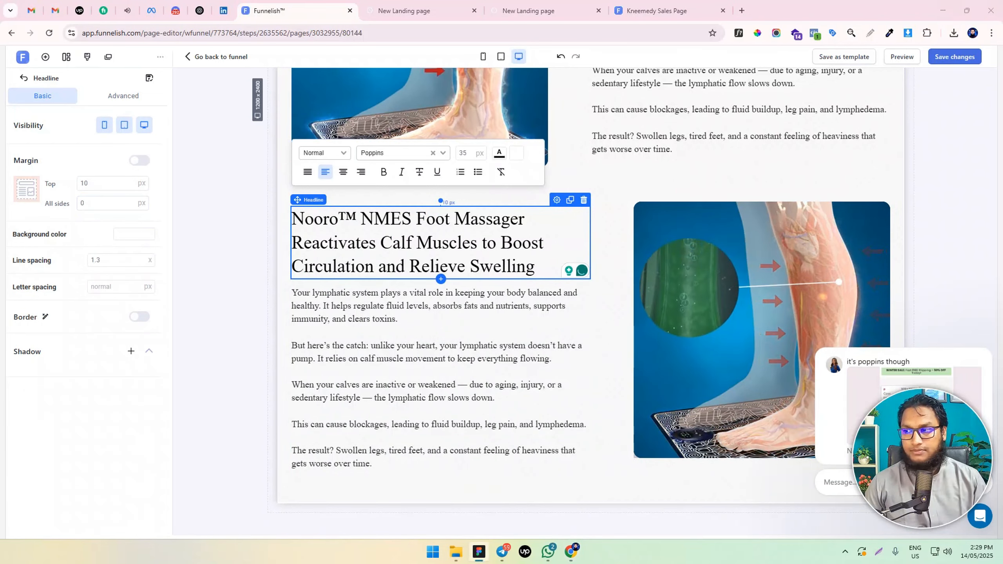
pyautogui.click(400, 331)
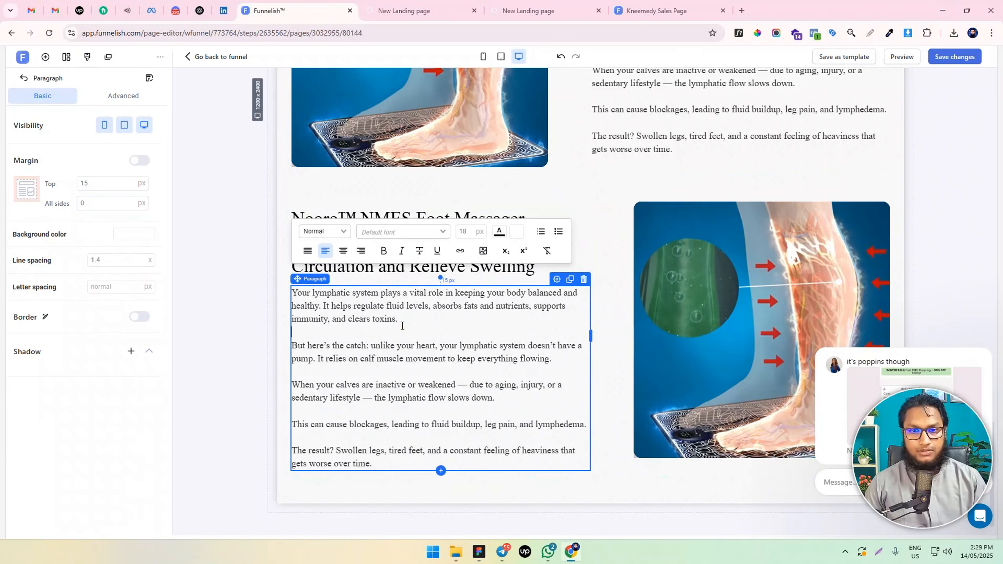
pyautogui.hotkey('ctrl', 'a')
pyautogui.write("When you place your feet on the Nooro™ NMES Foot Massager, it instantly sends gentle electrical impulses to your calf muscles, stimulating them to contract and push stagnant blood and lymphatic fluid back toward your heart.  This action mimics the effect of walking or exercising — but without the strain or effort. That means you can get real circulation support while relaxing on your couch, reading a book, or watching your favorite show.  As your calves reactivate, circulation in your legs improves. The trapped fluid and stale blood that causes swelling in your feet and ankles begins to move — leaving you feeling lighter, more energized, and significantly less puffy.  Whether you're struggling with daily leg fatigue, poor circulation, or swollen ankles, Nooro™ provides a simple, drug-free, at-home solution that works while you relax.")
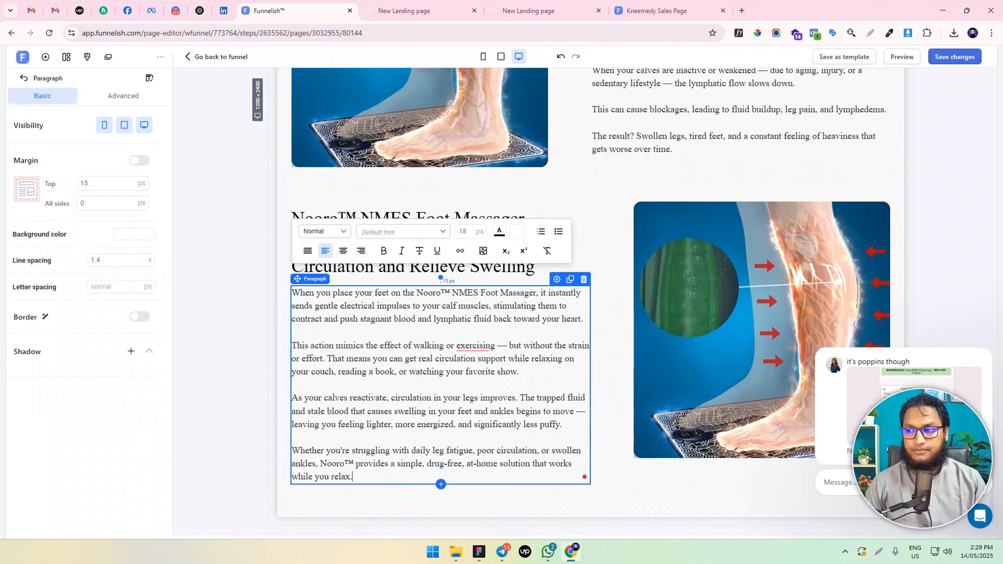
# Bold "fluid buildup, leg pain, and lymphedema." in the paragraph about the causes of swelling
pyautogui.scroll(3, 662, 242)
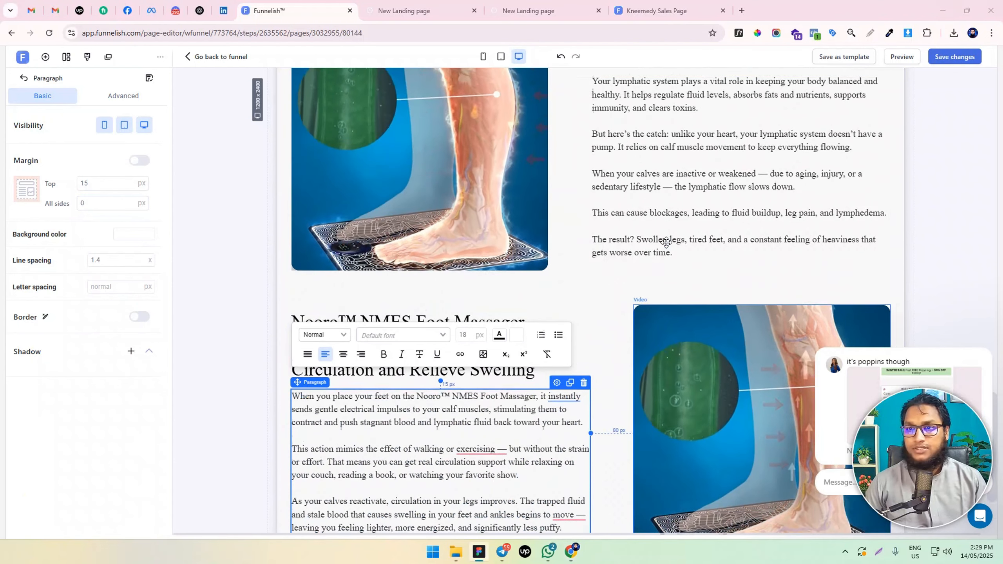
pyautogui.doubleClick(790, 212)
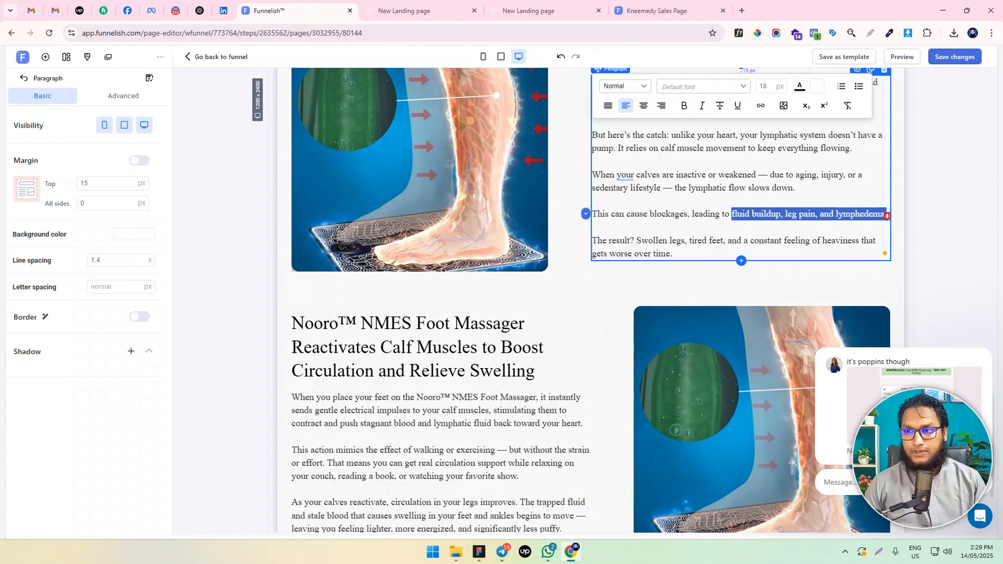
pyautogui.hotkey('ctrl', 'b')
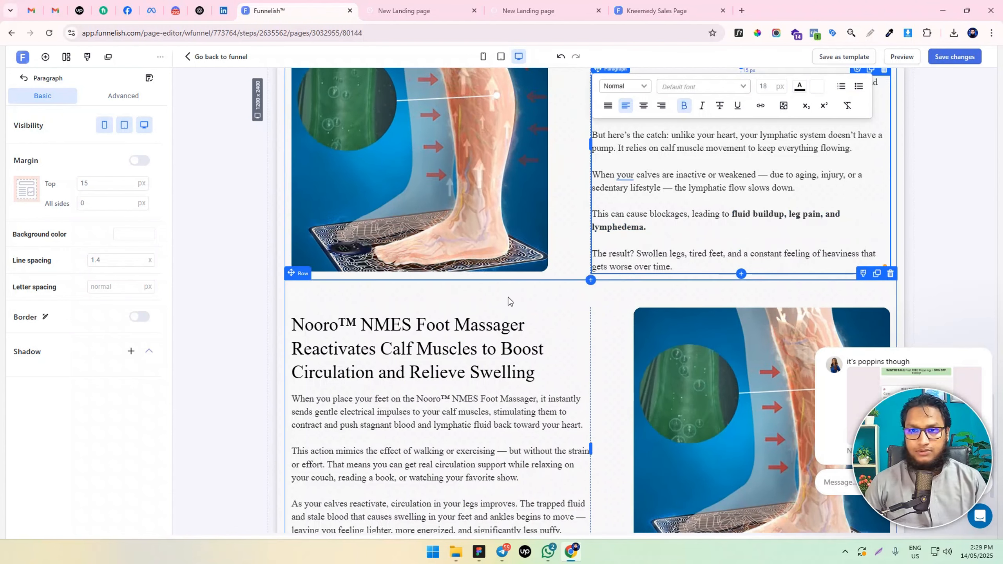
# In the new row's paragraph, bold "Nooro™ NMES Foot Massager", "relaxing on your couch, reading a book, or watching your favorite show." and "less puffy."
pyautogui.scroll(-3, 506, 297)
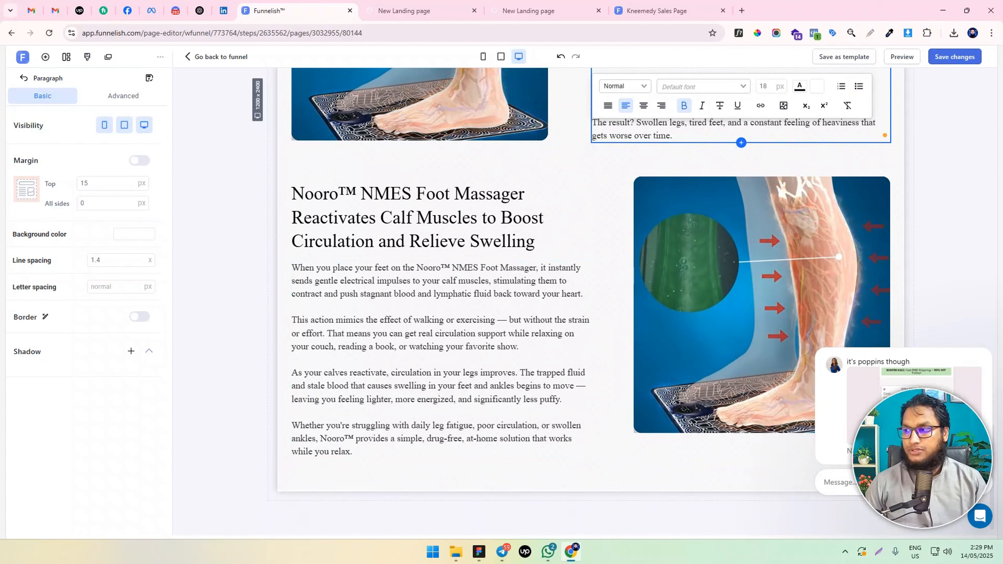
pyautogui.click(432, 273)
pyautogui.click(431, 273)
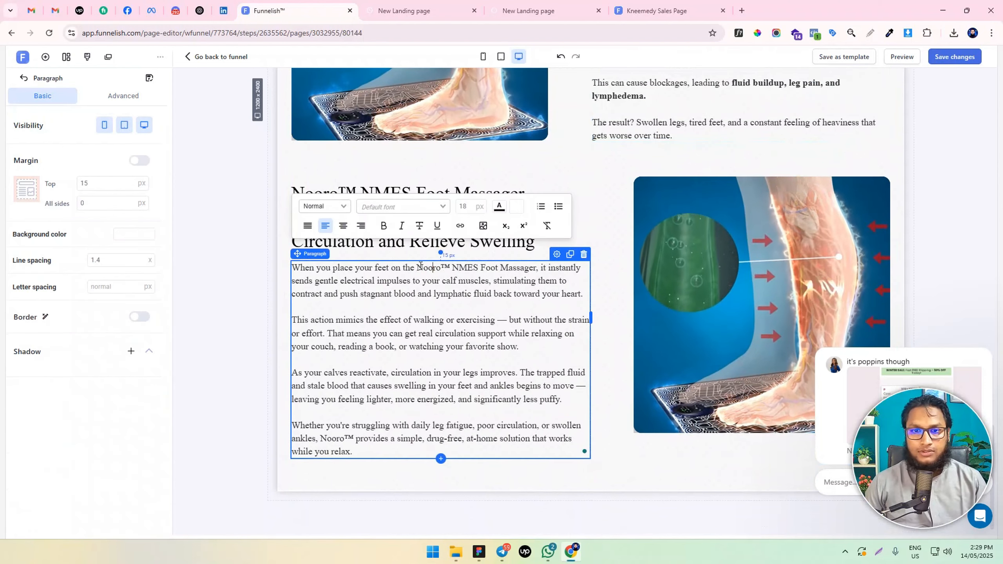
pyautogui.moveTo(417, 265); pyautogui.dragTo(521, 262)
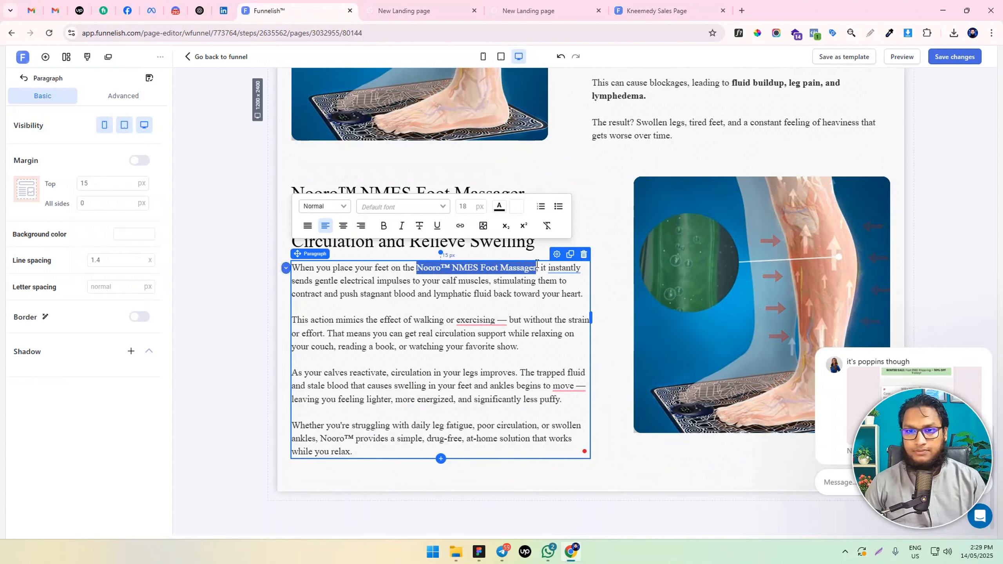
pyautogui.hotkey('ctrl', 'b')
pyautogui.click(508, 294)
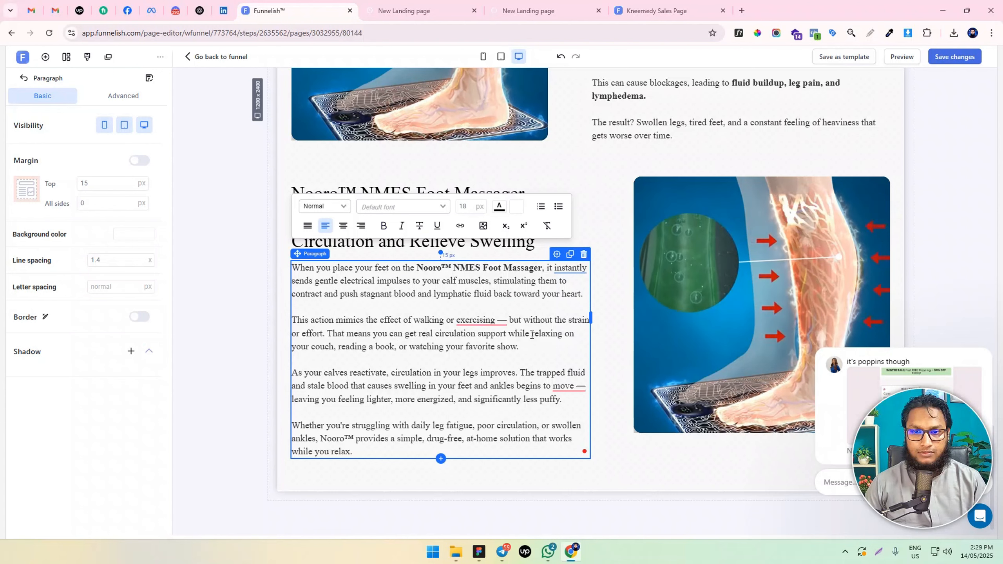
pyautogui.moveTo(532, 334); pyautogui.dragTo(533, 342)
pyautogui.hotkey('ctrl', 'b')
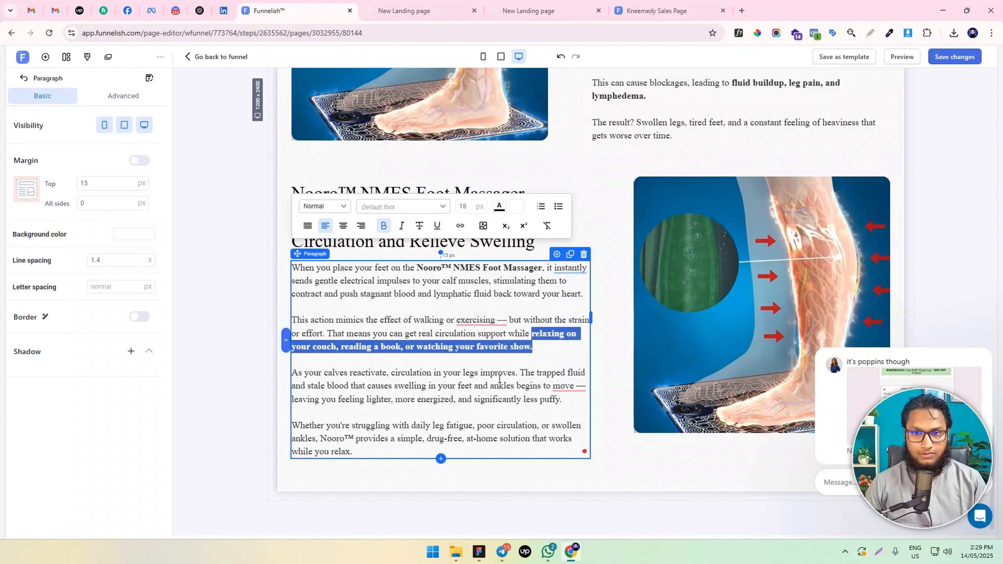
pyautogui.click(499, 378)
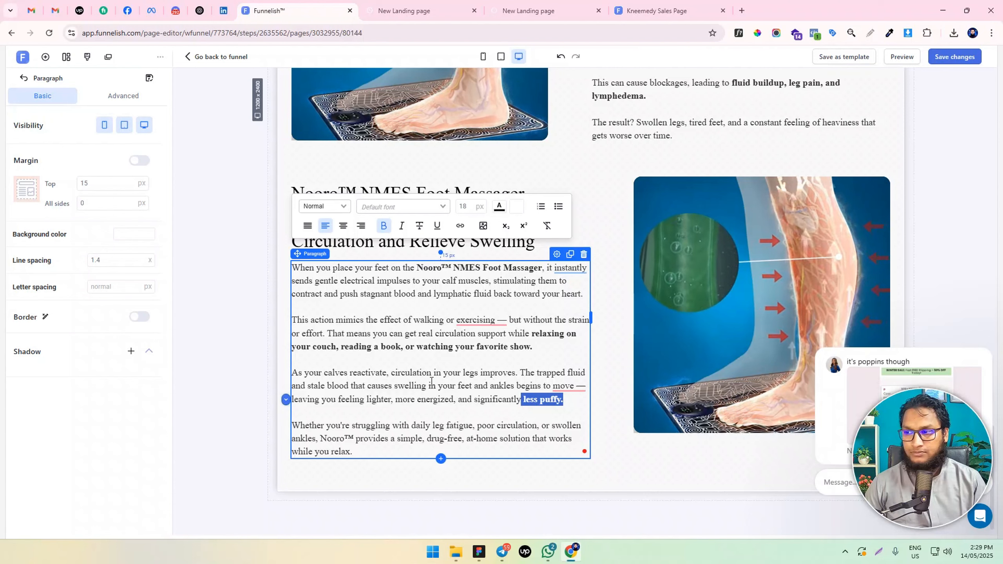
pyautogui.click(226, 328)
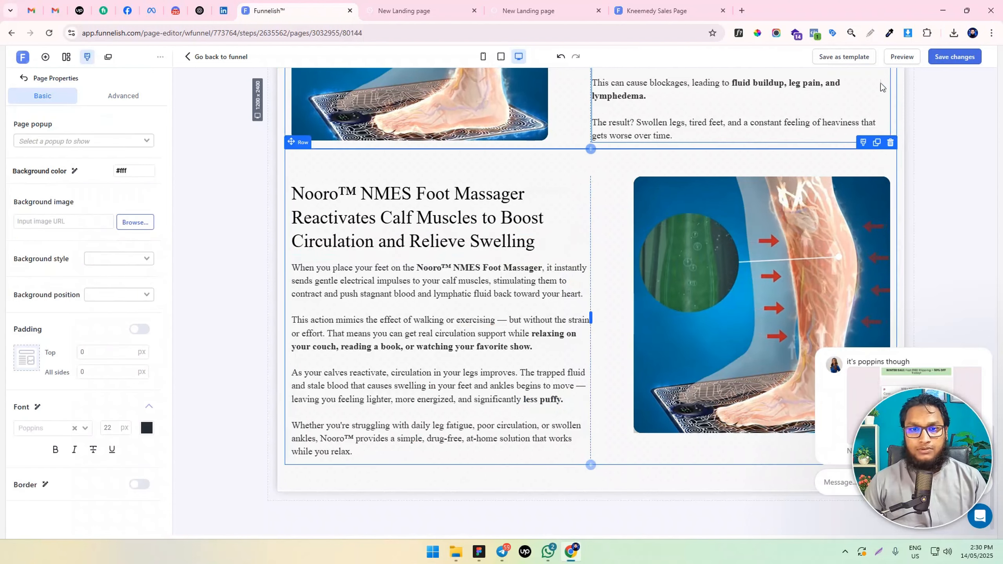
# Replace the new row's video with the leg vein anatomy video from the library and save the page
pyautogui.click(774, 299)
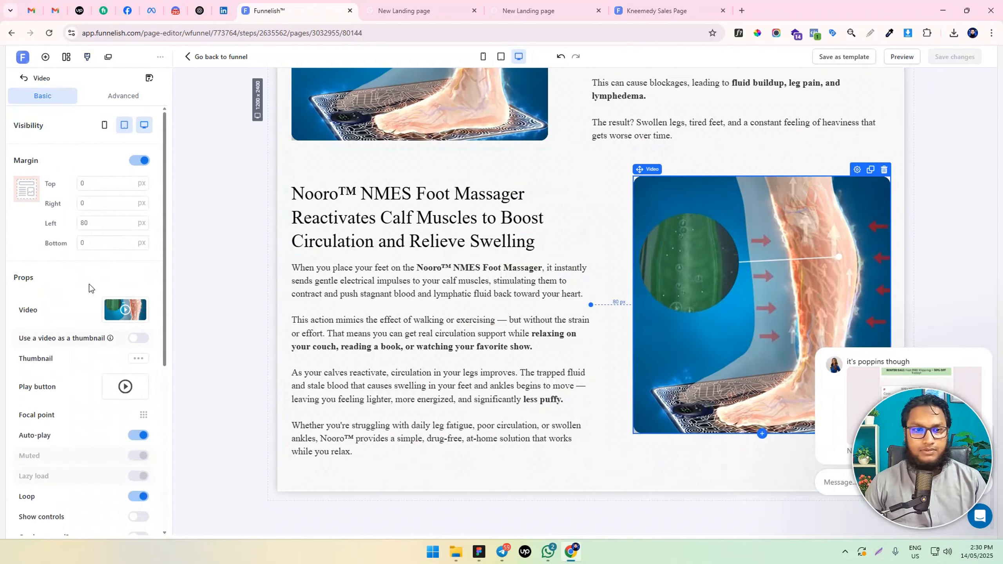
pyautogui.click(126, 312)
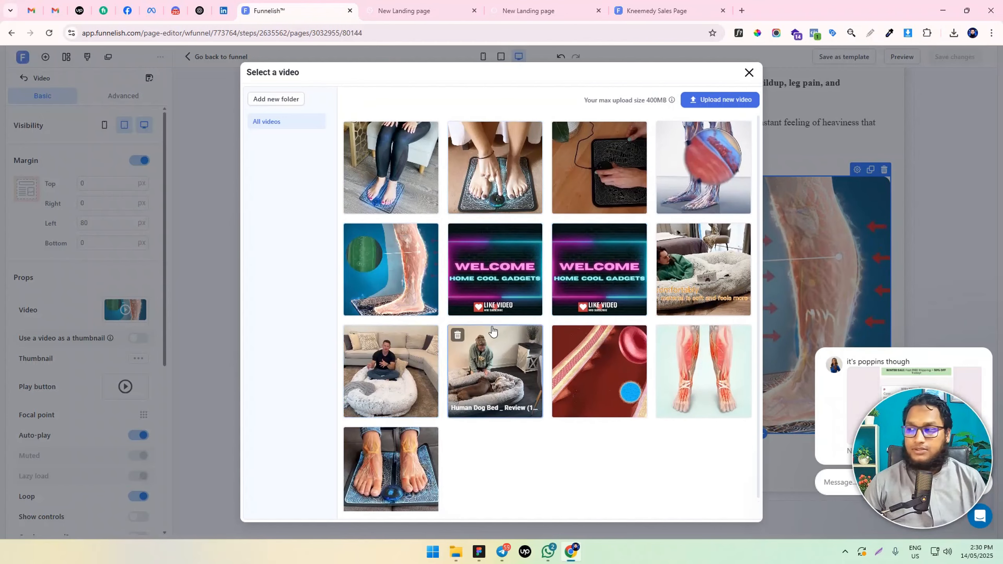
pyautogui.click(692, 179)
pyautogui.scroll(4, 549, 337)
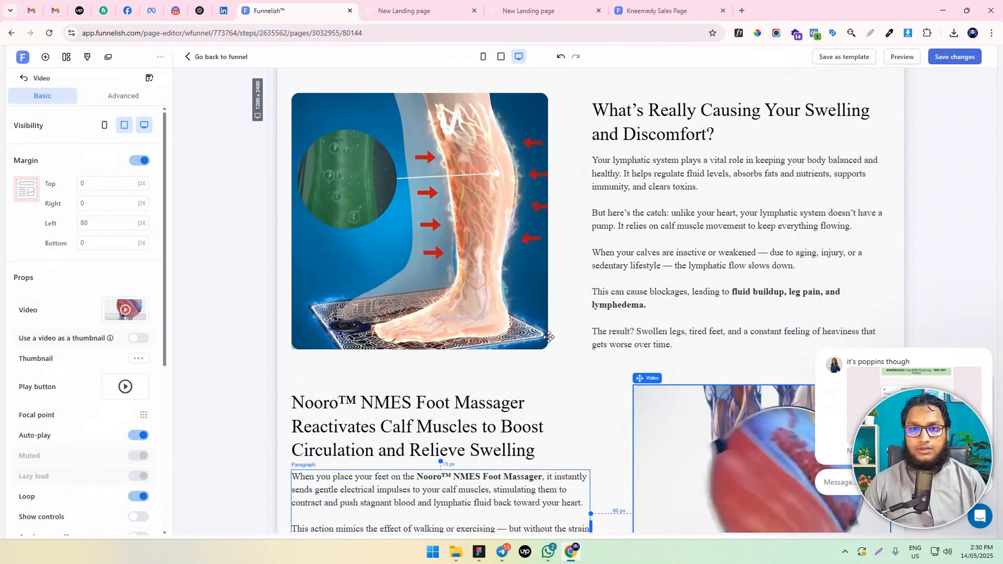
pyautogui.scroll(-4, 548, 336)
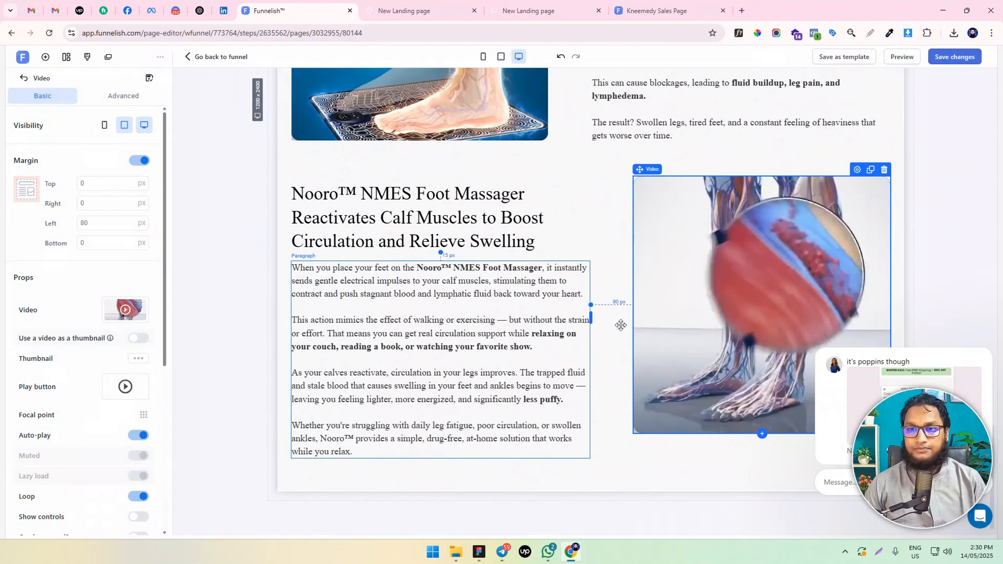
pyautogui.click(961, 60)
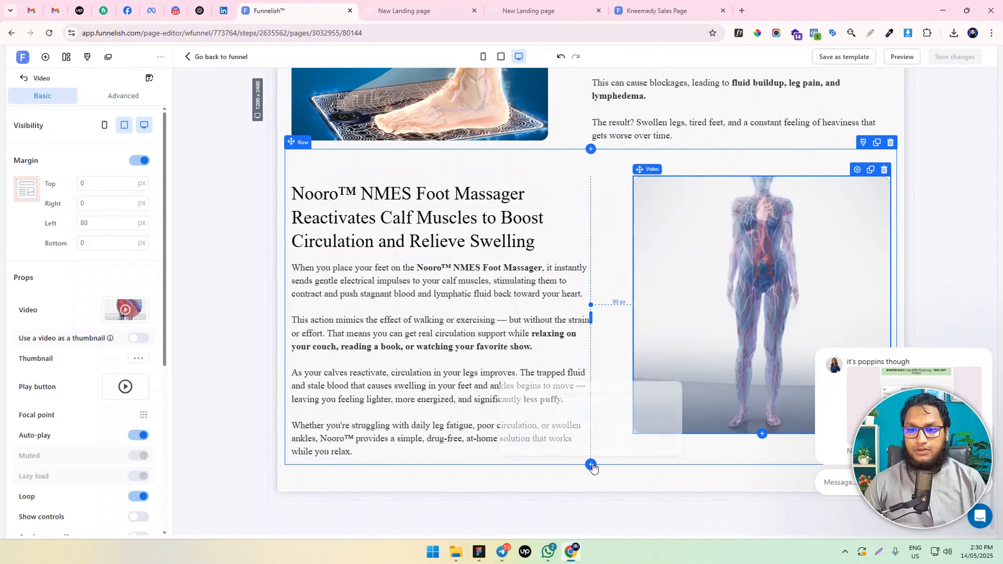
# Add a new row directly below the row with the foot massager text and vein video
pyautogui.click(536, 416)
pyautogui.scroll(-1, 589, 465)
pyautogui.scroll(6, 536, 274)
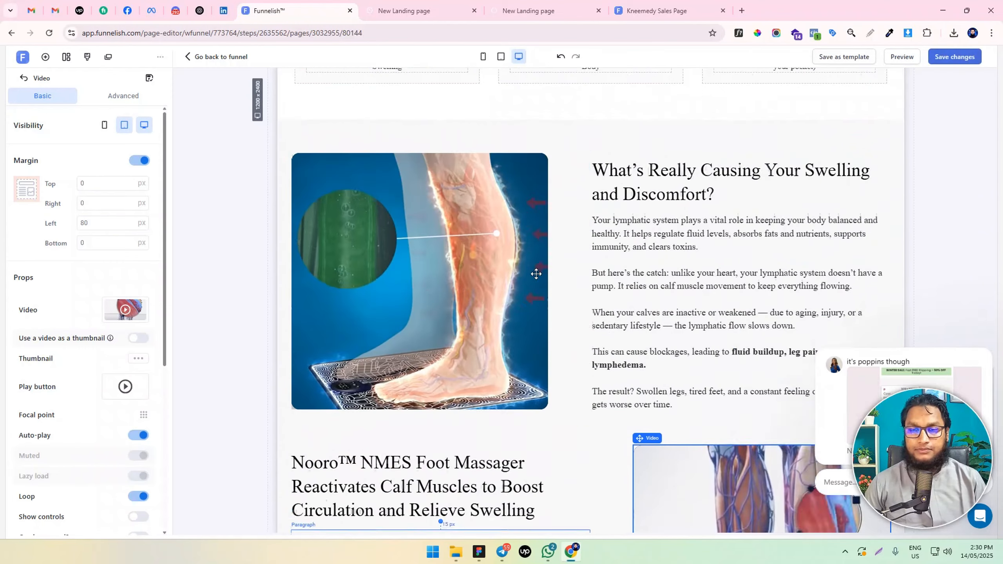
# Duplicate the "Get 50% OFF Today Only" button under the doctor review and move the copy below the foot massager row
pyautogui.scroll(10, 536, 273)
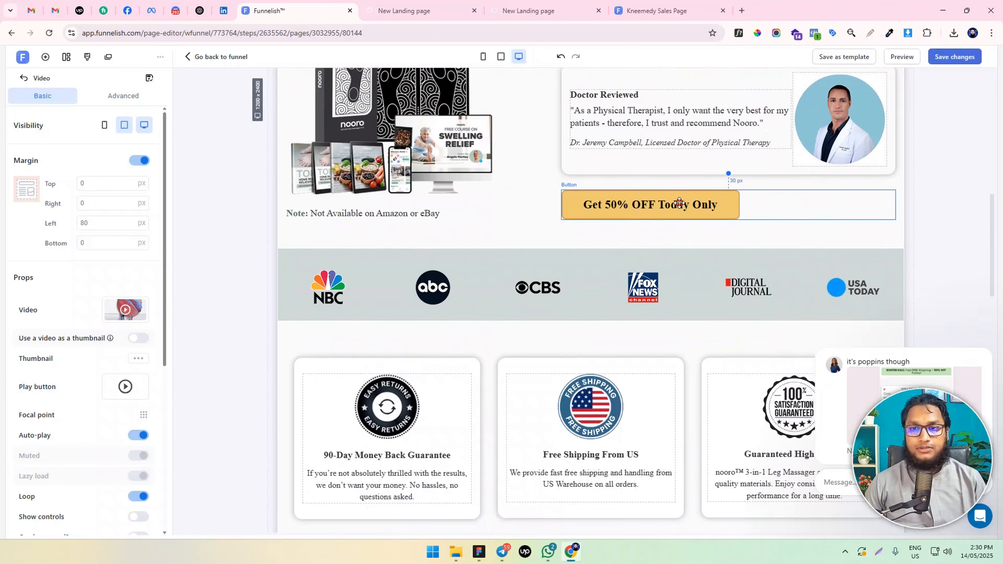
pyautogui.click(678, 203)
pyautogui.click(874, 183)
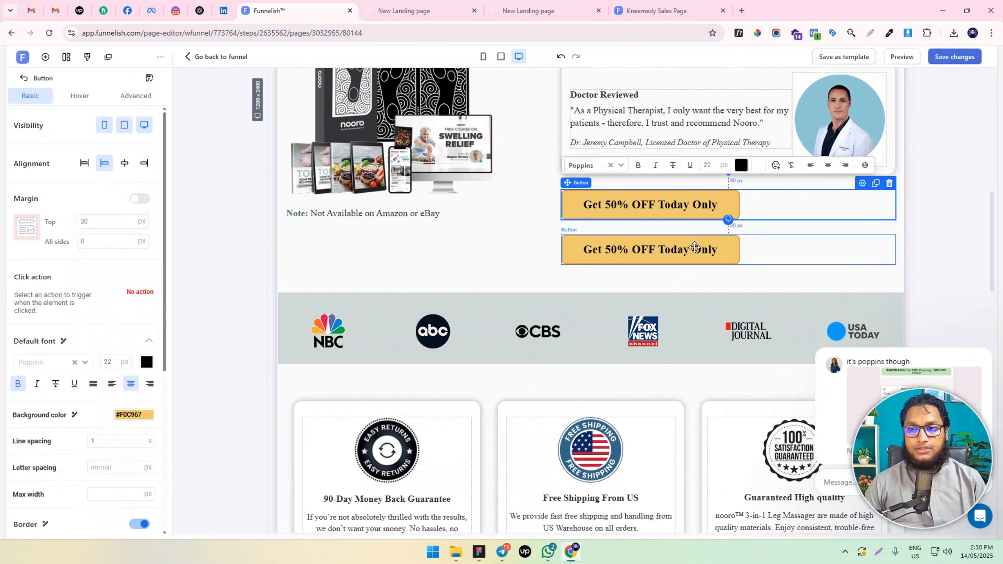
pyautogui.moveTo(649, 248)
pyautogui.mouseDown()
pyautogui.moveTo(643, 347)
pyautogui.moveTo(654, 364)
pyautogui.mouseUp()
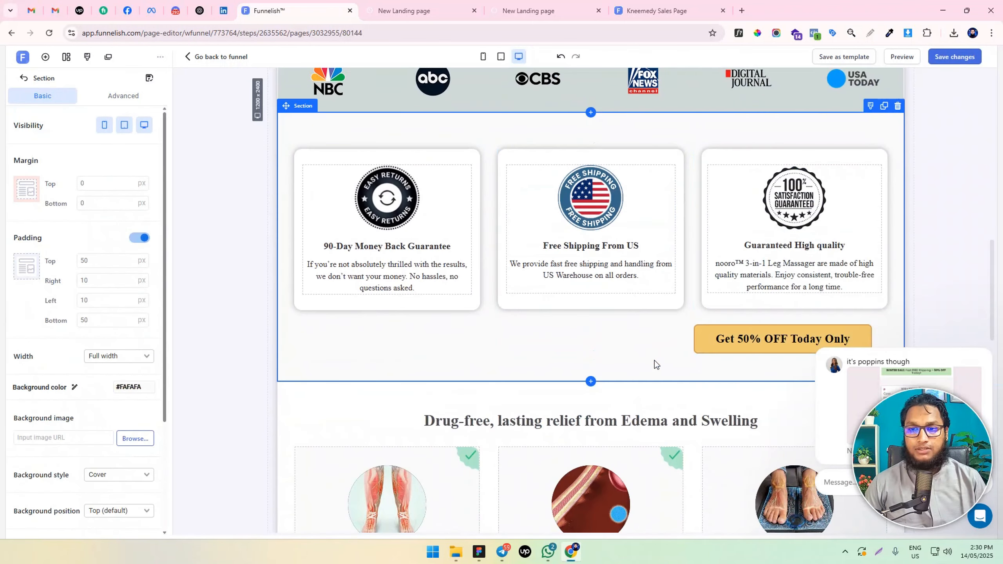
pyautogui.moveTo(743, 331); pyautogui.dragTo(584, 455)
# Center-align the copied "Get 50% OFF Today Only" button below the foot massager row
pyautogui.click(418, 449)
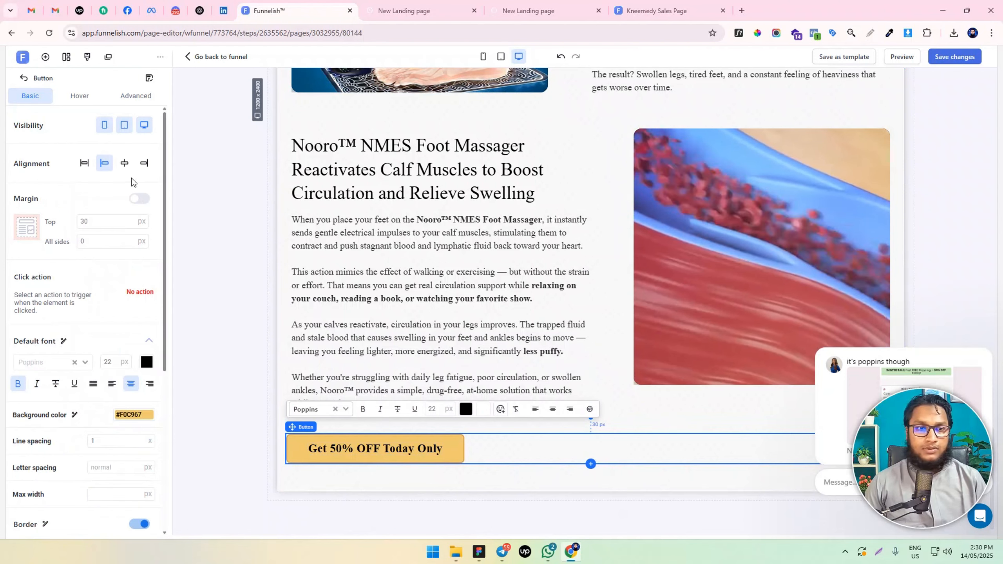
pyautogui.click(124, 163)
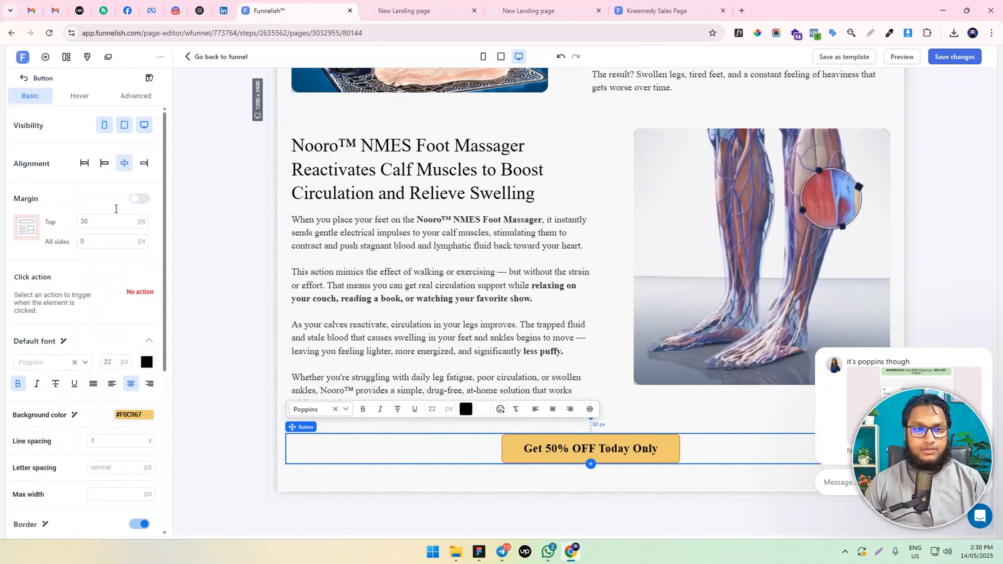
pyautogui.click(239, 450)
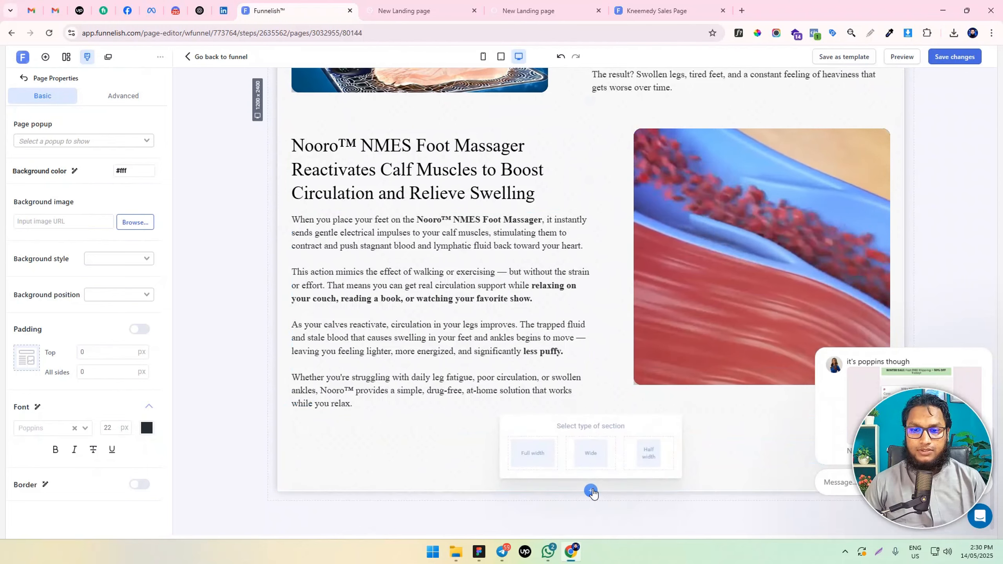
# Add a full-width section with a two-column row below the copied "Get 50% OFF Today Only" button and save the page
pyautogui.click(533, 448)
pyautogui.scroll(-2, 581, 376)
pyautogui.scroll(6, 581, 376)
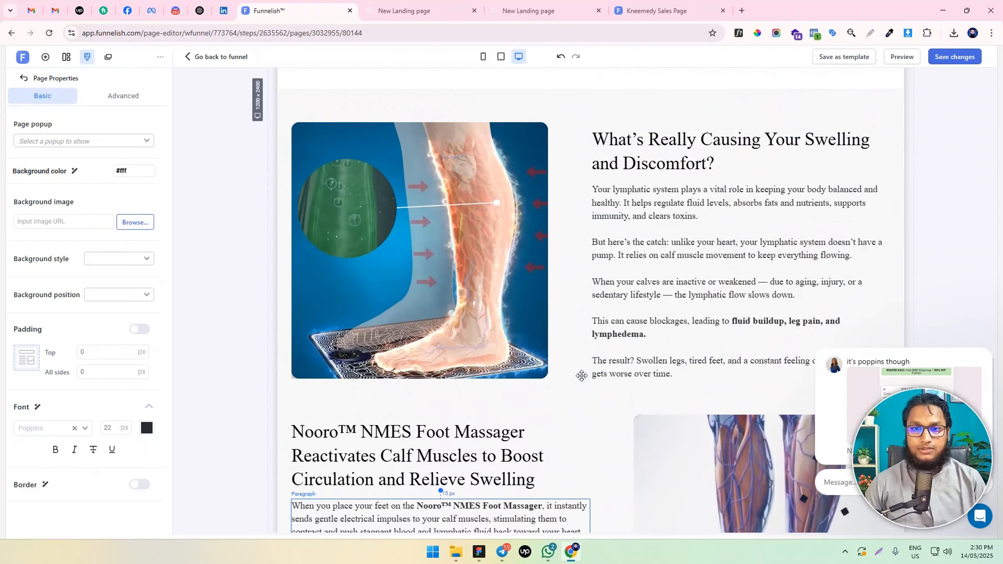
pyautogui.scroll(-4, 581, 376)
pyautogui.scroll(-2, 398, 268)
pyautogui.click(592, 480)
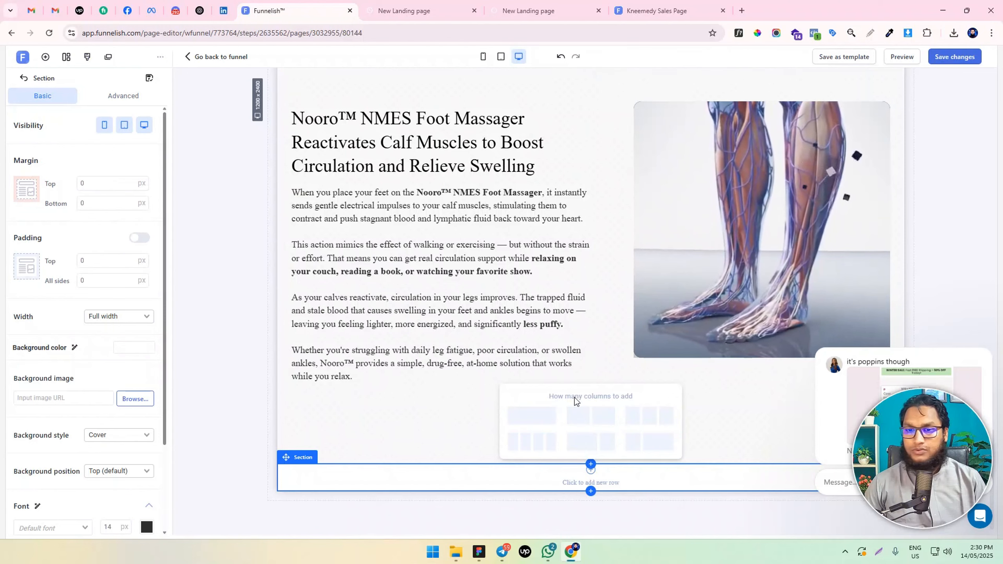
pyautogui.click(580, 415)
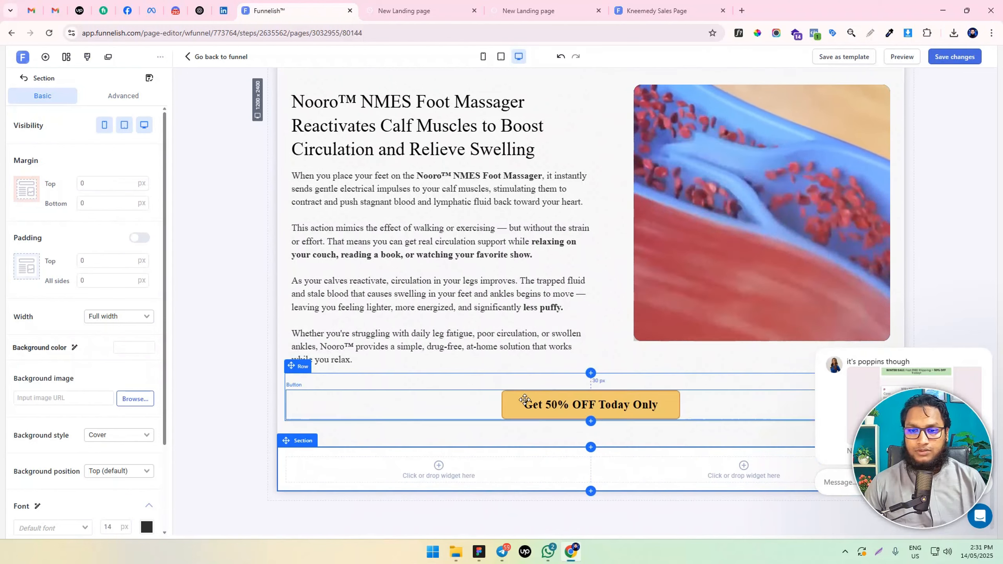
pyautogui.click(442, 469)
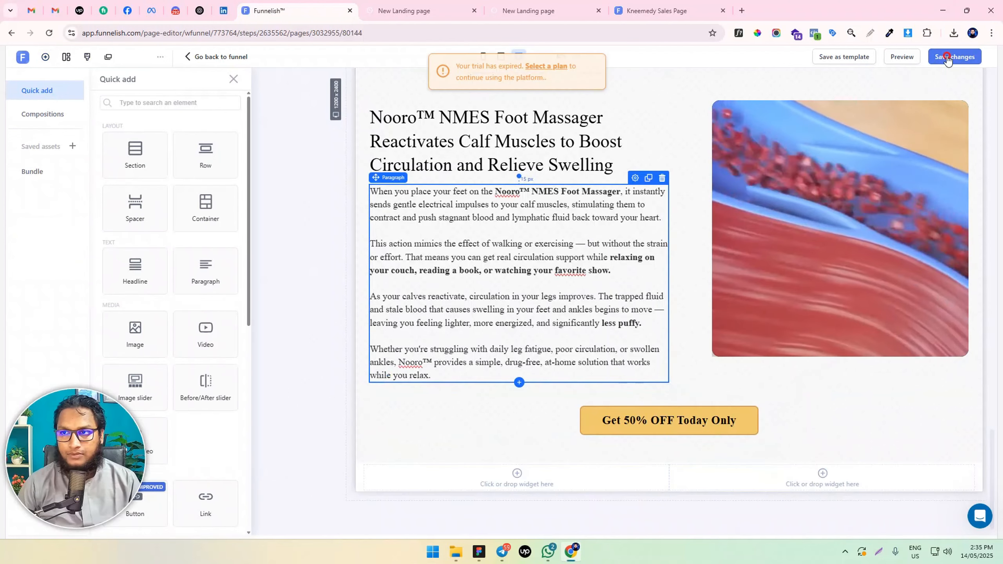
pyautogui.click(954, 57)
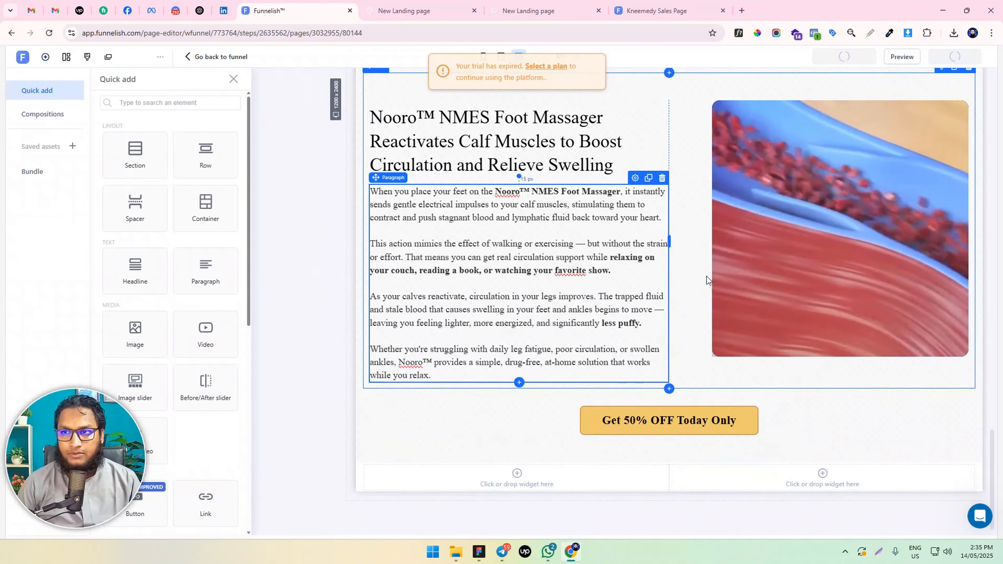
# Review the video and text rows and the sections above them in the live page preview, and return to the page editor
pyautogui.click(400, 5)
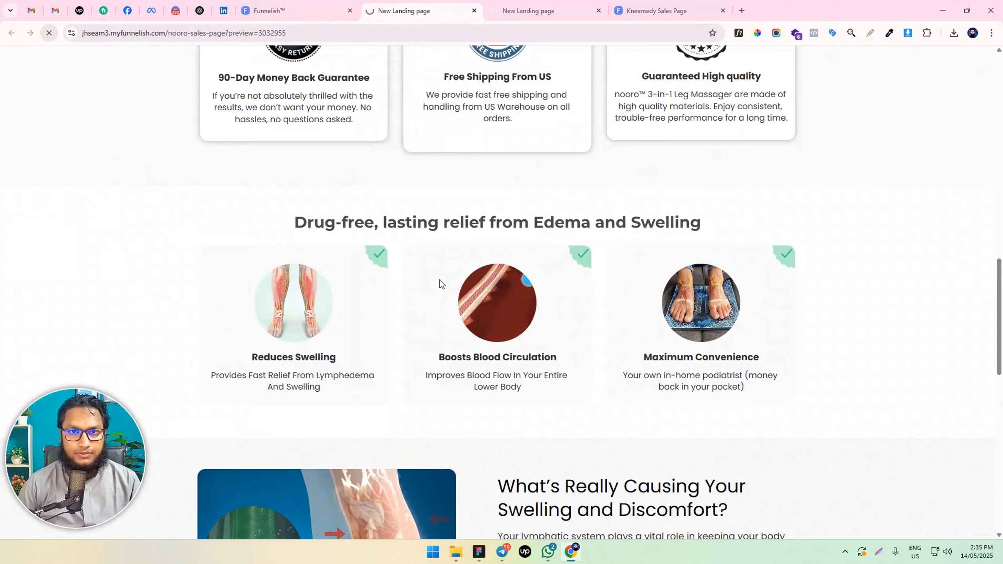
pyautogui.scroll(-15, 442, 302)
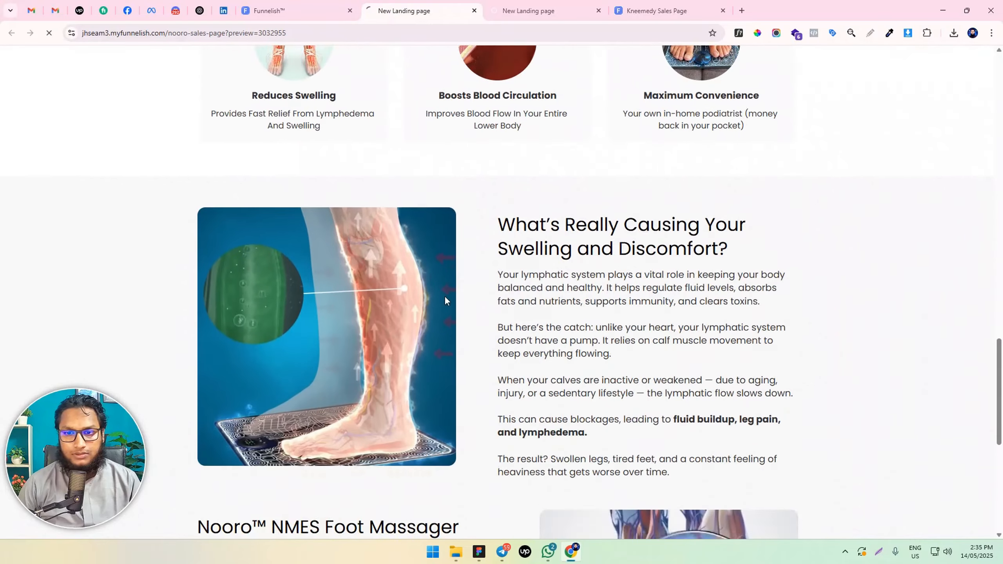
pyautogui.scroll(-1, 445, 296)
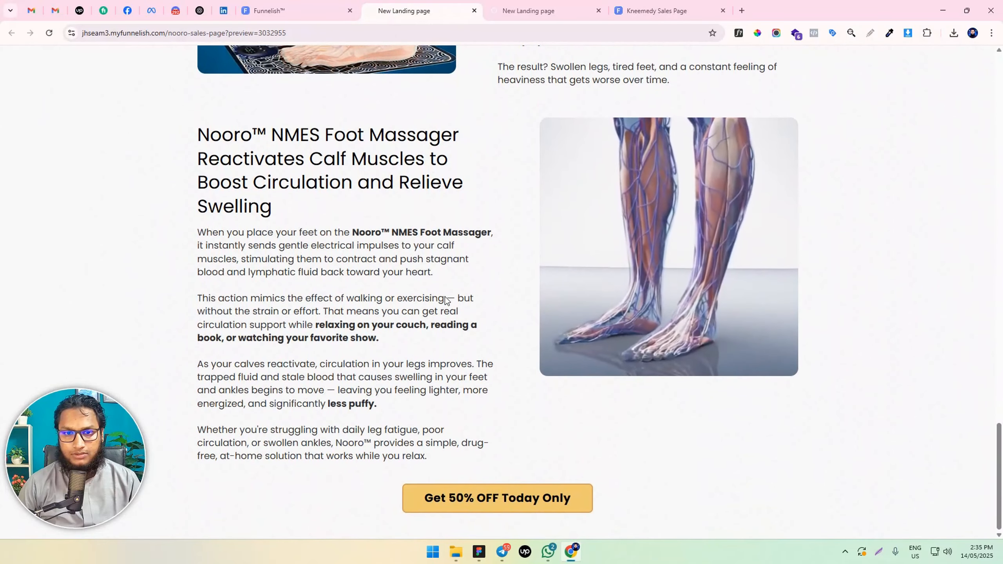
pyautogui.scroll(6, 529, 495)
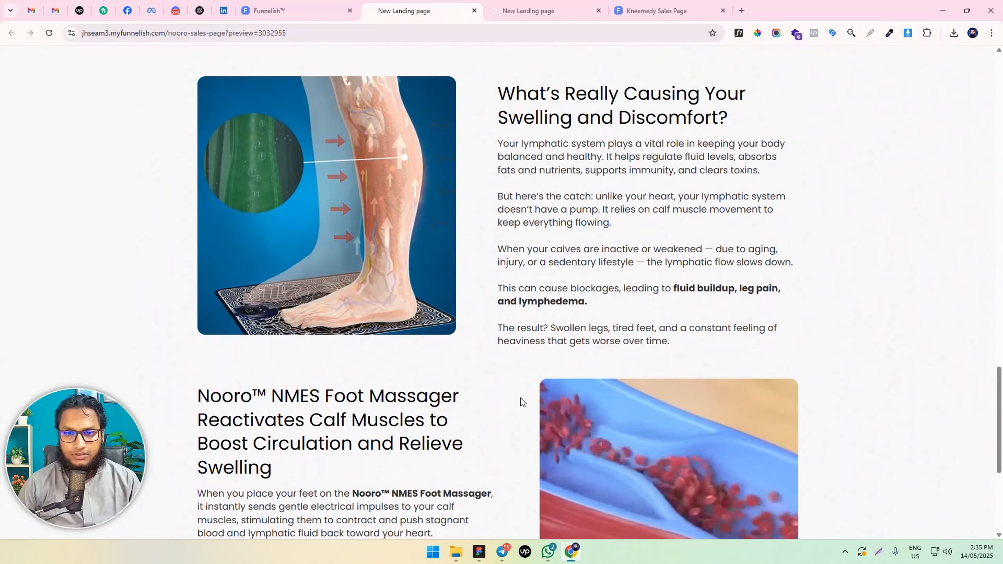
pyautogui.moveTo(535, 183); pyautogui.dragTo(482, 356)
pyautogui.scroll(-6, 482, 356)
pyautogui.moveTo(262, 311); pyautogui.dragTo(358, 363)
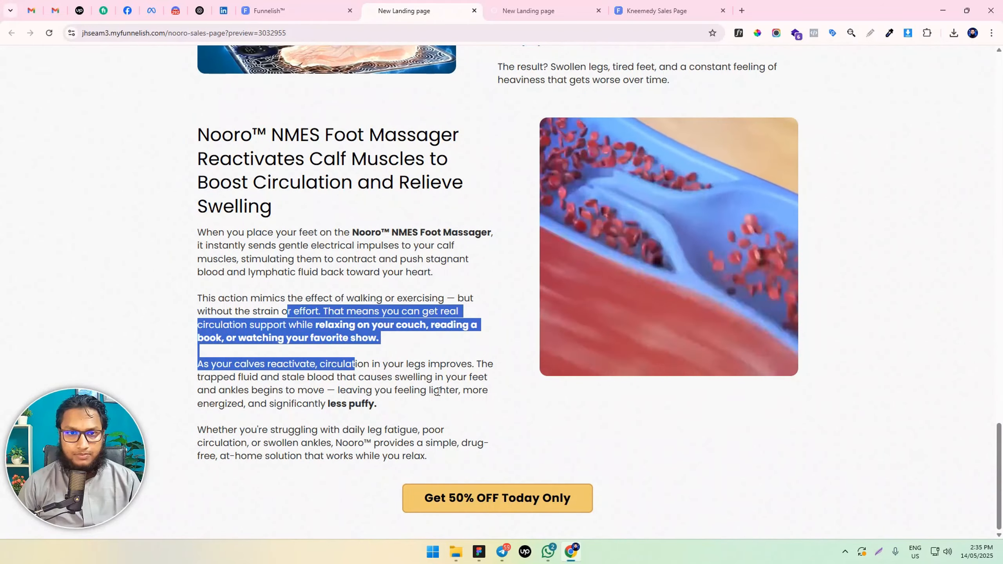
pyautogui.scroll(11, 434, 380)
pyautogui.scroll(20, 434, 379)
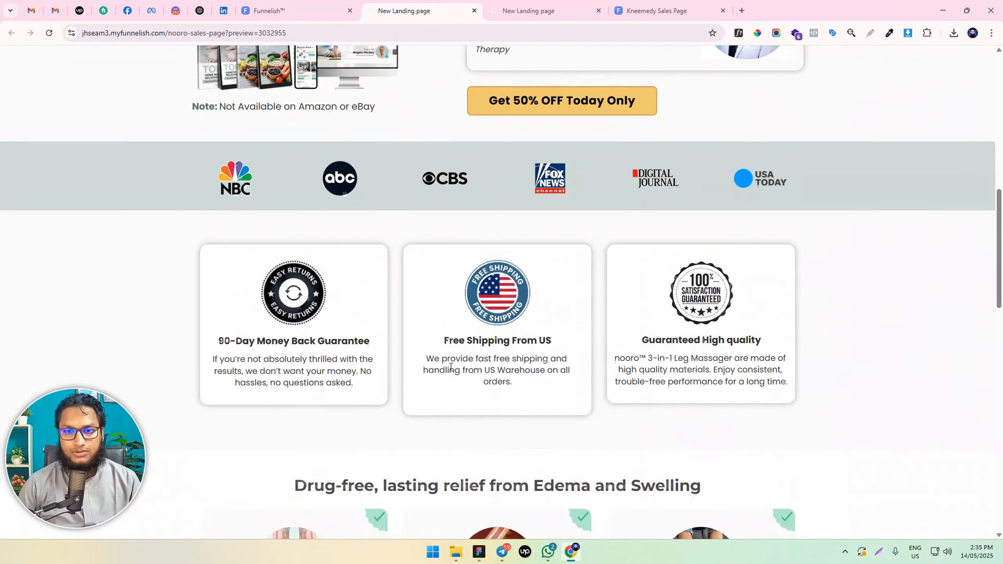
pyautogui.scroll(-16, 452, 361)
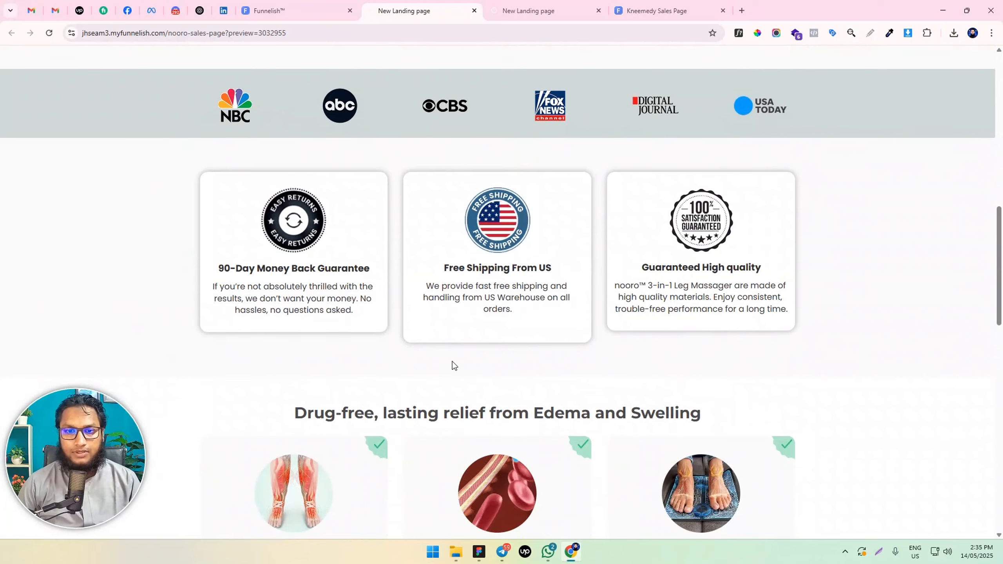
pyautogui.scroll(8, 452, 361)
pyautogui.scroll(10, 451, 362)
pyautogui.click(268, 10)
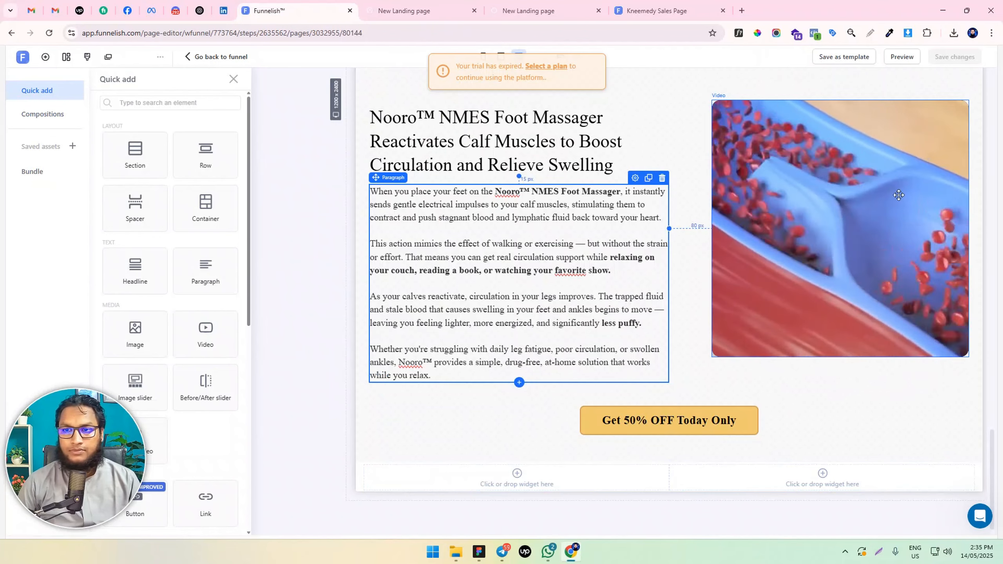
# Duplicate the vein video in the foot massager row and move the copy into the first column of the new row
pyautogui.click(940, 196)
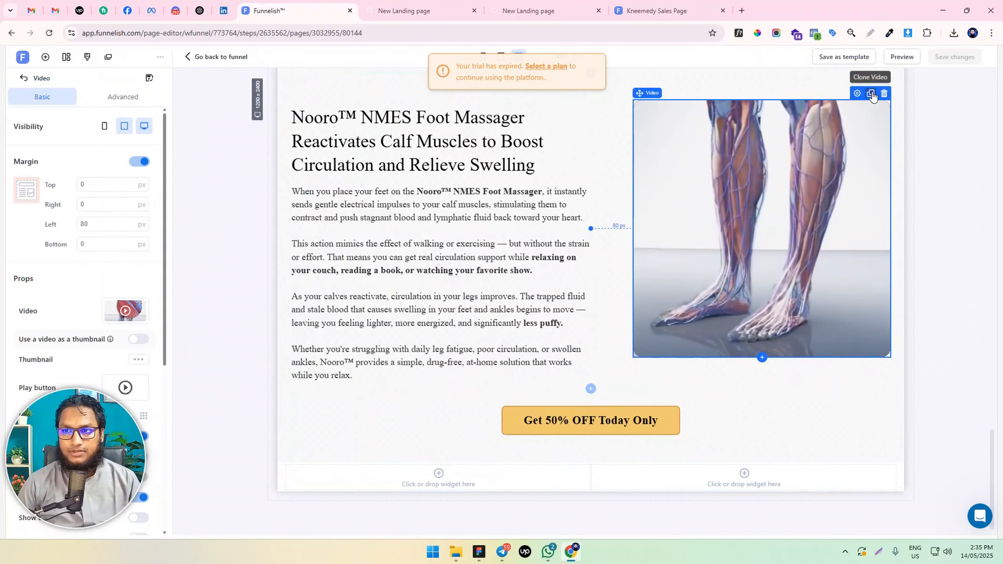
pyautogui.click(870, 93)
pyautogui.scroll(-5, 781, 207)
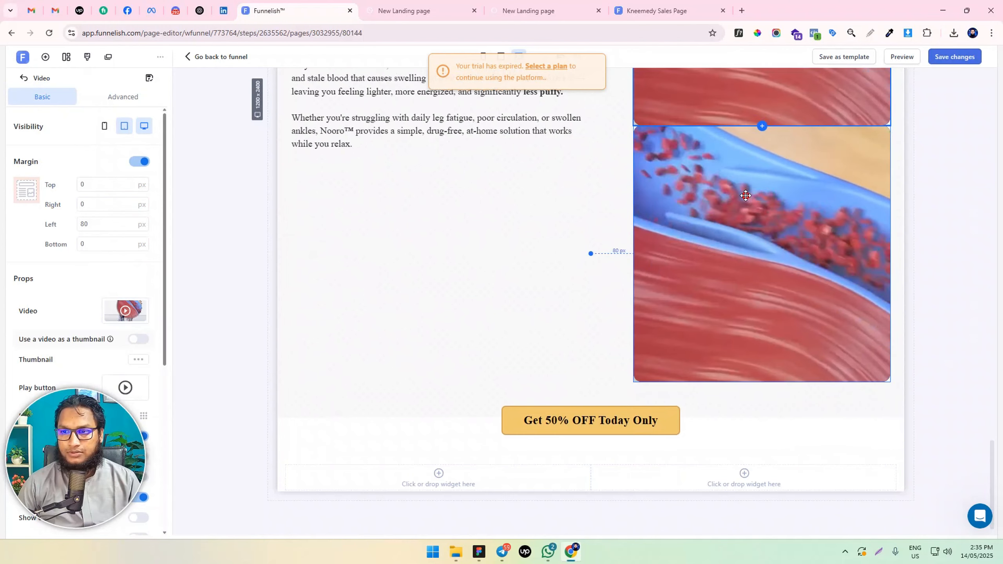
pyautogui.moveTo(745, 197); pyautogui.dragTo(671, 391)
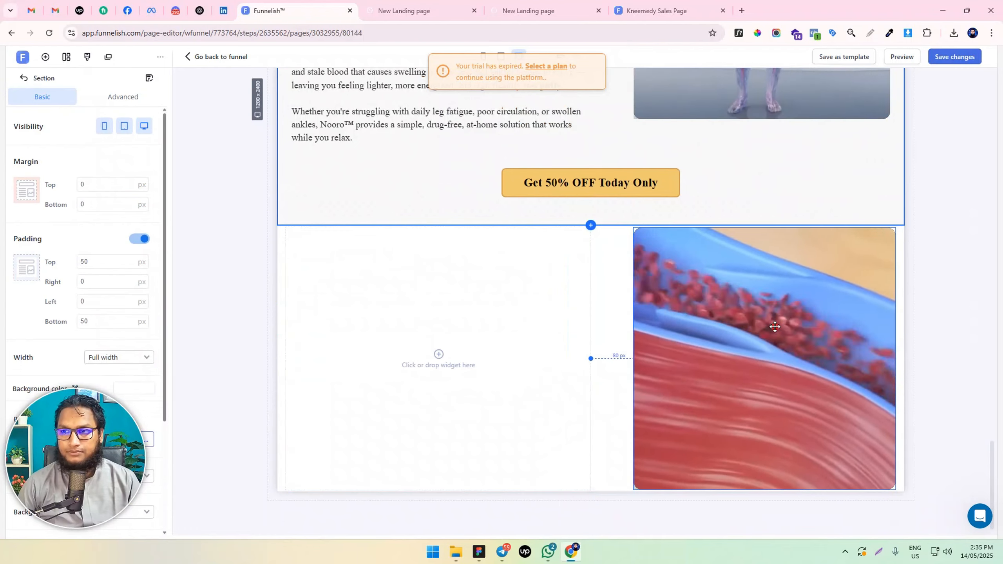
pyautogui.moveTo(781, 344); pyautogui.dragTo(477, 332)
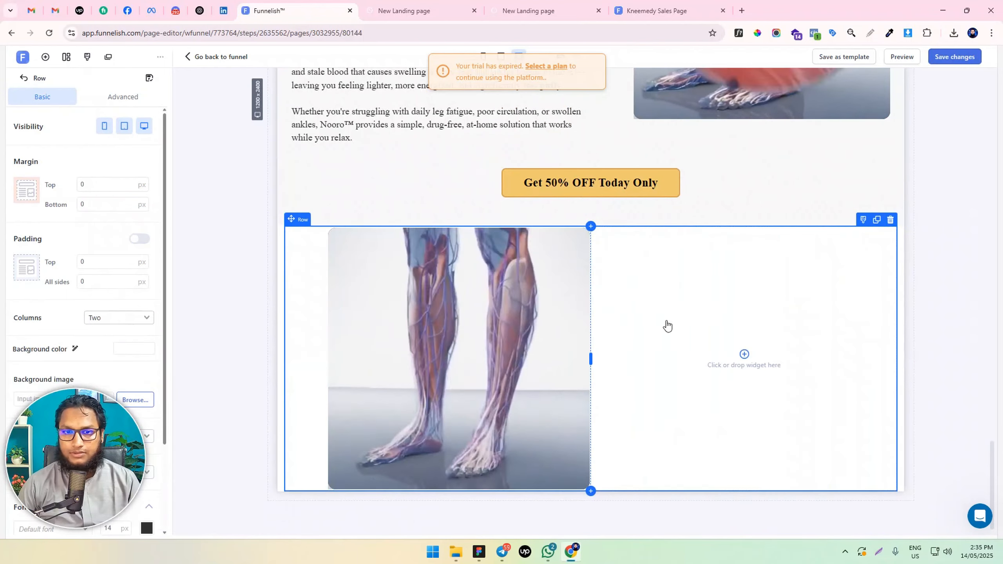
# Set the copied video's left margin to 0 px and its right margin to 80 px
pyautogui.click(459, 322)
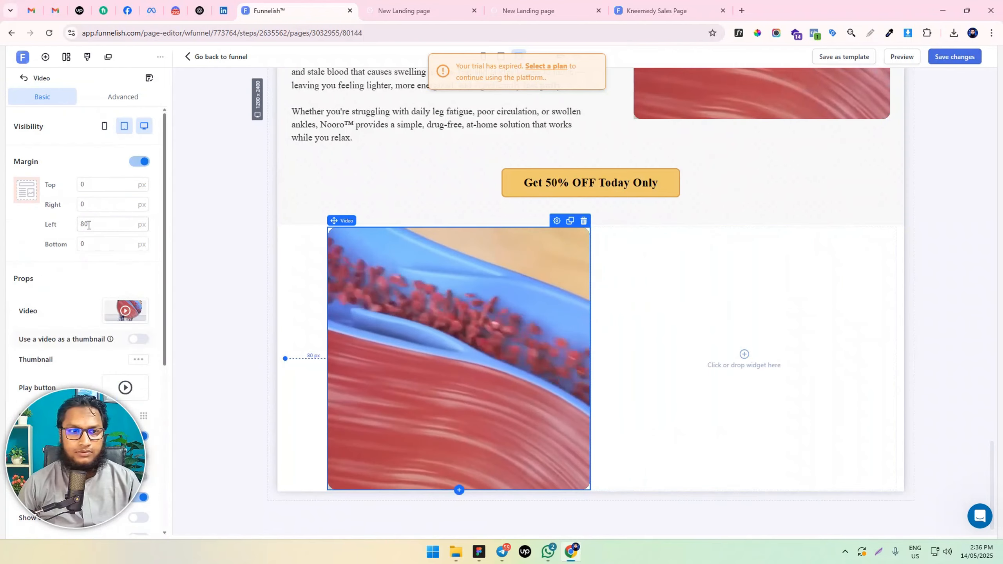
pyautogui.moveTo(86, 224); pyautogui.dragTo(64, 227)
pyautogui.press('BackSpace')
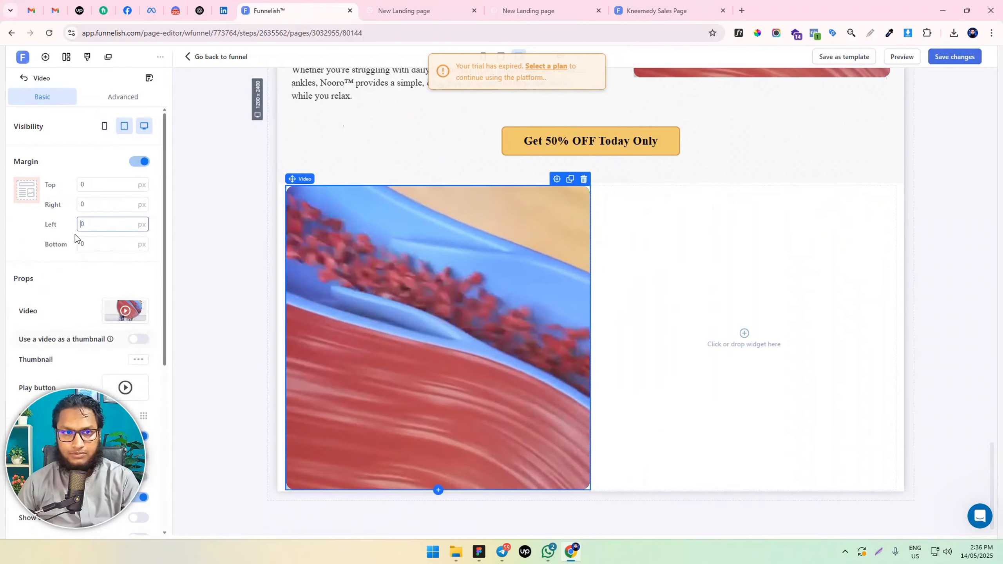
pyautogui.click(80, 206)
pyautogui.write('87')
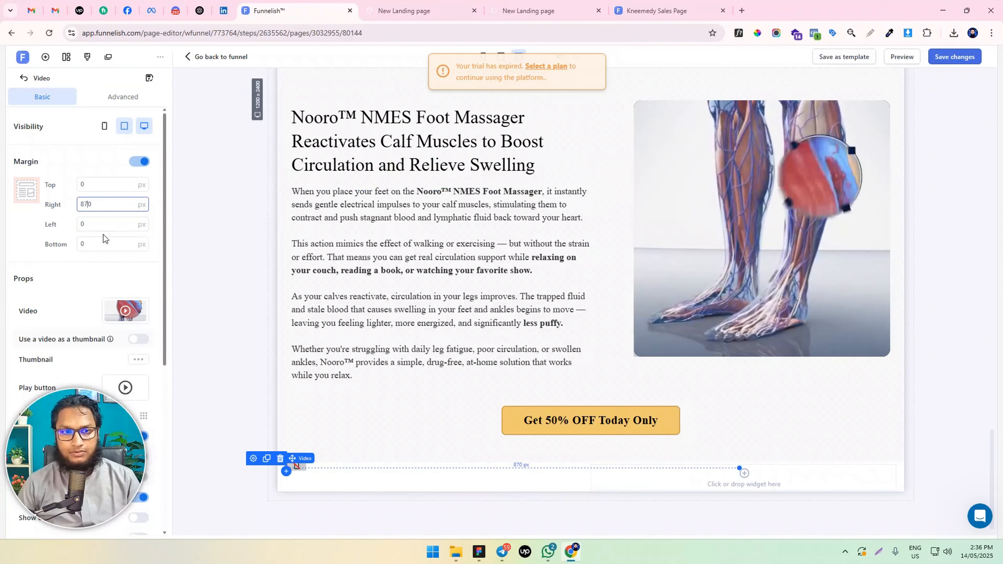
pyautogui.press('BackSpace')
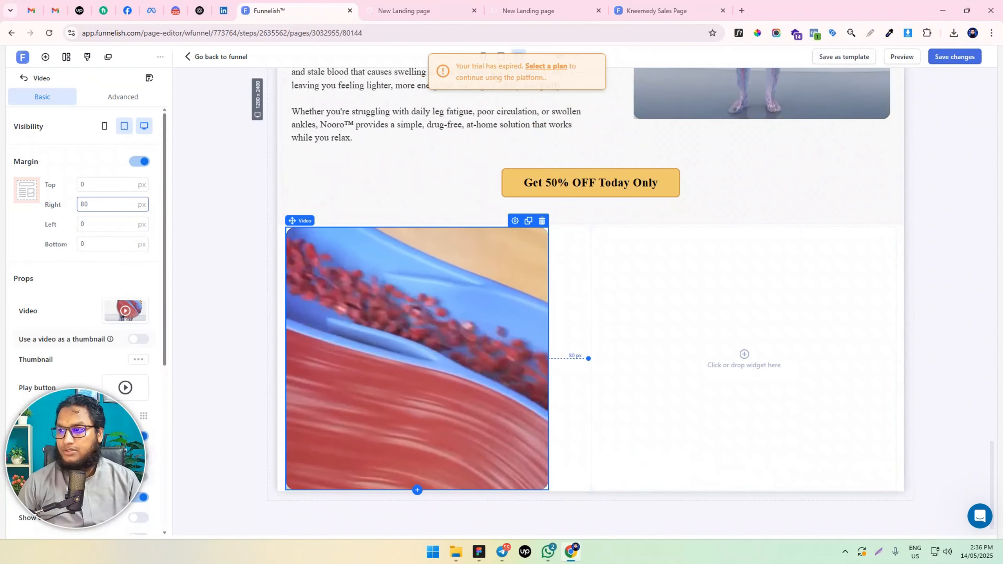
# Duplicate the "Nooro™ NMES Foot Massager" headline and move the copy into the second column of the new row
pyautogui.scroll(6, 399, 168)
pyautogui.scroll(-2, 399, 168)
pyautogui.click(499, 153)
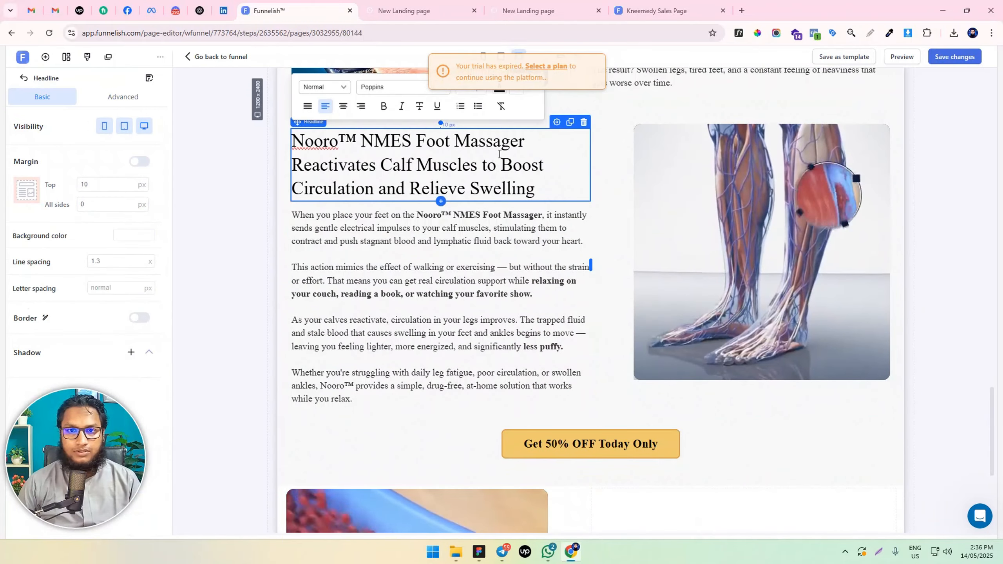
pyautogui.click(569, 123)
pyautogui.scroll(-3, 415, 156)
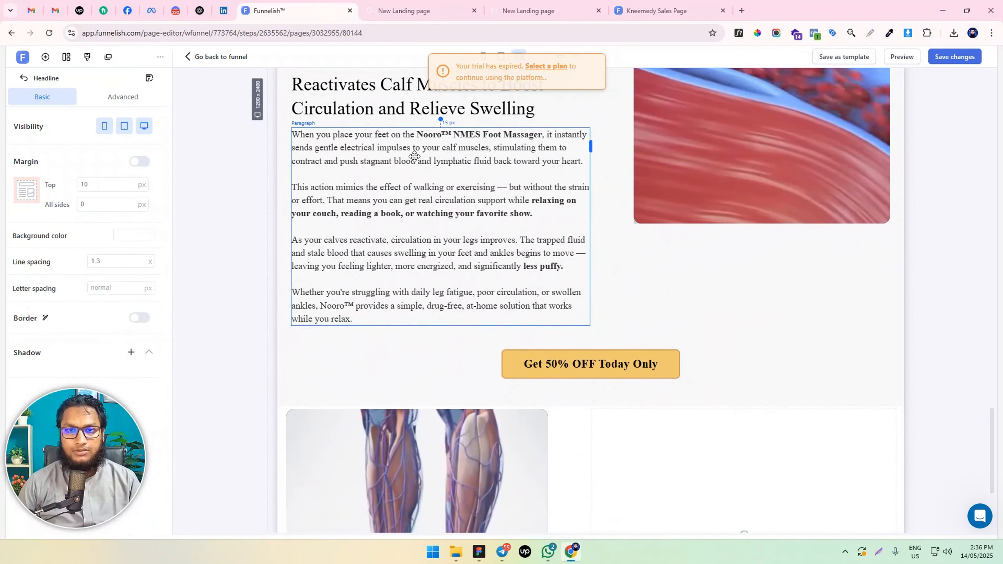
pyautogui.moveTo(429, 105); pyautogui.dragTo(743, 491)
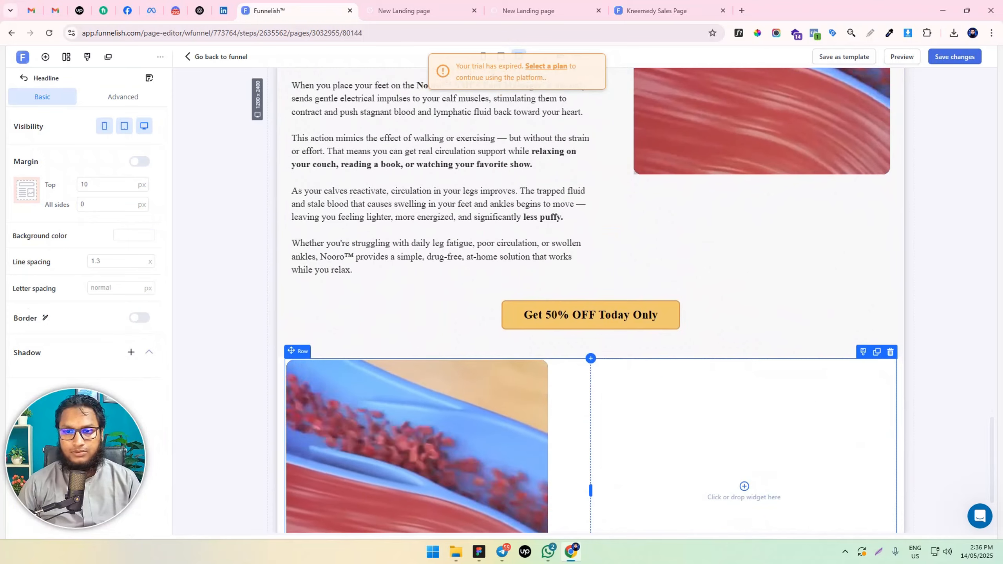
pyautogui.scroll(3, 407, 197)
pyautogui.moveTo(399, 217); pyautogui.dragTo(726, 424)
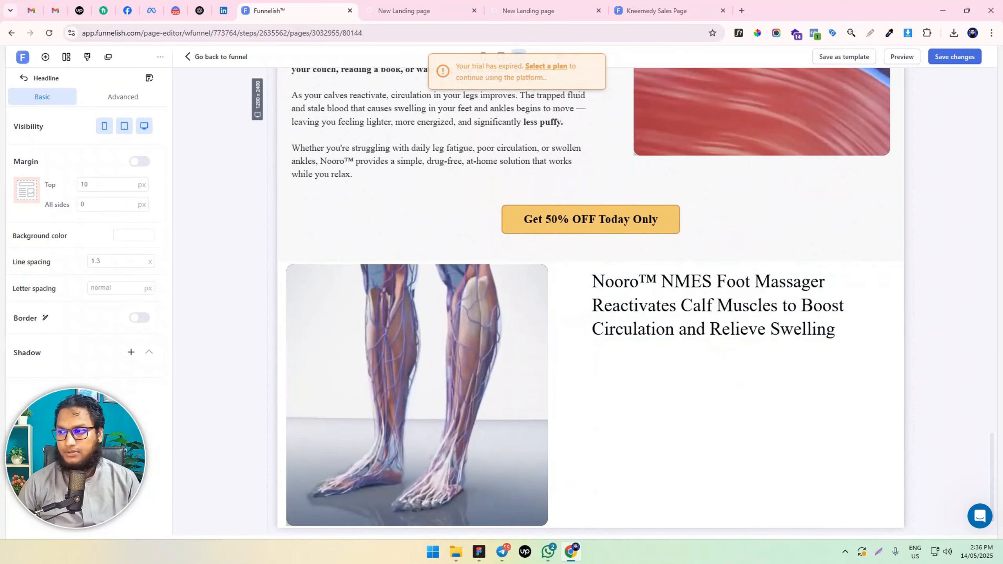
# Duplicate the foot massager paragraph and move the copy below the headline in the new row's second column
pyautogui.scroll(4, 358, 139)
pyautogui.click(403, 197)
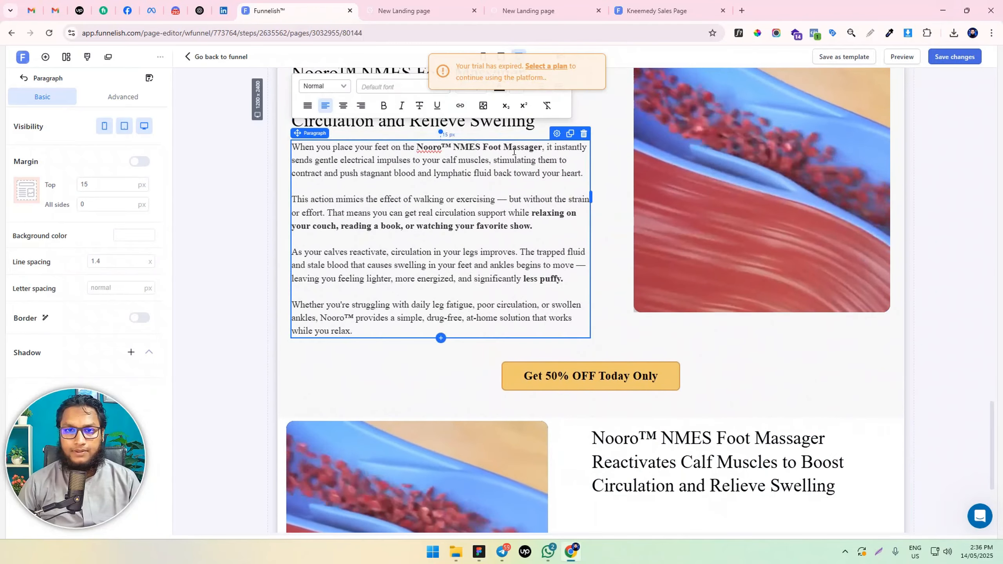
pyautogui.click(570, 134)
pyautogui.scroll(-7, 525, 166)
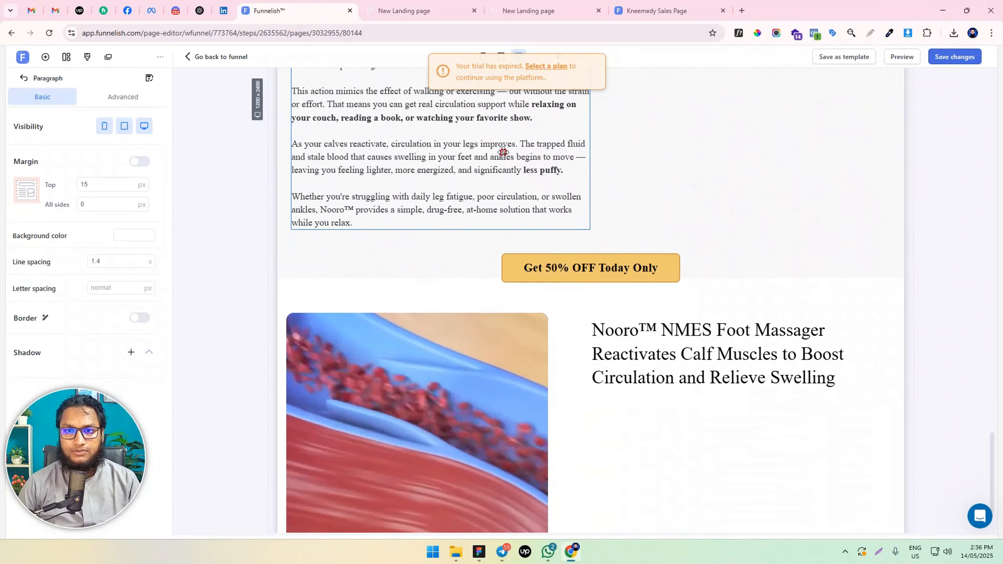
pyautogui.moveTo(501, 151)
pyautogui.mouseDown()
pyautogui.moveTo(738, 454)
pyautogui.moveTo(769, 434)
pyautogui.moveTo(810, 364)
pyautogui.mouseUp()
pyautogui.scroll(-7, 738, 455)
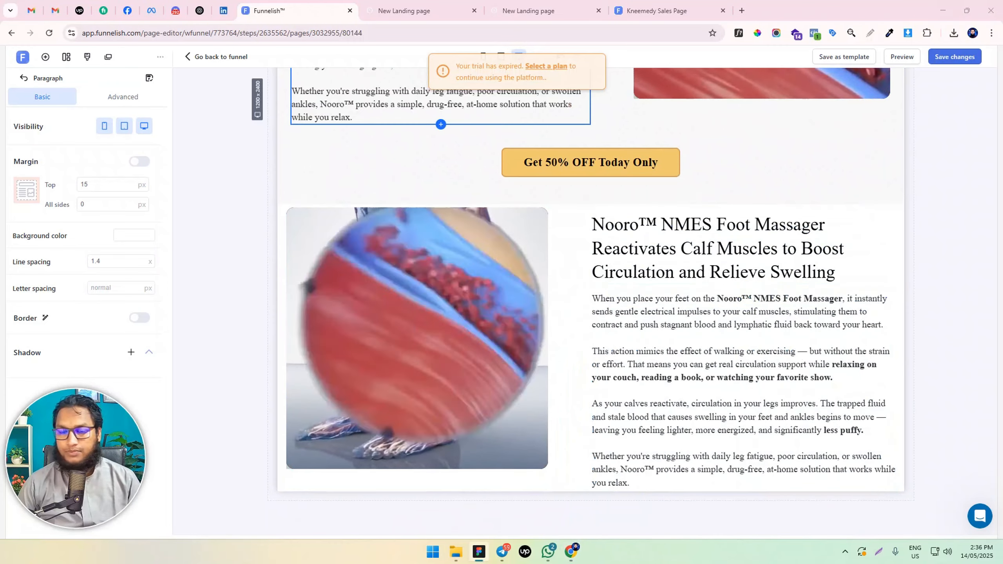
# Replace the new row's headline with "Here’s How Nooro™ Helps Restore Healthy Circulation" and its paragraph with the copy starting "Nooro™ uses NMES"
pyautogui.doubleClick(646, 237)
pyautogui.hotkey('ctrl', 'a')
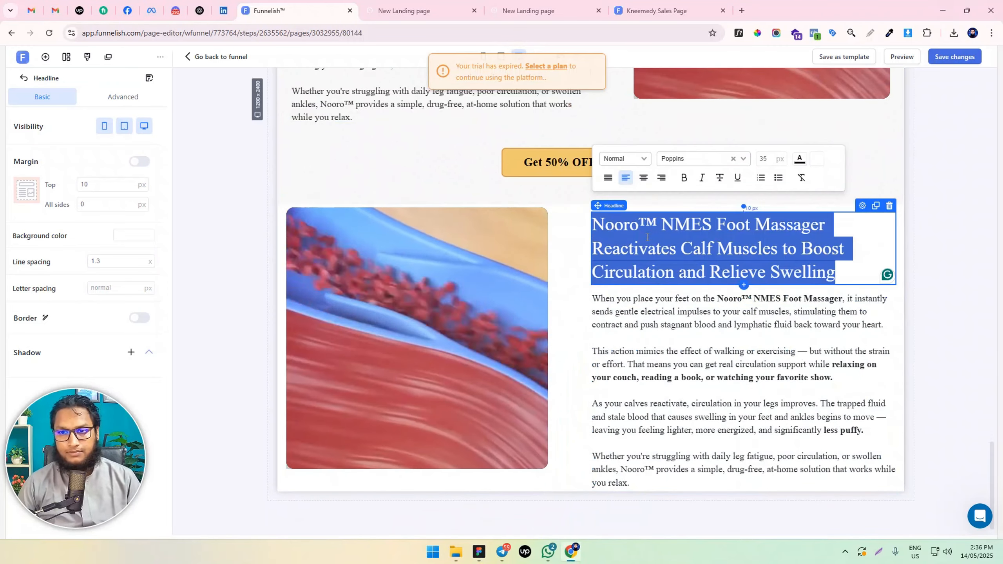
pyautogui.write('Here’s How Nooro™ Helps Restore Healthy Circulation')
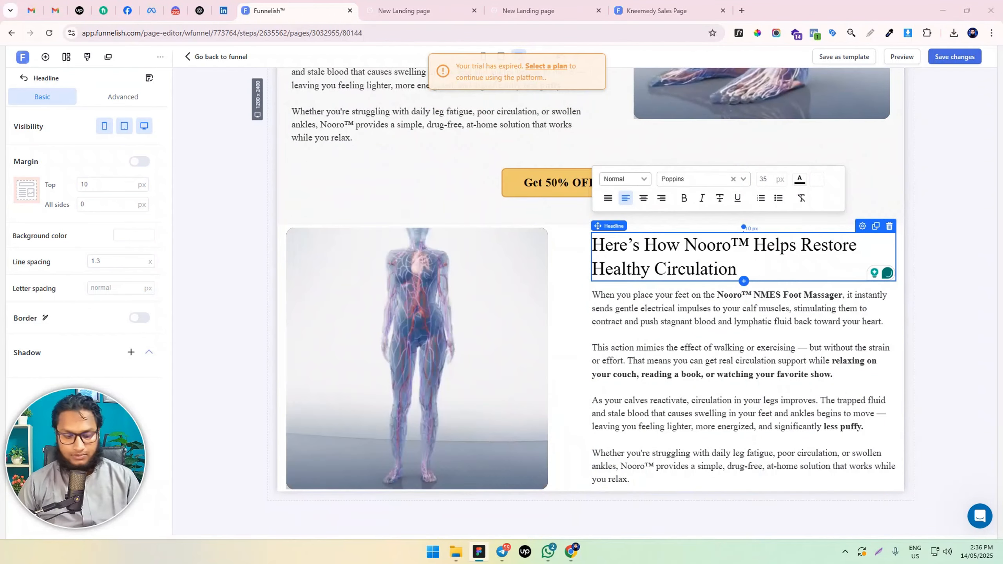
pyautogui.doubleClick(684, 321)
pyautogui.hotkey('ctrl', 'a')
pyautogui.write('Nooro™ uses NMES (Neuromuscular Electrical Stimulation) technology to gently activate your calf muscles, mimicking the effects of walking or exercise.  This stimulation boosts blood flow and encourages lymphatic drainage — helping to reduce swelling, stiffness, and fatigue in your legs and feet.  The best part? You don’t need to move a muscle.  Simply place your feet on the pad, select your intensity level, and let the device do the work while you relax.  Whether you’re watching TV, working at your desk, or reading a book — Nooro™ fits effortlessly into your routine.')
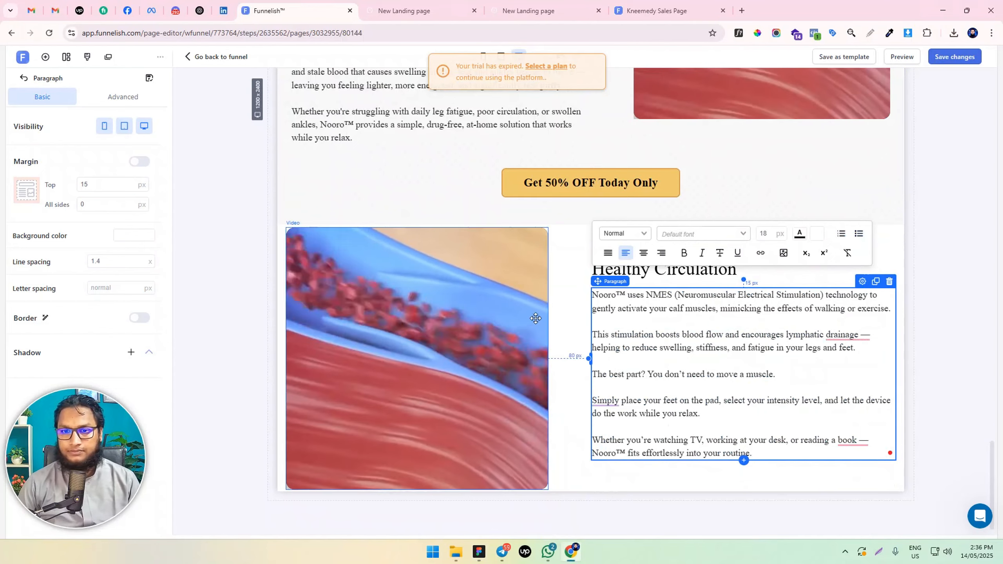
# Delete the video from the new row's first column and add an image element in its place
pyautogui.click(507, 319)
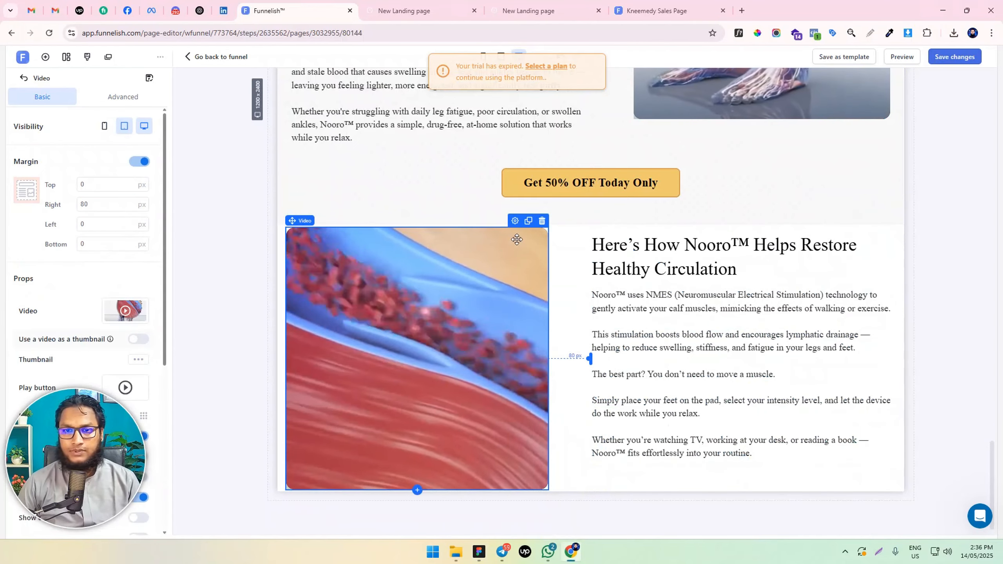
pyautogui.click(542, 221)
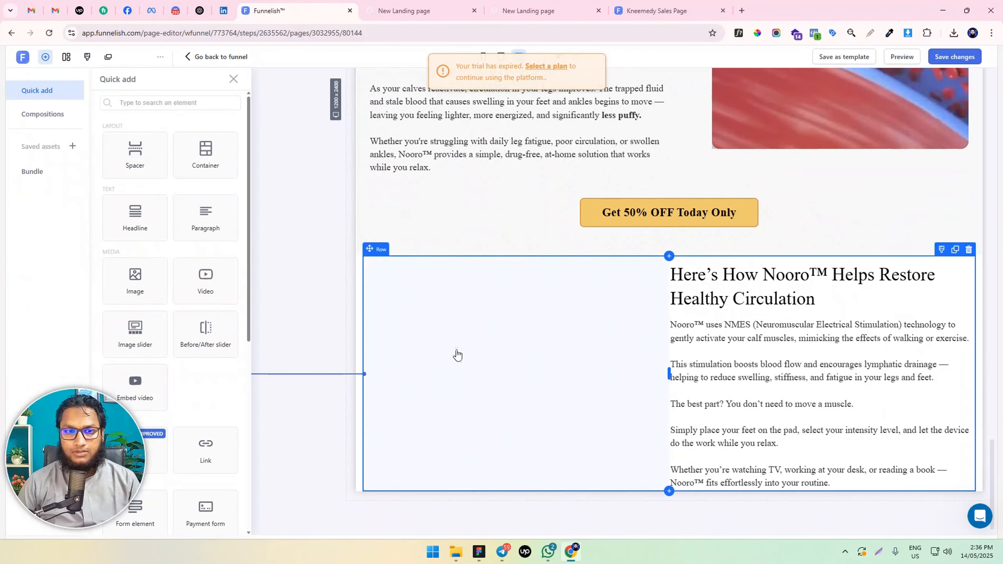
pyautogui.click(147, 278)
pyautogui.scroll(-1, 513, 307)
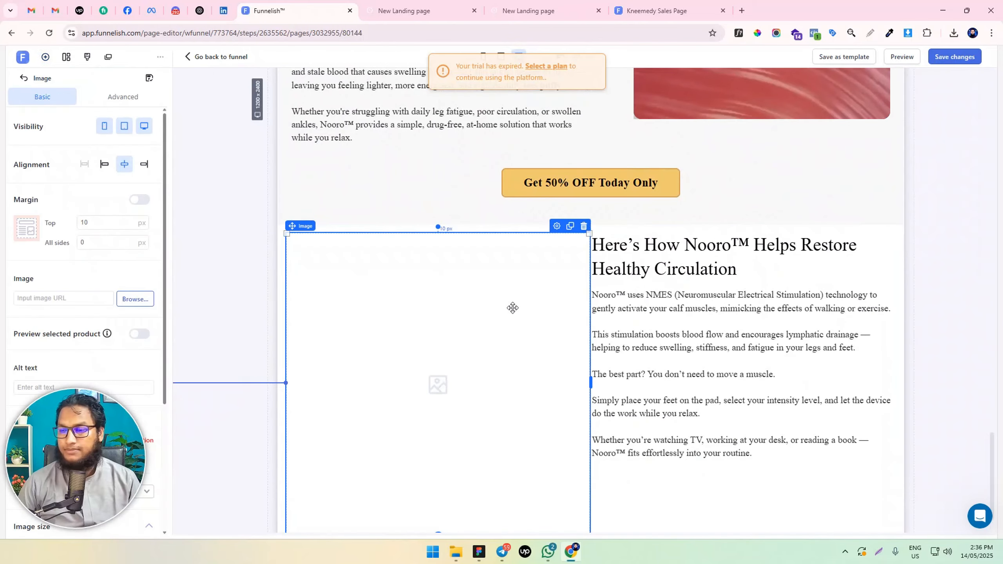
# Fill the image element with the library photo of bare feet and jeans on the patterned massager mat
pyautogui.click(134, 298)
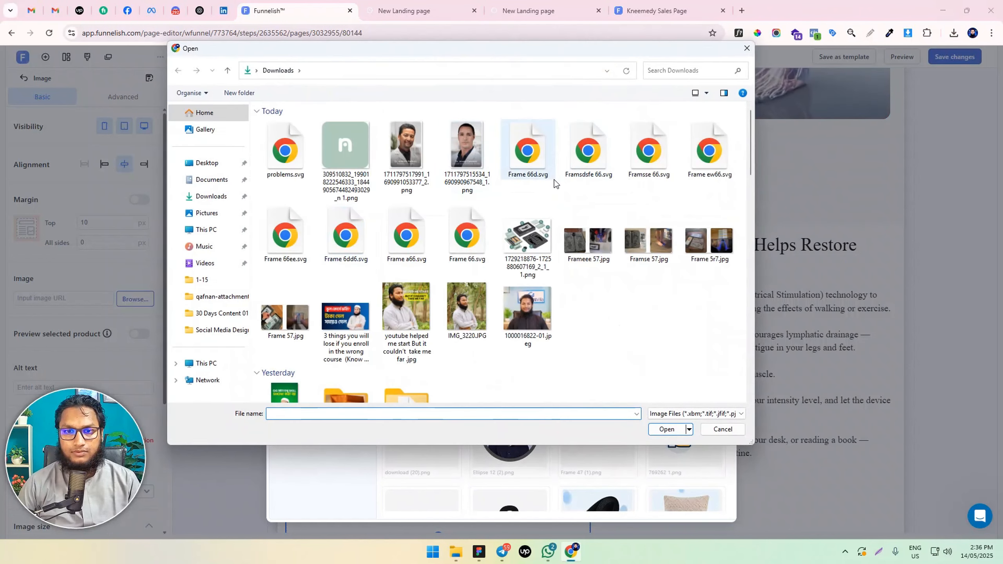
pyautogui.click(745, 44)
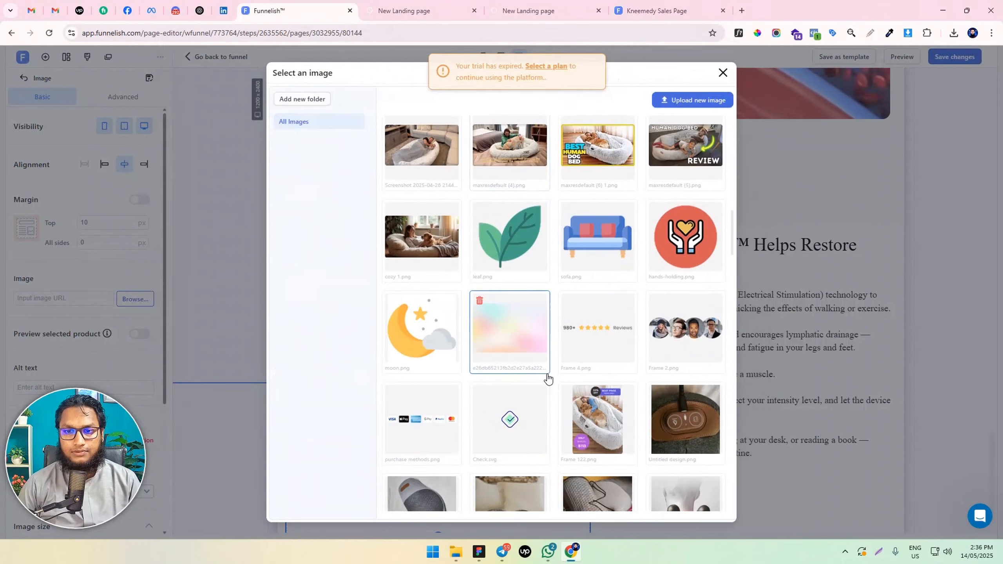
pyautogui.scroll(-20, 547, 377)
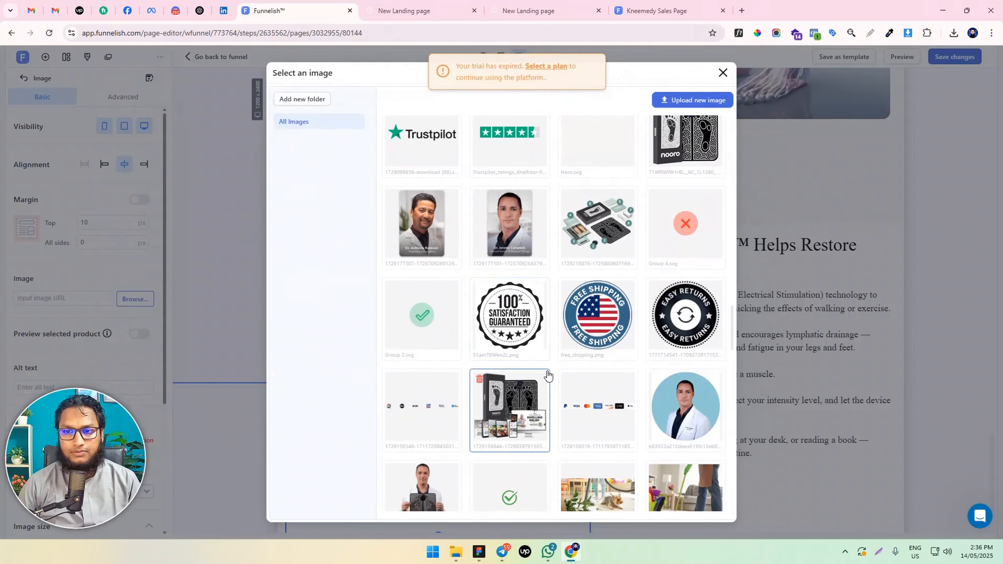
pyautogui.scroll(-5, 546, 377)
pyautogui.scroll(9, 546, 374)
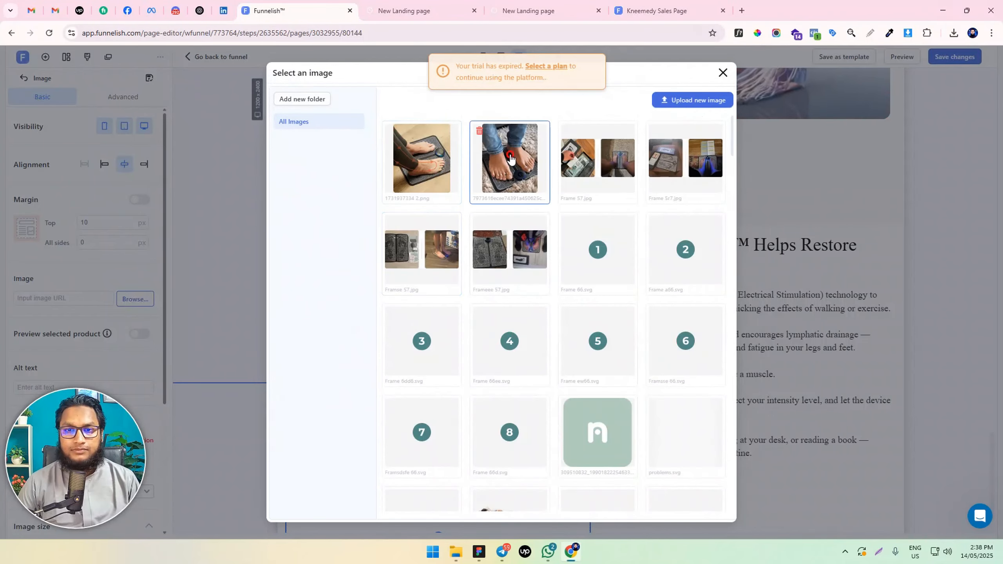
pyautogui.click(509, 159)
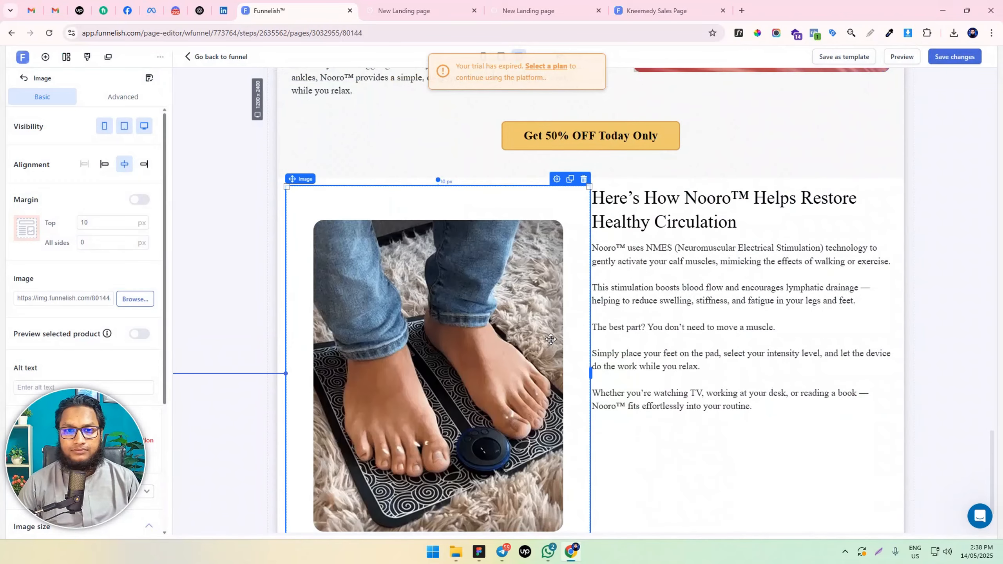
# Set the foot photo's maximum width to 420 px
pyautogui.scroll(-2, 524, 336)
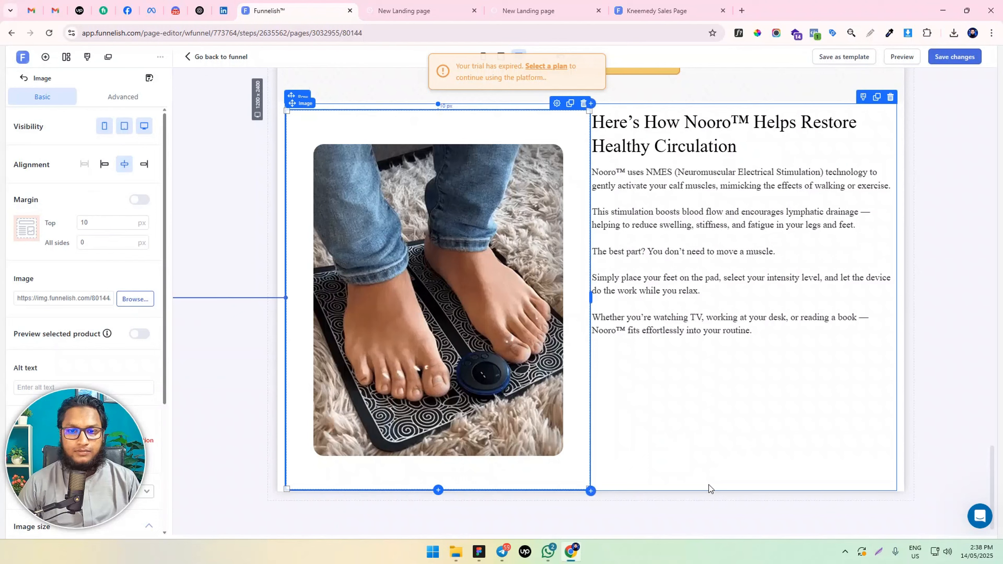
pyautogui.scroll(-5, 107, 233)
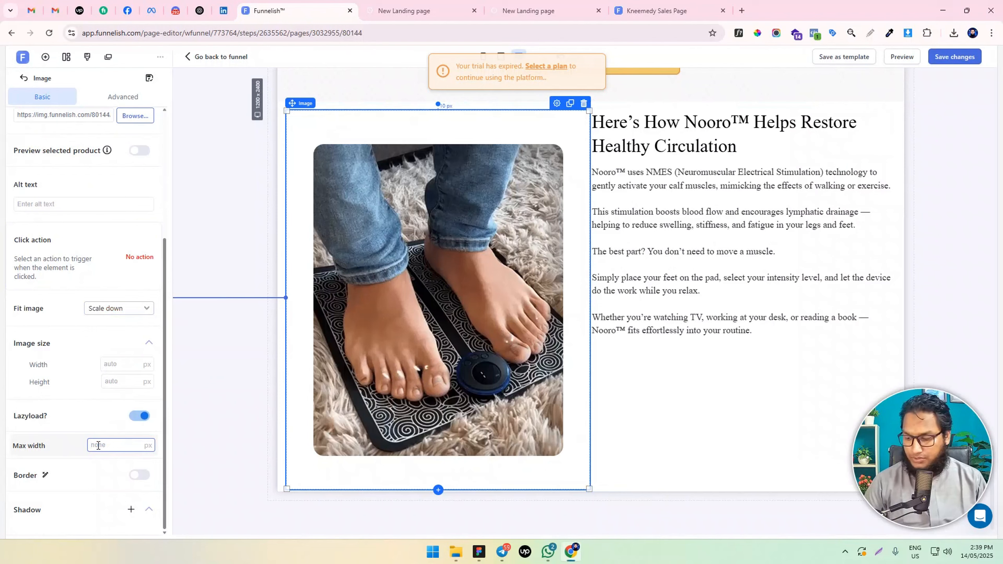
pyautogui.write('400')
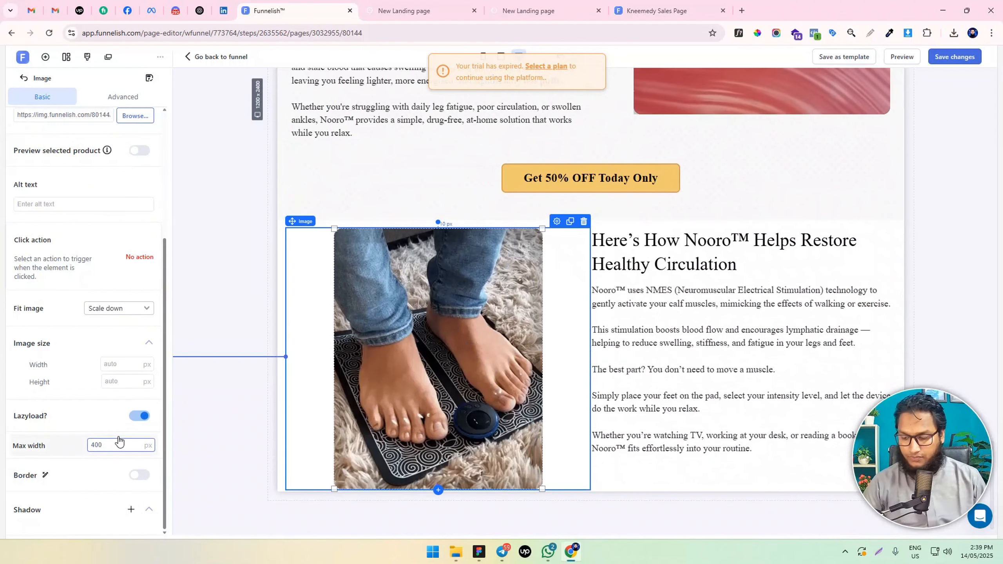
pyautogui.press('BackSpace')
pyautogui.press('BackSpace')
pyautogui.press('BackSpace')
pyautogui.write('500')
pyautogui.scroll(-2, 548, 325)
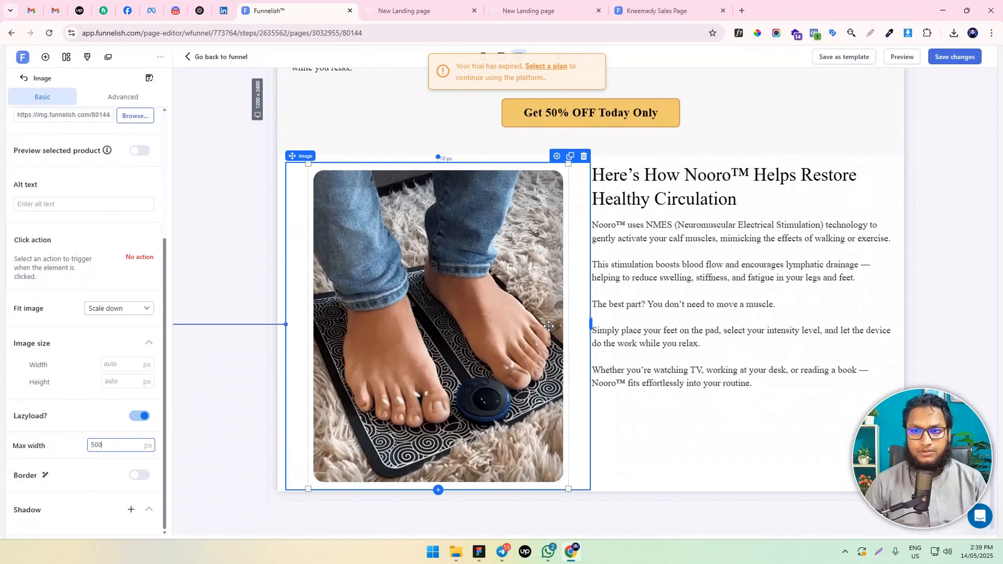
pyautogui.write('50')
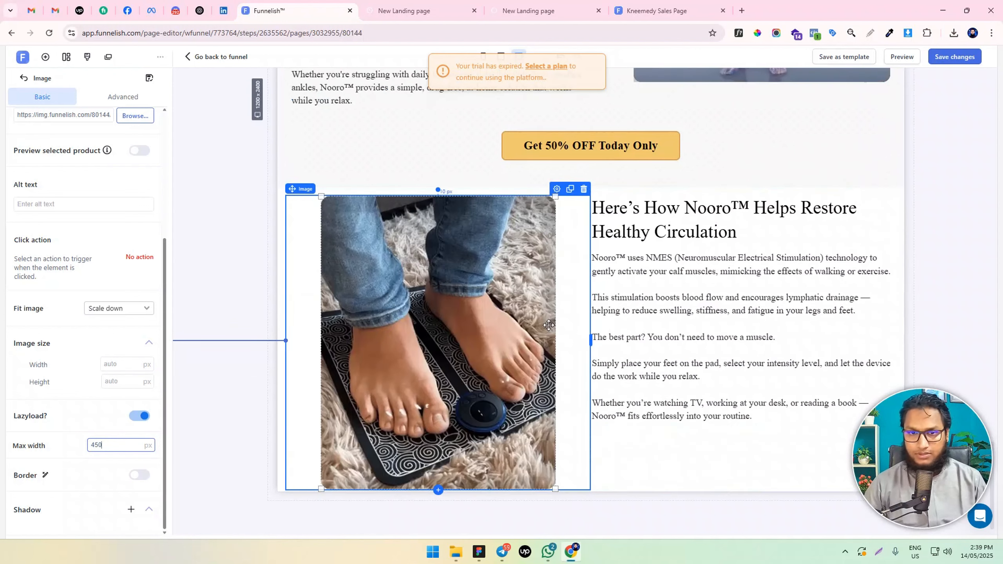
pyautogui.press('BackSpace')
pyautogui.press('BackSpace')
pyautogui.write('20')
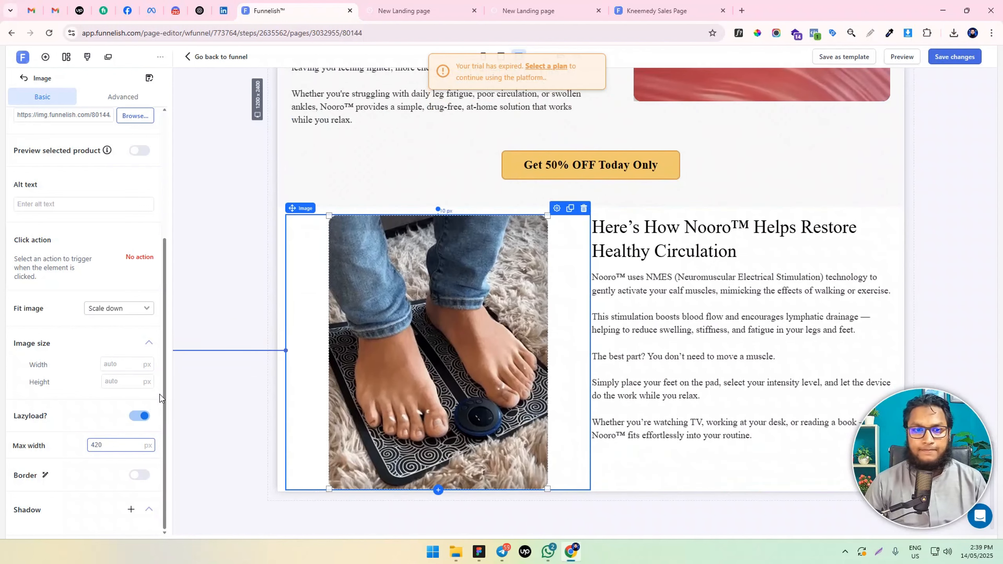
# Set the foot photo's top margin to 0 px
pyautogui.scroll(5, 104, 197)
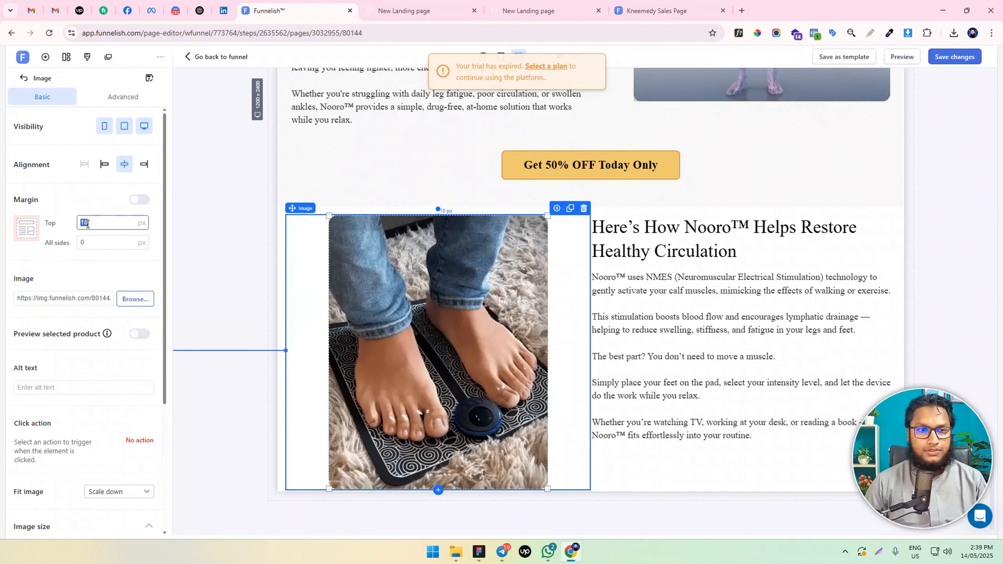
pyautogui.write('0')
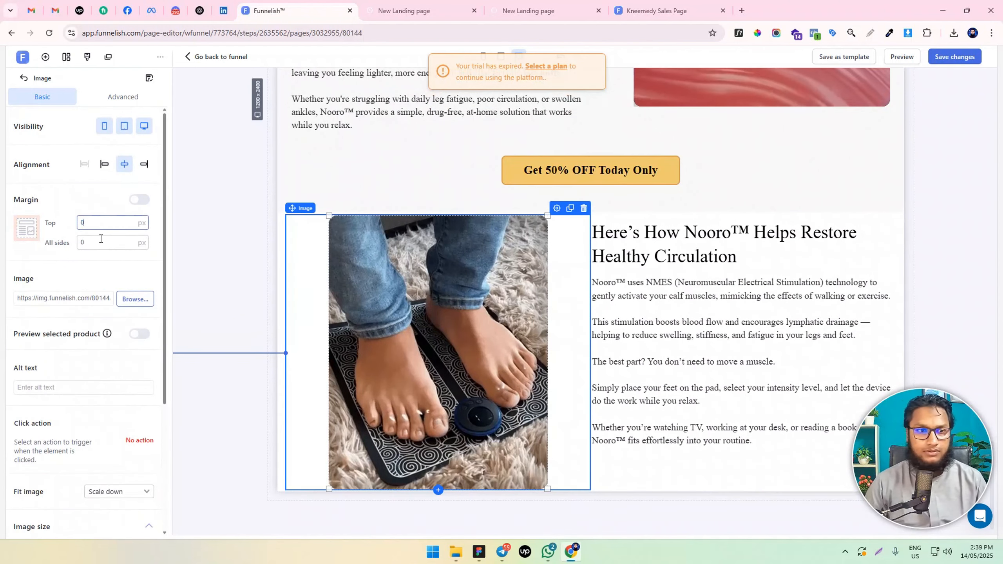
pyautogui.scroll(5, 434, 318)
pyautogui.scroll(-3, 529, 295)
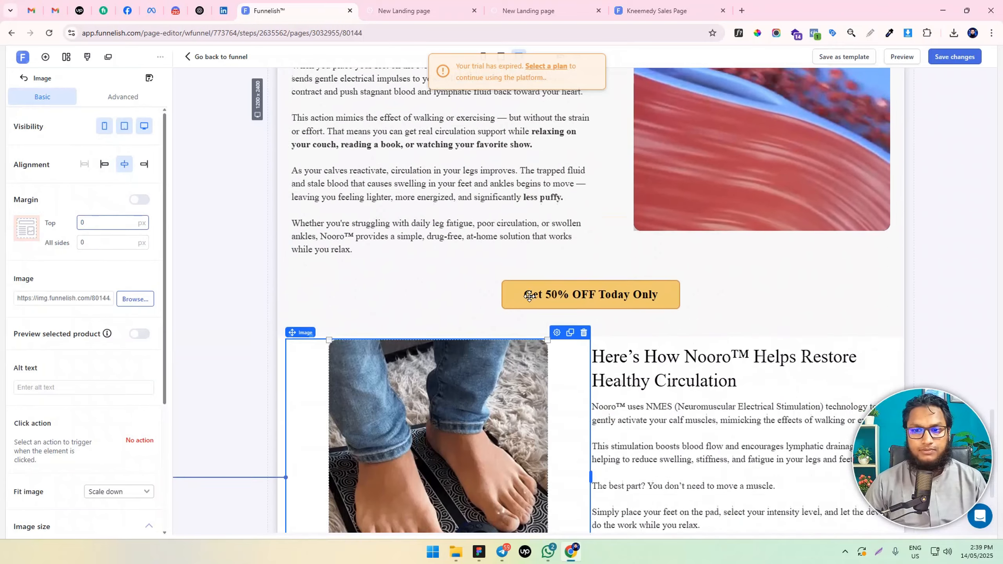
# Narrow the image column slightly to give the text more room and left-align the foot photo within it
pyautogui.scroll(-3, 529, 295)
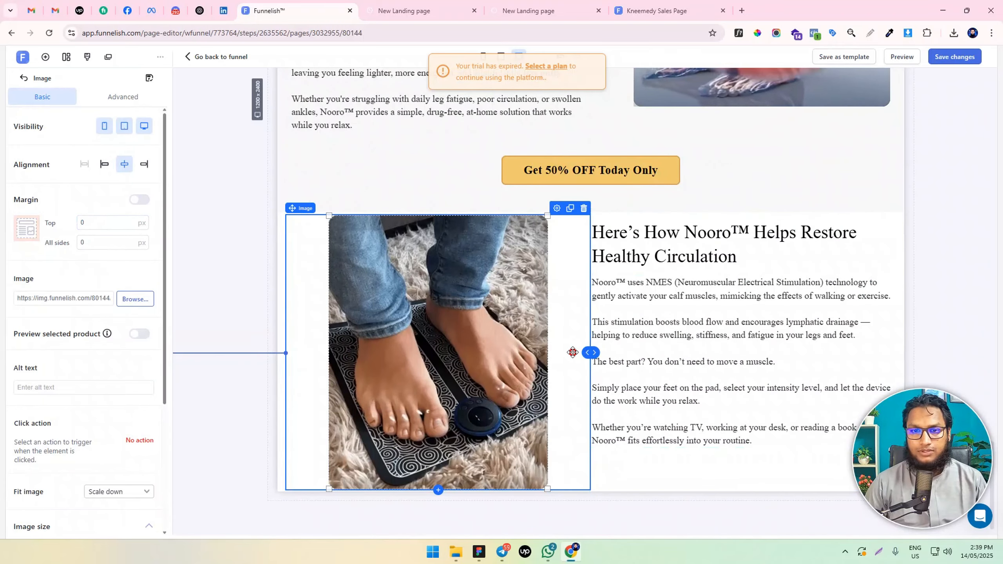
pyautogui.moveTo(572, 352); pyautogui.dragTo(566, 352)
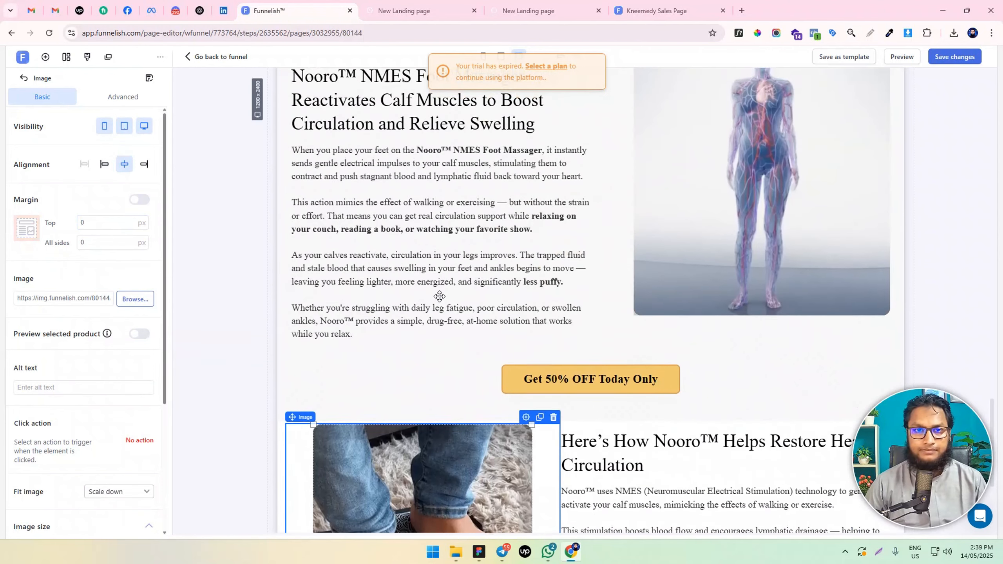
pyautogui.click(104, 164)
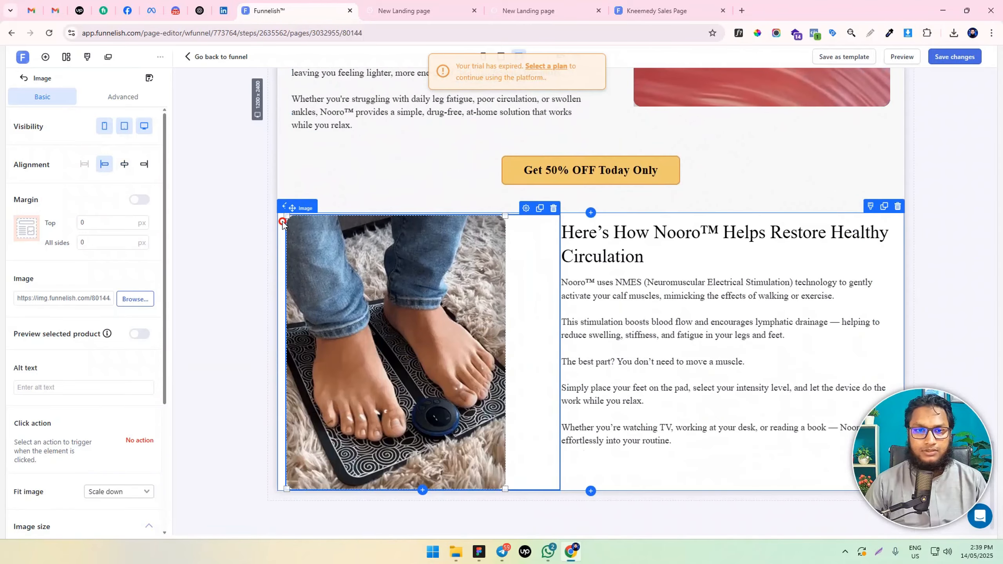
# Set the healthy circulation section's padding to 50 px at top and bottom and 10 px on the left and right
pyautogui.click(283, 223)
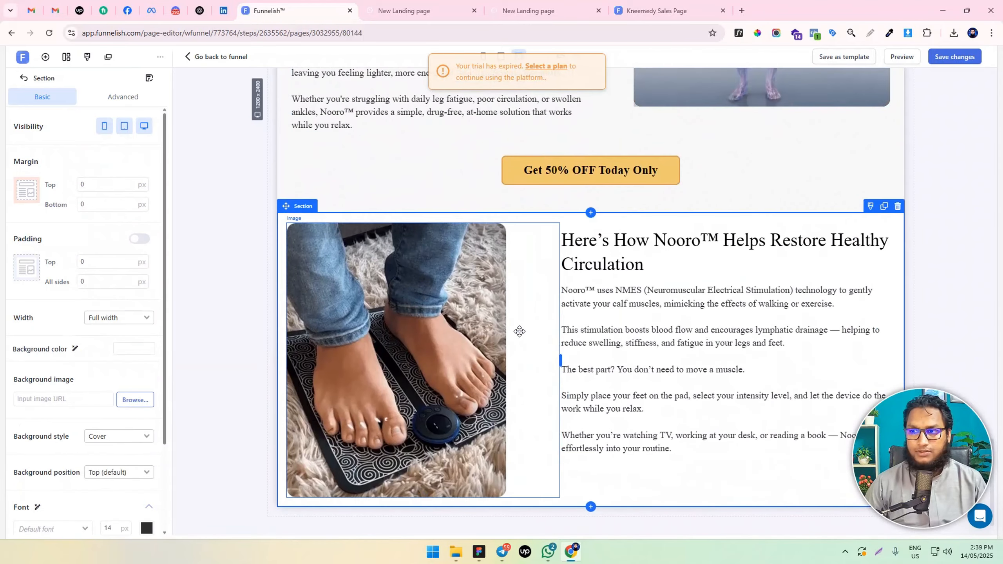
pyautogui.scroll(-1, 638, 252)
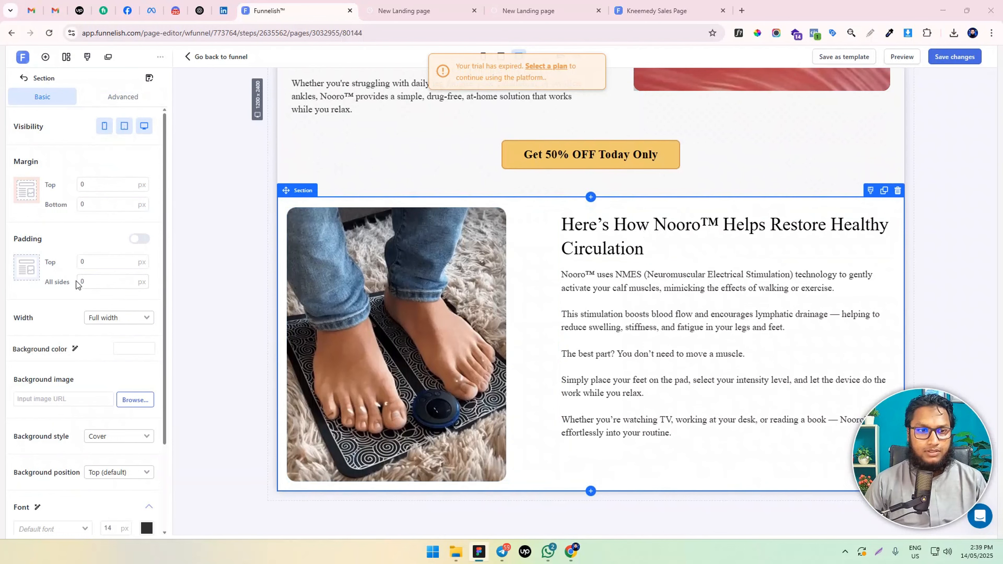
pyautogui.click(80, 280)
pyautogui.write('1')
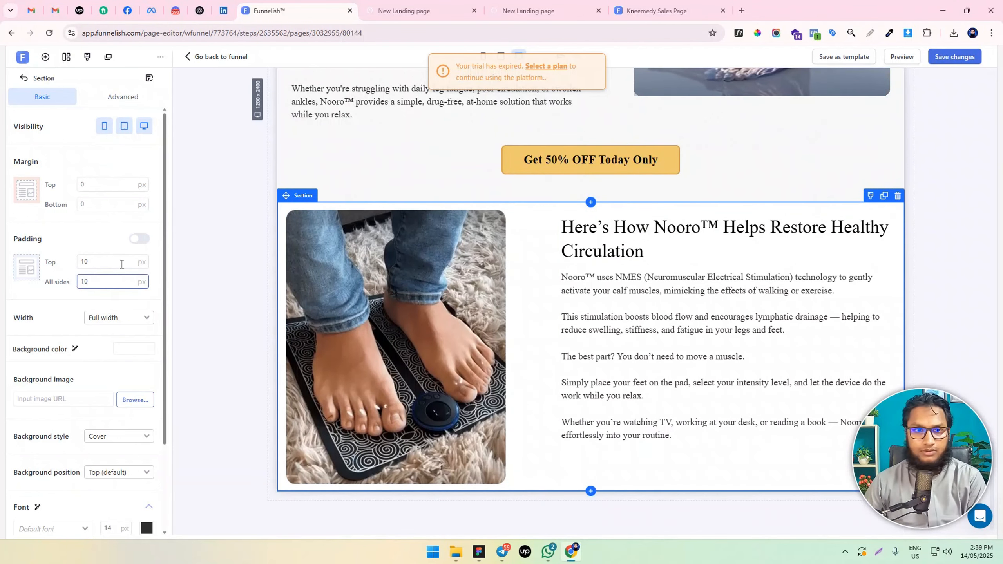
pyautogui.click(140, 238)
pyautogui.click(83, 261)
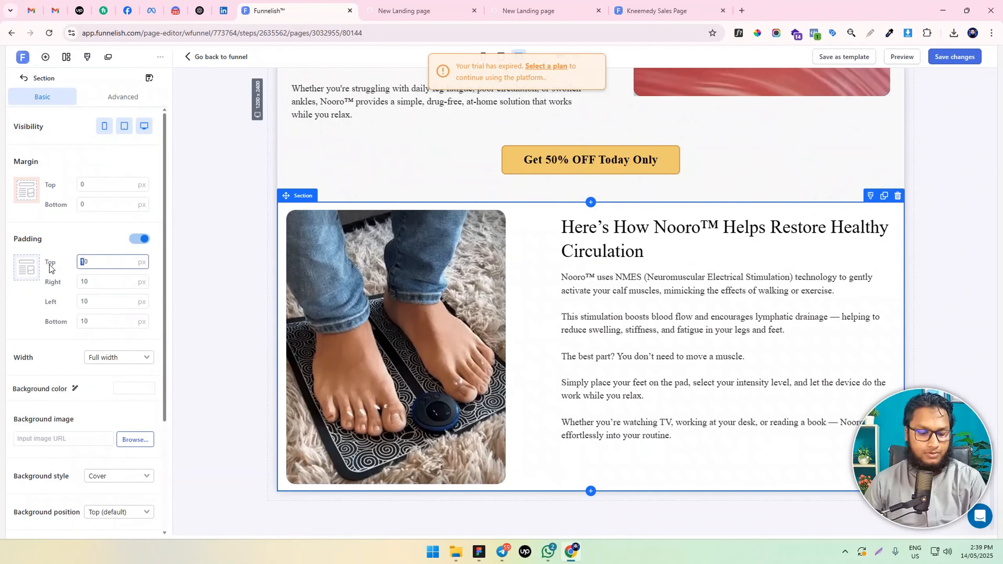
pyautogui.moveTo(84, 322); pyautogui.dragTo(78, 320)
pyautogui.write('5')
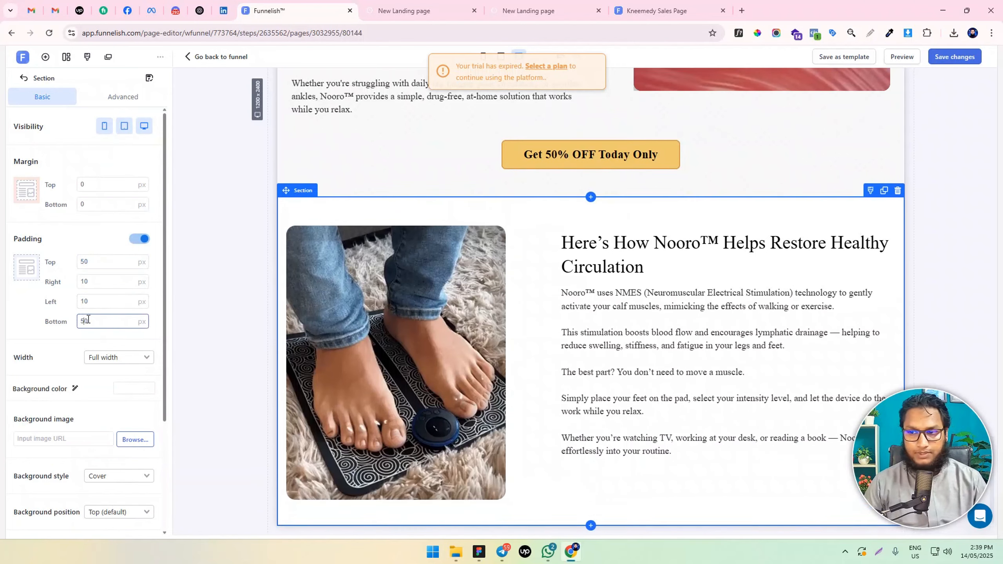
# Duplicate the "Get 50% OFF Today Only" button, move the copy below the healthy circulation paragraph and left-align it
pyautogui.scroll(-1, 671, 233)
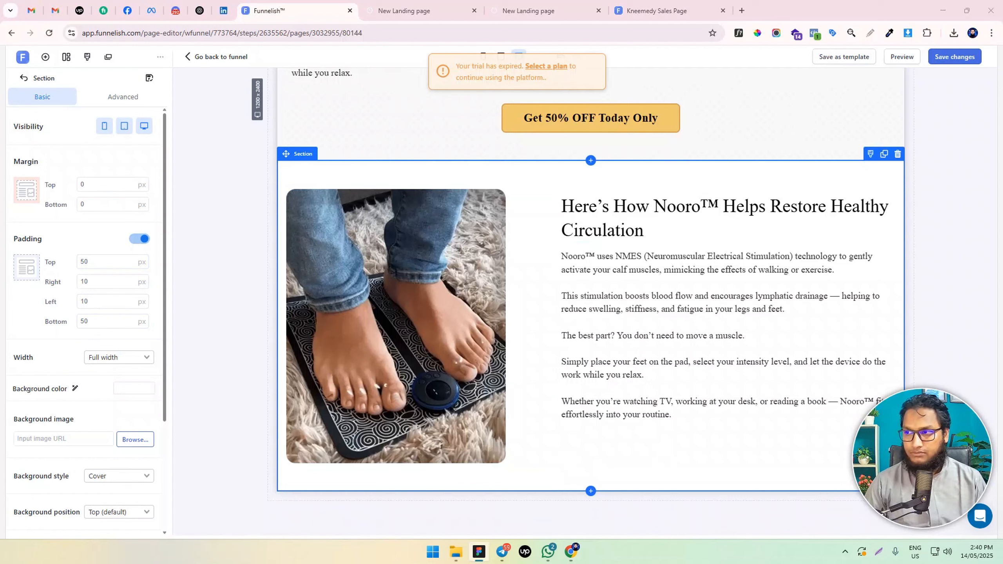
pyautogui.scroll(7, 694, 217)
pyautogui.scroll(-6, 693, 220)
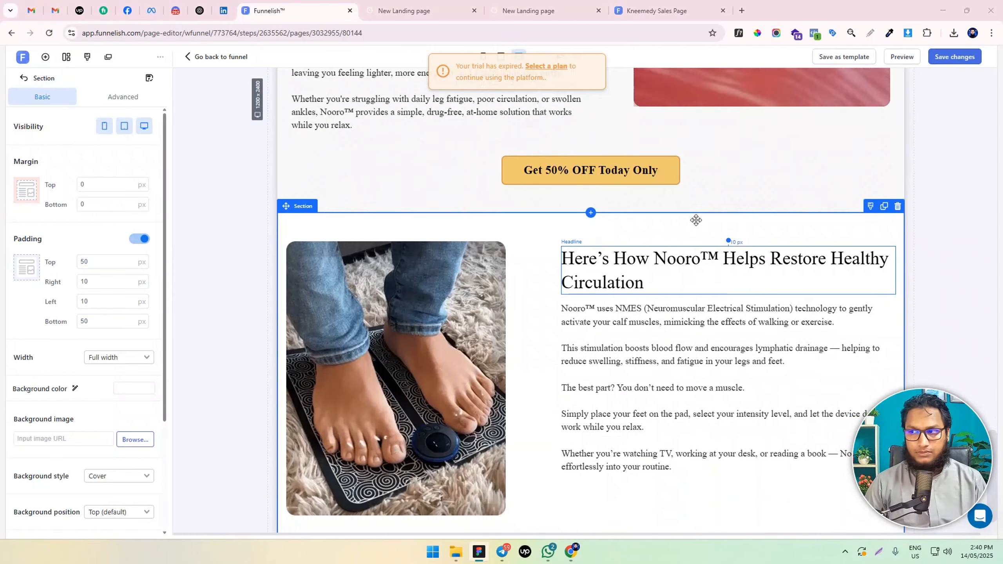
pyautogui.click(654, 162)
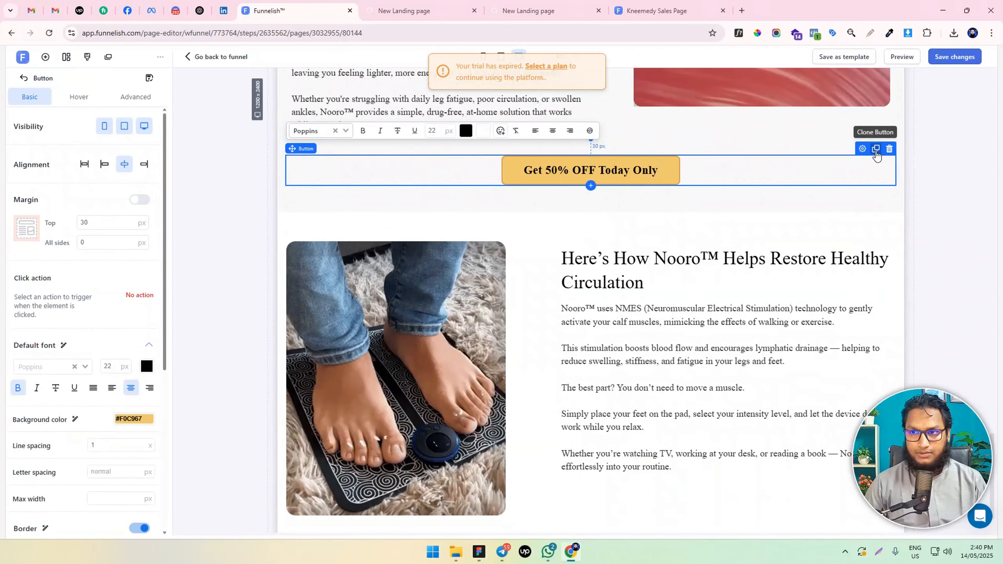
pyautogui.click(875, 155)
pyautogui.moveTo(615, 215)
pyautogui.mouseDown()
pyautogui.moveTo(701, 445)
pyautogui.moveTo(709, 515)
pyautogui.moveTo(748, 430)
pyautogui.mouseUp()
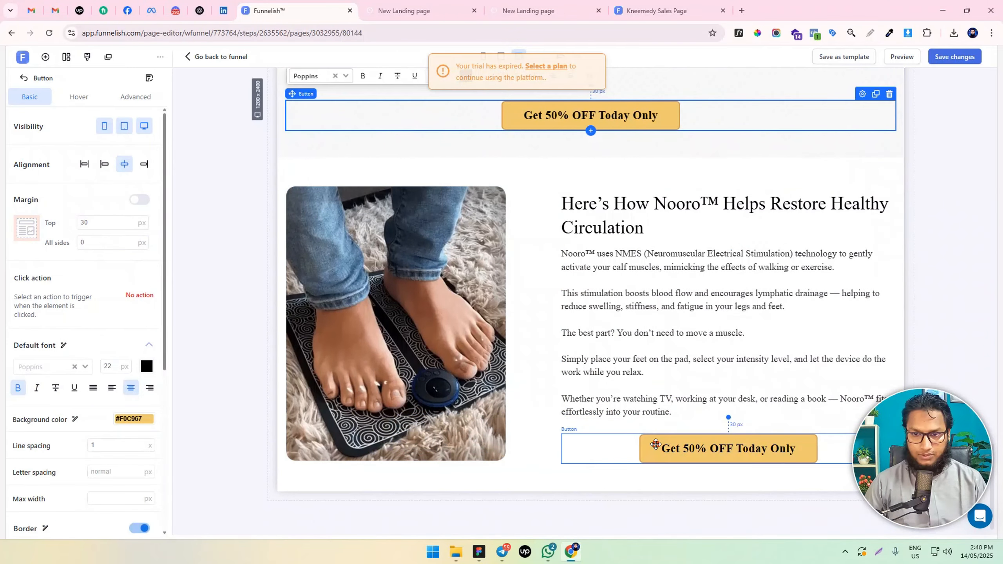
pyautogui.click(655, 444)
pyautogui.click(104, 164)
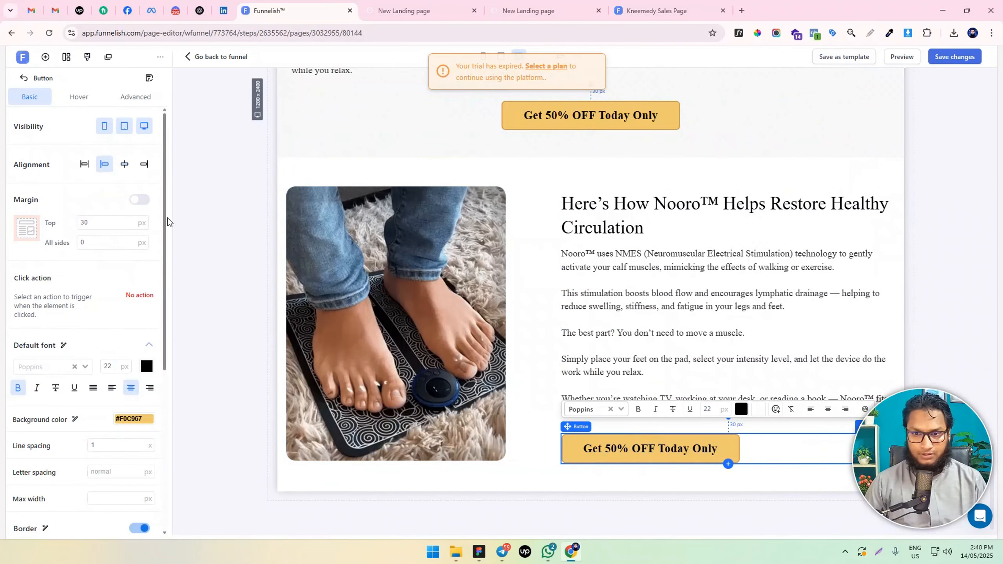
# Check the finished desktop section, select its foot photo and switch the page to the mobile layout
pyautogui.scroll(8, 576, 259)
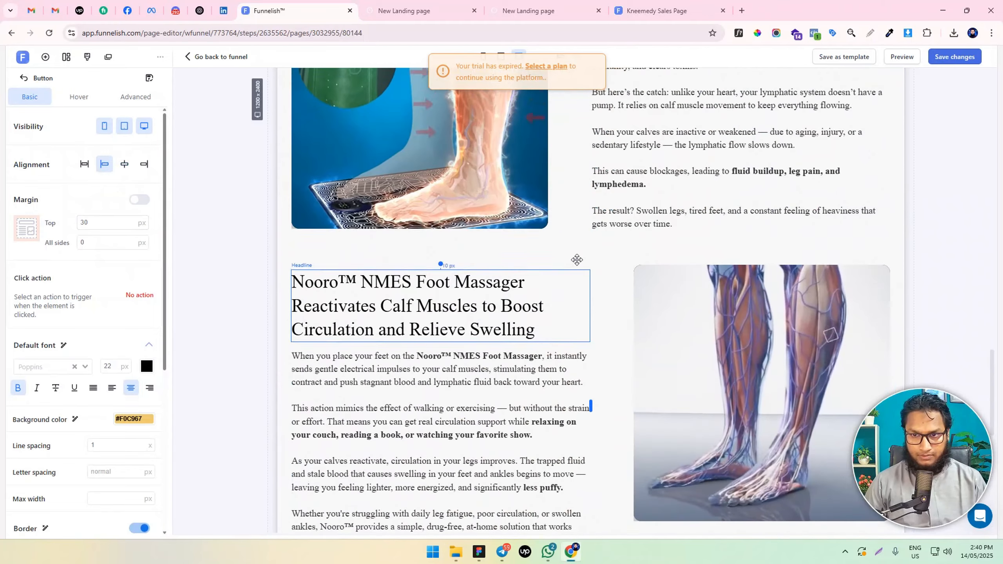
pyautogui.scroll(-8, 576, 260)
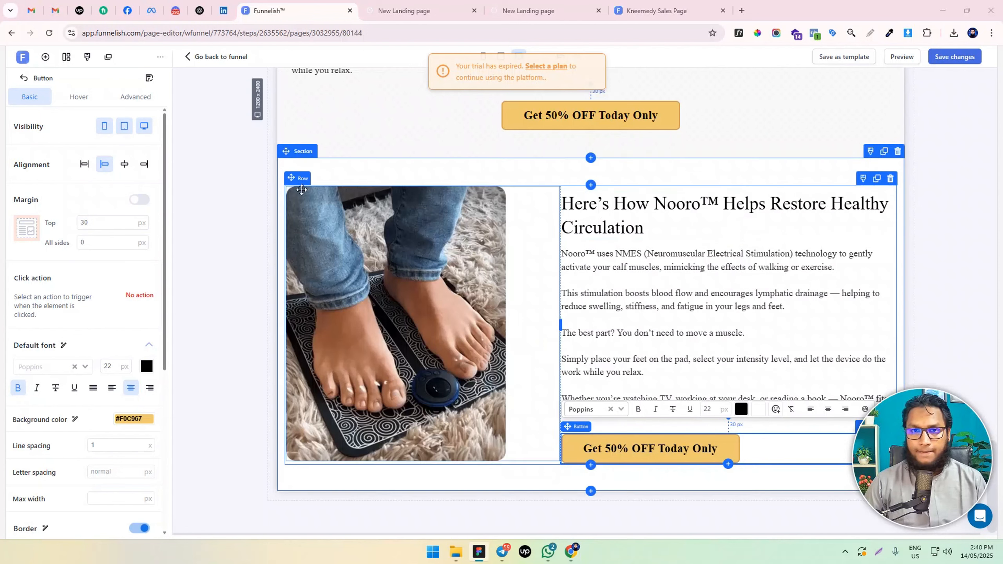
pyautogui.click(293, 168)
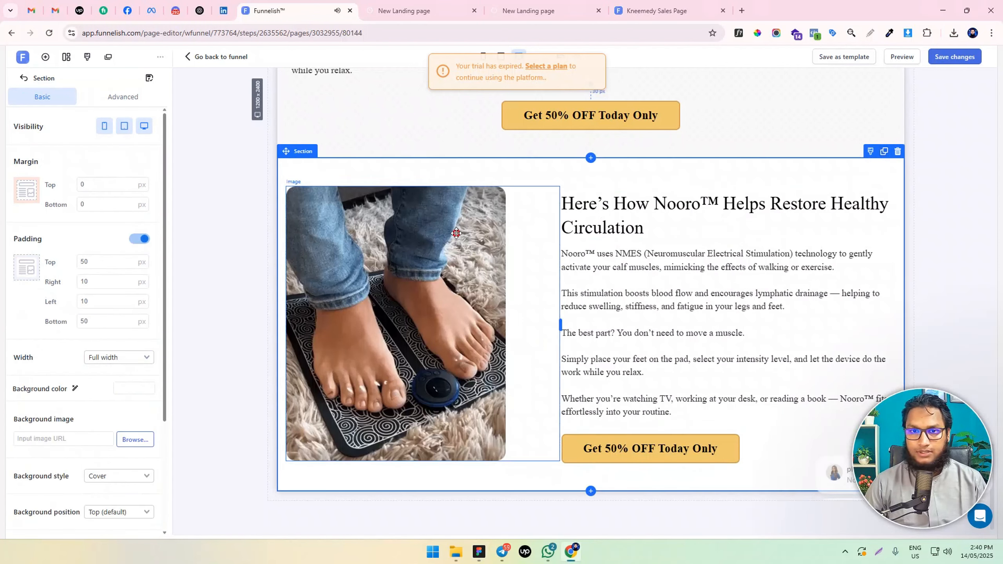
pyautogui.click(344, 211)
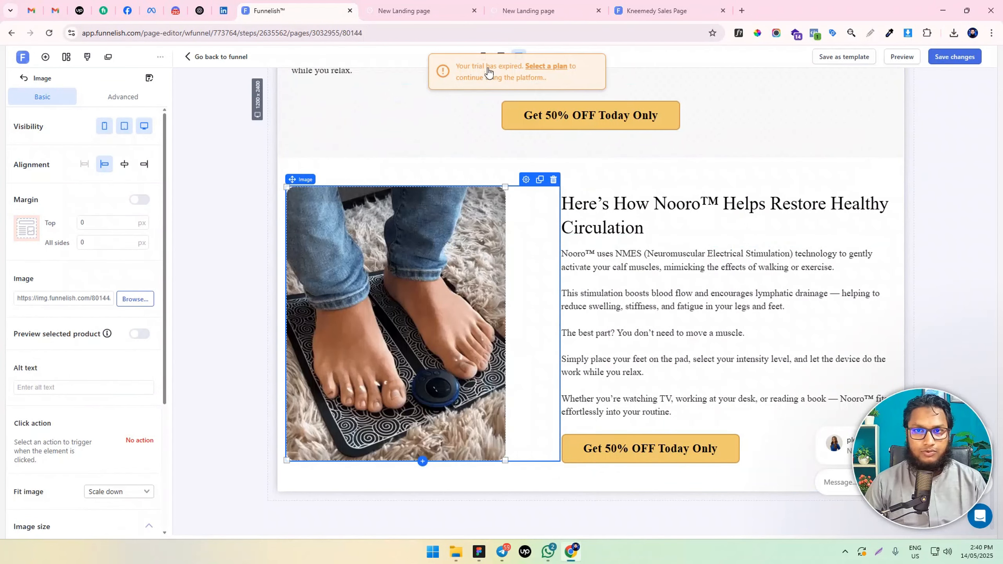
pyautogui.click(485, 56)
pyautogui.scroll(-10, 604, 280)
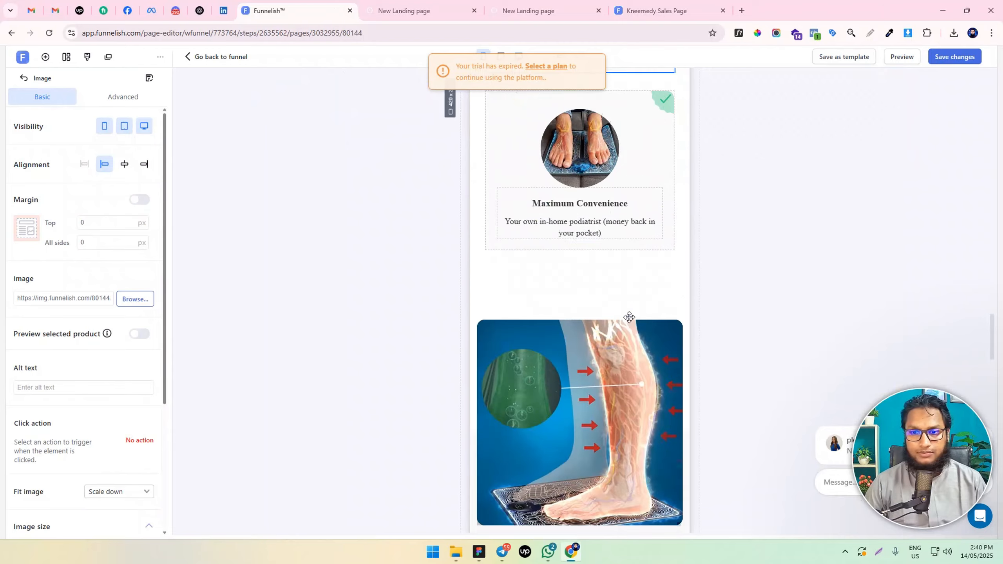
# Examine the healthy circulation section and the sections above it in the mobile layout, then return to the desktop layout
pyautogui.scroll(-10, 588, 355)
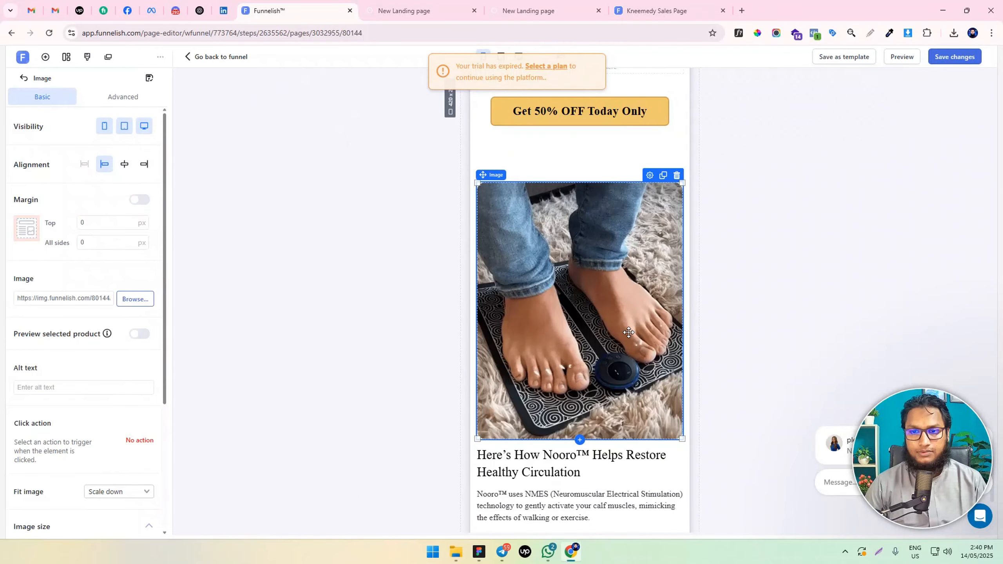
pyautogui.scroll(-3, 589, 373)
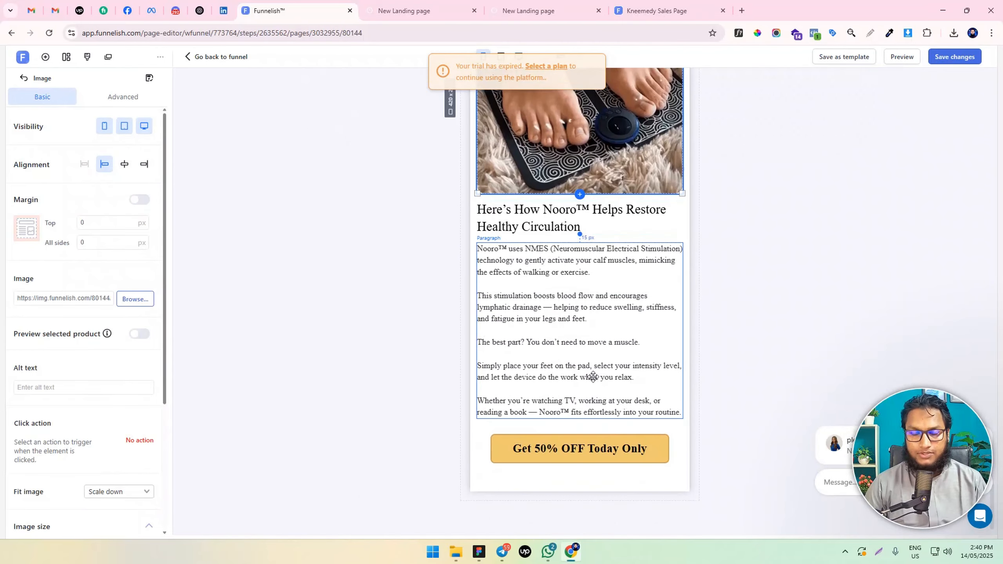
pyautogui.scroll(10, 580, 395)
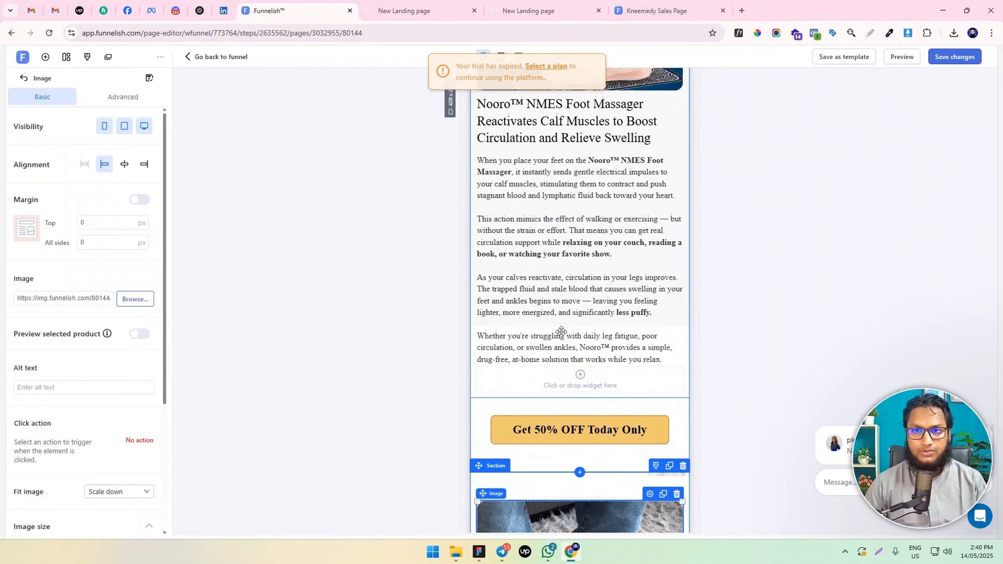
pyautogui.scroll(3, 561, 332)
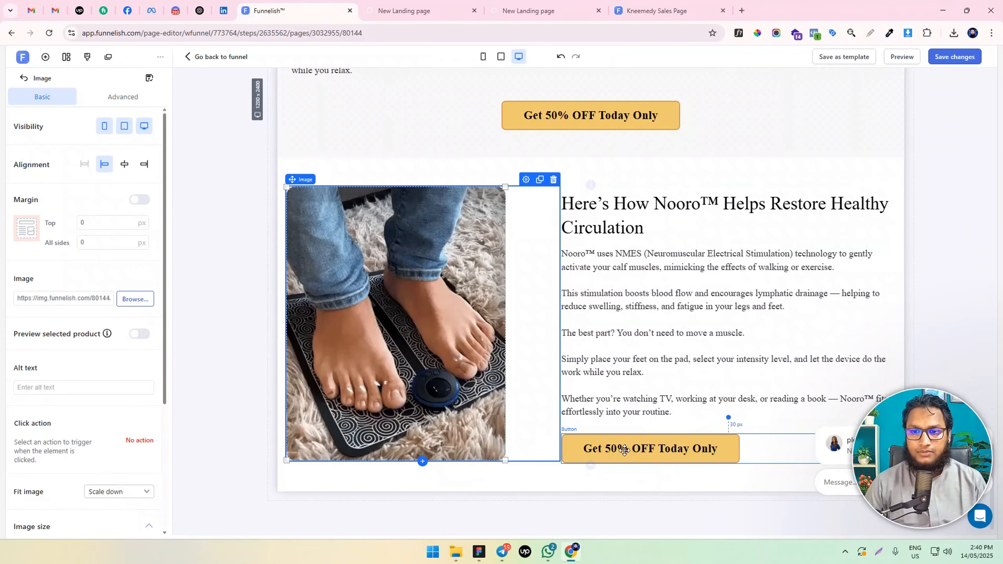
# Duplicate the entire healthy circulation section directly below the original
pyautogui.click(374, 178)
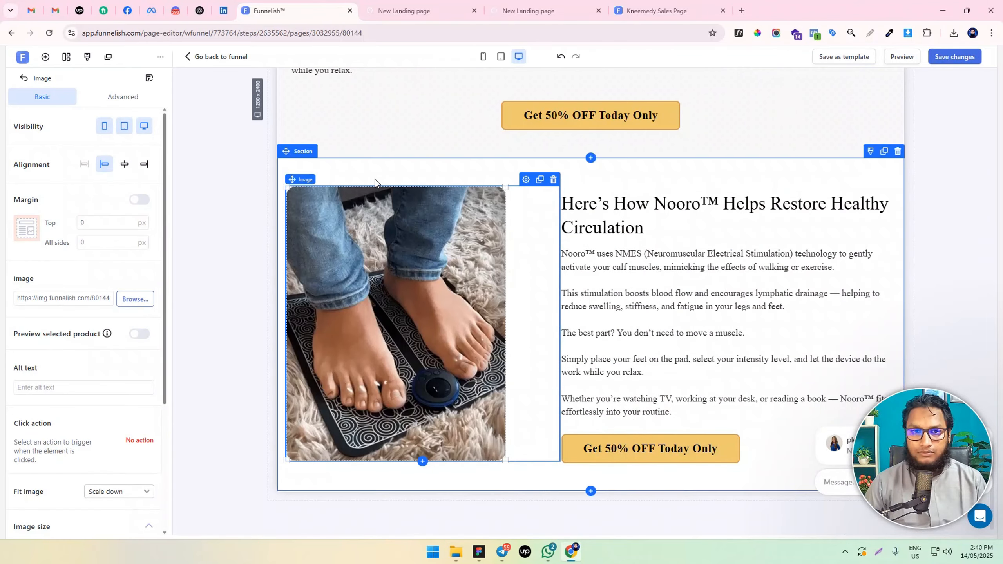
pyautogui.click(883, 151)
pyautogui.scroll(-8, 533, 297)
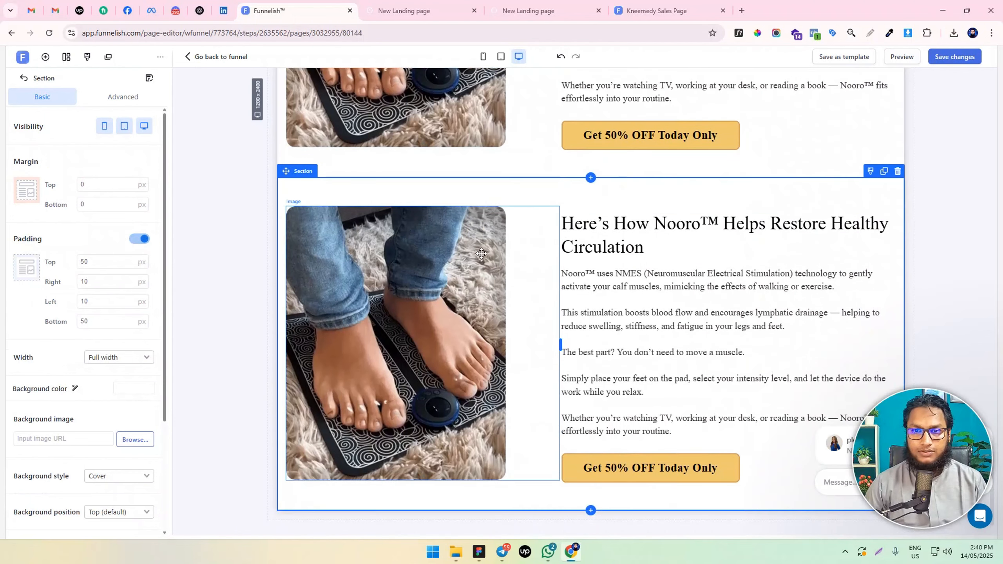
# Swap the copied section's columns by moving the foot photo to the right column and the heading and paragraph to the left
pyautogui.moveTo(461, 248); pyautogui.dragTo(722, 252)
pyautogui.scroll(-2, 722, 252)
pyautogui.moveTo(671, 393); pyautogui.dragTo(441, 238)
pyautogui.scroll(2, 473, 179)
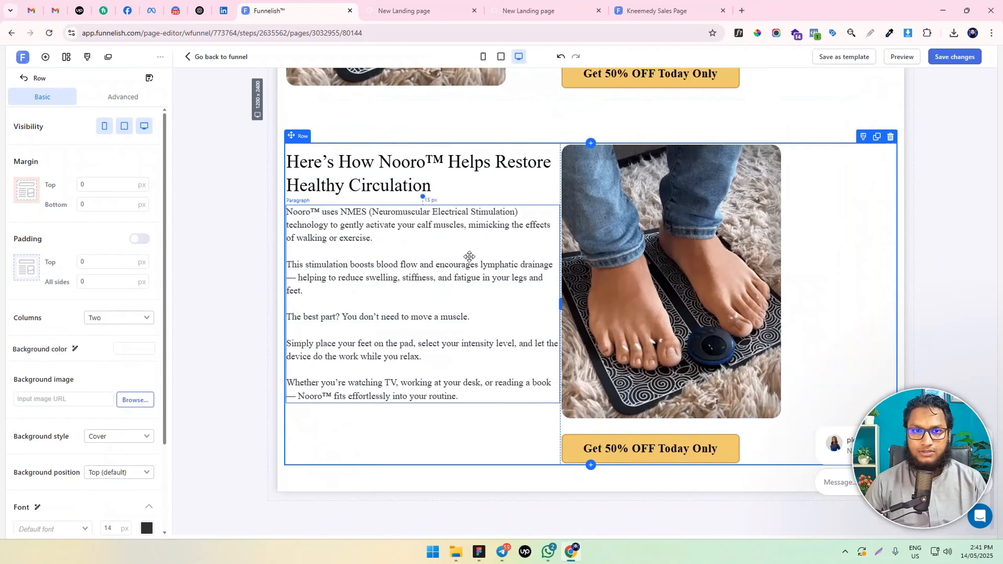
# Right-align the copied section's foot photo and widen the text column beside it
pyautogui.click(364, 179)
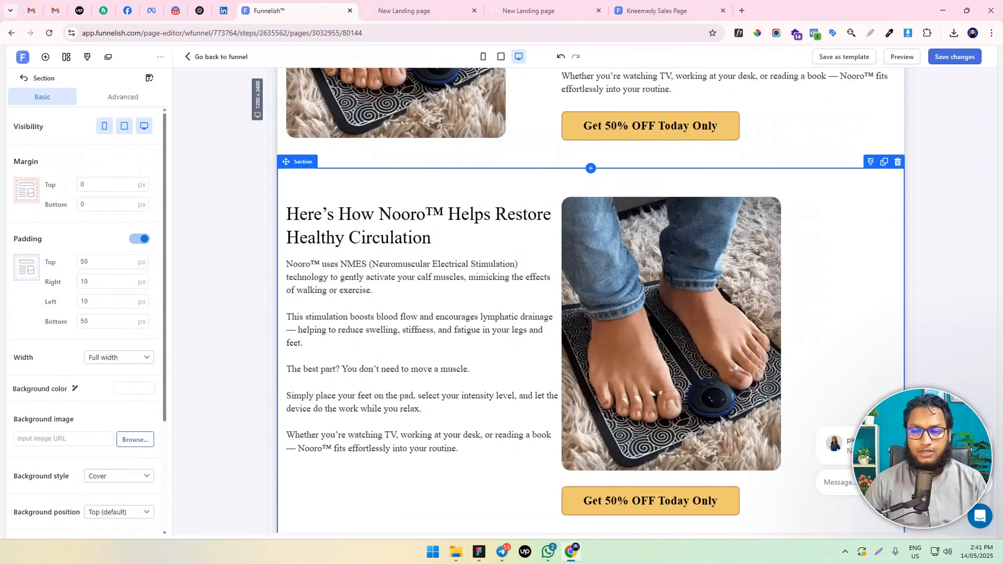
pyautogui.click(645, 200)
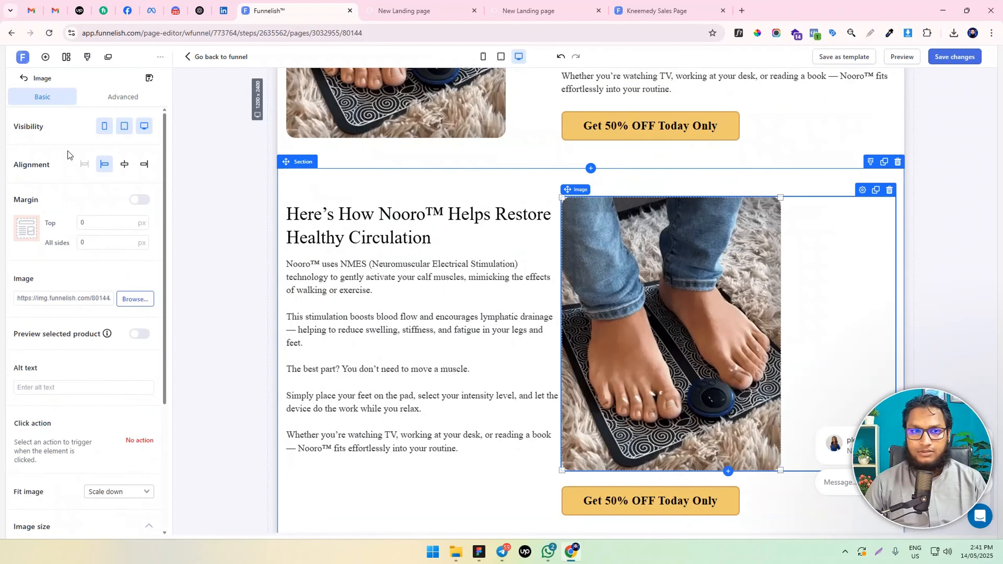
pyautogui.click(144, 164)
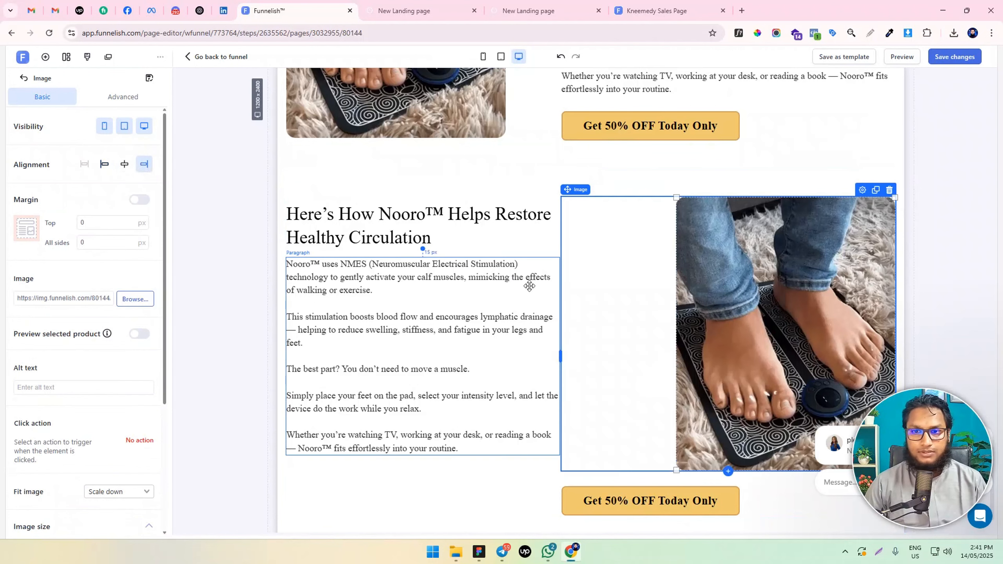
pyautogui.moveTo(561, 356); pyautogui.dragTo(624, 346)
pyautogui.scroll(-1, 613, 324)
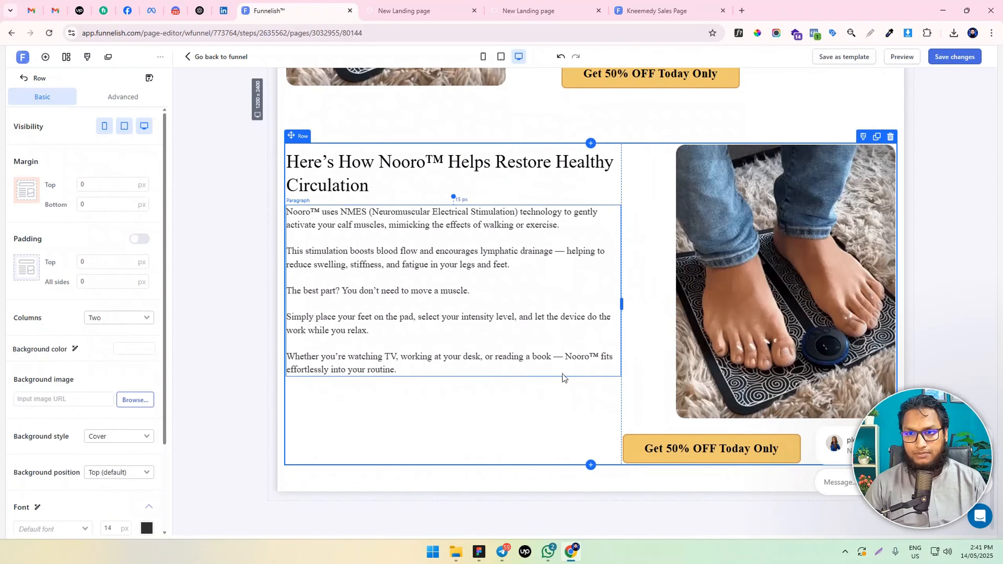
pyautogui.scroll(3, 541, 369)
pyautogui.scroll(-2, 542, 365)
pyautogui.scroll(3, 513, 355)
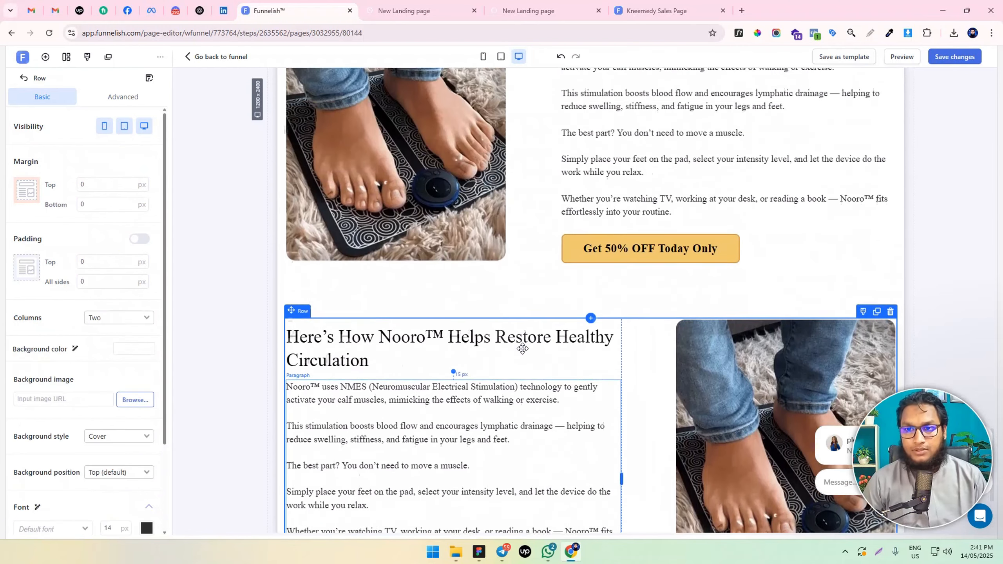
pyautogui.click(380, 338)
pyautogui.scroll(-2, 424, 340)
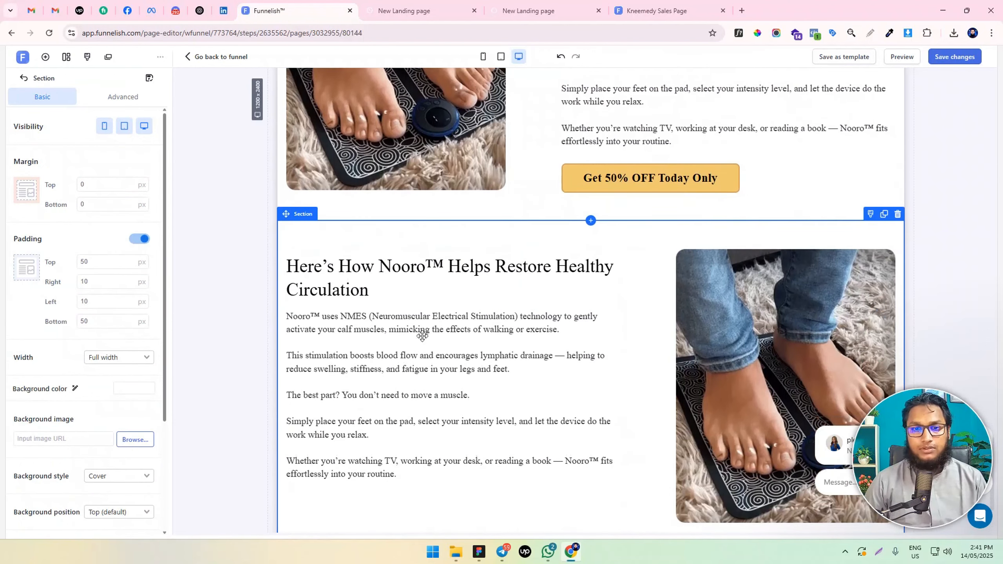
pyautogui.click(724, 319)
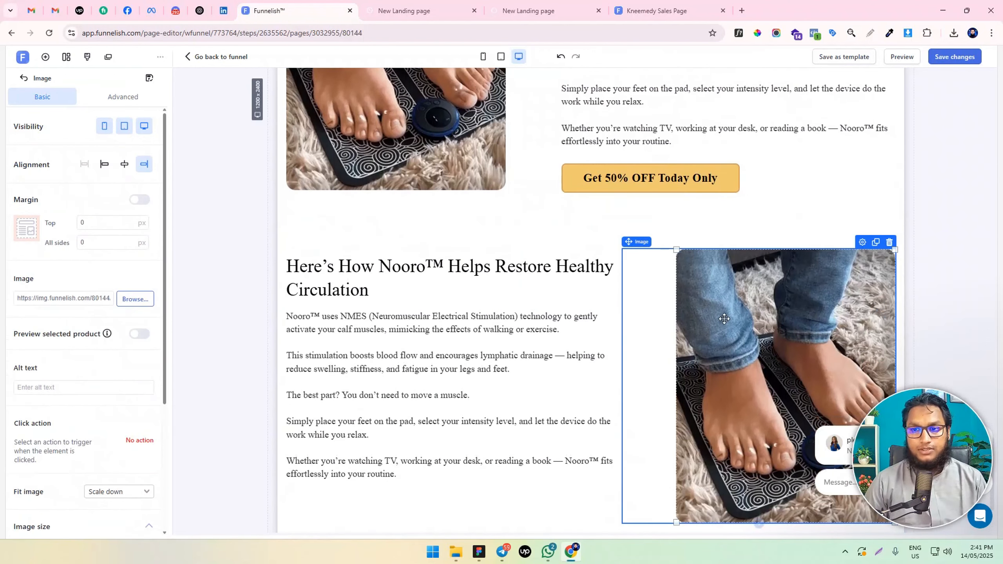
pyautogui.click(148, 300)
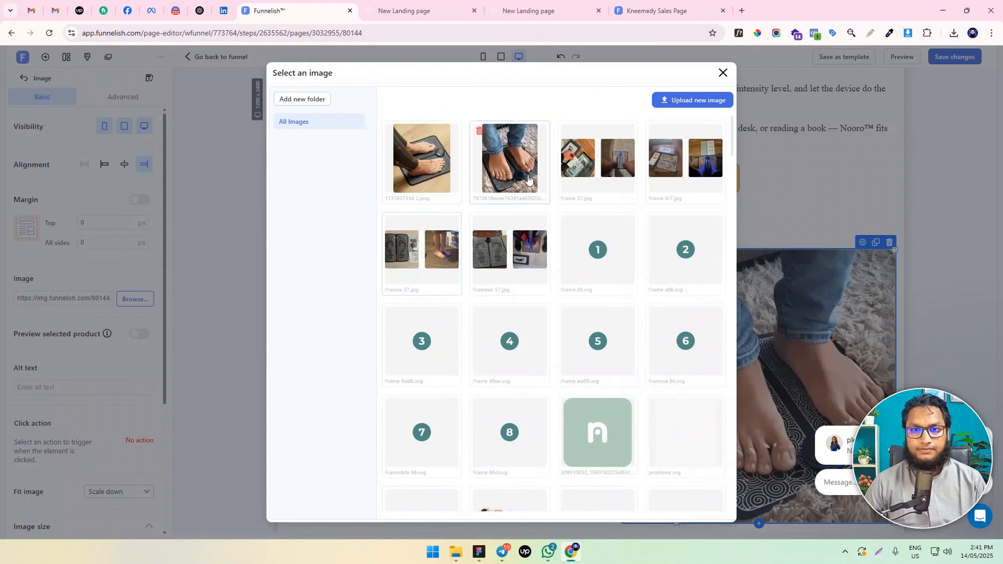
pyautogui.click(421, 161)
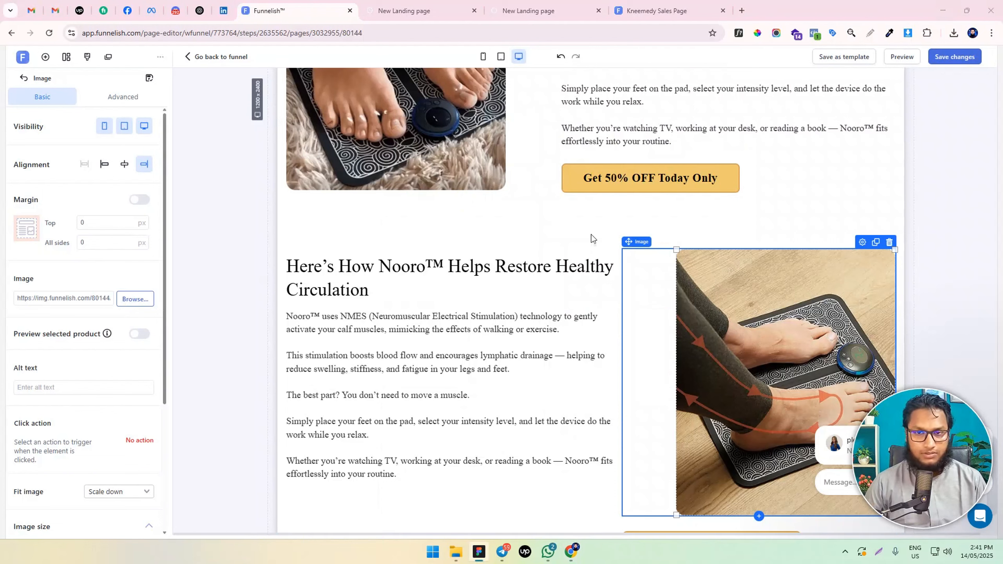
# Replace the copied heading with "How the Nooro™ Foot Massager Works" and the paragraph with the copy beginning "The best part about Nooro Foot Massager"
pyautogui.click(454, 274)
pyautogui.hotkey('ctrl', 'a')
pyautogui.write('How the Nooro™ Foot Massager Works')
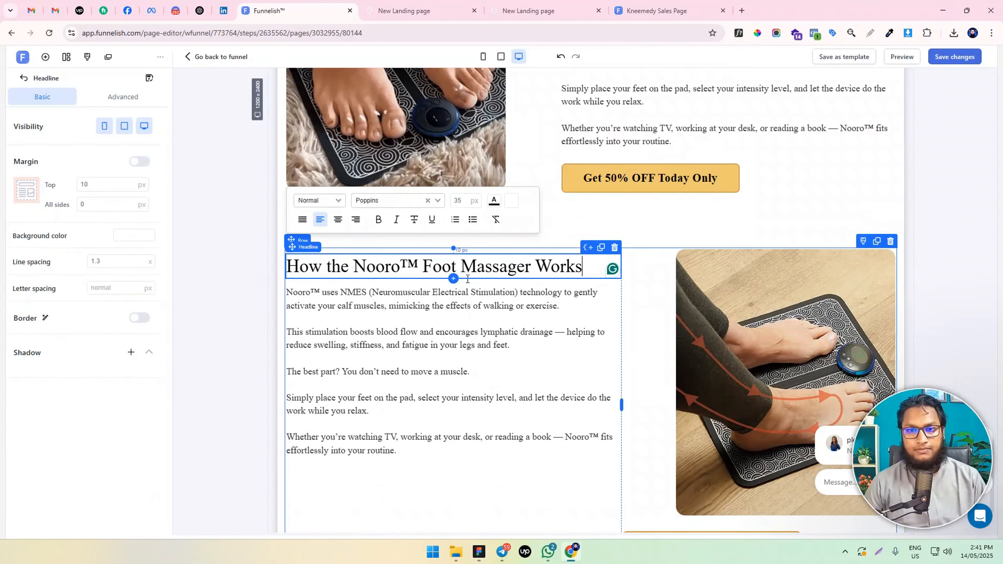
pyautogui.click(409, 454)
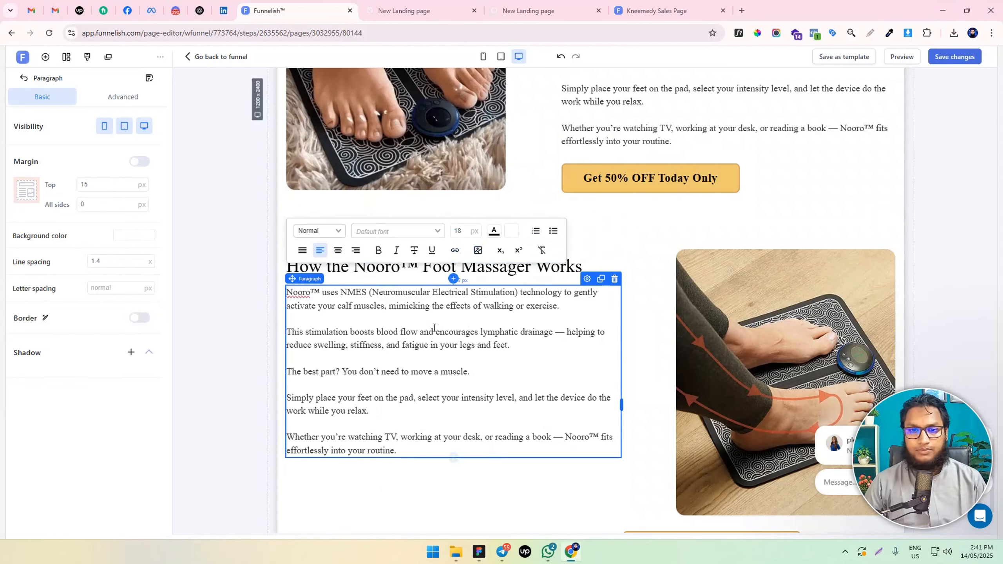
pyautogui.hotkey('ctrl', 'a')
pyautogui.write("The best part about Nooro Foot Massager is that it's so simple to use.  First, there are no annoying cords - You just charge it with the electricity plug and cable that arrives together with your order.  The second step is optional, but it's recommended that you wash your feet and remove any excess skin on your feet. It significantly boosts the effectiveness of the massage treatment.  Finally, place your feet on the foot pad, select the mode and the intensity level of the massage, and sit back comfortably while the massager eases the pain, relieves the tingling, and frees you from the chains of neuropathy.")
pyautogui.click(409, 459)
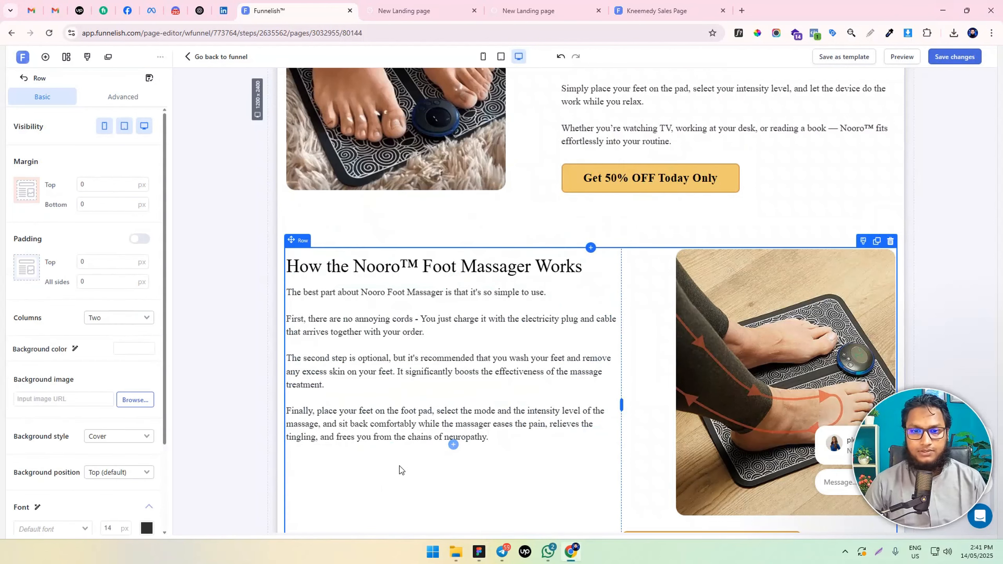
pyautogui.click(452, 337)
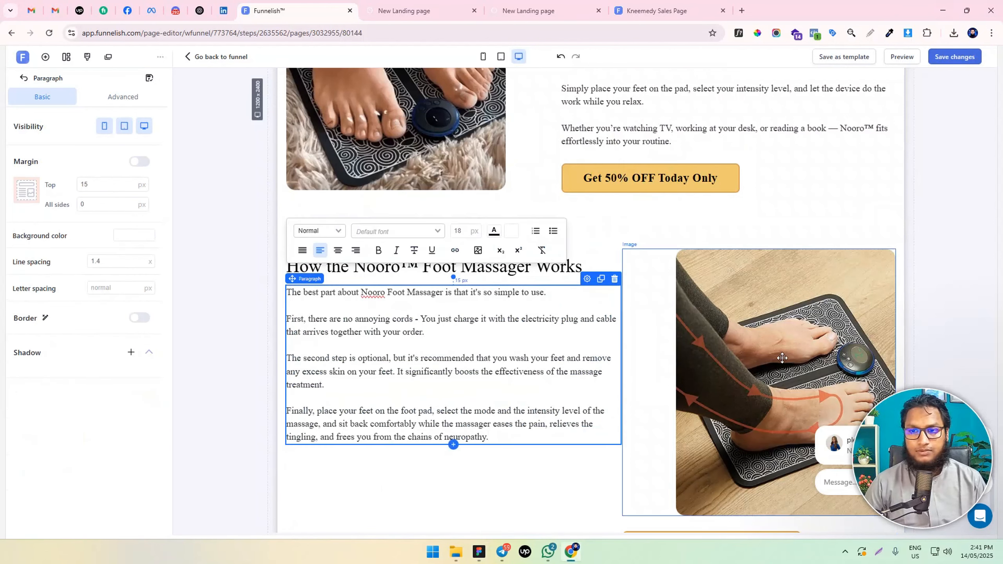
# Narrow the new section's text column to roughly the heading's width and compare the layout with the section above
pyautogui.click(694, 297)
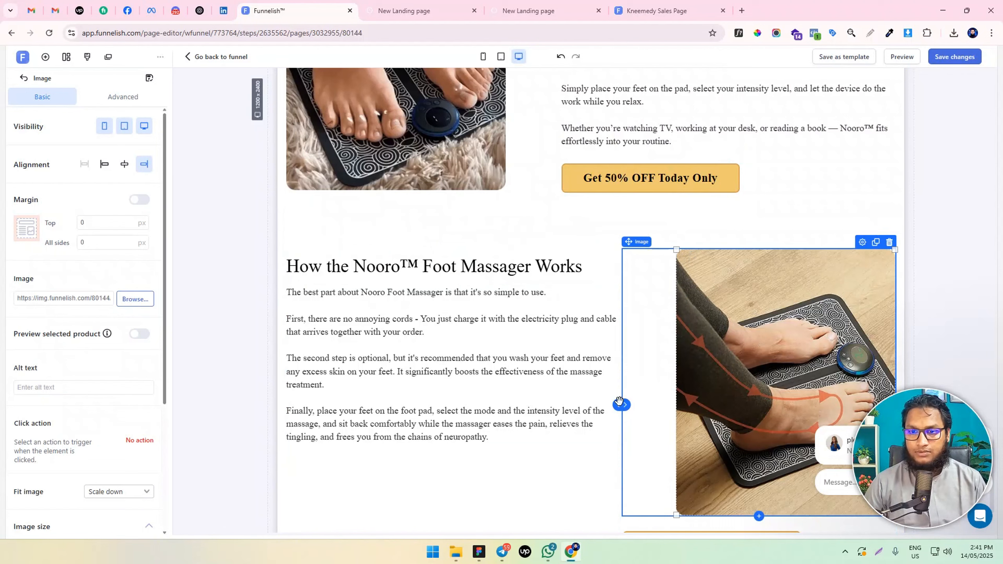
pyautogui.moveTo(619, 405); pyautogui.dragTo(586, 399)
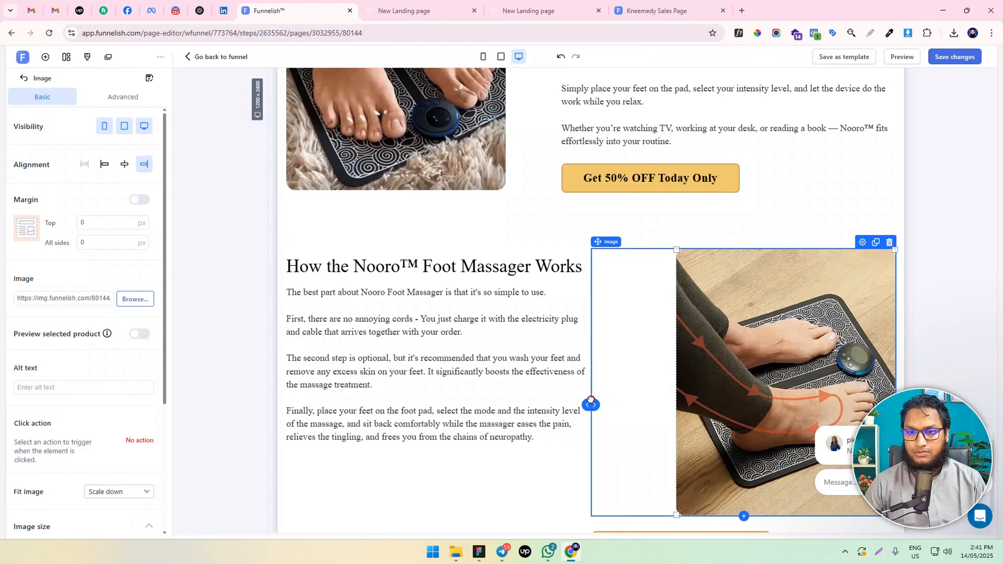
pyautogui.scroll(5, 591, 390)
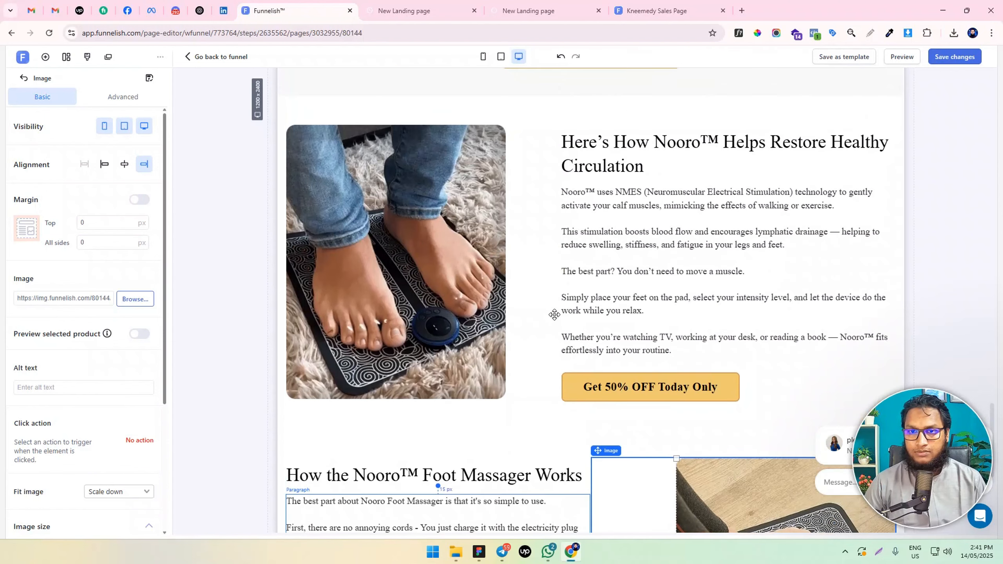
pyautogui.click(547, 267)
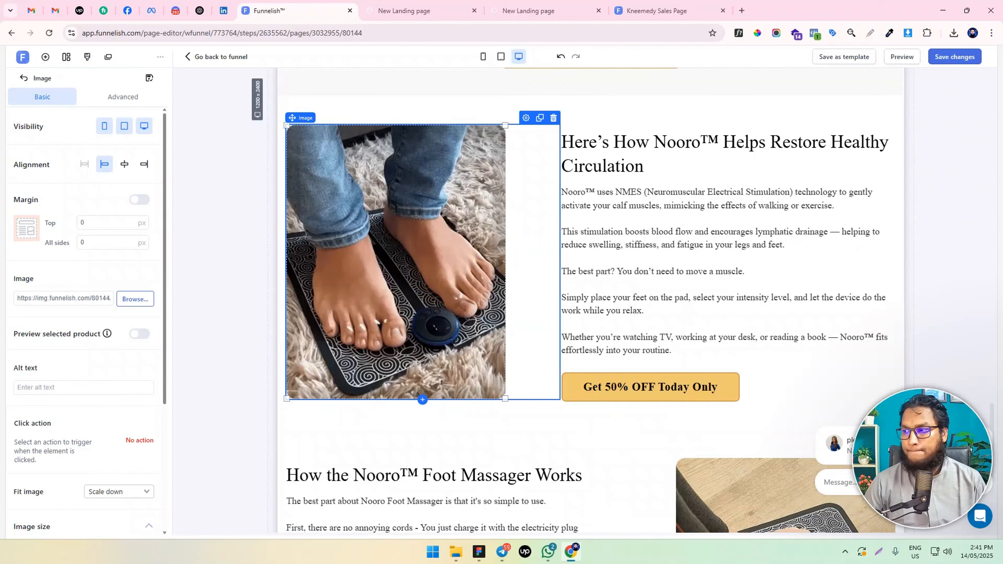
pyautogui.scroll(-6, 598, 316)
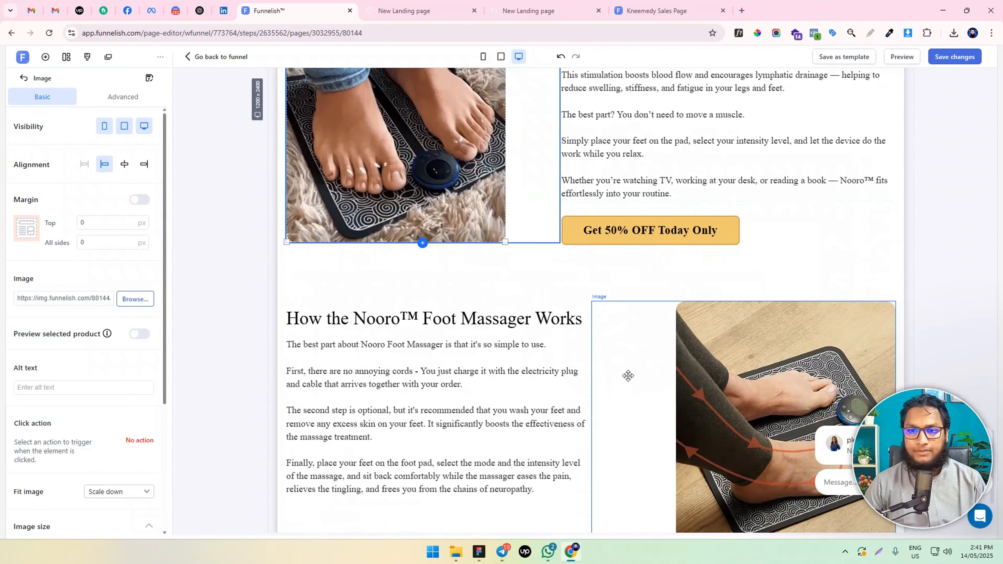
# Set the new section's foot massager image to a maximum width of 430 px and center it in its column
pyautogui.click(686, 315)
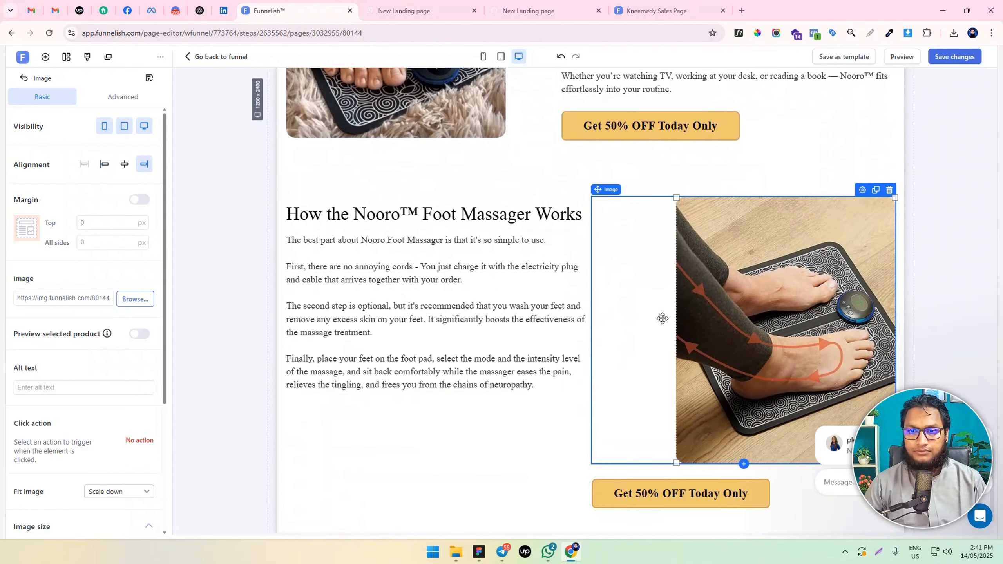
pyautogui.scroll(-5, 118, 395)
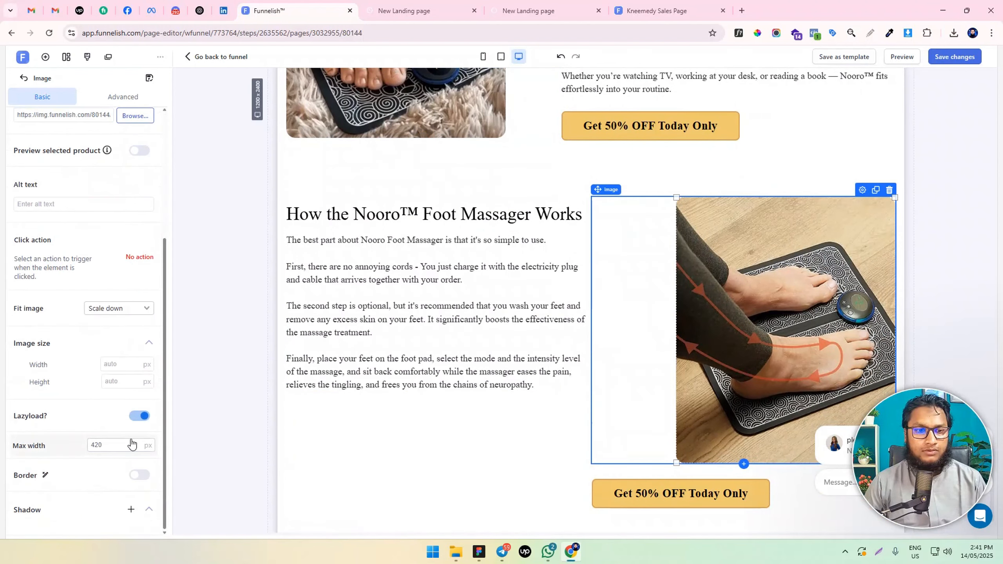
pyautogui.write('430')
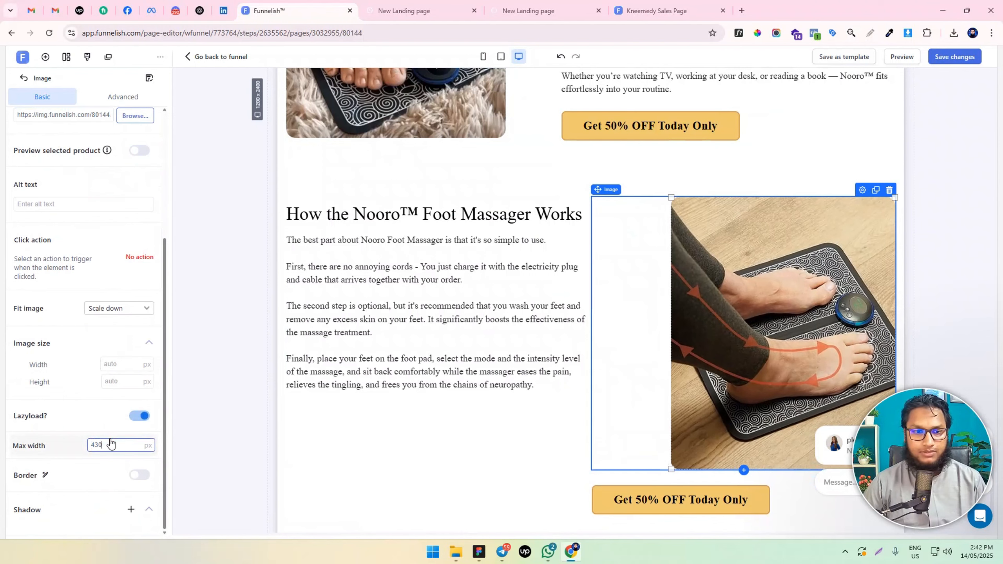
pyautogui.scroll(5, 67, 278)
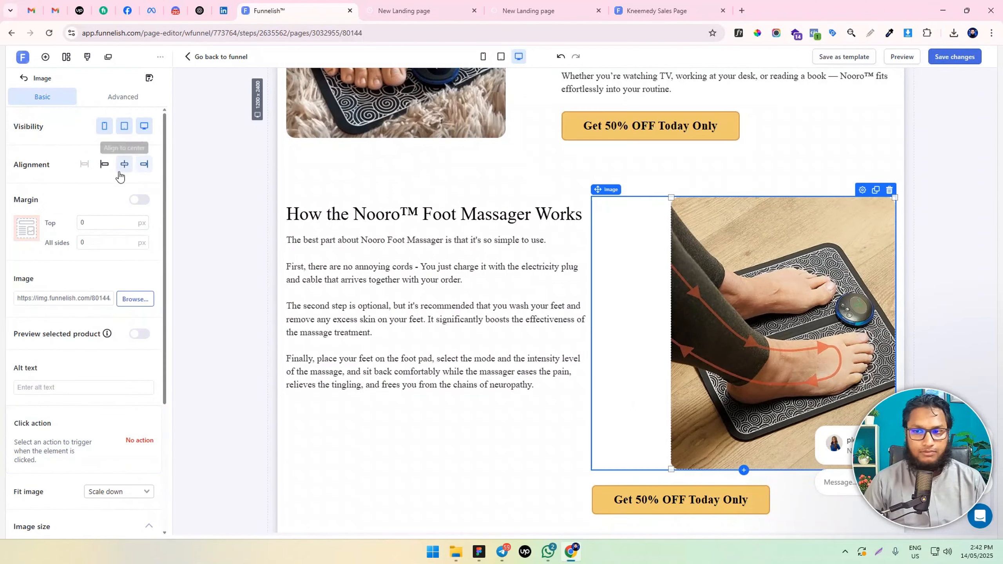
pyautogui.click(124, 164)
pyautogui.scroll(1, 525, 204)
pyautogui.scroll(-2, 537, 197)
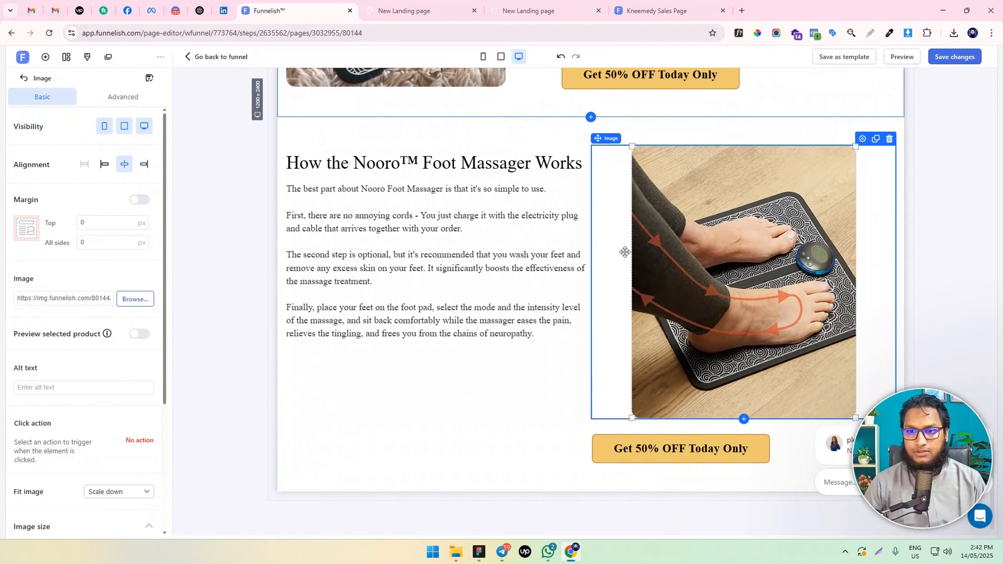
# Delete the "Get 50% OFF Today Only" button below the new section's foot massager image
pyautogui.click(679, 448)
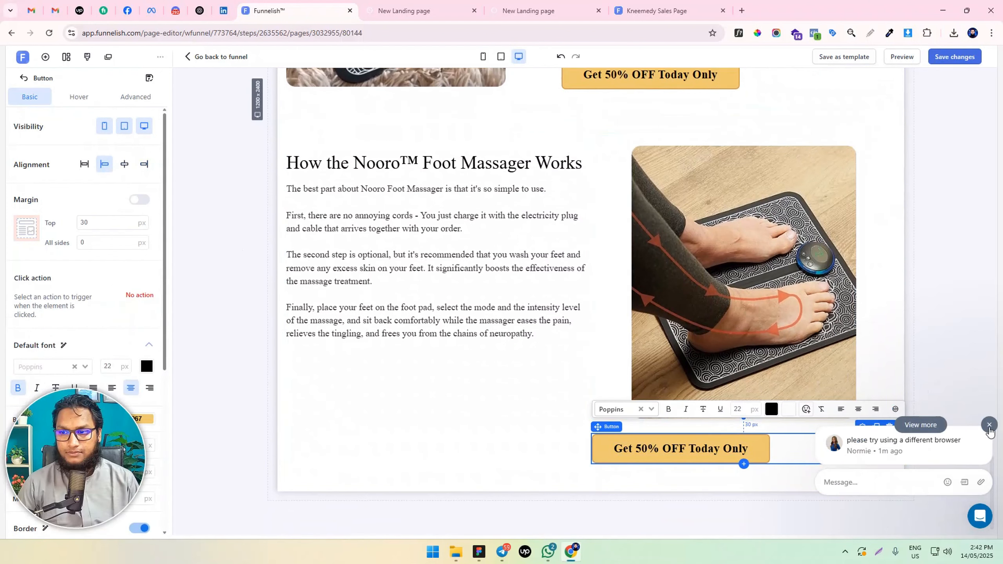
pyautogui.click(890, 427)
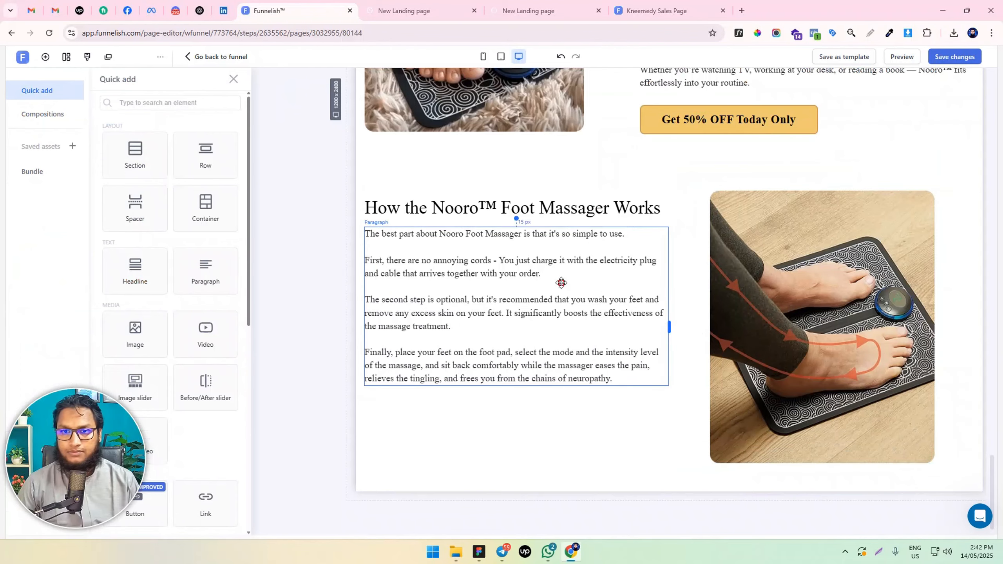
pyautogui.click(520, 233)
# Set the background color of the "How the Nooro™ Foot Massager Works" section to #D1DAD7
pyautogui.click(629, 179)
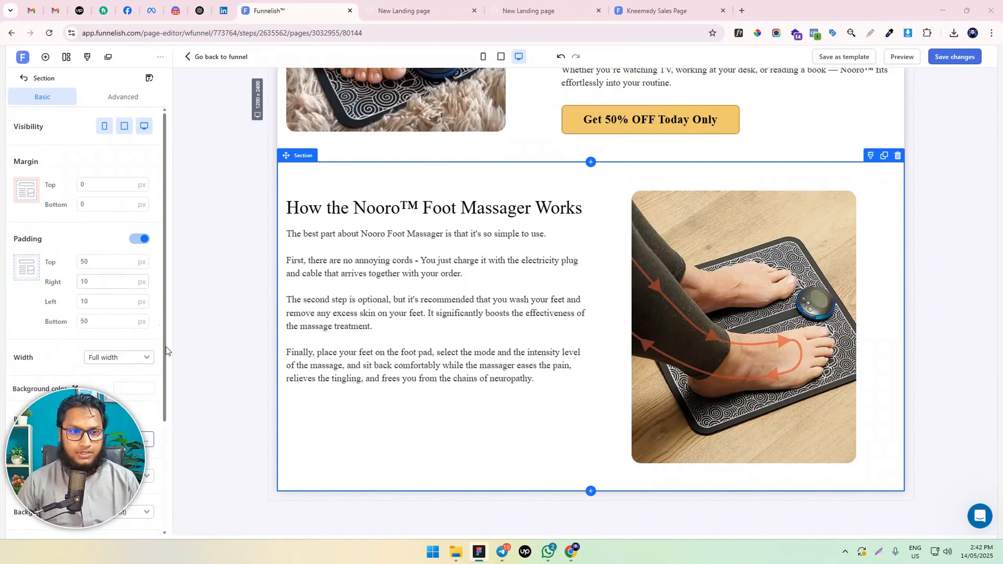
pyautogui.click(291, 169)
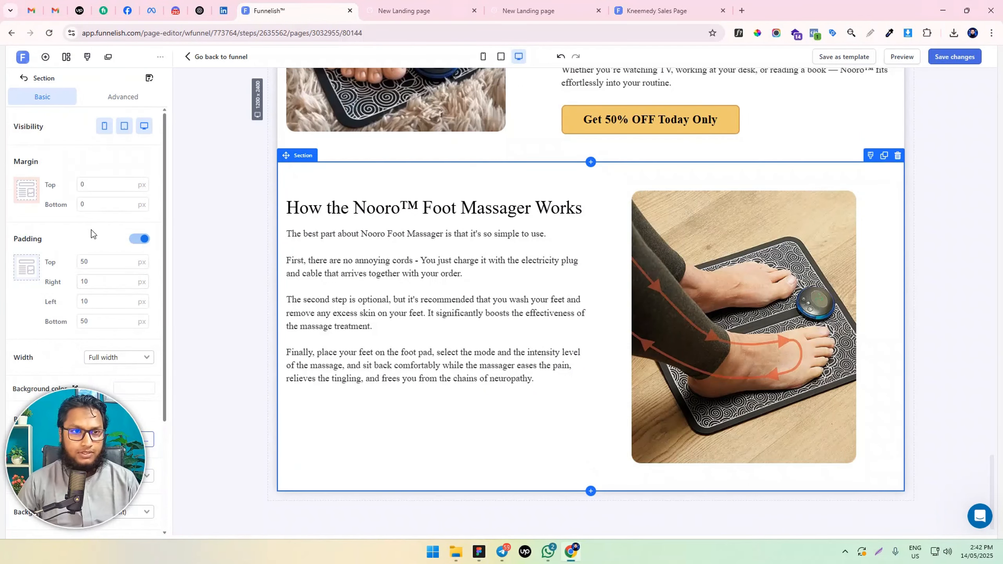
pyautogui.scroll(-3, 91, 234)
pyautogui.click(130, 238)
pyautogui.write('#D1DAD7')
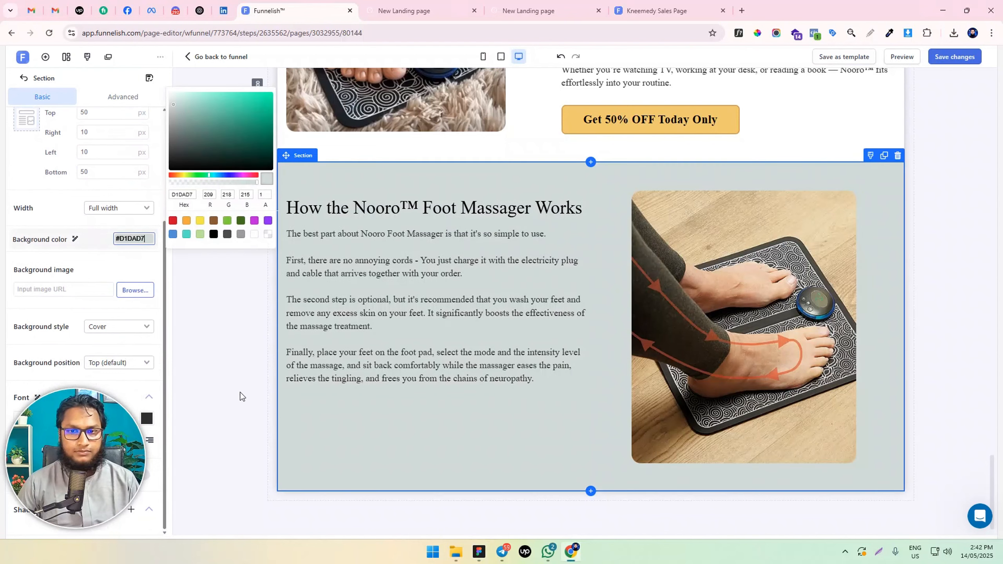
# Narrow the text column of the "How the Nooro™ Foot Massager Works" section to about 45% of the row's width
pyautogui.click(239, 390)
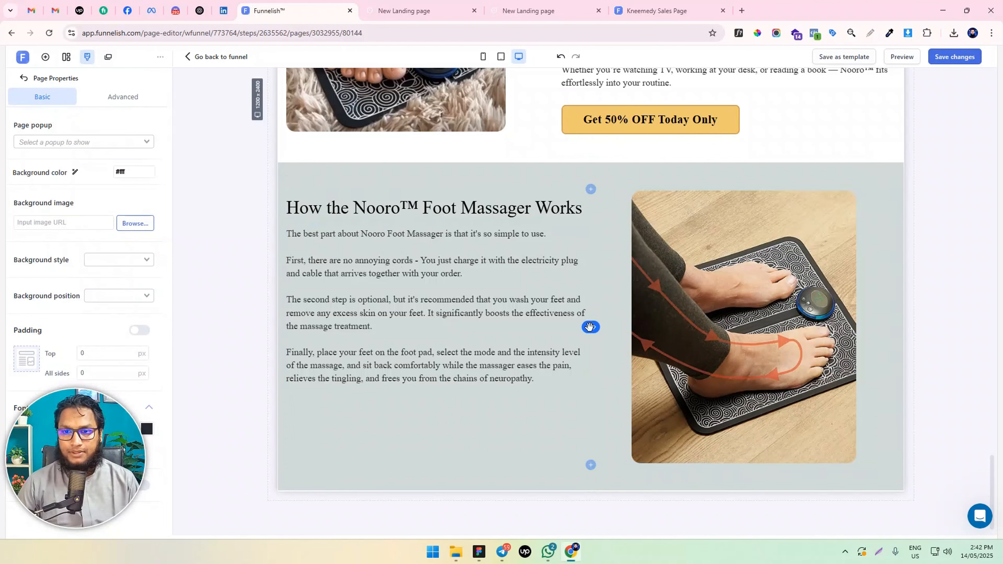
pyautogui.moveTo(584, 328); pyautogui.dragTo(560, 328)
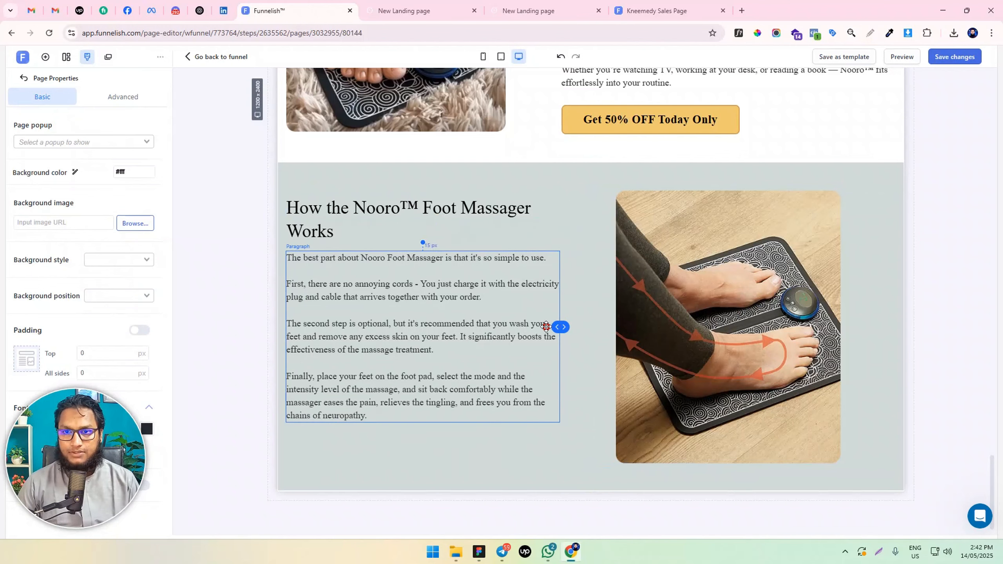
pyautogui.click(392, 213)
pyautogui.click(673, 282)
pyautogui.scroll(6, 676, 282)
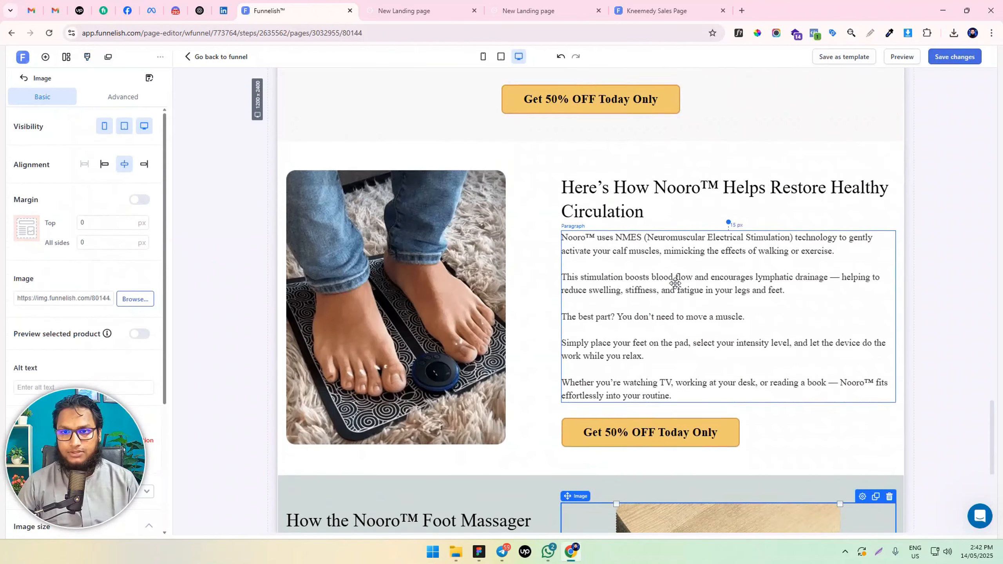
pyautogui.scroll(-5, 676, 282)
# Set the top margin of the "How the Nooro™ Foot Massager Works" headline to 20 px
pyautogui.click(416, 282)
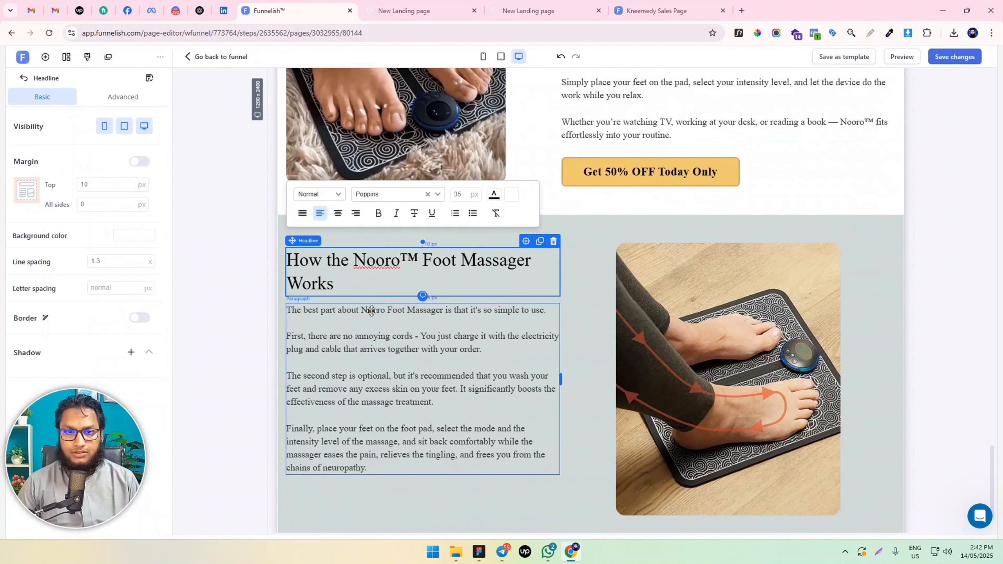
pyautogui.click(299, 359)
pyautogui.click(371, 488)
pyautogui.scroll(-1, 434, 434)
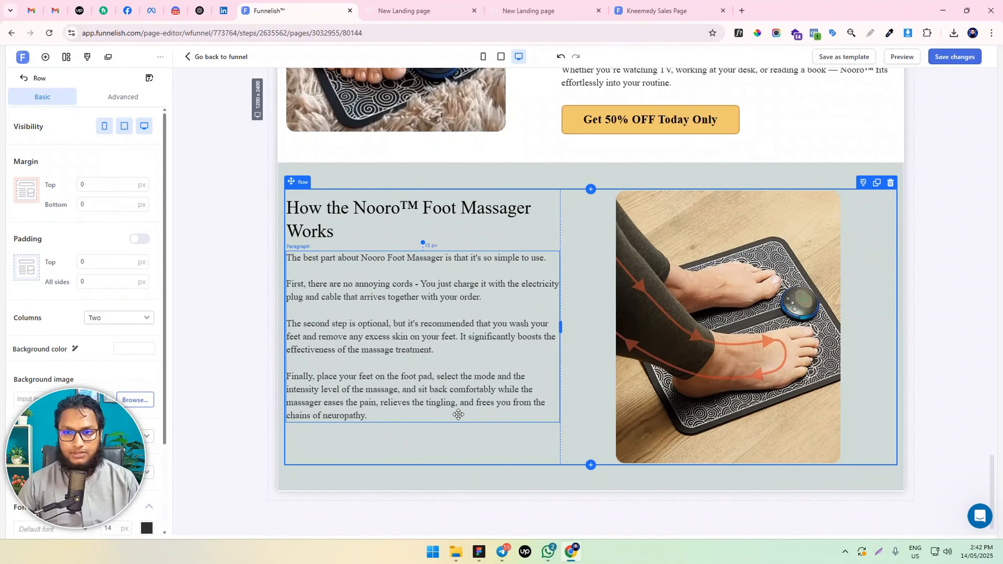
pyautogui.click(438, 218)
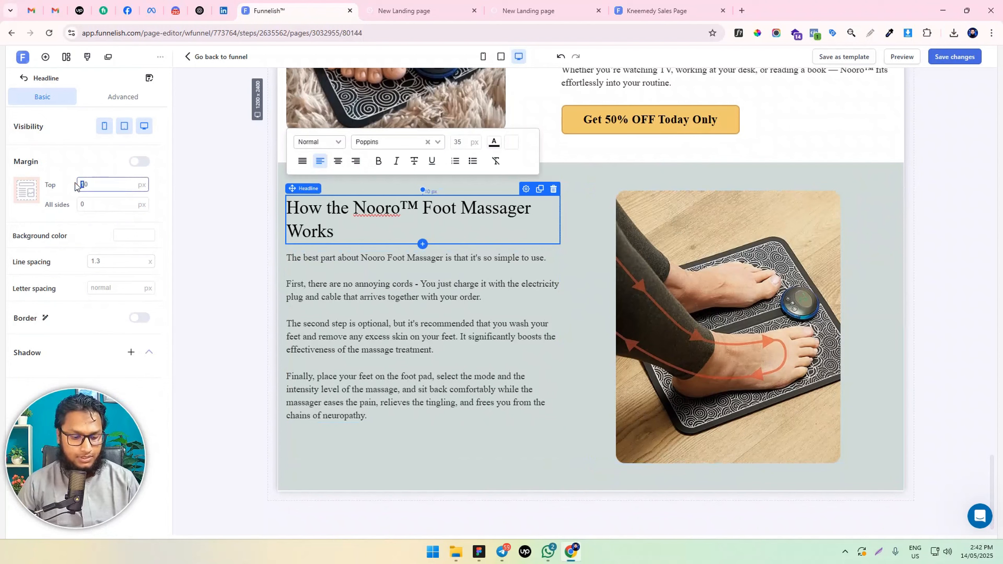
pyautogui.write('2')
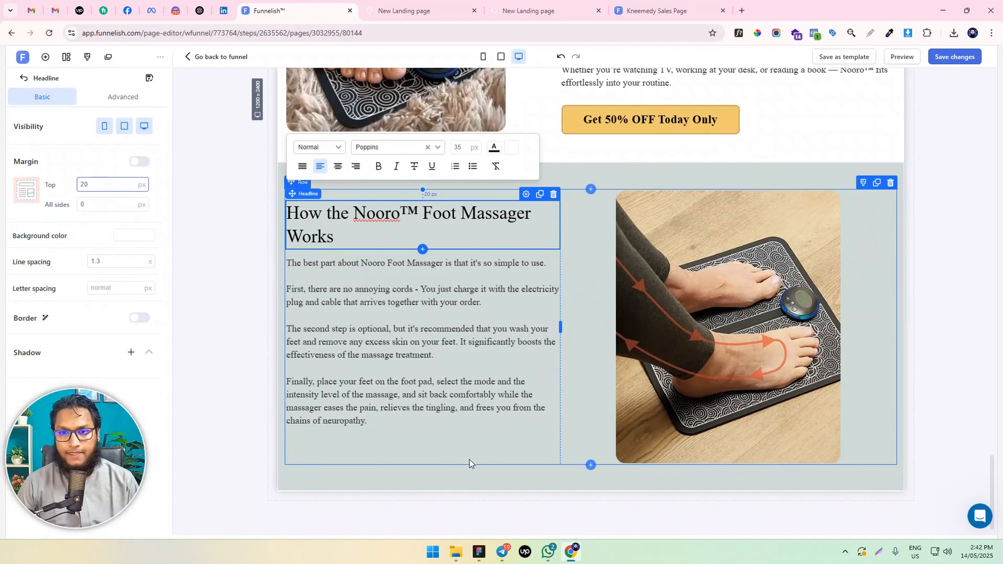
pyautogui.click(469, 474)
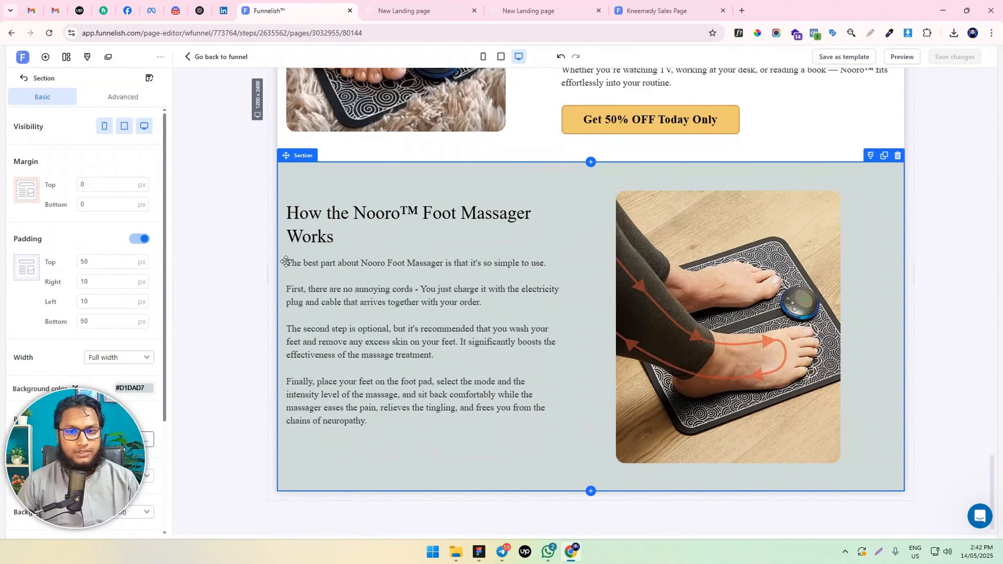
# Add a new section below the "How the Nooro™ Foot Massager Works" section and give it a one-column row
pyautogui.click(46, 56)
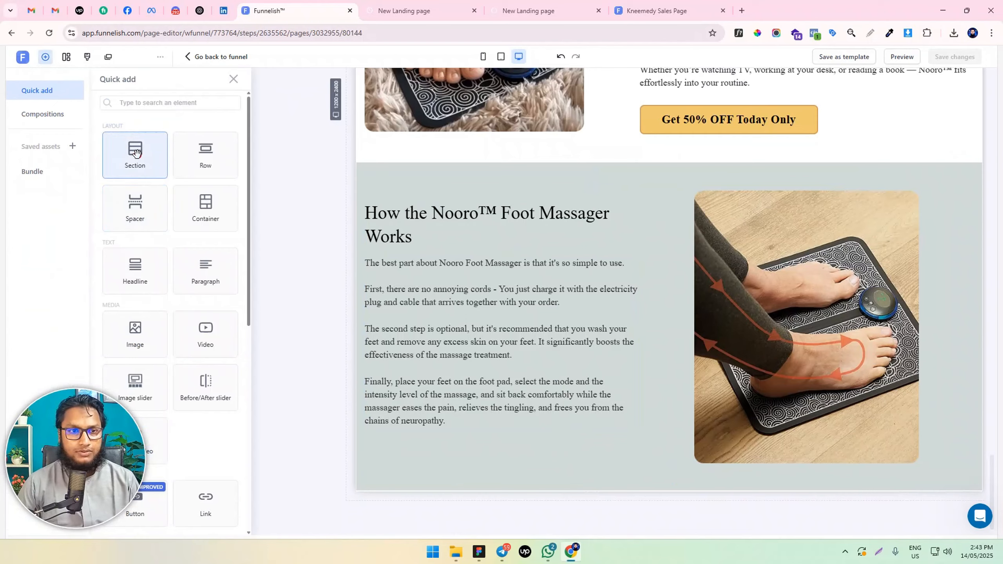
pyautogui.moveTo(135, 152); pyautogui.dragTo(671, 474)
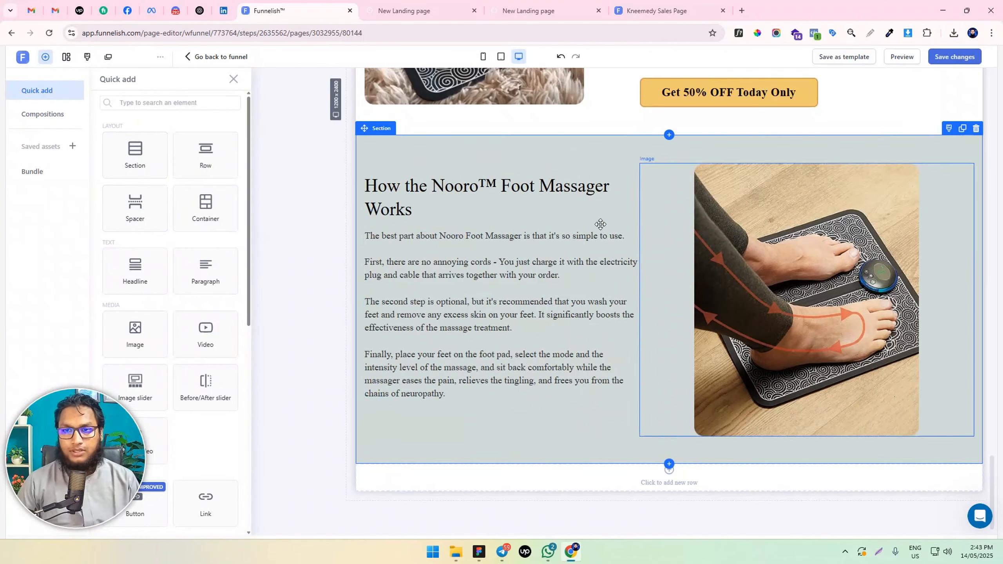
pyautogui.scroll(5, 600, 229)
pyautogui.scroll(-5, 604, 236)
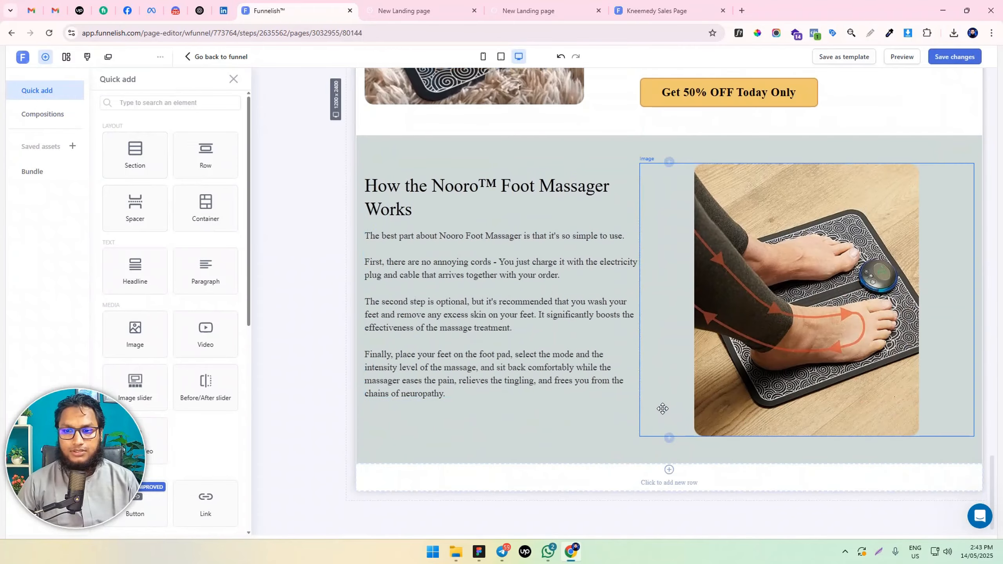
pyautogui.click(673, 483)
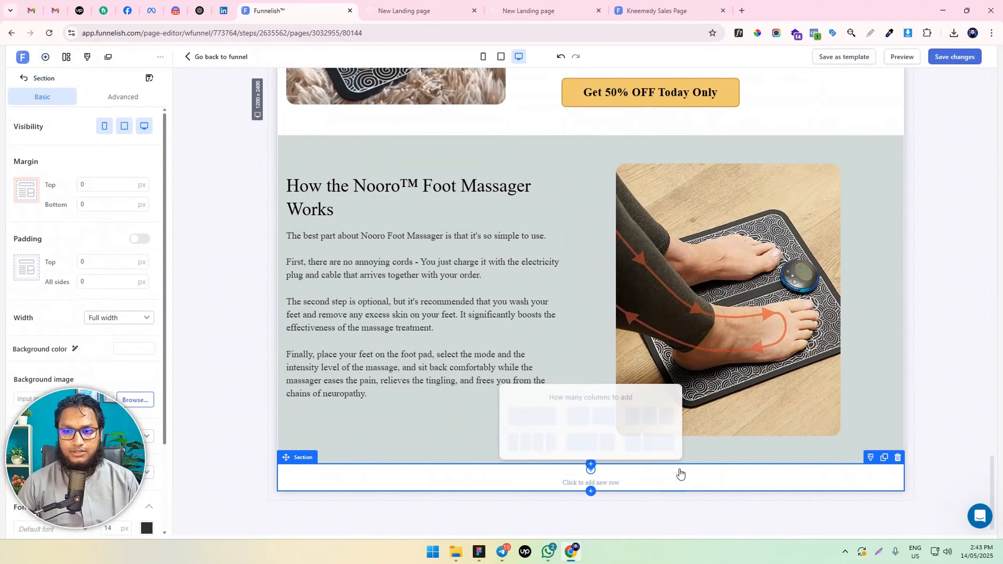
pyautogui.click(539, 418)
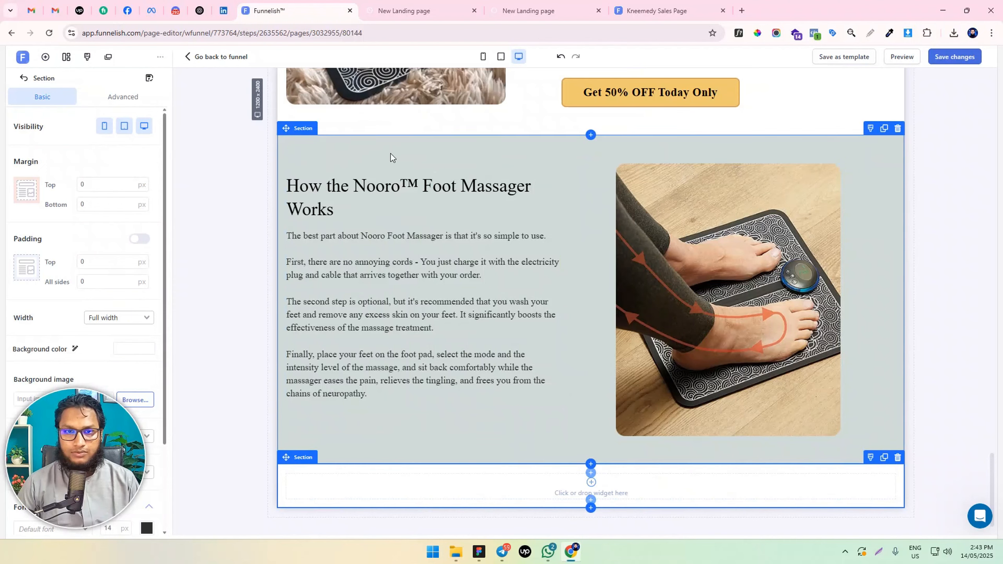
# Clone the "How the Nooro™ Foot Massager Works" headline and move the copy into the new section's empty row
pyautogui.click(373, 186)
pyautogui.click(540, 167)
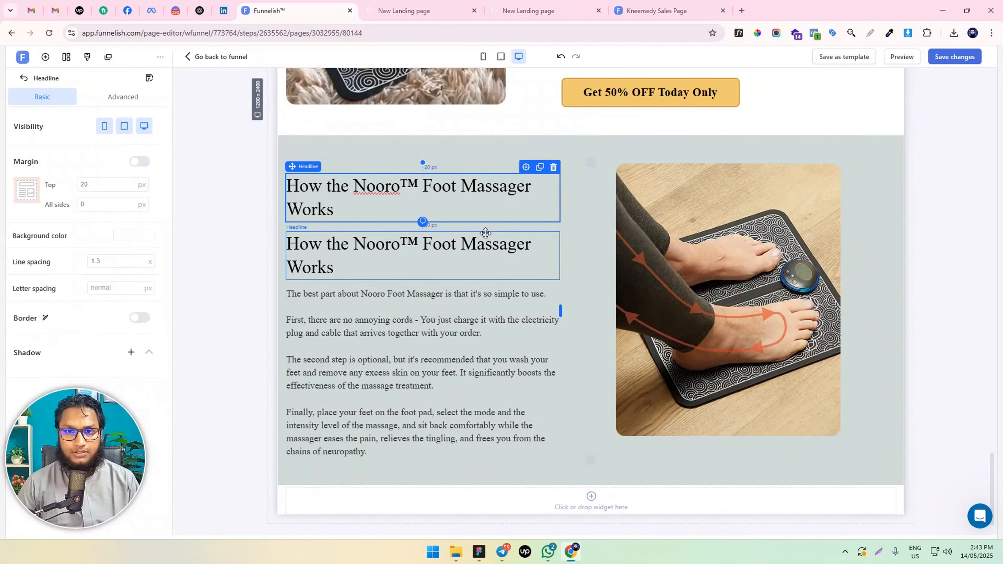
pyautogui.scroll(-1, 454, 218)
pyautogui.moveTo(451, 216)
pyautogui.mouseDown()
pyautogui.moveTo(642, 474)
pyautogui.moveTo(662, 475)
pyautogui.moveTo(651, 474)
pyautogui.mouseUp()
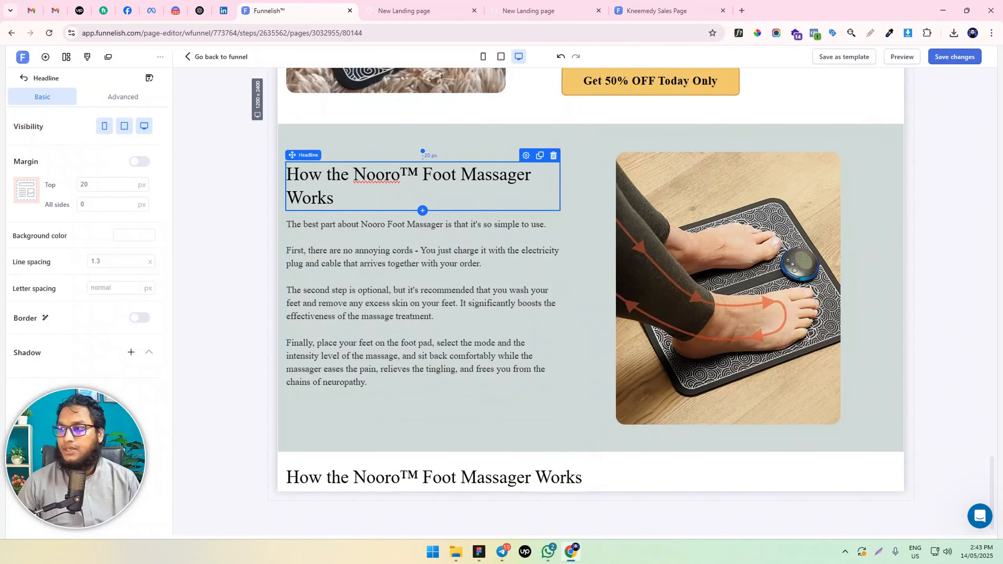
# Replace the cloned headline's text with "Why choose the Nooro™ NMES Foot Massager" and center it
pyautogui.hotkey('alt', 'Tab')
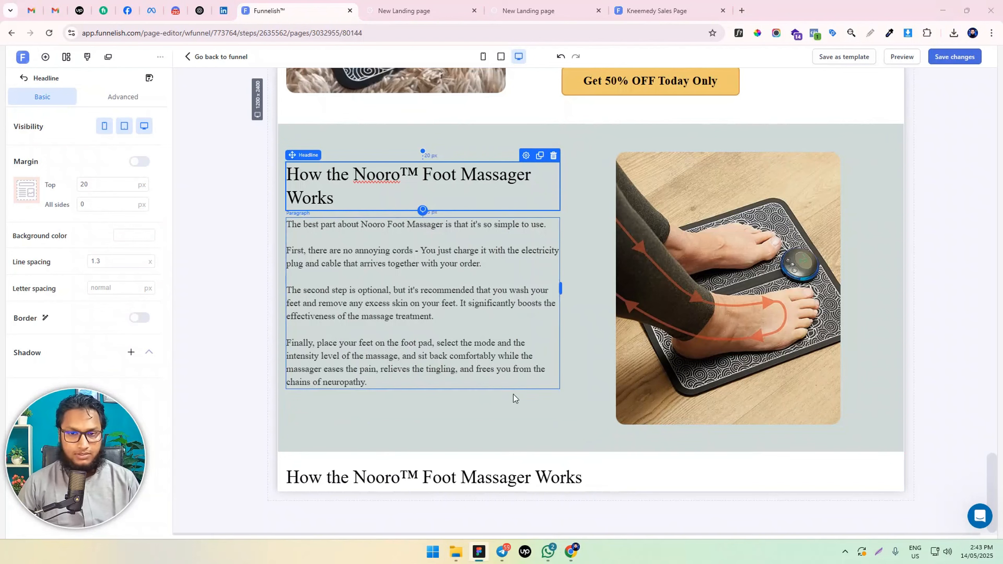
pyautogui.click(477, 477)
pyautogui.doubleClick(477, 478)
pyautogui.hotkey('ctrl', 'a')
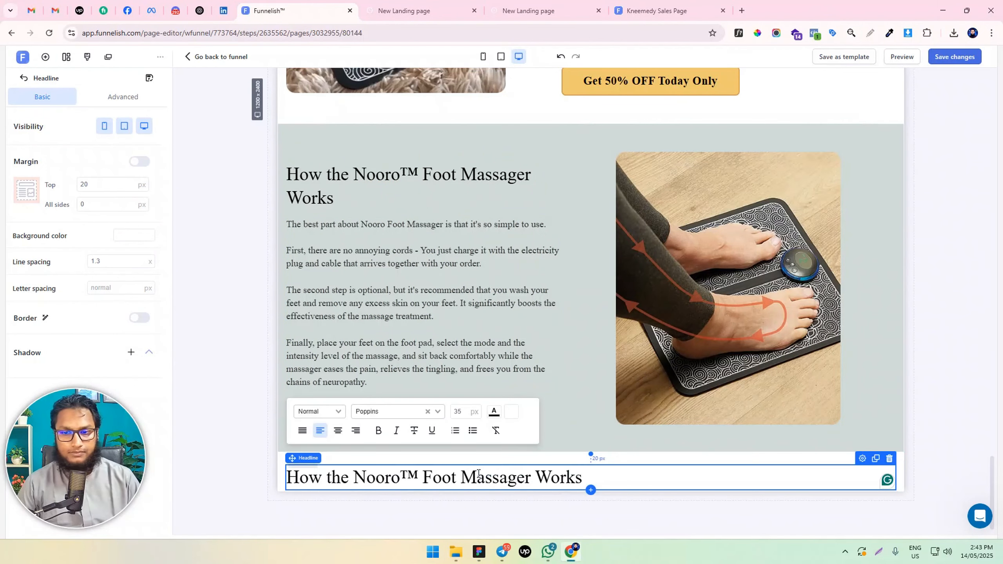
pyautogui.write('Why choose the Nooro™ NMES Foot Massager')
pyautogui.hotkey('ctrl', 'a')
pyautogui.click(339, 432)
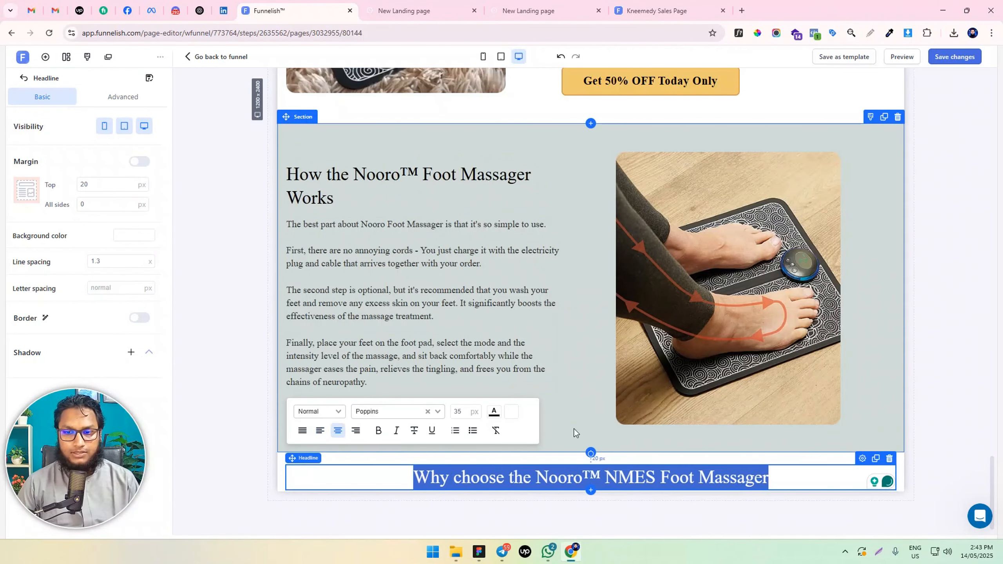
# Clone the foot massager paragraph and replace the copy's text with "it's non-addictive, works fast, and actually does good things for your body"
pyautogui.hotkey('alt', 'Tab')
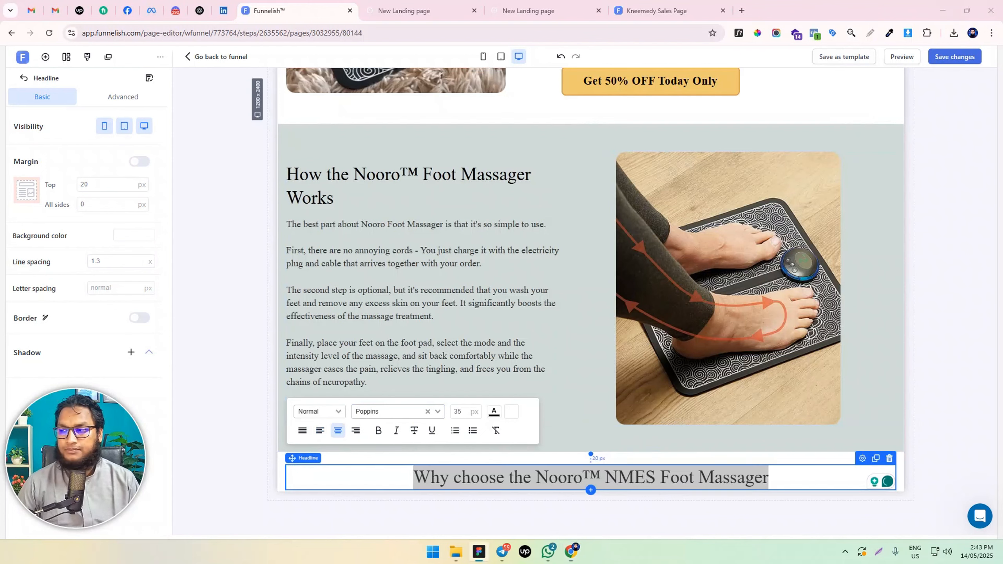
pyautogui.click(498, 229)
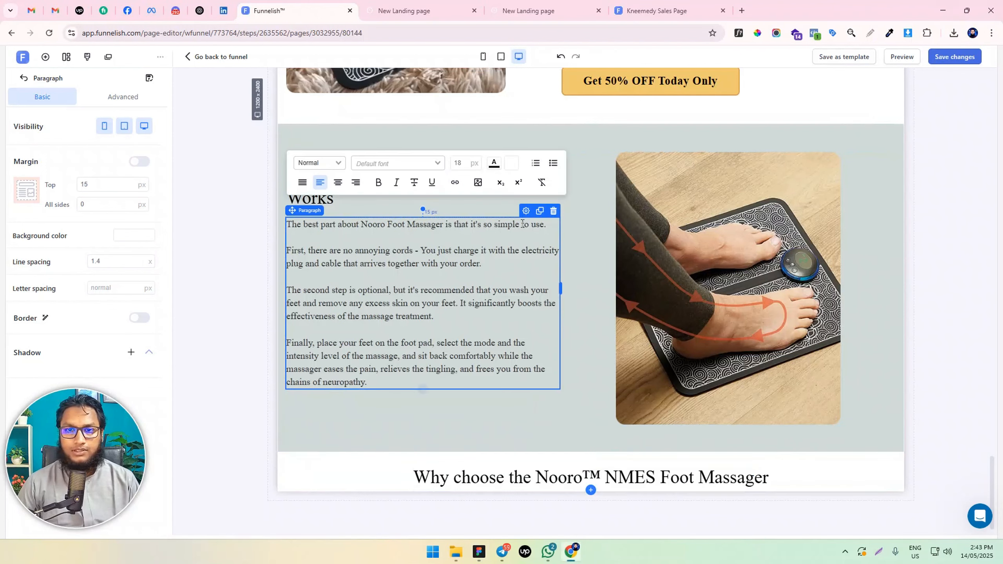
pyautogui.click(539, 210)
pyautogui.scroll(-3, 549, 228)
pyautogui.moveTo(468, 282); pyautogui.dragTo(566, 299)
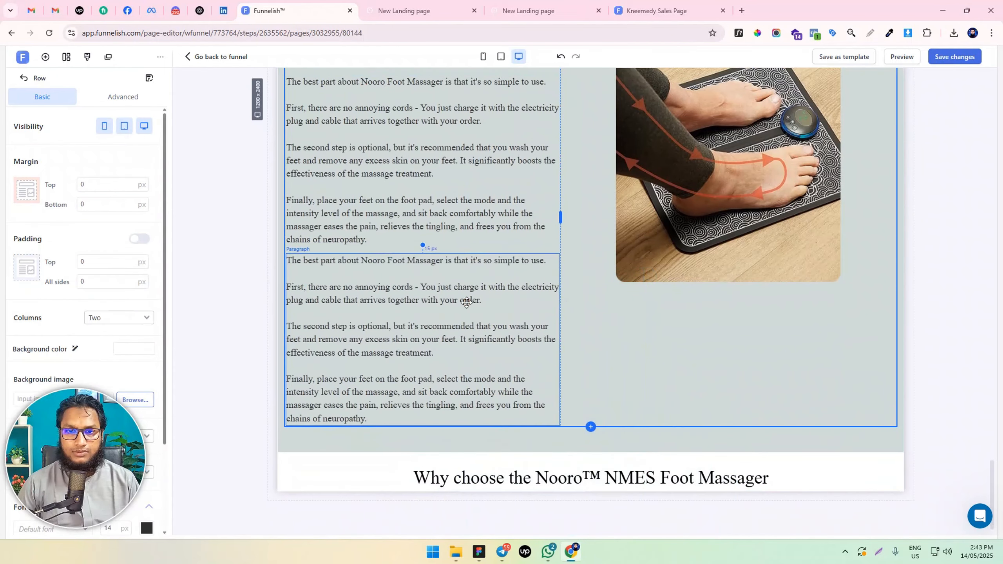
pyautogui.tripleClick(467, 302)
pyautogui.hotkey('ctrl', 'a')
pyautogui.write("it's non-addictive, works fast, and actually does good things for your body")
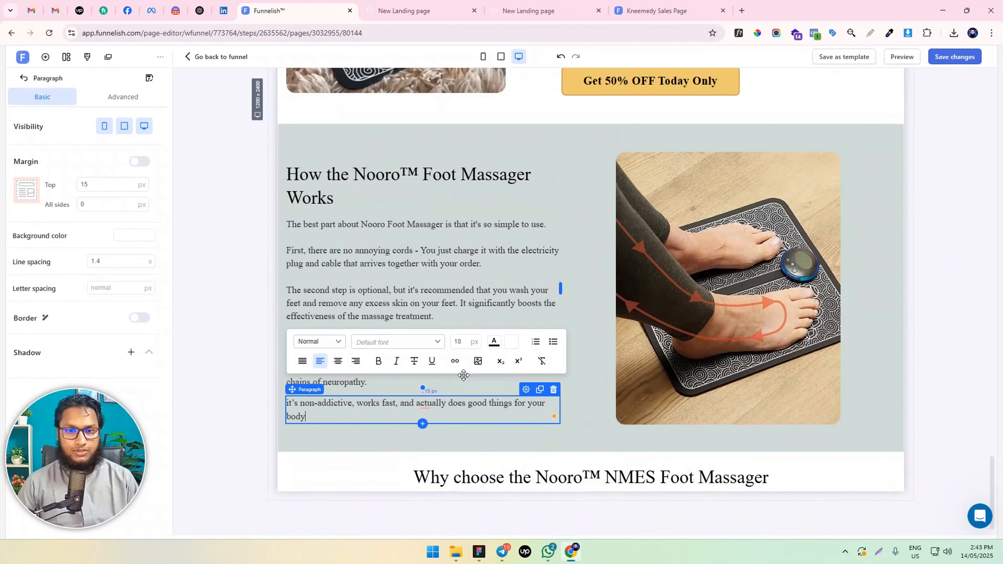
# Move the "it's non-addictive" paragraph below the "Why choose the Nooro™ NMES Foot Massager" headline and center its text
pyautogui.click(517, 437)
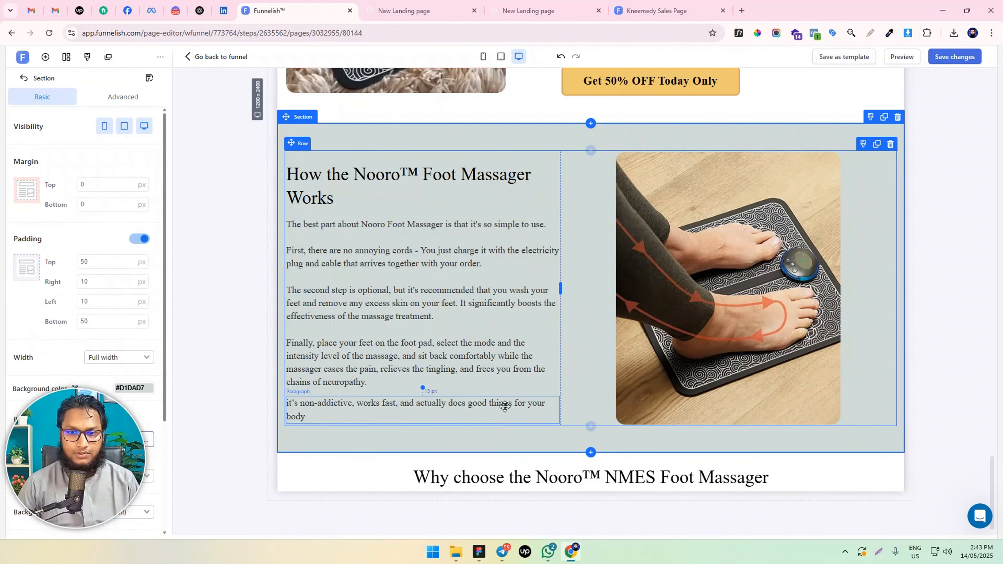
pyautogui.moveTo(503, 408); pyautogui.dragTo(682, 472)
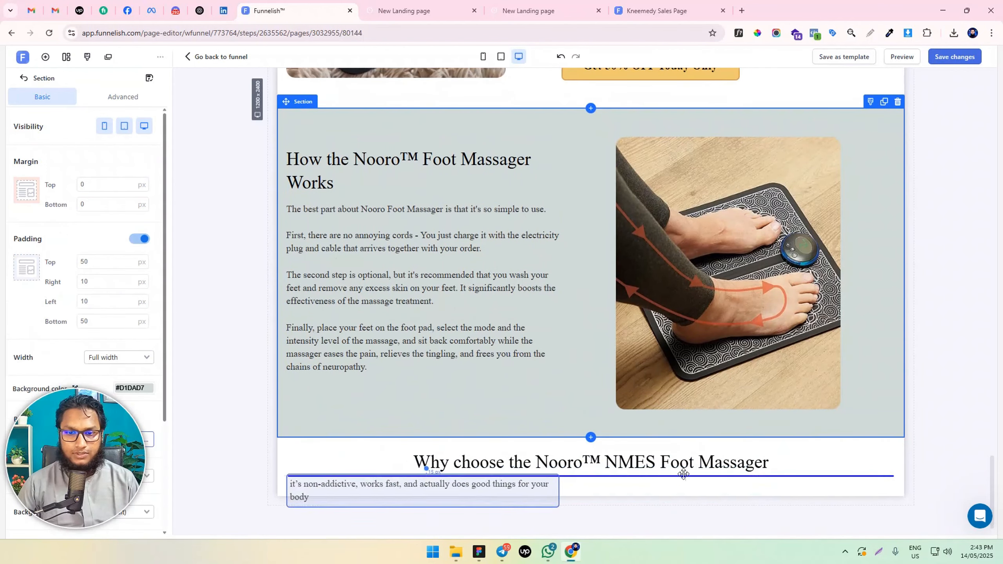
pyautogui.click(497, 479)
pyautogui.hotkey('ctrl', 'a')
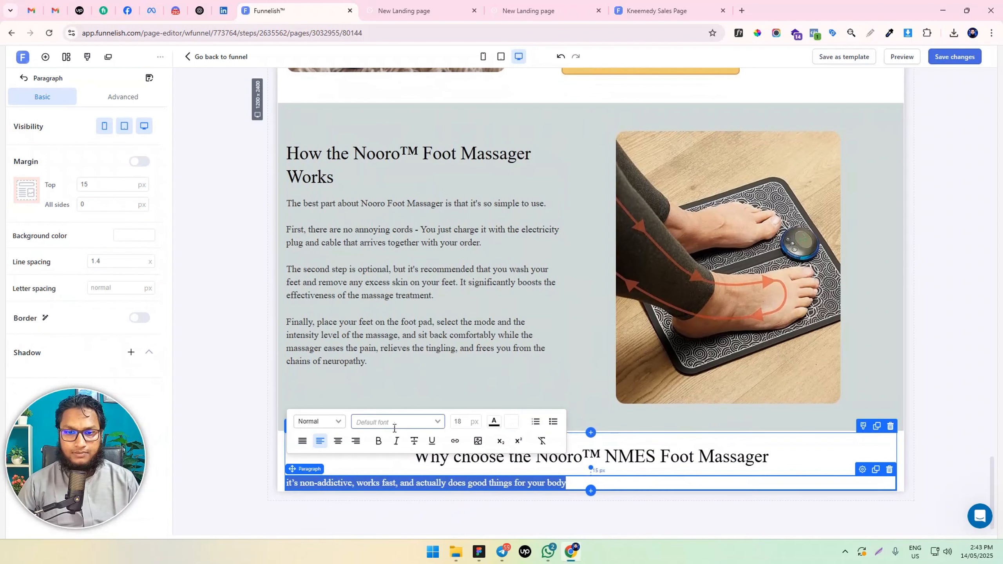
pyautogui.click(338, 441)
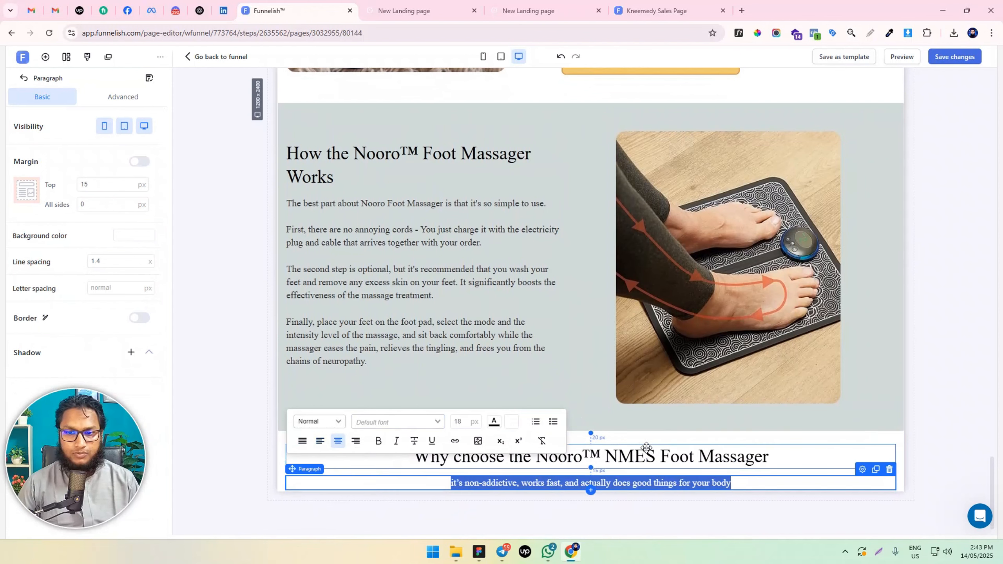
# Set the top margin of the centered "it's non-addictive" paragraph to 0 px
pyautogui.click(90, 184)
pyautogui.write('0')
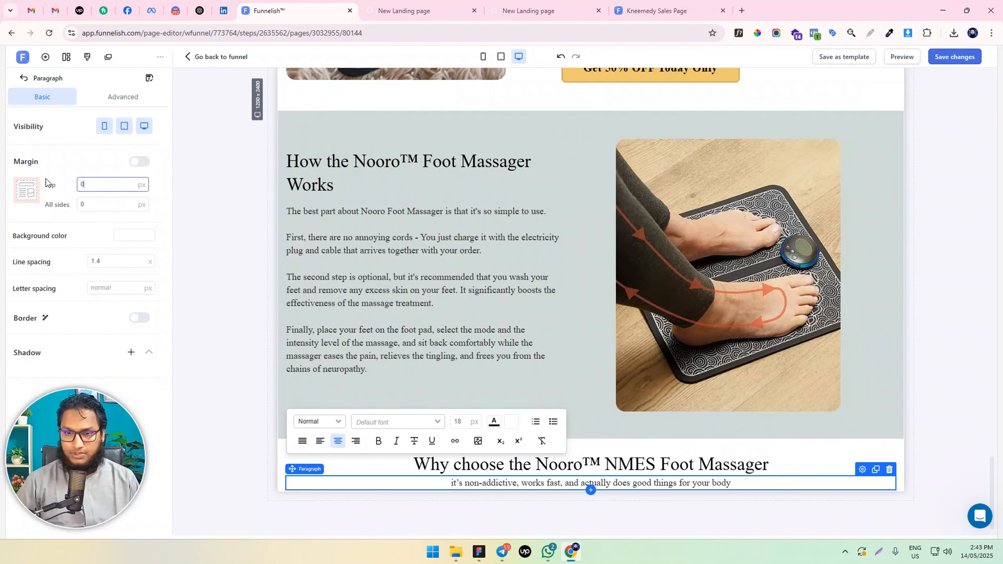
pyautogui.click(230, 344)
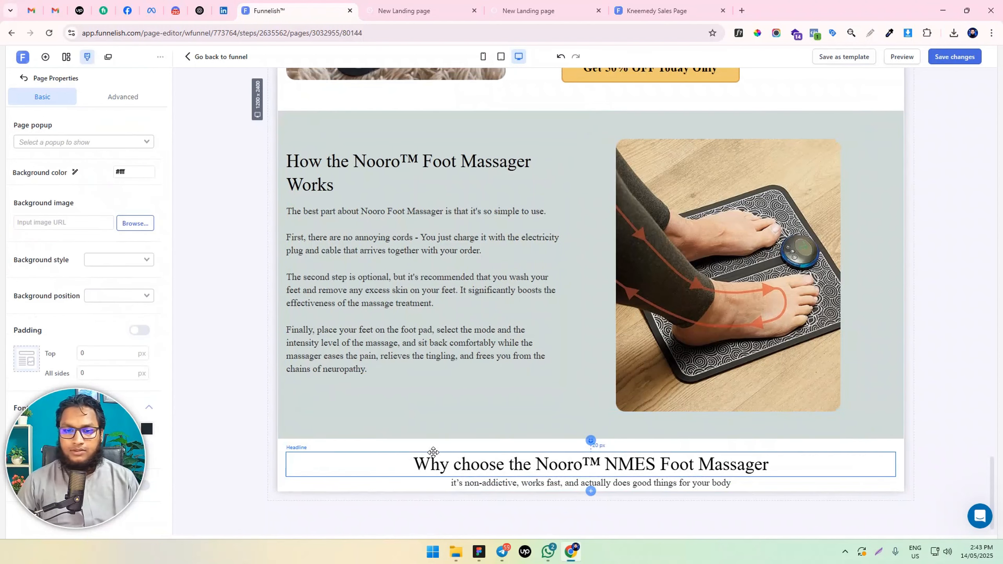
# Set the "Why choose" section's padding to 50 px at the top and bottom and 10 px on the left and right
pyautogui.click(280, 450)
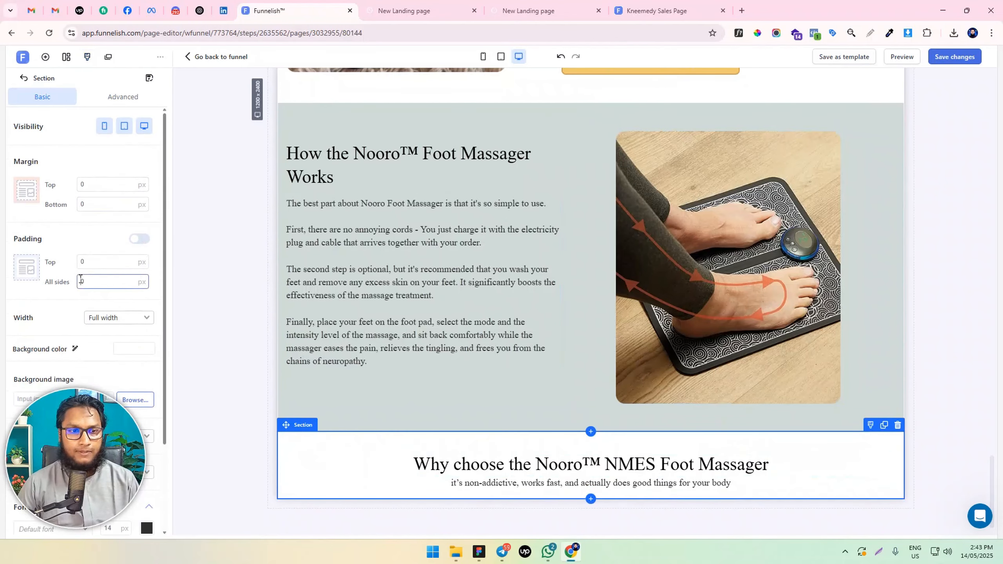
pyautogui.click(139, 238)
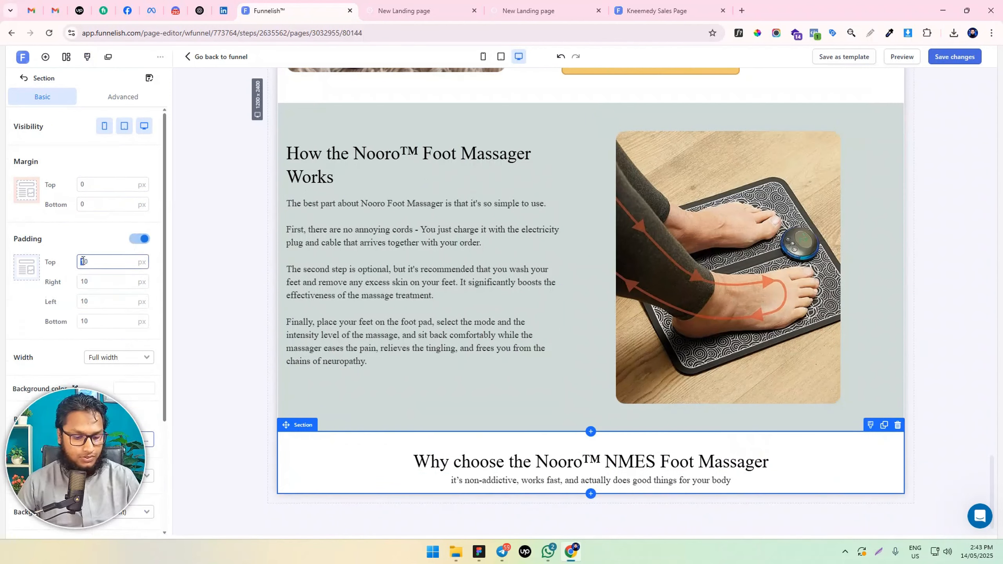
pyautogui.write('50')
pyautogui.doubleClick(83, 320)
pyautogui.write('50')
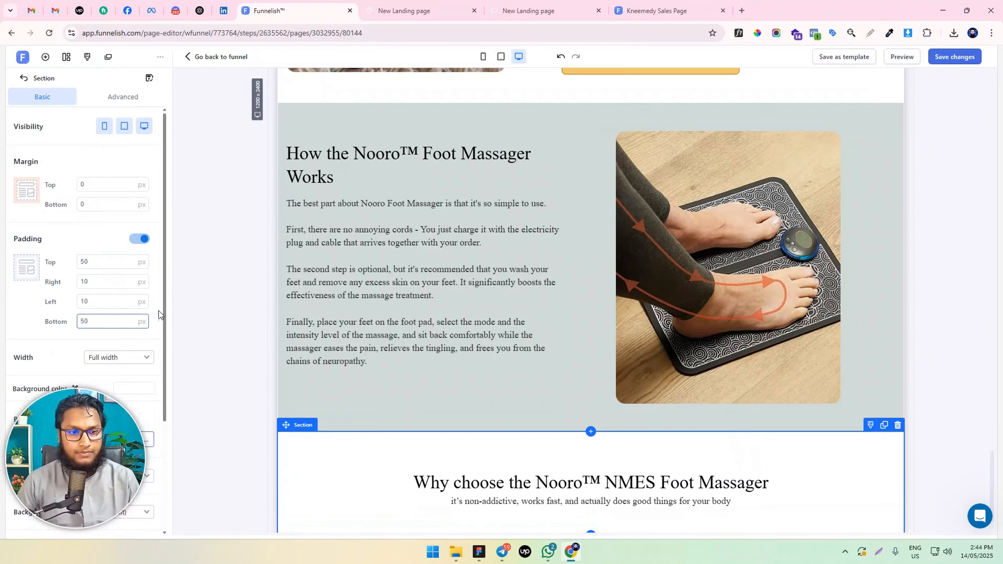
# Add a two-column row below the headline and paragraph in the "Why choose" section
pyautogui.scroll(-1, 470, 302)
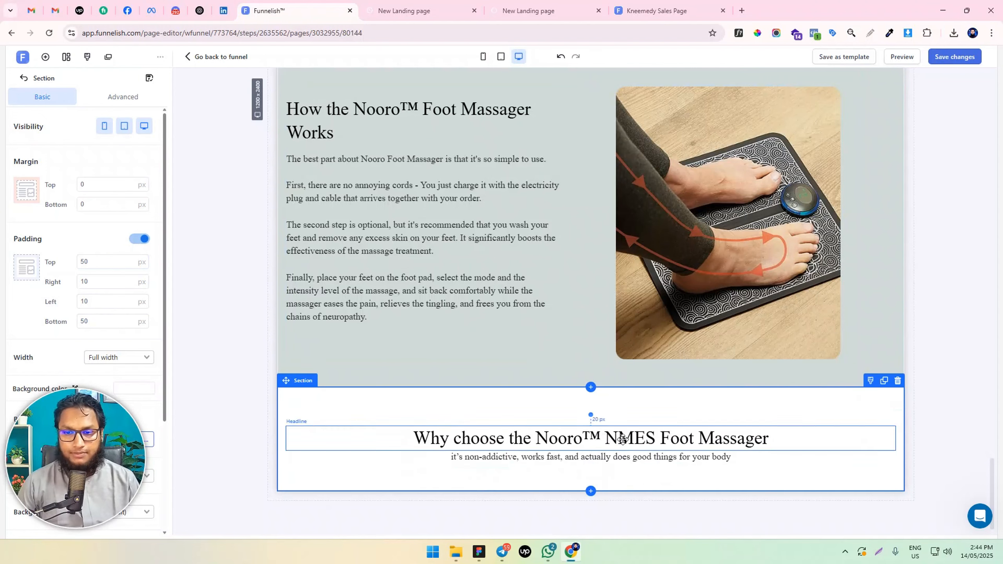
pyautogui.click(590, 465)
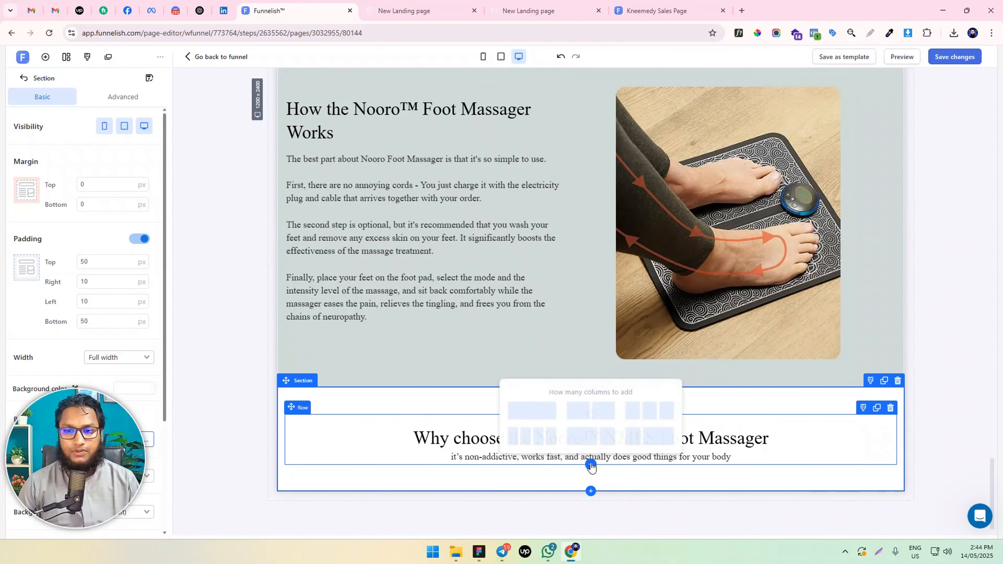
pyautogui.click(592, 414)
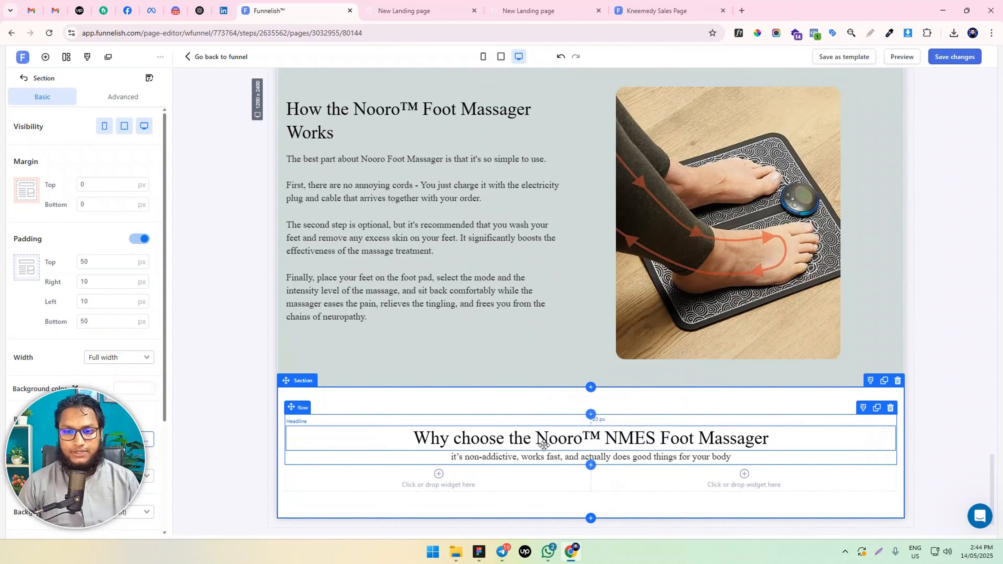
pyautogui.scroll(-1, 513, 462)
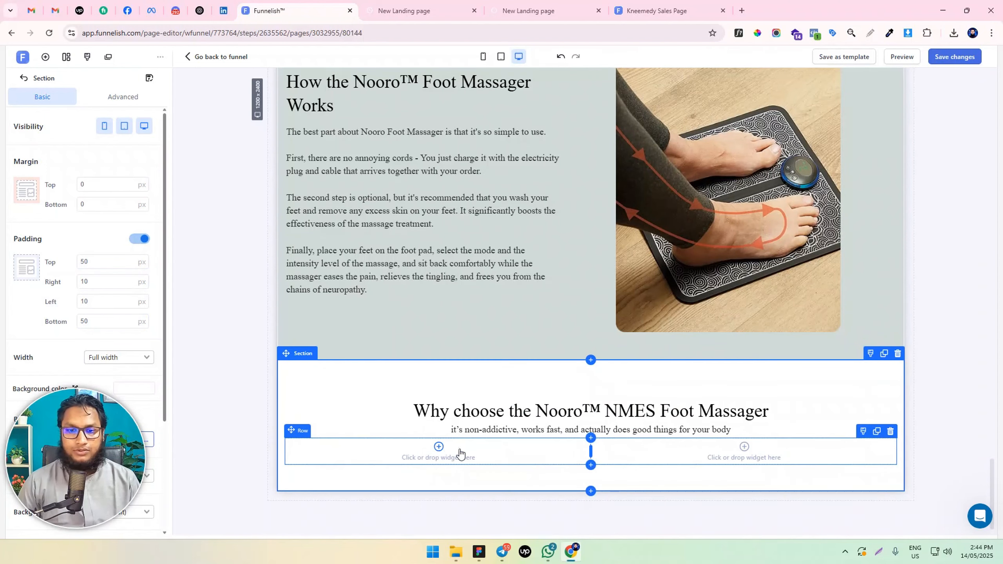
# Add a headline reading "Nooro foot massager" in the first column of the row under the "Why choose" paragraph
pyautogui.click(437, 455)
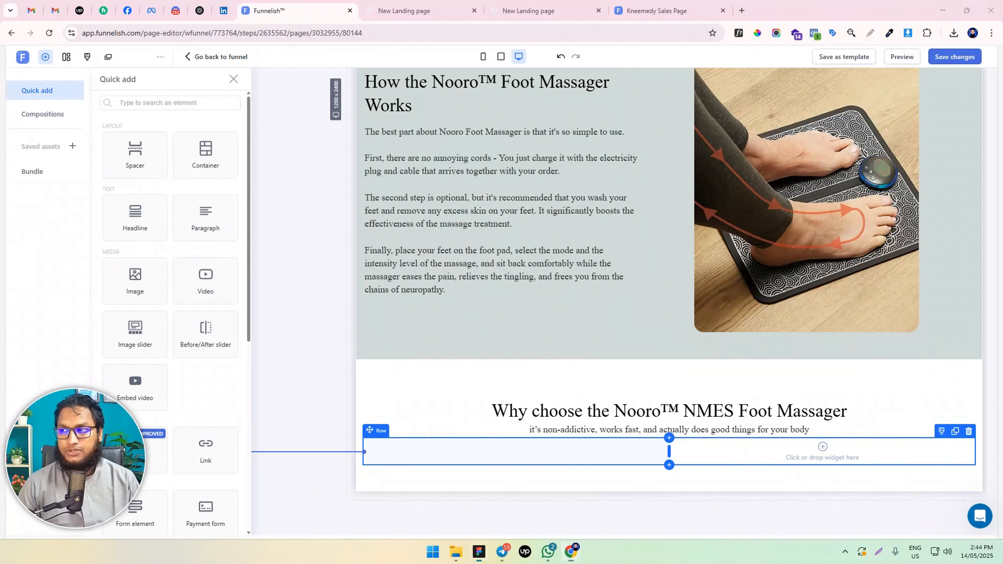
pyautogui.click(496, 441)
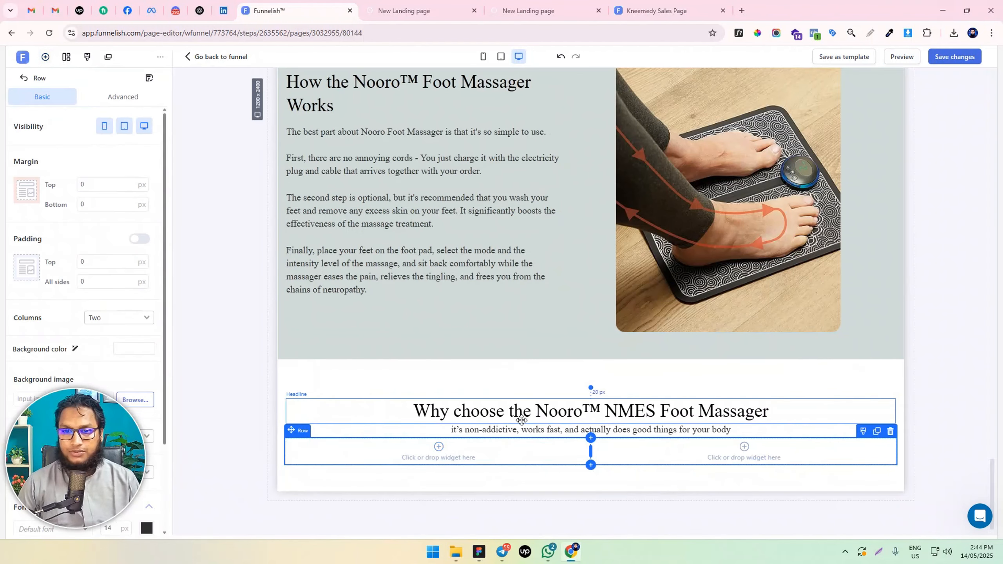
pyautogui.click(454, 462)
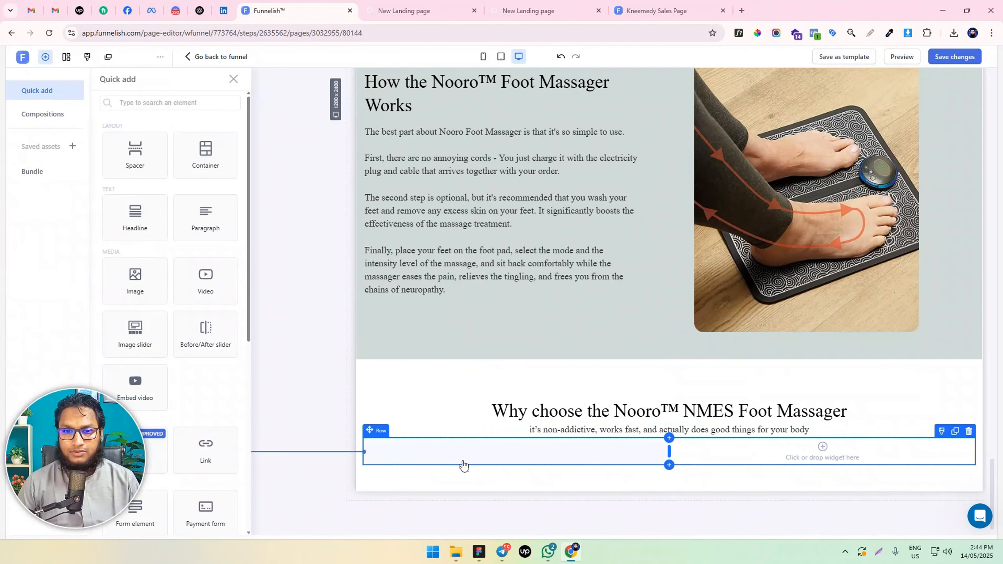
pyautogui.click(134, 221)
pyautogui.tripleClick(456, 453)
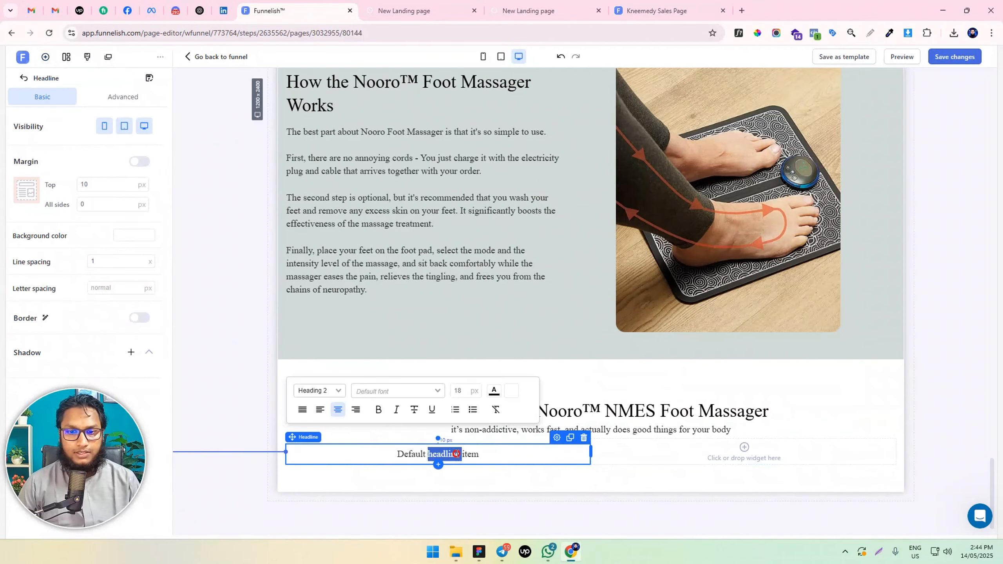
pyautogui.write('Nooro foot massager')
# Set the "Nooro foot massager" headline to 26 px and make it bold
pyautogui.tripleClick(457, 453)
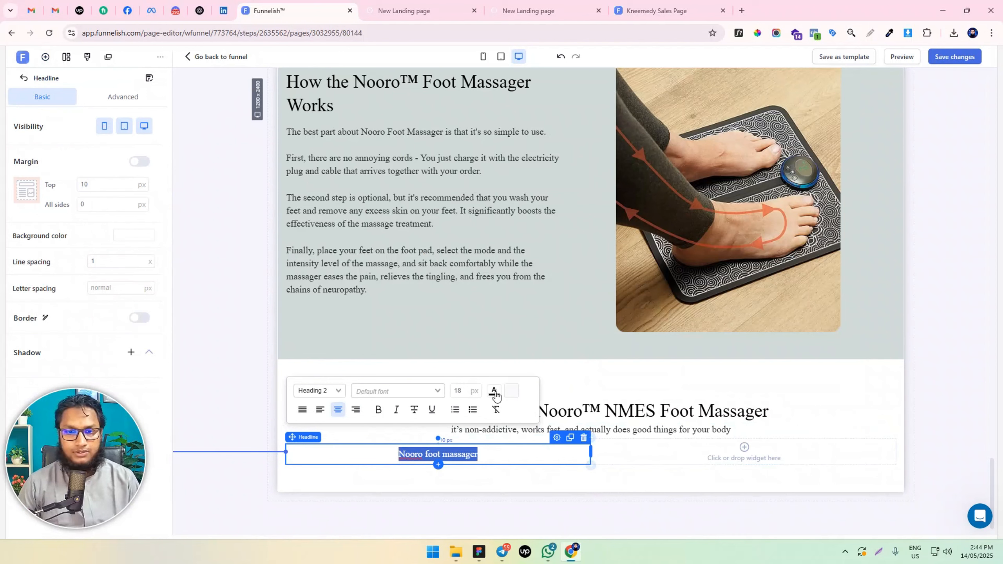
pyautogui.click(465, 390)
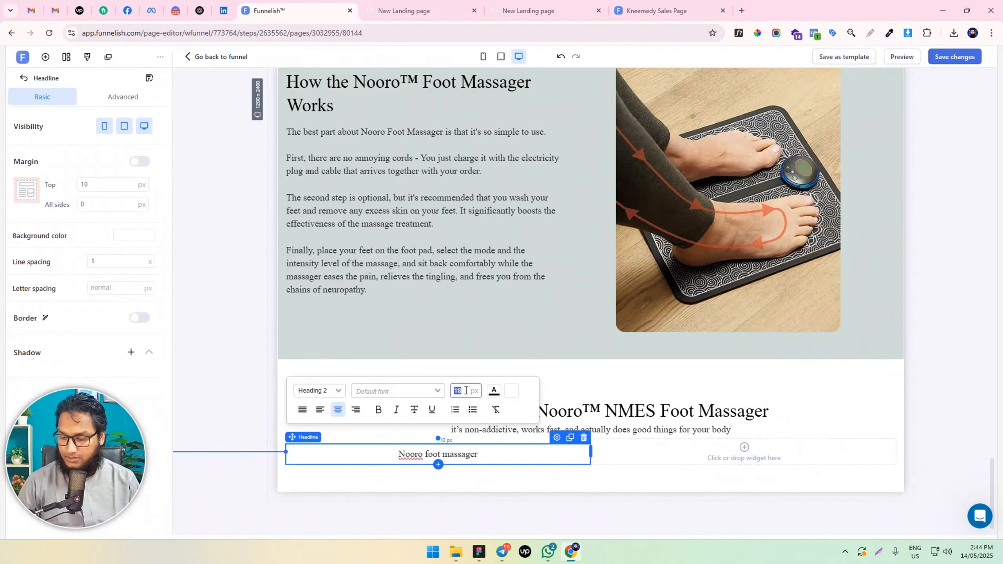
pyautogui.write('28')
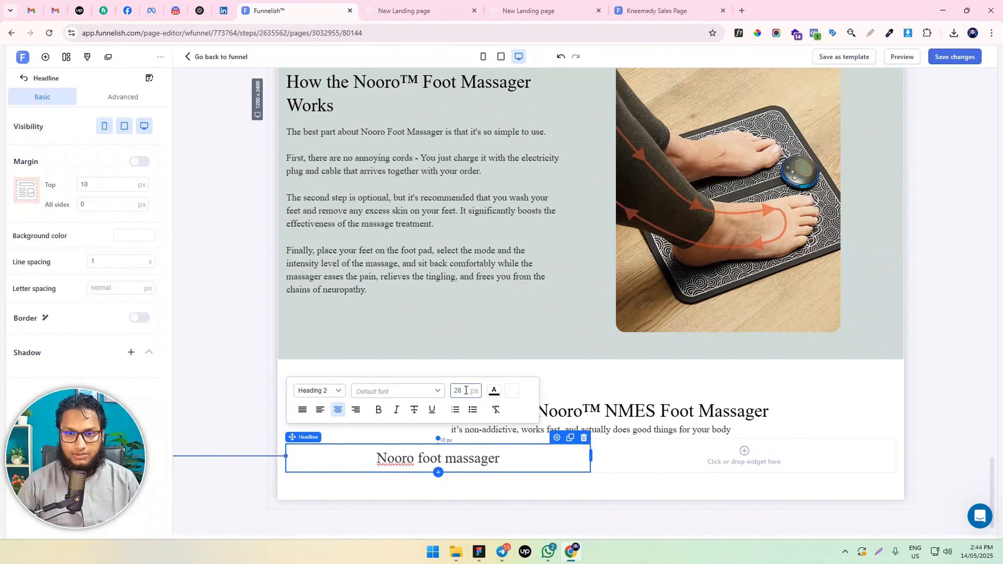
pyautogui.press('Down')
pyautogui.press('Down')
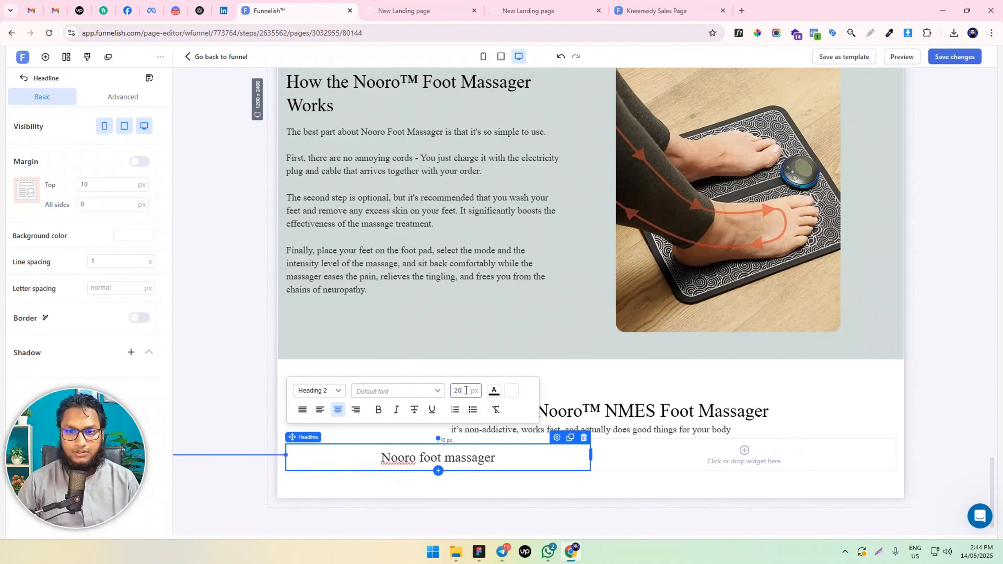
pyautogui.click(373, 413)
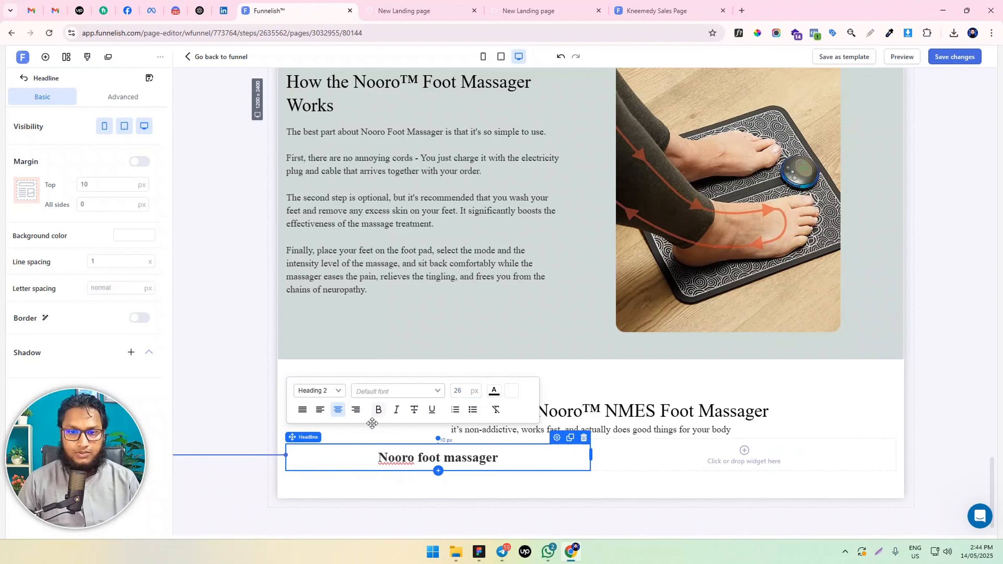
pyautogui.click(329, 391)
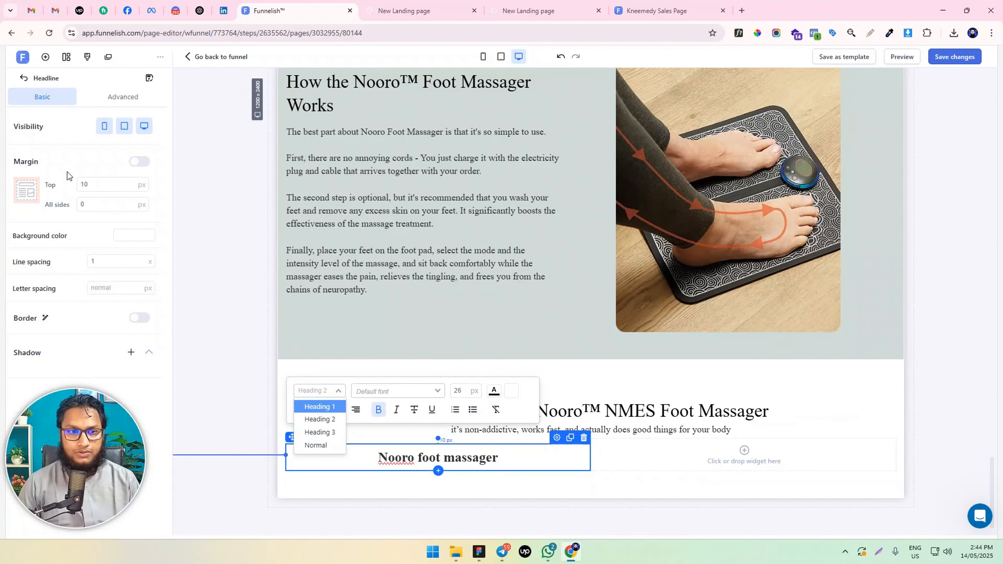
# Set the "Nooro foot massager" headline's top margin to 0 px and its padding to 0 px on all sides
pyautogui.doubleClick(98, 185)
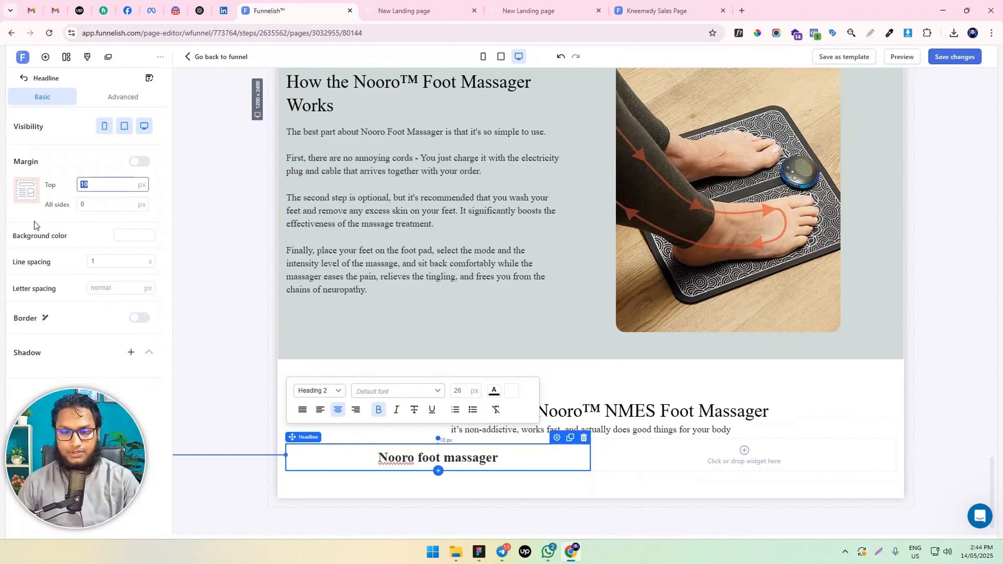
pyautogui.write('0')
pyautogui.click(137, 102)
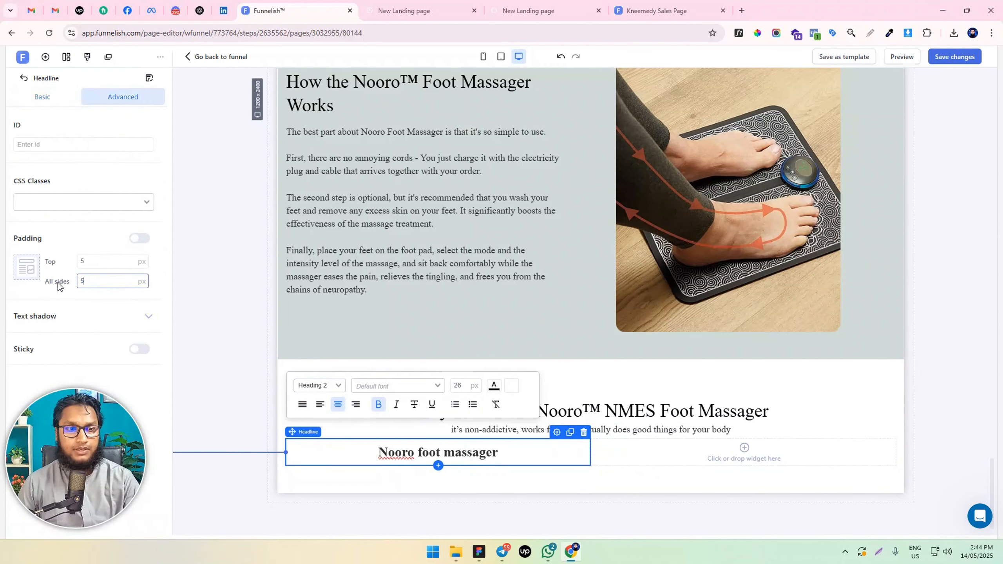
pyautogui.press('BackSpace')
pyautogui.write('0')
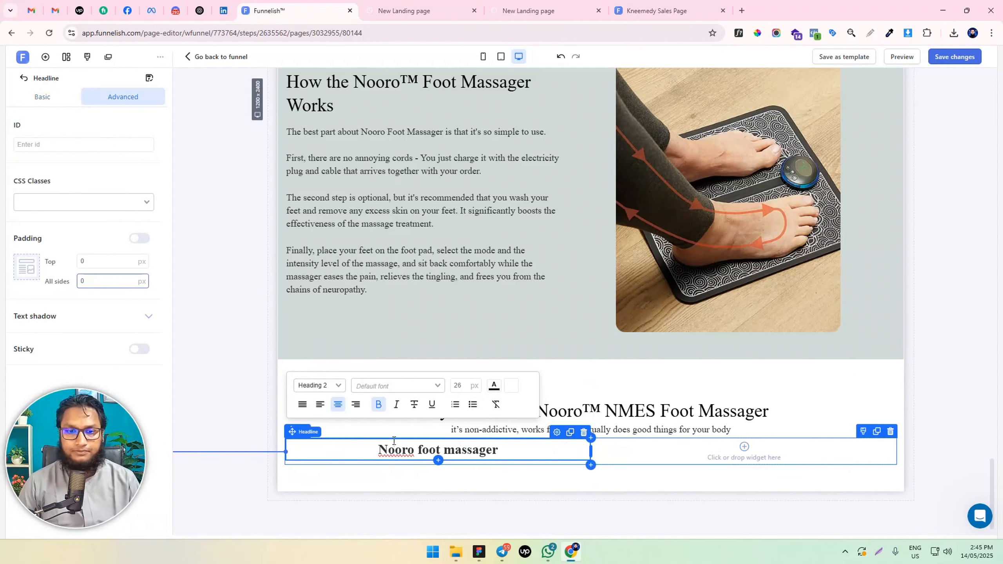
# Give the two-column row containing the "Nooro foot massager" headline the translucent grey-green background color 56766B47
pyautogui.moveTo(291, 434)
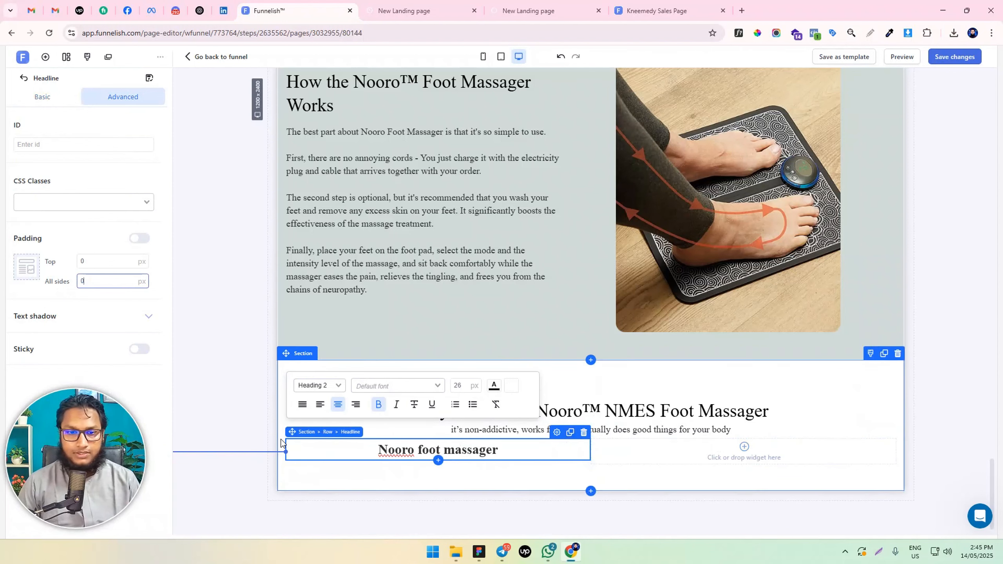
pyautogui.click(329, 435)
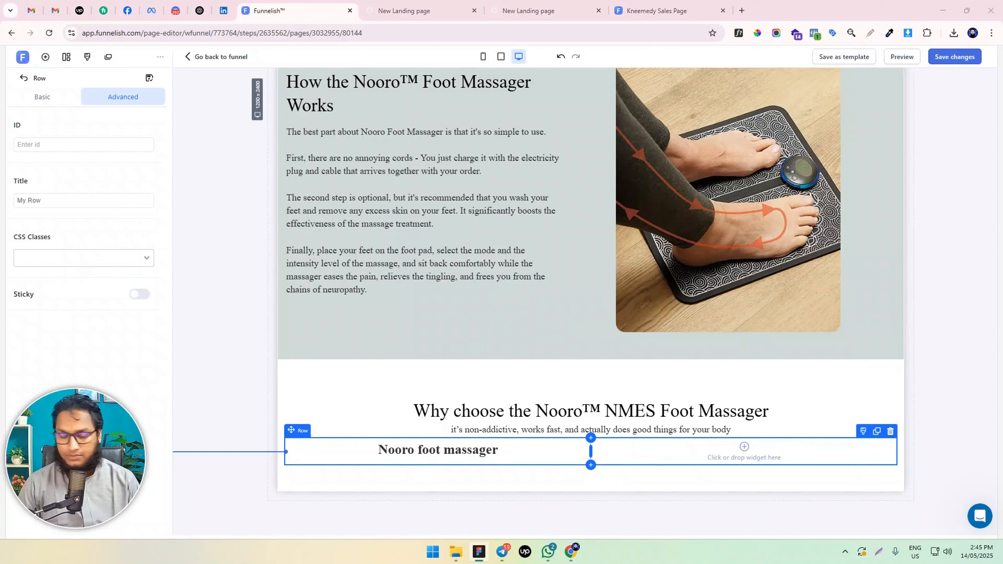
pyautogui.click(43, 97)
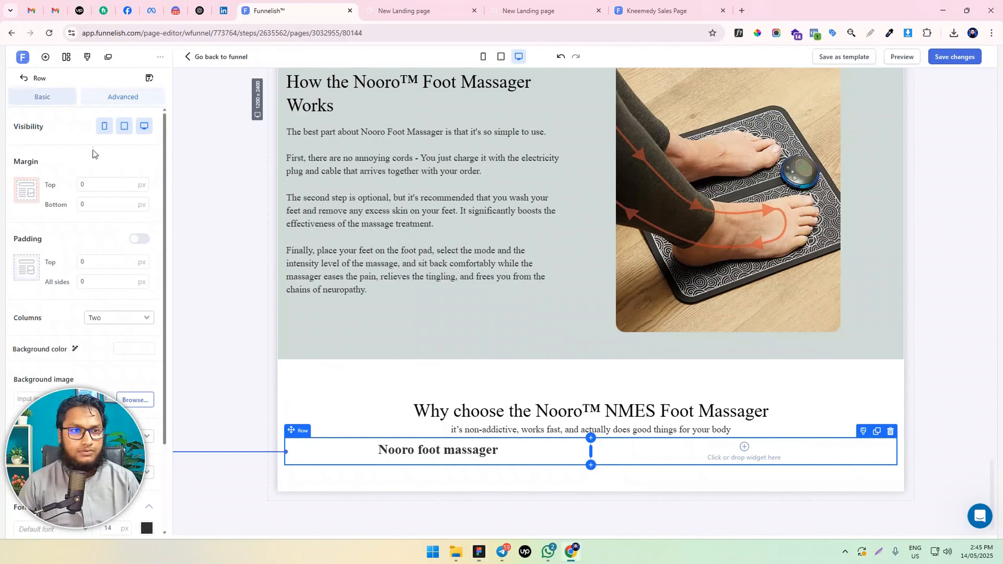
pyautogui.scroll(-3, 109, 372)
pyautogui.click(133, 238)
pyautogui.hotkey('ctrl', 'v')
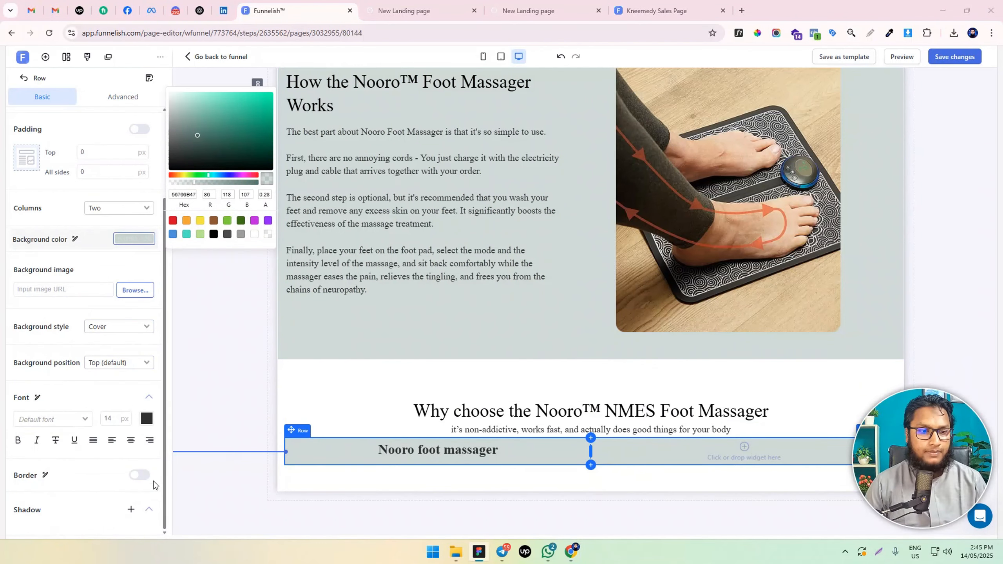
# Add a 3 px solid border in #56766B to the two-column row, with a 15 px radius on all corners
pyautogui.click(139, 475)
pyautogui.scroll(-3, 134, 434)
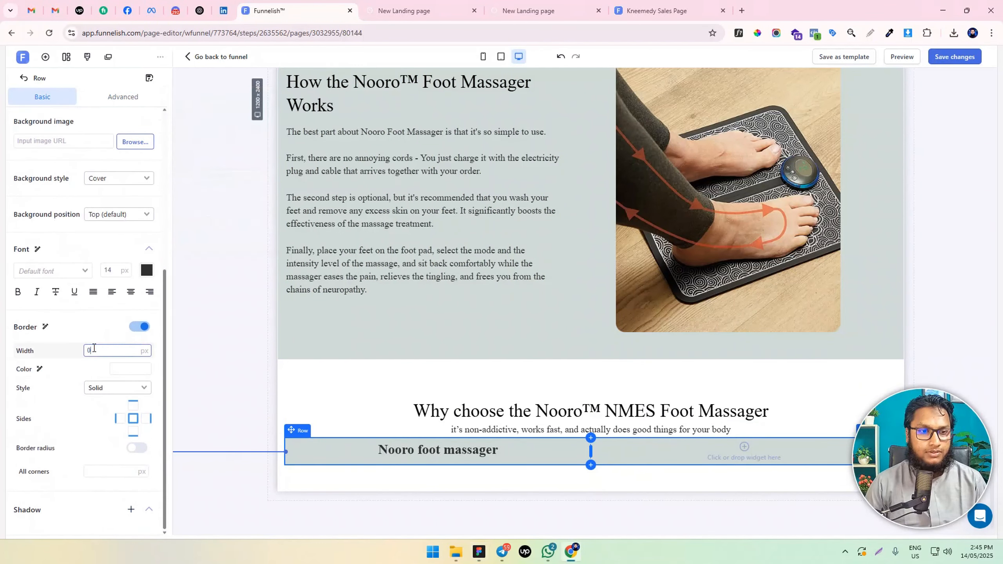
pyautogui.write('3')
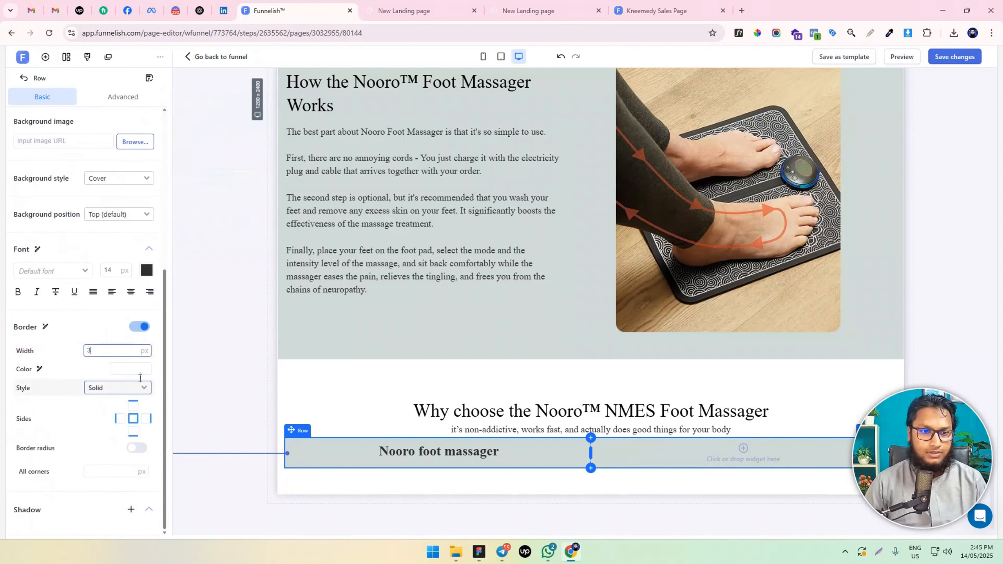
pyautogui.click(123, 369)
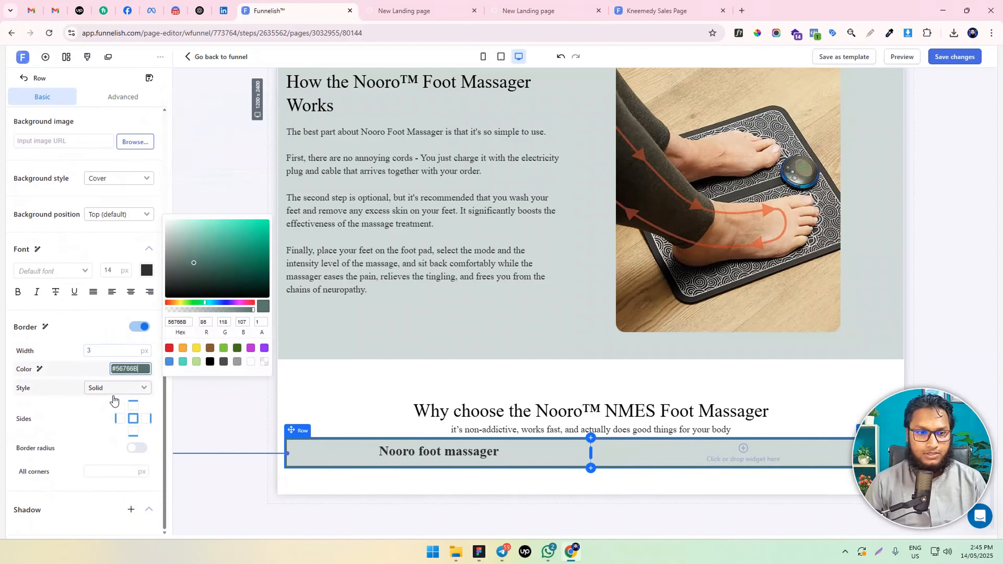
pyautogui.click(108, 471)
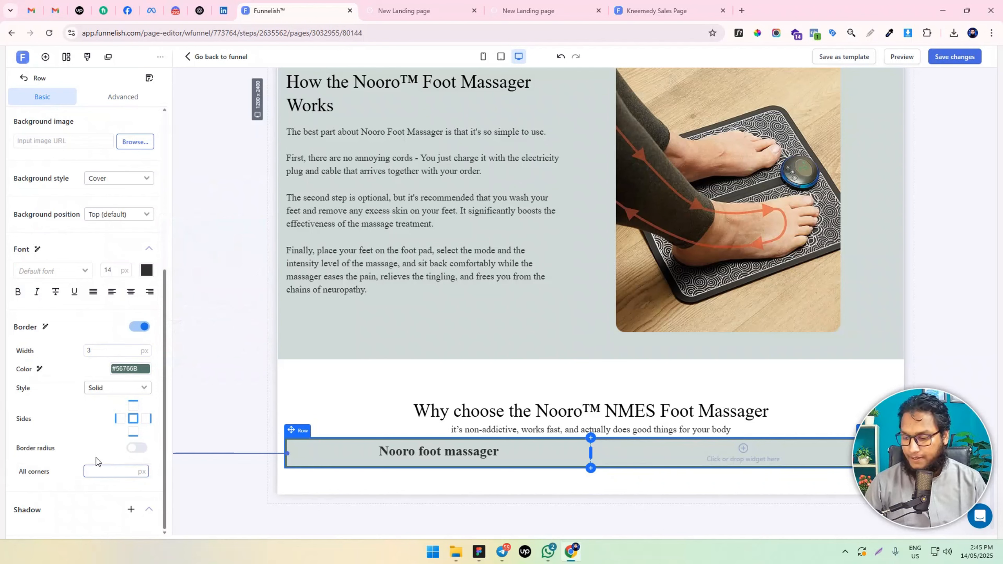
pyautogui.click(136, 448)
pyautogui.click(234, 418)
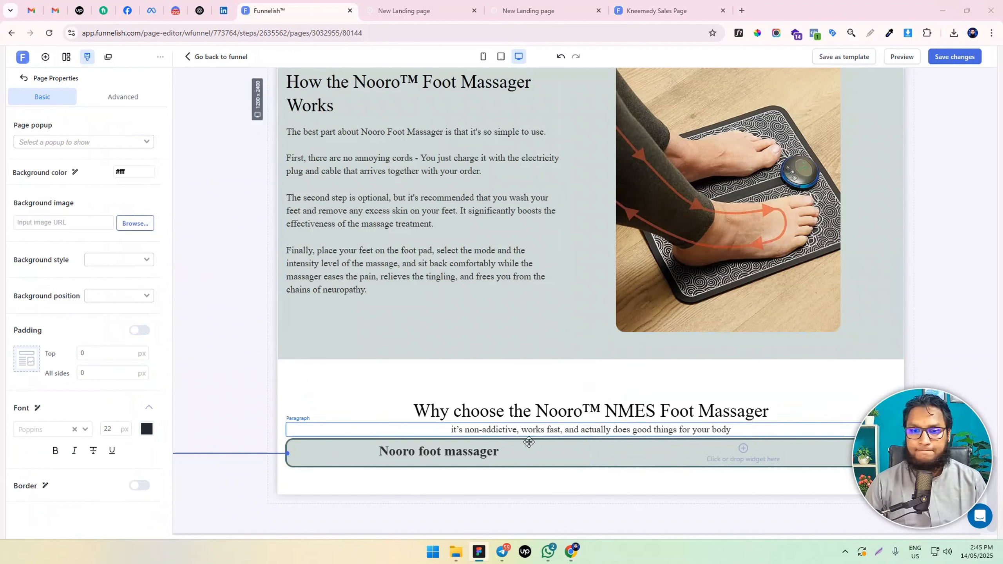
# Set the two-column row's padding to 40 px on all sides
pyautogui.click(421, 455)
pyautogui.tripleClick(420, 452)
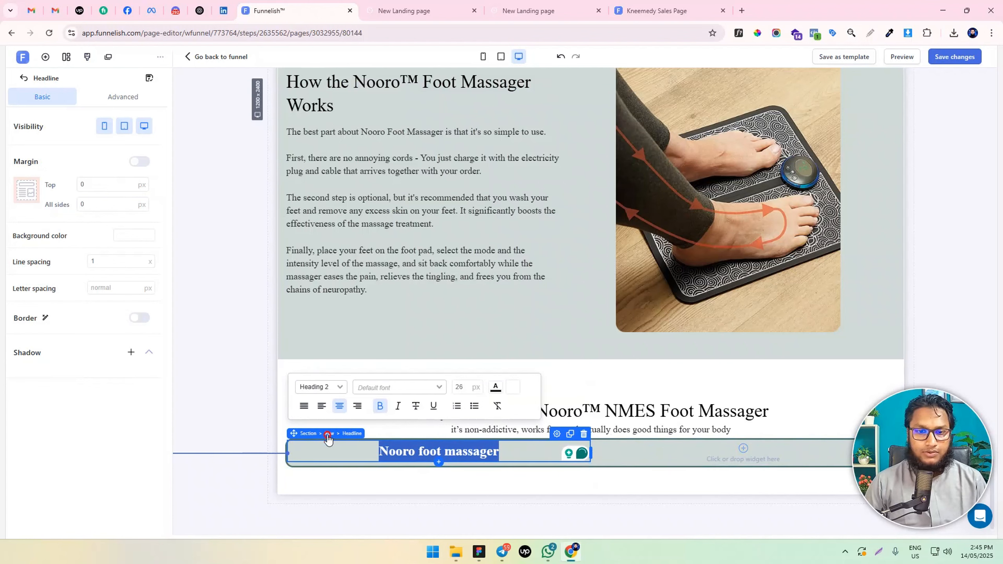
pyautogui.click(328, 434)
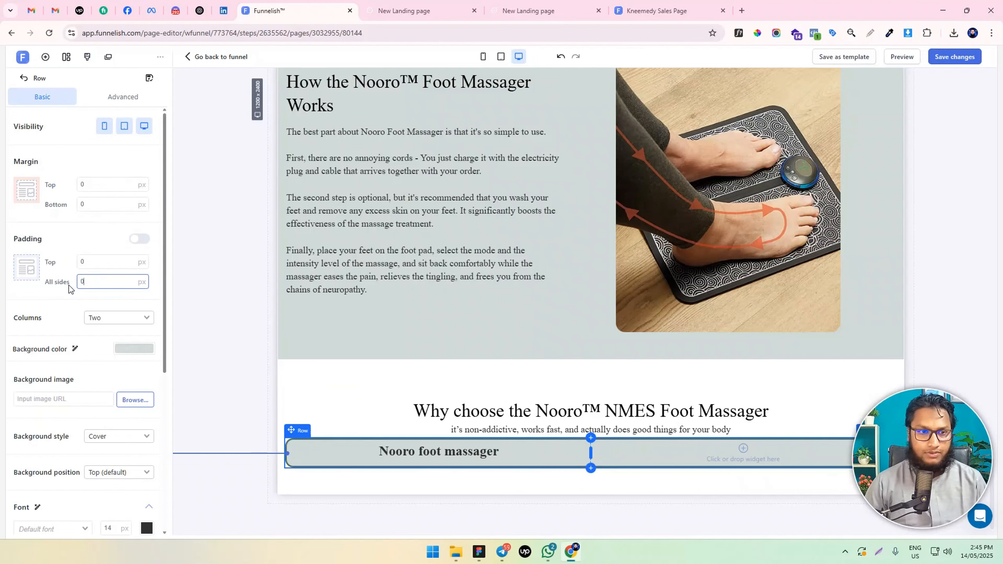
pyautogui.write('4')
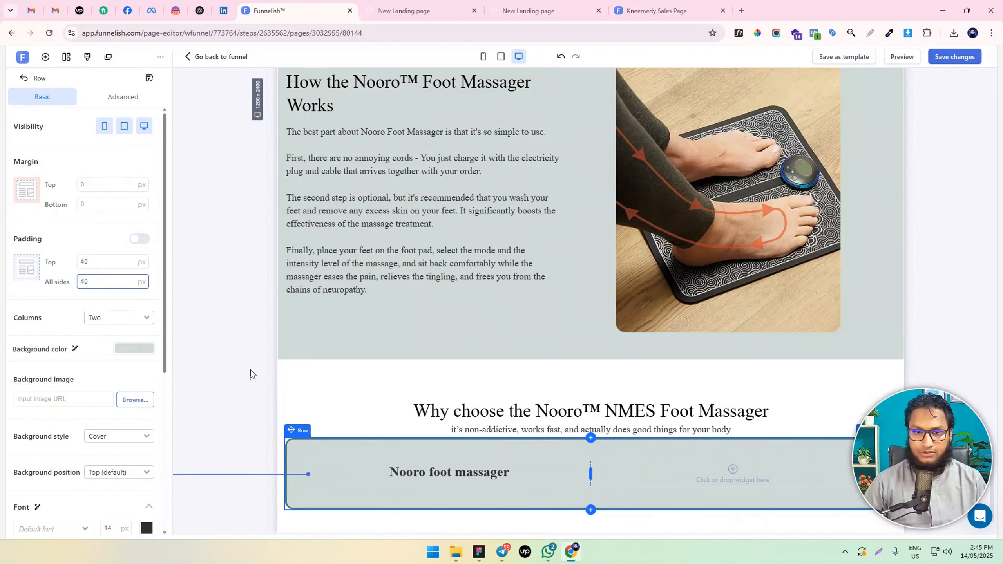
# Left-align the "Nooro foot massager" headline and change its text style to Normal
pyautogui.scroll(-1, 250, 373)
pyautogui.click(409, 427)
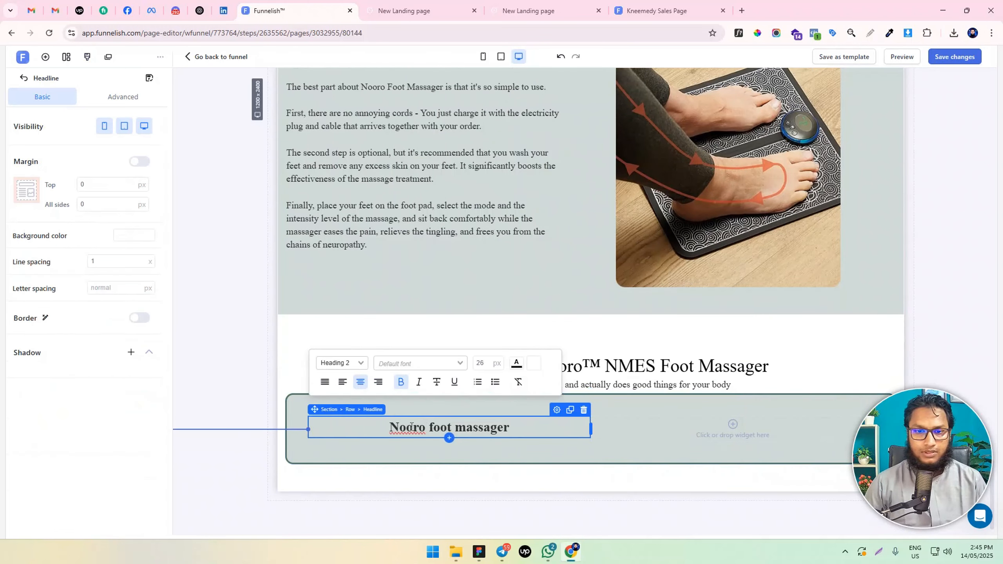
pyautogui.tripleClick(410, 426)
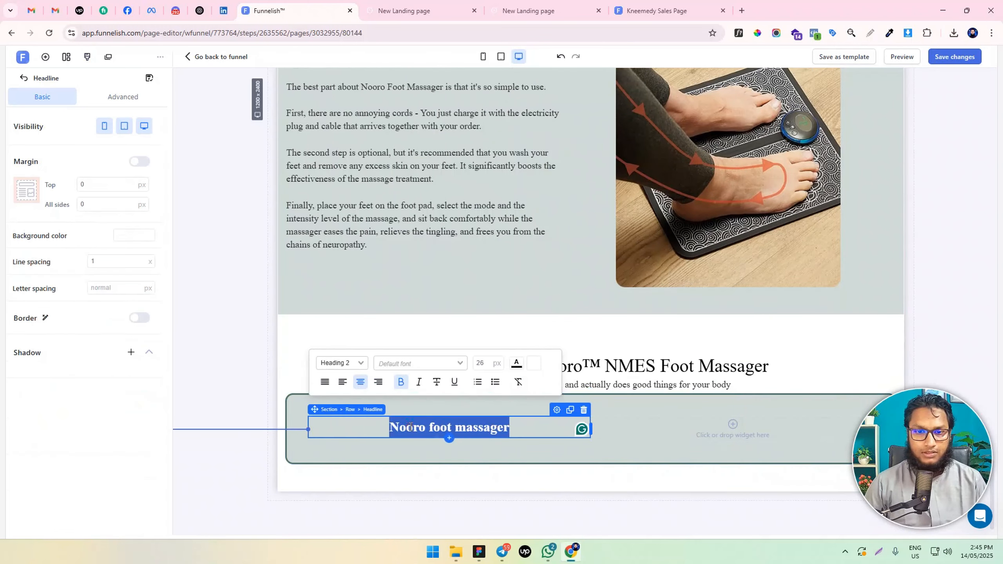
pyautogui.click(340, 382)
pyautogui.click(228, 389)
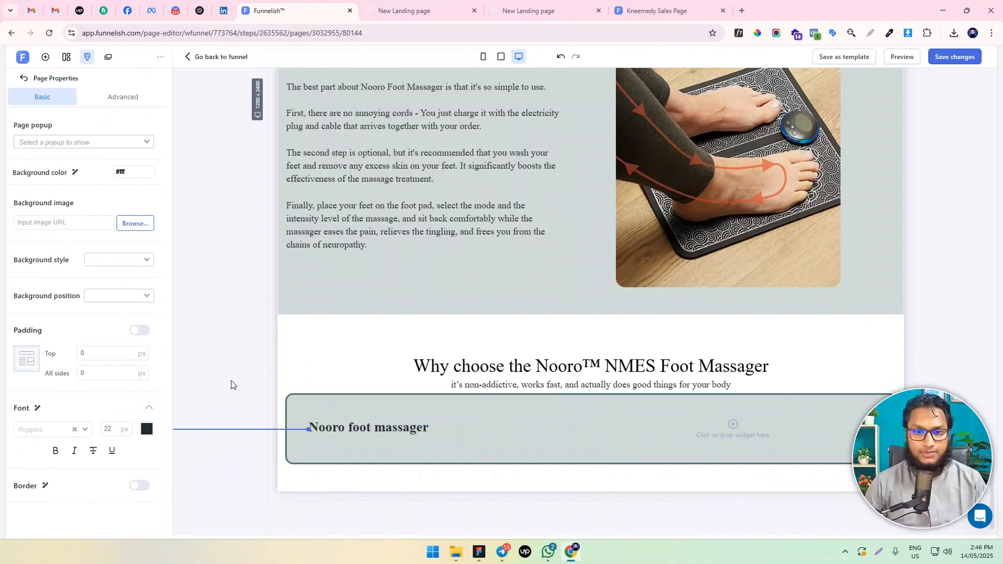
pyautogui.click(355, 426)
pyautogui.click(342, 363)
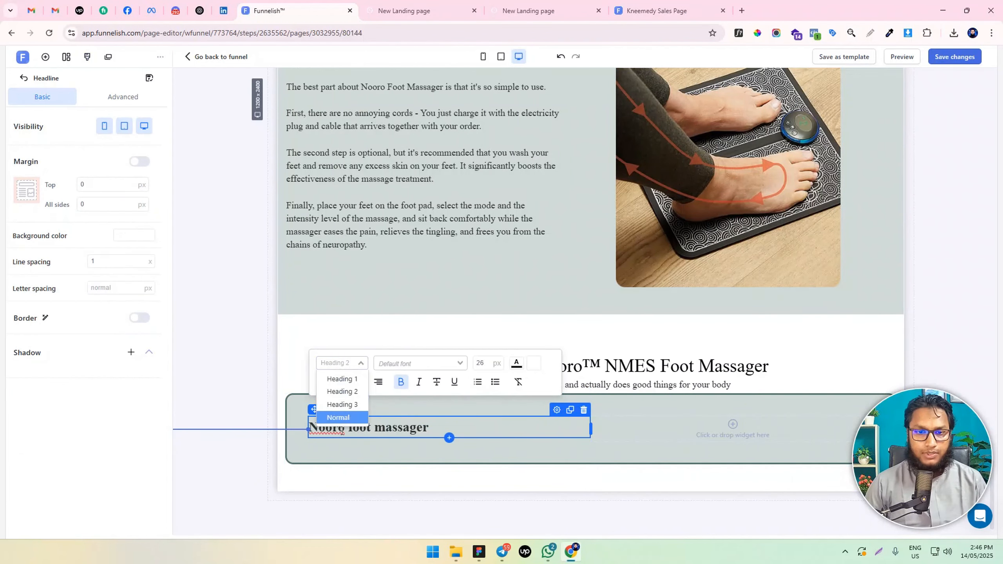
pyautogui.click(338, 417)
pyautogui.click(241, 387)
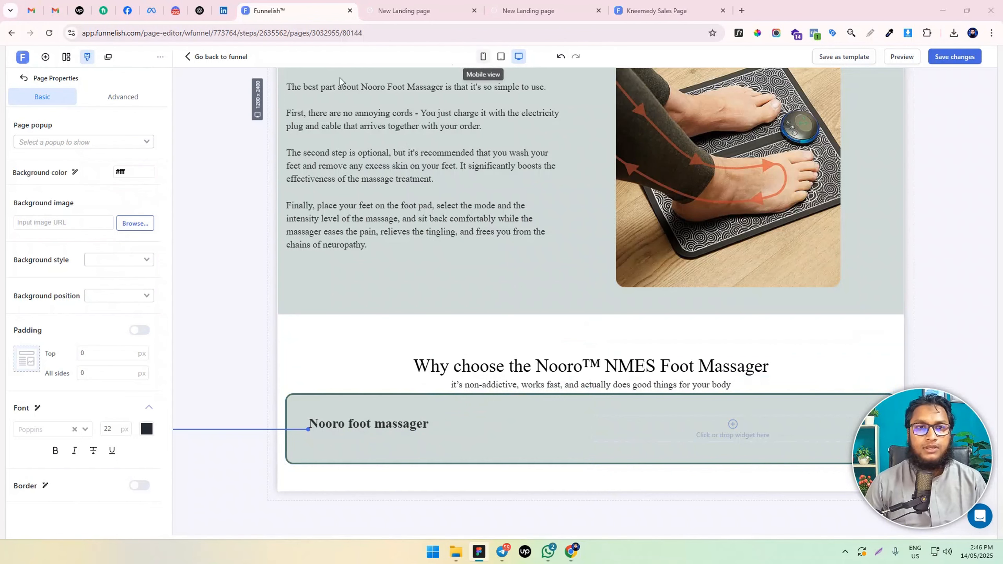
# Add a container below the "Nooro foot massager" headline and set its background color to white (#FFFFFF)
pyautogui.click(46, 57)
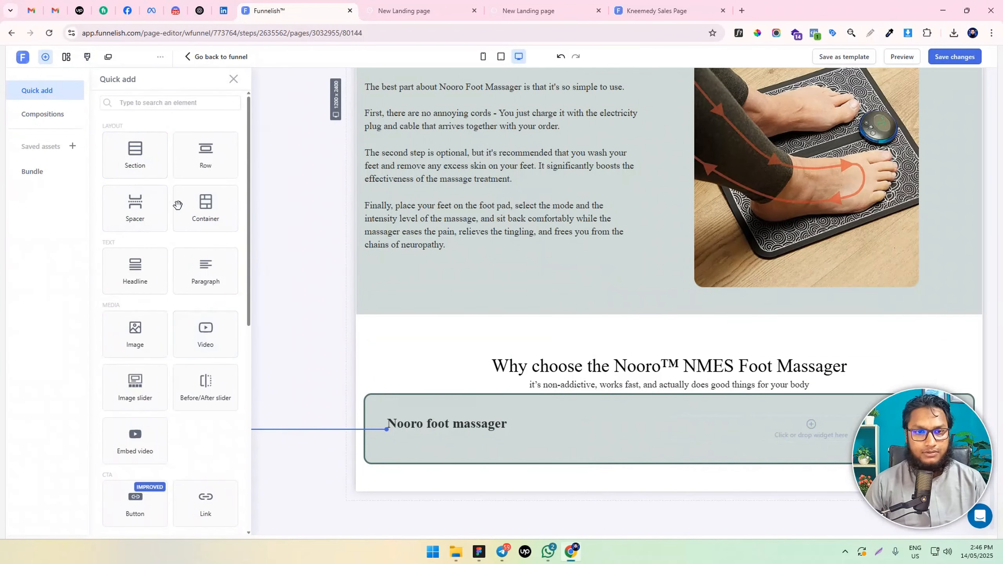
pyautogui.moveTo(203, 203); pyautogui.dragTo(488, 435)
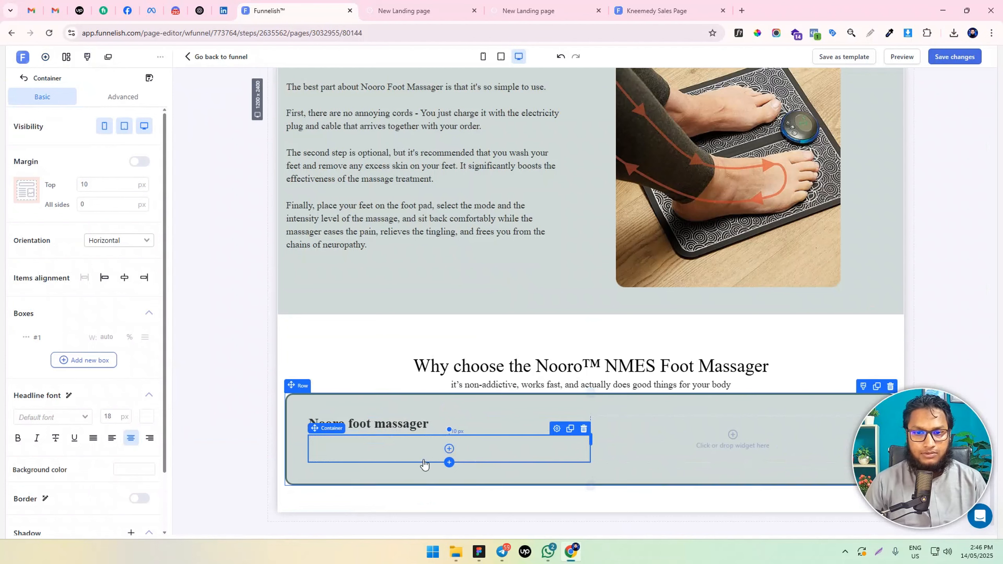
pyautogui.scroll(-2, 99, 367)
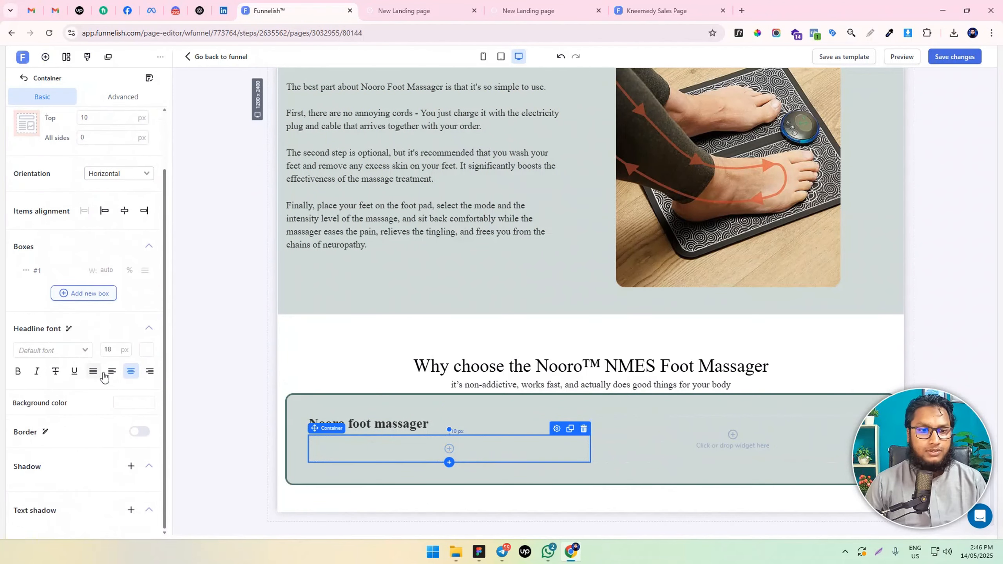
pyautogui.click(134, 402)
pyautogui.click(254, 397)
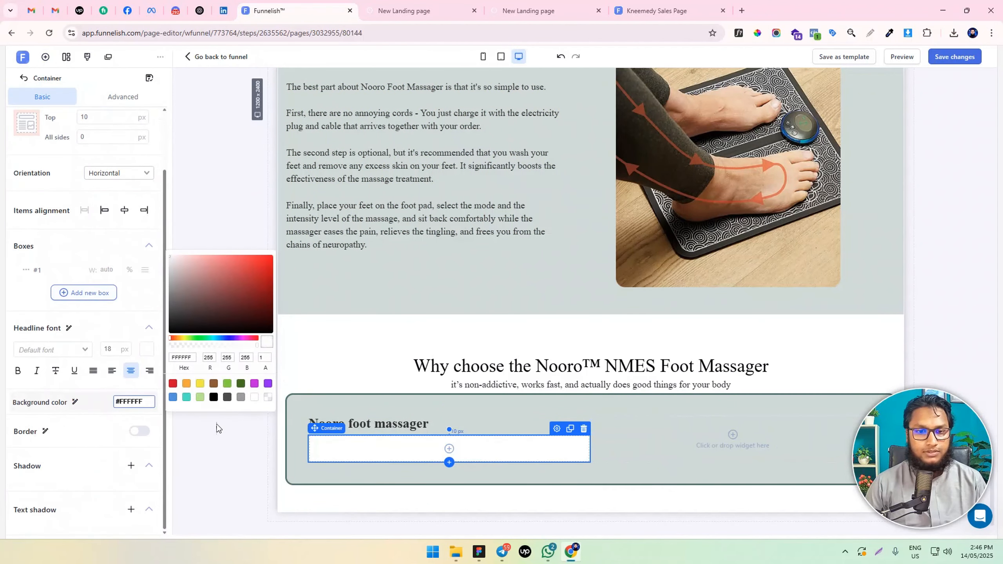
# Enable the white container's border and turn on individual corner radii of 10 px
pyautogui.click(140, 431)
pyautogui.scroll(-4, 94, 452)
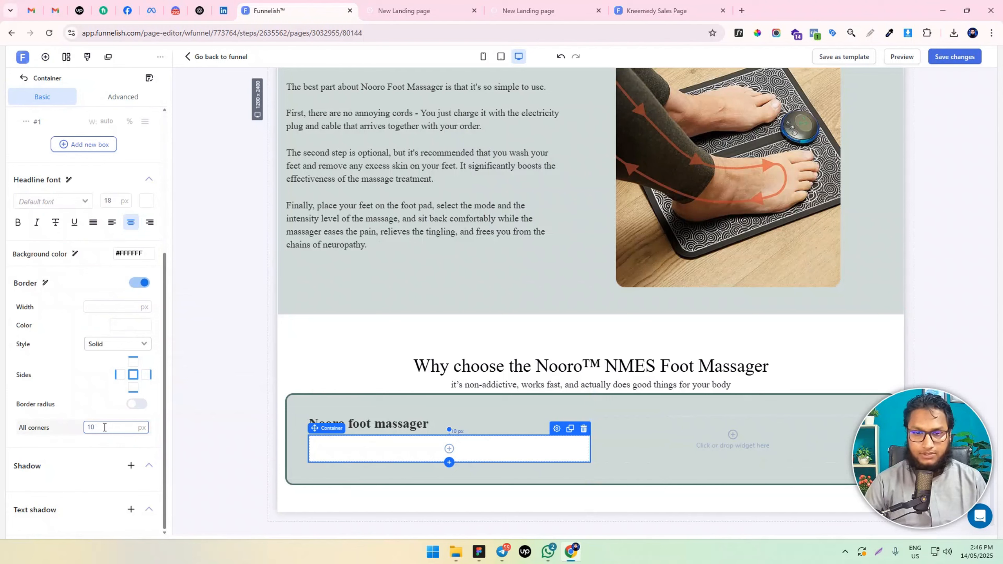
pyautogui.click(137, 404)
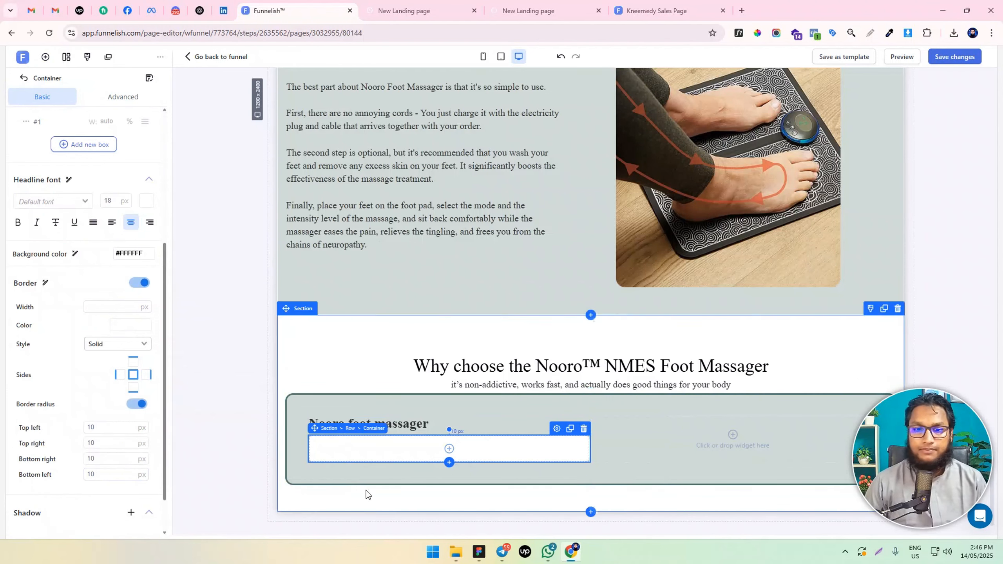
# Add a second box to the white container and set the first box's width to 15%
pyautogui.click(317, 448)
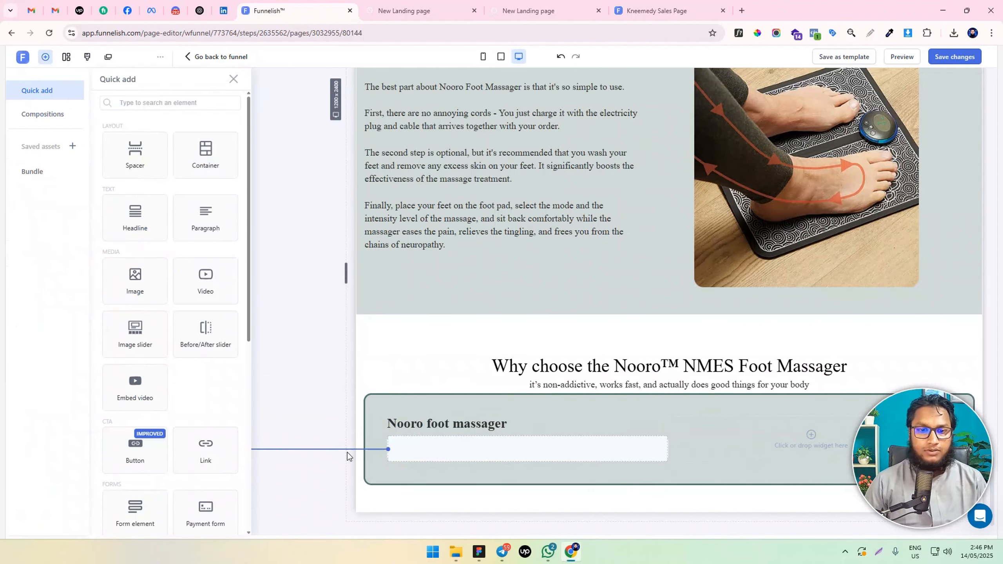
pyautogui.click(406, 455)
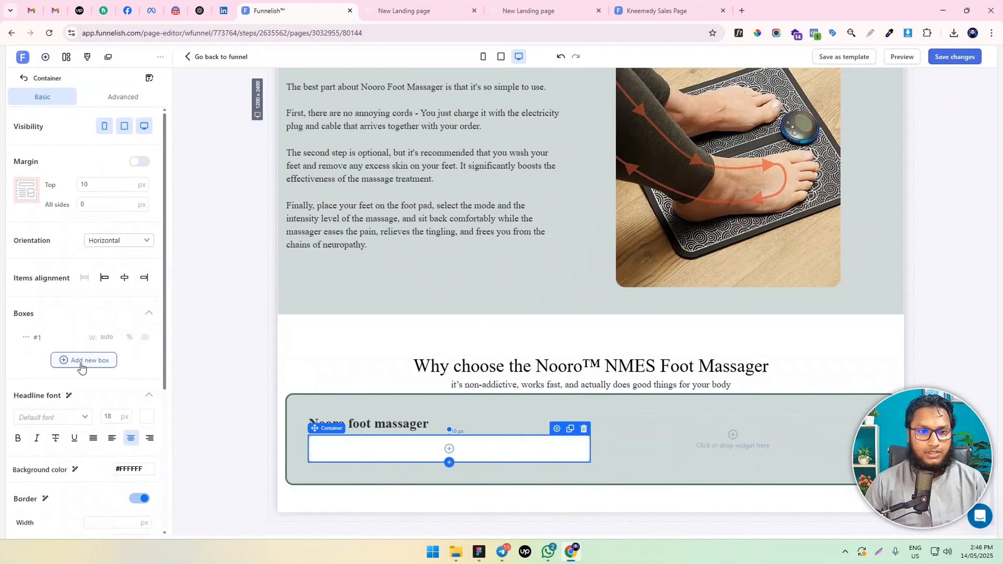
pyautogui.click(81, 361)
pyautogui.click(26, 358)
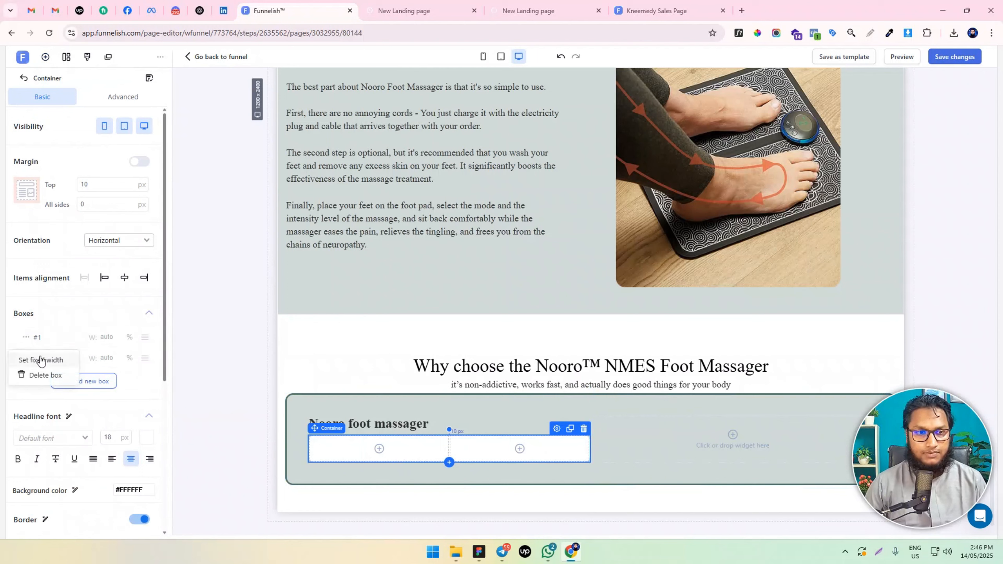
pyautogui.click(113, 334)
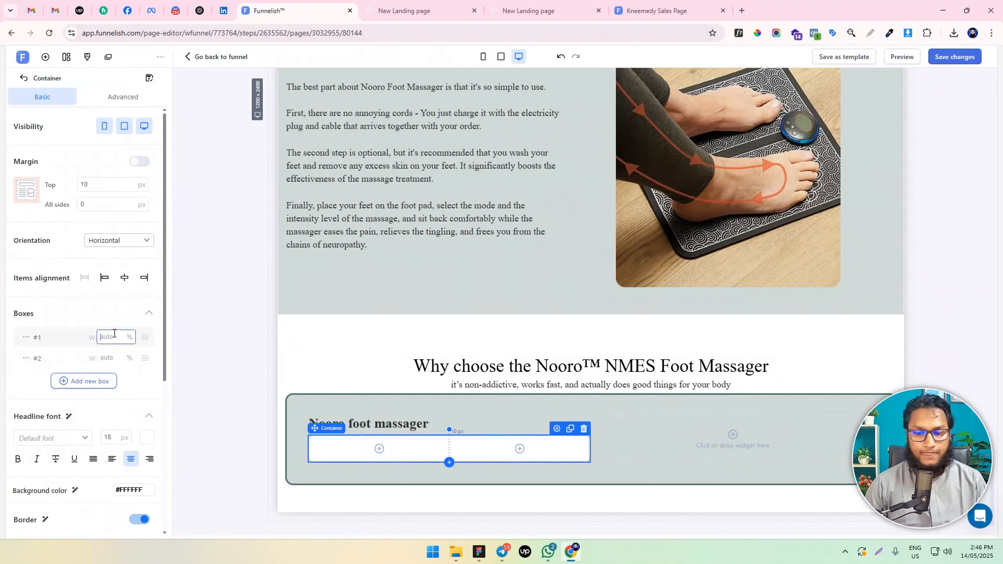
pyautogui.write('20')
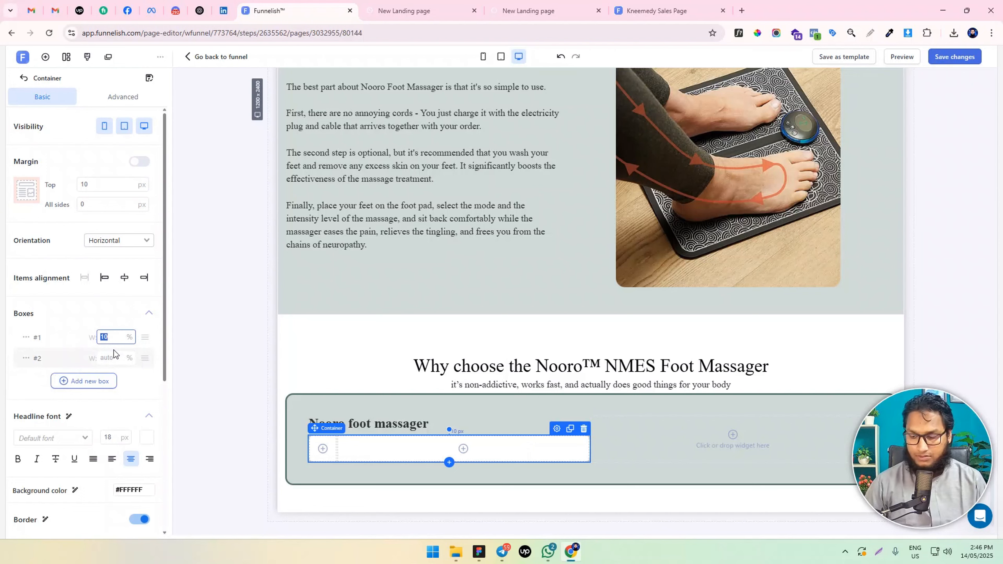
pyautogui.write('15')
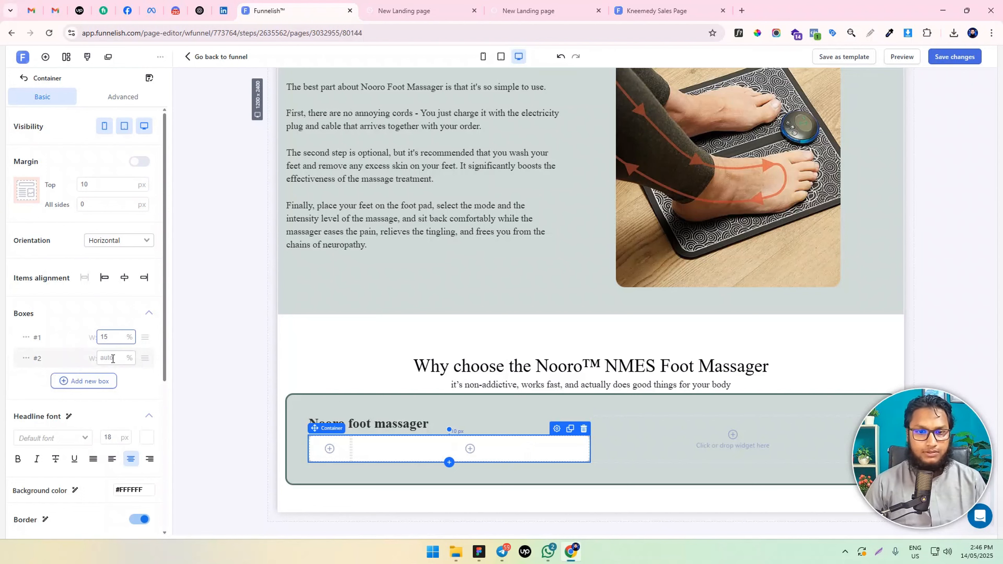
# Insert the light green check mark image from the library into the container's first box, with a top margin of 0
pyautogui.click(329, 449)
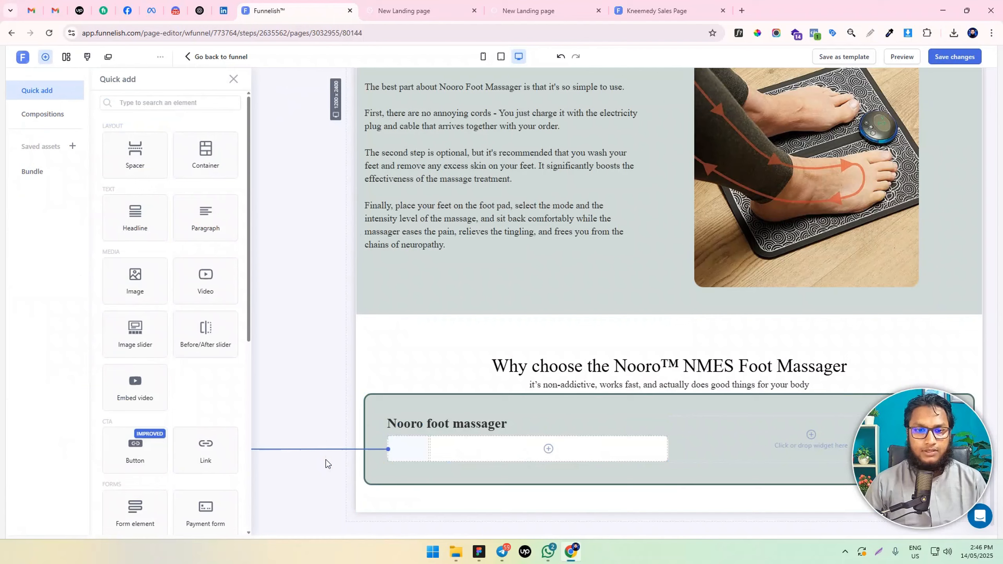
pyautogui.click(143, 283)
pyautogui.click(123, 224)
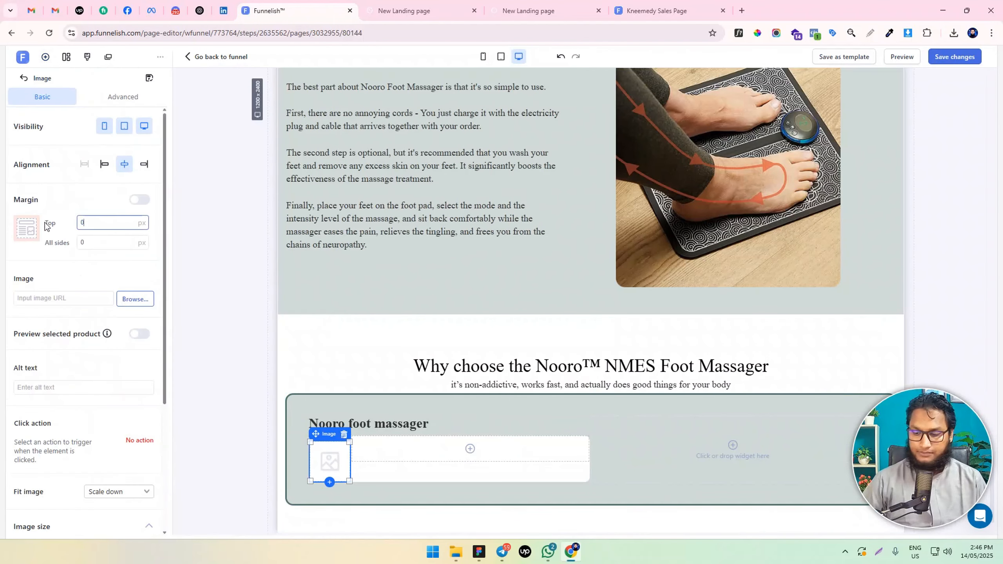
pyautogui.click(133, 299)
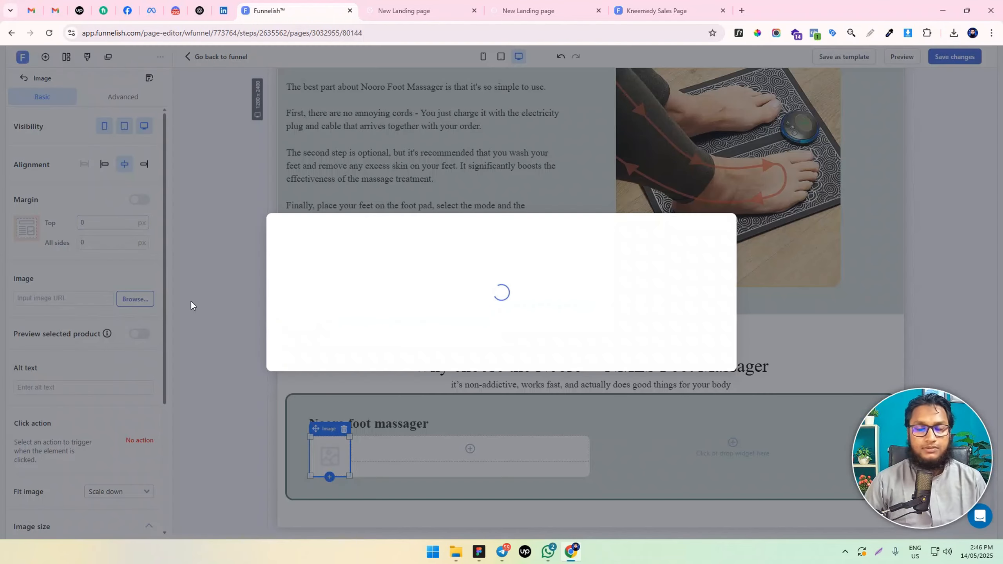
pyautogui.scroll(-10, 616, 308)
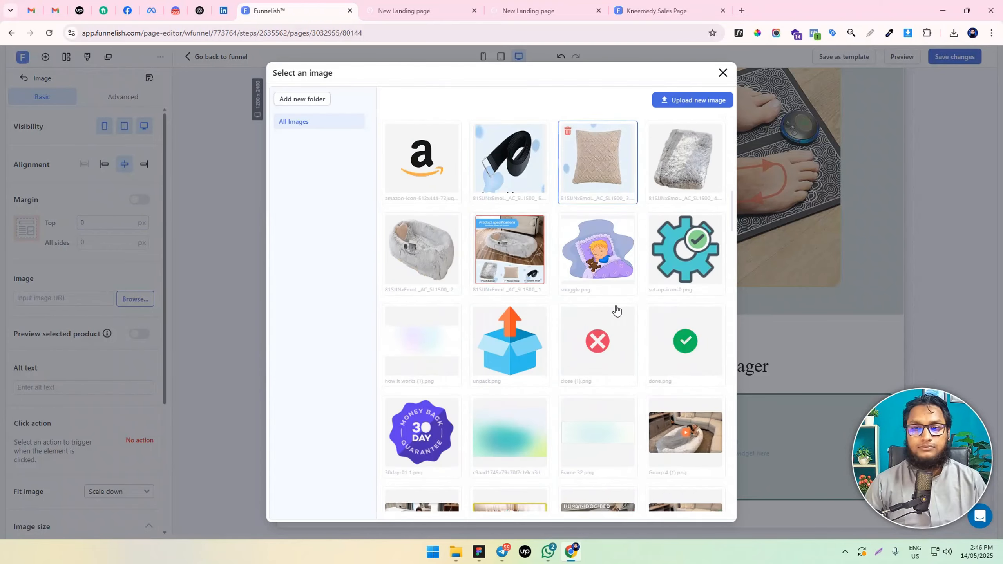
pyautogui.scroll(-10, 614, 303)
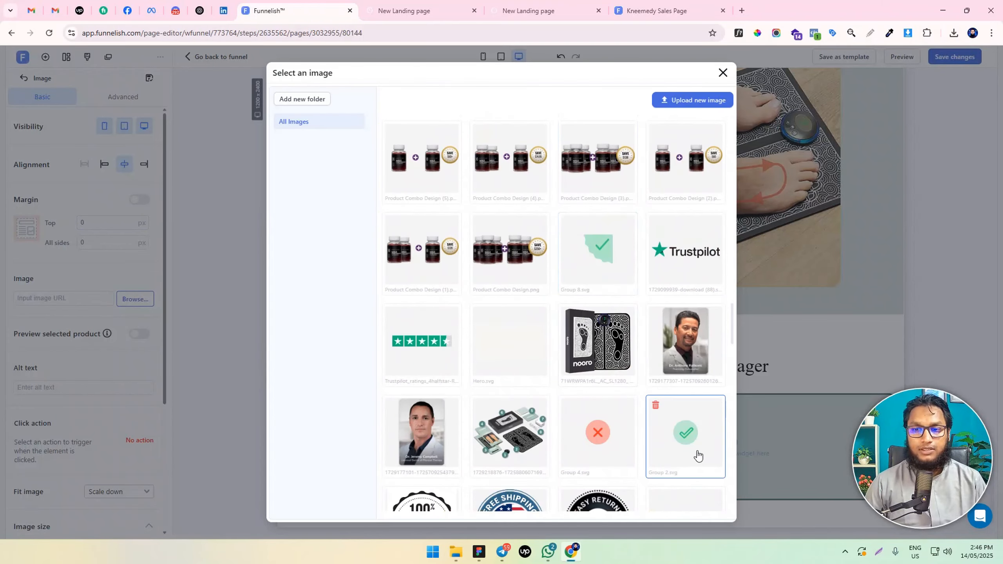
pyautogui.click(696, 456)
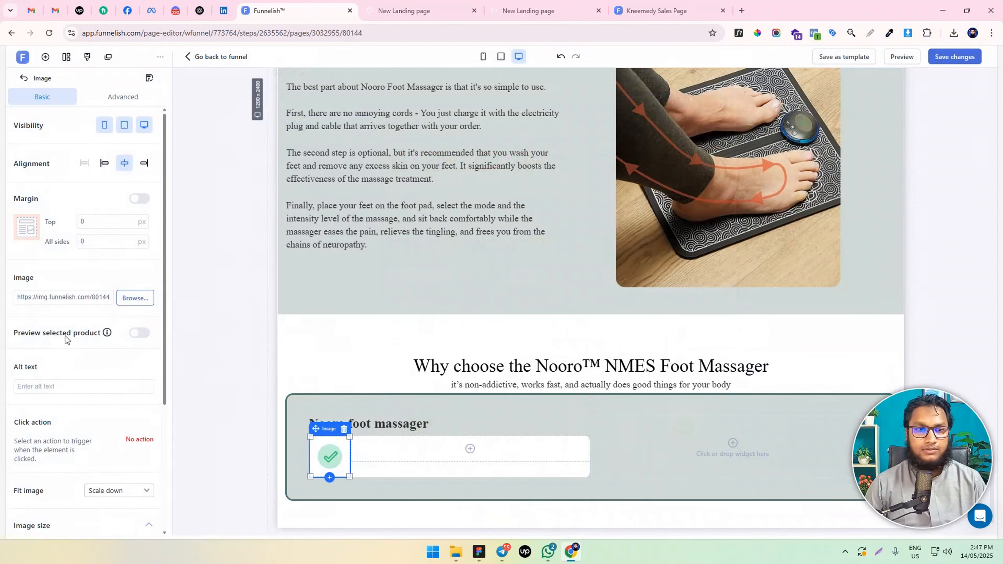
# Try the Fill fit on the check mark image and set it back to Scale down
pyautogui.scroll(-5, 97, 411)
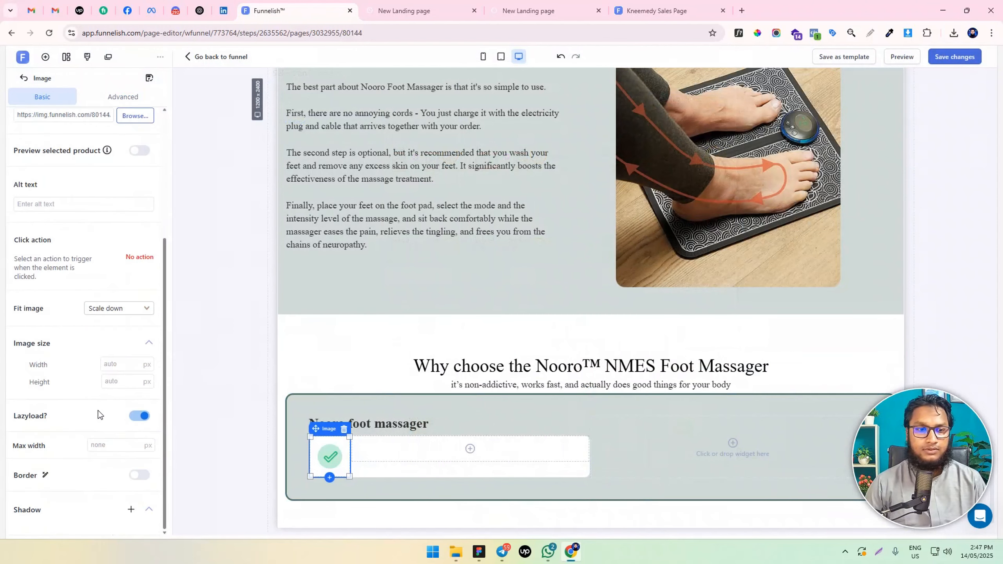
pyautogui.click(122, 312)
pyautogui.click(114, 350)
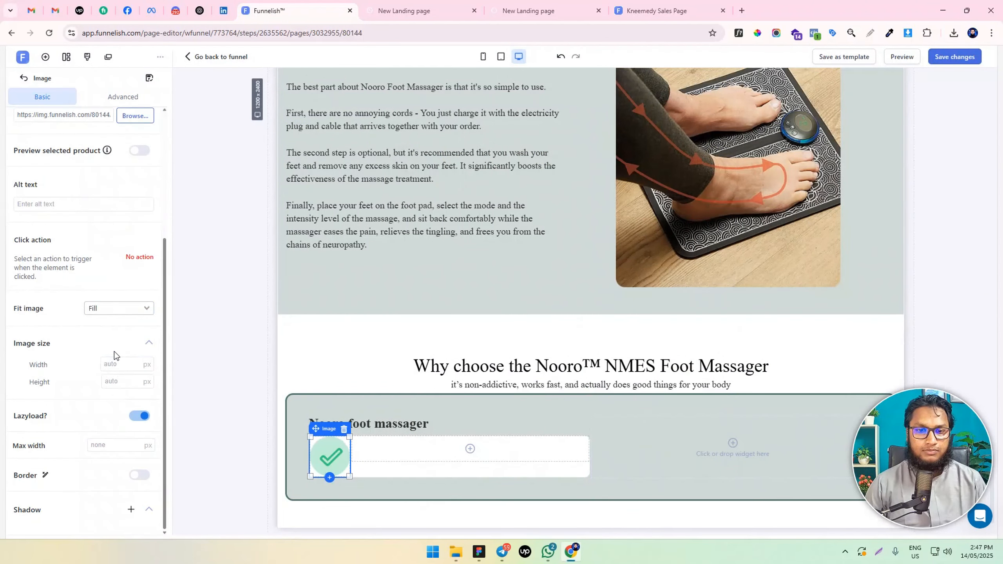
pyautogui.click(122, 310)
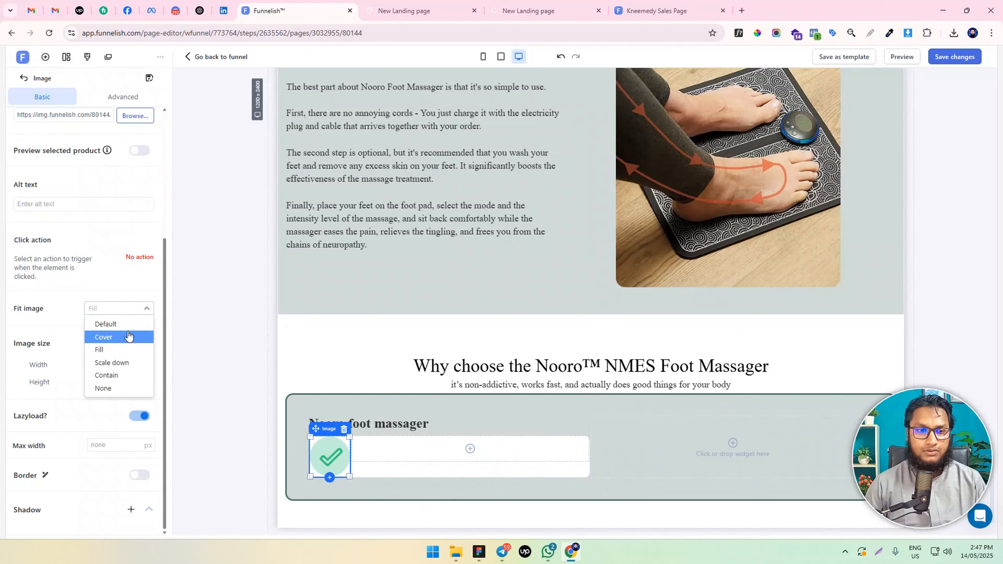
pyautogui.click(128, 363)
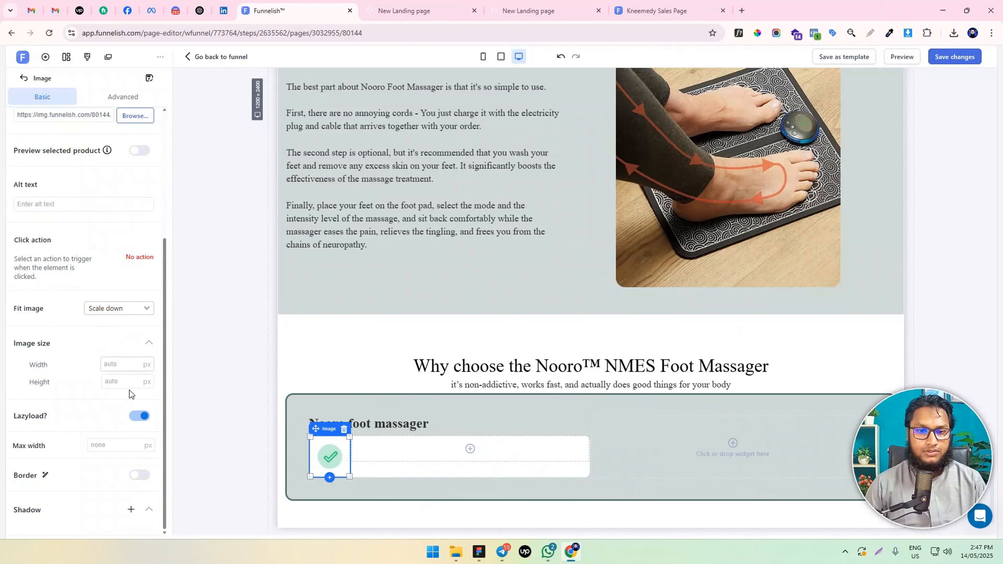
# Add a paragraph in the container's second box with the text "DRUG-FREE PAIN RELIEF", copied from the reference design
pyautogui.click(375, 467)
pyautogui.click(395, 456)
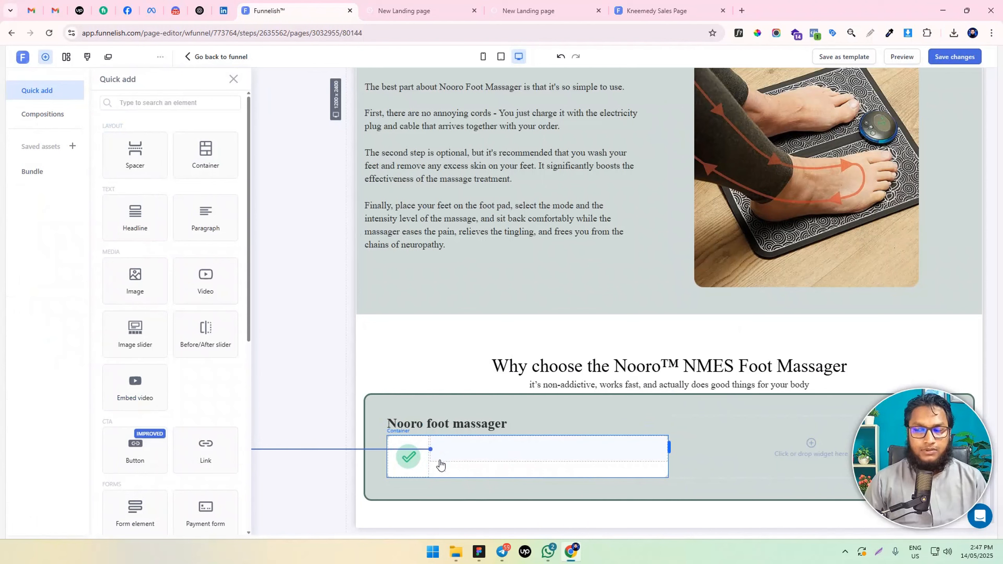
pyautogui.hotkey('alt', 'Tab')
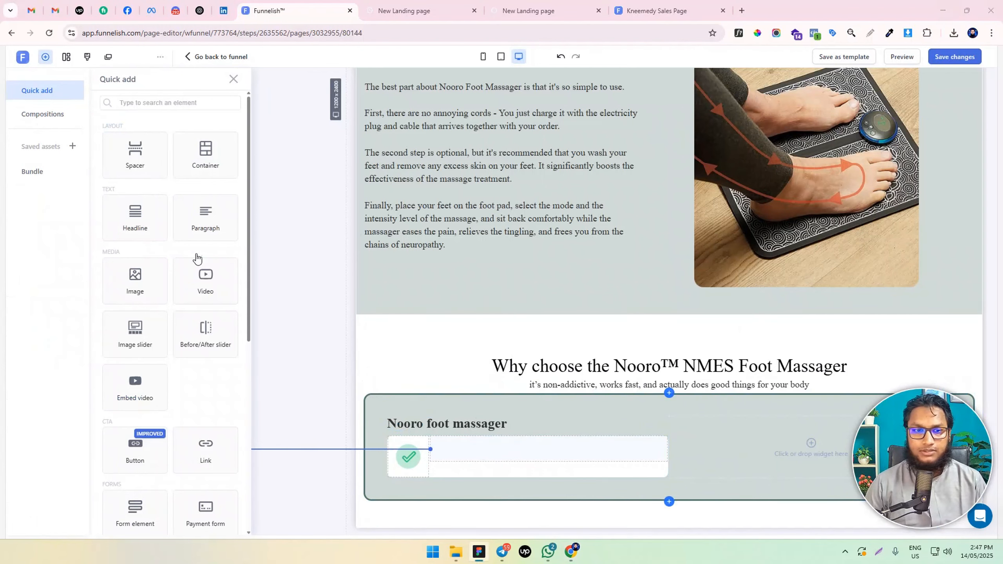
pyautogui.click(199, 221)
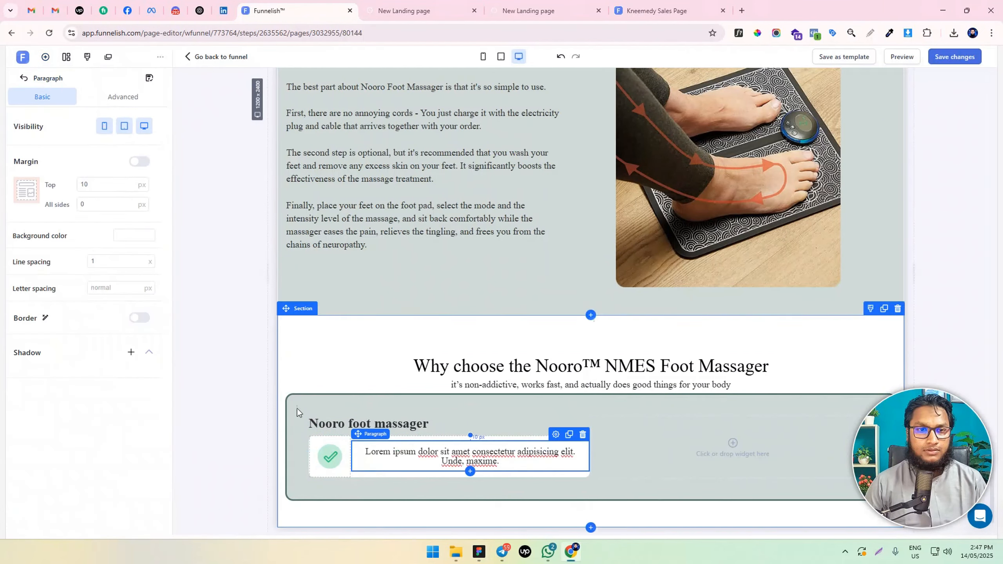
pyautogui.doubleClick(483, 461)
pyautogui.hotkey('ctrl', 'a')
pyautogui.write('DRUG-FREE PAIN RELIEF')
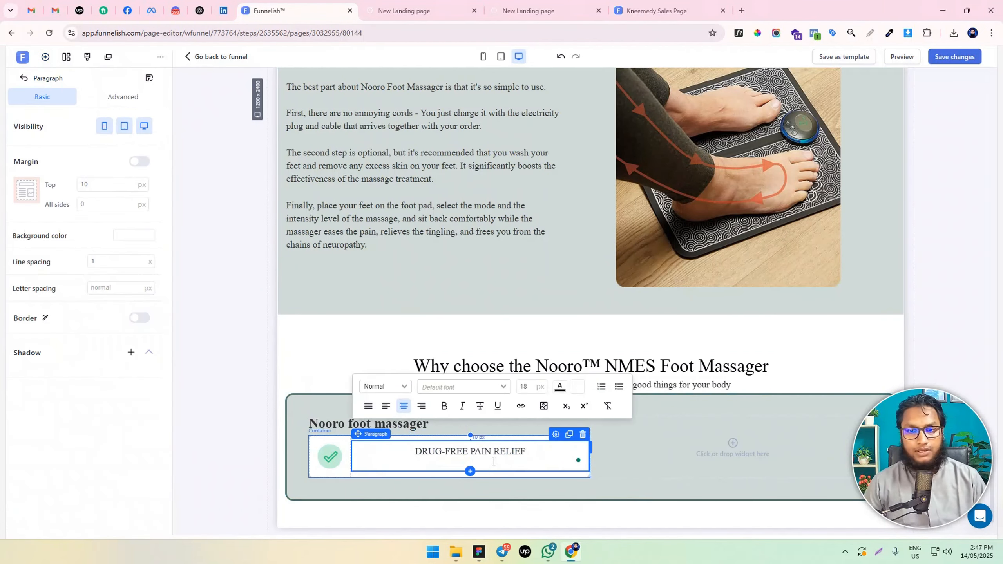
pyautogui.press('BackSpace')
# Set the "DRUG-FREE PAIN RELIEF" paragraph's top margin and all-sides padding to 0, and left-align its text
pyautogui.hotkey('ctrl', 'a')
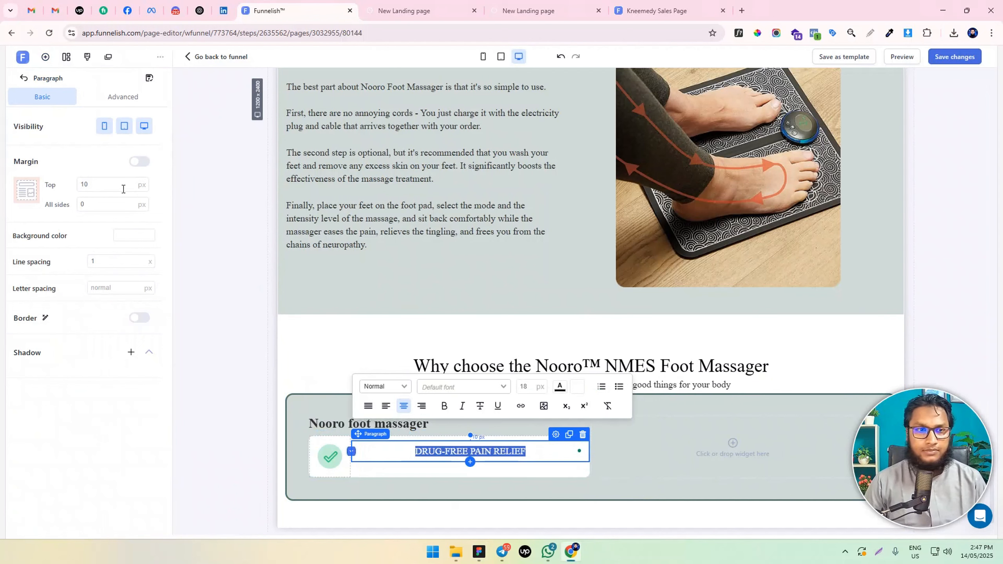
pyautogui.moveTo(123, 188); pyautogui.dragTo(3, 189)
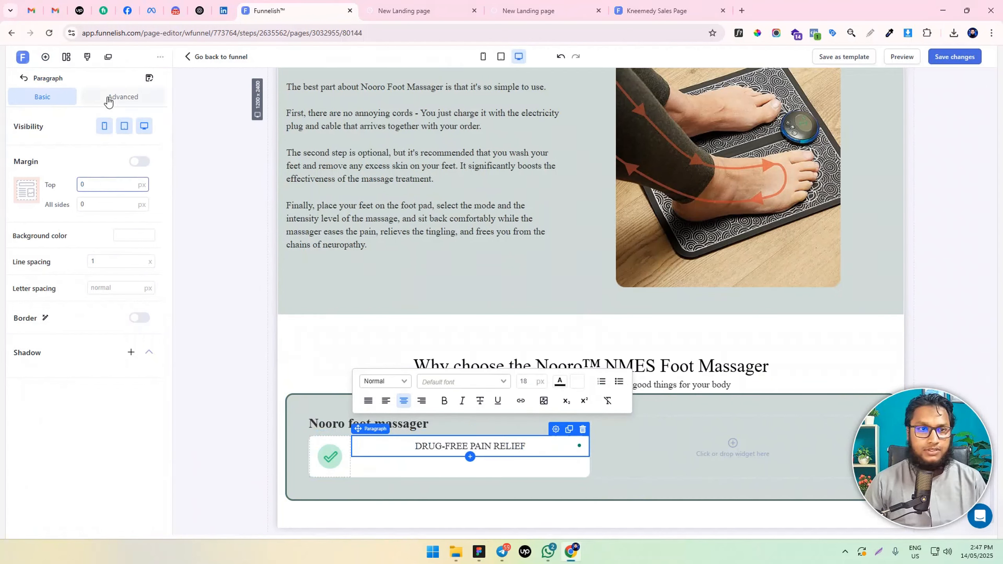
pyautogui.click(115, 98)
pyautogui.moveTo(110, 281); pyautogui.dragTo(43, 288)
pyautogui.write('0')
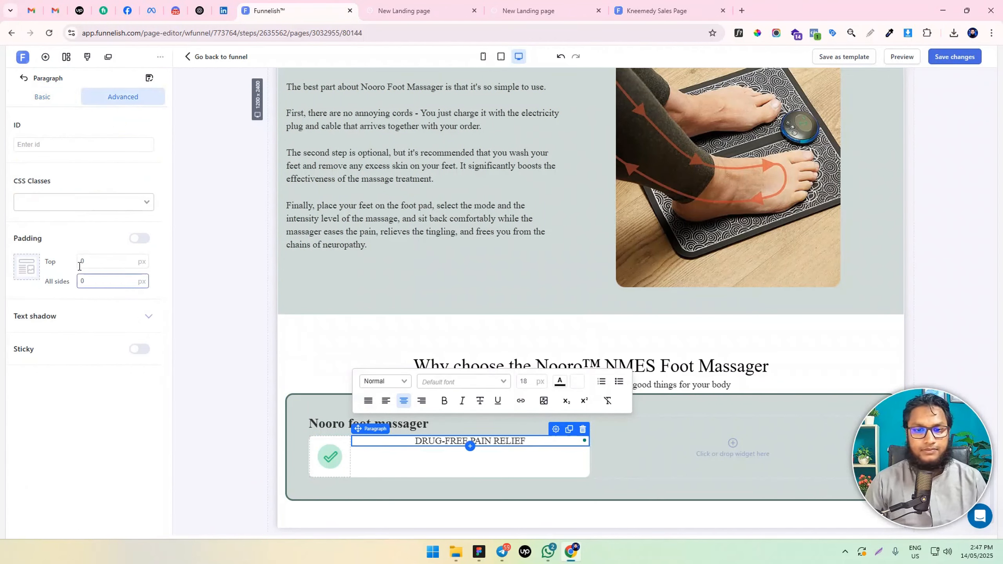
pyautogui.click(386, 402)
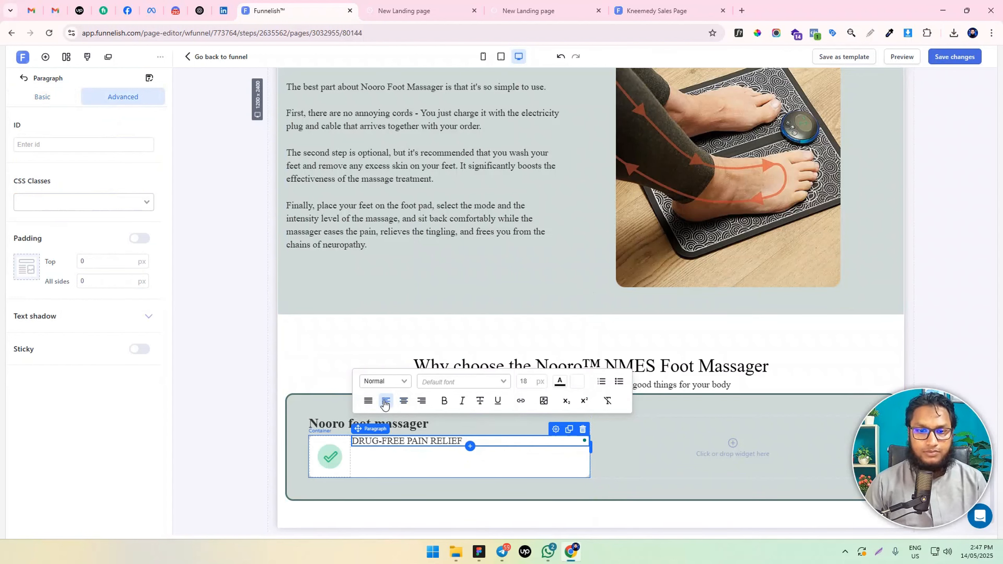
# Set the "DRUG-FREE PAIN RELIEF" text to 20 px in regular weight
pyautogui.hotkey('alt', 'Tab')
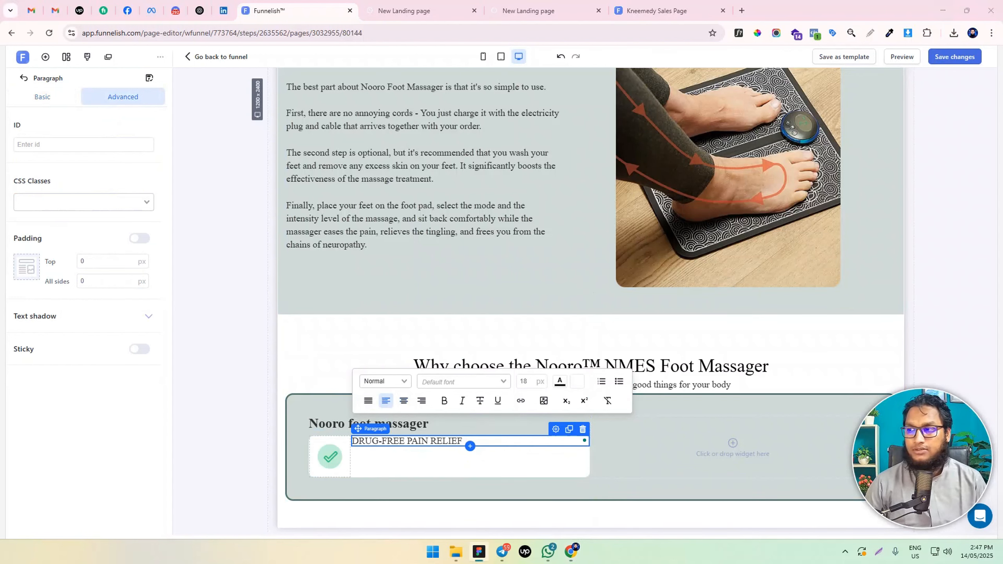
pyautogui.click(529, 380)
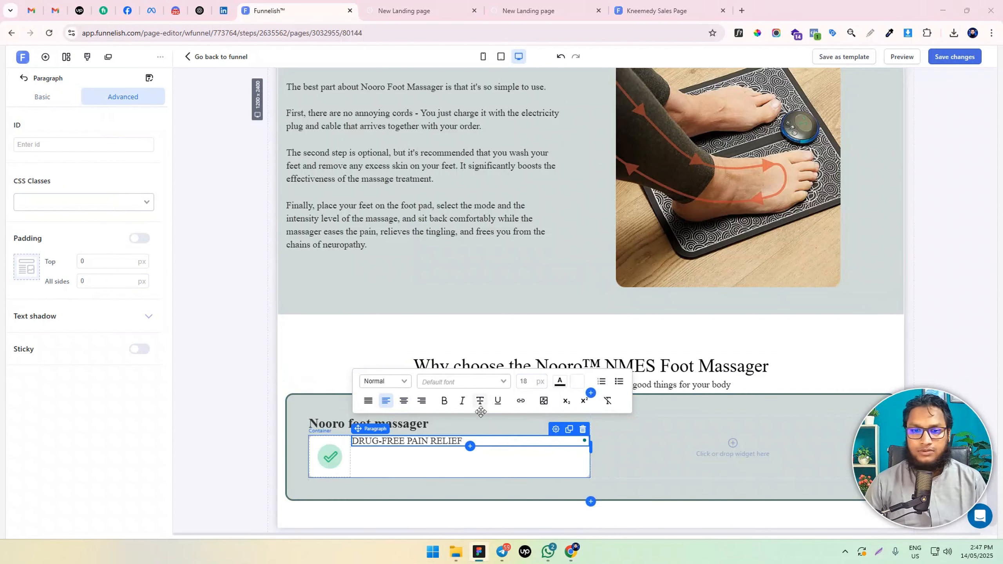
pyautogui.click(531, 378)
pyautogui.press('Up')
pyautogui.press('Up')
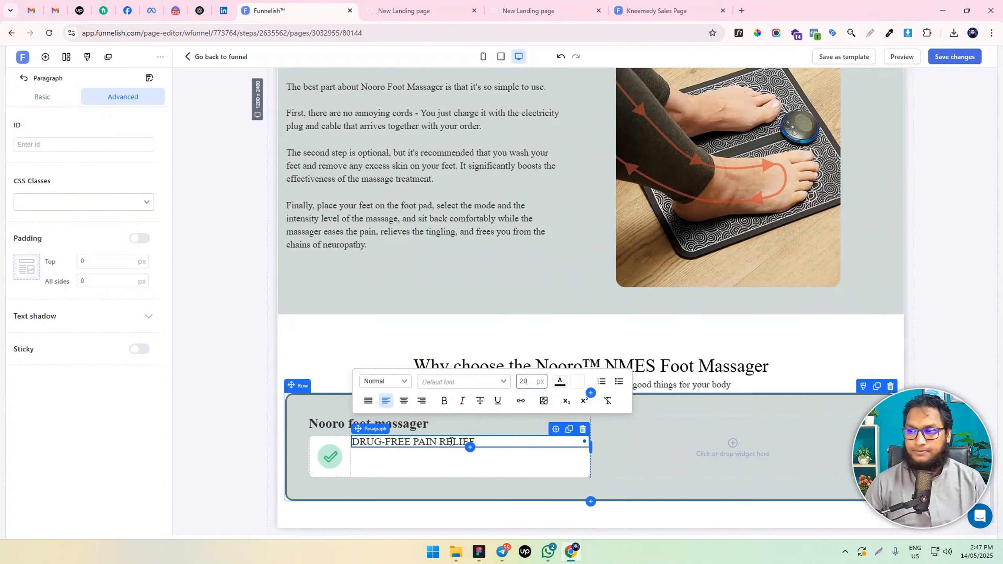
pyautogui.click(445, 401)
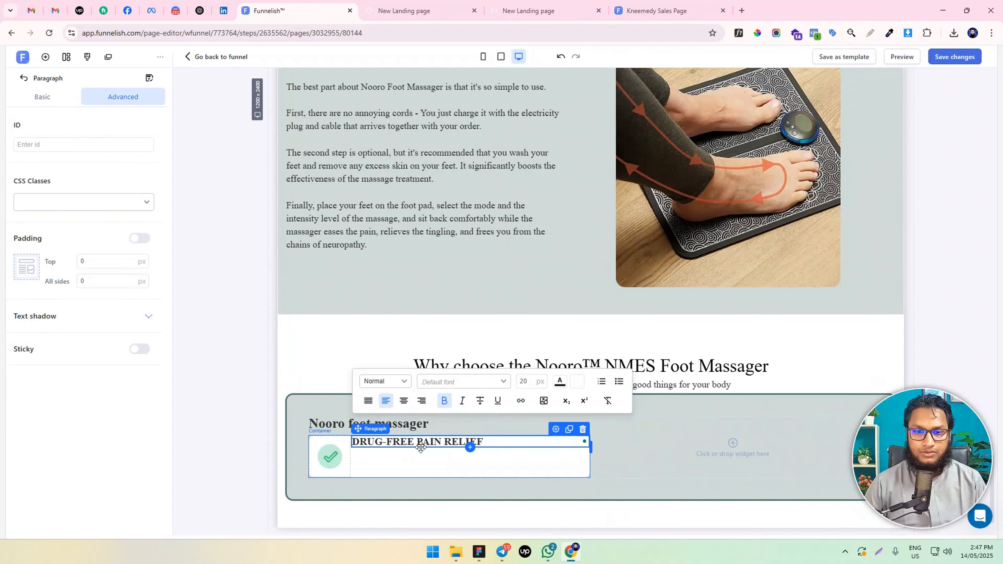
pyautogui.click(444, 400)
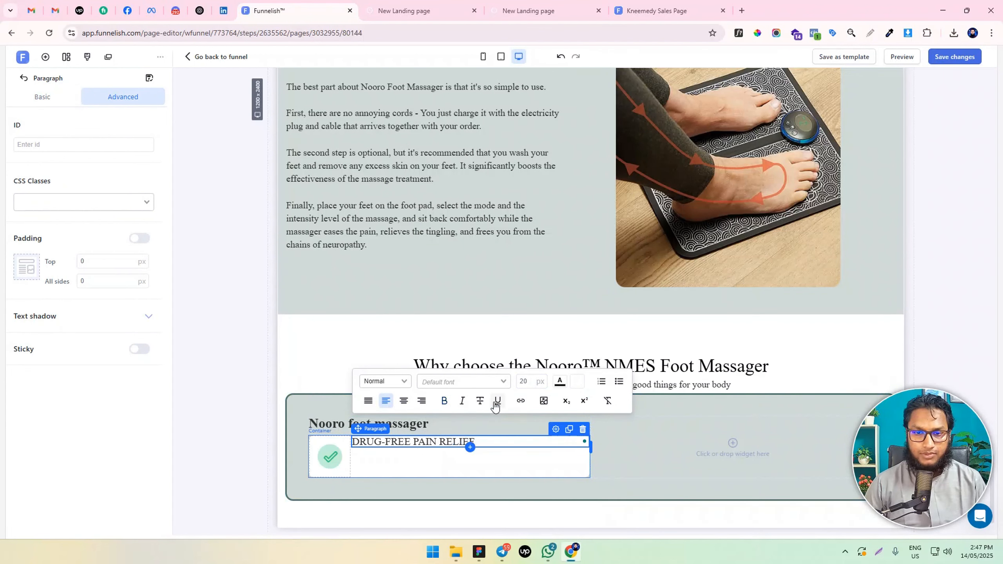
# Duplicate the "DRUG-FREE PAIN RELIEF" paragraph and replace the lower copy's text with "It's natural and non-habit-forming."
pyautogui.click(569, 428)
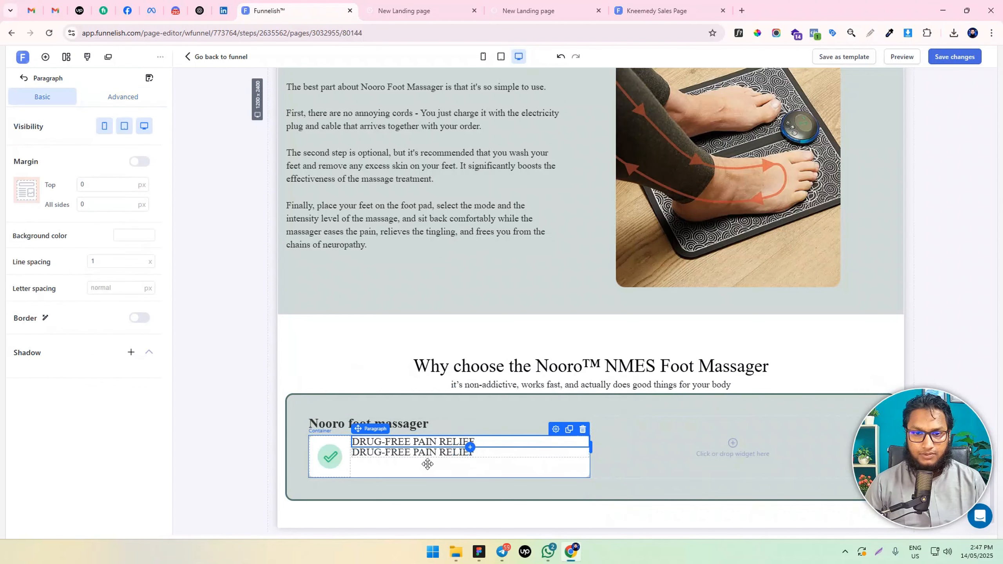
pyautogui.tripleClick(427, 451)
pyautogui.write("It's natural and non-habit-forming.")
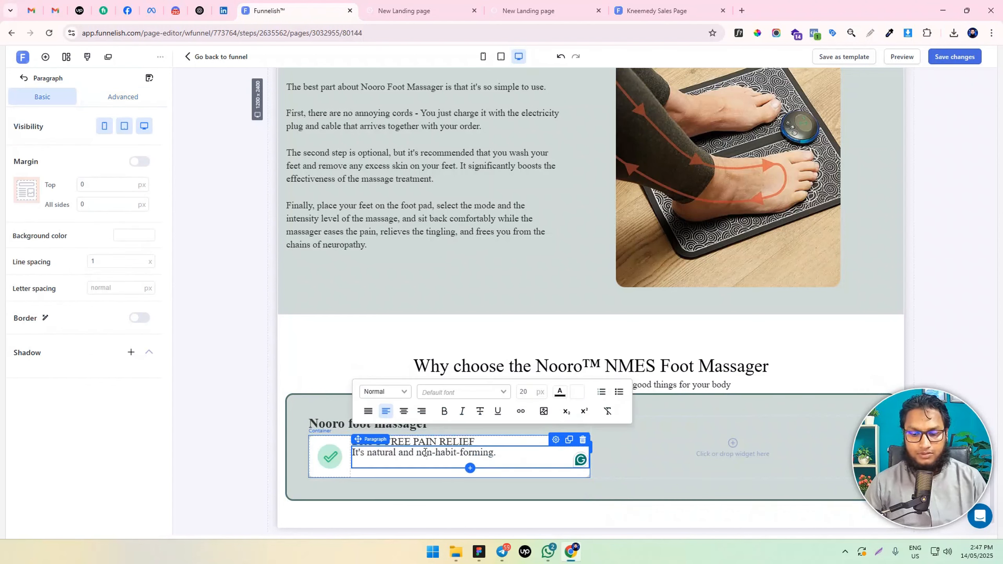
pyautogui.press('BackSpace')
# Set the "It's natural and non-habit-forming." paragraph to 18 px text with a 10 px top margin
pyautogui.hotkey('ctrl', 'a')
pyautogui.doubleClick(523, 391)
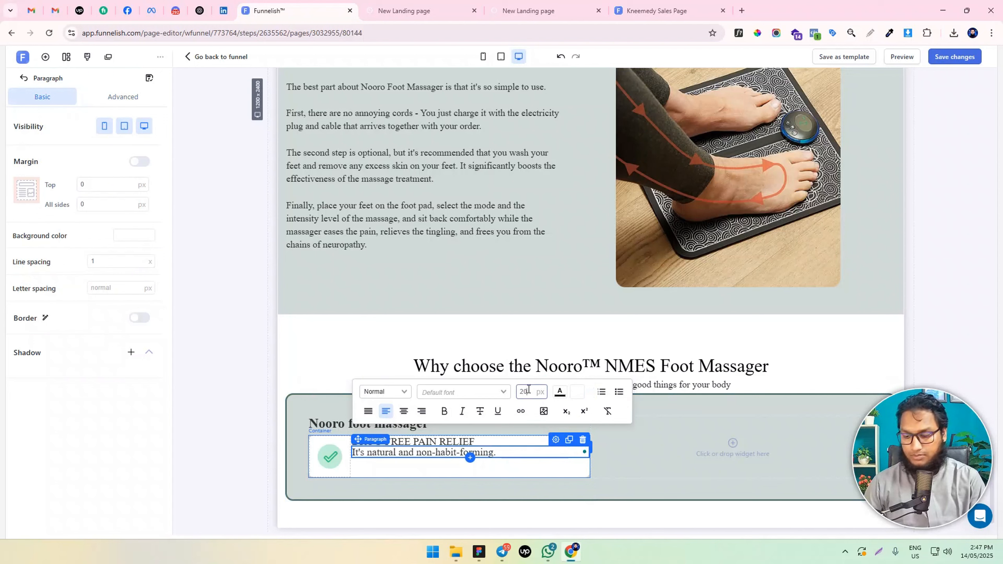
pyautogui.write('18')
pyautogui.doubleClick(84, 185)
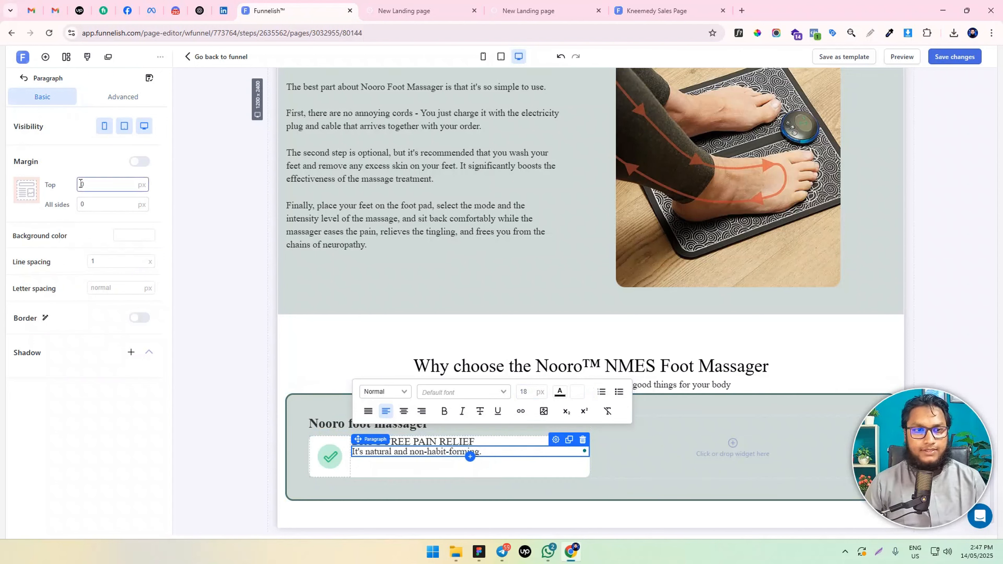
pyautogui.write('10')
# Center the alignment of the items inside the white check mark container
pyautogui.click(374, 465)
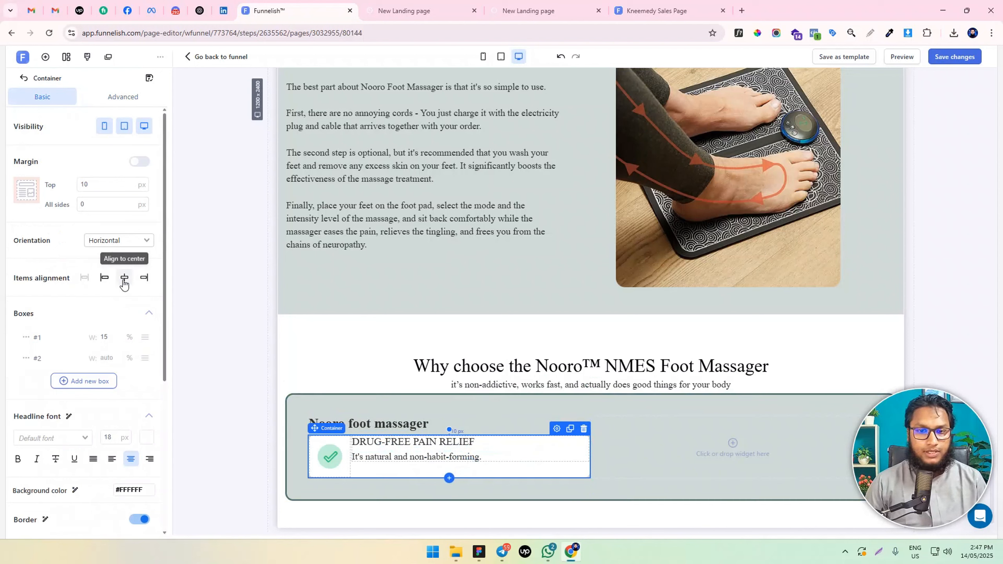
pyautogui.click(124, 278)
pyautogui.click(327, 459)
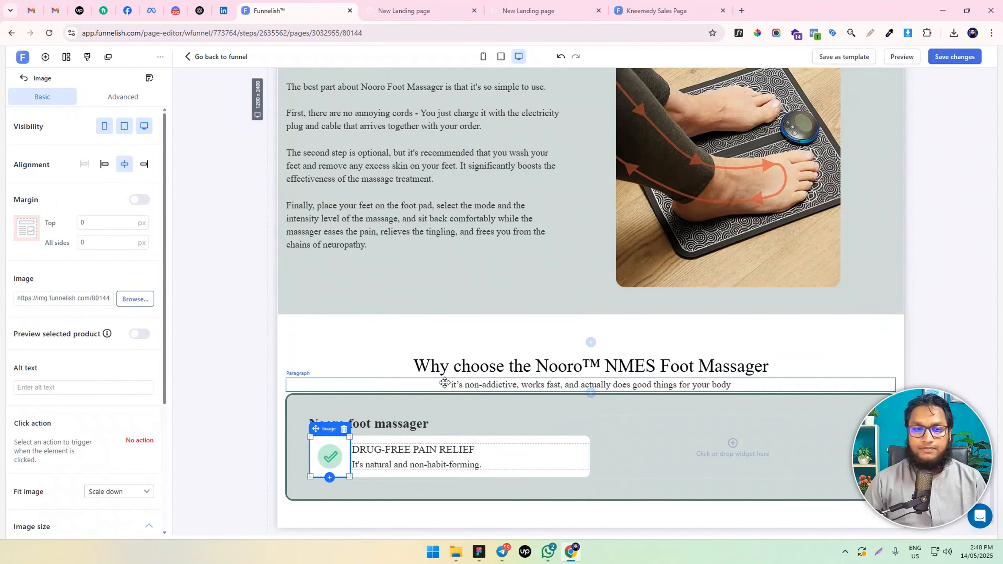
pyautogui.scroll(-1, 328, 454)
pyautogui.scroll(-5, 59, 453)
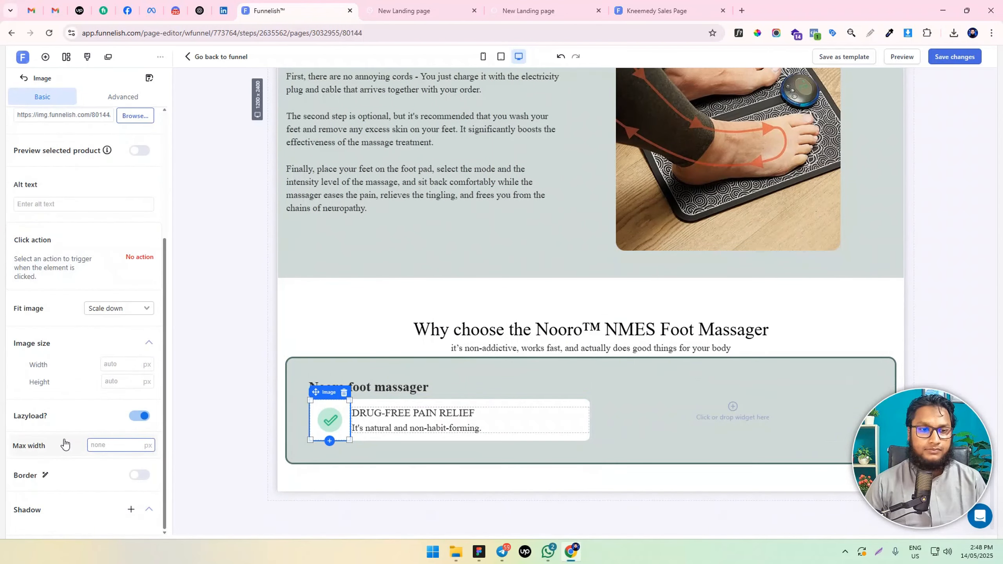
# Switch to the mobile layout and check how the "Why choose the Nooro™" section displays
pyautogui.click(483, 57)
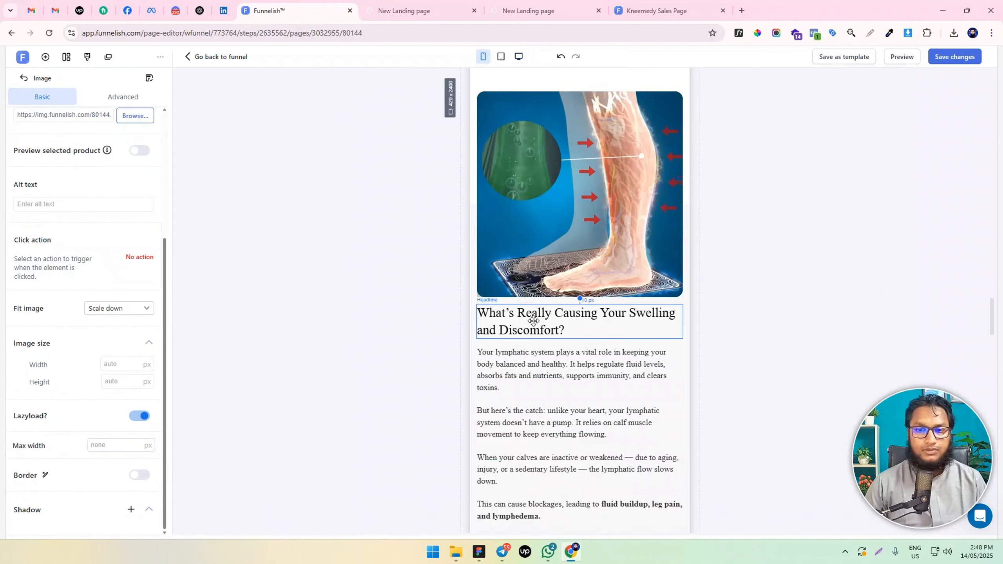
pyautogui.scroll(-10, 600, 356)
pyautogui.scroll(-10, 602, 367)
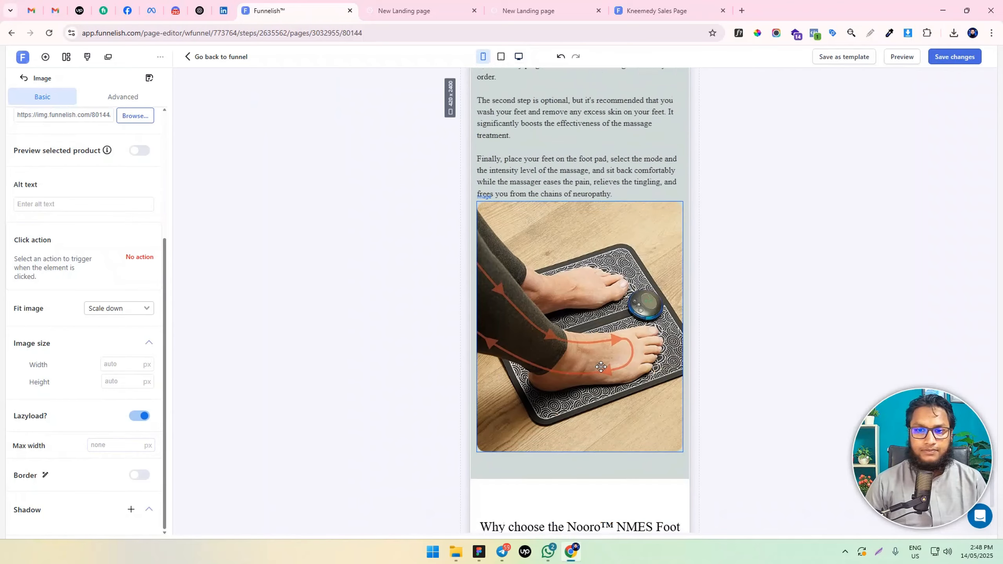
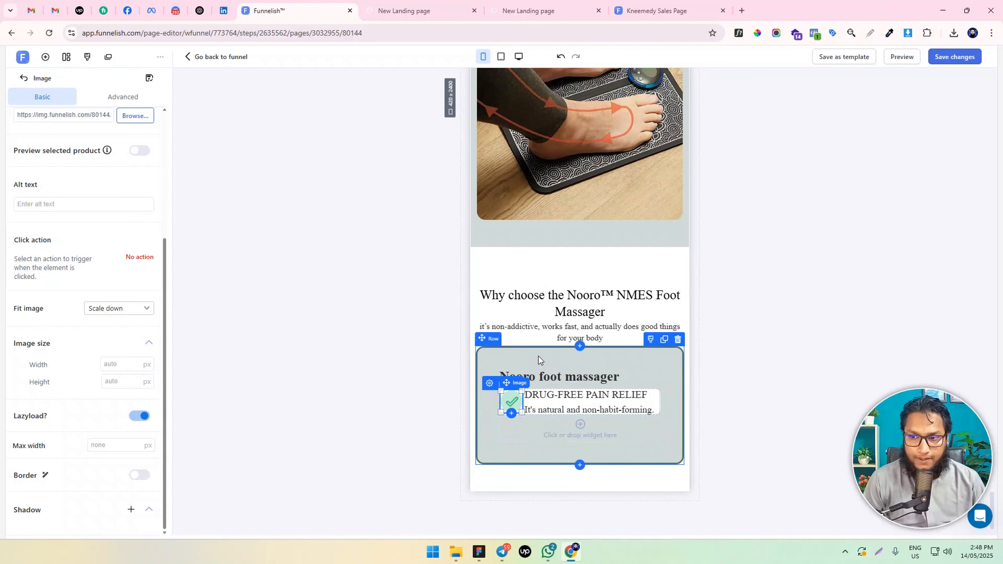
# Switch back to the desktop layout and inspect the elements of the "Nooro foot massager" row
pyautogui.click(518, 58)
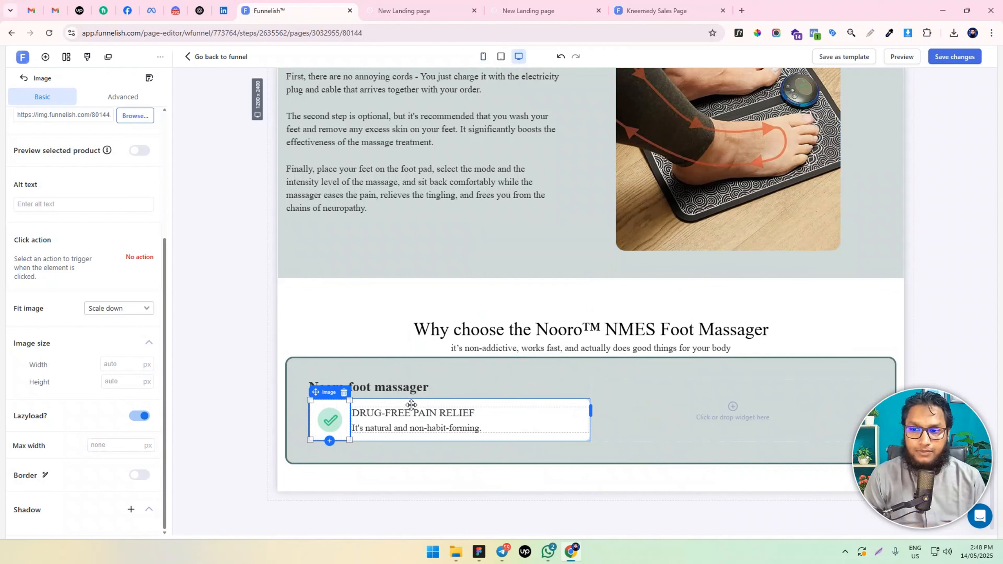
pyautogui.click(389, 384)
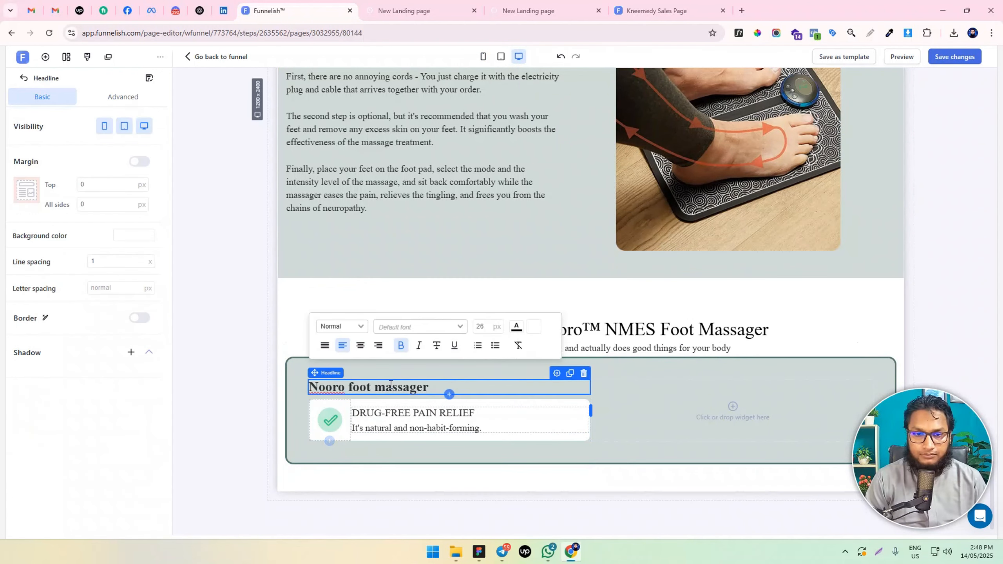
pyautogui.click(332, 420)
pyautogui.click(292, 424)
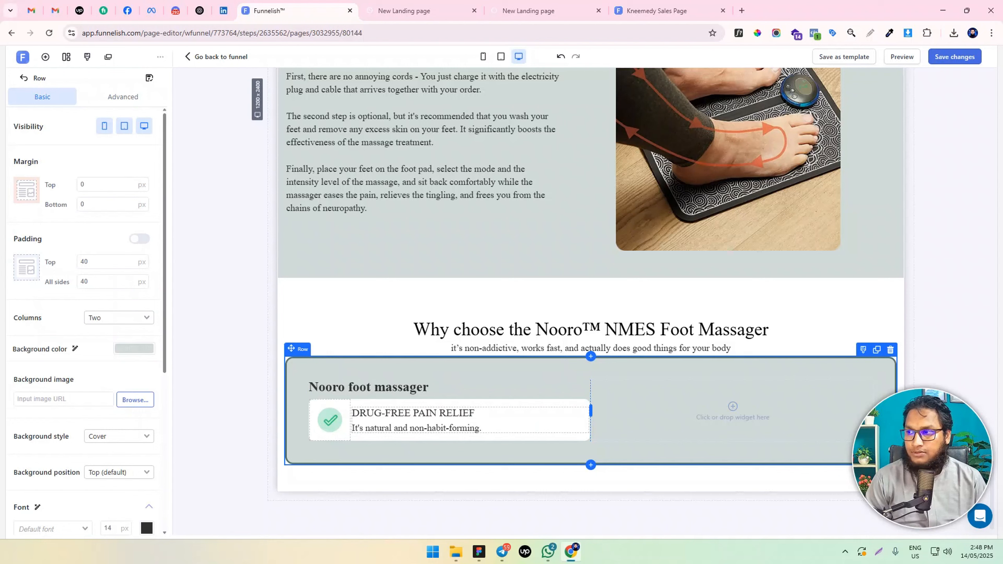
pyautogui.hotkey('alt', 'Tab')
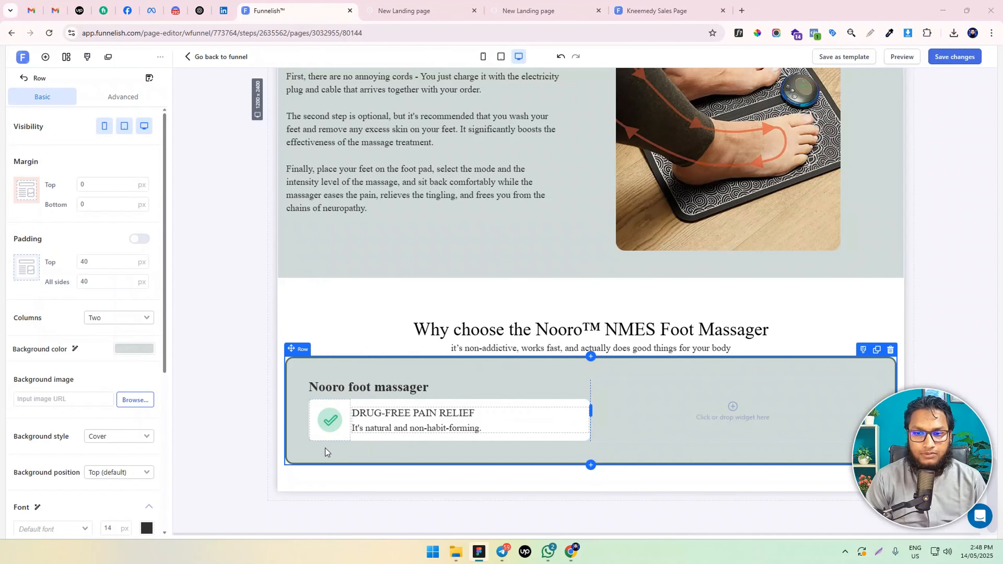
# Enable individual padding for the "Nooro foot massager" headline and set its bottom padding to 20 px
pyautogui.click(423, 398)
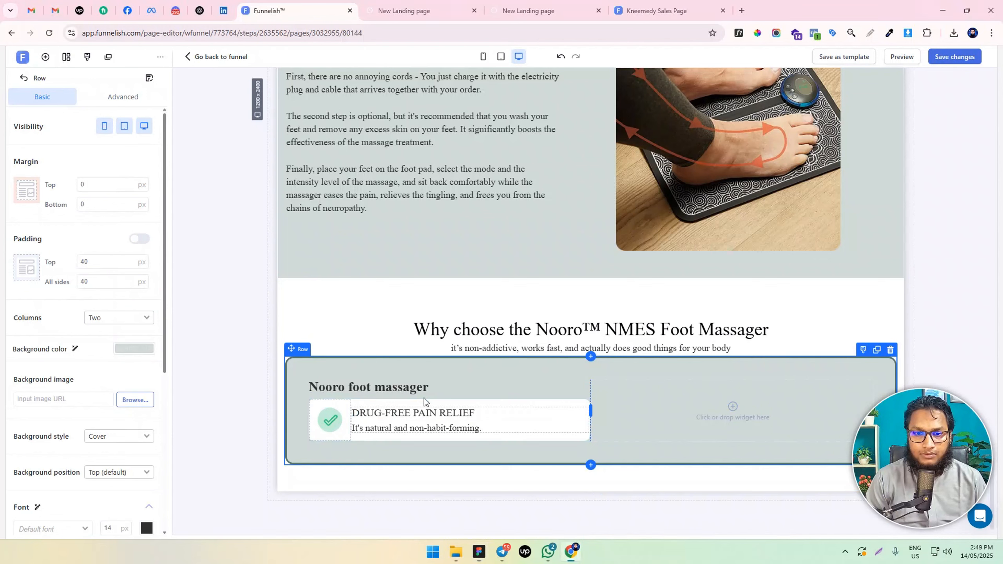
pyautogui.click(424, 400)
pyautogui.click(418, 388)
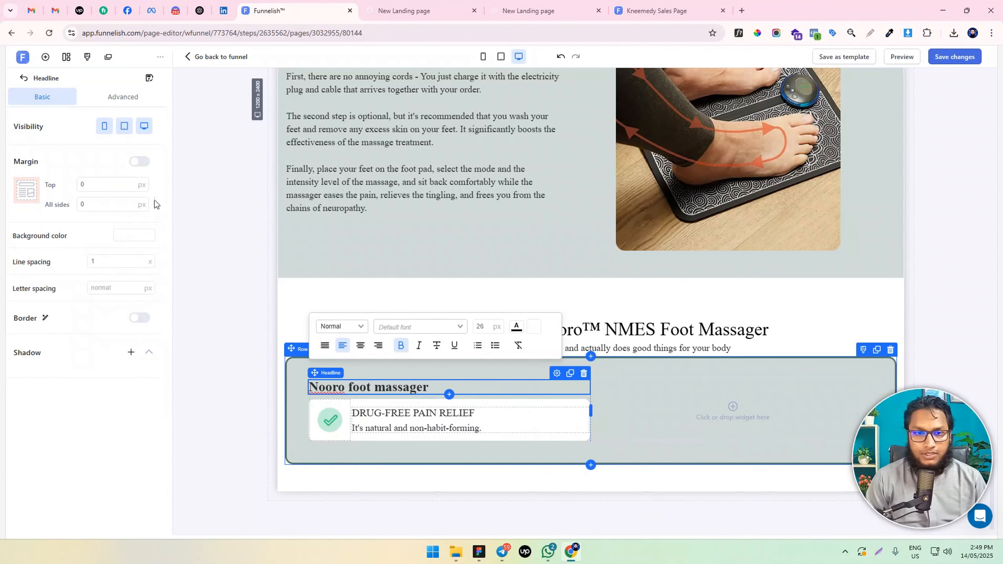
pyautogui.click(121, 97)
pyautogui.click(140, 238)
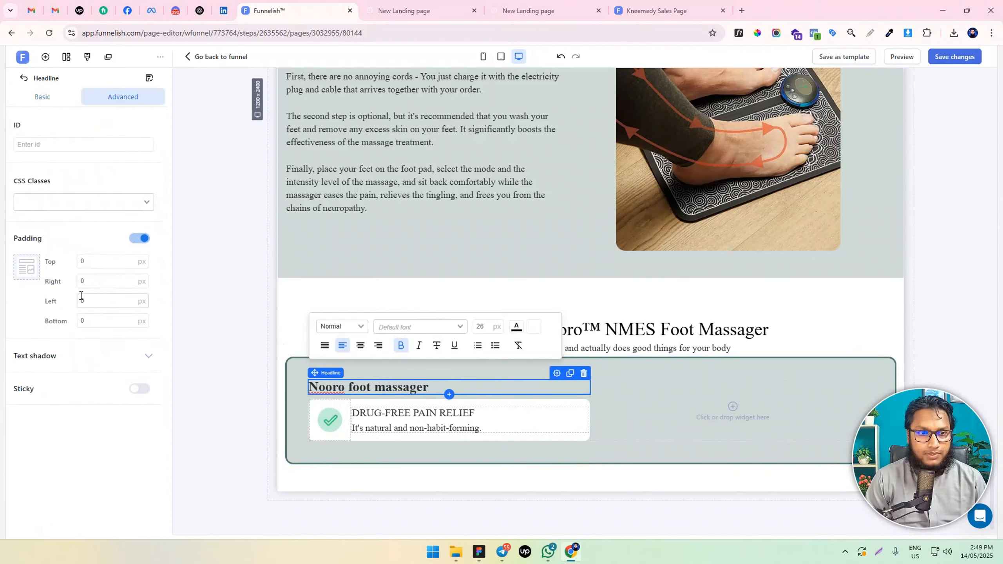
pyautogui.click(81, 316)
pyautogui.write('3')
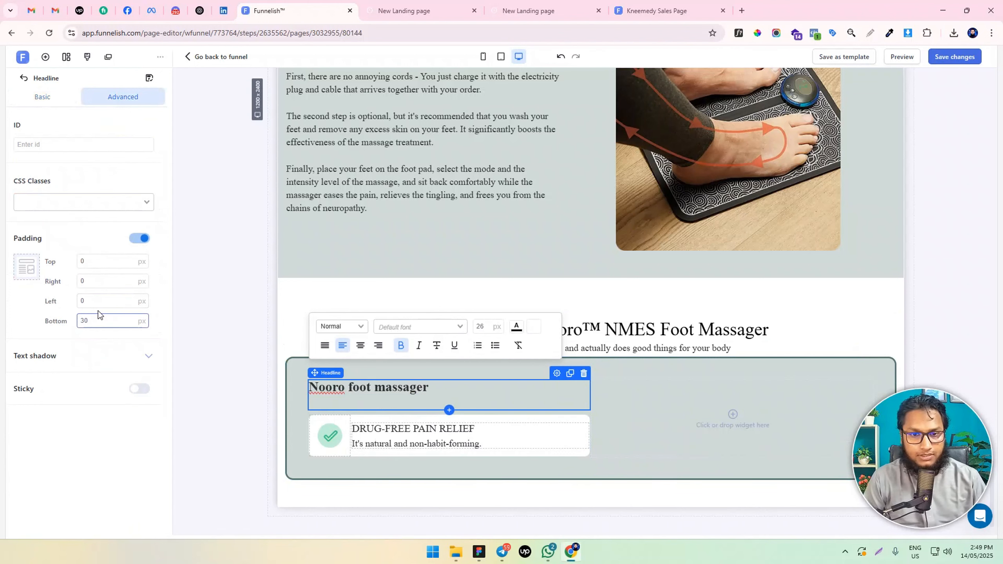
pyautogui.click(84, 320)
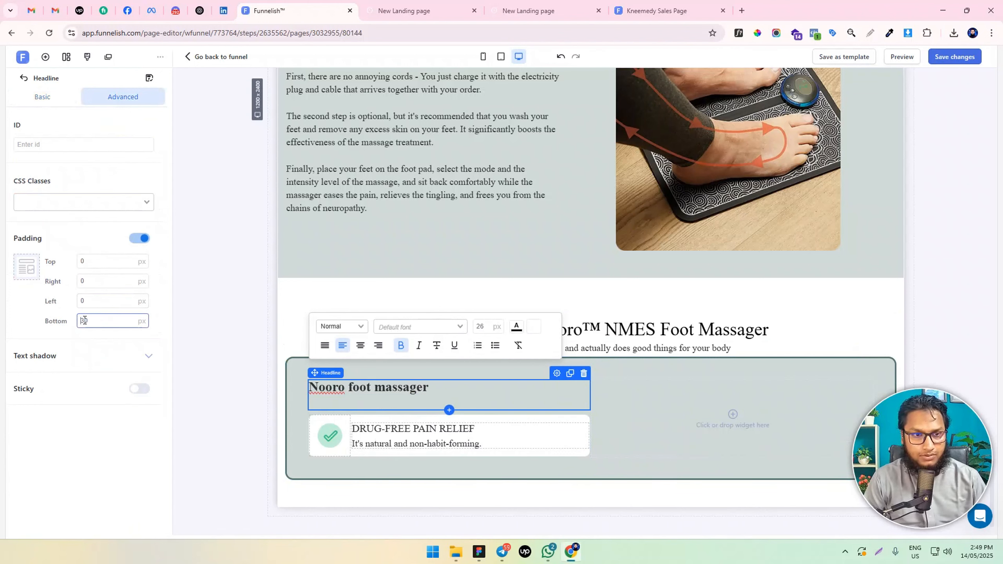
pyautogui.write('2')
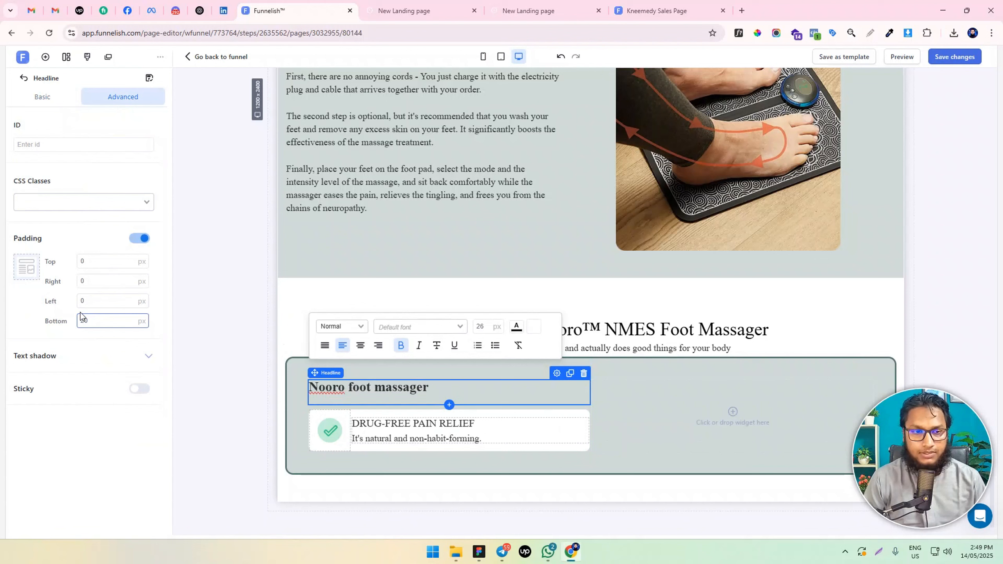
# Duplicate the "DRUG-FREE PAIN RELIEF" container and set the lower copy's top margin to 20 px
pyautogui.click(367, 449)
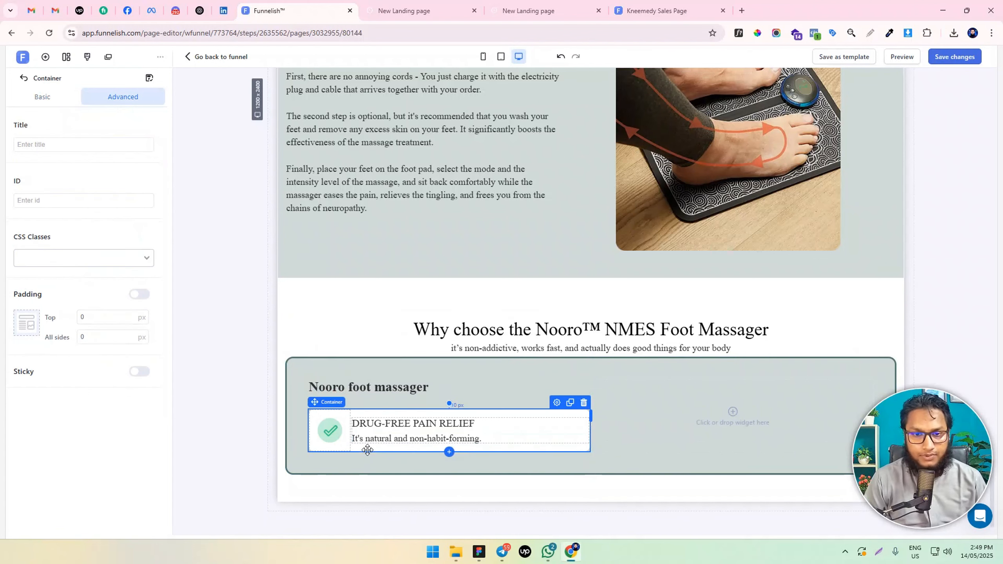
pyautogui.click(569, 403)
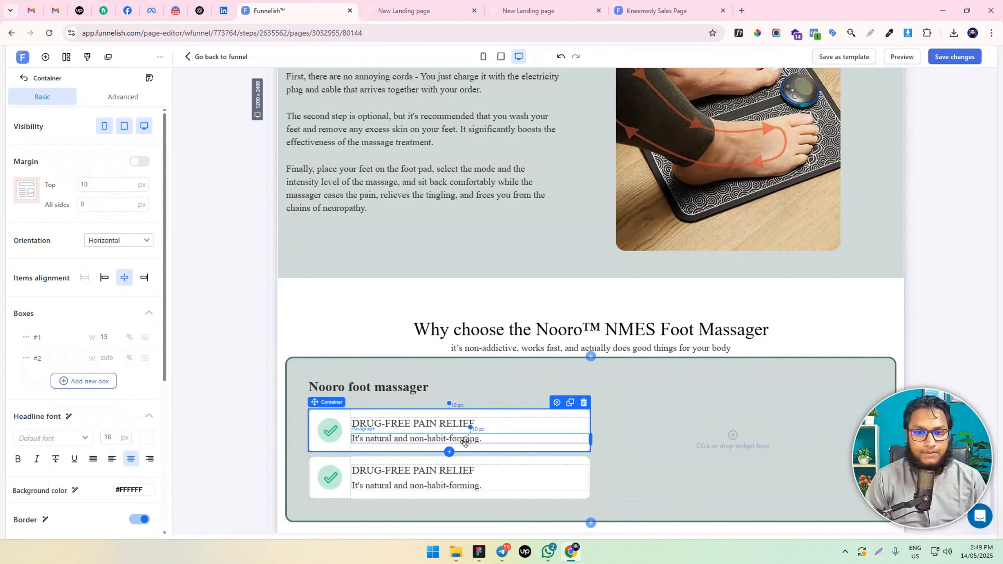
pyautogui.click(353, 498)
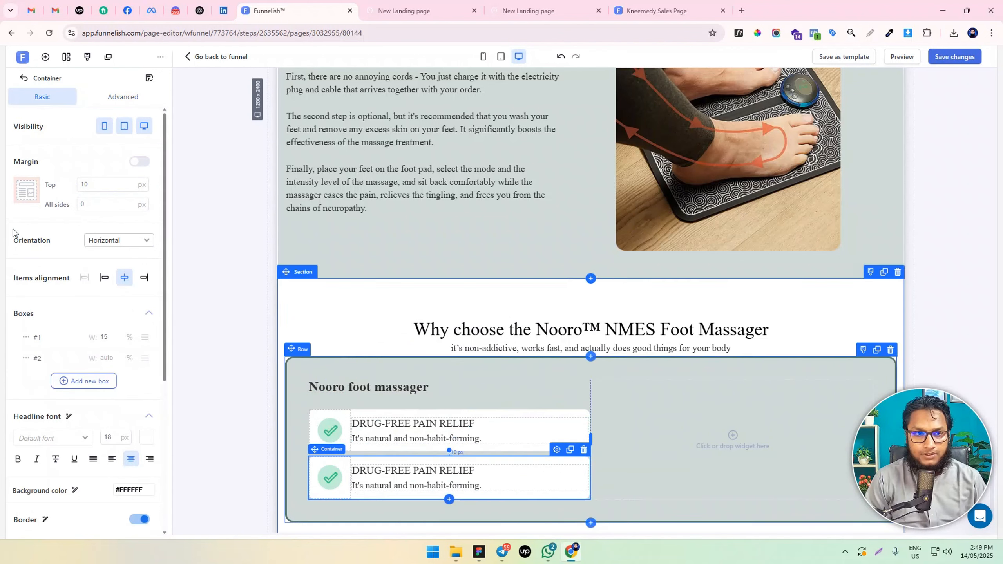
pyautogui.click(79, 184)
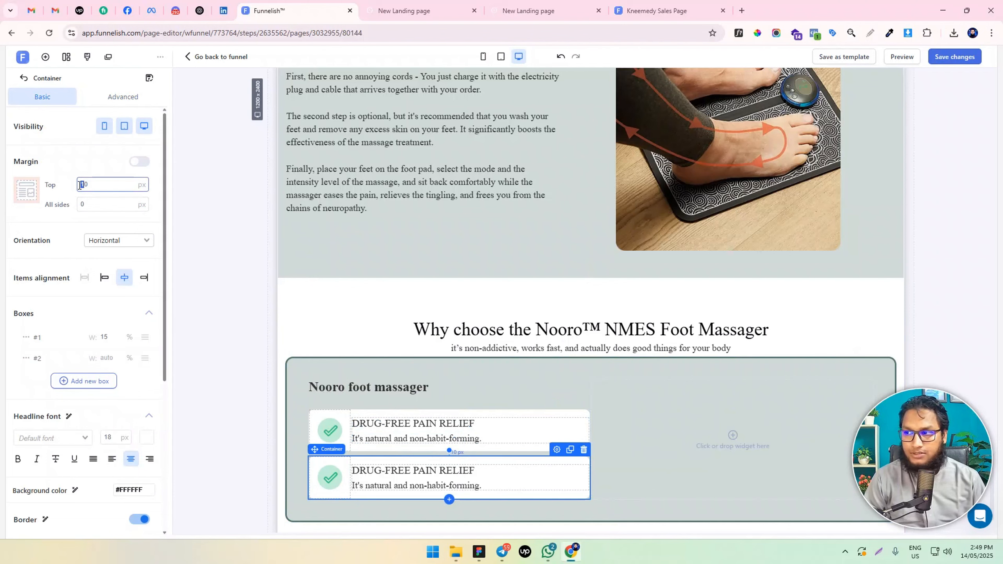
pyautogui.write('2')
pyautogui.scroll(-3, 513, 356)
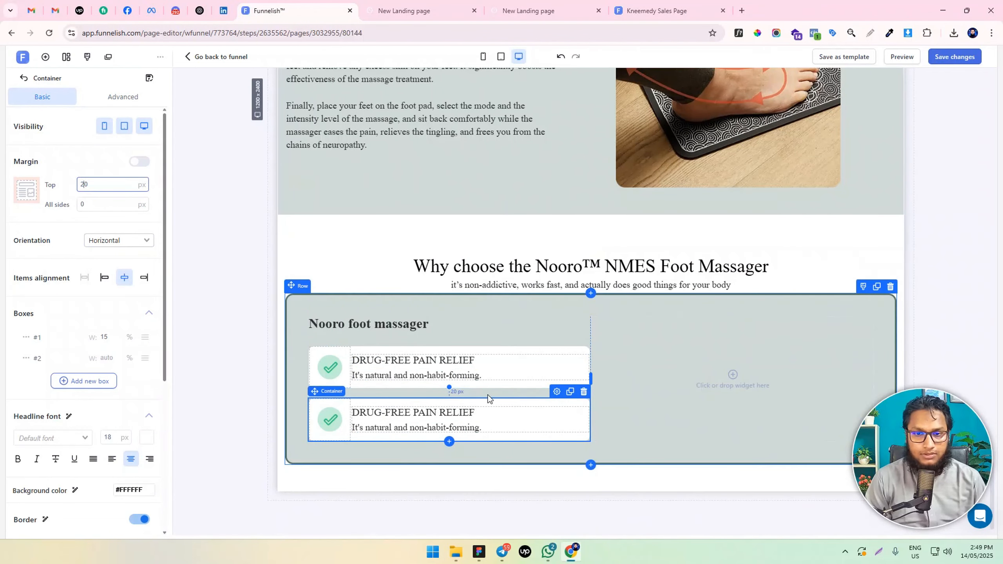
# Duplicate the second check mark container three times so the column holds five benefit containers
pyautogui.click(513, 383)
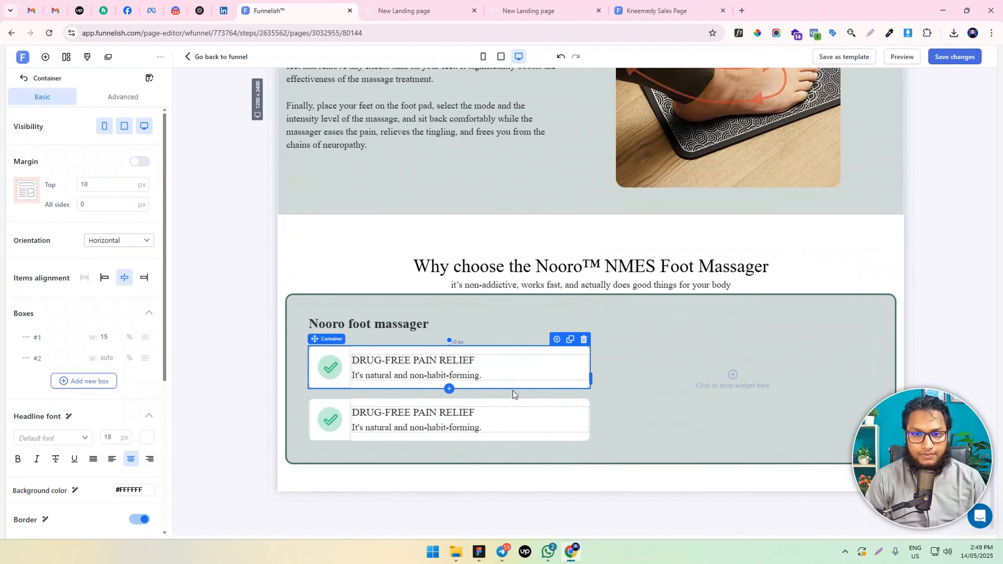
pyautogui.click(535, 403)
pyautogui.click(569, 392)
pyautogui.click(569, 392)
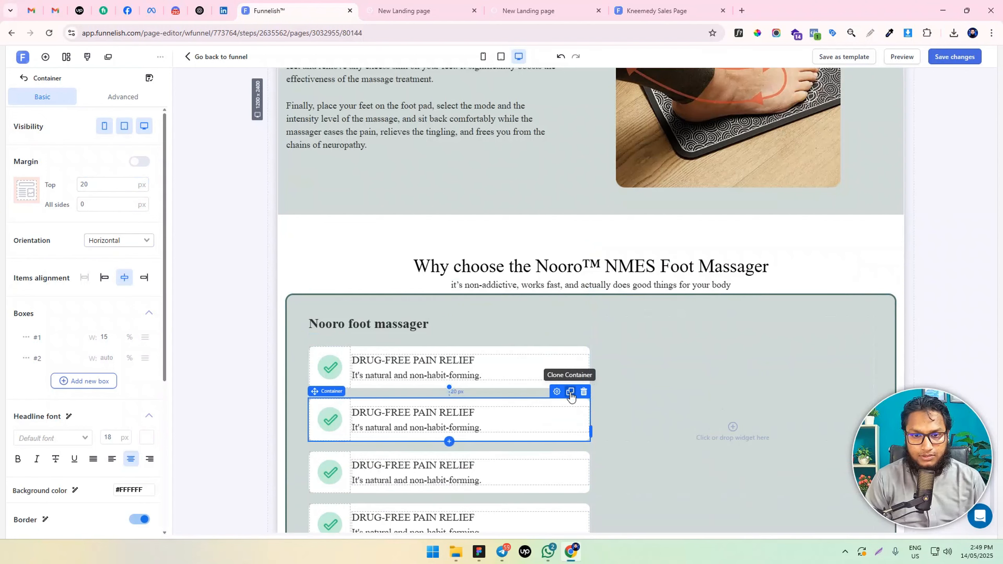
pyautogui.scroll(-3, 568, 393)
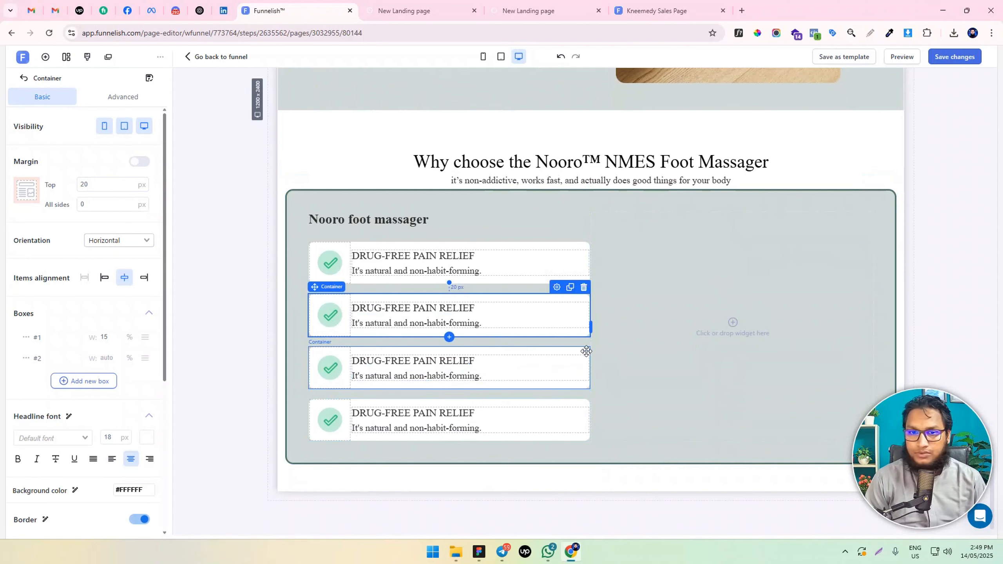
pyautogui.click(569, 288)
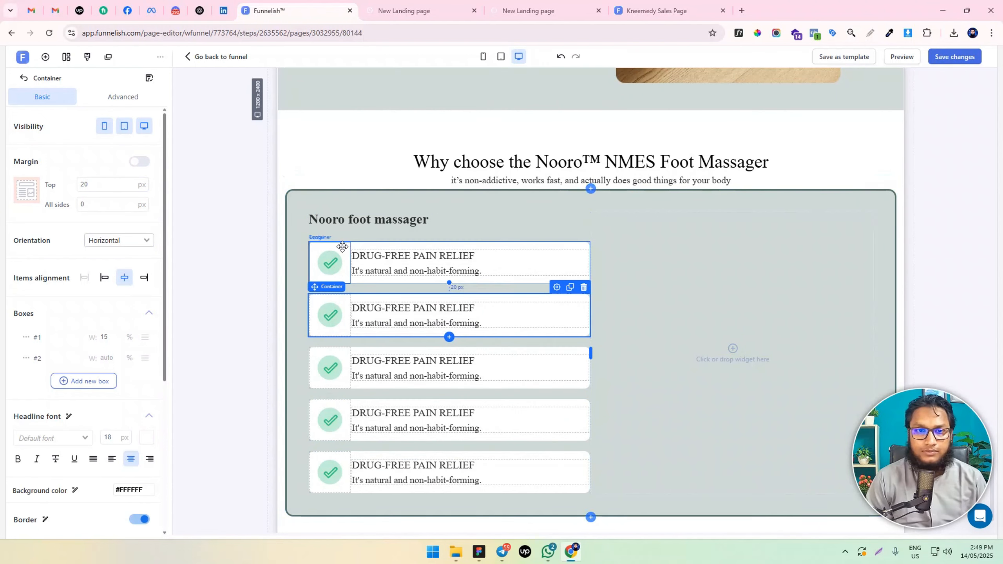
# Add a new container at the top of the first column and move the "Nooro foot massager" headline into it
pyautogui.click(50, 56)
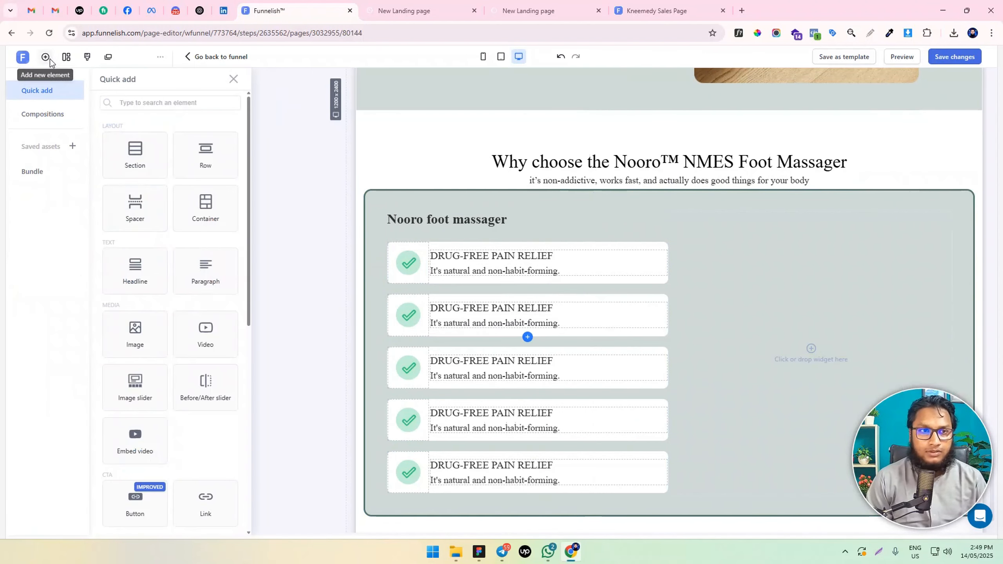
pyautogui.moveTo(205, 202); pyautogui.dragTo(480, 243)
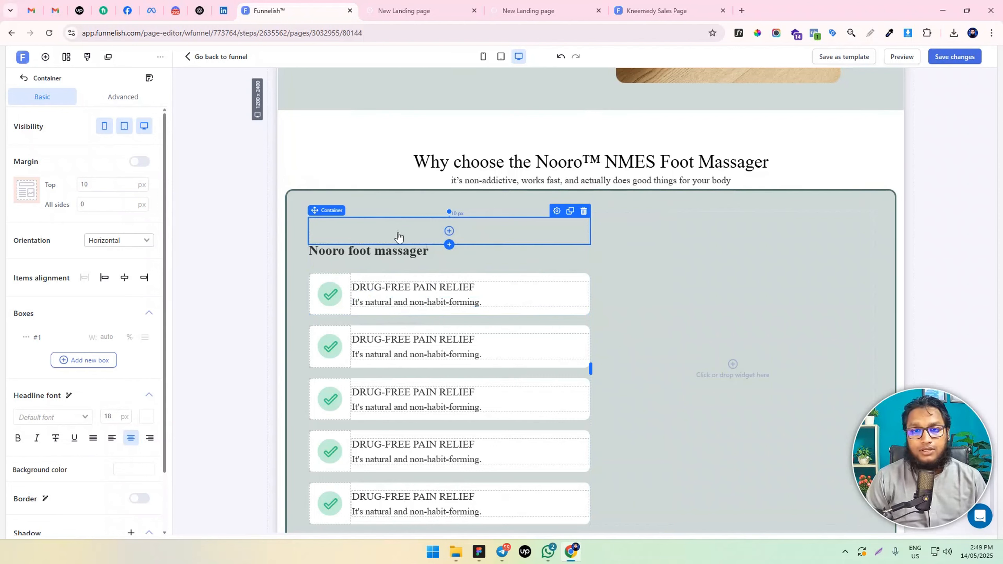
pyautogui.moveTo(373, 245); pyautogui.dragTo(383, 232)
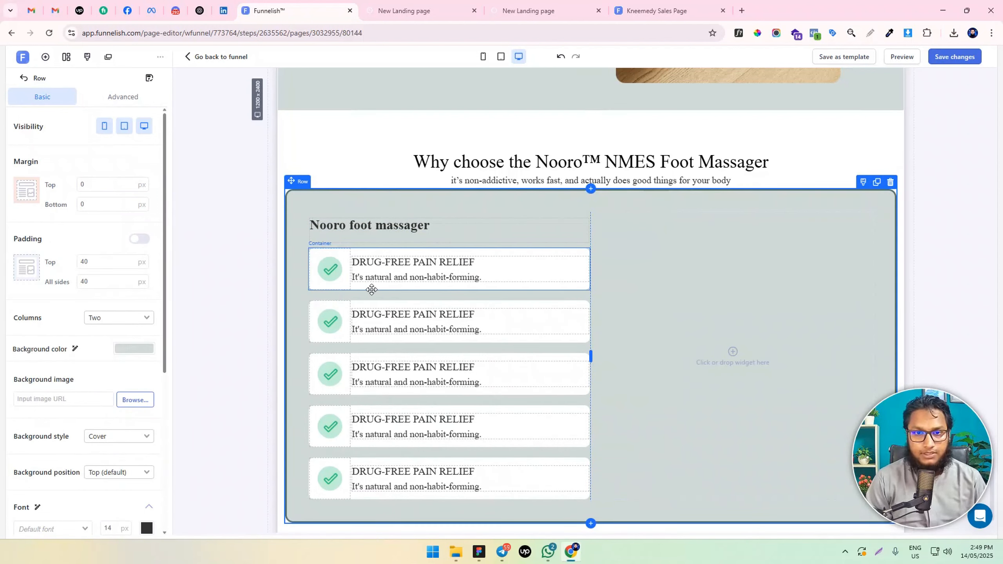
# Move all five check mark containers into the new container beneath the "Nooro foot massager" headline
pyautogui.moveTo(371, 287); pyautogui.dragTo(386, 302)
pyautogui.moveTo(375, 339); pyautogui.dragTo(396, 339)
pyautogui.scroll(-1, 377, 335)
pyautogui.moveTo(383, 384)
pyautogui.mouseDown()
pyautogui.moveTo(394, 349)
pyautogui.moveTo(391, 385)
pyautogui.mouseUp()
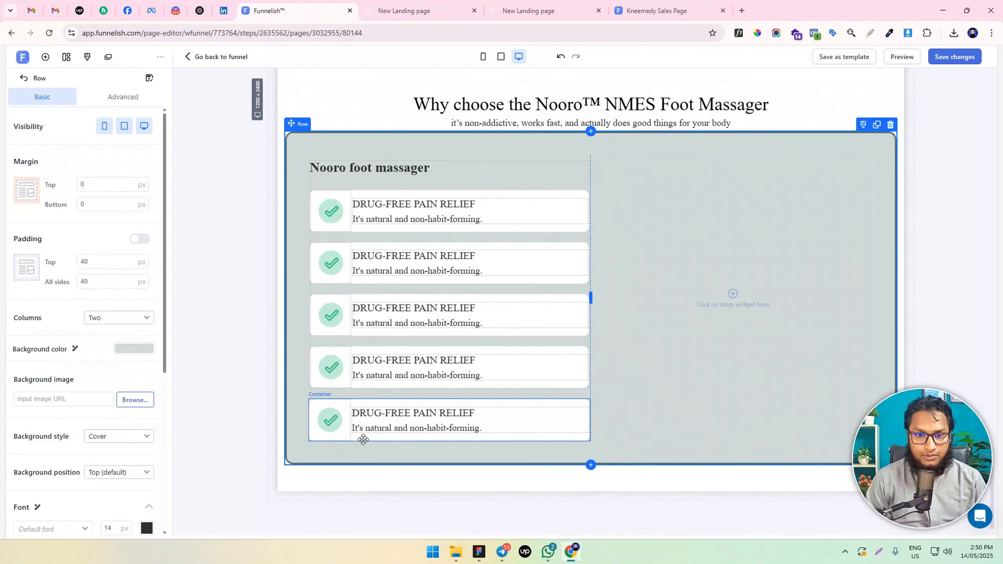
pyautogui.moveTo(362, 437)
pyautogui.mouseDown()
pyautogui.moveTo(369, 403)
pyautogui.moveTo(362, 445)
pyautogui.mouseUp()
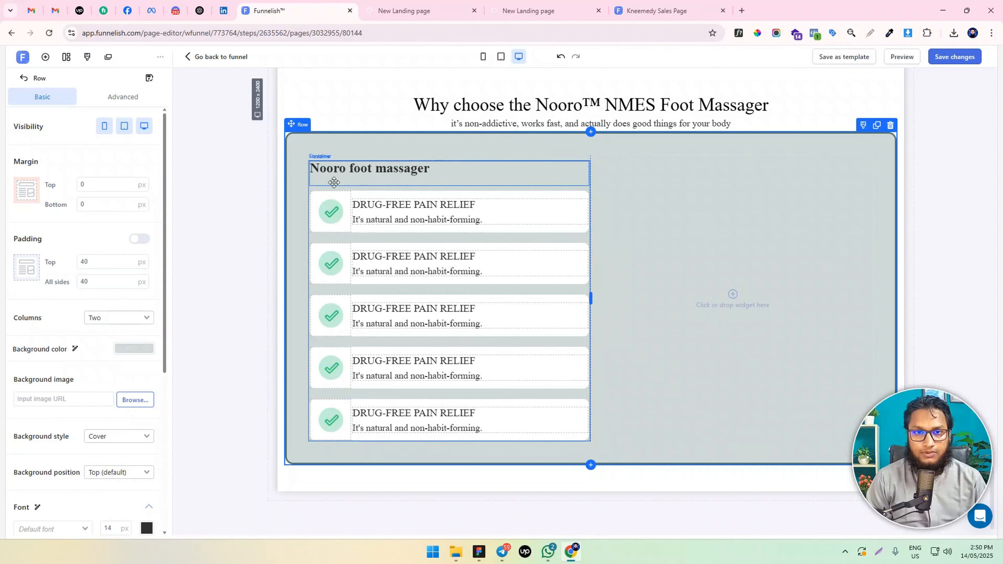
# Set the outer container's top margin to 0 and its right padding to 30 px
pyautogui.click(310, 186)
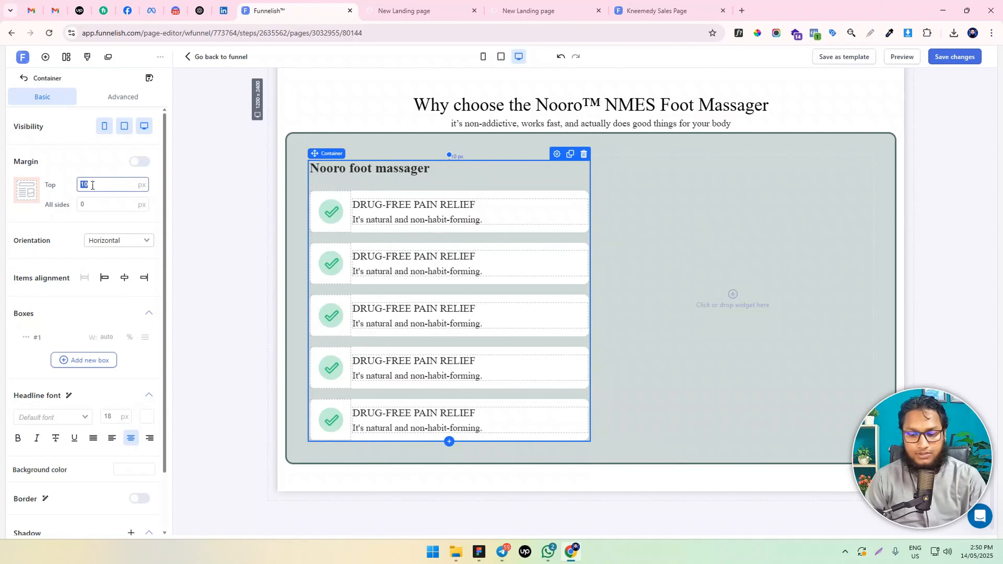
pyautogui.write('0')
pyautogui.click(141, 162)
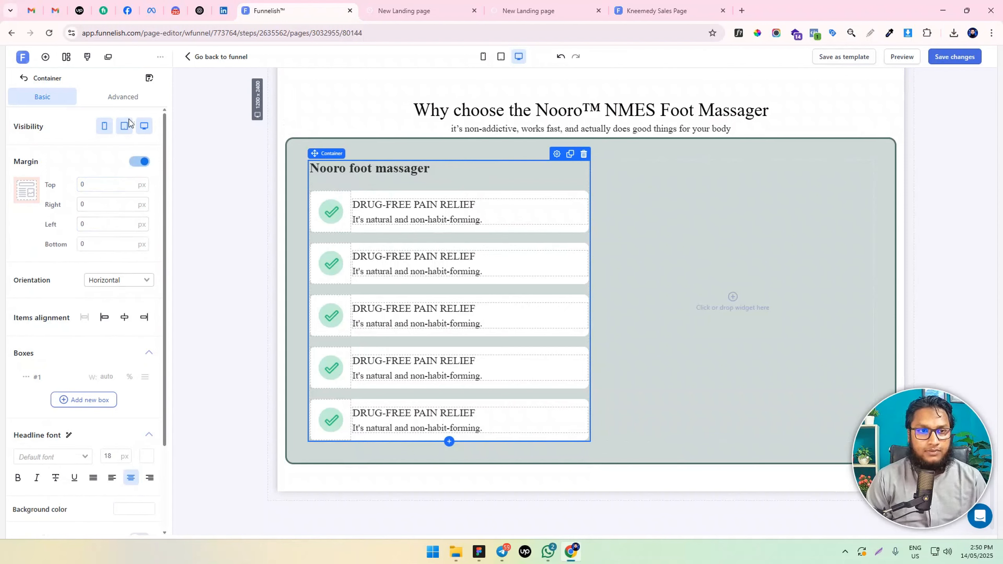
pyautogui.click(133, 102)
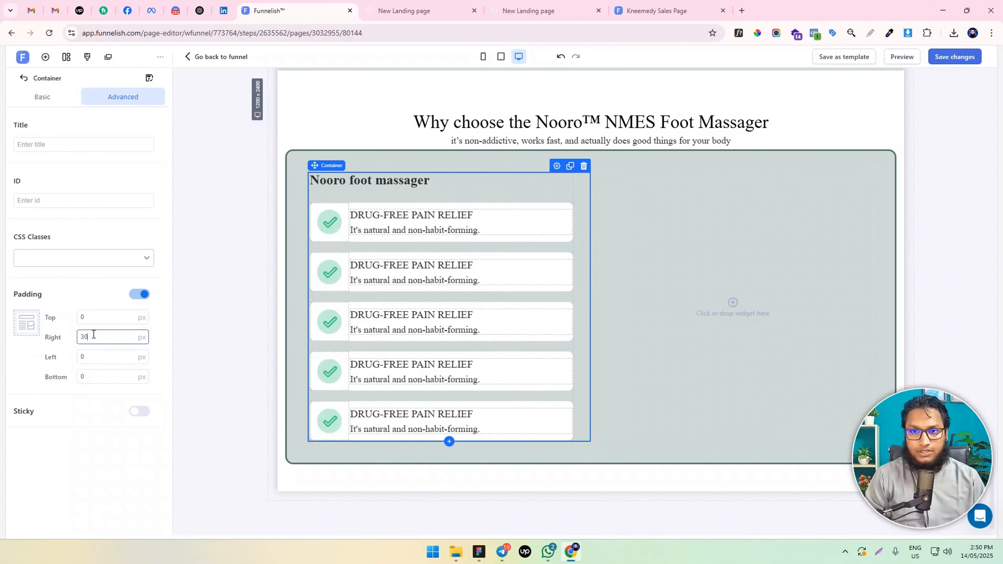
pyautogui.click(241, 286)
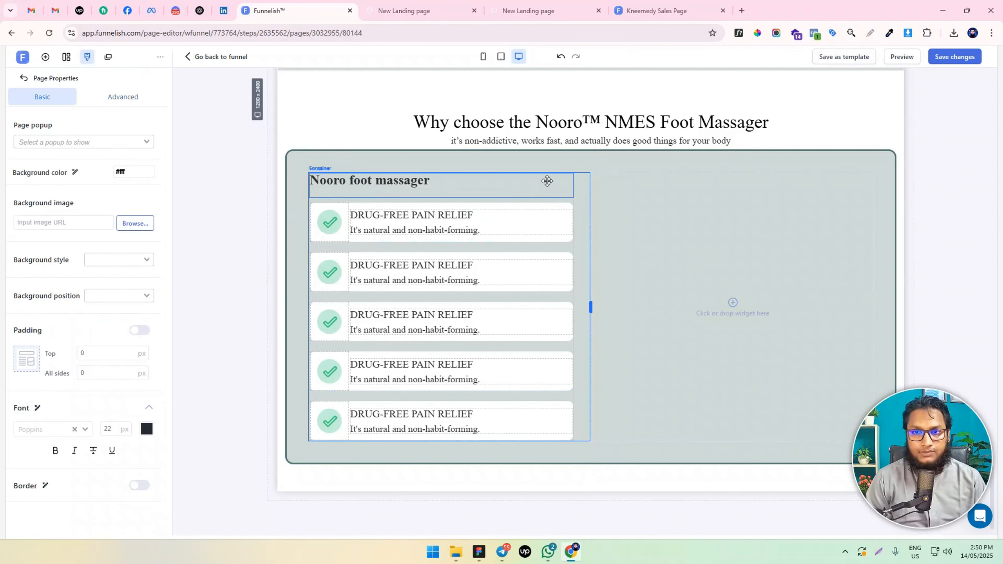
# Duplicate the outer "Nooro foot massager" container and move the copy into the row's empty second column
pyautogui.click(581, 182)
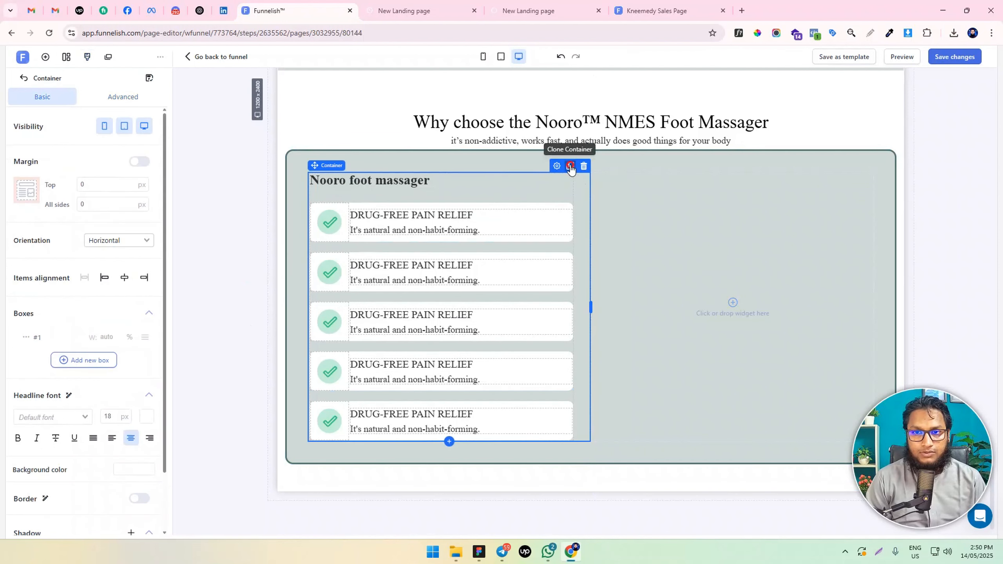
pyautogui.click(570, 167)
pyautogui.moveTo(582, 190); pyautogui.dragTo(784, 218)
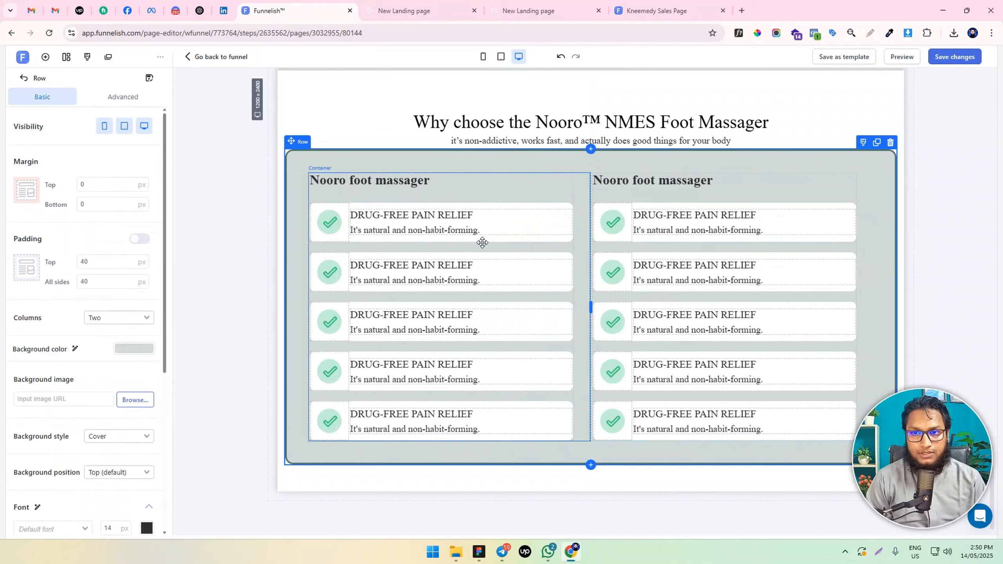
# Set the second column container's right padding to 0 and its left padding to 30 px
pyautogui.click(865, 189)
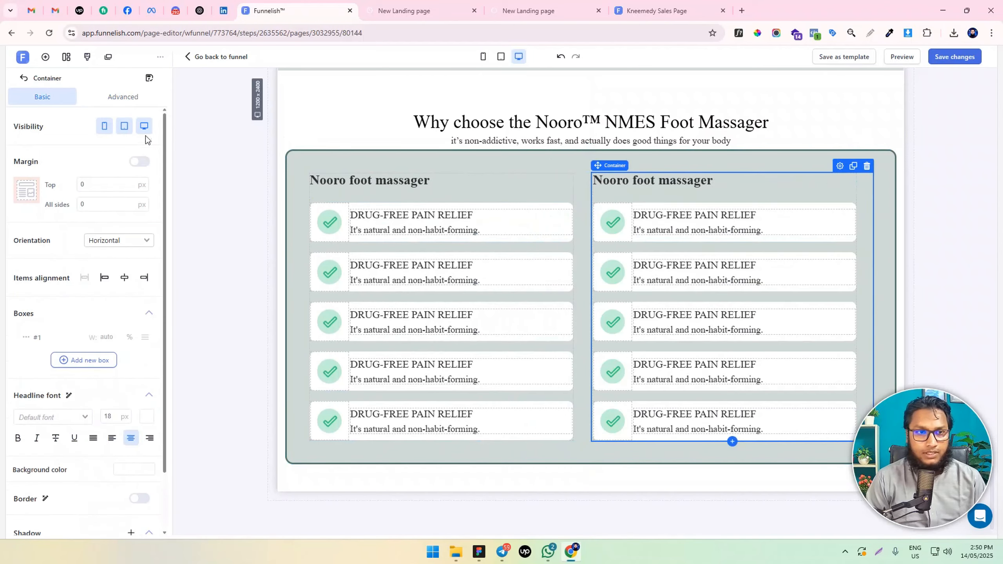
pyautogui.click(123, 98)
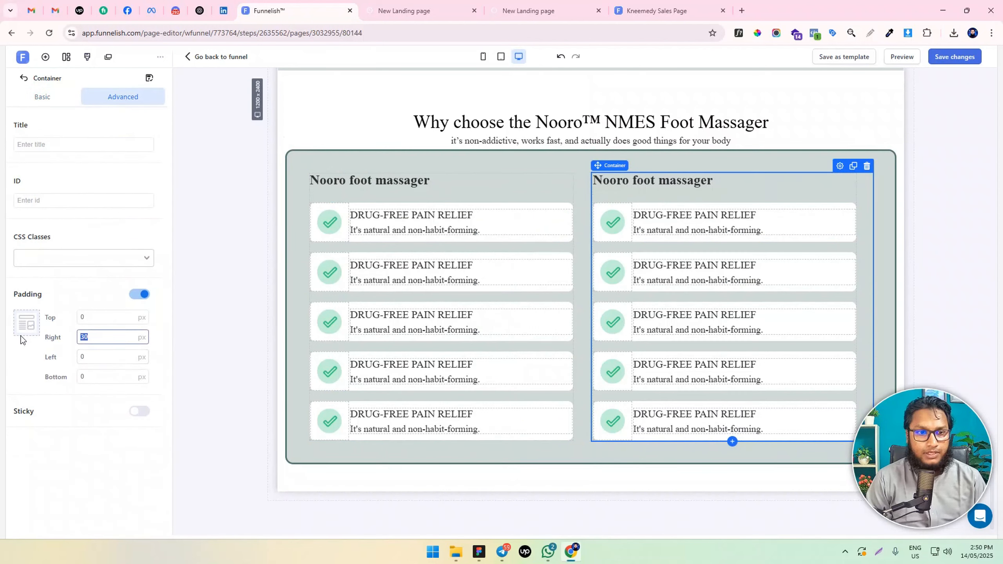
pyautogui.write('0')
pyautogui.click(79, 357)
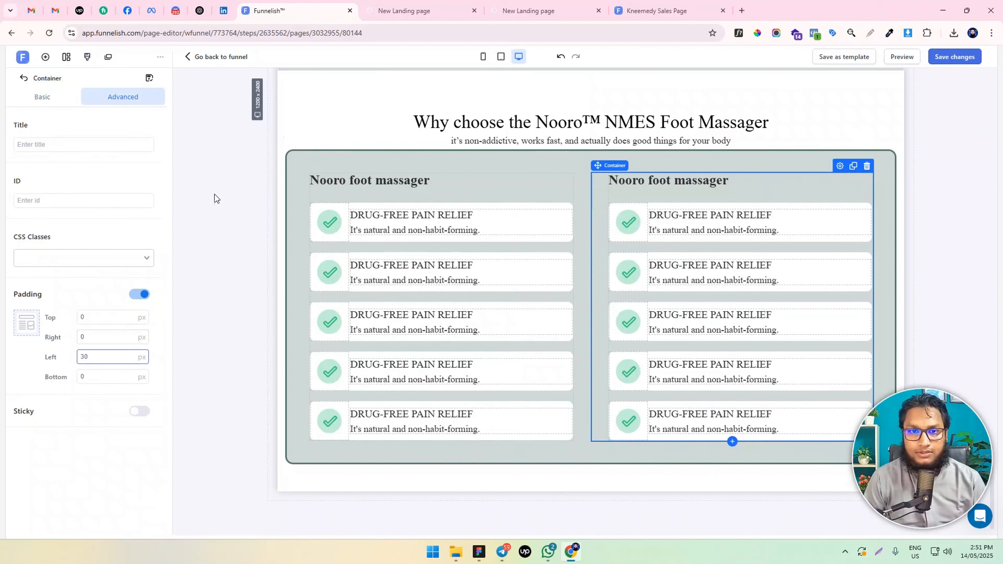
pyautogui.click(216, 222)
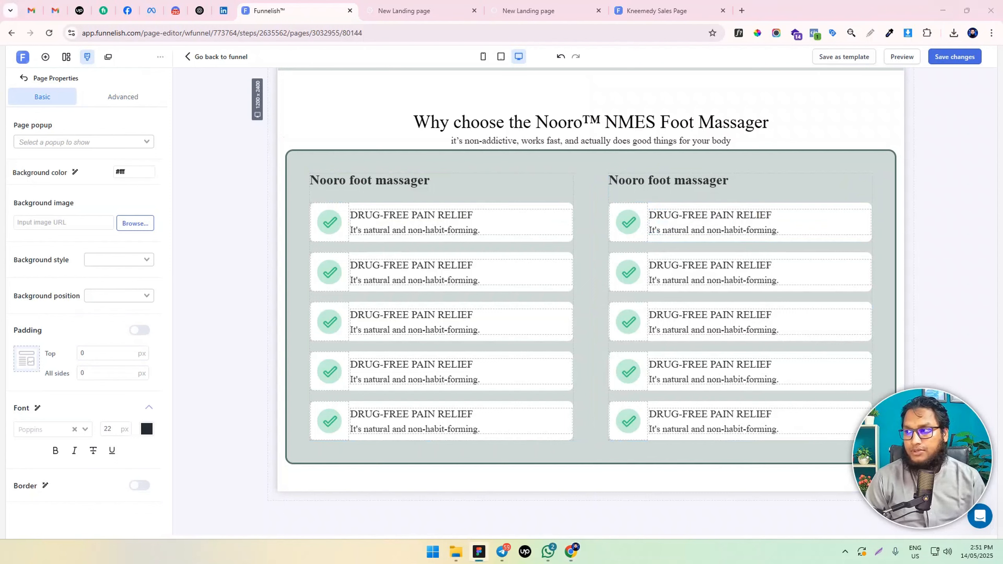
# Replace the second column's headline with "Other pain relief method" and make it bold
pyautogui.doubleClick(704, 180)
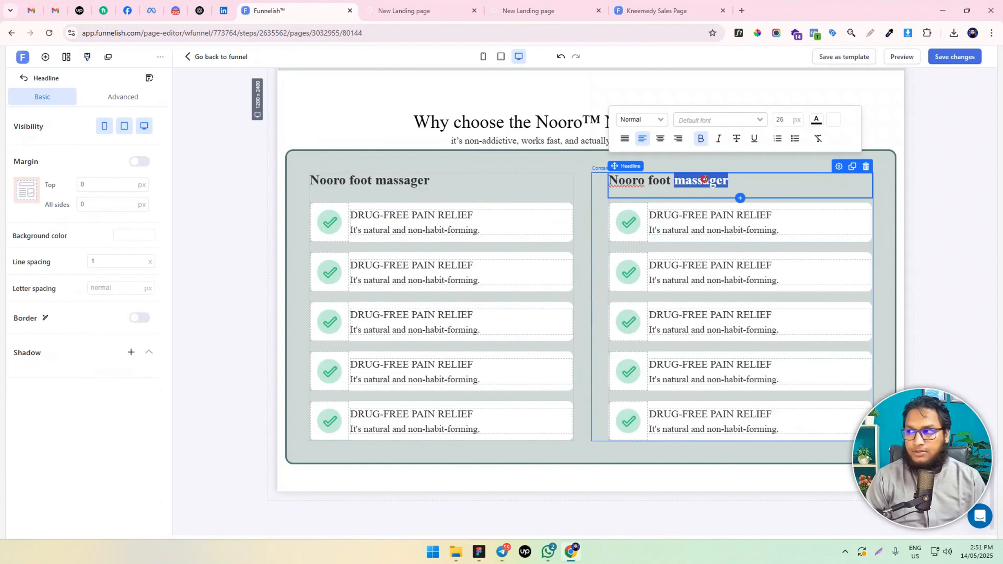
pyautogui.write('Other pain relief method')
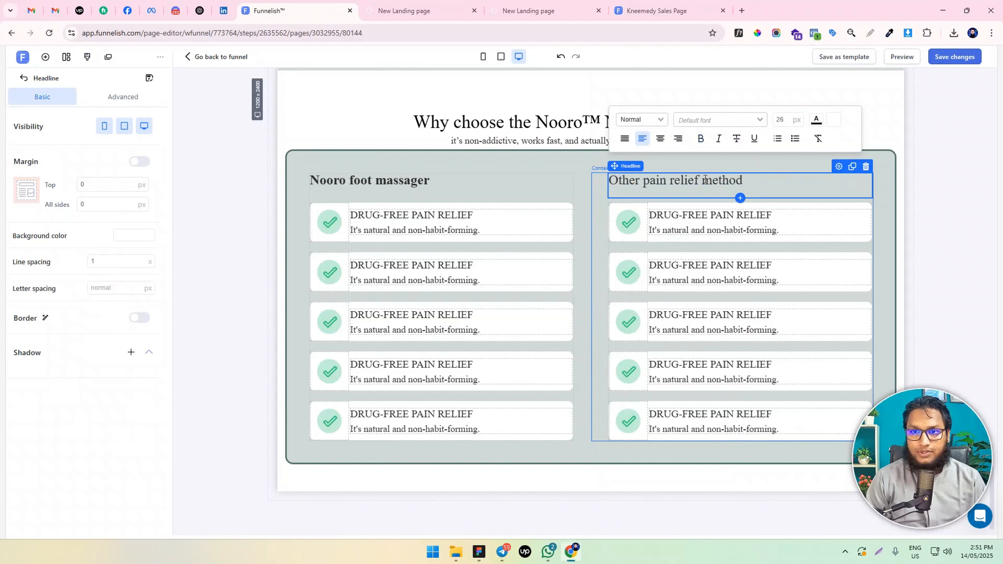
pyautogui.hotkey('ctrl', 'a')
pyautogui.hotkey('ctrl', 'b')
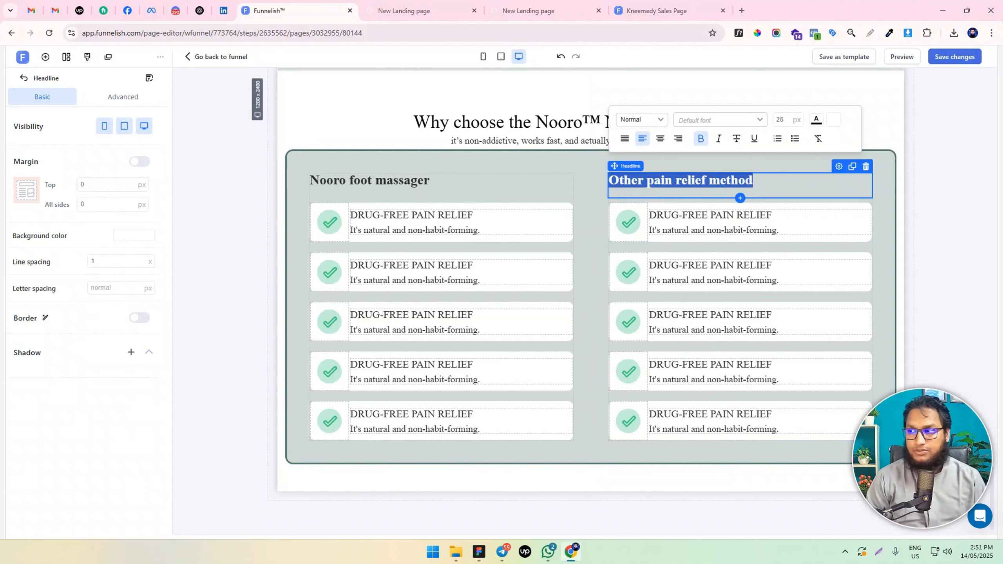
# Swap the check mark image in the second column's first benefit container for the red cross image from the image library
pyautogui.click(628, 222)
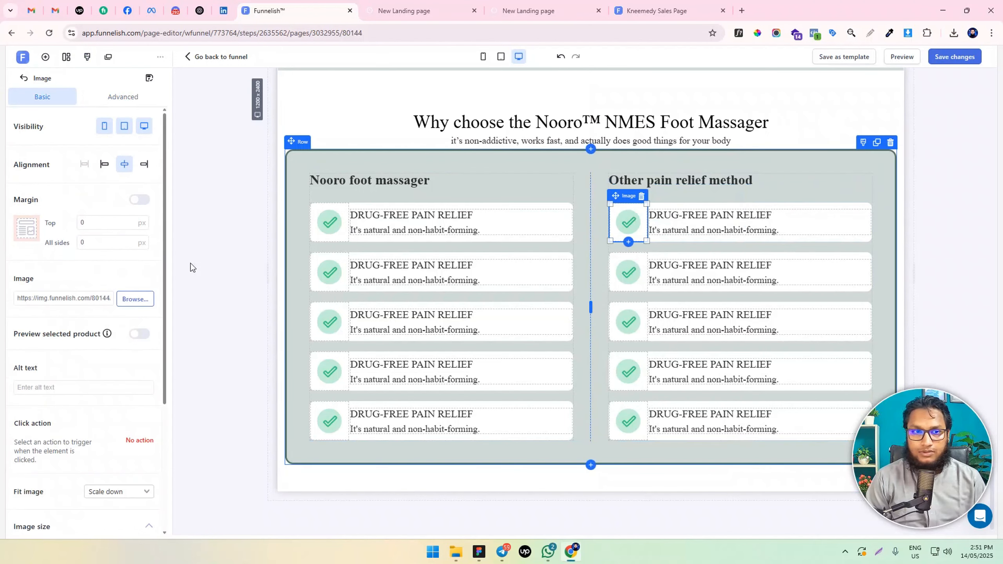
pyautogui.click(134, 298)
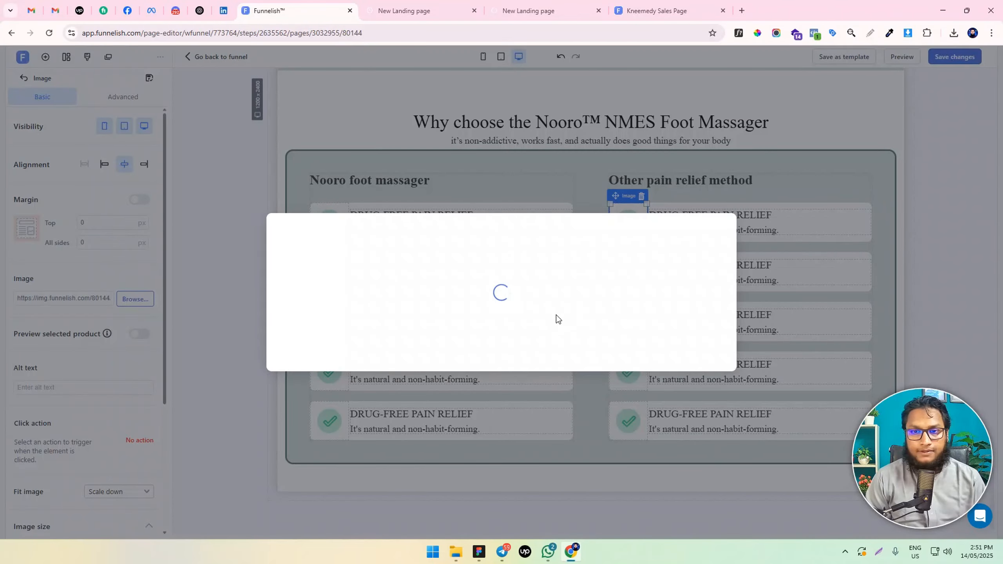
pyautogui.scroll(-10, 567, 316)
pyautogui.scroll(-10, 567, 316)
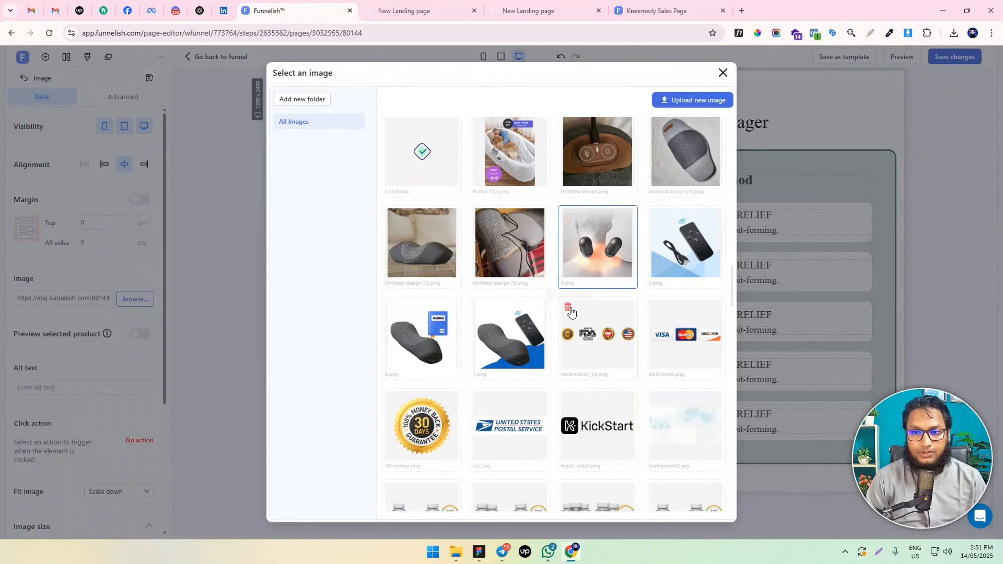
pyautogui.click(600, 237)
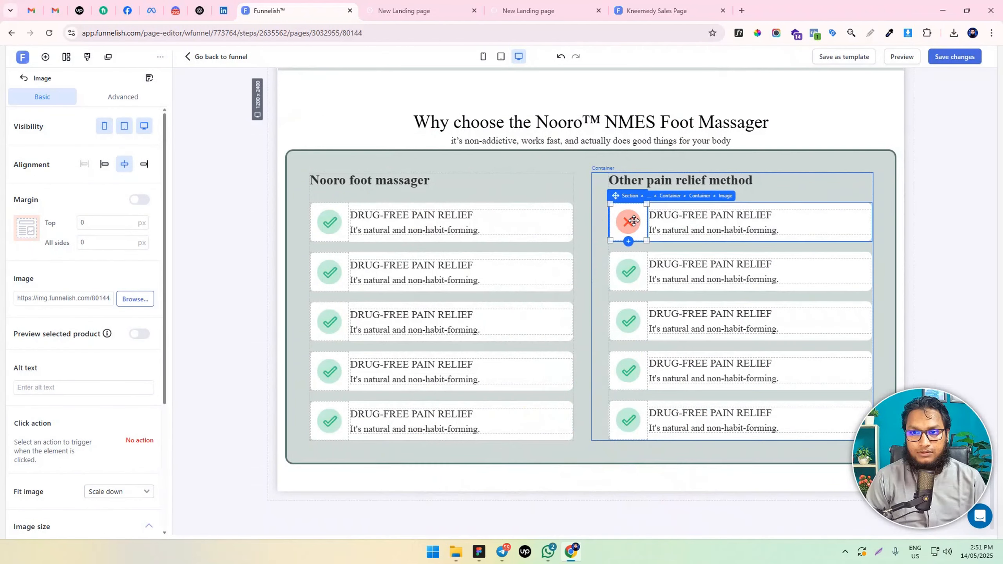
# Duplicate the red cross container and place the cross image in the narrow icon box of the first two containers
pyautogui.moveTo(634, 220); pyautogui.dragTo(694, 224)
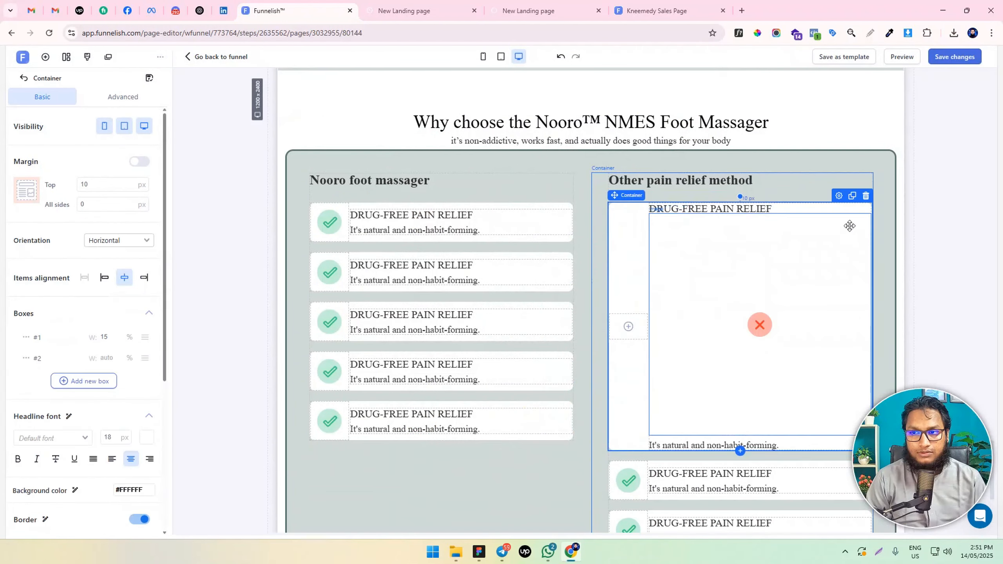
pyautogui.moveTo(823, 248); pyautogui.dragTo(662, 363)
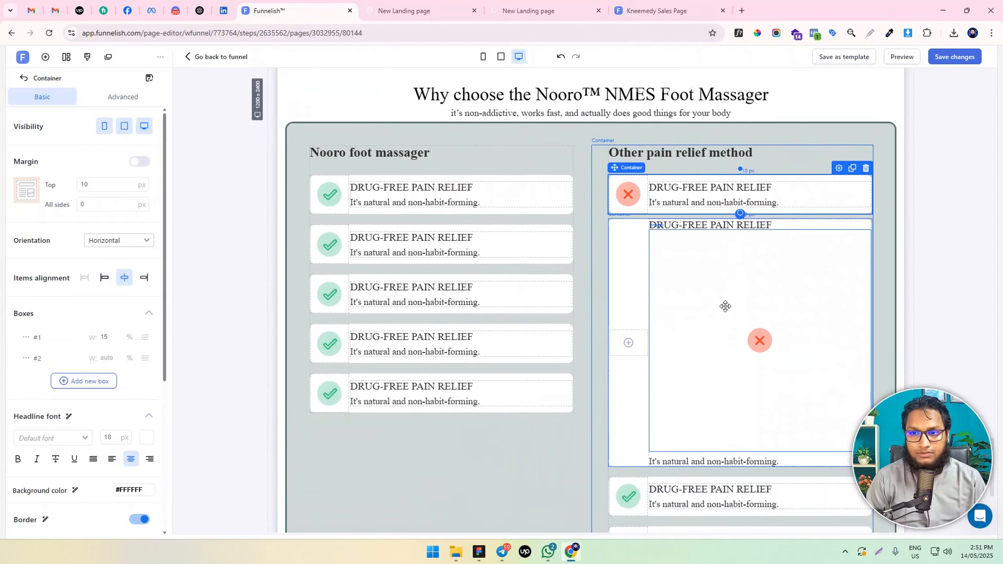
pyautogui.scroll(-2, 725, 306)
pyautogui.moveTo(786, 252); pyautogui.dragTo(836, 141)
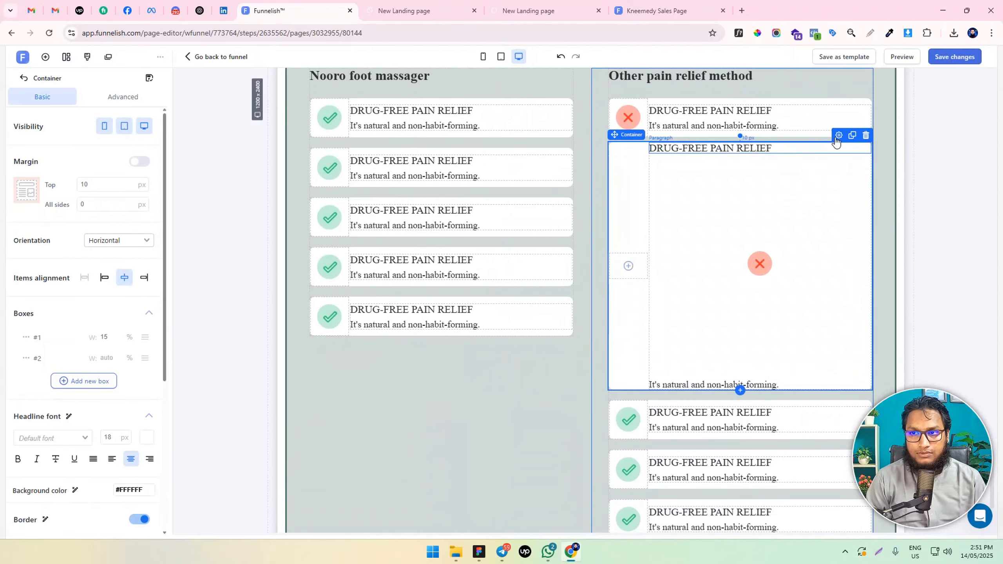
pyautogui.click(852, 136)
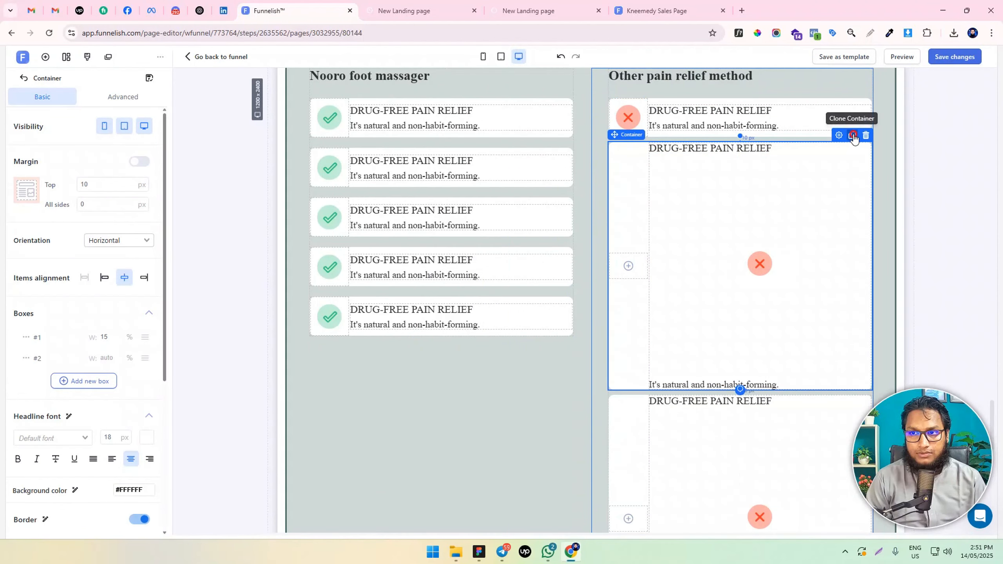
pyautogui.moveTo(788, 258); pyautogui.dragTo(649, 254)
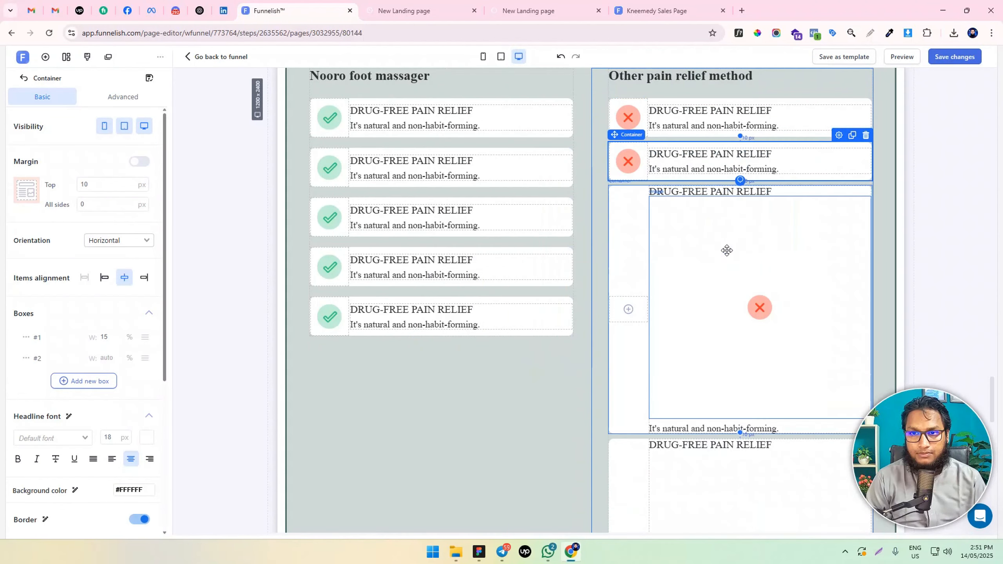
# Finish the remaining red cross containers in the second column by moving each cross image into its narrow icon box
pyautogui.scroll(-2, 730, 249)
pyautogui.moveTo(773, 227); pyautogui.dragTo(645, 225)
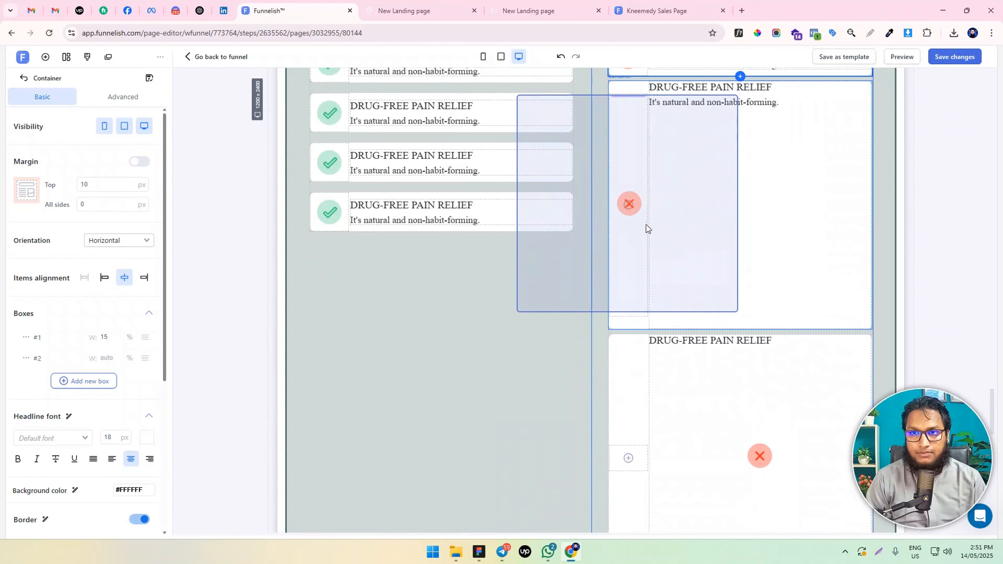
pyautogui.scroll(-2, 765, 245)
pyautogui.moveTo(786, 172)
pyautogui.mouseDown()
pyautogui.moveTo(641, 184)
pyautogui.moveTo(616, 155)
pyautogui.moveTo(649, 163)
pyautogui.moveTo(649, 298)
pyautogui.moveTo(765, 252)
pyautogui.moveTo(674, 221)
pyautogui.moveTo(697, 233)
pyautogui.mouseUp()
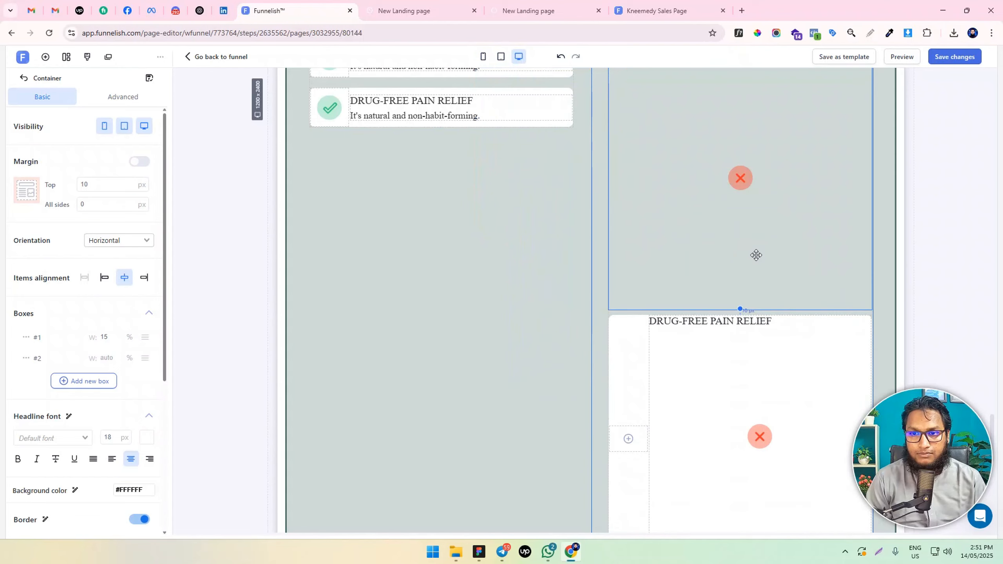
pyautogui.scroll(6, 756, 255)
pyautogui.moveTo(732, 383); pyautogui.dragTo(648, 184)
pyautogui.scroll(3, 721, 208)
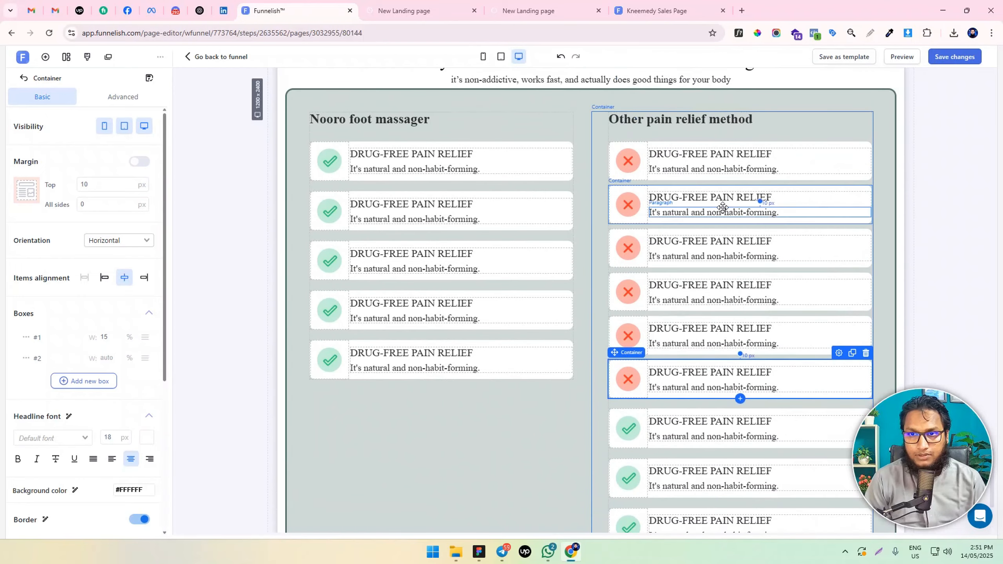
# Delete the surplus sixth red cross container and the first check mark container below it in the second column
pyautogui.scroll(-4, 722, 208)
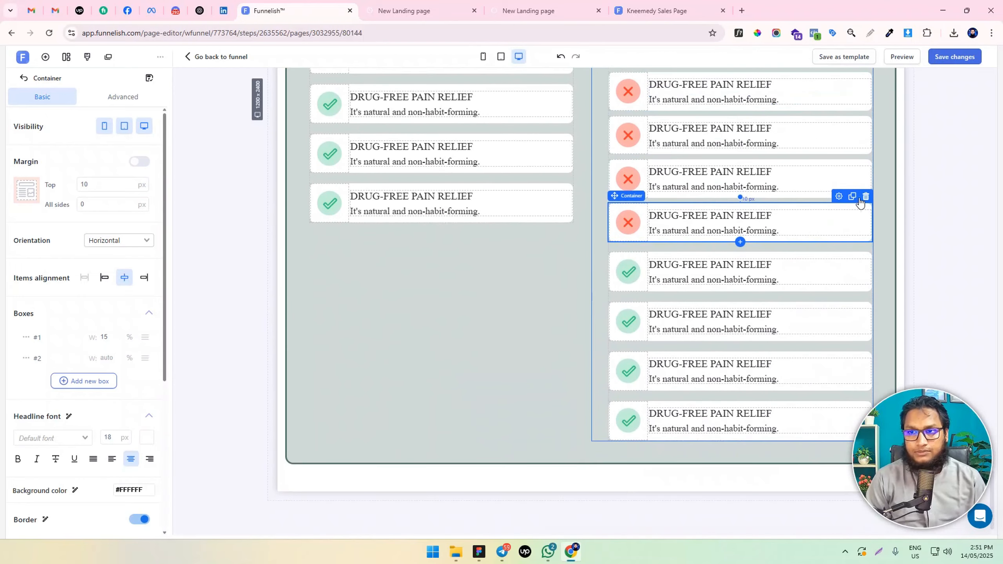
pyautogui.click(865, 196)
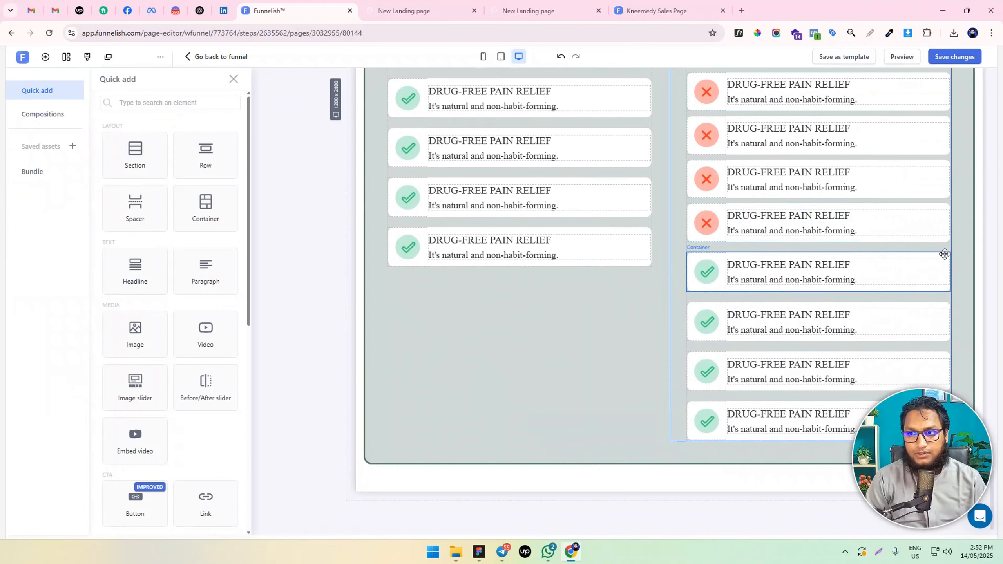
pyautogui.click(944, 254)
pyautogui.click(865, 245)
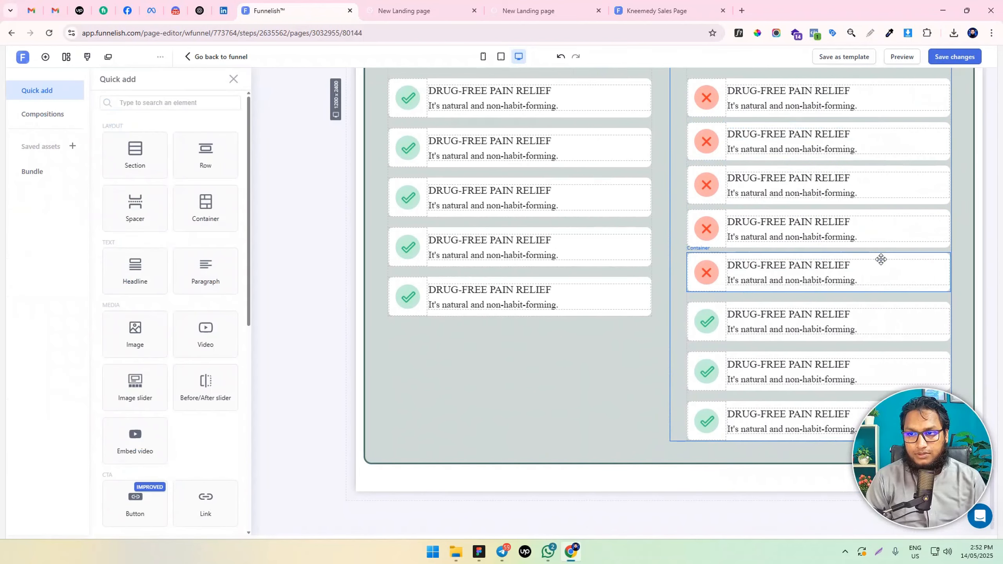
pyautogui.click(920, 258)
pyautogui.click(867, 245)
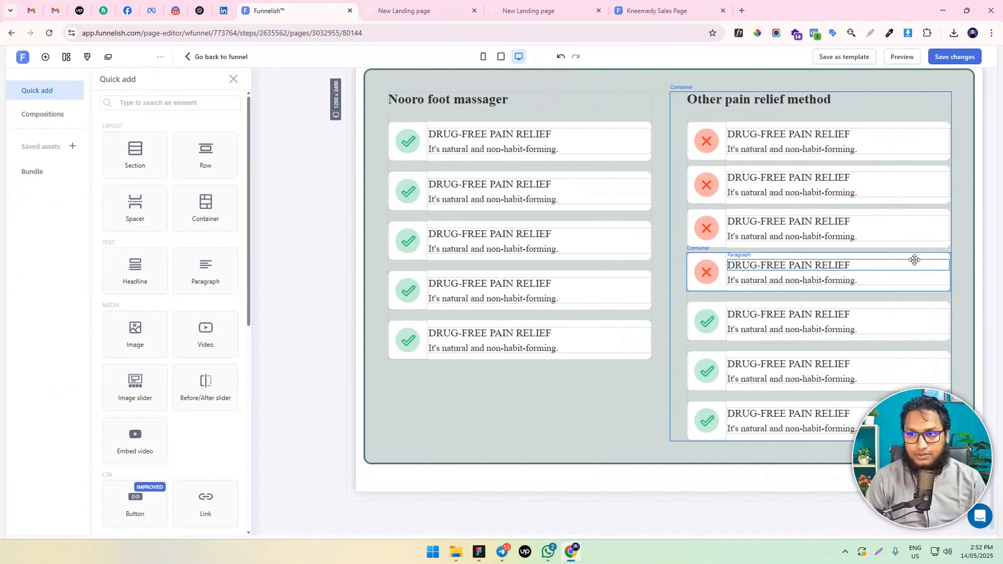
pyautogui.click(915, 256)
pyautogui.click(867, 245)
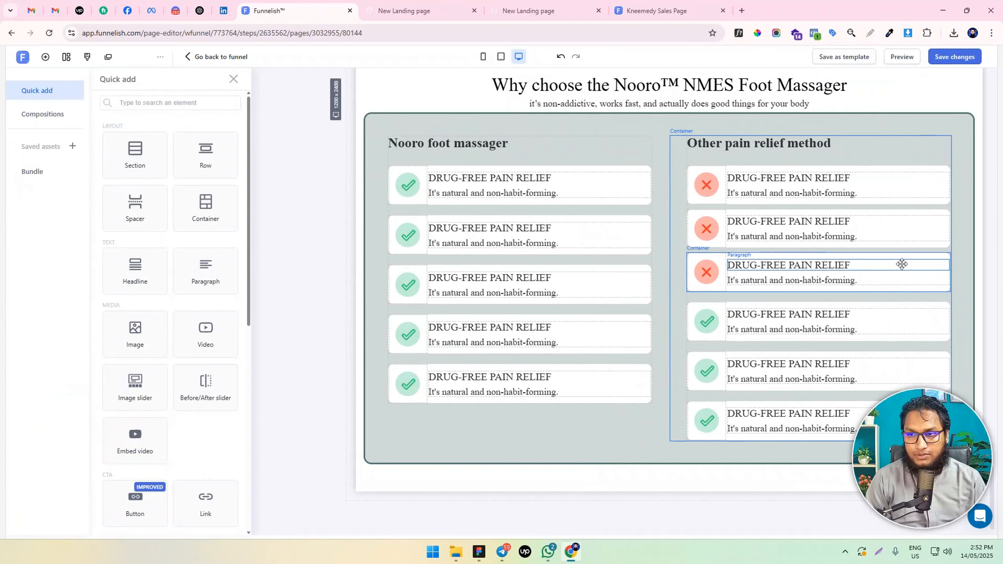
pyautogui.hotkey('ctrl', 'z')
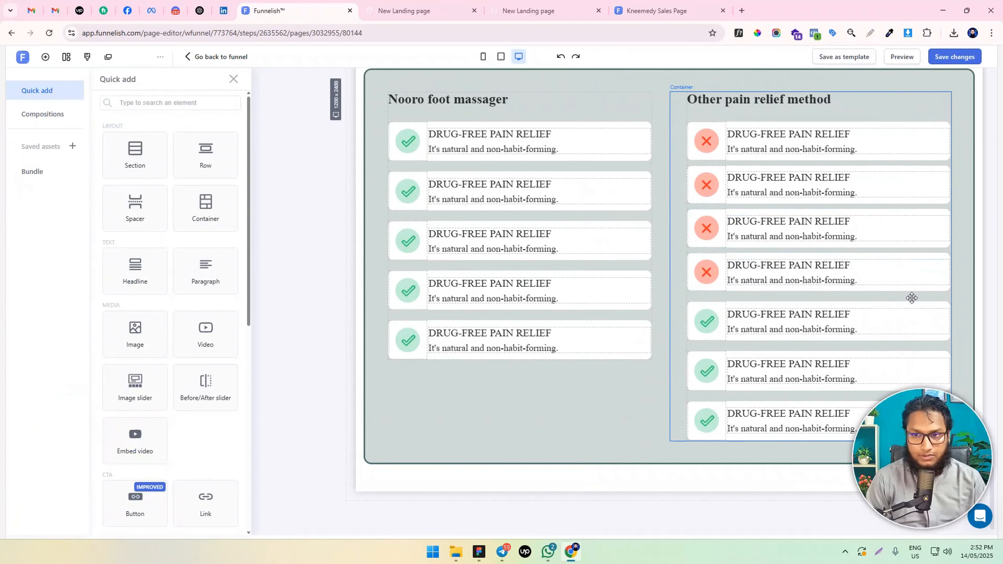
pyautogui.hotkey('ctrl', 'z')
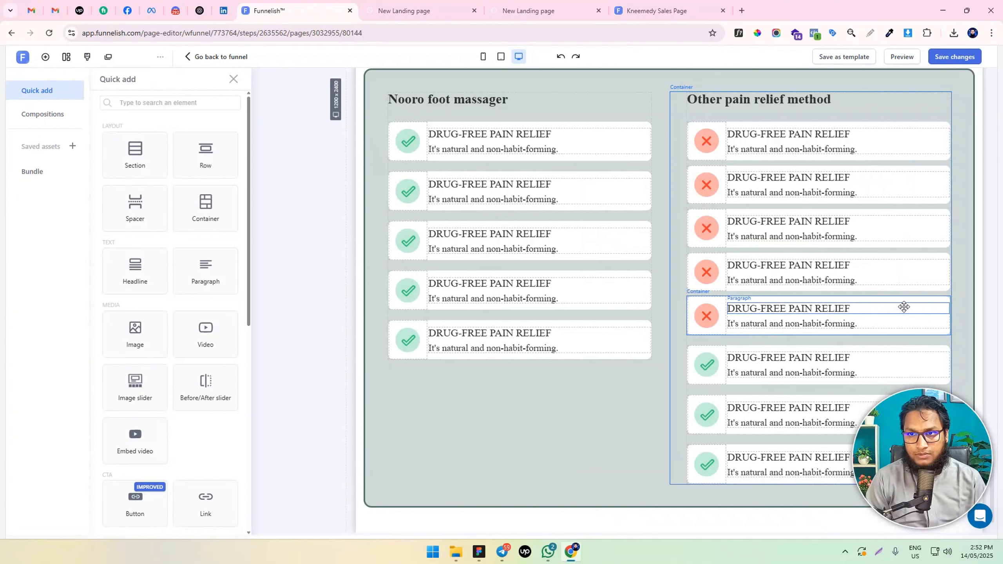
# Delete the three remaining check mark containers under "Other pain relief method"
pyautogui.scroll(-1, 904, 308)
pyautogui.click(943, 311)
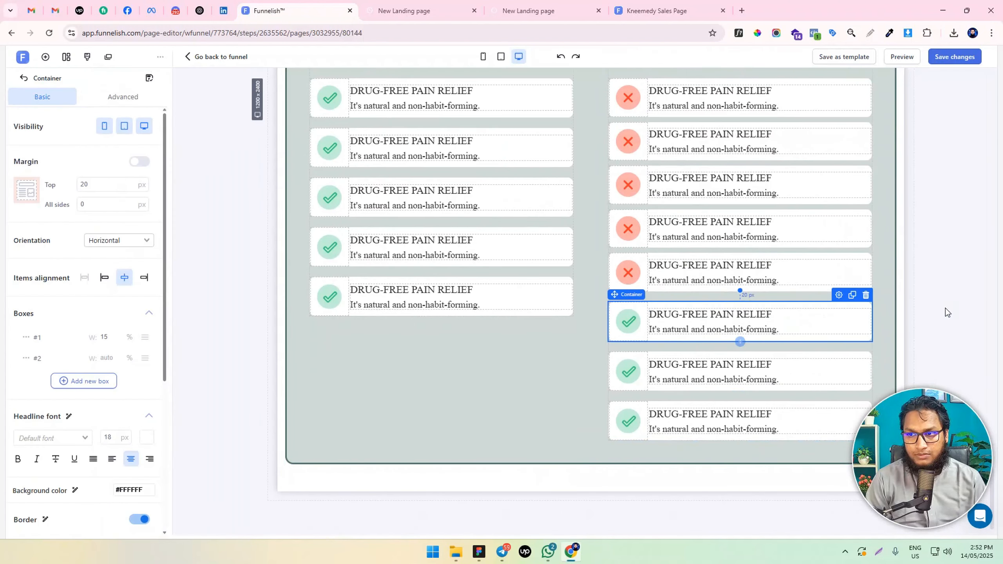
pyautogui.click(870, 300)
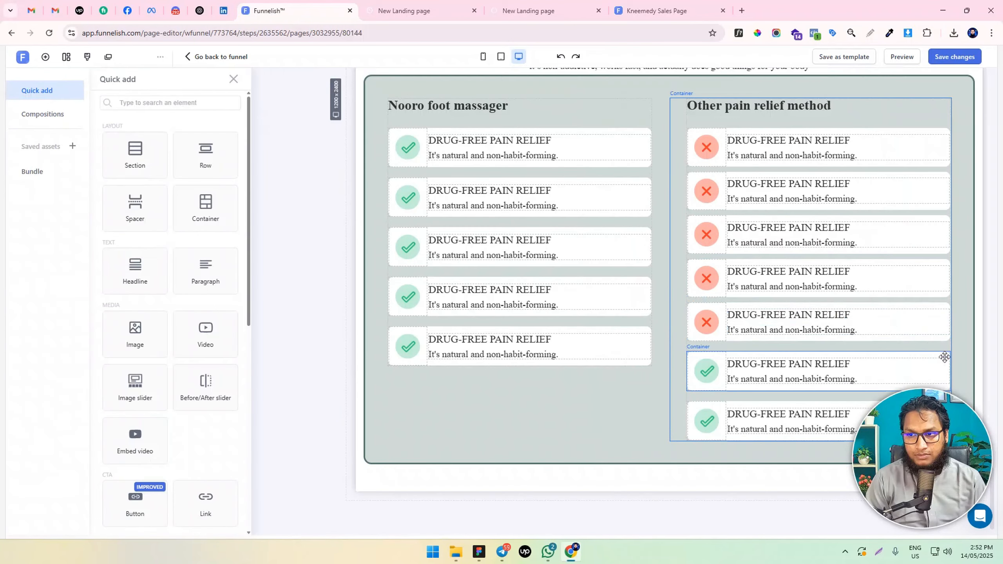
pyautogui.click(886, 352)
pyautogui.press('Delete')
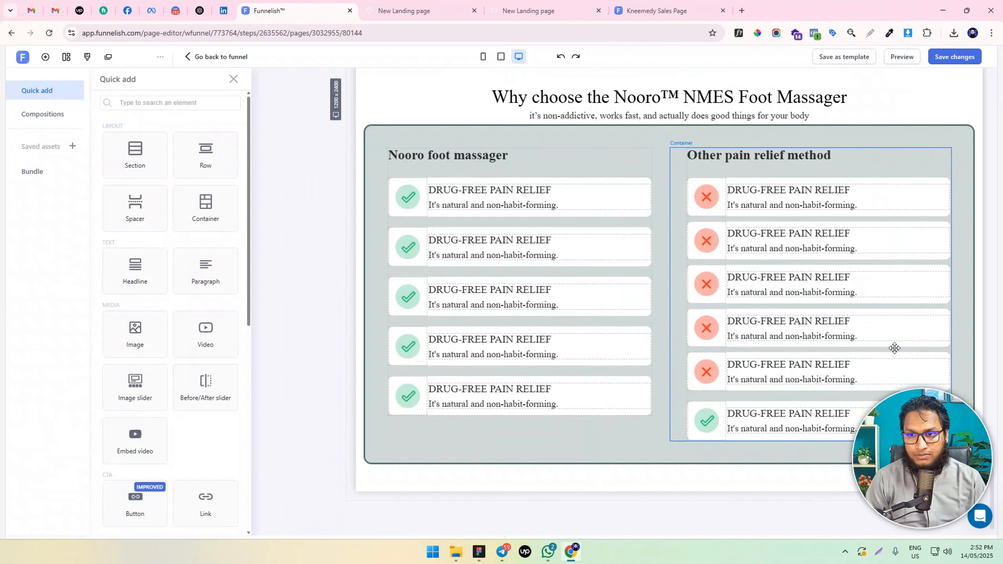
pyautogui.click(753, 399)
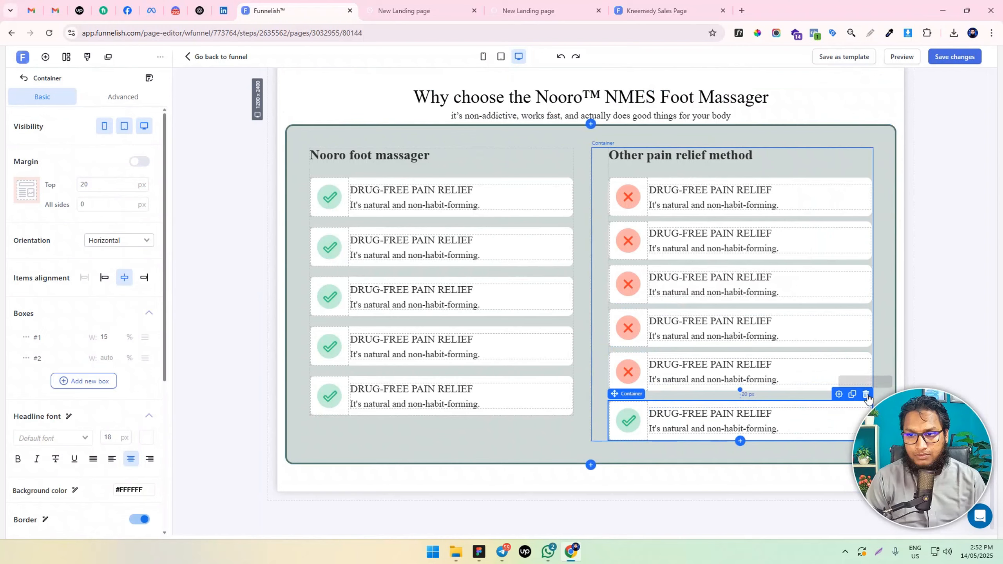
pyautogui.press('Delete')
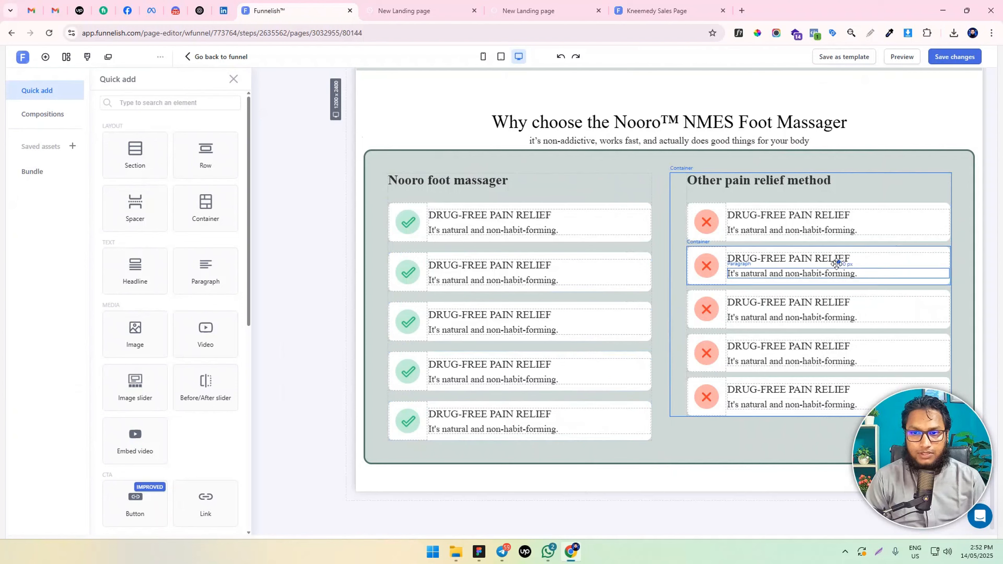
# Set the top margin of the second through fifth red cross containers to 20 px
pyautogui.click(936, 249)
pyautogui.click(83, 183)
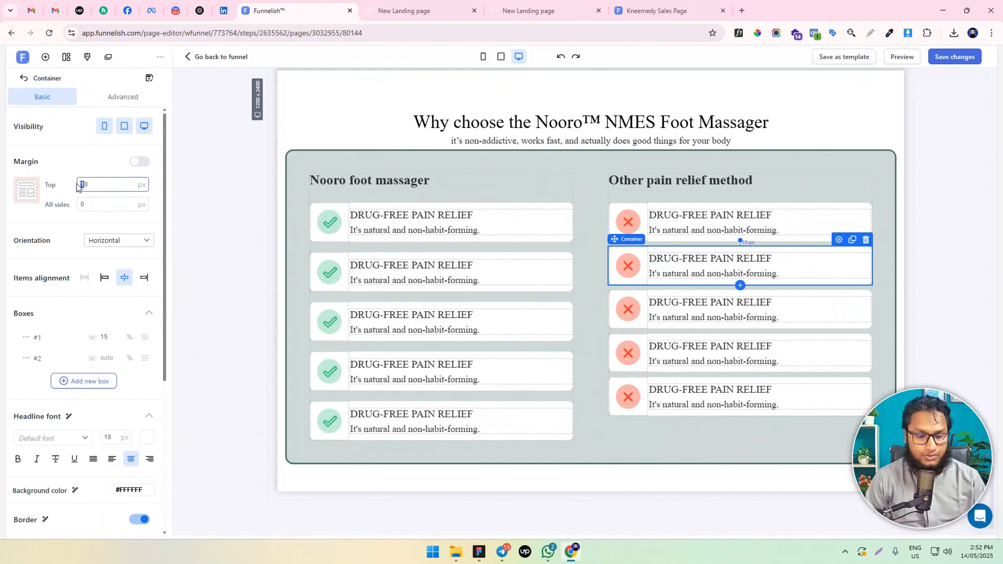
pyautogui.click(848, 295)
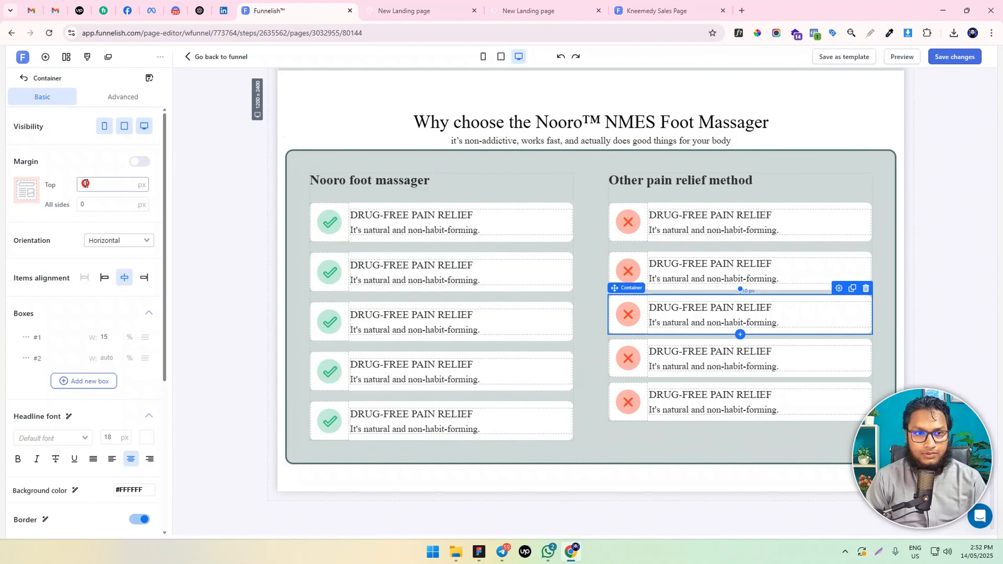
pyautogui.doubleClick(85, 183)
pyautogui.write('20')
pyautogui.click(854, 346)
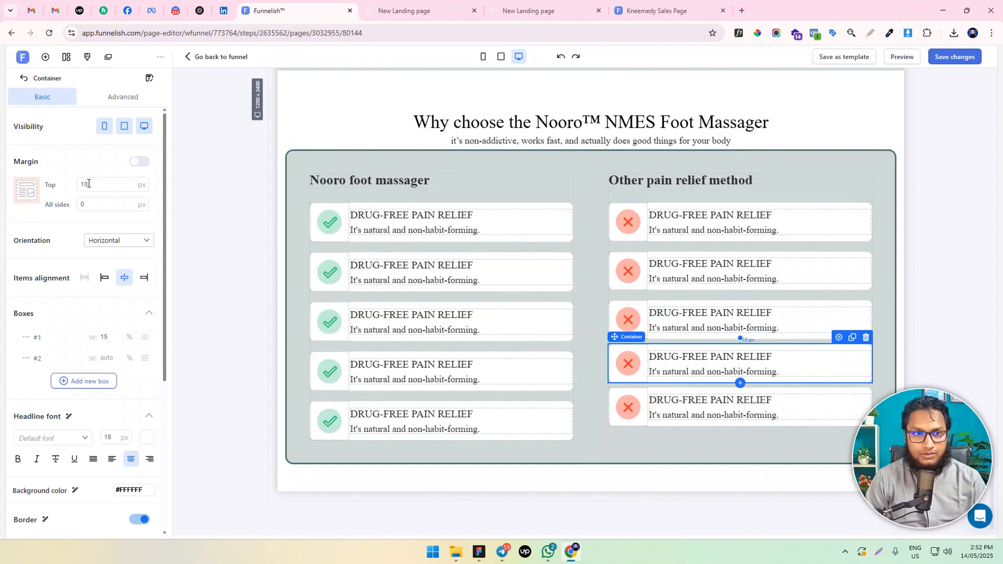
pyautogui.click(826, 393)
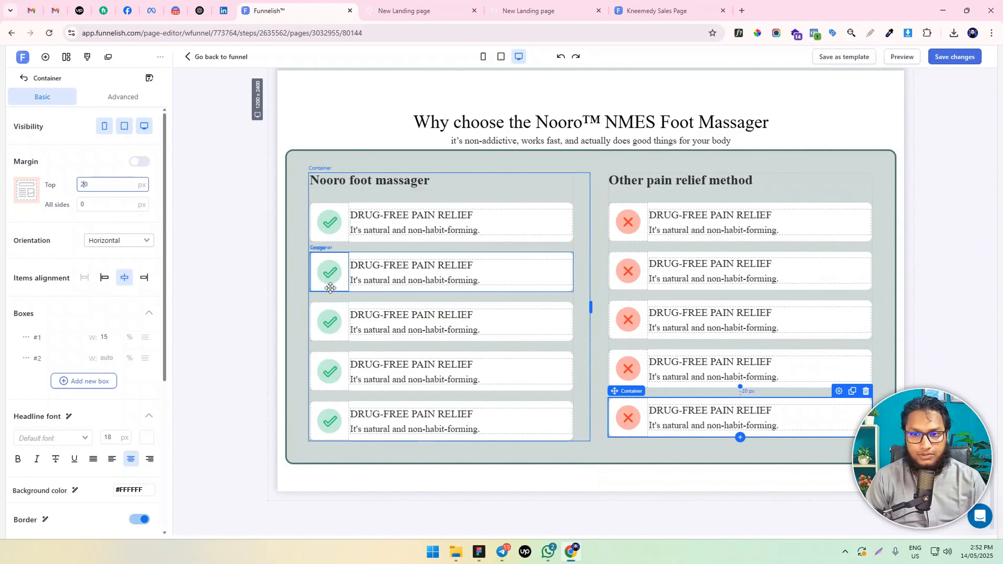
# Deselect the comparison row and save the changes to the page
pyautogui.click(596, 448)
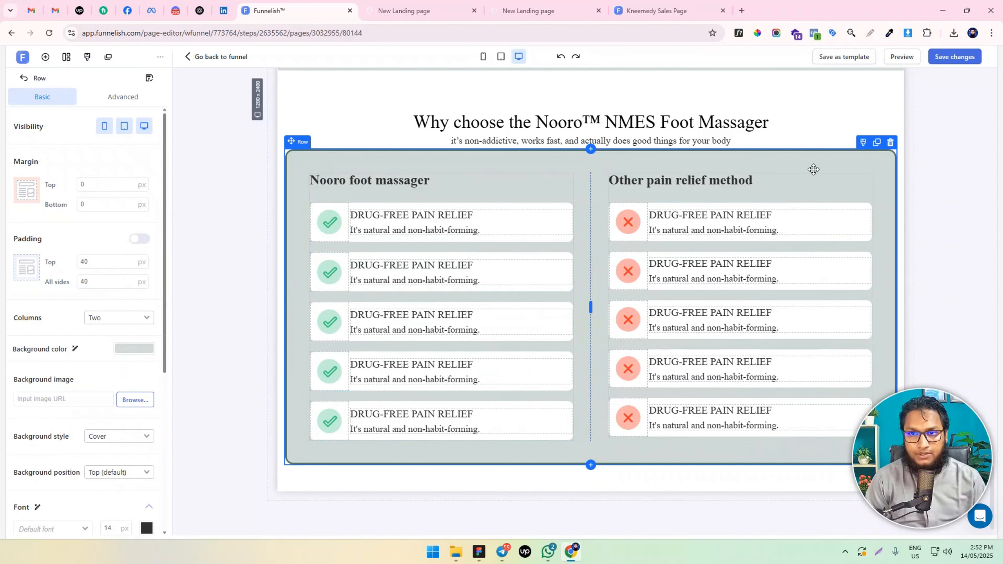
pyautogui.click(948, 184)
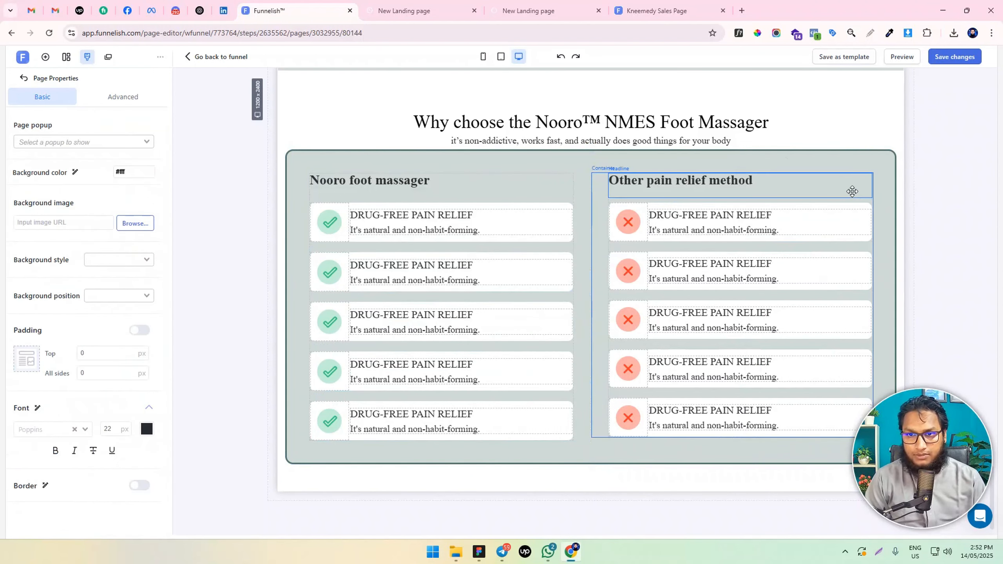
pyautogui.scroll(3, 454, 240)
pyautogui.scroll(-2, 454, 240)
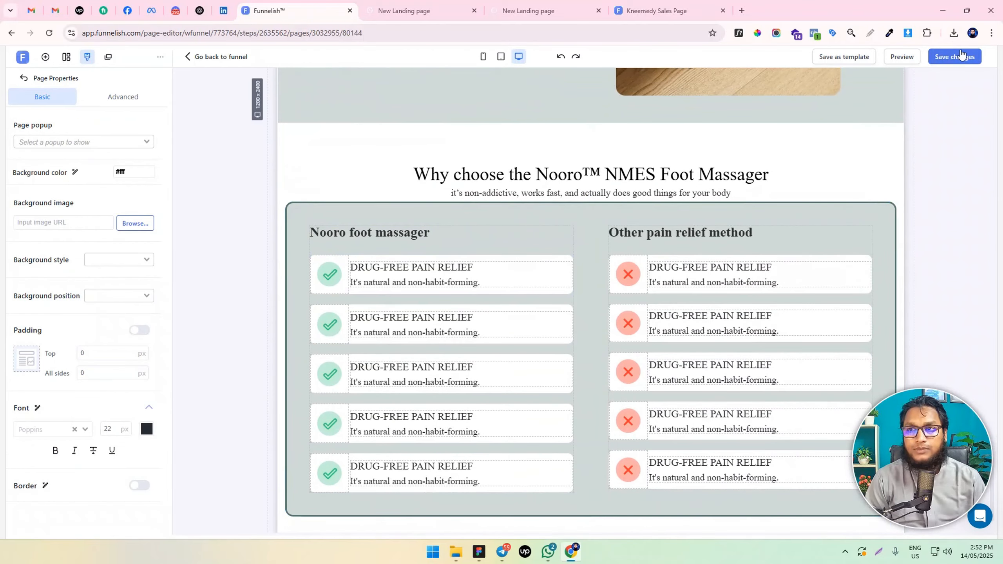
pyautogui.click(951, 63)
pyautogui.scroll(-1, 732, 220)
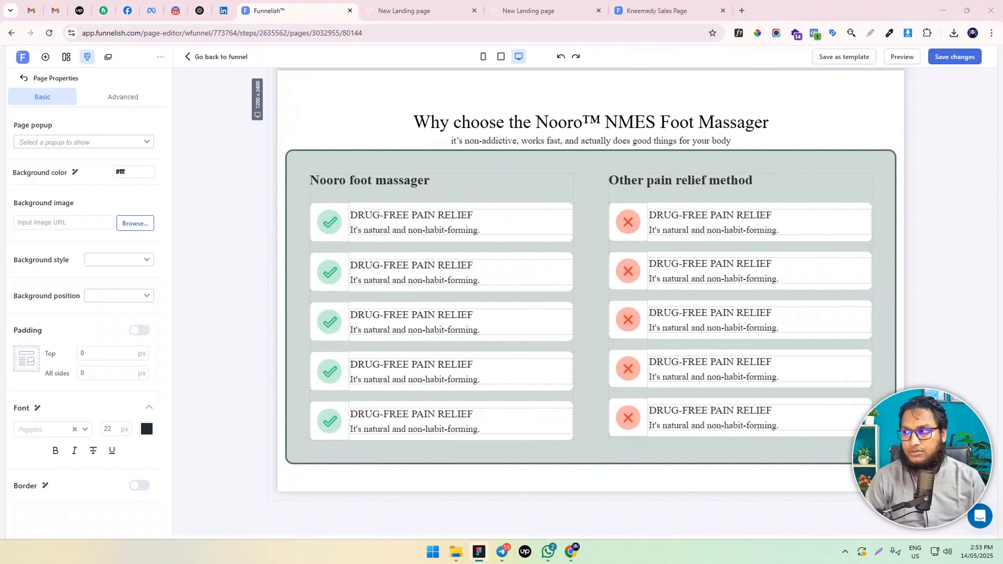
# Replace the first red cross item's heading with "RELY ON DRUGS & CHEMICALS" and its description with "Which can cause side effects and addiction."
pyautogui.doubleClick(710, 210)
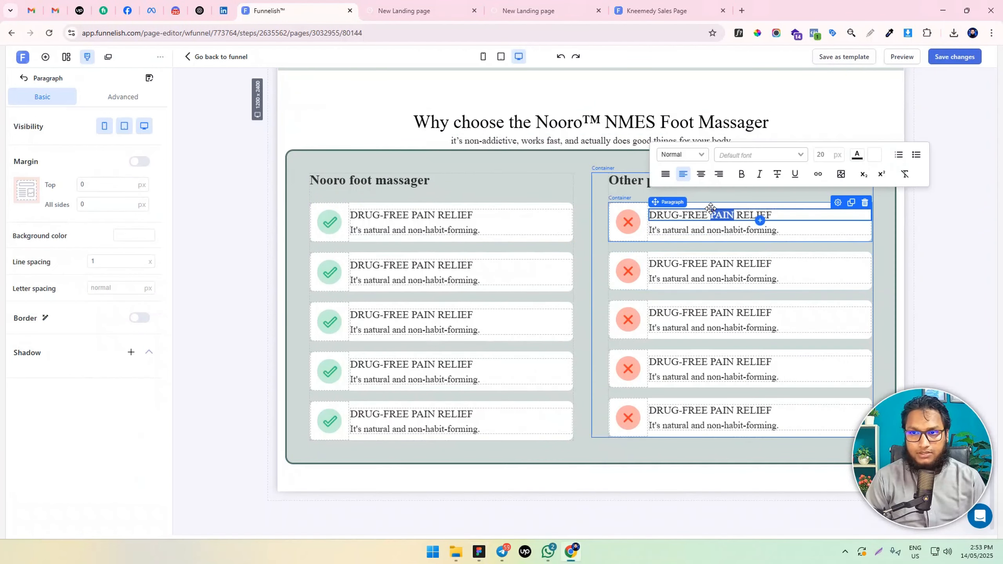
pyautogui.click(711, 210)
pyautogui.tripleClick(711, 210)
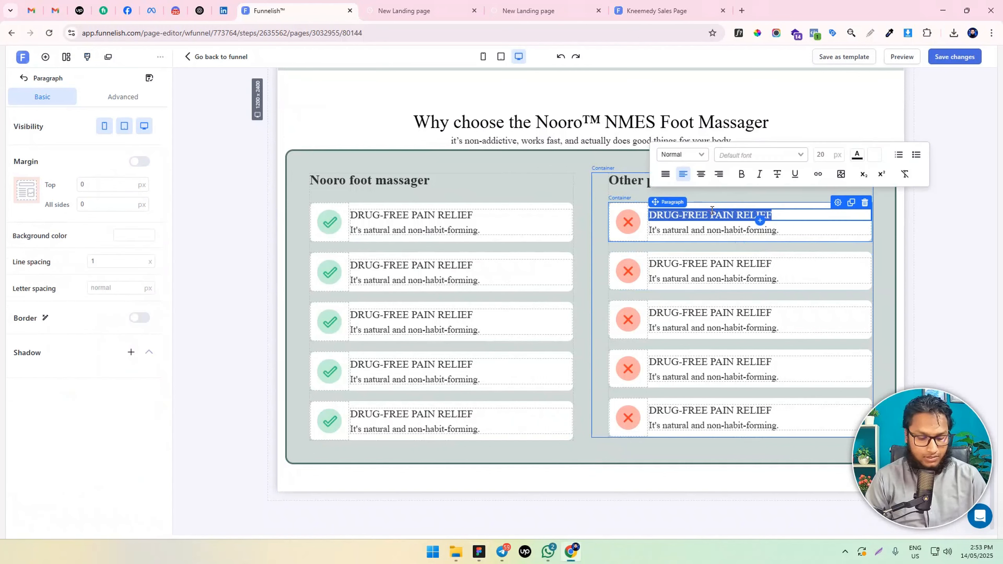
pyautogui.write('RELY ON DRUGS & CHEMICALS')
pyautogui.press('BackSpace')
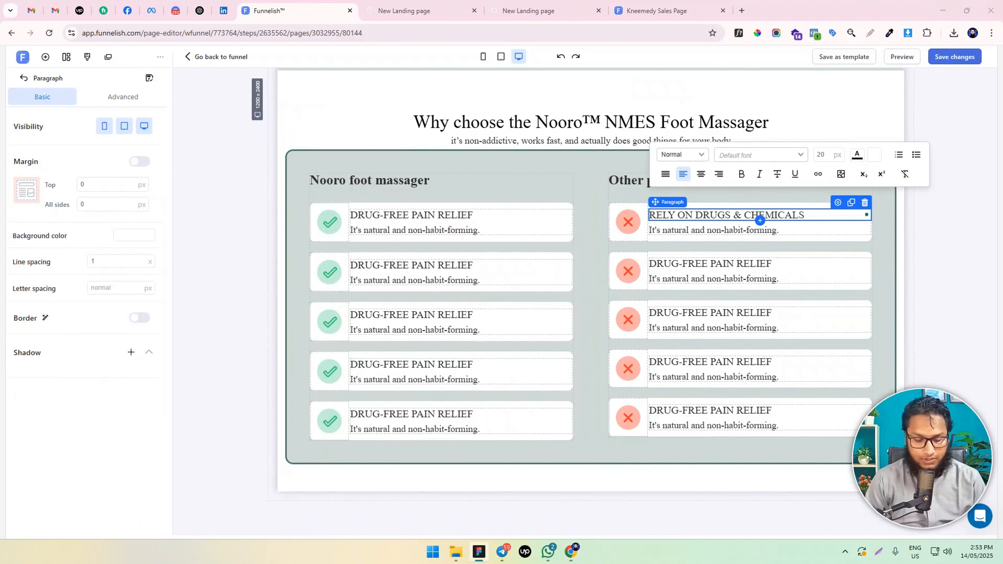
pyautogui.tripleClick(694, 230)
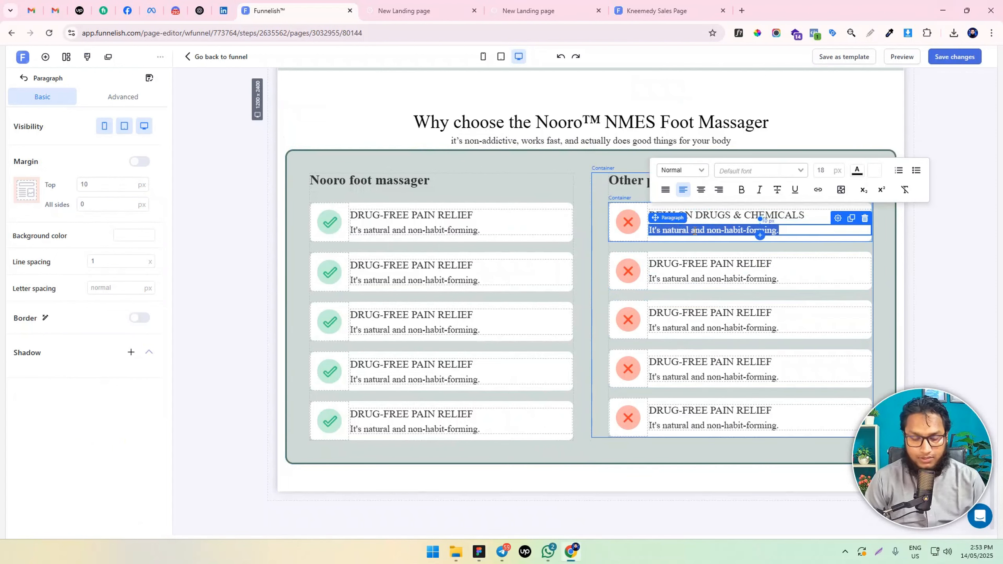
pyautogui.write('Which can cause side effects and addiction.')
pyautogui.press('BackSpace')
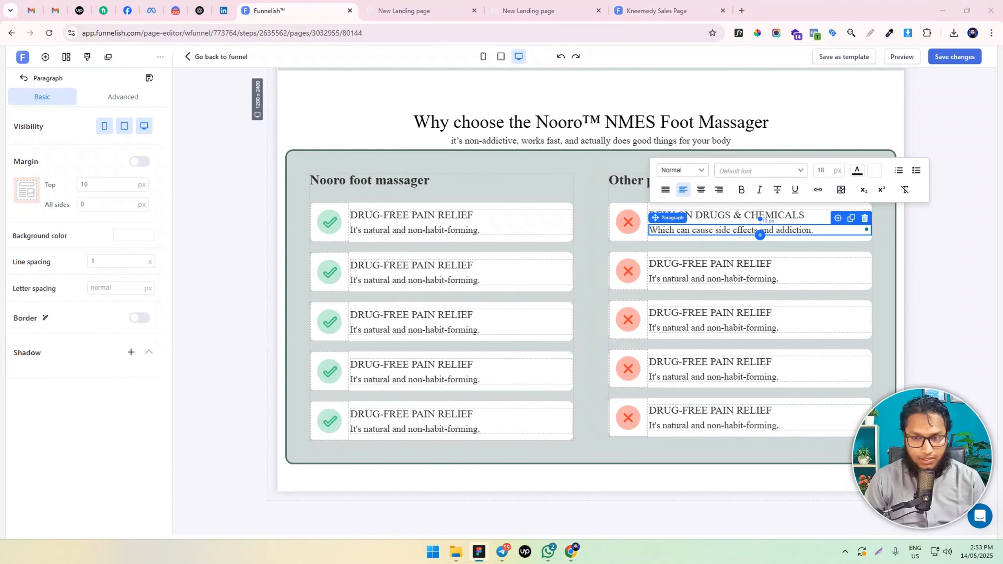
# Replace the second red cross item's text with "TAKE HOURS TO WORK" and "Painkillers rarely work fast, and other methods take hours or even days."
pyautogui.tripleClick(718, 263)
pyautogui.write('TAKE HOURS TO WORK')
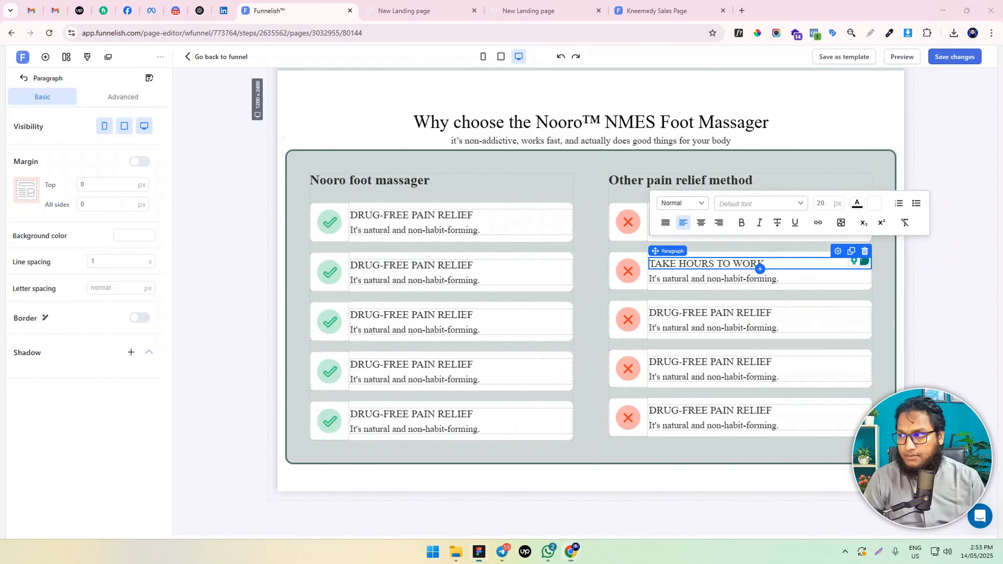
pyautogui.click(664, 279)
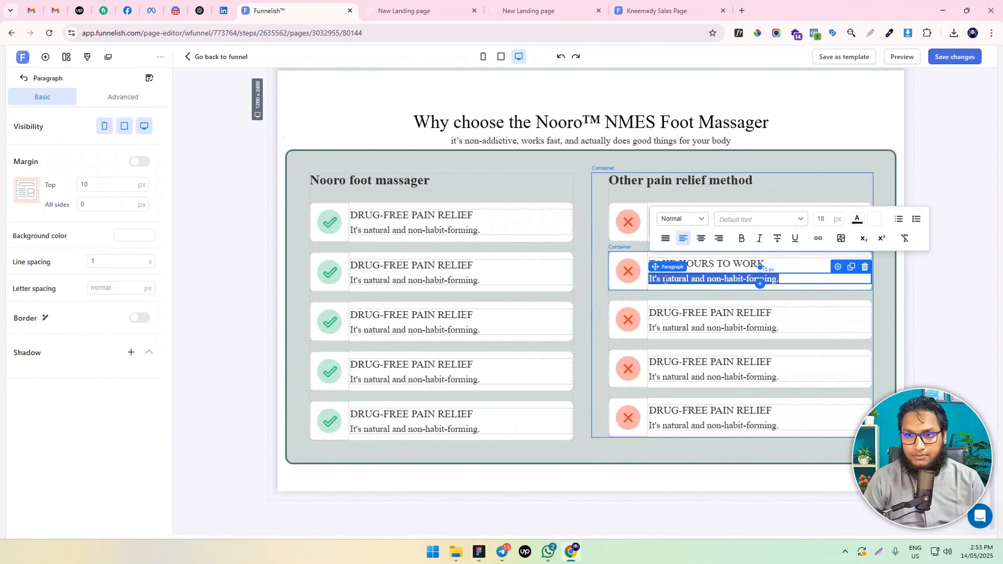
pyautogui.tripleClick(664, 279)
pyautogui.write('Painkillers rarely work fast, and other methods take hours or even days.')
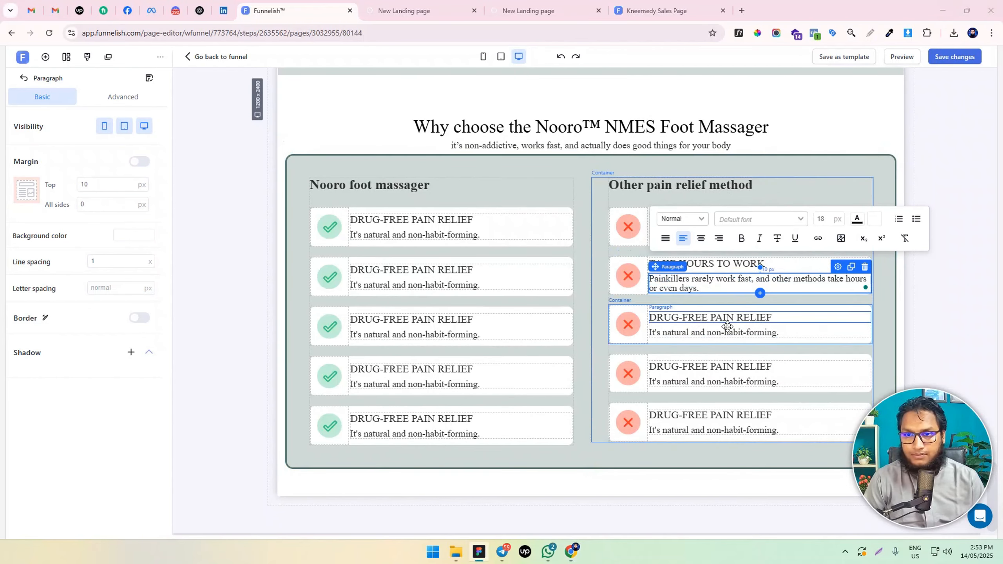
# Replace the third red cross item's heading with "QUESTIONED BY DOCTORS" and its description with "Medical professionals are increasingly skeptical of painkillers."
pyautogui.tripleClick(710, 318)
pyautogui.write('QUESTIONED BY DOCTORS')
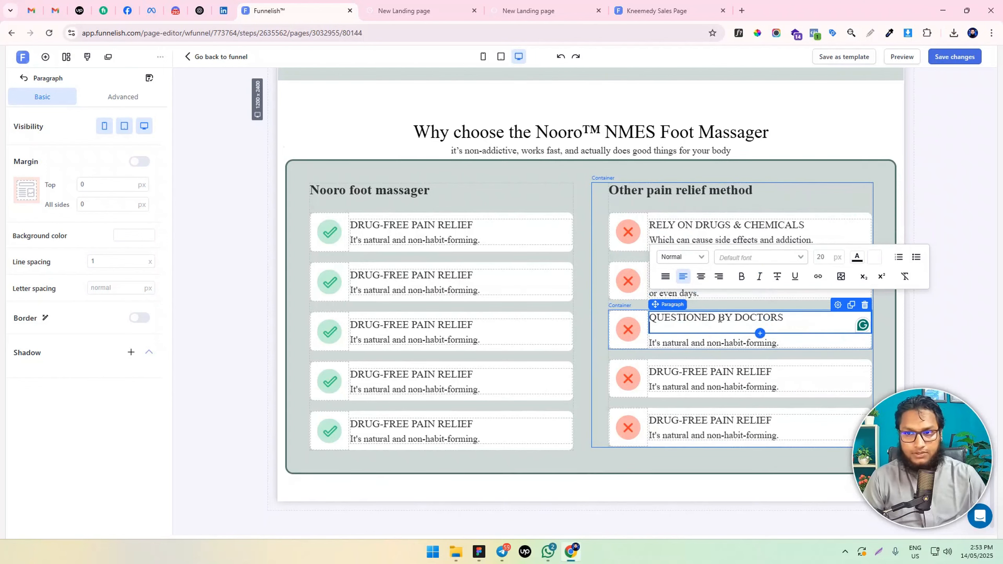
pyautogui.press('BackSpace')
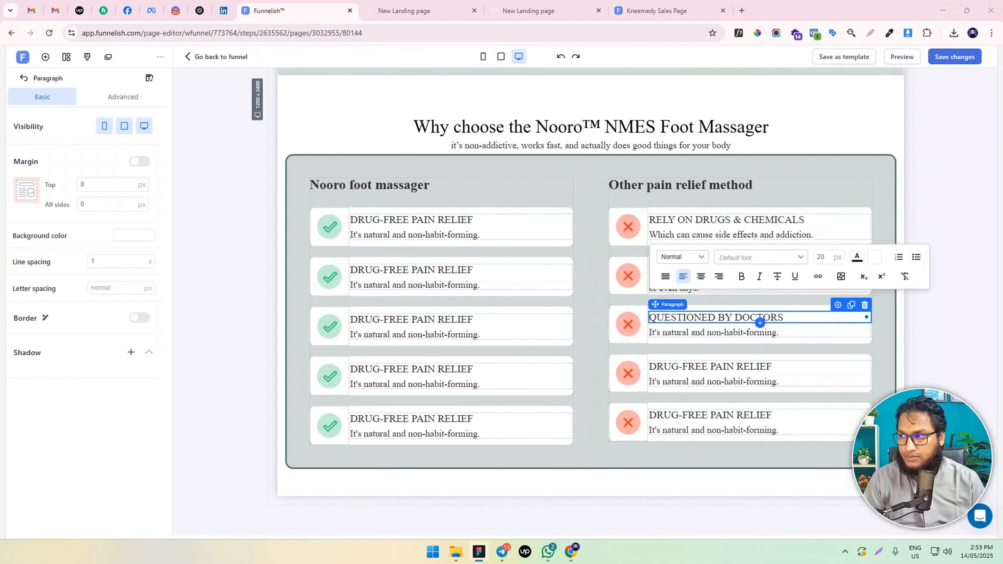
pyautogui.tripleClick(719, 333)
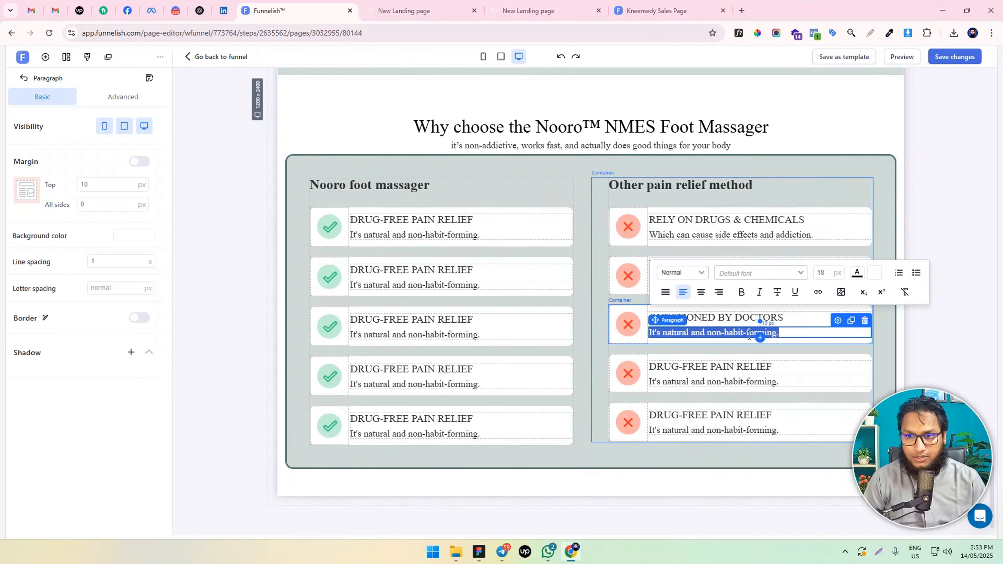
pyautogui.write('Medical professionals are increasingly skeptical of painkillers.')
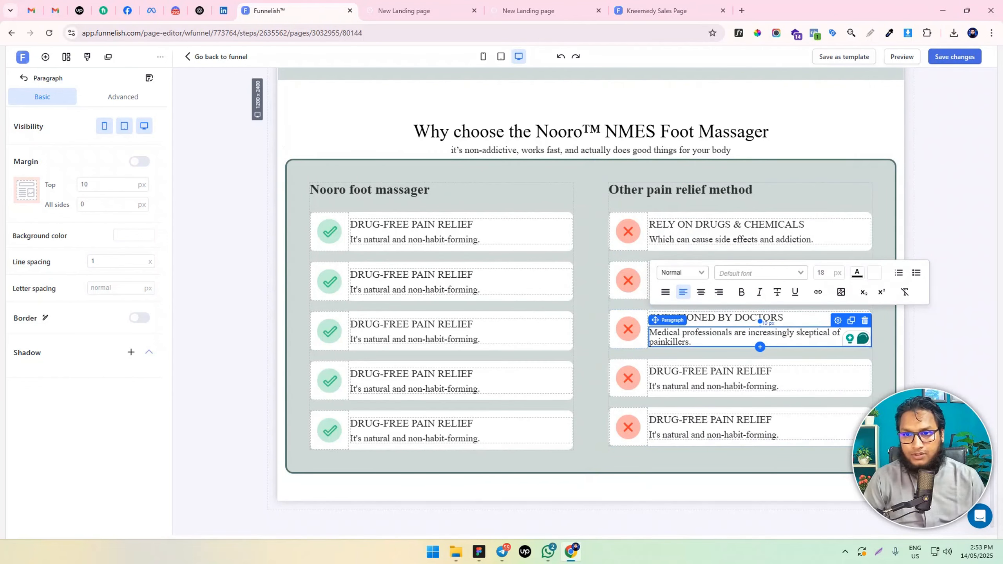
# Set cross item four to "SHORT-ACTING, DANGEROUS TO USE OFTEN neuropathy pain" and "The relief often ends as soon as it starts, forcing you to take more pills."
pyautogui.tripleClick(669, 370)
pyautogui.write('SHORT-ACTING, DANGEROUS TO USE OFTEN neuropathy pain')
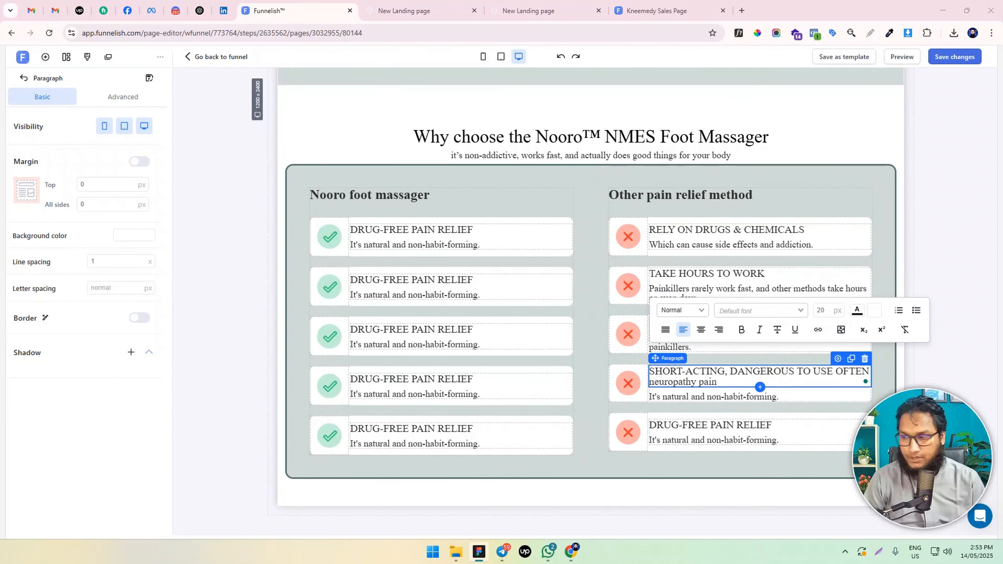
pyautogui.tripleClick(673, 396)
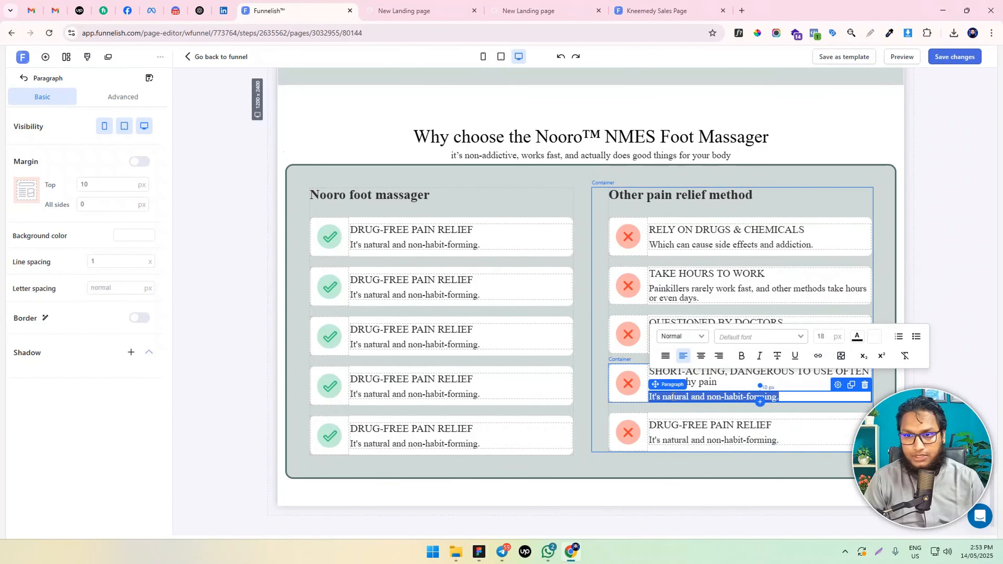
pyautogui.write('The relief often ends as soon as it starts, forcing you to take more pills.')
pyautogui.press('BackSpace')
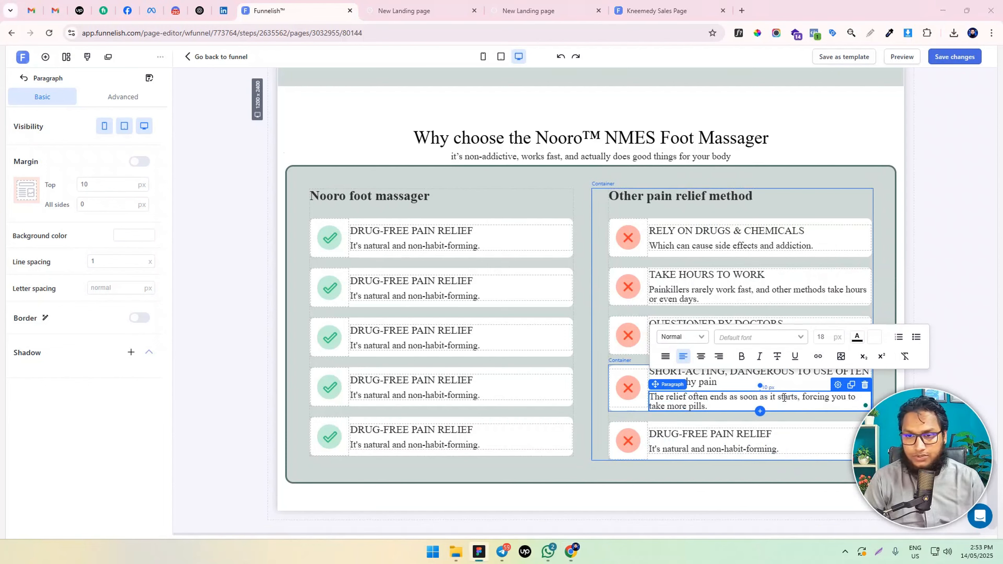
# Replace the fifth red cross item's text with "HARMFUL TO YOUR BODY" and "Painkillers also don't help your mood, your stress or your anxiety."
pyautogui.tripleClick(664, 432)
pyautogui.write('HARMFUL TO YOUR BODY')
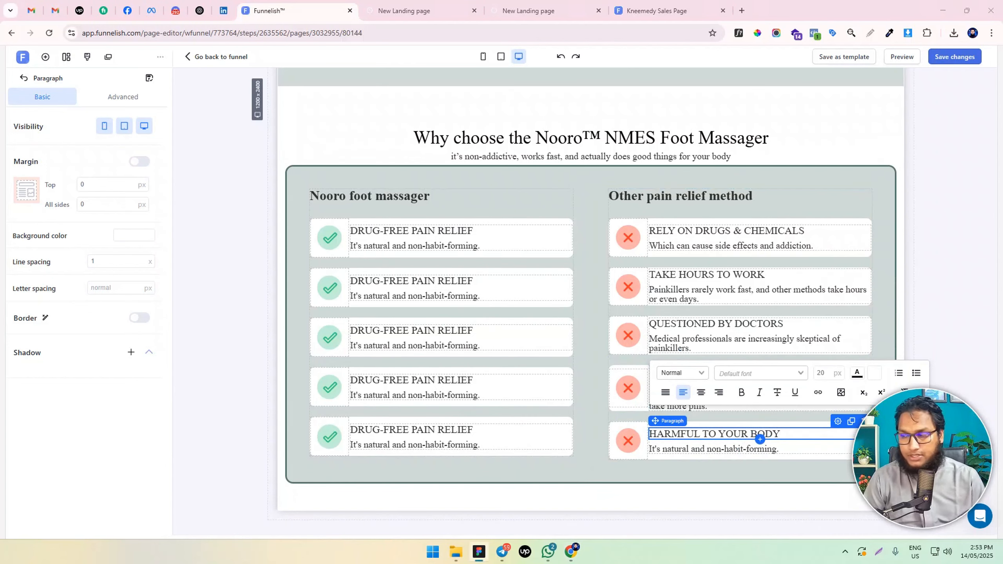
pyautogui.tripleClick(681, 454)
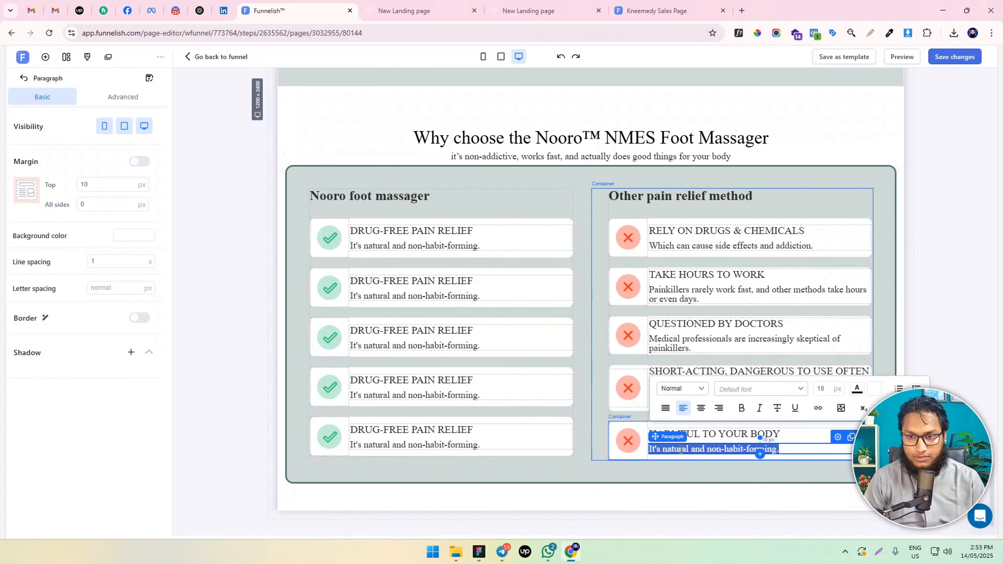
pyautogui.write("Painkillers also don't help your mood, your stress or your anxiety.")
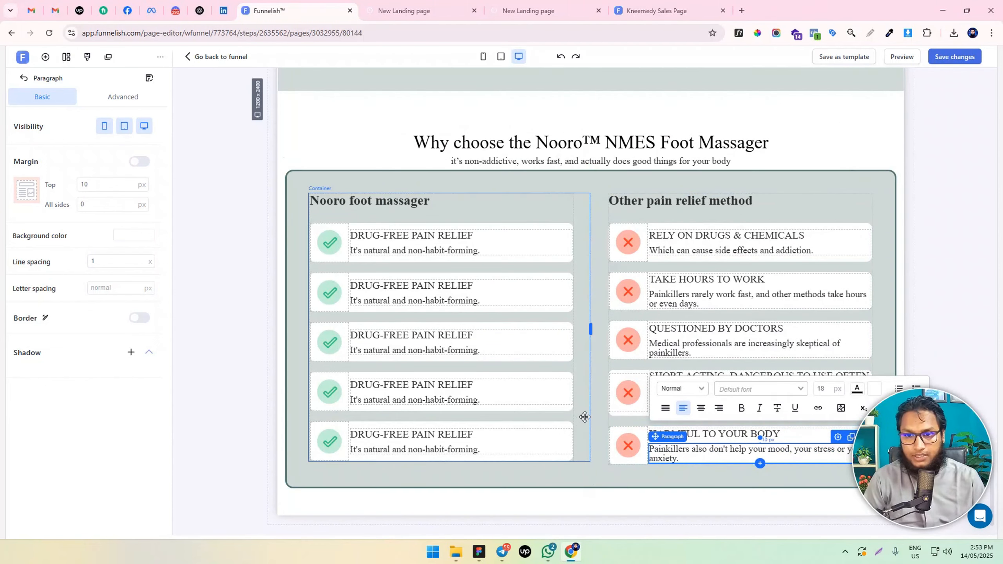
# Deselect the reworded comparison items and save the page changes
pyautogui.click(556, 470)
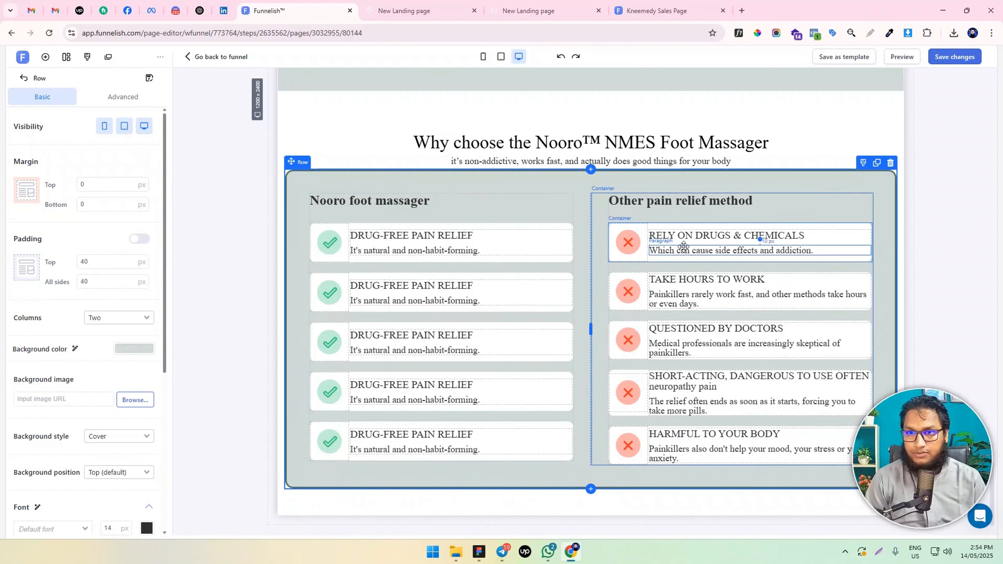
pyautogui.click(915, 205)
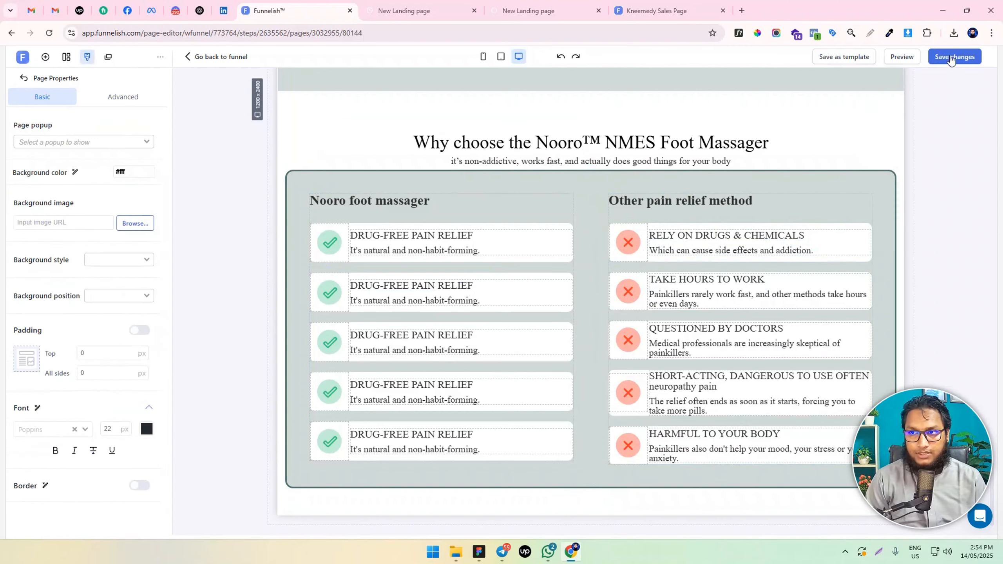
pyautogui.click(955, 57)
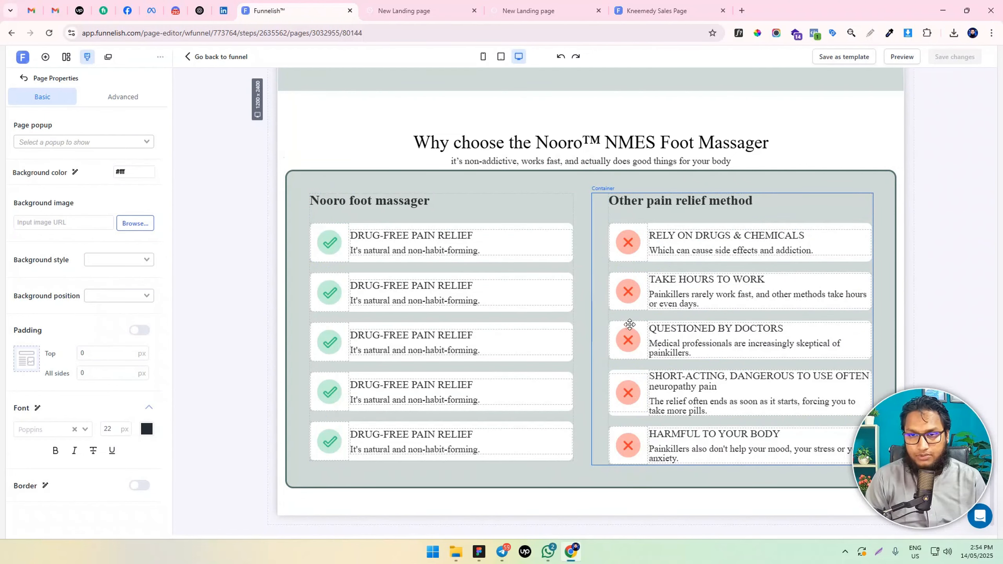
# Set the padding on all sides of the first and second red cross containers to 5 px
pyautogui.scroll(-1, 632, 296)
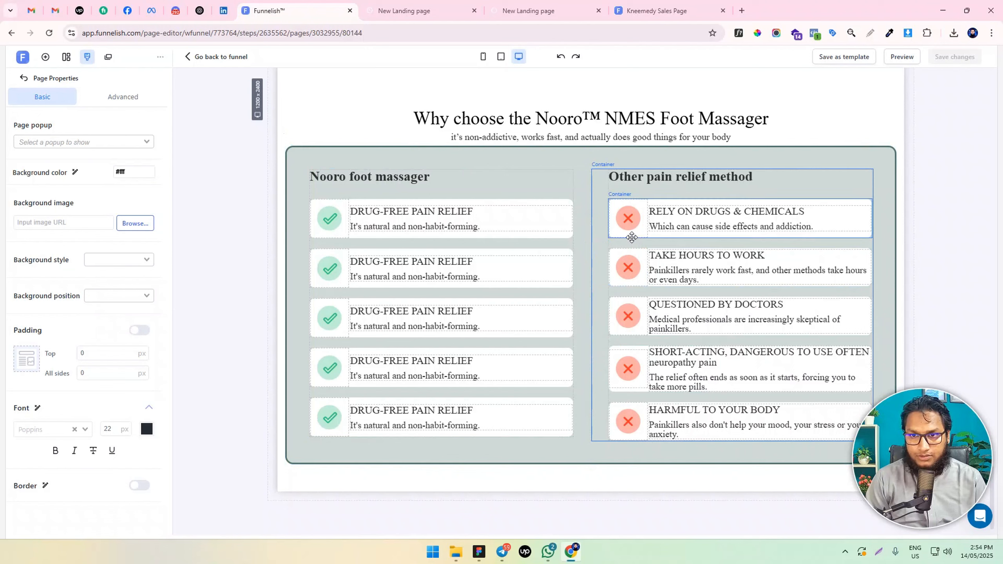
pyautogui.click(631, 237)
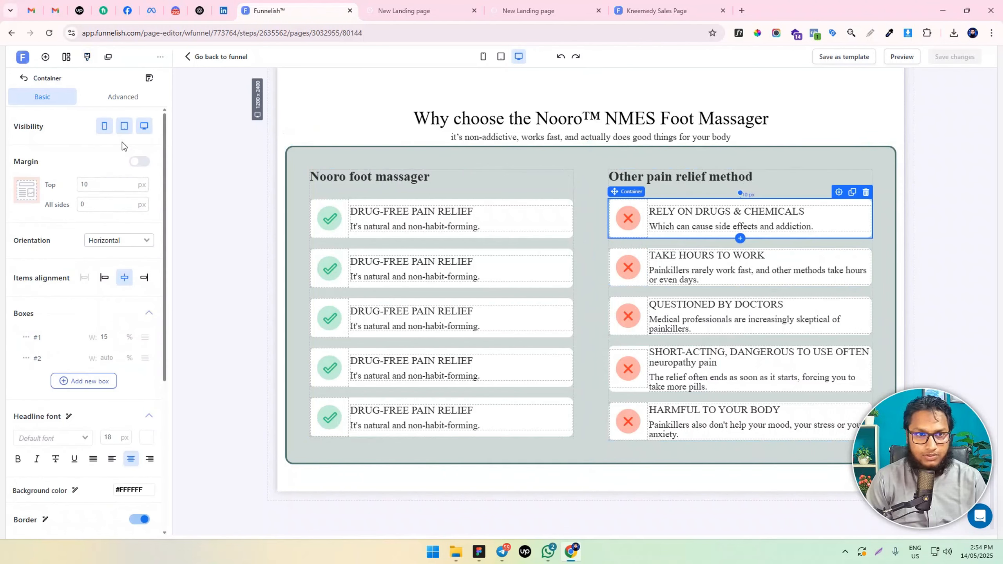
pyautogui.click(122, 98)
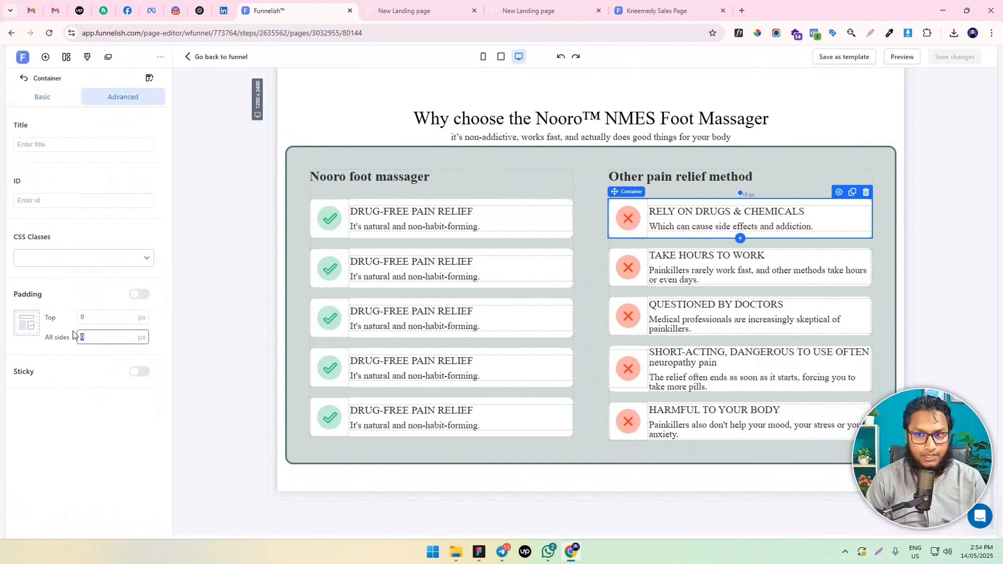
pyautogui.write('5')
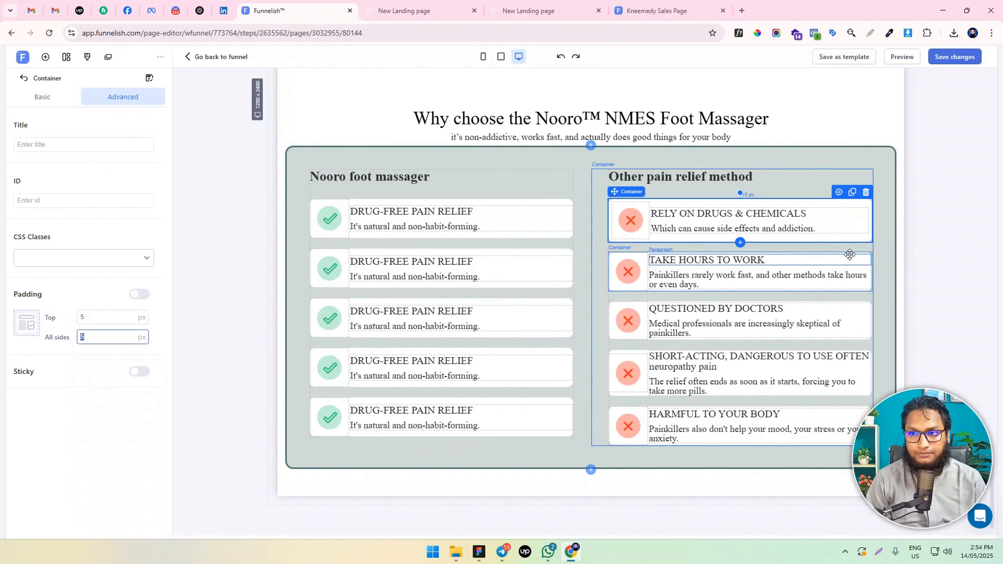
pyautogui.click(857, 252)
pyautogui.doubleClick(116, 338)
pyautogui.write('5')
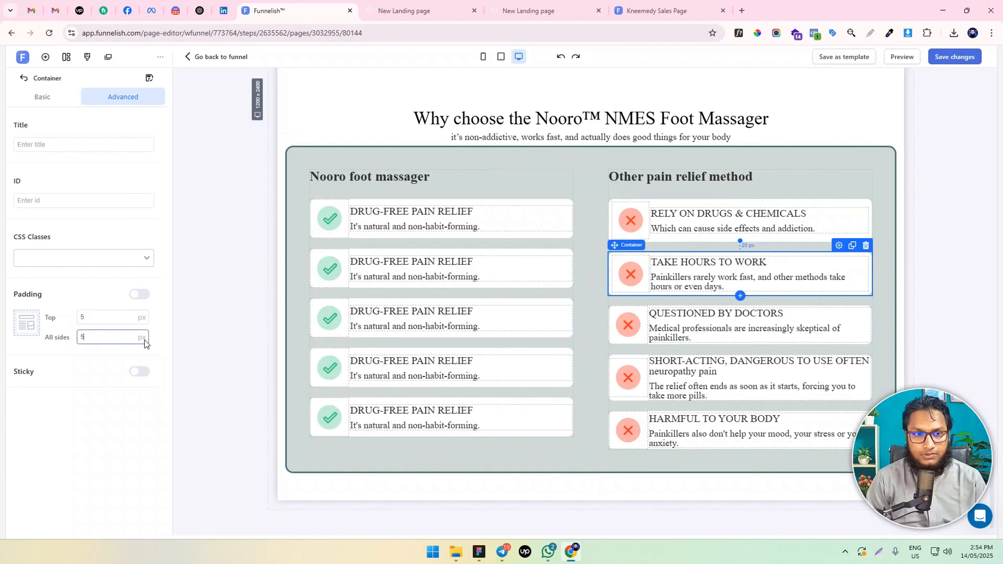
# Set the padding on all sides of the third, fourth and fifth red cross containers to 5 px
pyautogui.click(860, 304)
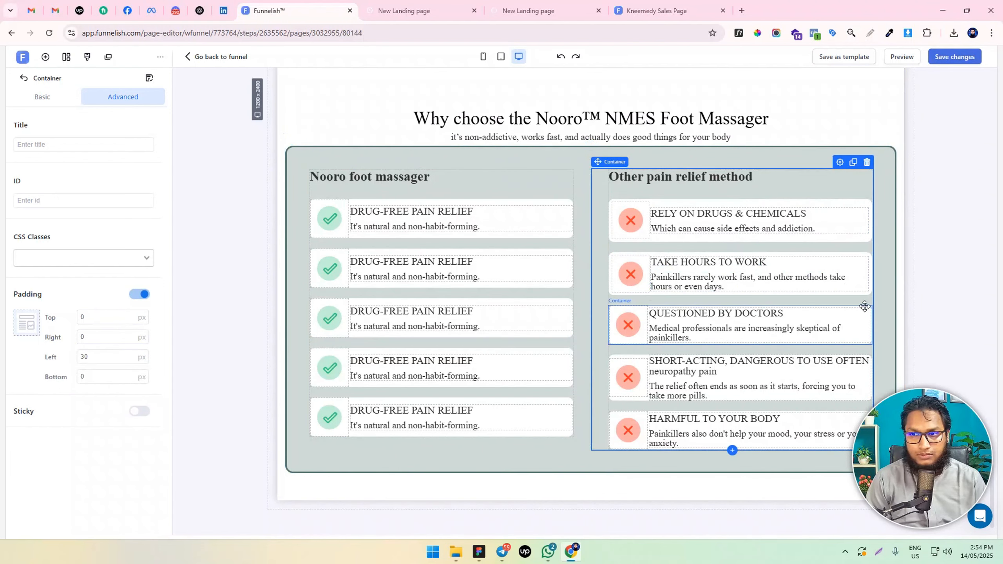
pyautogui.click(864, 307)
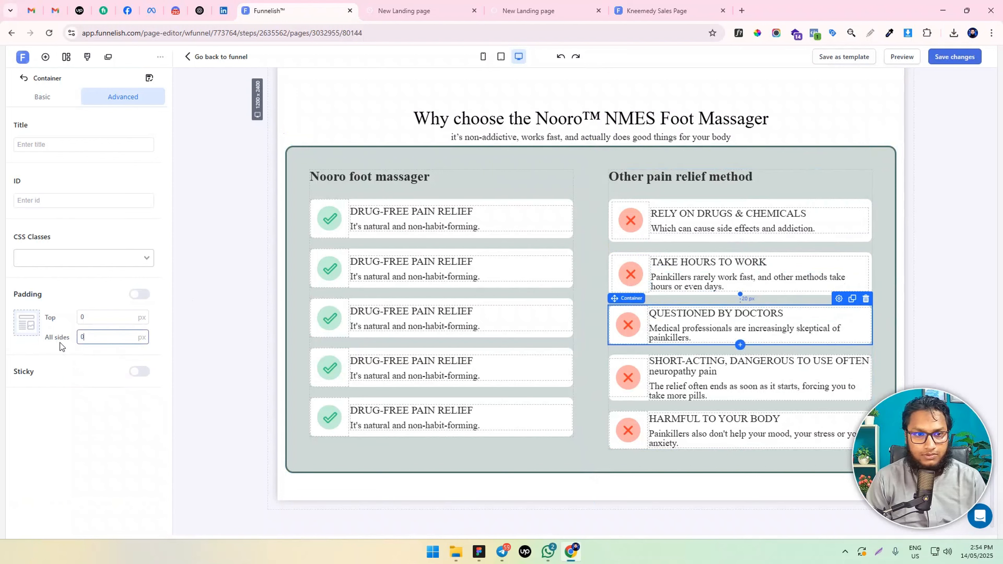
pyautogui.click(615, 403)
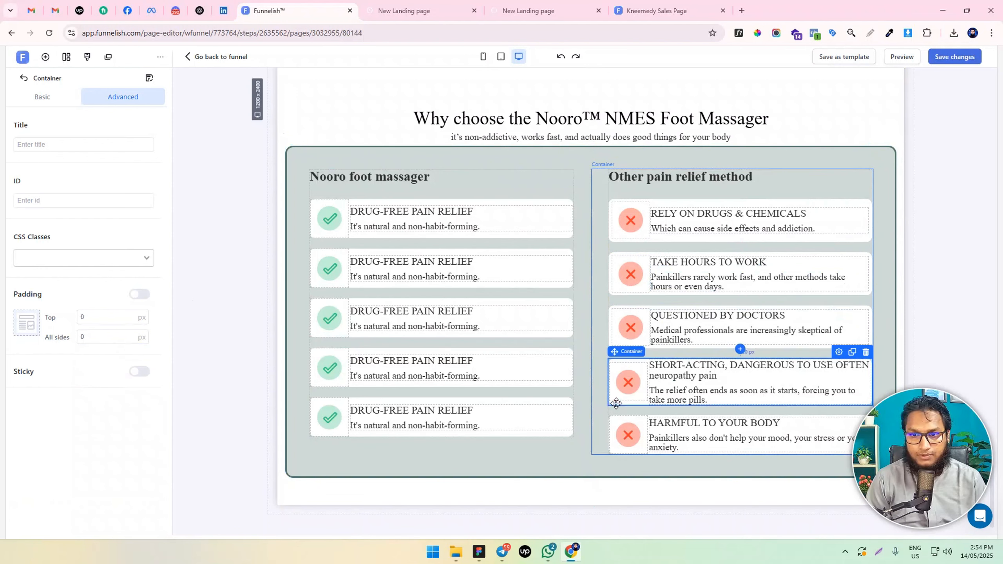
pyautogui.write('5')
pyautogui.scroll(-1, 621, 435)
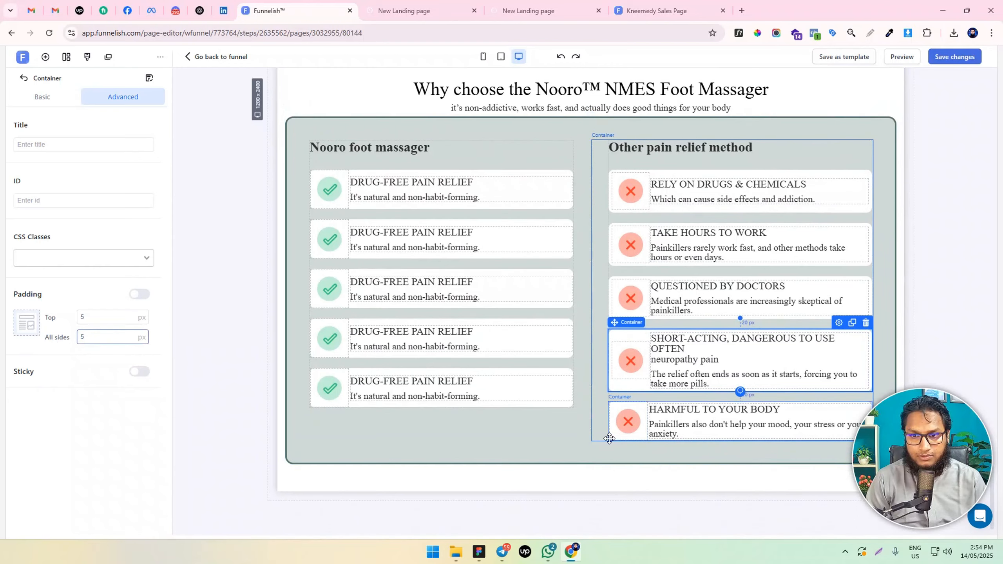
pyautogui.click(609, 438)
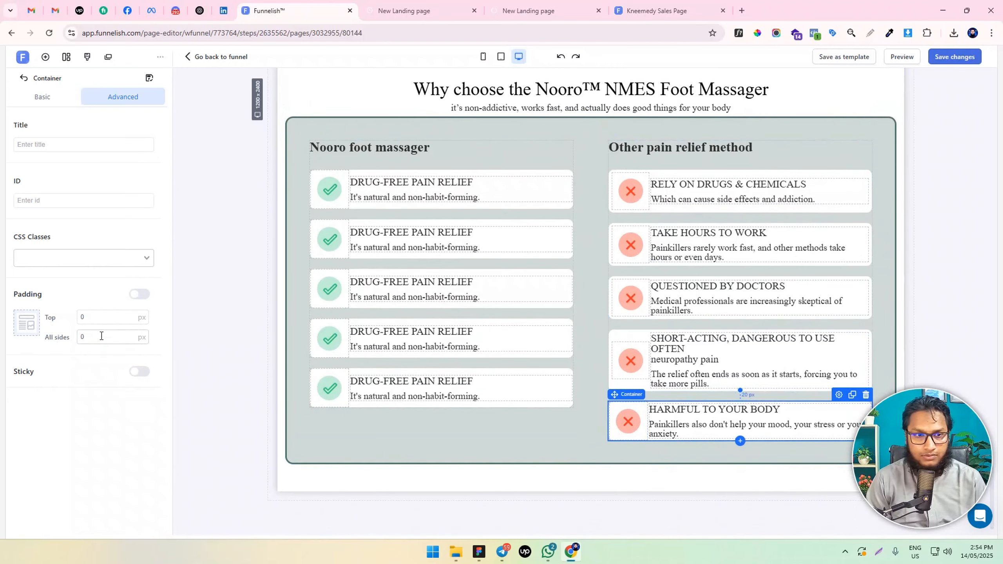
pyautogui.write('5')
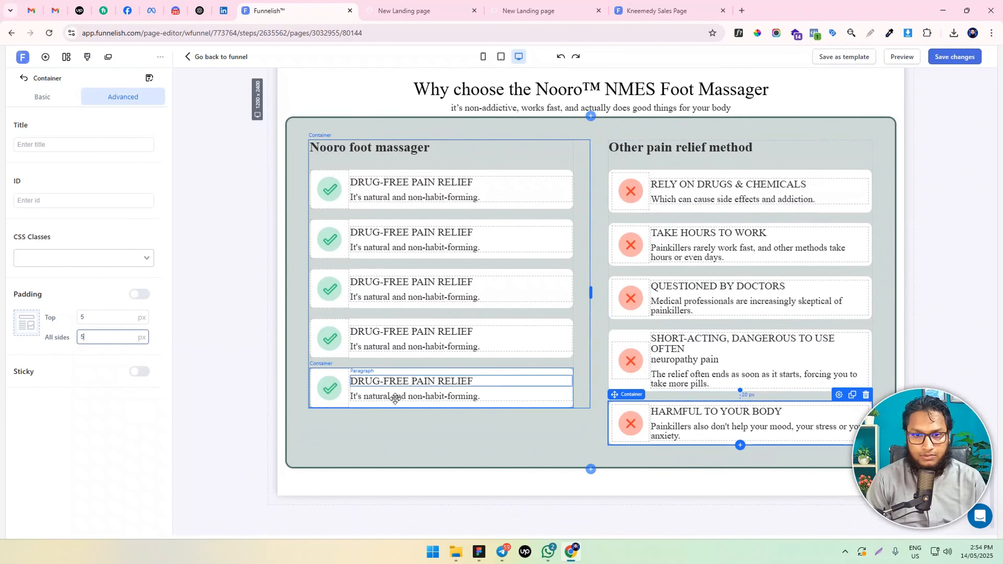
# Set the padding on all sides of the fifth, fourth and third check mark containers to 5 px
pyautogui.click(564, 407)
pyautogui.click(103, 335)
pyautogui.write('5')
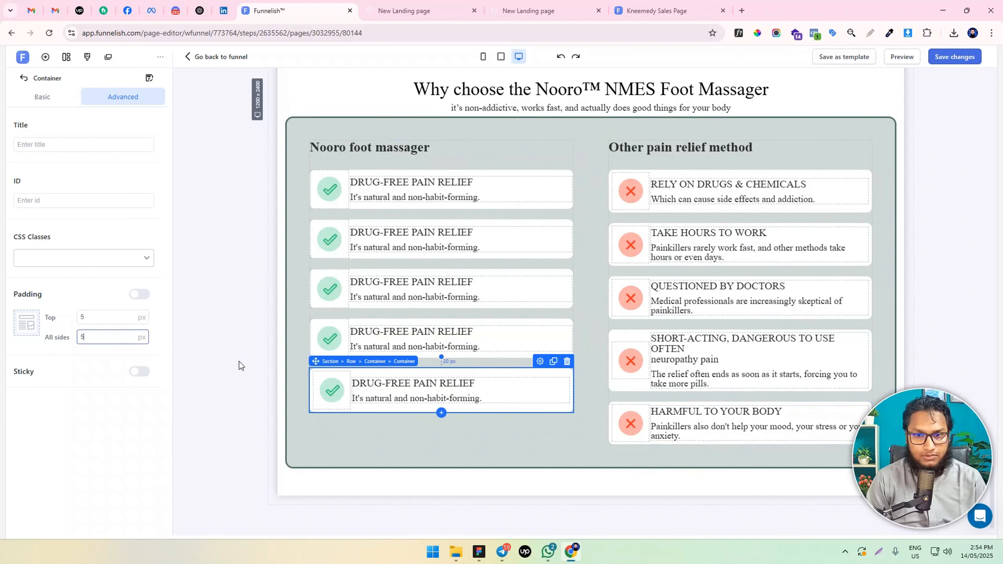
pyautogui.click(508, 357)
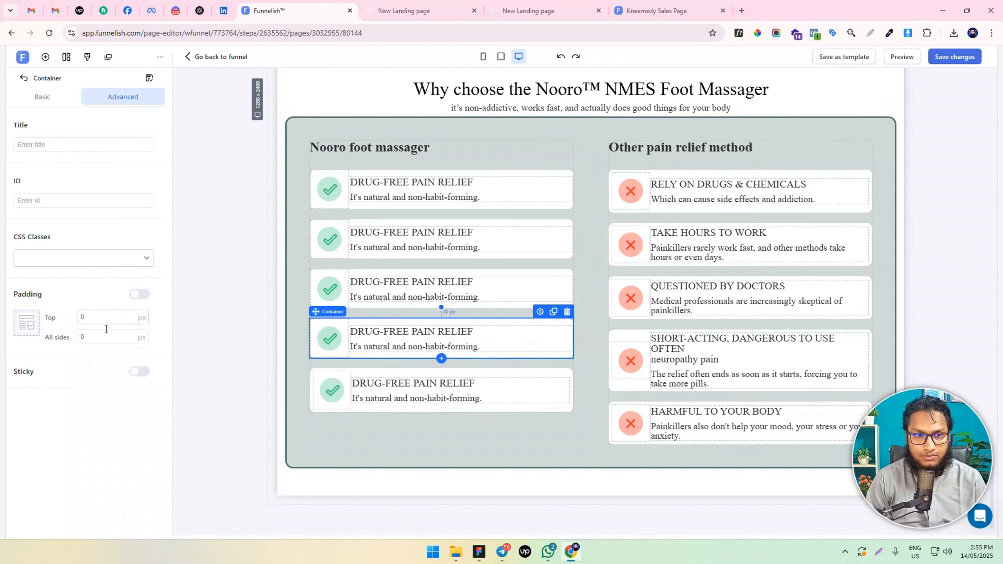
pyautogui.write('5')
pyautogui.click(370, 307)
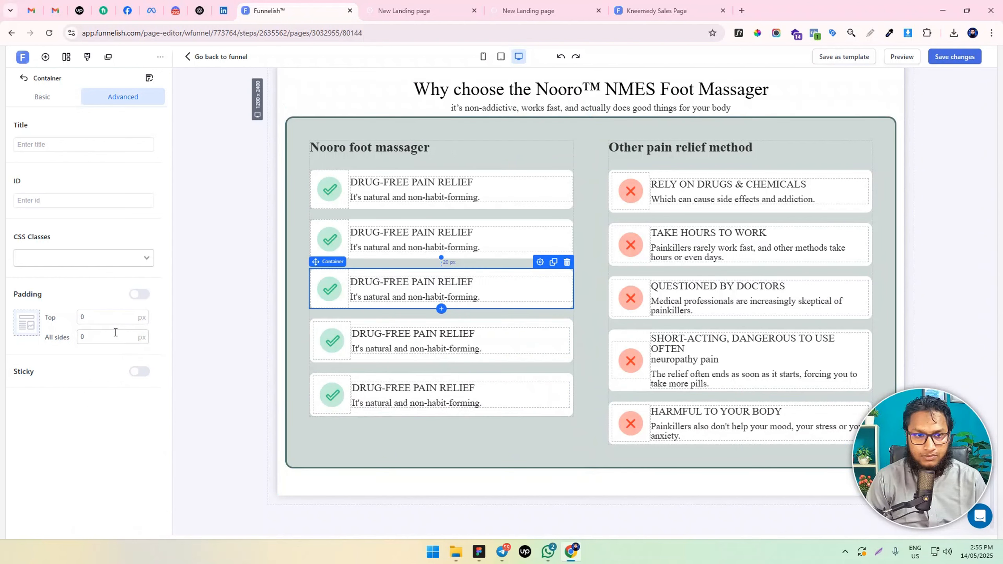
pyautogui.write('5')
# Set the padding on all sides of the second and first check mark containers to 5 px and save the page changes
pyautogui.click(410, 253)
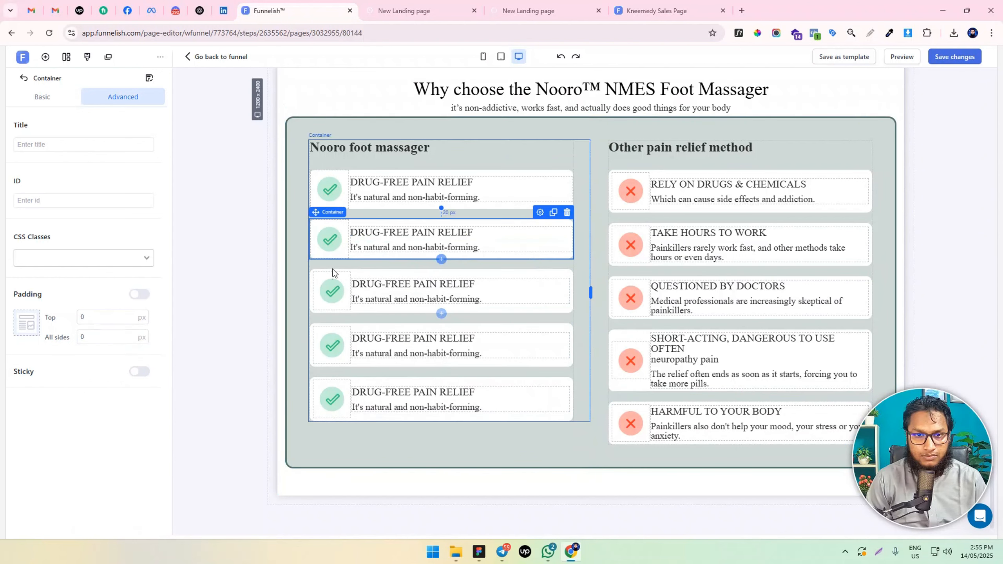
pyautogui.click(100, 338)
pyautogui.write('5')
pyautogui.click(409, 204)
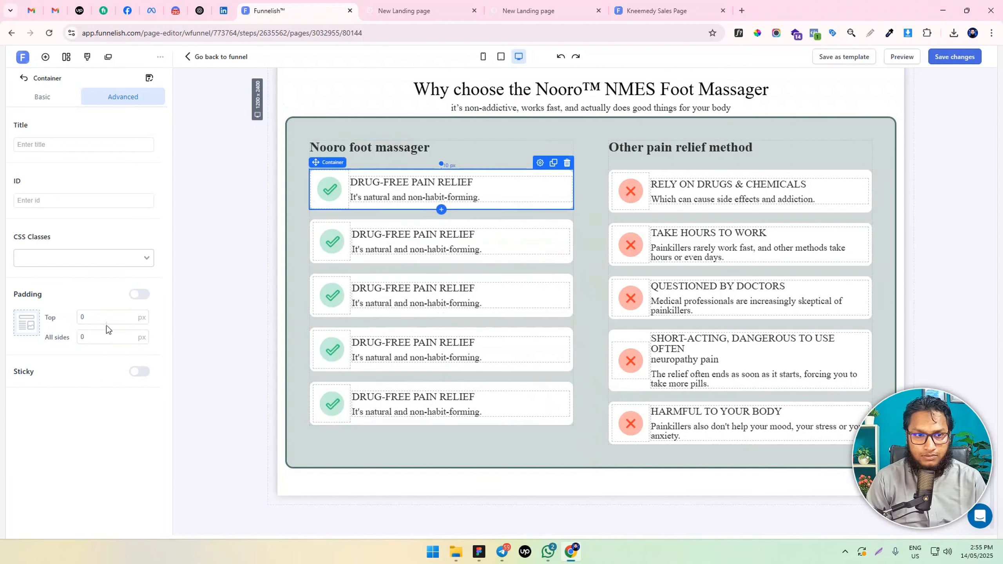
pyautogui.write('5')
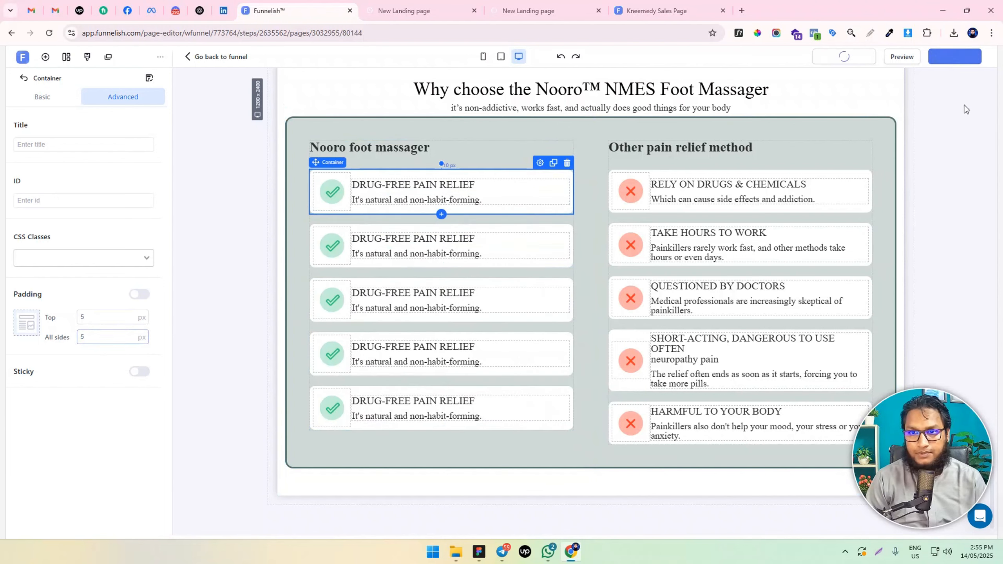
pyautogui.click(955, 156)
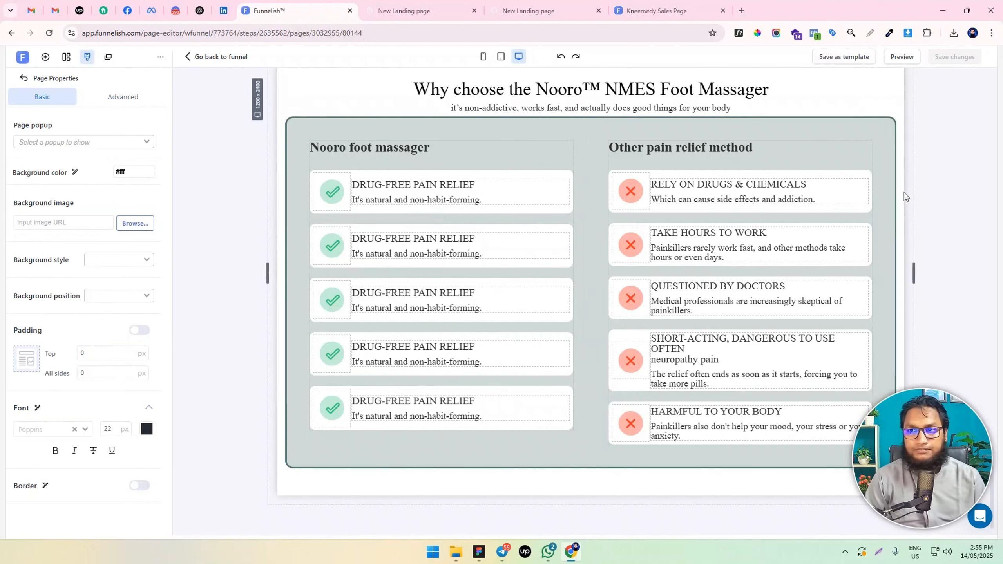
# Reload the landing page preview and check the padding of the comparison items there
pyautogui.click(410, 10)
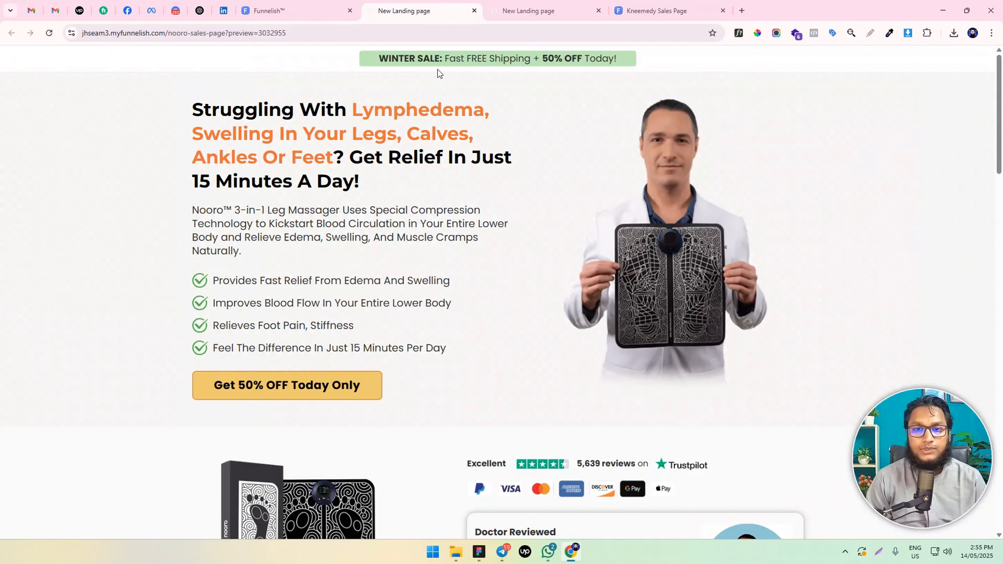
pyautogui.click(49, 33)
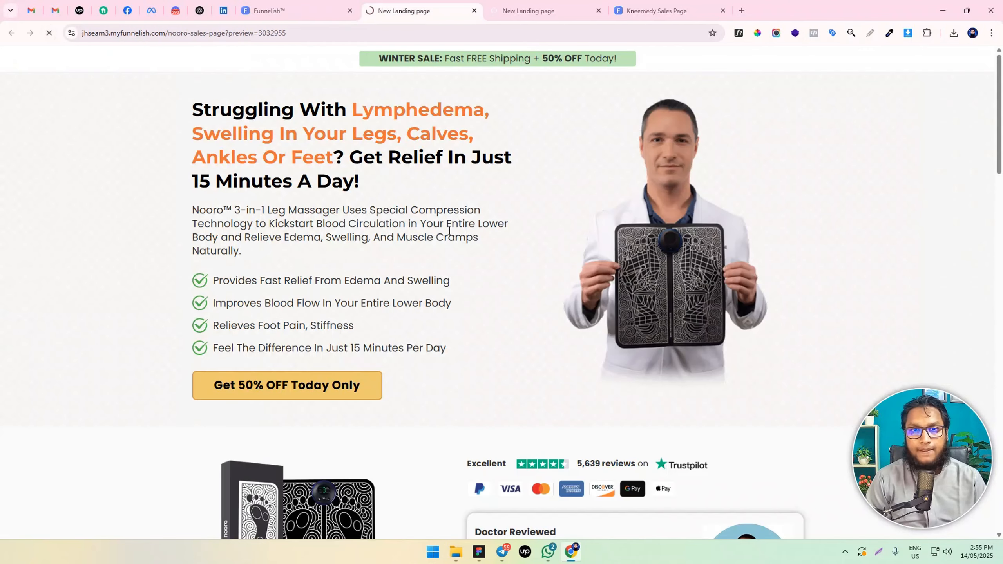
pyautogui.scroll(-15, 471, 228)
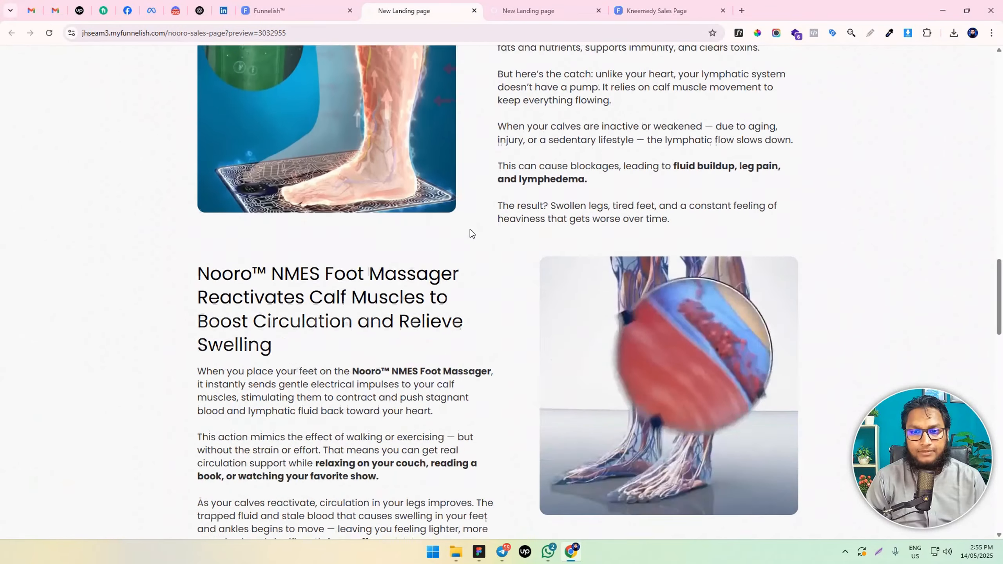
pyautogui.scroll(-20, 470, 229)
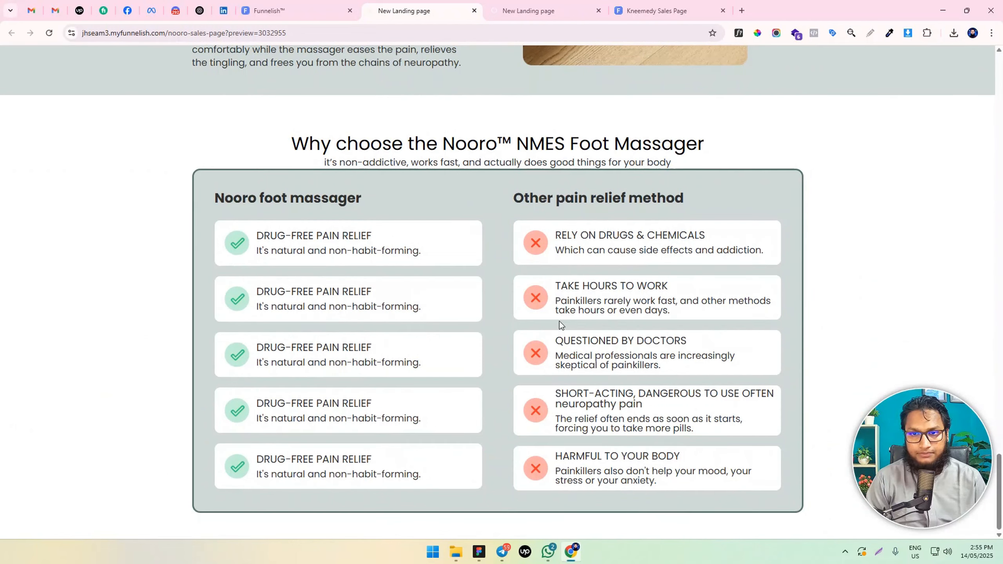
# Set the bottom margin of the subtitle paragraph above the comparison box to 30 px and save the page changes
pyautogui.click(322, 4)
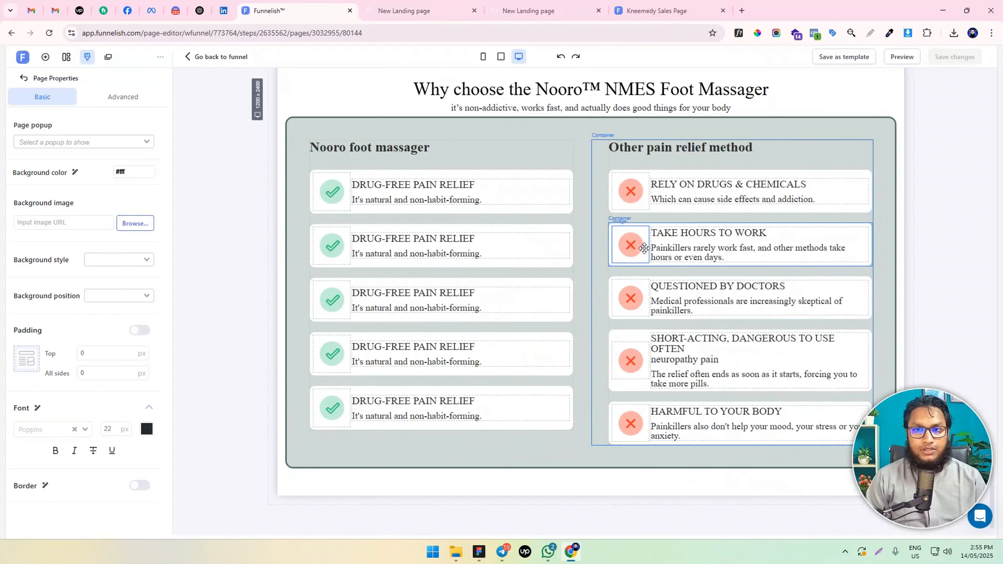
pyautogui.scroll(4, 537, 261)
pyautogui.click(387, 263)
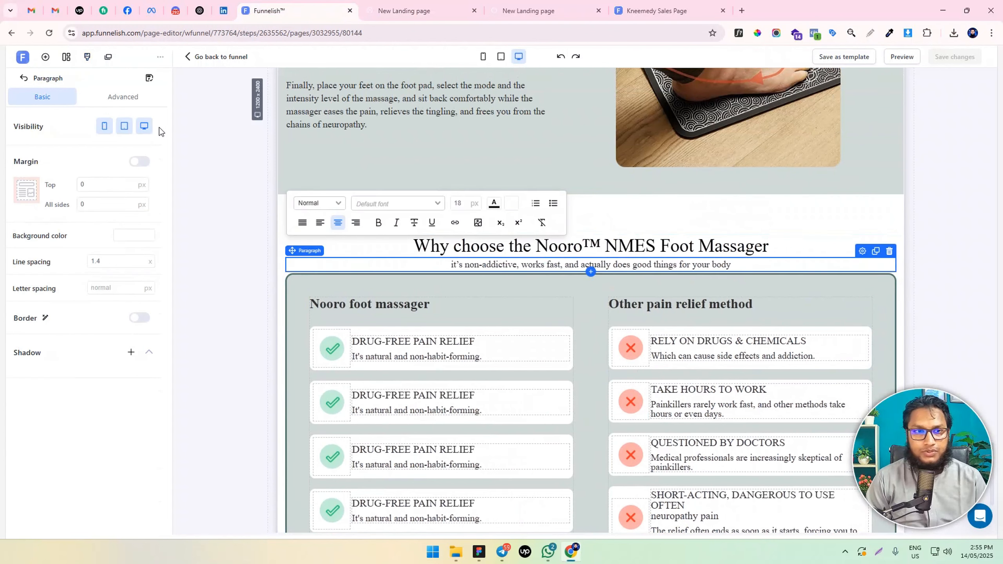
pyautogui.click(138, 162)
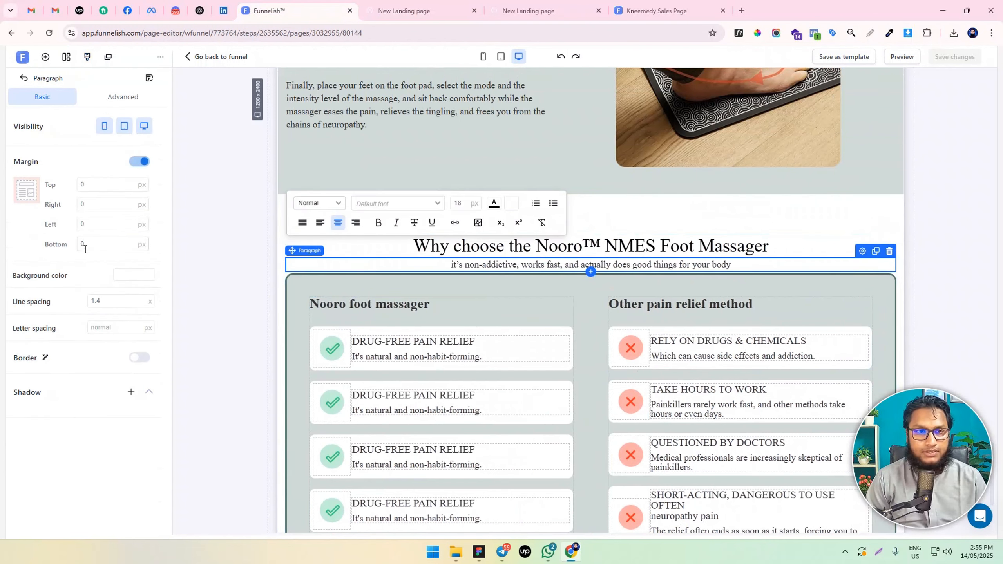
pyautogui.write('3')
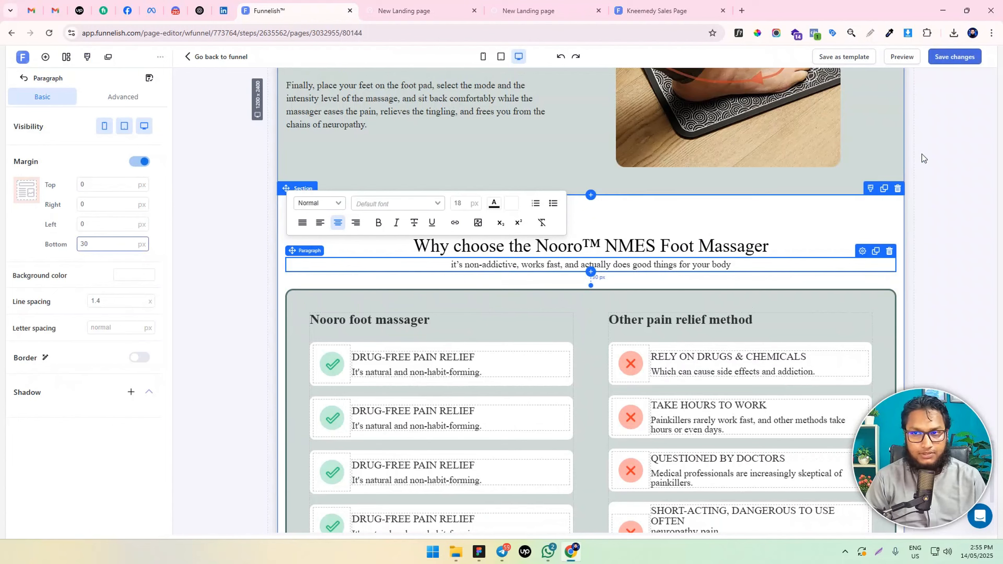
pyautogui.click(955, 56)
pyautogui.click(411, 10)
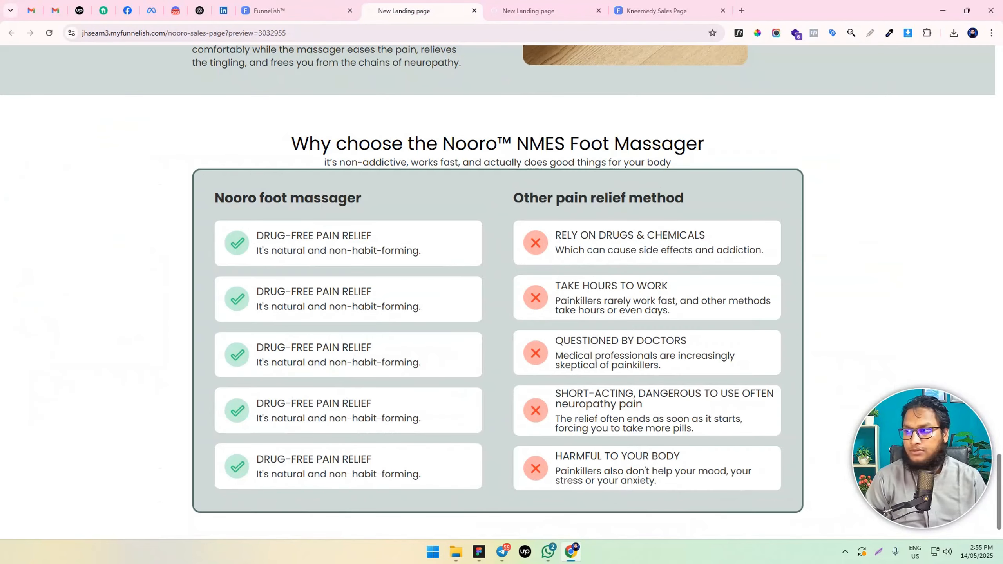
pyautogui.click(273, 11)
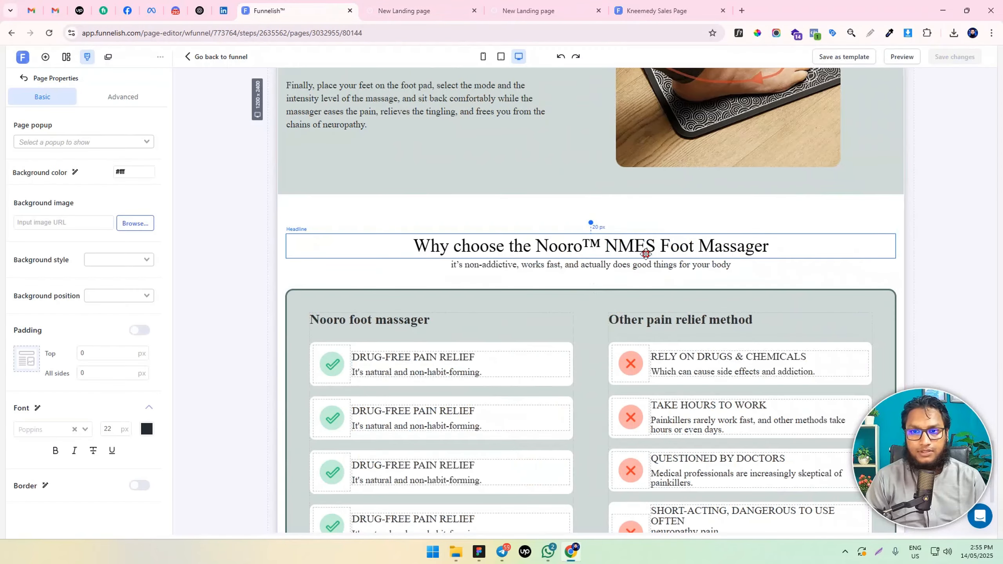
# Make the headlines "Why choose the Nooro™ NMES Foot Massager", "How the Nooro™ Foot Massager Works" and "Here's How Nooro™ Helps Restore Healthy Circulation" bold
pyautogui.click(645, 252)
pyautogui.tripleClick(571, 248)
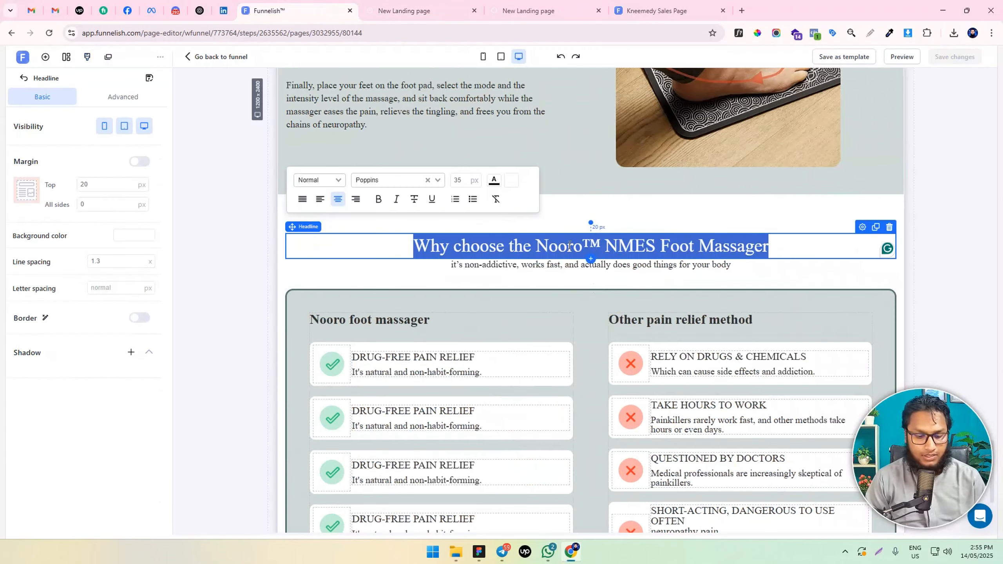
pyautogui.scroll(10, 569, 245)
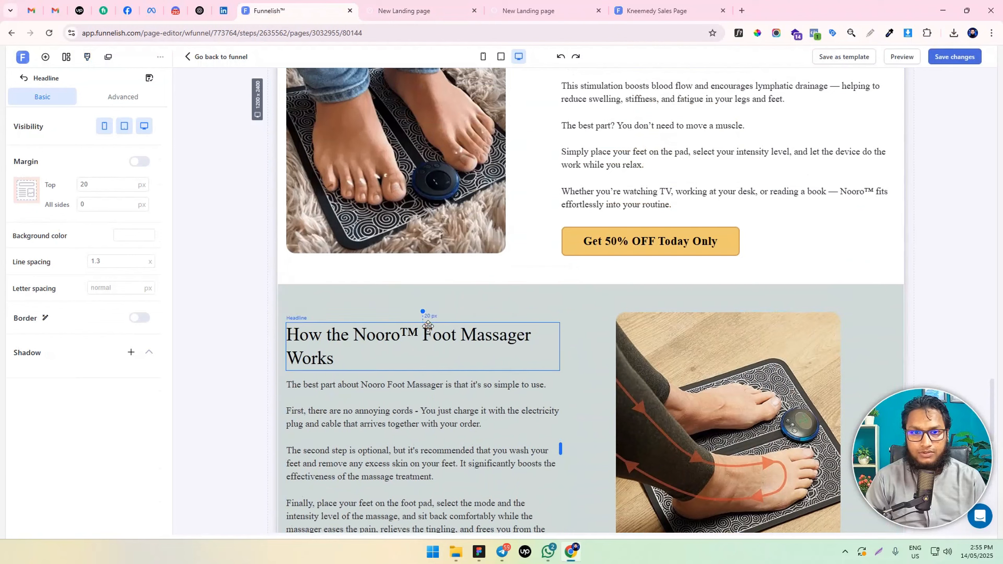
pyautogui.tripleClick(428, 326)
pyautogui.scroll(5, 783, 247)
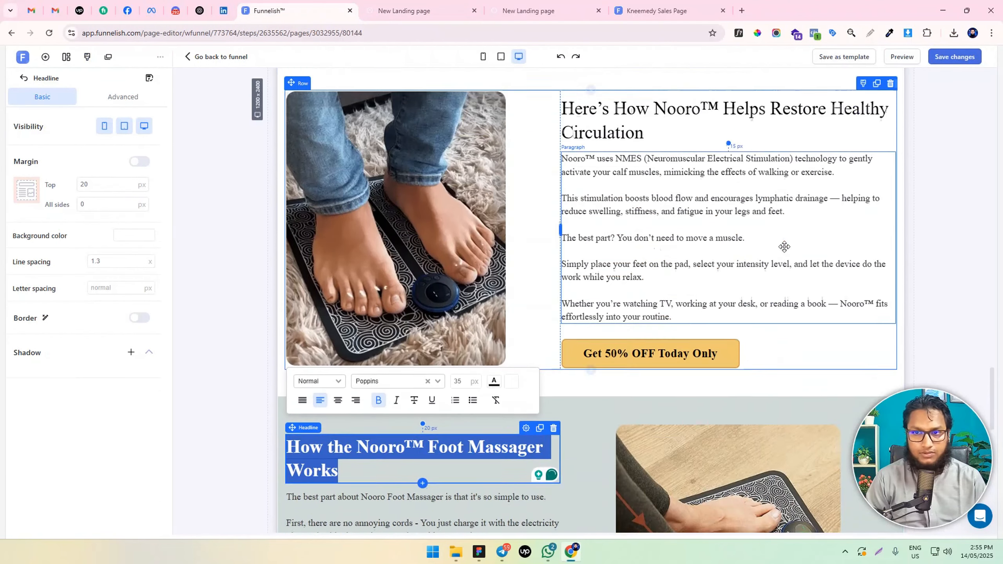
pyautogui.tripleClick(619, 215)
pyautogui.hotkey('ctrl', 'b')
# Make the headlines on reactivating calf muscles and "What's Really Causing Your Swelling and Discomfort?" bold
pyautogui.scroll(8, 612, 219)
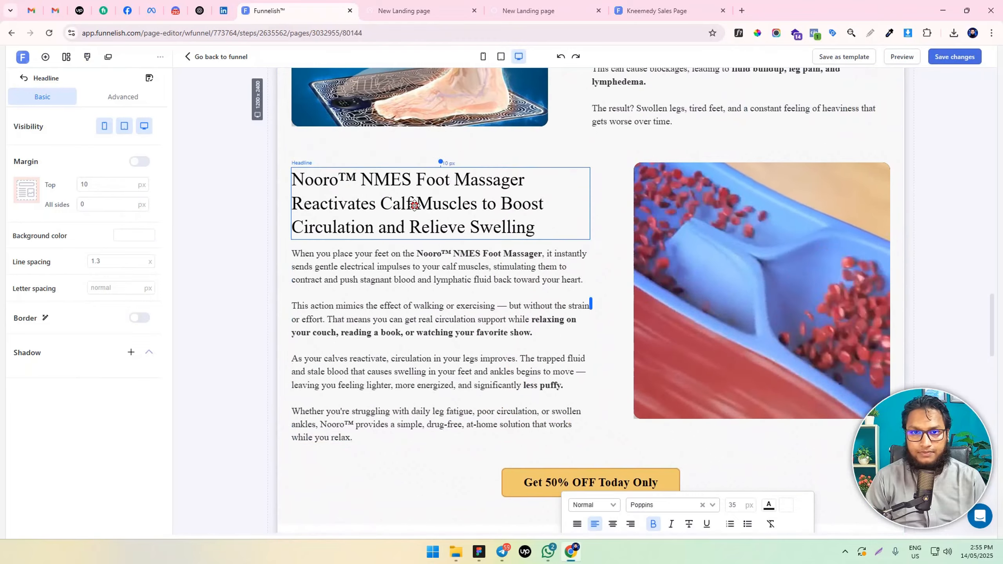
pyautogui.tripleClick(414, 204)
pyautogui.hotkey('ctrl', 'b')
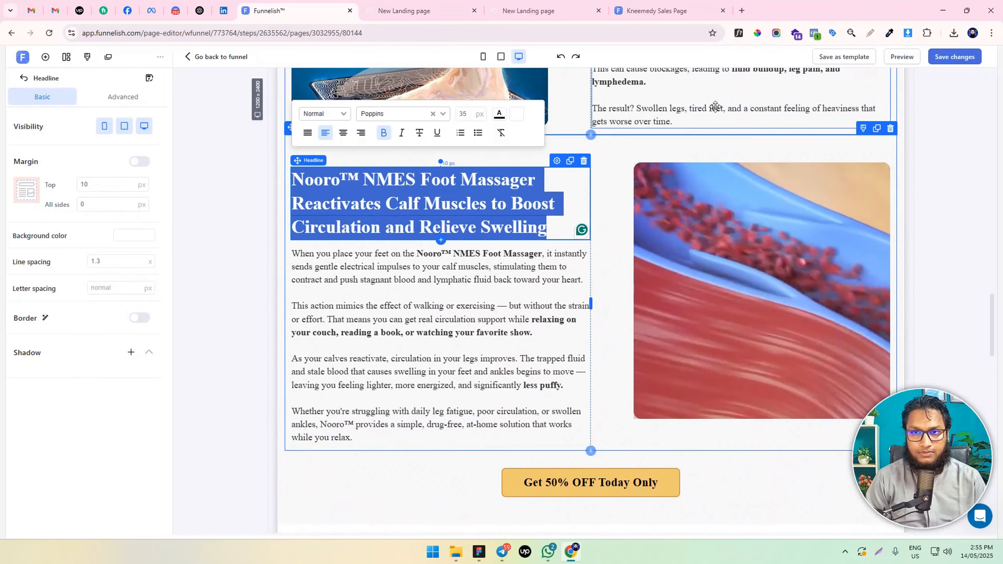
pyautogui.click(714, 111)
pyautogui.scroll(5, 710, 159)
pyautogui.tripleClick(671, 173)
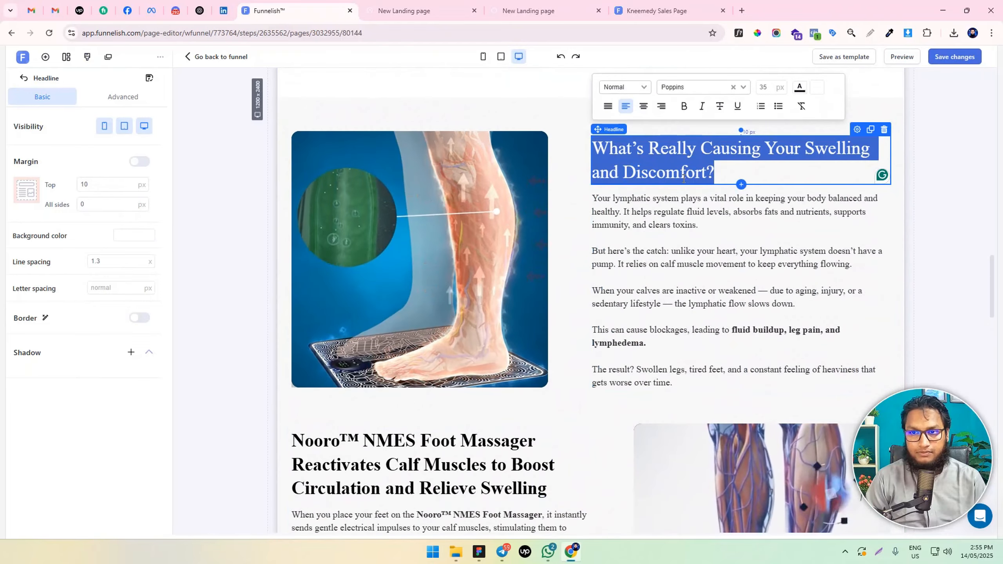
pyautogui.hotkey('ctrl', 'b')
# Apply bold to the whole "Drug-free, lasting relief from Edema and Swelling" headline and save the page changes
pyautogui.scroll(6, 572, 267)
pyautogui.tripleClick(549, 139)
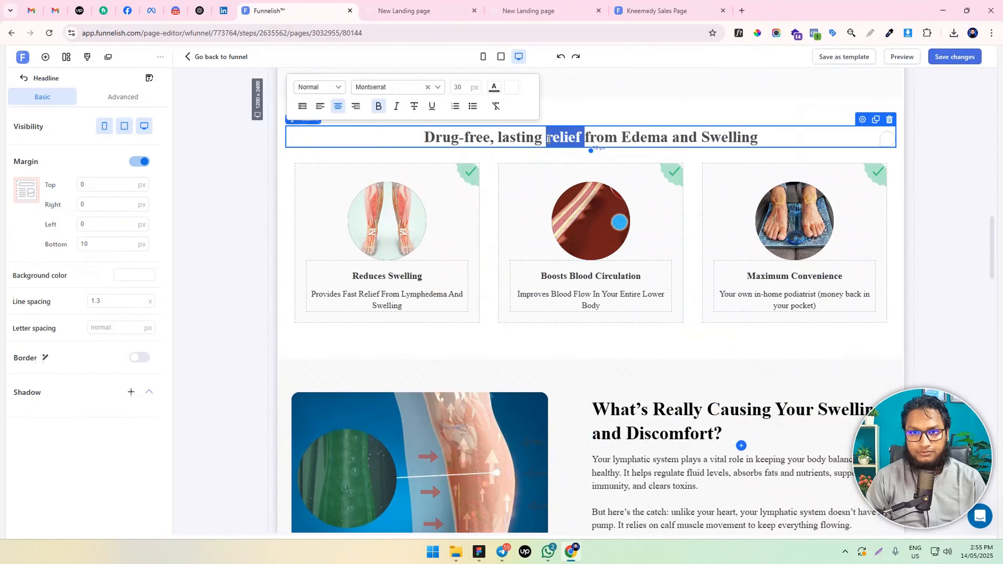
pyautogui.hotkey('ctrl', 'b')
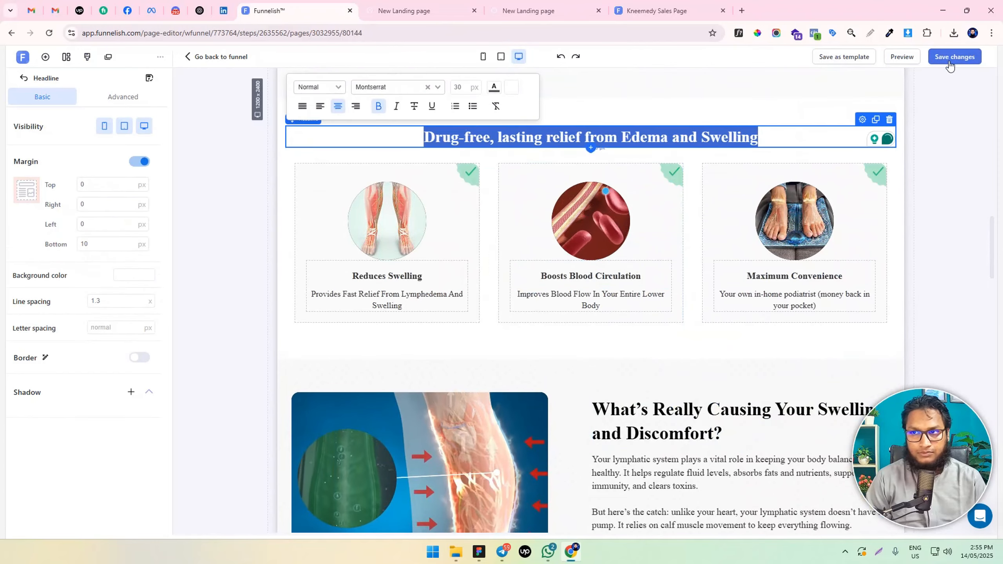
pyautogui.click(954, 56)
# Review the comparison section with its bold headline and subtitle spacing in the landing page preview
pyautogui.scroll(-10, 571, 265)
pyautogui.scroll(-15, 570, 266)
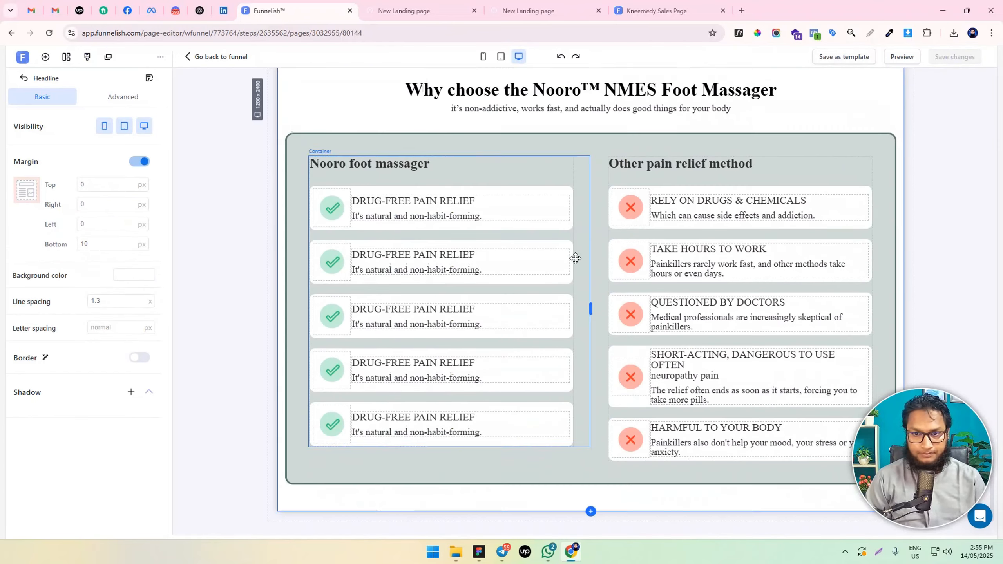
pyautogui.hotkey('ctrl', 'Tab')
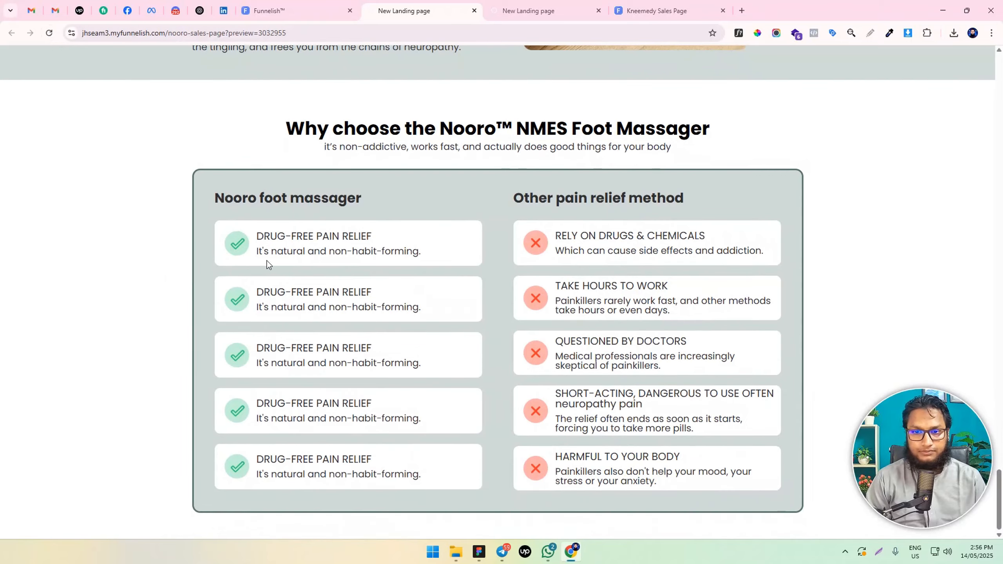
pyautogui.click(308, 3)
pyautogui.click(440, 3)
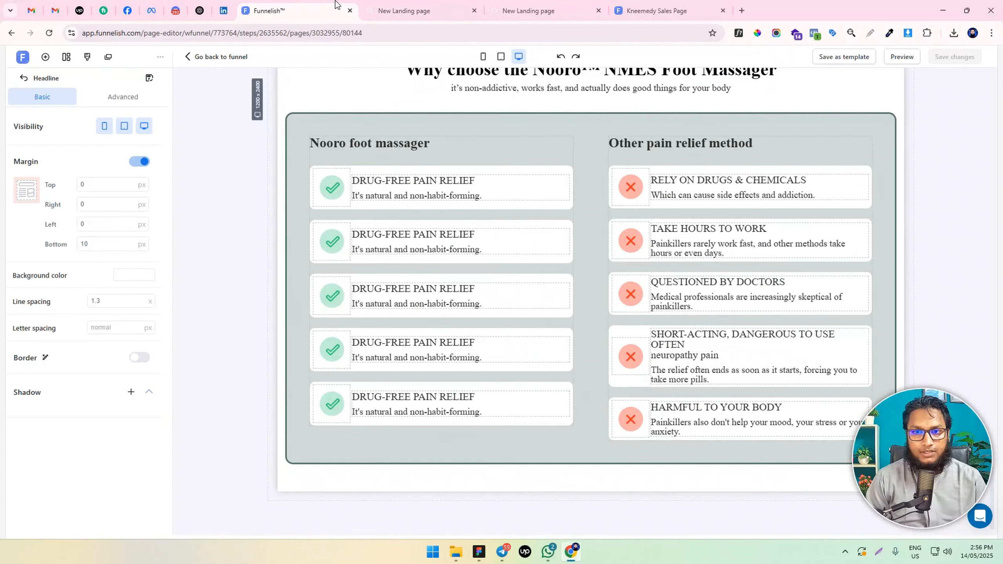
pyautogui.click(335, 7)
# Switch the editor to the mobile layout and examine how the two comparison columns stack
pyautogui.click(325, 121)
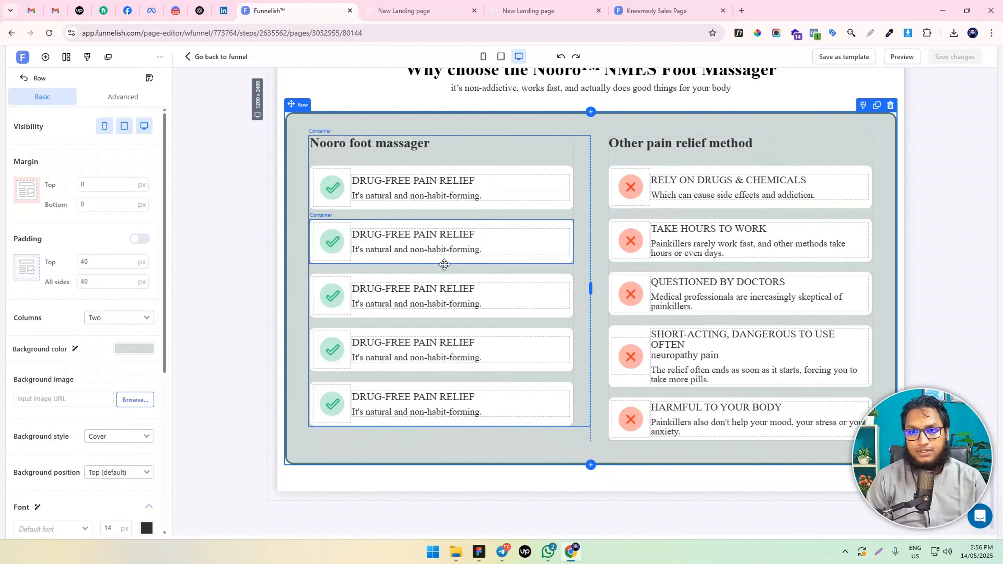
pyautogui.click(483, 57)
pyautogui.scroll(-5, 627, 271)
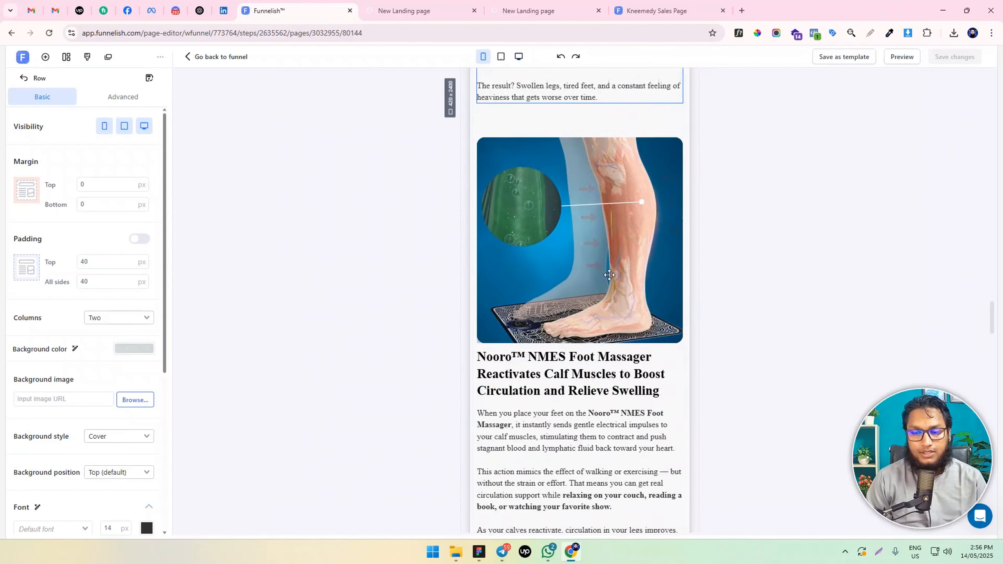
pyautogui.scroll(-20, 609, 275)
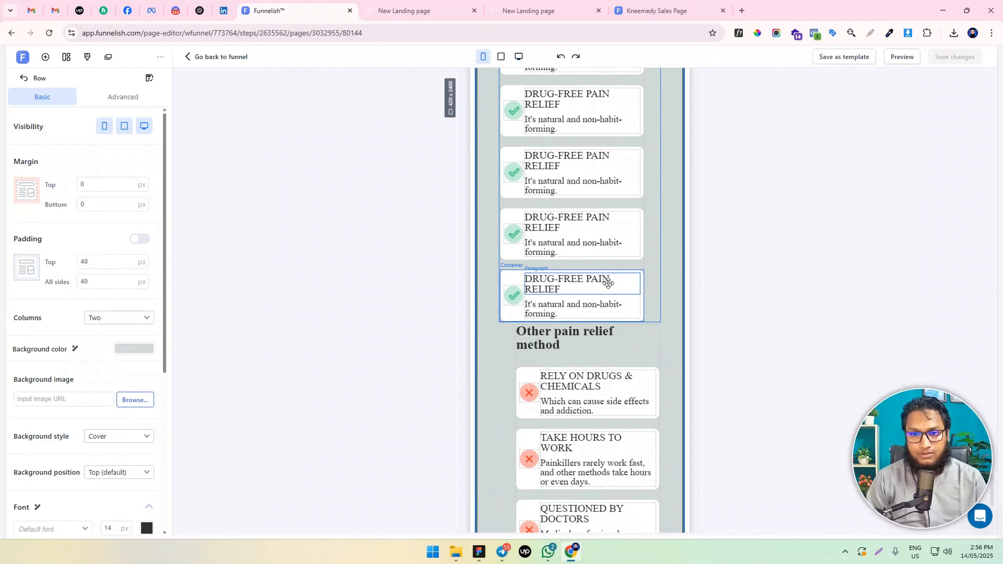
pyautogui.scroll(7, 607, 279)
pyautogui.scroll(-7, 606, 277)
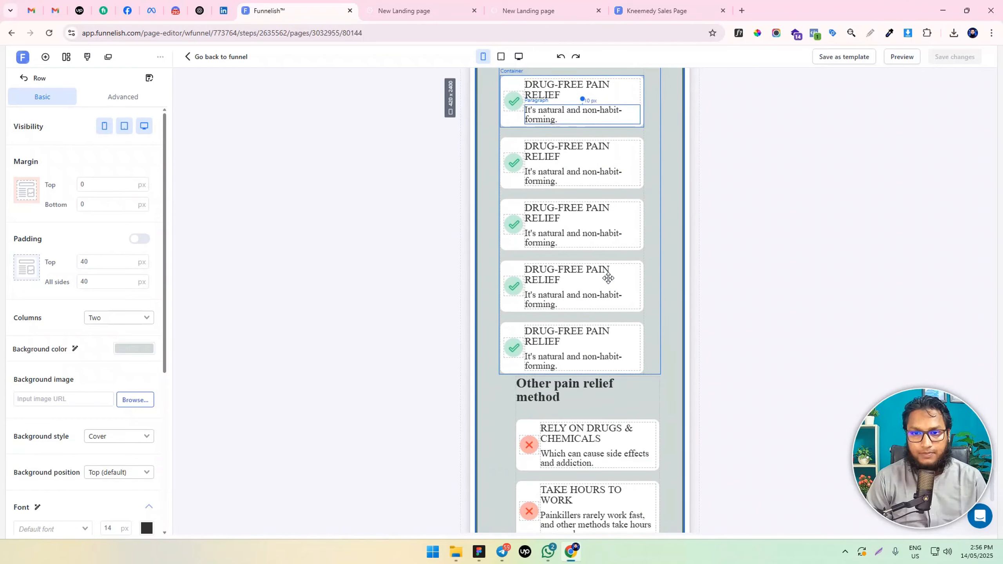
# Set the left padding of the "Other pain relief method" container to 0 px in the mobile layout
pyautogui.click(509, 330)
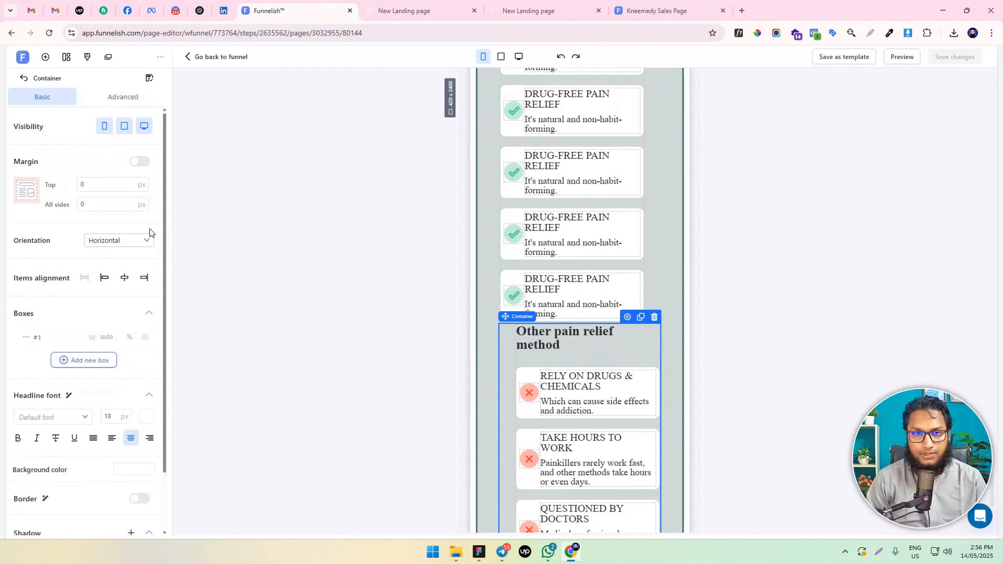
pyautogui.click(131, 96)
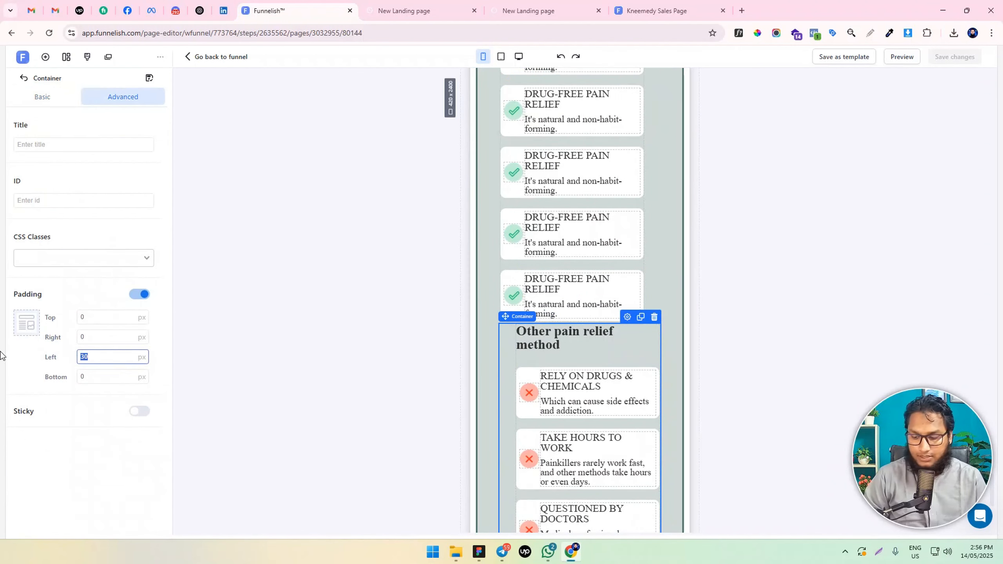
pyautogui.write('0')
pyautogui.scroll(3, 649, 262)
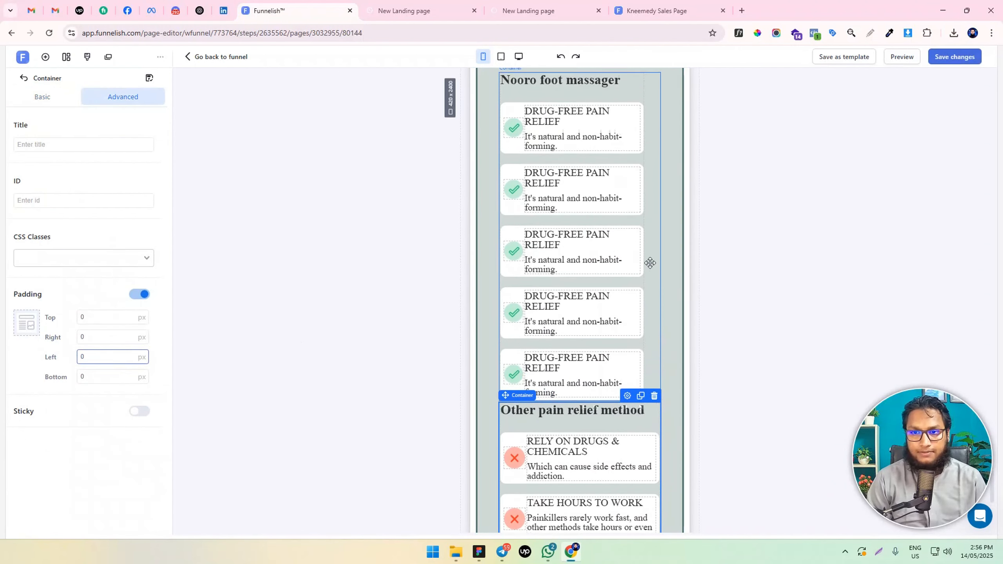
# Set the right padding of the "Nooro foot massager" container to 0 px in the mobile layout and check the stacked columns
pyautogui.click(646, 147)
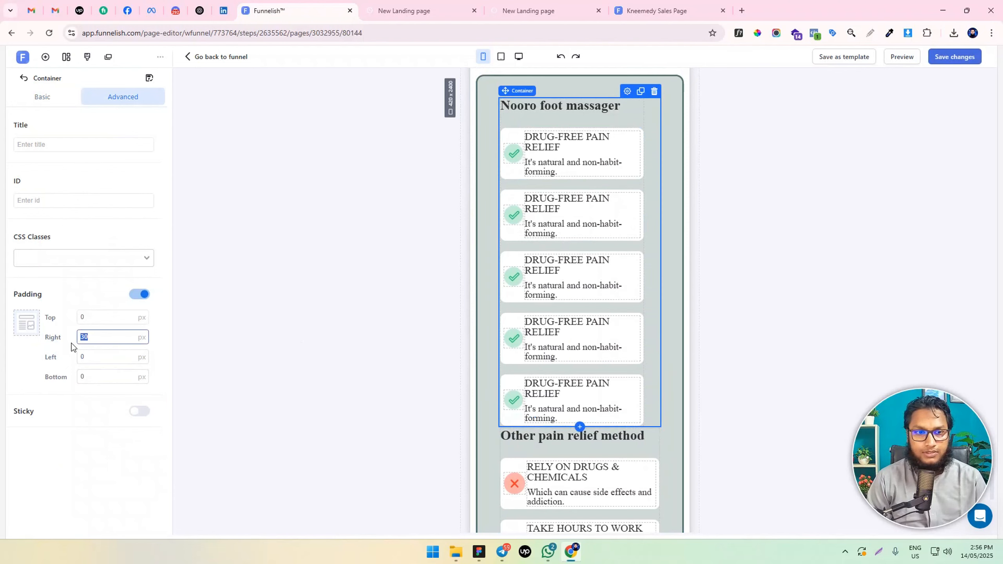
pyautogui.write('0')
pyautogui.scroll(-5, 632, 324)
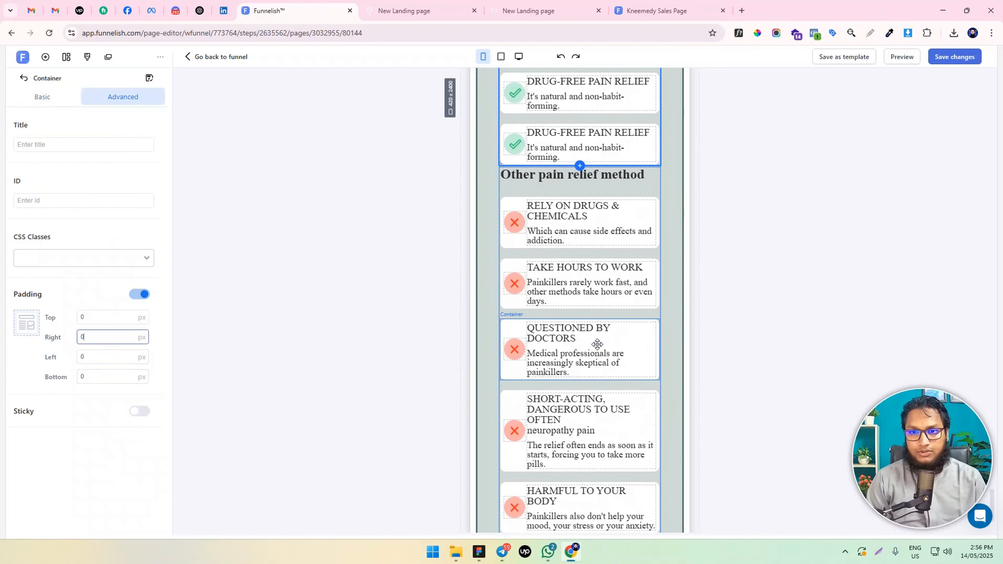
pyautogui.scroll(8, 649, 273)
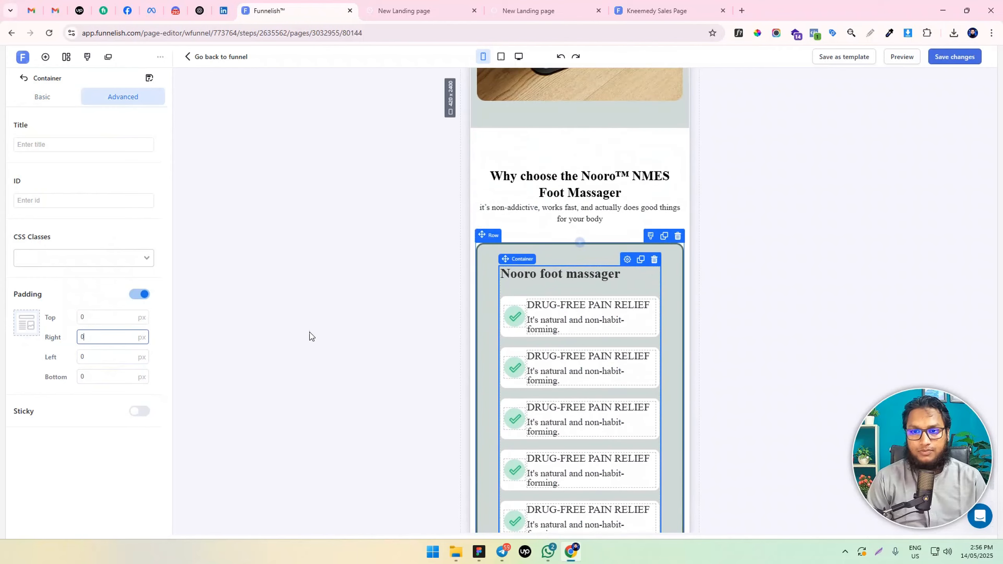
pyautogui.scroll(-5, 479, 309)
pyautogui.scroll(7, 479, 309)
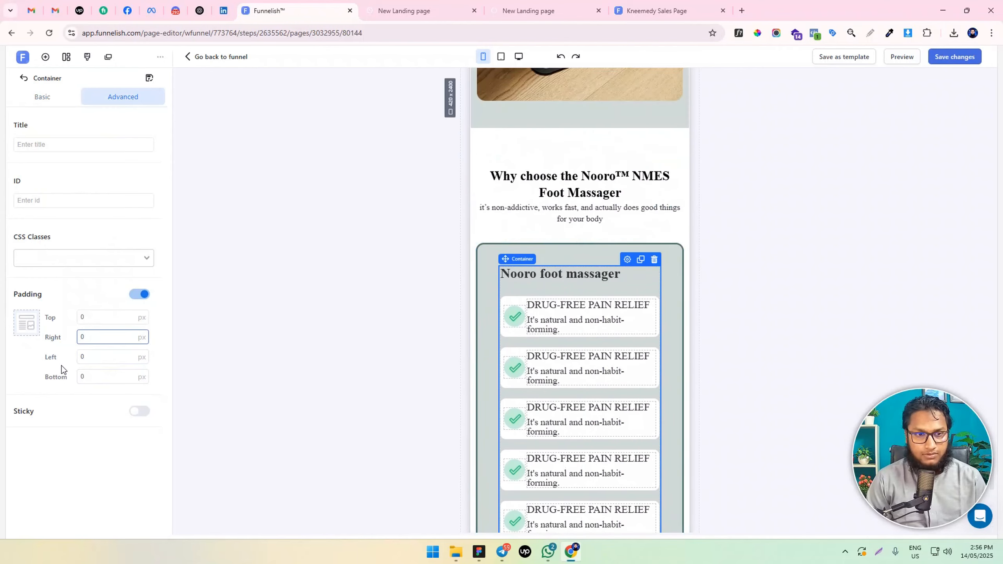
# Restore the earlier right padding of the "Nooro foot massager" container and left padding of the "Other pain relief method" container, and save the page
pyautogui.write('3')
pyautogui.click(289, 376)
pyautogui.scroll(-6, 569, 339)
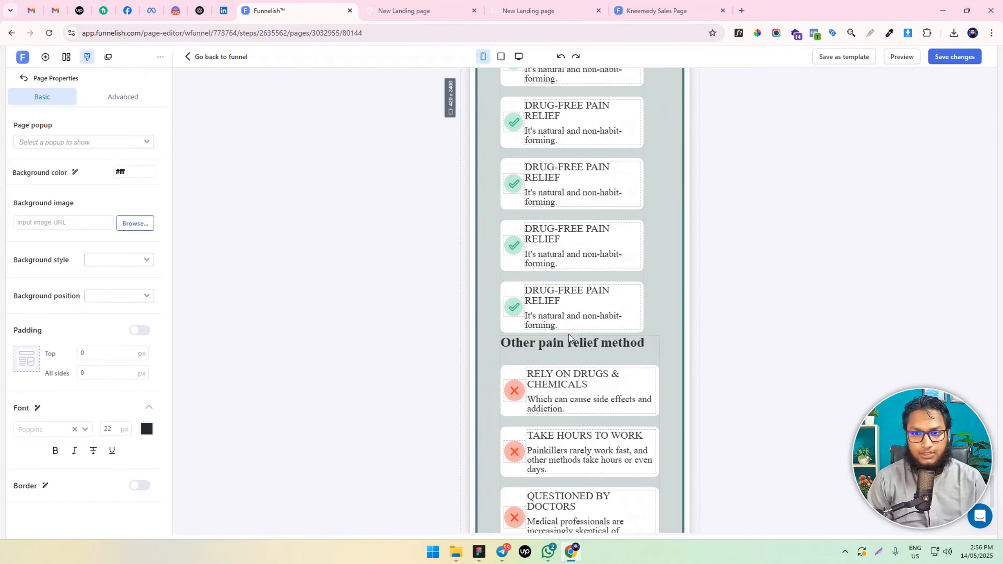
pyautogui.scroll(10, 567, 336)
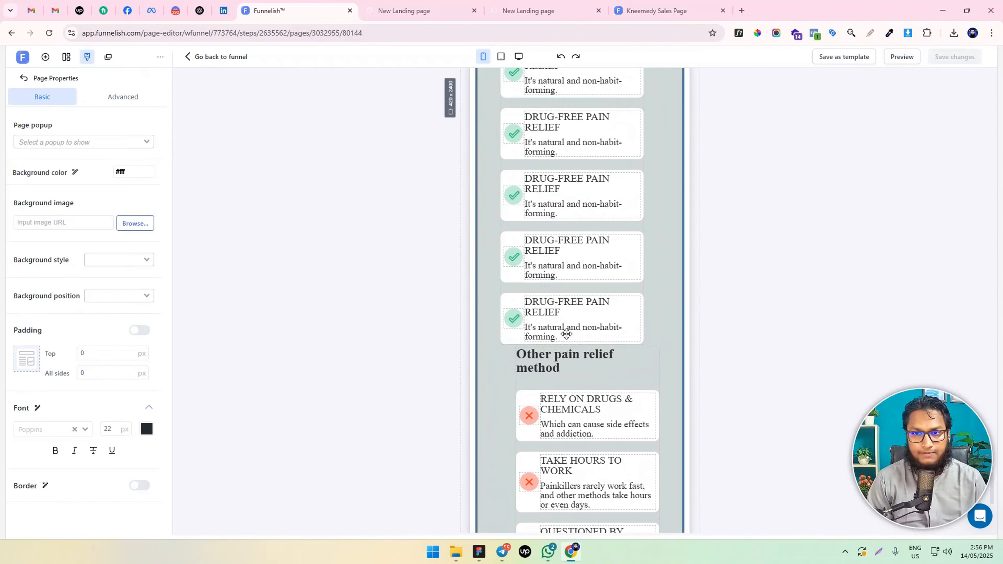
# Switch to the desktop layout and clone the two-column comparison row
pyautogui.click(518, 56)
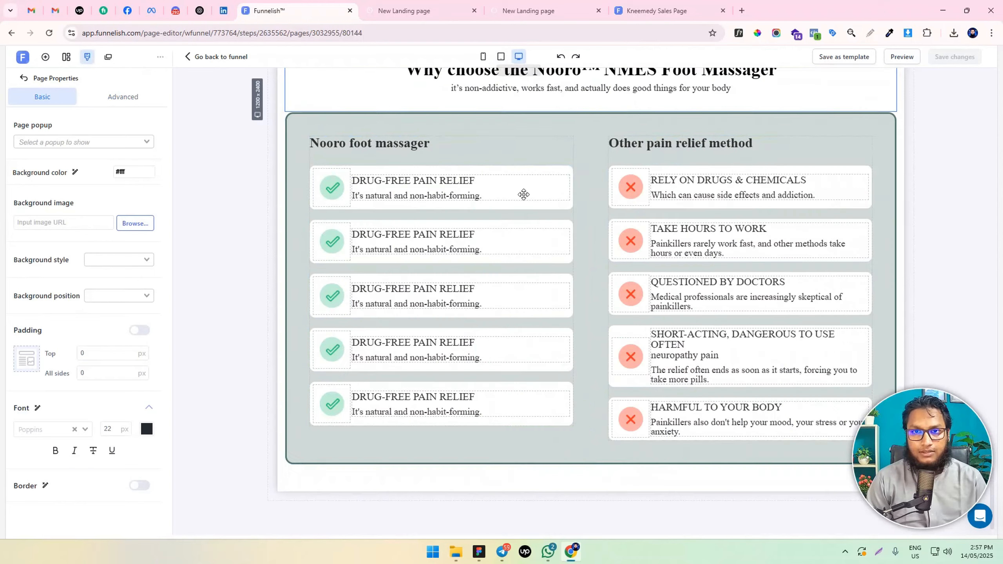
pyautogui.click(309, 125)
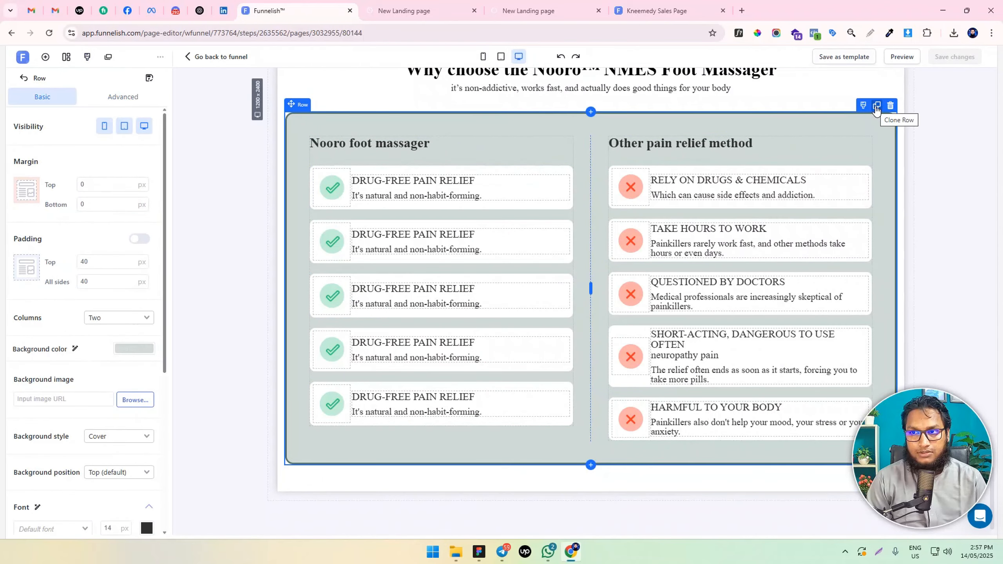
pyautogui.scroll(-4, 512, 271)
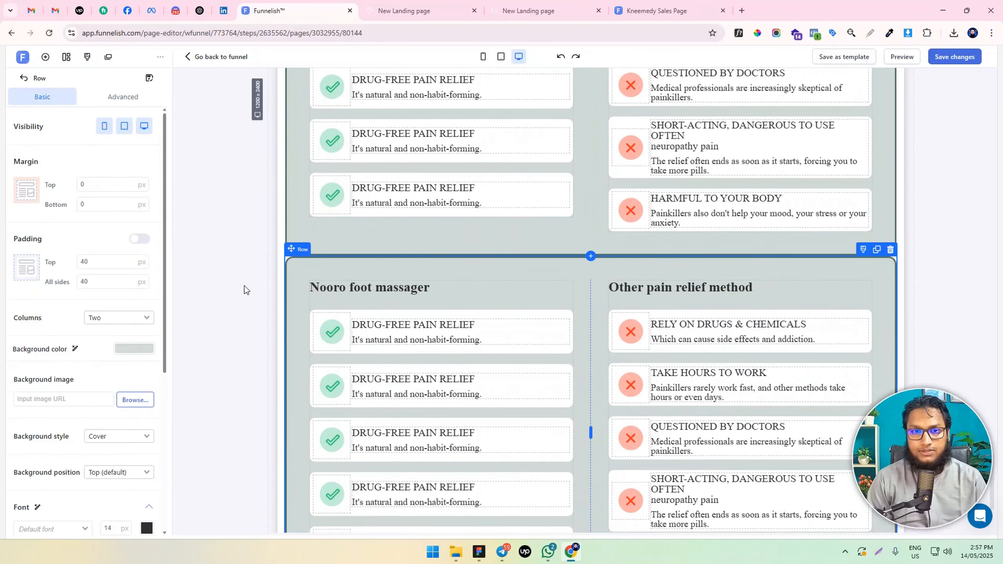
# Turn off mobile visibility for the original comparison row under the "Why choose the Nooro™ NMES Foot Massager" headline
pyautogui.scroll(5, 248, 287)
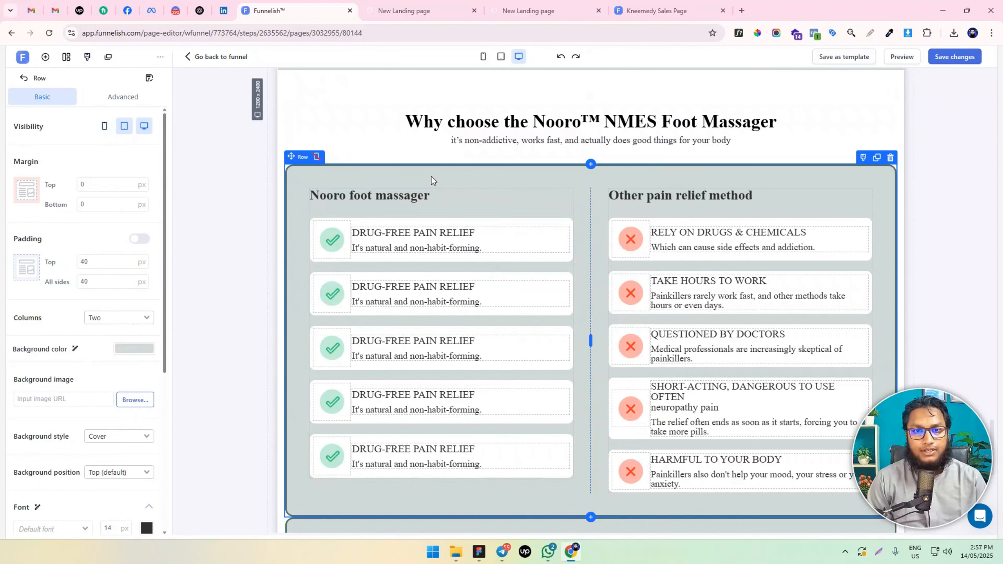
pyautogui.scroll(-5, 221, 237)
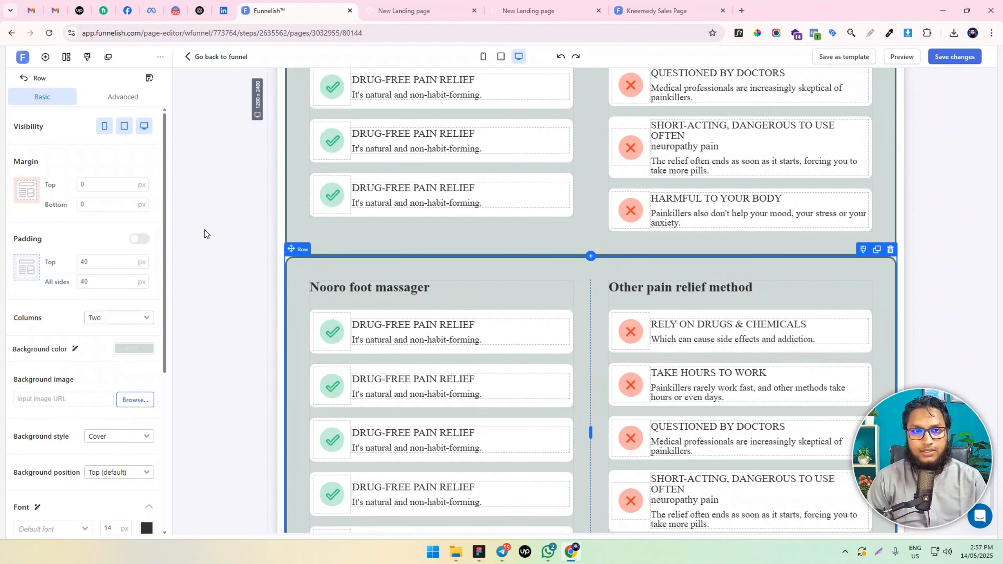
pyautogui.click(125, 128)
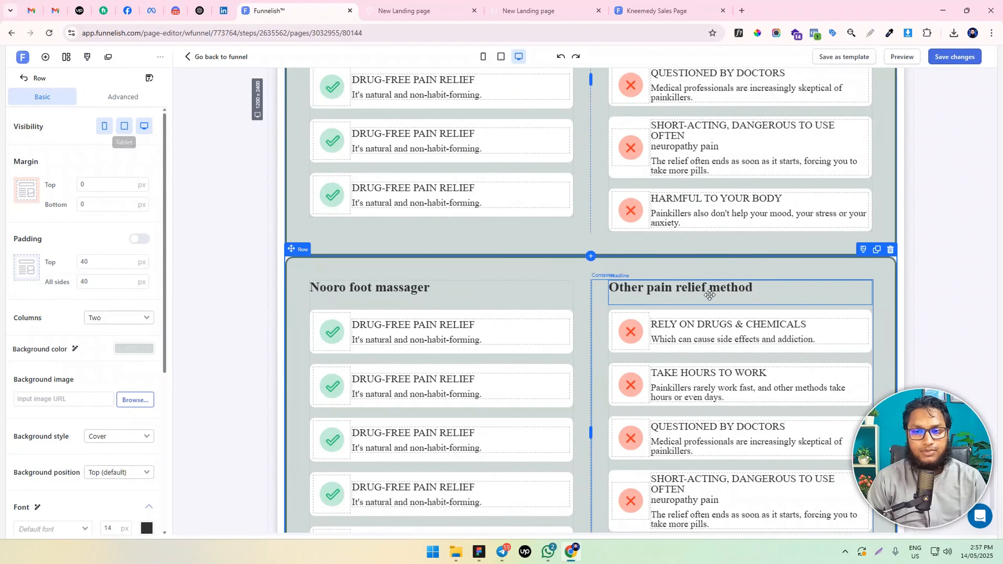
# Clone the duplicated comparison row once more so a second copy sits below it
pyautogui.scroll(-3, 705, 291)
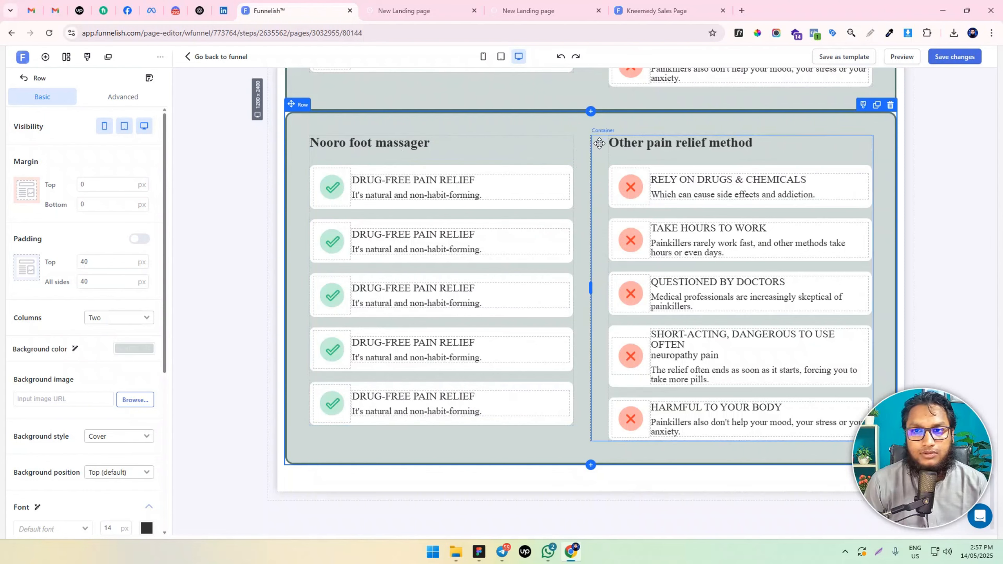
pyautogui.moveTo(597, 151); pyautogui.dragTo(644, 279)
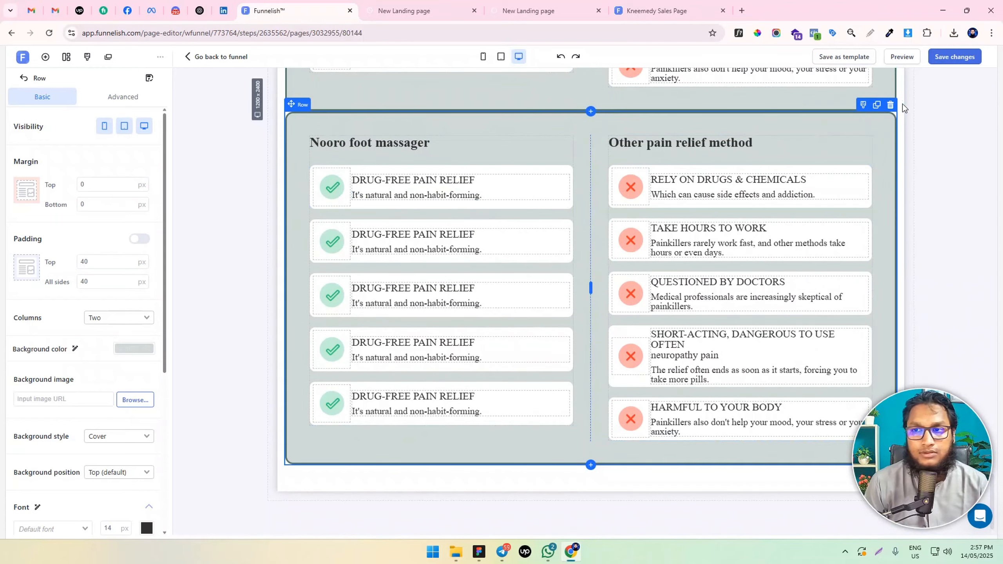
pyautogui.click(873, 107)
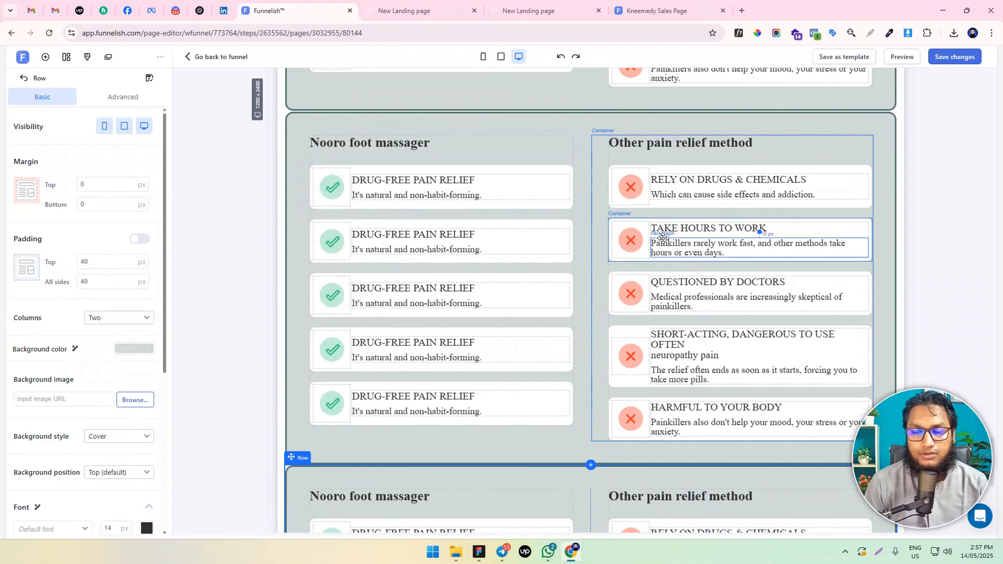
pyautogui.scroll(-3, 540, 204)
pyautogui.scroll(-5, 543, 204)
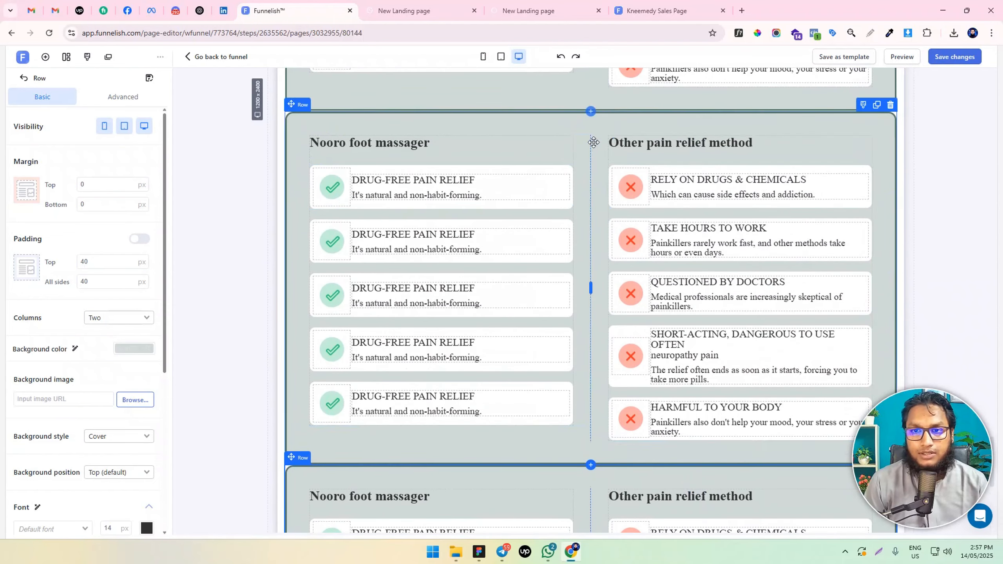
# Delete the "Other pain relief method" and "Nooro foot massager" containers from the middle copy of the comparison row
pyautogui.click(597, 142)
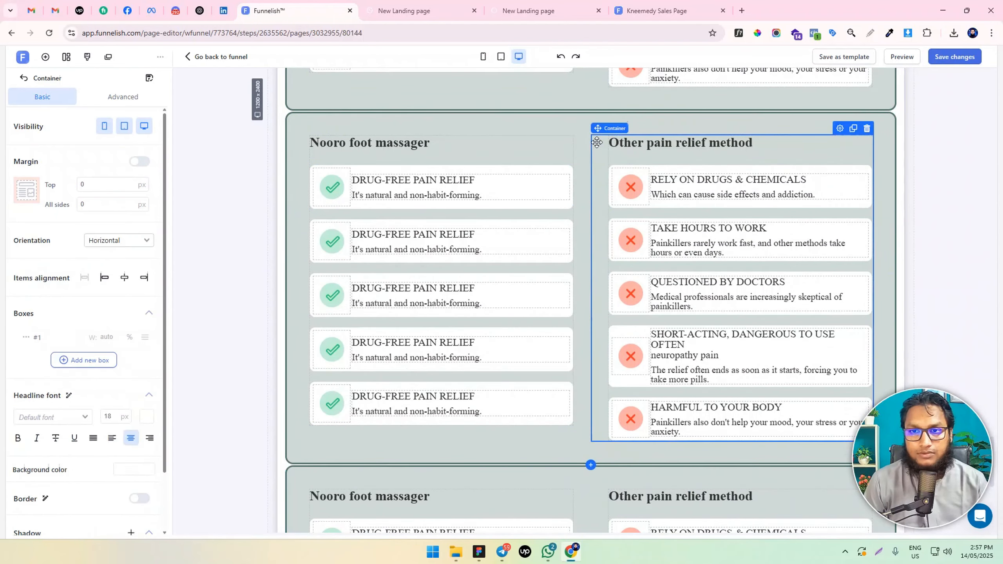
pyautogui.click(866, 129)
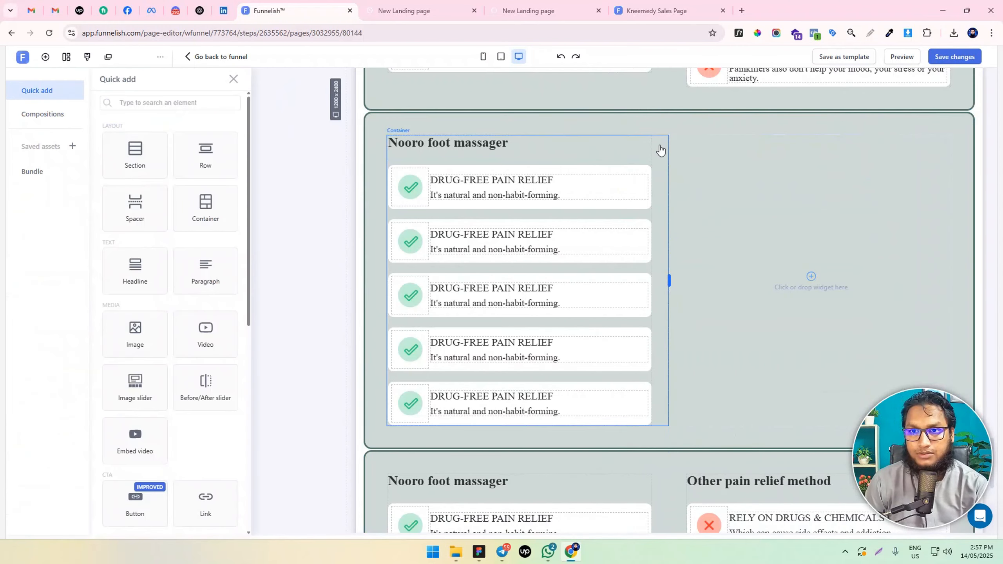
pyautogui.click(659, 150)
pyautogui.click(571, 128)
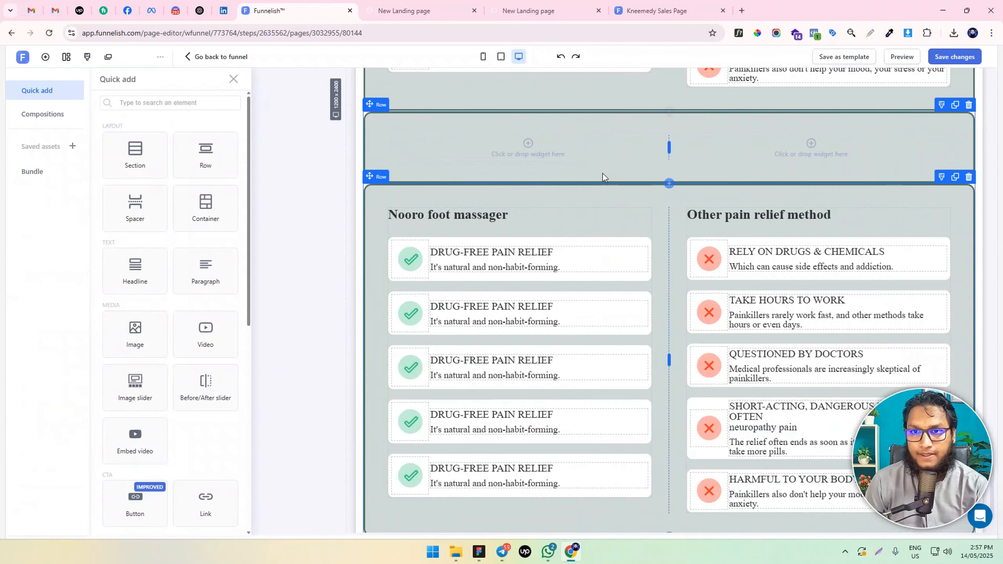
# Set the emptied comparison row to one column and insert a container with two boxes in it
pyautogui.click(674, 126)
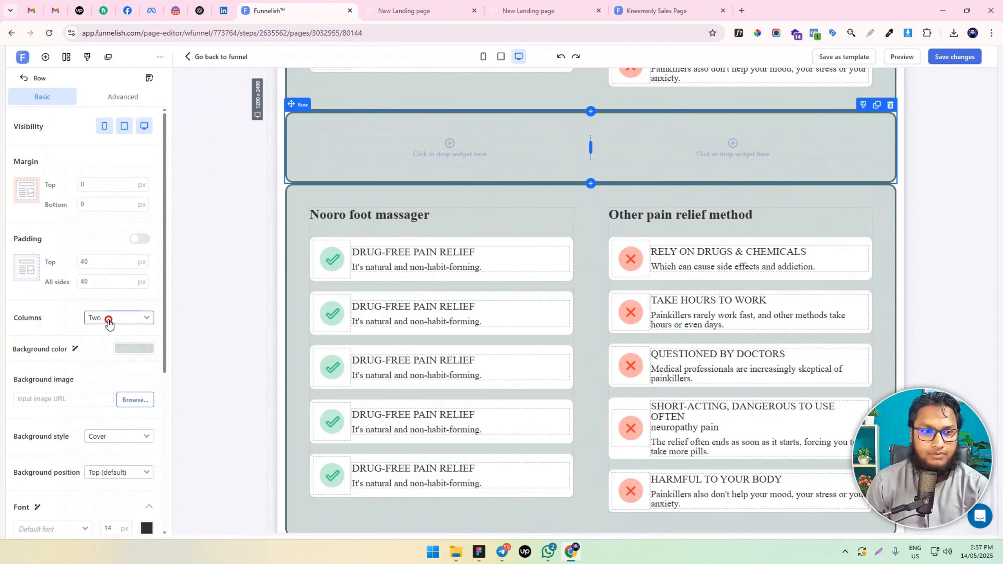
pyautogui.click(109, 320)
pyautogui.click(106, 333)
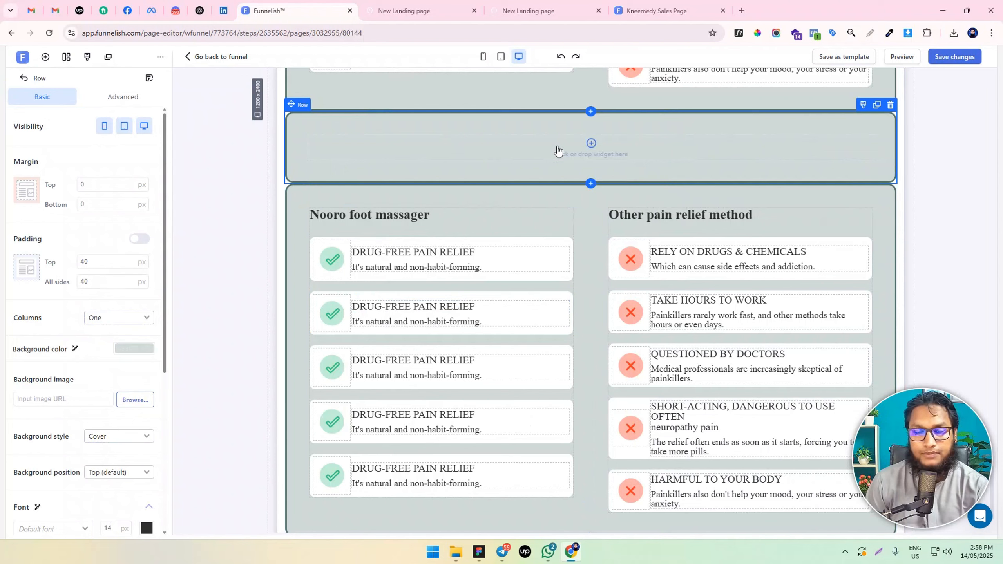
pyautogui.click(444, 157)
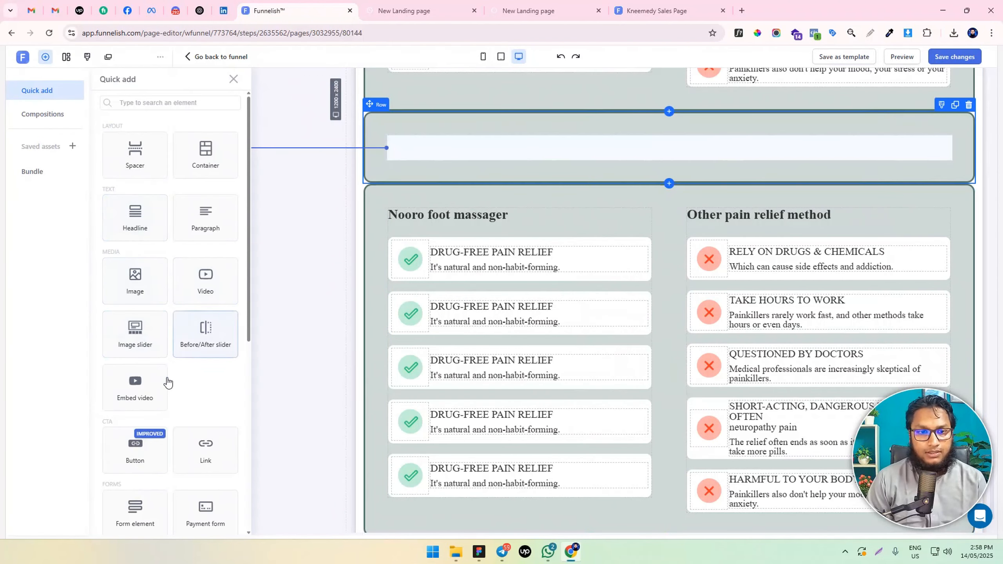
pyautogui.click(206, 157)
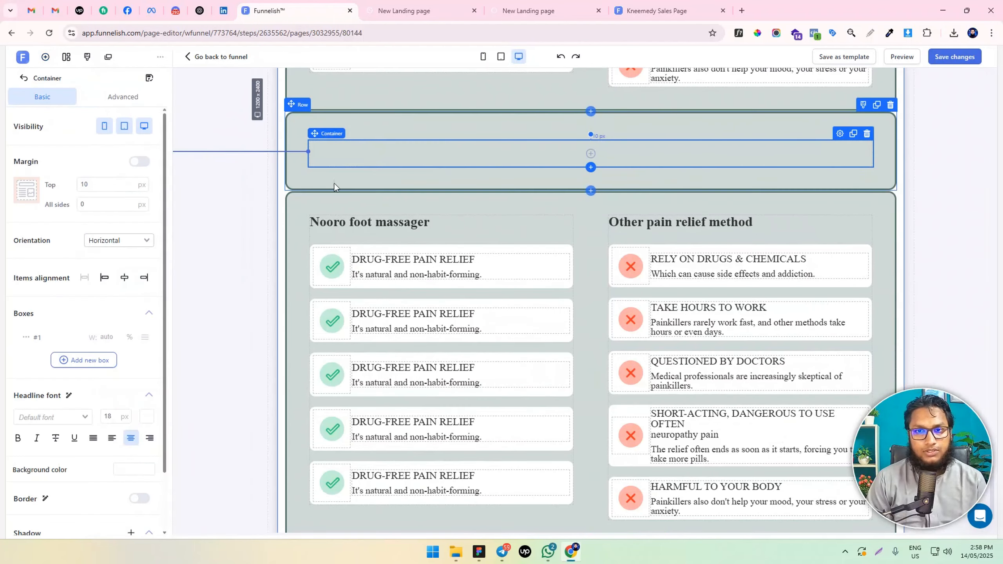
pyautogui.click(86, 359)
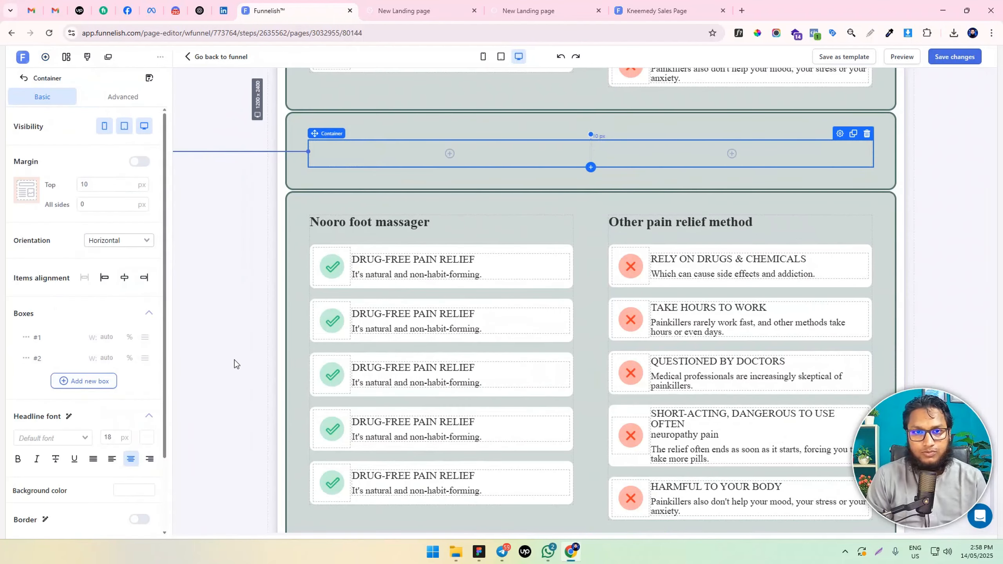
# Set the top and all-sides padding of the one-column row to 10 px
pyautogui.click(341, 129)
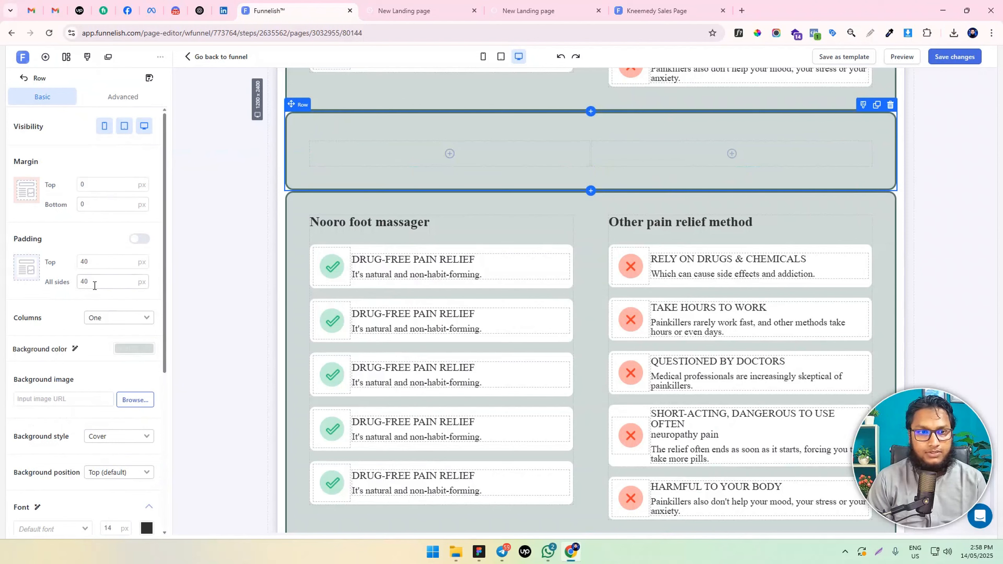
pyautogui.write('10')
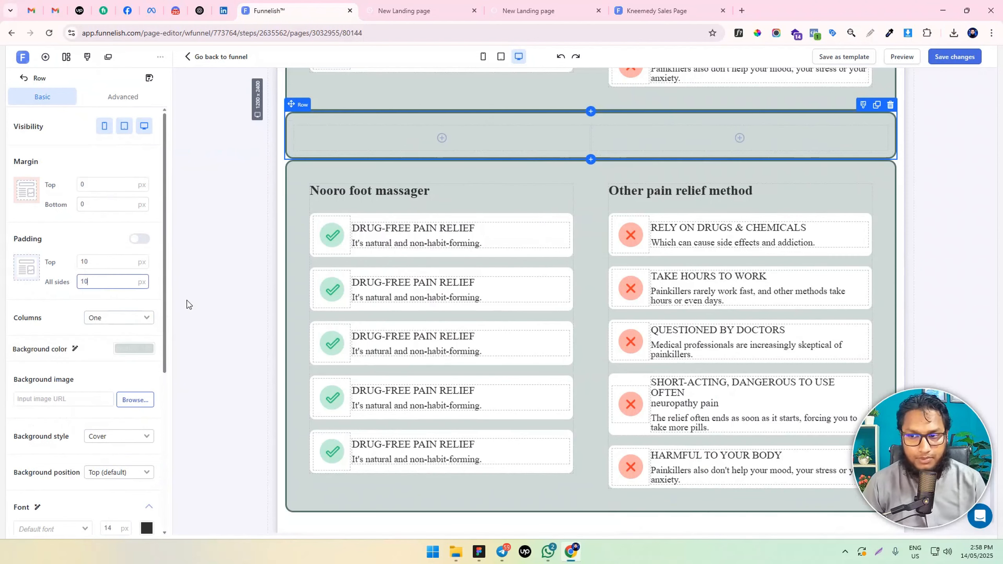
pyautogui.doubleClick(84, 282)
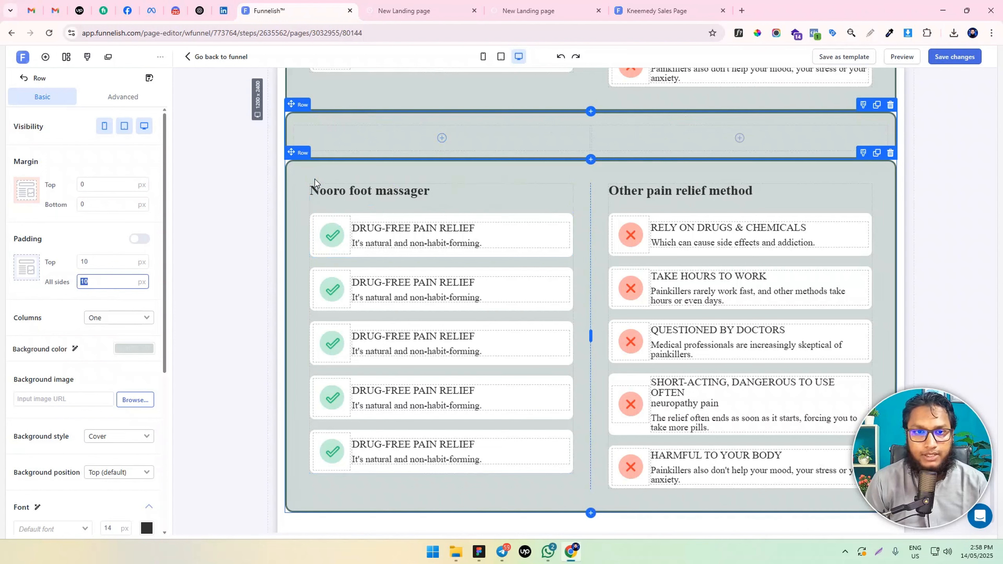
# Move the "Nooro foot massager" and "Other pain relief method" containers from the last row copy into the first and second boxes of the one-column row
pyautogui.click(585, 202)
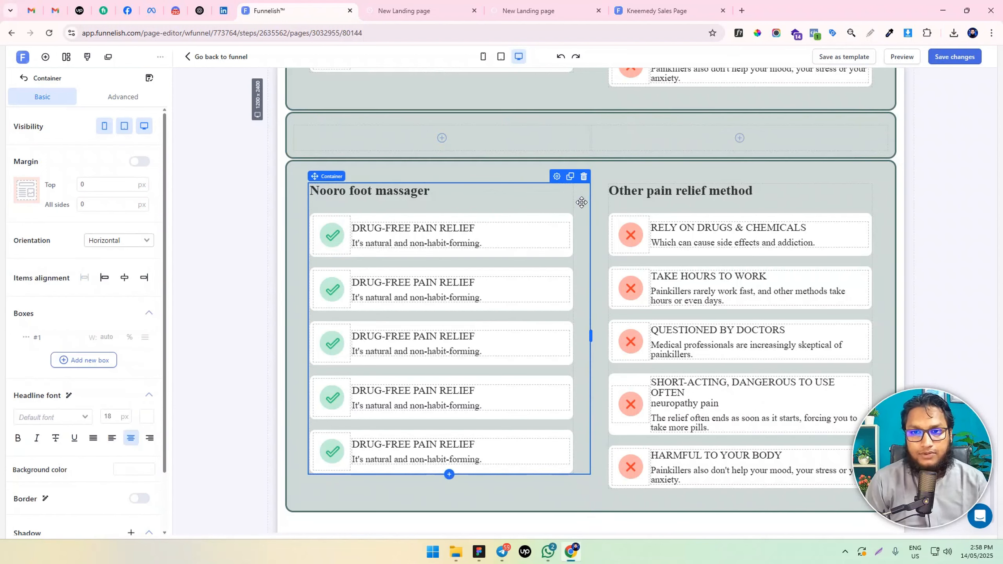
pyautogui.moveTo(582, 202); pyautogui.dragTo(611, 237)
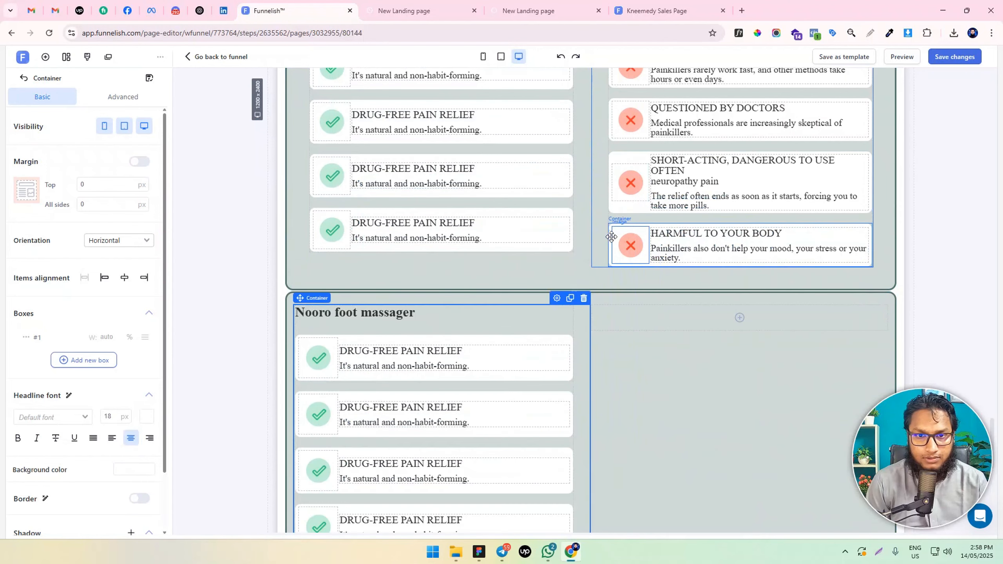
pyautogui.scroll(-5, 611, 237)
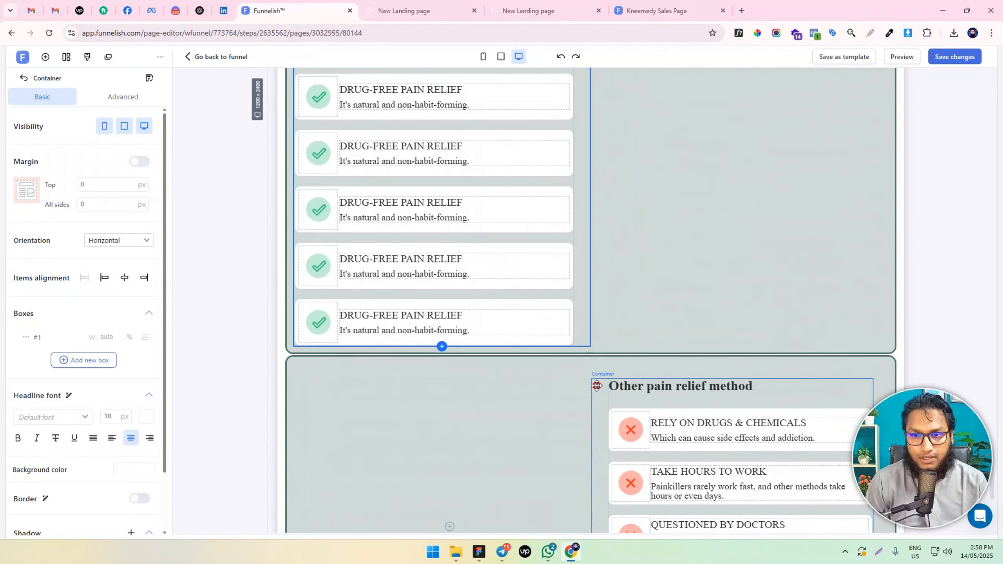
pyautogui.moveTo(596, 385); pyautogui.dragTo(638, 368)
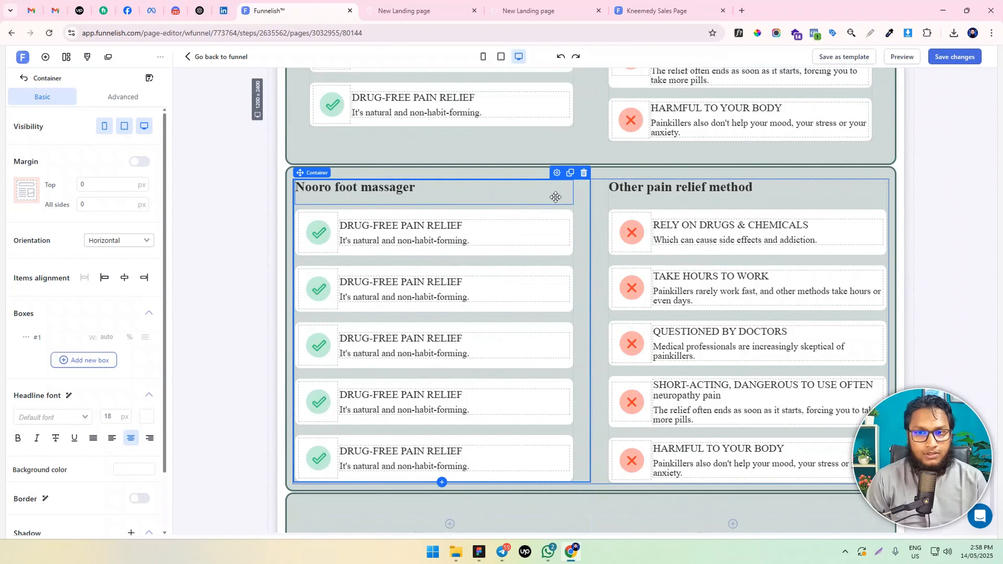
# Set the right padding of the moved "Nooro foot massager" container and the left padding of the "Other pain relief method" container to 8 px
pyautogui.click(119, 99)
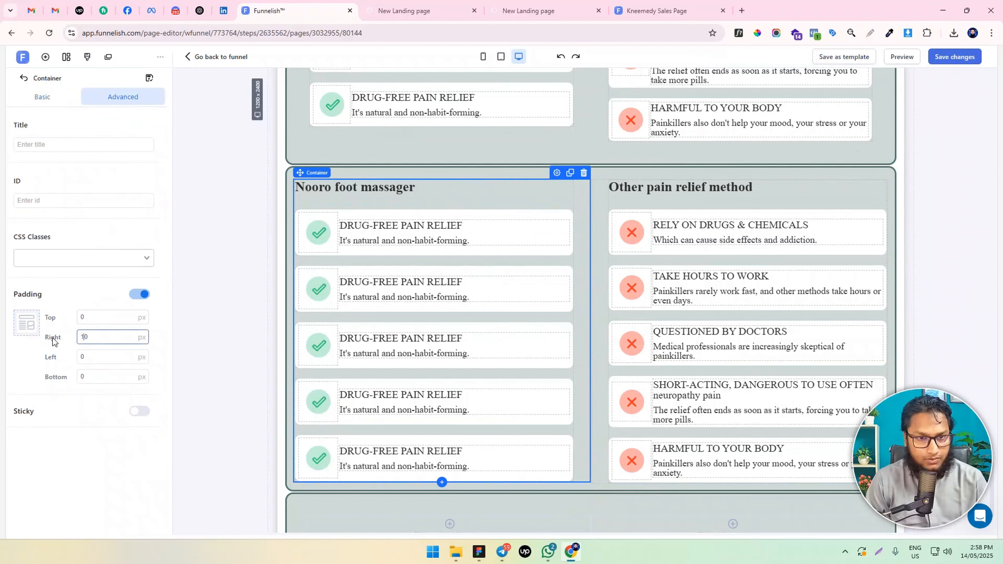
pyautogui.hotkey('ctrl', 'a')
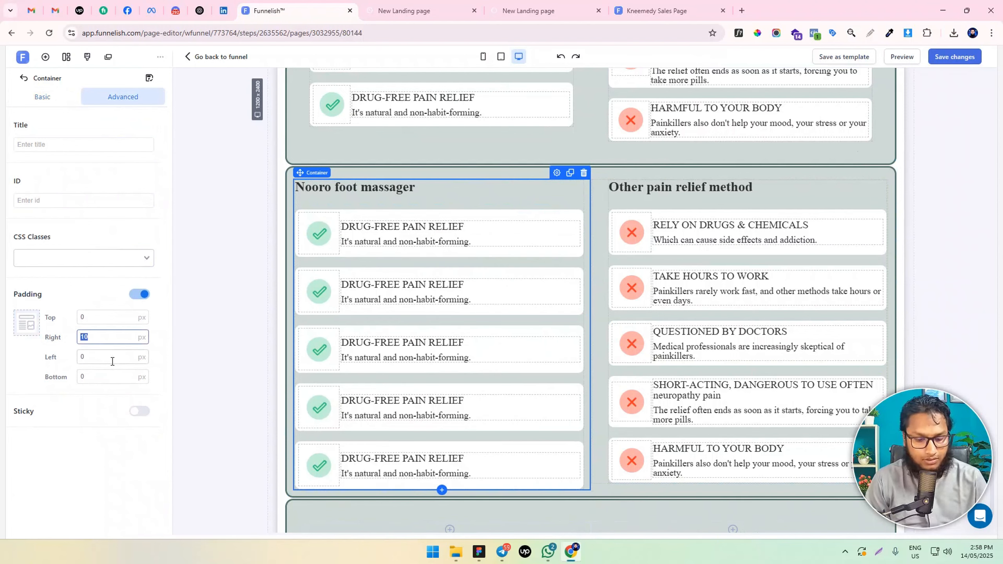
pyautogui.write('8')
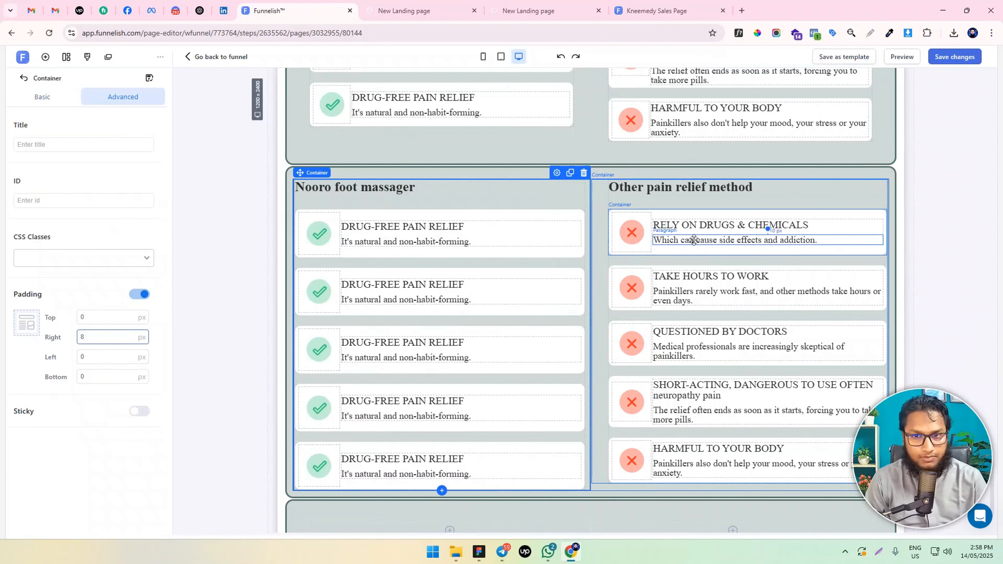
pyautogui.click(604, 194)
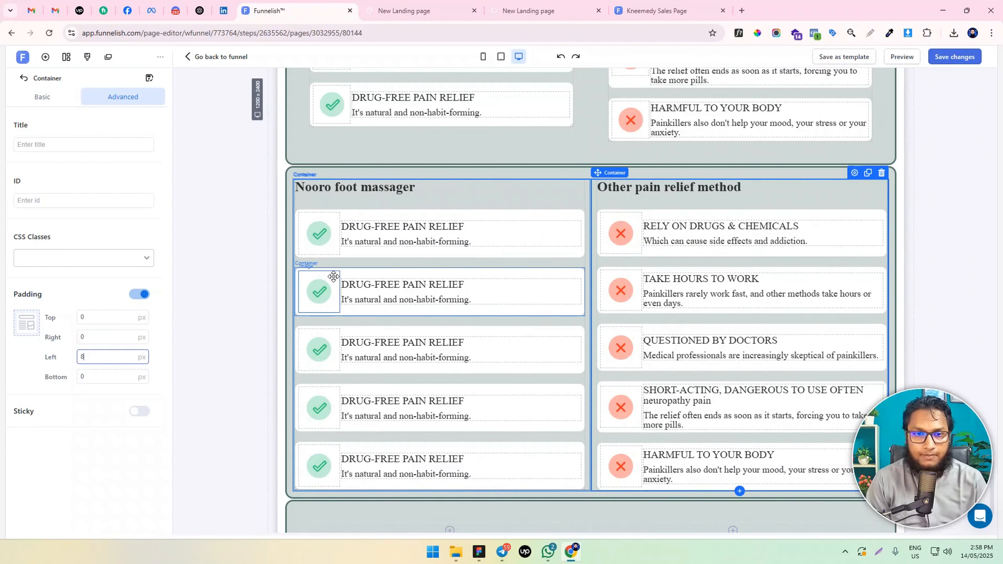
# Set the top margin of the second to fifth cards in the last row's "Nooro foot massager" column to 10 px
pyautogui.click(380, 254)
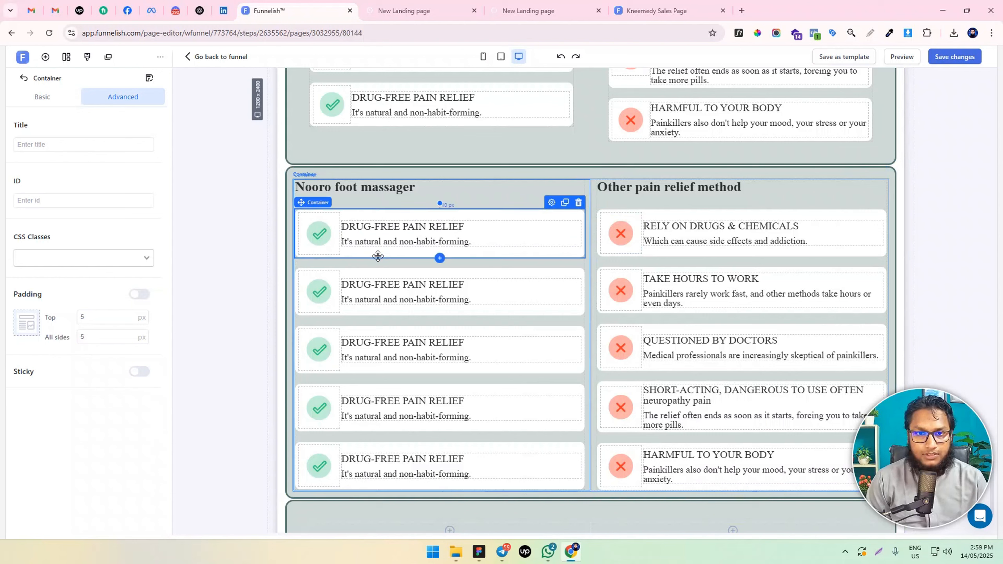
pyautogui.click(387, 310)
pyautogui.click(45, 99)
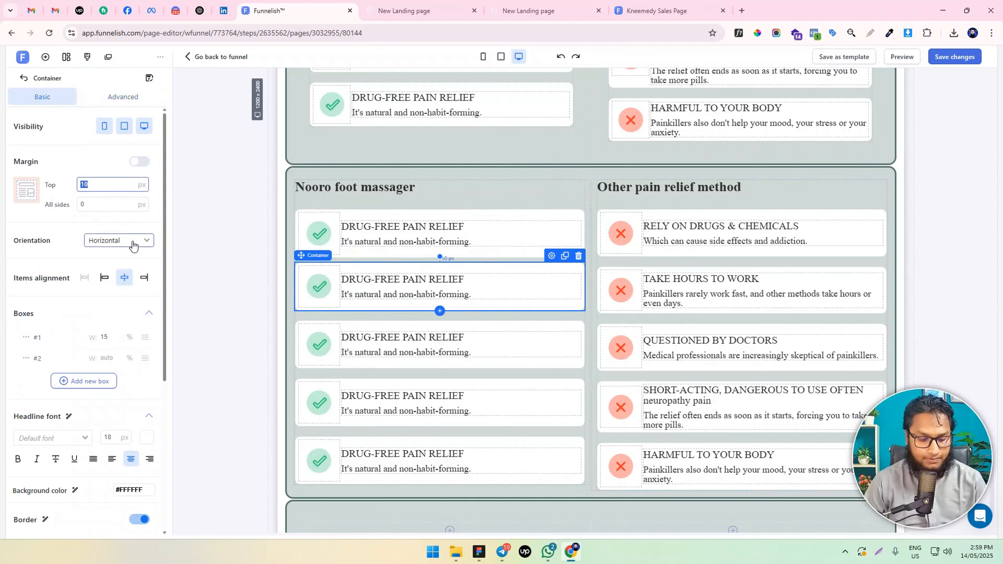
pyautogui.click(359, 366)
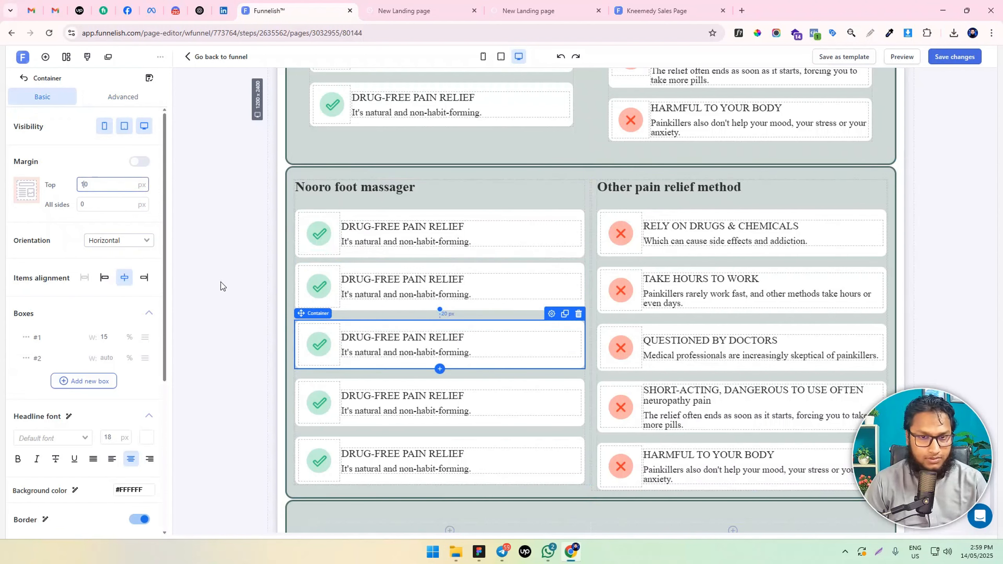
pyautogui.click(347, 418)
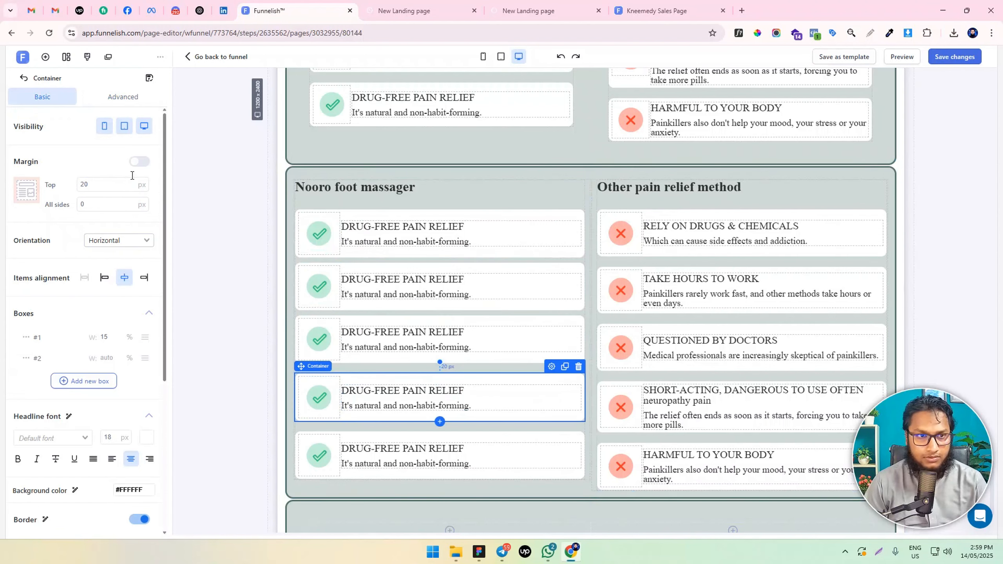
pyautogui.doubleClick(83, 181)
pyautogui.write('10')
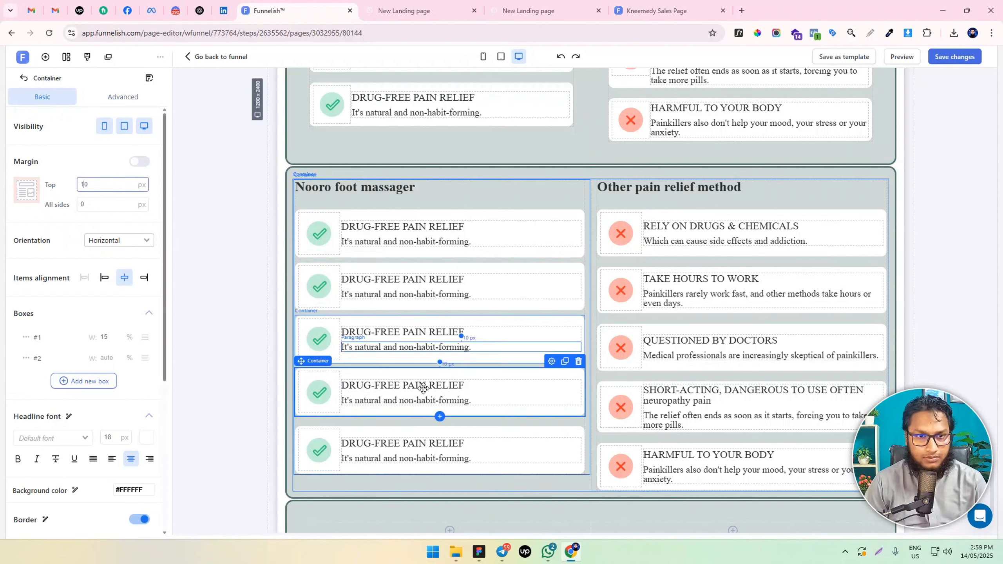
pyautogui.click(354, 469)
pyautogui.doubleClick(84, 182)
pyautogui.write('10')
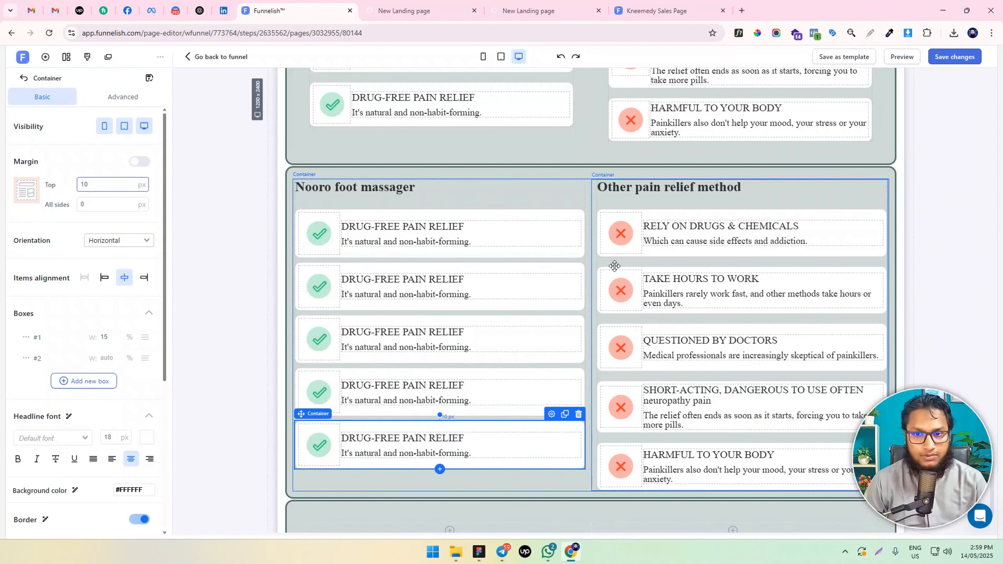
# Set the top margin of the second to fifth cards under "Other pain relief method" in the same row to 10 px
pyautogui.click(675, 251)
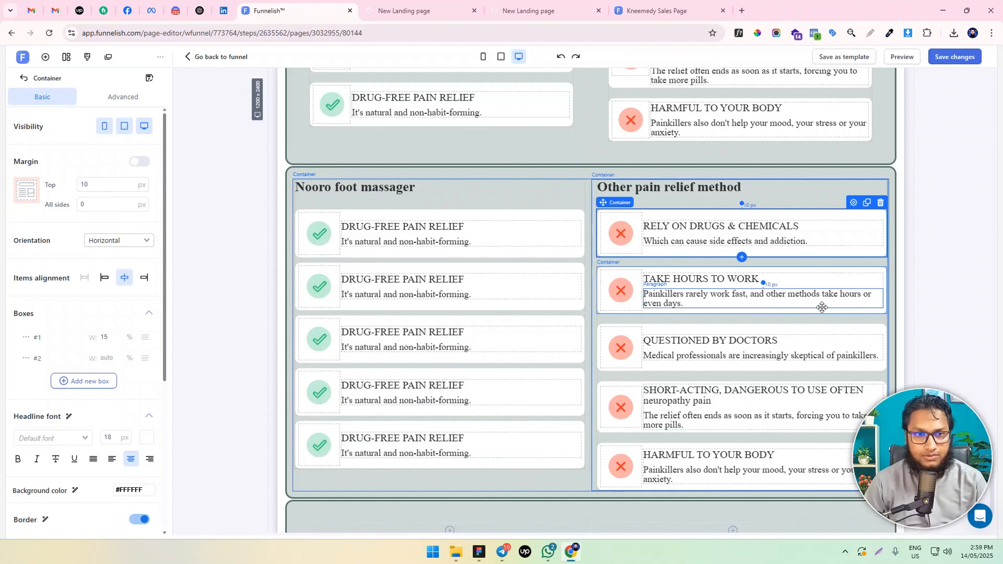
pyautogui.click(702, 312)
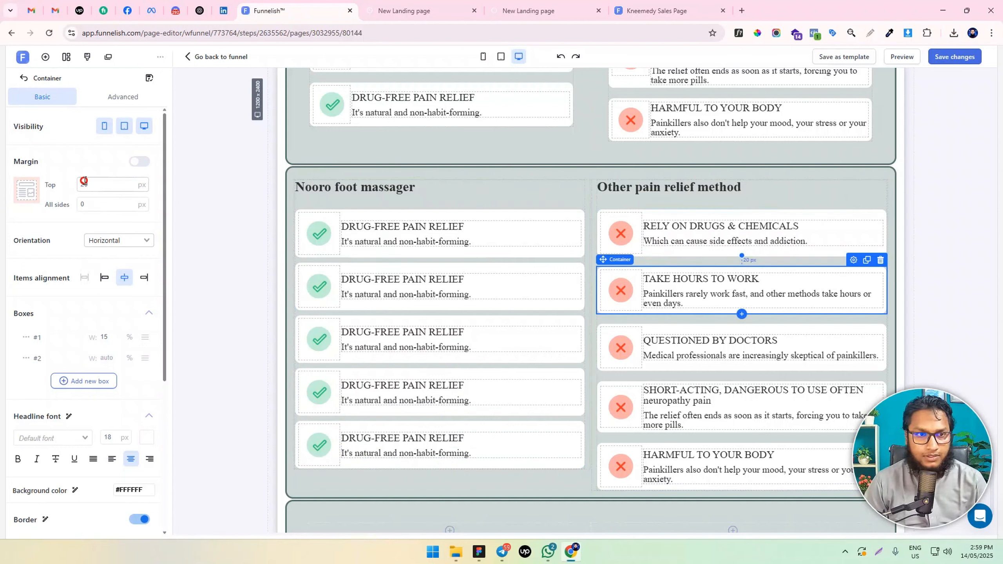
pyautogui.doubleClick(84, 183)
pyautogui.write('10')
pyautogui.click(667, 356)
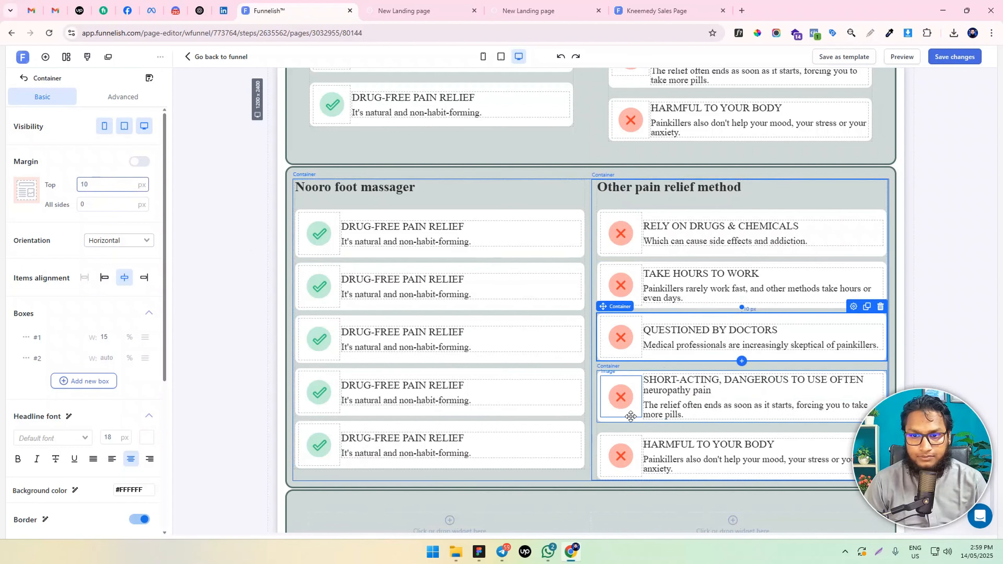
pyautogui.click(628, 420)
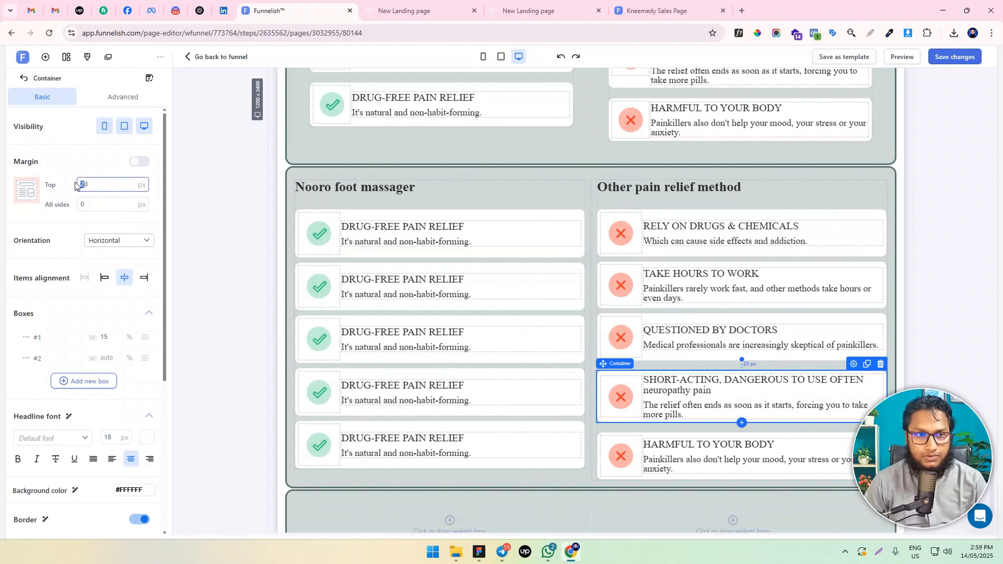
pyautogui.write('10')
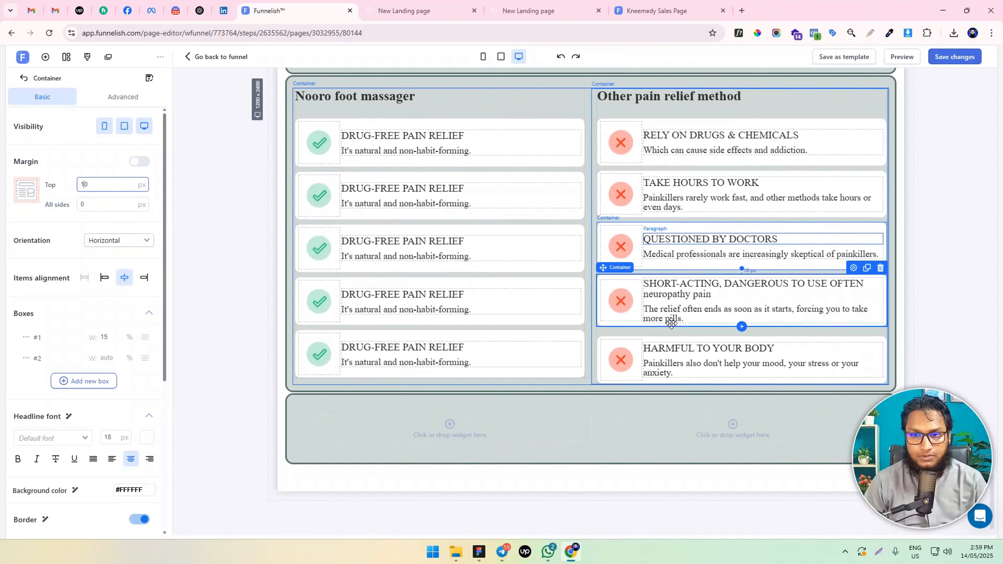
pyautogui.click(660, 377)
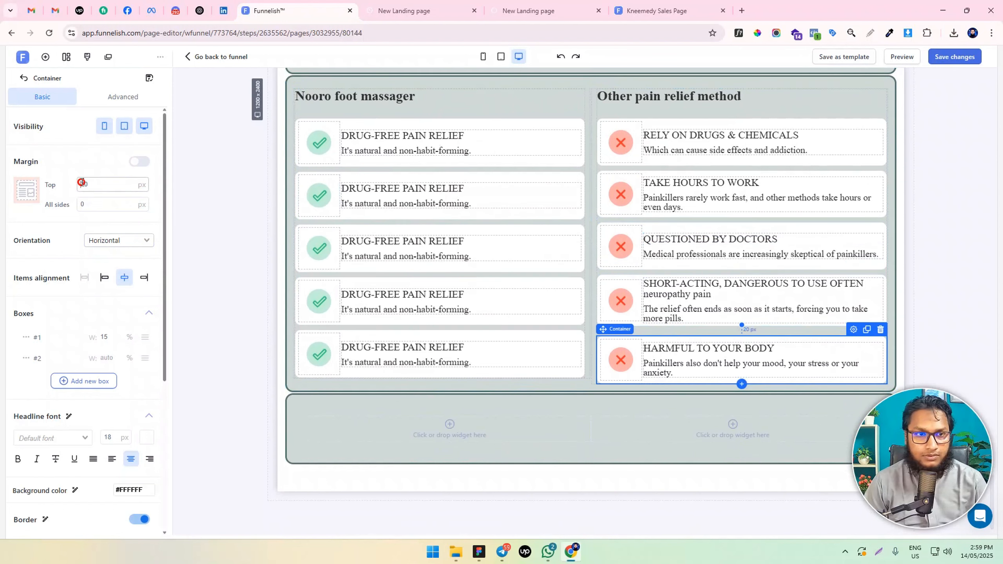
pyautogui.write('1')
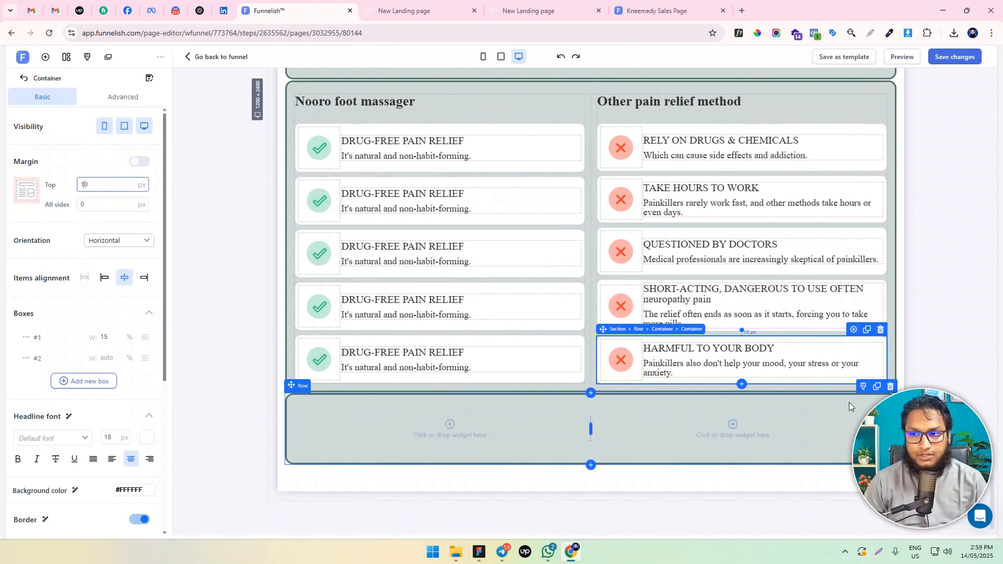
# Delete the empty two-column row below the comparison and save the page
pyautogui.click(890, 388)
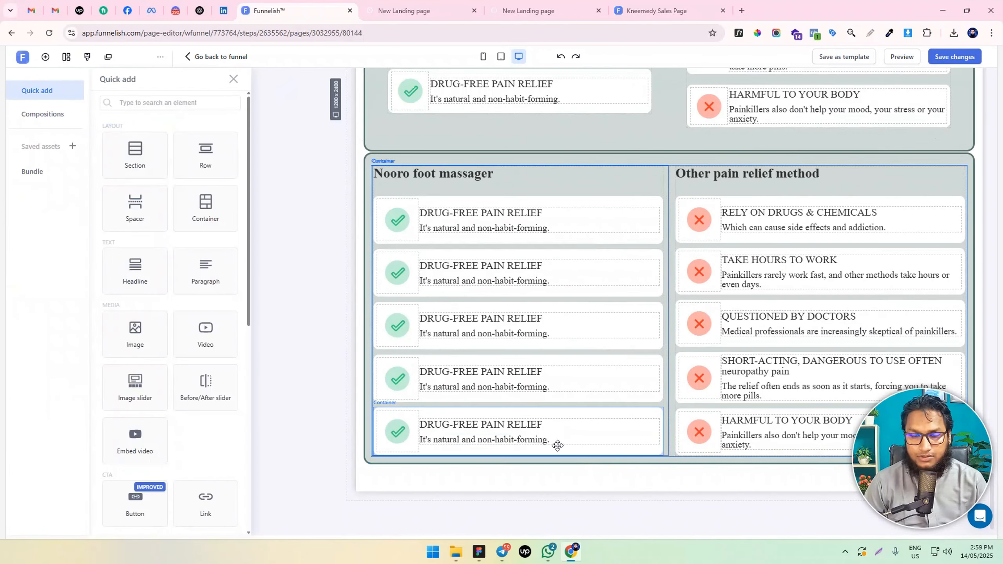
pyautogui.click(963, 63)
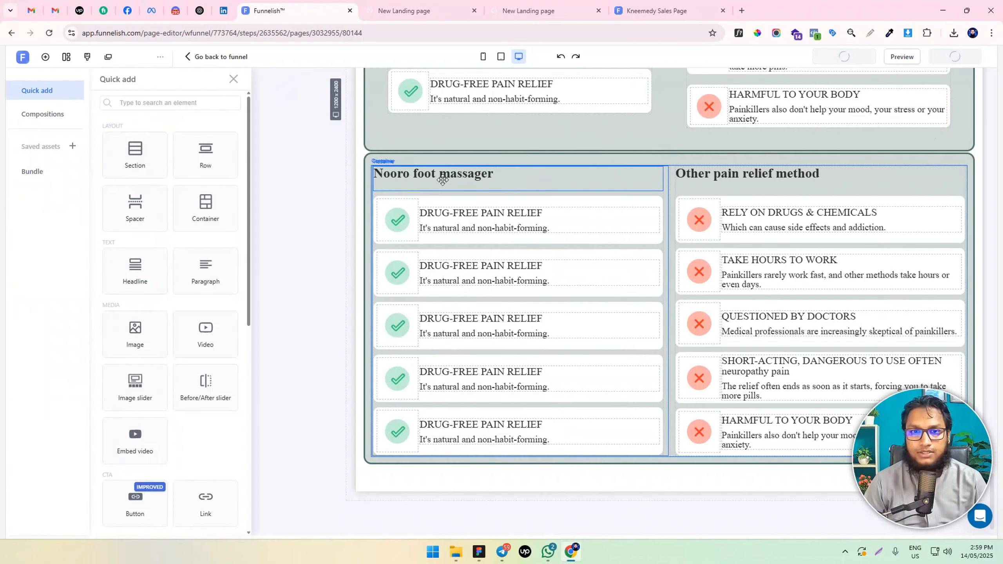
# Set the font size of the last row's "Nooro foot massager" and "Other pain relief method" headlines to 22 px
pyautogui.click(373, 158)
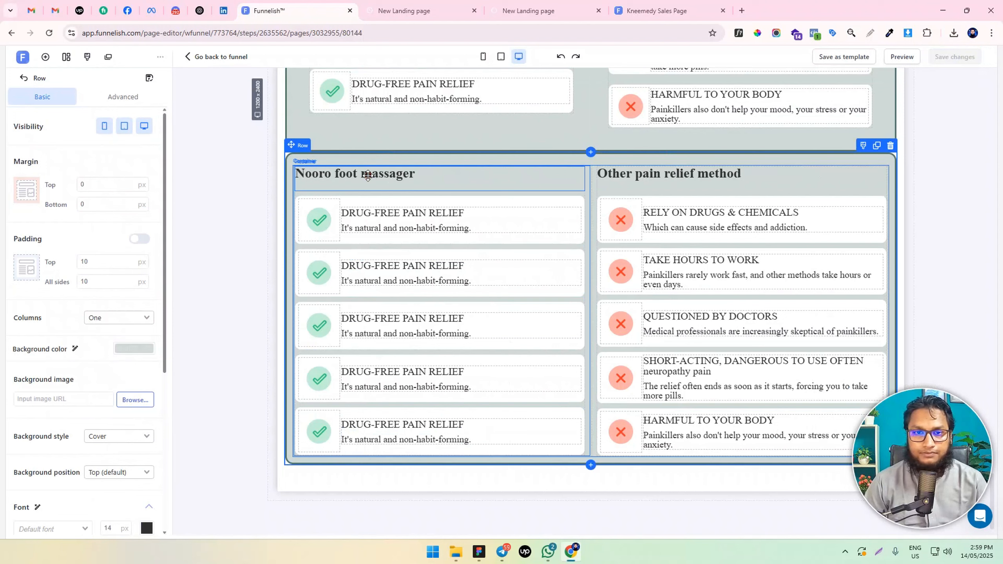
pyautogui.tripleClick(368, 176)
pyautogui.click(470, 114)
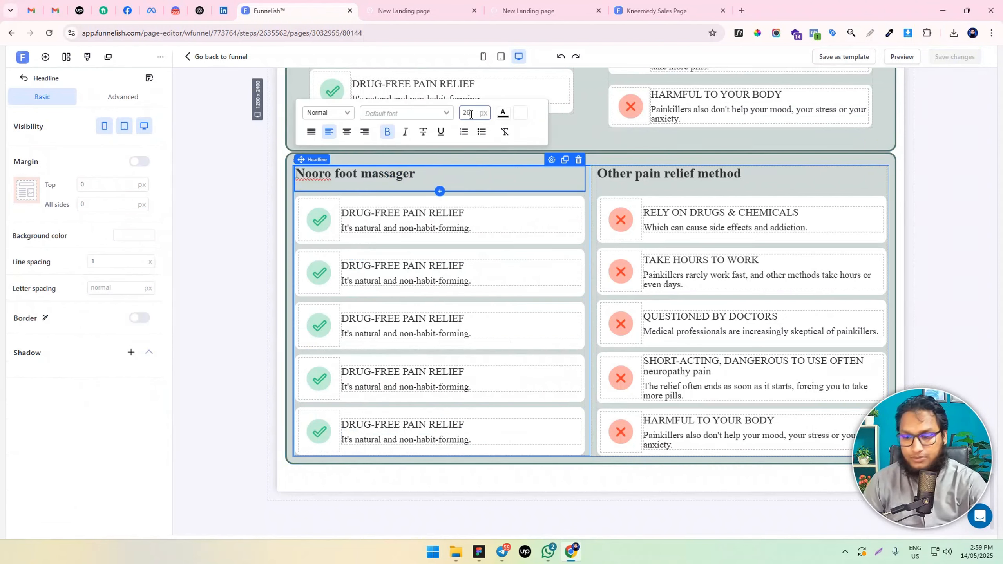
pyautogui.press('Down')
pyautogui.press('Down')
pyautogui.press('Down')
pyautogui.press('Down')
pyautogui.press('Down')
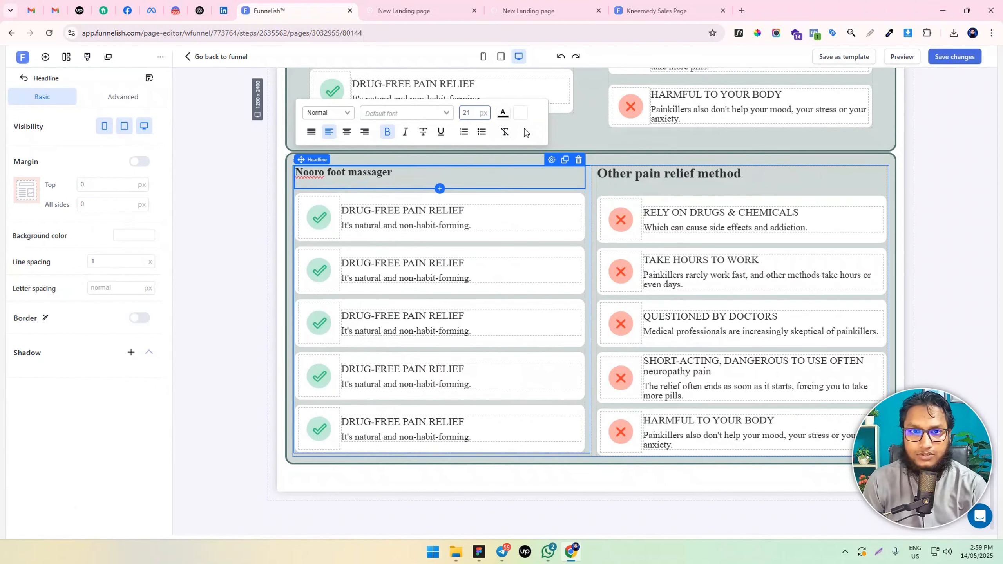
pyautogui.press('Down')
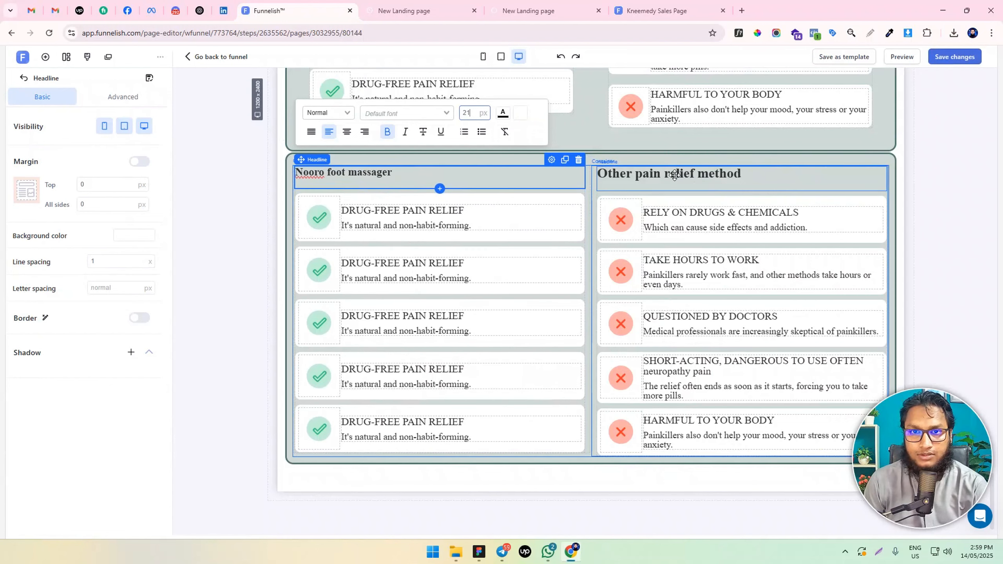
pyautogui.tripleClick(674, 175)
pyautogui.click(769, 113)
pyautogui.press('Down')
pyautogui.press('Down')
pyautogui.press('Down')
pyautogui.press('Down')
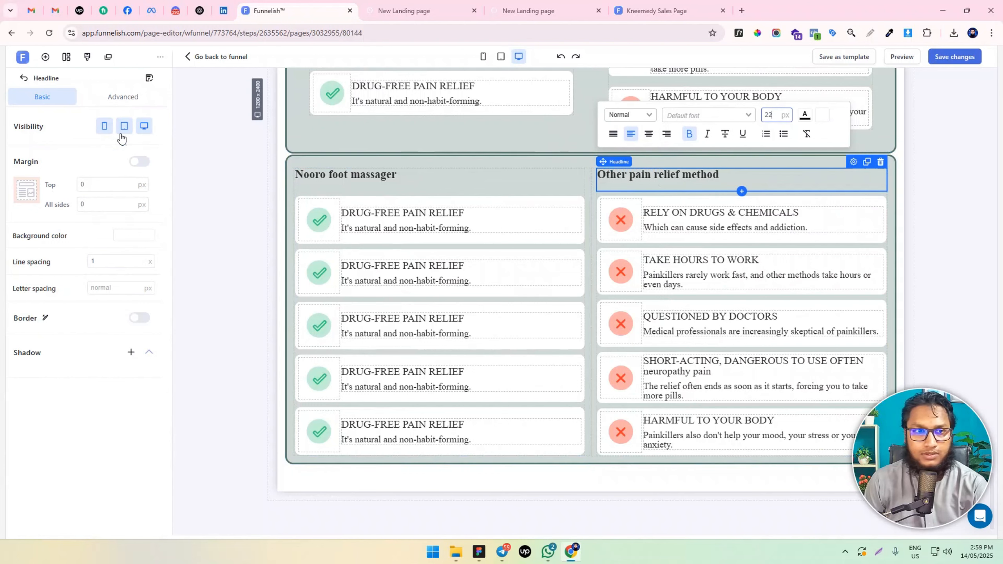
# Set the bottom padding of both column headlines in the last row to 10 px
pyautogui.click(123, 96)
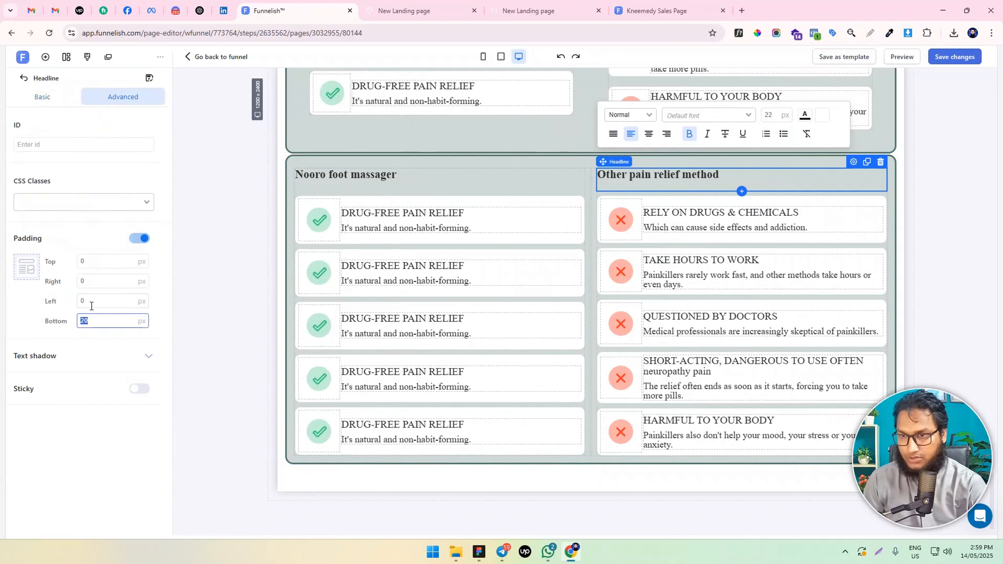
pyautogui.write('10')
pyautogui.click(450, 174)
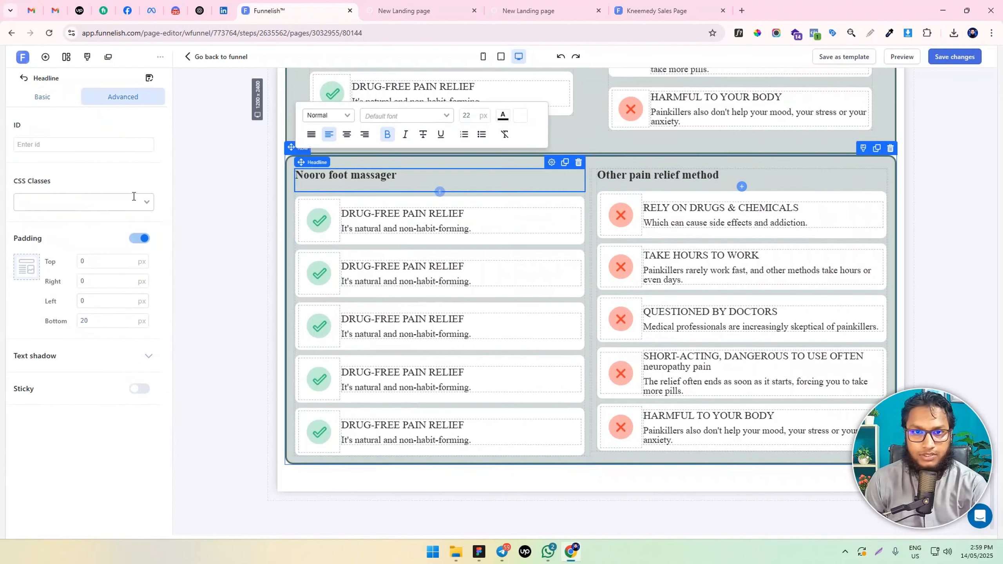
pyautogui.write('10')
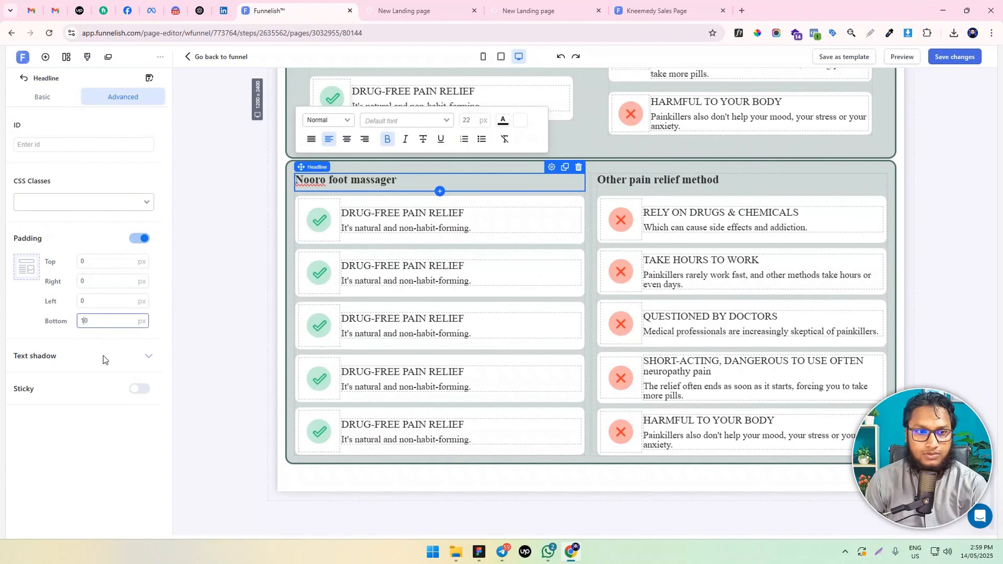
# Examine how the side-by-side comparison row's headlines, icons and card text fit in the mobile view
pyautogui.click(330, 222)
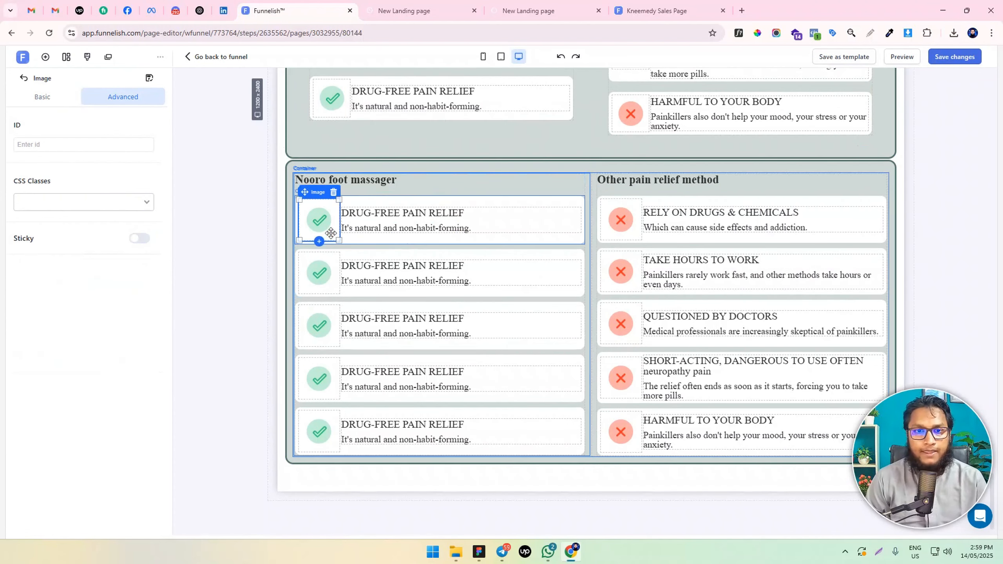
pyautogui.click(357, 237)
pyautogui.click(483, 56)
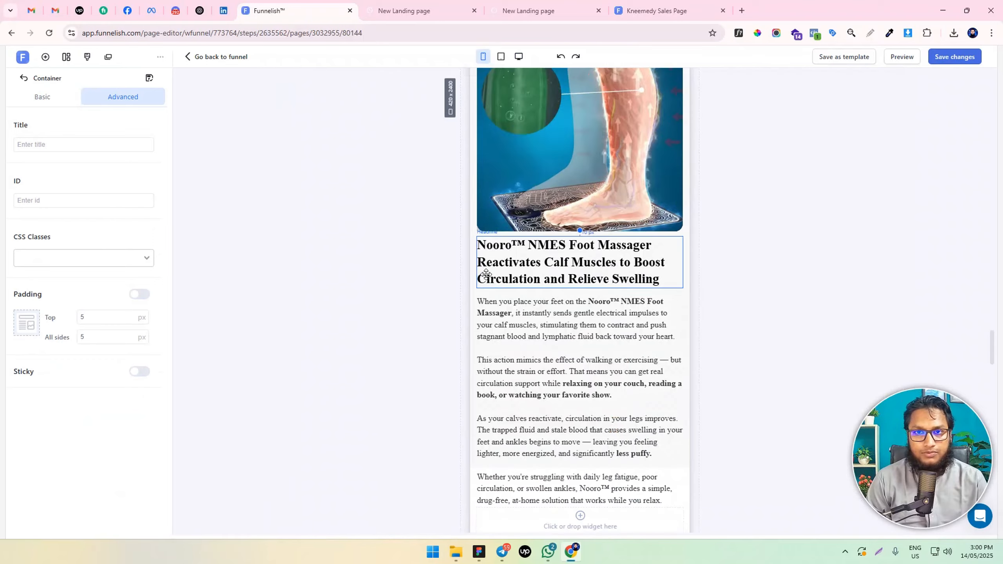
pyautogui.scroll(-15, 543, 324)
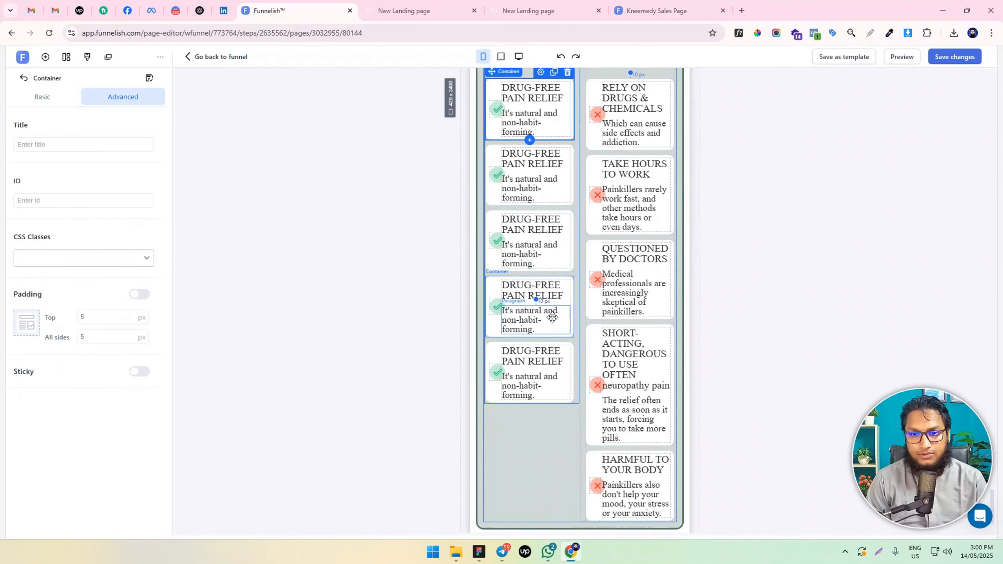
pyautogui.scroll(3, 552, 315)
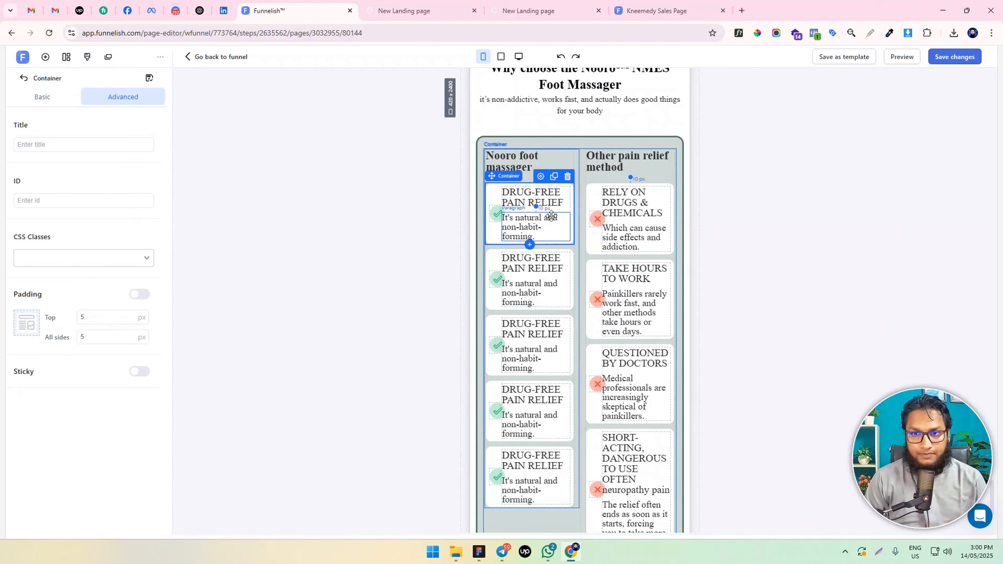
pyautogui.scroll(3, 548, 276)
pyautogui.scroll(-4, 529, 272)
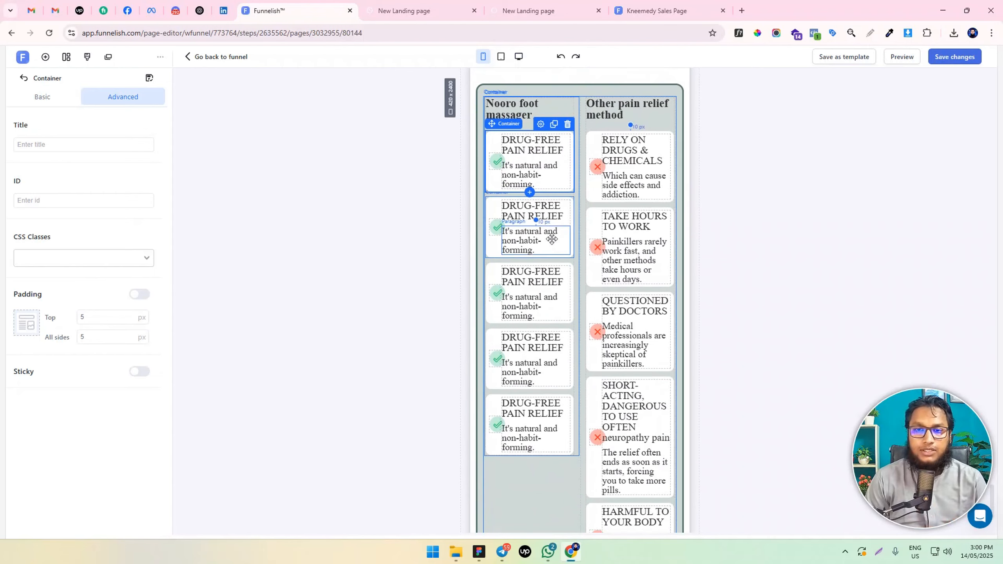
pyautogui.scroll(3, 529, 276)
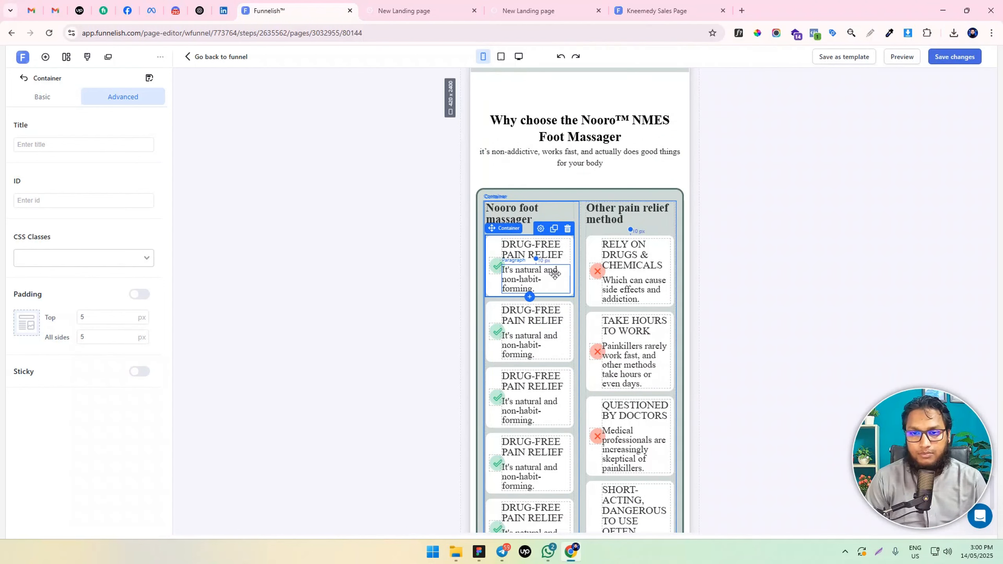
# In the desktop view, delete the "It's natural and non-habit-forming." paragraph from all five cards in the last row's Nooro foot massager column
pyautogui.click(555, 274)
pyautogui.click(518, 57)
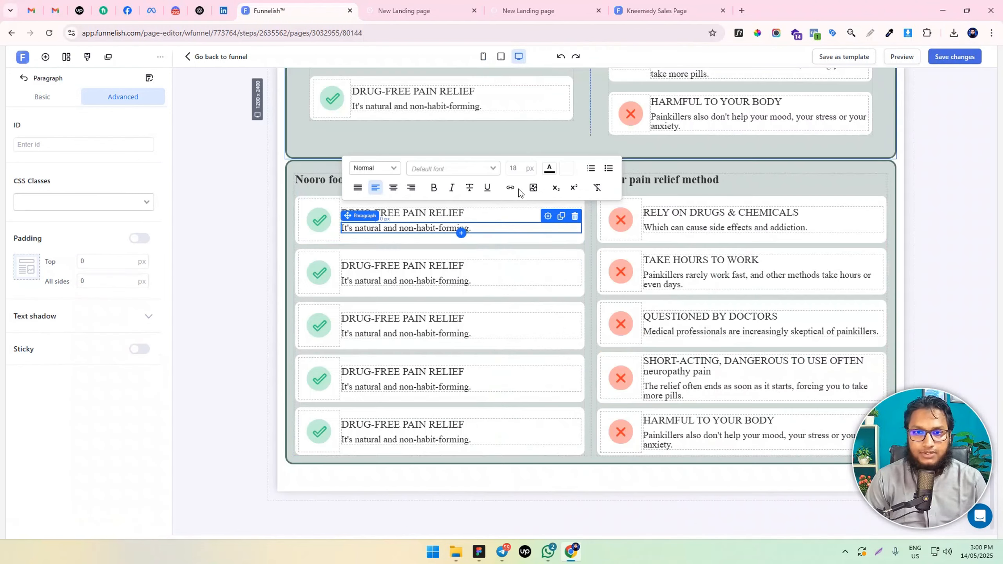
pyautogui.click(575, 216)
pyautogui.click(542, 223)
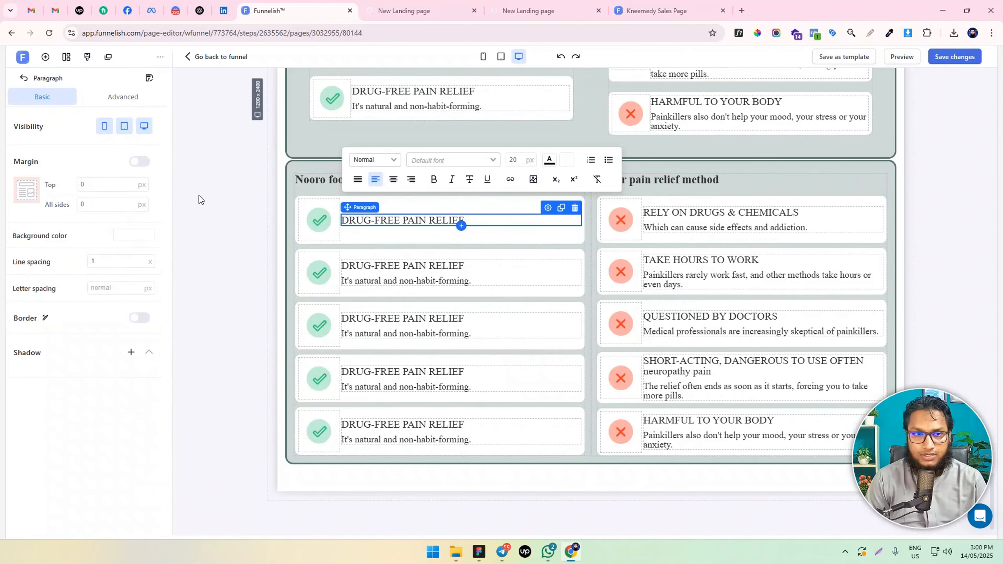
pyautogui.click(438, 281)
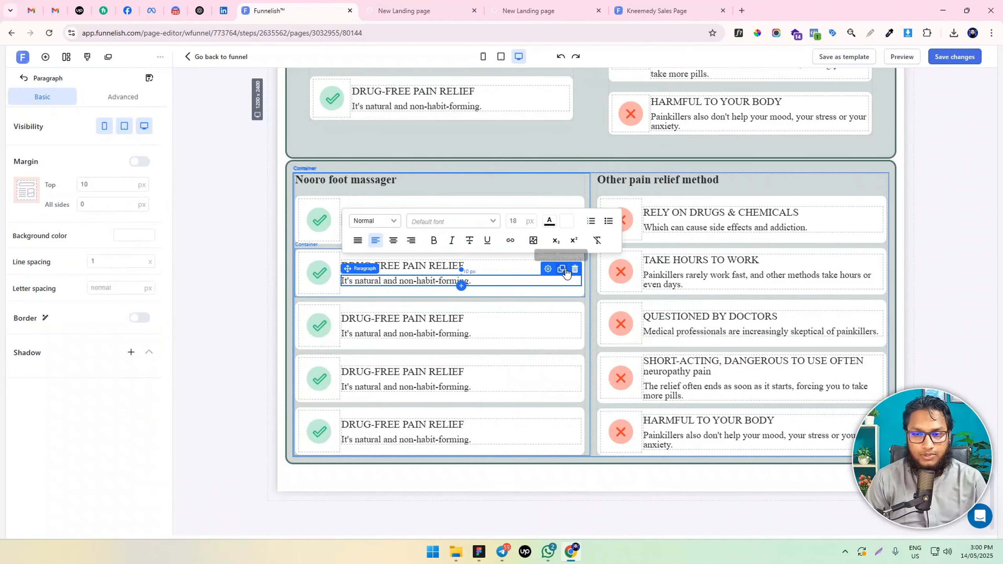
pyautogui.click(574, 269)
pyautogui.click(489, 333)
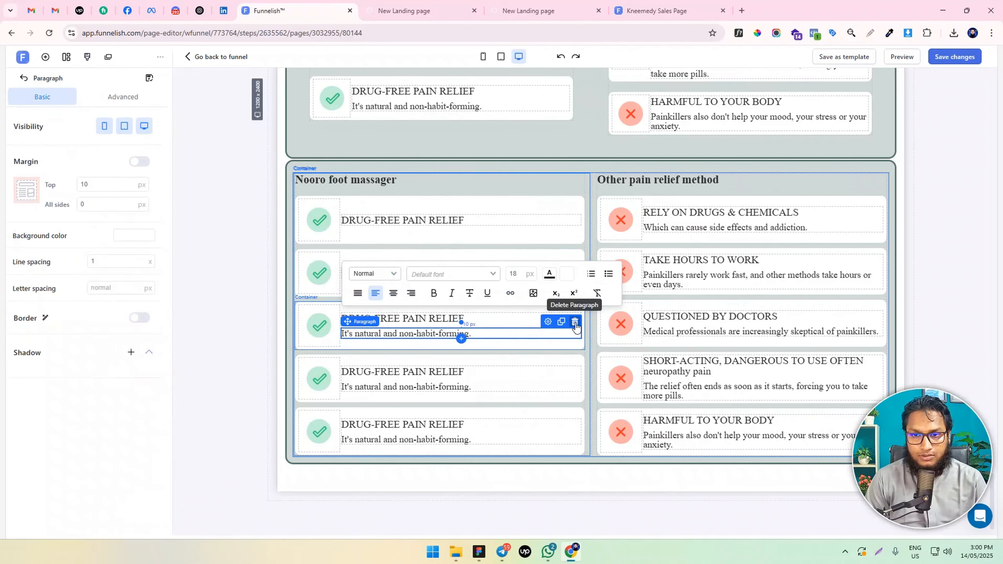
pyautogui.click(575, 323)
pyautogui.click(525, 385)
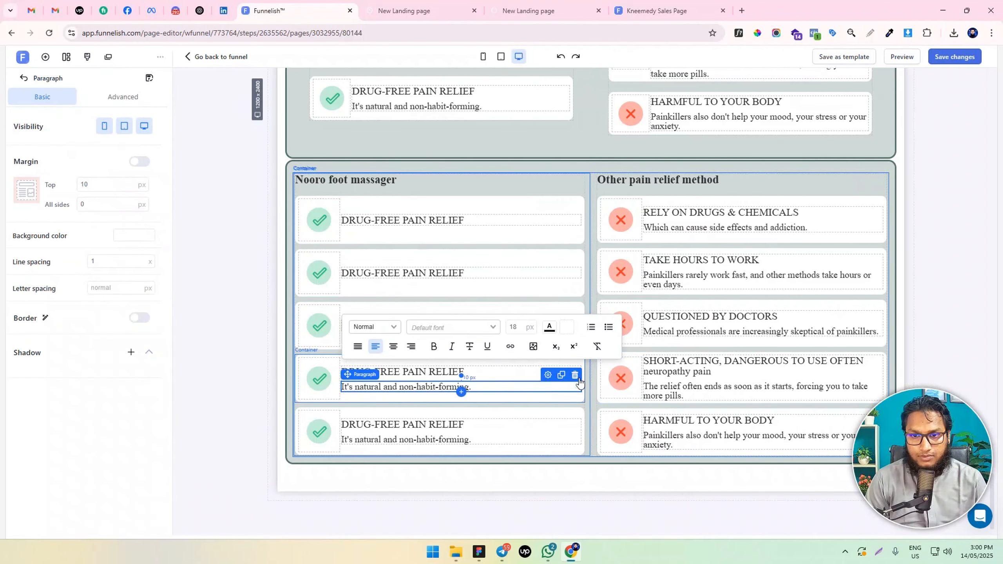
pyautogui.click(575, 374)
pyautogui.click(517, 439)
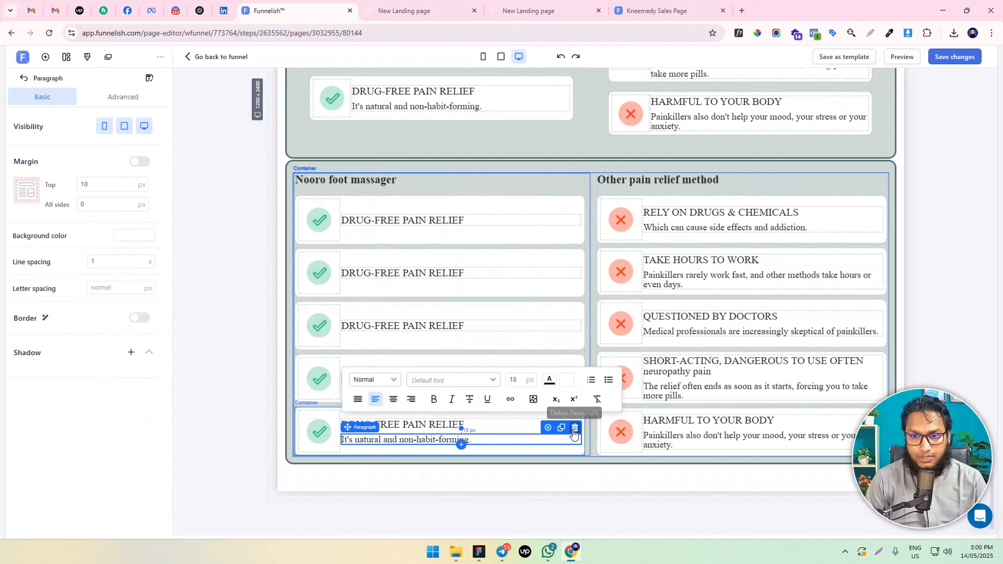
pyautogui.click(575, 428)
# Delete the description paragraph under the title of all five cards in the last row's "Other pain relief method" column
pyautogui.scroll(3, 539, 276)
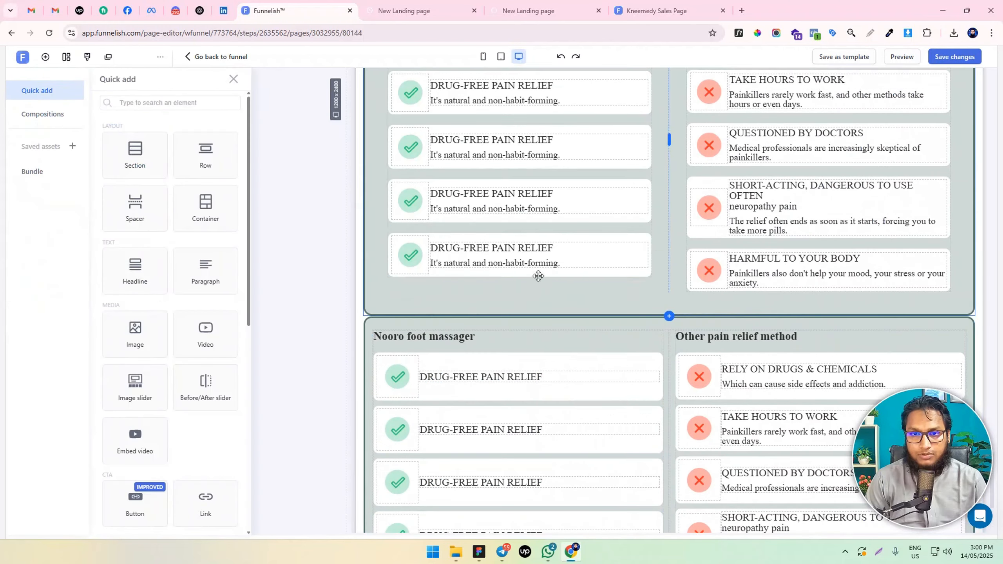
pyautogui.scroll(-4, 539, 256)
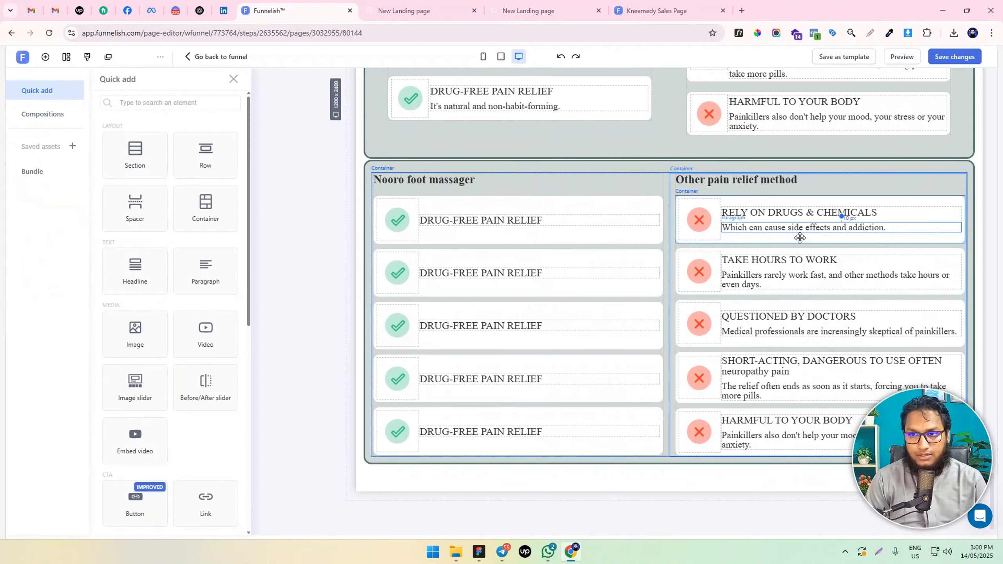
pyautogui.click(802, 228)
pyautogui.click(876, 214)
pyautogui.click(852, 275)
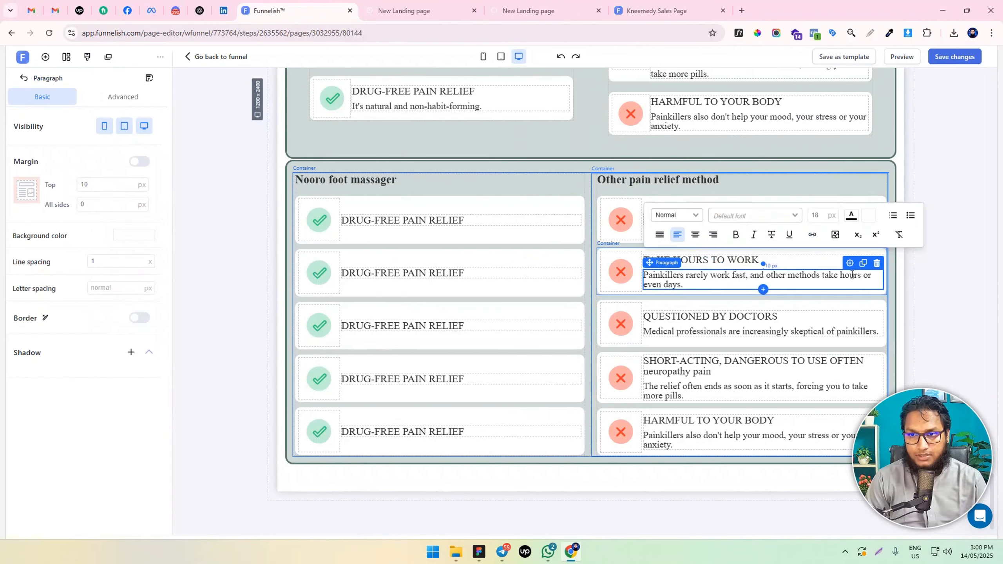
pyautogui.click(876, 263)
pyautogui.click(848, 331)
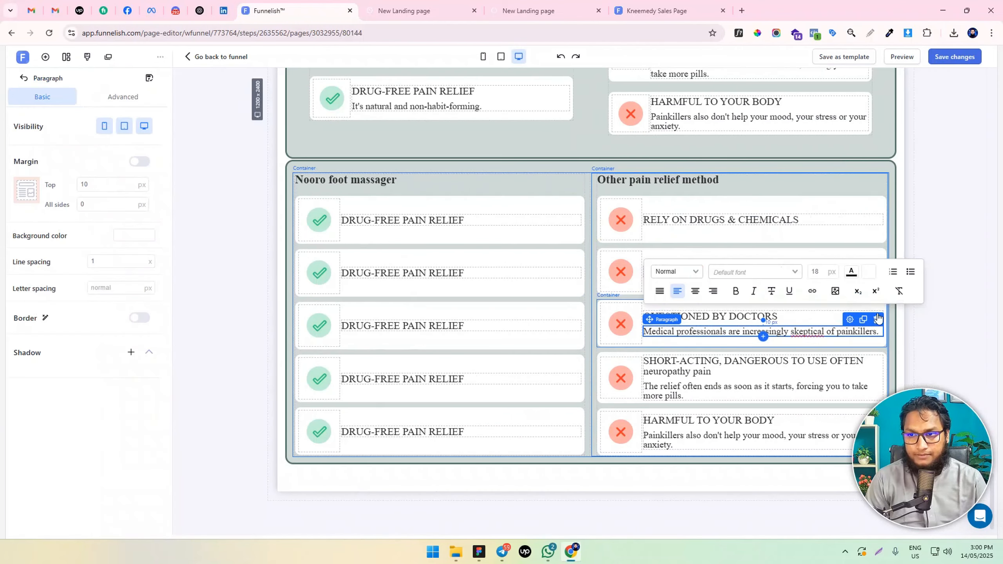
pyautogui.click(877, 319)
pyautogui.click(840, 386)
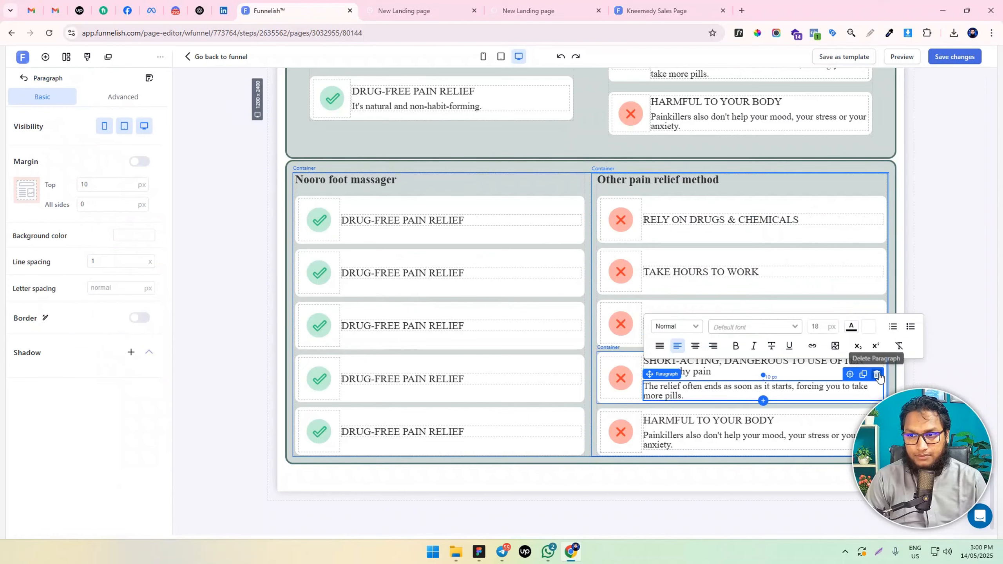
pyautogui.click(876, 375)
pyautogui.click(760, 438)
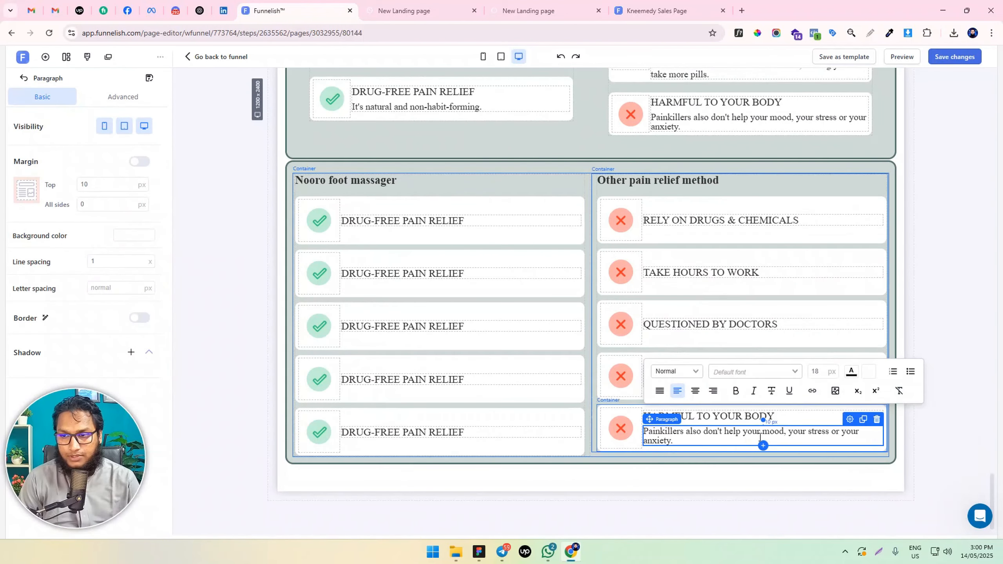
pyautogui.click(876, 419)
# Set the font size of the first three "DRUG-FREE PAIN RELIEF" card titles in the last row to 16 px
pyautogui.tripleClick(476, 217)
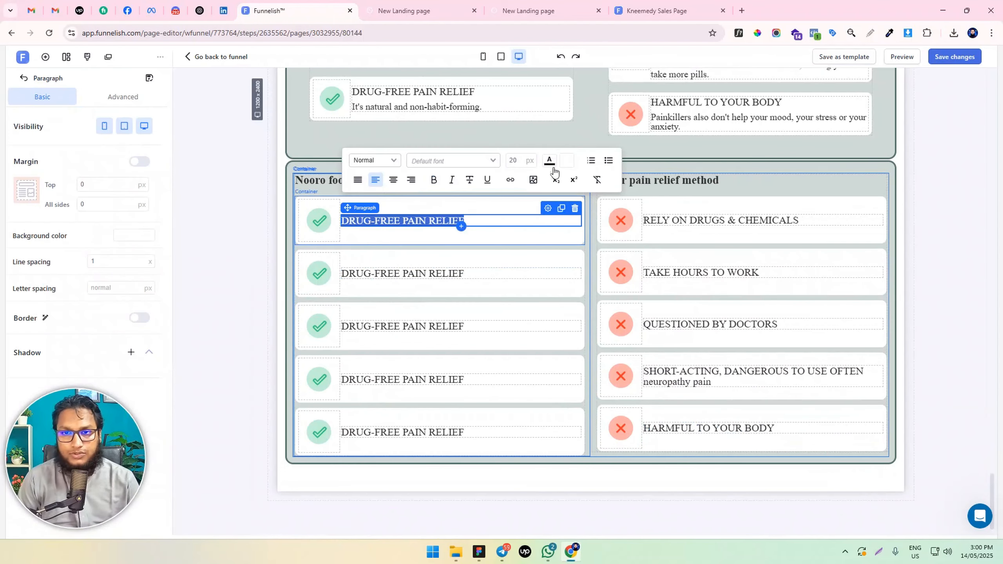
pyautogui.click(514, 161)
pyautogui.write('16')
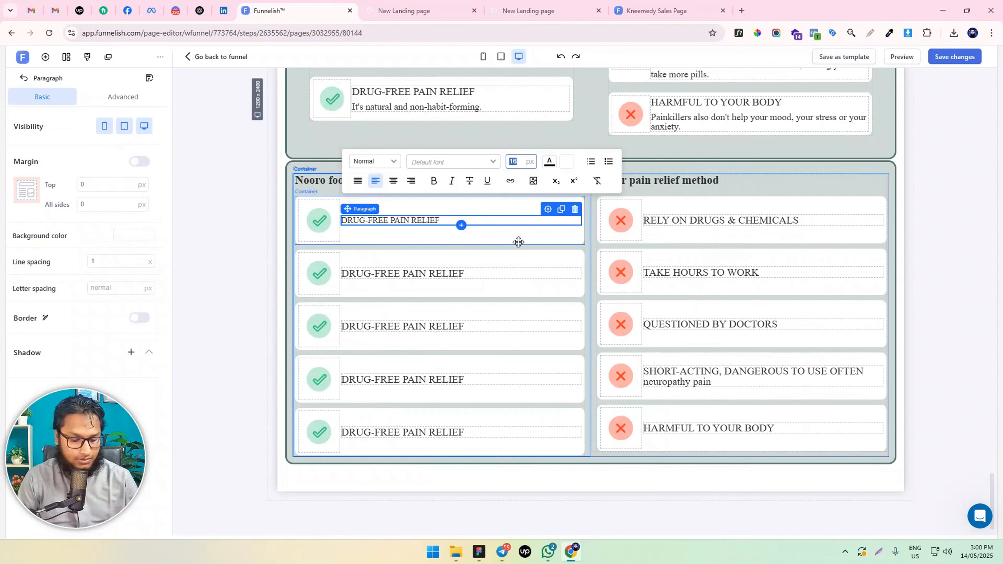
pyautogui.tripleClick(430, 273)
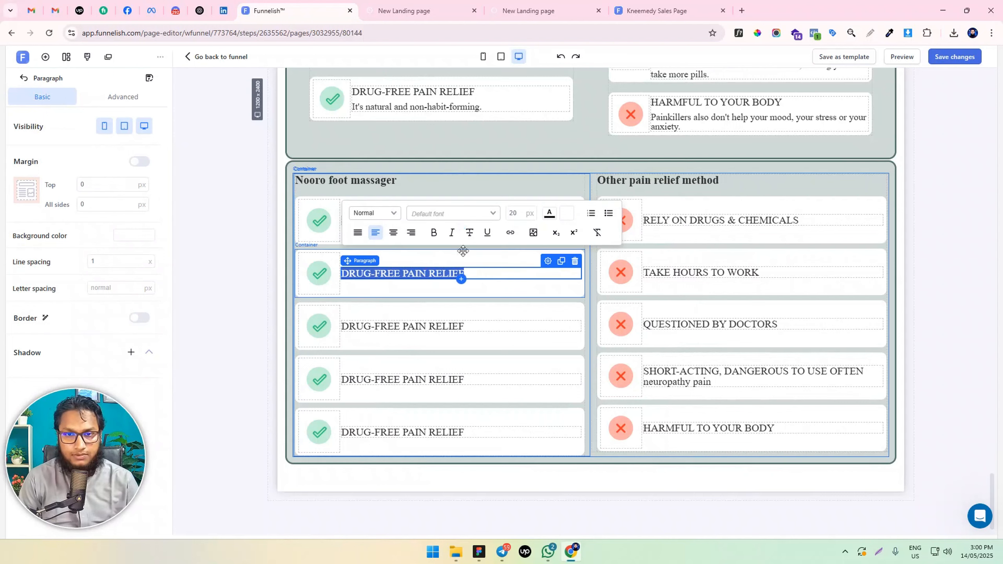
pyautogui.doubleClick(519, 214)
pyautogui.write('16')
pyautogui.tripleClick(389, 326)
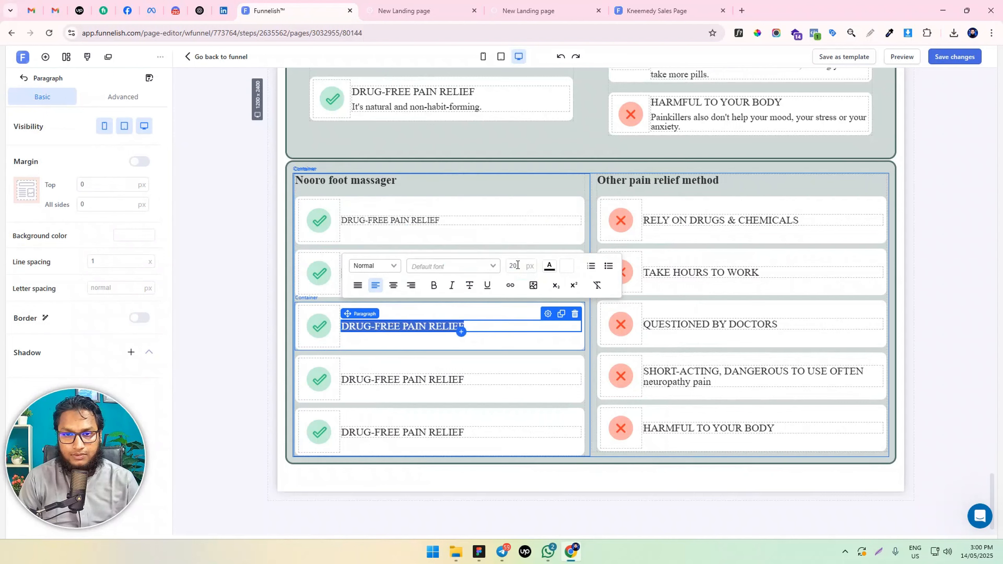
pyautogui.doubleClick(517, 265)
pyautogui.write('16')
# Set the font size of the fourth and fifth "DRUG-FREE PAIN RELIEF" card titles in the last row to 16 px
pyautogui.tripleClick(393, 380)
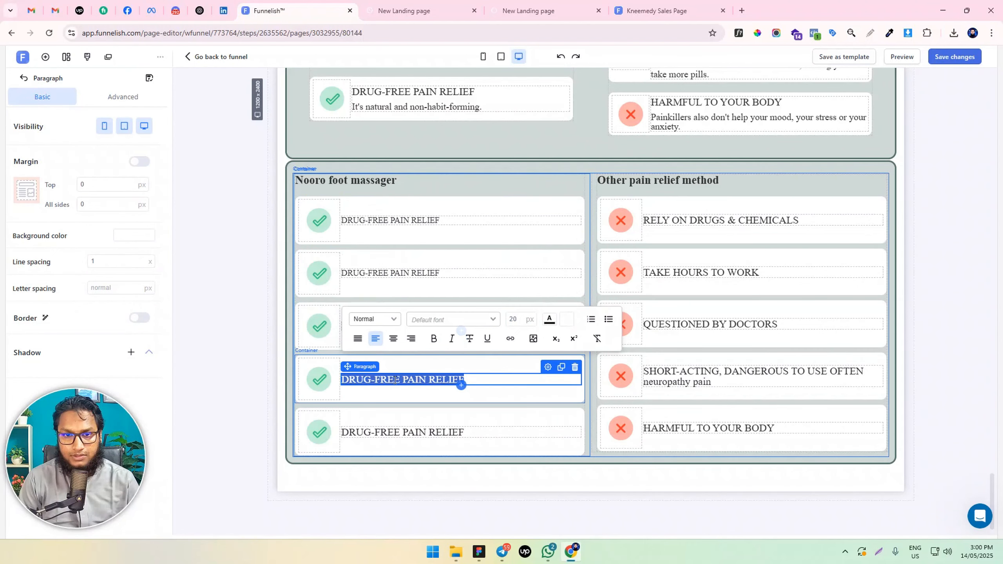
pyautogui.doubleClick(523, 316)
pyautogui.write('16')
pyautogui.tripleClick(387, 431)
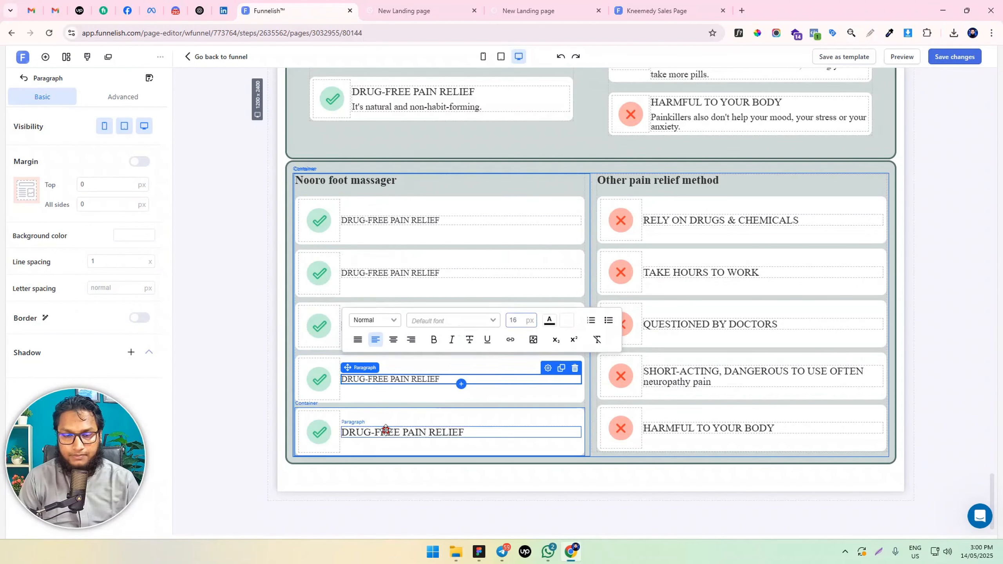
pyautogui.click(517, 370)
pyautogui.write('16')
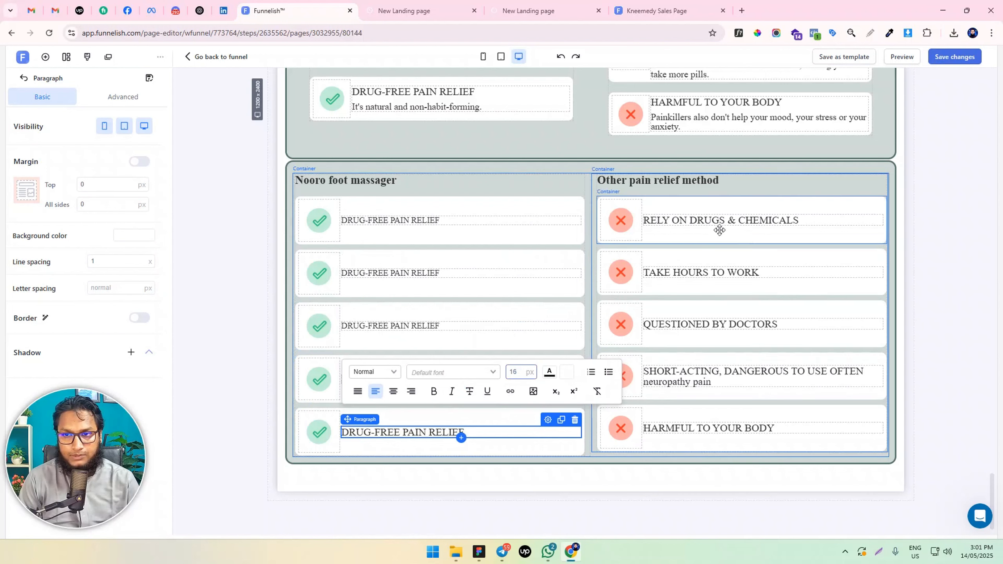
# Set the last row's "RELY ON DRUGS & CHEMICALS", "TAKE HOURS TO WORK" and "QUESTIONED BY DOCTORS" card titles to 16 px
pyautogui.tripleClick(707, 219)
pyautogui.click(822, 158)
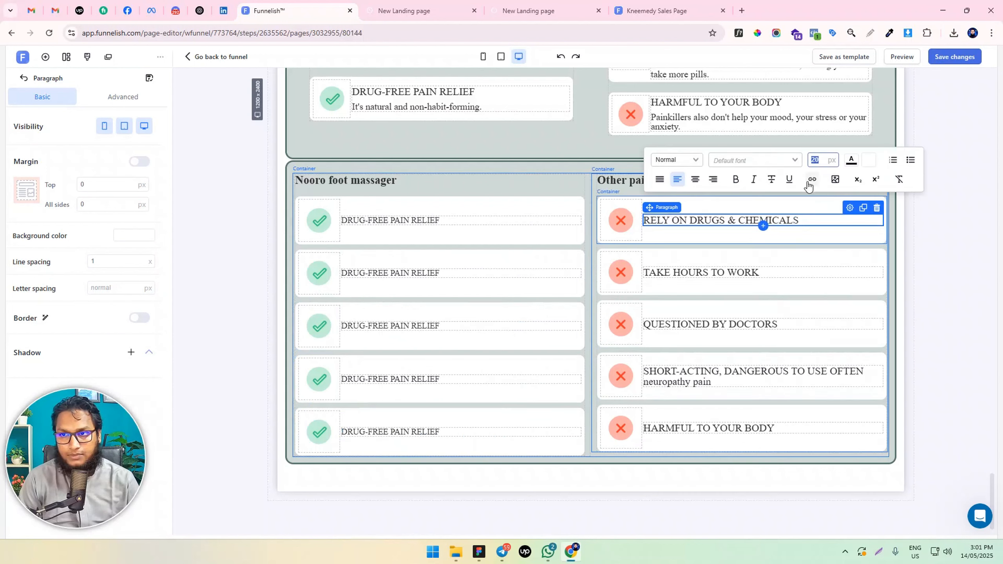
pyautogui.tripleClick(688, 272)
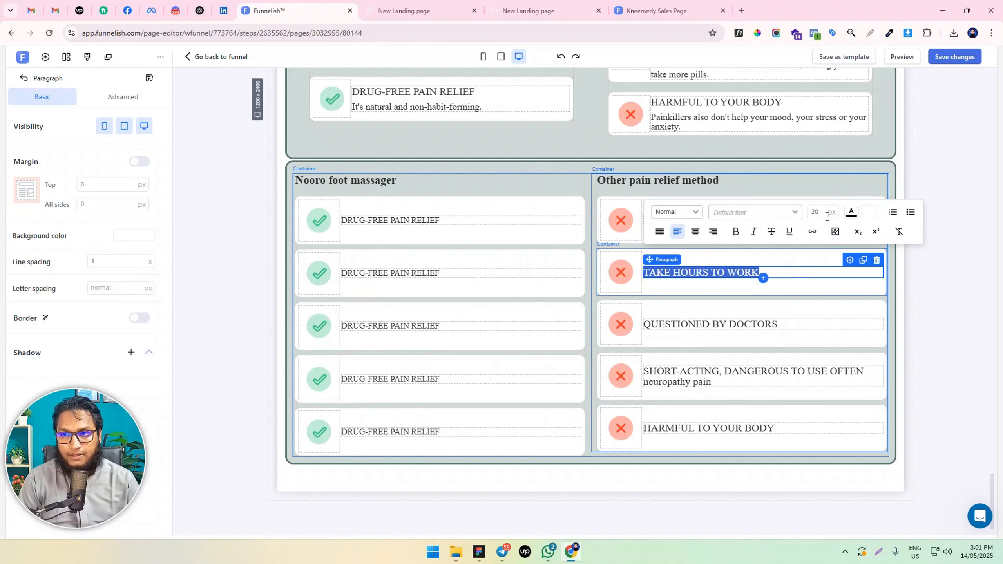
pyautogui.click(827, 216)
pyautogui.write('16')
pyautogui.tripleClick(699, 325)
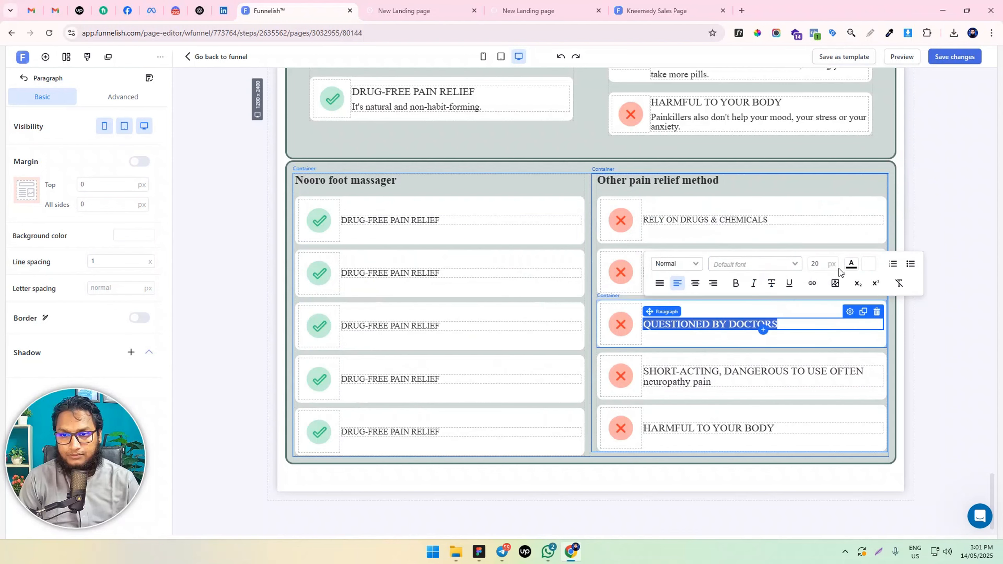
pyautogui.click(818, 263)
pyautogui.write('16')
# Set the entire "SHORT-ACTING, DANGEROUS TO USE OFTEN neuropathy pain" text and the "HARMFUL TO YOUR BODY" title to 16 px, and save the page
pyautogui.click(714, 381)
pyautogui.tripleClick(713, 381)
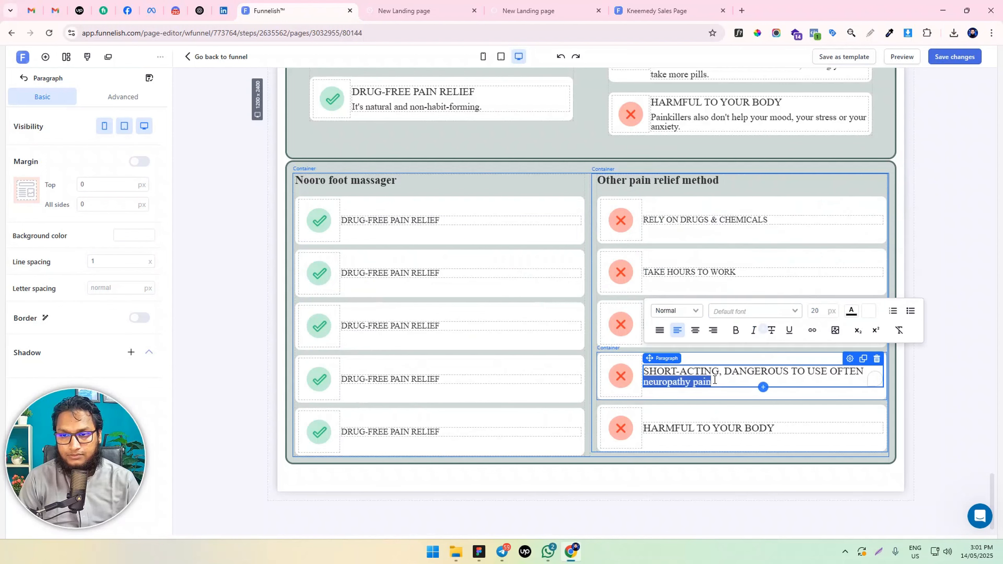
pyautogui.hotkey('ctrl', 'a')
pyautogui.doubleClick(824, 312)
pyautogui.write('16')
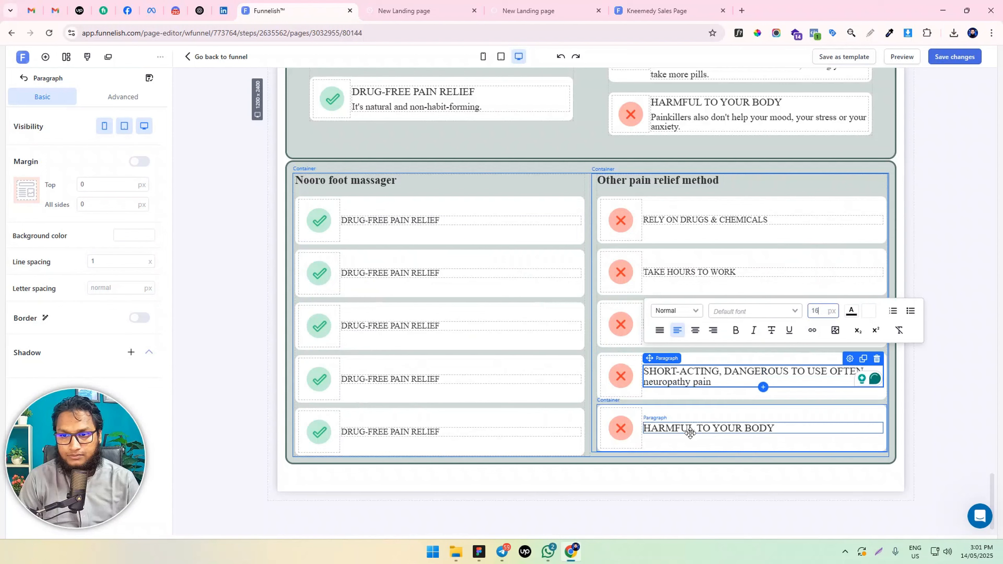
pyautogui.tripleClick(686, 422)
pyautogui.click(820, 362)
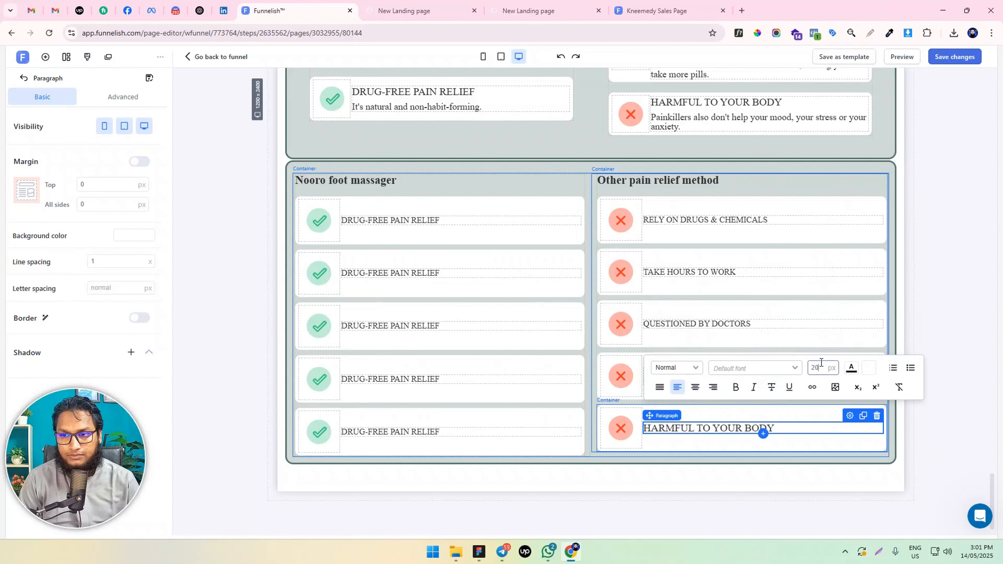
pyautogui.click(941, 308)
pyautogui.click(954, 56)
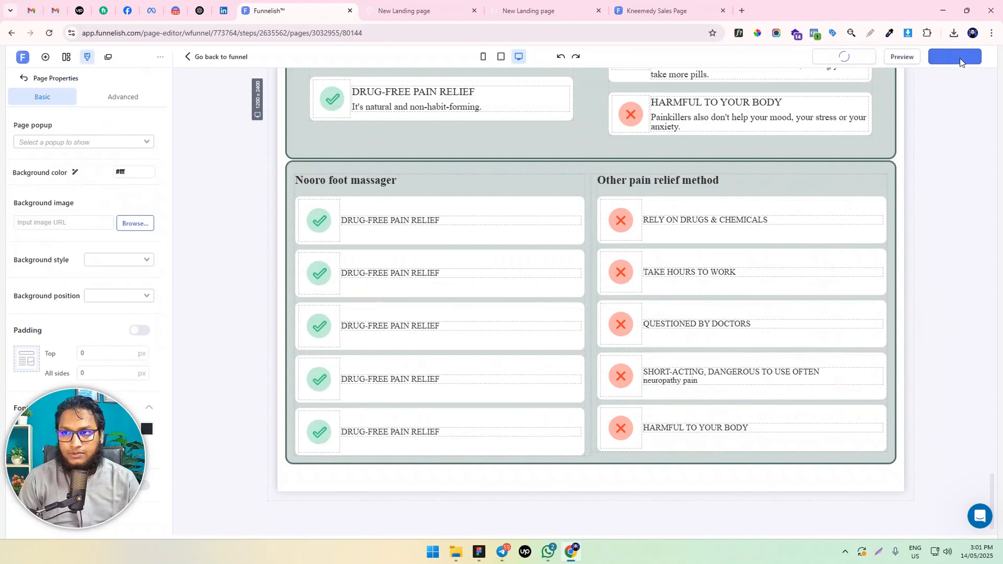
# Examine how the shortened comparison cards fit in the mobile view and check the font size of the "SHORT-ACTING" card's text
pyautogui.click(483, 57)
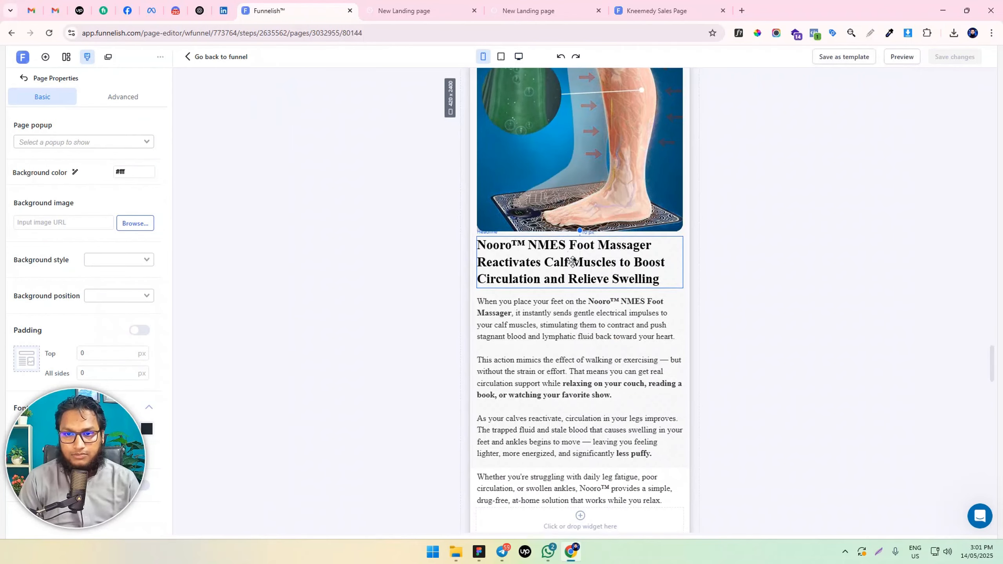
pyautogui.scroll(-5, 572, 266)
pyautogui.scroll(-10, 573, 266)
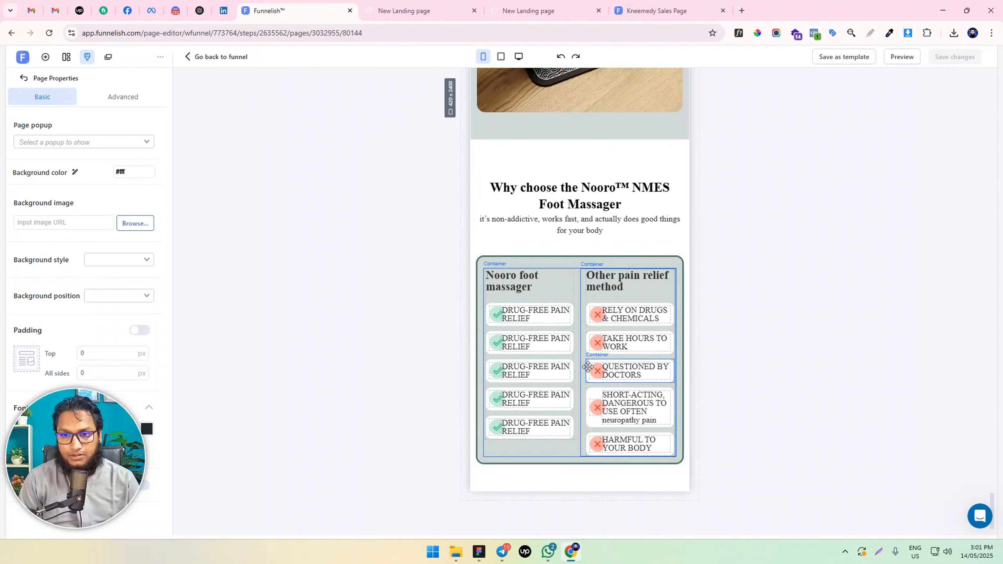
pyautogui.tripleClick(614, 400)
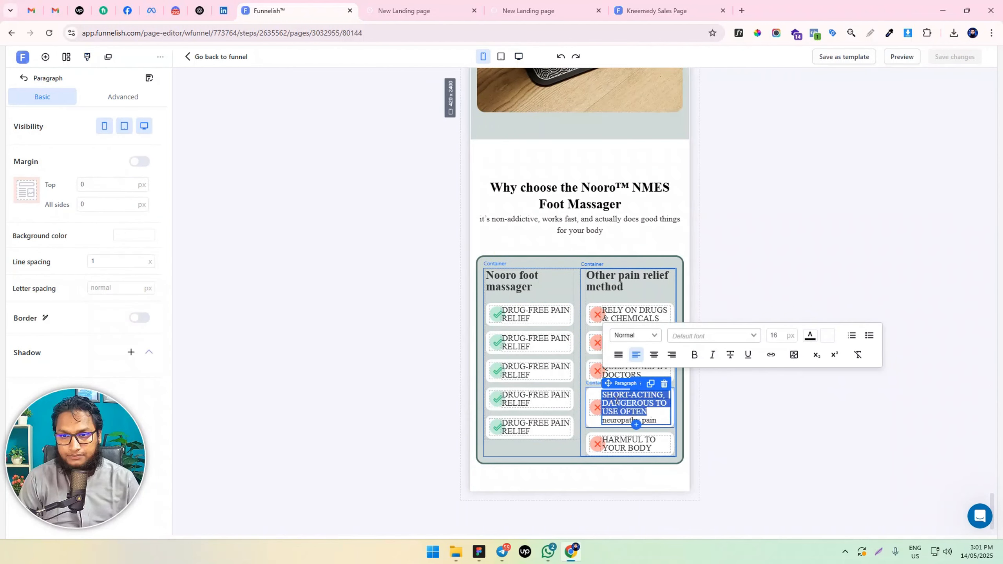
pyautogui.click(776, 333)
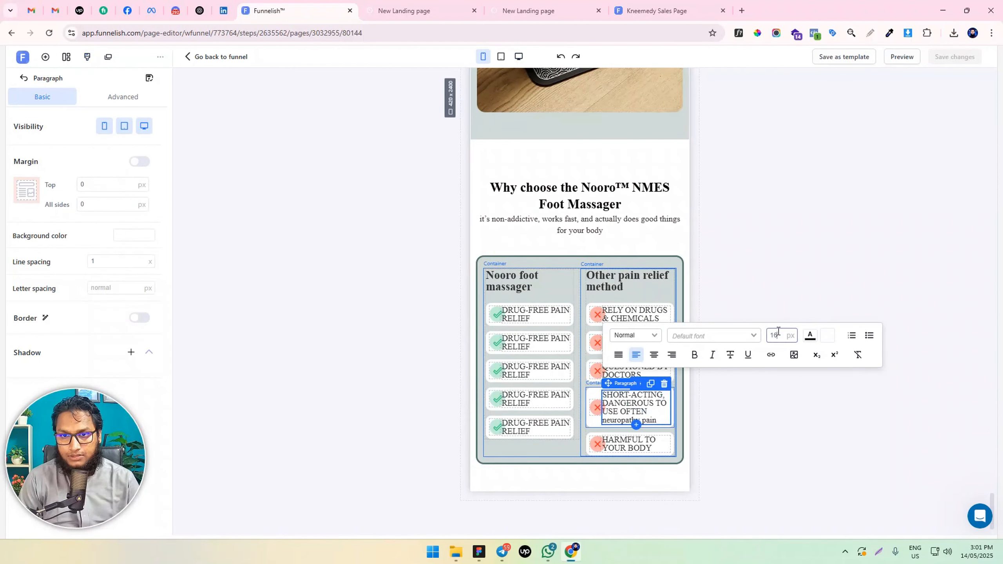
# Set the width of the icon box in the "RELY ON DRUGS & CHEMICALS" card to 20%
pyautogui.click(492, 312)
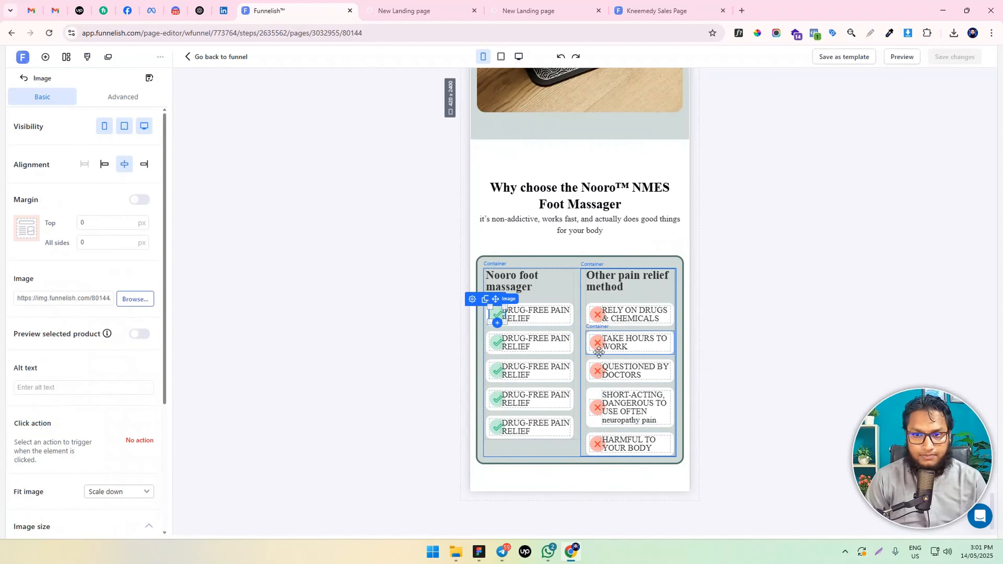
pyautogui.click(603, 325)
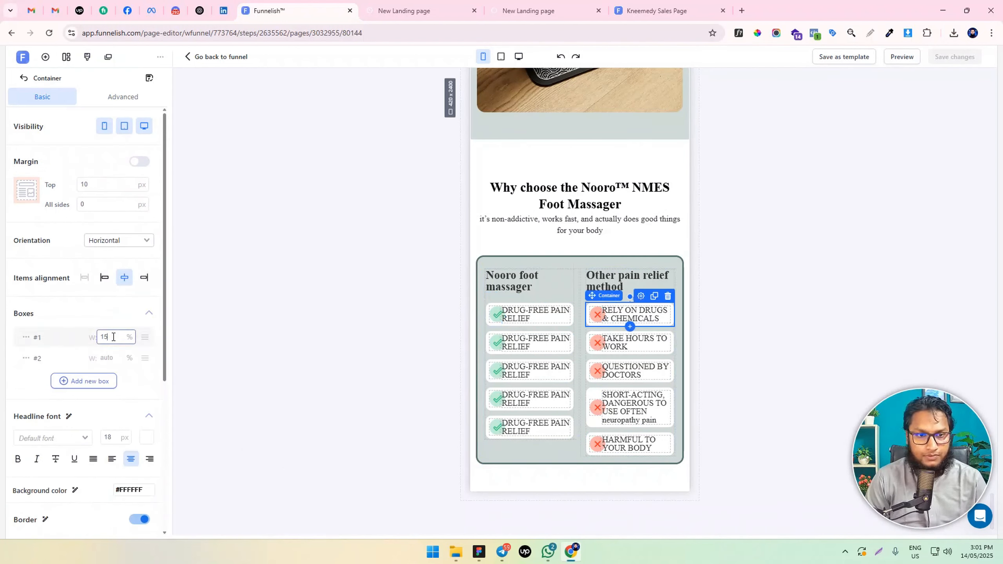
pyautogui.write('20')
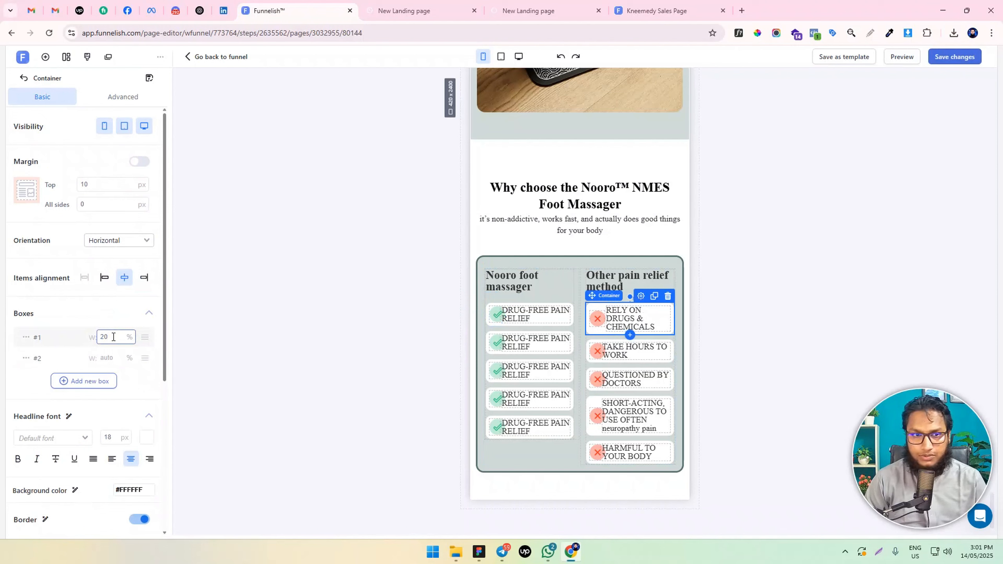
# Set the max width of the cross icon in the "RELY ON DRUGS & CHEMICALS" card to 25 px
pyautogui.click(596, 319)
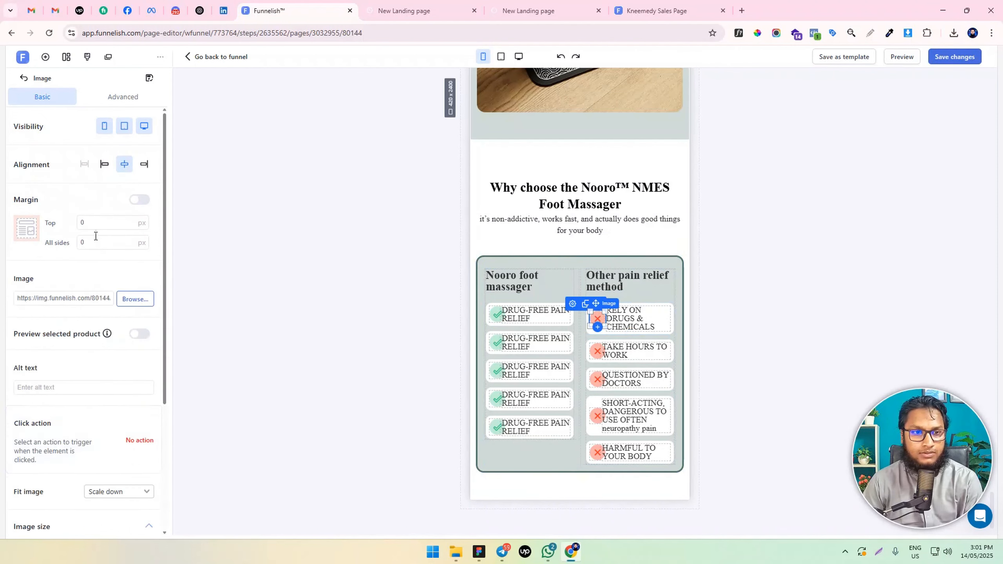
pyautogui.scroll(-5, 92, 336)
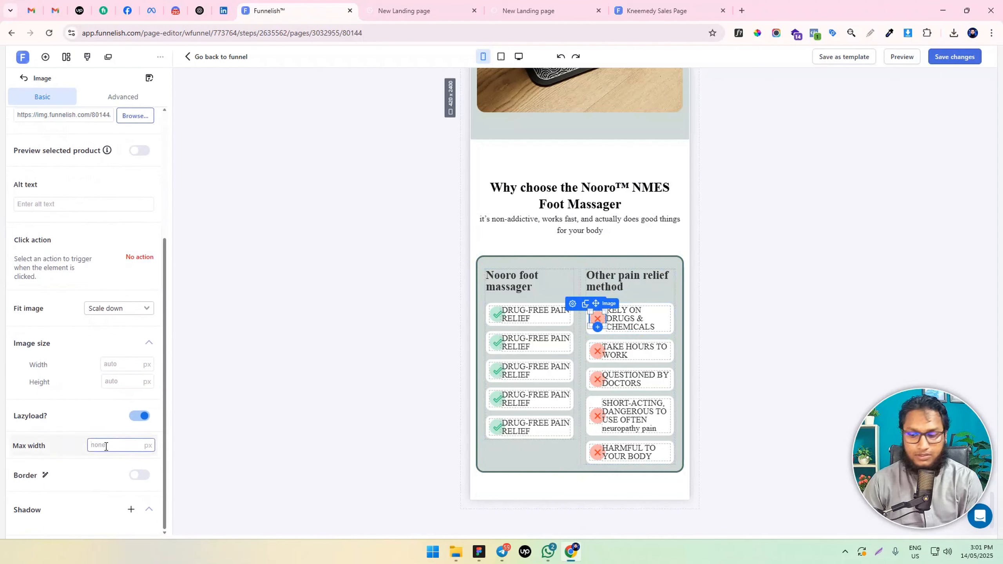
pyautogui.scroll(5, 99, 276)
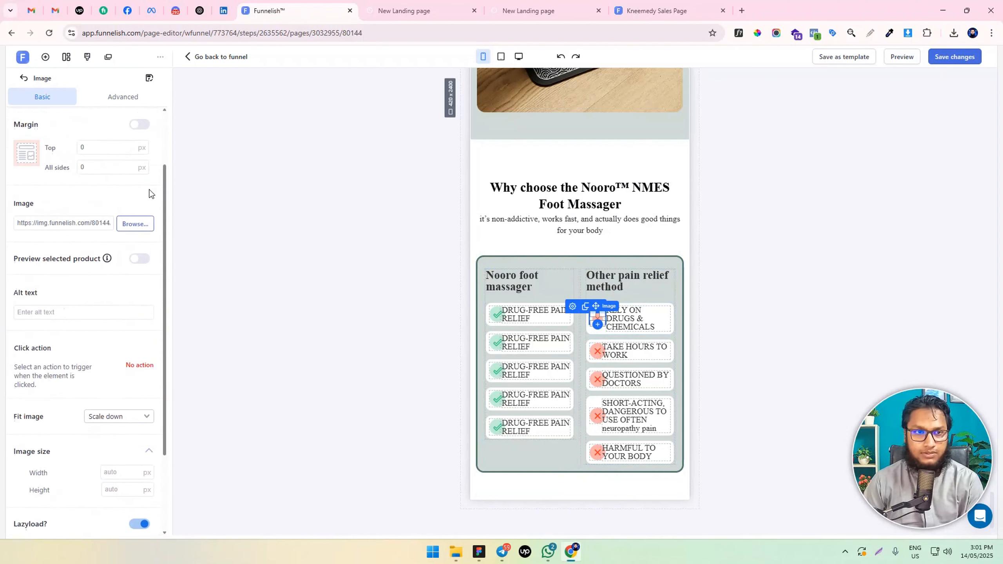
pyautogui.click(367, 351)
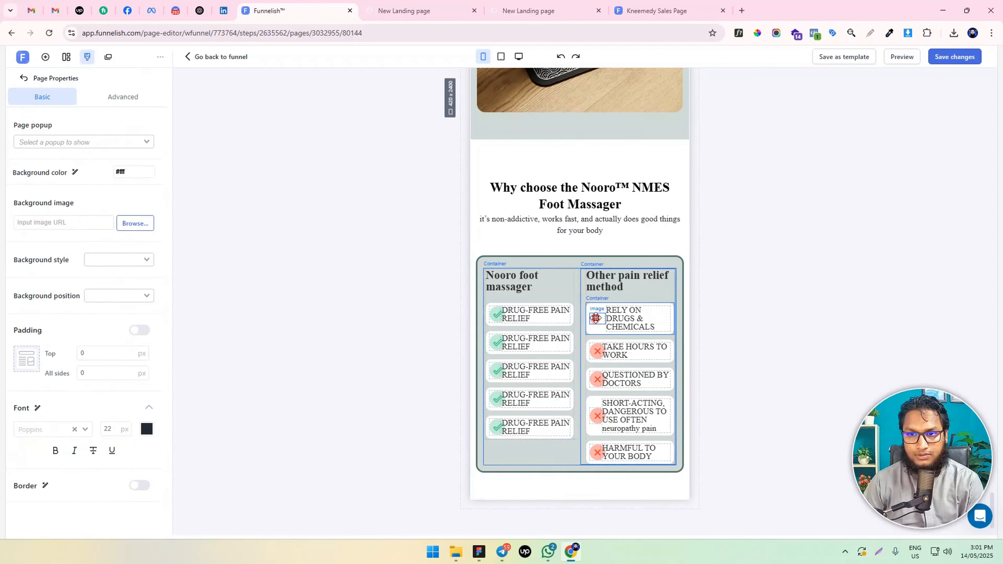
pyautogui.click(595, 318)
pyautogui.scroll(-5, 105, 343)
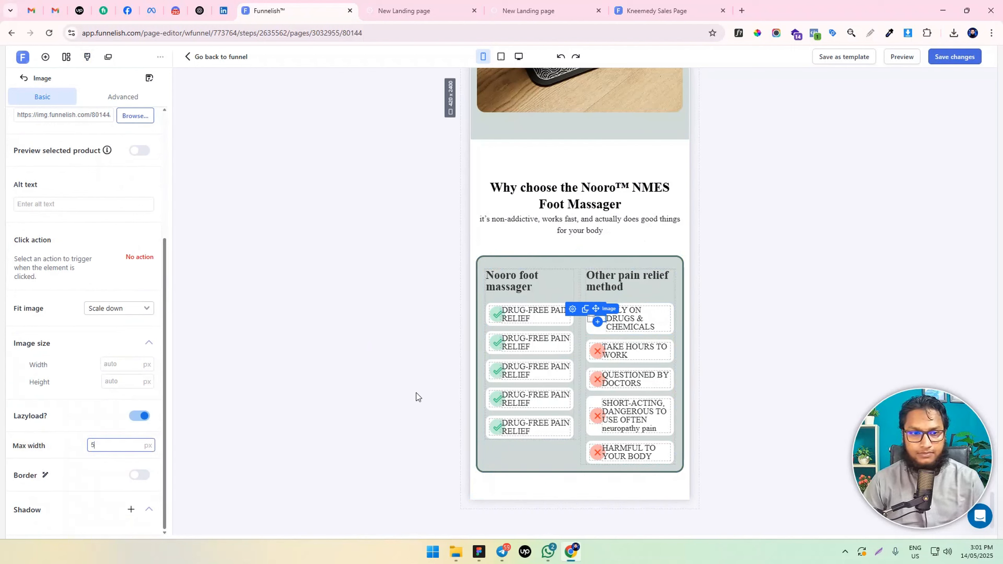
pyautogui.write('25')
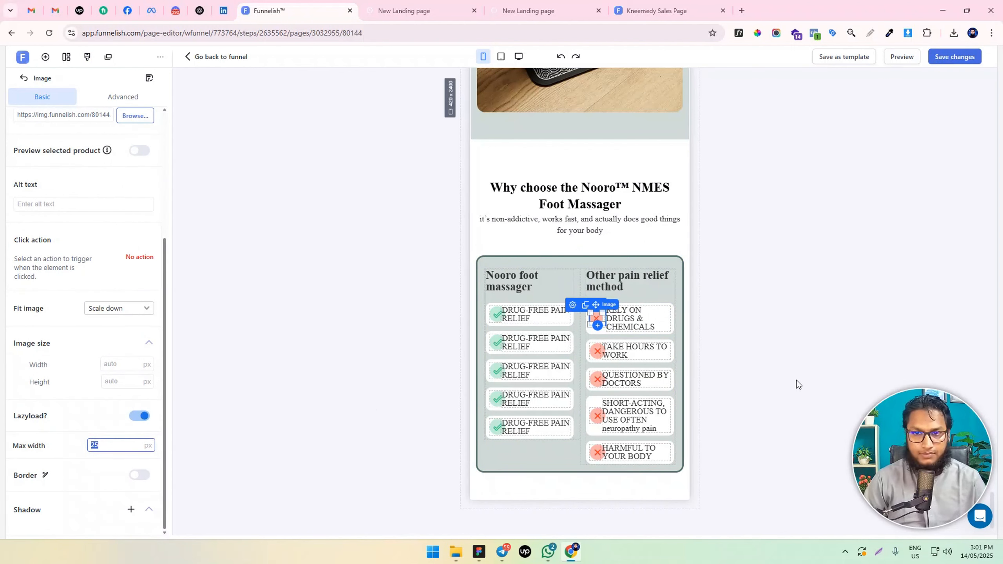
# Set the max width of the cross icons in the "TAKE HOURS TO WORK" and "QUESTIONED BY DOCTORS" cards to 25 px
pyautogui.click(598, 350)
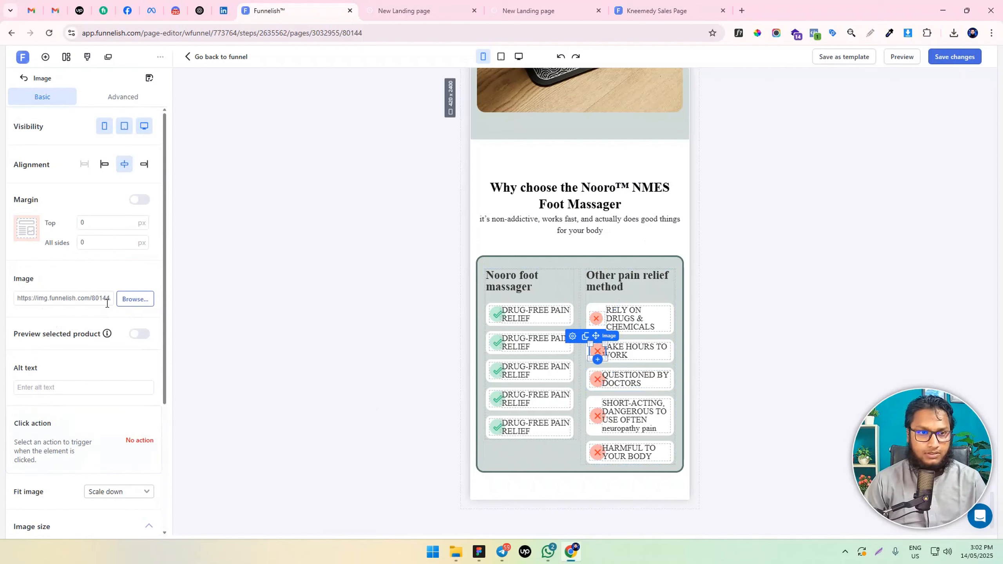
pyautogui.scroll(-5, 107, 303)
pyautogui.write('25')
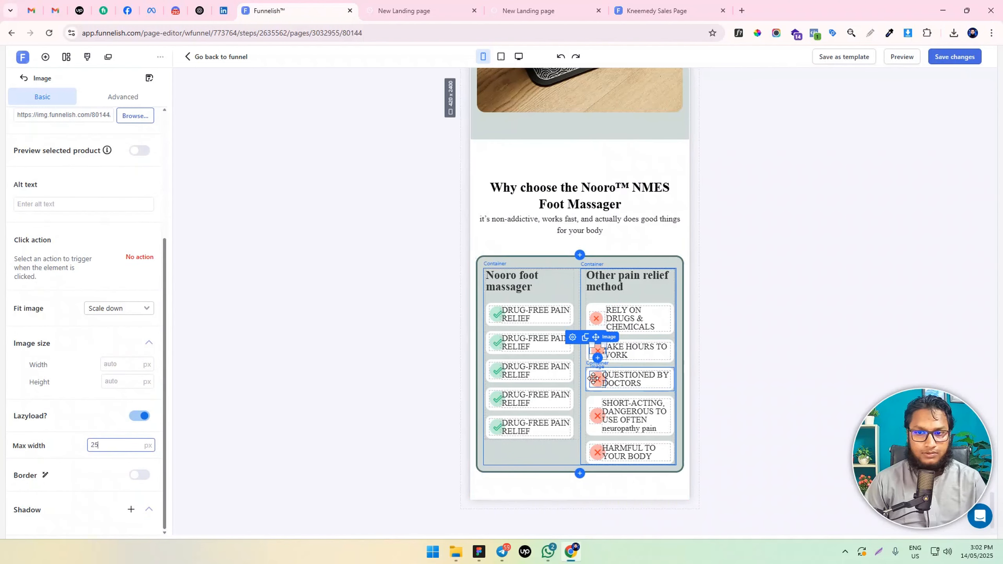
pyautogui.click(597, 379)
pyautogui.scroll(-5, 98, 449)
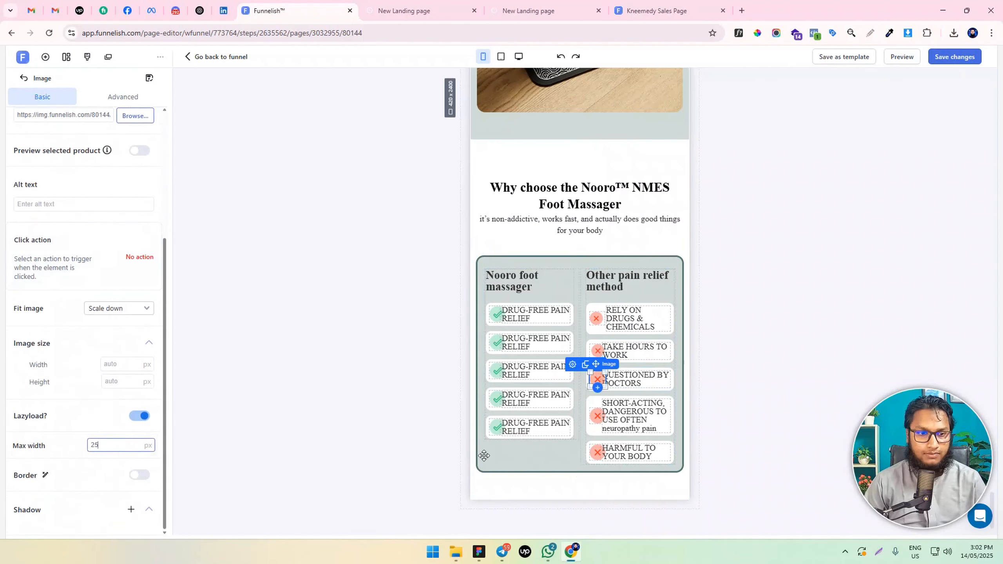
# Set the max width of the cross icons in the "SHORT-ACTING" and "HARMFUL TO YOUR BODY" cards to 25 px
pyautogui.click(597, 416)
pyautogui.scroll(-5, 118, 474)
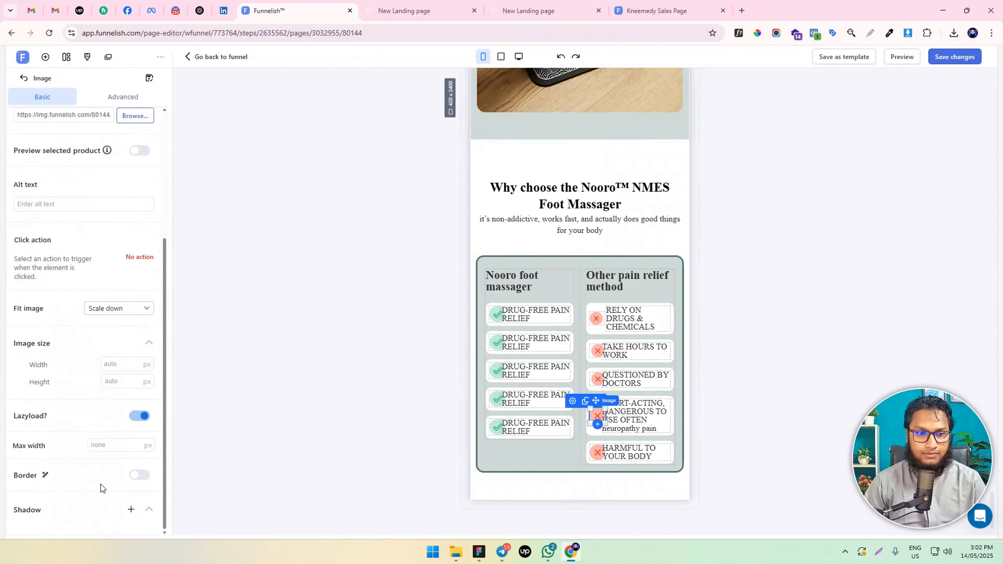
pyautogui.write('25')
pyautogui.click(597, 452)
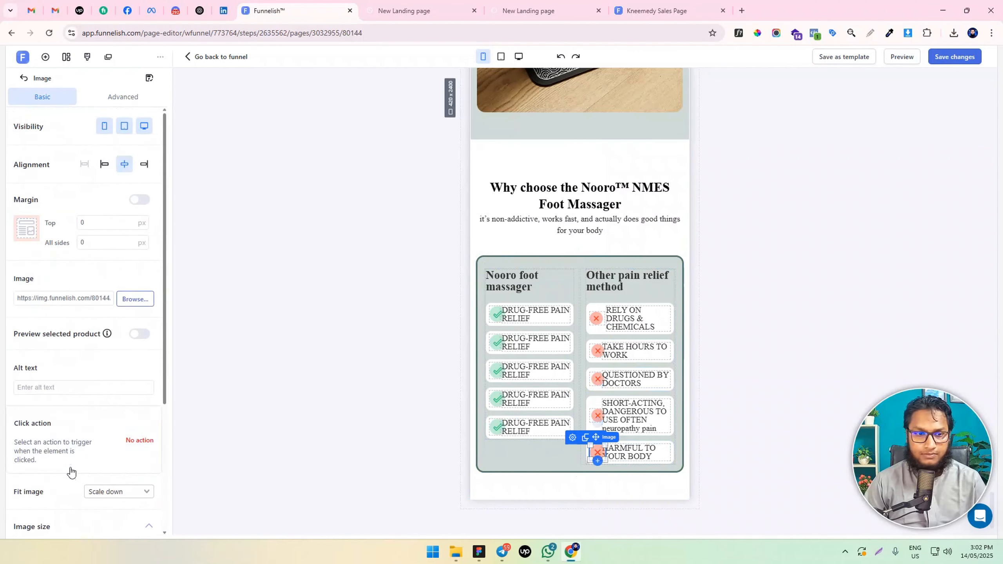
pyautogui.scroll(-5, 99, 474)
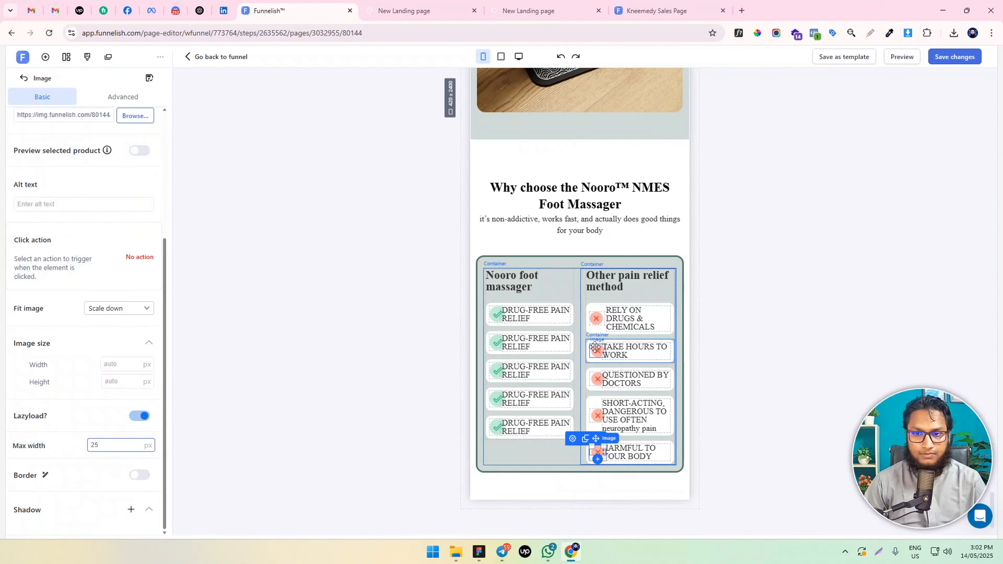
# Left-align the cross icons in the "HARMFUL TO YOUR BODY", "SHORT-ACTING", "QUESTIONED BY DOCTORS" and "TAKE HOURS TO WORK" cards
pyautogui.scroll(5, 94, 283)
pyautogui.click(104, 163)
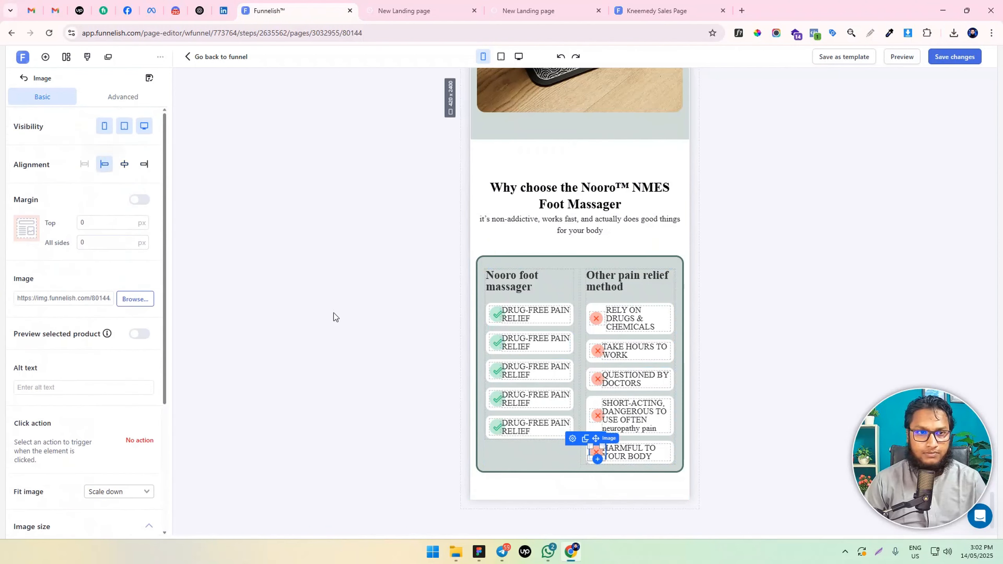
pyautogui.click(124, 164)
pyautogui.click(96, 167)
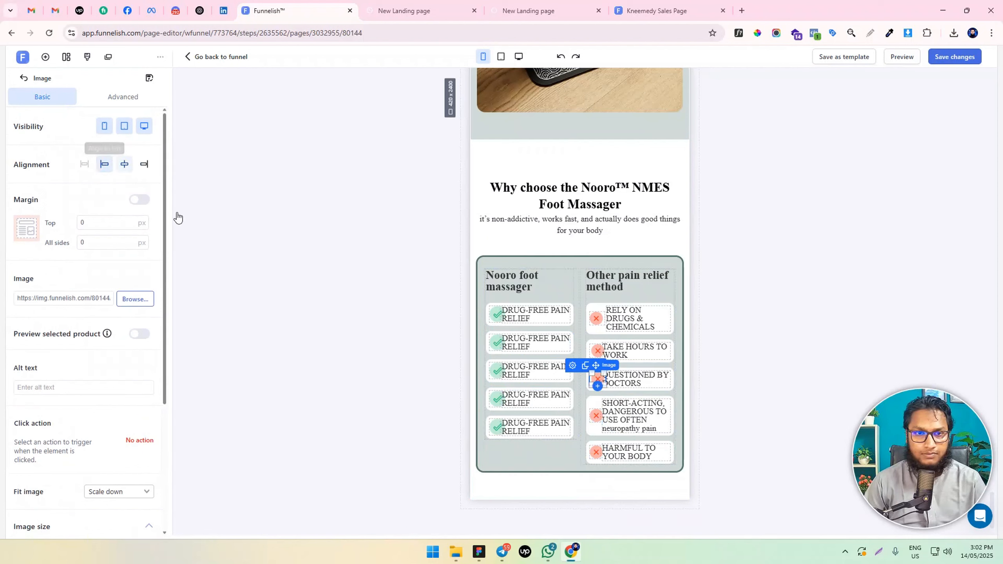
pyautogui.click(597, 349)
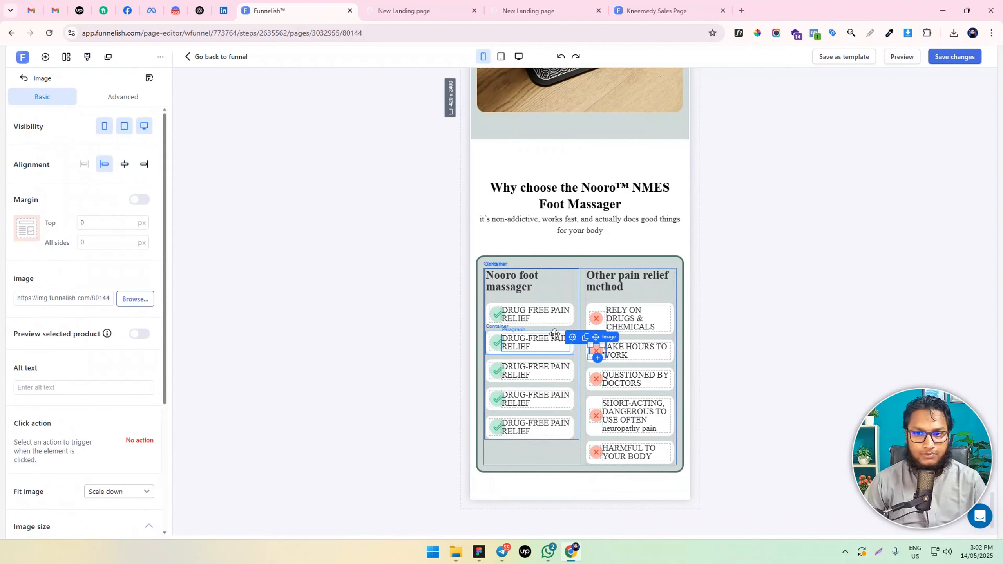
# Left-align the check icons in the first three "DRUG-FREE PAIN RELIEF" cards and set their max width to 25 px
pyautogui.click(496, 314)
pyautogui.scroll(-5, 81, 382)
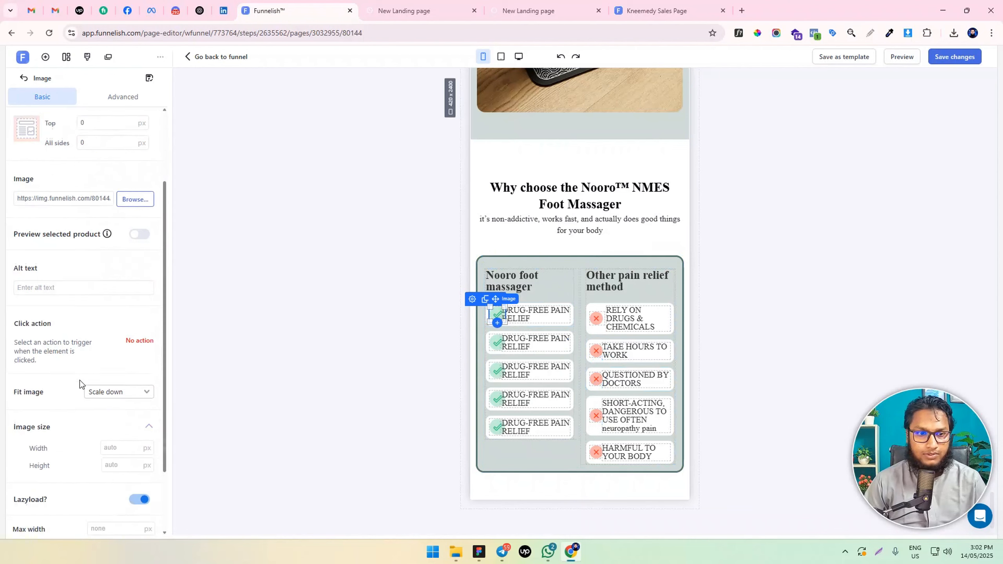
pyautogui.click(497, 342)
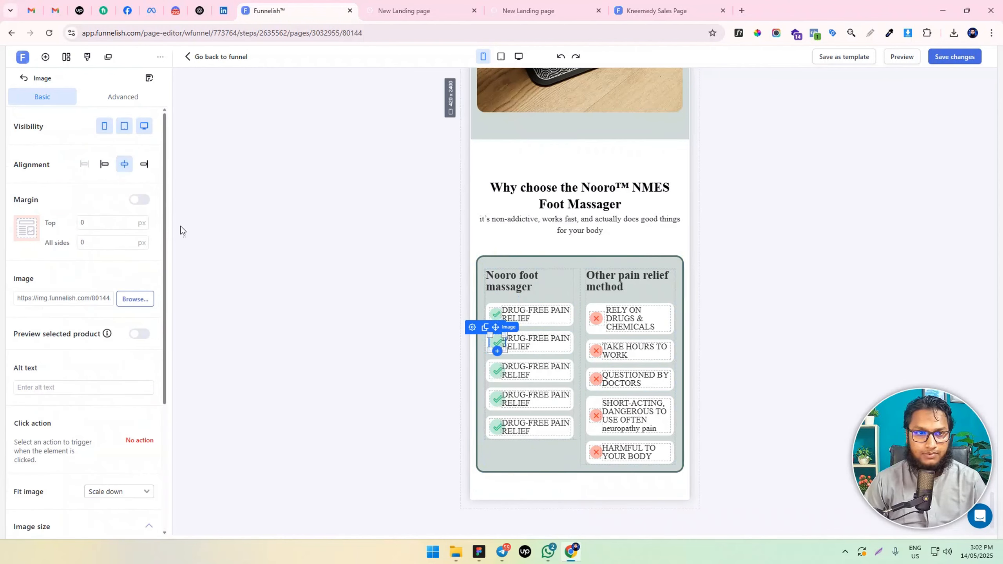
pyautogui.scroll(-5, 117, 347)
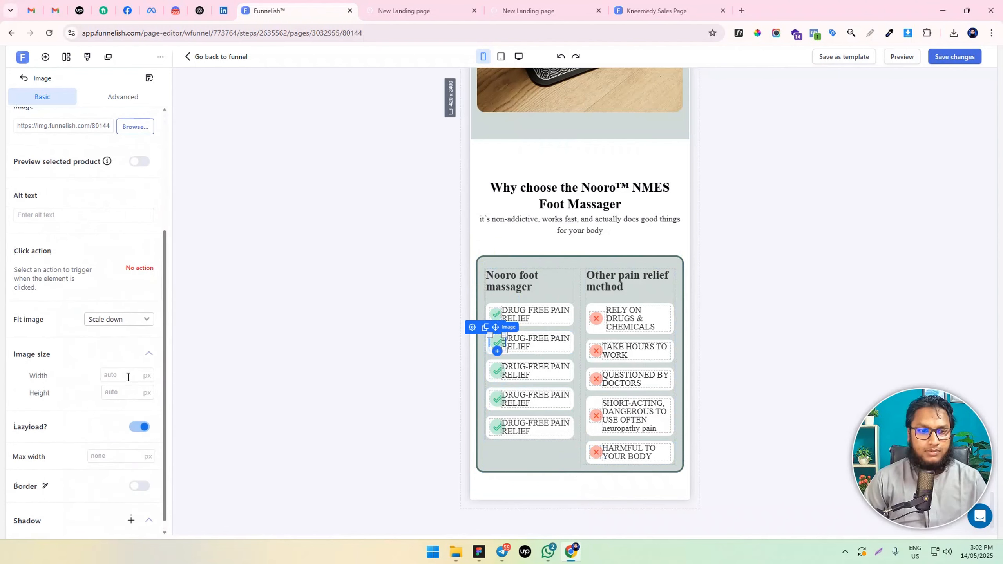
pyautogui.click(496, 370)
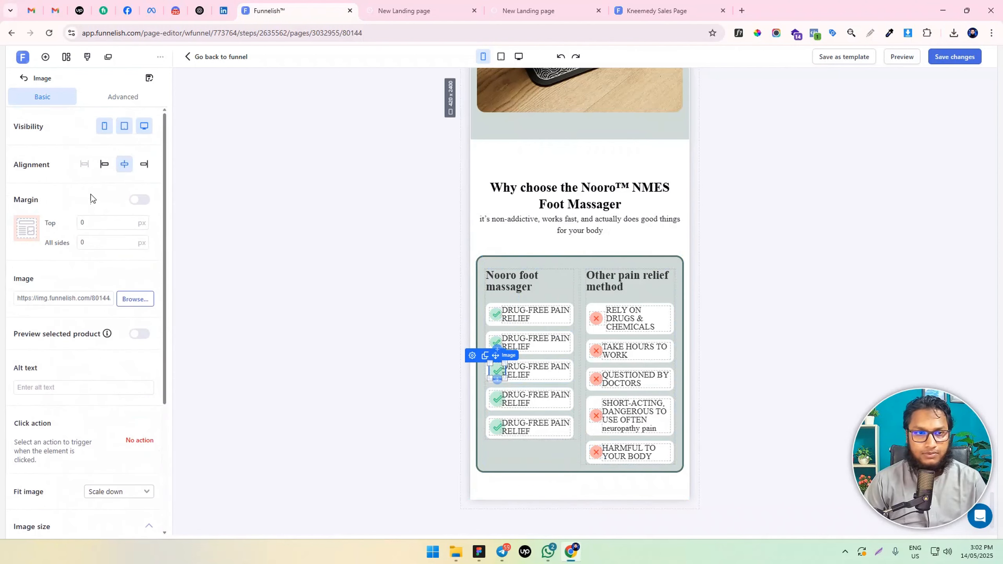
pyautogui.scroll(-5, 108, 443)
pyautogui.click(102, 445)
pyautogui.write('25')
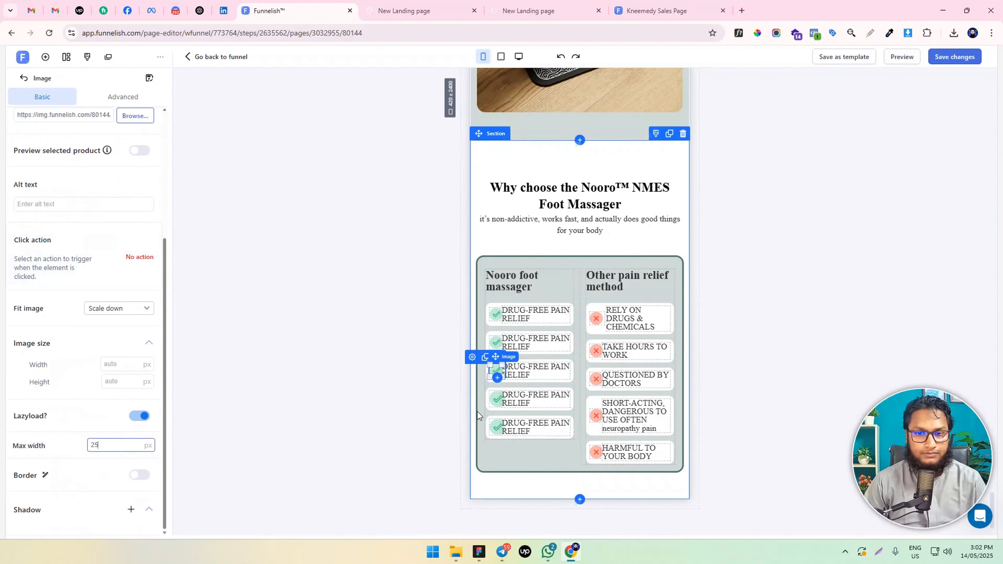
# Left-align the check icons in the last two "DRUG-FREE PAIN RELIEF" cards and set their max width to 25 px
pyautogui.click(497, 401)
pyautogui.scroll(-5, 97, 419)
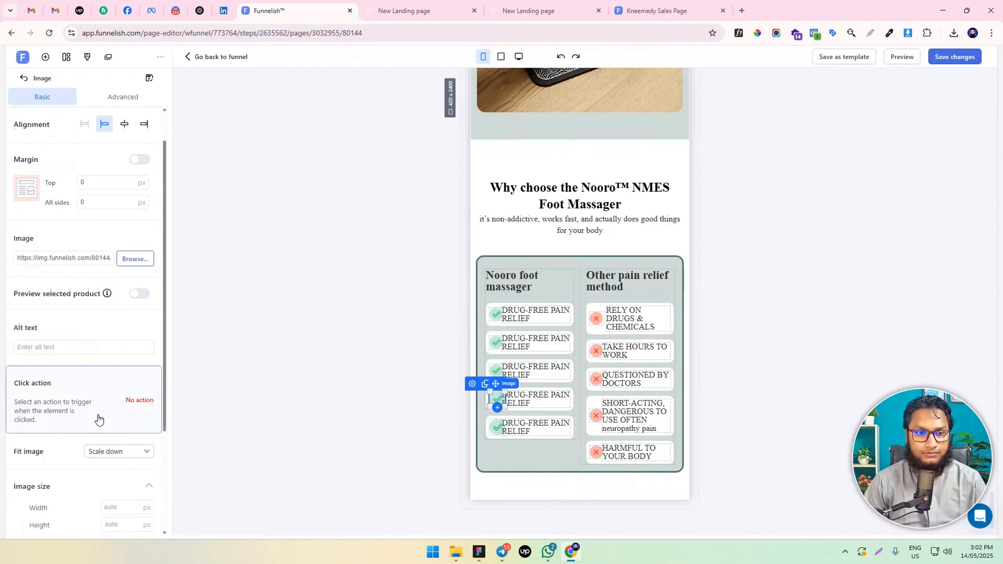
pyautogui.click(107, 445)
pyautogui.write('25')
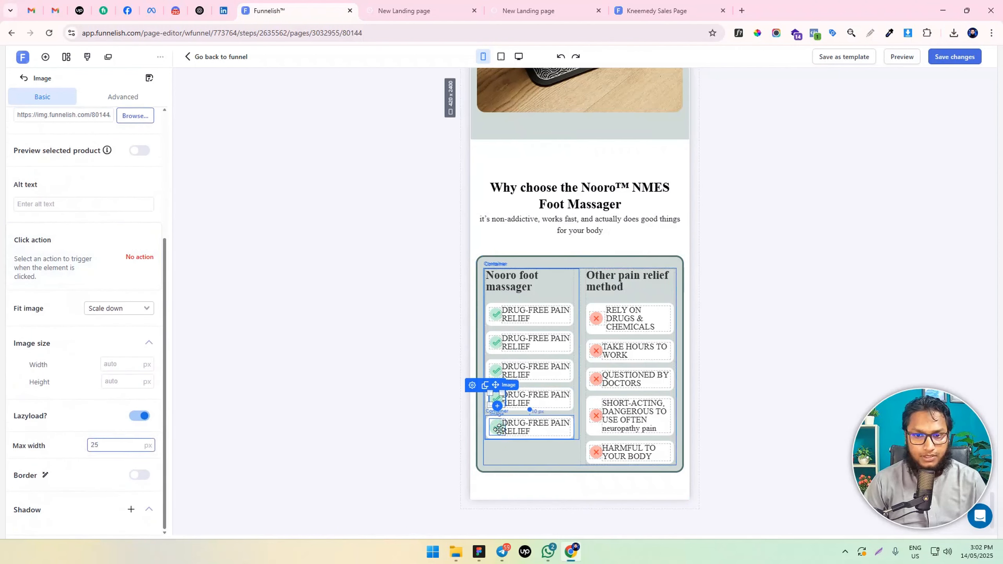
pyautogui.click(499, 427)
pyautogui.scroll(-5, 99, 356)
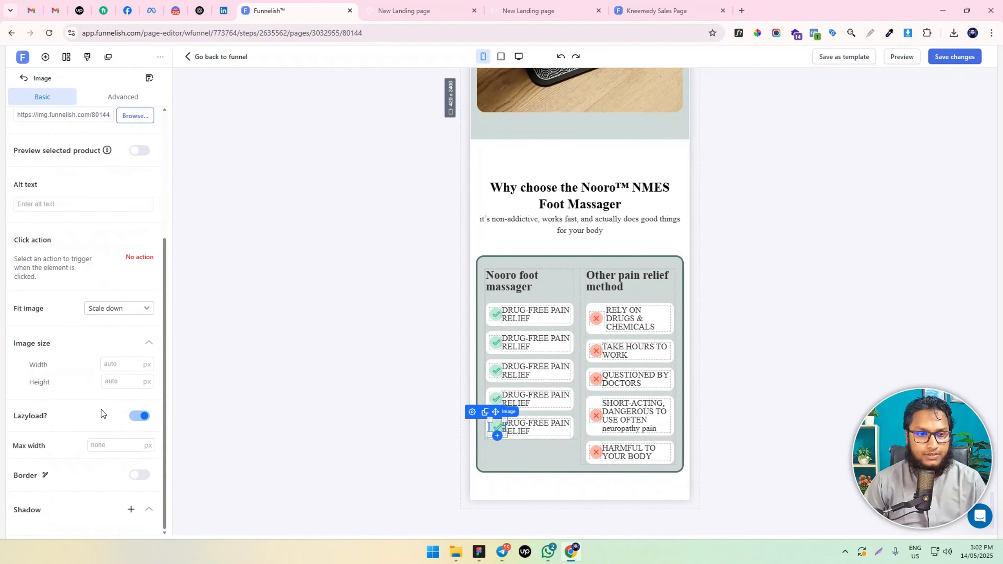
pyautogui.click(106, 444)
pyautogui.write('25')
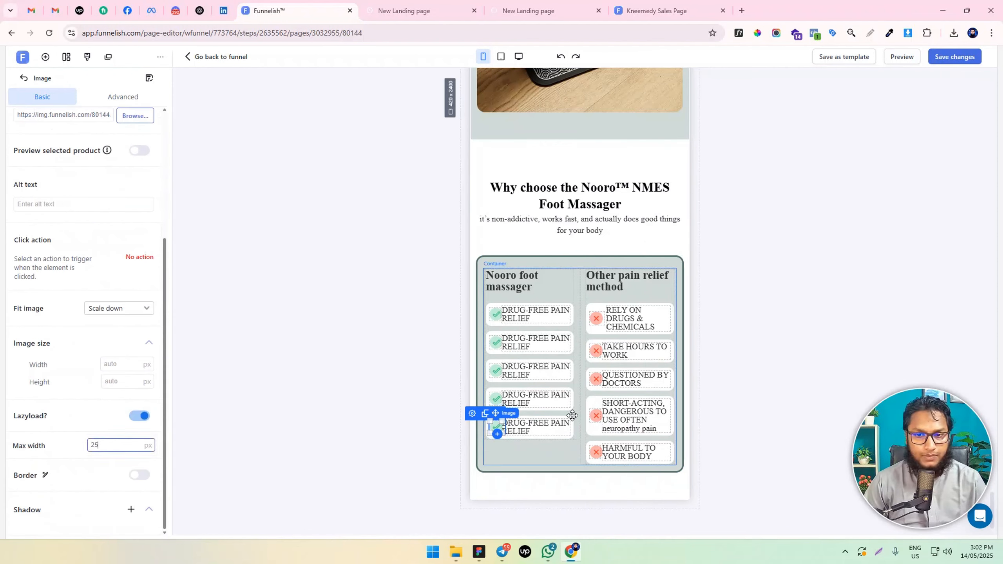
# Set the icon box width to 20% in the first two "DRUG-FREE PAIN RELIEF" cards
pyautogui.click(495, 325)
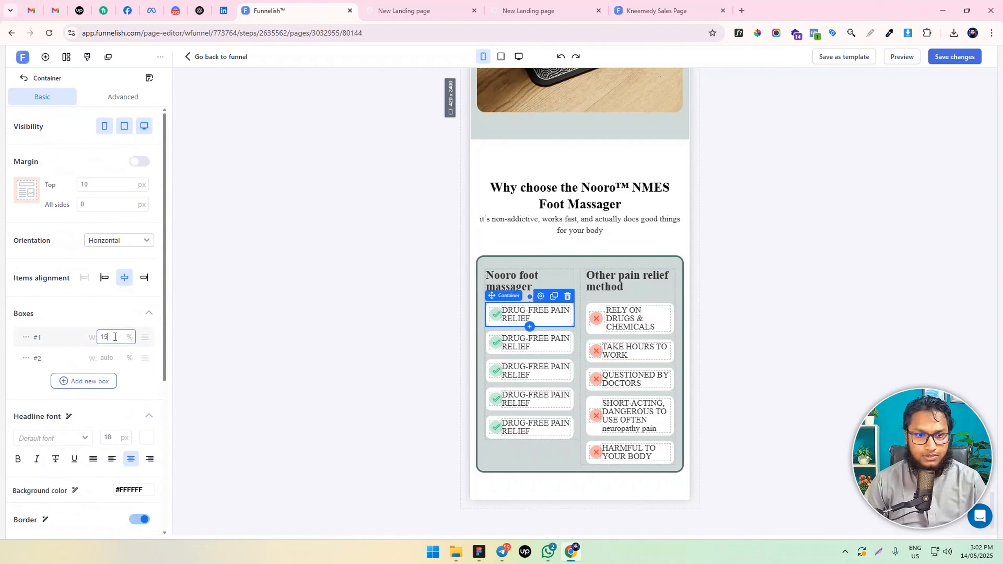
pyautogui.press('BackSpace')
pyautogui.press('BackSpace')
pyautogui.write('20')
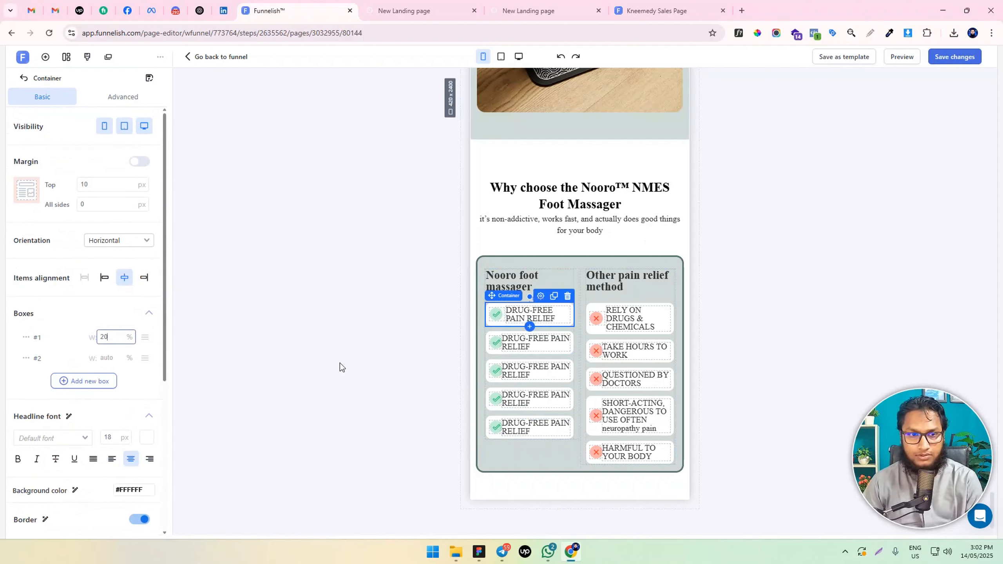
pyautogui.click(499, 351)
pyautogui.doubleClick(113, 340)
pyautogui.write('20')
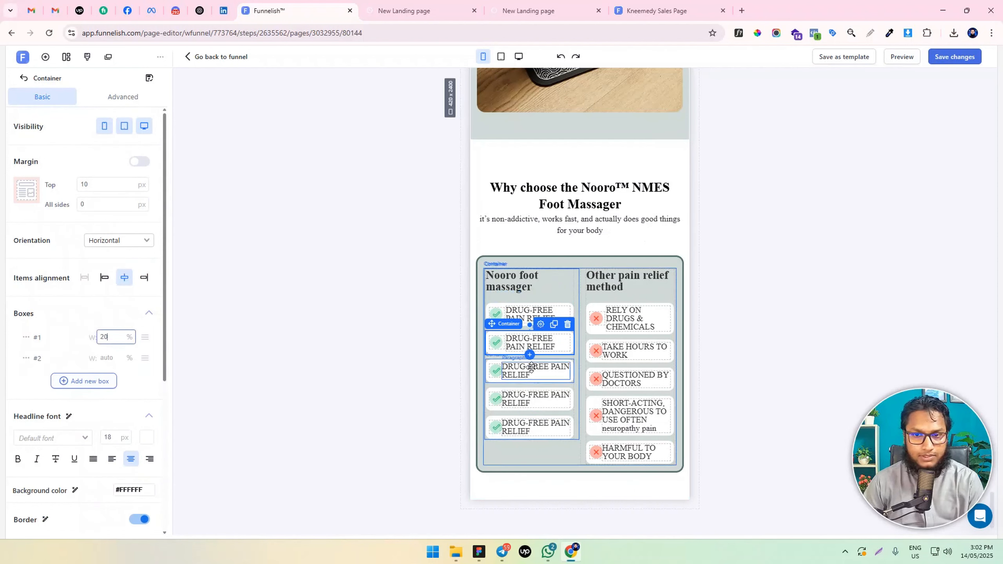
# Set the icon box width to 20% in the third, fourth and fifth "DRUG-FREE PAIN RELIEF" cards
pyautogui.click(502, 381)
pyautogui.doubleClick(113, 337)
pyautogui.write('20')
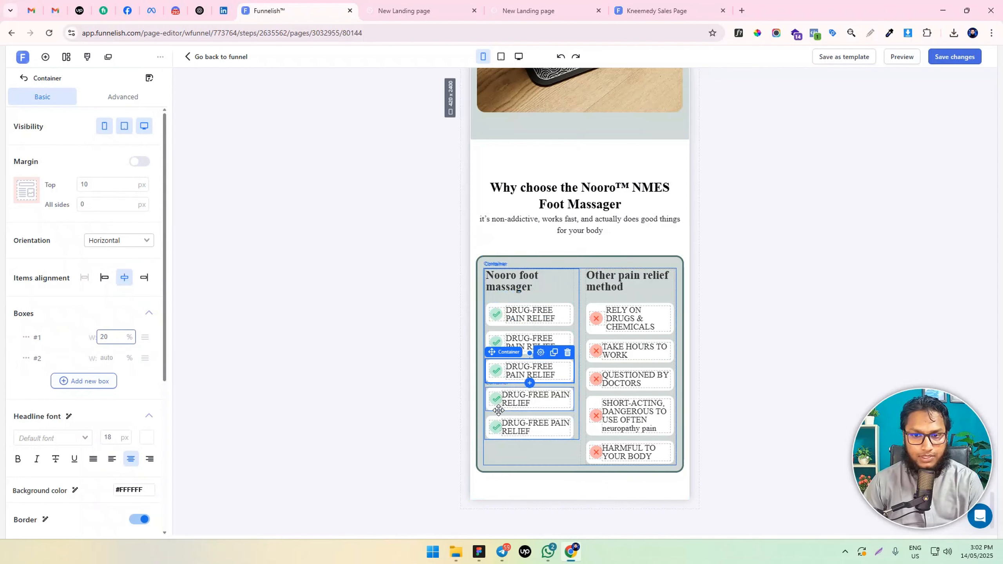
pyautogui.click(498, 410)
pyautogui.doubleClick(114, 337)
pyautogui.write('20')
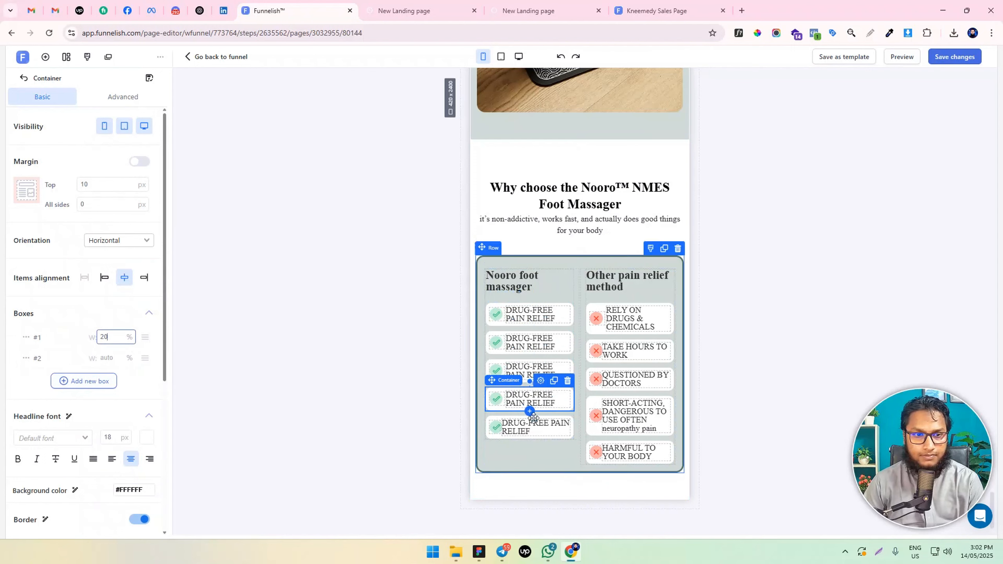
pyautogui.click(504, 437)
pyautogui.press('BackSpace')
pyautogui.press('BackSpace')
pyautogui.write('20')
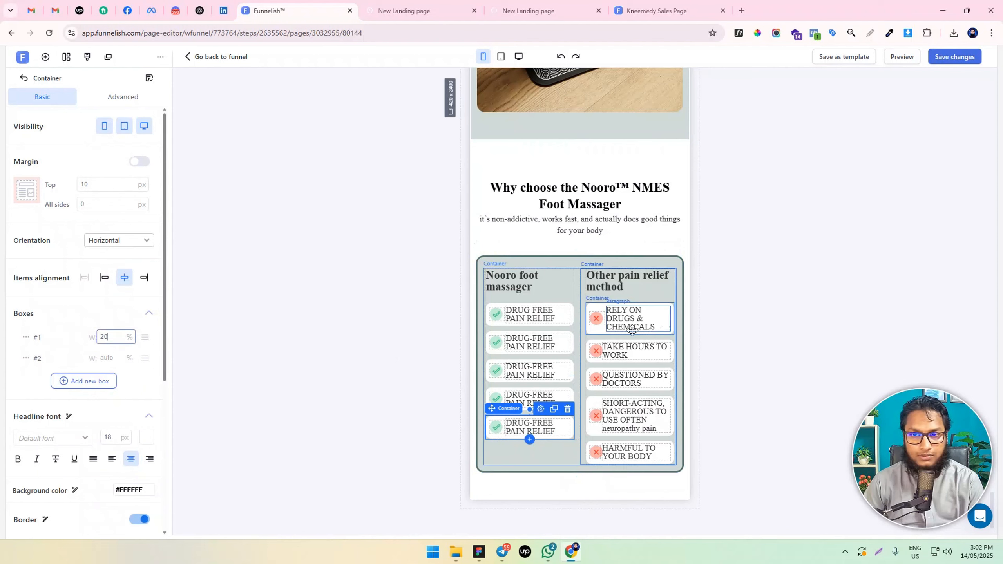
# Set the icon box width to 20% in the "TAKE HOURS TO WORK" and "QUESTIONED BY DOCTORS" cards
pyautogui.click(599, 361)
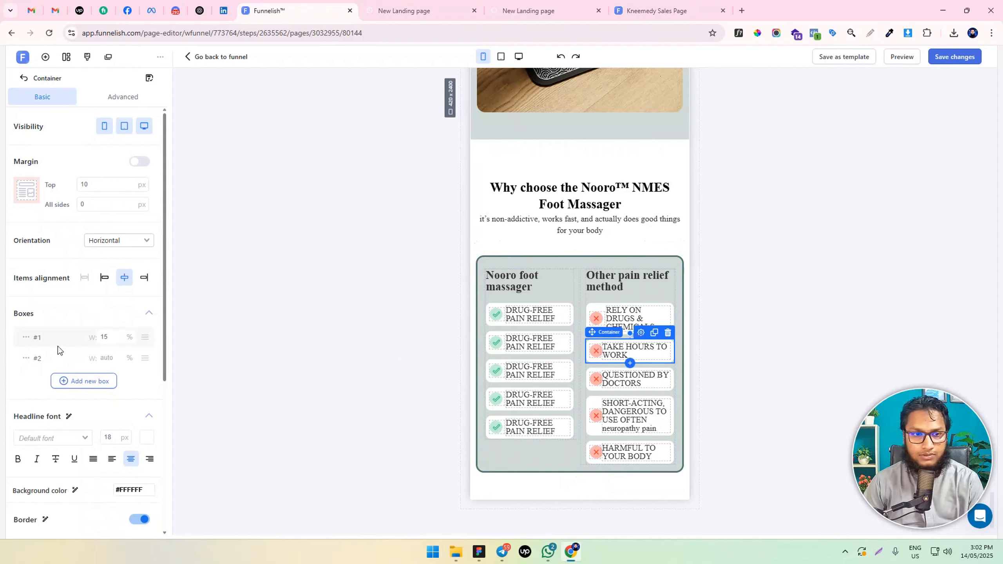
pyautogui.click(108, 337)
pyautogui.press('BackSpace')
pyautogui.press('BackSpace')
pyautogui.write('20')
pyautogui.click(595, 390)
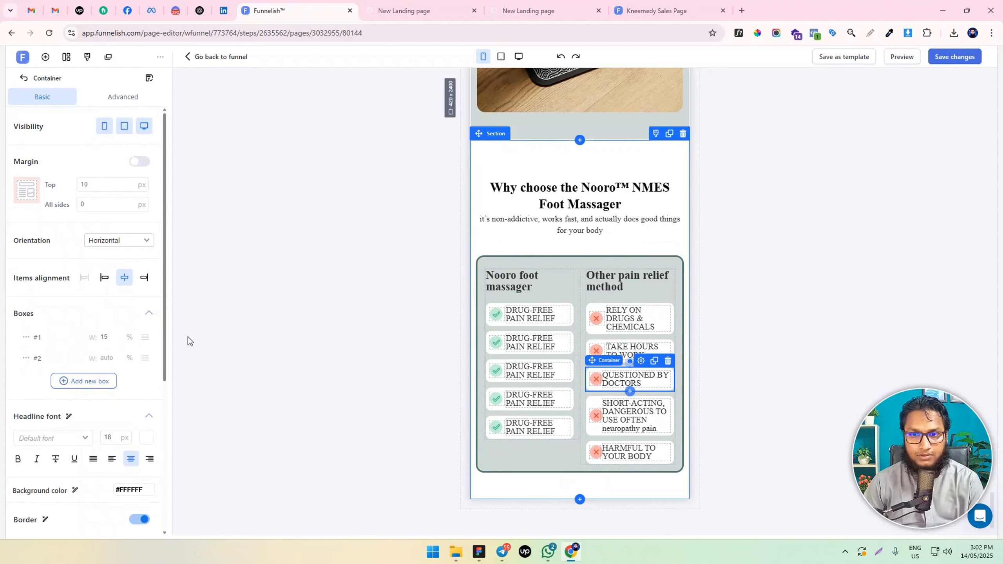
pyautogui.doubleClick(106, 337)
pyautogui.write('20')
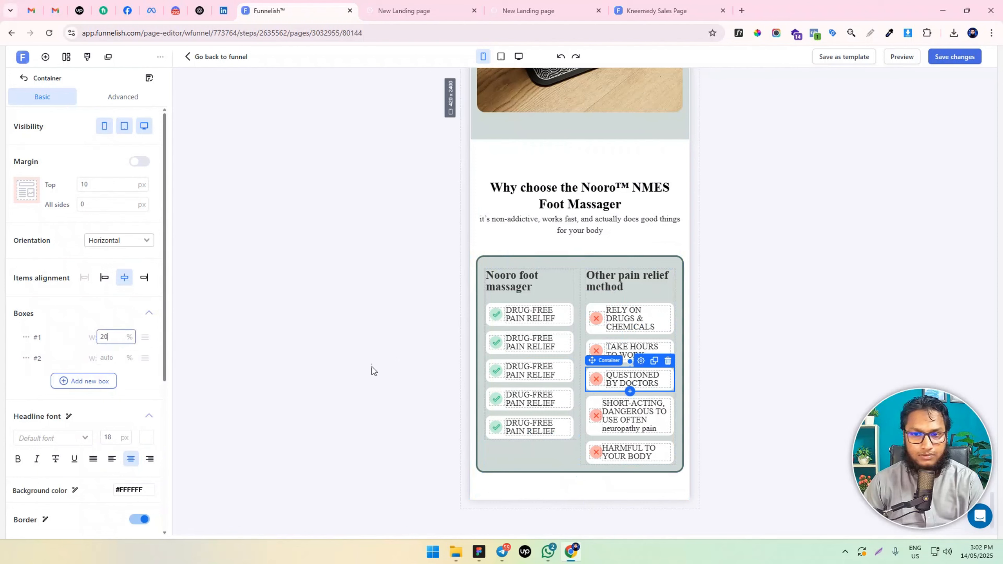
# Set the icon box width to 20% in the "SHORT-ACTING" and "HARMFUL TO YOUR BODY" cards
pyautogui.click(593, 434)
pyautogui.doubleClick(105, 337)
pyautogui.write('20')
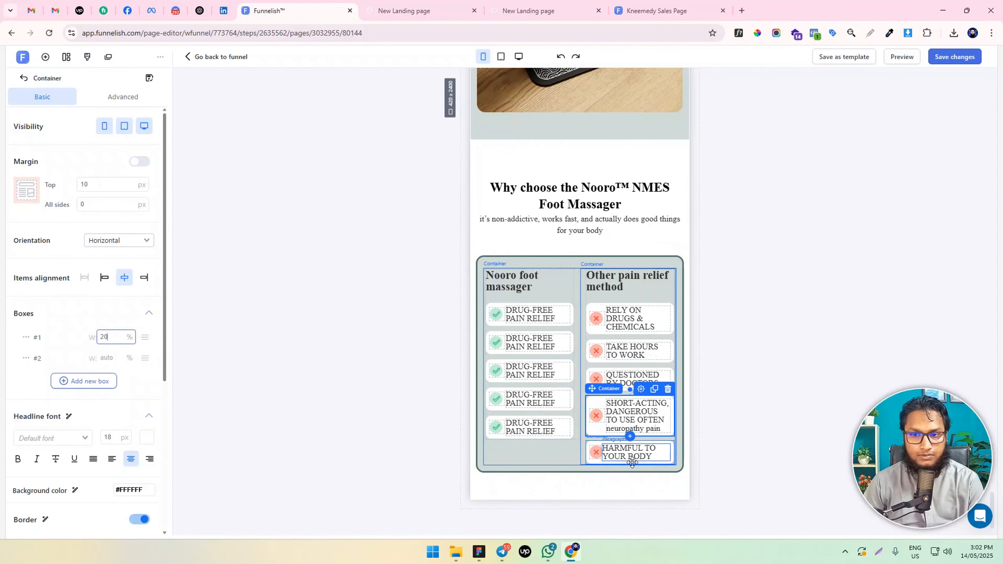
pyautogui.click(596, 460)
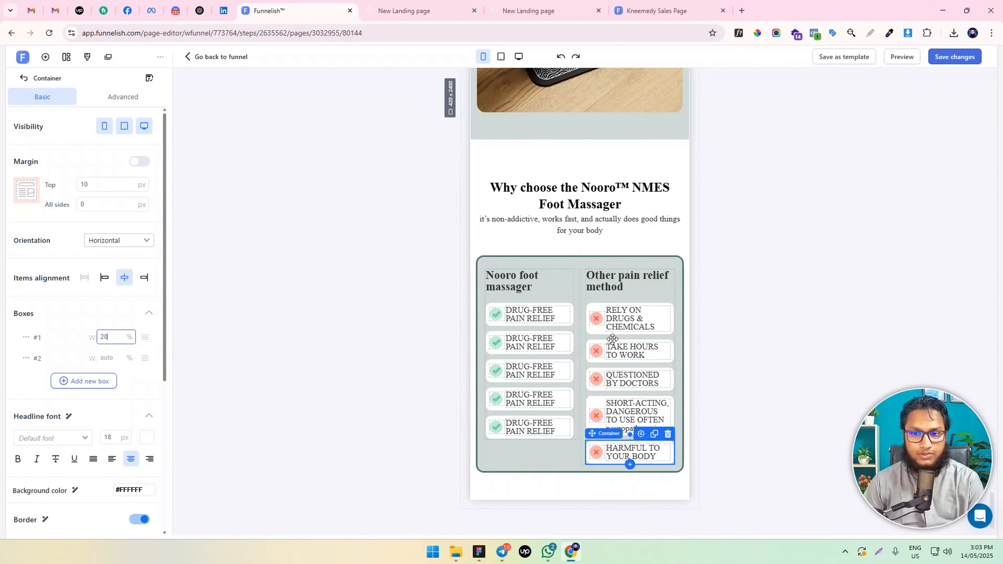
# Set the "Nooro foot massager" column heading's font size to 18 px
pyautogui.click(783, 279)
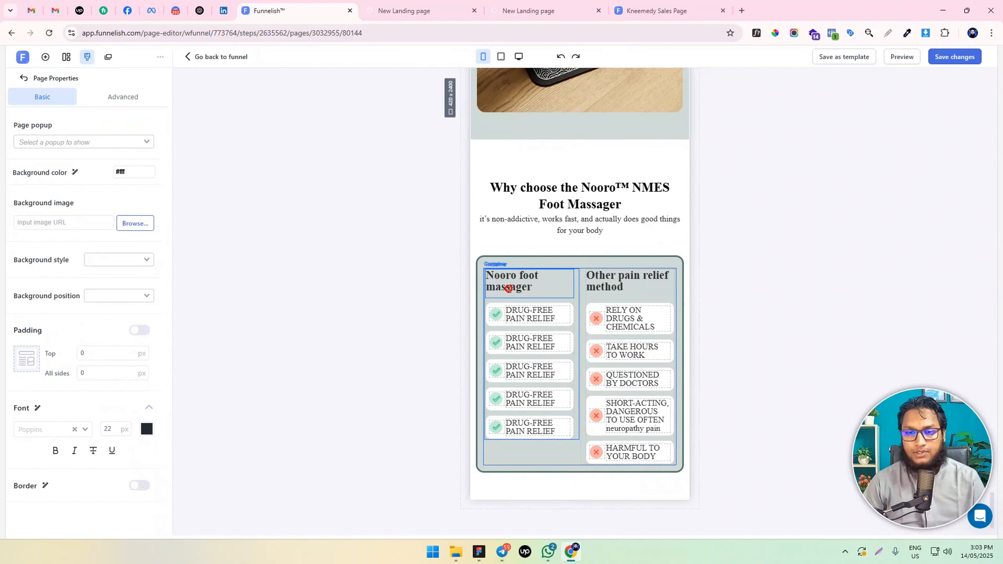
pyautogui.click(508, 287)
pyautogui.click(665, 217)
pyautogui.press('Down')
pyautogui.press('Down')
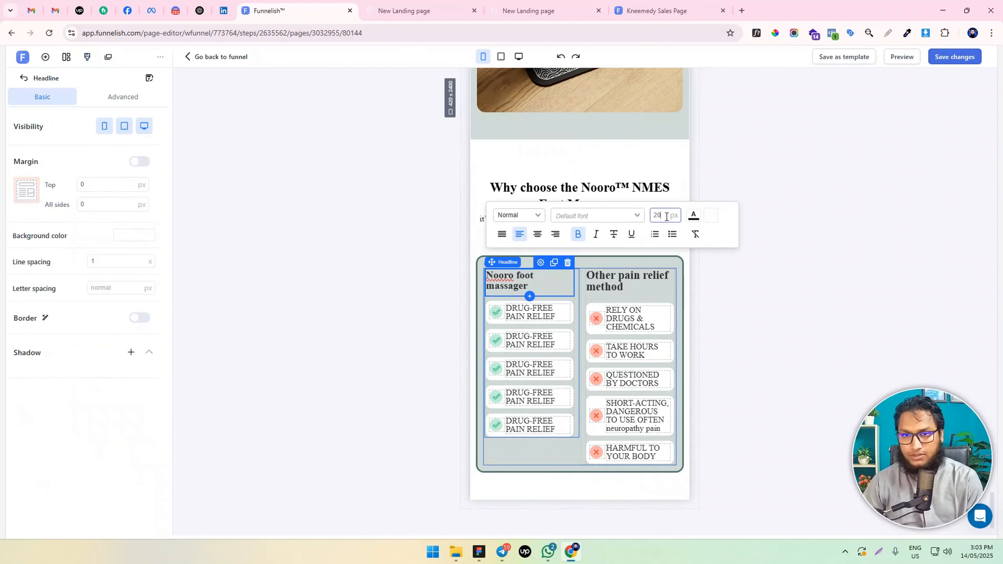
pyautogui.press('Down')
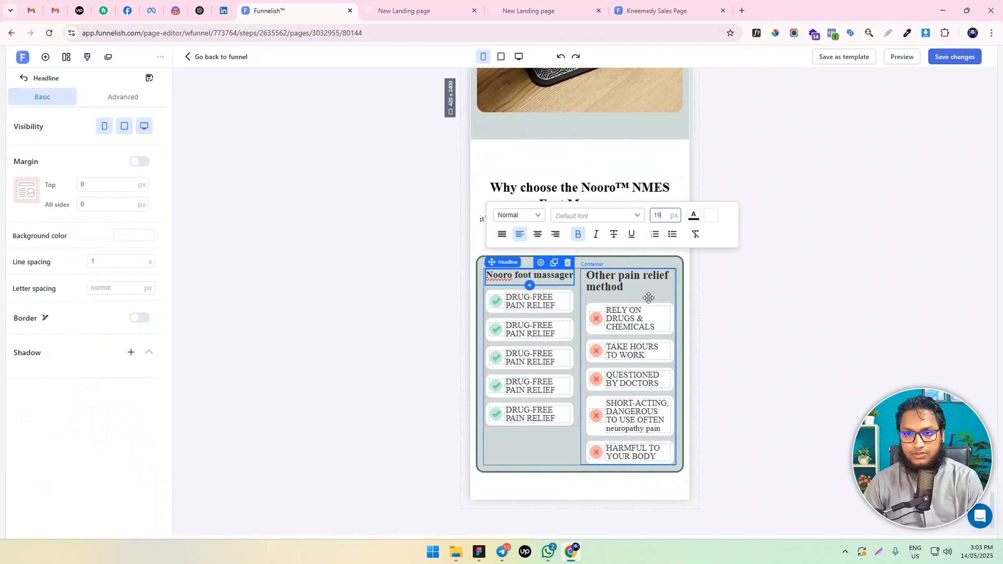
# Set the "Other pain relief method" column heading's font size to 18 px
pyautogui.click(638, 288)
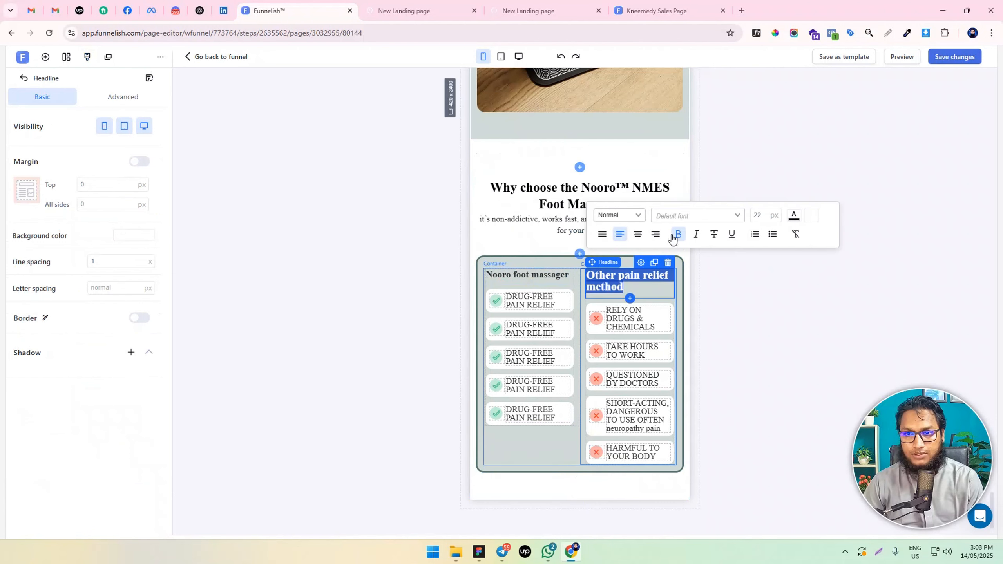
pyautogui.press('Down')
pyautogui.press('Down')
pyautogui.press('Down')
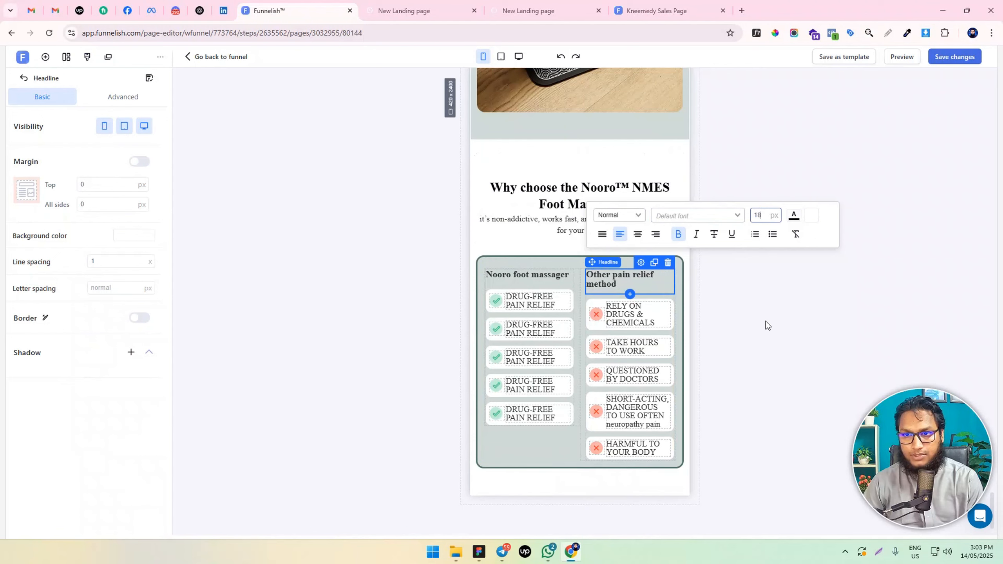
pyautogui.click(794, 188)
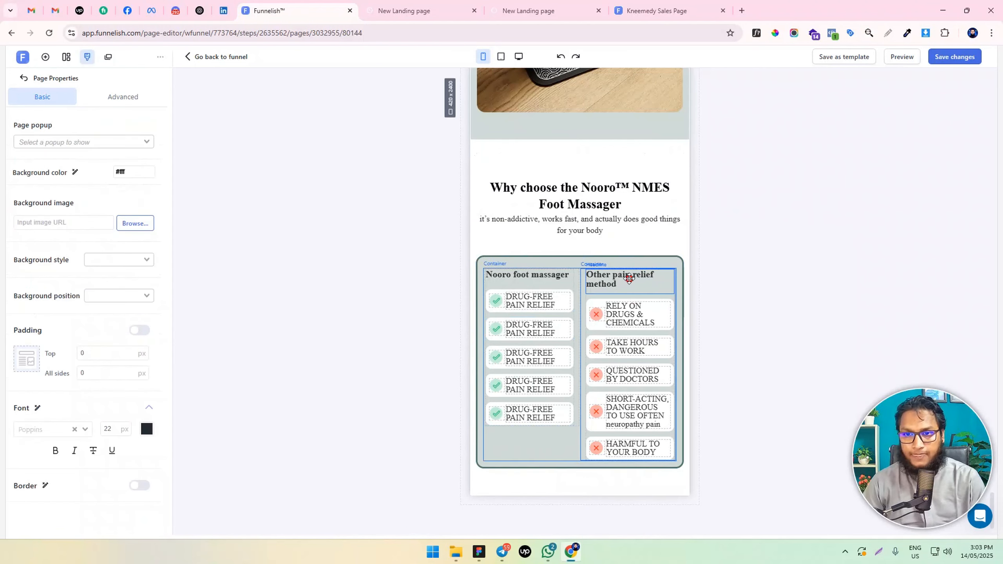
# Reduce the "Other pain relief method" heading's font size to 16 px
pyautogui.click(628, 279)
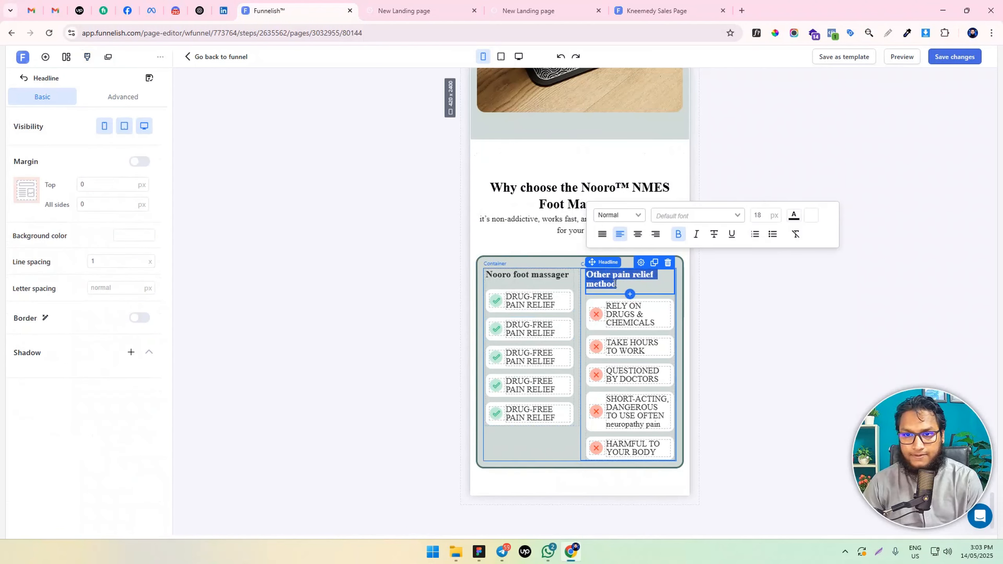
pyautogui.click(765, 215)
pyautogui.press('Down')
pyautogui.press('Down')
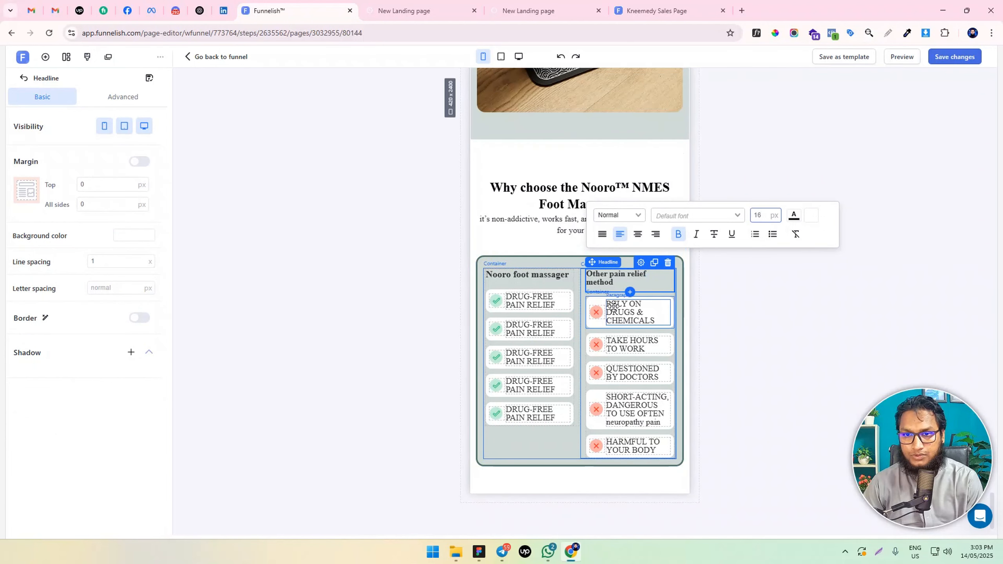
# Set the left padding of the "Other pain relief method" column container to 5 px
pyautogui.click(584, 304)
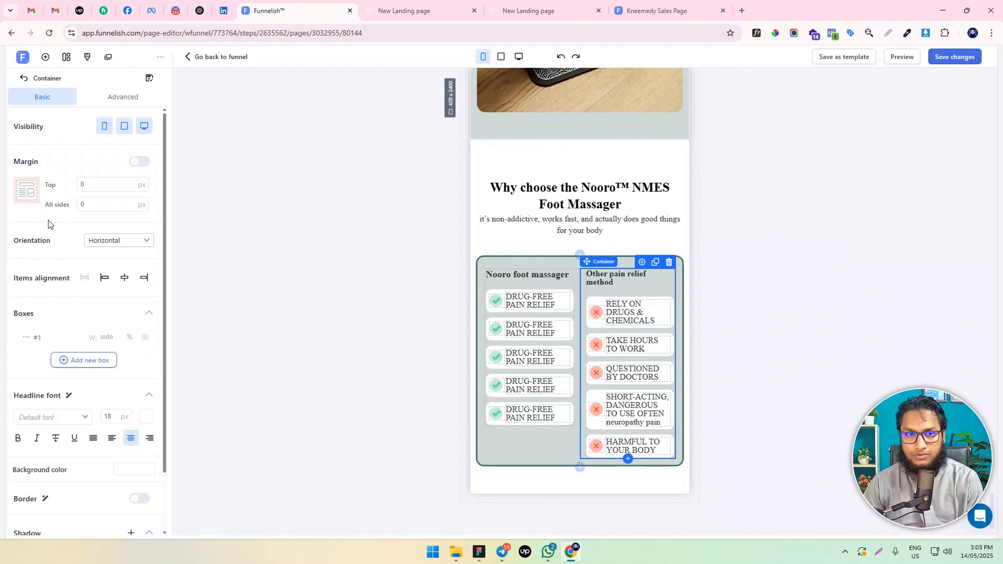
pyautogui.click(123, 96)
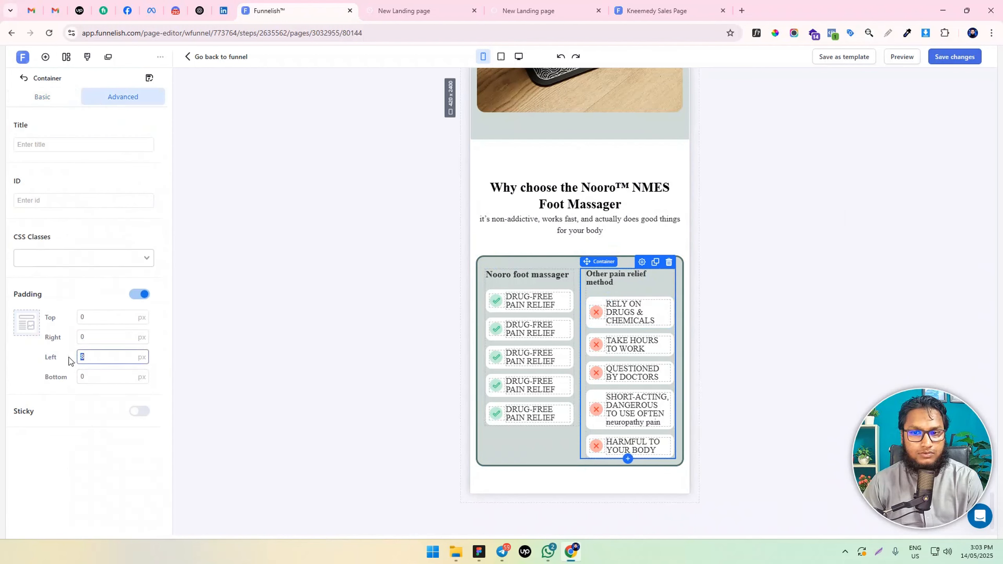
pyautogui.write('0')
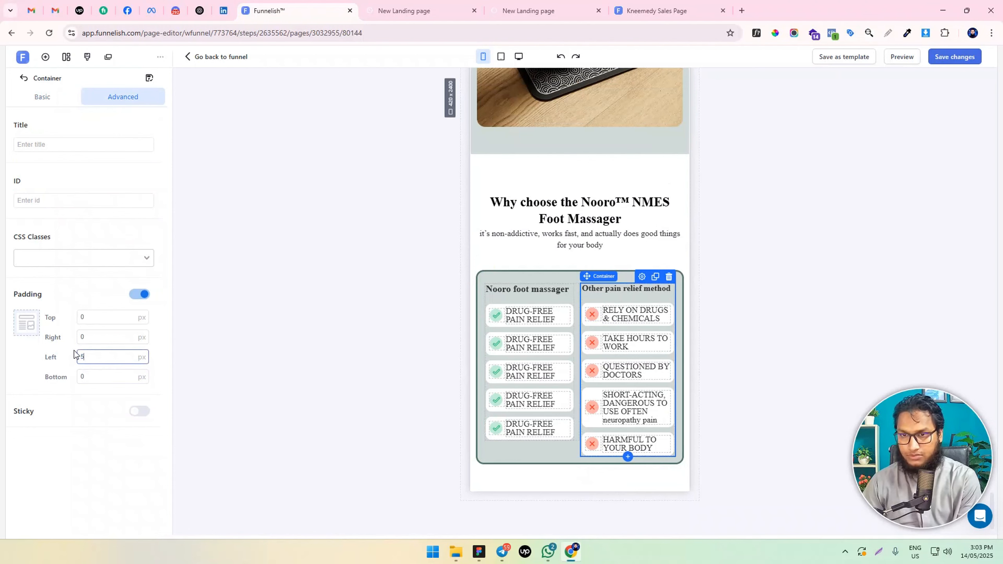
# Set the right padding of the "Nooro foot massager" column container to 5 px
pyautogui.click(541, 445)
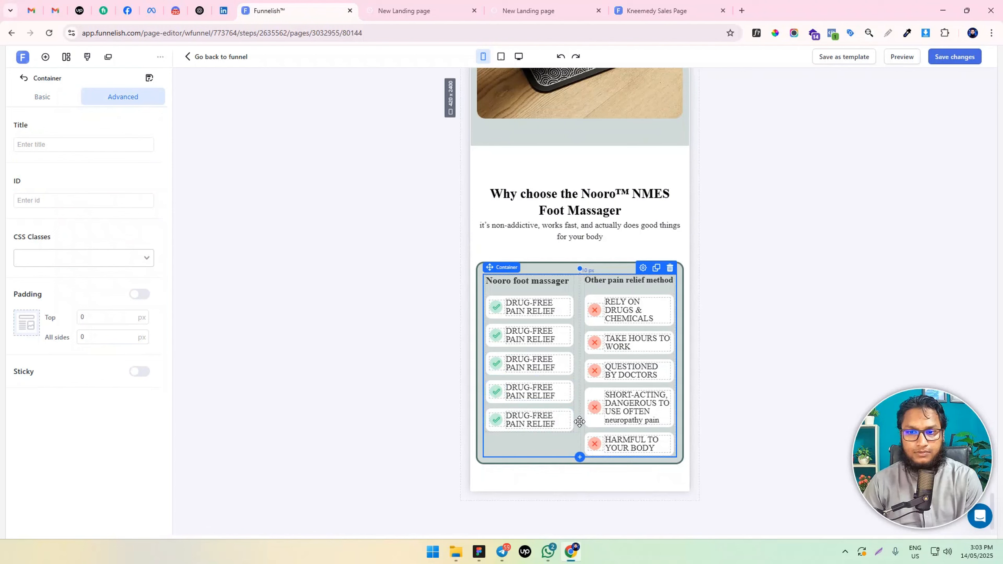
pyautogui.click(578, 410)
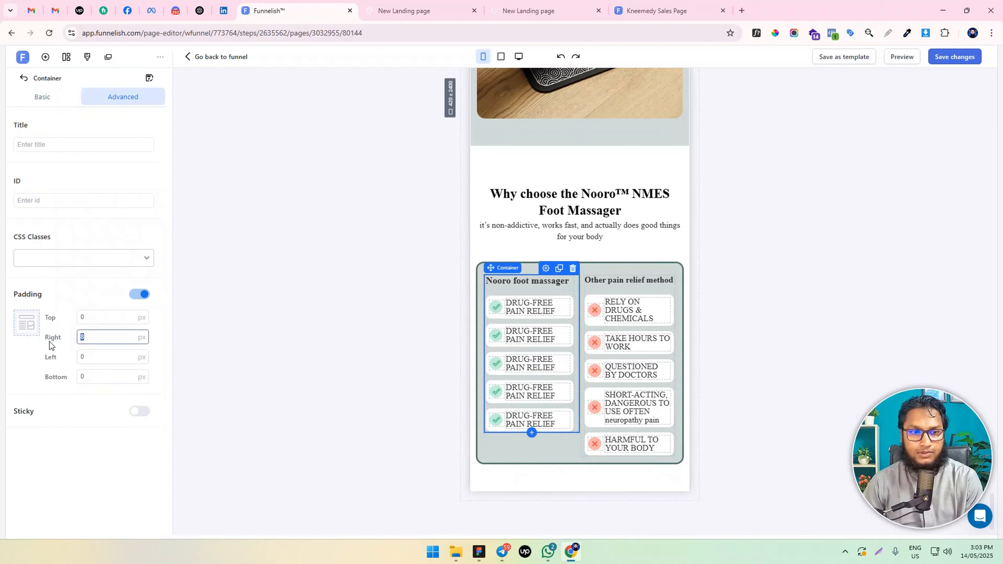
pyautogui.write('5')
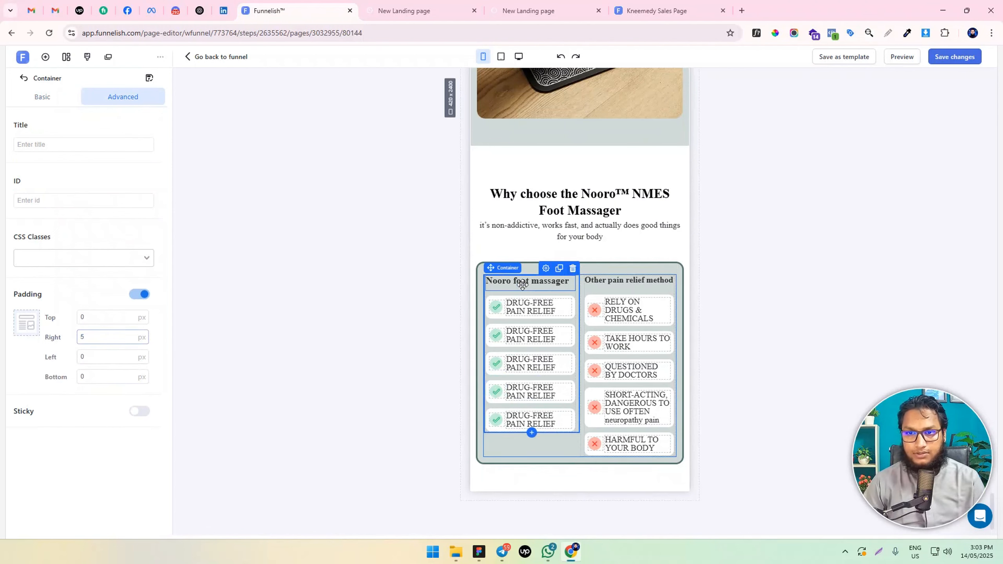
# Reduce the "Nooro foot massager" heading's font size to match the 16 px "Other pain relief method" heading, and save the page changes
pyautogui.doubleClick(522, 285)
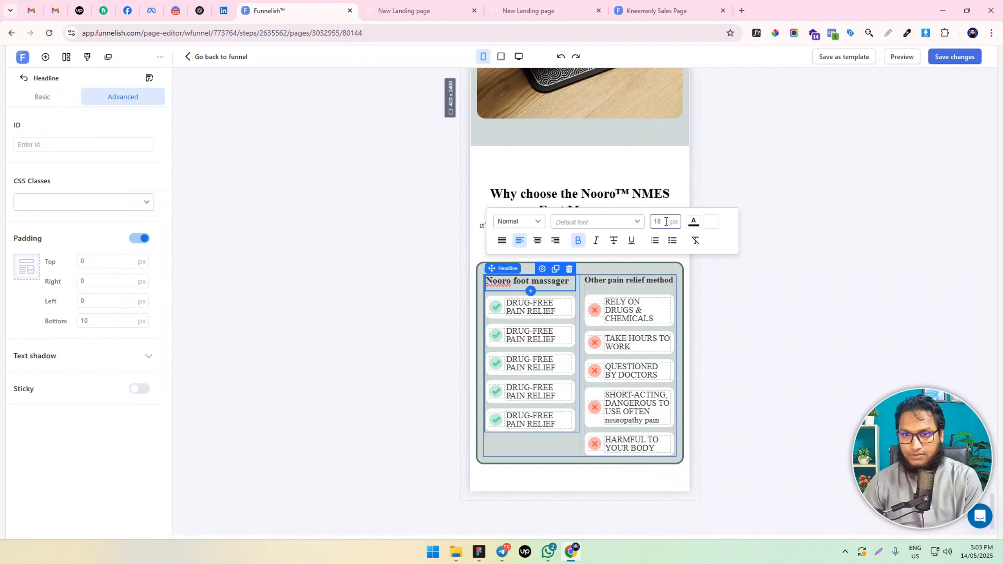
pyautogui.click(628, 280)
pyautogui.doubleClick(629, 280)
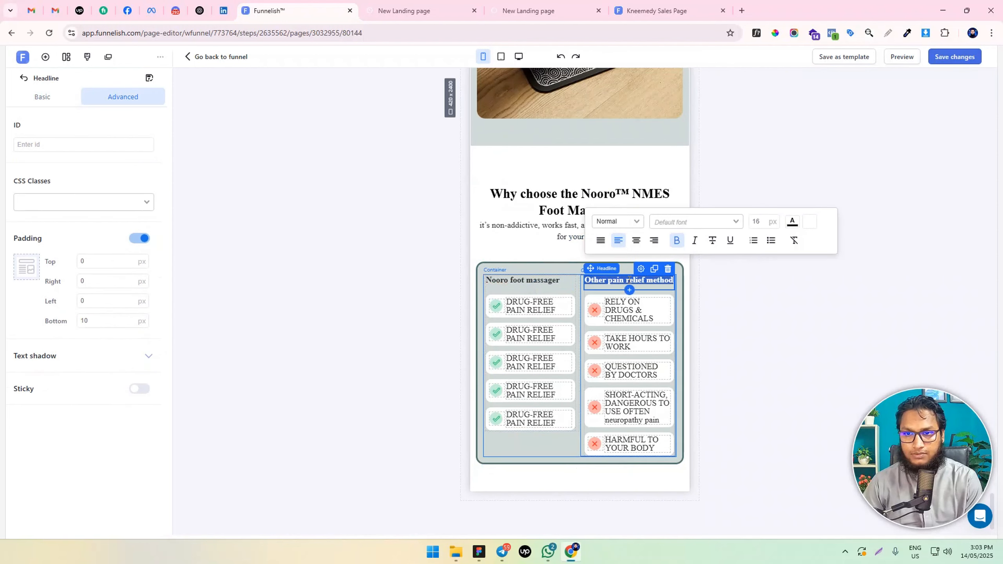
pyautogui.click(837, 277)
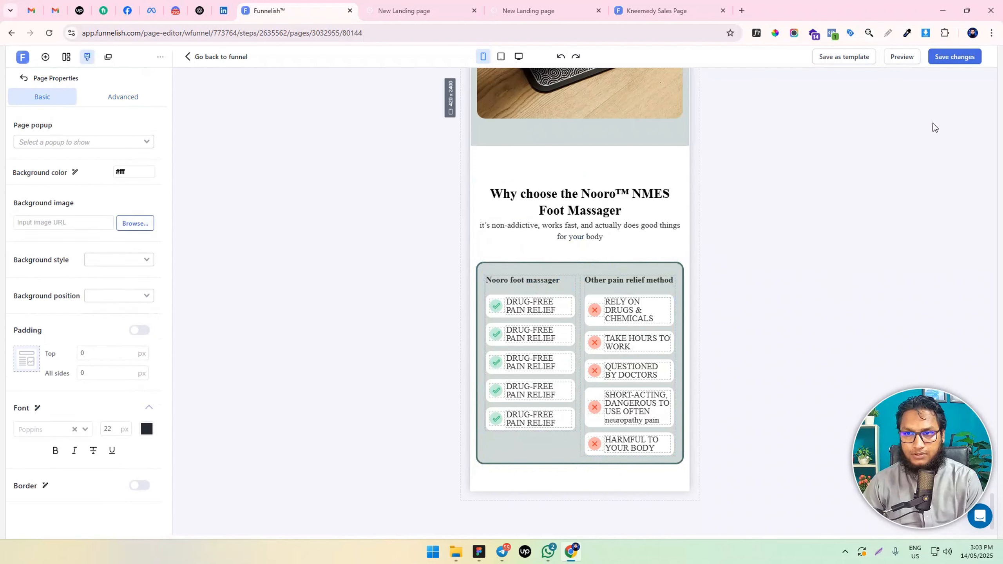
pyautogui.click(949, 58)
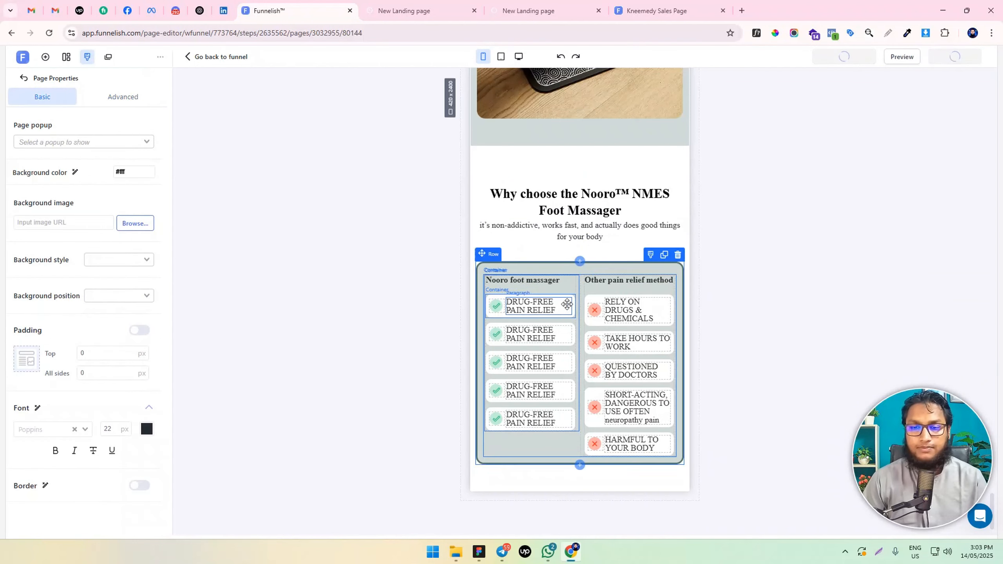
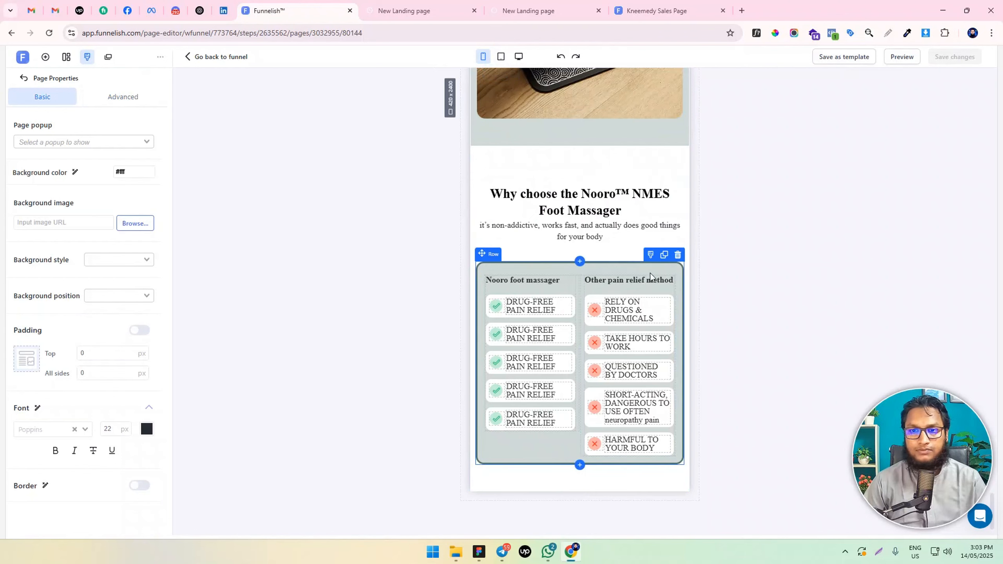
# Switch to the desktop view and hide the compact duplicate comparison row on desktop
pyautogui.click(521, 56)
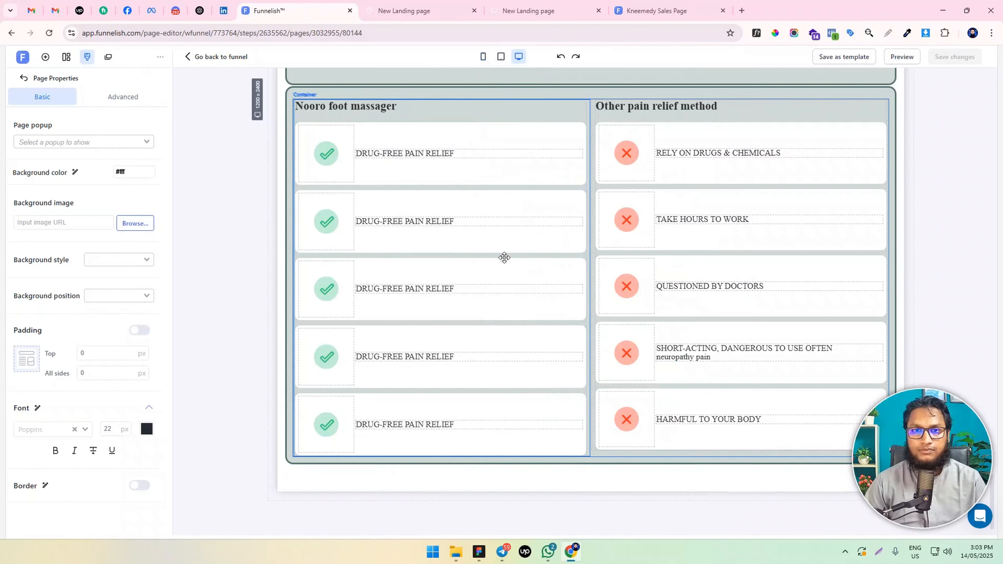
pyautogui.scroll(5, 552, 261)
pyautogui.scroll(-3, 587, 264)
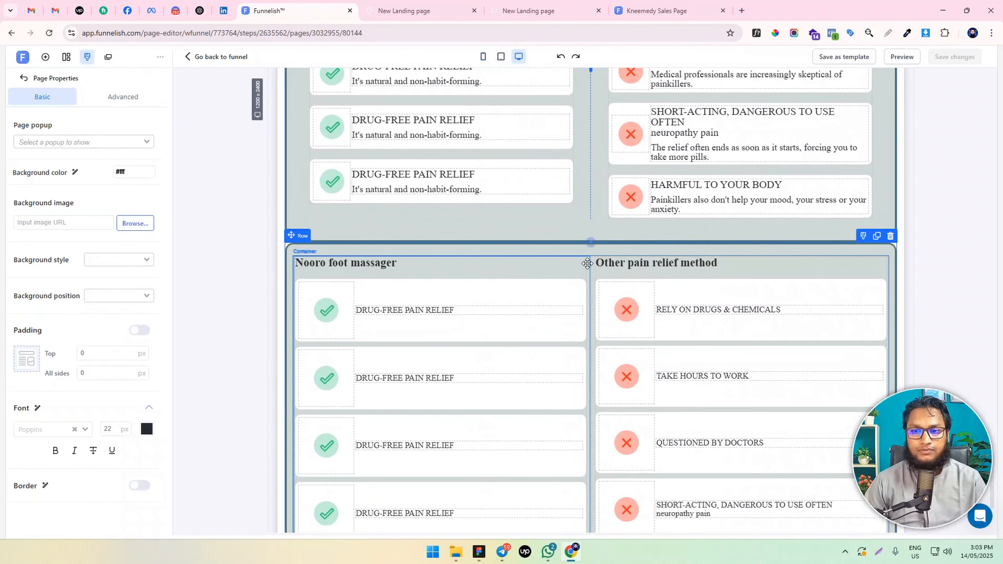
pyautogui.click(296, 251)
pyautogui.click(144, 126)
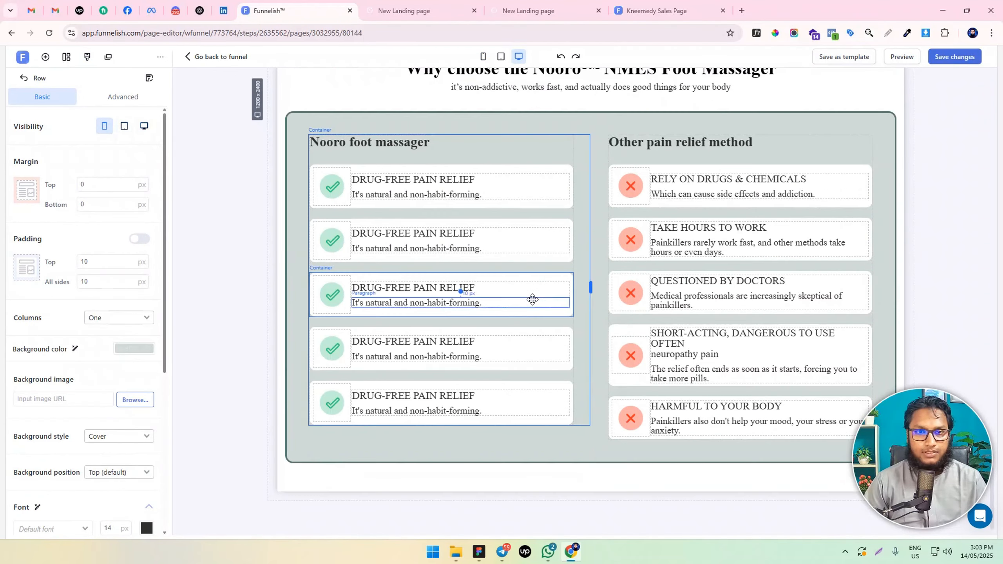
# Add a one-column row beneath the comparison row in the "Why choose the Nooro™ NMES Foot Massager" section
pyautogui.scroll(5, 533, 308)
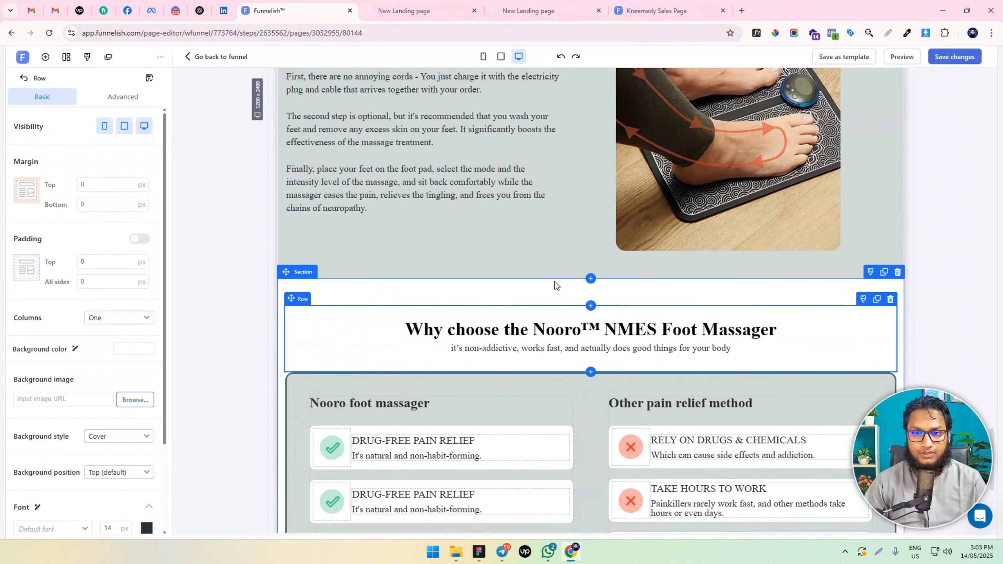
pyautogui.click(552, 291)
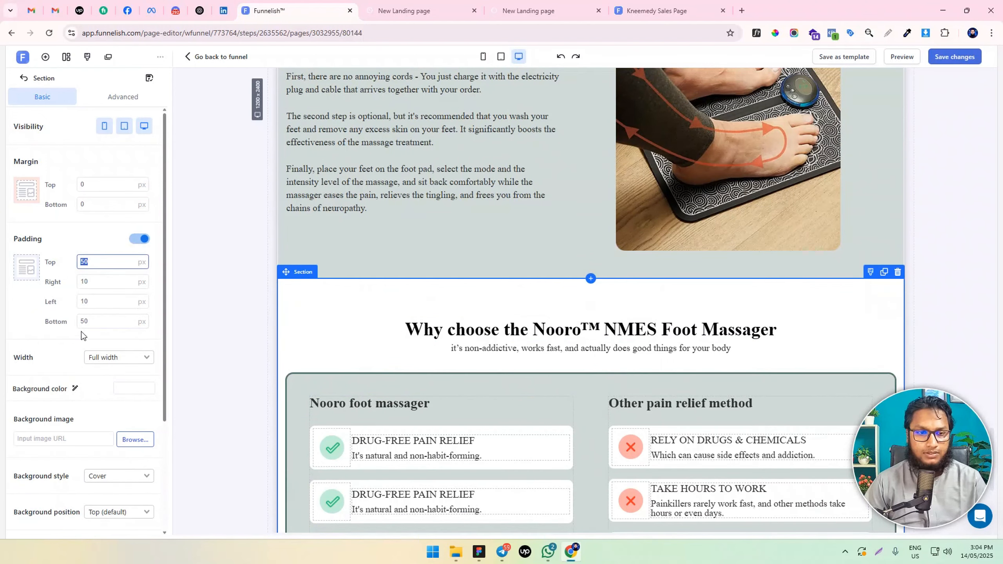
pyautogui.scroll(-5, 519, 321)
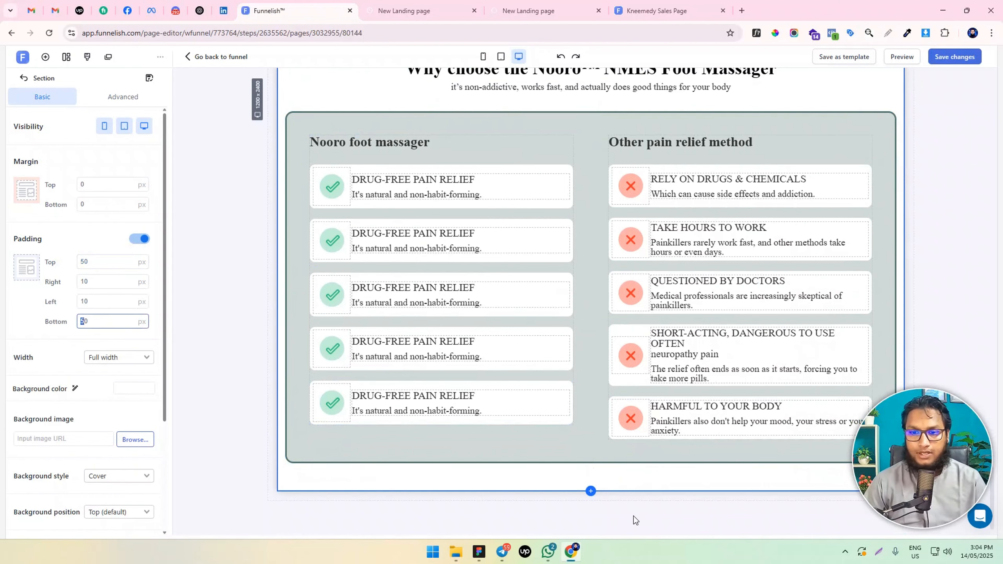
pyautogui.scroll(7, 564, 303)
pyautogui.scroll(-7, 565, 313)
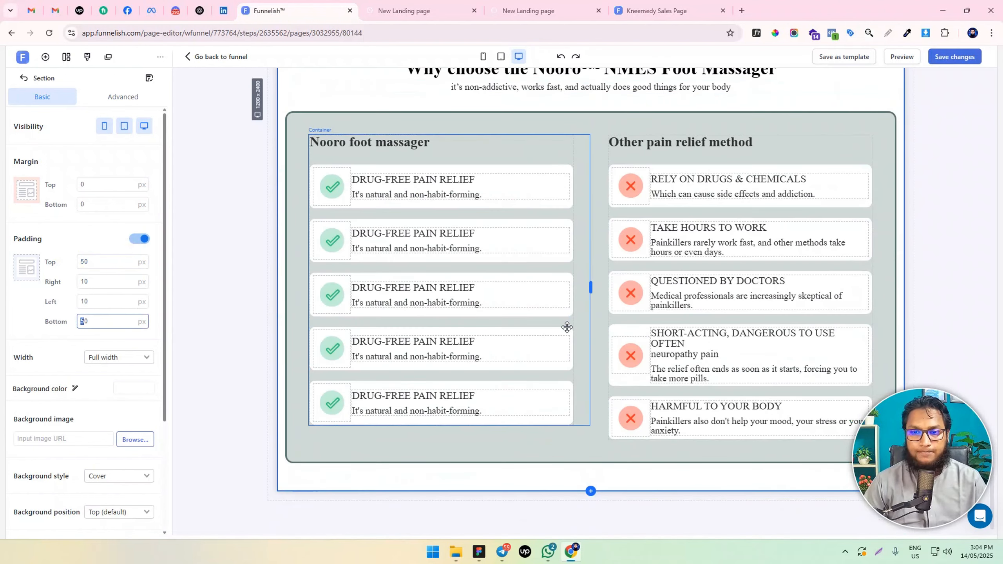
pyautogui.click(591, 464)
pyautogui.click(544, 421)
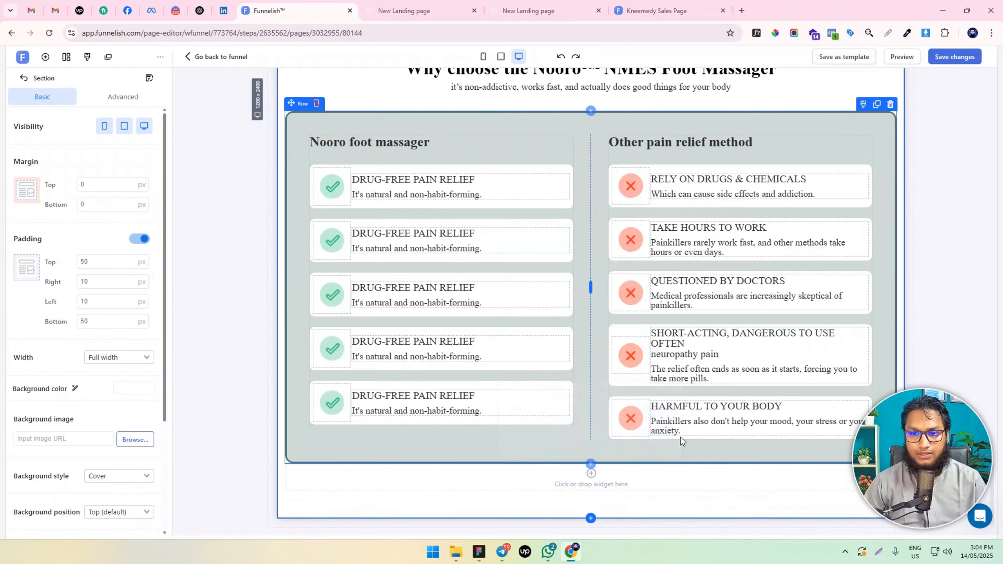
# Clone a "Get 50% OFF Today Only" button, place the copy in the new row below the comparison, and save the page changes
pyautogui.scroll(15, 667, 430)
pyautogui.scroll(2, 666, 427)
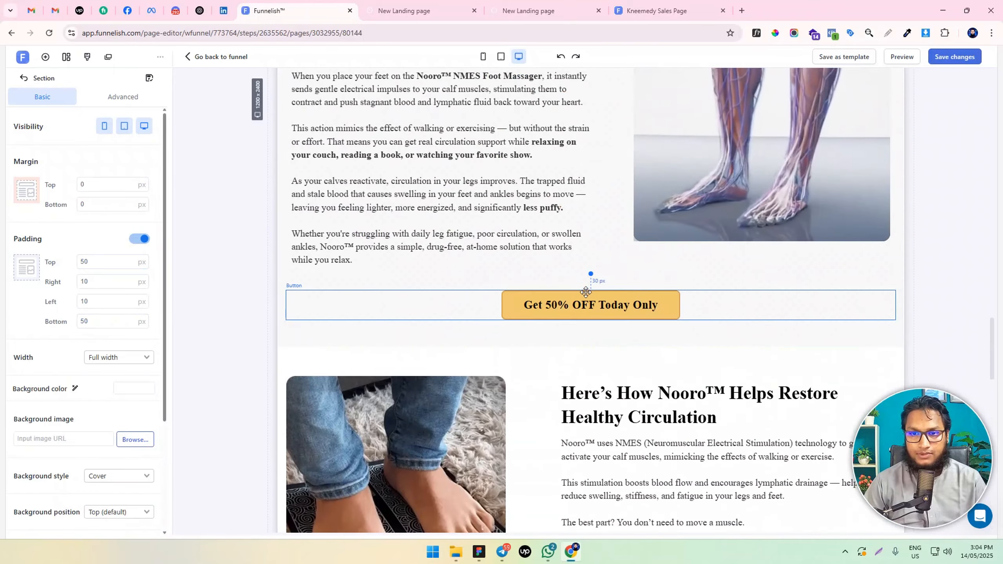
pyautogui.click(729, 304)
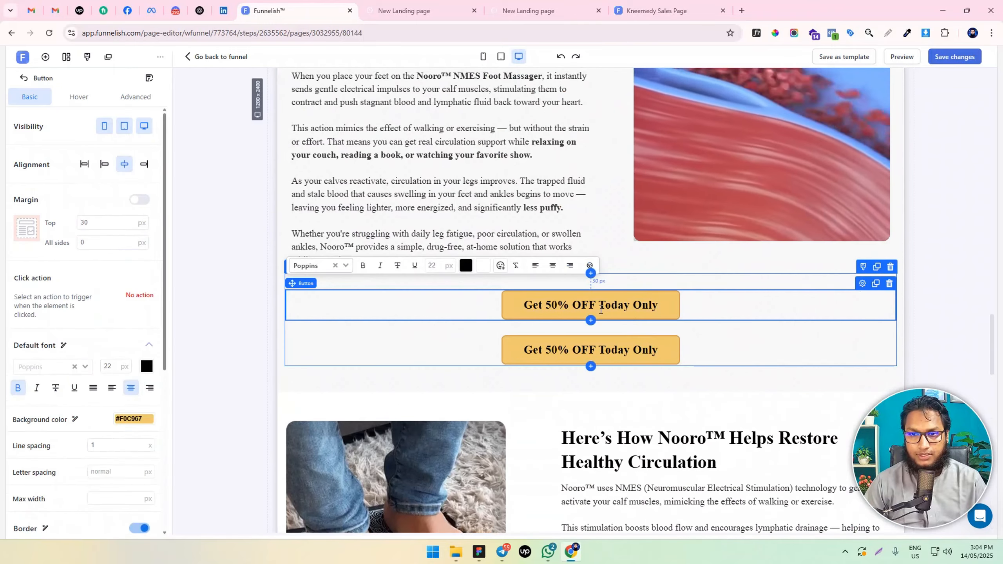
pyautogui.moveTo(581, 349)
pyautogui.mouseDown()
pyautogui.moveTo(588, 518)
pyautogui.moveTo(600, 474)
pyautogui.moveTo(591, 333)
pyautogui.moveTo(560, 291)
pyautogui.moveTo(547, 362)
pyautogui.moveTo(581, 378)
pyautogui.moveTo(588, 454)
pyautogui.mouseUp()
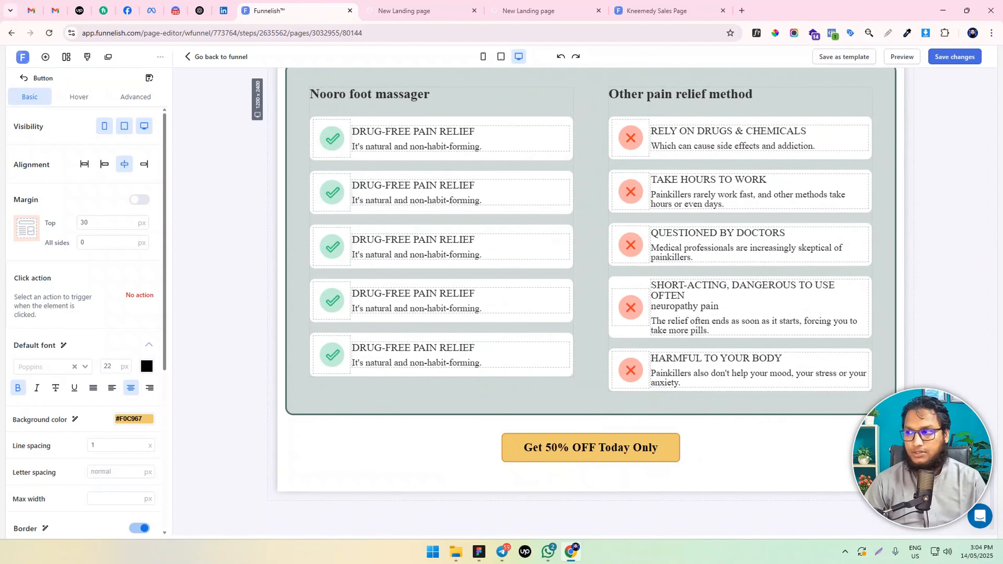
pyautogui.click(935, 81)
pyautogui.click(948, 57)
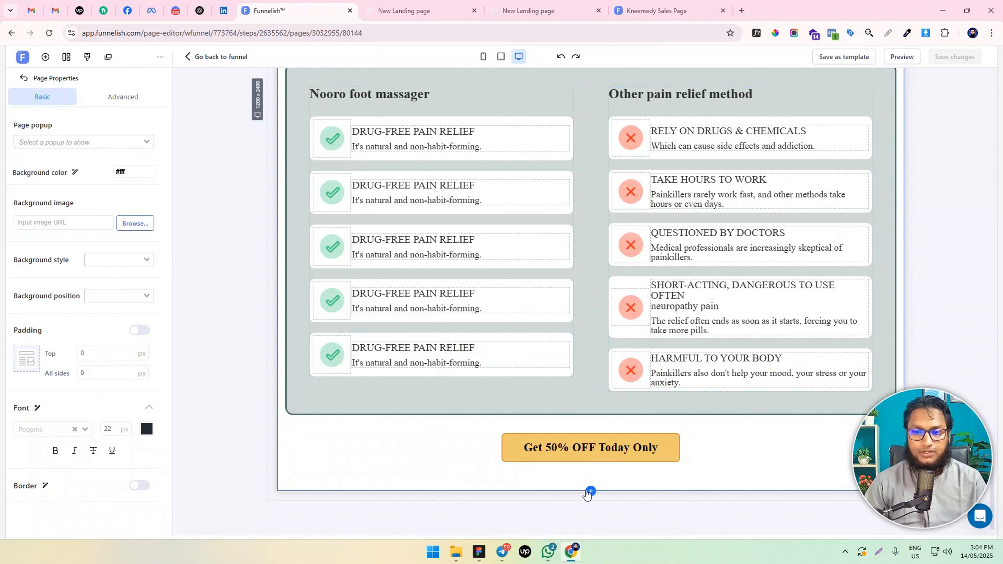
# Add a full-width section with a one-column row at the end of the page
pyautogui.click(591, 492)
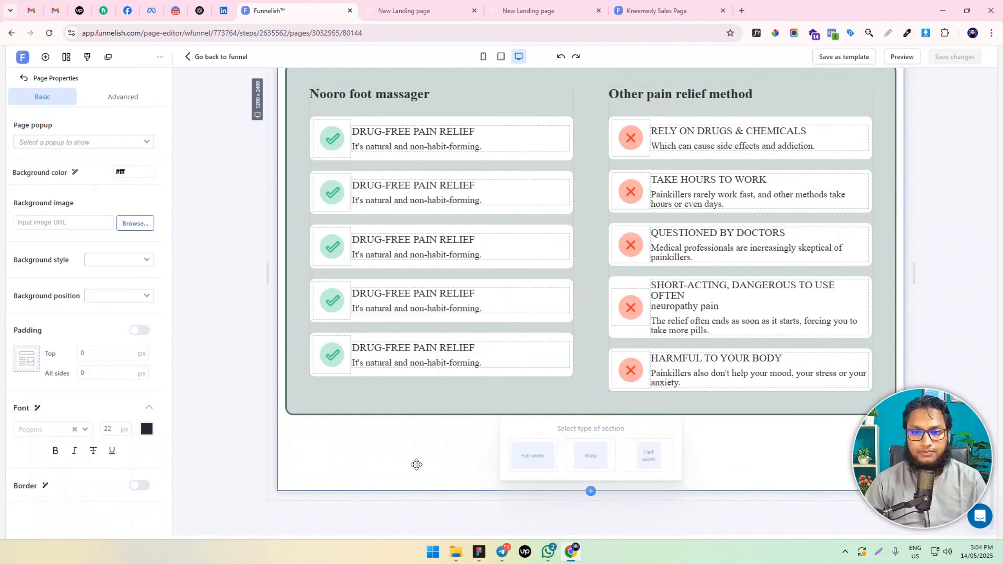
pyautogui.click(239, 184)
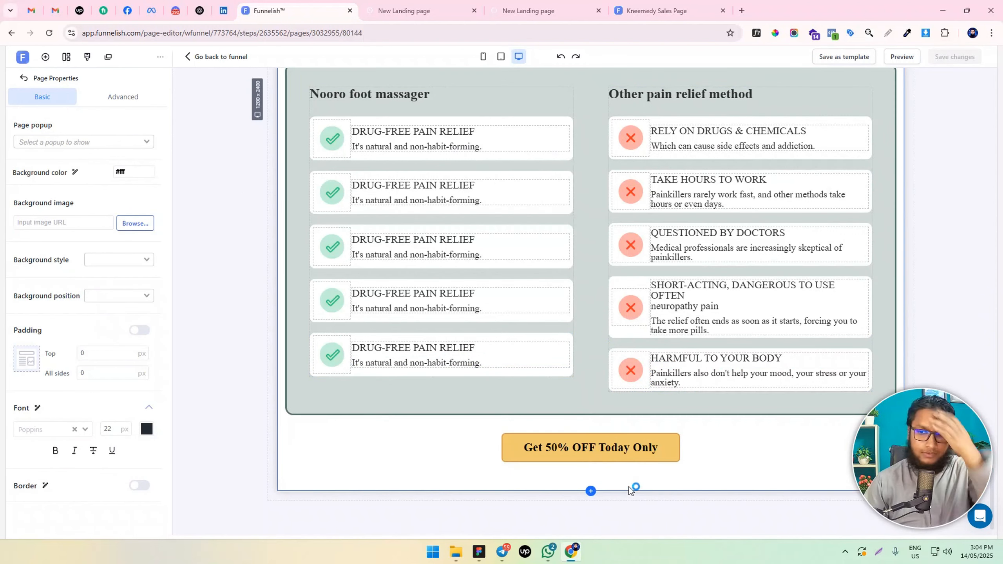
pyautogui.click(590, 491)
pyautogui.click(540, 466)
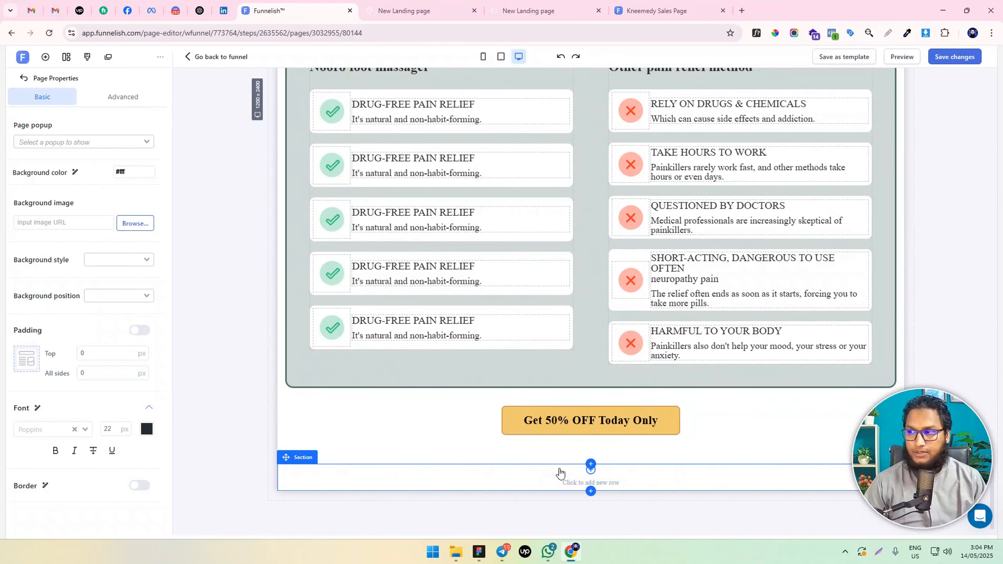
pyautogui.click(556, 481)
pyautogui.click(538, 421)
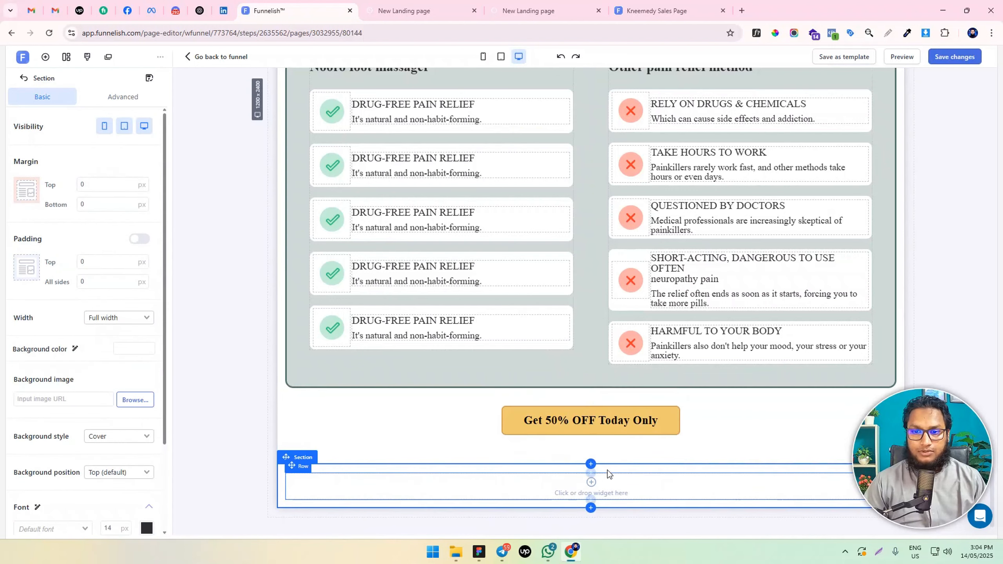
# Clone the "Why choose the Nooro™ NMES Foot Massager" headline and move the copy into the new section's row
pyautogui.click(590, 487)
pyautogui.scroll(8, 656, 291)
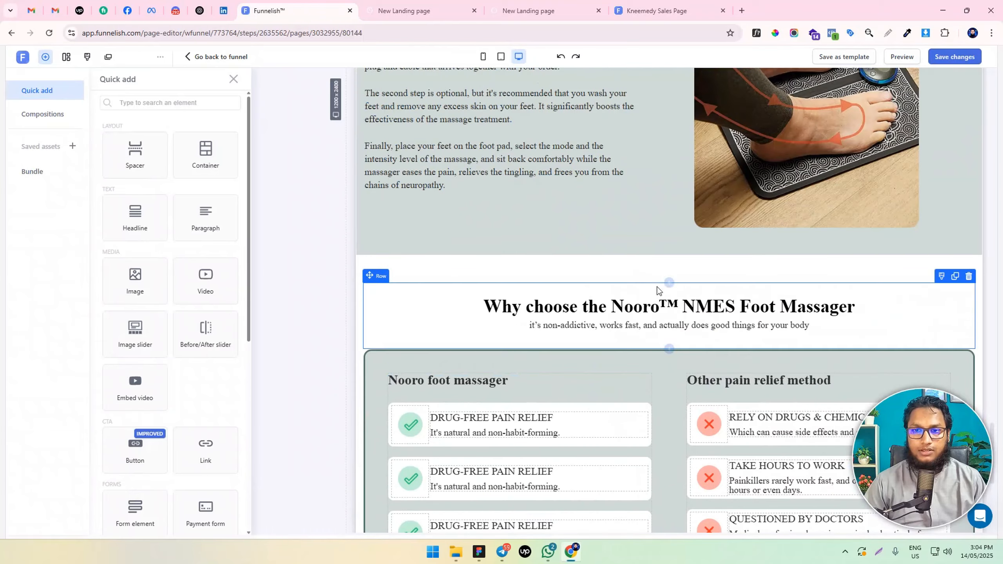
pyautogui.click(588, 310)
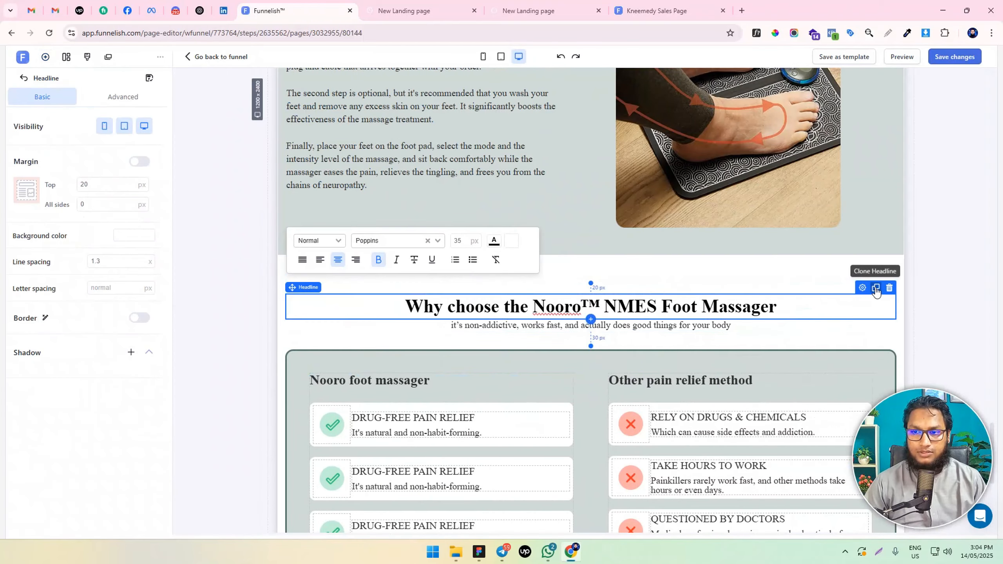
pyautogui.click(876, 289)
pyautogui.scroll(-3, 572, 179)
pyautogui.moveTo(571, 179)
pyautogui.mouseDown()
pyautogui.moveTo(605, 504)
pyautogui.moveTo(583, 560)
pyautogui.moveTo(592, 466)
pyautogui.moveTo(609, 467)
pyautogui.mouseUp()
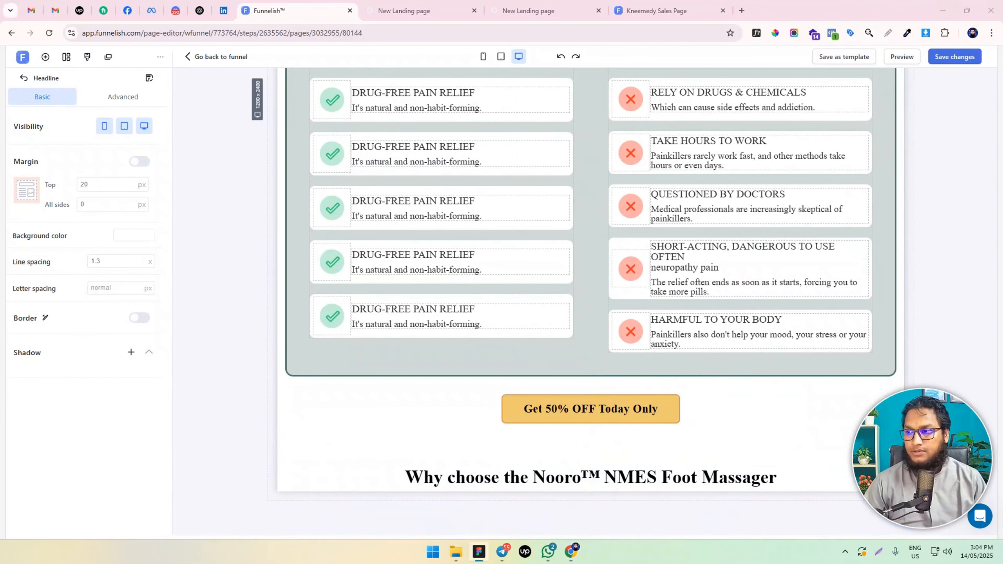
# Replace the copied headline's text with "Real People, Real Relief – What Nooro™ Users Are Saying" in bold
pyautogui.doubleClick(535, 484)
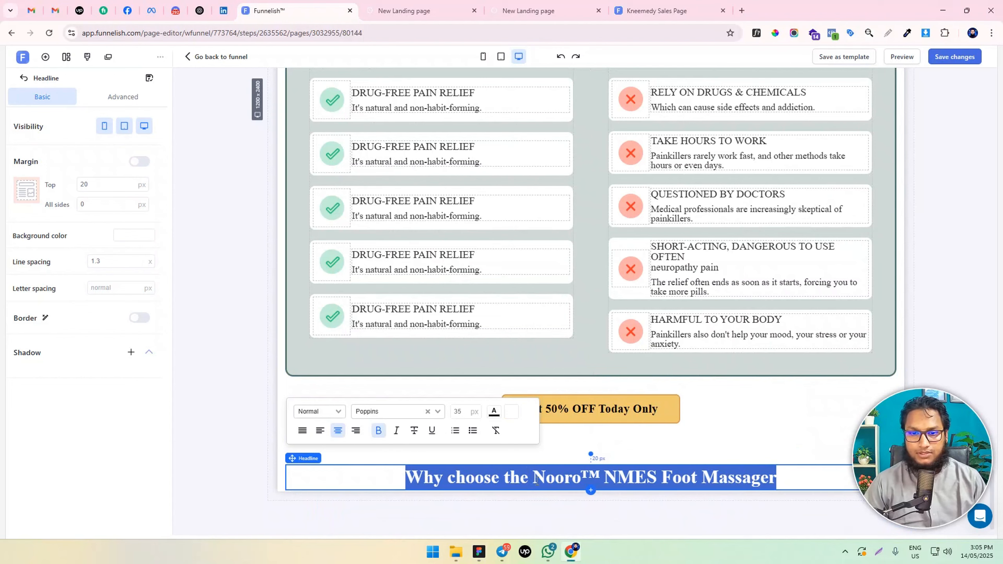
pyautogui.write('Real People, Real Relief – What Nooro™ Users Are Saying')
pyautogui.hotkey('ctrl', 'a')
pyautogui.hotkey('ctrl', 'b')
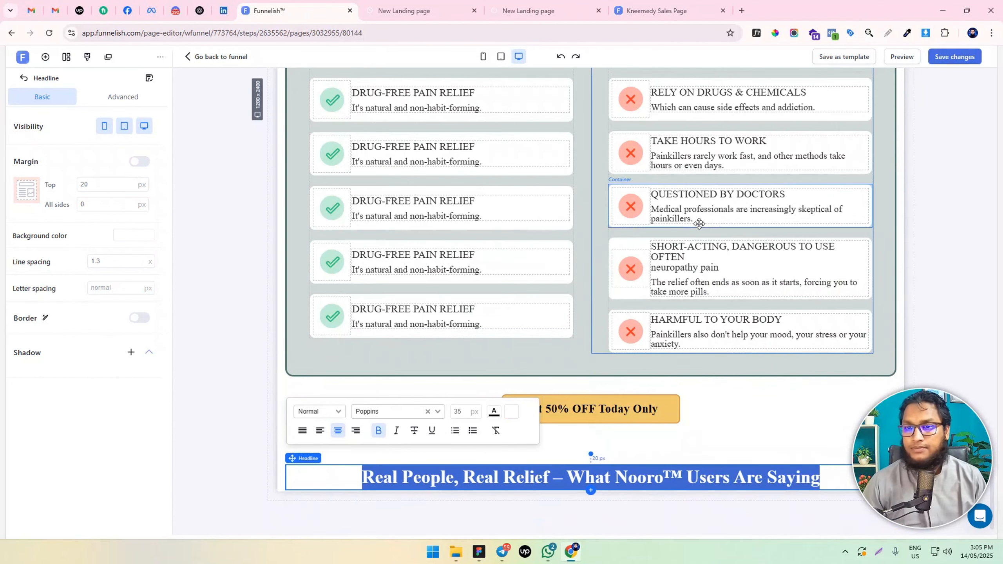
# Clone the "Excellent" Trustpilot rating container and move the copy beneath the "Real People, Real Relief" headline
pyautogui.scroll(20, 698, 224)
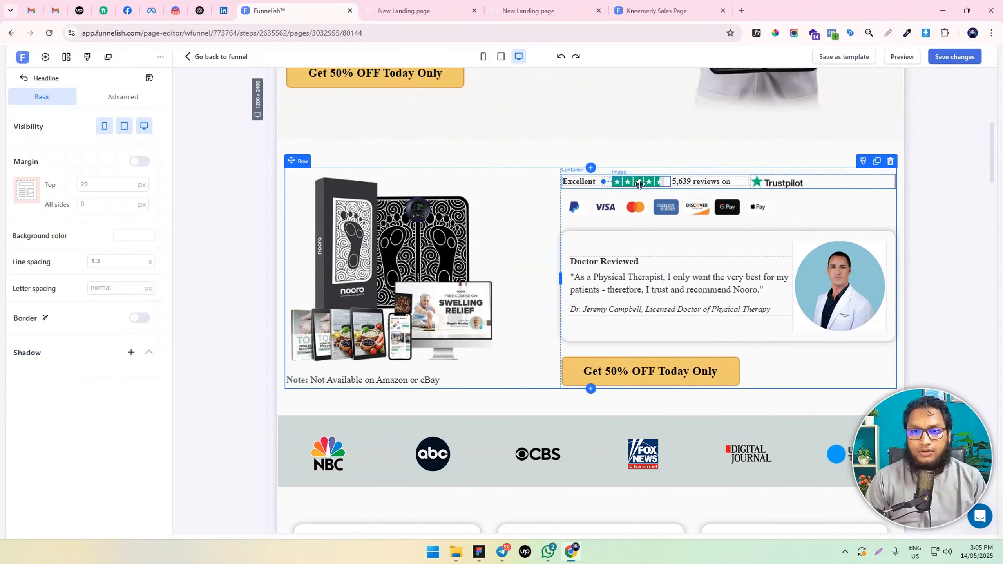
pyautogui.scroll(3, 639, 183)
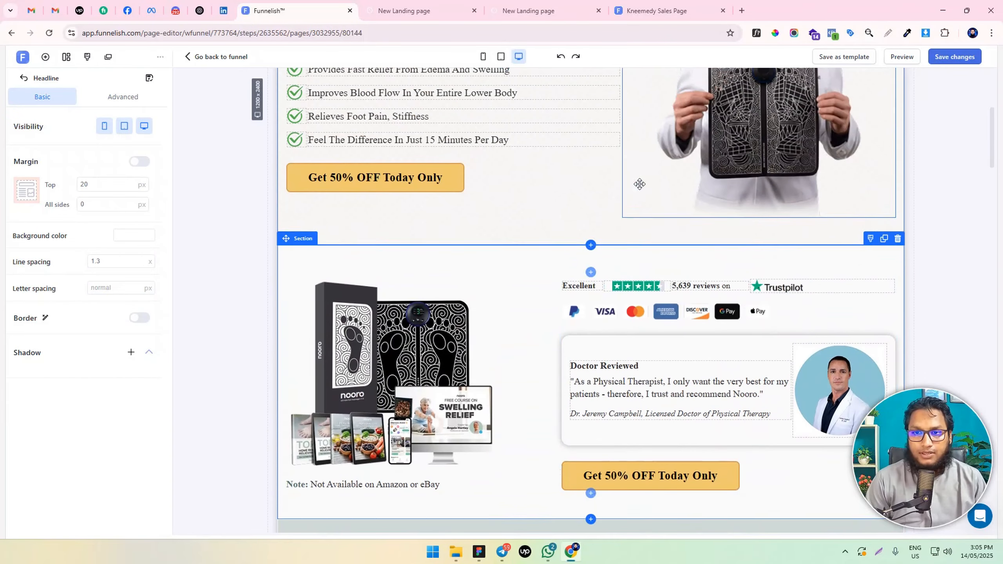
pyautogui.click(821, 290)
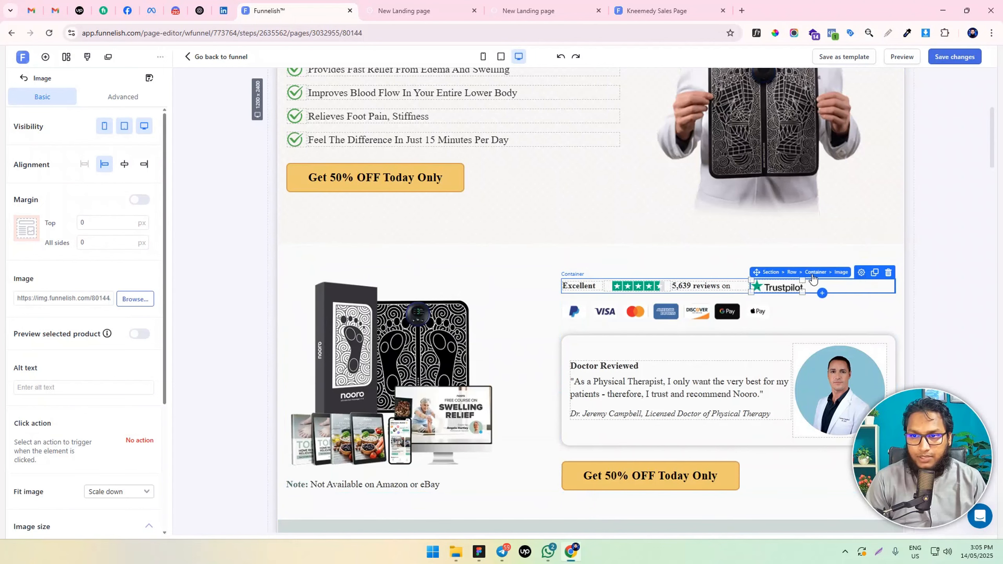
pyautogui.click(834, 281)
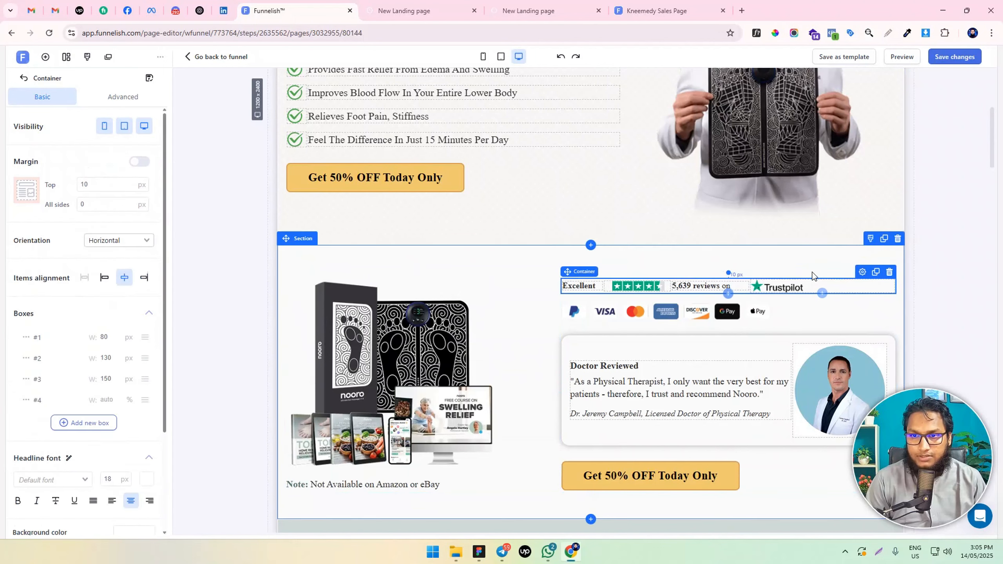
pyautogui.click(876, 273)
pyautogui.scroll(-3, 872, 256)
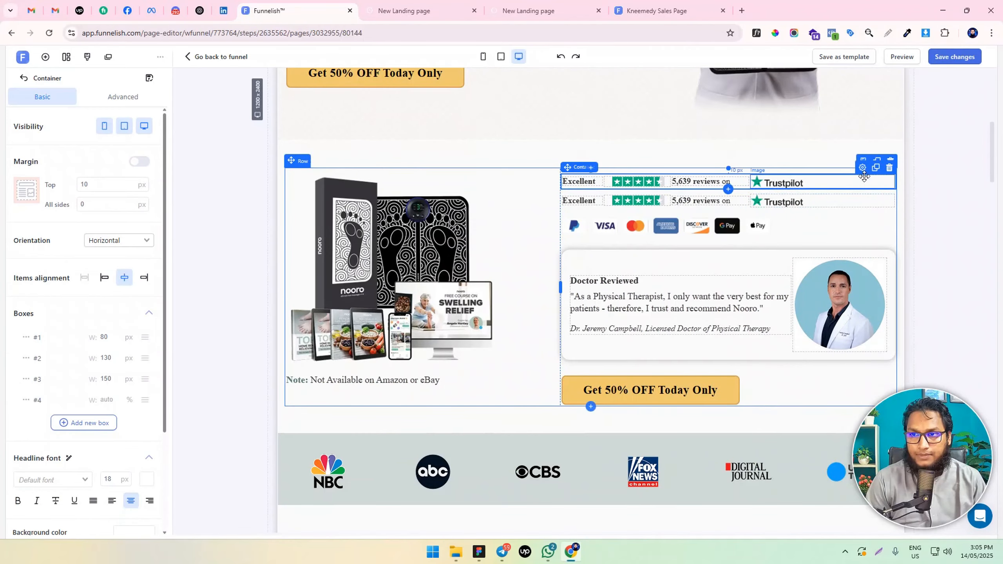
pyautogui.moveTo(866, 170); pyautogui.dragTo(741, 478)
pyautogui.scroll(-5, 724, 462)
pyautogui.scroll(-20, 728, 459)
pyautogui.scroll(-20, 728, 462)
pyautogui.scroll(-6, 728, 466)
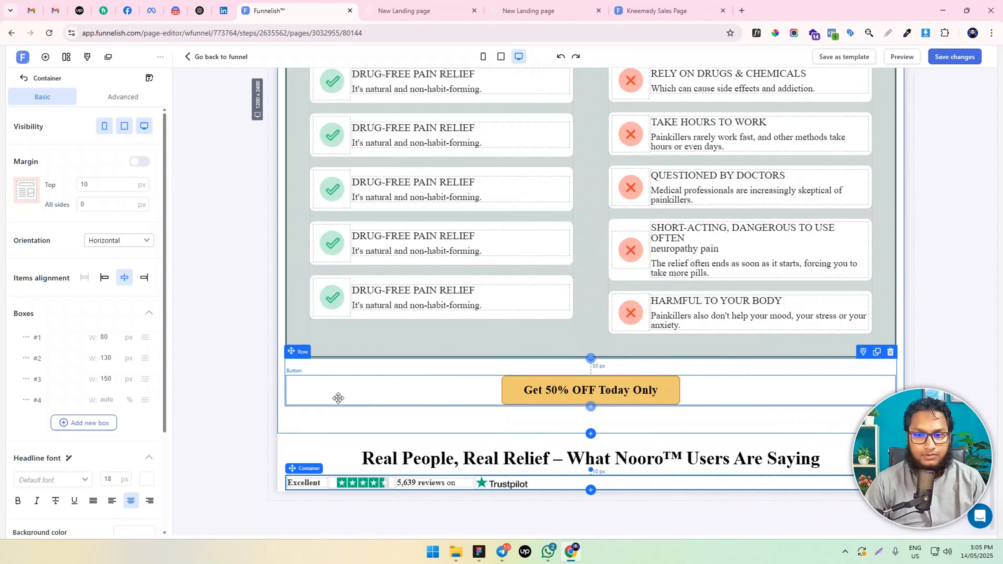
# Add a fifth box to the copied Trustpilot container and move it to the first position
pyautogui.click(76, 424)
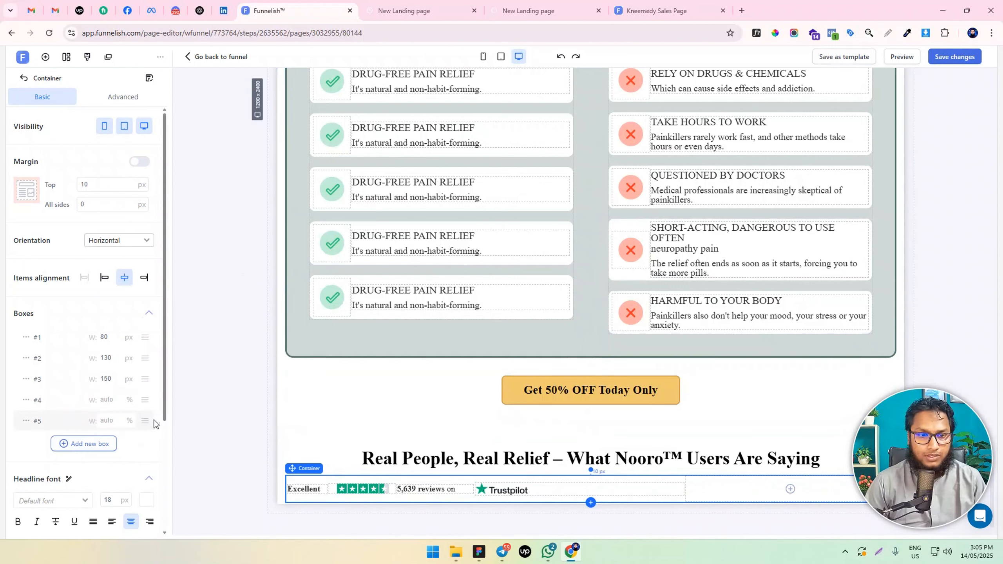
pyautogui.moveTo(144, 422); pyautogui.dragTo(162, 336)
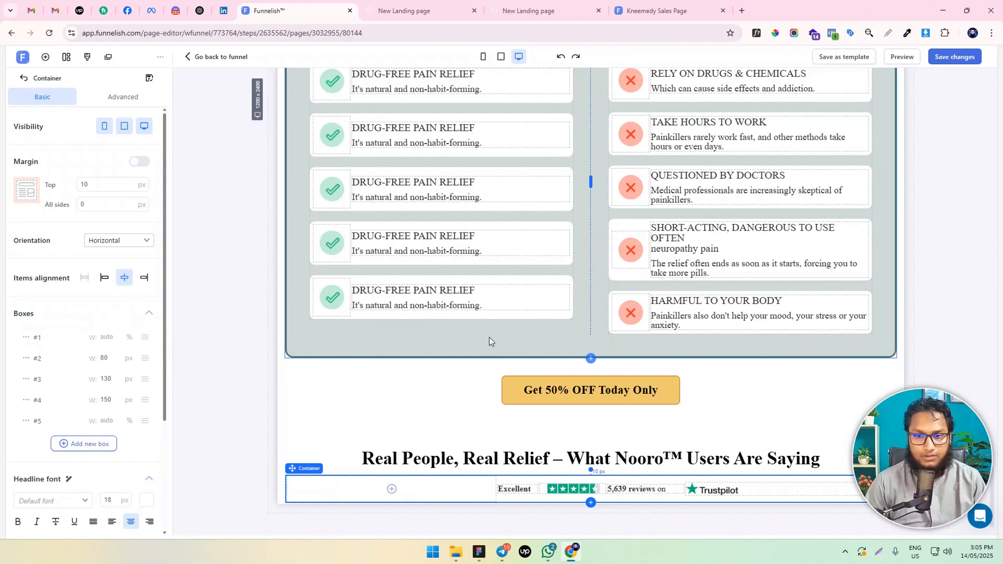
# Add a two-column row below the Trustpilot rating and insert a container in its left column
pyautogui.scroll(-1, 489, 337)
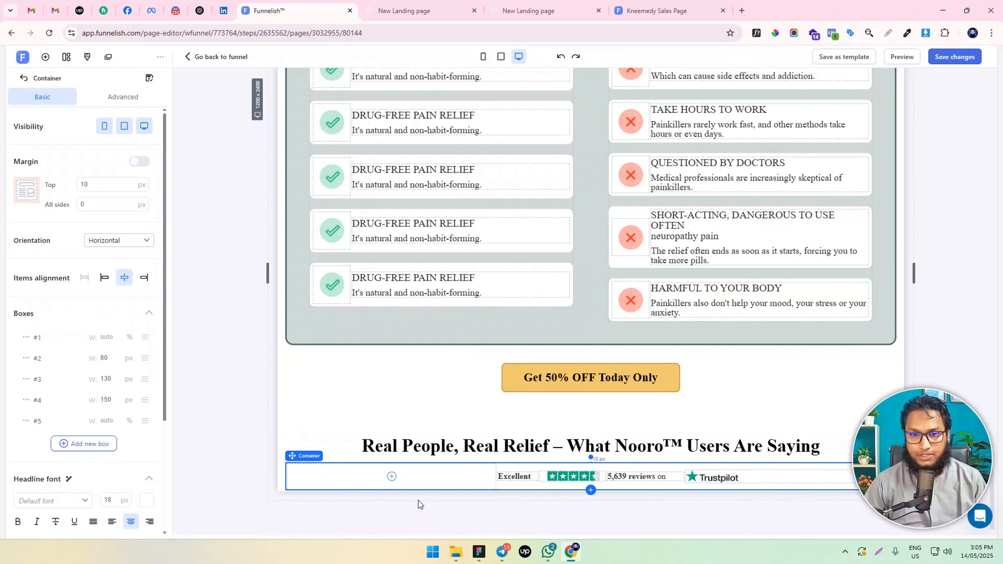
pyautogui.click(591, 489)
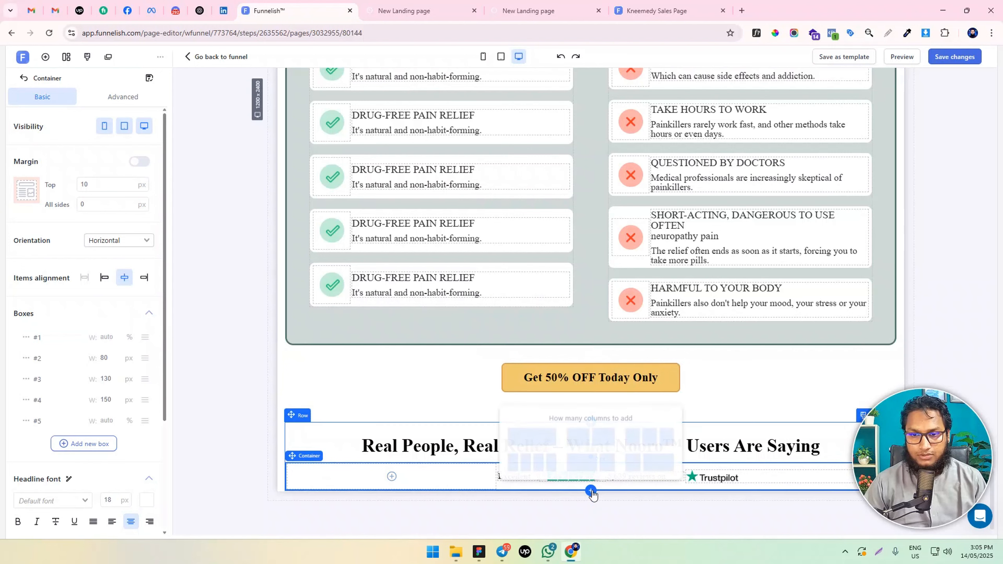
pyautogui.click(594, 444)
pyautogui.scroll(-1, 526, 497)
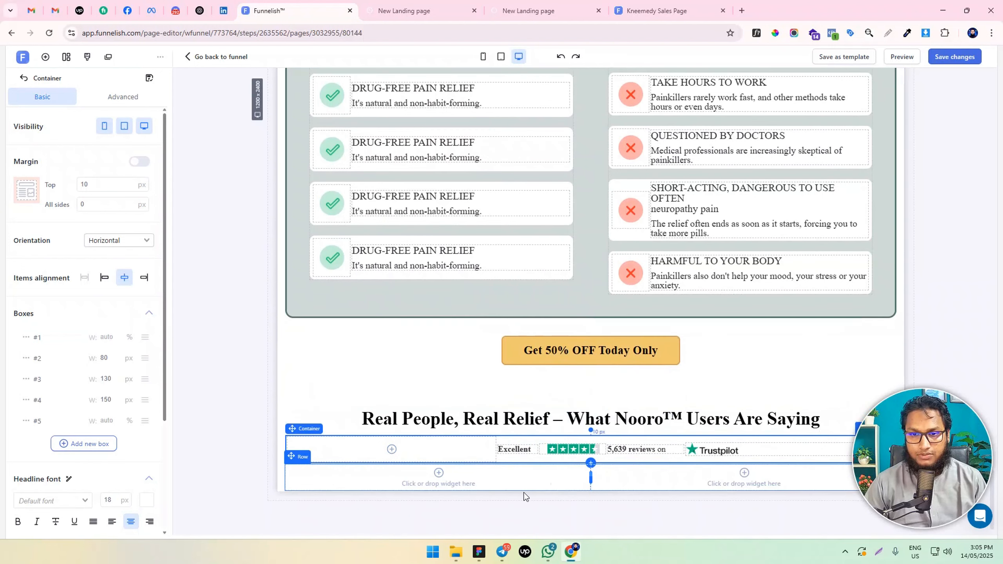
pyautogui.click(451, 481)
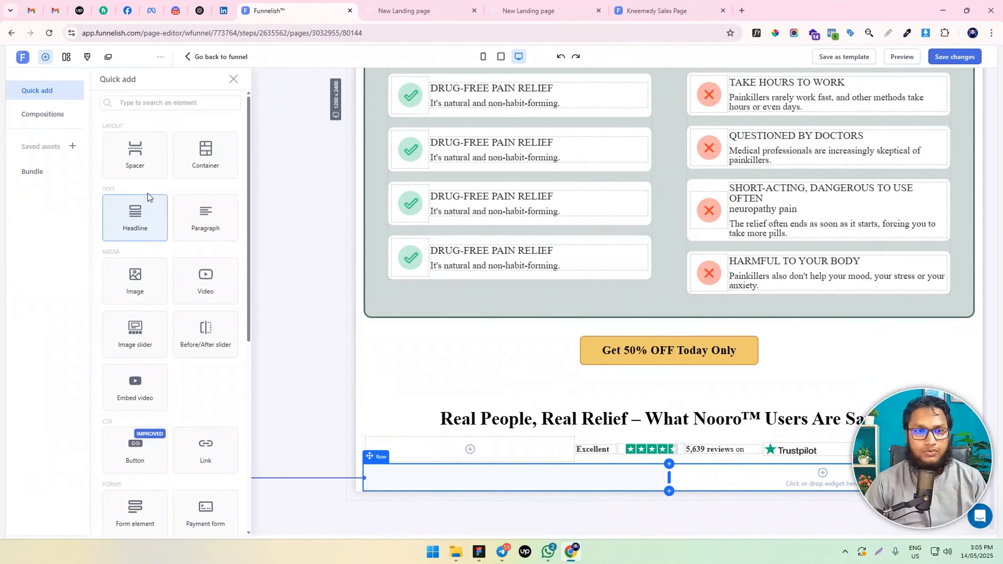
pyautogui.click(206, 152)
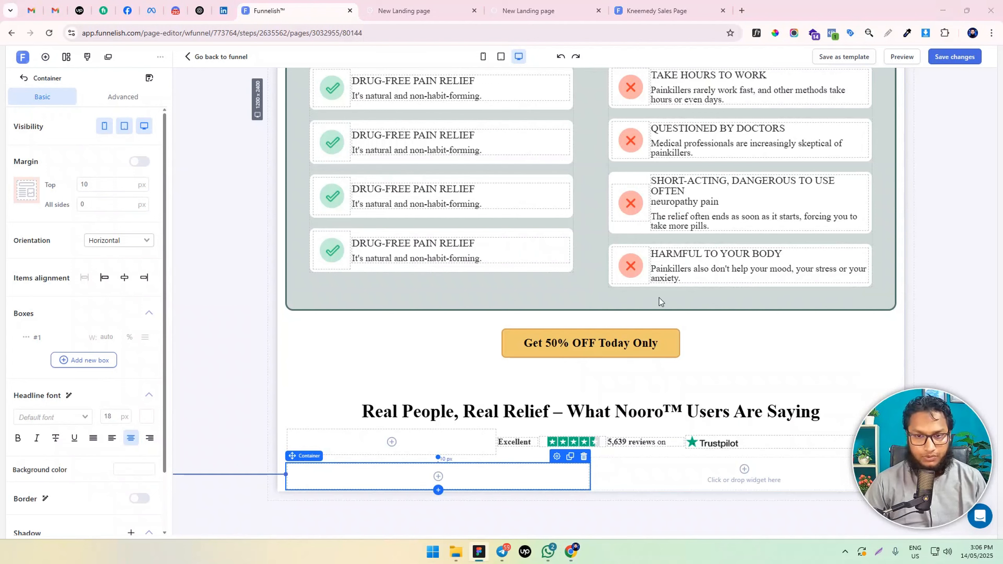
# Give the "Real People, Real Relief" section a light teal background and fill the container below the rating with white (#FFFFFF)
pyautogui.click(281, 395)
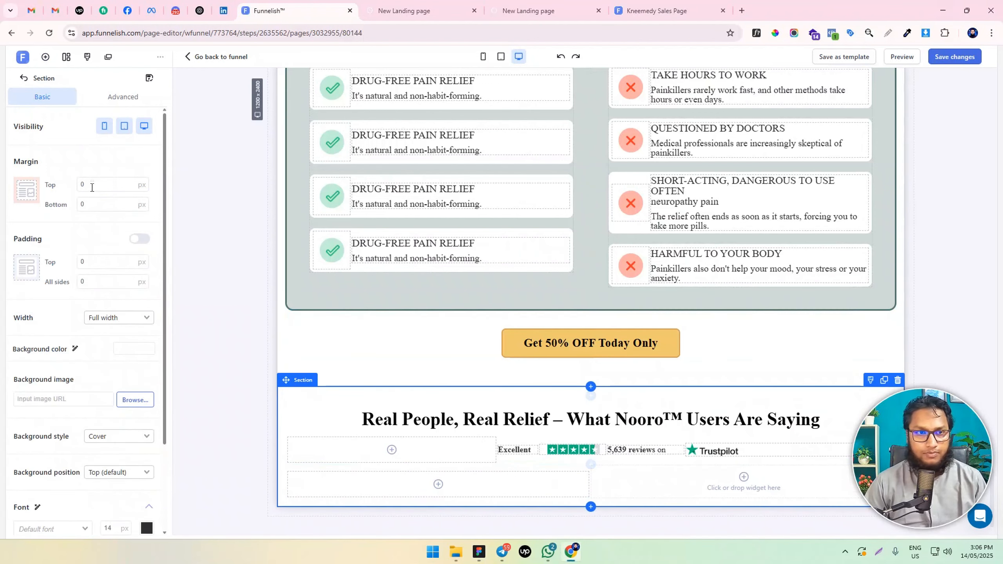
pyautogui.click(190, 415)
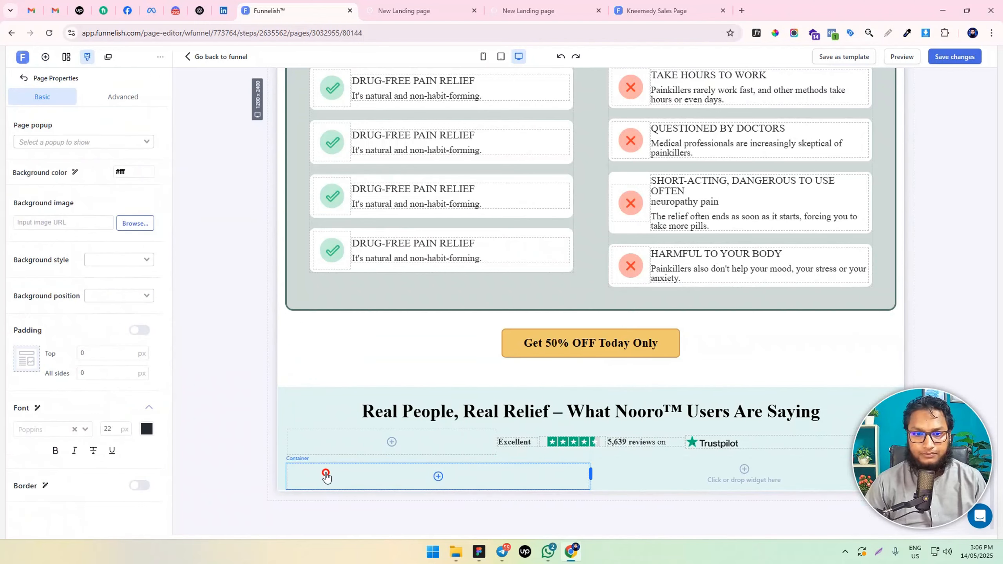
pyautogui.click(325, 477)
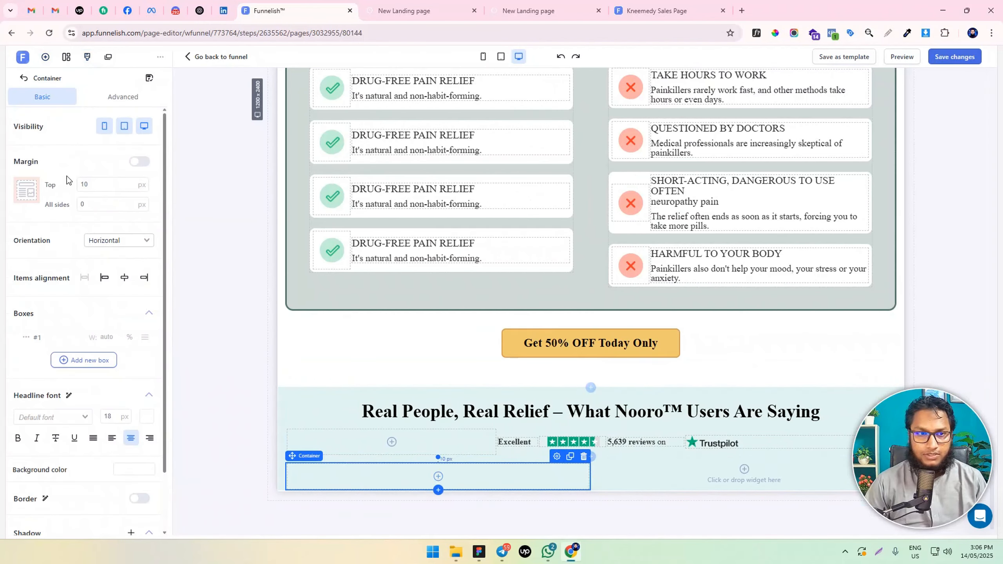
pyautogui.click(135, 470)
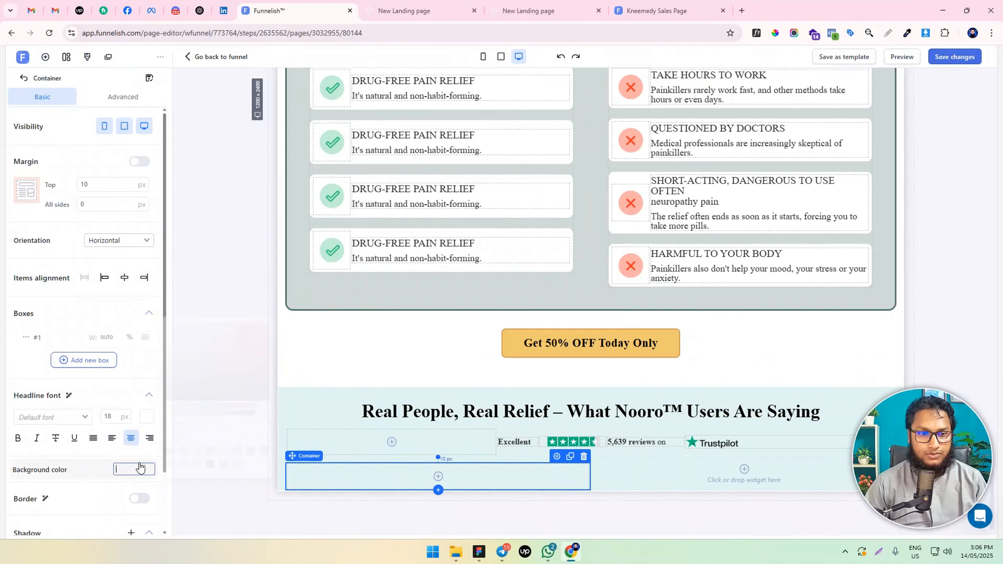
pyautogui.click(253, 465)
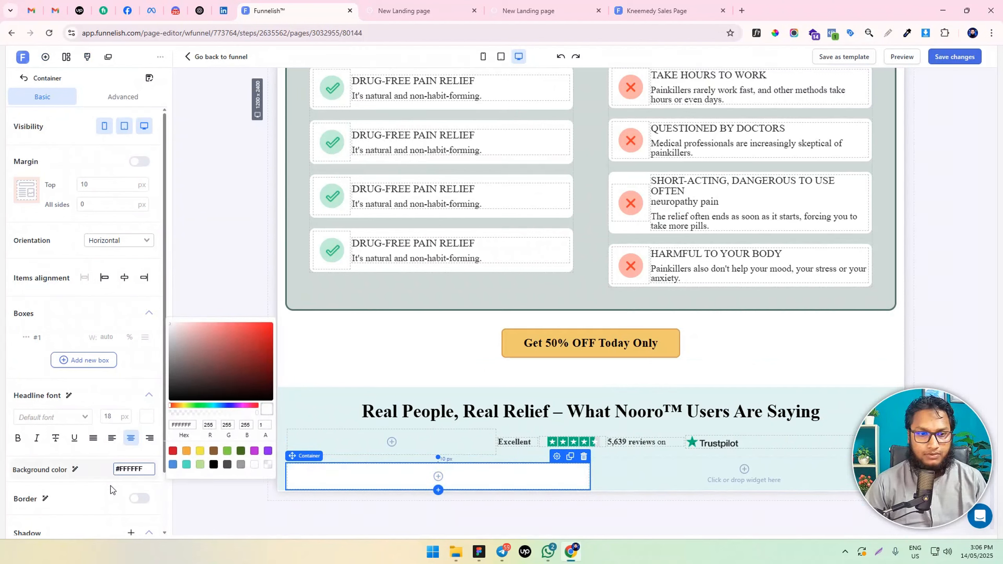
# Enable the white container's border settings and round all four corners with a 15 px radius
pyautogui.click(139, 499)
pyautogui.scroll(-5, 92, 470)
pyautogui.click(95, 426)
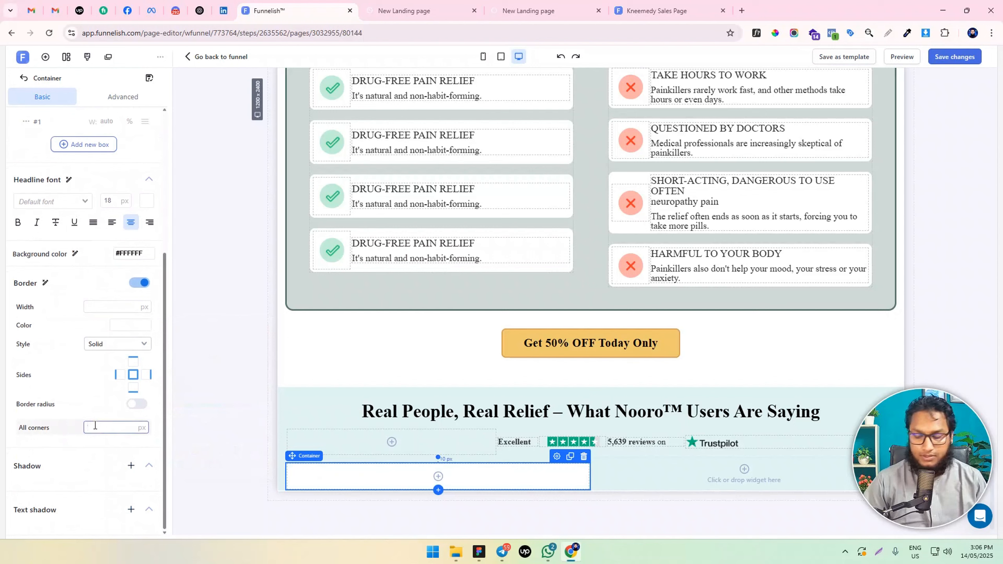
pyautogui.click(137, 404)
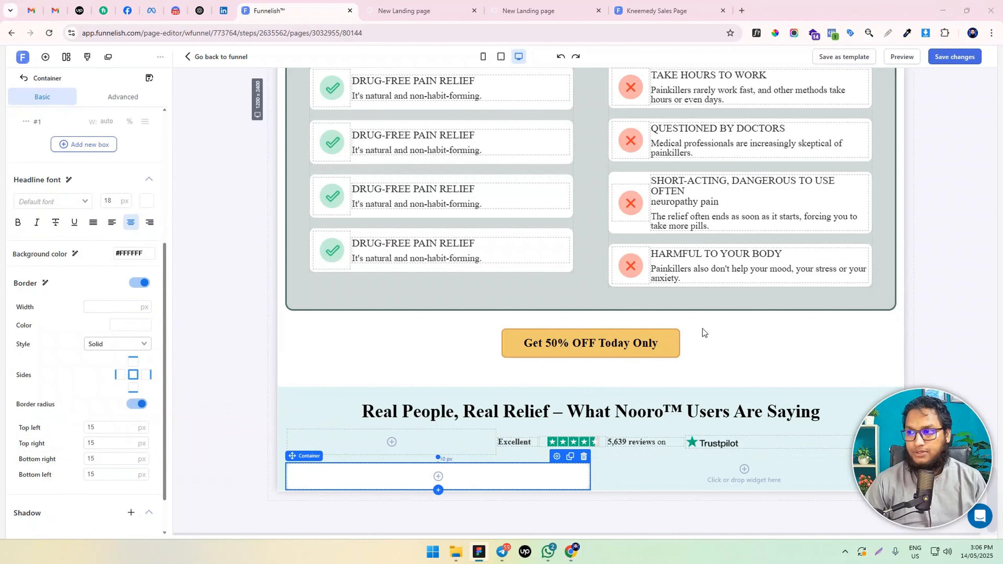
# Set the white container's padding to 20 px on all sides, including the top
pyautogui.click(45, 57)
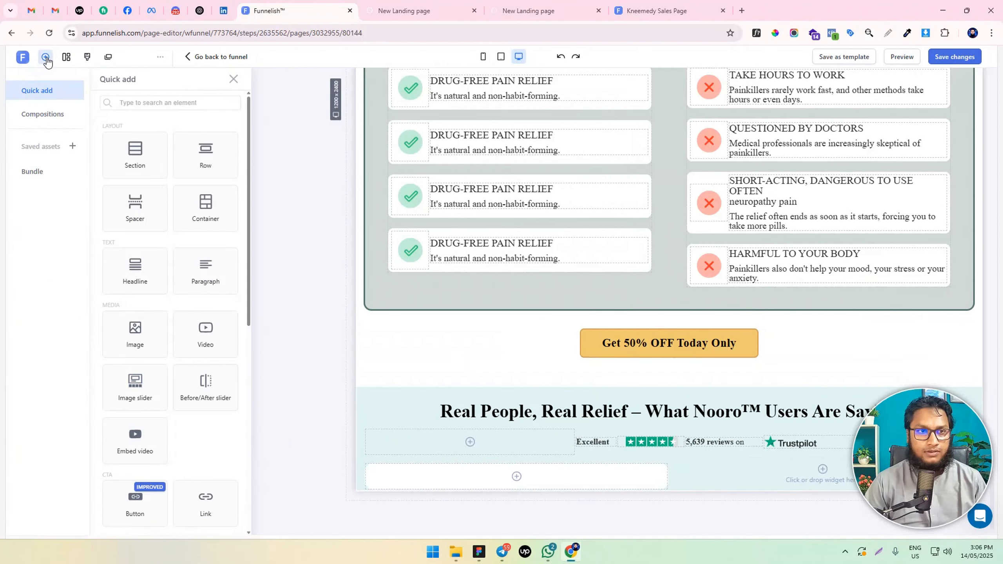
pyautogui.click(392, 482)
pyautogui.click(123, 97)
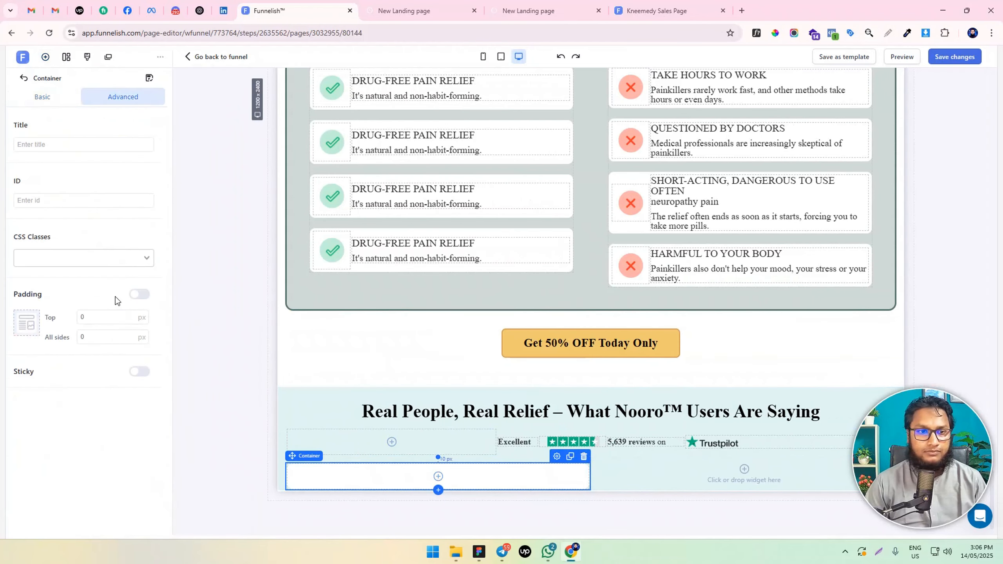
pyautogui.doubleClick(89, 338)
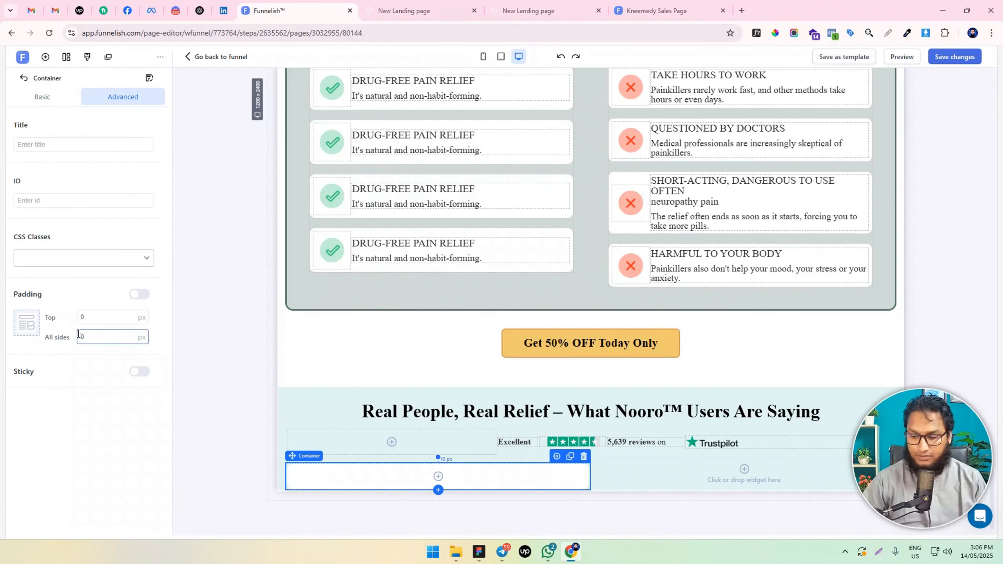
pyautogui.write('20')
pyautogui.scroll(-1, 619, 374)
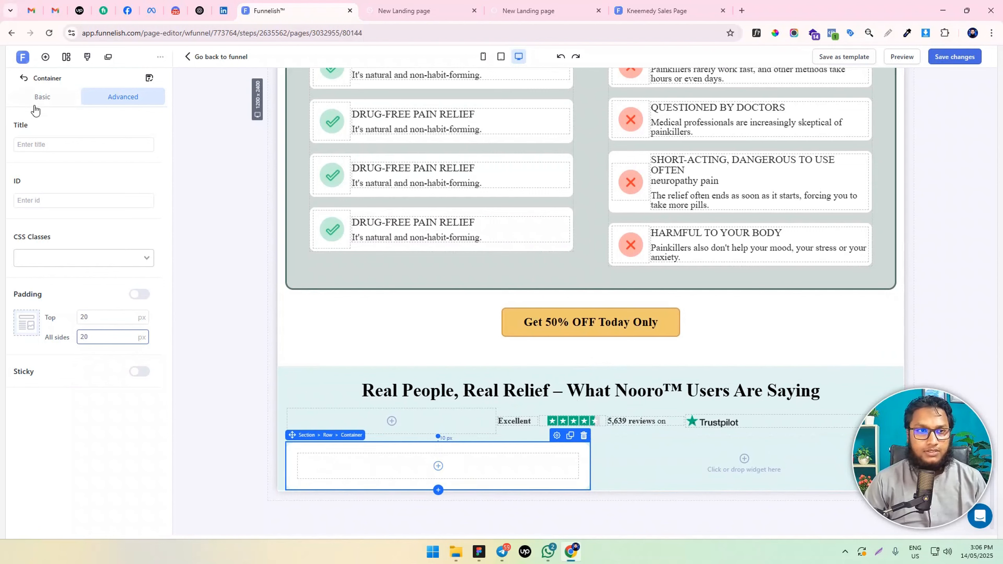
# Insert a container inside the white review card and add a second box to it
pyautogui.click(49, 60)
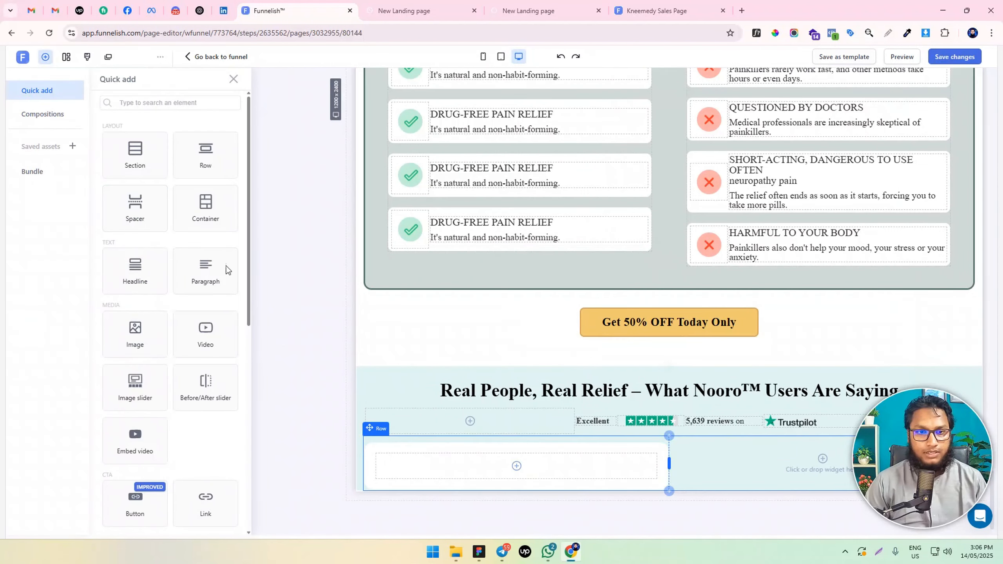
pyautogui.moveTo(206, 203); pyautogui.dragTo(531, 461)
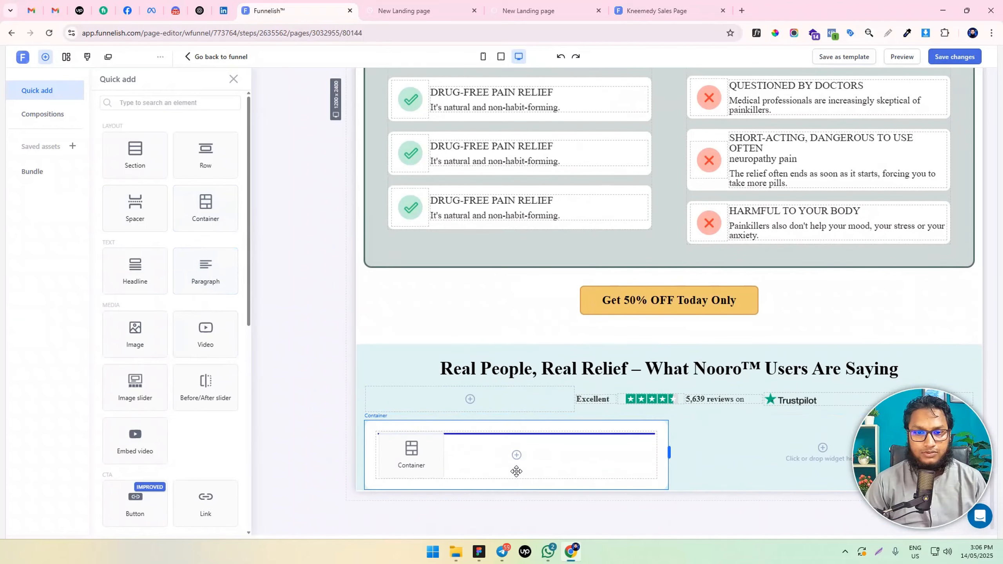
pyautogui.click(97, 367)
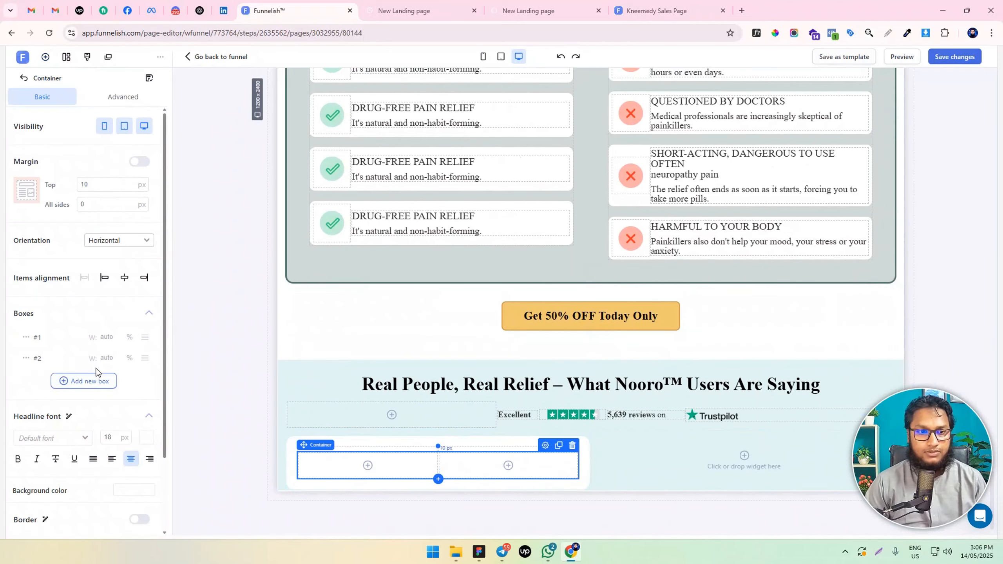
# Switch the nested container's first box to a pixel width and set it to 50 px
pyautogui.click(118, 337)
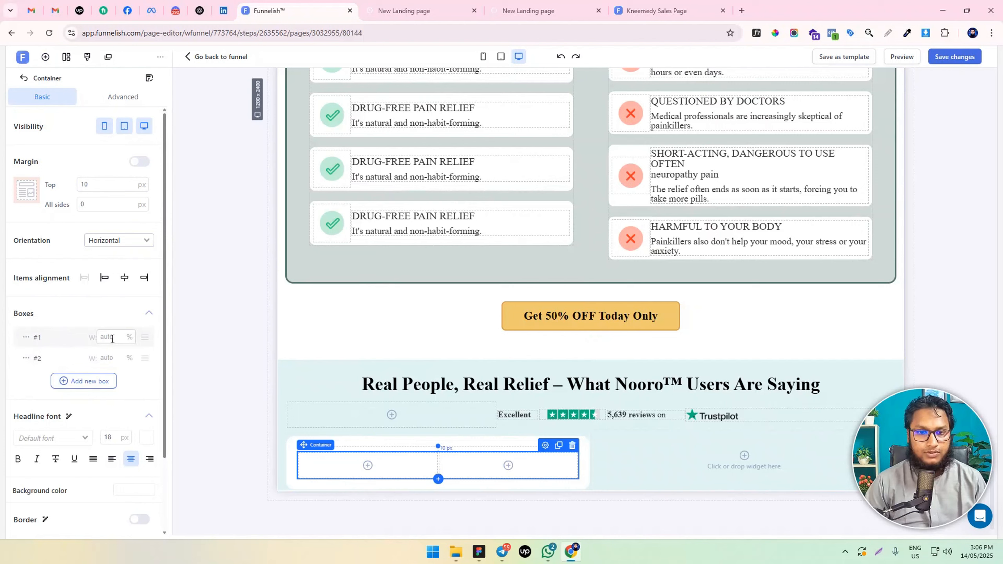
pyautogui.write('30')
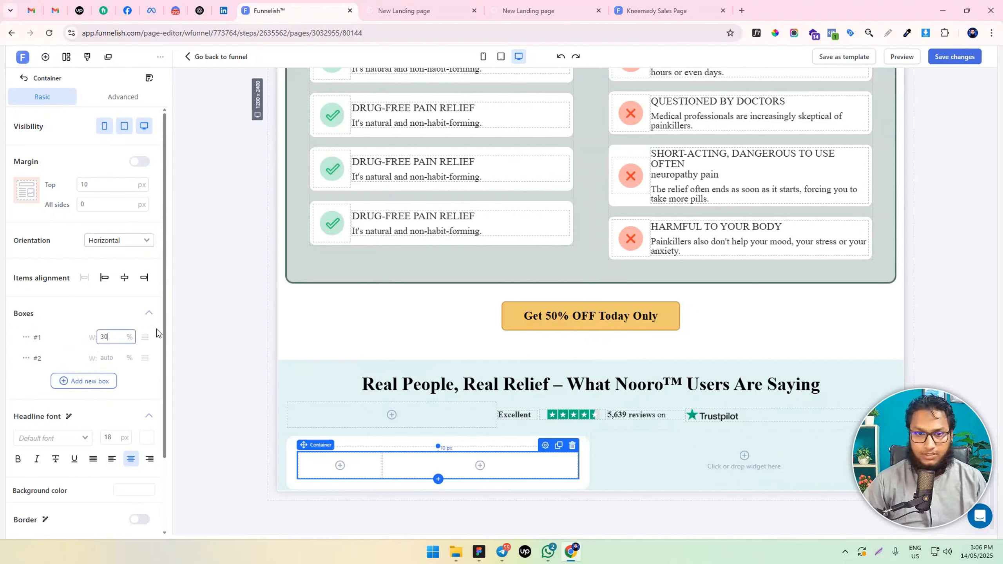
pyautogui.hotkey('ctrl', 'a')
pyautogui.write('20')
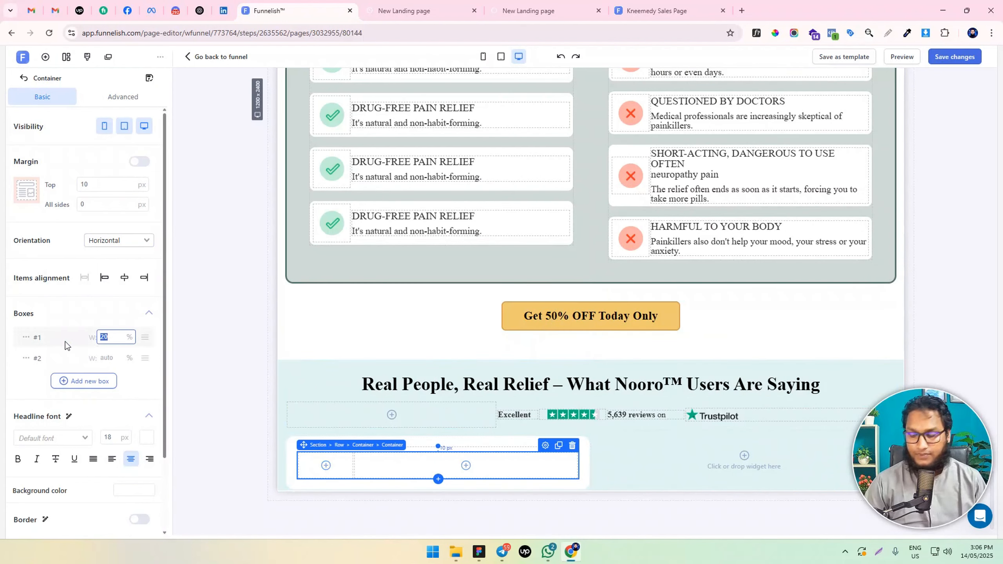
pyautogui.click(26, 336)
pyautogui.click(41, 361)
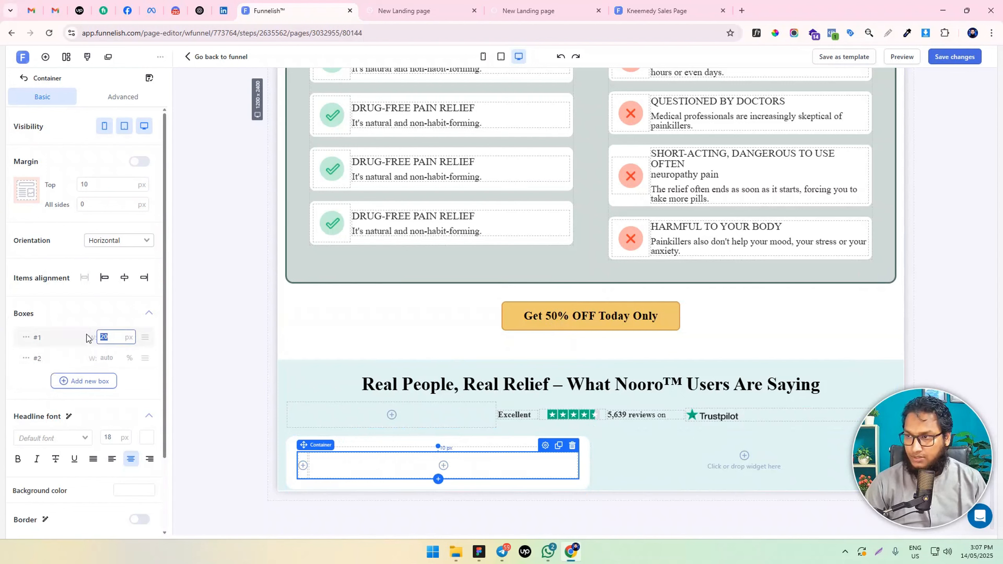
pyautogui.write('40')
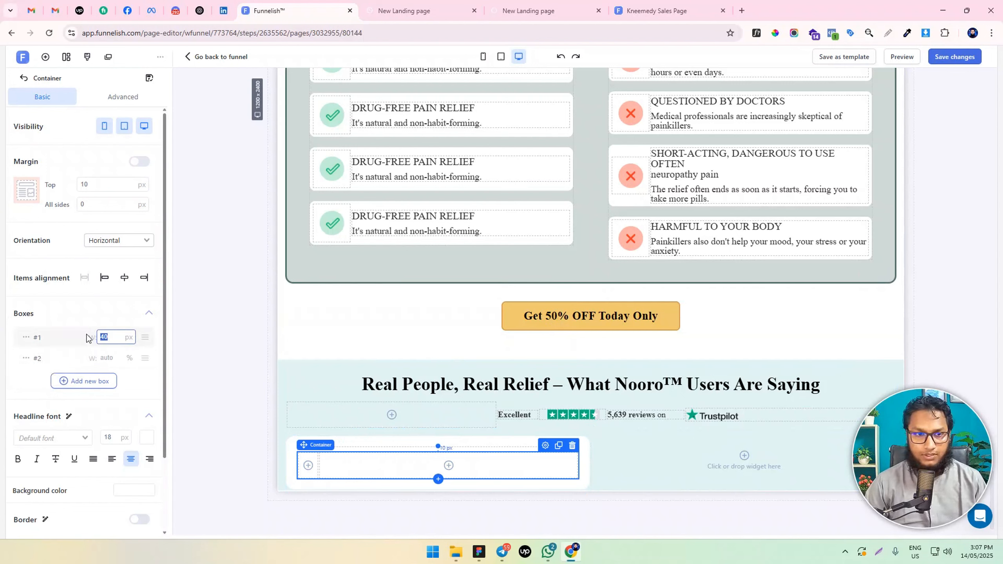
pyautogui.write('50')
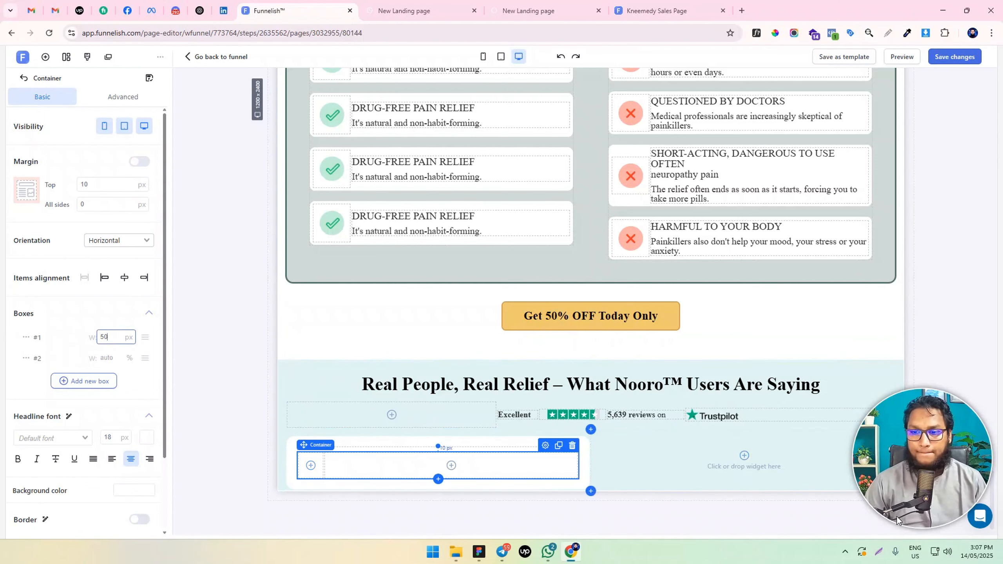
# Insert an image element in the nested container's narrow first box and set its top margin to 0
pyautogui.click(311, 465)
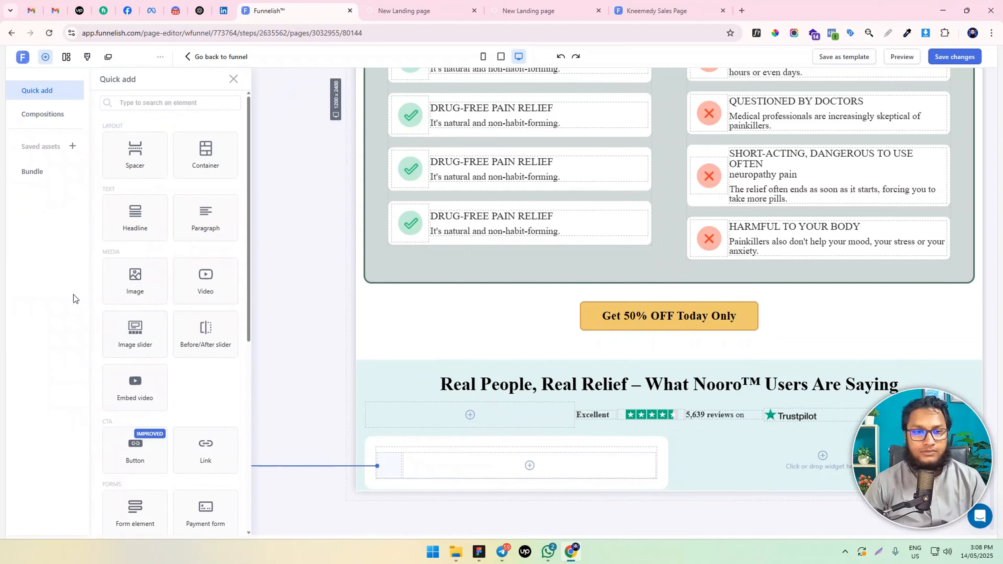
pyautogui.click(135, 279)
pyautogui.doubleClick(117, 224)
pyautogui.write('0')
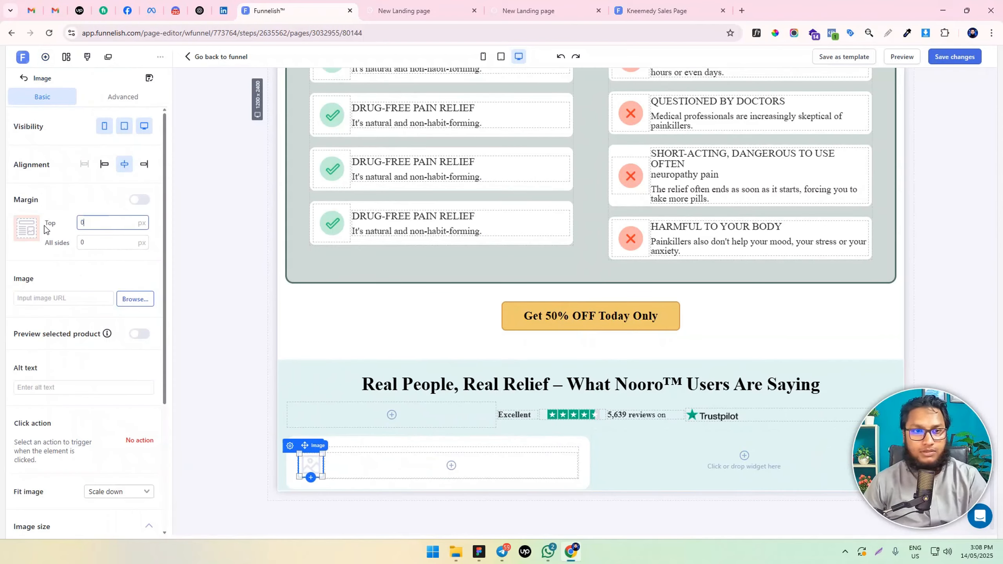
# Upload Frame 99.svg, Ellipsjjje 3.png, Ellipse 4.png, Ellipse 5.png and Ellipse 3.png, and use Ellipse 3.png as the review card's image
pyautogui.click(136, 299)
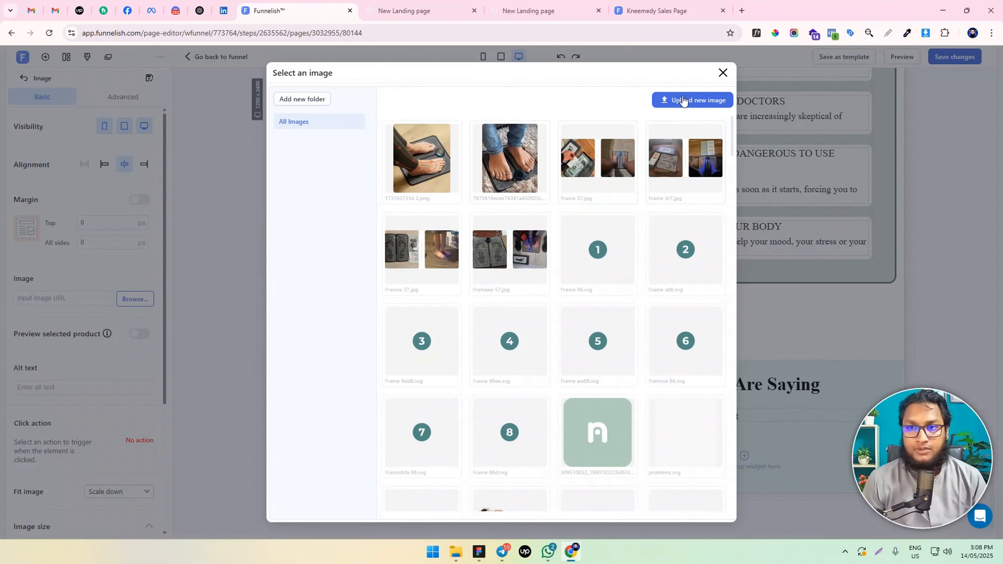
pyautogui.click(683, 101)
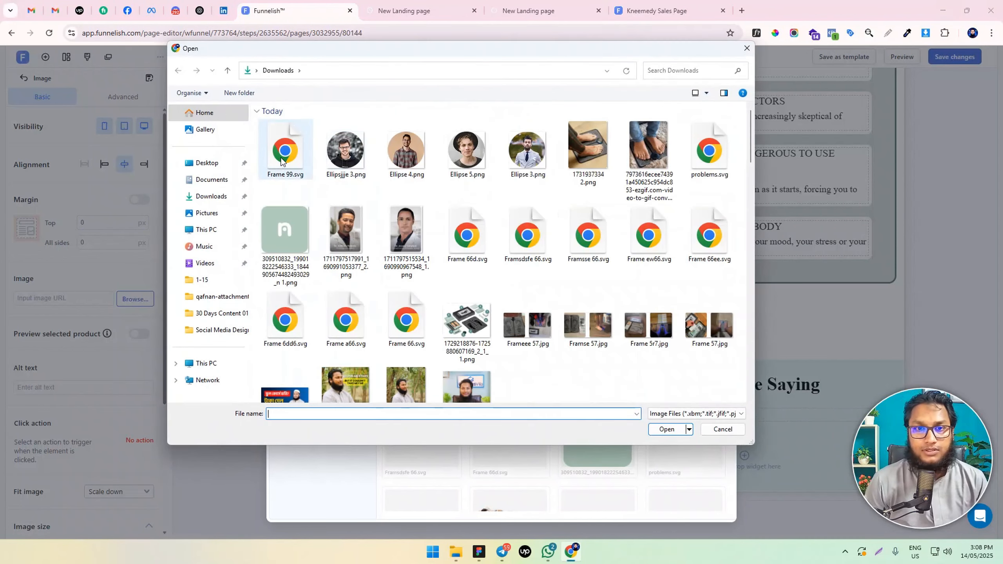
pyautogui.doubleClick(280, 161)
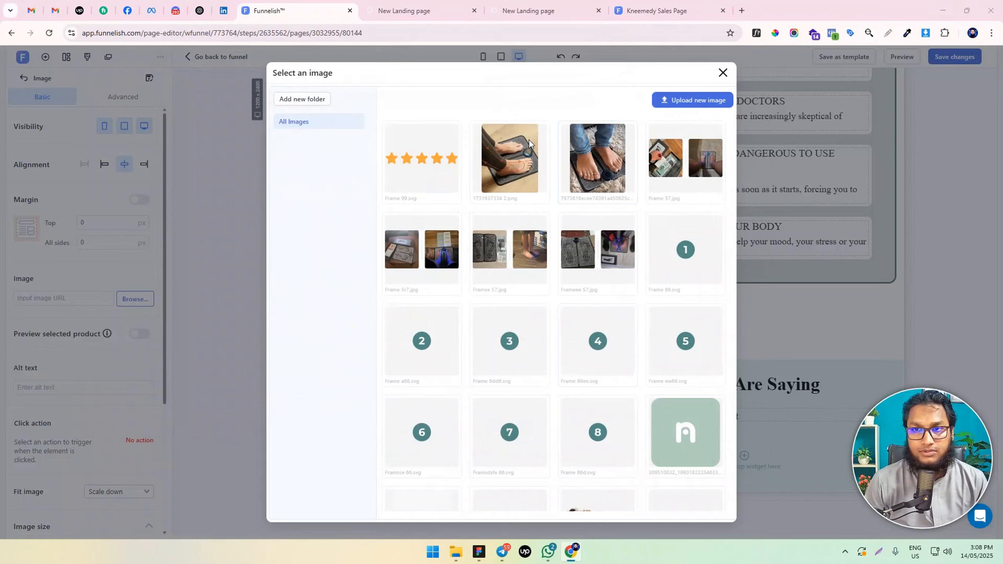
pyautogui.click(691, 100)
pyautogui.doubleClick(358, 171)
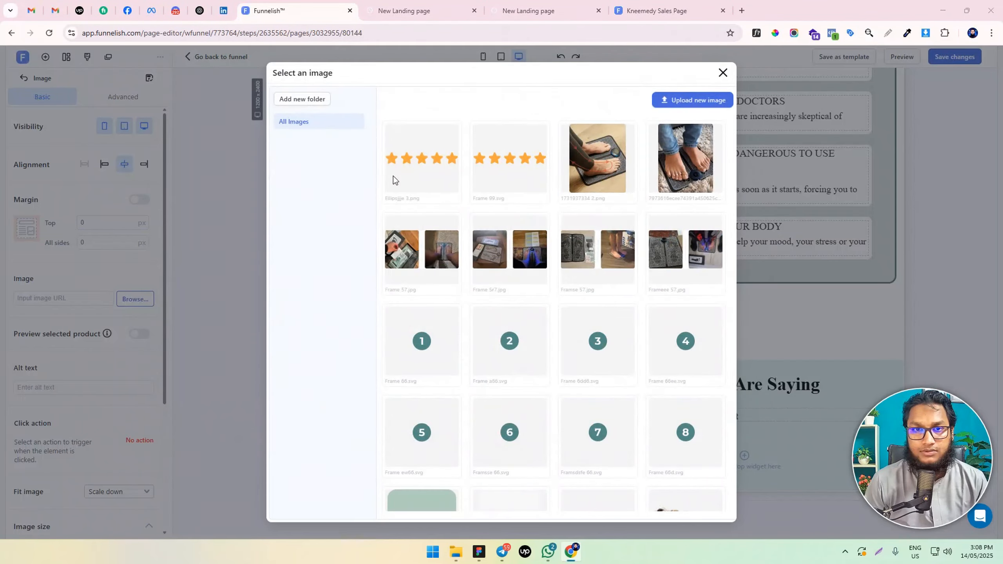
pyautogui.click(691, 100)
pyautogui.doubleClick(406, 151)
pyautogui.click(692, 100)
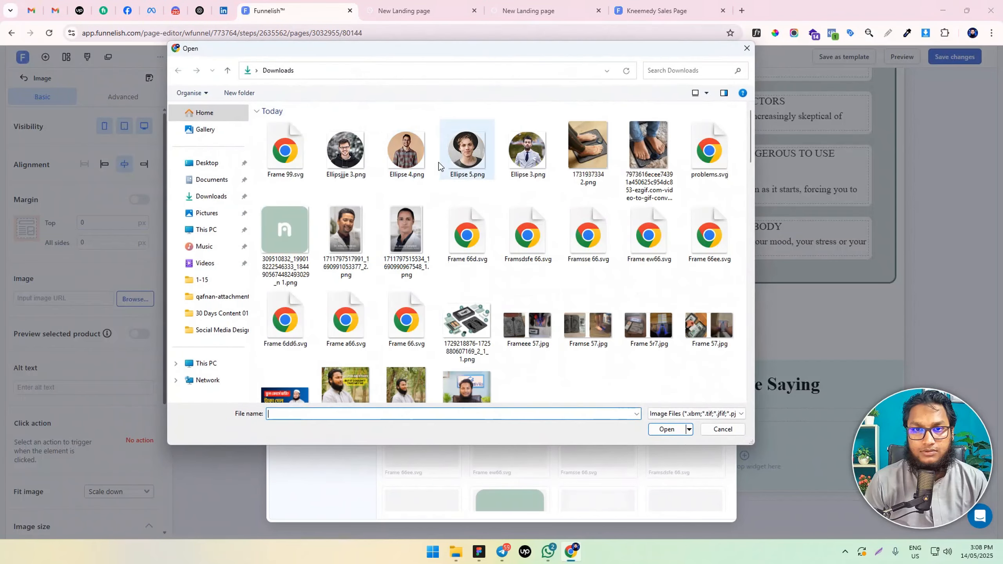
pyautogui.doubleClick(460, 154)
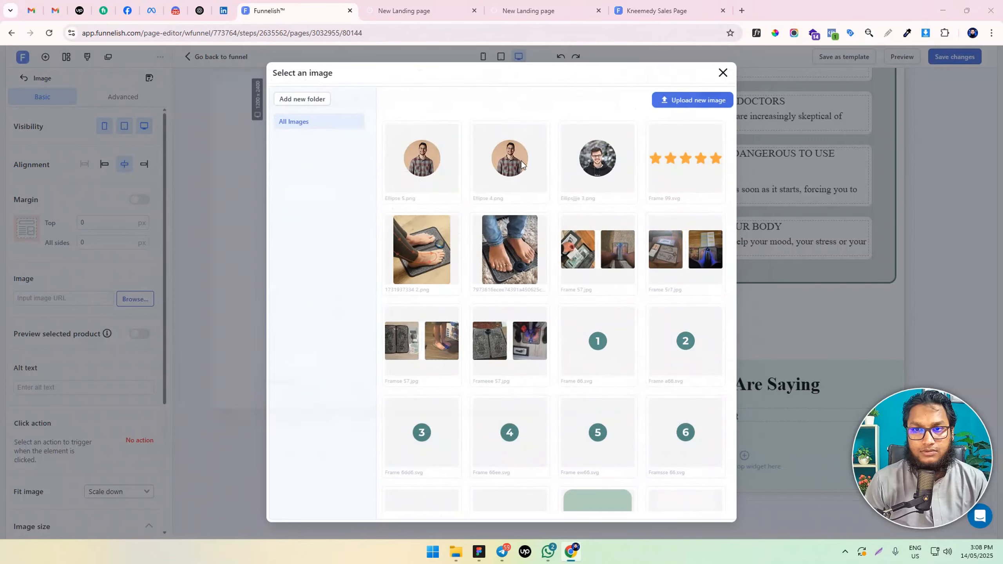
pyautogui.click(692, 100)
pyautogui.doubleClick(533, 165)
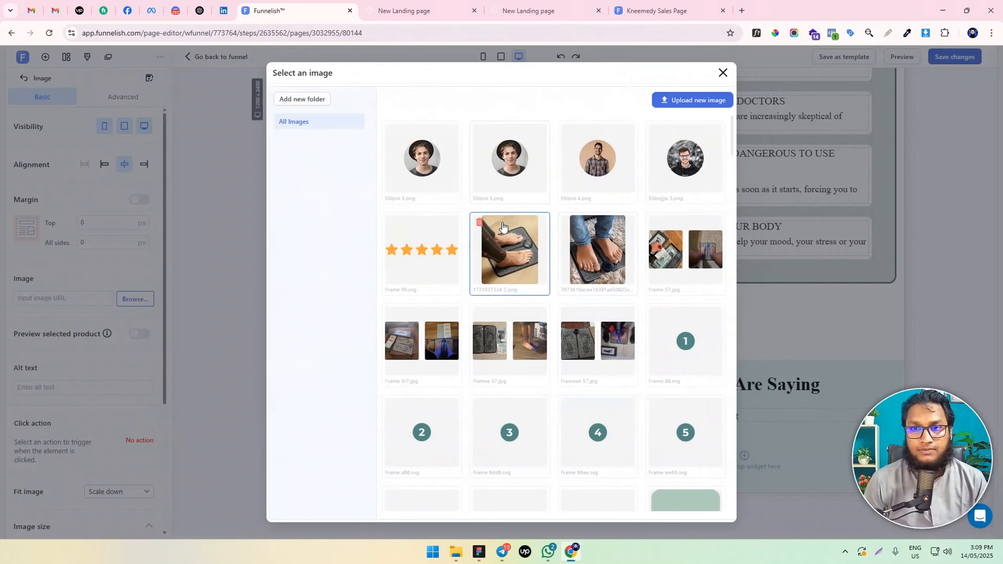
pyautogui.click(449, 187)
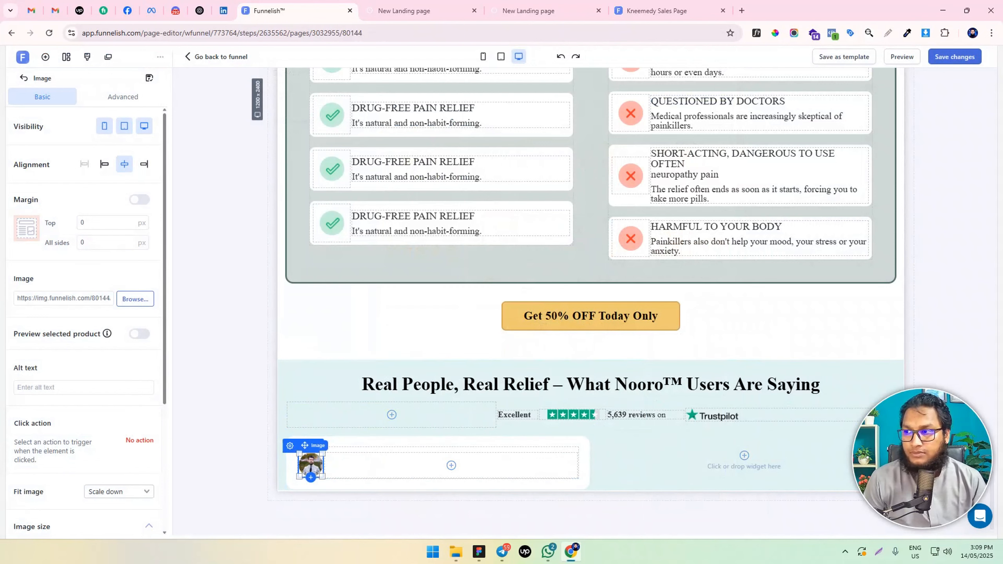
# Clone the last "It's natural and non-habit-forming." paragraph, move the copy beside the review card's portrait, and set the source paragraph's top margin to 0
pyautogui.click(479, 551)
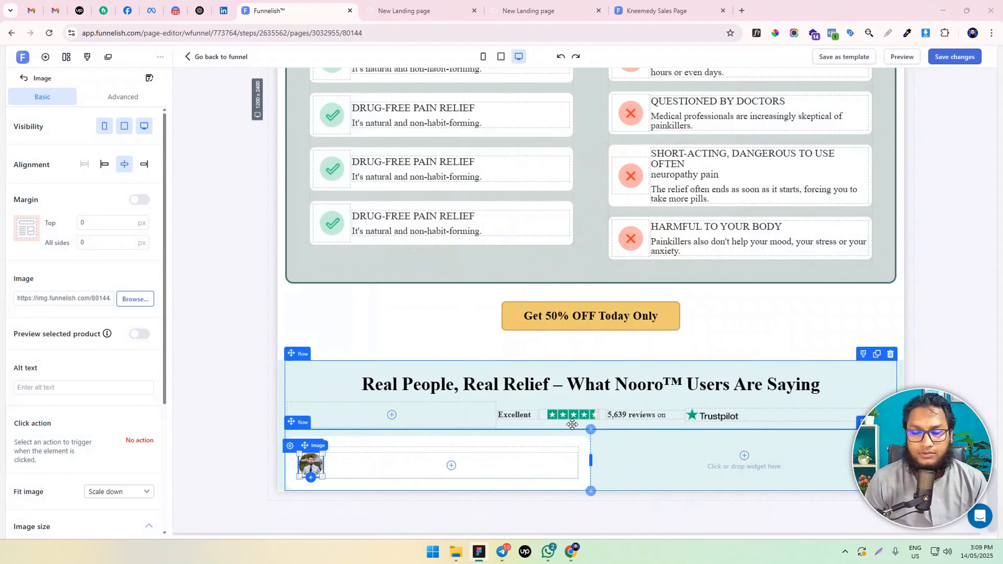
pyautogui.click(517, 413)
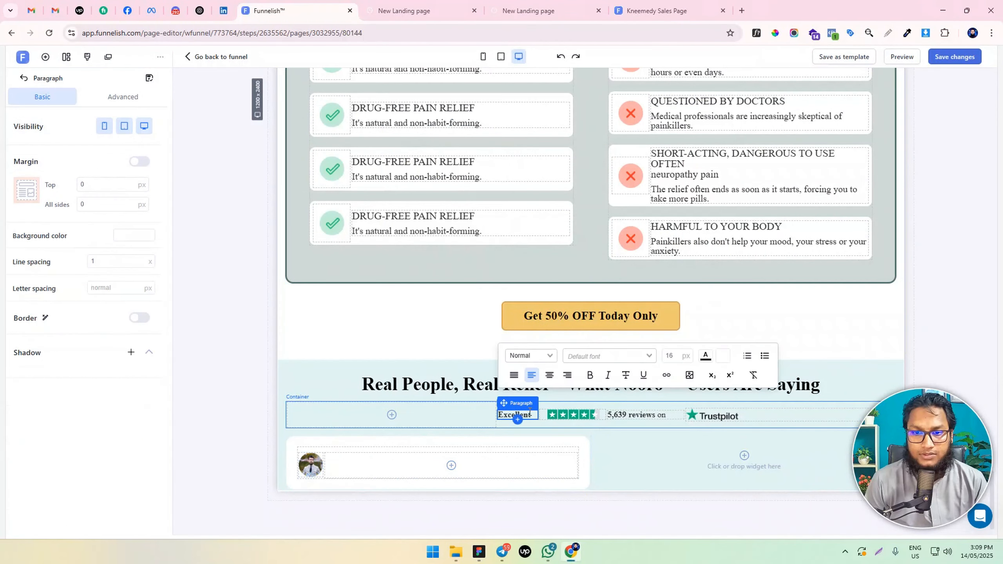
pyautogui.click(410, 230)
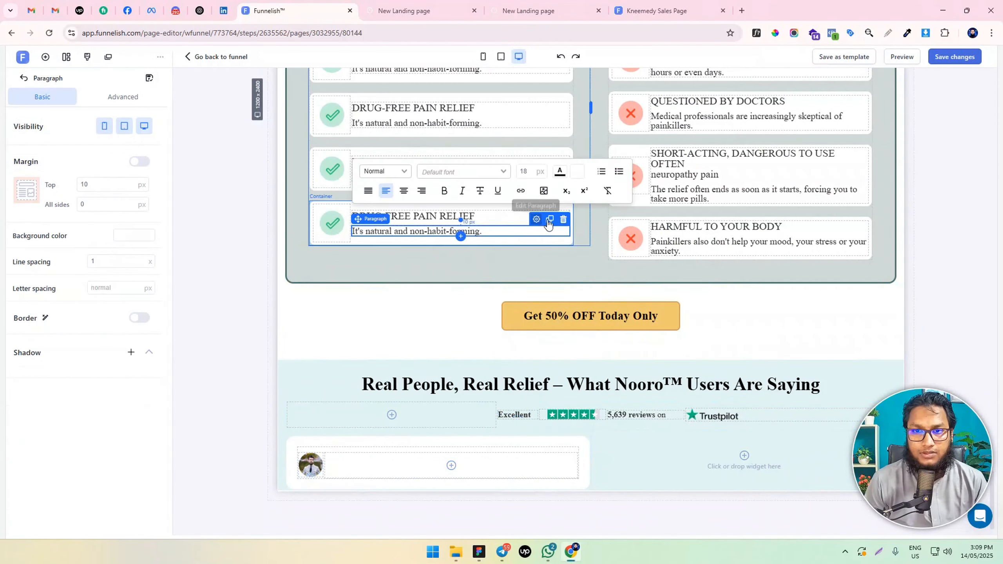
pyautogui.click(548, 223)
pyautogui.moveTo(437, 228); pyautogui.dragTo(442, 466)
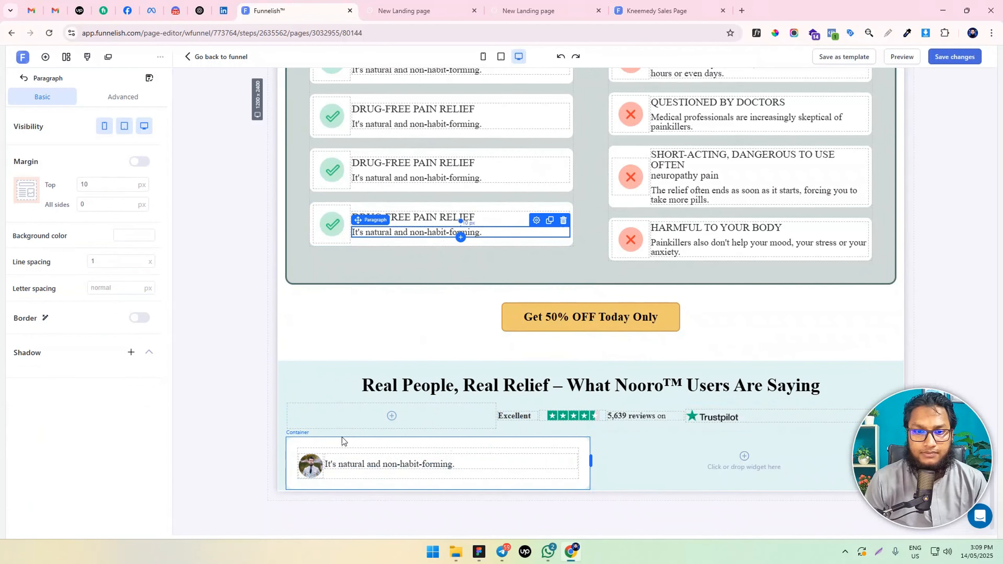
pyautogui.doubleClick(93, 182)
pyautogui.write('0')
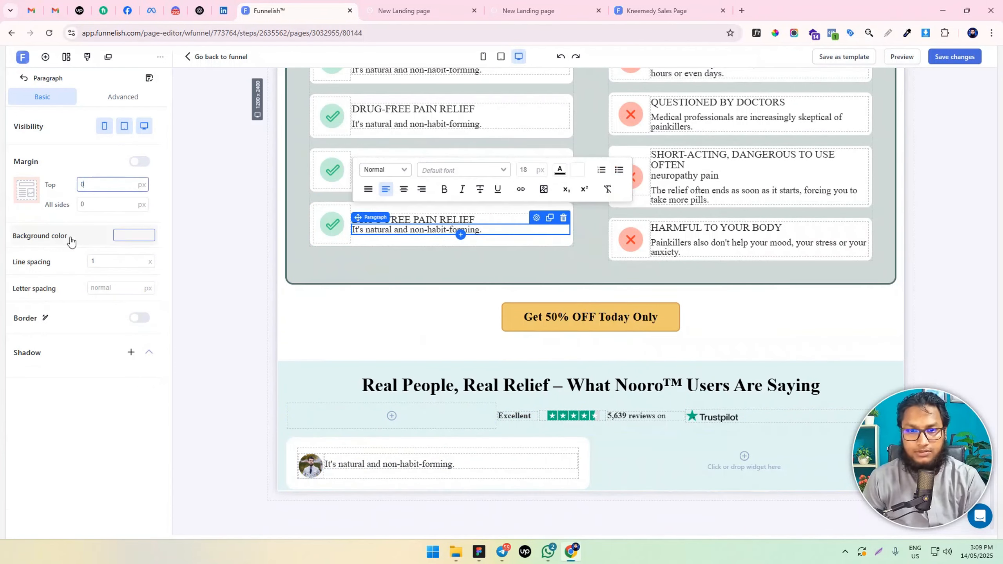
# Replace the paragraph beside the review card's portrait with the reviewer's full name in bold, and set its top margin to 0
pyautogui.click(396, 463)
pyautogui.hotkey('ctrl', 'a')
pyautogui.hotkey('ctrl', 'a')
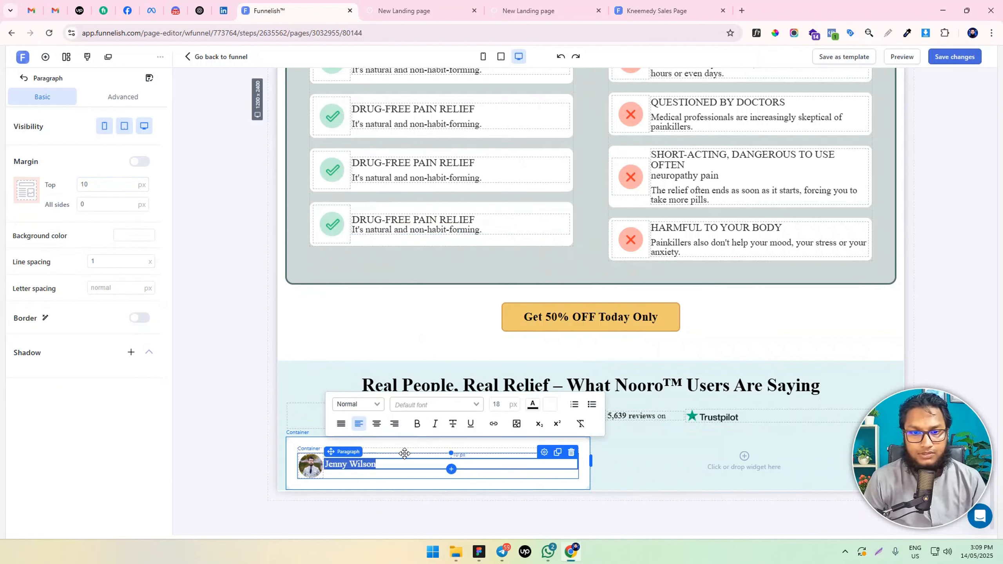
pyautogui.hotkey('ctrl', 'b')
pyautogui.click(388, 477)
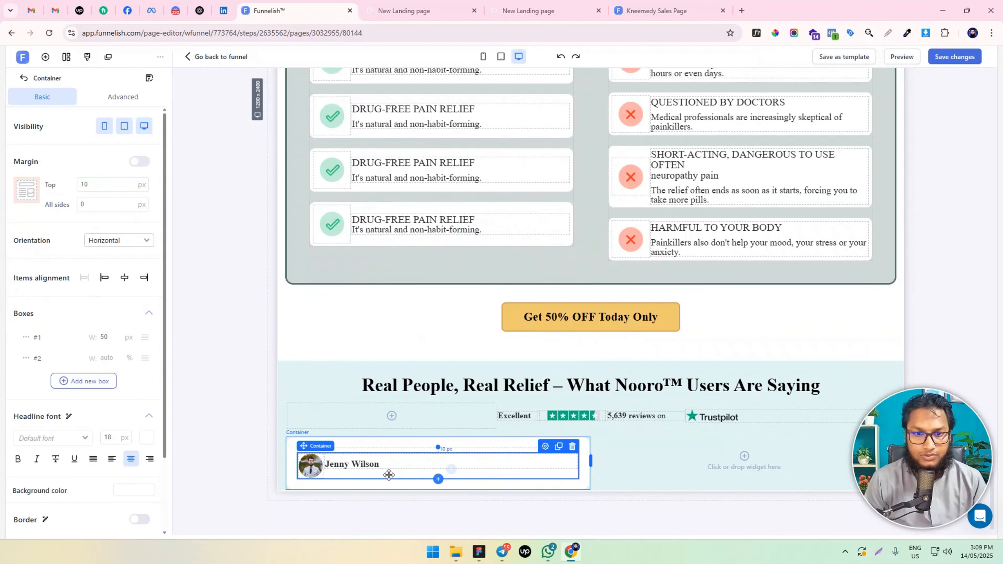
pyautogui.click(383, 464)
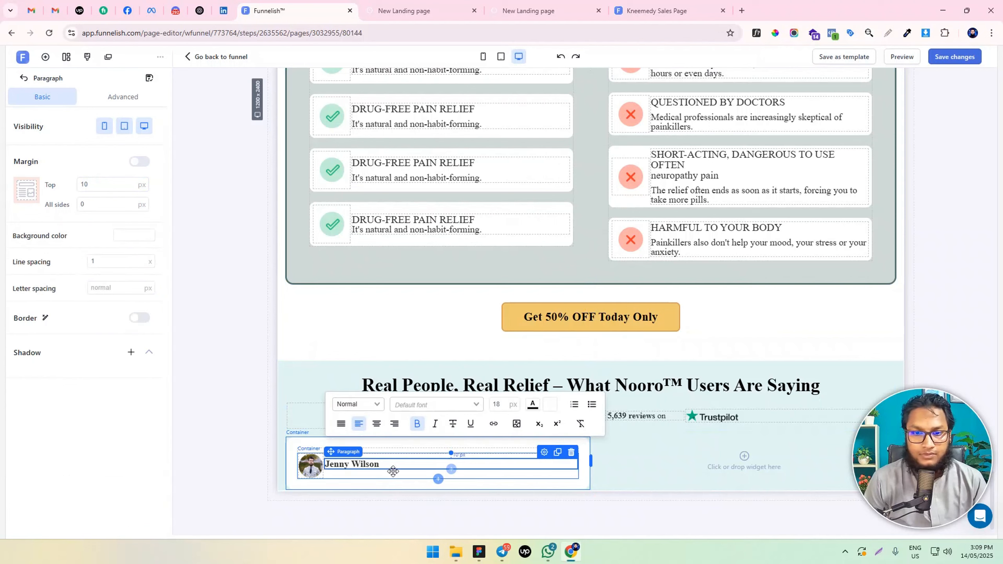
pyautogui.doubleClick(86, 184)
pyautogui.write('0')
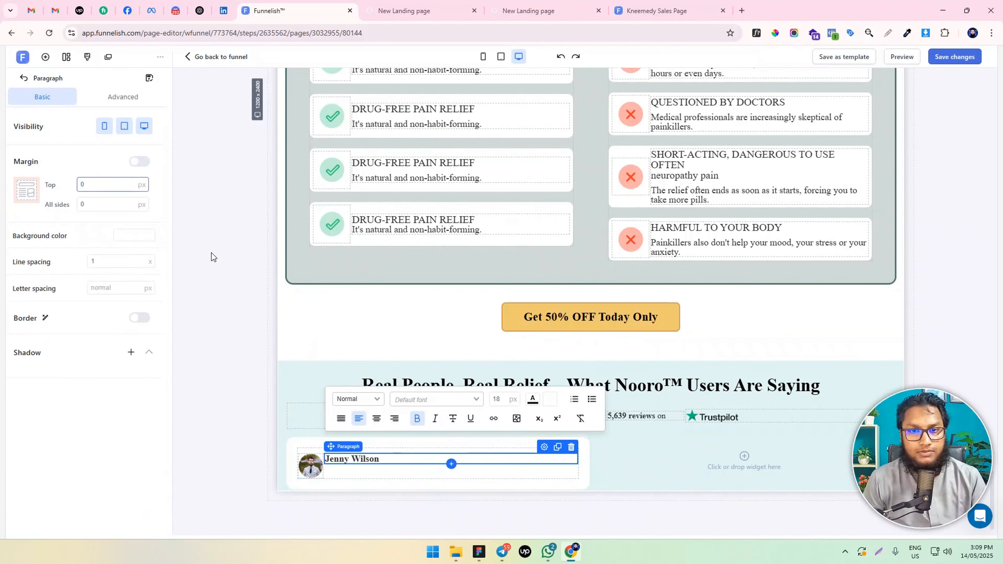
# Set the top margin of the last "It's natural and non-habit-forming." paragraph in the comparison section to 10 px
pyautogui.click(383, 473)
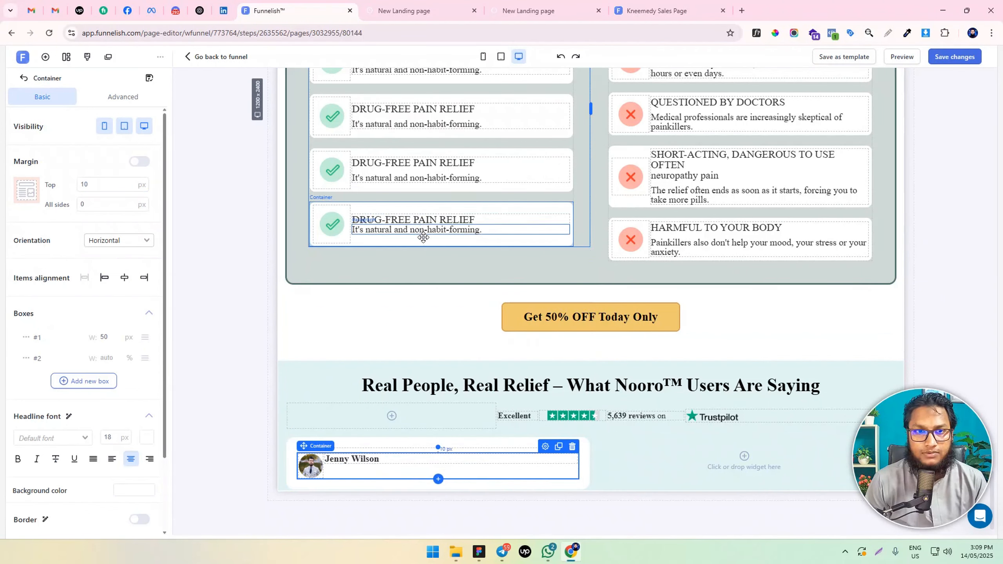
pyautogui.click(421, 231)
pyautogui.click(81, 185)
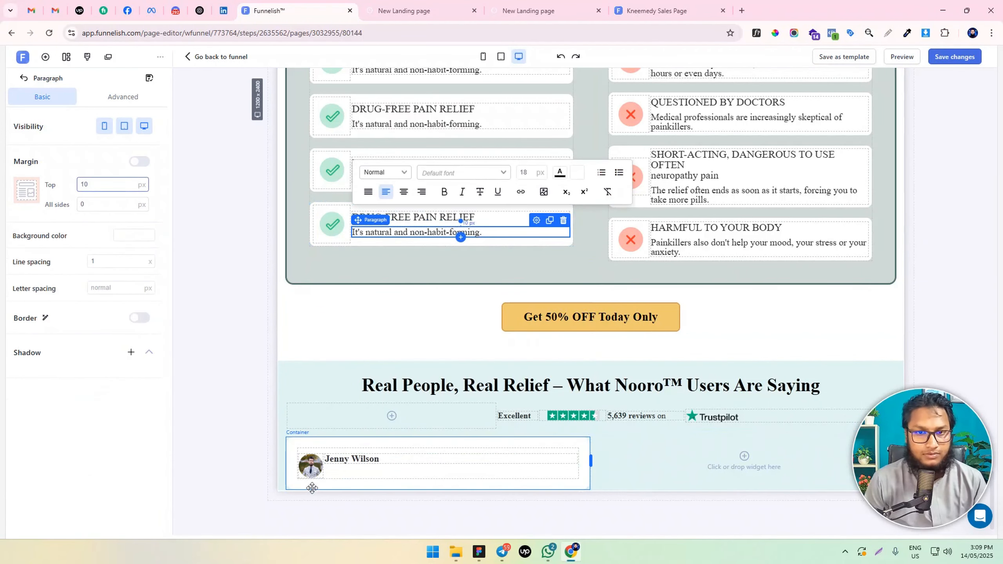
# Clone the reviewer name paragraph and replace the lower copy's text with "verified purchase"
pyautogui.click(354, 459)
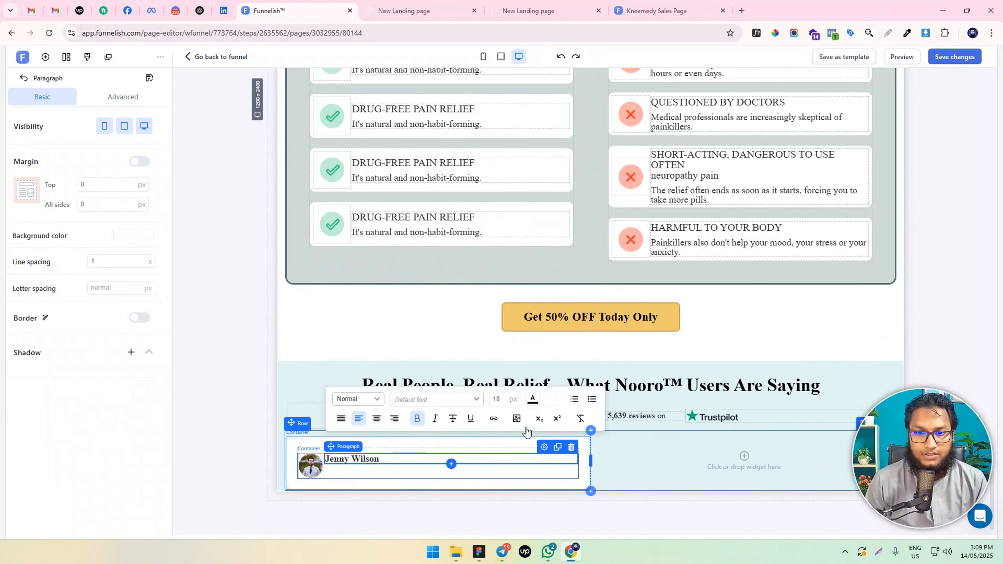
pyautogui.click(556, 448)
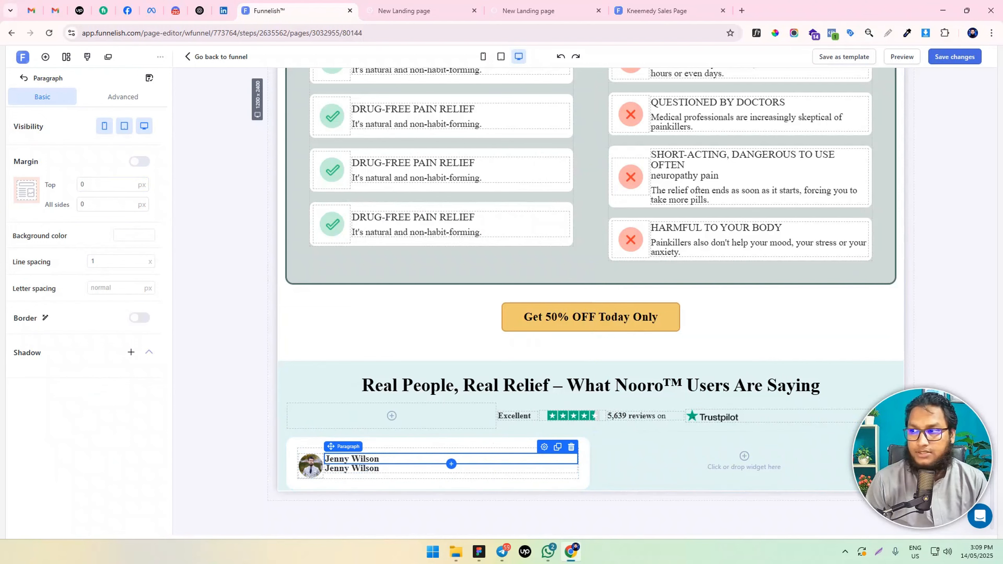
pyautogui.tripleClick(341, 467)
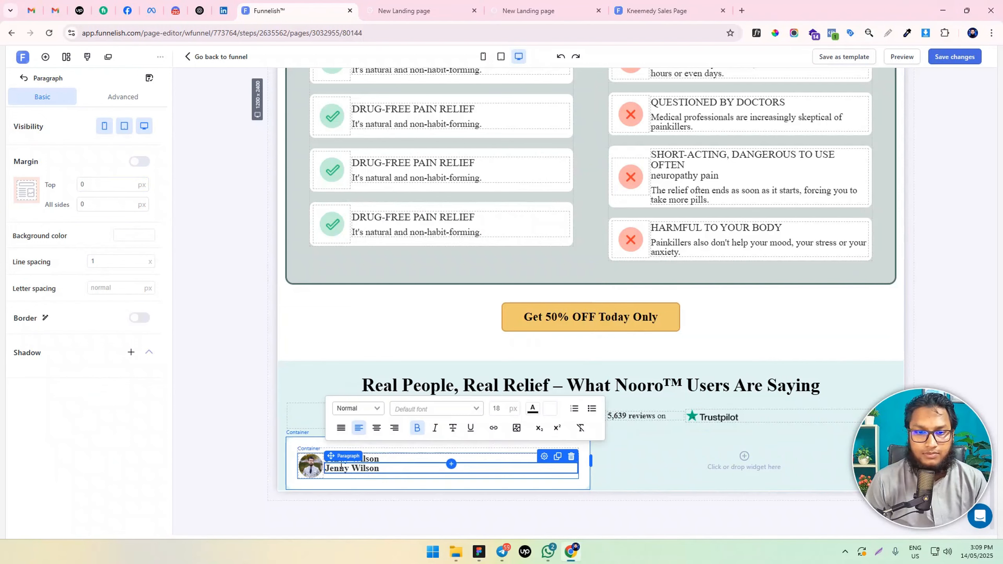
pyautogui.write('verified purchase')
pyautogui.tripleClick(377, 471)
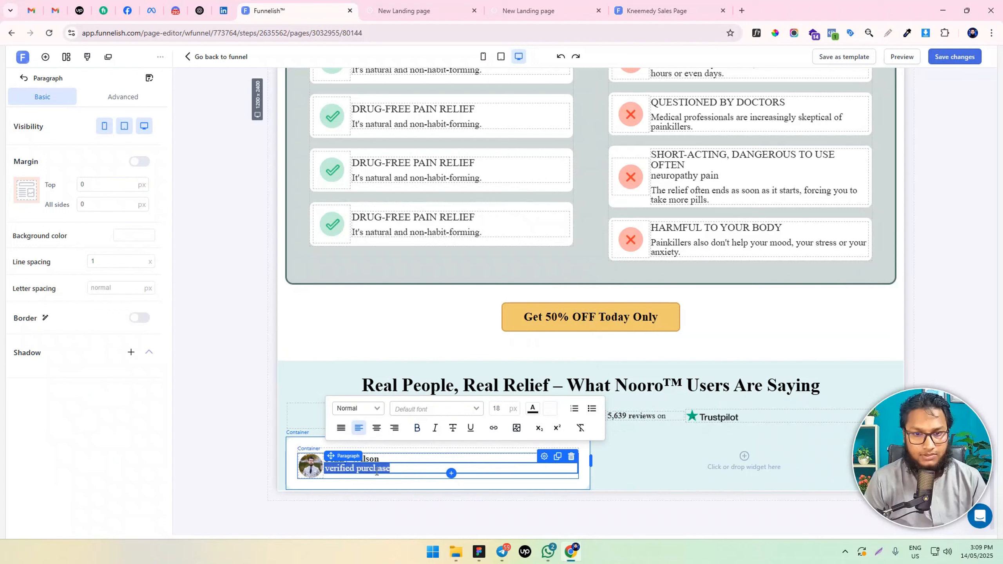
# Capitalise both words of the line under the reviewer's name so it reads "Verified Purchase"
pyautogui.click(333, 471)
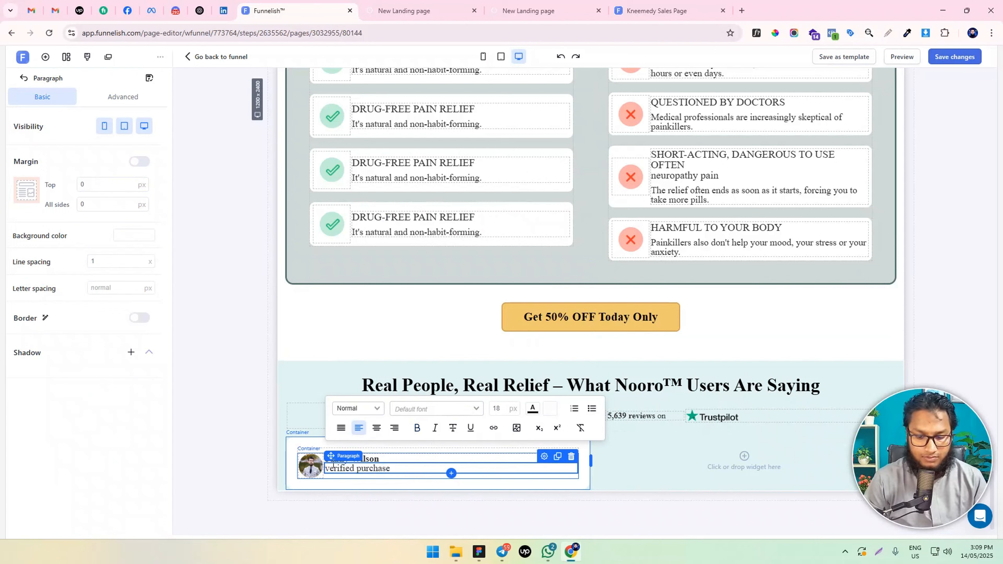
pyautogui.press('BackSpace')
pyautogui.write('V')
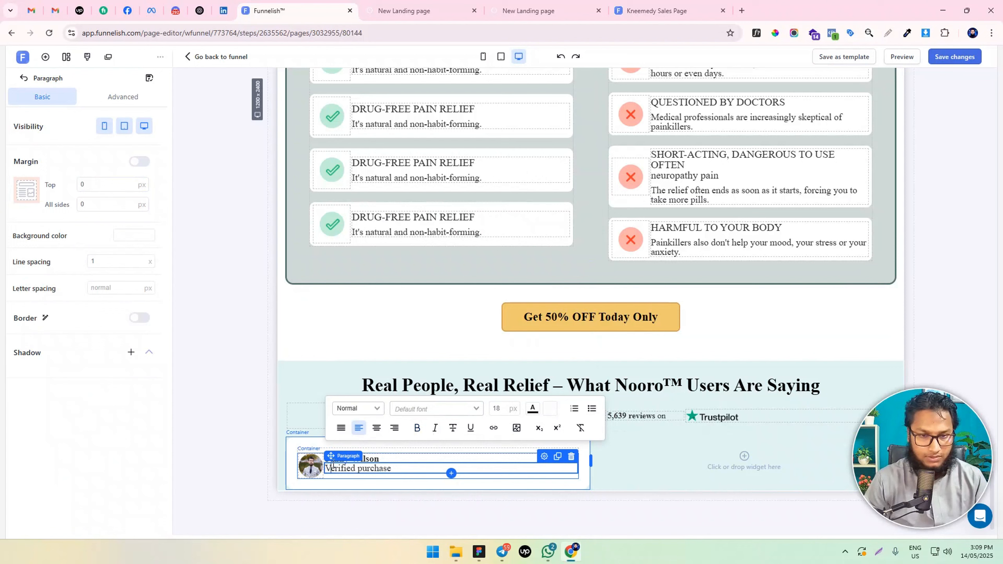
pyautogui.click(362, 467)
pyautogui.press('BackSpace')
pyautogui.write('P')
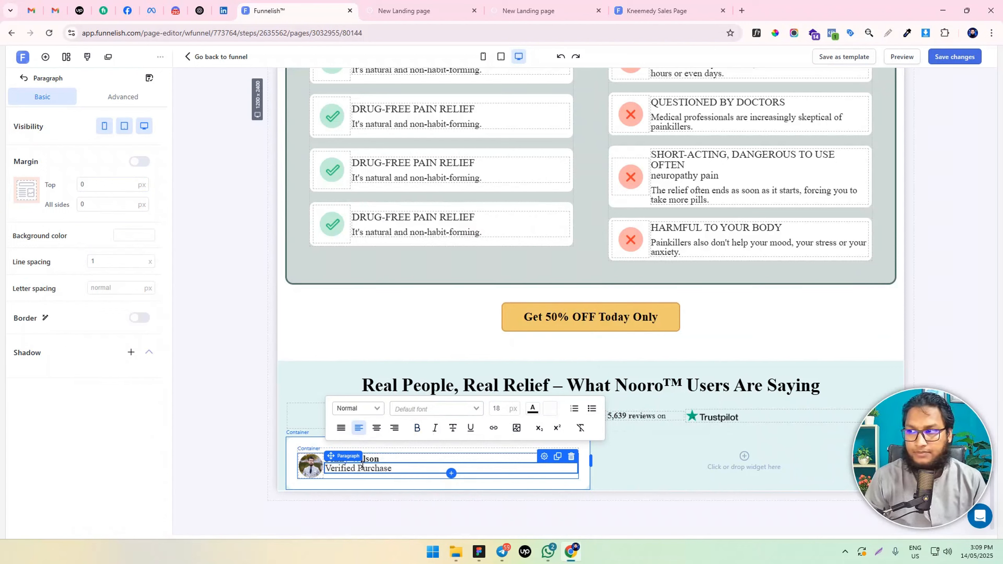
pyautogui.click(258, 467)
# Set the "Verified Purchase" paragraph's top margin to 10 px and its font size to 16 px
pyautogui.click(349, 472)
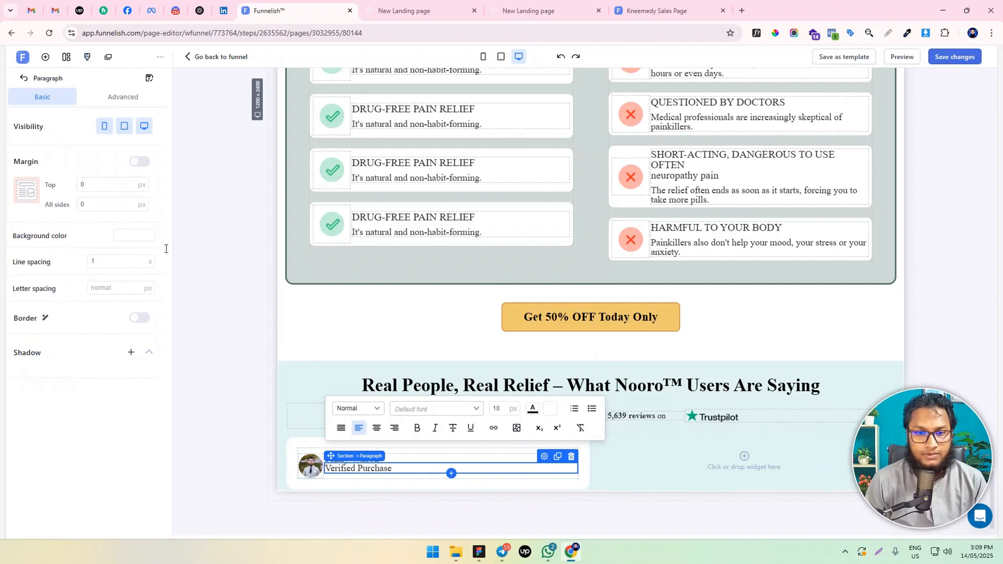
pyautogui.click(82, 185)
pyautogui.write('1')
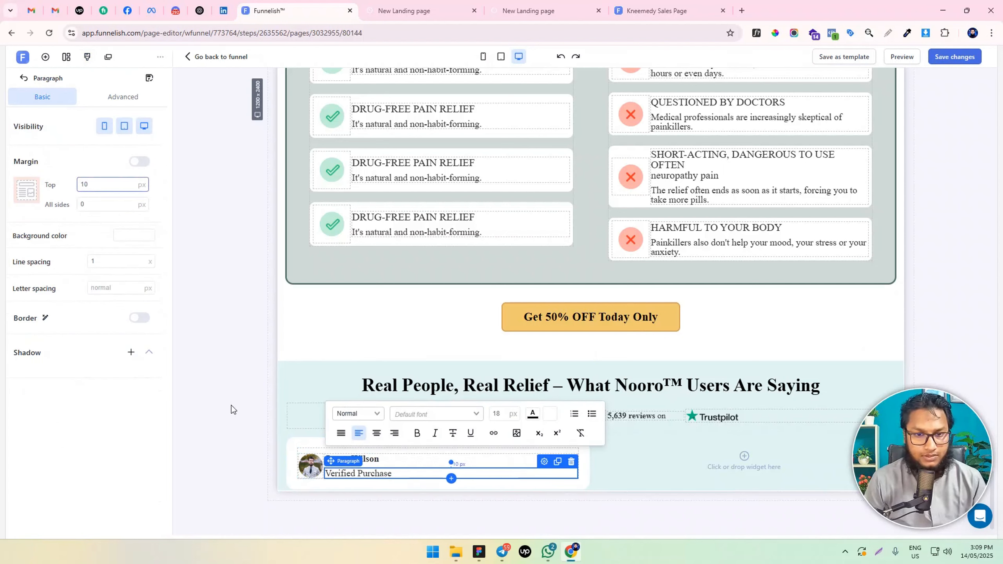
pyautogui.moveTo(391, 473); pyautogui.dragTo(325, 473)
pyautogui.click(503, 414)
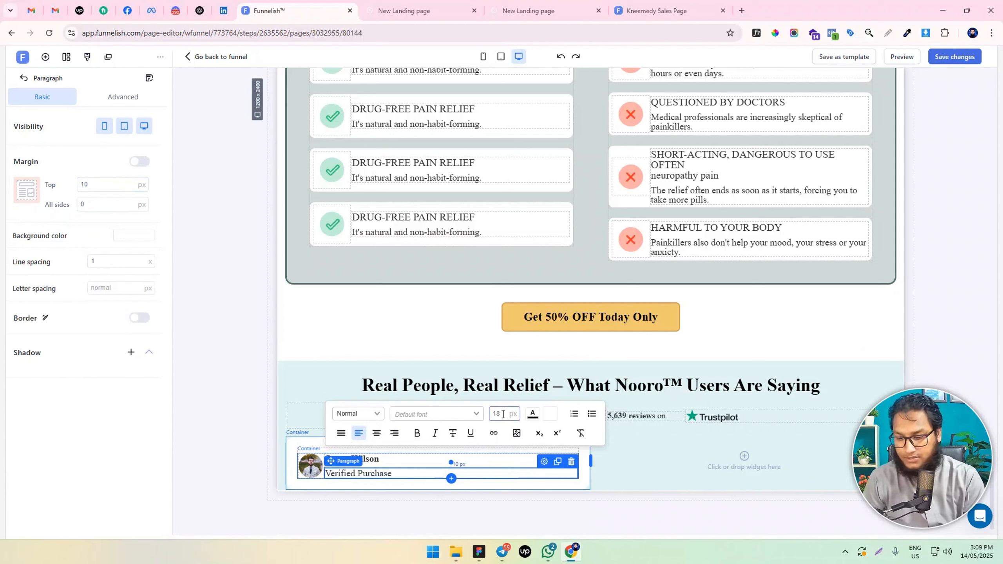
pyautogui.press('BackSpace')
pyautogui.write('6')
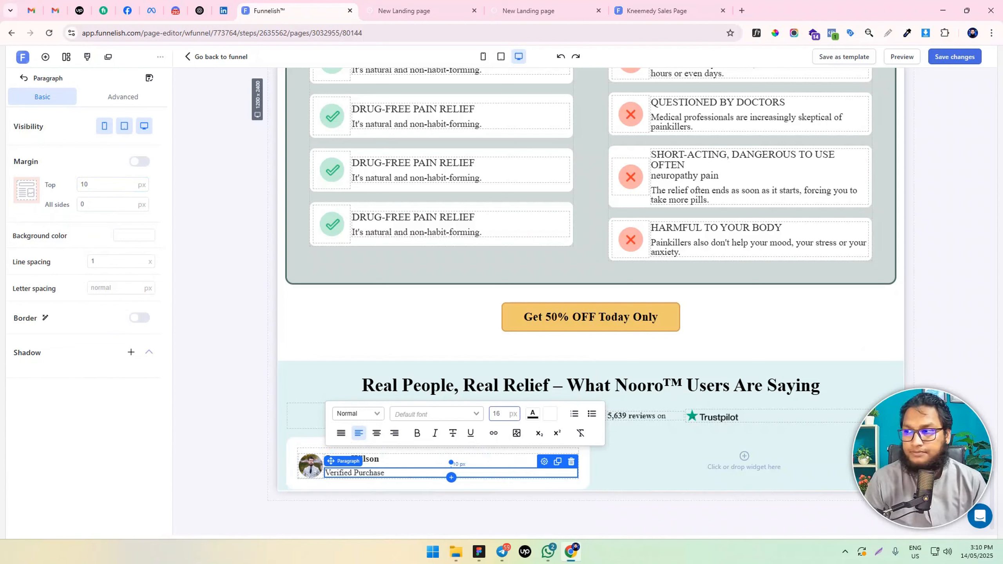
# Colour the "Verified Purchase" text orange with hex D85E29
pyautogui.hotkey('alt', 'Tab')
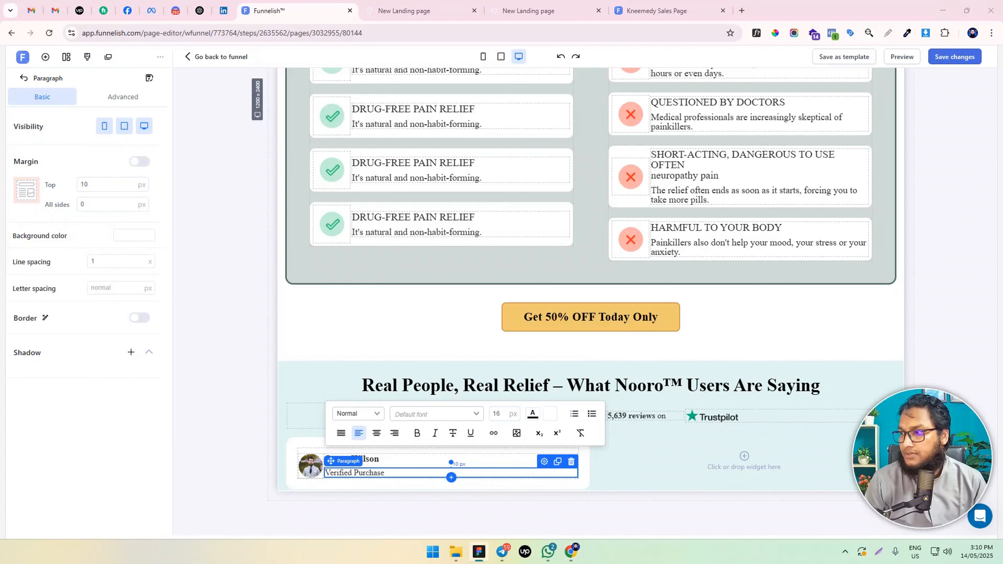
pyautogui.tripleClick(388, 476)
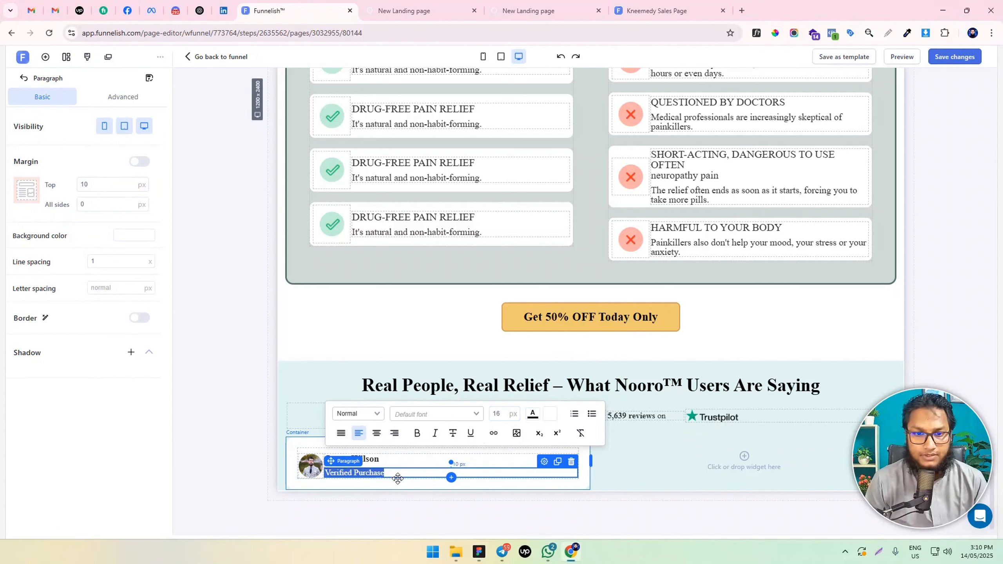
pyautogui.click(533, 415)
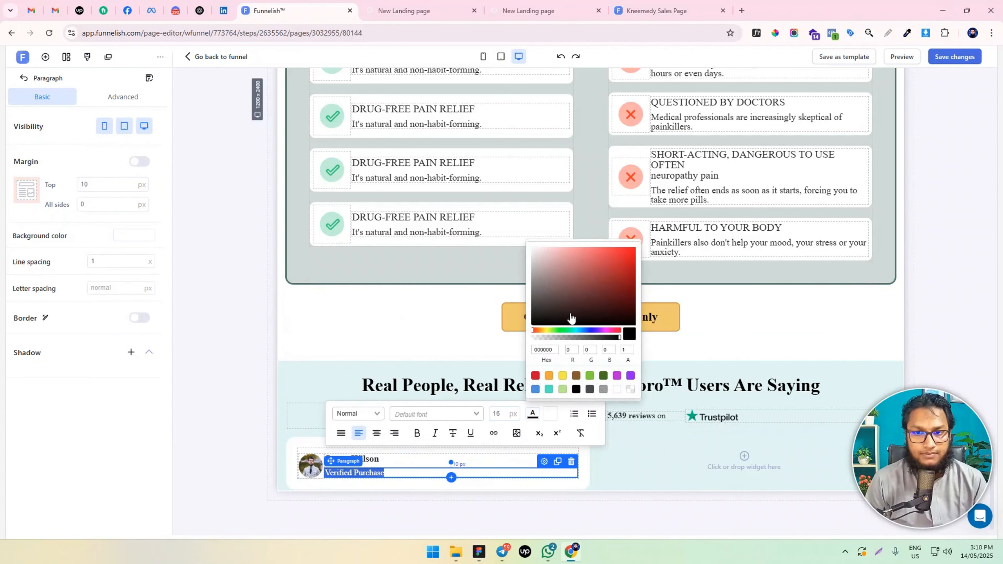
pyautogui.click(542, 349)
pyautogui.hotkey('ctrl', 'v')
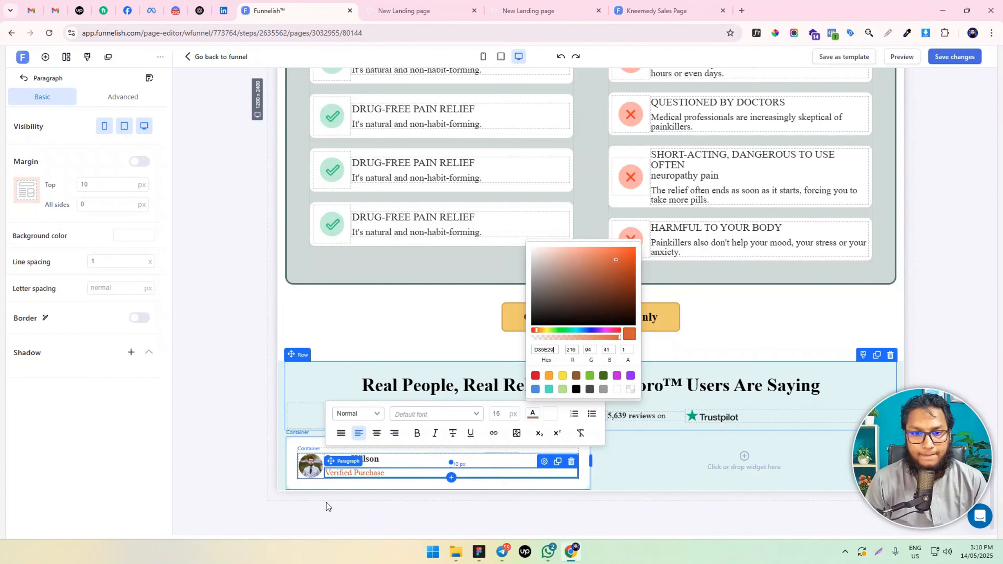
pyautogui.click(231, 480)
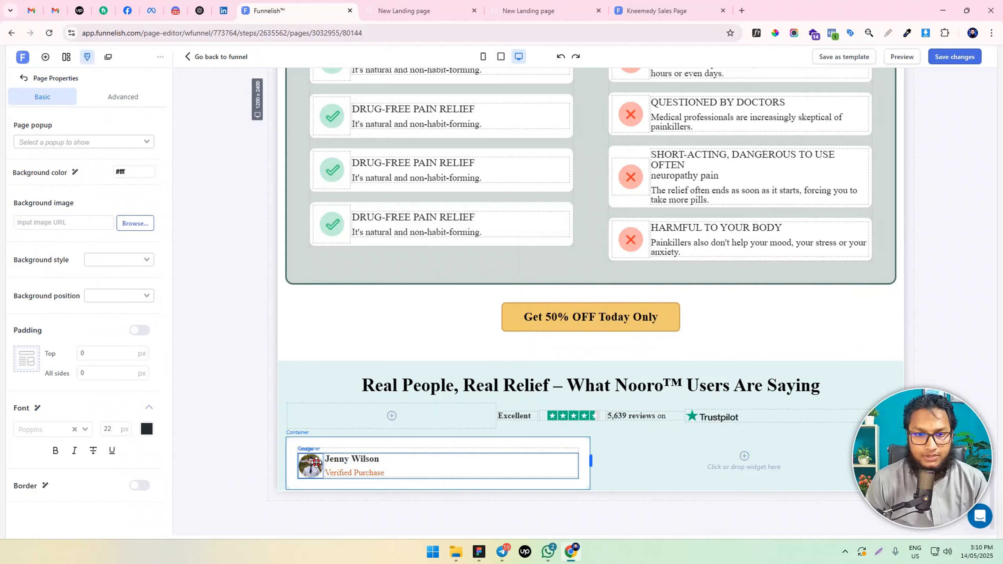
# Enable individual margins on the review card's portrait image and set its right margin to 10 px
pyautogui.click(314, 466)
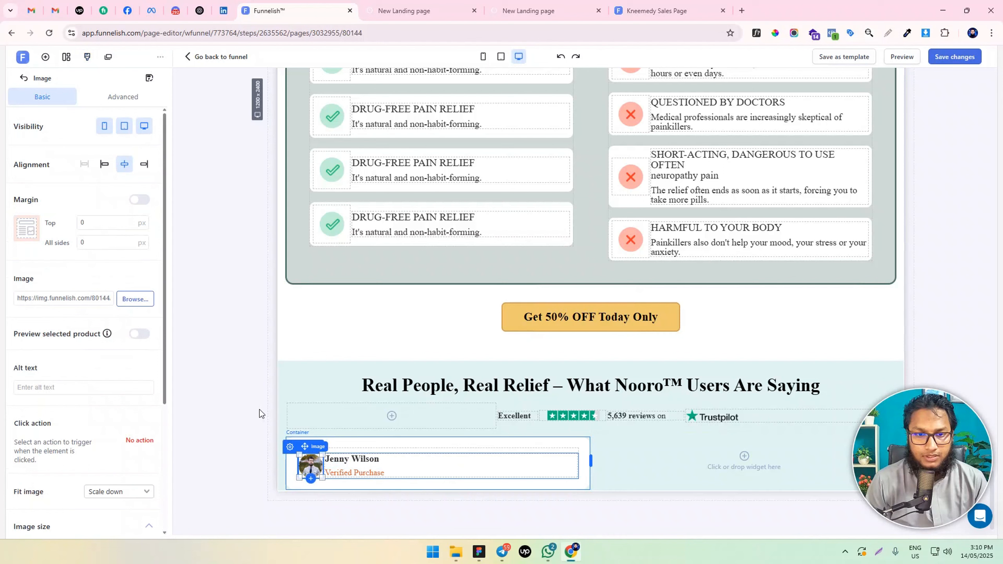
pyautogui.click(118, 103)
pyautogui.click(39, 103)
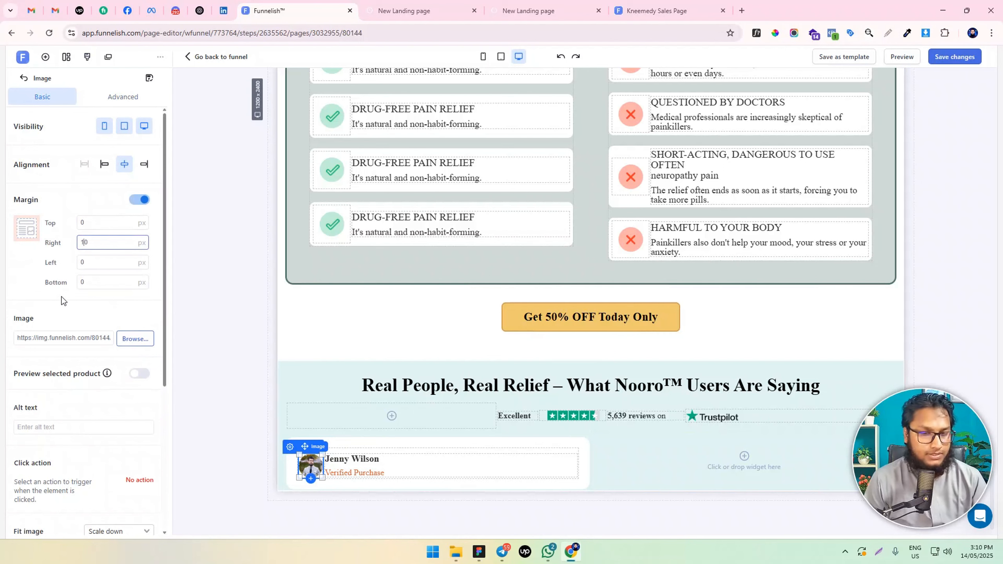
# Set the width of the portrait's box in the nested container to 70 px and centre the container's items
pyautogui.click(322, 474)
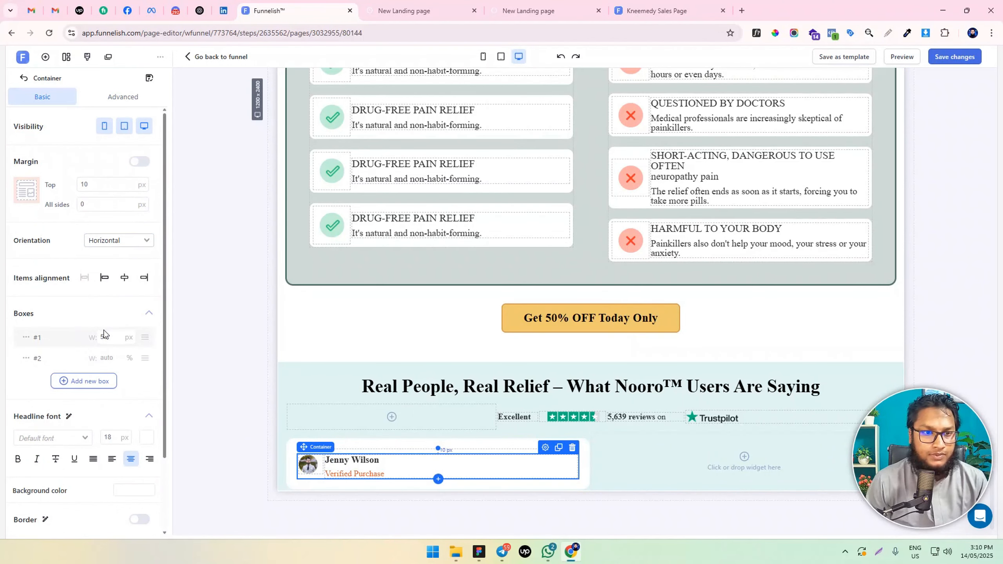
pyautogui.write('7')
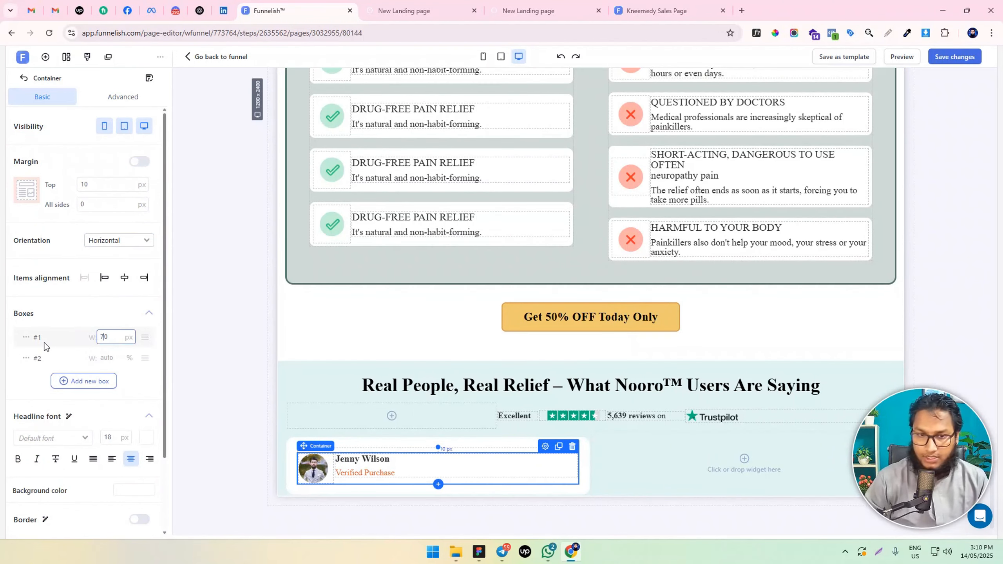
pyautogui.scroll(-2, 317, 386)
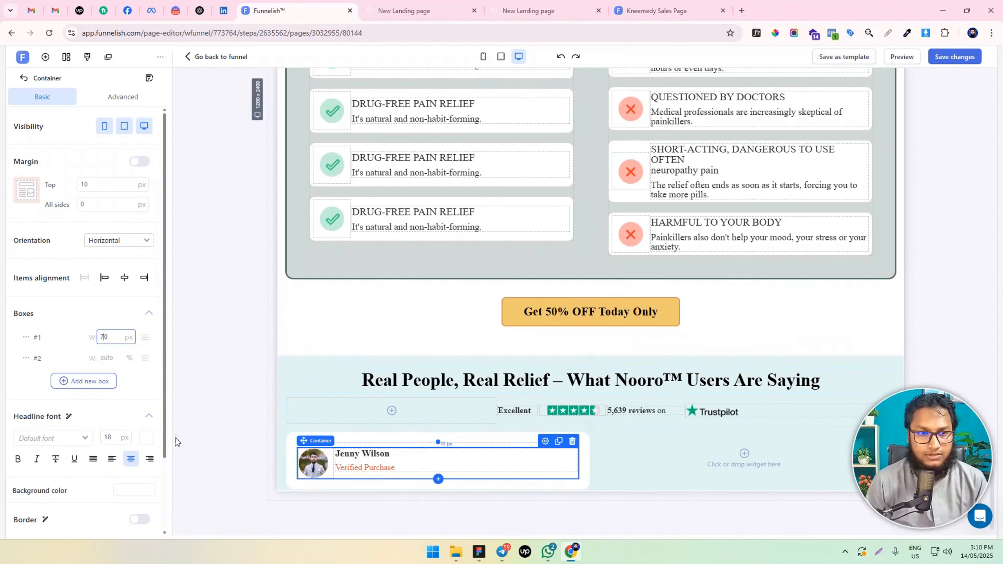
pyautogui.moveTo(111, 337); pyautogui.dragTo(71, 351)
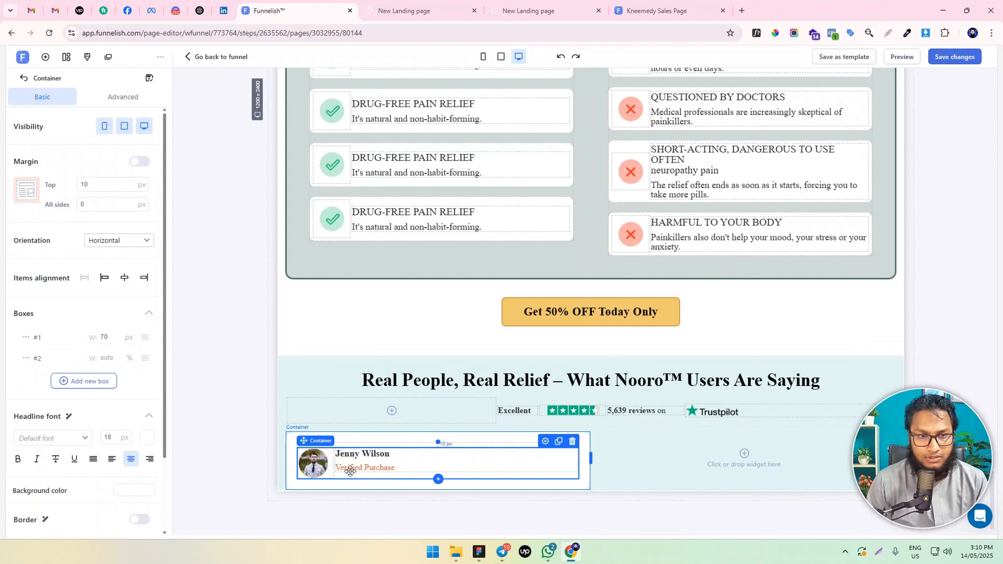
pyautogui.click(124, 277)
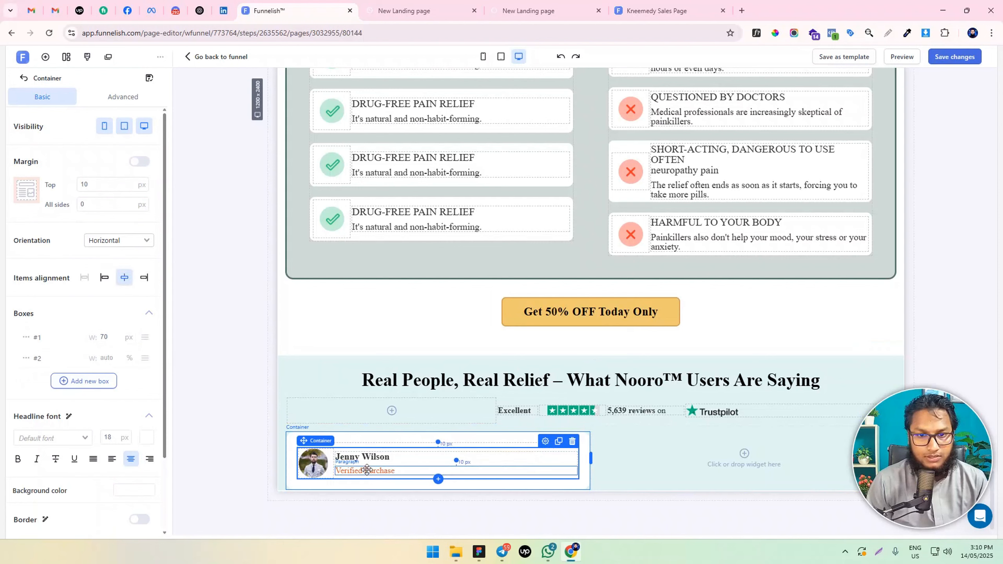
pyautogui.click(320, 496)
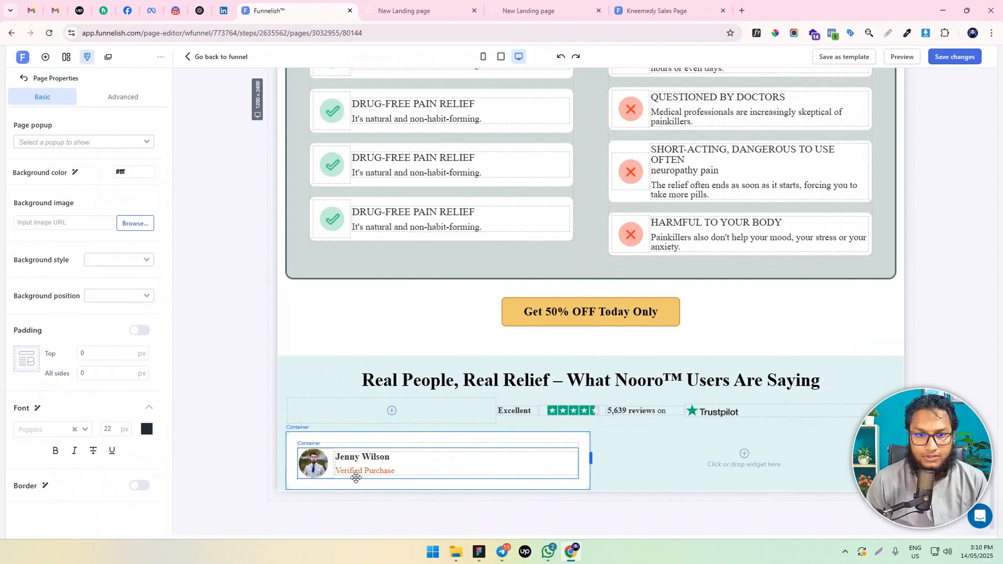
# Add a new container to the review card and place it below the portrait and name container
pyautogui.click(356, 478)
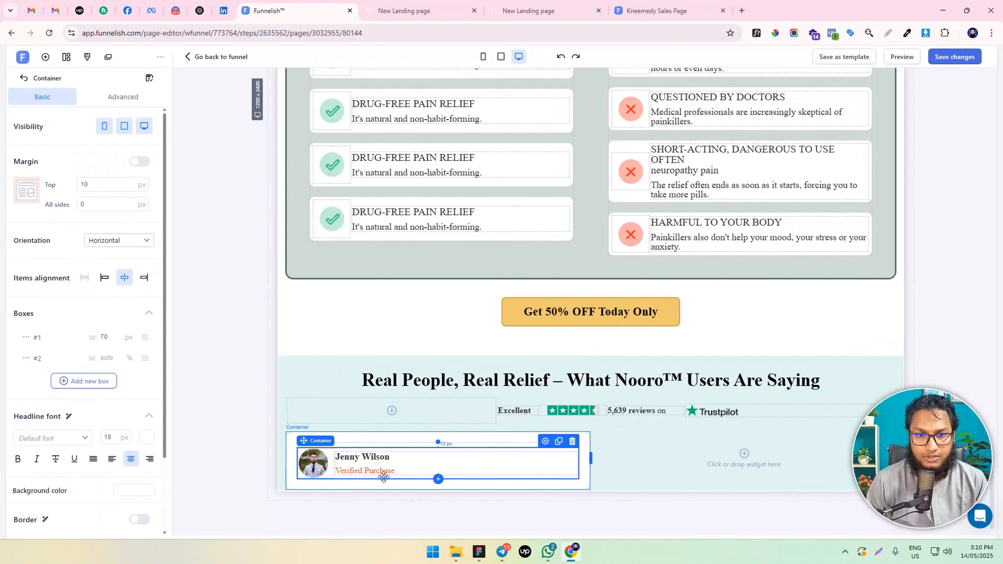
pyautogui.click(46, 58)
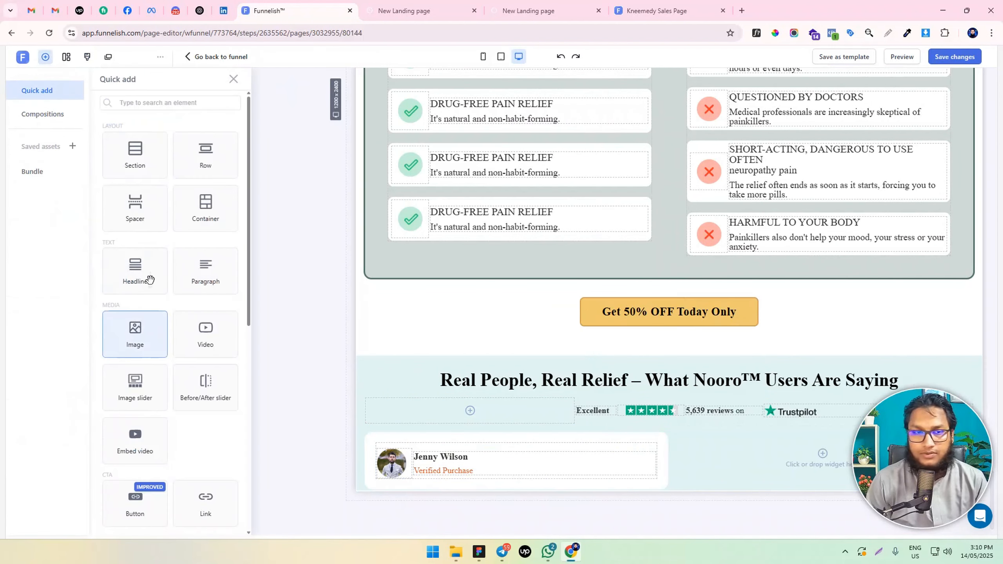
pyautogui.moveTo(197, 207); pyautogui.dragTo(464, 455)
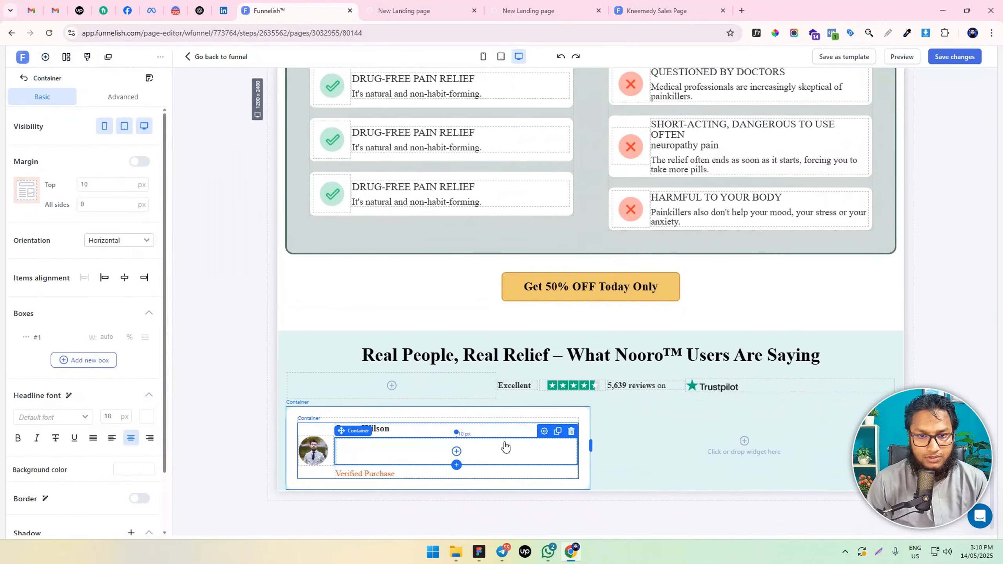
pyautogui.moveTo(539, 435); pyautogui.dragTo(529, 473)
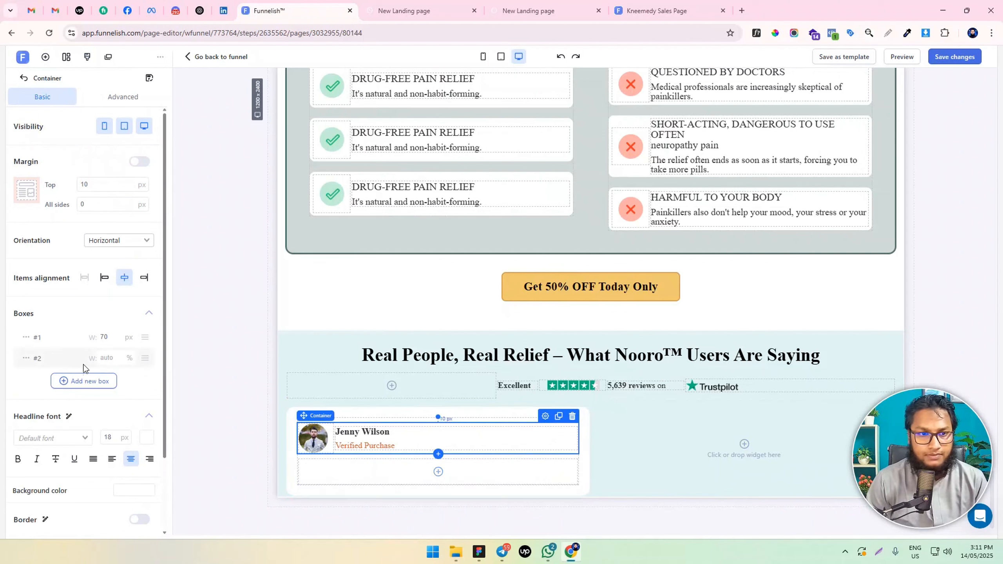
pyautogui.click(323, 472)
pyautogui.click(382, 476)
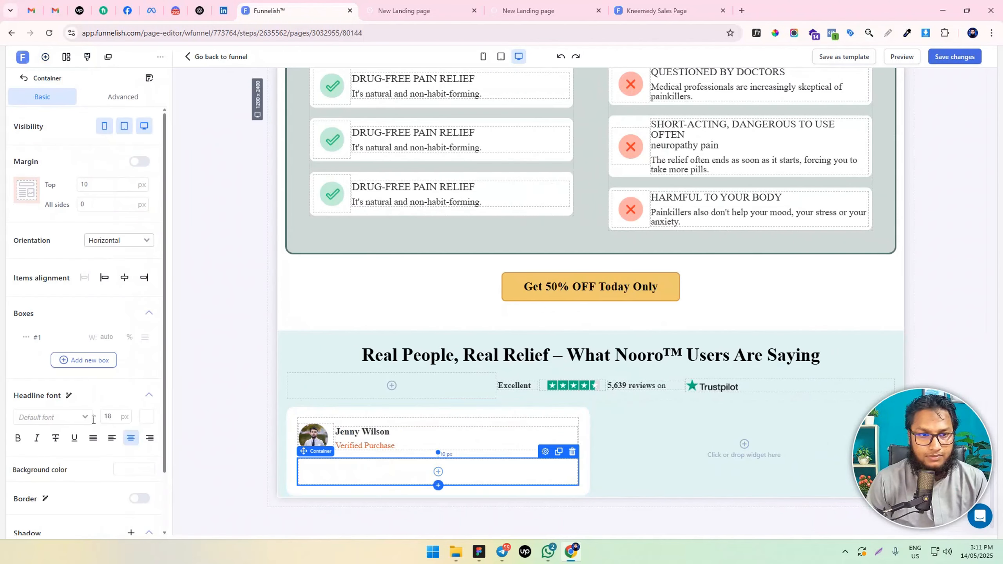
# Add a second box to the review card's new container and set the first box's width to 30%
pyautogui.click(70, 361)
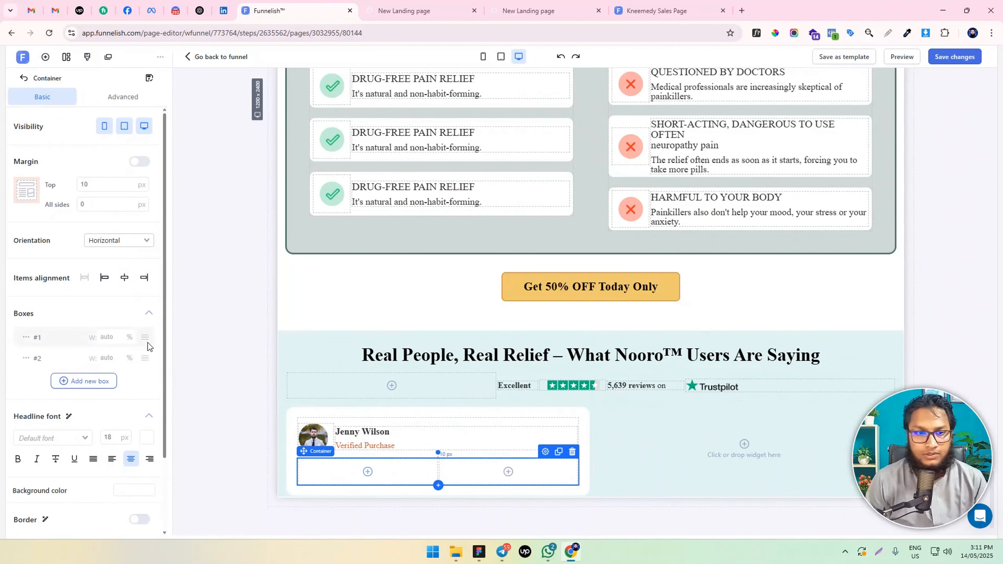
pyautogui.click(105, 331)
pyautogui.write('30')
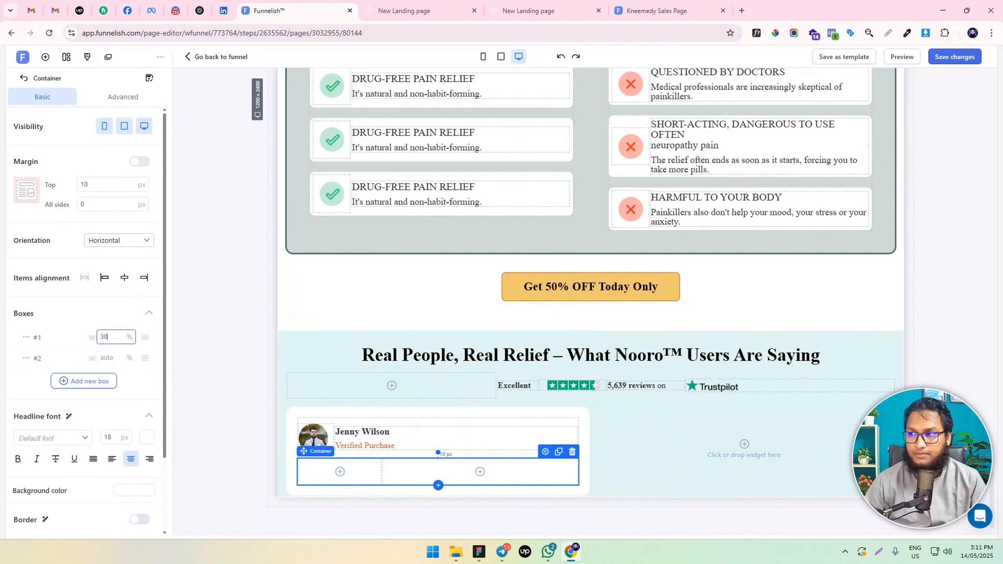
# Insert an image with a top margin of 0 in the first box and use the orange five-star rating picture
pyautogui.click(339, 471)
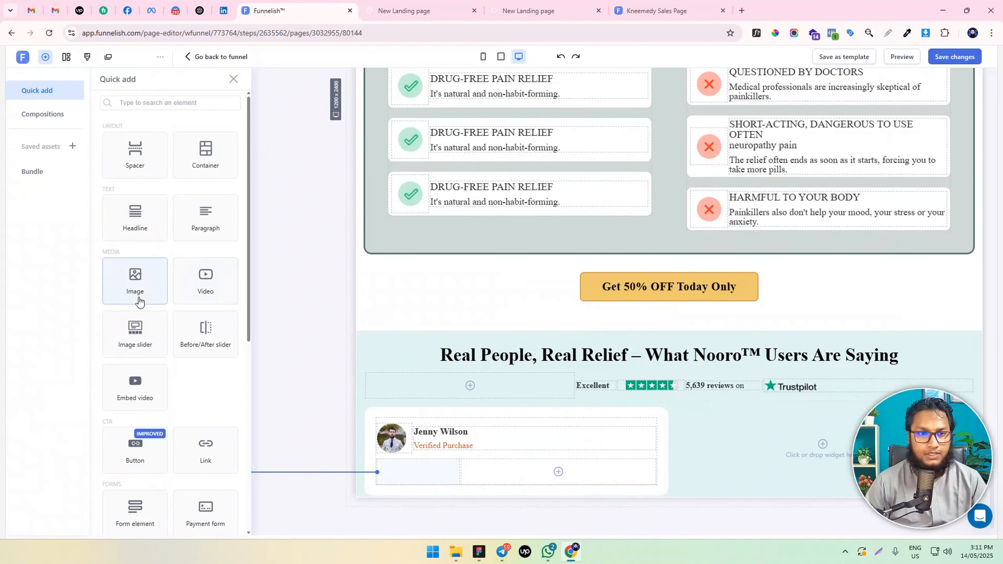
pyautogui.click(136, 282)
pyautogui.doubleClick(105, 228)
pyautogui.write('0')
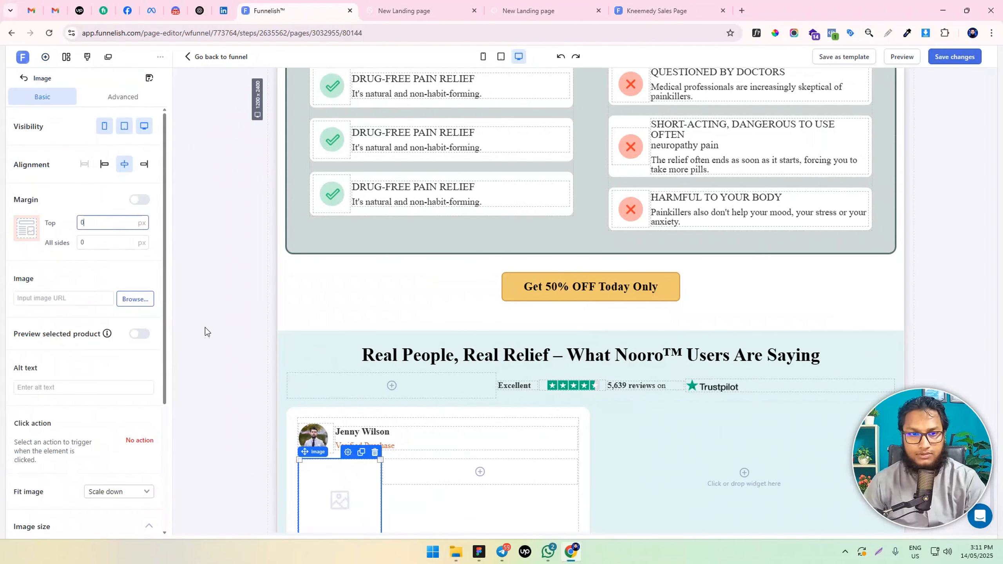
pyautogui.click(135, 298)
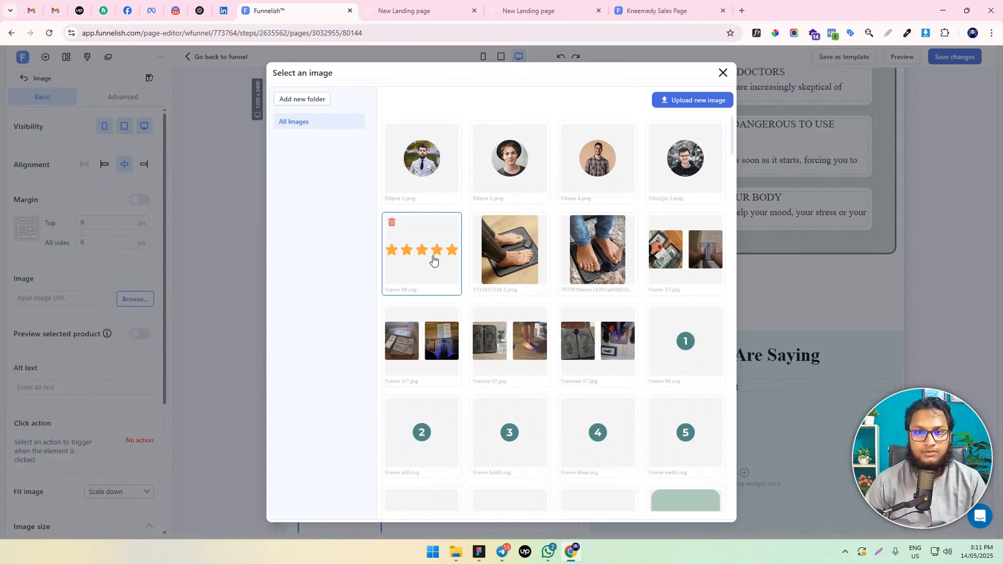
pyautogui.click(432, 261)
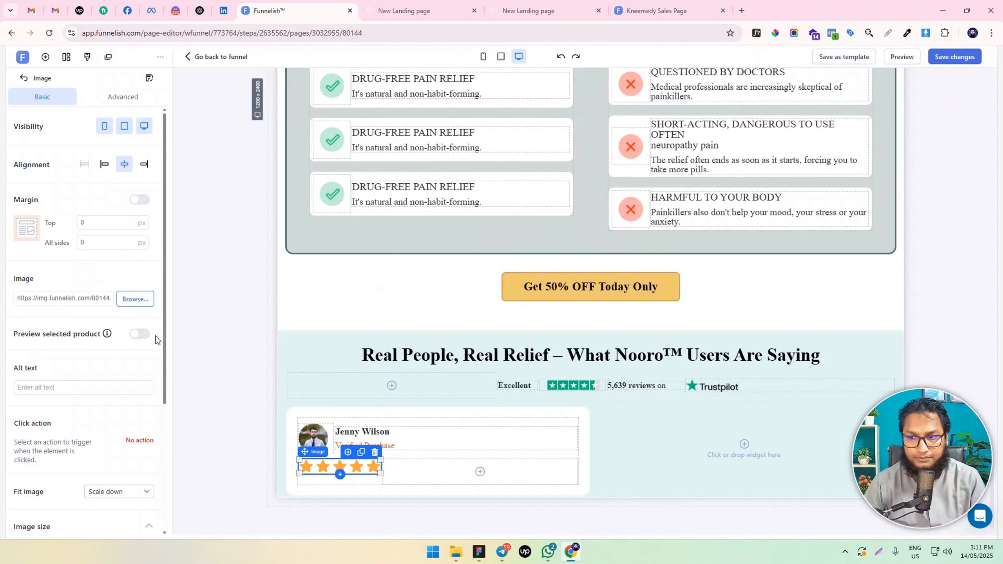
# Set the width of the star rating's box to 28% and the container's top margin to 20 px
pyautogui.click(355, 481)
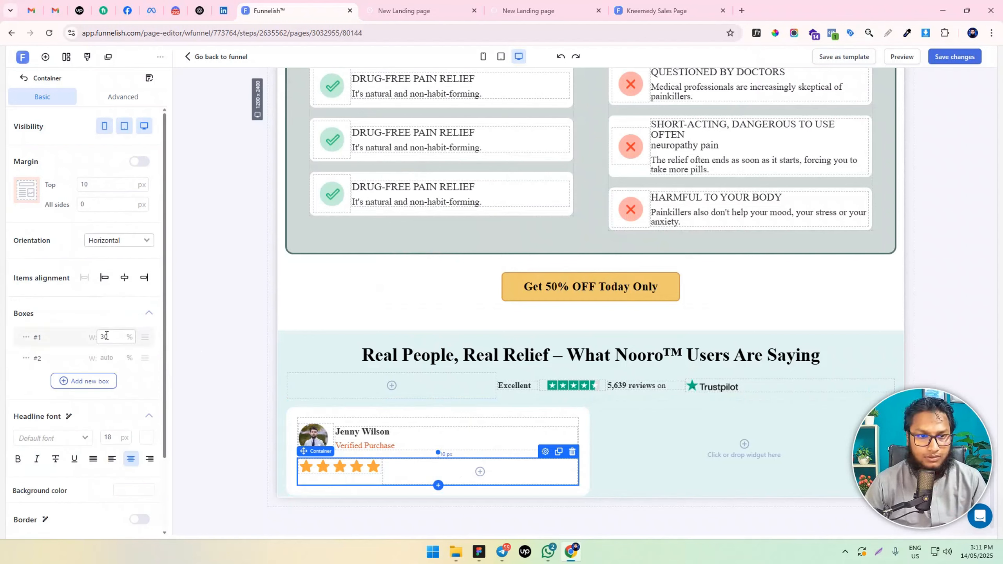
pyautogui.doubleClick(104, 336)
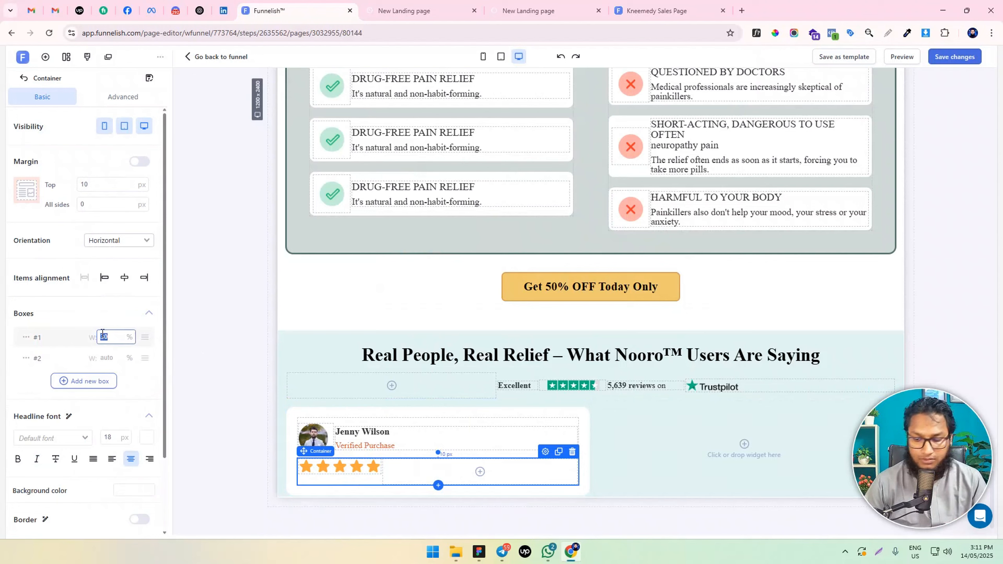
pyautogui.write('28')
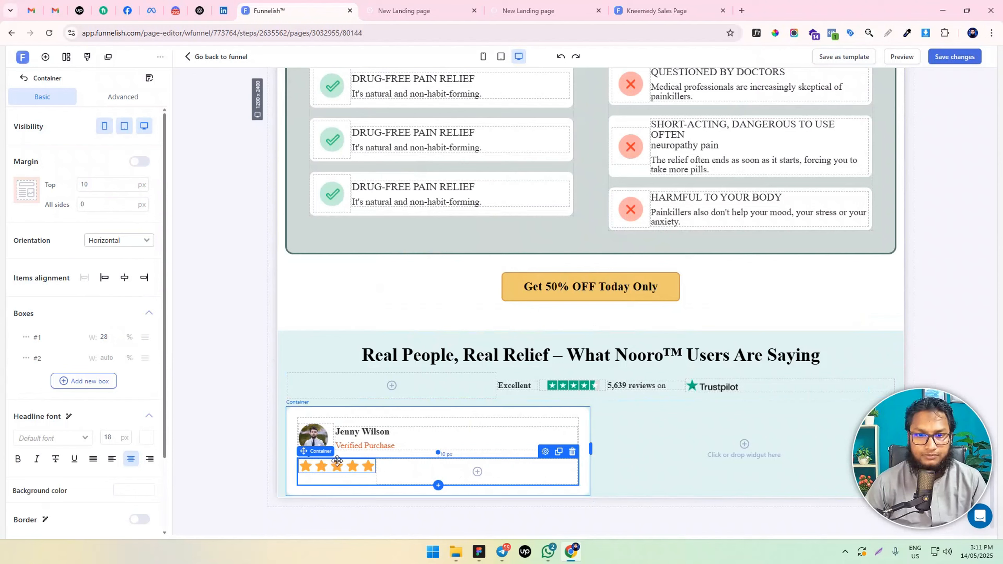
pyautogui.doubleClick(87, 182)
pyautogui.write('20')
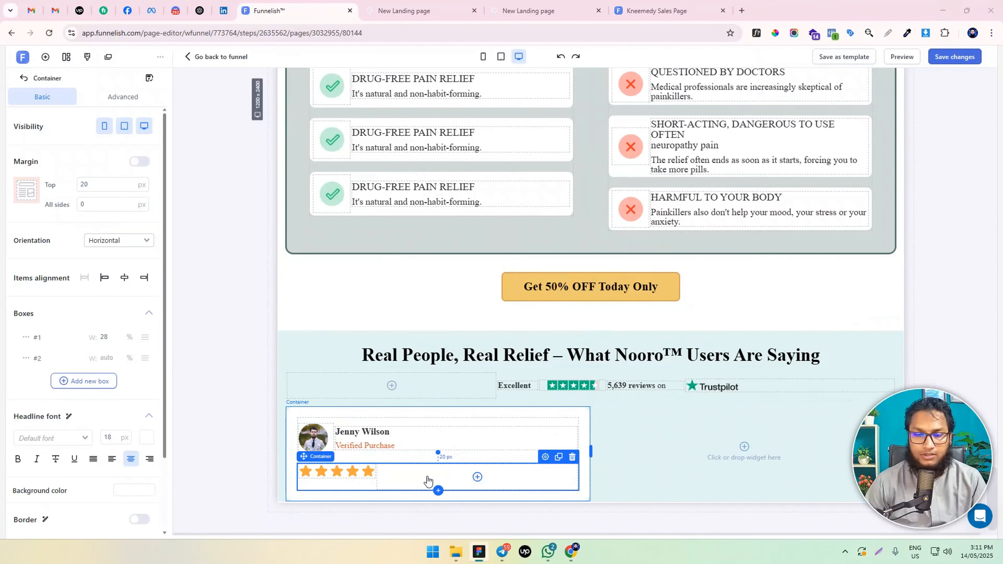
# Add a paragraph to the empty box beside the star rating
pyautogui.click(438, 490)
pyautogui.moveTo(206, 217); pyautogui.dragTo(458, 485)
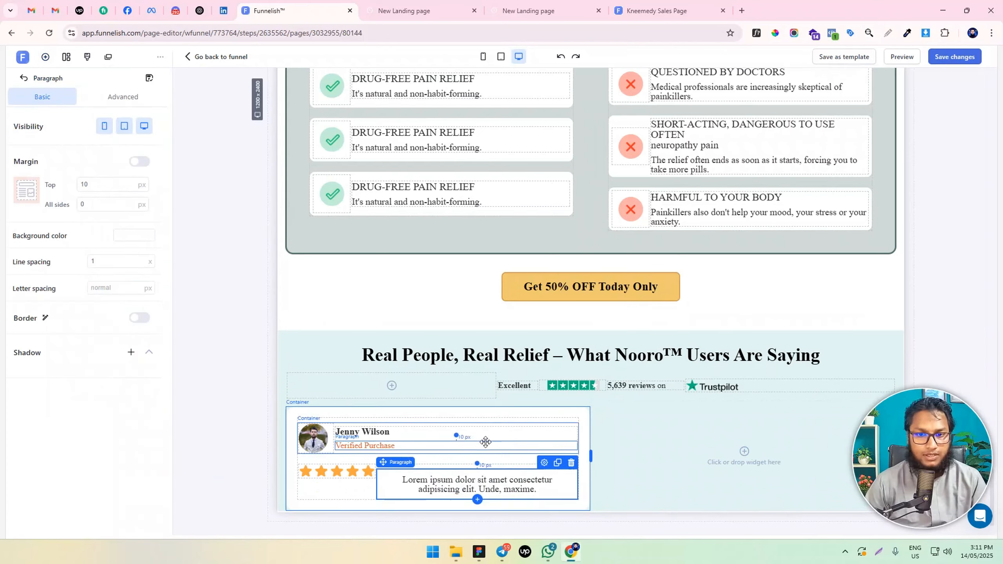
pyautogui.click(458, 485)
# Set the new paragraph's padding on all sides to 0 and its top margin to 0
pyautogui.hotkey('ctrl', 'a')
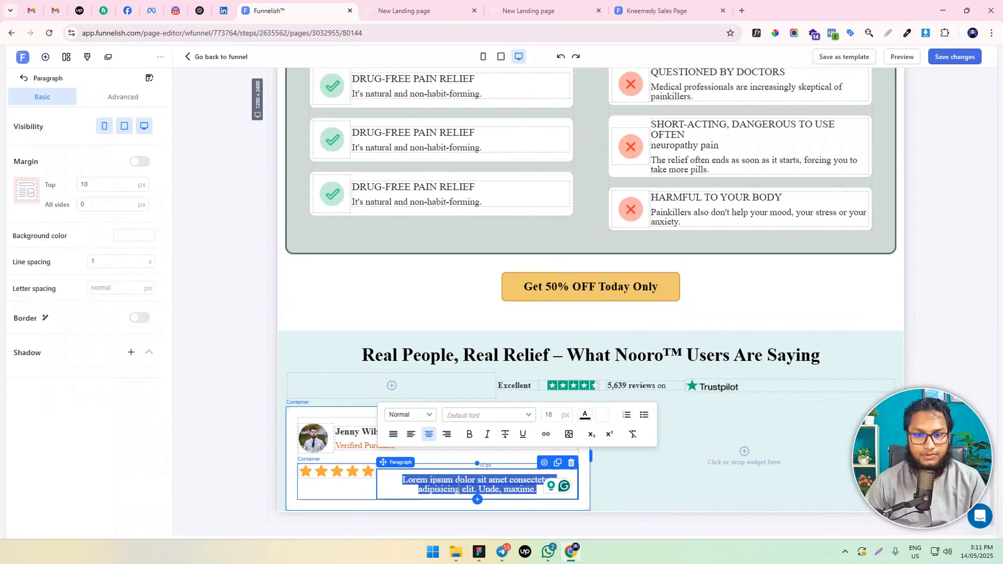
pyautogui.click(129, 96)
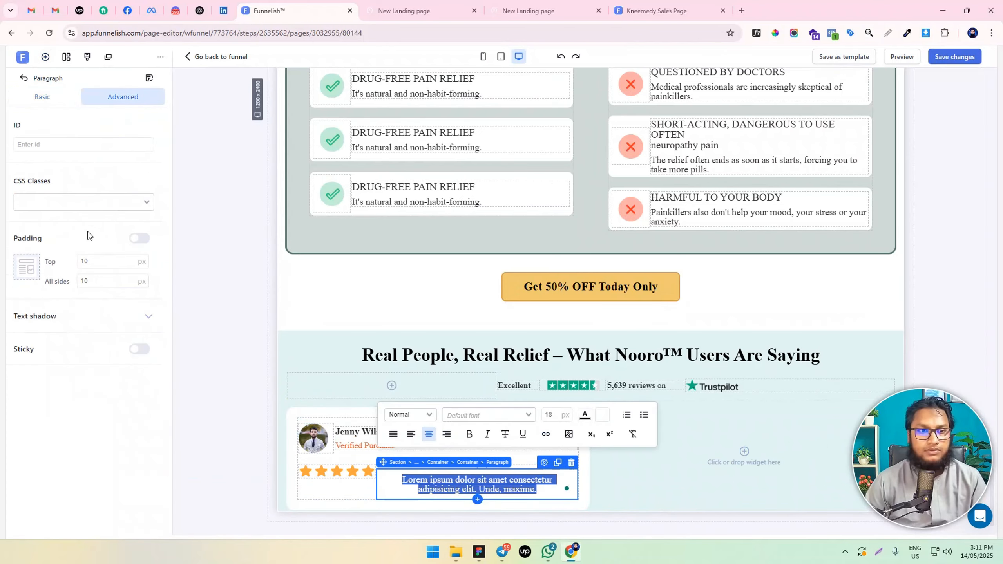
pyautogui.doubleClick(120, 278)
pyautogui.write('0')
pyautogui.click(59, 99)
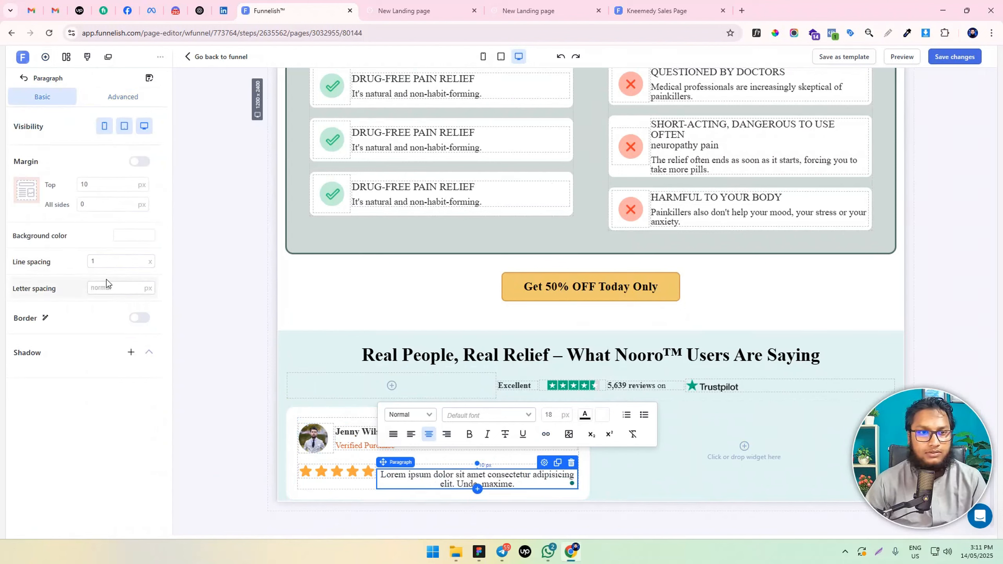
pyautogui.doubleClick(102, 185)
pyautogui.write('0')
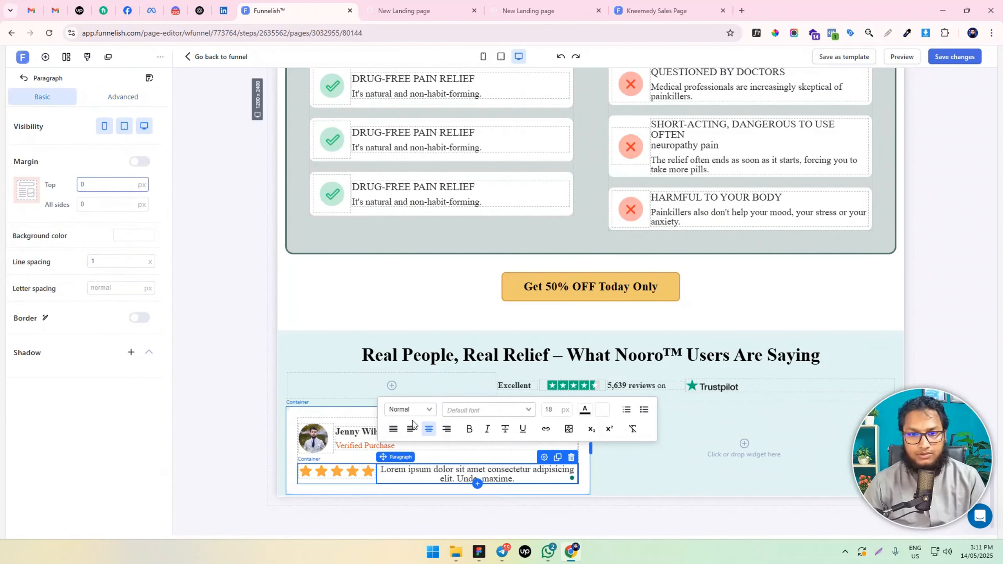
# Replace the paragraph's placeholder text with the review date "On April 7, 2024"
pyautogui.hotkey('alt', 'Tab')
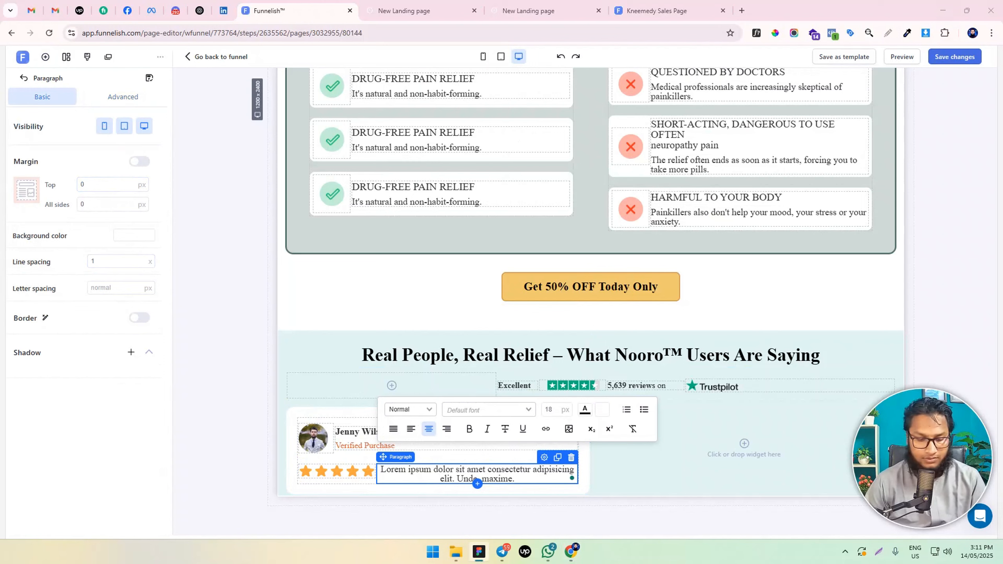
pyautogui.hotkey('alt', 'Tab')
pyautogui.tripleClick(477, 474)
pyautogui.press('BackSpace')
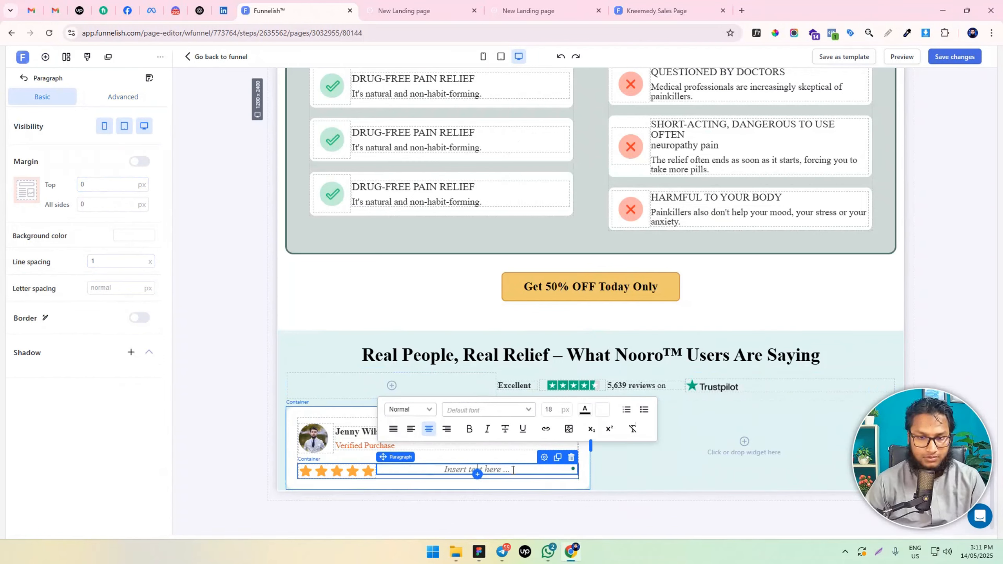
pyautogui.hotkey('alt', 'Tab')
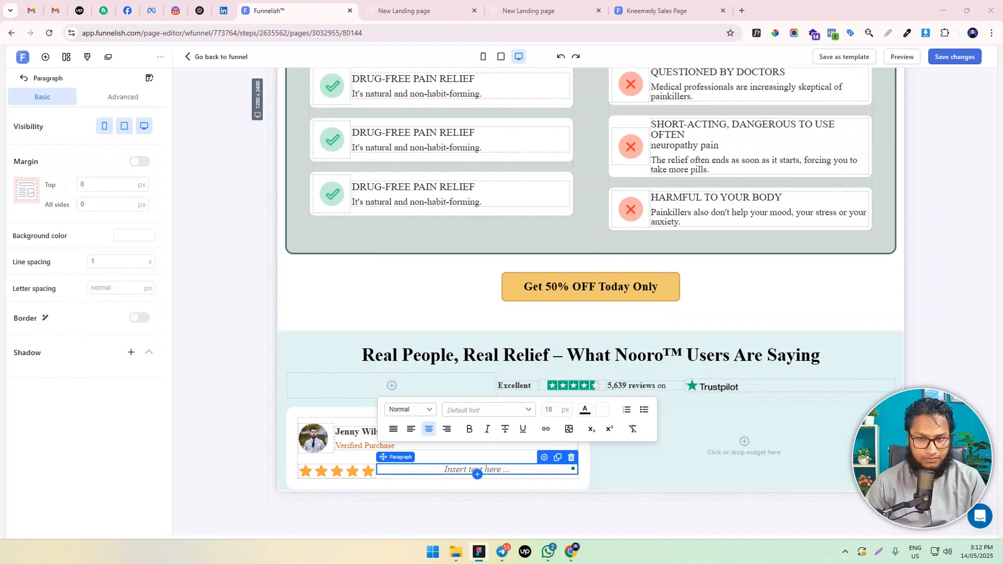
pyautogui.write('on April 7, 2024')
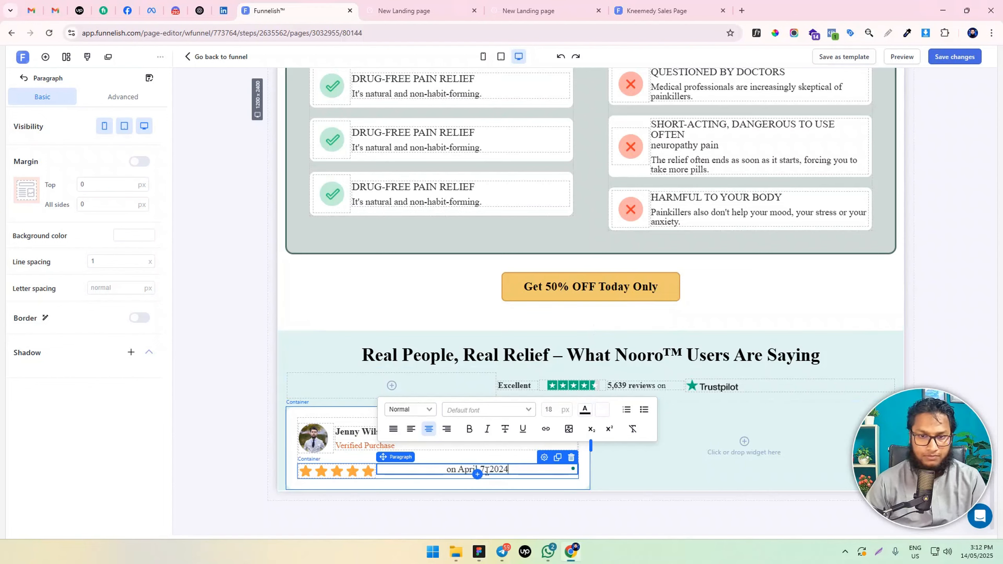
pyautogui.hotkey('ctrl', 'a')
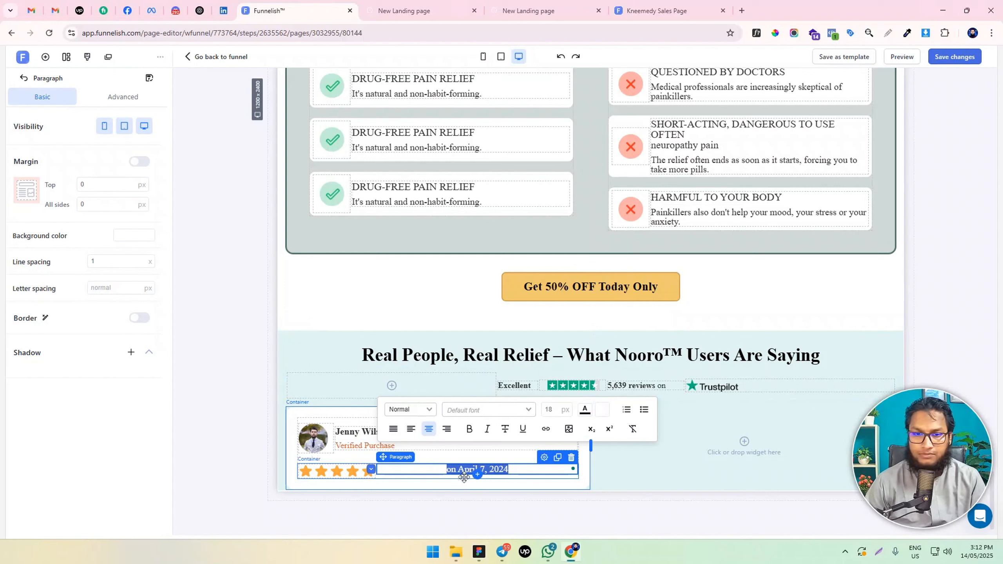
pyautogui.click(452, 469)
pyautogui.press('BackSpace')
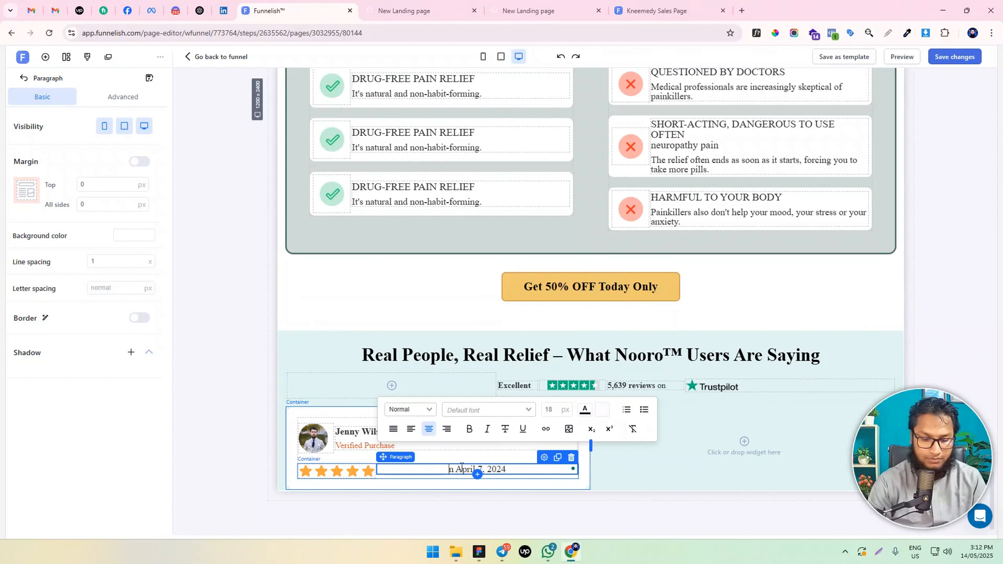
pyautogui.write('O')
# Left-align the review date, enable individual padding for it and set its left padding to 10 px
pyautogui.hotkey('ctrl', 'a')
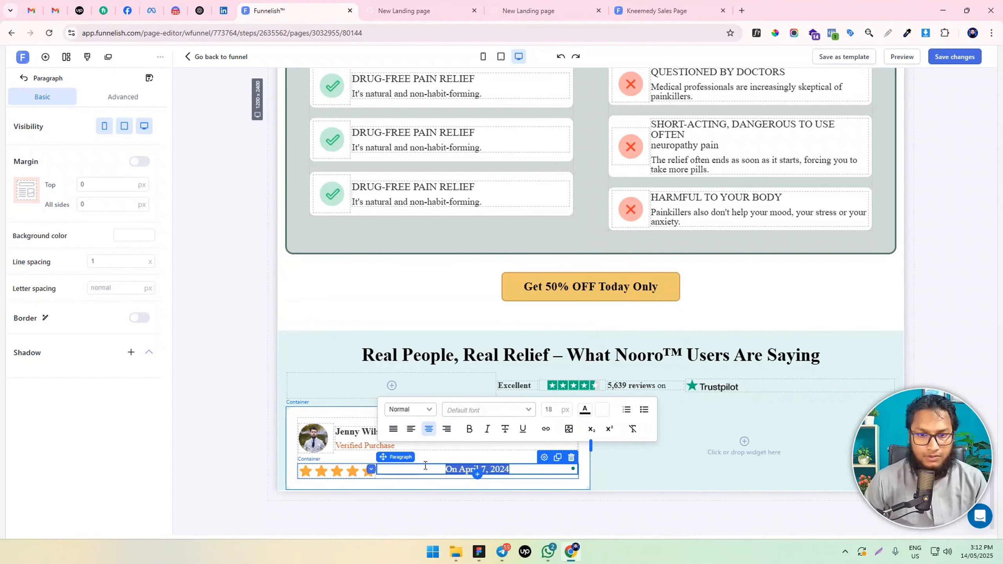
pyautogui.click(410, 428)
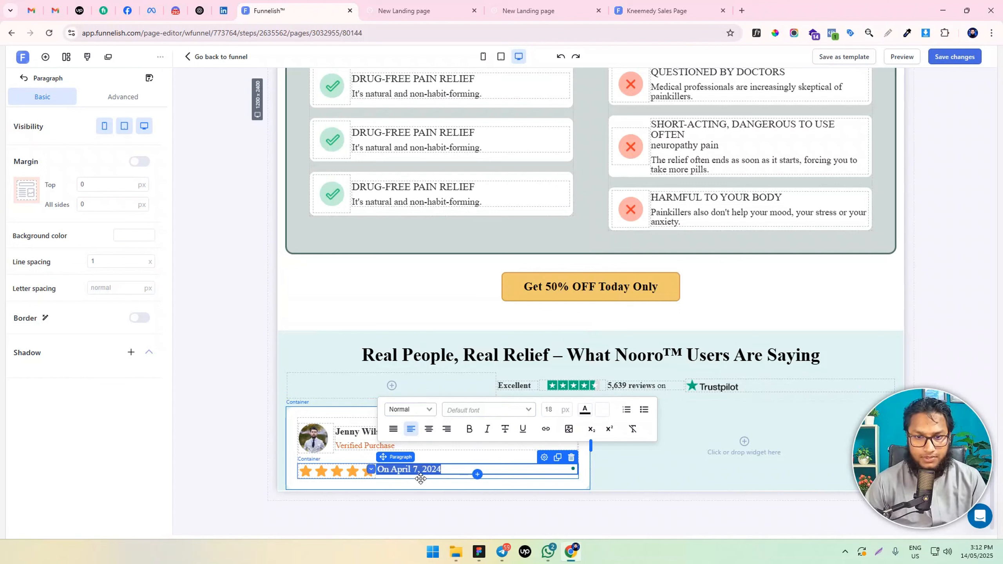
pyautogui.click(421, 475)
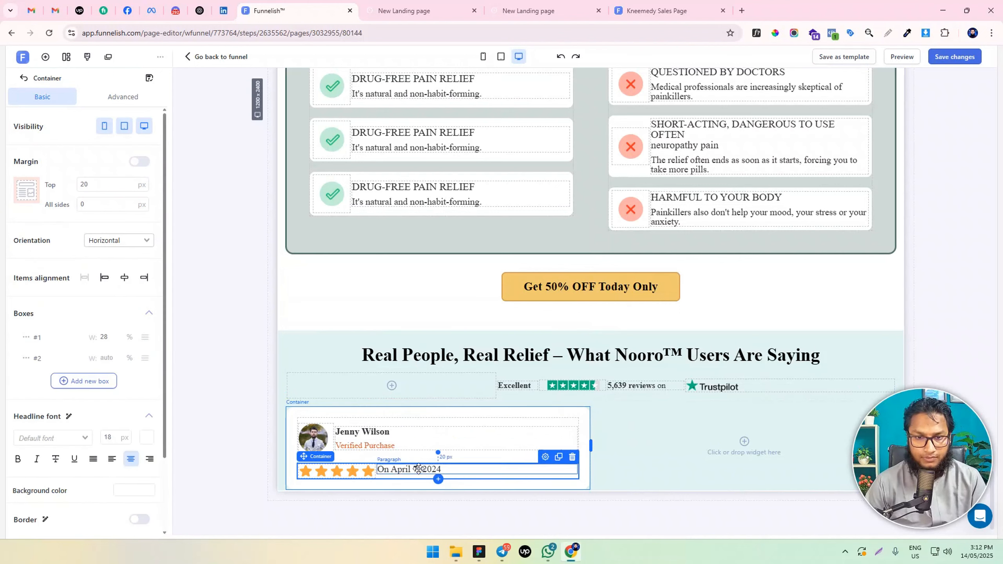
pyautogui.click(419, 470)
pyautogui.click(123, 97)
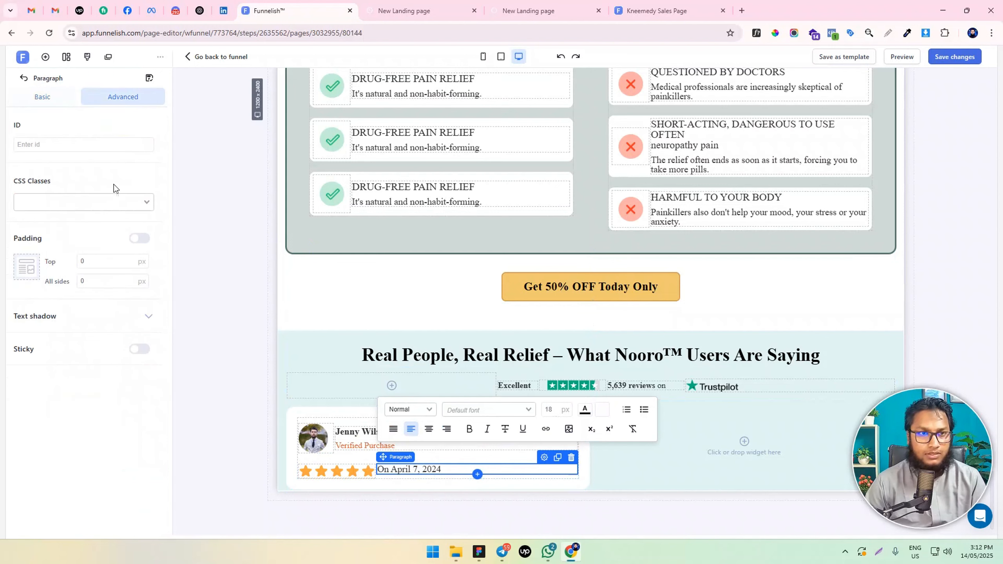
pyautogui.click(140, 238)
pyautogui.click(82, 308)
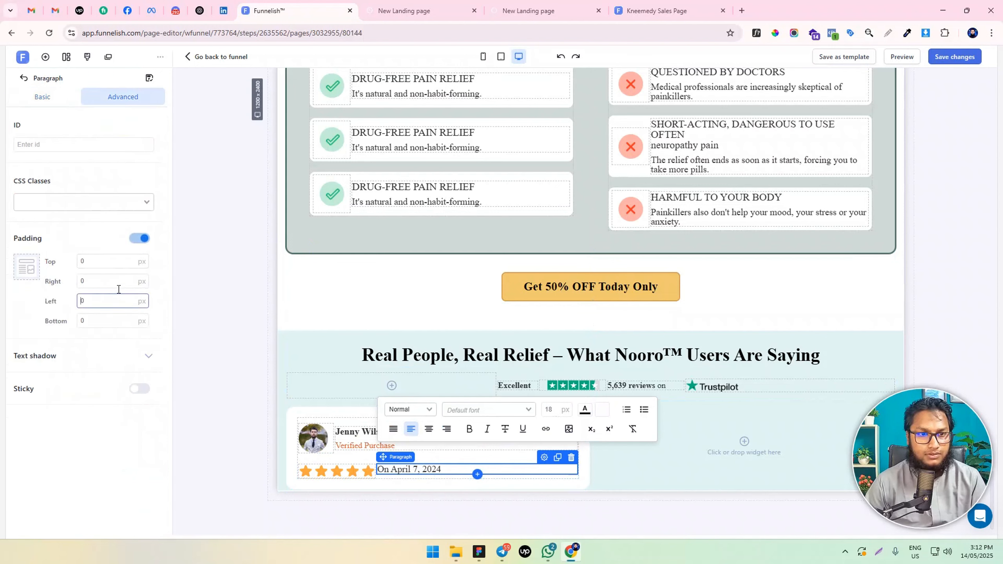
pyautogui.write('1')
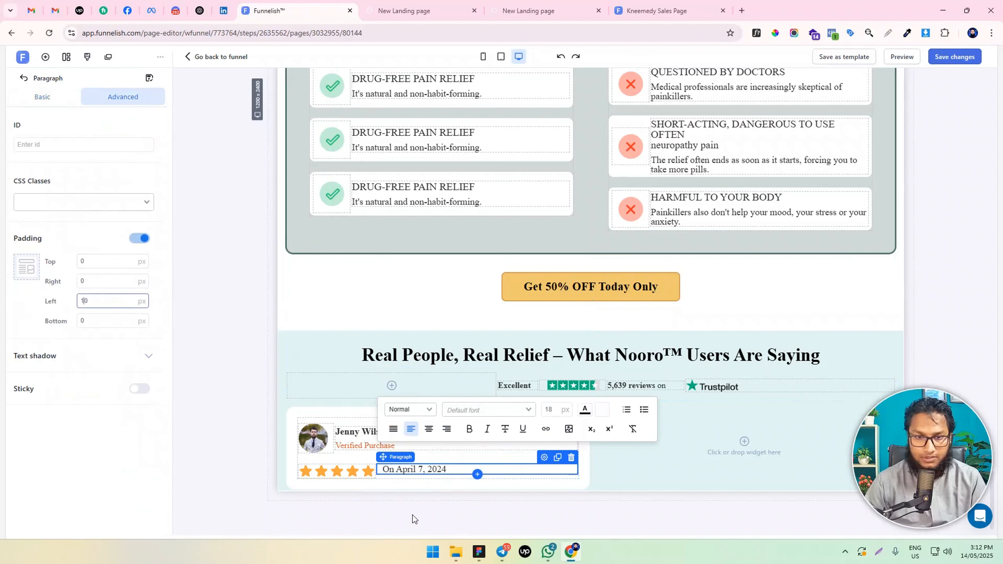
# Centre the items of the container holding the star rating and review date
pyautogui.click(398, 478)
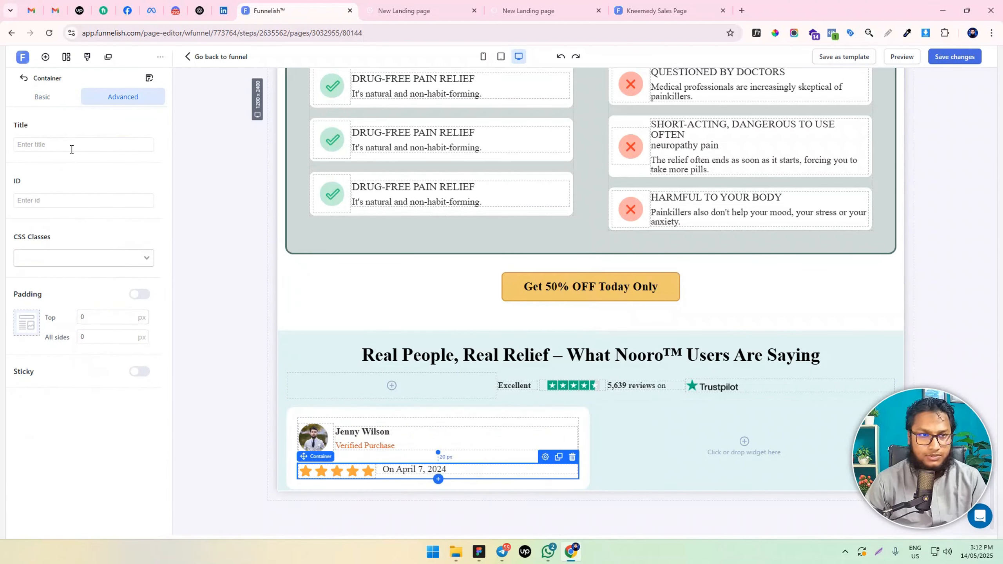
pyautogui.click(42, 96)
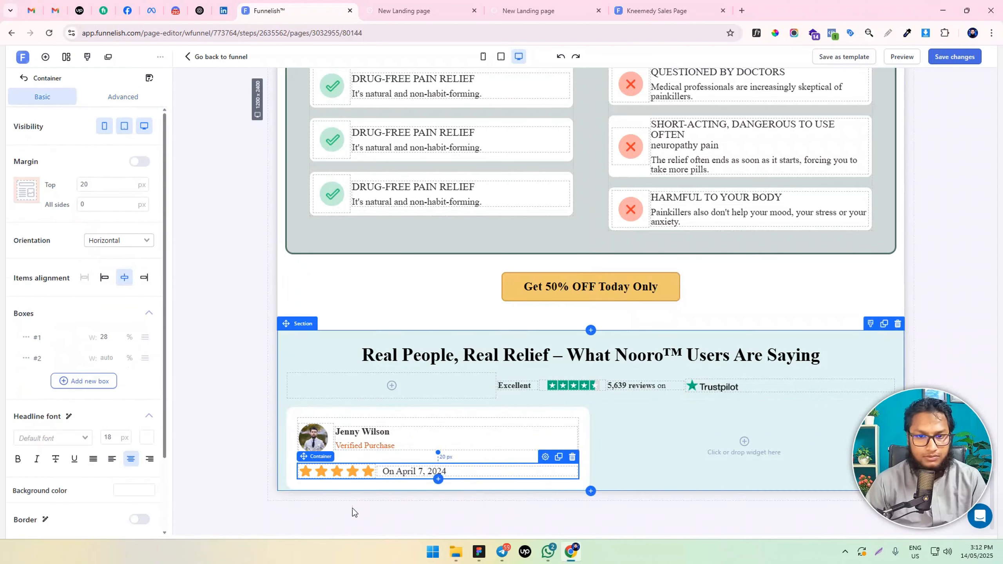
# Give the review date a light grey text highlight and add a space before and after the text
pyautogui.tripleClick(397, 471)
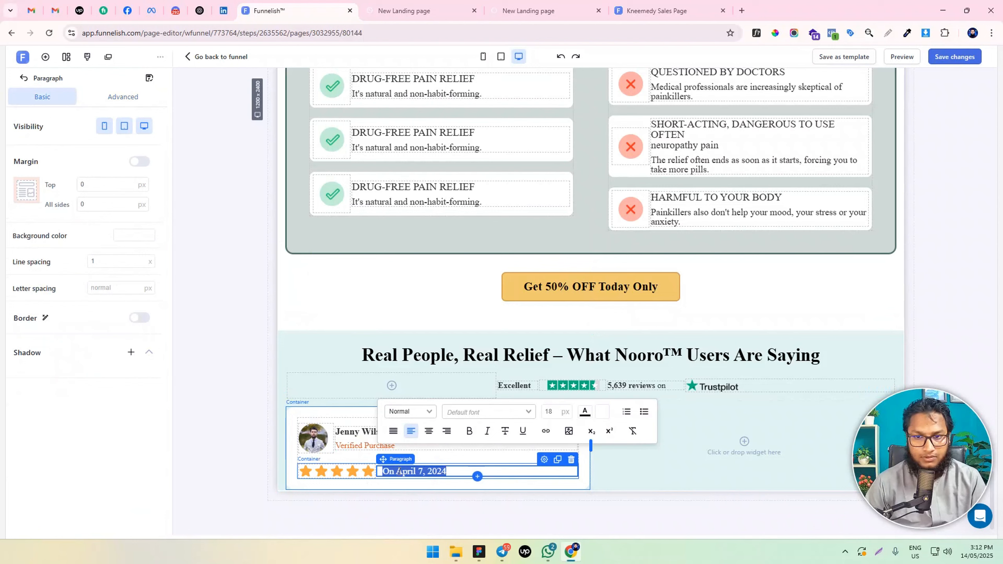
pyautogui.click(603, 417)
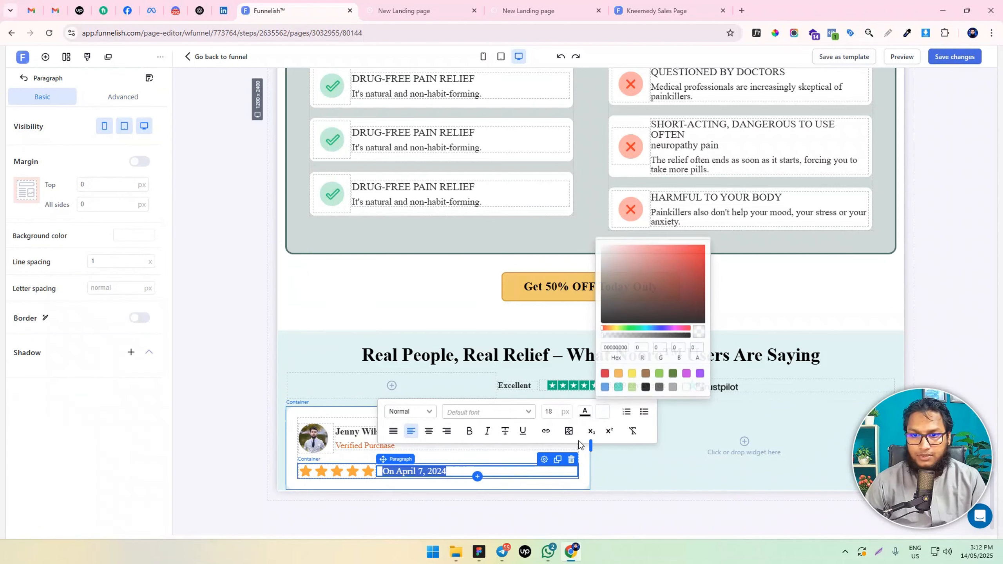
pyautogui.click(673, 387)
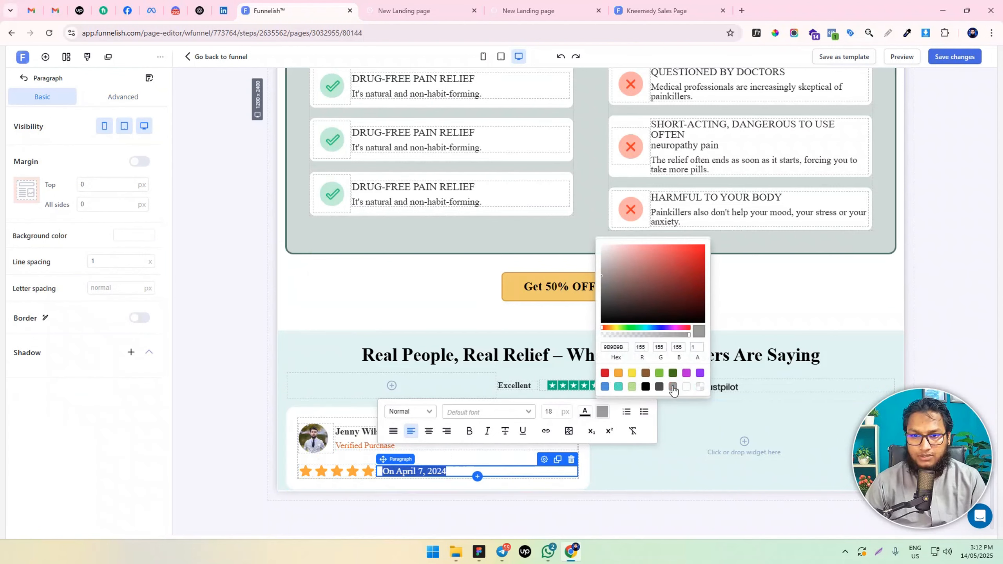
pyautogui.moveTo(601, 273); pyautogui.dragTo(593, 256)
pyautogui.click(439, 478)
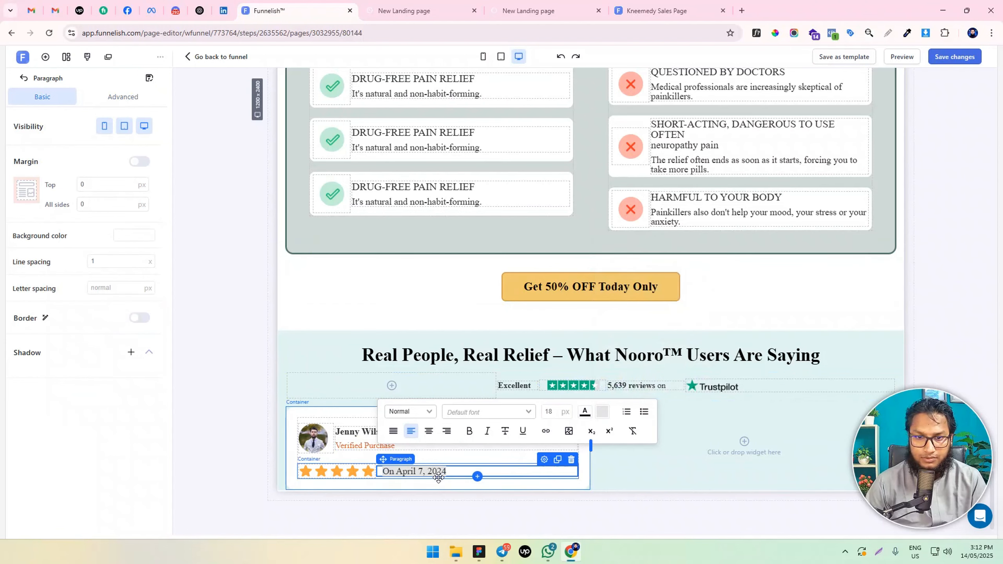
pyautogui.click(447, 471)
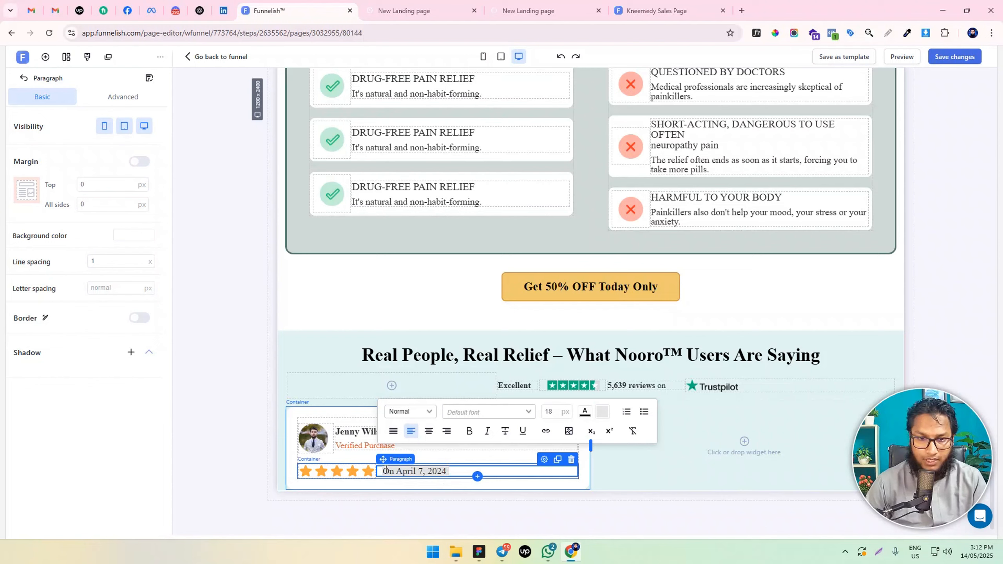
pyautogui.tripleClick(405, 471)
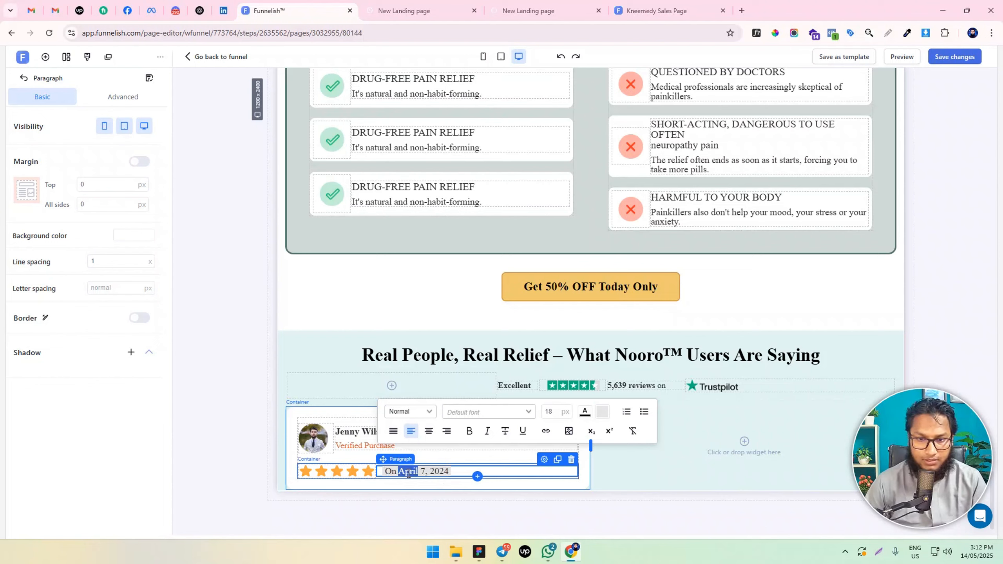
# Italicise the review date text in the customer review card
pyautogui.click(492, 433)
pyautogui.click(243, 444)
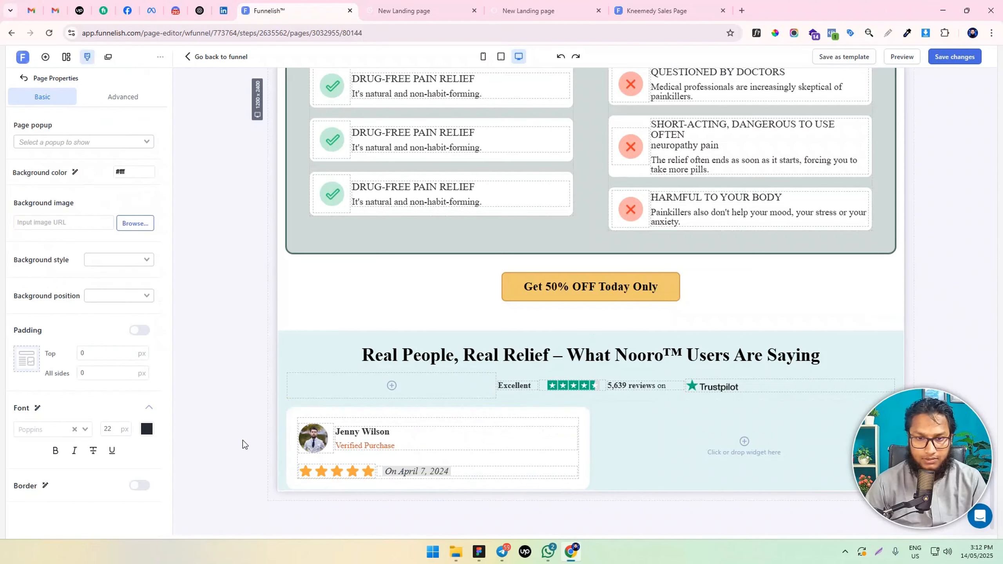
# Enable the review date's border with a 5 px radius on all corners and save the page changes
pyautogui.click(477, 471)
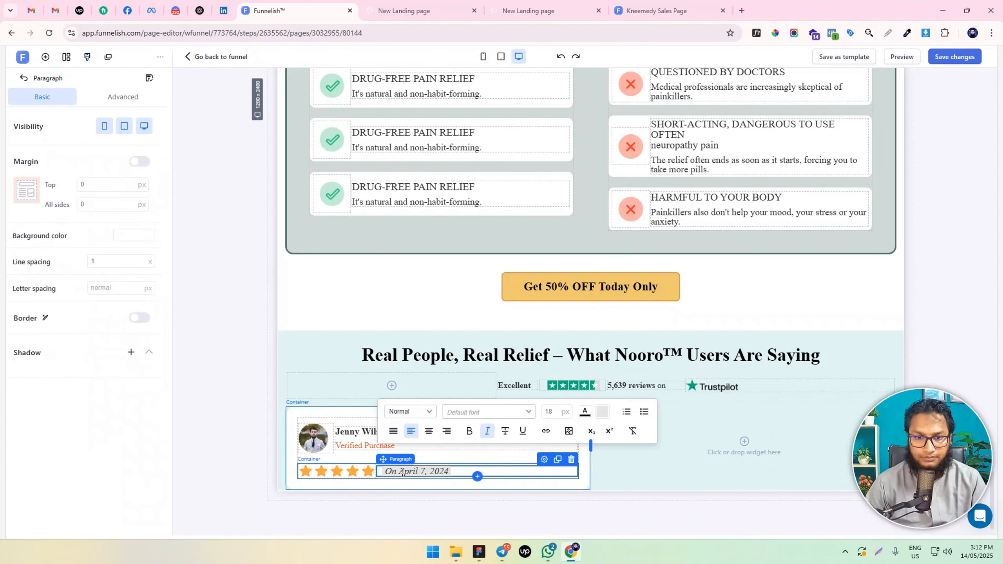
pyautogui.click(140, 318)
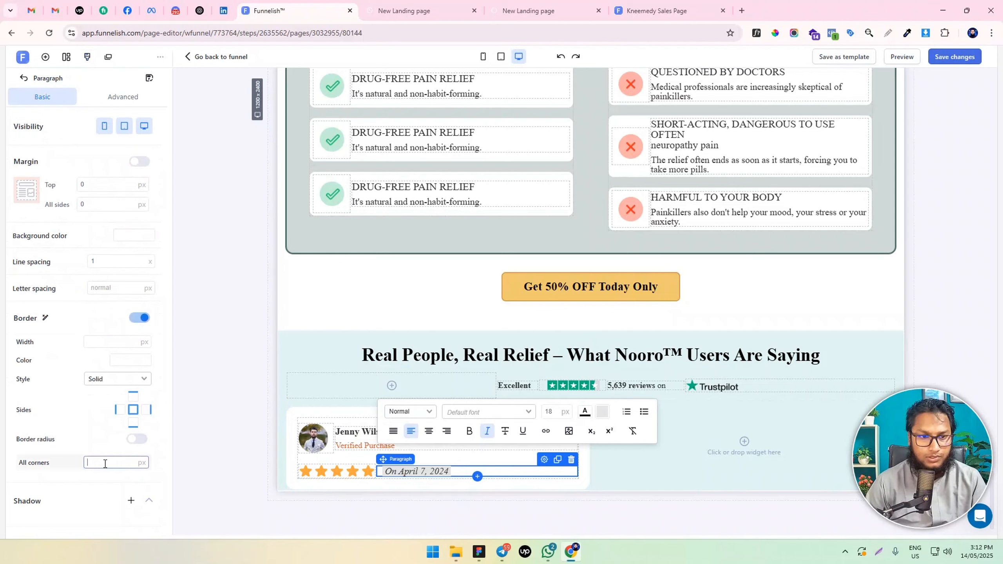
pyautogui.click(141, 439)
pyautogui.click(244, 441)
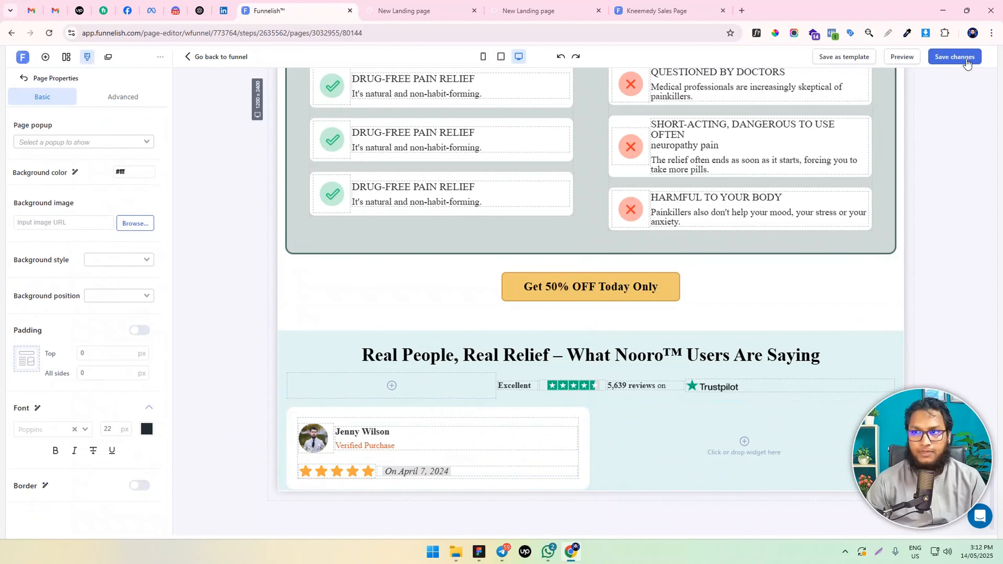
pyautogui.click(959, 56)
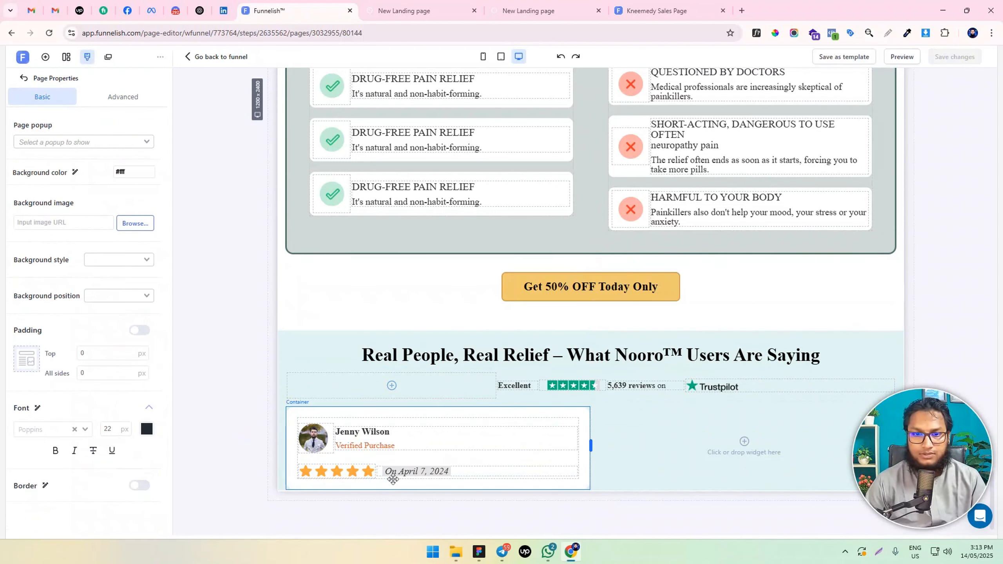
# Set the review date paragraph's left padding to 30 px
pyautogui.click(410, 473)
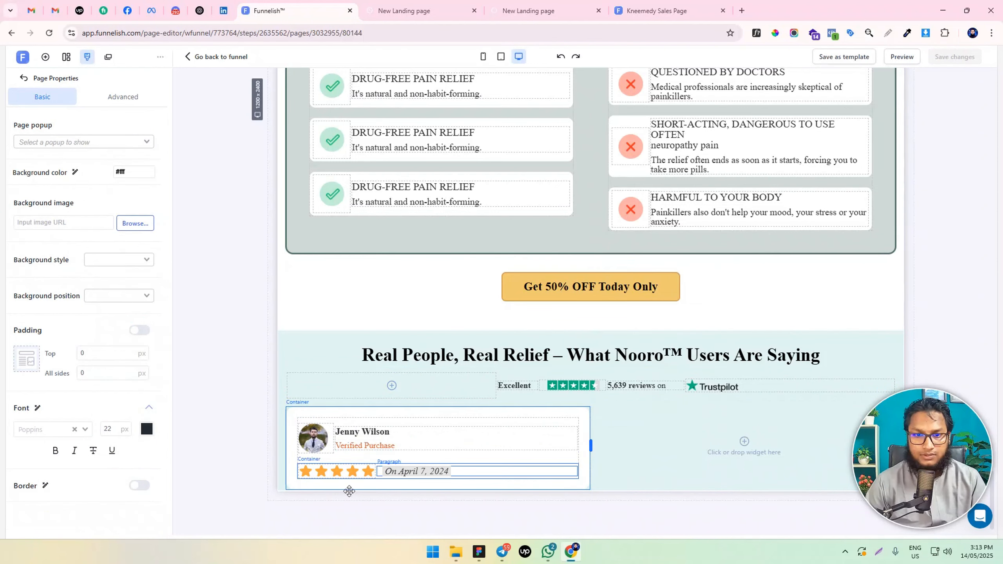
pyautogui.click(122, 98)
pyautogui.moveTo(87, 304); pyautogui.dragTo(70, 300)
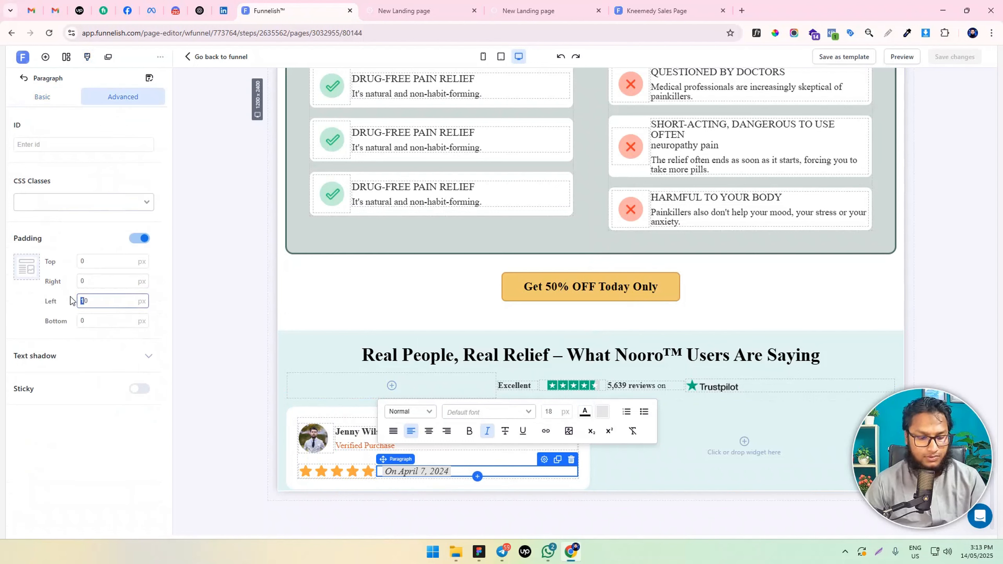
pyautogui.write('3')
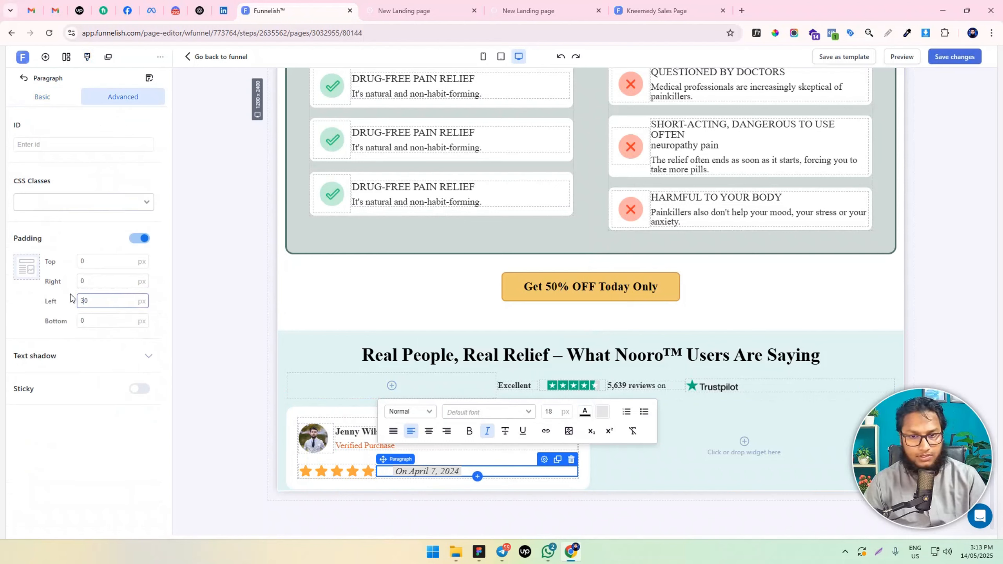
pyautogui.click(226, 363)
# Set the review date's font size to 16 px in the mobile view, and return to the desktop view
pyautogui.click(482, 57)
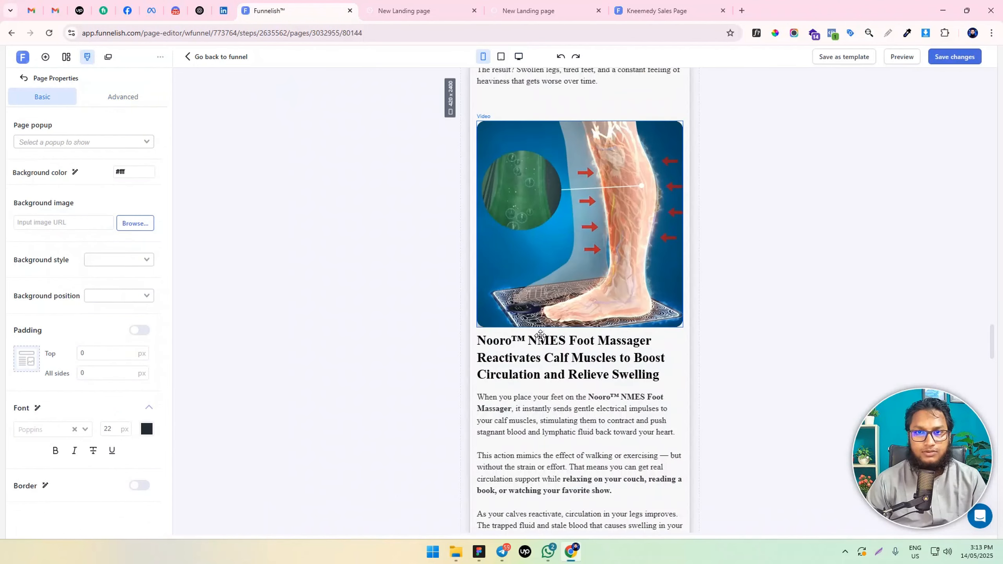
pyautogui.scroll(-15, 540, 335)
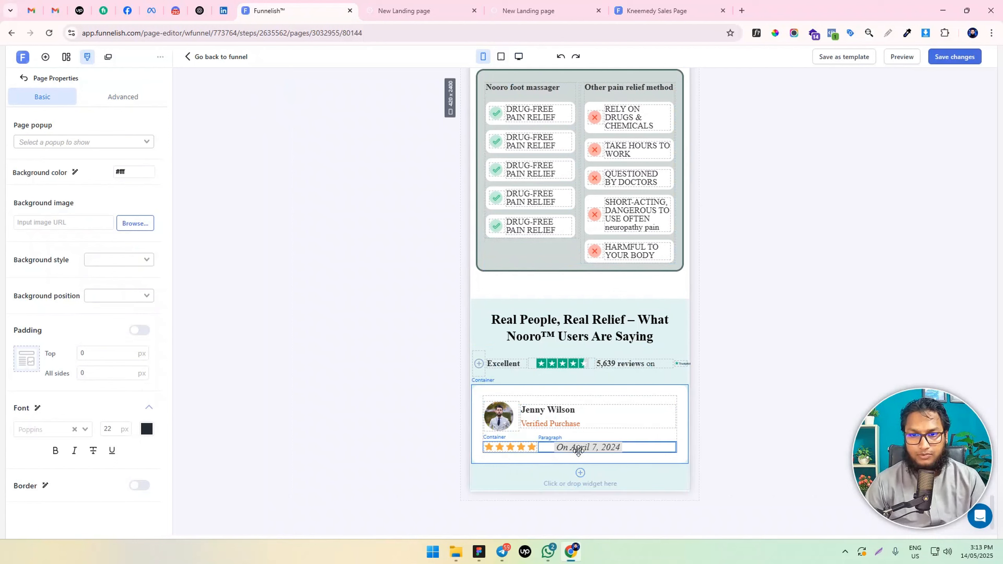
pyautogui.tripleClick(578, 450)
pyautogui.doubleClick(713, 388)
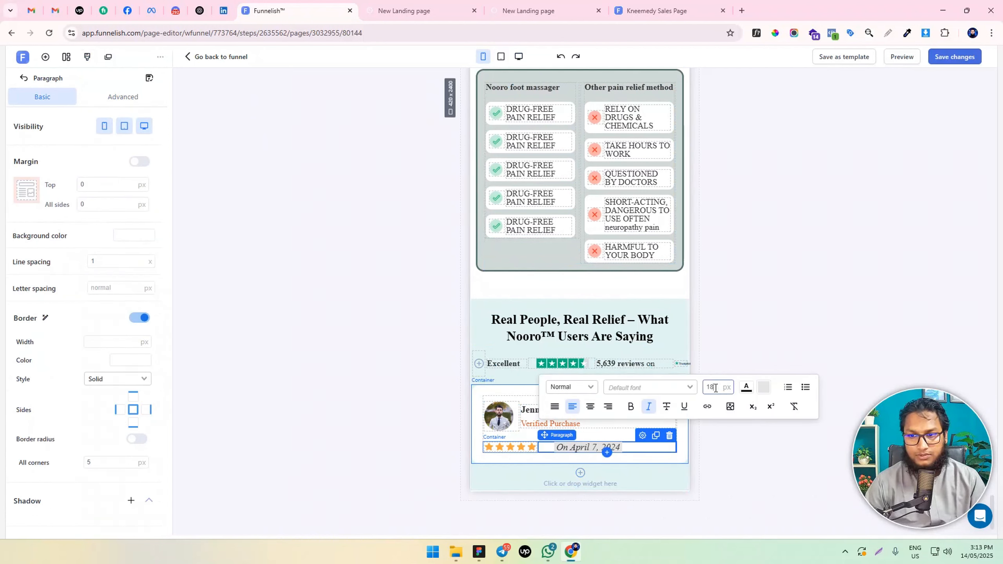
pyautogui.write('16')
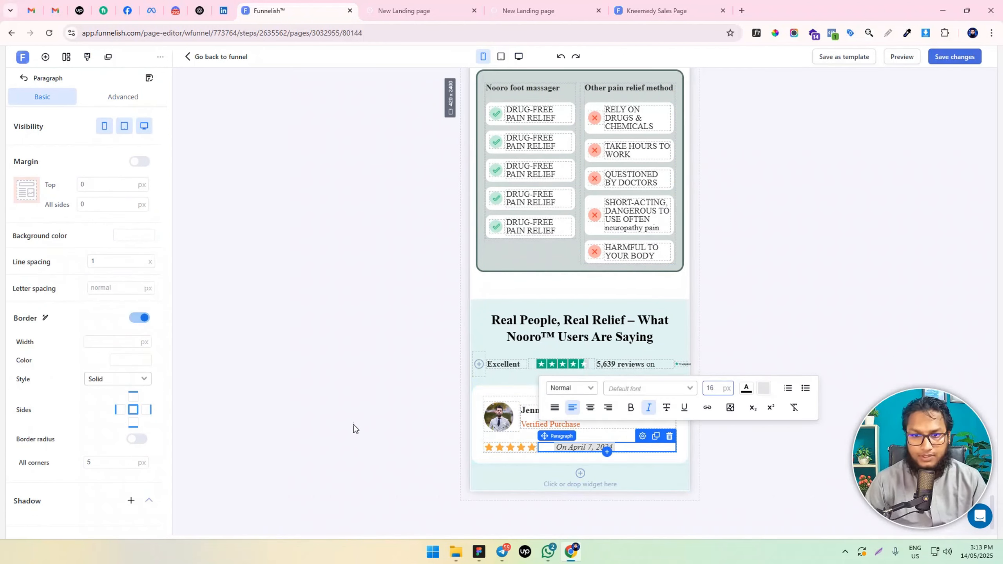
pyautogui.click(365, 448)
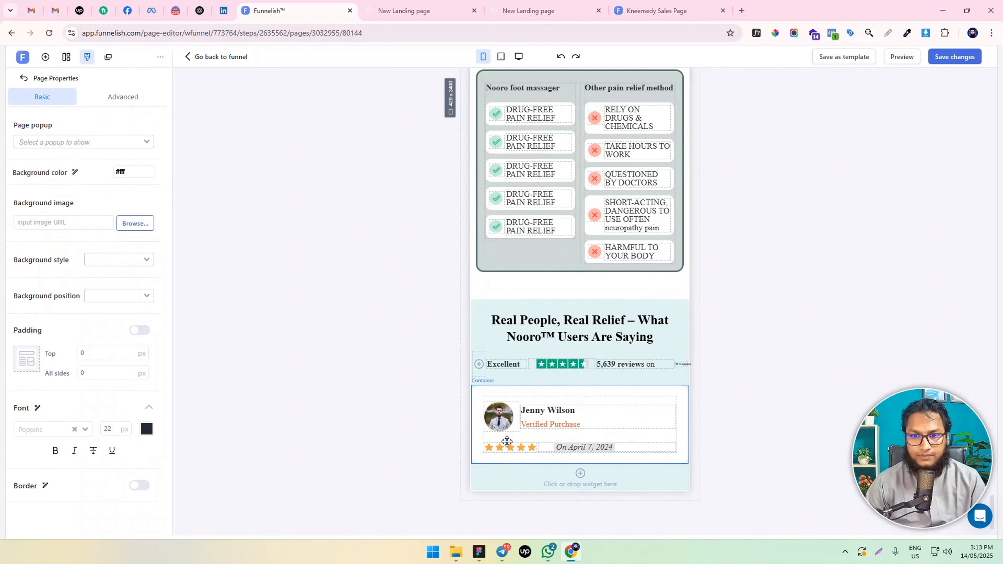
pyautogui.click(518, 56)
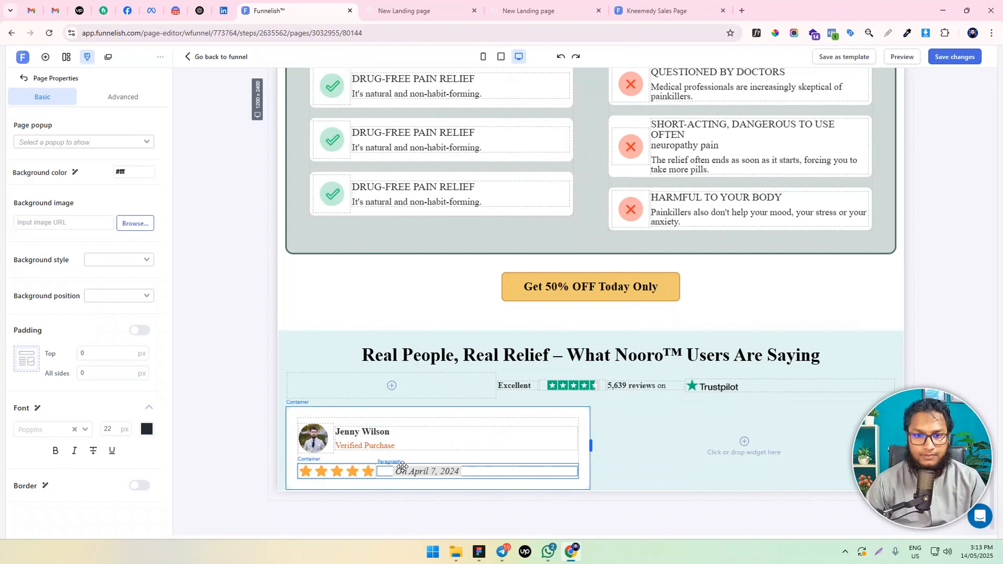
# Try a 10 px top margin on the container holding the star rating and review date
pyautogui.click(391, 466)
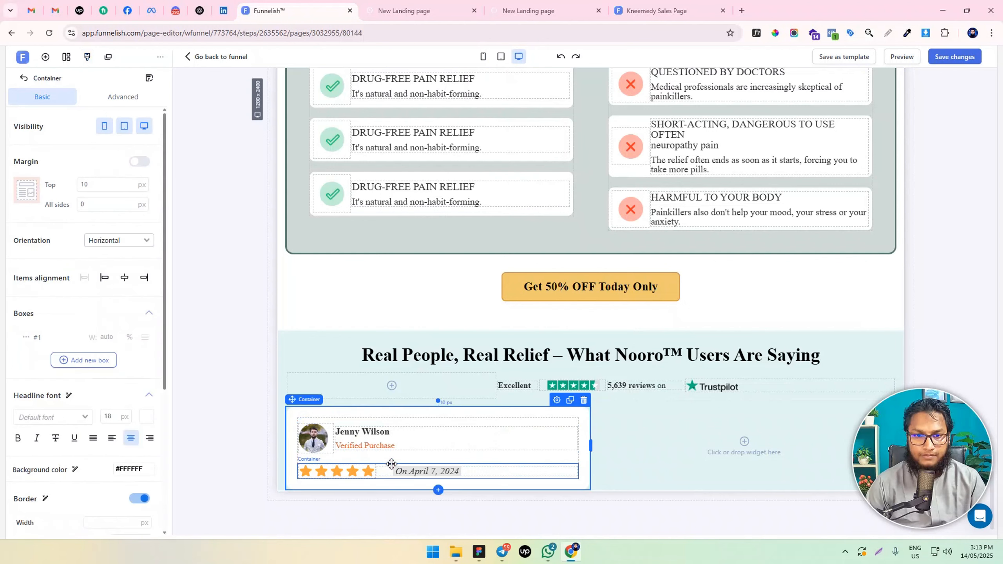
pyautogui.click(391, 466)
pyautogui.moveTo(85, 184); pyautogui.dragTo(72, 188)
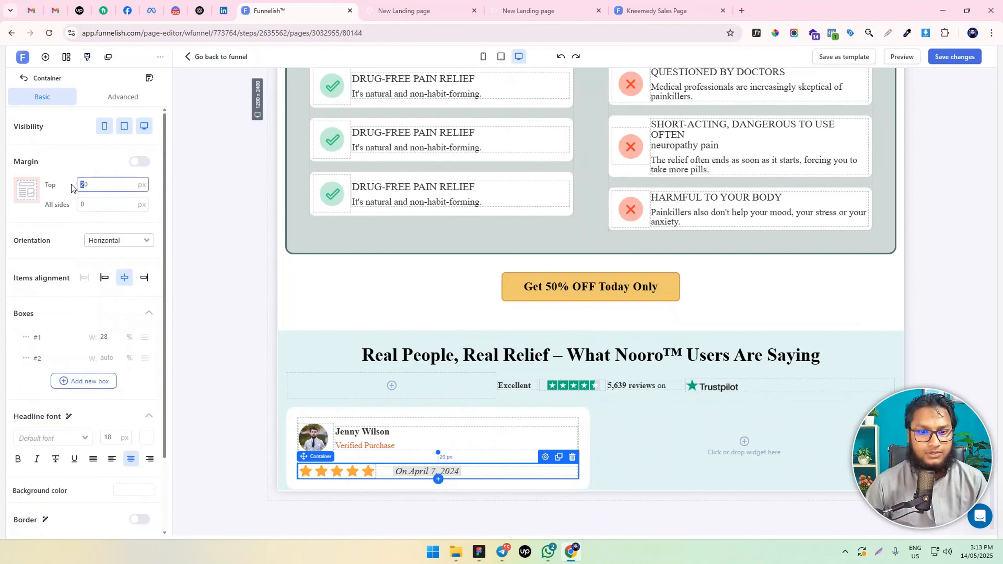
pyautogui.write('1')
pyautogui.click(253, 416)
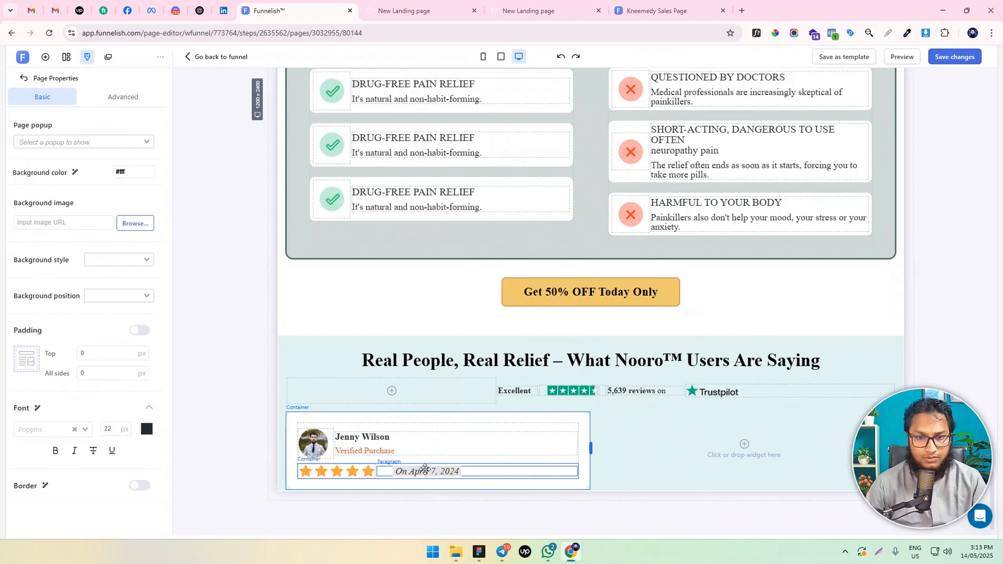
# Set the top margin of the container holding the star rating and review date to 15 px
pyautogui.click(431, 464)
pyautogui.doubleClick(83, 184)
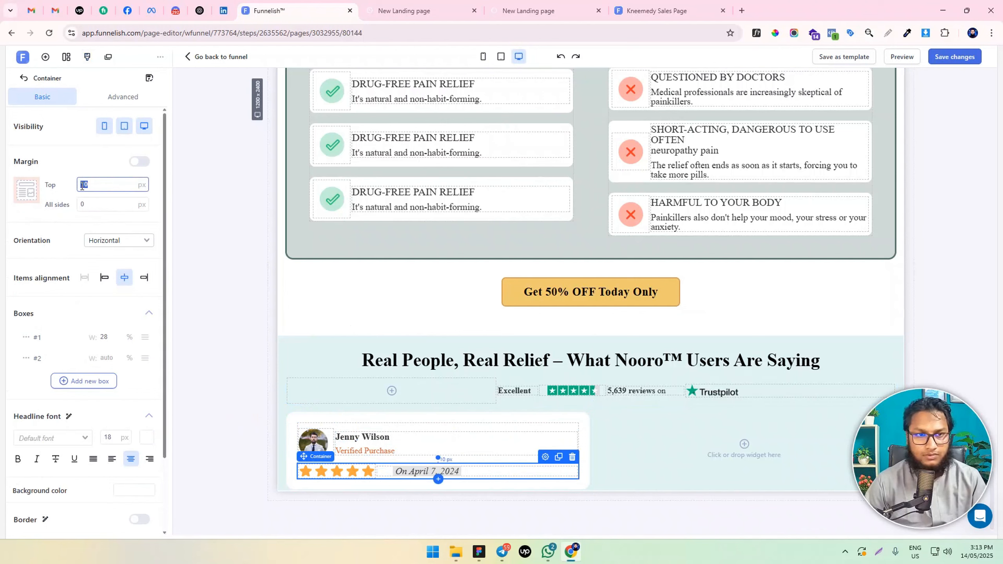
pyautogui.write('15')
pyautogui.click(172, 284)
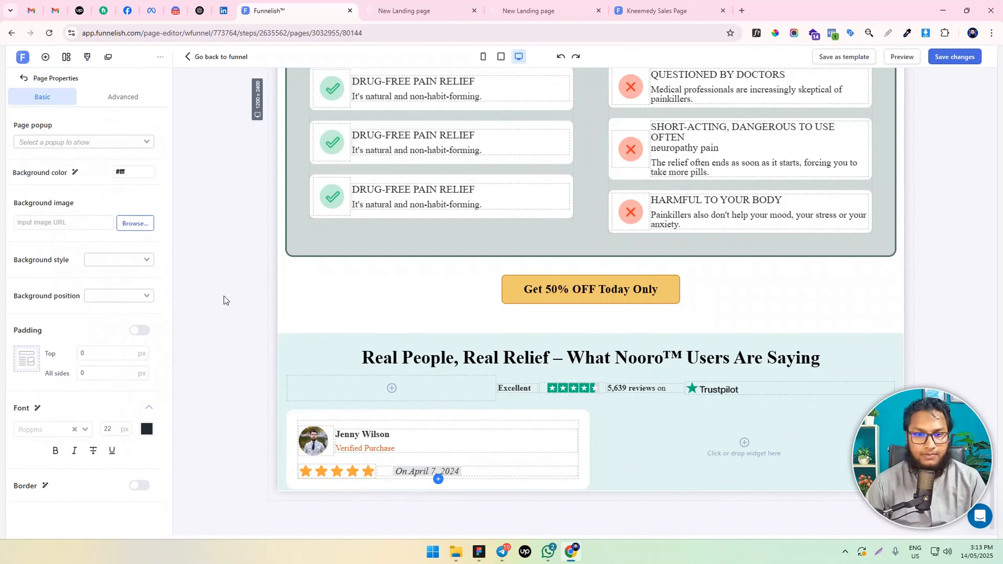
# Add an empty container inside the review card, directly below the star rating and date row
pyautogui.hotkey('alt', 'Tab')
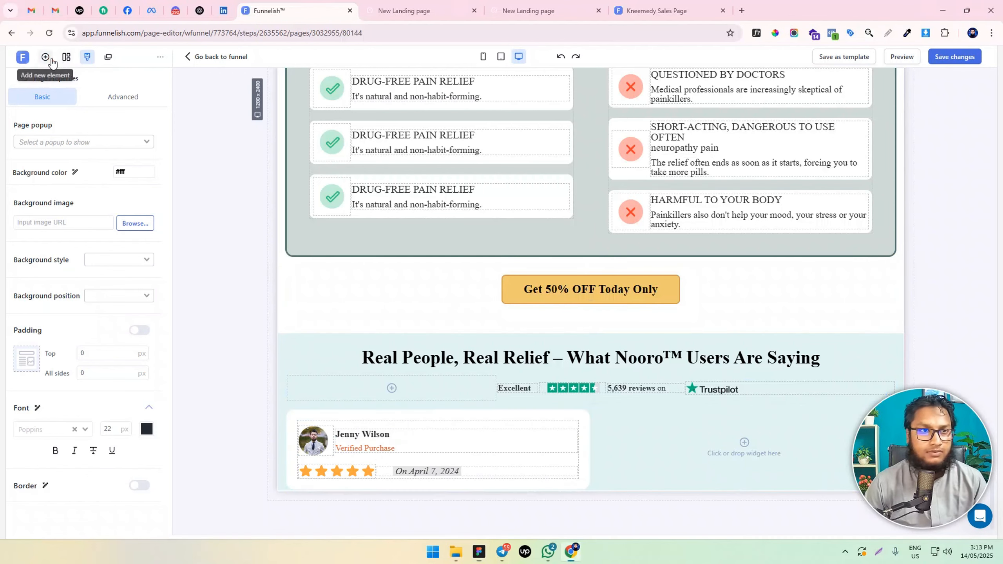
pyautogui.click(45, 56)
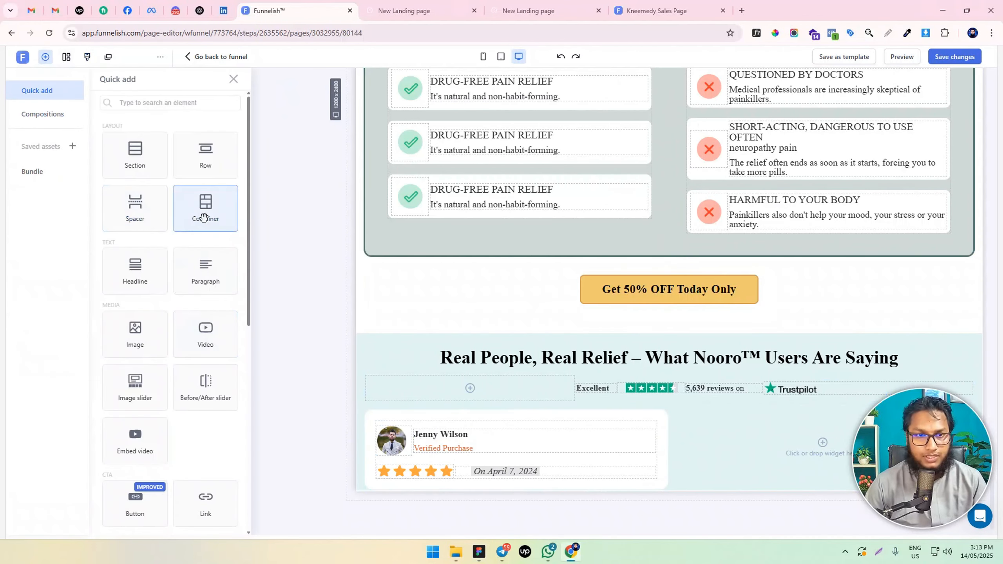
pyautogui.moveTo(206, 213); pyautogui.dragTo(488, 460)
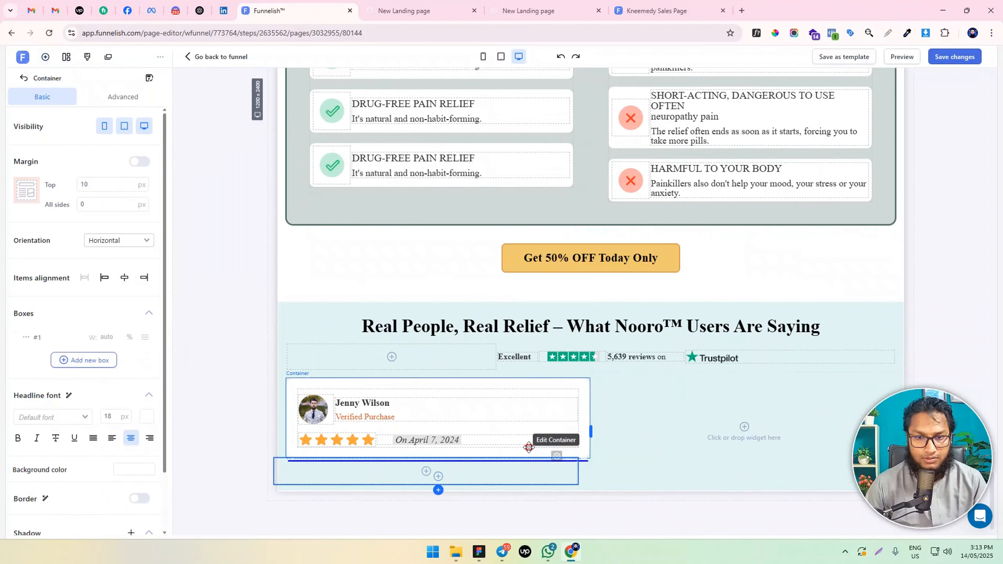
pyautogui.moveTo(563, 465); pyautogui.dragTo(510, 470)
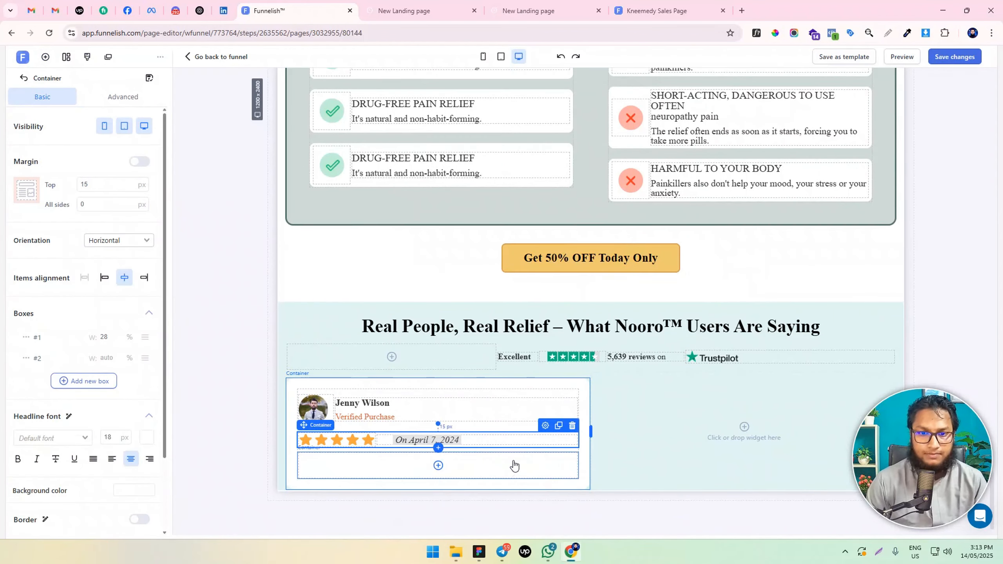
# Duplicate the reviewer's name paragraph and move the copy into the empty container below the star rating
pyautogui.click(406, 474)
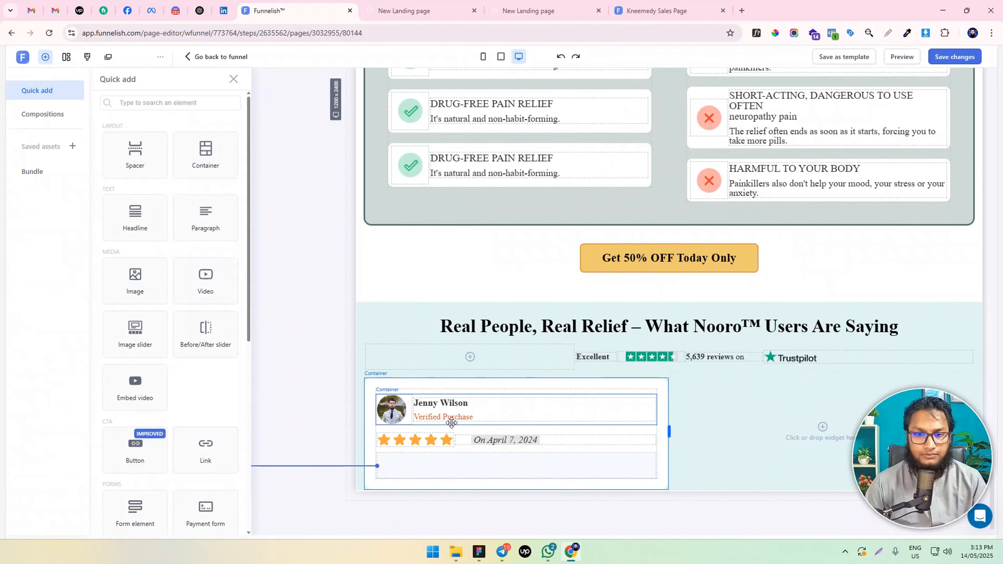
pyautogui.click(486, 407)
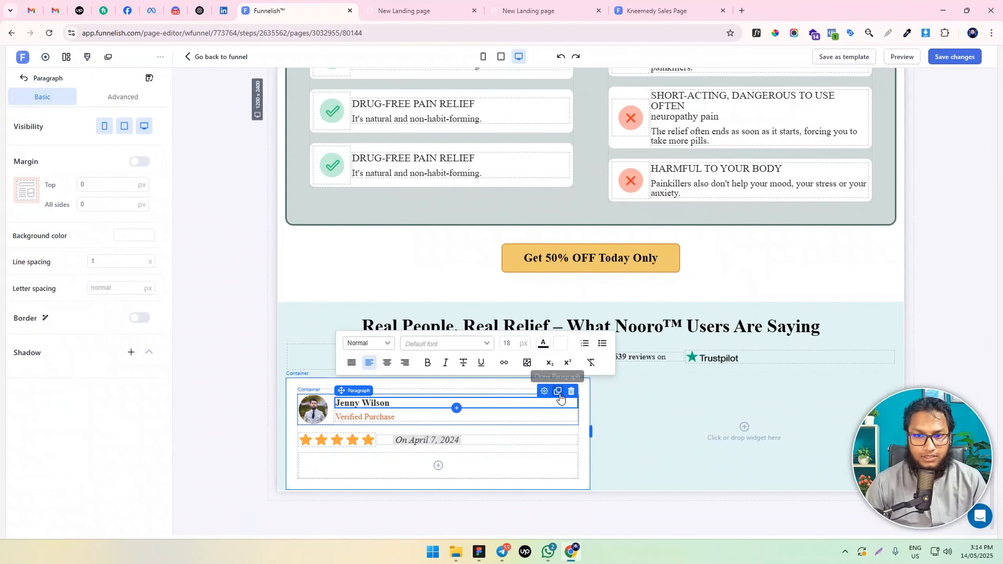
pyautogui.click(557, 390)
pyautogui.click(483, 402)
pyautogui.click(483, 402)
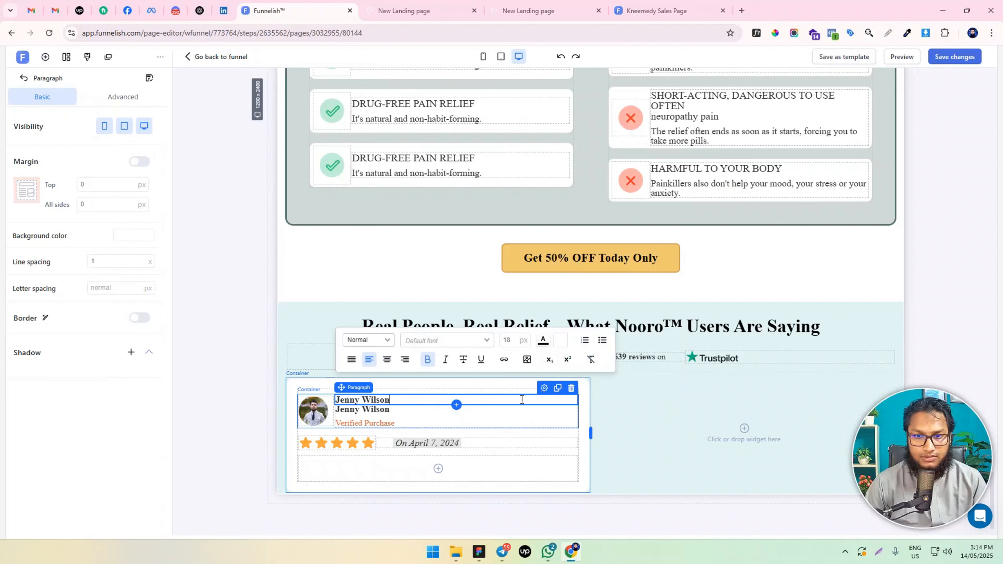
pyautogui.moveTo(544, 389); pyautogui.dragTo(505, 472)
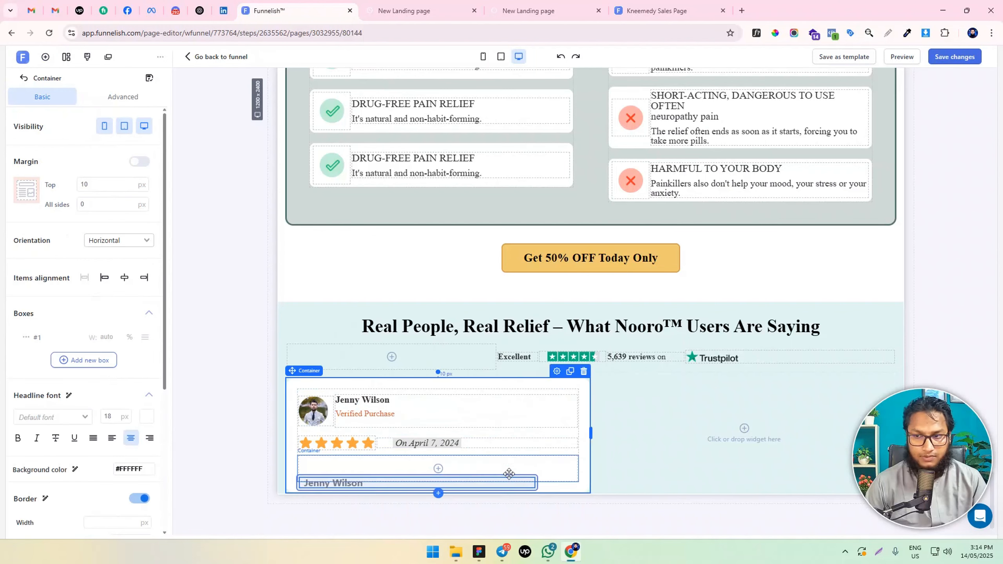
# Replace the copied name with the review title "This massager is a game changer!" in bold at 20 px
pyautogui.doubleClick(340, 474)
pyautogui.hotkey('ctrl', 'a')
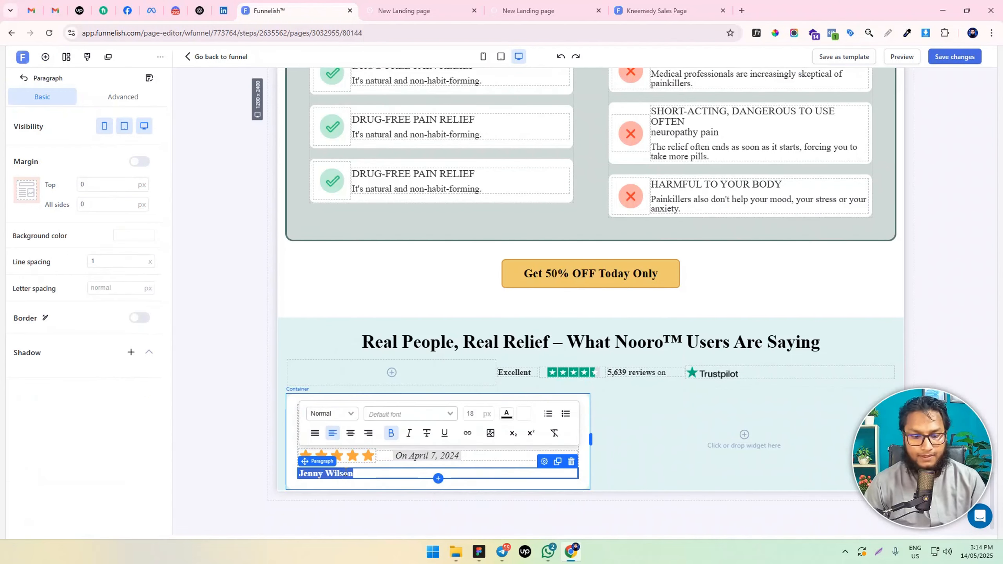
pyautogui.write('This massager is a game changer!')
pyautogui.hotkey('ctrl', 'a')
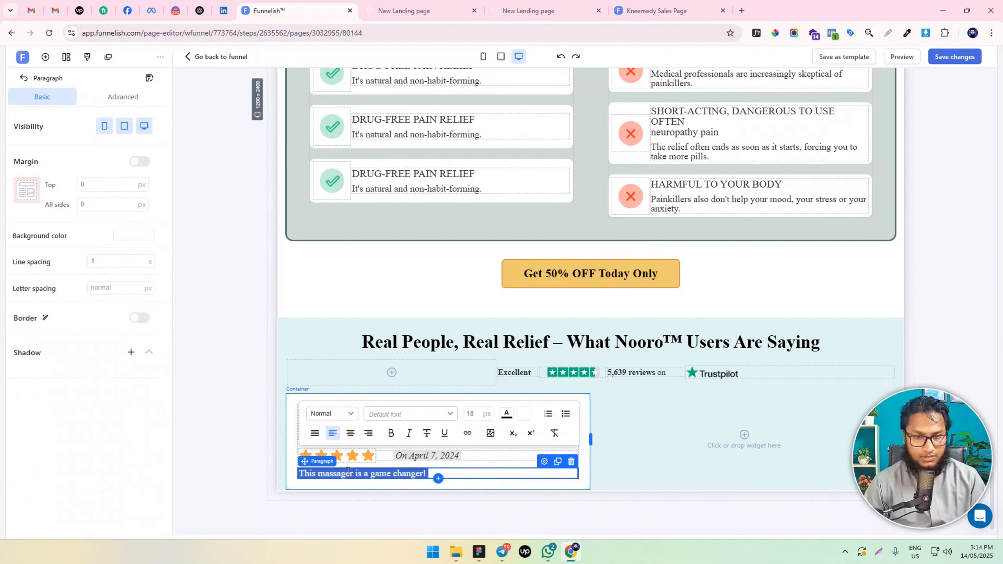
pyautogui.hotkey('ctrl', 'b')
pyautogui.click(469, 413)
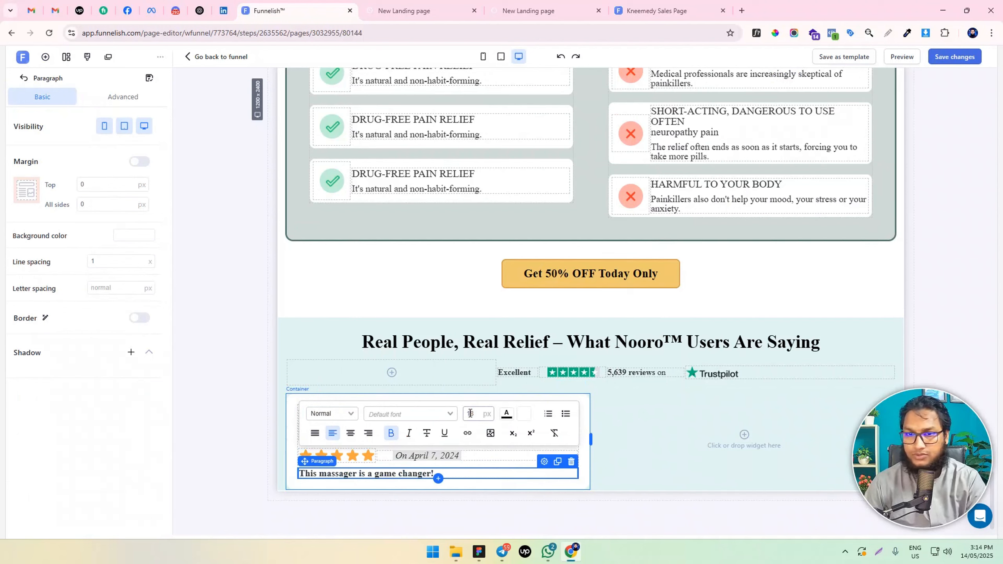
pyautogui.write('20')
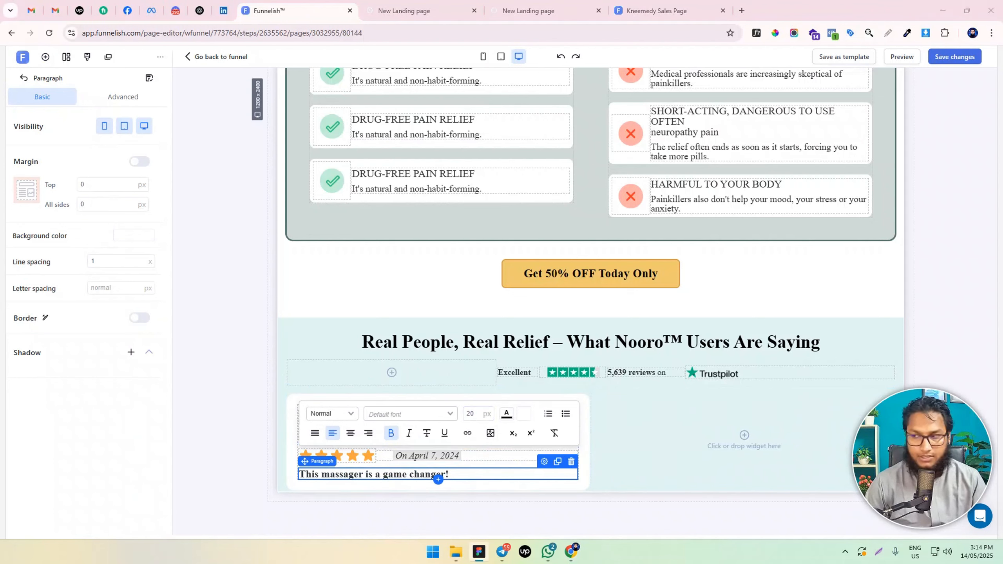
# Duplicate the review title paragraph within its container in the review card
pyautogui.click(406, 484)
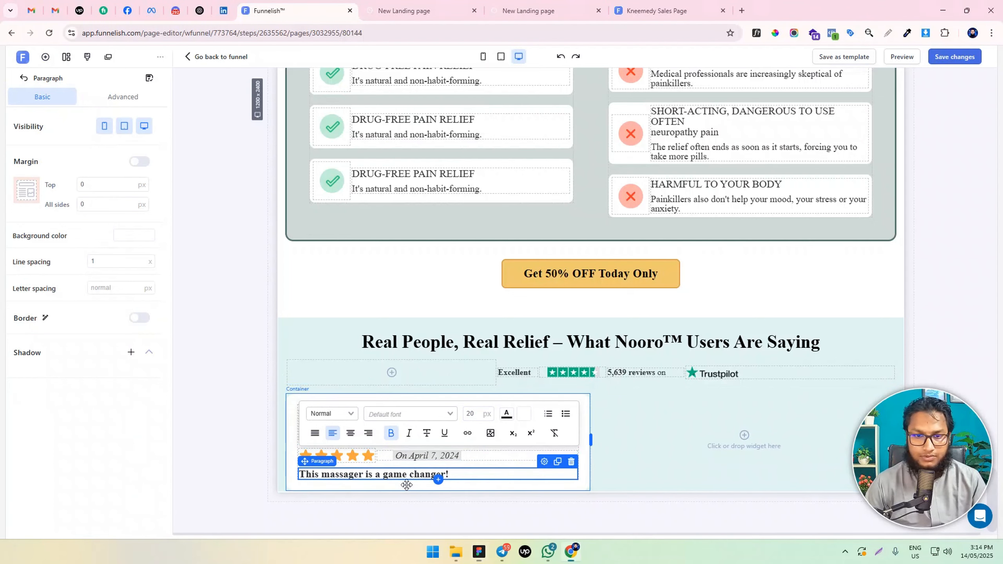
pyautogui.click(469, 473)
pyautogui.click(557, 461)
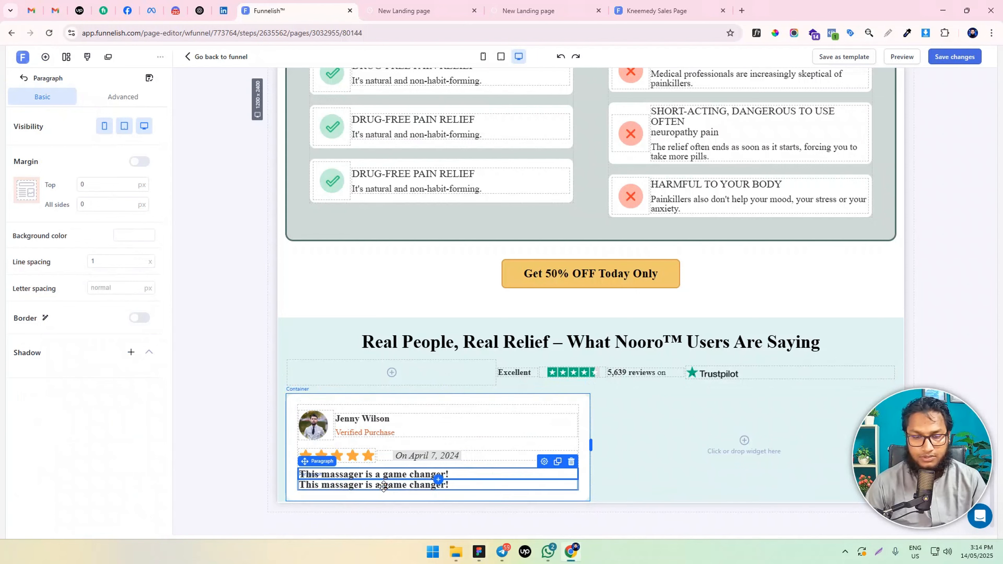
# Replace the lower title copy with the testimonial starting "My feet and ankles used to swell up every night" and set its size to 18 px
pyautogui.tripleClick(385, 486)
pyautogui.write('My feet and ankles used to swell up every night, but within the first week of using Nooro™, the swelling went down significantly. It’s like walking on clouds now!')
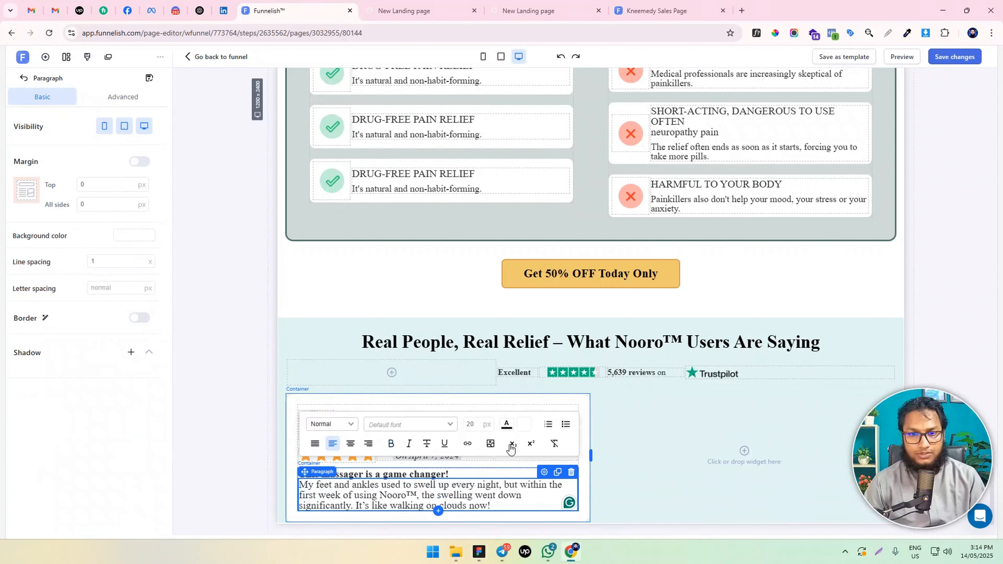
pyautogui.click(469, 422)
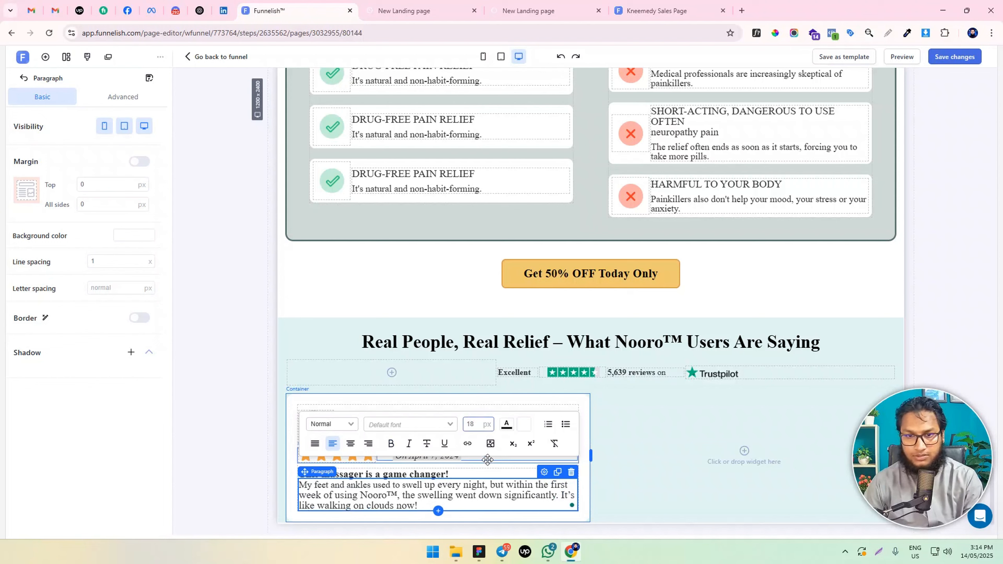
# Set the testimonial paragraph's line spacing to 1.2 and its top margin to 10 px
pyautogui.tripleClick(372, 499)
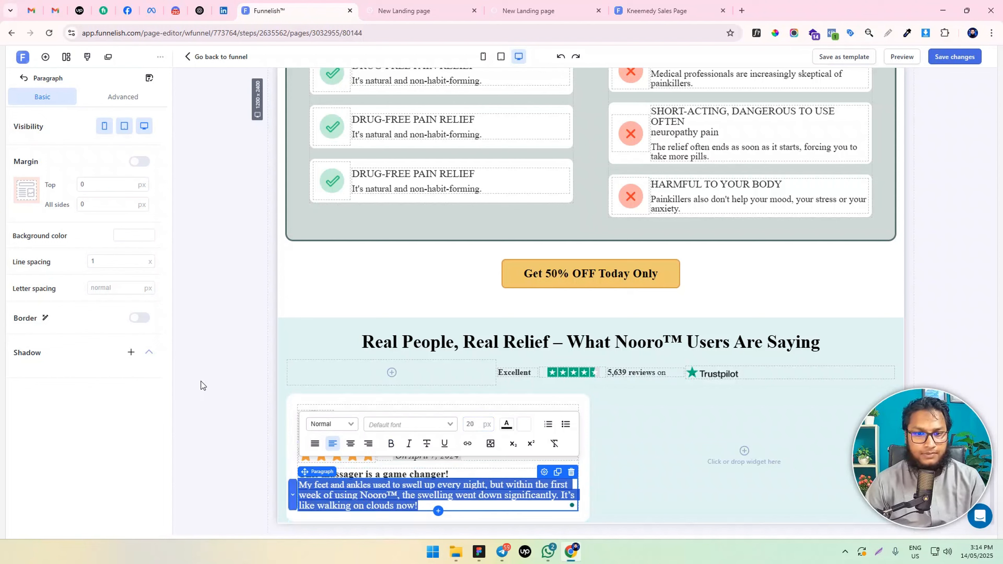
pyautogui.click(106, 261)
pyautogui.write('.2')
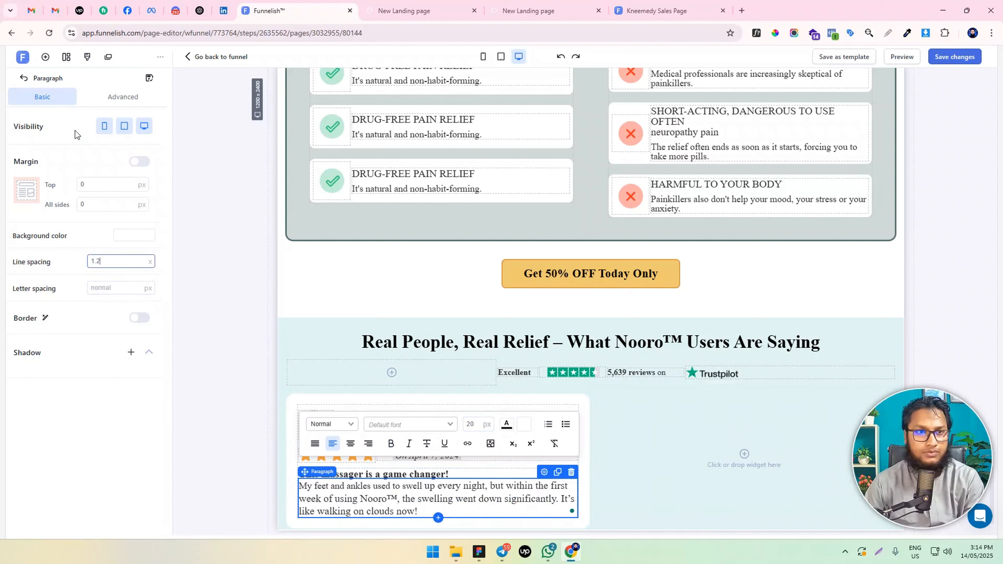
pyautogui.write('10')
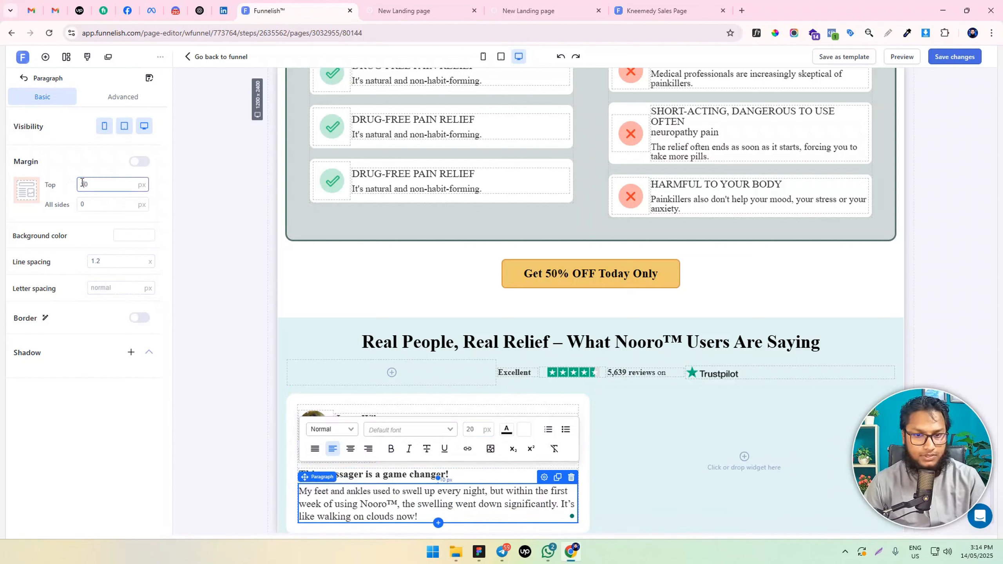
pyautogui.click(206, 392)
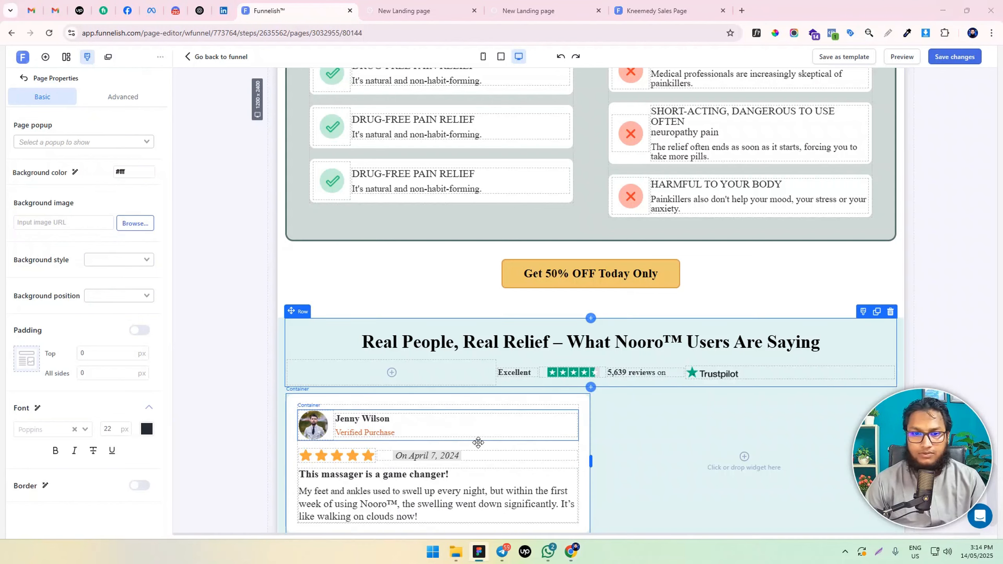
# Add an image element below the testimonial in the review card and assign the uploaded picture Frame 57.jpg to it
pyautogui.scroll(-1, 399, 470)
pyautogui.click(46, 57)
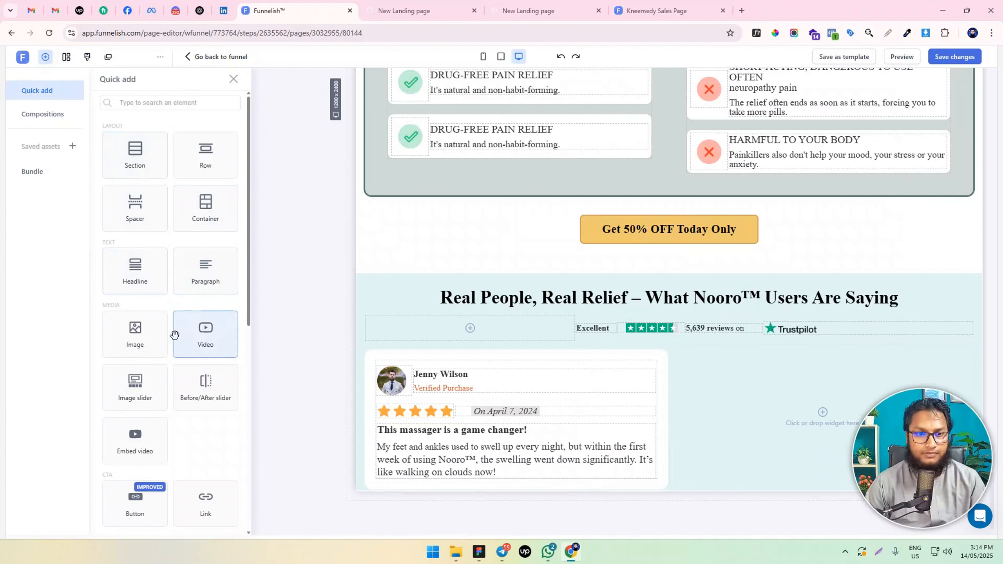
pyautogui.moveTo(135, 332); pyautogui.dragTo(511, 468)
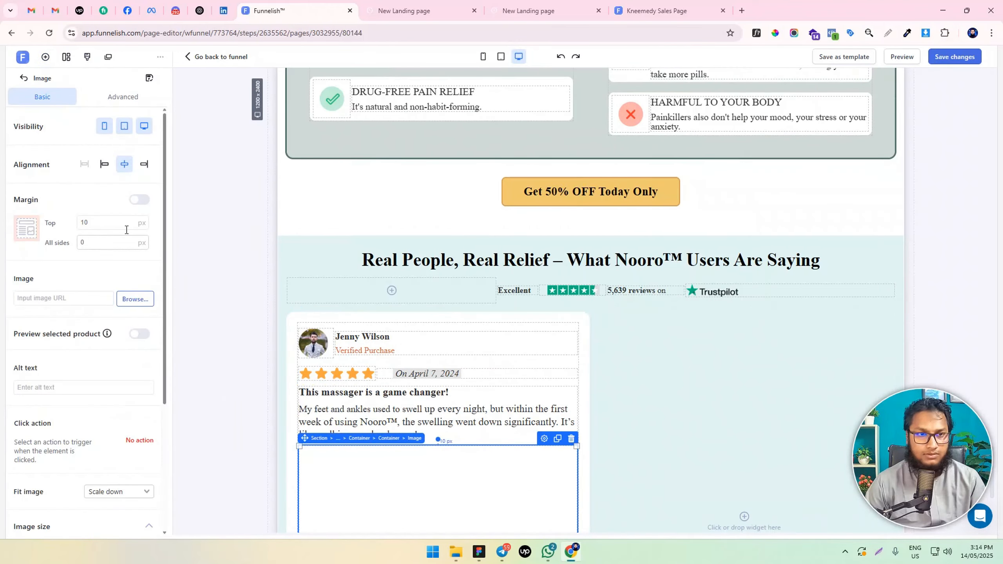
pyautogui.click(133, 298)
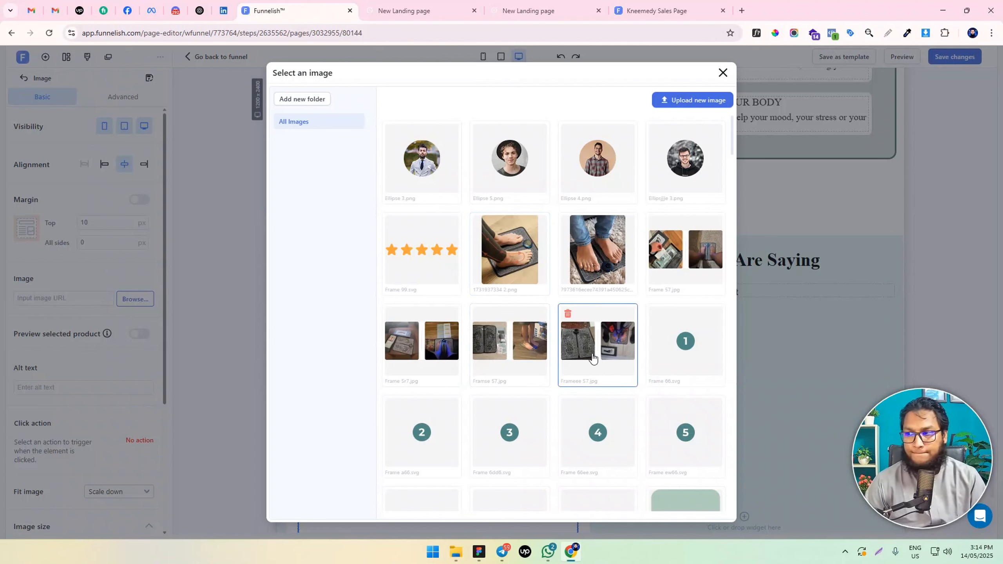
pyautogui.click(657, 281)
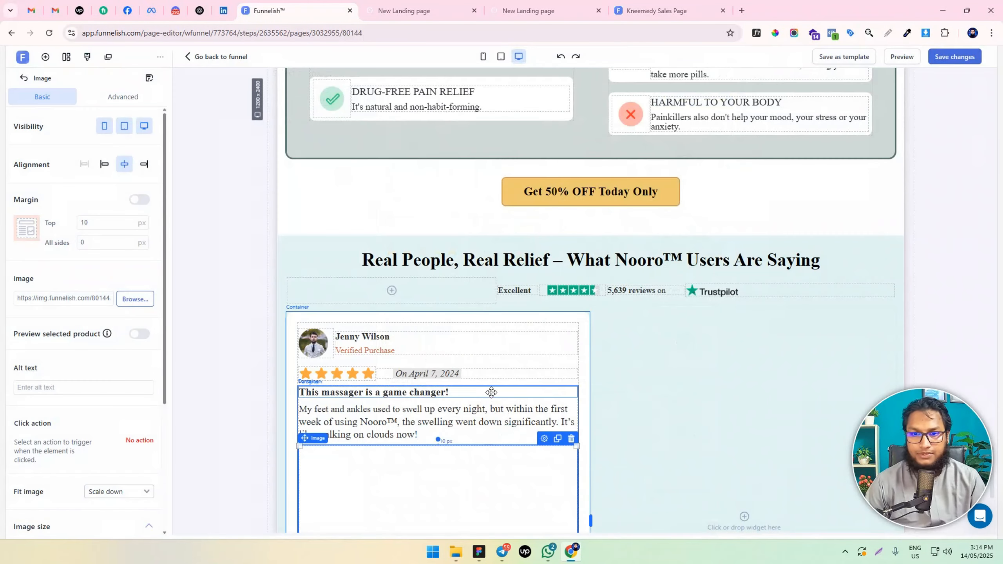
pyautogui.scroll(-3, 476, 394)
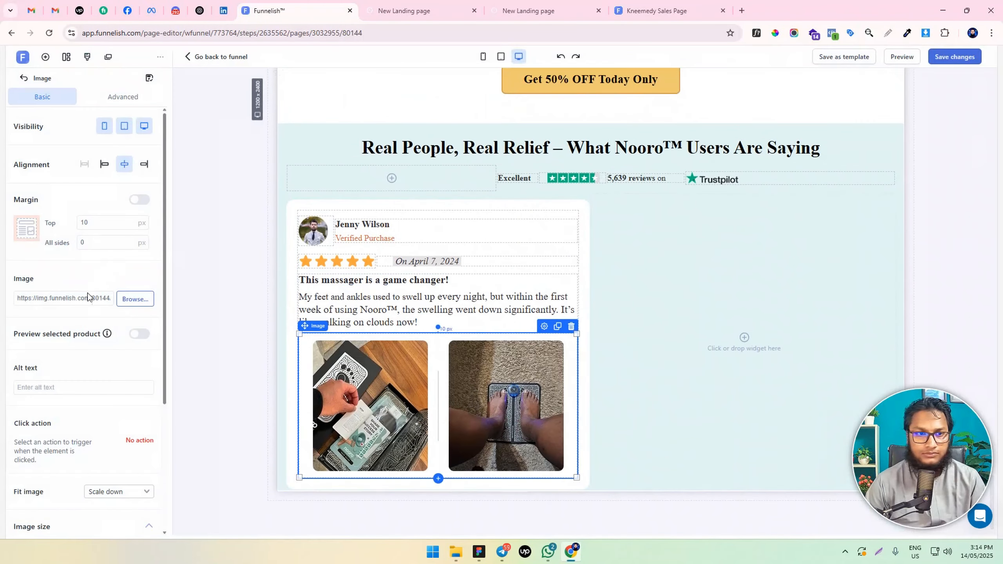
# Change the review photo's image fit to Fill
pyautogui.scroll(-5, 110, 424)
pyautogui.click(112, 315)
pyautogui.click(122, 348)
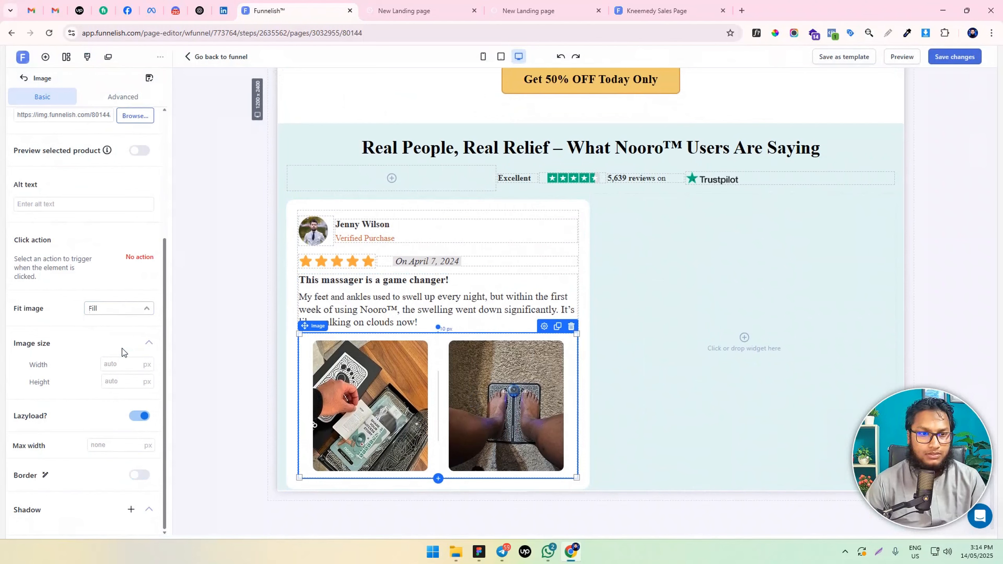
pyautogui.click(261, 393)
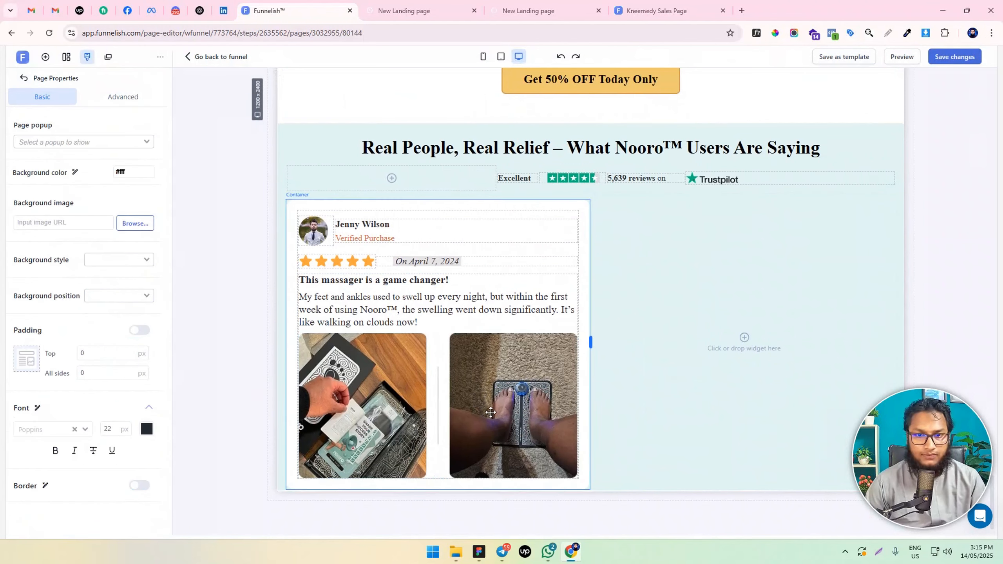
pyautogui.click(470, 395)
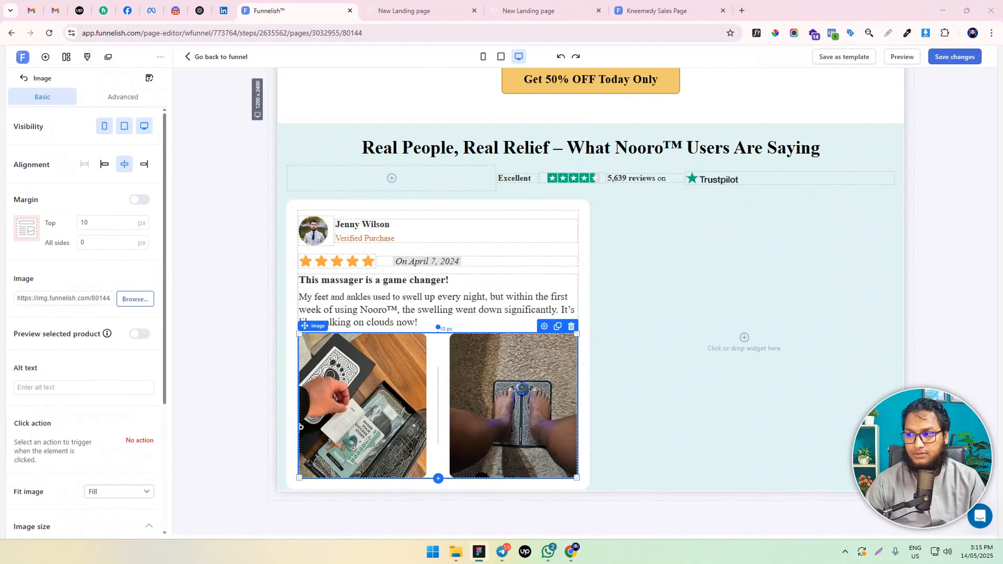
# Duplicate the testimonial paragraph and replace the lower copy's text with the italic line "32 people found this helpful"
pyautogui.click(473, 296)
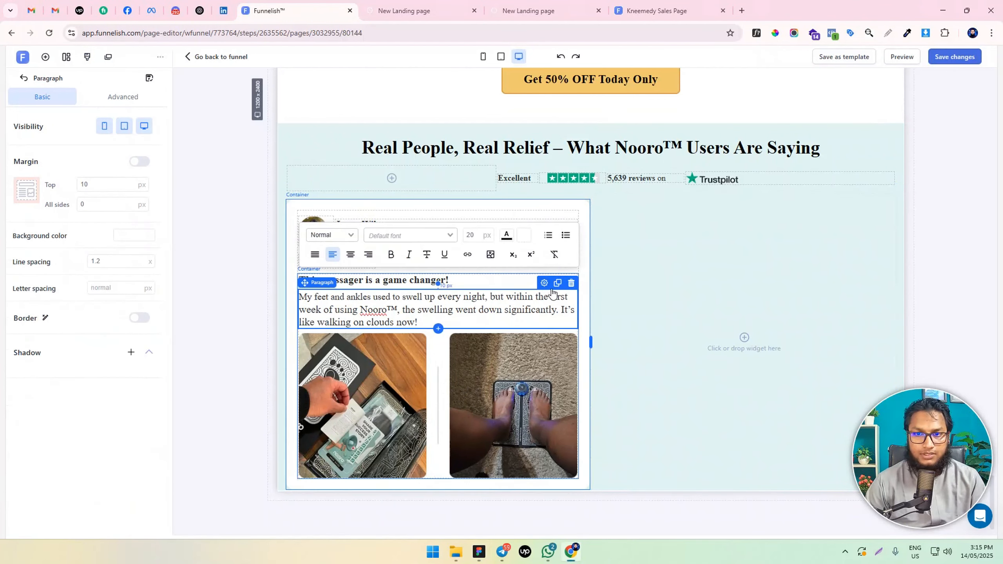
pyautogui.click(557, 283)
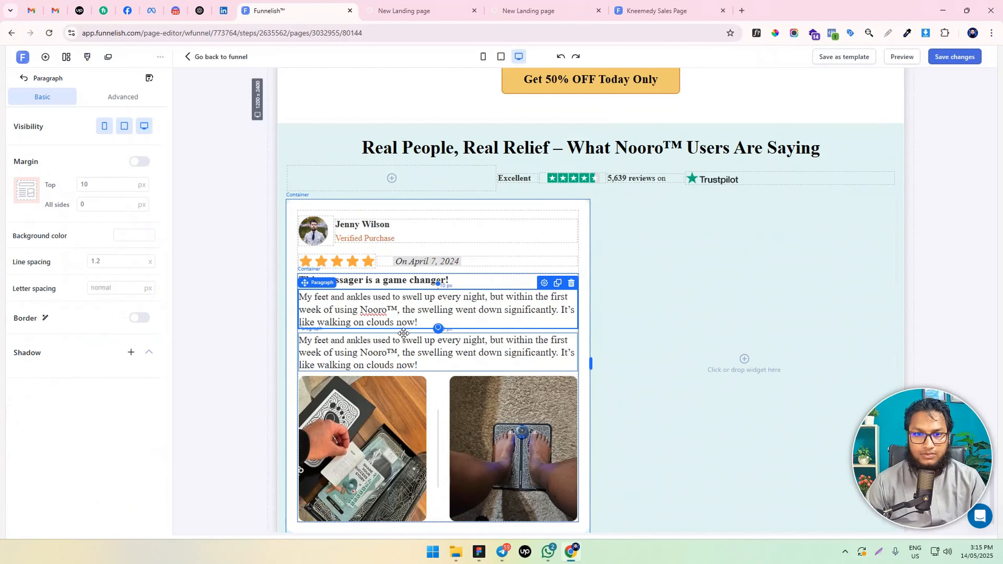
pyautogui.tripleClick(379, 342)
pyautogui.write('32 people found this helpful')
# Set the text size of the "32 people found this helpful" line to 16 px
pyautogui.tripleClick(379, 343)
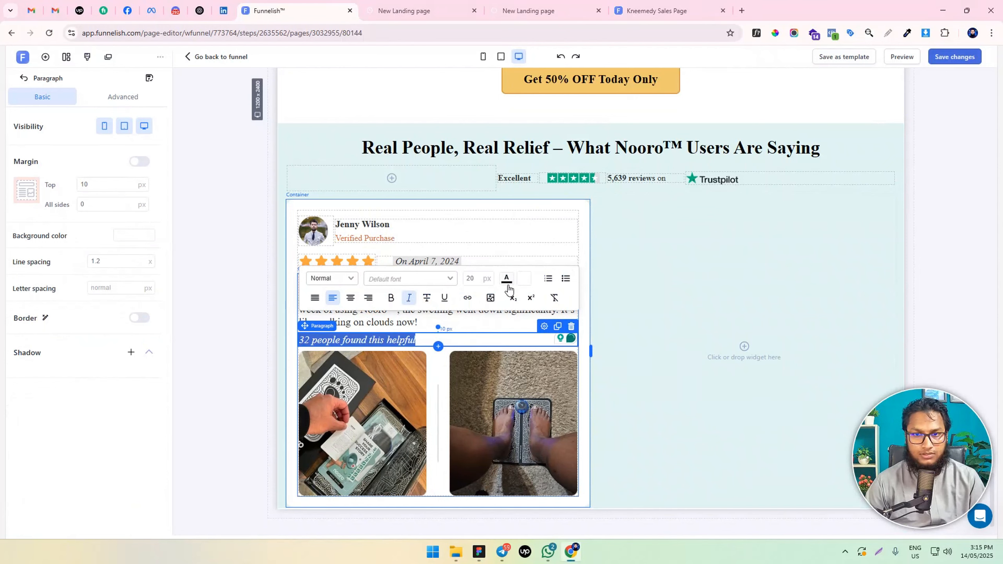
pyautogui.click(478, 276)
pyautogui.press('BackSpace')
pyautogui.press('BackSpace')
pyautogui.write('16')
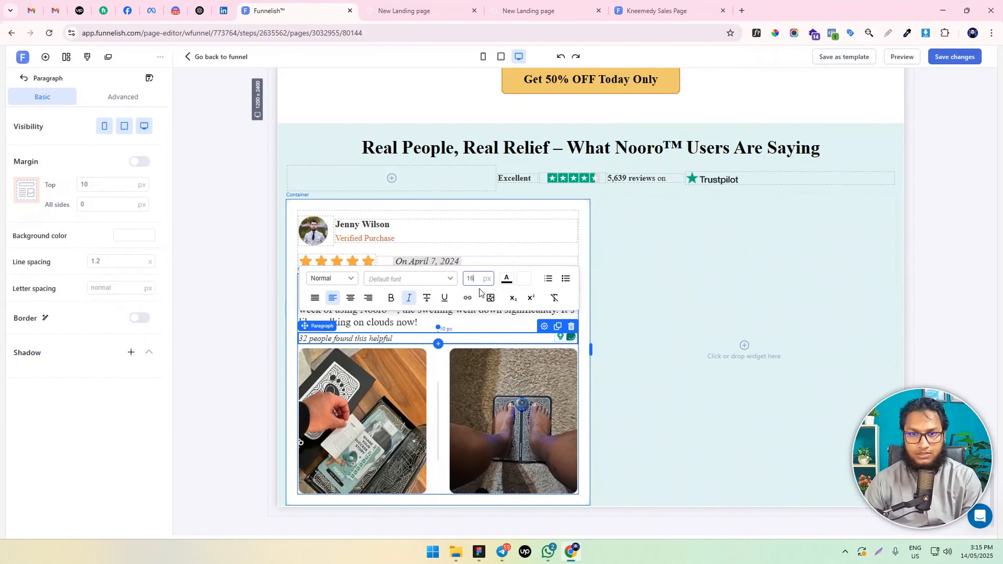
pyautogui.click(211, 372)
# Move the "32 people found this helpful" line below the review photos and set its top margin to 15 px
pyautogui.moveTo(401, 341); pyautogui.dragTo(409, 477)
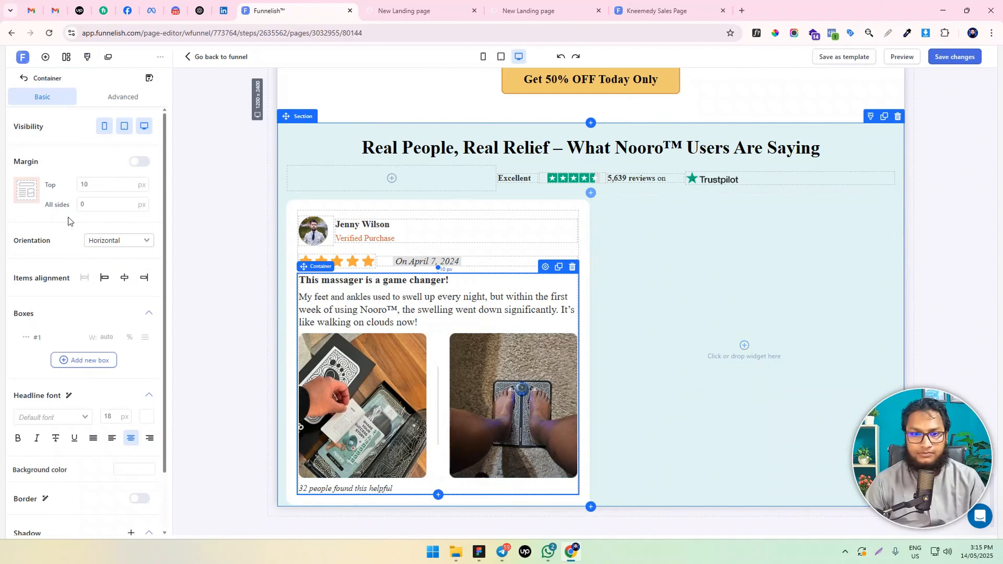
pyautogui.click(346, 488)
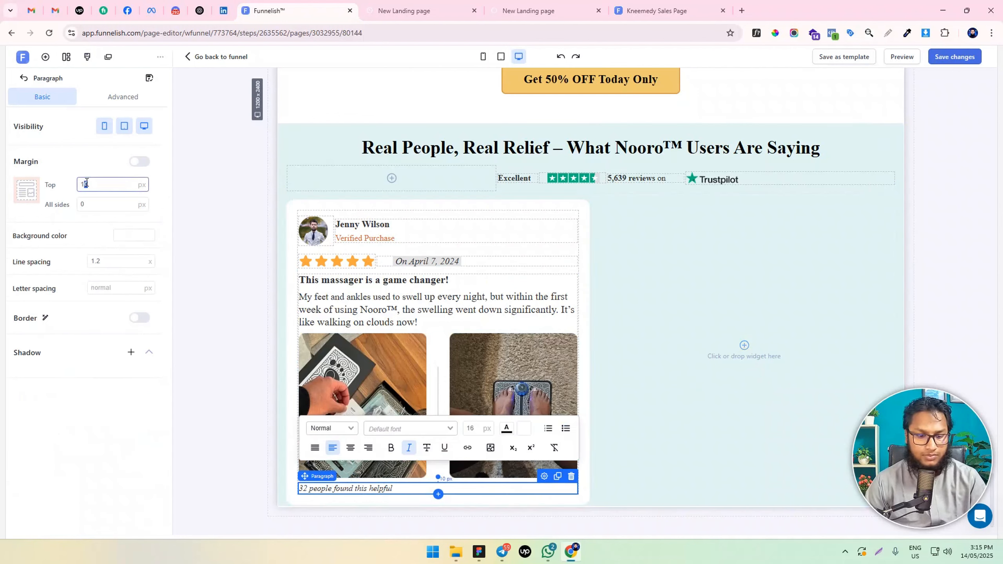
pyautogui.click(219, 378)
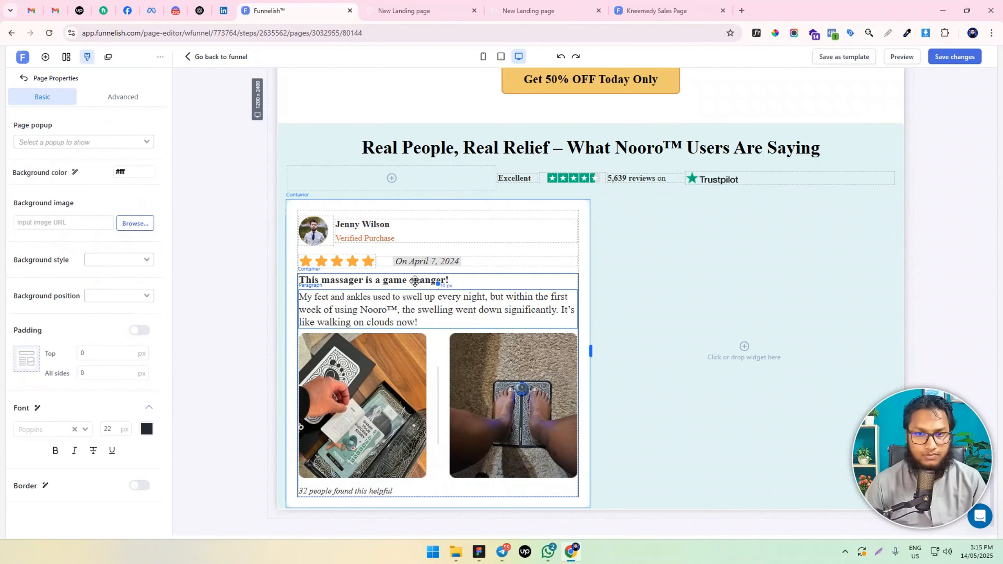
# Switch to the mobile layout and set the review card's testimonial text size to 18 px
pyautogui.click(483, 56)
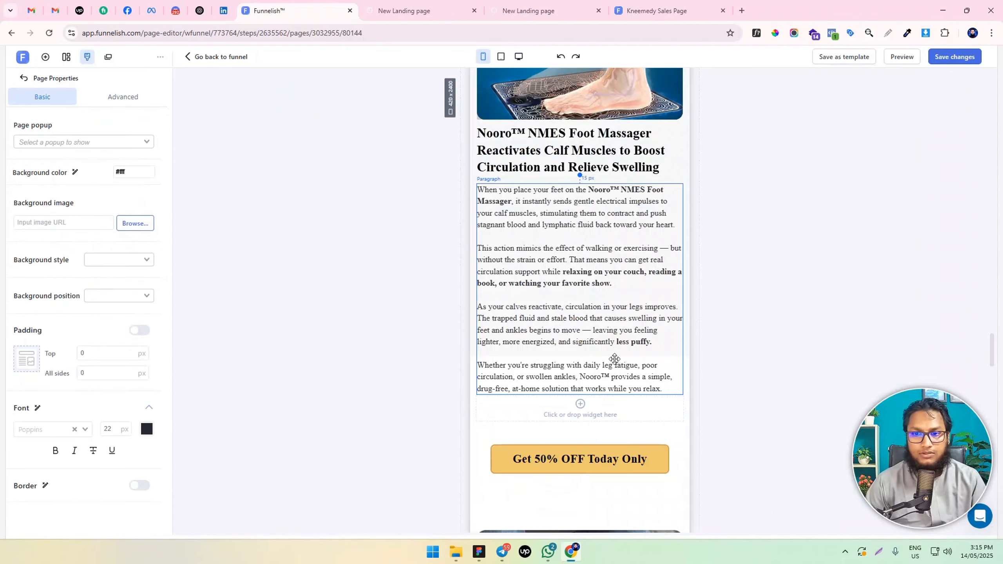
pyautogui.scroll(-20, 604, 391)
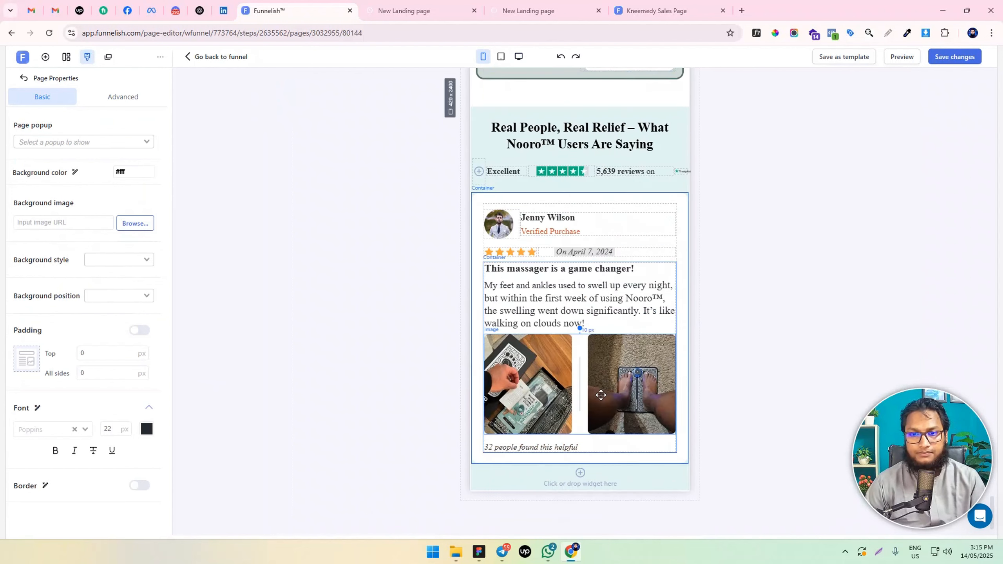
pyautogui.click(541, 303)
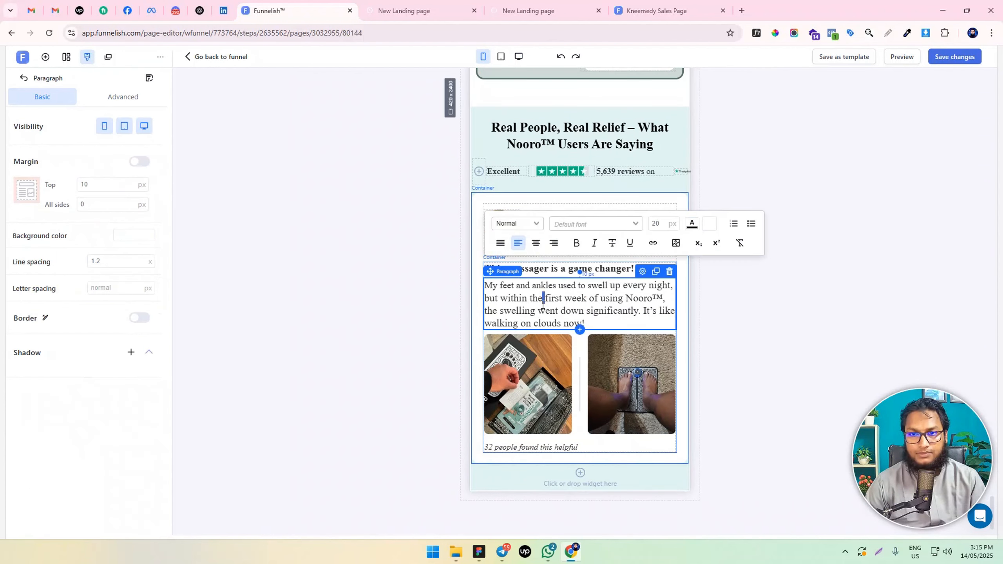
pyautogui.hotkey('ctrl', 'a')
pyautogui.click(655, 224)
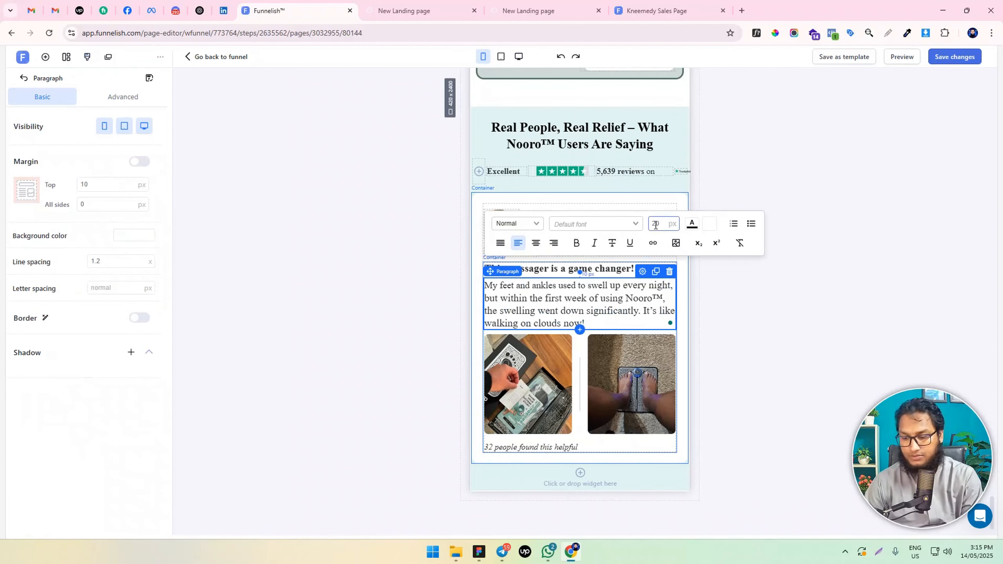
pyautogui.press('Down')
pyautogui.press('Down')
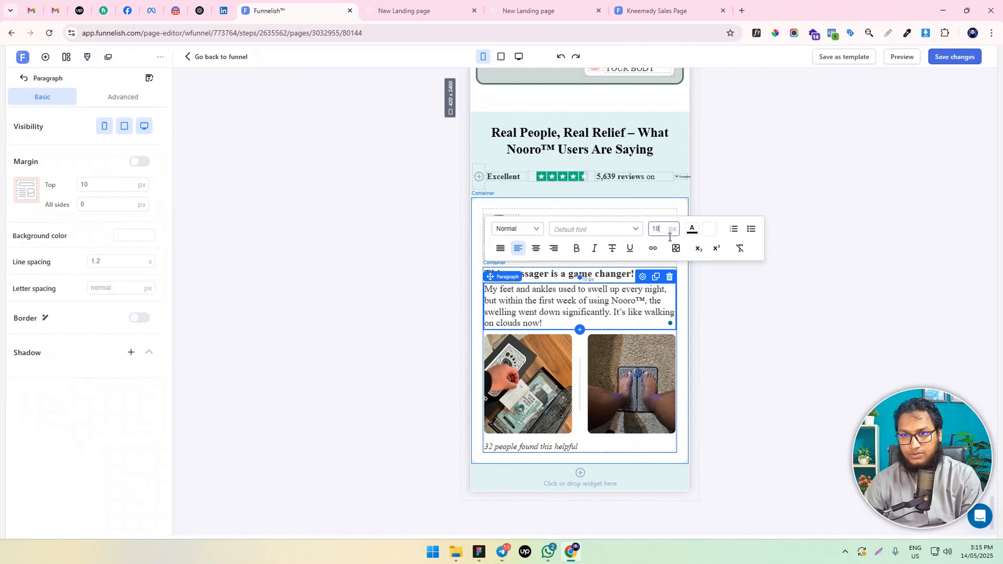
pyautogui.click(388, 325)
# Reduce the testimonial's text size slightly further in the mobile layout
pyautogui.click(545, 276)
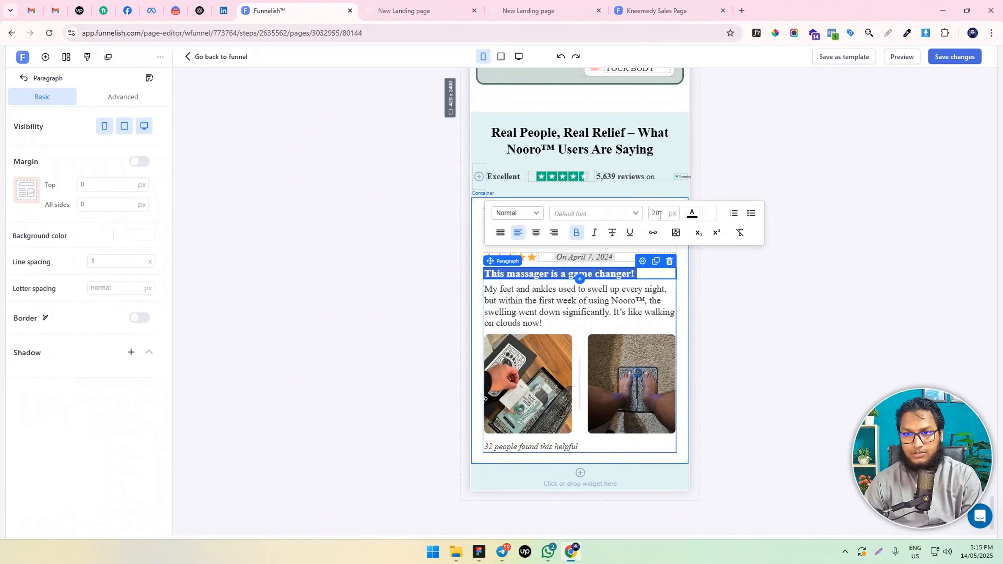
pyautogui.click(369, 369)
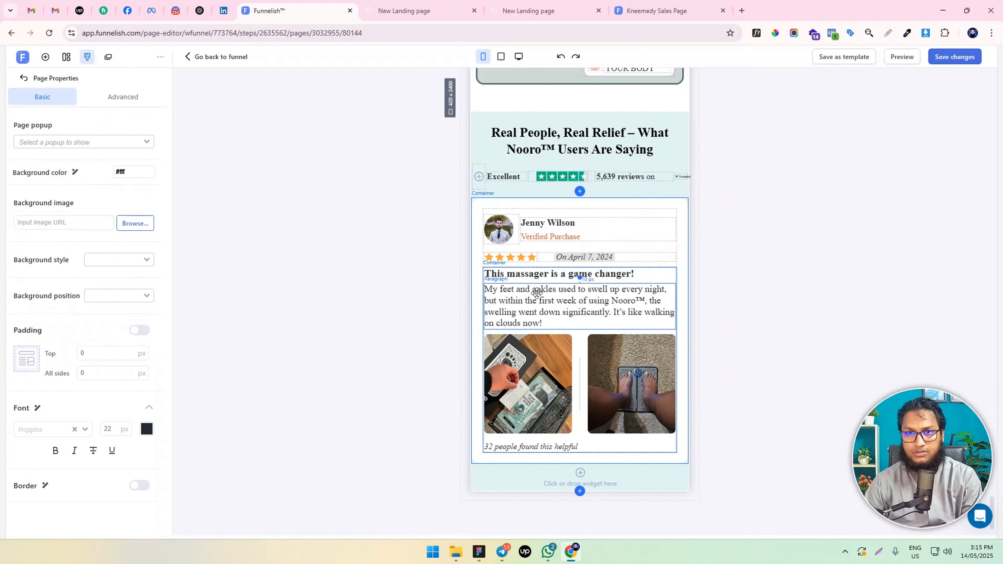
pyautogui.click(528, 308)
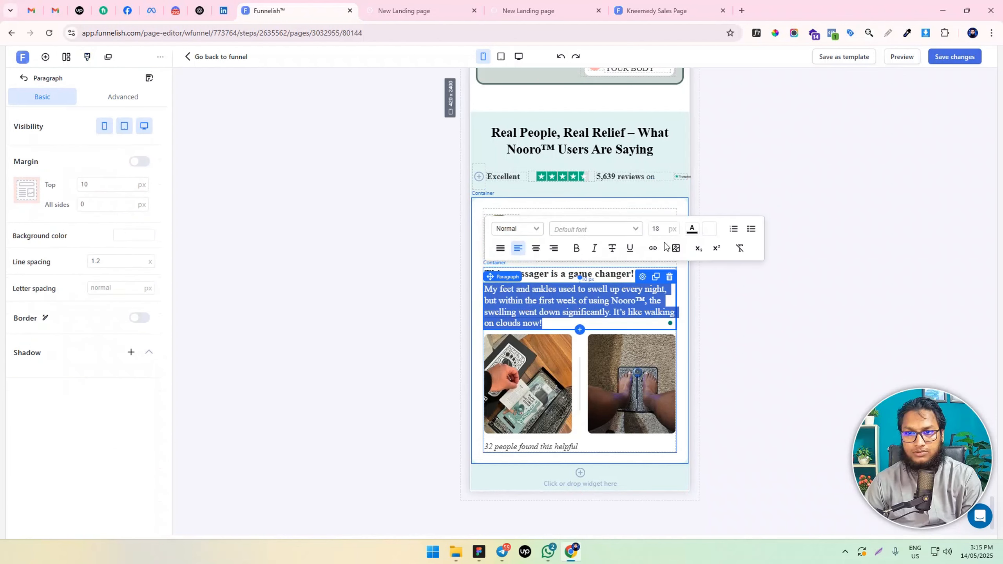
pyautogui.click(384, 318)
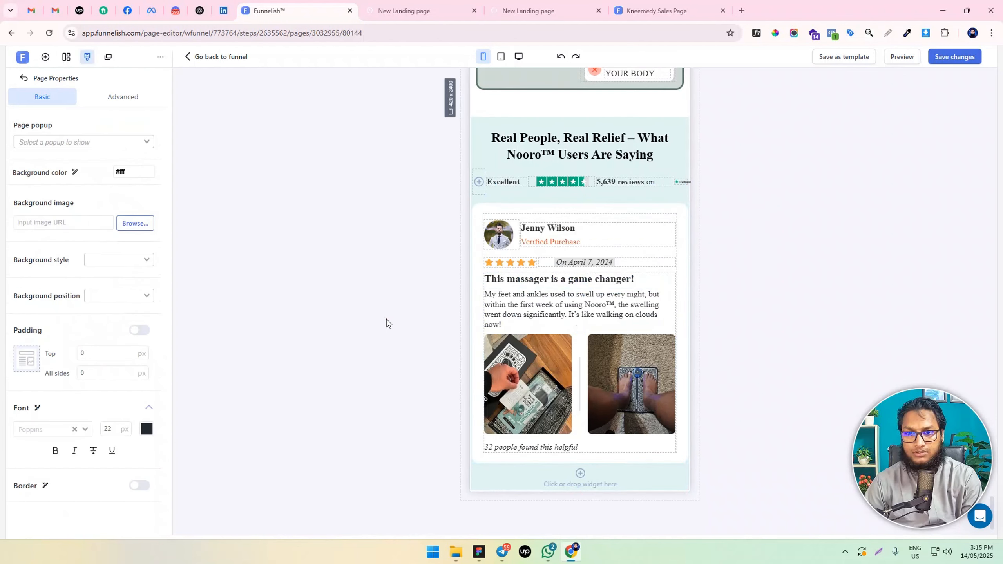
# Set the "32 people found this helpful" line to 14 px in the mobile layout
pyautogui.click(512, 448)
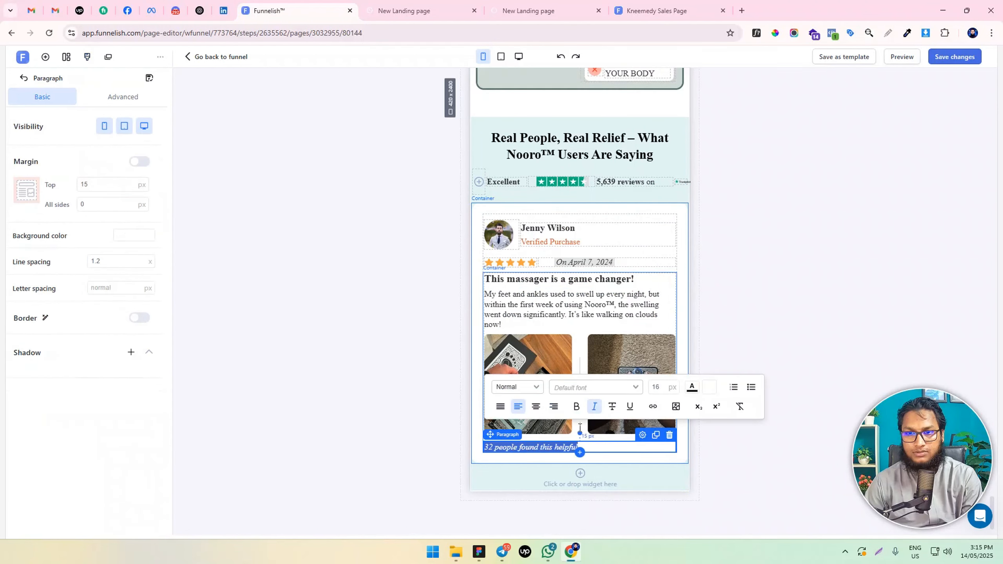
pyautogui.doubleClick(663, 388)
pyautogui.write('14')
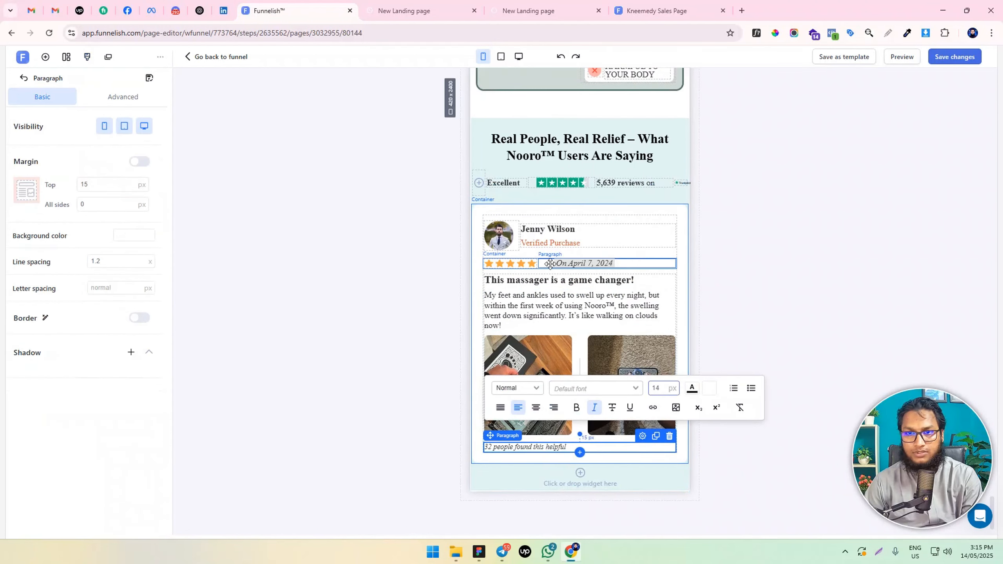
# Return to the desktop layout and set the testimonial paragraph's text size to 18 px
pyautogui.click(518, 56)
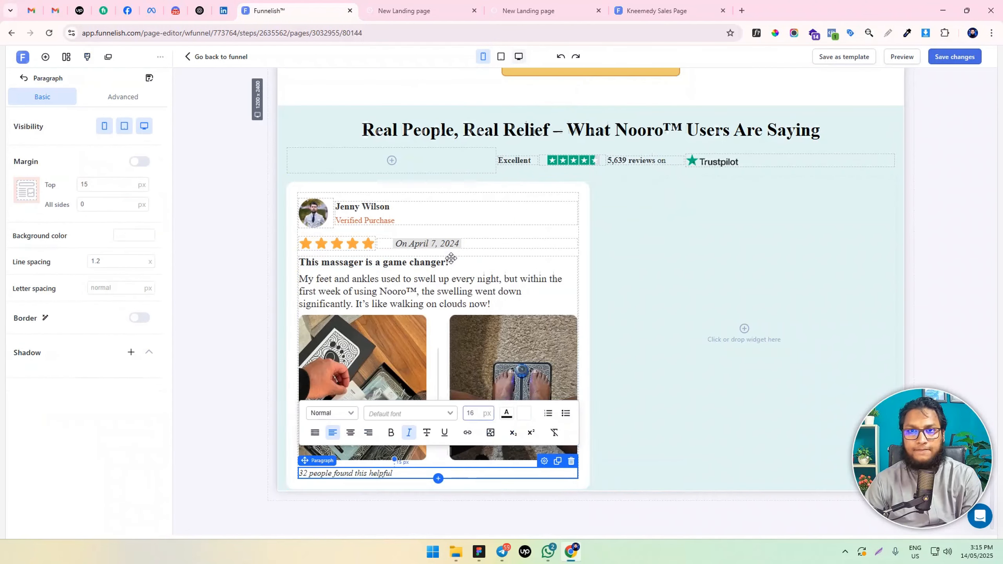
pyautogui.tripleClick(401, 287)
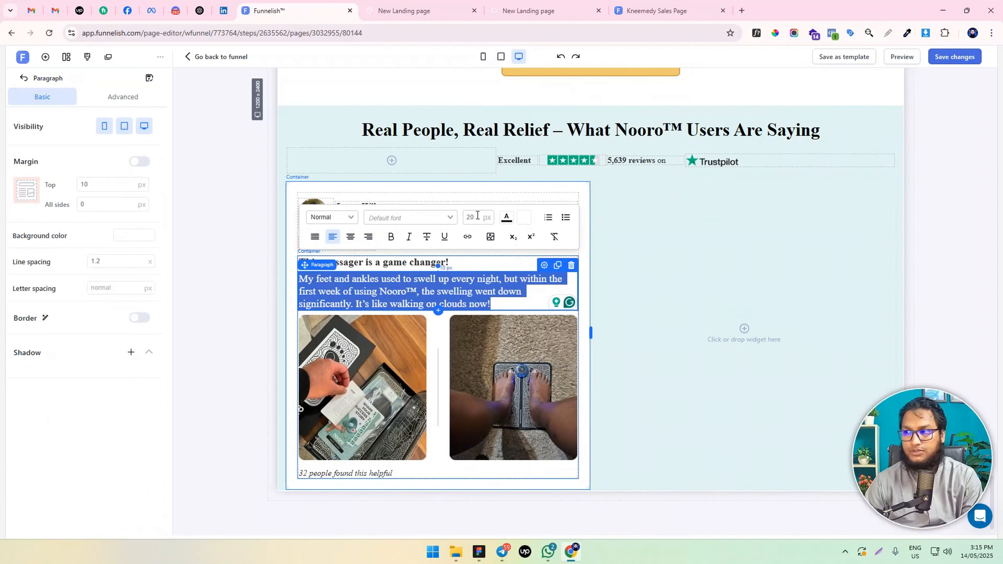
pyautogui.click(674, 264)
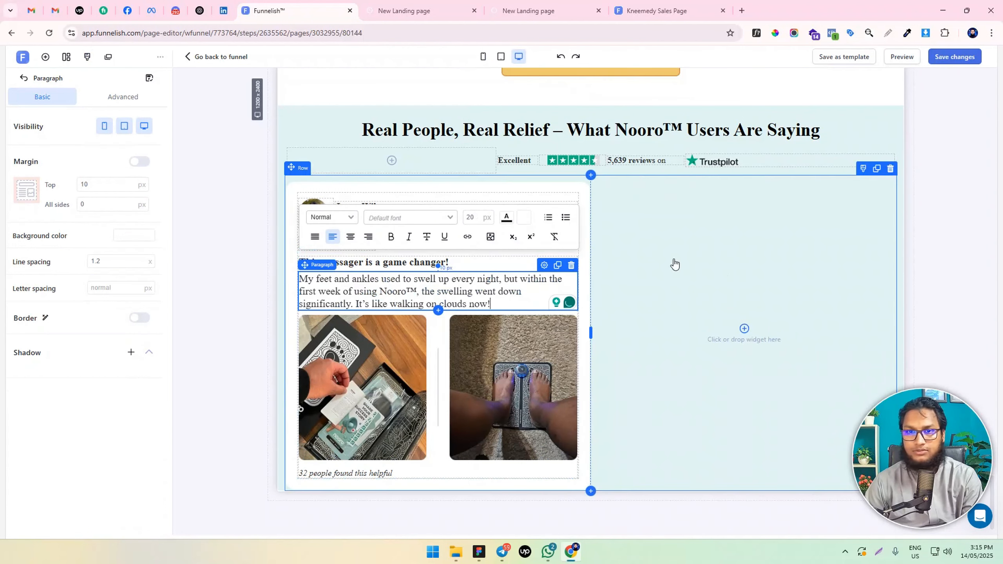
pyautogui.tripleClick(457, 285)
pyautogui.doubleClick(469, 217)
pyautogui.write('18')
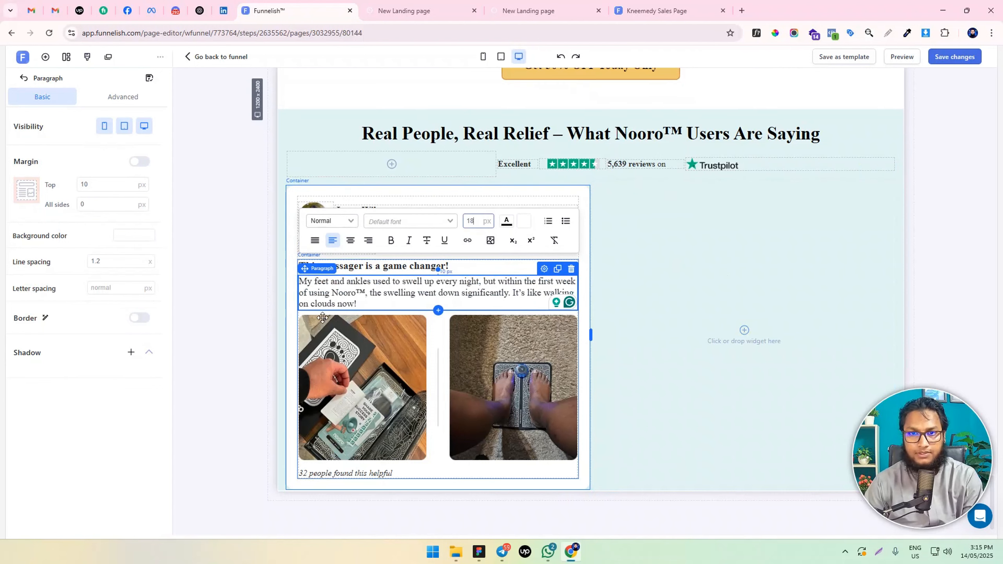
pyautogui.click(243, 334)
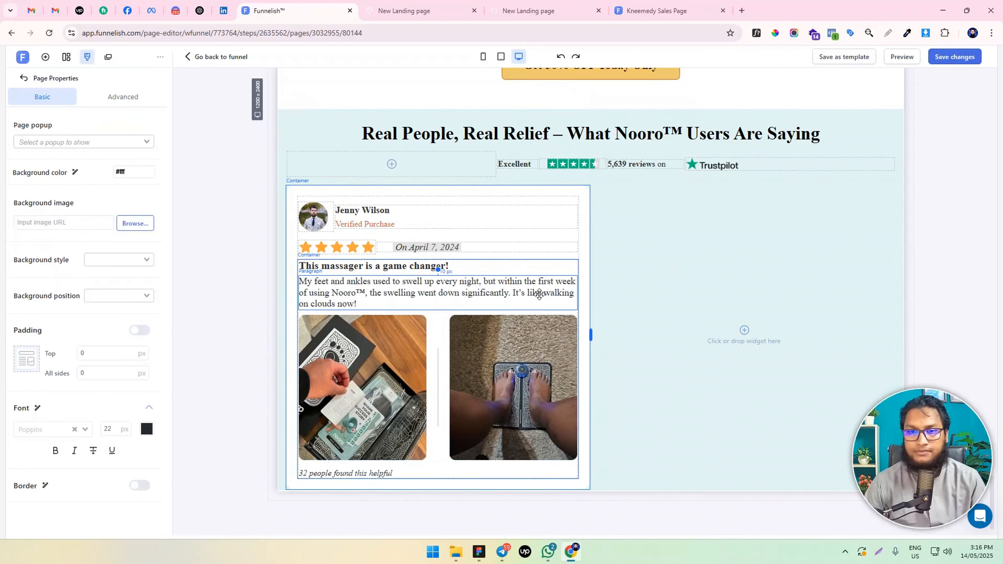
# Set the review card's "This massager is a game changer!" headline to 22 px and save the page
pyautogui.tripleClick(390, 266)
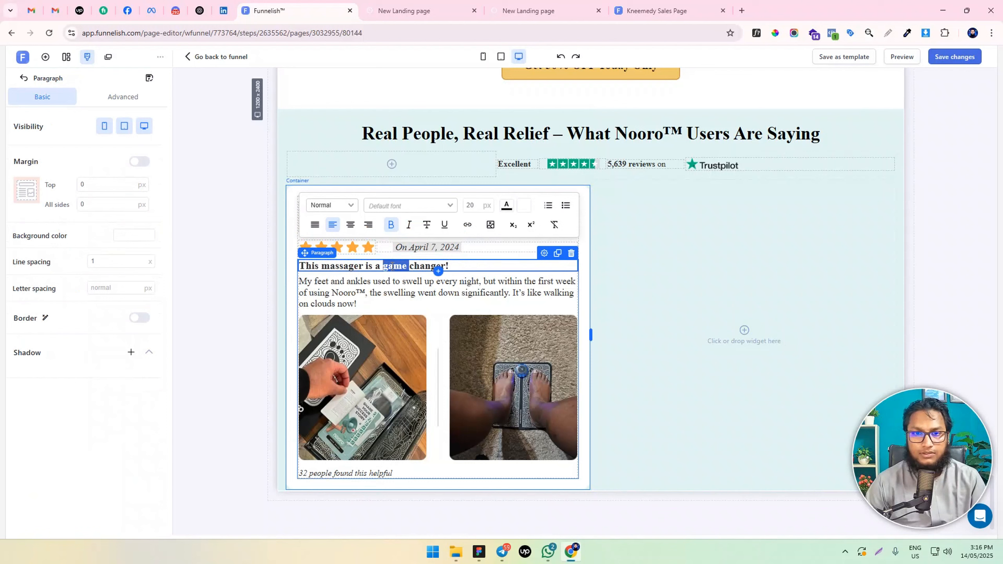
pyautogui.doubleClick(472, 206)
pyautogui.write('22')
pyautogui.click(202, 321)
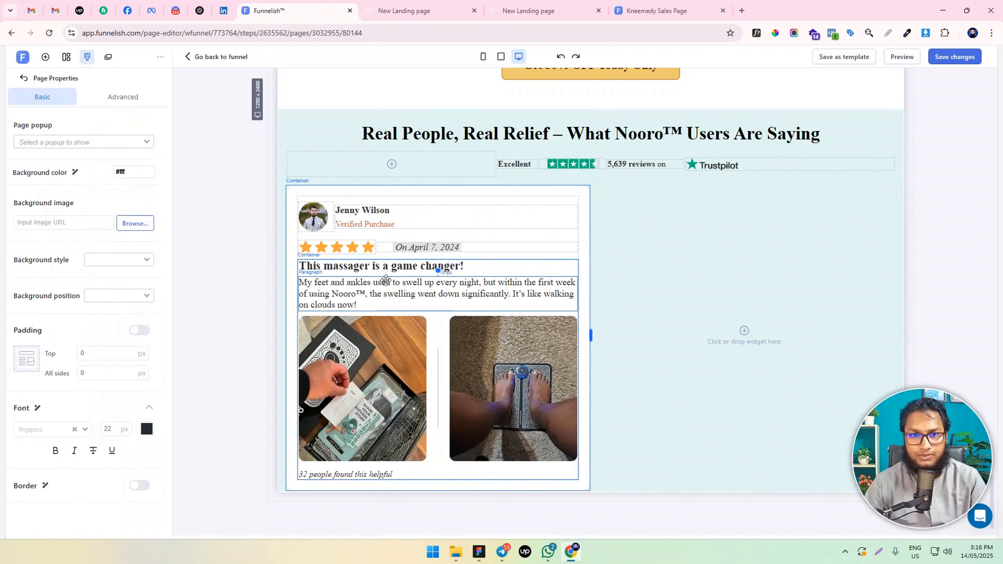
pyautogui.click(951, 60)
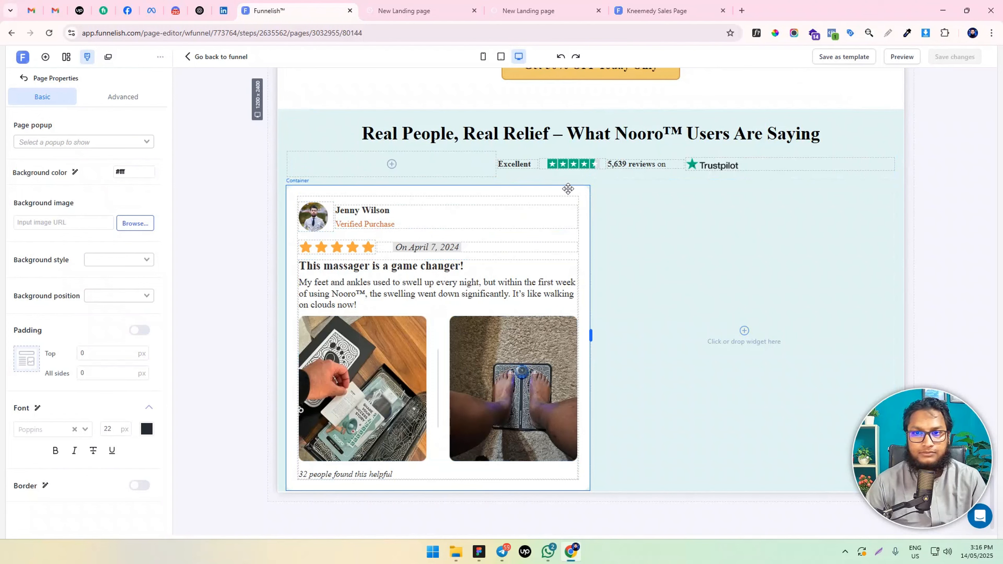
# Set the white review card container's all-sides margin to 10 px
pyautogui.click(514, 229)
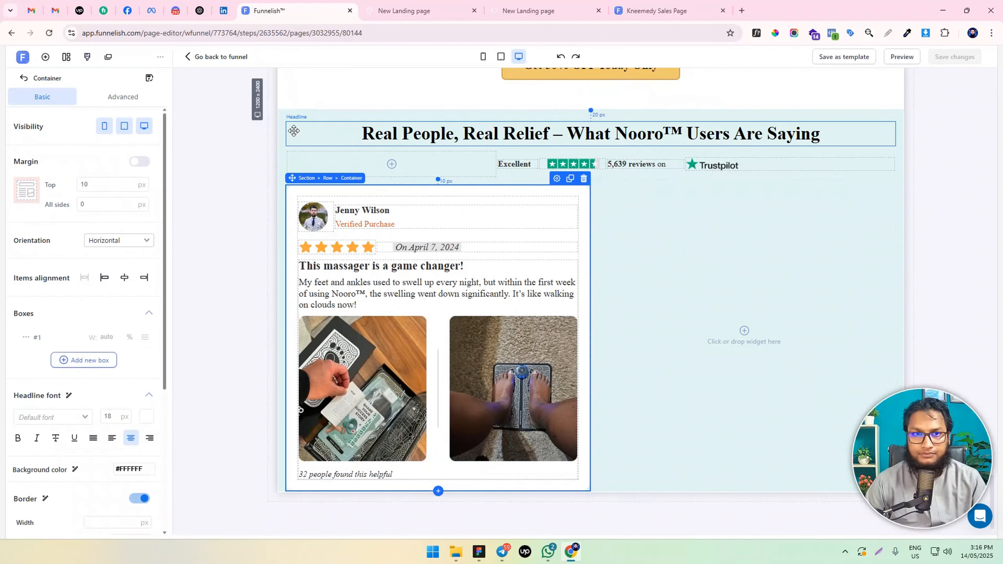
pyautogui.click(292, 130)
pyautogui.click(282, 120)
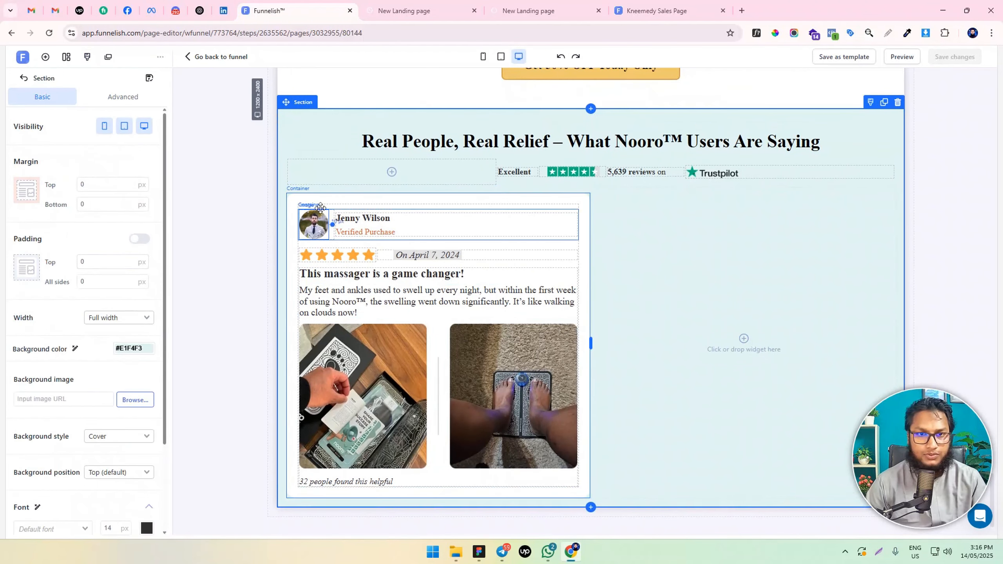
pyautogui.click(308, 195)
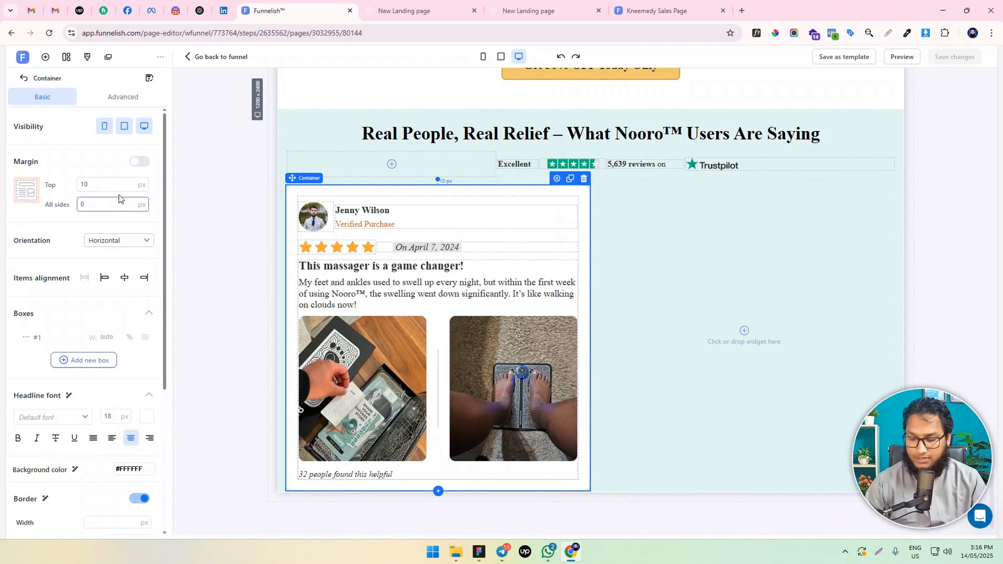
pyautogui.write('1')
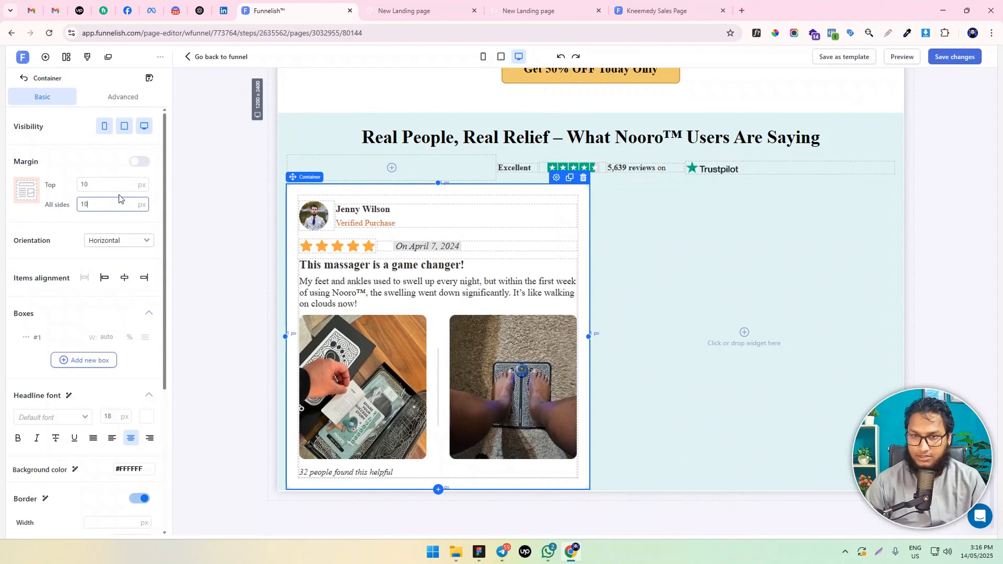
# Clone the review card and move copies into the row's empty second column to form a two-by-two grid
pyautogui.click(565, 180)
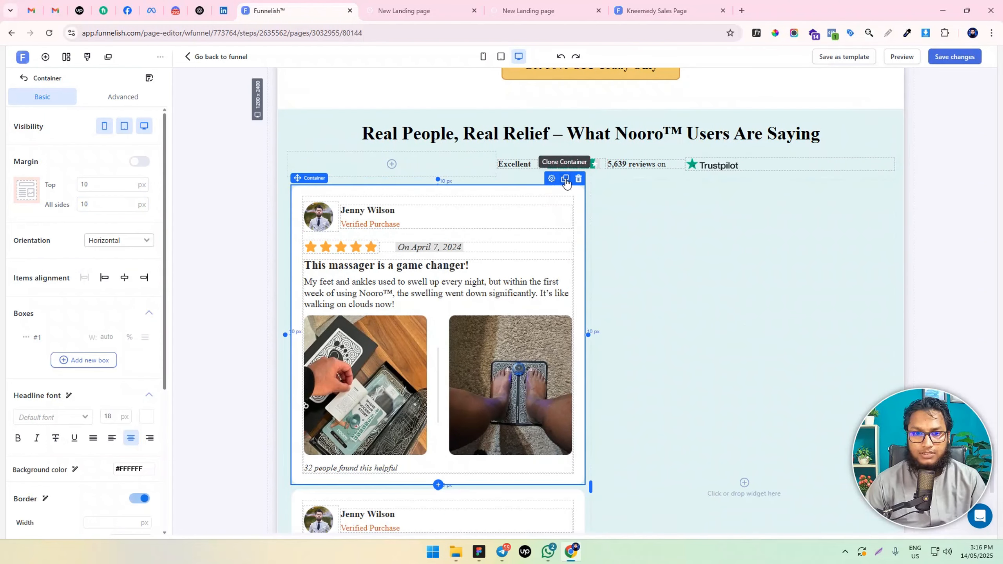
pyautogui.moveTo(551, 192); pyautogui.dragTo(708, 217)
pyautogui.scroll(-4, 704, 219)
pyautogui.scroll(-4, 691, 225)
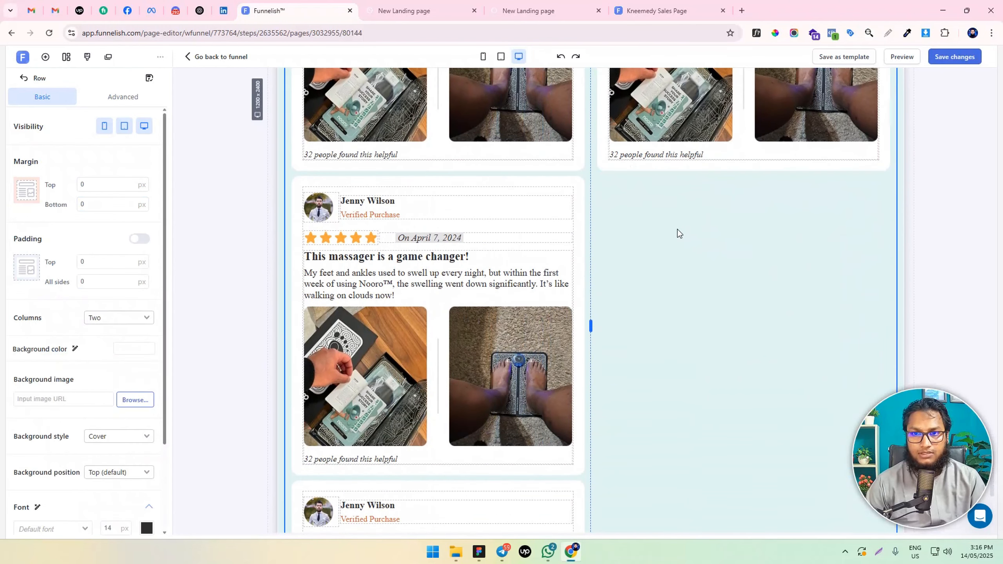
pyautogui.moveTo(535, 183); pyautogui.dragTo(777, 197)
pyautogui.scroll(7, 723, 220)
pyautogui.scroll(4, 722, 219)
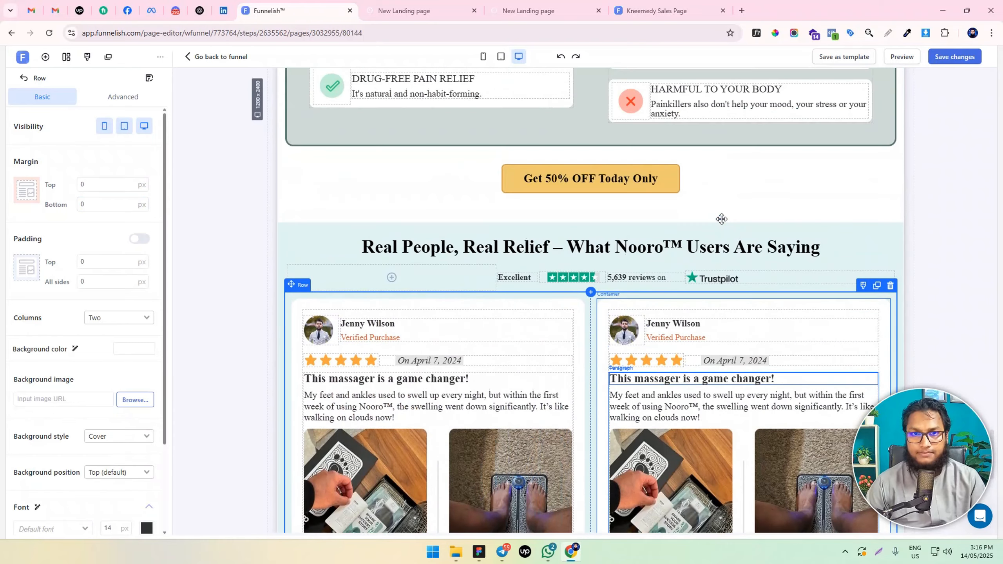
pyautogui.scroll(-6, 474, 109)
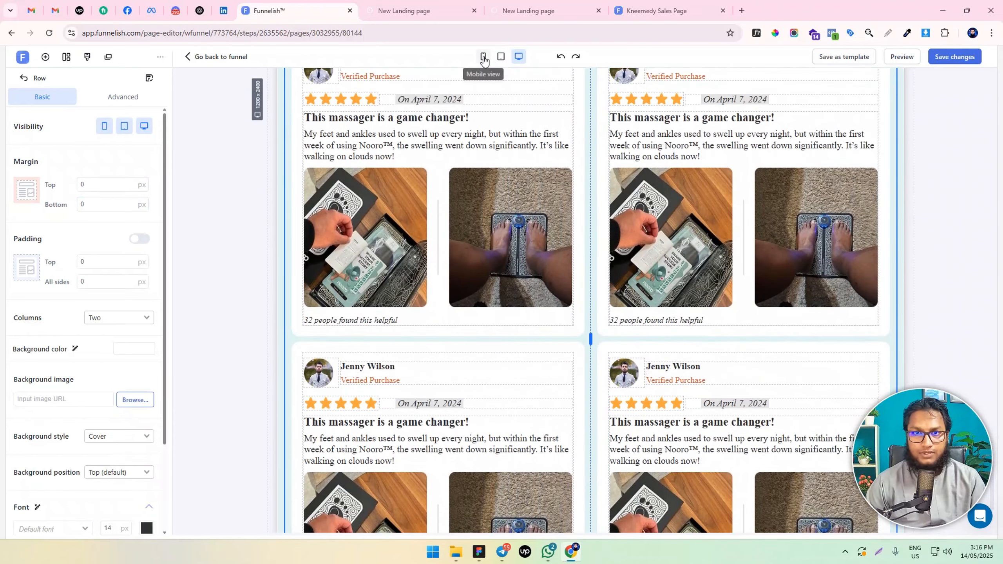
# Check how the cloned review cards stack in the mobile layout, and save the page
pyautogui.click(483, 56)
pyautogui.scroll(-3, 615, 304)
pyautogui.scroll(-15, 615, 304)
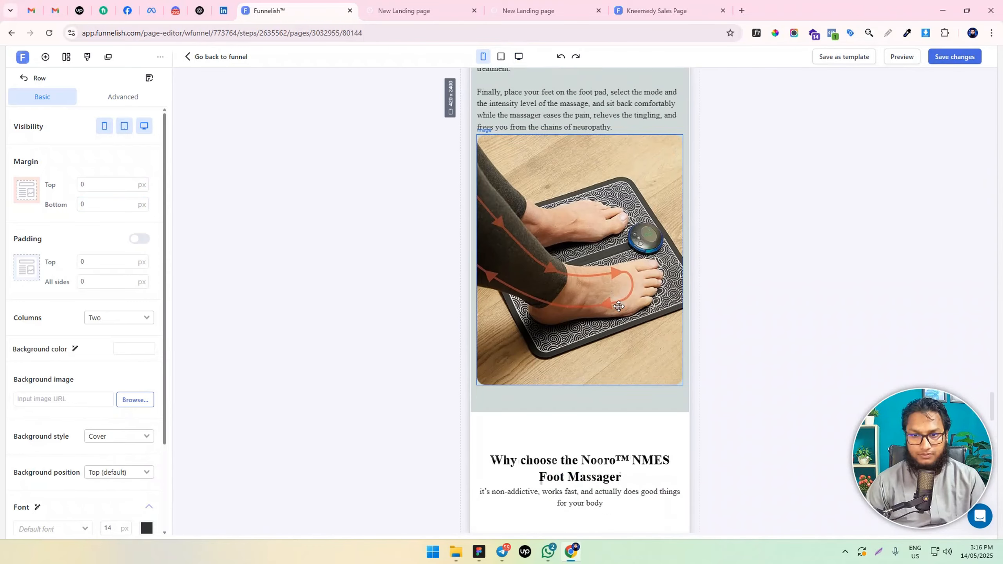
pyautogui.scroll(-10, 577, 266)
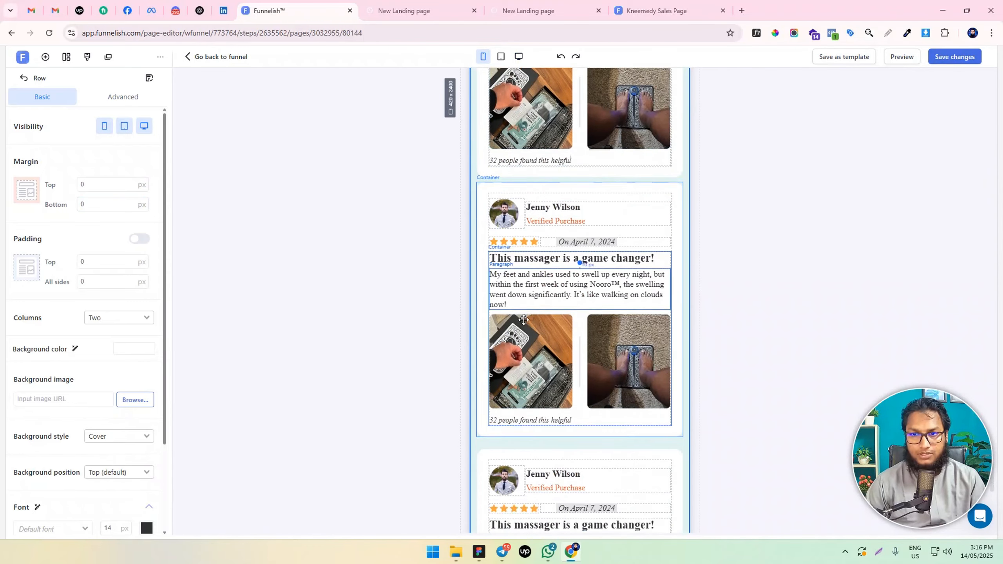
pyautogui.scroll(1, 524, 320)
pyautogui.scroll(9, 529, 309)
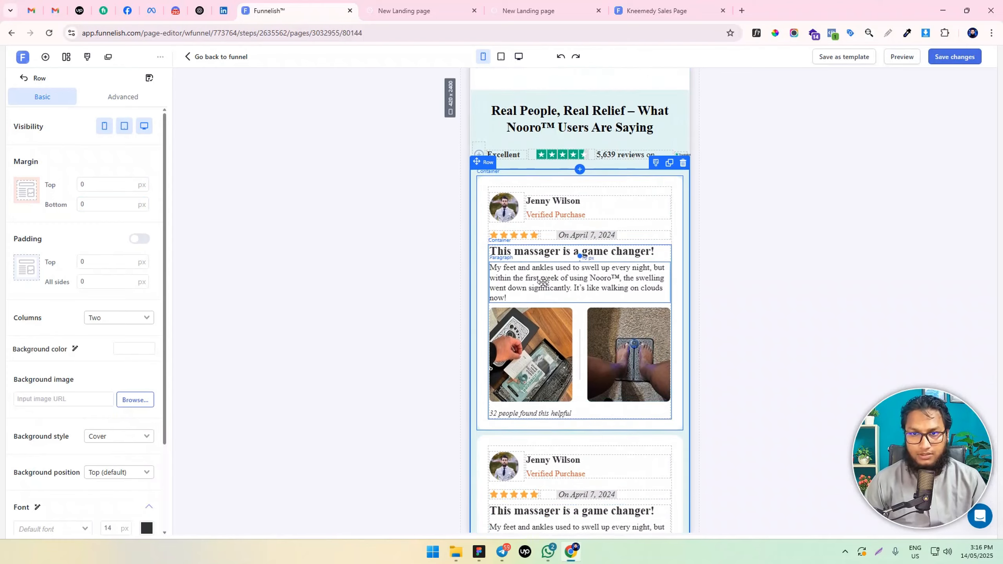
pyautogui.scroll(-2, 544, 296)
pyautogui.scroll(-4, 542, 395)
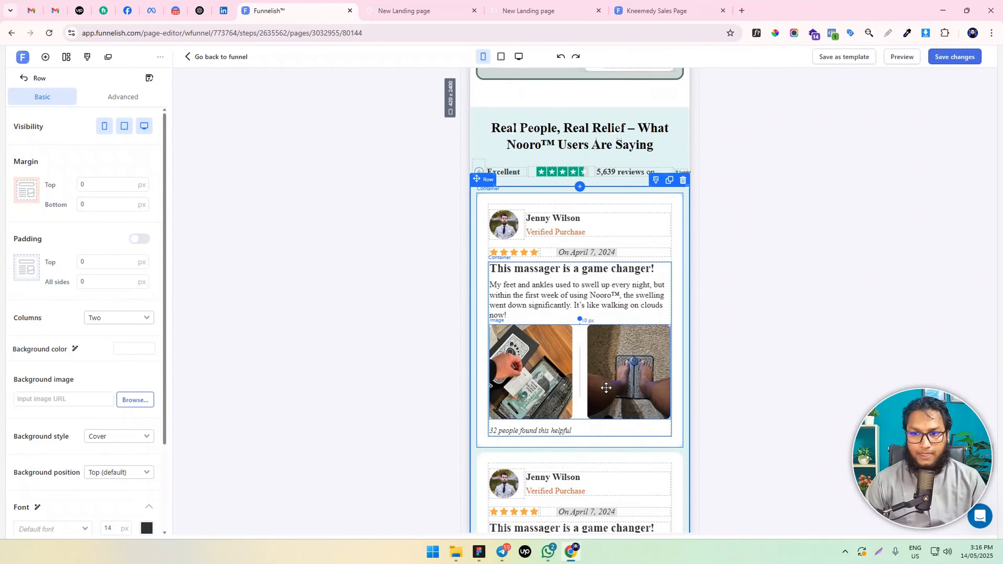
pyautogui.click(950, 58)
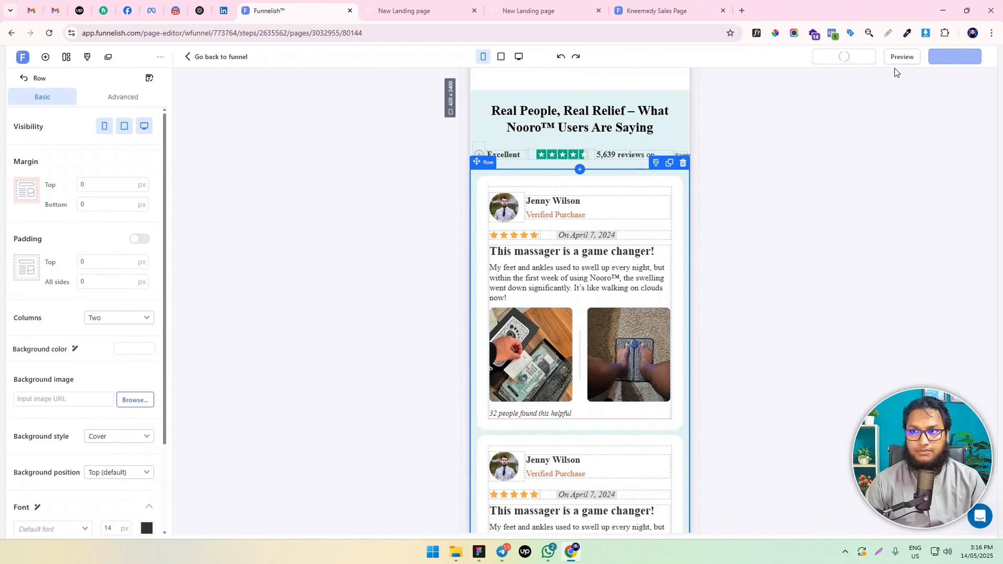
# Return to the desktop layout and look over the four review cards in the testimonials section
pyautogui.click(518, 56)
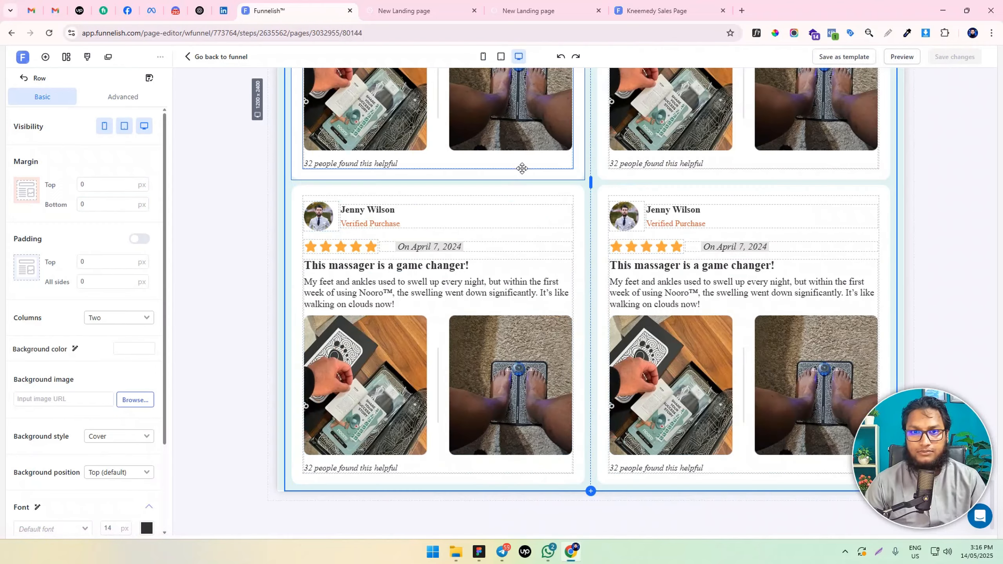
pyautogui.scroll(8, 593, 292)
pyautogui.scroll(-3, 602, 268)
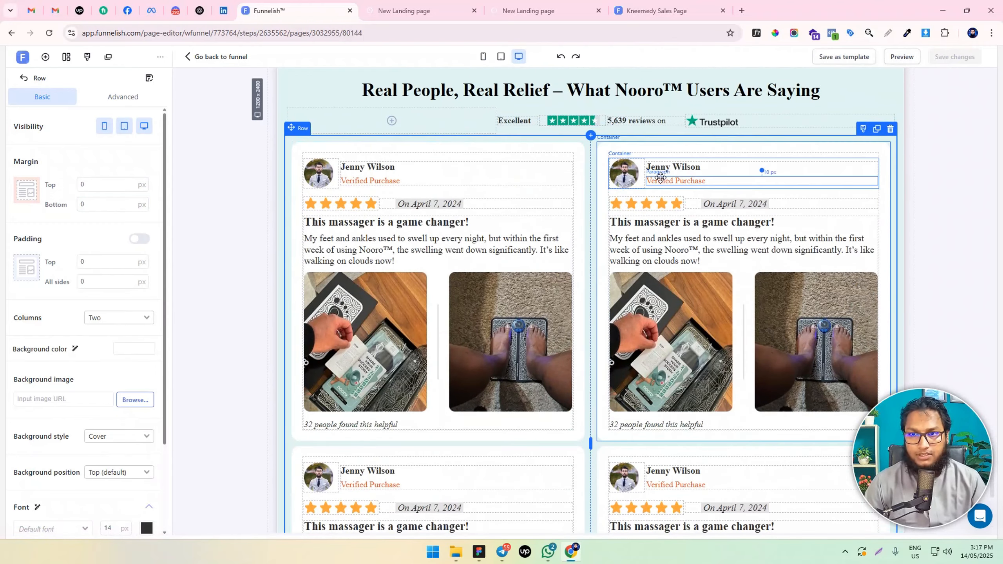
pyautogui.scroll(-5, 674, 359)
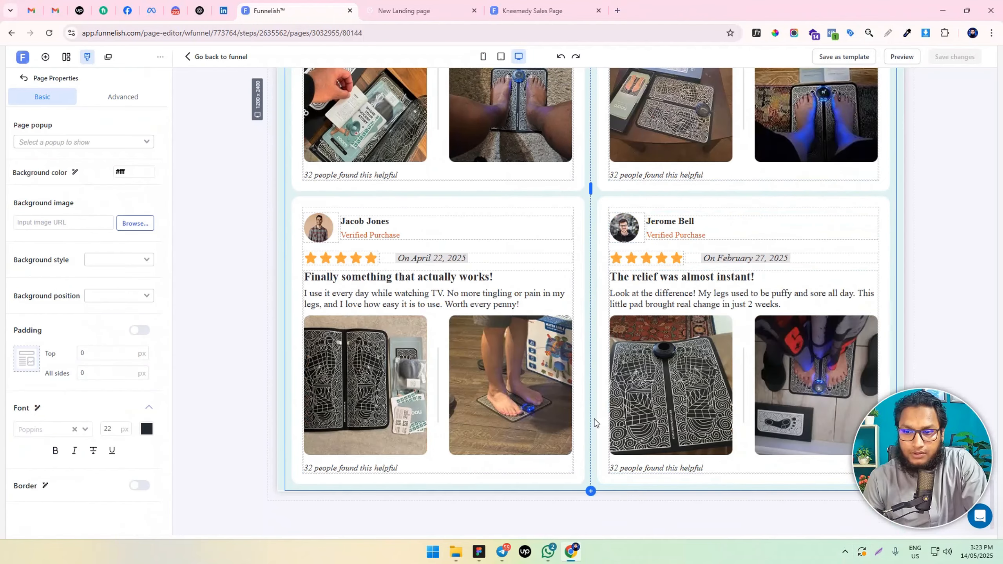
pyautogui.scroll(2, 600, 427)
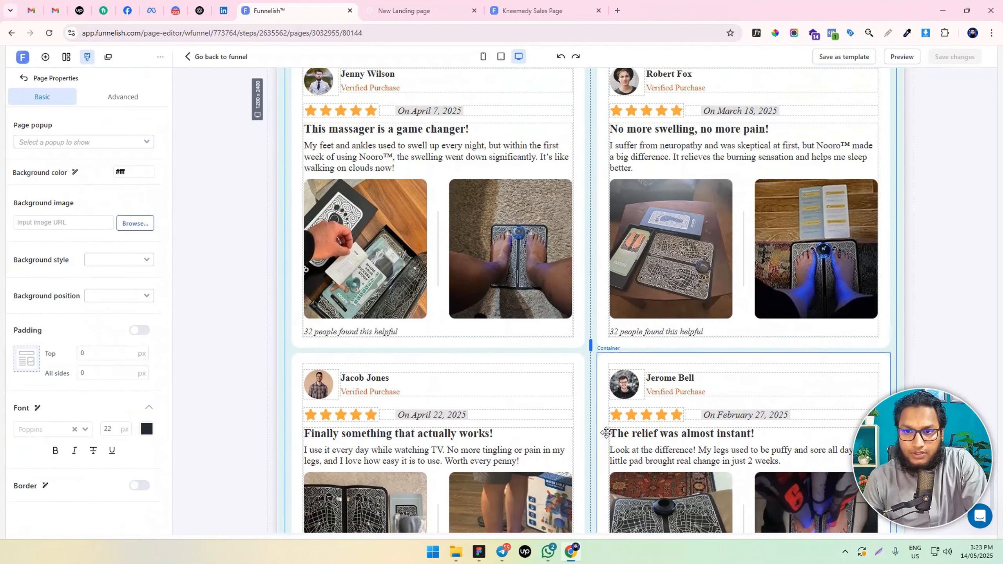
pyautogui.scroll(4, 591, 403)
pyautogui.scroll(-5, 589, 391)
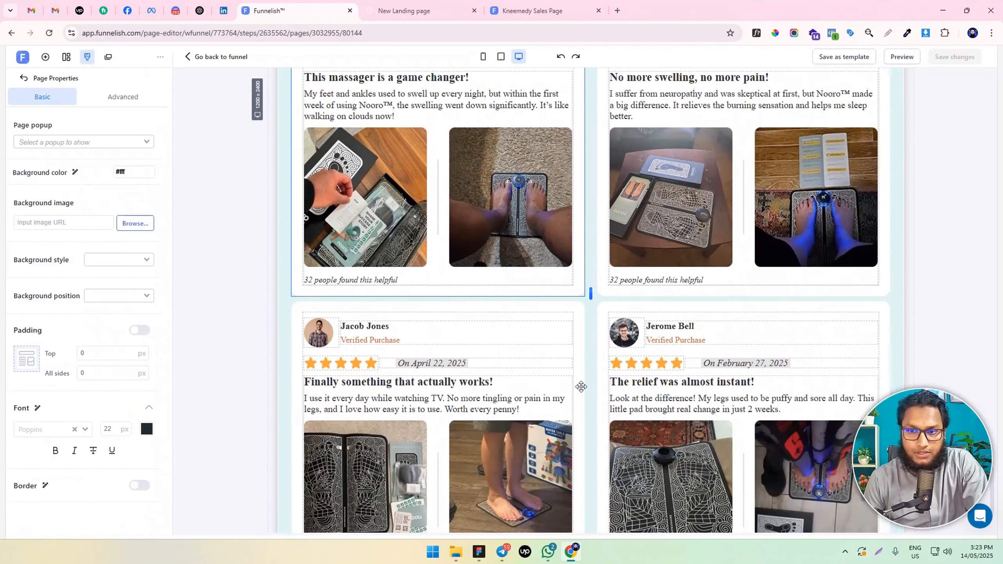
# Switch to the landing page preview and examine the spacing of the heading and review cards in the testimonials section
pyautogui.hotkey('ctrl', 'Tab')
pyautogui.scroll(-15, 508, 221)
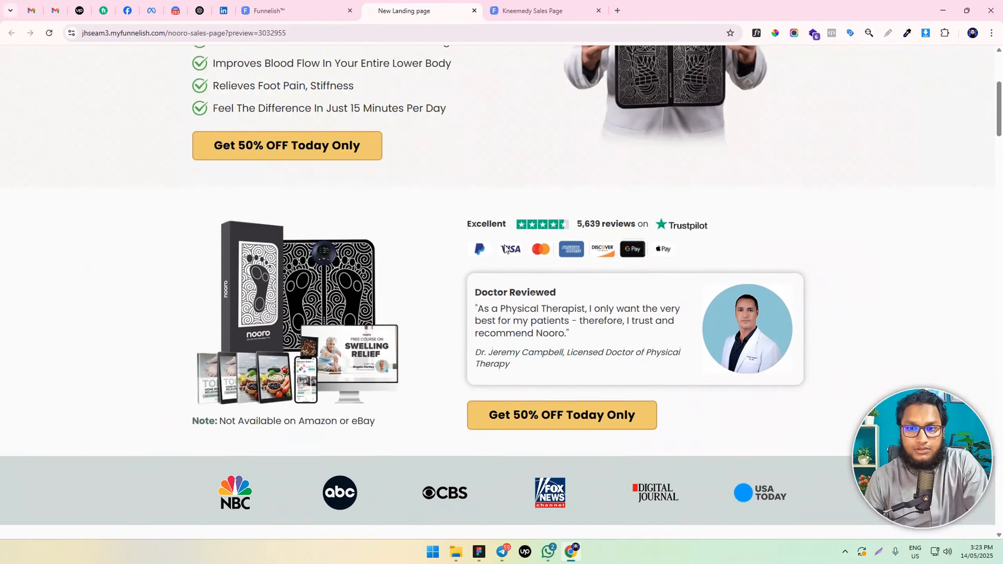
pyautogui.scroll(-20, 504, 249)
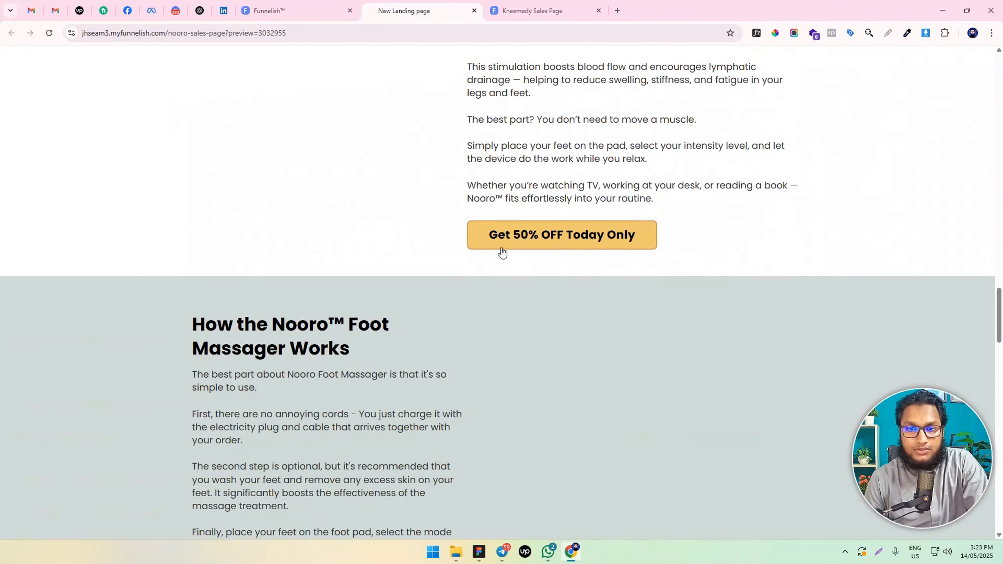
pyautogui.scroll(-20, 501, 246)
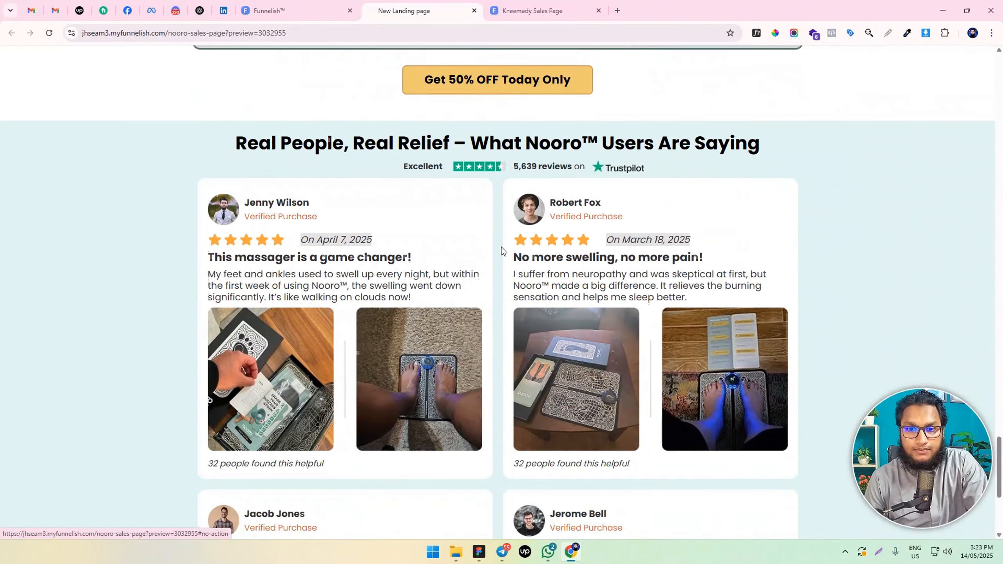
pyautogui.scroll(-5, 501, 247)
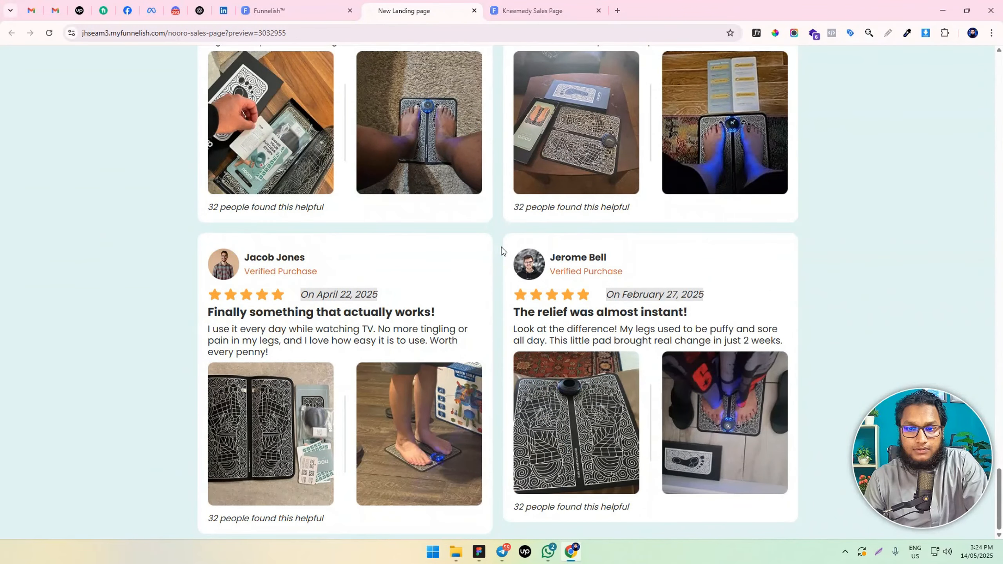
pyautogui.scroll(4, 500, 246)
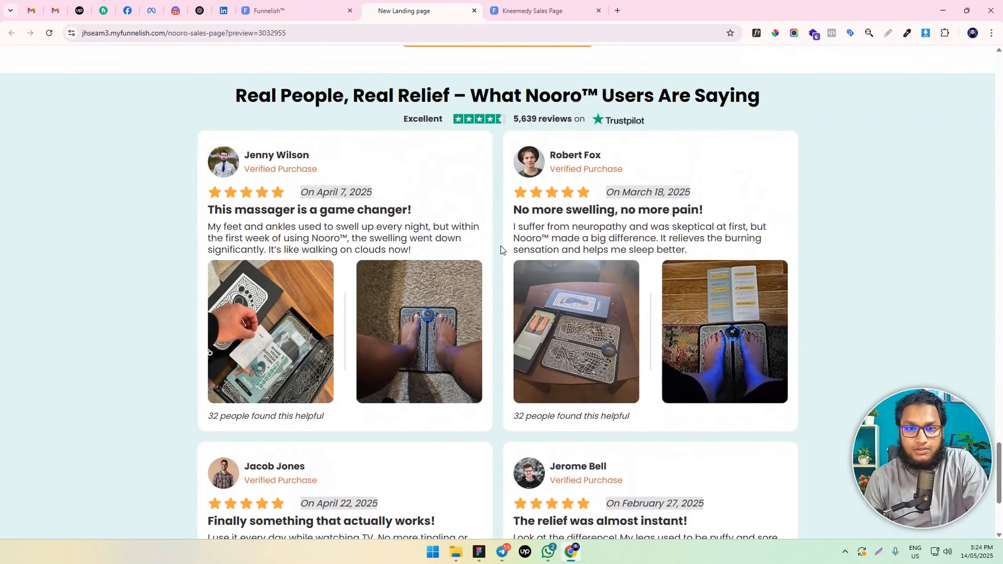
pyautogui.scroll(1, 500, 246)
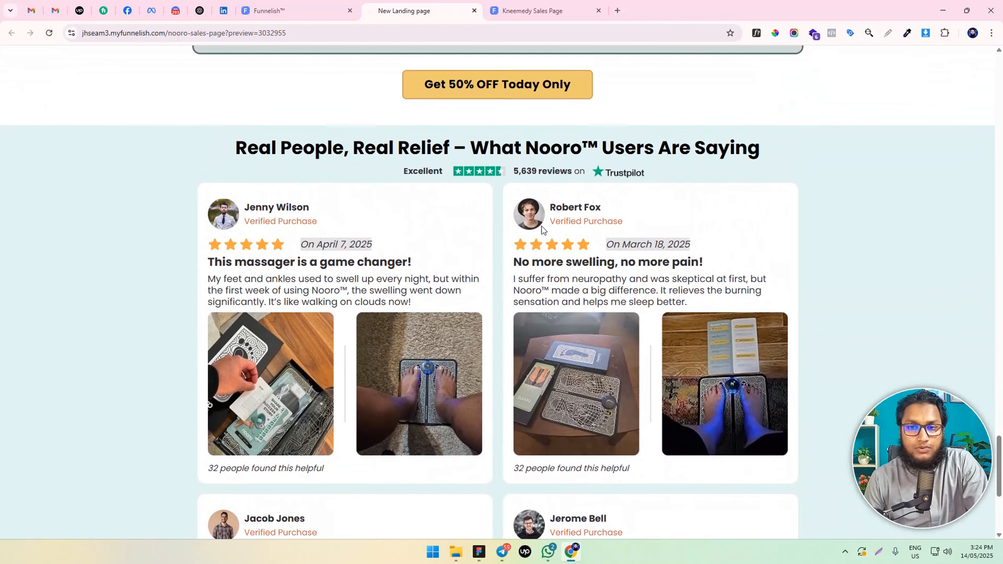
pyautogui.scroll(-5, 412, 208)
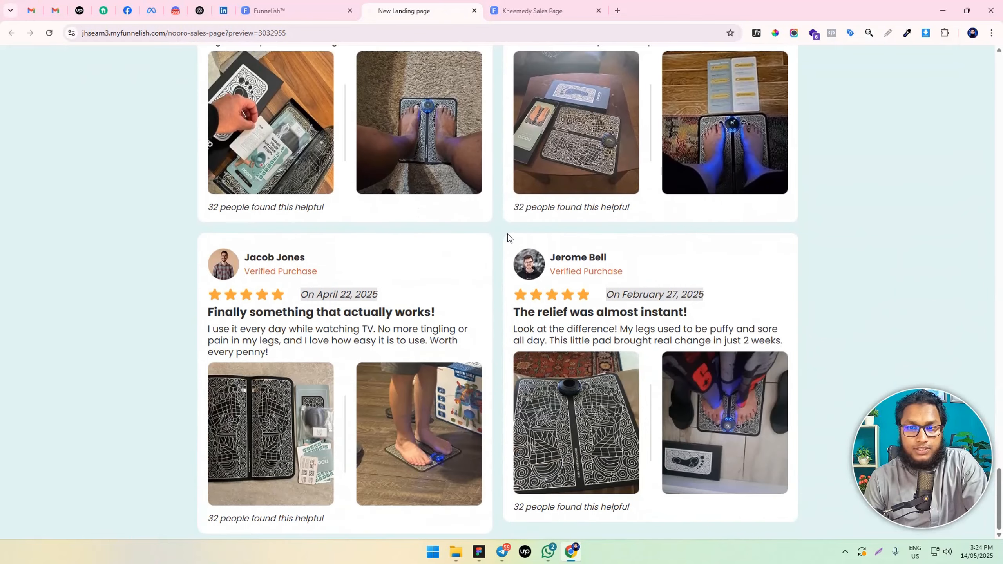
# Back in the page editor, give the testimonials section individual padding of 50 px at the top and bottom
pyautogui.click(311, 9)
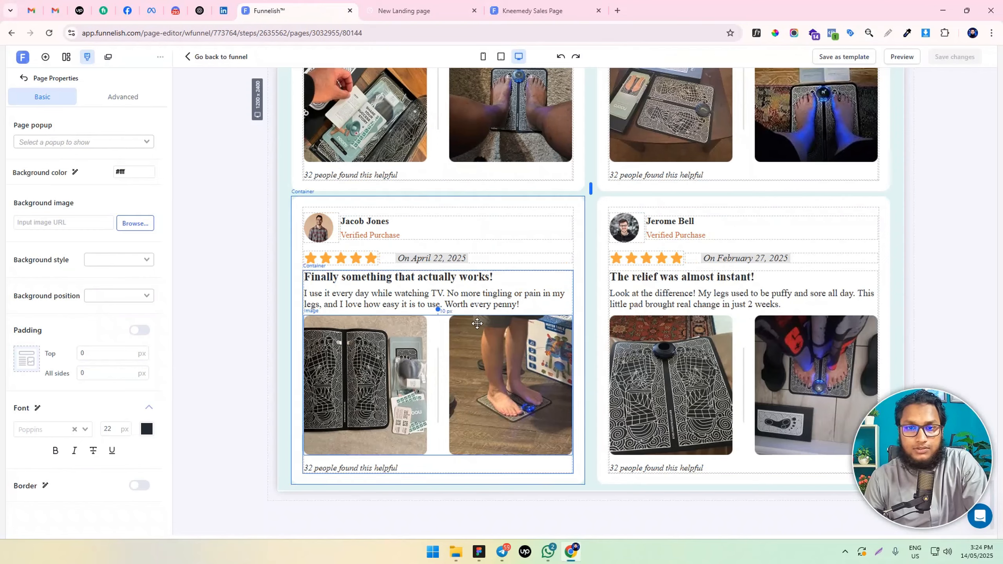
pyautogui.scroll(8, 651, 256)
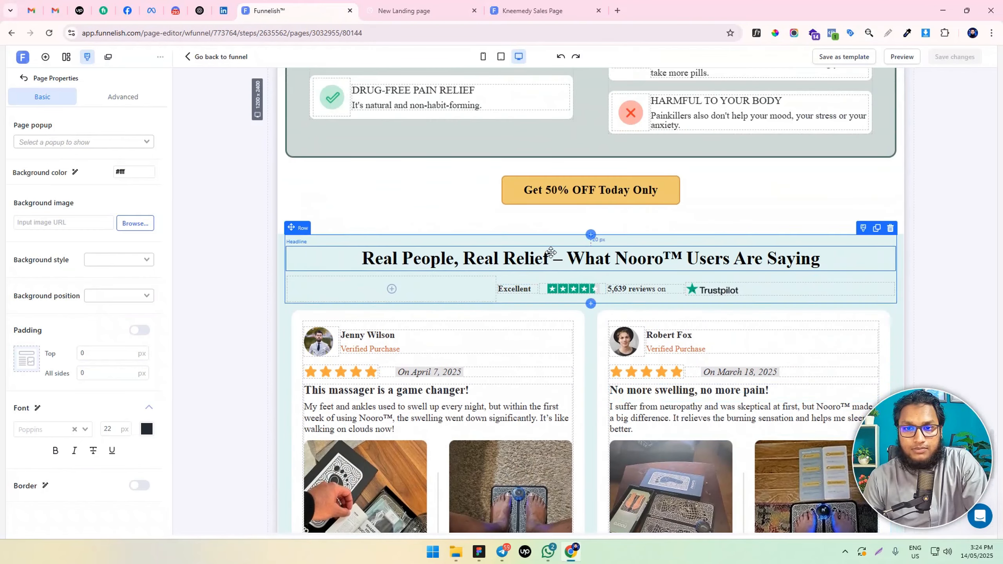
pyautogui.click(279, 239)
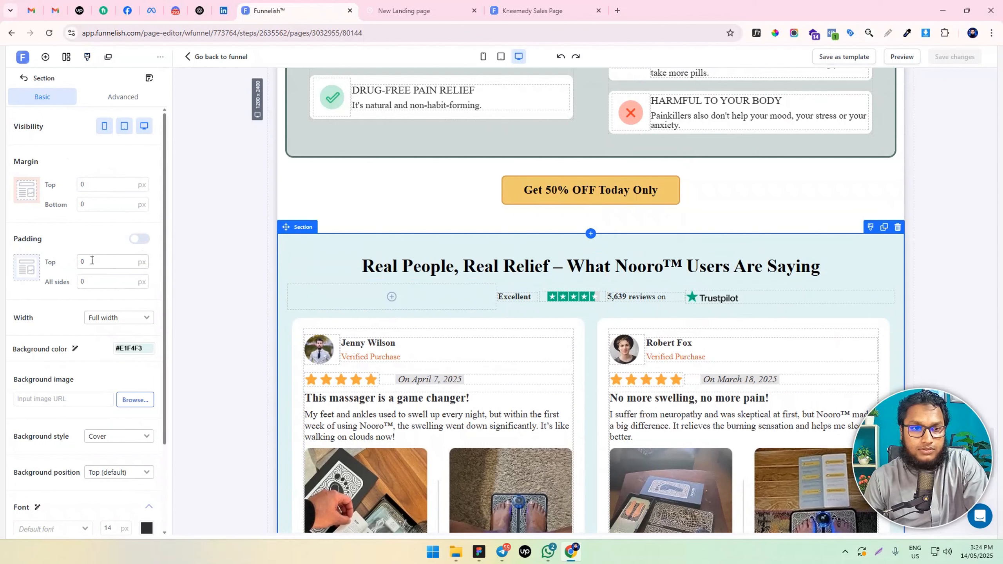
pyautogui.click(139, 239)
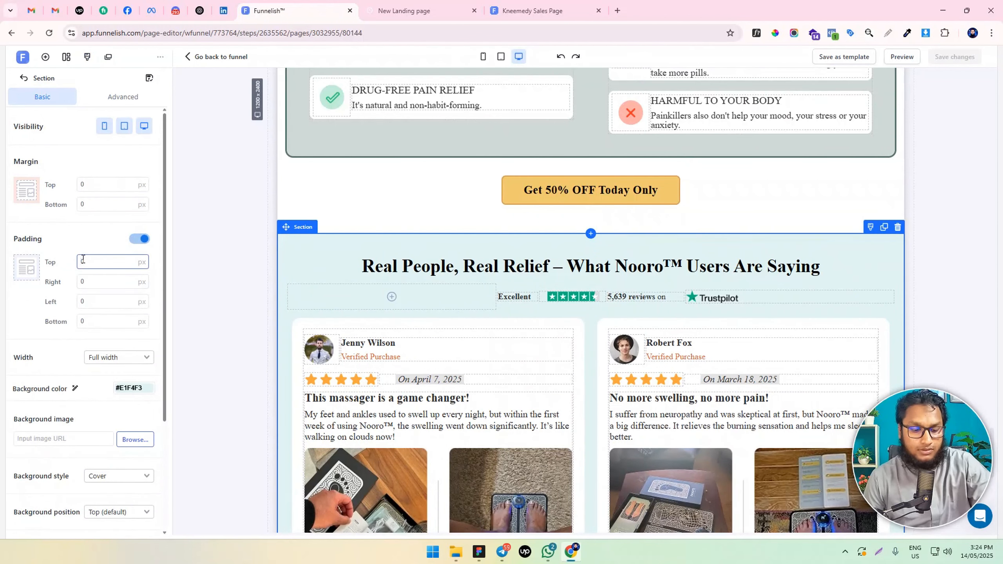
pyautogui.click(79, 320)
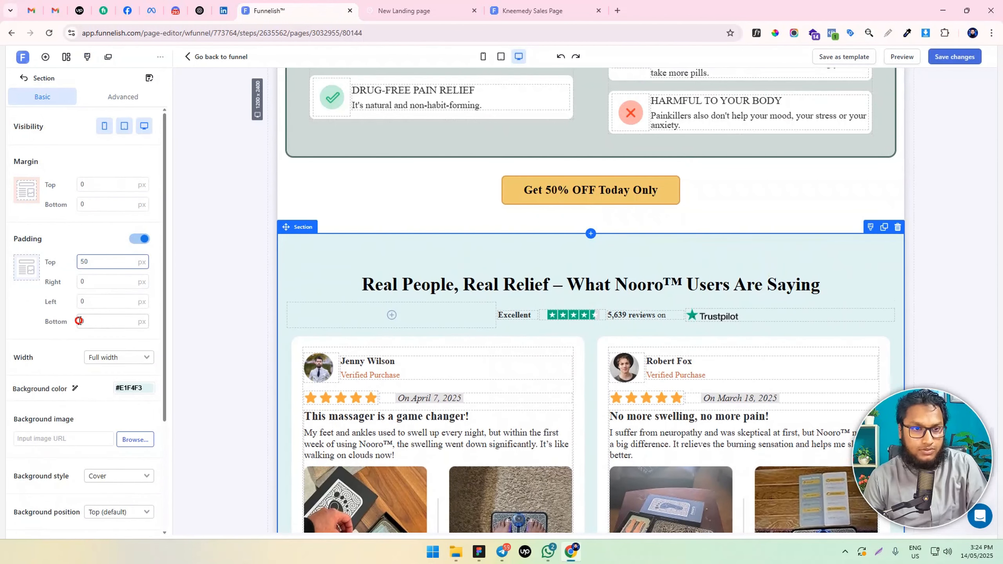
# Give the row holding the "Real People, Real Relief" heading and Trustpilot rating a bottom padding of 30 px
pyautogui.click(463, 270)
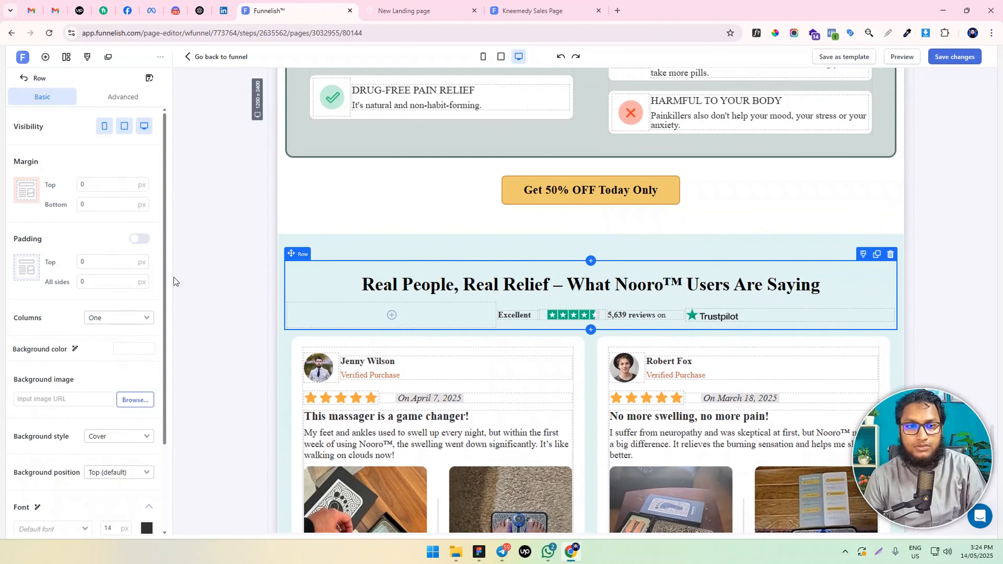
pyautogui.click(134, 240)
pyautogui.write('30')
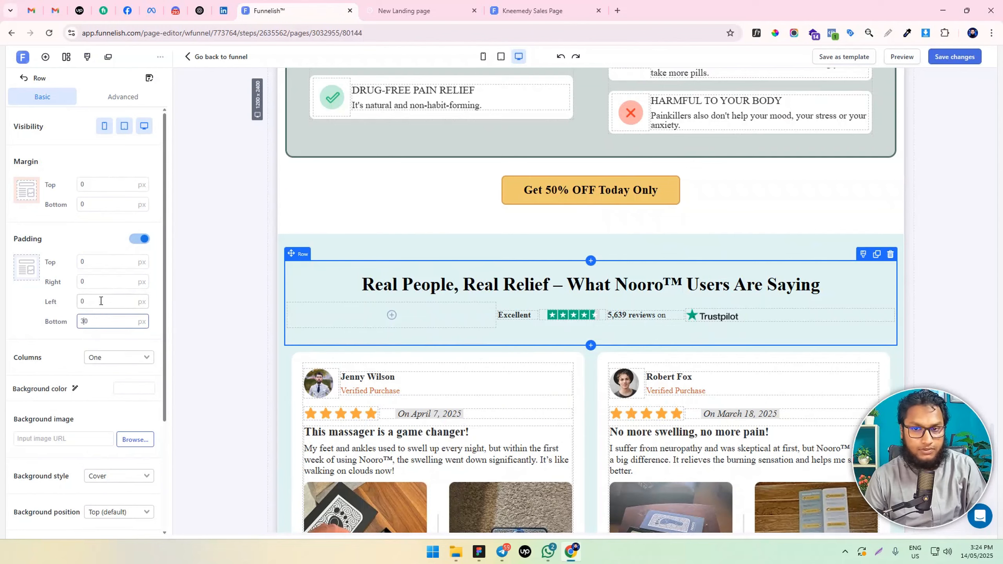
# Save the page changes and add a one-column row beneath the four review cards in the testimonials section
pyautogui.click(963, 58)
pyautogui.scroll(-6, 486, 309)
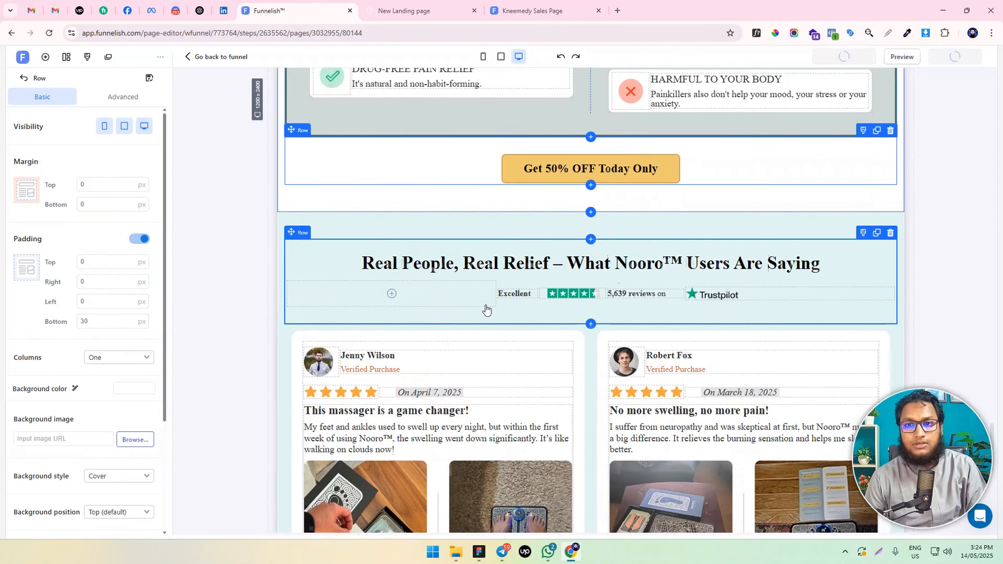
pyautogui.scroll(-3, 506, 307)
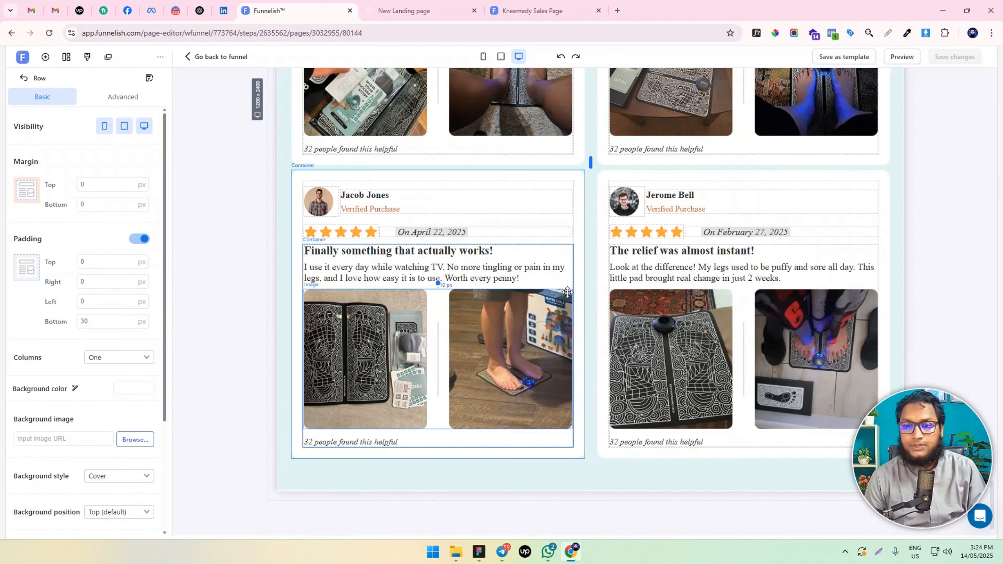
pyautogui.click(590, 464)
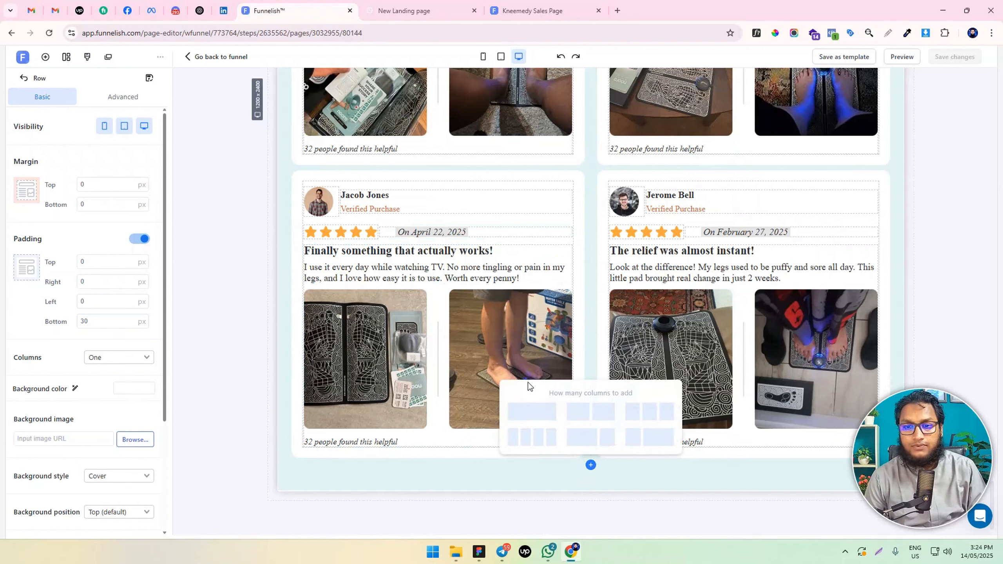
pyautogui.click(539, 426)
# Duplicate the "Get 50% OFF Today Only" button above the testimonials section and move the copy into the new row under the review cards
pyautogui.scroll(15, 493, 414)
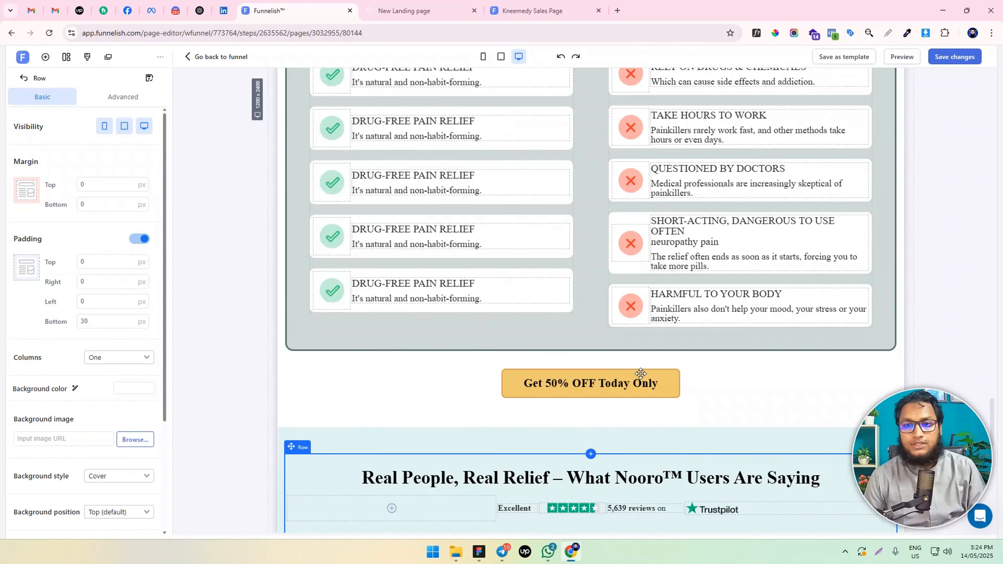
pyautogui.click(759, 382)
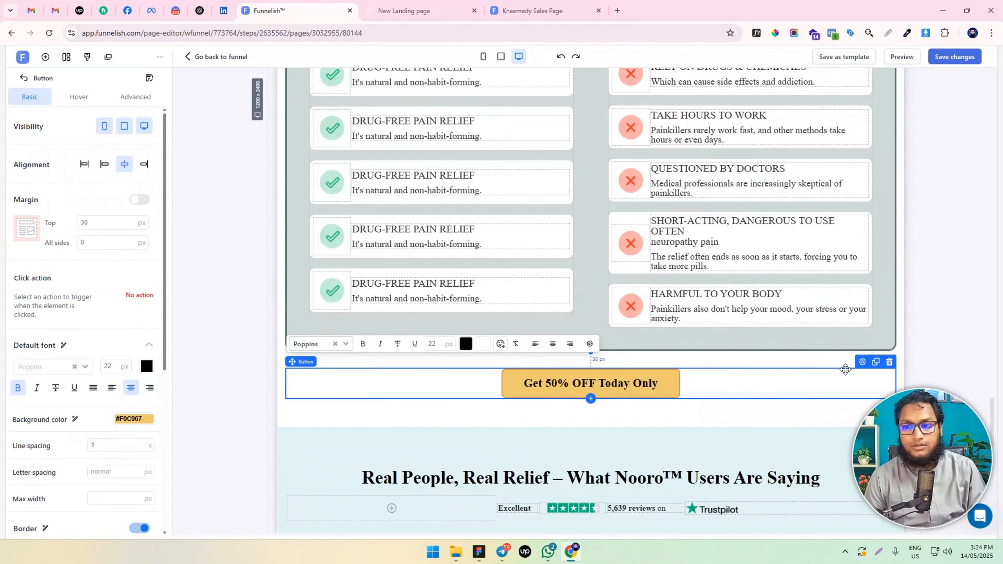
pyautogui.scroll(-3, 595, 351)
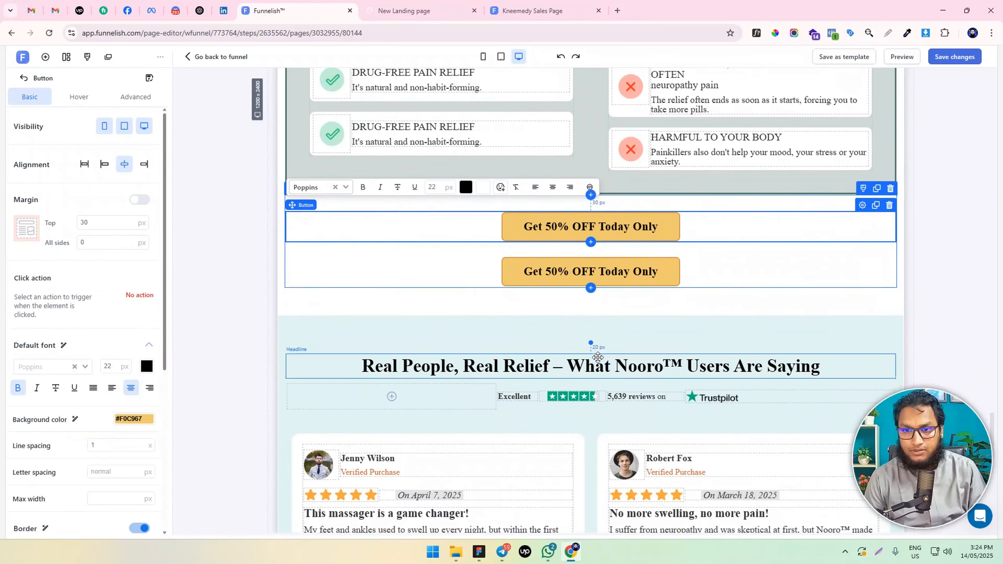
pyautogui.moveTo(632, 268)
pyautogui.mouseDown()
pyautogui.moveTo(643, 433)
pyautogui.moveTo(615, 543)
pyautogui.moveTo(628, 458)
pyautogui.moveTo(674, 471)
pyautogui.mouseUp()
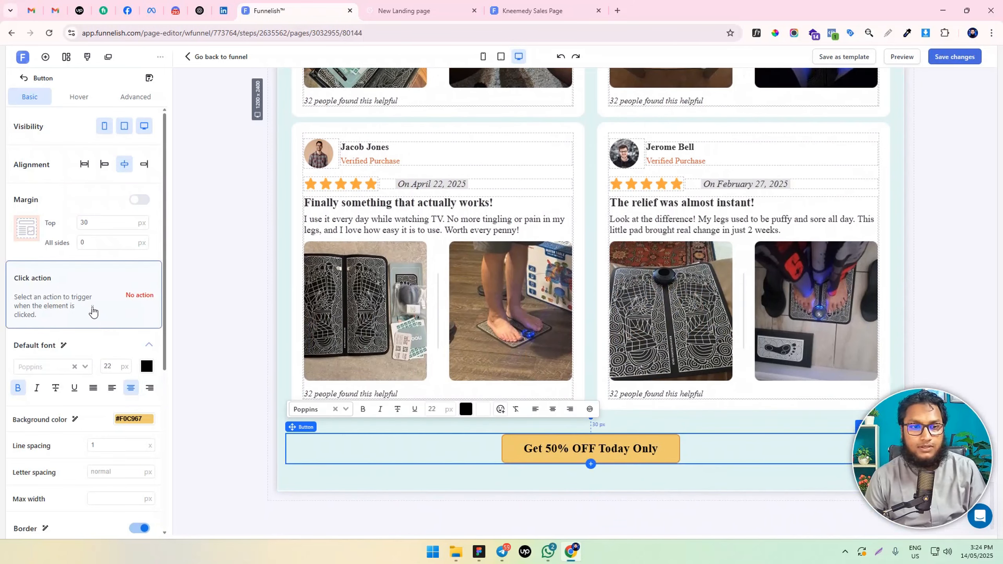
# Set the click action of the button under the review cards to Go to next step
pyautogui.click(91, 308)
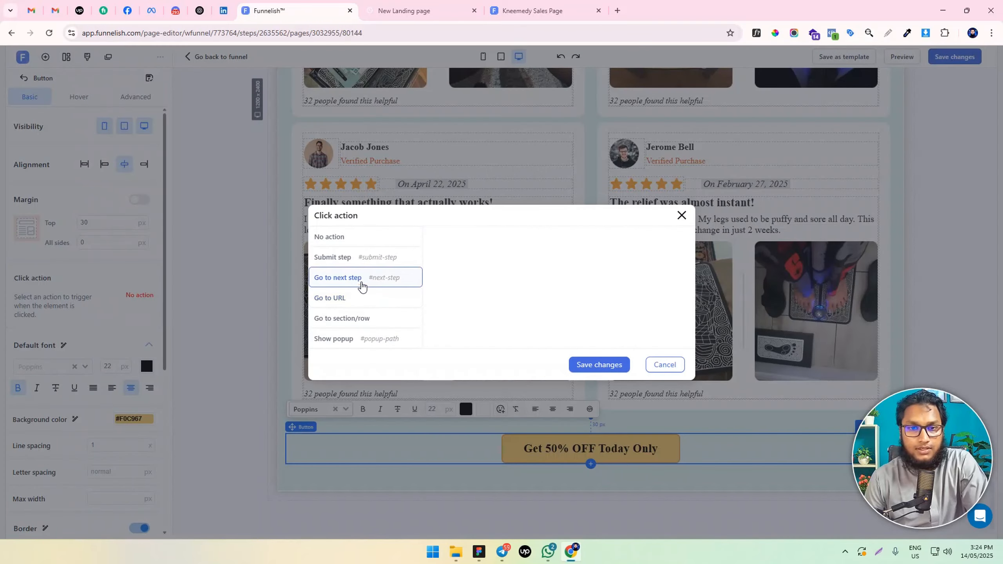
pyautogui.click(361, 285)
pyautogui.click(596, 365)
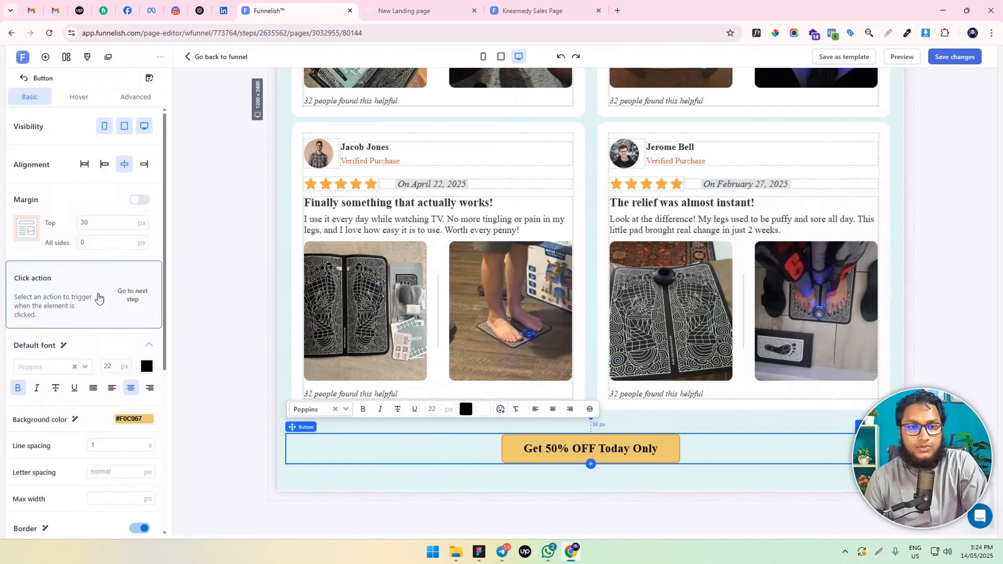
# Set the click action of the button between the comparison box and the "Real People, Real Relief" heading to Go to next step
pyautogui.scroll(10, 563, 181)
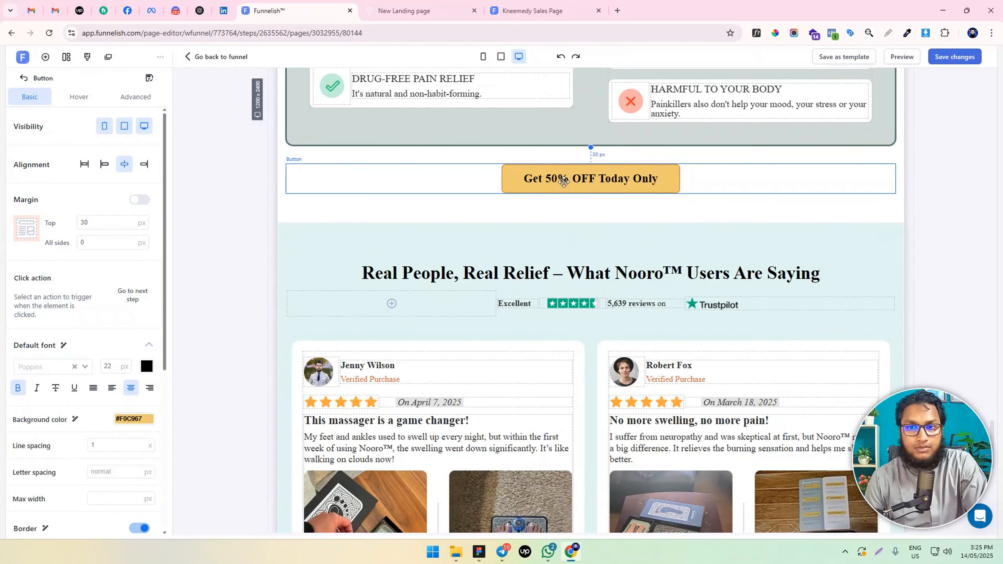
pyautogui.click(563, 181)
pyautogui.click(131, 312)
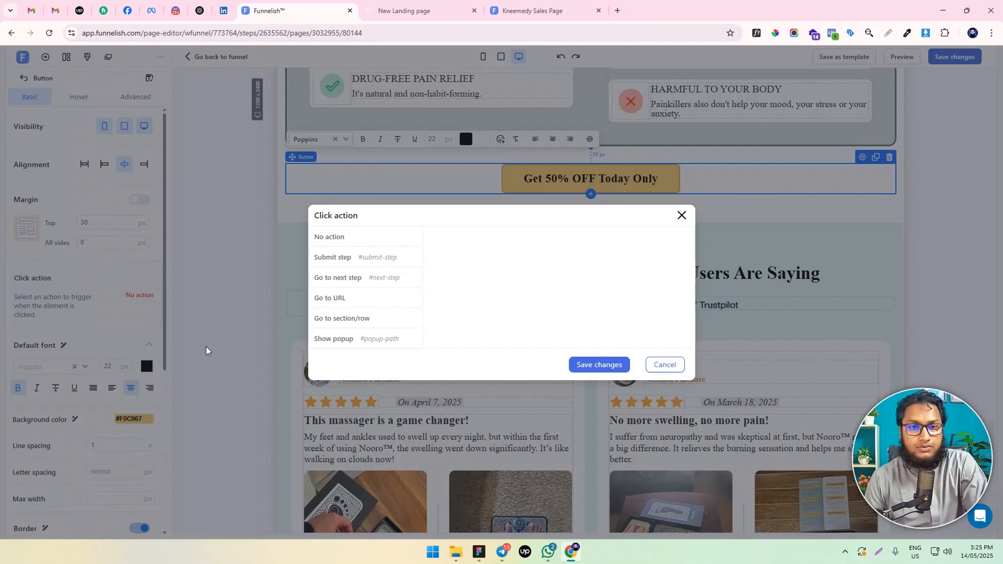
pyautogui.click(354, 282)
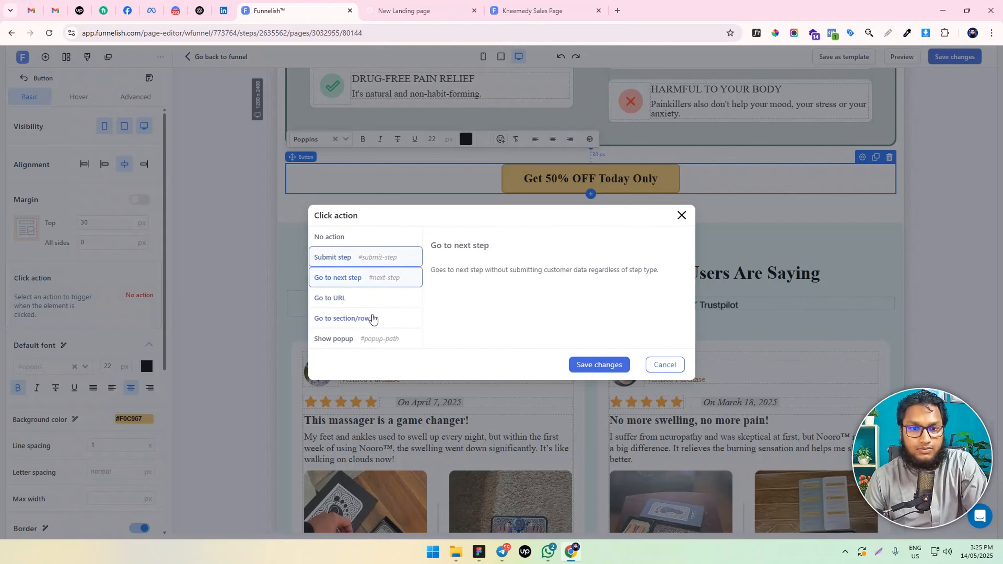
pyautogui.click(608, 364)
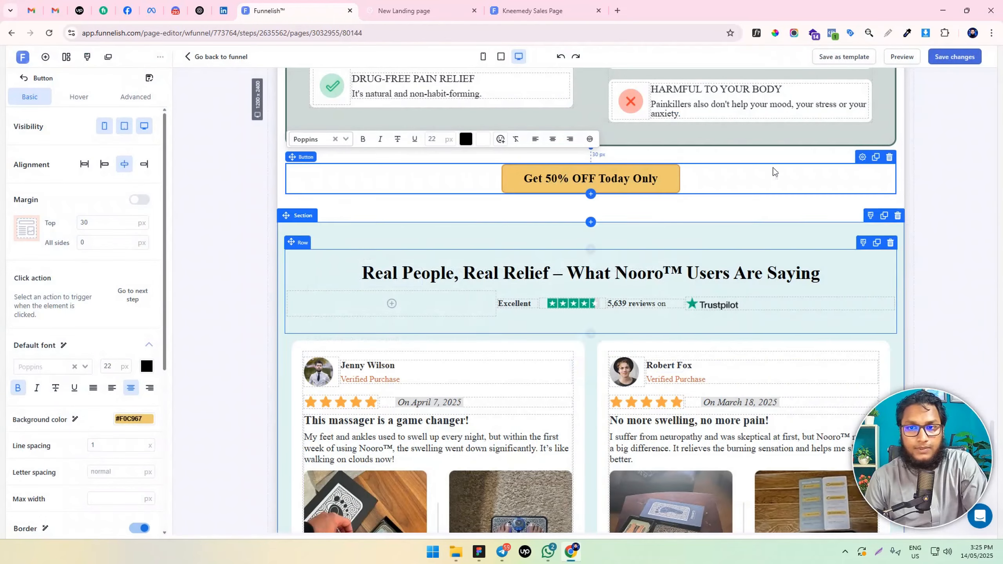
# Set the click action of the button in the "Here's How Nooro Helps Restore Healthy Circulation" section to Go to next step
pyautogui.scroll(15, 572, 278)
pyautogui.scroll(6, 571, 278)
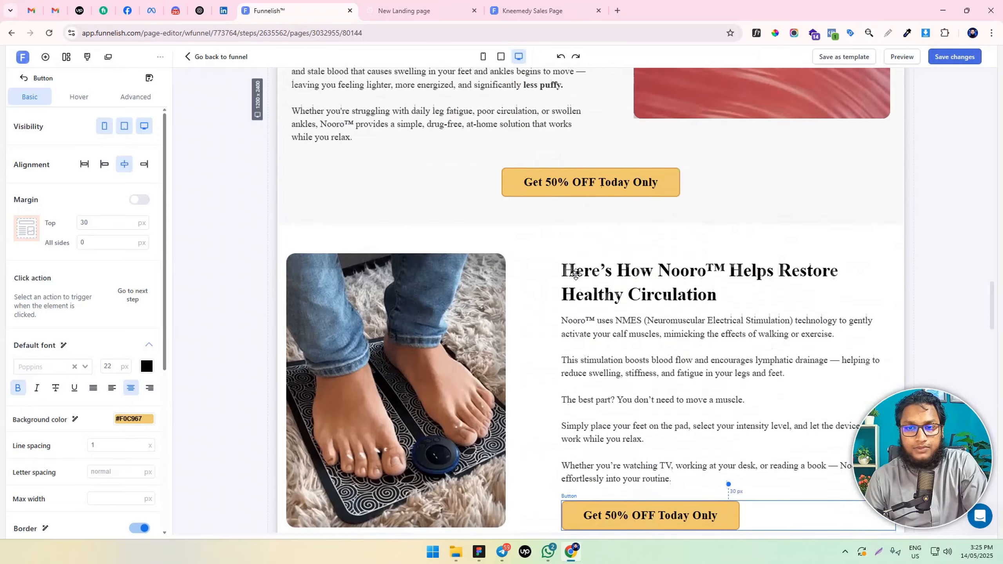
pyautogui.scroll(-6, 671, 356)
pyautogui.click(662, 209)
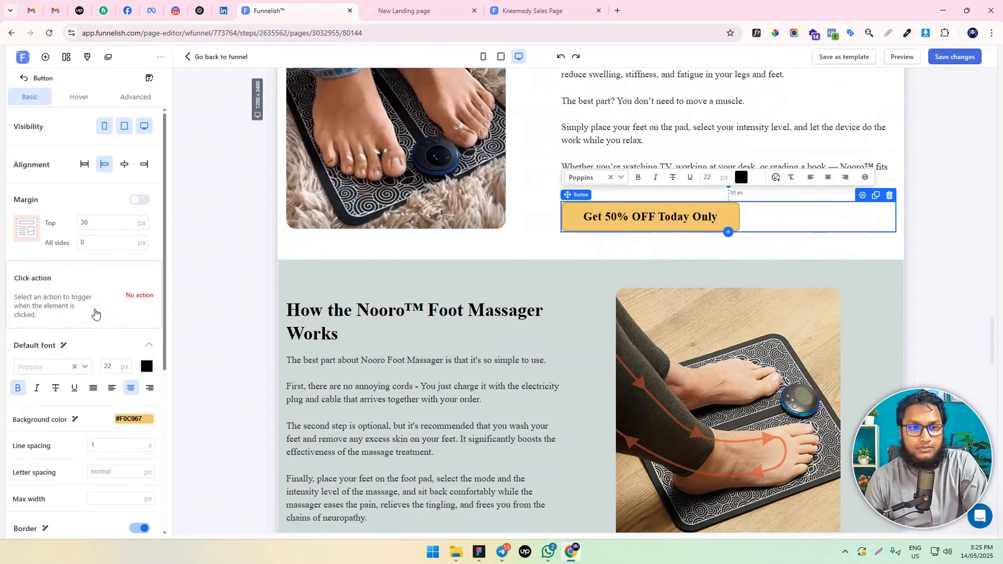
pyautogui.click(93, 315)
pyautogui.click(353, 279)
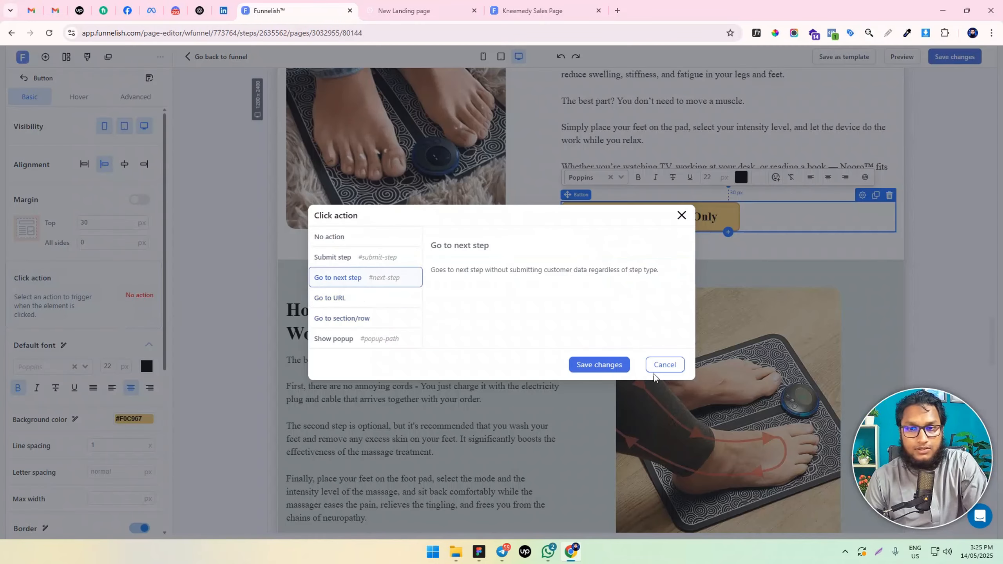
pyautogui.click(614, 366)
# Set the click action of the centred button just above the "Here's How Nooro Helps" section to Go to next step
pyautogui.scroll(6, 632, 316)
pyautogui.click(591, 197)
pyautogui.click(130, 296)
pyautogui.click(347, 278)
pyautogui.click(598, 365)
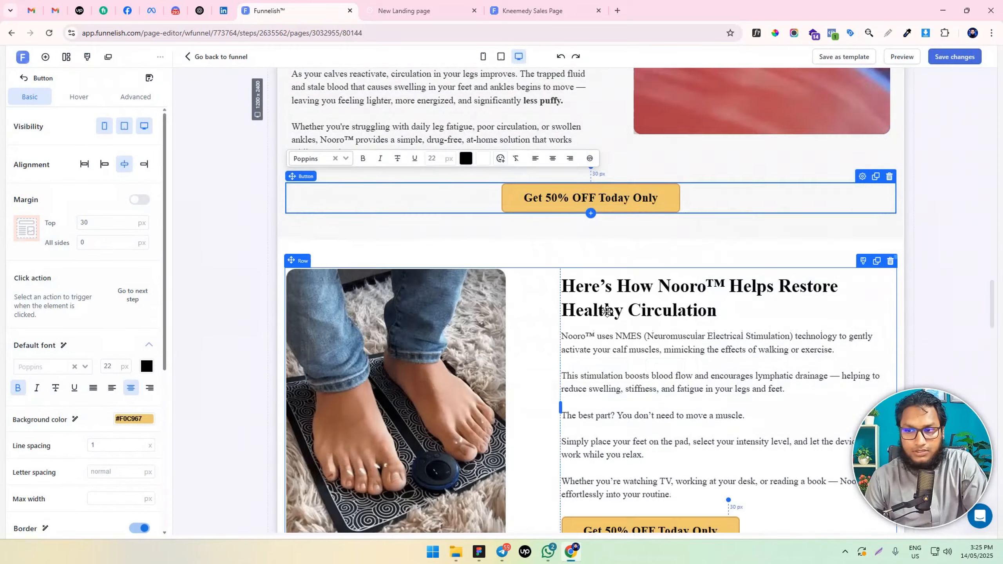
# Set the click action of the button below the Doctor Reviewed card to Go to next step
pyautogui.scroll(16, 613, 307)
pyautogui.scroll(10, 615, 299)
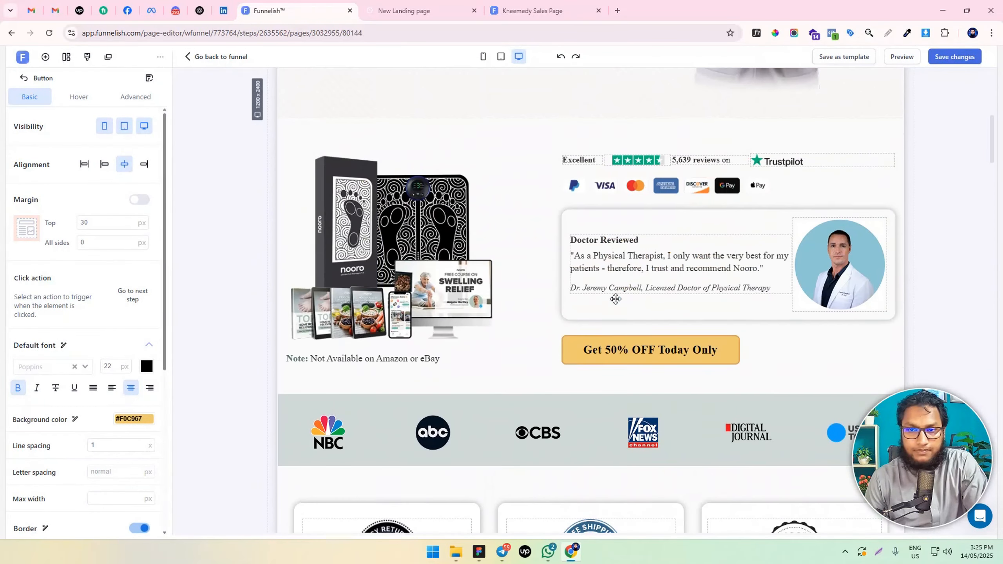
pyautogui.click(615, 346)
pyautogui.click(112, 303)
pyautogui.click(340, 278)
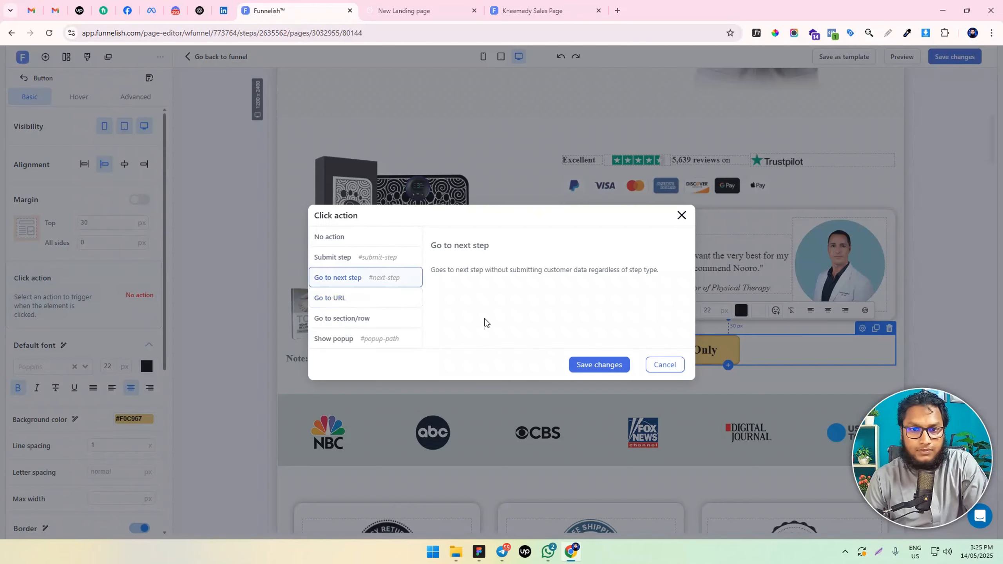
pyautogui.click(595, 364)
# Set the click action of the hero section's "Get 50% OFF Today Only" button to Go to next step
pyautogui.scroll(1, 636, 367)
pyautogui.scroll(7, 637, 366)
pyautogui.scroll(-4, 558, 383)
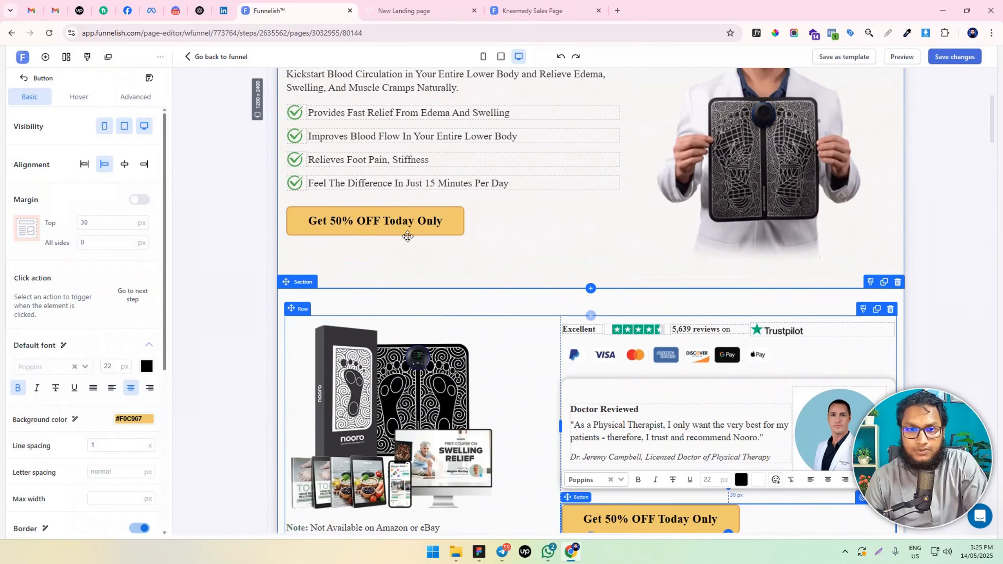
pyautogui.click(408, 238)
pyautogui.click(333, 226)
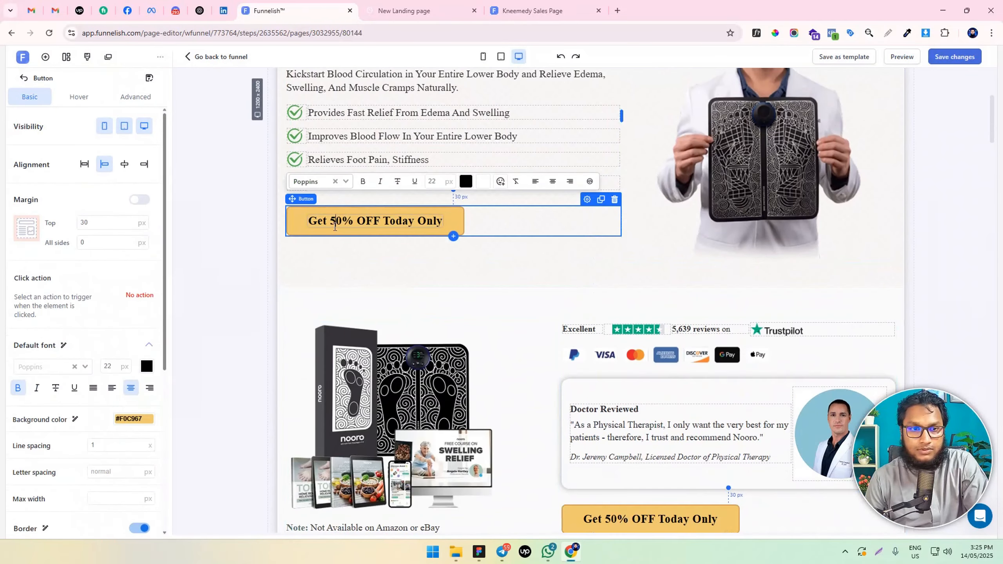
pyautogui.click(98, 304)
pyautogui.click(363, 278)
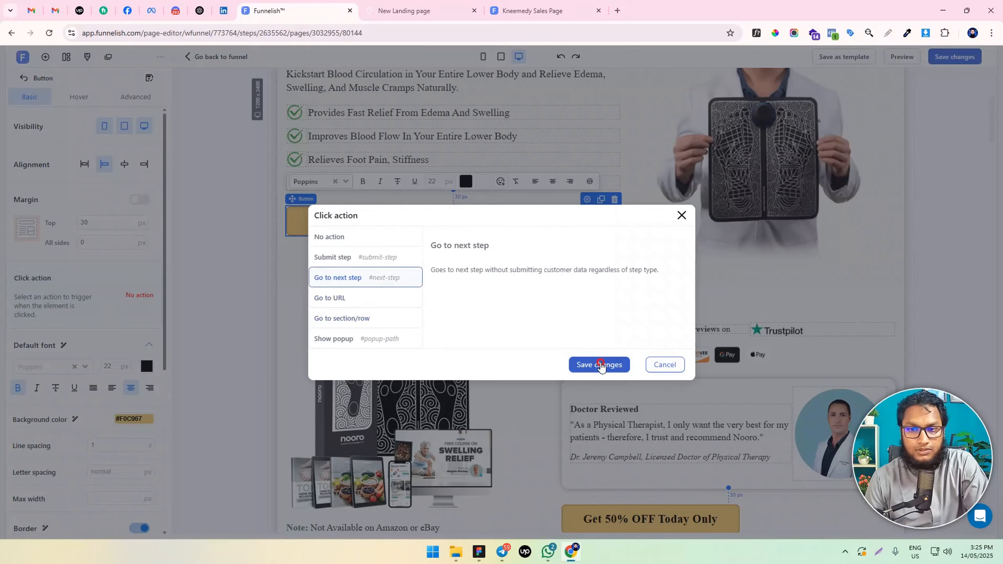
pyautogui.click(596, 364)
# Save the page changes and add a full-width section with a two-column row below the testimonials section
pyautogui.scroll(5, 759, 196)
pyautogui.scroll(-20, 759, 197)
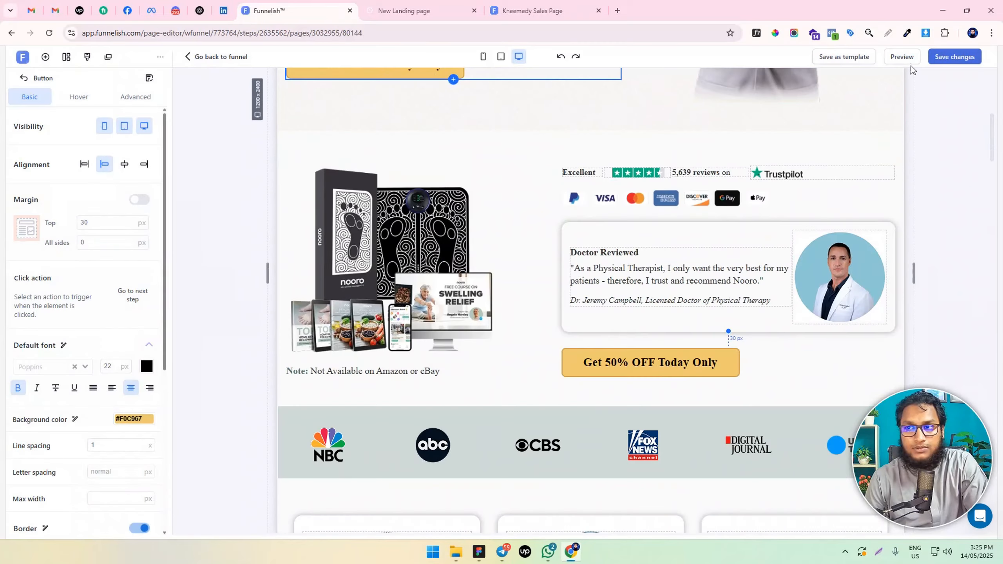
pyautogui.scroll(-20, 713, 283)
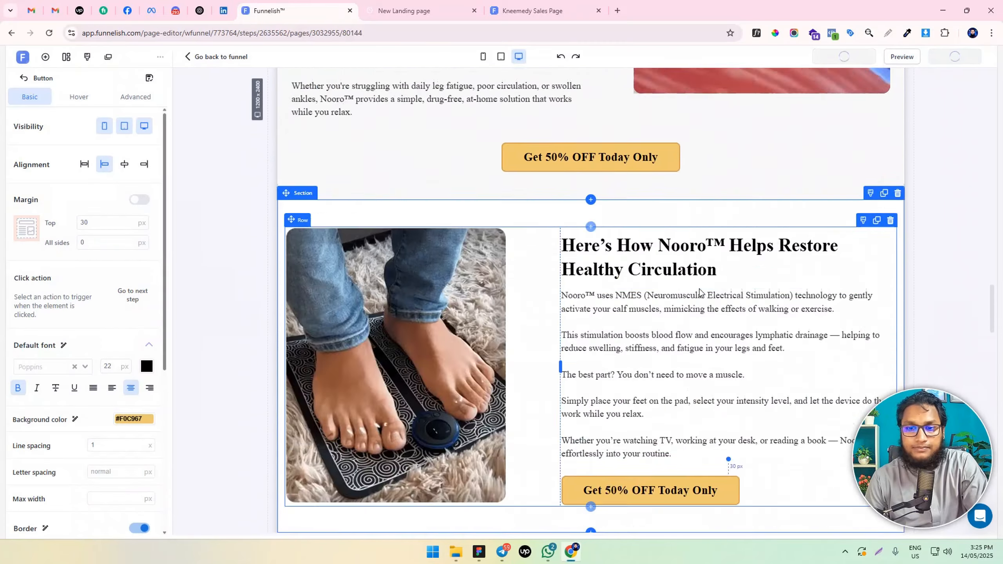
pyautogui.scroll(-1, 694, 291)
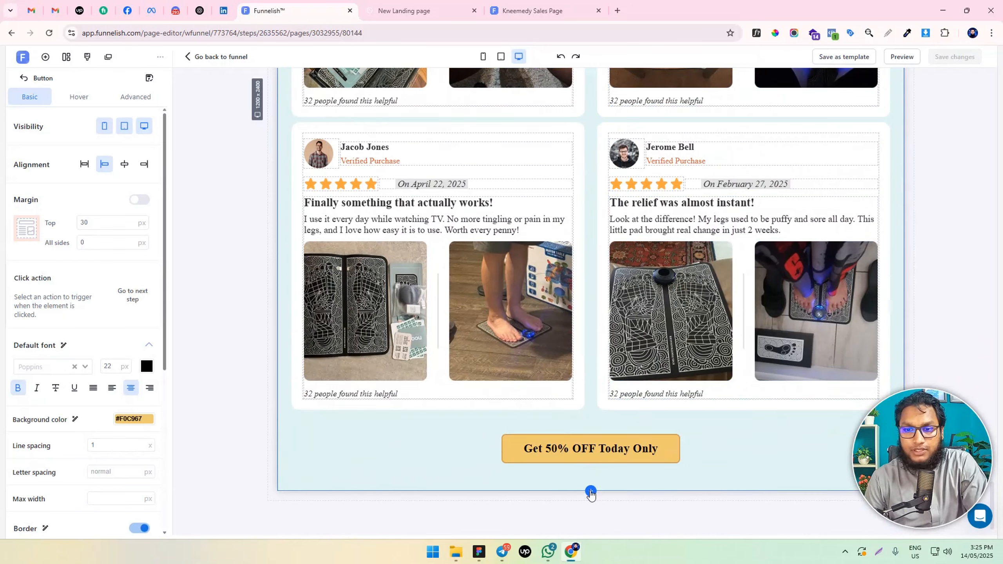
pyautogui.click(591, 491)
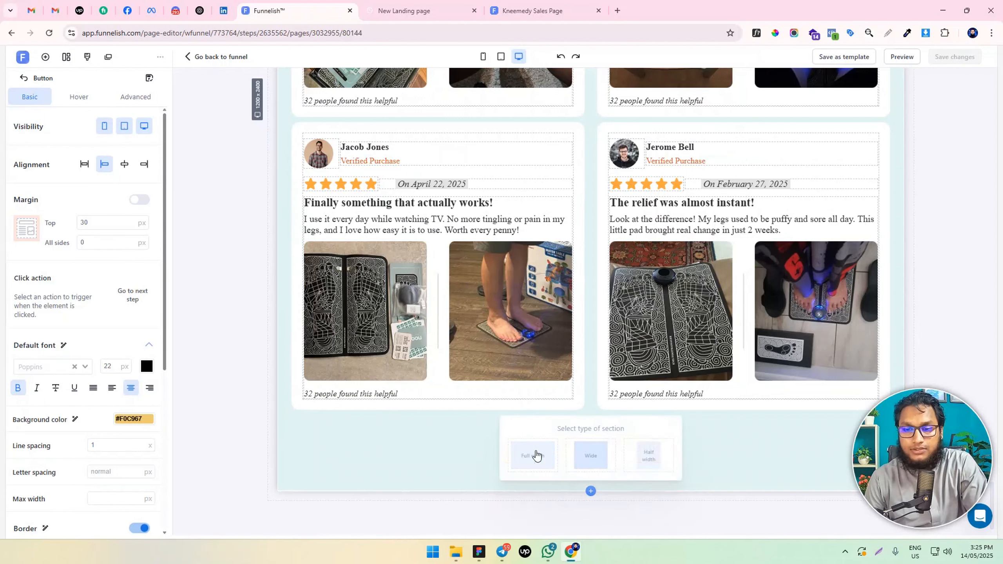
pyautogui.click(543, 458)
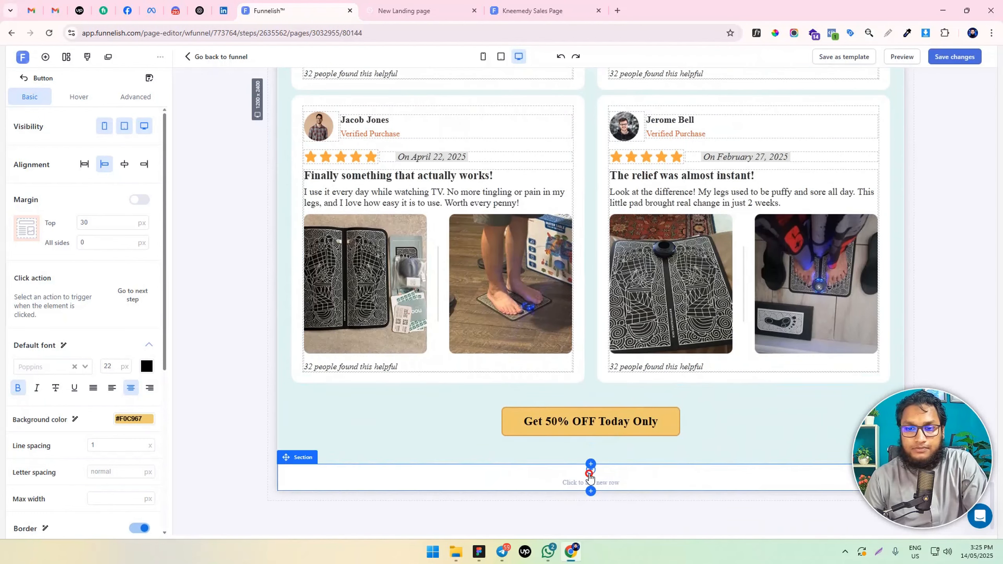
pyautogui.click(590, 466)
pyautogui.click(604, 416)
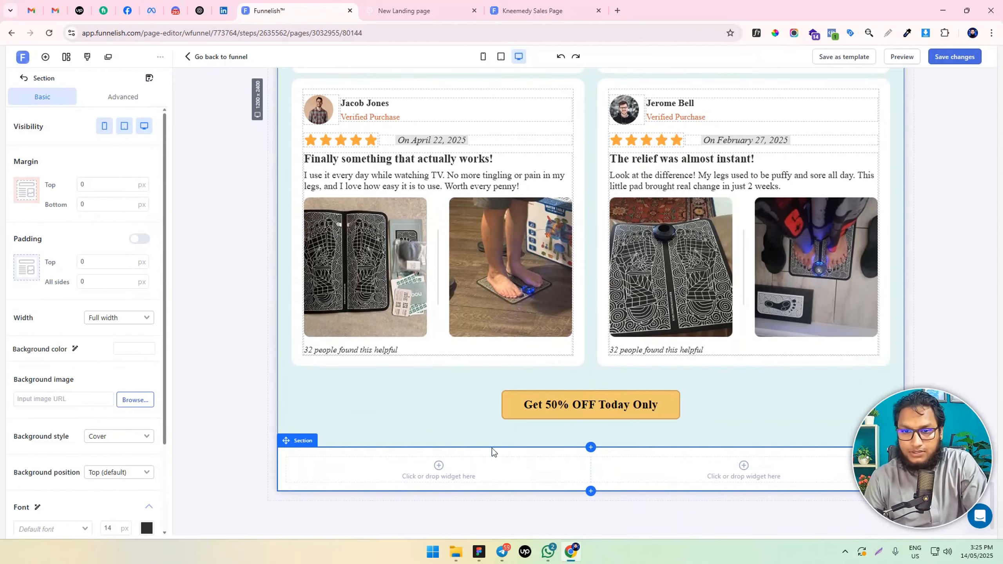
# Add an image to the new row's first column, choosing the numbered picture of the foot massager package contents
pyautogui.click(443, 484)
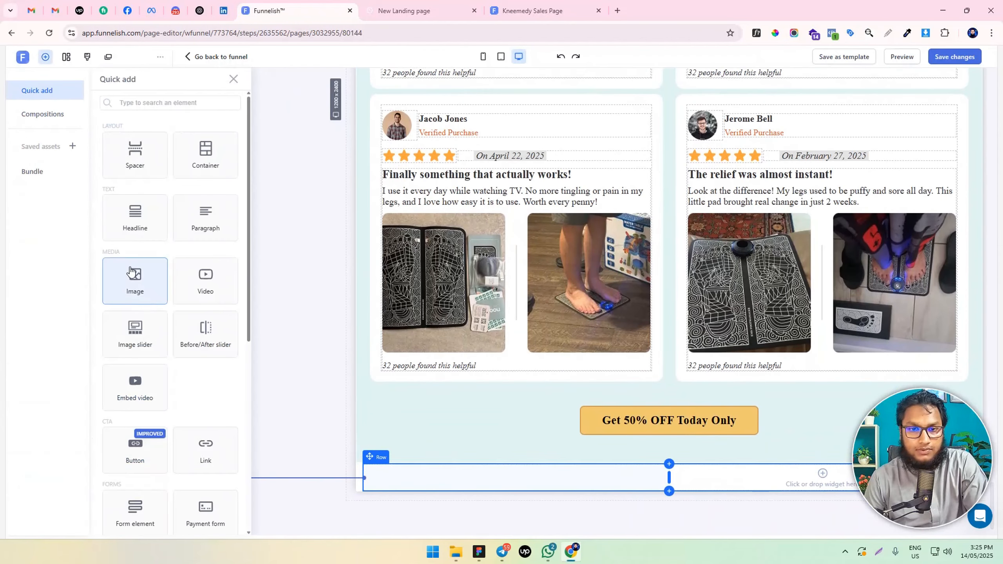
pyautogui.click(134, 279)
pyautogui.click(135, 299)
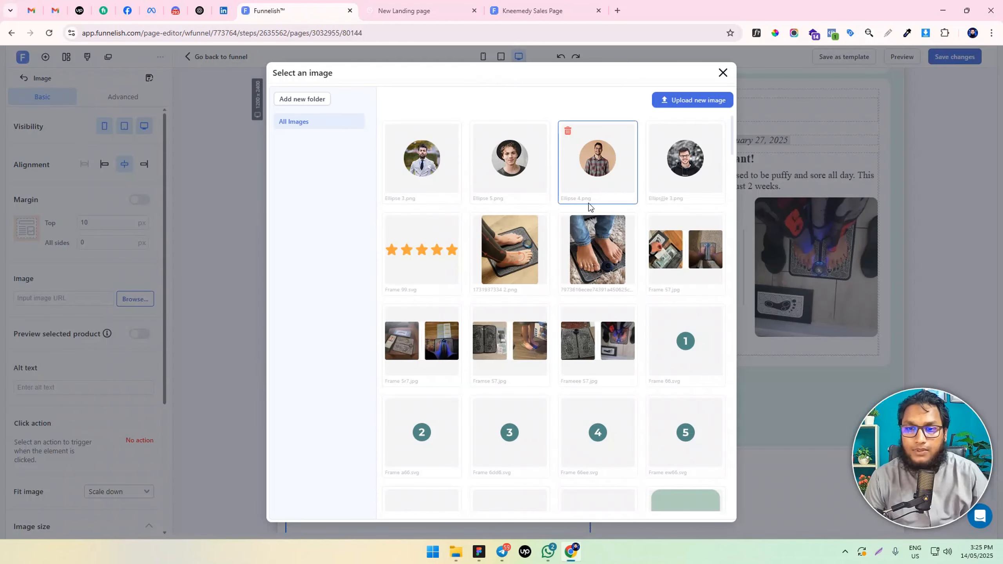
pyautogui.scroll(-1, 552, 263)
pyautogui.scroll(-10, 552, 263)
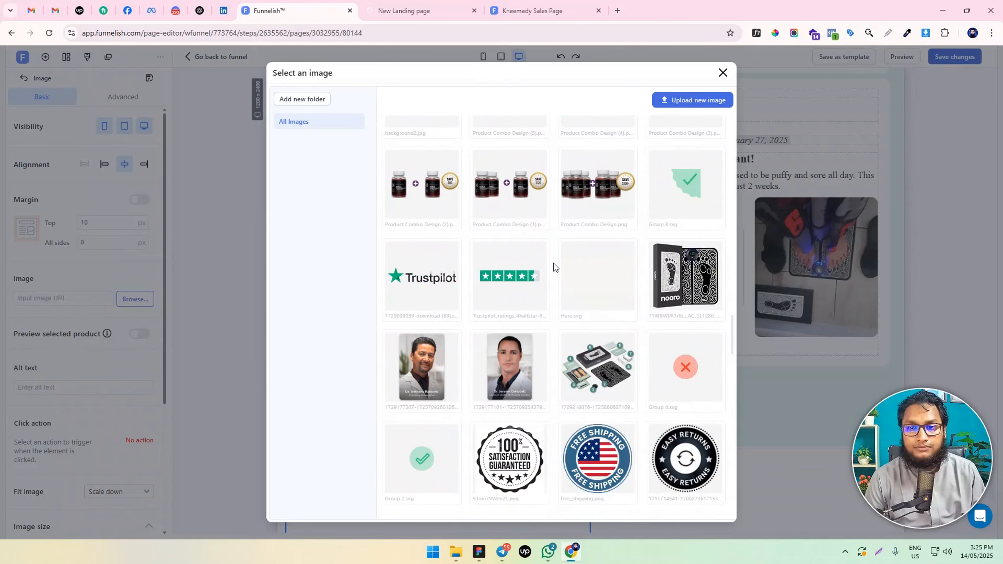
pyautogui.click(607, 382)
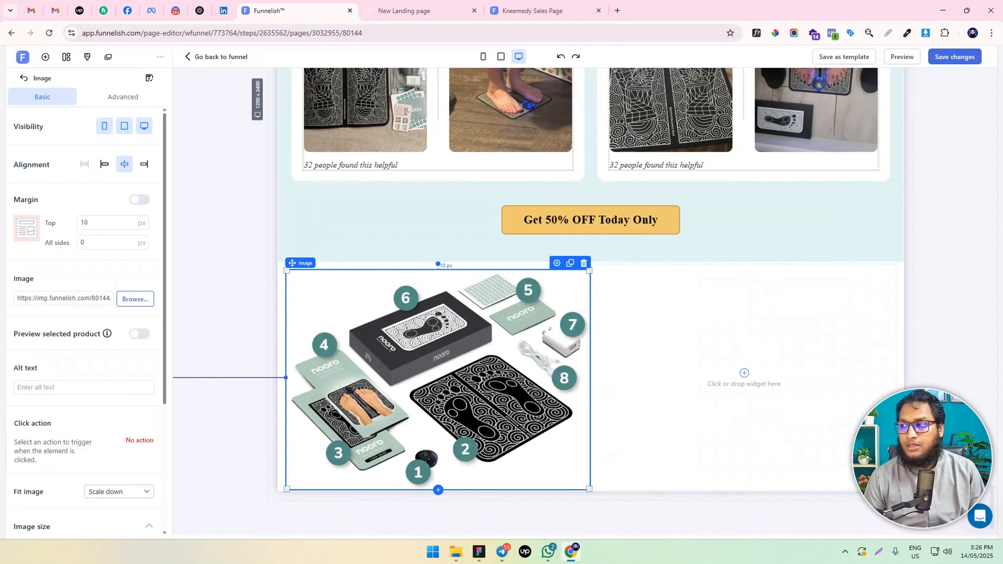
# Add a headline to the empty second column beside the package contents image
pyautogui.hotkey('alt', 'Tab')
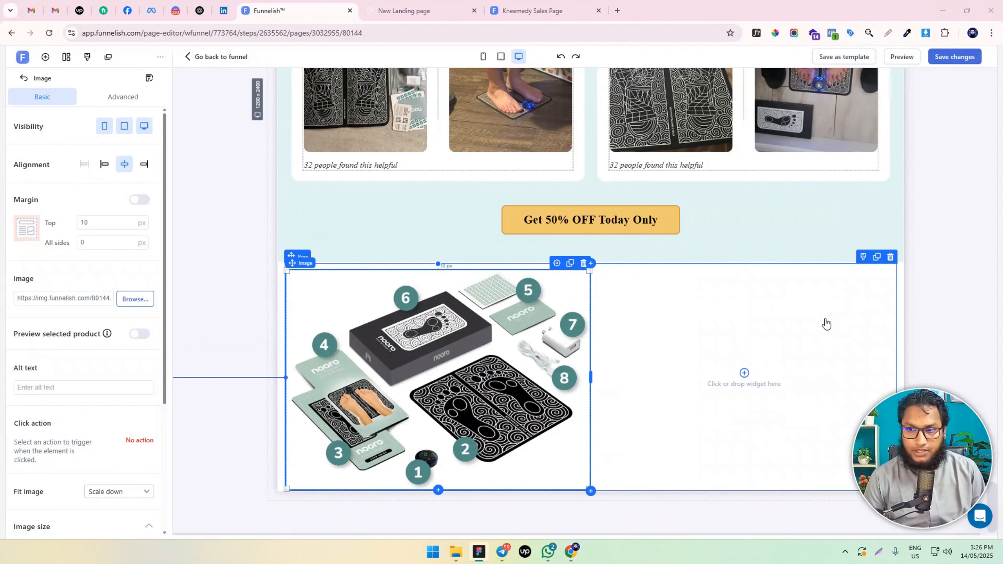
pyautogui.scroll(7, 750, 358)
pyautogui.scroll(-6, 755, 341)
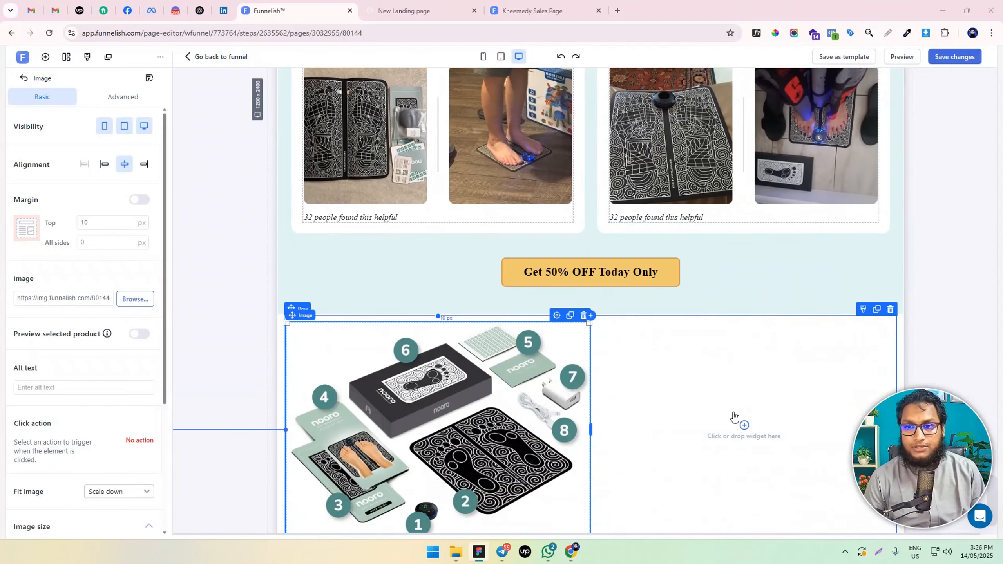
pyautogui.click(743, 422)
pyautogui.click(152, 219)
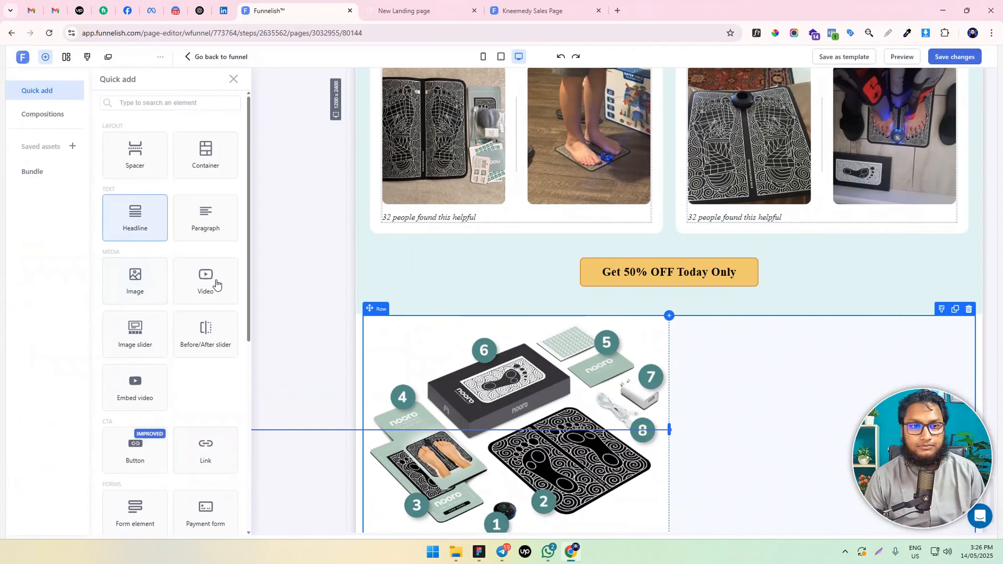
# Set the new headline's top margin to 0 px and its top and all-sides padding to 0 px
pyautogui.click(109, 180)
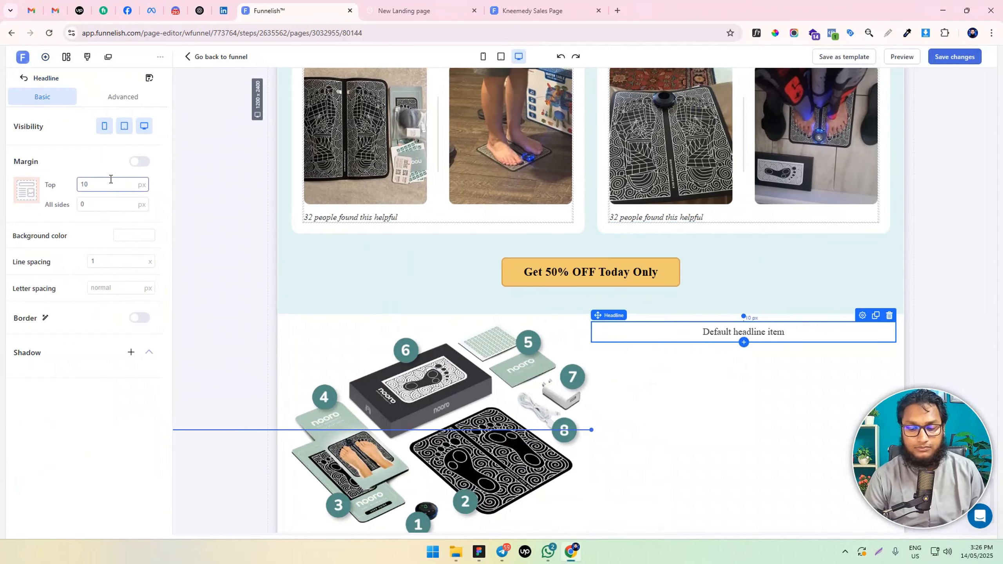
pyautogui.hotkey('ctrl', 'a')
pyautogui.write('0')
pyautogui.click(131, 100)
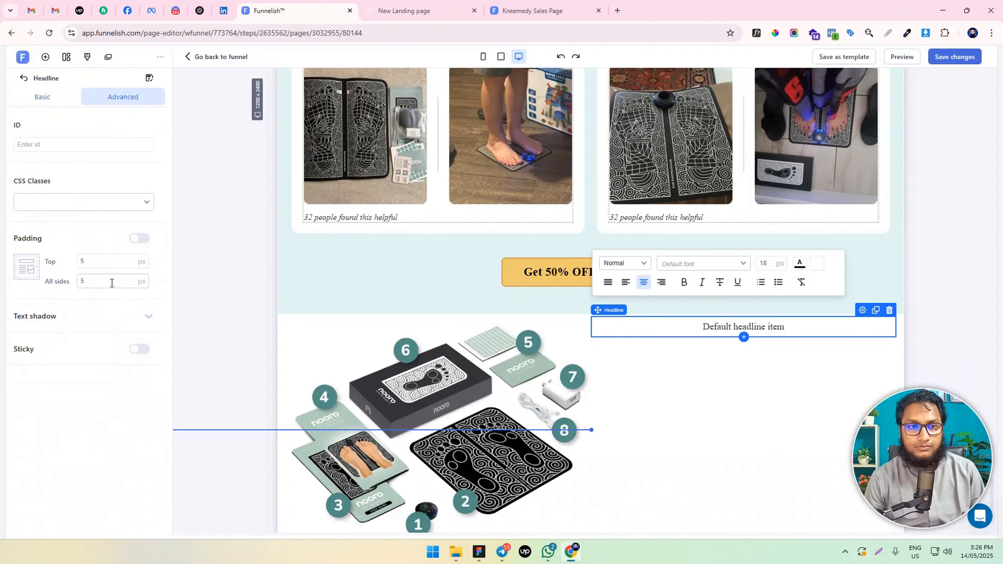
pyautogui.write('0')
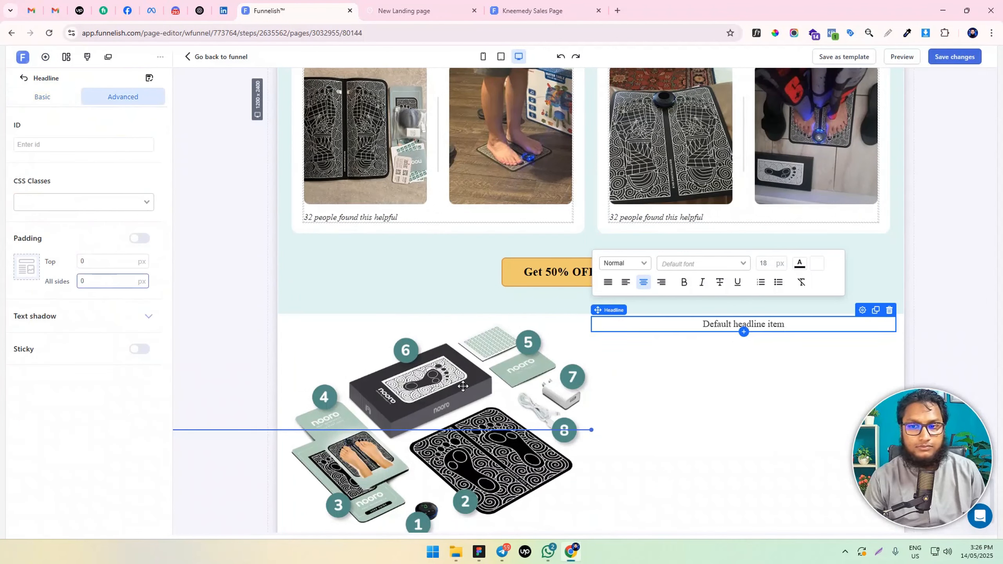
# Replace the default headline text with "Inside The Treatment Kit" and set its text style to Normal
pyautogui.doubleClick(721, 320)
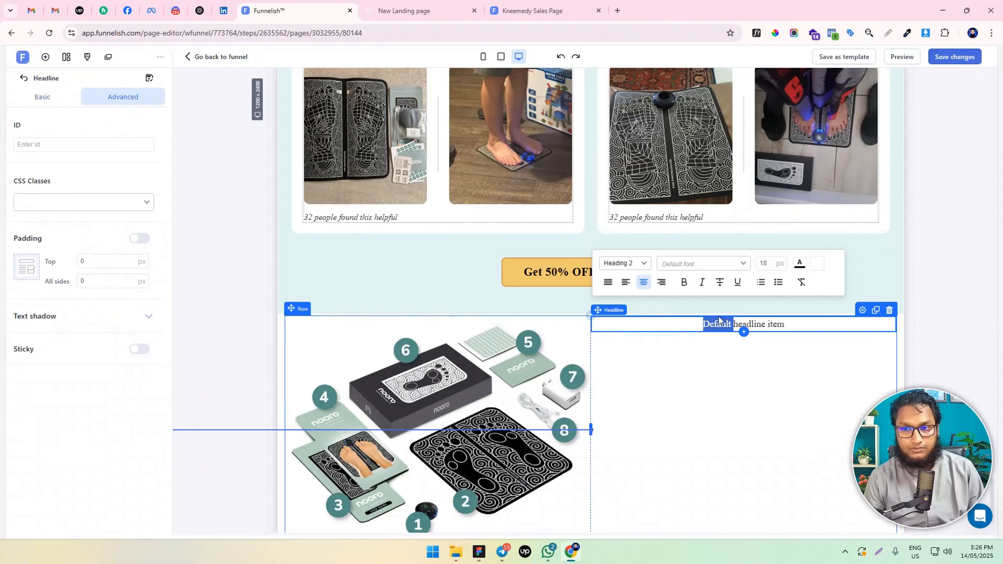
pyautogui.hotkey('ctrl', 'a')
pyautogui.write('Inside The Treatment Kit')
pyautogui.click(630, 268)
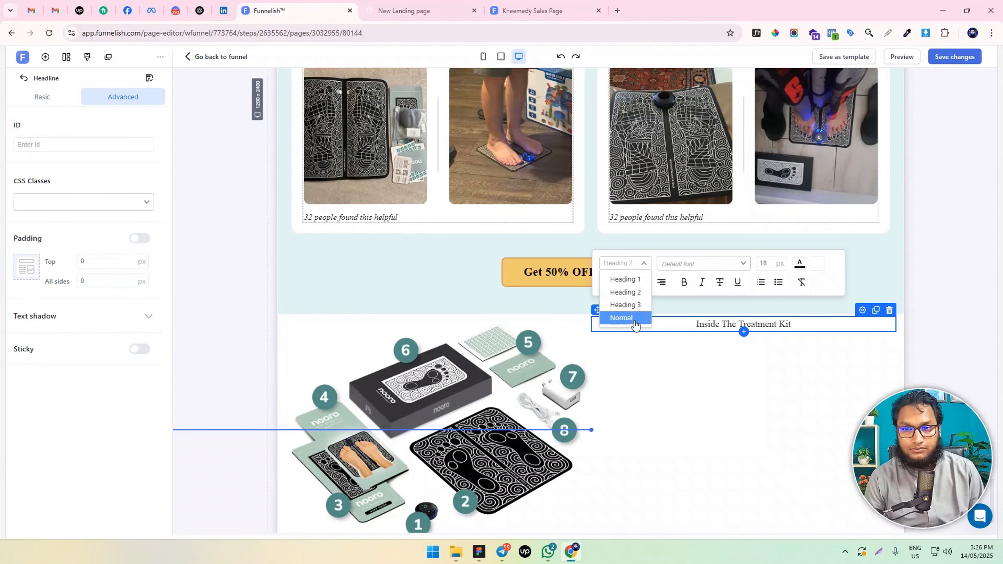
pyautogui.click(630, 319)
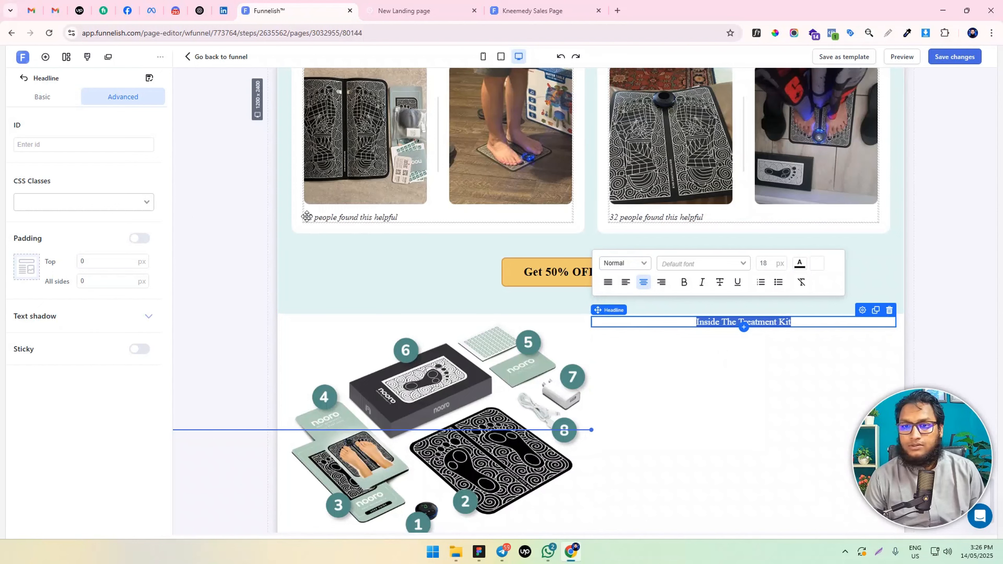
# Set the "Inside The Treatment Kit" headline's font size to 30 px and left-align it
pyautogui.click(764, 264)
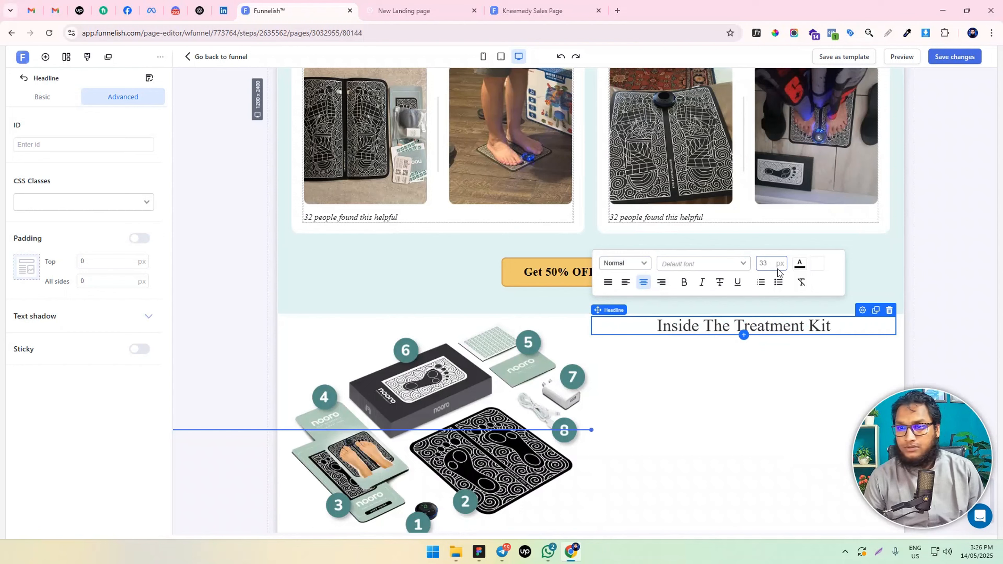
pyautogui.write('30')
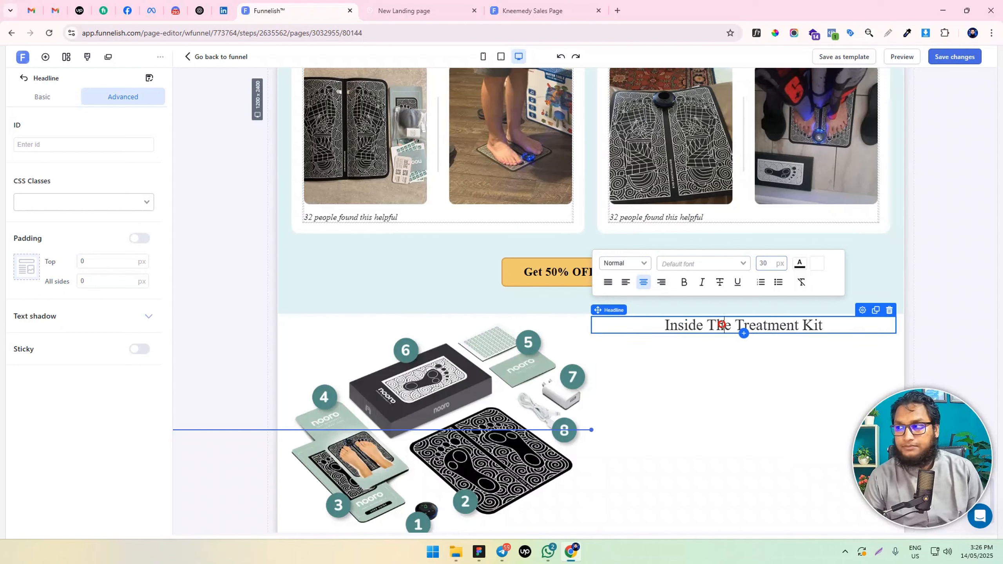
pyautogui.tripleClick(721, 324)
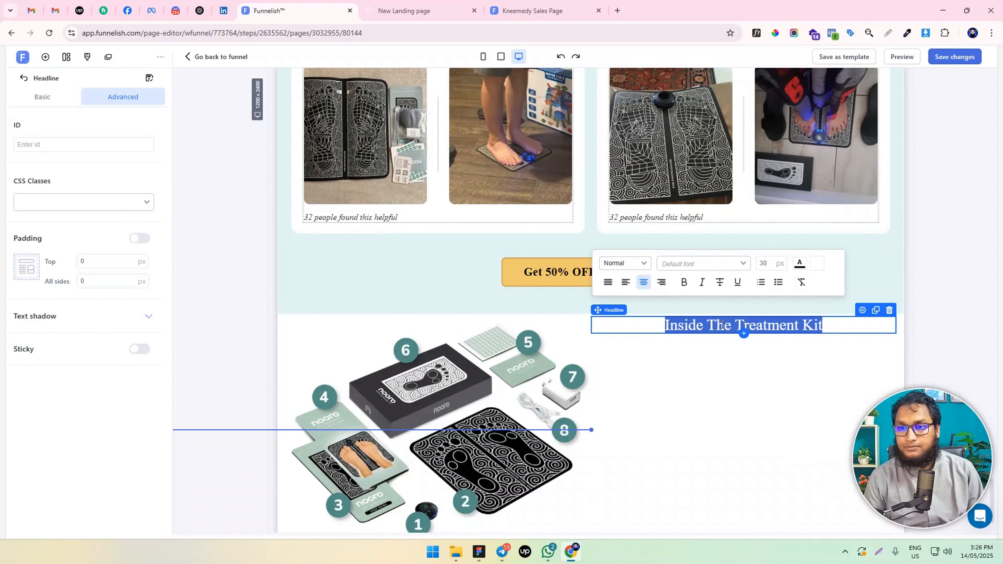
pyautogui.click(625, 282)
pyautogui.click(679, 367)
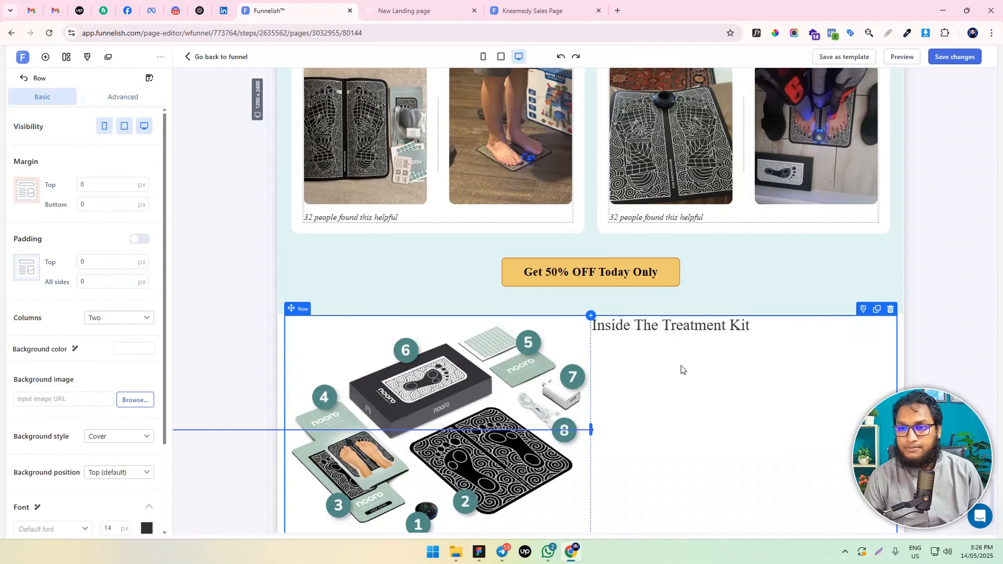
# Left-align the package contents image and set its top margin to 0 px
pyautogui.scroll(-1, 678, 367)
pyautogui.click(503, 351)
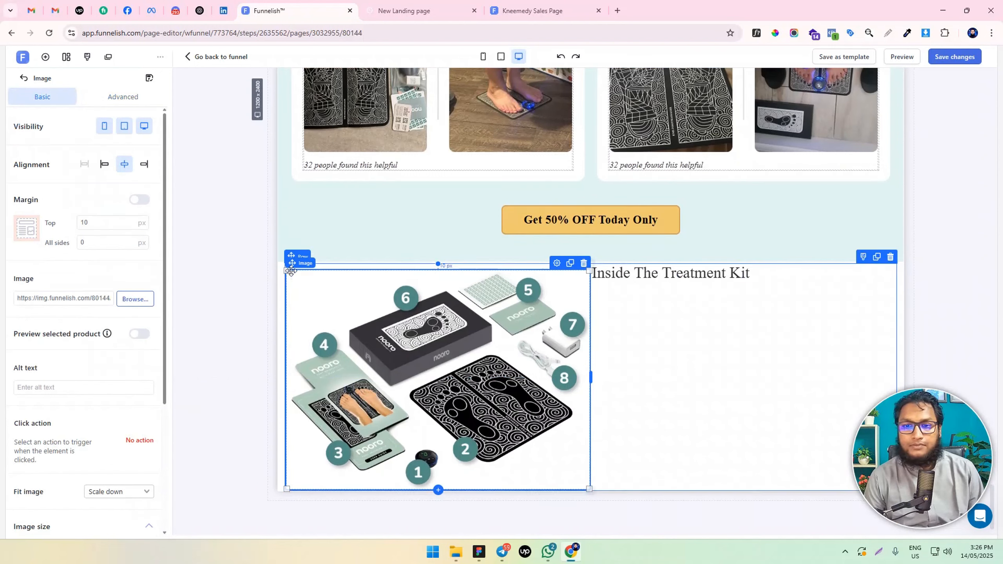
pyautogui.click(104, 163)
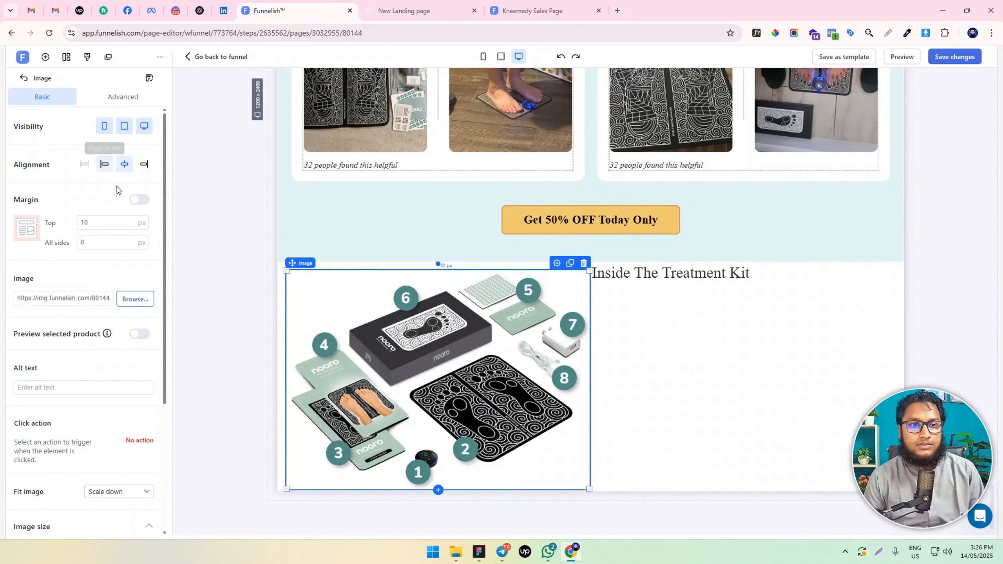
pyautogui.write('0')
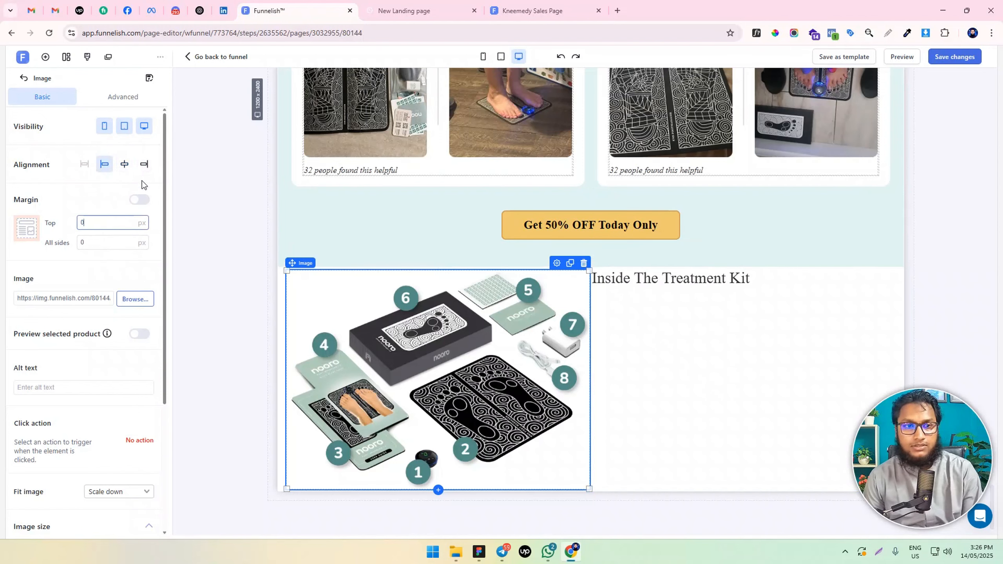
# Enable individual side margins for the package contents image and set the right margin to 50 px
pyautogui.click(138, 202)
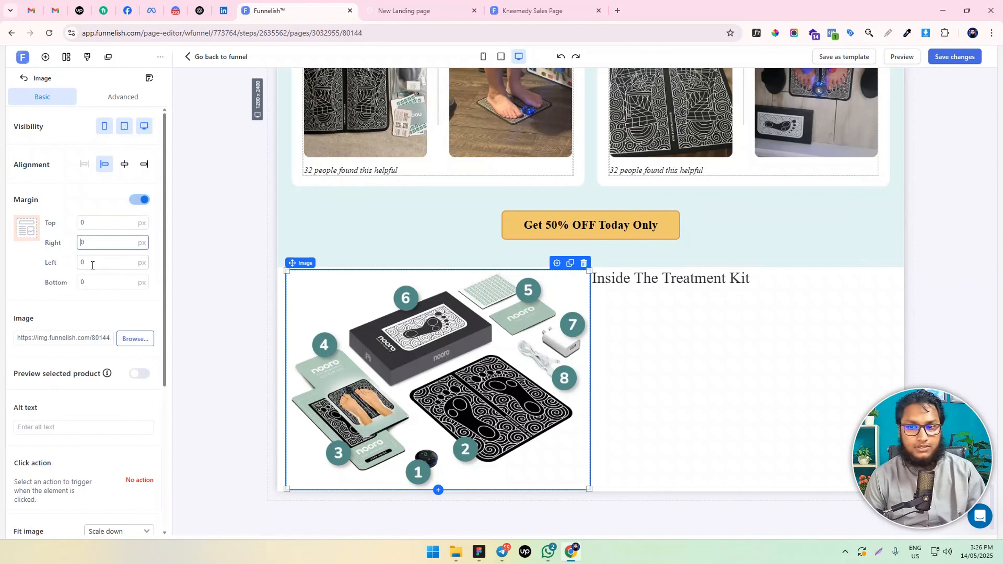
pyautogui.write('3')
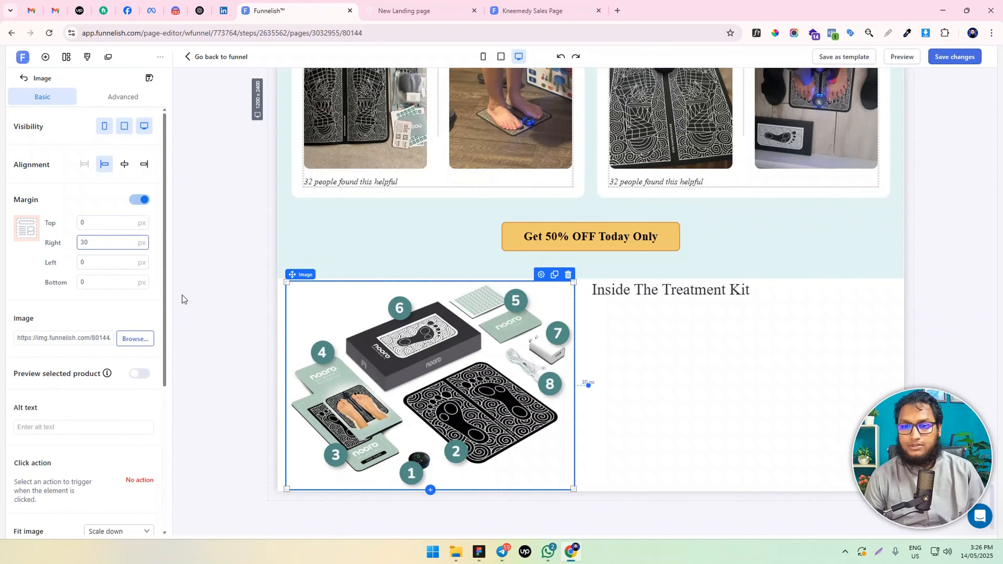
pyautogui.write('50')
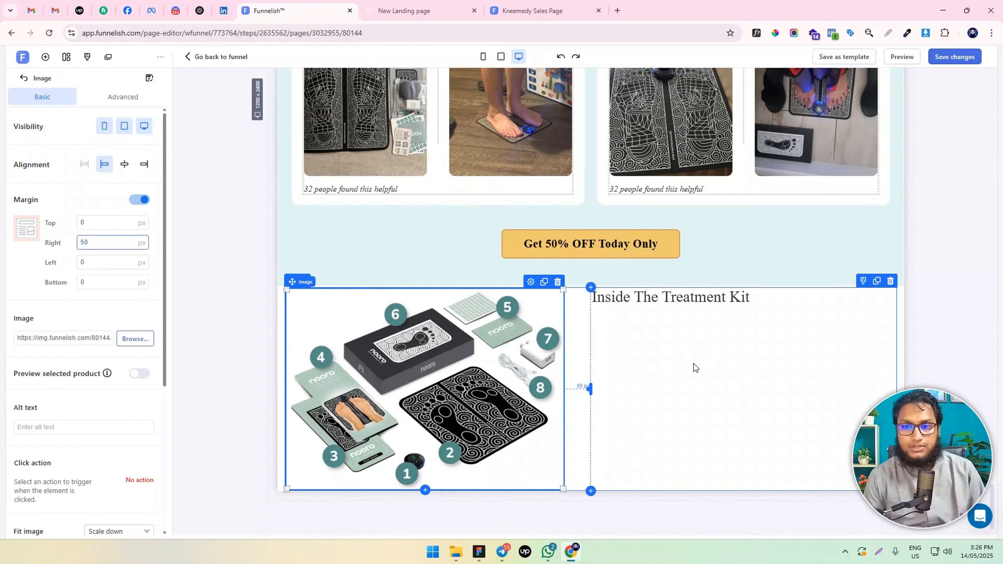
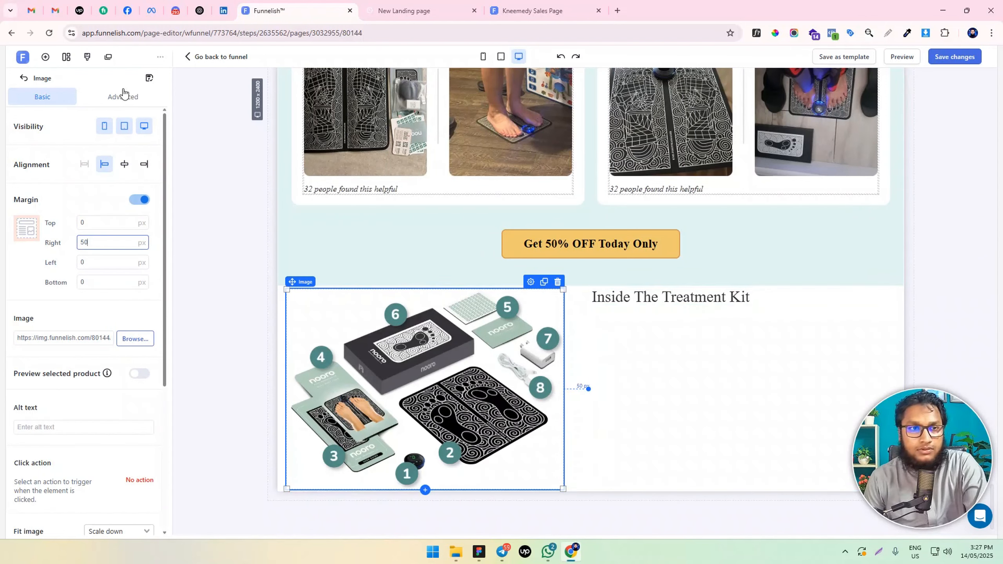
# Add a two-box container below the "Inside The Treatment Kit" headline and give its first box a fixed width of 40 px
pyautogui.click(45, 57)
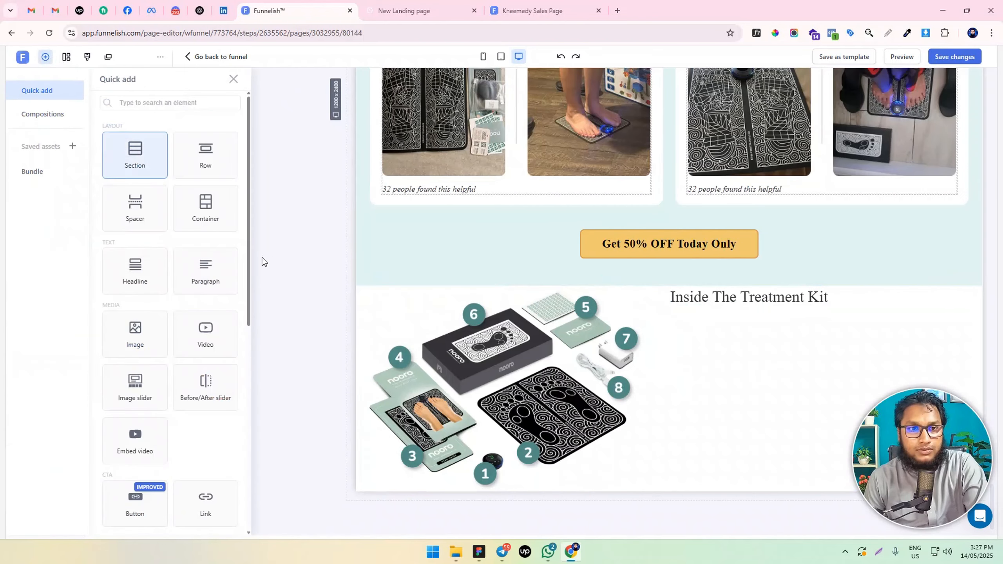
pyautogui.moveTo(213, 217); pyautogui.dragTo(736, 311)
pyautogui.click(82, 358)
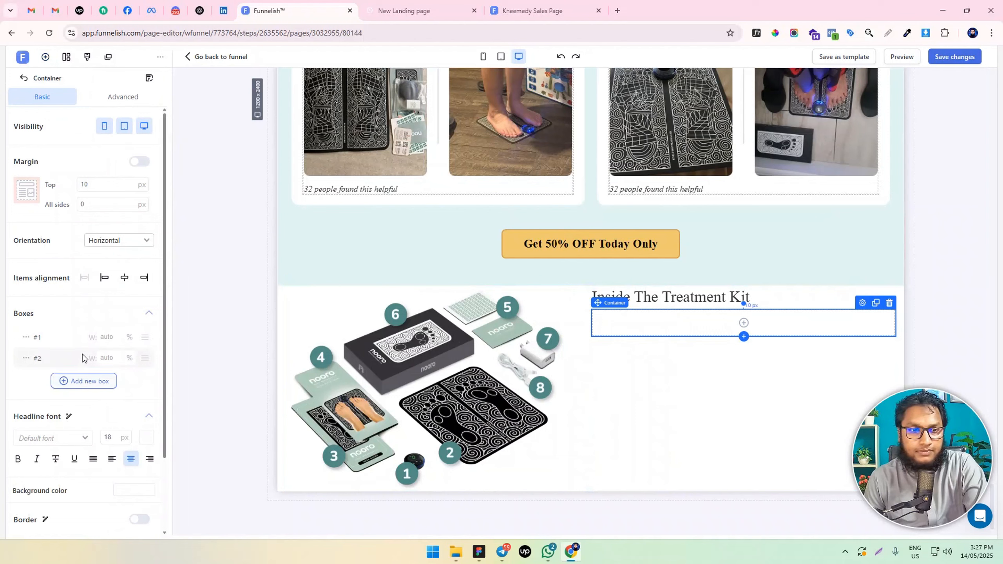
pyautogui.click(26, 338)
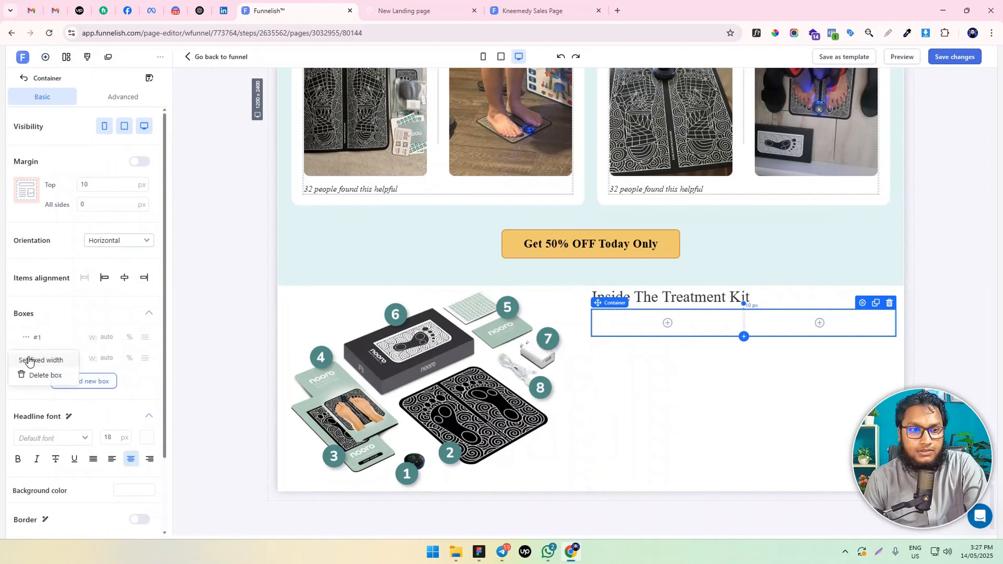
pyautogui.click(29, 360)
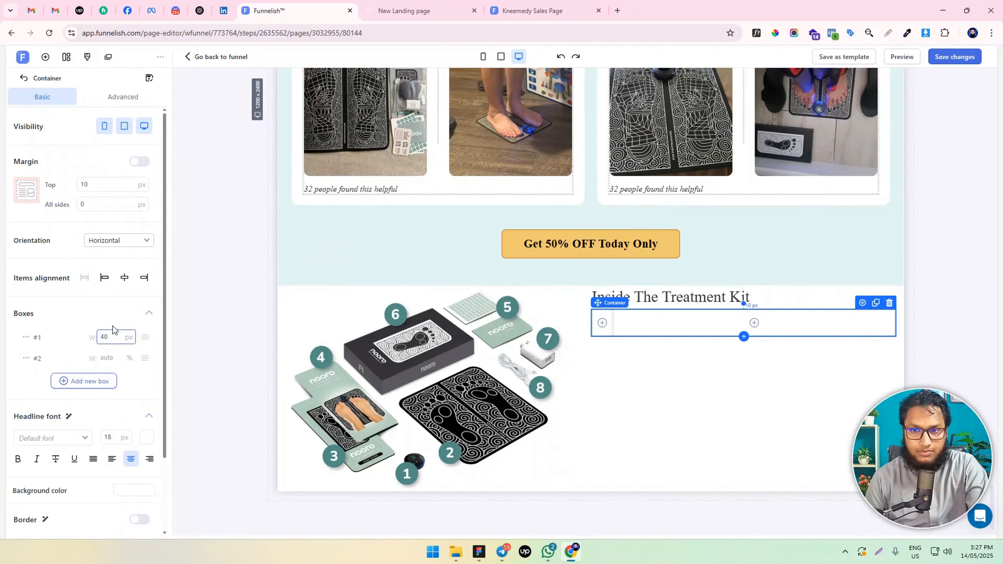
# Insert an image in the container's narrow first box, set its top margin to 0, and choose the number 1 badge graphic
pyautogui.click(602, 323)
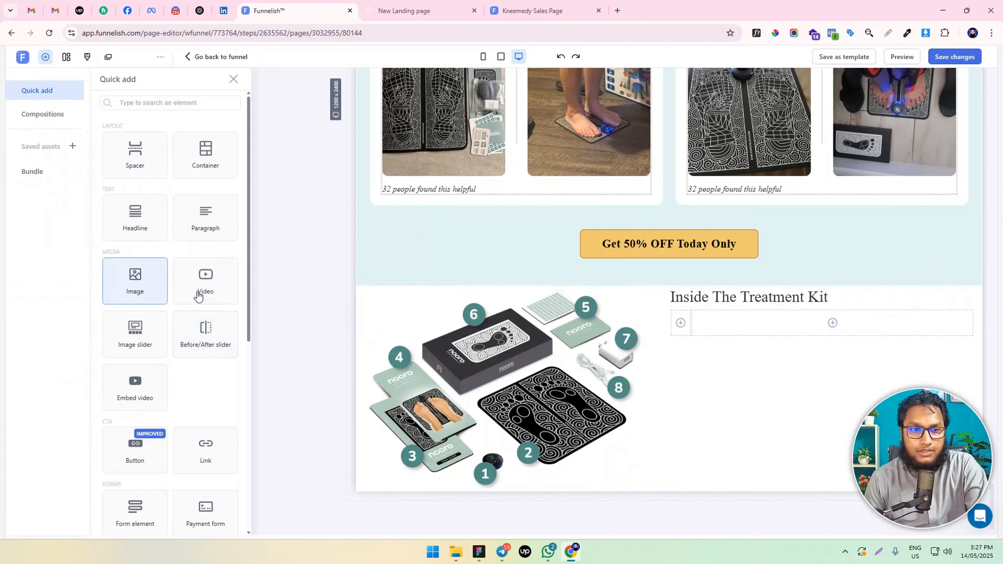
pyautogui.click(149, 285)
pyautogui.moveTo(114, 226); pyautogui.dragTo(24, 238)
pyautogui.press('BackSpace')
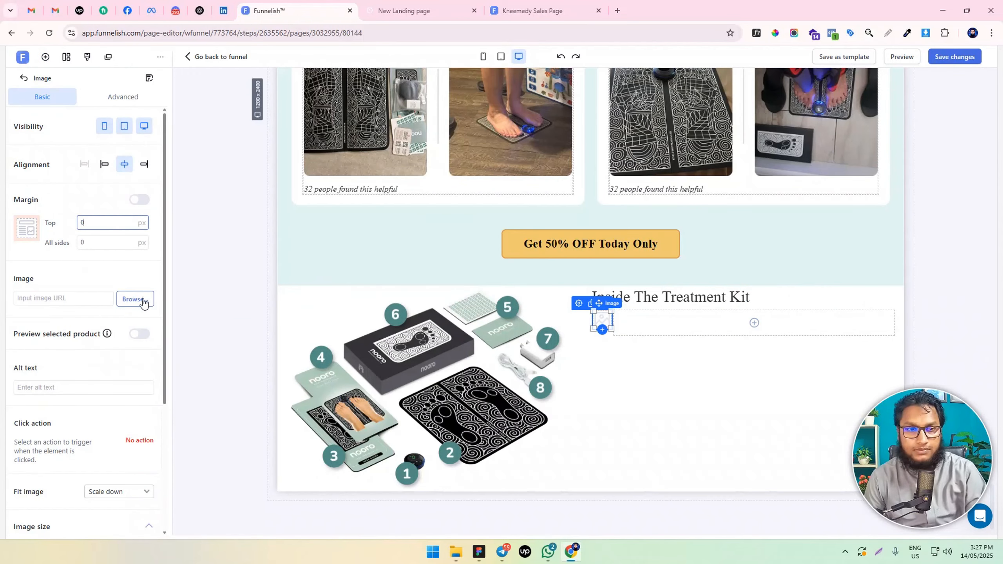
pyautogui.click(143, 301)
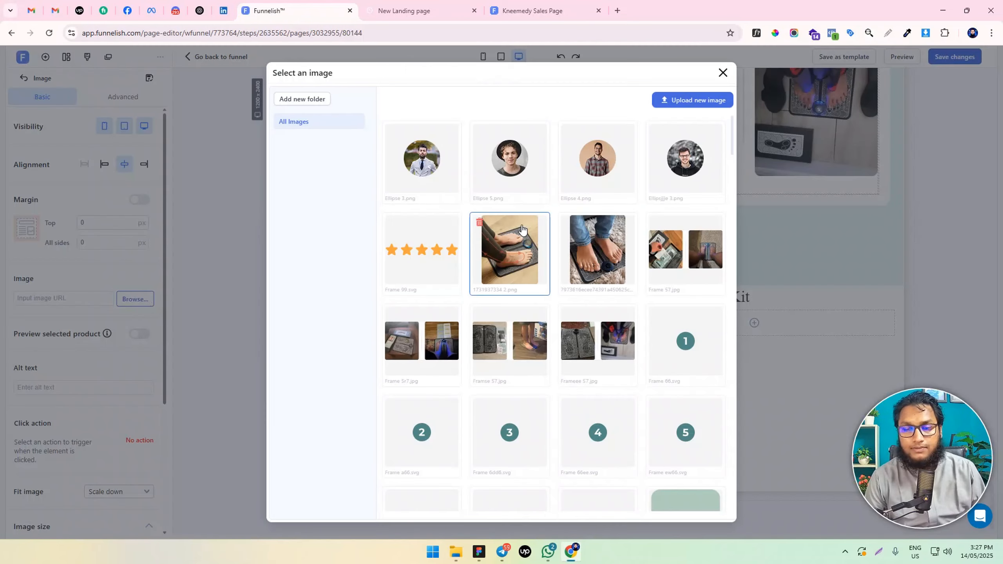
pyautogui.click(721, 334)
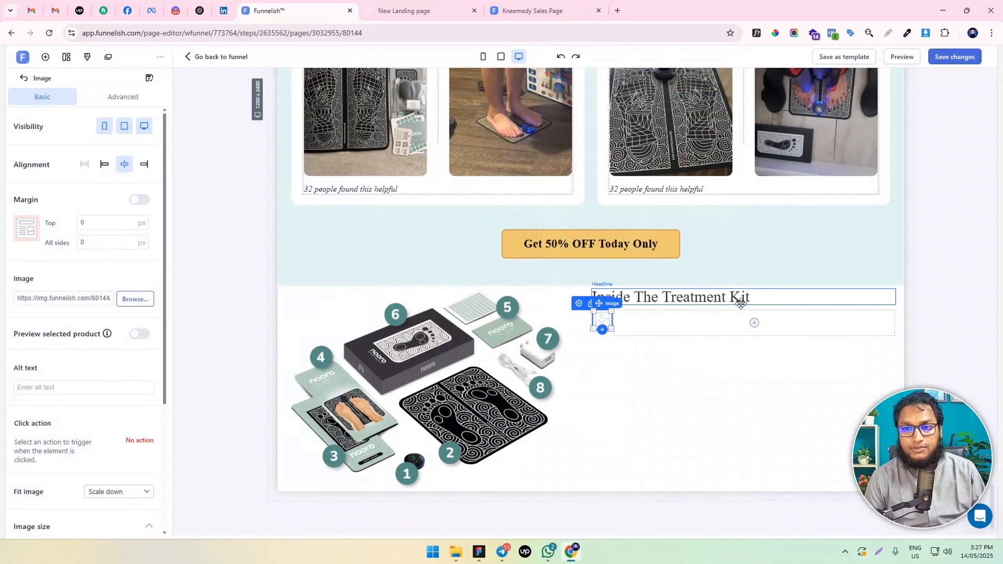
# Add a paragraph in the container's second box reading "Pre-programmed device with clinically studied parameters"
pyautogui.click(695, 326)
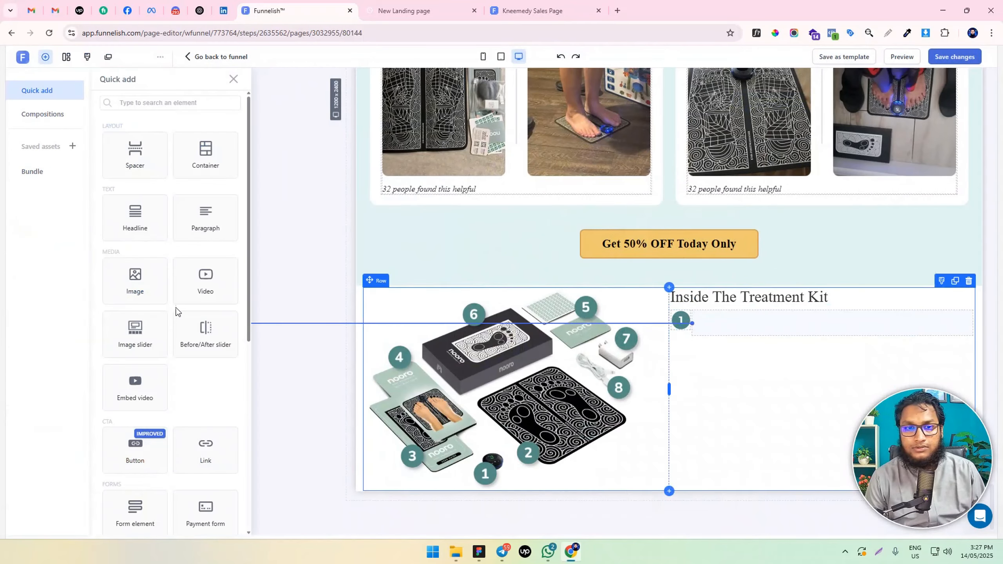
pyautogui.click(205, 224)
pyautogui.tripleClick(703, 325)
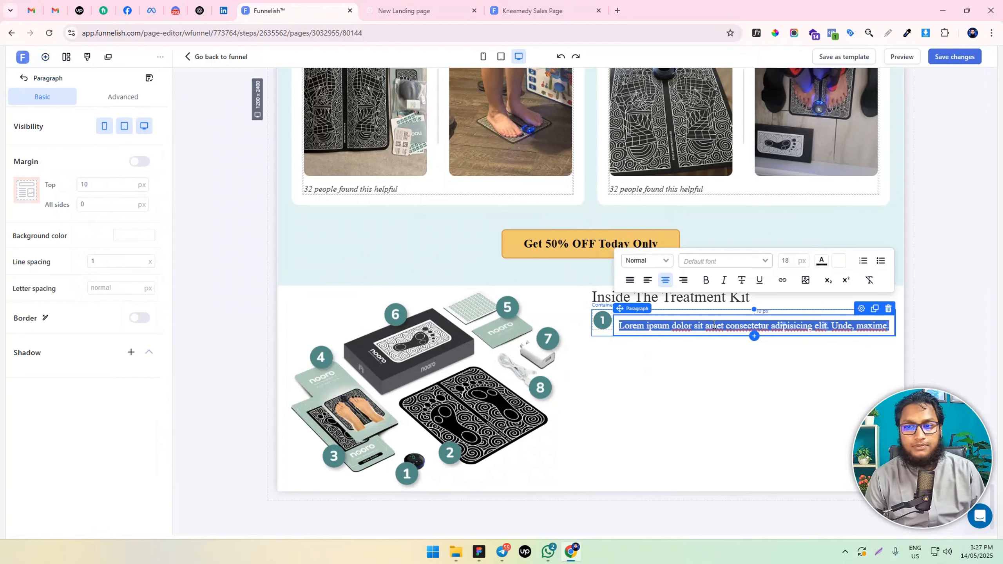
pyautogui.hotkey('alt', 'Tab')
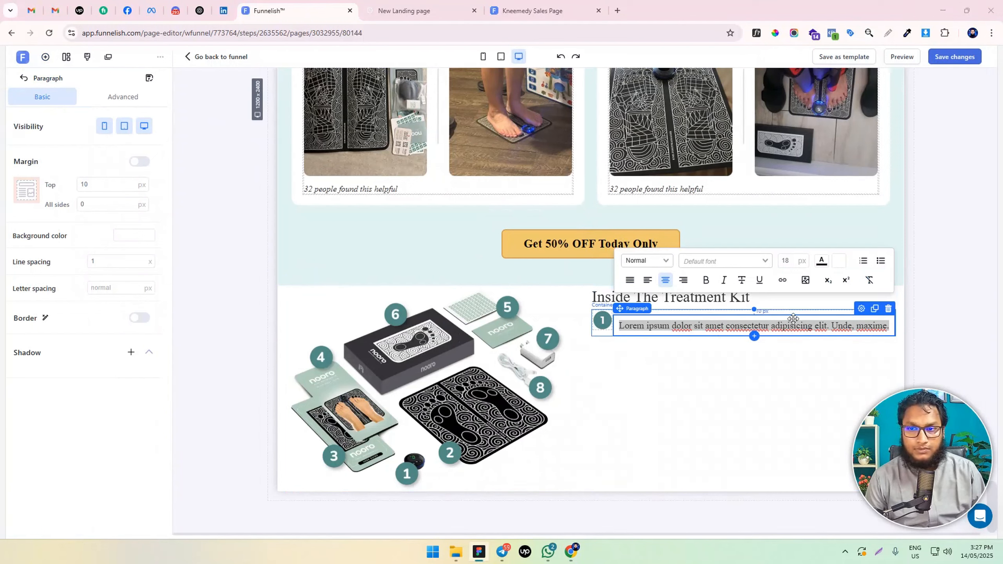
pyautogui.tripleClick(715, 327)
pyautogui.write('Pre-programmed device with clinically studied parameters')
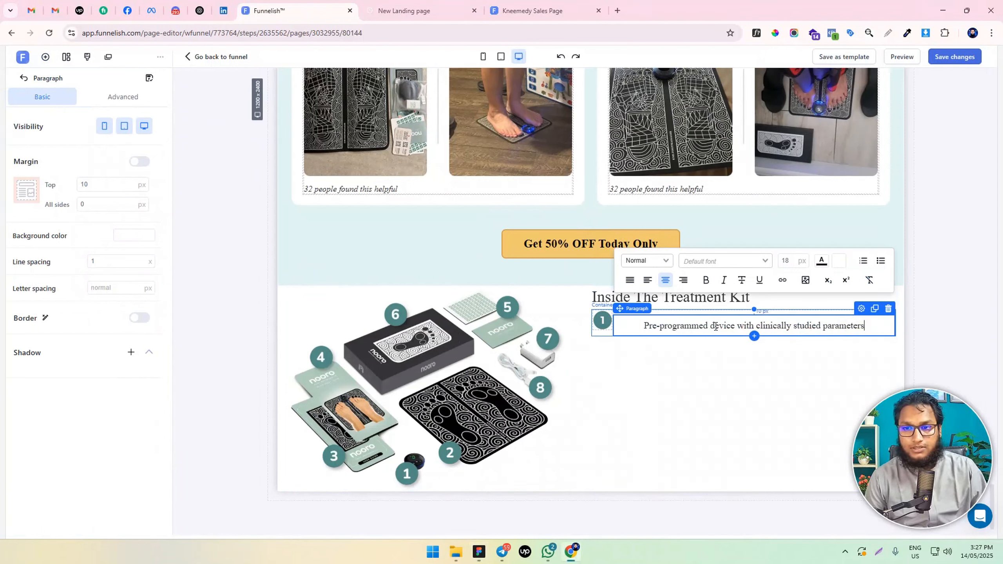
# Left-align the paragraph text and set its top margin and all-sides padding to 0
pyautogui.tripleClick(752, 326)
pyautogui.click(647, 280)
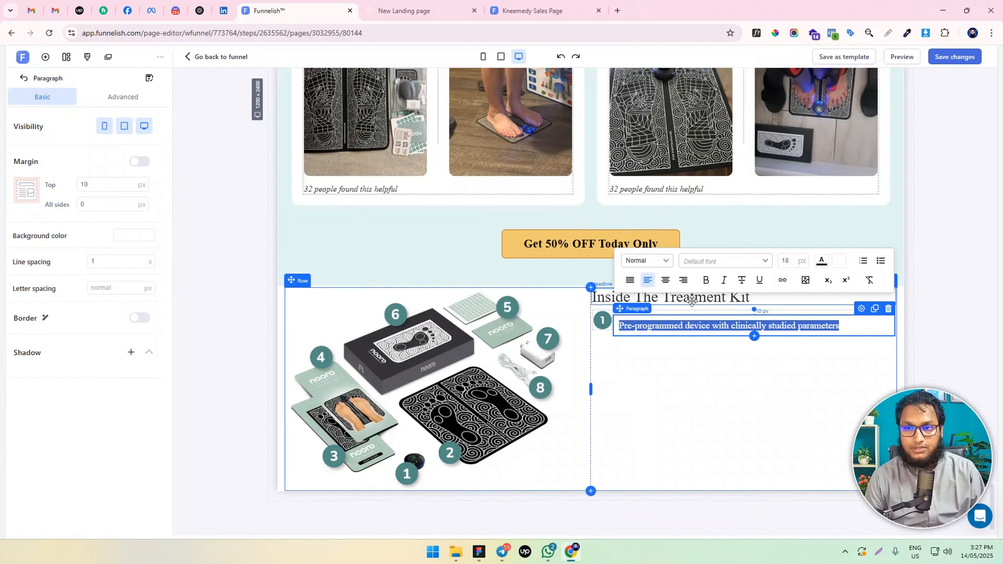
pyautogui.doubleClick(108, 185)
pyautogui.press('BackSpace')
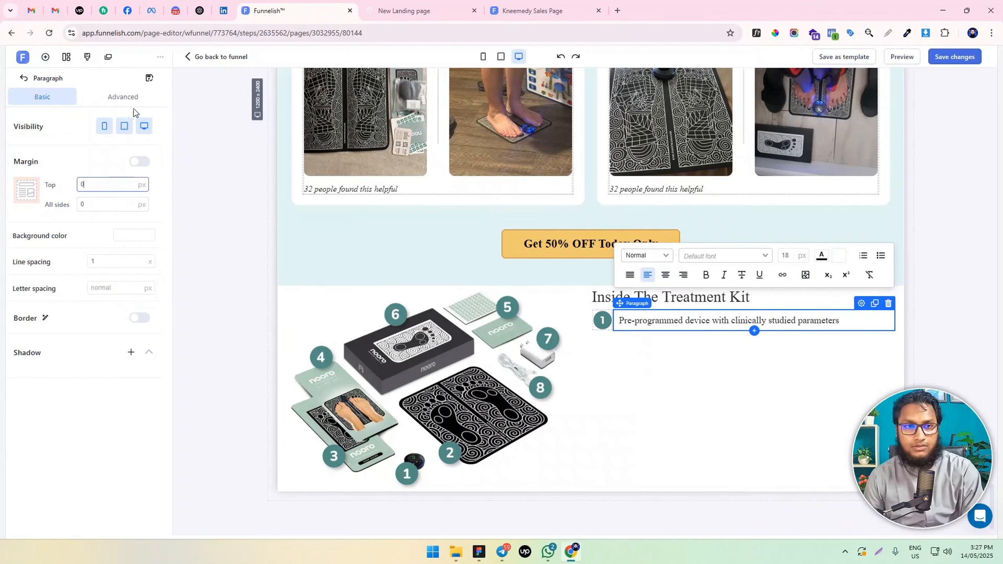
pyautogui.click(122, 97)
pyautogui.doubleClick(91, 280)
pyautogui.press('BackSpace')
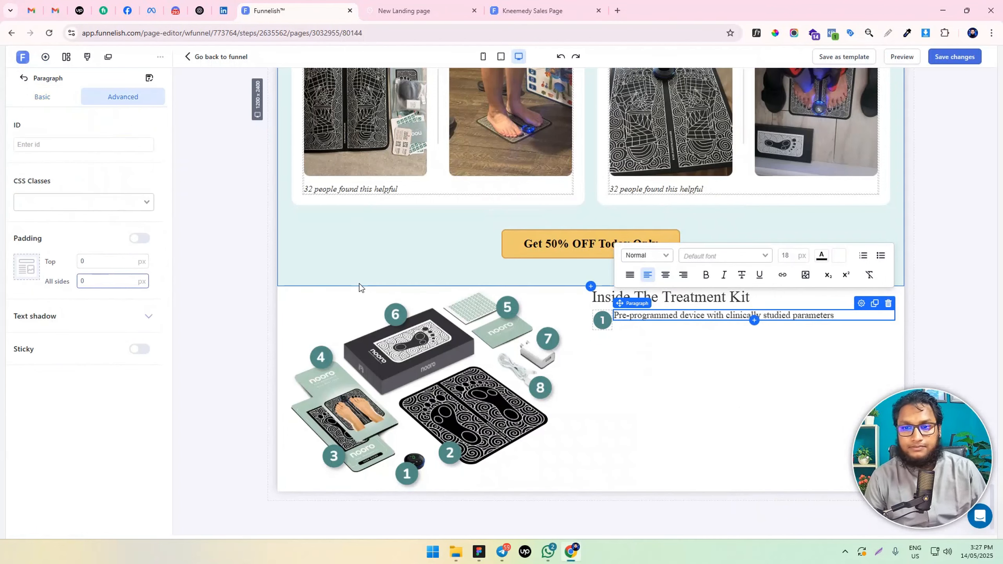
# Center the container's items and give the paragraph a separate left margin of 10 px
pyautogui.click(657, 321)
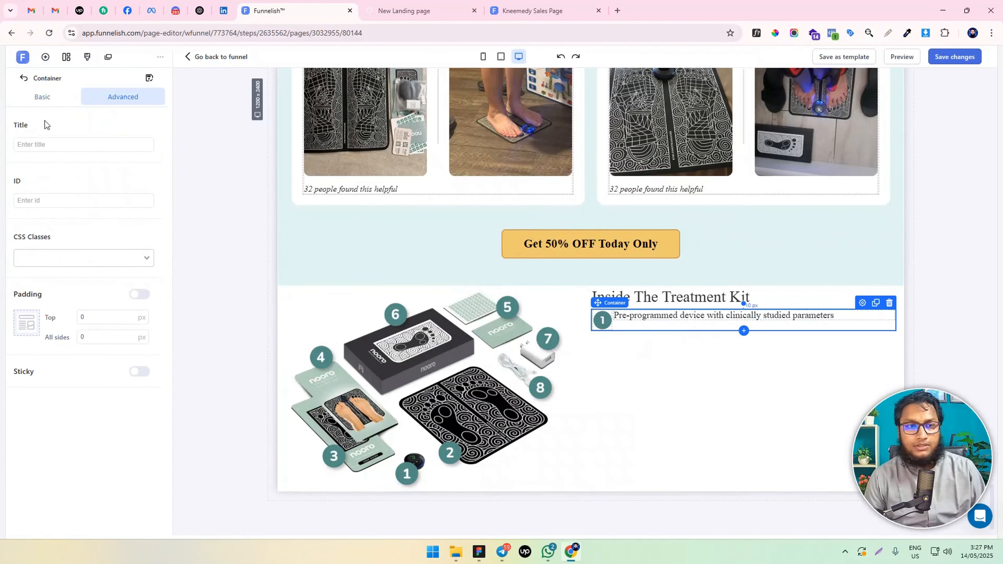
pyautogui.click(42, 97)
pyautogui.click(132, 277)
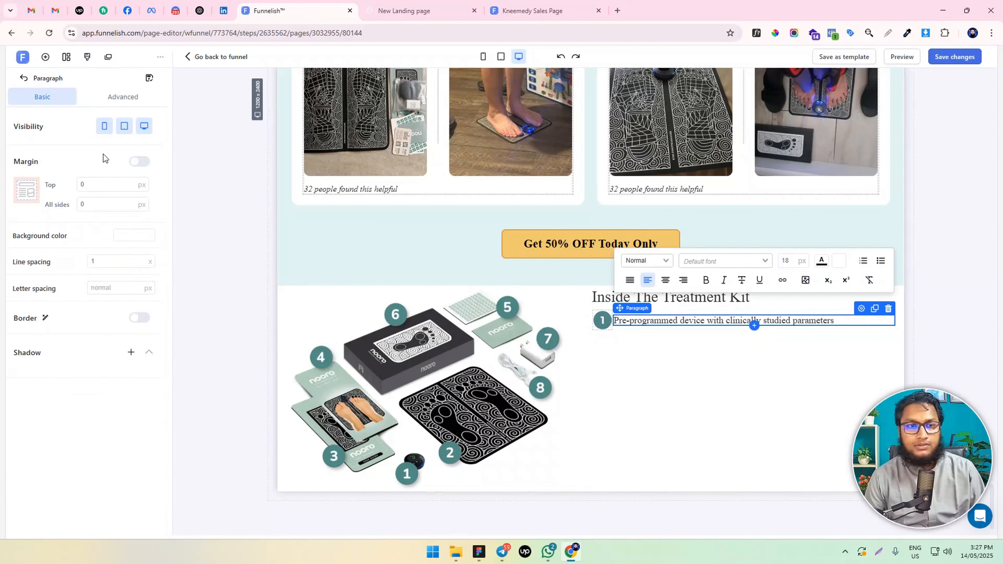
pyautogui.click(139, 161)
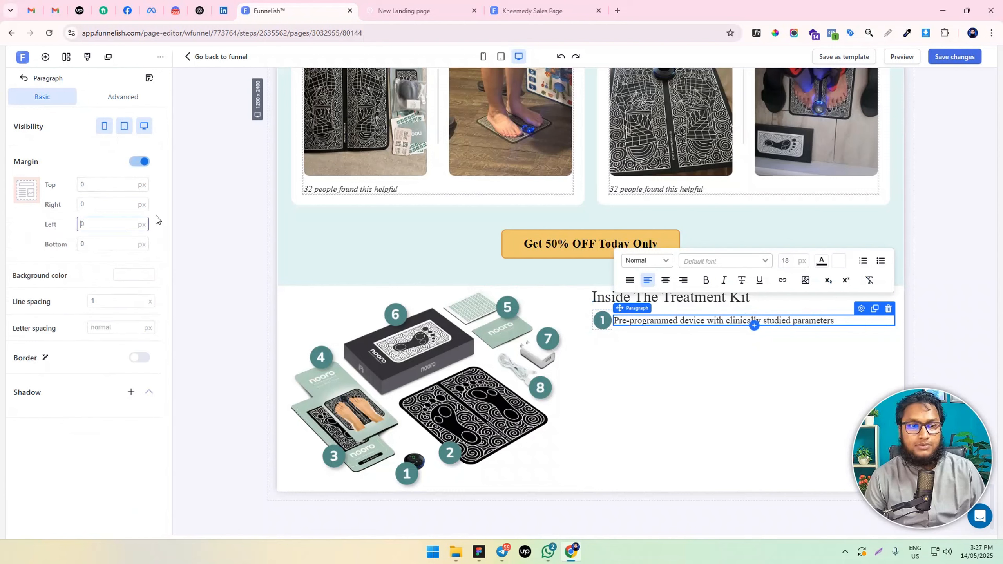
pyautogui.write('1')
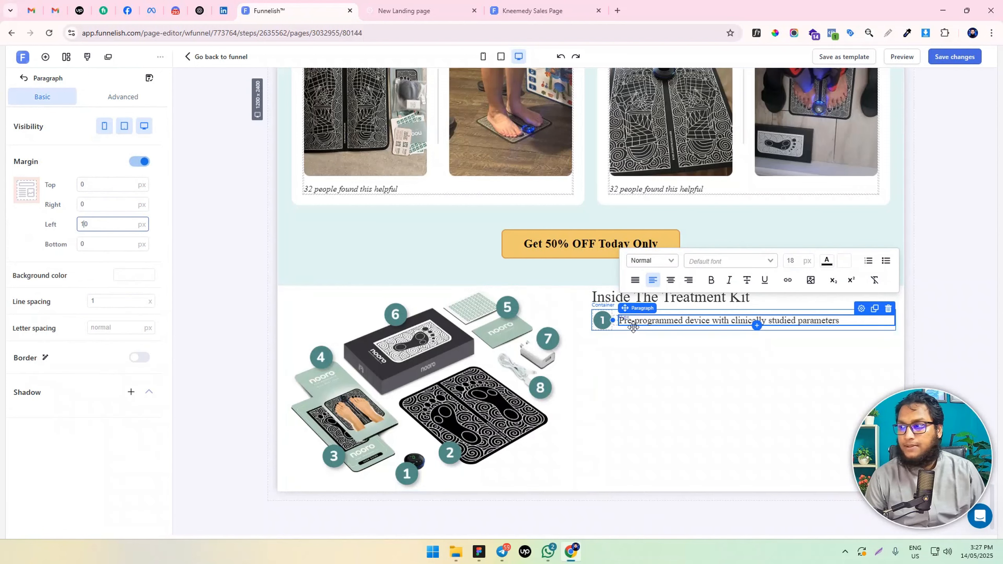
# Give the "Inside The Treatment Kit" headline a bottom margin of 30 px
pyautogui.click(612, 300)
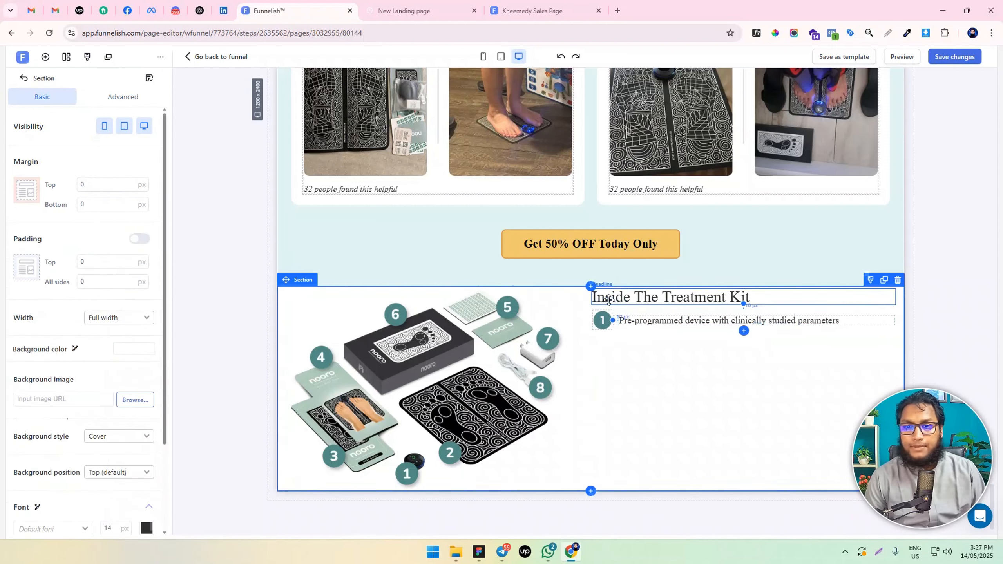
pyautogui.click(610, 297)
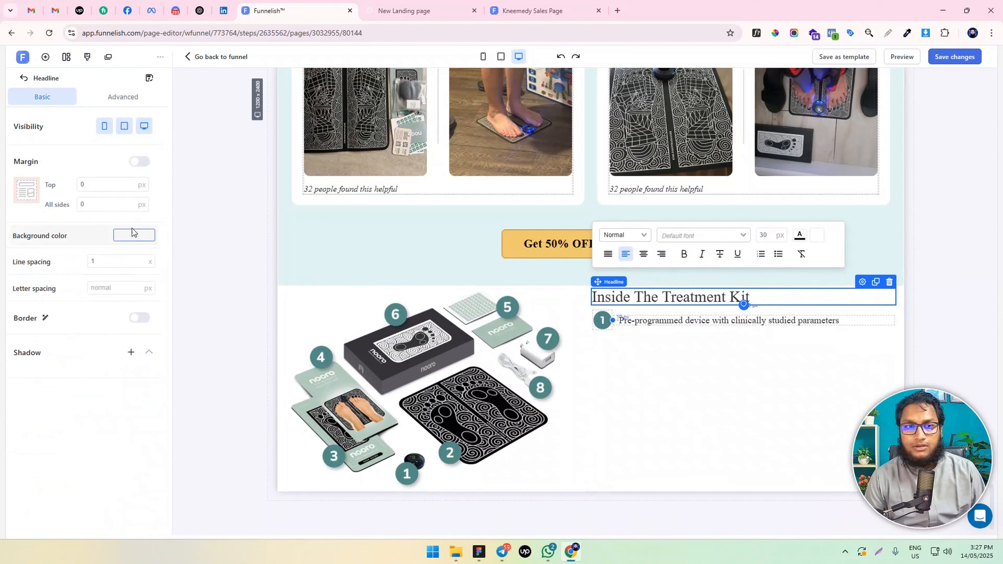
pyautogui.click(141, 162)
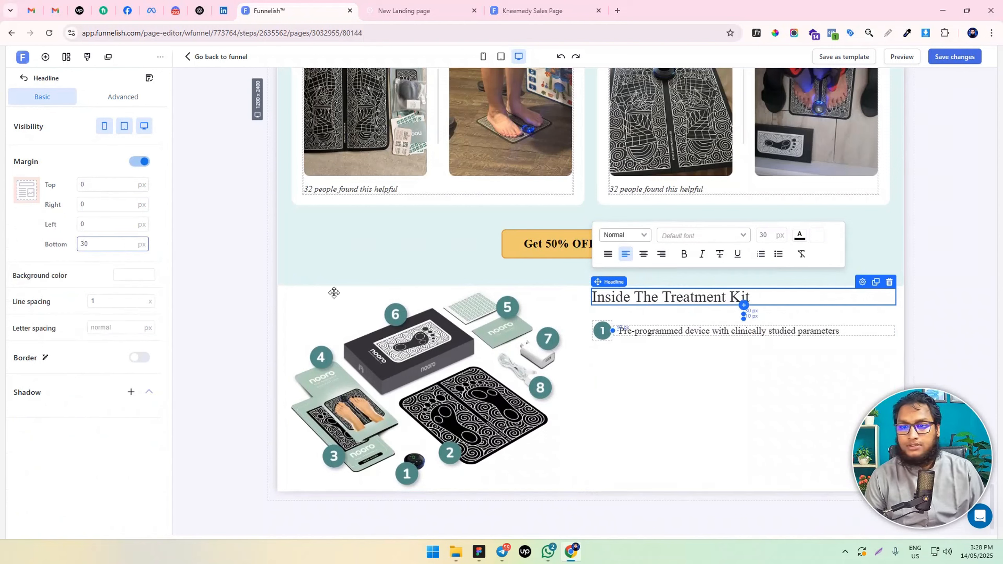
pyautogui.click(661, 384)
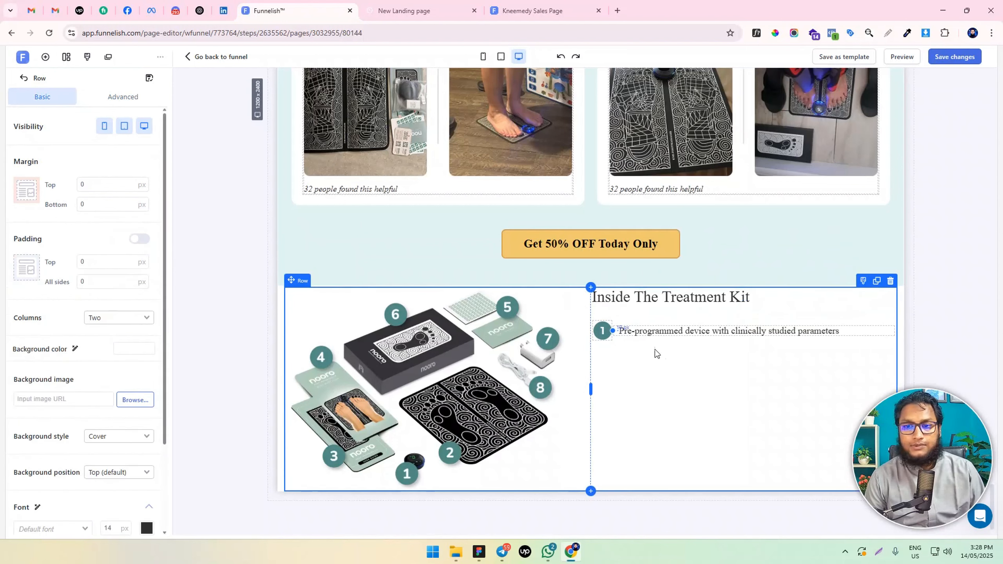
# Set the number 1 badge image's fit option to Fill
pyautogui.click(637, 323)
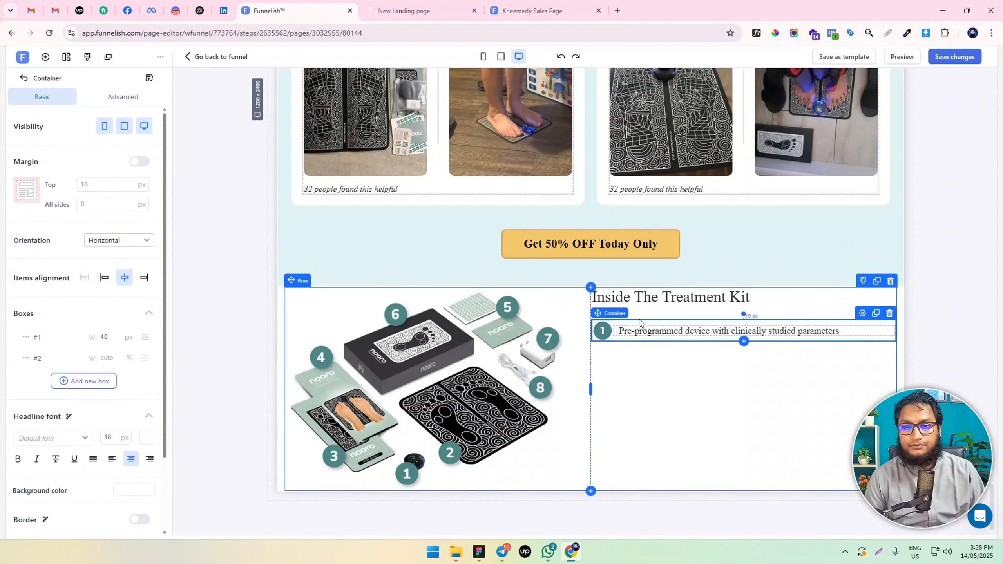
pyautogui.click(602, 330)
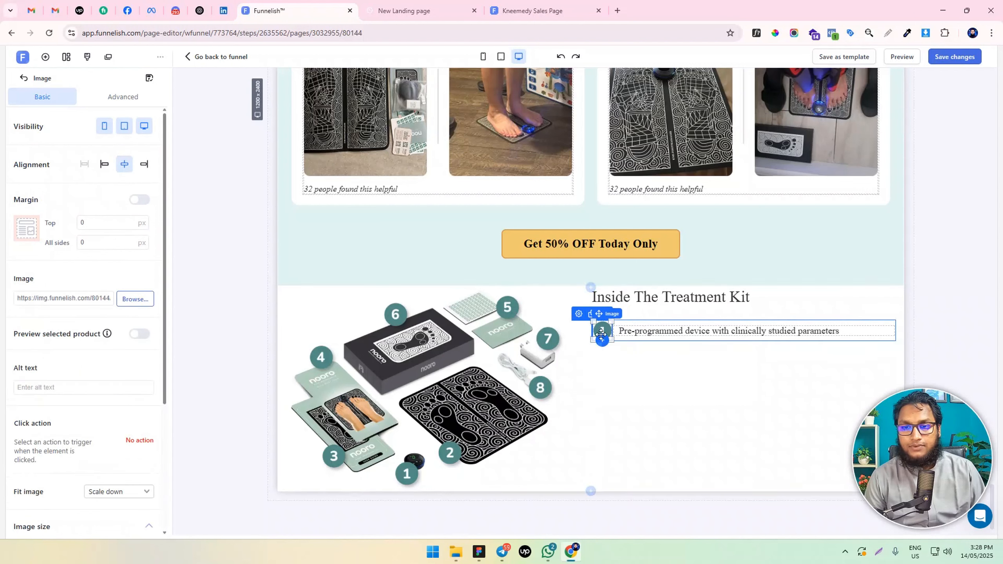
pyautogui.scroll(-5, 85, 379)
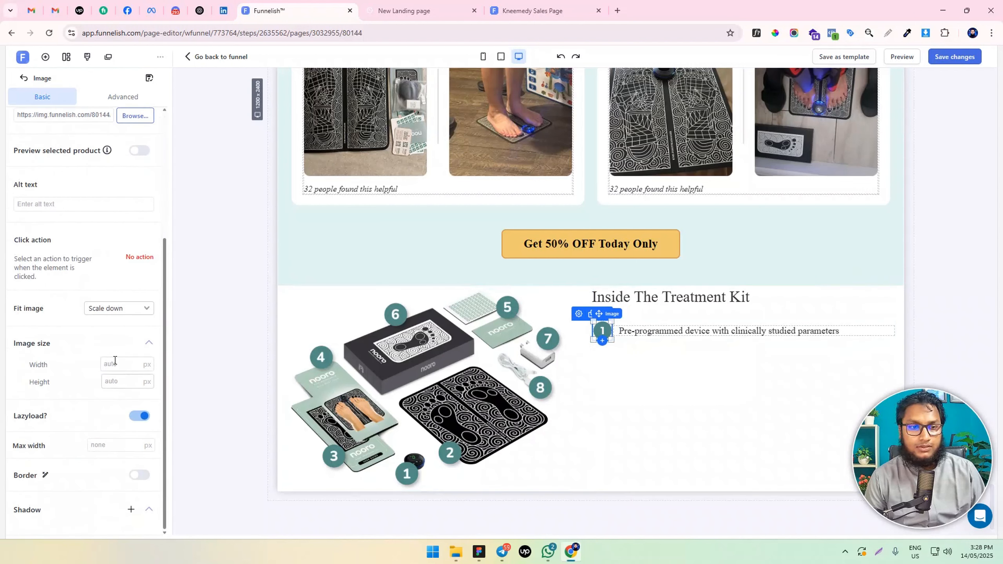
pyautogui.click(117, 312)
pyautogui.click(115, 351)
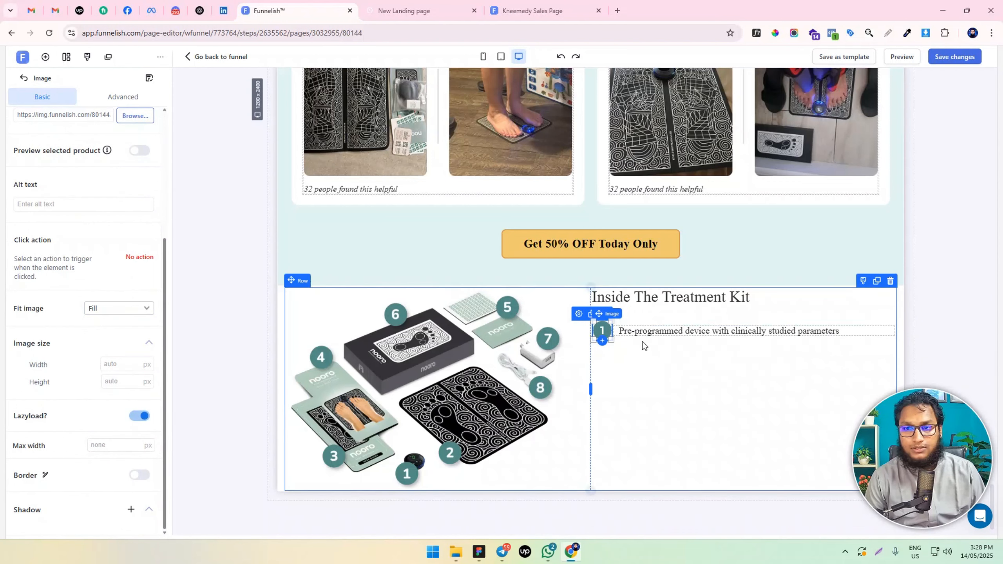
# Set the width of the container's first box to 30 px
pyautogui.click(642, 339)
pyautogui.click(113, 340)
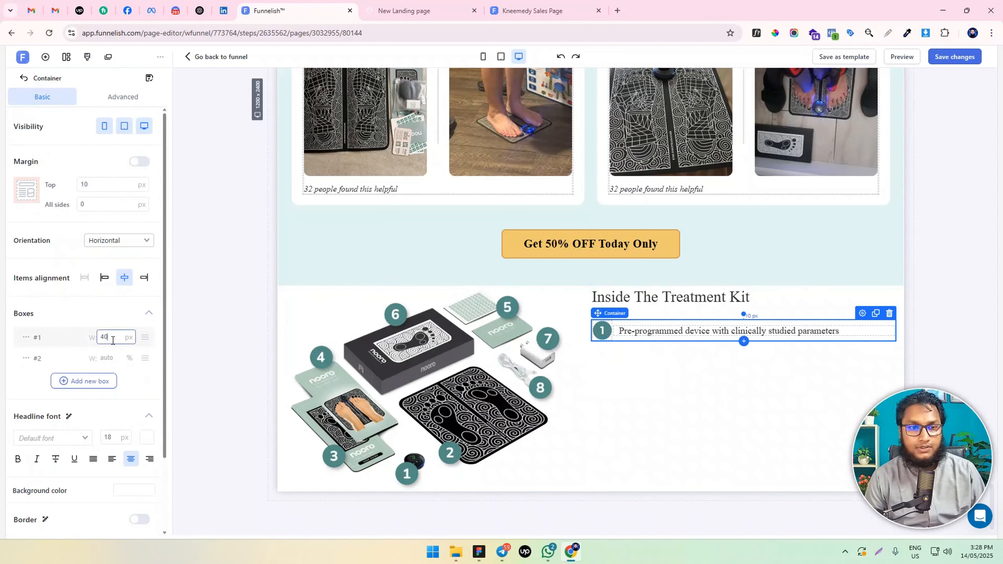
pyautogui.press('BackSpace')
pyautogui.press('BackSpace')
pyautogui.write('30')
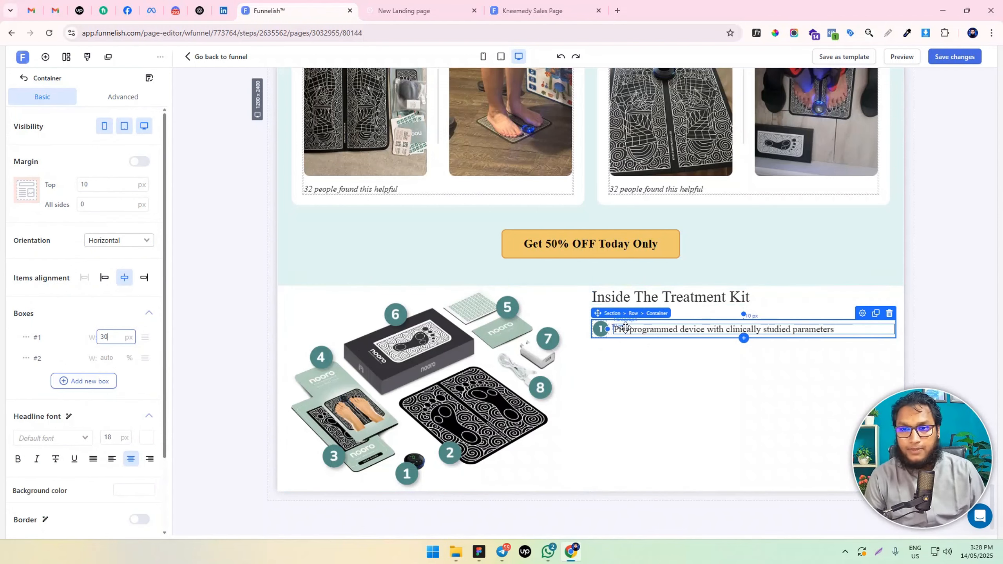
# Clone the numbered container for the other kit items and replace the second row's text with "Foldable NMES Foot Pad"
pyautogui.click(875, 315)
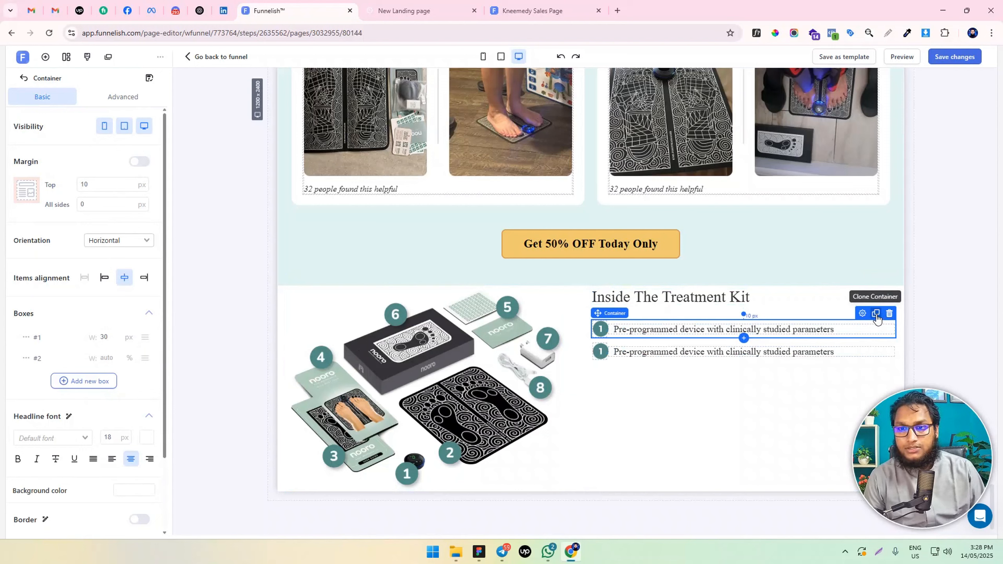
pyautogui.click(876, 315)
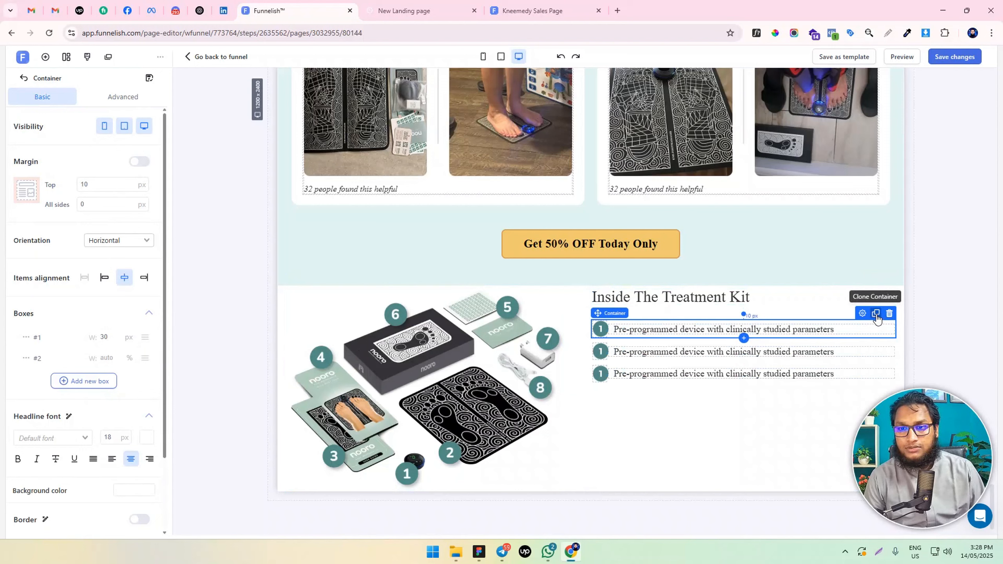
pyautogui.click(875, 314)
pyautogui.click(875, 314)
pyautogui.click(875, 314)
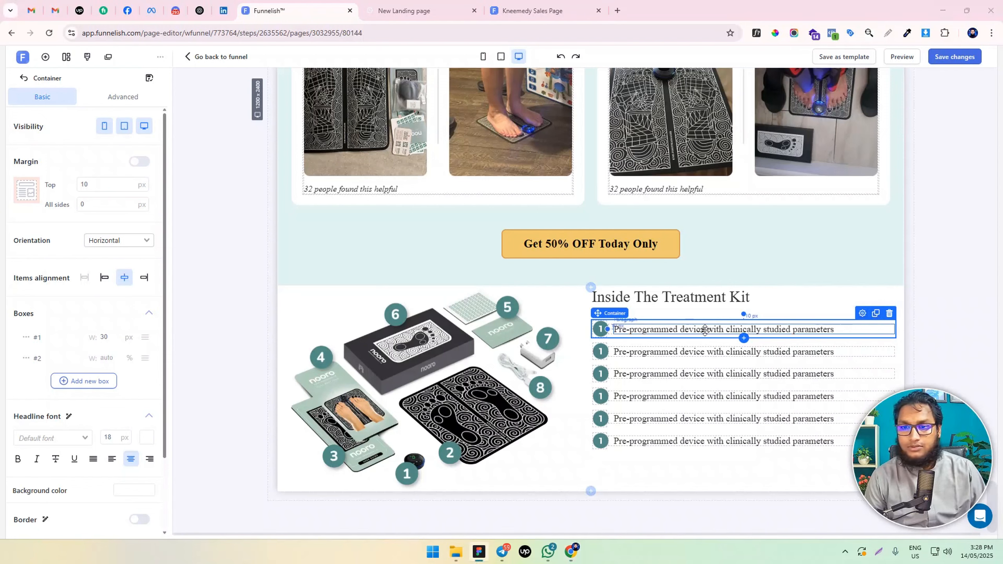
pyautogui.tripleClick(686, 349)
pyautogui.write('Foldable NMES Foot Pad')
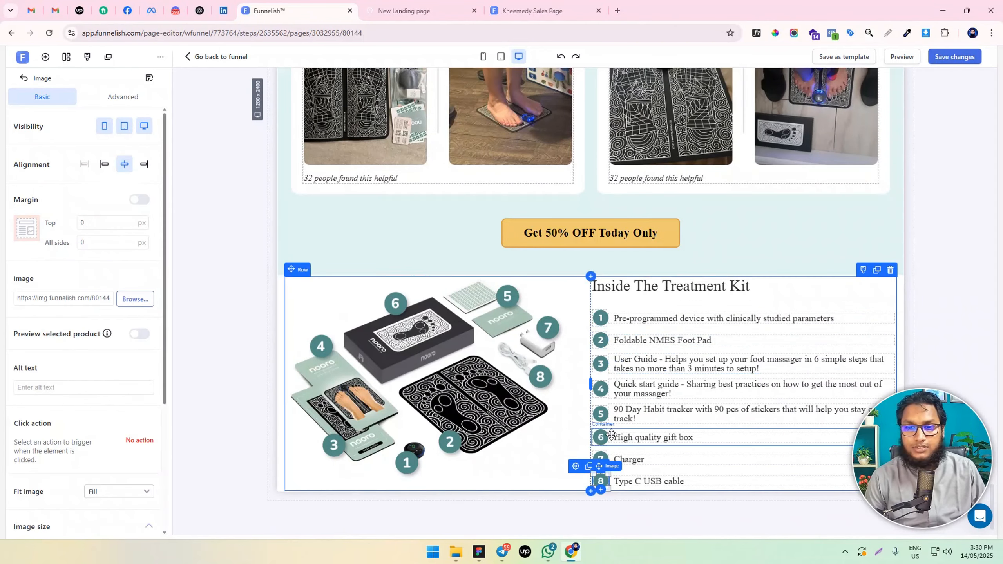
# Give the "Inside The Treatment Kit" section separate padding: 50 px top and bottom, 10 px right and left
pyautogui.click(282, 291)
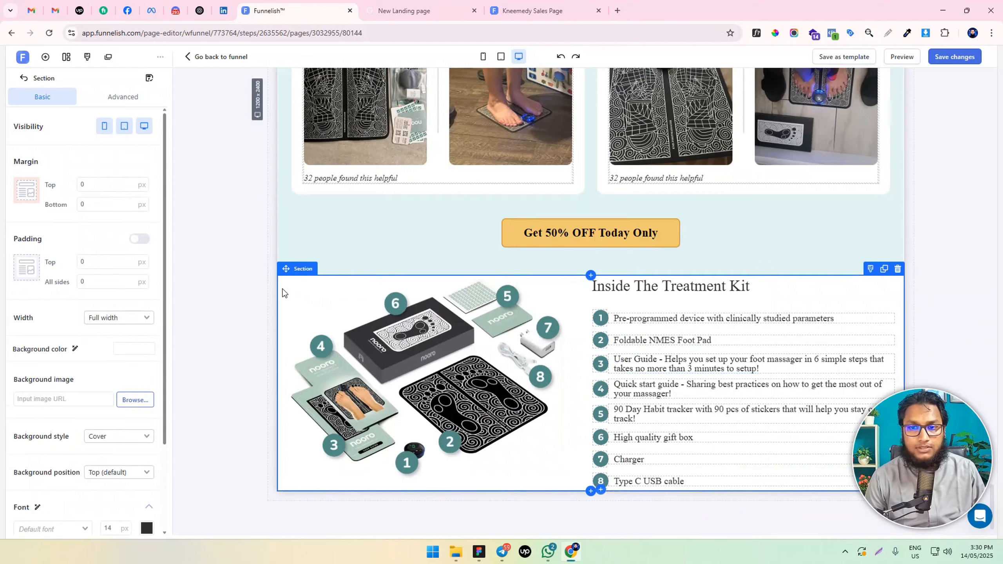
pyautogui.scroll(-1, 686, 333)
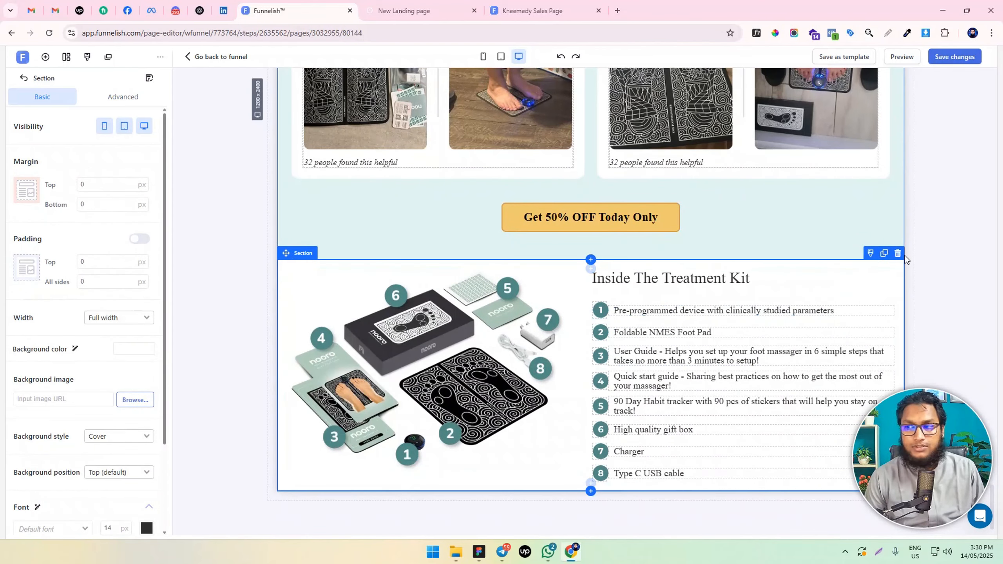
pyautogui.click(131, 100)
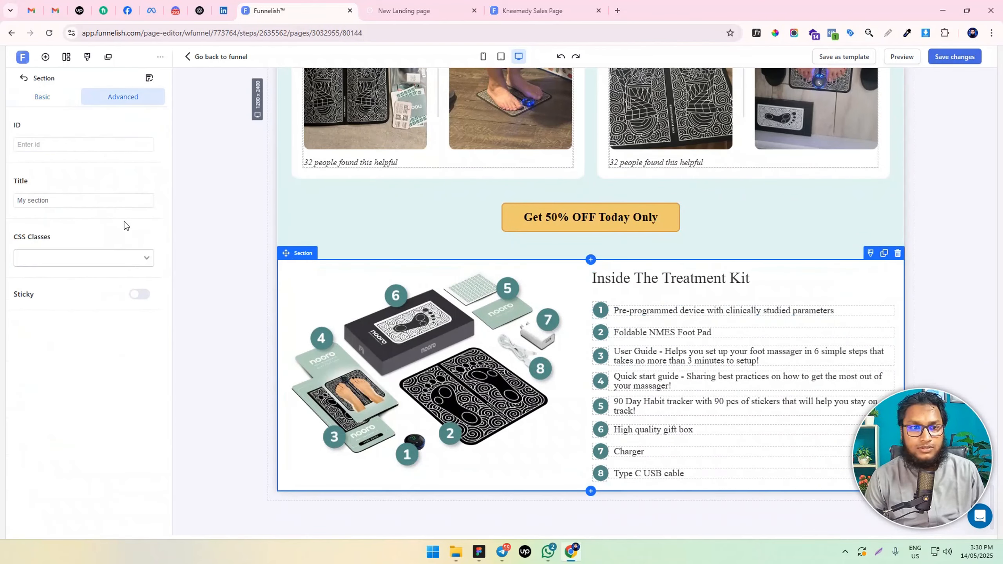
pyautogui.click(42, 97)
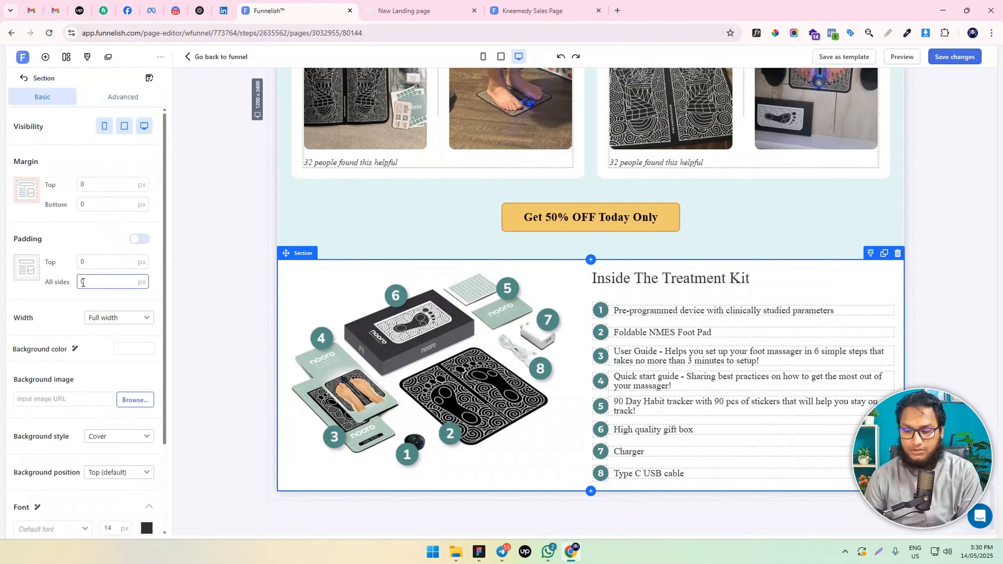
pyautogui.click(139, 238)
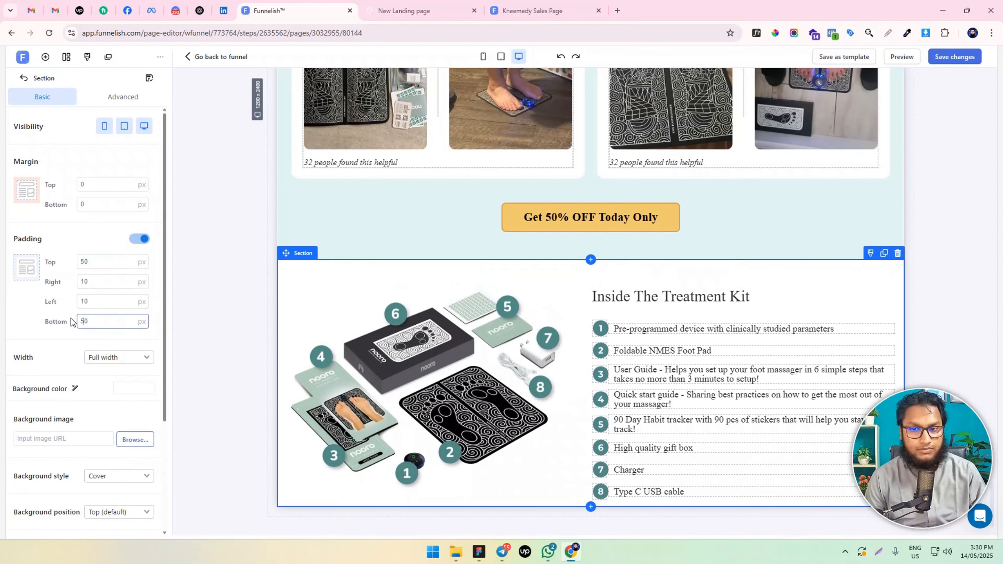
pyautogui.scroll(-1, 458, 277)
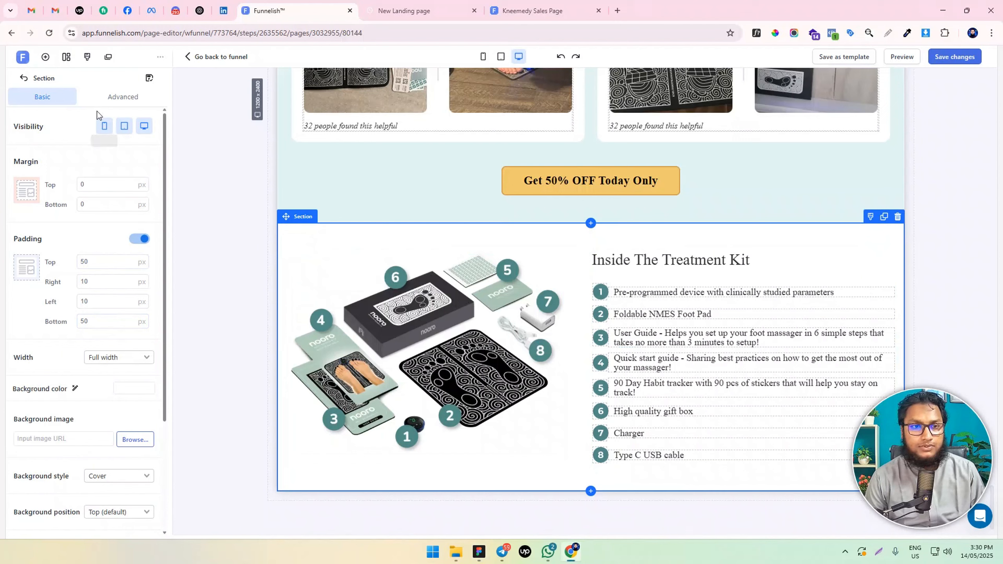
# Set the treatment kit section's background color to #FAFAFA and save the page changes
pyautogui.scroll(-3, 109, 324)
pyautogui.click(133, 282)
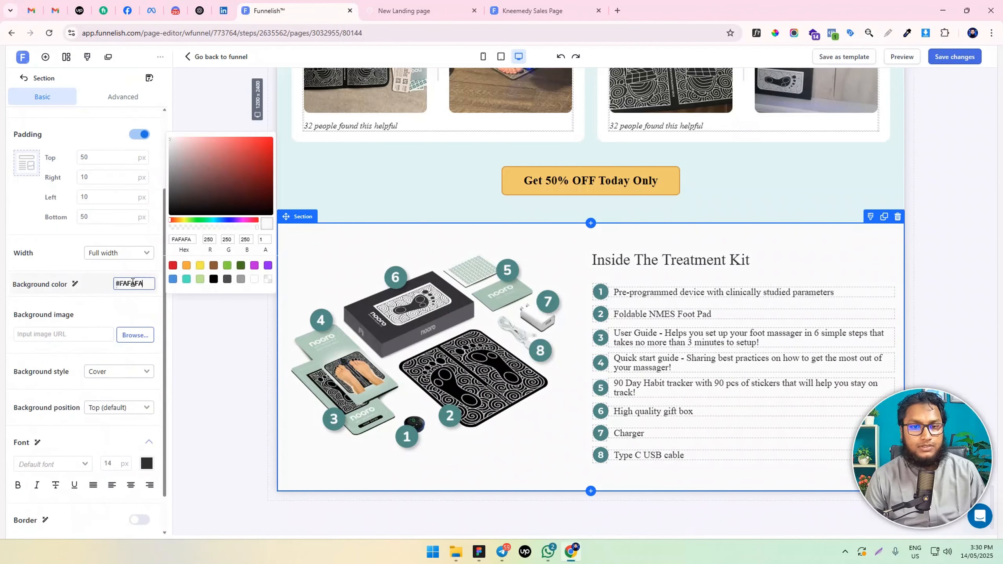
pyautogui.click(210, 377)
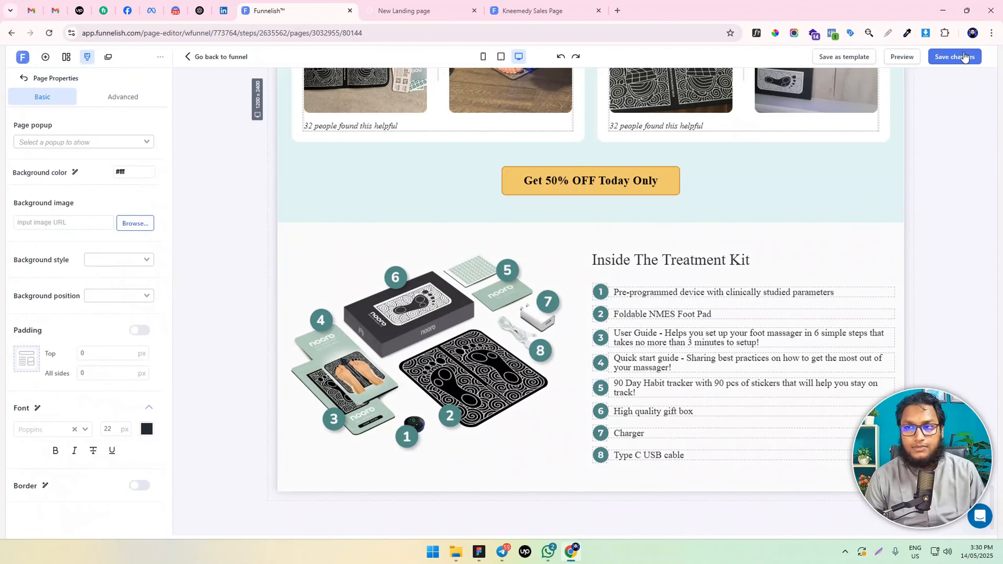
pyautogui.click(954, 56)
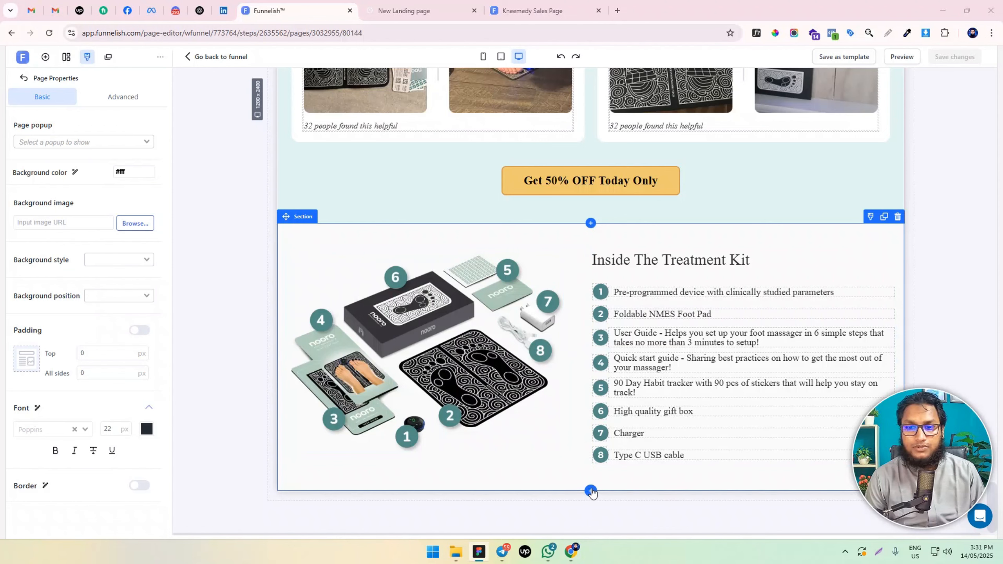
# Add a full-width section below the treatment kit section and give it a one-column row
pyautogui.click(591, 491)
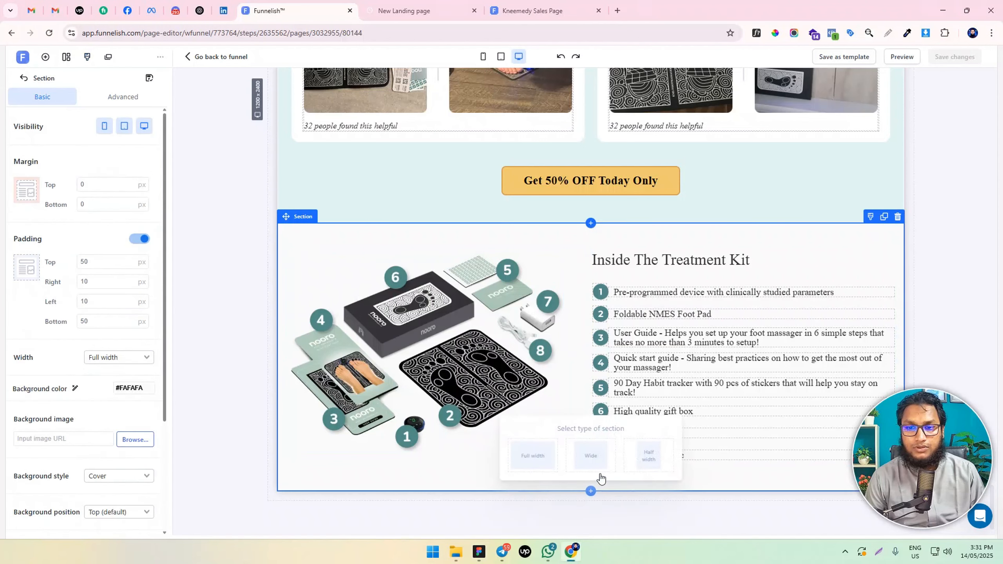
pyautogui.click(552, 458)
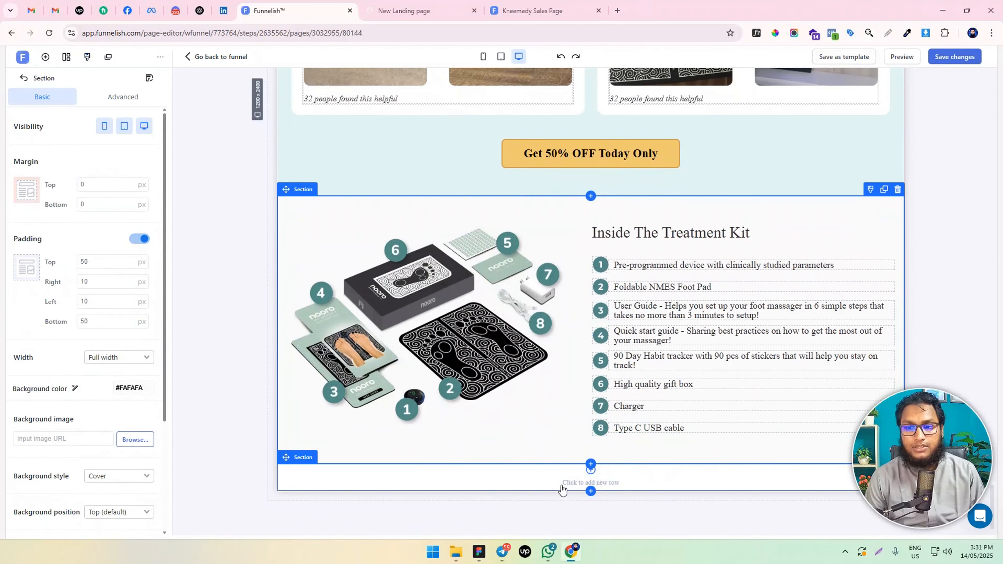
pyautogui.click(562, 490)
pyautogui.click(535, 418)
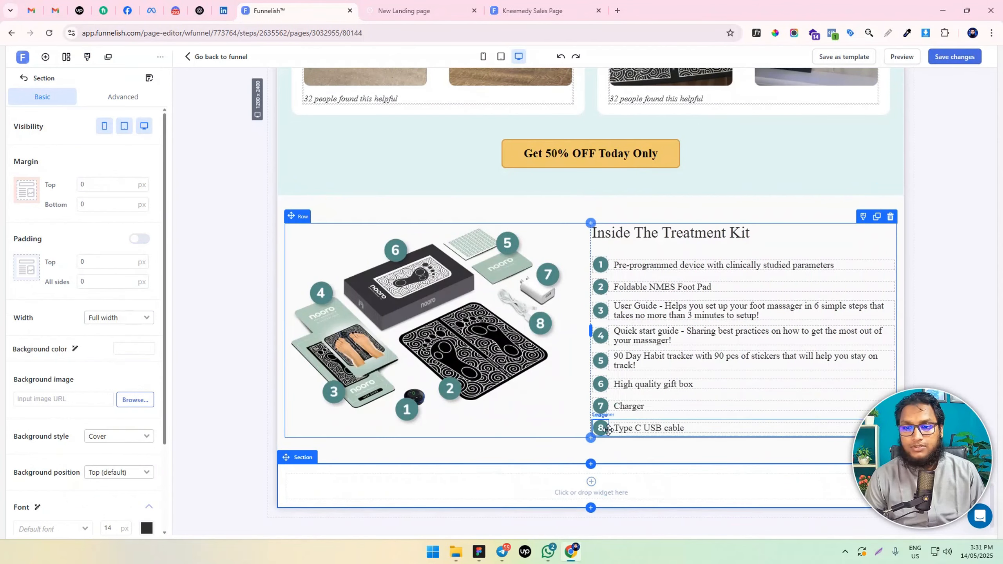
pyautogui.scroll(-1, 608, 431)
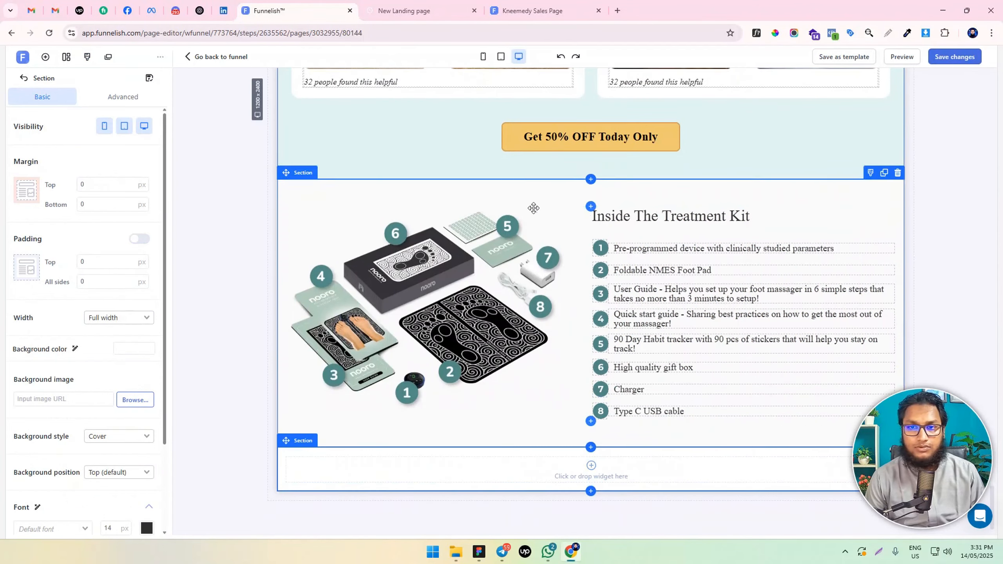
# Clone the "Real People, Real Relief" headline and move the copy into the empty section at the page end
pyautogui.scroll(15, 590, 320)
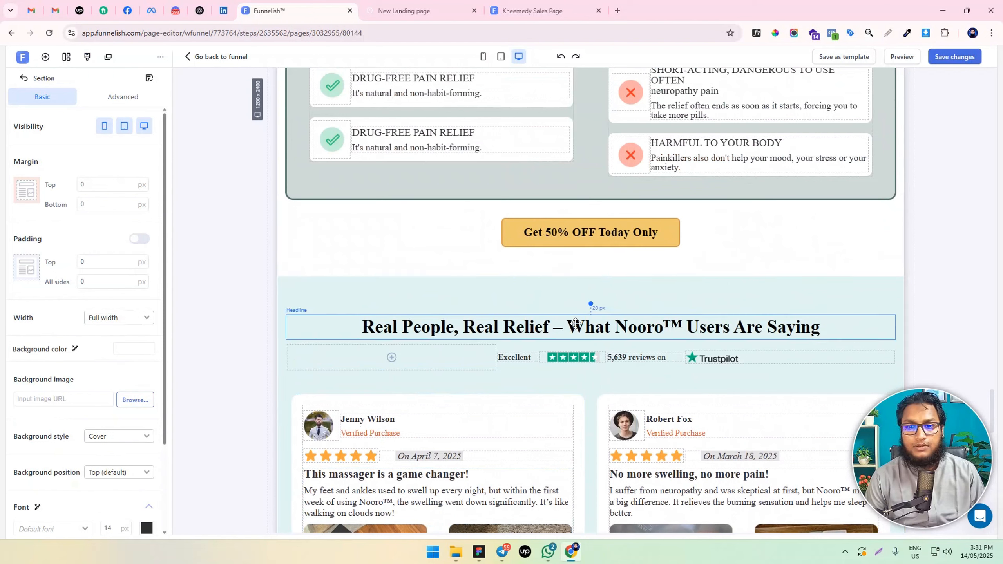
pyautogui.click(590, 322)
pyautogui.click(875, 309)
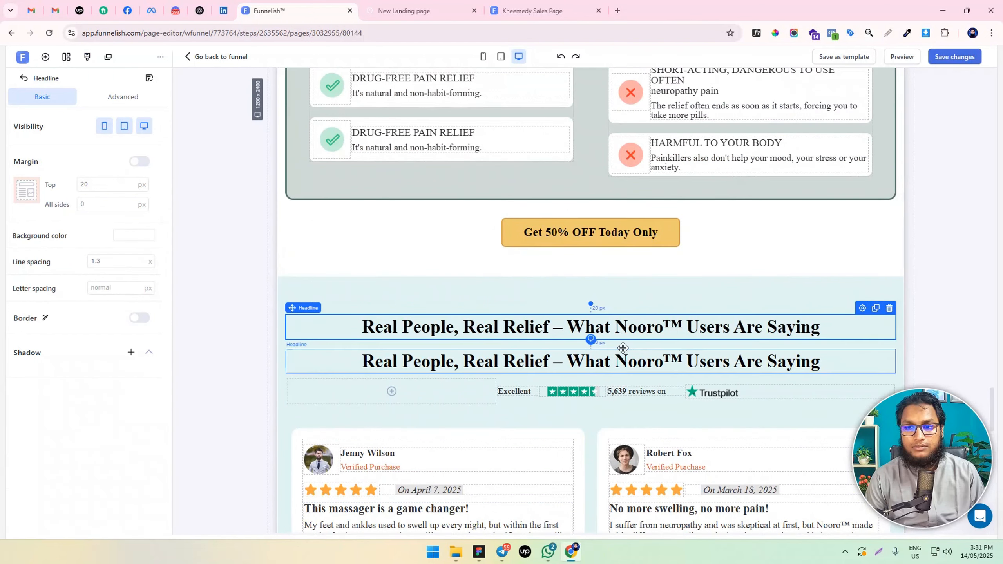
pyautogui.click(689, 327)
pyautogui.moveTo(863, 312); pyautogui.dragTo(870, 453)
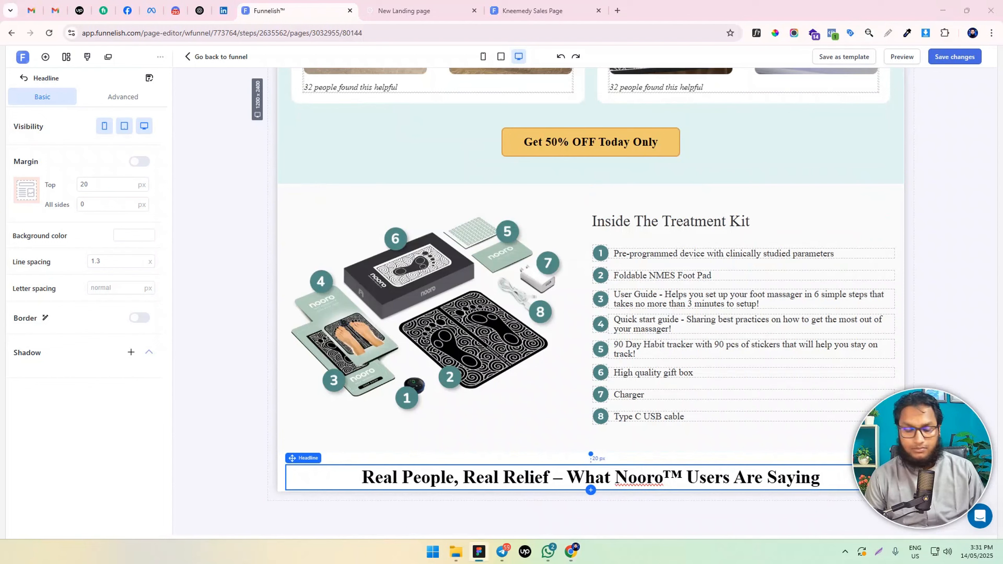
# Replace the copied headline's text with "Relieving Pain & Swelling At Home Has Never Been Easier" and make it bold
pyautogui.click(492, 475)
pyautogui.hotkey('ctrl', 'a')
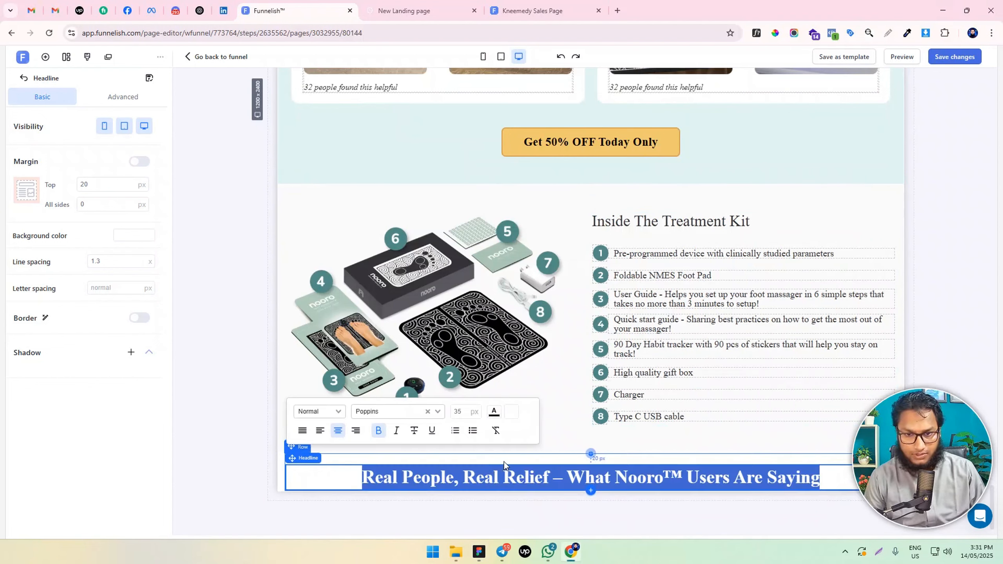
pyautogui.write('Relieving Pain & Swelling At Home Has Never Been Easier')
pyautogui.hotkey('ctrl', 'a')
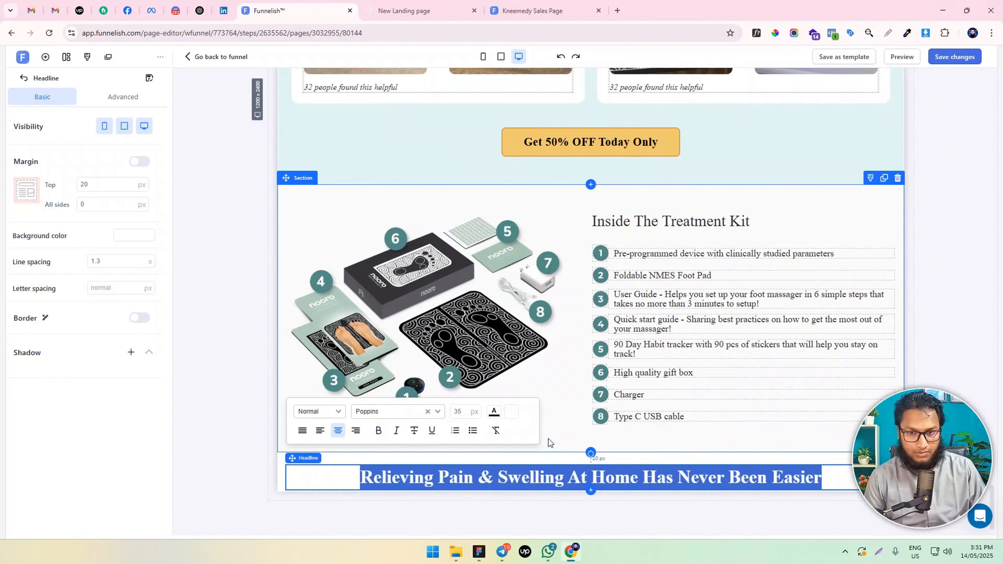
pyautogui.hotkey('ctrl', 'b')
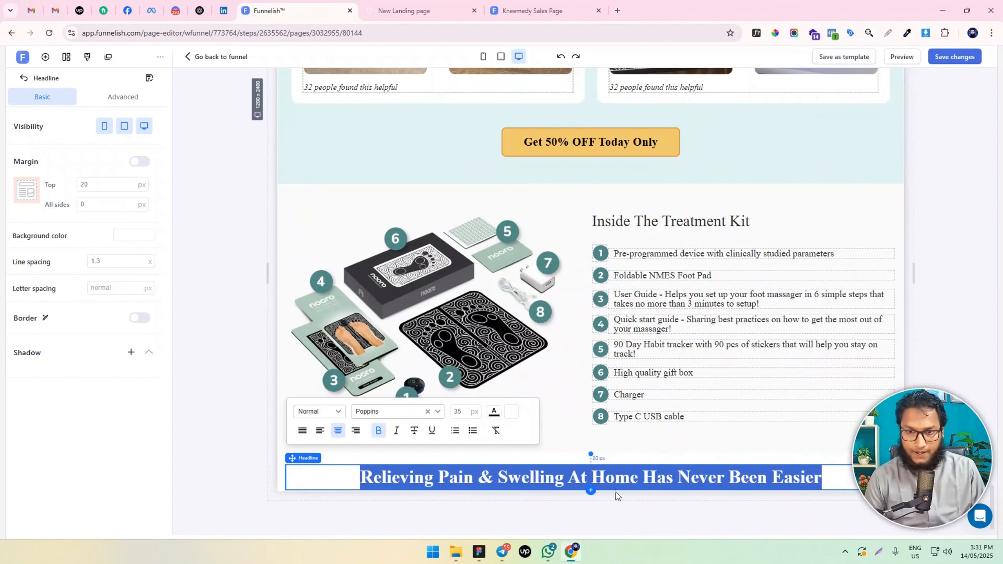
# Insert a three-column row beneath the "Relieving Pain & Swelling" headline
pyautogui.click(591, 490)
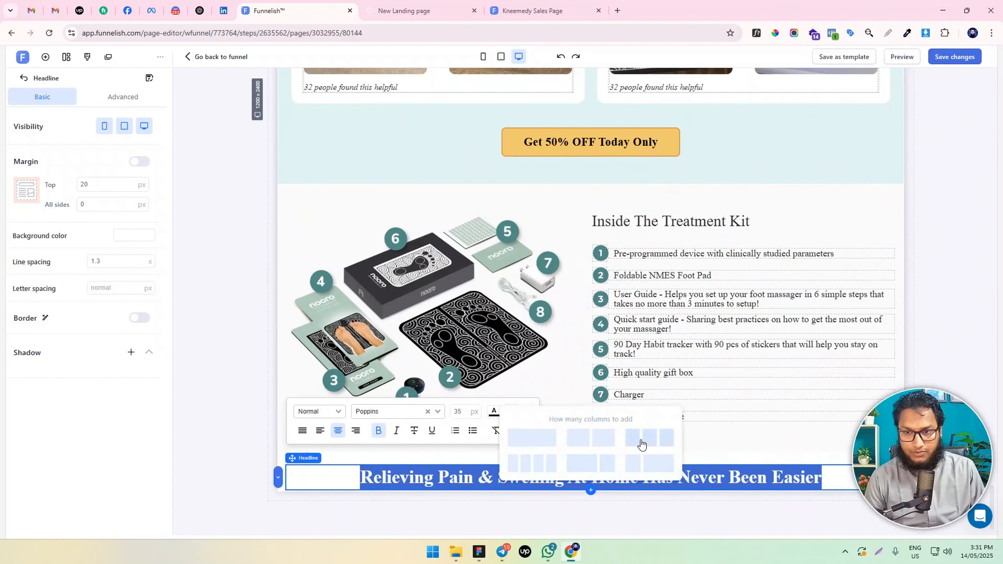
pyautogui.click(640, 441)
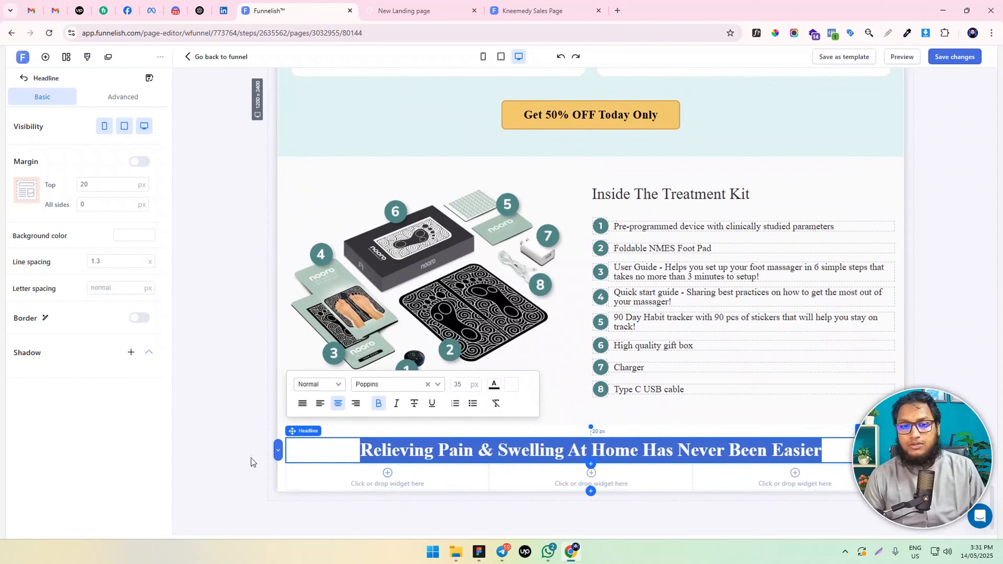
pyautogui.click(251, 461)
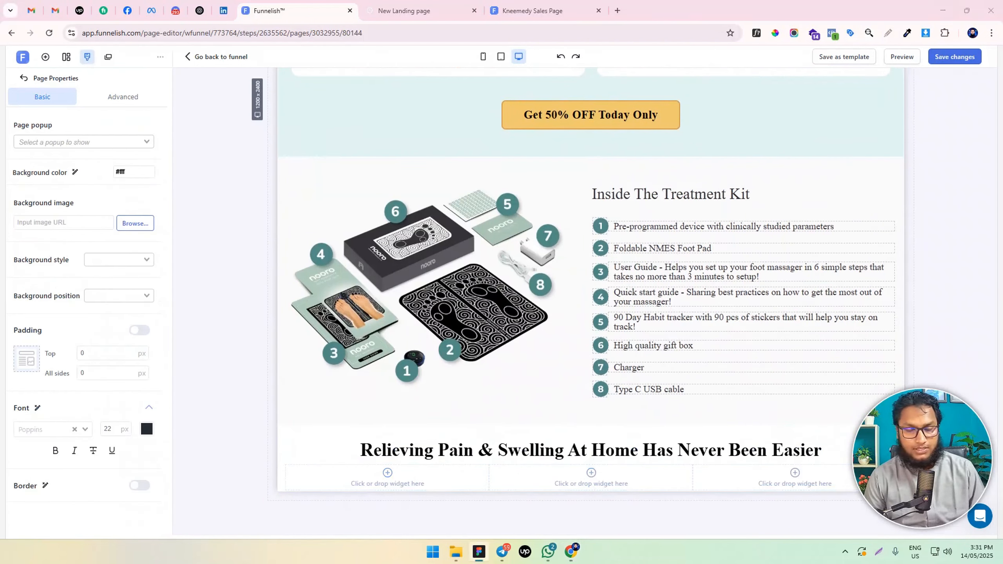
# Add a headline widget to the row's first column and replace its text with "Step 1"
pyautogui.click(385, 483)
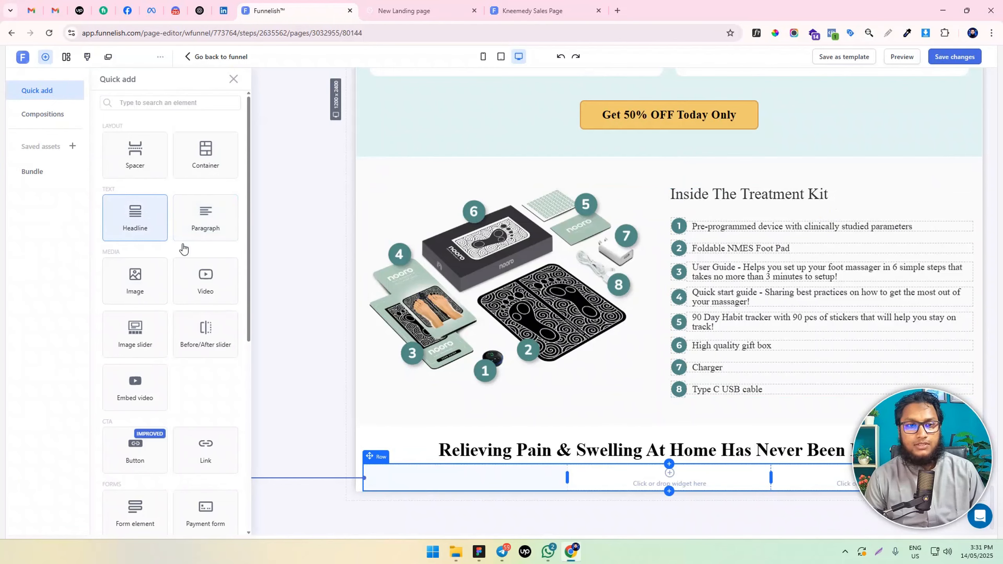
pyautogui.moveTo(183, 248); pyautogui.dragTo(423, 466)
pyautogui.tripleClick(411, 478)
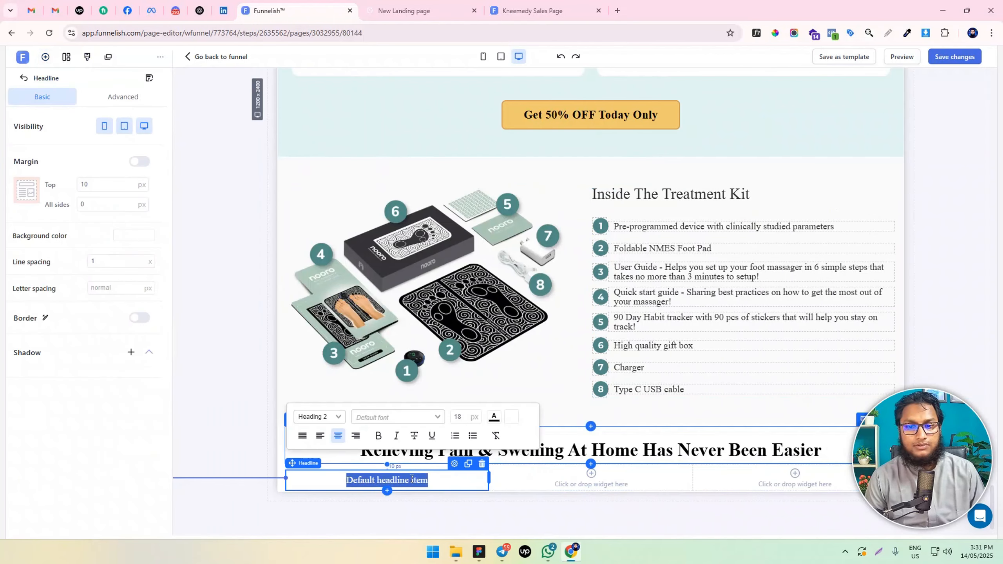
pyautogui.write('step 1')
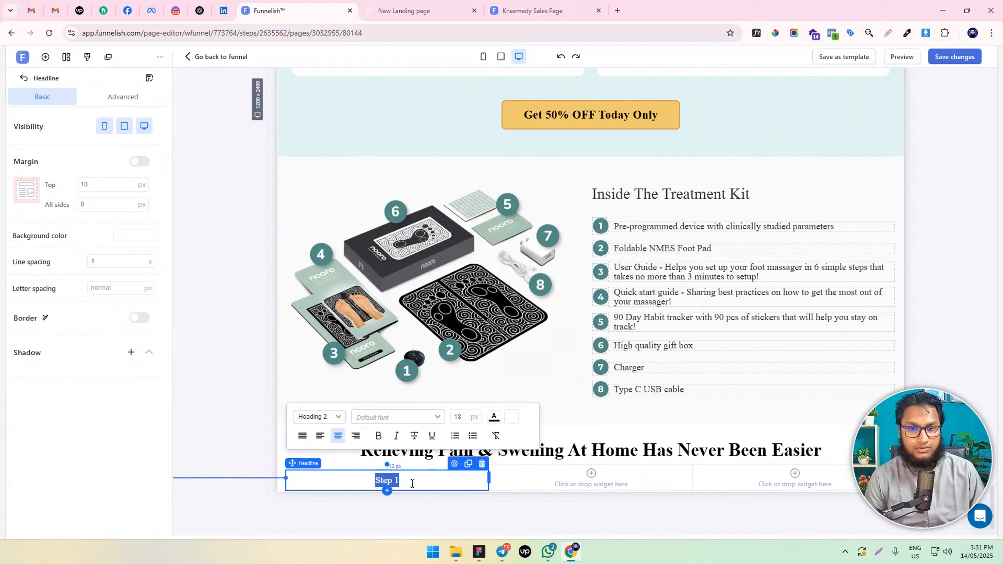
# Format the "Step 1" headline as Normal text, bold, with a font size of 22 px
pyautogui.click(319, 416)
pyautogui.click(316, 475)
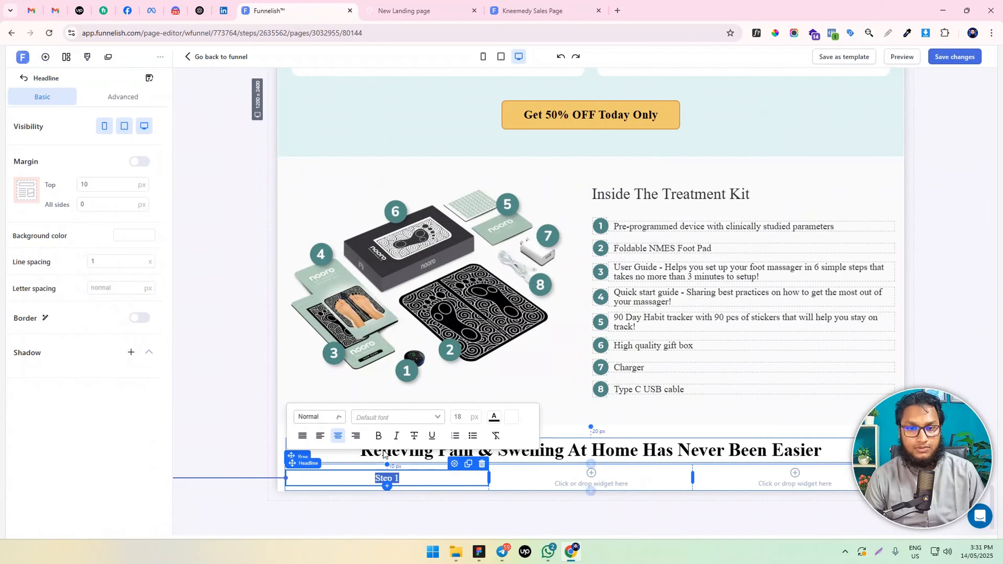
pyautogui.click(467, 417)
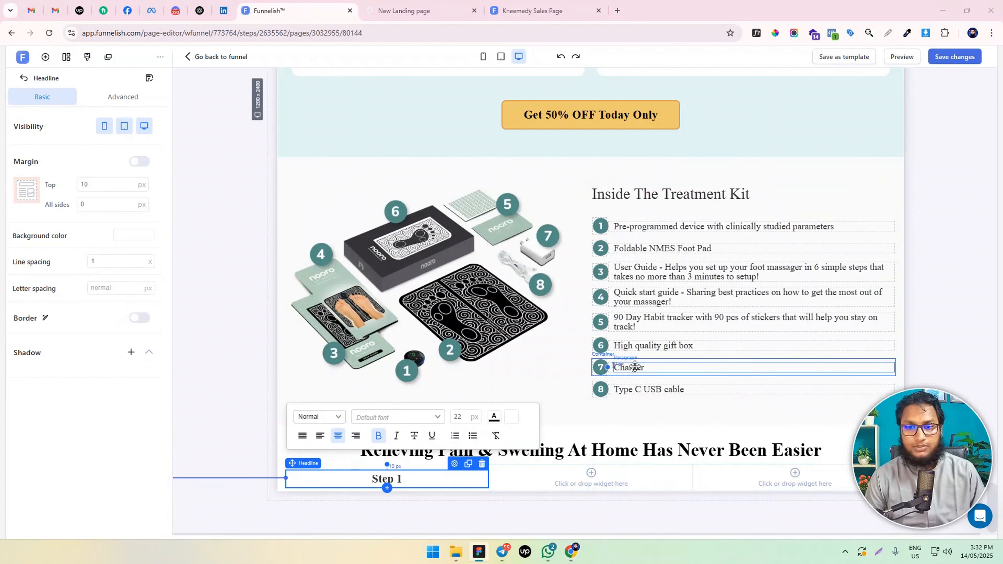
# Clone the "Type C USB cable" paragraph, change the copy to "Plug in the uSB cable and charge you massager", and move it under "Step 1"
pyautogui.click(738, 389)
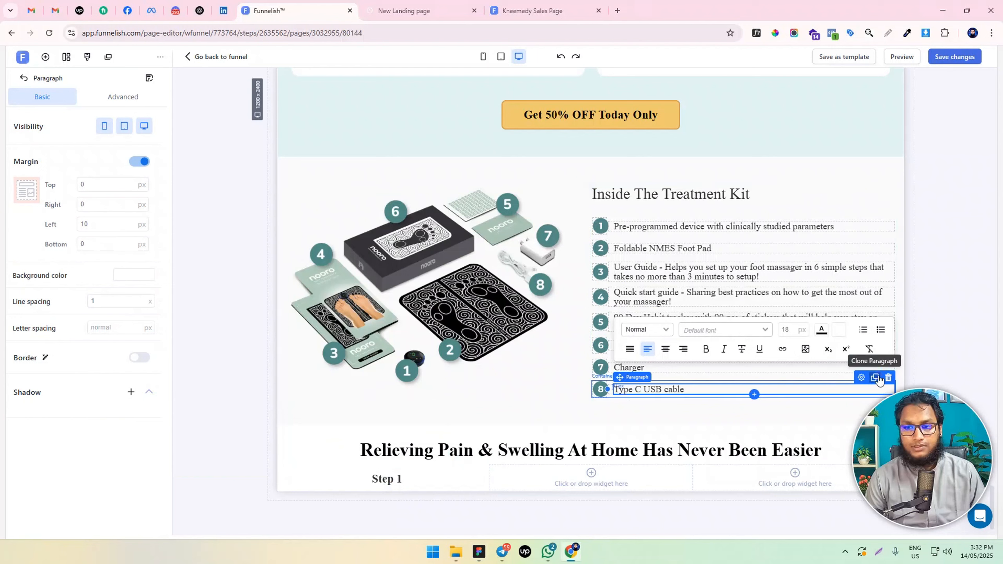
pyautogui.click(874, 375)
pyautogui.doubleClick(648, 392)
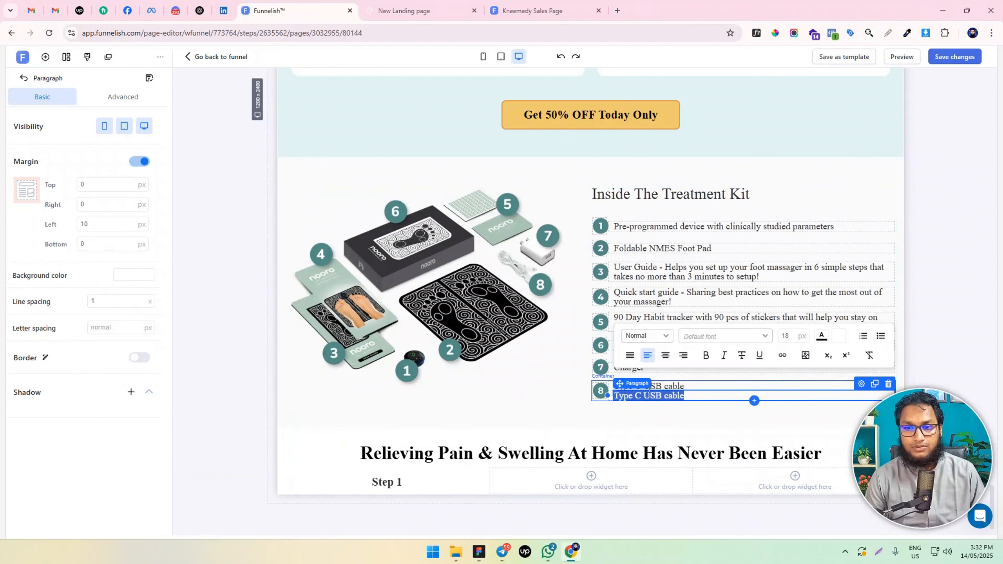
pyautogui.write('Plug in the uSB cable and charge you massager')
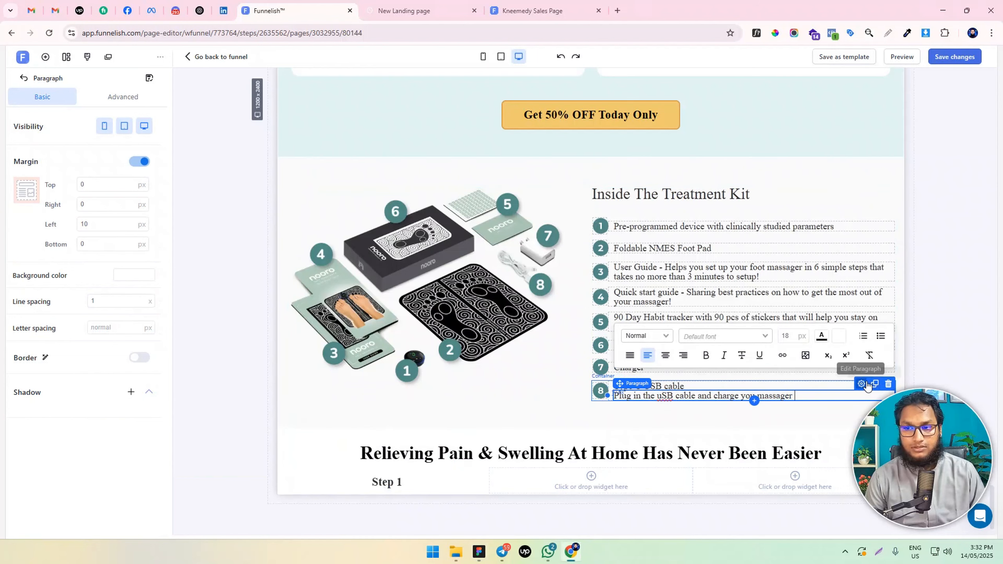
pyautogui.moveTo(857, 389); pyautogui.dragTo(476, 477)
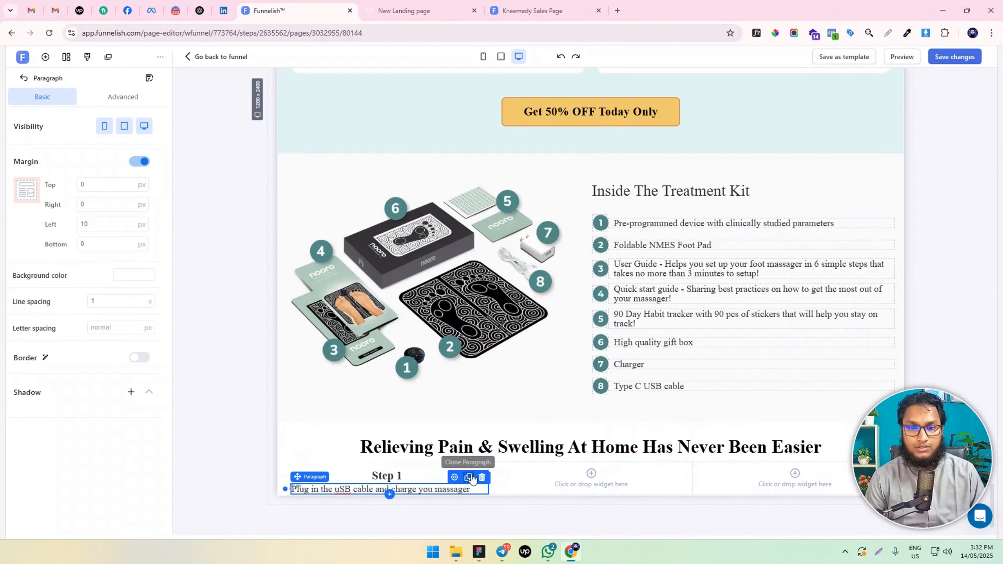
# Center the paragraph under "Step 1" and set its font size to 20 px
pyautogui.doubleClick(382, 488)
pyautogui.tripleClick(383, 489)
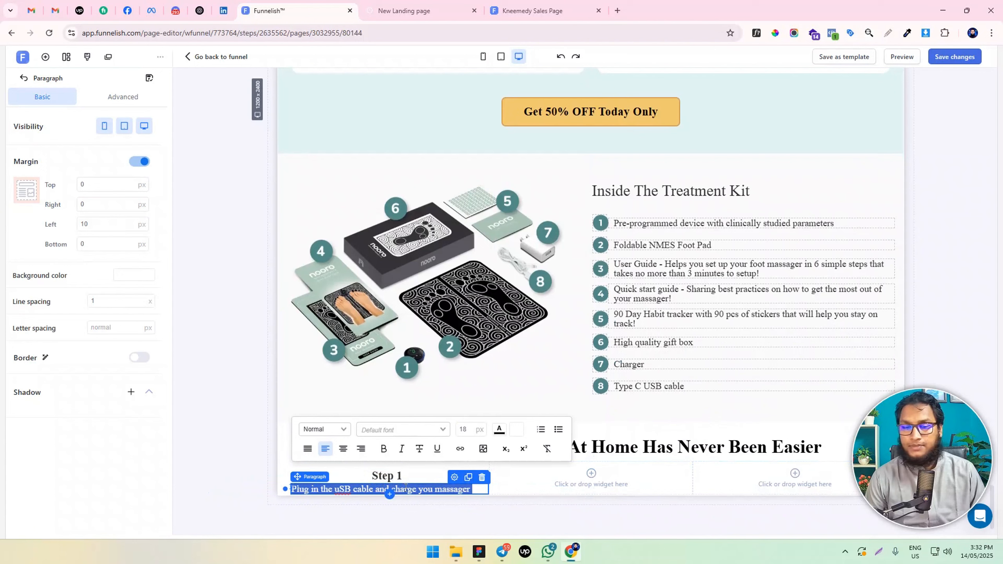
pyautogui.click(342, 448)
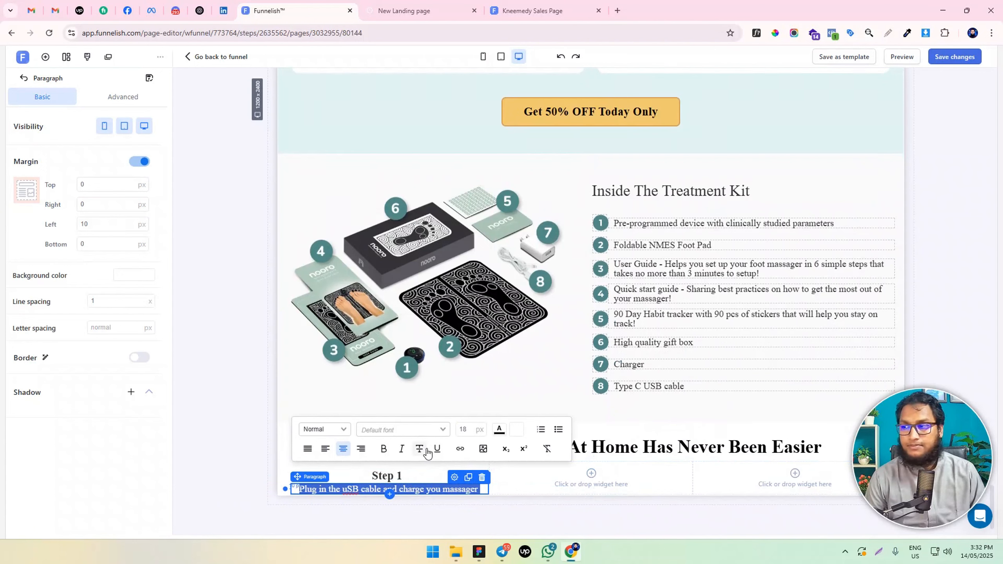
pyautogui.click(468, 430)
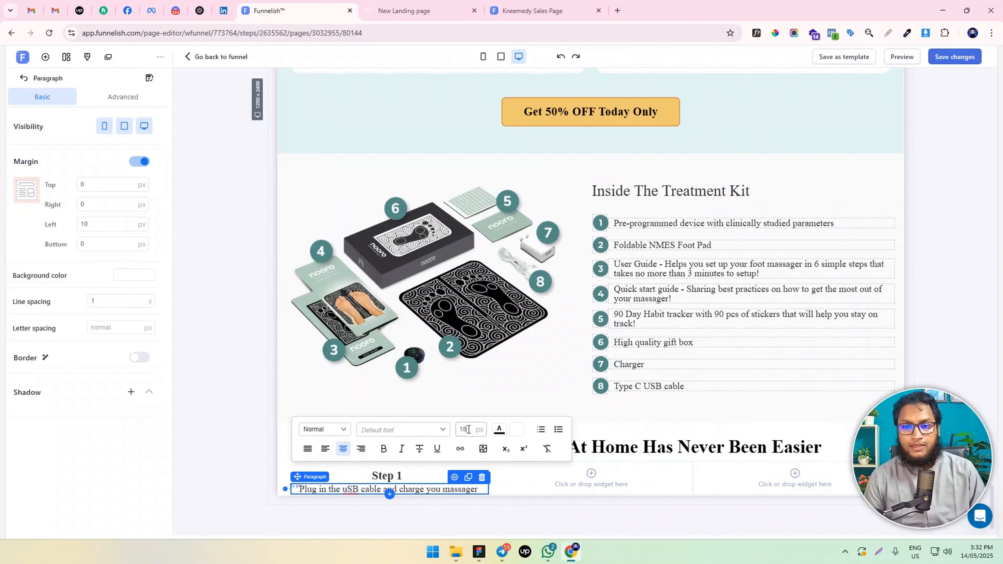
pyautogui.press('BackSpace')
pyautogui.press('BackSpace')
pyautogui.write('20')
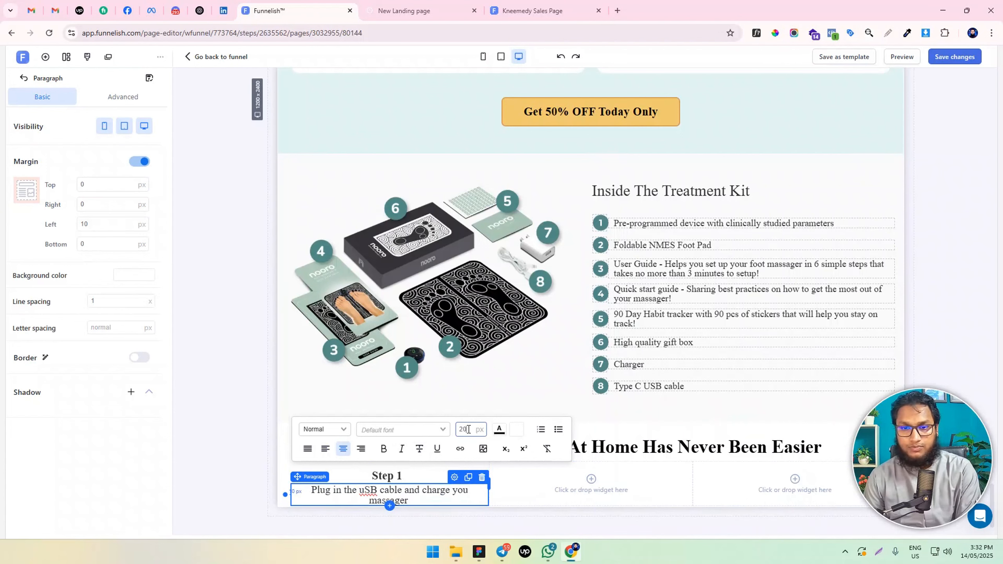
# Add a video widget below the "Step 1" paragraph and select the clip of hands on the black foot mat over a wooden floor
pyautogui.click(225, 444)
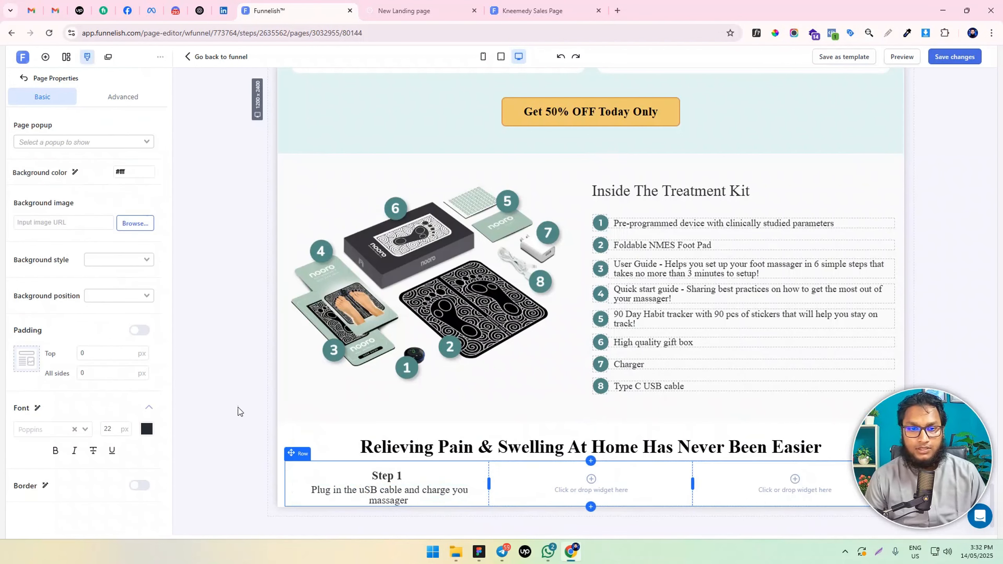
pyautogui.click(45, 56)
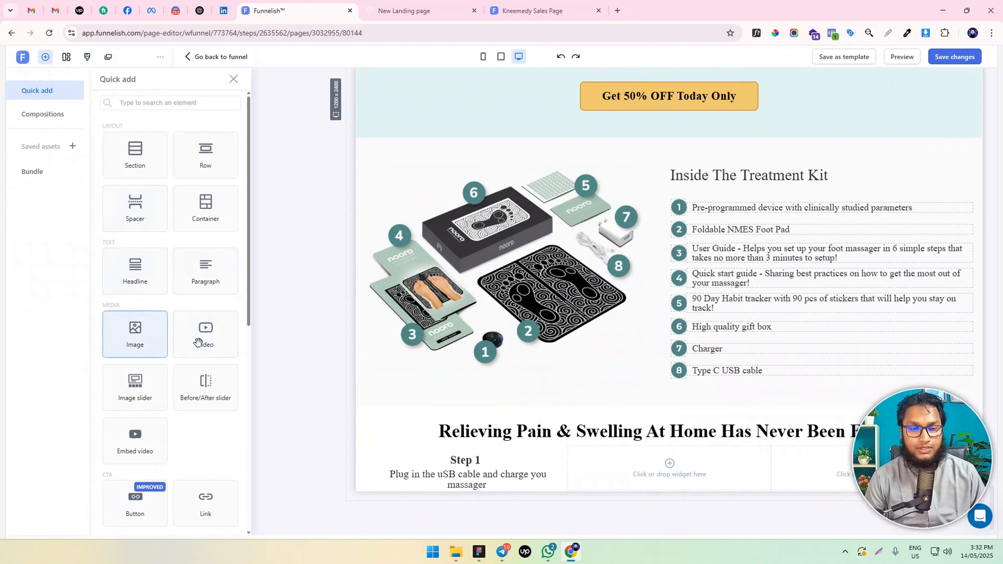
pyautogui.moveTo(203, 338); pyautogui.dragTo(470, 477)
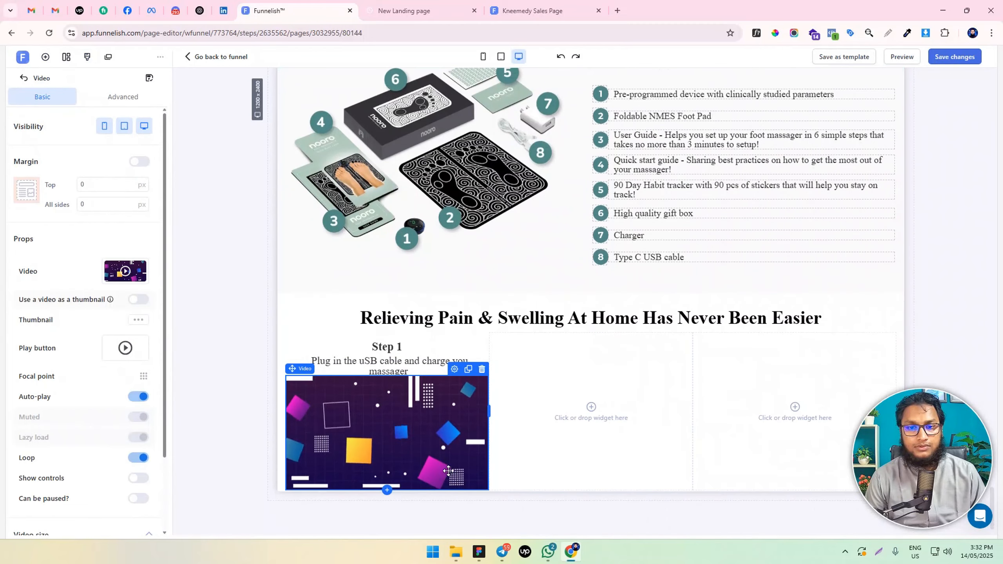
pyautogui.click(125, 271)
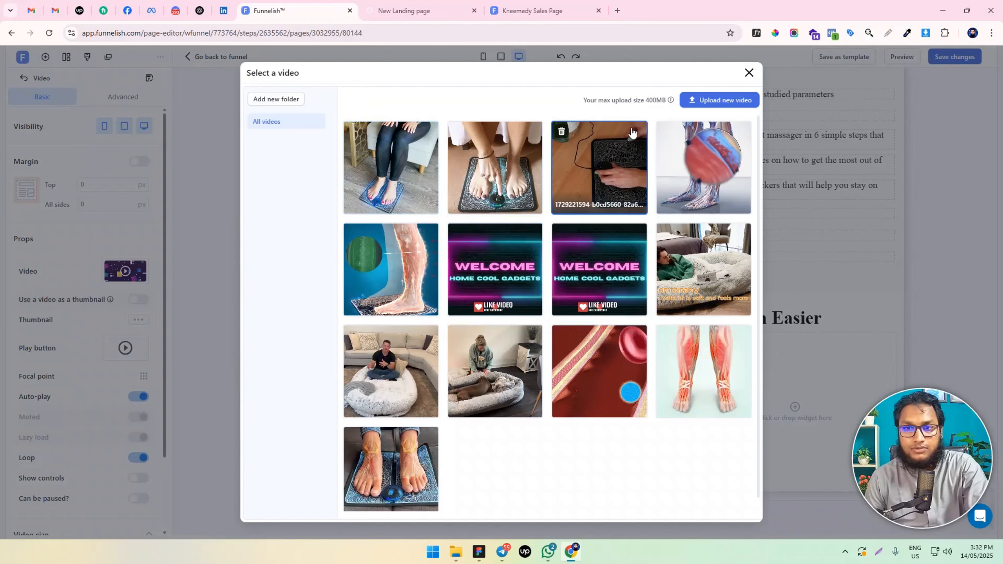
pyautogui.click(580, 175)
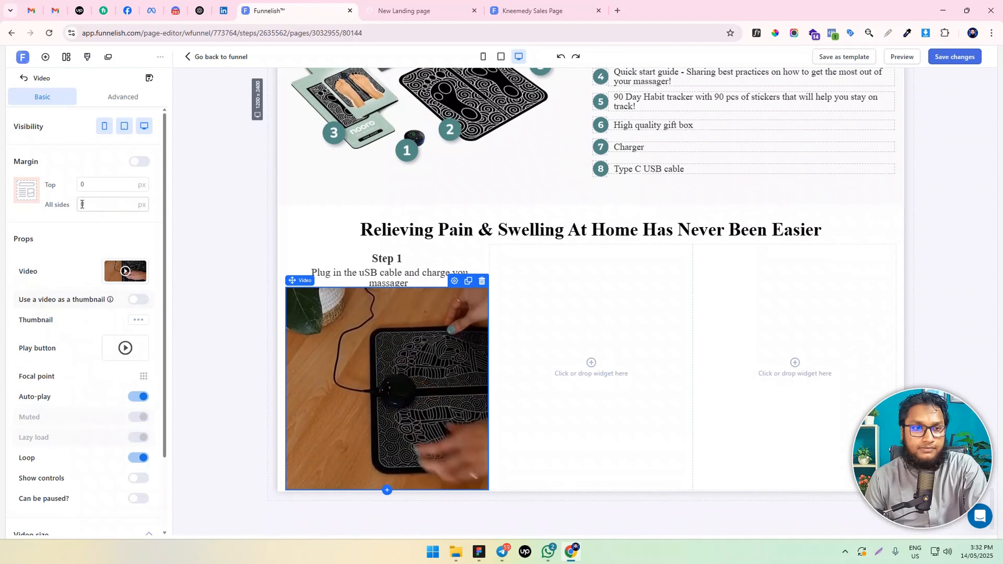
# Enable the video's border with a width of 0 px and a corner radius of 10 px
pyautogui.scroll(-2, 95, 389)
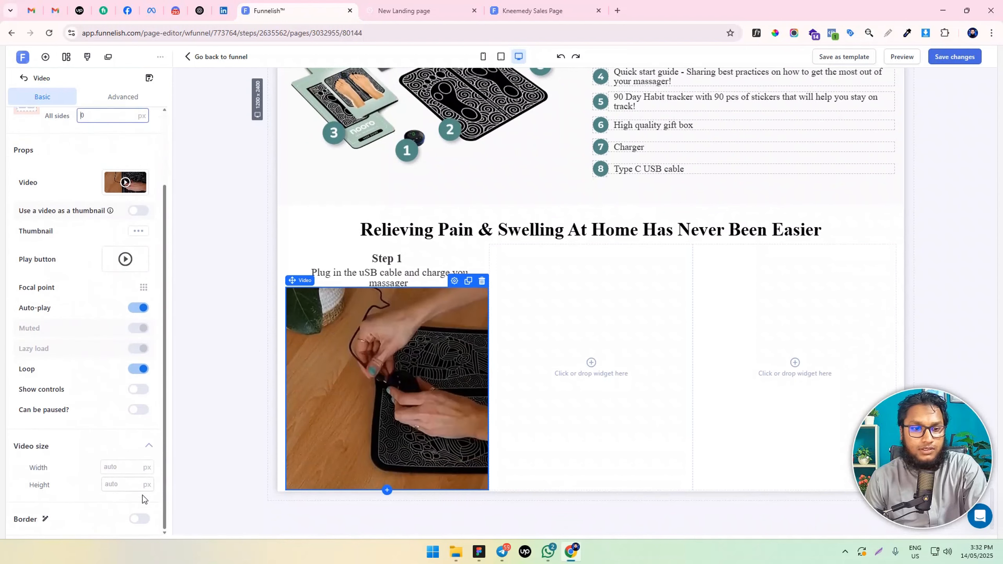
pyautogui.scroll(-4, 79, 427)
pyautogui.doubleClick(90, 394)
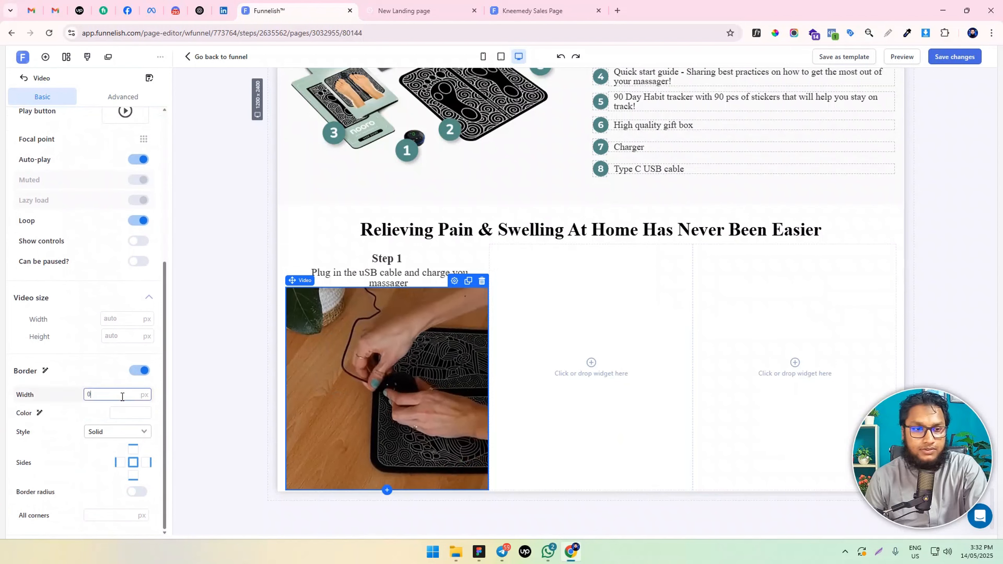
pyautogui.write('15')
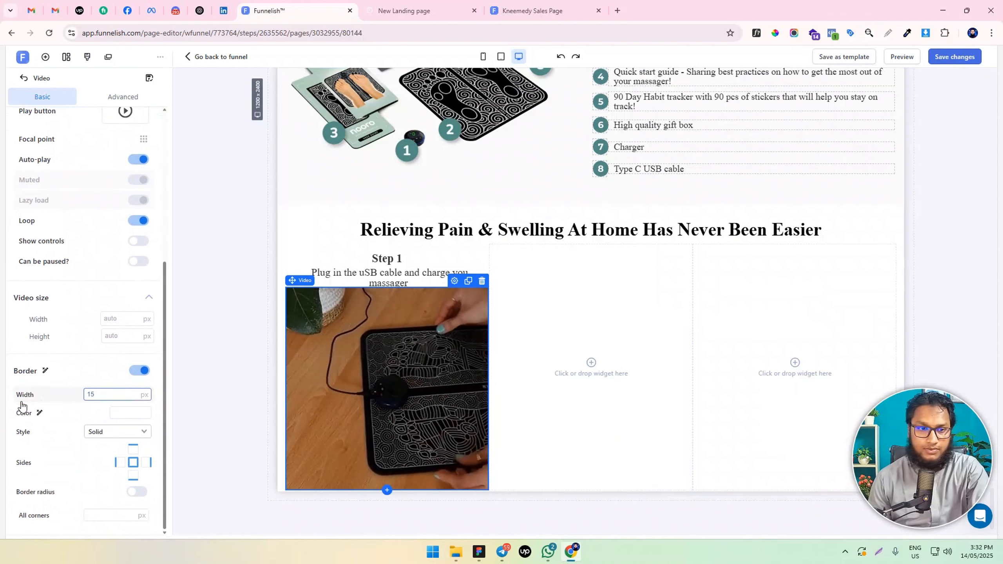
pyautogui.write('0')
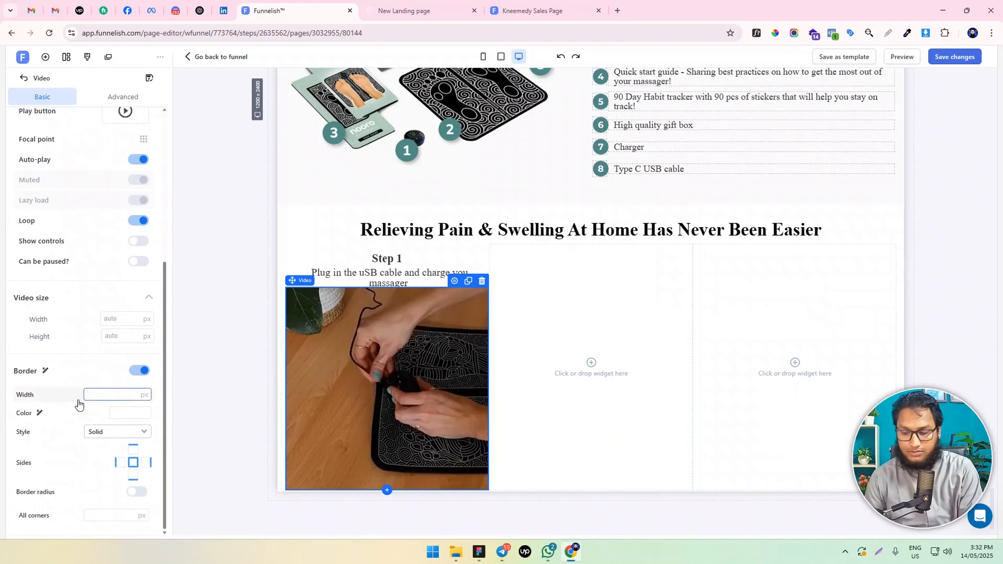
pyautogui.click(101, 515)
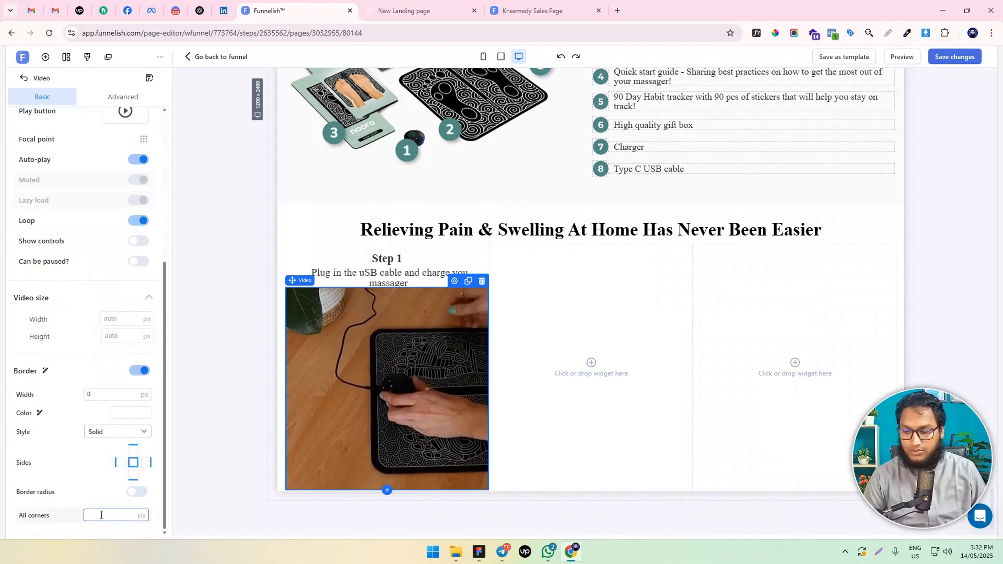
pyautogui.write('10')
pyautogui.click(137, 491)
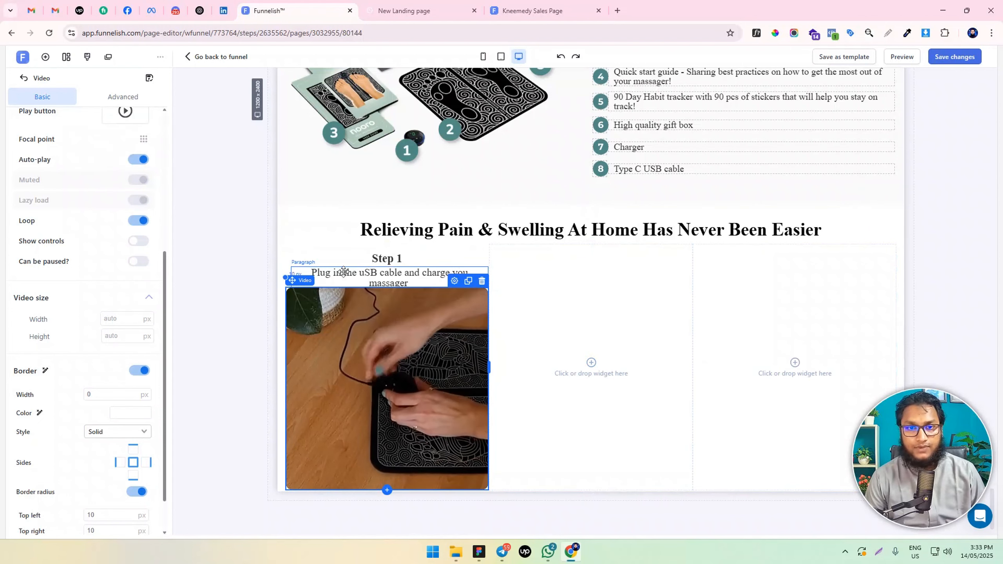
# Add a container to the row's first column and arrange the "Step 1" headline, paragraph and video inside it in that order
pyautogui.click(45, 57)
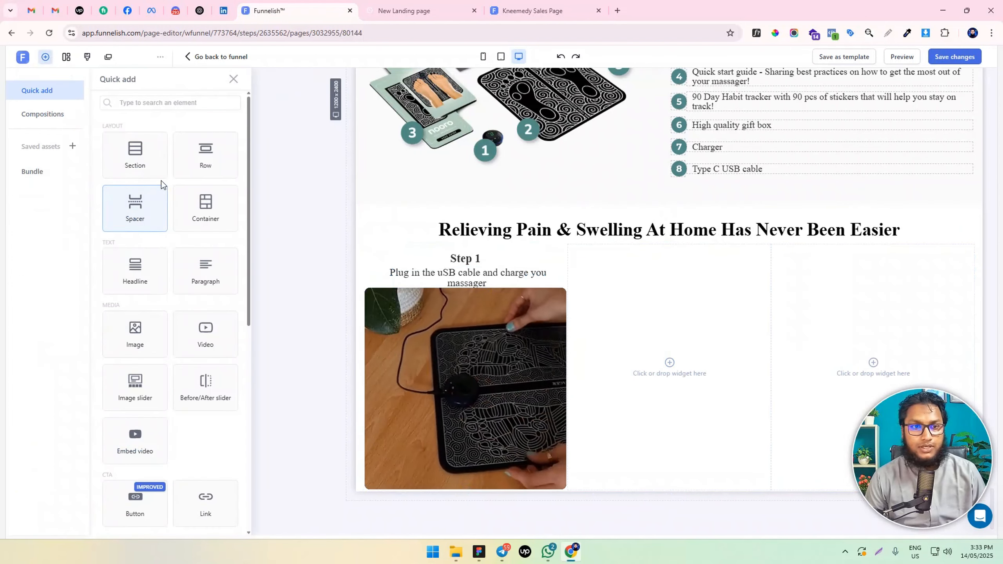
pyautogui.moveTo(205, 208); pyautogui.dragTo(410, 286)
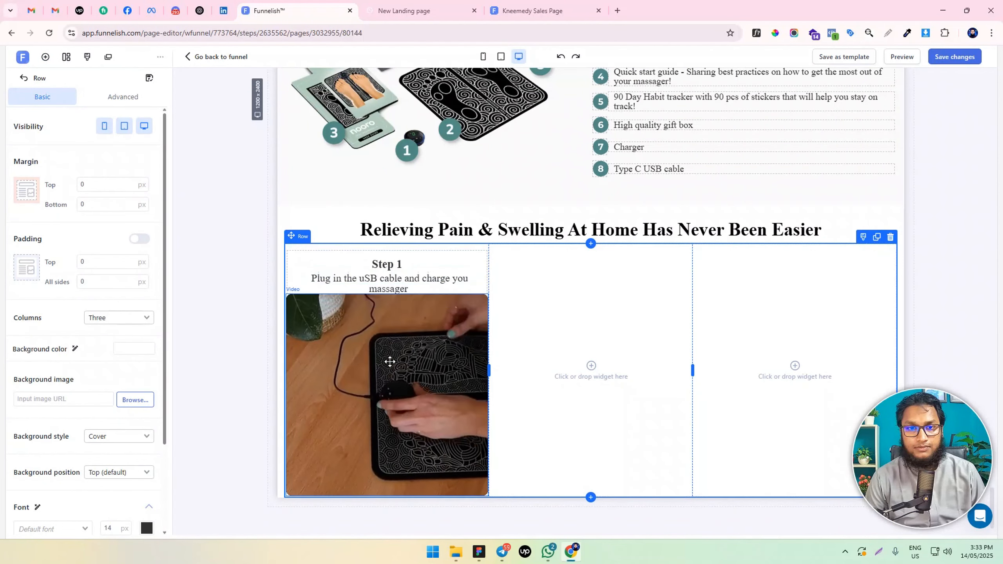
pyautogui.moveTo(390, 362); pyautogui.dragTo(391, 288)
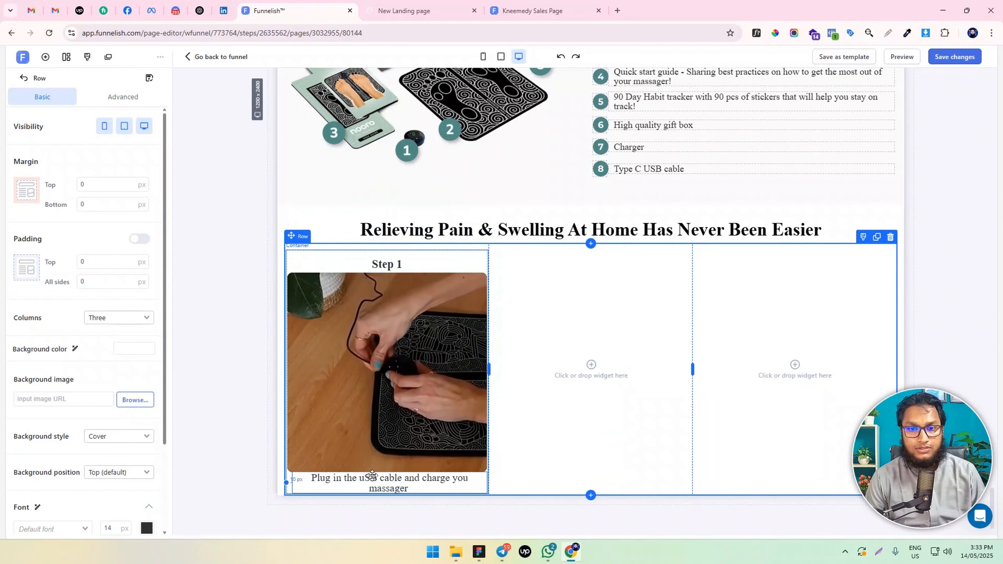
pyautogui.moveTo(372, 475); pyautogui.dragTo(387, 291)
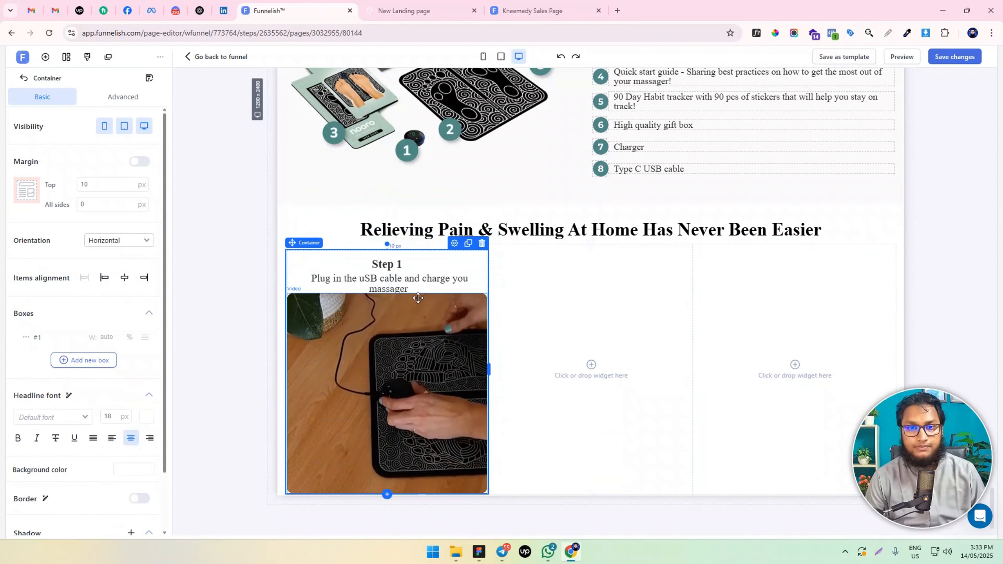
# Set the bottom margin of the paragraph under "Step 1" to 20 px
pyautogui.click(412, 285)
pyautogui.click(139, 161)
pyautogui.click(82, 243)
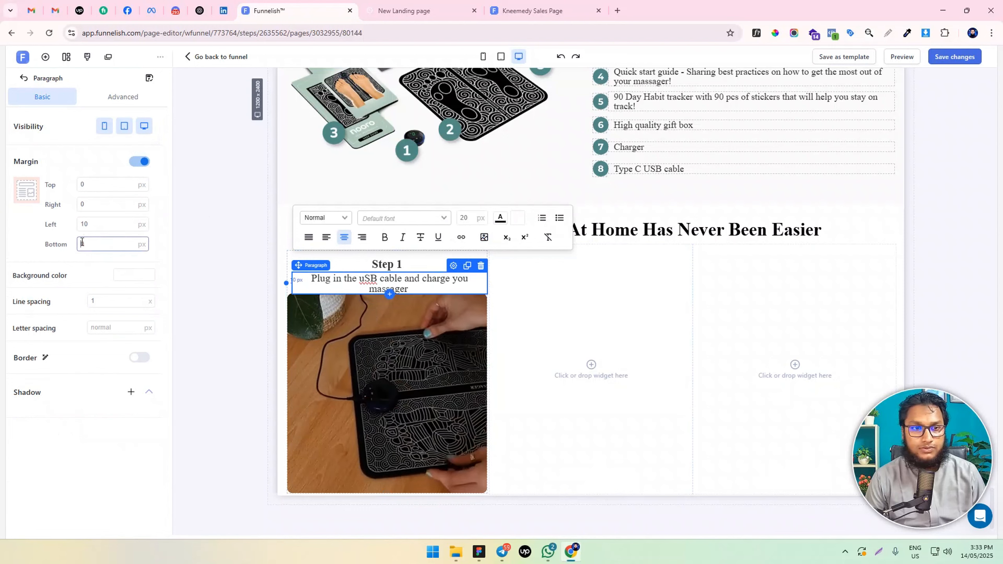
pyautogui.write('20')
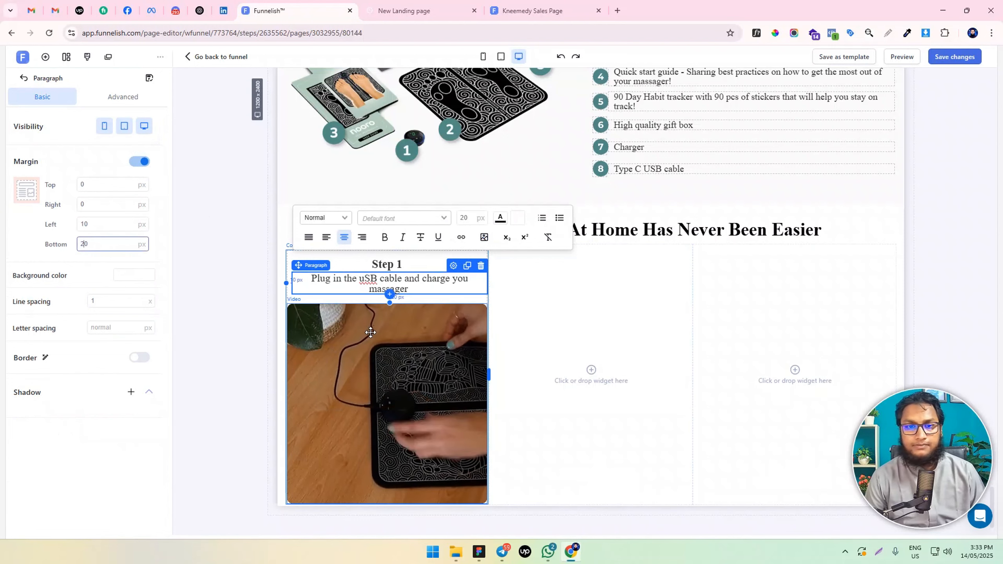
# Set the Step 1 container's top margin to 0 px and its padding to 15 px on all sides
pyautogui.click(287, 255)
pyautogui.click(287, 256)
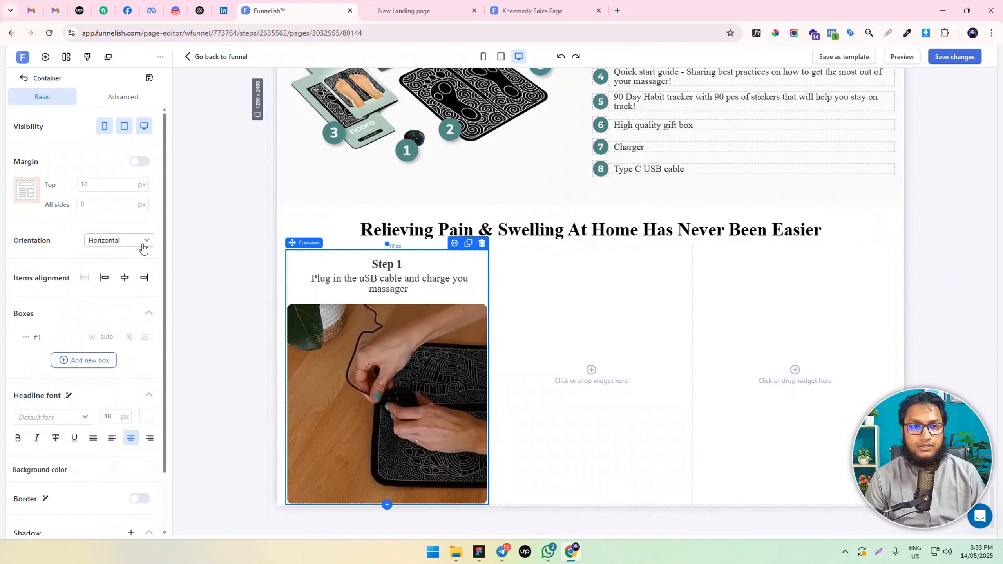
pyautogui.doubleClick(95, 184)
pyautogui.write('0')
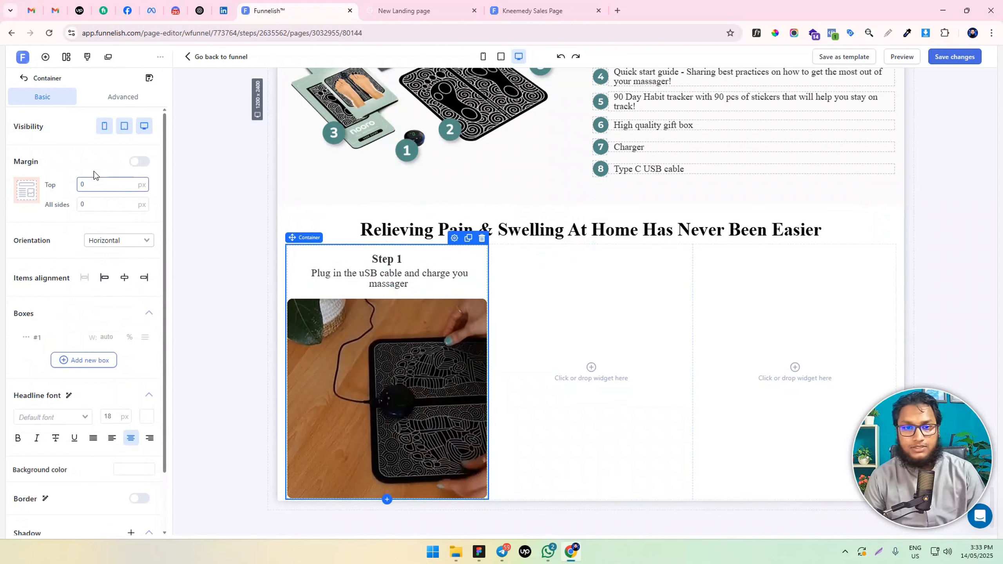
pyautogui.click(122, 96)
pyautogui.doubleClick(91, 341)
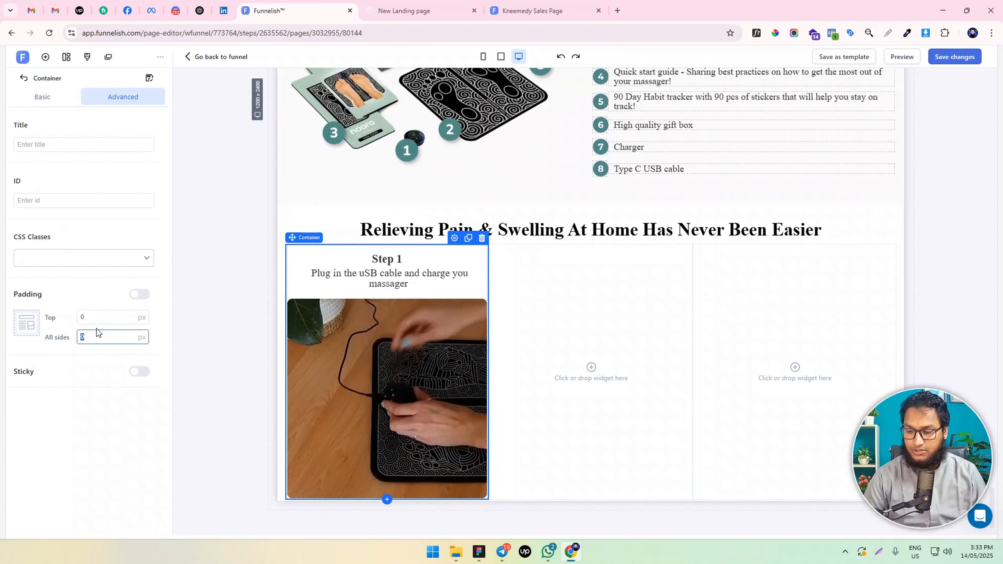
pyautogui.write('15')
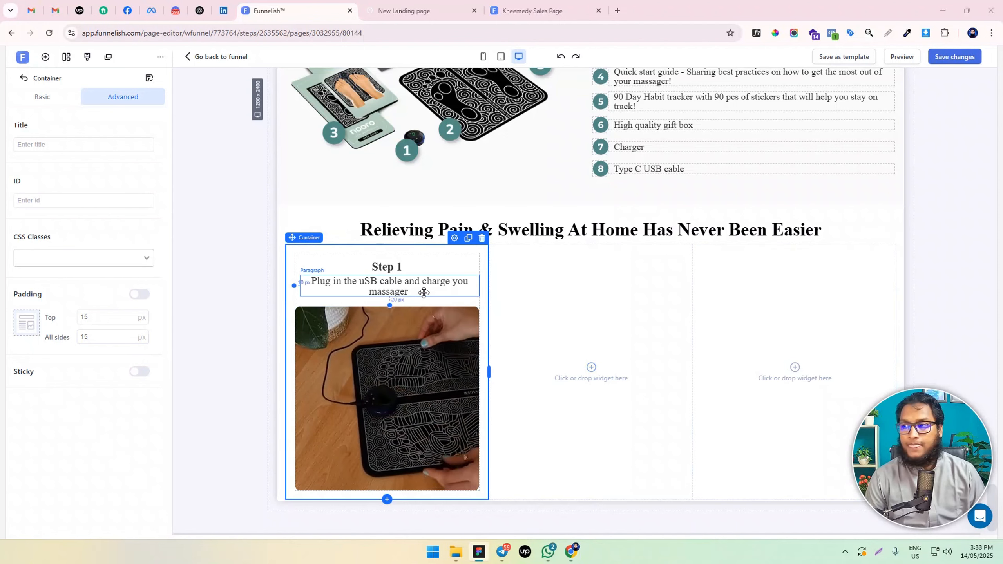
# Add a top margin to the paragraph under "Step 1" and check the headline's margin and padding settings
pyautogui.click(400, 267)
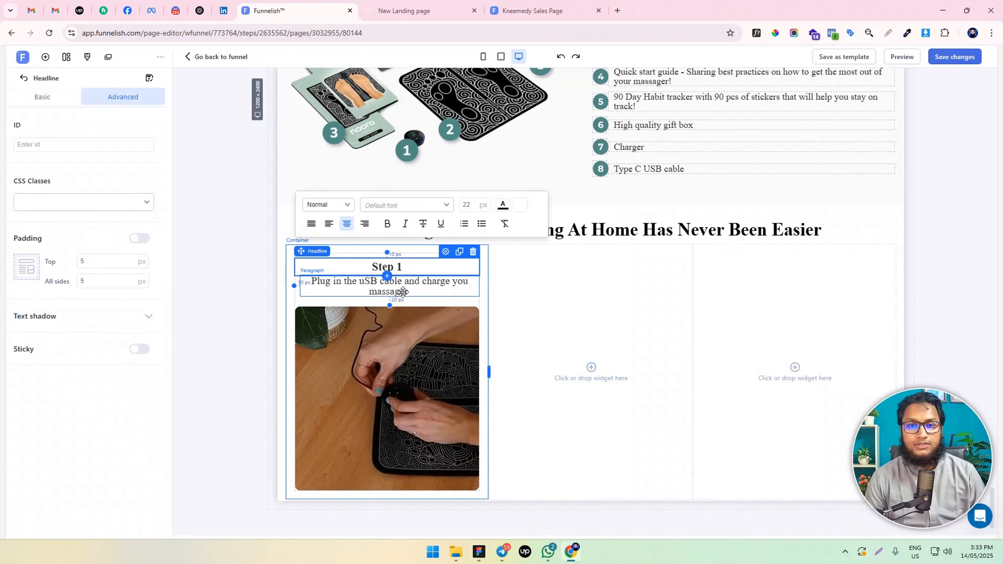
pyautogui.click(403, 290)
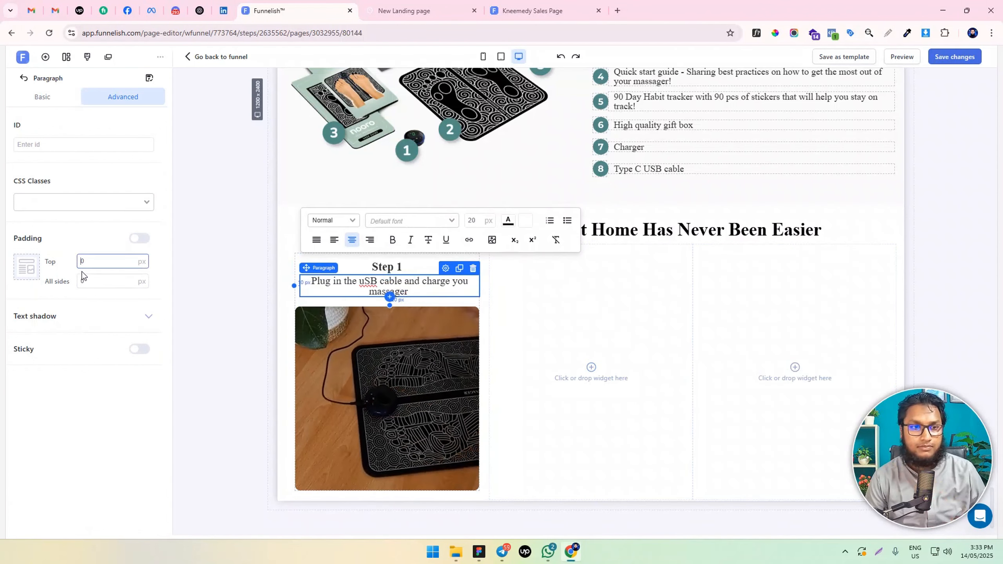
pyautogui.click(46, 104)
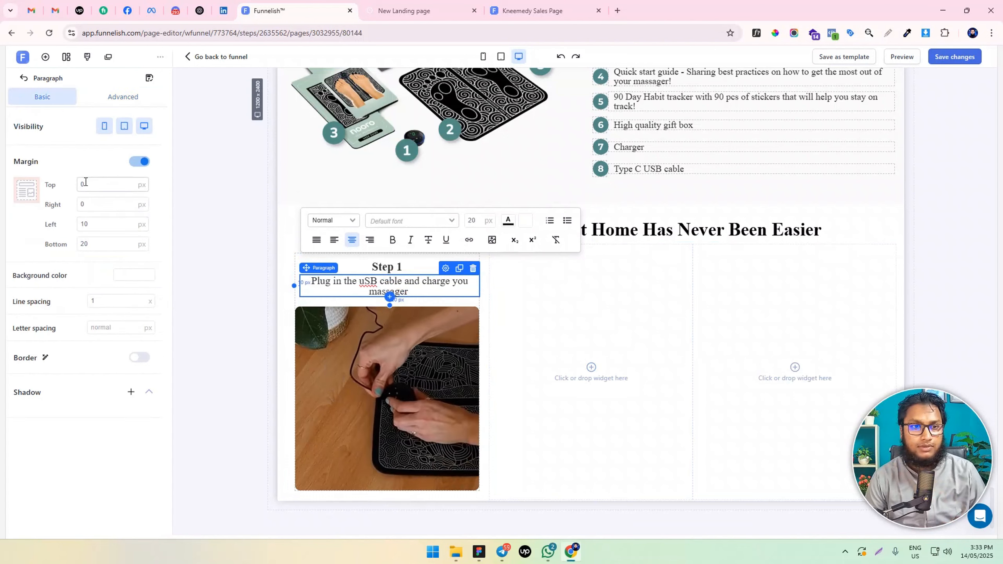
pyautogui.click(379, 269)
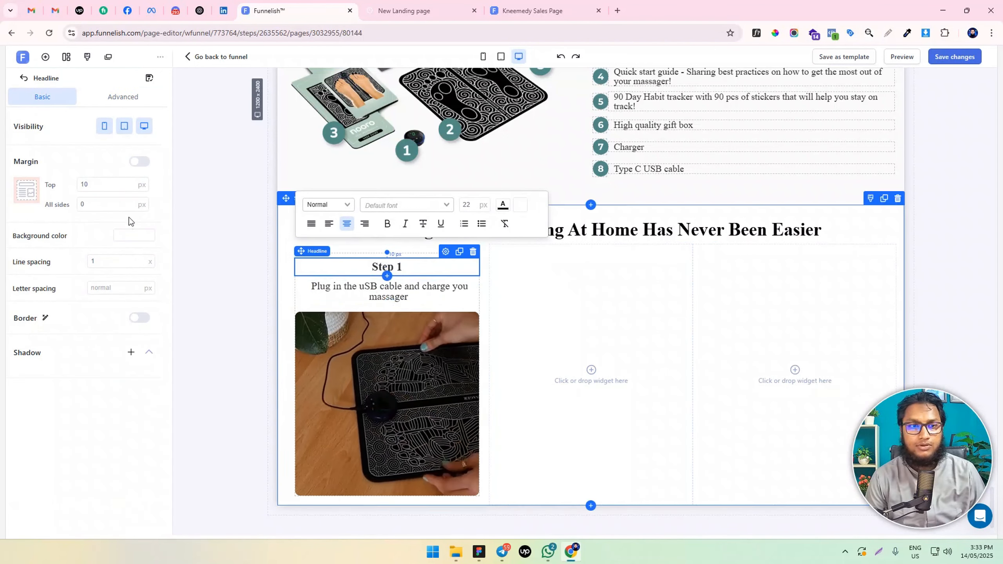
pyautogui.click(128, 100)
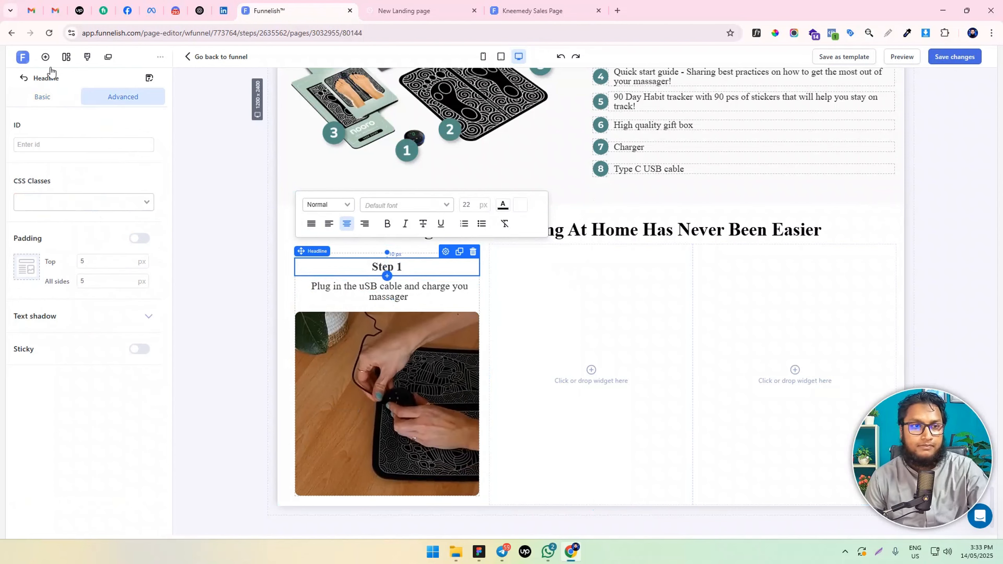
# Add a spacer between the "Step 1" headline and the paragraph below it, and check the spacer's settings
pyautogui.click(45, 57)
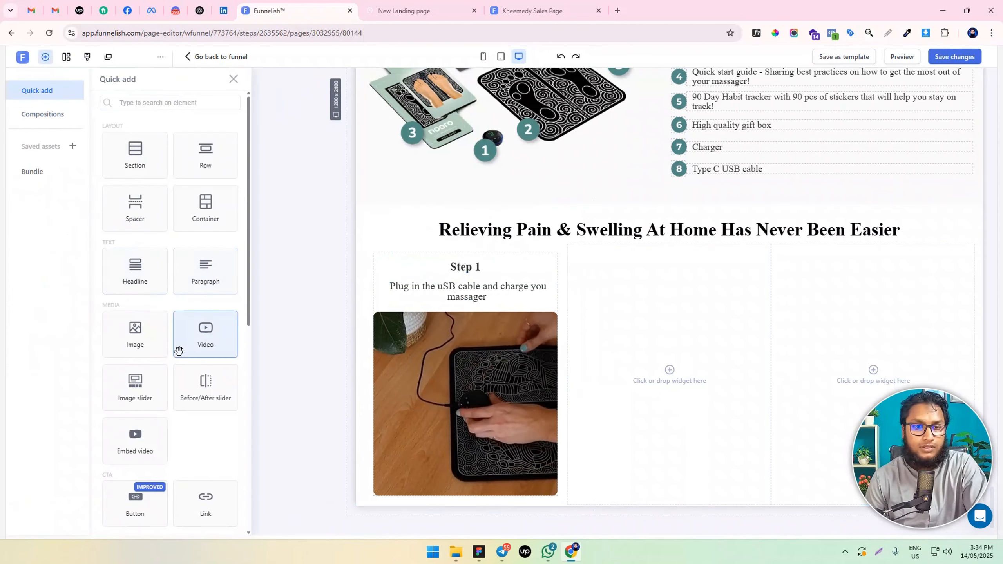
pyautogui.scroll(-3, 179, 352)
pyautogui.scroll(3, 209, 304)
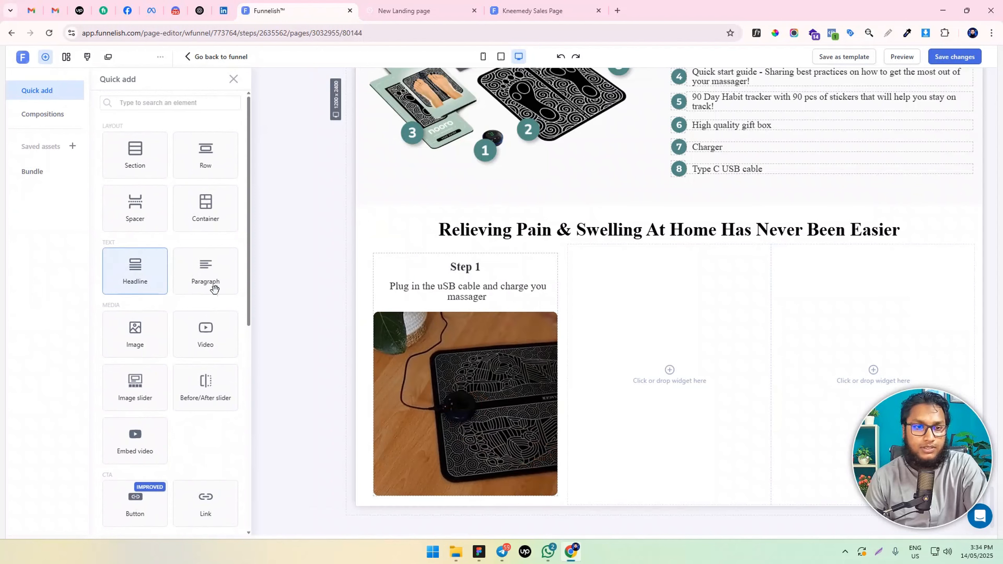
pyautogui.scroll(-5, 214, 316)
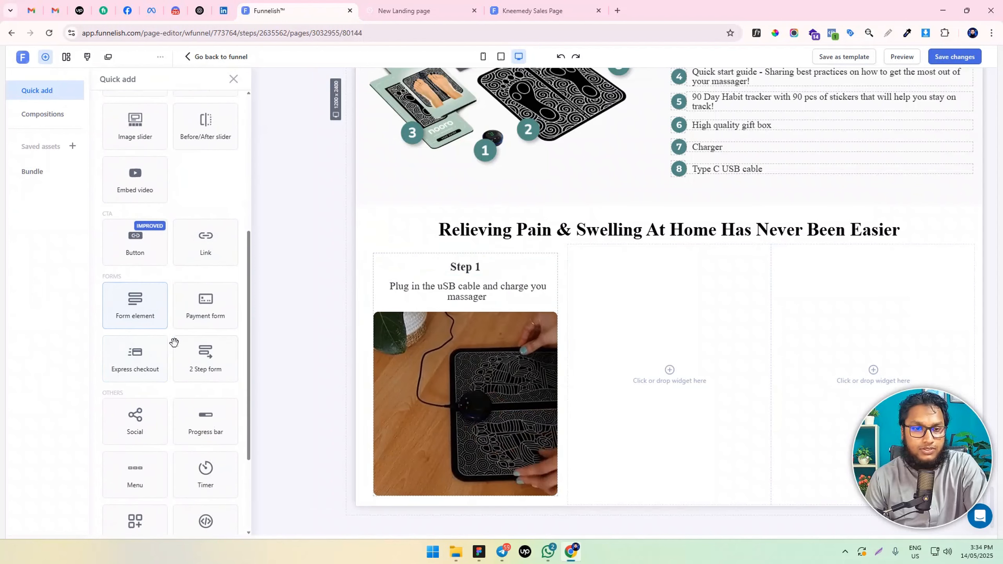
pyautogui.scroll(-2, 158, 383)
pyautogui.scroll(5, 167, 360)
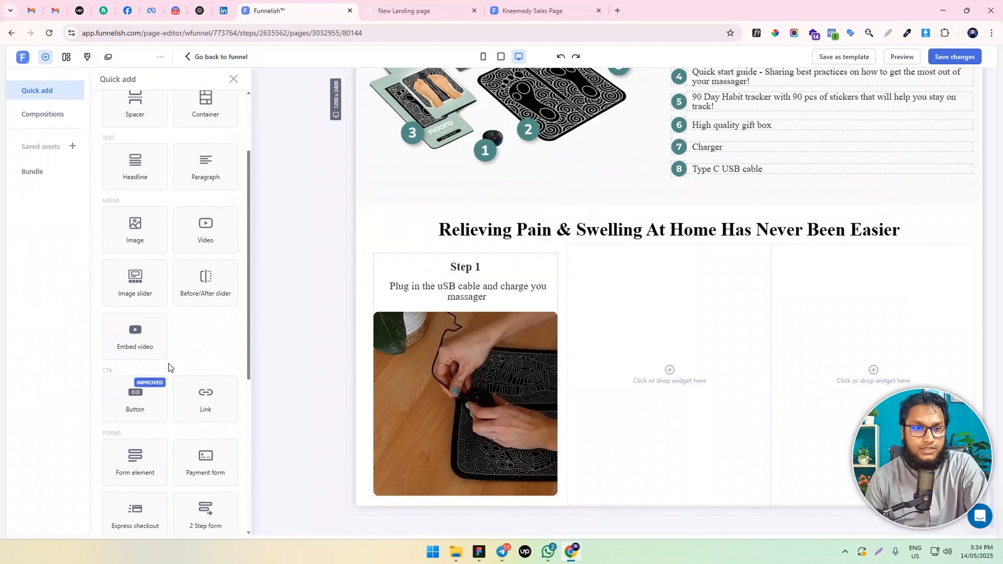
pyautogui.scroll(2, 170, 363)
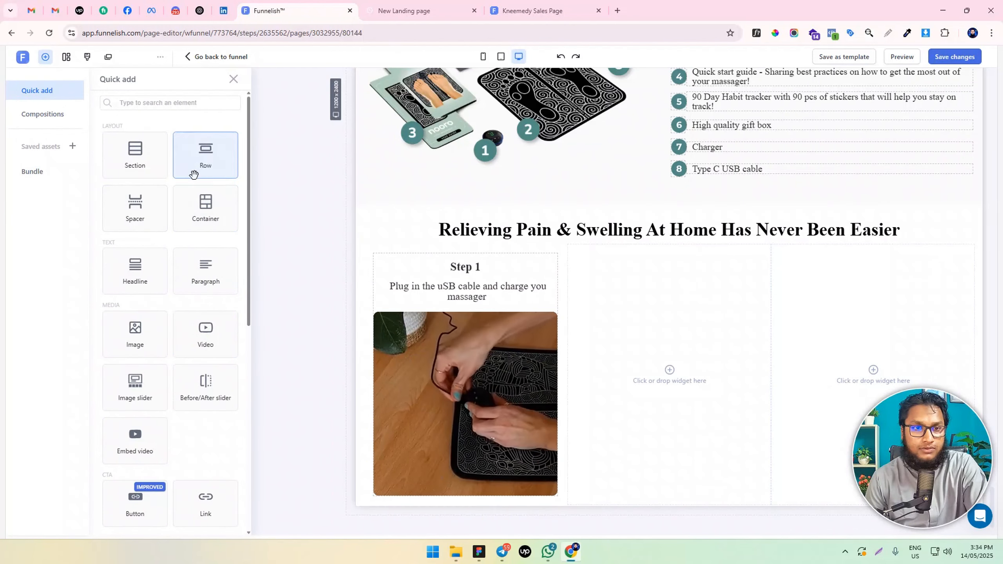
pyautogui.moveTo(145, 203); pyautogui.dragTo(454, 283)
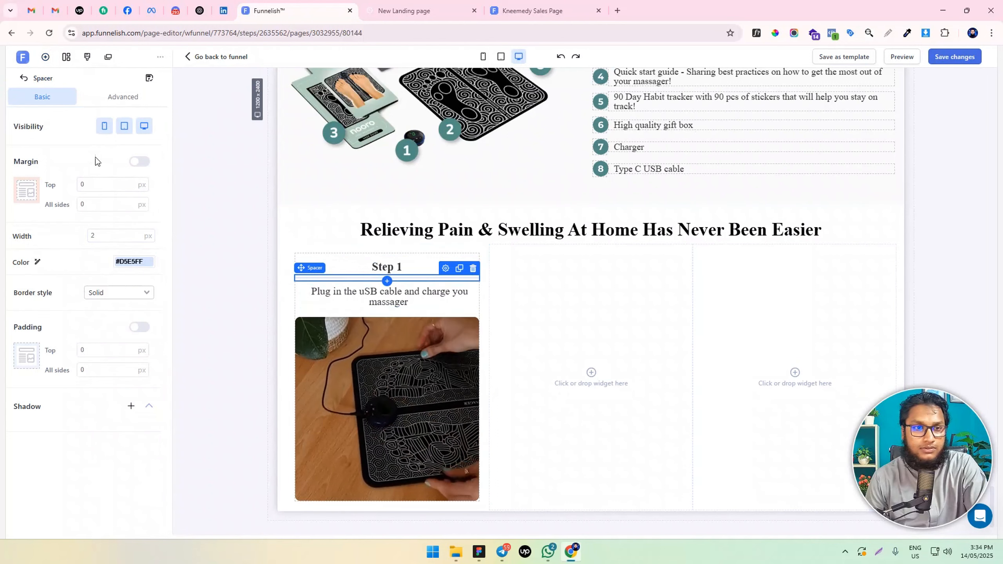
pyautogui.click(114, 100)
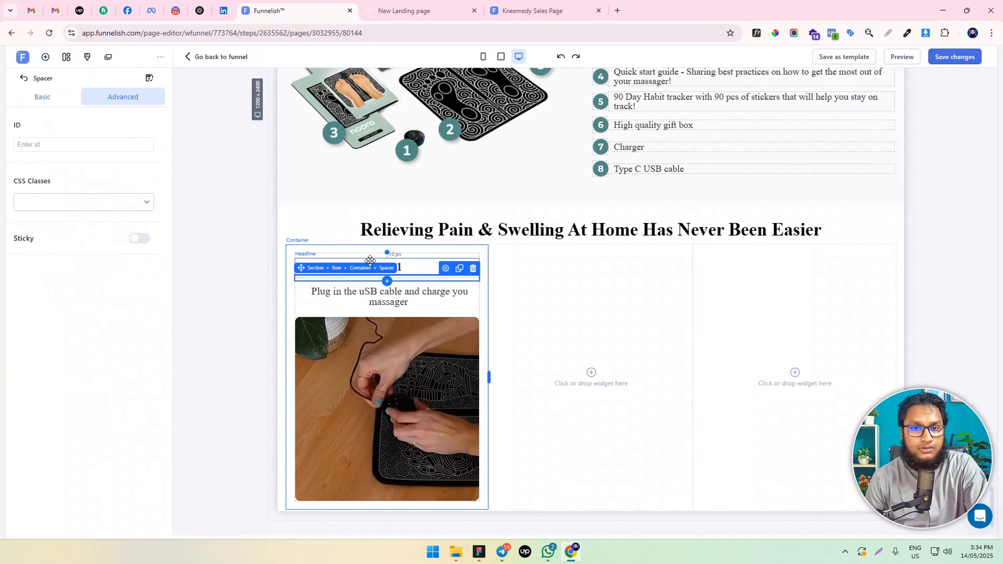
pyautogui.click(43, 98)
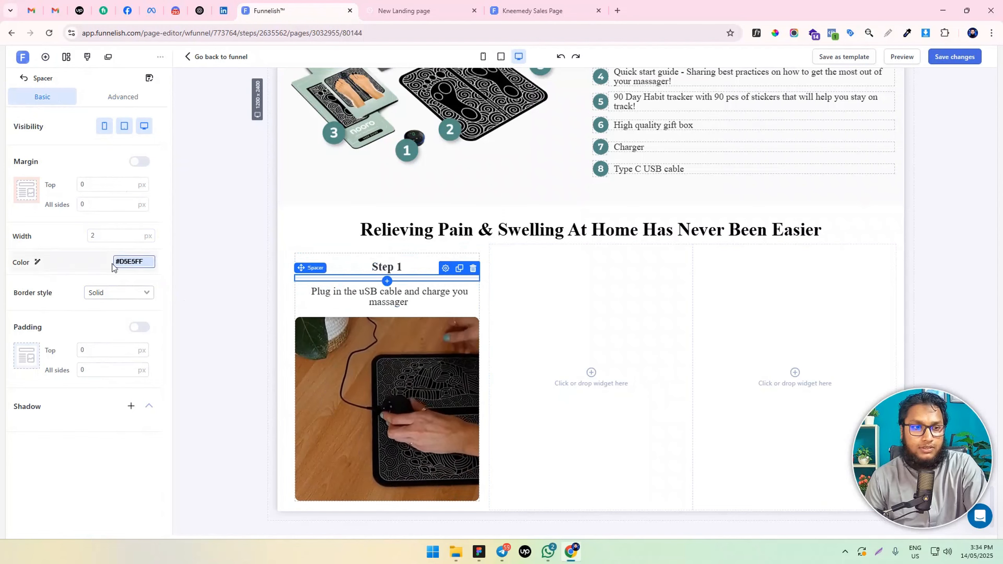
# Add a container between the "Step 1" headline and the spacer, split it into three boxes, and set the middle box's width to 80 px
pyautogui.click(45, 56)
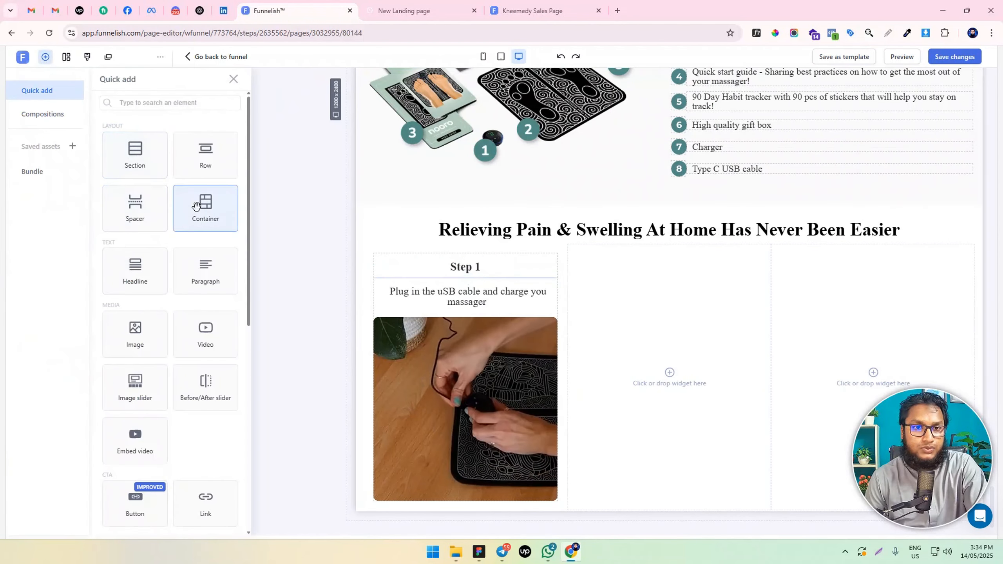
pyautogui.moveTo(205, 208); pyautogui.dragTo(476, 287)
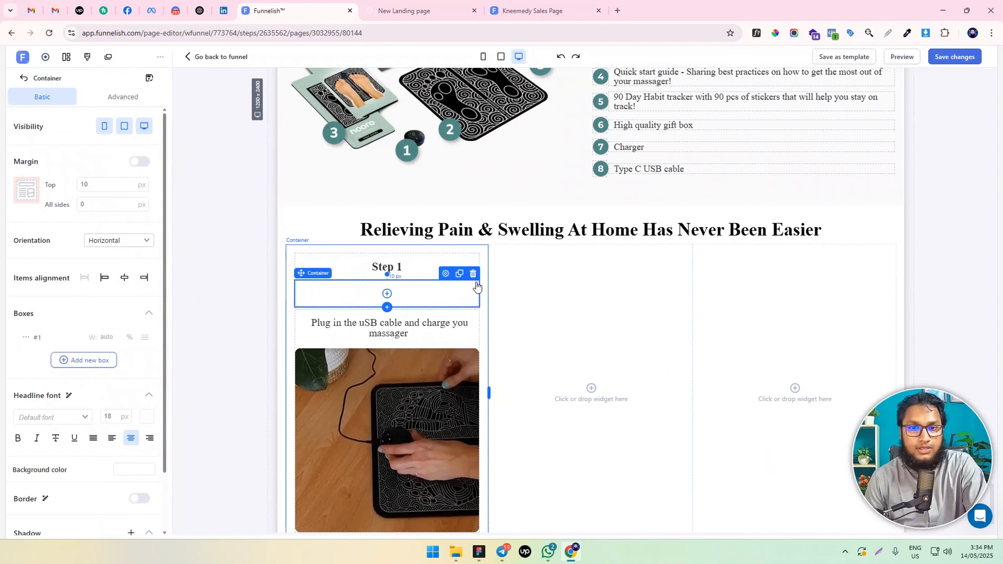
pyautogui.click(91, 361)
pyautogui.click(94, 381)
pyautogui.click(26, 379)
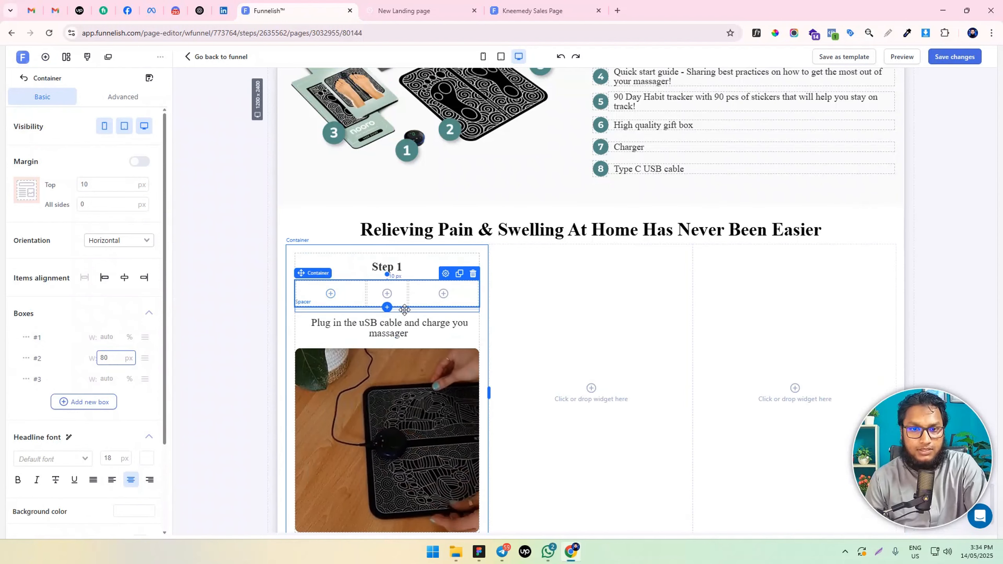
# Move the spacer into the middle box of the new container and set the container's top margin to 0 px
pyautogui.moveTo(401, 294)
pyautogui.mouseDown()
pyautogui.moveTo(392, 297)
pyautogui.moveTo(397, 290)
pyautogui.mouseUp()
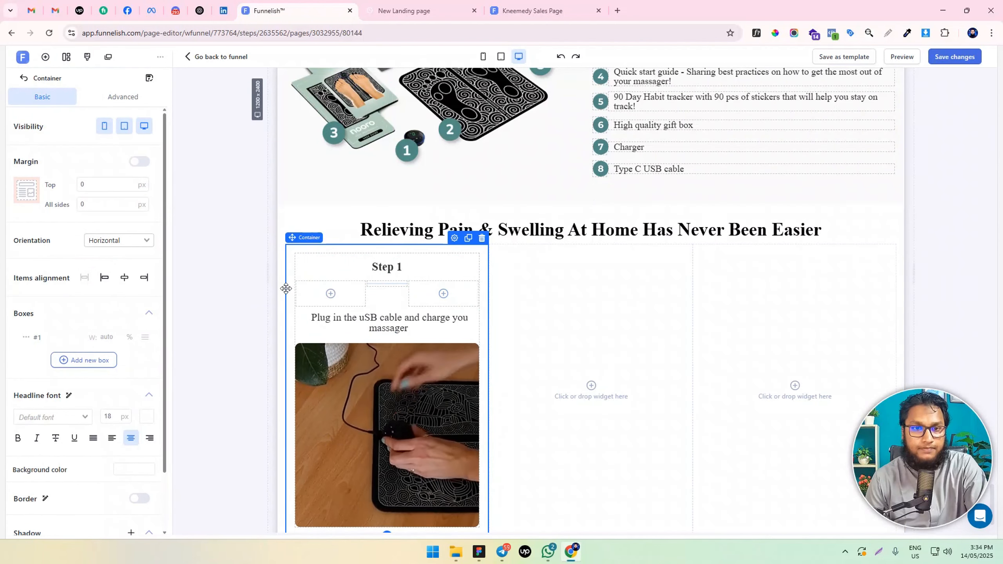
pyautogui.moveTo(312, 302); pyautogui.dragTo(328, 299)
pyautogui.moveTo(418, 300); pyautogui.dragTo(103, 159)
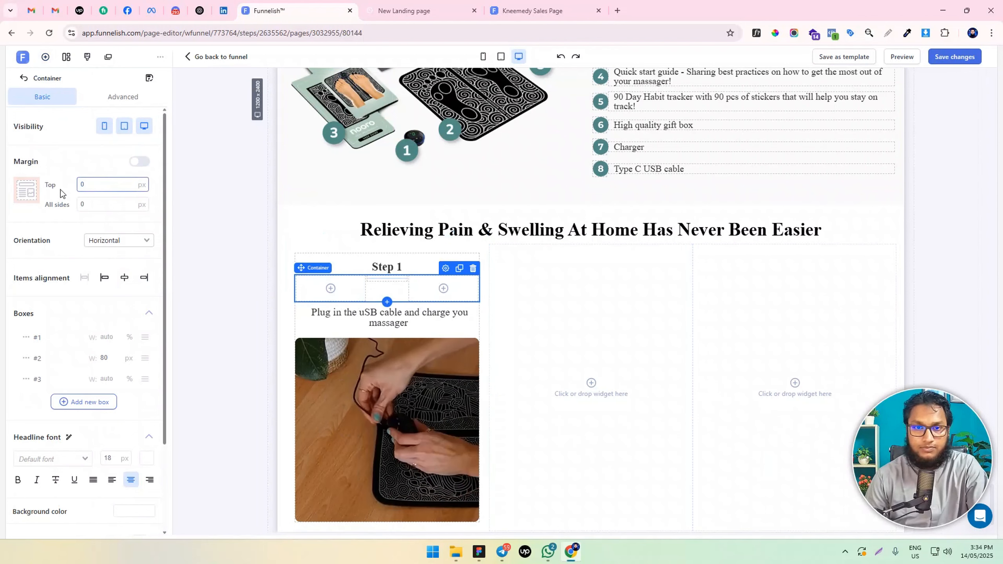
# Change the color of the spacer under "Step 1" to blue 0363FF
pyautogui.click(386, 277)
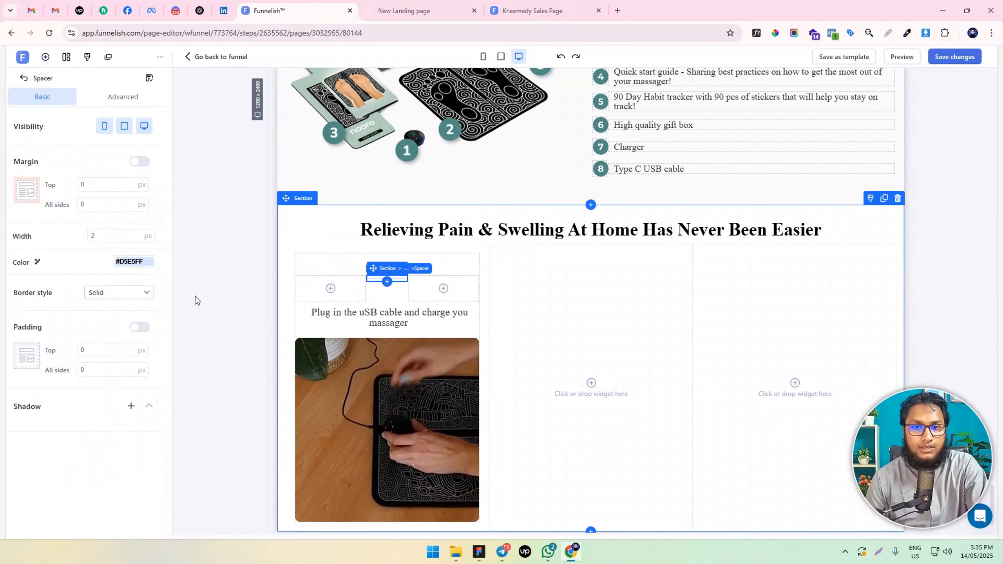
pyautogui.click(131, 261)
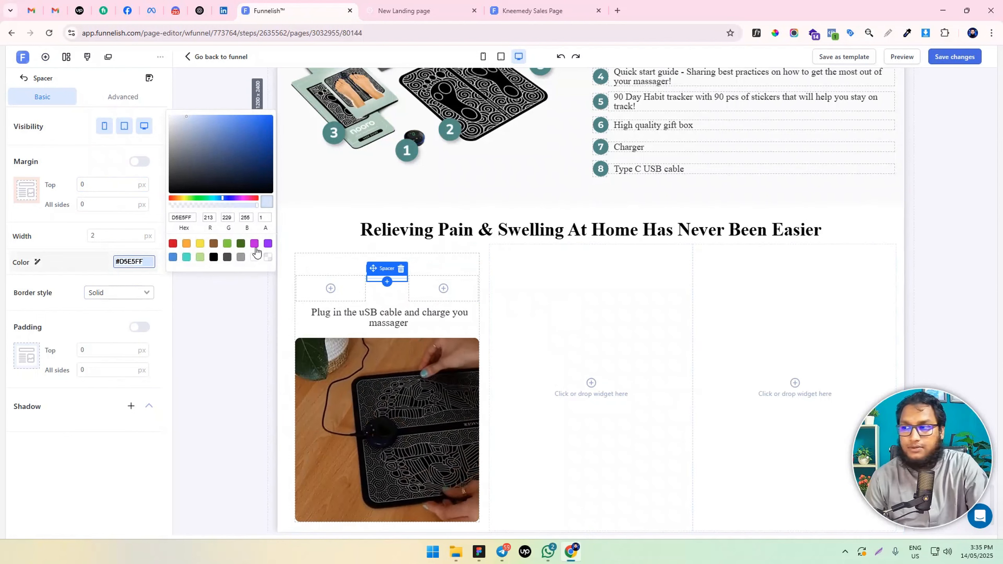
pyautogui.moveTo(247, 134); pyautogui.dragTo(274, 115)
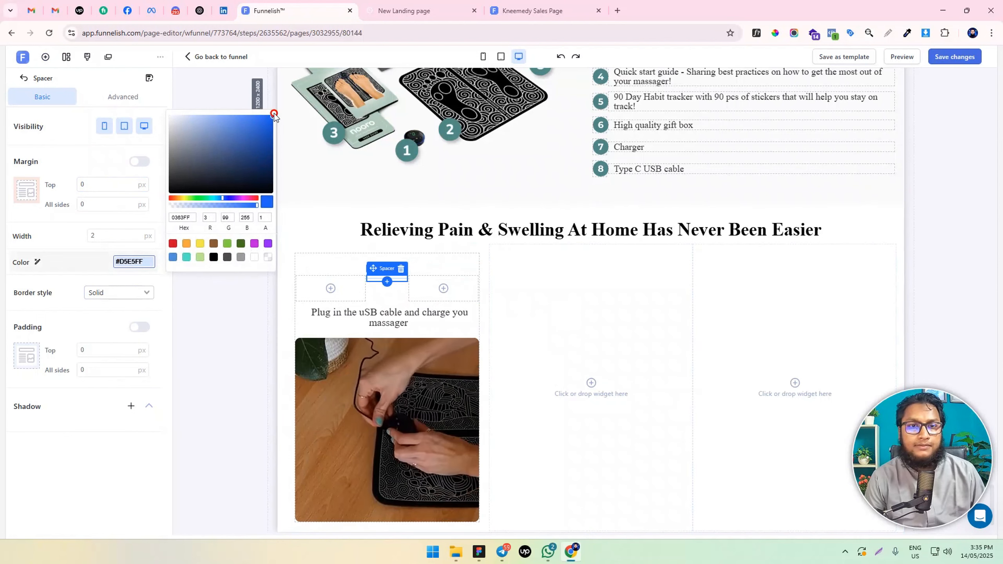
pyautogui.click(289, 247)
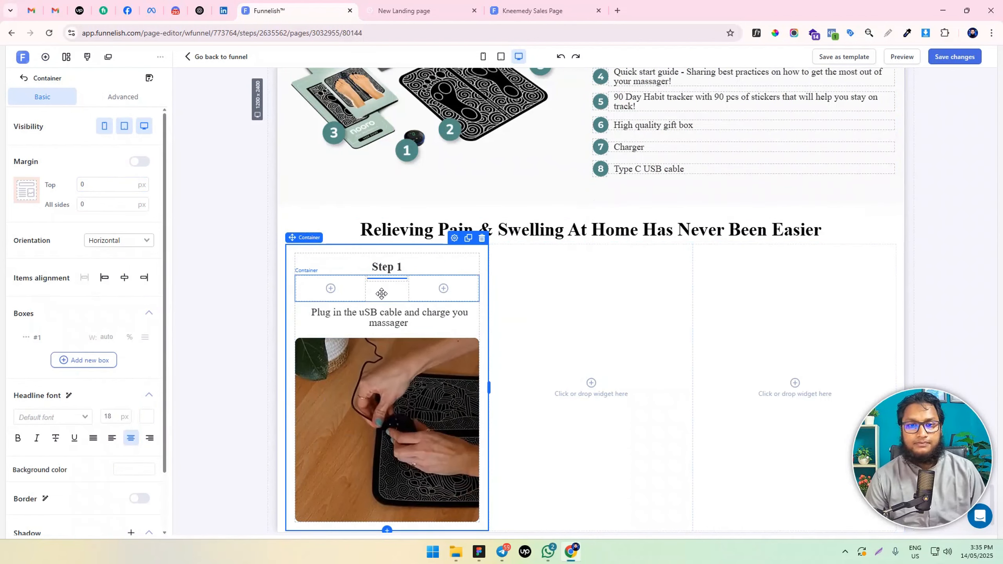
# Save the page changes and preview the page to check the Step 1 card's headline underline, text and video
pyautogui.click(385, 280)
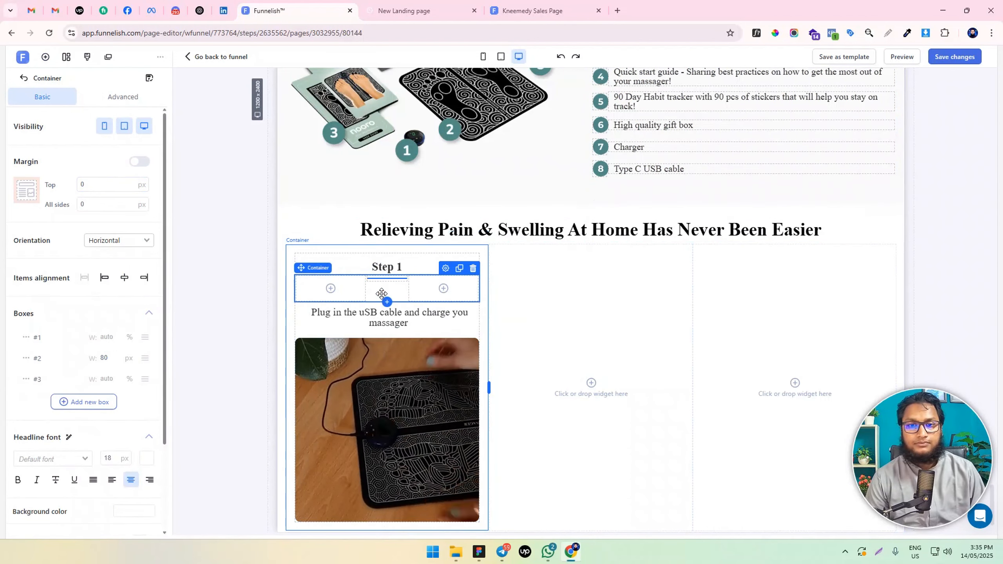
pyautogui.click(956, 59)
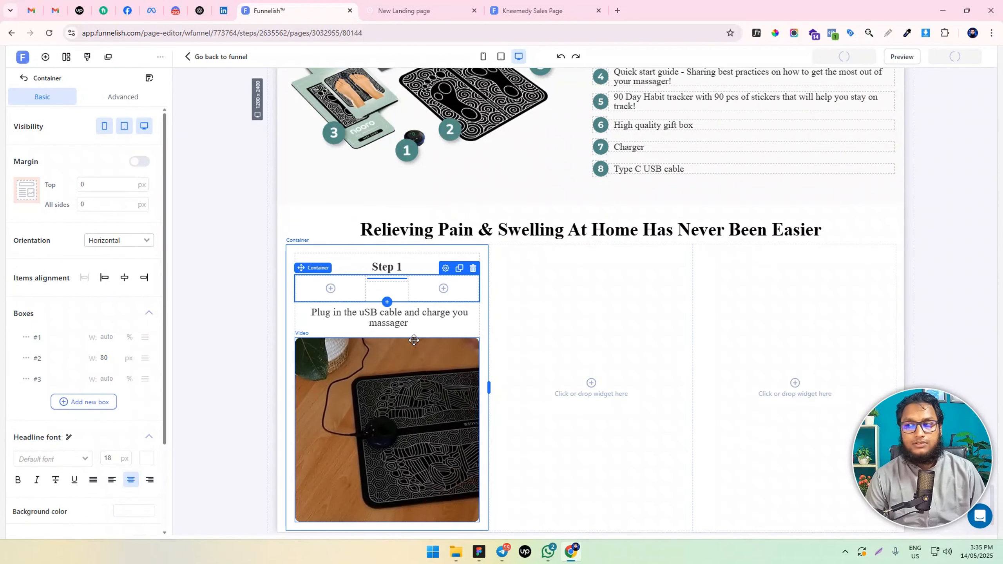
pyautogui.scroll(-1, 396, 357)
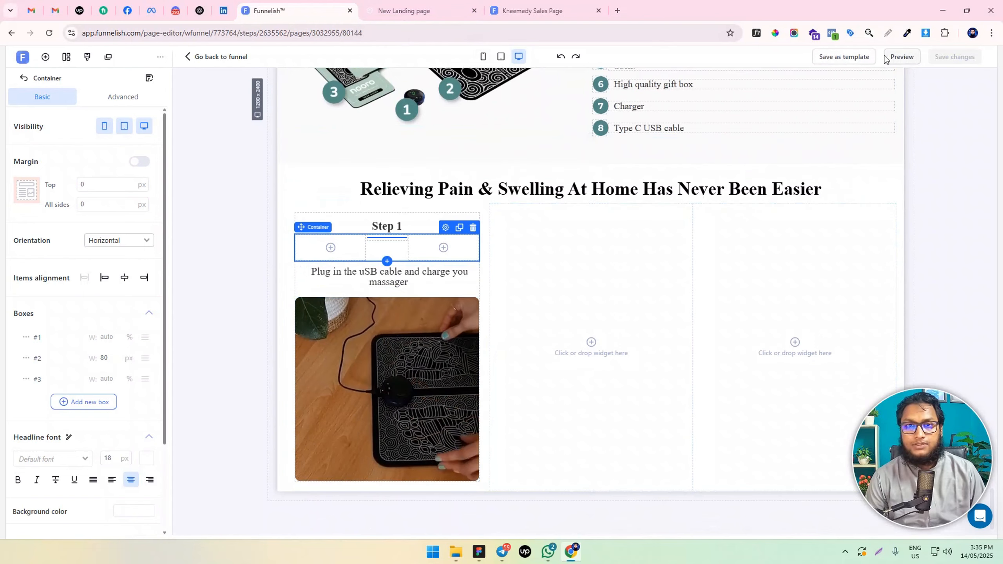
pyautogui.click(903, 56)
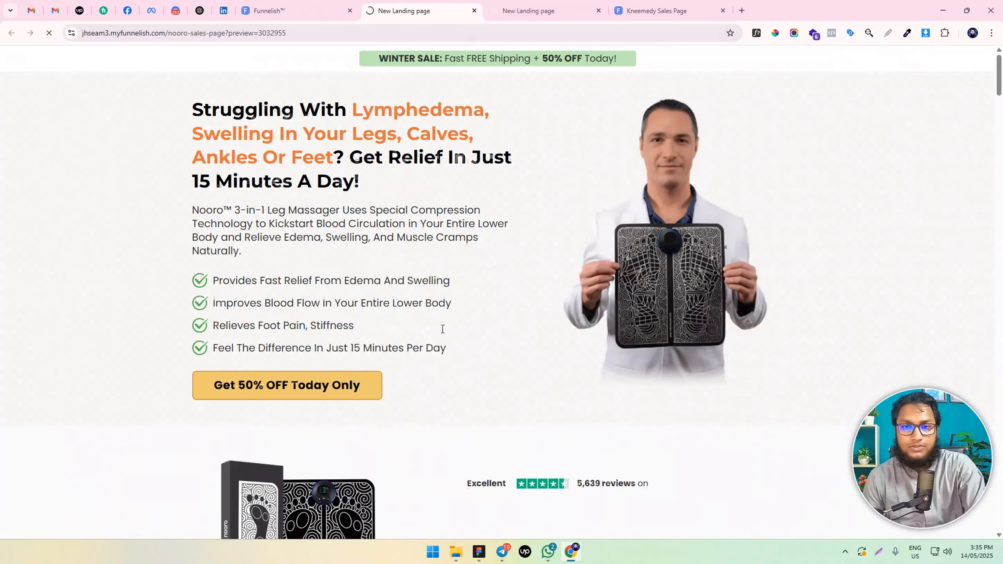
pyautogui.scroll(-15, 441, 336)
pyautogui.scroll(-20, 441, 336)
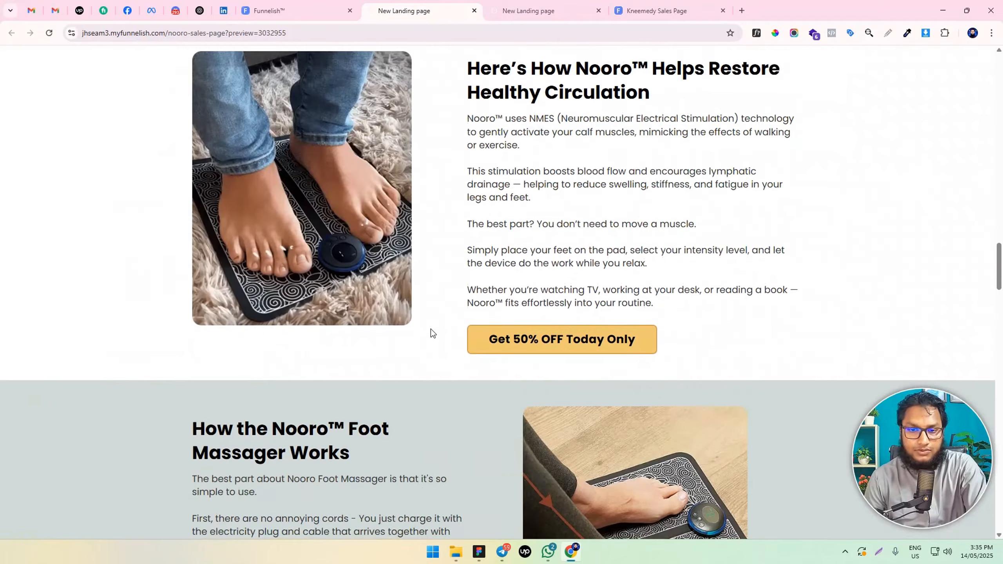
pyautogui.scroll(-10, 430, 336)
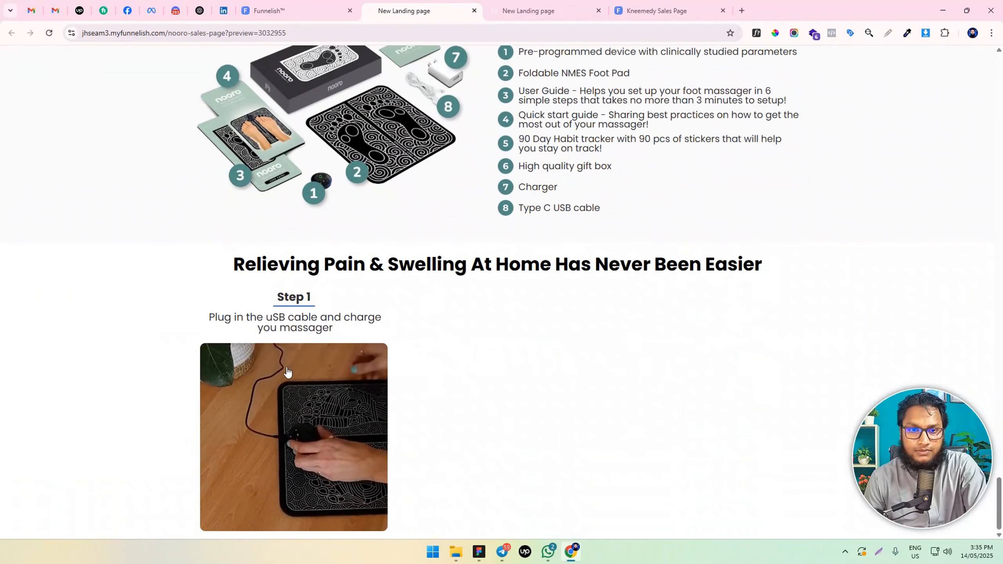
pyautogui.moveTo(266, 291); pyautogui.dragTo(332, 326)
pyautogui.click(336, 329)
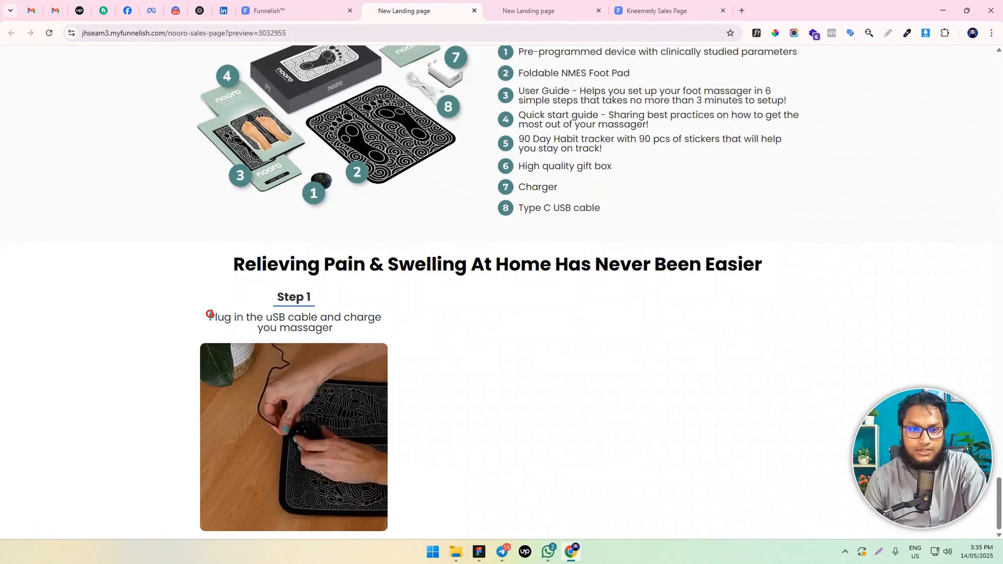
pyautogui.moveTo(206, 316); pyautogui.dragTo(341, 329)
pyautogui.click(341, 329)
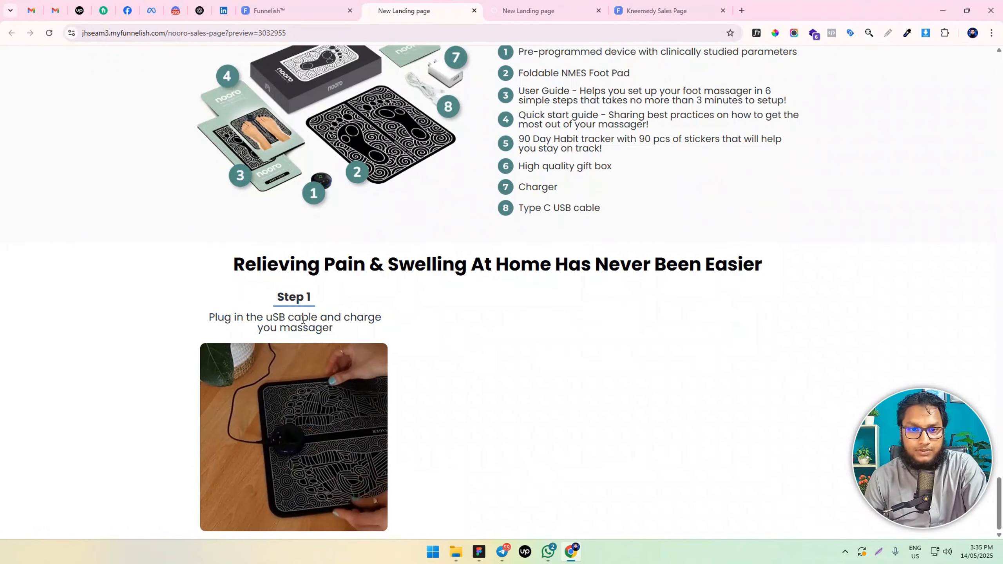
# In the page editor, set the Step 1 paragraph's font size to 18 px and its line spacing to 1.2
pyautogui.click(307, 6)
pyautogui.click(405, 282)
pyautogui.click(408, 281)
pyautogui.hotkey('ctrl', 'a')
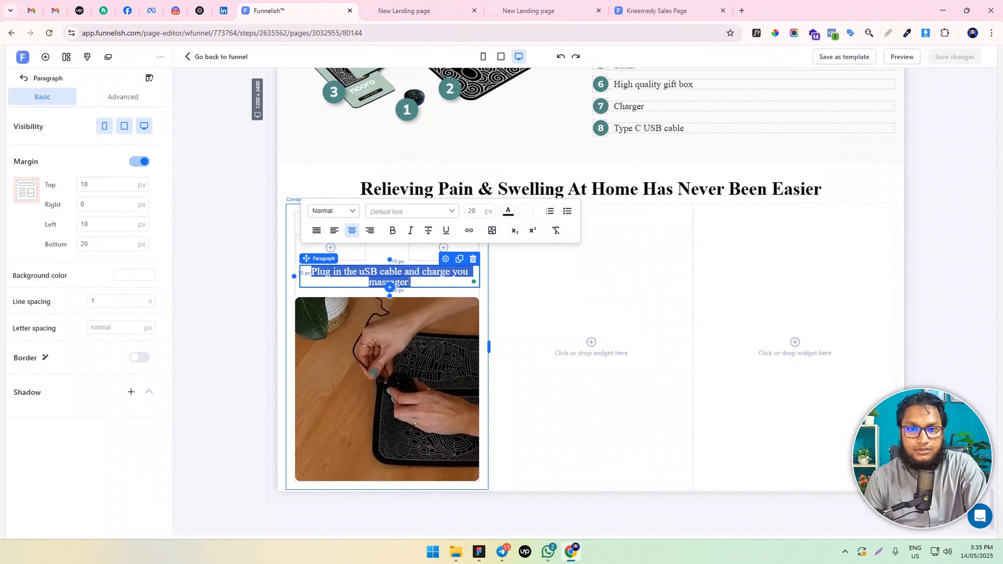
pyautogui.click(471, 209)
pyautogui.write('18')
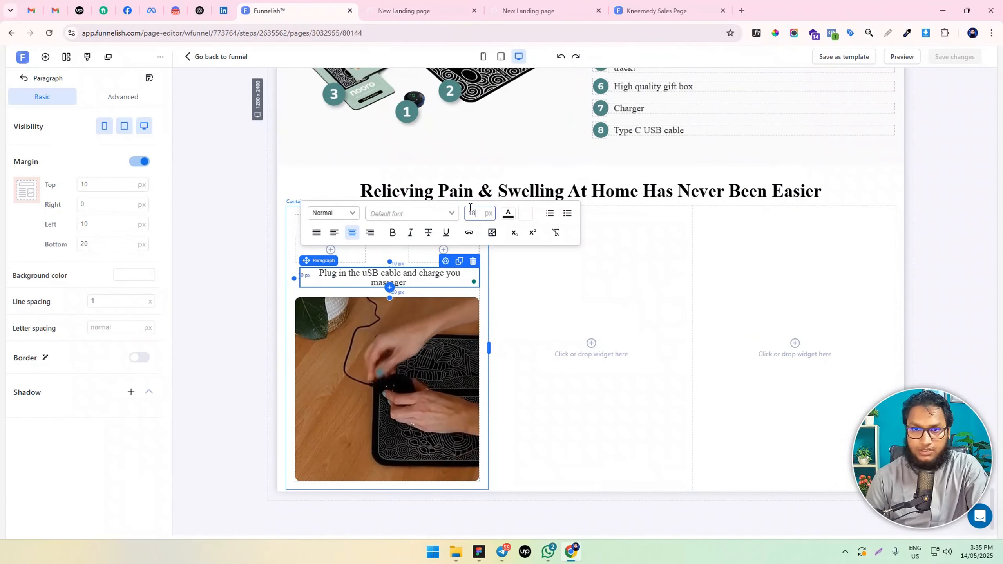
pyautogui.doubleClick(111, 298)
pyautogui.write('1.2')
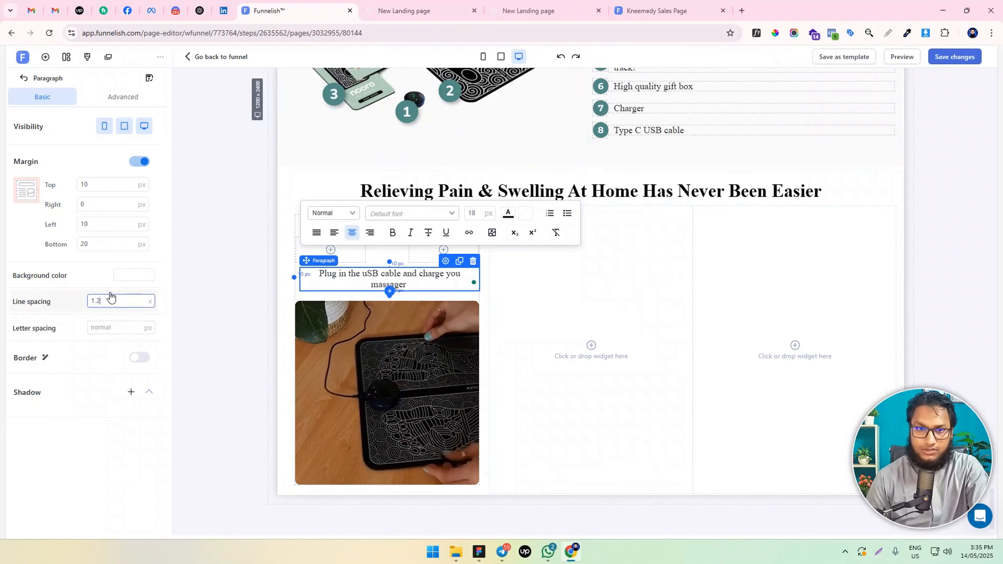
pyautogui.click(236, 343)
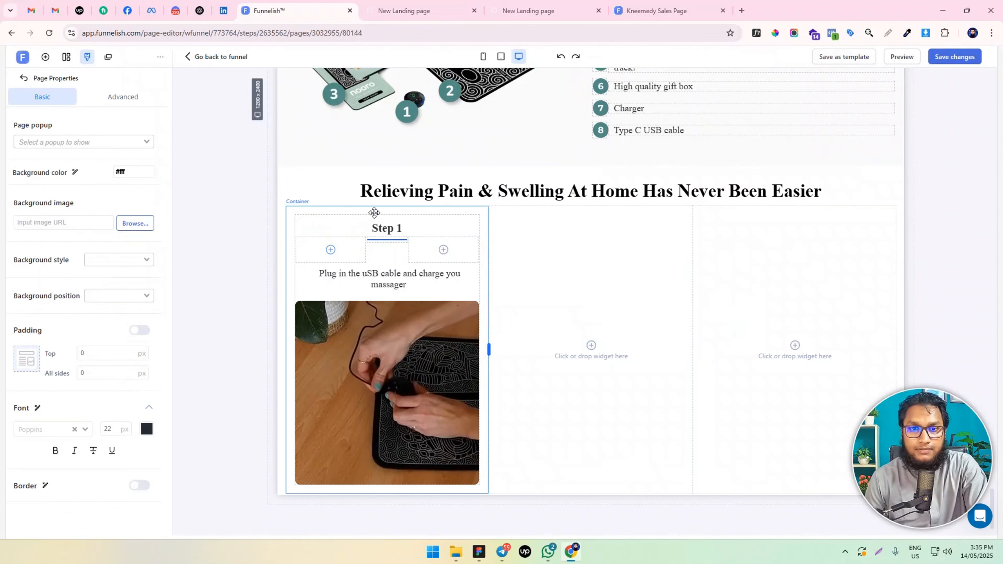
# Clone the Step 1 card container twice and place the copies in the second and third columns of the row
pyautogui.click(418, 10)
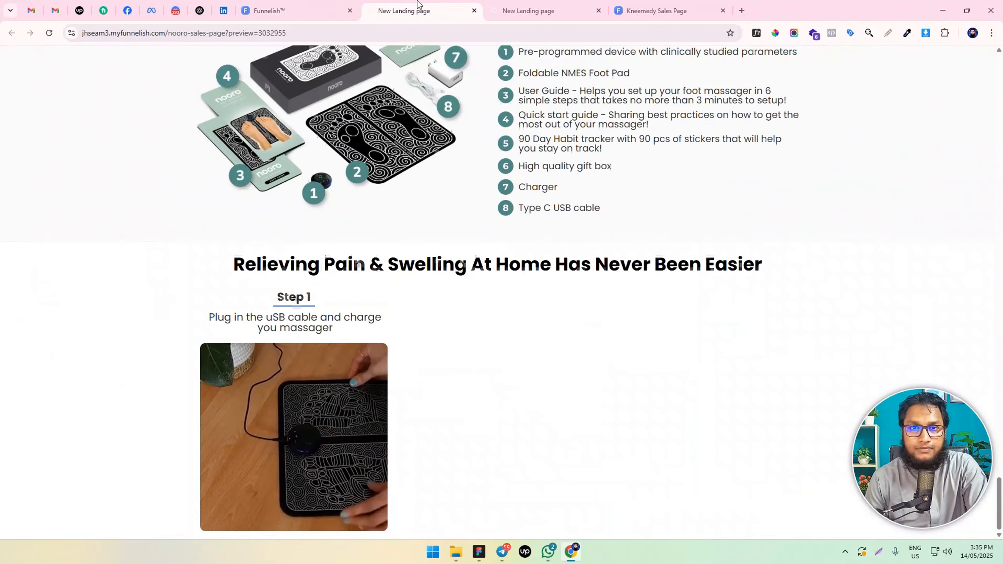
pyautogui.click(330, 4)
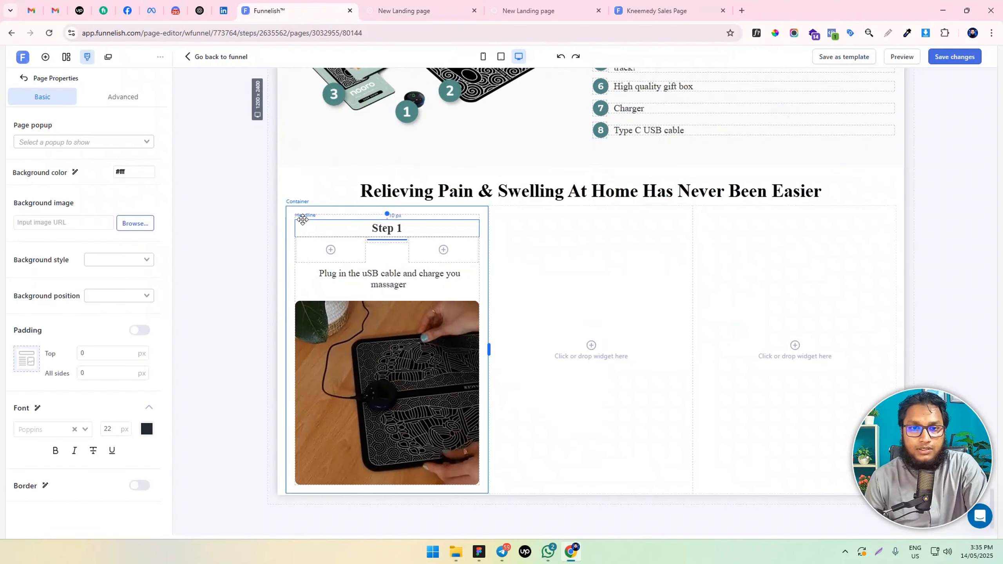
pyautogui.click(404, 212)
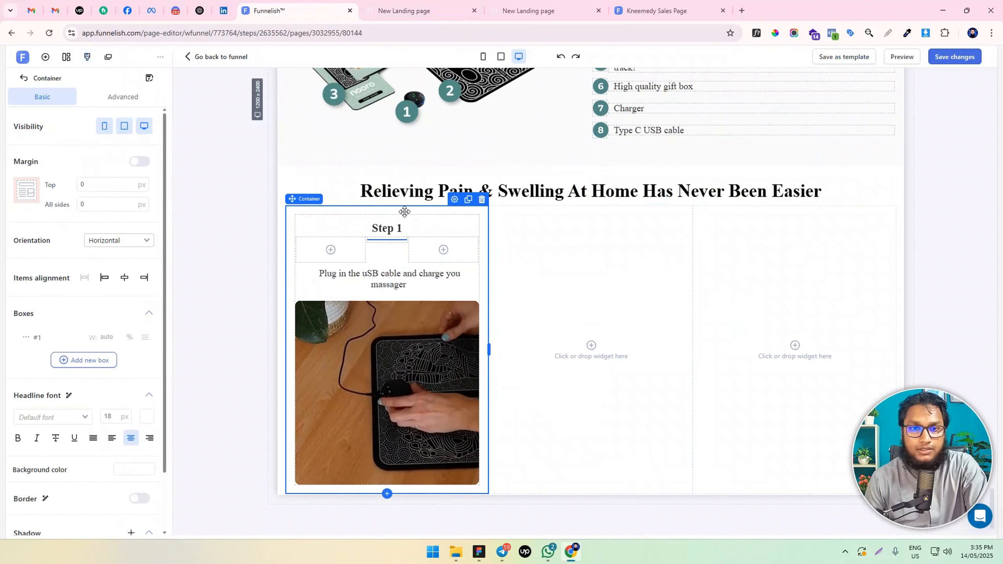
pyautogui.click(468, 200)
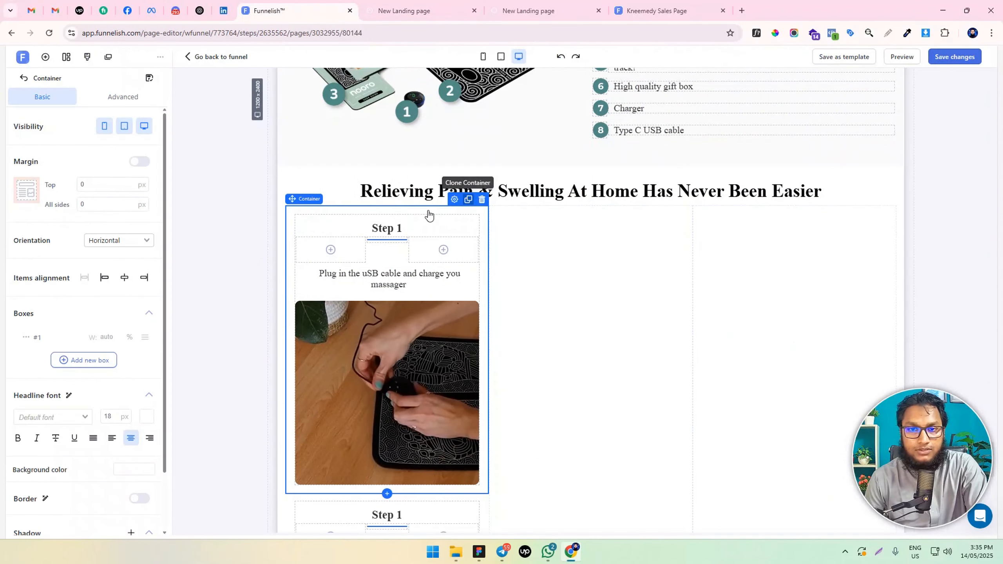
pyautogui.moveTo(445, 216); pyautogui.dragTo(592, 237)
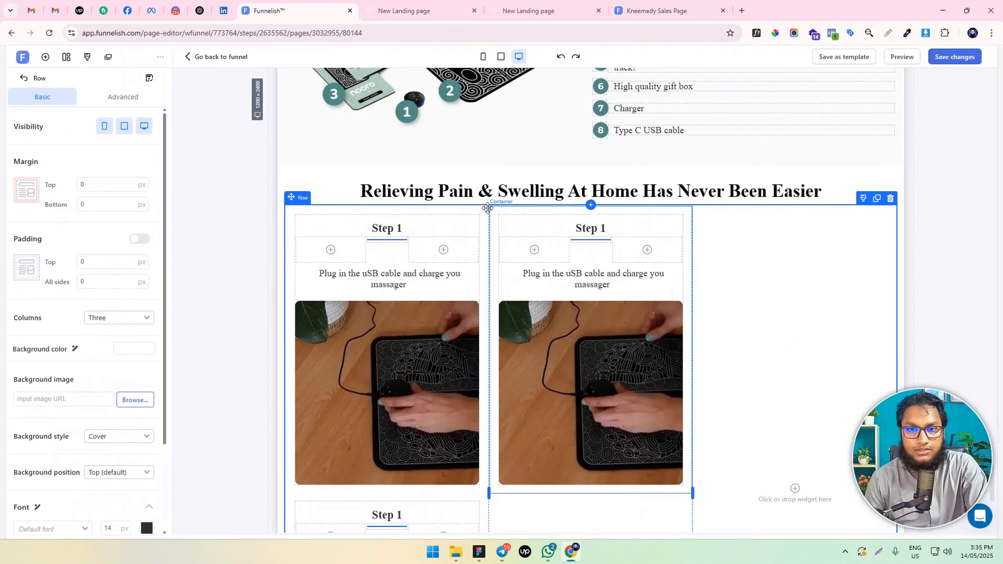
pyautogui.moveTo(456, 211); pyautogui.dragTo(794, 222)
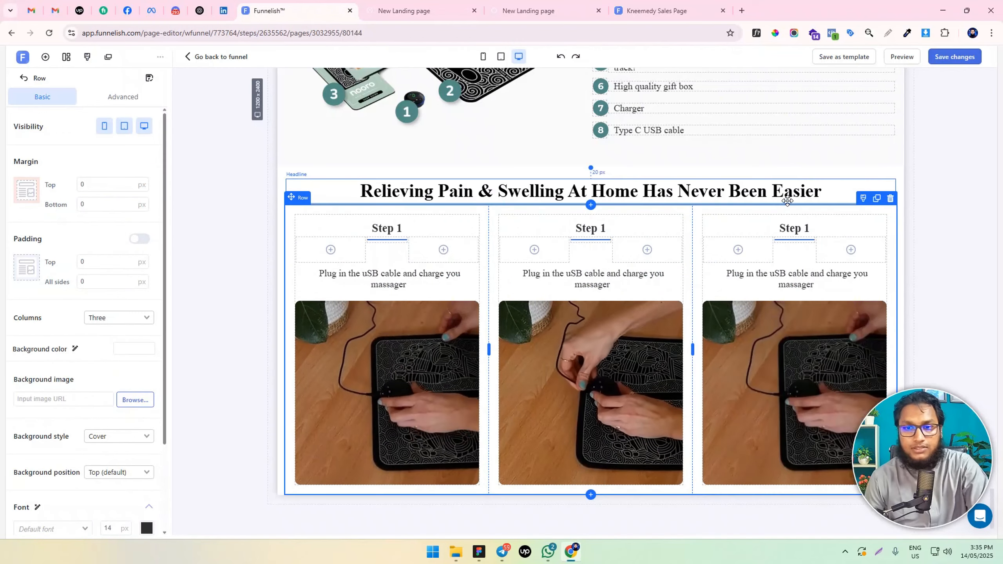
# Retitle the cards in the second and third columns as "Step 2" and "Step 3"
pyautogui.click(597, 228)
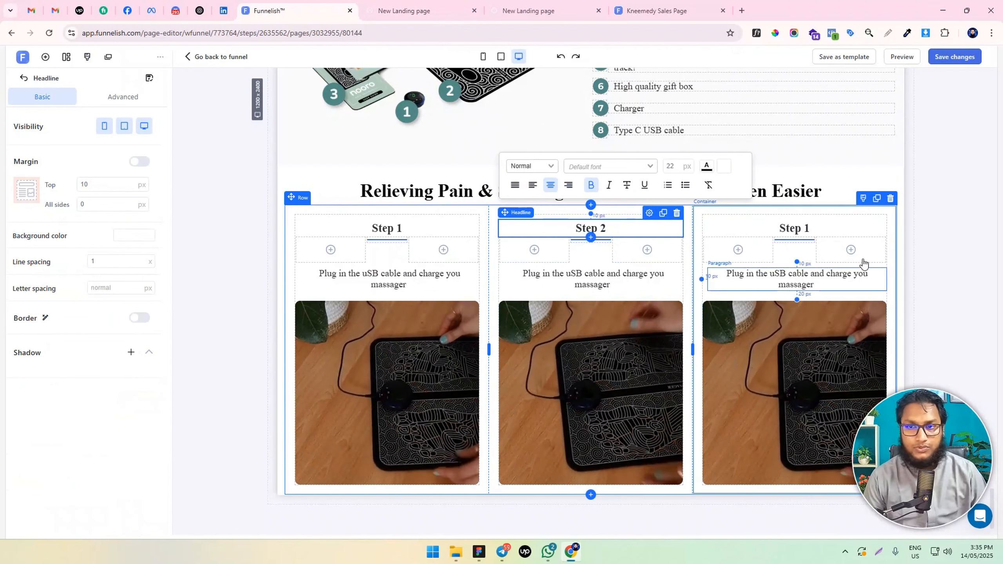
pyautogui.click(824, 229)
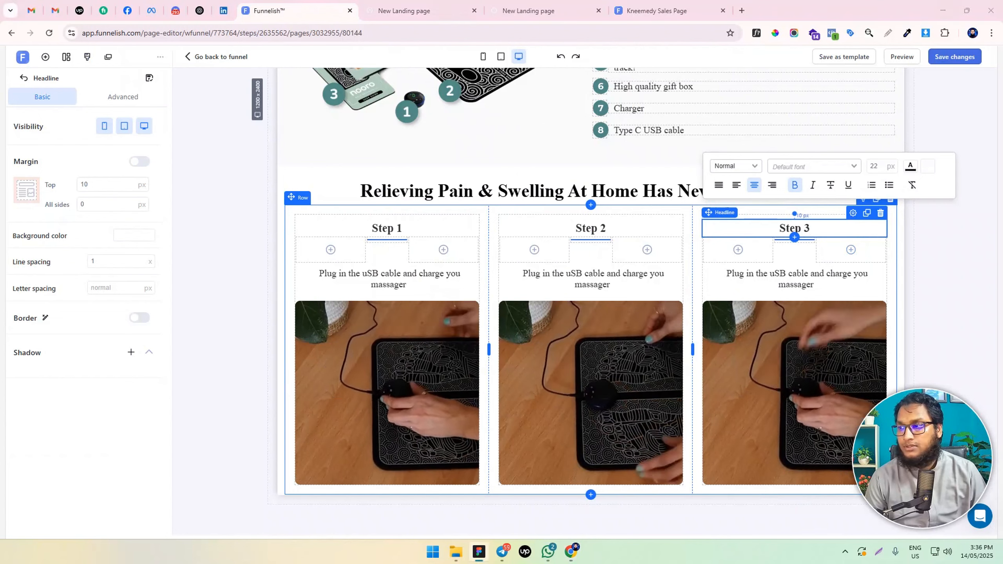
# Set the Step 2 paragraph to "select the massage mode and intensity level" and Step 3's to "Enjoy relief from swelling for 10-15 minutes per session."
pyautogui.click(636, 273)
pyautogui.tripleClick(631, 274)
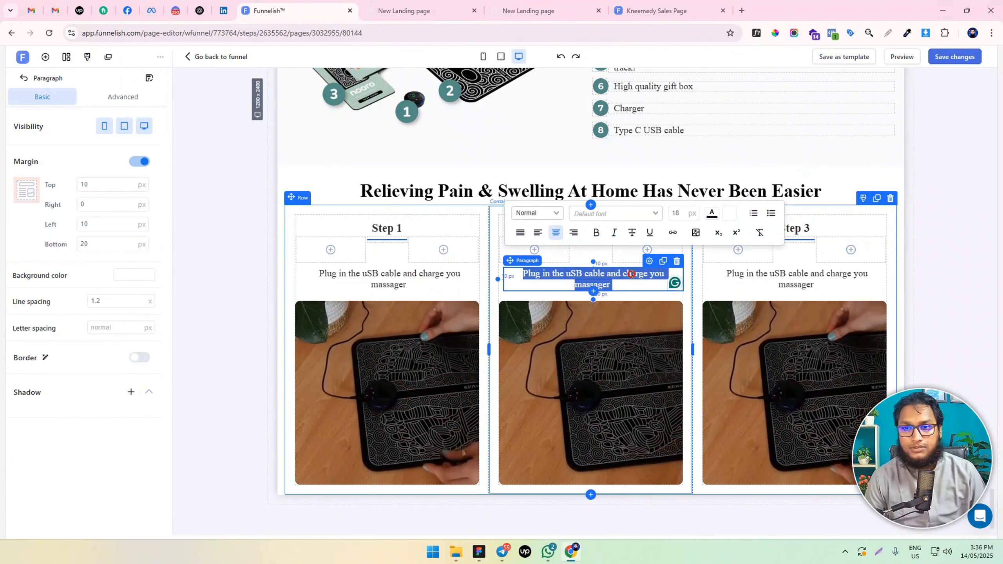
pyautogui.hotkey('ctrl', 'v')
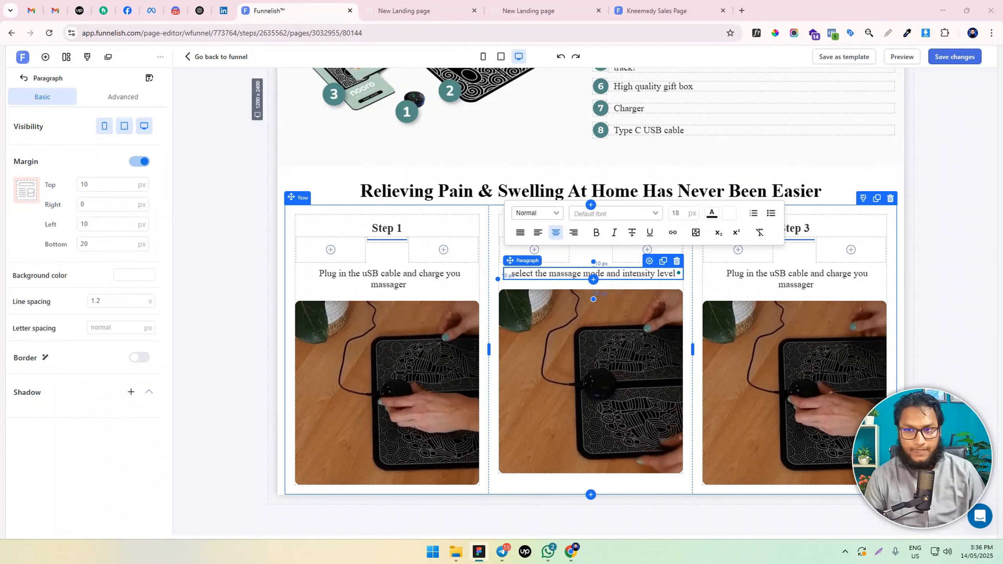
pyautogui.click(828, 273)
pyautogui.tripleClick(828, 271)
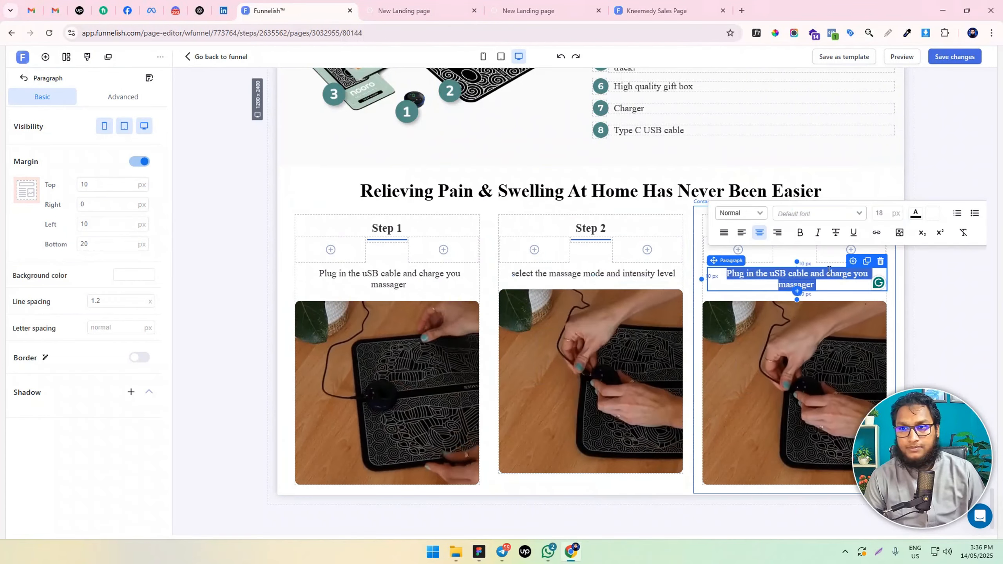
pyautogui.write('Enjoy relief from swelling for 10-15 minutes per session.')
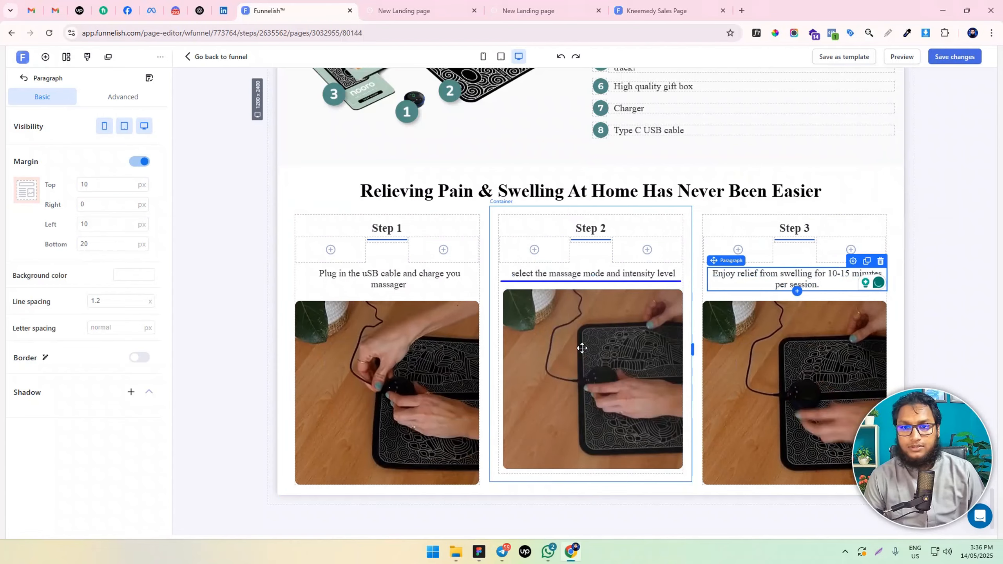
# Replace the Step 2 video with the clip of a finger operating the foot pad and Step 3's with the seated black-leggings clip
pyautogui.click(582, 348)
pyautogui.click(521, 365)
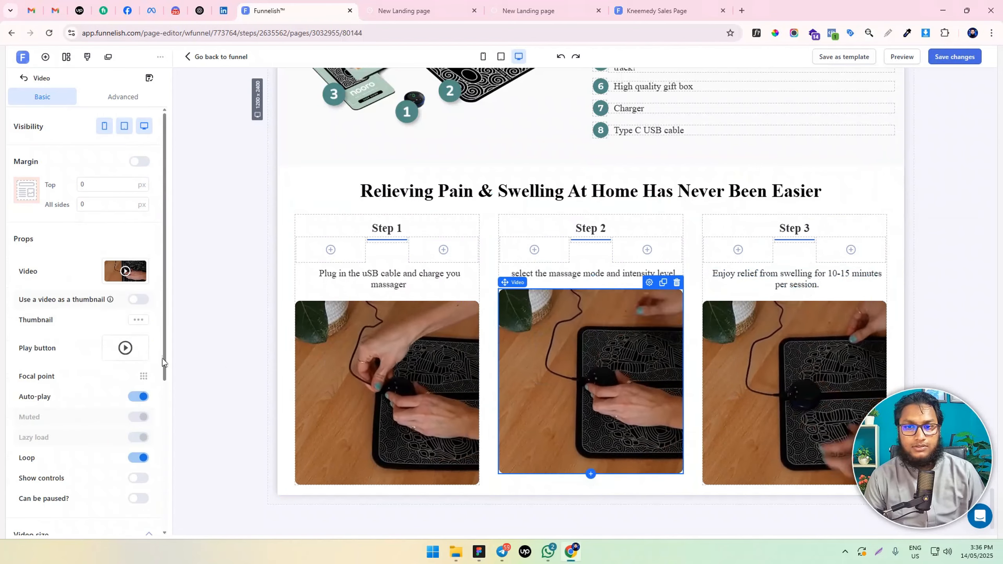
pyautogui.click(131, 347)
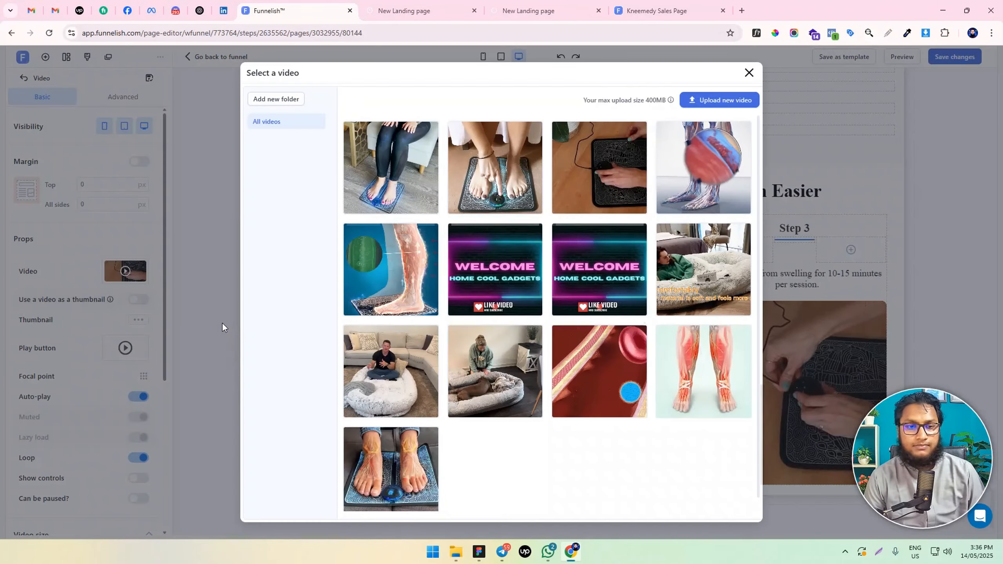
pyautogui.click(492, 177)
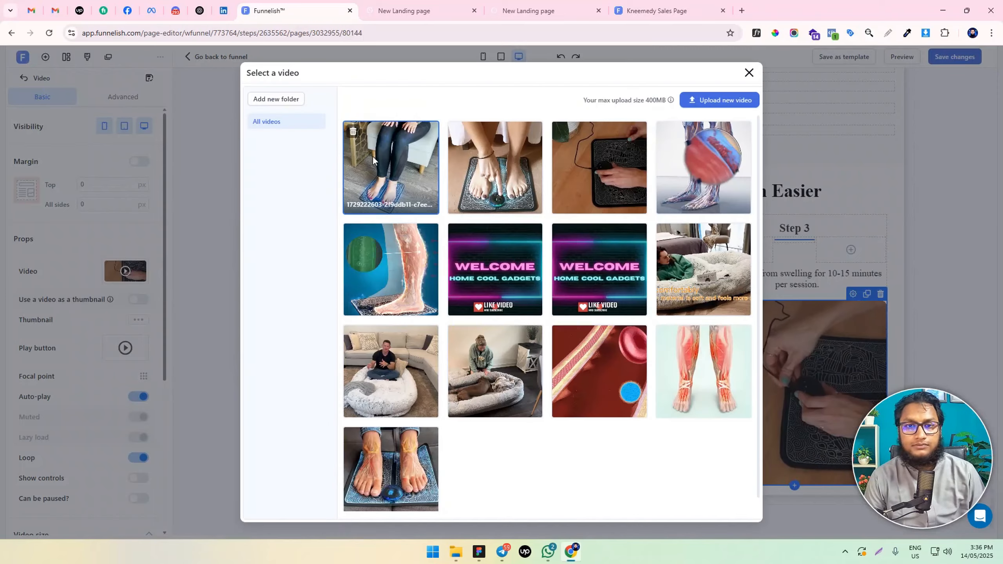
pyautogui.click(372, 158)
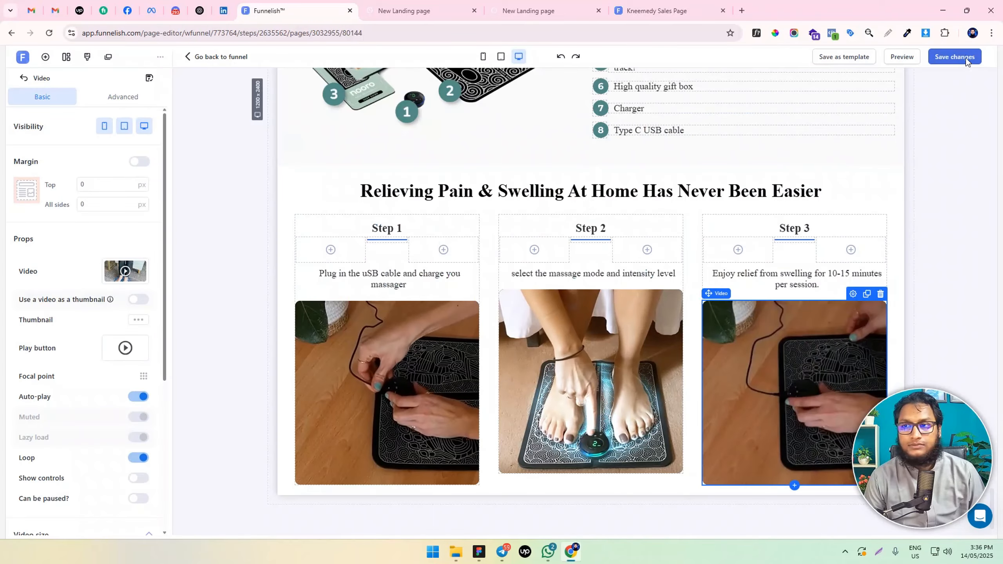
# Save the page and check the three-step section in the landing page preview, returning to the page editor
pyautogui.click(966, 58)
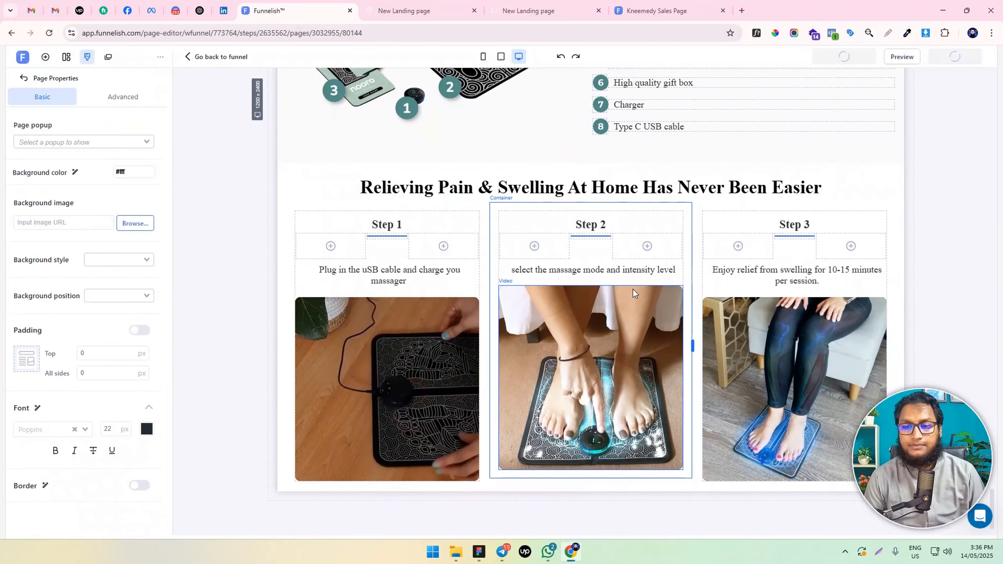
pyautogui.click(402, 5)
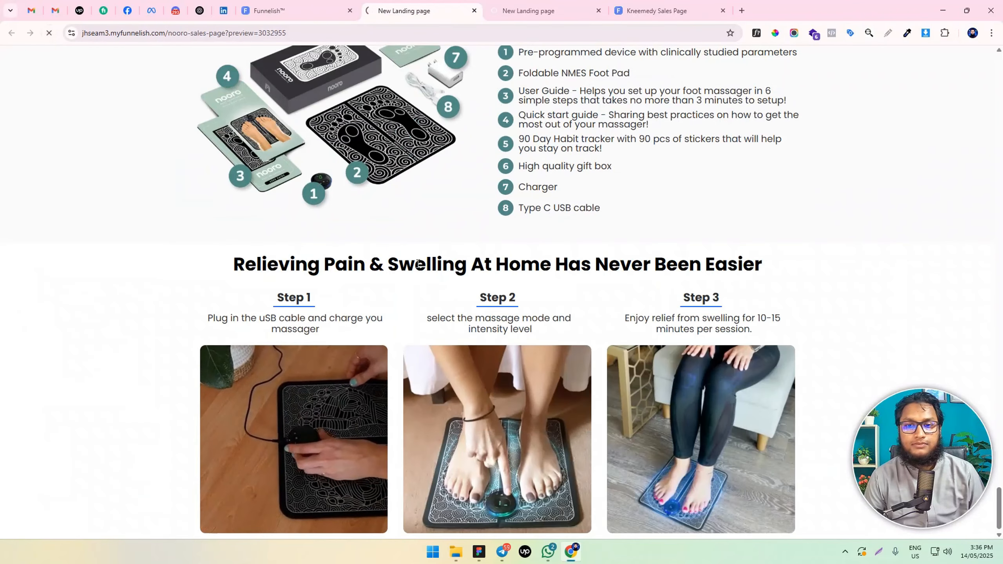
pyautogui.scroll(4, 567, 307)
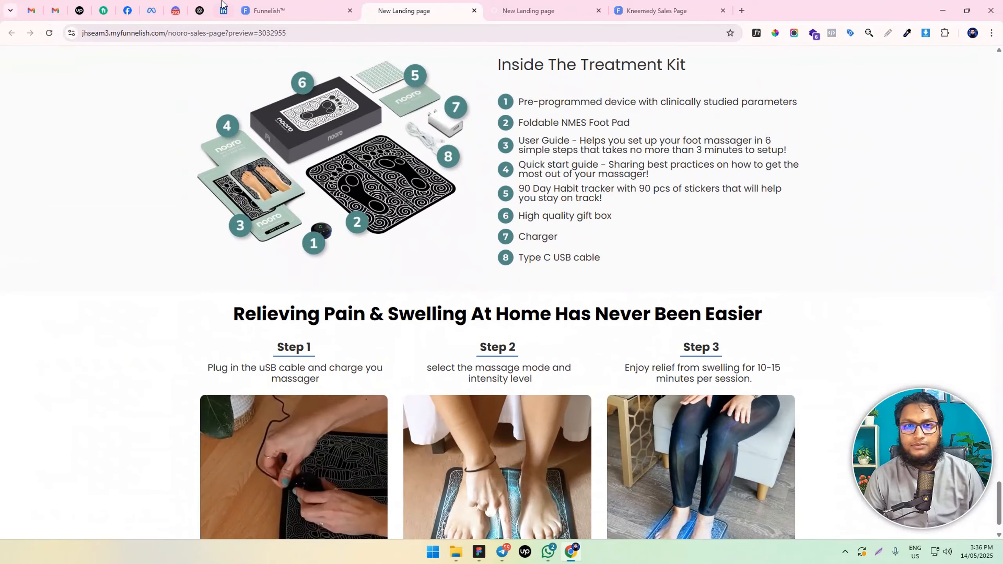
pyautogui.click(300, 7)
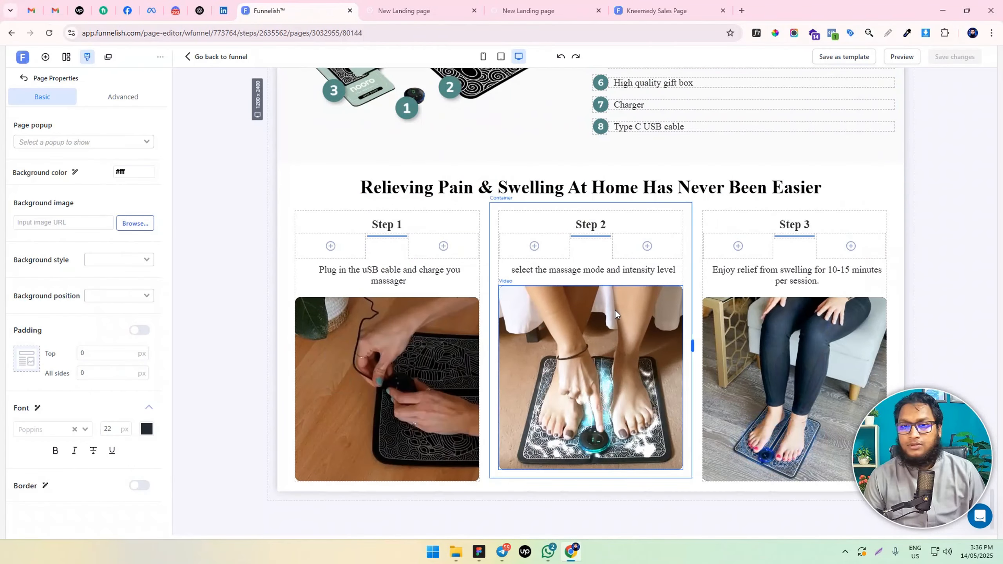
pyautogui.click(438, 8)
pyautogui.hotkey('ctrl', 'shift', 'Tab')
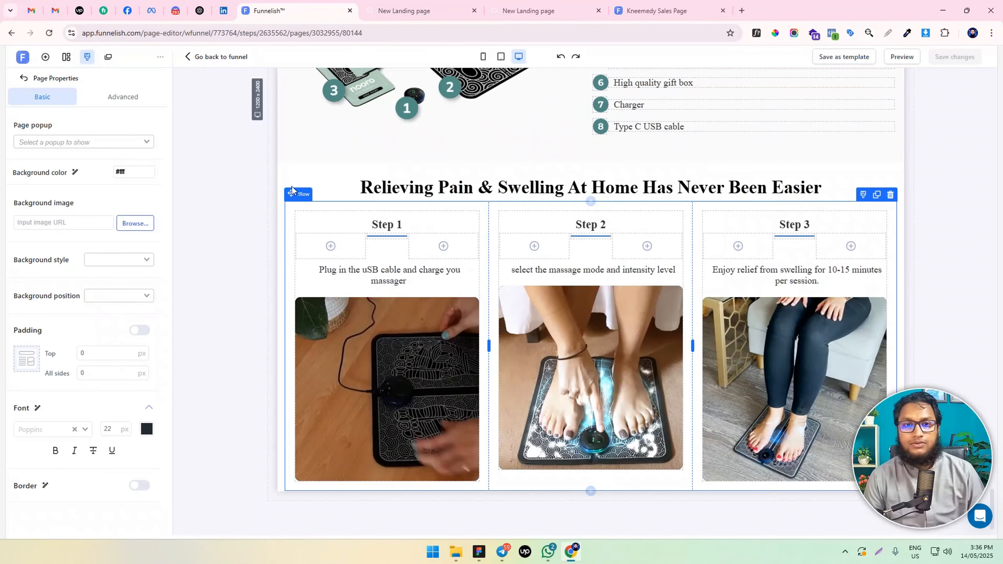
# Set the top and bottom padding of the "Relieving Pain & Swelling" section to 50 px and save the page
pyautogui.click(281, 170)
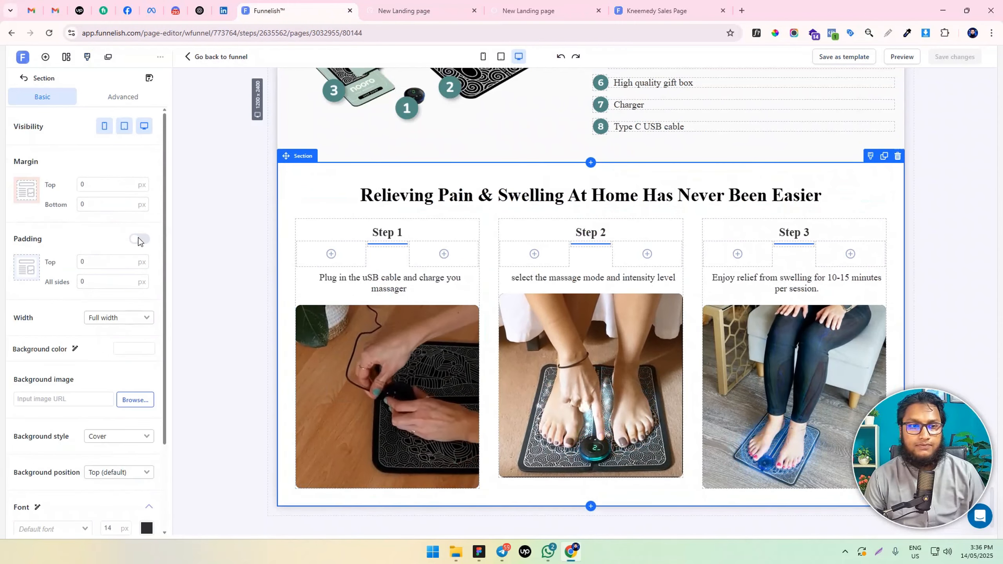
pyautogui.click(81, 262)
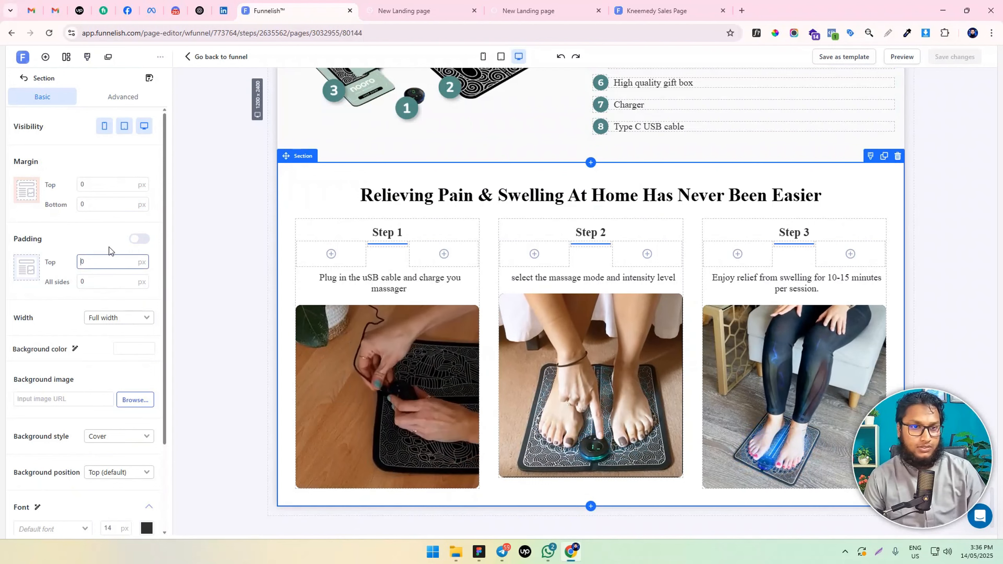
pyautogui.click(143, 241)
pyautogui.click(83, 264)
pyautogui.write('5')
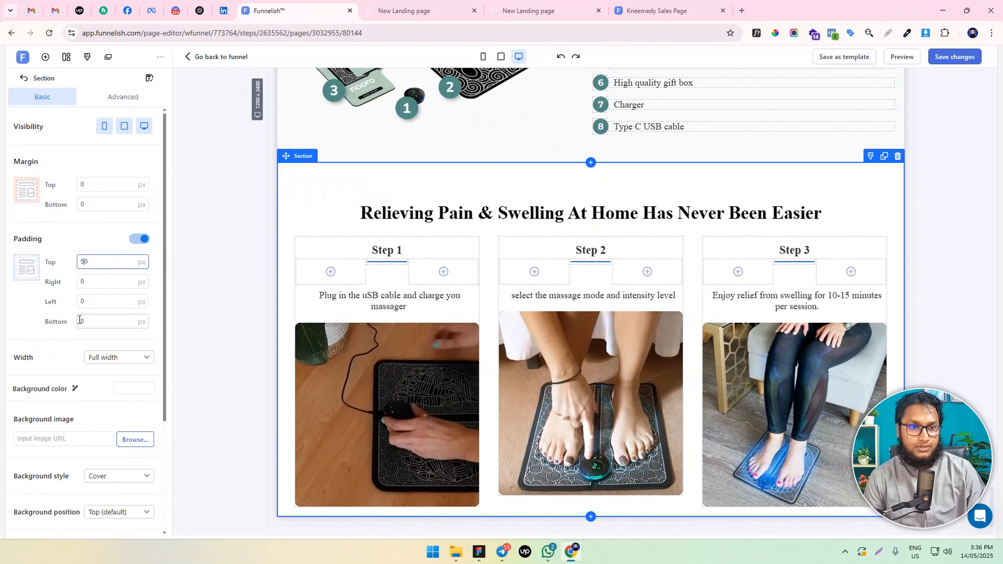
pyautogui.click(81, 320)
pyautogui.write('5')
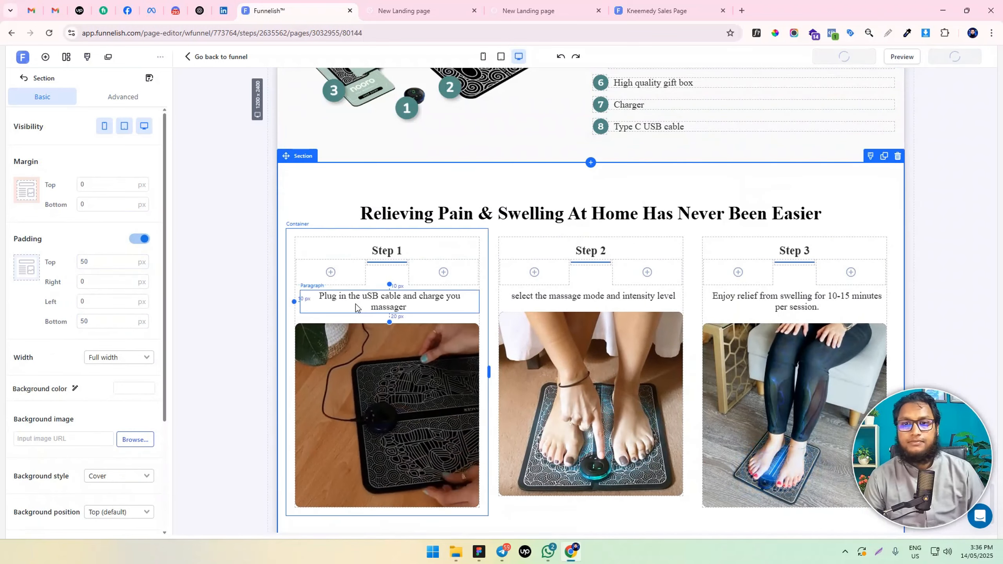
# Examine the page's mobile layout, especially the stacked Step 1, 2 and 3 cards, and return to the desktop layout
pyautogui.scroll(-1, 359, 324)
pyautogui.click(482, 56)
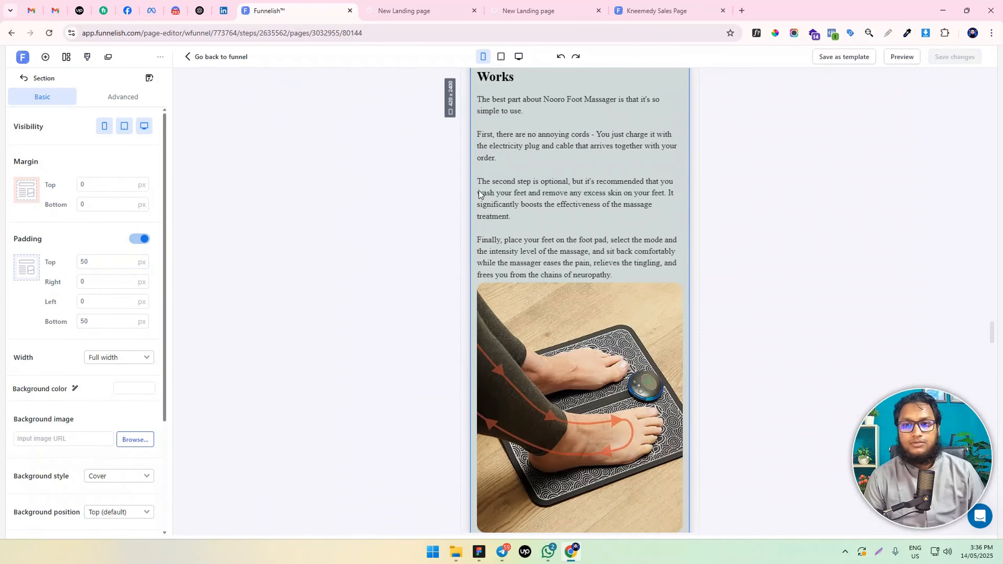
pyautogui.scroll(-15, 638, 306)
pyautogui.scroll(14, 638, 306)
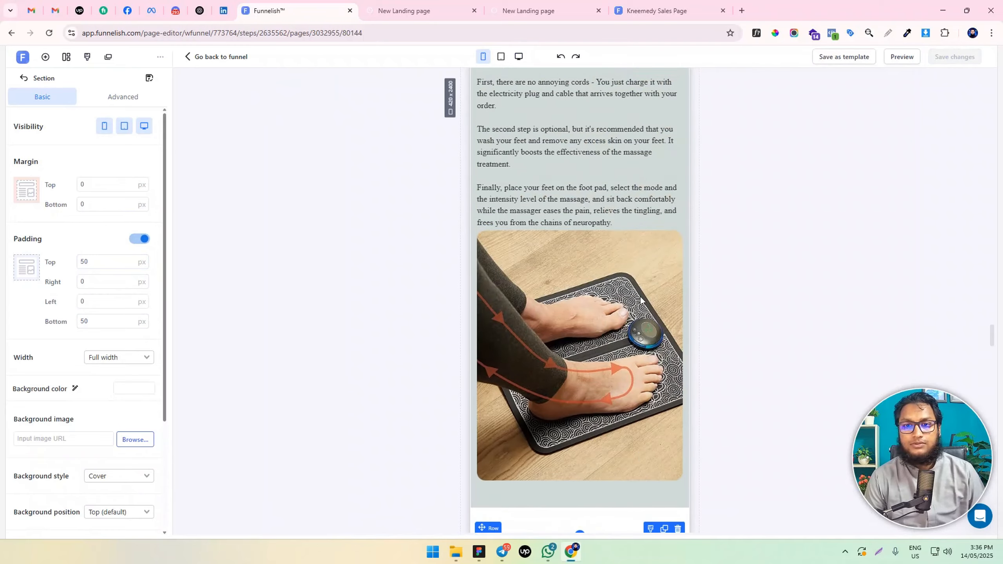
pyautogui.scroll(-10, 640, 300)
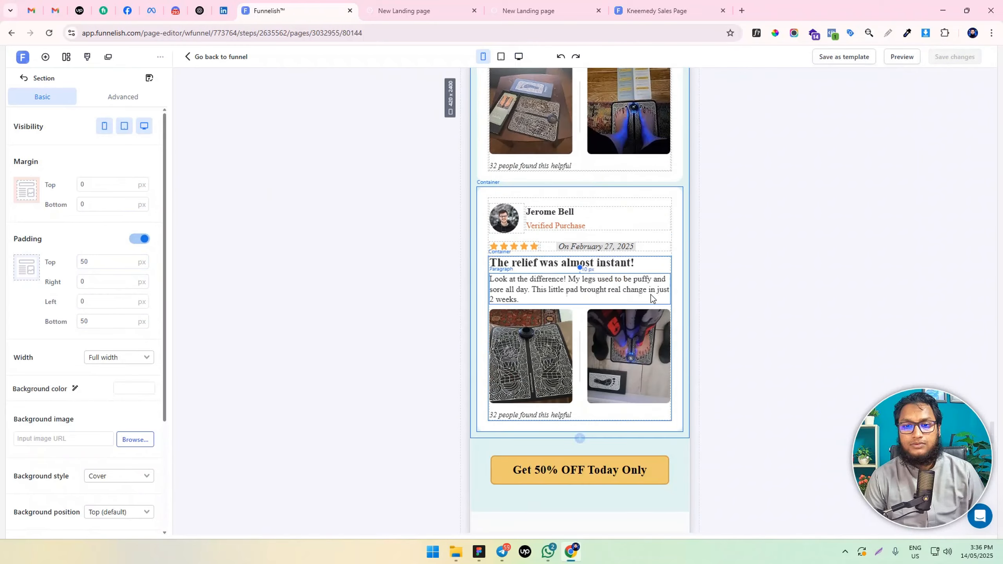
pyautogui.scroll(-10, 652, 296)
pyautogui.scroll(1, 654, 292)
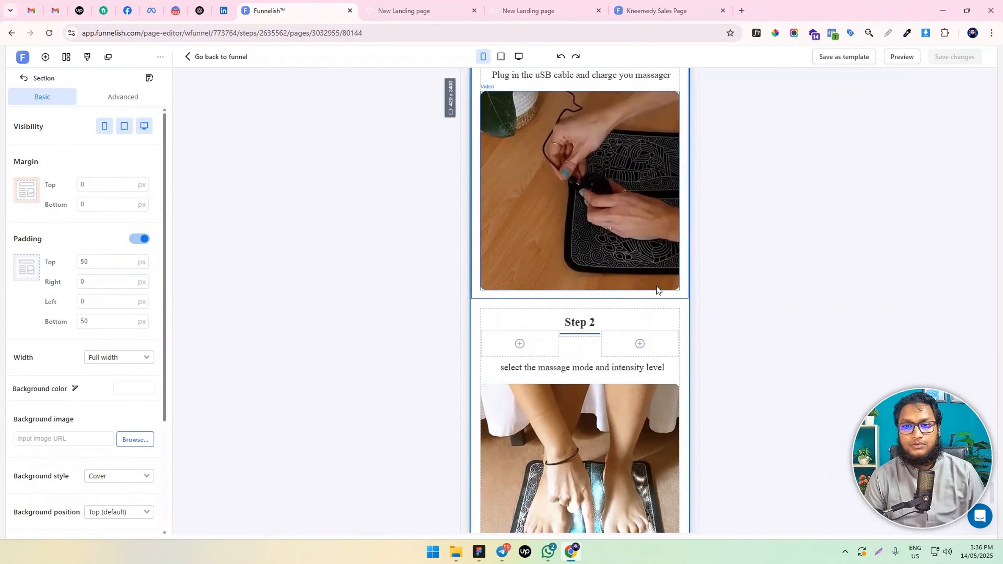
pyautogui.scroll(8, 657, 286)
pyautogui.scroll(-5, 655, 287)
pyautogui.scroll(3, 653, 287)
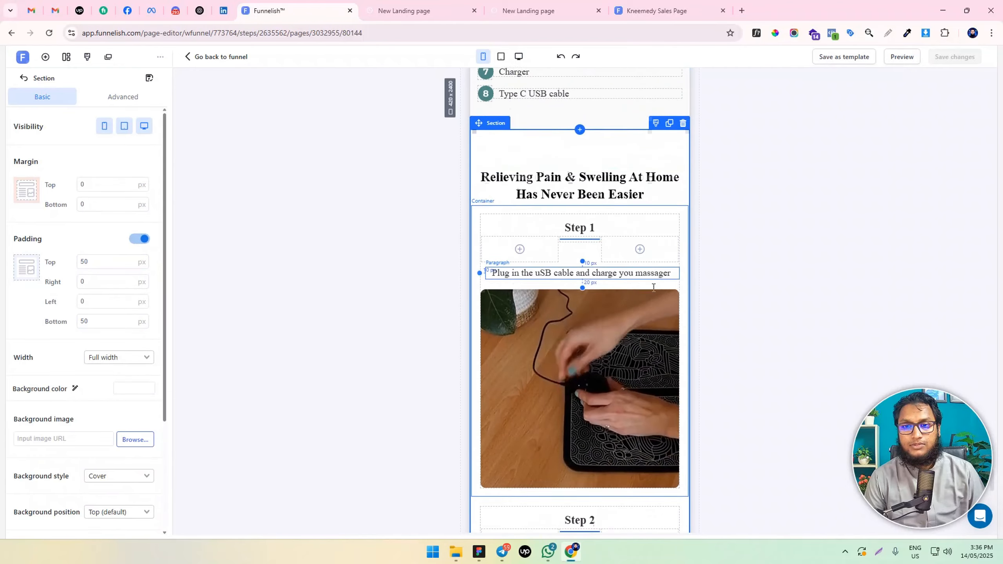
pyautogui.scroll(-12, 653, 287)
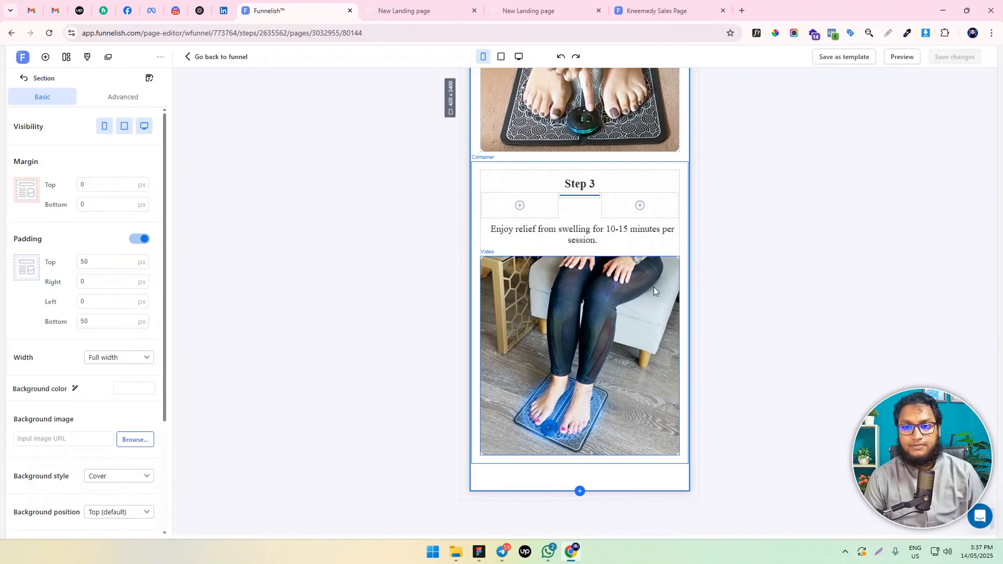
pyautogui.click(518, 57)
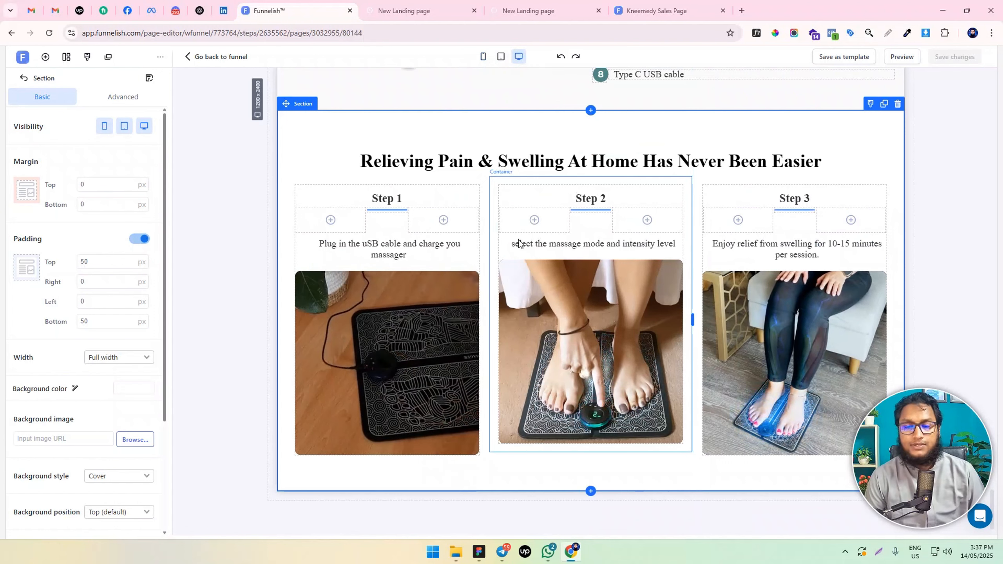
# Add a new section with a two-column row below the three-step section
pyautogui.click(590, 490)
pyautogui.click(539, 463)
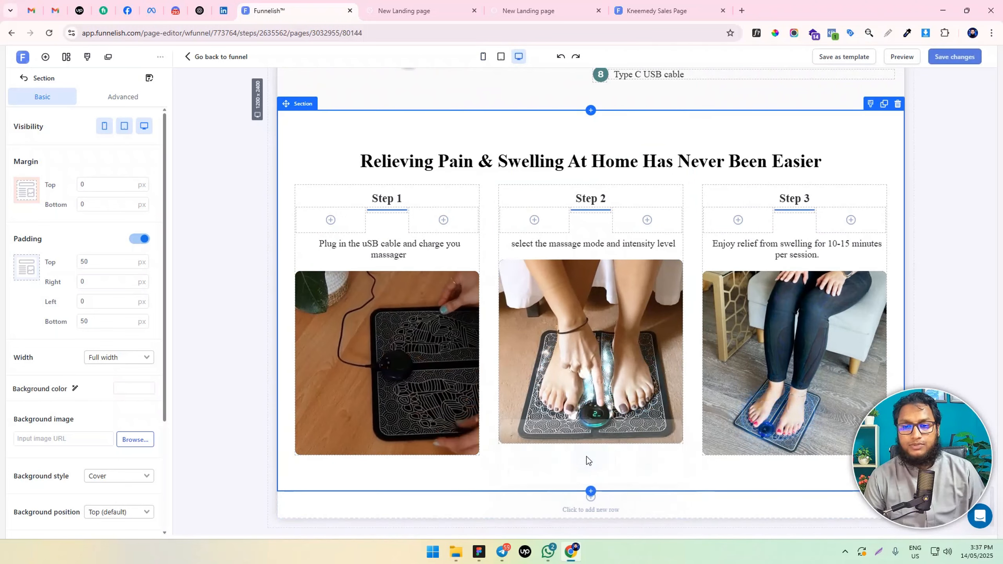
pyautogui.scroll(-1, 615, 436)
pyautogui.click(553, 487)
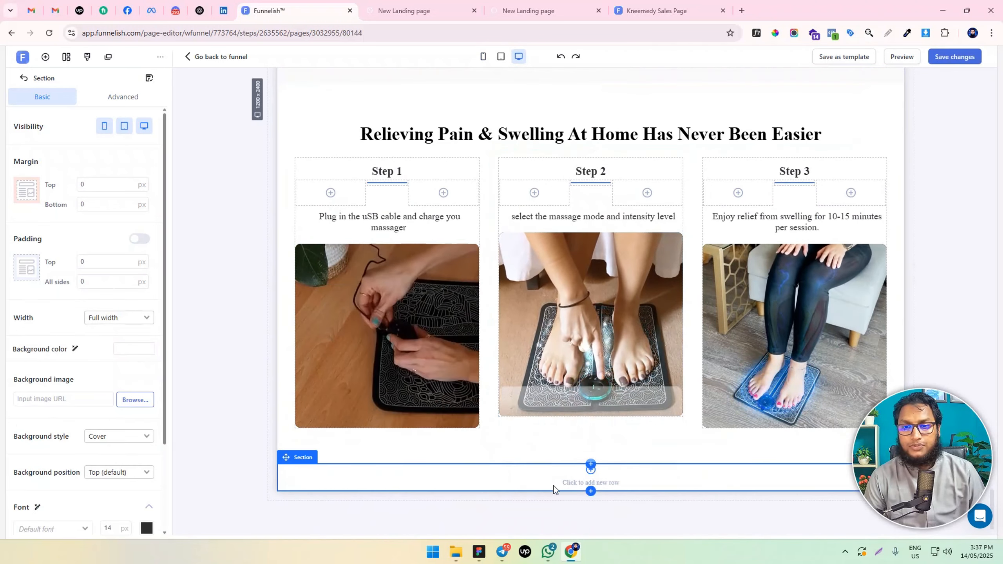
pyautogui.click(574, 419)
pyautogui.scroll(-1, 568, 435)
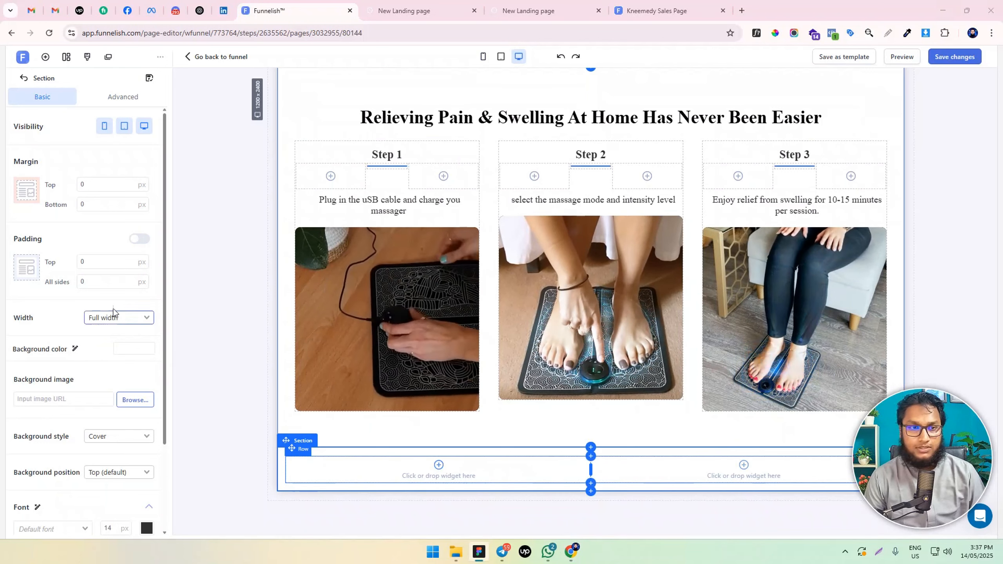
# Set the new two-column section's background color to #F0C967
pyautogui.click(127, 349)
pyautogui.write('#F0C967')
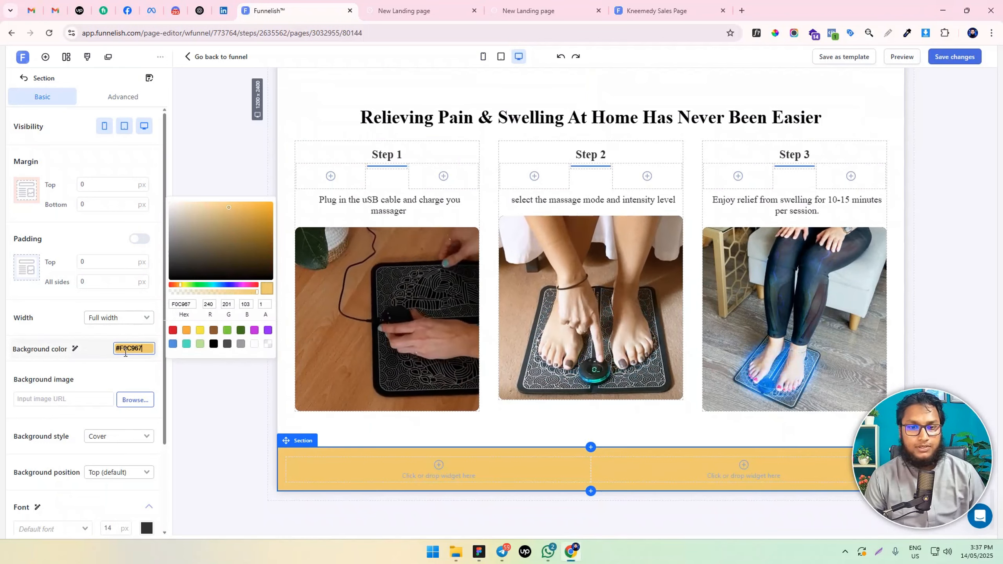
pyautogui.click(197, 433)
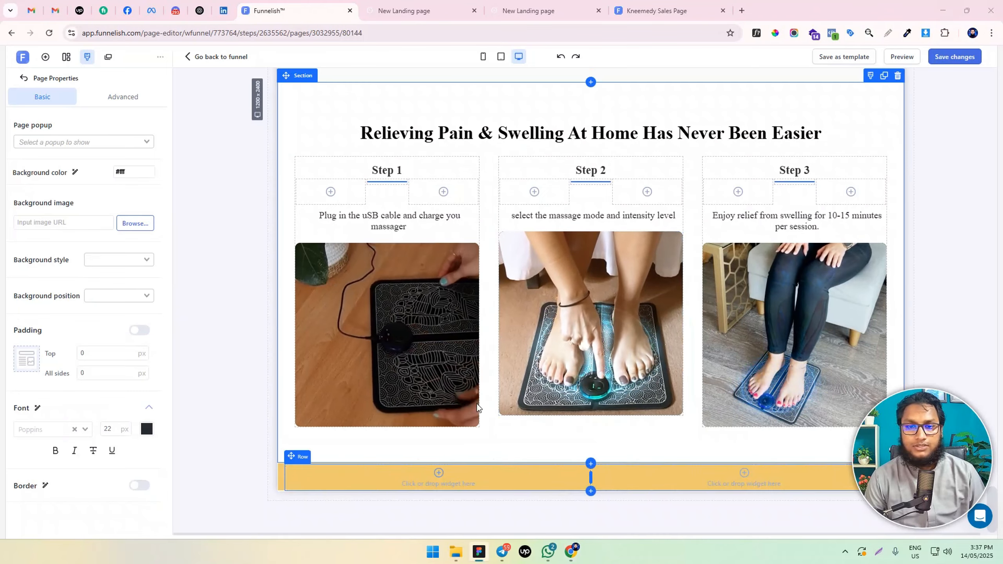
# Clone the "Inside The Treatment Kit" headline and place the copy in the first column of the new yellow section
pyautogui.scroll(15, 513, 356)
pyautogui.scroll(5, 529, 329)
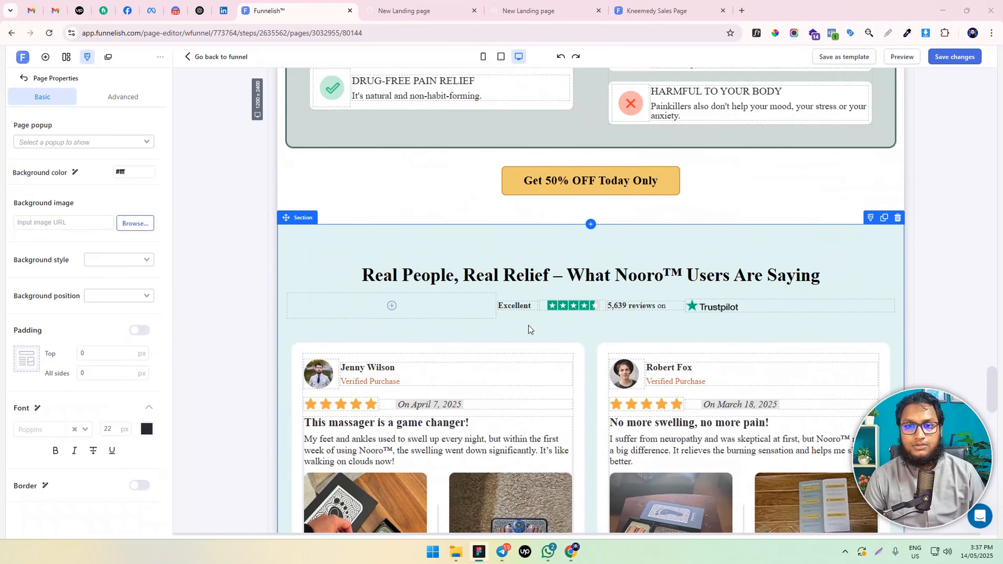
pyautogui.scroll(-15, 556, 284)
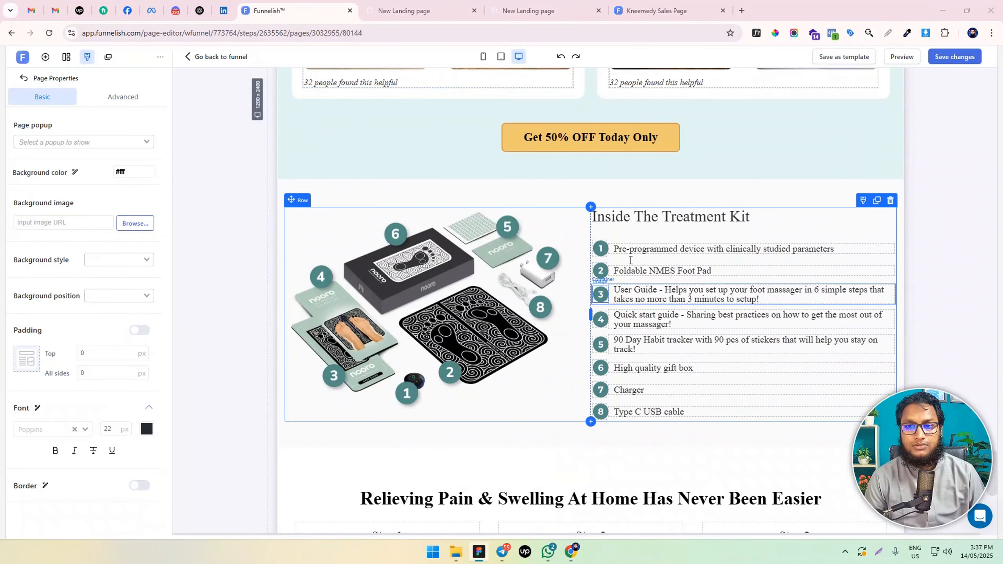
pyautogui.scroll(-3, 688, 211)
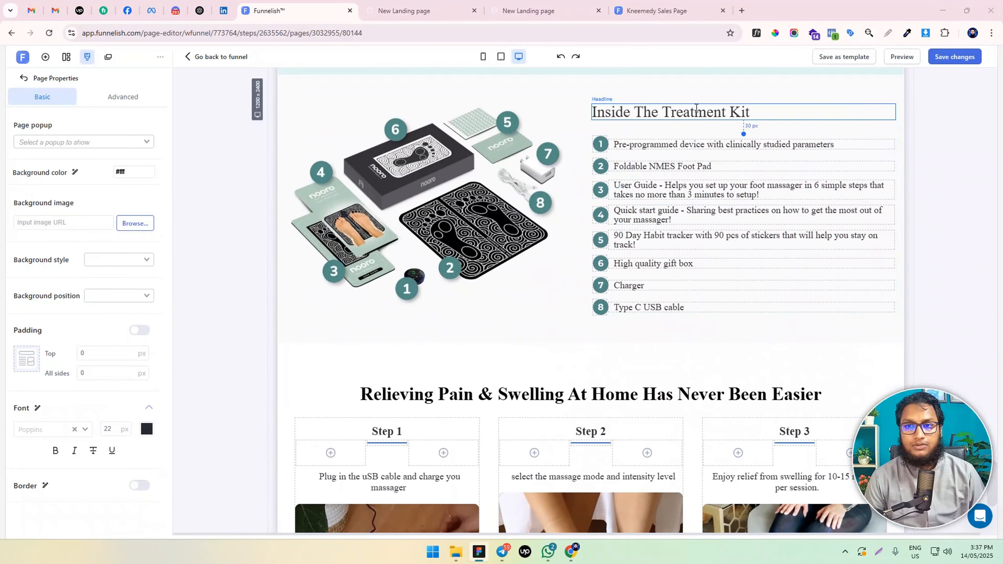
pyautogui.click(853, 114)
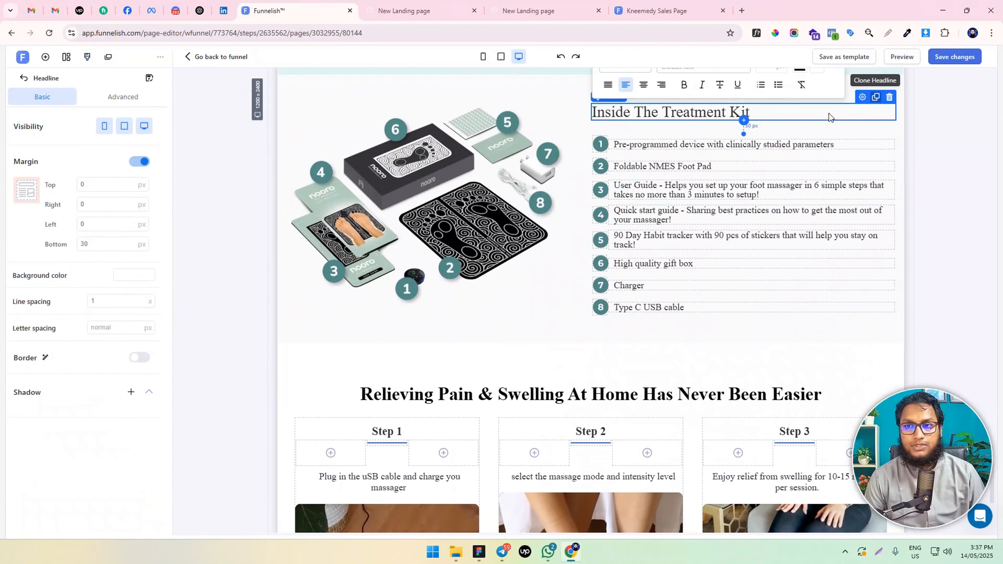
pyautogui.click(875, 97)
pyautogui.moveTo(836, 129); pyautogui.dragTo(533, 488)
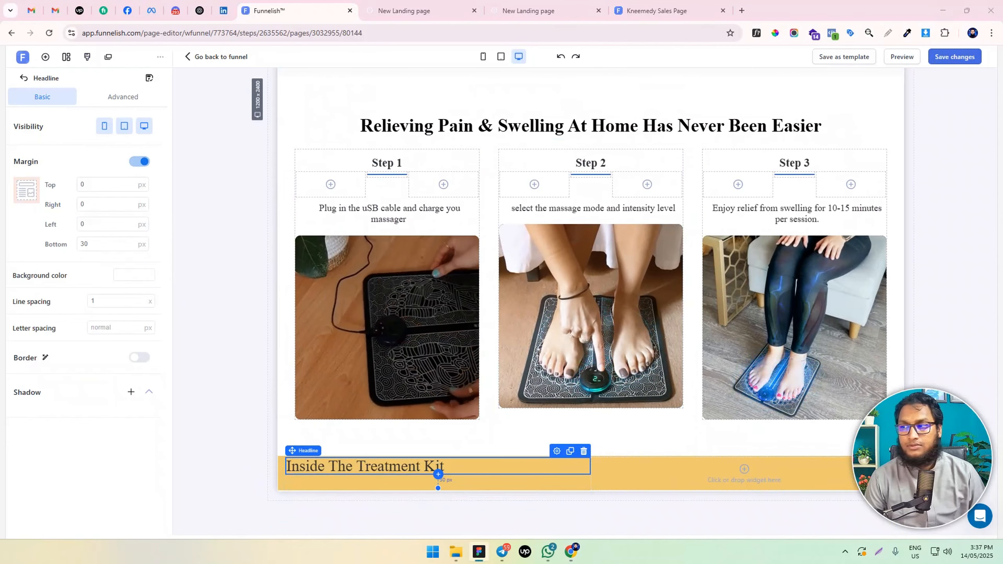
# Change the copied headline to "Approved & Endorsed by US Medical Professionals" and set its line spacing to 1.2
pyautogui.tripleClick(391, 466)
pyautogui.write('Approved & Endorsed by US Medical Professionals')
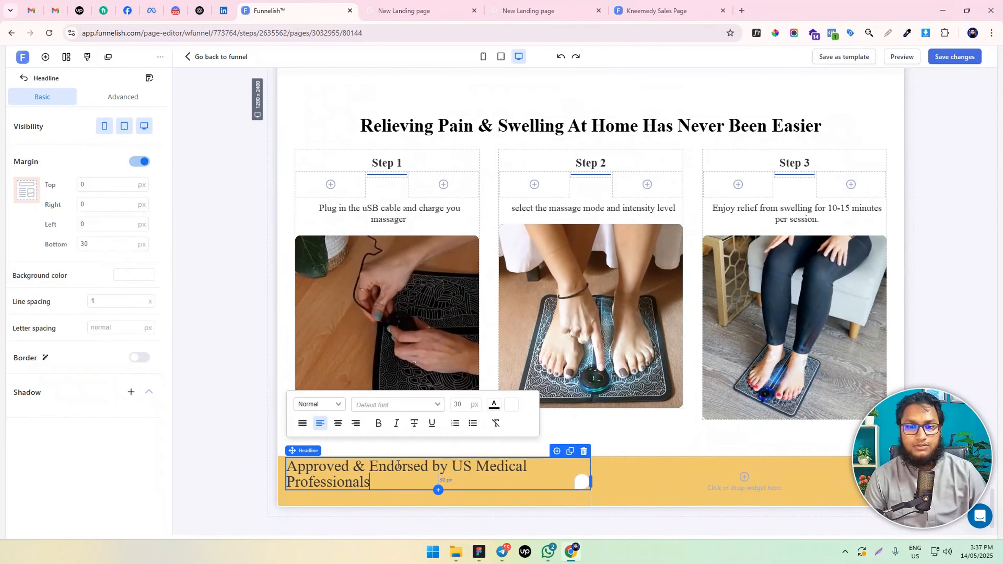
pyautogui.hotkey('ctrl', 'a')
pyautogui.click(107, 305)
pyautogui.write('.2')
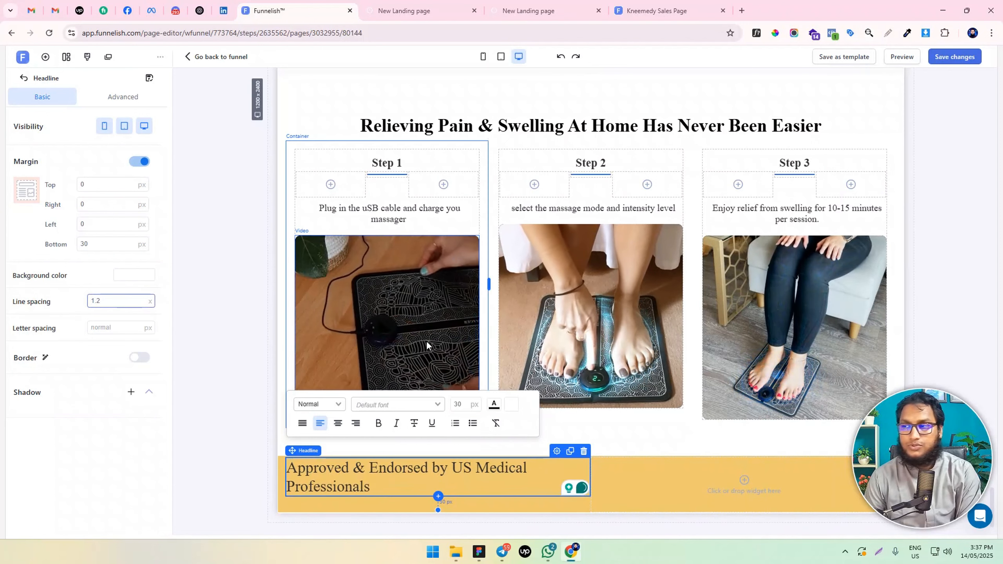
# Copy the endorsement text from the Figma design, clone the Step 1 paragraph, and place the clone below the yellow section's headline
pyautogui.hotkey('alt', 'Tab')
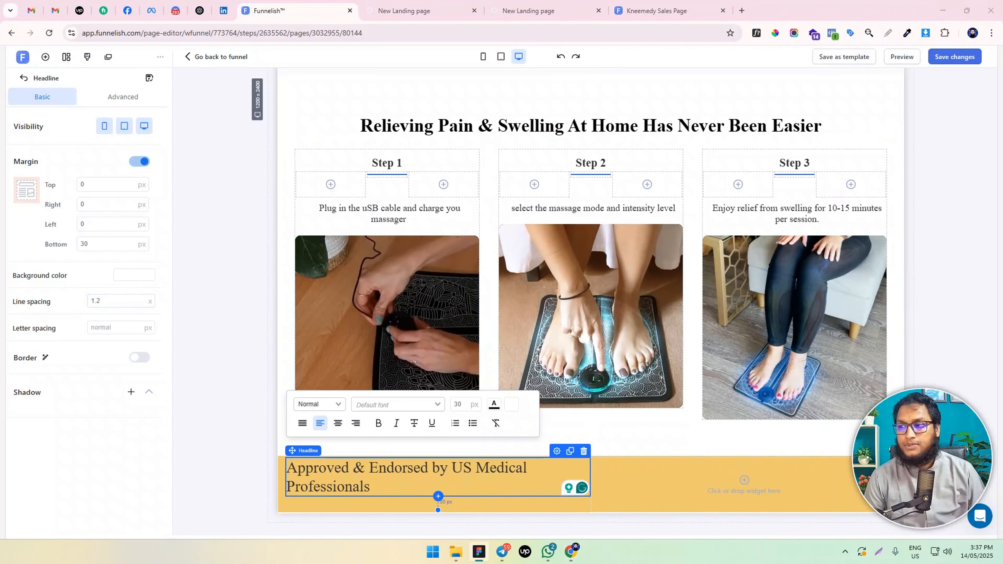
pyautogui.click(465, 209)
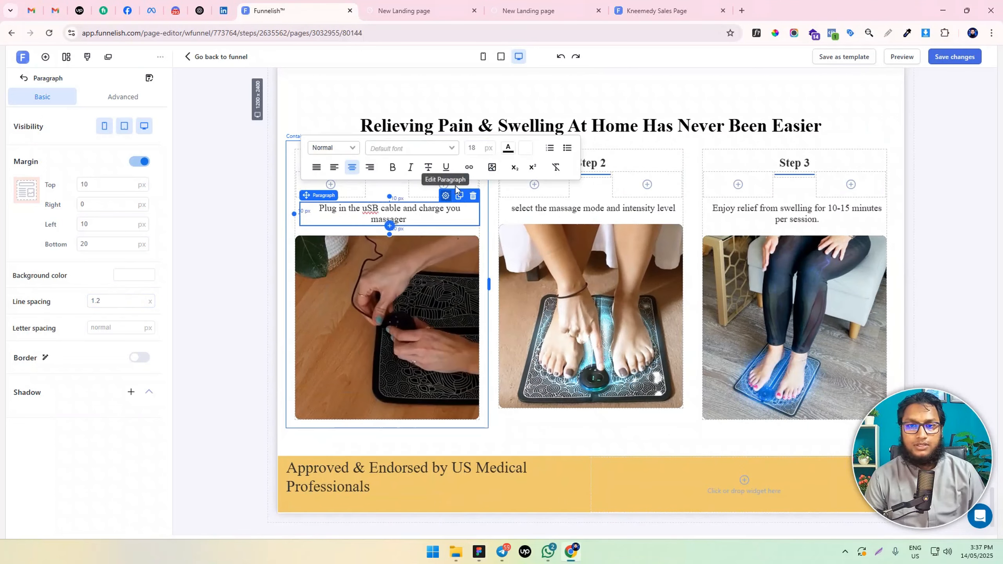
pyautogui.click(459, 196)
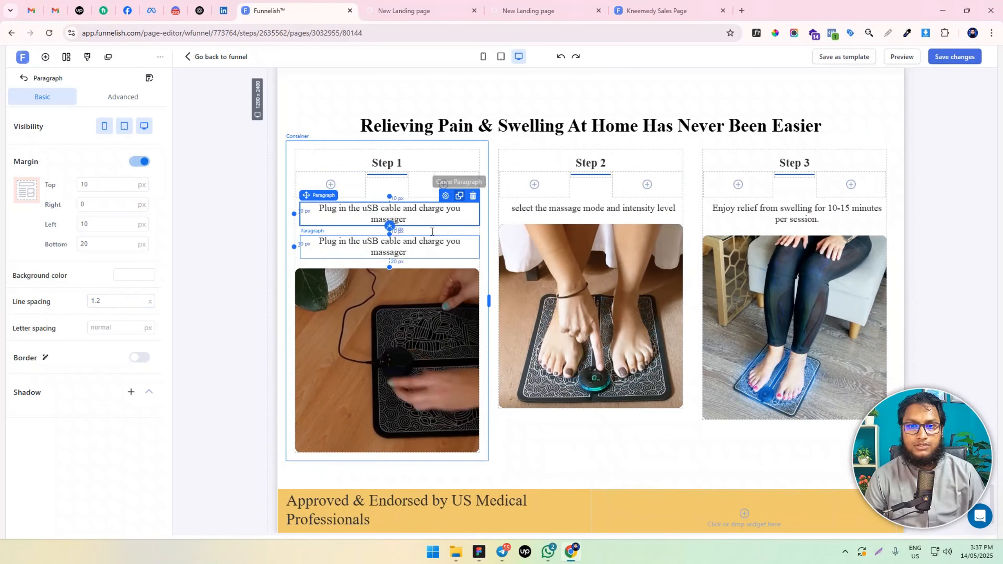
pyautogui.moveTo(442, 220); pyautogui.dragTo(441, 467)
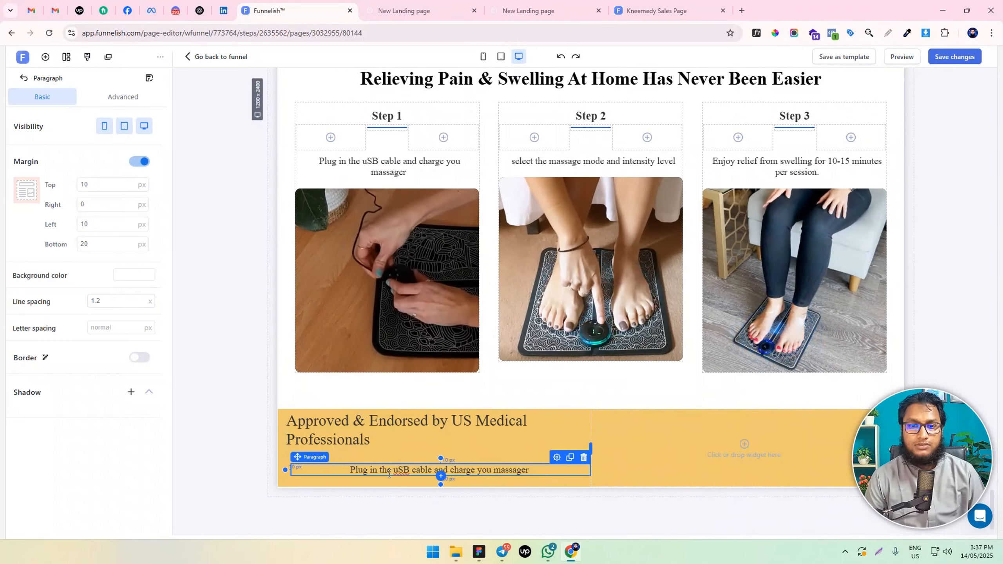
# Replace the cloned paragraph's text with the copied endorsement text about the two medical professionals and left-align it
pyautogui.click(441, 470)
pyautogui.hotkey('ctrl', 'a')
pyautogui.hotkey('ctrl', 'v')
pyautogui.hotkey('ctrl', 'a')
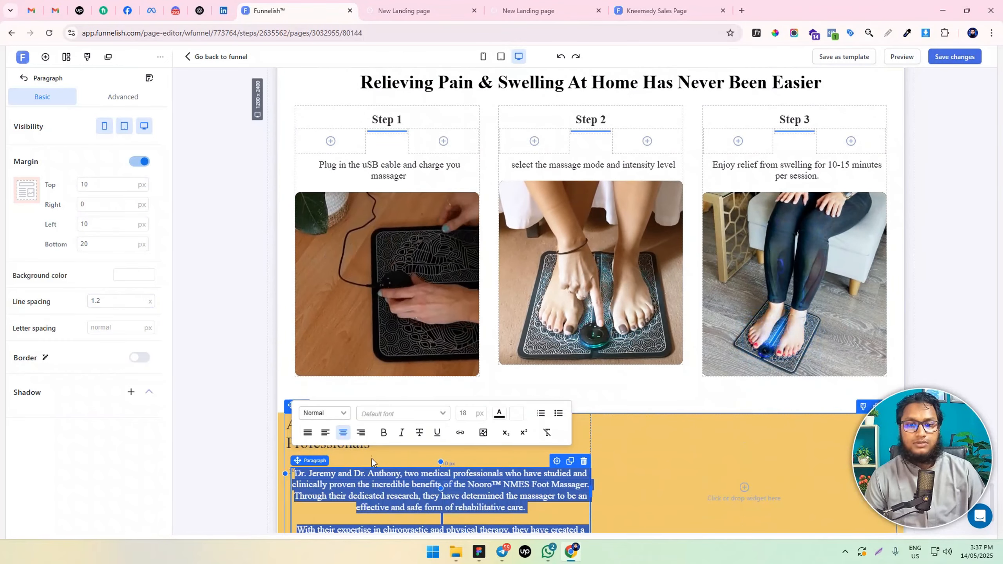
pyautogui.click(325, 432)
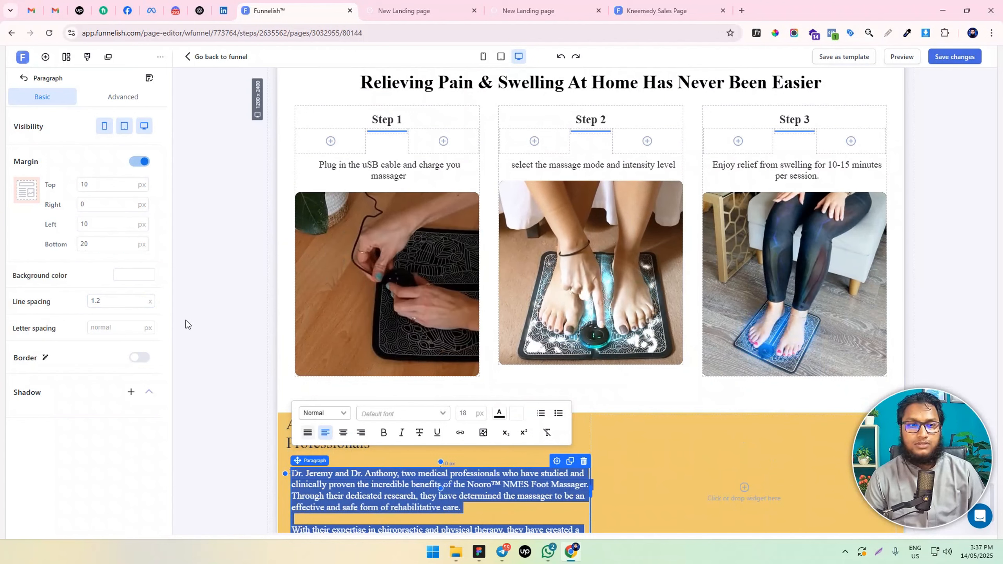
# Set the endorsement paragraph's left, bottom and top margins to 0 px
pyautogui.doubleClick(98, 224)
pyautogui.write('0')
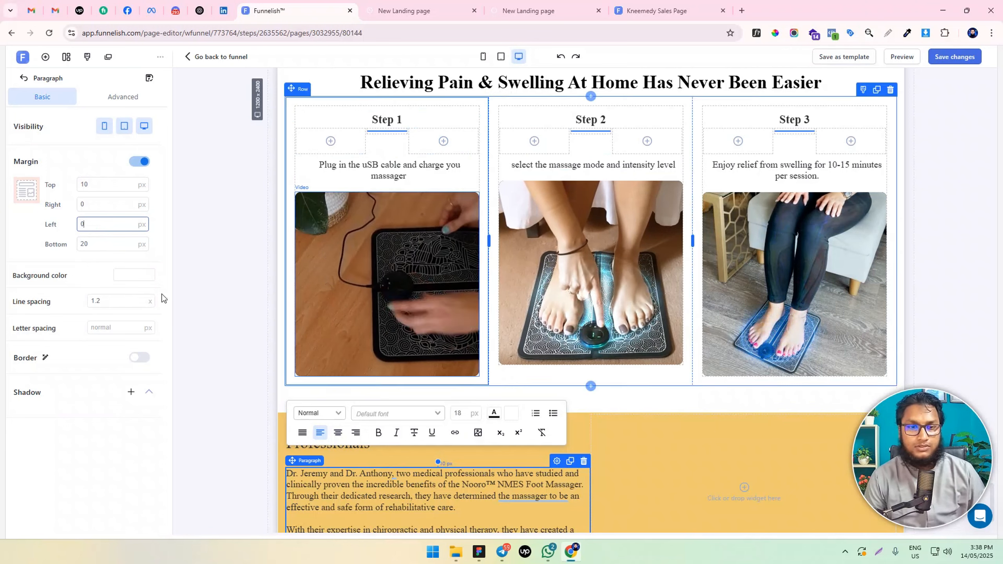
pyautogui.doubleClick(99, 244)
pyautogui.write('0')
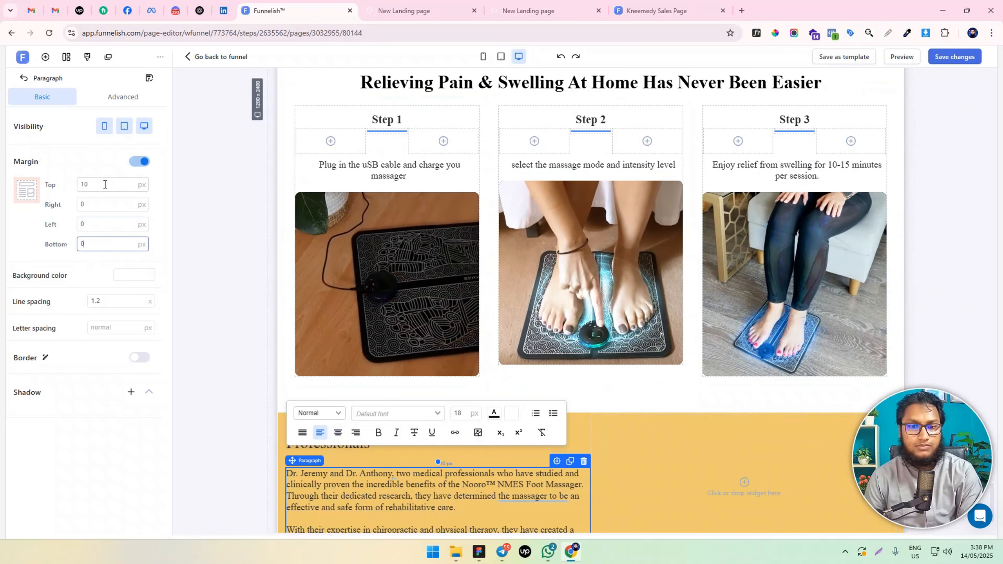
pyautogui.click(87, 57)
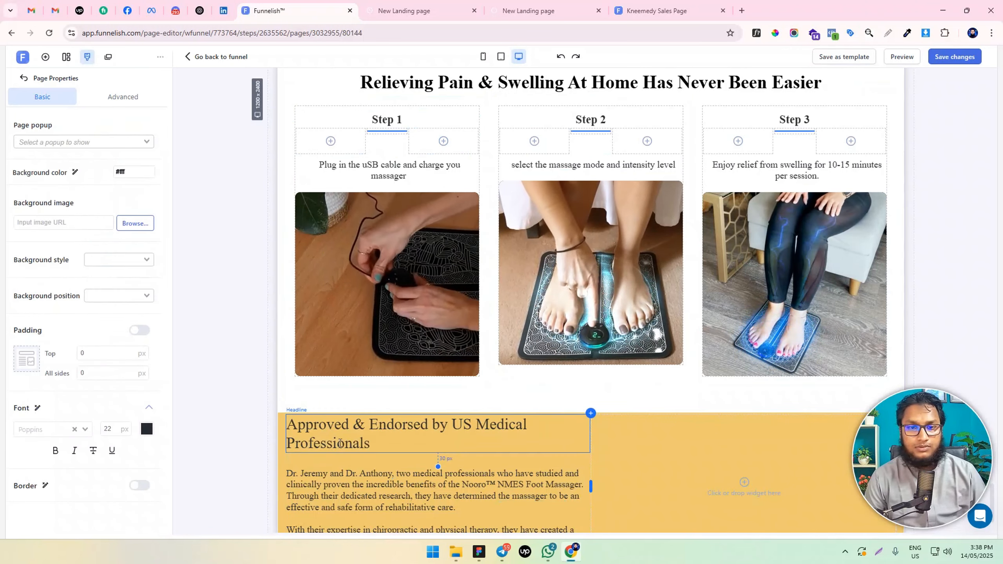
pyautogui.click(341, 447)
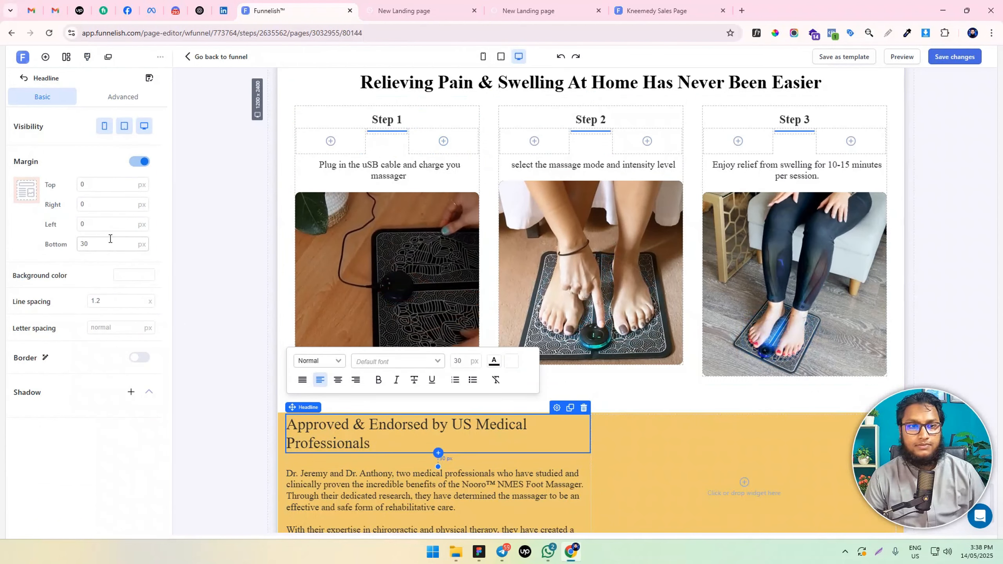
pyautogui.click(338, 475)
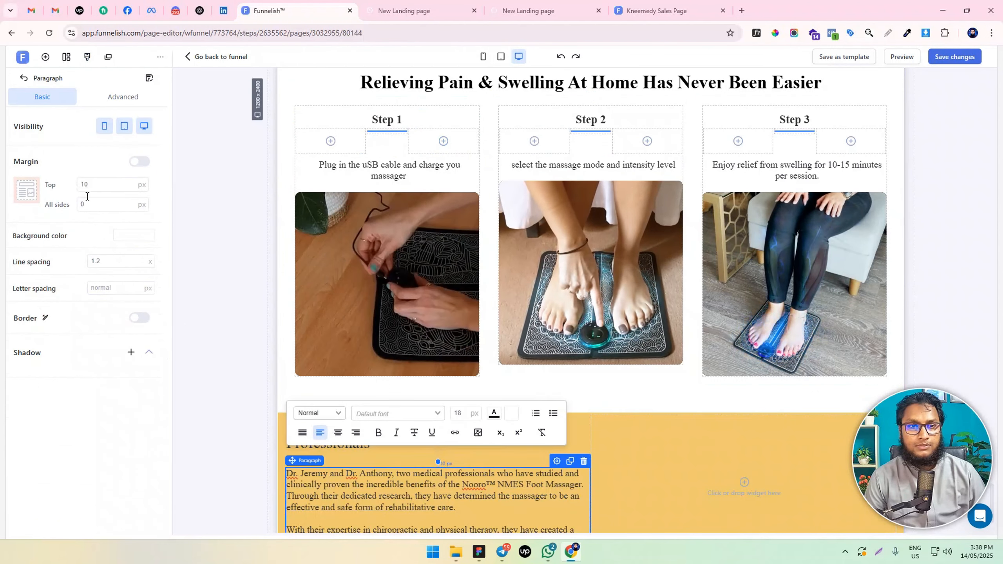
pyautogui.moveTo(91, 186); pyautogui.dragTo(59, 191)
pyautogui.click(218, 435)
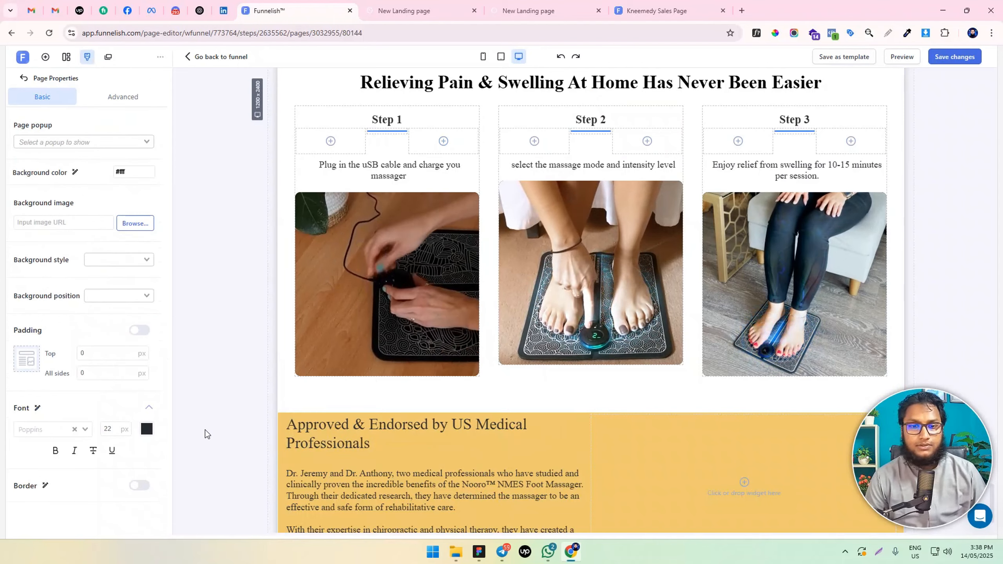
# Add a container with two side-by-side boxes to the second column of the yellow section
pyautogui.scroll(-2, 750, 456)
pyautogui.click(744, 413)
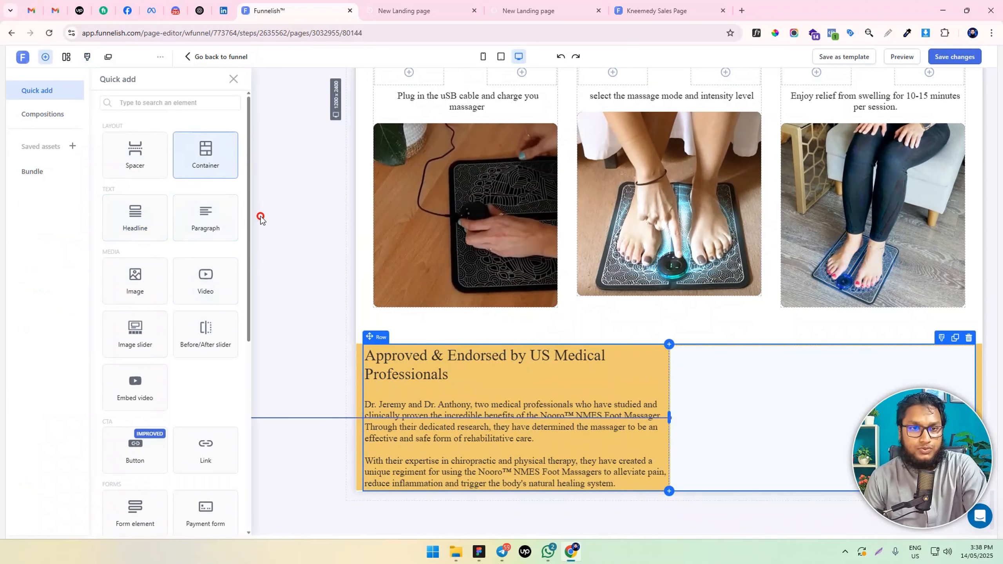
pyautogui.click(211, 150)
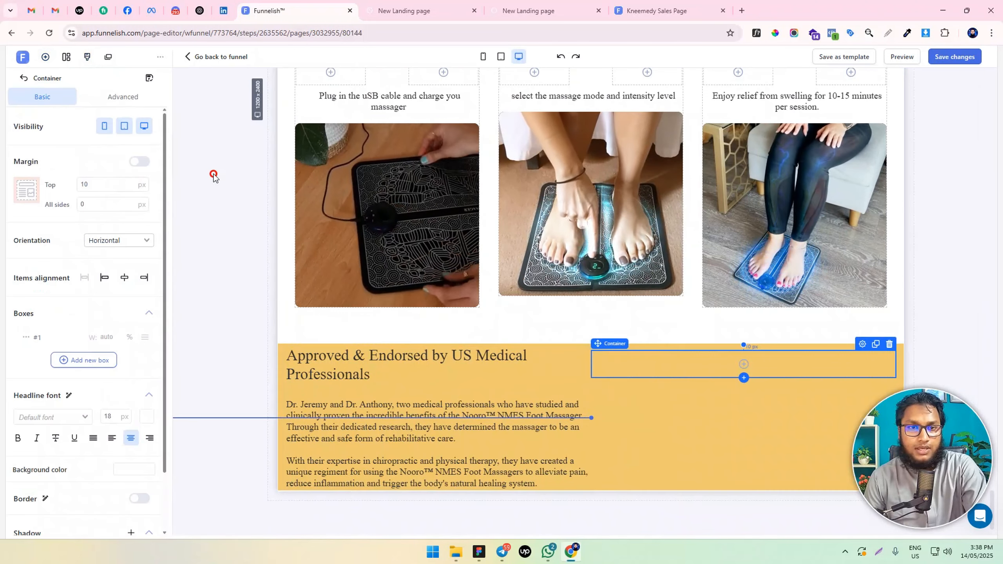
pyautogui.click(635, 317)
pyautogui.click(733, 365)
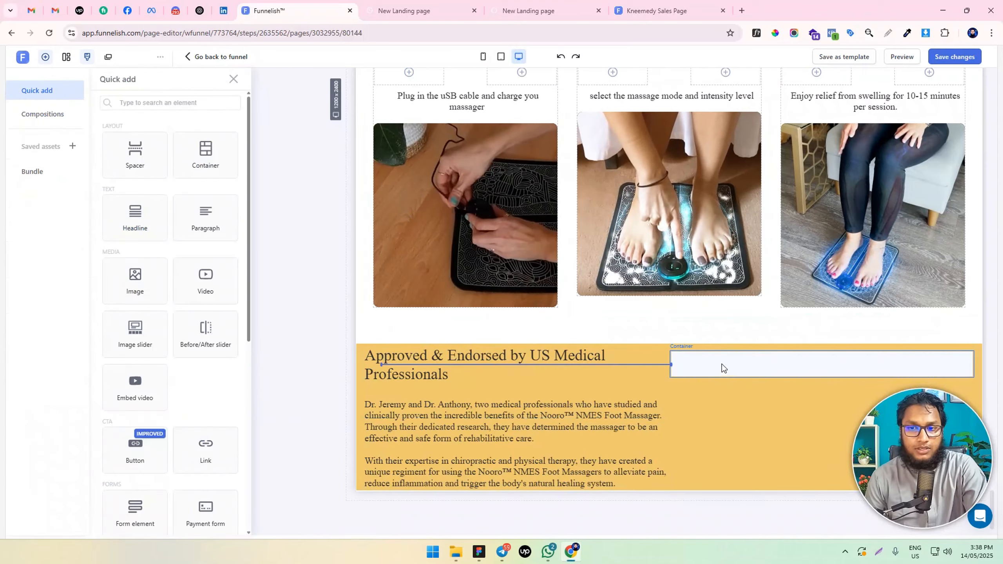
pyautogui.click(814, 362)
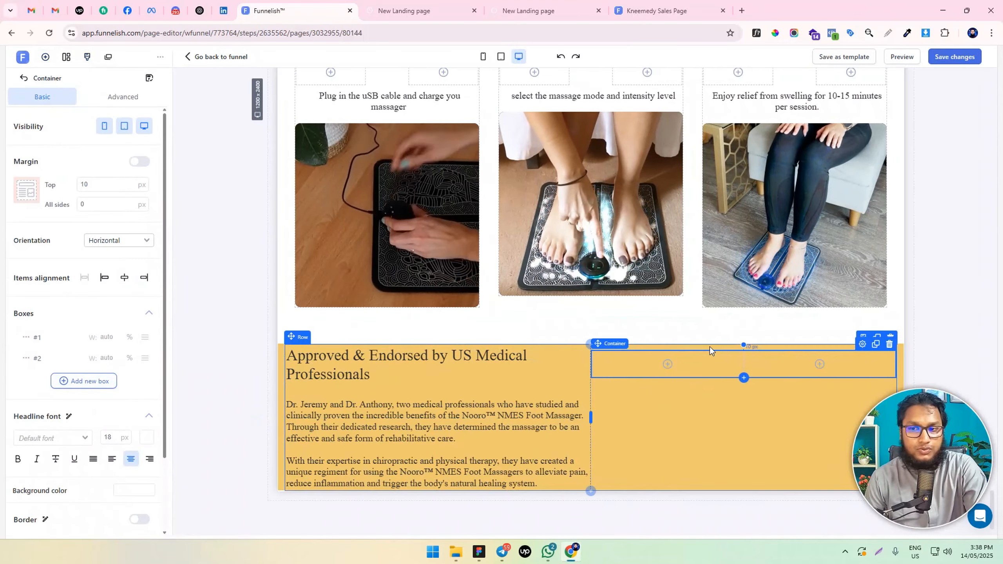
# Add an image with 0 px top margin to the container's first box, using the physical therapy doctor's portrait from the image library
pyautogui.click(667, 360)
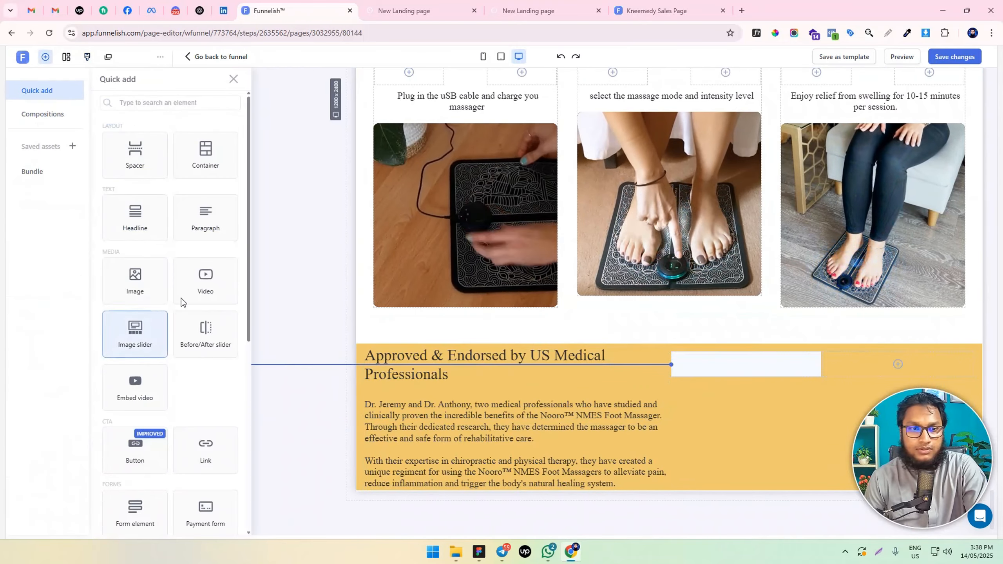
pyautogui.click(145, 281)
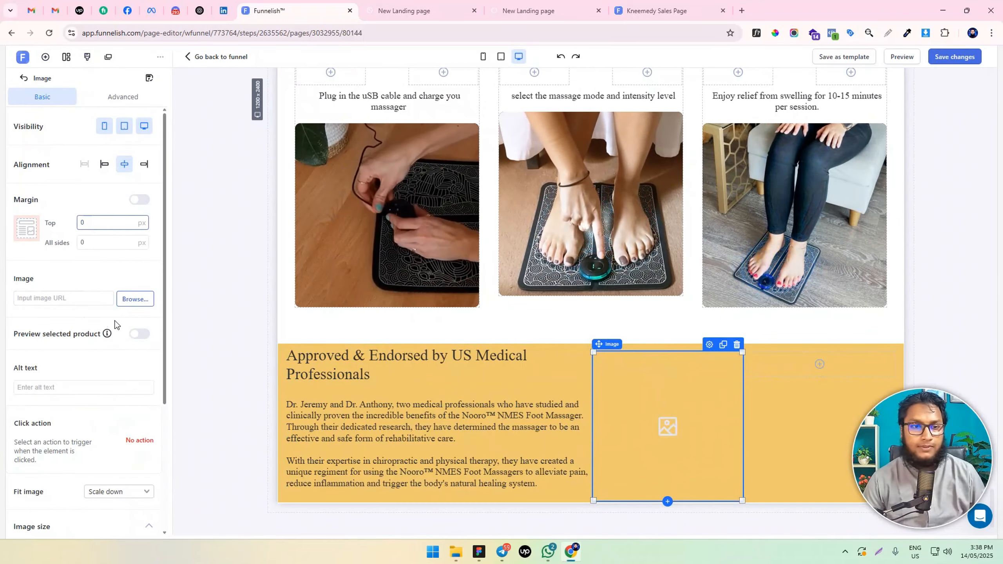
pyautogui.click(134, 300)
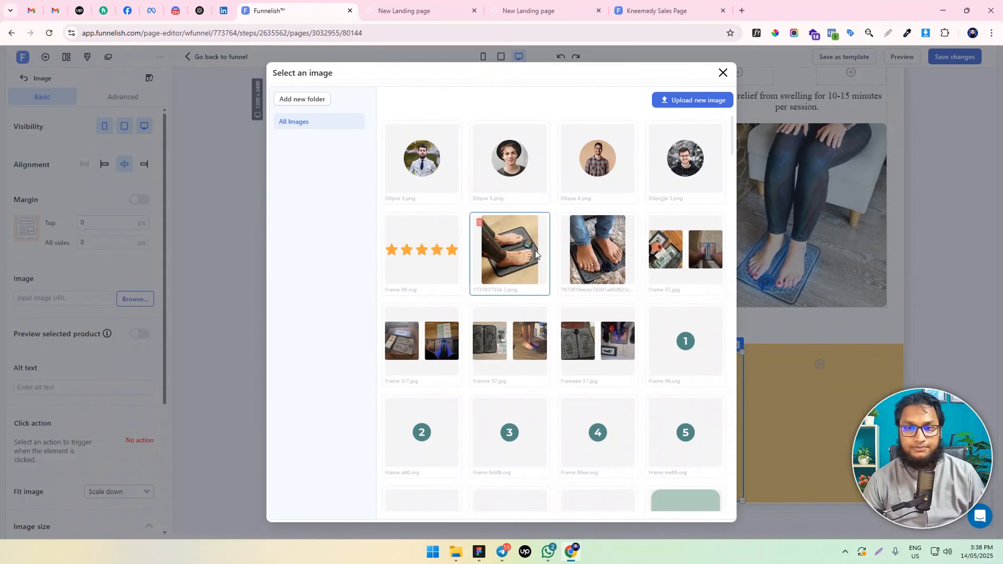
pyautogui.scroll(-15, 582, 330)
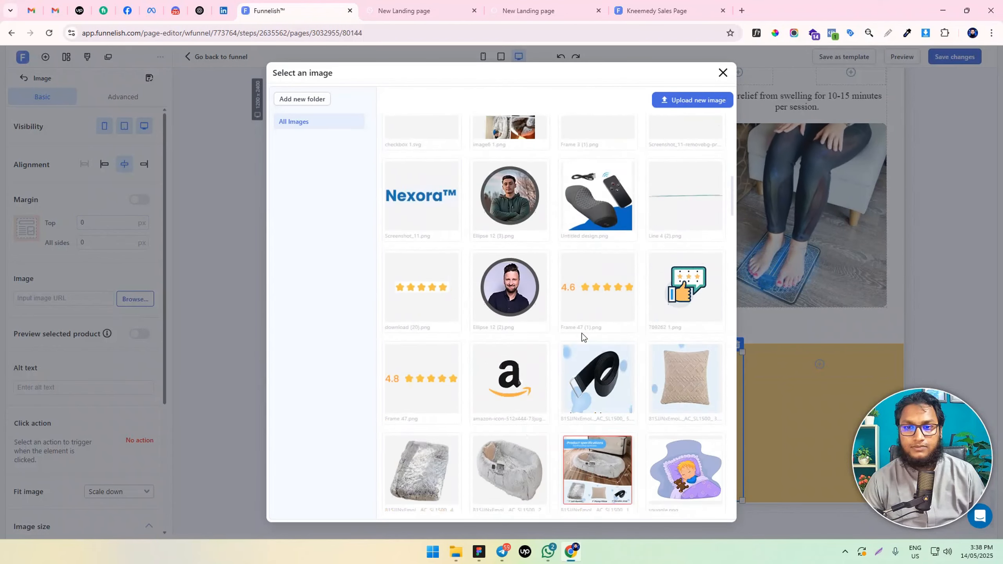
pyautogui.scroll(-10, 583, 332)
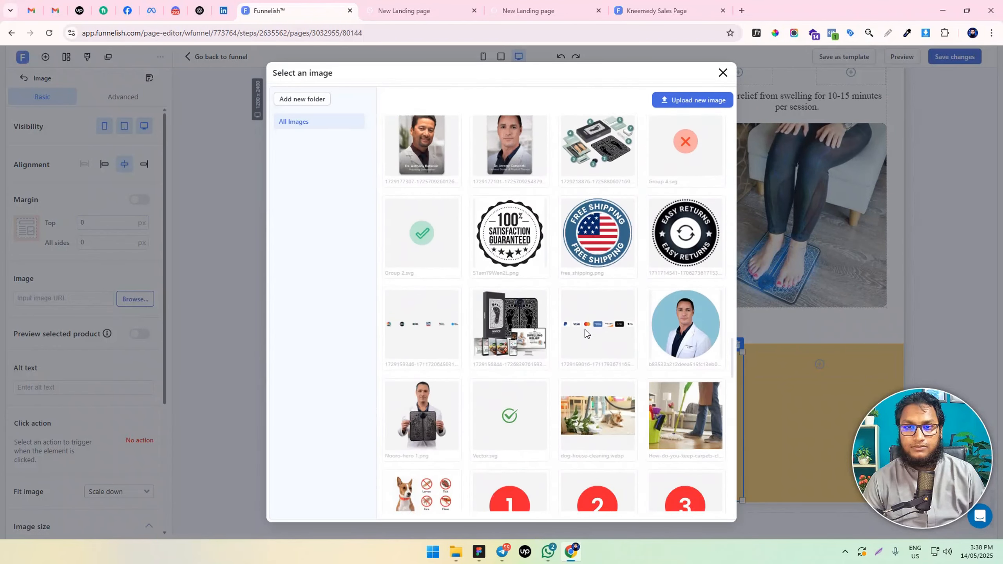
pyautogui.scroll(3, 470, 309)
pyautogui.click(505, 271)
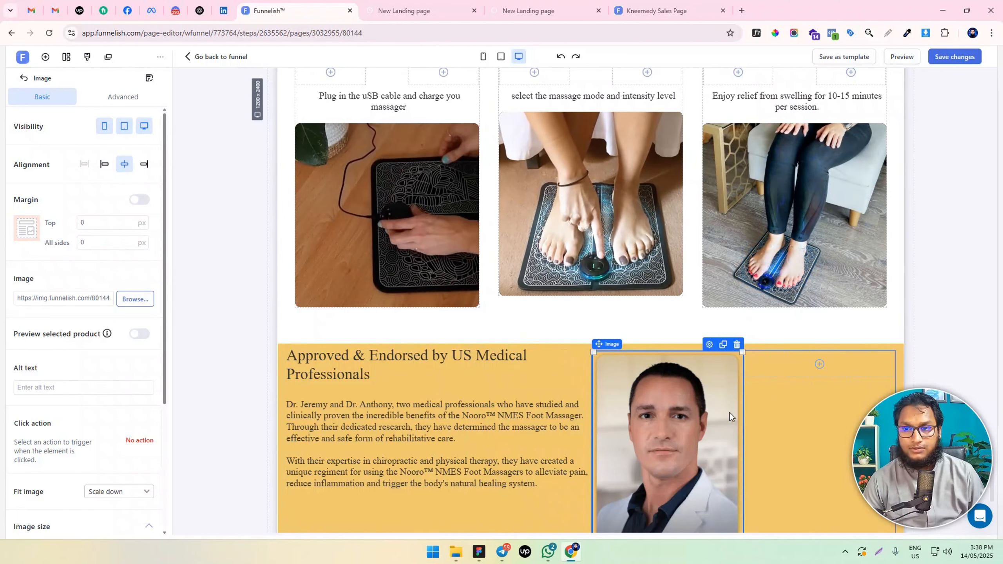
pyautogui.scroll(-4, 729, 413)
pyautogui.moveTo(687, 373); pyautogui.dragTo(841, 416)
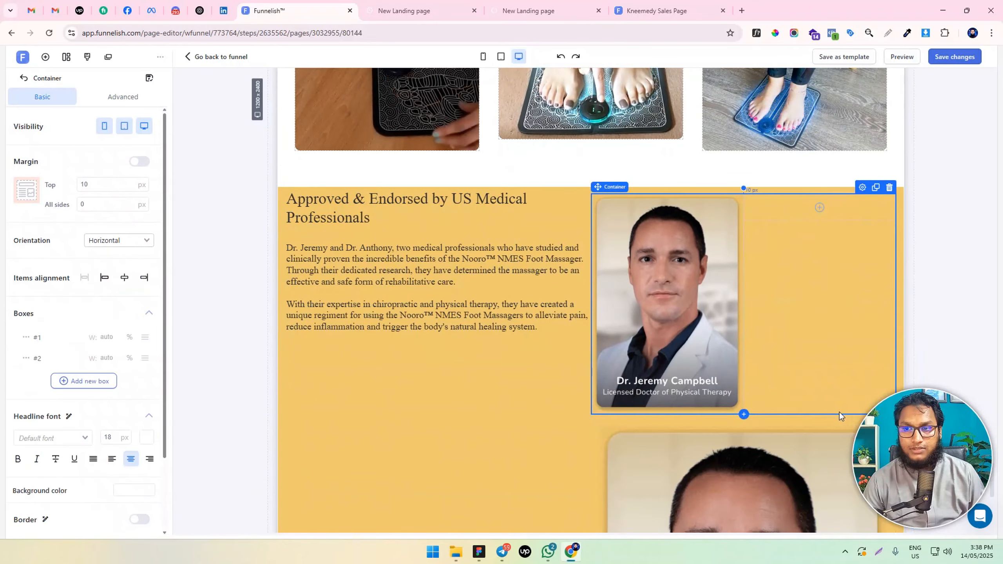
pyautogui.moveTo(788, 345); pyautogui.dragTo(849, 175)
pyautogui.scroll(4, 793, 325)
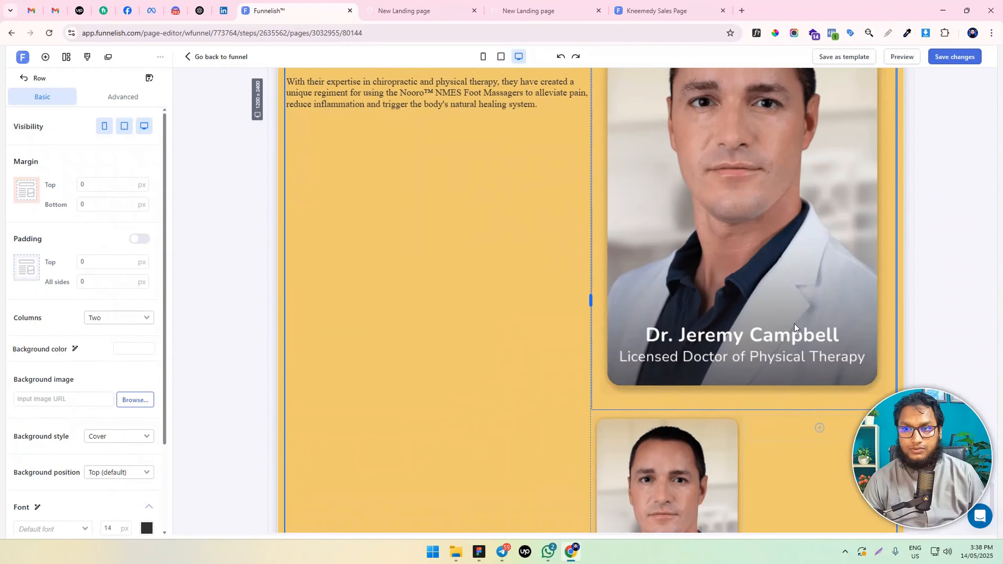
pyautogui.click(790, 323)
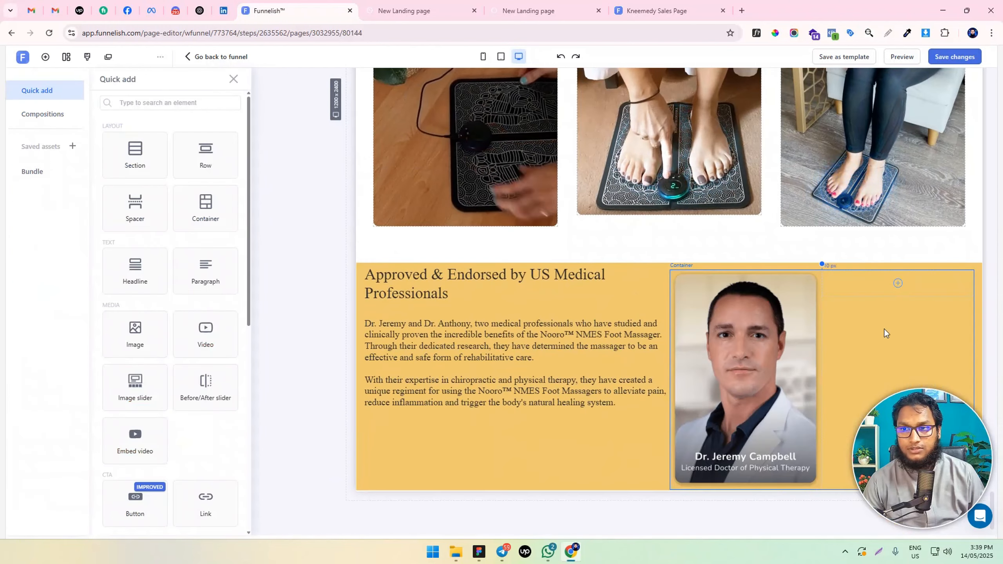
pyautogui.click(882, 285)
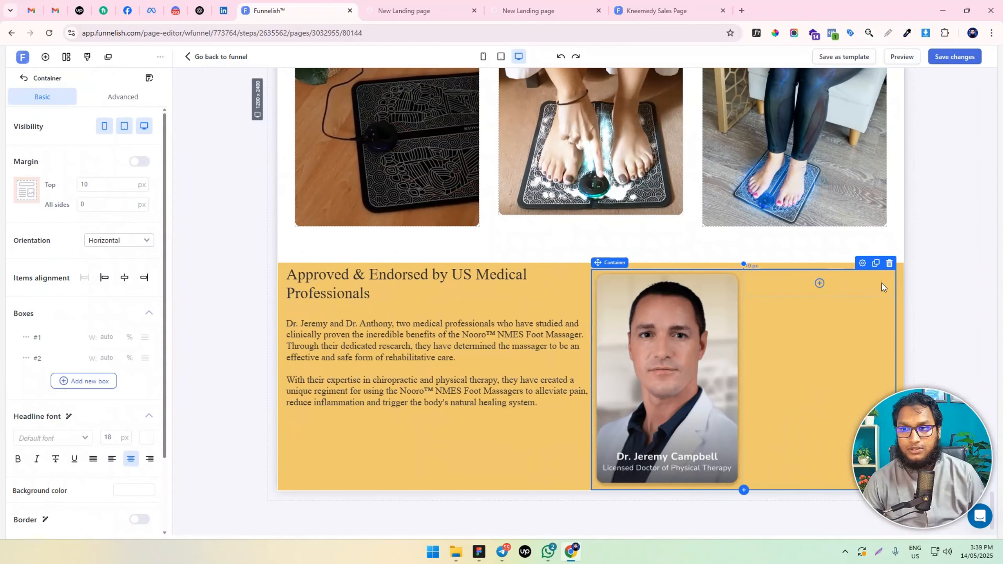
# Add an image with 0 px top margin to the container's second box, using the chiropractor's portrait from the image library
pyautogui.click(819, 283)
pyautogui.click(801, 280)
pyautogui.click(820, 284)
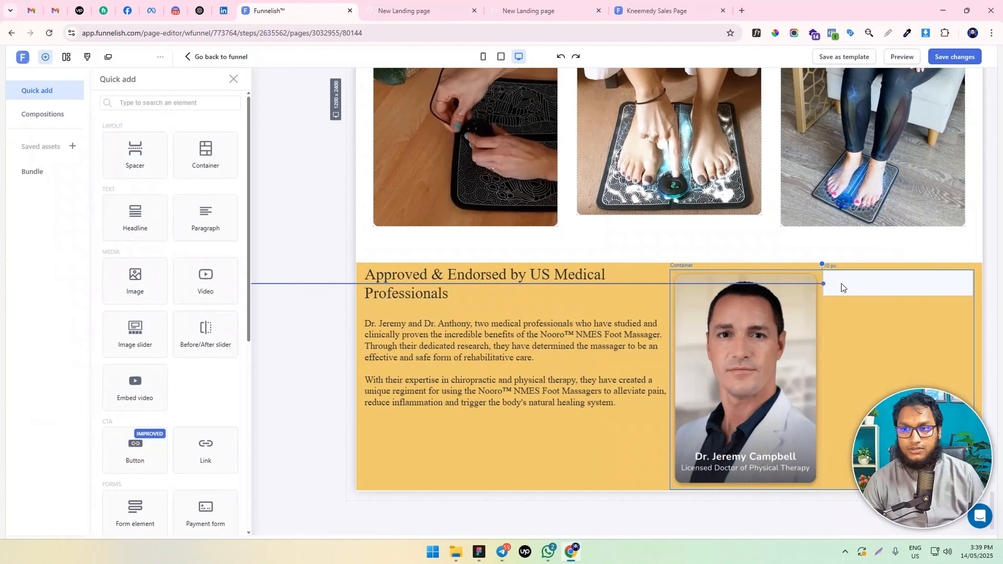
pyautogui.click(145, 269)
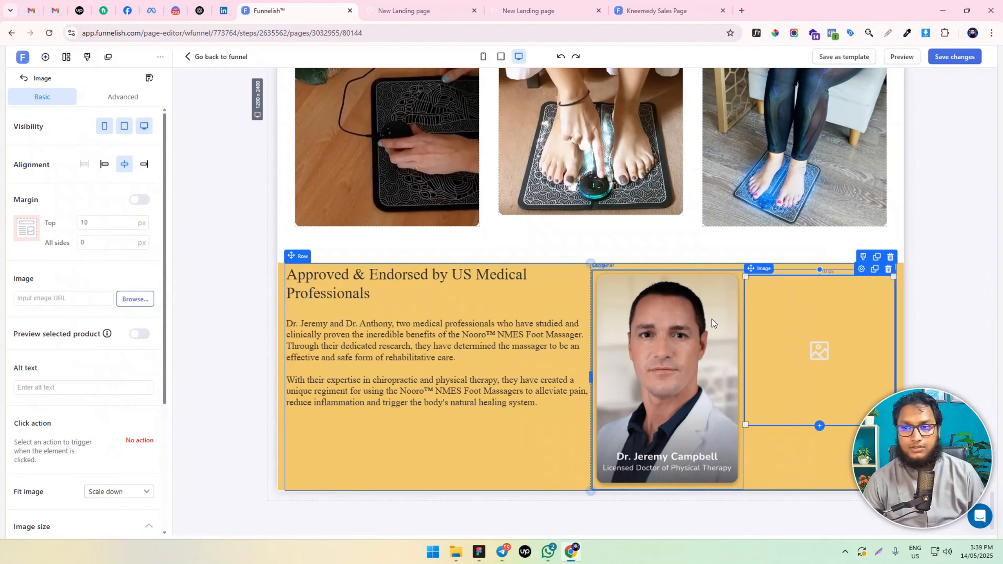
pyautogui.click(135, 298)
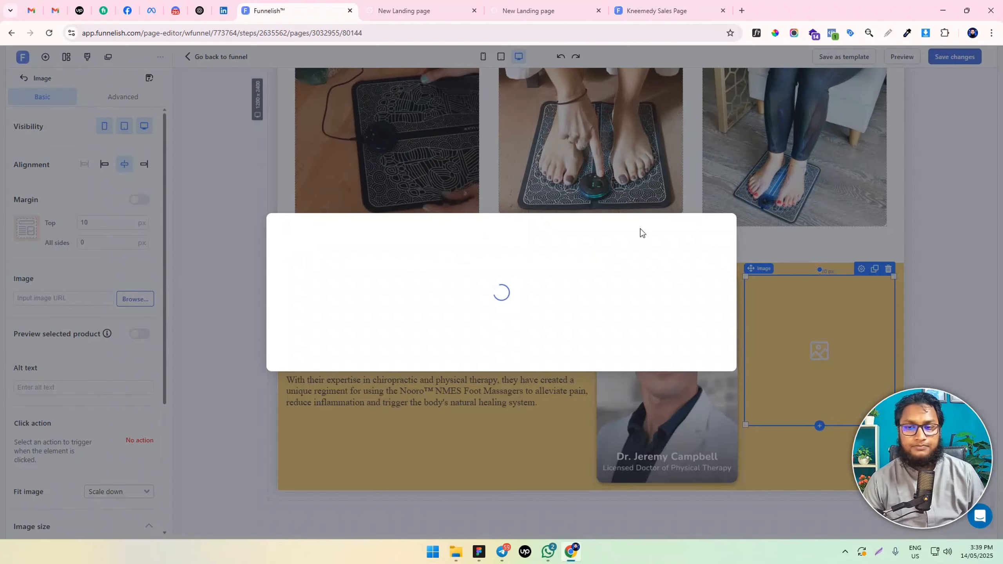
pyautogui.scroll(-15, 594, 277)
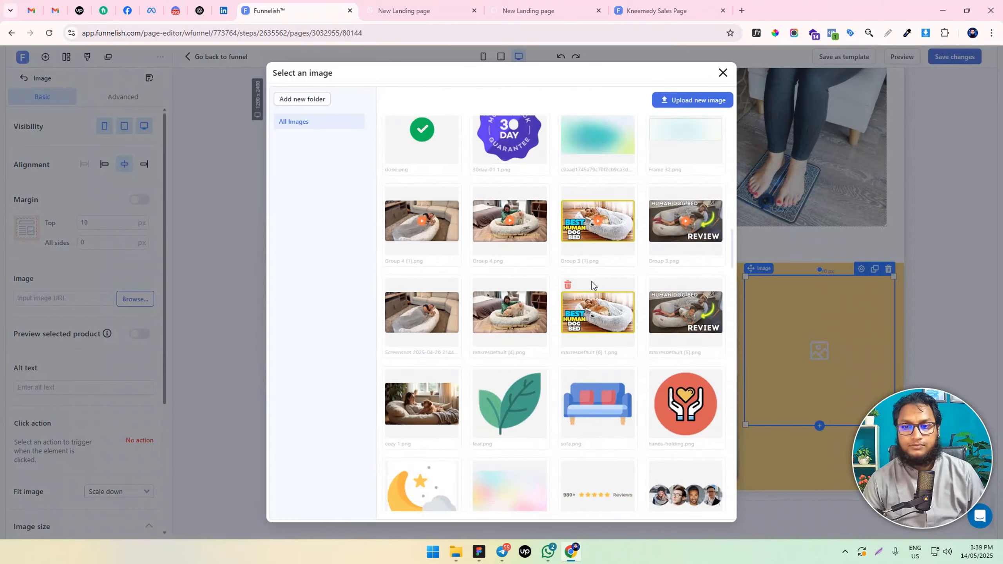
pyautogui.scroll(-5, 591, 280)
pyautogui.click(429, 365)
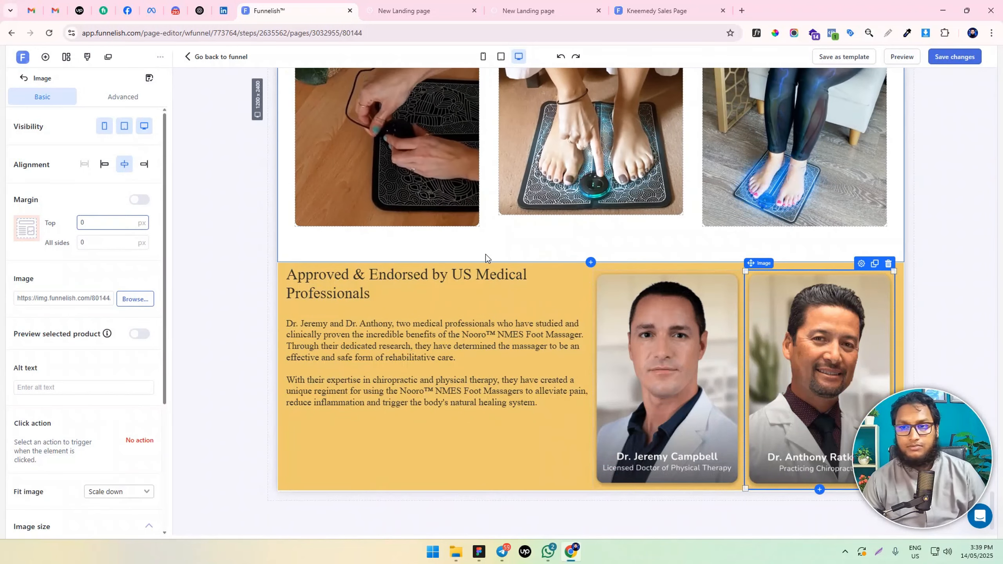
# Make the "Approved & Endorsed by US Medical Professionals" headline bold
pyautogui.tripleClick(389, 278)
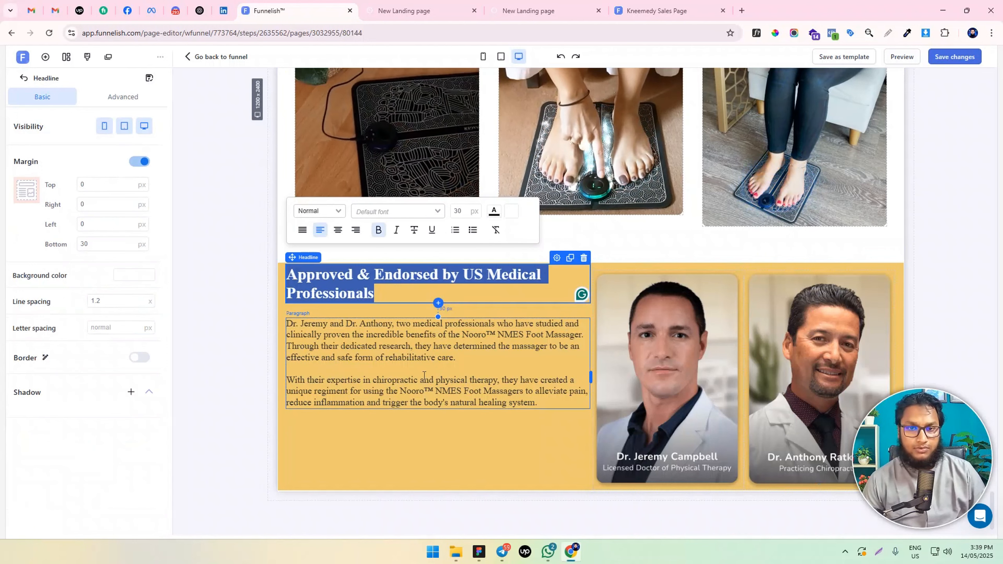
pyautogui.click(373, 444)
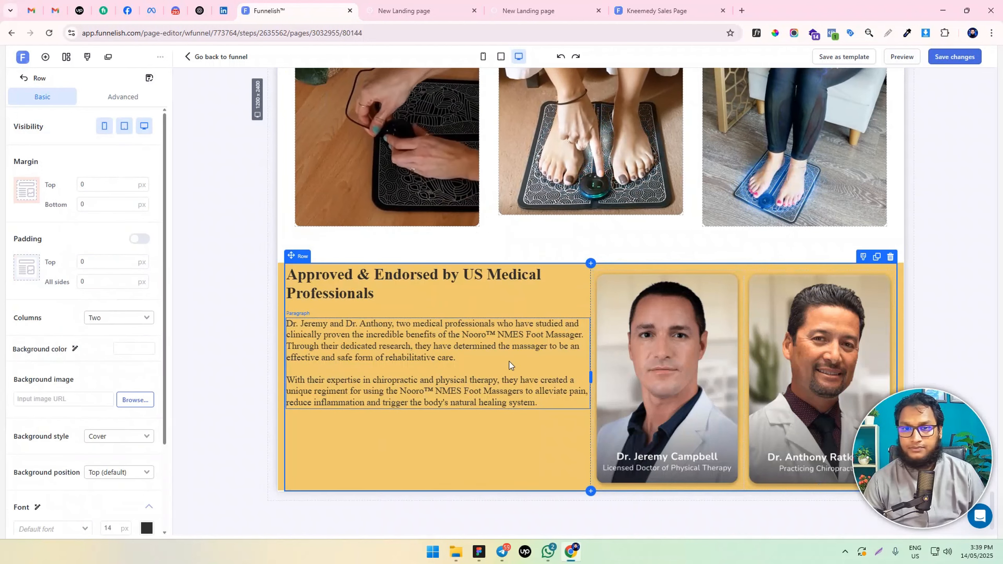
pyautogui.click(432, 337)
pyautogui.hotkey('ctrl', 'a')
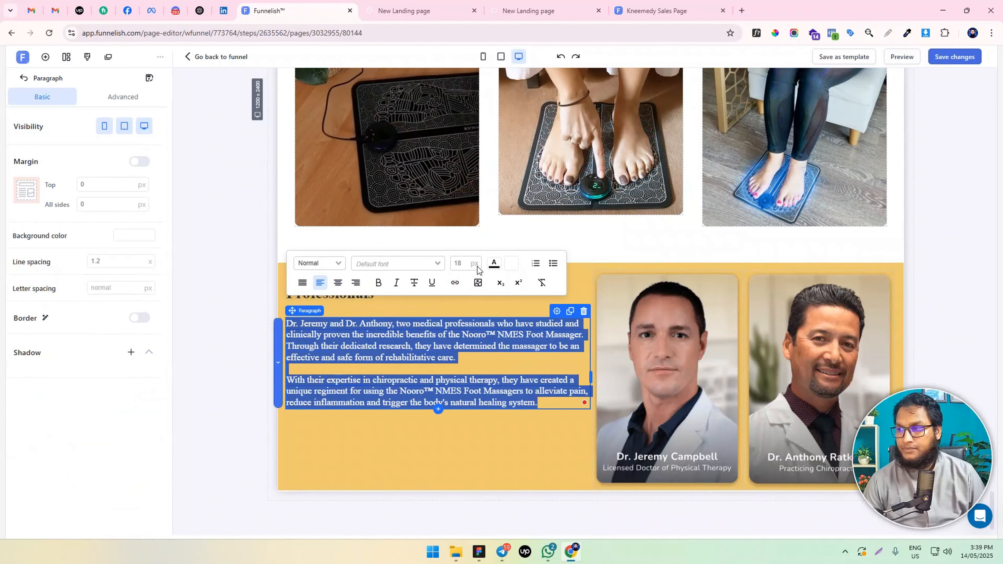
pyautogui.click(214, 401)
pyautogui.click(484, 427)
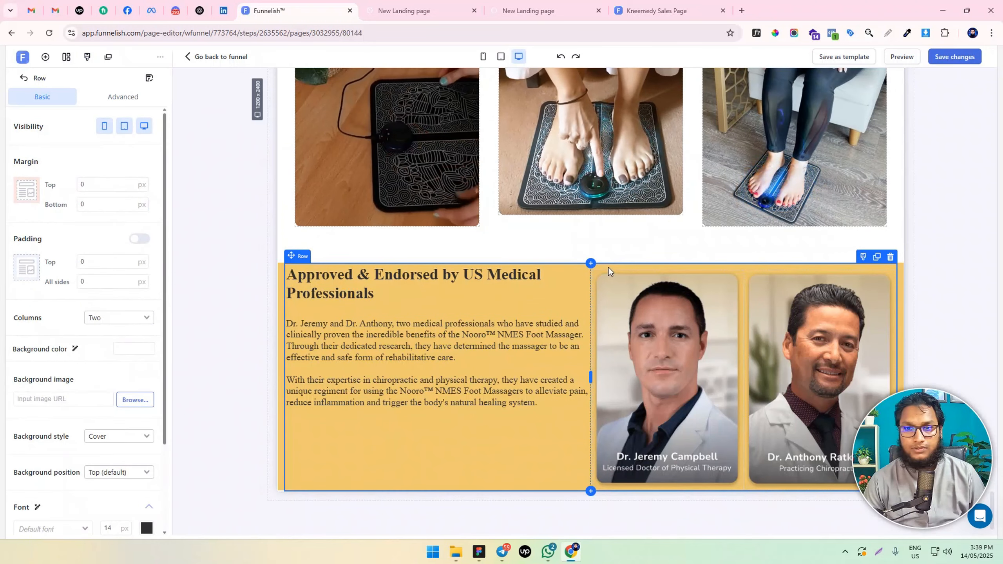
# Set the yellow section's padding to 50 px at the top and bottom and 10 px on the left and right
pyautogui.click(278, 270)
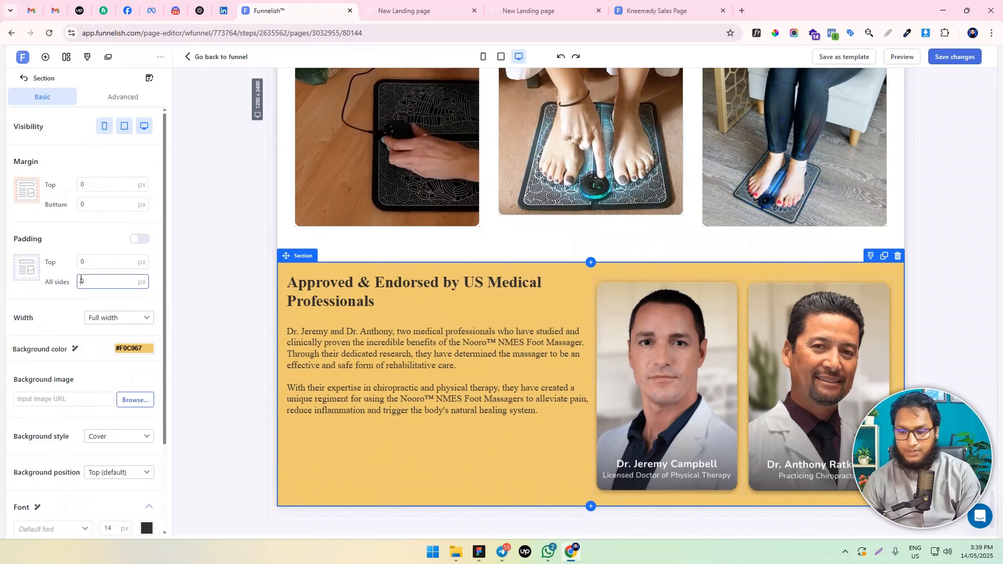
pyautogui.write('10')
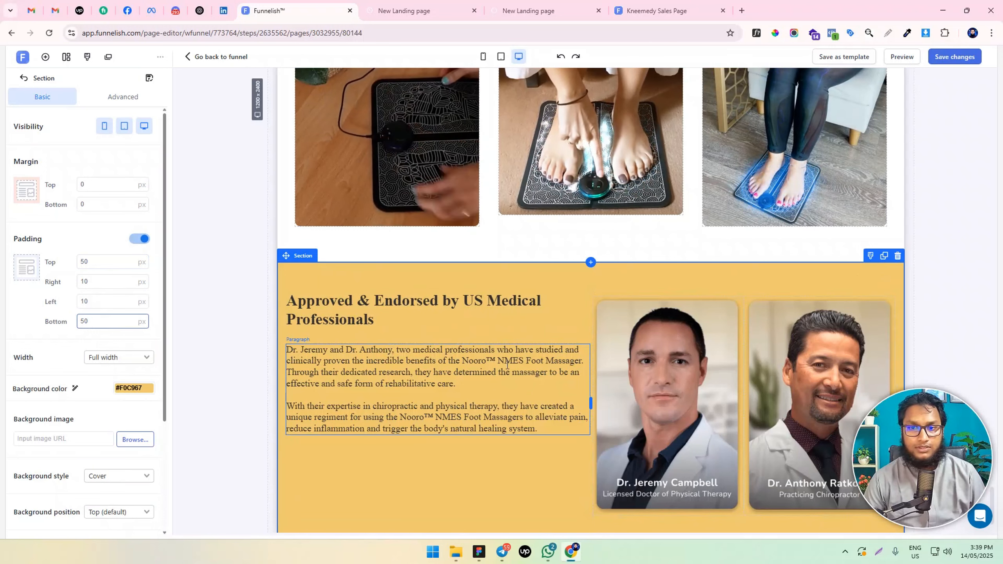
# Add a container to the yellow section's first column and move the headline and paragraph into it
pyautogui.click(49, 61)
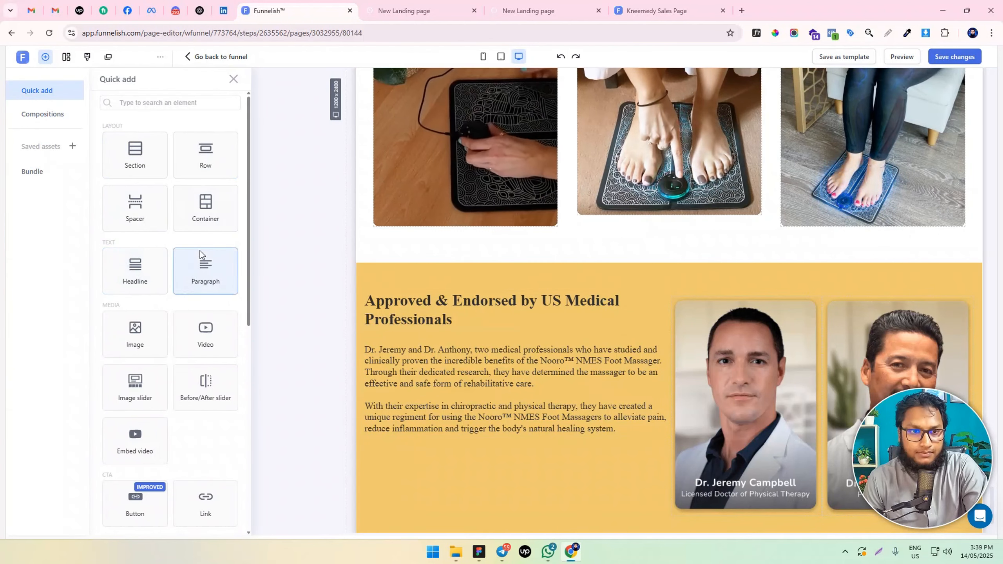
pyautogui.moveTo(212, 218); pyautogui.dragTo(461, 318)
pyautogui.moveTo(387, 346); pyautogui.dragTo(402, 320)
pyautogui.moveTo(379, 385); pyautogui.dragTo(389, 357)
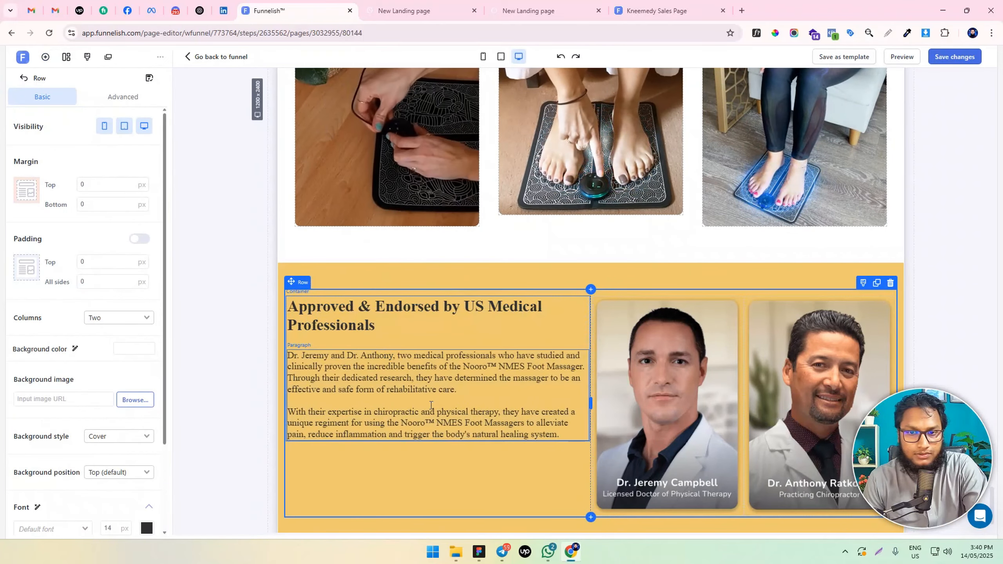
# Give the text container a 20 px top margin and a 50 px right margin, and save the page
pyautogui.click(437, 296)
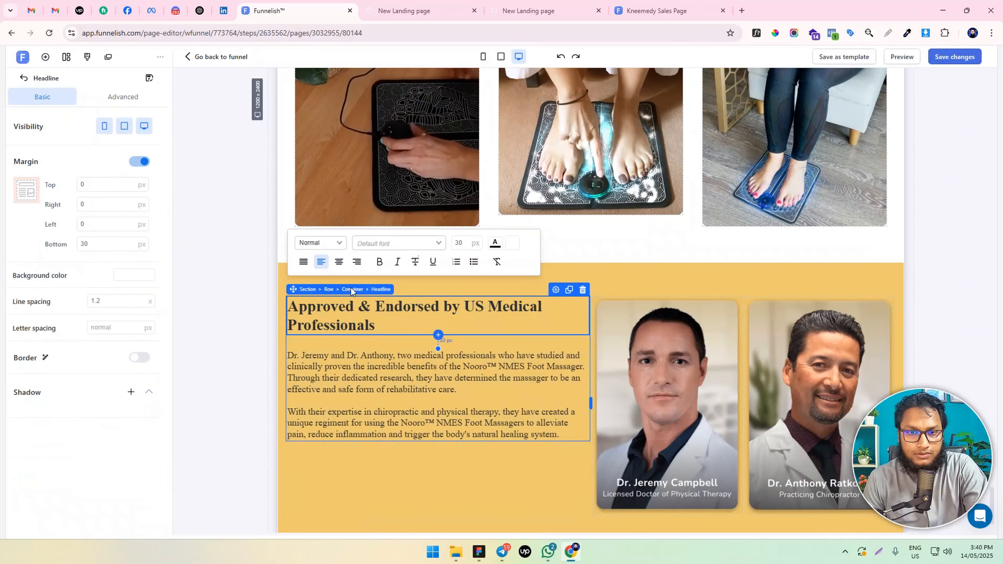
pyautogui.click(352, 289)
pyautogui.click(129, 184)
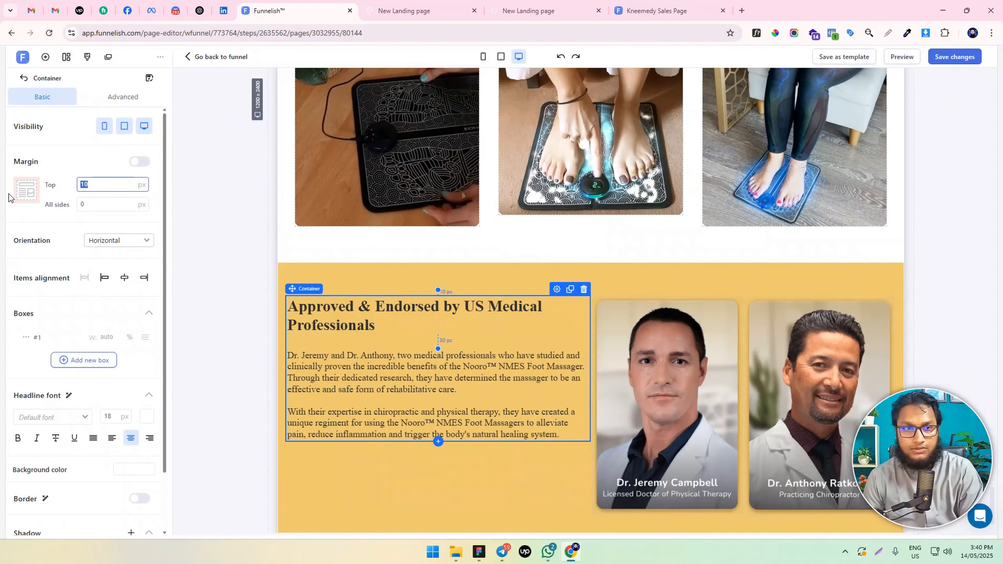
pyautogui.write('0')
pyautogui.write('2')
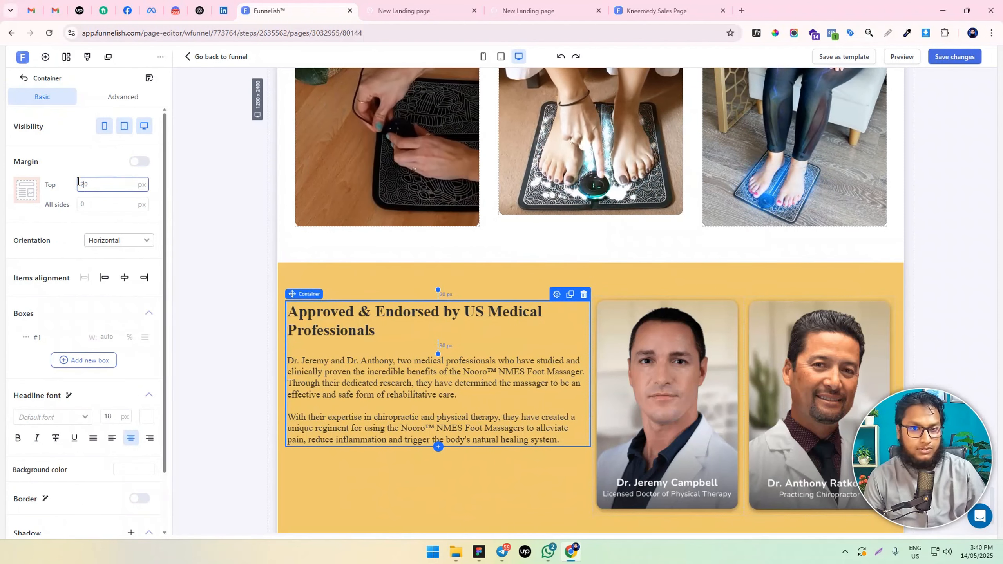
pyautogui.click(140, 161)
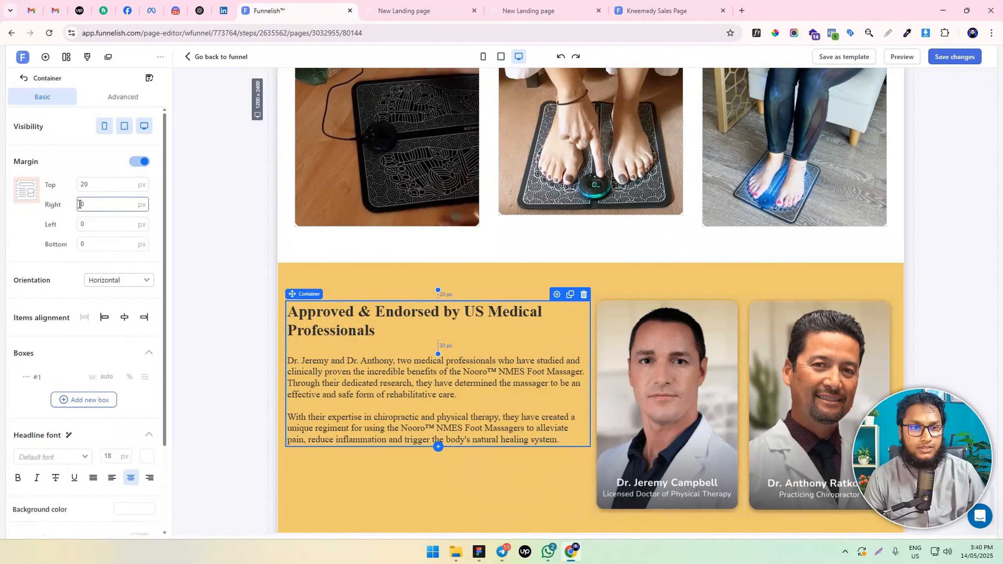
pyautogui.write('5')
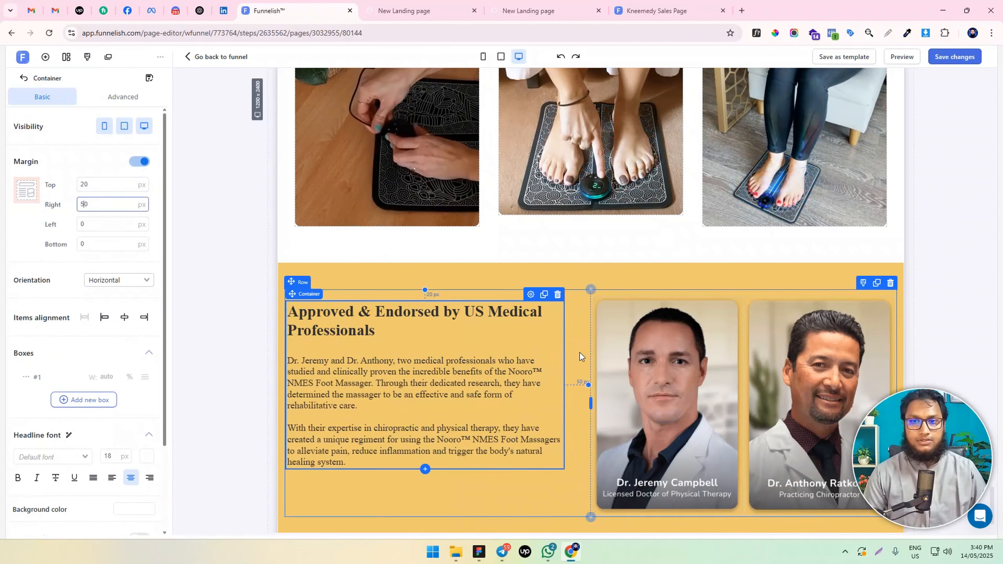
pyautogui.scroll(-1, 579, 353)
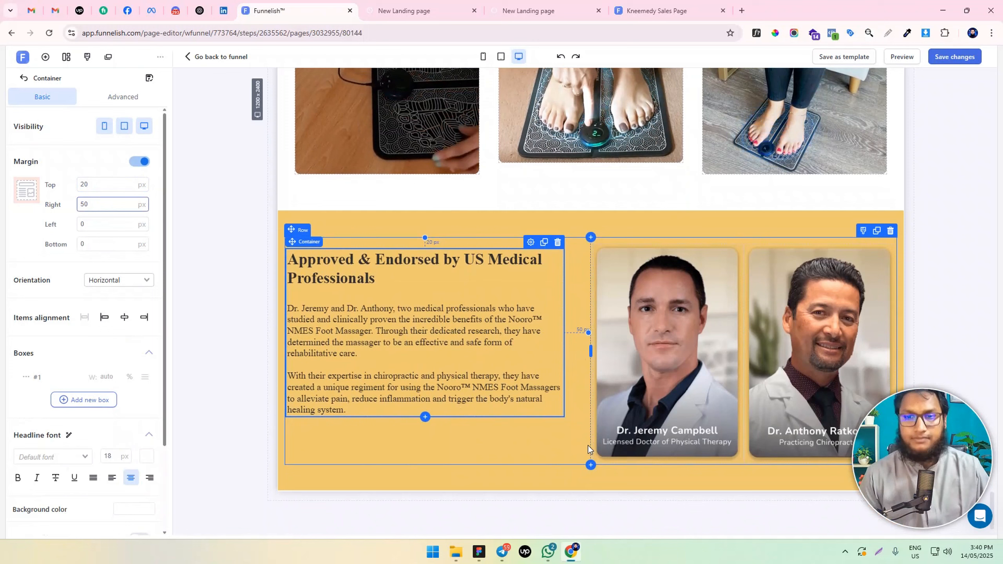
pyautogui.click(963, 57)
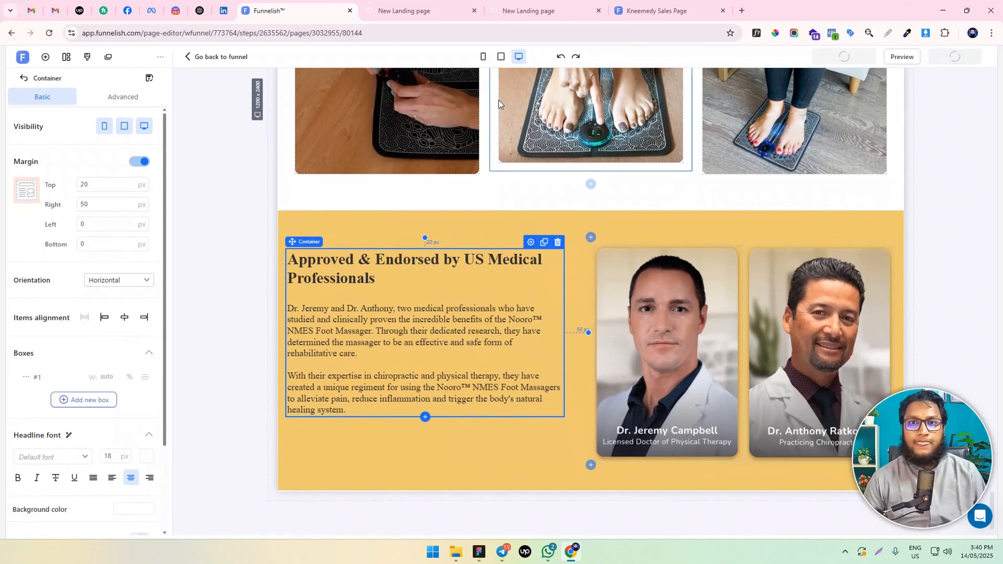
# In the mobile layout, move the "Get 50% OFF Today Only" button row below the comparison table
pyautogui.click(485, 56)
pyautogui.scroll(-2, 569, 336)
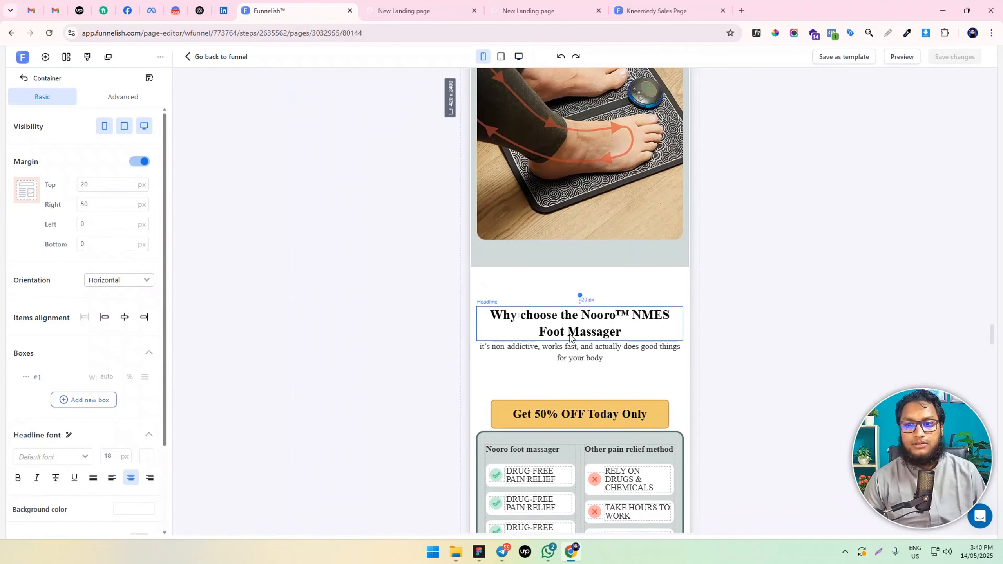
pyautogui.scroll(-1, 569, 336)
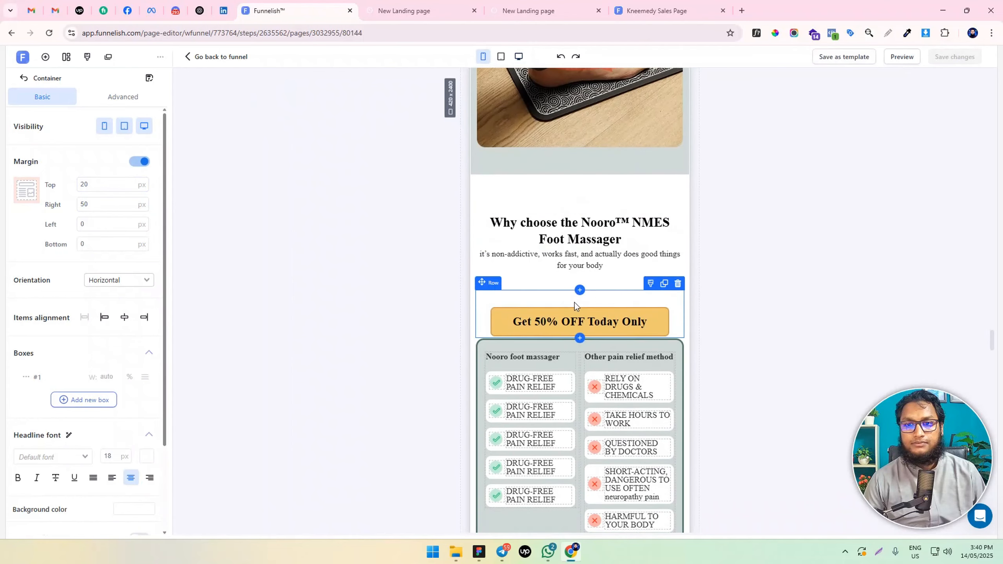
pyautogui.scroll(-8, 574, 306)
pyautogui.scroll(7, 592, 324)
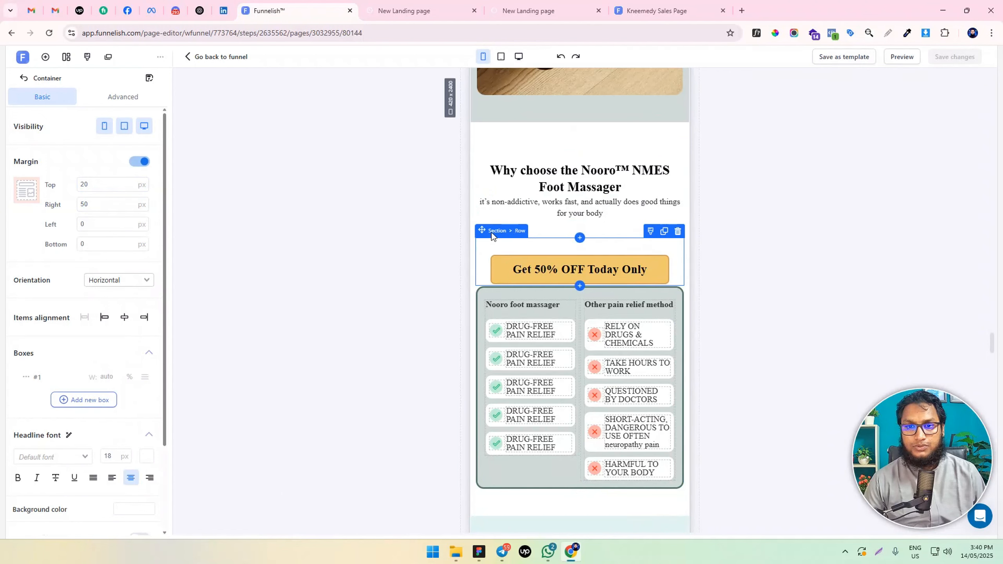
pyautogui.moveTo(519, 237); pyautogui.dragTo(543, 444)
# Duplicate the text container in the yellow endorsement section of the mobile layout
pyautogui.scroll(-15, 573, 319)
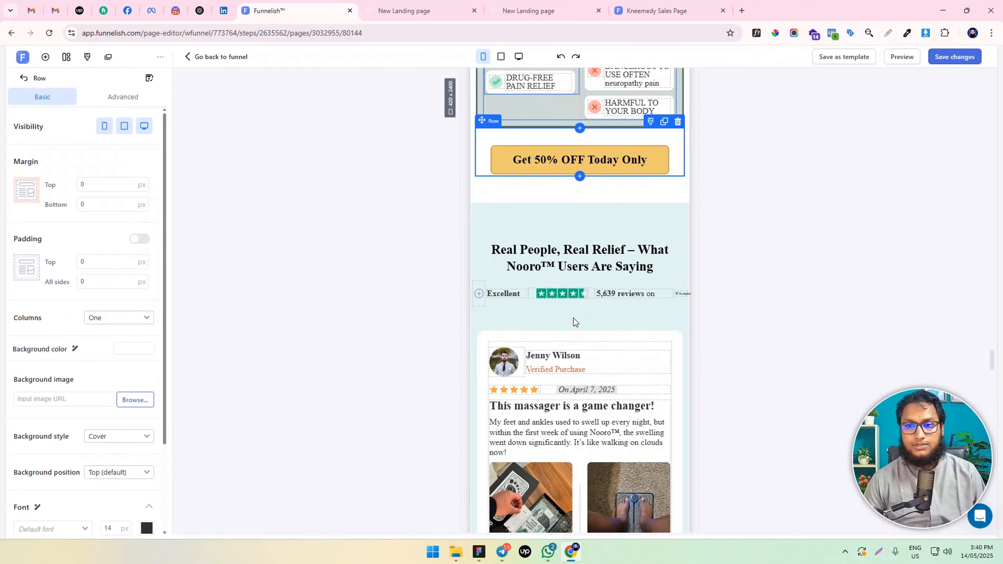
pyautogui.scroll(-15, 578, 312)
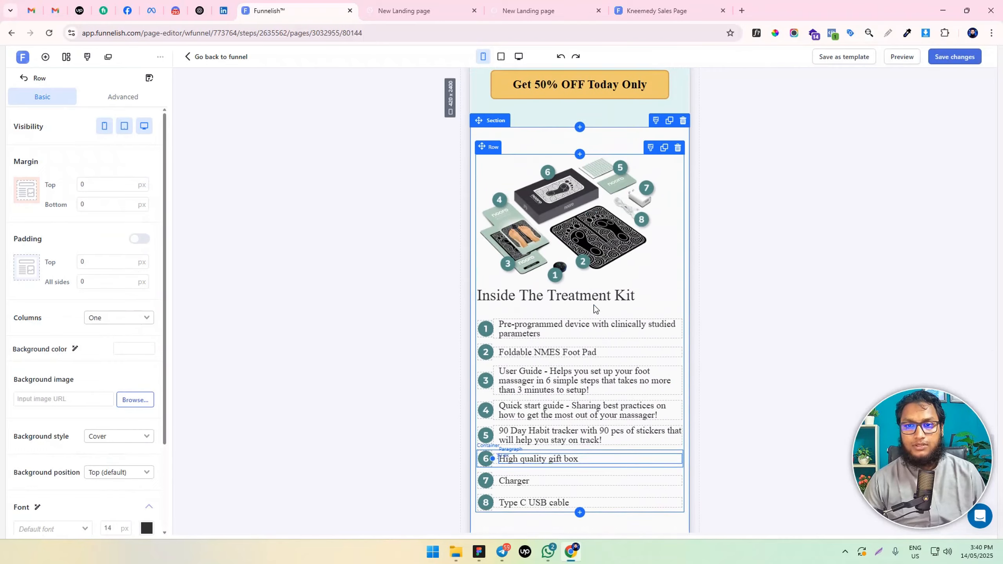
pyautogui.scroll(-15, 594, 305)
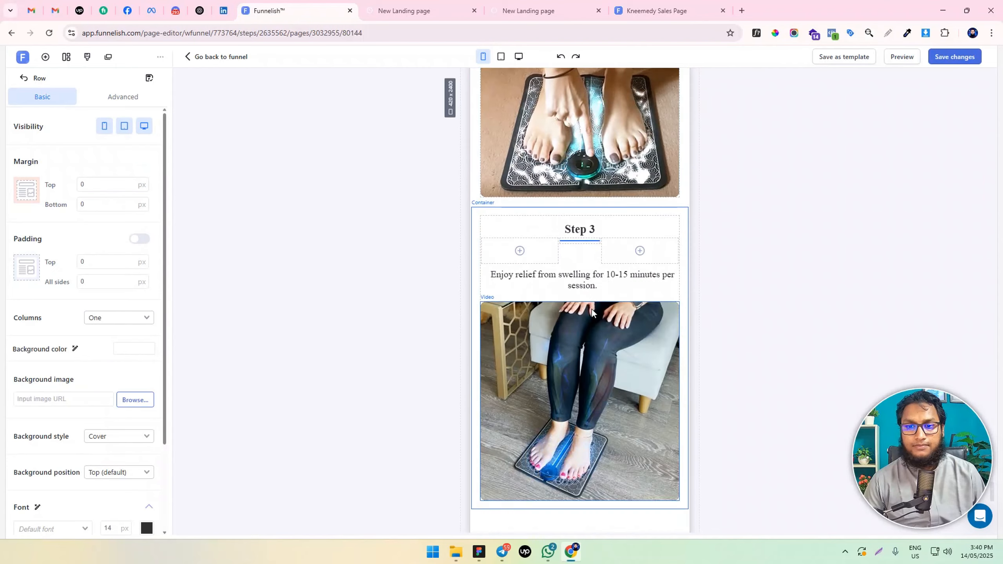
pyautogui.scroll(-3, 591, 310)
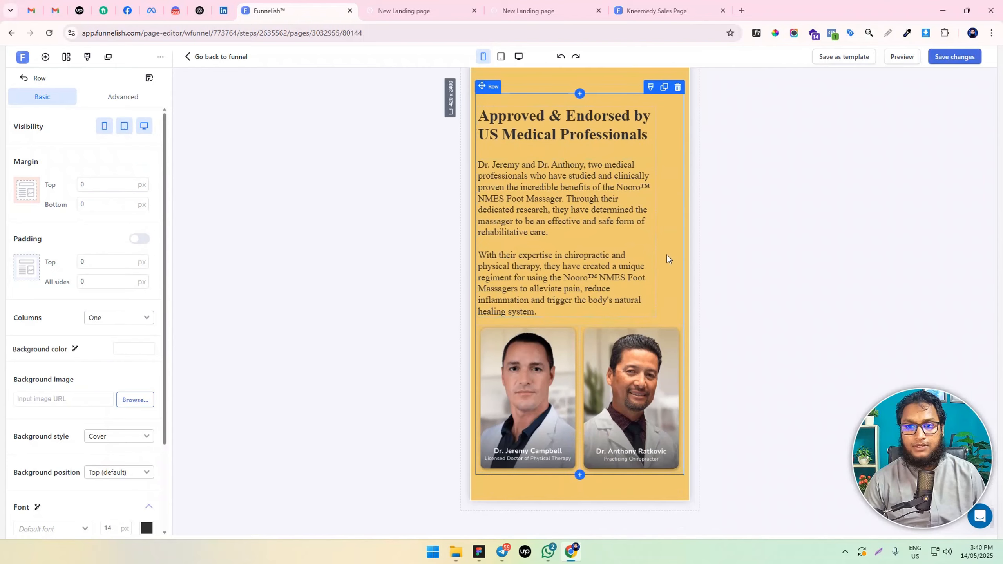
pyautogui.scroll(4, 667, 254)
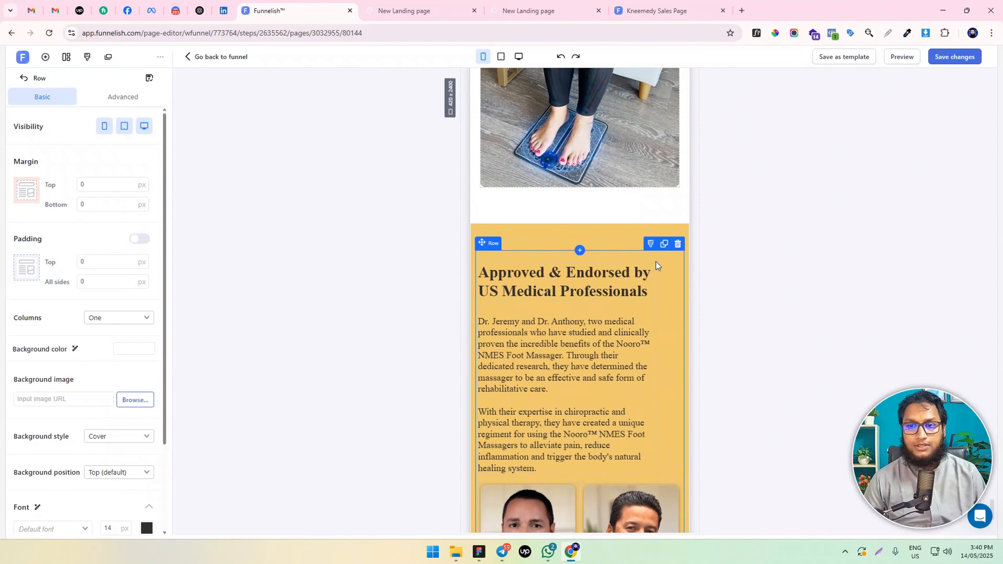
pyautogui.click(654, 302)
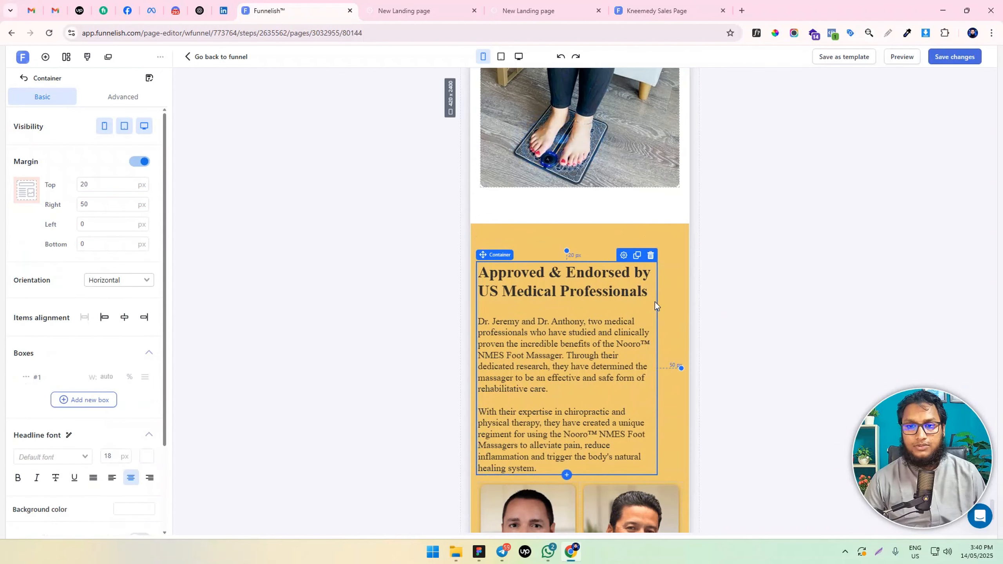
pyautogui.click(635, 255)
pyautogui.scroll(-1, 605, 298)
pyautogui.scroll(-2, 605, 298)
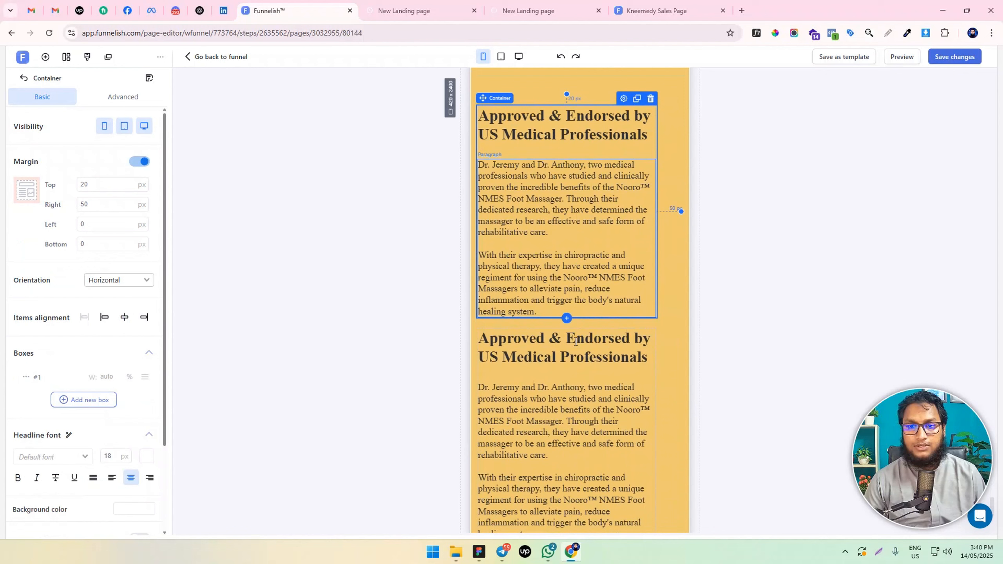
# Set the font size of the headline in the lower copy of the text container to 24 px
pyautogui.tripleClick(558, 351)
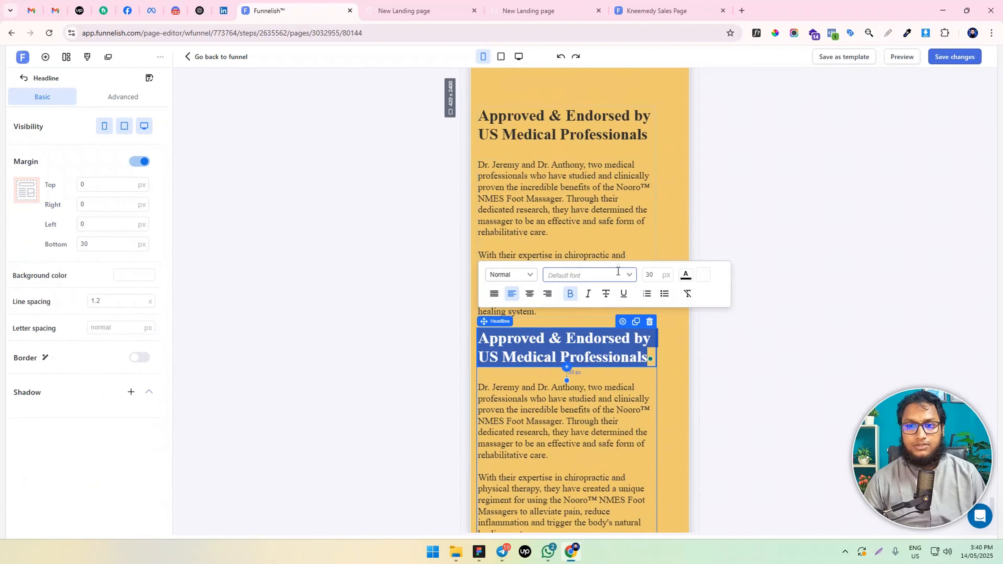
pyautogui.click(654, 276)
pyautogui.press('Down')
pyautogui.press('Down')
pyautogui.press('Down')
pyautogui.press('Down')
pyautogui.press('Down')
pyautogui.press('Down')
pyautogui.press('Down')
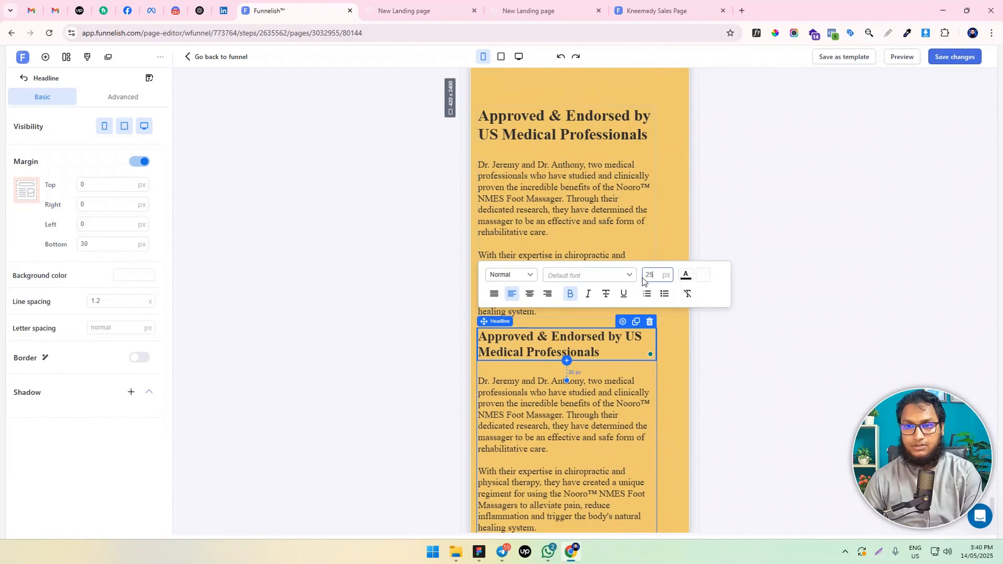
pyautogui.press('Up')
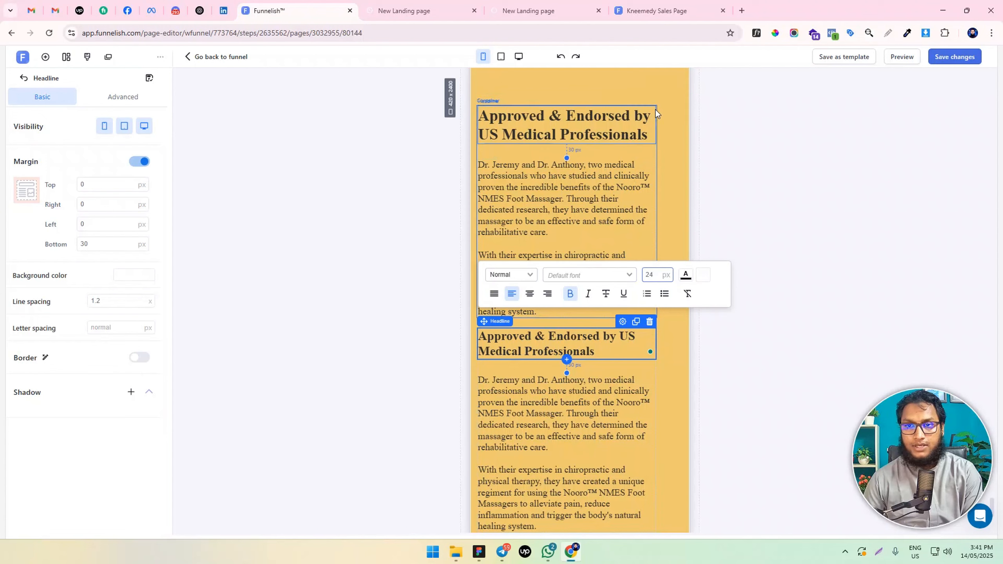
# Hide the upper text container, with the larger headline, on mobile
pyautogui.click(646, 114)
pyautogui.scroll(4, 632, 192)
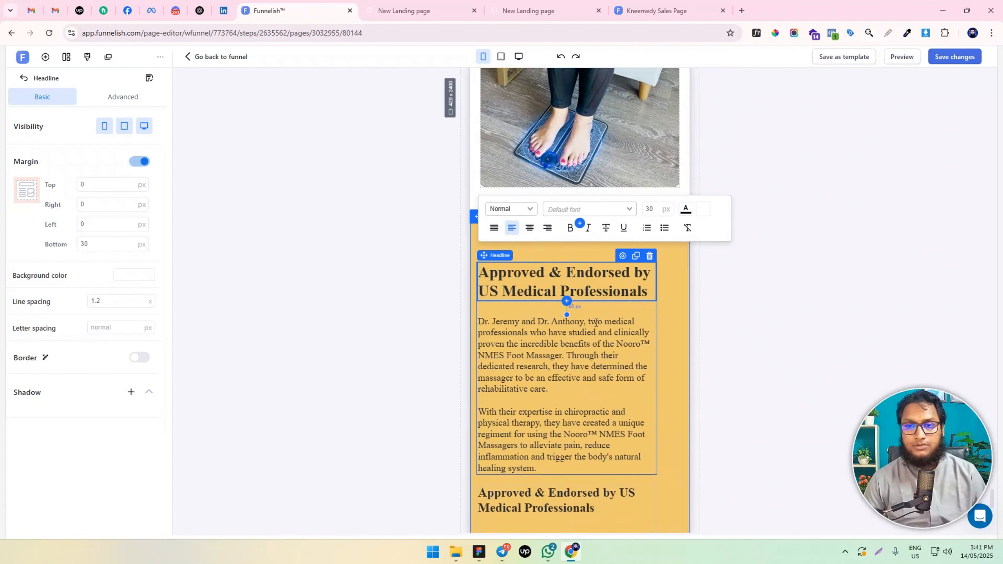
pyautogui.click(542, 255)
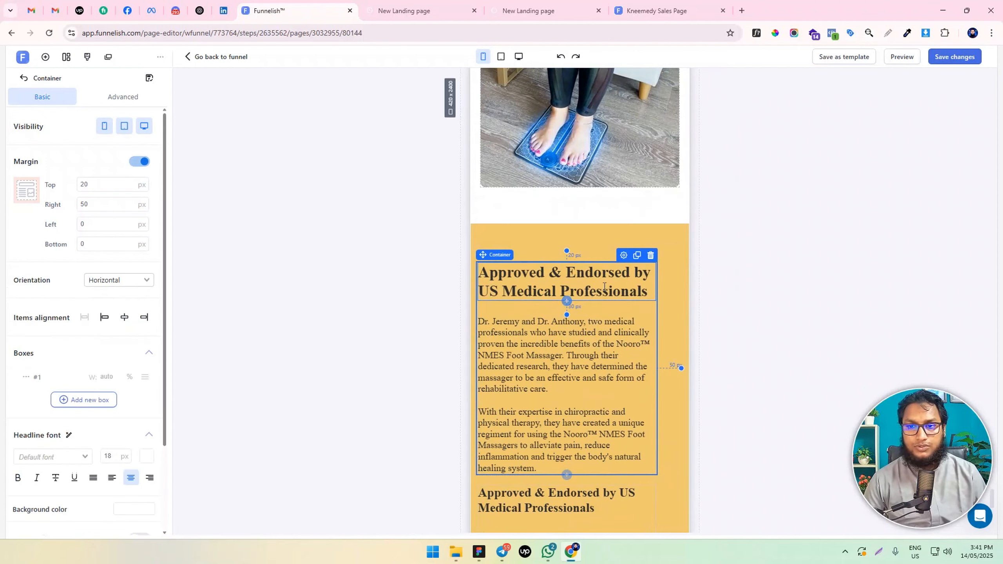
pyautogui.click(104, 126)
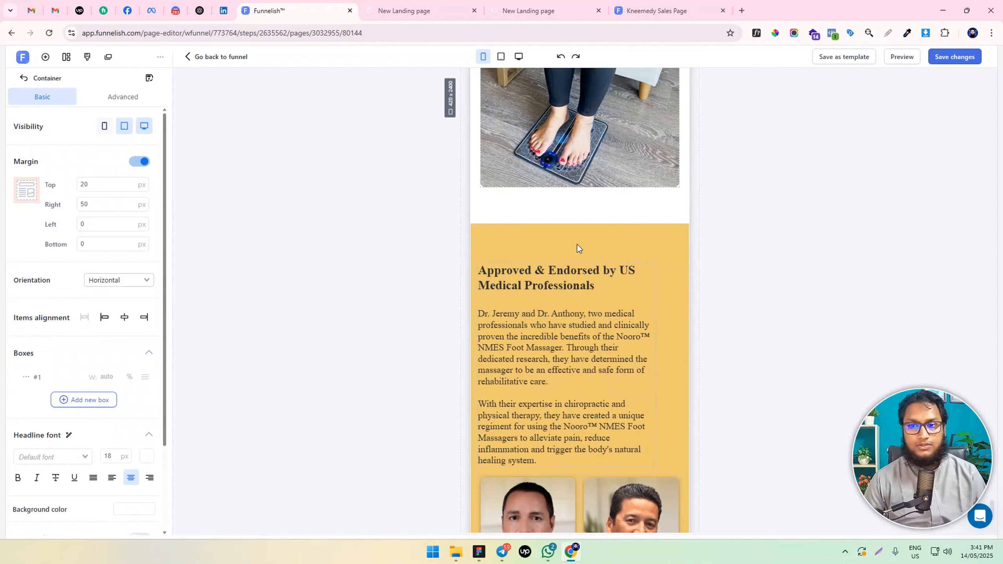
# Set the remaining mobile text container's right and top margins to 0 px and make it visible on mobile only
pyautogui.click(657, 280)
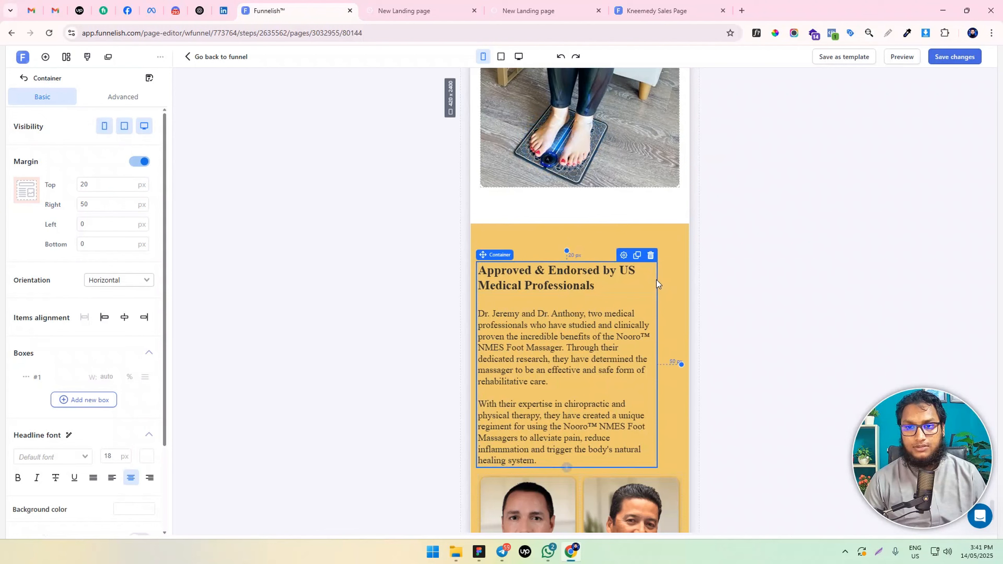
pyautogui.moveTo(91, 203); pyautogui.dragTo(61, 203)
pyautogui.press('BackSpace')
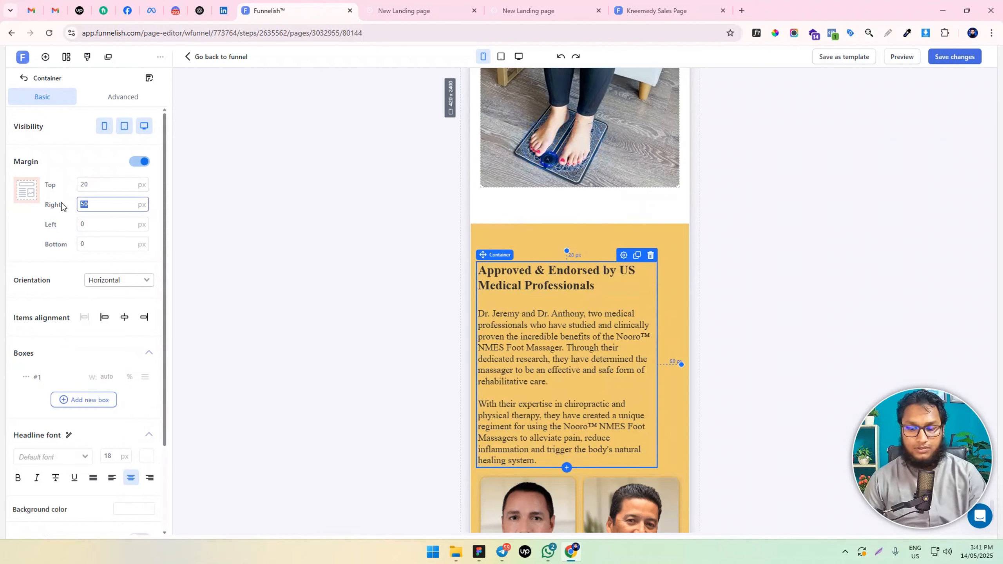
pyautogui.write('0')
pyautogui.click(86, 185)
pyautogui.write('0')
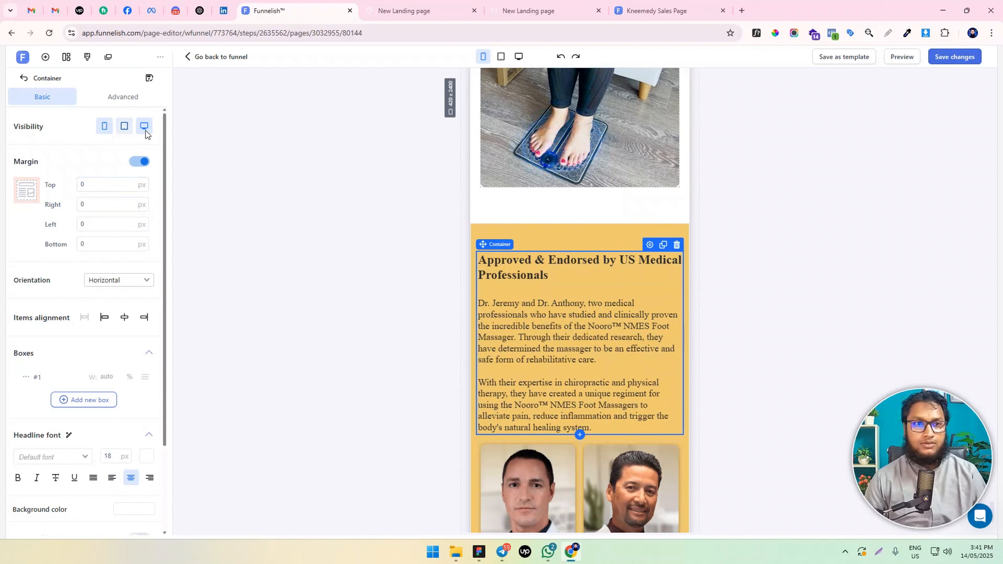
pyautogui.click(342, 307)
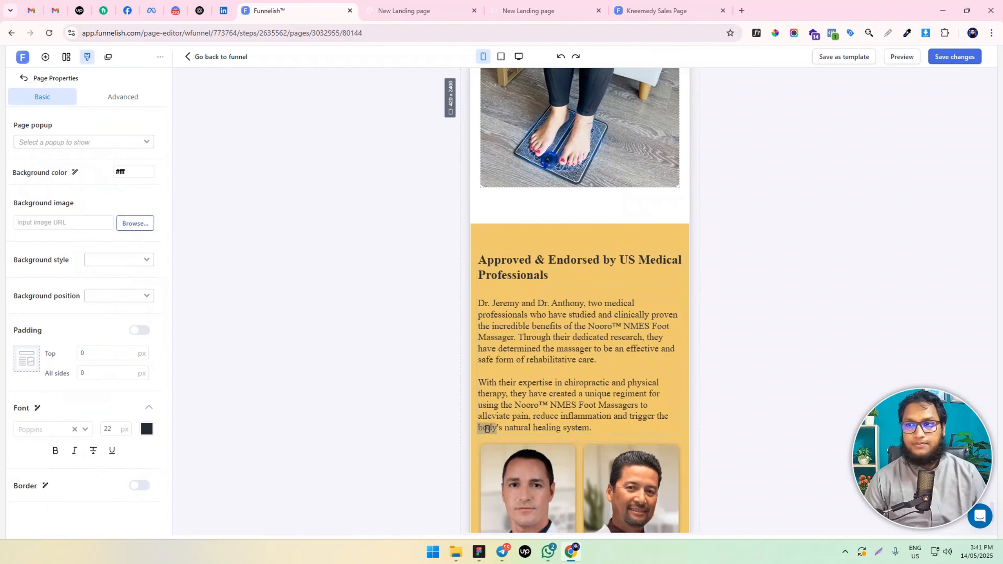
# Save the page changes and switch back to the desktop layout
pyautogui.click(953, 60)
pyautogui.scroll(-3, 553, 384)
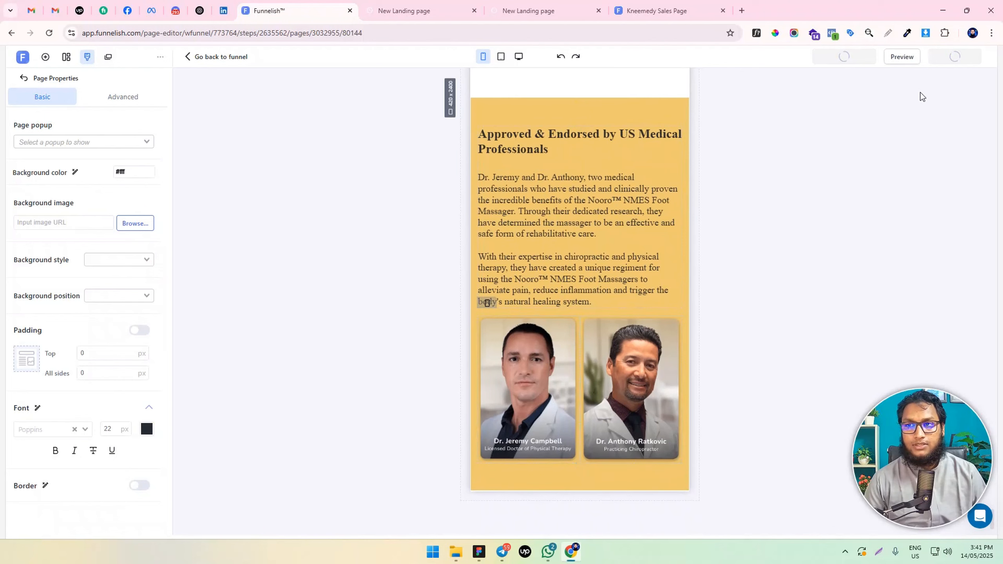
pyautogui.click(524, 56)
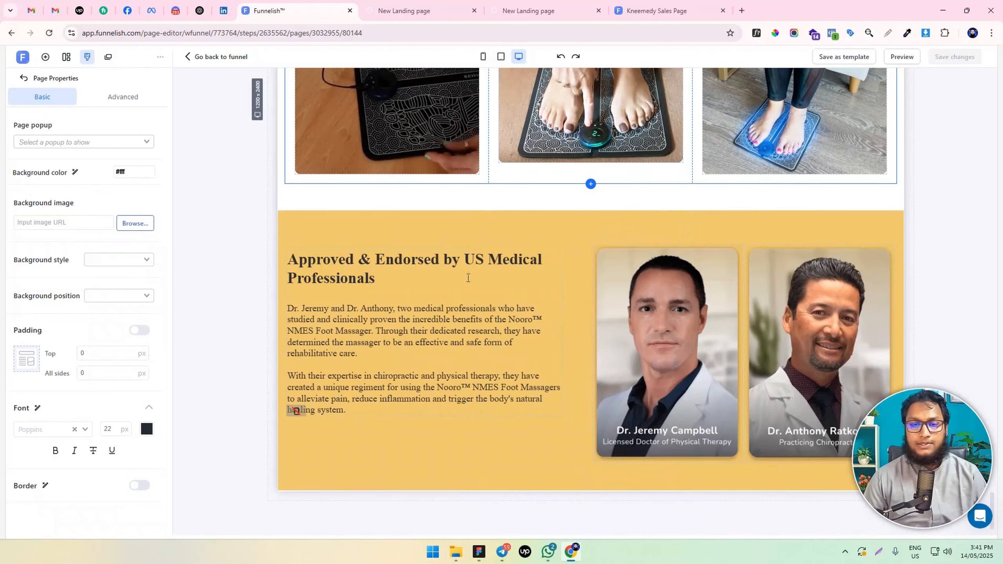
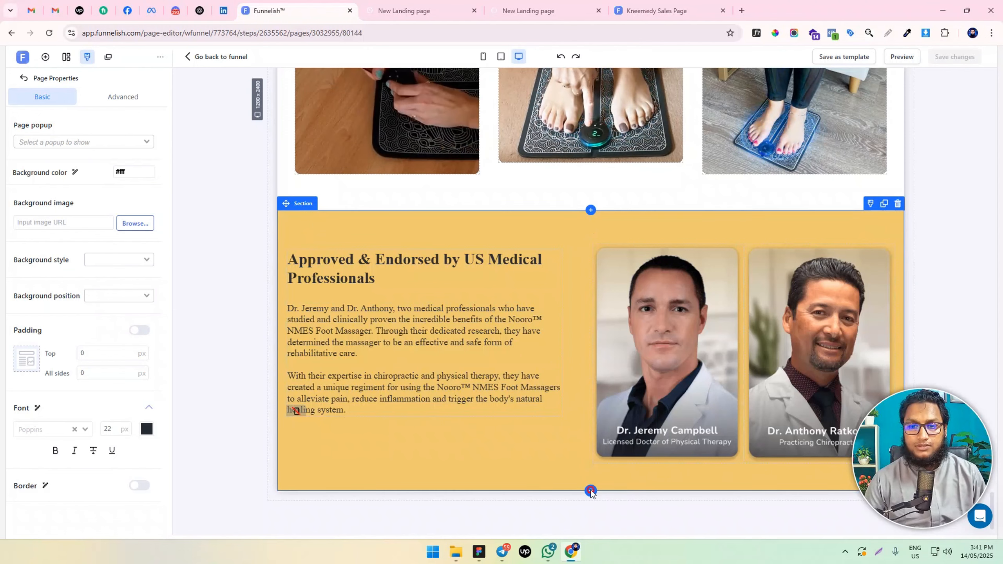
# Add a full-width section below the yellow medical endorsement section and give it a one-column row
pyautogui.click(590, 491)
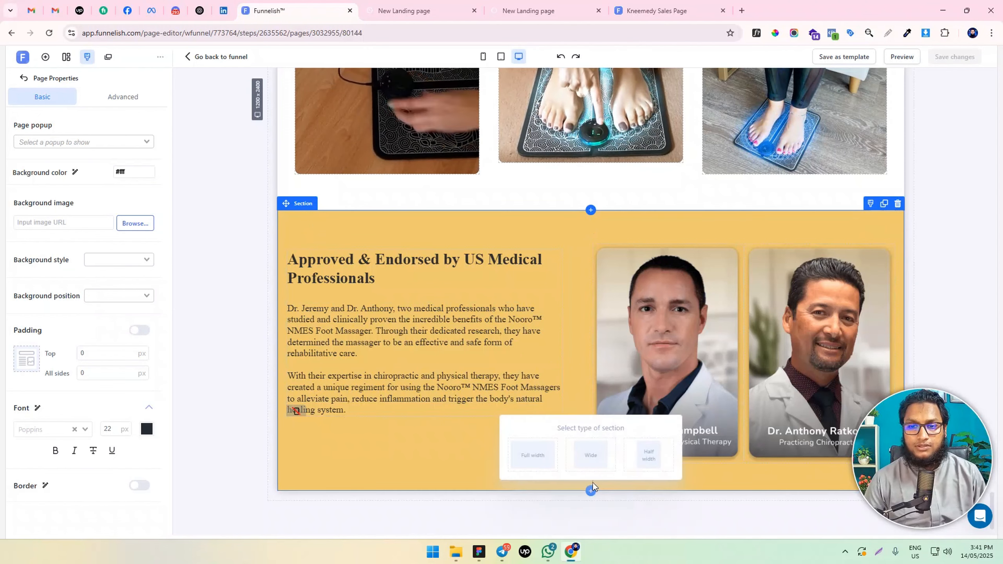
pyautogui.click(540, 456)
pyautogui.click(592, 482)
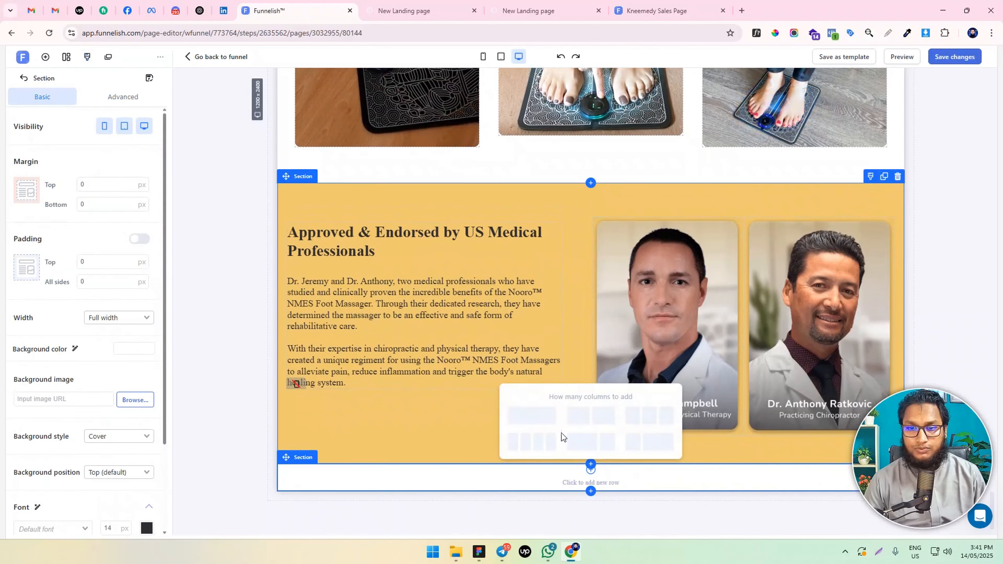
pyautogui.click(610, 441)
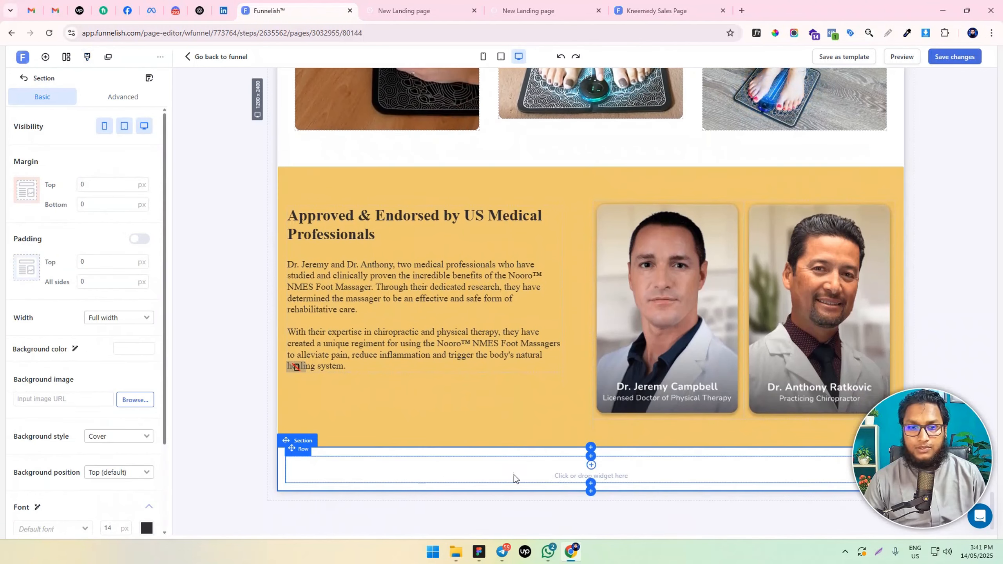
# Clone the "Relieving Pain & Swelling At Home Has Never Been Easier" headline and move the copy into the empty section below the yellow one
pyautogui.click(607, 474)
pyautogui.scroll(6, 609, 422)
pyautogui.scroll(-4, 564, 447)
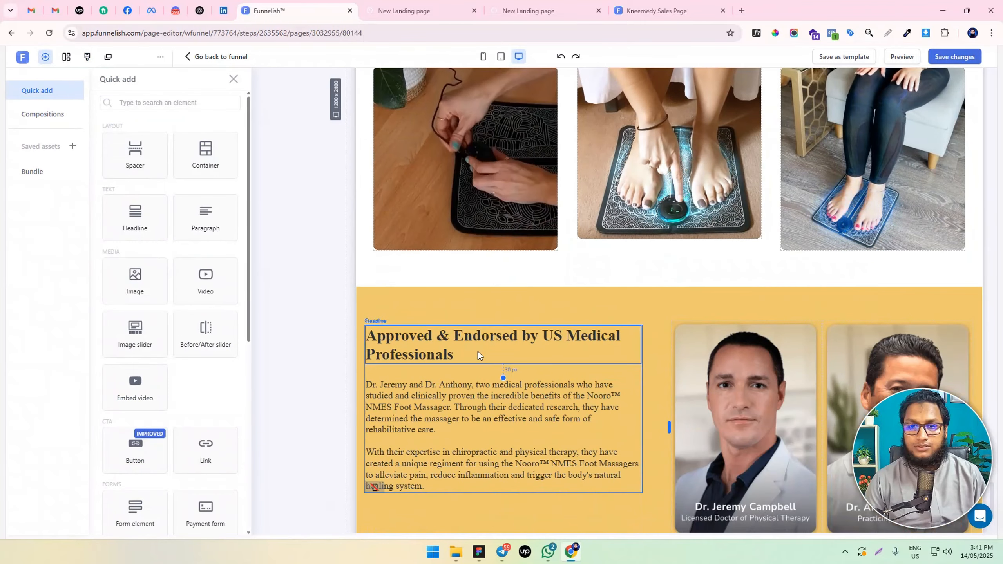
pyautogui.click(478, 351)
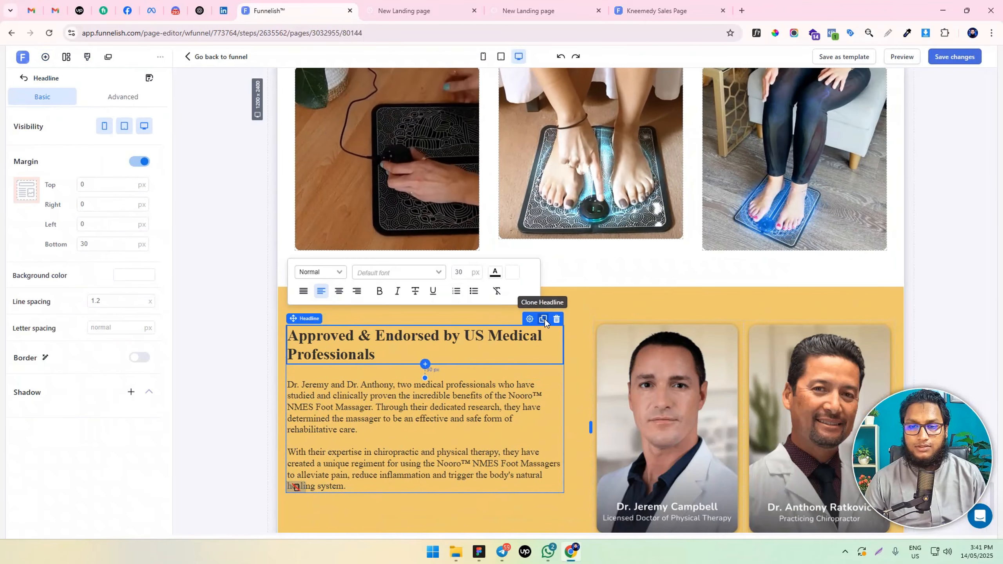
pyautogui.scroll(8, 653, 273)
pyautogui.scroll(-4, 616, 300)
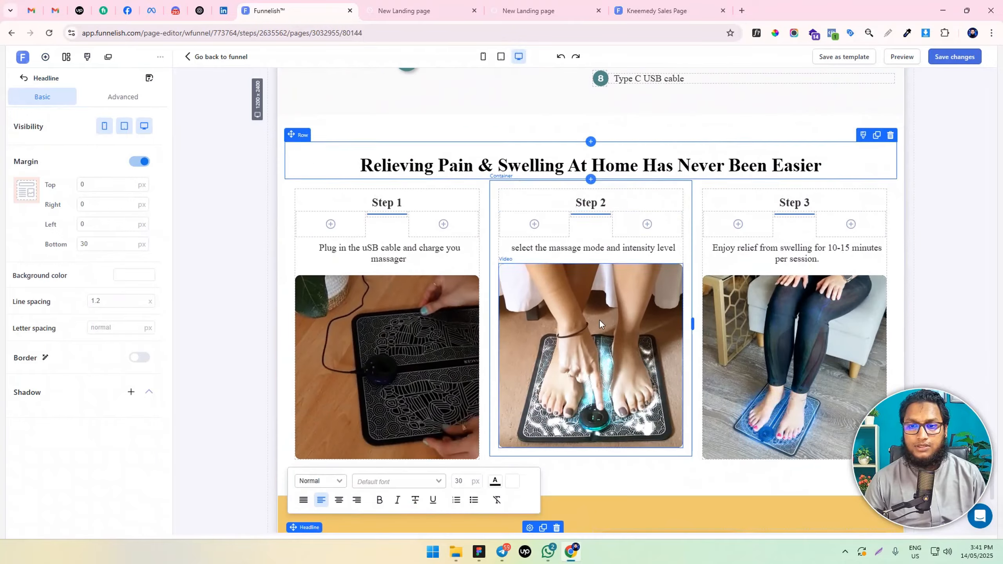
pyautogui.click(667, 165)
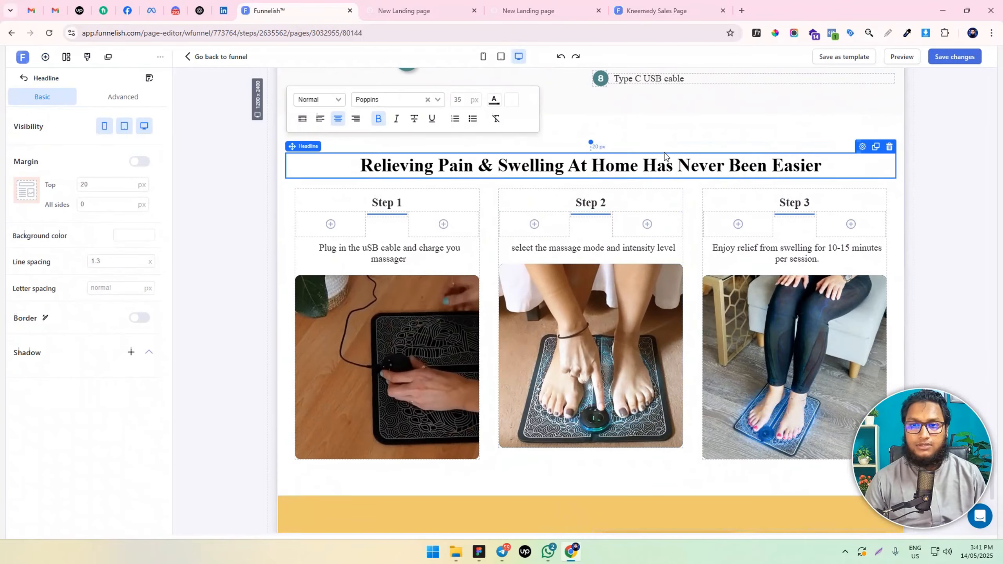
pyautogui.click(875, 147)
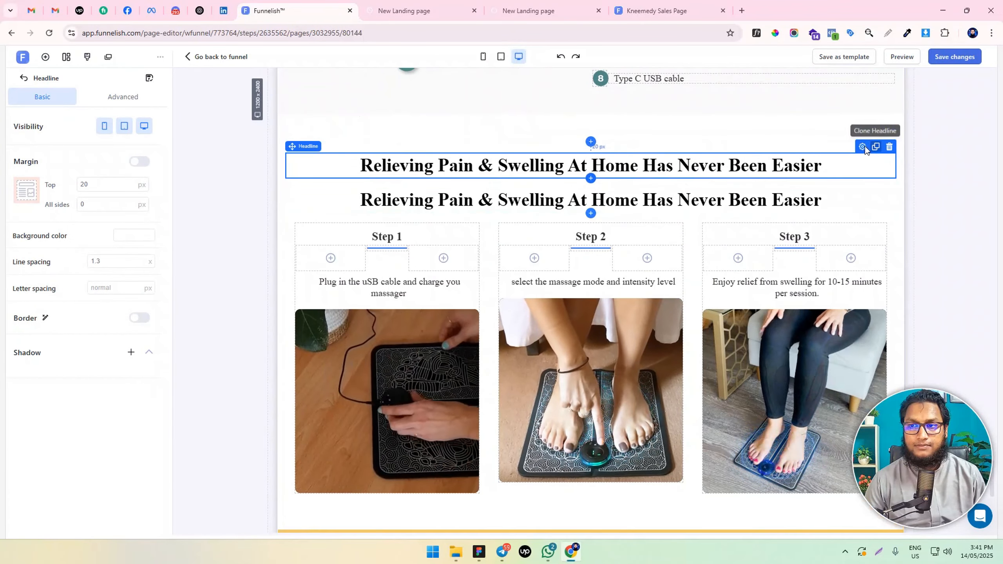
pyautogui.moveTo(829, 200)
pyautogui.mouseDown()
pyautogui.moveTo(835, 278)
pyautogui.moveTo(819, 519)
pyautogui.moveTo(810, 398)
pyautogui.moveTo(828, 415)
pyautogui.moveTo(840, 464)
pyautogui.moveTo(851, 455)
pyautogui.mouseUp()
pyautogui.scroll(-5, 824, 413)
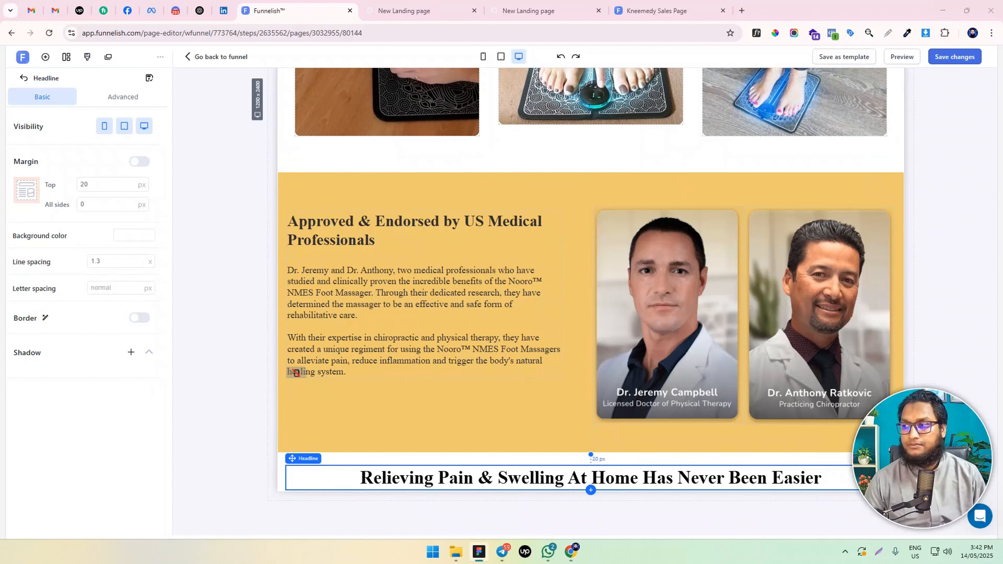
# Replace the copied headline's text with "Frequently Asked Questions" and make it bold
pyautogui.click(496, 471)
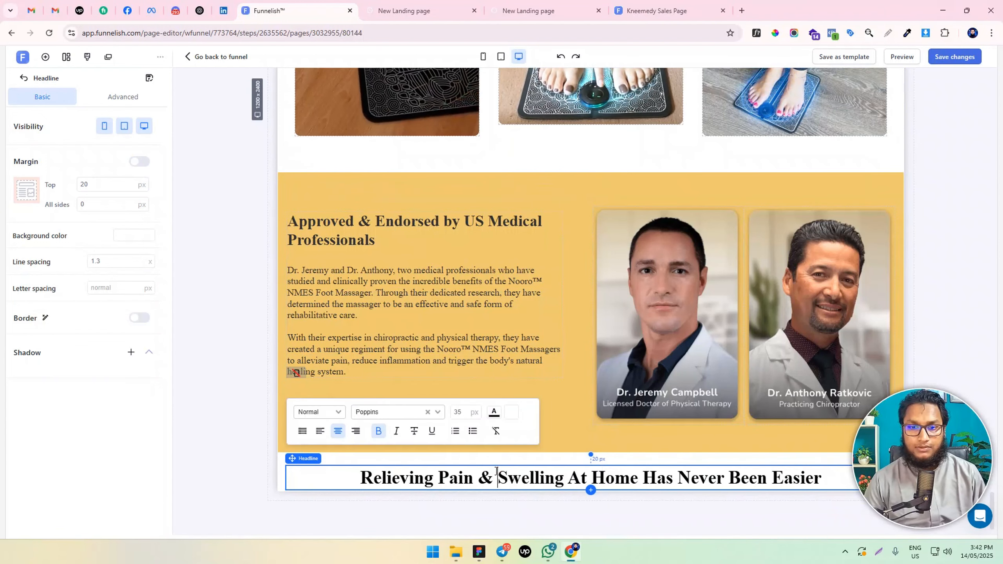
pyautogui.hotkey('ctrl', 'a')
pyautogui.write('Frequently Asked Questions')
pyautogui.hotkey('ctrl', 'a')
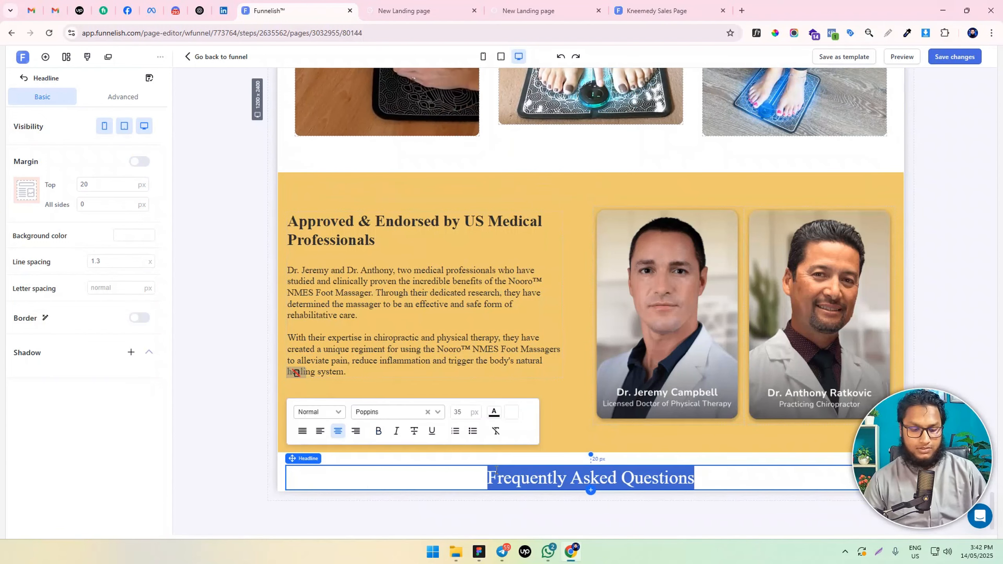
pyautogui.hotkey('ctrl', 'b')
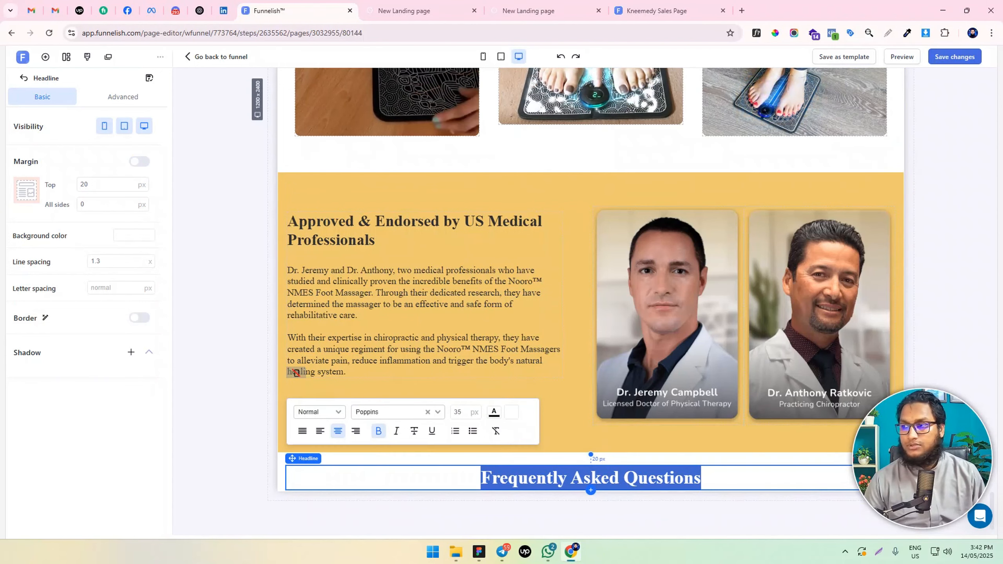
pyautogui.click(246, 355)
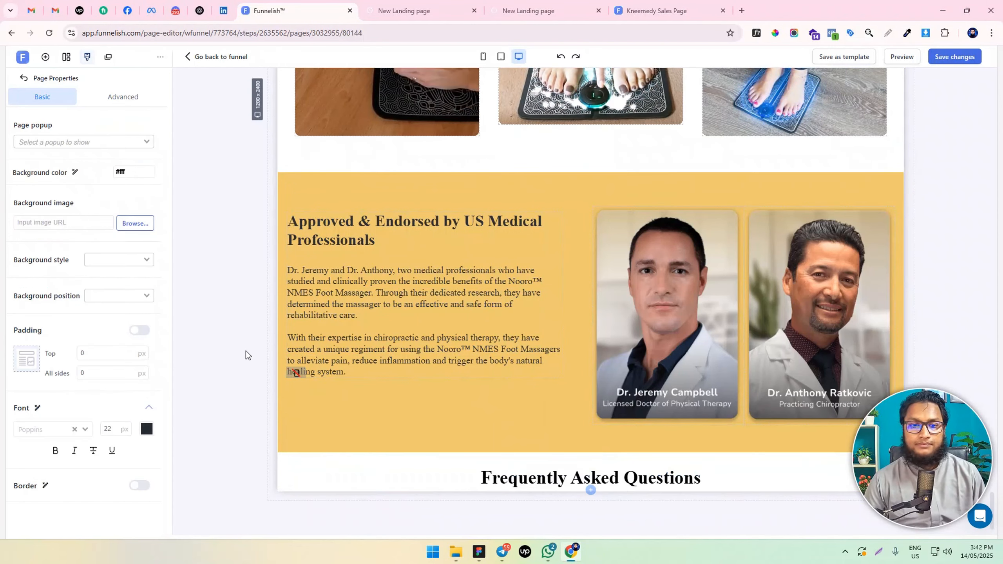
# Set the FAQ section's padding to 50 px top and bottom and 10 px right and left, and its headline's top margin to 0 px
pyautogui.click(282, 465)
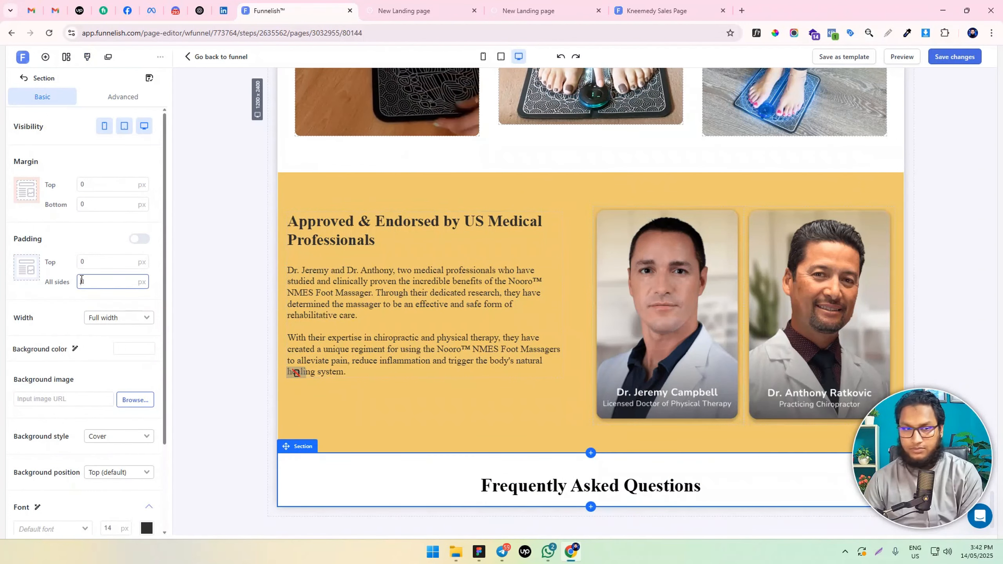
pyautogui.write('10')
pyautogui.click(135, 239)
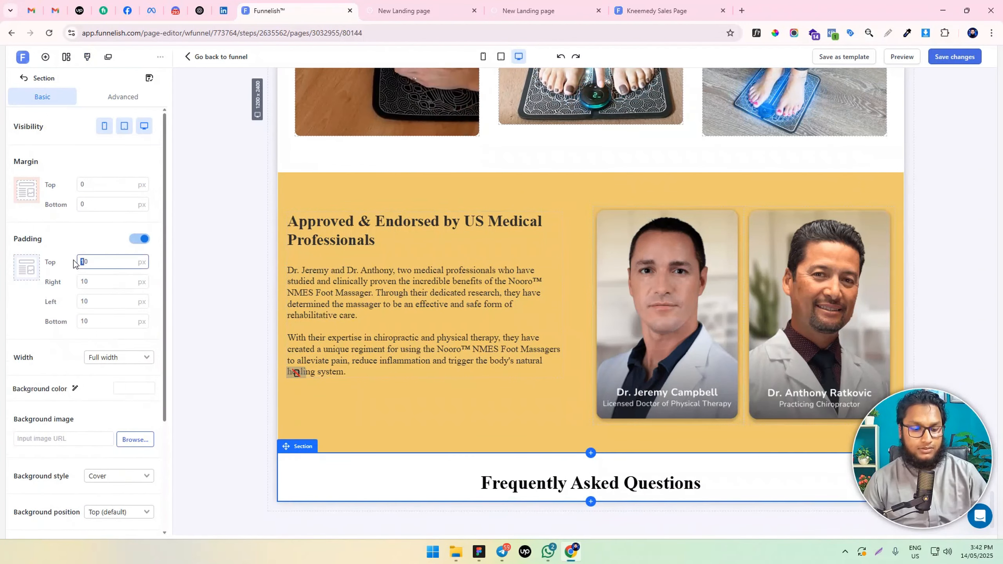
pyautogui.write('5')
pyautogui.write('5')
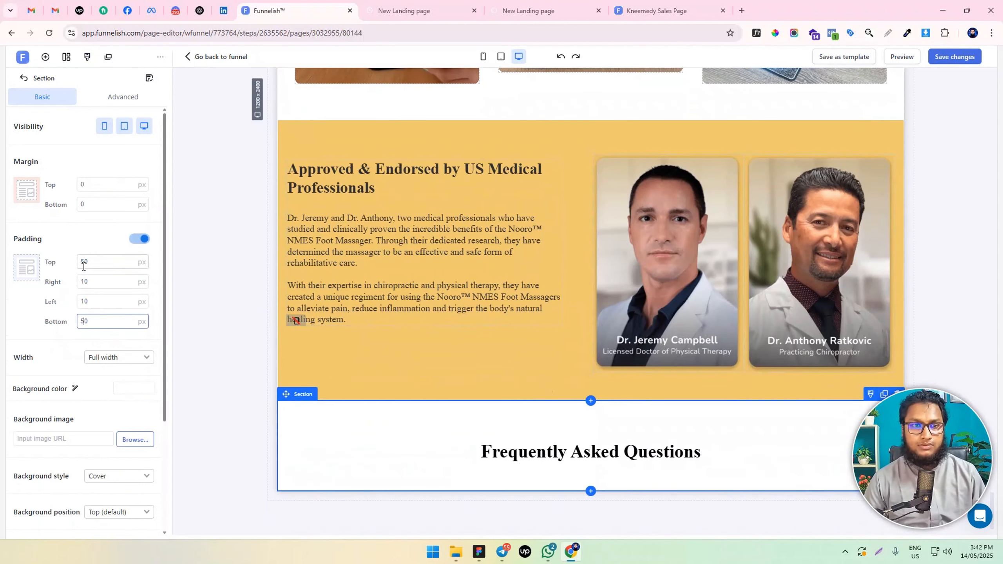
pyautogui.click(587, 449)
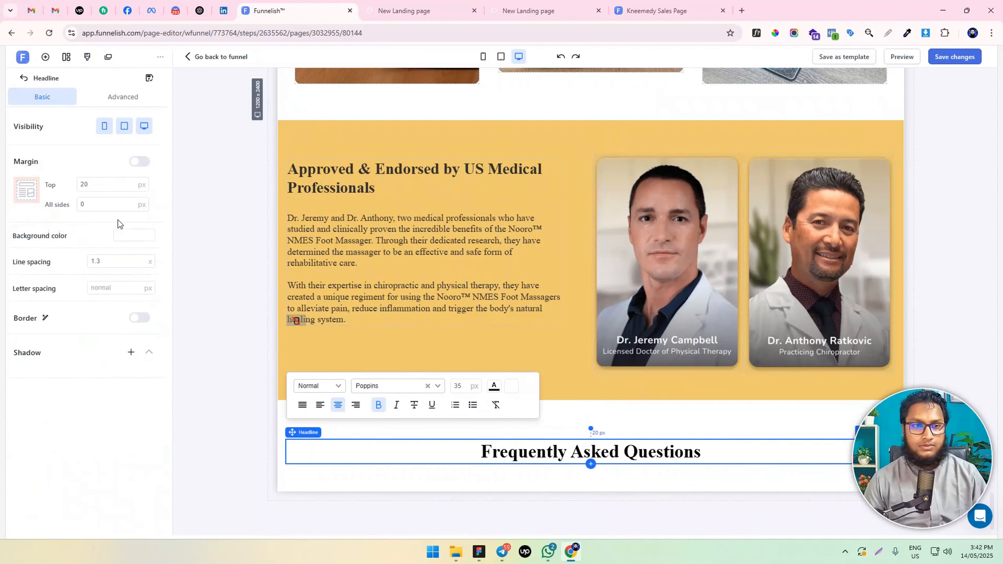
pyautogui.write('0')
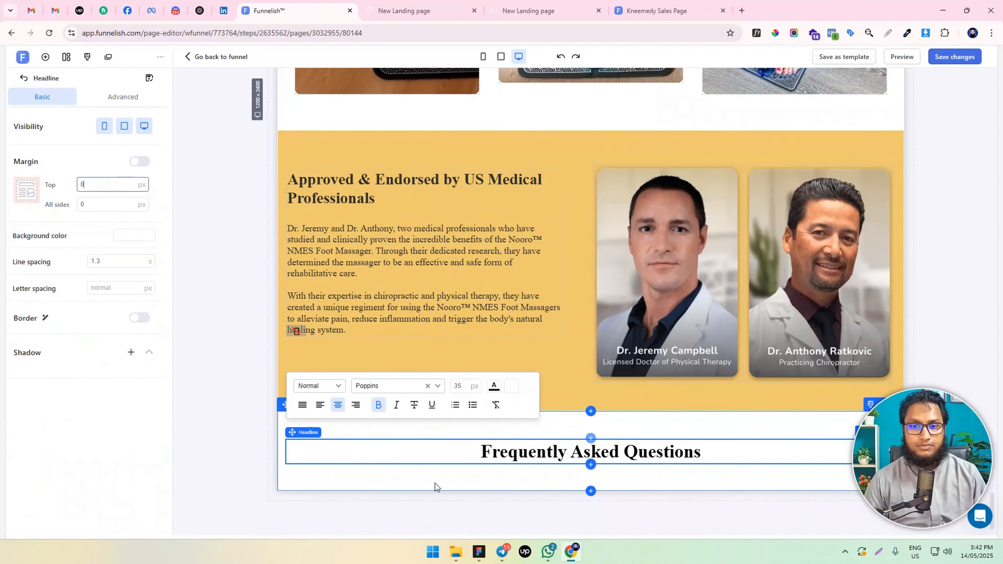
# Add an FAQ element below the "Frequently Asked Questions" headline
pyautogui.click(45, 56)
pyautogui.scroll(-6, 173, 379)
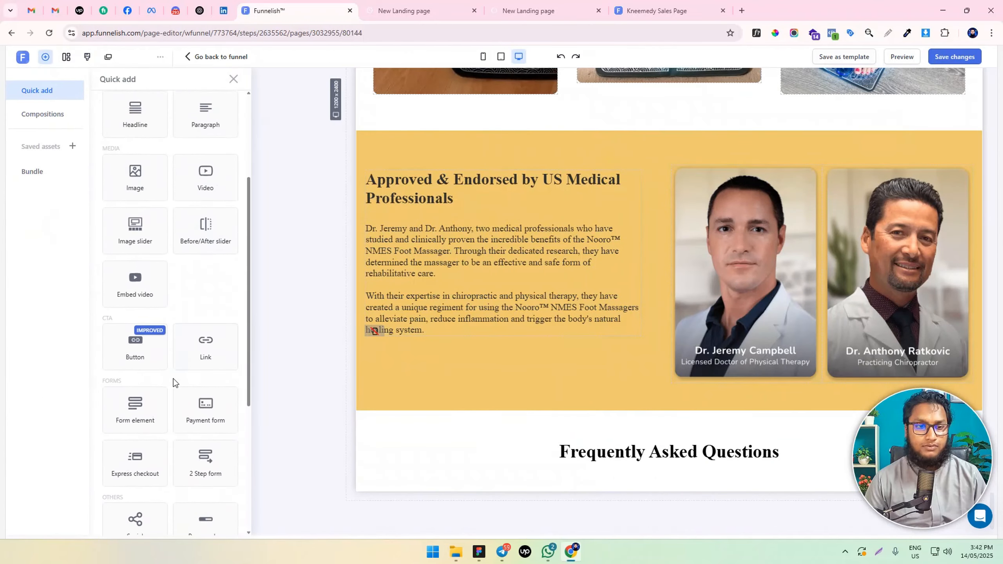
pyautogui.scroll(-3, 171, 386)
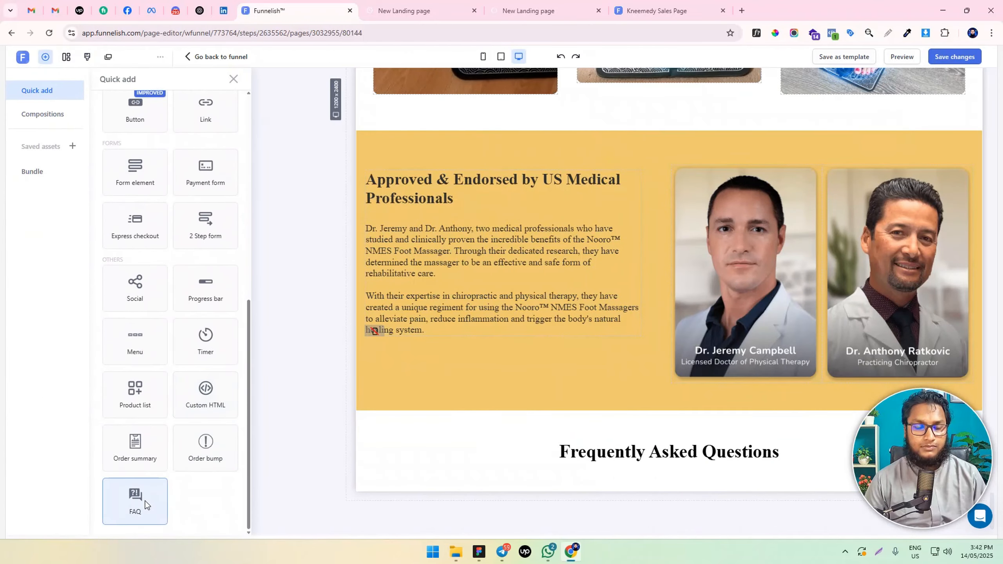
pyautogui.moveTo(145, 501); pyautogui.dragTo(628, 459)
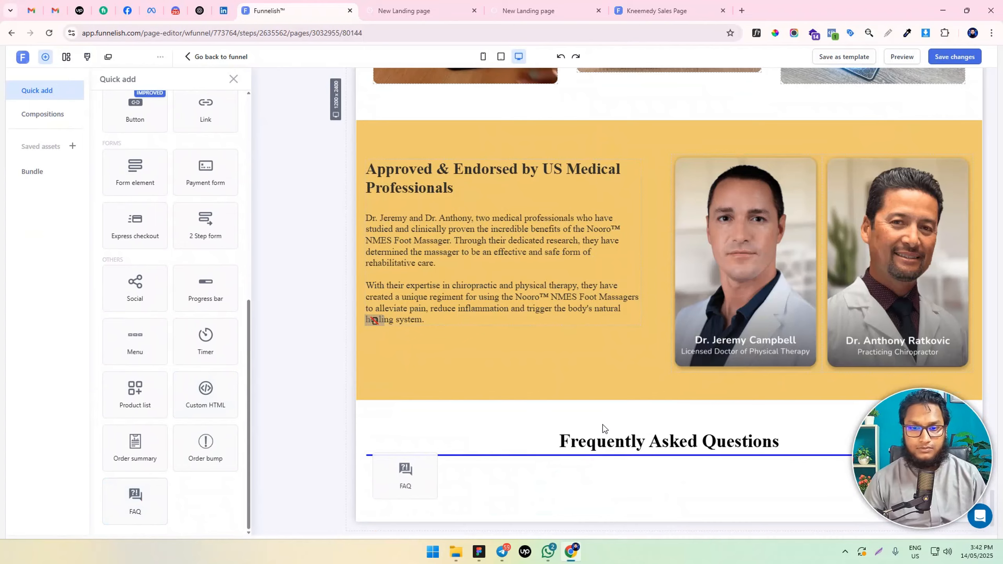
pyautogui.moveTo(602, 425); pyautogui.dragTo(602, 425)
pyautogui.scroll(-1, 585, 415)
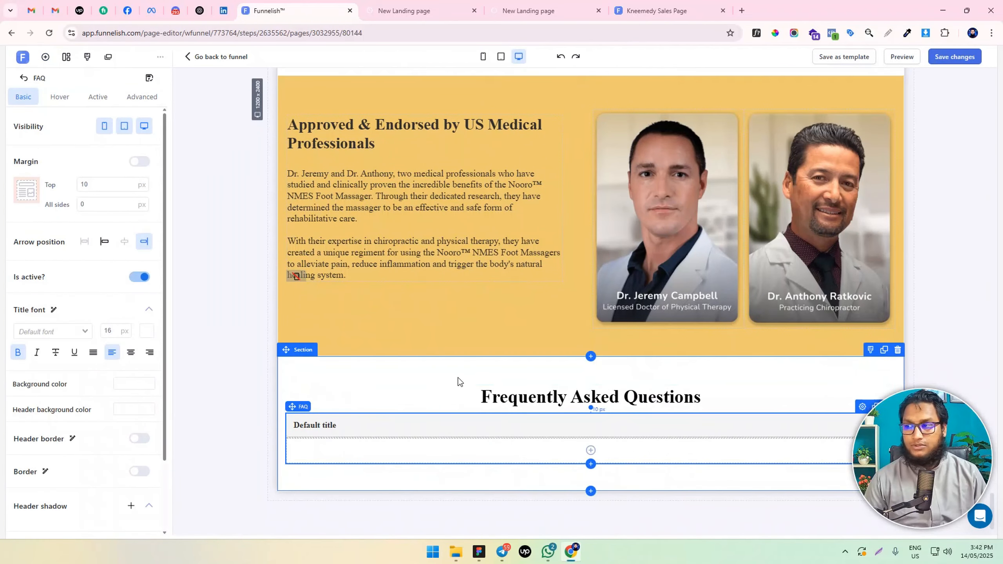
# Set the FAQ section's background color to rgba(86, 118, 107, 0.06)
pyautogui.click(313, 362)
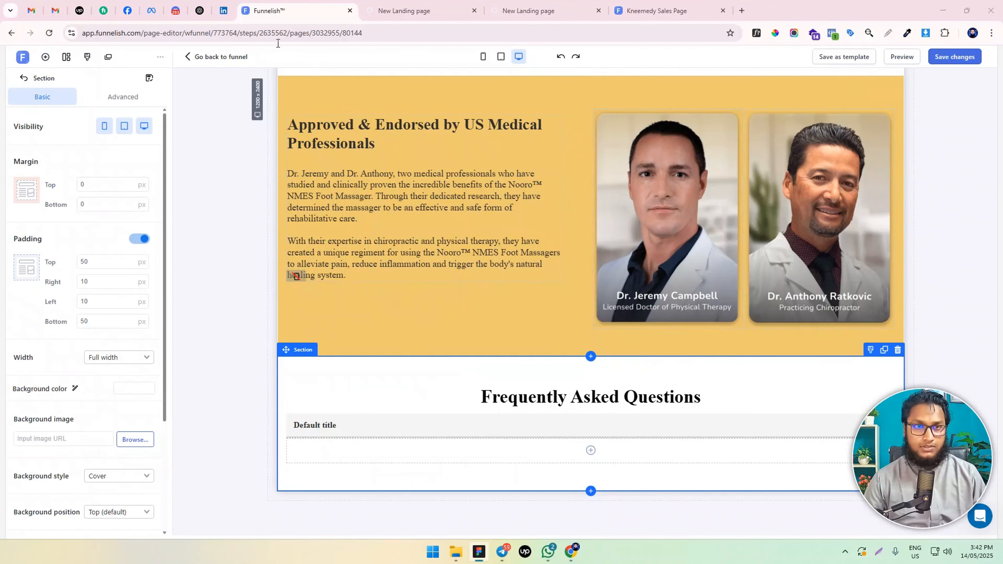
pyautogui.moveTo(290, 34); pyautogui.dragTo(298, 34)
pyautogui.write('gba(86, 118, 107, 0.06)')
pyautogui.hotkey('ctrl', 'a')
pyautogui.write('gba(86, 118, 107, 0.06)')
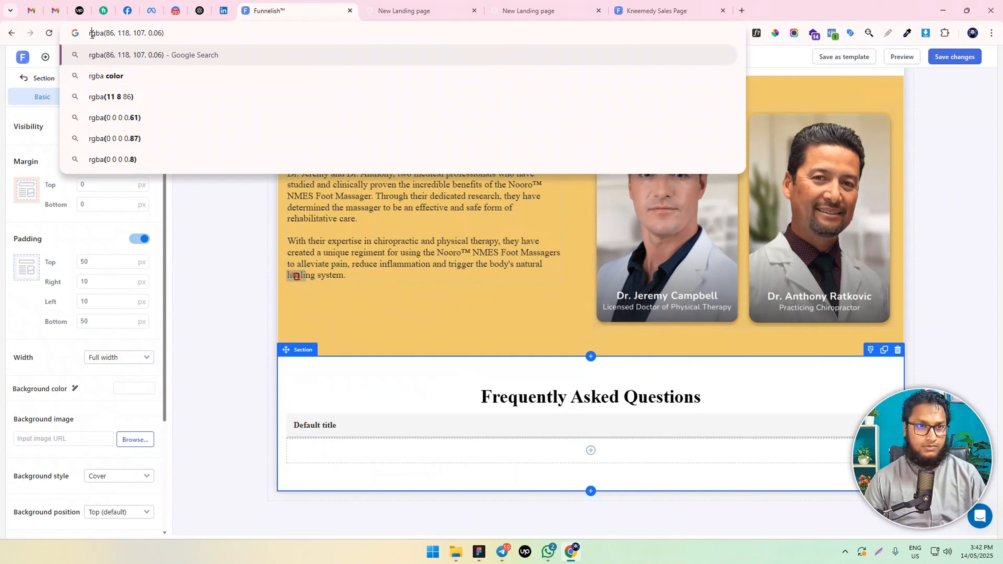
pyautogui.press('BackSpace')
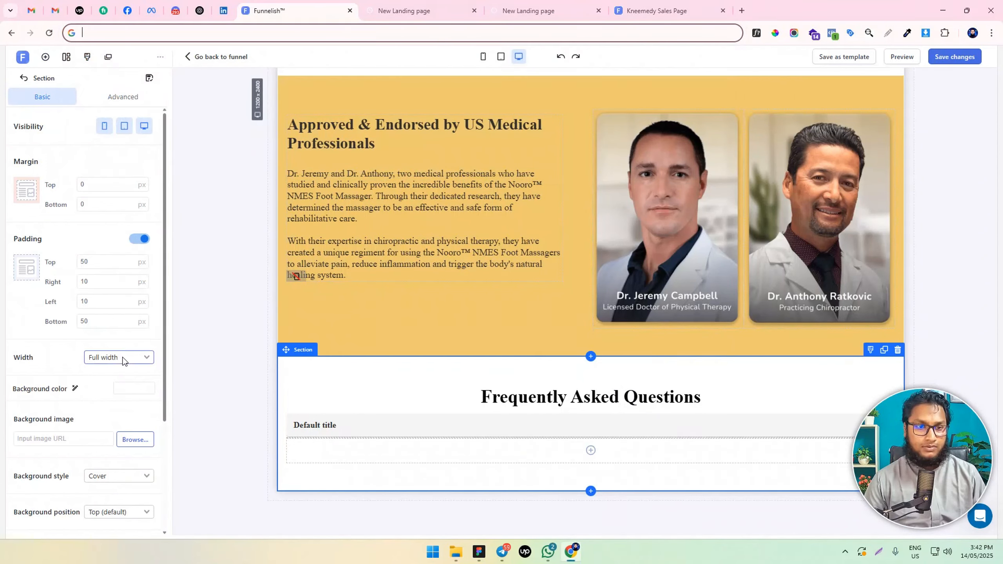
pyautogui.doubleClick(134, 388)
pyautogui.write('rgba(86, 118, 107, 0.06)')
pyautogui.click(184, 449)
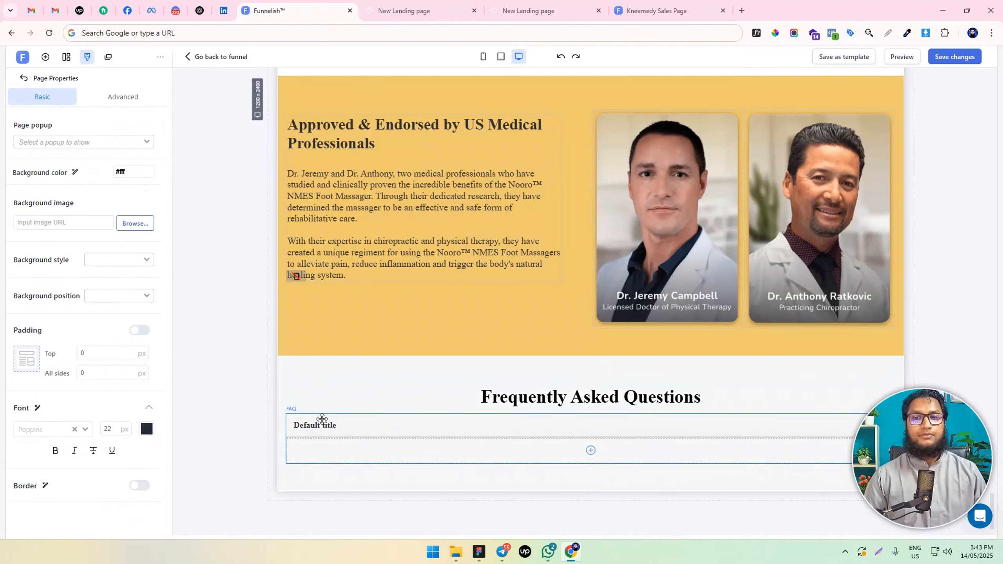
# Add an empty row beneath the row holding the FAQ element in the "Frequently Asked Questions" section
pyautogui.click(322, 418)
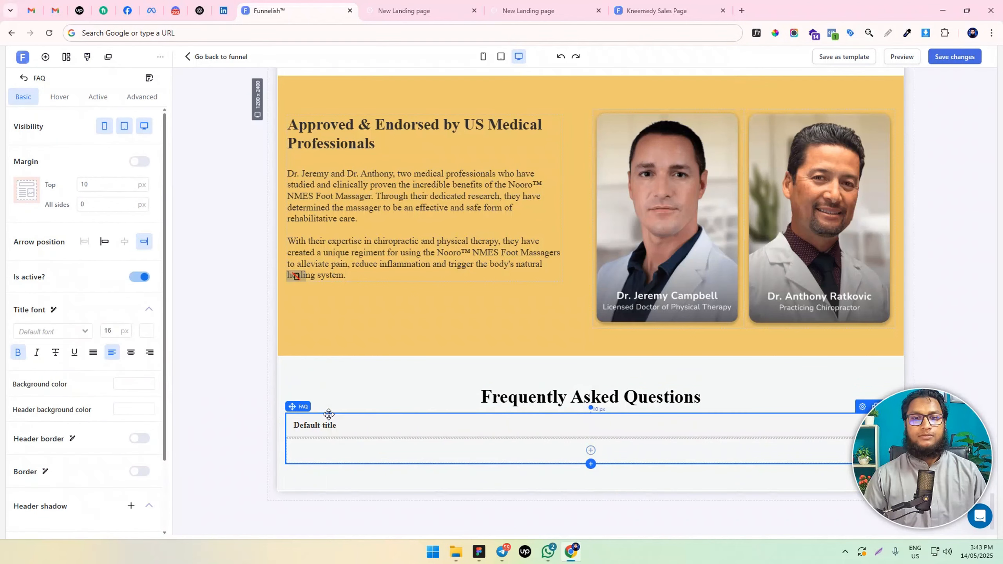
pyautogui.click(454, 414)
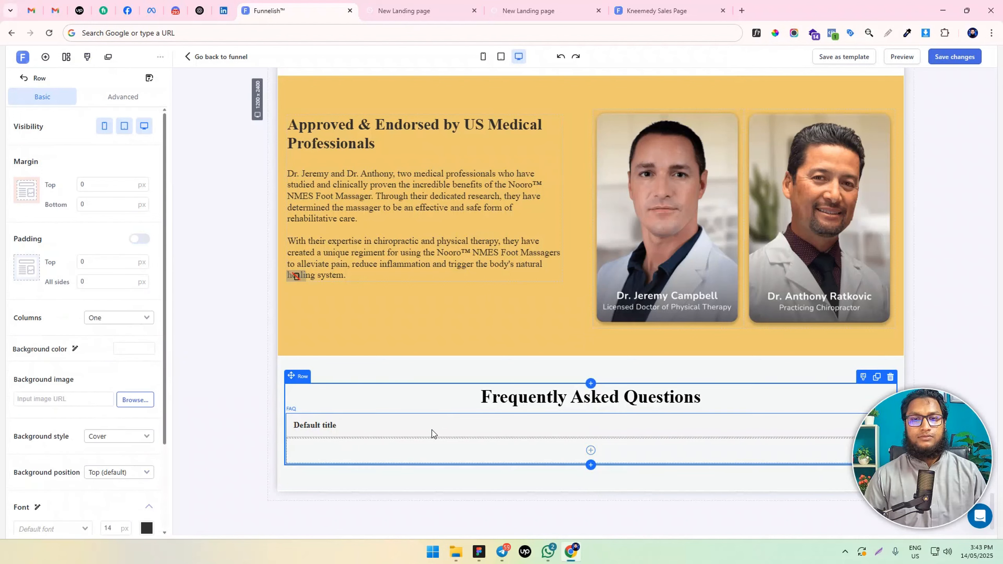
pyautogui.click(45, 57)
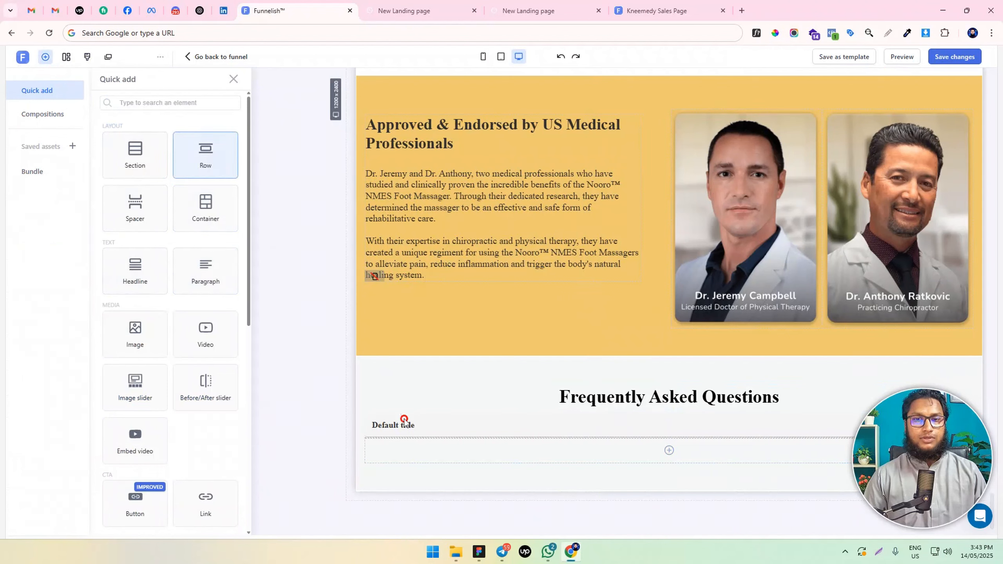
pyautogui.moveTo(625, 423); pyautogui.dragTo(626, 420)
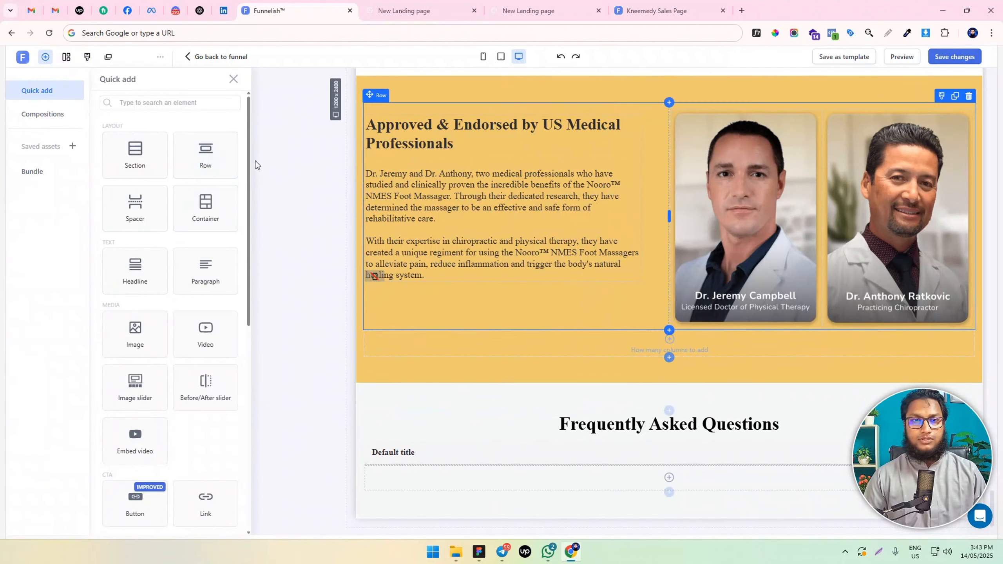
pyautogui.moveTo(207, 177); pyautogui.dragTo(600, 467)
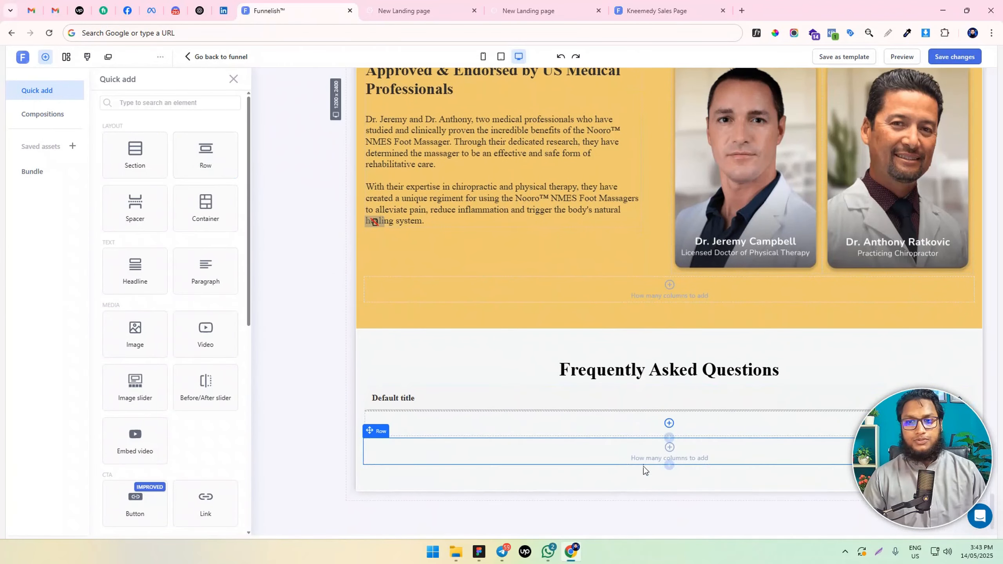
# Split the empty row below the FAQ into three columns and resize them to narrow side columns with a wide middle
pyautogui.click(496, 454)
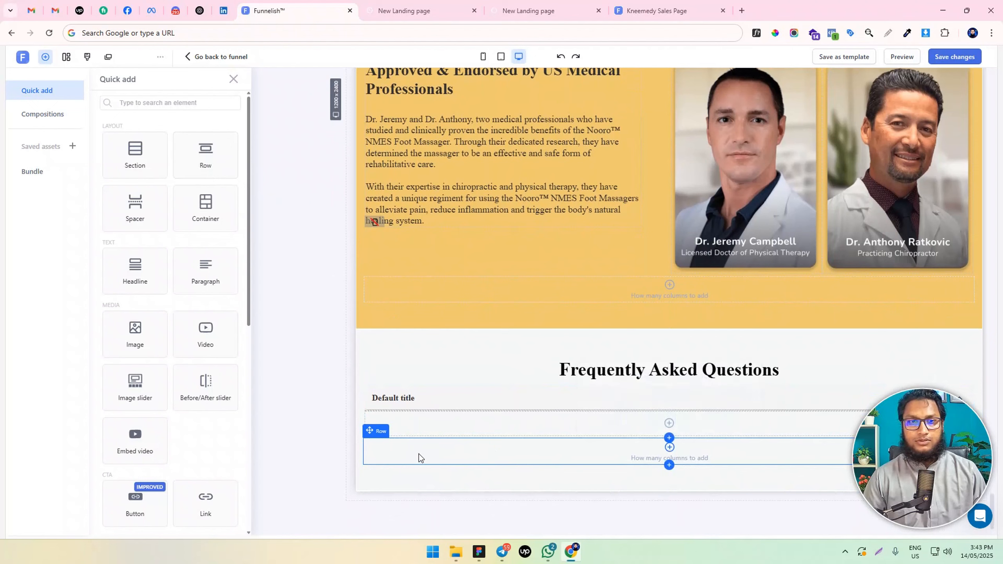
pyautogui.click(475, 451)
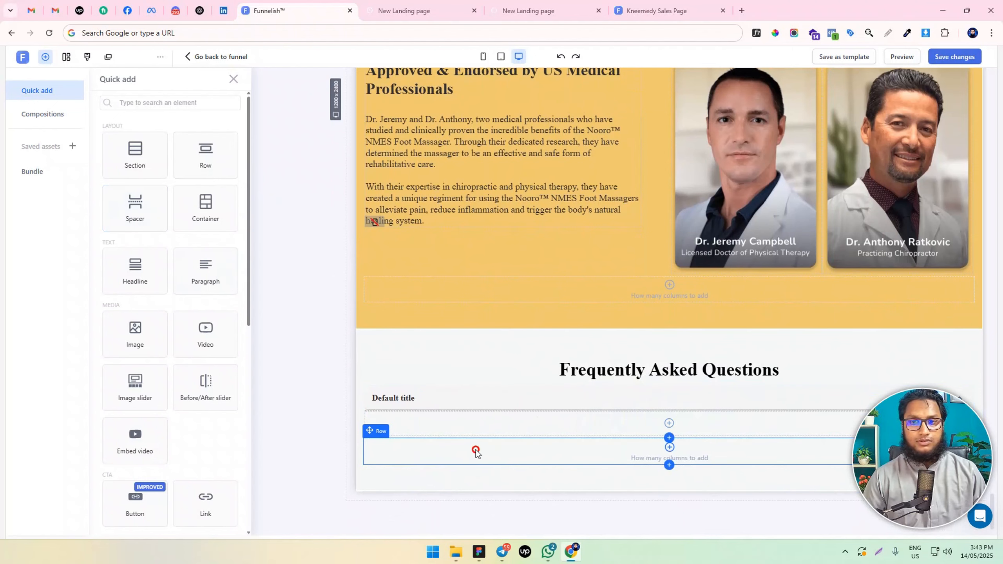
pyautogui.click(669, 437)
pyautogui.click(735, 394)
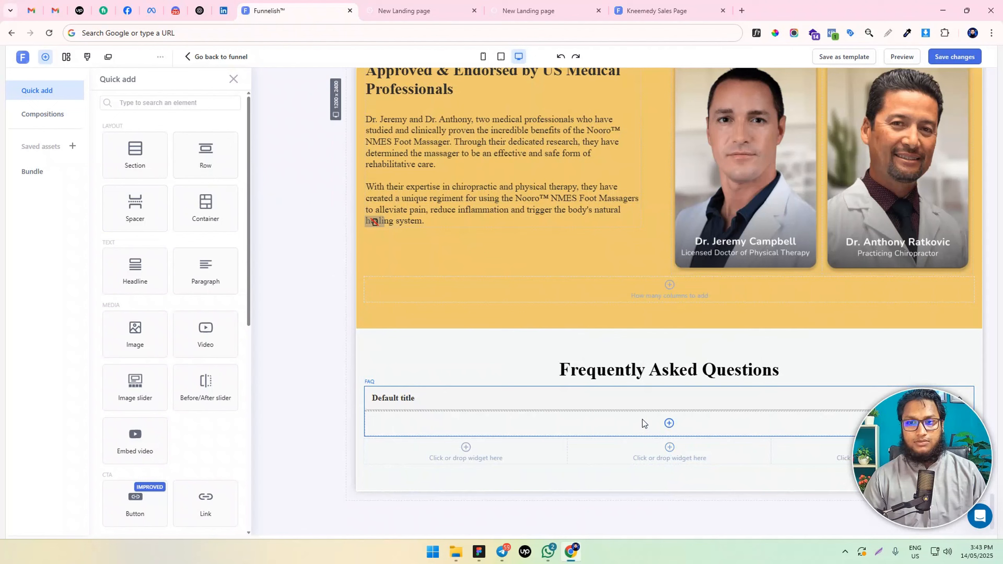
pyautogui.moveTo(567, 451); pyautogui.dragTo(456, 451)
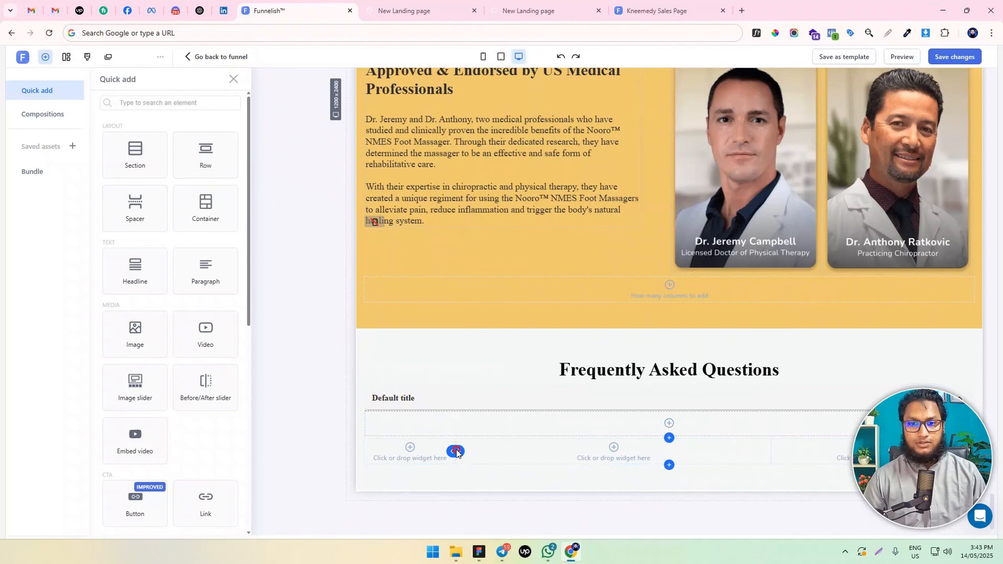
pyautogui.moveTo(771, 453); pyautogui.dragTo(876, 458)
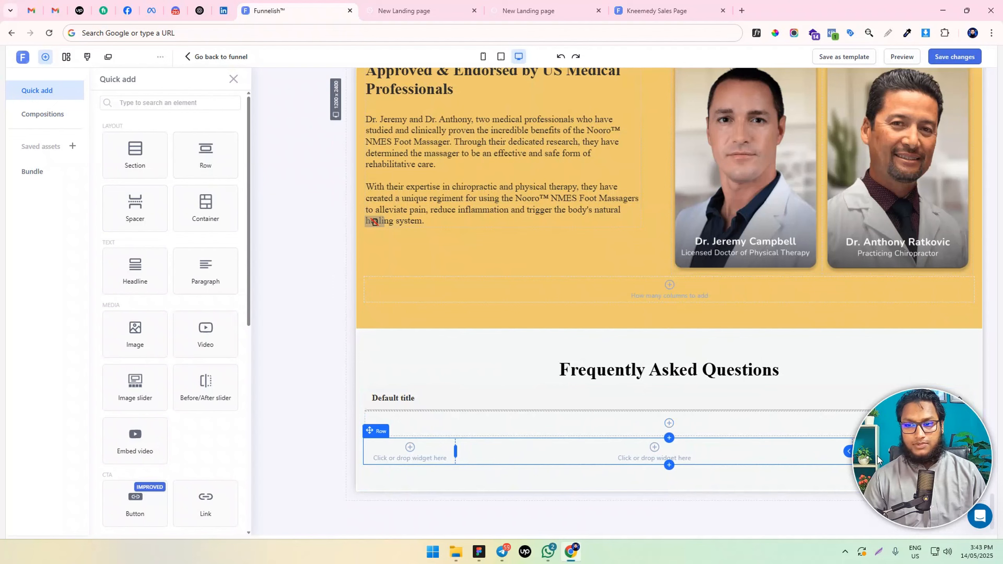
# Move the FAQ element into the row's wide middle column and title it "How does the Nooro™ NMES Foot Massager work?"
pyautogui.click(334, 452)
pyautogui.moveTo(607, 397); pyautogui.dragTo(632, 446)
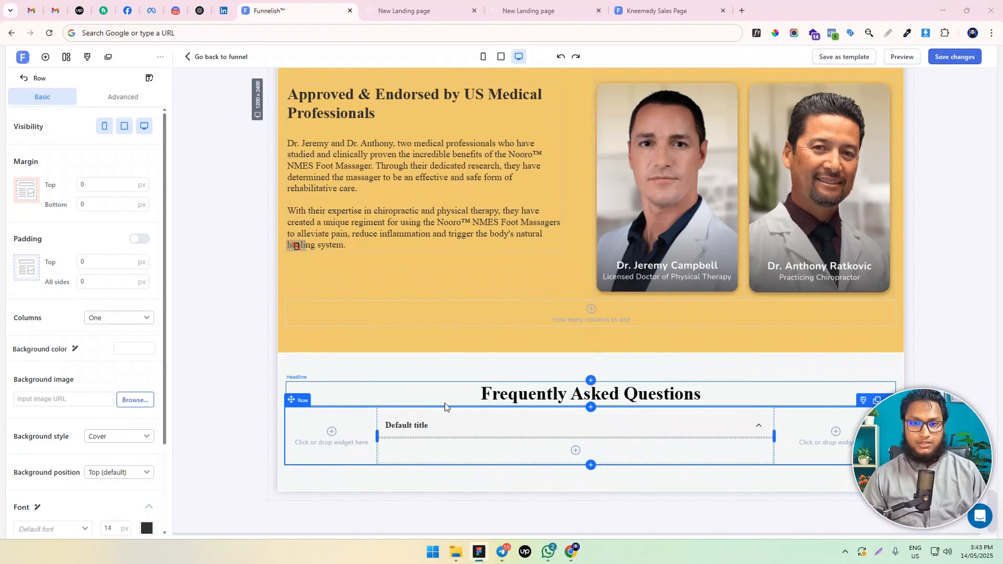
pyautogui.tripleClick(402, 427)
pyautogui.write('How does the Nooro™ NMES Foot Massager work?')
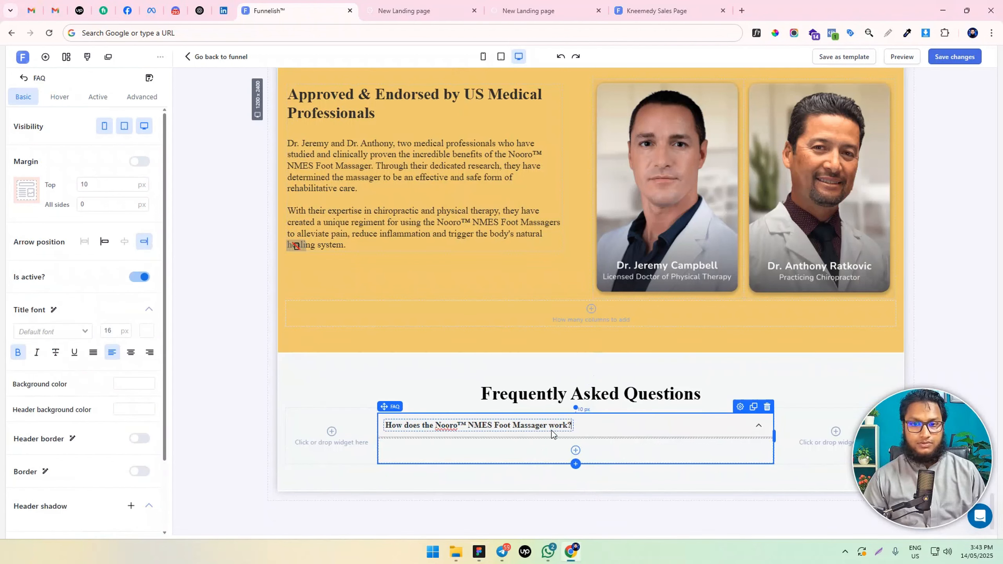
pyautogui.click(614, 427)
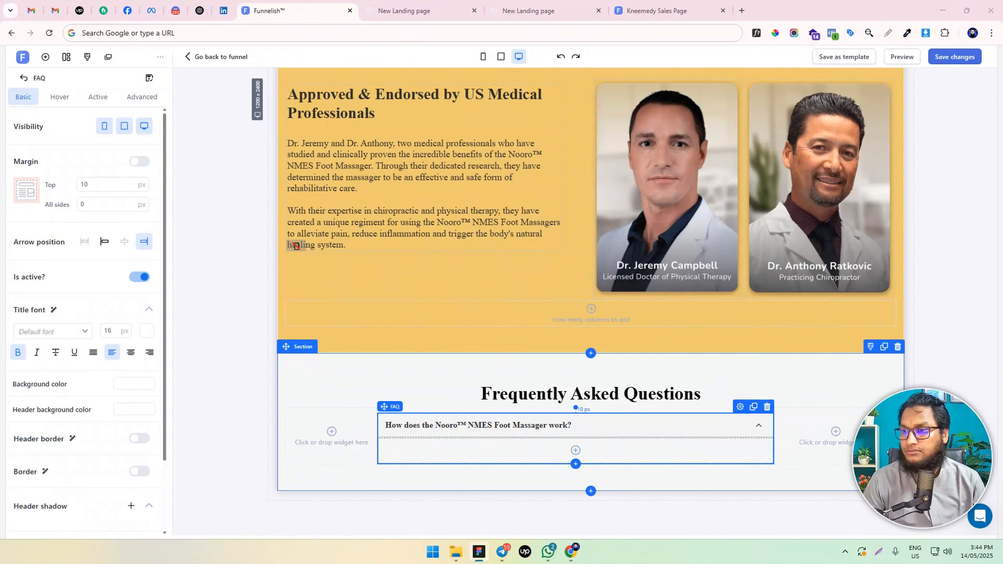
# Set the FAQ item's title font size to 18 px
pyautogui.click(513, 425)
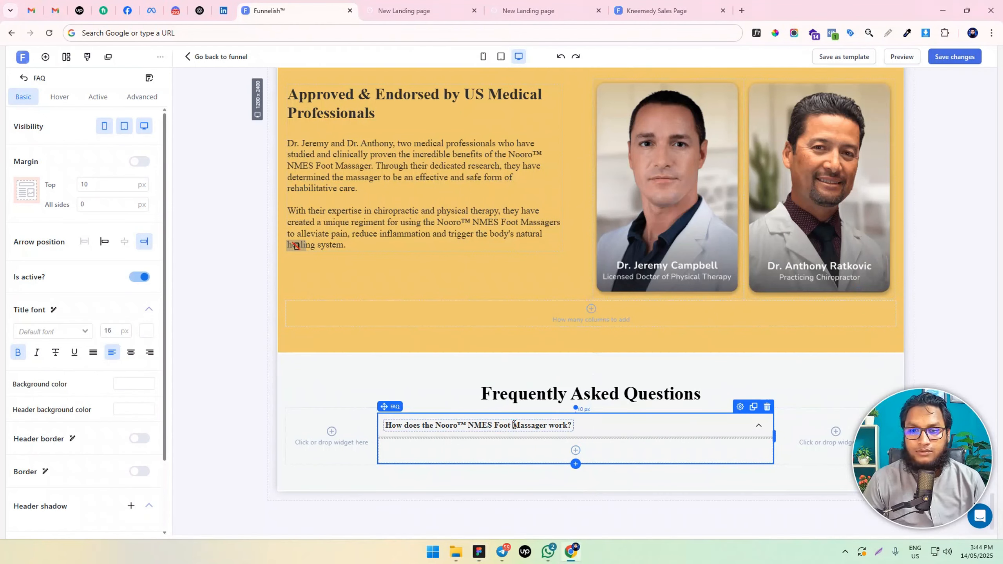
pyautogui.doubleClick(513, 425)
pyautogui.tripleClick(515, 425)
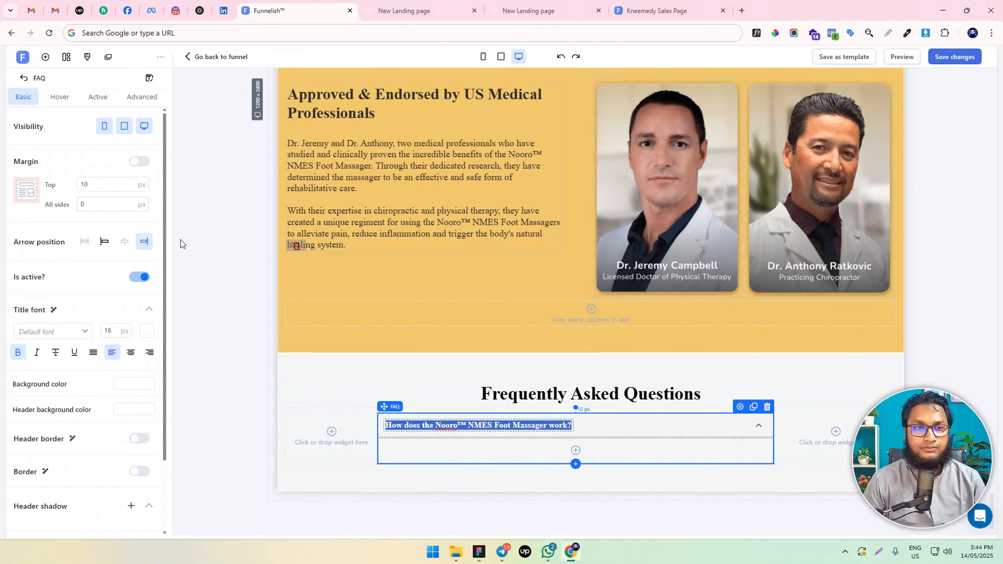
pyautogui.scroll(-2, 95, 300)
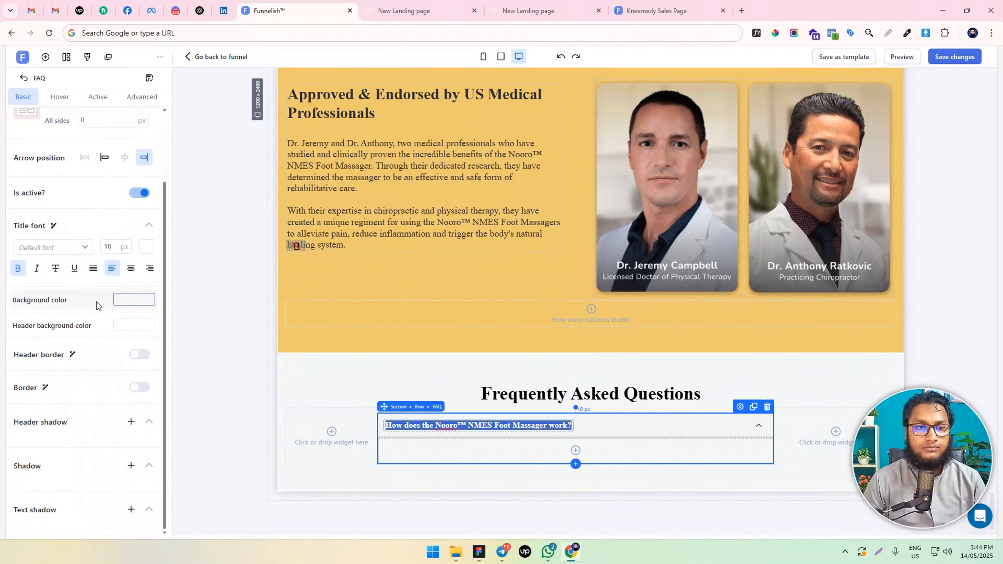
pyautogui.click(107, 247)
pyautogui.press('Up')
pyautogui.press('Up')
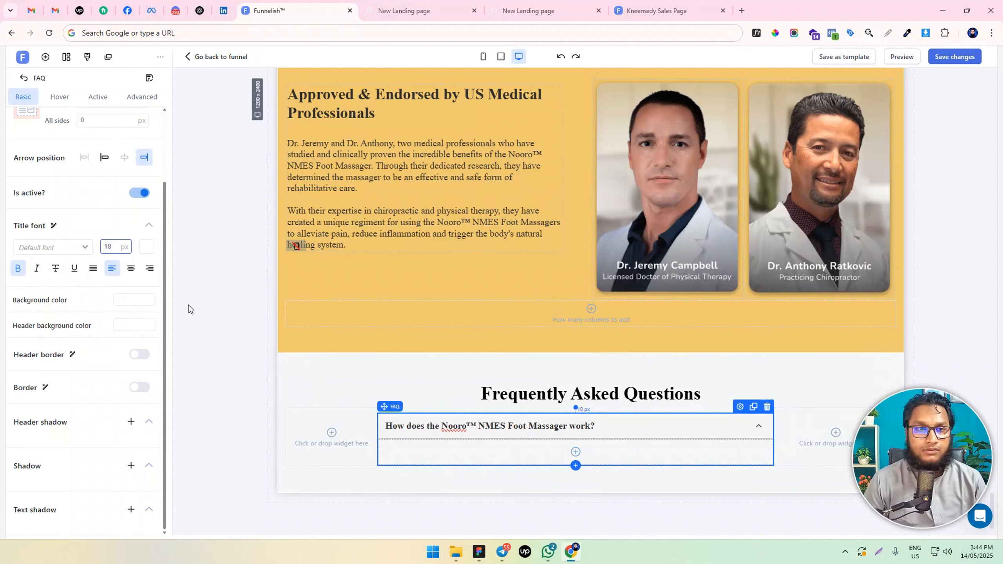
pyautogui.click(139, 354)
pyautogui.click(139, 355)
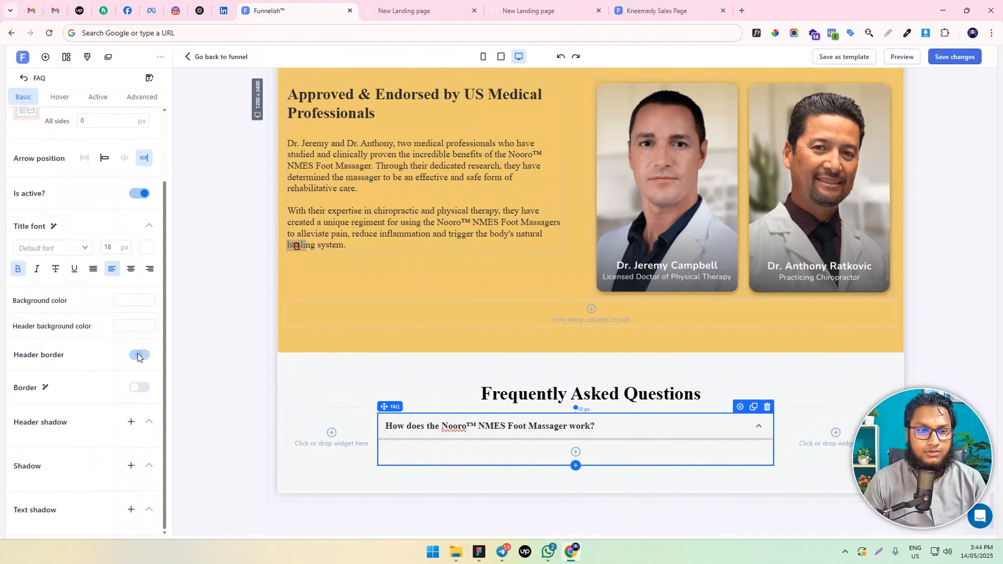
pyautogui.click(135, 387)
pyautogui.click(135, 387)
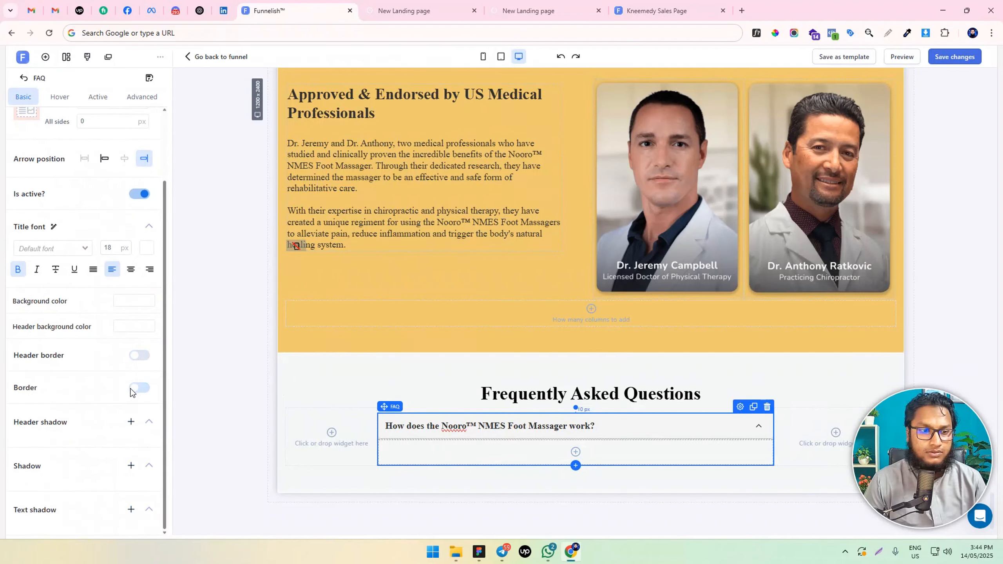
pyautogui.scroll(2, 128, 277)
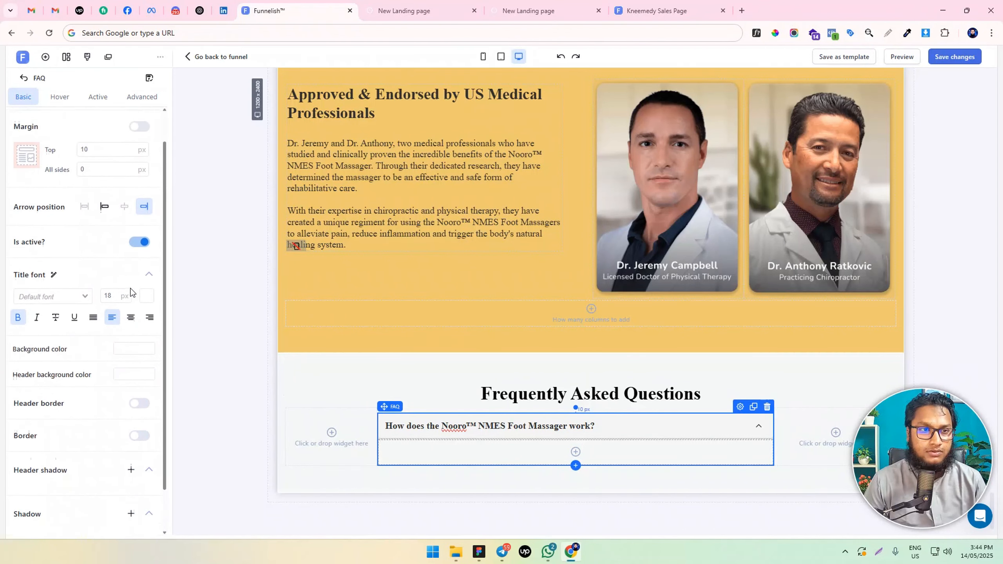
# Add a paragraph inside the FAQ item and set its padding to 0 px on all sides
pyautogui.click(510, 452)
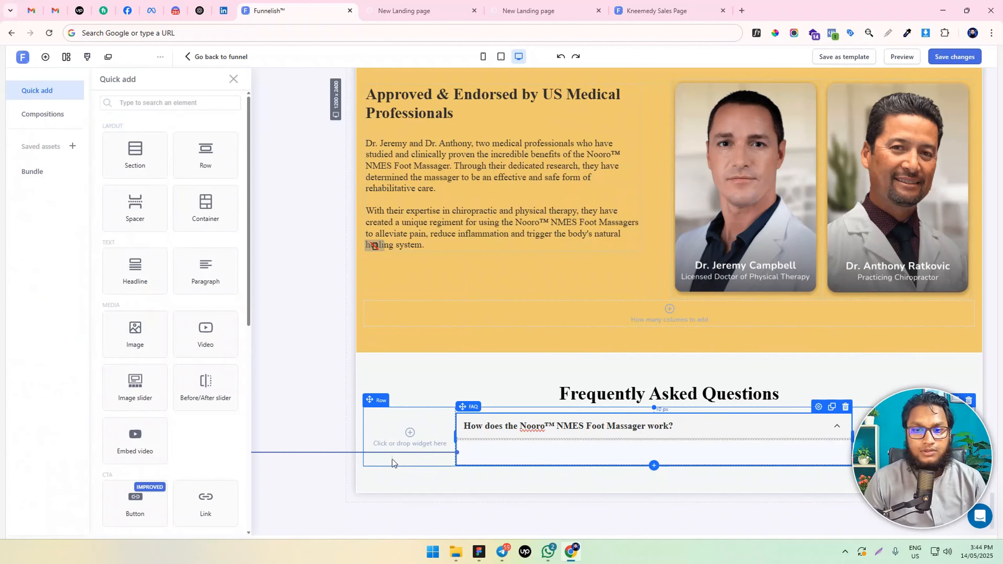
pyautogui.click(205, 272)
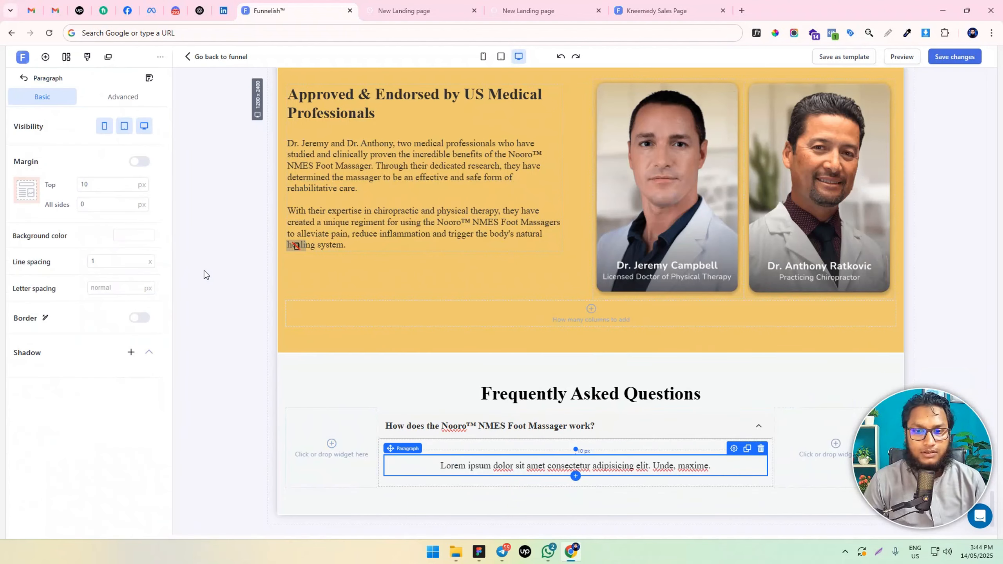
pyautogui.doubleClick(492, 465)
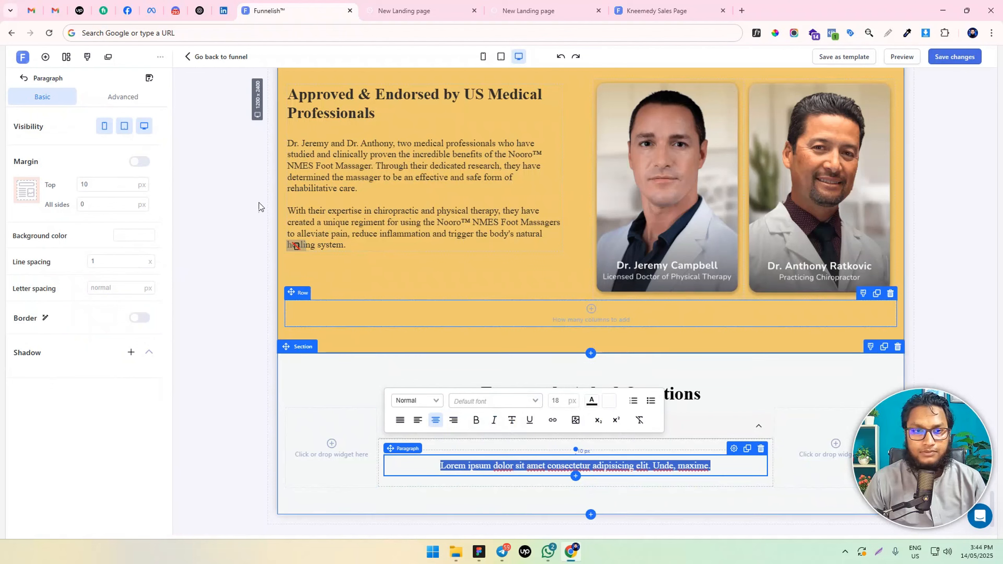
pyautogui.click(133, 96)
pyautogui.click(88, 283)
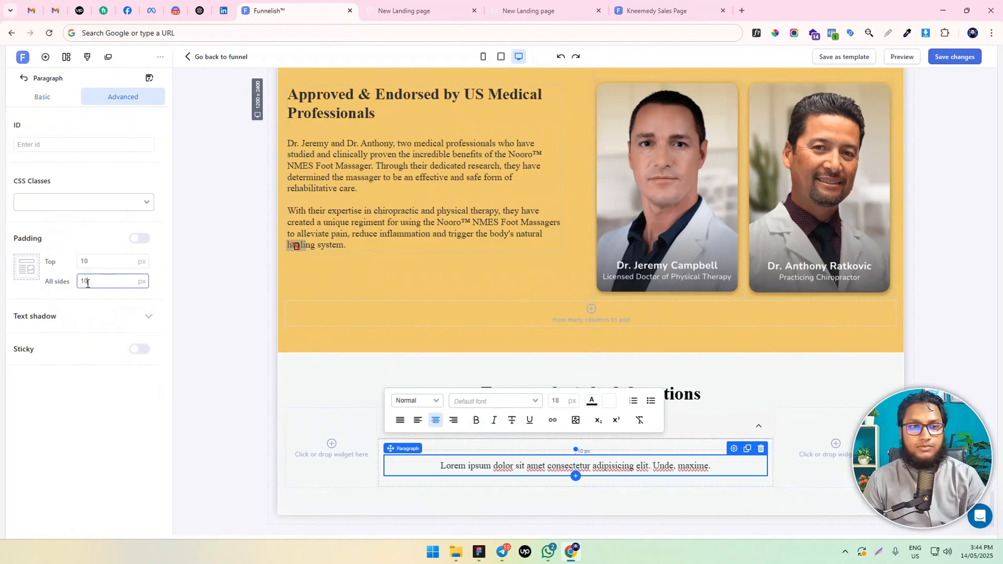
pyautogui.press('BackSpace')
pyautogui.press('BackSpace')
pyautogui.write('0')
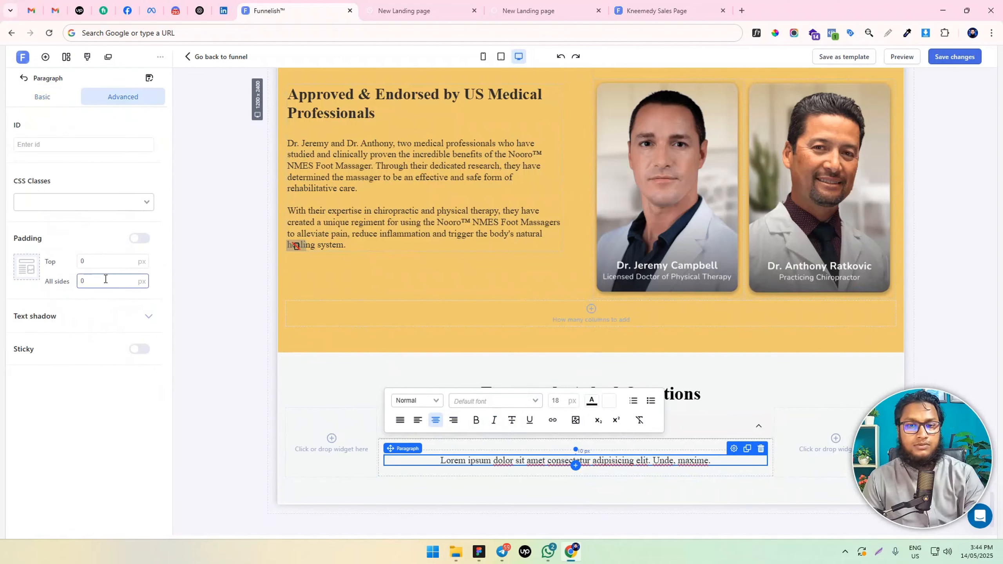
# Left-align the FAQ paragraph's text and set its font size to 16 px
pyautogui.click(48, 106)
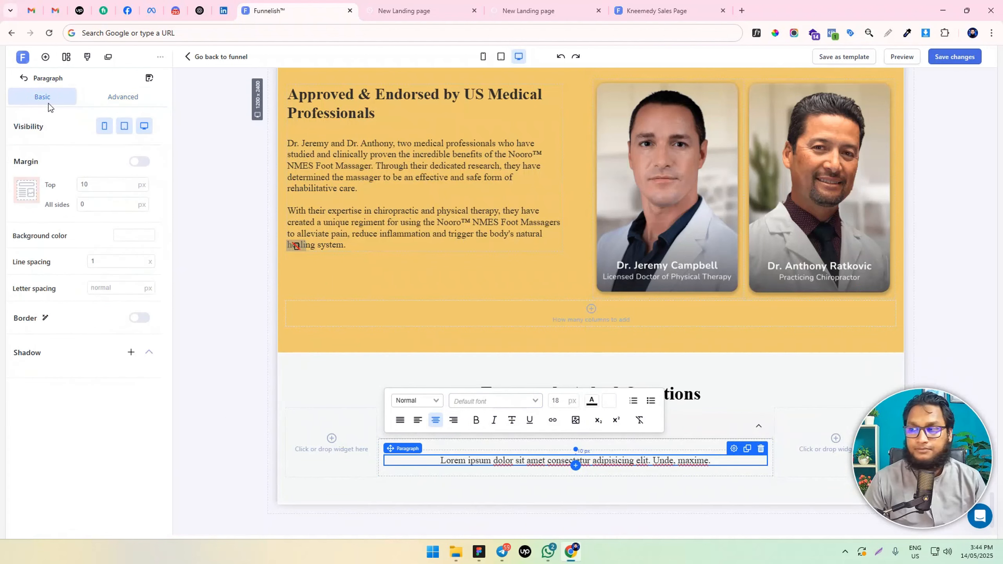
pyautogui.click(508, 460)
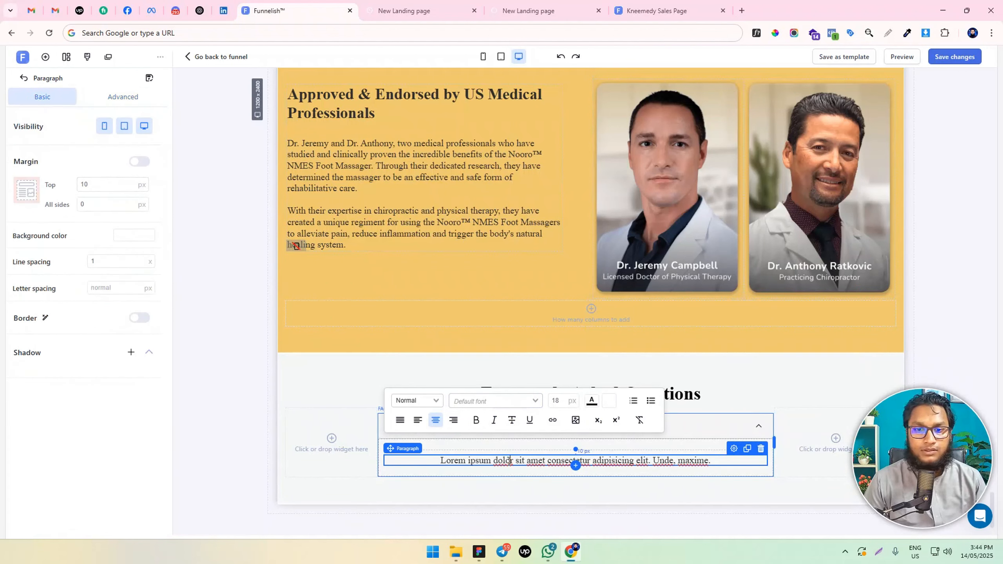
pyautogui.tripleClick(510, 461)
pyautogui.click(418, 419)
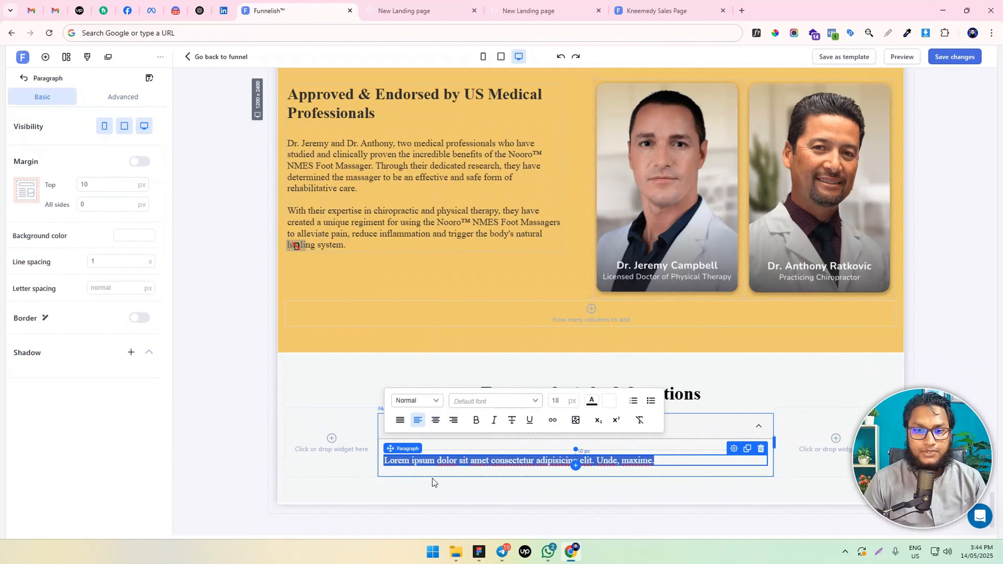
pyautogui.click(559, 400)
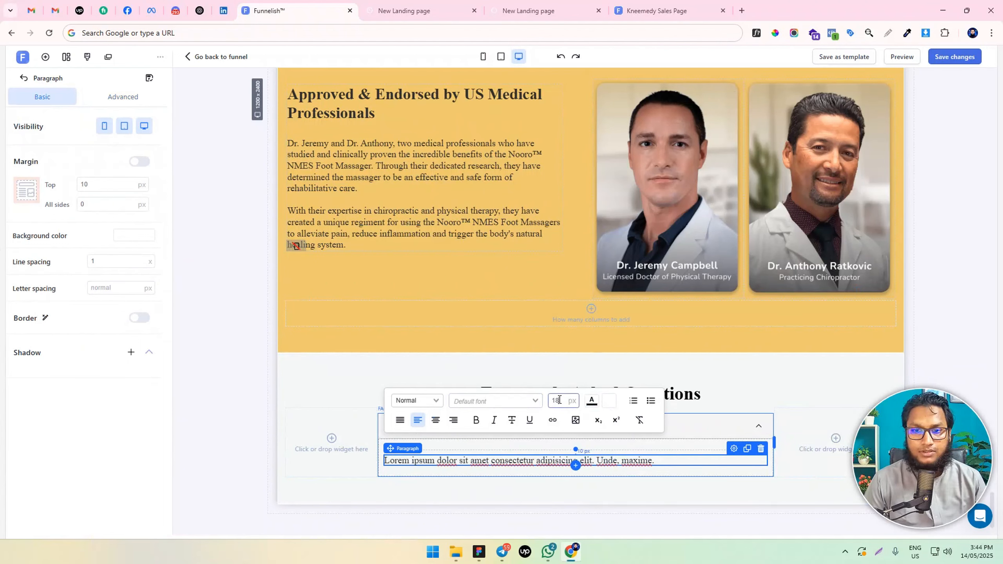
pyautogui.press('BackSpace')
pyautogui.write('6')
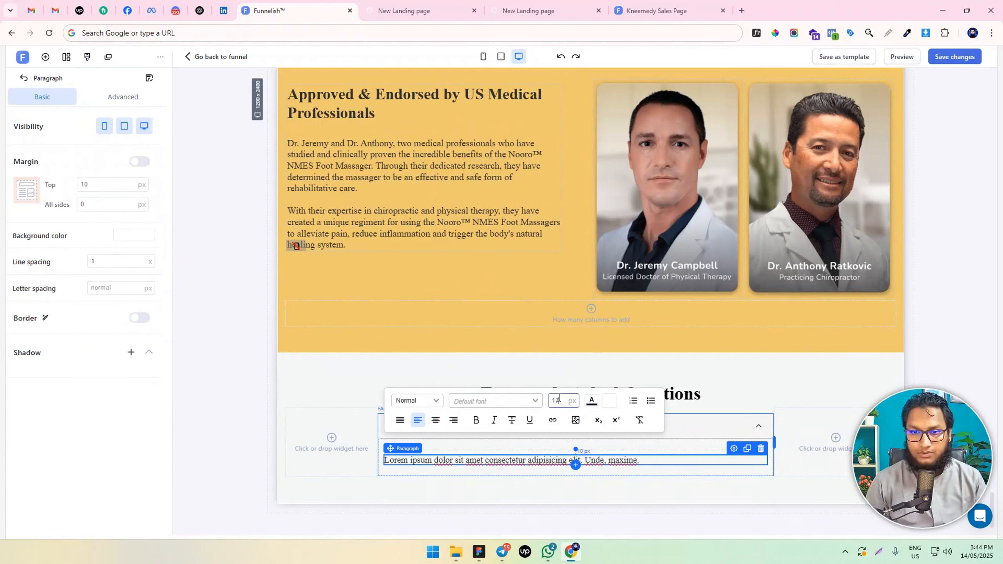
# Set the FAQ paragraph's line spacing to 1.2 and its top margin to 0 px
pyautogui.click(105, 260)
pyautogui.write('.2')
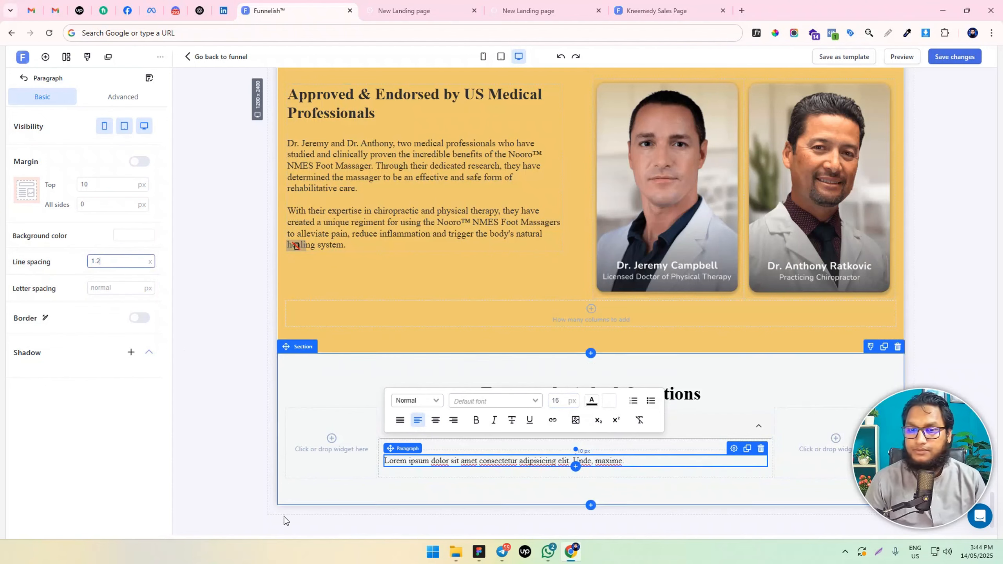
pyautogui.click(395, 484)
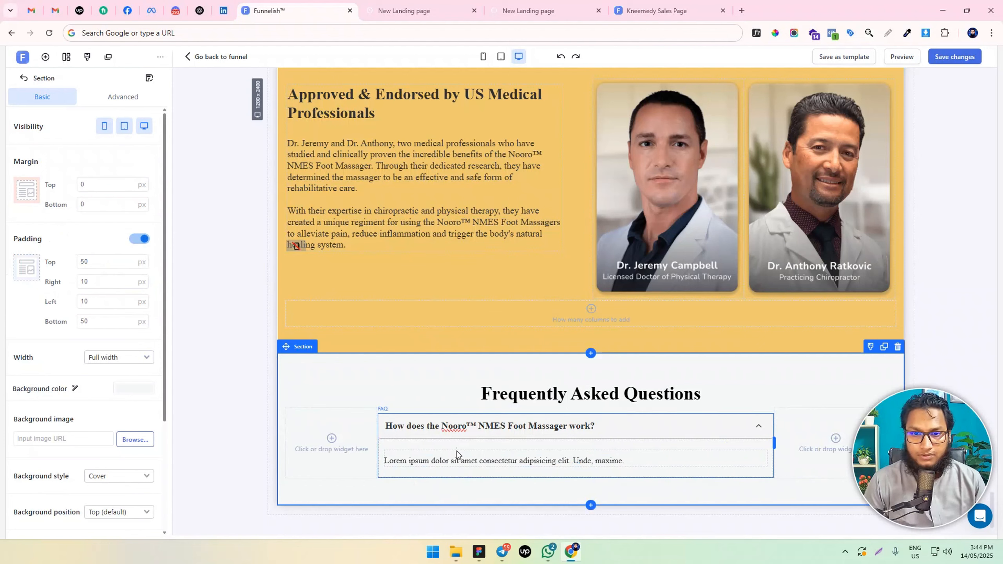
pyautogui.click(494, 459)
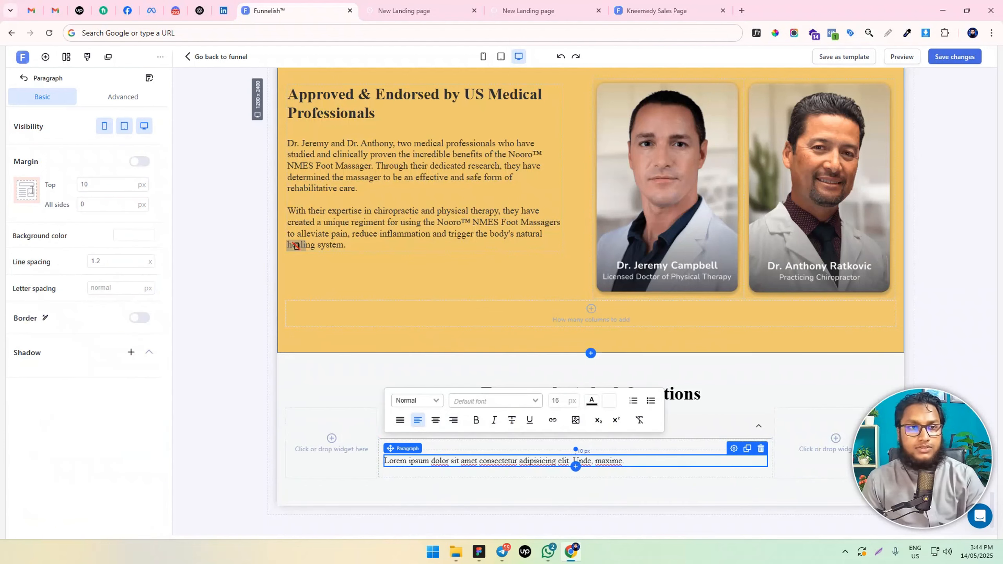
pyautogui.write('0')
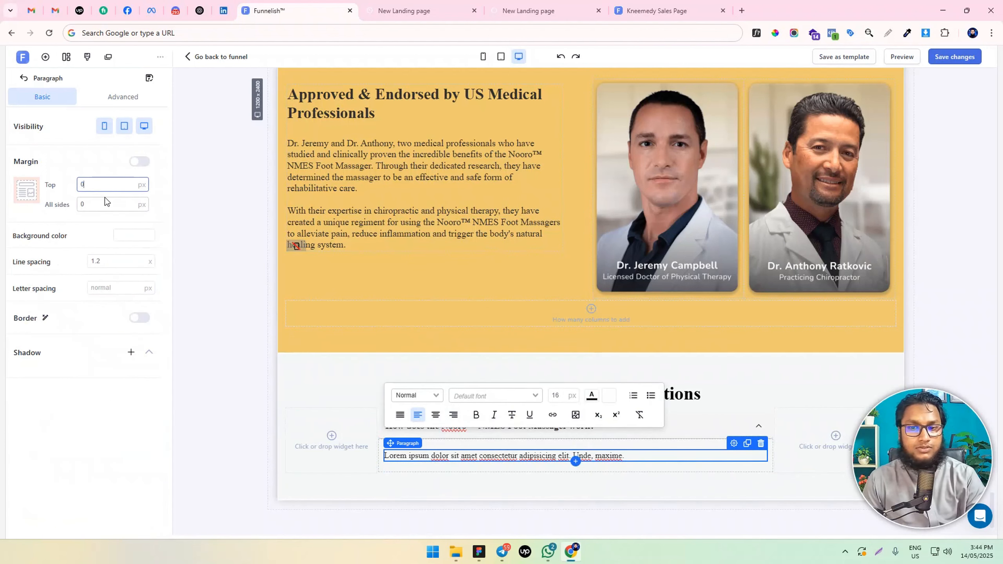
pyautogui.click(485, 446)
pyautogui.click(87, 57)
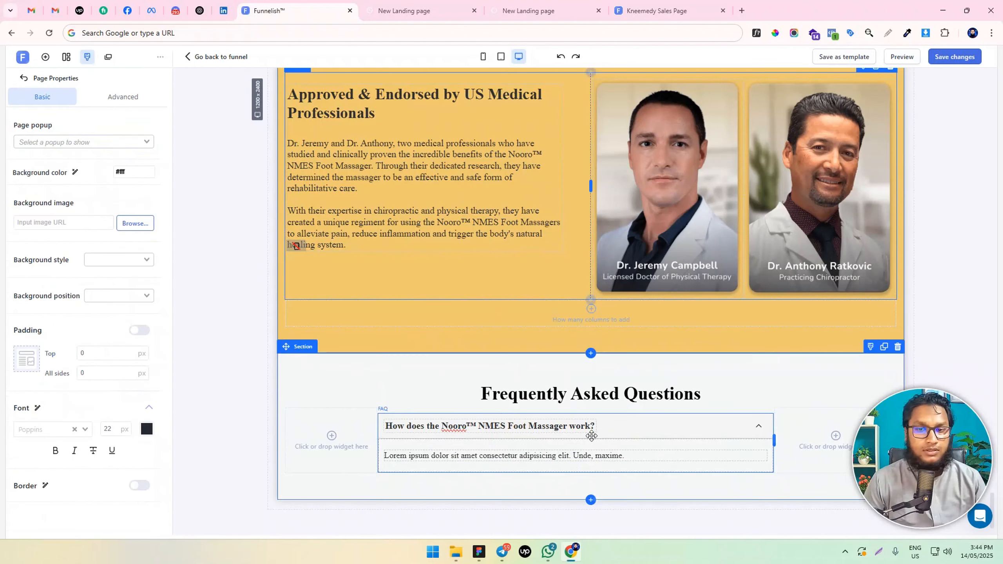
# Set both the header background color and the background color of the FAQ item to white (#FFFFFF)
pyautogui.click(500, 418)
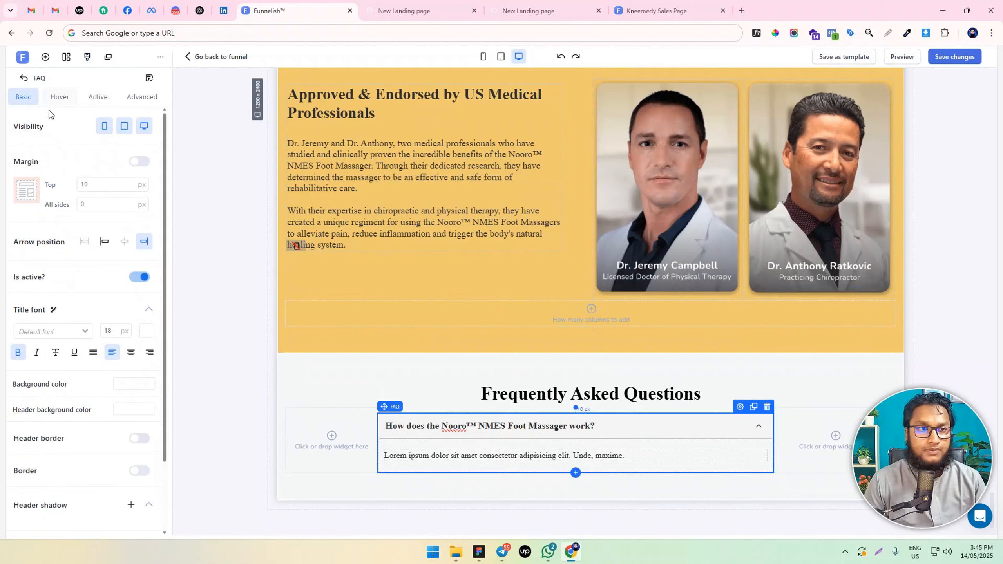
pyautogui.scroll(-2, 91, 274)
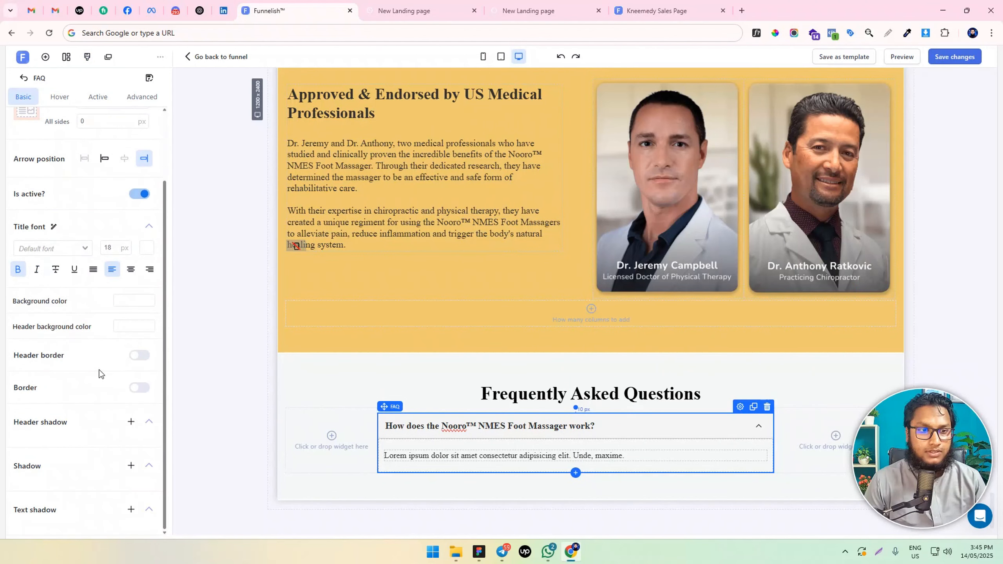
pyautogui.click(139, 330)
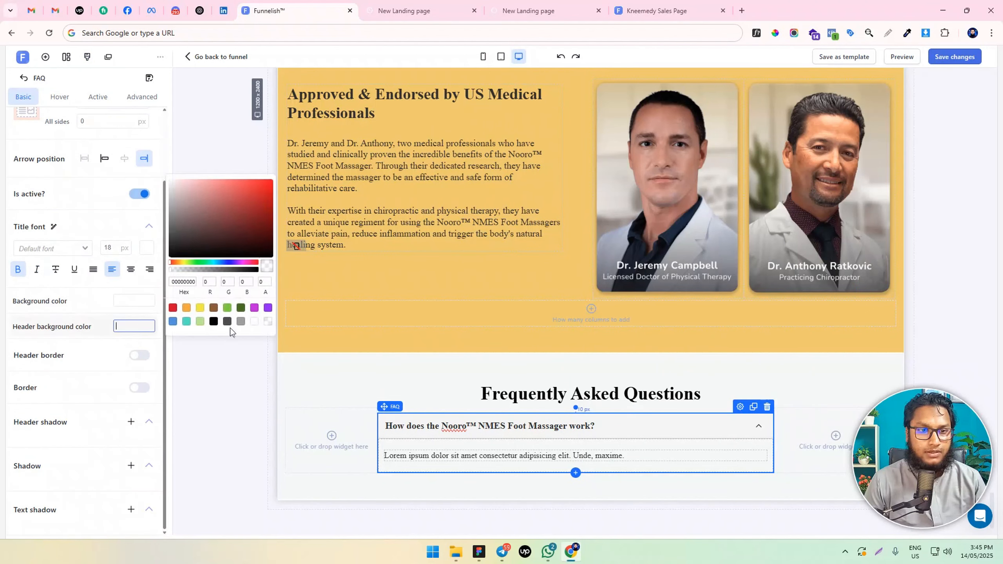
pyautogui.click(253, 322)
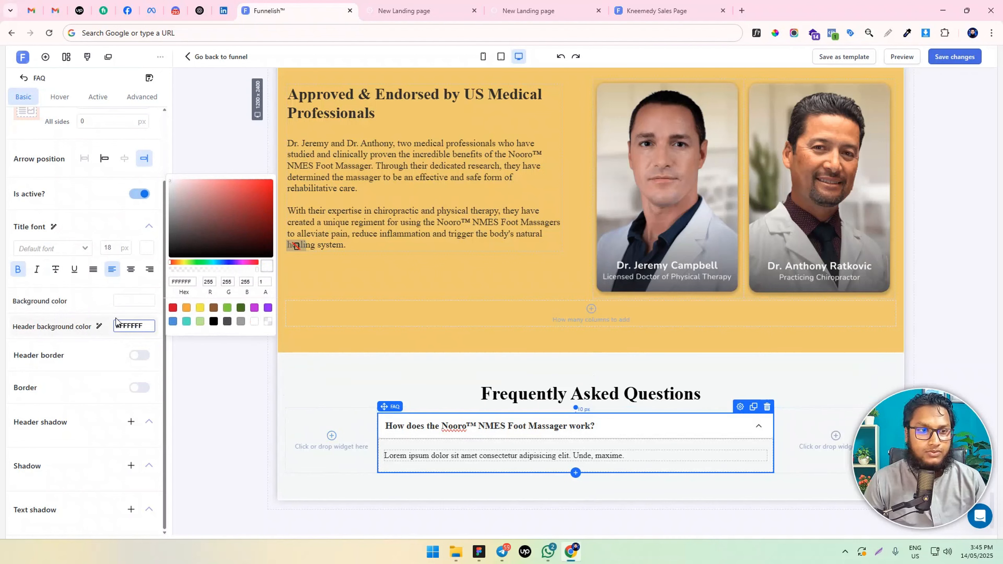
pyautogui.click(134, 301)
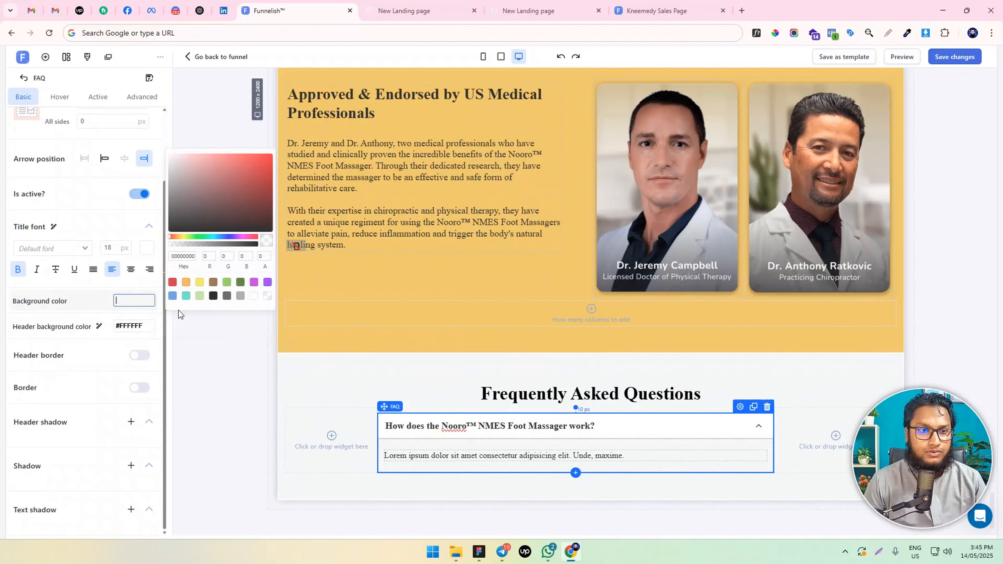
pyautogui.click(253, 297)
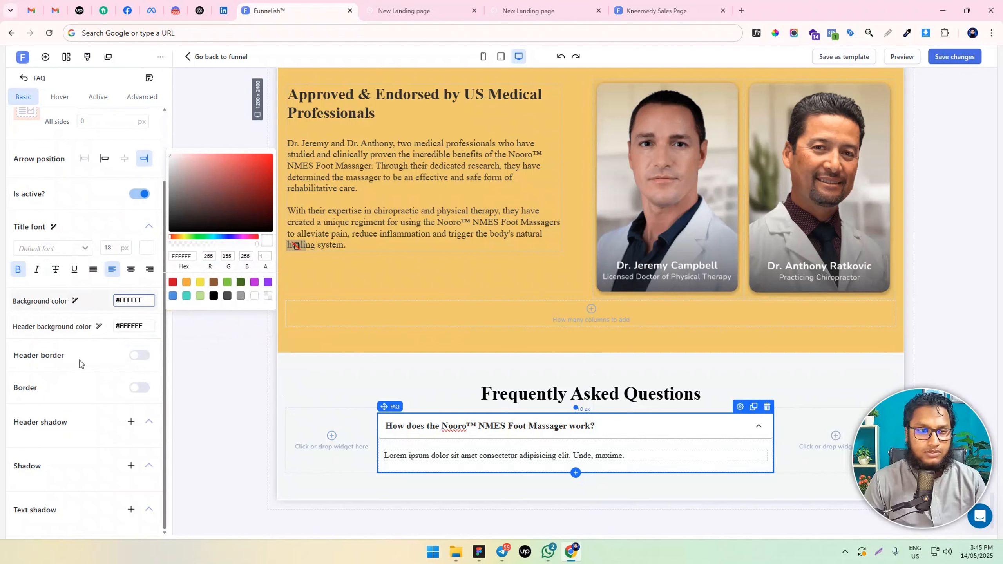
pyautogui.click(141, 360)
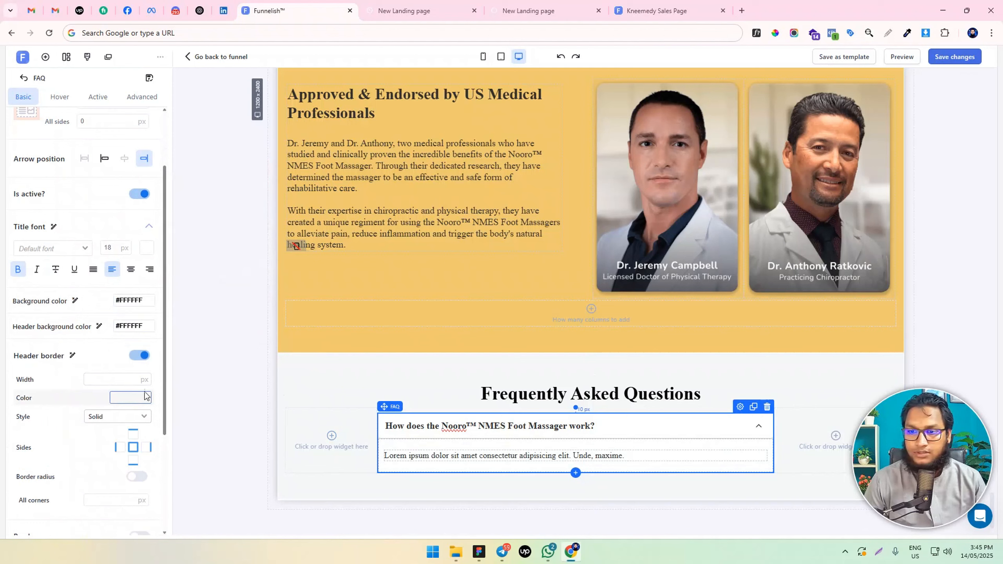
pyautogui.click(141, 356)
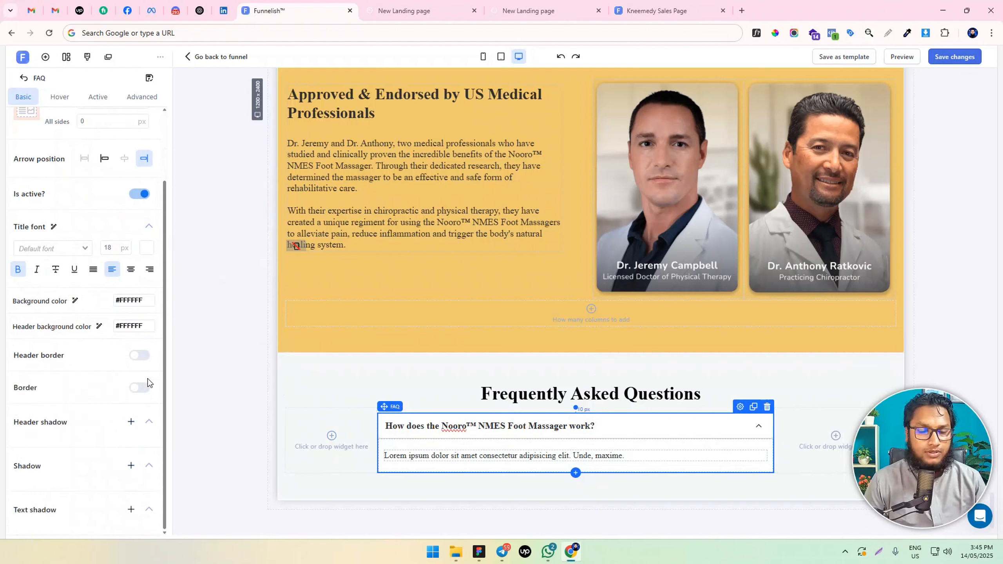
# Collapse the FAQ item and save the page changes
pyautogui.click(197, 377)
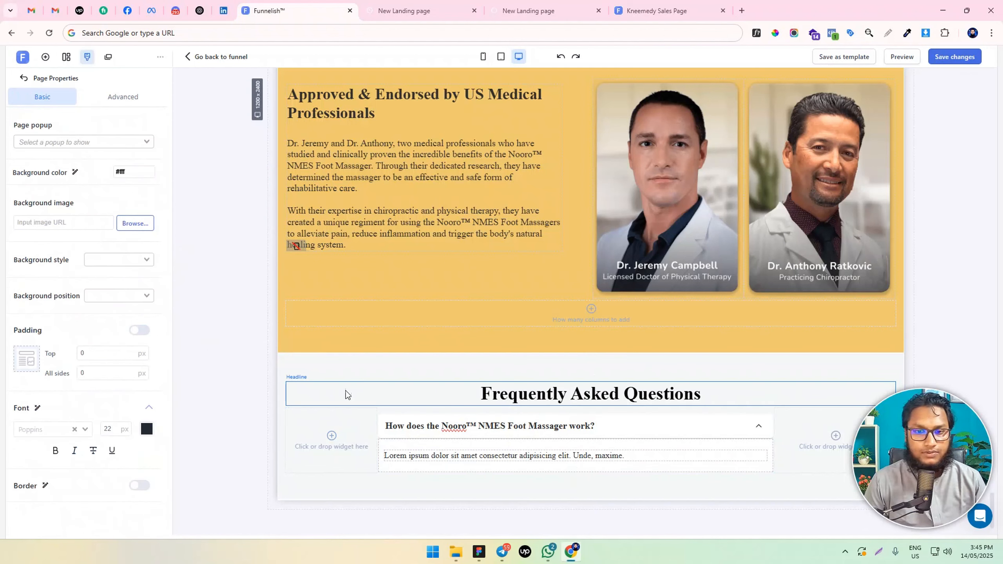
pyautogui.click(760, 428)
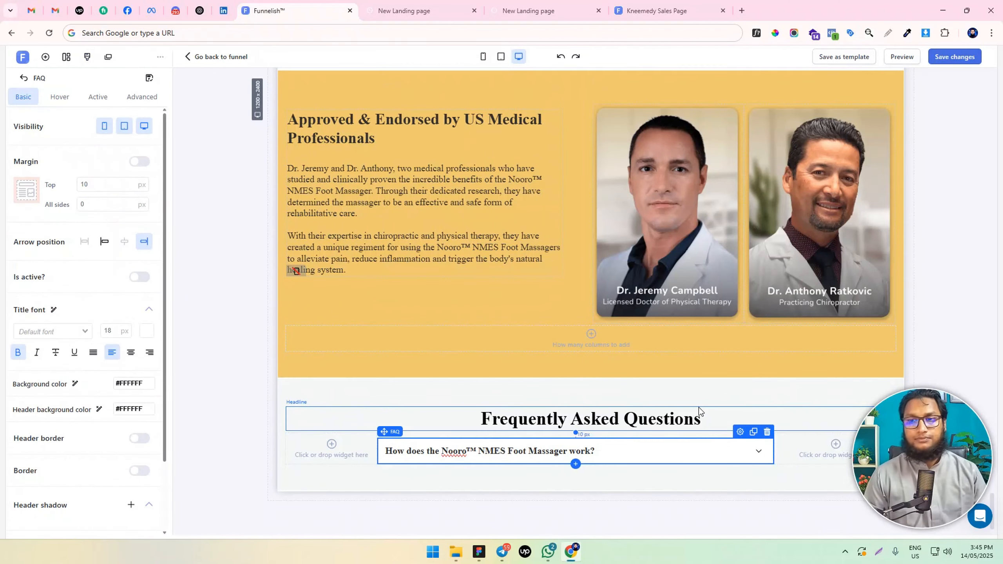
pyautogui.click(966, 59)
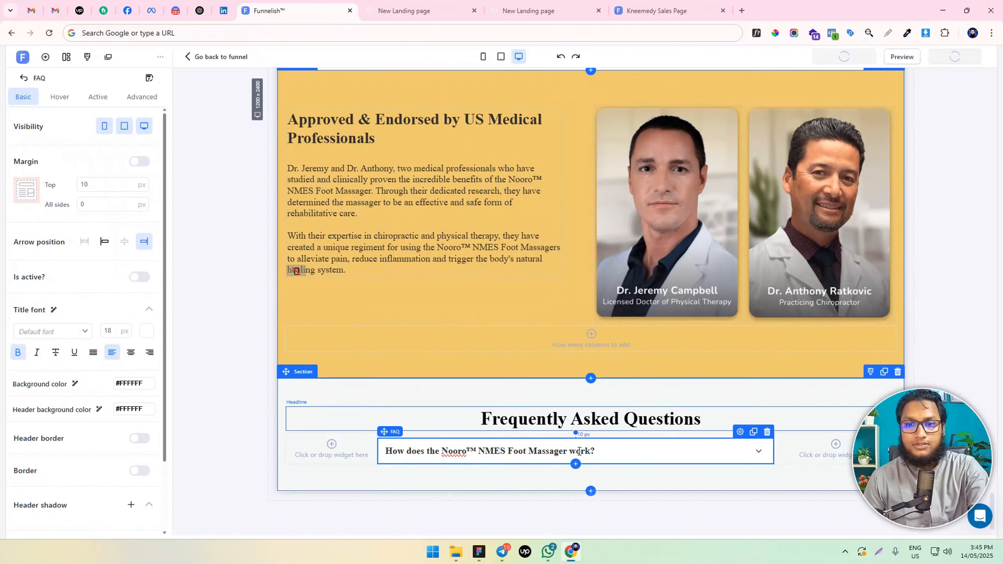
# Expand the FAQ item again and review its hover and basic style settings
pyautogui.click(757, 451)
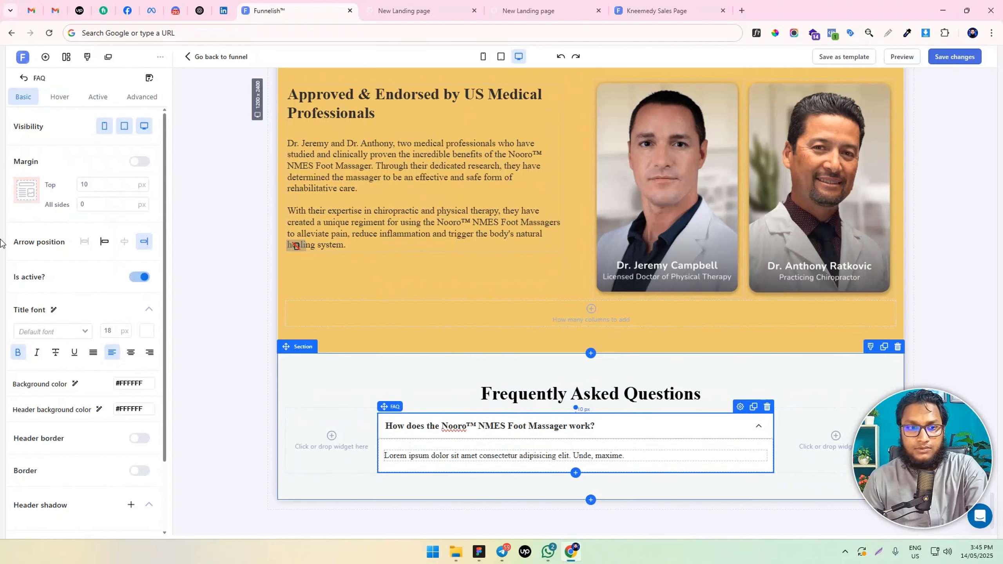
pyautogui.click(58, 96)
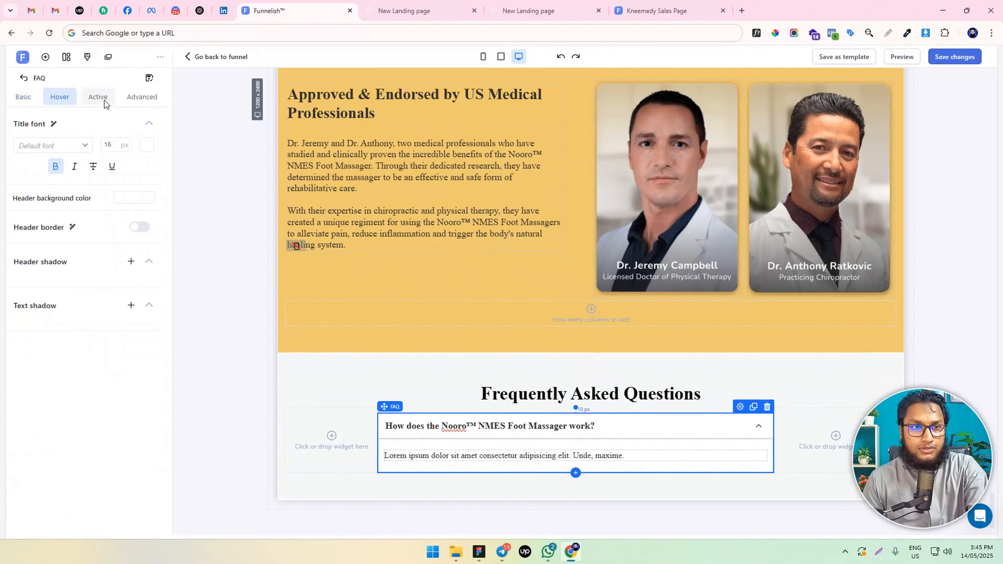
pyautogui.click(24, 99)
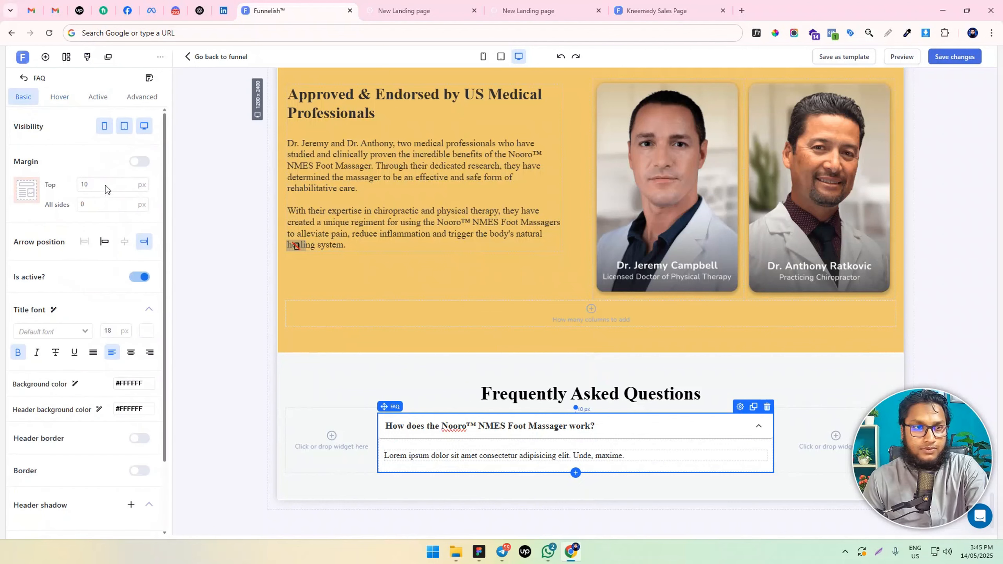
pyautogui.scroll(-2, 78, 412)
pyautogui.scroll(1, 88, 403)
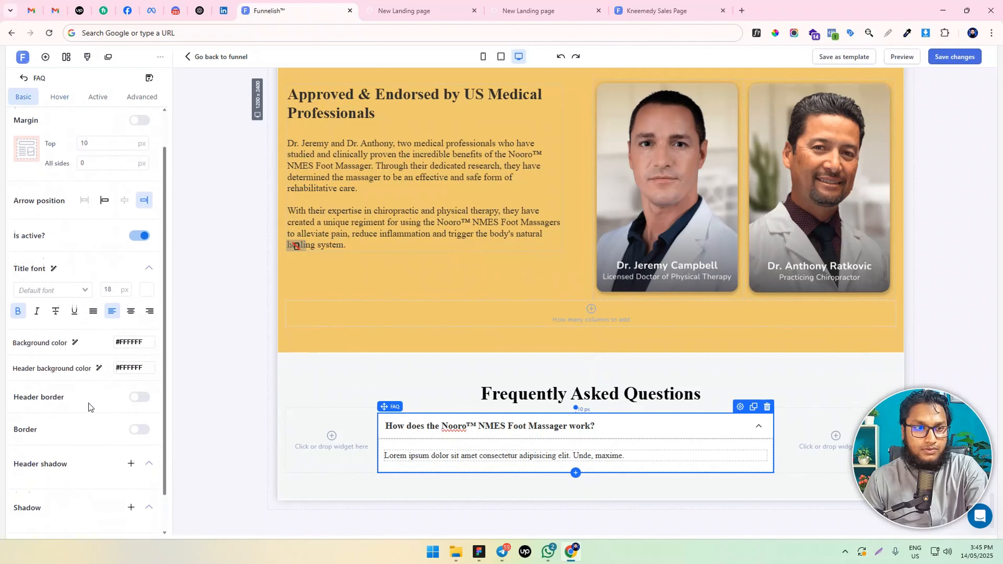
pyautogui.scroll(-1, 88, 403)
pyautogui.scroll(2, 88, 434)
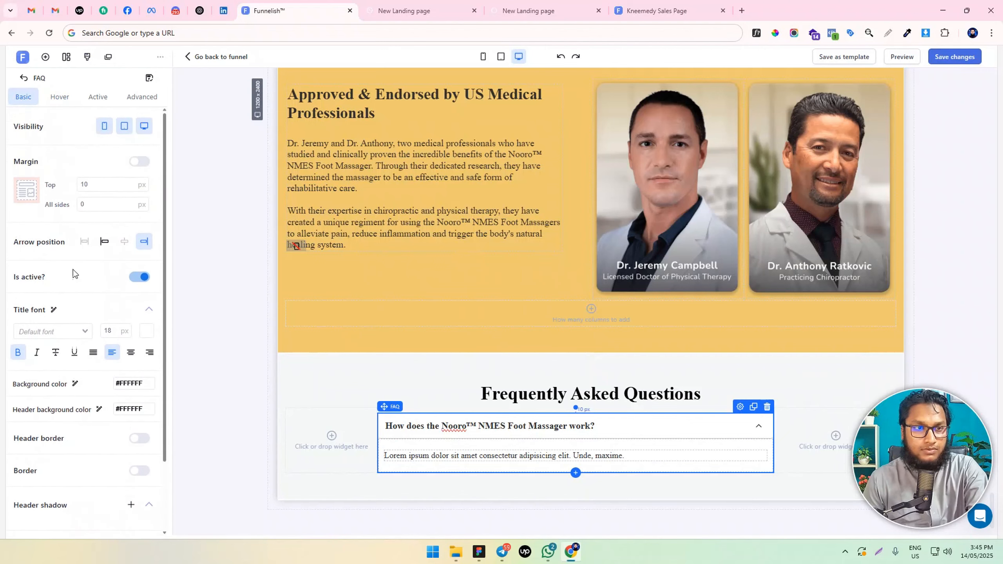
# Reload the sales page preview and expand the FAQ question to check its appearance
pyautogui.click(419, 11)
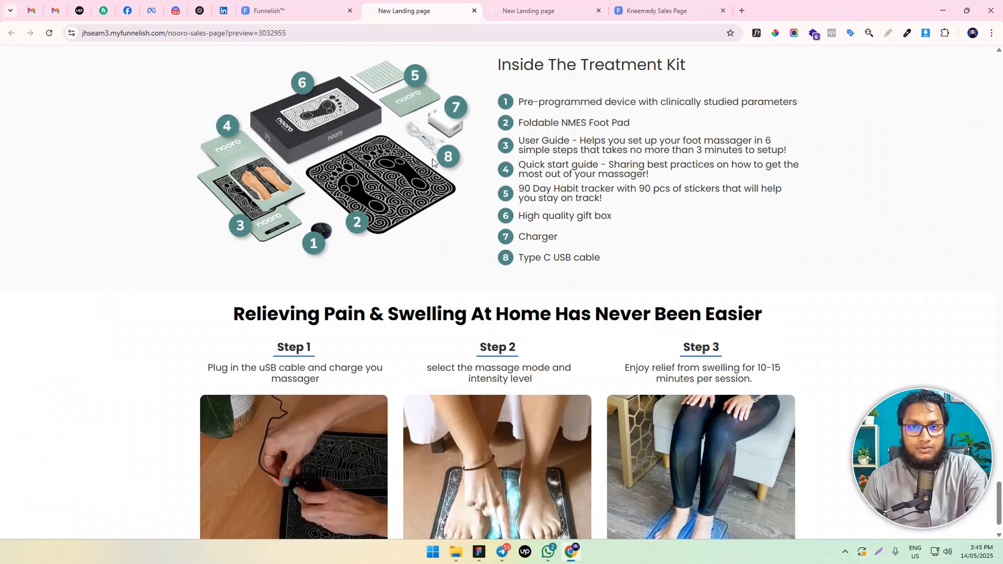
pyautogui.scroll(-1, 368, 292)
pyautogui.click(49, 33)
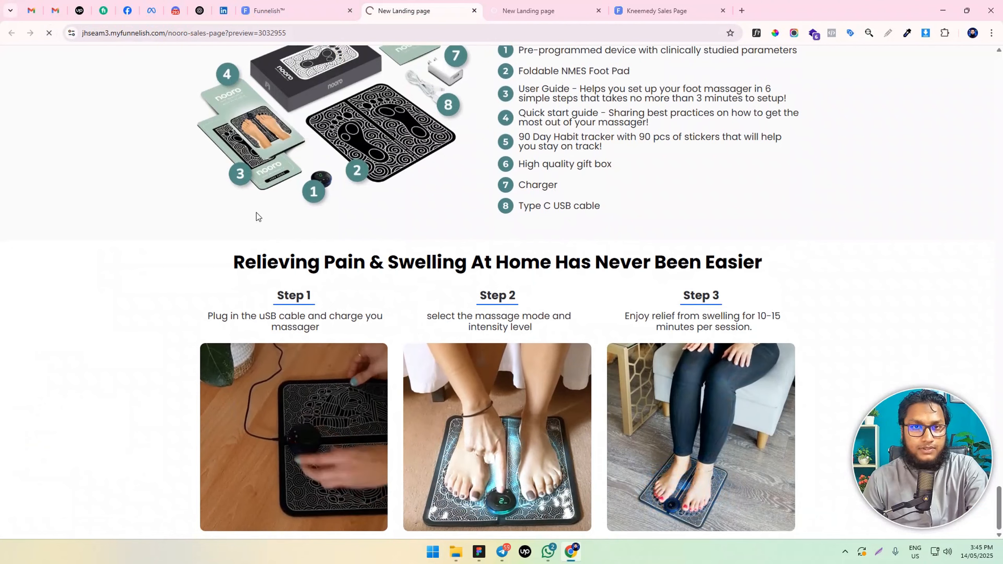
pyautogui.scroll(-8, 359, 272)
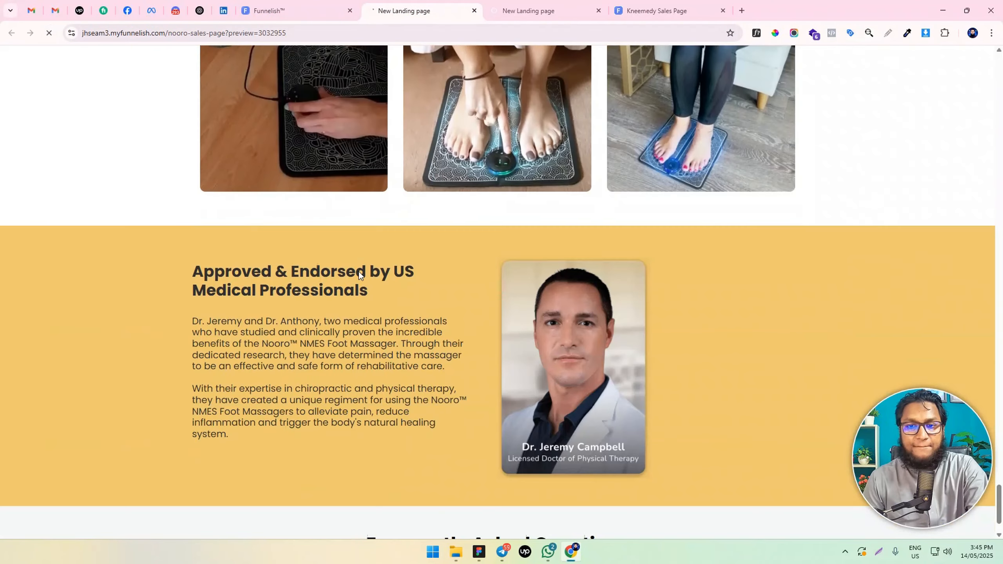
pyautogui.click(628, 501)
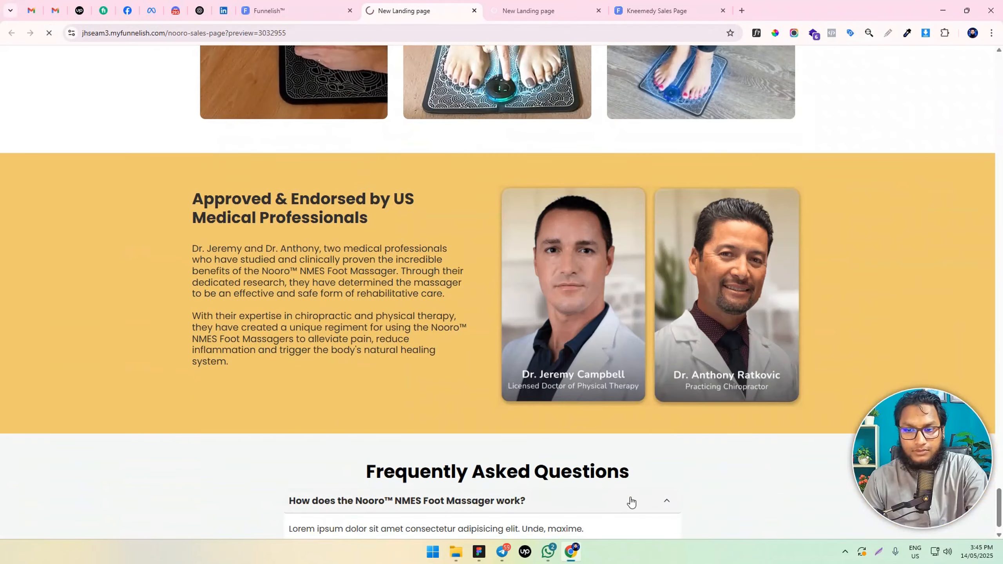
pyautogui.scroll(-1, 644, 495)
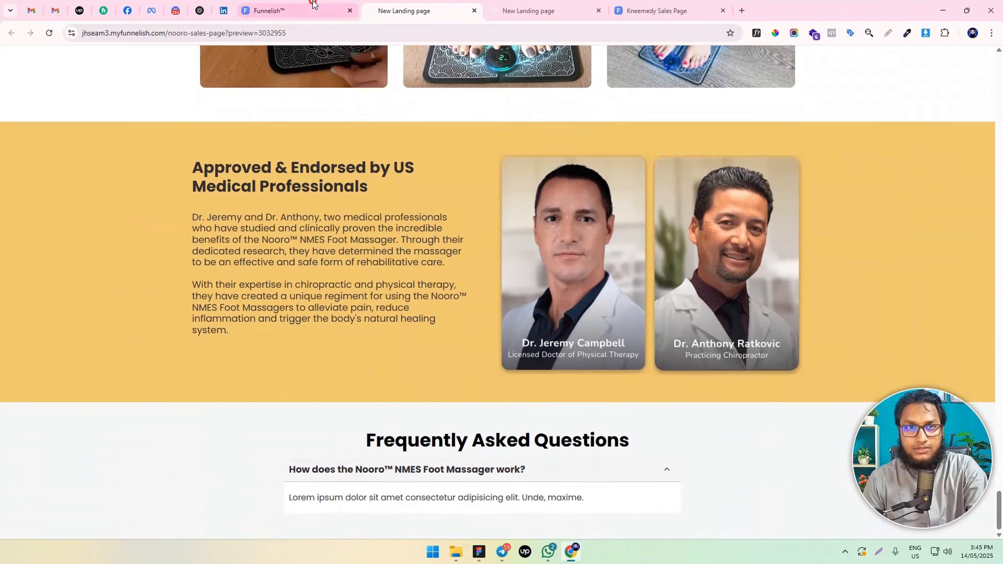
# Compare the FAQ item in the editor with the preview, and collapse the question in the preview
pyautogui.click(300, 11)
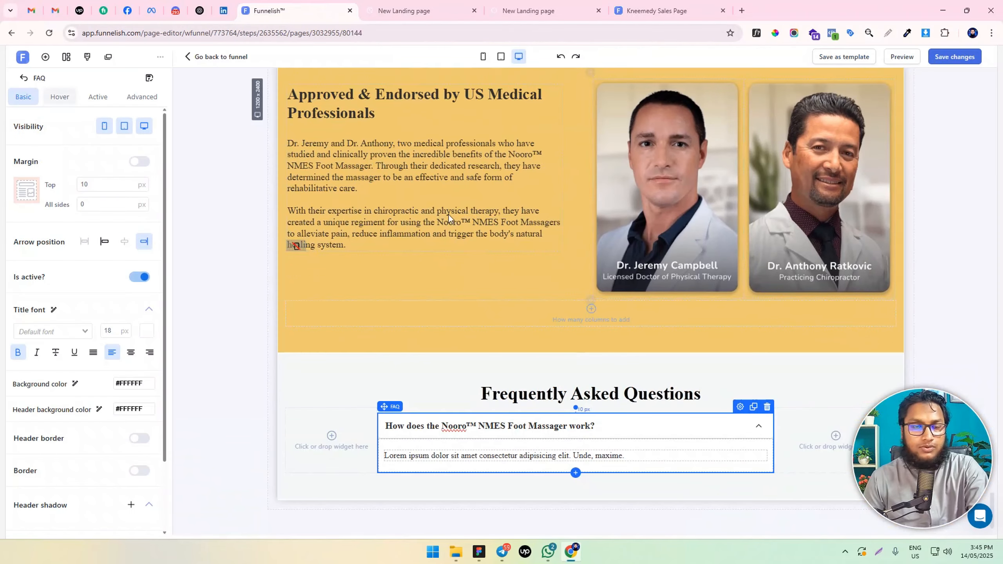
pyautogui.click(432, 10)
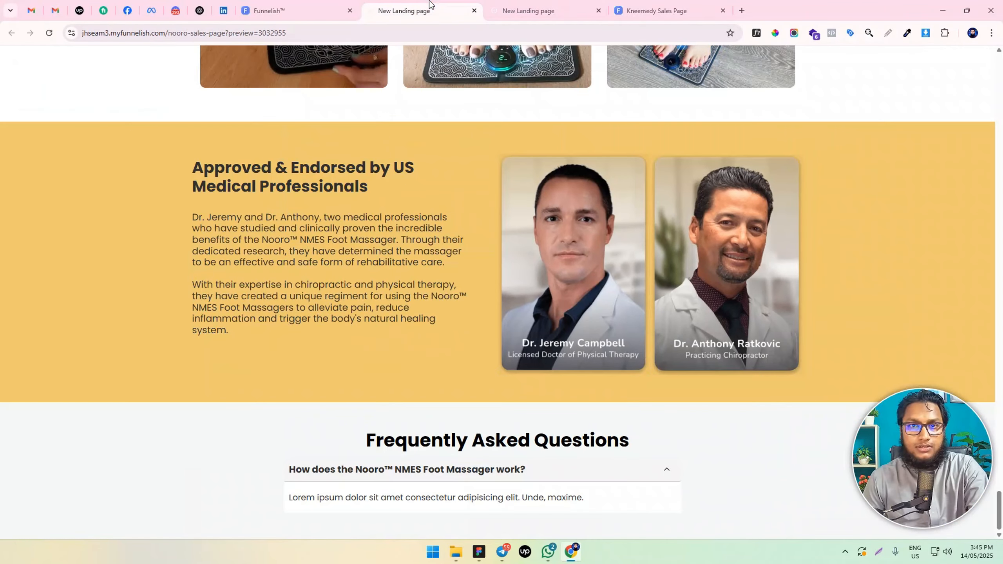
pyautogui.click(600, 474)
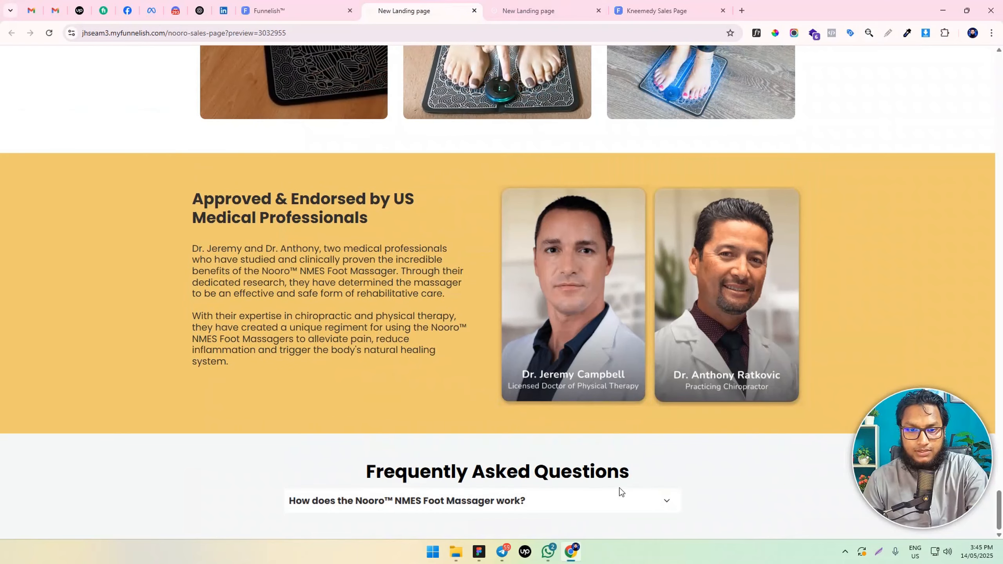
# Back in the page editor, set the FAQ item's header background color to #FFFFFF for the hover and active states
pyautogui.click(303, 11)
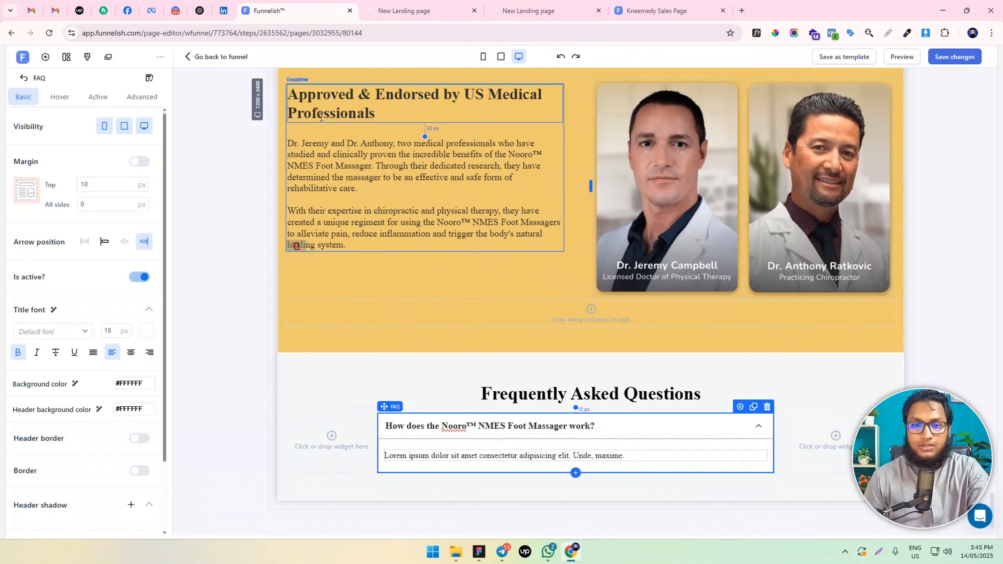
pyautogui.click(59, 97)
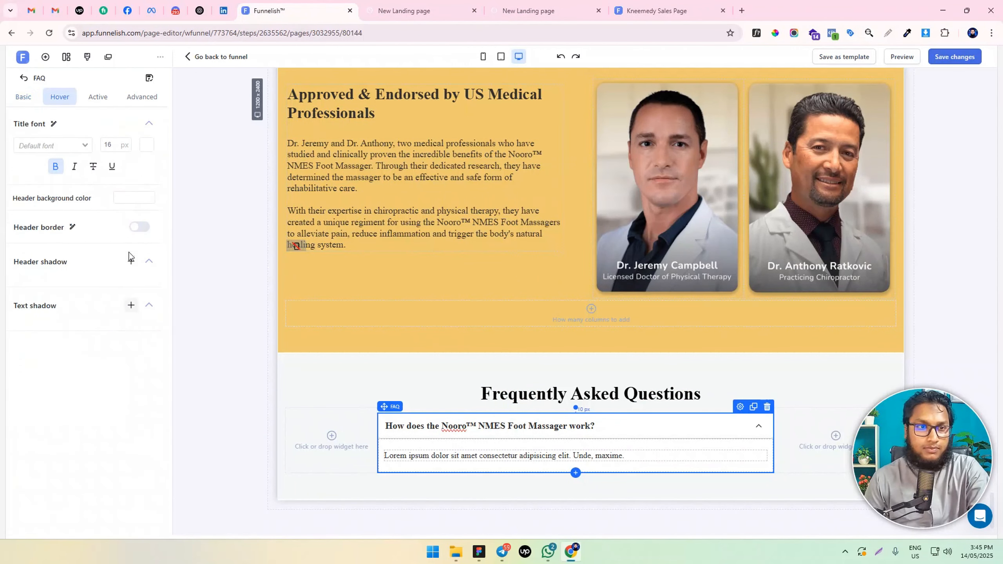
pyautogui.click(134, 197)
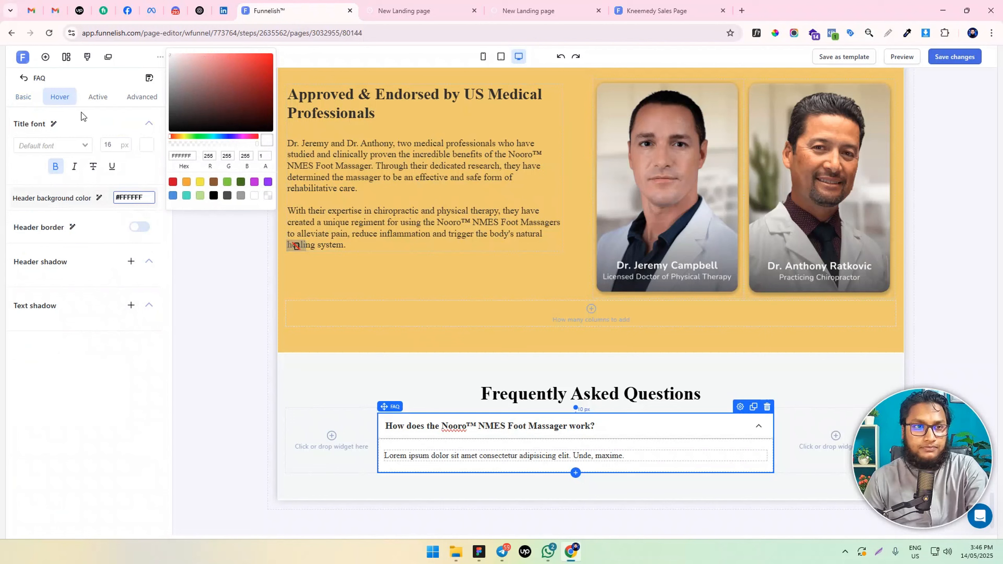
pyautogui.click(97, 97)
pyautogui.click(139, 197)
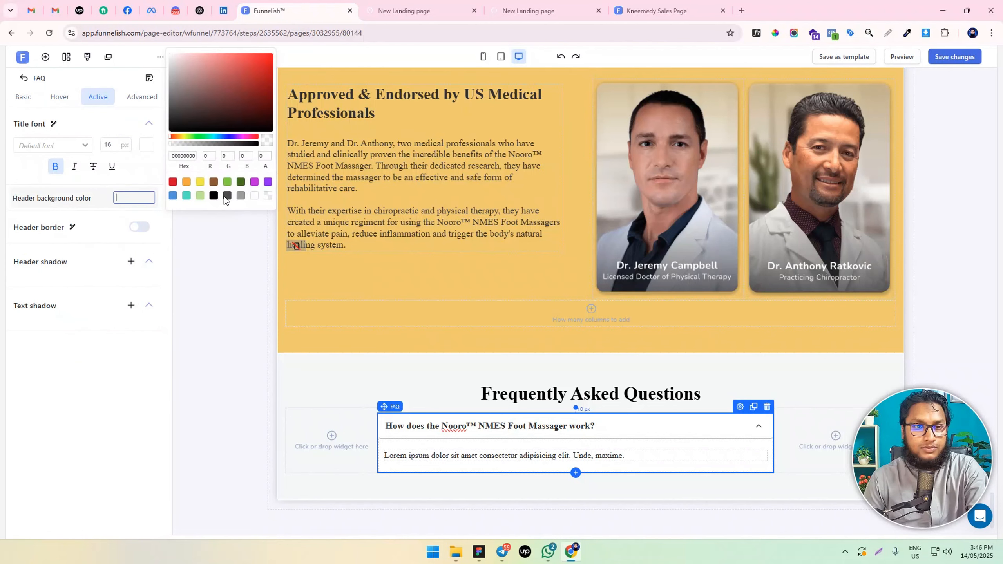
pyautogui.click(253, 196)
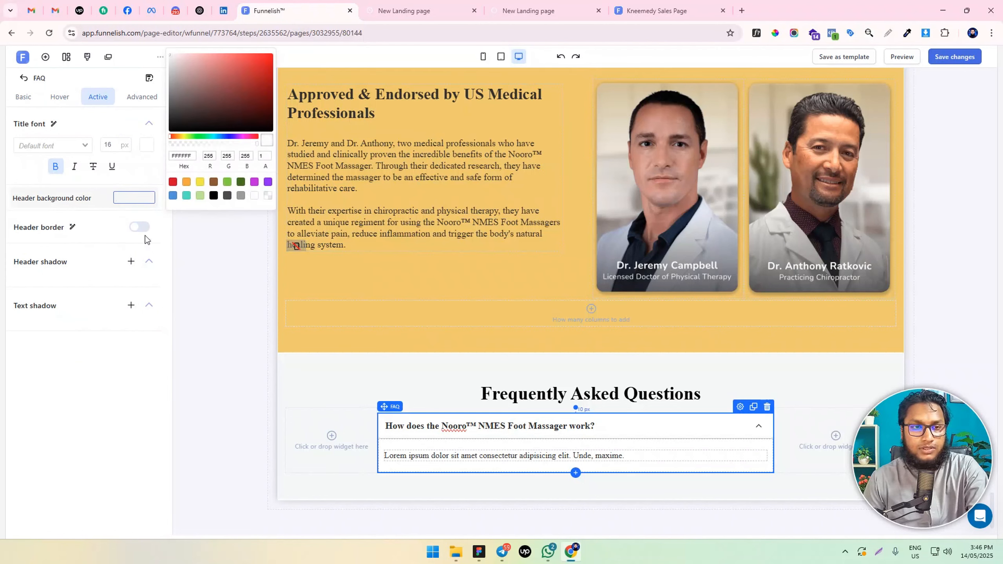
# Set the FAQ item's top and bottom padding to 10 px
pyautogui.click(141, 98)
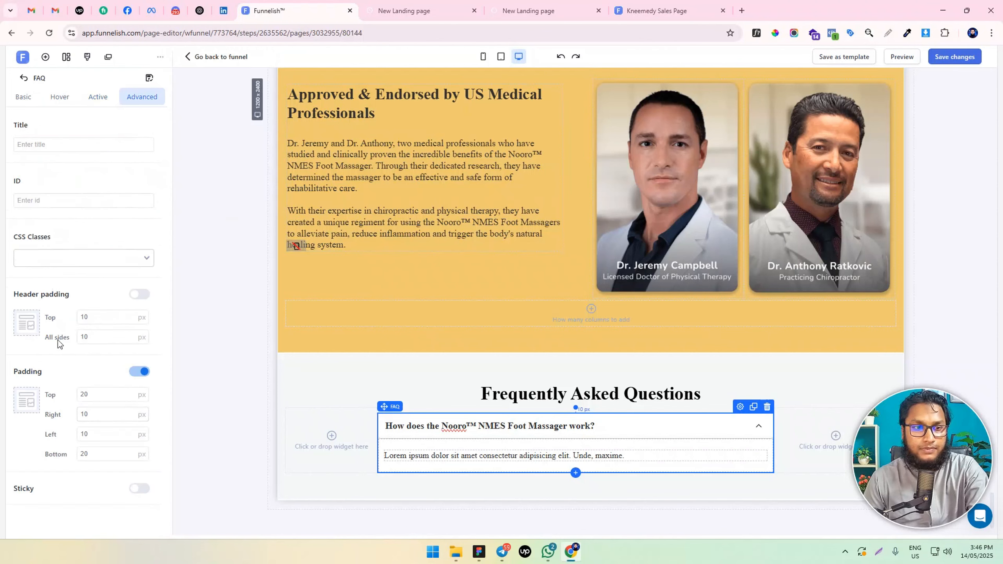
pyautogui.doubleClick(109, 397)
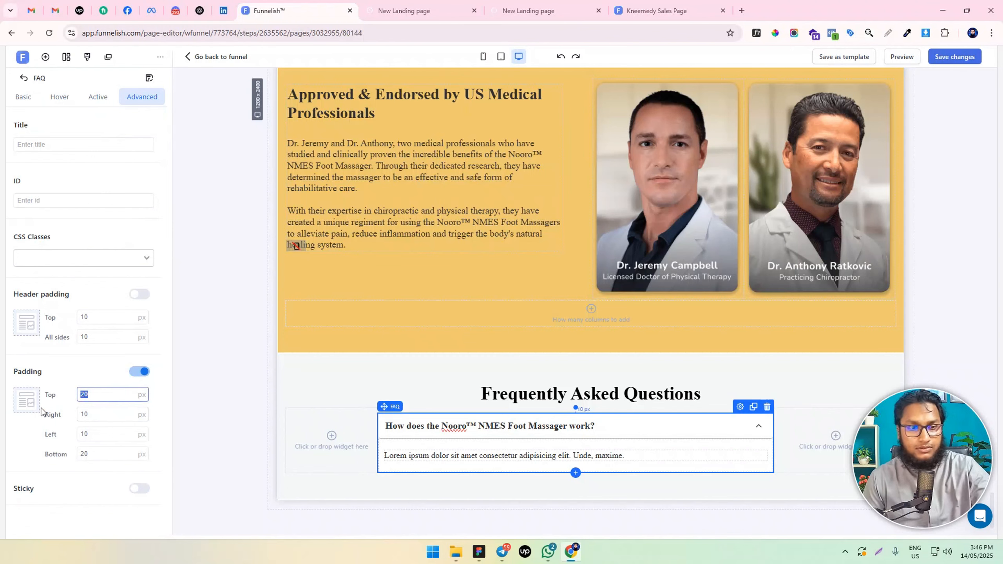
pyautogui.write('10')
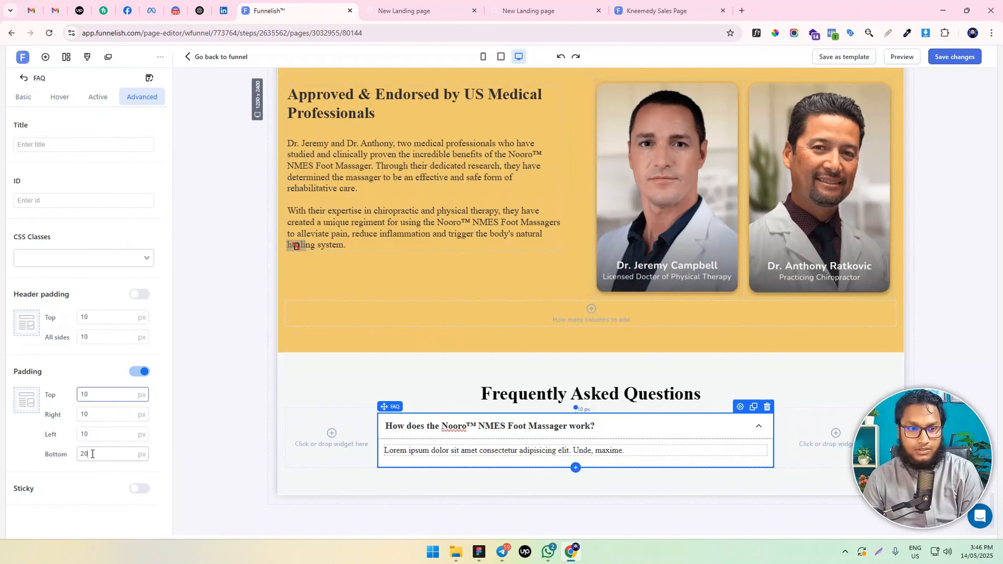
pyautogui.doubleClick(96, 454)
pyautogui.write('10')
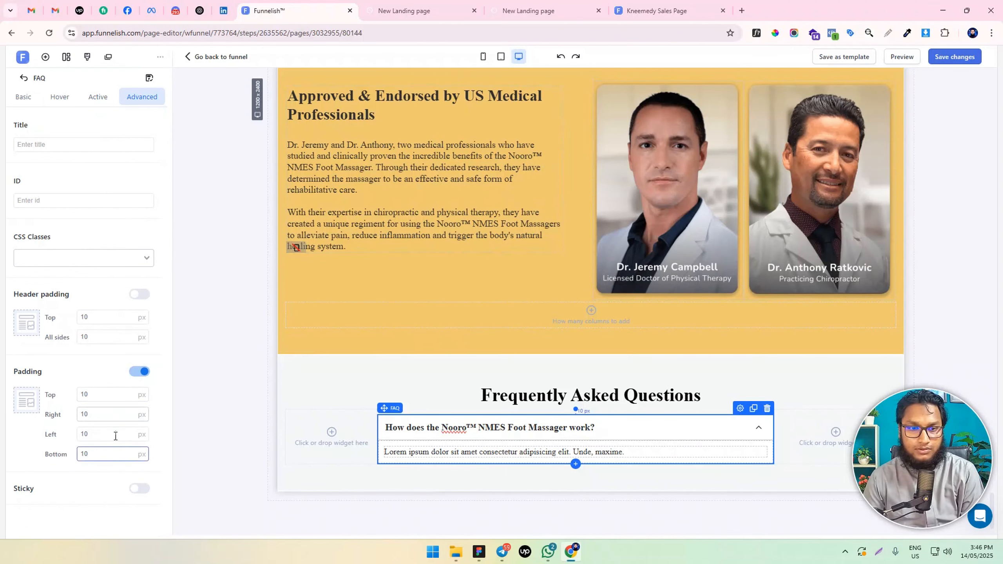
# Save the page changes and clone the collapsed FAQ item
pyautogui.click(961, 58)
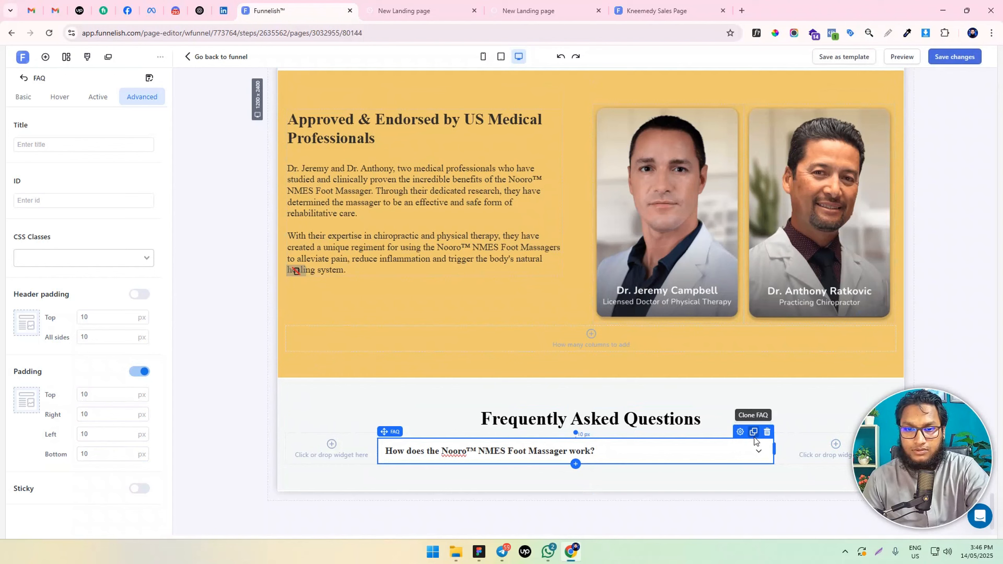
pyautogui.click(754, 433)
pyautogui.scroll(-1, 754, 439)
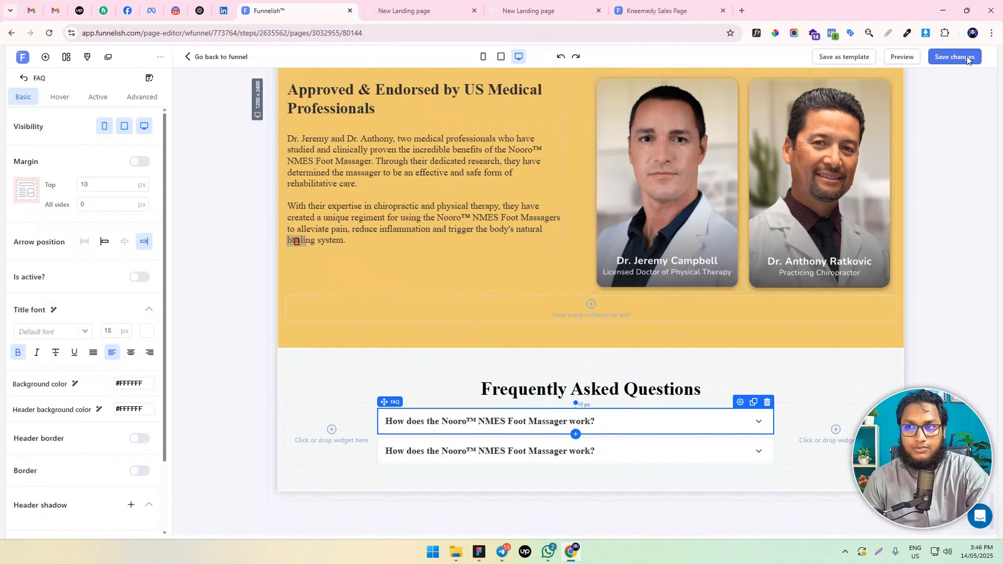
# Switch to the page preview and test expanding and collapsing the first FAQ item
pyautogui.click(404, 4)
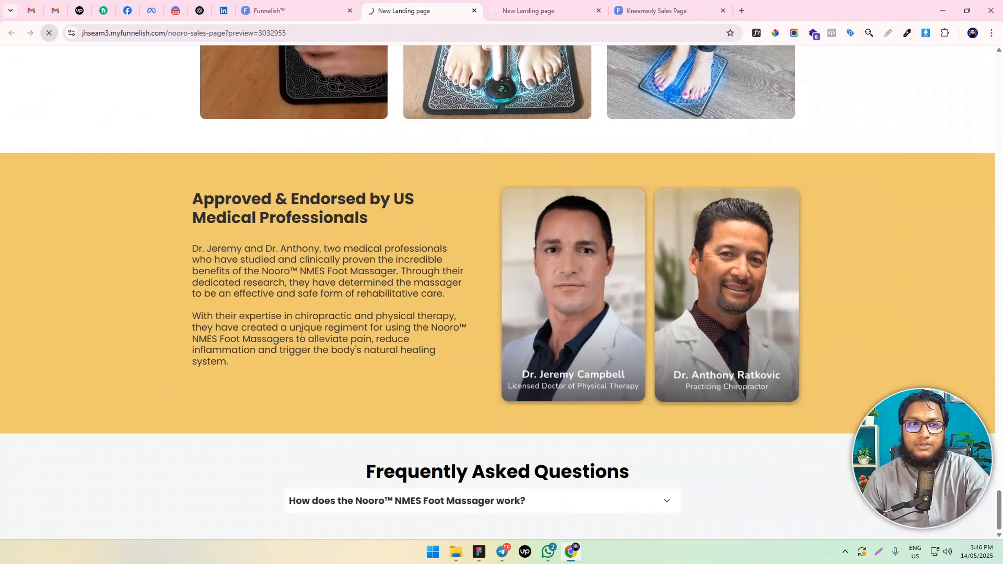
pyautogui.scroll(-5, 345, 371)
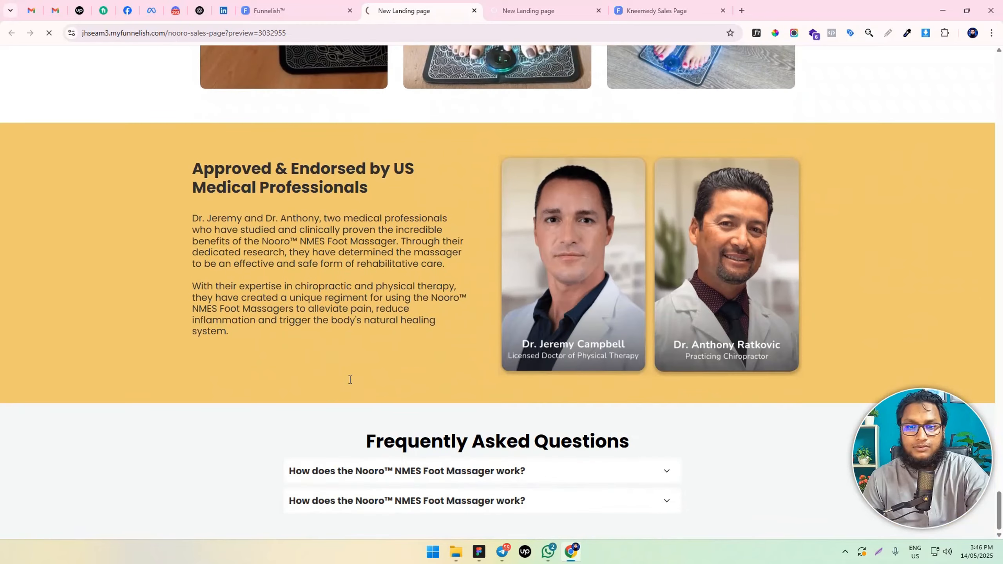
pyautogui.click(585, 473)
pyautogui.tripleClick(585, 473)
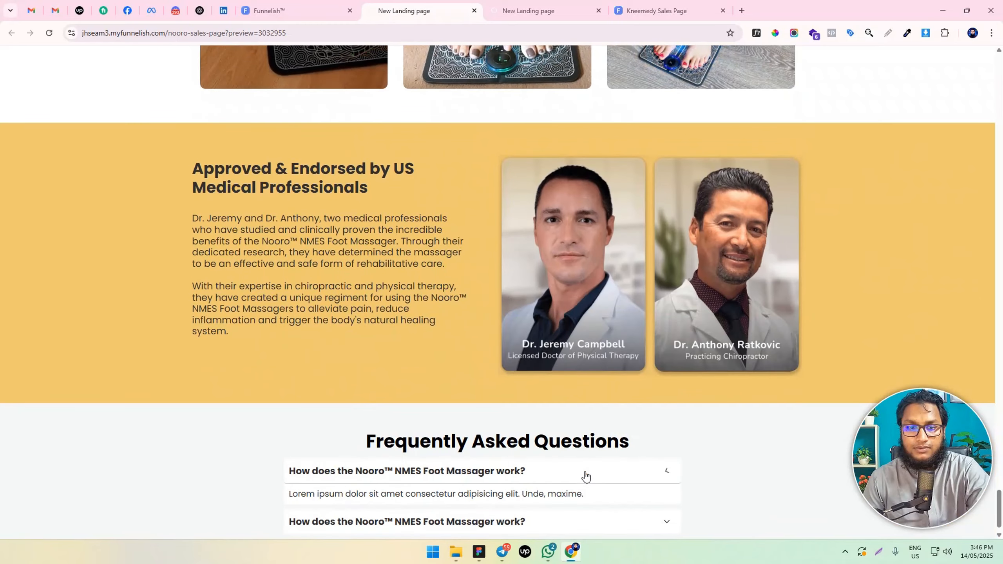
pyautogui.click(619, 487)
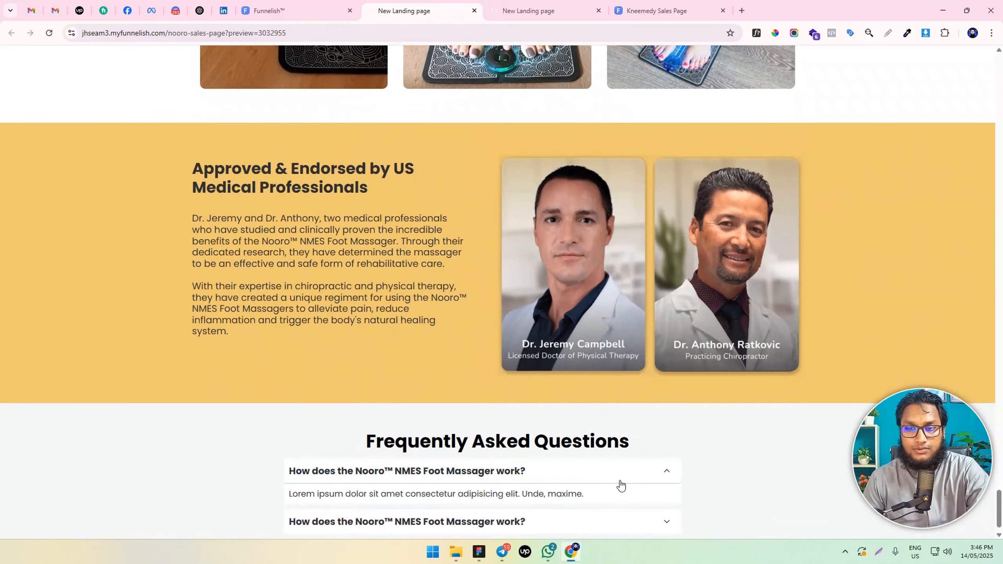
pyautogui.click(620, 485)
# Back in the page editor, clone the second FAQ item repeatedly until the section holds seven items
pyautogui.click(335, 6)
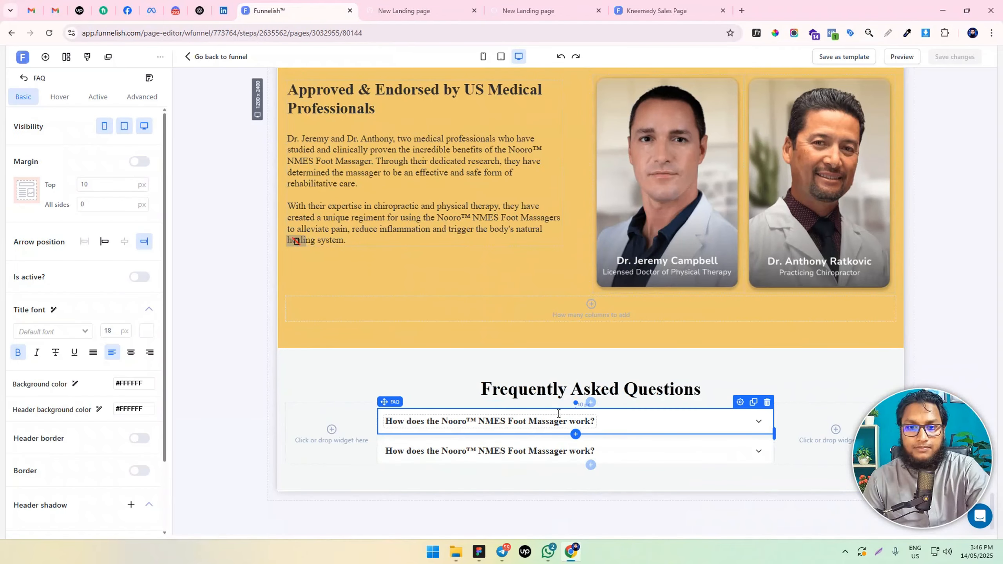
pyautogui.click(692, 448)
pyautogui.click(753, 431)
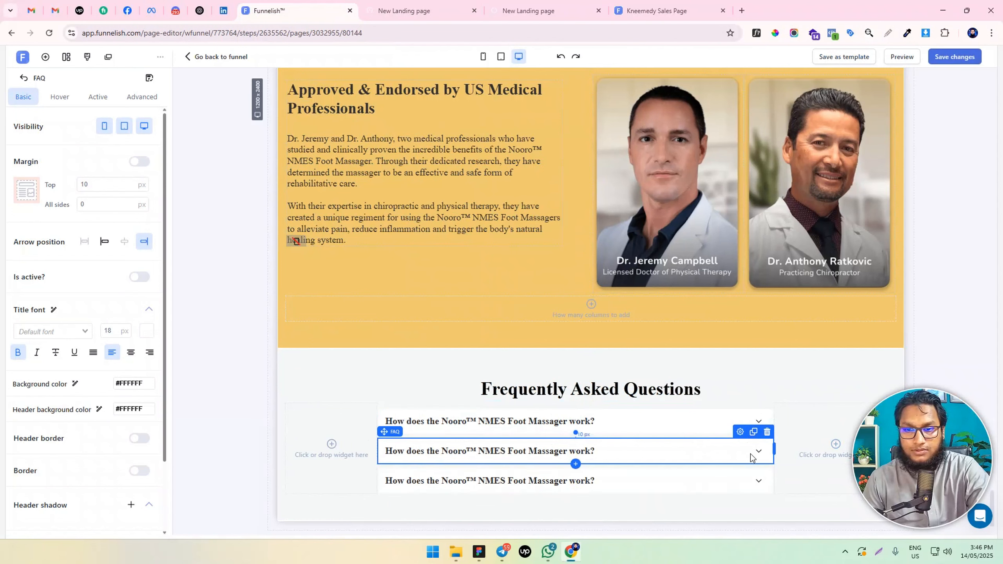
pyautogui.click(754, 433)
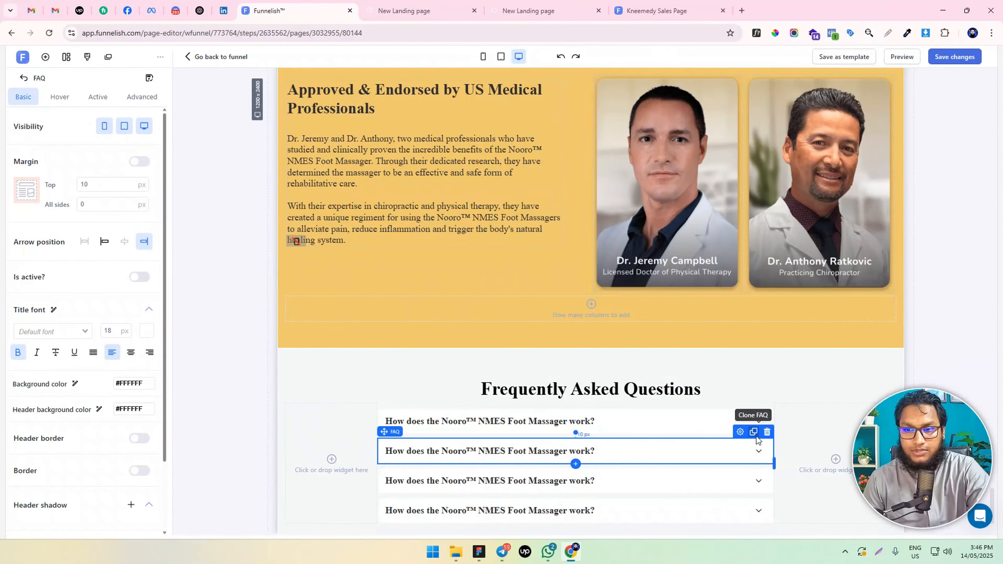
pyautogui.click(755, 433)
pyautogui.scroll(-3, 665, 451)
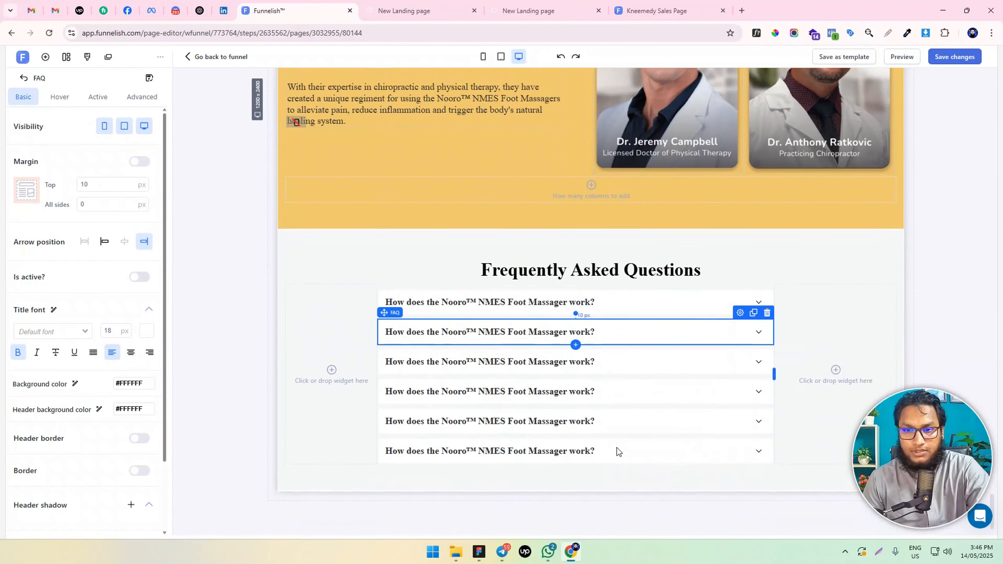
pyautogui.click(754, 316)
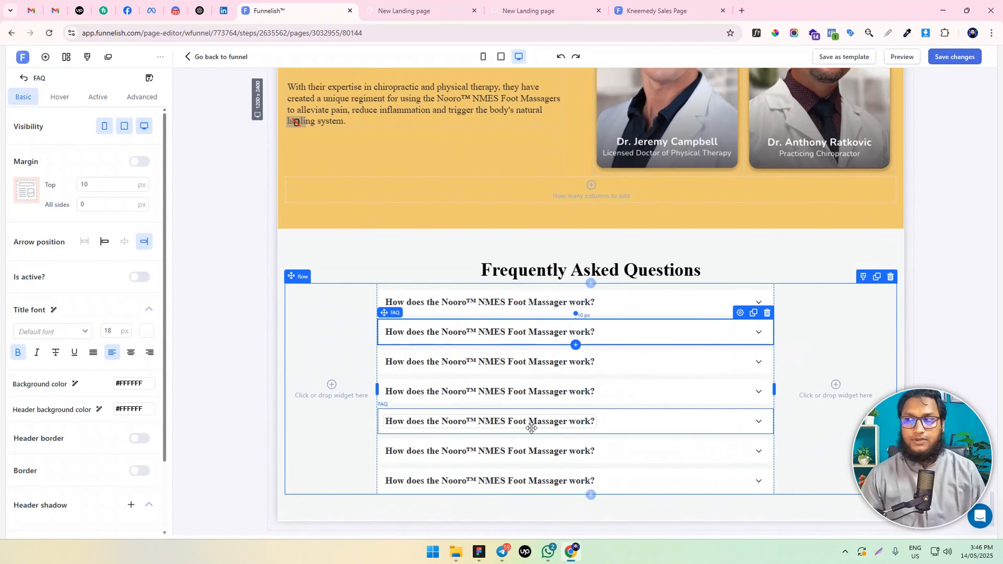
# Change the second FAQ question to "How often should I use it?" and the third to "Can I use it if I have a medical condition?"
pyautogui.hotkey('alt', 'Tab')
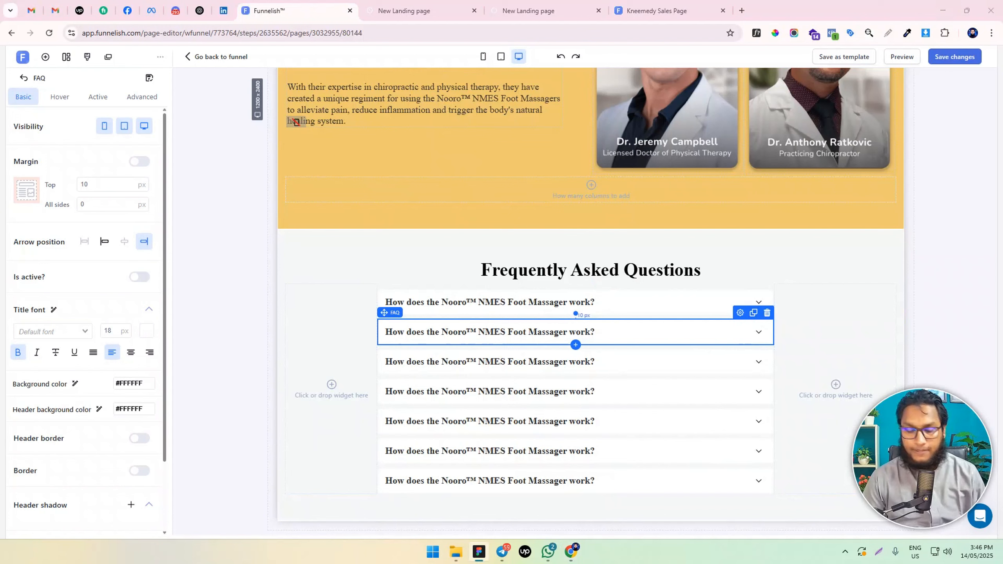
pyautogui.click(567, 332)
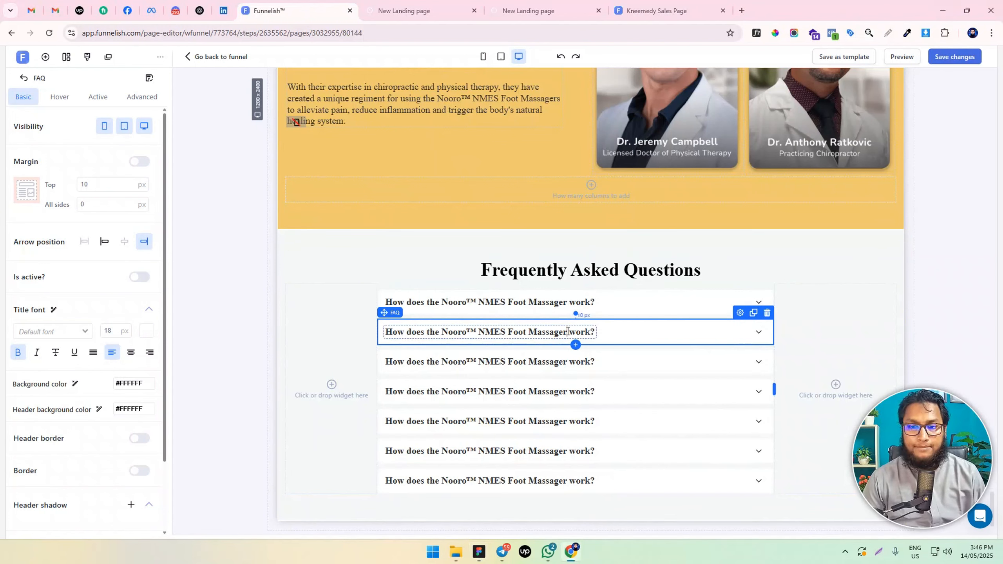
pyautogui.hotkey('ctrl', 'a')
pyautogui.write('How often should I use it?')
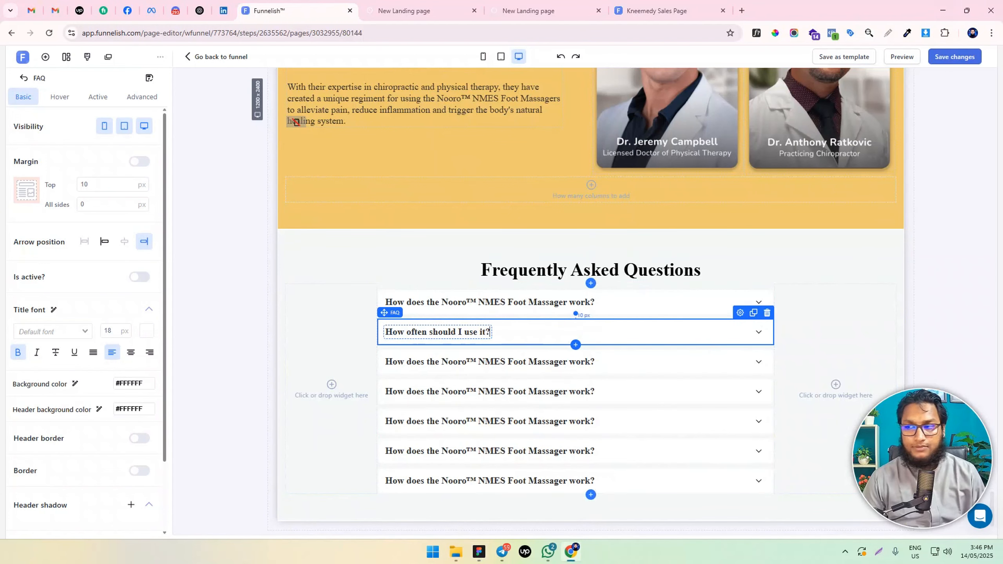
pyautogui.click(488, 362)
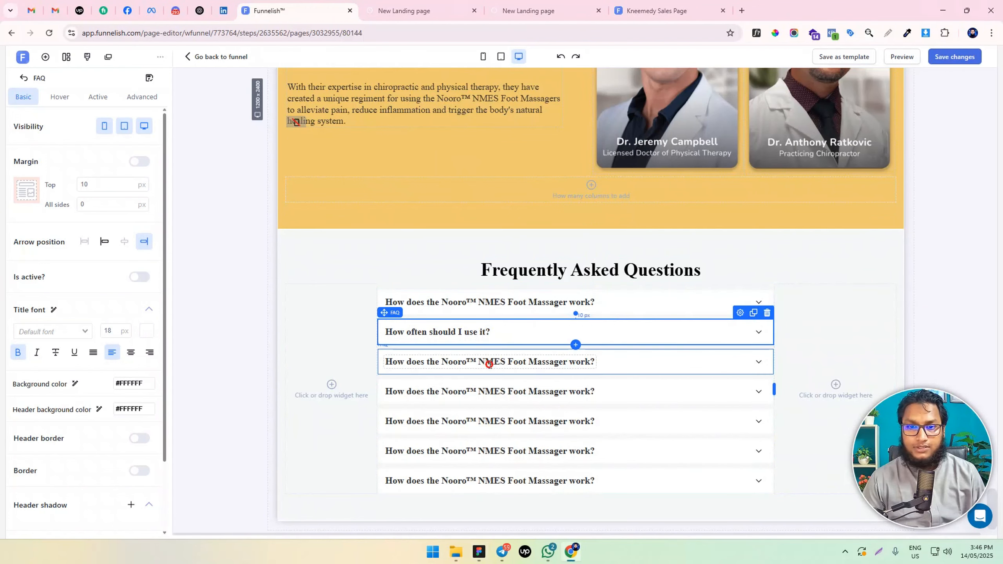
pyautogui.doubleClick(489, 363)
pyautogui.hotkey('ctrl', 'a')
pyautogui.write('Can I use it if I have a medical condition?')
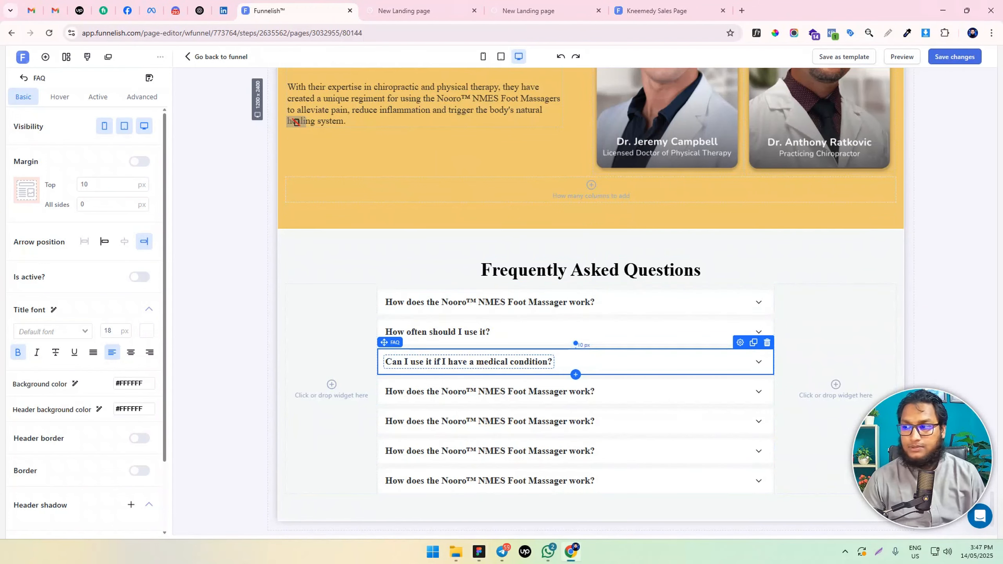
# Replace the fourth FAQ item's question with "Do I need to be barefoot to use it?" from the design file
pyautogui.hotkey('alt', 'Tab')
# Replace the fifth FAQ item's question with "Is it rechargeable?" from the design file
pyautogui.hotkey('alt', 'Tab')
pyautogui.click(491, 402)
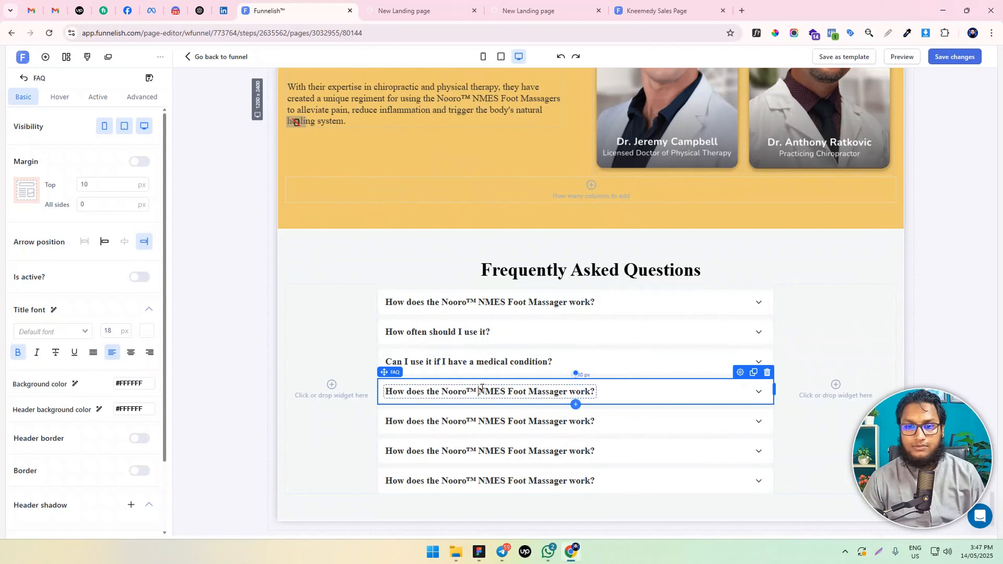
pyautogui.doubleClick(491, 402)
pyautogui.hotkey('ctrl', 'a')
pyautogui.write('Do I need to be barefoot to use it?')
pyautogui.hotkey('alt', 'Tab')
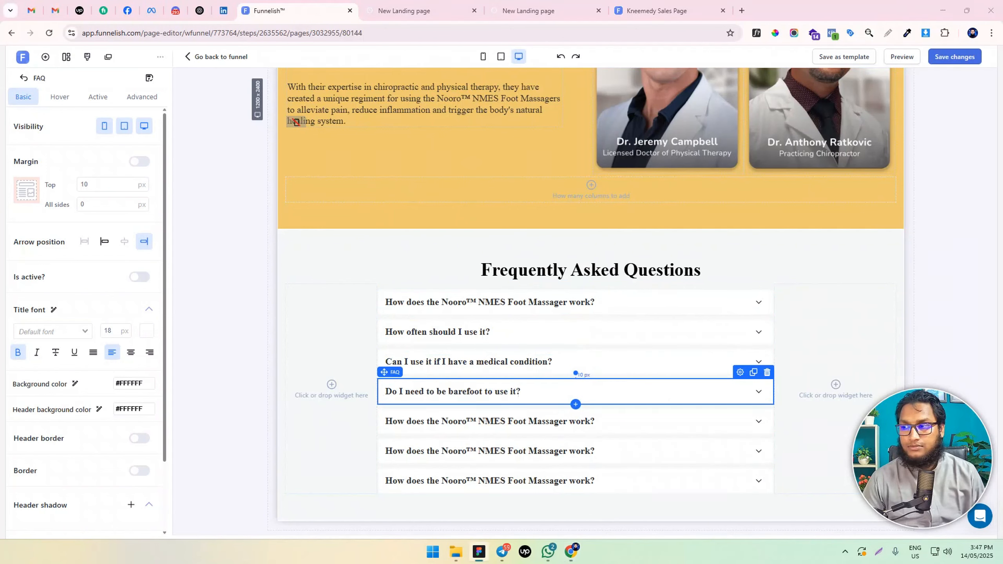
# Replace the sixth FAQ item's question with "Can I use it while watching TV or working?" from the design file
pyautogui.hotkey('alt', 'Tab')
pyautogui.click(436, 419)
pyautogui.doubleClick(440, 421)
pyautogui.hotkey('ctrl', 'a')
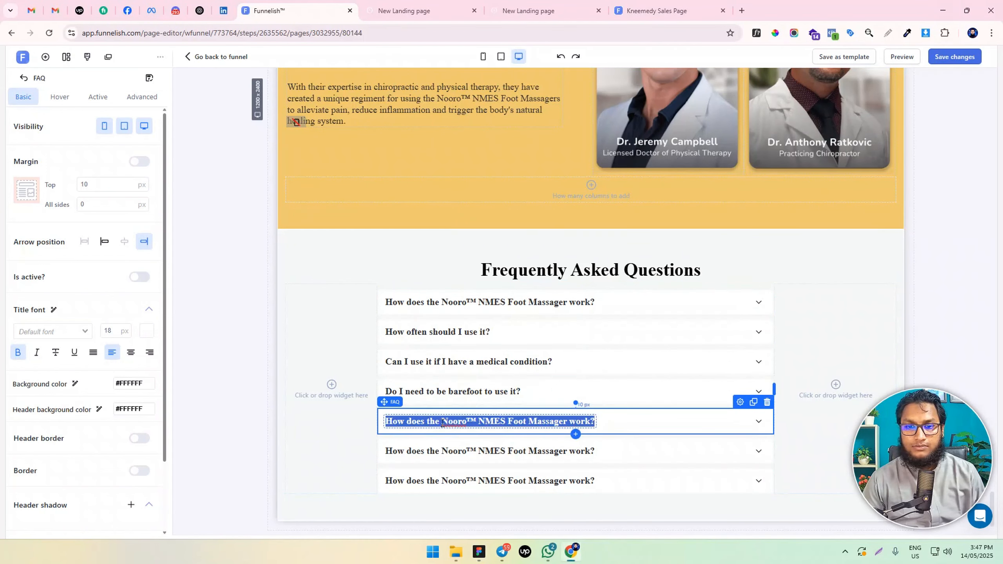
pyautogui.write('Is it rechargeable?')
pyautogui.hotkey('alt', 'Tab')
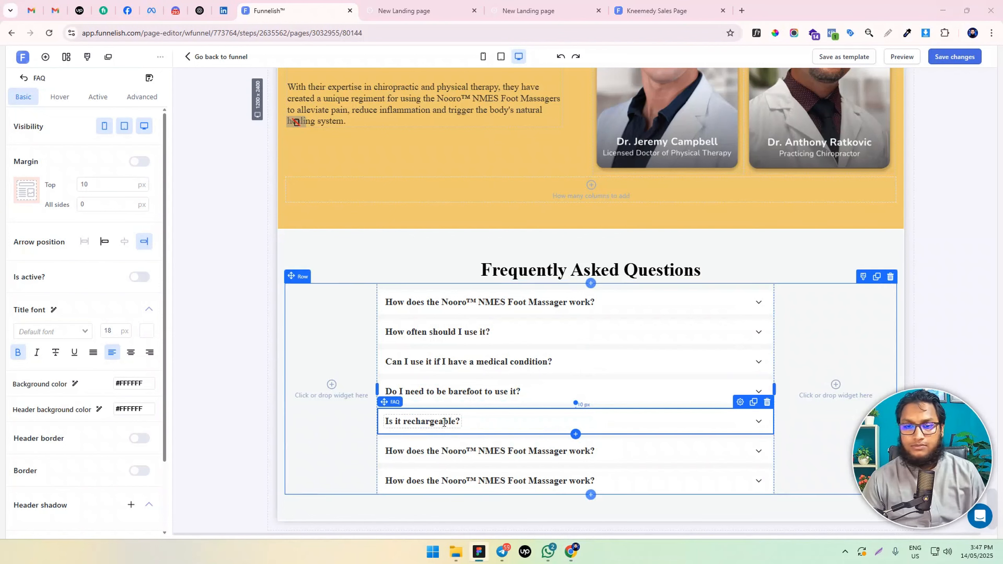
pyautogui.click(422, 454)
pyautogui.doubleClick(422, 454)
pyautogui.hotkey('ctrl', 'a')
pyautogui.write('Can I use it while watching TV or working?')
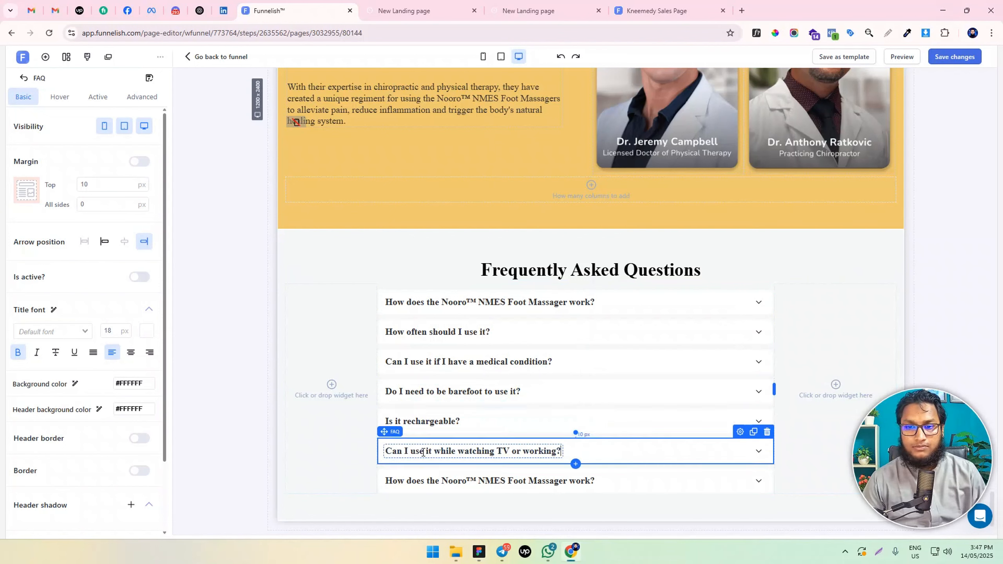
# Replace the seventh FAQ item's question with "Does it help with neuropathy?" and clone that item
pyautogui.click(433, 480)
pyautogui.doubleClick(433, 479)
pyautogui.hotkey('ctrl', 'a')
pyautogui.write('Does it help with neuropathy?')
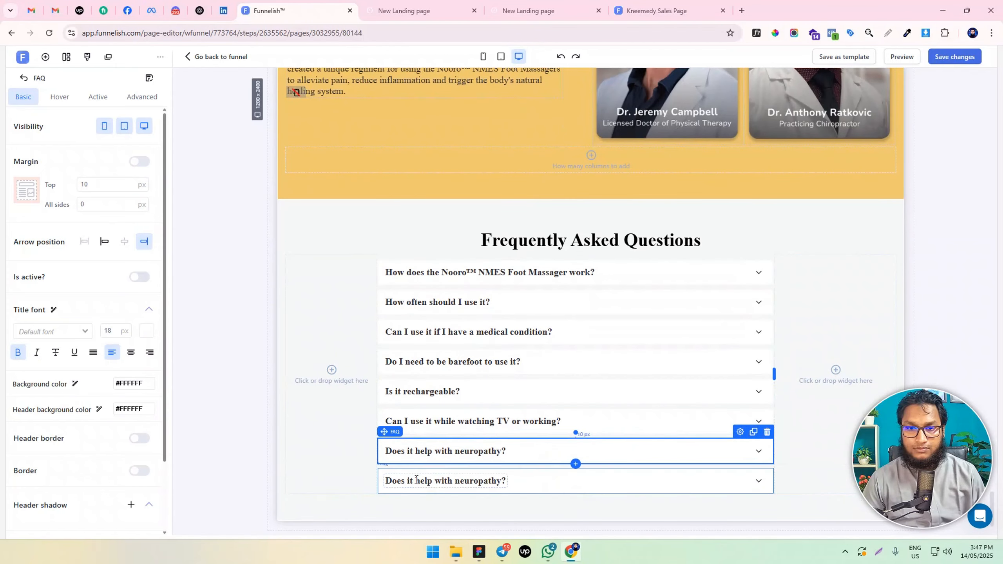
# Change the cloned last FAQ item's question to "What's included in the treatment kit?" and save the page
pyautogui.click(436, 480)
pyautogui.hotkey('ctrl', 'a')
pyautogui.write('What’s included in the treatment kit?')
pyautogui.click(340, 455)
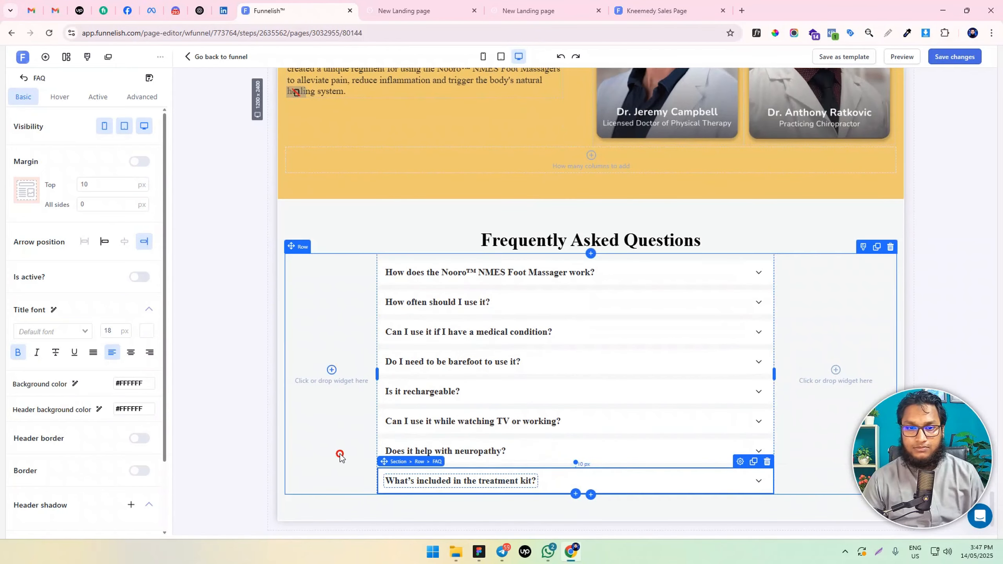
pyautogui.hotkey('ctrl', 's')
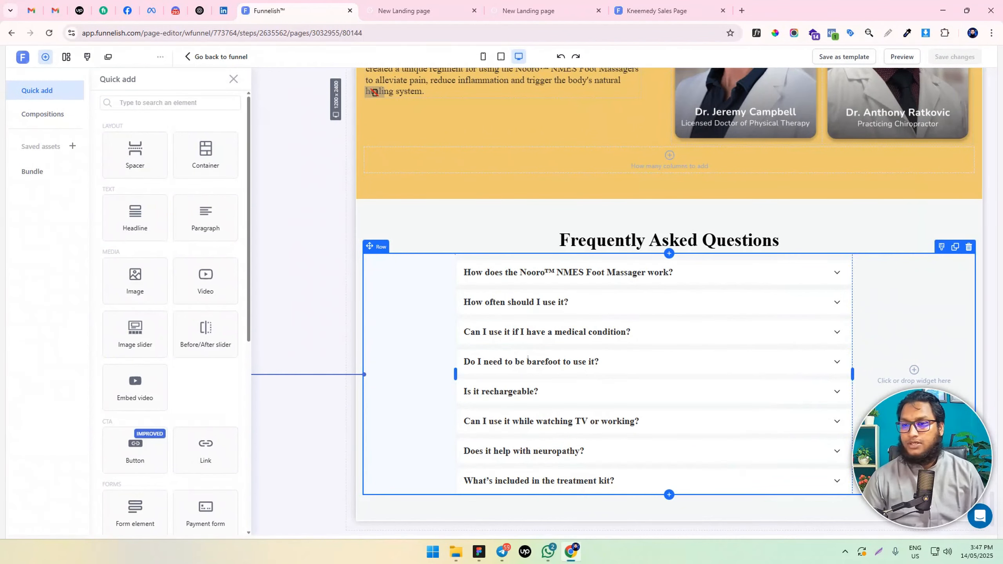
# Add a full-width section with a single-column row below the Frequently Asked Questions section
pyautogui.click(374, 230)
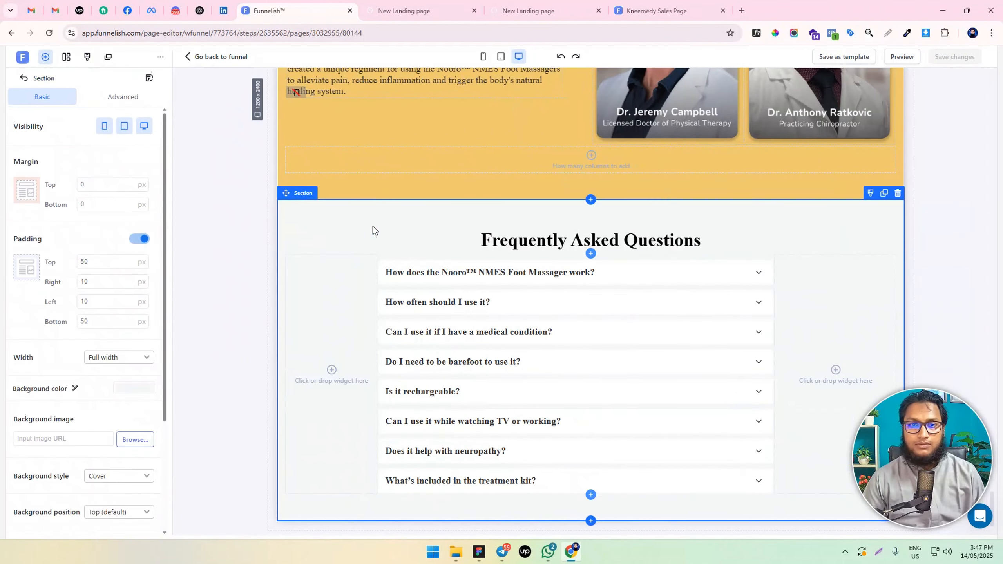
pyautogui.scroll(-1, 417, 421)
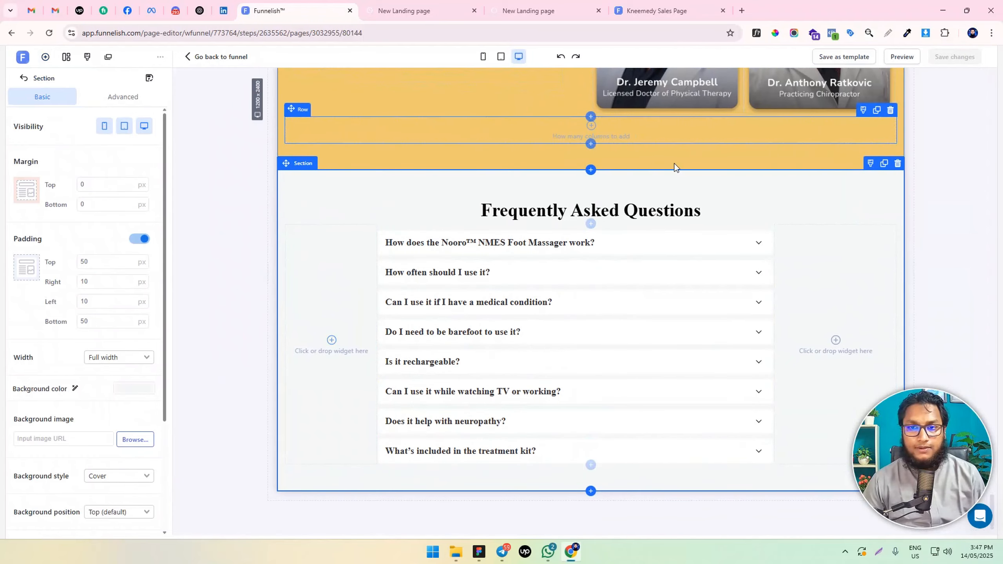
pyautogui.click(590, 491)
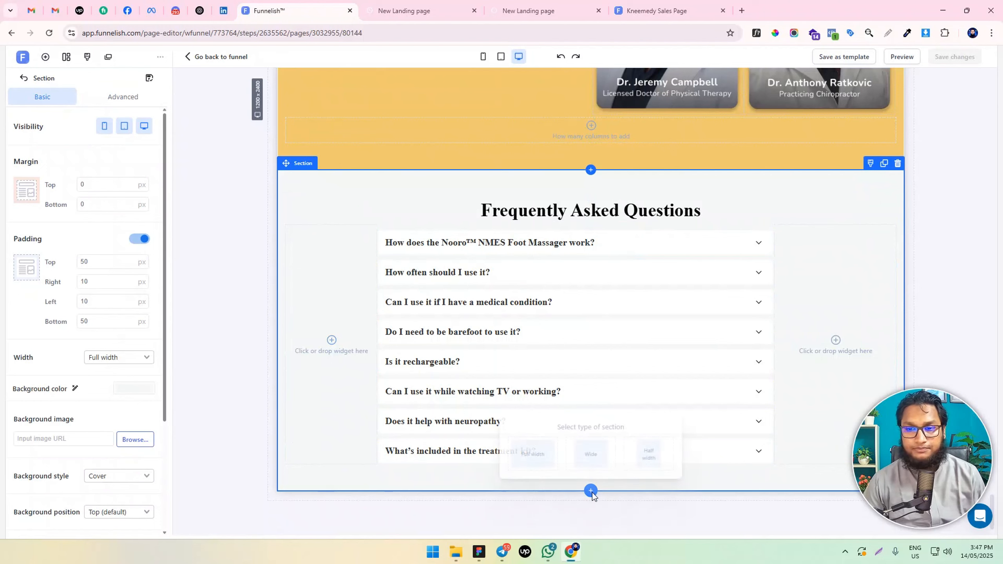
pyautogui.click(535, 456)
pyautogui.click(586, 505)
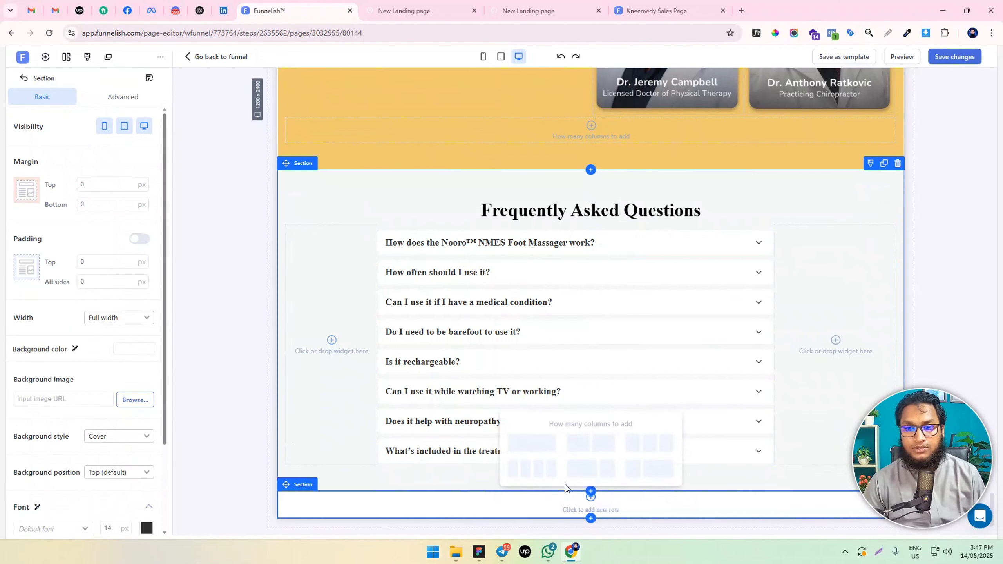
pyautogui.click(531, 442)
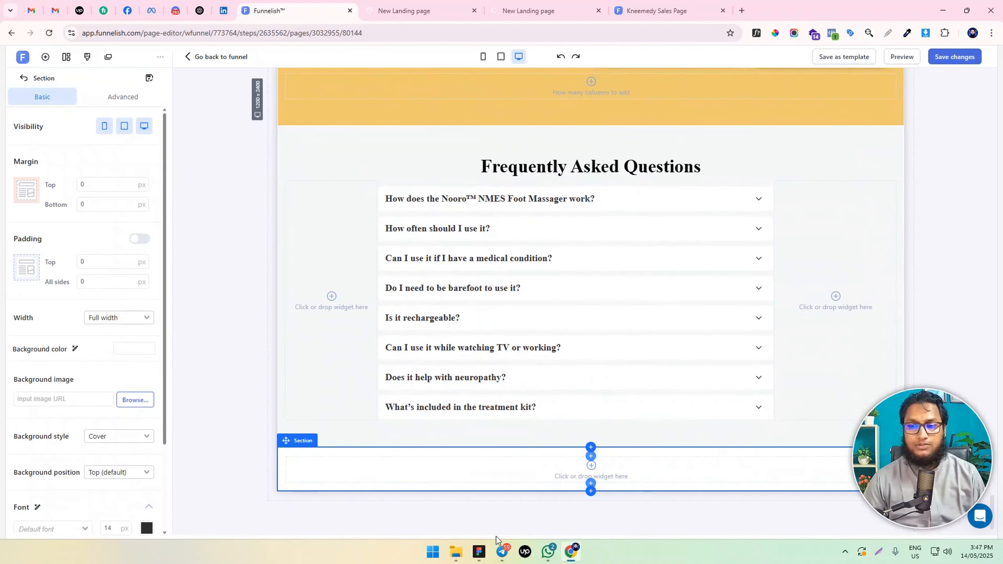
# Set the new bottom section's background color to the dark green from the design file
pyautogui.click(479, 551)
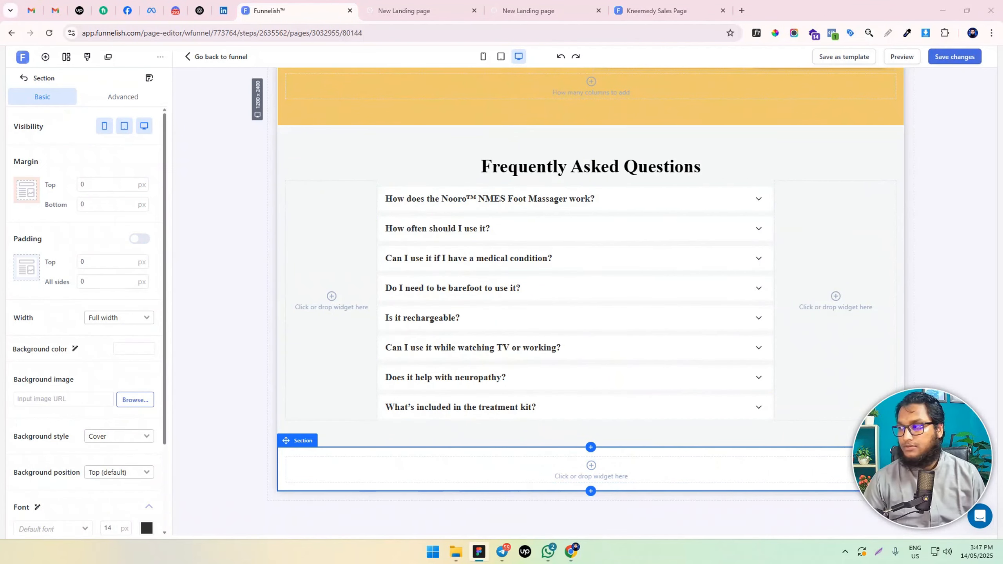
pyautogui.click(134, 348)
pyautogui.write('#56766B')
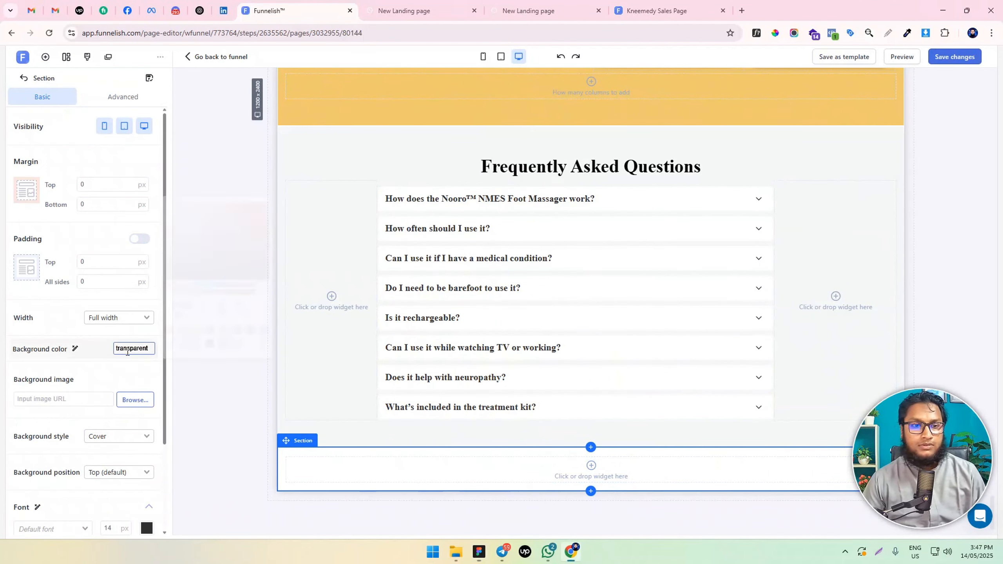
pyautogui.click(192, 406)
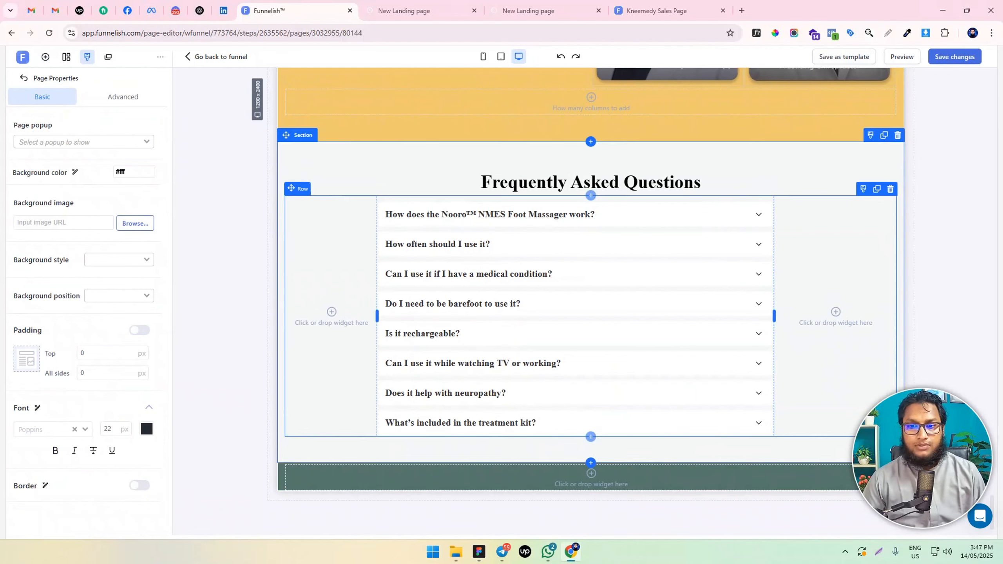
# Add an image widget to the dark green section's row and set its top margin to 0 px
pyautogui.hotkey('alt', 'Tab')
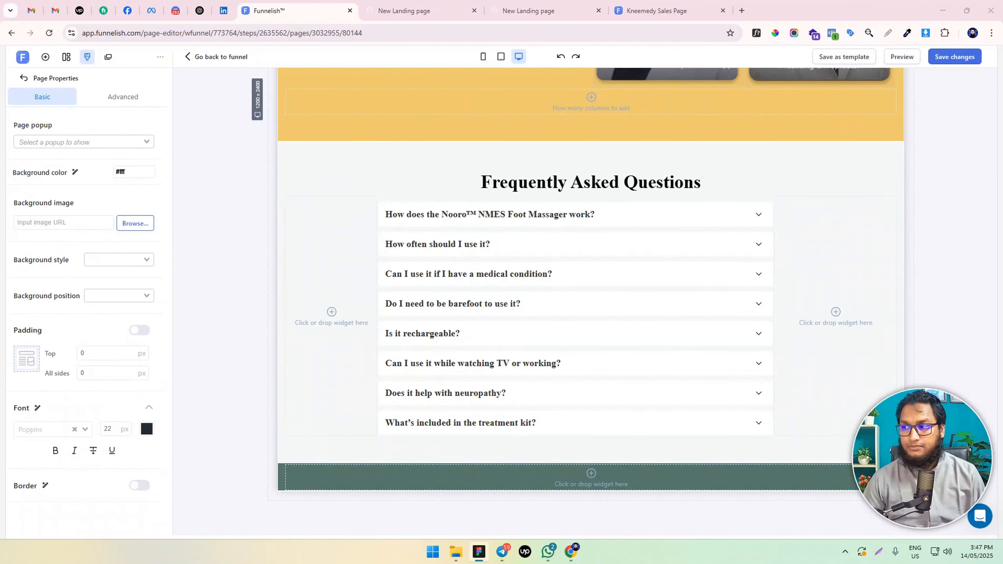
pyautogui.click(622, 481)
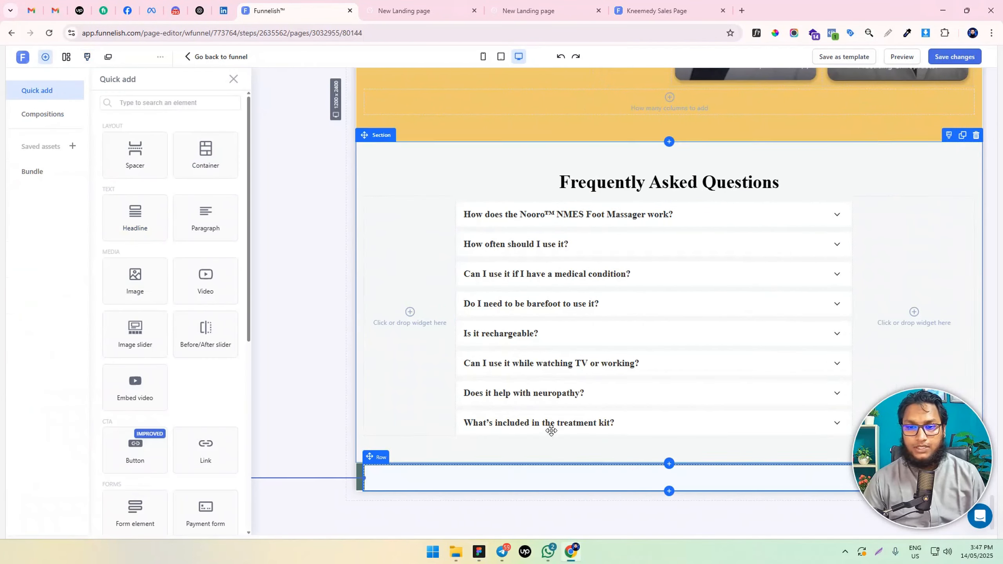
pyautogui.click(152, 282)
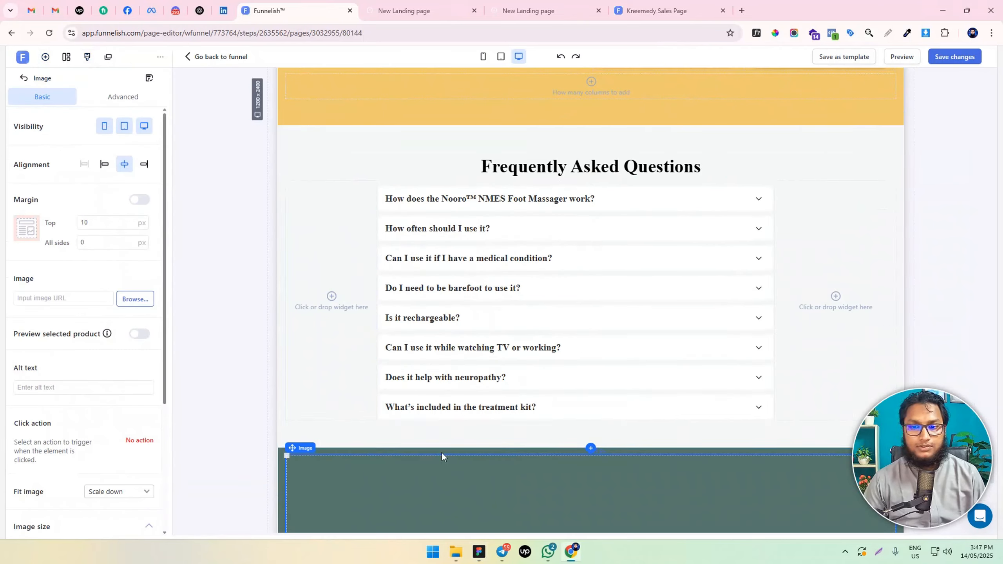
pyautogui.moveTo(99, 222); pyautogui.dragTo(26, 229)
pyautogui.write('0')
# Assign an existing picture from the image library to the image widget in the dark green section
pyautogui.click(133, 299)
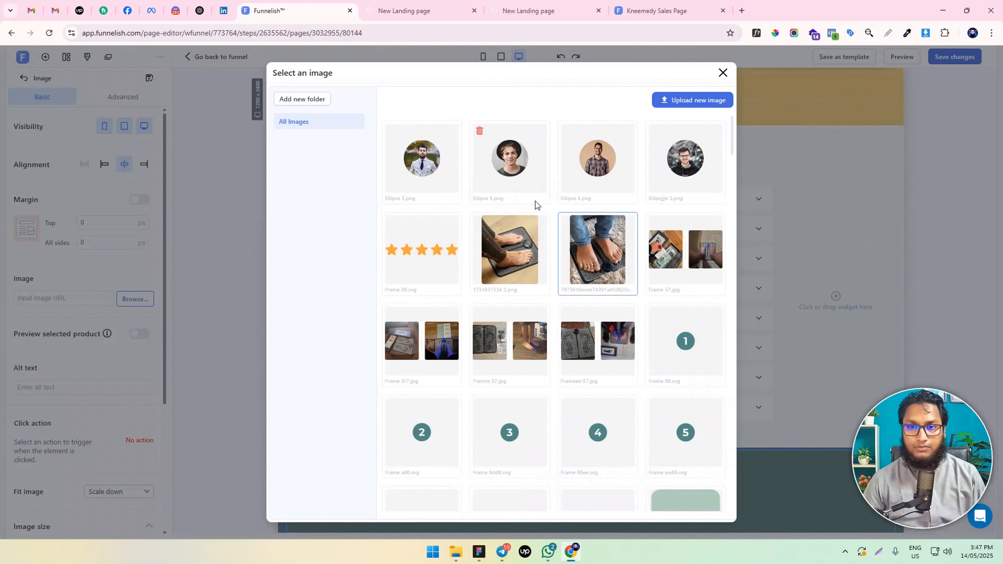
pyautogui.scroll(-1, 637, 322)
pyautogui.scroll(-5, 638, 321)
pyautogui.click(672, 240)
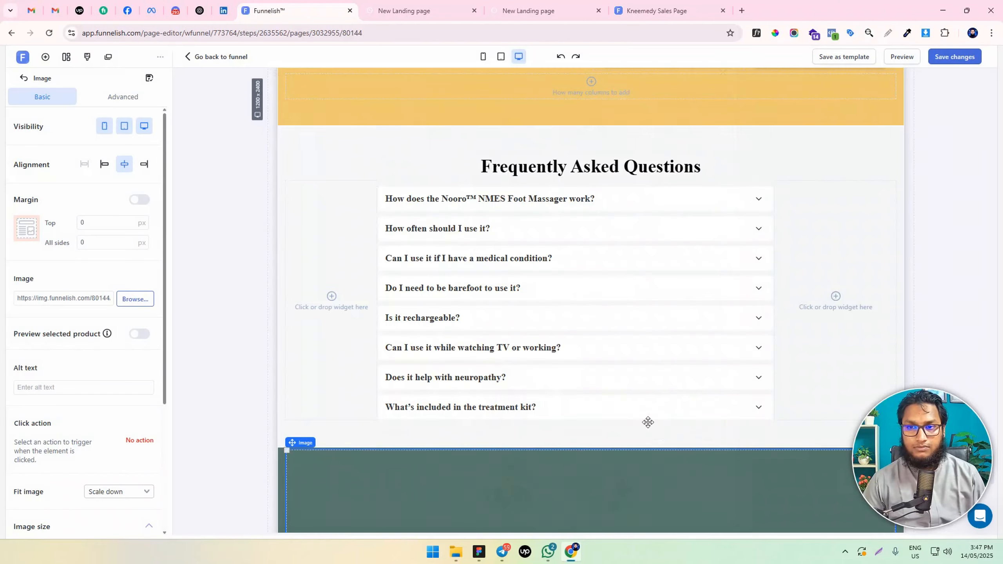
# Set the maximum width of the logo image in the dark green section to 150 px
pyautogui.scroll(-5, 631, 390)
pyautogui.scroll(-5, 64, 312)
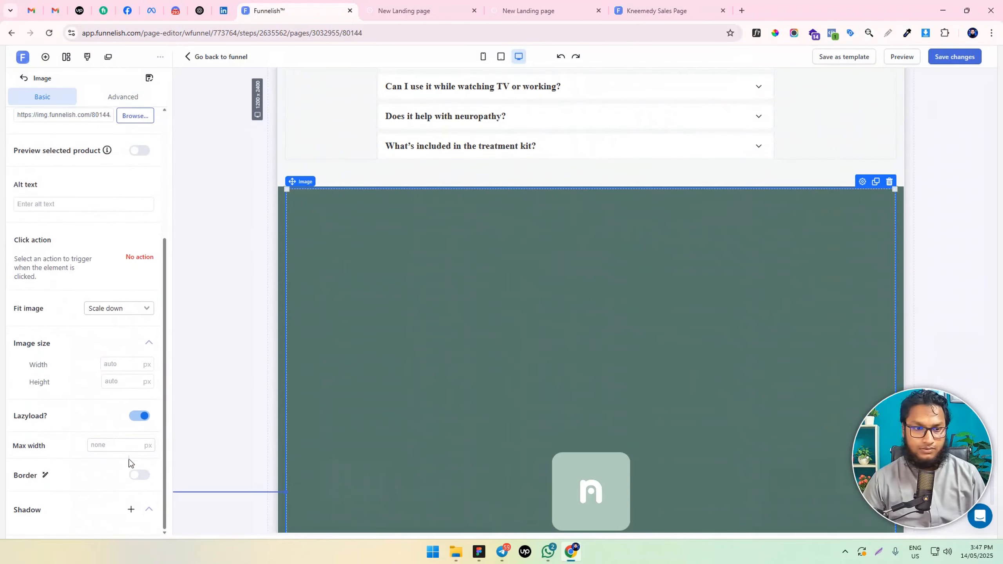
pyautogui.click(117, 445)
pyautogui.write('160')
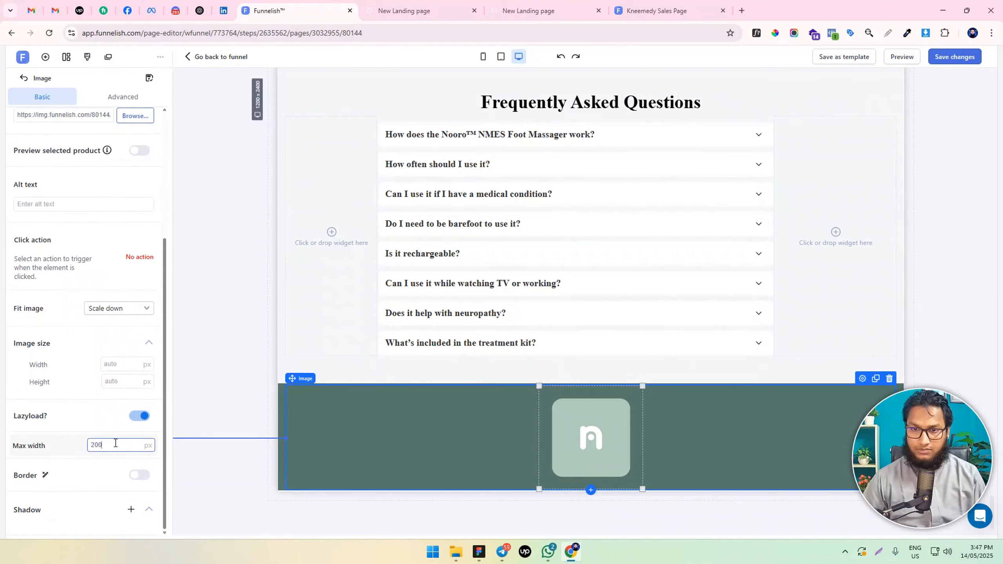
pyautogui.press('BackSpace')
pyautogui.press('BackSpace')
pyautogui.write('50')
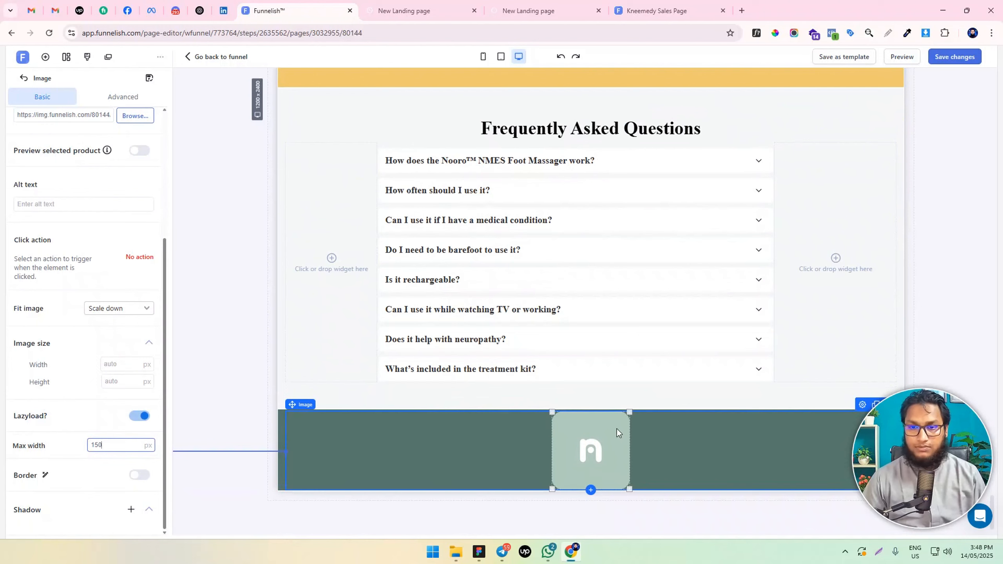
# Duplicate the doctors' description paragraph from the yellow section and move the copy into the dark green section, below the logo image
pyautogui.hotkey('alt', 'Tab')
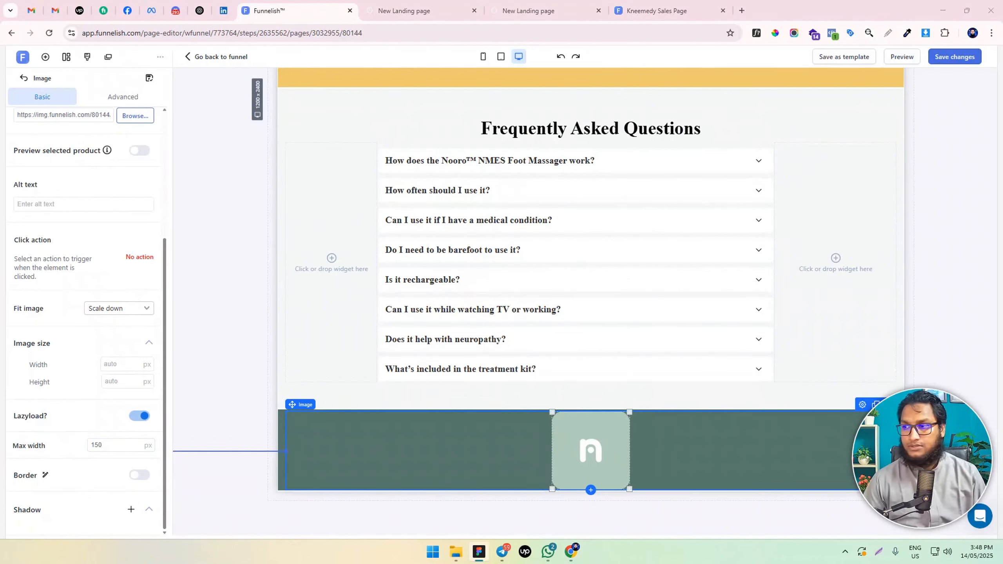
pyautogui.scroll(5, 604, 298)
pyautogui.click(526, 151)
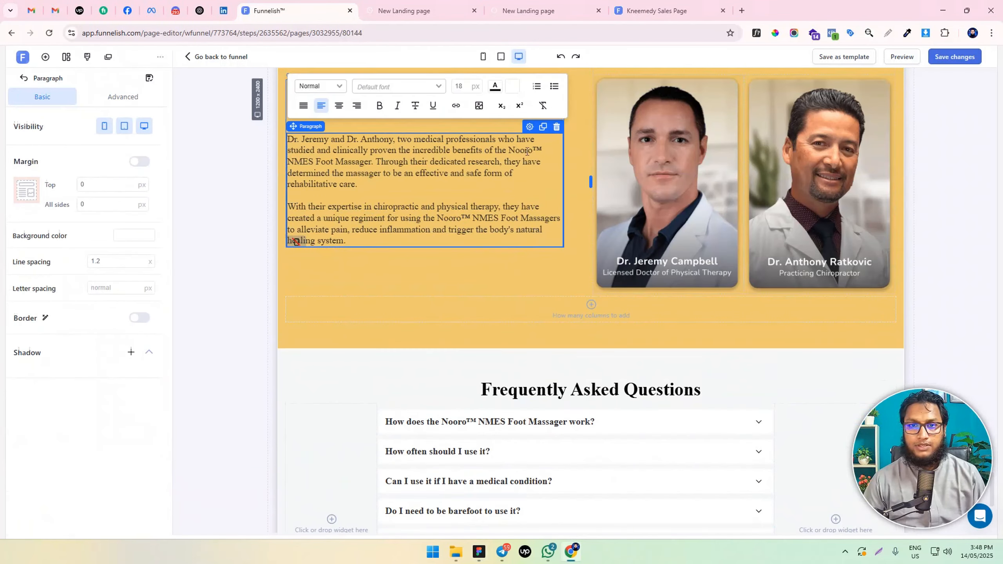
pyautogui.click(543, 127)
pyautogui.scroll(-3, 501, 170)
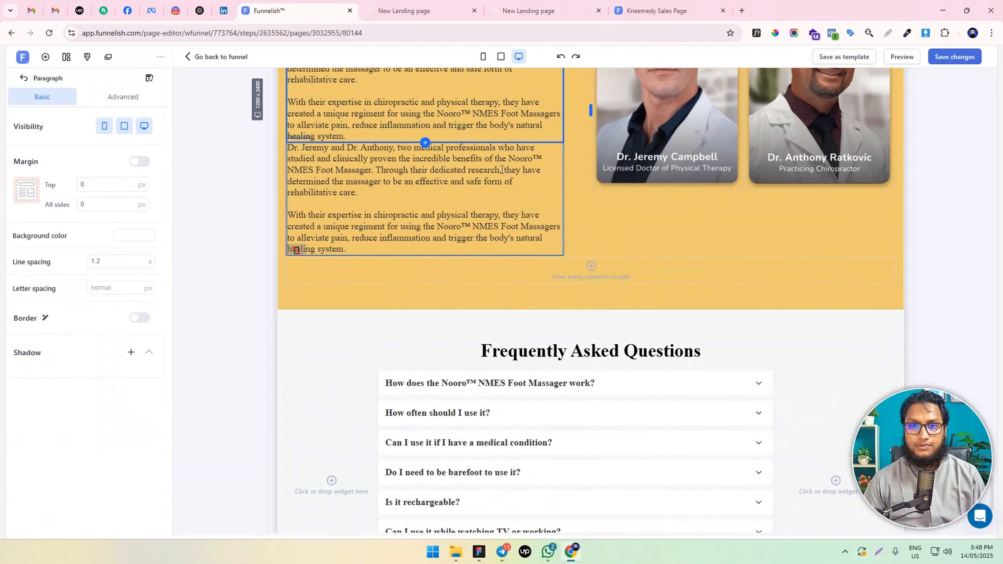
pyautogui.scroll(3, 485, 155)
pyautogui.moveTo(533, 127); pyautogui.dragTo(746, 420)
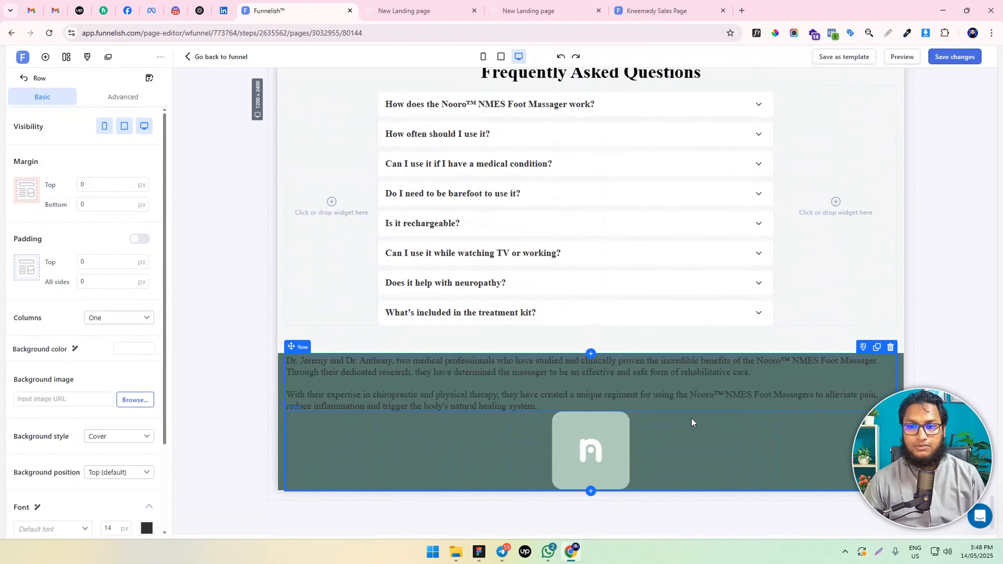
pyautogui.moveTo(587, 424); pyautogui.dragTo(596, 378)
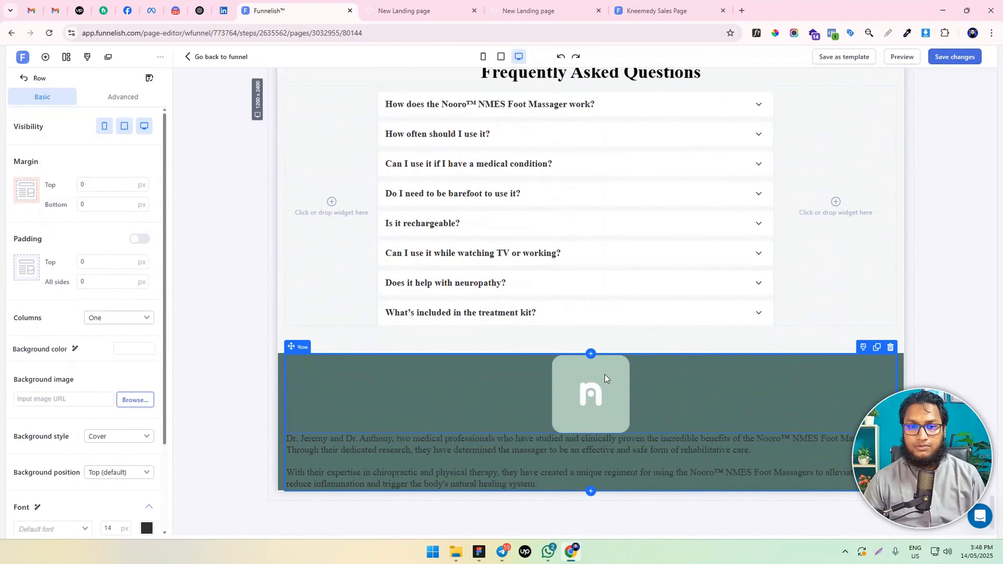
# Replace the copied paragraph's text with the MEDICAL & HEALTH DISCLAIMER text from the design file and color it white
pyautogui.click(488, 453)
pyautogui.hotkey('ctrl', 'a')
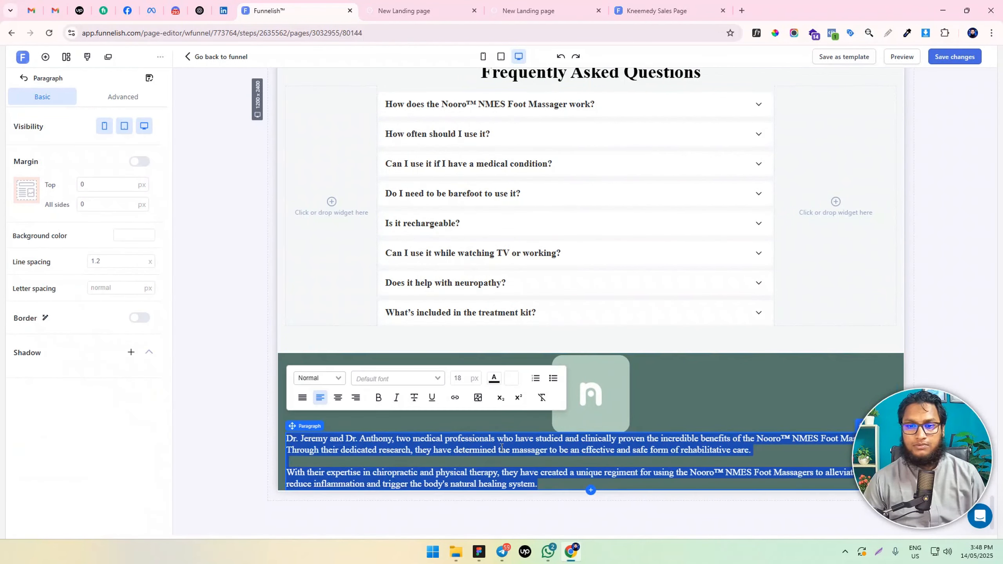
pyautogui.hotkey('ctrl', 'v')
pyautogui.hotkey('ctrl', 'a')
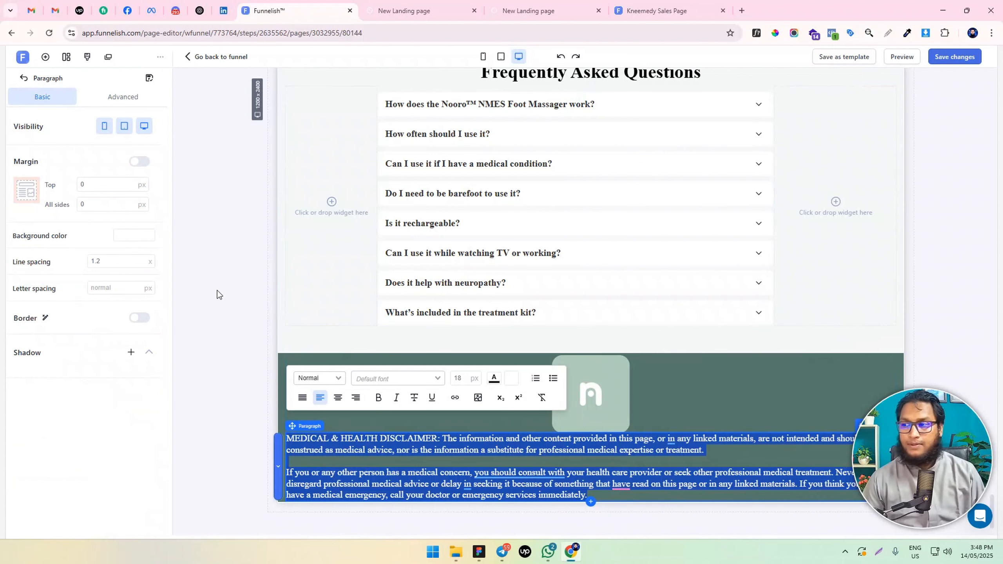
pyautogui.click(493, 379)
pyautogui.click(578, 355)
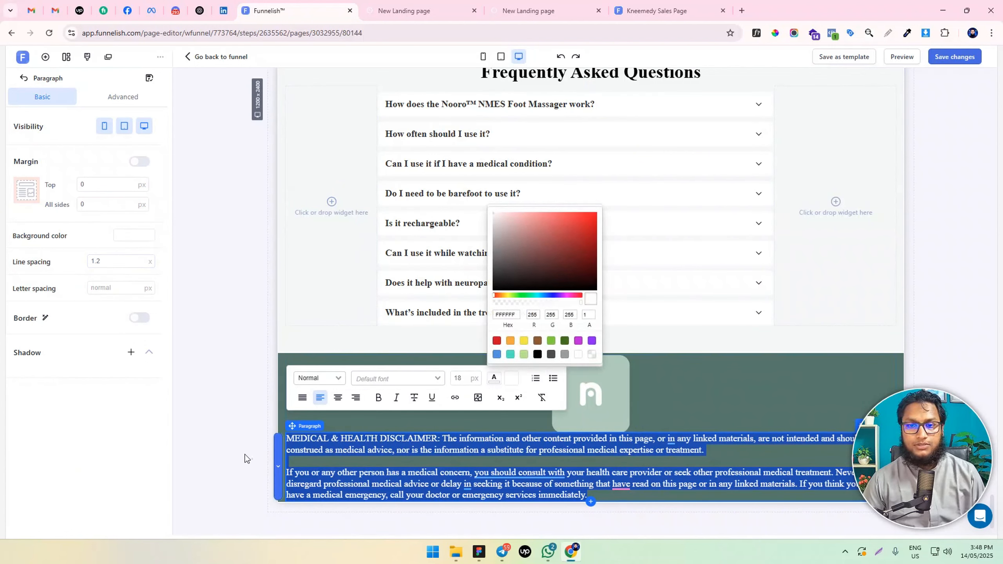
pyautogui.click(217, 414)
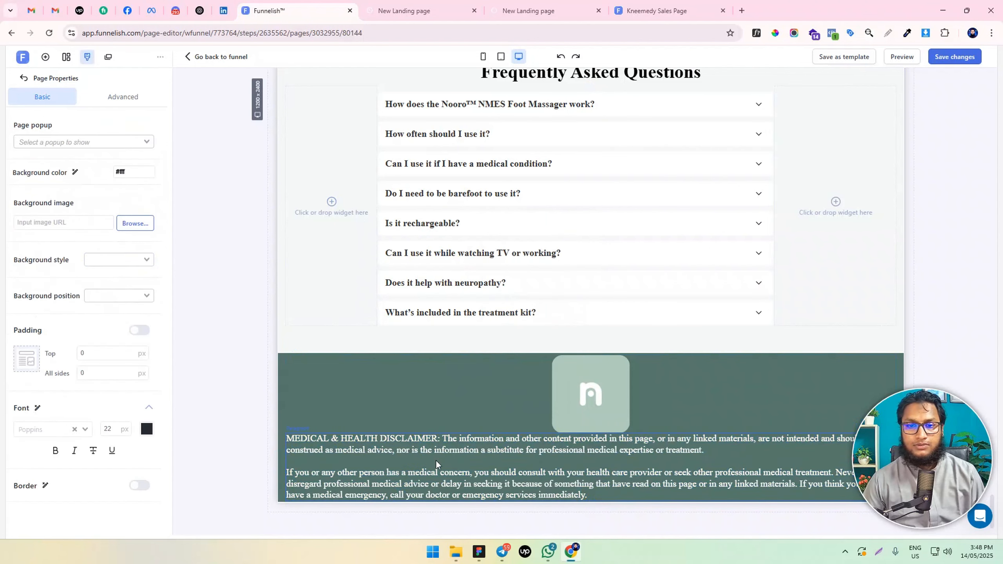
# Set the disclaimer paragraph's top margin to 20 px
pyautogui.click(437, 472)
pyautogui.click(80, 182)
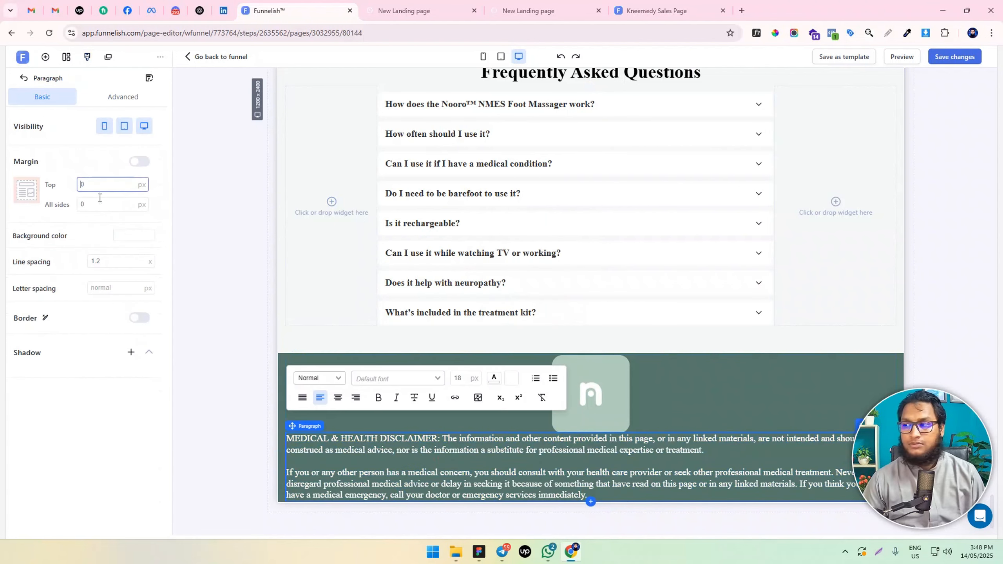
pyautogui.write('2')
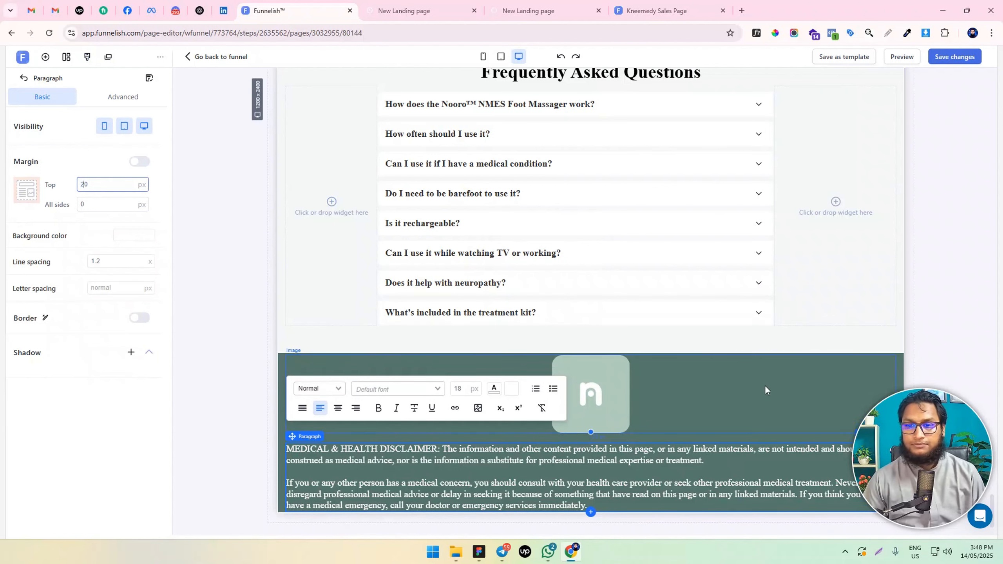
pyautogui.scroll(-1, 675, 427)
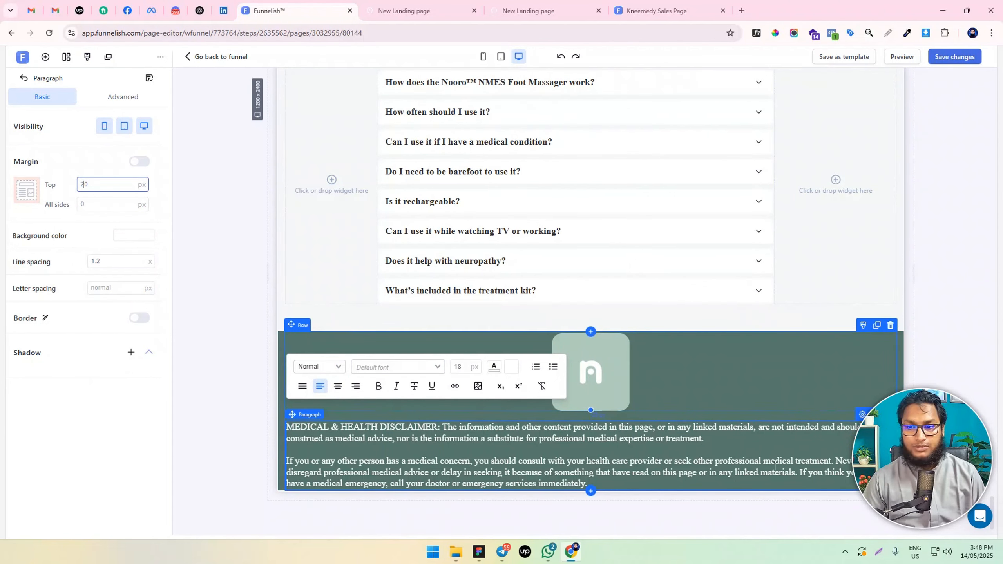
# Add a row with three equal columns below the disclaimer paragraph in the dark green section
pyautogui.click(45, 56)
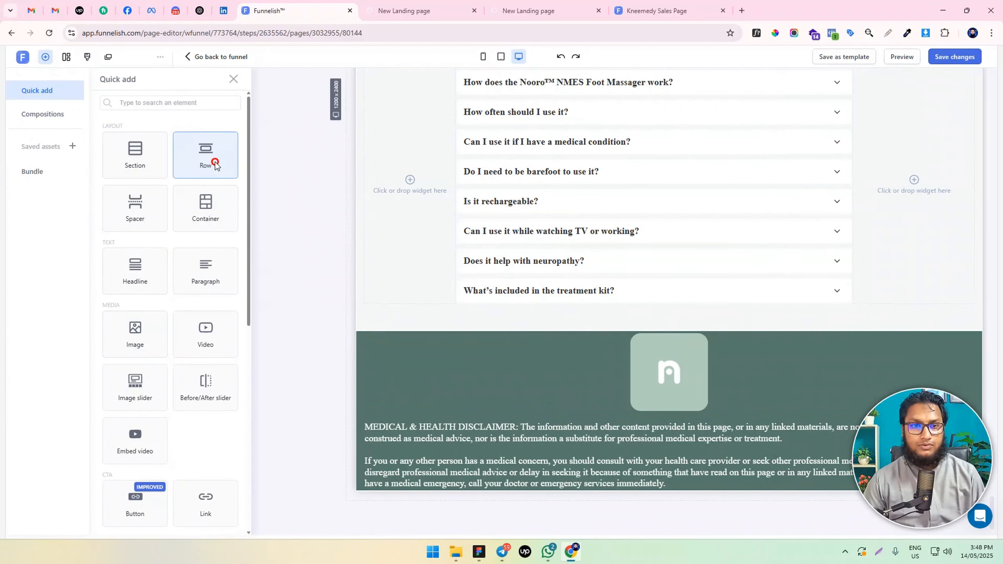
pyautogui.moveTo(212, 160); pyautogui.dragTo(621, 456)
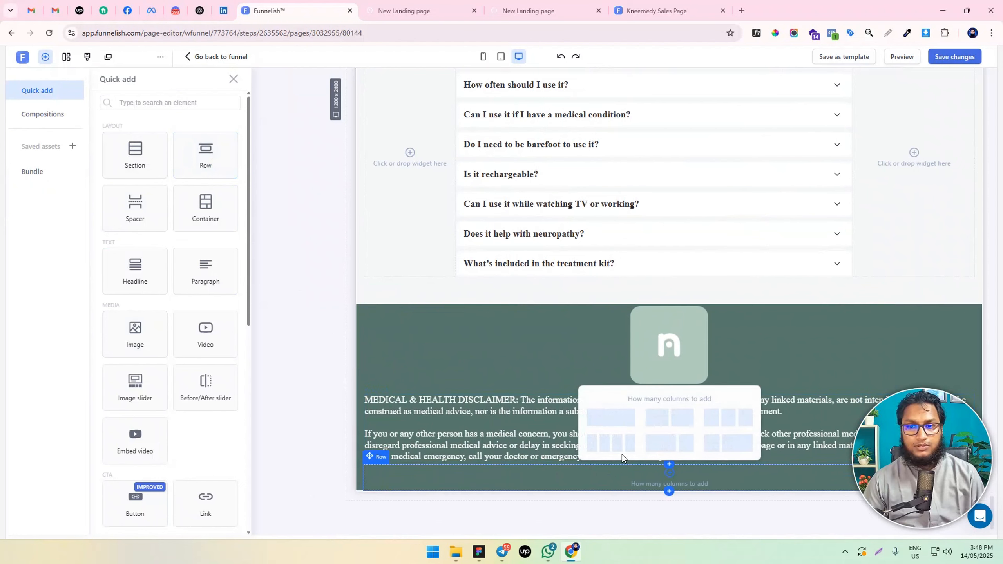
pyautogui.click(730, 418)
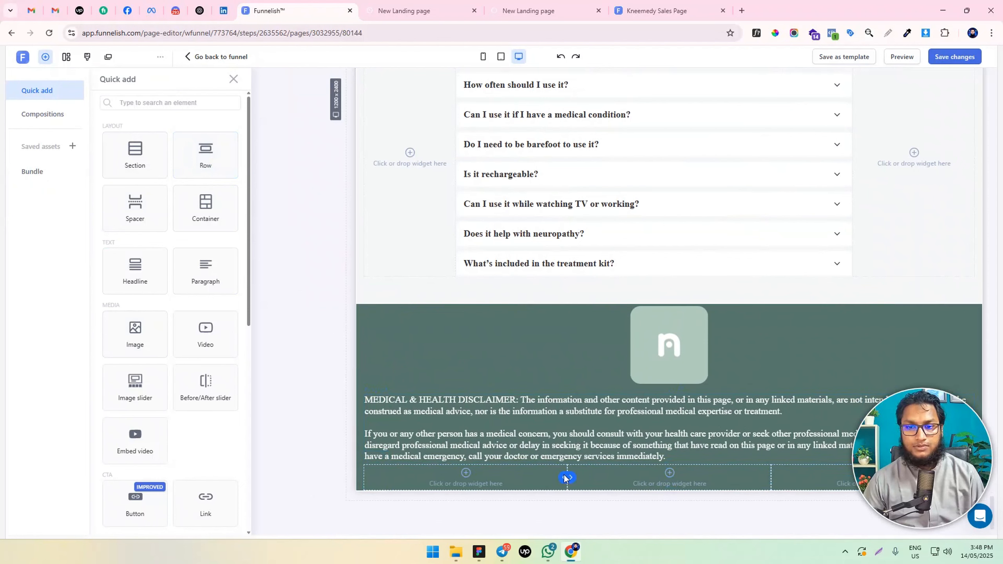
# Narrow the new row's two outer columns and move the disclaimer paragraph into its wide middle column
pyautogui.moveTo(567, 477); pyautogui.dragTo(465, 477)
pyautogui.click(718, 475)
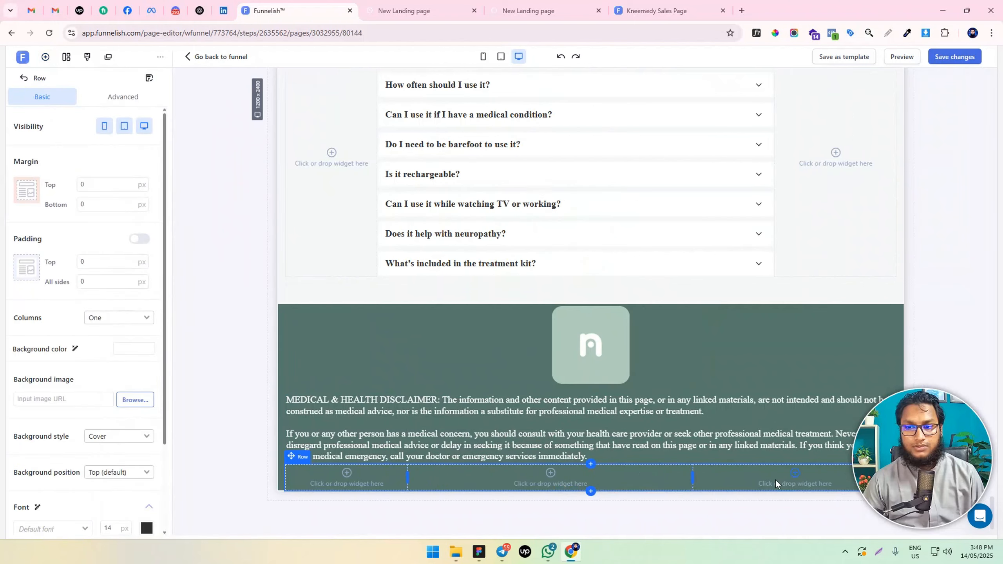
pyautogui.moveTo(695, 478); pyautogui.dragTo(777, 479)
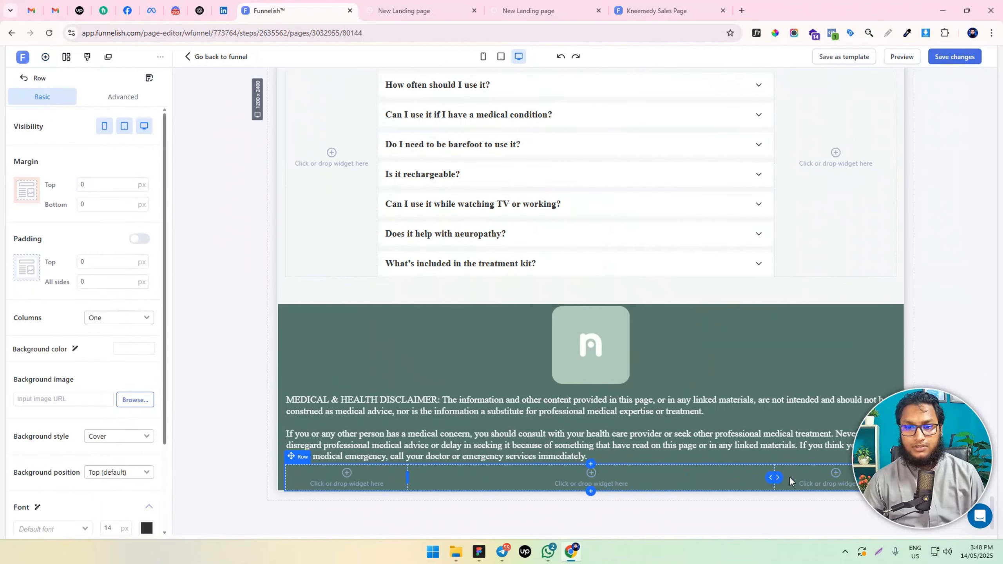
pyautogui.moveTo(576, 421); pyautogui.dragTo(603, 470)
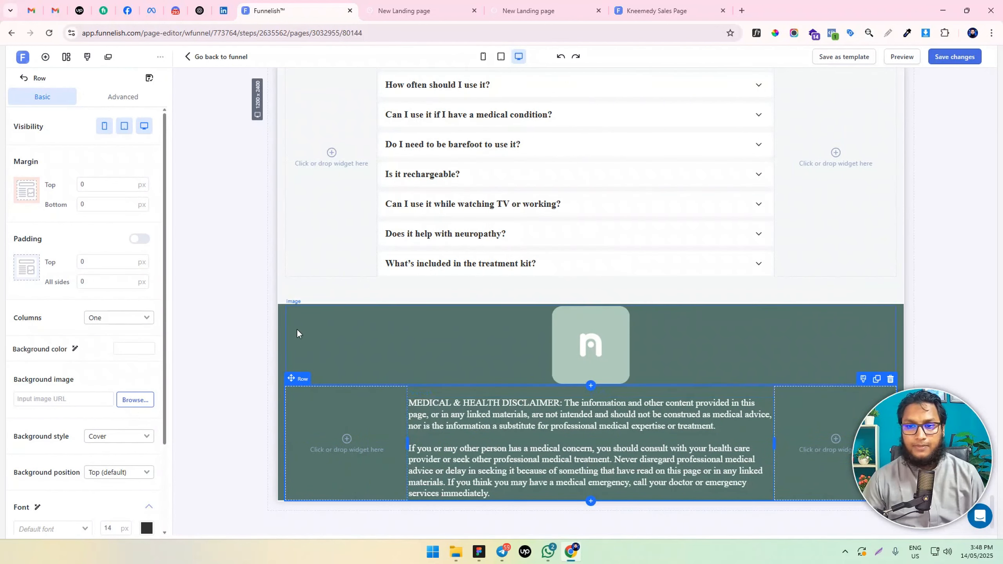
pyautogui.scroll(-1, 798, 437)
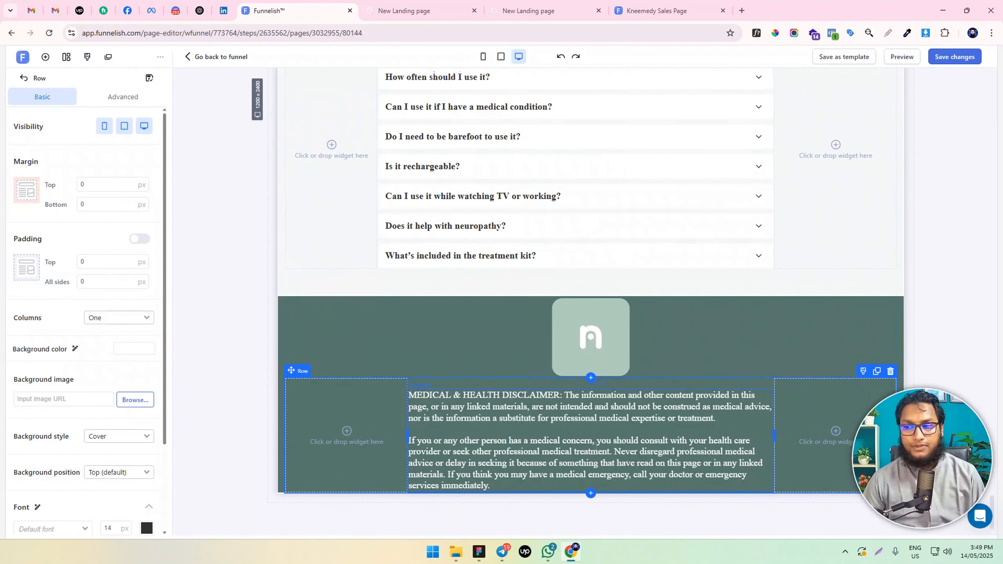
# Duplicate the disclaimer paragraph and replace the copy's text with "© nooro 2025. All Rights Reserved" and "Terms & Conditions | Privacy Policy"
pyautogui.hotkey('alt', 'Tab')
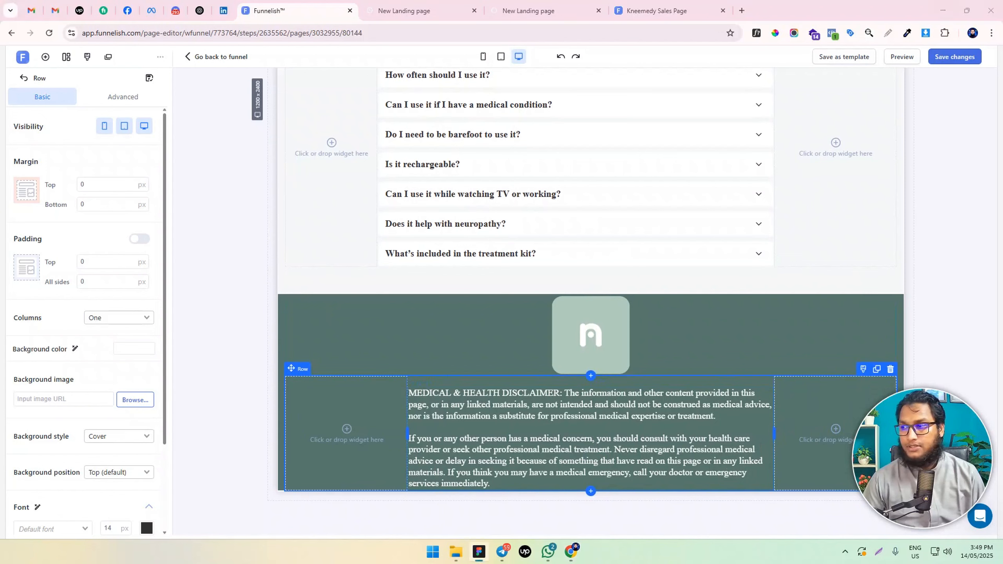
pyautogui.hotkey('alt', 'Tab')
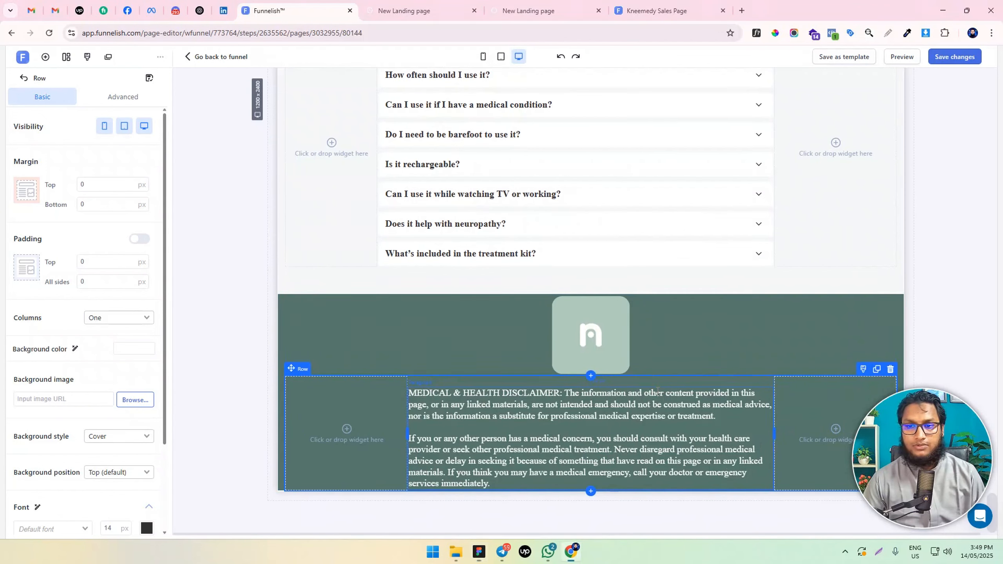
pyautogui.click(761, 379)
pyautogui.click(753, 380)
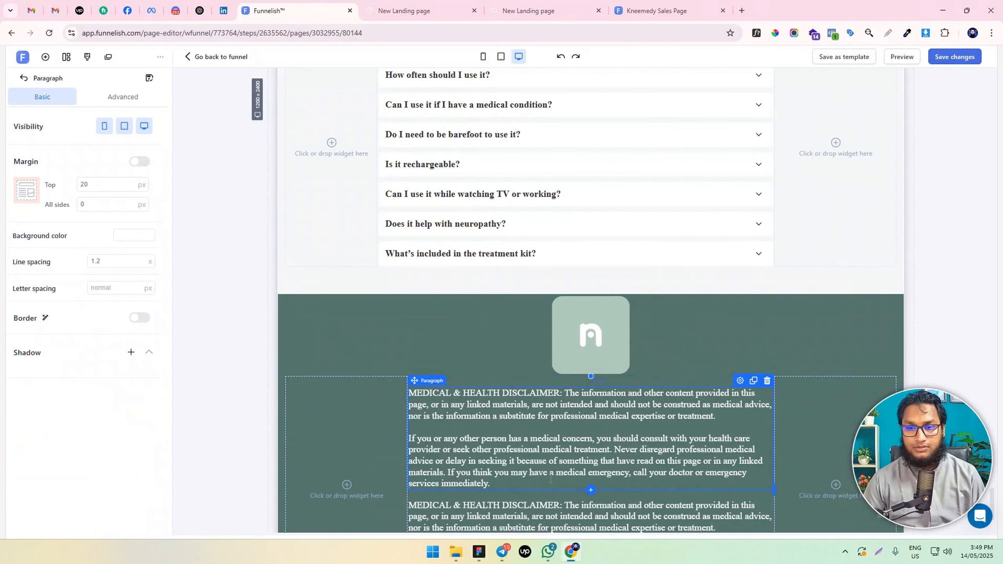
pyautogui.click(537, 508)
pyautogui.hotkey('ctrl', 'a')
pyautogui.scroll(-2, 539, 502)
pyautogui.write('© nooro 2025. All Rights Reserved Terms & Conditions | Privacy Policy')
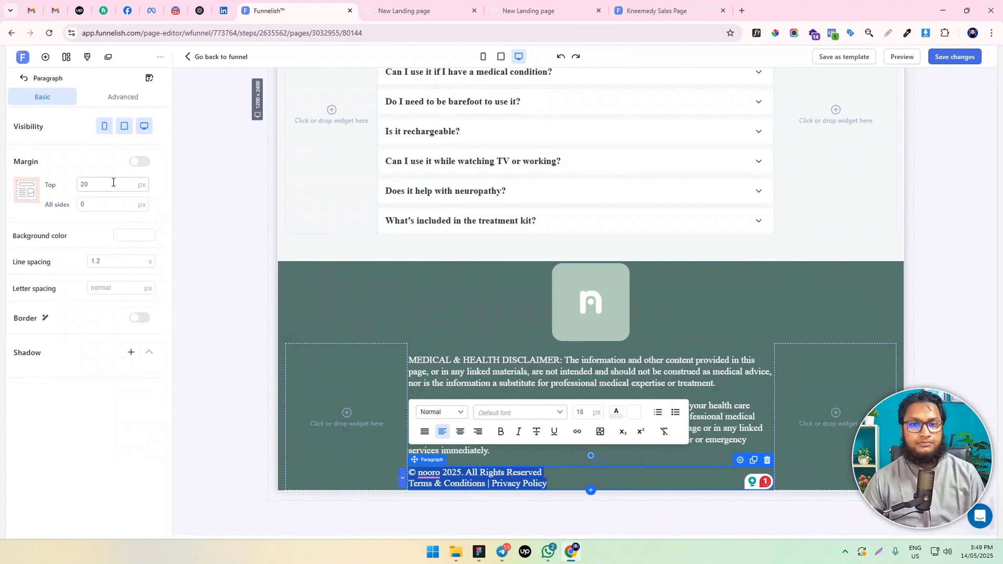
# Format the copyright paragraph as centered 16 px text in white at about 0.77 opacity, and save the page changes
pyautogui.click(459, 431)
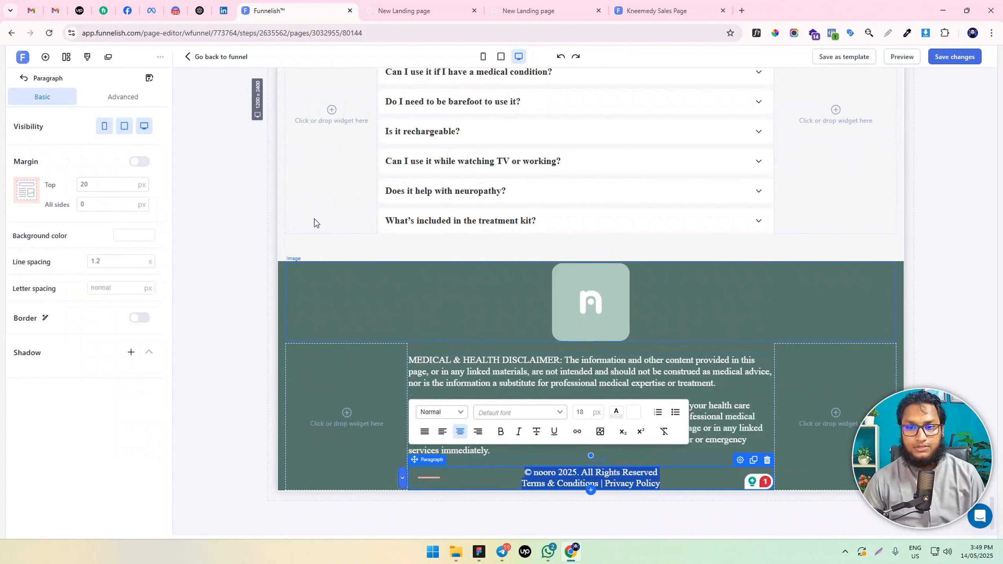
pyautogui.click(582, 412)
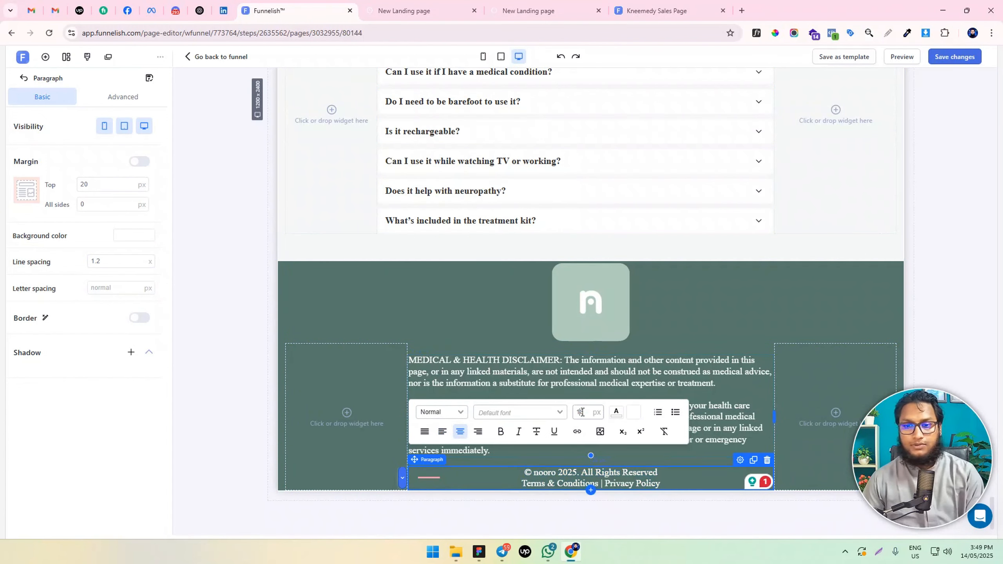
pyautogui.write('16')
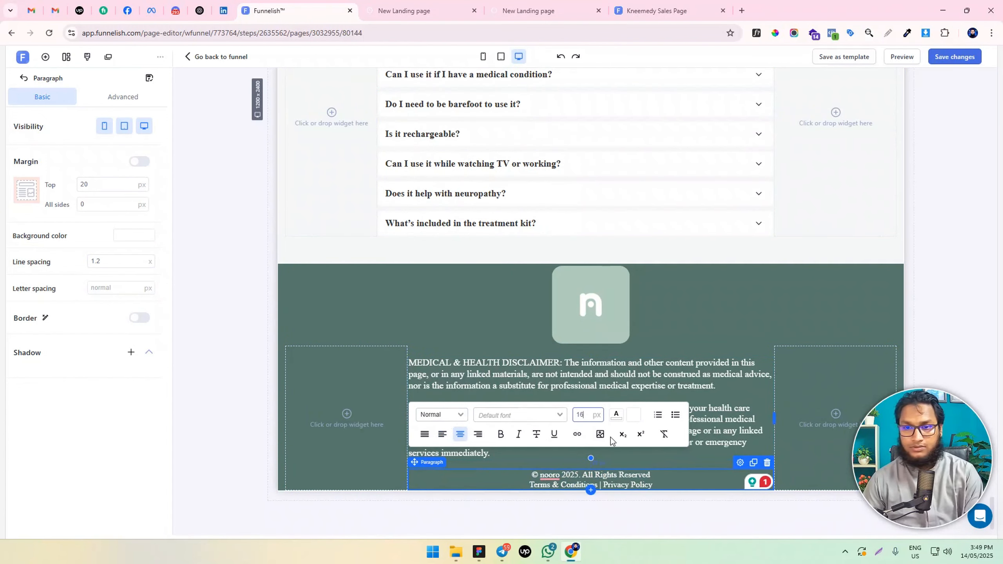
pyautogui.click(634, 417)
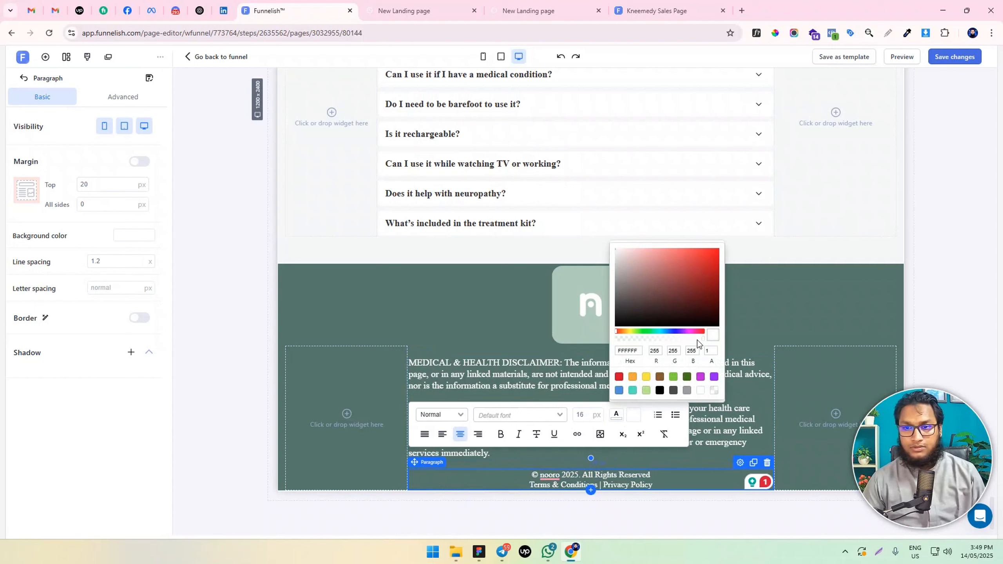
pyautogui.moveTo(697, 340)
pyautogui.mouseDown()
pyautogui.moveTo(659, 340)
pyautogui.moveTo(678, 339)
pyautogui.mouseUp()
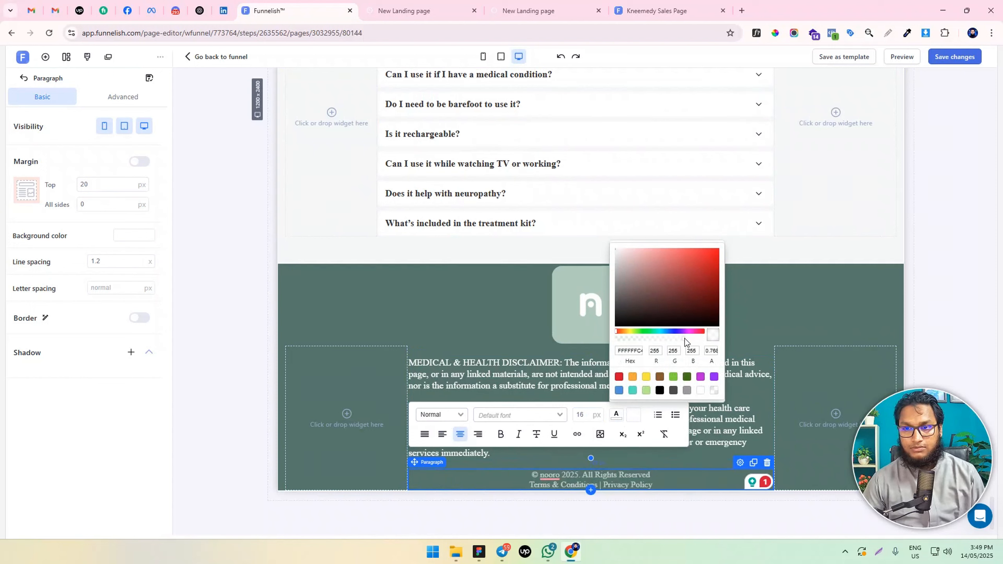
pyautogui.click(248, 436)
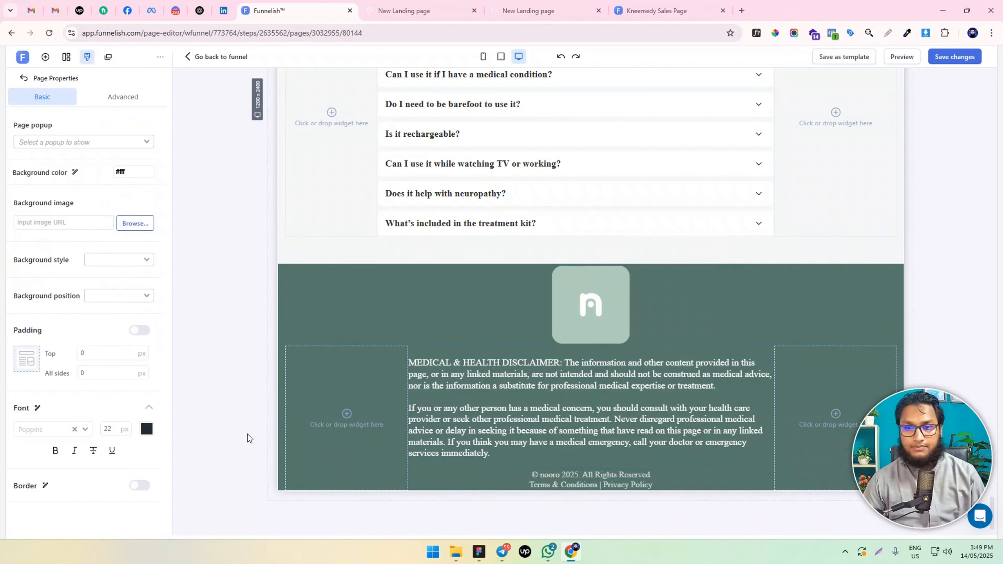
pyautogui.click(951, 60)
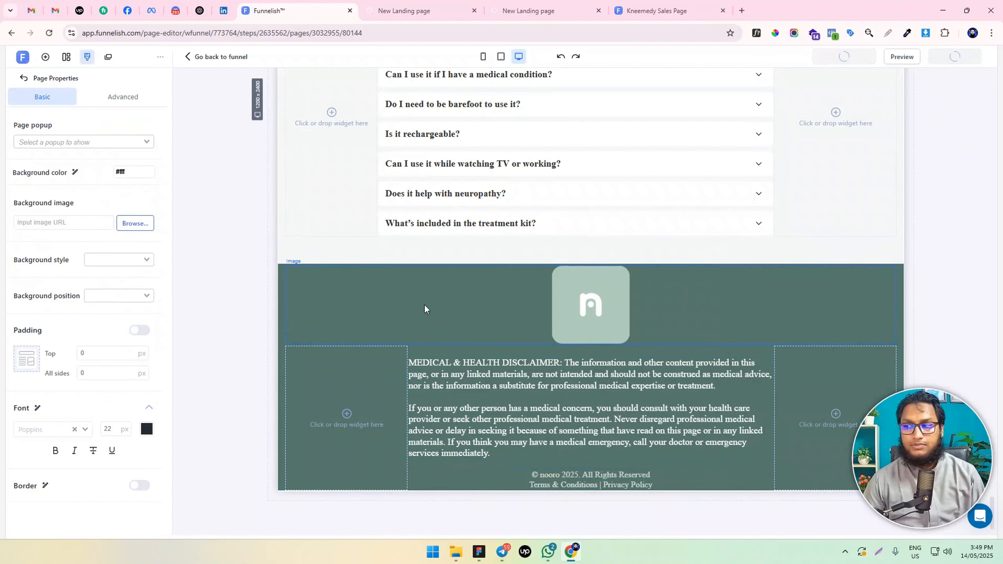
# Give the dark green footer section separate padding values, with 40 px at the top and 40 px at the bottom
pyautogui.click(283, 268)
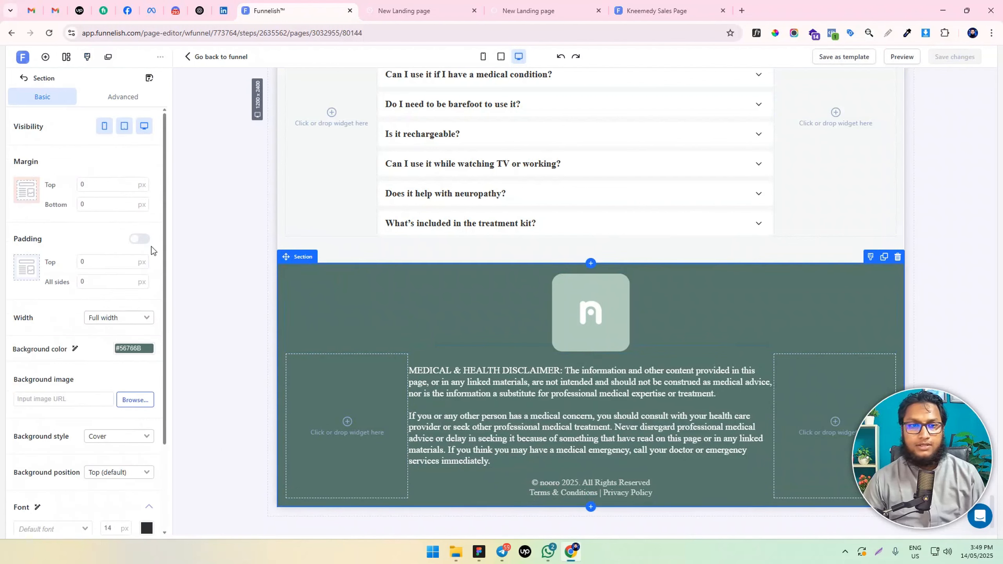
pyautogui.click(86, 282)
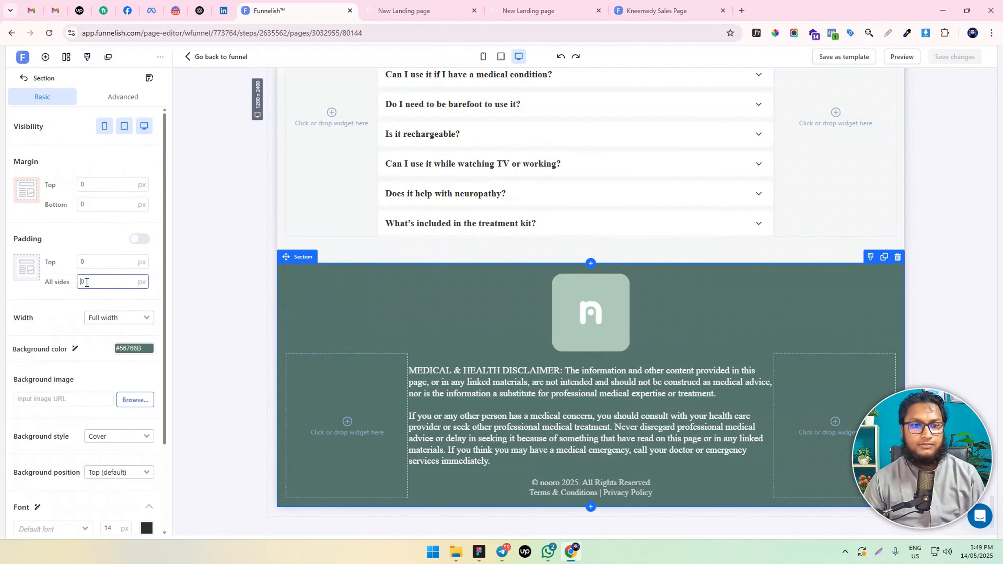
pyautogui.click(139, 239)
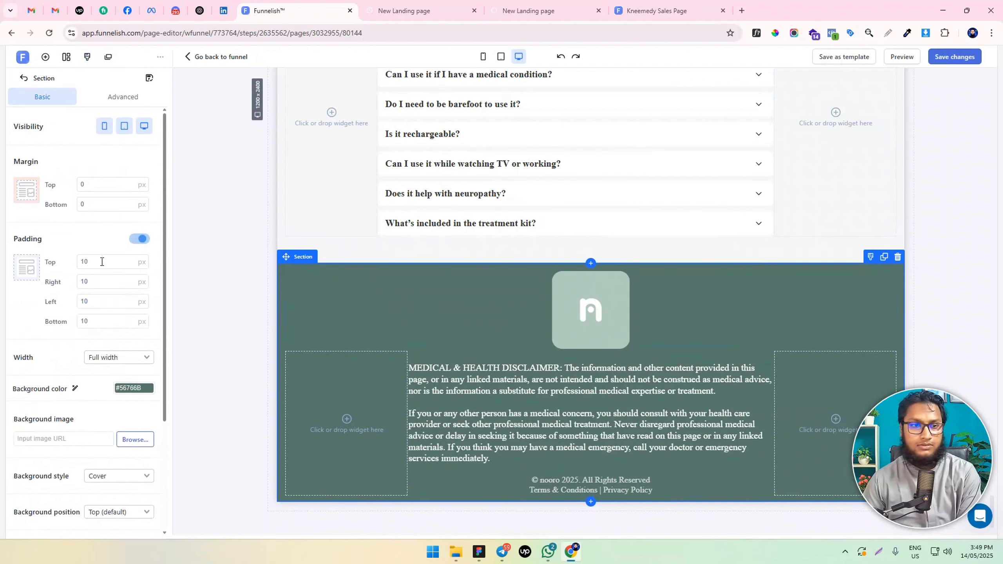
pyautogui.click(83, 262)
pyautogui.write('4')
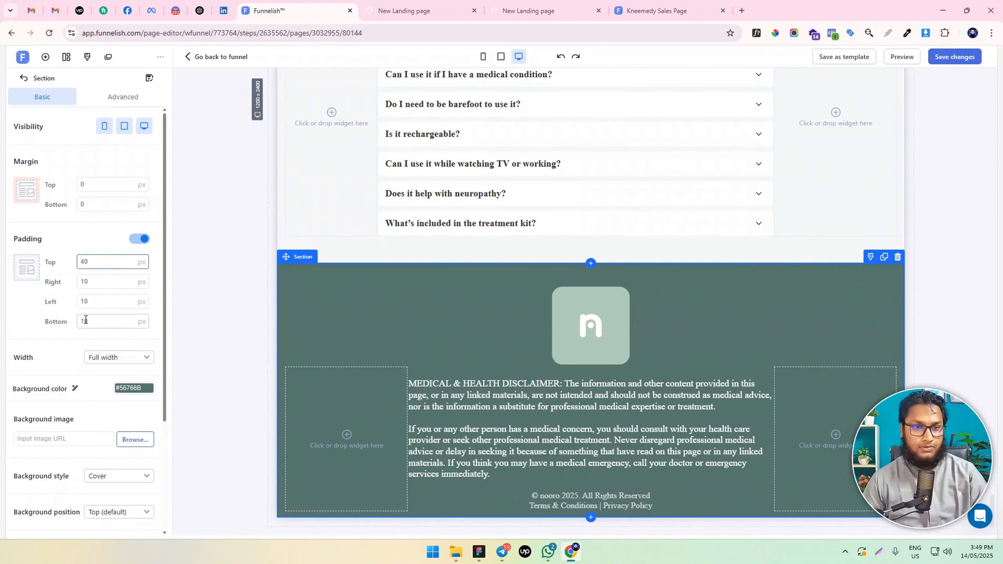
pyautogui.click(90, 316)
pyautogui.press('BackSpace')
pyautogui.write('4')
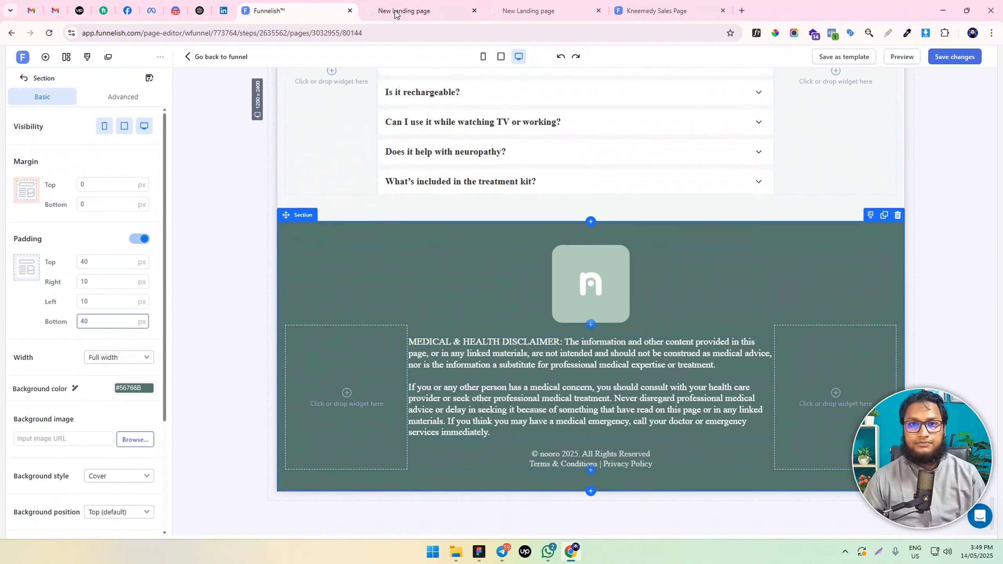
# In the mobile view, set the footer logo's maximum width to 110 px
pyautogui.click(483, 57)
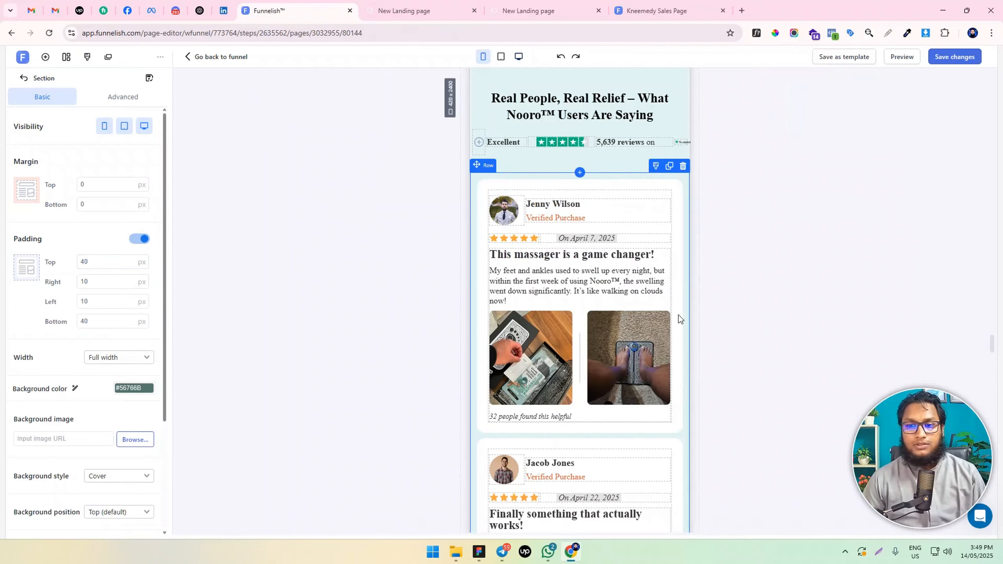
pyautogui.scroll(-15, 679, 315)
pyautogui.scroll(-20, 610, 381)
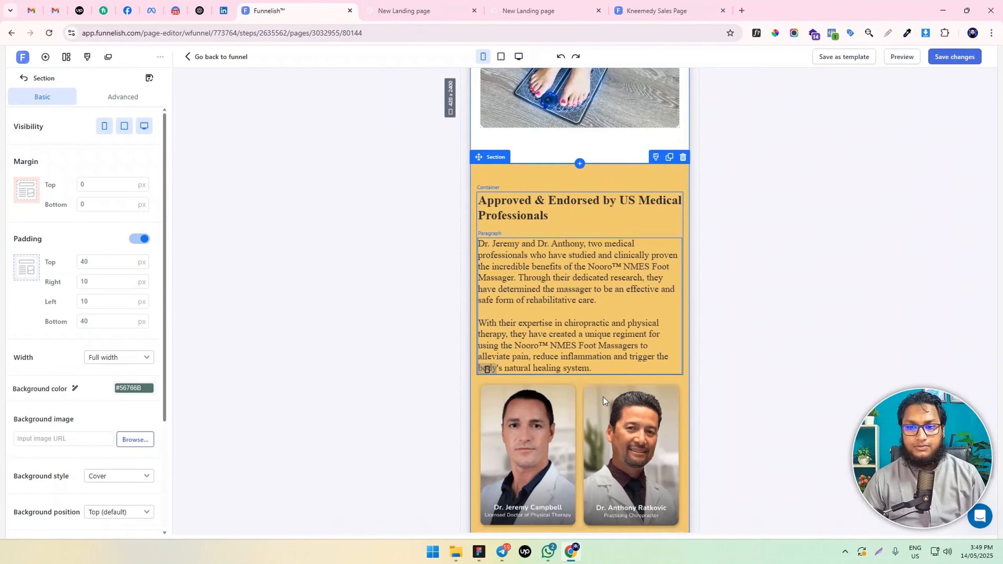
pyautogui.scroll(4, 593, 402)
pyautogui.click(569, 351)
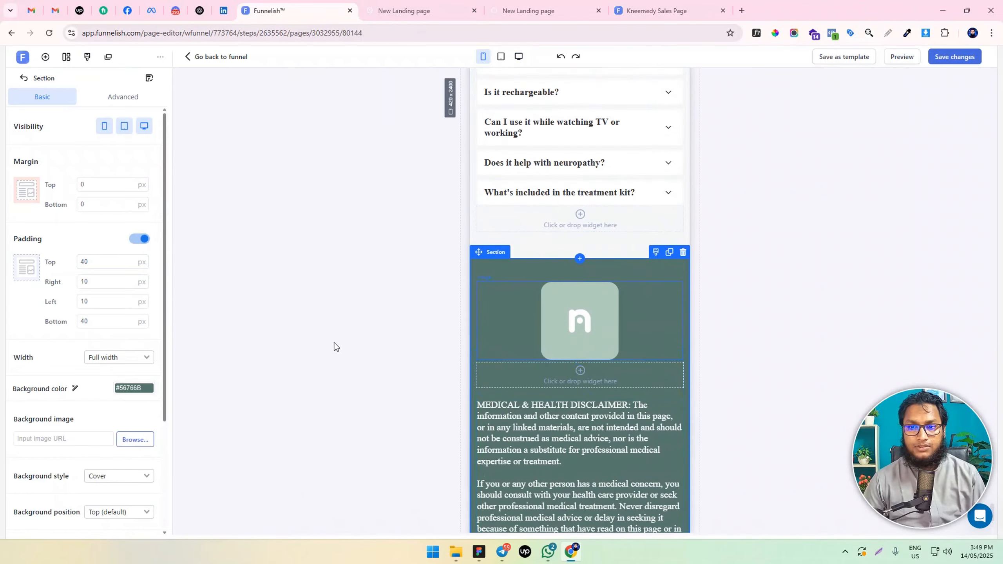
pyautogui.scroll(-5, 113, 446)
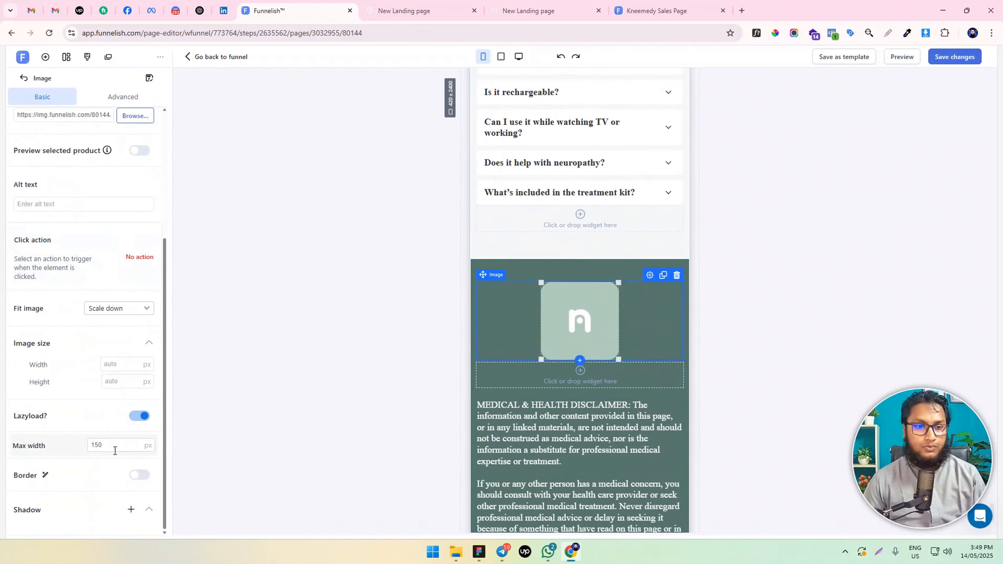
pyautogui.doubleClick(102, 447)
pyautogui.write('110')
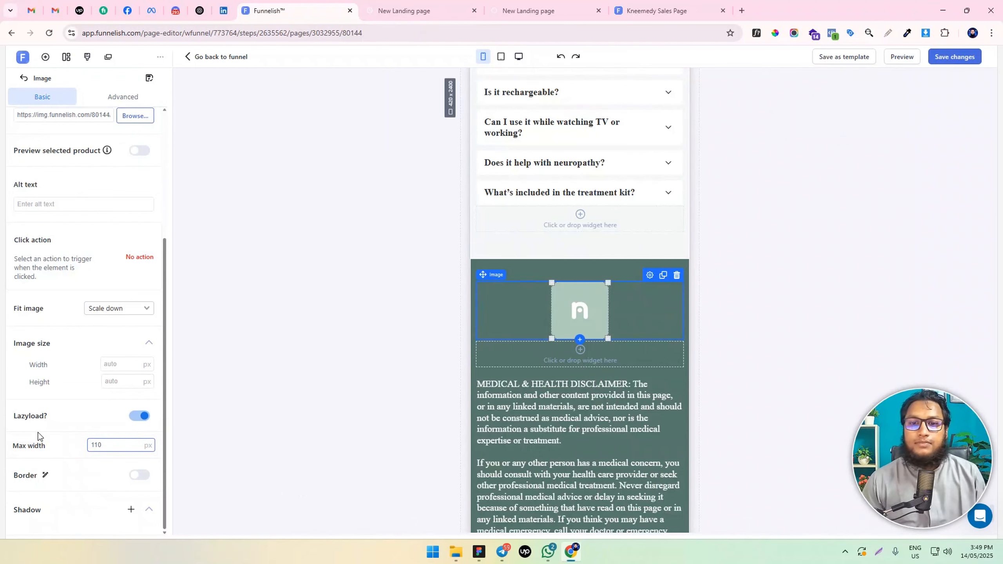
# Set all of the medical disclaimer paragraph's text to 16 px in the mobile view
pyautogui.scroll(-3, 571, 308)
pyautogui.tripleClick(571, 306)
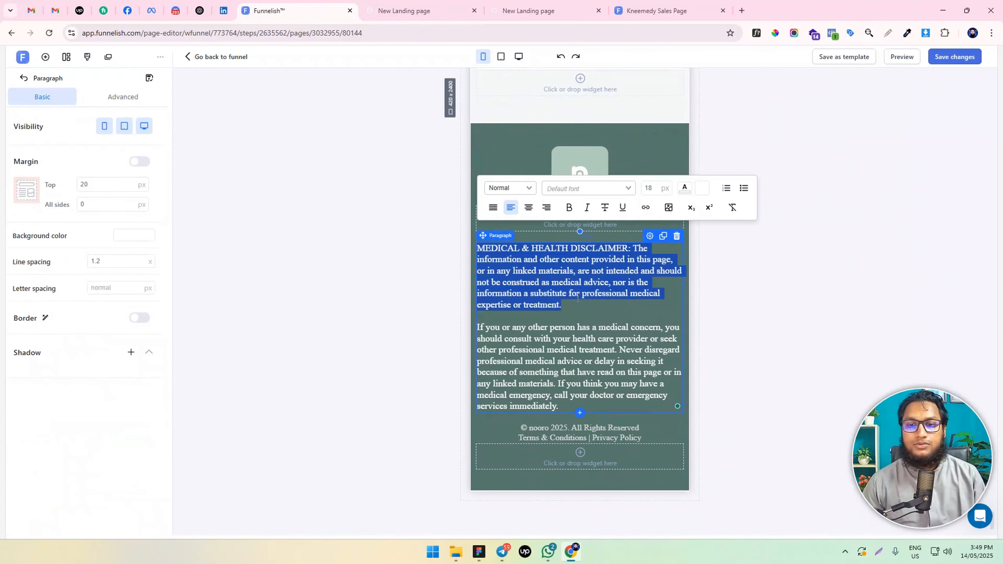
pyautogui.hotkey('ctrl', 'a')
pyautogui.click(646, 188)
pyautogui.write('16')
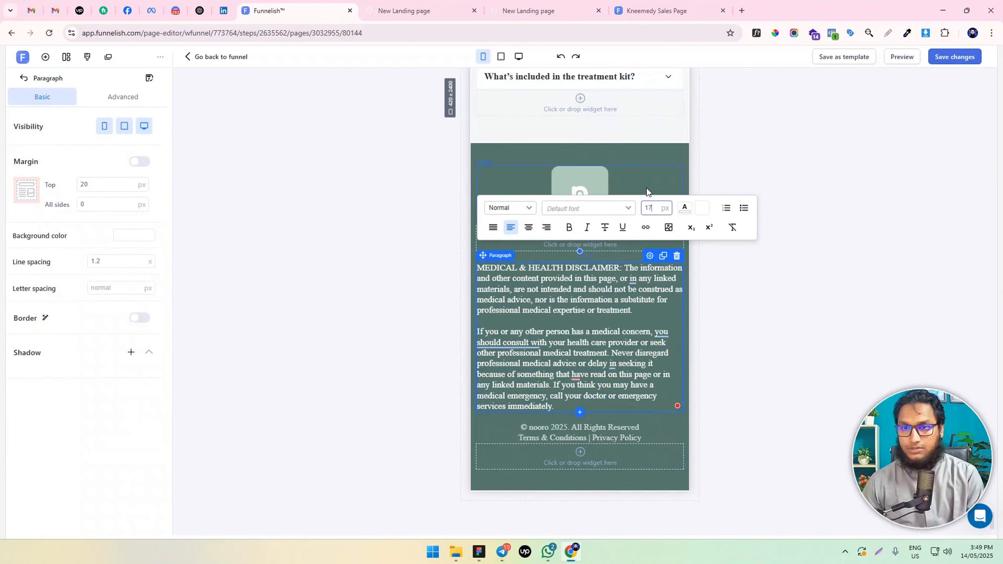
# Set the copyright paragraph's text to 15 px in the mobile view and save the page changes
pyautogui.tripleClick(567, 436)
pyautogui.hotkey('ctrl', 'a')
pyautogui.click(649, 367)
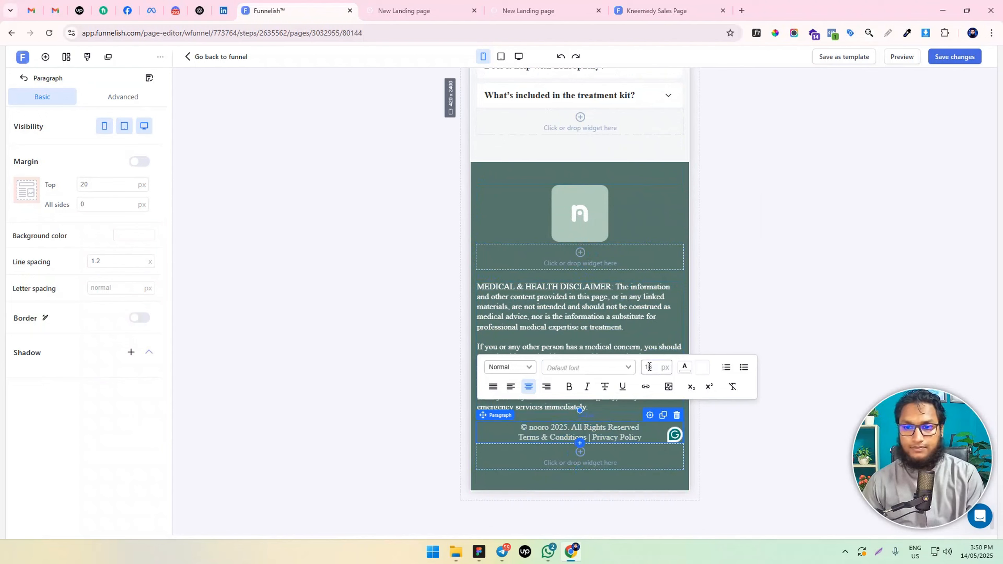
pyautogui.write('15')
pyautogui.click(825, 312)
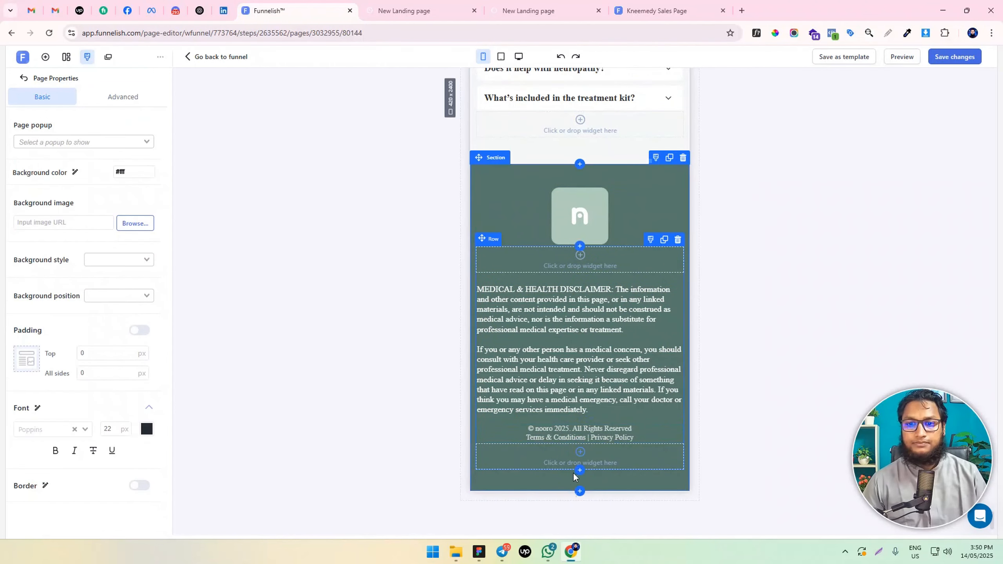
pyautogui.hotkey('ctrl', 's')
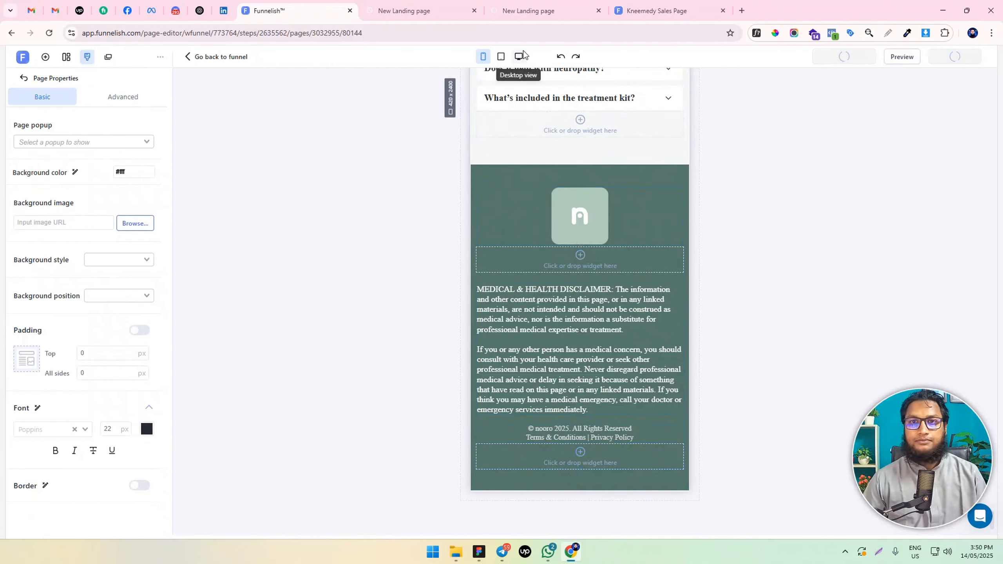
# Return to the desktop view and add a full-width section with a two-column row below the dark green footer
pyautogui.click(518, 56)
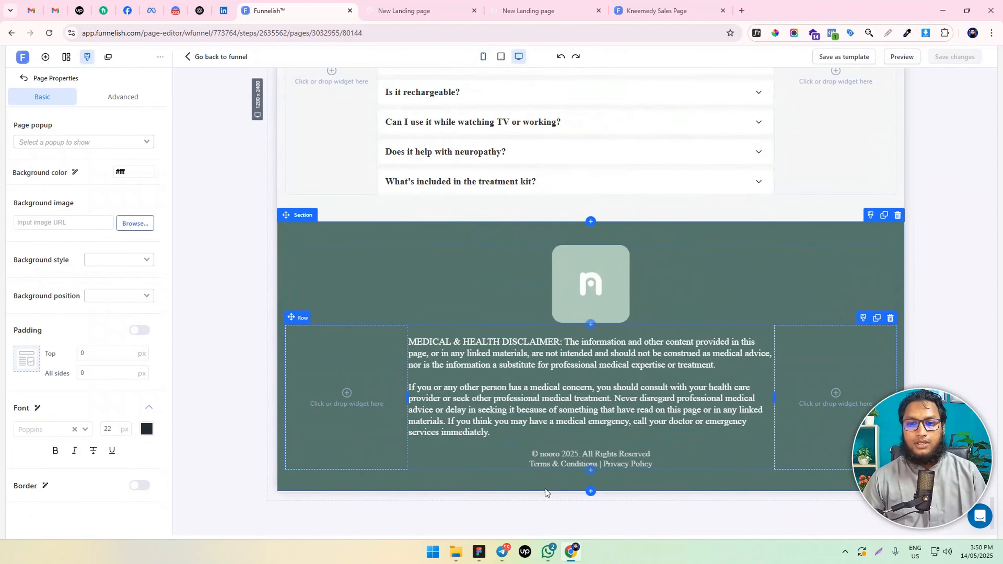
pyautogui.click(591, 491)
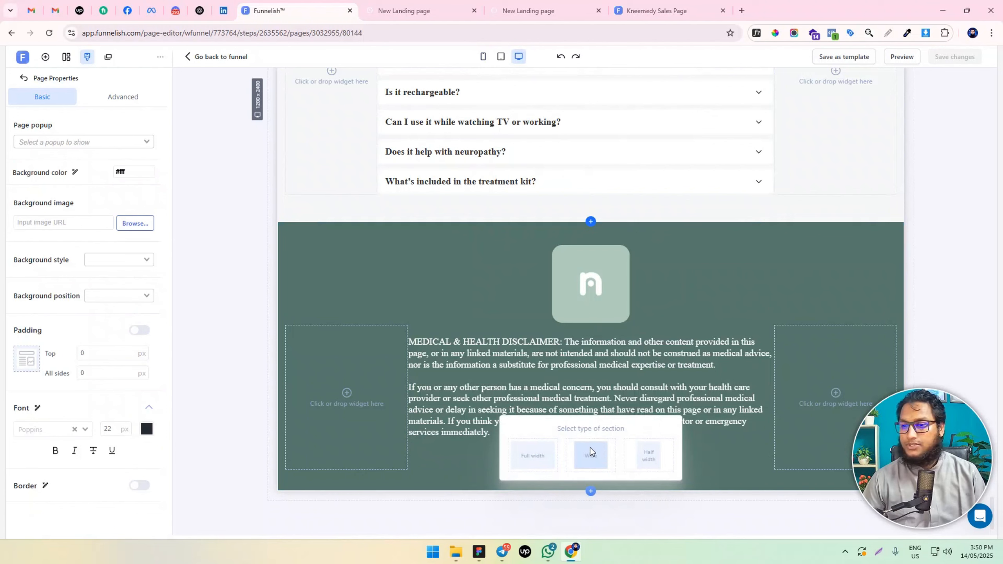
pyautogui.click(523, 466)
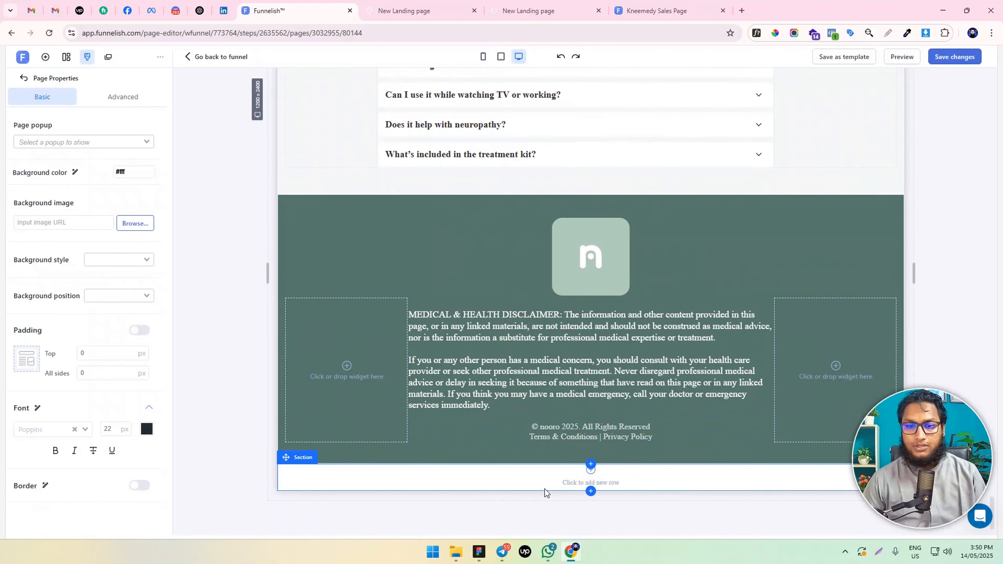
pyautogui.click(544, 482)
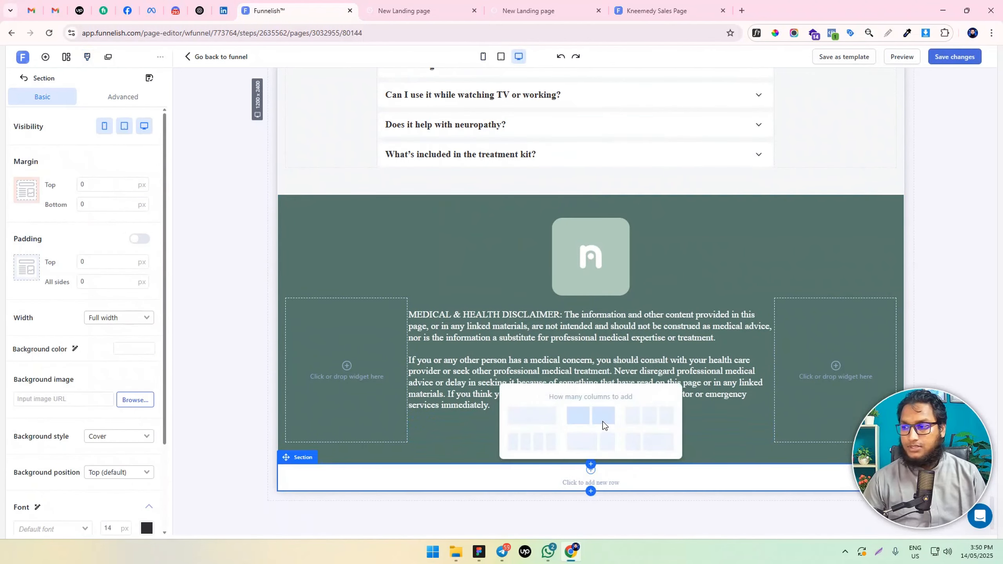
pyautogui.click(598, 420)
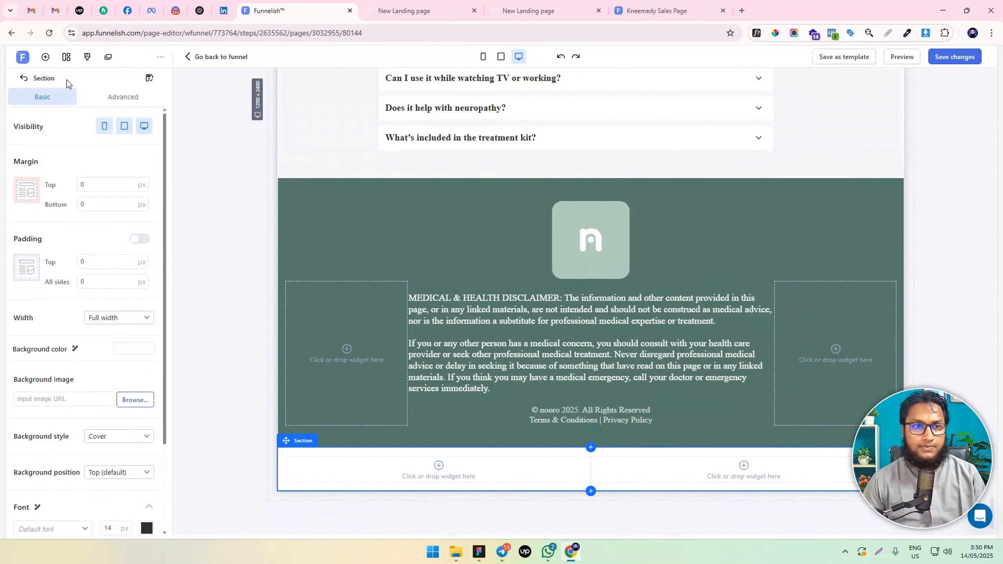
# Place a container in the new row's first column, add a second box to it and set box #1's width to 30%
pyautogui.click(46, 57)
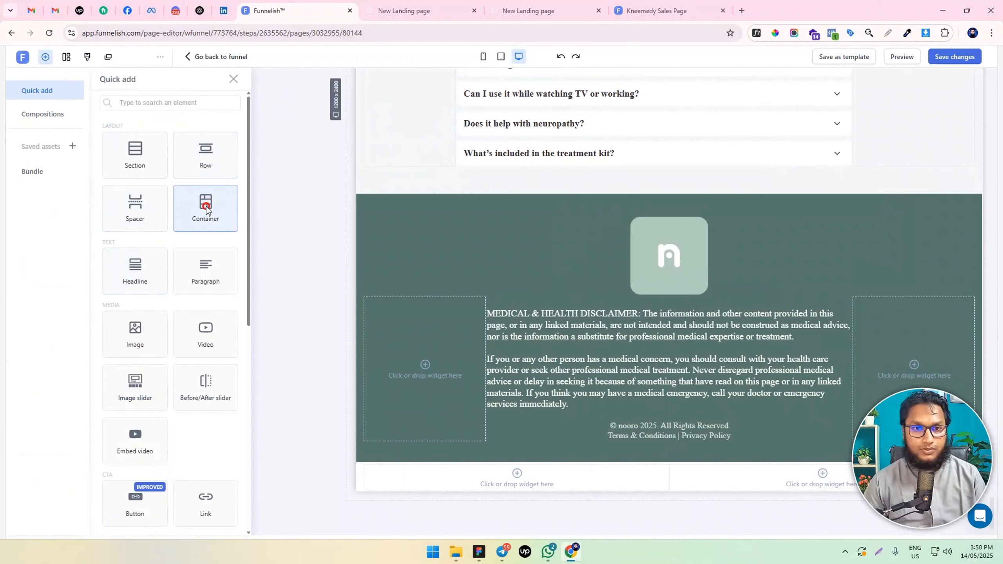
pyautogui.moveTo(206, 203); pyautogui.dragTo(427, 471)
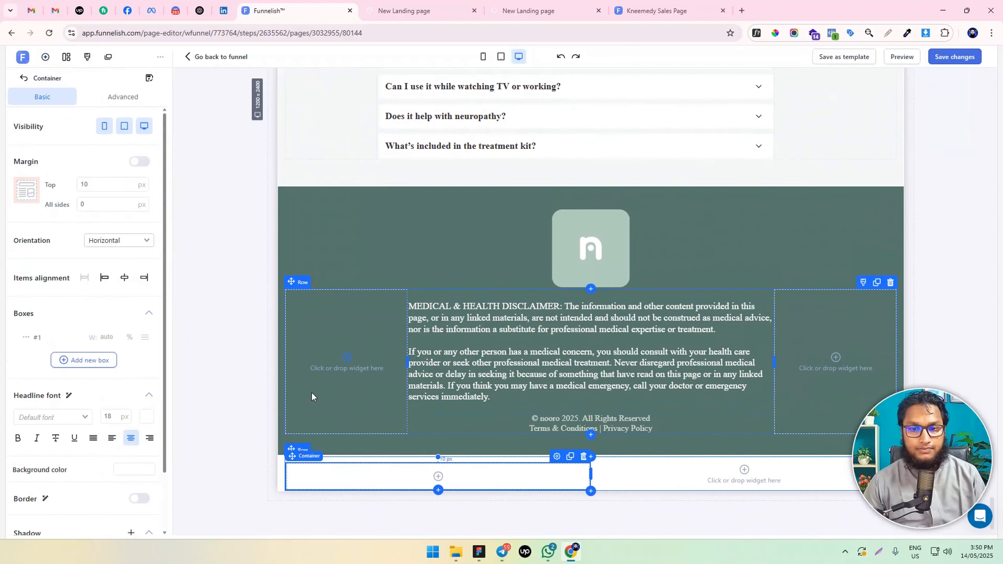
pyautogui.click(84, 360)
pyautogui.click(114, 338)
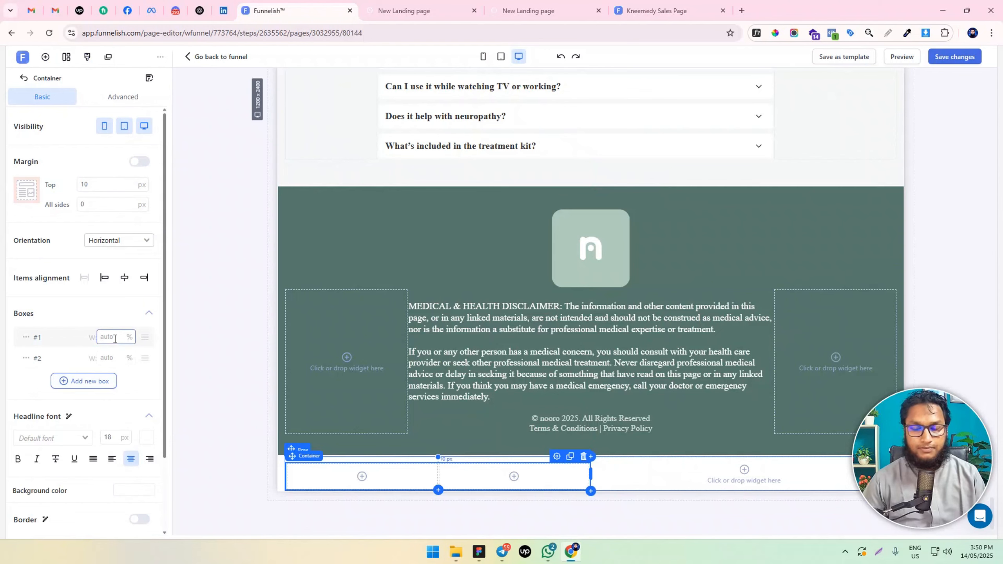
pyautogui.write('30')
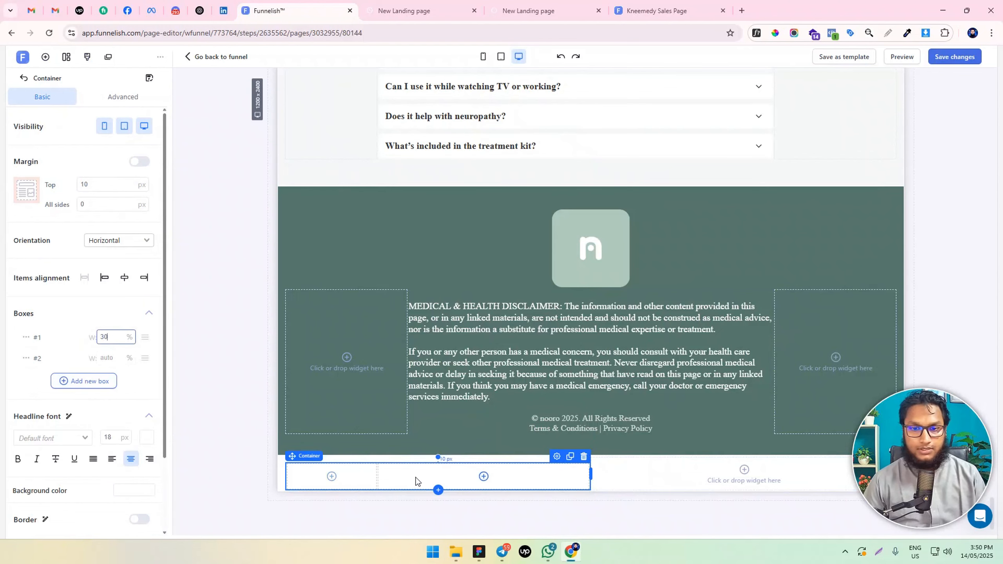
# Add an image to the container's first box with a 0 px top margin, using the nooro foot massager product picture from the image library
pyautogui.click(331, 476)
pyautogui.click(134, 285)
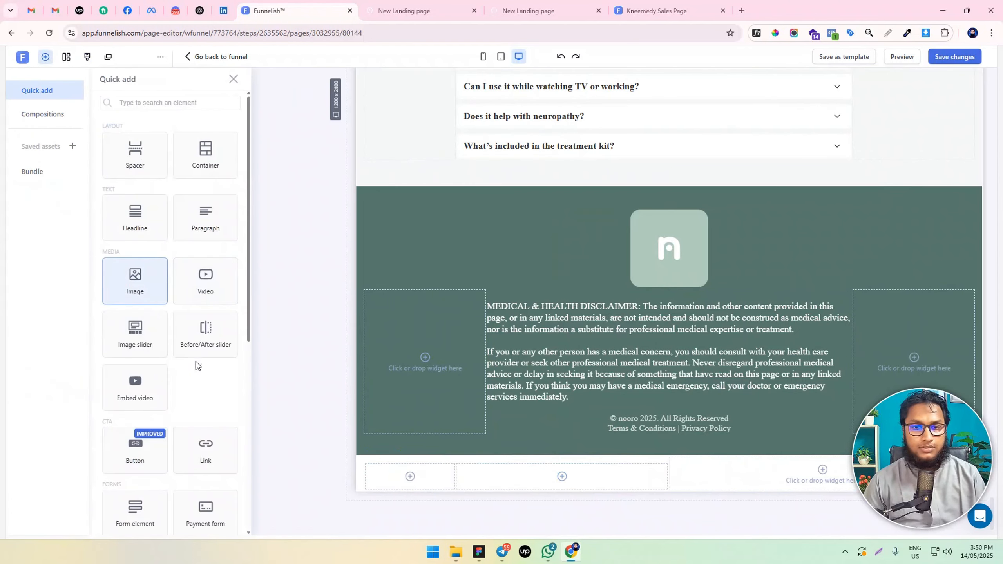
pyautogui.click(104, 226)
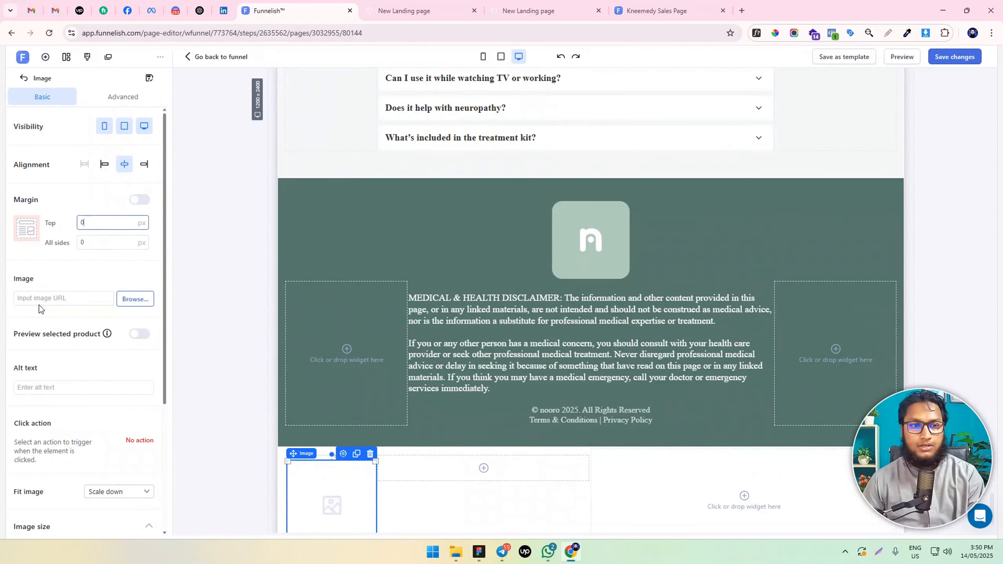
pyautogui.click(147, 301)
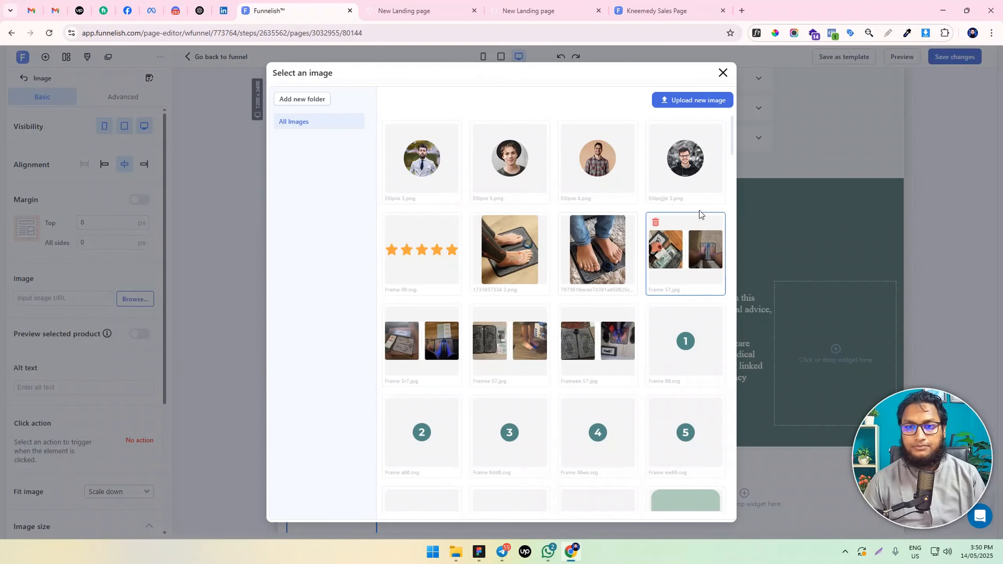
pyautogui.scroll(-10, 593, 280)
pyautogui.scroll(-15, 591, 281)
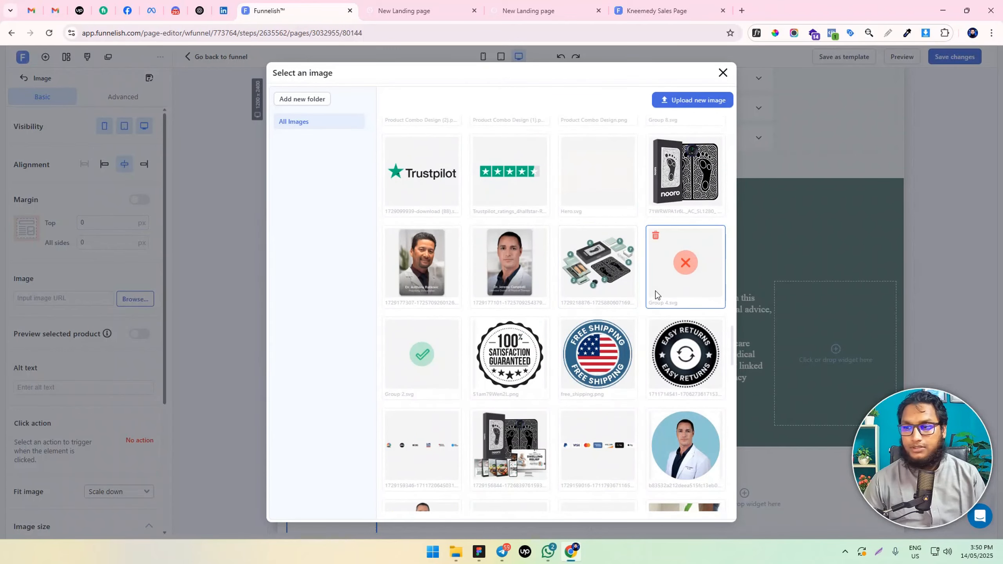
pyautogui.click(679, 185)
pyautogui.scroll(-1, 423, 418)
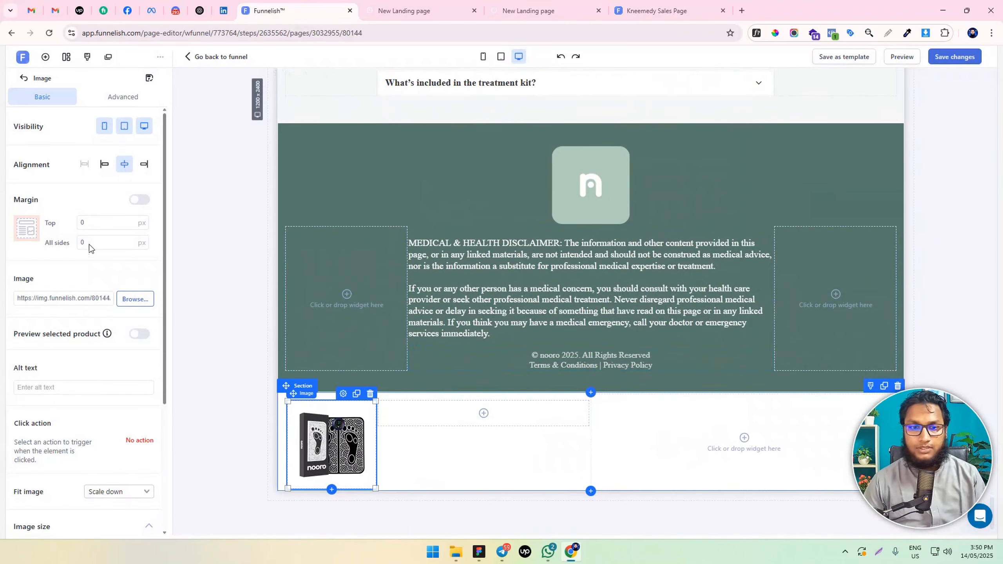
# Set the product image's maximum width to 110 px
pyautogui.scroll(-5, 122, 363)
pyautogui.click(107, 446)
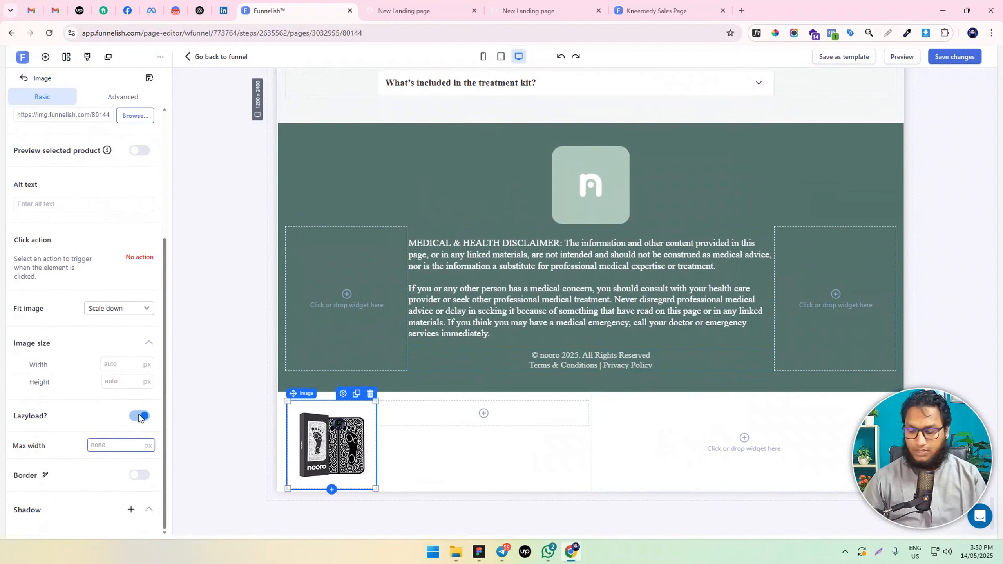
pyautogui.write('150')
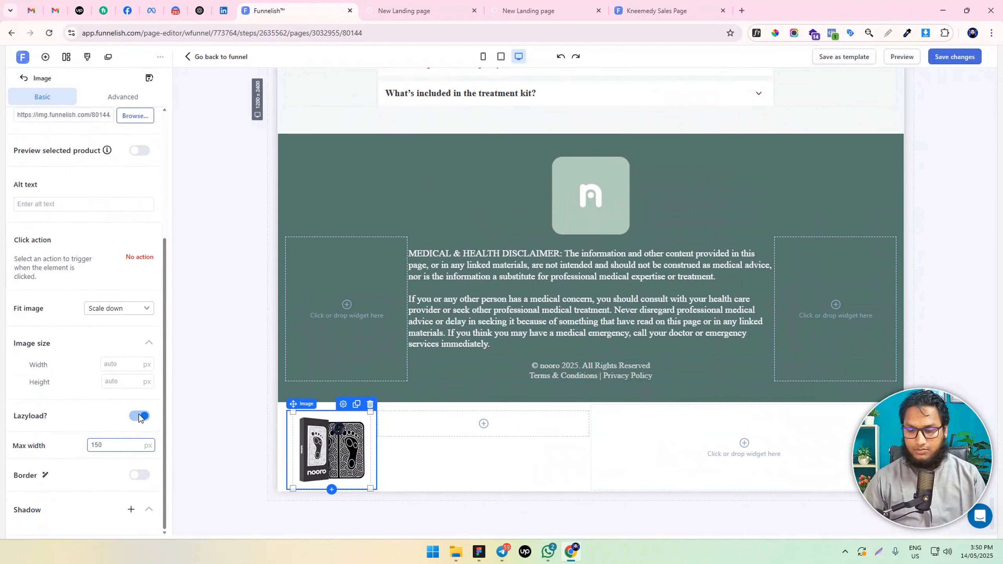
pyautogui.press('BackSpace')
pyautogui.press('BackSpace')
pyautogui.write('20')
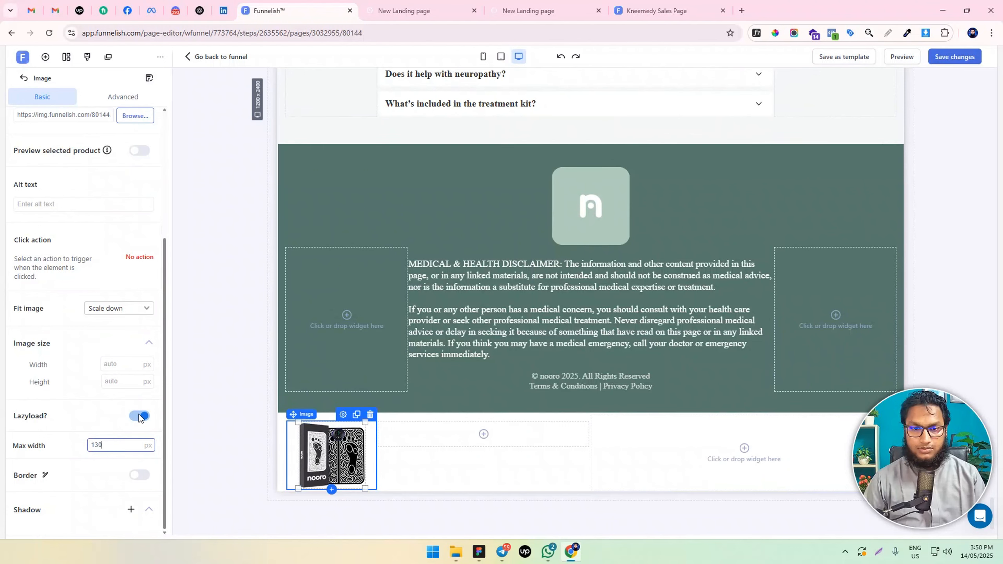
pyautogui.press('BackSpace')
pyautogui.press('BackSpace')
pyautogui.write('00')
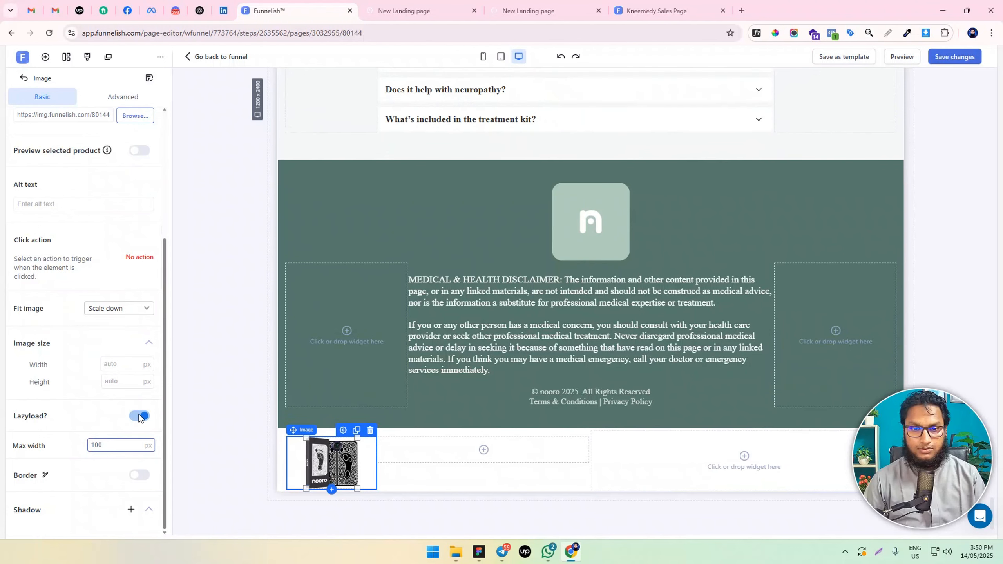
pyautogui.press('BackSpace')
pyautogui.press('BackSpace')
pyautogui.write('10')
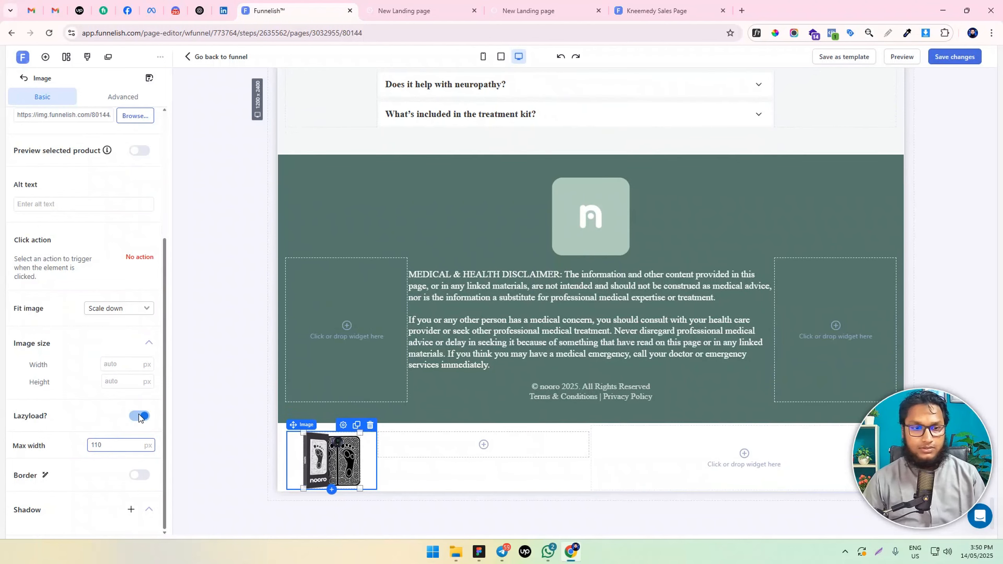
pyautogui.scroll(5, 101, 166)
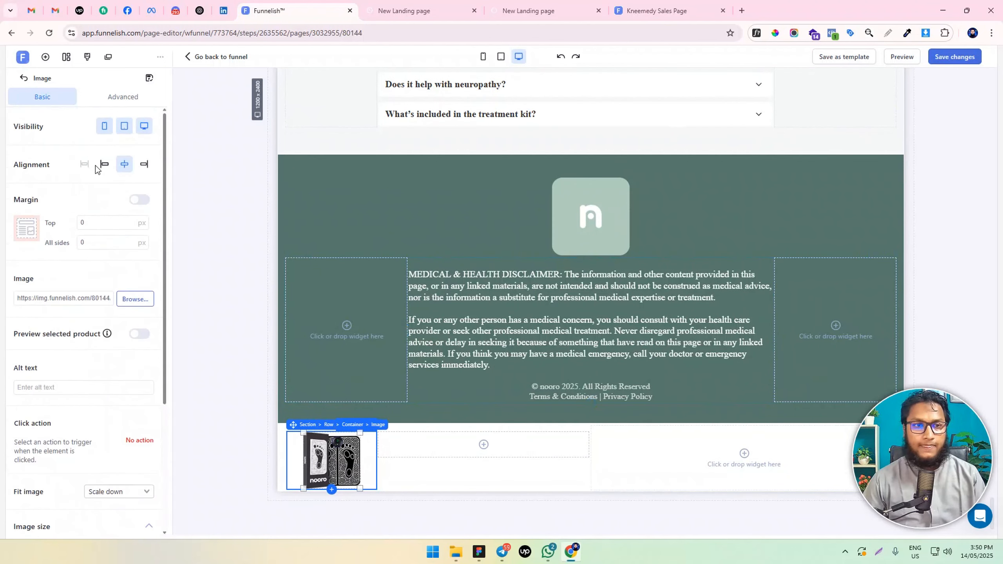
# Left-align the product image, and give its container a 25% width for box #1 with centred items
pyautogui.click(105, 164)
pyautogui.click(412, 473)
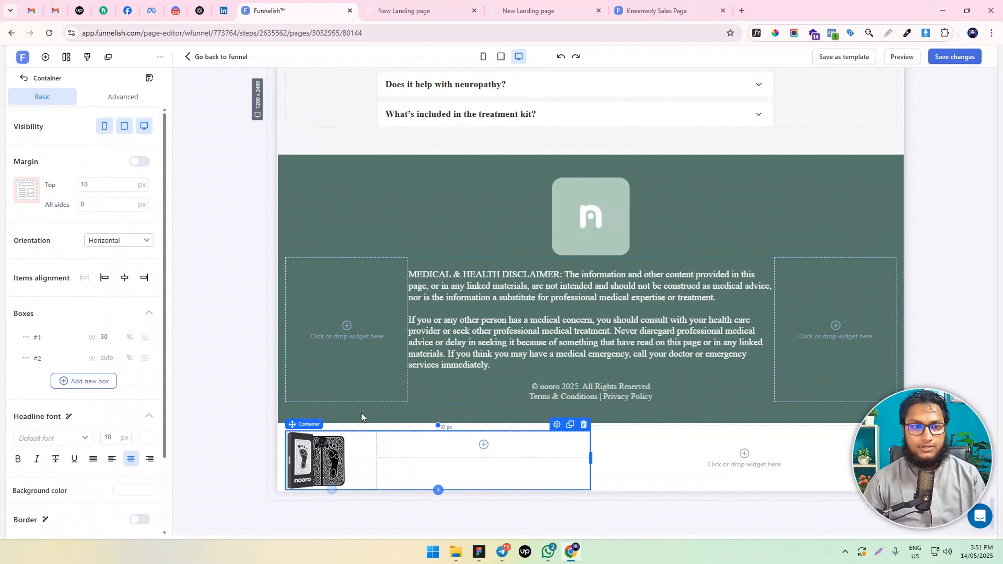
pyautogui.press('BackSpace')
pyautogui.press('BackSpace')
pyautogui.write('20')
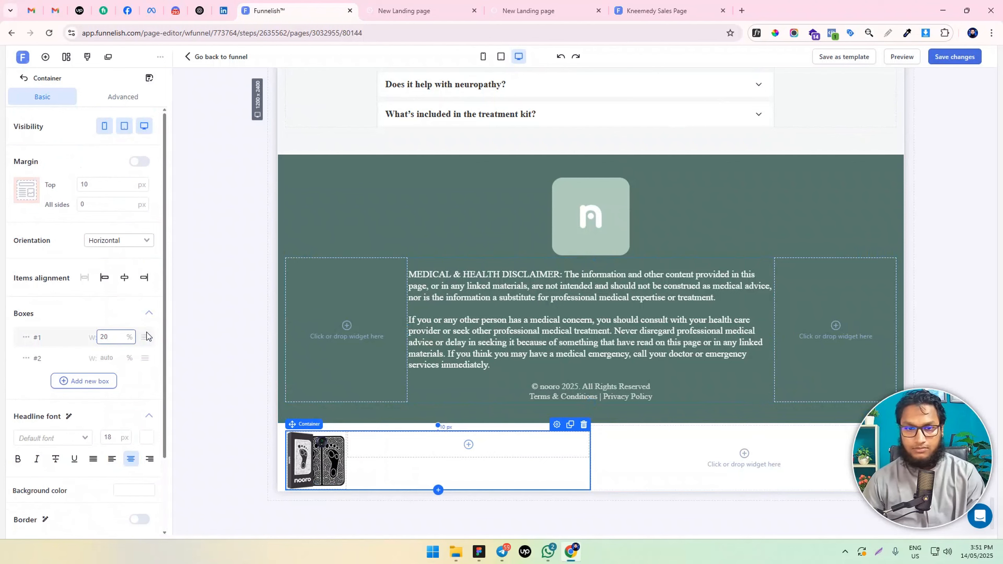
pyautogui.press('BackSpace')
pyautogui.write('5')
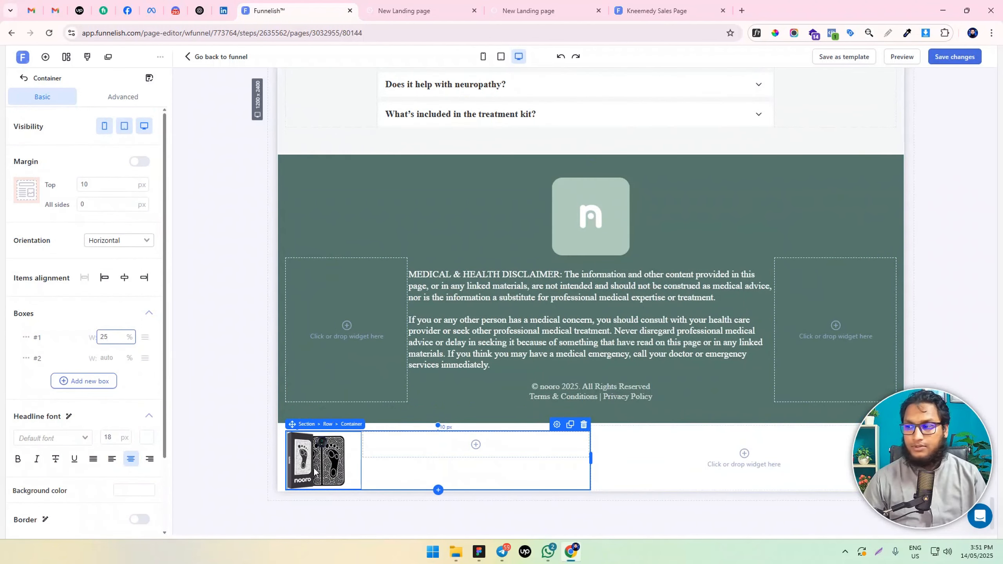
pyautogui.click(124, 278)
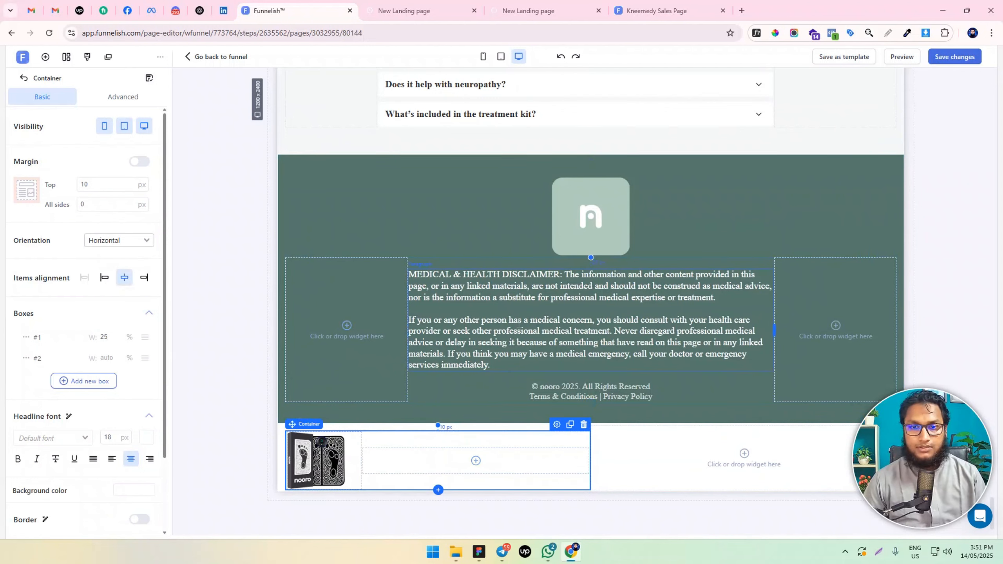
# Duplicate the footer's copyright paragraph and move the copy into the product container's second box
pyautogui.click(585, 356)
pyautogui.click(668, 381)
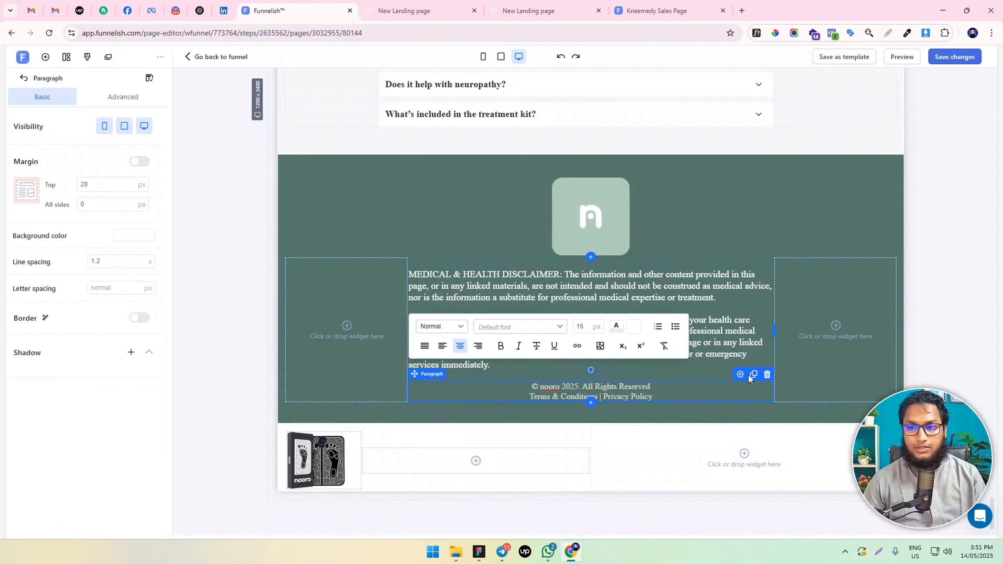
pyautogui.click(752, 375)
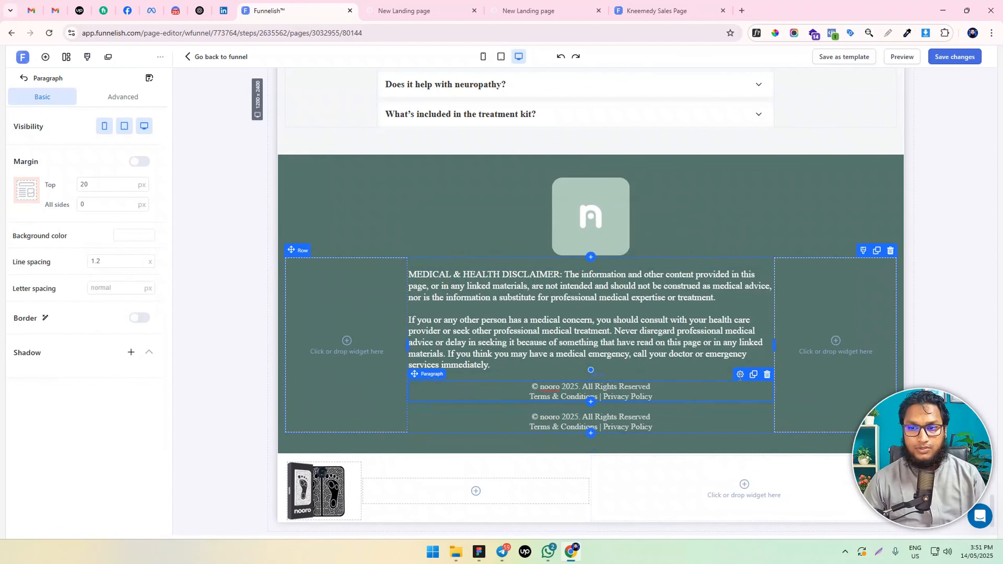
pyautogui.moveTo(723, 379); pyautogui.dragTo(591, 486)
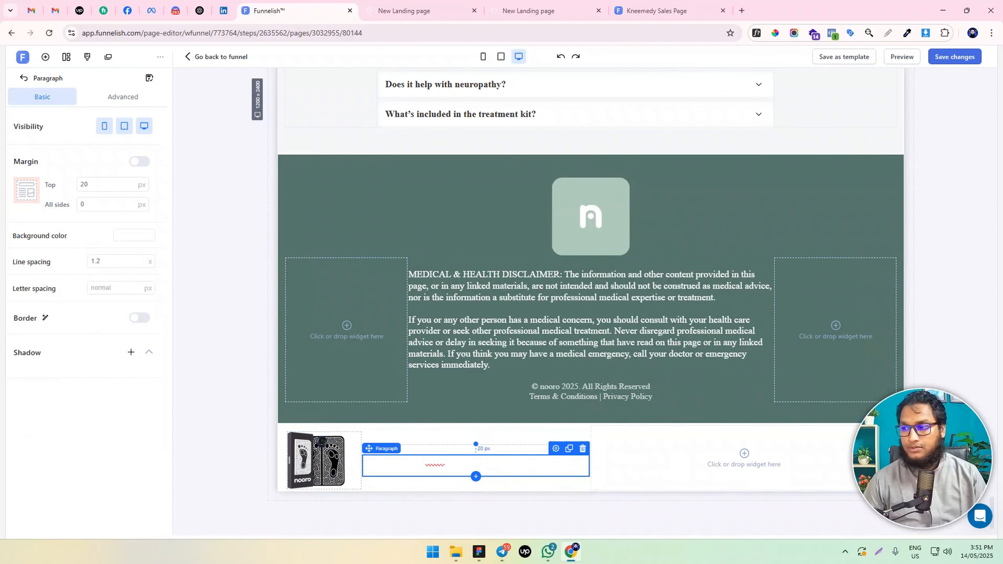
# Replace the copied paragraph's text with $199.95 and clear its text formatting
pyautogui.hotkey('alt', 'Tab')
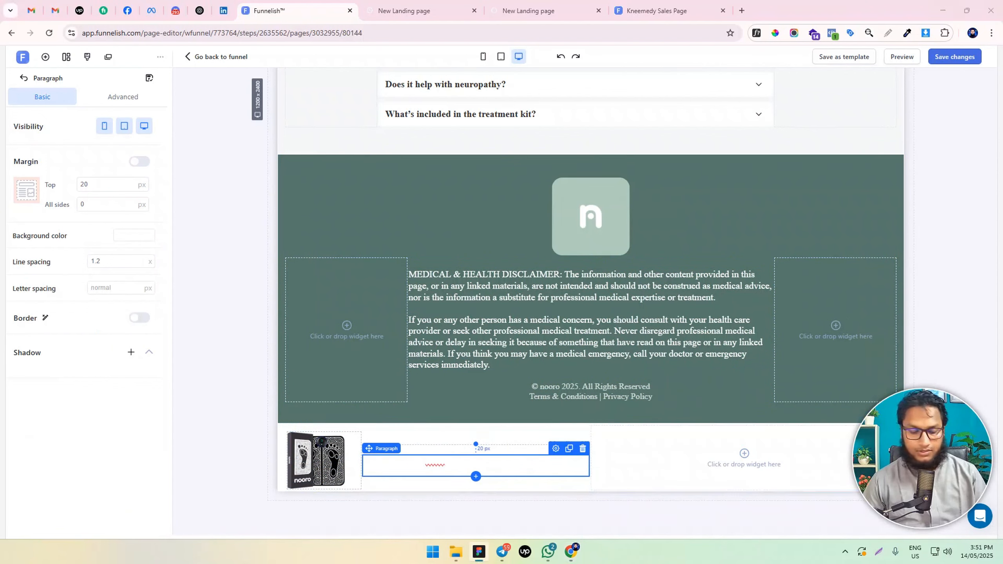
pyautogui.click(449, 453)
pyautogui.doubleClick(440, 463)
pyautogui.hotkey('ctrl', 'a')
pyautogui.write('$199.95')
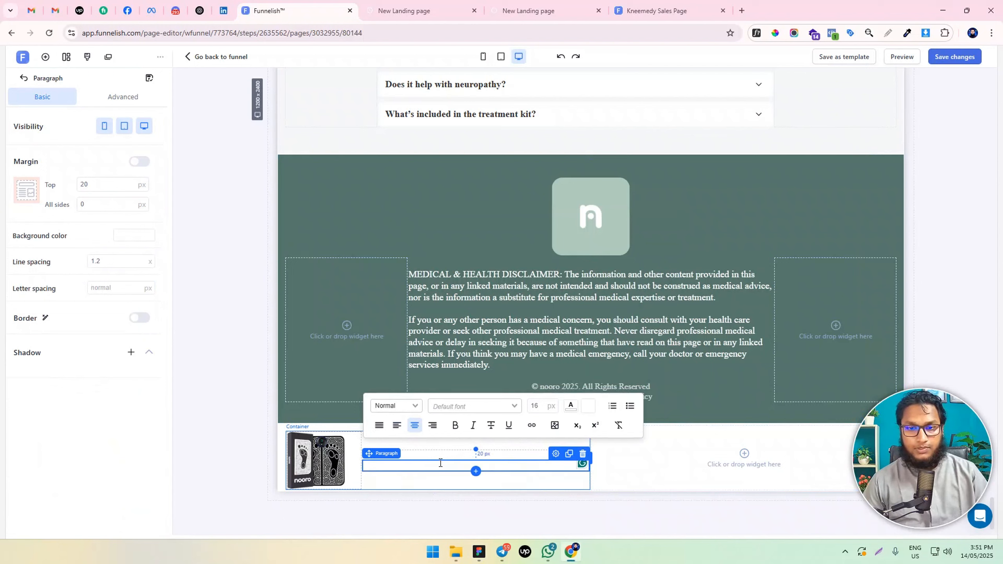
pyautogui.hotkey('ctrl', 'a')
pyautogui.click(570, 407)
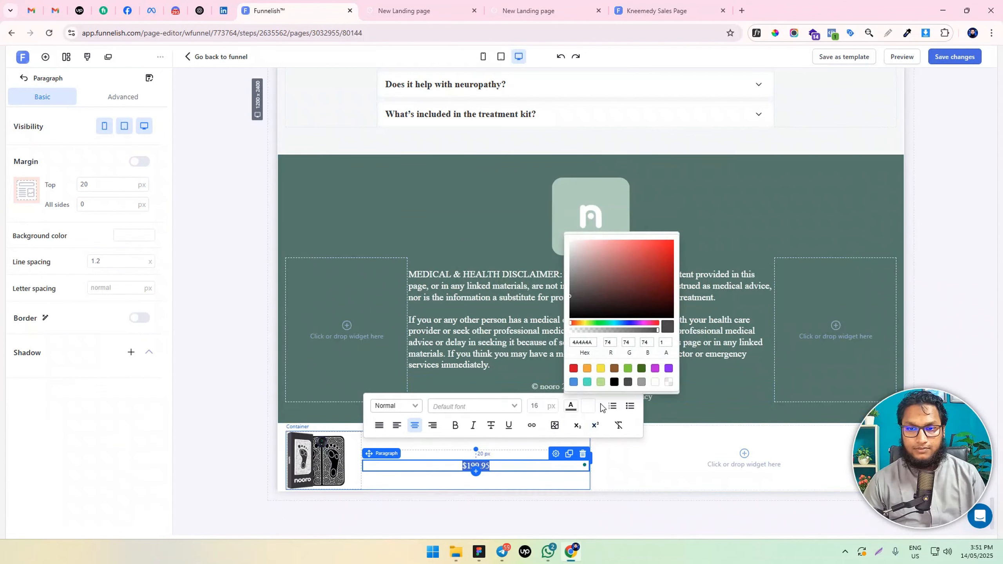
pyautogui.click(618, 426)
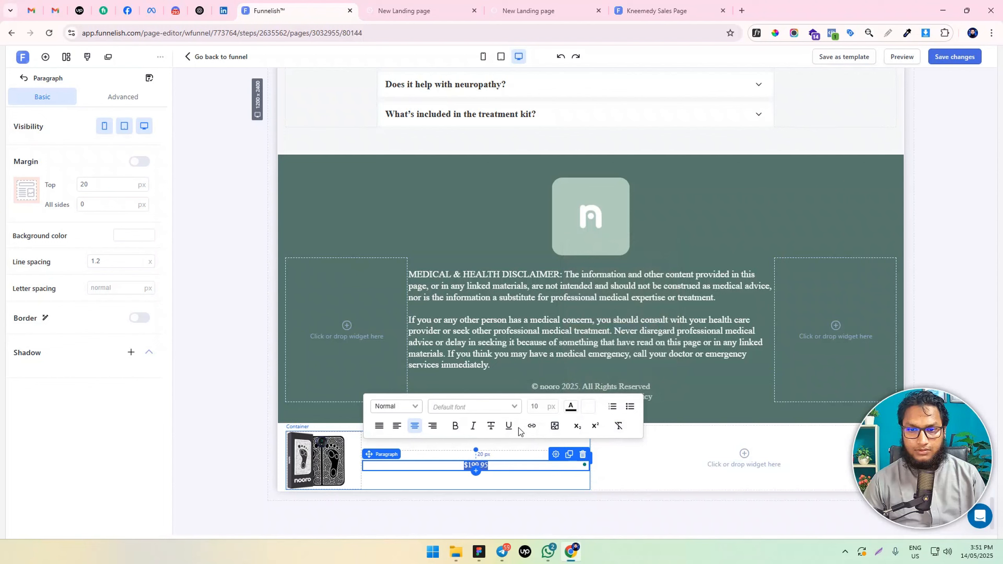
# Strike through and left-align the $199.95 price, and set its paragraph's top margin to 0 px
pyautogui.click(490, 425)
pyautogui.click(395, 426)
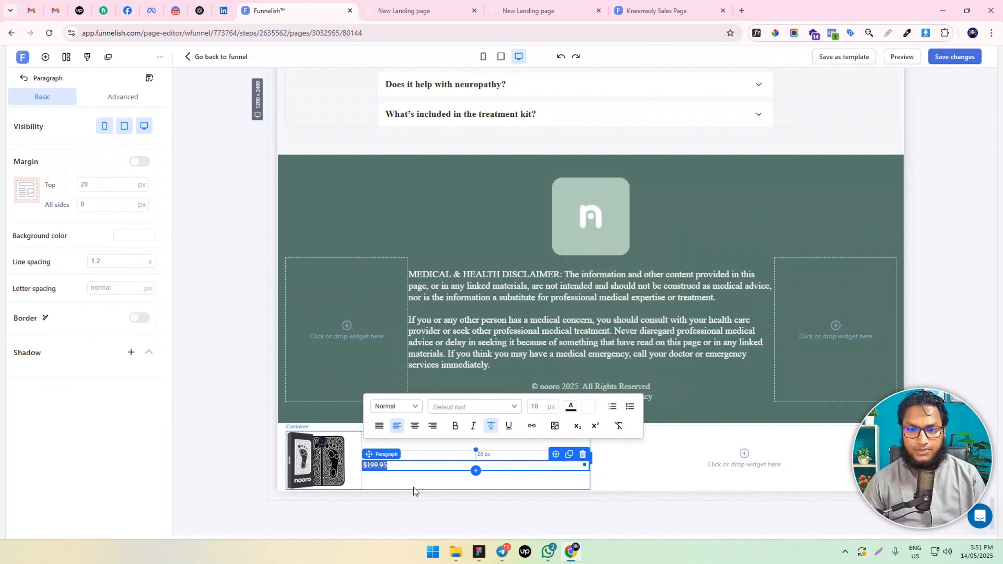
pyautogui.click(410, 476)
pyautogui.click(390, 462)
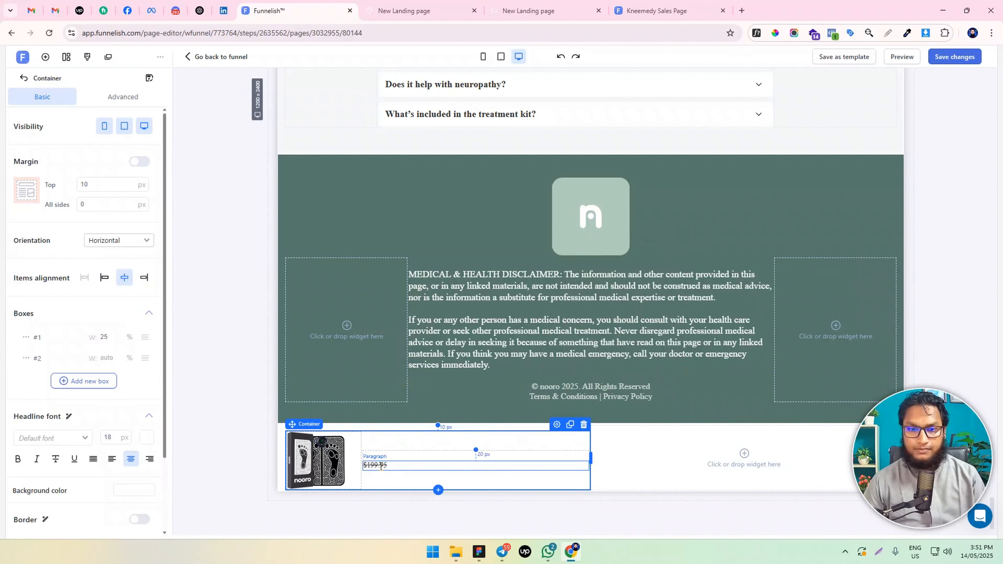
pyautogui.click(103, 184)
pyautogui.write('0')
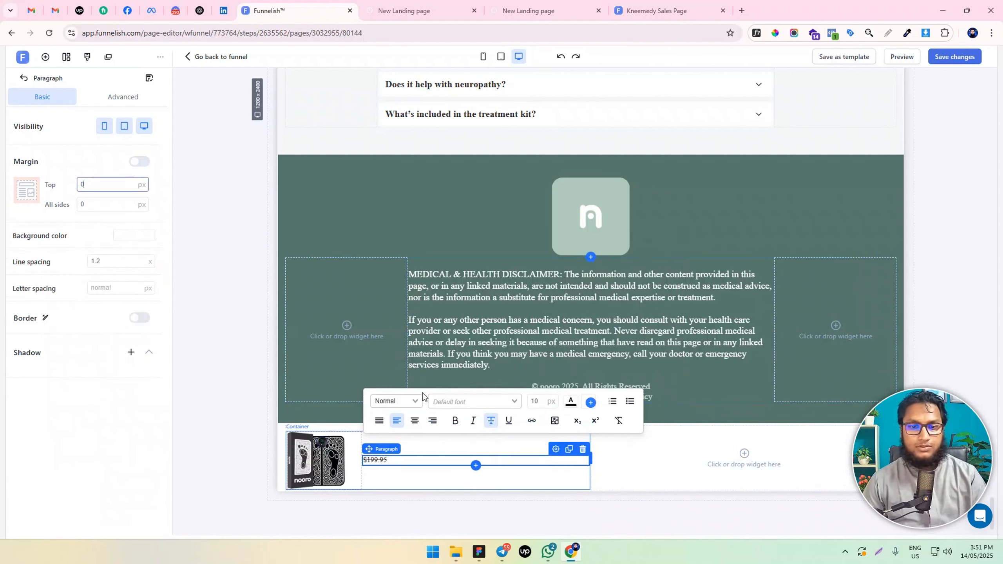
# Duplicate the struck-through price paragraph and change the lower copy to $99.95 without strikethrough
pyautogui.hotkey('alt', 'Tab')
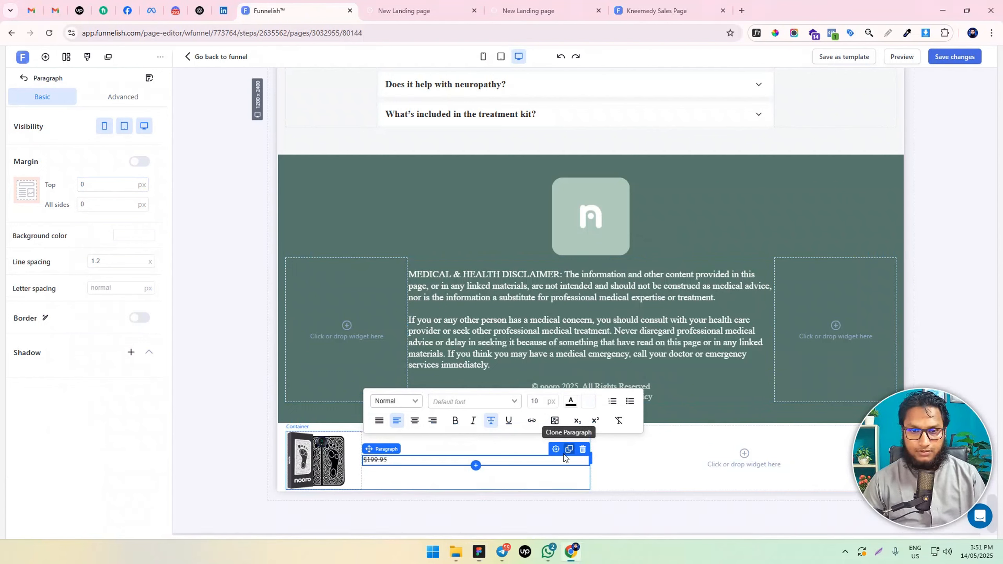
pyautogui.click(387, 466)
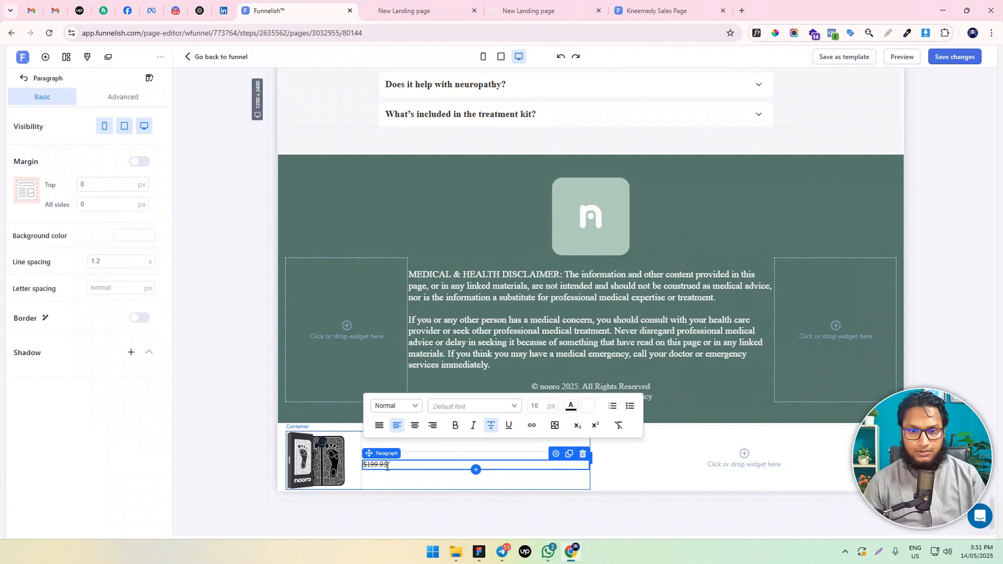
pyautogui.doubleClick(391, 463)
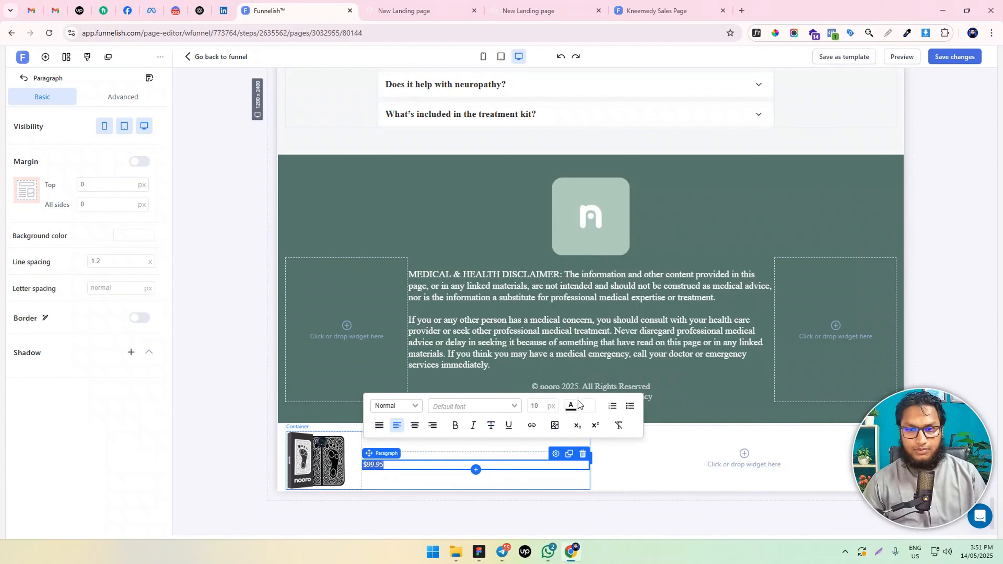
# Make the $99.95 price bold and set its font size to 30 px
pyautogui.click(454, 425)
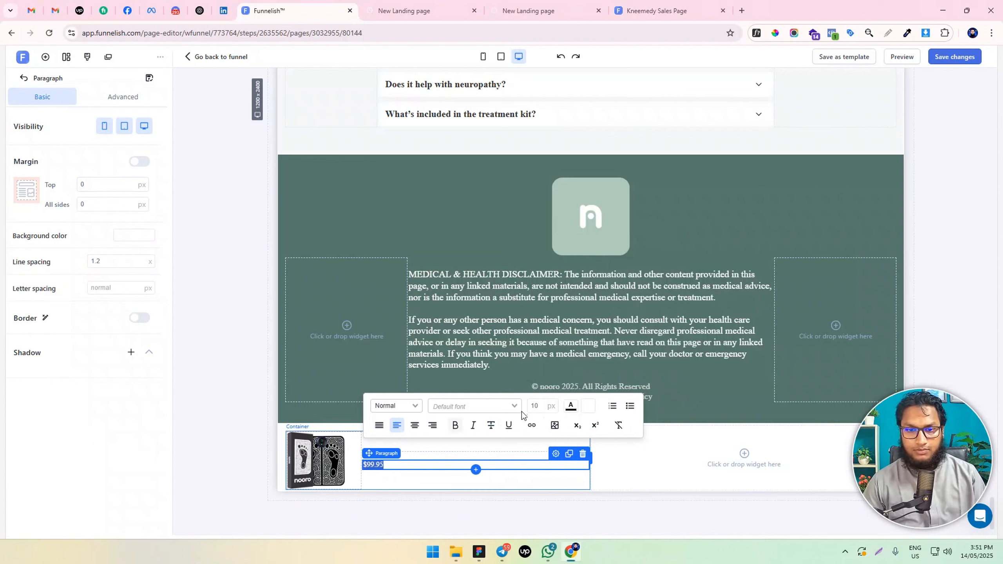
pyautogui.click(542, 407)
pyautogui.press('BackSpace')
pyautogui.press('BackSpace')
pyautogui.write('27')
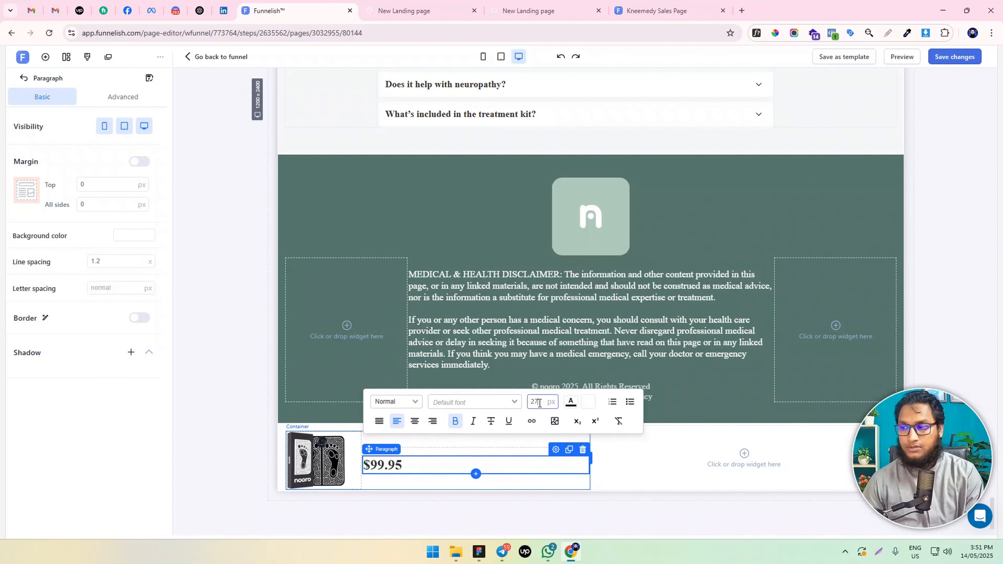
pyautogui.press('Up')
pyautogui.press('Up')
pyautogui.press('Up')
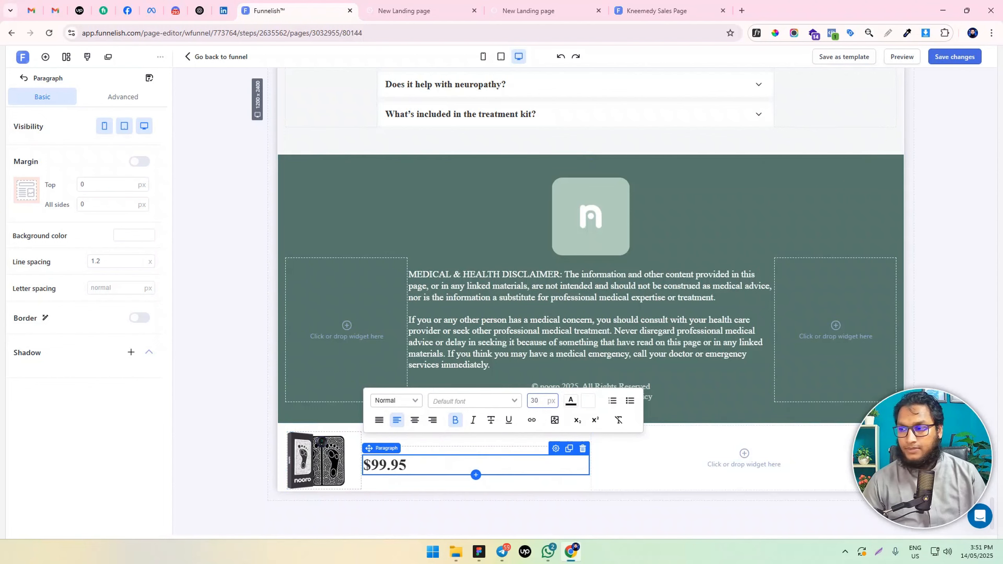
# Set the $99.95 price's text colour to orange, hex FFA500
pyautogui.hotkey('alt', 'Tab')
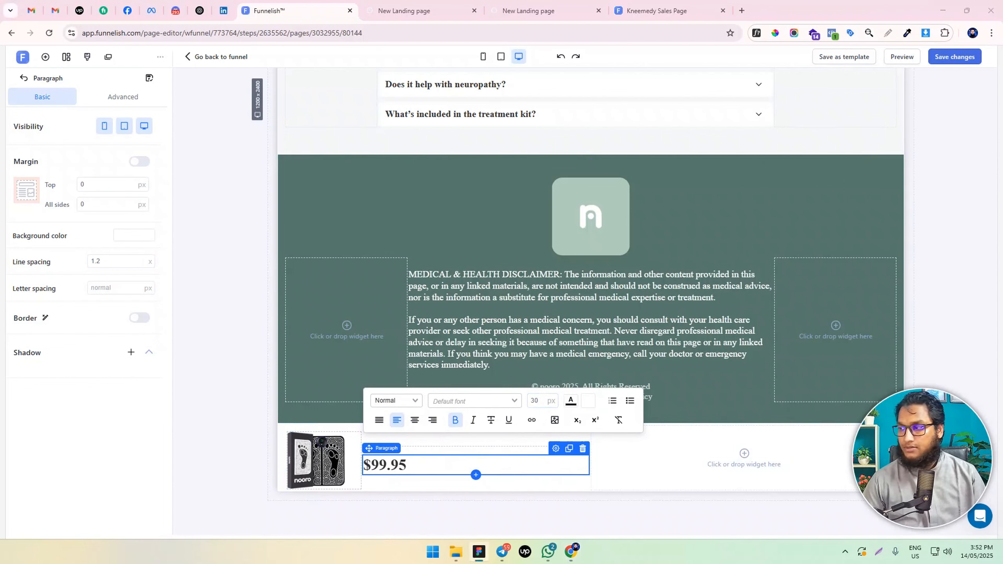
pyautogui.click(570, 400)
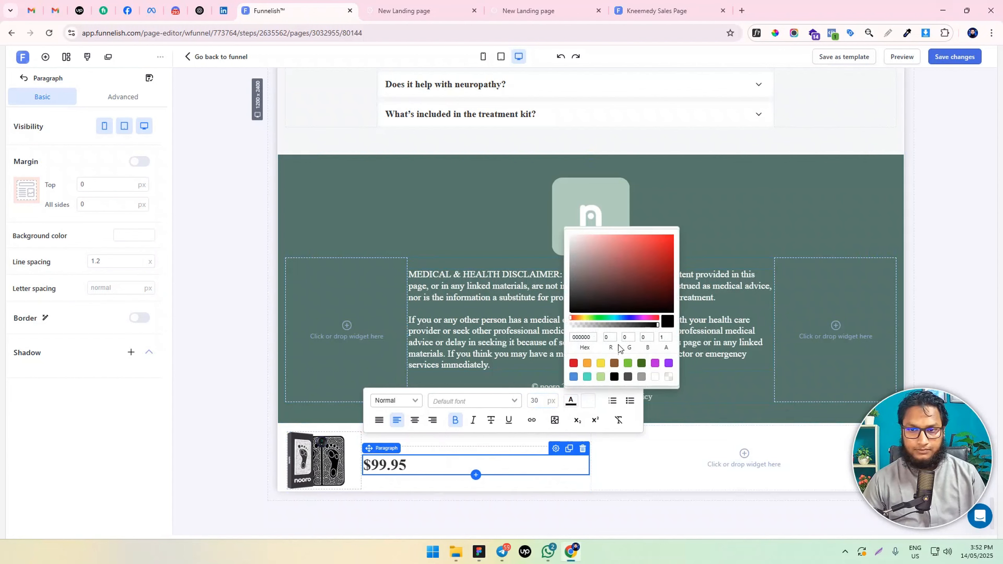
pyautogui.click(581, 336)
pyautogui.write('FFA500')
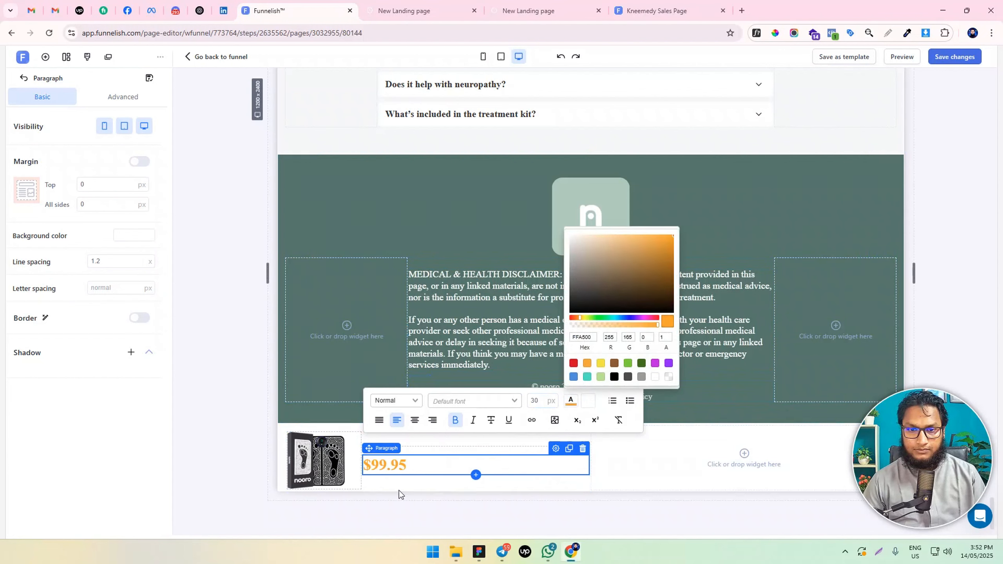
pyautogui.click(396, 480)
pyautogui.click(209, 441)
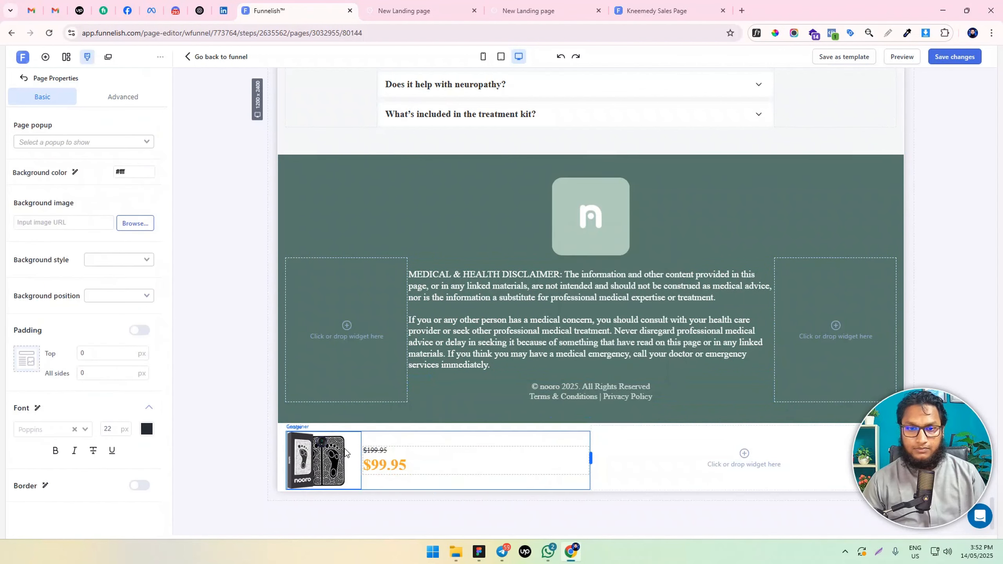
# Set the font size of the struck-through $199.95 price to 18 px
pyautogui.click(380, 448)
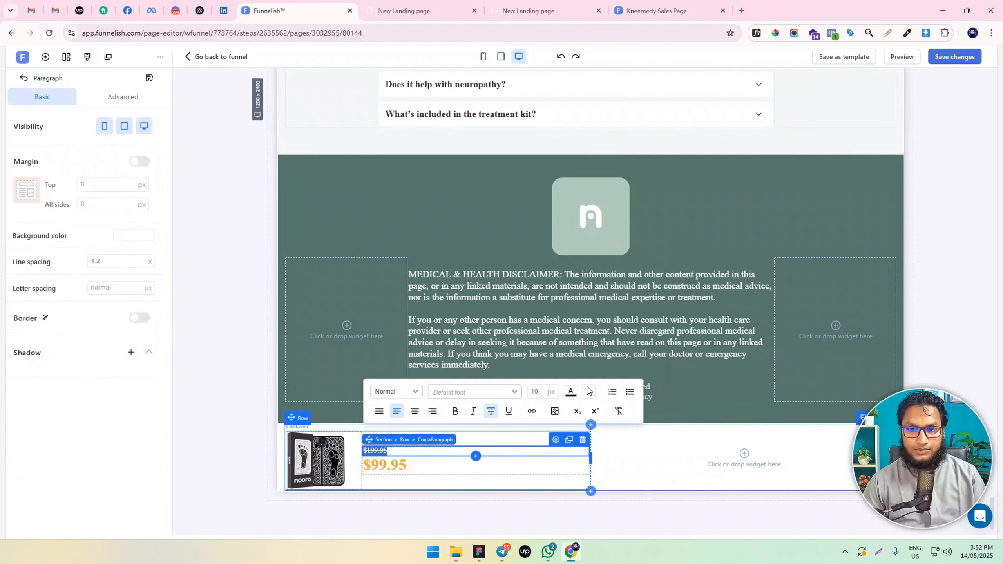
pyautogui.click(538, 392)
pyautogui.press('BackSpace')
pyautogui.write('8')
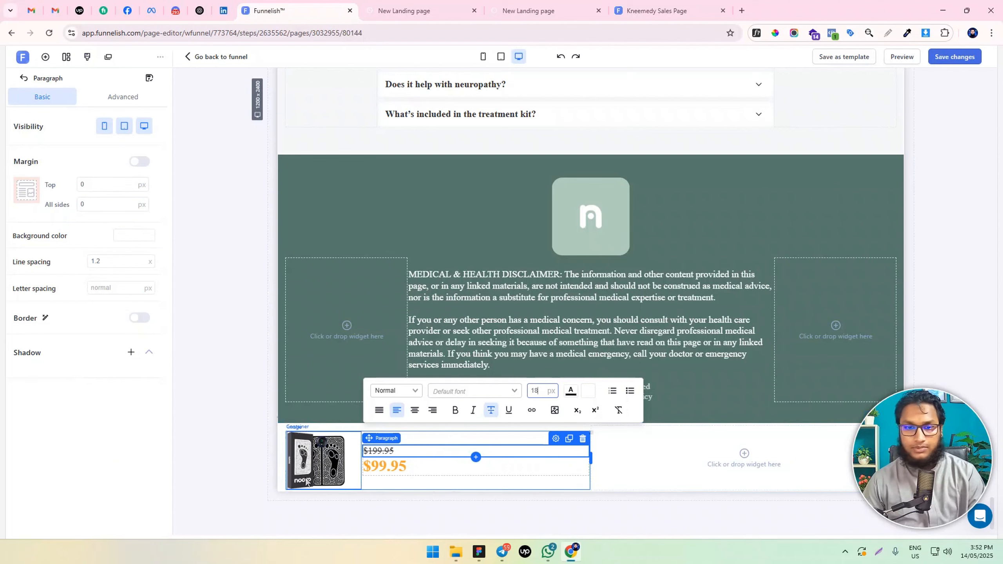
pyautogui.click(238, 429)
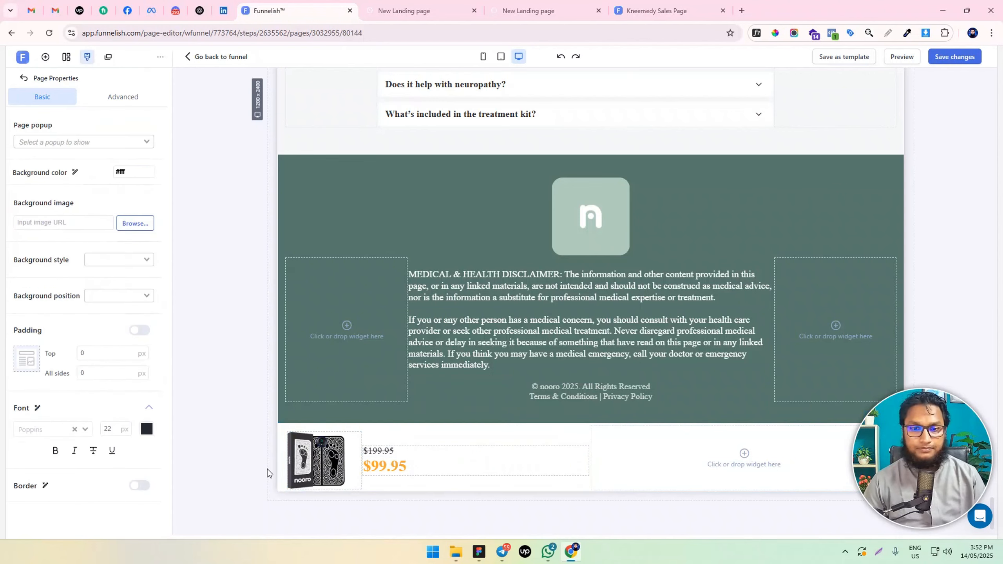
# Duplicate the "Get 50% OFF Today Only" button above the Inside The Treatment Kit section and move the copy below the FAQ list
pyautogui.click(754, 458)
pyautogui.scroll(10, 608, 249)
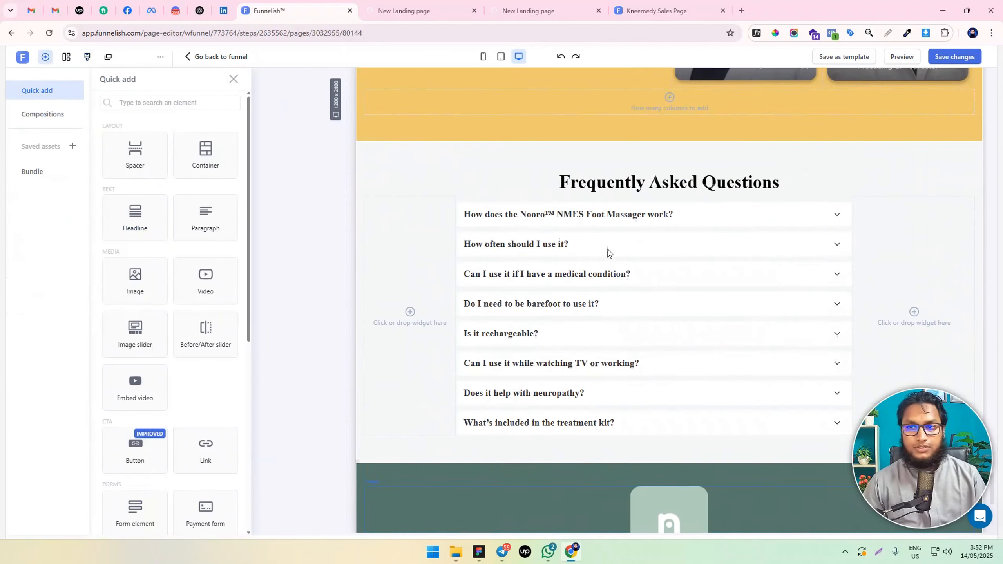
pyautogui.scroll(-3, 608, 248)
pyautogui.scroll(10, 607, 249)
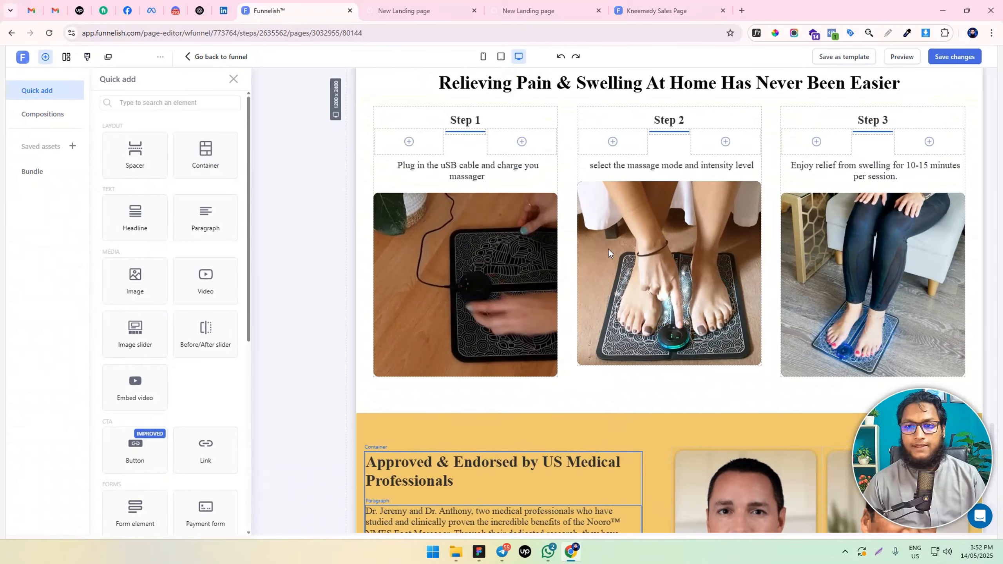
pyautogui.scroll(5, 609, 248)
pyautogui.scroll(-4, 609, 246)
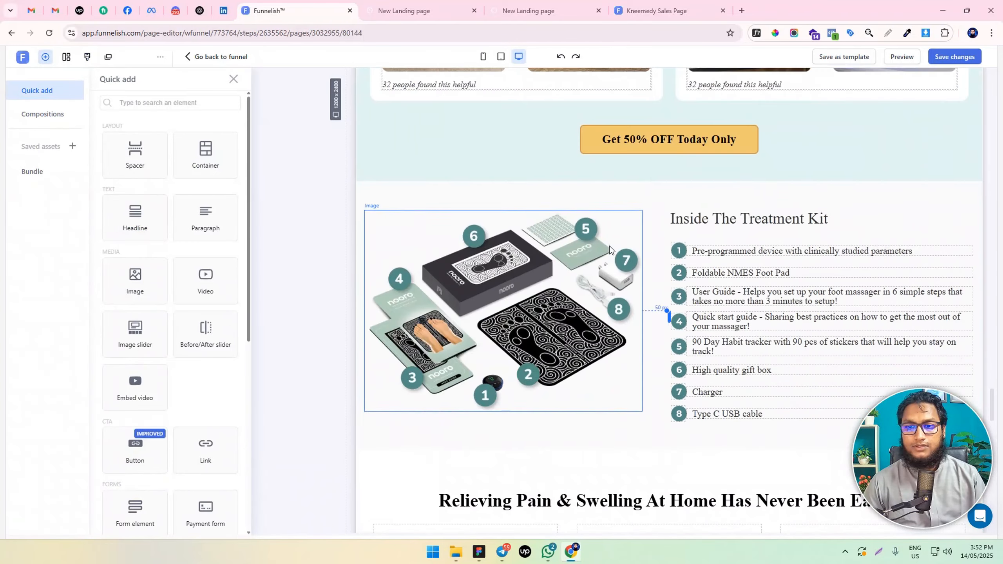
pyautogui.click(752, 130)
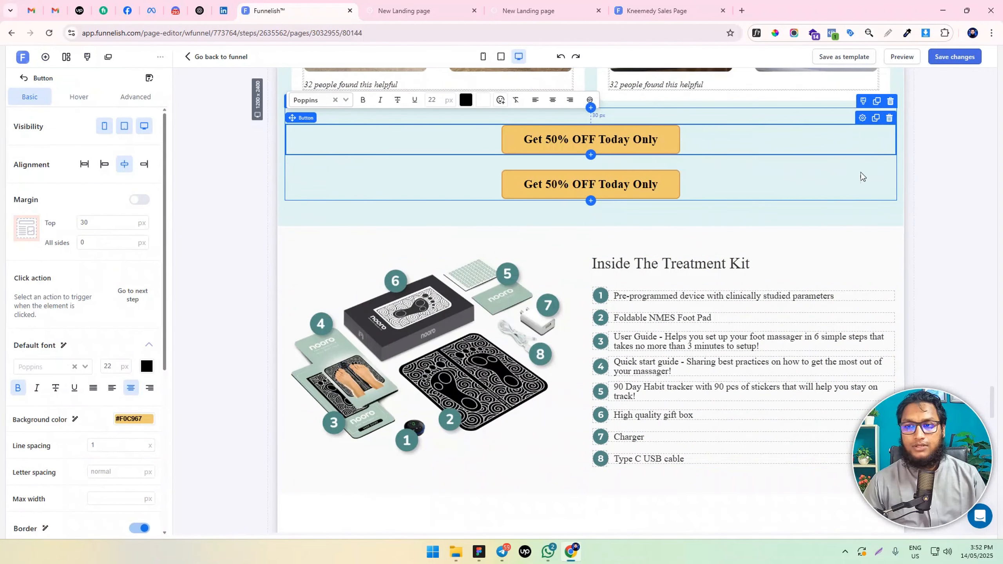
pyautogui.click(714, 181)
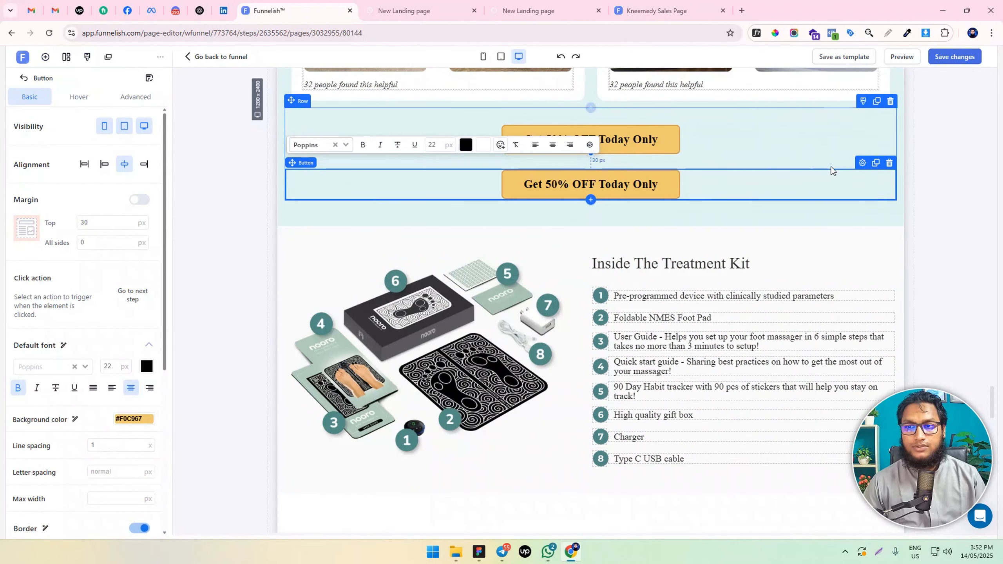
pyautogui.moveTo(863, 163)
pyautogui.mouseDown()
pyautogui.moveTo(817, 294)
pyautogui.moveTo(818, 336)
pyautogui.moveTo(821, 302)
pyautogui.moveTo(846, 329)
pyautogui.moveTo(843, 237)
pyautogui.moveTo(833, 275)
pyautogui.mouseUp()
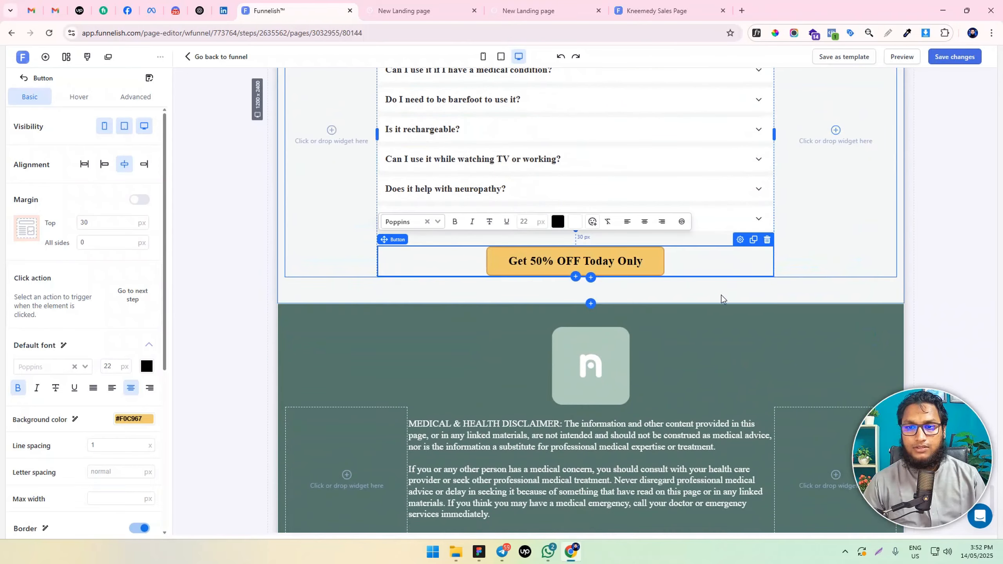
# Duplicate the button below the FAQ list and move the copy into the product row's second column
pyautogui.click(752, 241)
pyautogui.scroll(-4, 710, 178)
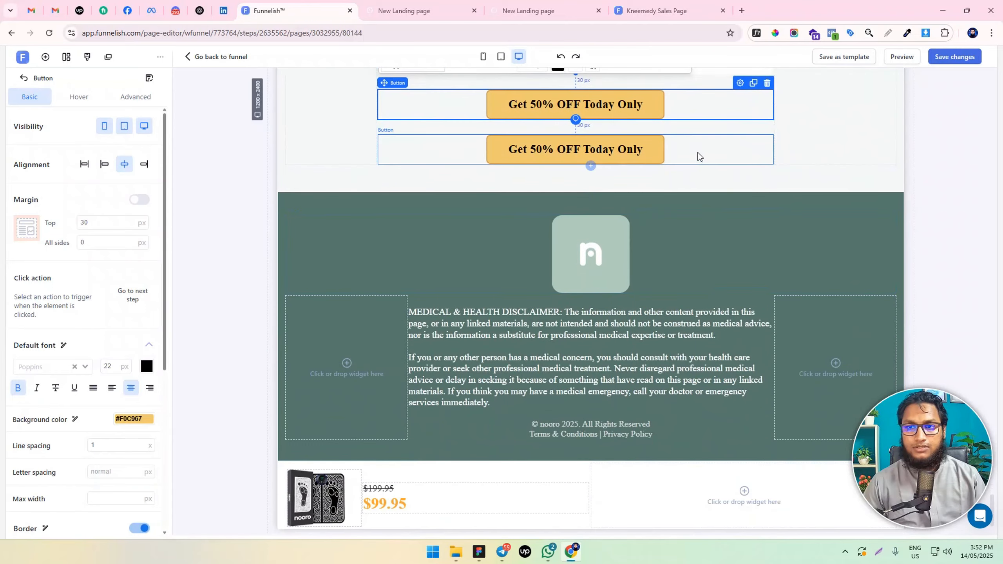
pyautogui.moveTo(700, 160)
pyautogui.mouseDown()
pyautogui.moveTo(808, 495)
pyautogui.moveTo(819, 455)
pyautogui.mouseUp()
# Set the top margin of the product row's "Get 50% OFF Today Only" button to 0 px
pyautogui.click(762, 455)
pyautogui.moveTo(104, 223); pyautogui.dragTo(13, 230)
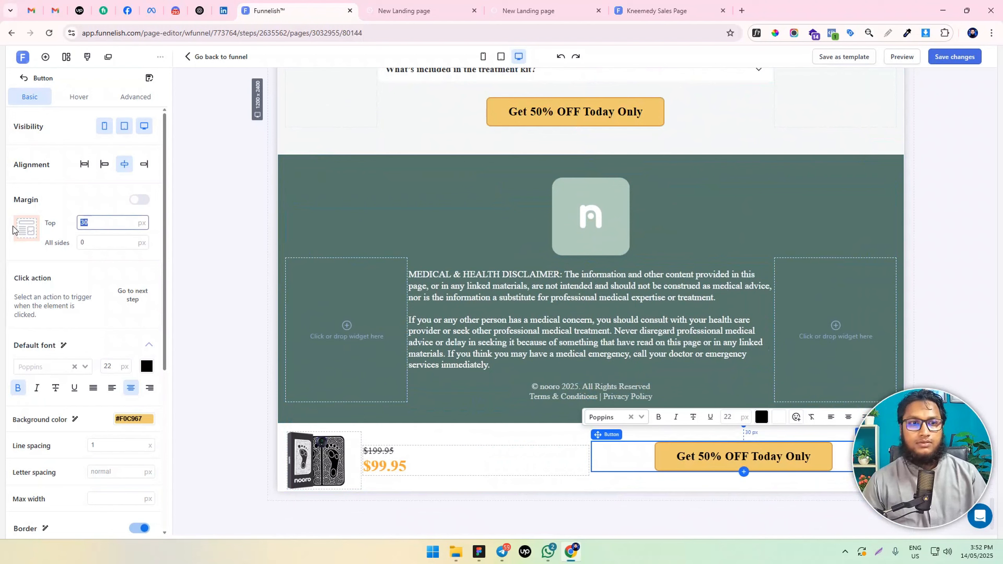
pyautogui.write('0')
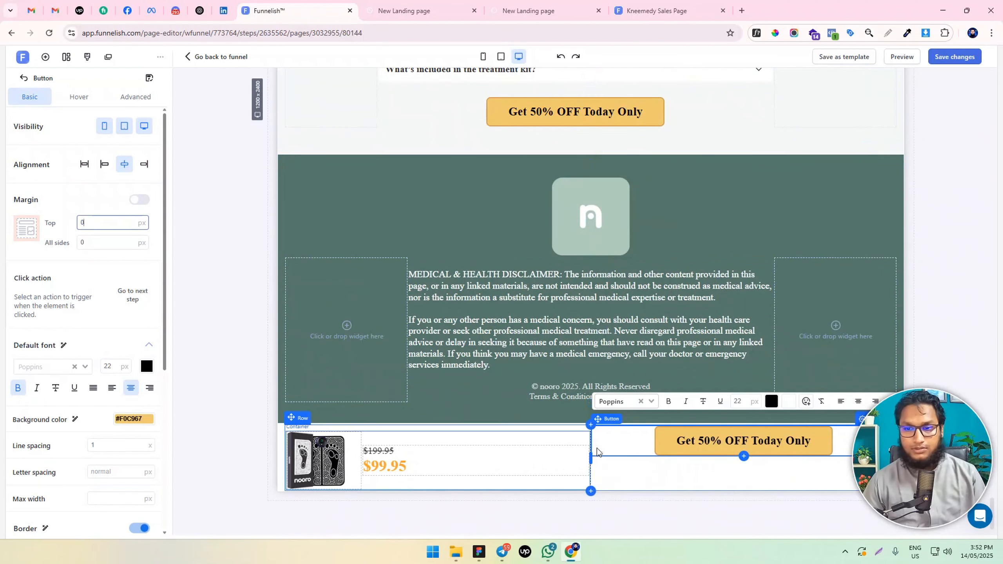
pyautogui.click(647, 473)
pyautogui.click(679, 442)
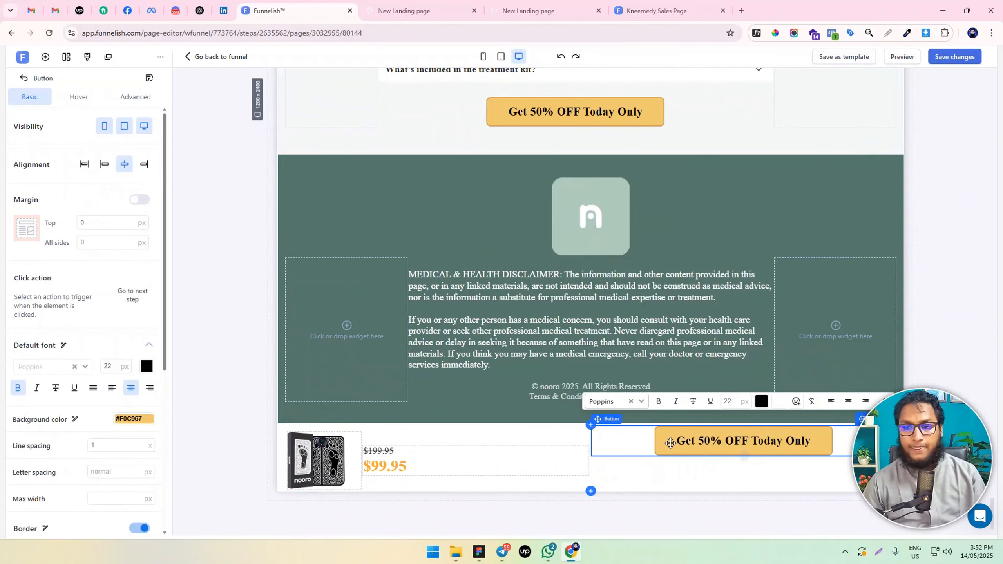
pyautogui.click(662, 475)
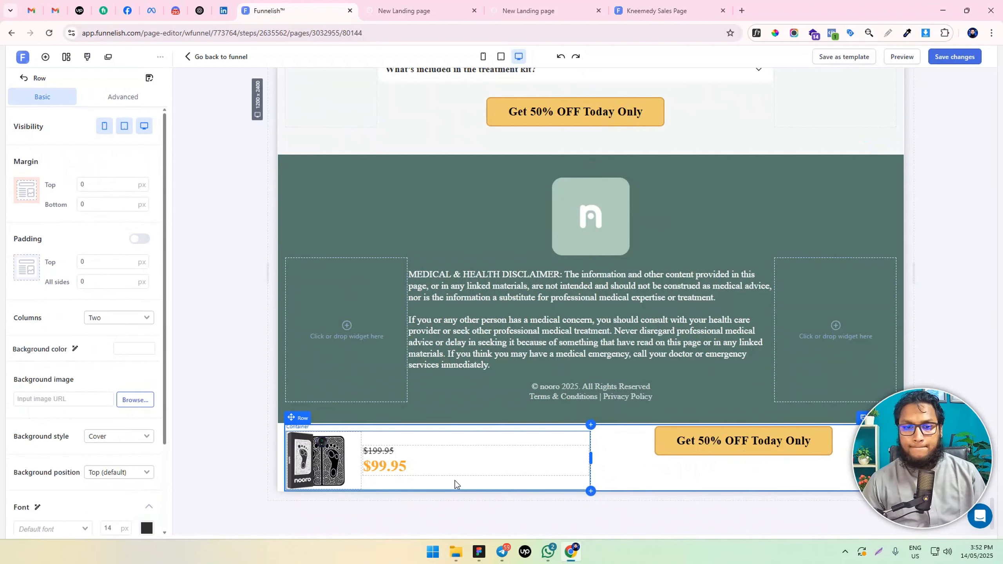
pyautogui.click(313, 458)
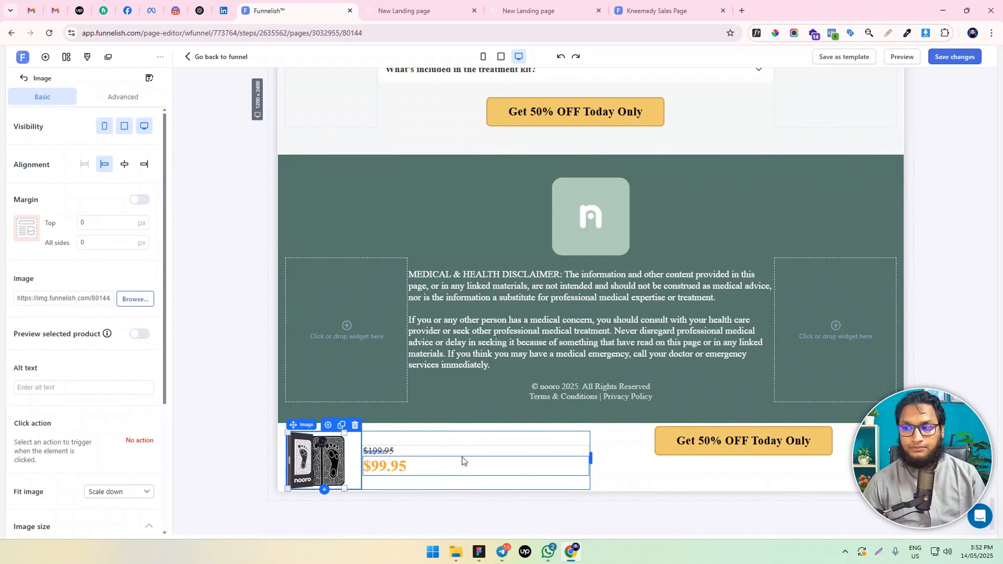
pyautogui.click(282, 441)
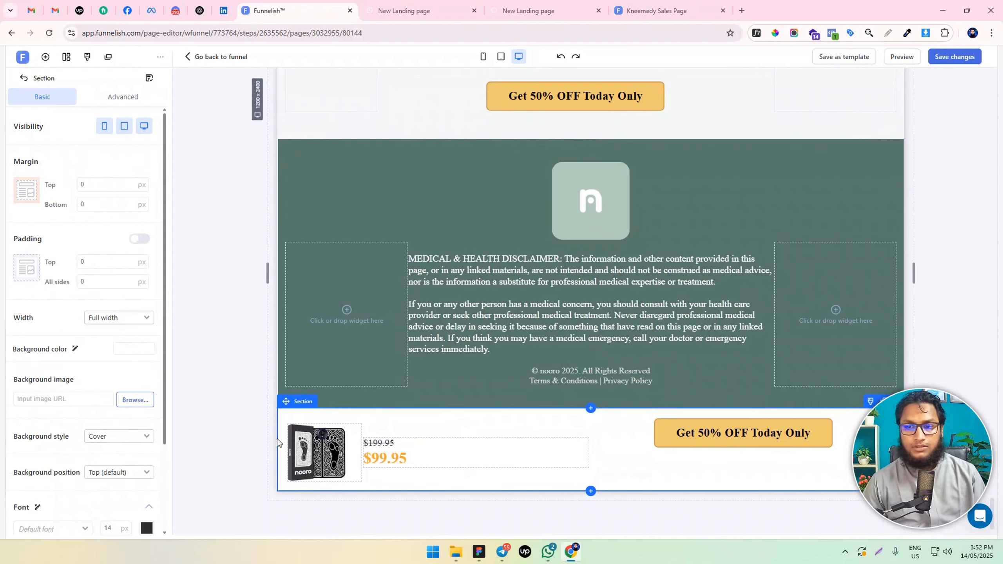
pyautogui.click(686, 475)
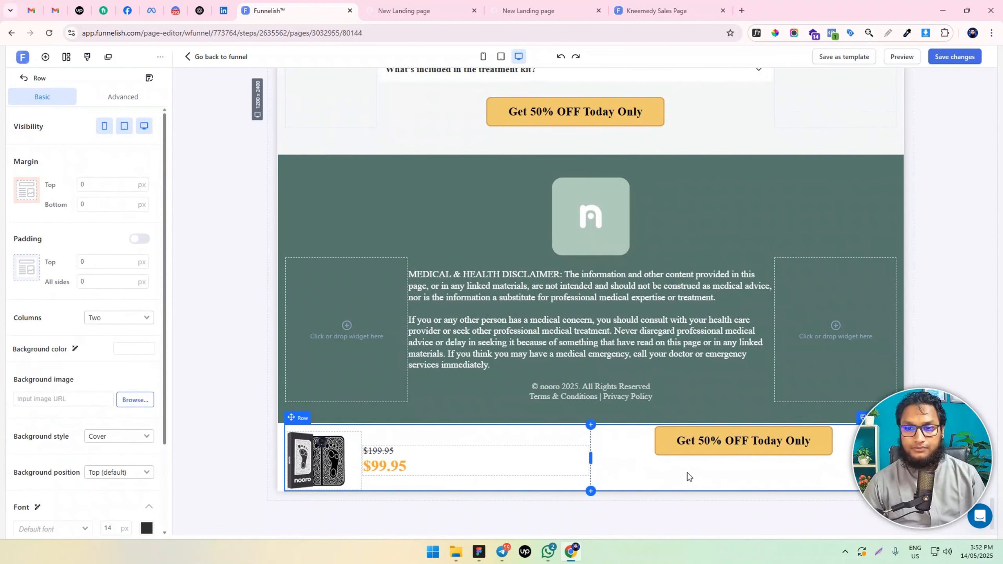
pyautogui.click(672, 452)
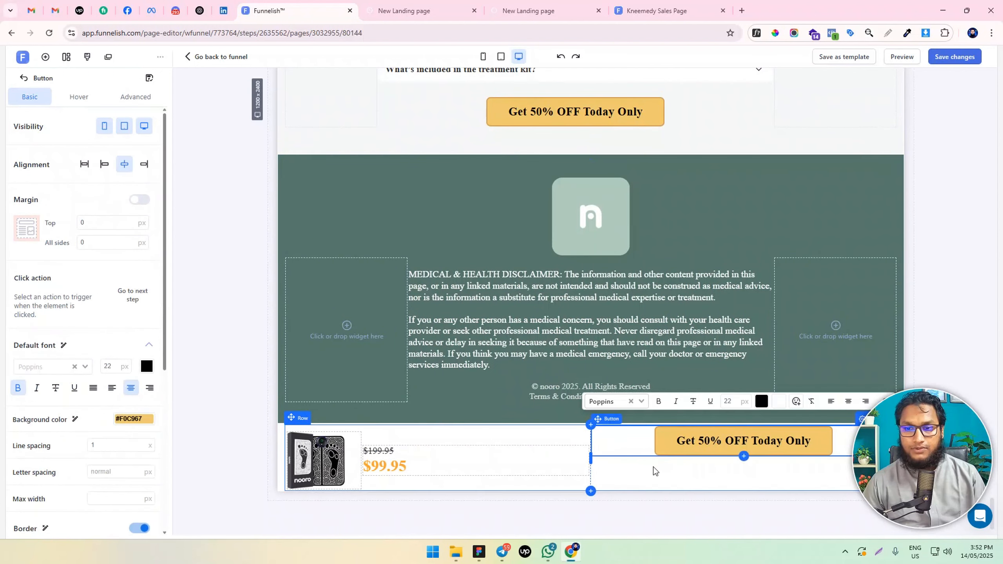
pyautogui.click(651, 469)
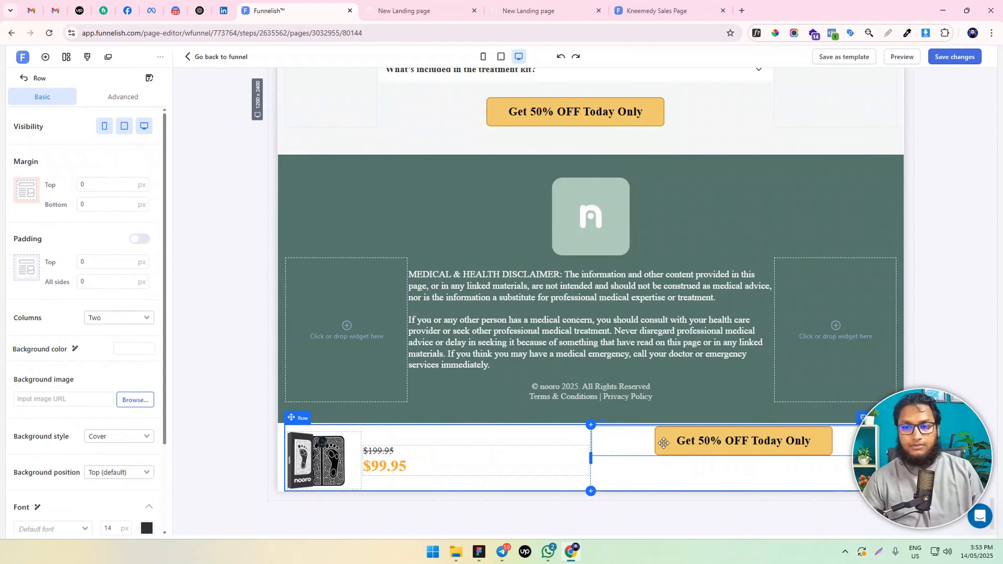
pyautogui.click(79, 183)
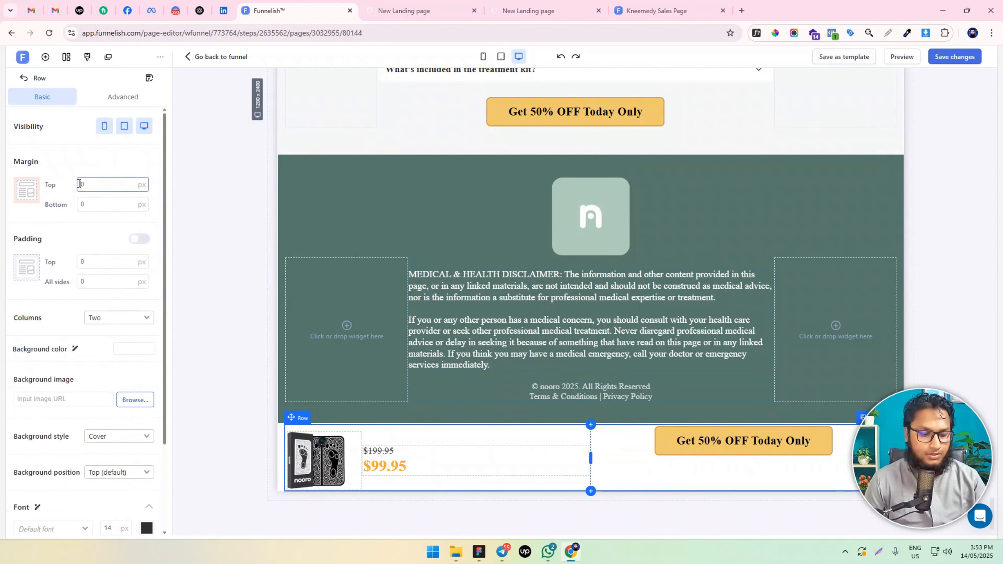
pyautogui.write('2')
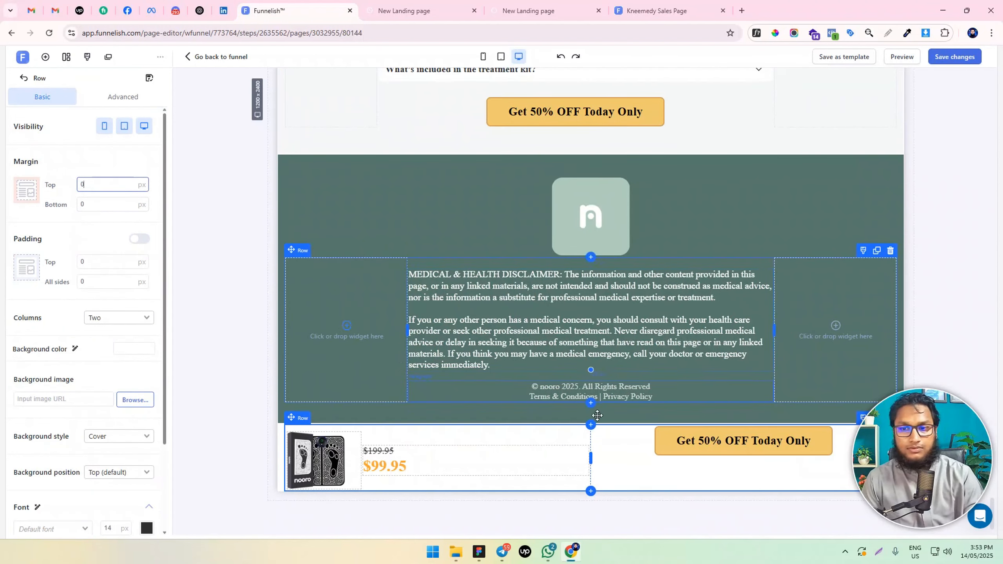
# Set the top margin of the product row's button to 30 px and save the page
pyautogui.click(683, 441)
pyautogui.click(106, 224)
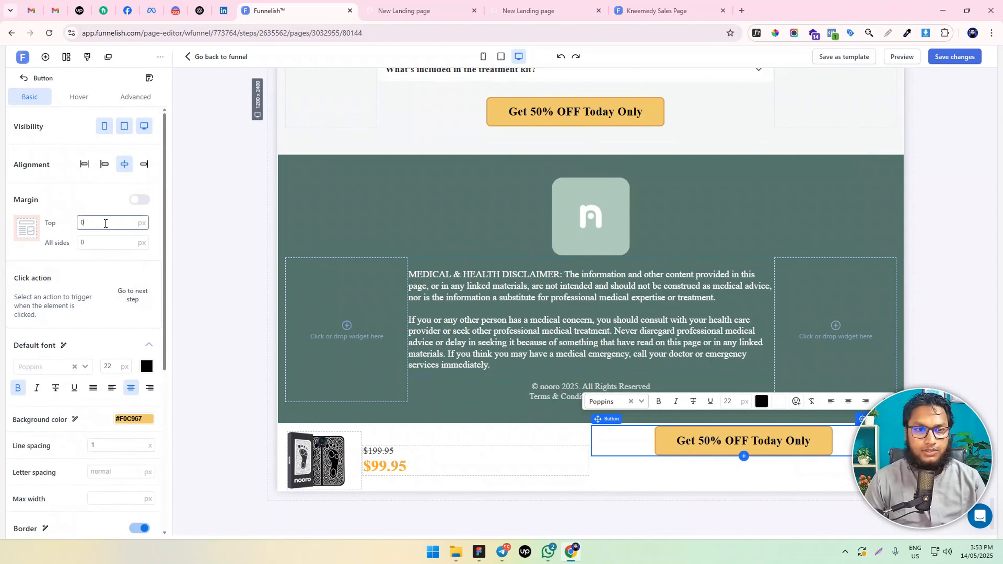
pyautogui.write('3')
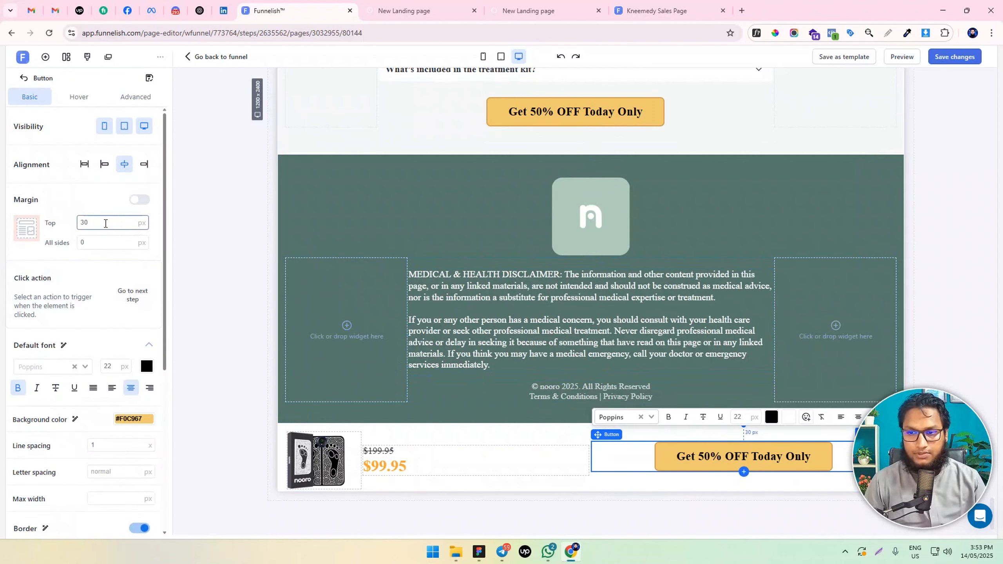
pyautogui.click(244, 351)
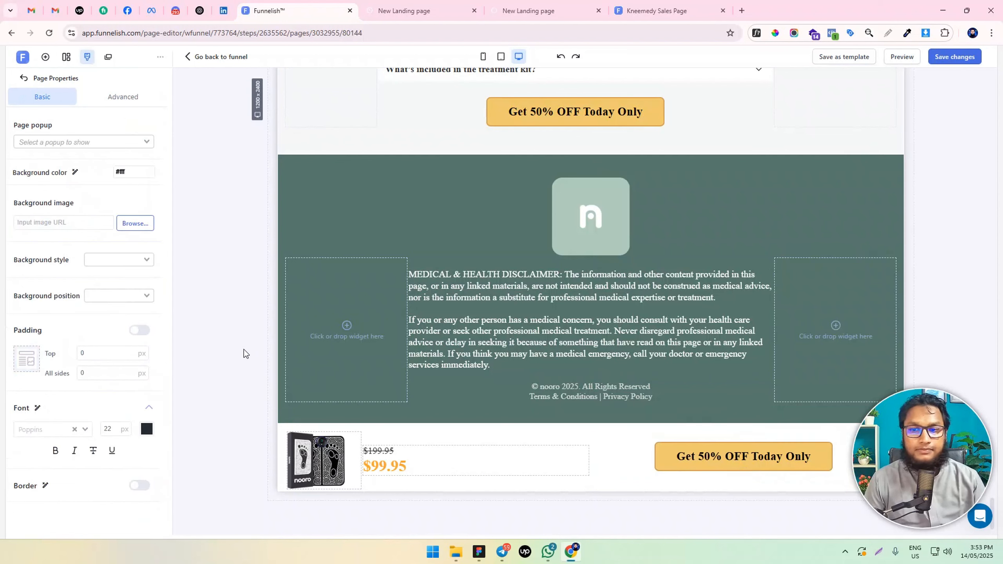
pyautogui.click(947, 59)
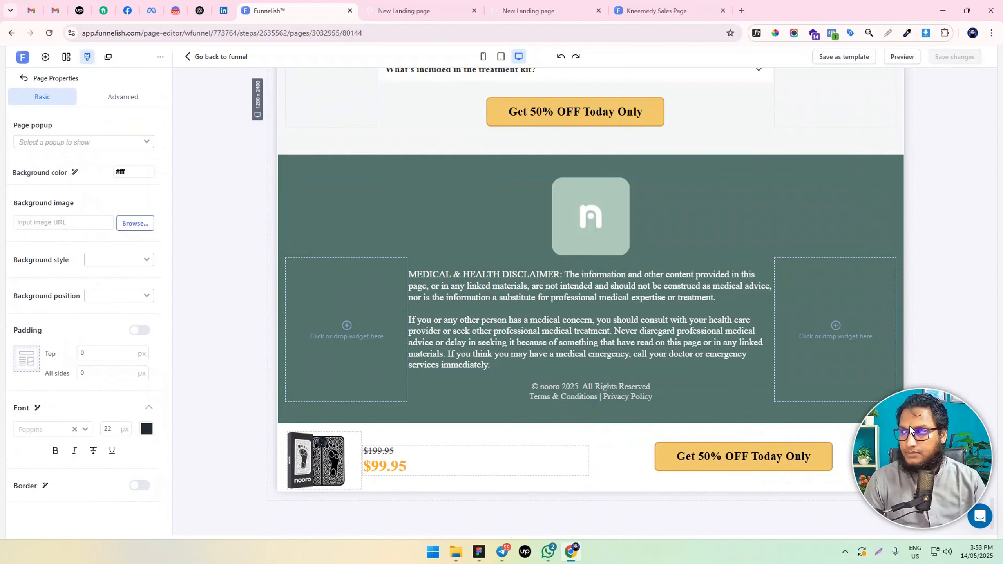
# Make the product section below the footer sticky with its position set to Bottom, and save the page
pyautogui.scroll(5, 764, 320)
pyautogui.scroll(-5, 764, 320)
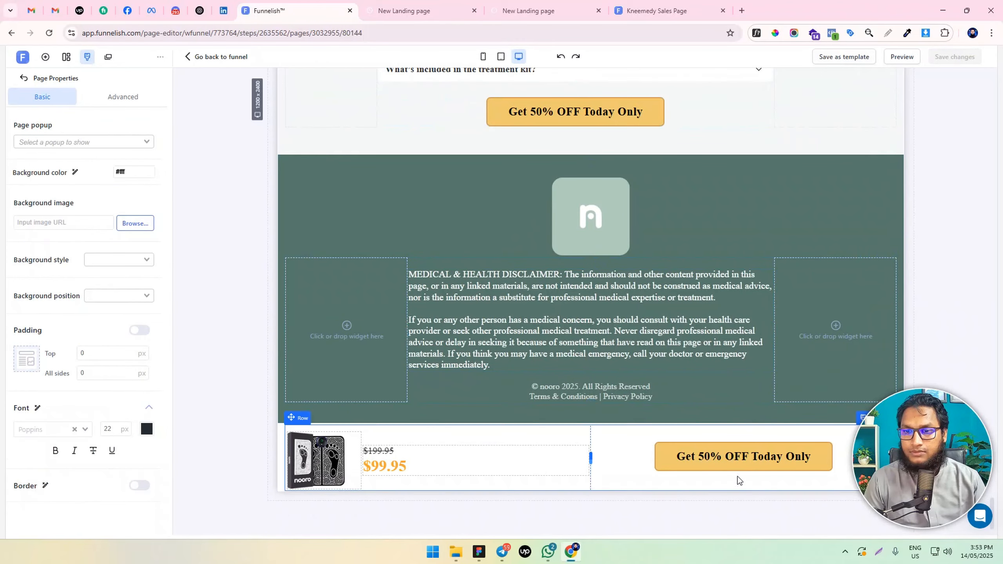
pyautogui.click(737, 459)
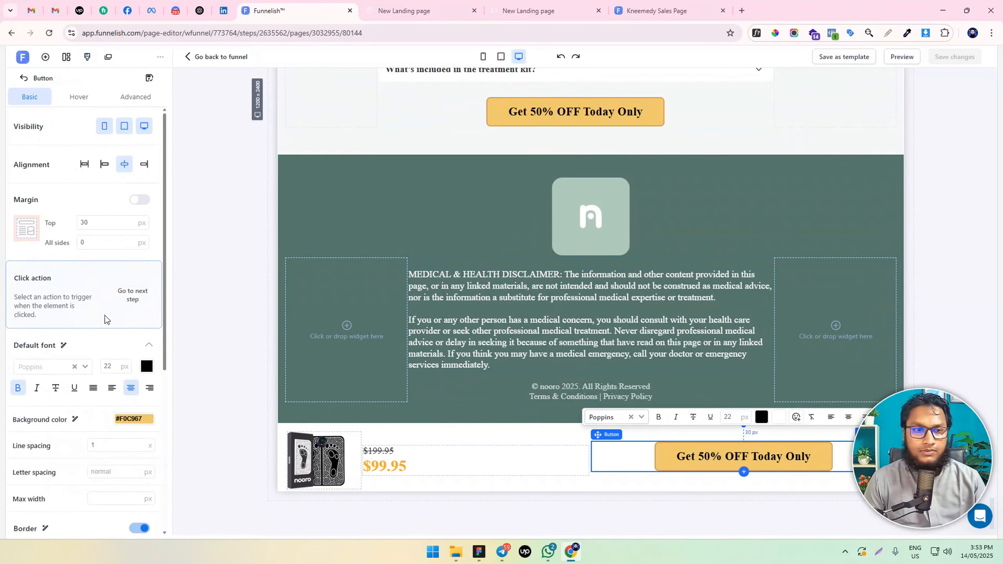
pyautogui.click(280, 433)
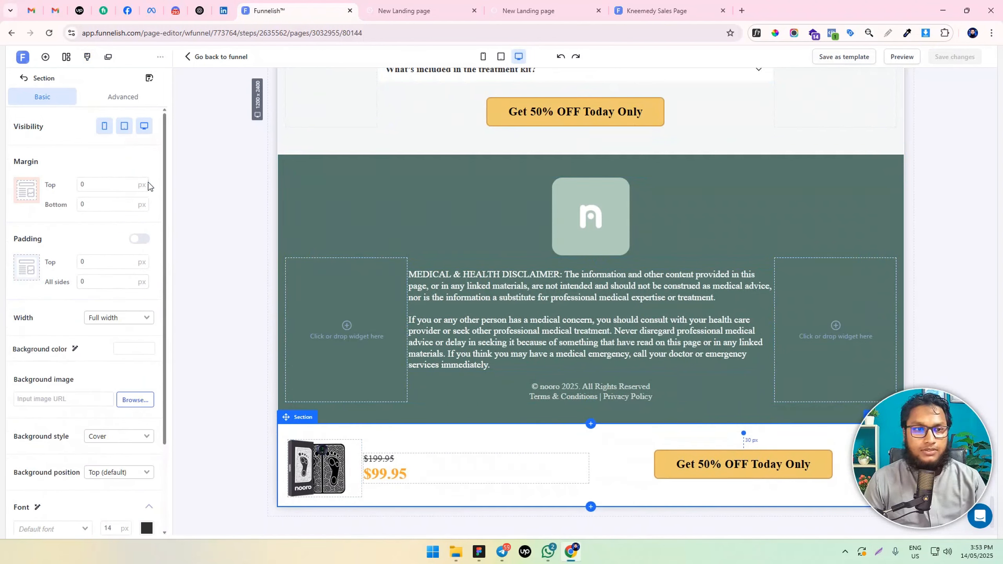
pyautogui.scroll(-3, 142, 221)
pyautogui.scroll(3, 142, 222)
pyautogui.click(129, 99)
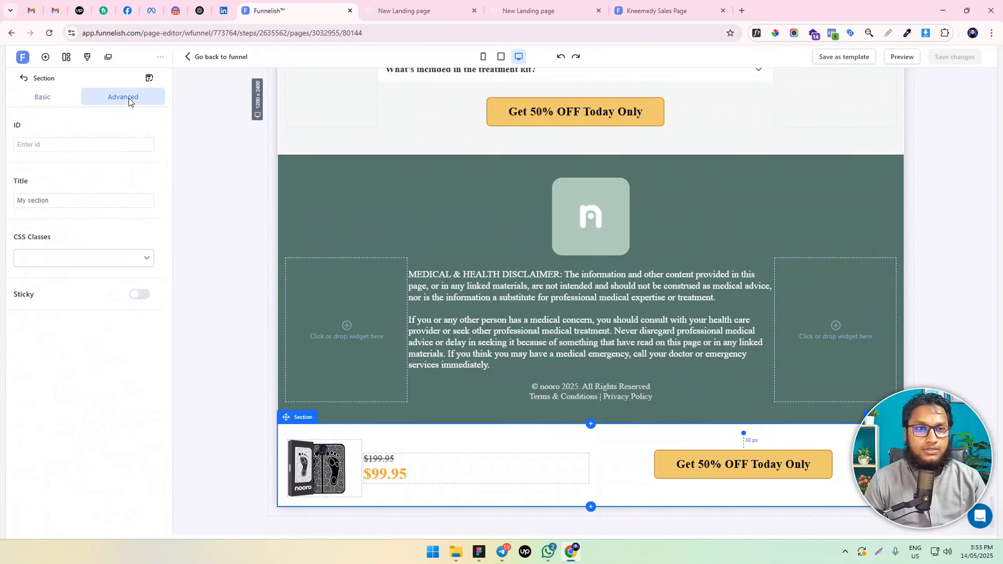
pyautogui.click(140, 294)
pyautogui.click(125, 318)
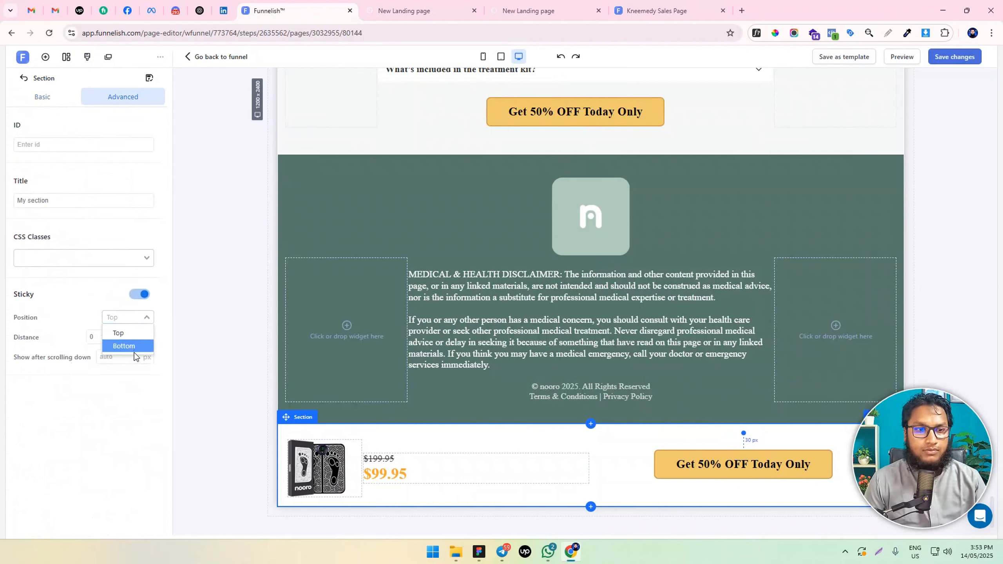
pyautogui.click(951, 62)
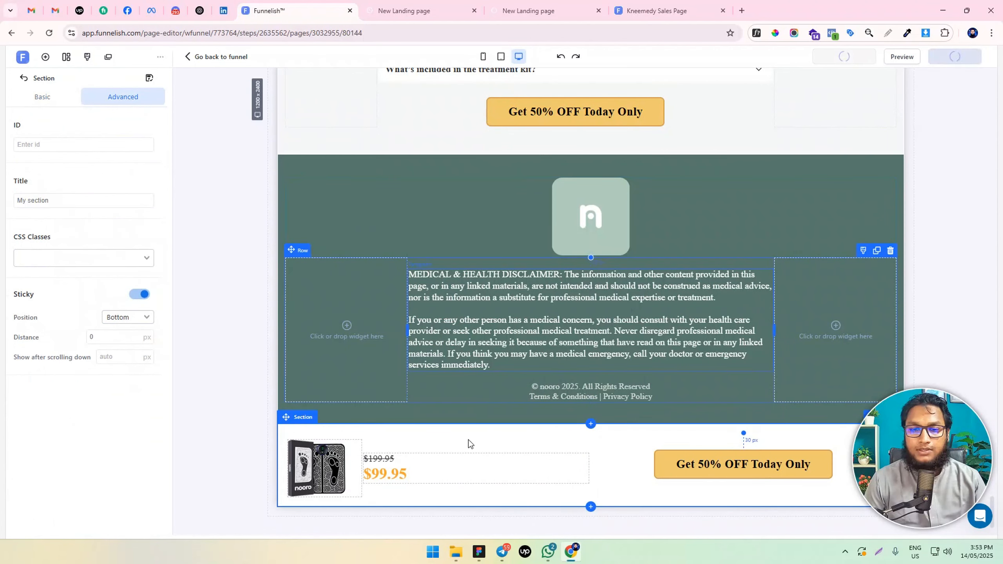
# Set the sticky product section's background colour to white and save the page
pyautogui.click(280, 432)
pyautogui.click(135, 348)
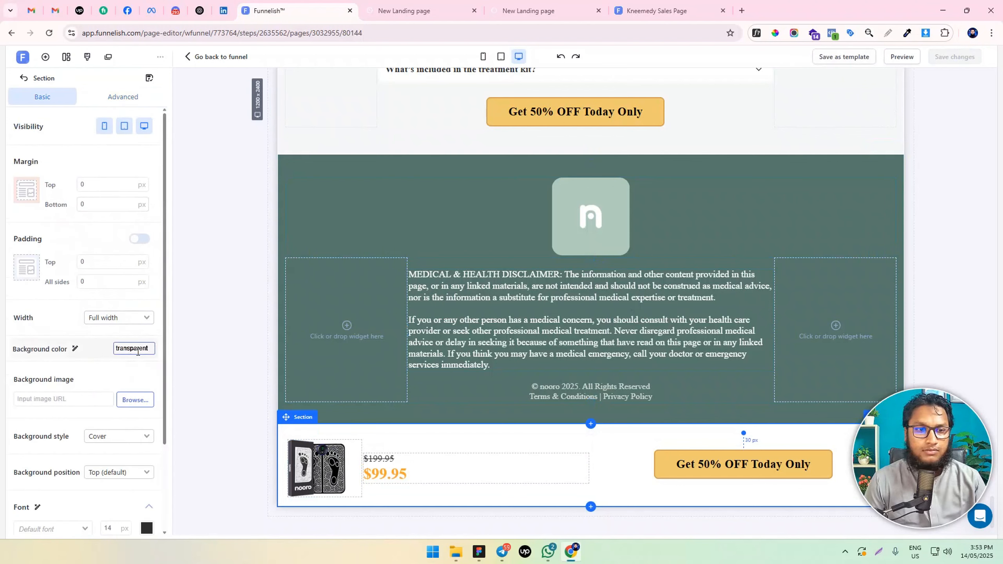
pyautogui.click(258, 345)
pyautogui.click(246, 386)
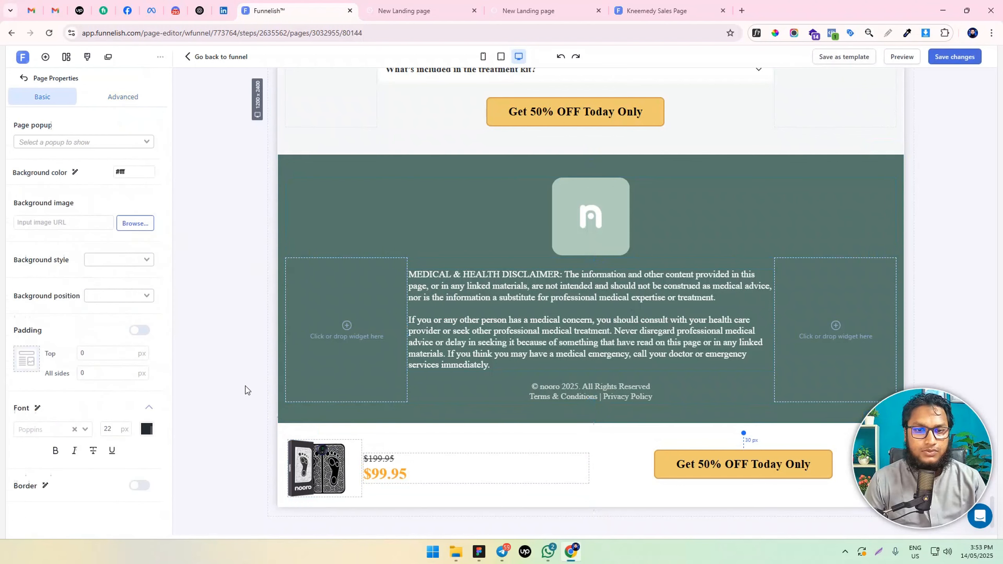
pyautogui.click(962, 53)
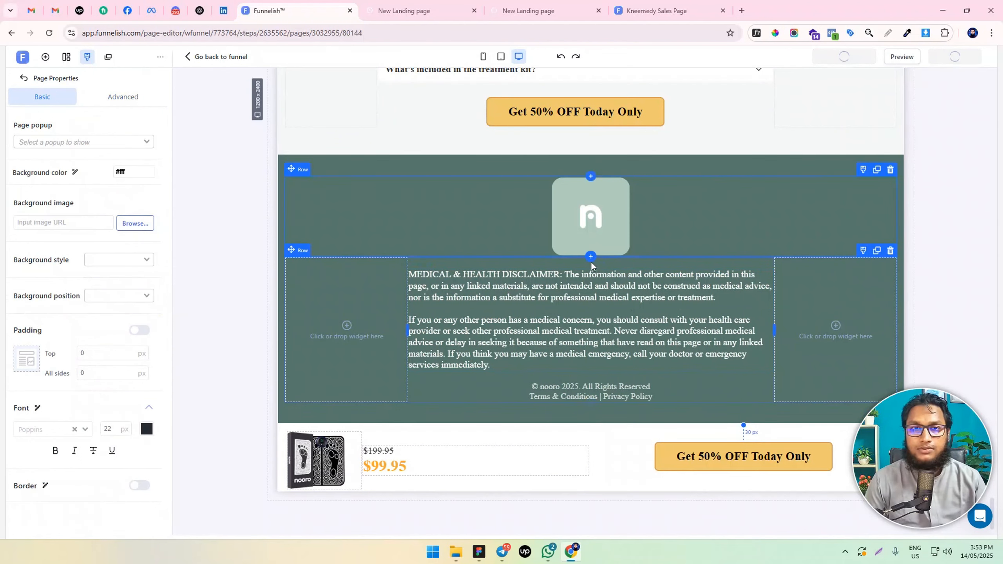
# Reload the sales page preview and check the sticky product bar against the steps, reviews, FAQ and footer sections
pyautogui.click(451, 5)
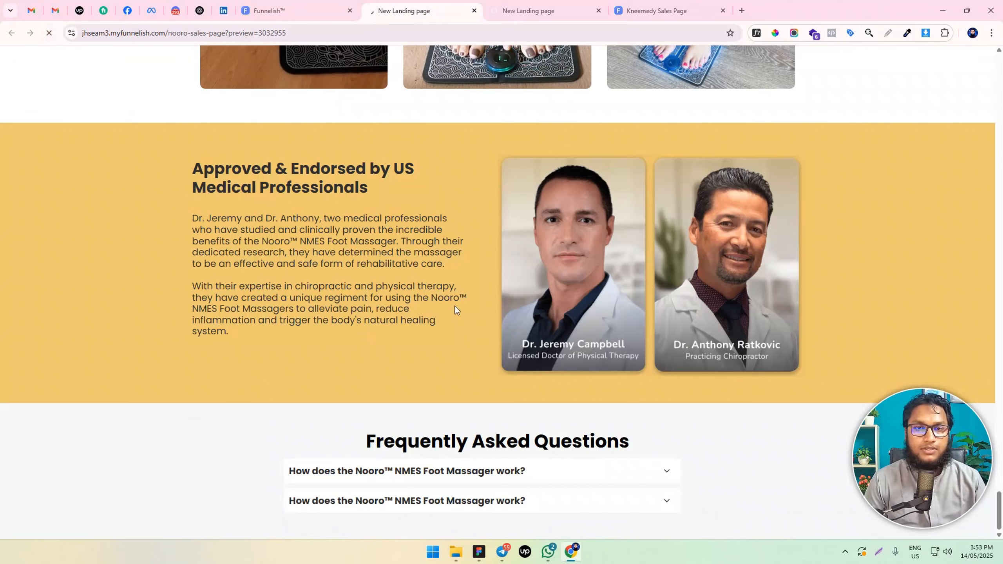
pyautogui.scroll(15, 718, 282)
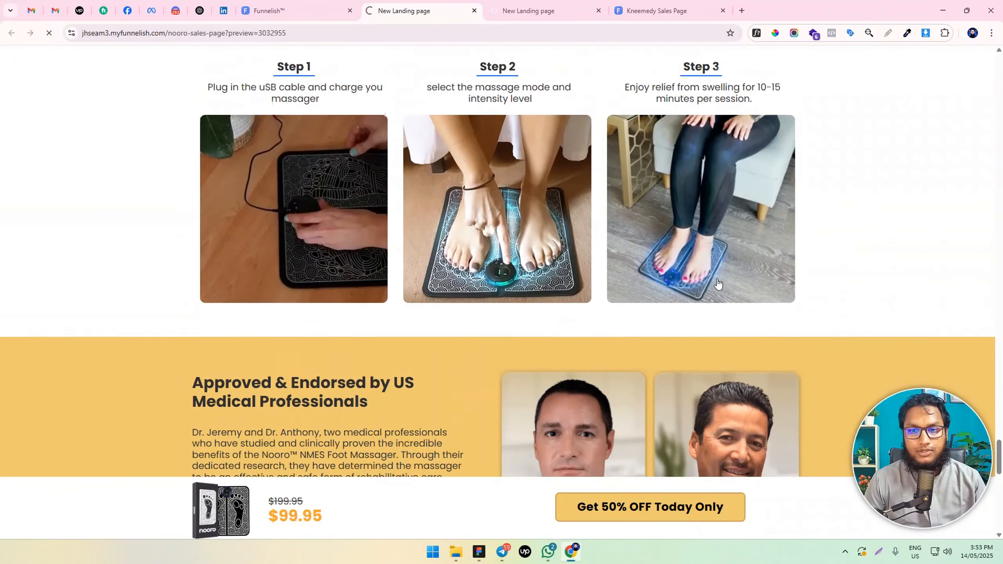
pyautogui.scroll(20, 714, 272)
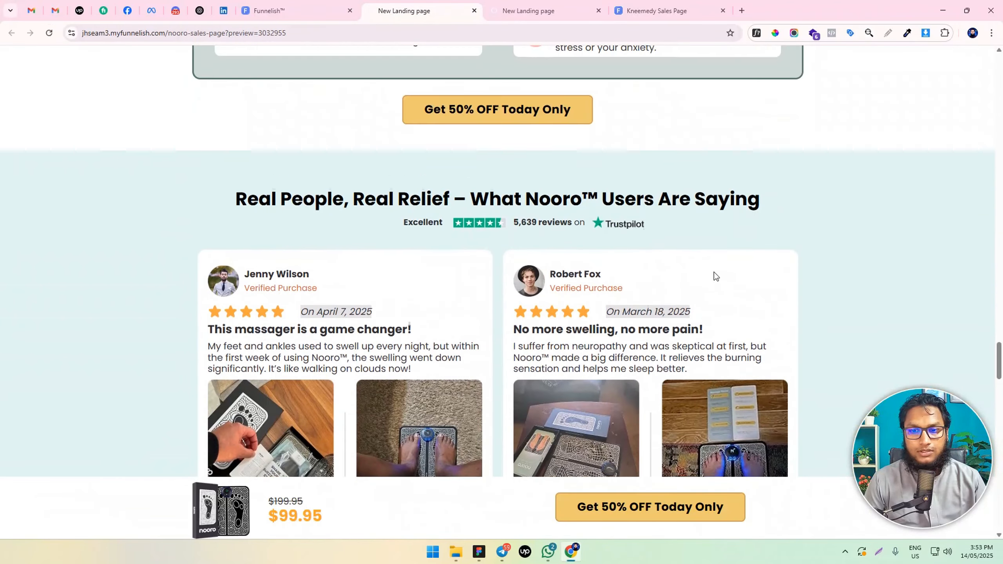
pyautogui.scroll(-7, 711, 269)
pyautogui.scroll(-20, 710, 269)
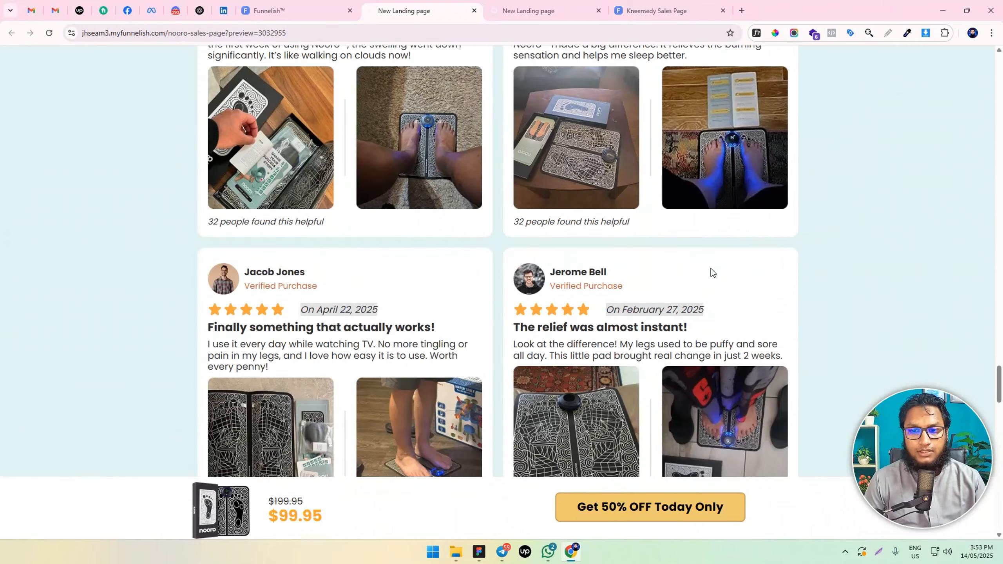
pyautogui.scroll(-2, 706, 279)
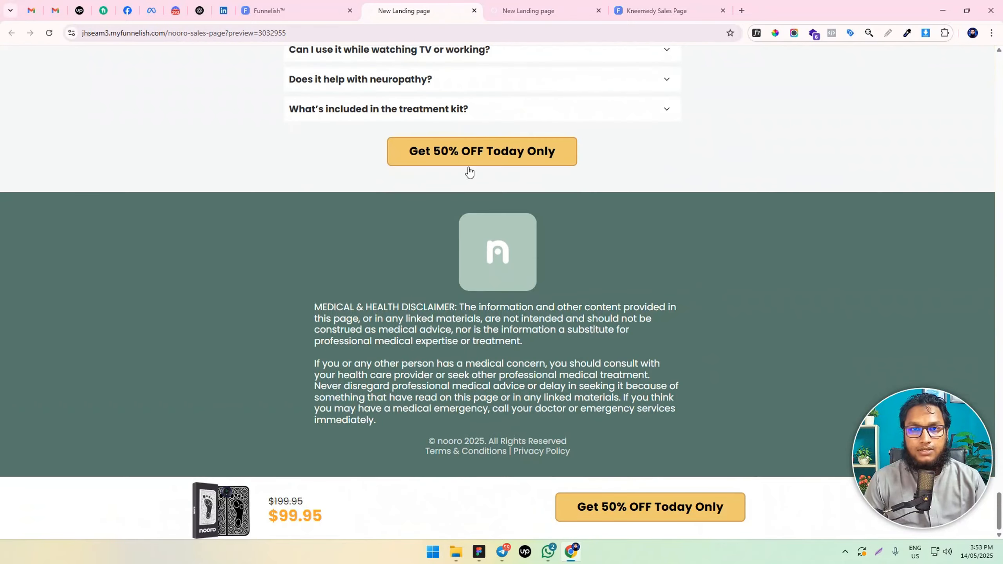
# Return to the page editor, switch to the mobile layout and inspect the product section below the footer
pyautogui.click(268, 11)
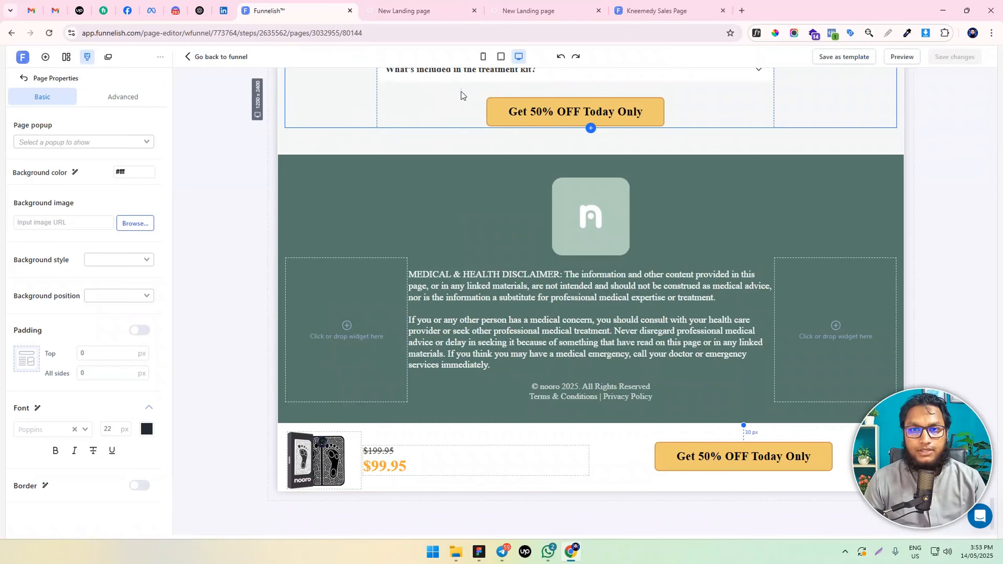
pyautogui.click(483, 57)
pyautogui.scroll(-5, 670, 434)
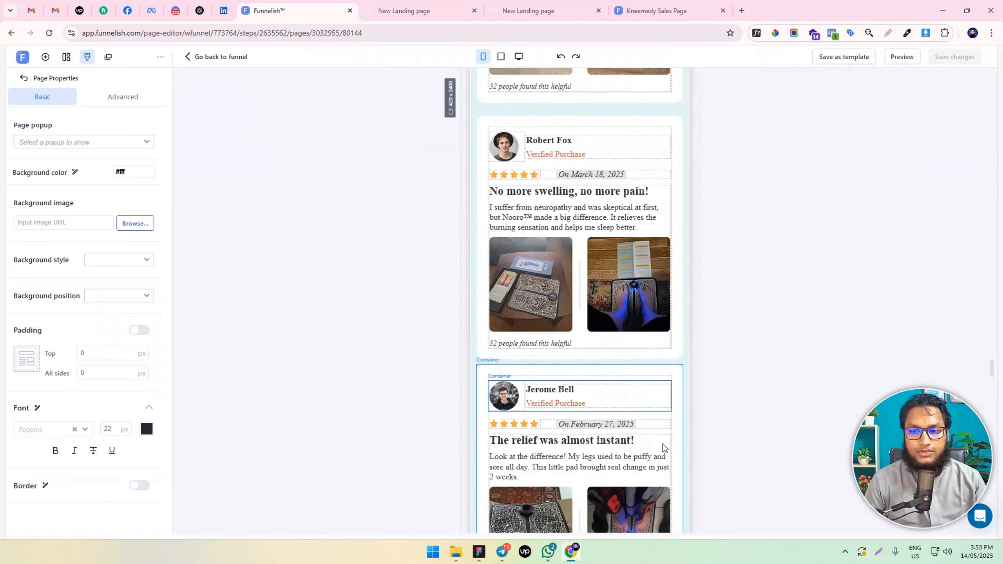
pyautogui.scroll(-20, 667, 438)
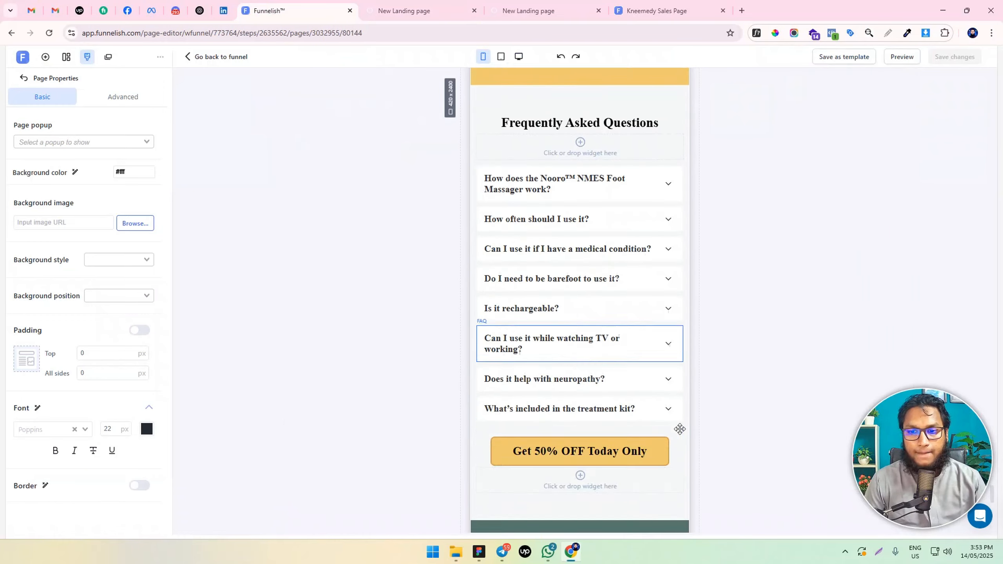
pyautogui.scroll(-10, 679, 430)
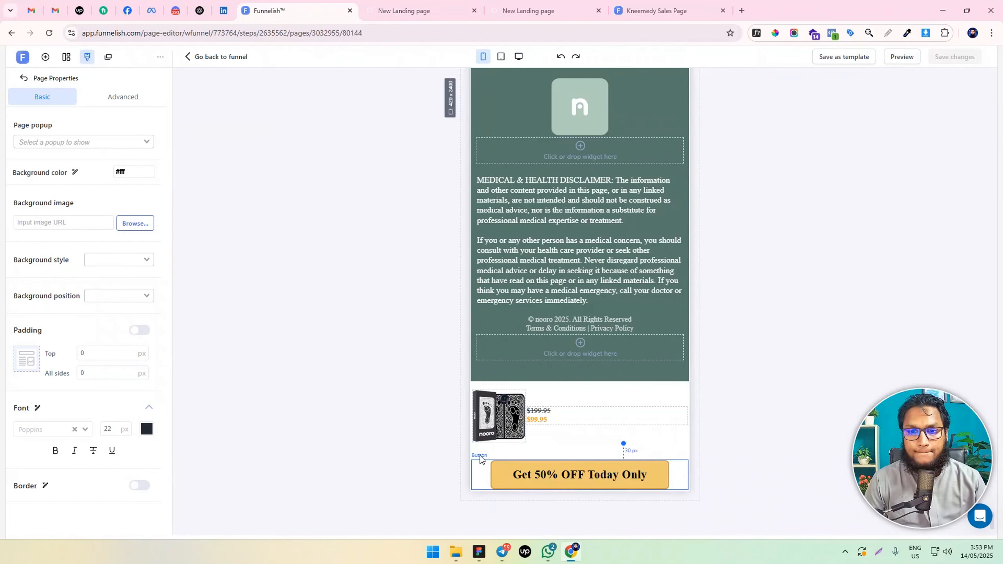
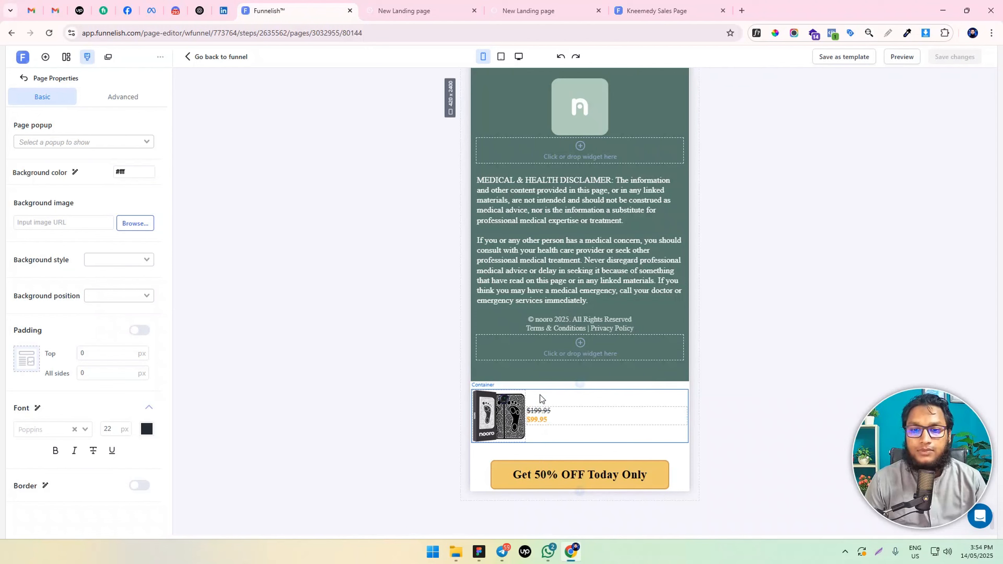
# In the desktop layout, duplicate the product section below the footer and hide the upper copy on mobile
pyautogui.click(495, 412)
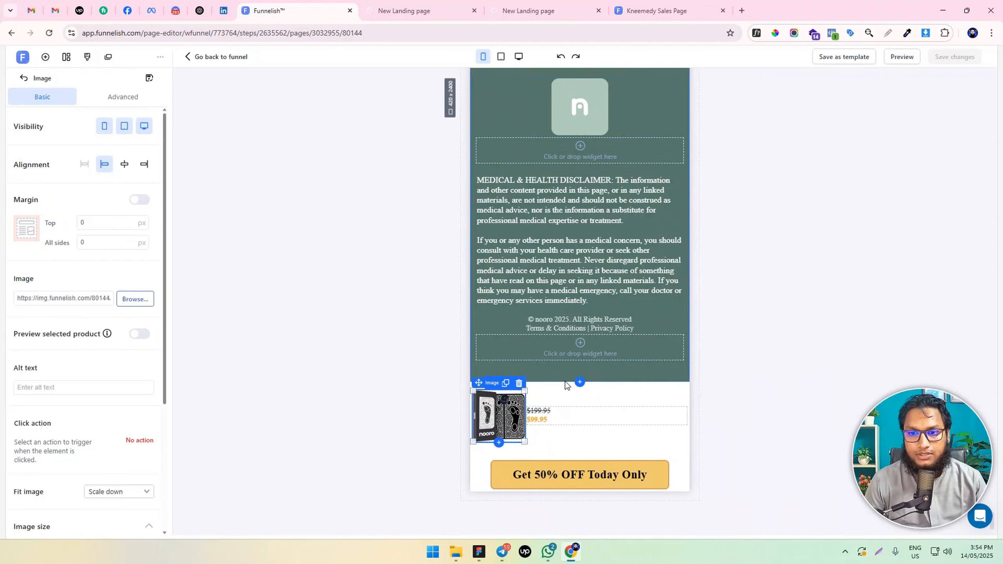
pyautogui.click(520, 387)
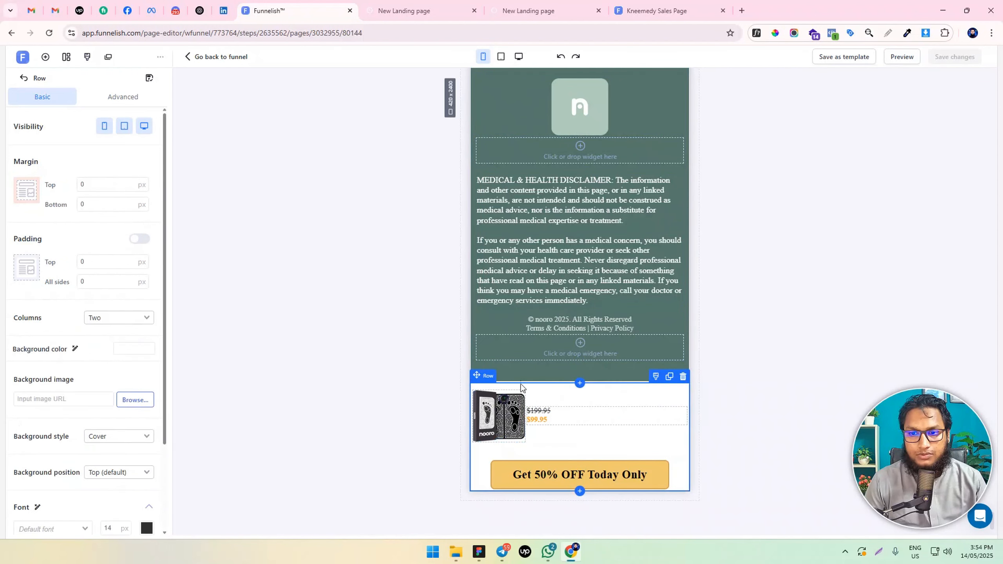
pyautogui.click(519, 56)
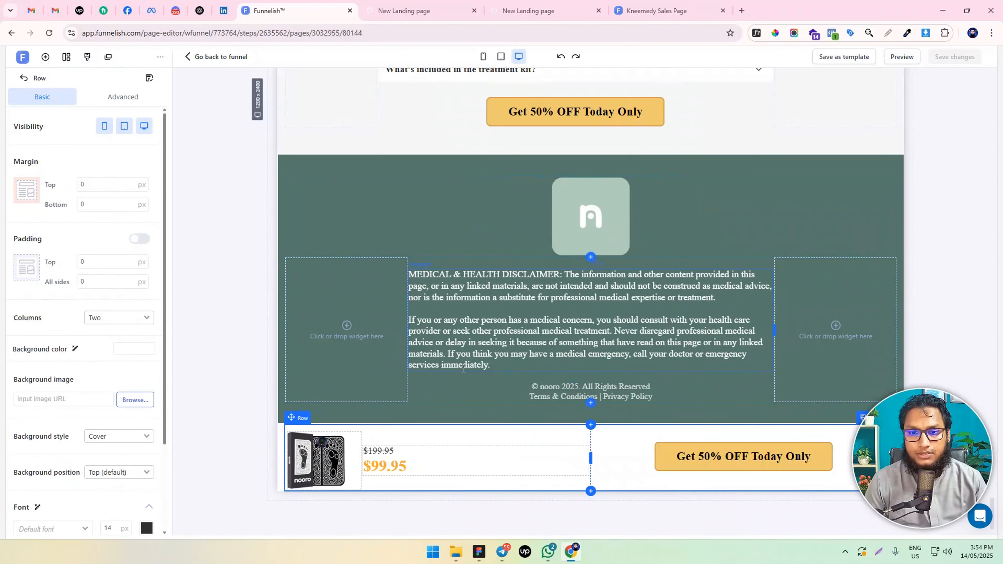
pyautogui.click(299, 418)
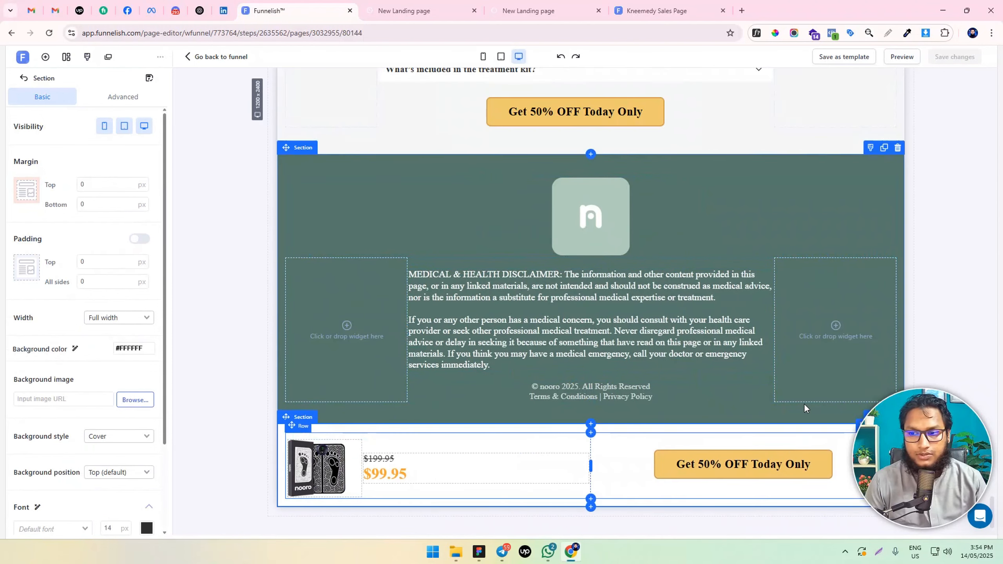
pyautogui.click(882, 399)
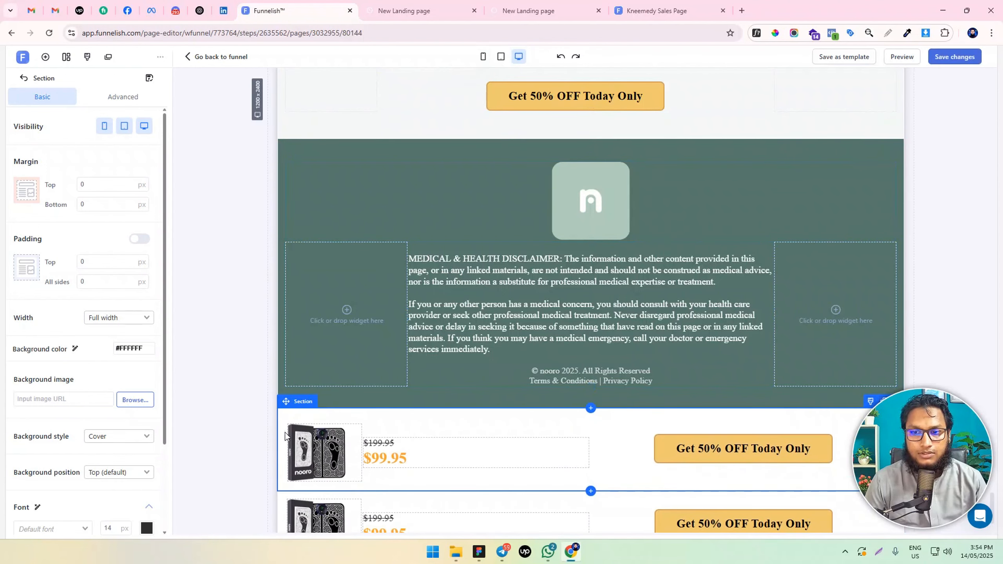
pyautogui.click(104, 126)
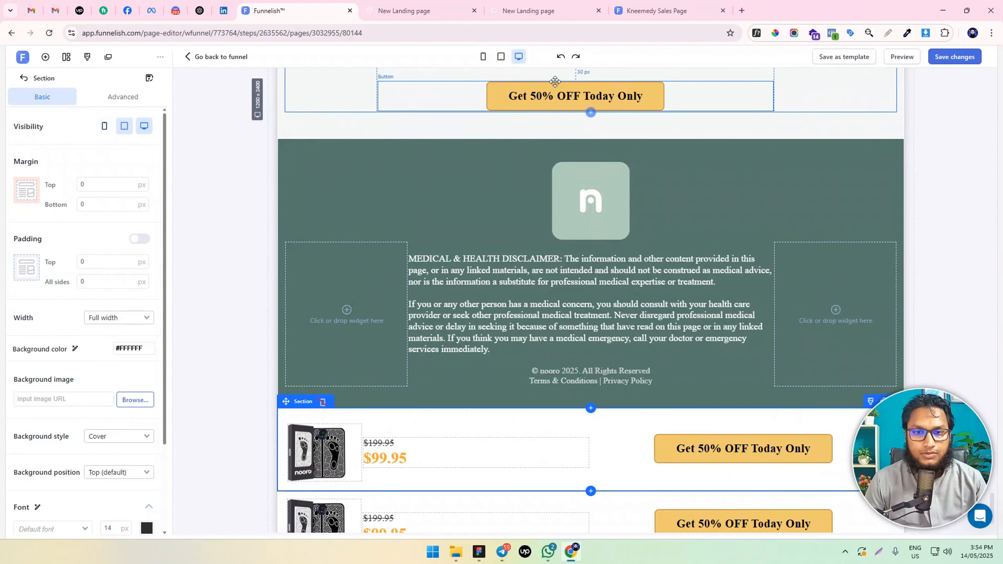
# In the mobile layout, move the call-to-action button into the product image's column and set the row to one column
pyautogui.click(483, 56)
pyautogui.scroll(-5, 543, 325)
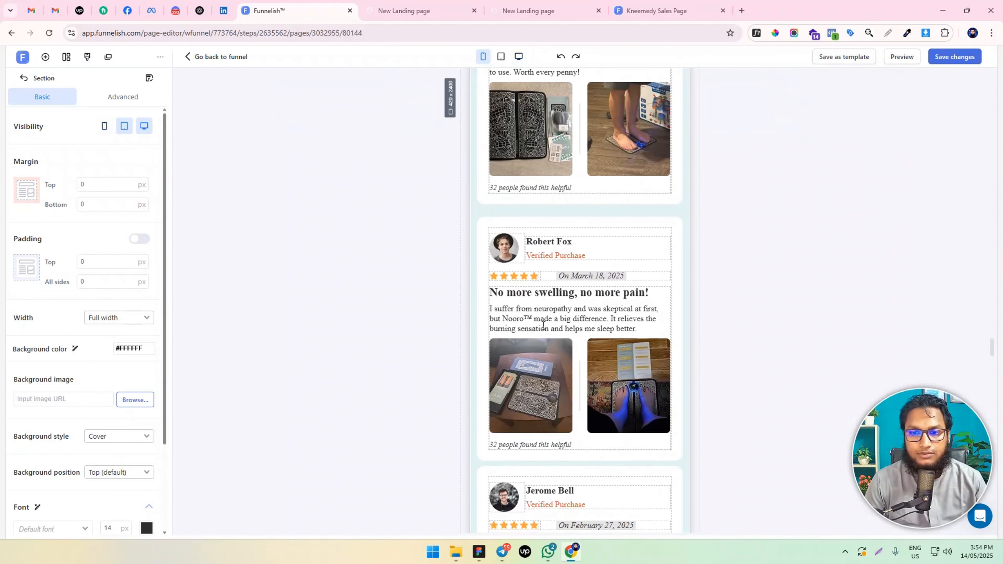
pyautogui.scroll(-10, 545, 320)
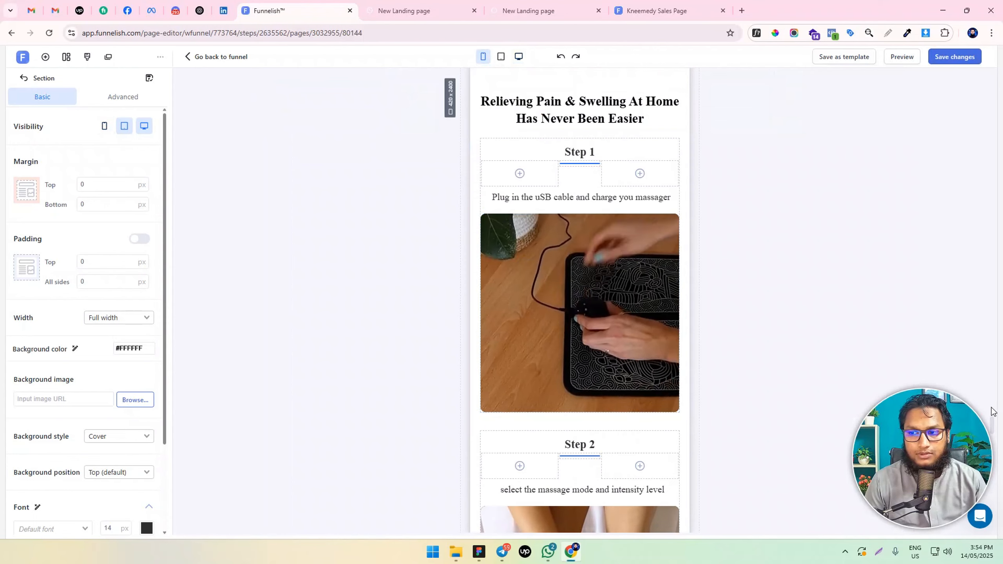
pyautogui.scroll(-15, 991, 411)
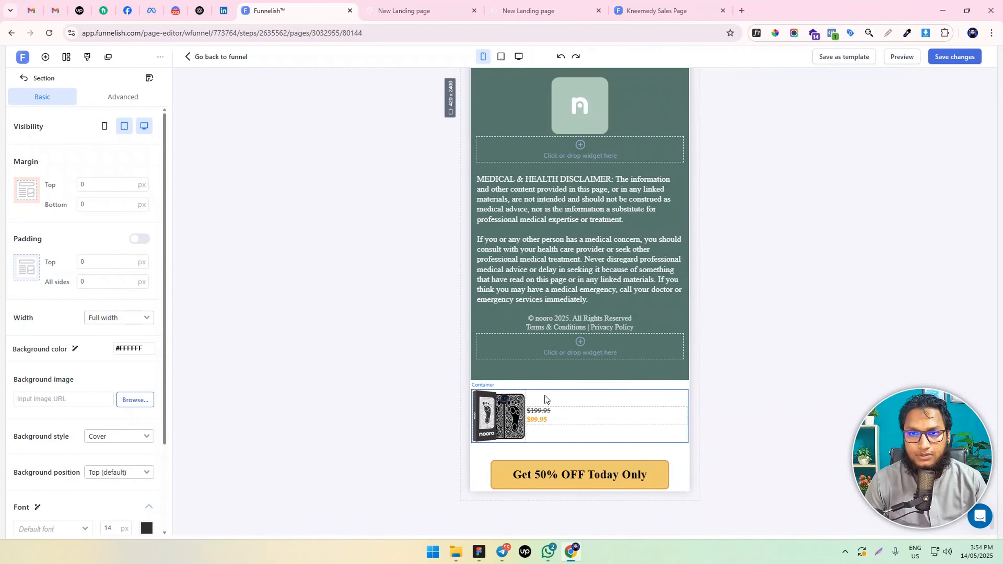
pyautogui.click(486, 450)
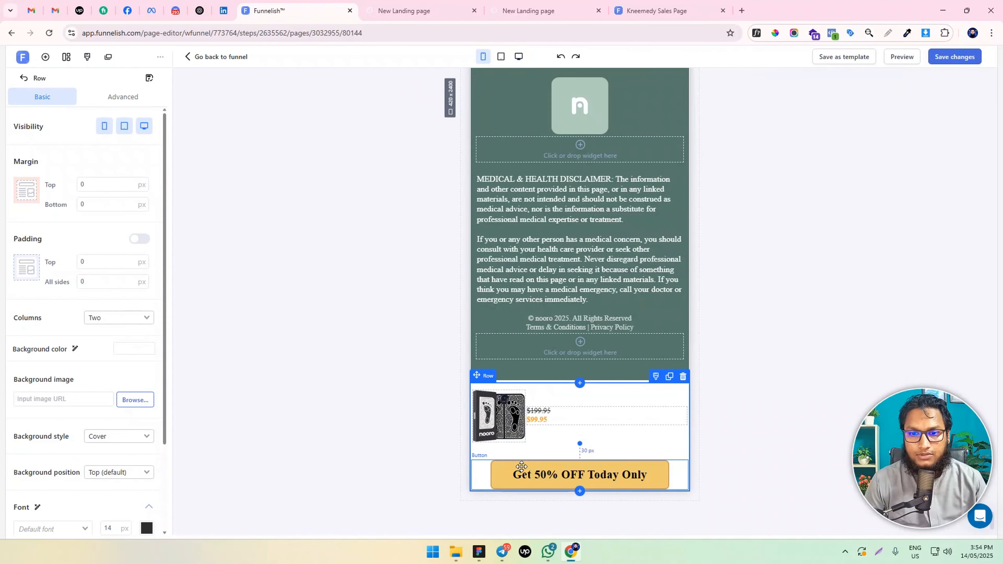
pyautogui.moveTo(520, 470); pyautogui.dragTo(533, 448)
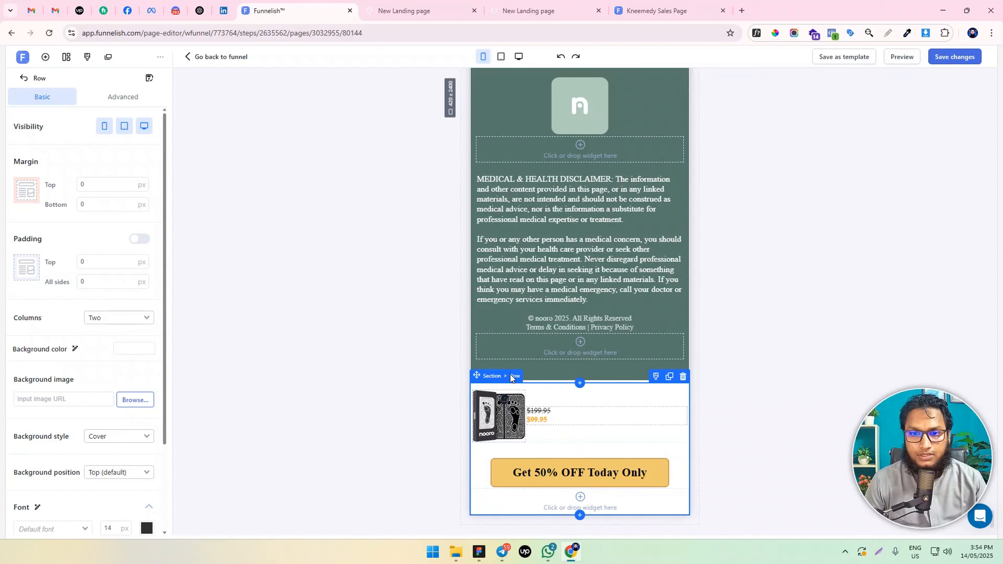
pyautogui.click(103, 319)
pyautogui.click(115, 333)
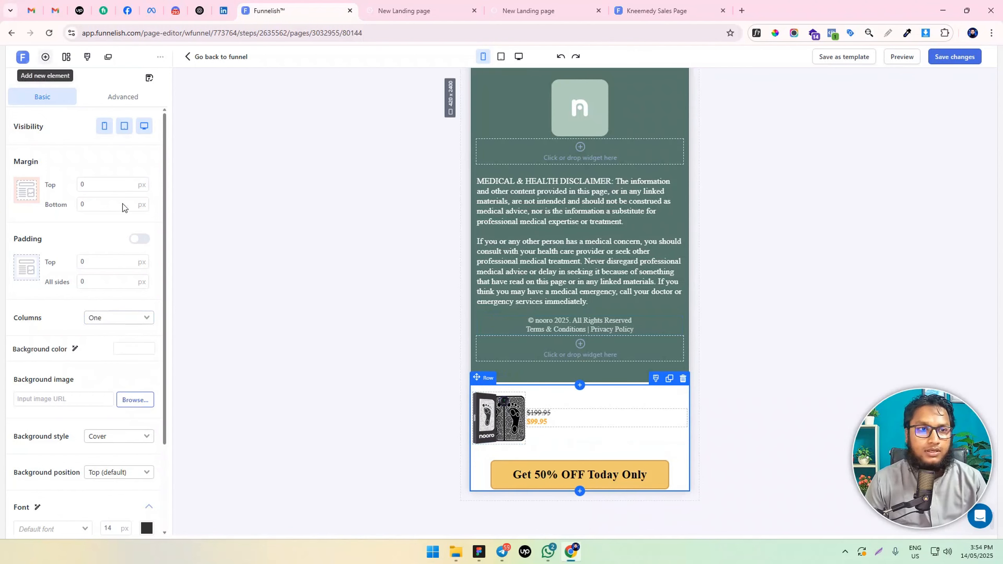
# Add a horizontal two-box container at the top of the product row and move the call-to-action button into its second box
pyautogui.click(45, 56)
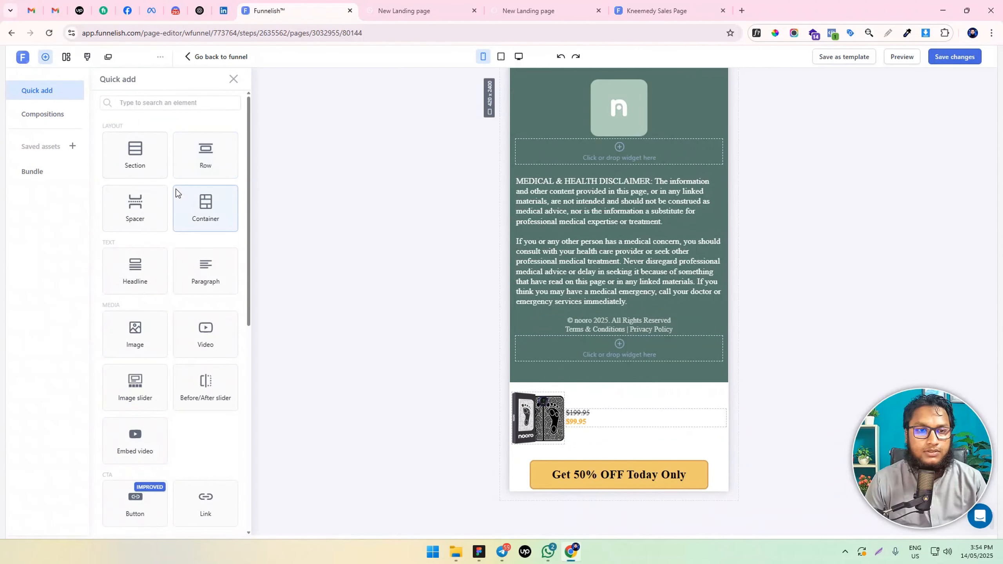
pyautogui.moveTo(202, 205); pyautogui.dragTo(595, 396)
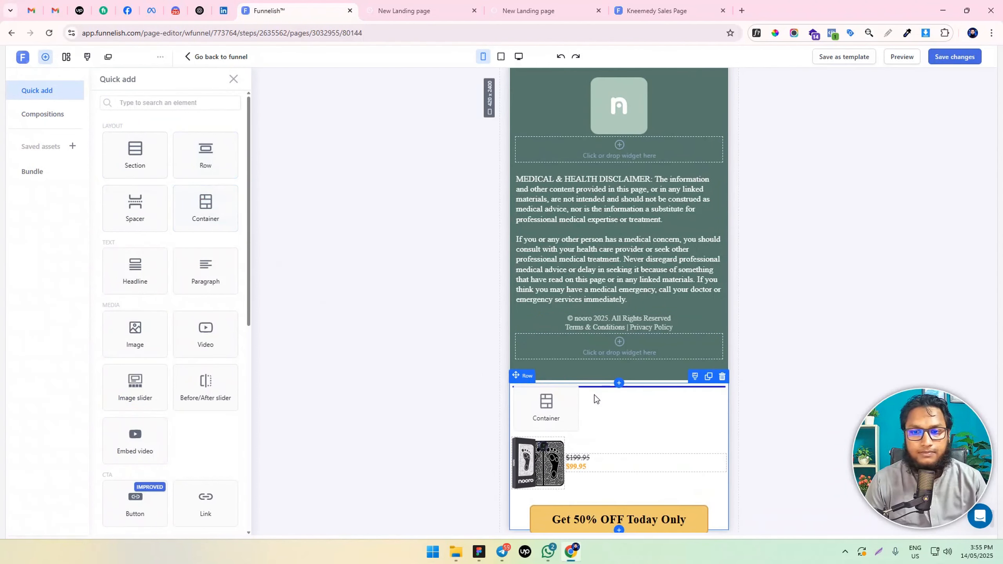
pyautogui.click(96, 360)
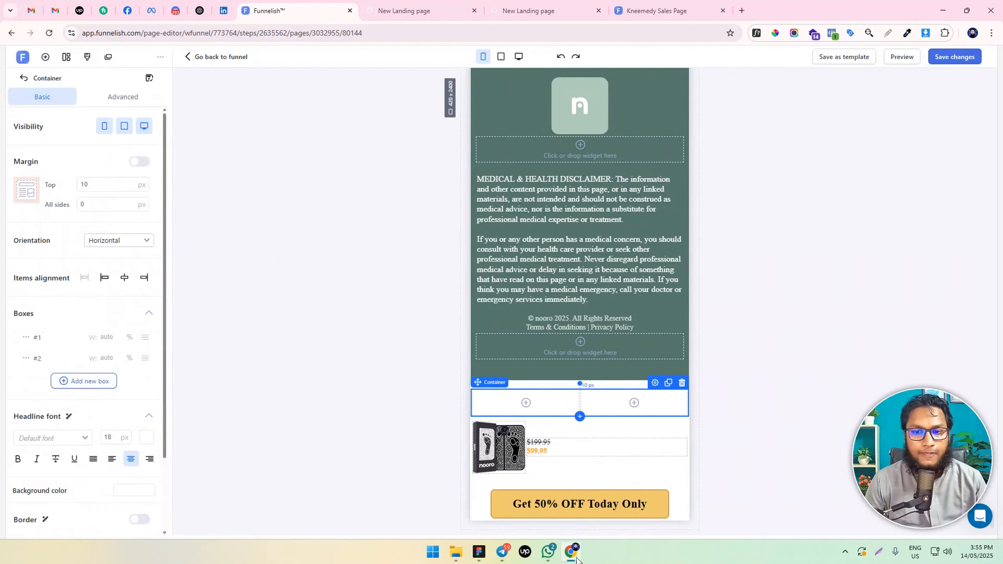
pyautogui.moveTo(547, 506); pyautogui.dragTo(618, 440)
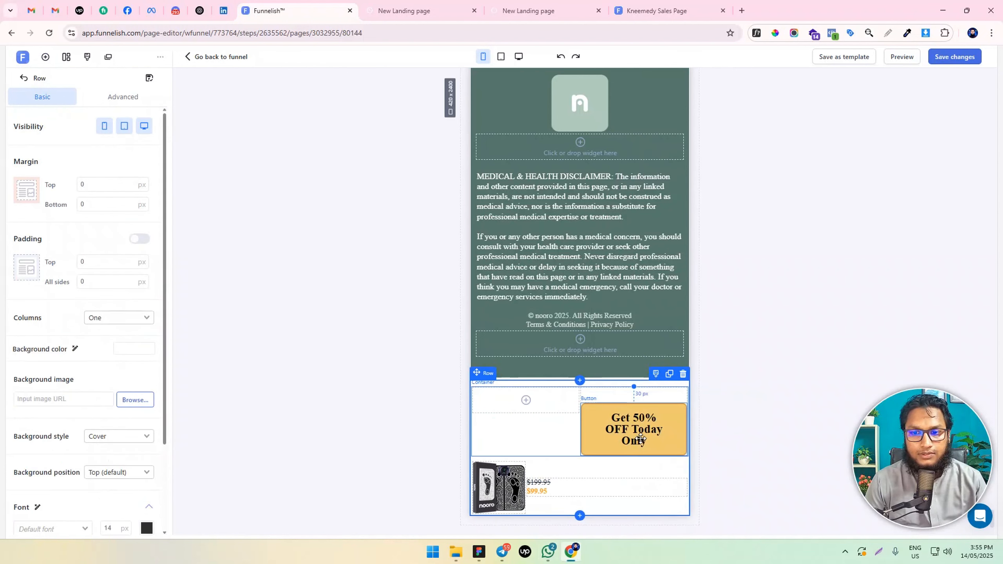
# Shorten the call-to-action button's text to "Get 50% OFF"
pyautogui.doubleClick(640, 437)
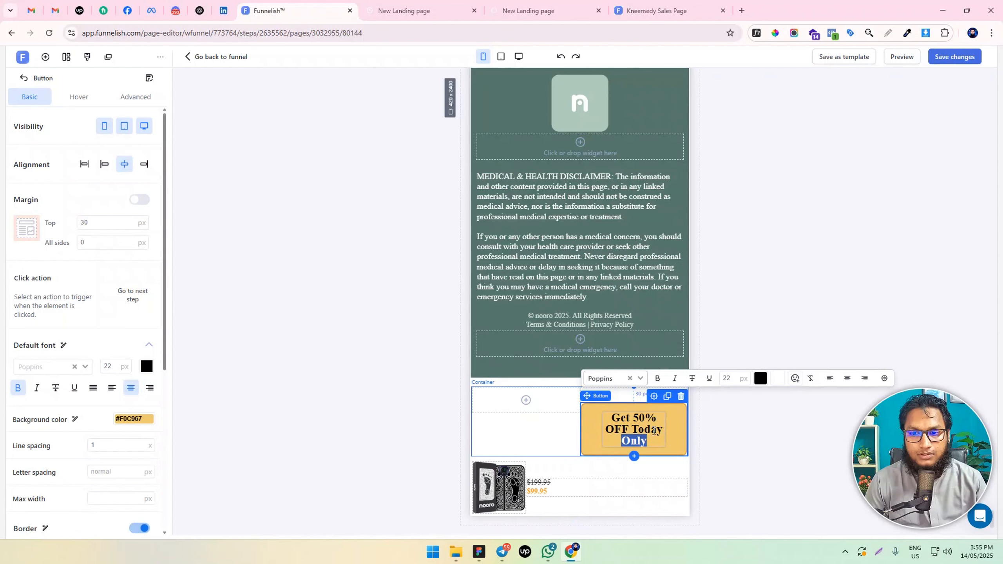
pyautogui.moveTo(631, 428); pyautogui.dragTo(649, 445)
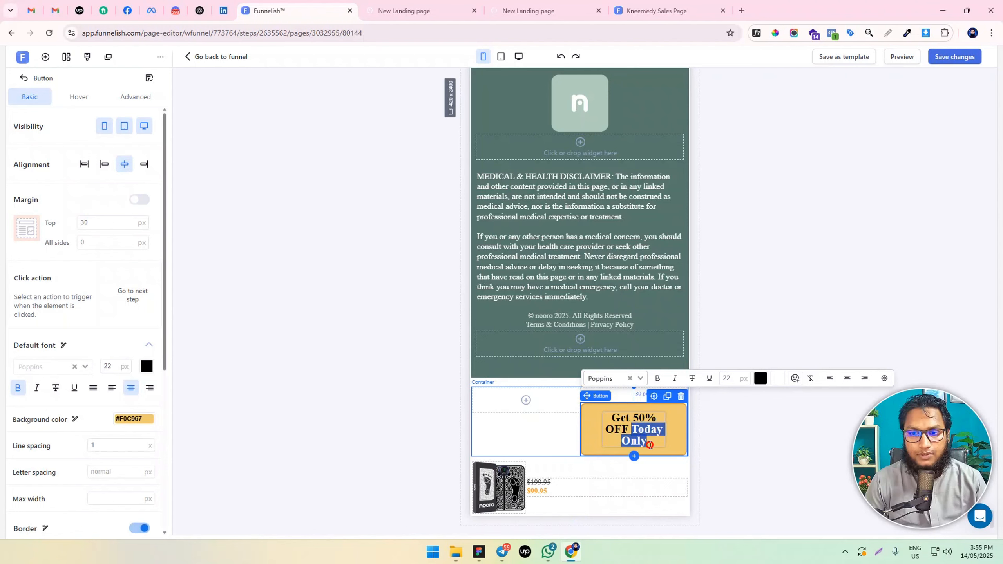
pyautogui.press('BackSpace')
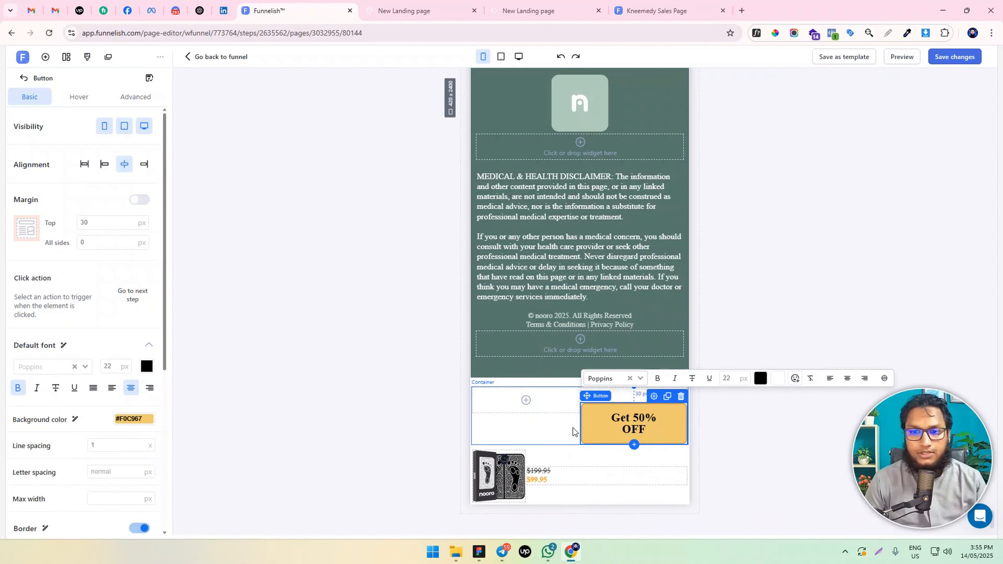
# Set the call-to-action button's top, right, left and bottom padding to 10 px
pyautogui.scroll(-7, 124, 363)
pyautogui.scroll(7, 122, 377)
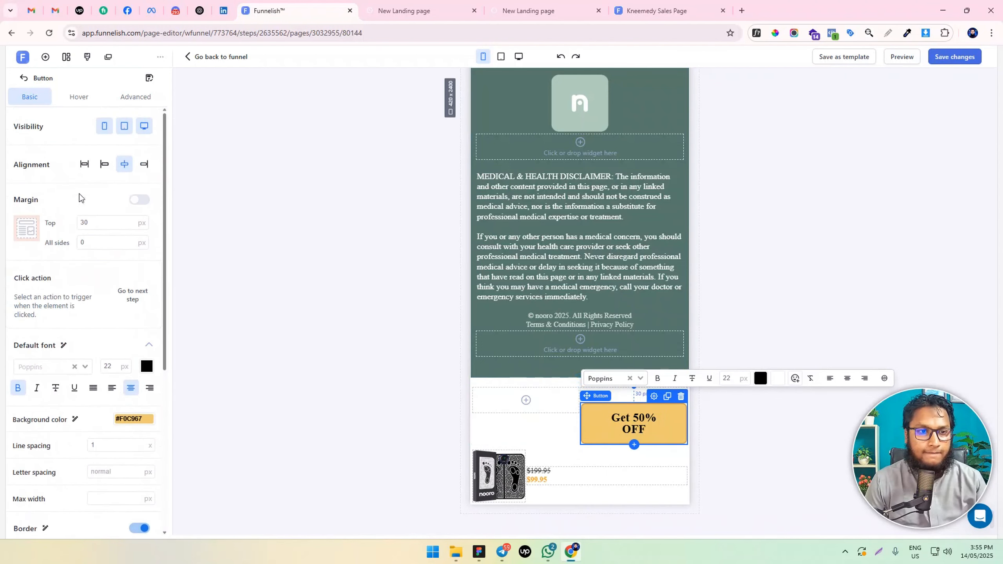
pyautogui.click(128, 100)
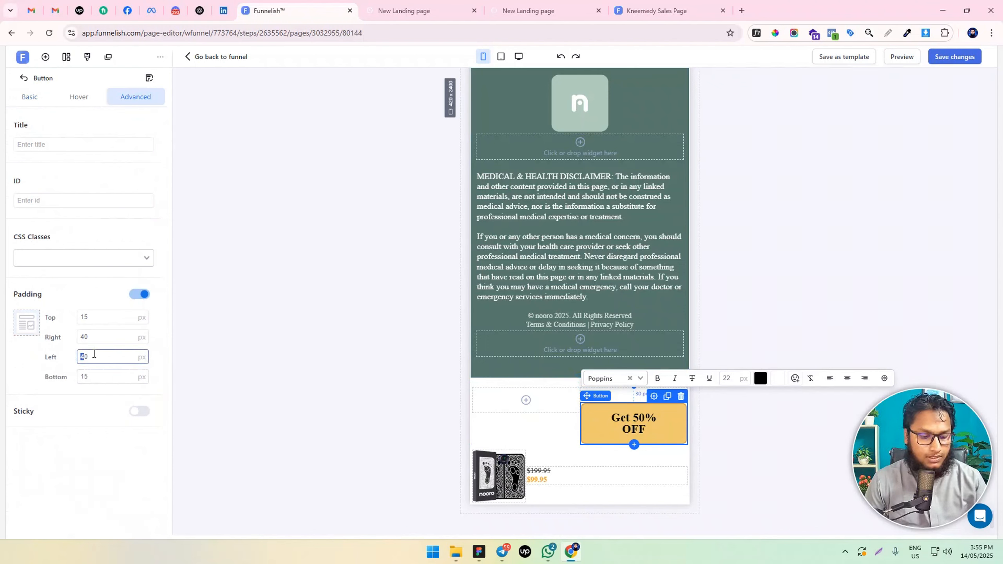
pyautogui.click(83, 336)
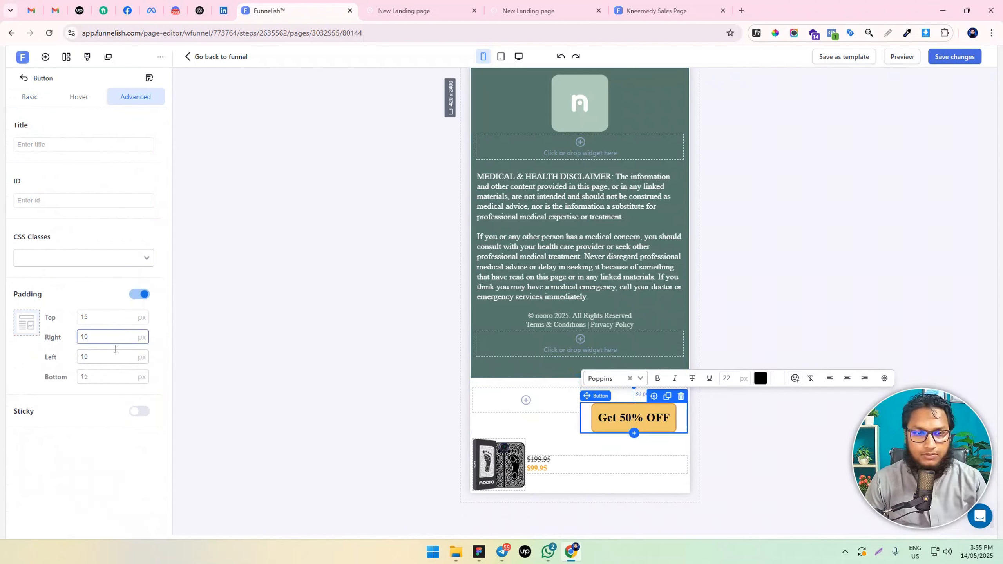
pyautogui.click(90, 316)
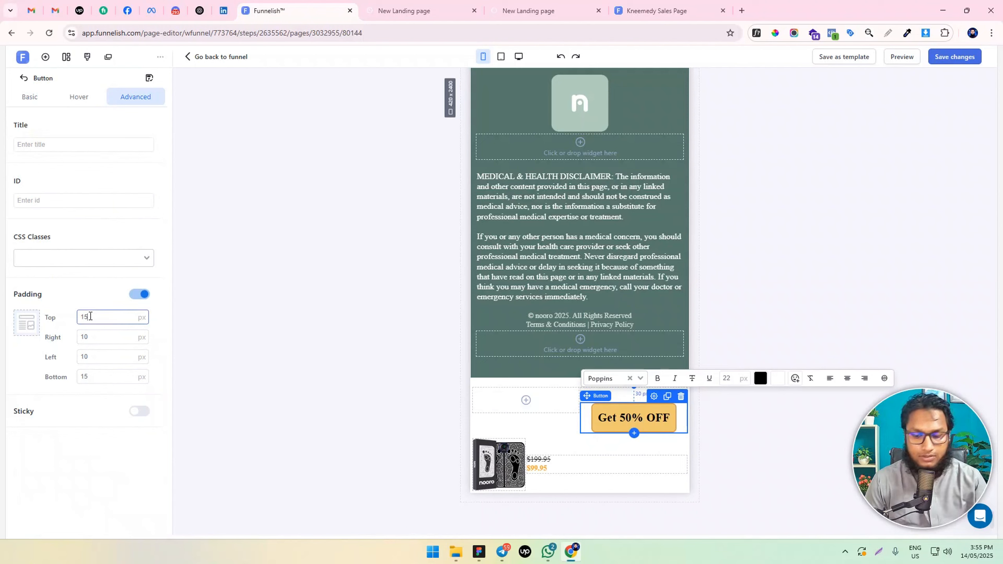
pyautogui.click(100, 377)
pyautogui.press('BackSpace')
pyautogui.write('0')
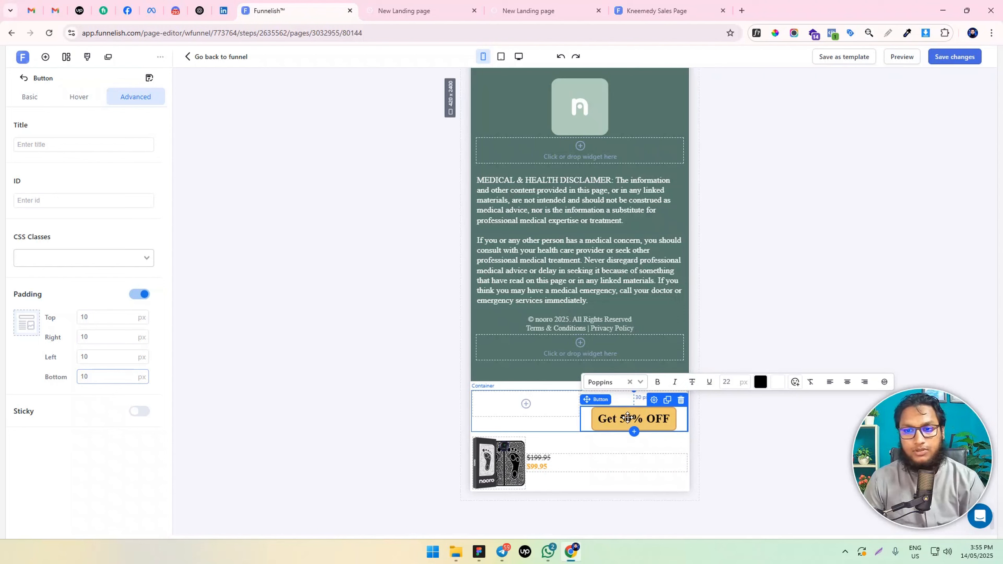
# Set the font size of the "Get 50% OFF" button text to 18 px
pyautogui.click(627, 419)
pyautogui.hotkey('ctrl', 'a')
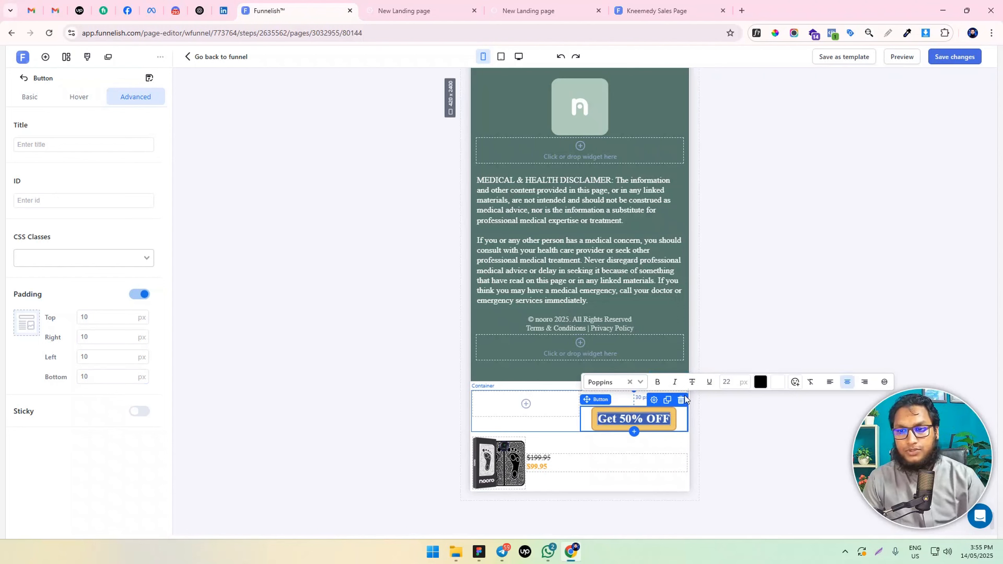
pyautogui.click(722, 380)
pyautogui.press('Down')
pyautogui.press('Down')
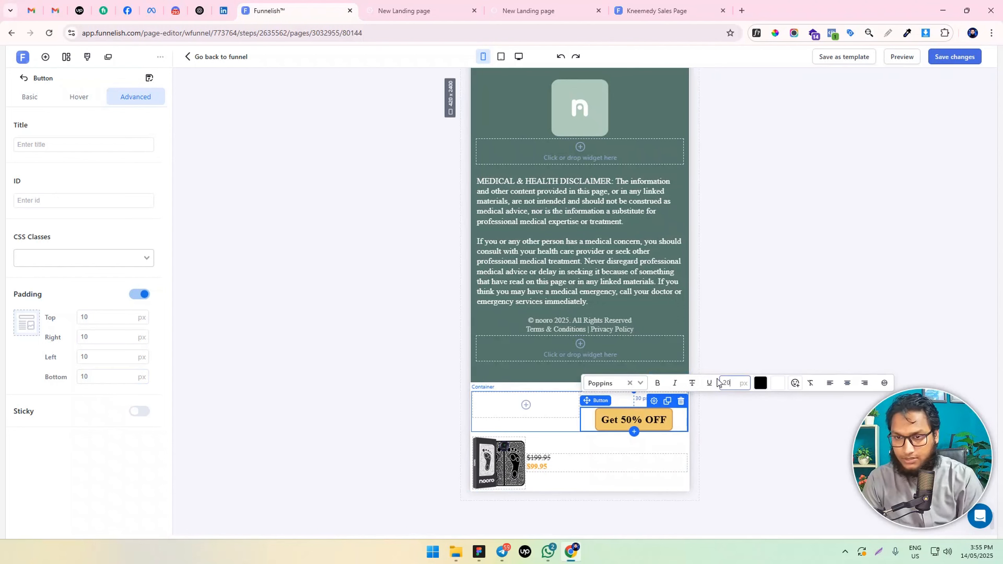
pyautogui.press('Down')
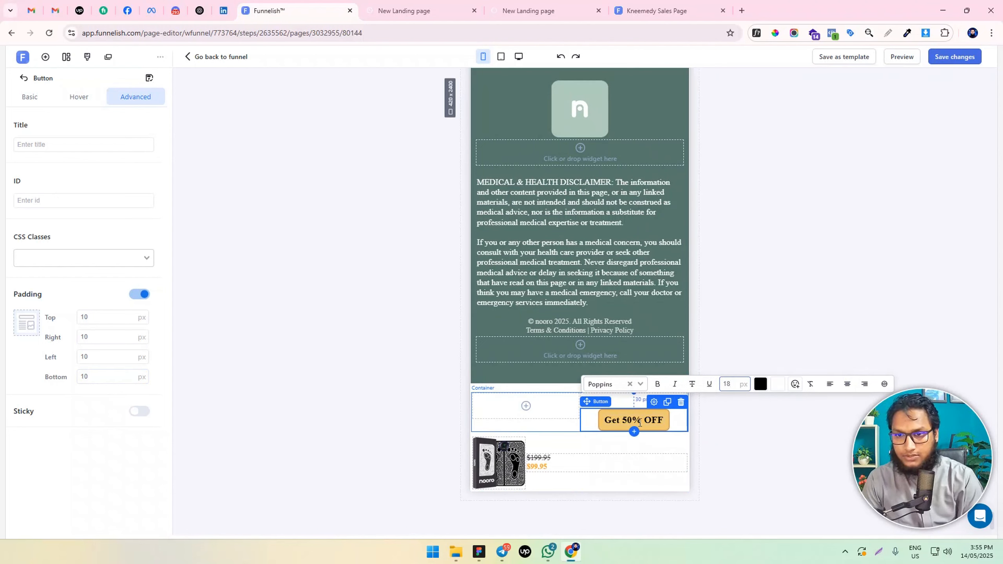
# Set the call-to-action button's right and left padding to 15 px
pyautogui.click(92, 338)
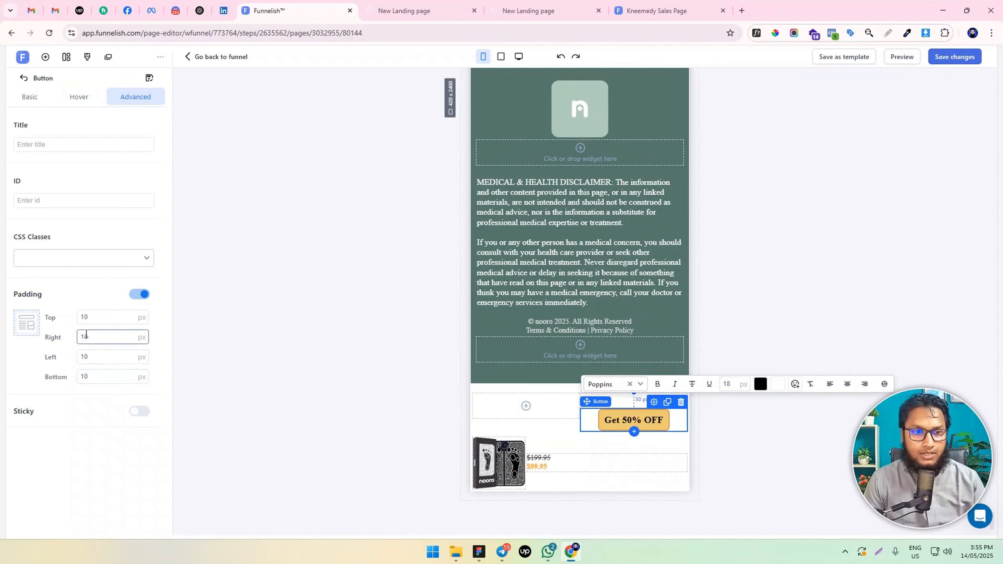
pyautogui.write('5')
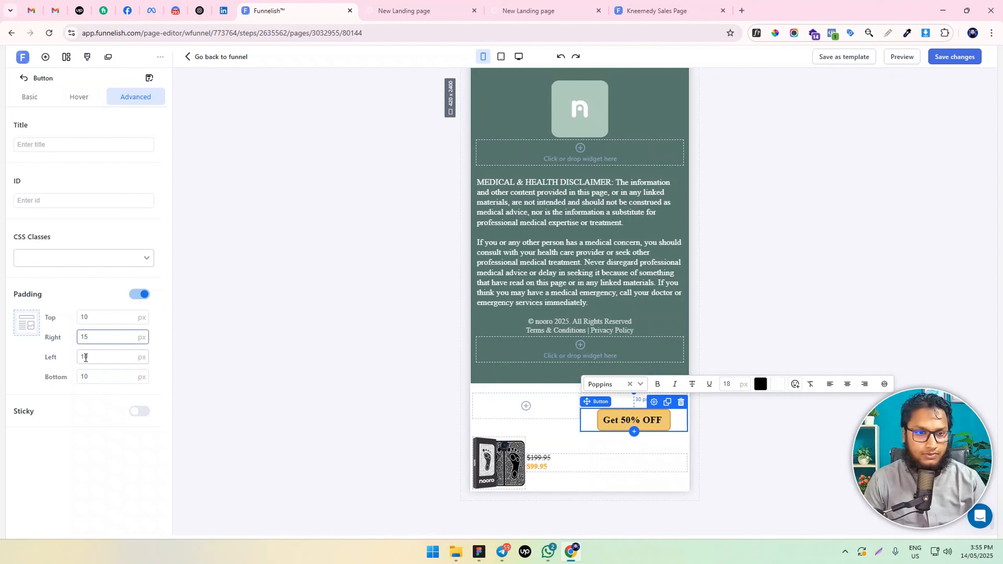
pyautogui.moveTo(86, 358); pyautogui.dragTo(91, 359)
pyautogui.write('5')
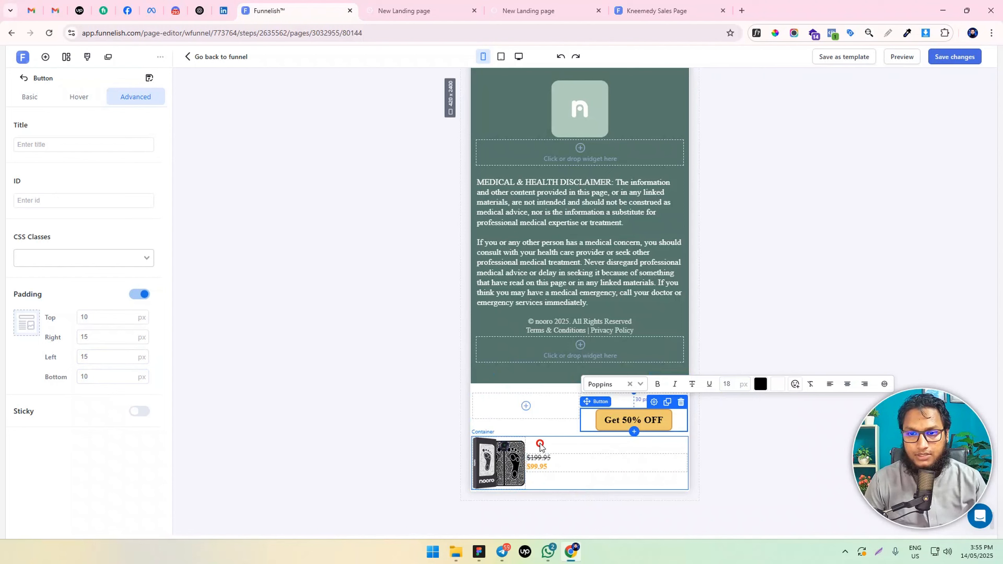
# Move the product image and price container into the empty box beside the button, and set the button's alignment to Stretch
pyautogui.moveTo(539, 445); pyautogui.dragTo(531, 407)
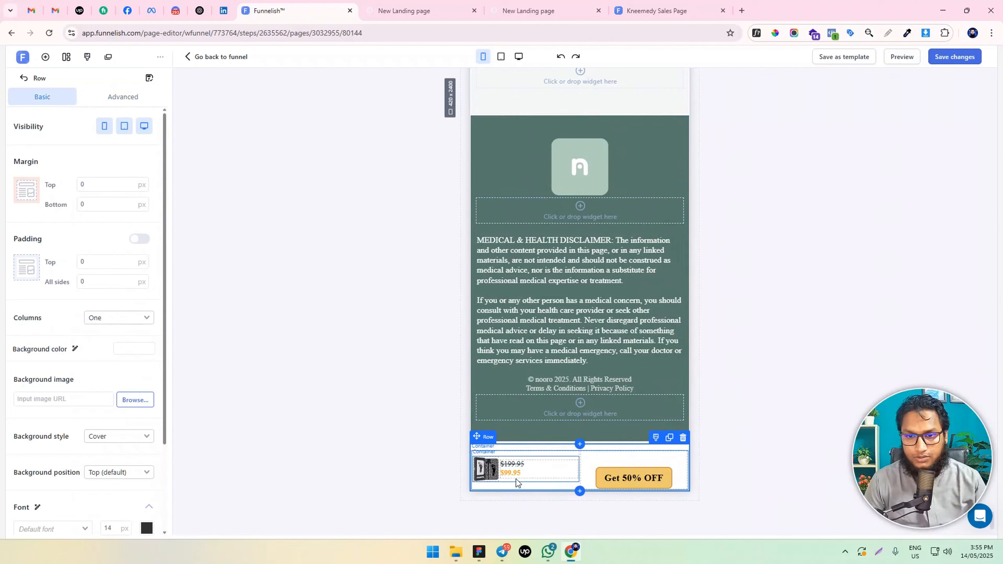
pyautogui.click(589, 477)
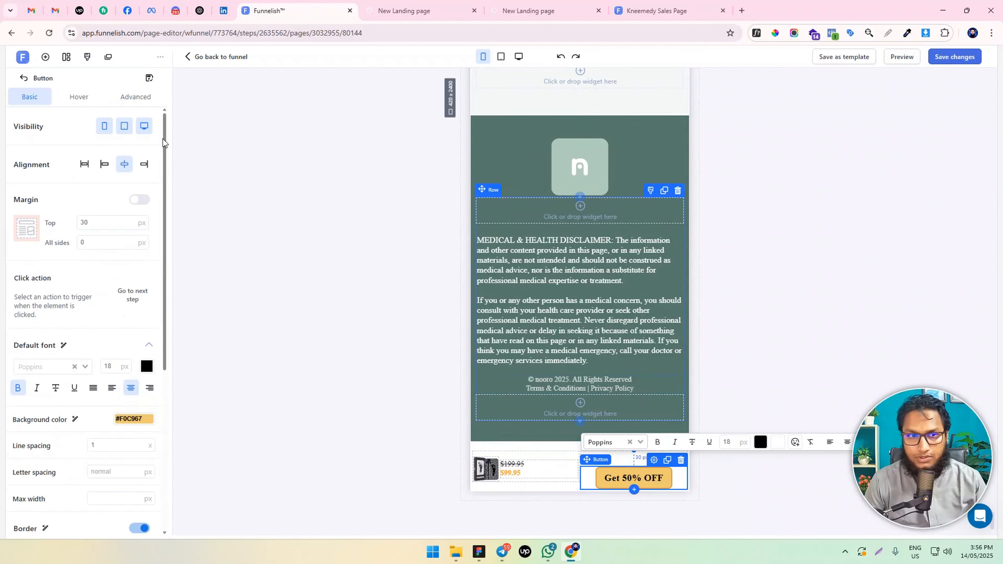
pyautogui.click(84, 164)
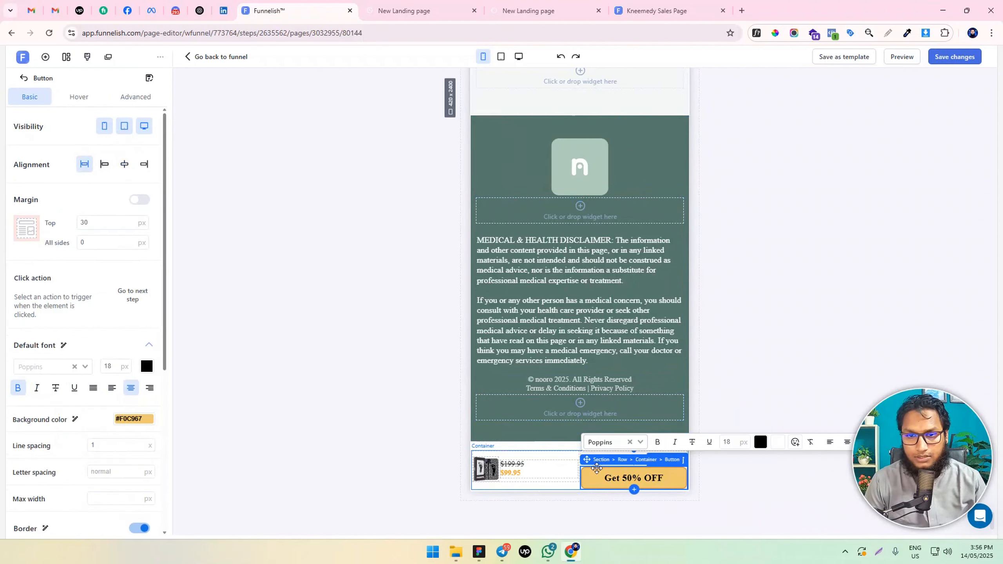
# Set the top margin to 0 px for both the call-to-action button and the product image and price container
pyautogui.doubleClick(98, 222)
pyautogui.write('0')
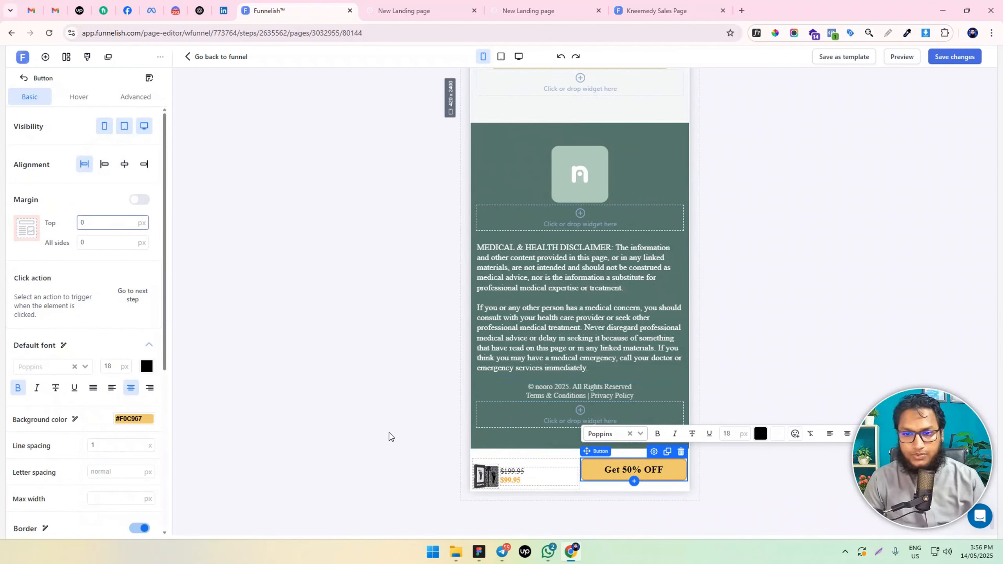
pyautogui.click(539, 468)
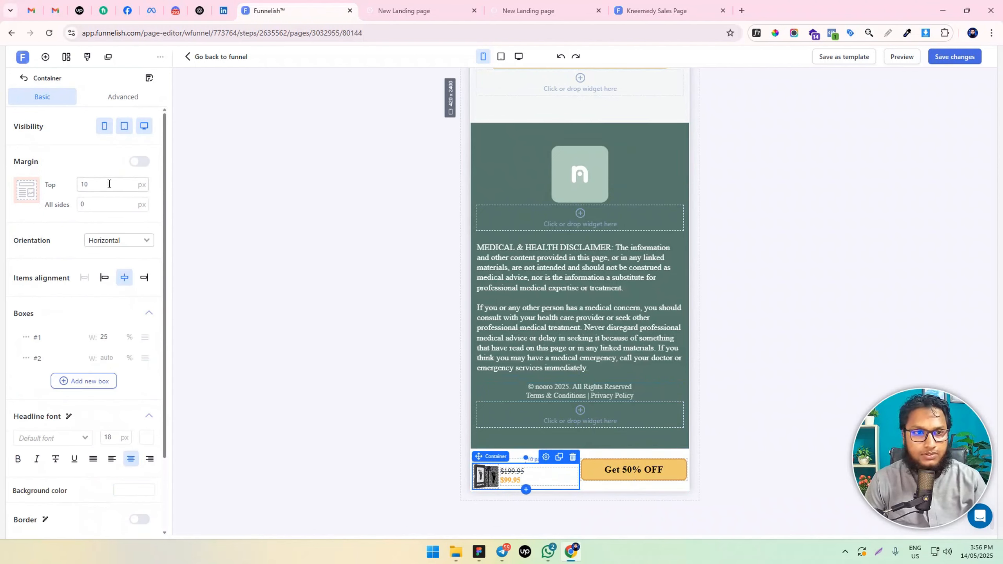
# Set the top margin to 0 px for the outer container holding the product details and the call-to-action button
pyautogui.click(619, 461)
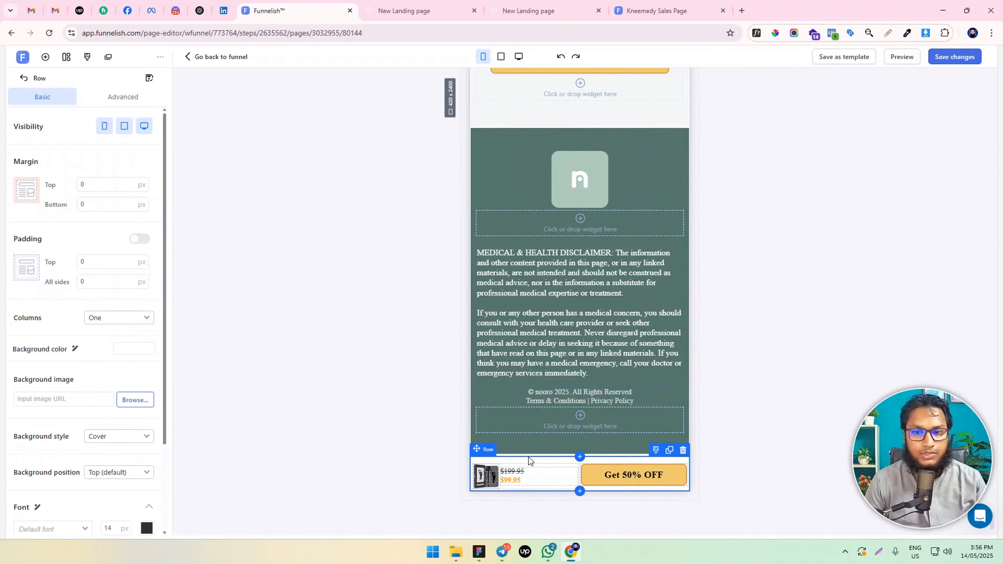
pyautogui.click(493, 450)
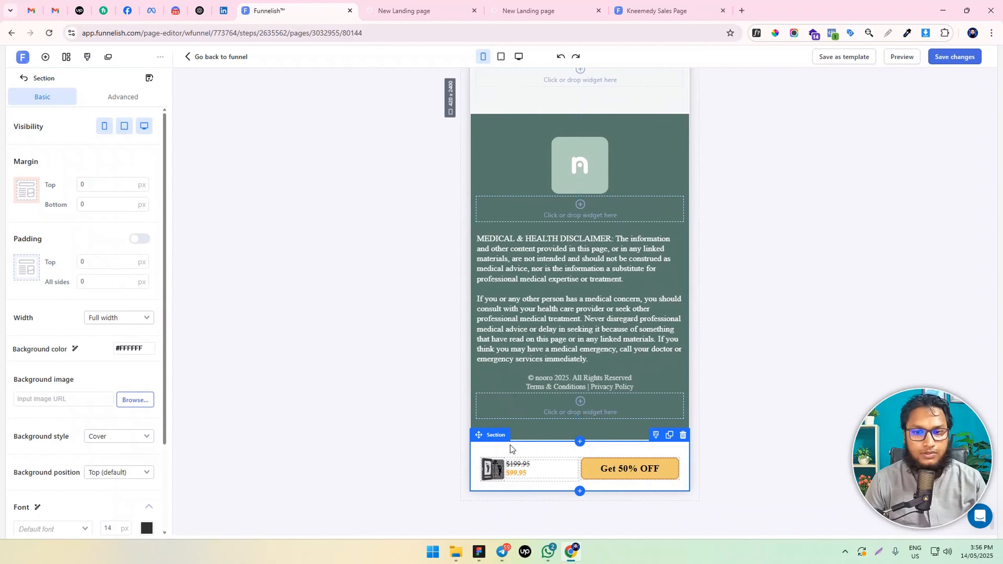
pyautogui.click(499, 457)
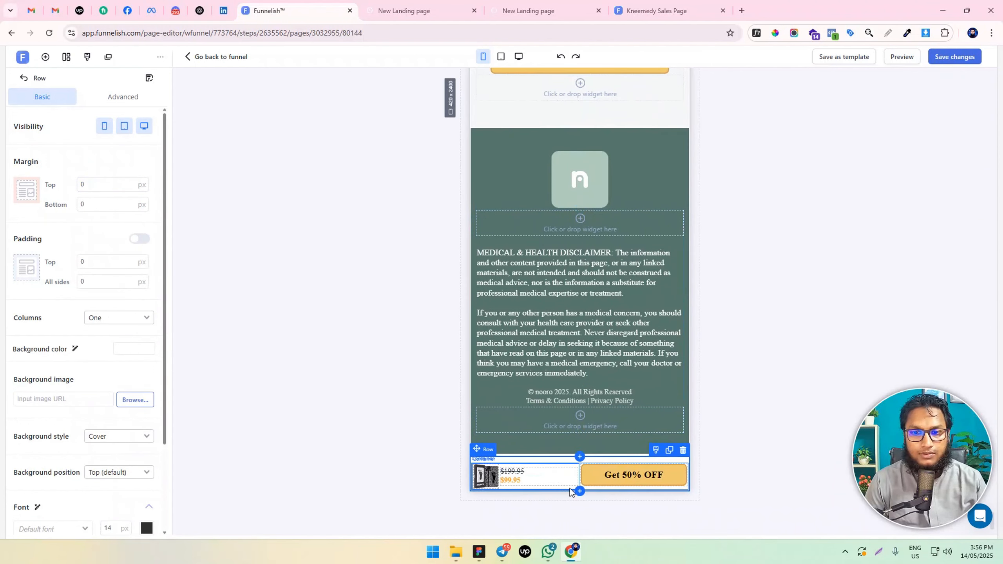
pyautogui.click(590, 490)
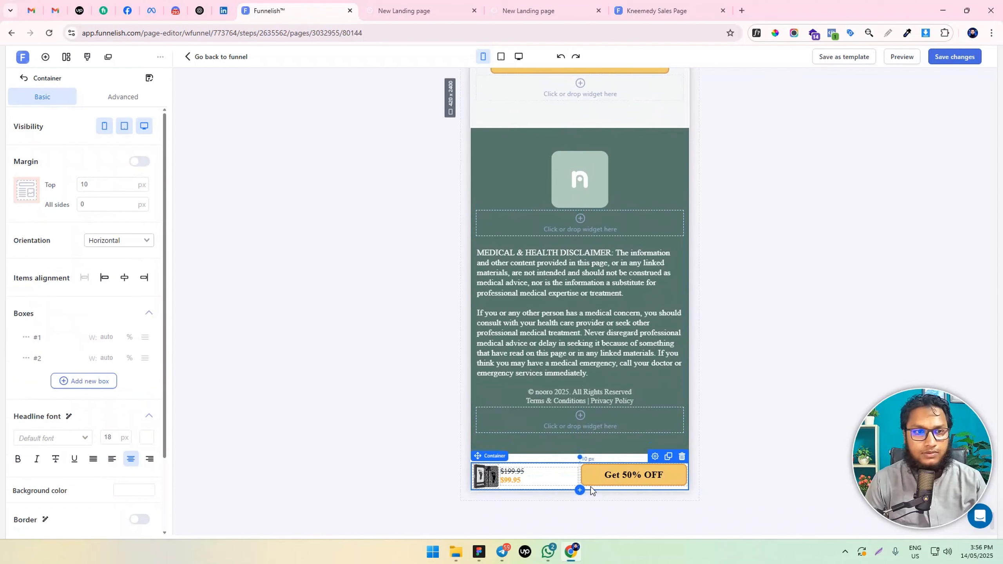
pyautogui.moveTo(125, 183); pyautogui.dragTo(32, 187)
pyautogui.write('0')
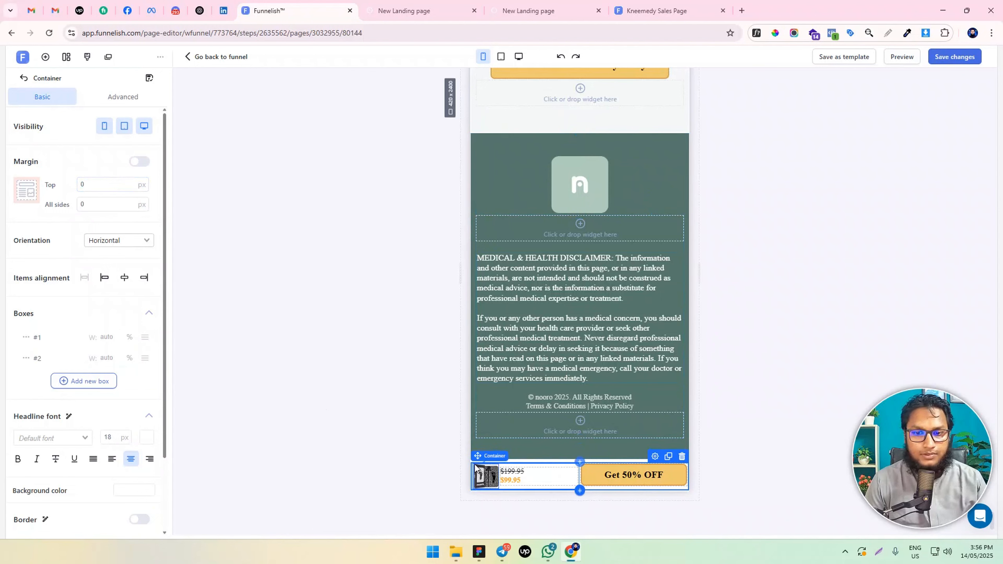
# Set the mobile bottom bar section's padding to 5 px on all sides
pyautogui.click(490, 456)
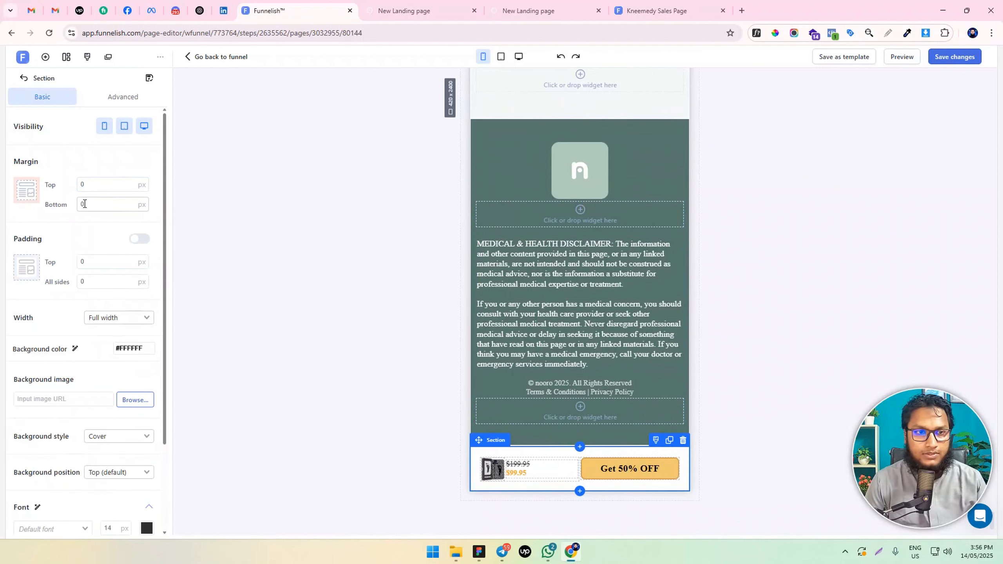
pyautogui.click(80, 281)
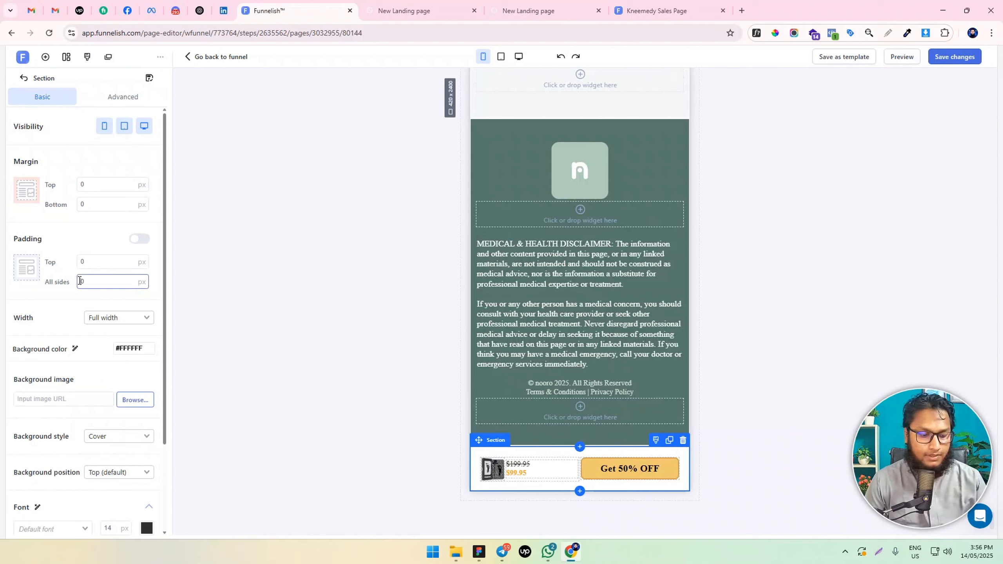
pyautogui.write('1')
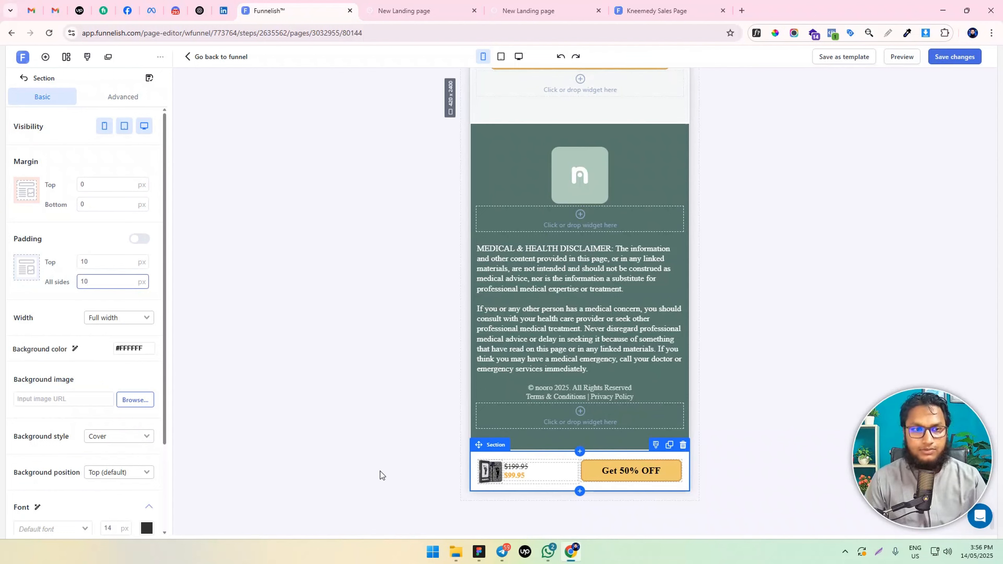
pyautogui.click(374, 471)
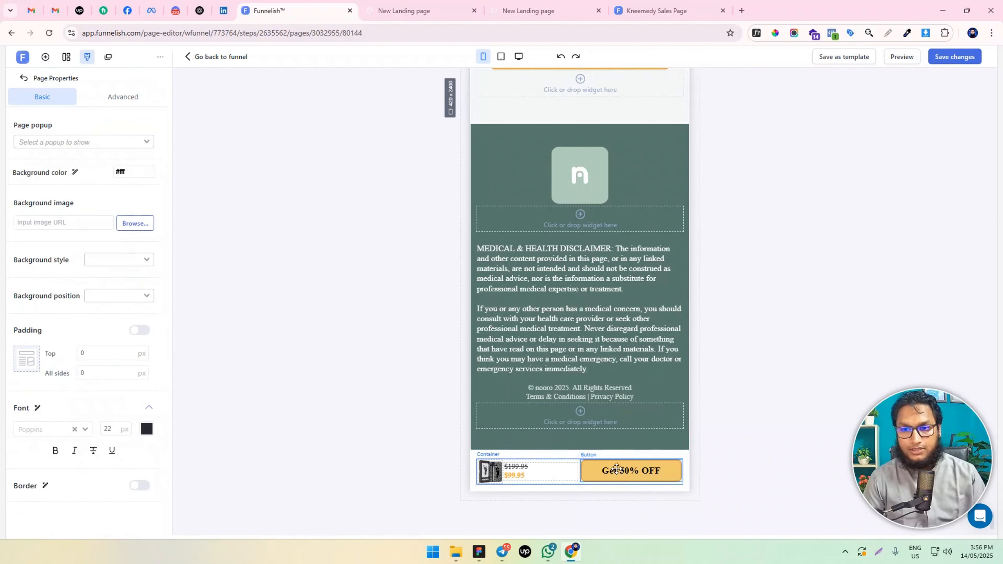
pyautogui.click(474, 469)
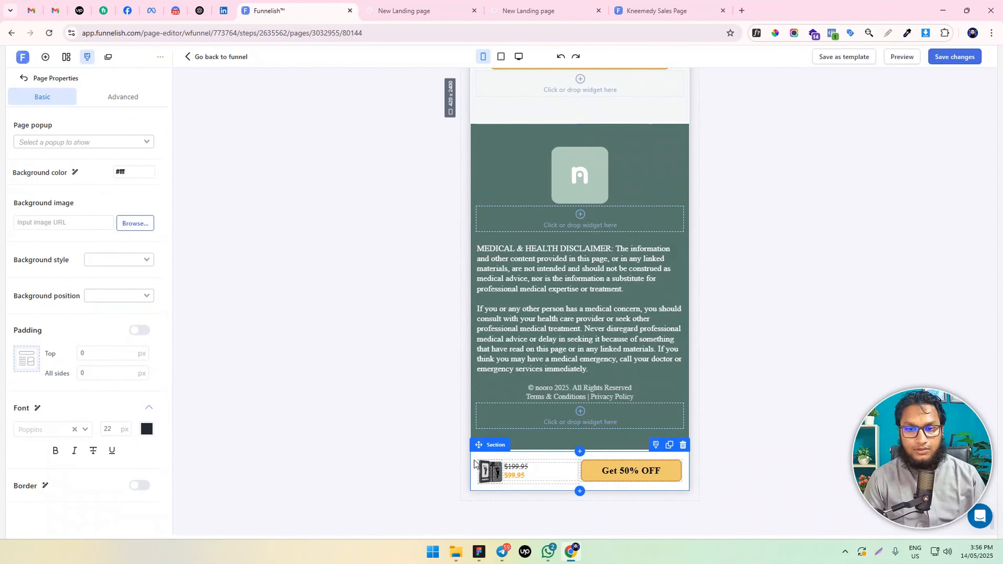
pyautogui.click(94, 281)
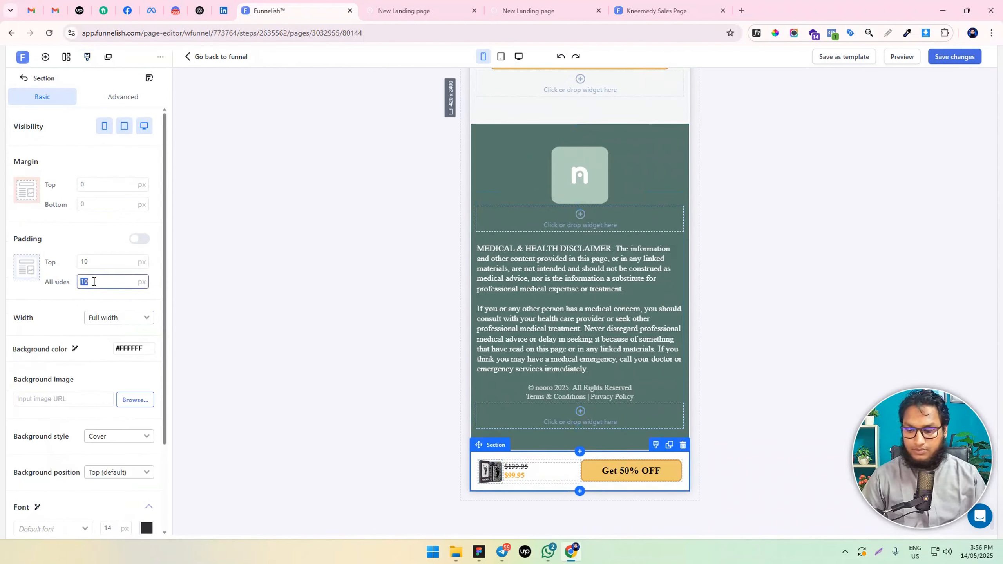
pyautogui.write('5')
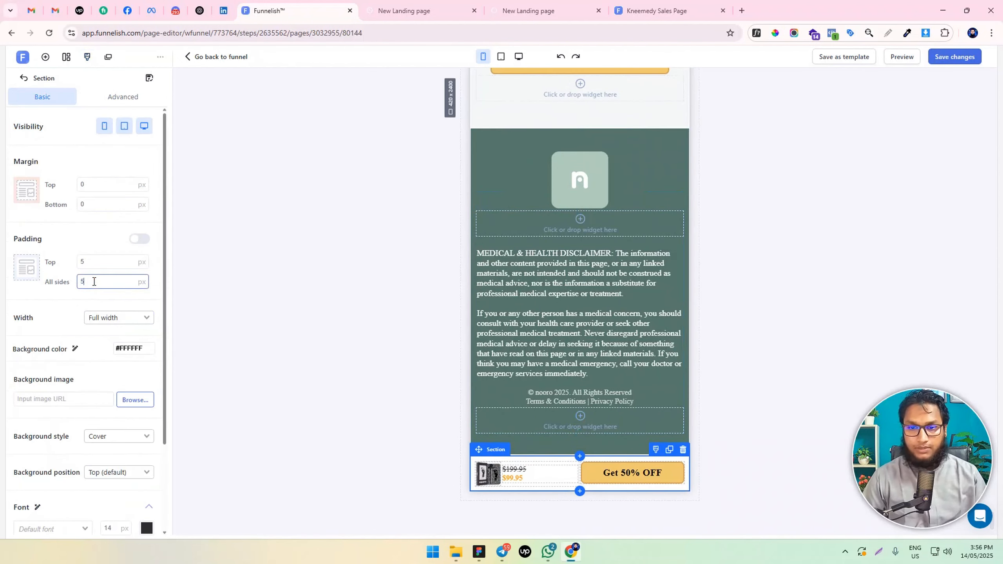
# Set the width of the image box in the product image and price container to 30%
pyautogui.click(517, 485)
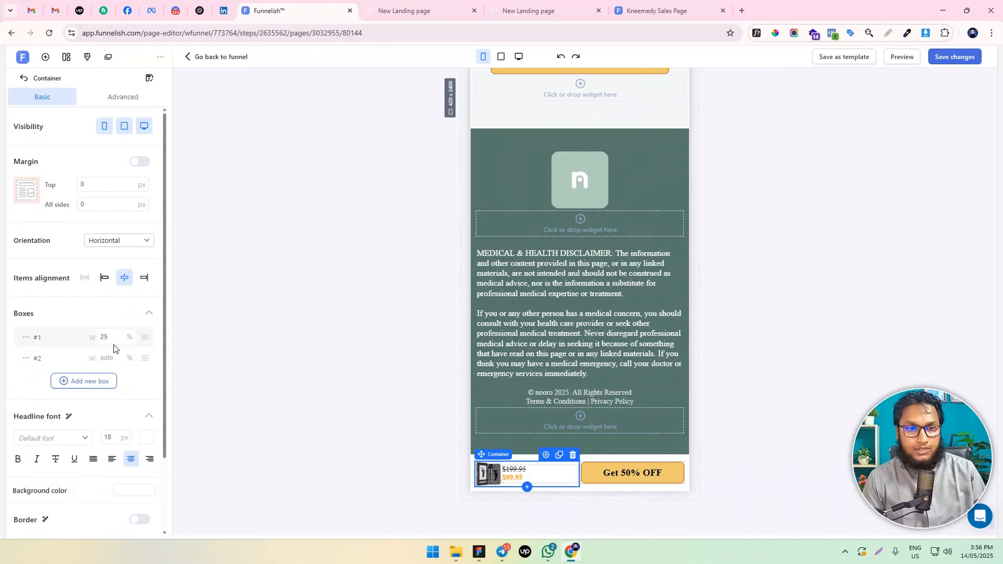
pyautogui.press('BackSpace')
pyautogui.press('BackSpace')
pyautogui.write('40')
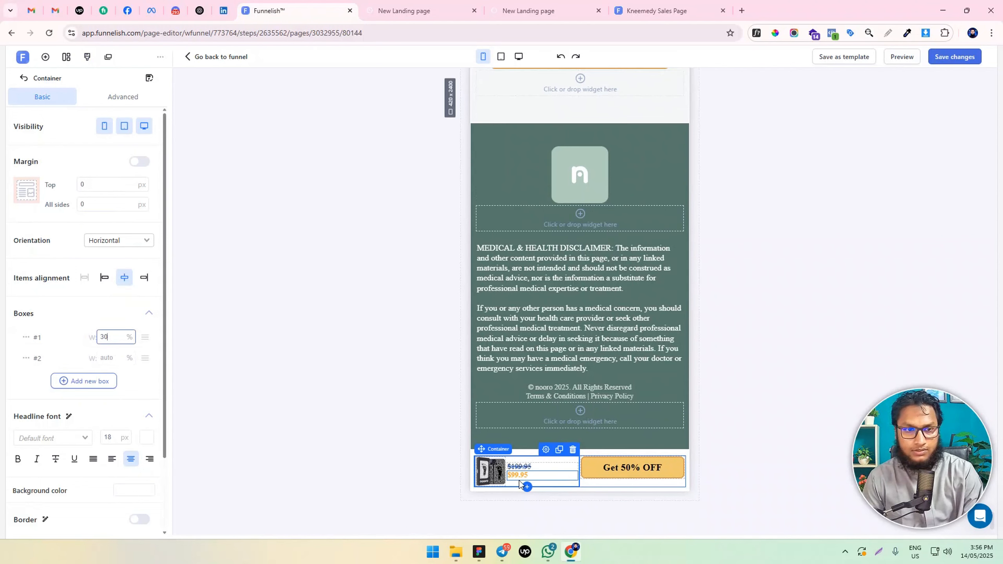
# Give the product image in the bottom bar an individual right margin of 10 px
pyautogui.click(497, 472)
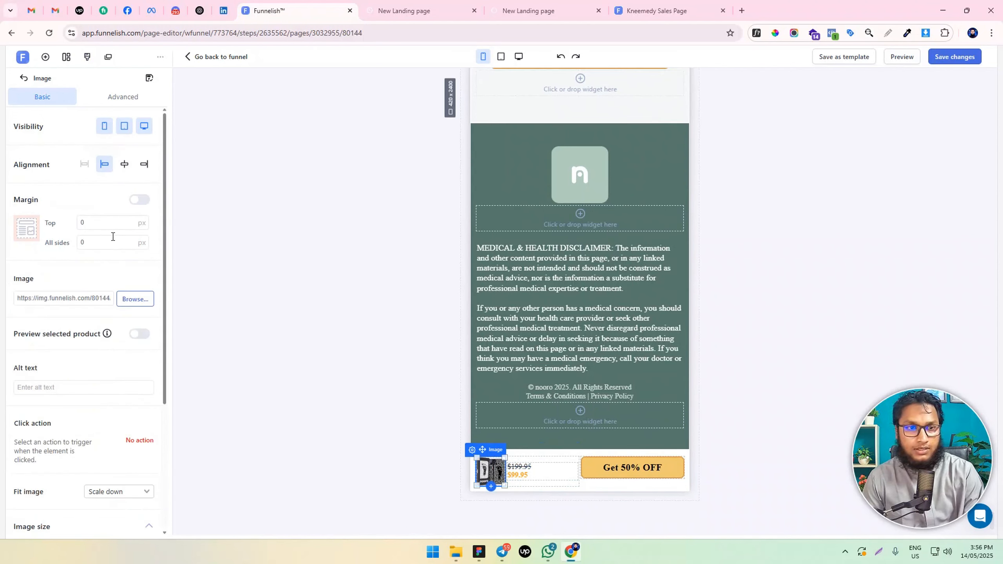
pyautogui.click(139, 200)
pyautogui.click(79, 242)
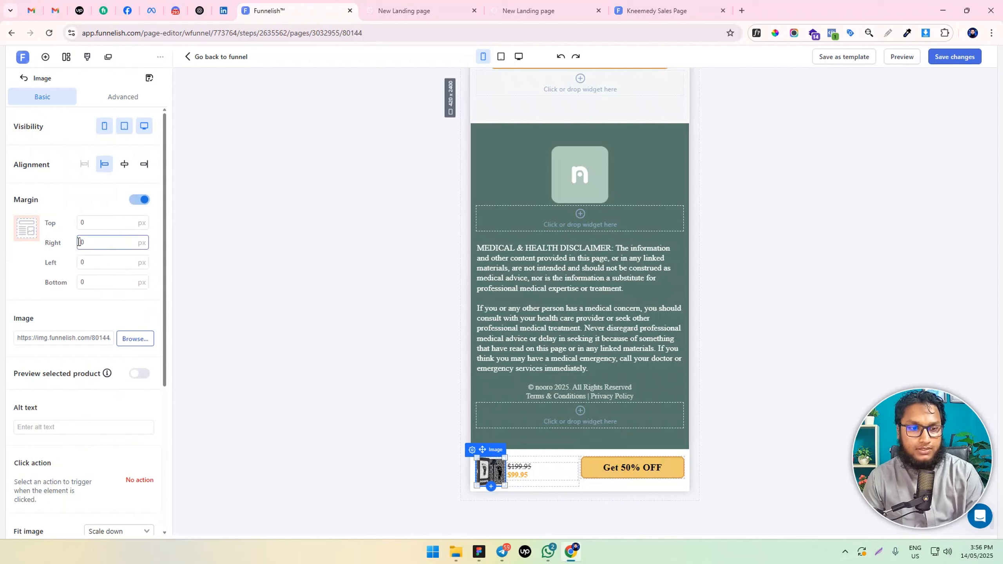
pyautogui.write('1')
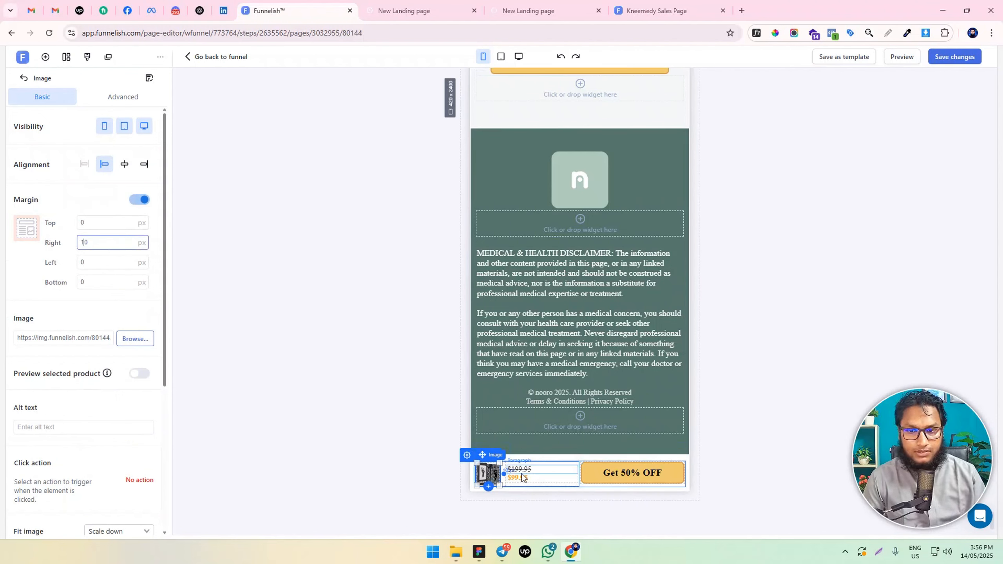
# Set the font size of the $99.95 sale price to 20 px and save the page changes
pyautogui.click(518, 472)
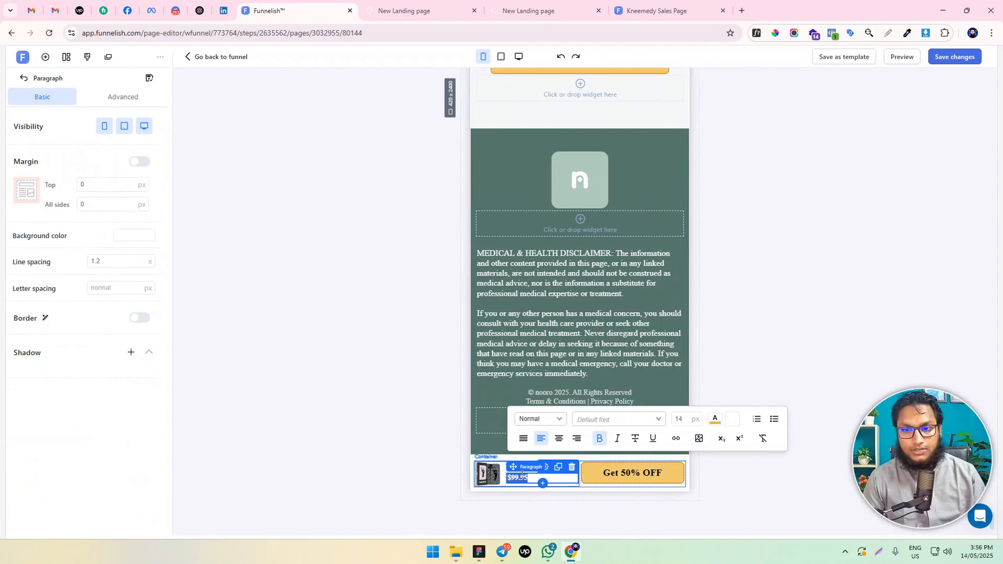
pyautogui.click(684, 416)
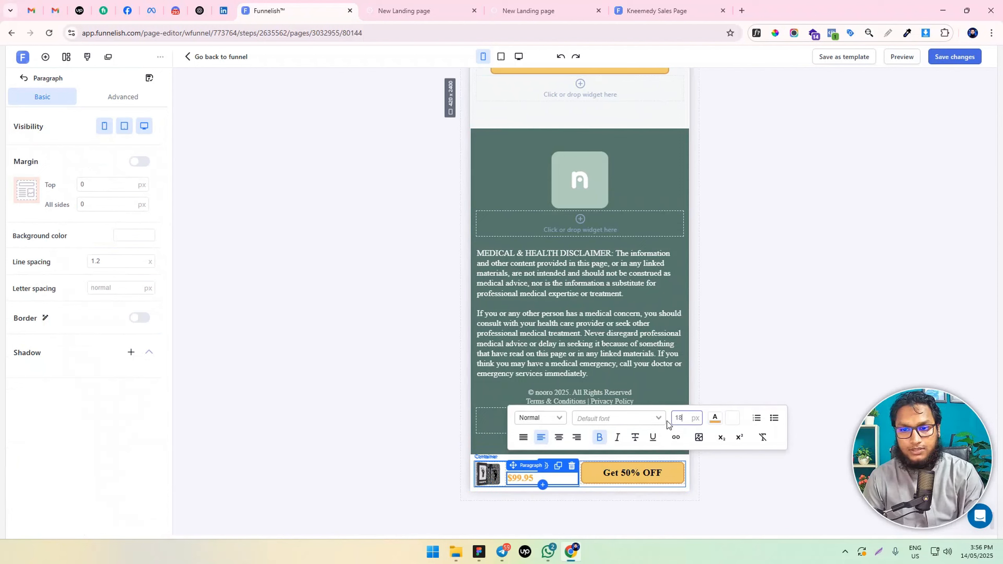
pyautogui.write('20')
pyautogui.click(803, 347)
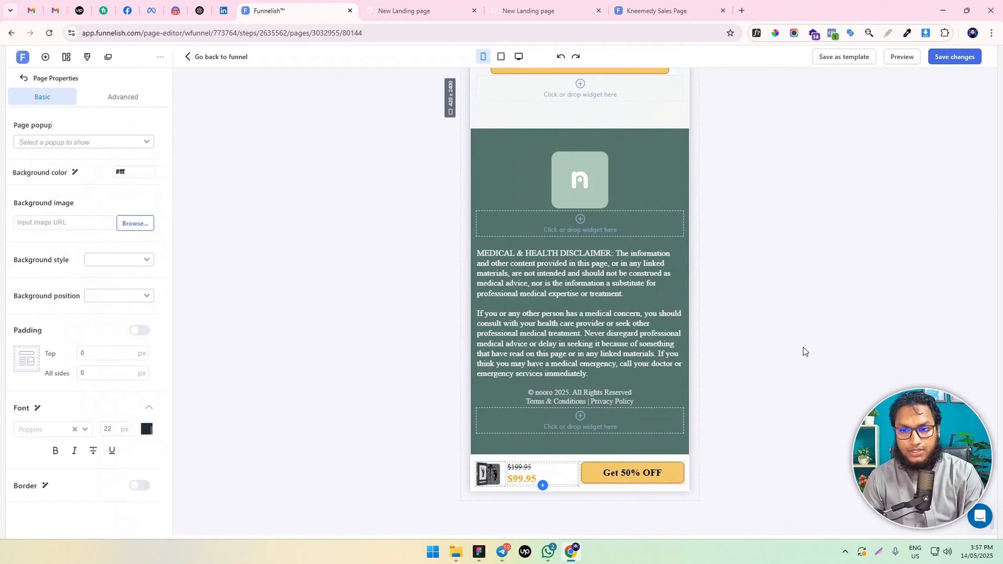
pyautogui.click(955, 56)
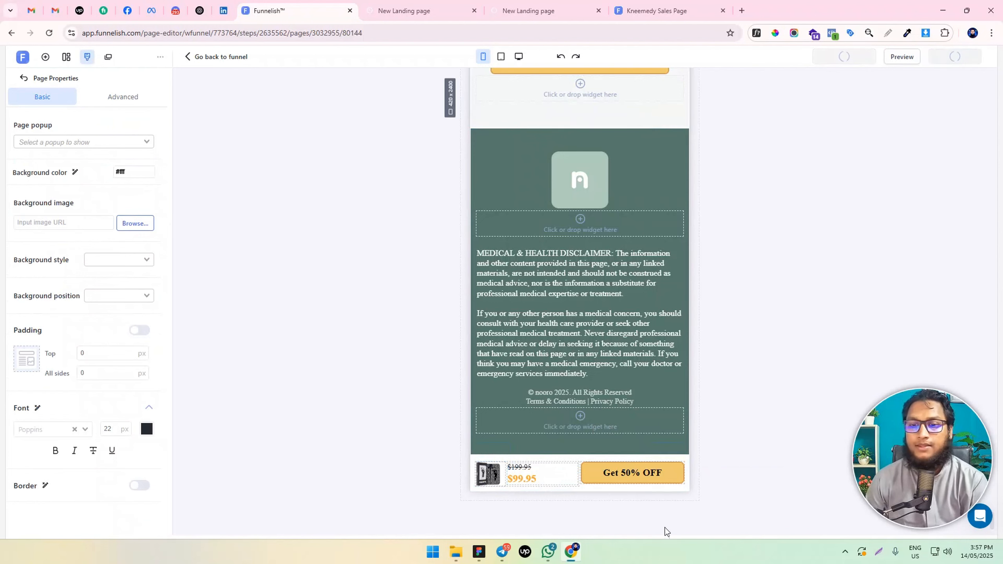
# Extend the bottom bar's call-to-action button text to read "Get 50% OFF Today Only"
pyautogui.doubleClick(655, 473)
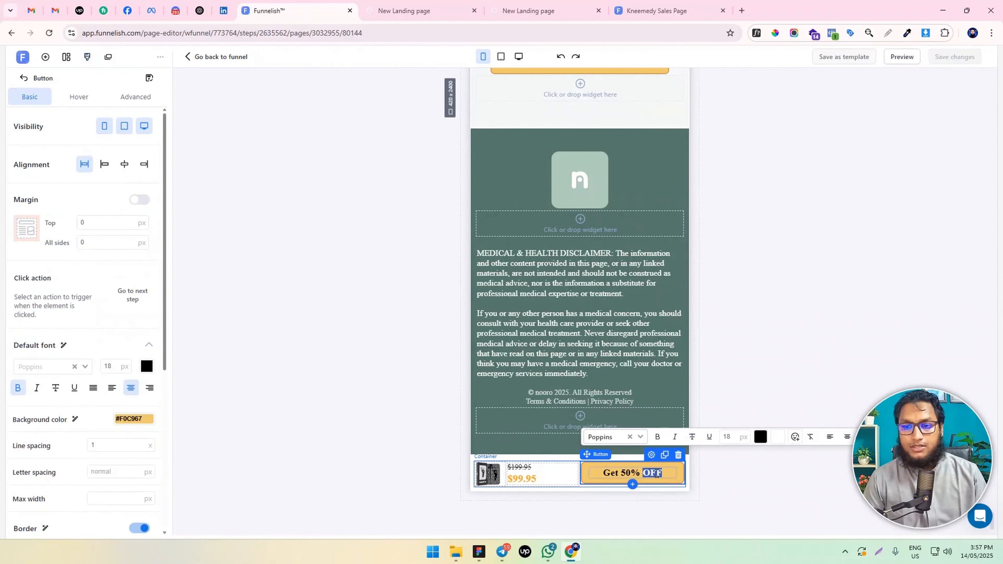
pyautogui.scroll(5, 636, 201)
pyautogui.scroll(-4, 636, 213)
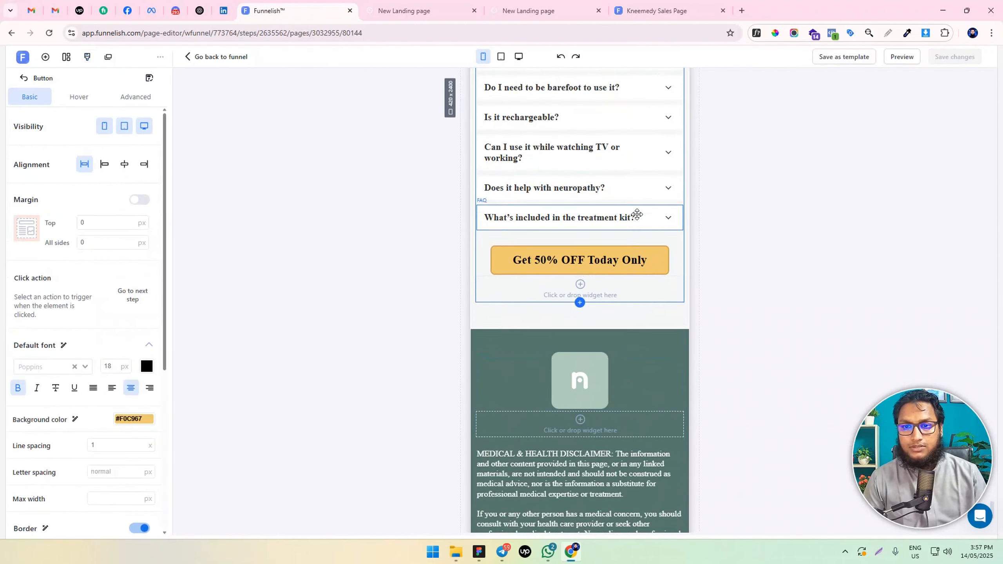
pyautogui.write('Today')
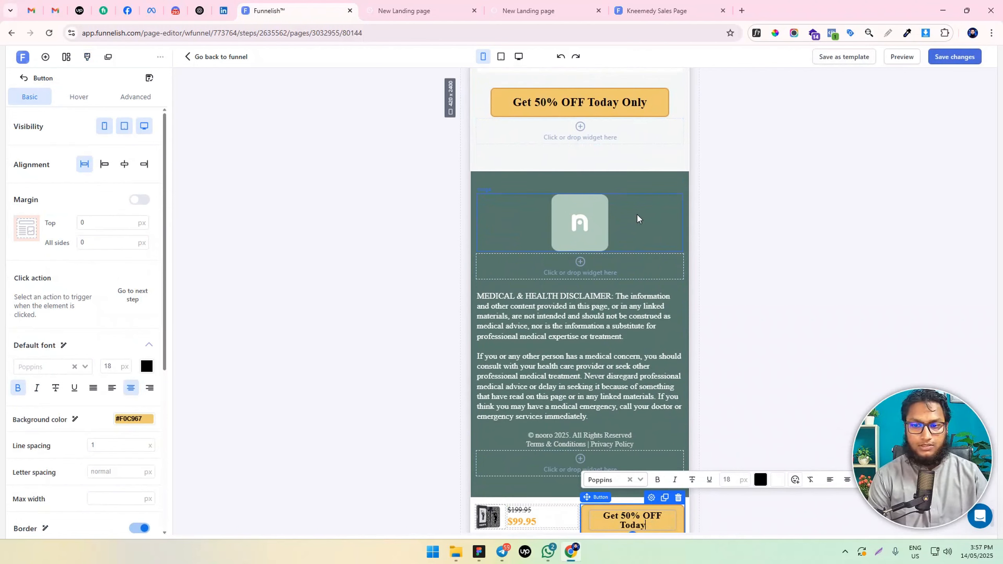
pyautogui.write(' Only')
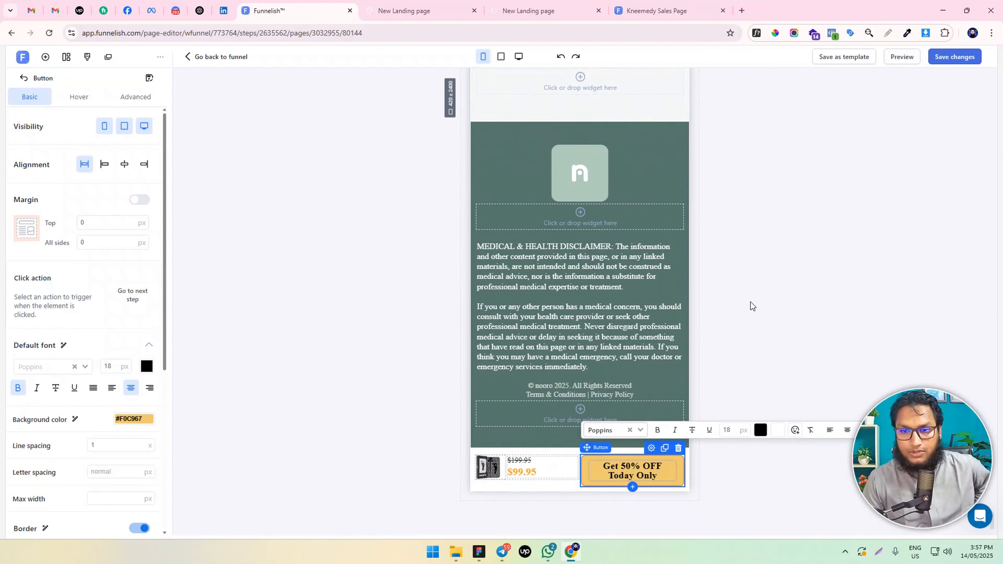
pyautogui.click(767, 299)
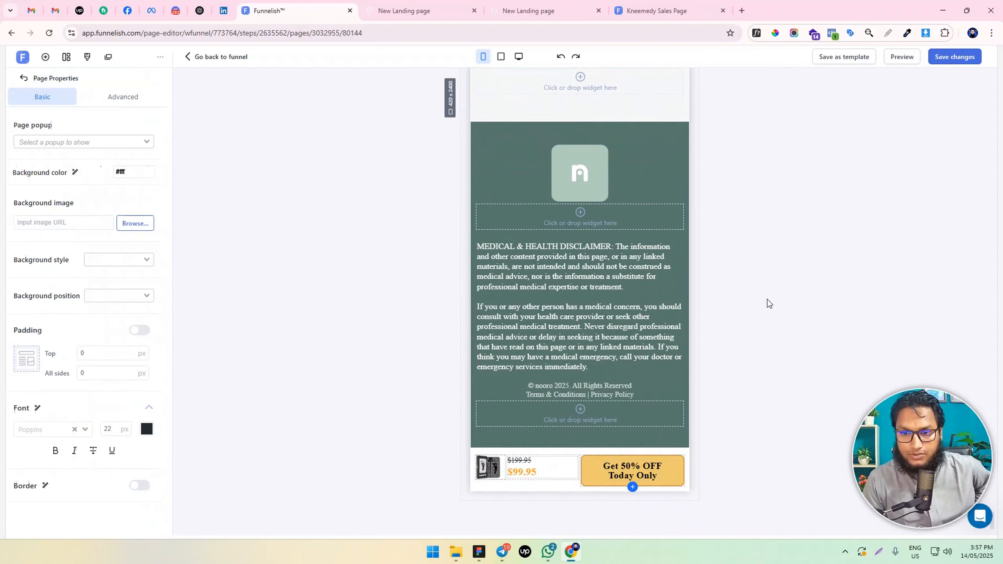
# Set the first box of the bottom bar's outer container, which holds the image and prices, to 35% width
pyautogui.click(566, 482)
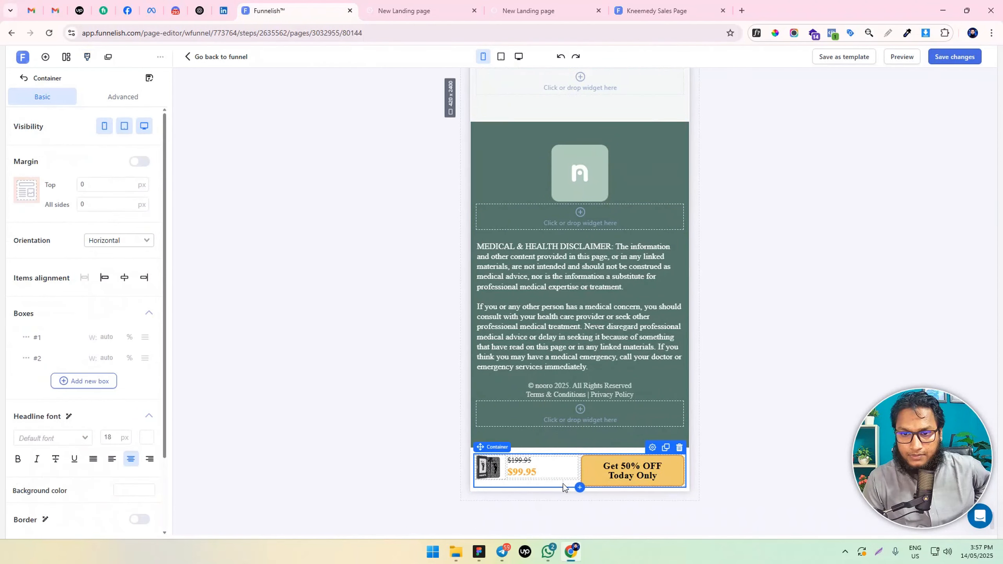
pyautogui.click(115, 338)
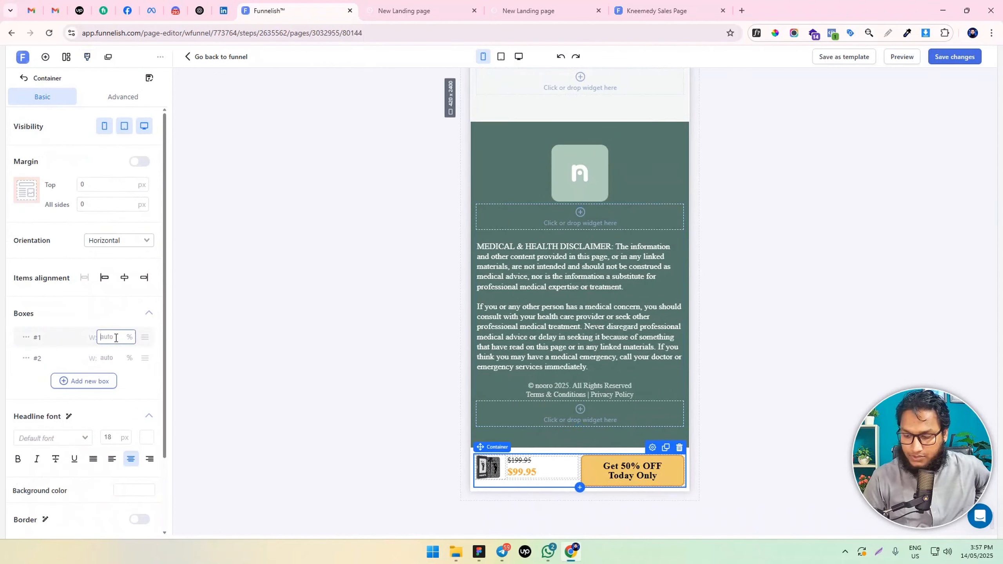
pyautogui.write('40')
pyautogui.press('BackSpace')
pyautogui.press('BackSpace')
pyautogui.write('30')
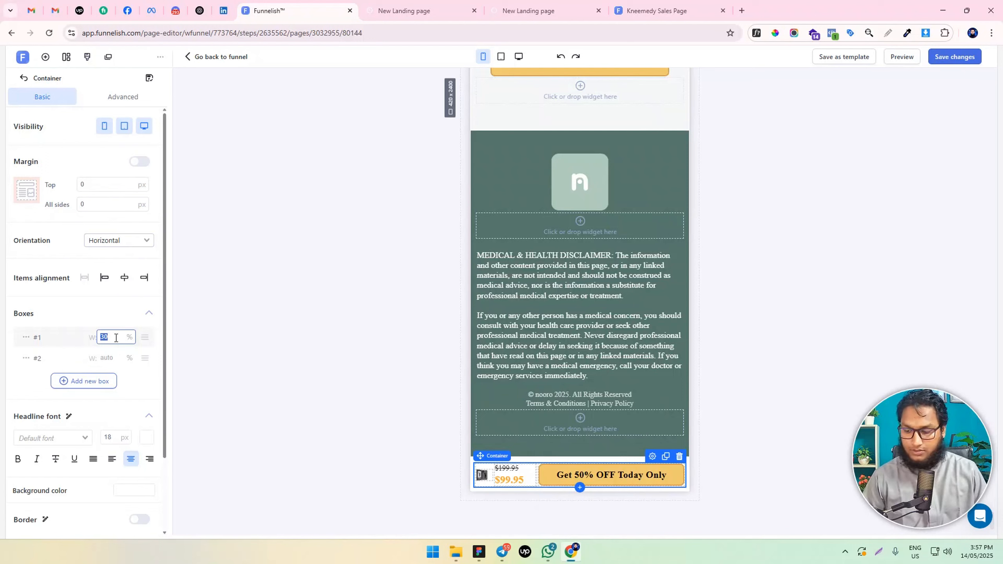
pyautogui.write('25')
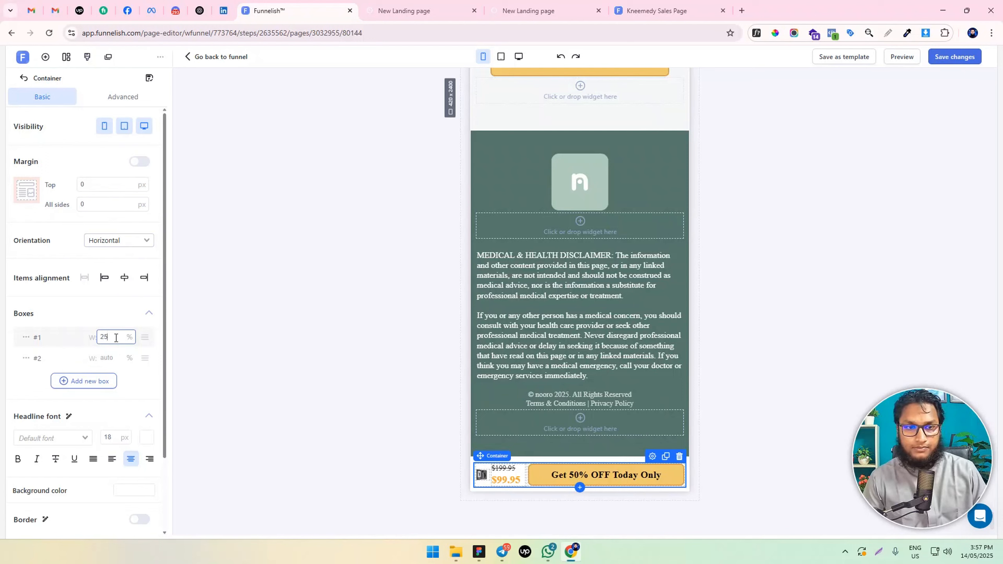
pyautogui.write('35')
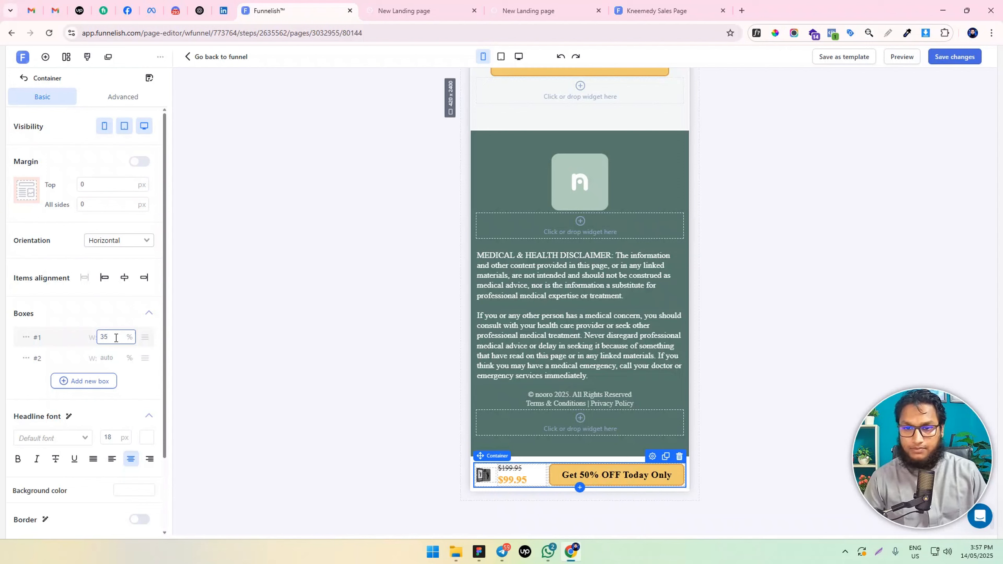
# Set the width of the image box in the inner product image and price container to 40%
pyautogui.click(489, 485)
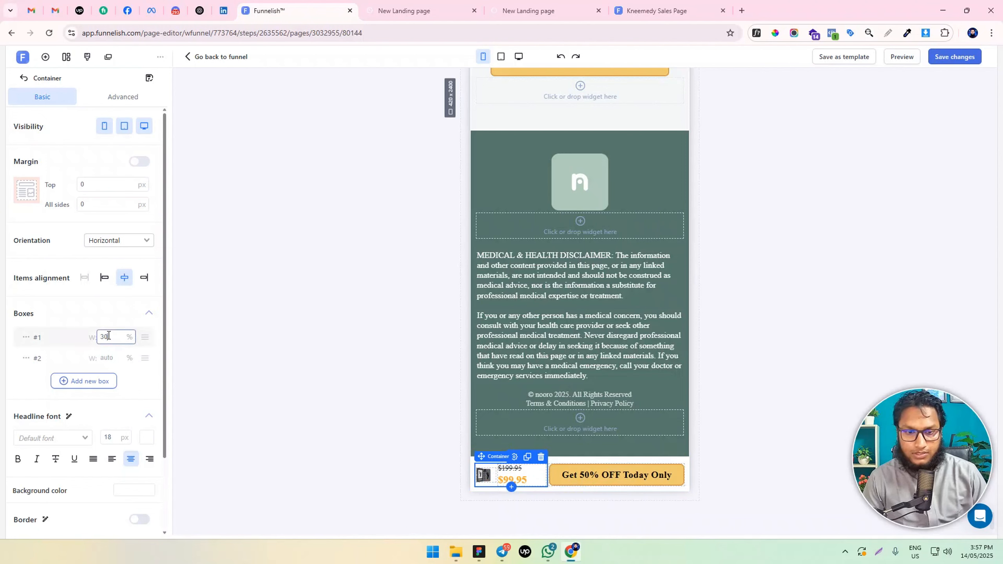
pyautogui.press('BackSpace')
pyautogui.press('BackSpace')
pyautogui.write('40')
pyautogui.press('BackSpace')
pyautogui.press('BackSpace')
pyautogui.write('50')
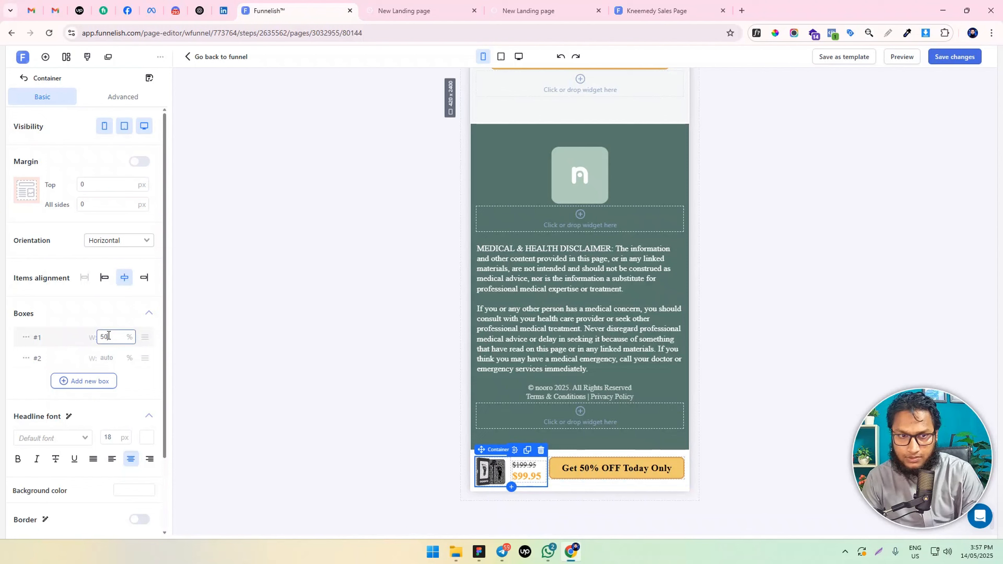
pyautogui.press('BackSpace')
pyautogui.press('BackSpace')
pyautogui.write('40')
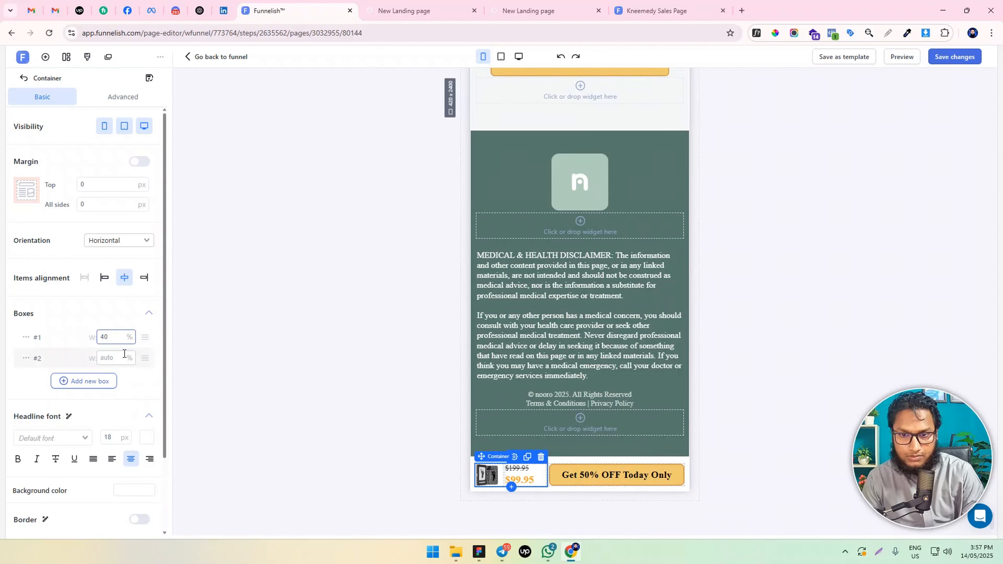
# Set the line spacing of the bottom bar's $99.95 sale price paragraph to 1
pyautogui.click(518, 477)
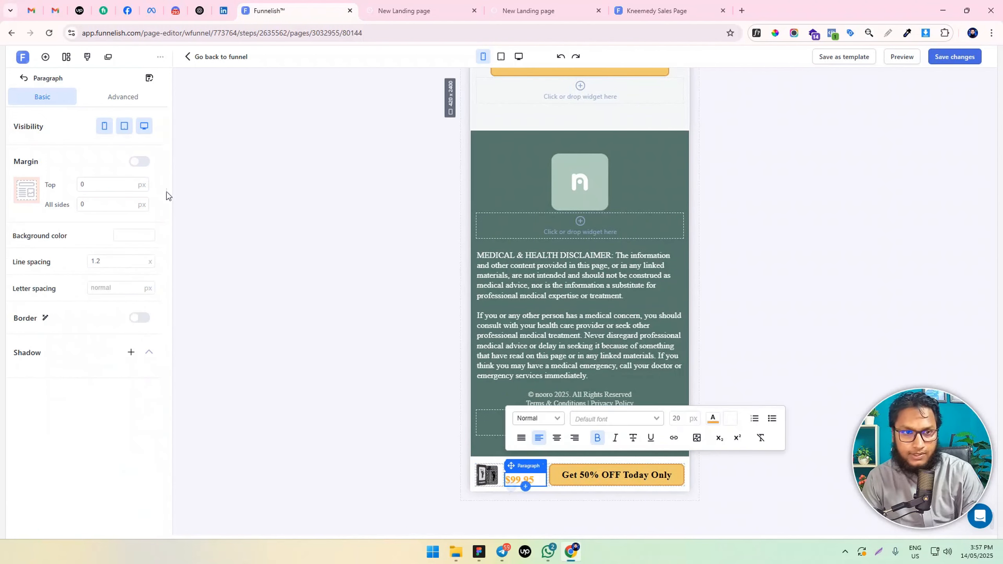
pyautogui.click(127, 101)
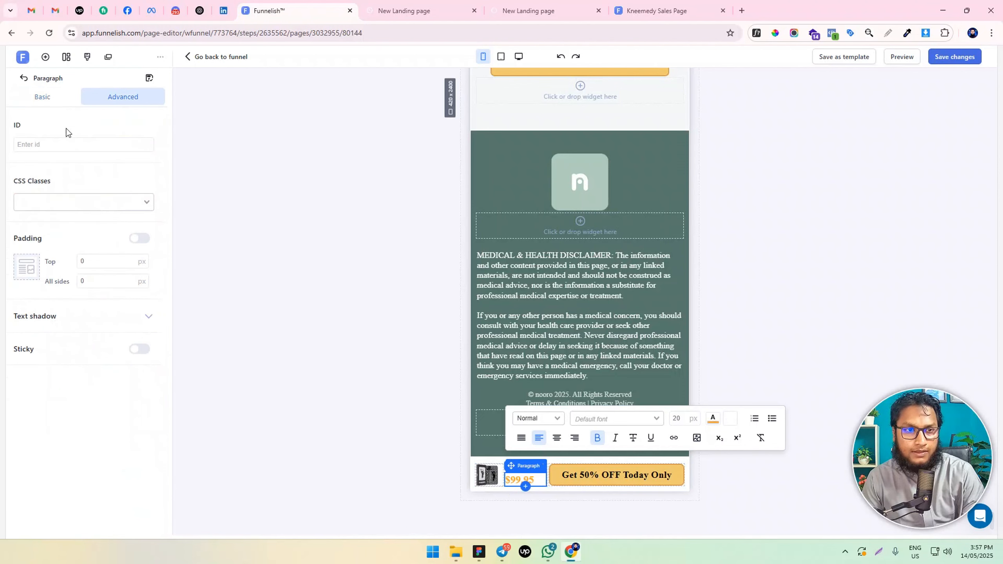
pyautogui.click(51, 101)
pyautogui.click(114, 262)
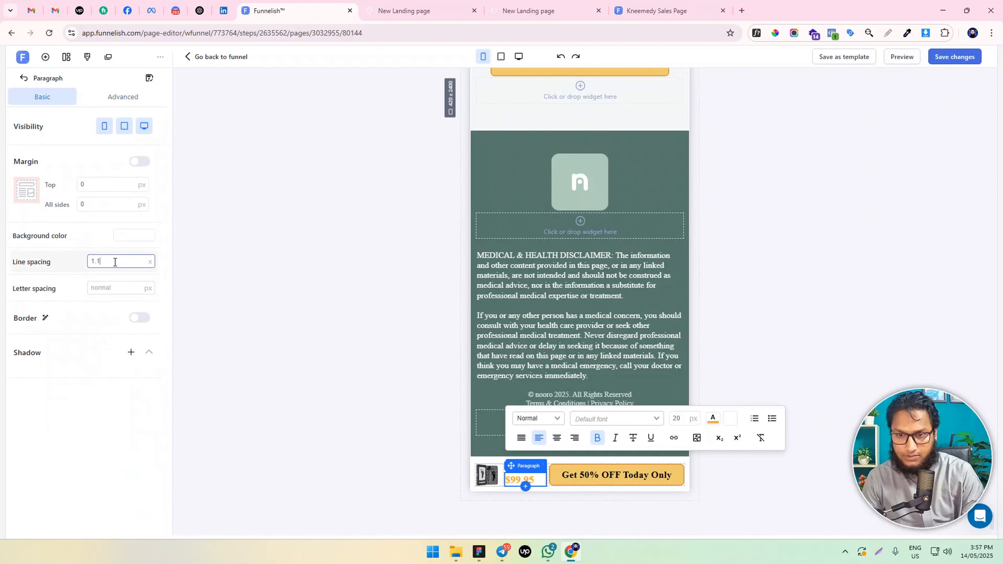
pyautogui.press('BackSpace')
pyautogui.press('BackSpace')
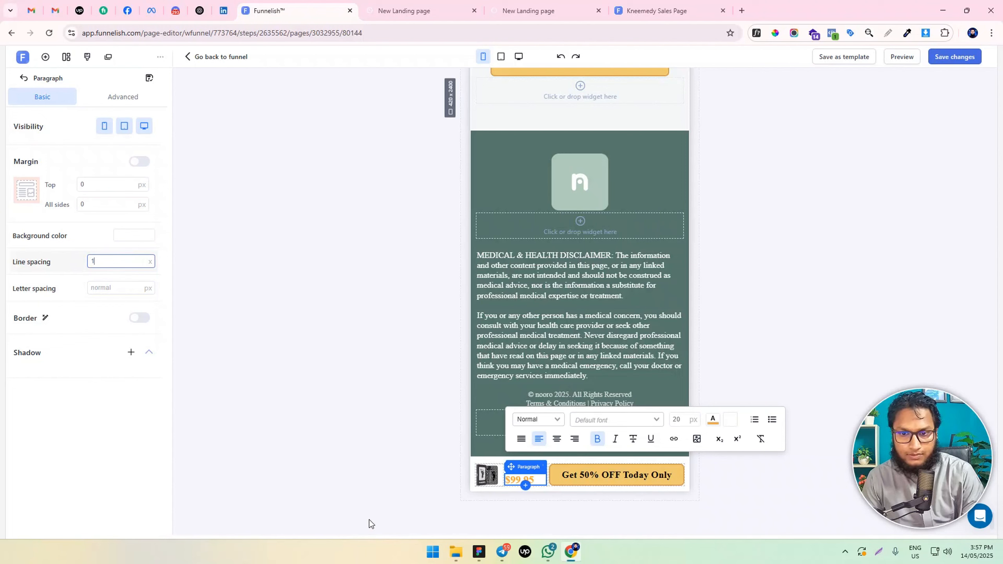
pyautogui.click(363, 517)
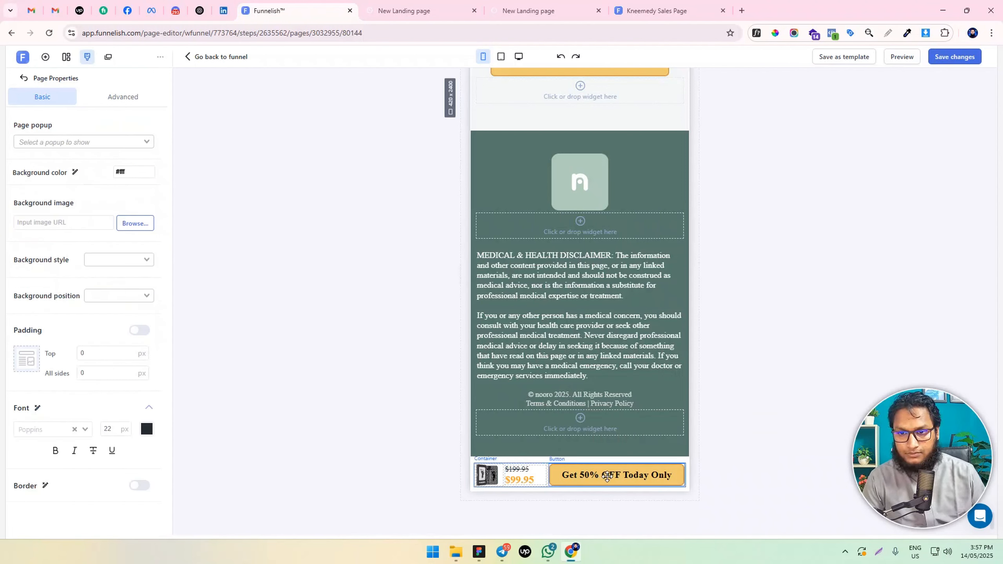
# Set the left and right padding of the bottom bar's call-to-action button to 10 px each
pyautogui.click(556, 479)
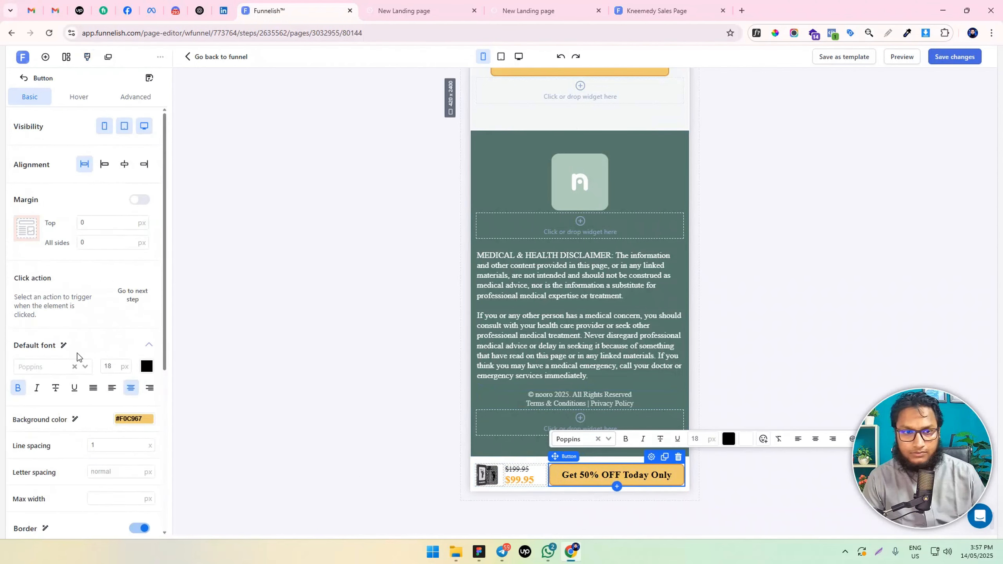
pyautogui.scroll(-6, 95, 400)
pyautogui.scroll(6, 104, 237)
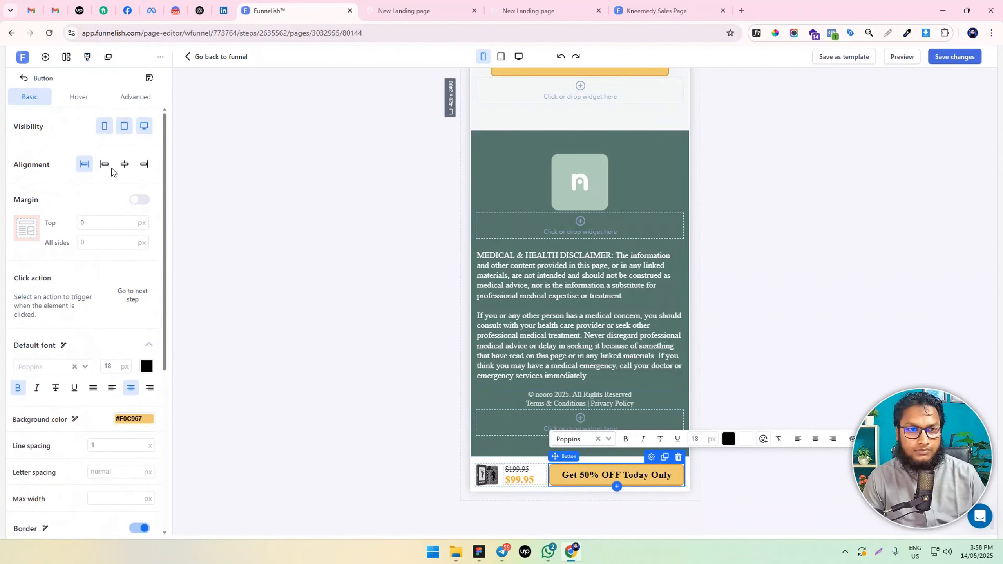
pyautogui.click(136, 97)
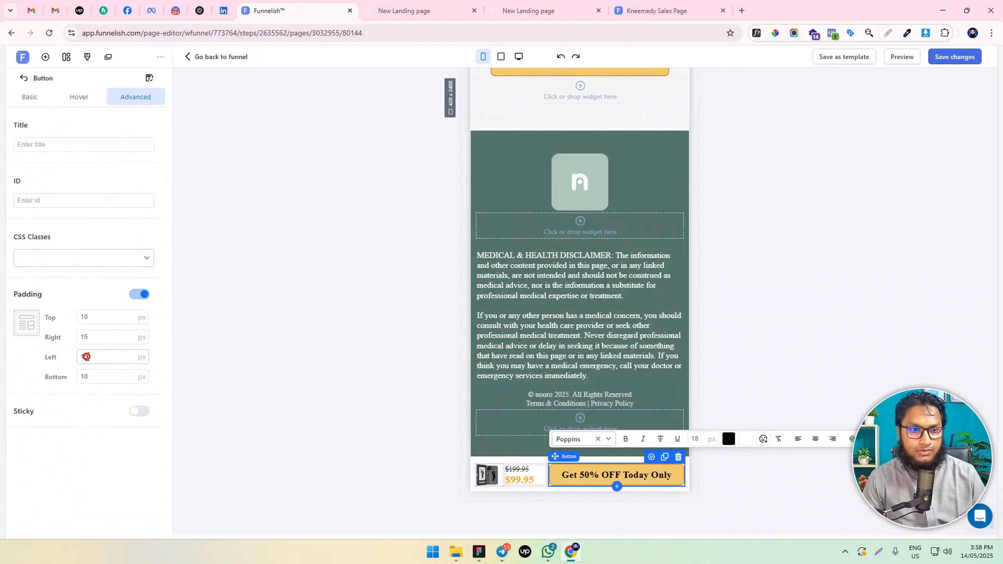
pyautogui.click(87, 357)
pyautogui.press('BackSpace')
pyautogui.write('0')
pyautogui.click(104, 337)
pyautogui.press('BackSpace')
pyautogui.write('0')
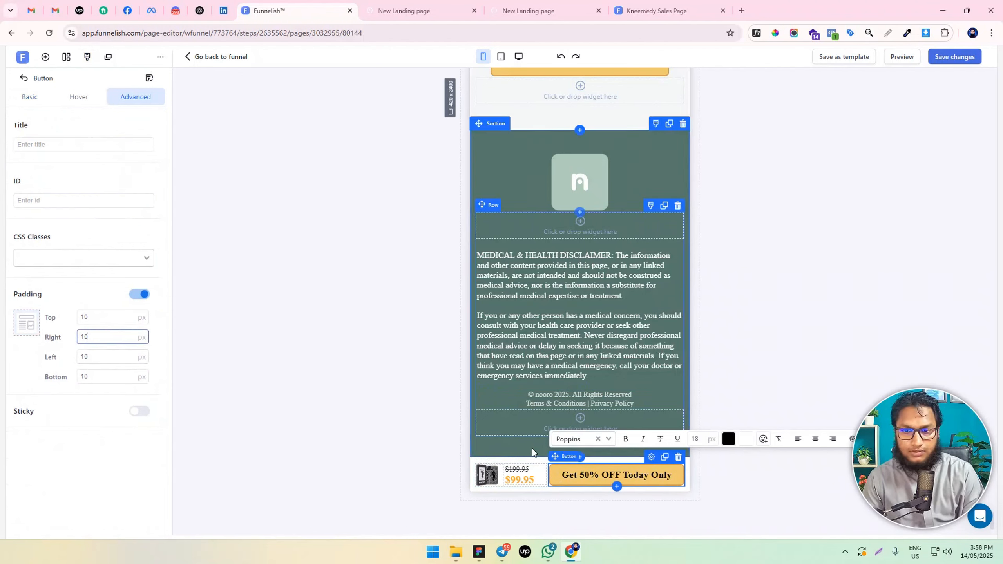
# Widen the first box of the bottom bar's outer container to 38% and save the page changes
pyautogui.click(553, 489)
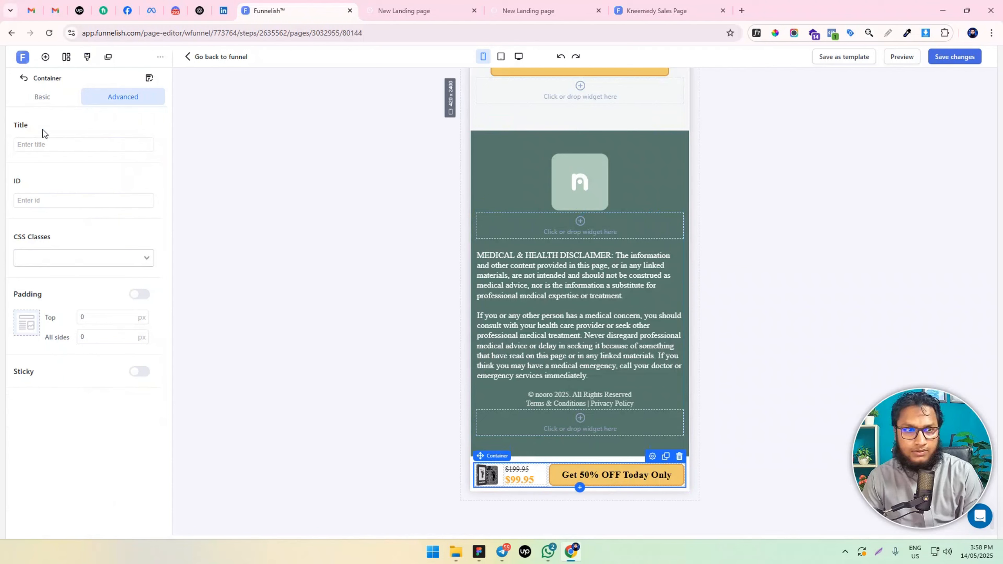
pyautogui.click(52, 97)
pyautogui.click(107, 336)
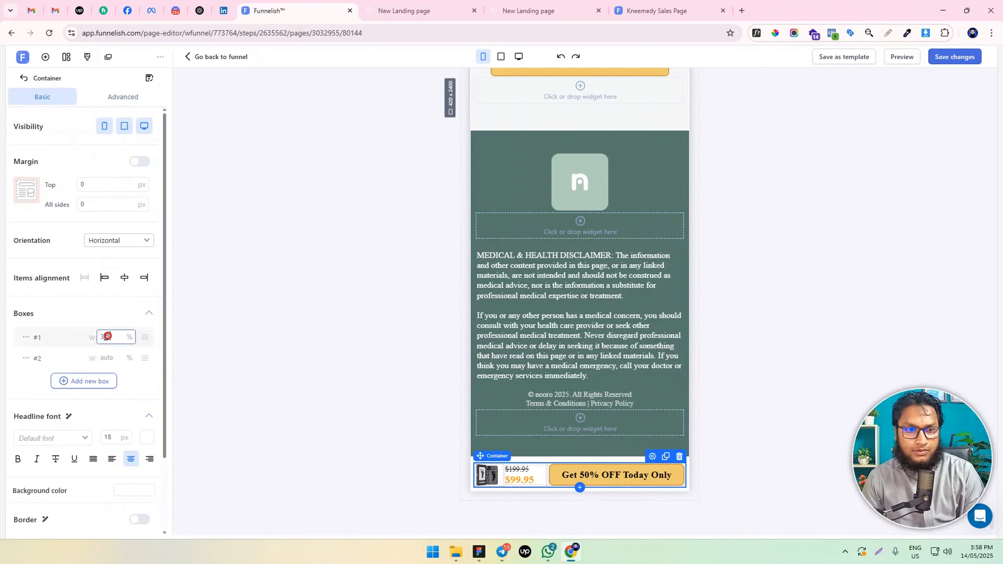
pyautogui.write('8')
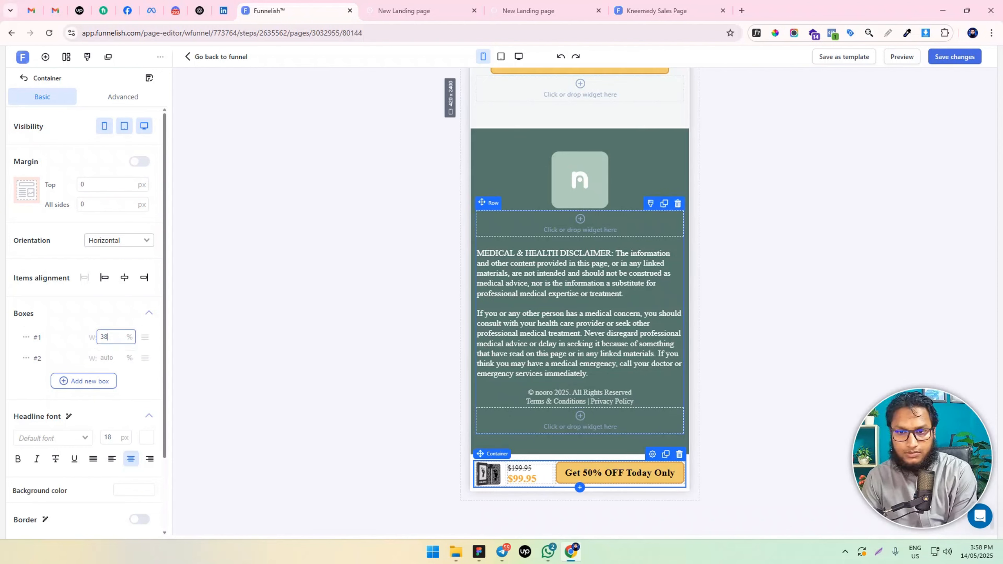
pyautogui.click(957, 56)
pyautogui.click(746, 340)
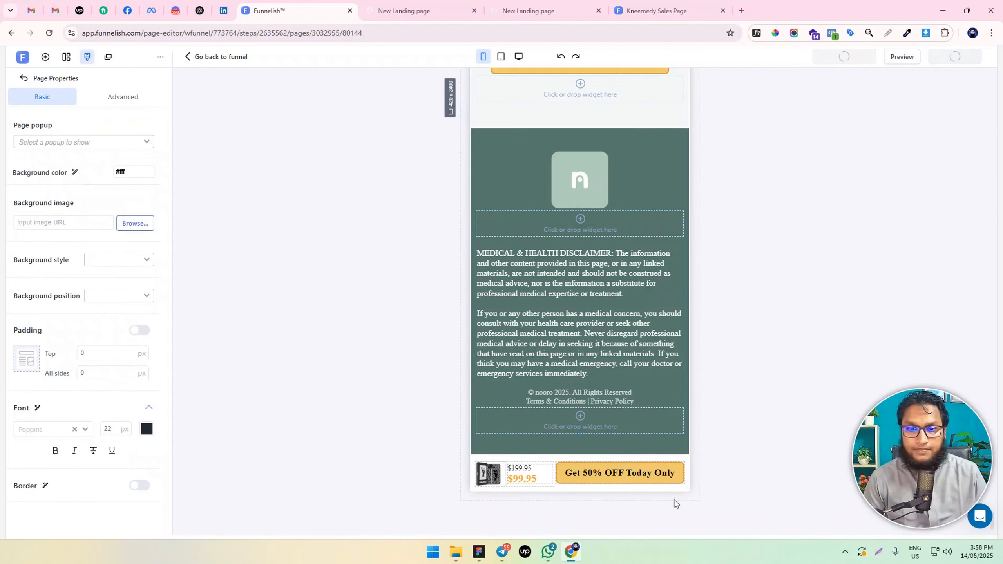
# Review the mobile layout from the footer and bottom bar up through the FAQ, reviews and benefits to the product bundle image
pyautogui.scroll(7, 620, 341)
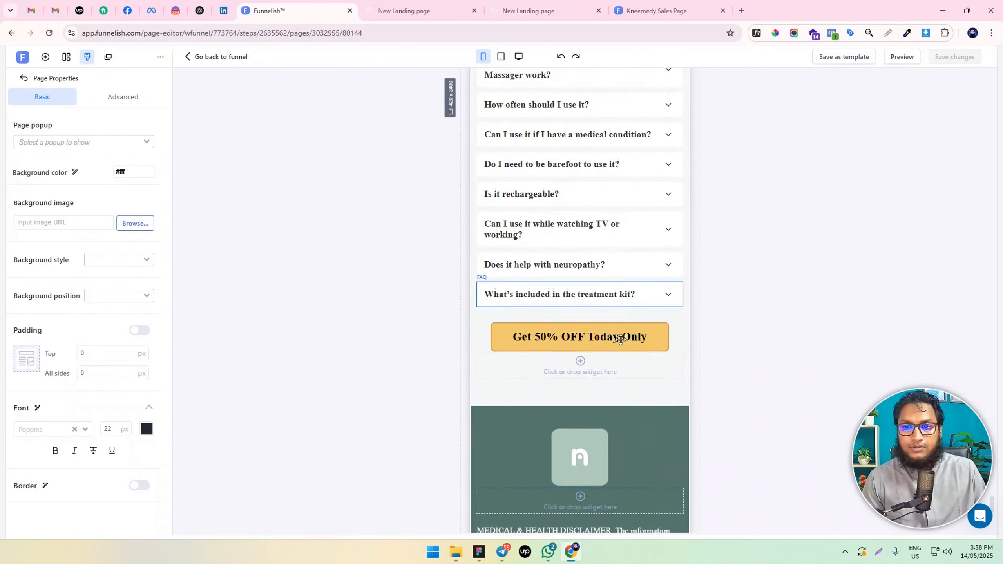
pyautogui.scroll(-4, 614, 335)
pyautogui.scroll(-3, 615, 336)
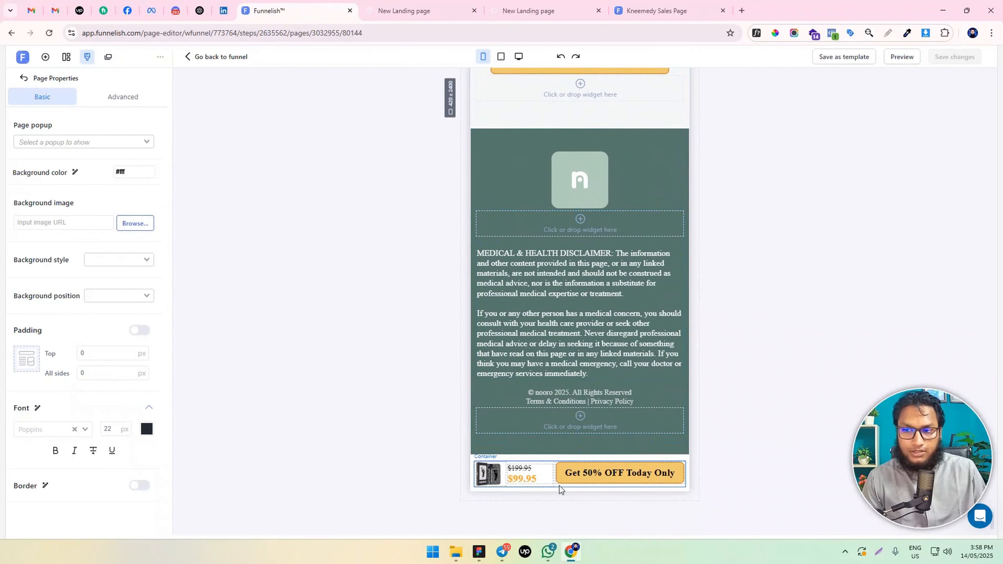
pyautogui.scroll(12, 575, 348)
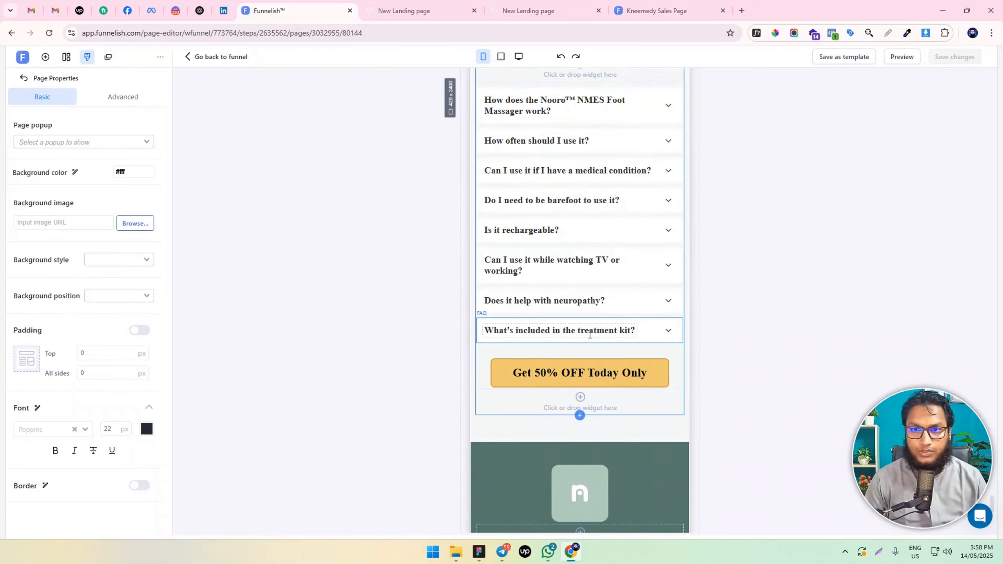
pyautogui.scroll(15, 601, 323)
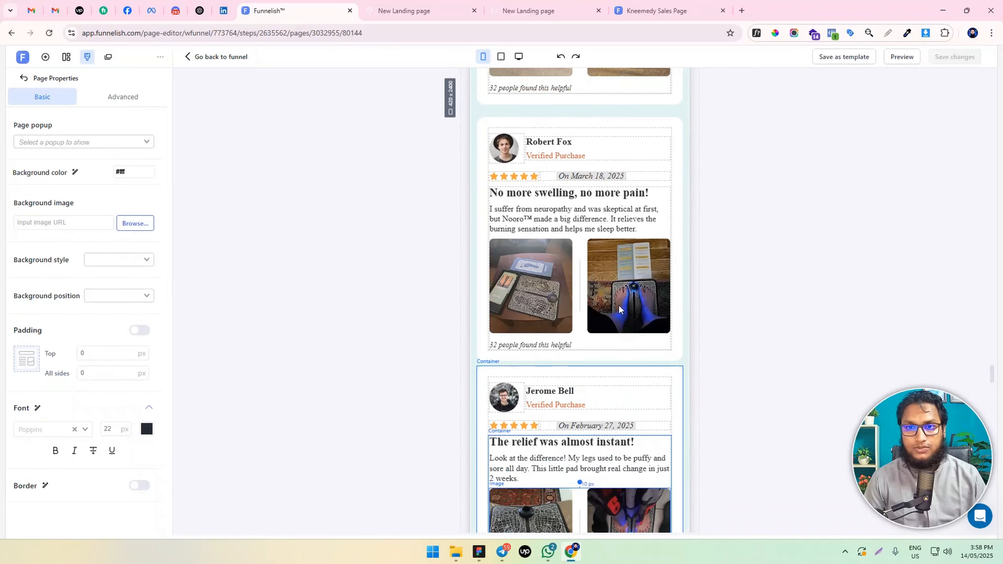
pyautogui.scroll(10, 619, 303)
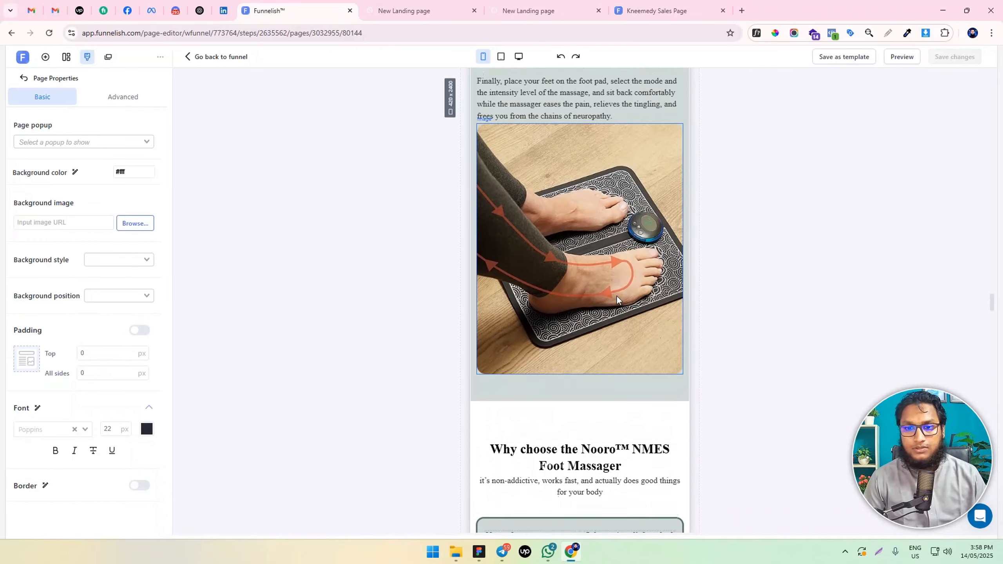
pyautogui.scroll(10, 617, 298)
pyautogui.scroll(-5, 618, 298)
pyautogui.scroll(8, 618, 298)
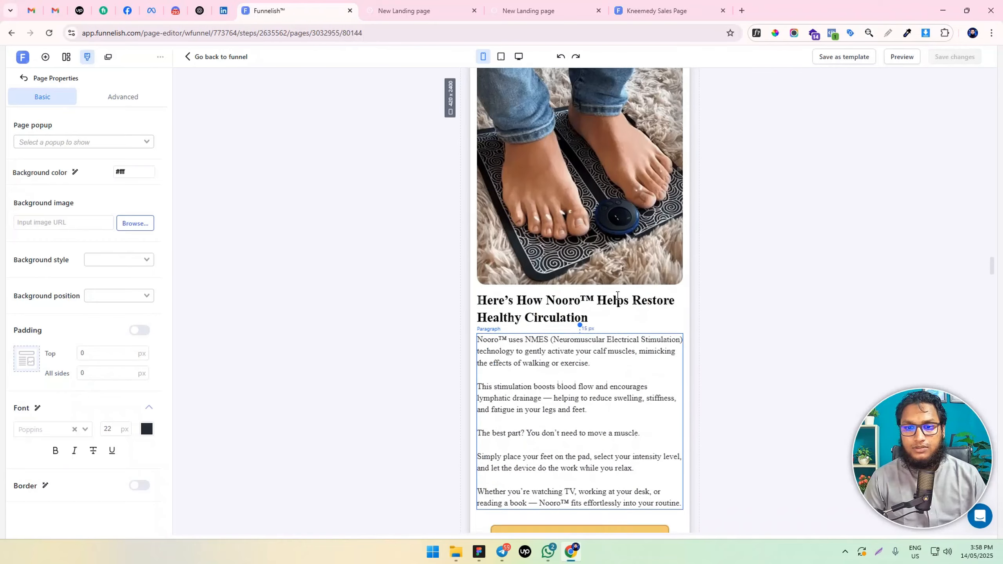
pyautogui.scroll(15, 618, 297)
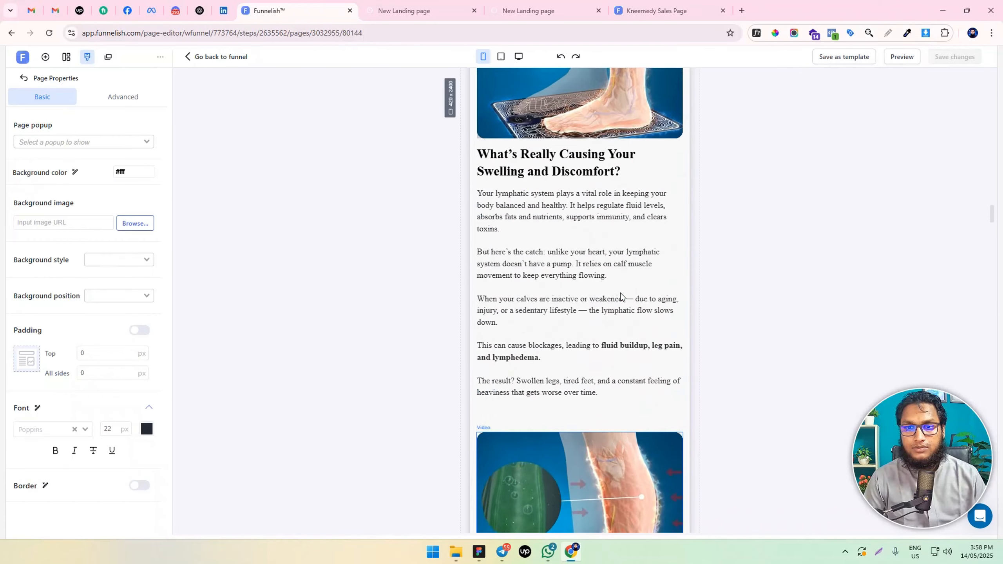
pyautogui.scroll(1, 621, 292)
pyautogui.scroll(-5, 621, 293)
pyautogui.scroll(8, 620, 292)
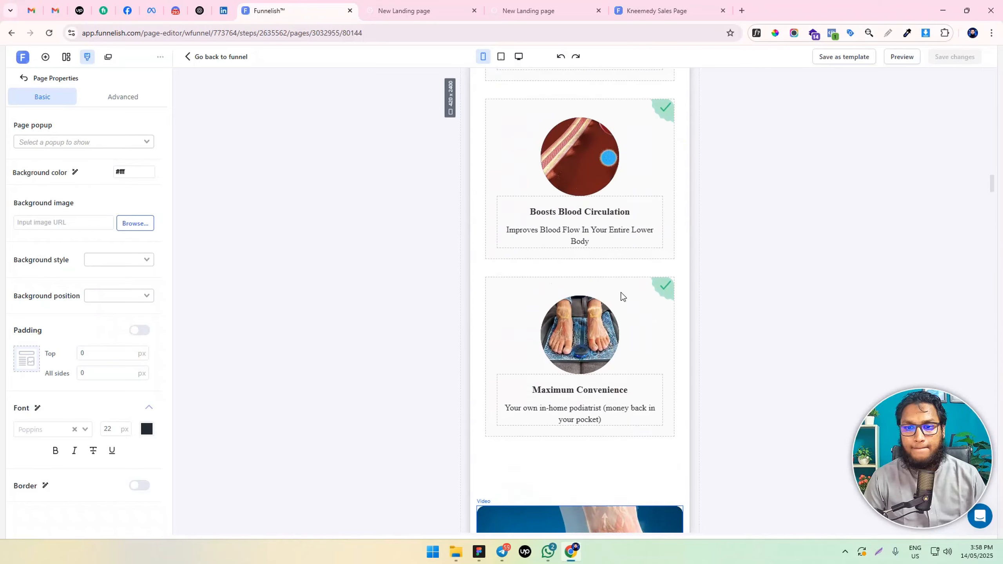
pyautogui.scroll(15, 621, 296)
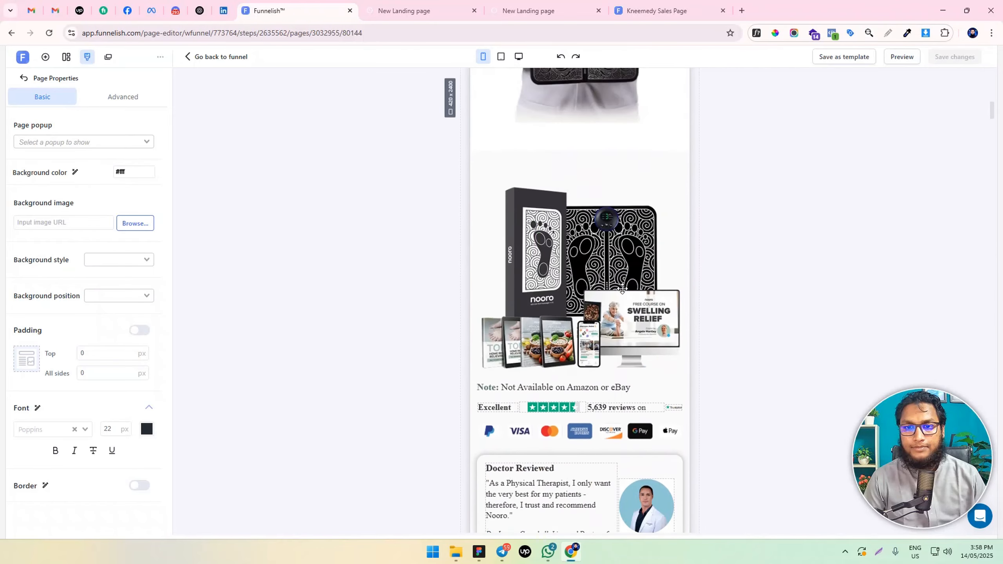
pyautogui.scroll(-8, 621, 288)
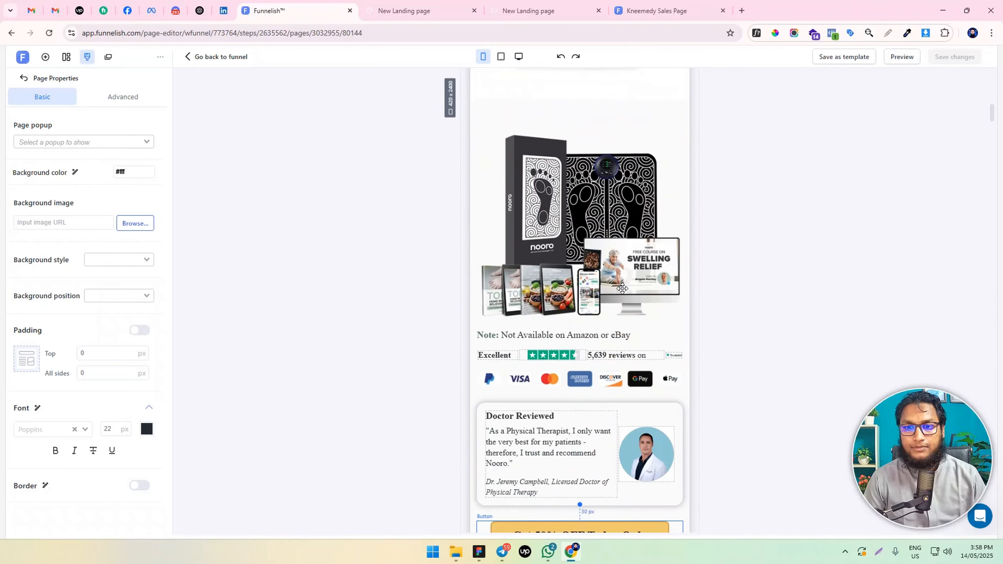
# Reduce the maximum width of the product bundle image above the Amazon note to 280 px and center the image
pyautogui.scroll(2, 628, 251)
pyautogui.click(628, 252)
pyautogui.scroll(-4, 55, 430)
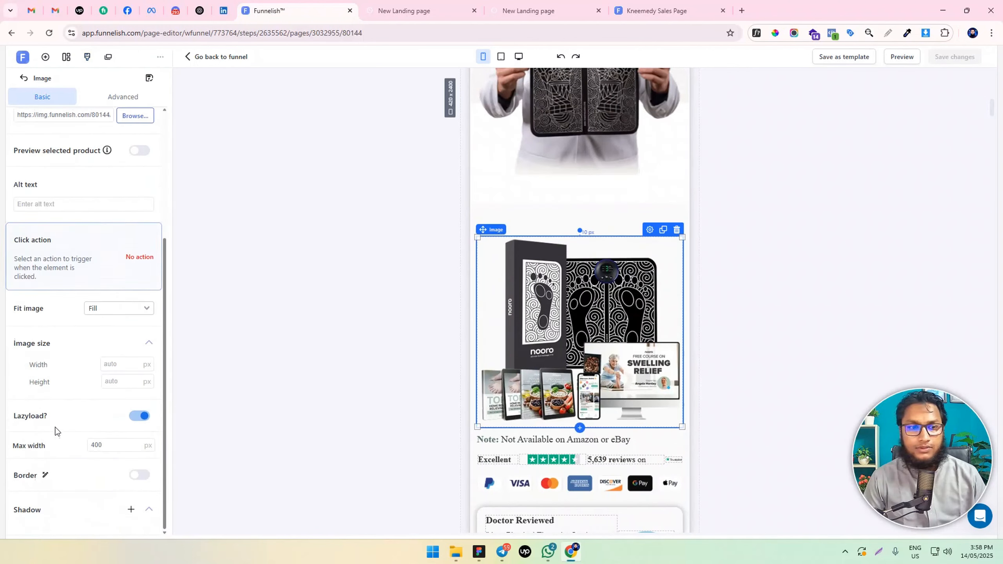
pyautogui.doubleClick(107, 445)
pyautogui.write('370')
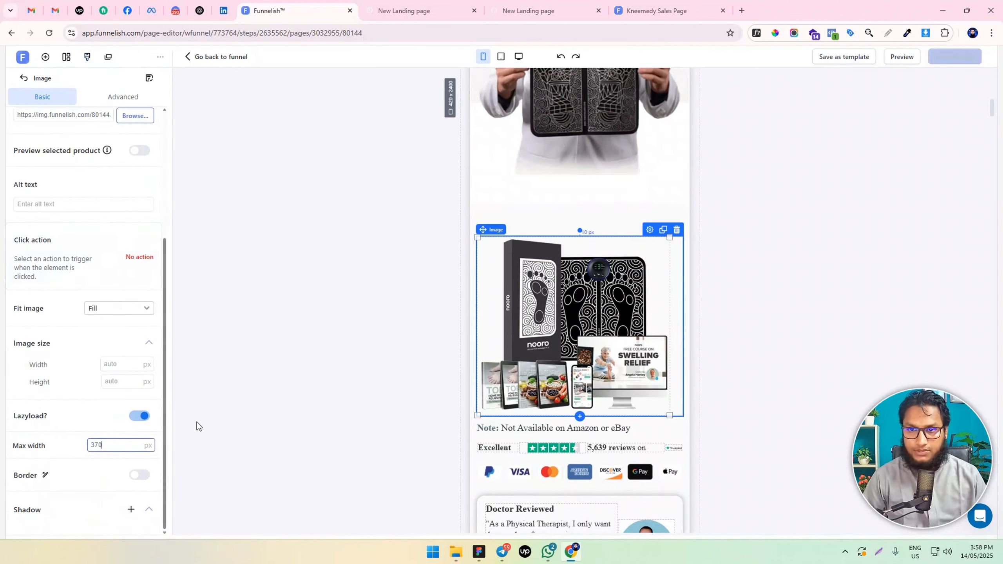
pyautogui.press('BackSpace')
pyautogui.press('BackSpace')
pyautogui.press('BackSpace')
pyautogui.write('280')
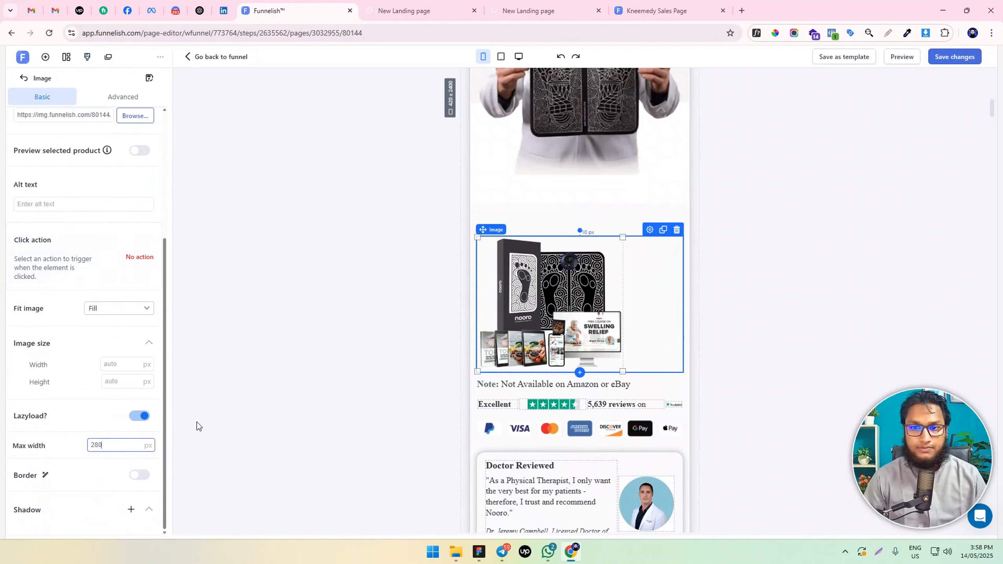
pyautogui.scroll(5, 88, 161)
pyautogui.click(123, 163)
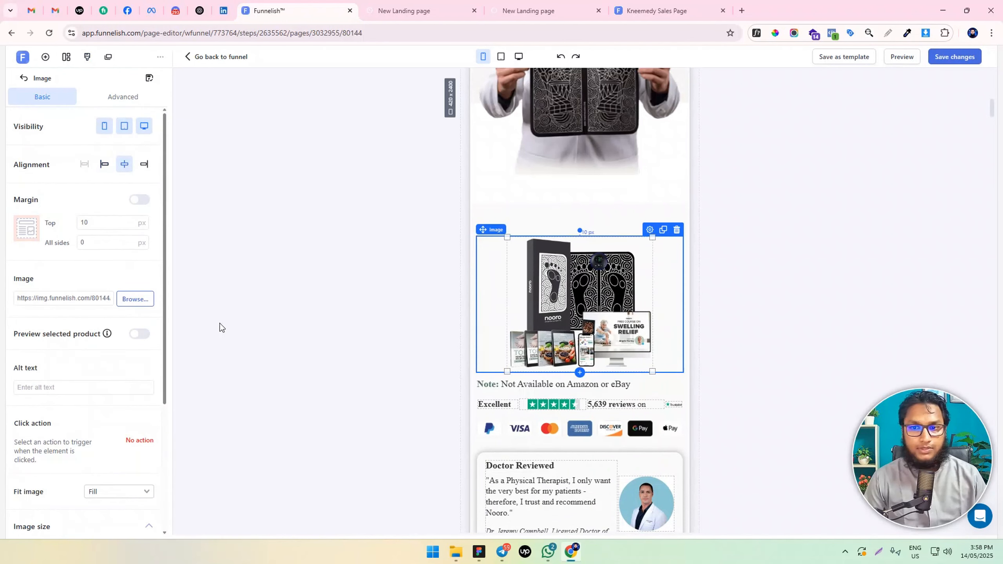
# Set the product bundle image's maximum width to 250 px and save the page changes
pyautogui.scroll(-5, 134, 389)
pyautogui.doubleClick(114, 441)
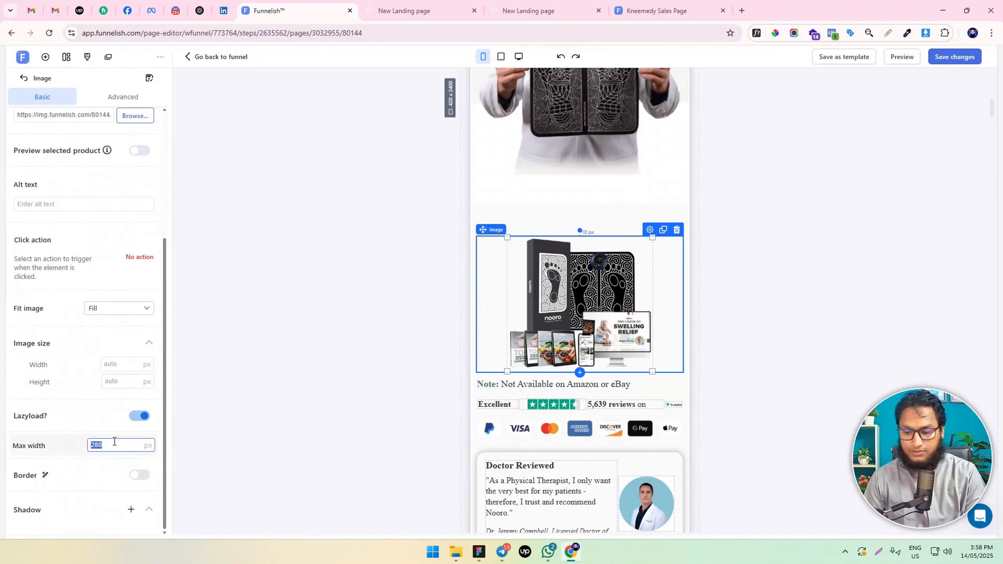
pyautogui.write('250')
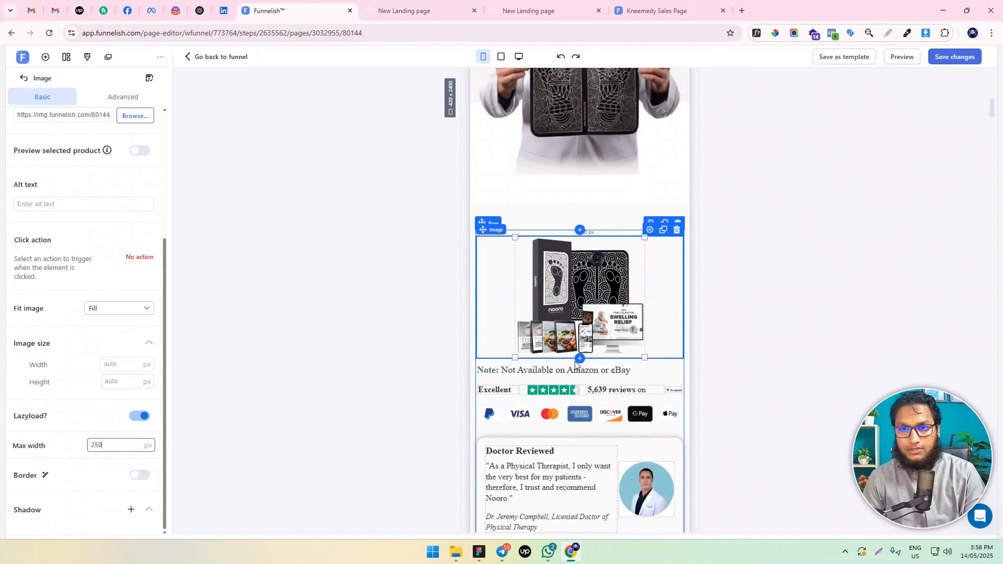
pyautogui.scroll(10, 574, 360)
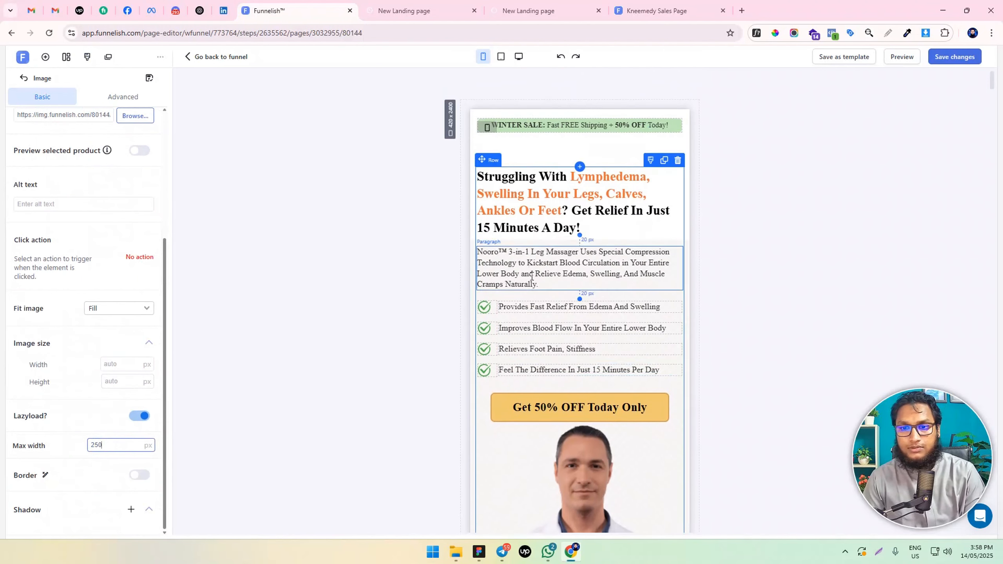
pyautogui.scroll(-5, 578, 357)
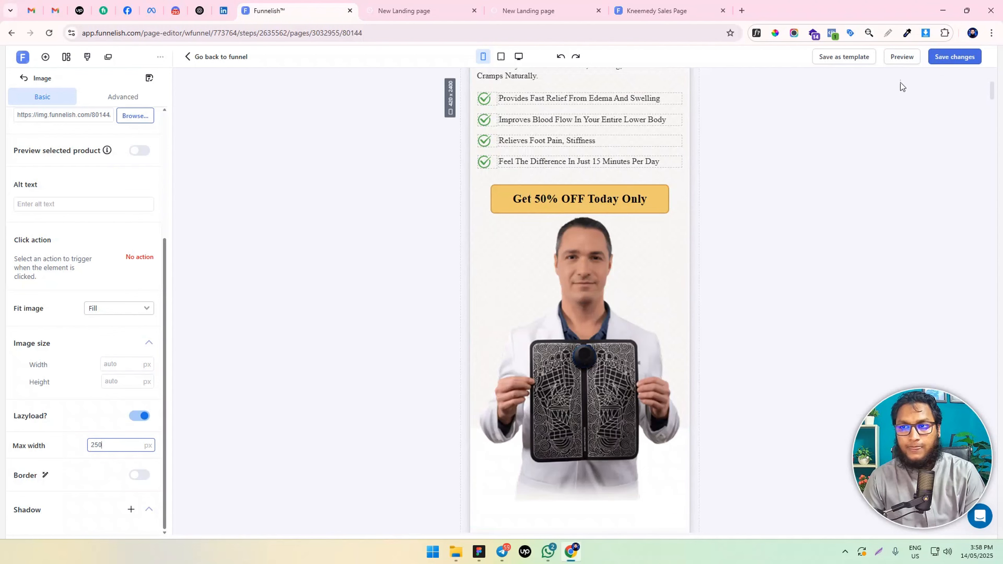
pyautogui.click(955, 56)
# Check the settings of the first call-to-action button and the padding of the headline section at the page's start
pyautogui.scroll(3, 646, 298)
pyautogui.scroll(3, 646, 298)
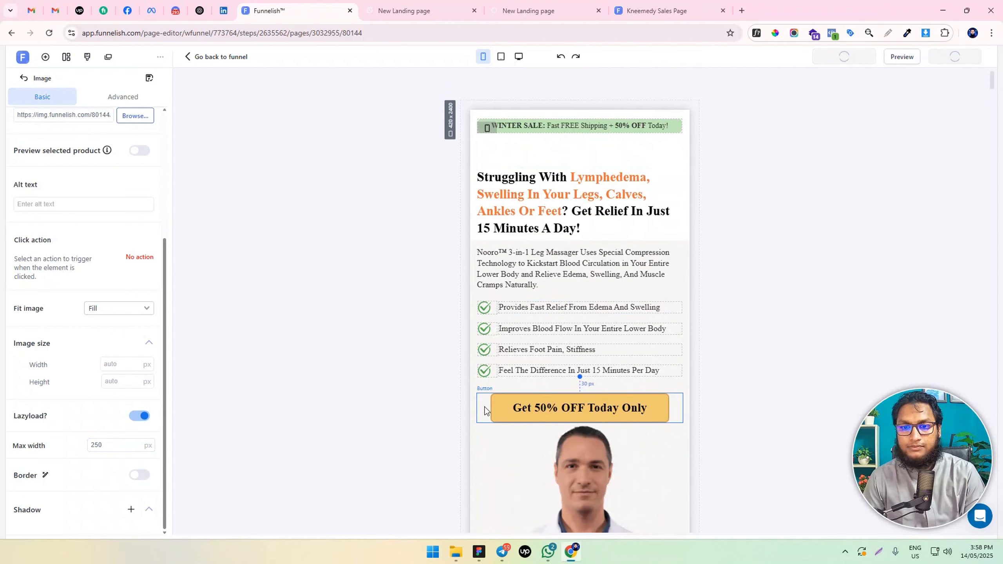
pyautogui.click(496, 402)
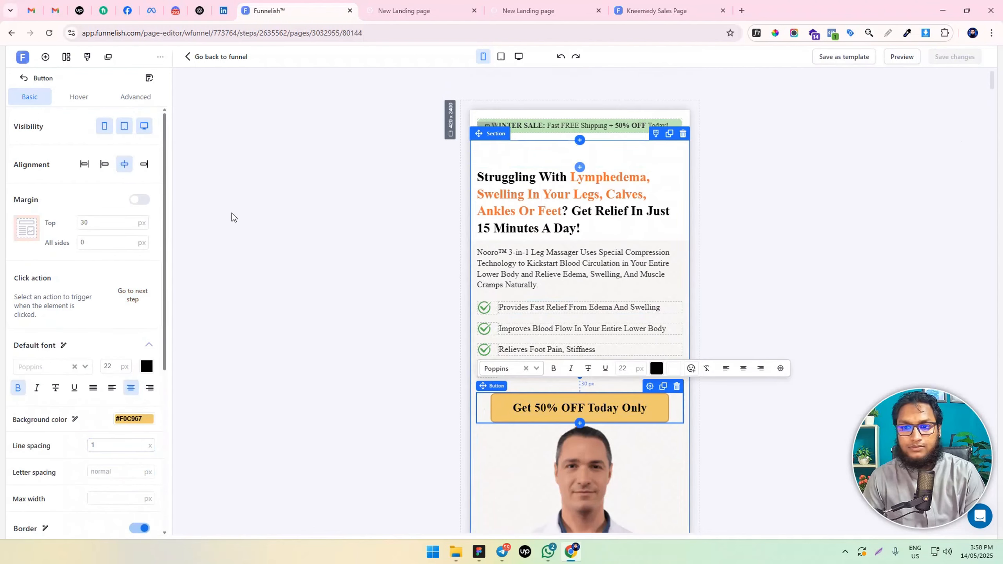
pyautogui.click(900, 220)
pyautogui.click(586, 154)
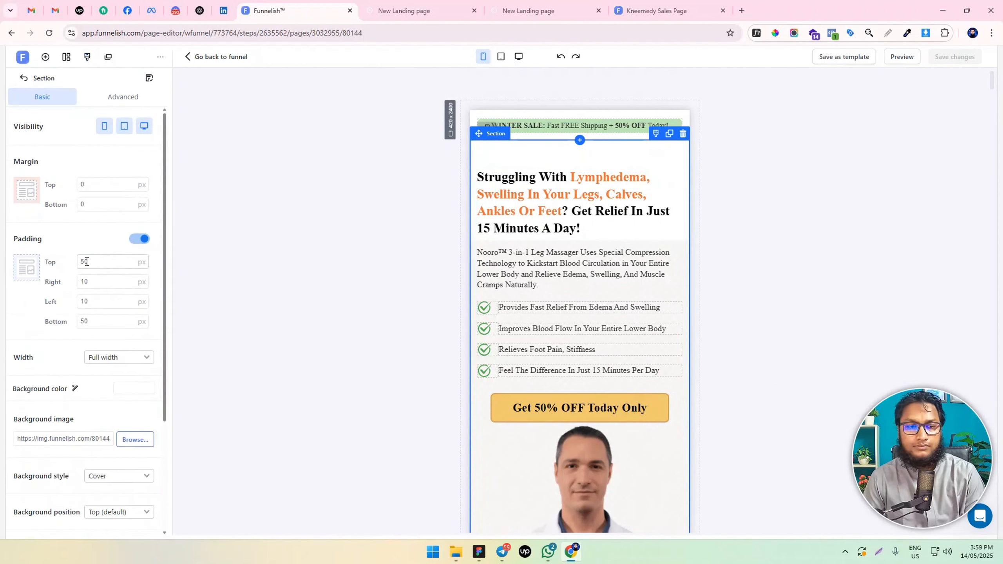
pyautogui.click(908, 96)
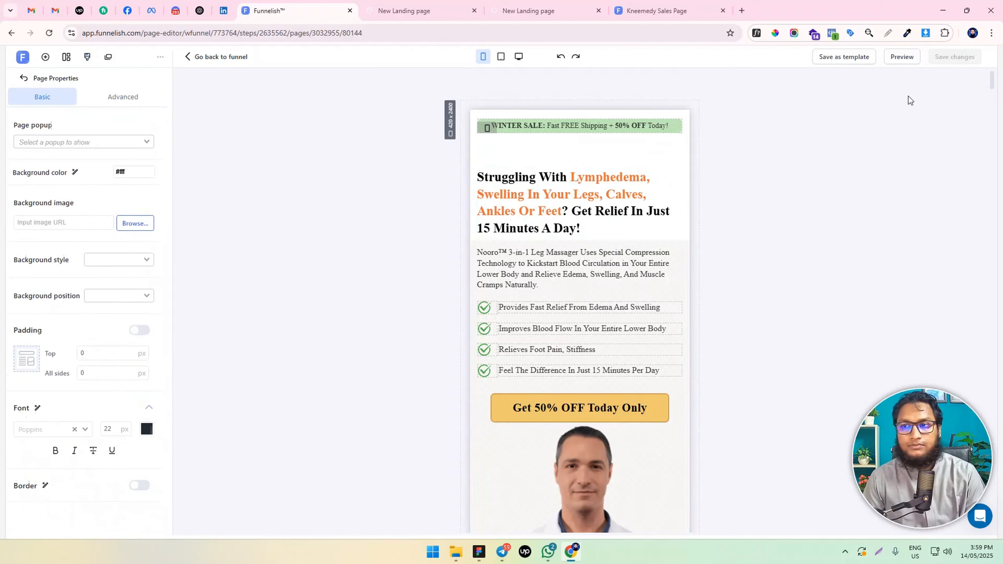